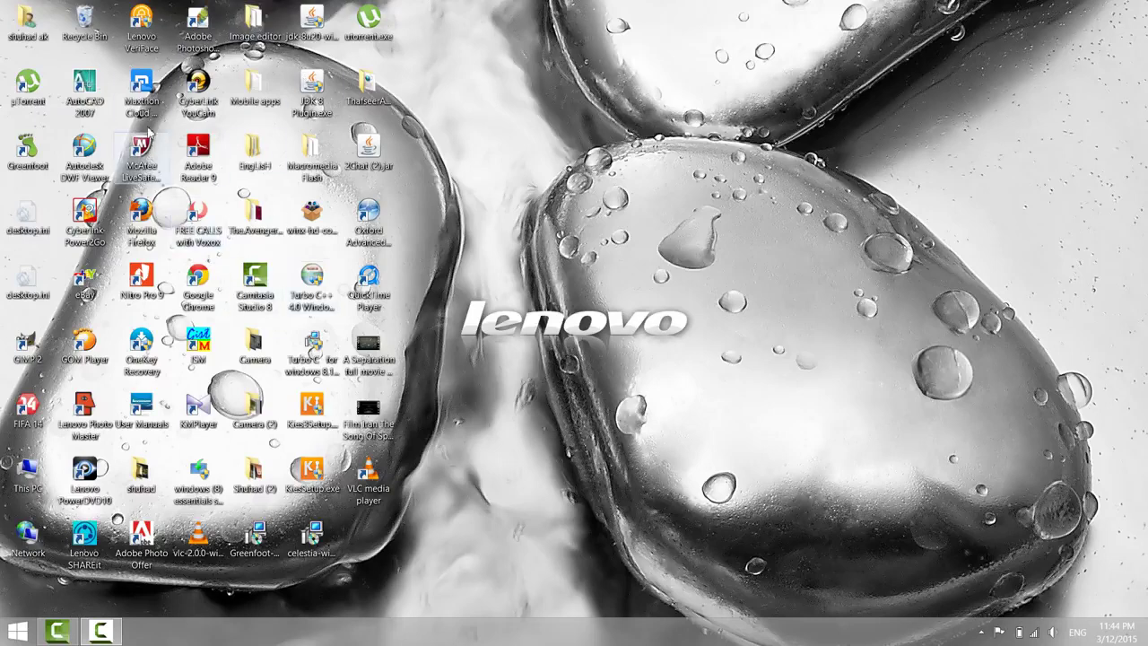
Launch AutoCAD 2007 from its desktop shortcut to get a blank Drawing1.
{"action": "double_click", "coordinate": [82, 88]}
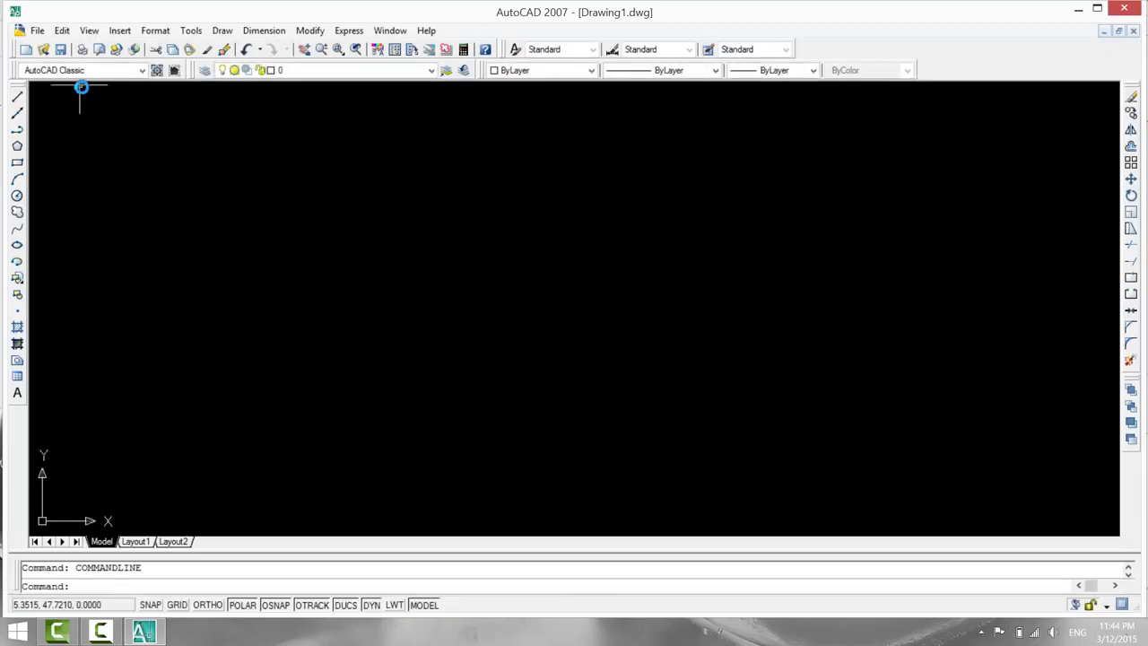
Draw a horizontal and a vertical construction line through one point near the upper left.
{"action": "left_click", "coordinate": [15, 118]}
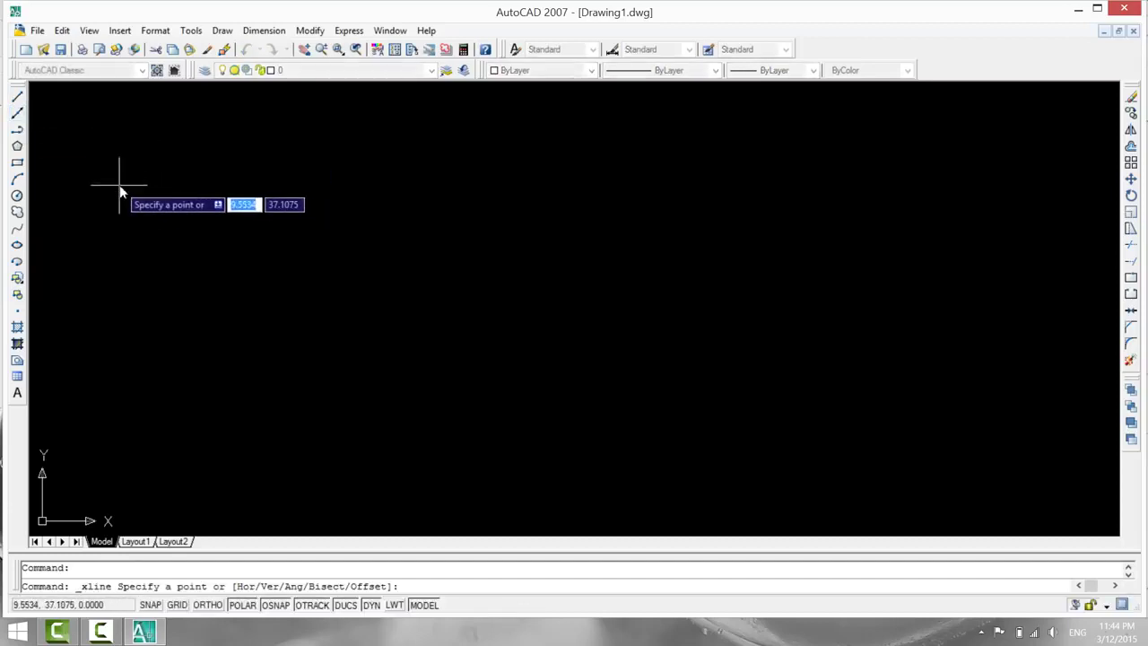
{"action": "left_click", "coordinate": [70, 128]}
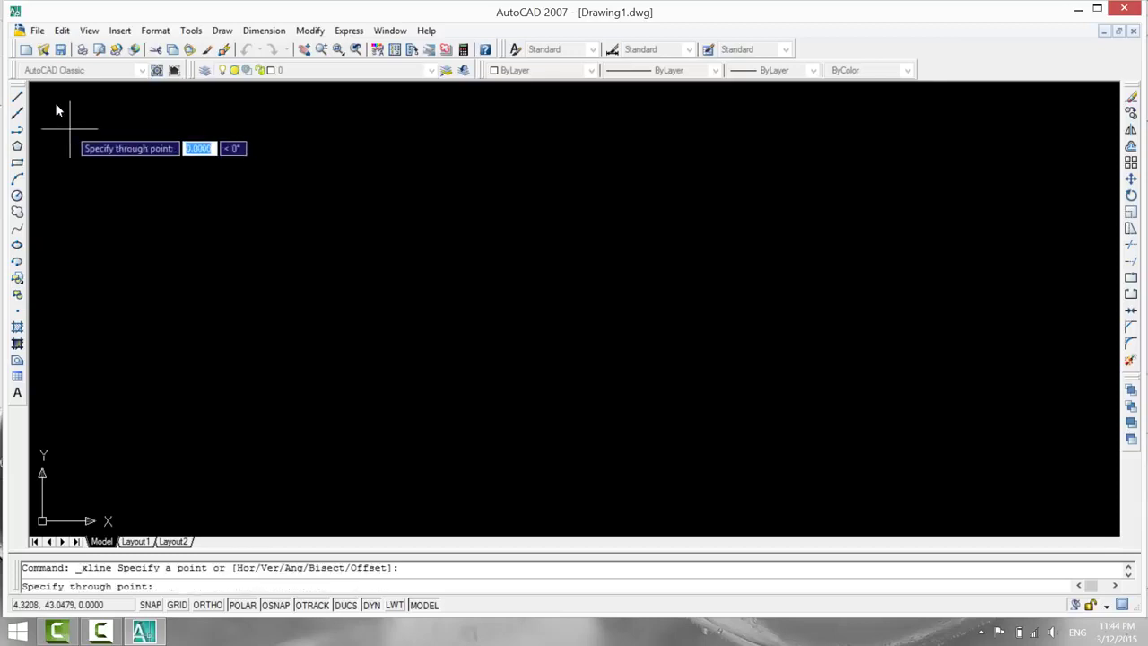
{"action": "left_click", "coordinate": [233, 131]}
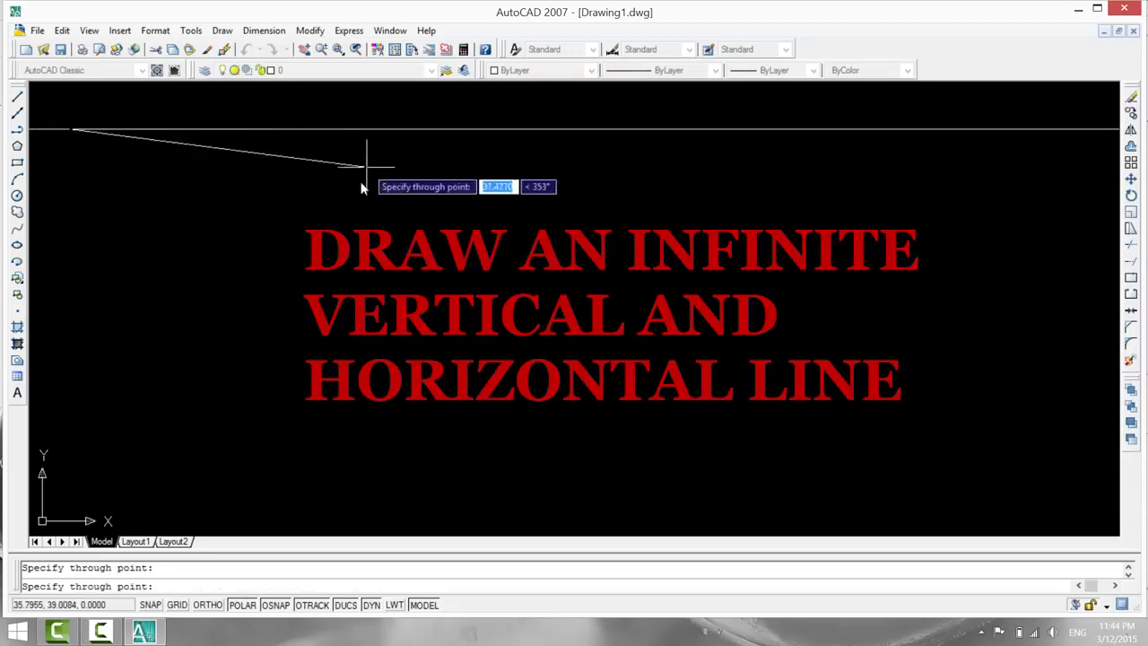
{"action": "left_click", "coordinate": [72, 249]}
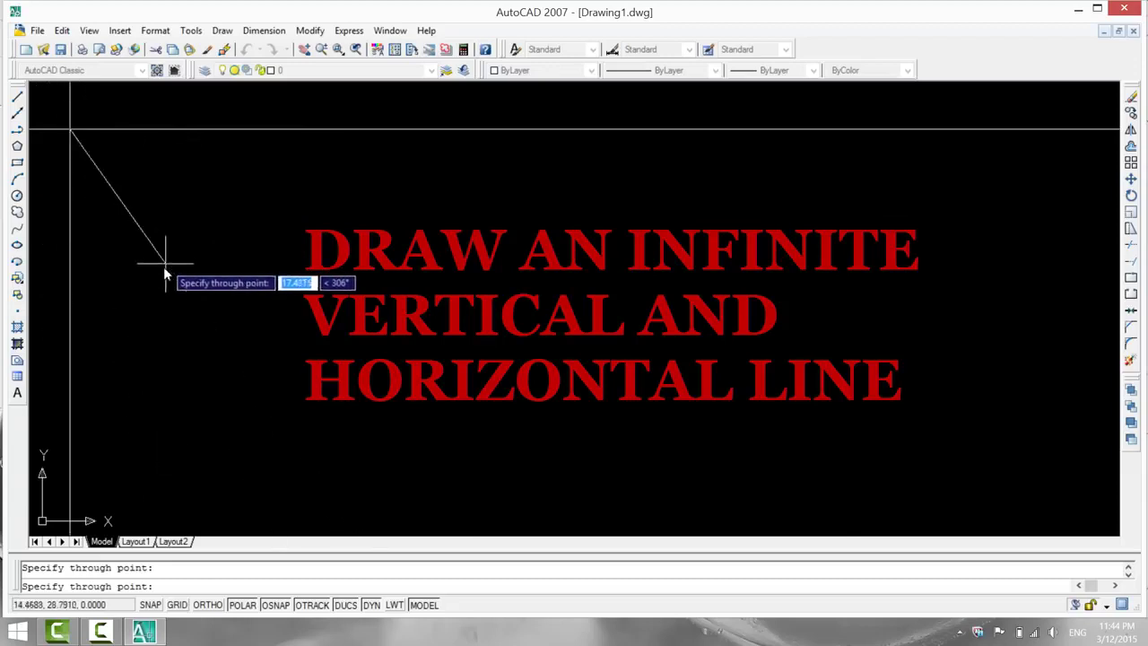
{"action": "key", "text": "Return"}
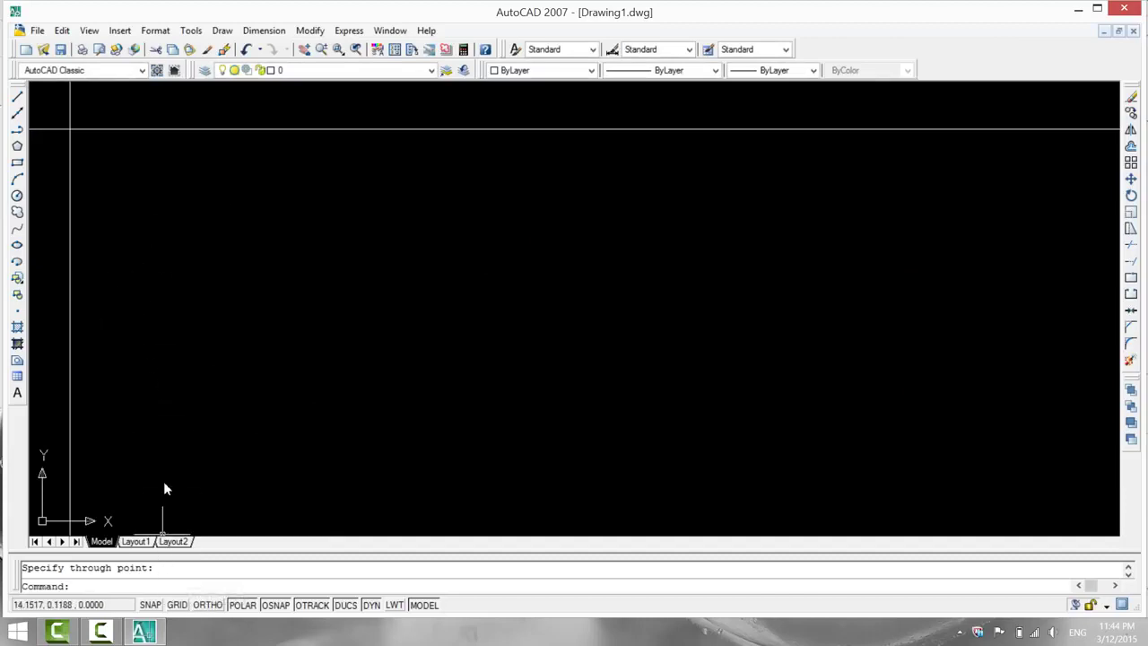
Bring up the ORTHO status-bar options menu and dismiss it without changes.
{"action": "right_click", "coordinate": [207, 604]}
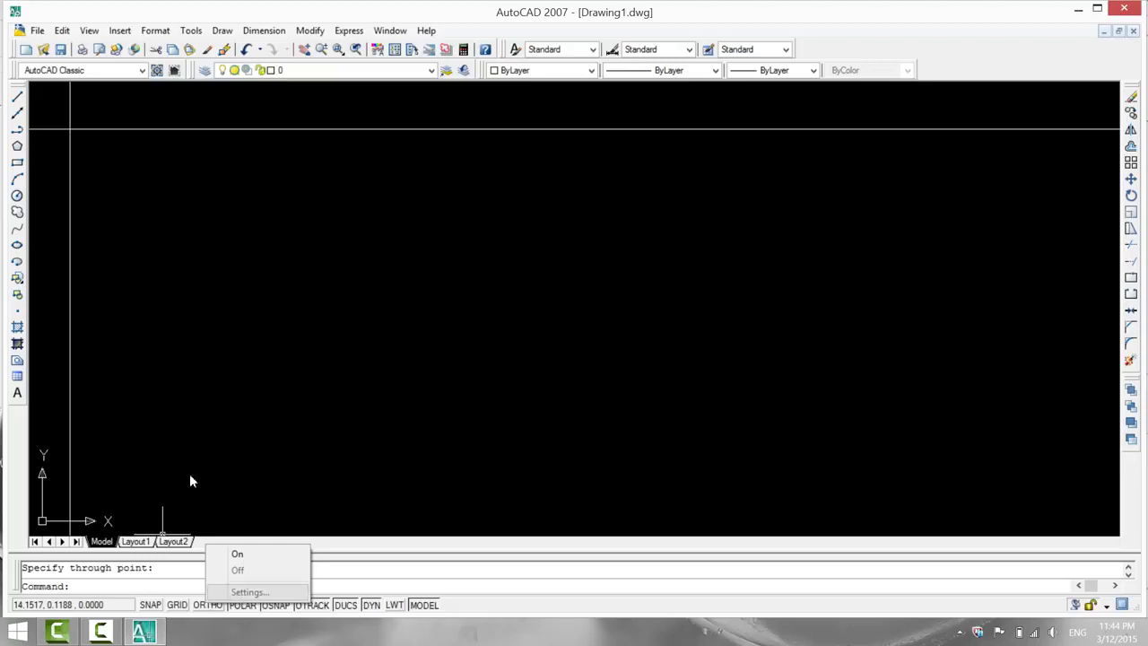
{"action": "left_click", "coordinate": [243, 383]}
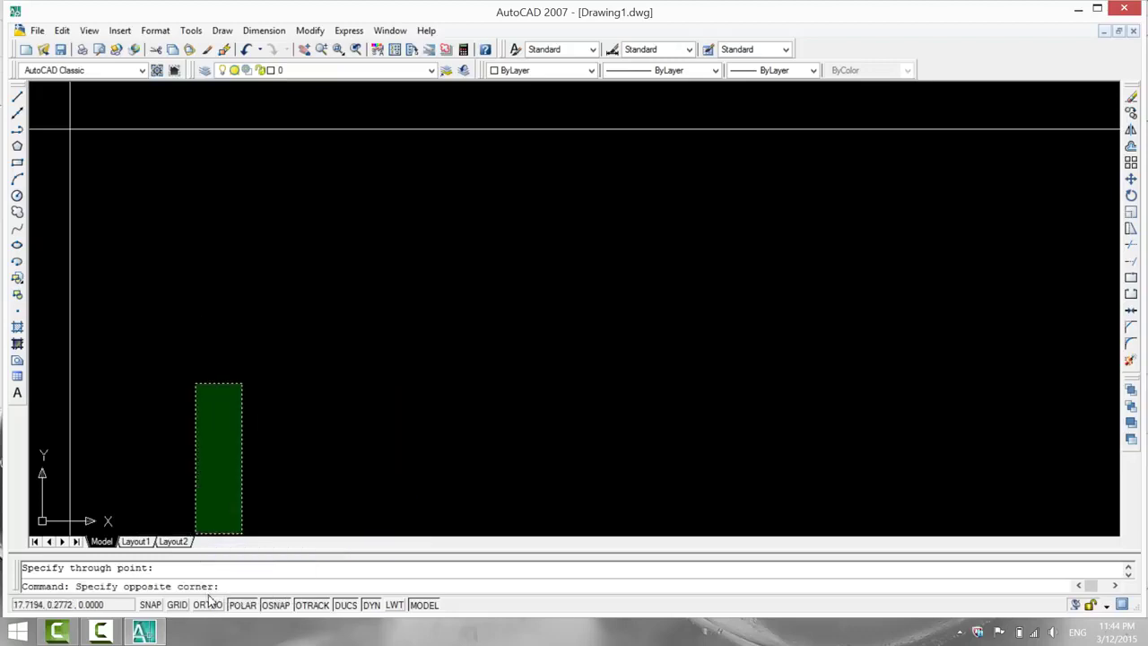
{"action": "left_click", "coordinate": [194, 533]}
{"action": "right_click", "coordinate": [207, 606]}
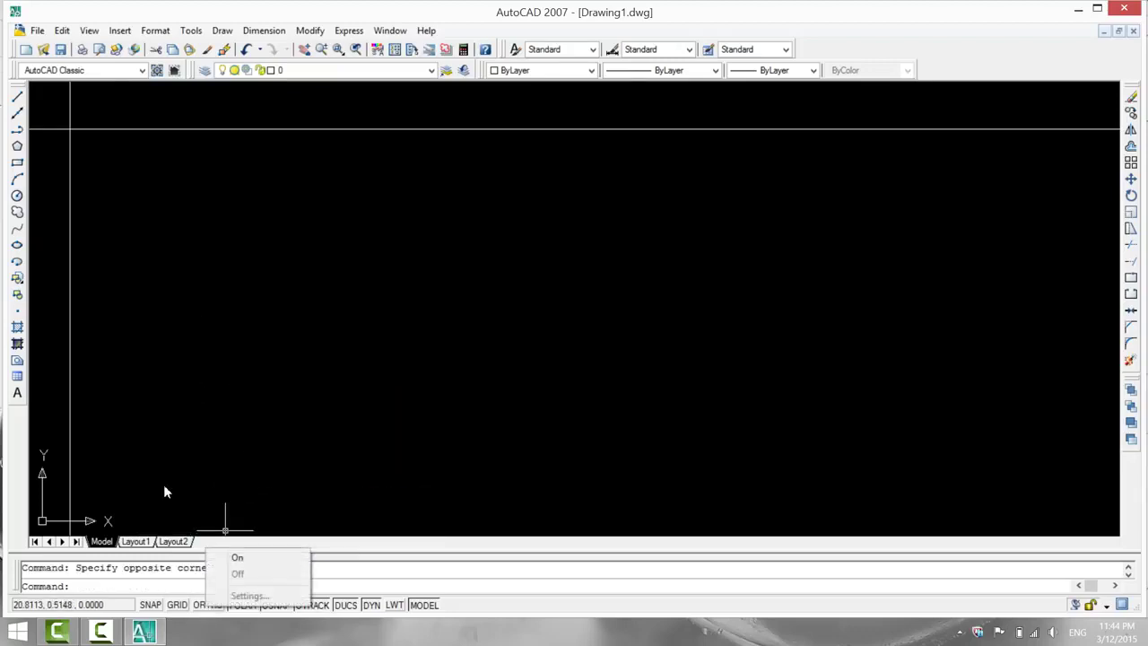
{"action": "left_click", "coordinate": [250, 385]}
{"action": "left_click", "coordinate": [312, 482]}
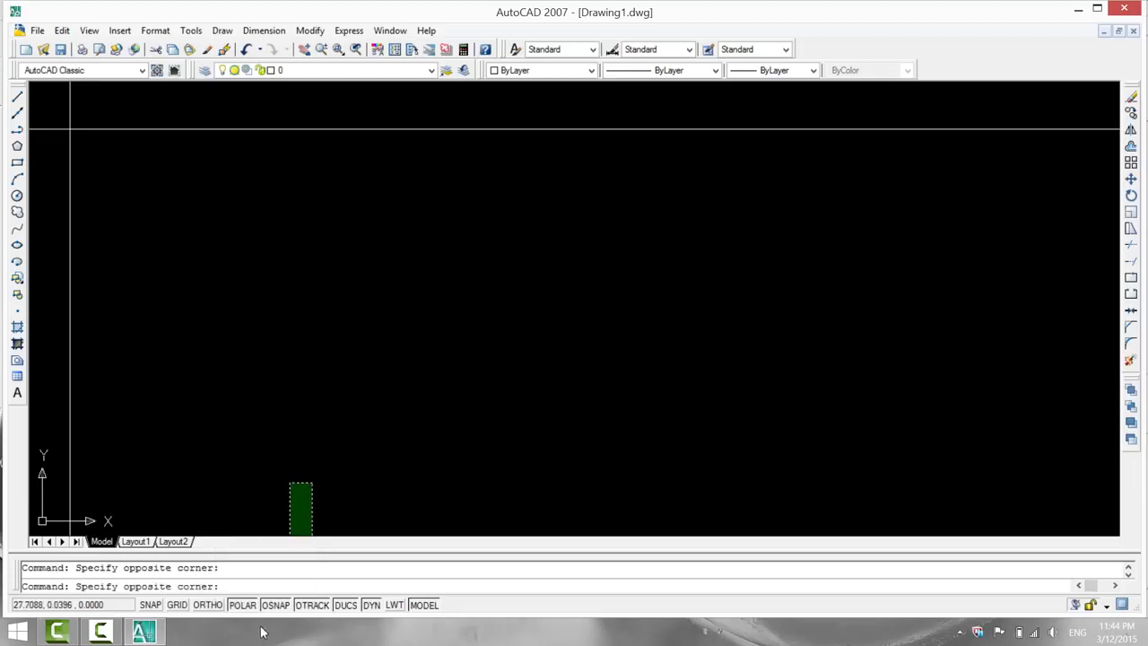
{"action": "left_click", "coordinate": [274, 604]}
Enable all object snap modes, Endpoint through Parallel, in Drafting Settings.
{"action": "right_click", "coordinate": [289, 604]}
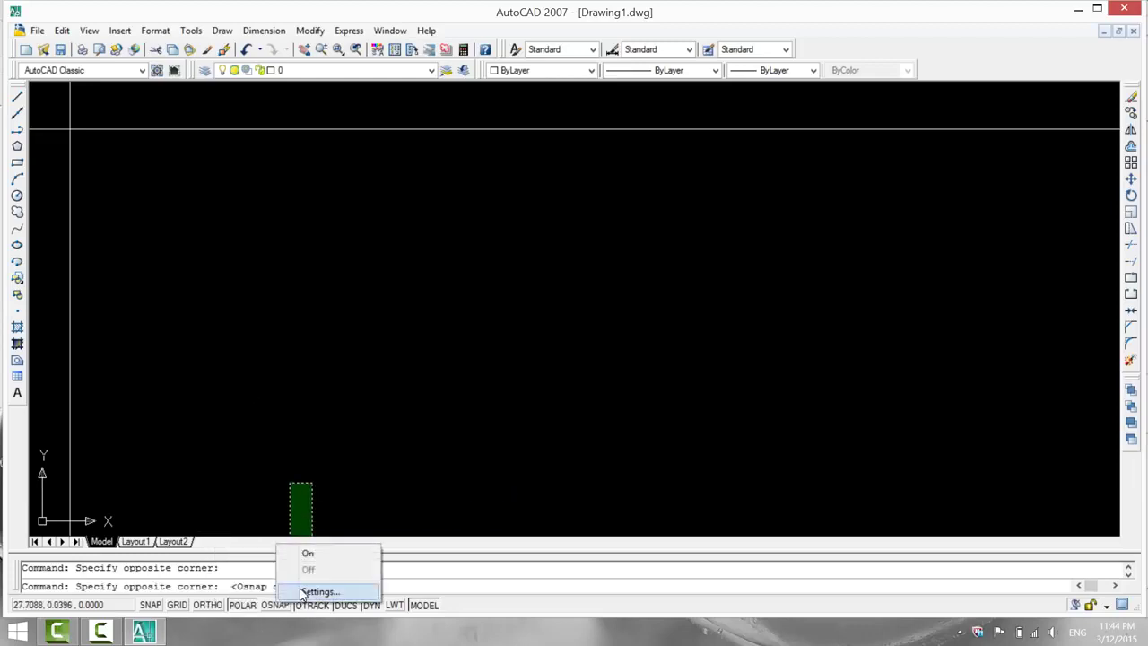
{"action": "left_click", "coordinate": [240, 471]}
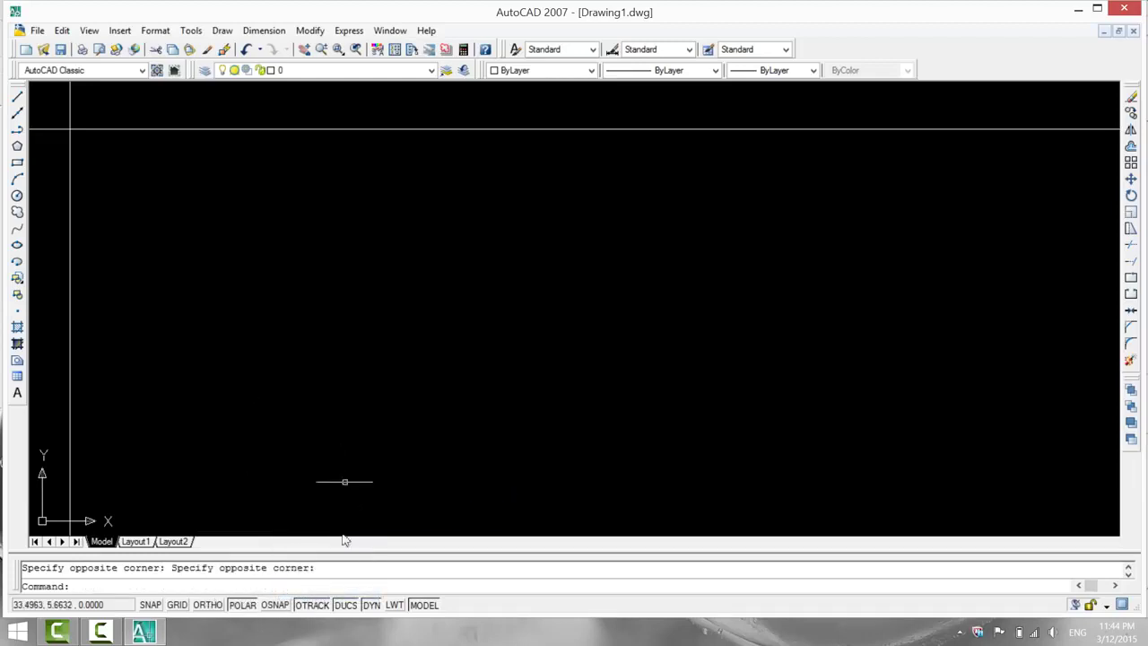
{"action": "right_click", "coordinate": [308, 606]}
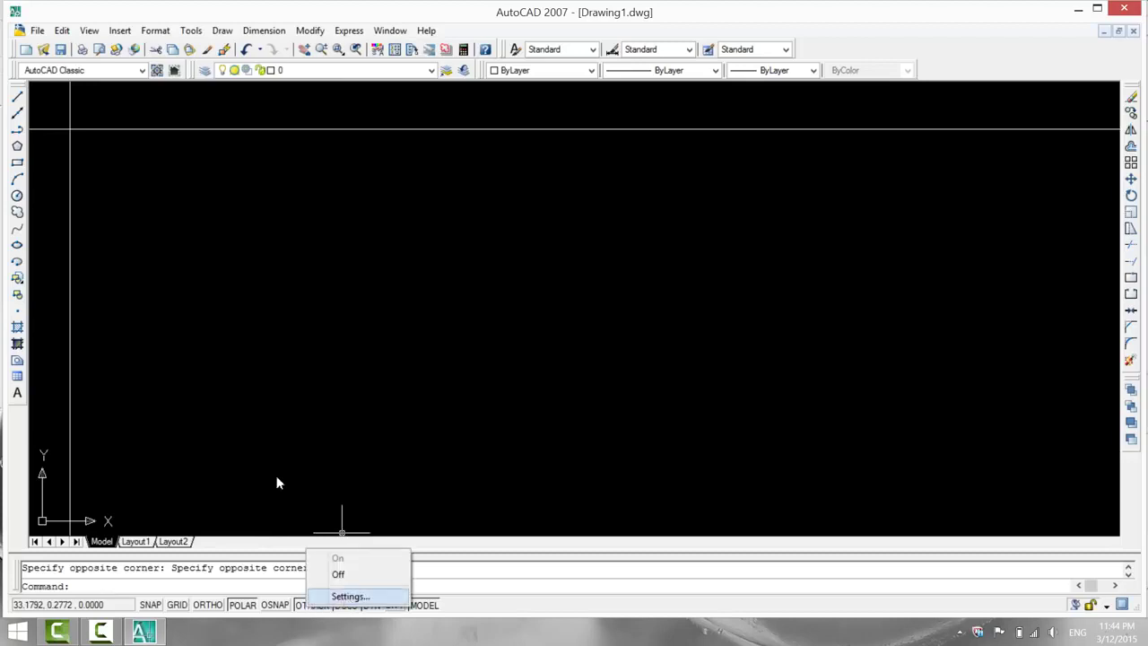
{"action": "left_click", "coordinate": [349, 596]}
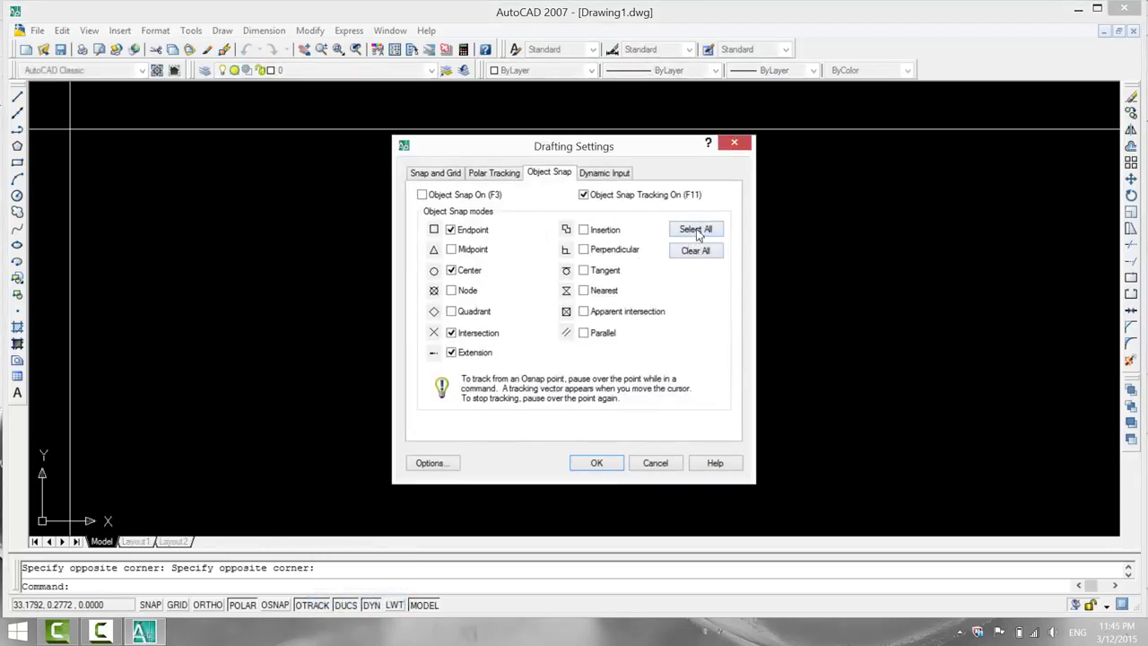
{"action": "left_click", "coordinate": [696, 230]}
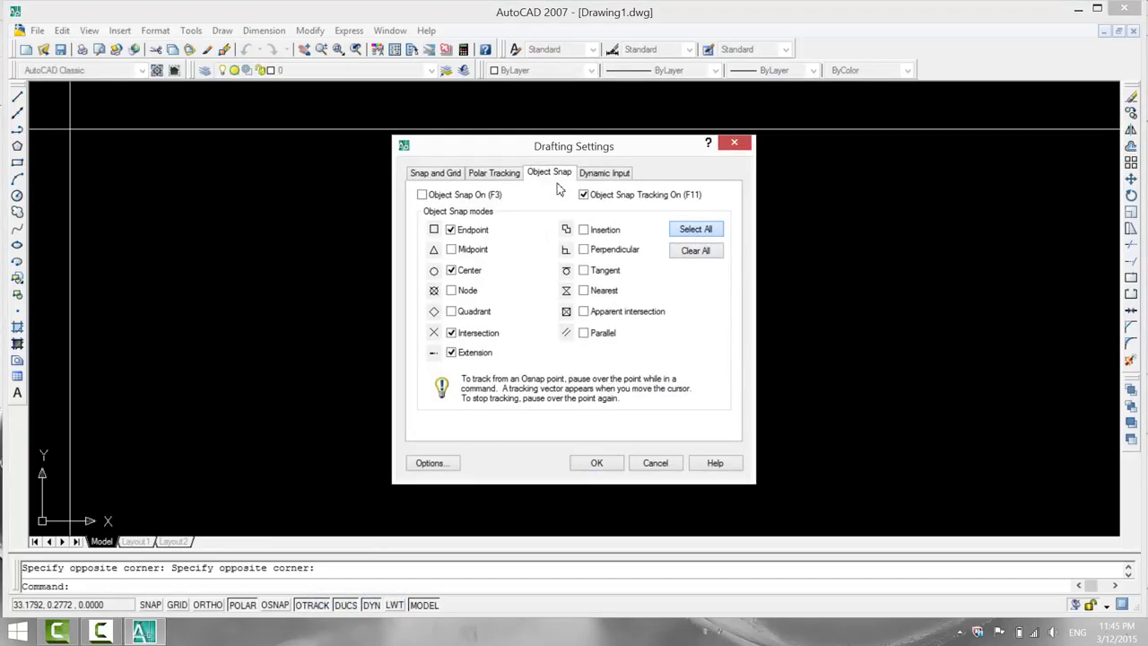
{"action": "left_click", "coordinate": [597, 464]}
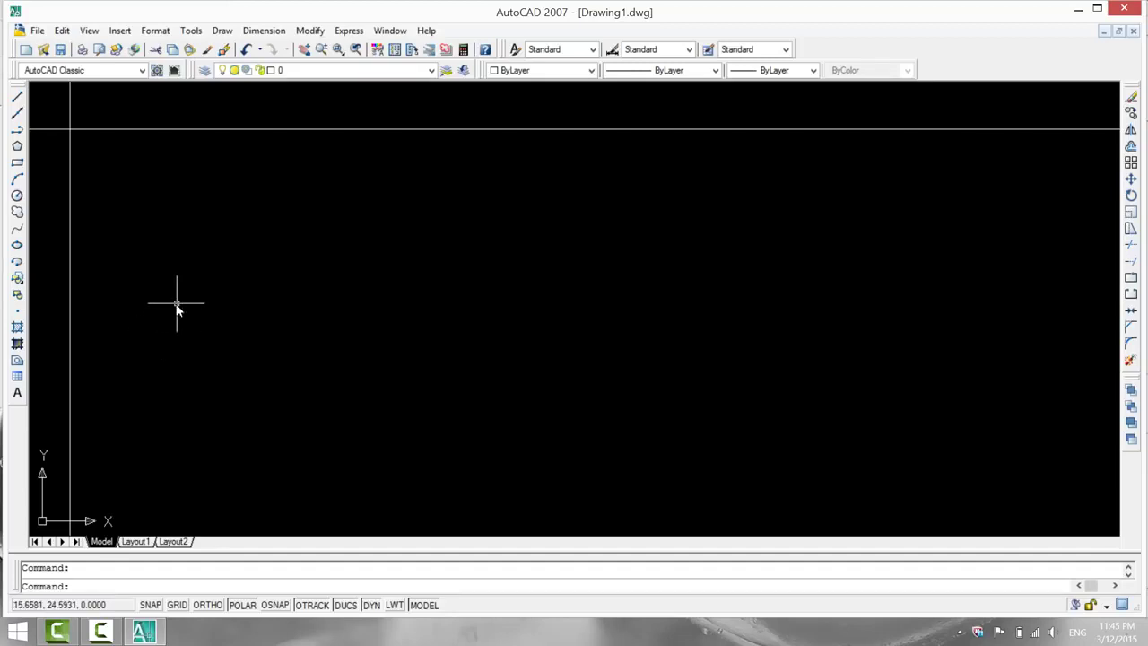
{"action": "middle_click", "coordinate": [184, 213]}
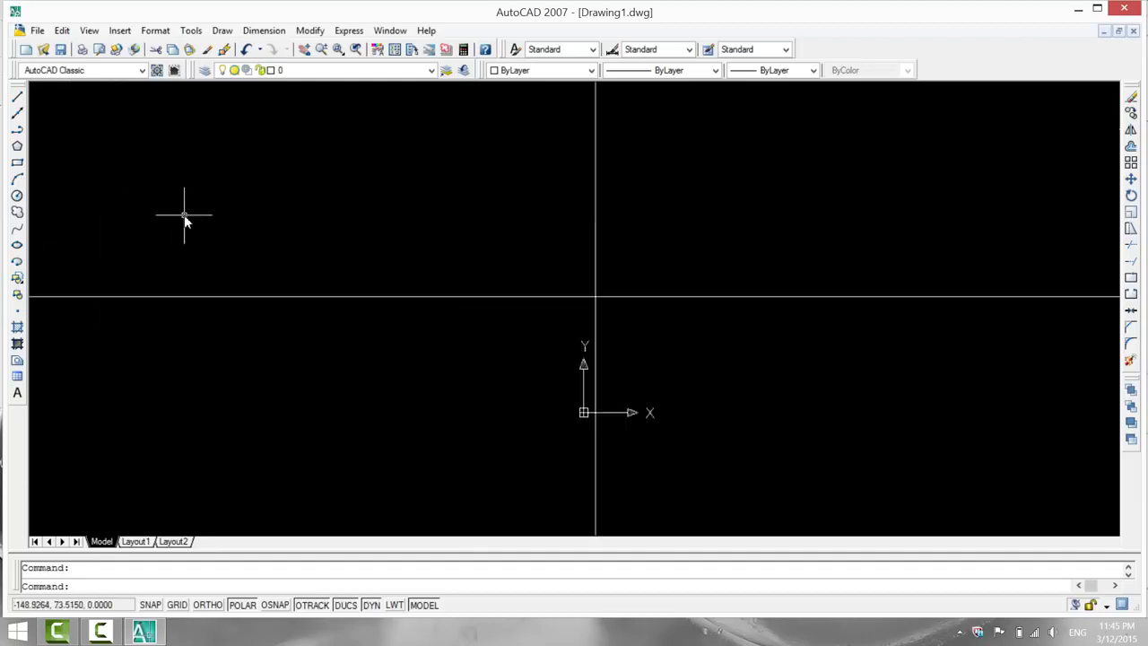
{"action": "middle_click", "coordinate": [407, 236]}
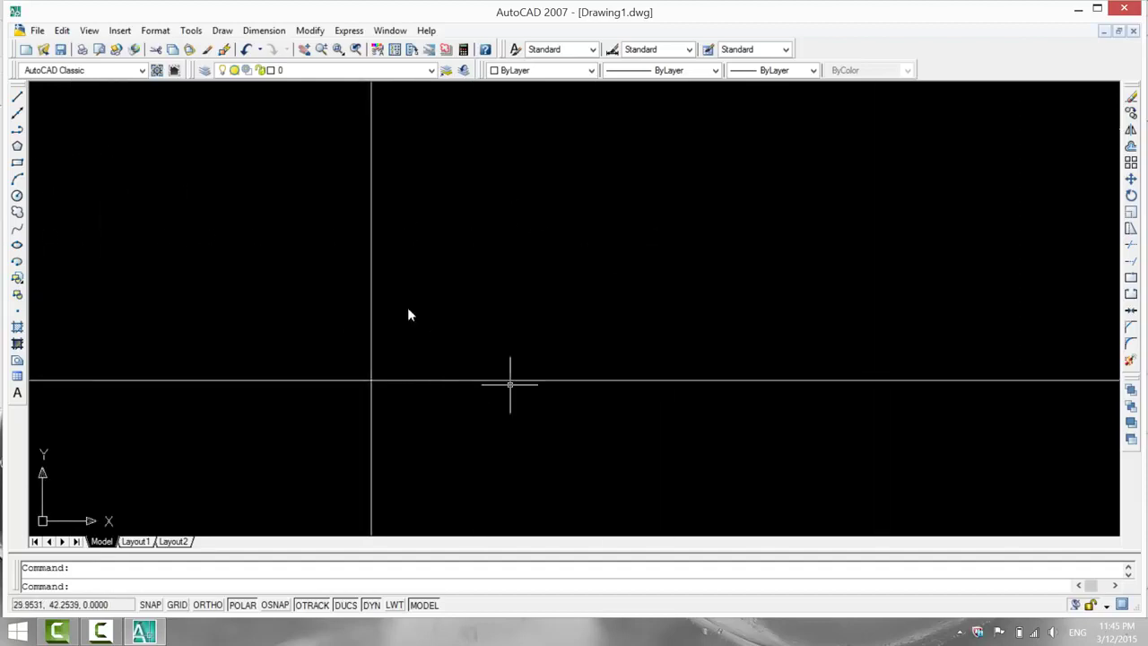
{"action": "middle_click_drag", "start_coordinate": [407, 313], "coordinate": [221, 171]}
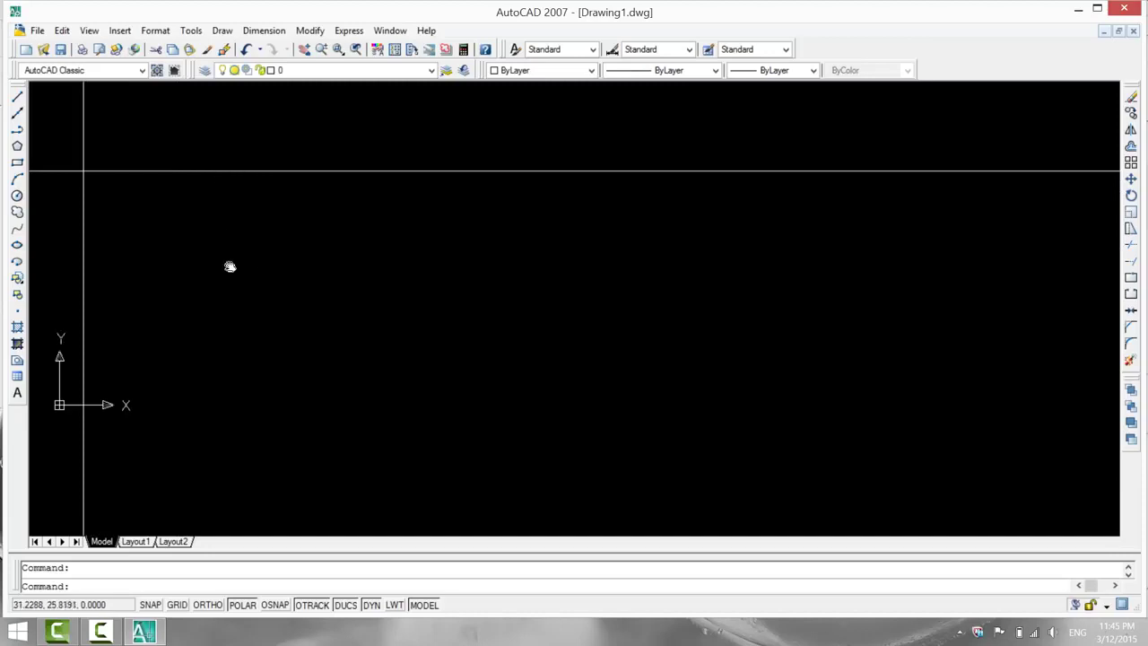
{"action": "mouse_move", "coordinate": [198, 235]}
{"action": "middle_mouse_down"}
{"action": "mouse_move", "coordinate": [273, 248]}
{"action": "mouse_move", "coordinate": [269, 266]}
{"action": "middle_mouse_up"}
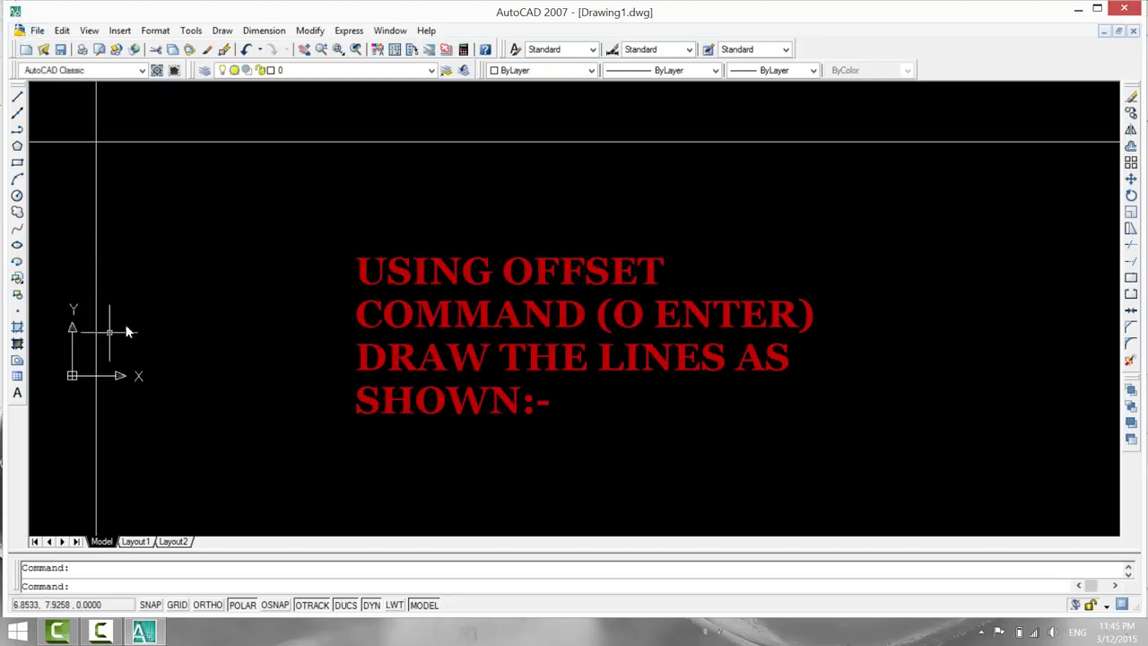
Offset the vertical line 20 to the right and the horizontal line 20 downward.
{"action": "type", "text": "o"}
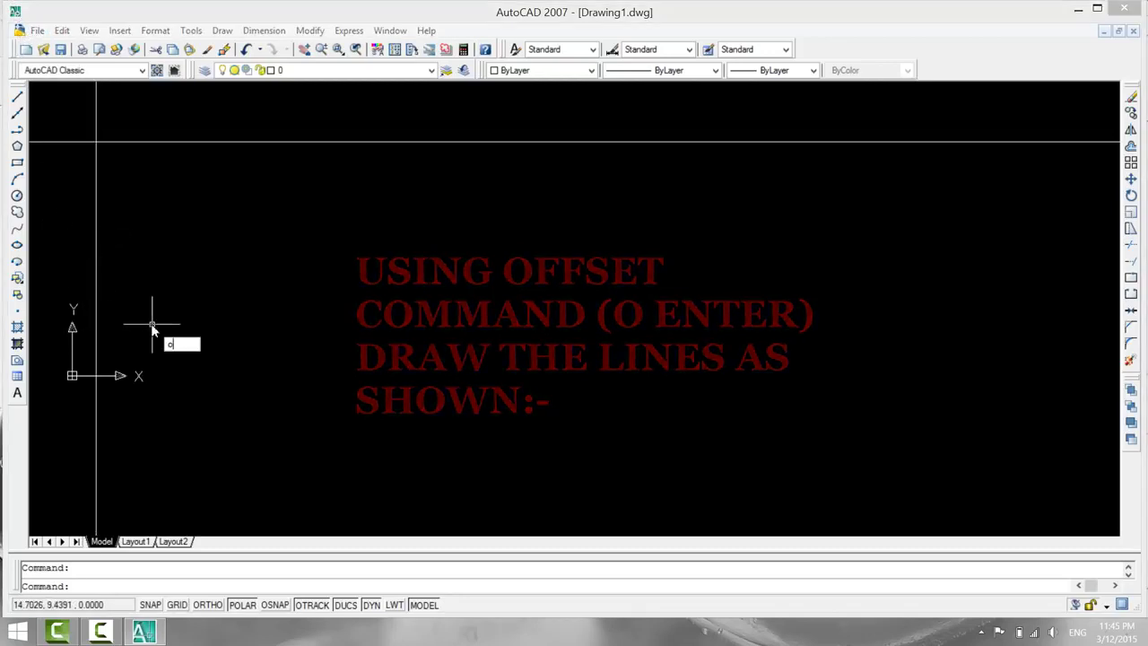
{"action": "key", "text": "Return"}
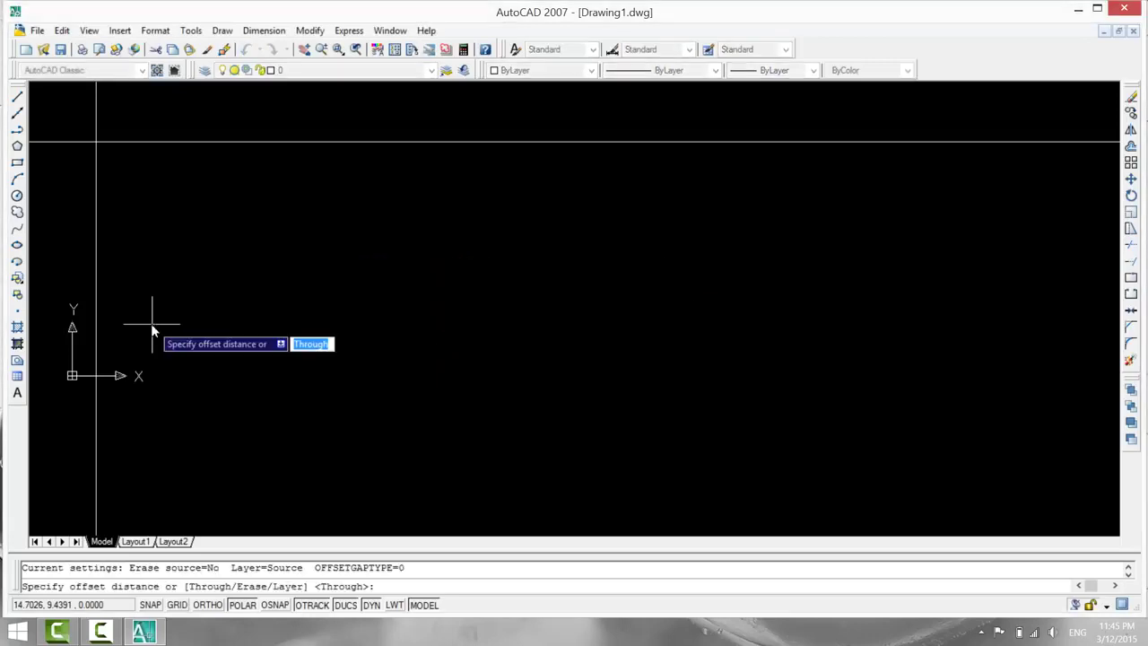
{"action": "type", "text": "20"}
{"action": "key", "text": "Return"}
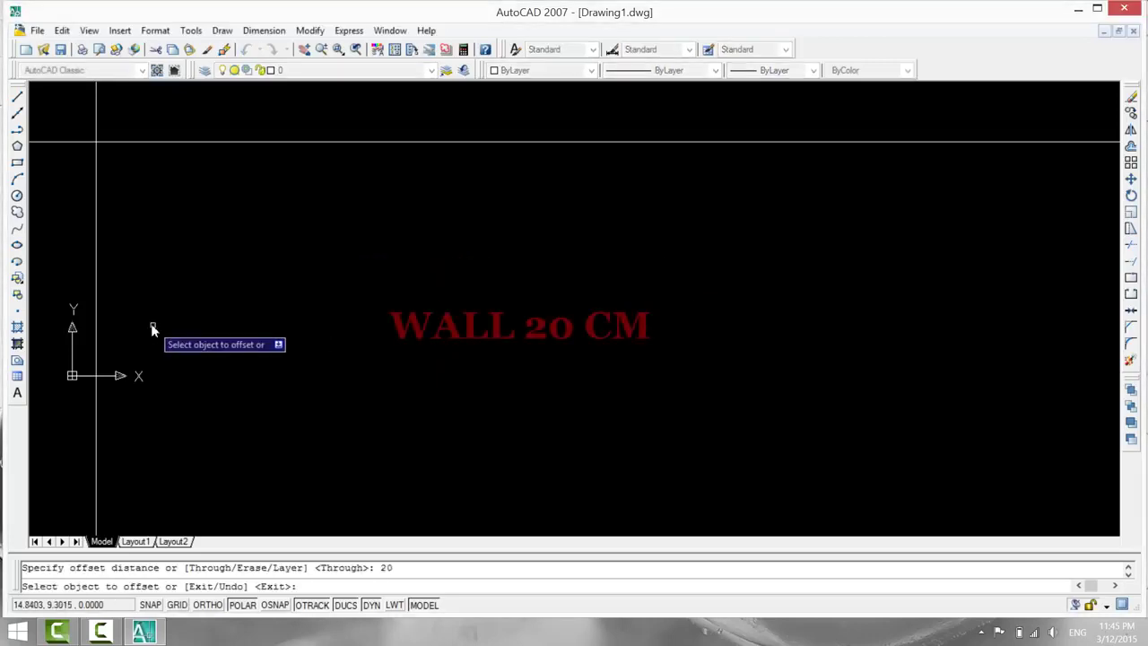
{"action": "left_click", "coordinate": [94, 298]}
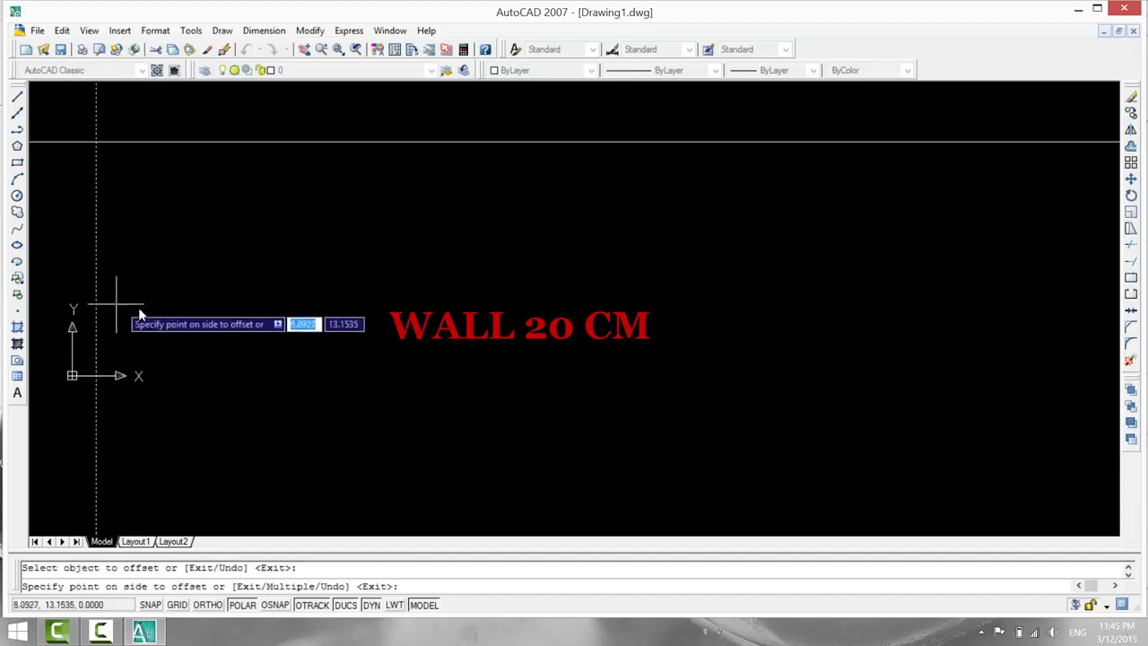
{"action": "left_click", "coordinate": [238, 309]}
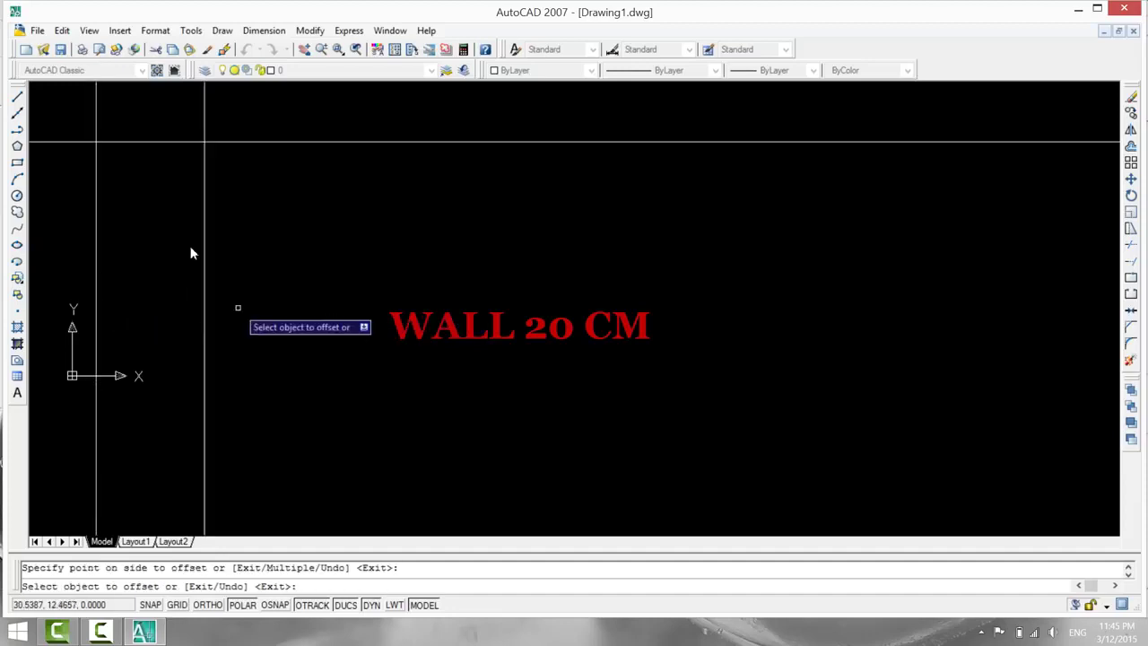
{"action": "left_click", "coordinate": [344, 143]}
{"action": "left_click", "coordinate": [356, 278]}
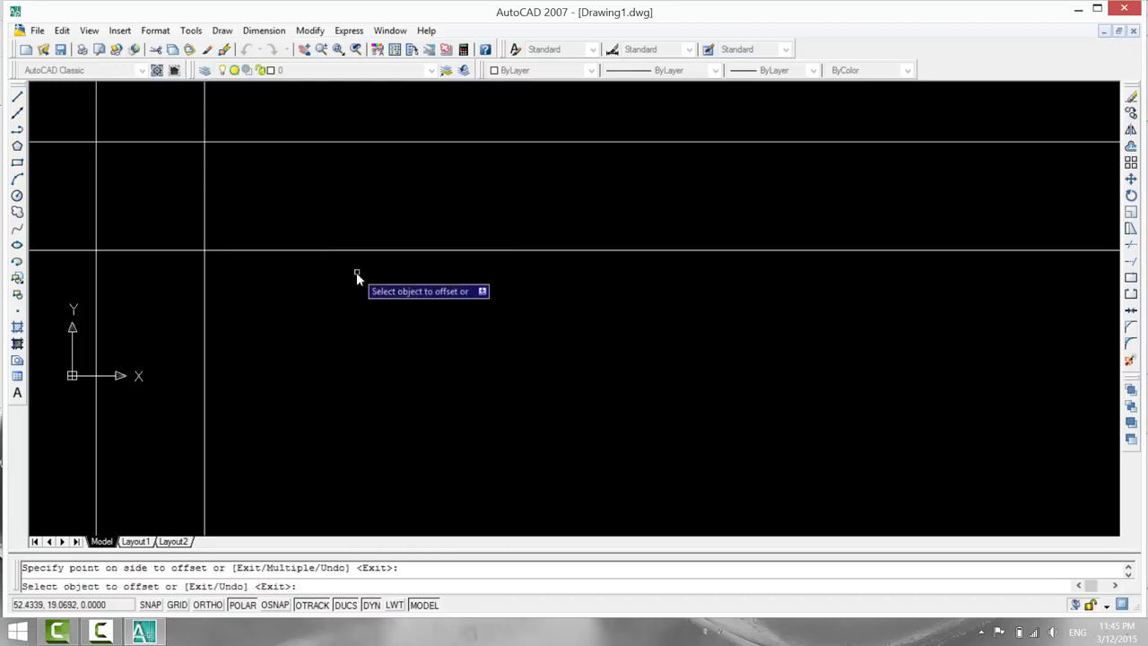
Zoom and pan to review the new wall lines, then end the offset command.
{"action": "scroll", "coordinate": [356, 278], "scroll_direction": "down", "scroll_amount": 5}
{"action": "middle_click_drag", "start_coordinate": [614, 339], "coordinate": [335, 257]}
{"action": "middle_click_drag", "start_coordinate": [440, 366], "coordinate": [356, 328]}
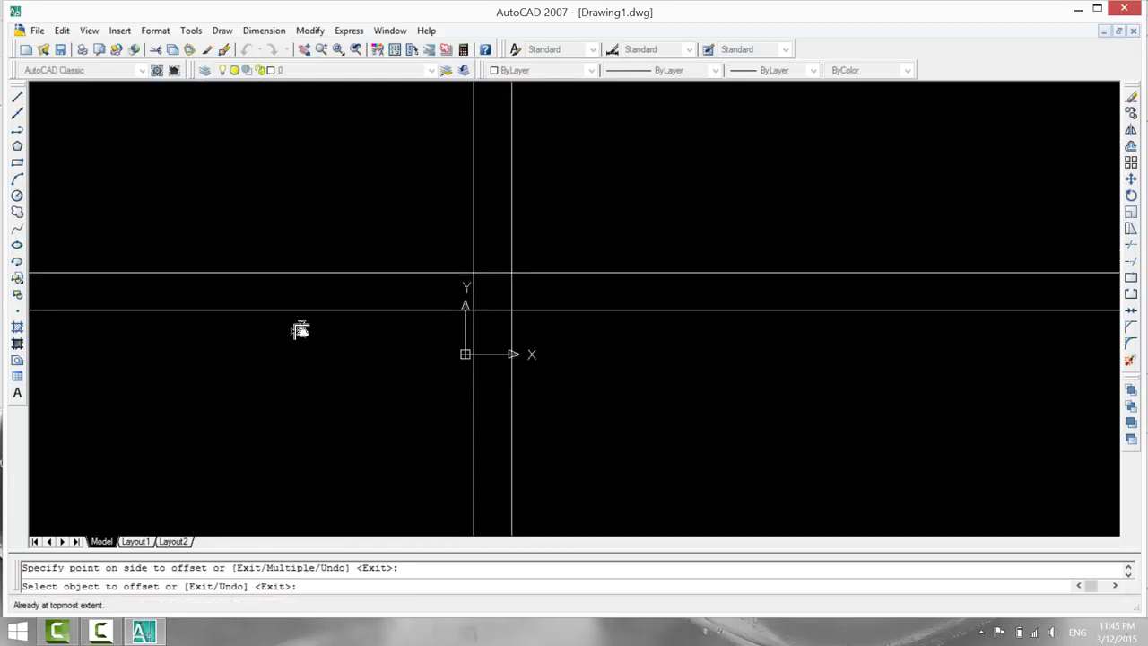
{"action": "scroll", "coordinate": [573, 371], "scroll_direction": "down", "scroll_amount": 2}
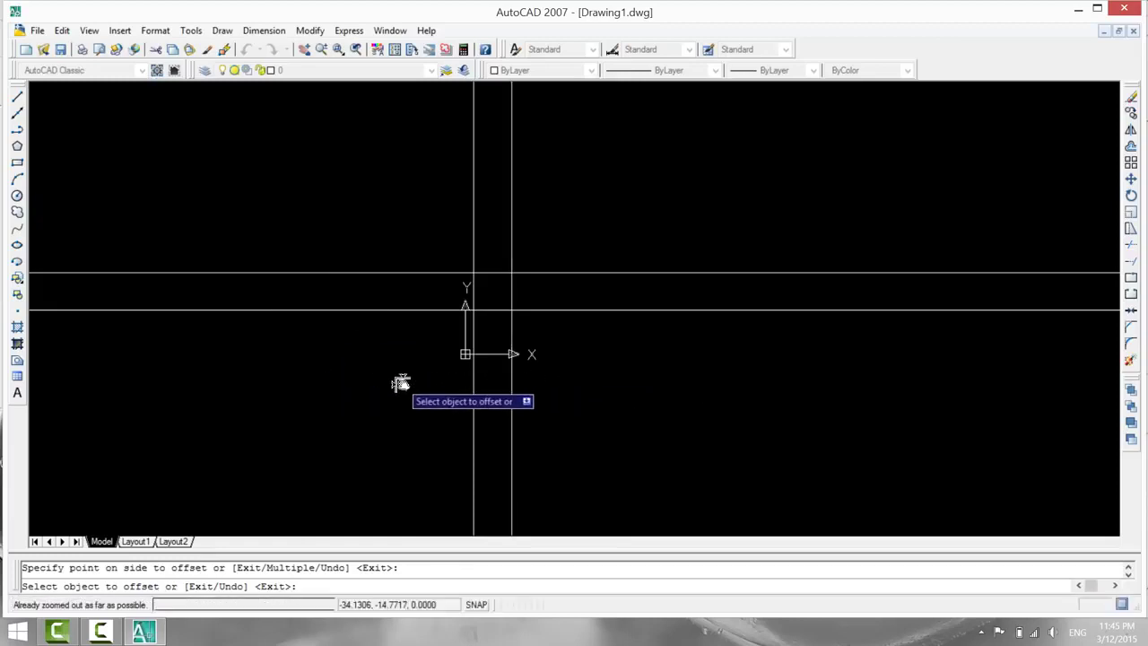
{"action": "type", "text": "r"}
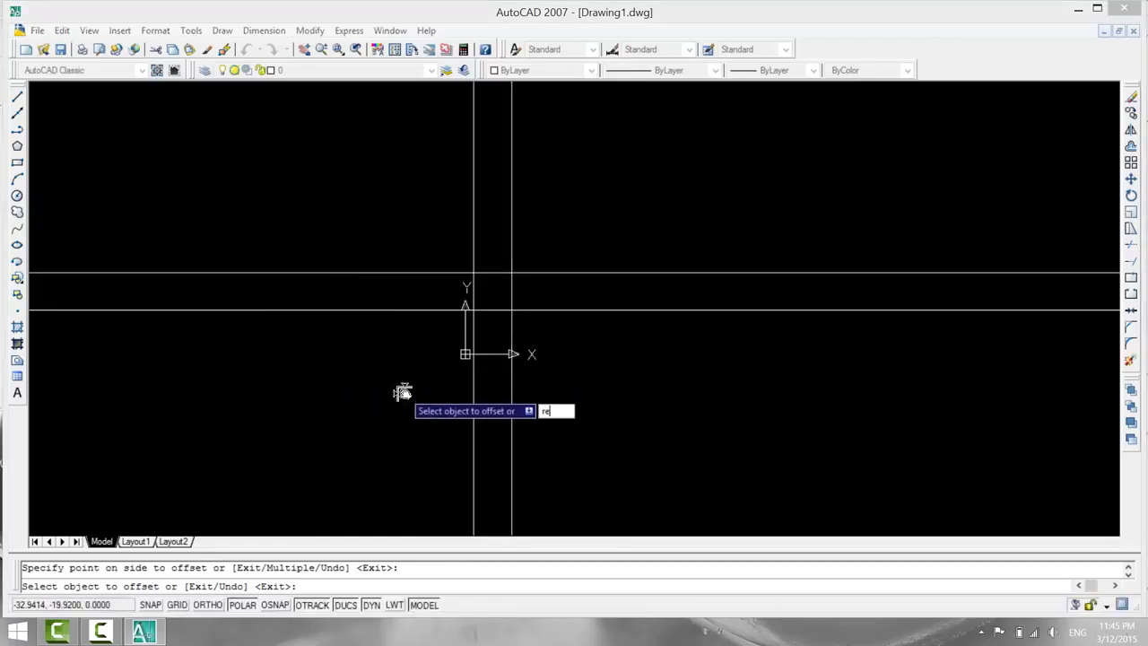
{"action": "type", "text": "e"}
{"action": "key", "text": "BackSpace"}
{"action": "key", "text": "BackSpace"}
{"action": "key", "text": "Return"}
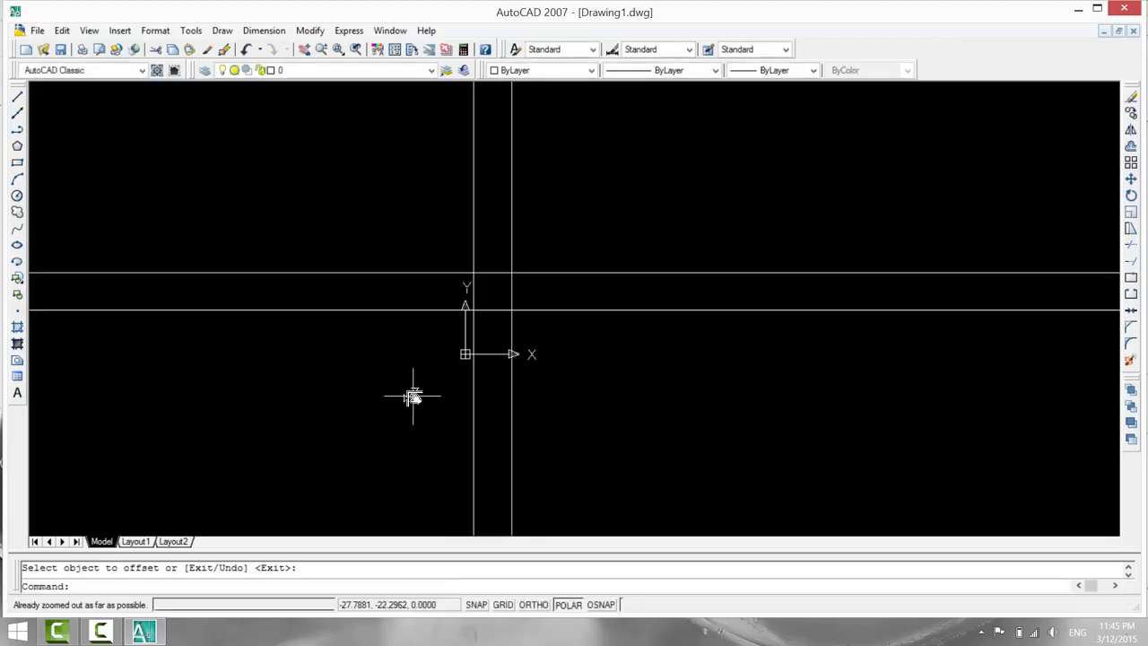
Zoom to extents, zoom out, shift the view left and down, and regenerate with RE.
{"action": "middle_click", "coordinate": [384, 376]}
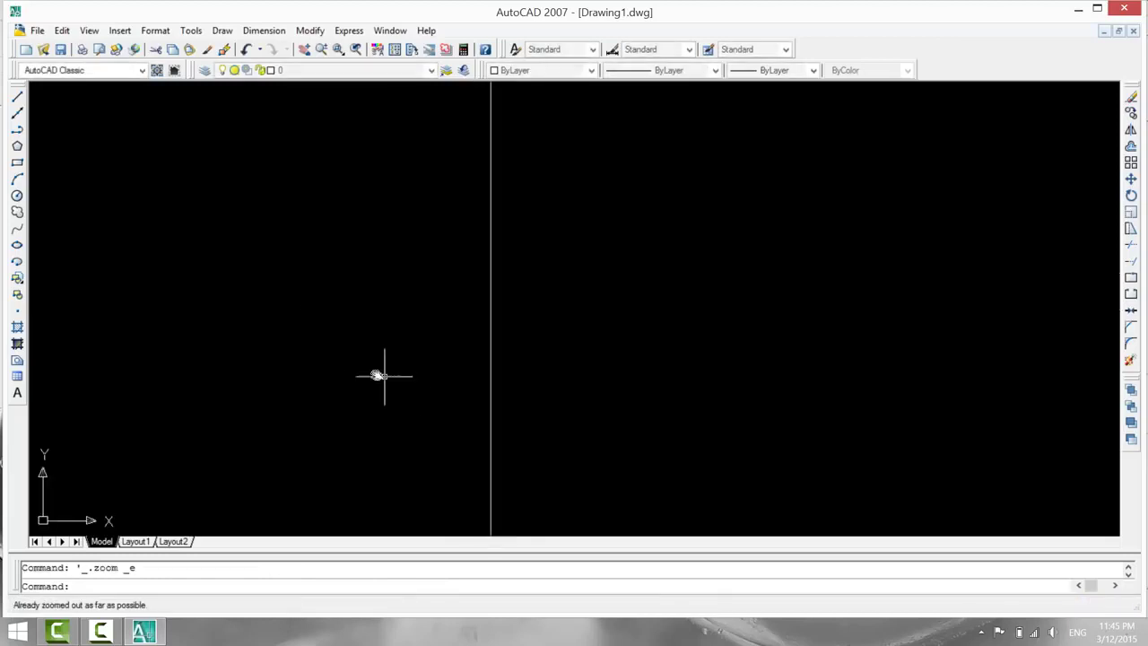
{"action": "scroll", "coordinate": [304, 349], "scroll_direction": "down", "scroll_amount": 1}
{"action": "scroll", "coordinate": [506, 352], "scroll_direction": "down", "scroll_amount": 1}
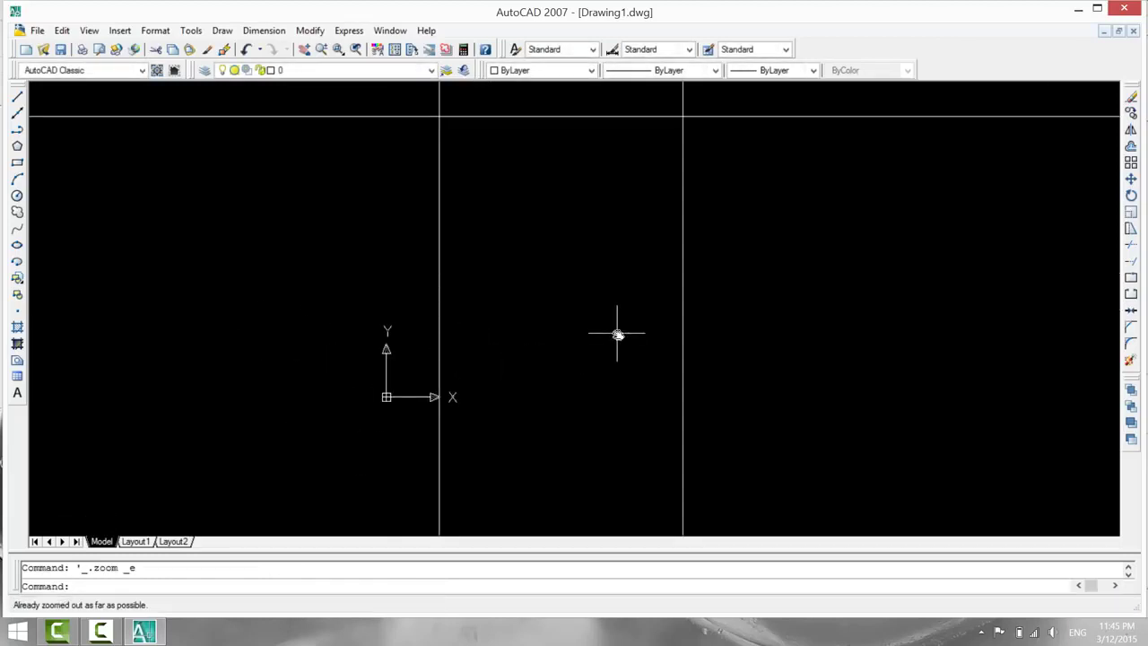
{"action": "mouse_move", "coordinate": [749, 231]}
{"action": "middle_mouse_down"}
{"action": "mouse_move", "coordinate": [498, 358]}
{"action": "mouse_move", "coordinate": [712, 343]}
{"action": "mouse_move", "coordinate": [532, 404]}
{"action": "middle_mouse_up"}
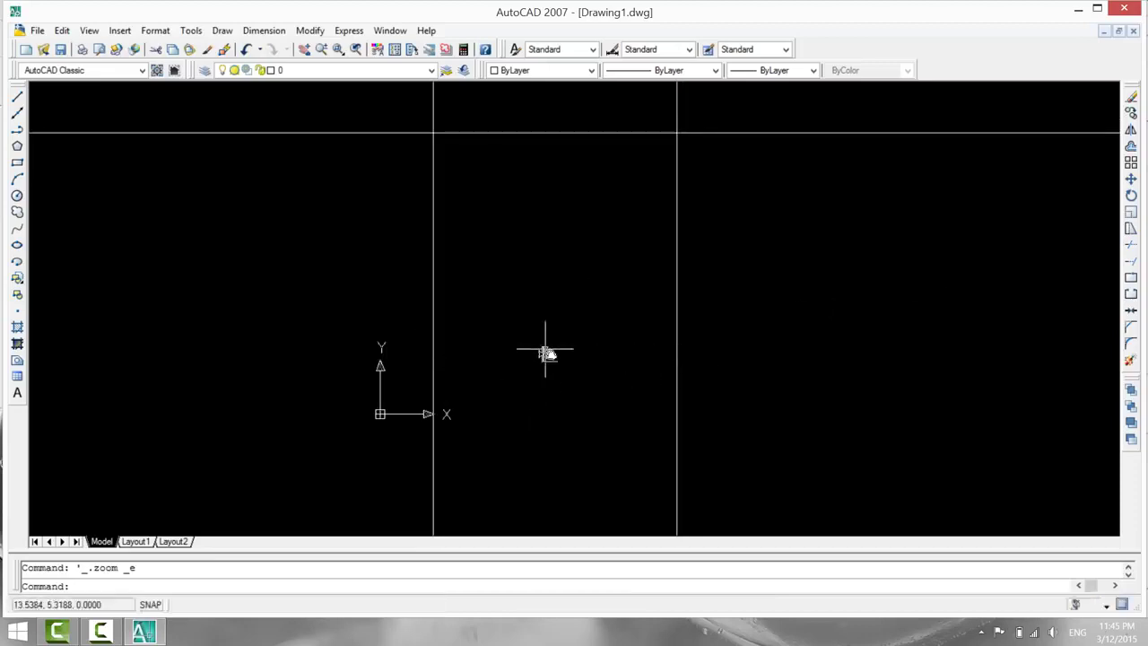
{"action": "scroll", "coordinate": [575, 313], "scroll_direction": "down", "scroll_amount": 1}
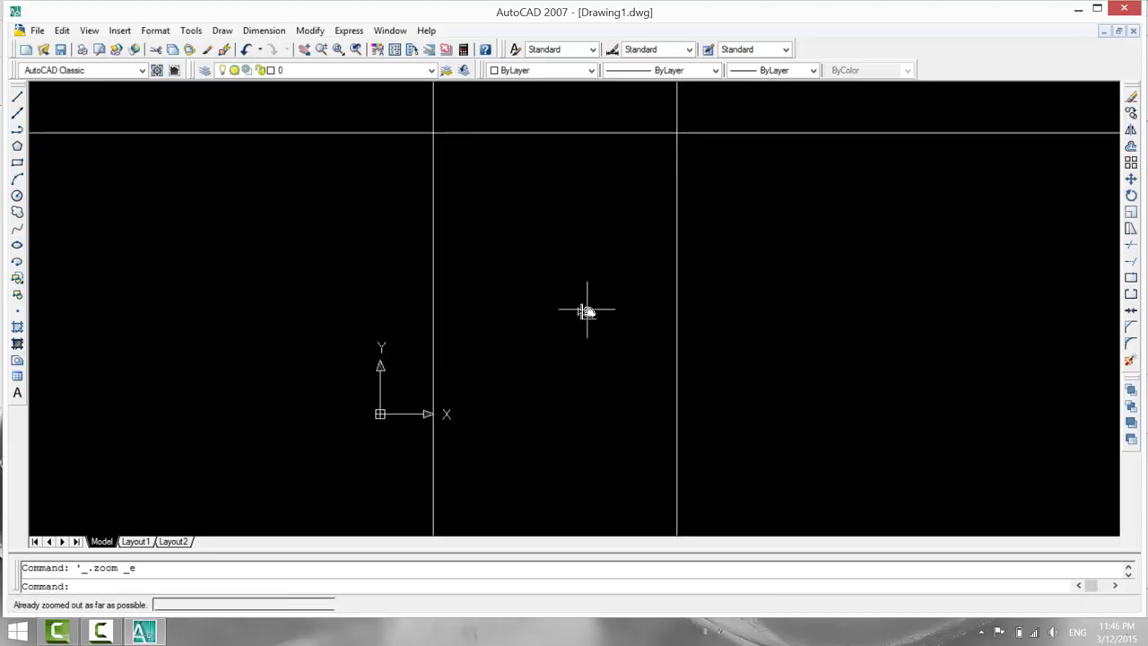
{"action": "type", "text": "re"}
{"action": "key", "text": "Return"}
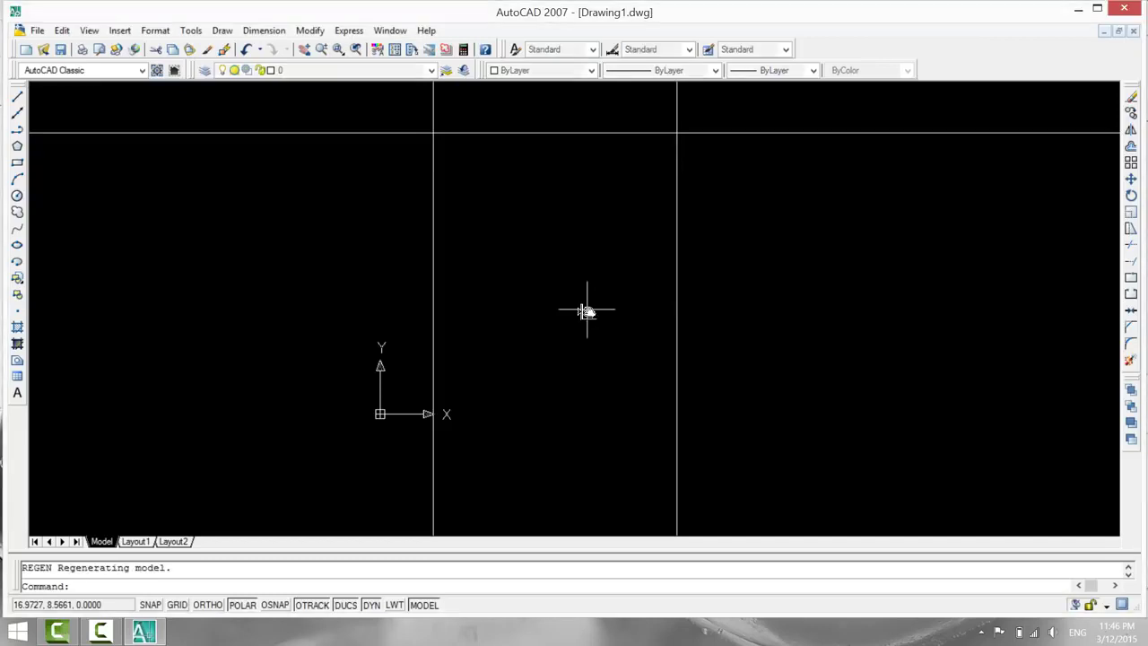
Zoom out further and pan the double walls into the upper left corner, regenerating again.
{"action": "scroll", "coordinate": [585, 311], "scroll_direction": "down", "scroll_amount": 2}
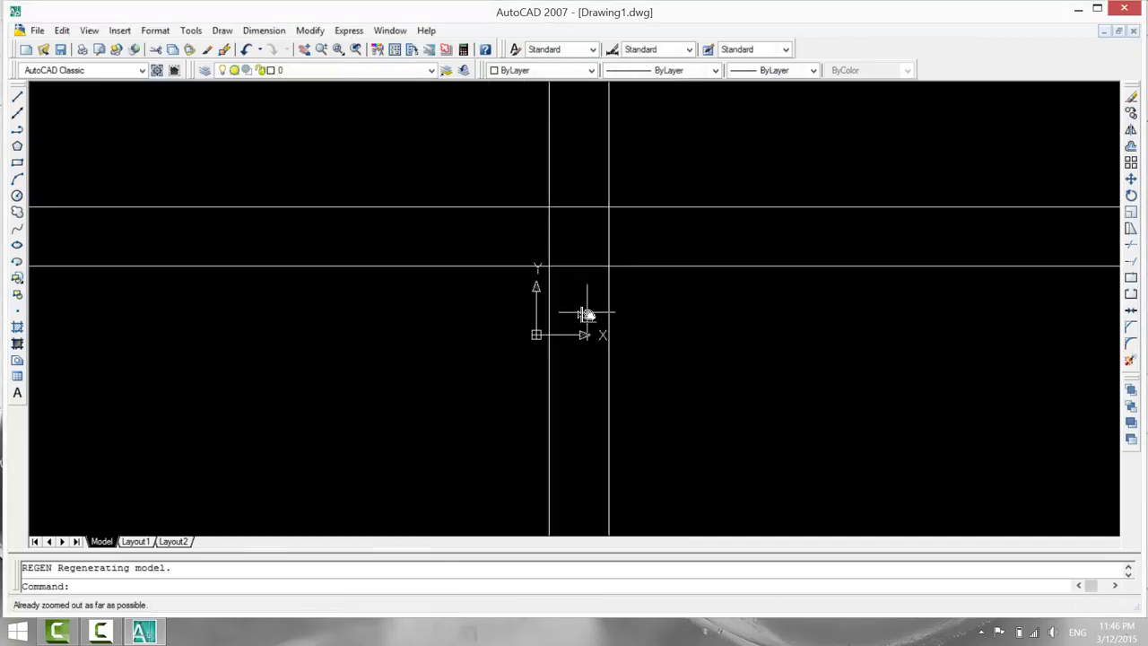
{"action": "type", "text": "re"}
{"action": "scroll", "coordinate": [586, 313], "scroll_direction": "down", "scroll_amount": 3}
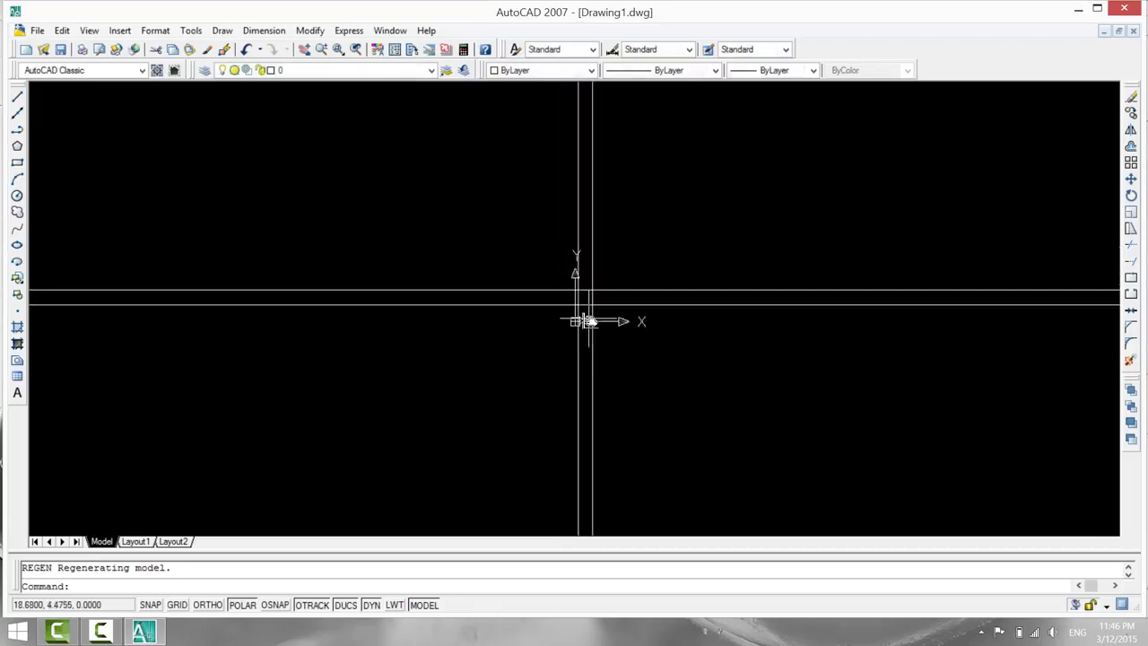
{"action": "mouse_move", "coordinate": [630, 355]}
{"action": "middle_mouse_down"}
{"action": "mouse_move", "coordinate": [333, 332]}
{"action": "mouse_move", "coordinate": [187, 304]}
{"action": "mouse_move", "coordinate": [207, 210]}
{"action": "mouse_move", "coordinate": [249, 258]}
{"action": "middle_mouse_up"}
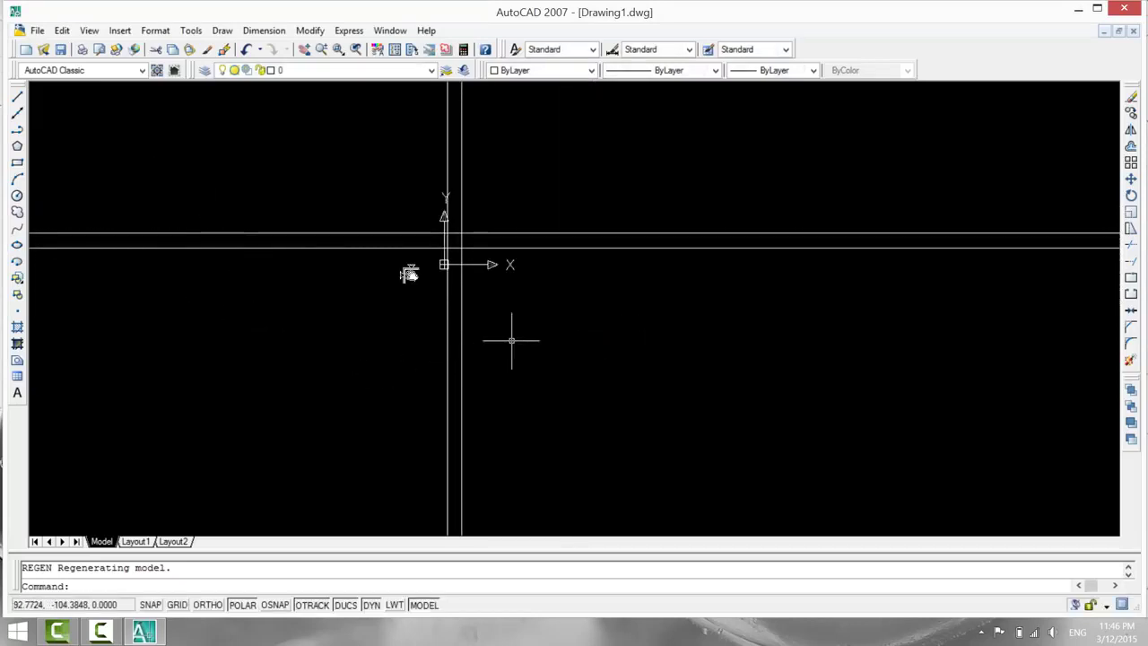
{"action": "middle_click_drag", "start_coordinate": [404, 344], "coordinate": [99, 168]}
{"action": "type", "text": "re"}
{"action": "key", "text": "Return"}
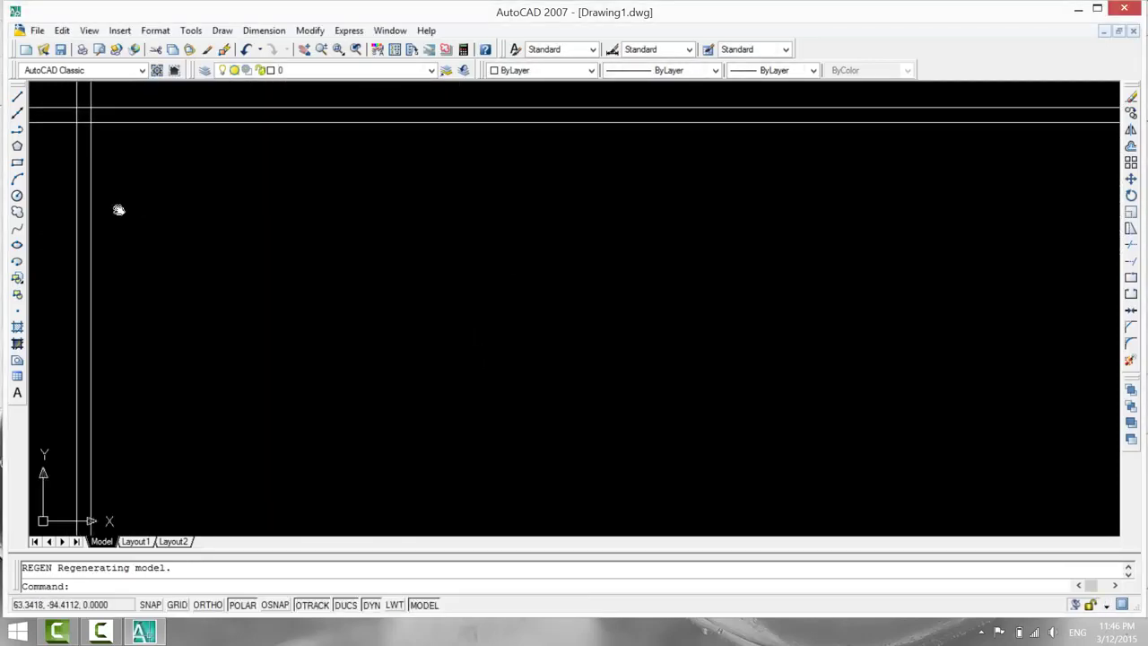
{"action": "middle_click_drag", "start_coordinate": [117, 210], "coordinate": [108, 231]}
{"action": "middle_click_drag", "start_coordinate": [189, 290], "coordinate": [158, 220]}
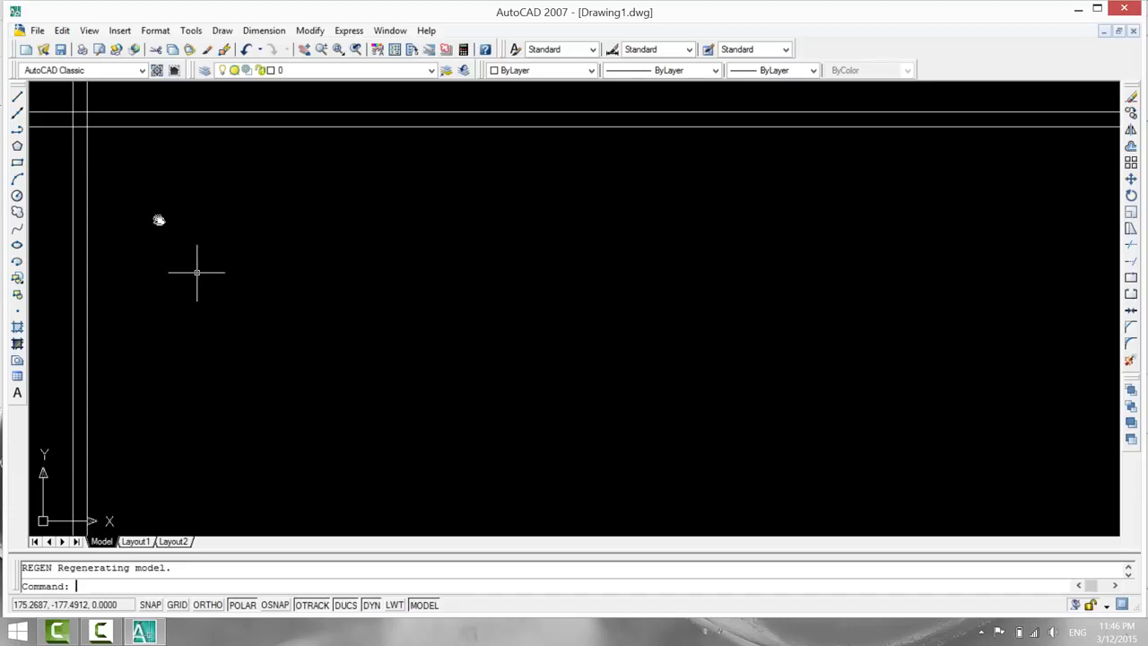
Offset the left wall's inner line 280 units to the right.
{"action": "type", "text": "o"}
{"action": "key", "text": "Return"}
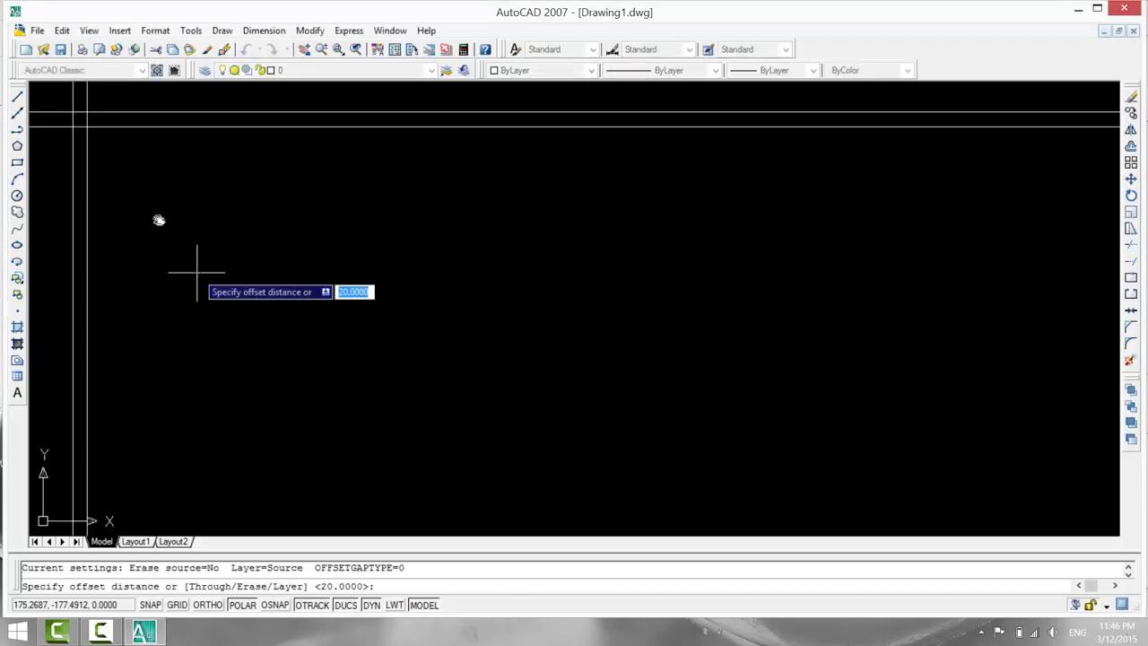
{"action": "type", "text": "280"}
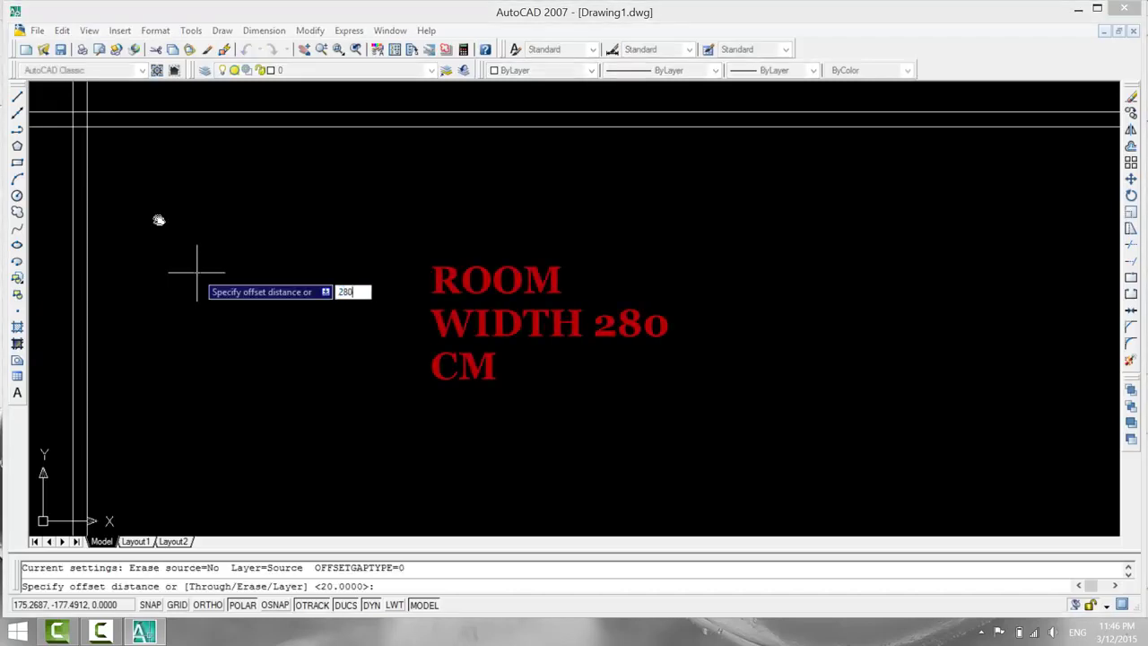
{"action": "key", "text": "Return"}
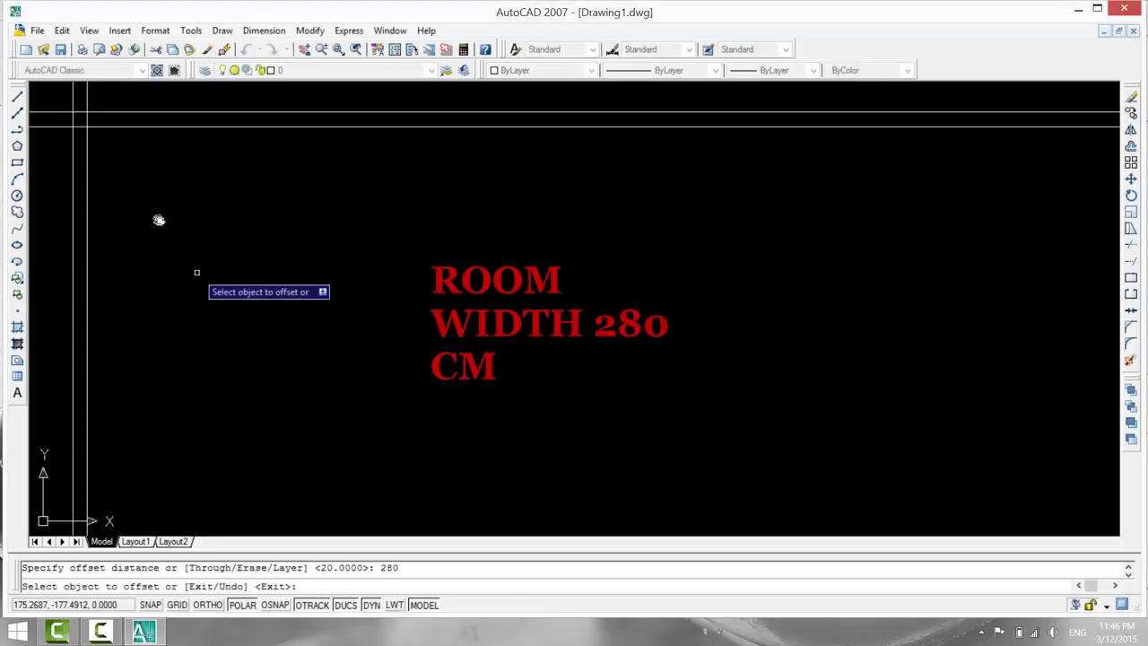
{"action": "left_click", "coordinate": [86, 237]}
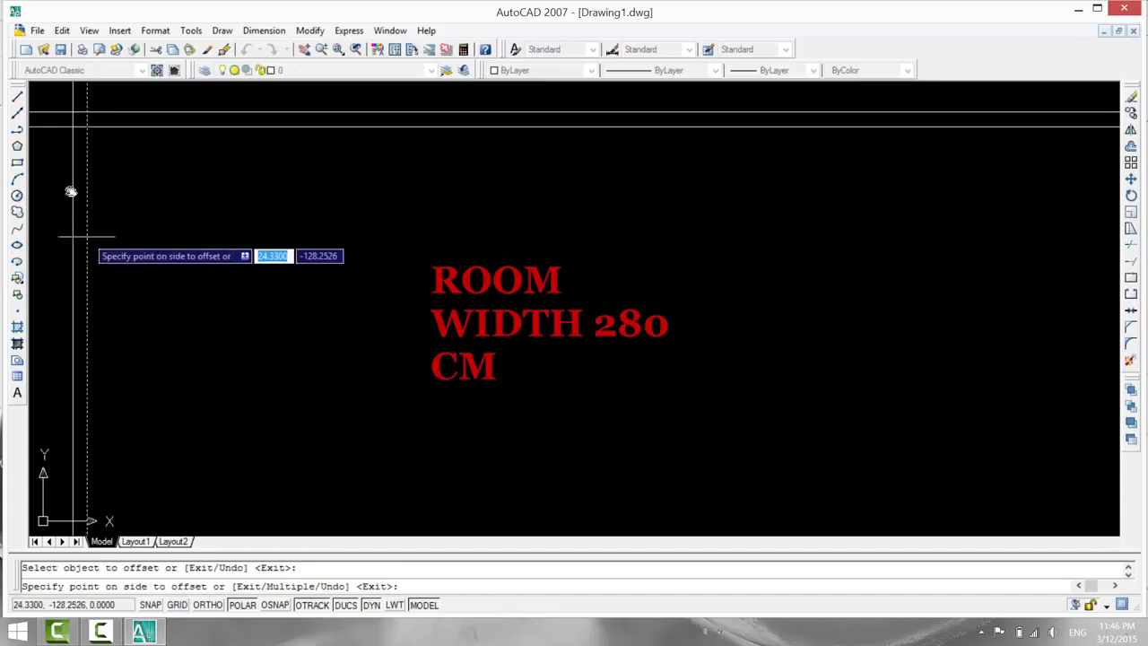
{"action": "left_click", "coordinate": [408, 253]}
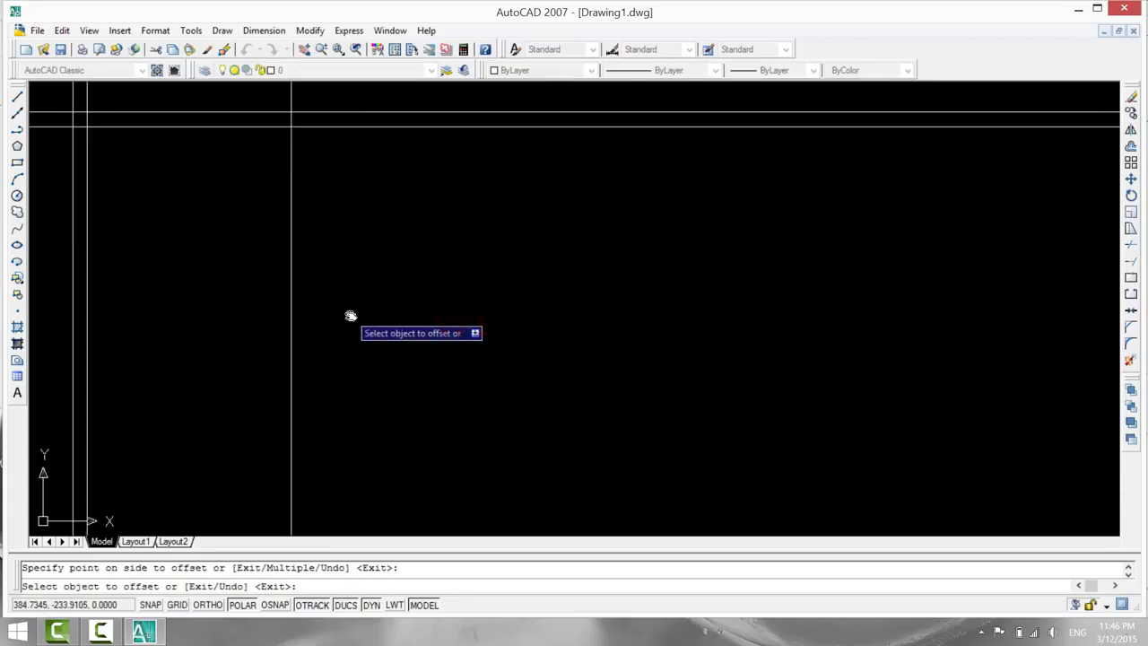
{"action": "key", "text": "Return"}
Offset that new line 20 to the right to give the second wall its thickness.
{"action": "key", "text": "Return"}
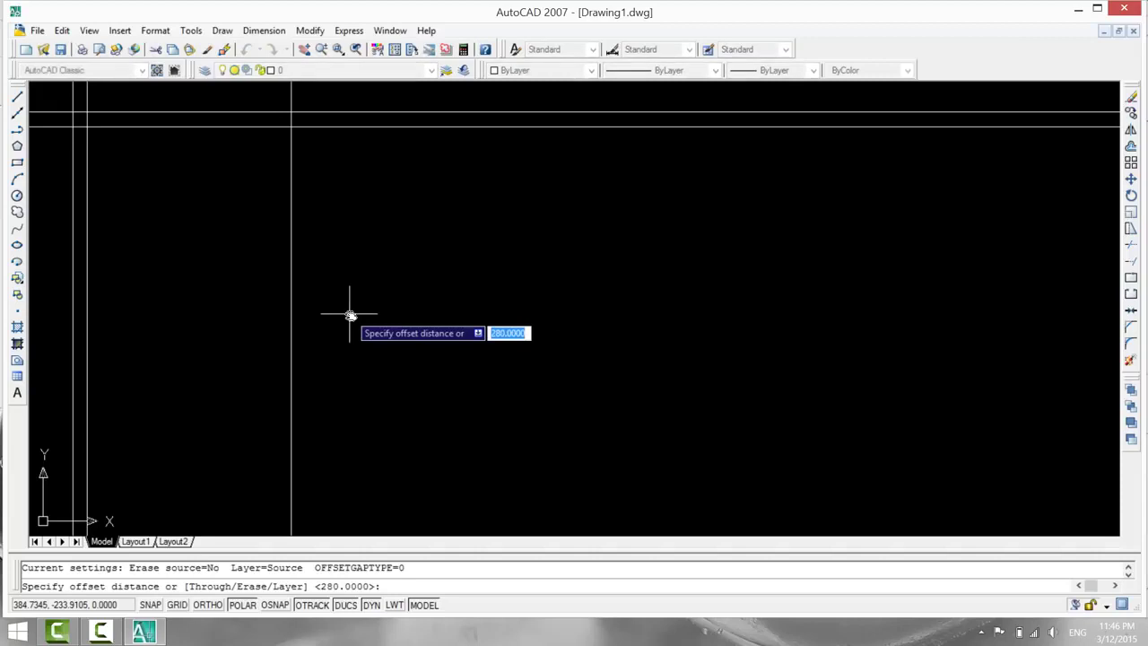
{"action": "type", "text": "20"}
{"action": "key", "text": "Return"}
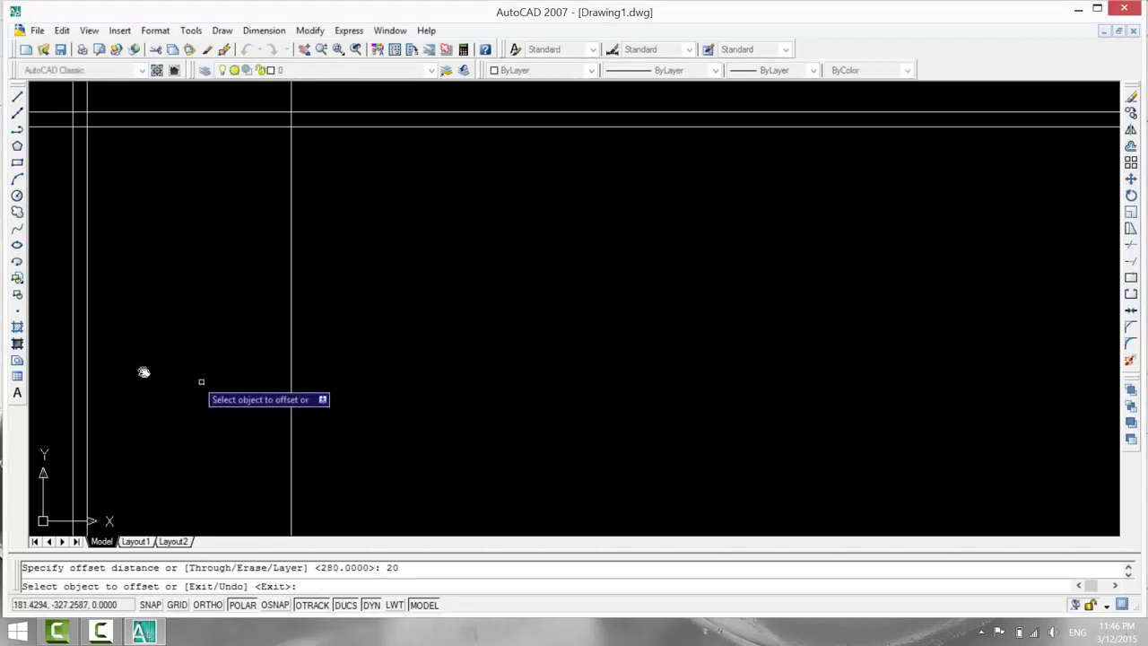
{"action": "left_click", "coordinate": [291, 397]}
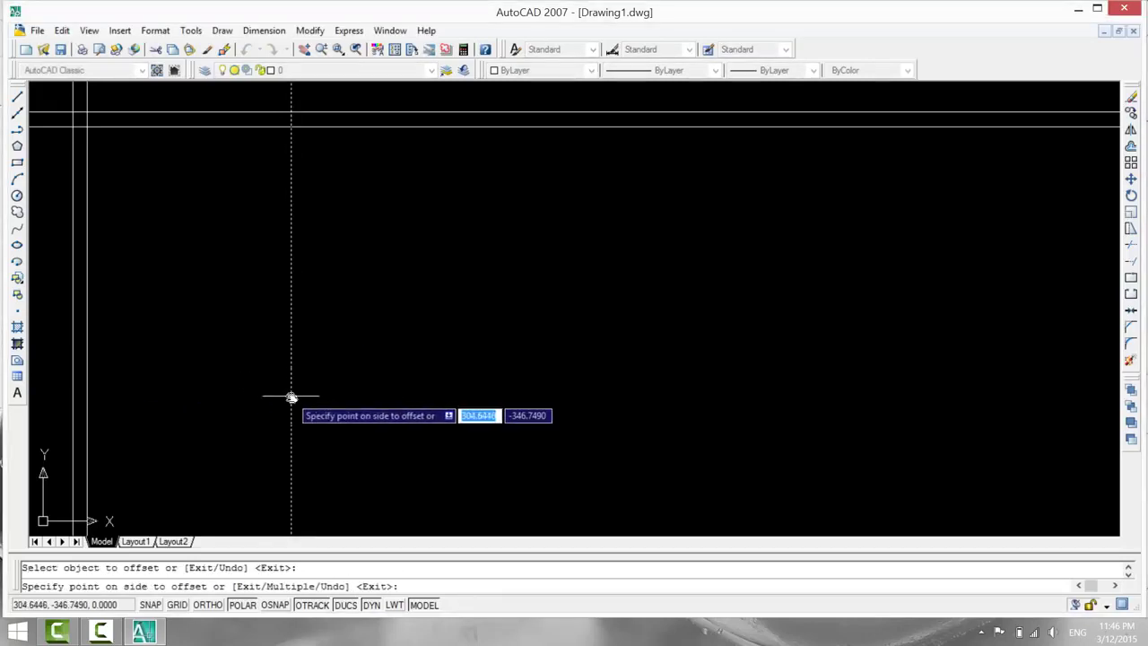
{"action": "left_click", "coordinate": [449, 390]}
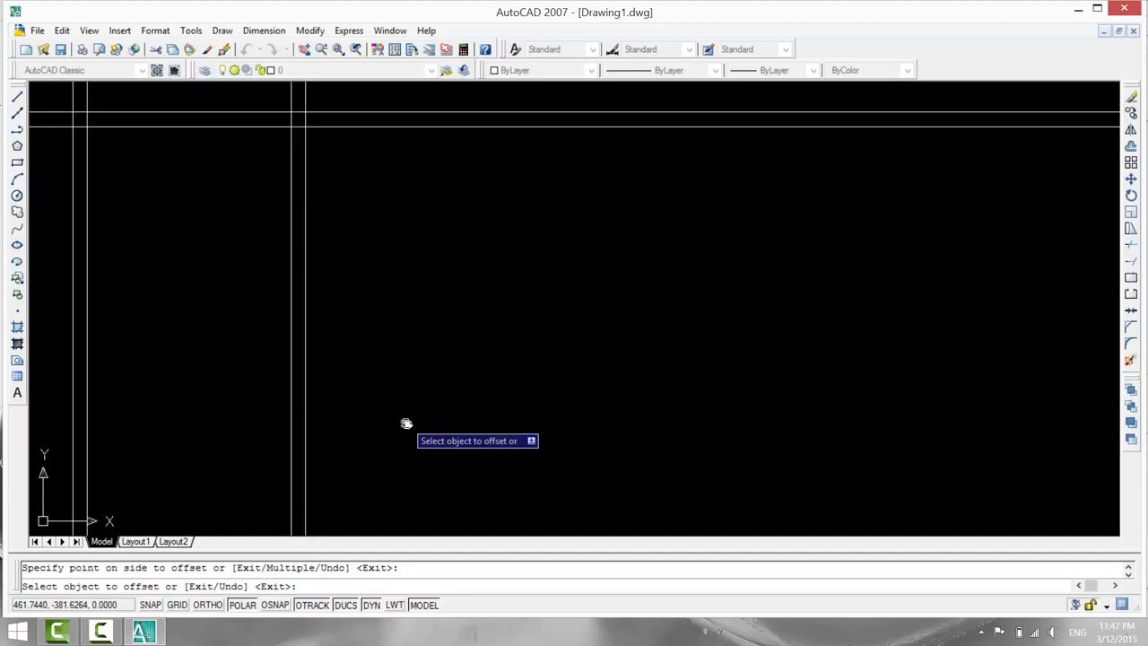
Copy the second wall's right line 280 units further right.
{"action": "key", "text": "Return"}
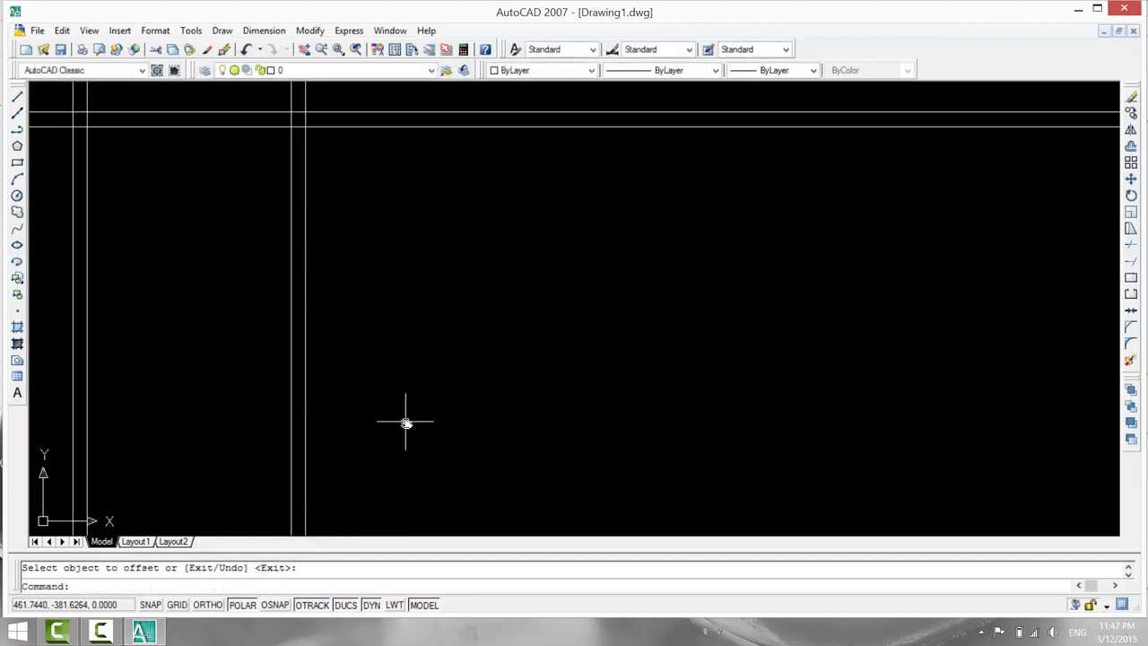
{"action": "key", "text": "Return"}
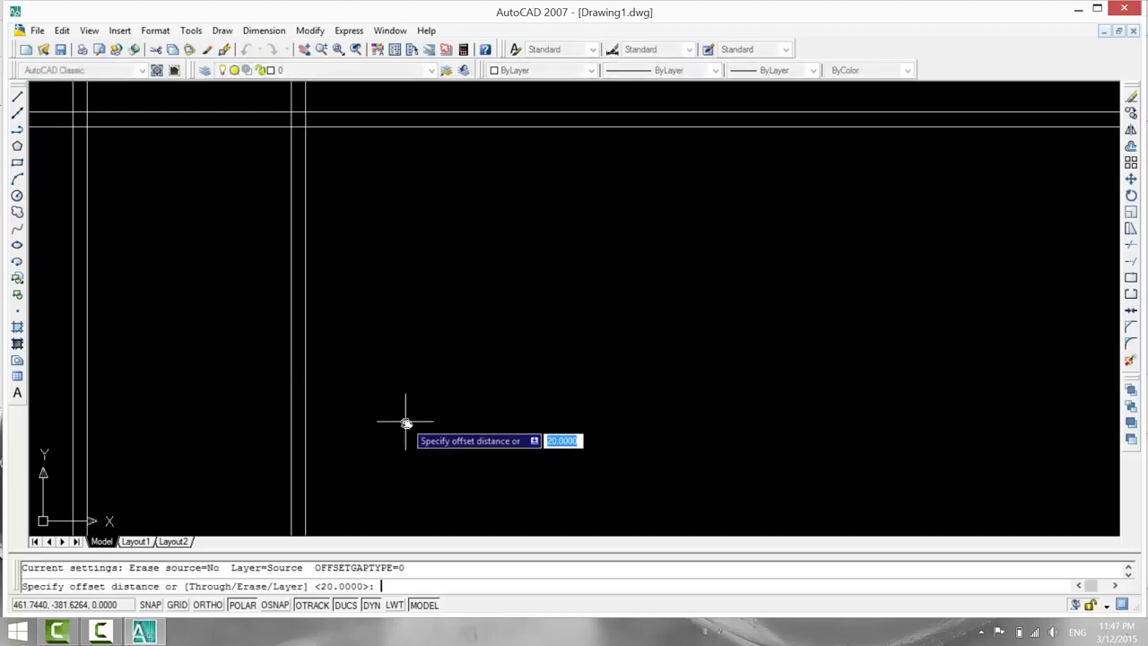
{"action": "type", "text": "28"}
{"action": "type", "text": "0"}
{"action": "key", "text": "Return"}
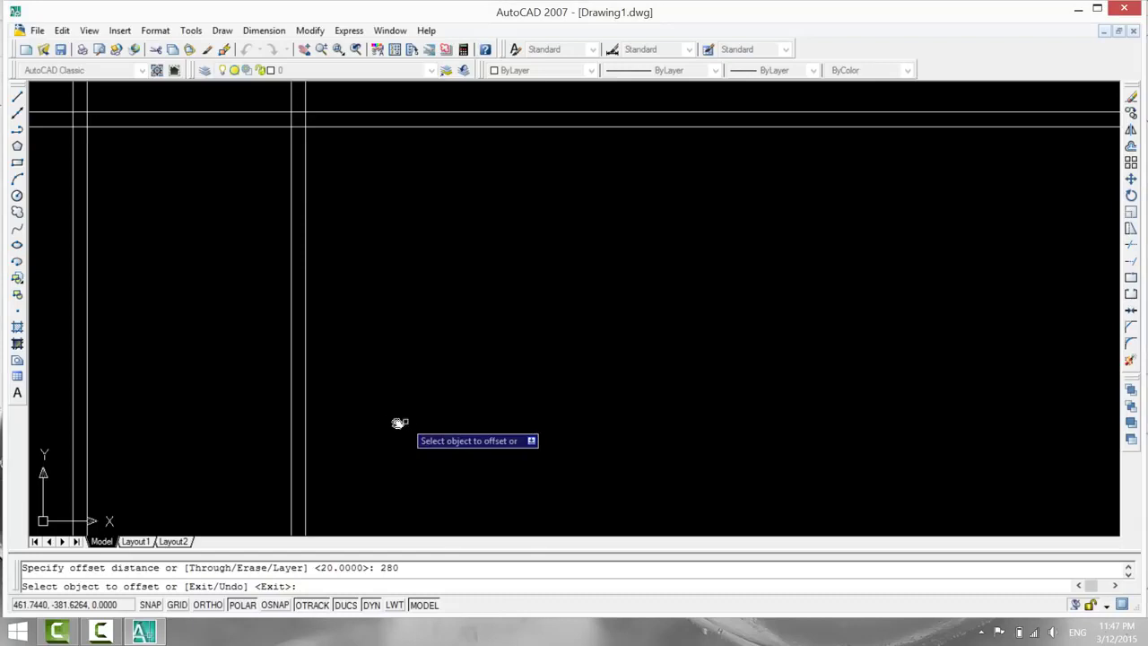
{"action": "left_click", "coordinate": [306, 389]}
{"action": "left_click", "coordinate": [749, 393]}
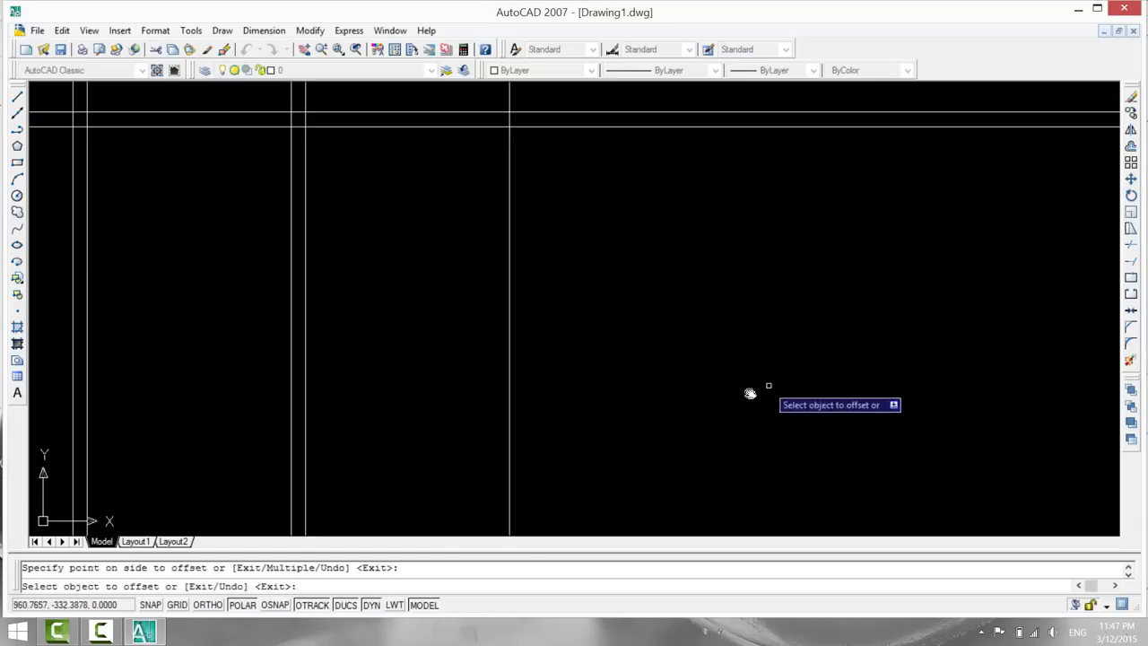
{"action": "key", "text": "Return"}
Offset the new line 20 to the right to complete the third wall.
{"action": "key", "text": "Return"}
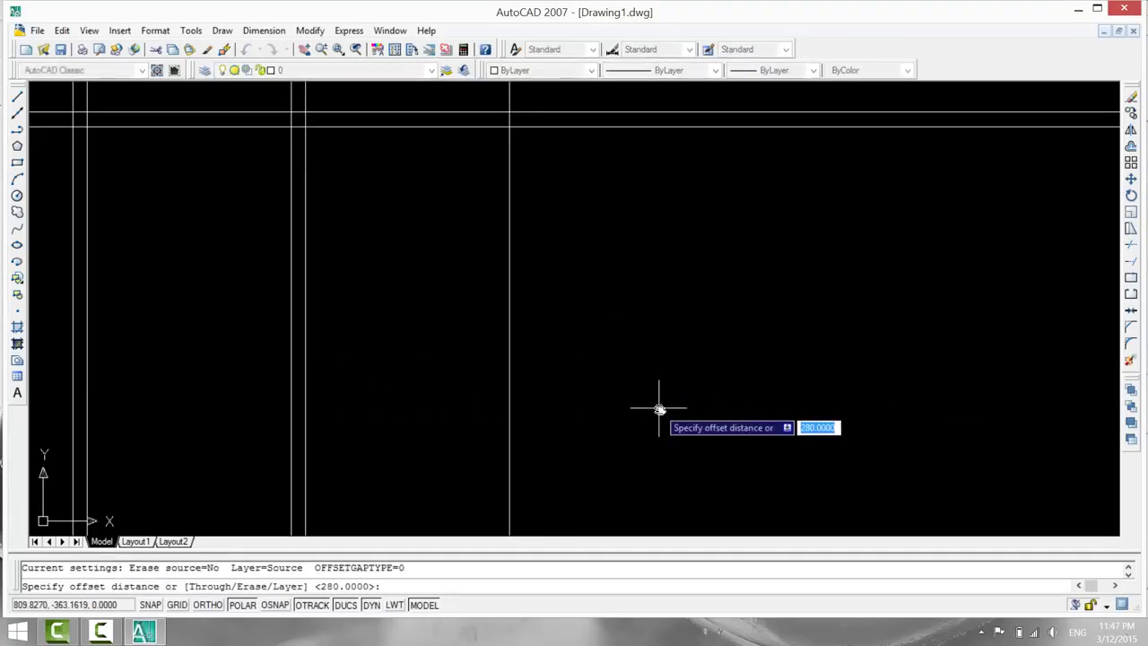
{"action": "type", "text": "20"}
{"action": "key", "text": "Return"}
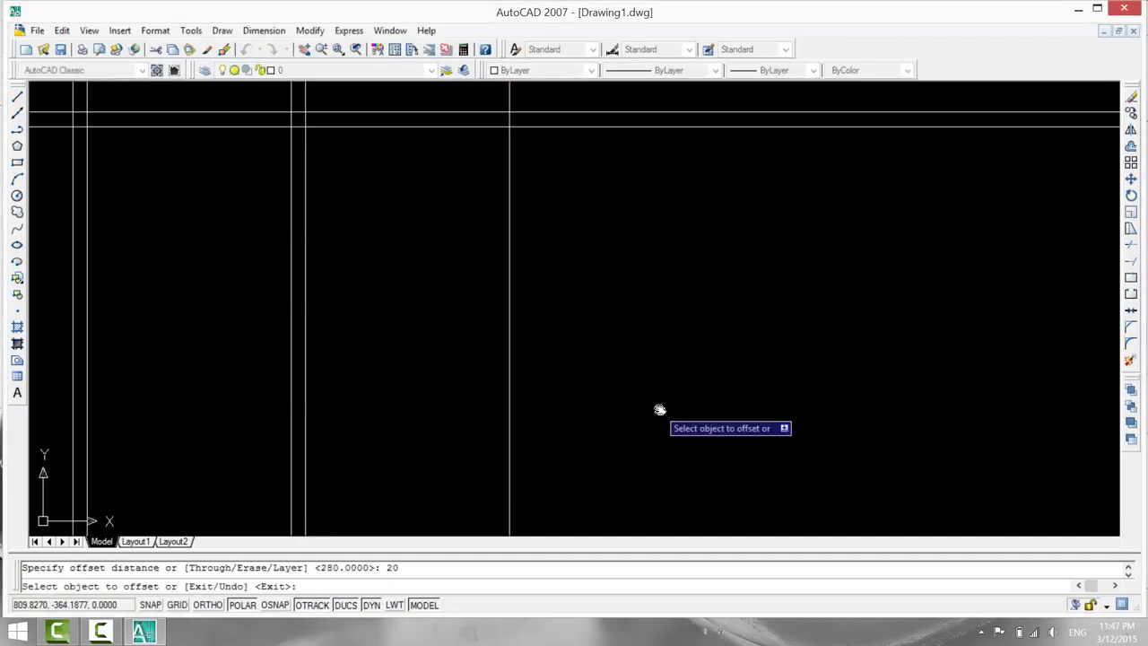
{"action": "left_click", "coordinate": [509, 444]}
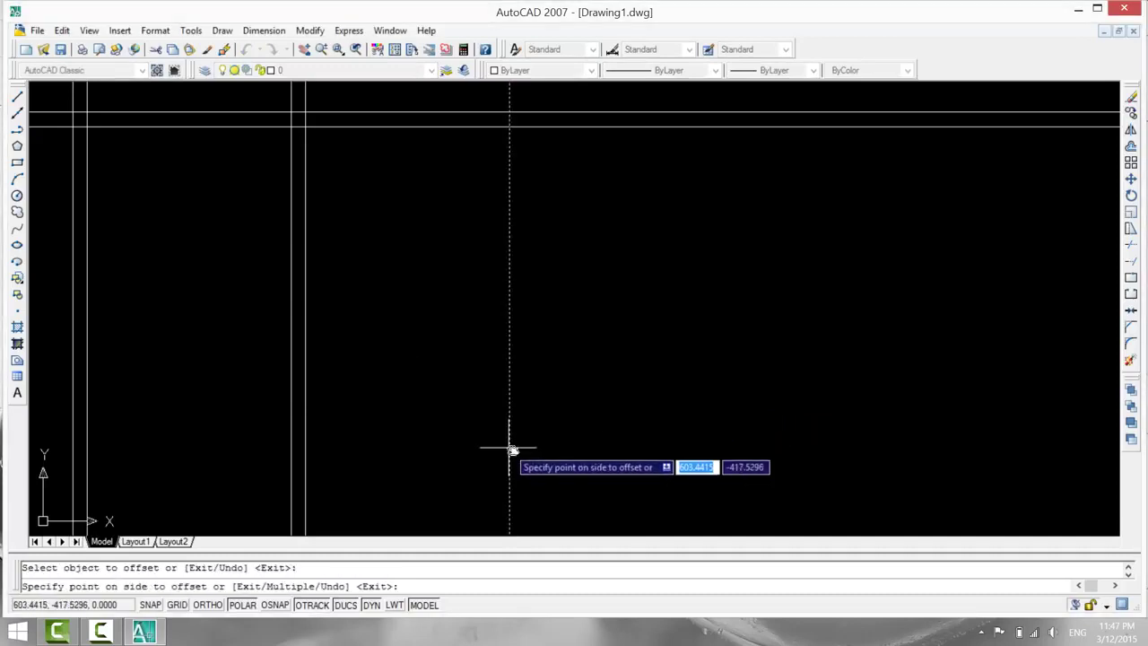
{"action": "left_click", "coordinate": [749, 405]}
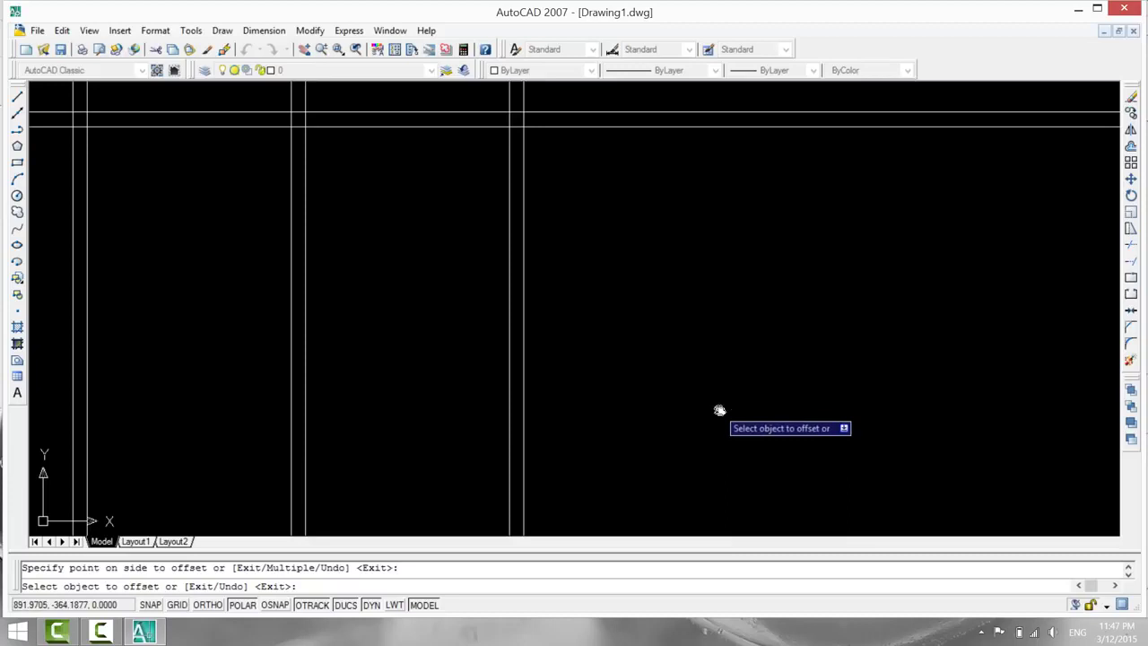
Offset the third wall's right line 50 units to the right.
{"action": "key", "text": "Return"}
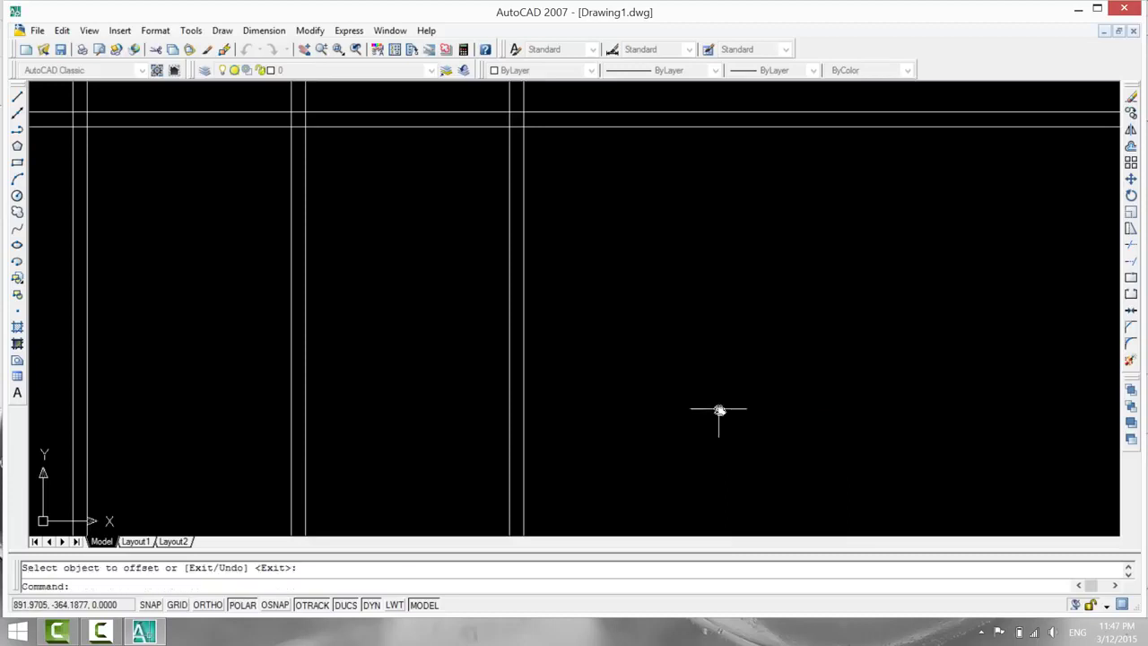
{"action": "key", "text": "Return"}
{"action": "type", "text": "50"}
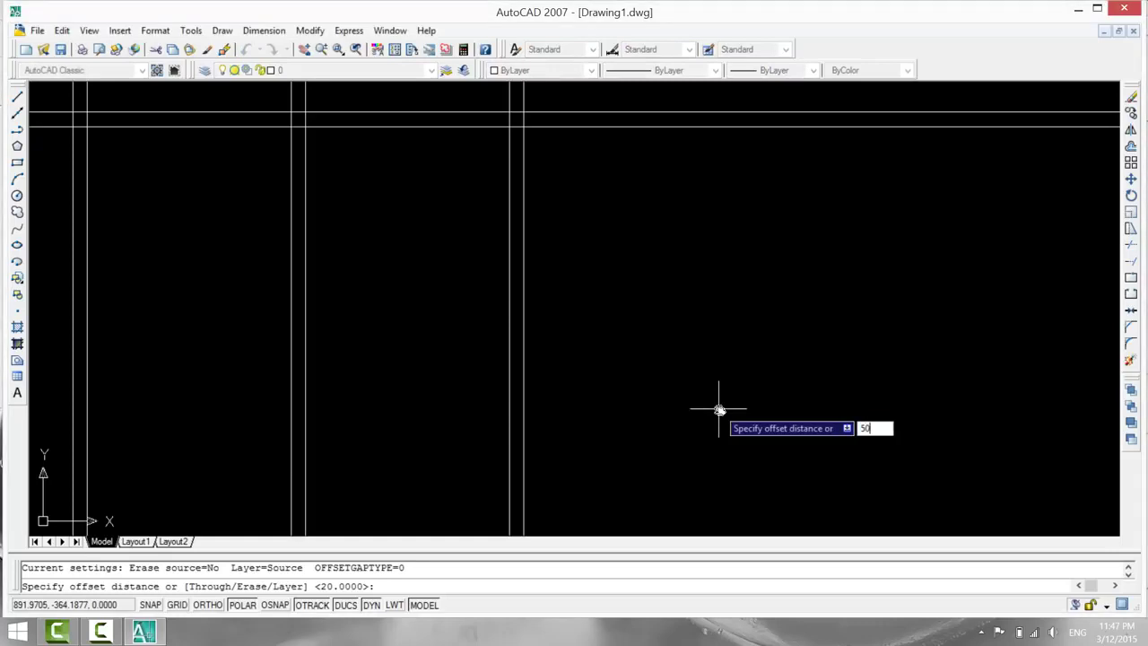
{"action": "key", "text": "Return"}
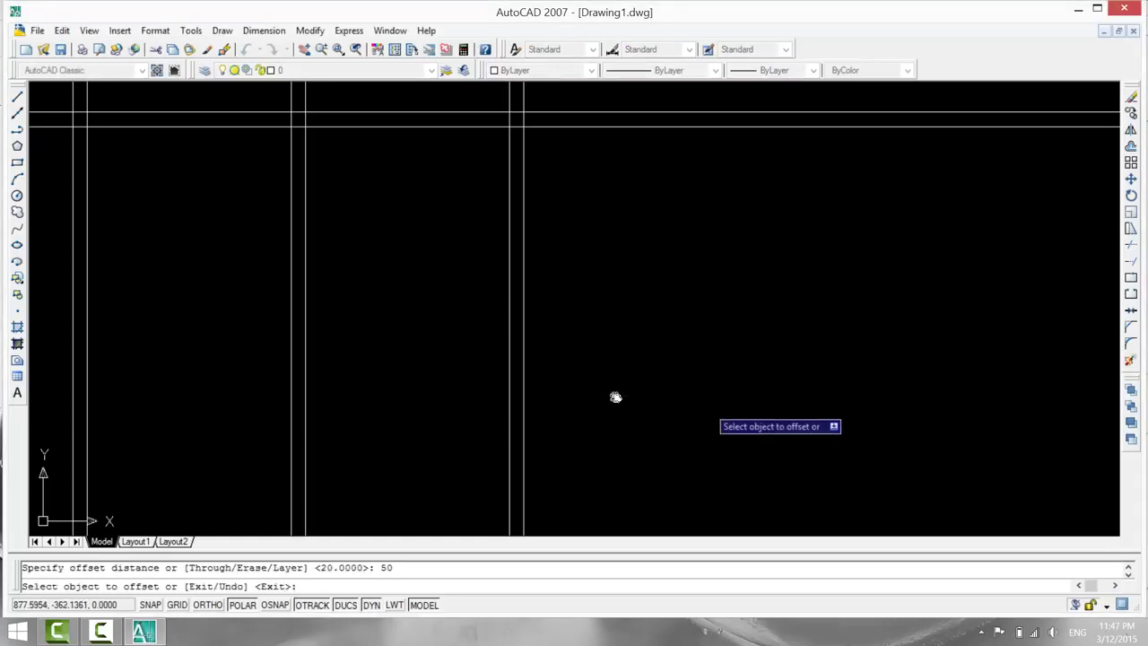
{"action": "left_click", "coordinate": [525, 376]}
{"action": "left_click", "coordinate": [713, 355]}
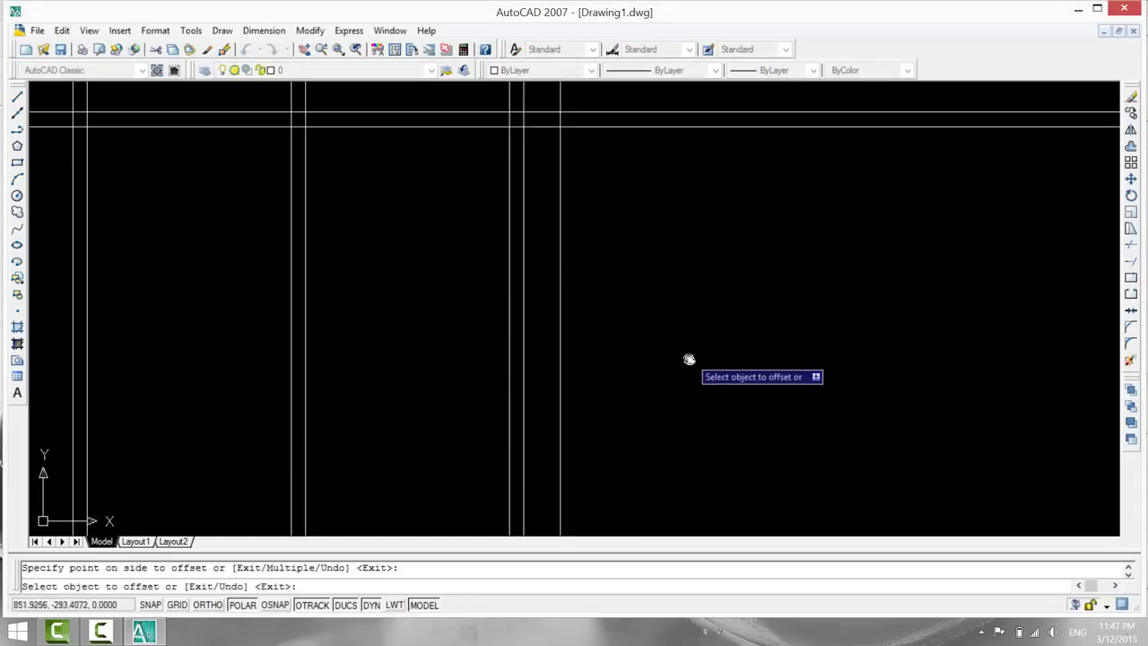
{"action": "key", "text": "Return"}
Offset that new line 20 further right to form the fourth wall pair.
{"action": "key", "text": "Return"}
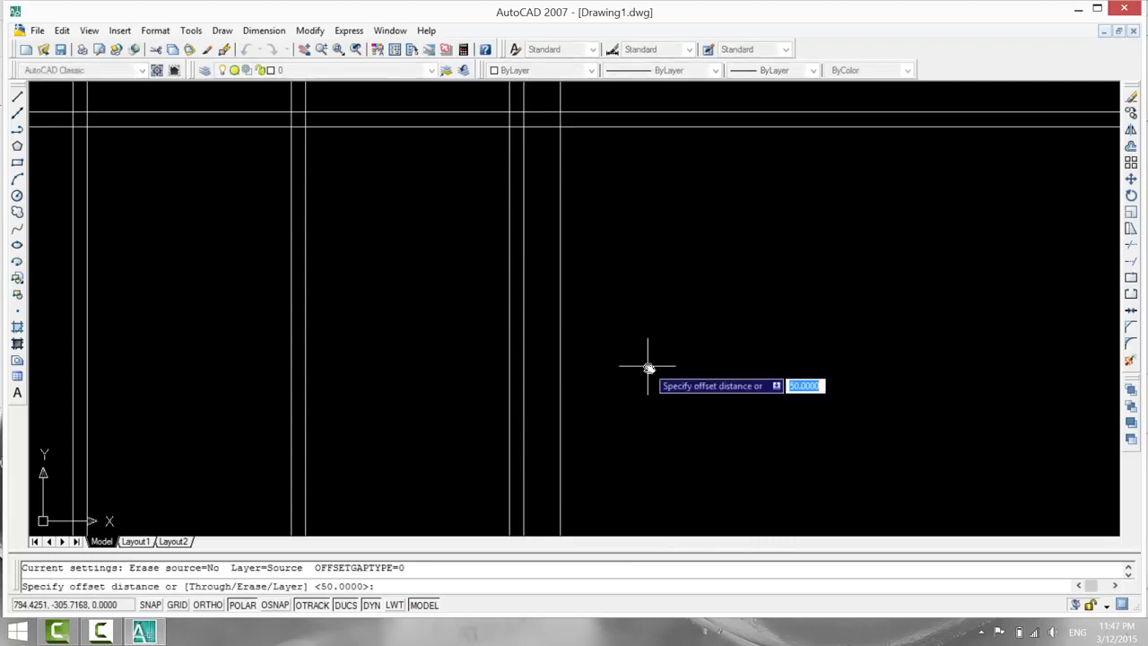
{"action": "type", "text": "20"}
{"action": "key", "text": "Return"}
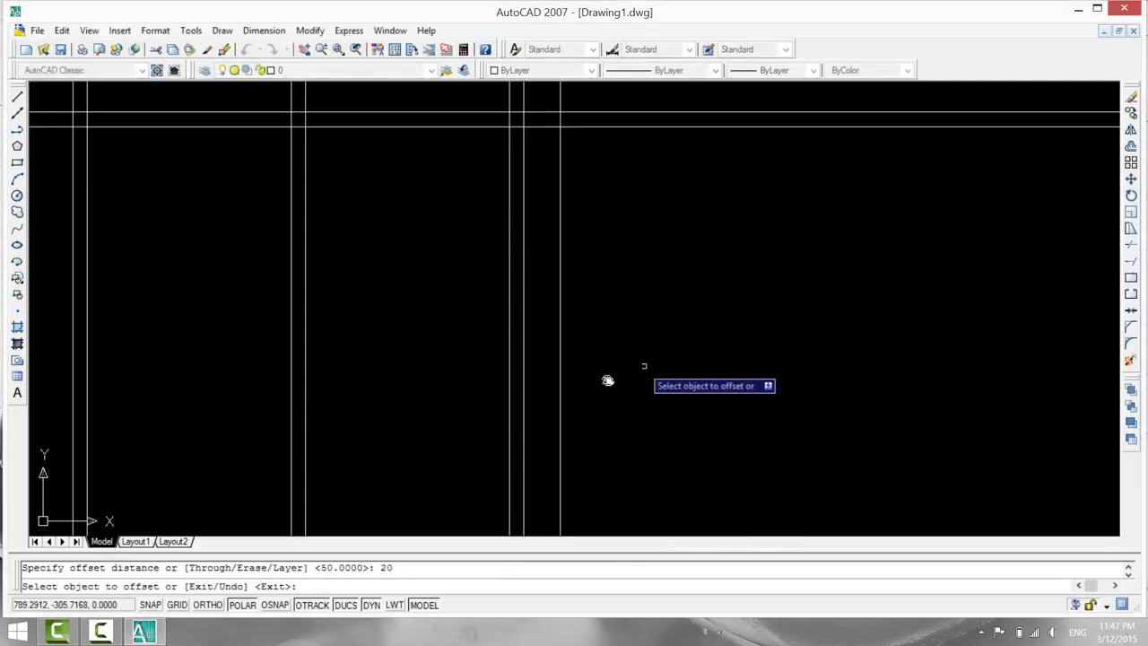
{"action": "left_click", "coordinate": [561, 377]}
{"action": "left_click", "coordinate": [693, 380]}
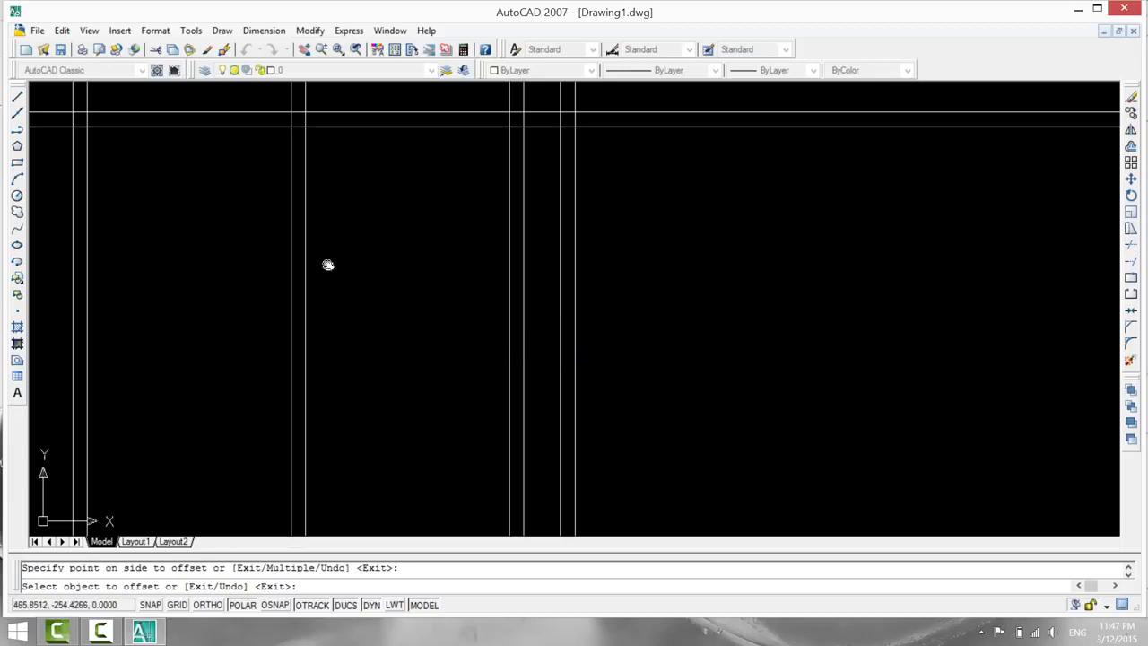
Nudge the view slightly and cancel the OFFSET command.
{"action": "mouse_move", "coordinate": [409, 331]}
{"action": "middle_mouse_down"}
{"action": "mouse_move", "coordinate": [437, 343]}
{"action": "mouse_move", "coordinate": [427, 348]}
{"action": "middle_mouse_up"}
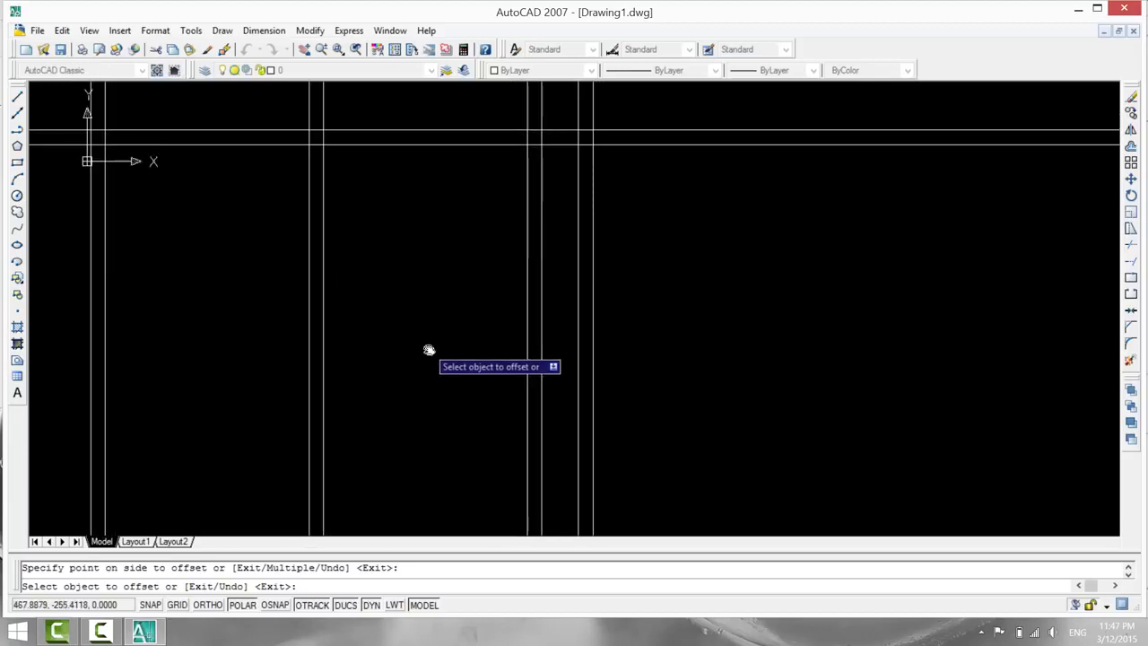
{"action": "key", "text": "Escape"}
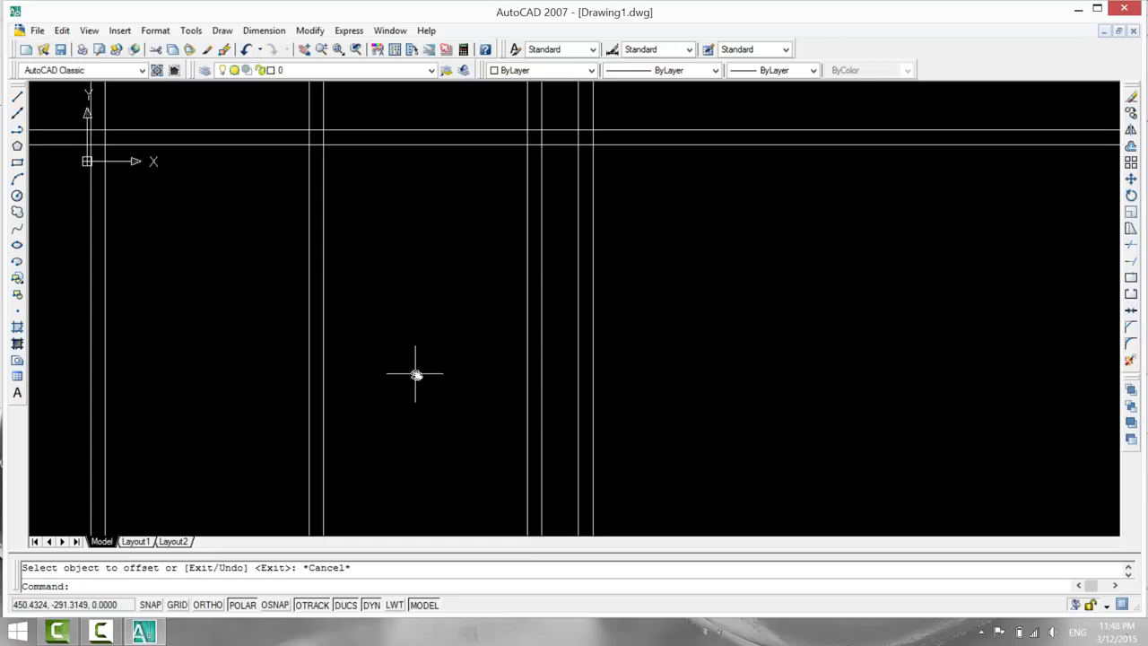
Offset the inner top wall line 50 units downward.
{"action": "type", "text": "o"}
{"action": "key", "text": "Return"}
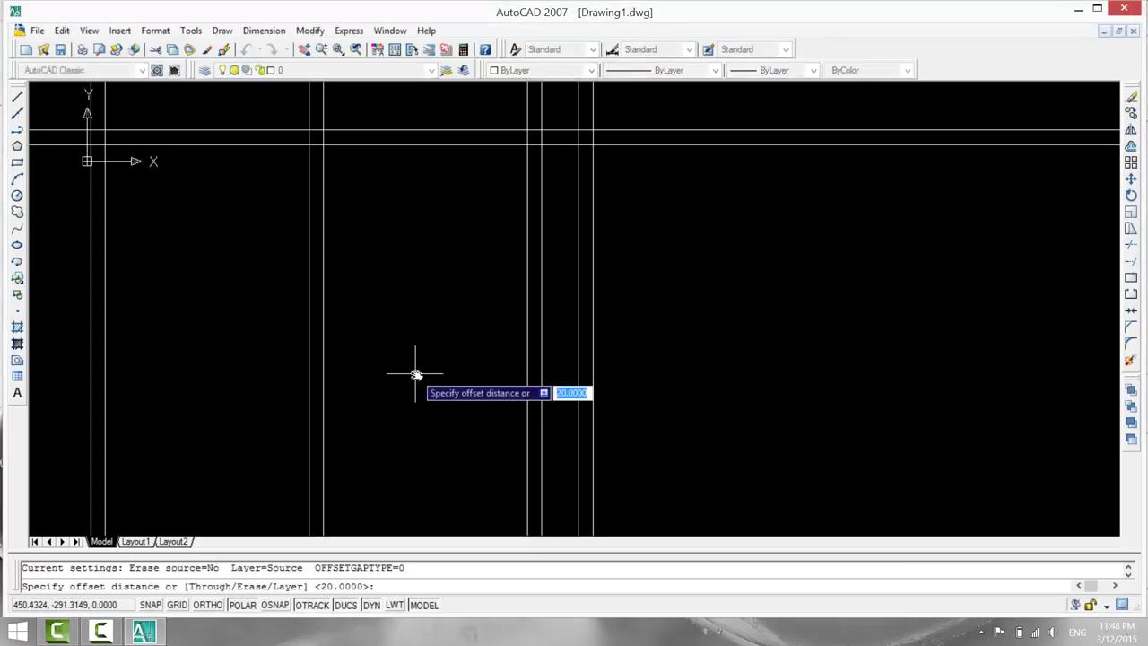
{"action": "type", "text": "50"}
{"action": "key", "text": "Return"}
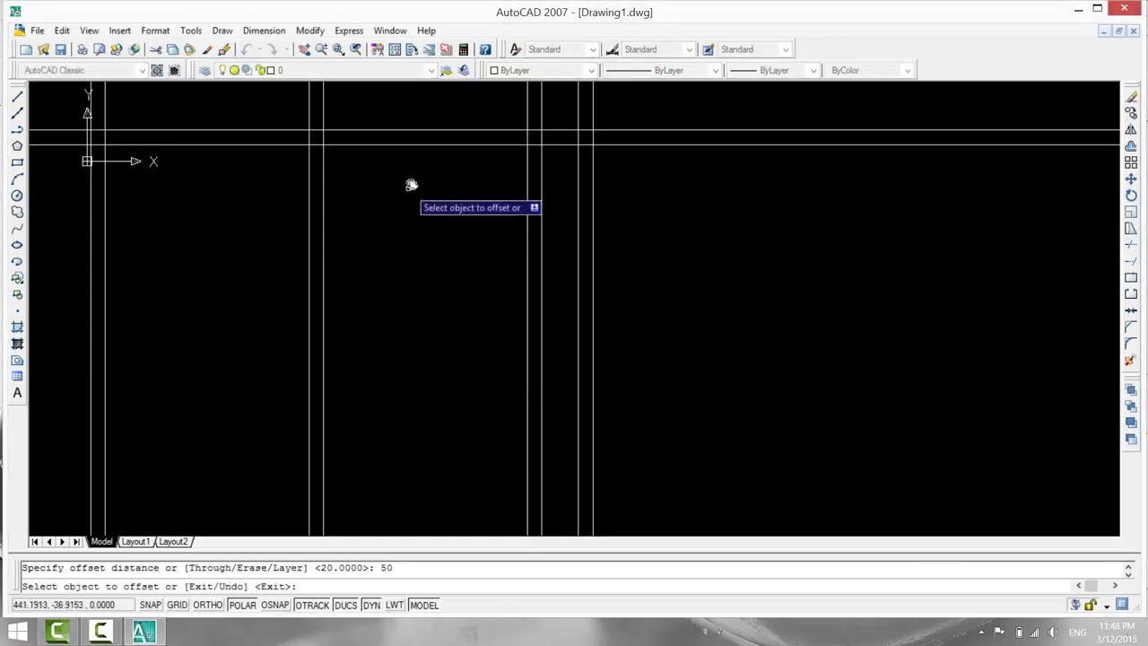
{"action": "left_click", "coordinate": [425, 143]}
{"action": "left_click", "coordinate": [385, 256]}
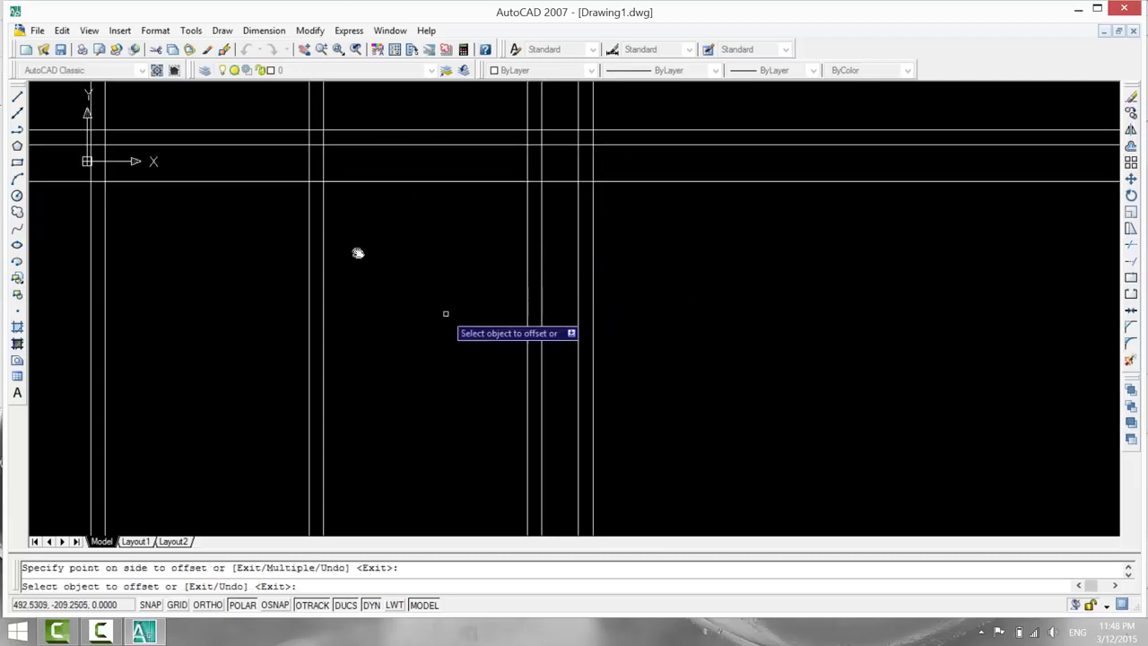
{"action": "key", "text": "Return"}
{"action": "key", "text": "Return"}
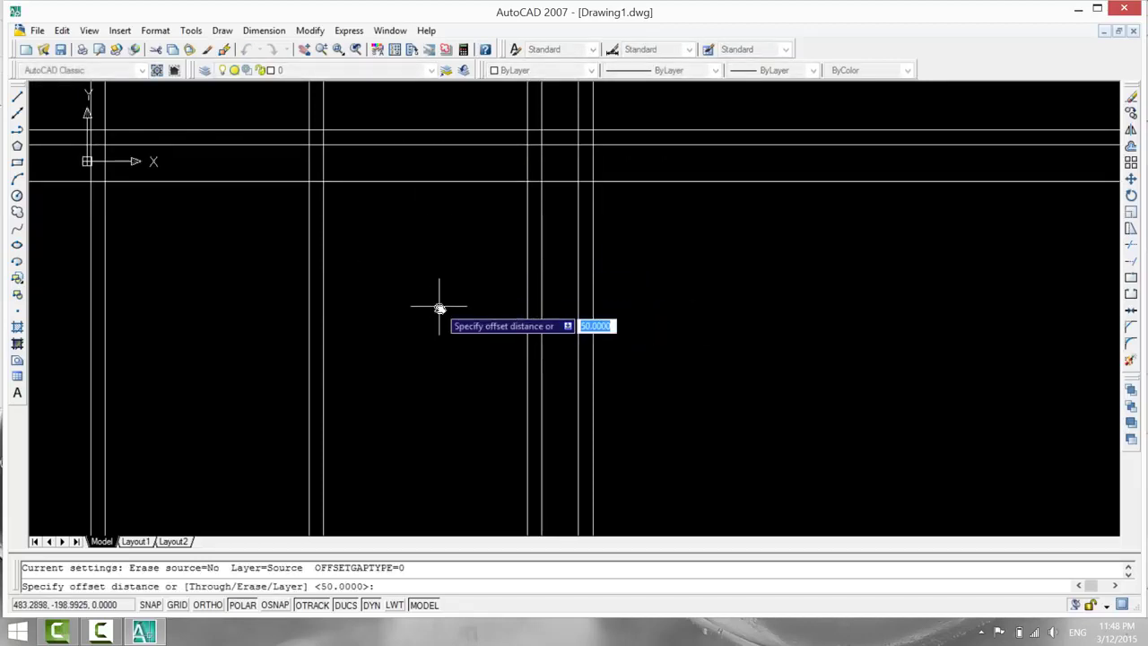
Offset that line 180 down, then offset the result 20 further down for the lower wall.
{"action": "type", "text": "180"}
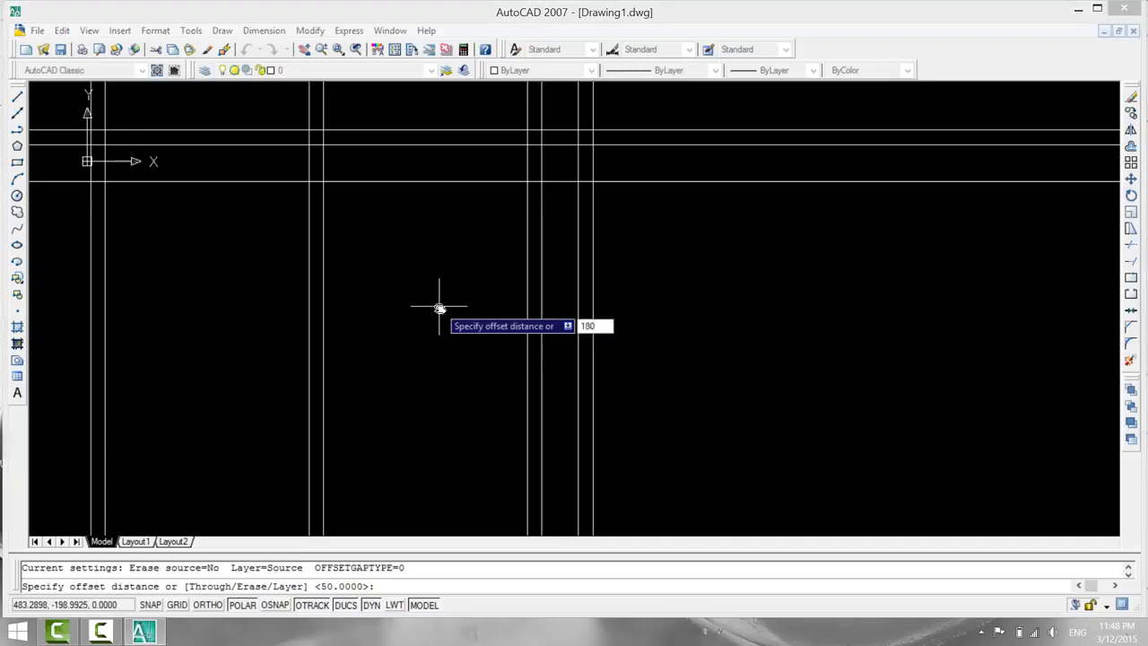
{"action": "key", "text": "Return"}
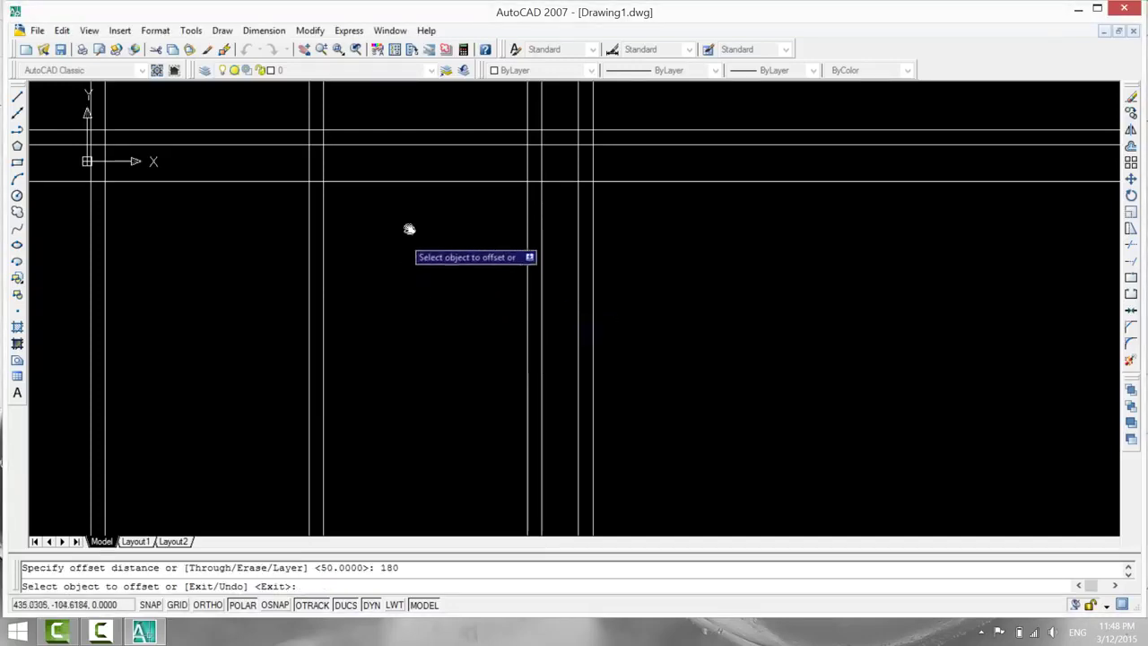
{"action": "left_click", "coordinate": [411, 181]}
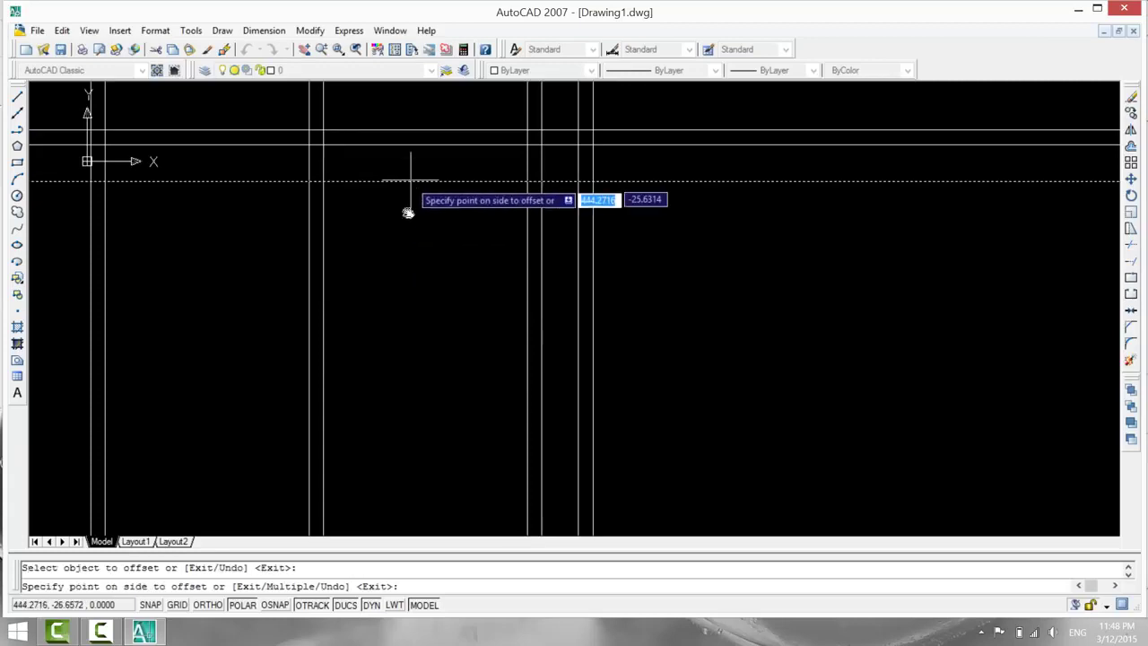
{"action": "left_click", "coordinate": [417, 380]}
{"action": "key", "text": "Return"}
{"action": "key", "text": "Return"}
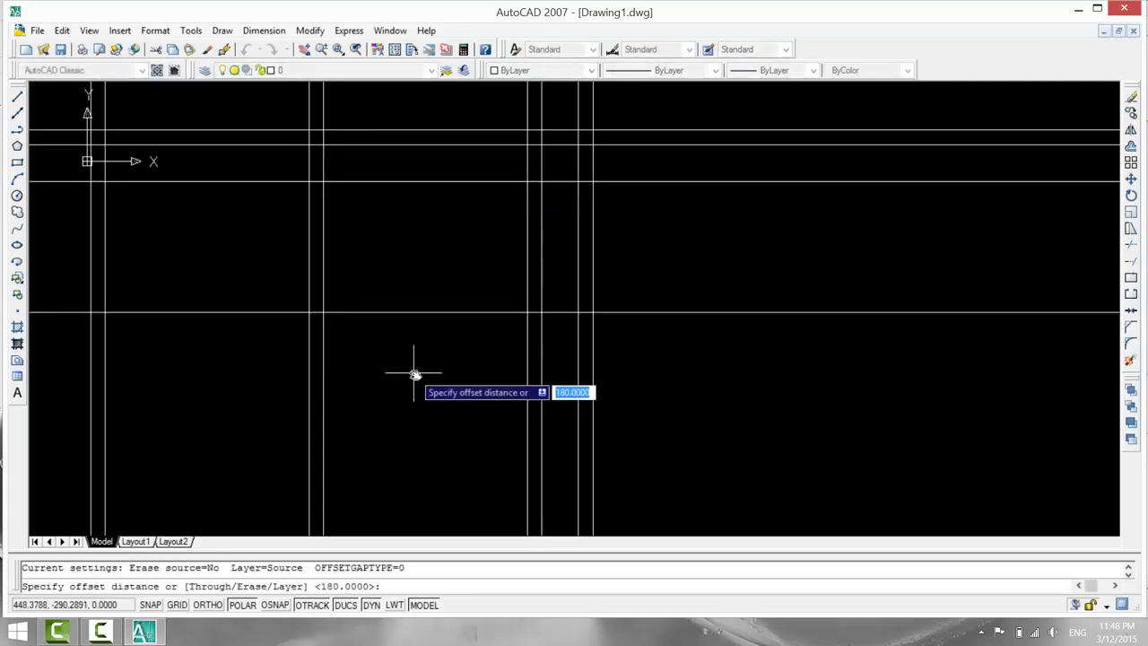
{"action": "type", "text": "20"}
{"action": "key", "text": "Return"}
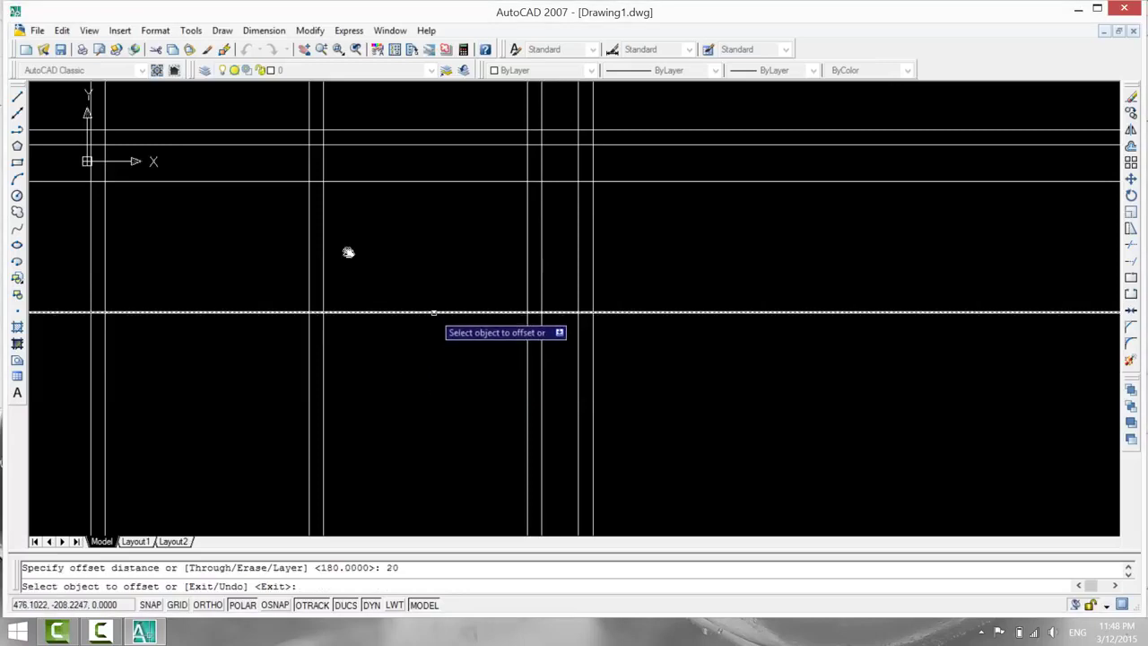
{"action": "left_click", "coordinate": [434, 312]}
{"action": "left_click", "coordinate": [443, 373]}
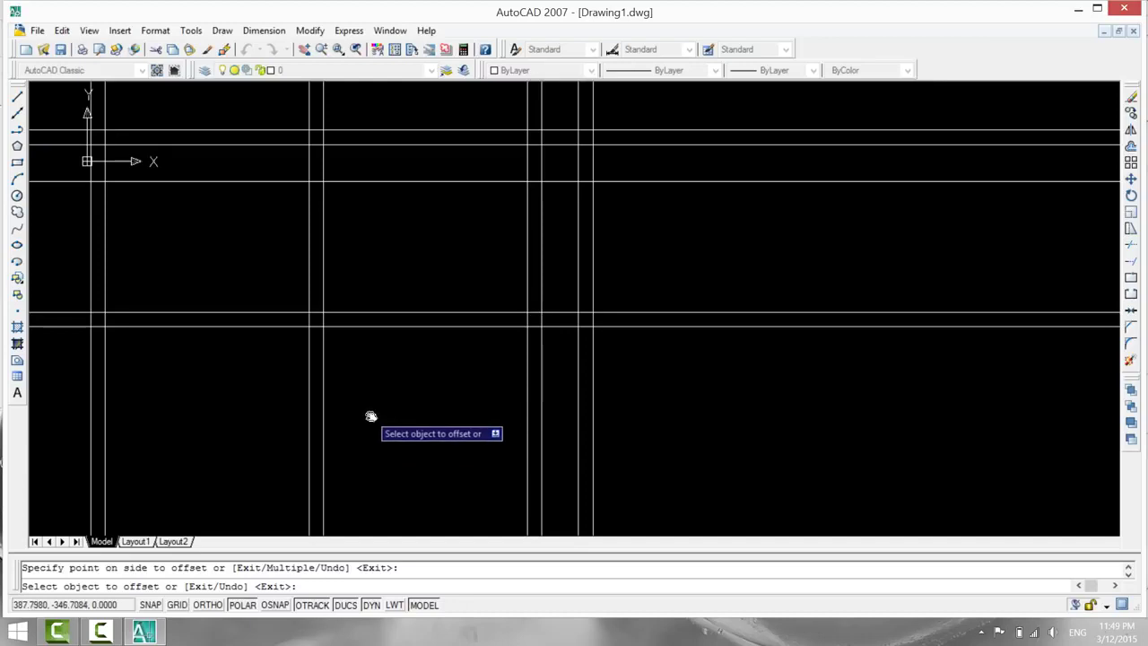
Offset the inner top wall line 380 units downward.
{"action": "key", "text": "Return"}
{"action": "key", "text": "Return"}
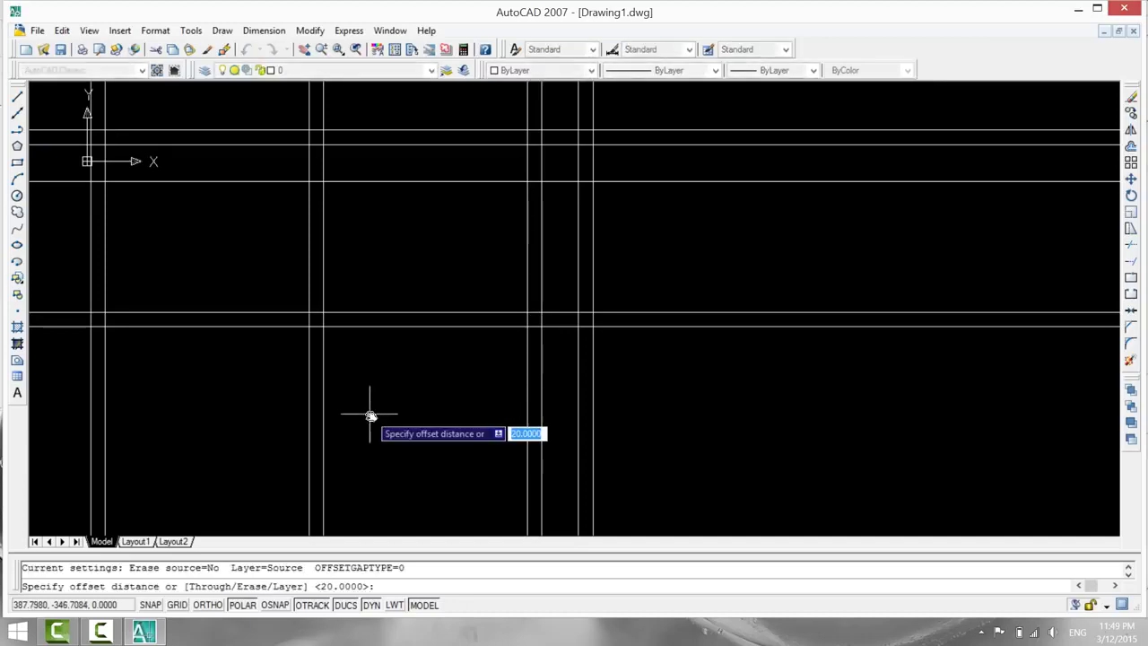
{"action": "type", "text": "380"}
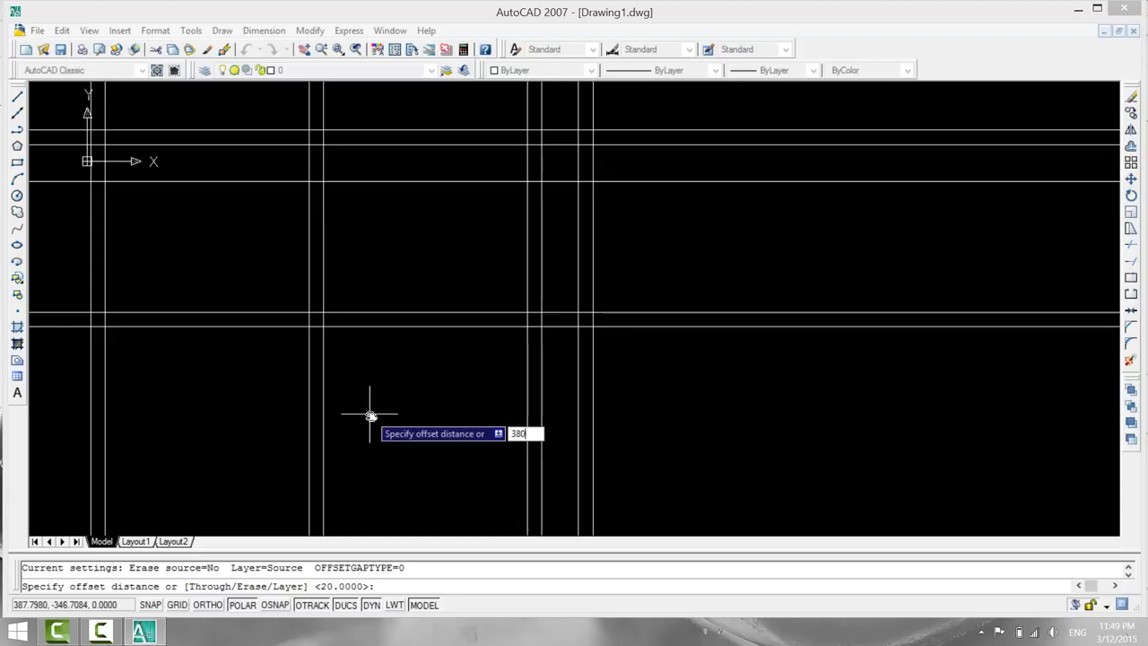
{"action": "key", "text": "Return"}
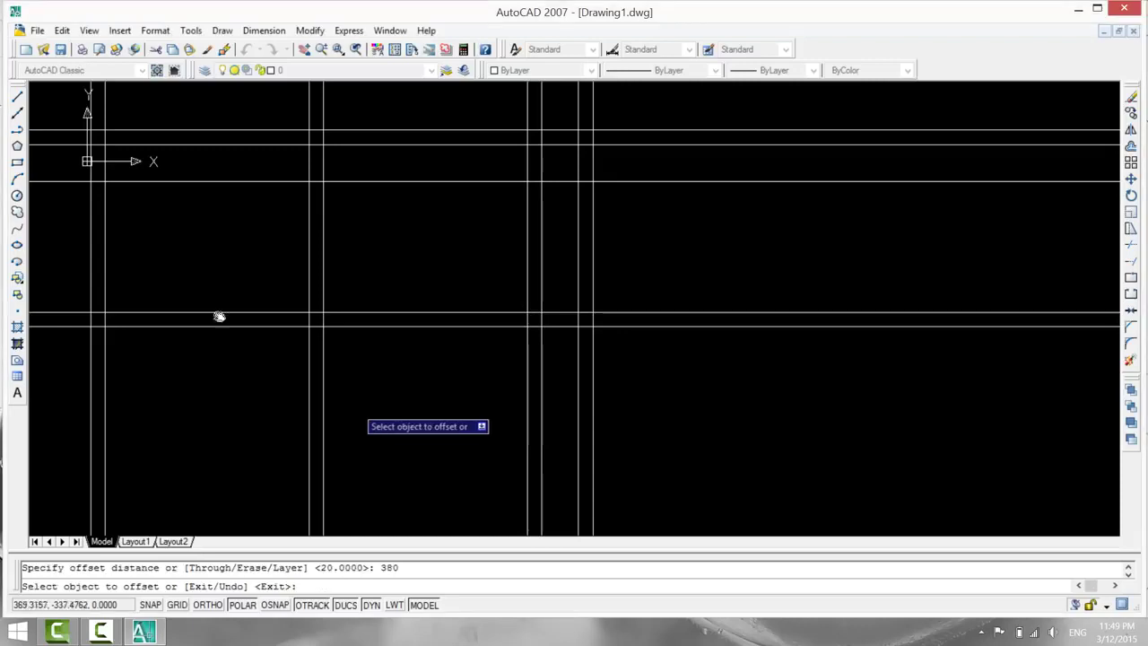
{"action": "left_click", "coordinate": [186, 144]}
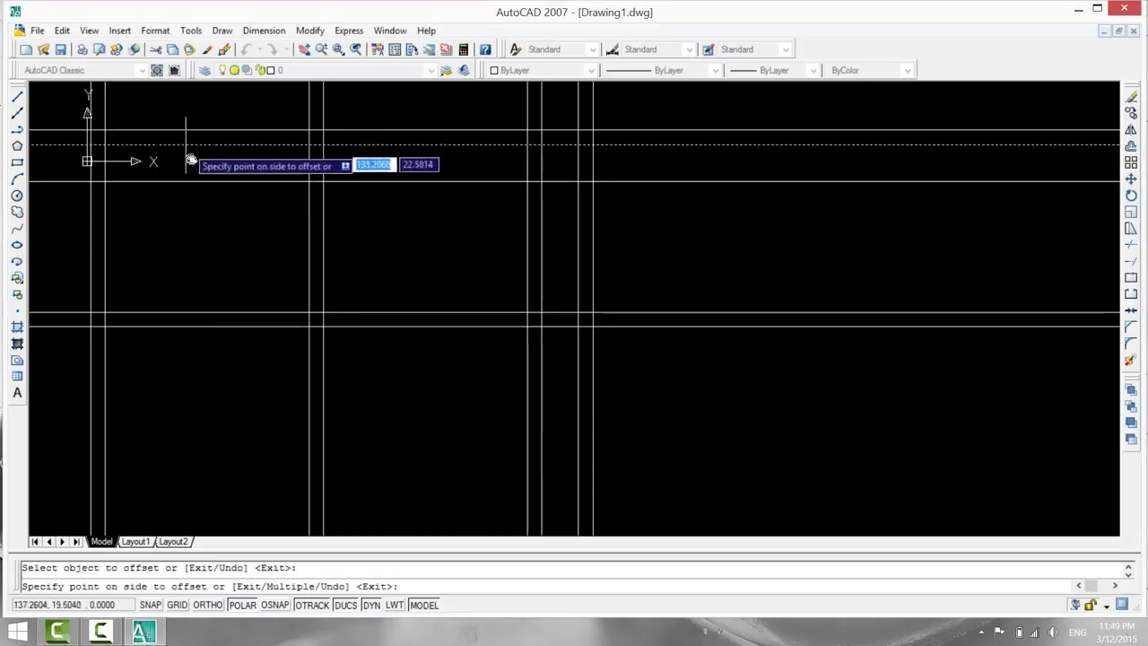
{"action": "left_click", "coordinate": [179, 410]}
{"action": "key", "text": "Return"}
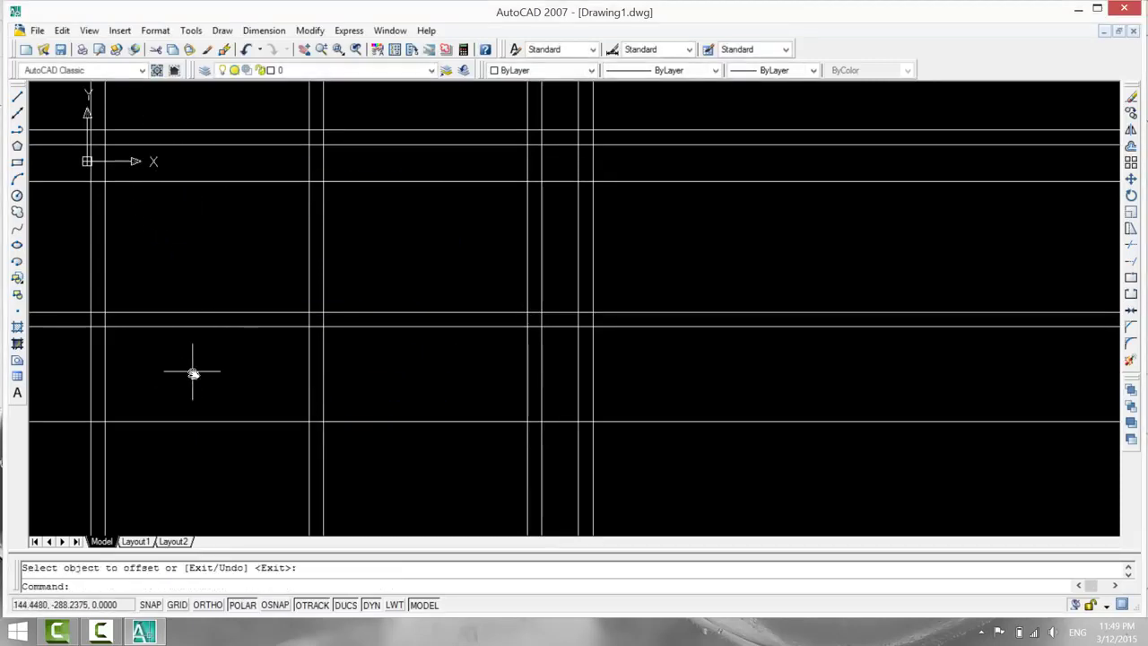
Double the new lower horizontal line with a parallel copy 20 units below it.
{"action": "type", "text": "20"}
{"action": "key", "text": "Return"}
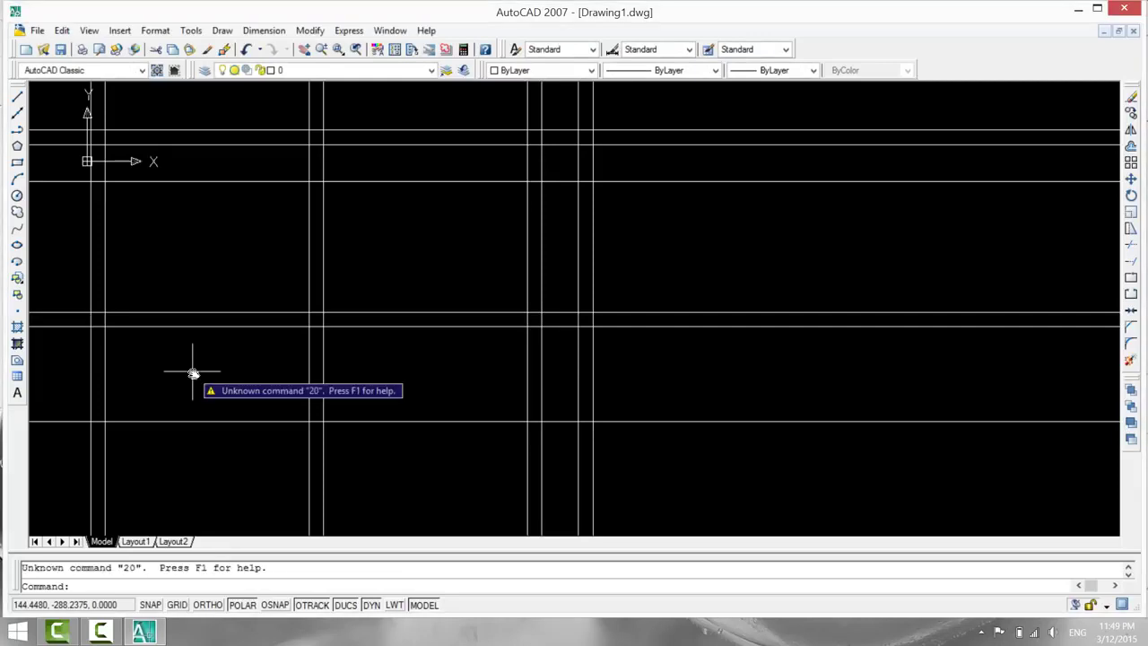
{"action": "key", "text": "Return"}
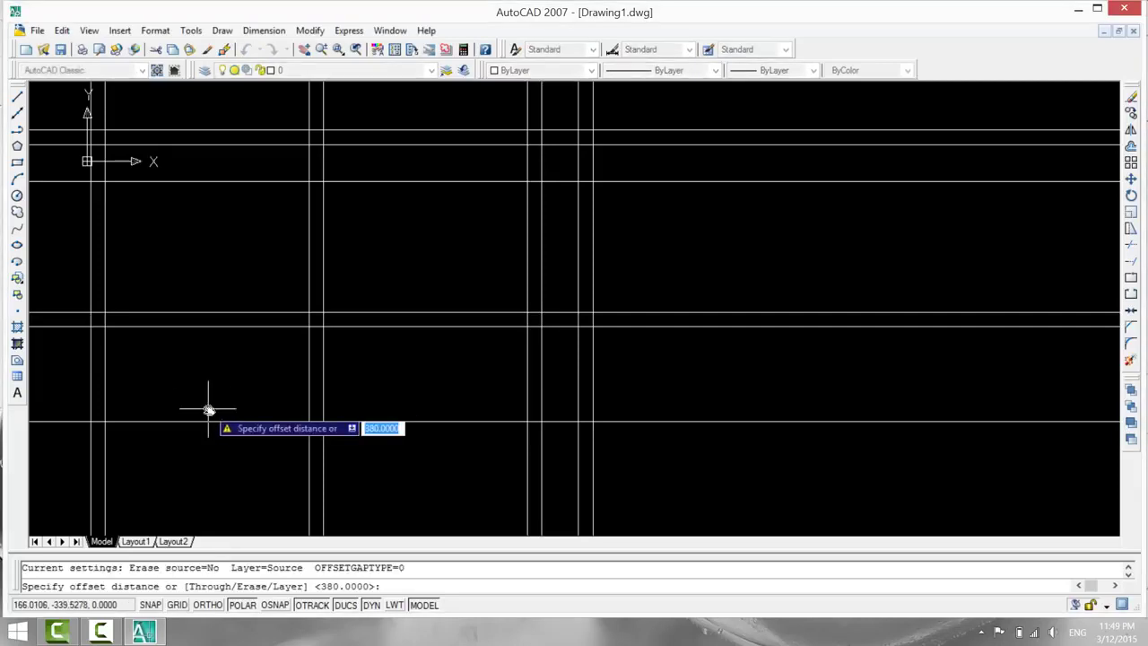
{"action": "type", "text": "20"}
{"action": "key", "text": "Return"}
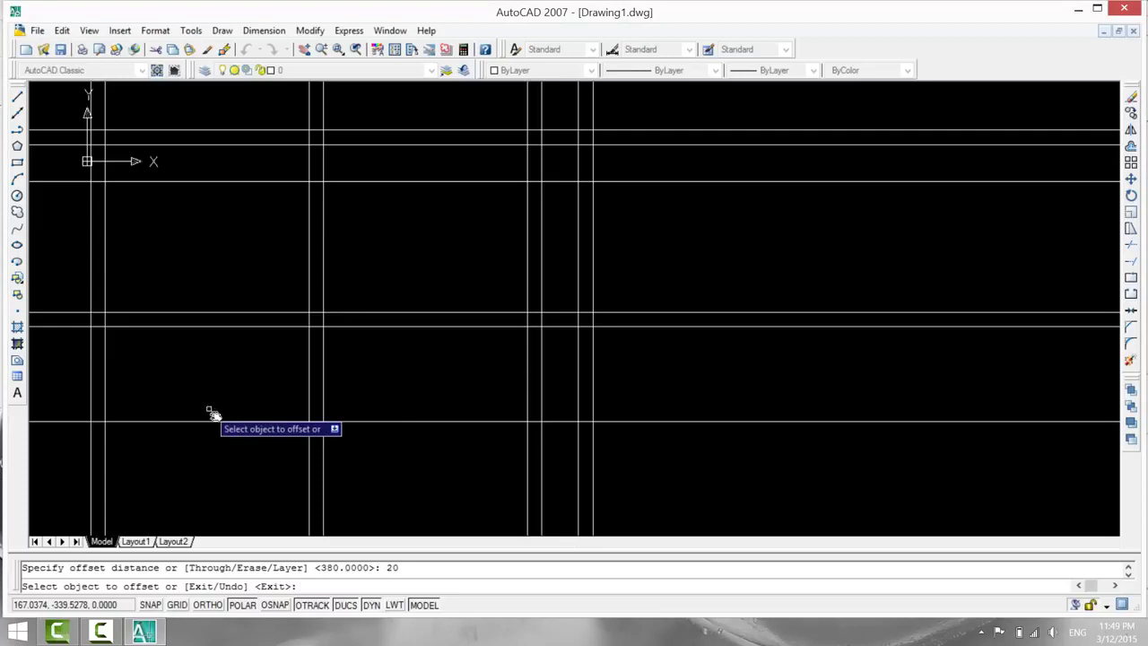
{"action": "left_click", "coordinate": [221, 420]}
{"action": "left_click", "coordinate": [221, 475]}
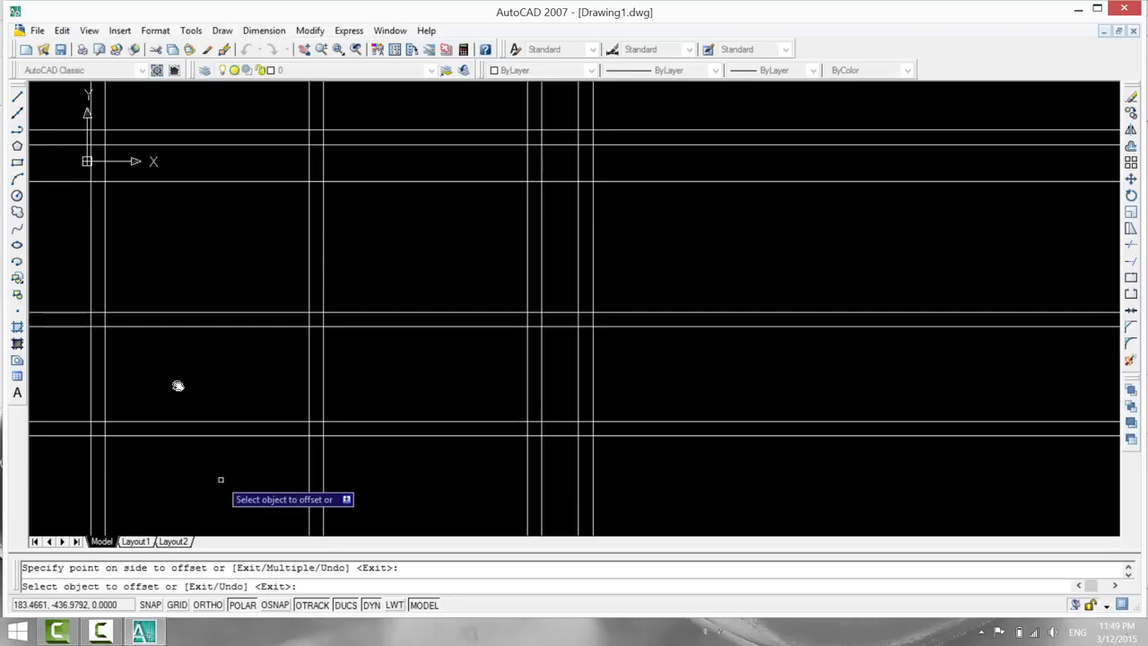
{"action": "key", "text": "Return"}
Offset another horizontal wall line 380 units downward.
{"action": "type", "text": "380"}
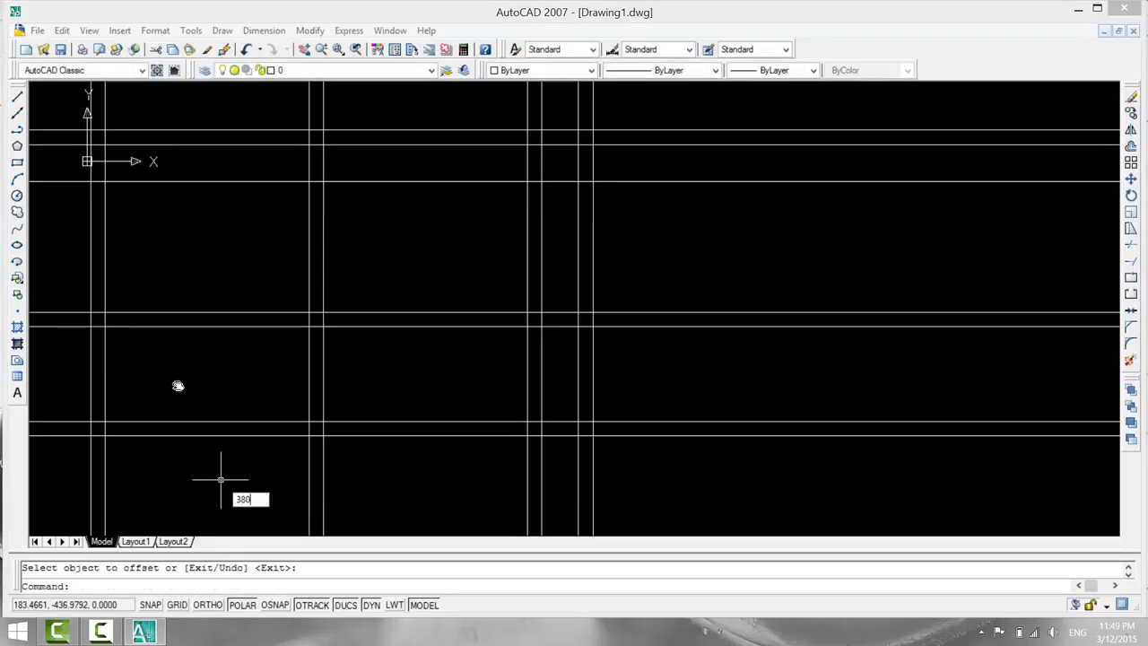
{"action": "key", "text": "Return"}
{"action": "key", "text": "Return"}
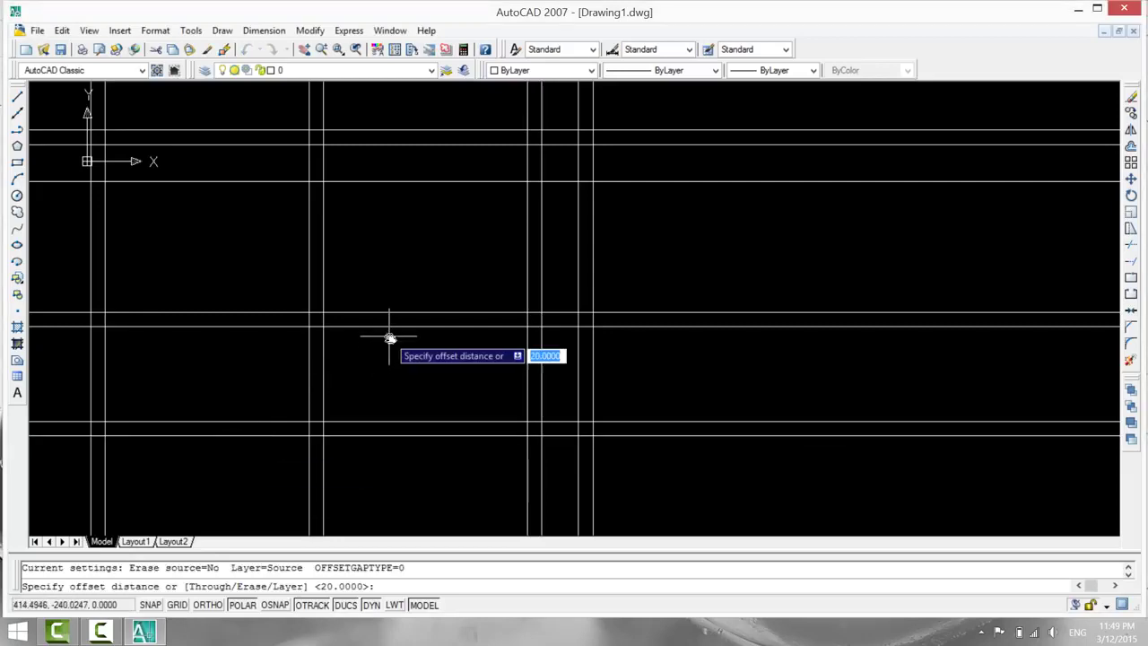
{"action": "key", "text": "Return"}
{"action": "key", "text": "Return"}
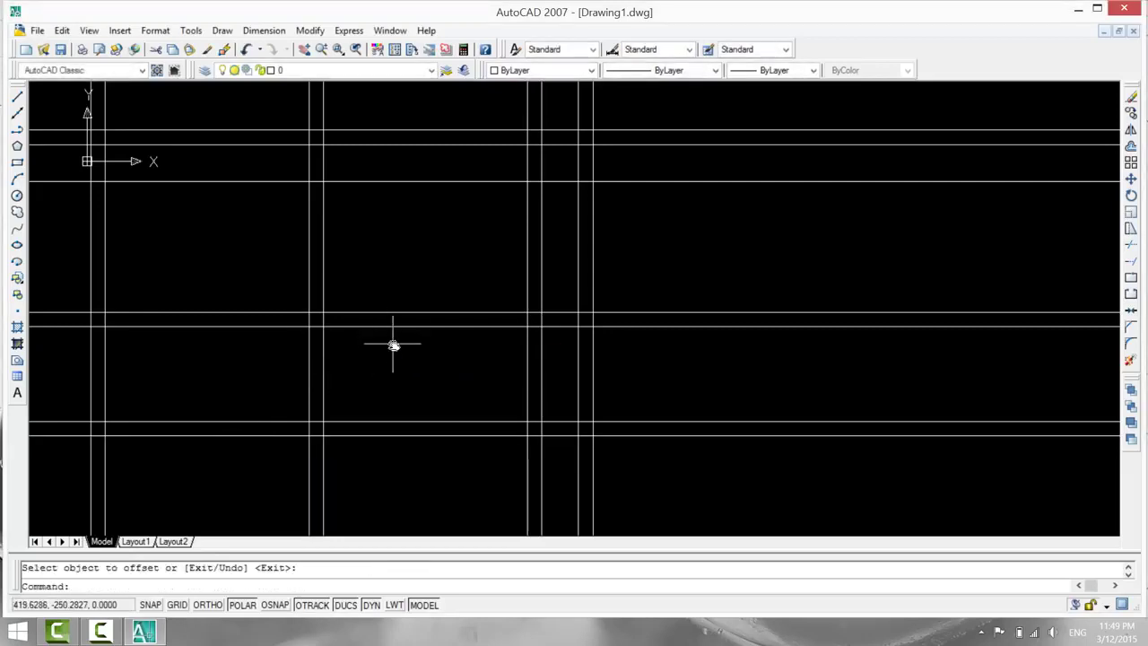
{"action": "key", "text": "Return"}
{"action": "type", "text": "3"}
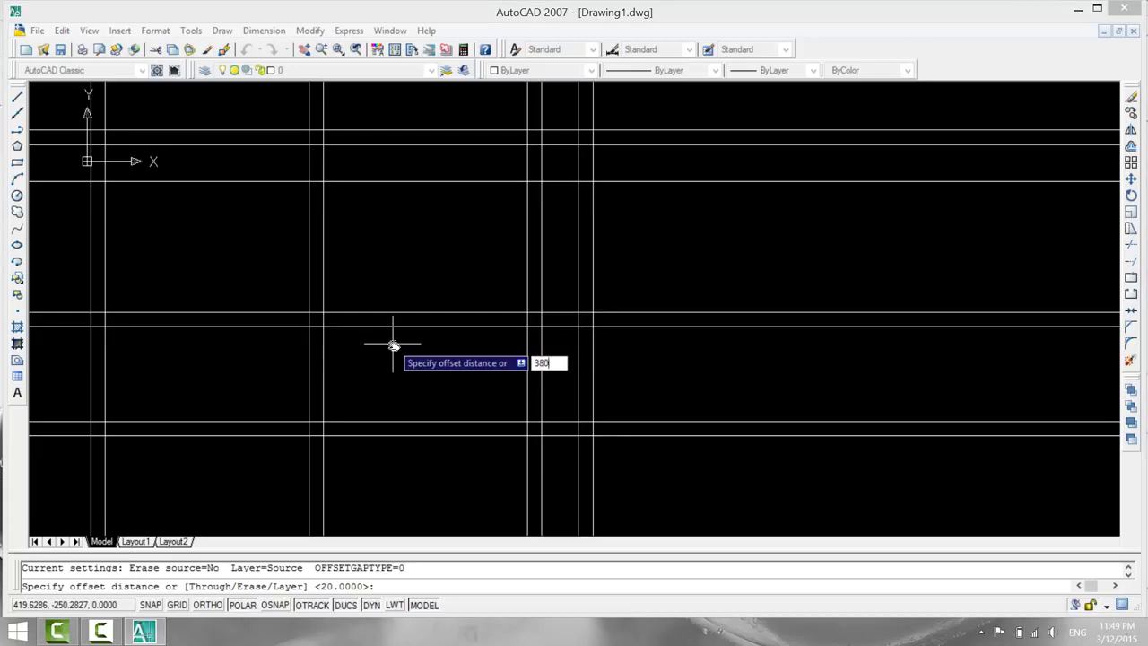
{"action": "type", "text": "80"}
{"action": "key", "text": "Return"}
{"action": "left_click", "coordinate": [397, 326]}
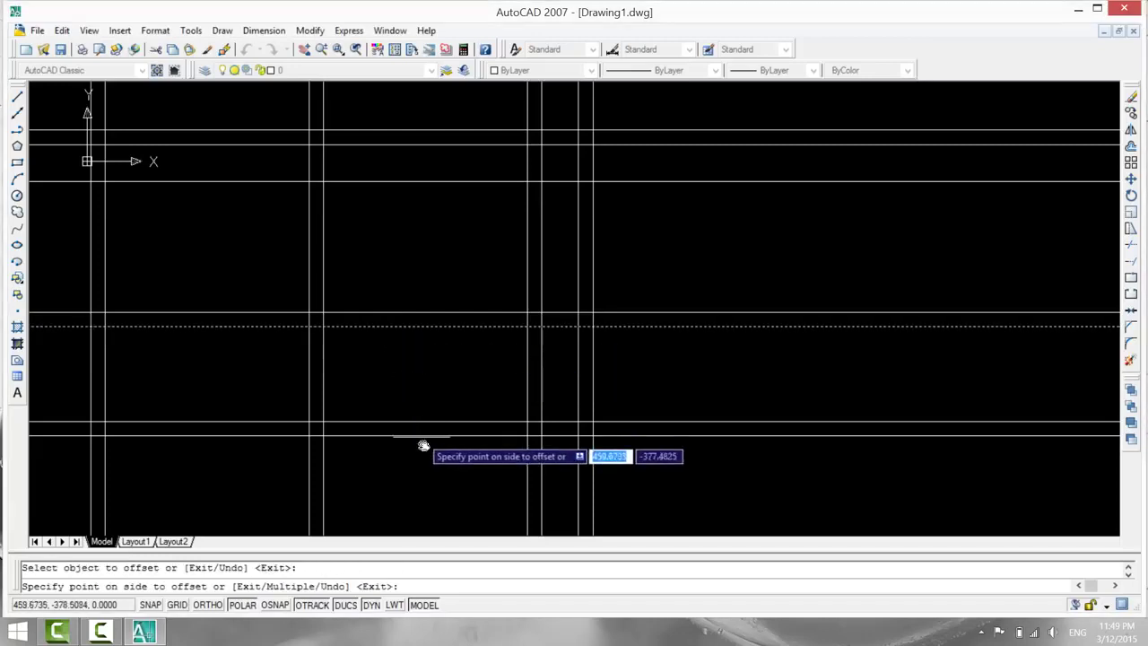
{"action": "left_click", "coordinate": [423, 446]}
{"action": "scroll", "coordinate": [431, 468], "scroll_direction": "down", "scroll_amount": 2}
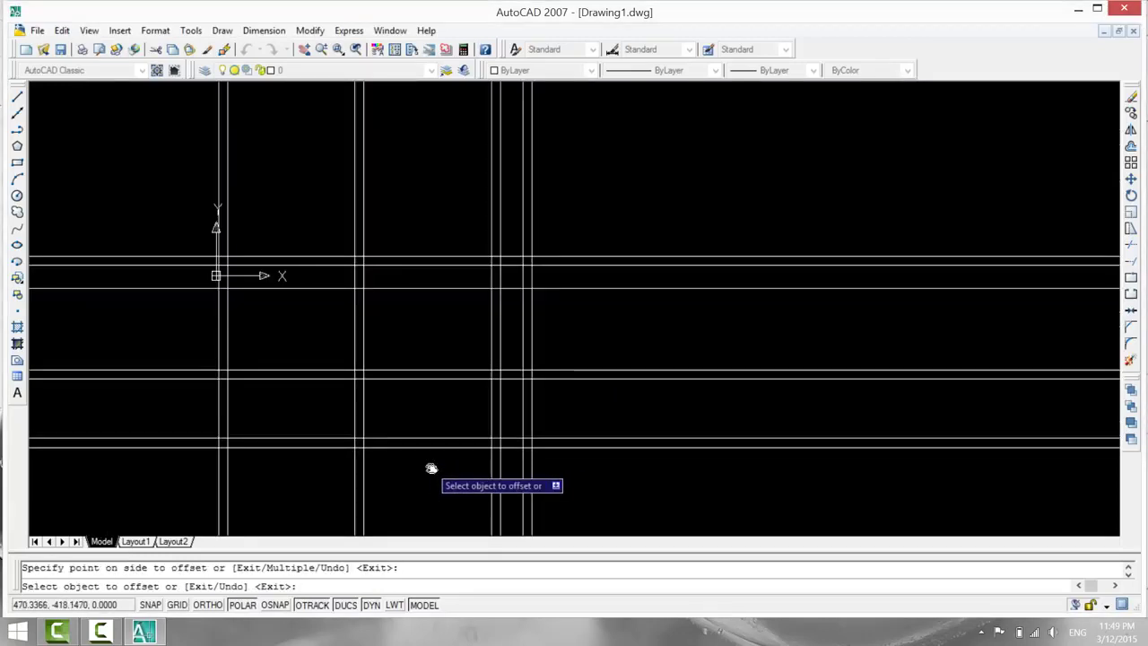
{"action": "middle_click_drag", "start_coordinate": [431, 468], "coordinate": [368, 389]}
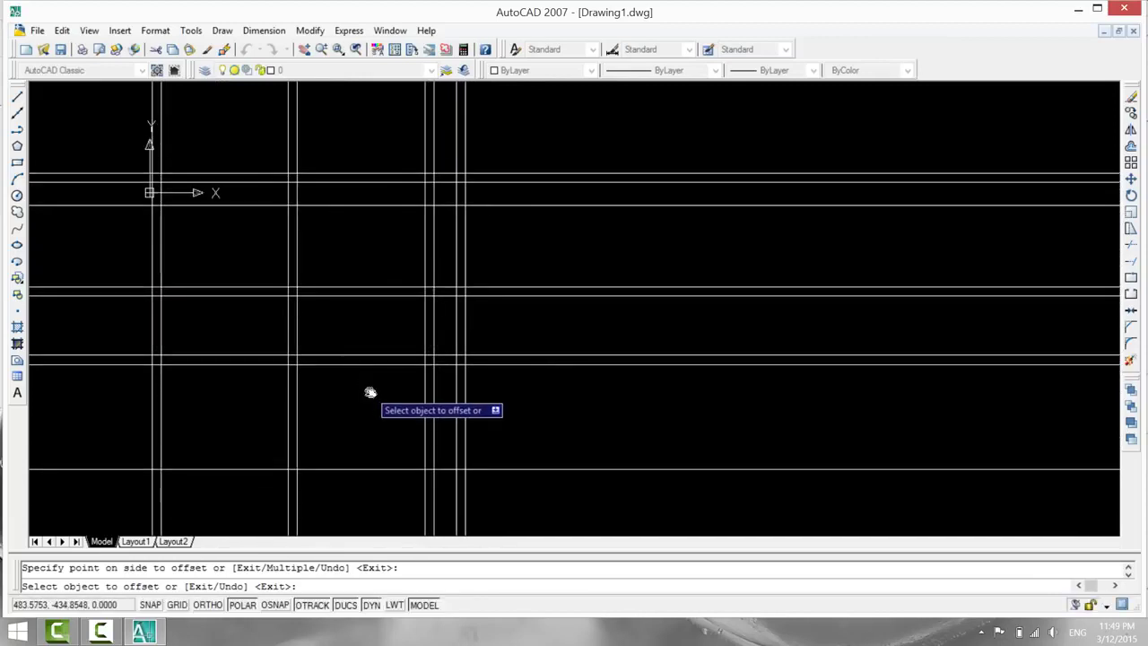
{"action": "key", "text": "Return"}
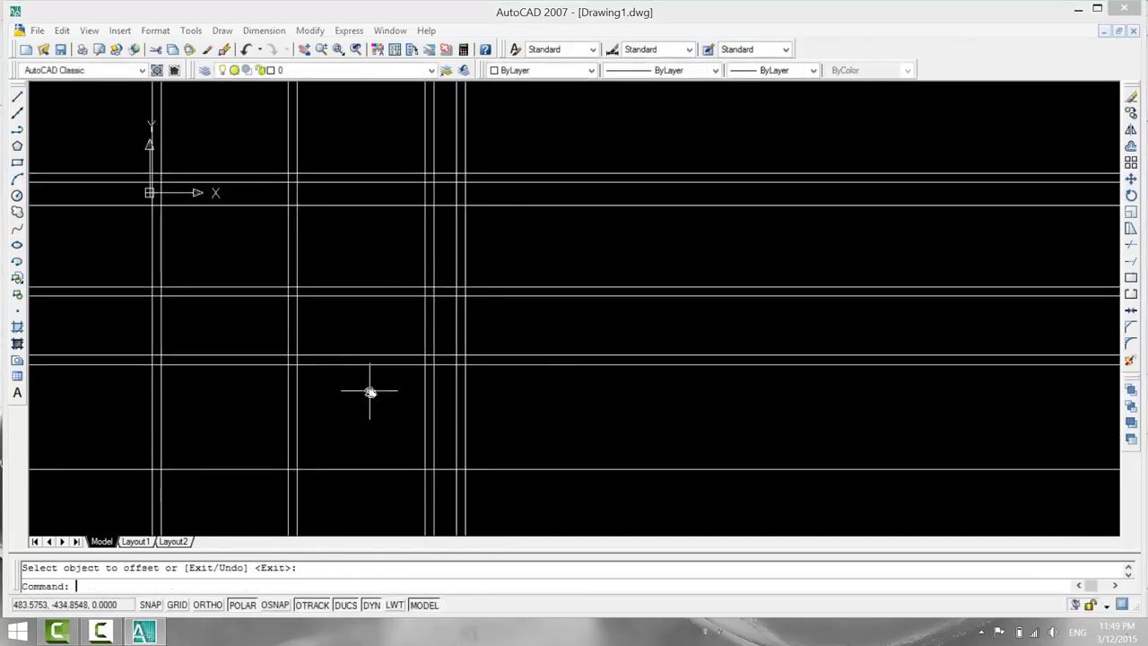
Double the bottom horizontal line with a parallel copy 20 units below.
{"action": "type", "text": "20"}
{"action": "key", "text": "Return"}
{"action": "key", "text": "Return"}
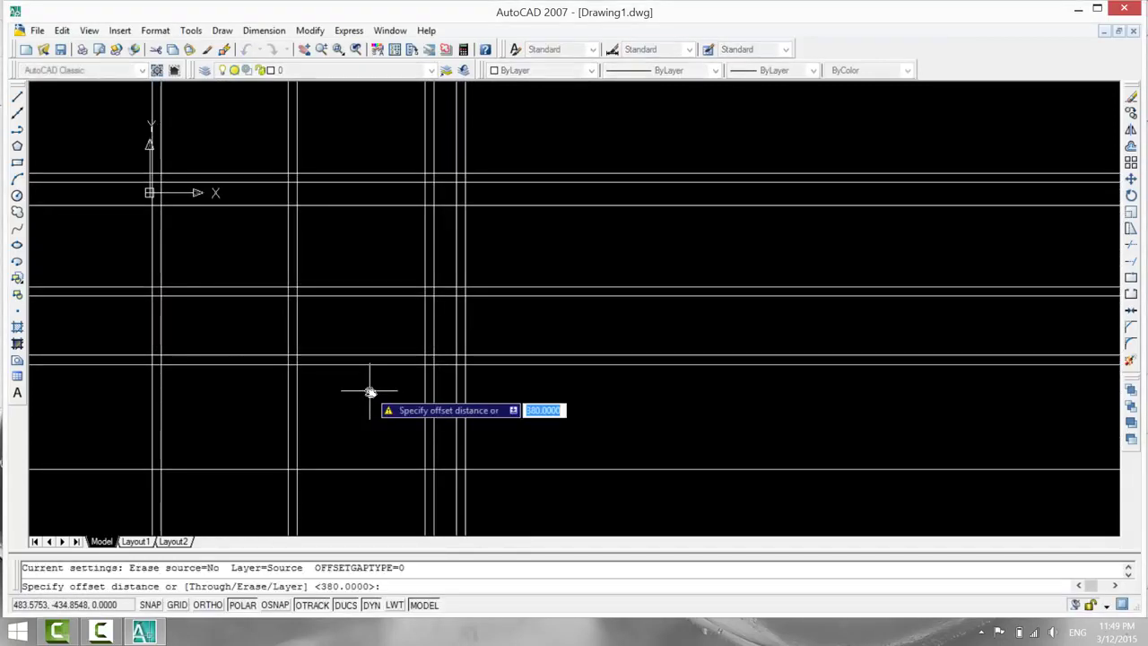
{"action": "type", "text": "20"}
{"action": "key", "text": "Return"}
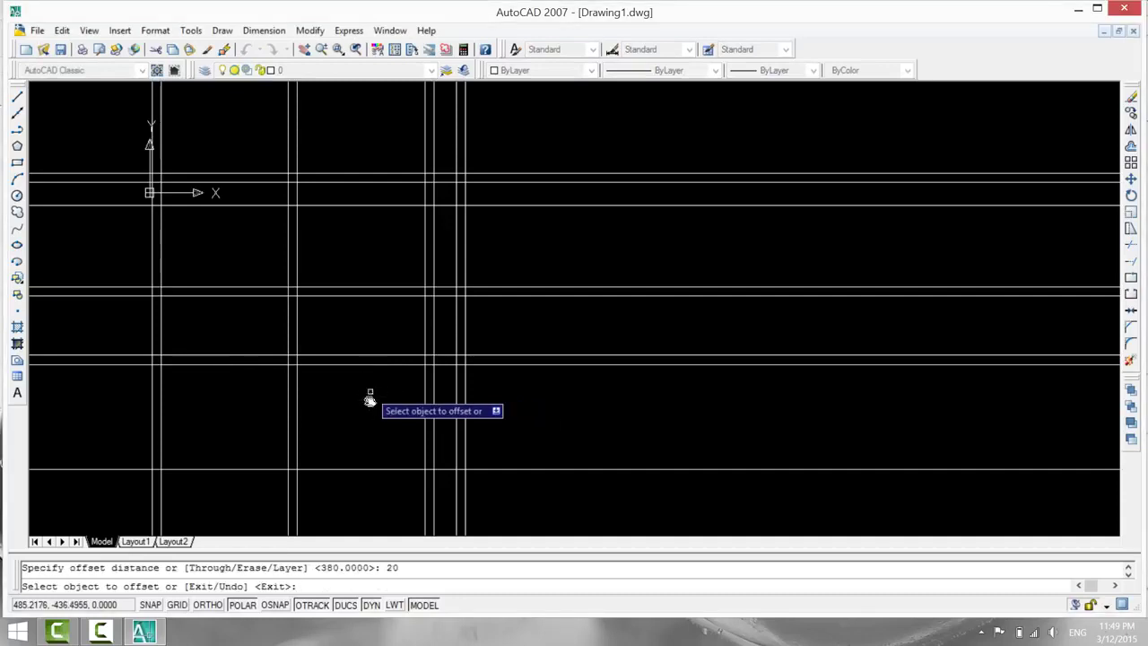
{"action": "left_click", "coordinate": [358, 468]}
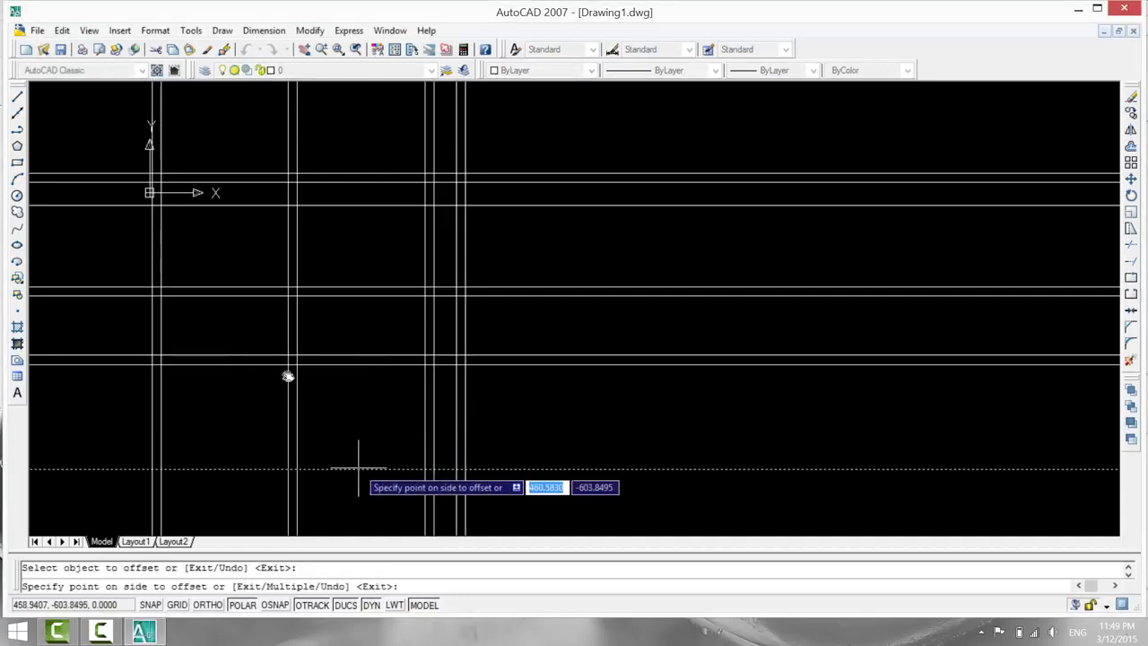
{"action": "left_click", "coordinate": [348, 514]}
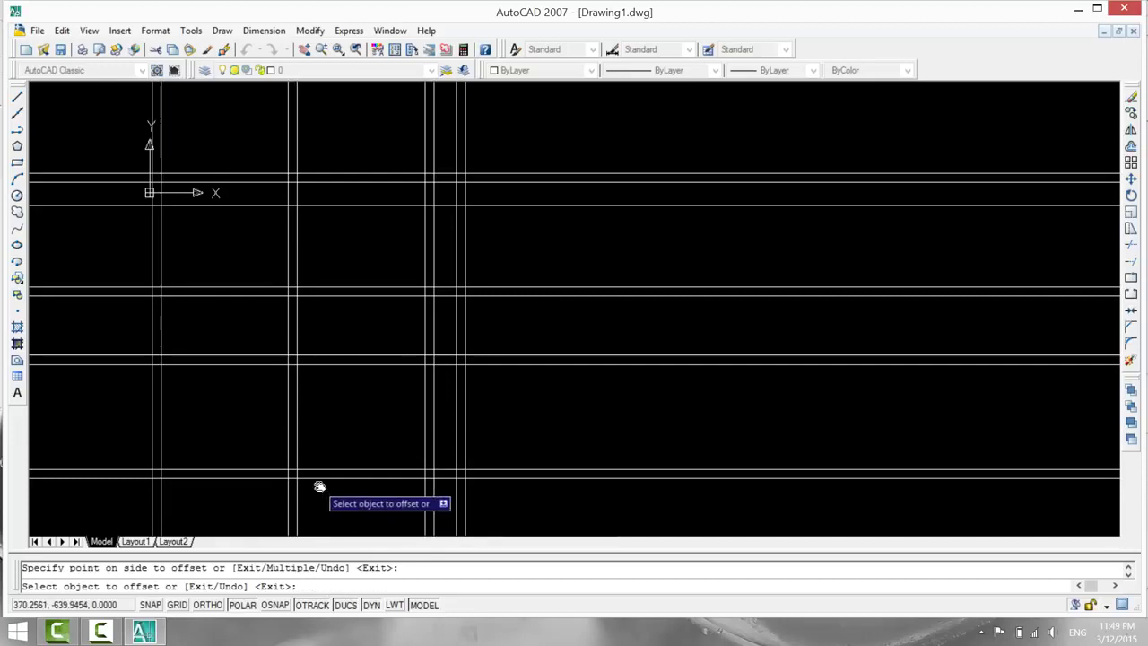
{"action": "type", "text": "e"}
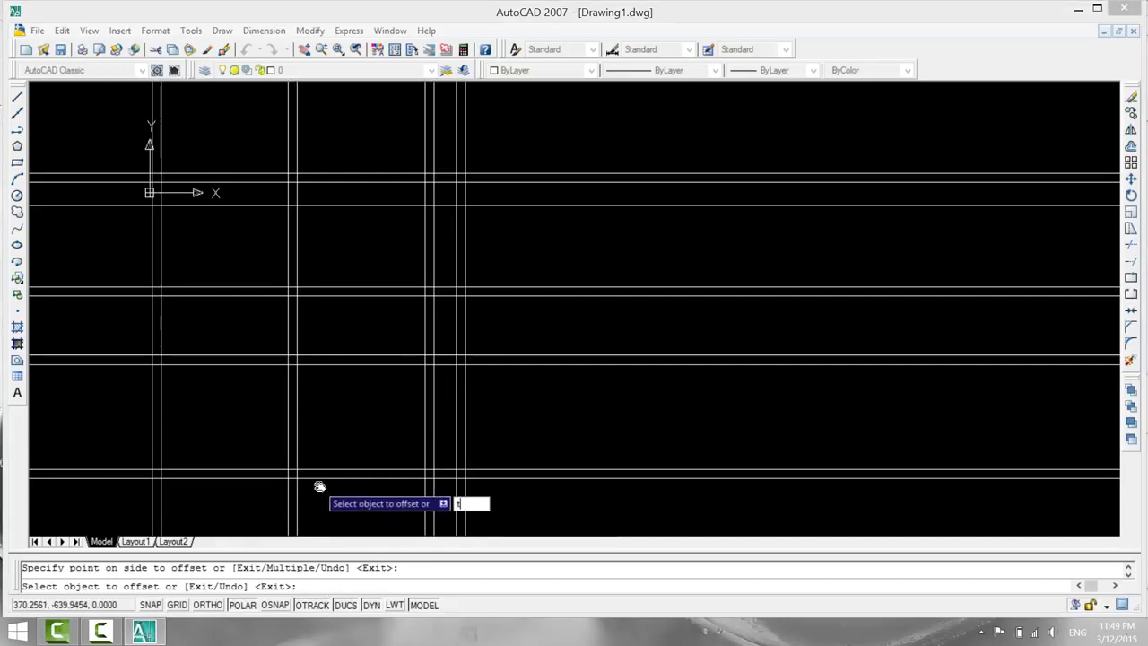
{"action": "key", "text": "Escape"}
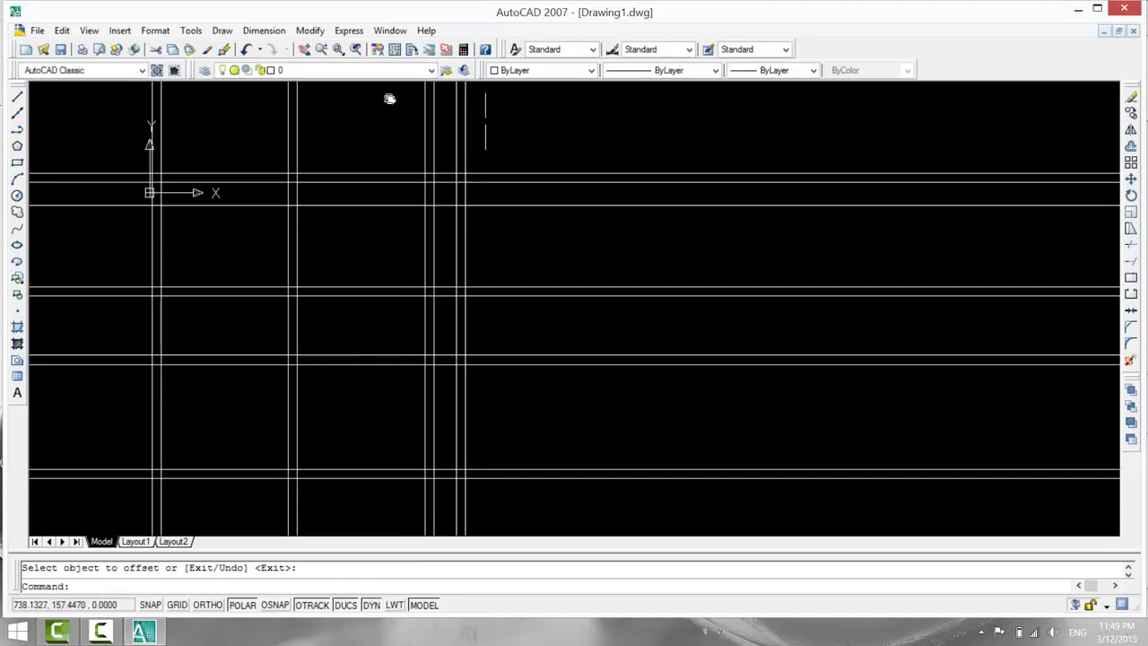
Trim the line ends overhanging above the top wall and past the left wall.
{"action": "left_click", "coordinate": [485, 121]}
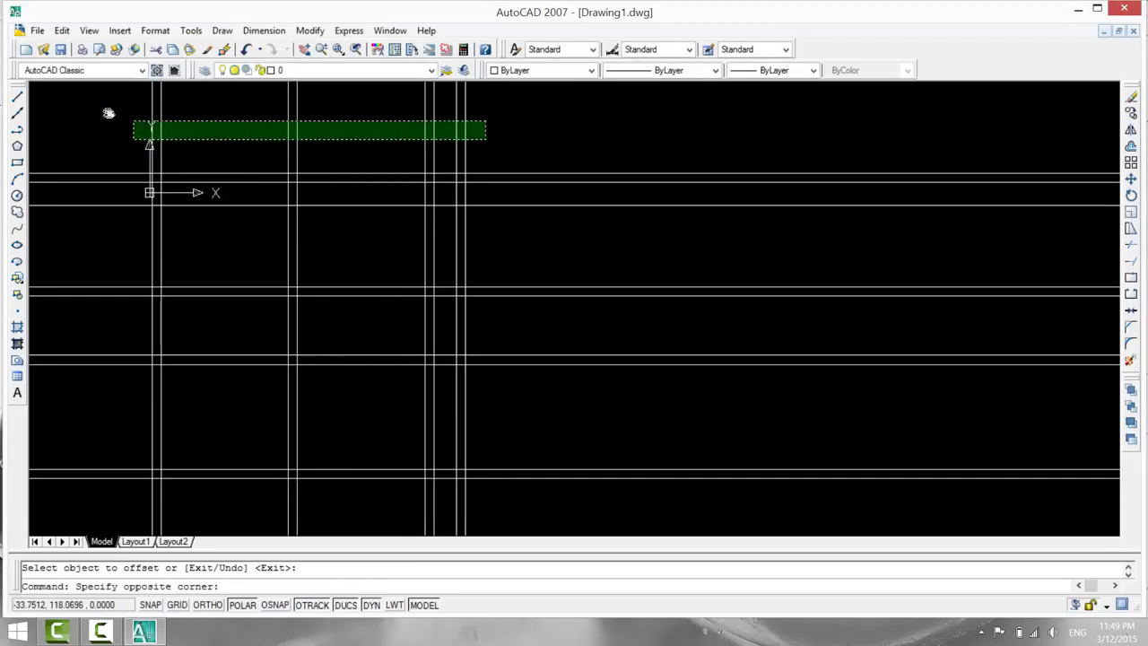
{"action": "left_click", "coordinate": [134, 141]}
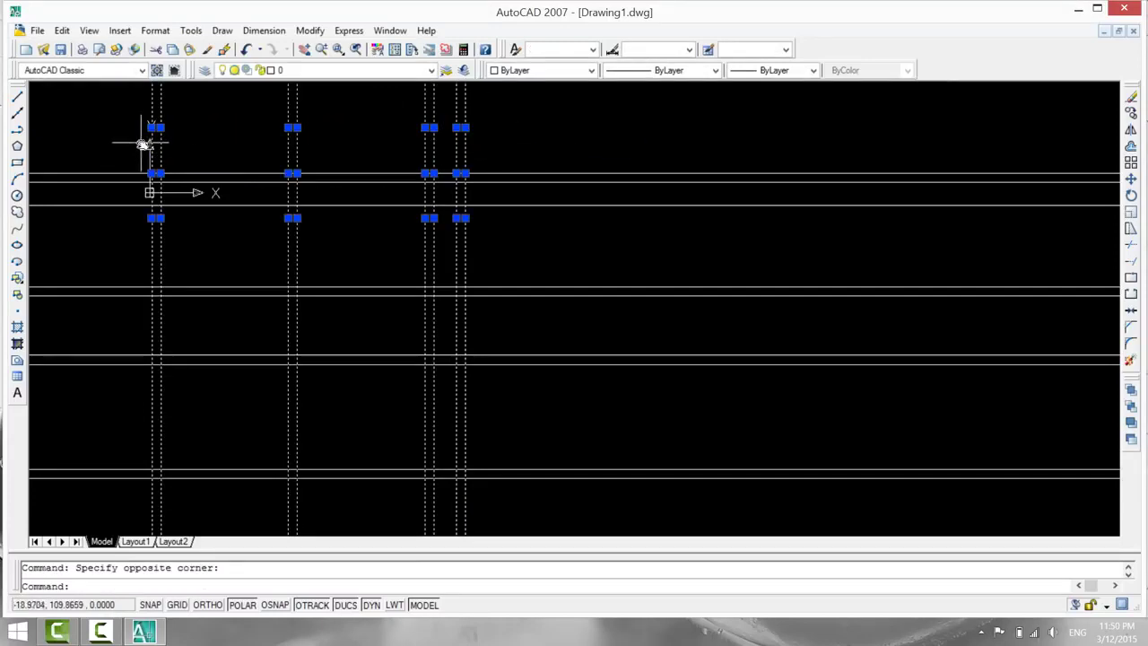
{"action": "key", "text": "Escape"}
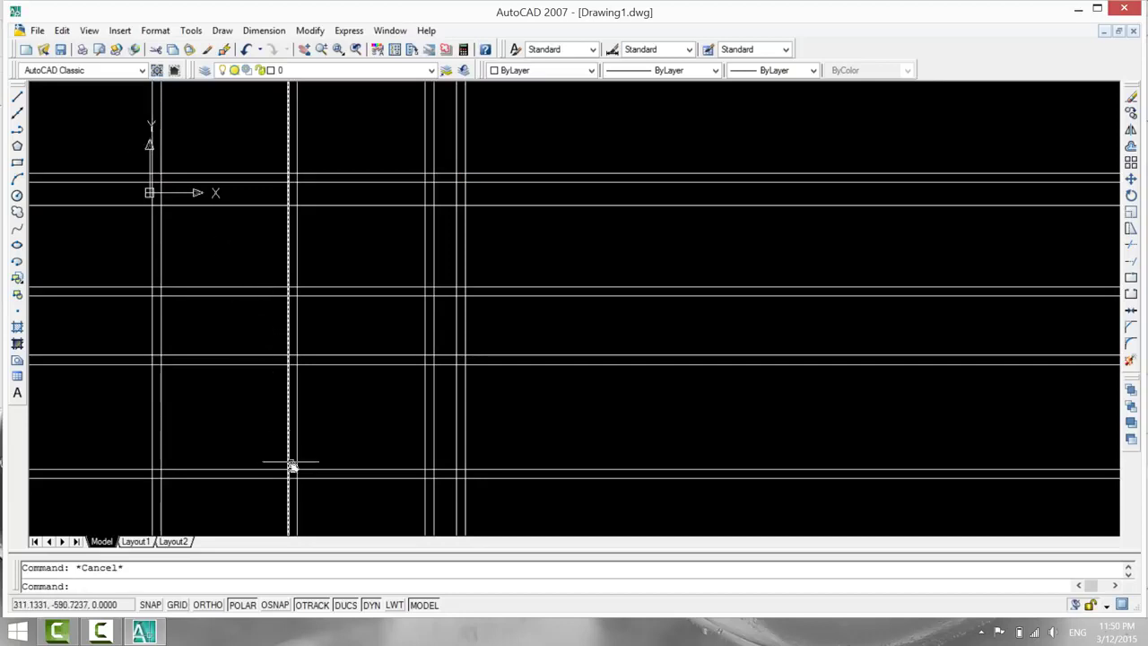
{"action": "type", "text": "tr"}
{"action": "key", "text": "Return"}
{"action": "key", "text": "Return"}
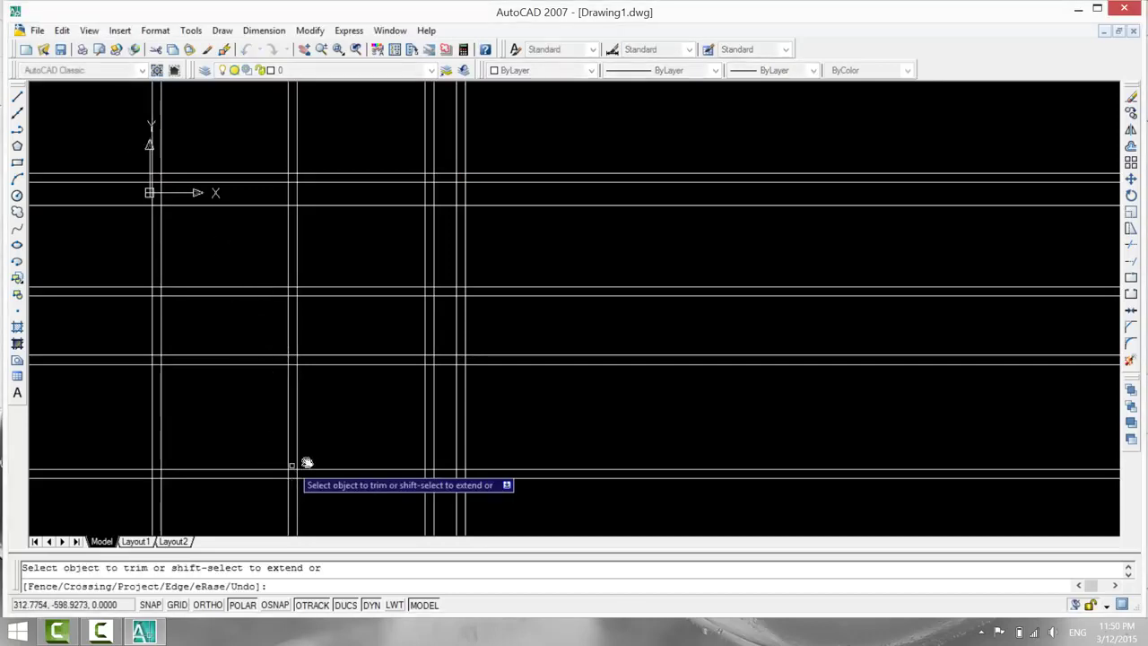
{"action": "left_click", "coordinate": [481, 108]}
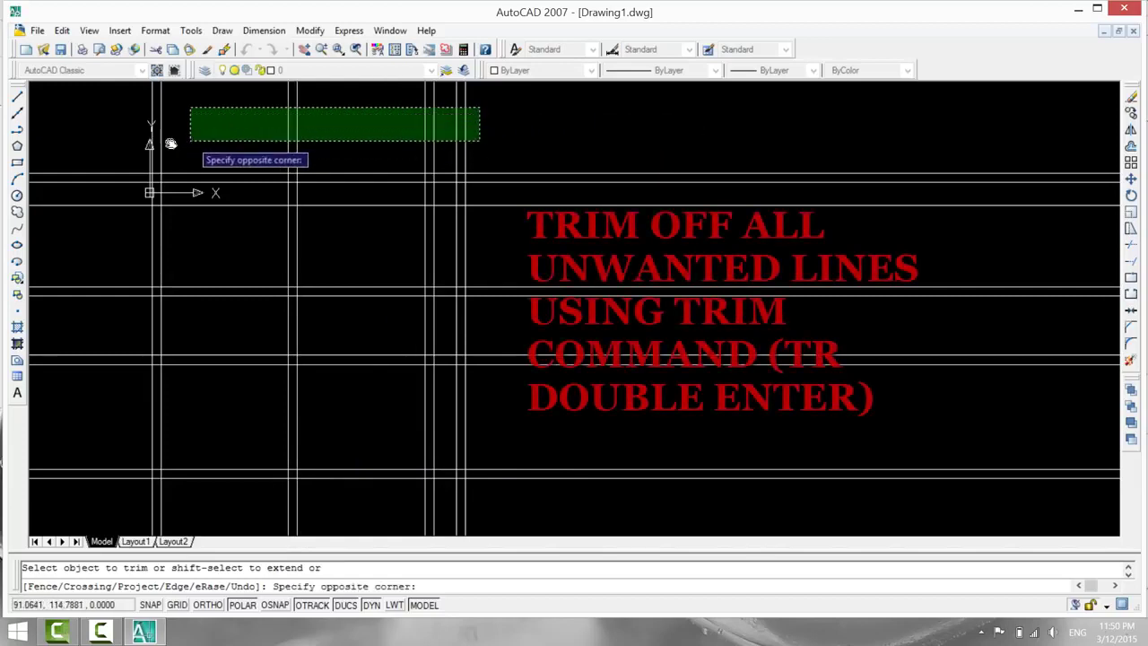
{"action": "left_click", "coordinate": [133, 139]}
{"action": "left_click", "coordinate": [75, 150]}
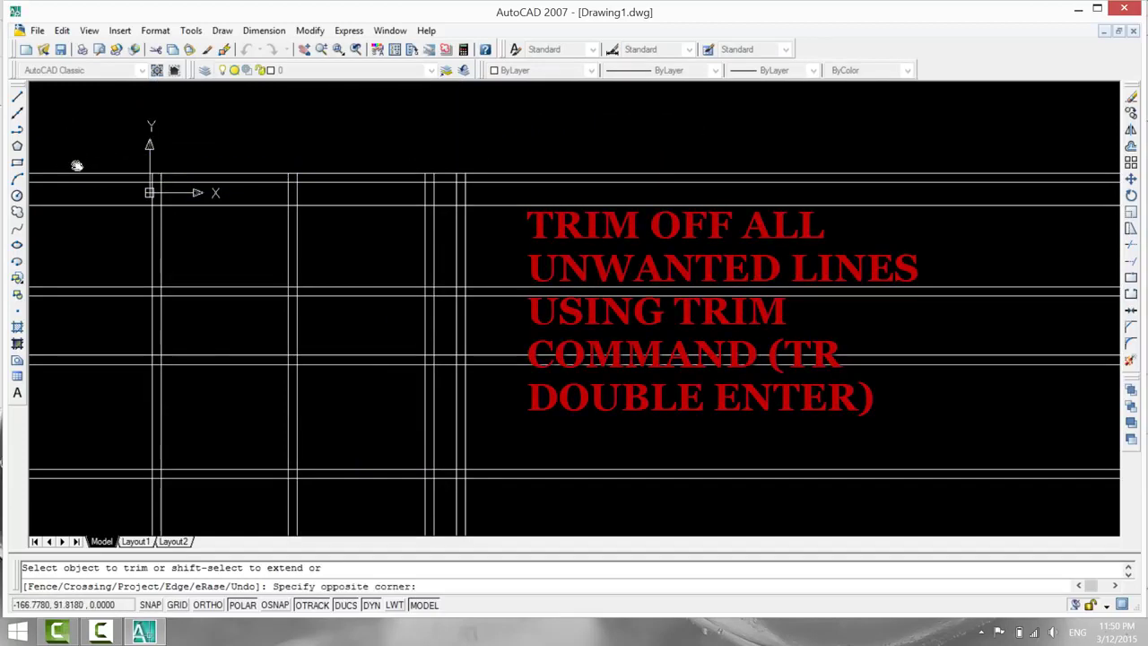
{"action": "left_click", "coordinate": [108, 488]}
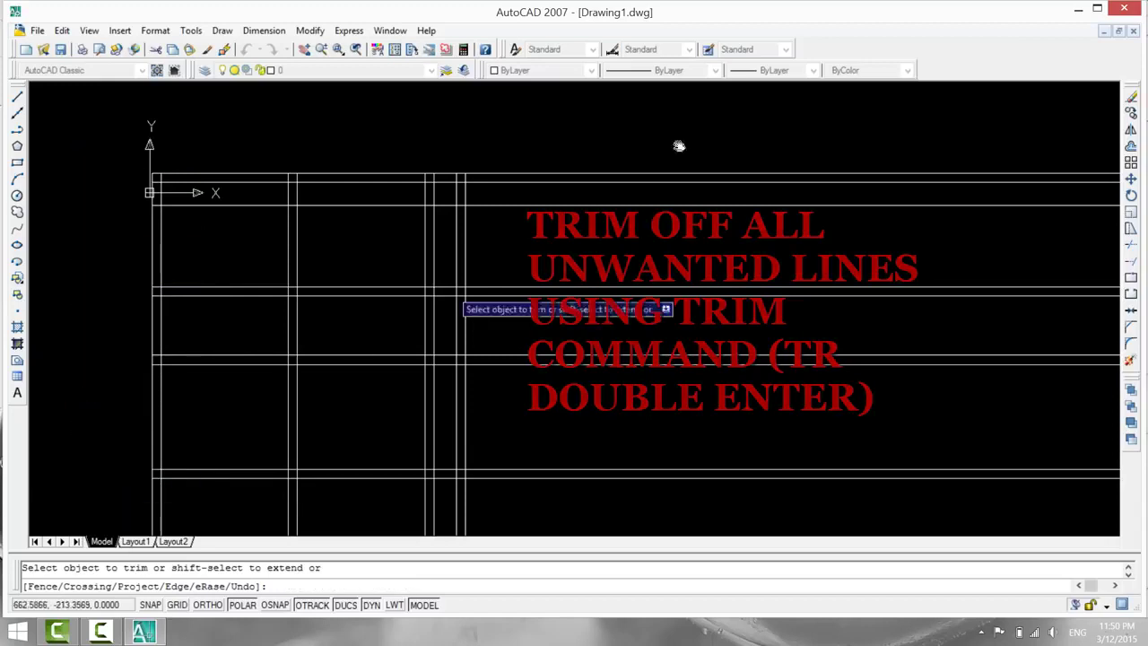
Trim the line ends overhanging past the right and bottom walls.
{"action": "left_click", "coordinate": [695, 142]}
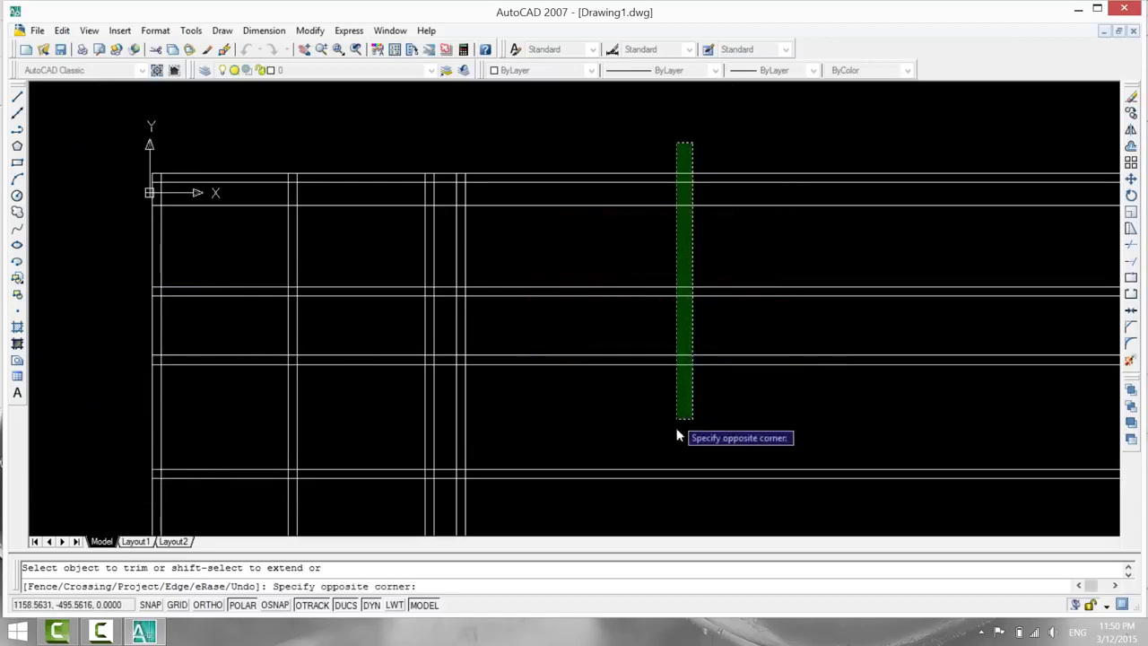
{"action": "left_click", "coordinate": [659, 496]}
{"action": "middle_click_drag", "start_coordinate": [612, 480], "coordinate": [576, 424]}
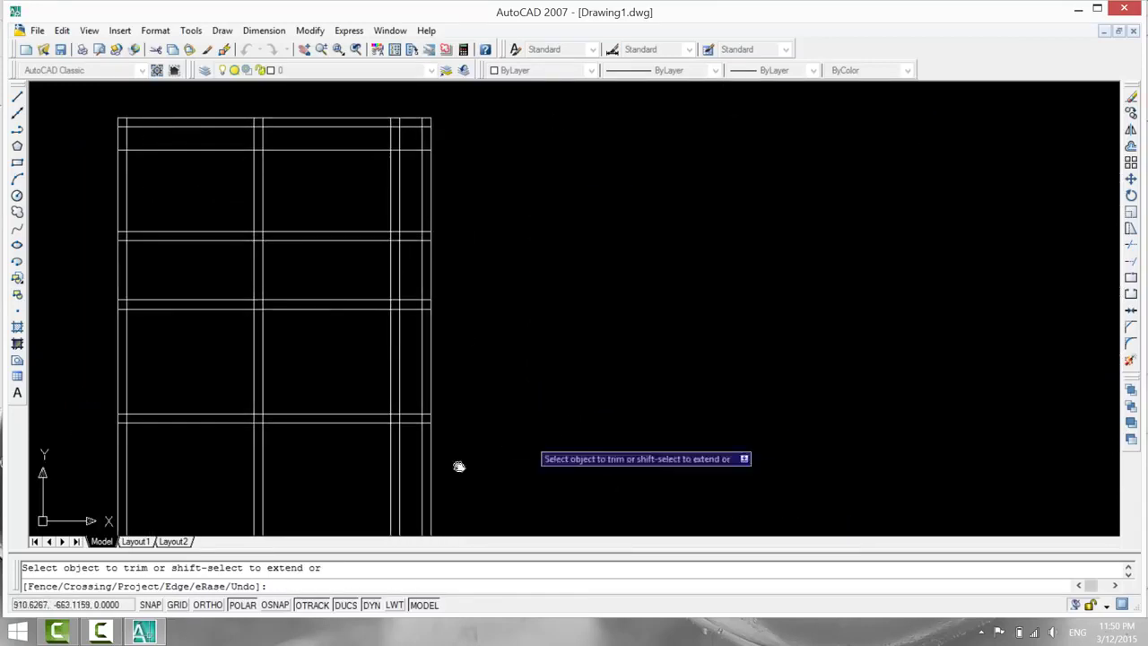
{"action": "left_click", "coordinate": [89, 457]}
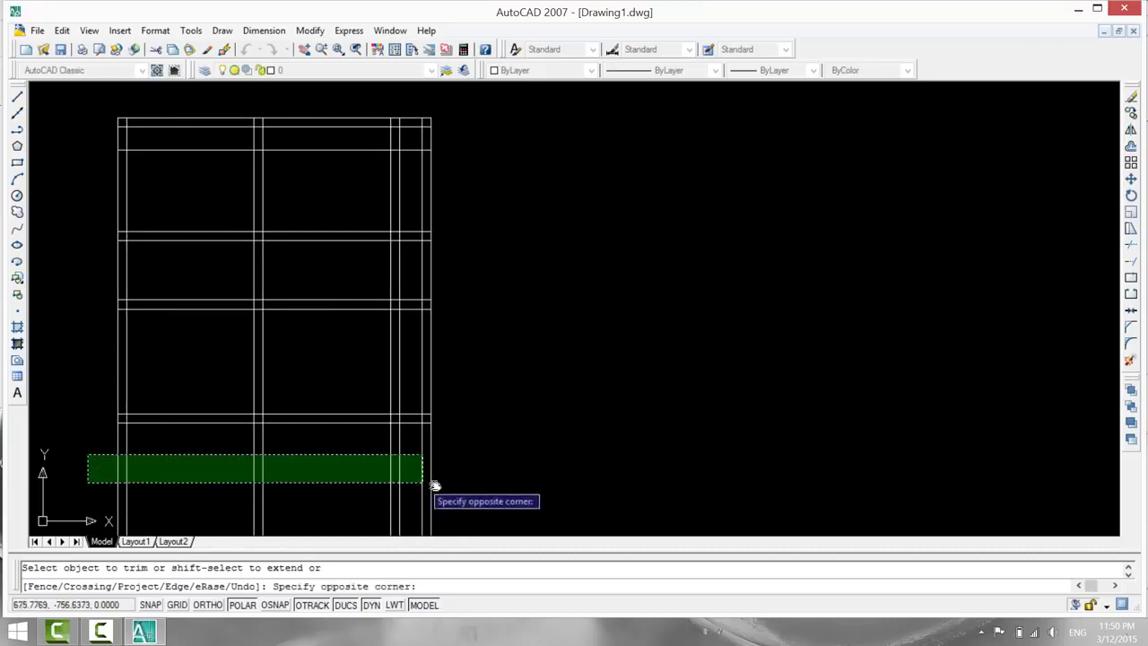
{"action": "left_click", "coordinate": [463, 484]}
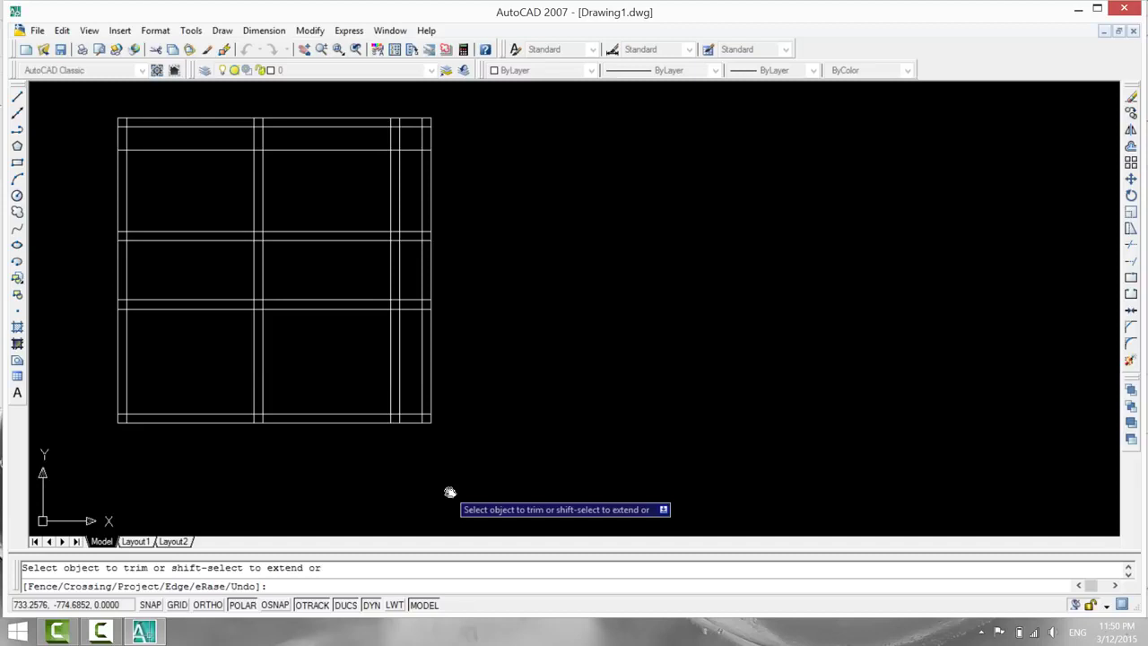
{"action": "middle_click_drag", "start_coordinate": [546, 271], "coordinate": [665, 306]}
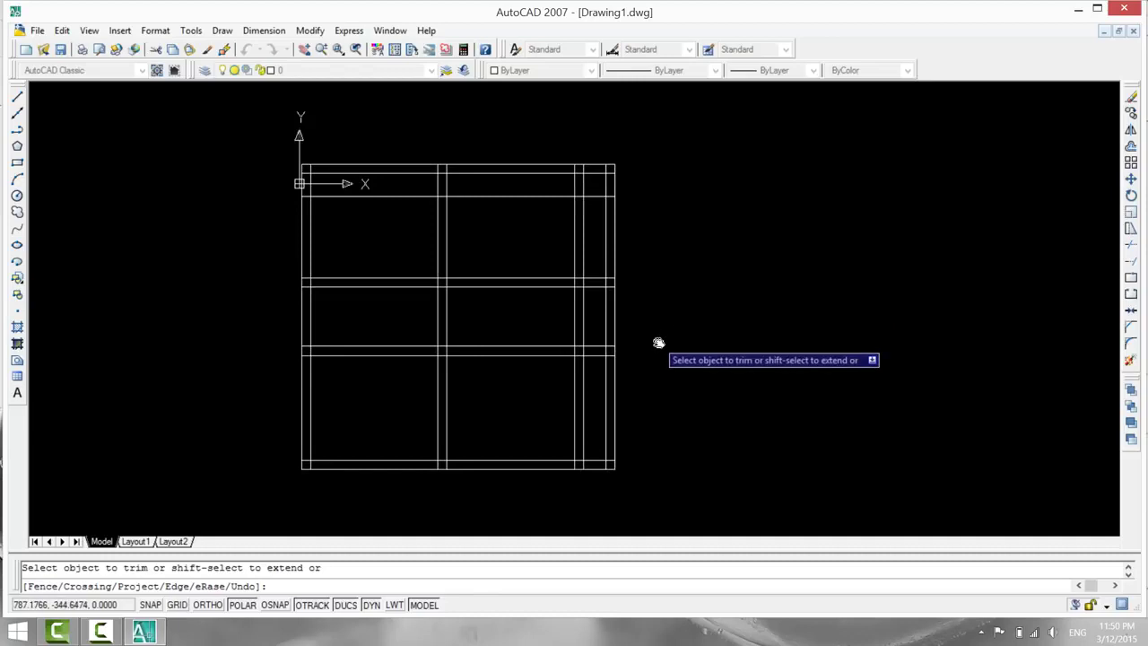
Trim the stubs at the top-left corner and the short crossing pieces along the upper inner wall.
{"action": "scroll", "coordinate": [315, 297], "scroll_direction": "up", "scroll_amount": 3}
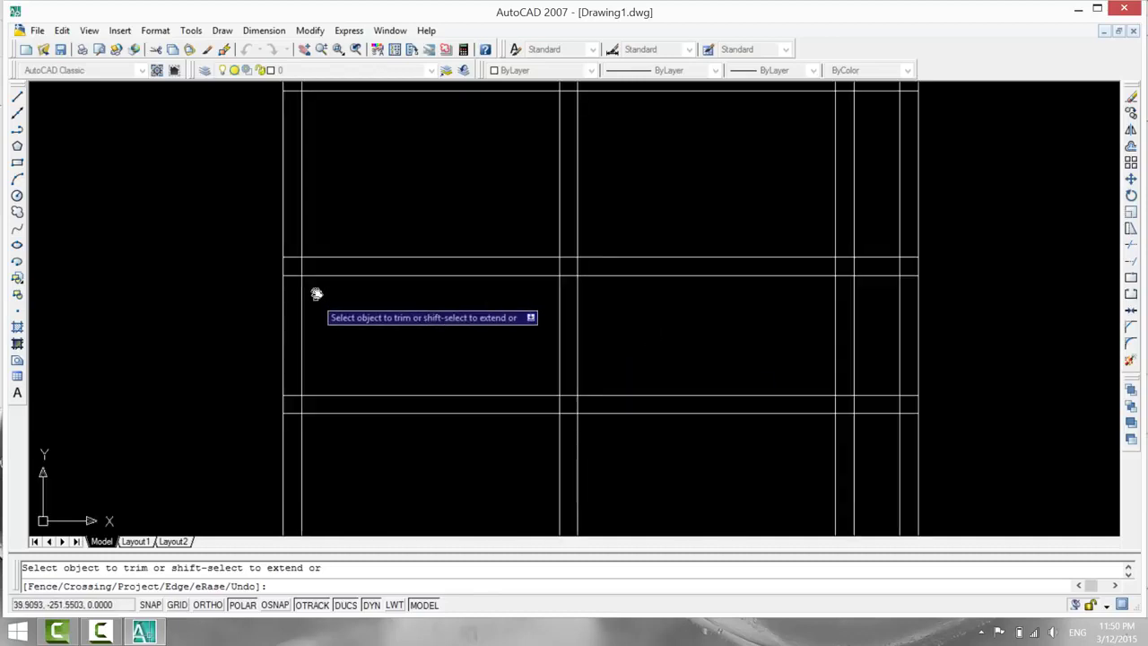
{"action": "mouse_move", "coordinate": [334, 199]}
{"action": "middle_mouse_down"}
{"action": "mouse_move", "coordinate": [376, 325]}
{"action": "mouse_move", "coordinate": [308, 374]}
{"action": "middle_mouse_up"}
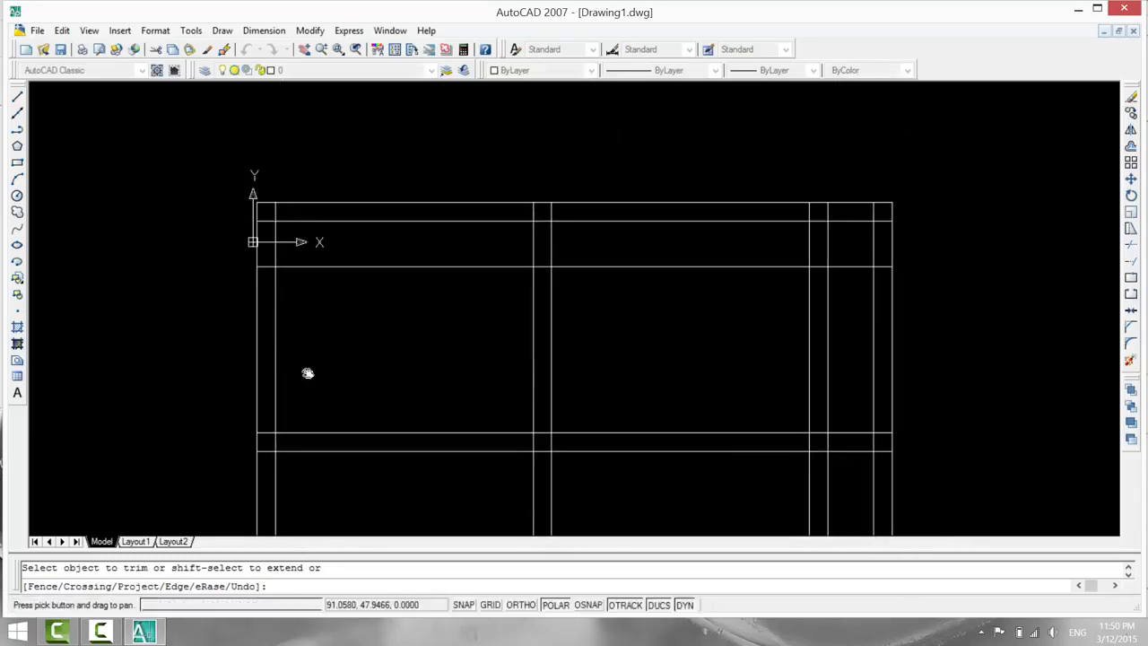
{"action": "left_click", "coordinate": [261, 221]}
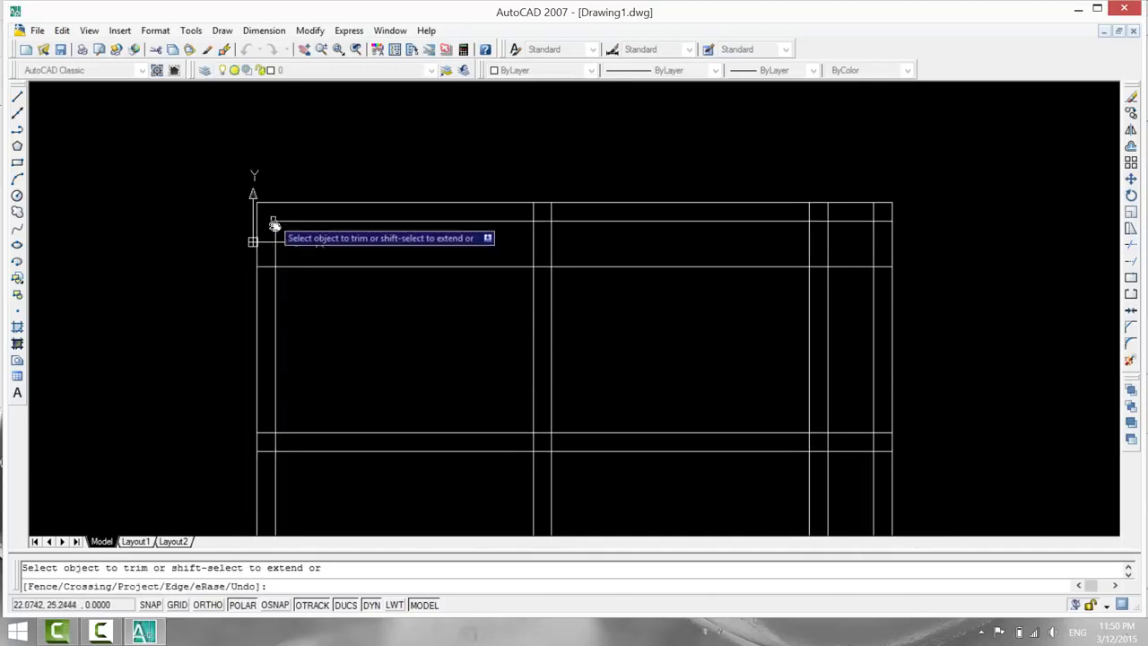
{"action": "left_click", "coordinate": [267, 269]}
{"action": "middle_click_drag", "start_coordinate": [335, 335], "coordinate": [319, 268]}
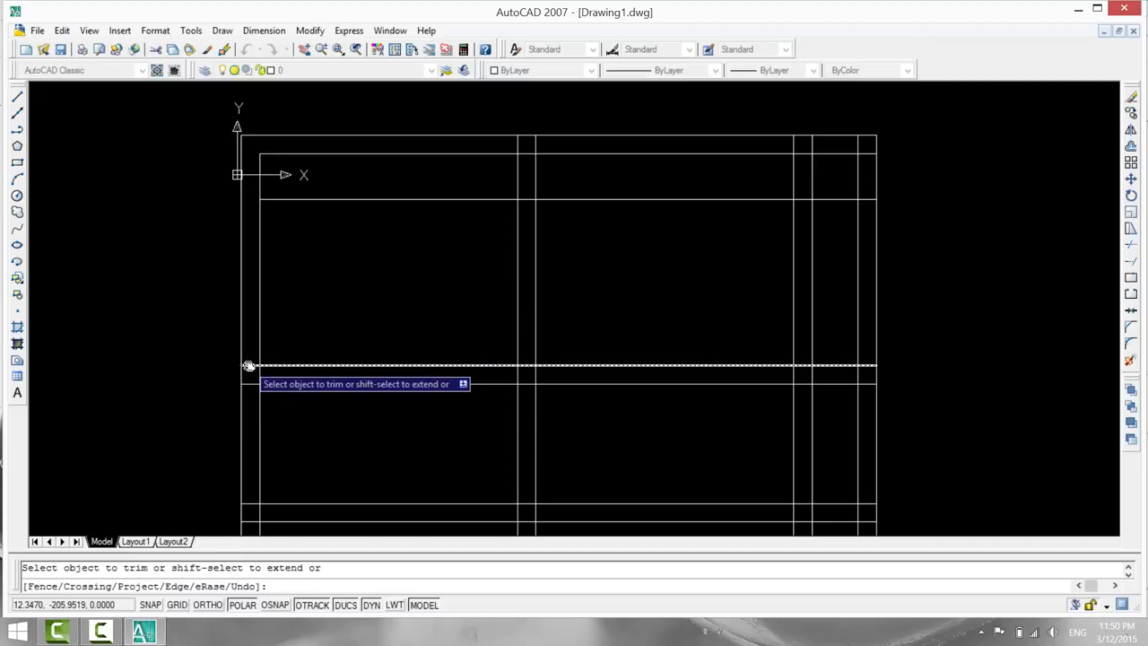
{"action": "middle_click_drag", "start_coordinate": [325, 252], "coordinate": [310, 299]}
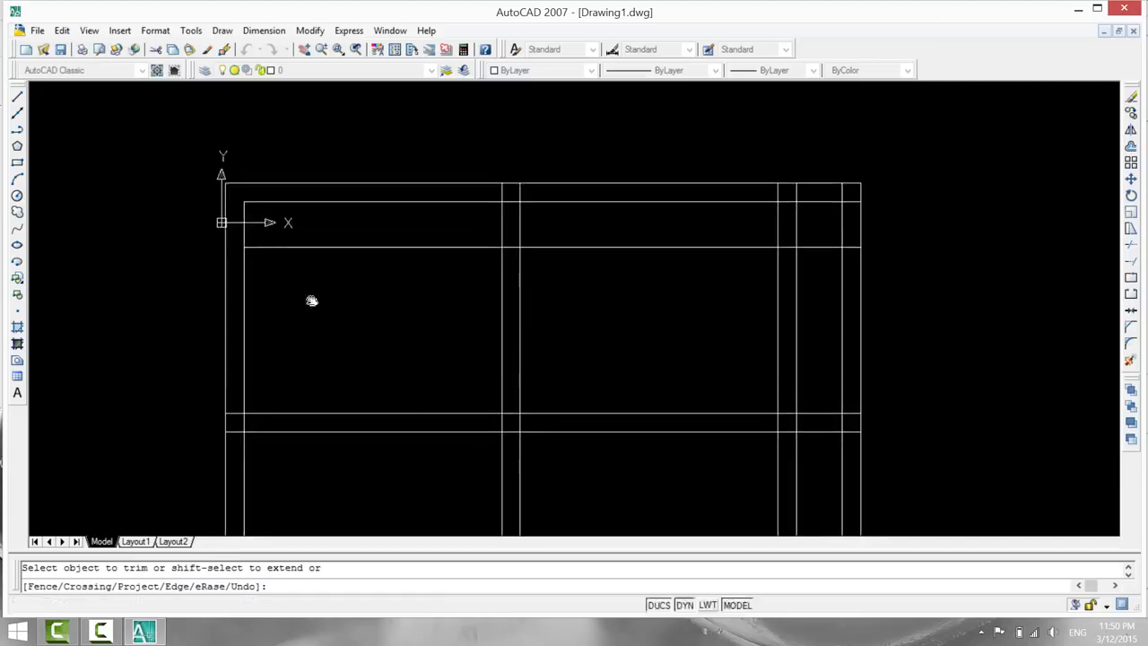
{"action": "left_click", "coordinate": [345, 251]}
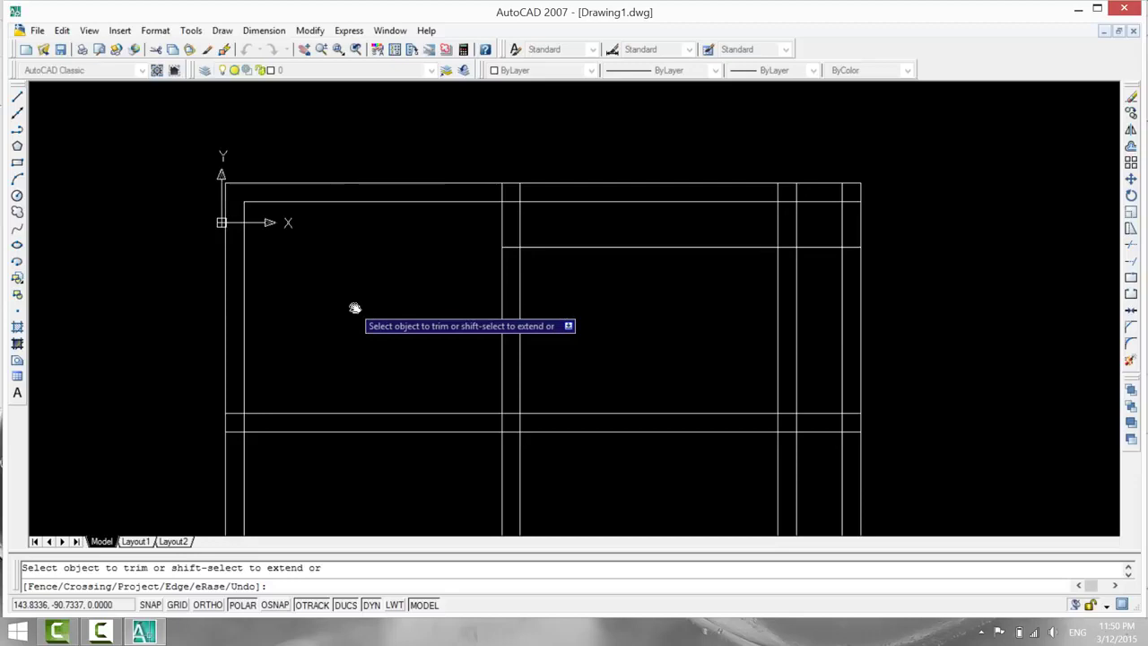
{"action": "left_click", "coordinate": [507, 248]}
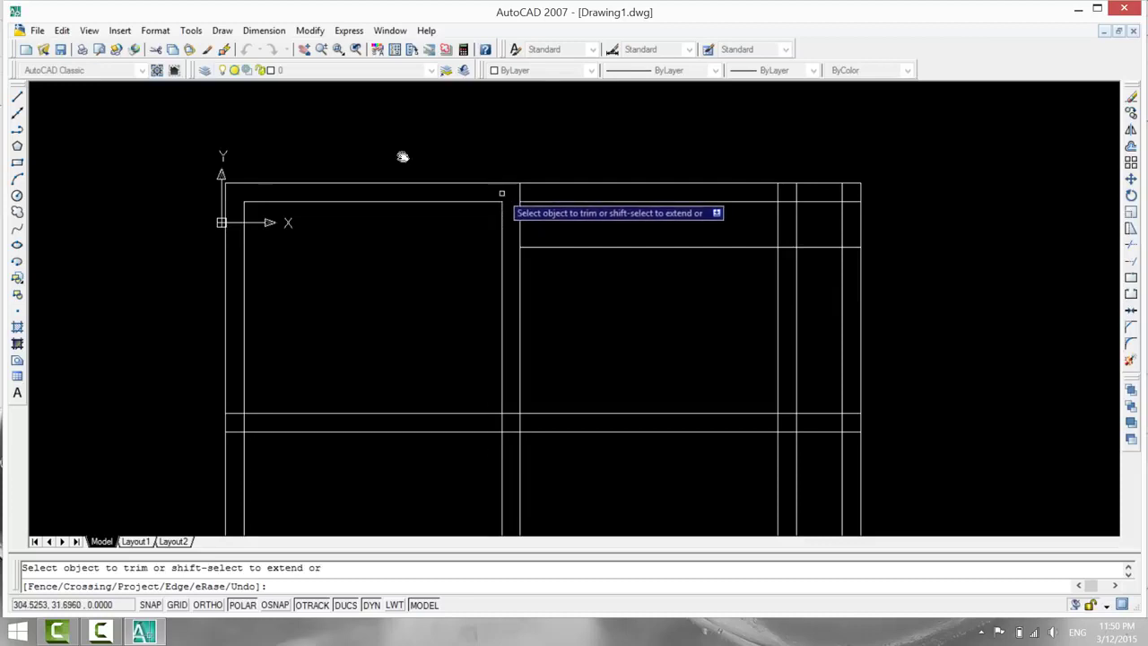
{"action": "left_click", "coordinate": [509, 193]}
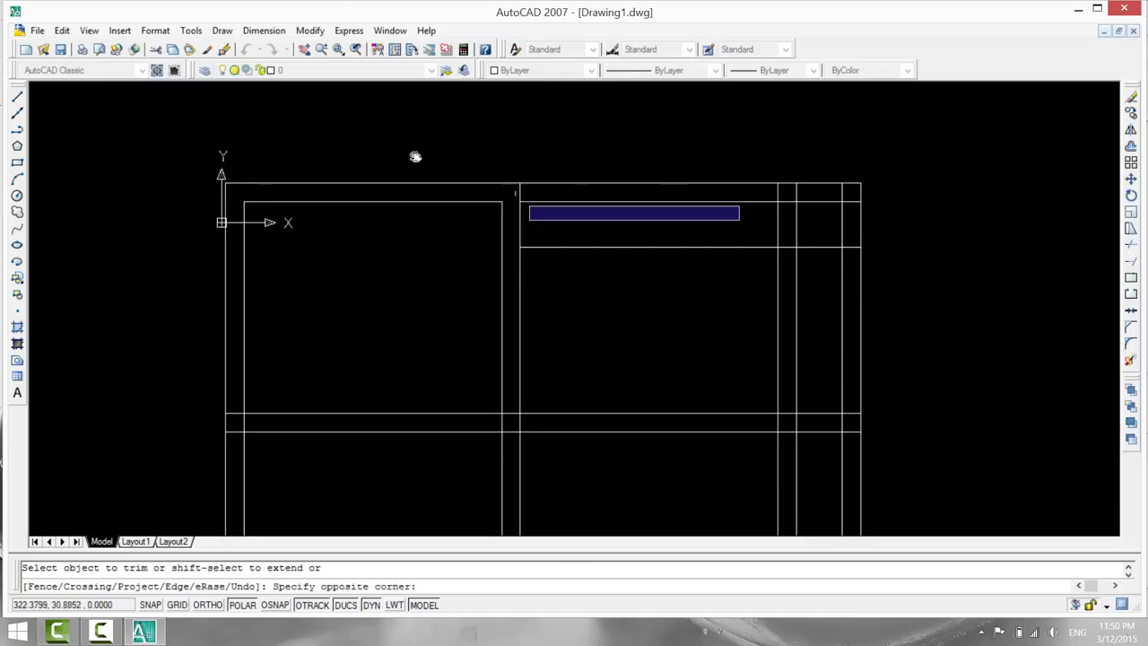
{"action": "left_click", "coordinate": [524, 191]}
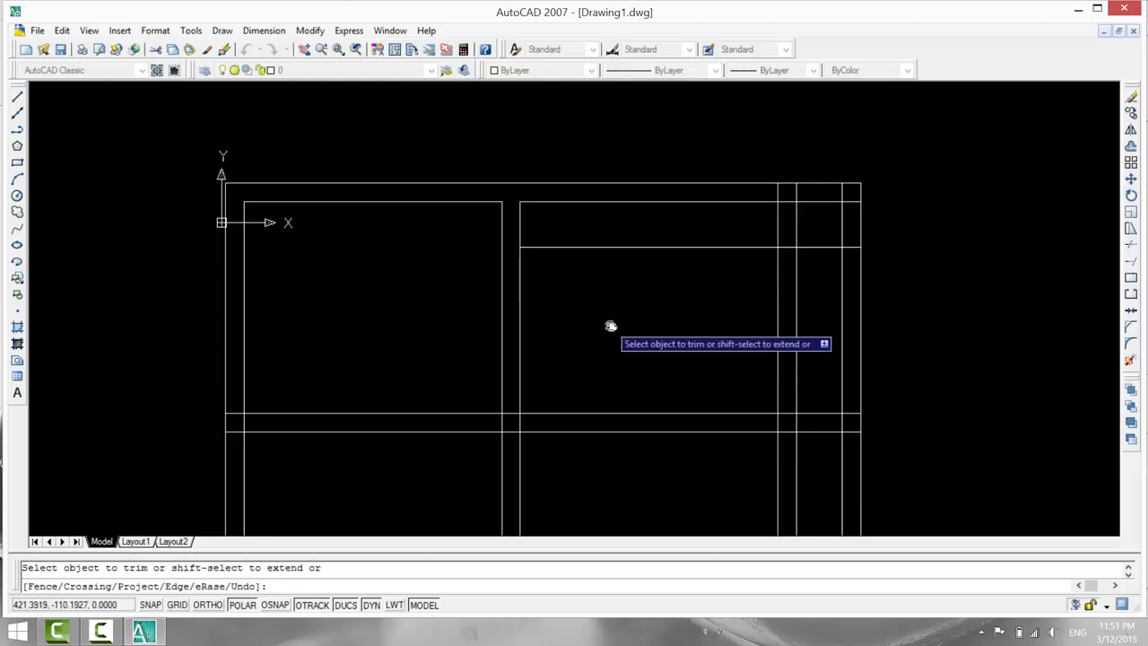
Trim the lines crossing the left room and the stubs around the upper-right corner.
{"action": "left_click", "coordinate": [435, 386]}
{"action": "left_click", "coordinate": [403, 449]}
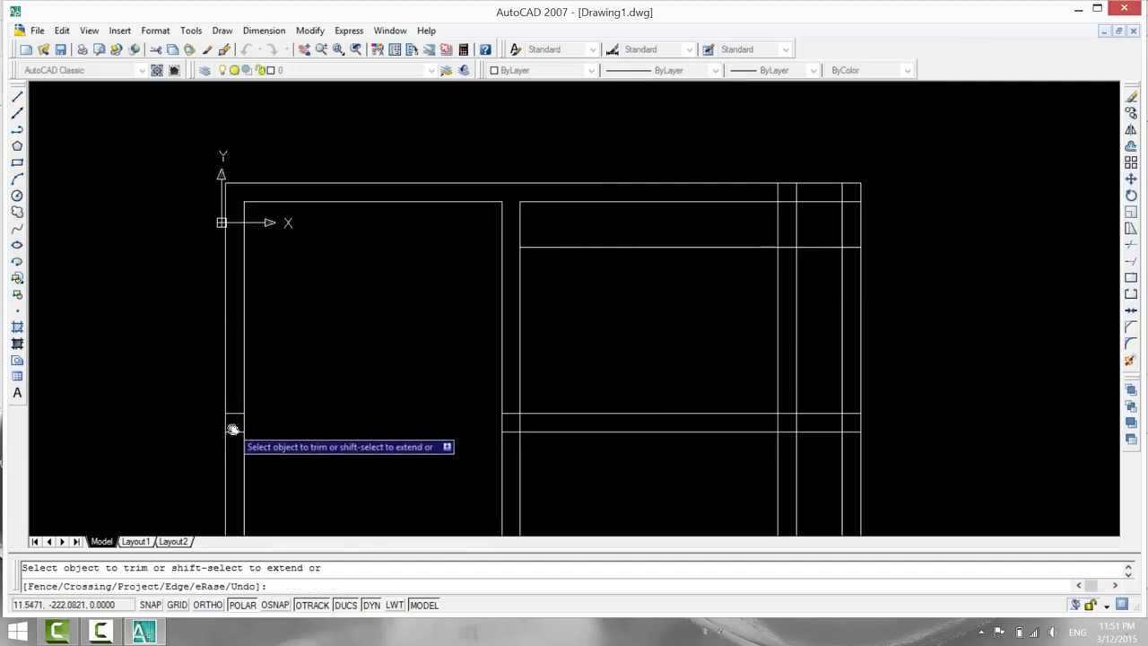
{"action": "middle_click_drag", "start_coordinate": [351, 422], "coordinate": [320, 340]}
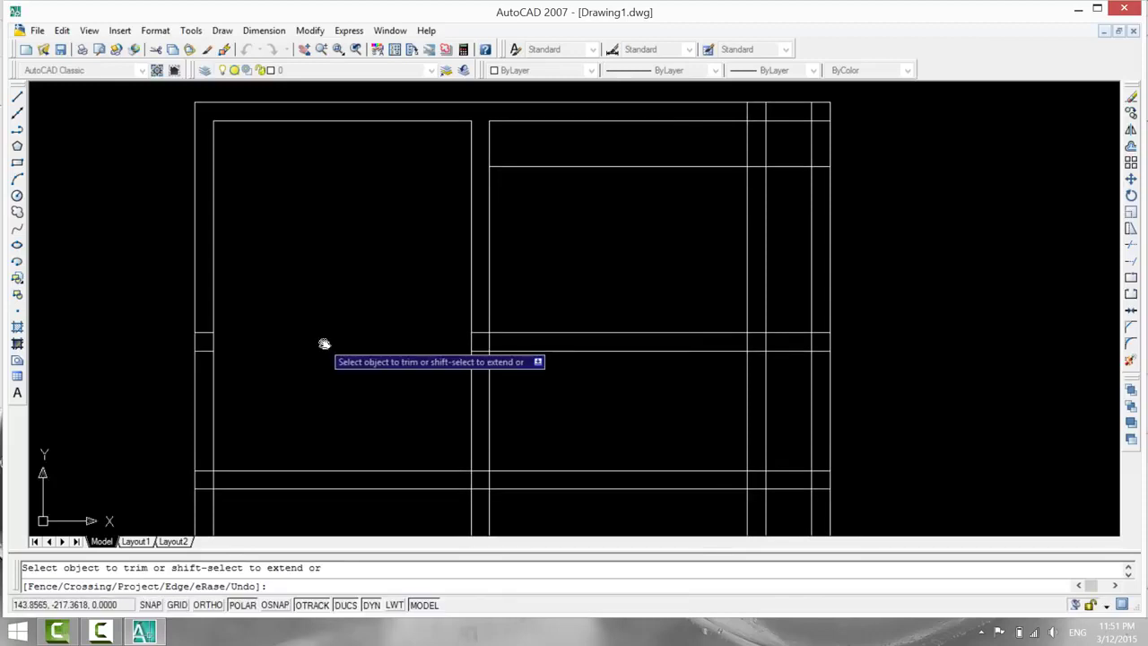
{"action": "middle_click_drag", "start_coordinate": [323, 341], "coordinate": [320, 391]}
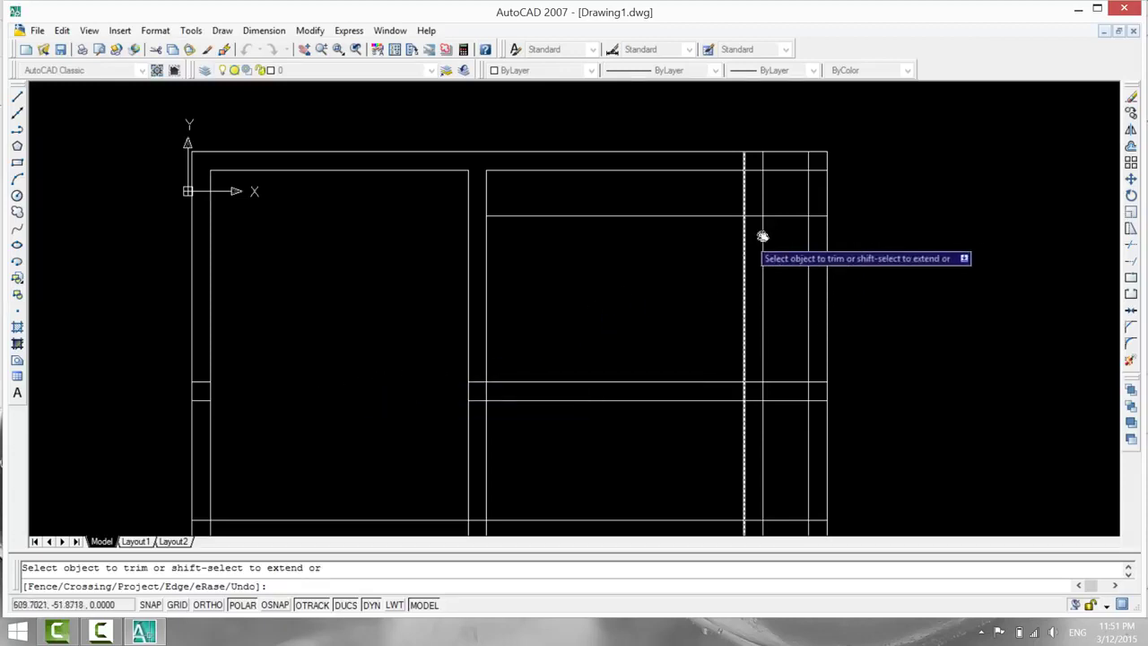
{"action": "left_click", "coordinate": [783, 216]}
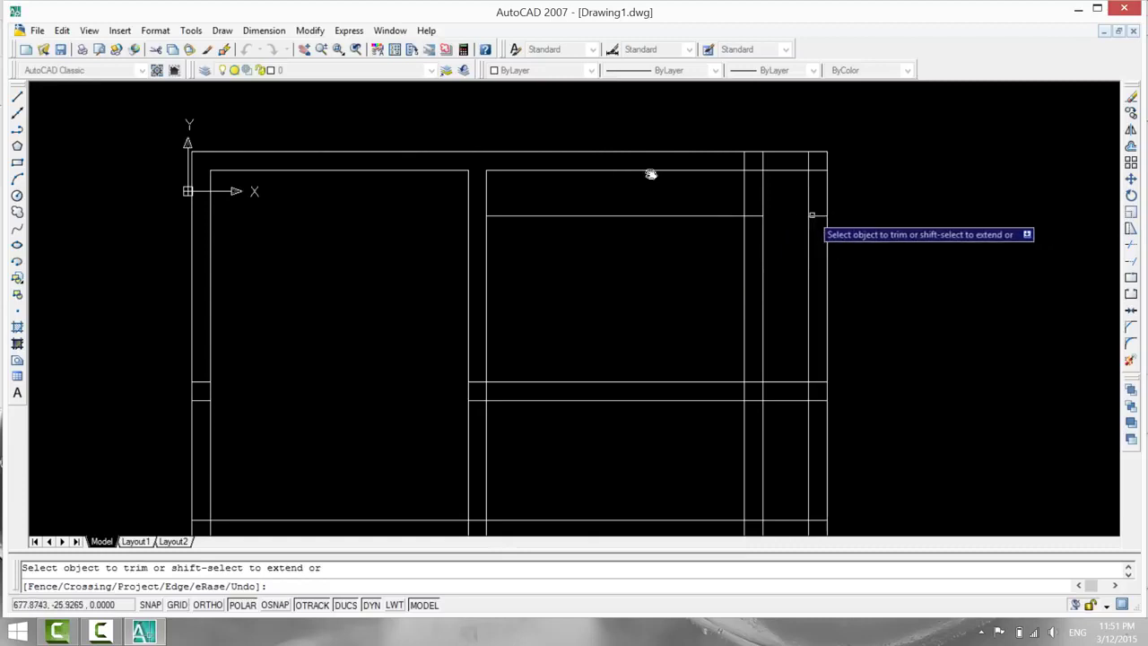
{"action": "left_click", "coordinate": [817, 170]}
{"action": "left_click", "coordinate": [810, 161]}
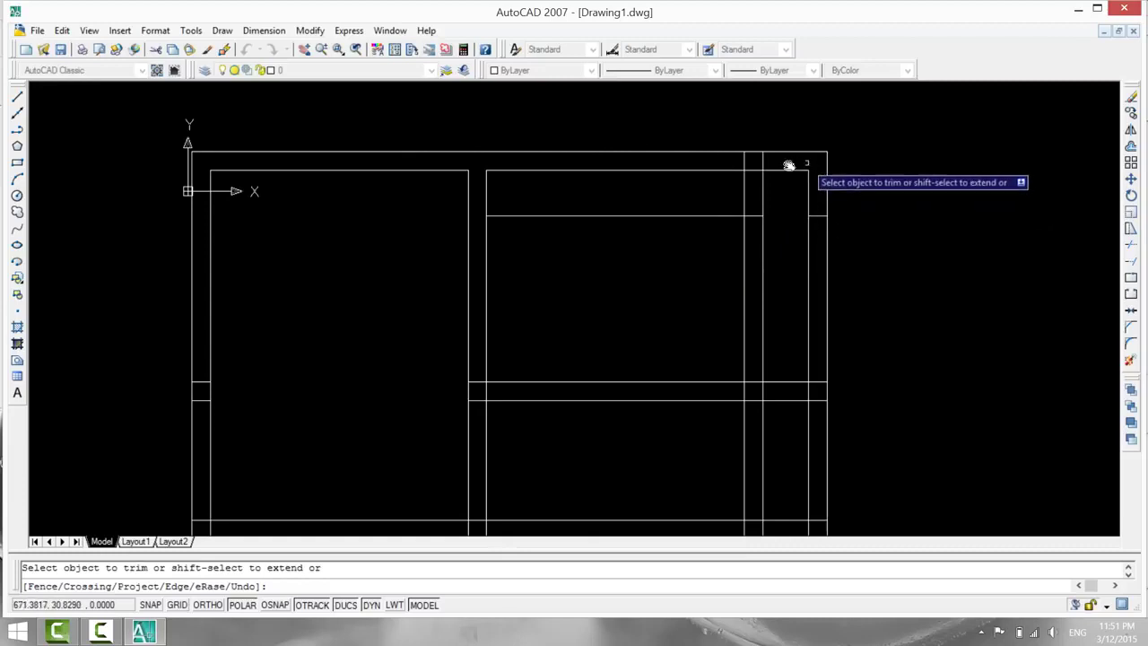
{"action": "left_click", "coordinate": [761, 162]}
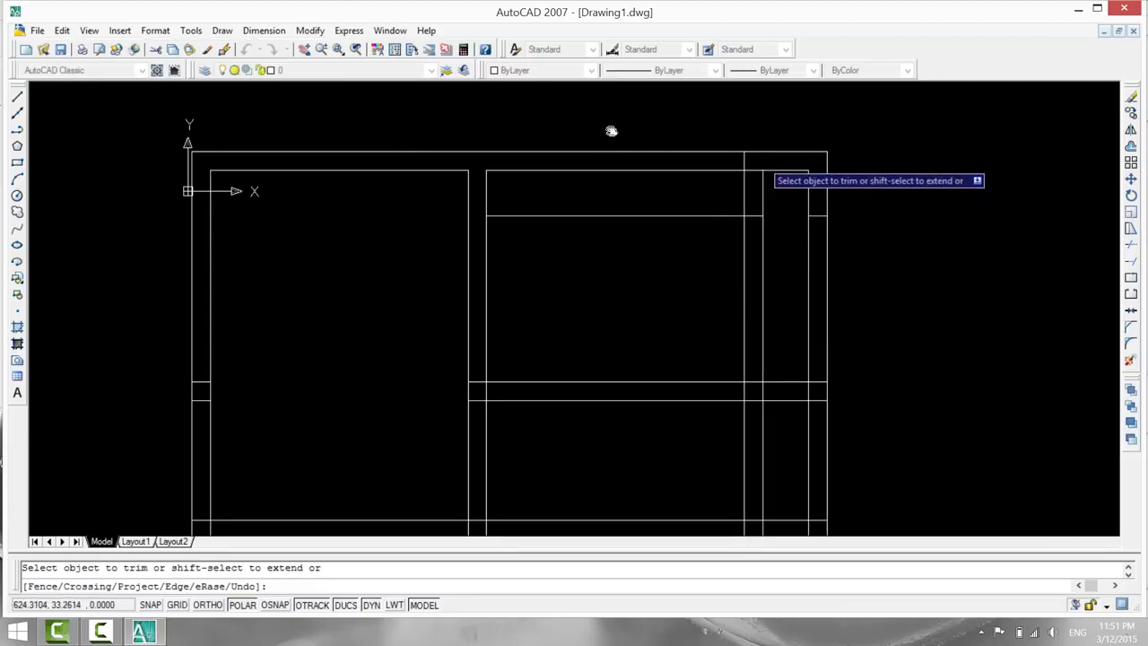
{"action": "left_click", "coordinate": [746, 162]}
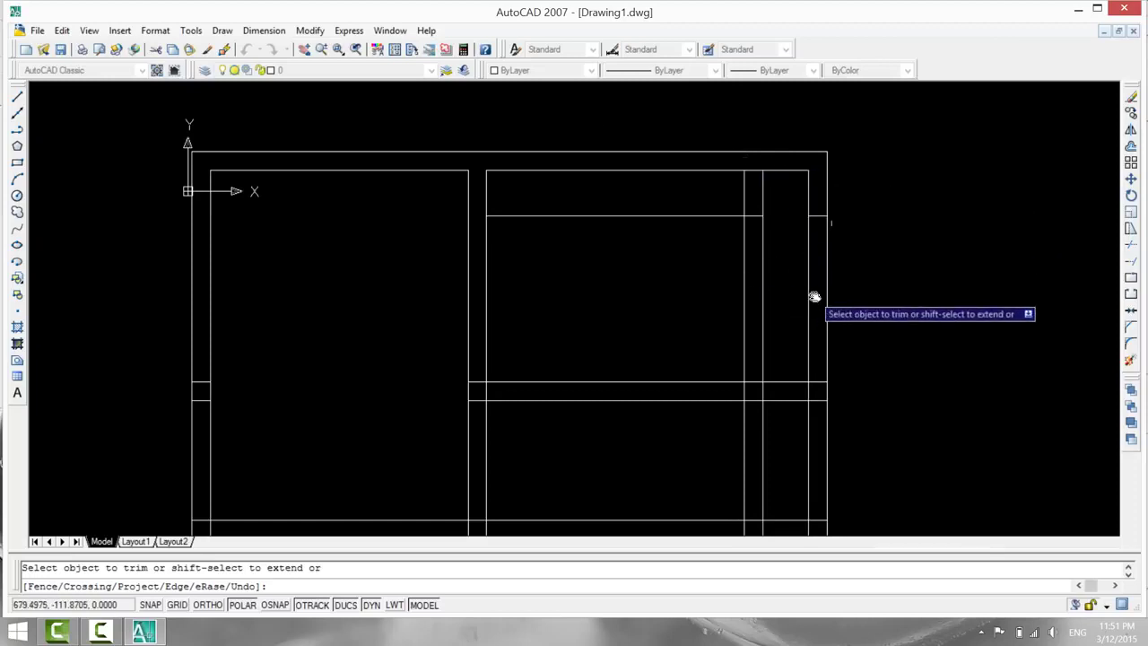
{"action": "left_click", "coordinate": [752, 217]}
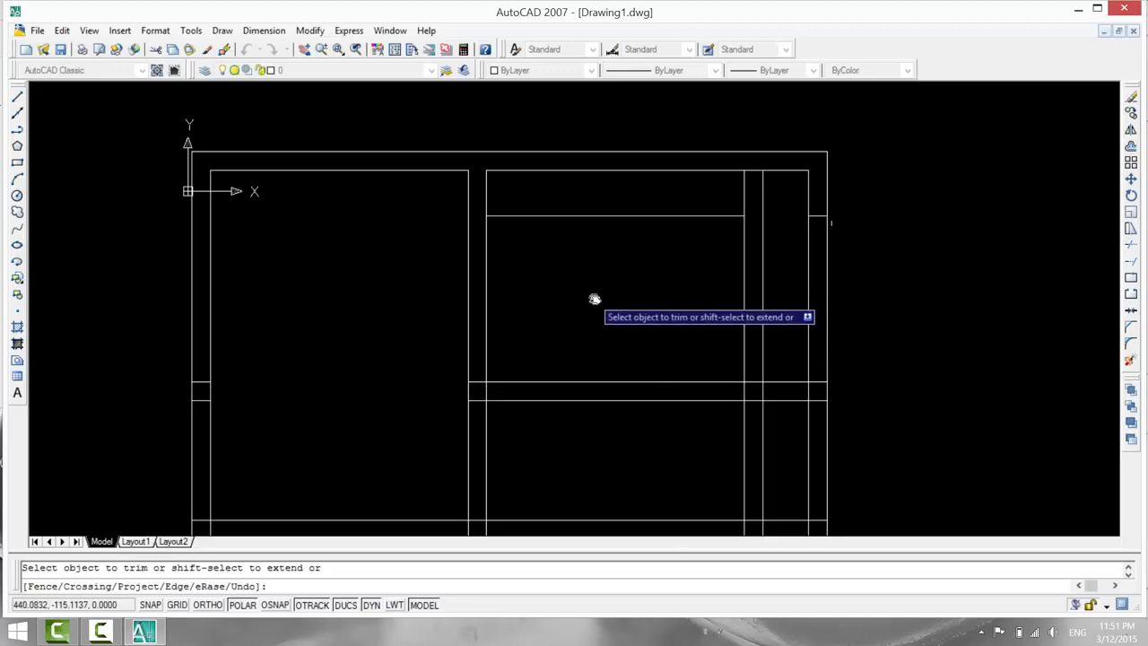
Cut the crossing lines in the right-middle bay and the middle vertical wall pair to form the opening.
{"action": "mouse_move", "coordinate": [589, 298]}
{"action": "middle_mouse_down"}
{"action": "mouse_move", "coordinate": [589, 256]}
{"action": "mouse_move", "coordinate": [604, 237]}
{"action": "middle_mouse_up"}
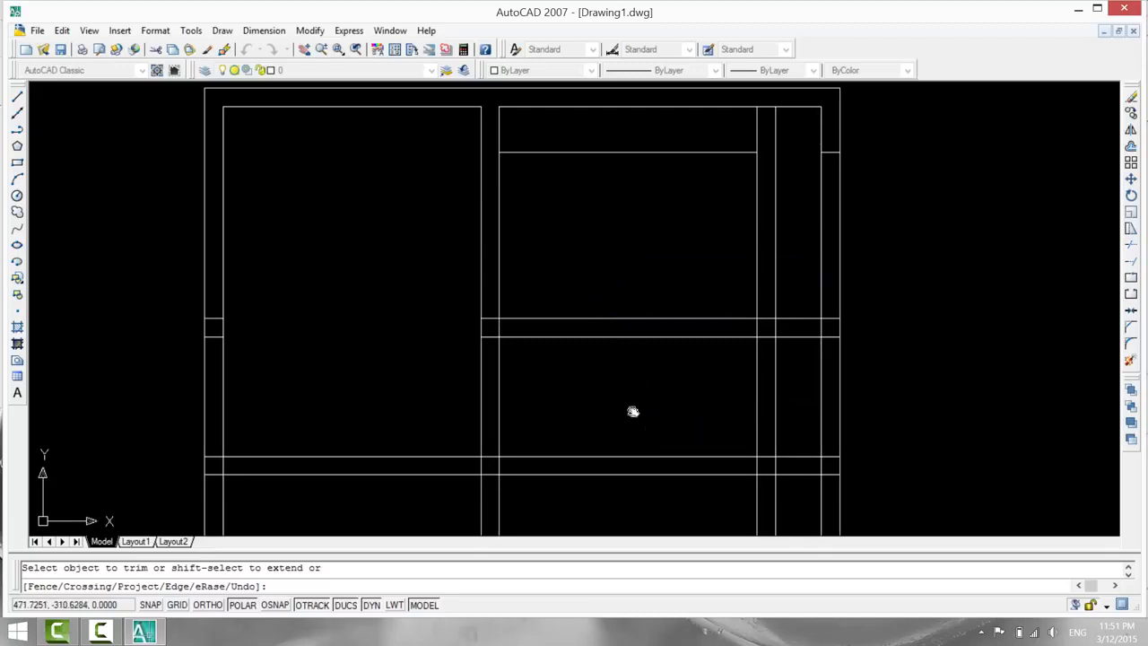
{"action": "mouse_move", "coordinate": [630, 410]}
{"action": "middle_mouse_down"}
{"action": "mouse_move", "coordinate": [622, 349]}
{"action": "mouse_move", "coordinate": [532, 312]}
{"action": "mouse_move", "coordinate": [497, 315]}
{"action": "mouse_move", "coordinate": [368, 254]}
{"action": "middle_mouse_up"}
{"action": "scroll", "coordinate": [626, 349], "scroll_direction": "down", "scroll_amount": 2}
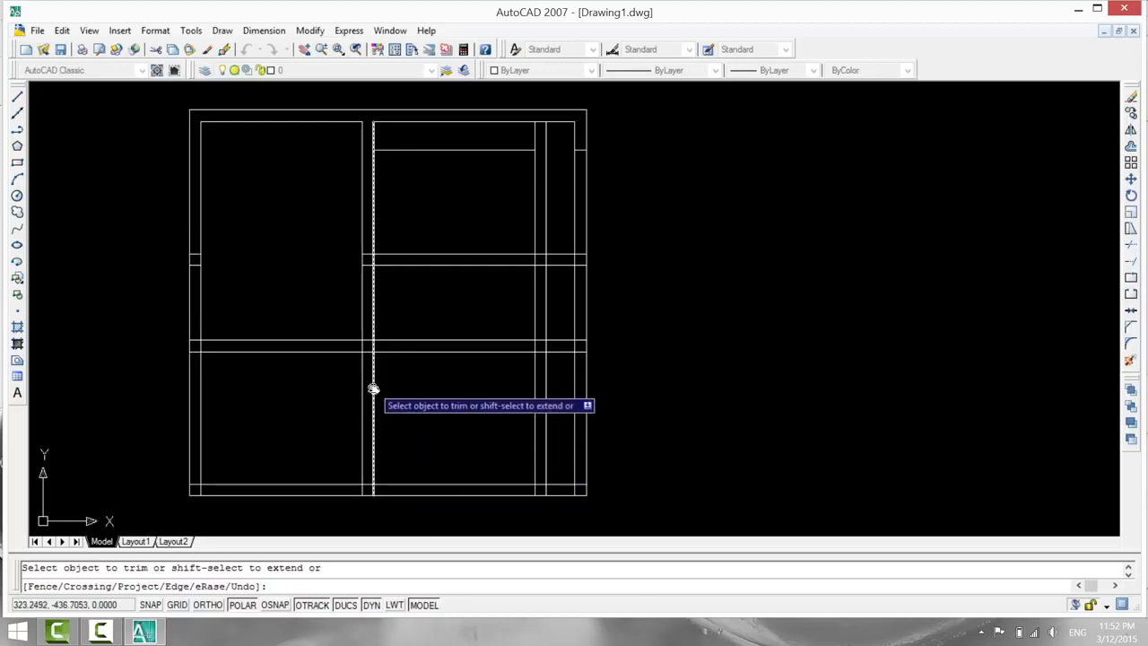
{"action": "left_click", "coordinate": [475, 318]}
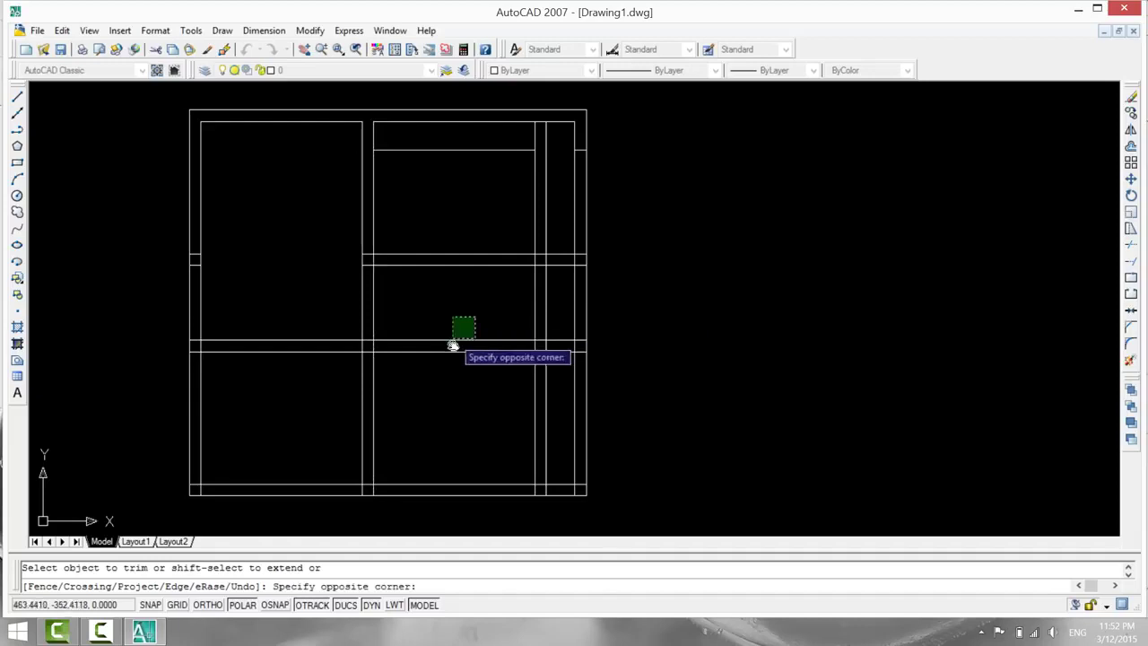
{"action": "left_click", "coordinate": [442, 376]}
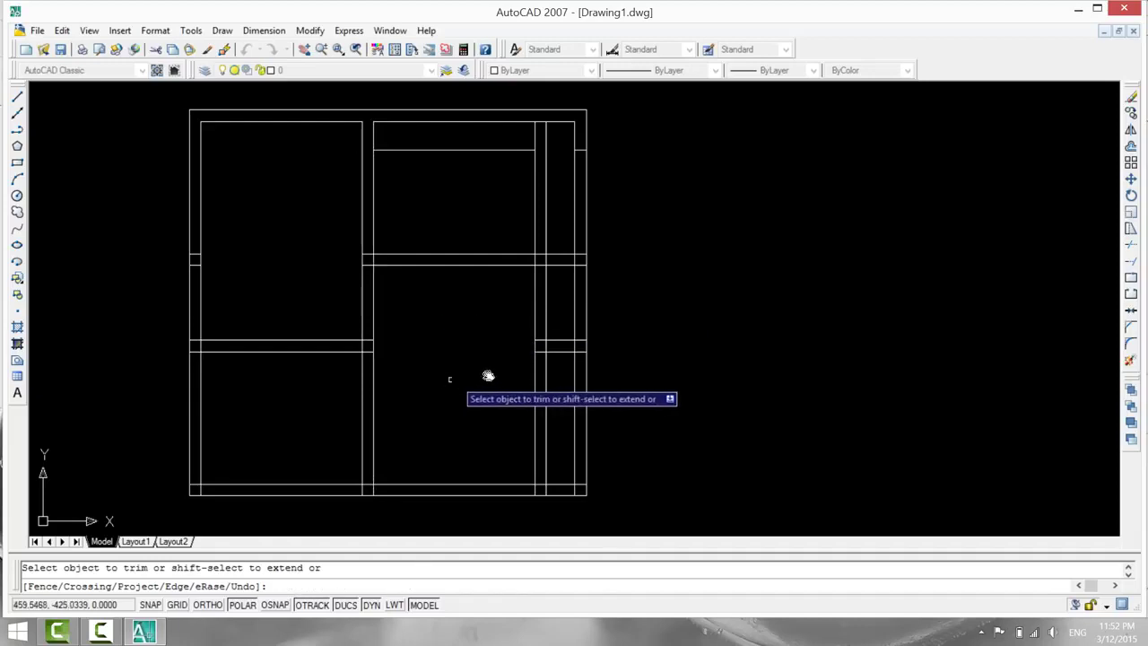
{"action": "left_click", "coordinate": [549, 303]}
{"action": "left_click", "coordinate": [529, 348]}
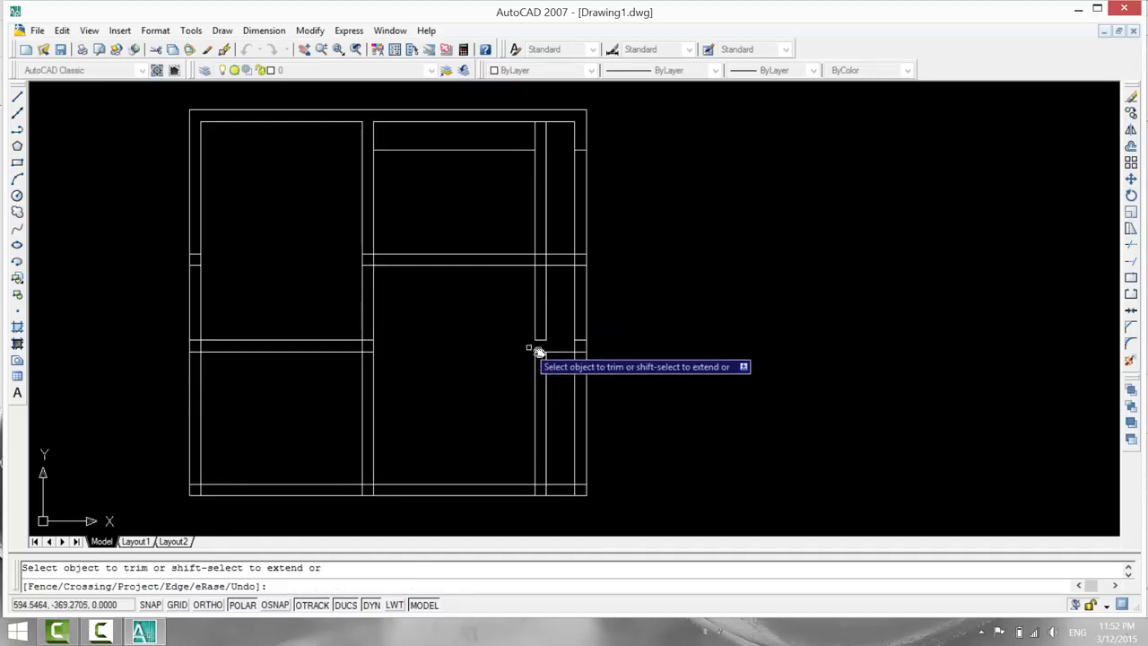
{"action": "left_click", "coordinate": [552, 303]}
{"action": "left_click", "coordinate": [541, 314]}
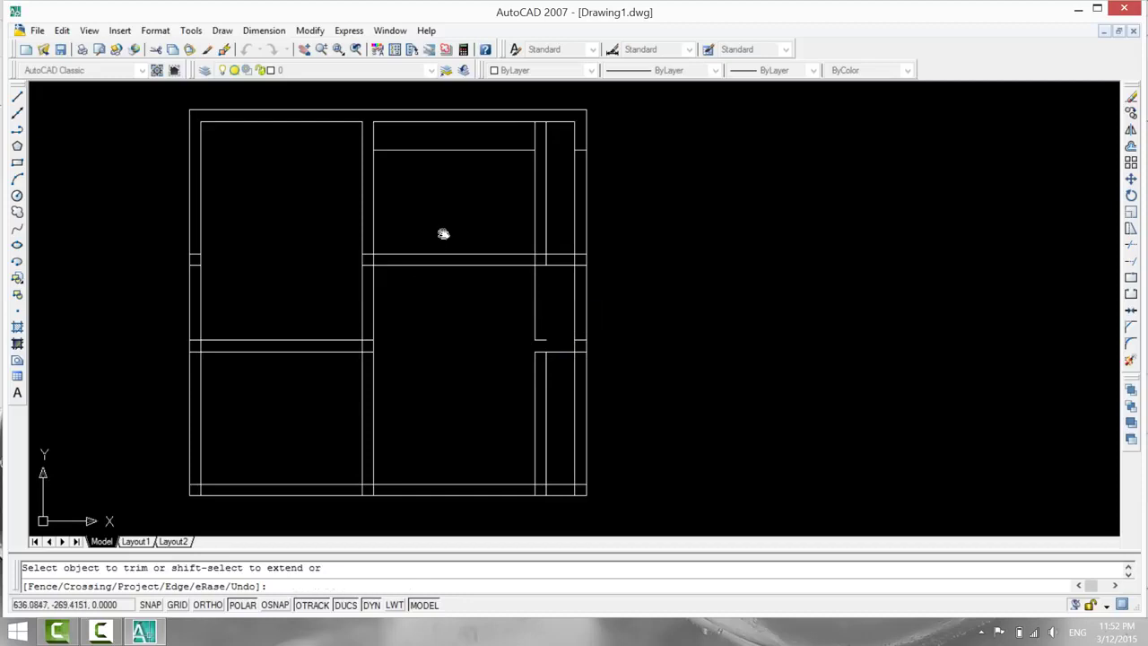
{"action": "left_click", "coordinate": [550, 288]}
{"action": "left_click", "coordinate": [514, 361]}
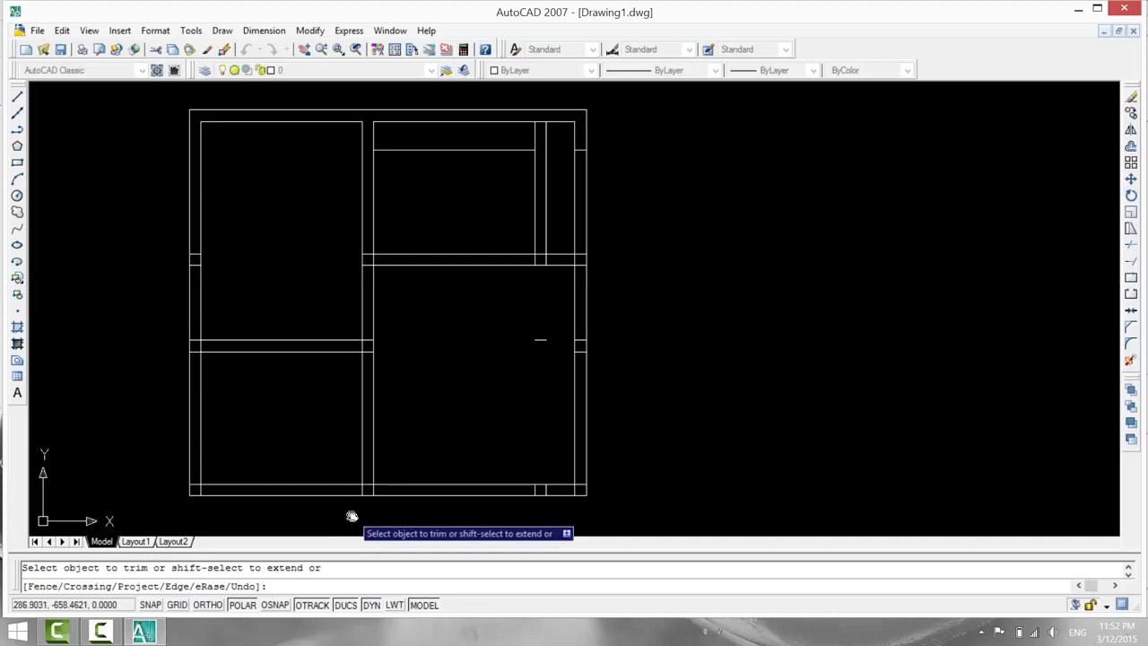
{"action": "left_click", "coordinate": [367, 424]}
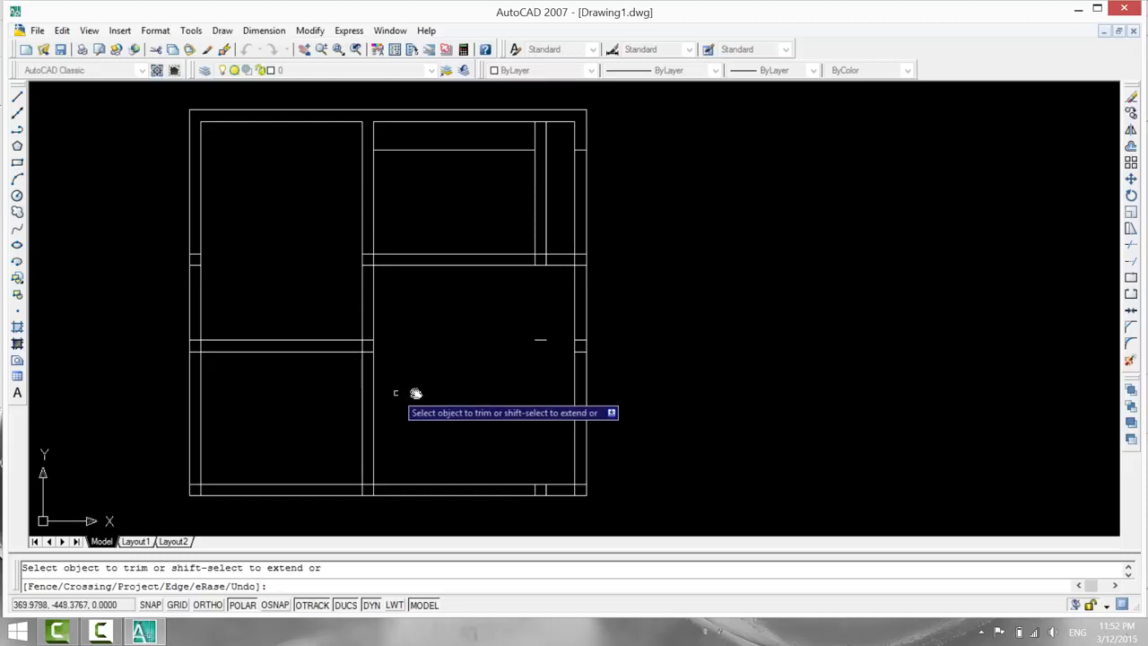
{"action": "key", "text": "Escape"}
{"action": "key", "text": "Escape"}
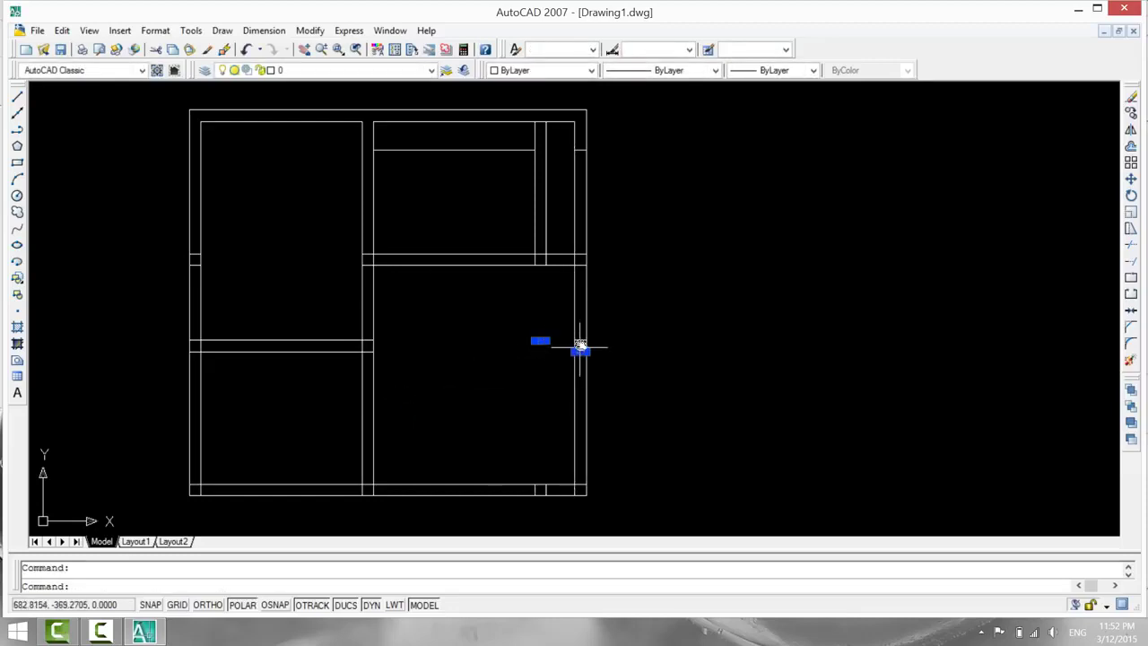
Erase the small leftover stubs and the short pieces on the left wall.
{"action": "left_click", "coordinate": [579, 346]}
{"action": "key", "text": "Delete"}
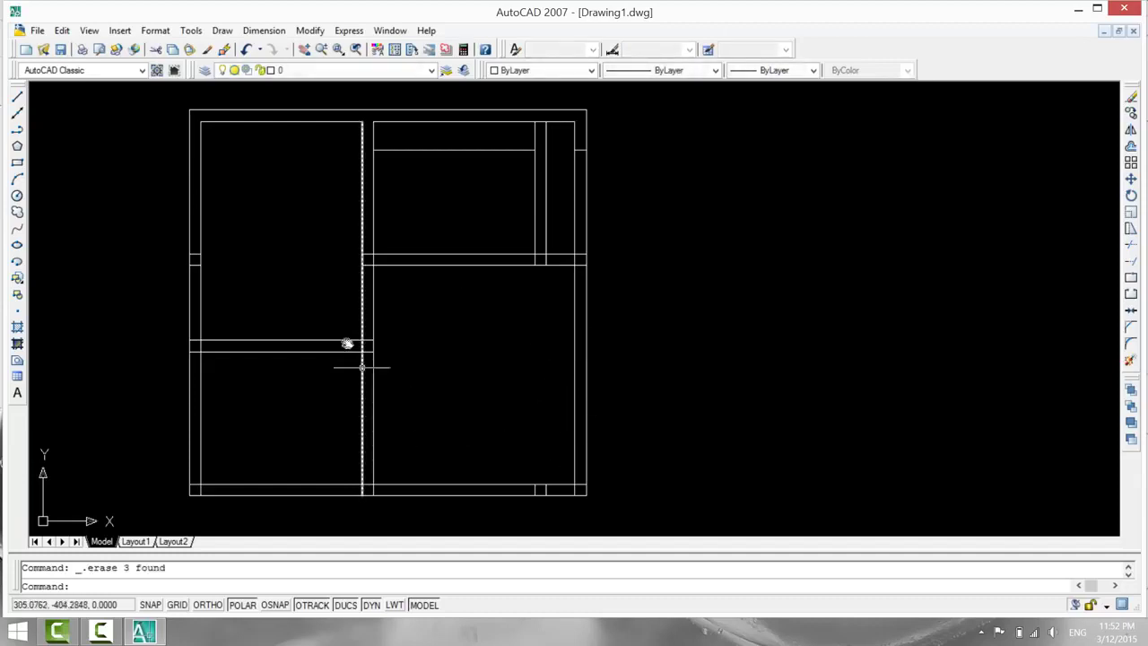
{"action": "left_click", "coordinate": [195, 265]}
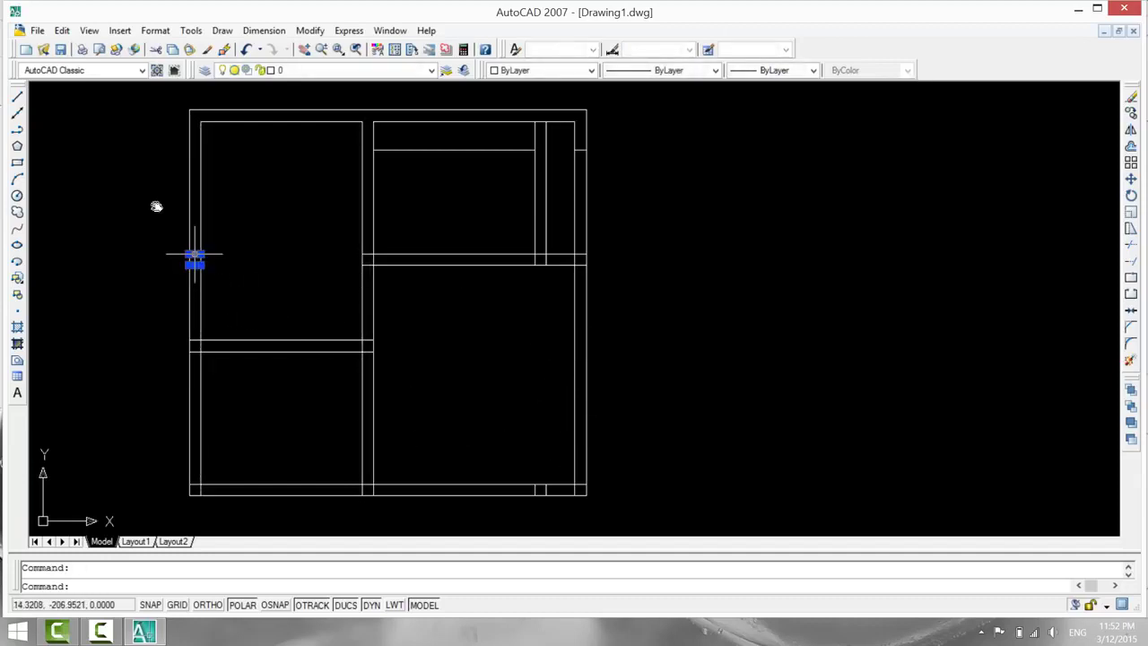
{"action": "left_click", "coordinate": [200, 412]}
{"action": "key", "text": "Delete"}
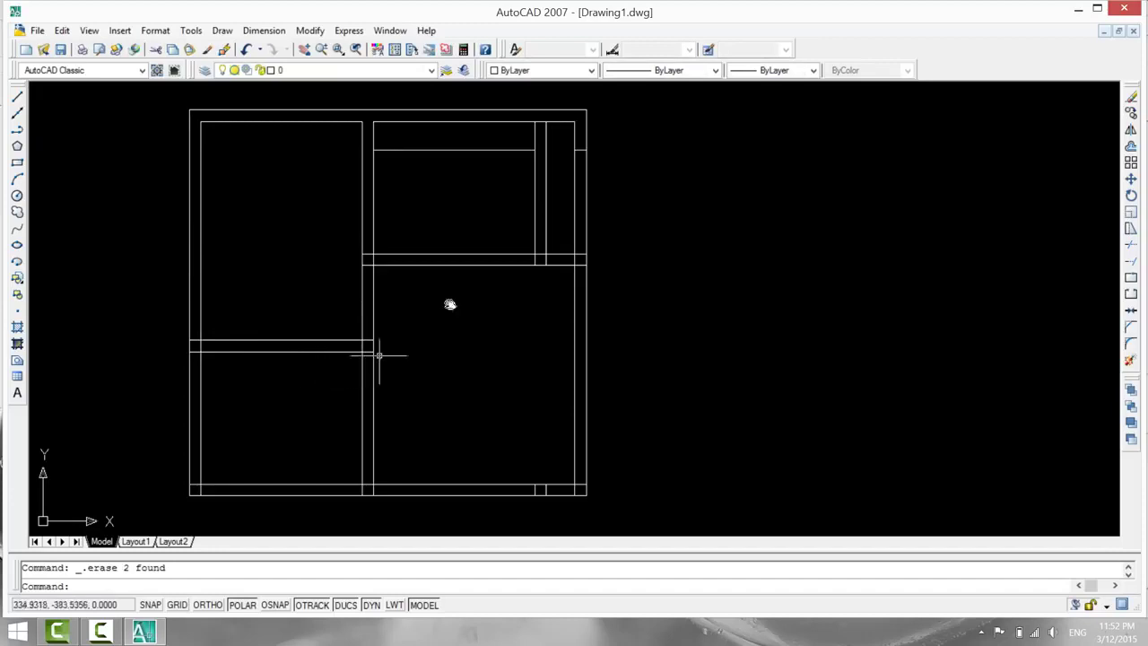
Erase the leftover stubs on the right wall and the bottom wall.
{"action": "left_click", "coordinate": [580, 154]}
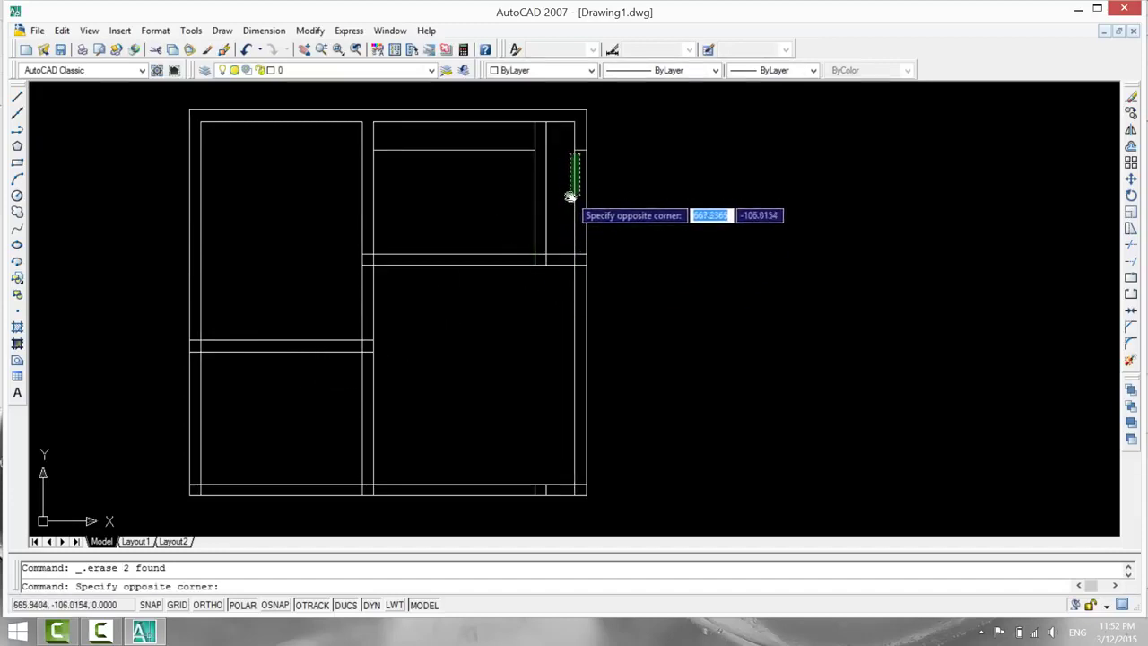
{"action": "key", "text": "Escape"}
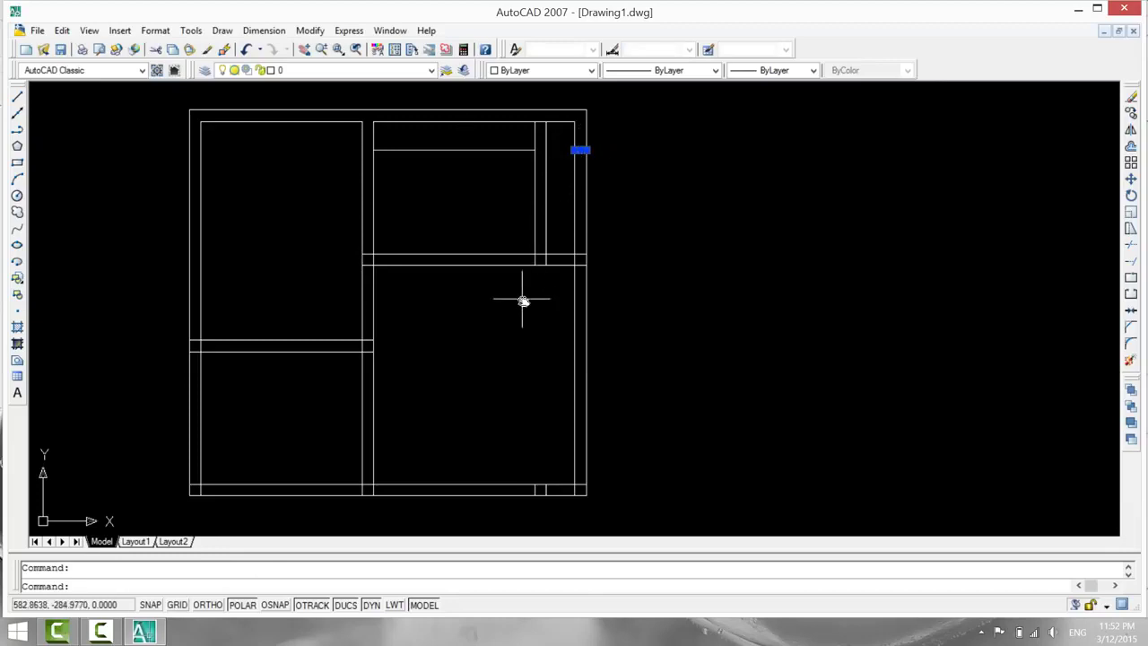
{"action": "key", "text": "Delete"}
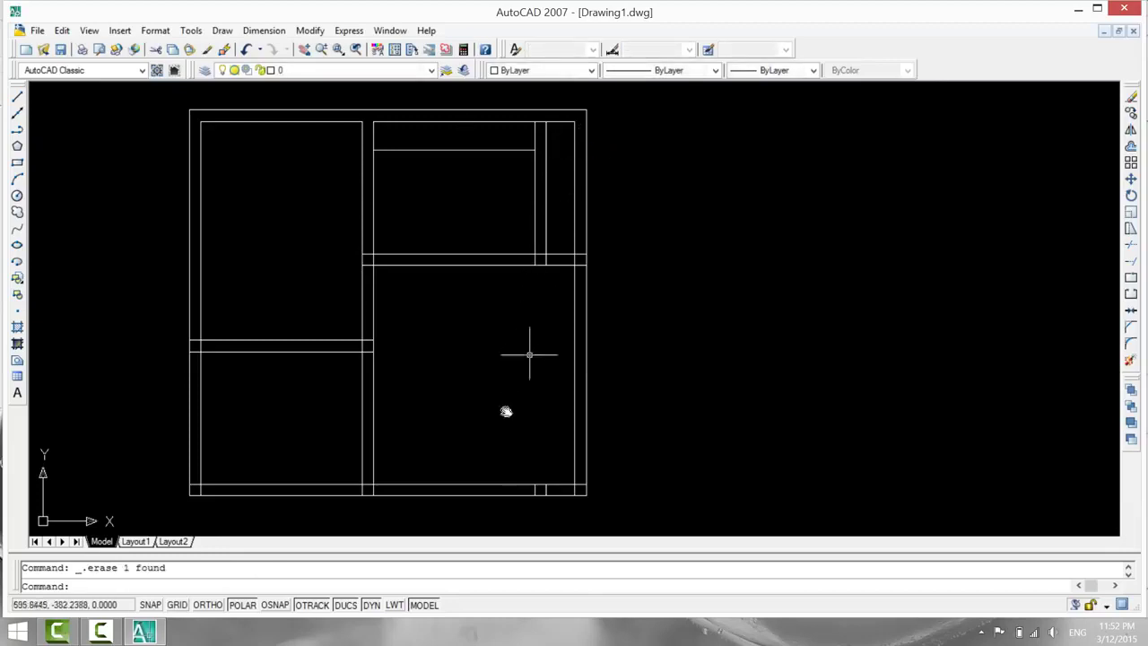
{"action": "left_click", "coordinate": [542, 491]}
{"action": "left_click", "coordinate": [444, 392]}
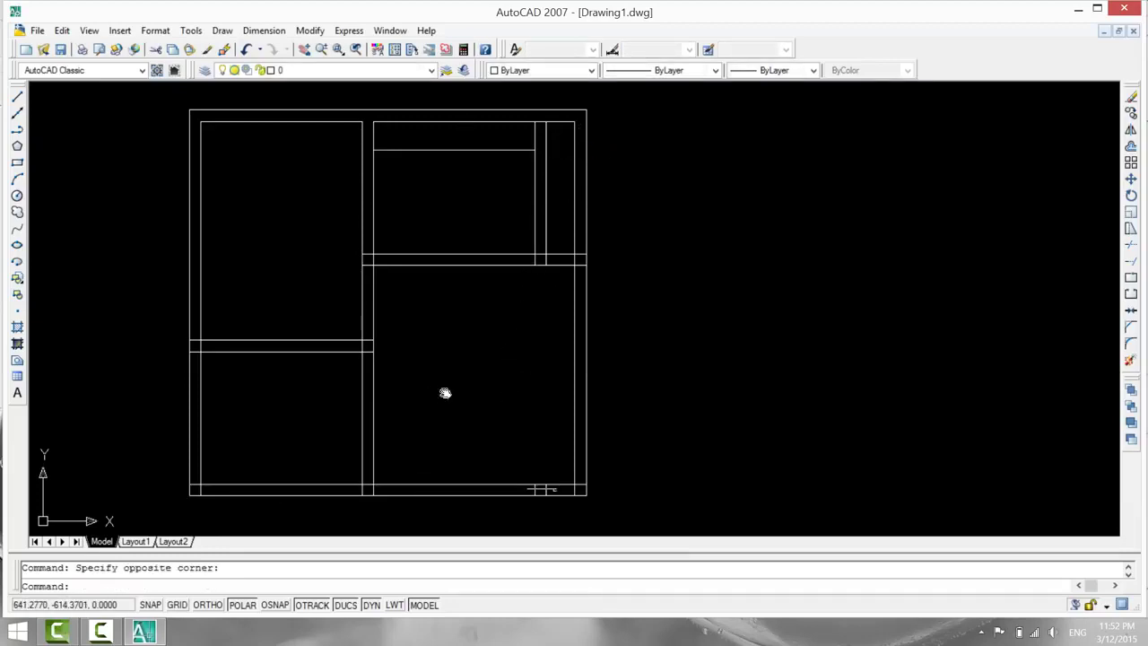
{"action": "left_click", "coordinate": [538, 489]}
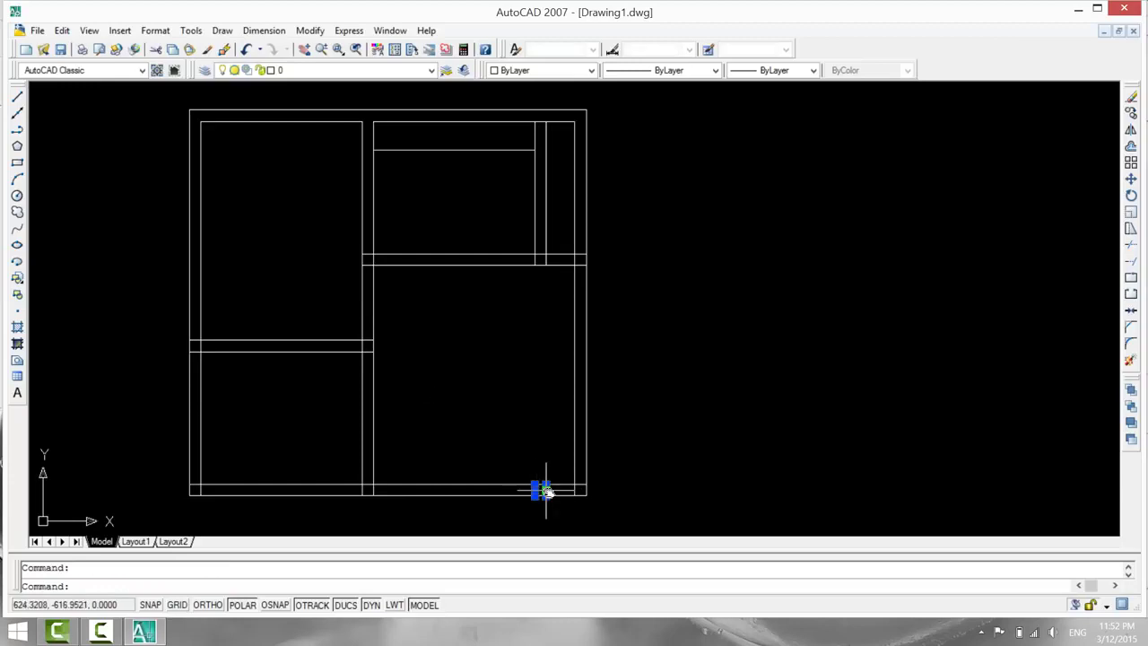
{"action": "key", "text": "Delete"}
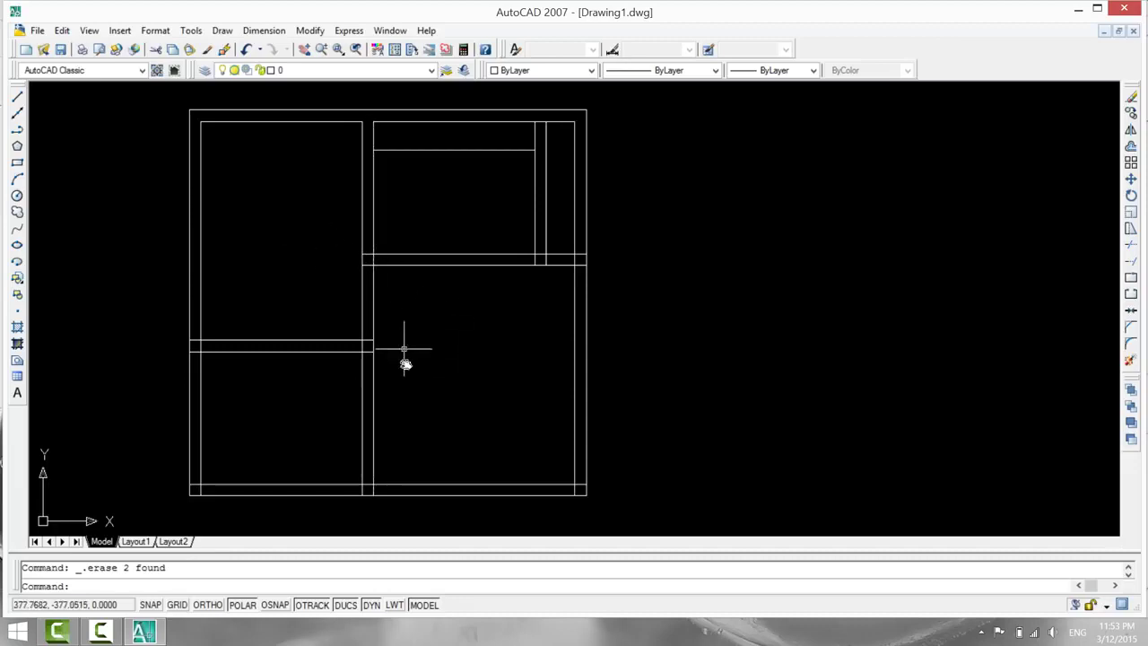
Trim the vertical line crossing the upper-right room.
{"action": "key", "text": "Escape"}
{"action": "type", "text": "tr"}
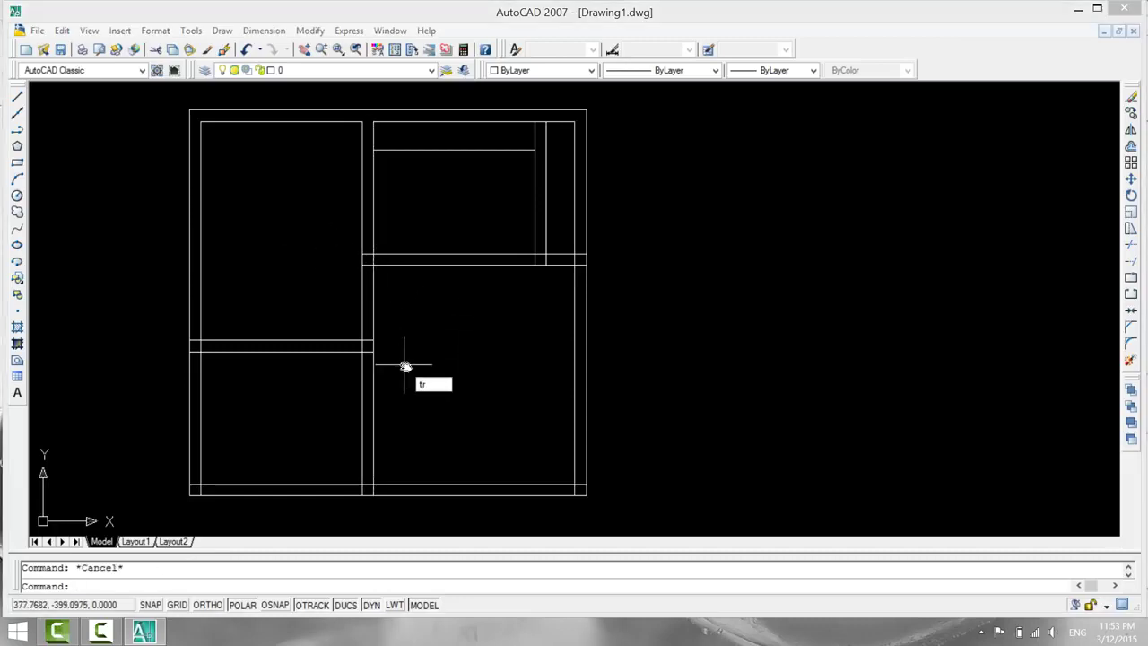
{"action": "key", "text": "Return"}
{"action": "key", "text": "Return"}
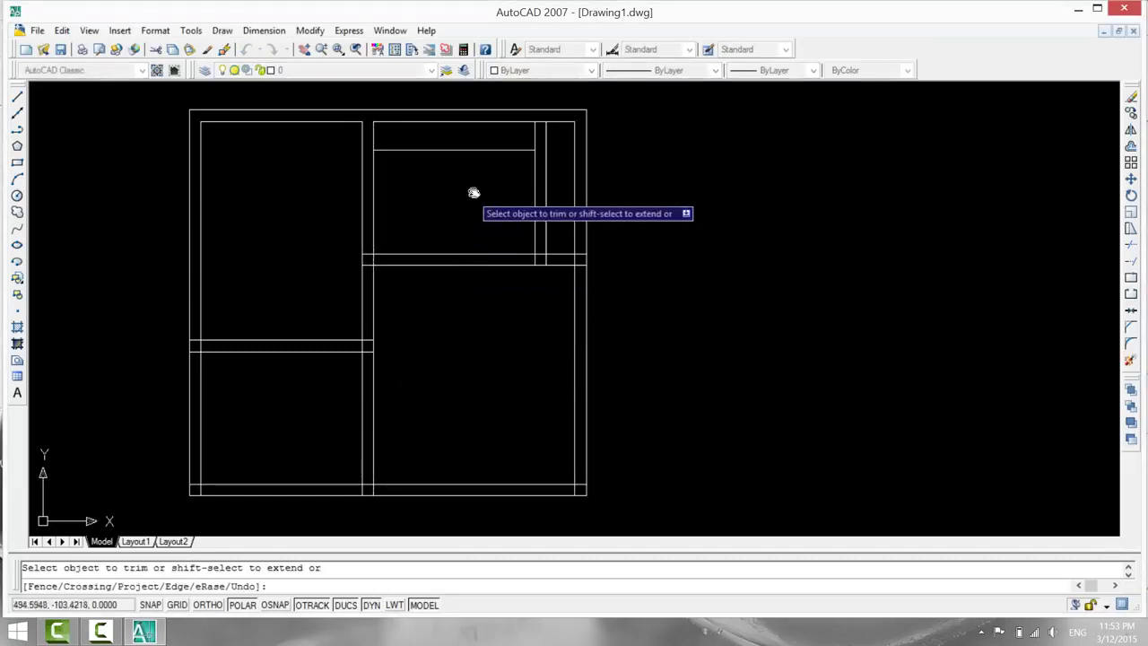
{"action": "left_click", "coordinate": [535, 215]}
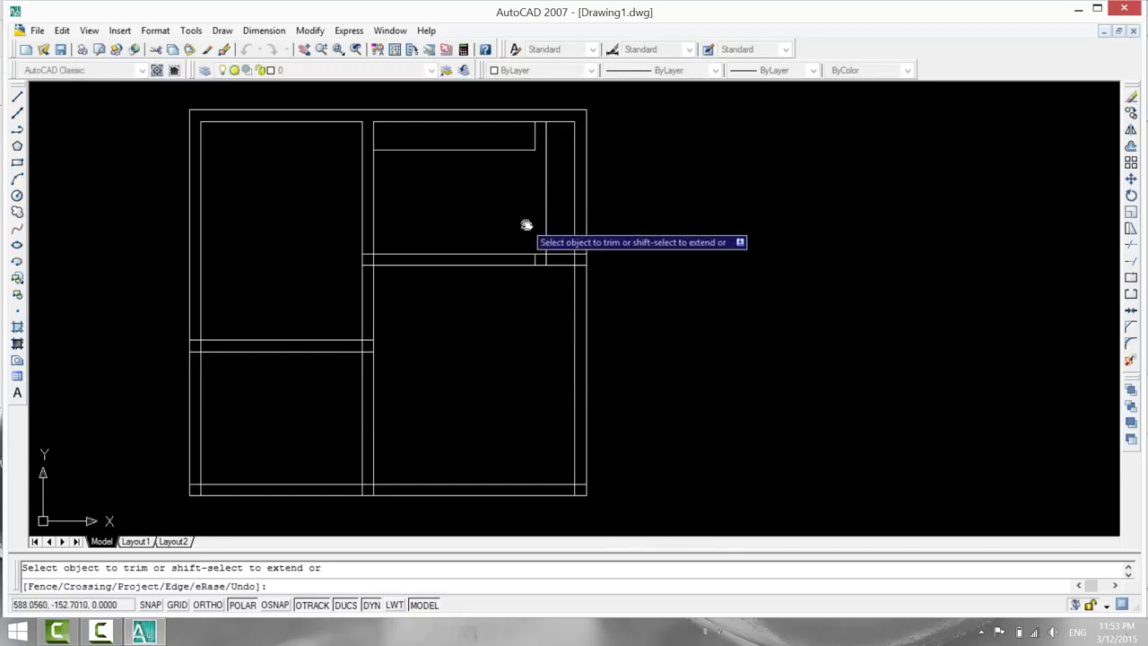
{"action": "key", "text": "Escape"}
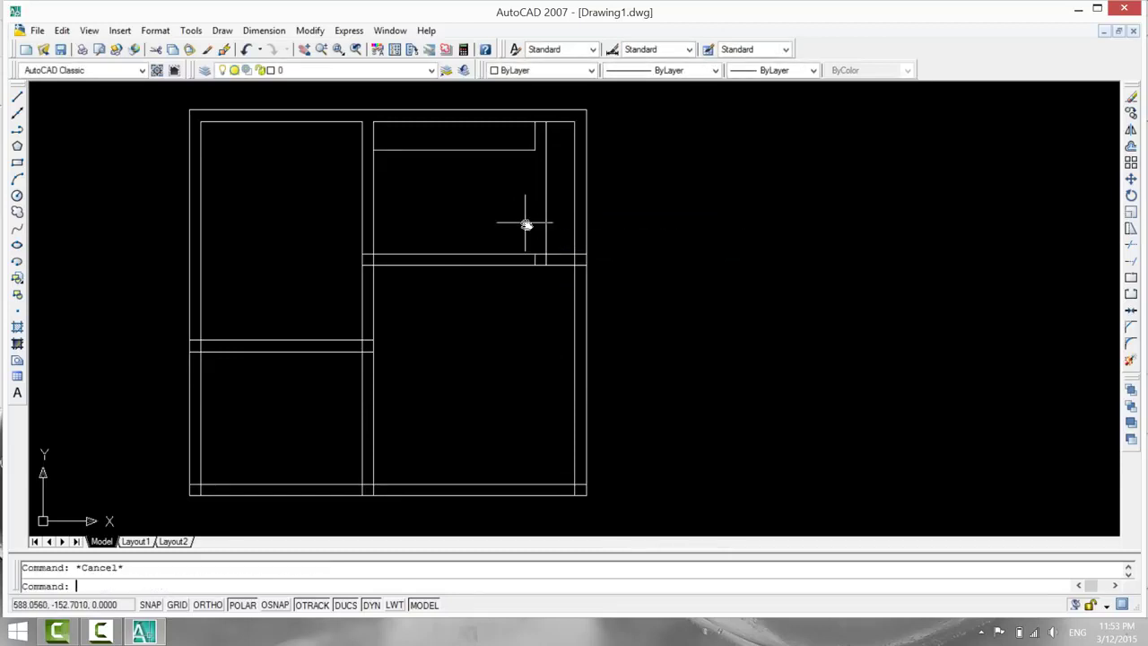
Extend the top inner wall line to the vertical wall and erase the short stub below it.
{"action": "type", "text": "e"}
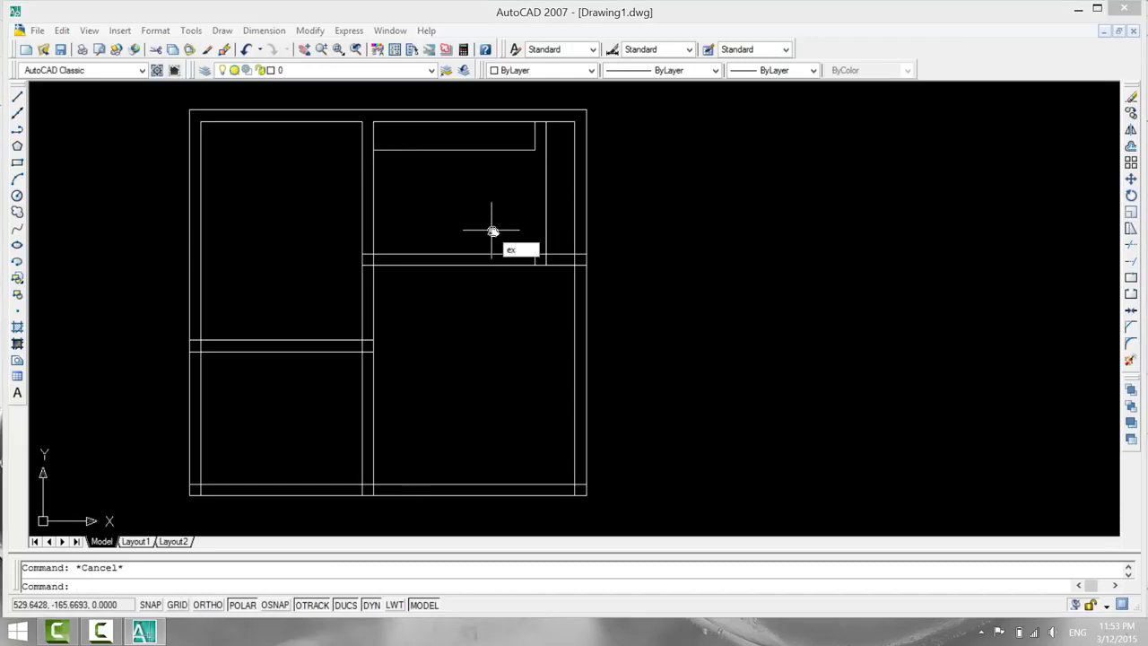
{"action": "type", "text": "x"}
{"action": "key", "text": "Return"}
{"action": "key", "text": "Return"}
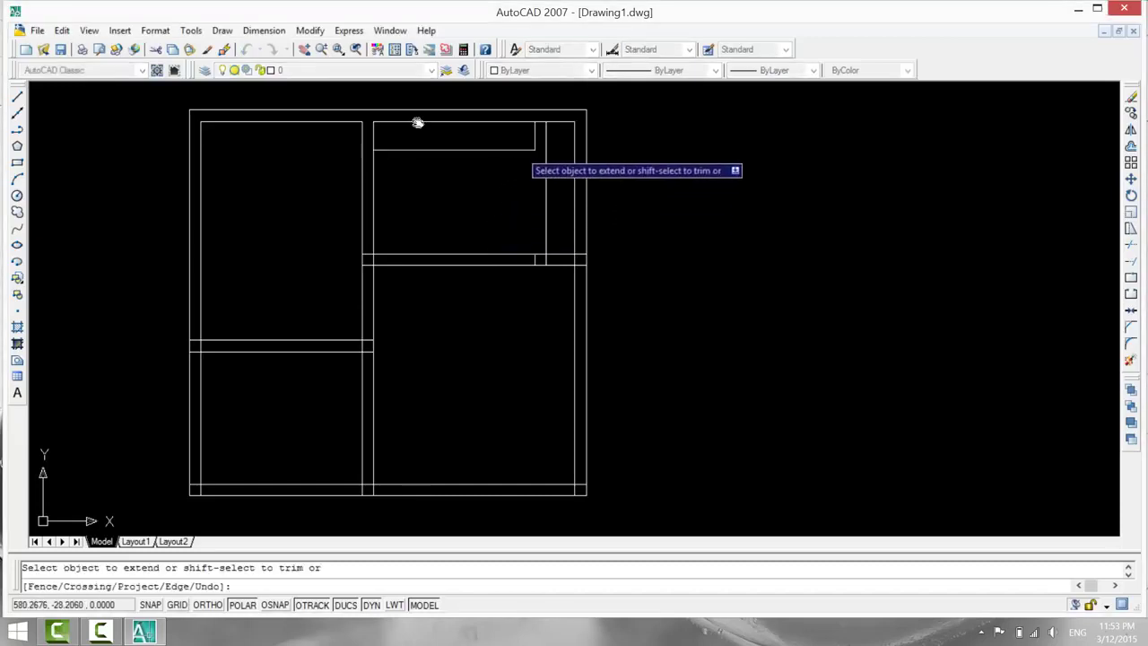
{"action": "left_click", "coordinate": [520, 150]}
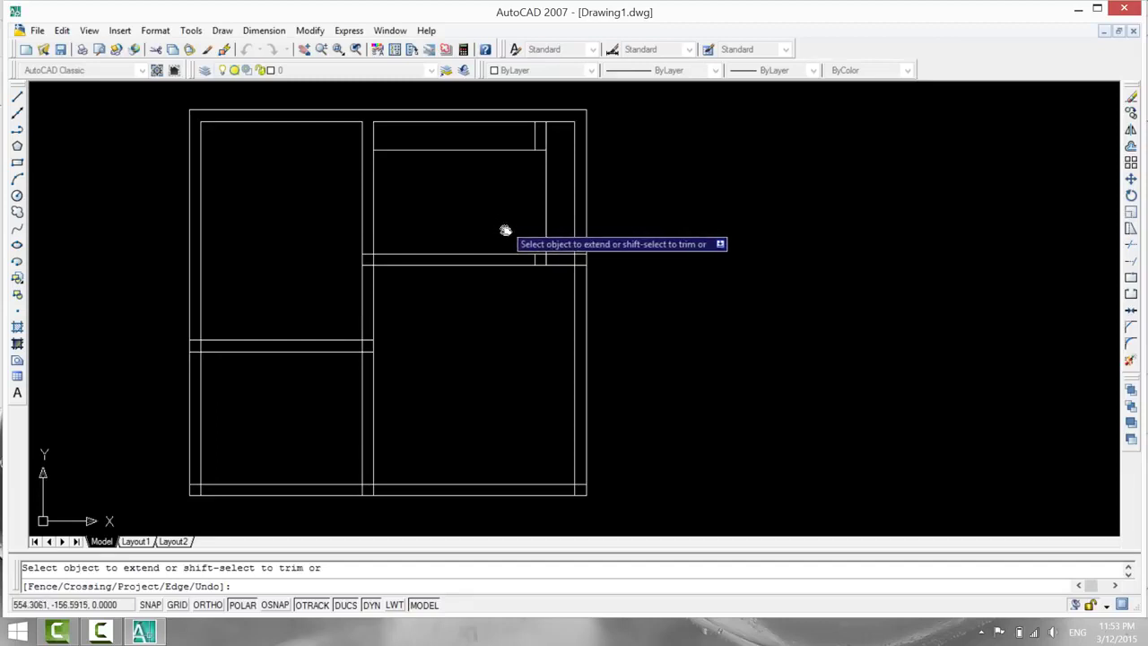
{"action": "key", "text": "Escape"}
{"action": "left_click", "coordinate": [535, 260]}
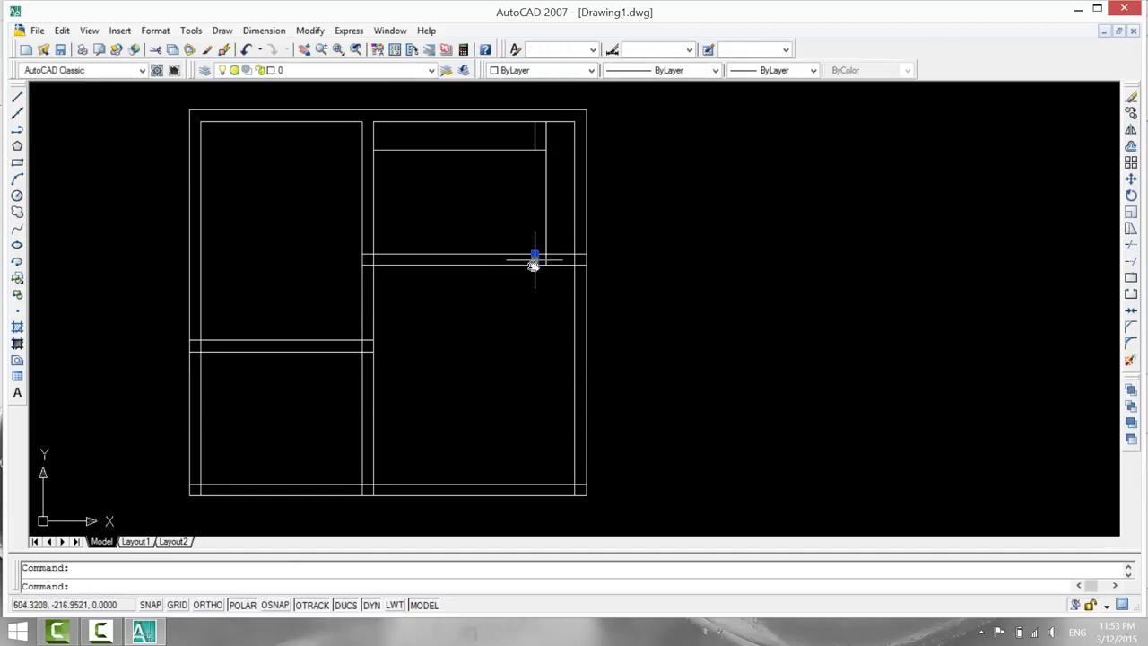
{"action": "key", "text": "Delete"}
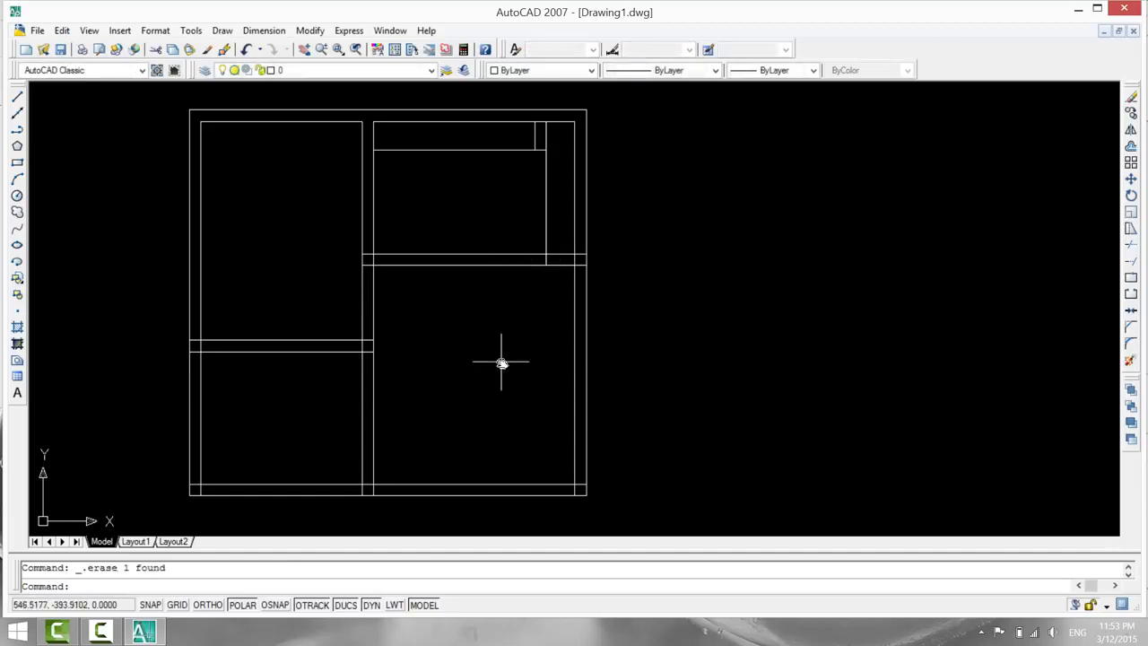
{"action": "type", "text": "tr"}
{"action": "key", "text": "Return"}
{"action": "key", "text": "Return"}
Zoom and pan onto the upper half of the floor plan, then cancel Trim.
{"action": "scroll", "coordinate": [550, 350], "scroll_direction": "up", "scroll_amount": 3}
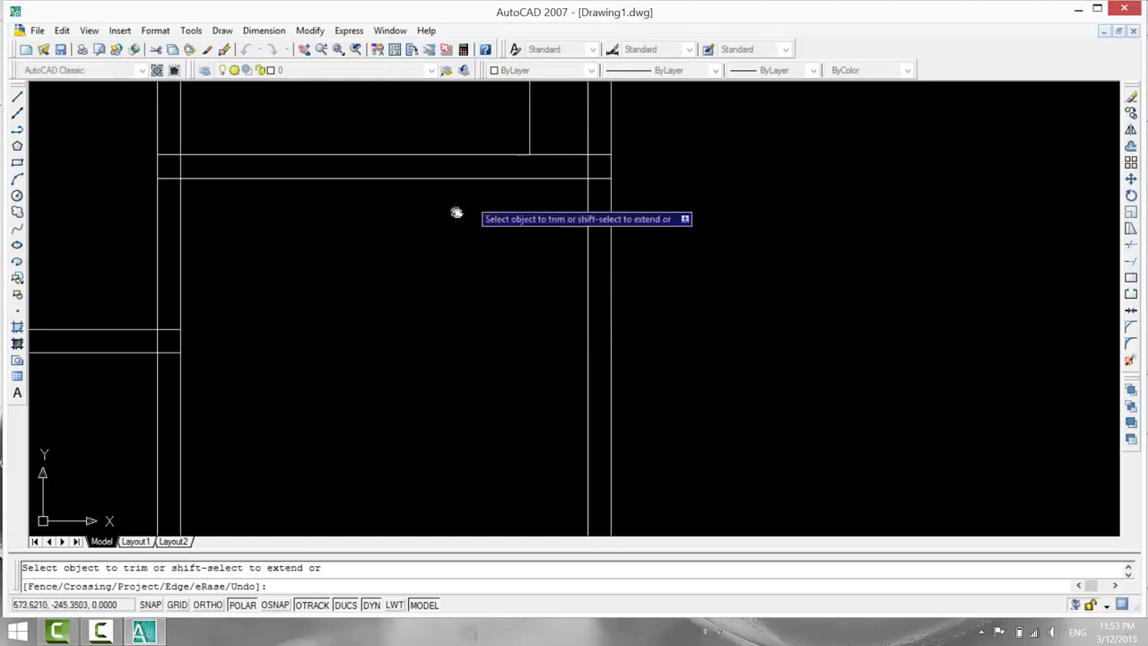
{"action": "scroll", "coordinate": [356, 274], "scroll_direction": "down", "scroll_amount": 2}
{"action": "scroll", "coordinate": [356, 274], "scroll_direction": "down", "scroll_amount": 2}
{"action": "middle_click_drag", "start_coordinate": [346, 299], "coordinate": [359, 355]}
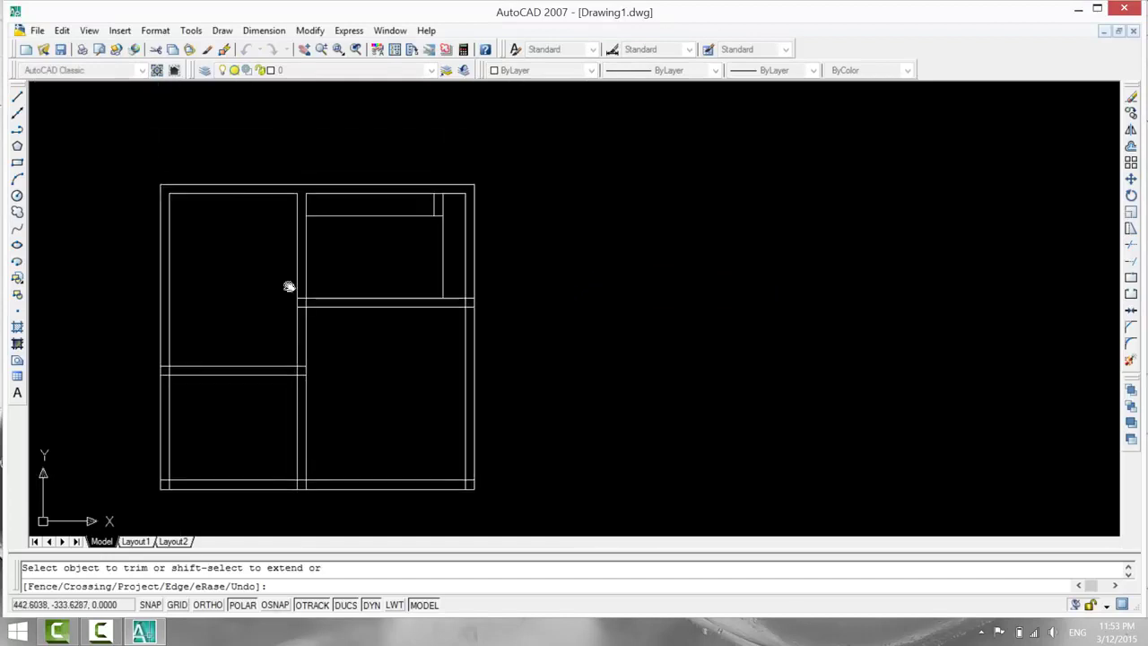
{"action": "scroll", "coordinate": [360, 358], "scroll_direction": "up", "scroll_amount": 2}
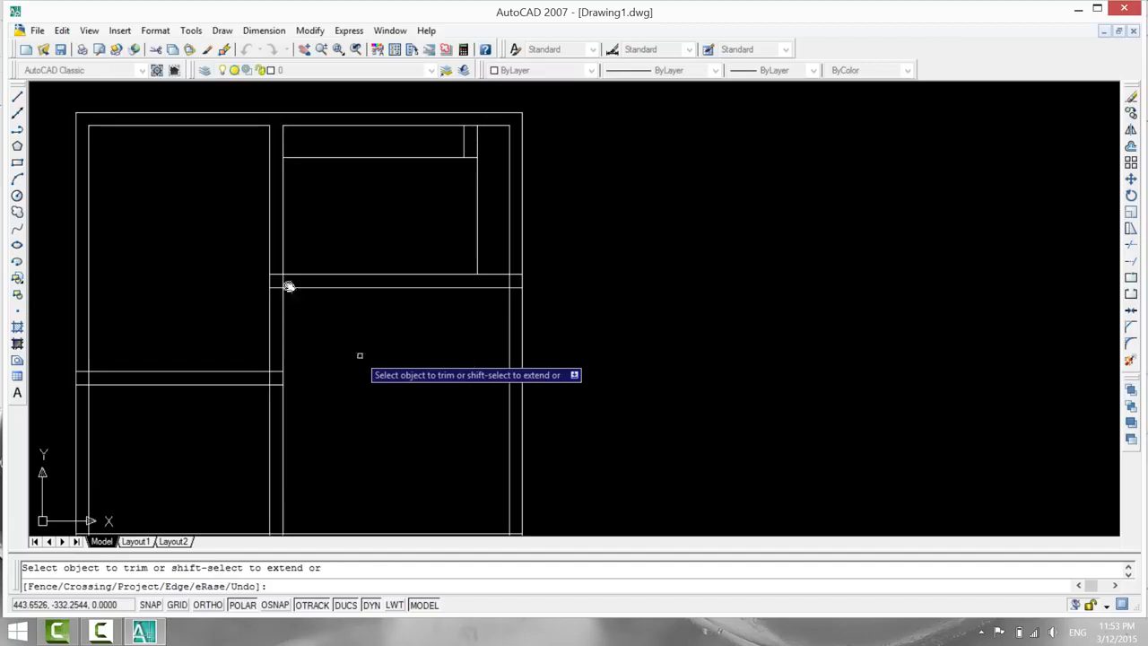
{"action": "middle_click_drag", "start_coordinate": [289, 287], "coordinate": [294, 310]}
{"action": "key", "text": "Escape"}
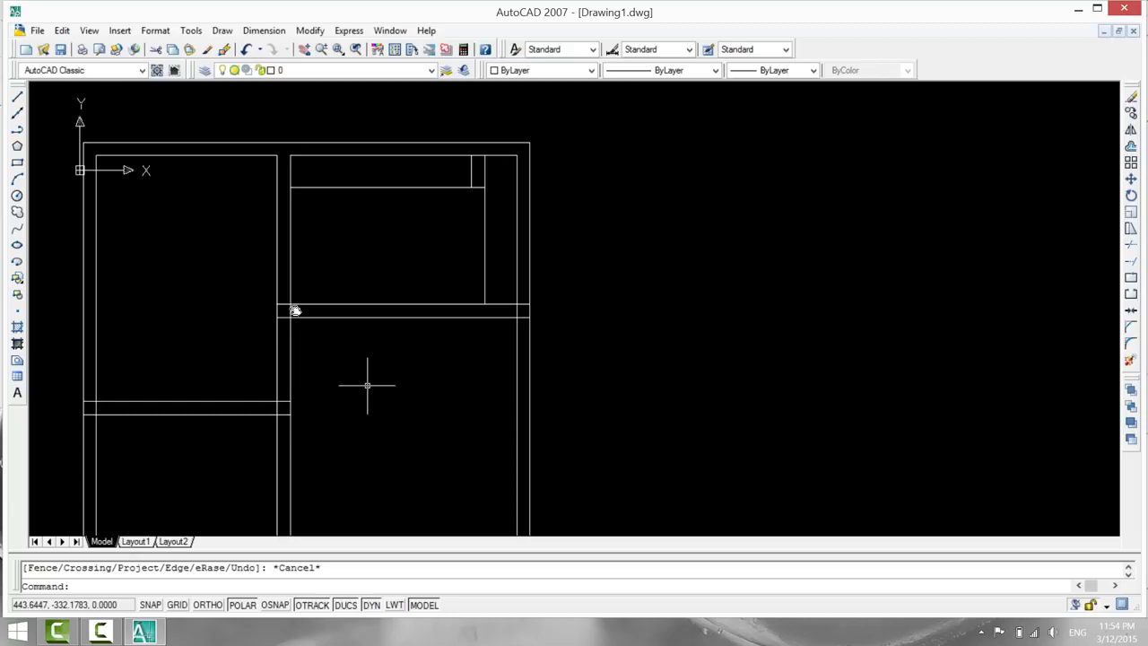
With ORTHO, SNAP and OSNAP on, draw a 20-unit line across the central wall, 90 above the junction.
{"action": "left_click", "coordinate": [17, 95]}
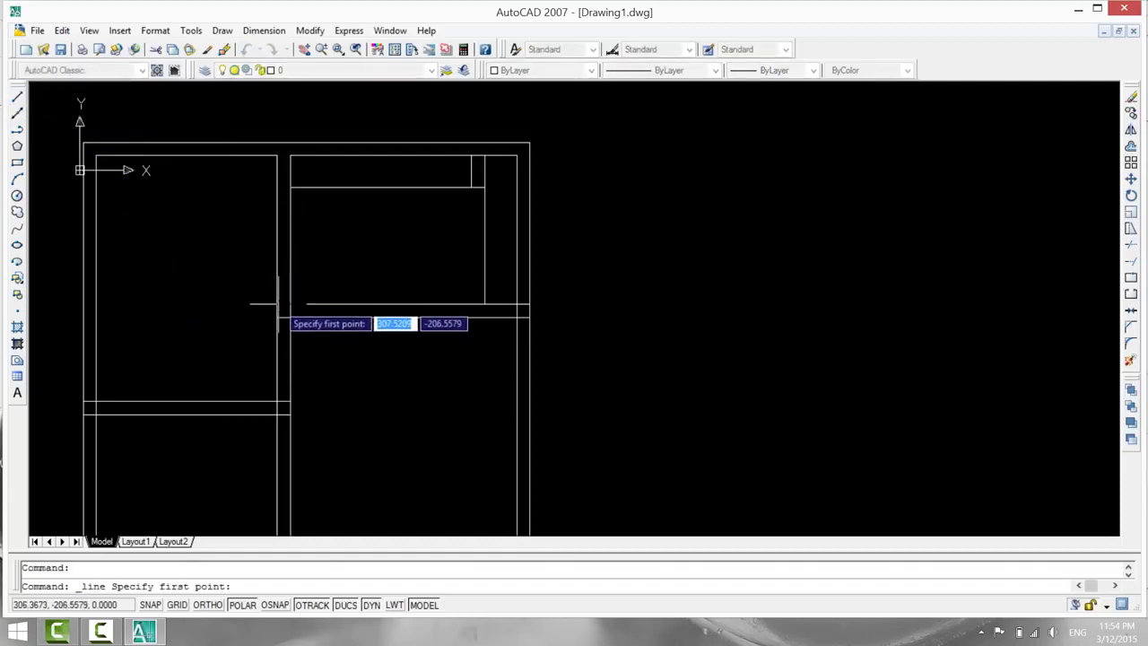
{"action": "left_click", "coordinate": [215, 605]}
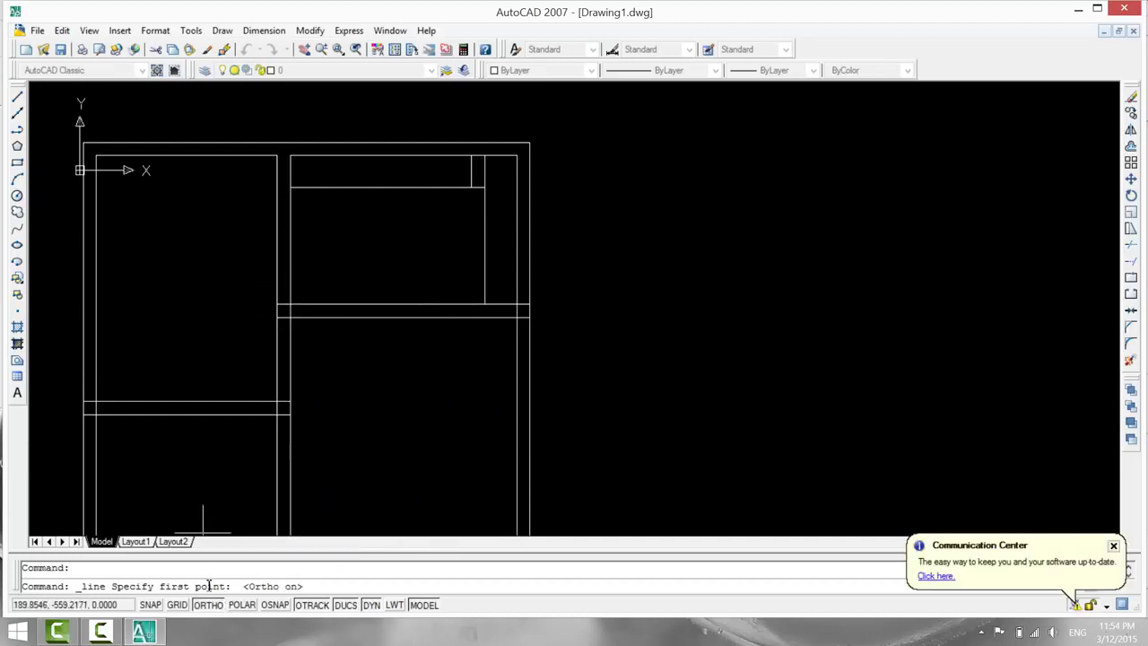
{"action": "left_click", "coordinate": [149, 605]}
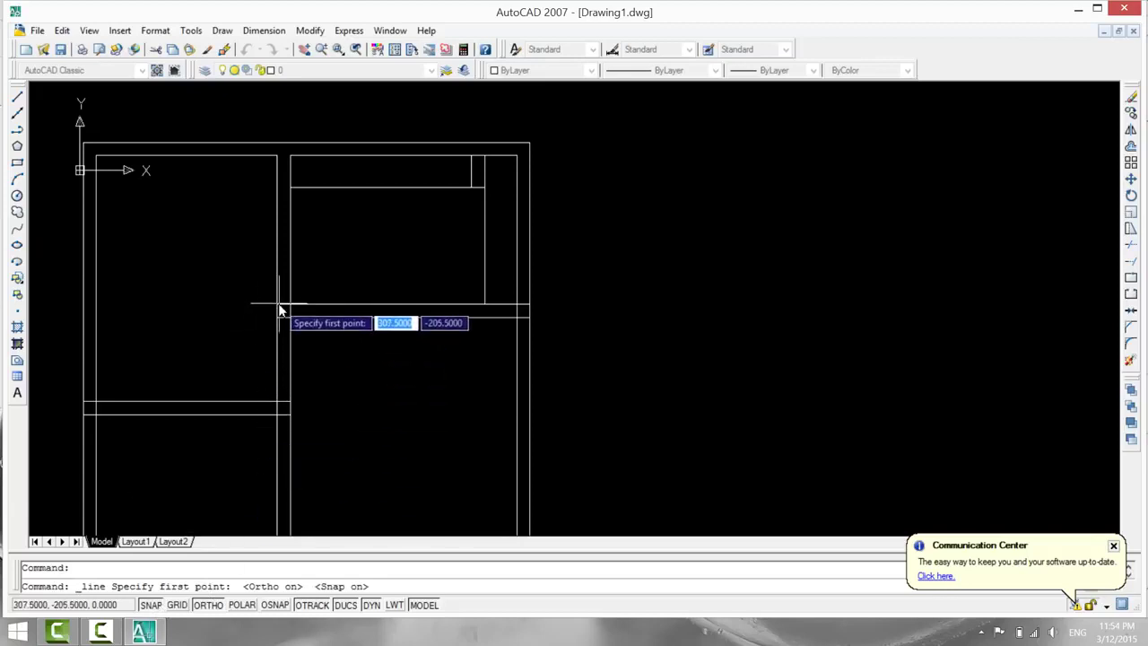
{"action": "left_click", "coordinate": [274, 604]}
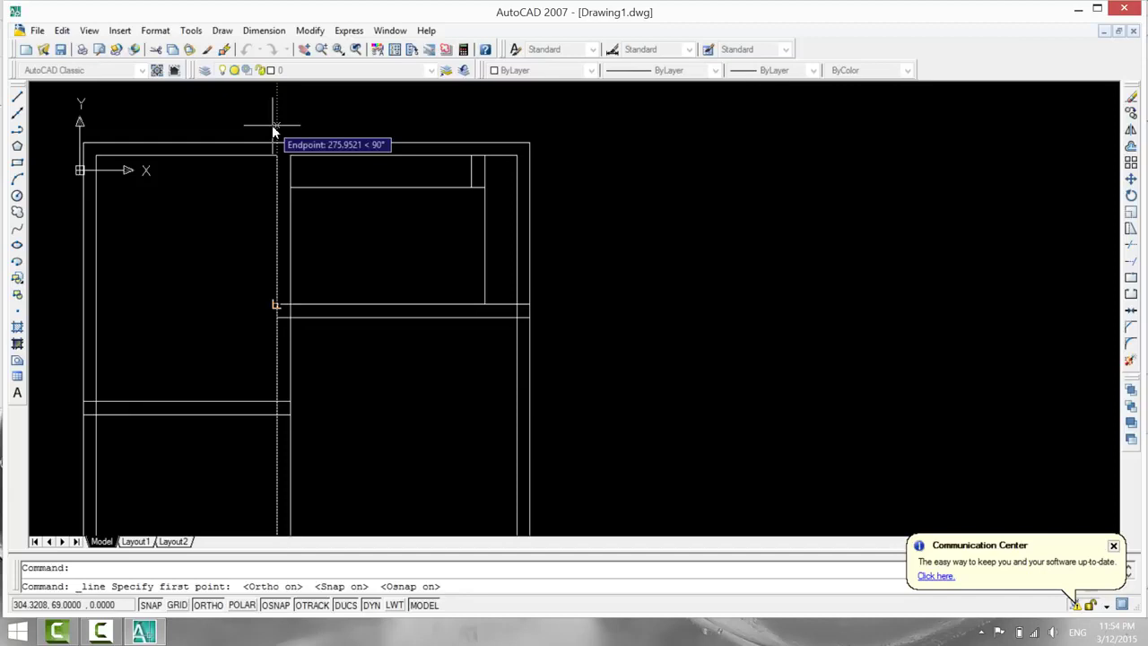
{"action": "type", "text": "90"}
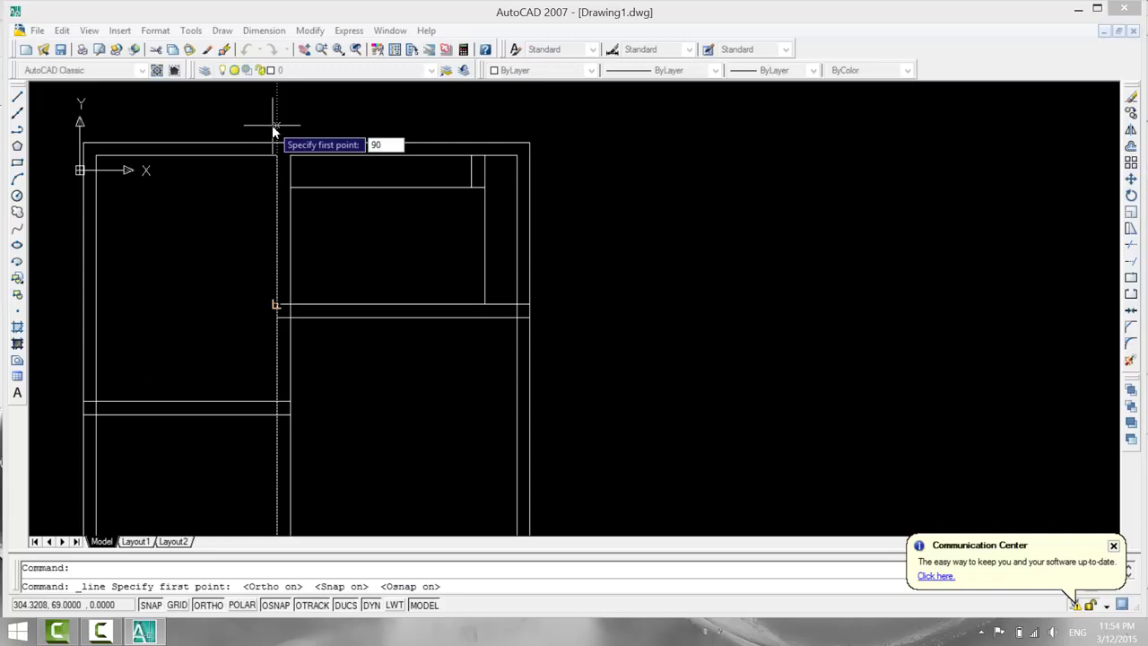
{"action": "key", "text": "Return"}
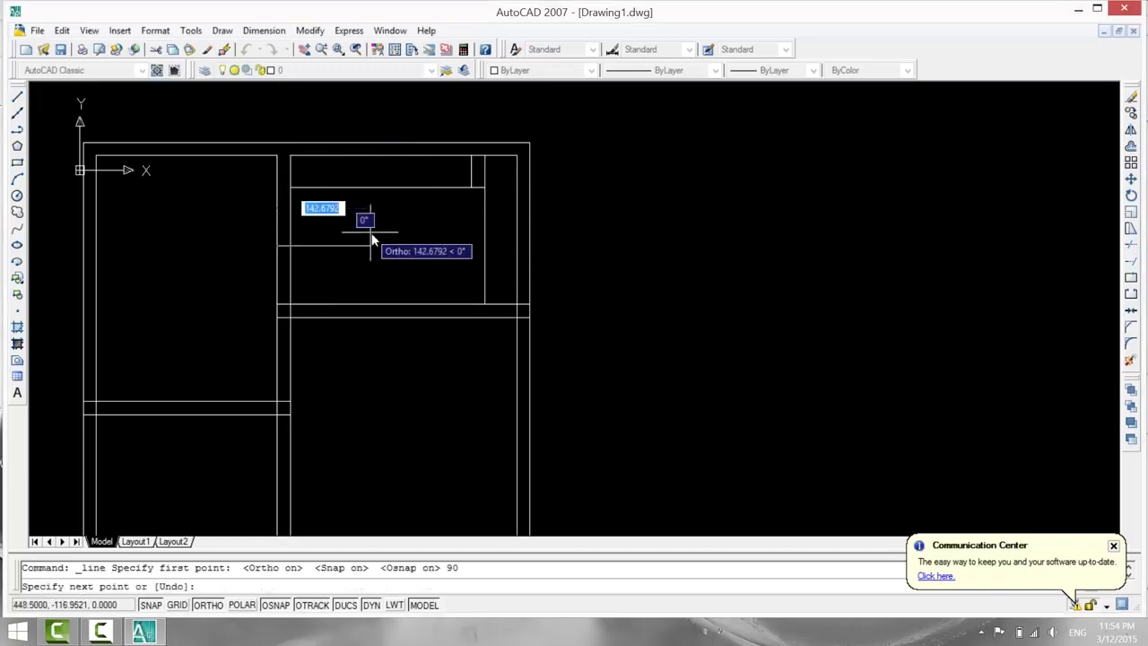
{"action": "type", "text": "20"}
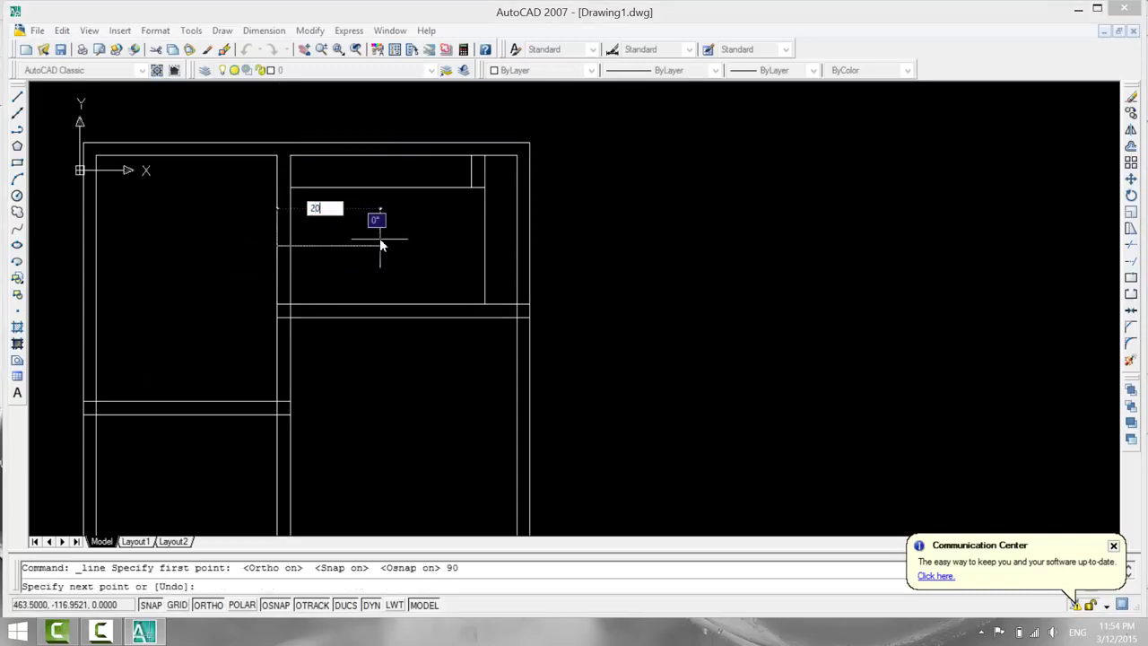
{"action": "key", "text": "Return"}
{"action": "key", "text": "Return"}
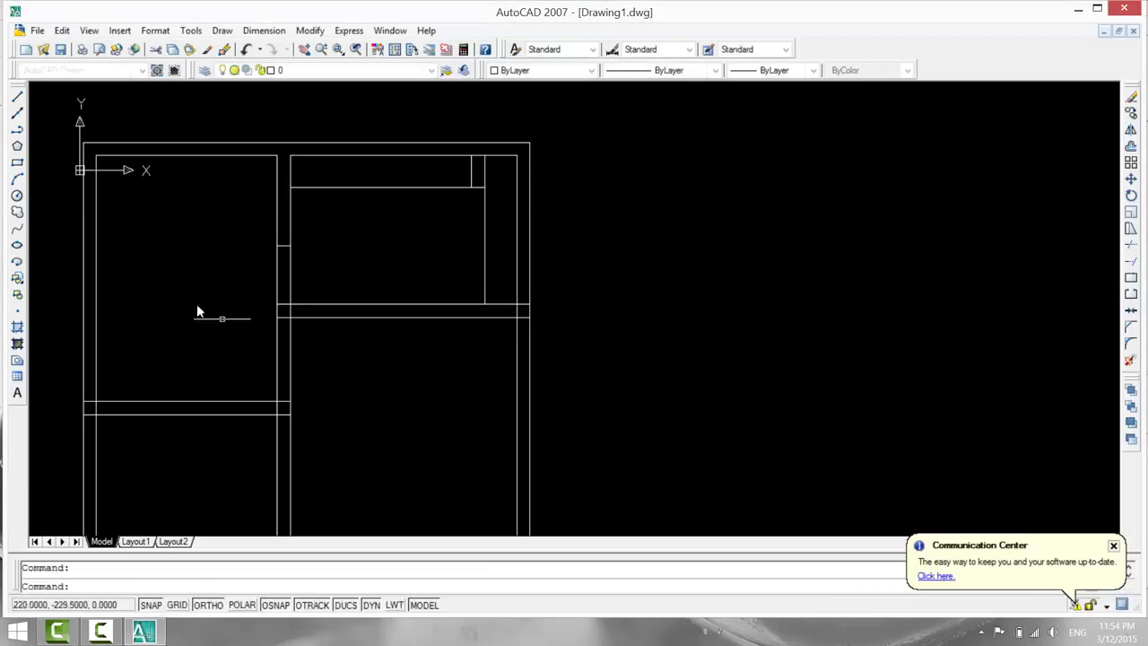
Trim the central wall lines between the new 20-unit line and the cross wall to open a doorway.
{"action": "type", "text": "tr"}
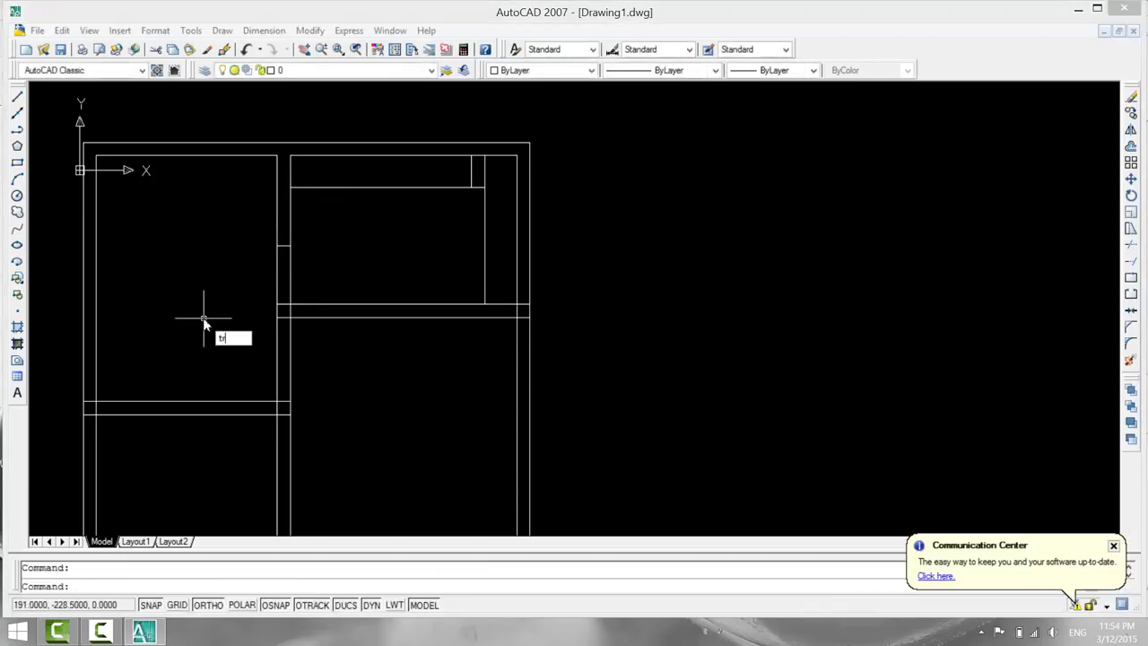
{"action": "key", "text": "Return"}
{"action": "key", "text": "Return"}
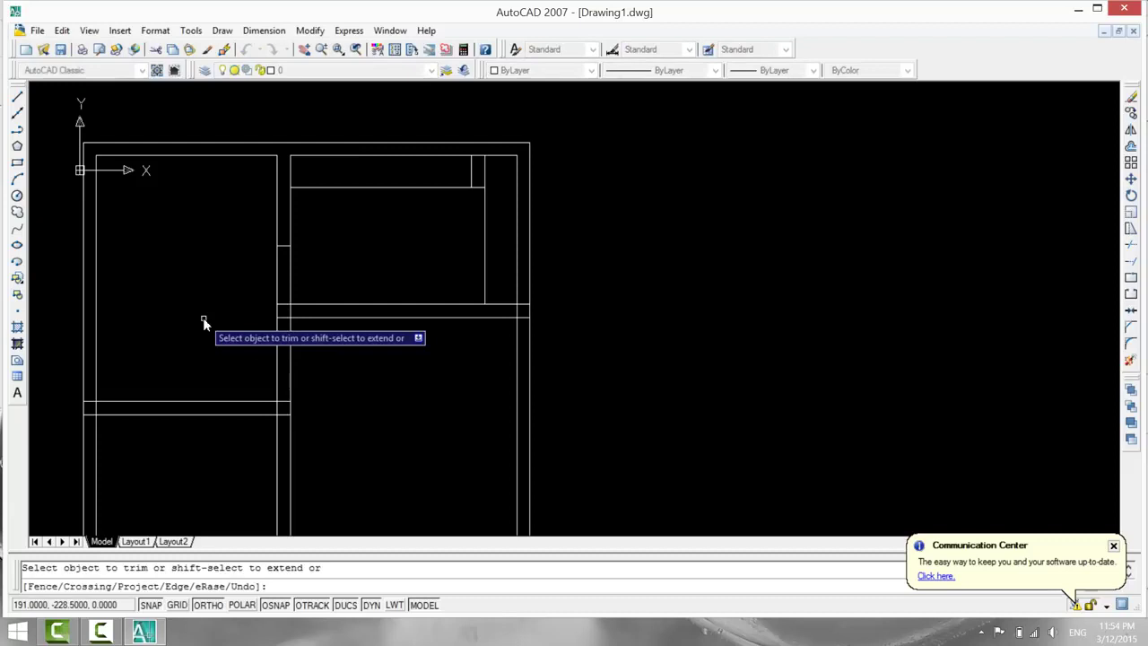
{"action": "left_click", "coordinate": [307, 281]}
{"action": "left_click", "coordinate": [244, 281]}
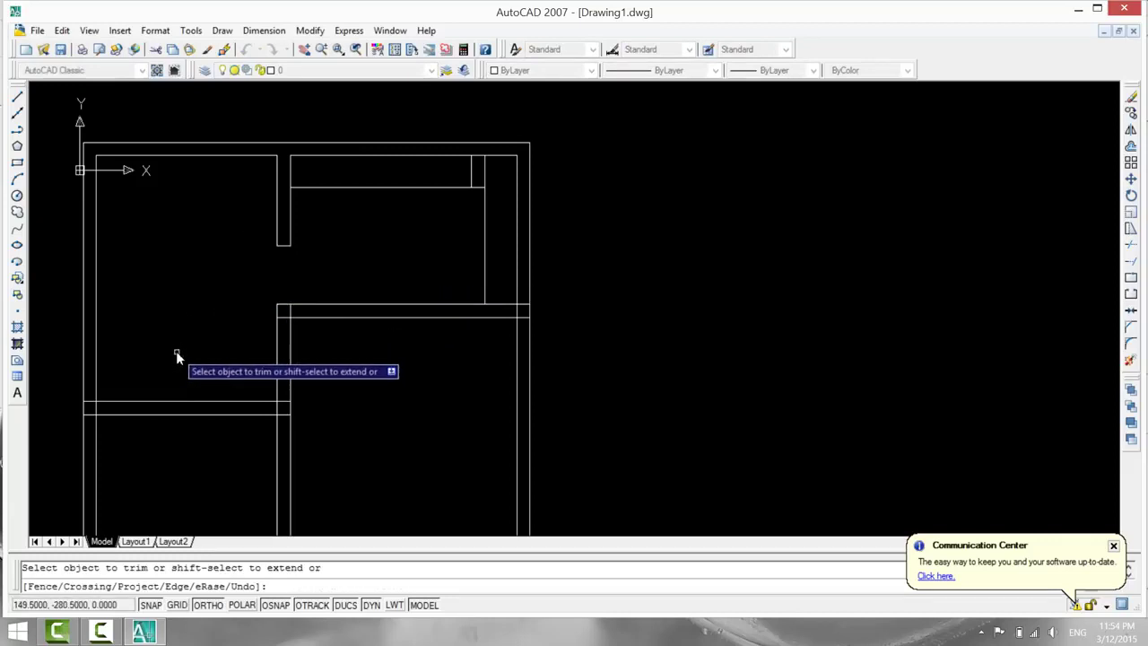
{"action": "key", "text": "Escape"}
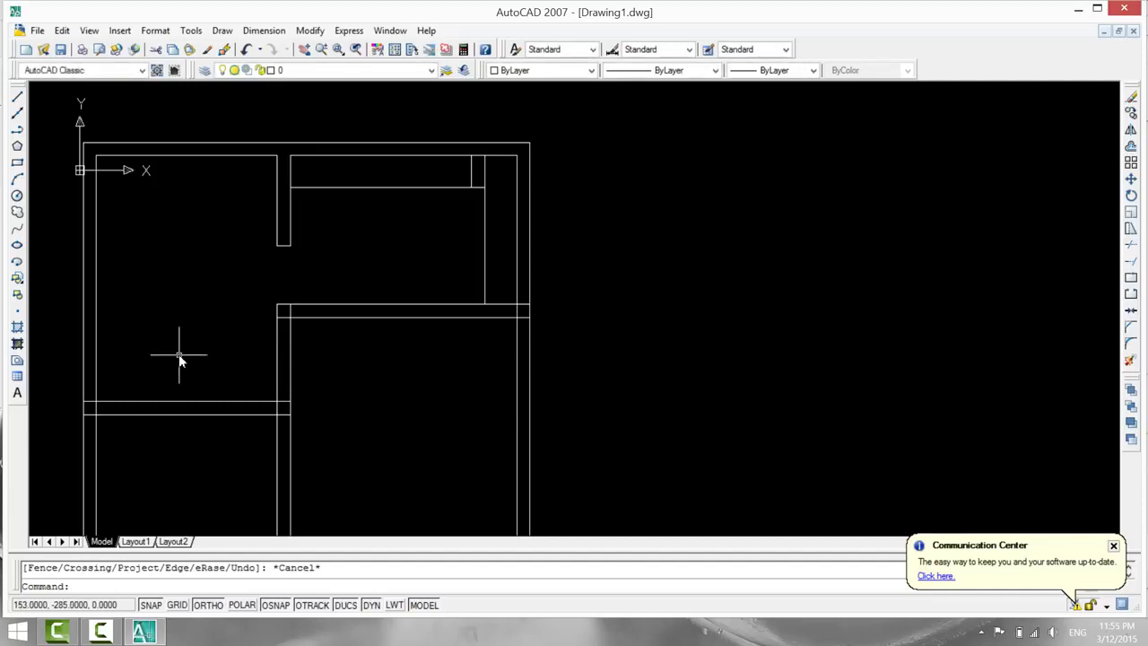
{"action": "left_click", "coordinate": [17, 97]}
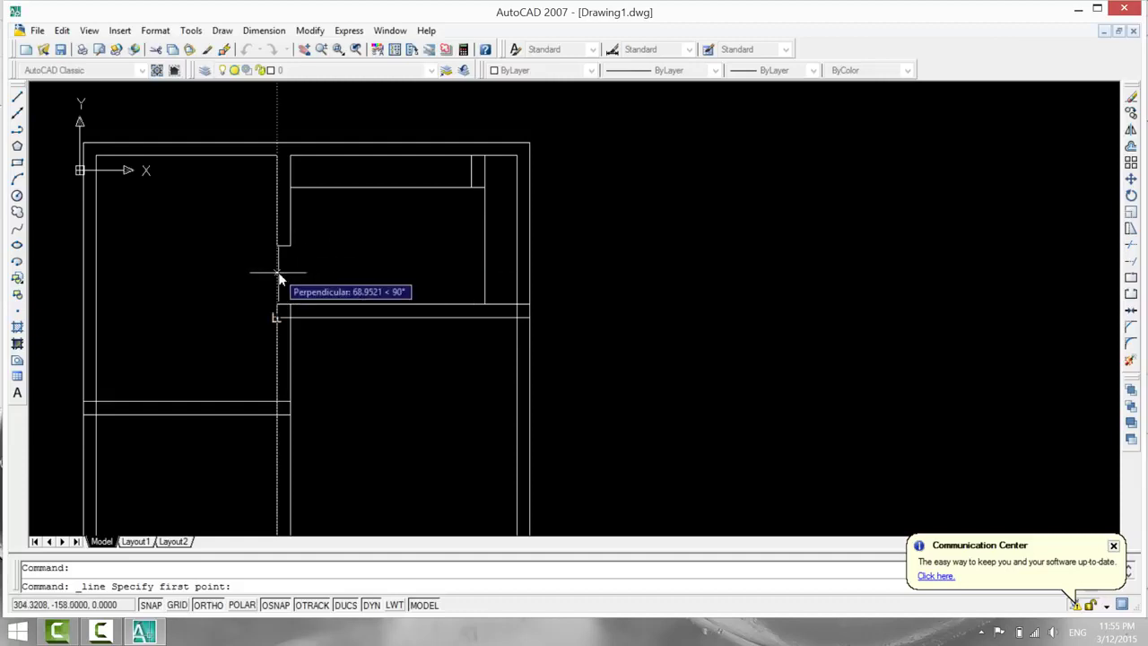
Draw a 20-unit line across the wall, 90 units below the cross wall.
{"action": "type", "text": "-"}
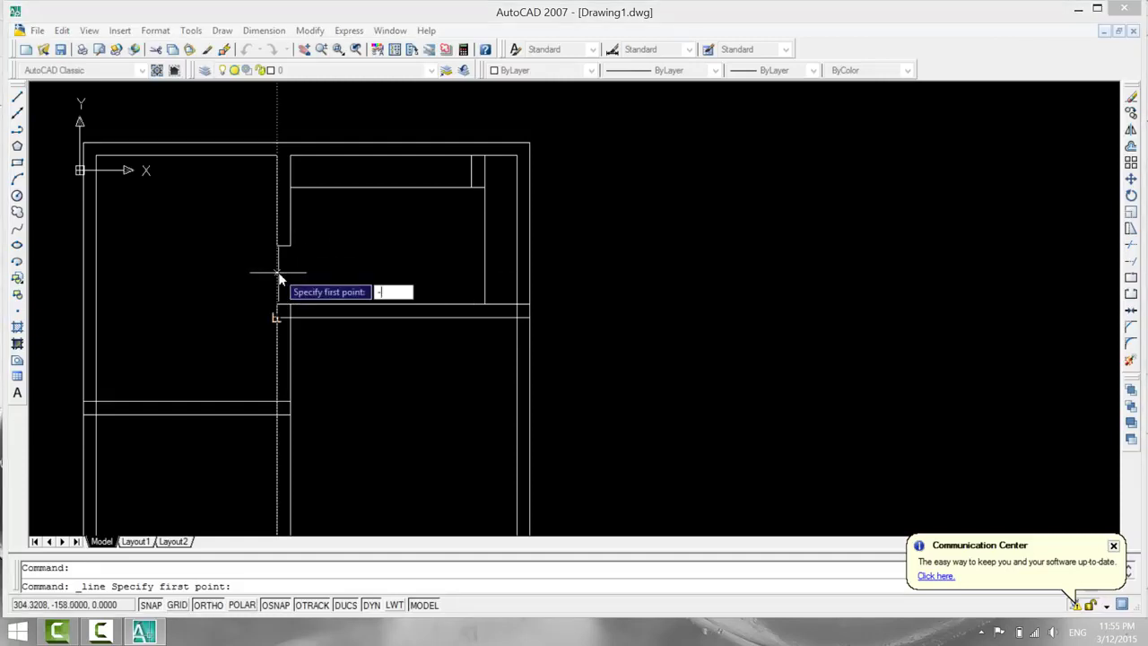
{"action": "type", "text": "90"}
{"action": "key", "text": "Return"}
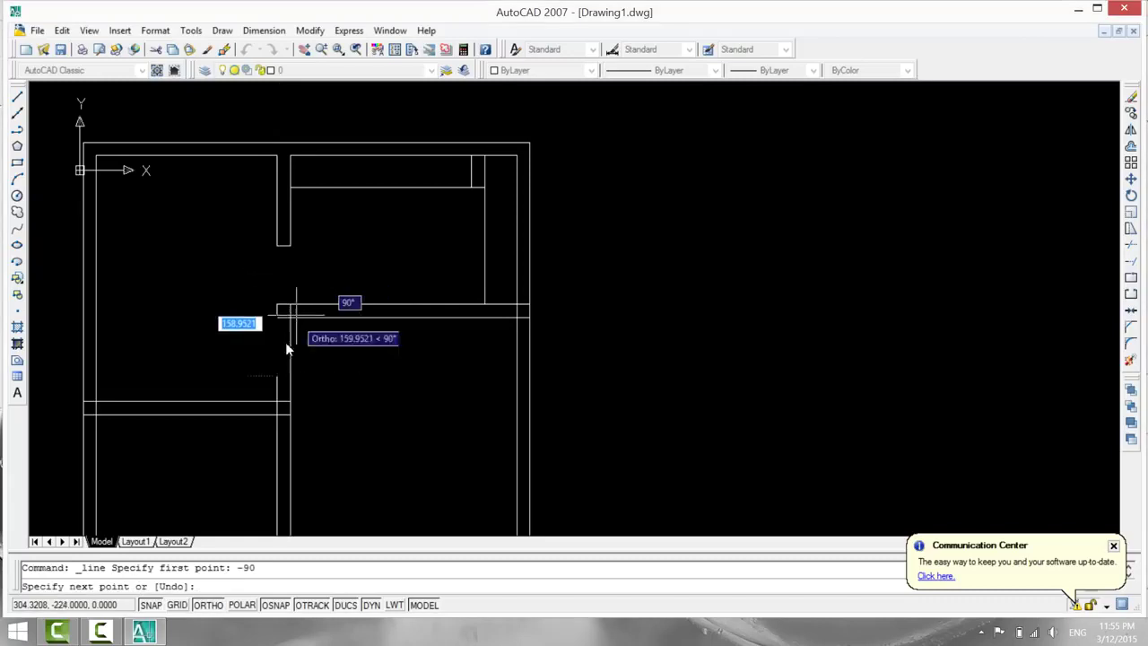
{"action": "type", "text": "20"}
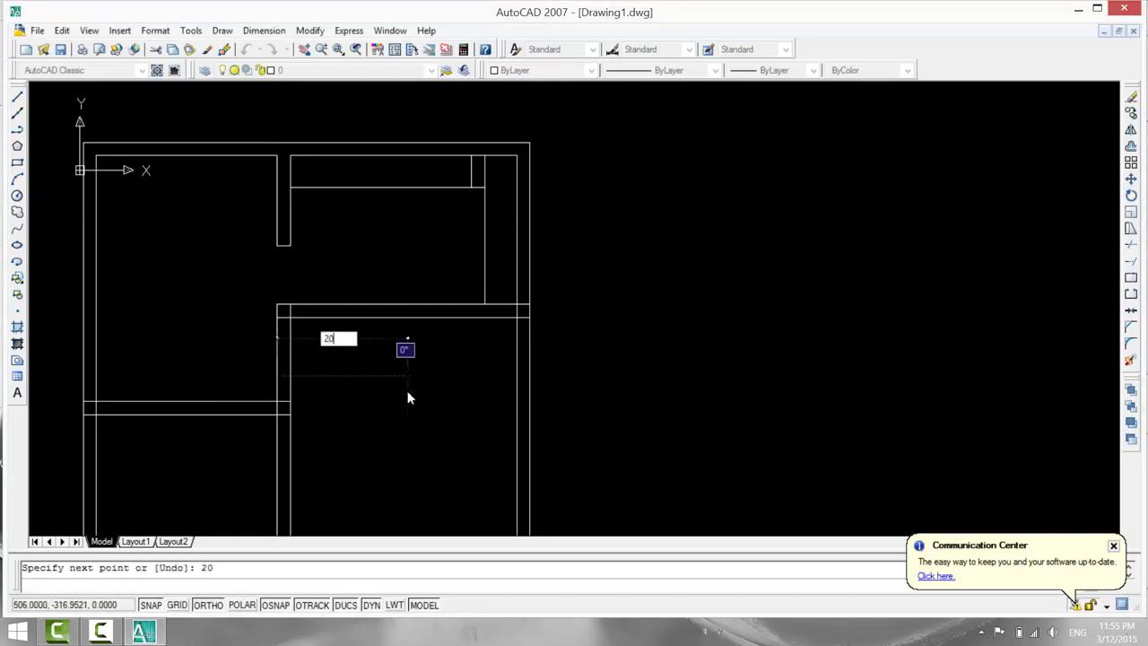
{"action": "key", "text": "Return"}
{"action": "key", "text": "Escape"}
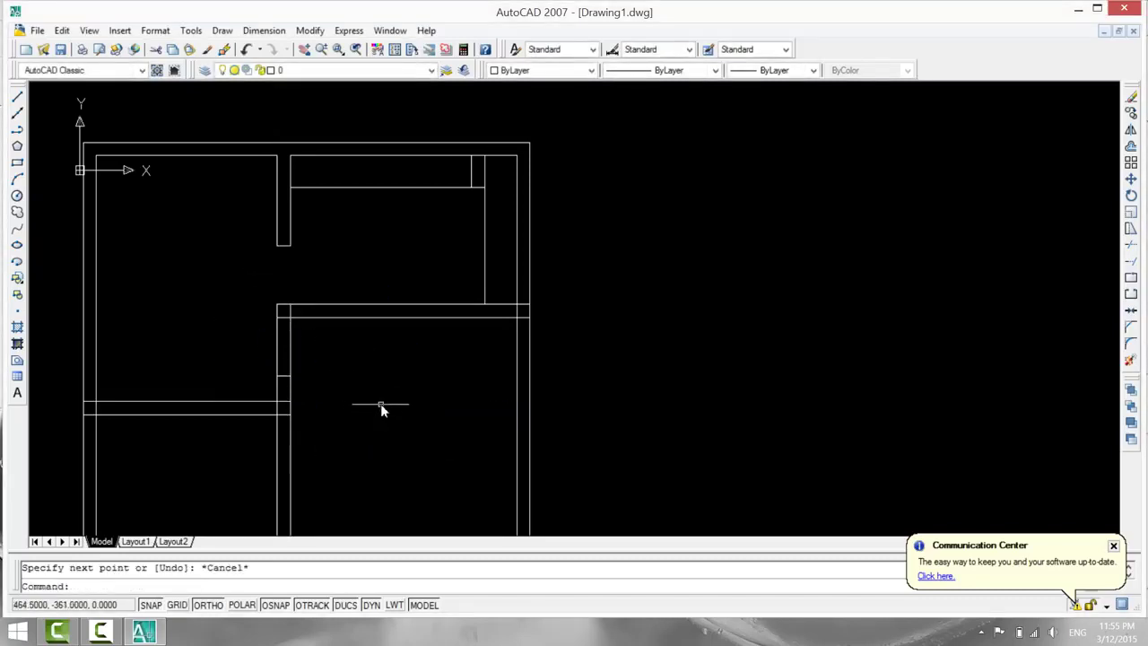
Trim the wall lines between the new line and the cross wall to open the lower doorway.
{"action": "type", "text": "tr"}
{"action": "key", "text": "Return"}
{"action": "key", "text": "Return"}
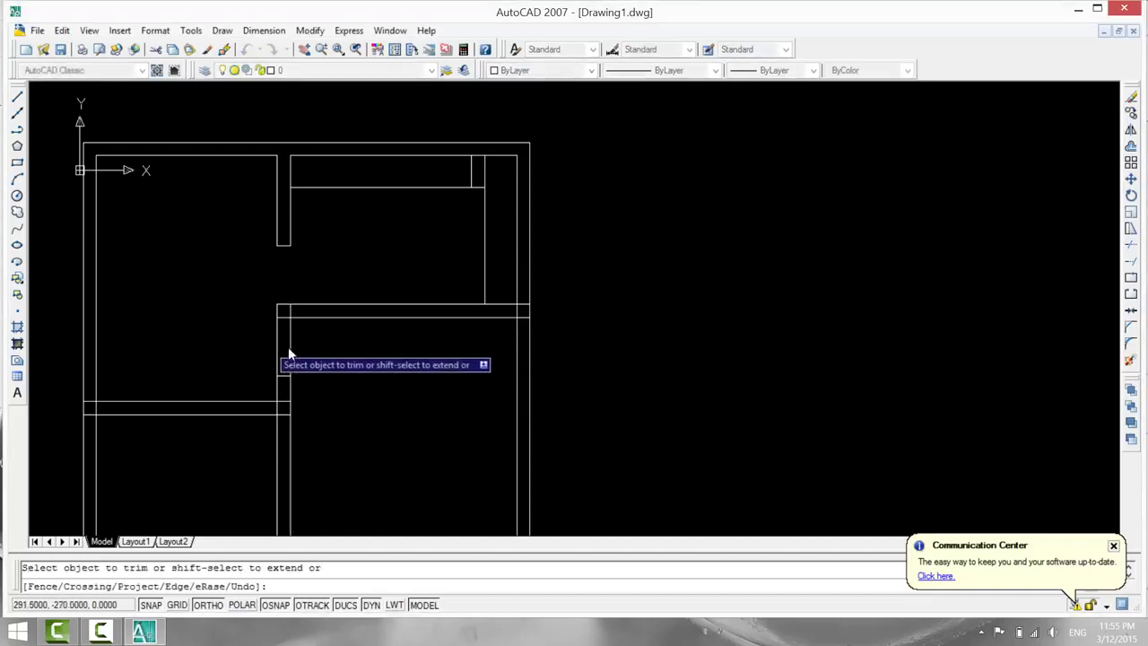
{"action": "left_click", "coordinate": [258, 339]}
{"action": "left_click", "coordinate": [318, 354]}
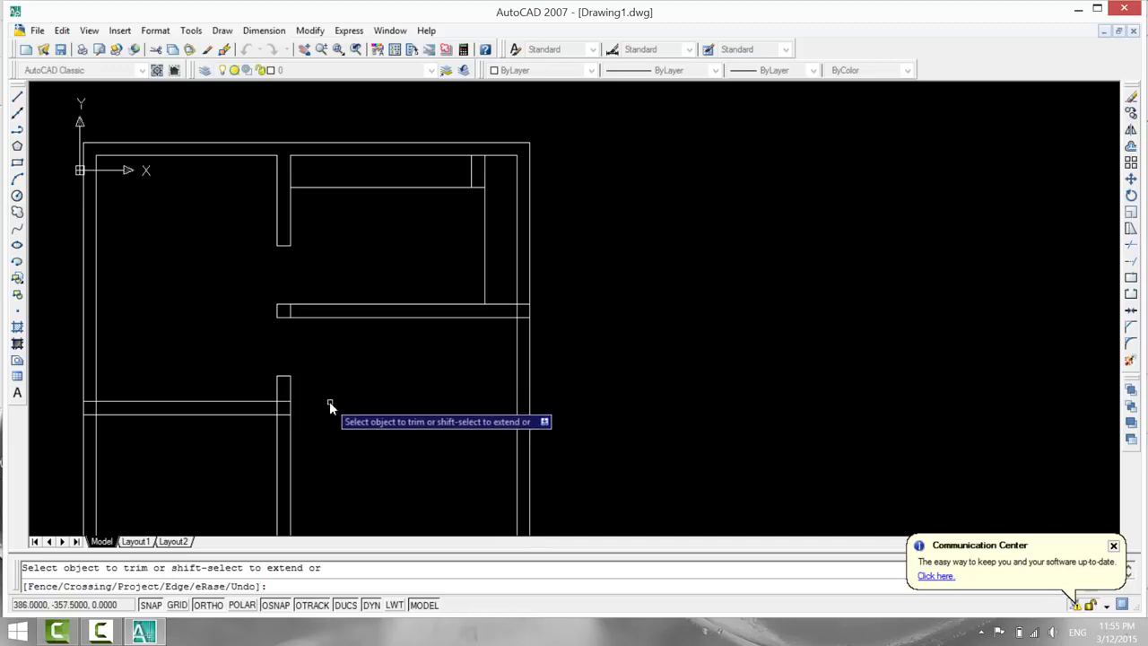
{"action": "middle_click_drag", "start_coordinate": [329, 400], "coordinate": [316, 333]}
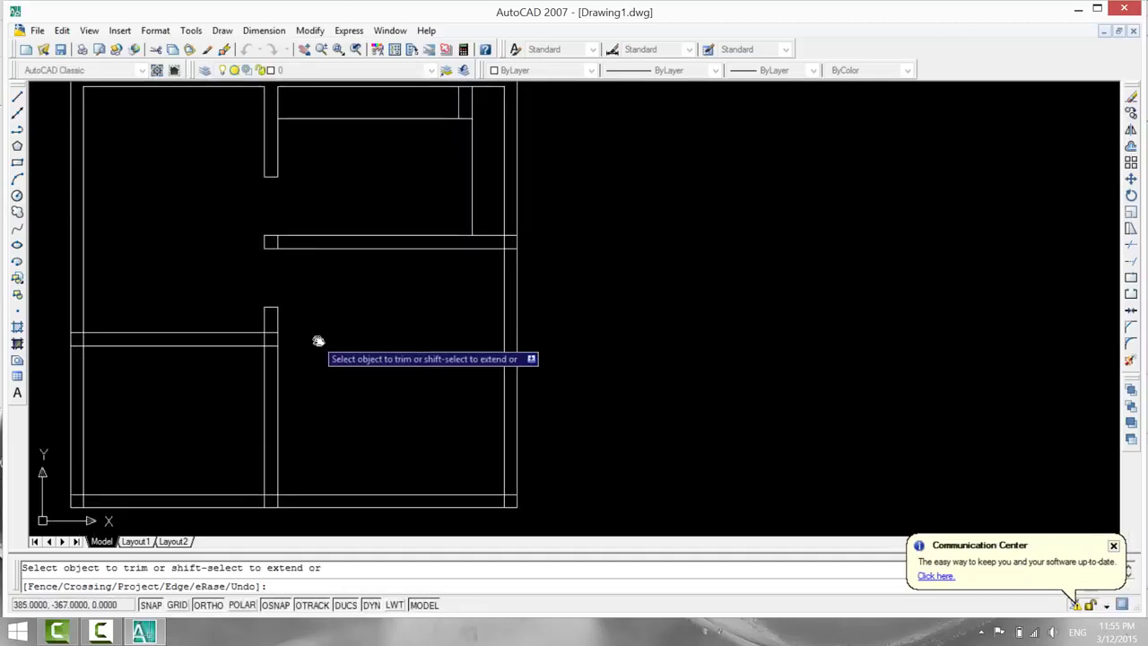
{"action": "middle_click_drag", "start_coordinate": [318, 341], "coordinate": [359, 448]}
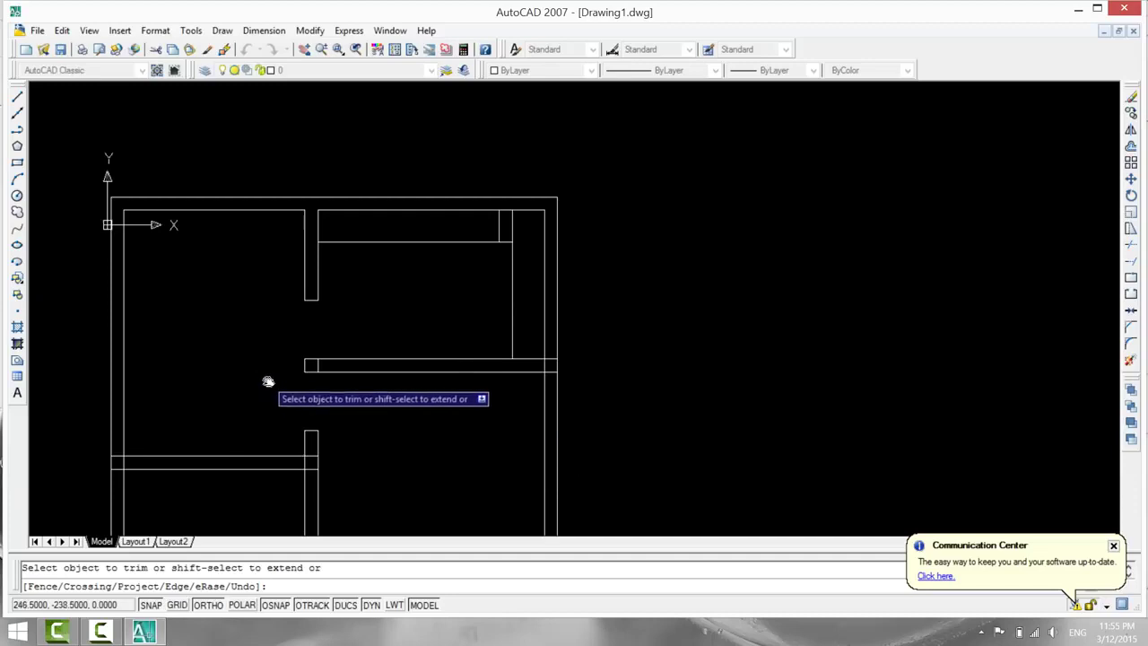
{"action": "key", "text": "Escape"}
Delete the wall stub by the middle doorway and trim the right wall line at the junction.
{"action": "left_click", "coordinate": [318, 367]}
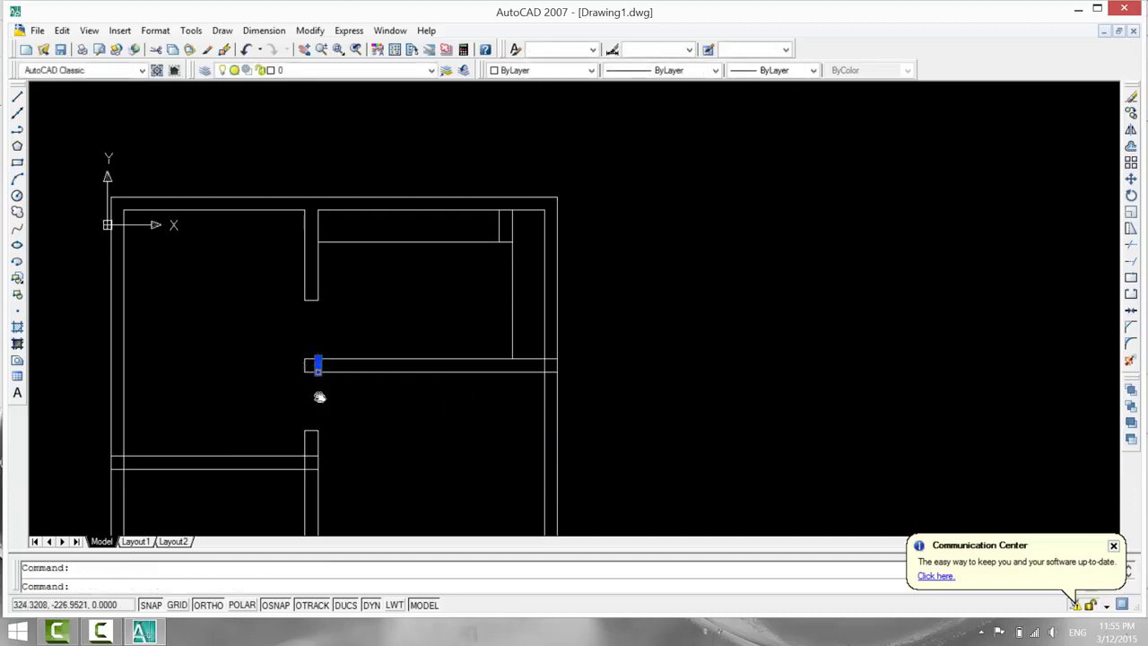
{"action": "key", "text": "Delete"}
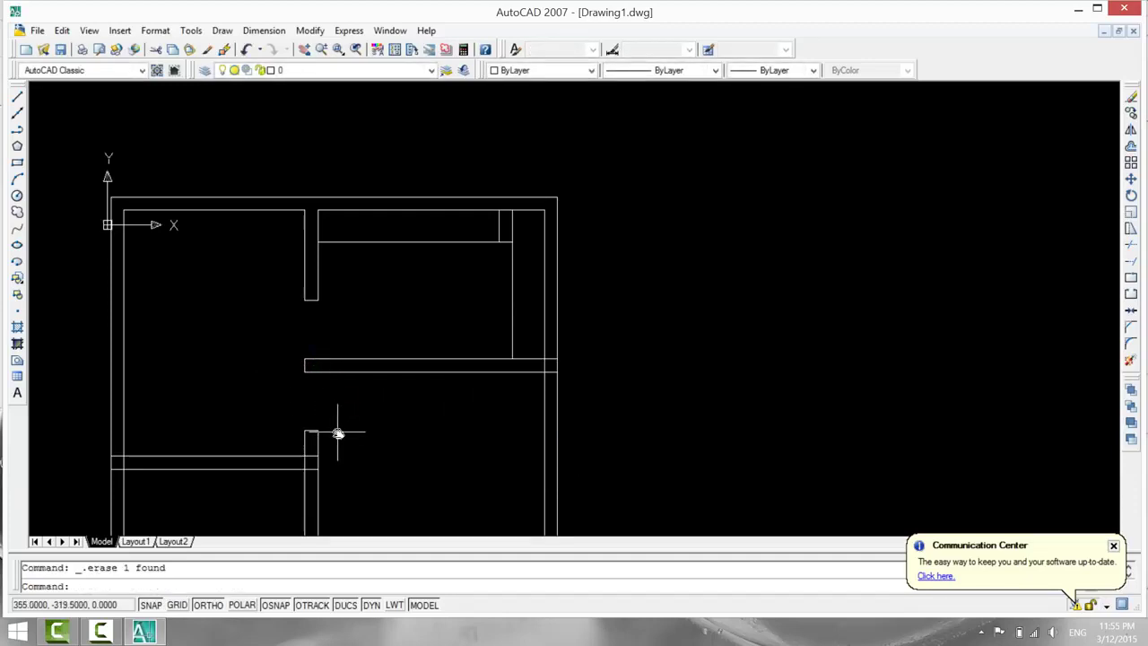
{"action": "type", "text": "tr"}
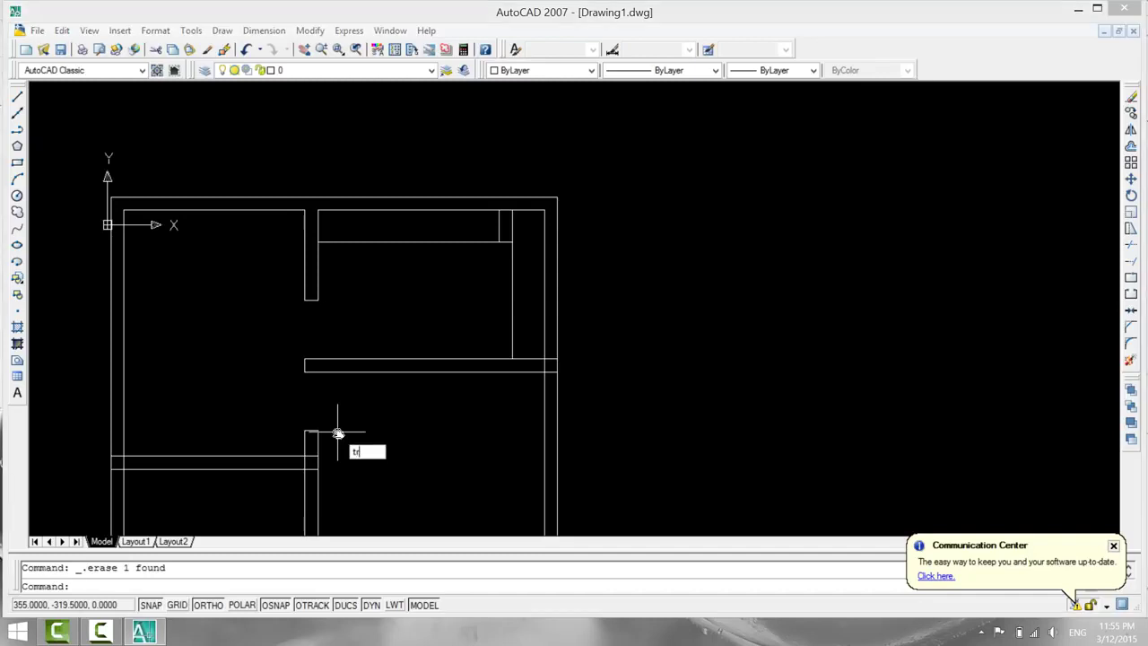
{"action": "key", "text": "Return"}
{"action": "key", "text": "Return"}
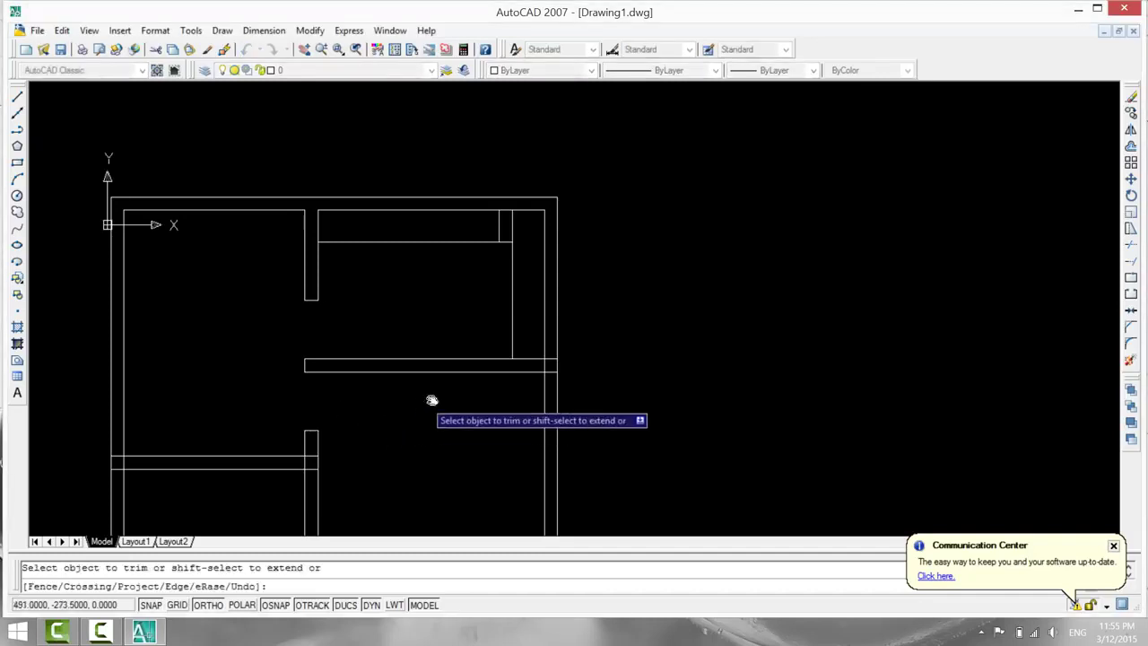
{"action": "left_click", "coordinate": [548, 375]}
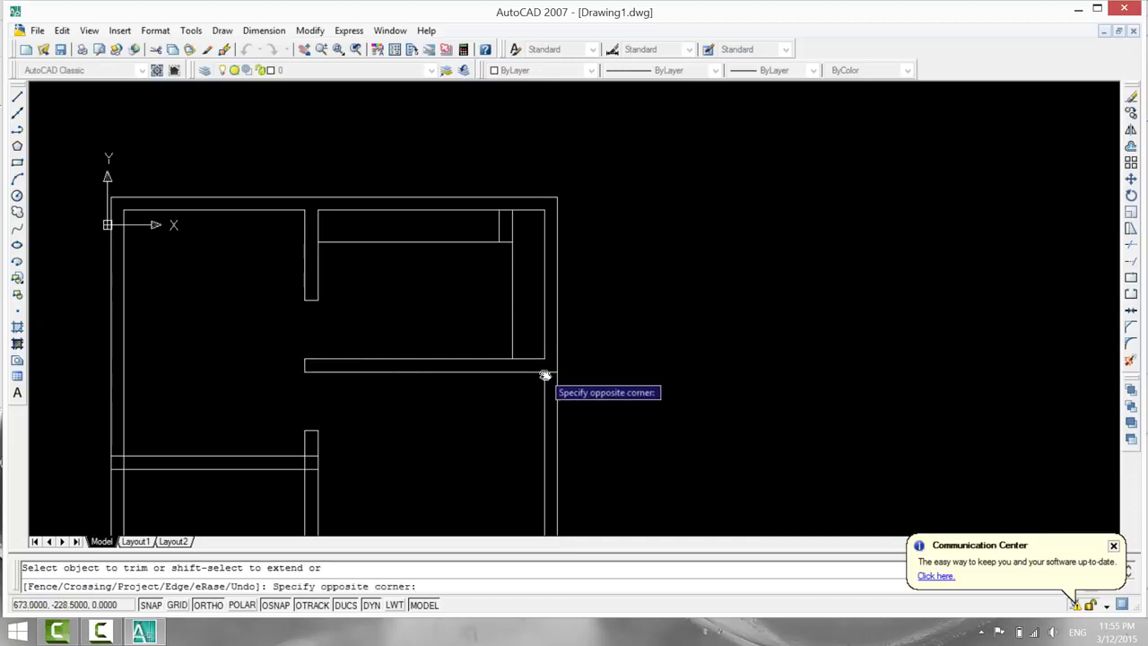
{"action": "left_click", "coordinate": [551, 375]}
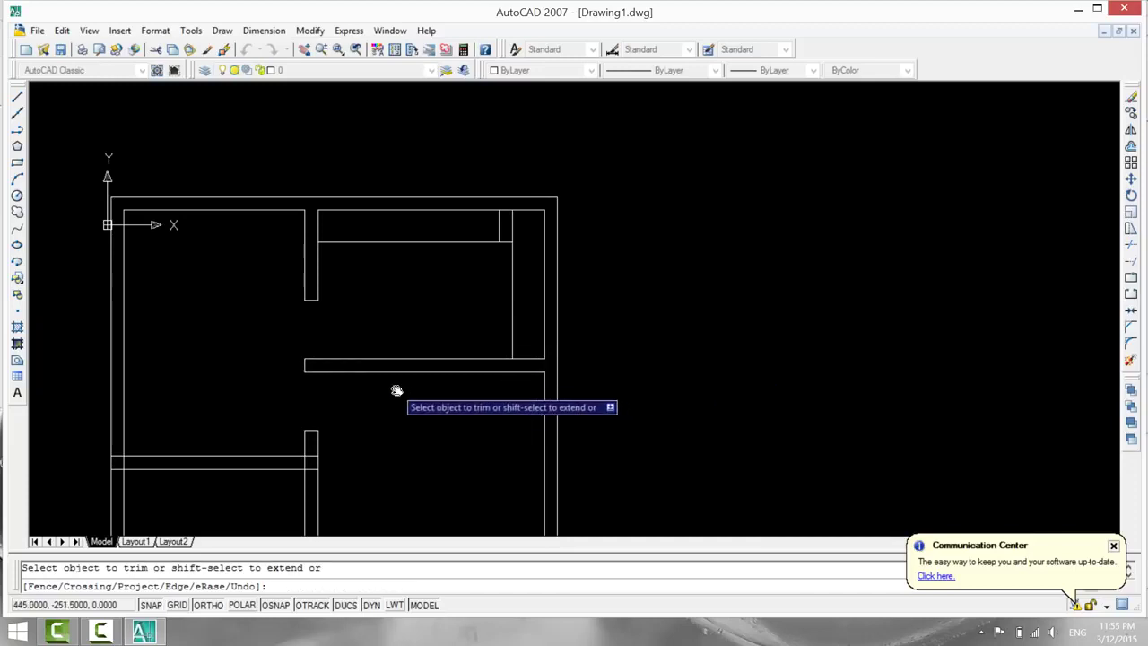
{"action": "key", "text": "Escape"}
{"action": "key", "text": "Escape"}
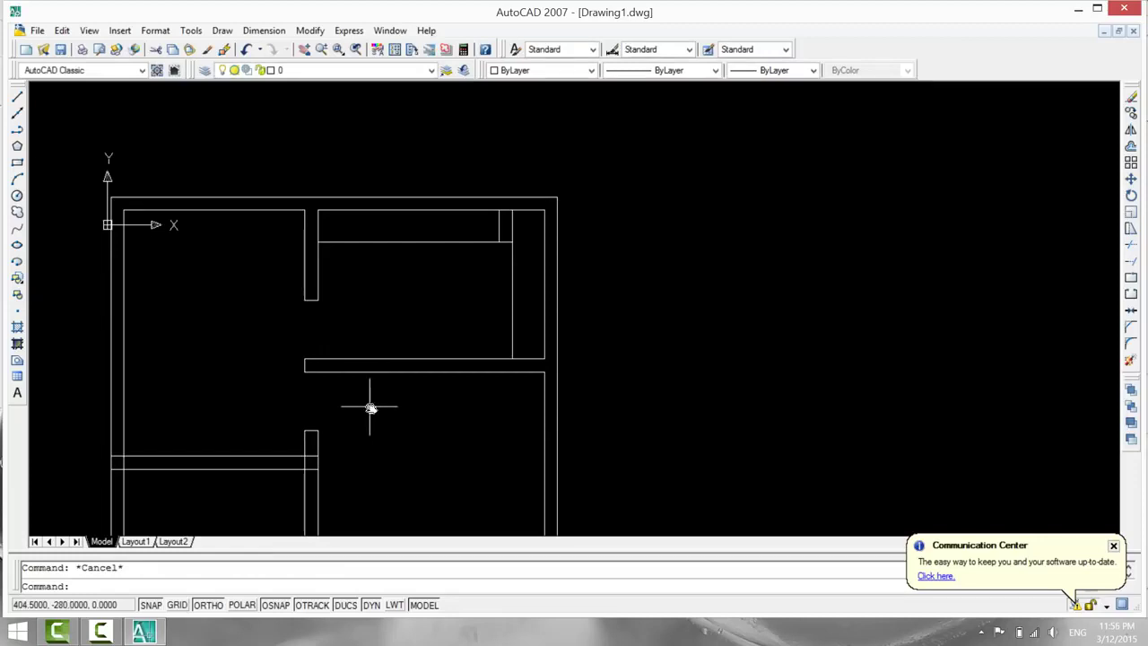
Draw a 20-unit line across the top wall, 80 units from the corner.
{"action": "left_click", "coordinate": [18, 97]}
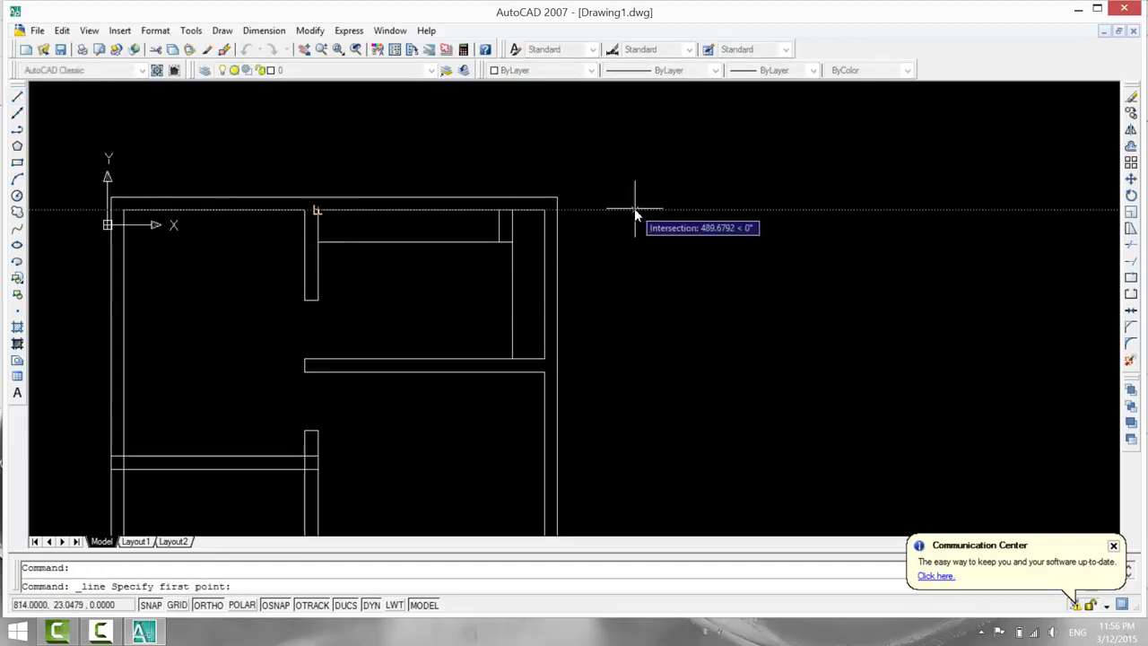
{"action": "type", "text": "80"}
{"action": "key", "text": "Return"}
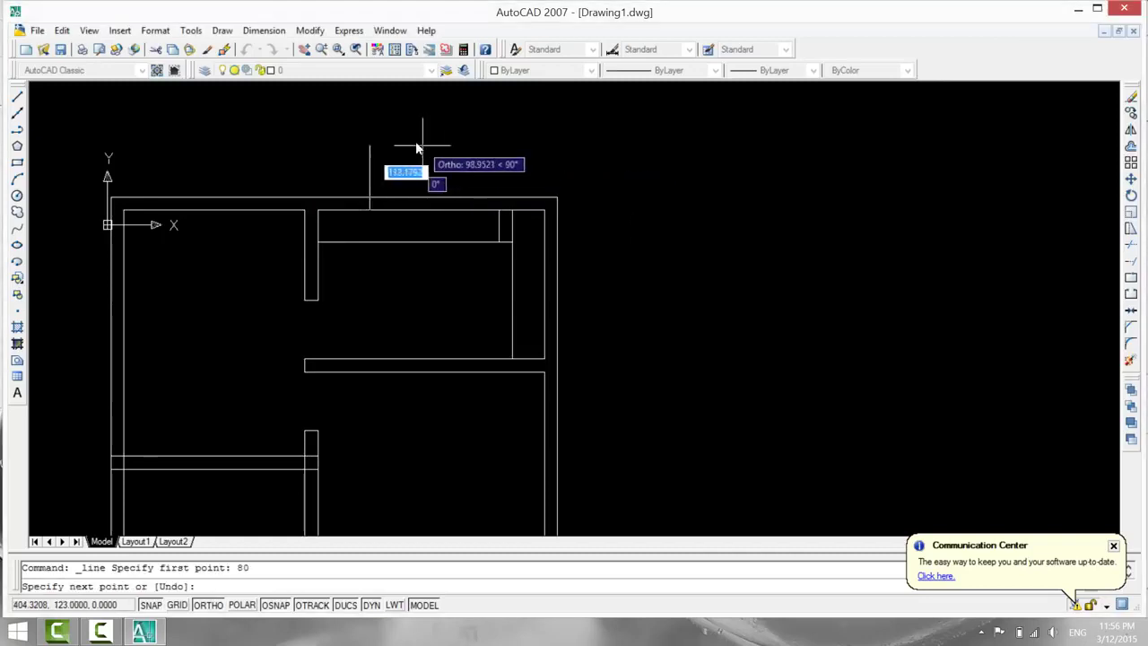
{"action": "type", "text": "20"}
{"action": "key", "text": "Return"}
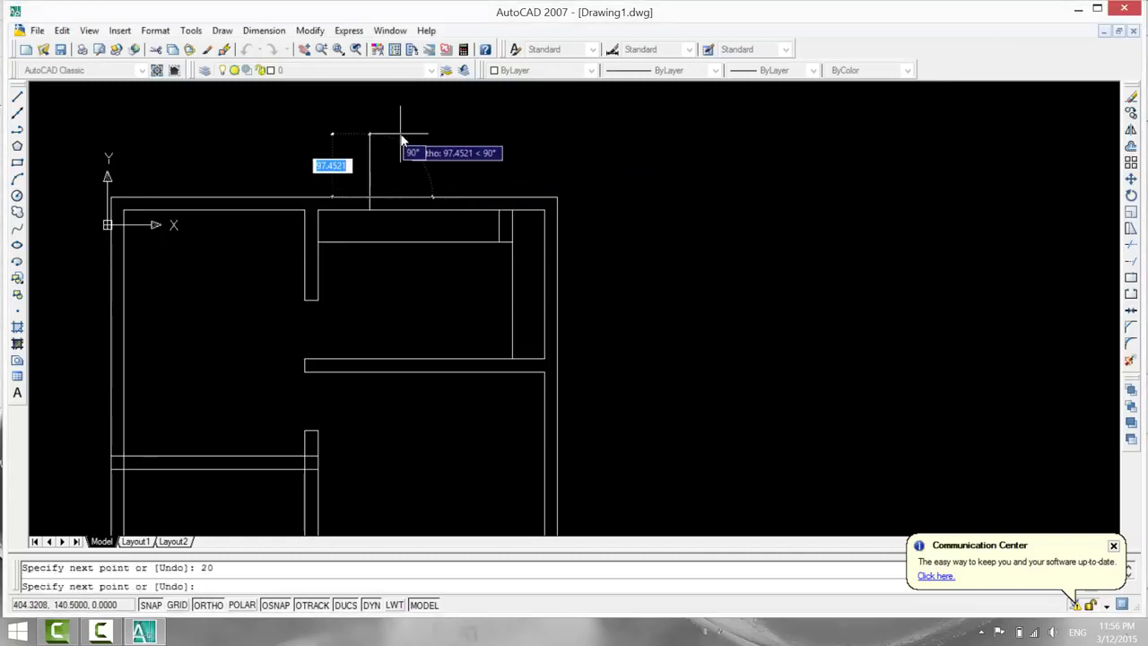
{"action": "key", "text": "Escape"}
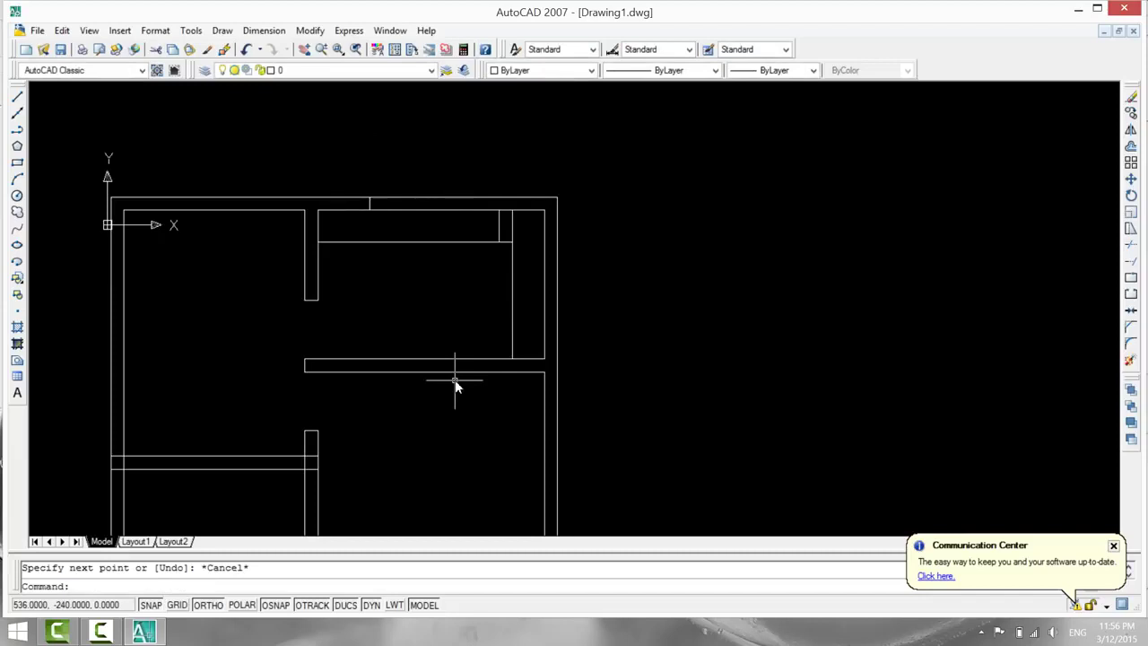
Trim the upper room's top inner line at its left end.
{"action": "type", "text": "tr"}
{"action": "key", "text": "Return"}
{"action": "key", "text": "Return"}
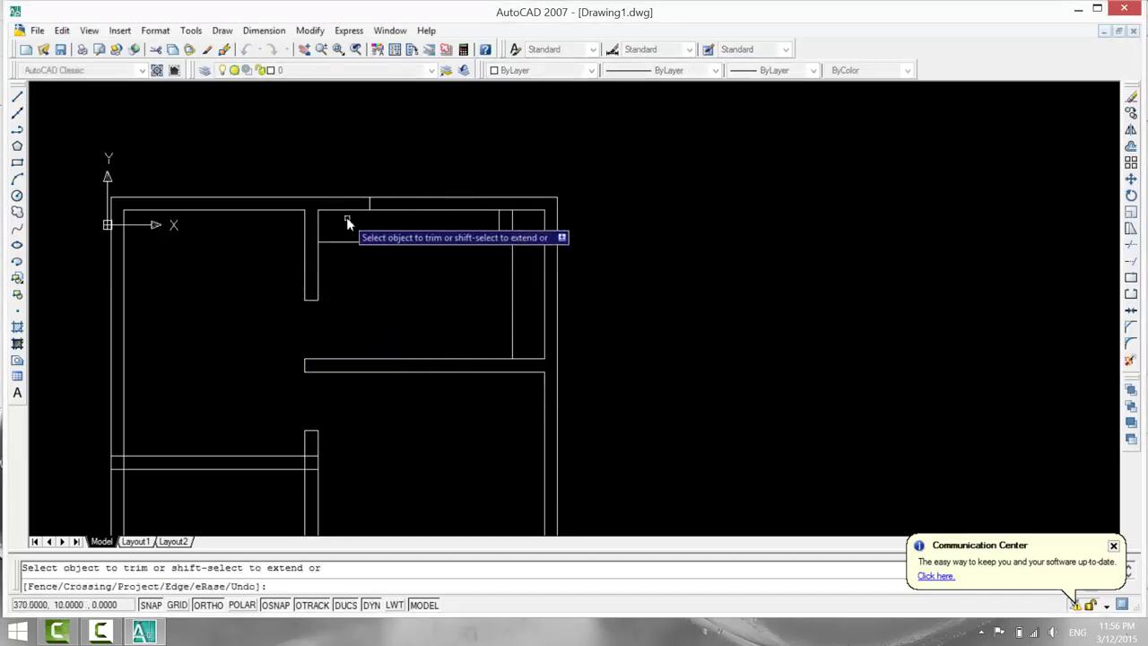
{"action": "left_click", "coordinate": [345, 213]}
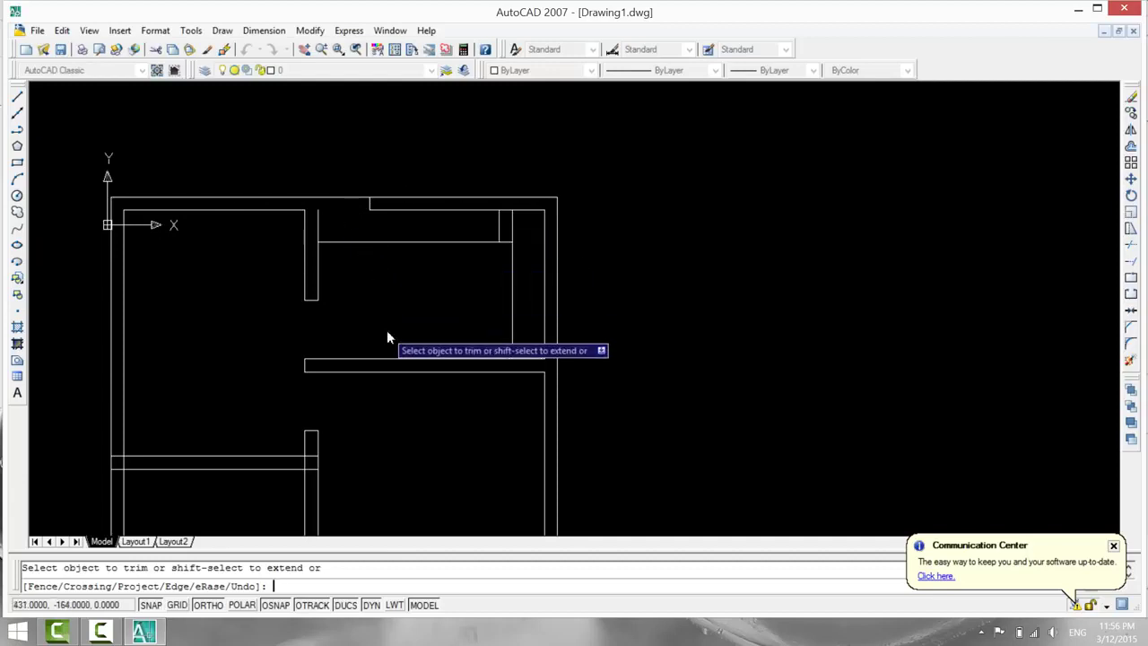
{"action": "key", "text": "Escape"}
Extend the vertical wall line up to the top wall and the short horizontal line rightward.
{"action": "type", "text": "ext"}
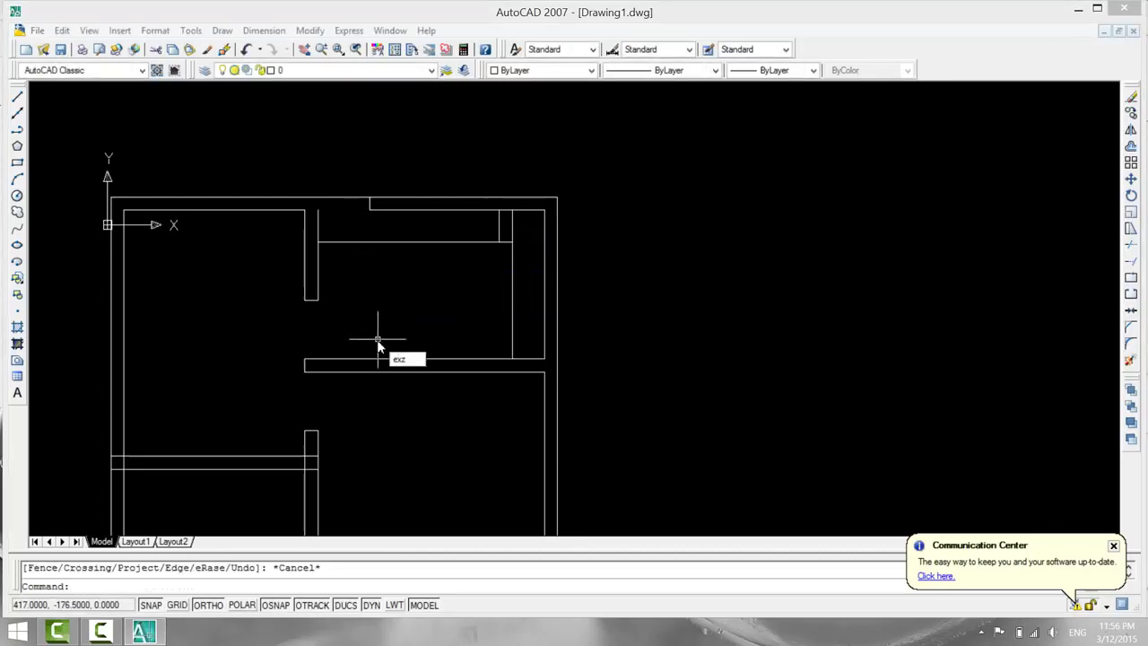
{"action": "key", "text": "Return"}
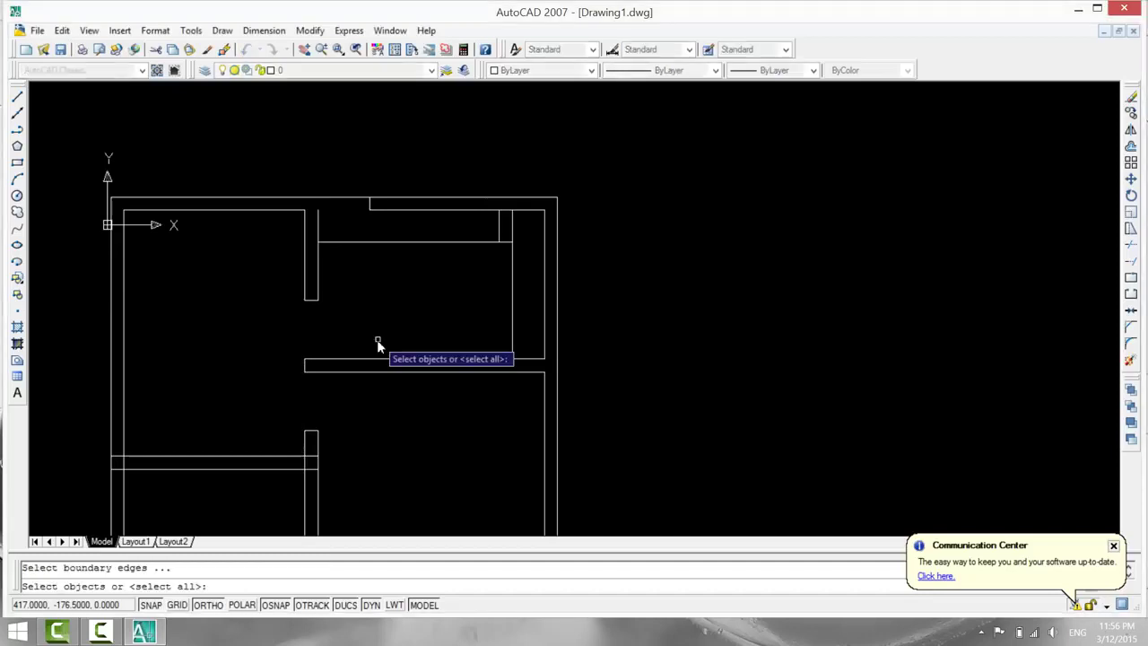
{"action": "key", "text": "Return"}
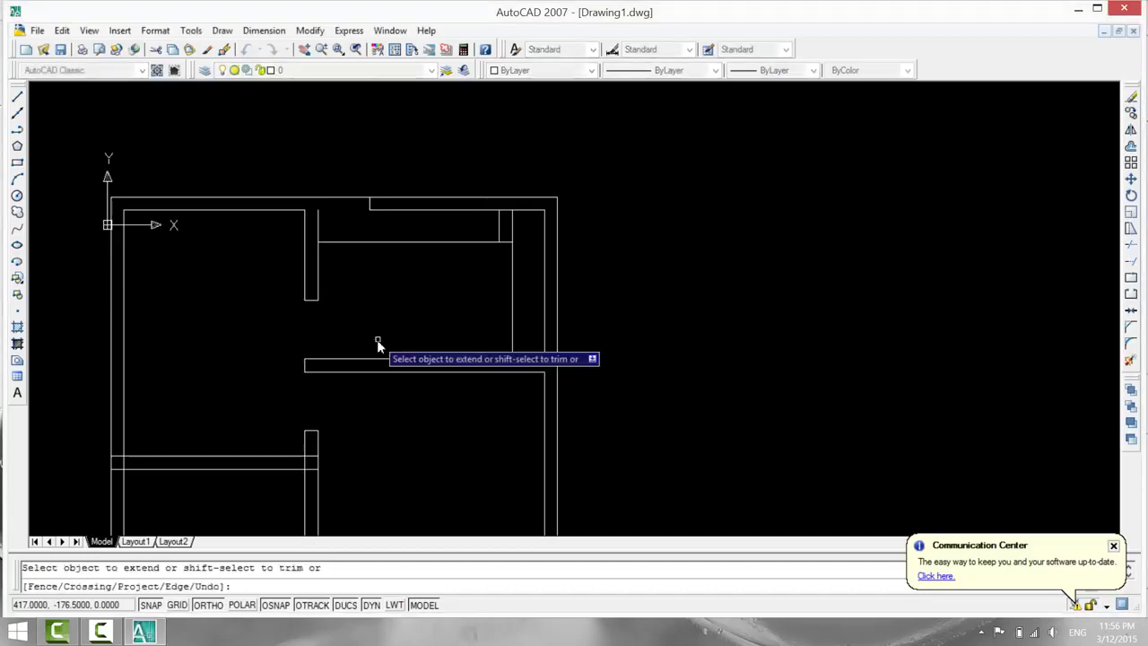
{"action": "left_click", "coordinate": [318, 230]}
{"action": "left_click", "coordinate": [330, 241]}
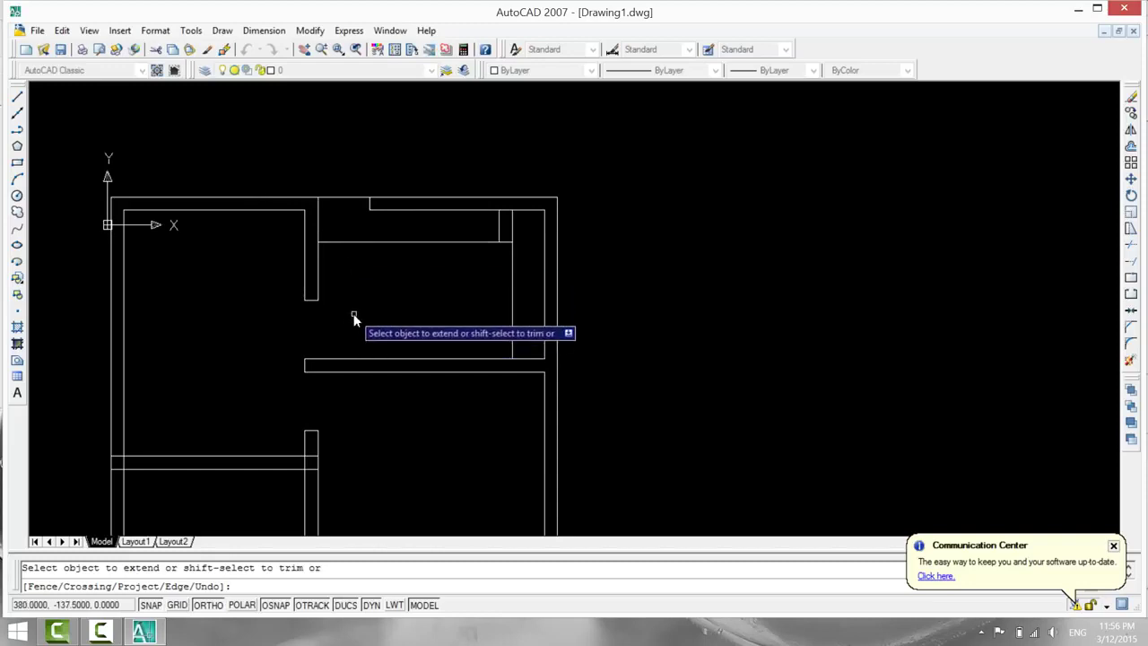
{"action": "key", "text": "Escape"}
Trim the top wall's outer line between the two wall ends to open the doorway.
{"action": "type", "text": "tr"}
{"action": "key", "text": "Return"}
{"action": "key", "text": "Return"}
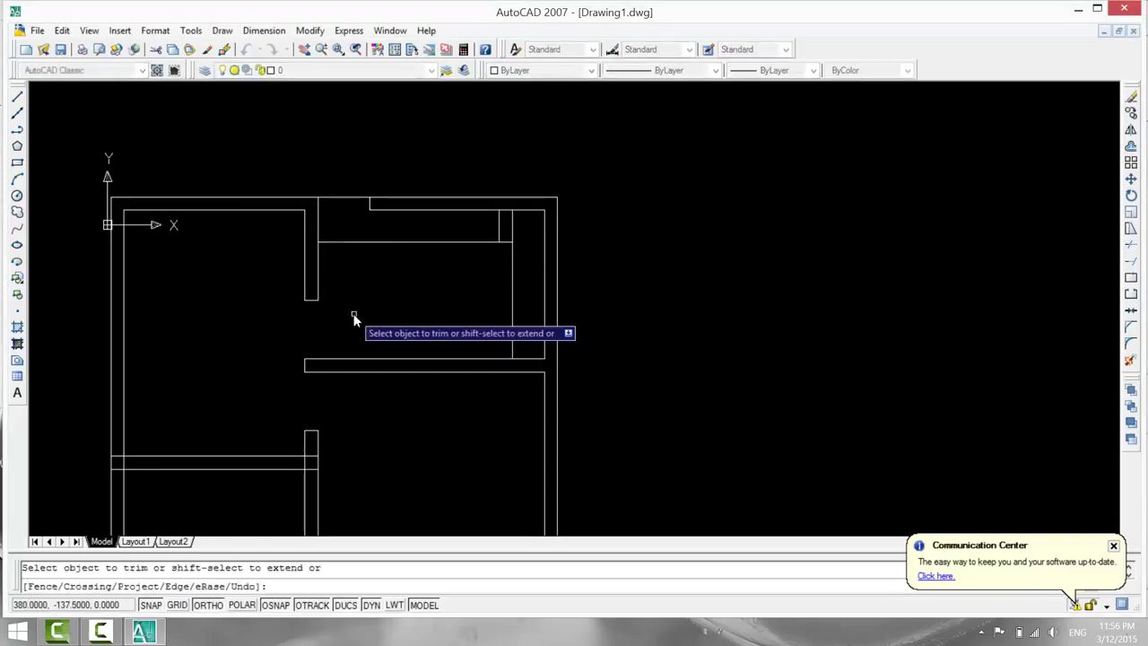
{"action": "left_click", "coordinate": [351, 197]}
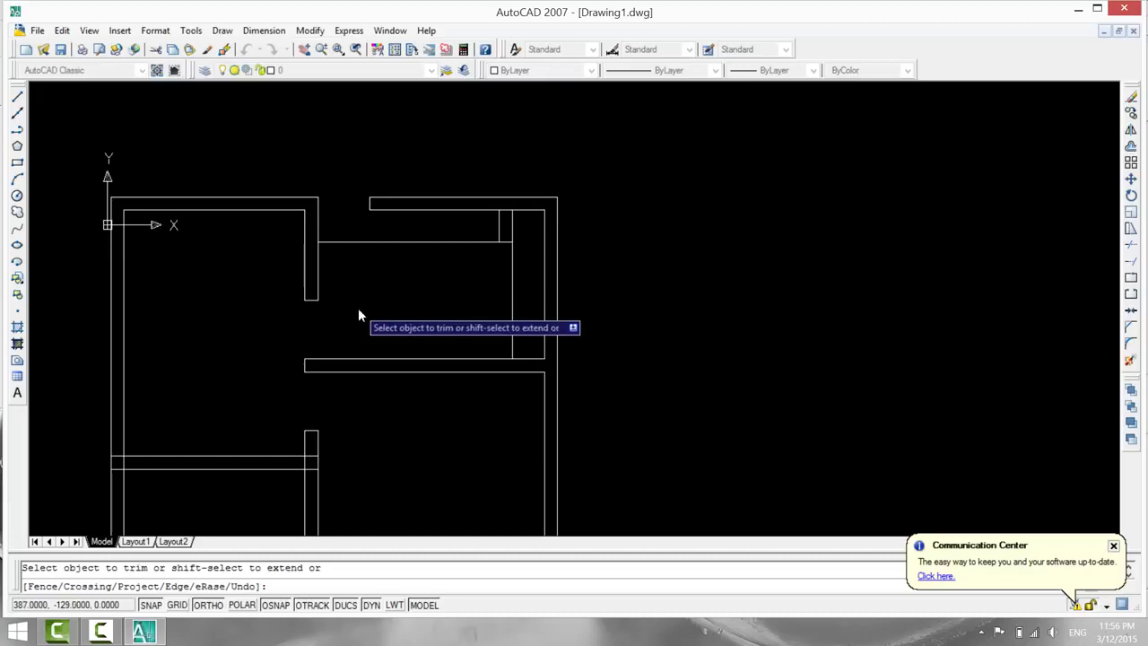
{"action": "key", "text": "Escape"}
{"action": "key", "text": "Escape"}
Extend the doorway's right edge line down to the inner wall line.
{"action": "type", "text": "ex"}
{"action": "key", "text": "Return"}
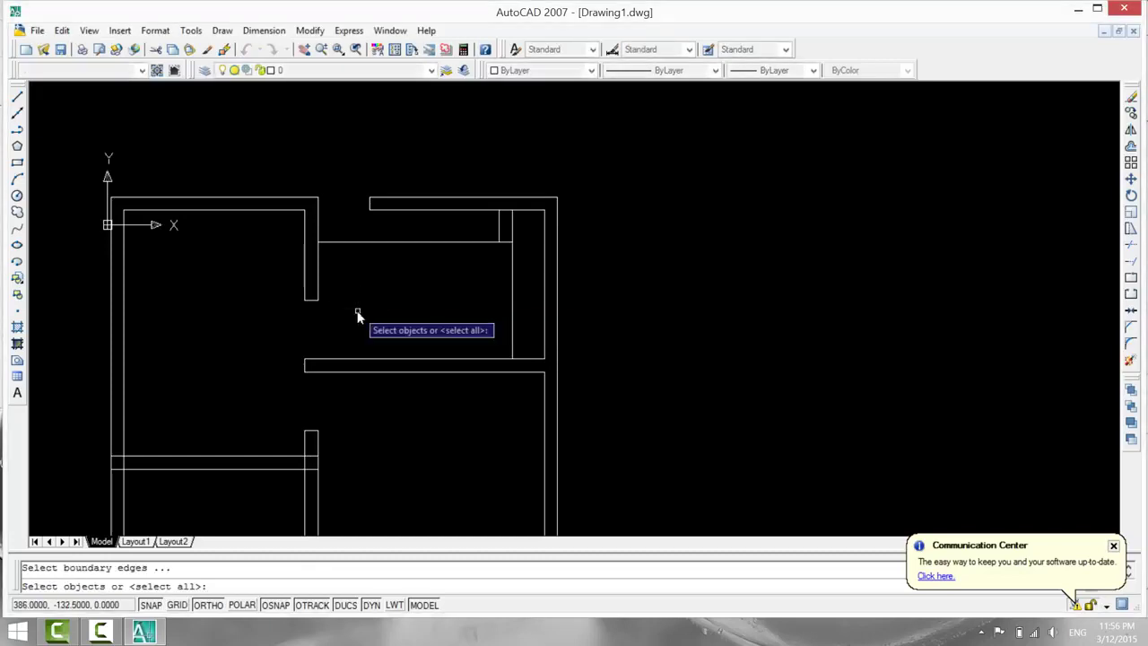
{"action": "key", "text": "Return"}
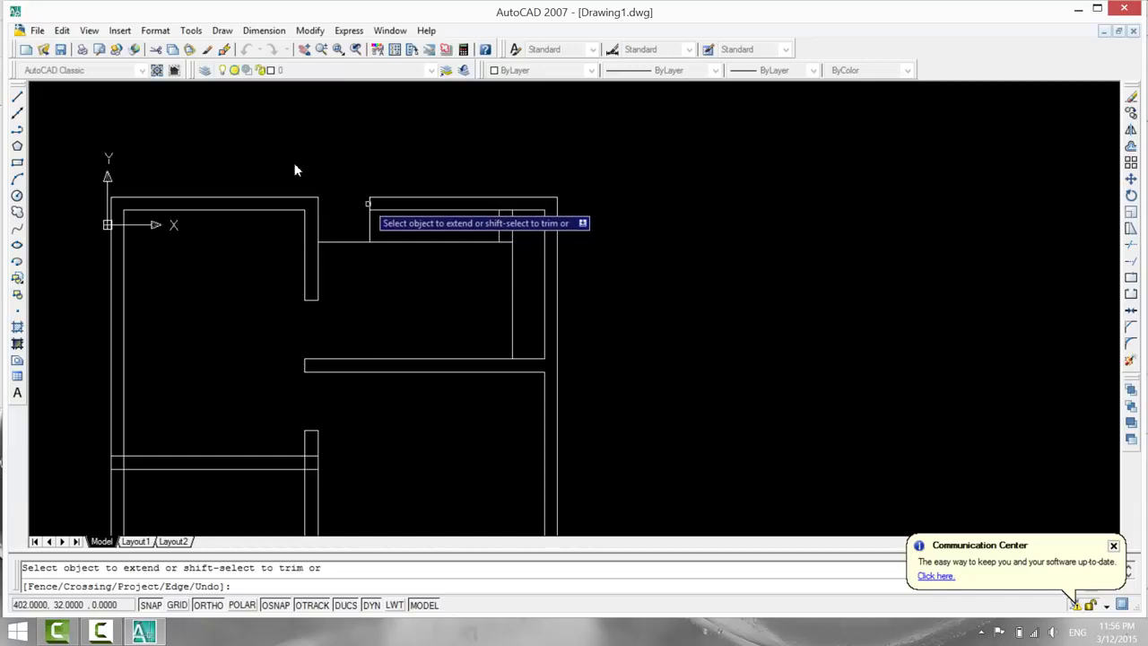
{"action": "left_click", "coordinate": [367, 206]}
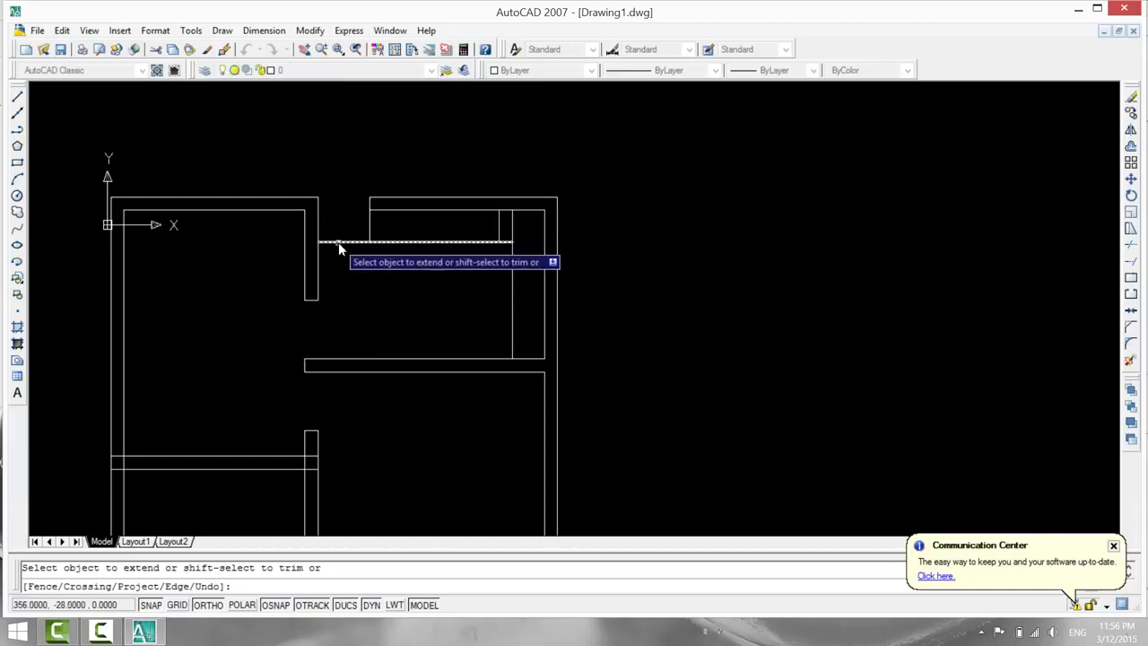
{"action": "key", "text": "Escape"}
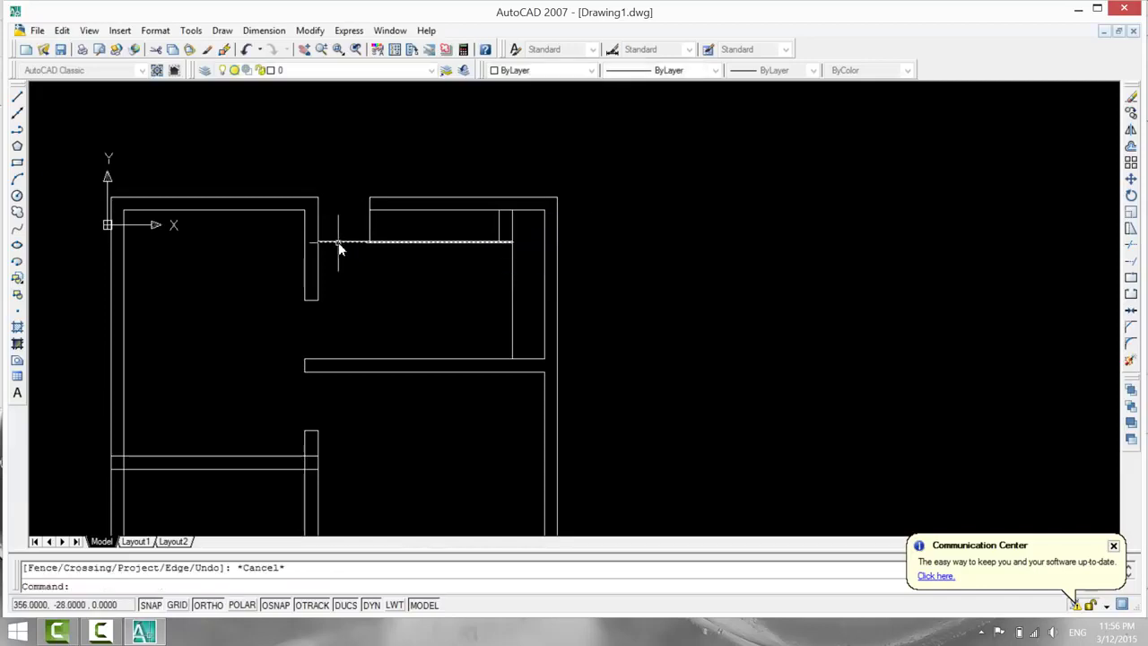
Offset the doorway's right edge line 20 units to its right.
{"action": "type", "text": "o"}
{"action": "key", "text": "Return"}
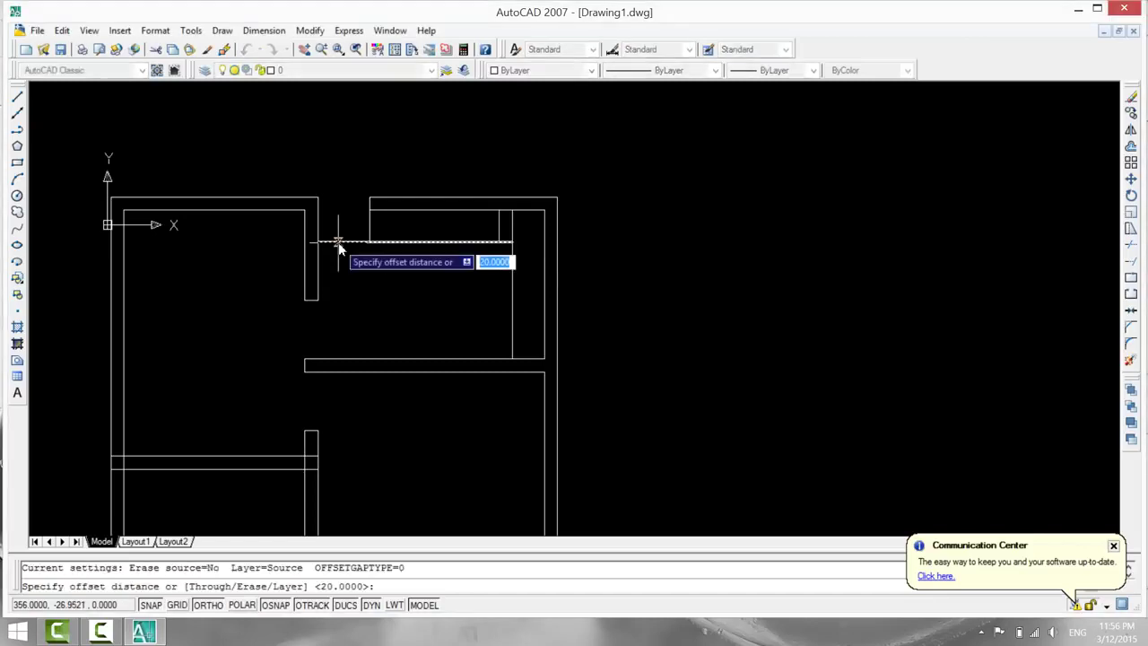
{"action": "type", "text": "20"}
{"action": "key", "text": "Return"}
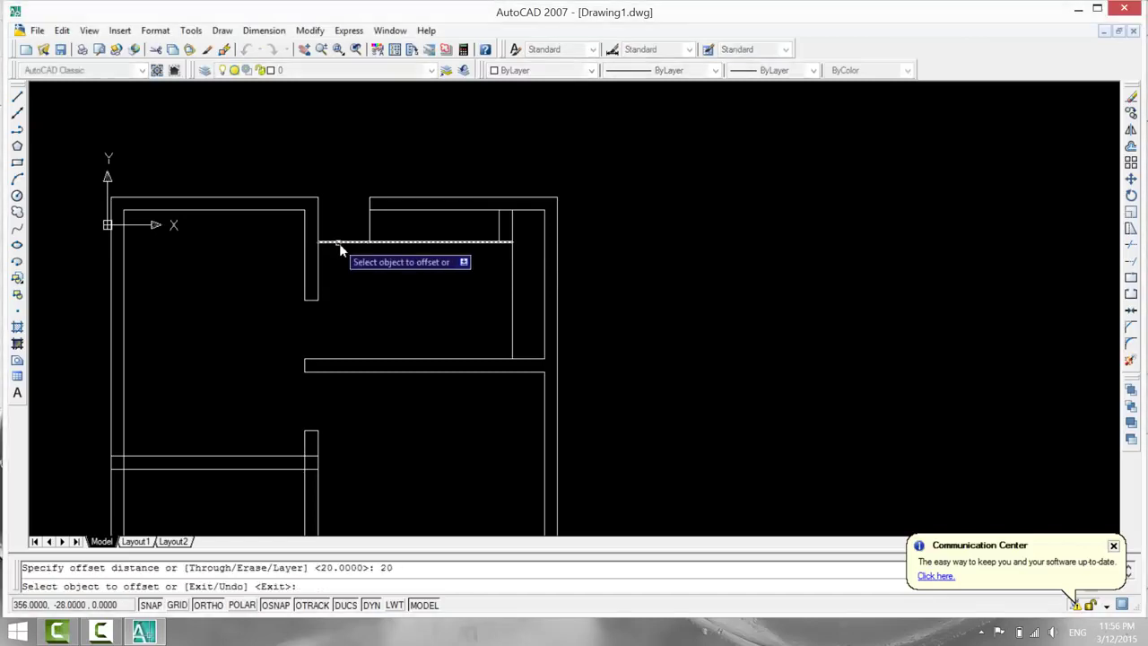
{"action": "left_click", "coordinate": [370, 226]}
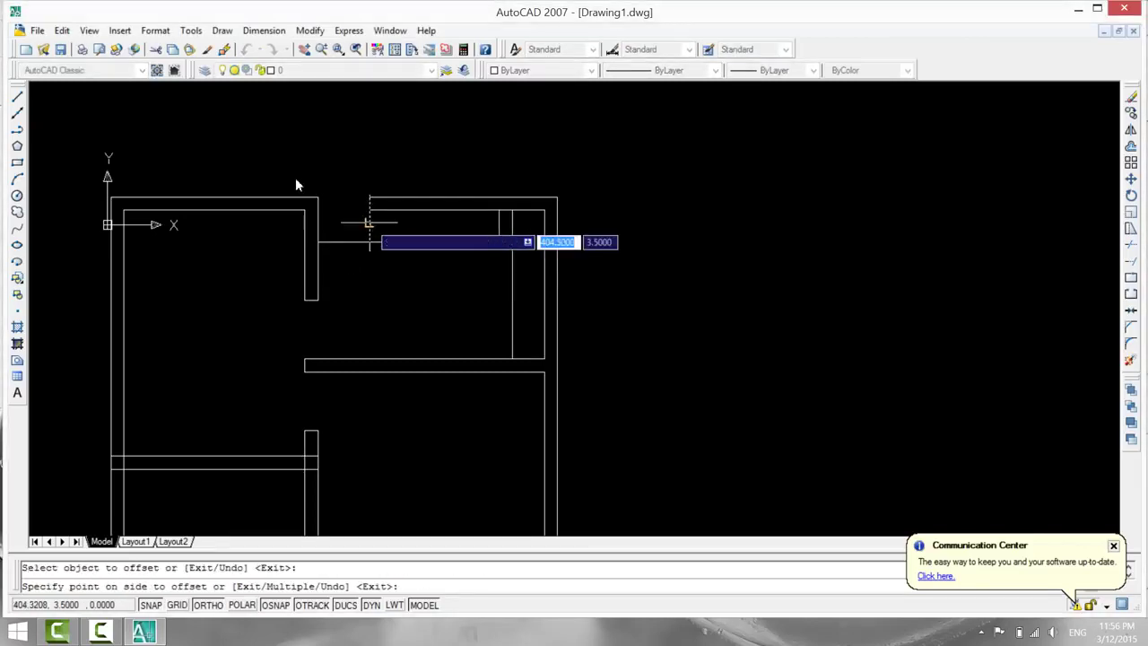
{"action": "left_click", "coordinate": [392, 226]}
{"action": "key", "text": "Escape"}
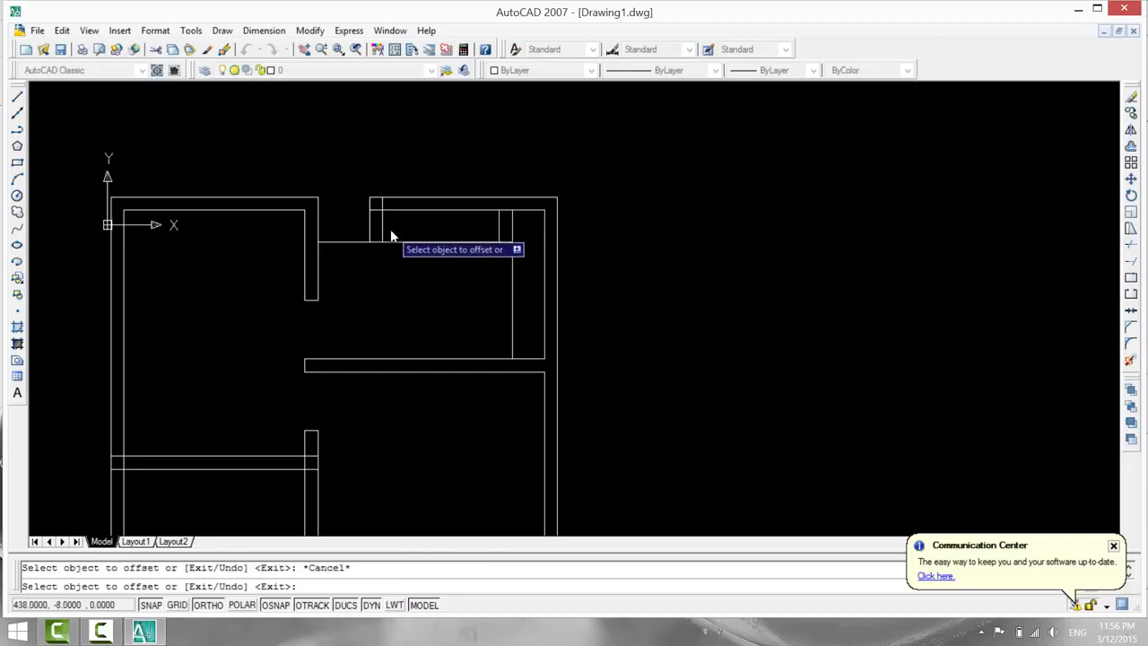
{"action": "type", "text": "tr"}
{"action": "key", "text": "Return"}
{"action": "key", "text": "Return"}
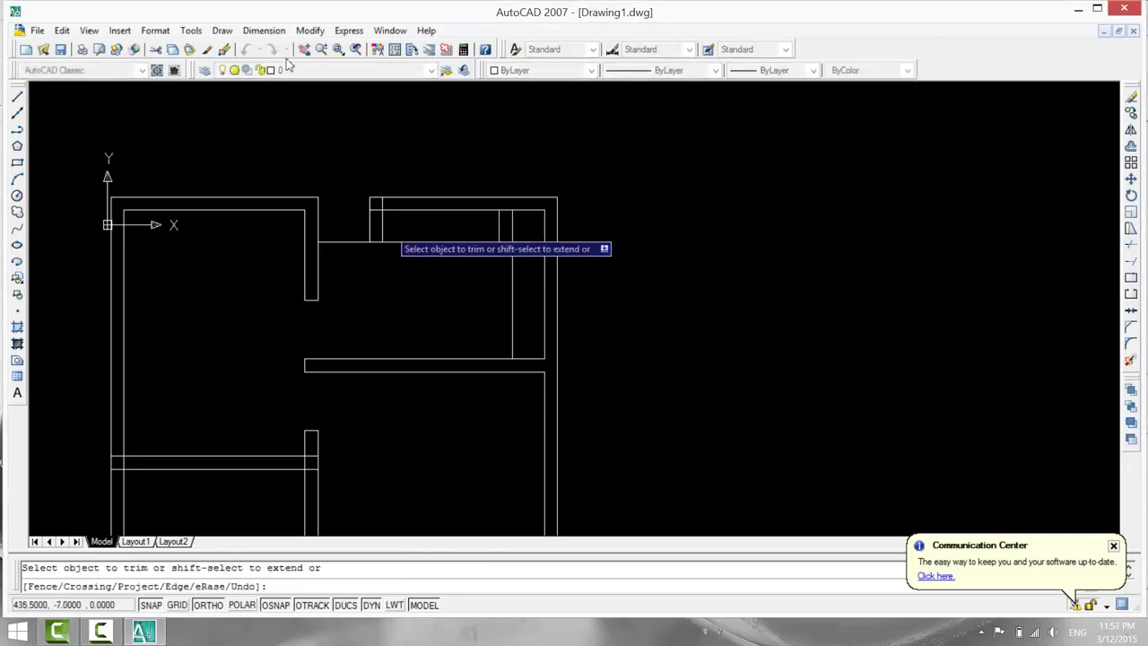
Trim the new line's stub and the short top line between the upper-right rooms.
{"action": "left_click", "coordinate": [381, 205]}
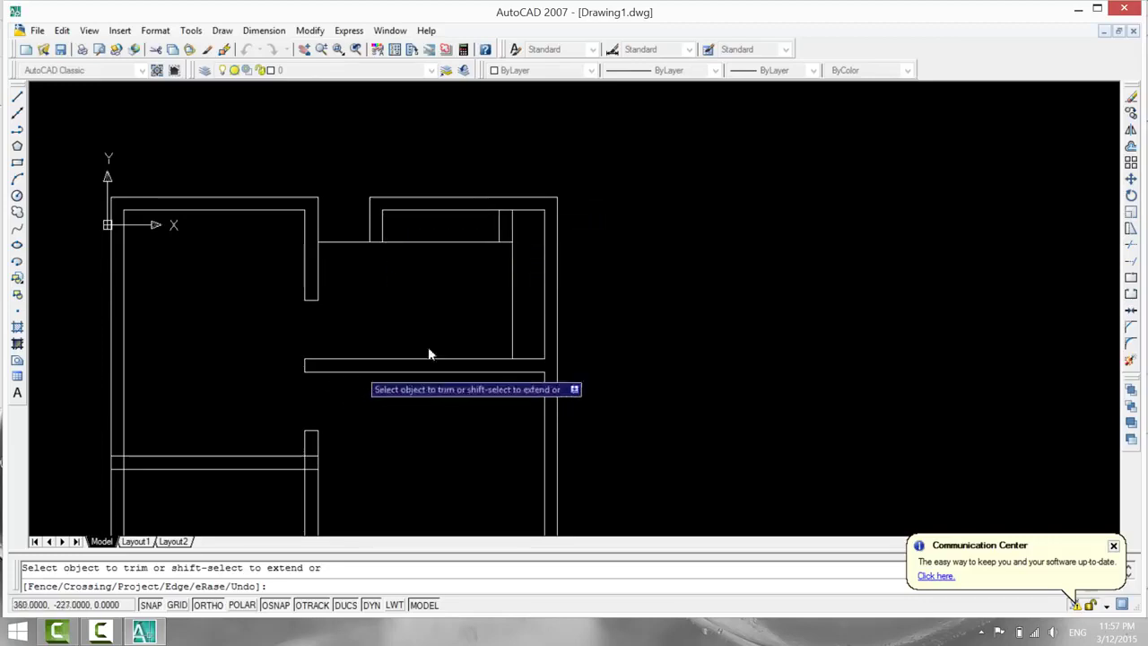
{"action": "left_click", "coordinate": [505, 212]}
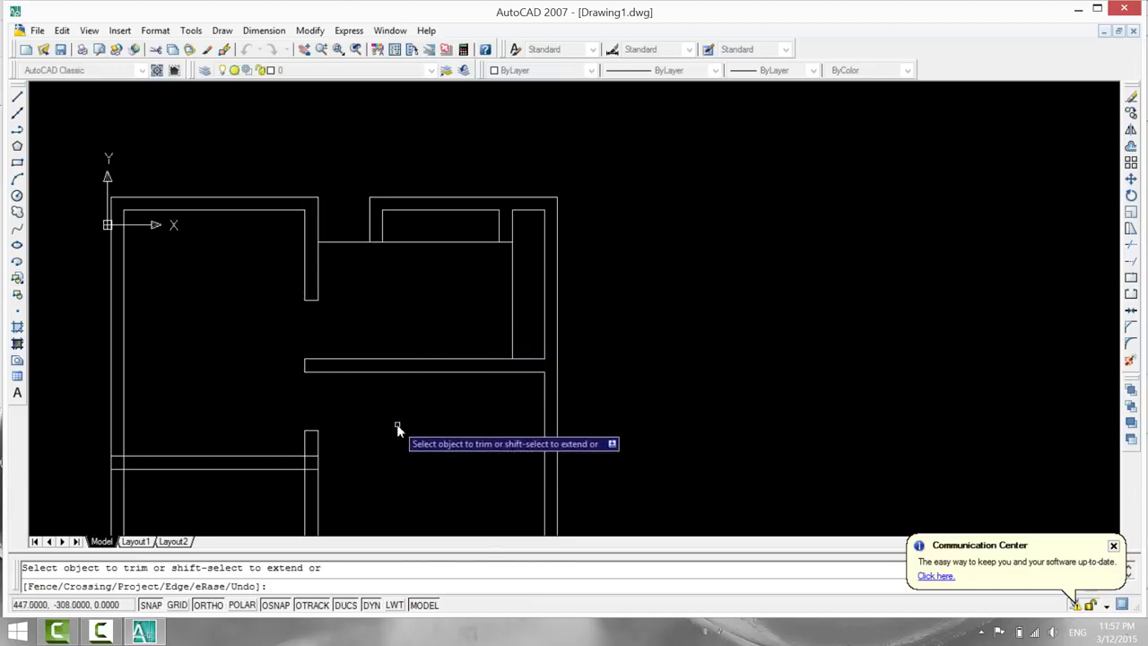
{"action": "mouse_move", "coordinate": [317, 344]}
{"action": "middle_mouse_down"}
{"action": "mouse_move", "coordinate": [415, 353]}
{"action": "mouse_move", "coordinate": [341, 257]}
{"action": "mouse_move", "coordinate": [367, 389]}
{"action": "middle_mouse_up"}
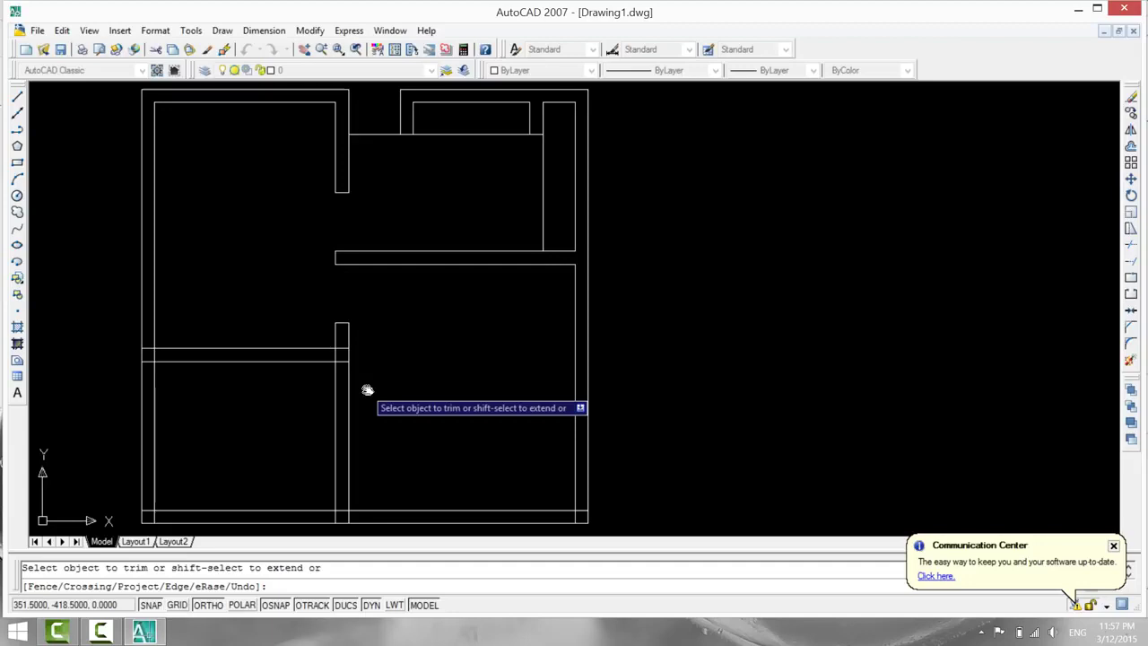
{"action": "left_click", "coordinate": [114, 633]}
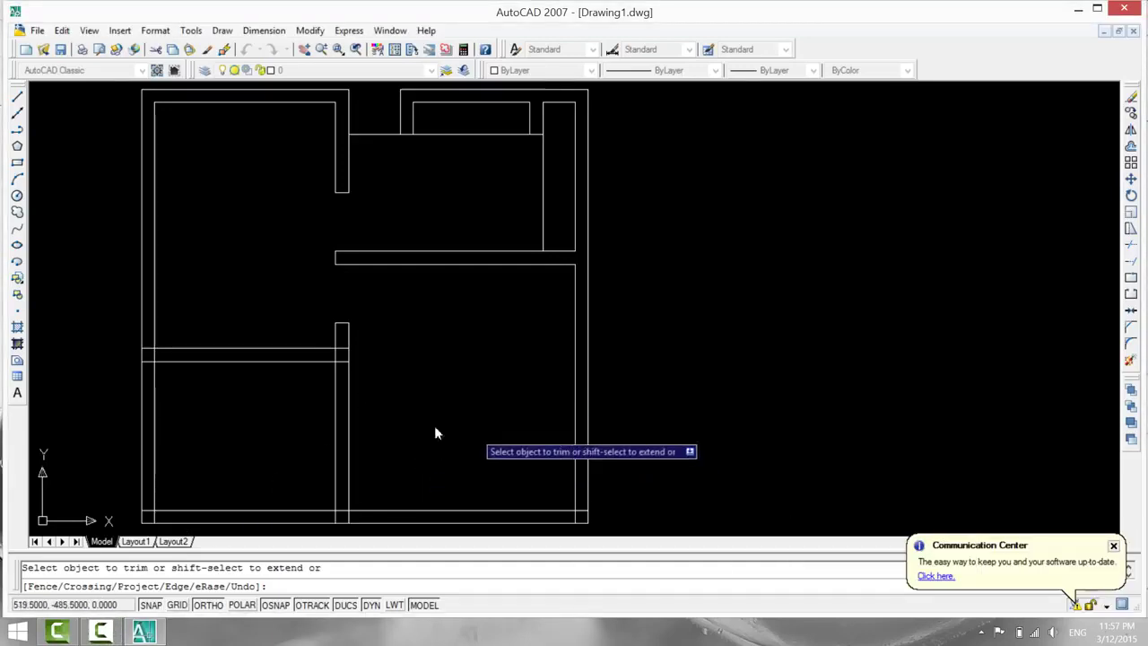
Pan and zoom to review the whole floor plan.
{"action": "middle_click_drag", "start_coordinate": [395, 428], "coordinate": [434, 374]}
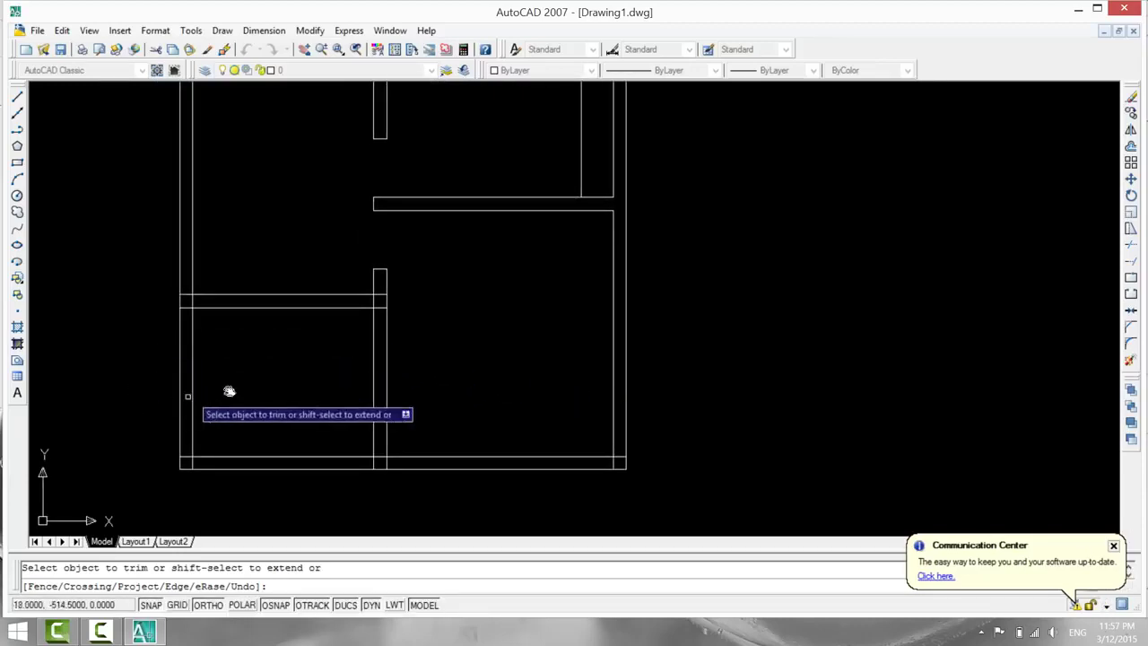
{"action": "mouse_move", "coordinate": [198, 314]}
{"action": "middle_mouse_down"}
{"action": "mouse_move", "coordinate": [177, 386]}
{"action": "mouse_move", "coordinate": [192, 313]}
{"action": "middle_mouse_up"}
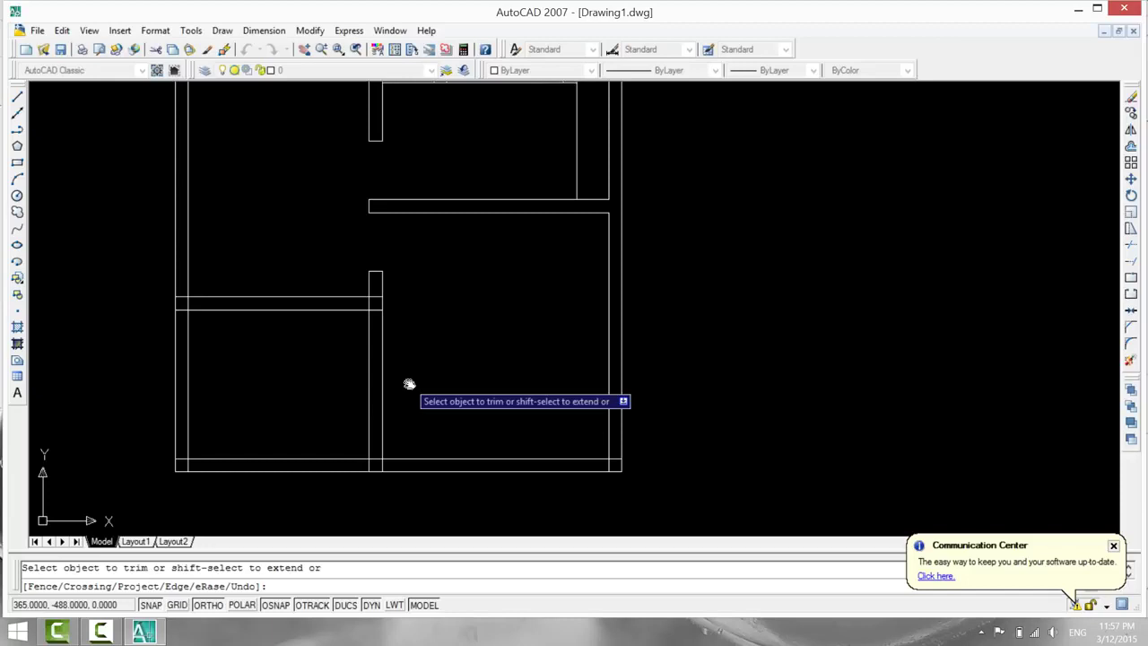
{"action": "scroll", "coordinate": [471, 330], "scroll_direction": "down", "scroll_amount": 3}
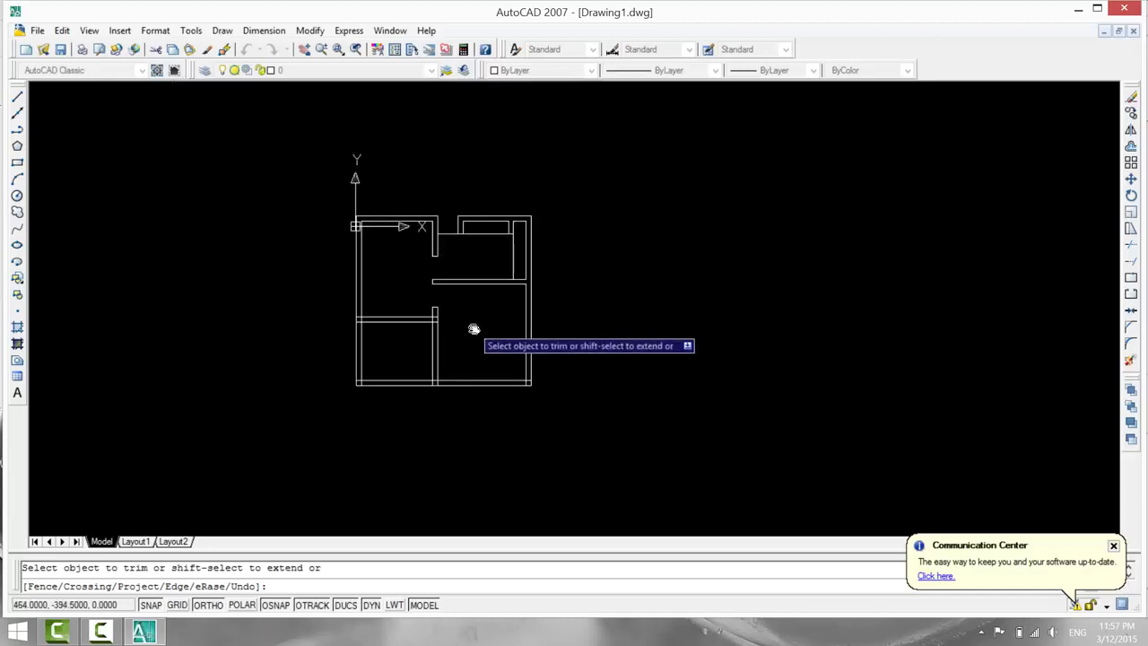
{"action": "scroll", "coordinate": [474, 329], "scroll_direction": "up", "scroll_amount": 2}
{"action": "middle_click_drag", "start_coordinate": [473, 329], "coordinate": [466, 358]}
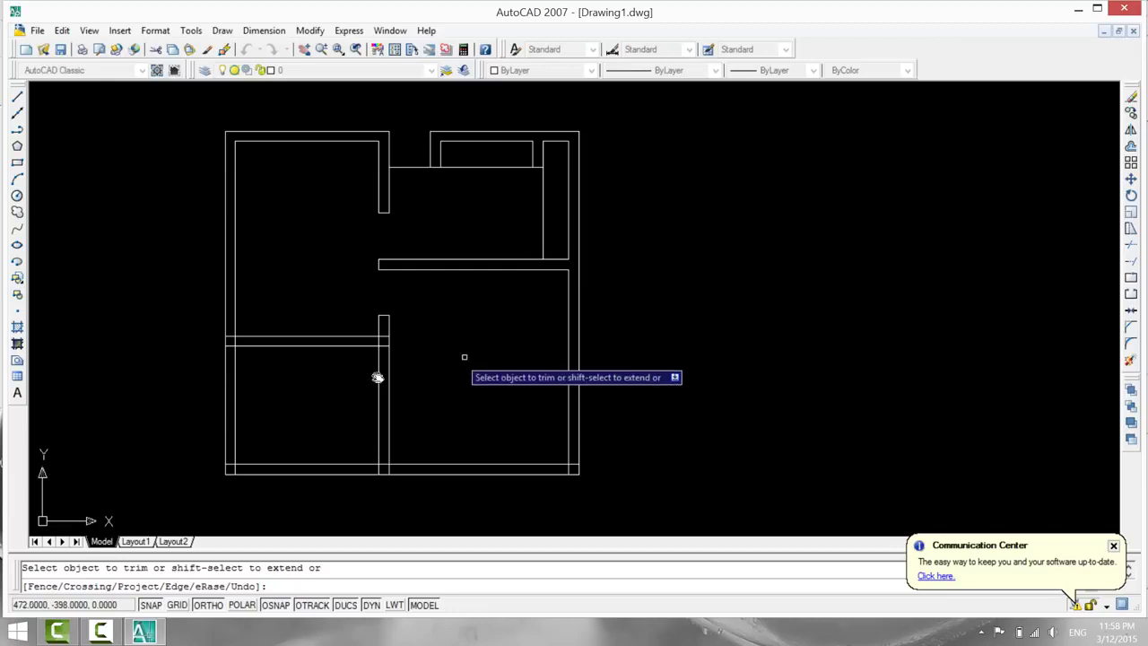
{"action": "left_click", "coordinate": [17, 95]}
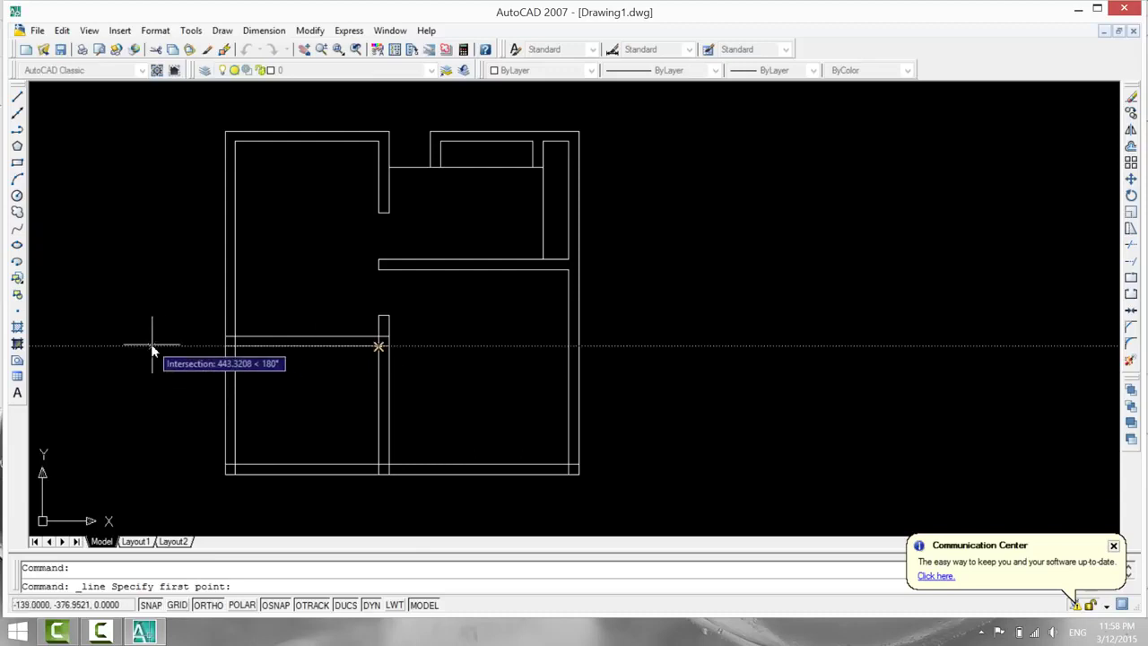
Draw a 20-unit line up across the wall, 90 units from the wall corner.
{"action": "type", "text": "90"}
{"action": "key", "text": "Return"}
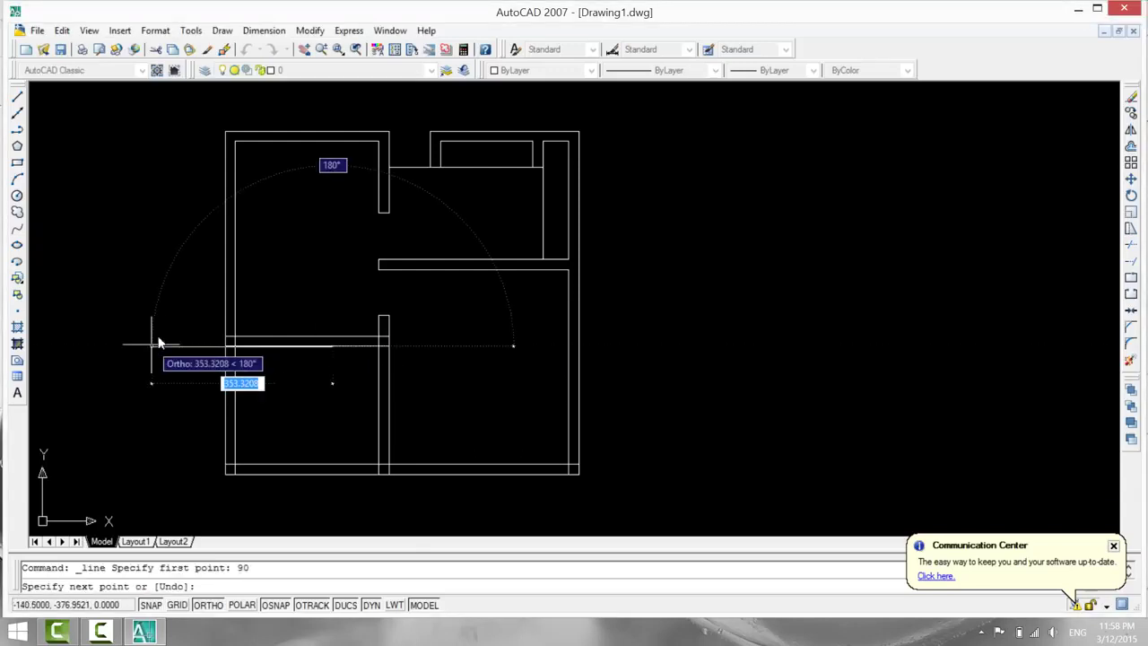
{"action": "type", "text": "20"}
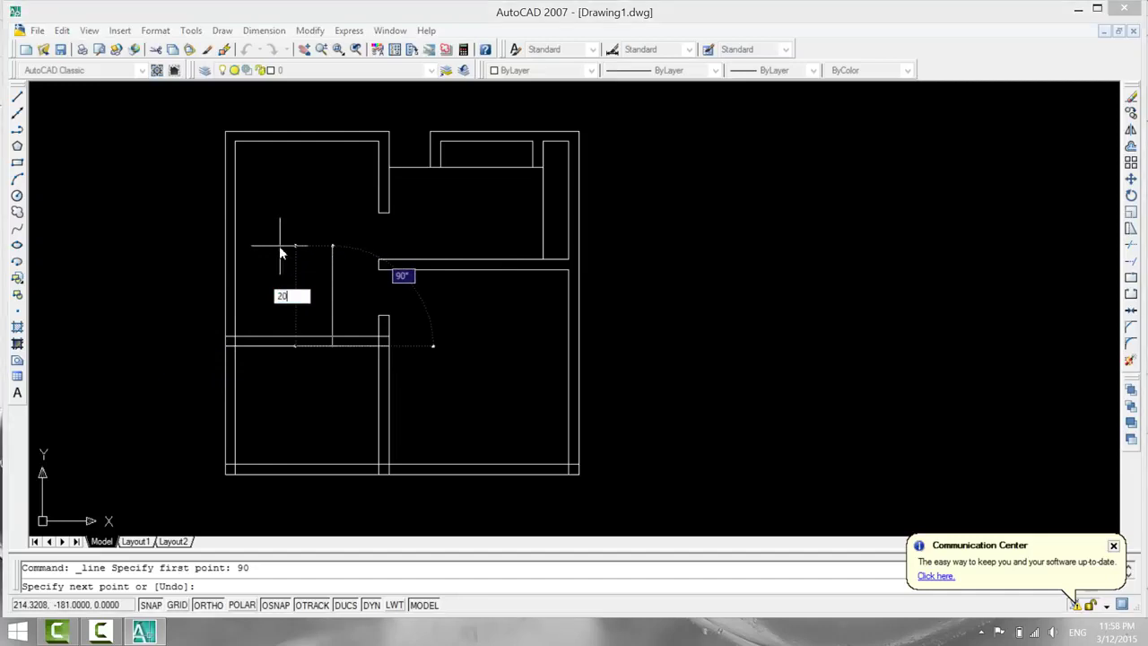
{"action": "key", "text": "Return"}
{"action": "key", "text": "Escape"}
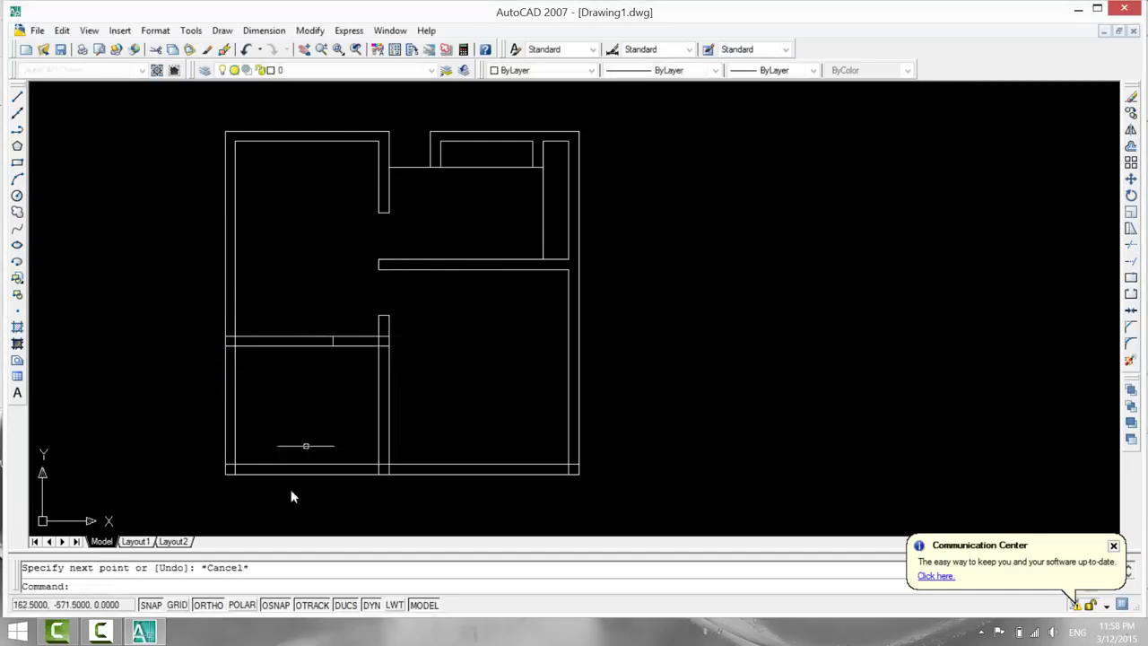
Trim the wall lines beside the central wall and at the left wall junction to open the doorway.
{"action": "type", "text": "tr"}
{"action": "key", "text": "Return"}
{"action": "key", "text": "Return"}
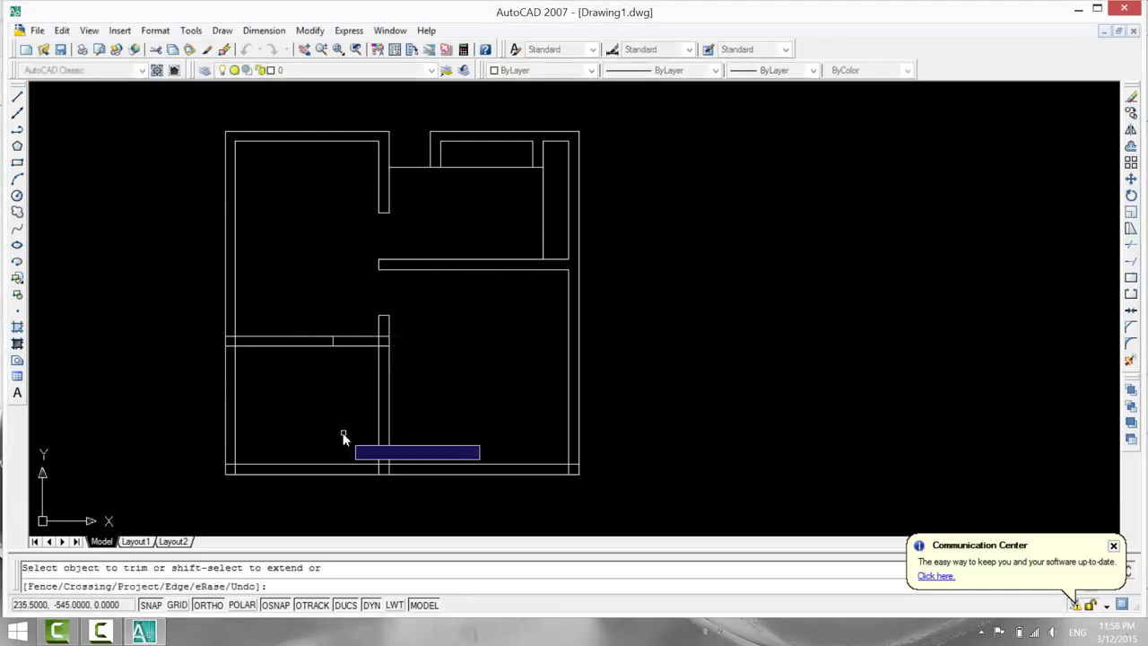
{"action": "left_click", "coordinate": [363, 332]}
{"action": "left_click", "coordinate": [341, 364]}
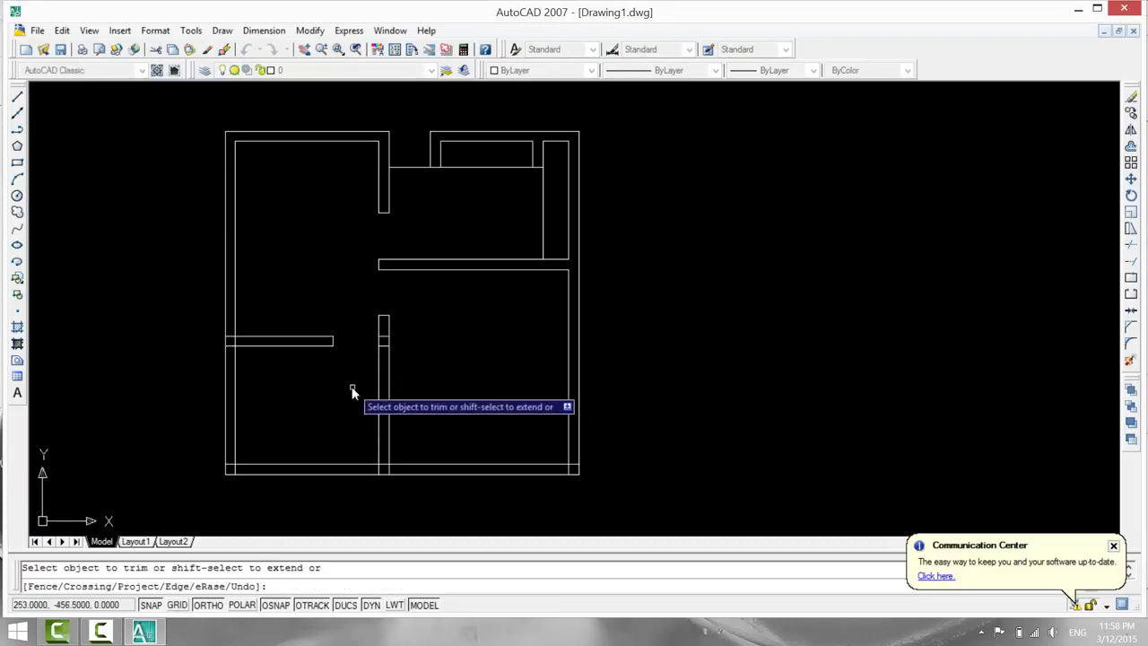
{"action": "scroll", "coordinate": [229, 361], "scroll_direction": "up", "scroll_amount": 3}
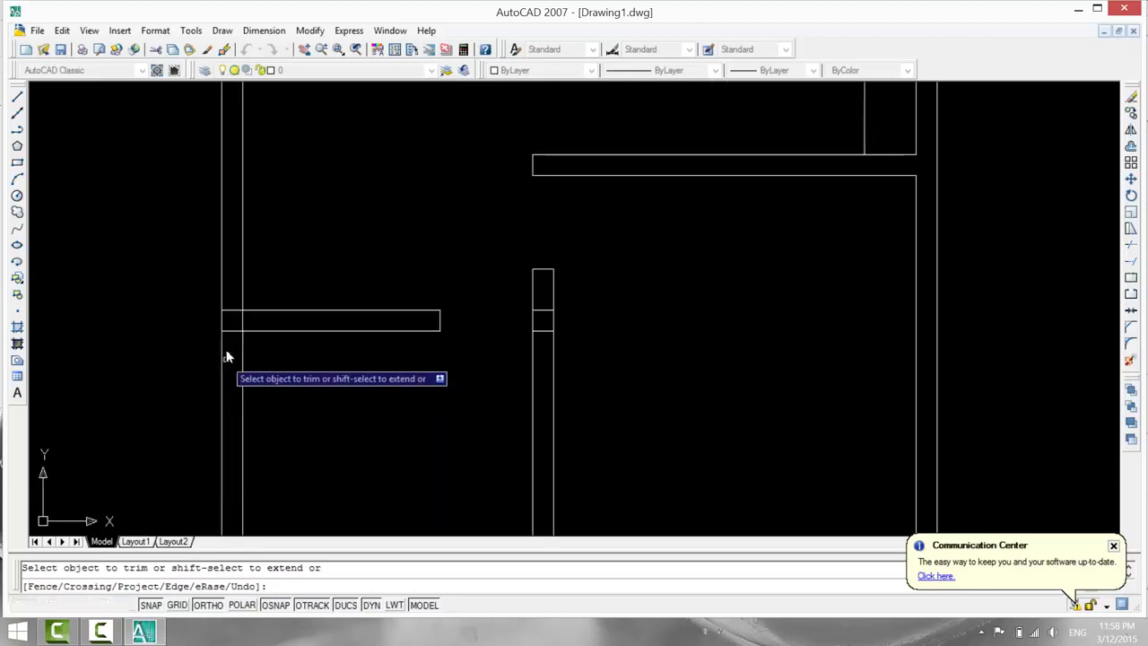
{"action": "left_click", "coordinate": [227, 332]}
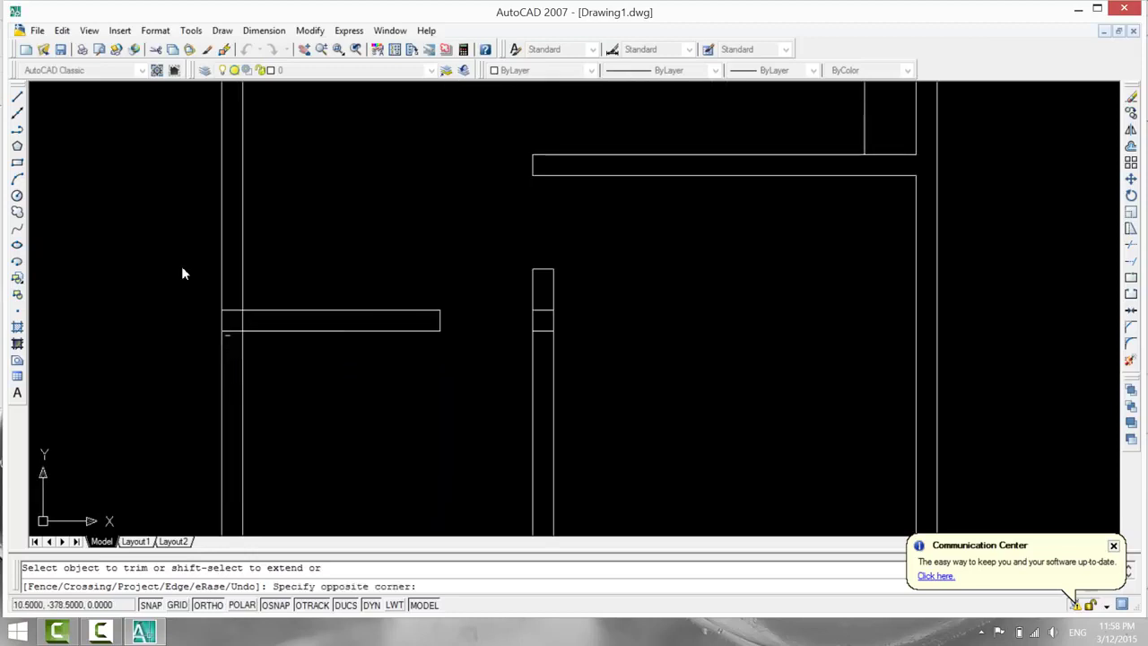
{"action": "left_click", "coordinate": [231, 330]}
{"action": "left_click", "coordinate": [244, 325]}
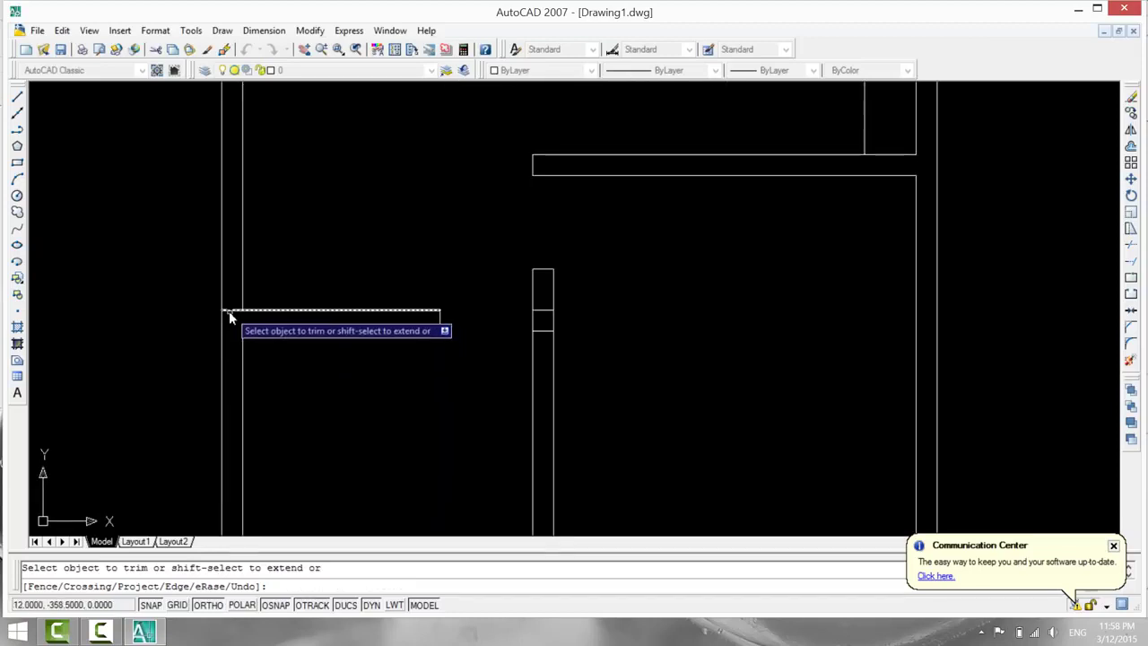
{"action": "left_click", "coordinate": [228, 311]}
{"action": "scroll", "coordinate": [314, 388], "scroll_direction": "down", "scroll_amount": 2}
{"action": "key", "text": "Escape"}
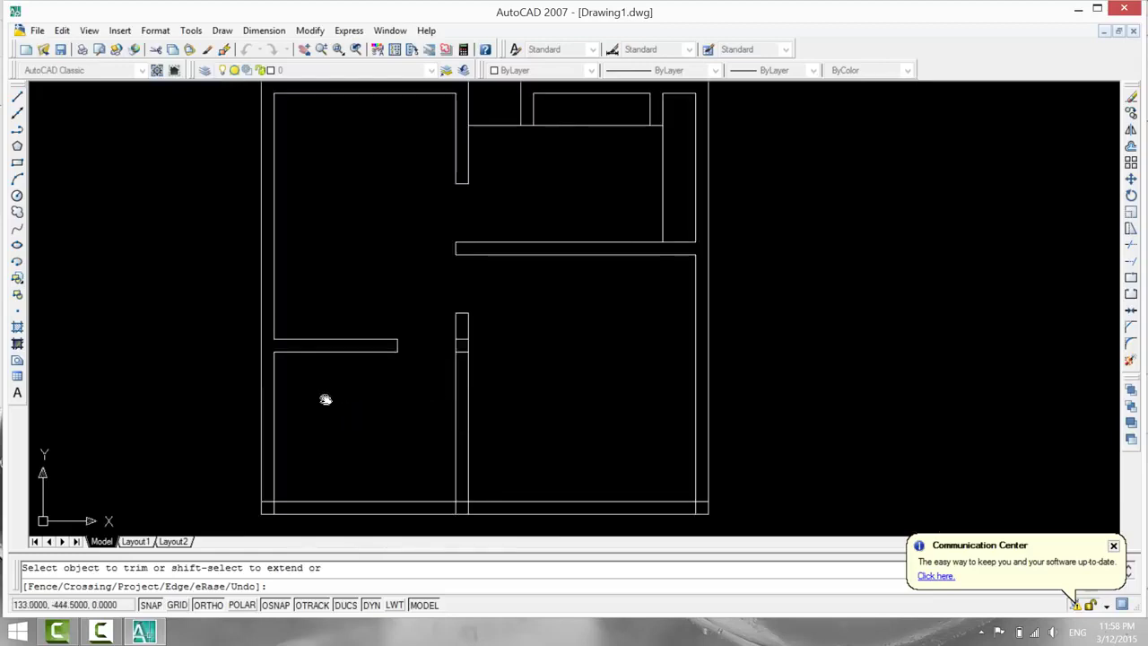
{"action": "middle_click_drag", "start_coordinate": [325, 398], "coordinate": [179, 332]}
Delete the two leftover cross-lines in the central wall.
{"action": "left_click", "coordinate": [341, 356]}
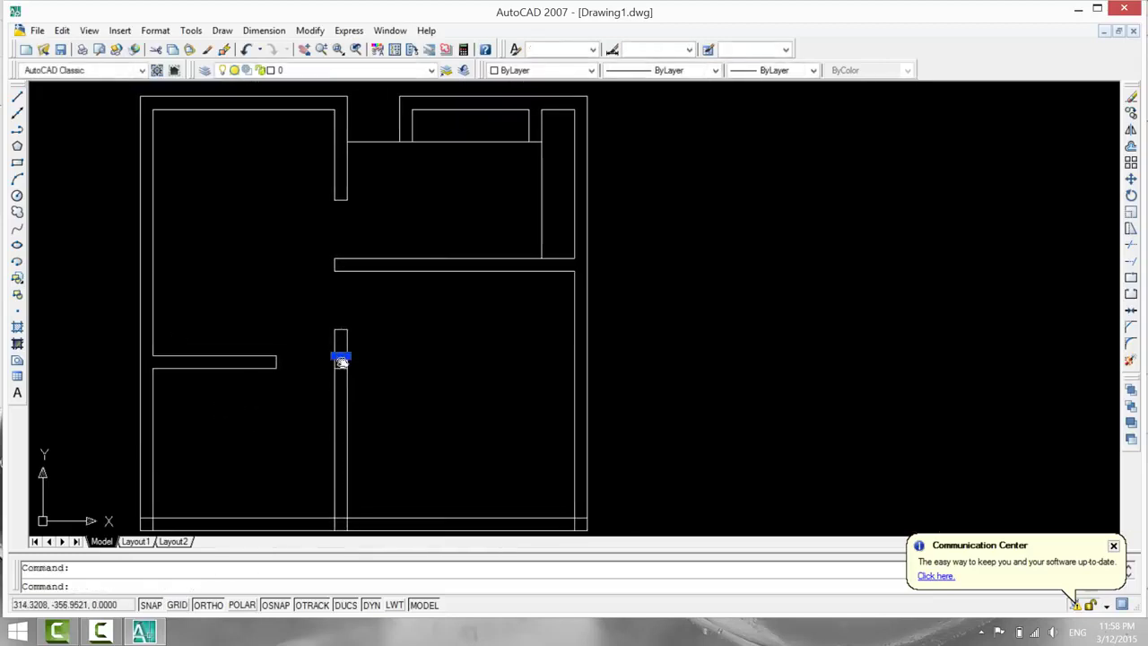
{"action": "left_click", "coordinate": [340, 367]}
{"action": "key", "text": "Delete"}
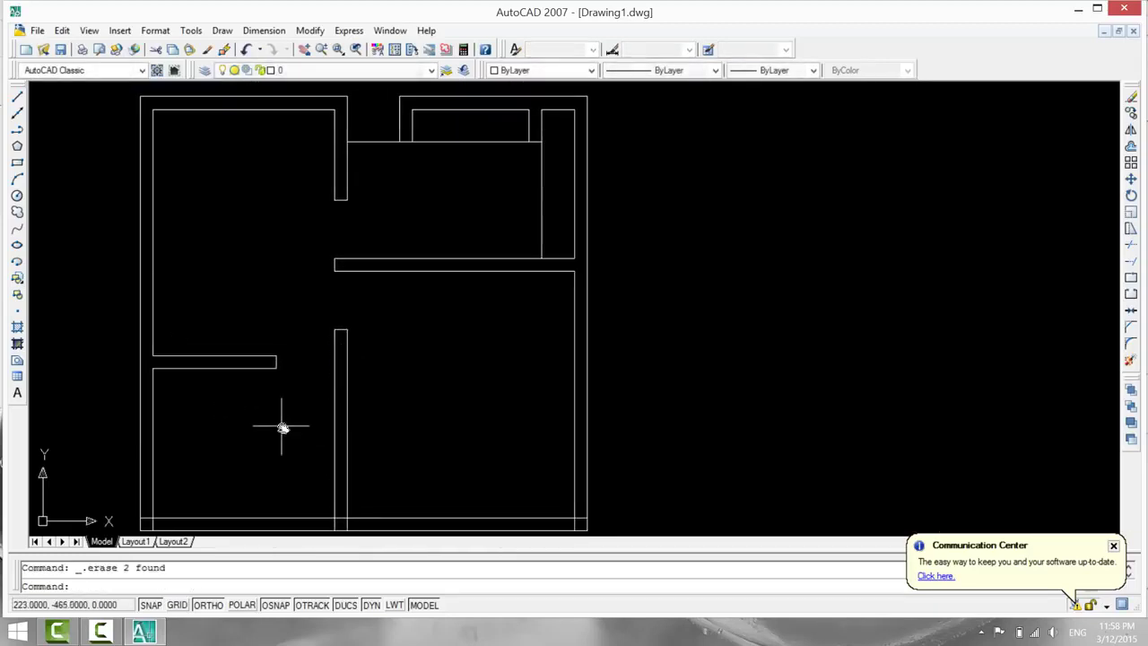
{"action": "mouse_move", "coordinate": [280, 416]}
{"action": "middle_mouse_down"}
{"action": "mouse_move", "coordinate": [290, 438]}
{"action": "mouse_move", "coordinate": [287, 384]}
{"action": "middle_mouse_up"}
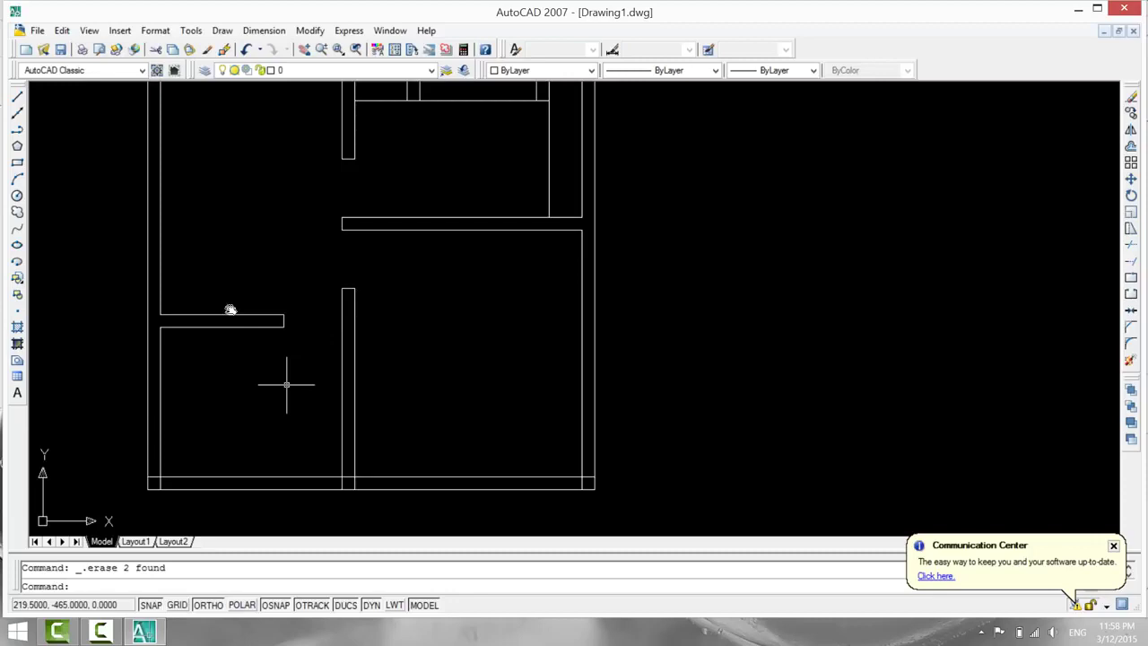
Trim the bottom wall line stubs at the left, central and right walls.
{"action": "type", "text": "tr"}
{"action": "key", "text": "Return"}
{"action": "key", "text": "Return"}
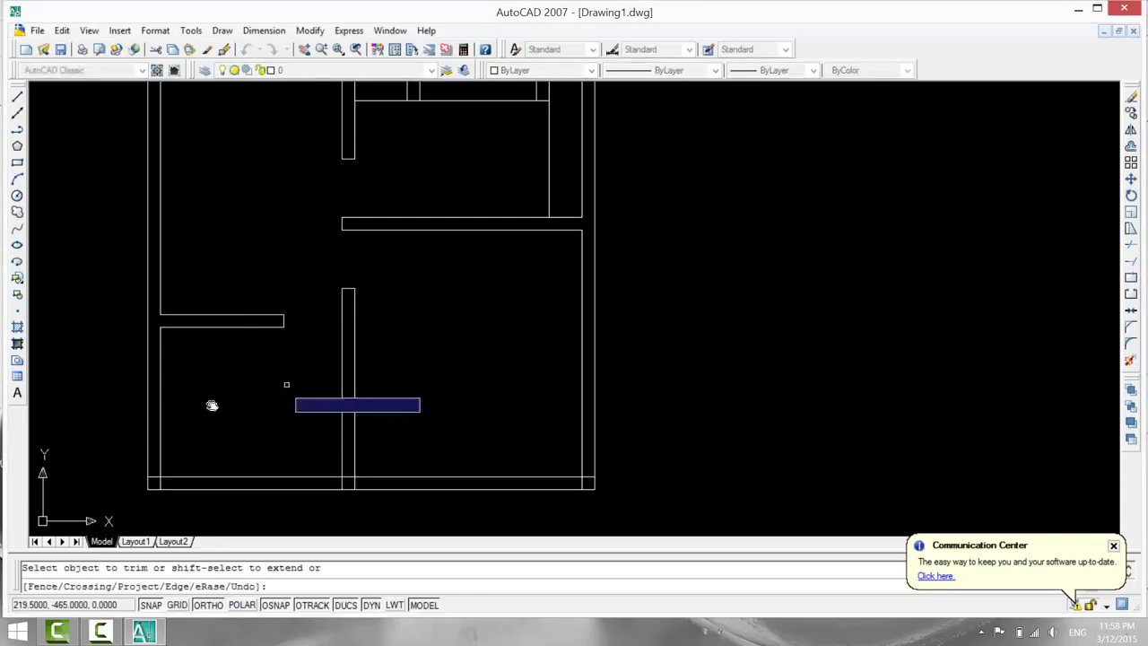
{"action": "left_click", "coordinate": [154, 477]}
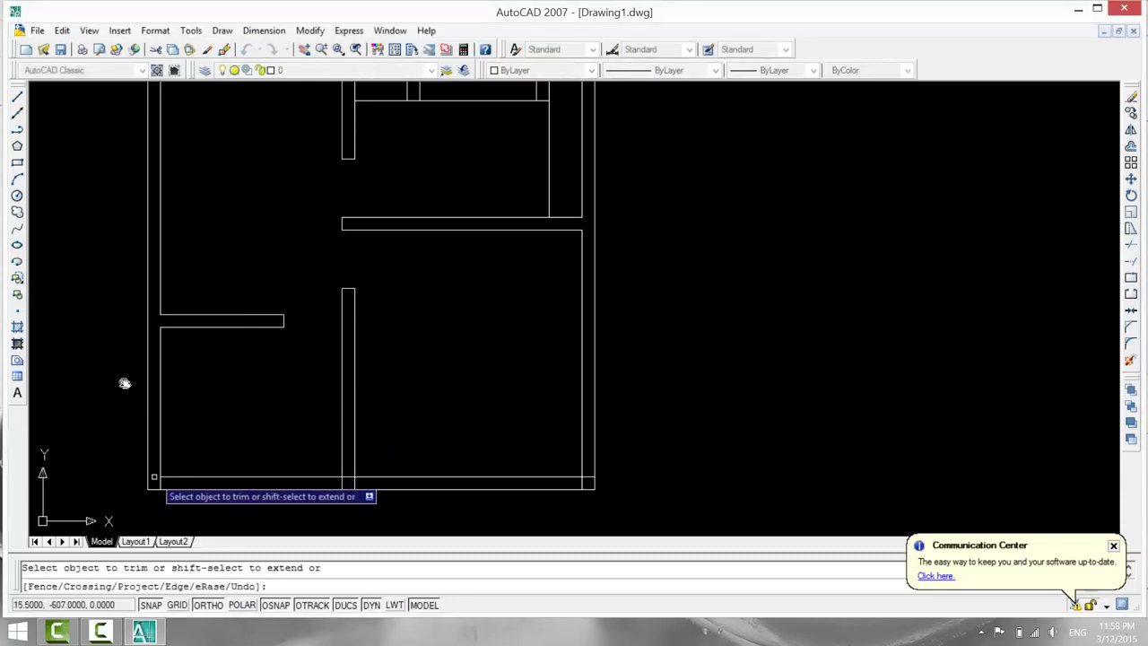
{"action": "left_click", "coordinate": [349, 477]}
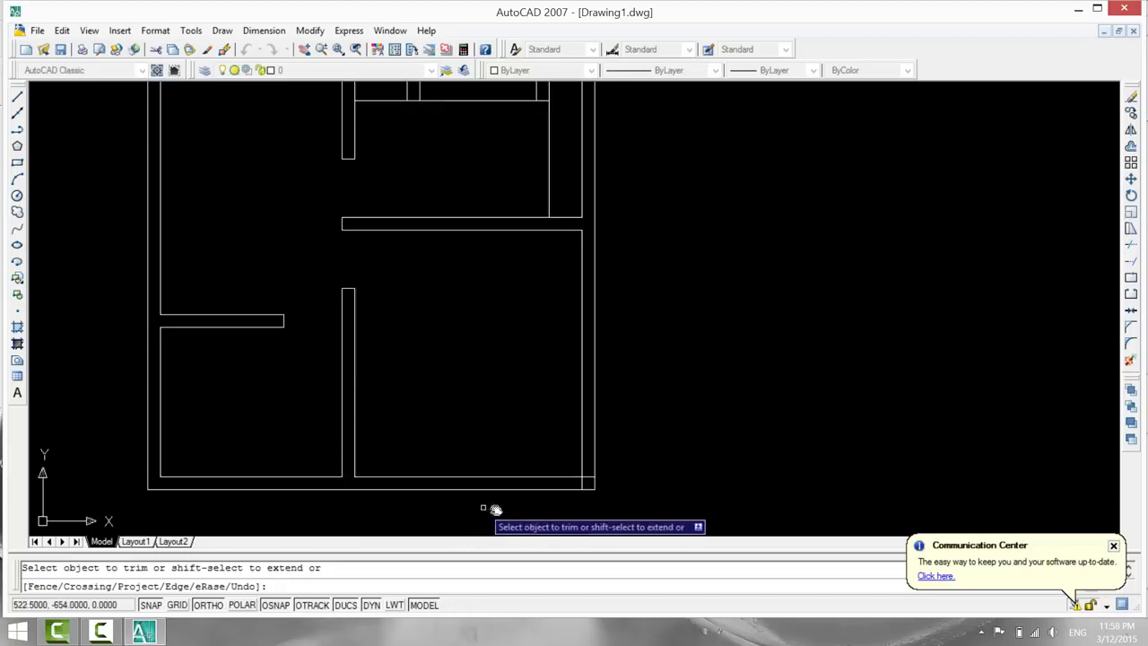
{"action": "left_click", "coordinate": [582, 484]}
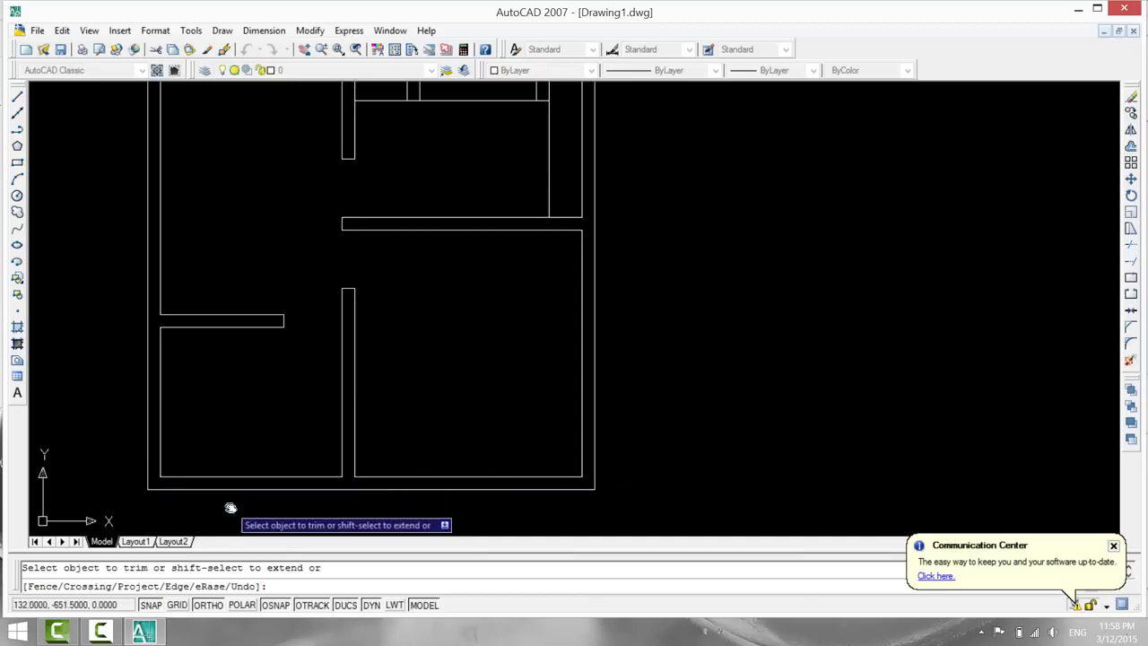
{"action": "key", "text": "Escape"}
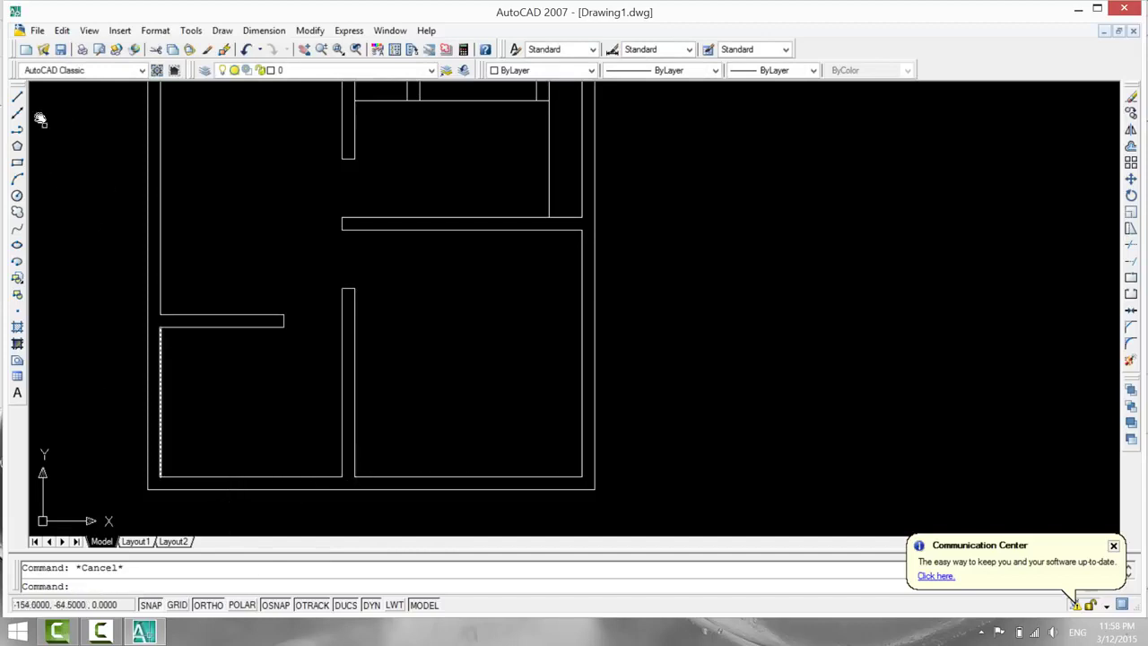
Draw a 20-unit line across the bottom wall, 120 units along it.
{"action": "left_click", "coordinate": [18, 97]}
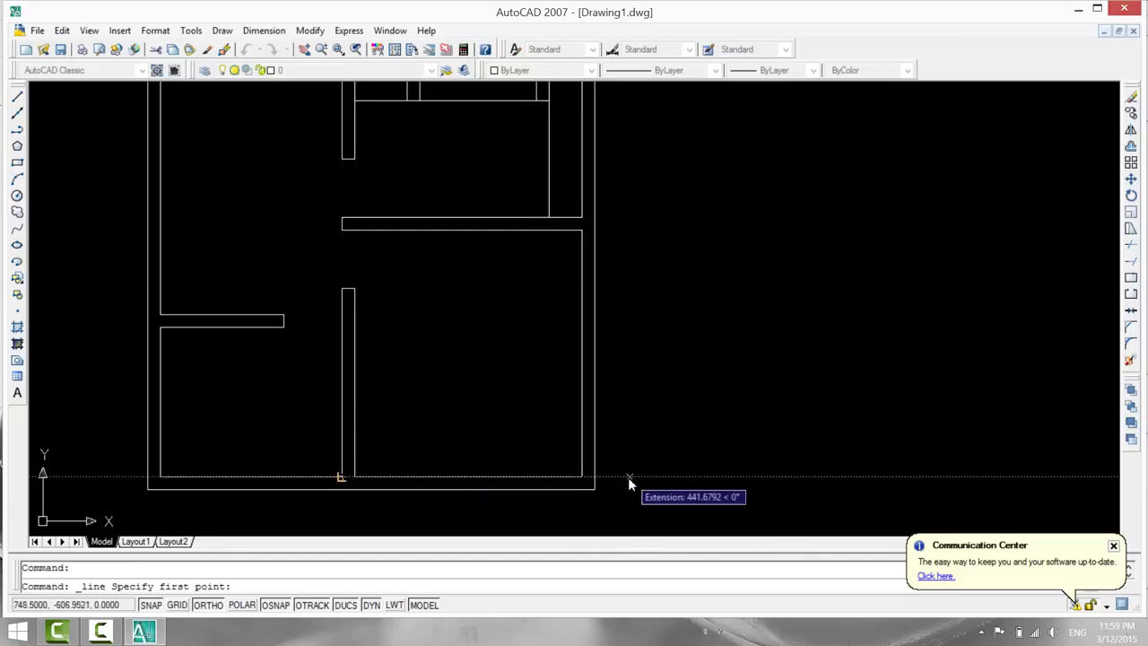
{"action": "type", "text": "-120"}
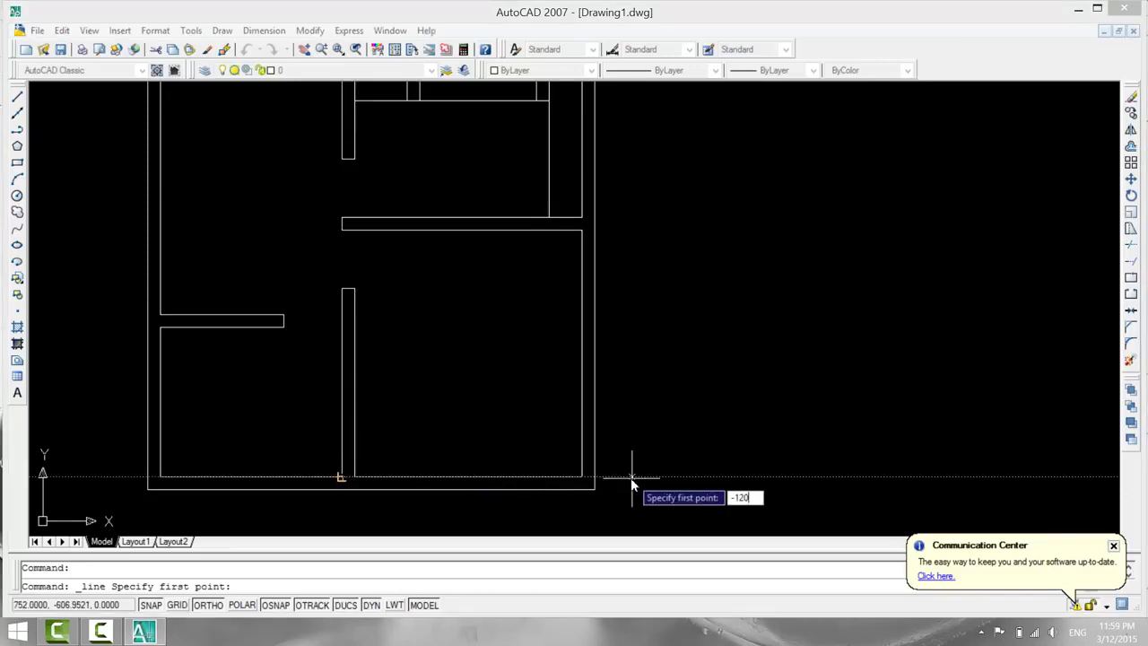
{"action": "key", "text": "Return"}
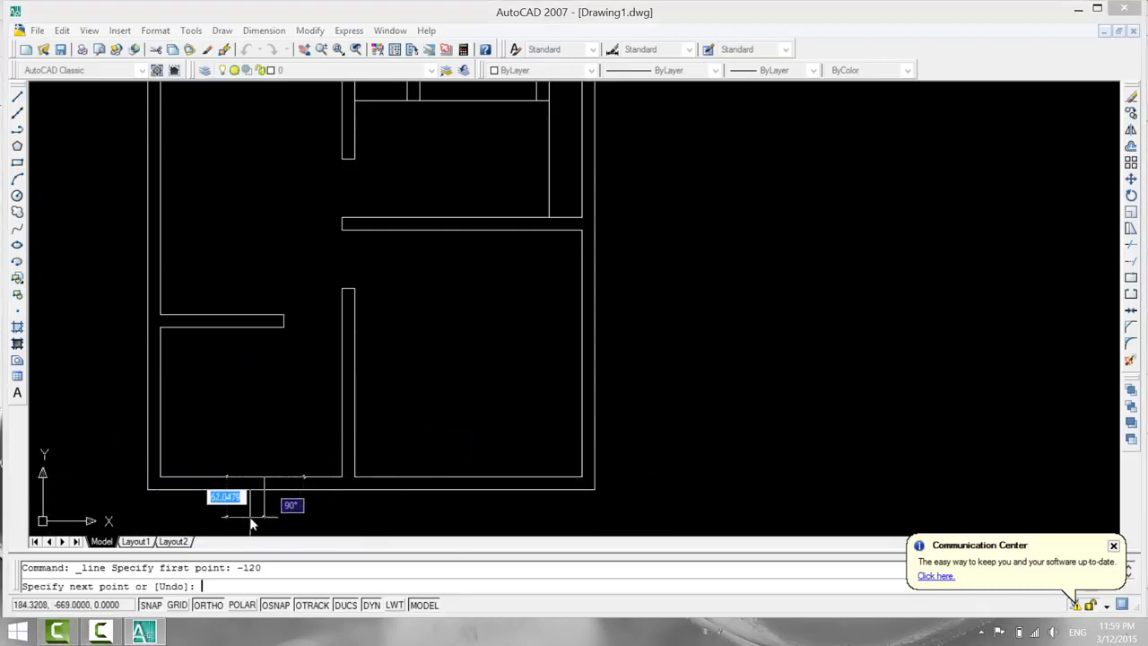
{"action": "type", "text": "20"}
{"action": "key", "text": "Return"}
{"action": "key", "text": "Escape"}
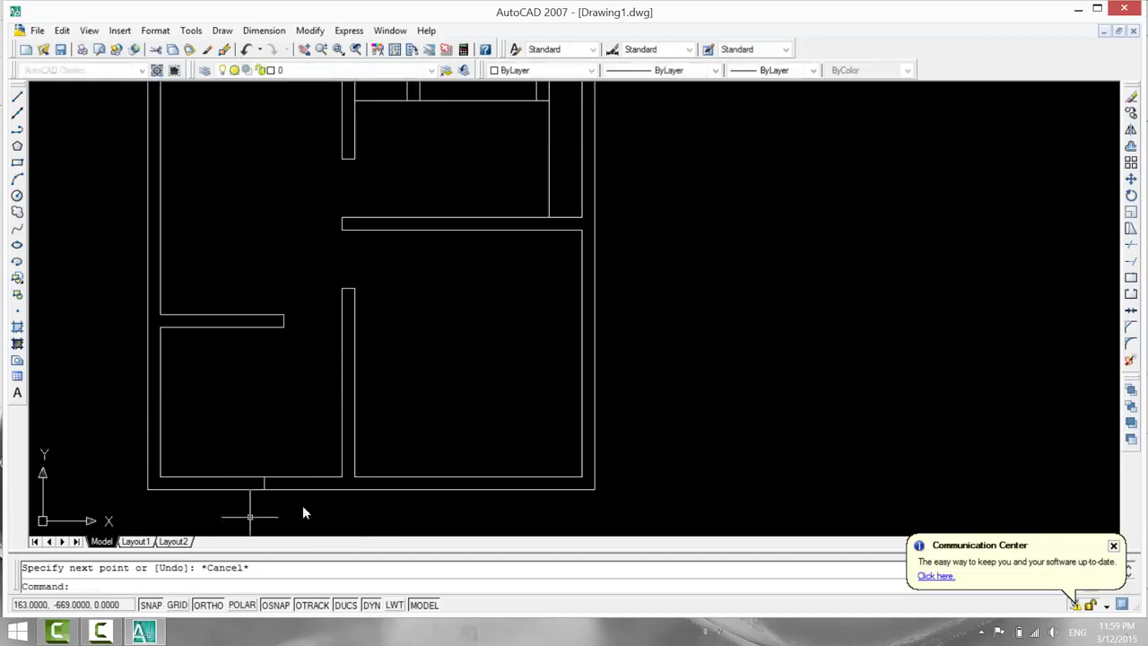
Trim the bottom wall segment away, using all objects as cutting edges, to form the doorway.
{"action": "type", "text": "tr"}
{"action": "key", "text": "Return"}
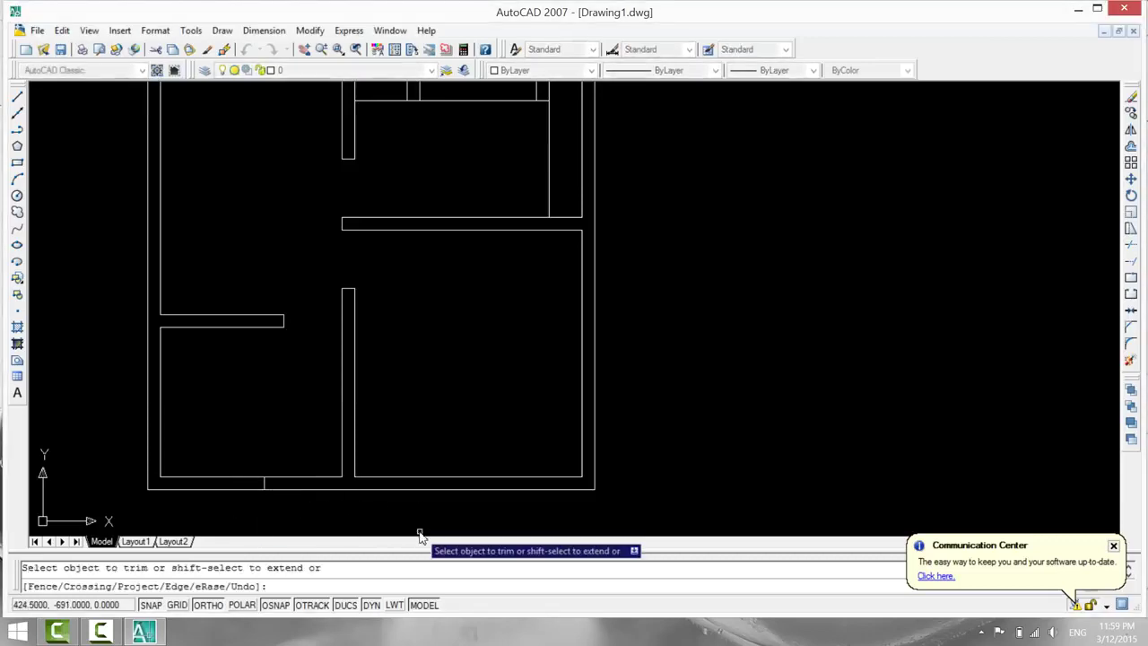
{"action": "left_click", "coordinate": [316, 476]}
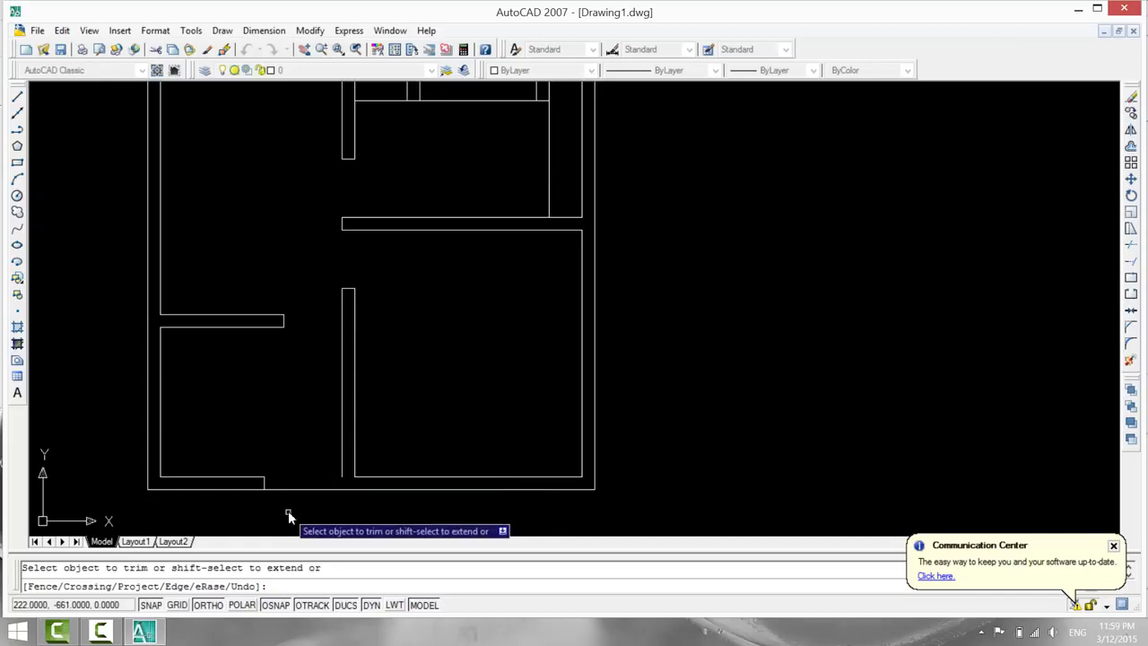
{"action": "key", "text": "Escape"}
{"action": "type", "text": "ex"}
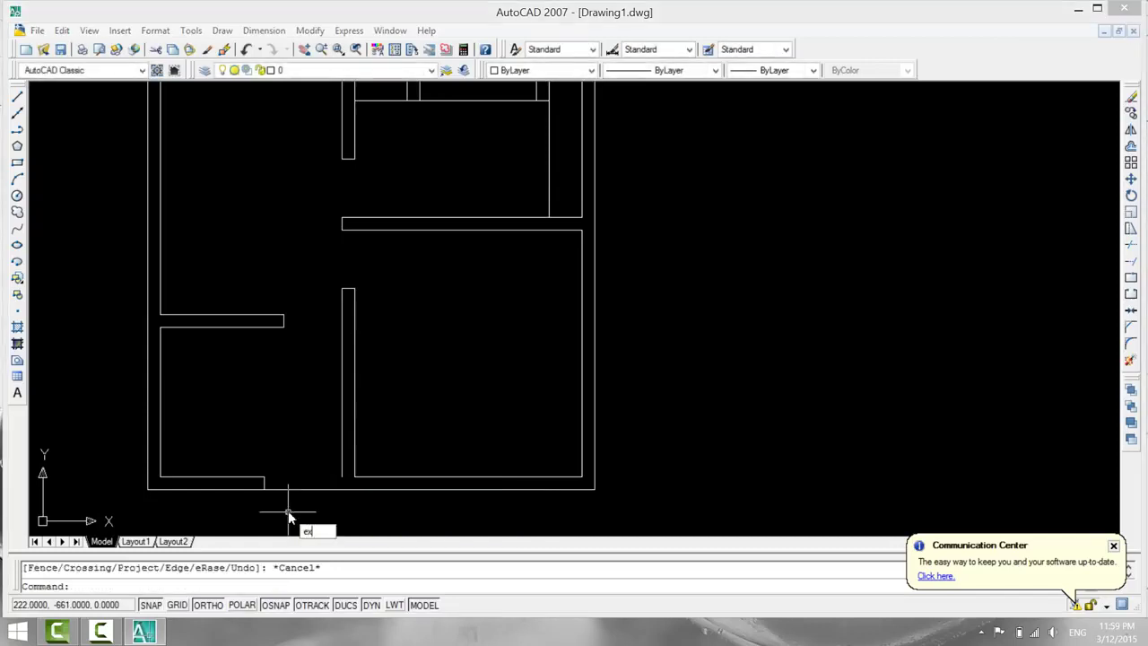
{"action": "key", "text": "Return"}
{"action": "key", "text": "Return"}
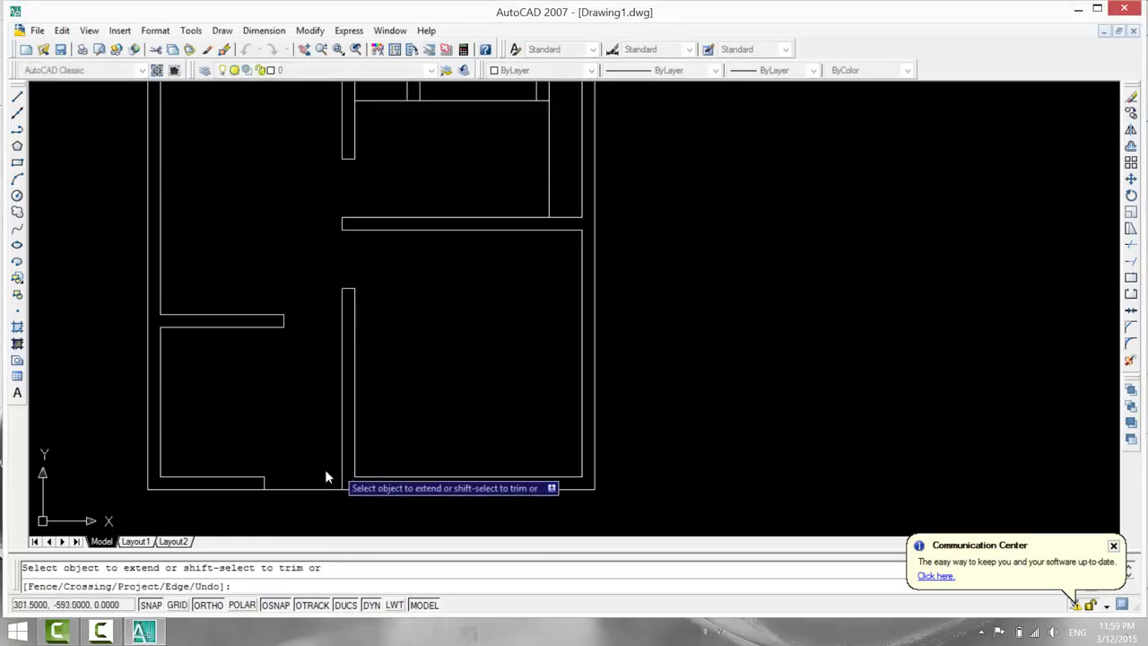
{"action": "key", "text": "Escape"}
{"action": "type", "text": "tr"}
{"action": "key", "text": "Return"}
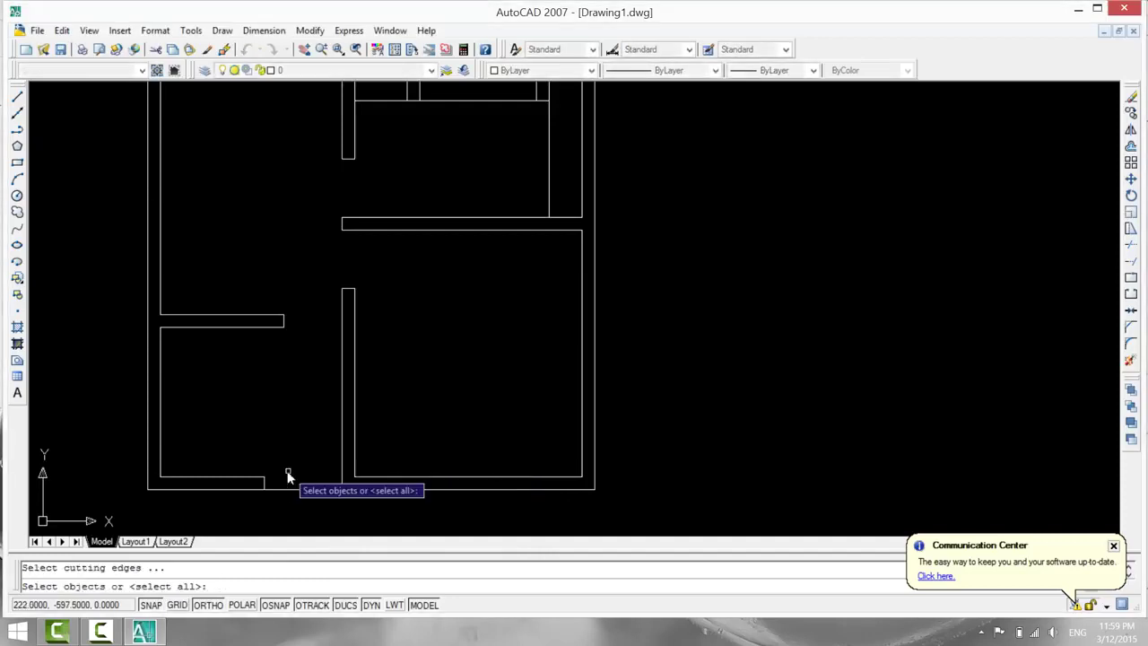
{"action": "key", "text": "Return"}
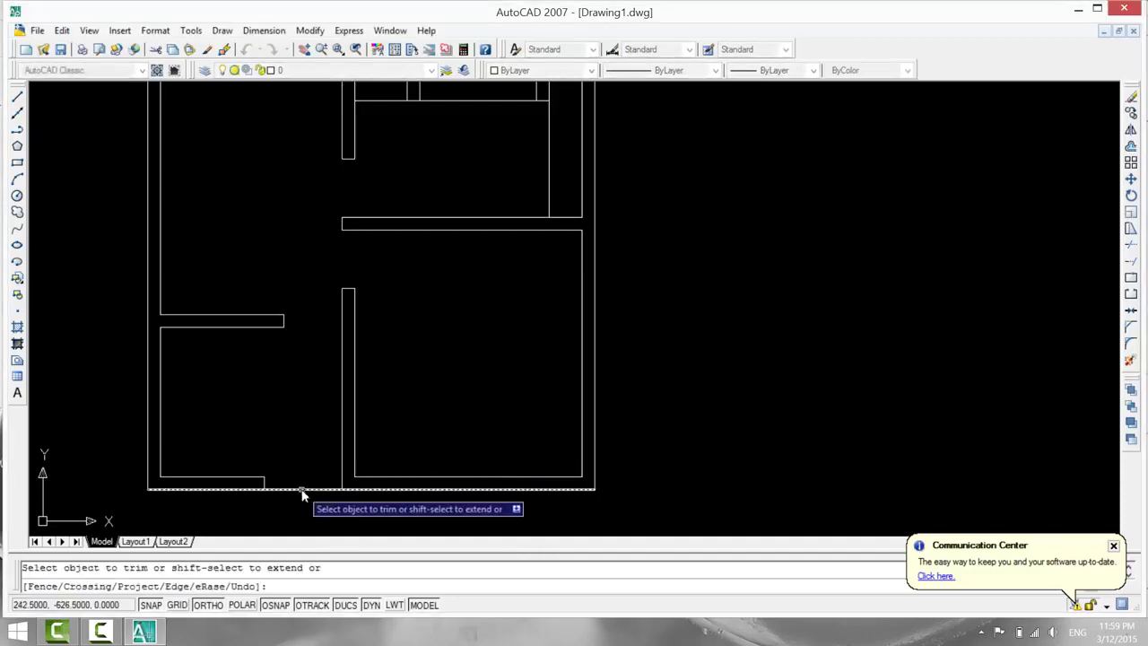
{"action": "left_click", "coordinate": [302, 490]}
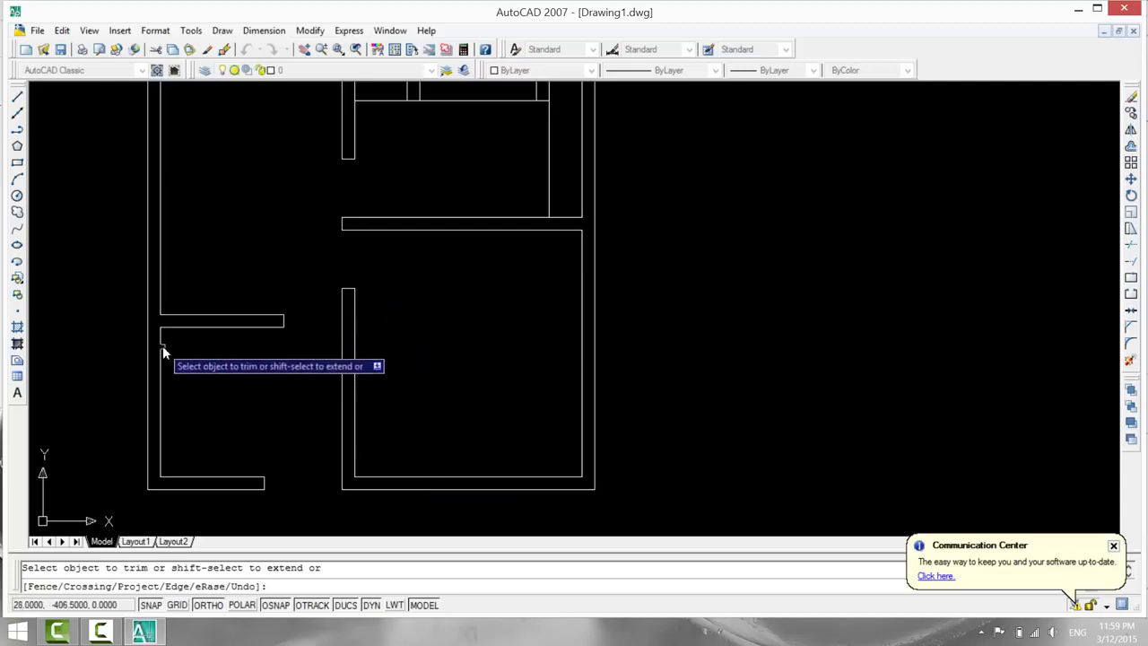
{"action": "left_click", "coordinate": [17, 95]}
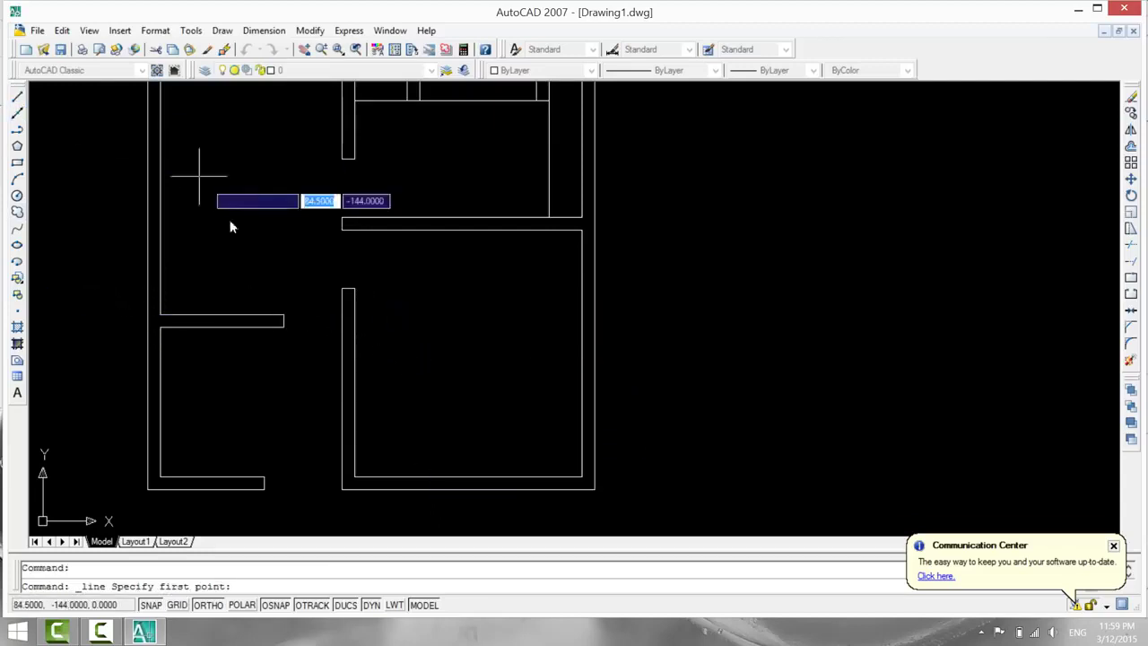
Draw 20-unit segments from the interior wall's end forming a small box.
{"action": "left_click", "coordinate": [283, 313]}
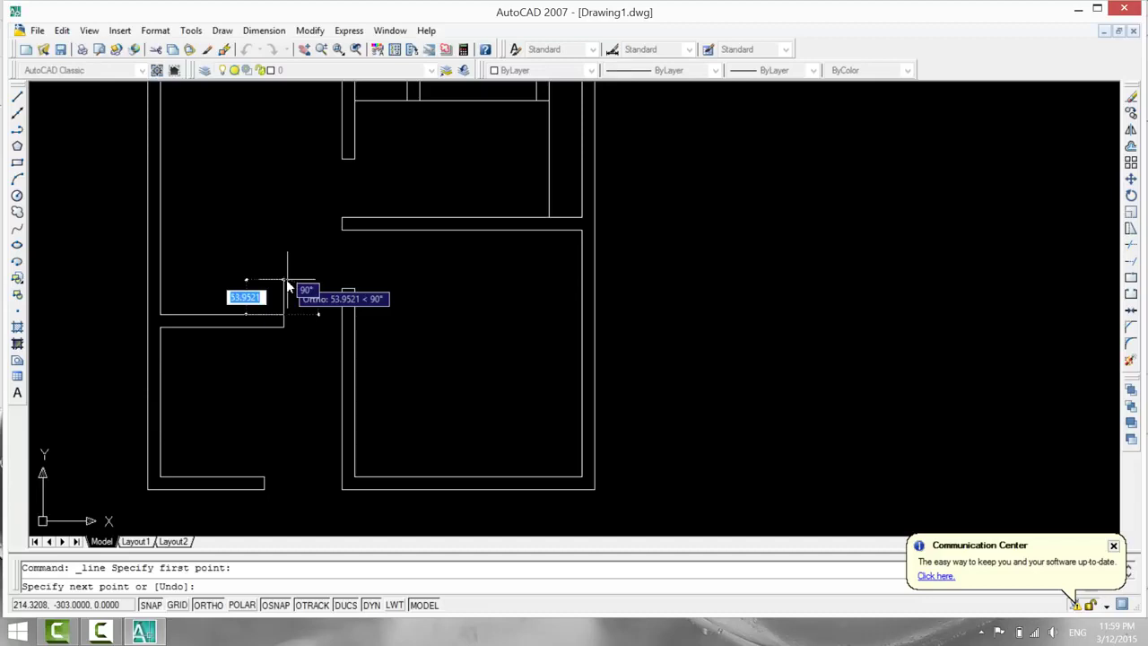
{"action": "type", "text": "20"}
{"action": "key", "text": "Return"}
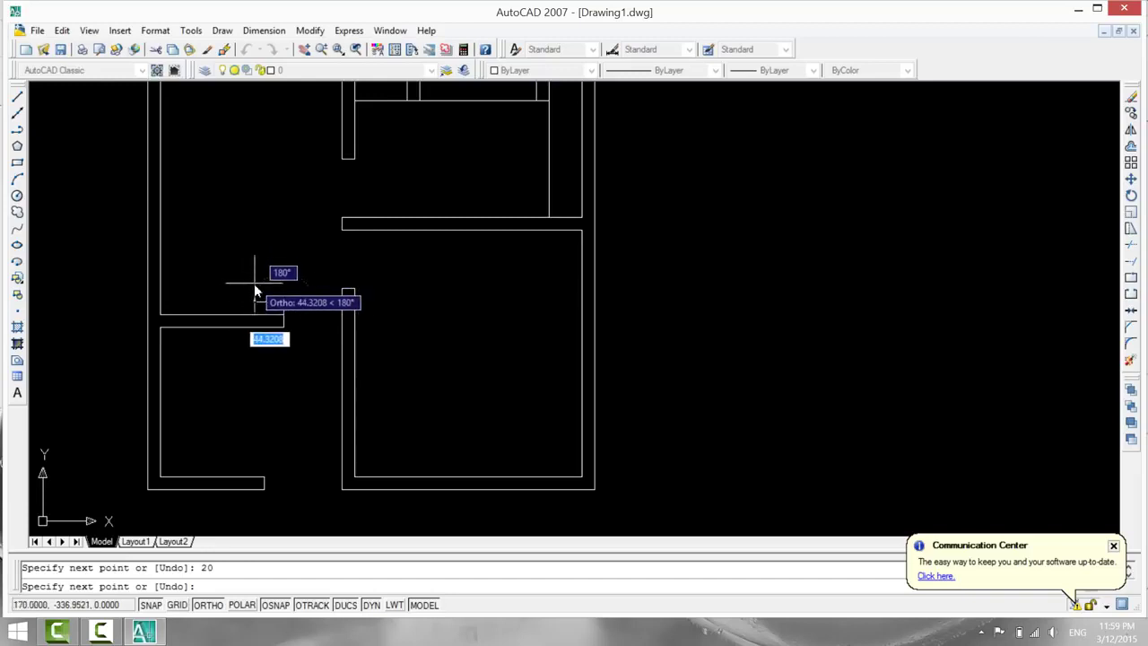
{"action": "type", "text": "20"}
{"action": "key", "text": "Return"}
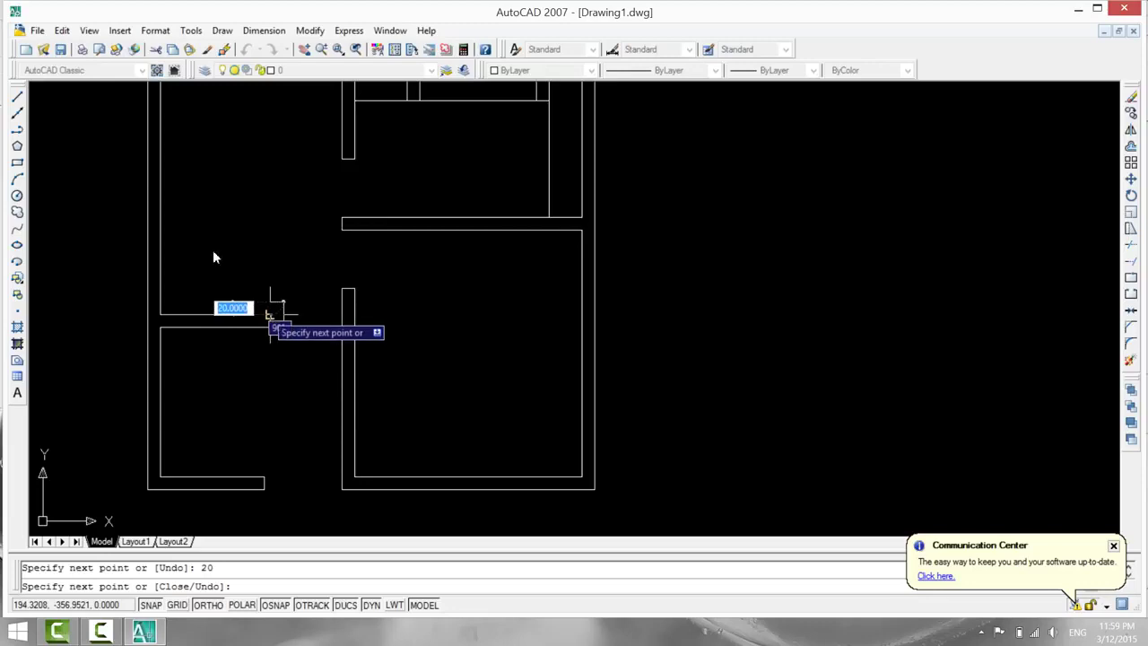
{"action": "left_click", "coordinate": [269, 314]}
{"action": "key", "text": "Escape"}
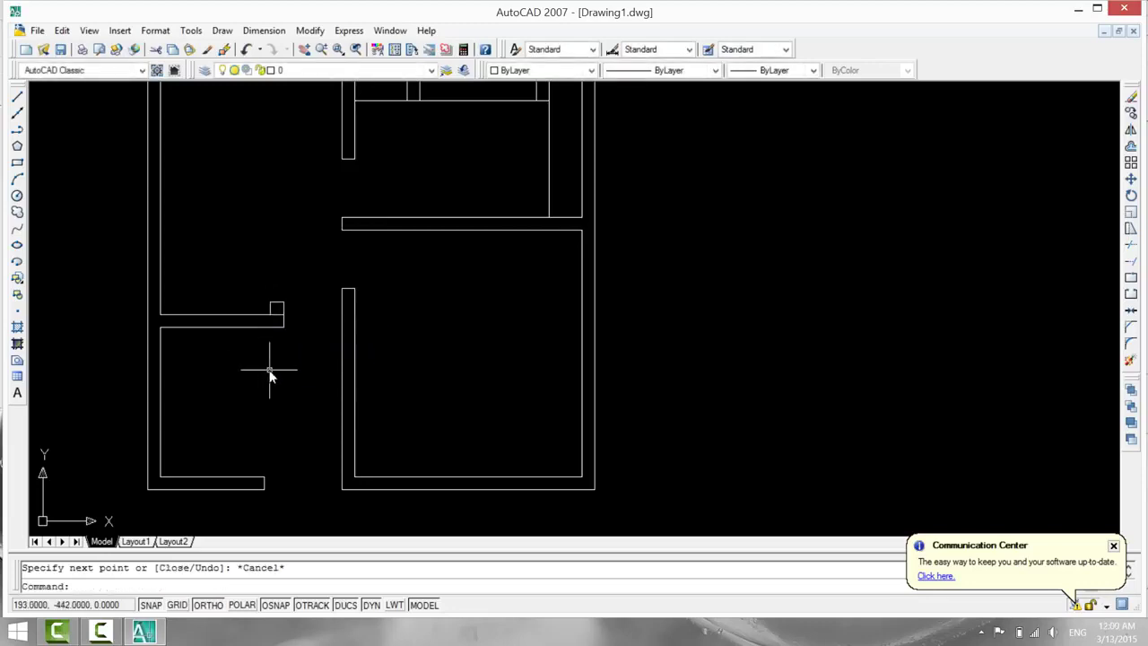
Trim the box's closing segment to leave a stepped cap at the wall end.
{"action": "type", "text": "tr"}
{"action": "key", "text": "Return"}
{"action": "key", "text": "Return"}
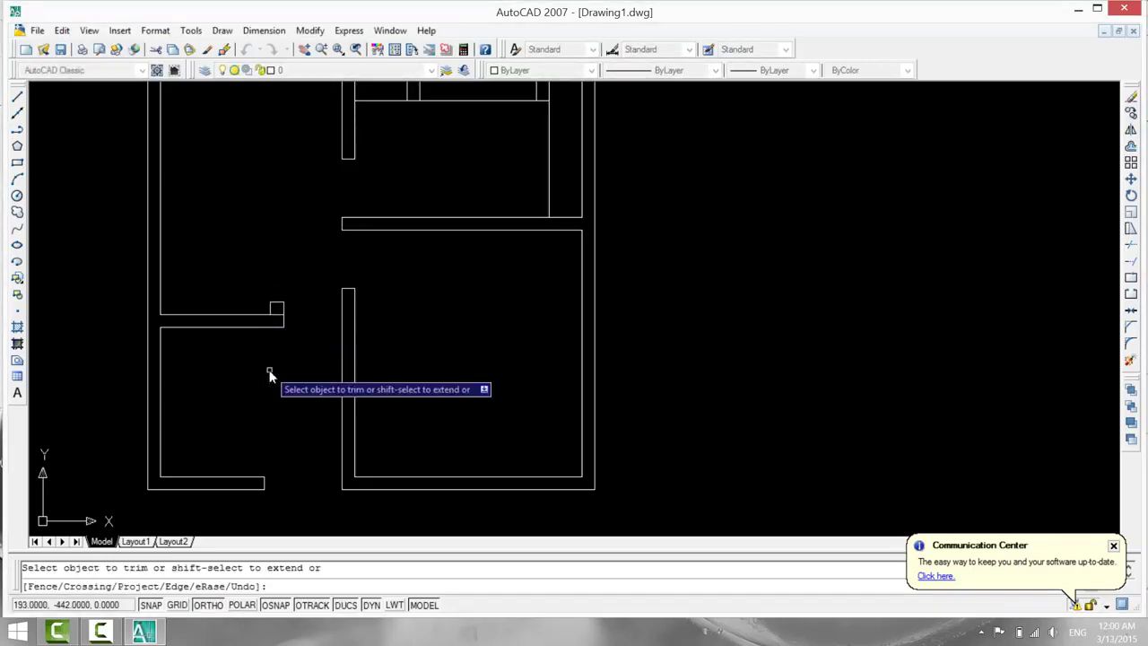
{"action": "left_click", "coordinate": [277, 315]}
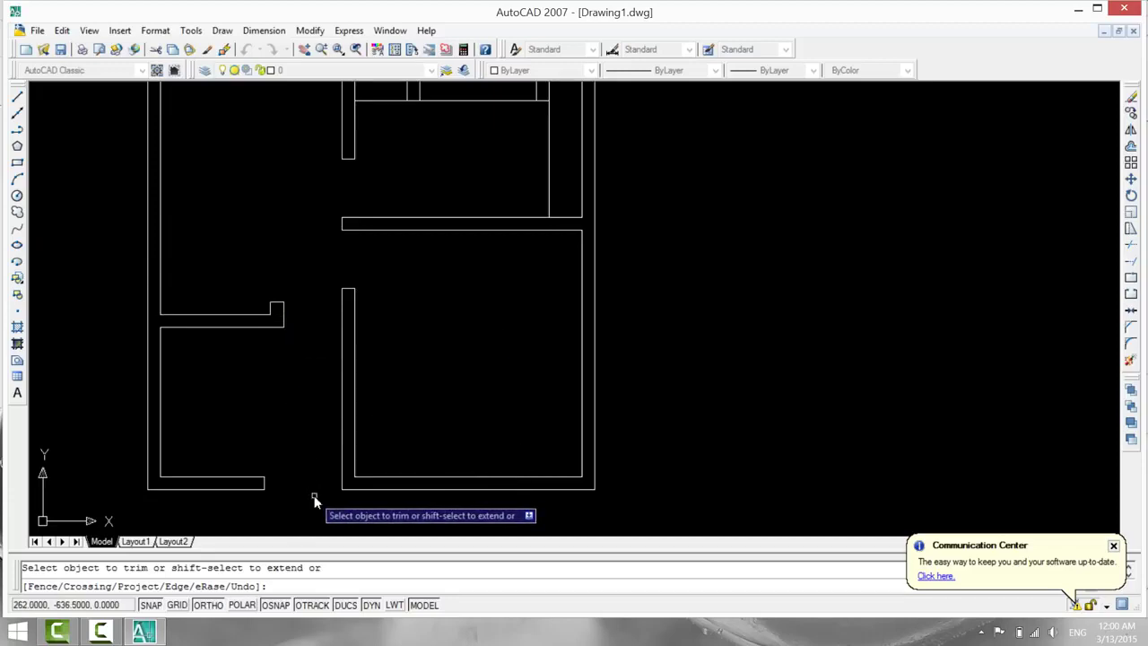
{"action": "scroll", "coordinate": [495, 345], "scroll_direction": "down", "scroll_amount": 2}
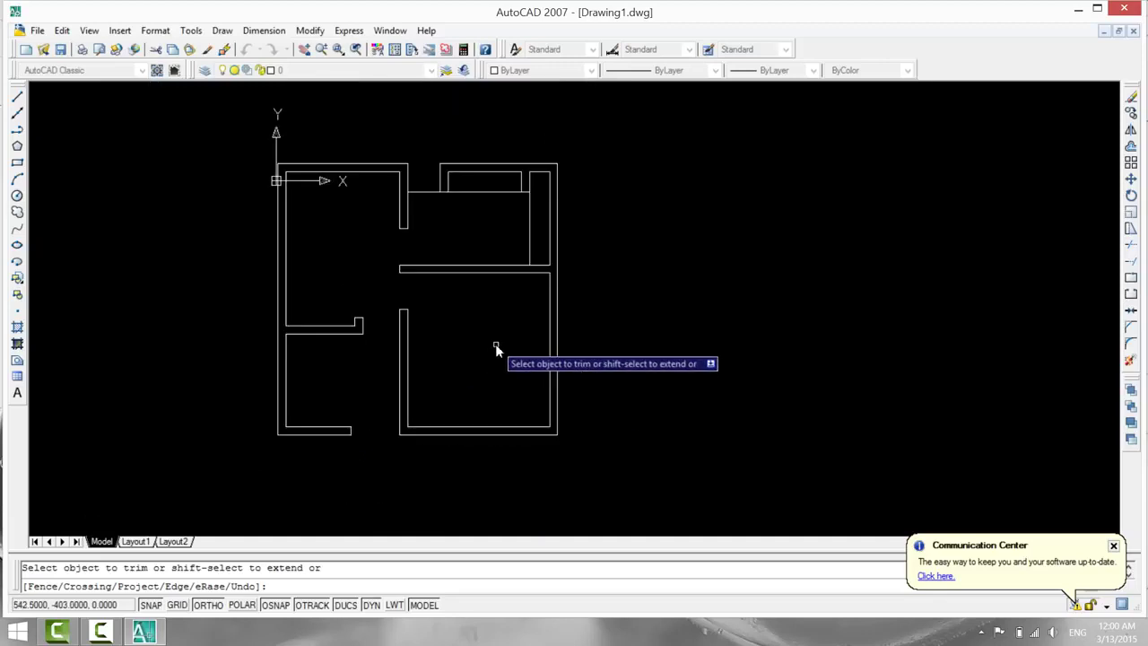
{"action": "middle_click_drag", "start_coordinate": [495, 348], "coordinate": [466, 382]}
{"action": "scroll", "coordinate": [467, 382], "scroll_direction": "up", "scroll_amount": 2}
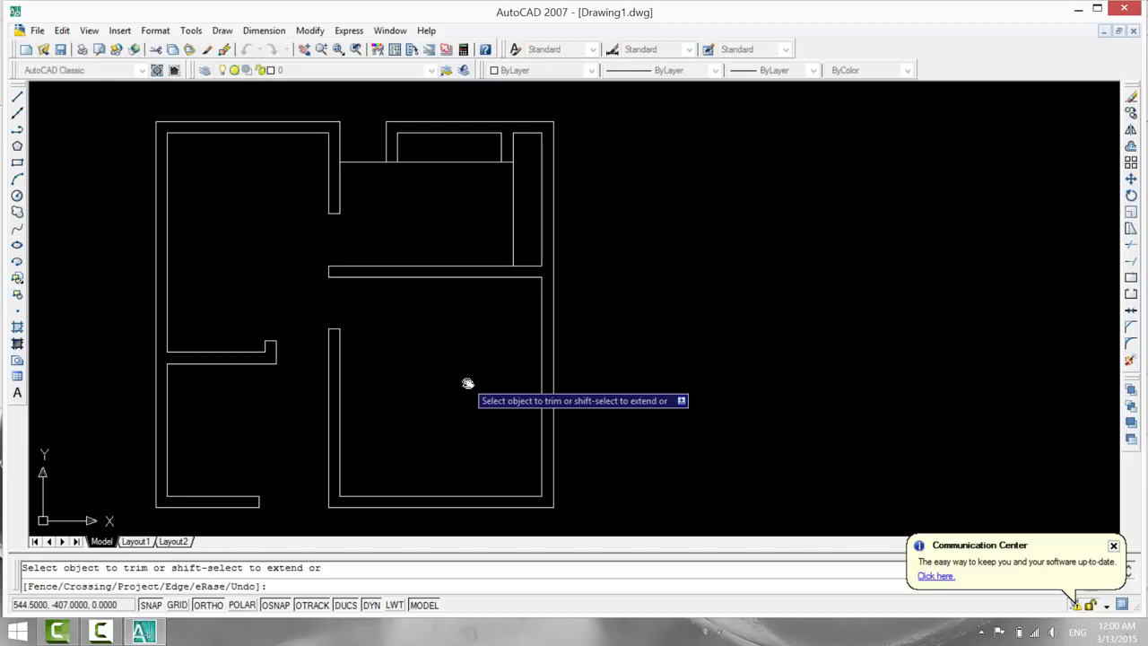
{"action": "middle_click_drag", "start_coordinate": [404, 367], "coordinate": [407, 321]}
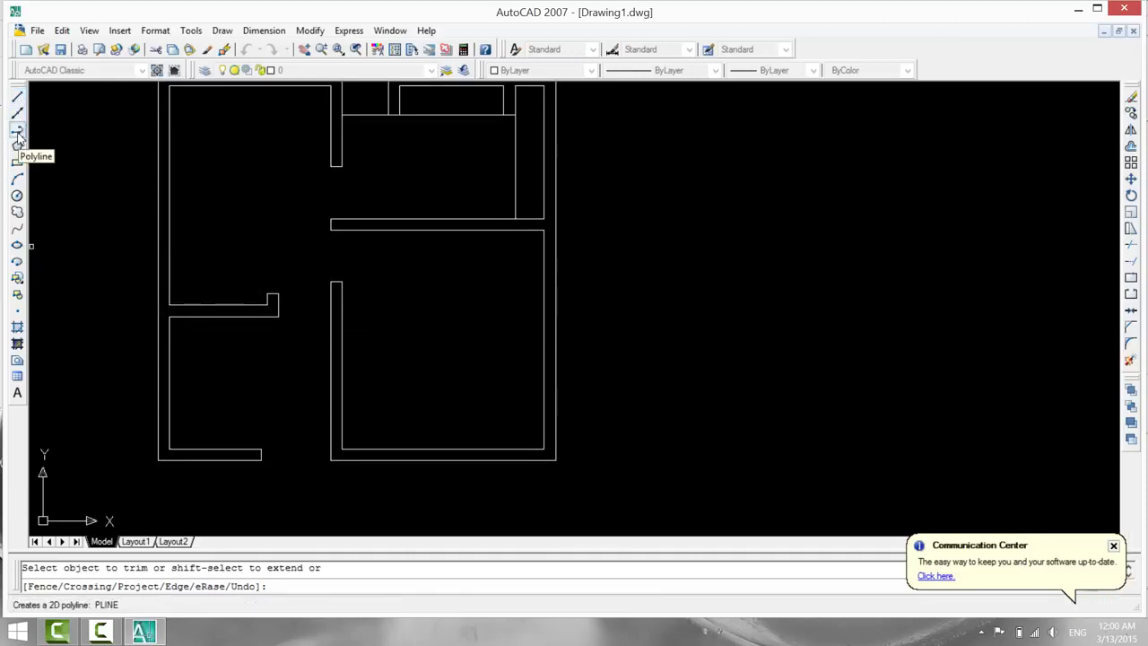
Draw a U-shaped polyline 25 units deep below the bottom-wall doorway.
{"action": "left_click", "coordinate": [19, 137]}
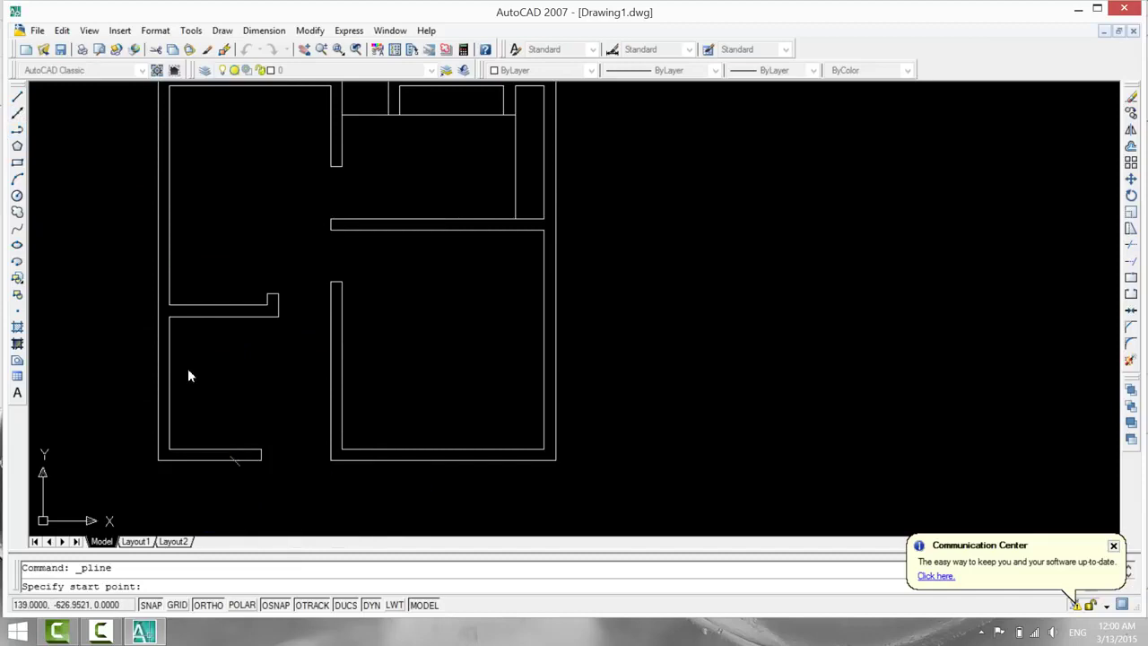
{"action": "left_click", "coordinate": [235, 461]}
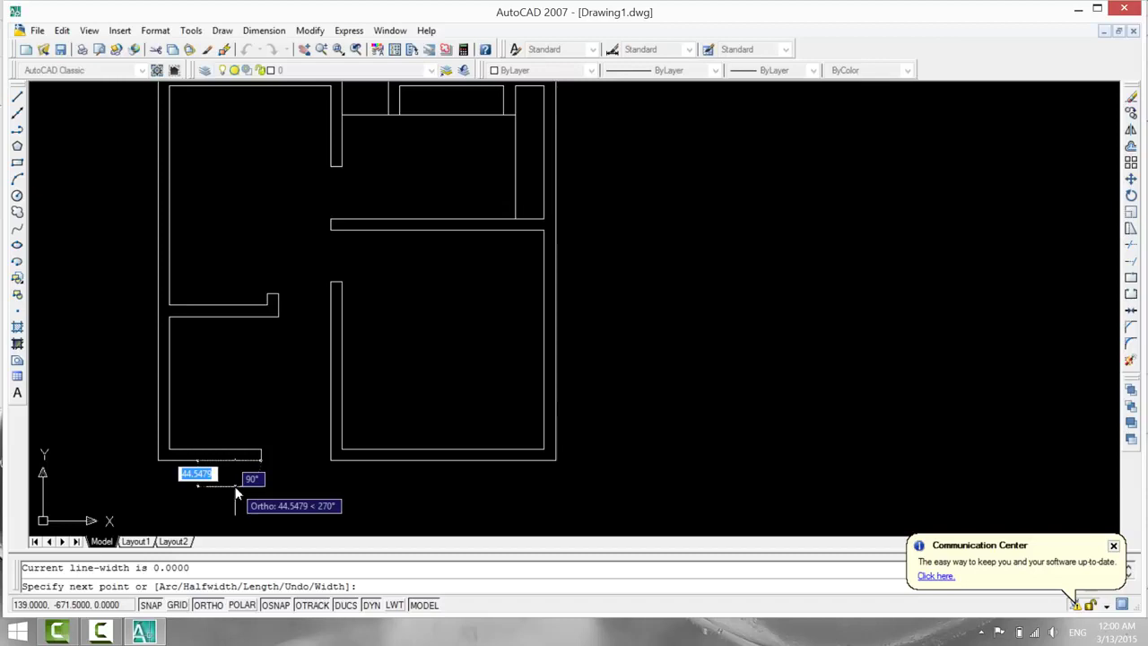
{"action": "type", "text": "25"}
{"action": "key", "text": "Return"}
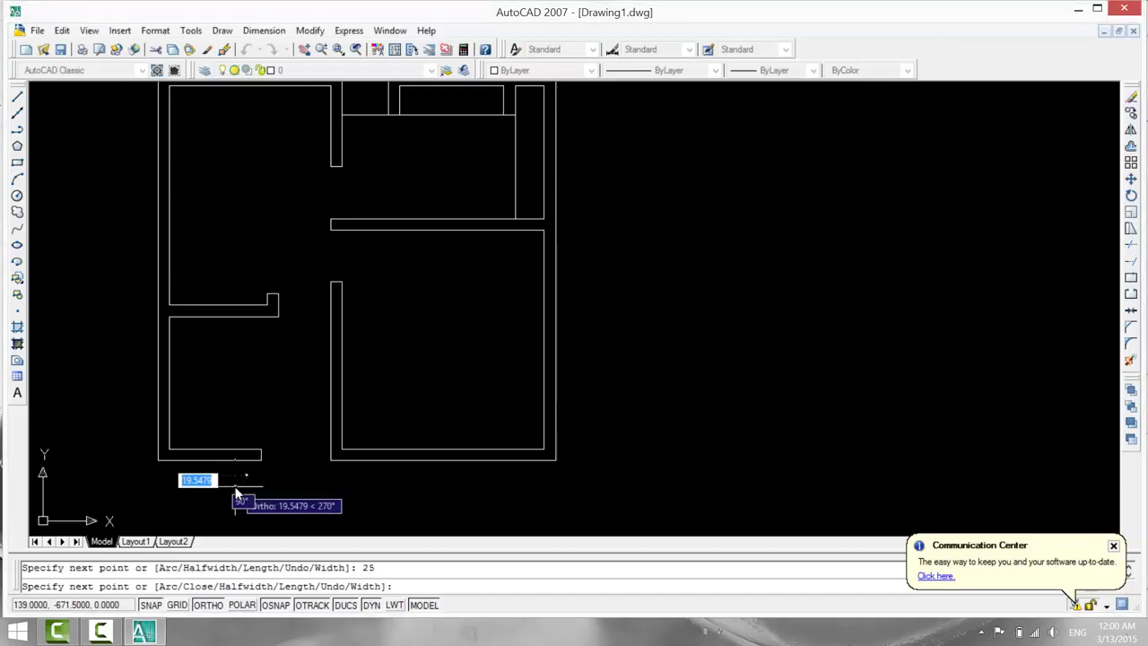
{"action": "left_click", "coordinate": [355, 476]}
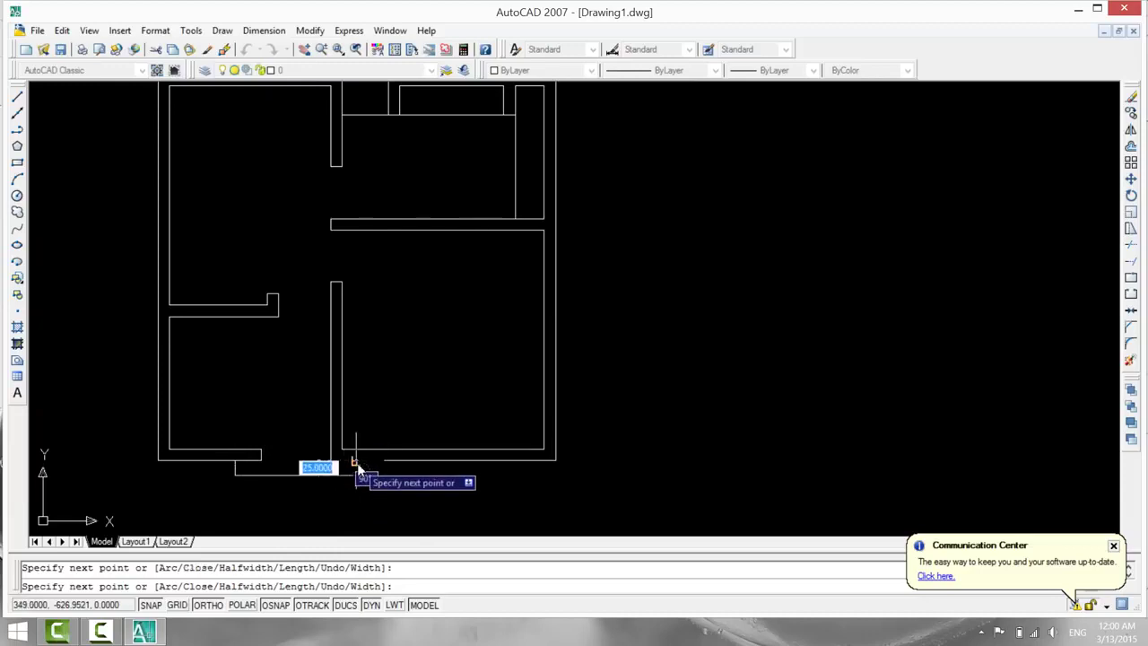
{"action": "left_click", "coordinate": [402, 495]}
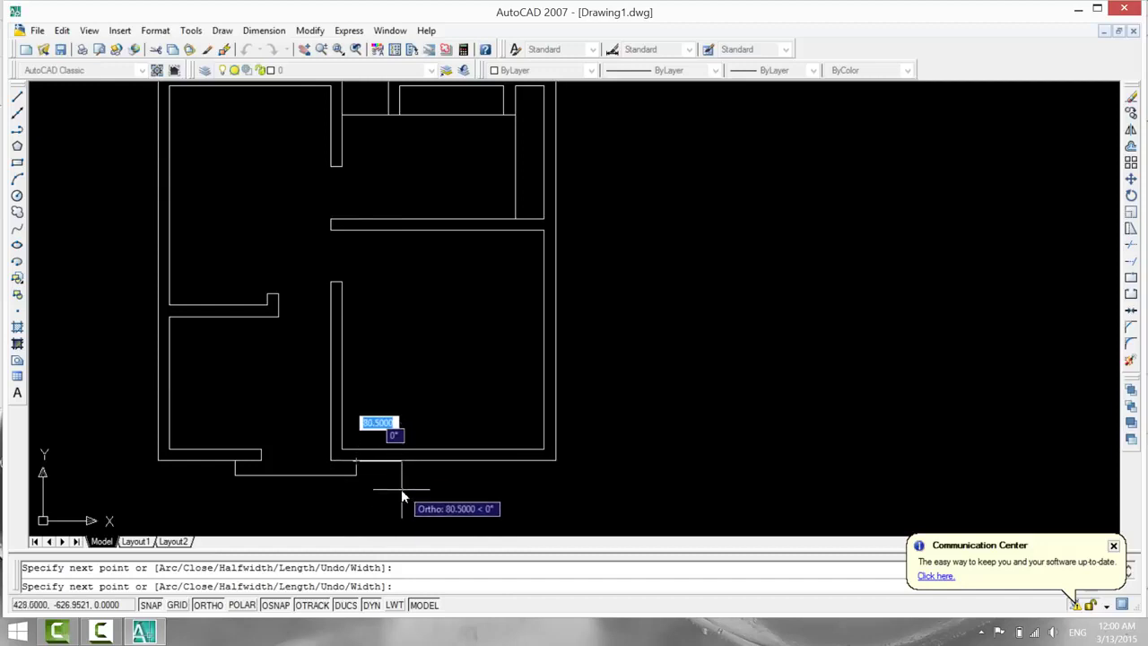
{"action": "key", "text": "Escape"}
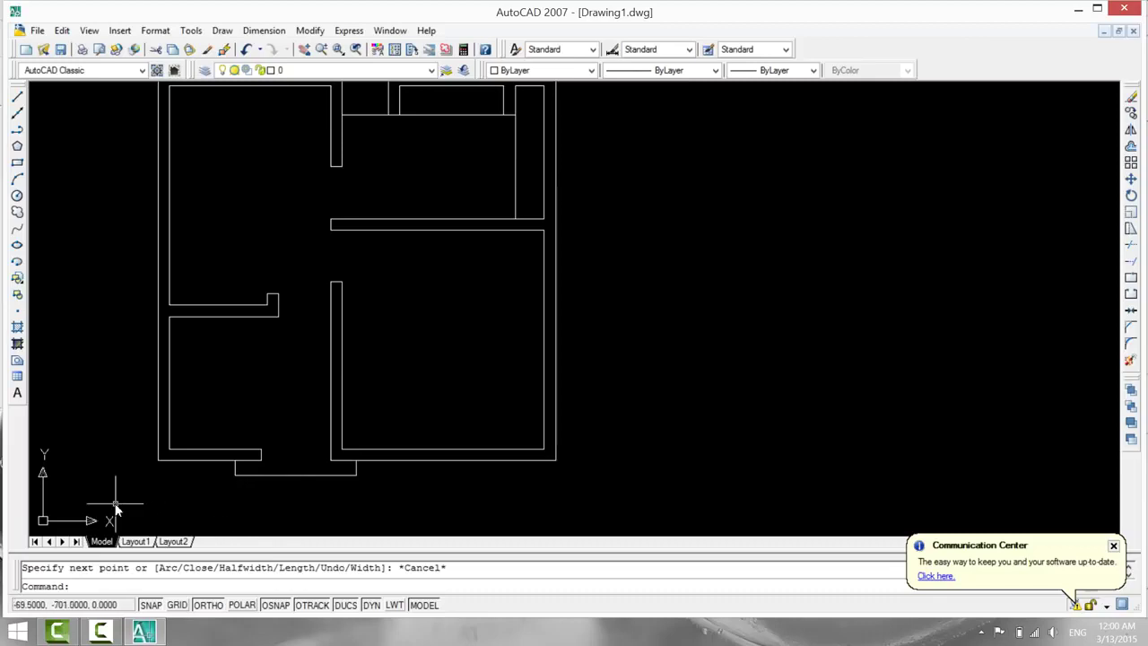
Offset the U-shaped outline 25 units outward.
{"action": "type", "text": "o"}
{"action": "key", "text": "Return"}
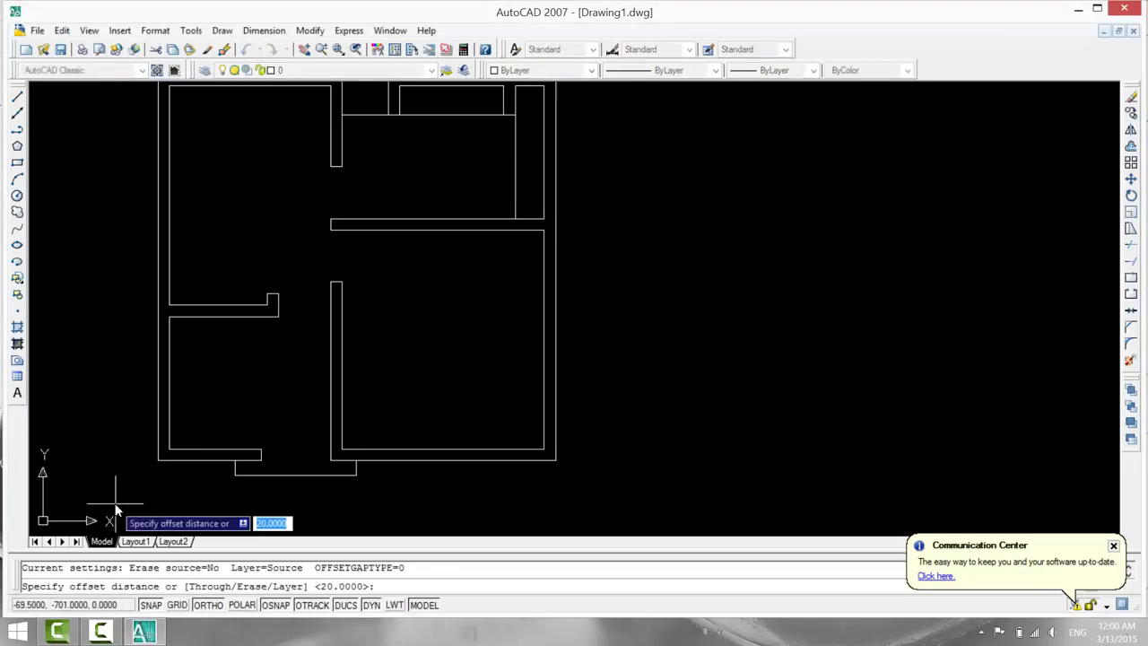
{"action": "type", "text": "2"}
{"action": "type", "text": "5"}
{"action": "key", "text": "Return"}
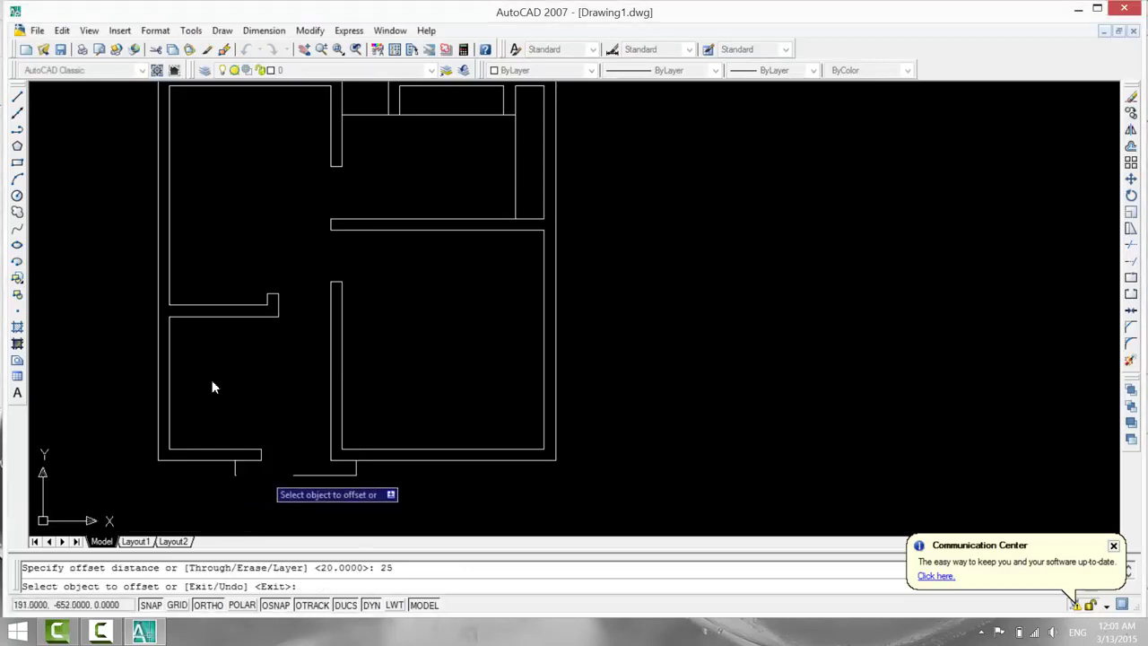
{"action": "left_click", "coordinate": [269, 474]}
{"action": "left_click", "coordinate": [255, 510]}
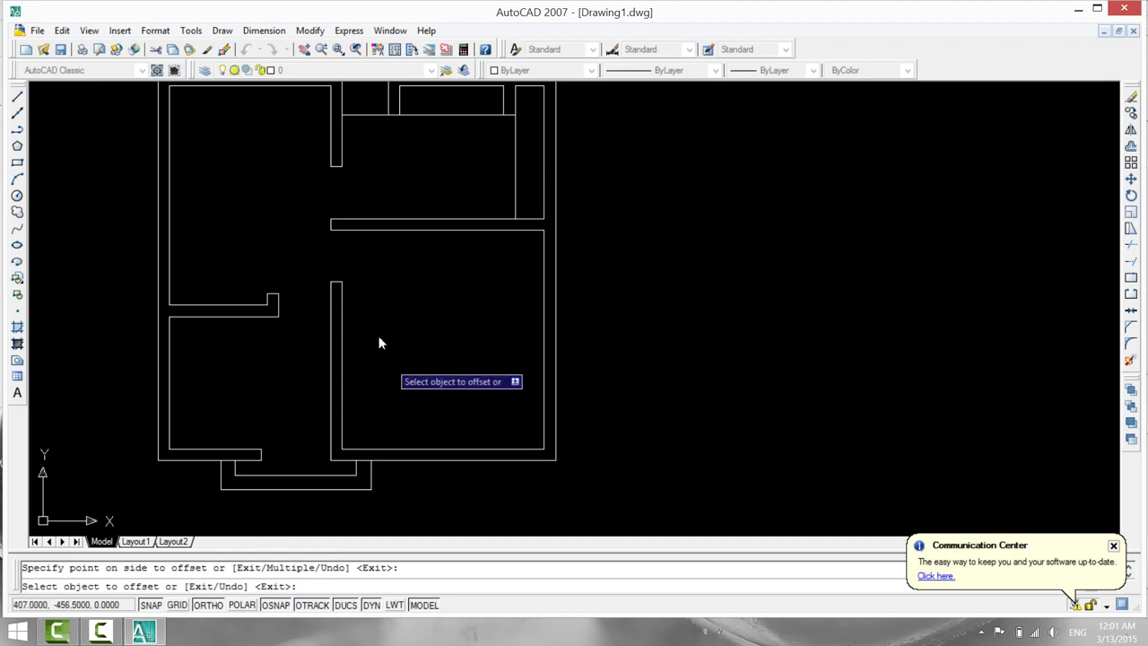
{"action": "middle_click_drag", "start_coordinate": [302, 267], "coordinate": [331, 408]}
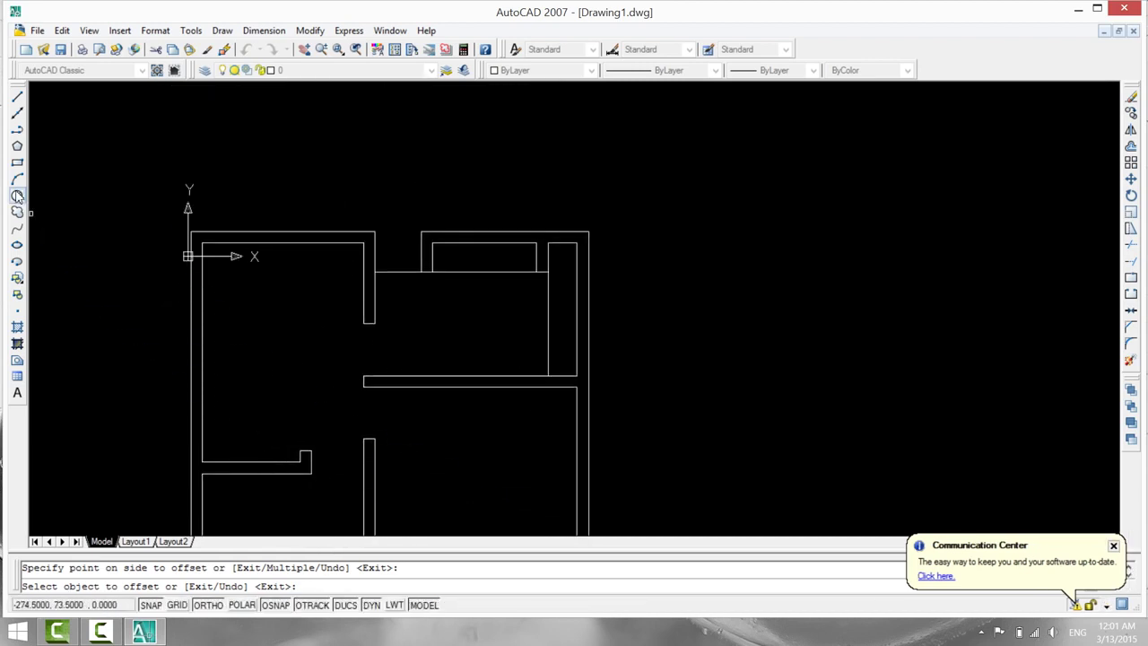
Draw a 50-unit vertical line upward from the top wall's endpoint.
{"action": "left_click", "coordinate": [18, 97]}
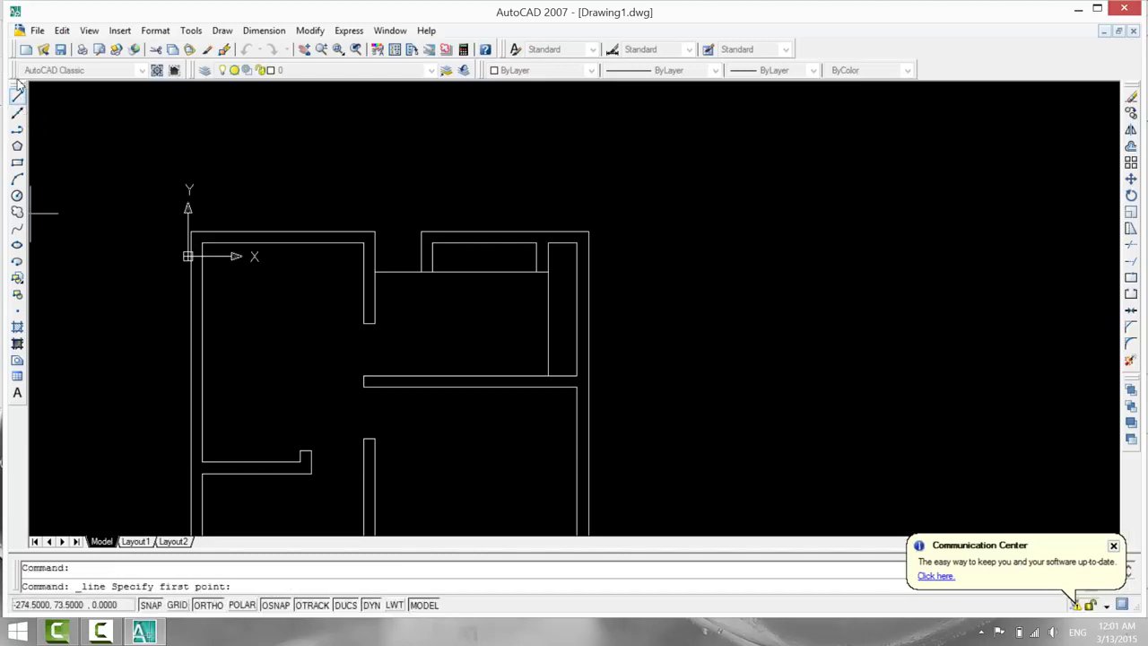
{"action": "left_click", "coordinate": [374, 233]}
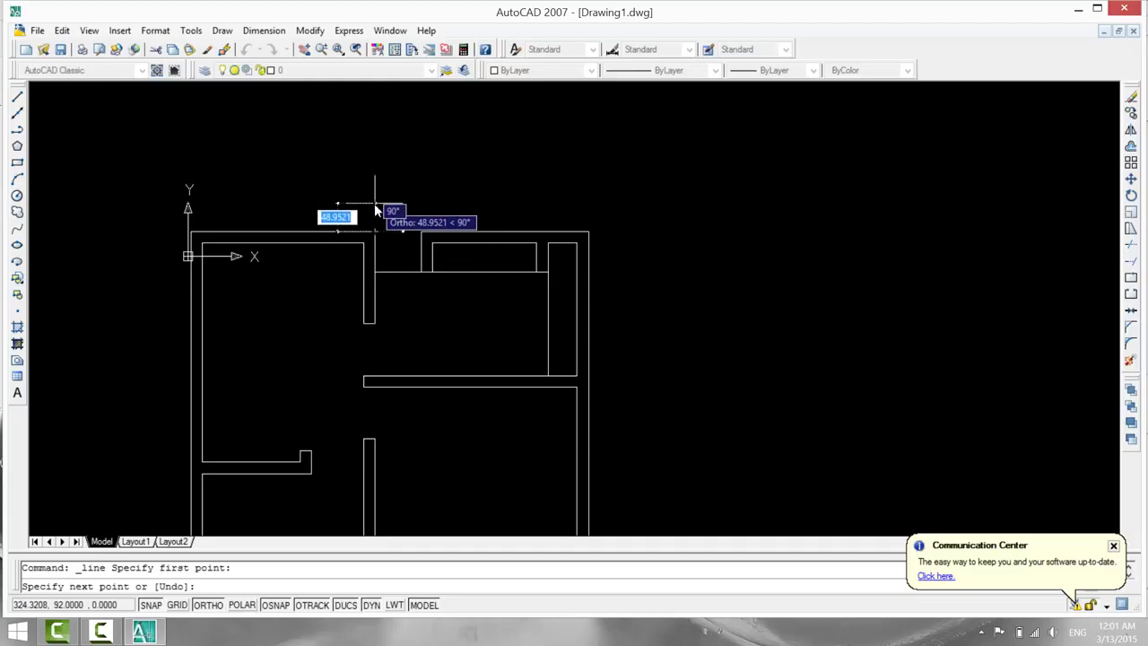
{"action": "type", "text": "50"}
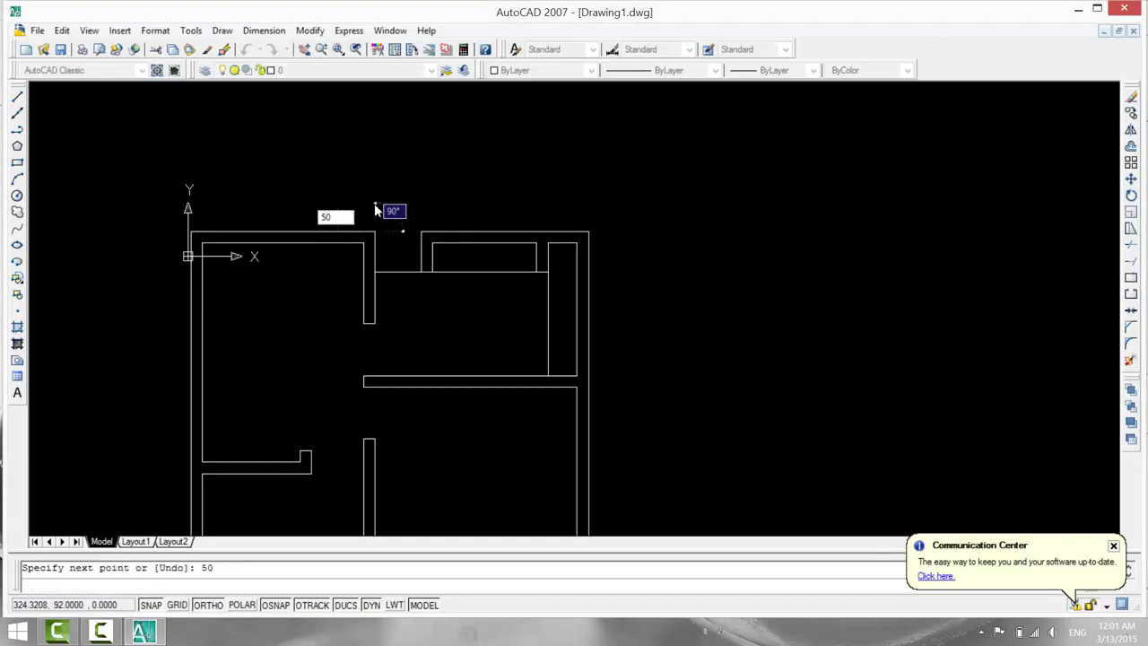
{"action": "key", "text": "Return"}
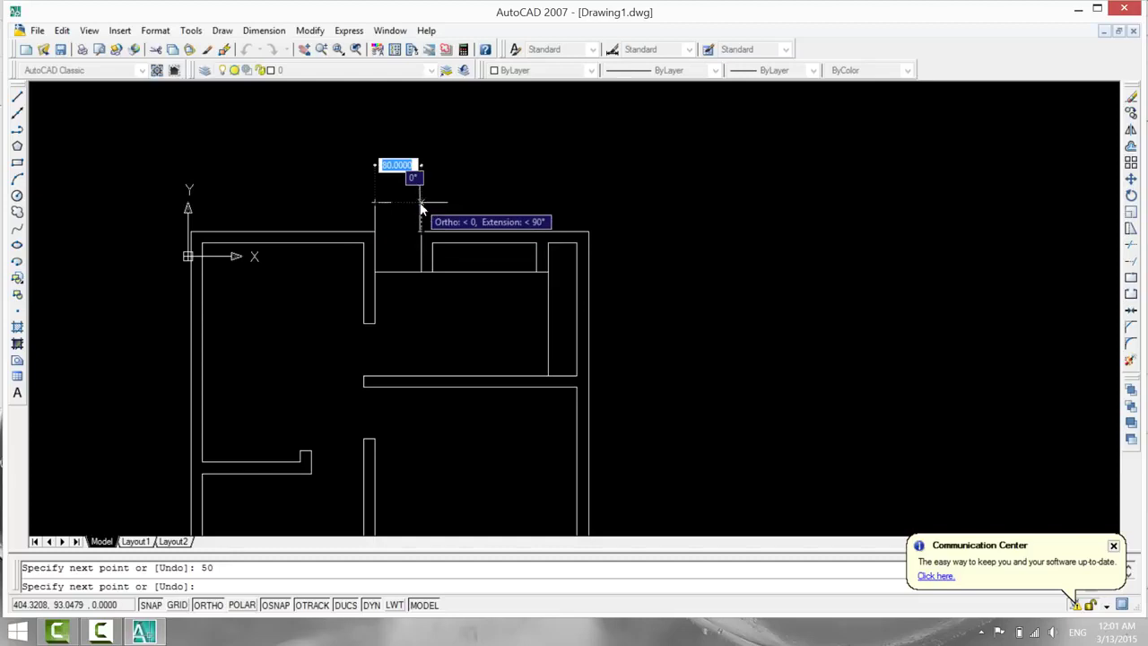
Erase that stray 50-unit vertical line above the top wall.
{"action": "key", "text": "Escape"}
{"action": "left_click", "coordinate": [376, 212]}
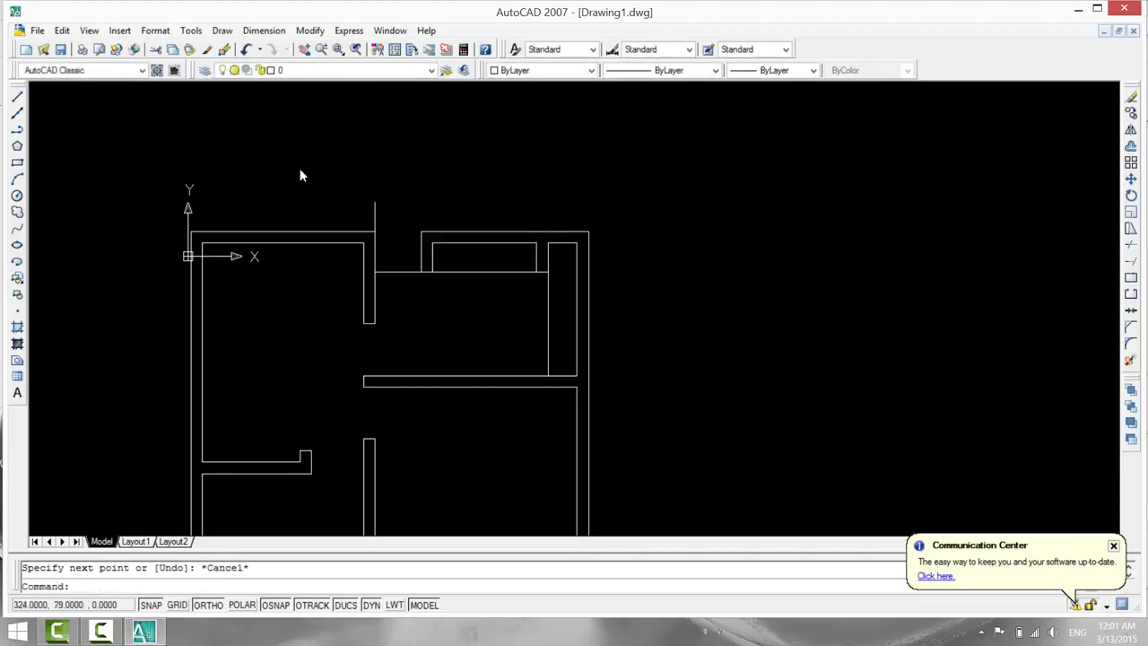
{"action": "key", "text": "Delete"}
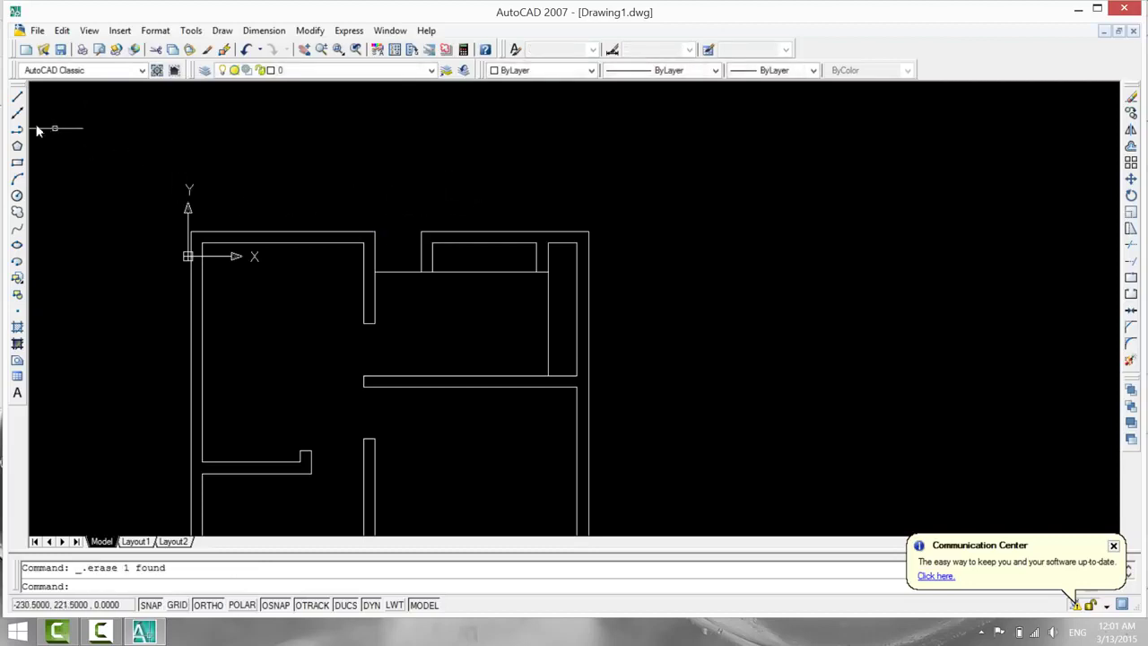
Draw a U-shaped projection outline rising 50 units above the top-wall doorway.
{"action": "left_click", "coordinate": [17, 99]}
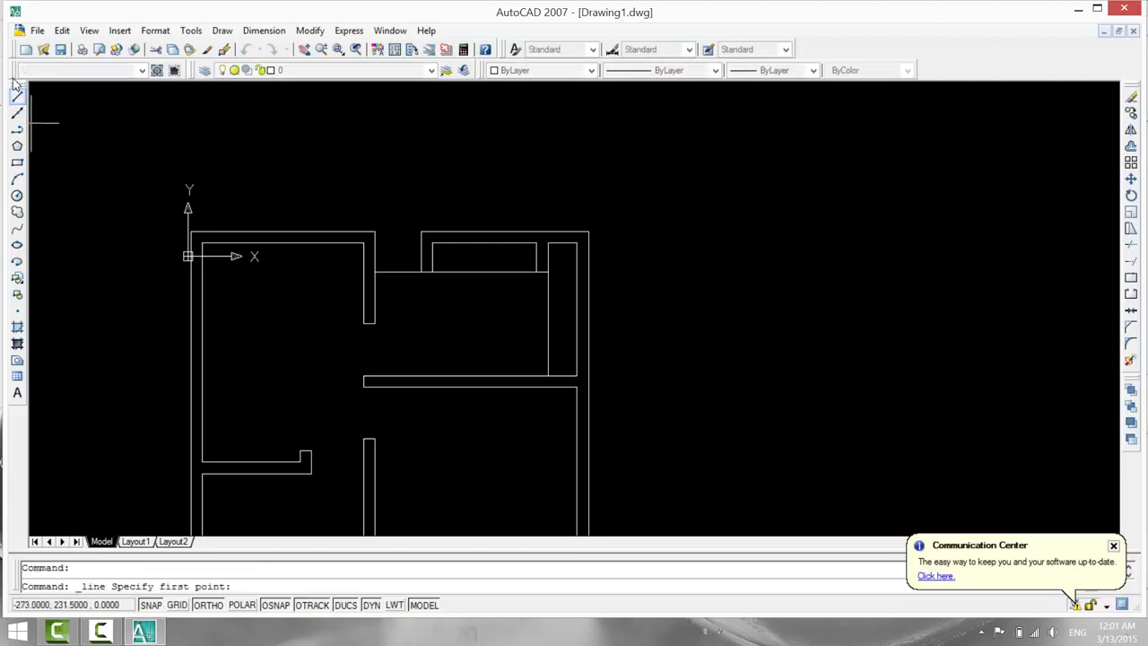
{"action": "left_click", "coordinate": [363, 233]}
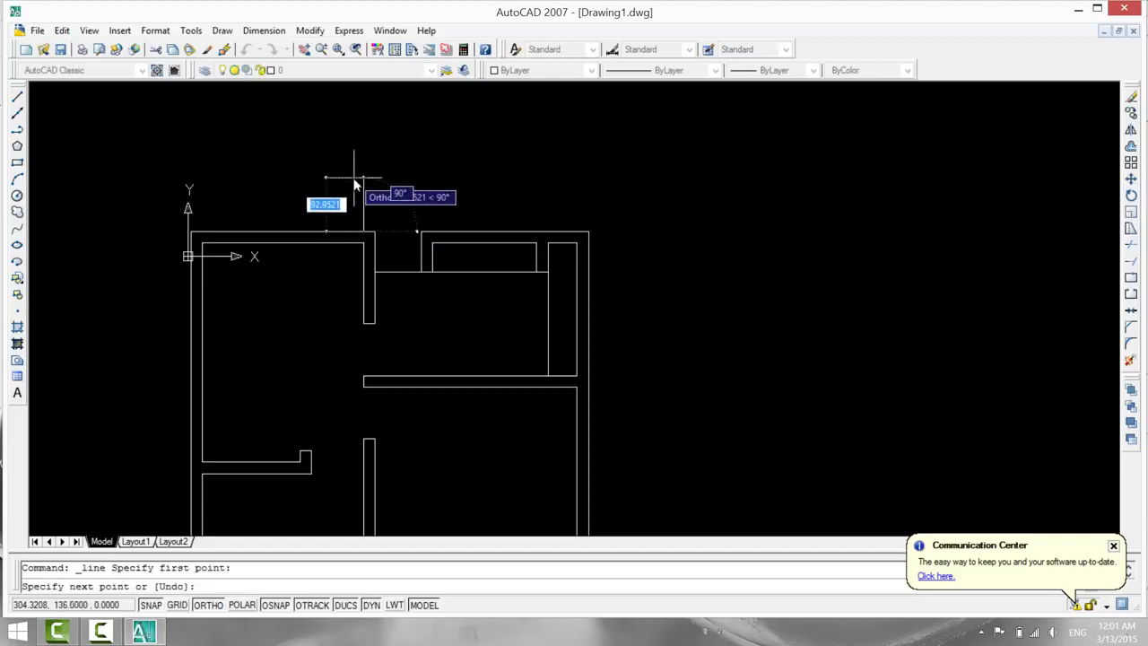
{"action": "type", "text": "50"}
{"action": "key", "text": "Return"}
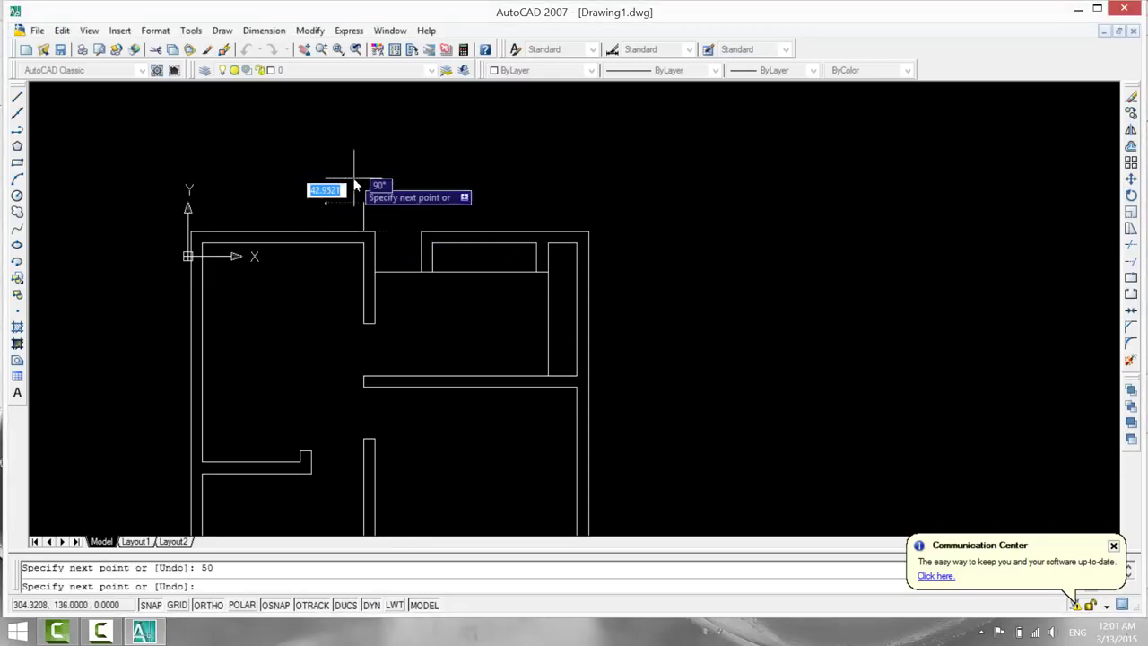
{"action": "left_click", "coordinate": [434, 233]}
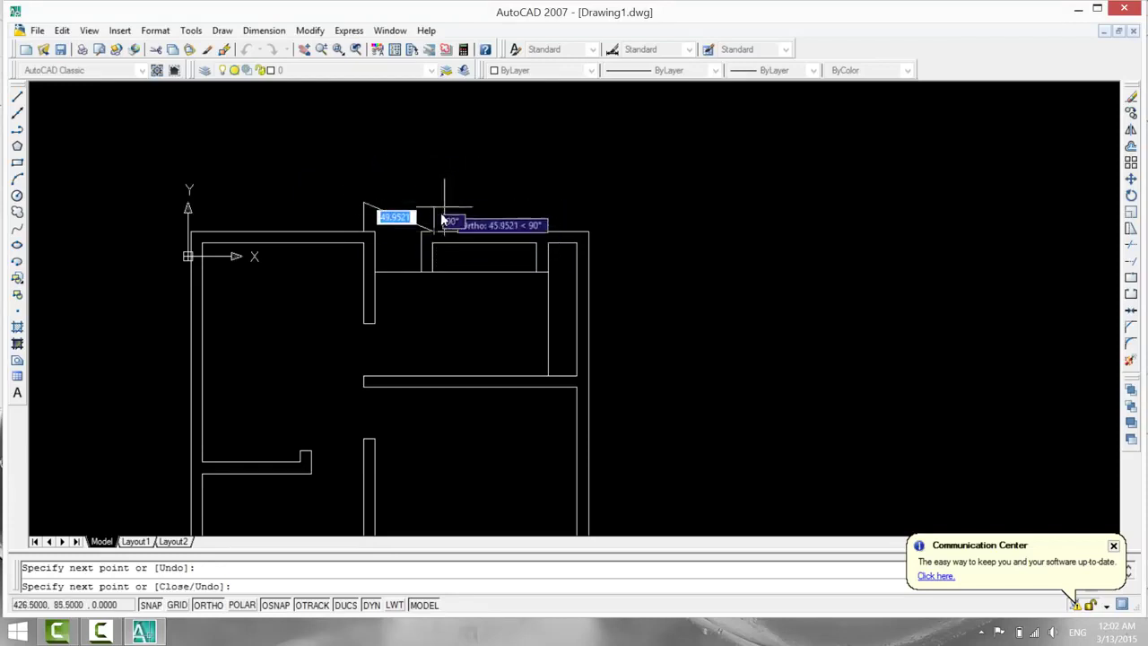
{"action": "right_click", "coordinate": [436, 211]}
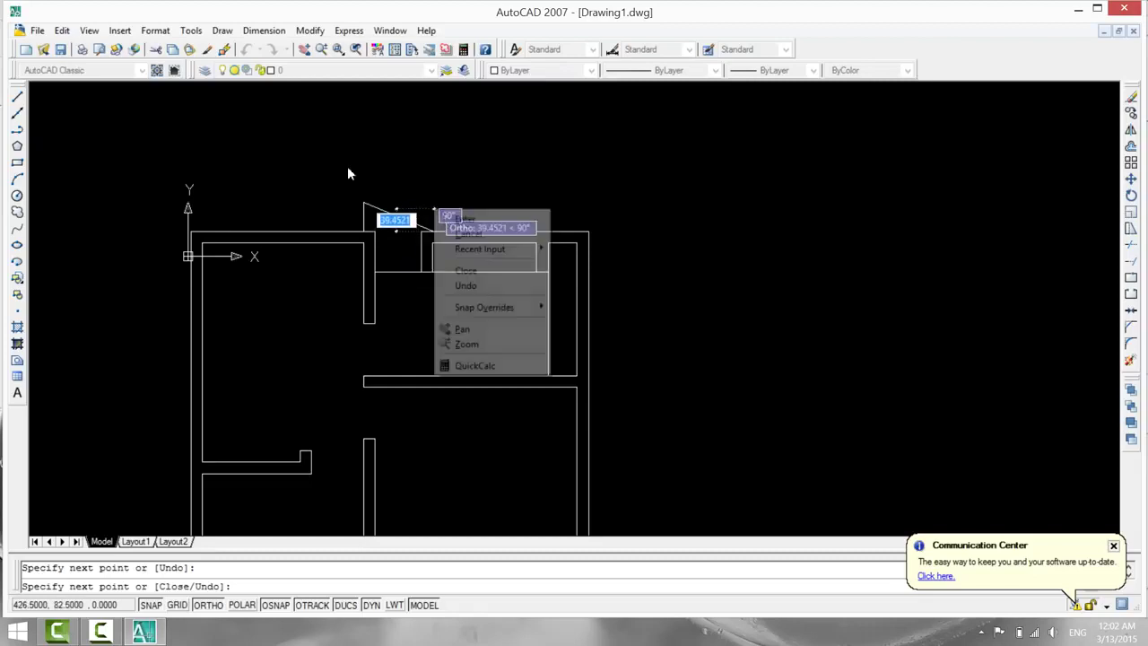
{"action": "left_click", "coordinate": [462, 285]}
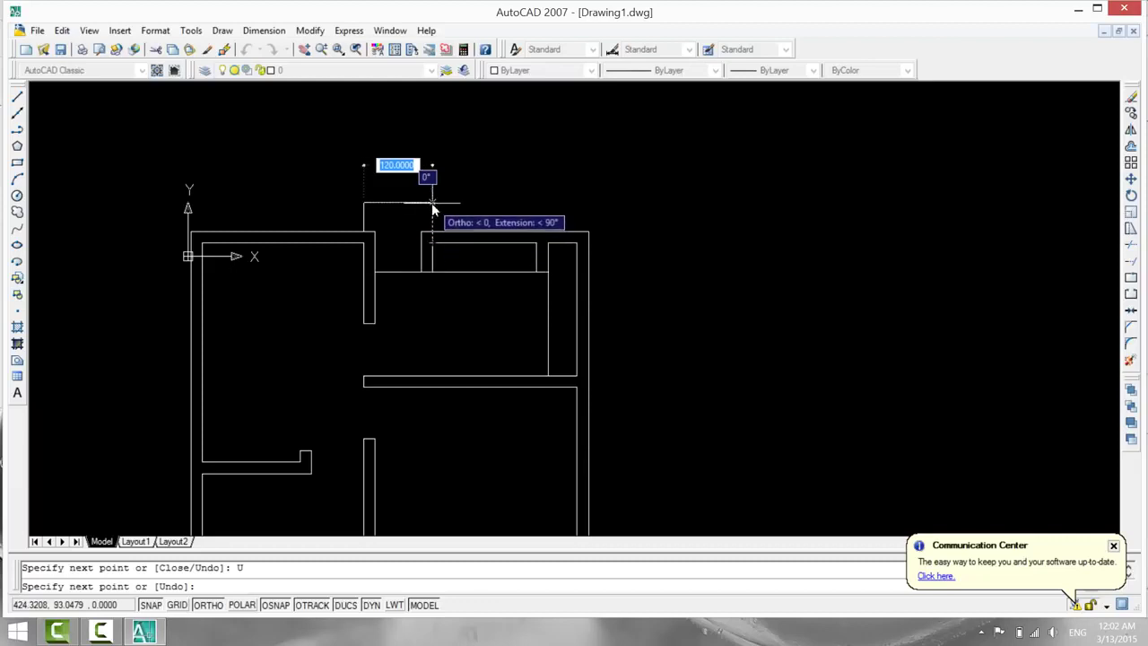
{"action": "left_click", "coordinate": [432, 204]}
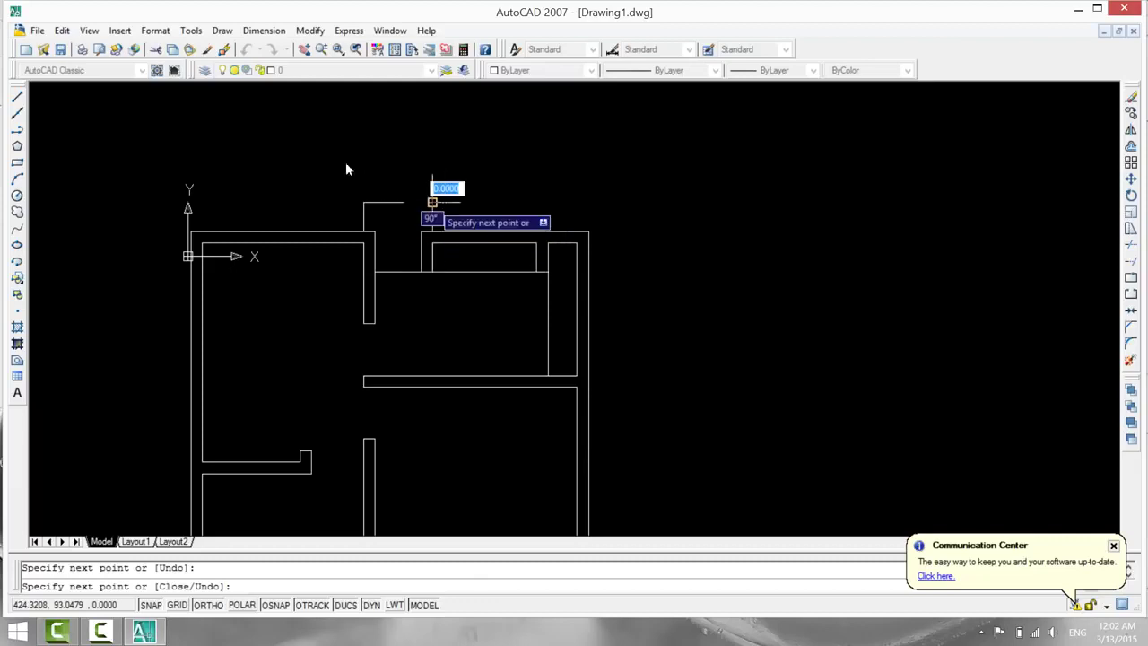
{"action": "left_click", "coordinate": [432, 242]}
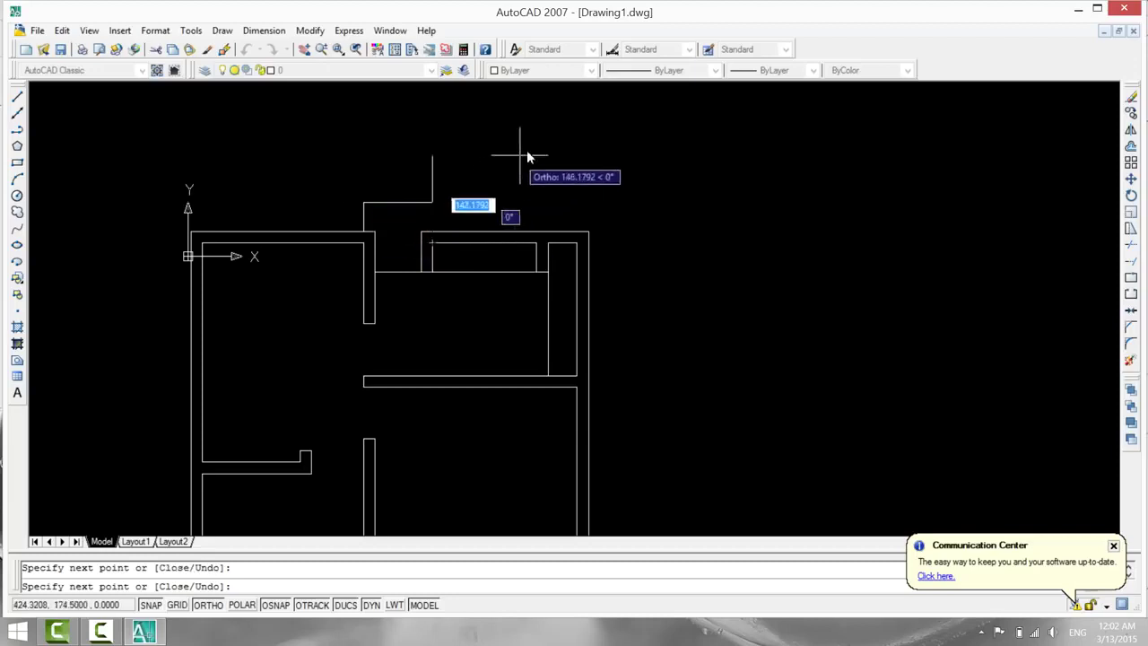
{"action": "key", "text": "Escape"}
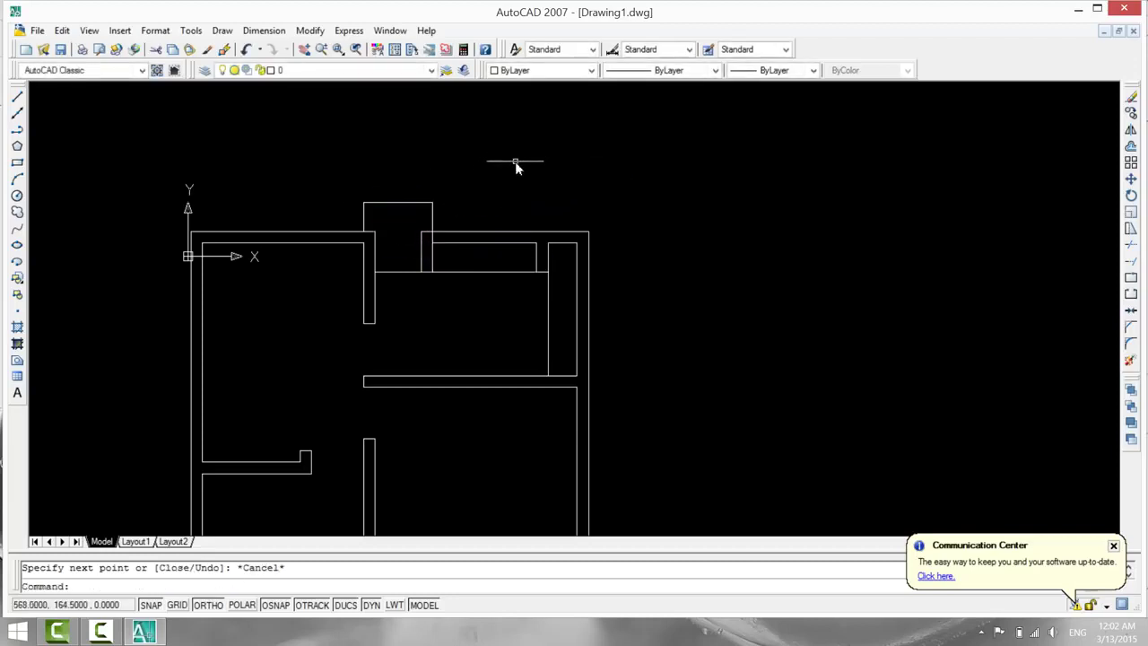
Offset the projection's top and side edges 25 units inward to make them double-lined.
{"action": "type", "text": "tr"}
{"action": "key", "text": "Return"}
{"action": "key", "text": "Return"}
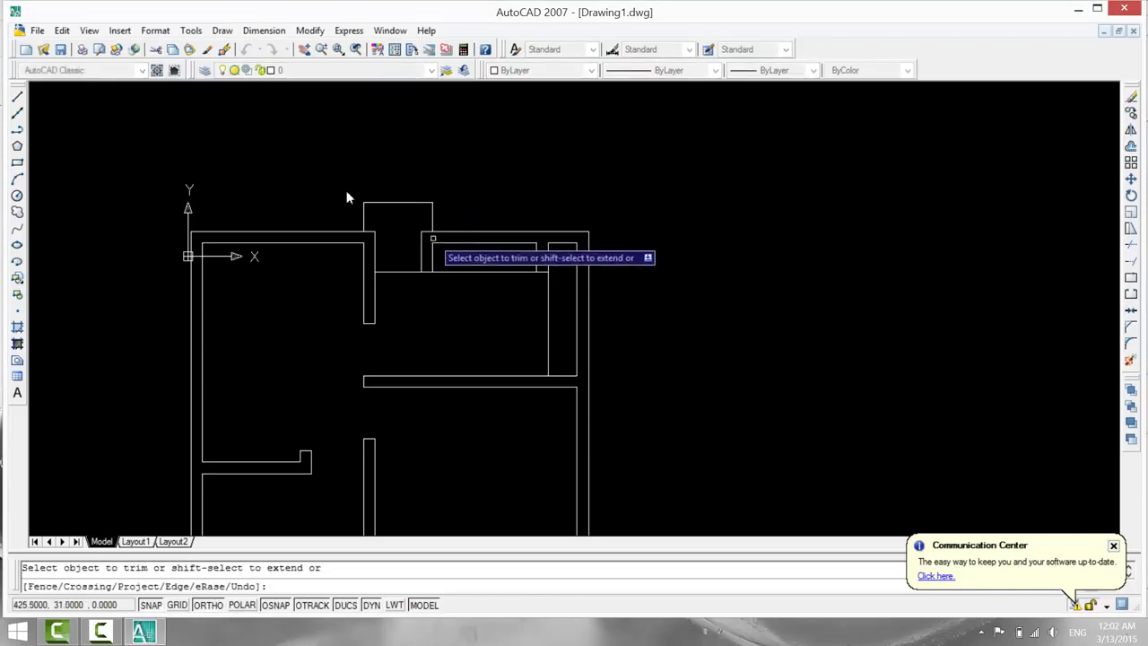
{"action": "key", "text": "Escape"}
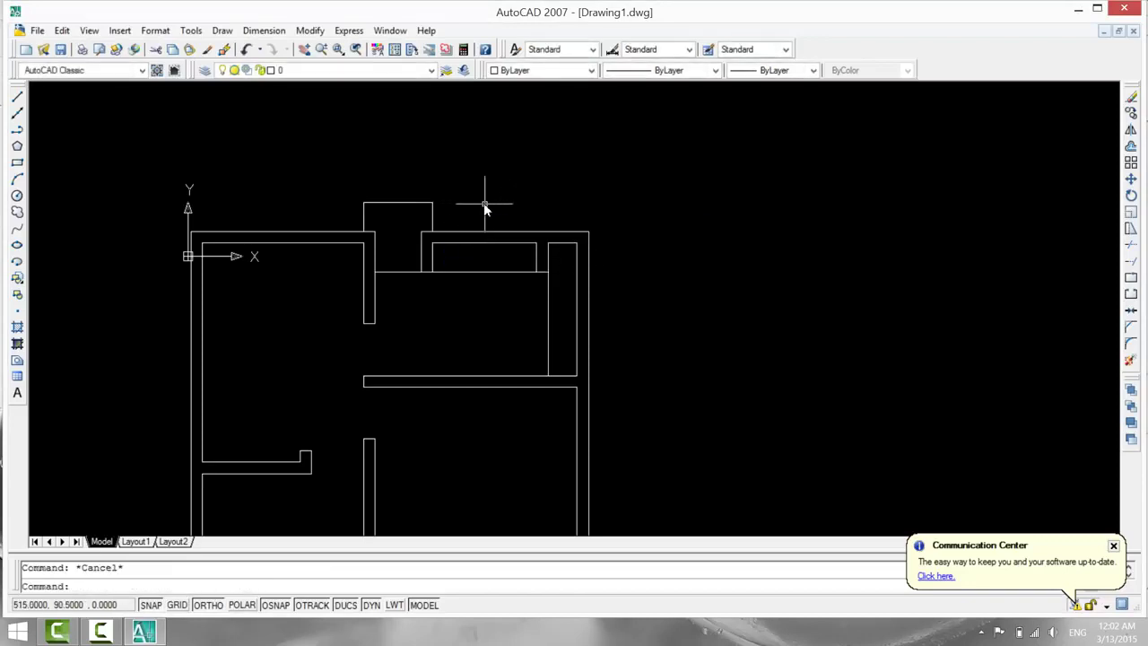
{"action": "type", "text": "o"}
{"action": "key", "text": "Return"}
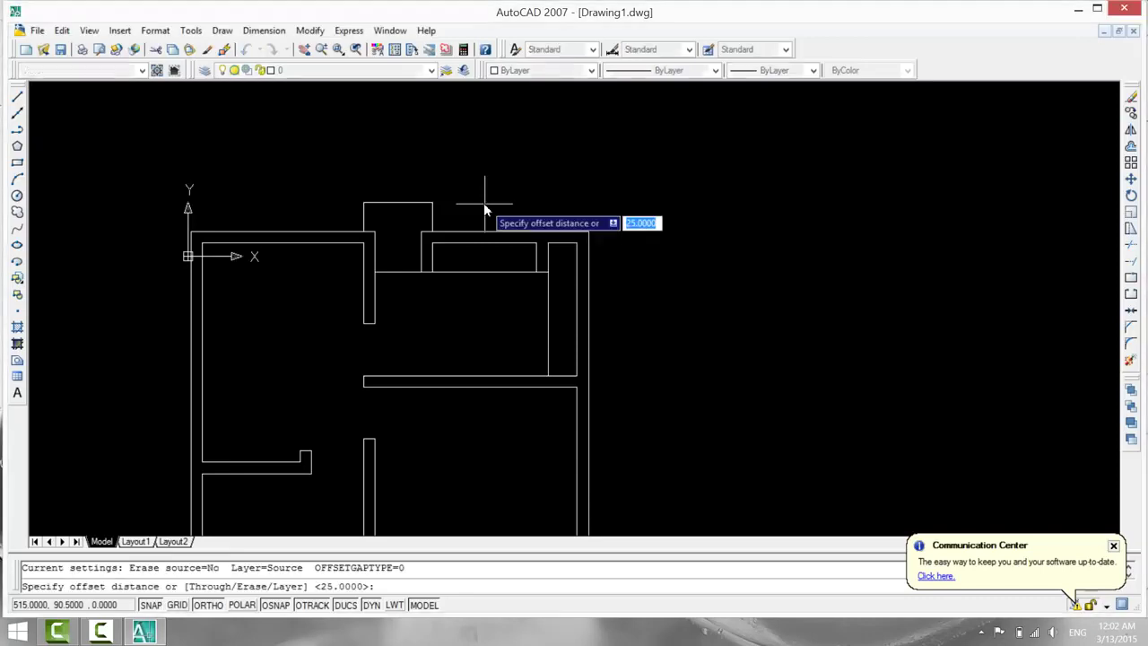
{"action": "type", "text": "25"}
{"action": "key", "text": "Return"}
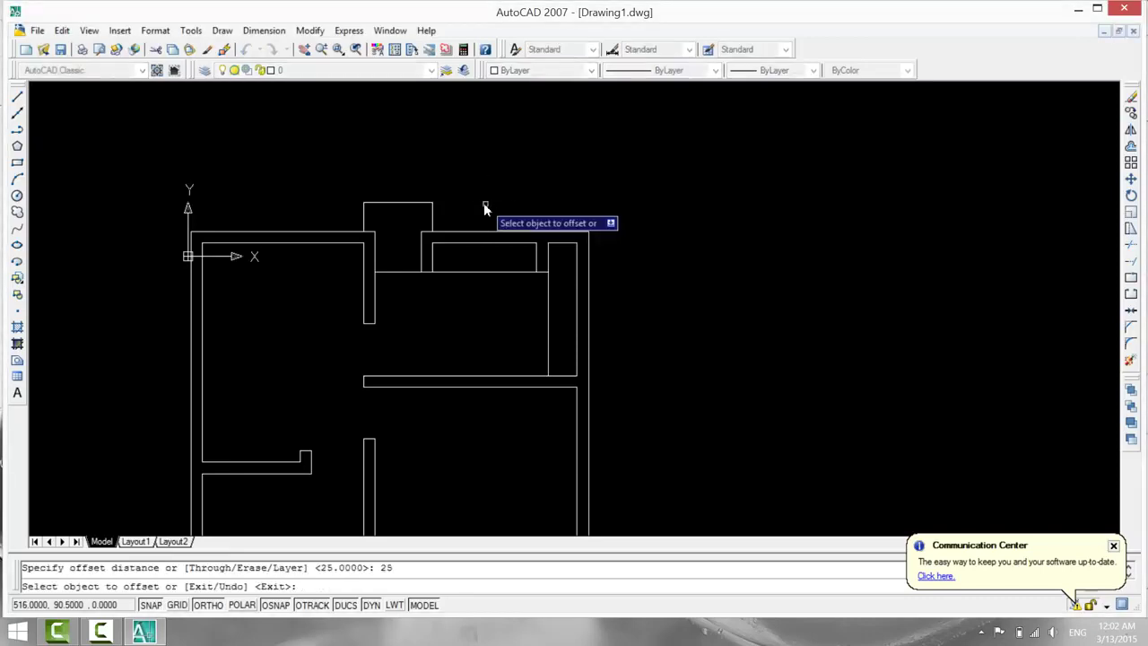
{"action": "left_click", "coordinate": [416, 203]}
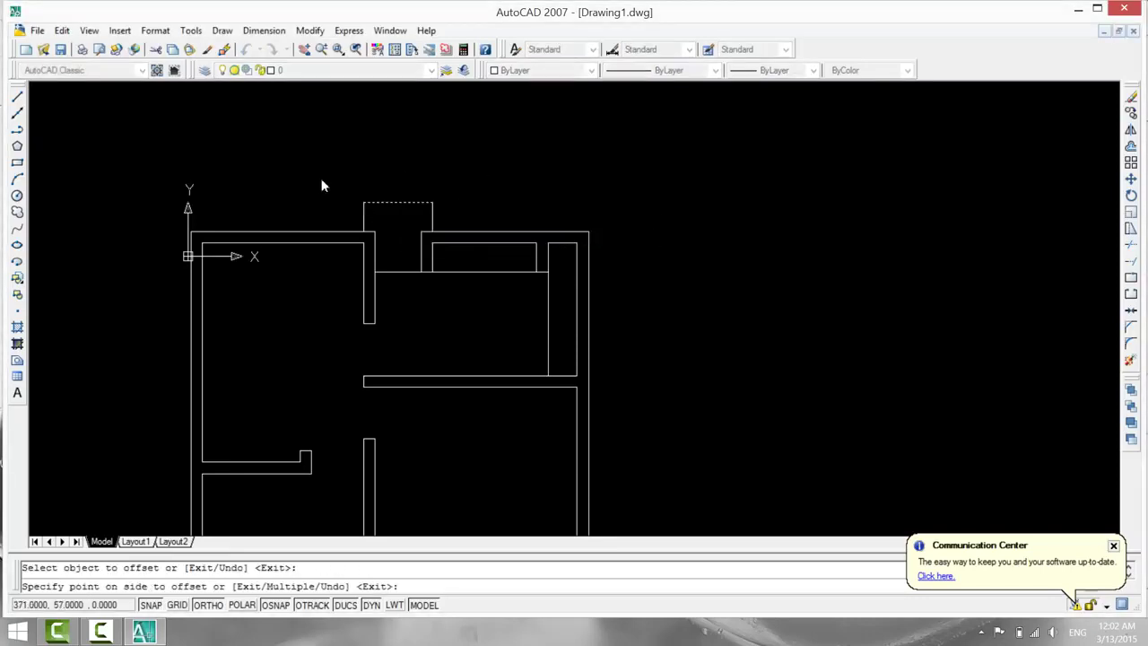
{"action": "left_click", "coordinate": [399, 220]}
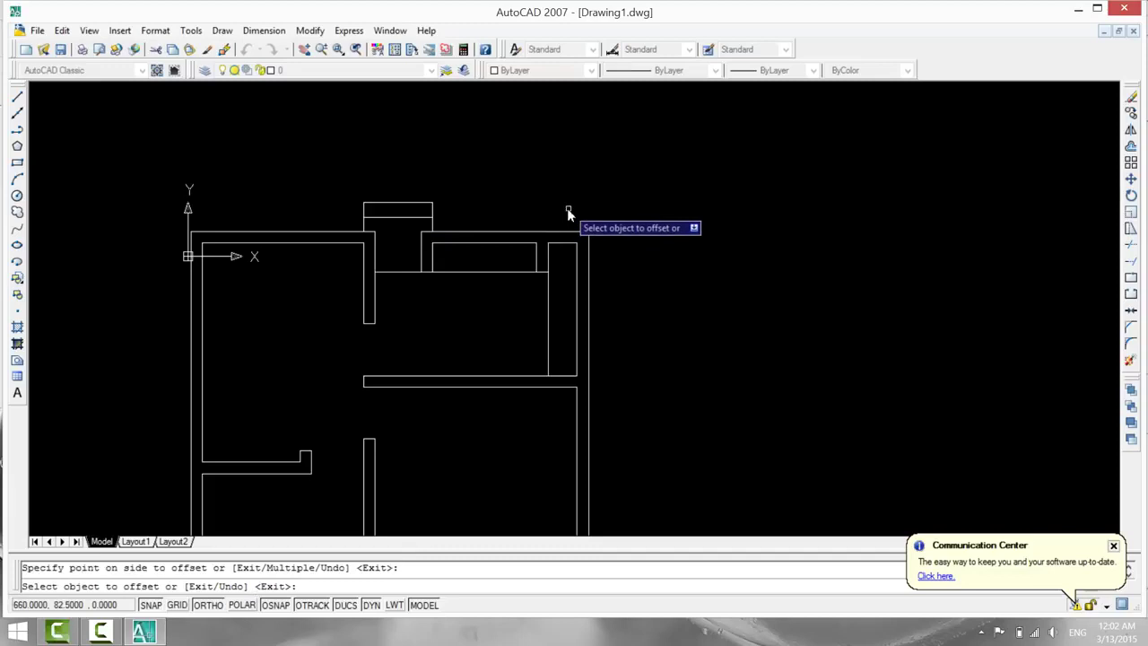
{"action": "left_click", "coordinate": [403, 219]}
{"action": "left_click", "coordinate": [400, 254]}
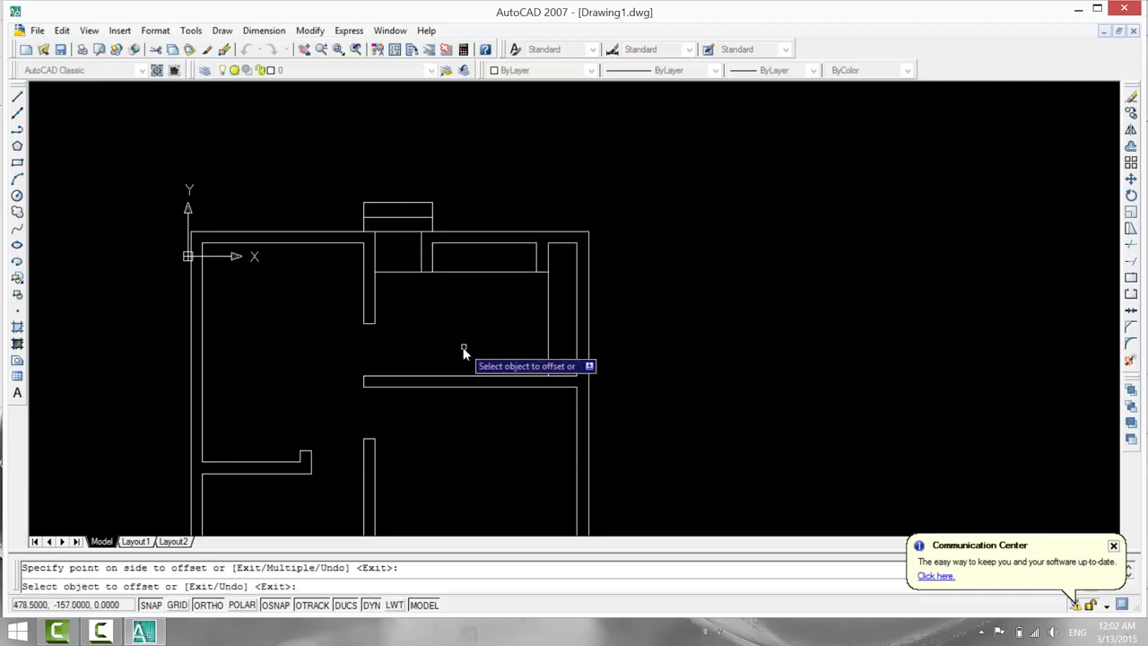
{"action": "scroll", "coordinate": [463, 352], "scroll_direction": "down", "scroll_amount": 2}
{"action": "middle_click_drag", "start_coordinate": [625, 366], "coordinate": [591, 283]}
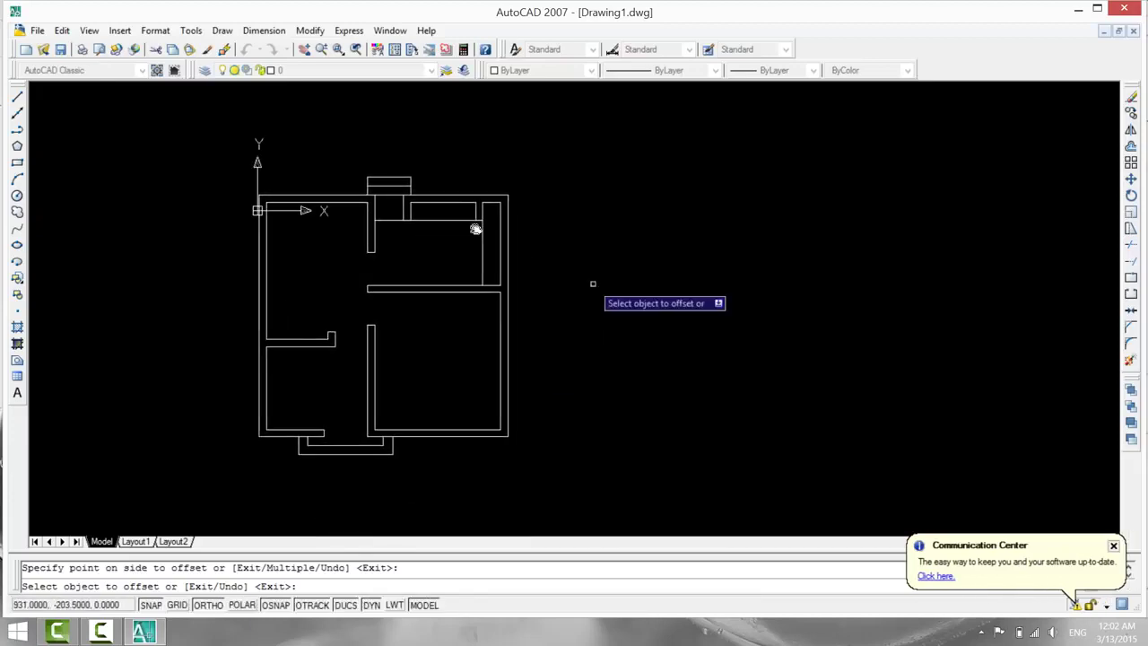
{"action": "key", "text": "Escape"}
Trim away the leftover short wall segment at the top.
{"action": "type", "text": "tr"}
{"action": "key", "text": "Return"}
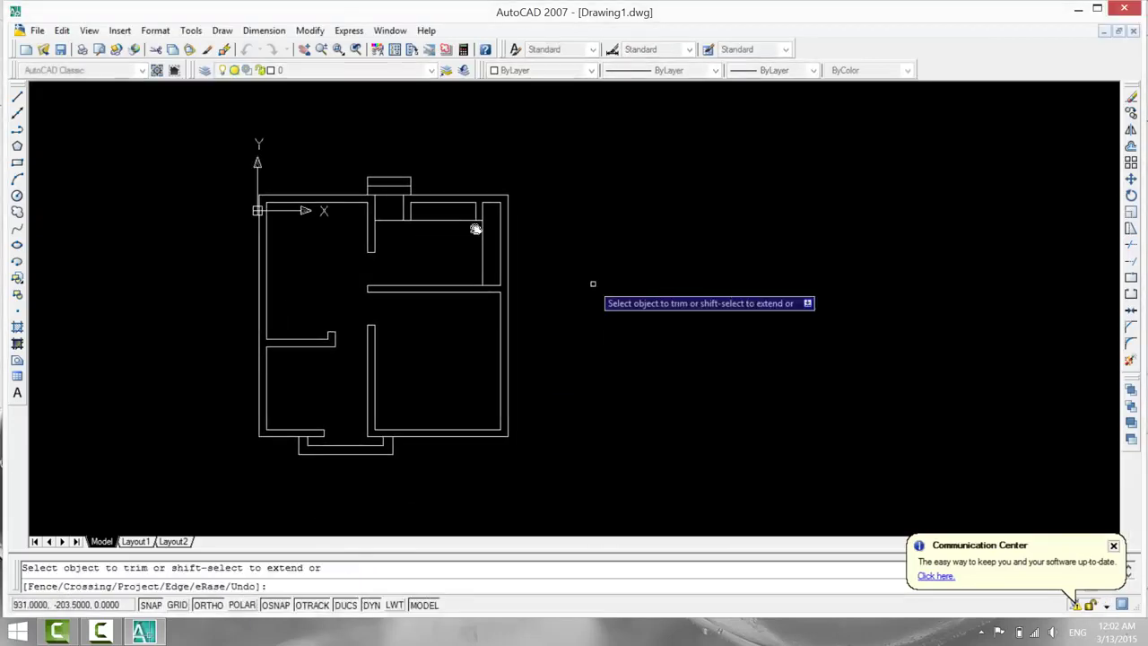
{"action": "left_click", "coordinate": [389, 220]}
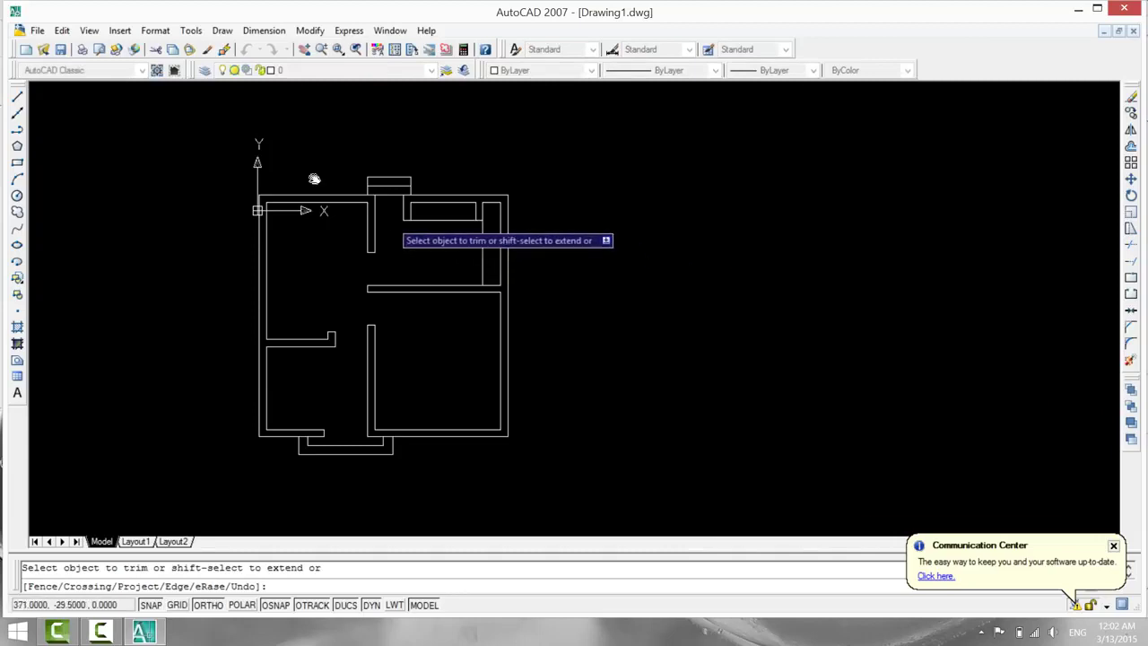
{"action": "key", "text": "Escape"}
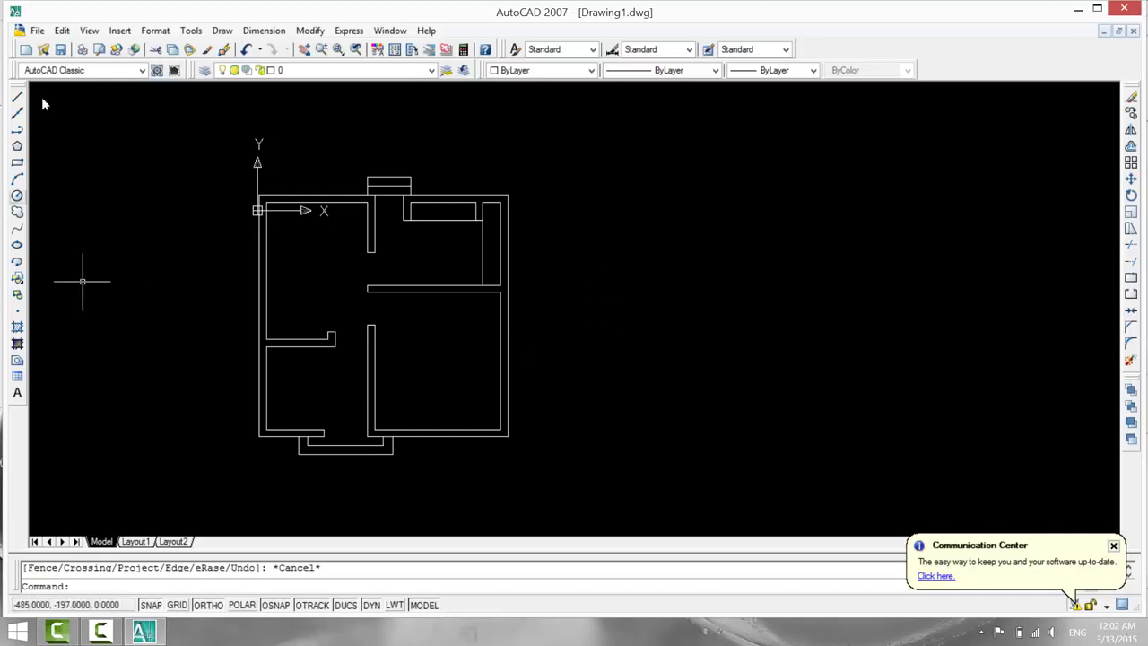
Draw a 150 x 20 window rectangle from a corner right of the floor plan.
{"action": "left_click", "coordinate": [18, 161]}
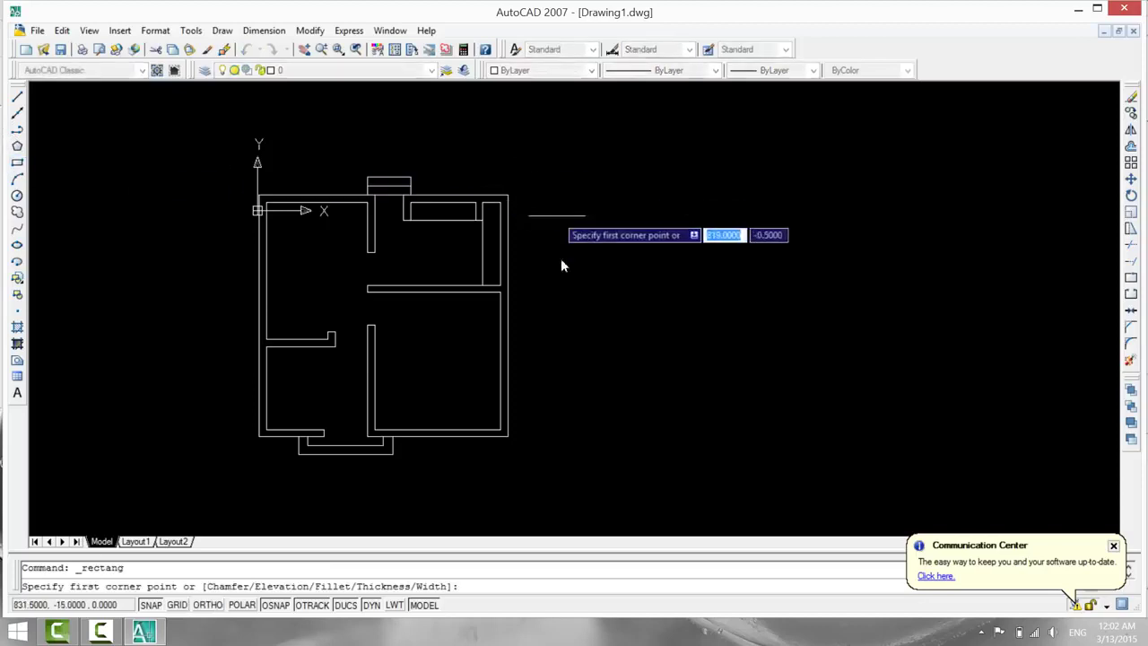
{"action": "left_click", "coordinate": [634, 379]}
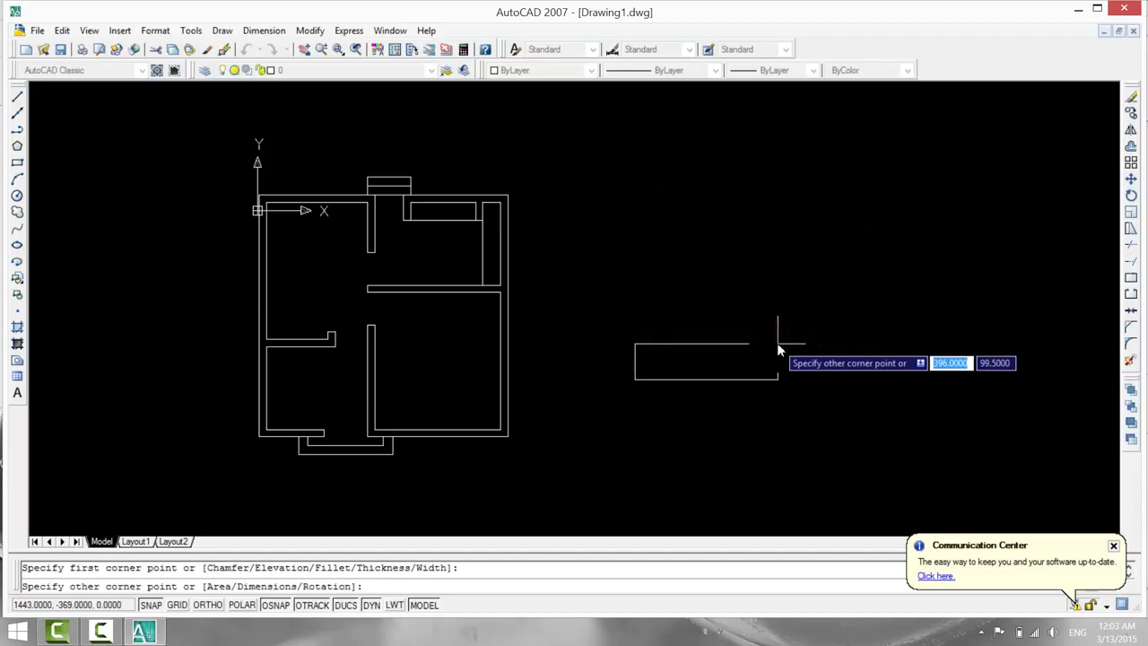
{"action": "type", "text": "150"}
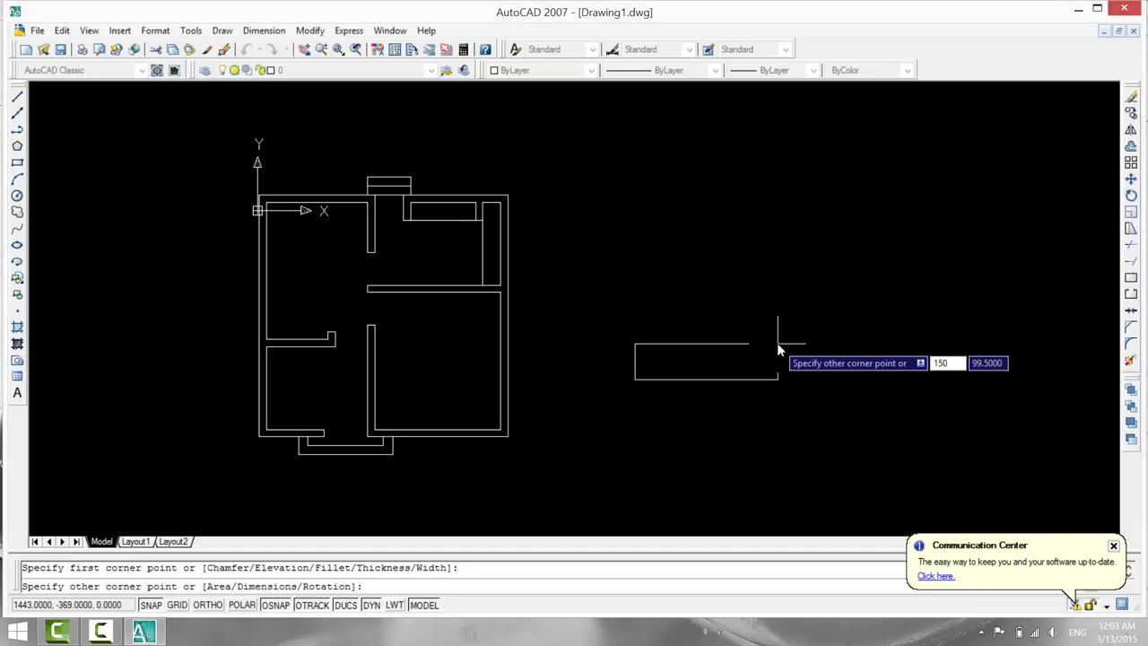
{"action": "key", "text": "Tab"}
{"action": "key", "text": "BackSpace"}
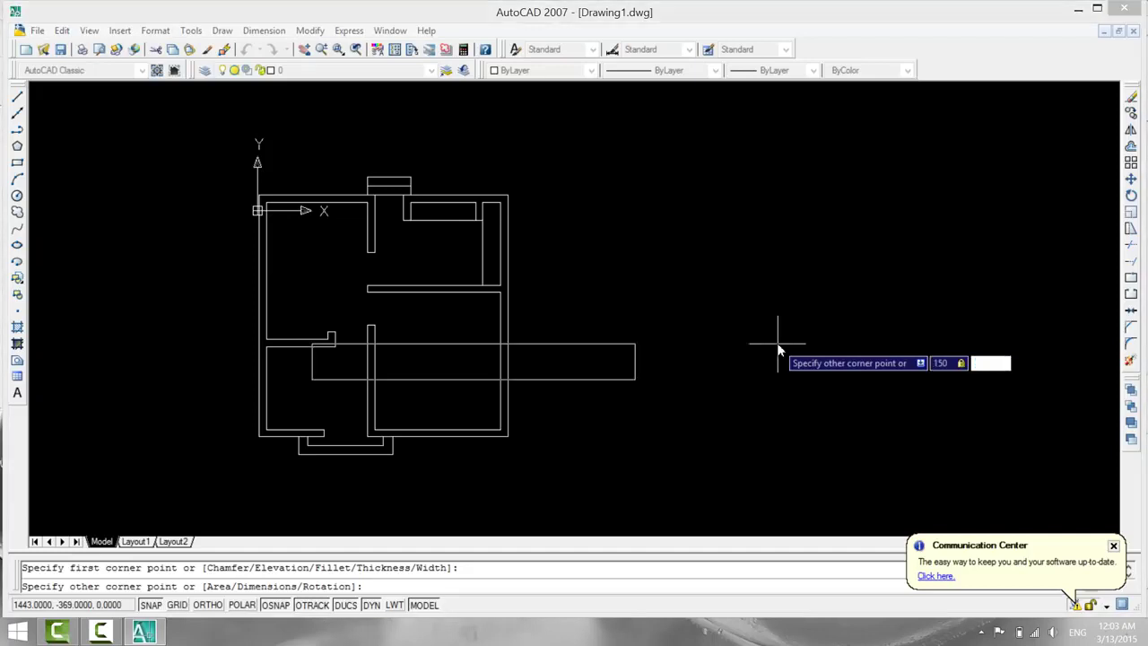
{"action": "key", "text": "Return"}
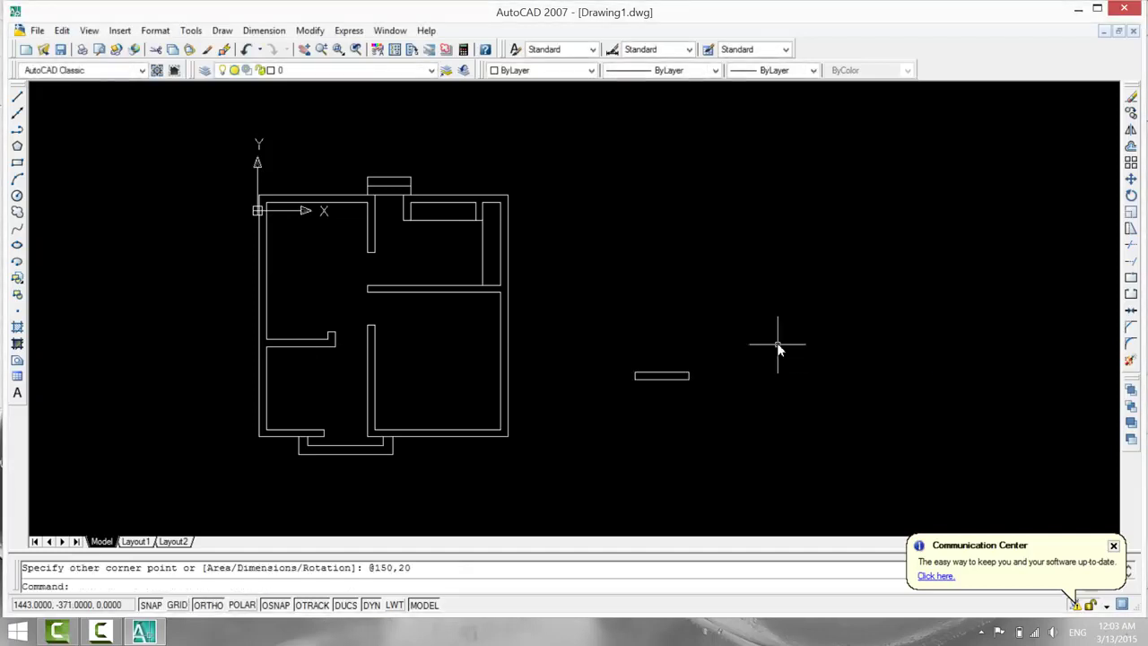
{"action": "scroll", "coordinate": [599, 408], "scroll_direction": "up", "scroll_amount": 3}
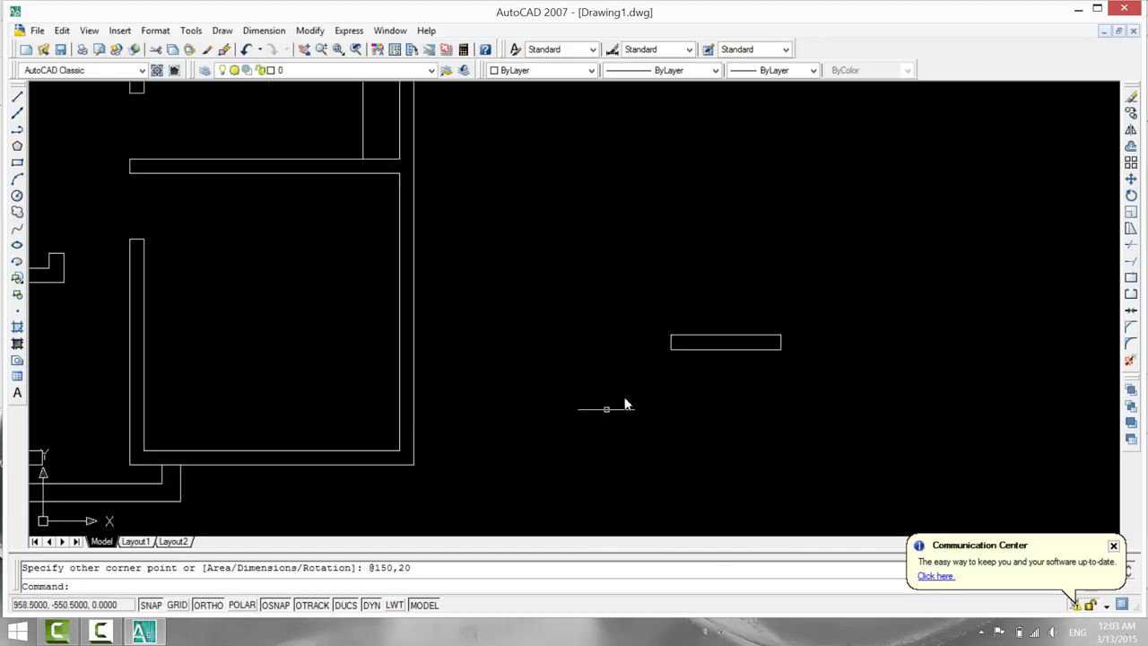
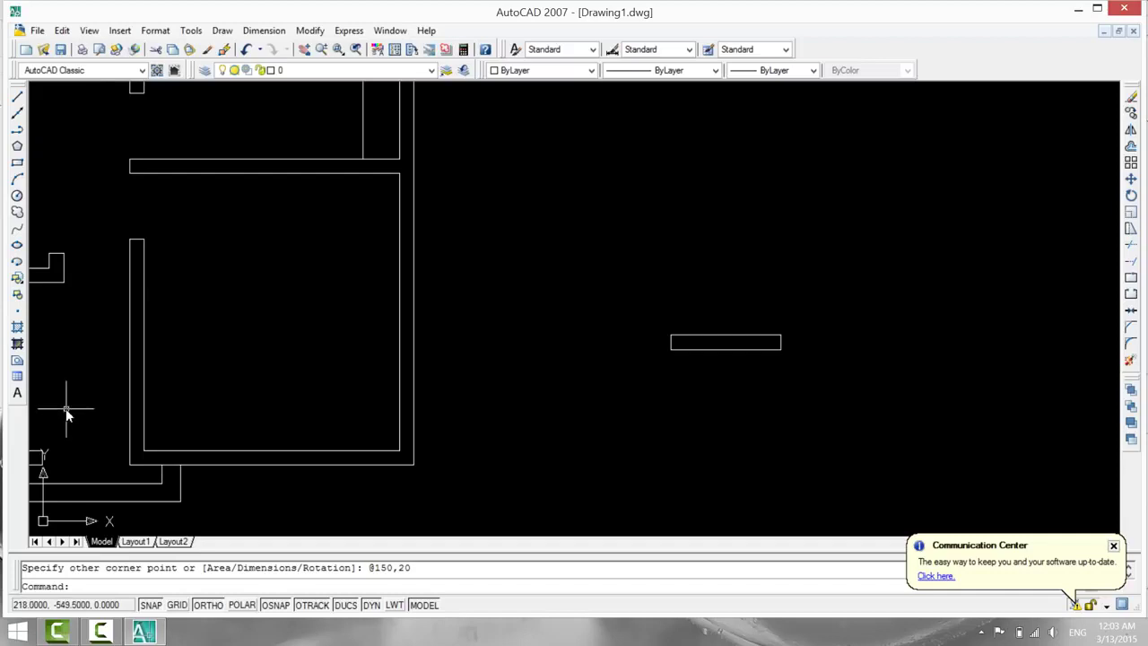
Explode the small 150 by 20 rectangle into separate line segments.
{"action": "scroll", "coordinate": [66, 408], "scroll_direction": "down", "scroll_amount": 2}
{"action": "middle_click_drag", "start_coordinate": [66, 410], "coordinate": [203, 420]}
{"action": "scroll", "coordinate": [203, 421], "scroll_direction": "up", "scroll_amount": 2}
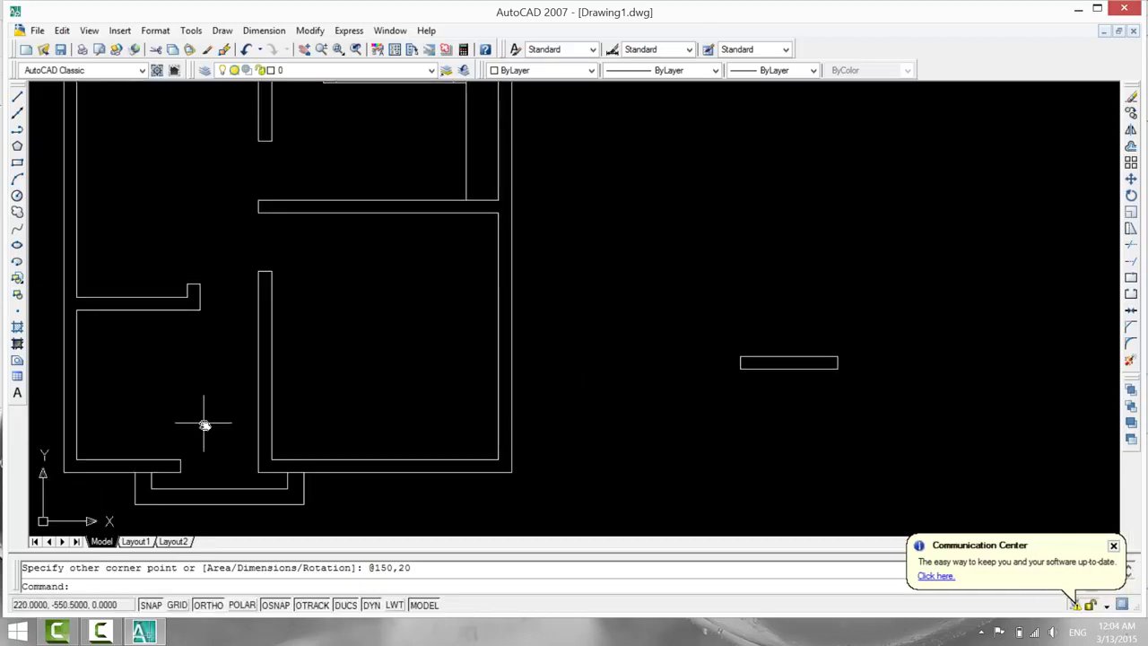
{"action": "mouse_move", "coordinate": [164, 340]}
{"action": "middle_mouse_down"}
{"action": "mouse_move", "coordinate": [148, 362]}
{"action": "mouse_move", "coordinate": [63, 363]}
{"action": "middle_mouse_up"}
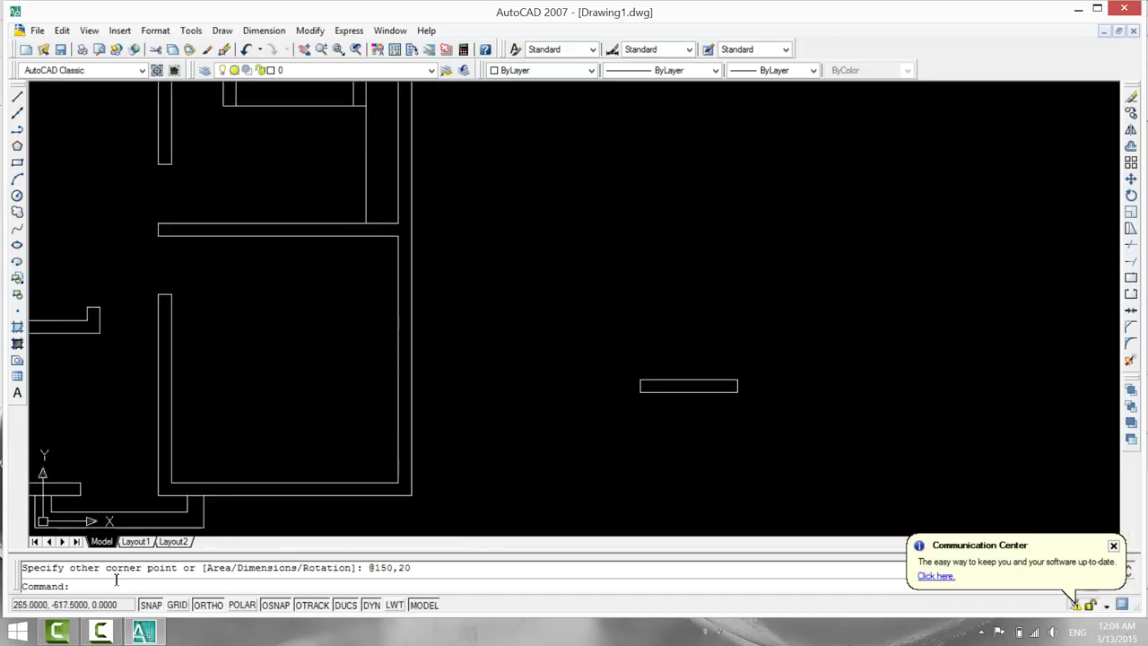
{"action": "type", "text": "ex"}
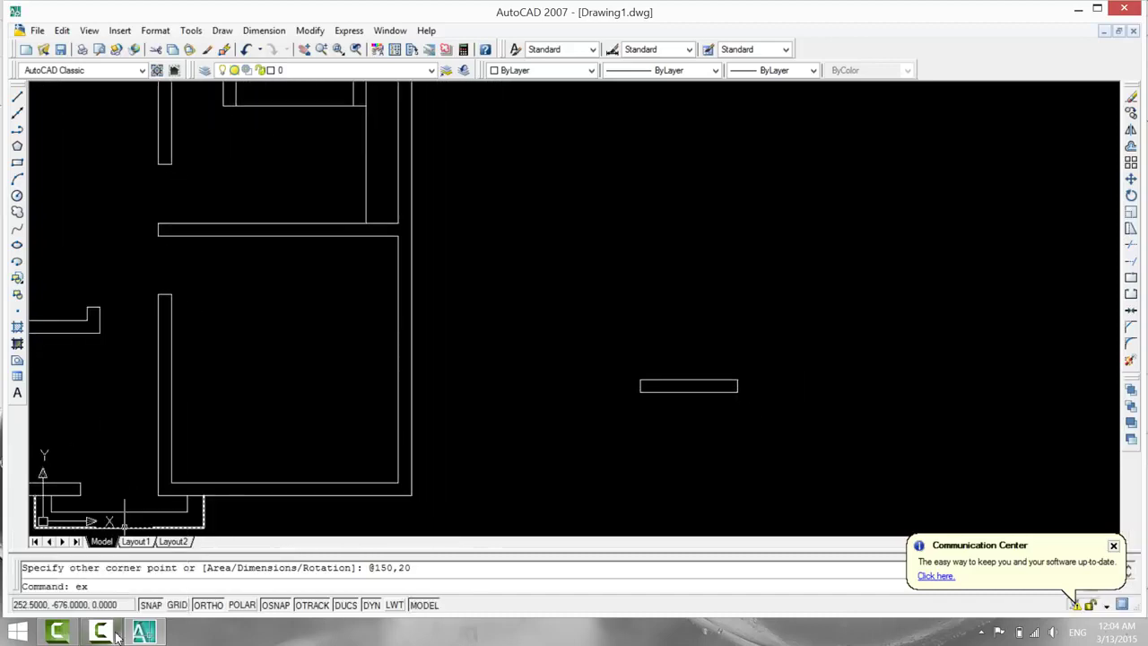
{"action": "type", "text": "plode"}
{"action": "key", "text": "Return"}
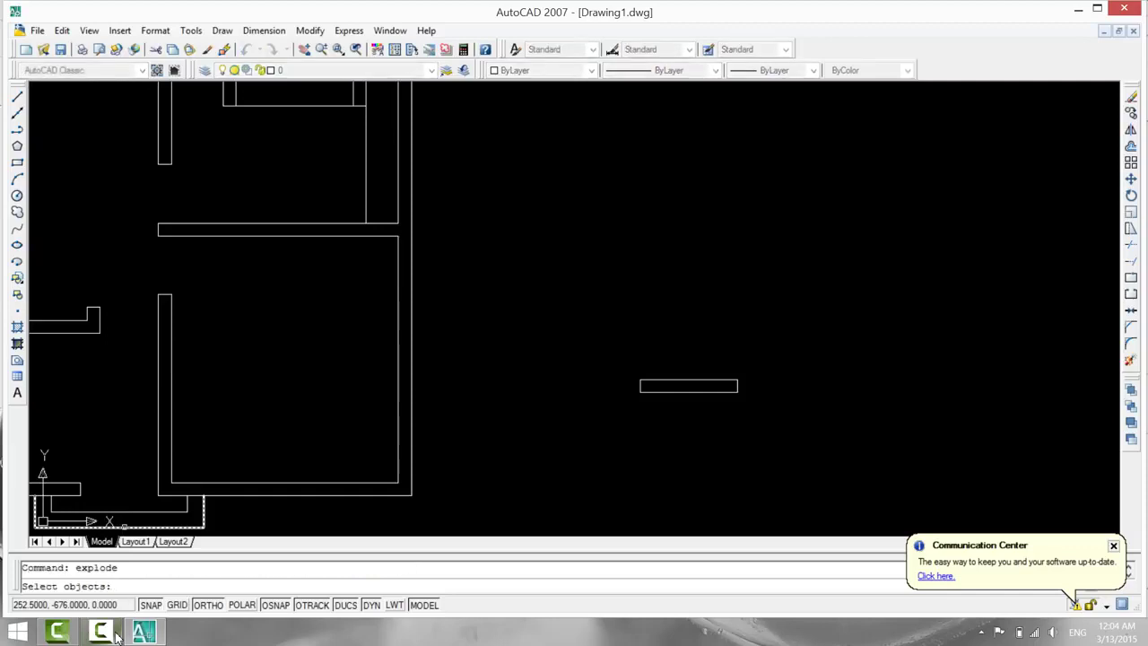
{"action": "left_click", "coordinate": [589, 347]}
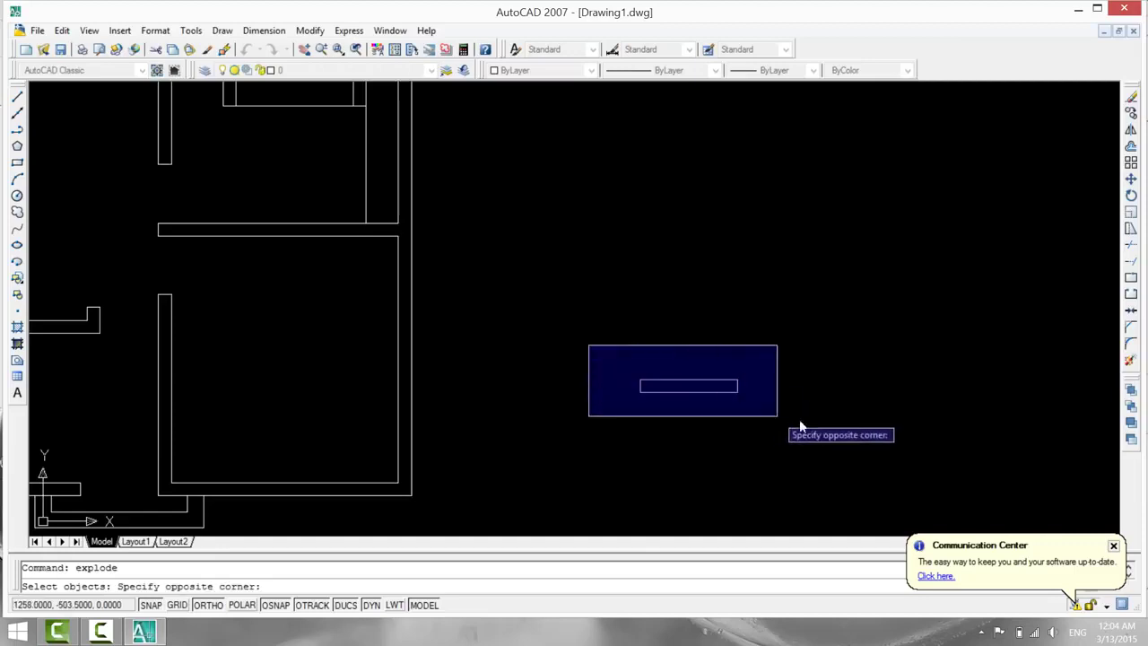
{"action": "left_click", "coordinate": [798, 421]}
{"action": "key", "text": "Return"}
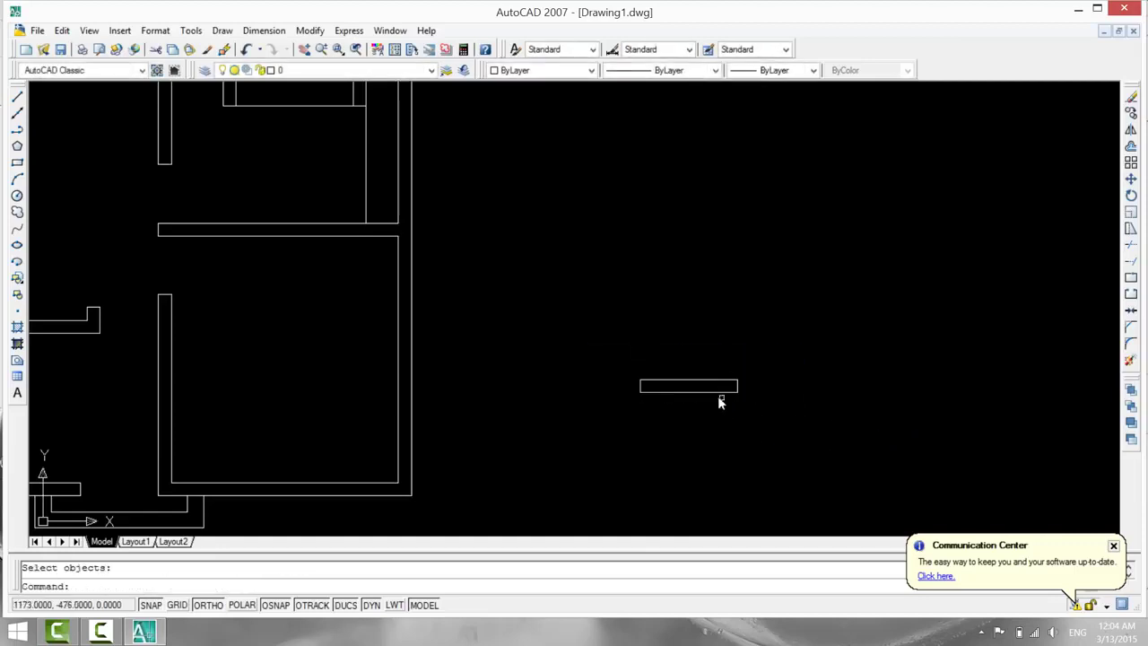
Zoom and pan in close on the exploded rectangle.
{"action": "scroll", "coordinate": [528, 356], "scroll_direction": "down", "scroll_amount": 1}
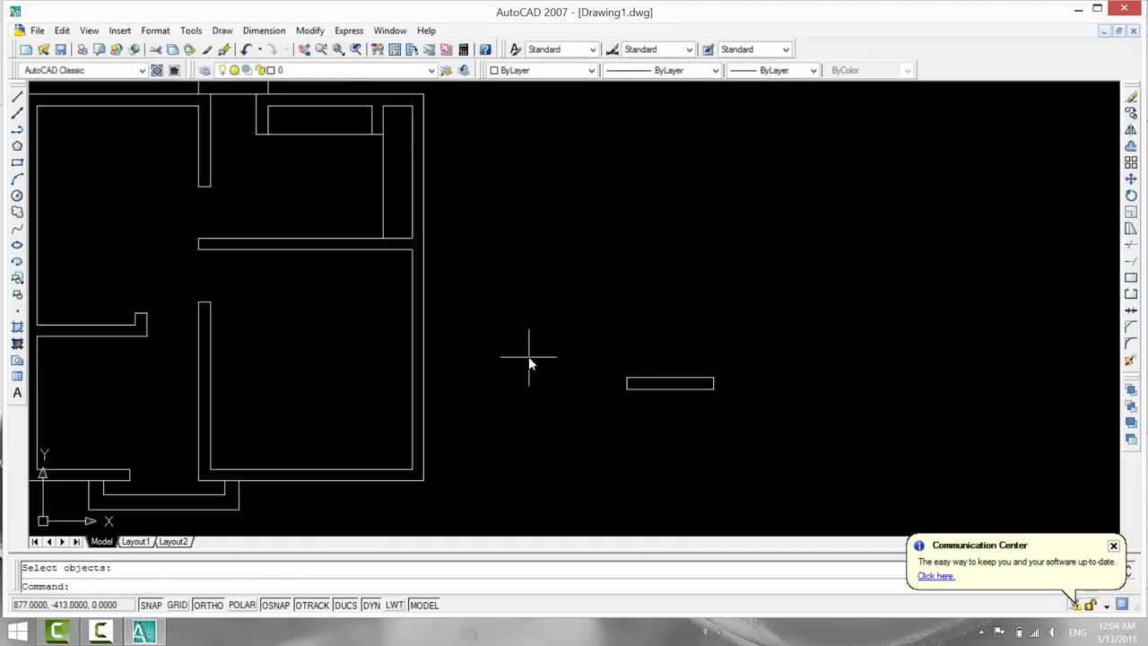
{"action": "middle_click_drag", "start_coordinate": [528, 356], "coordinate": [632, 357]}
{"action": "scroll", "coordinate": [594, 392], "scroll_direction": "up", "scroll_amount": 3}
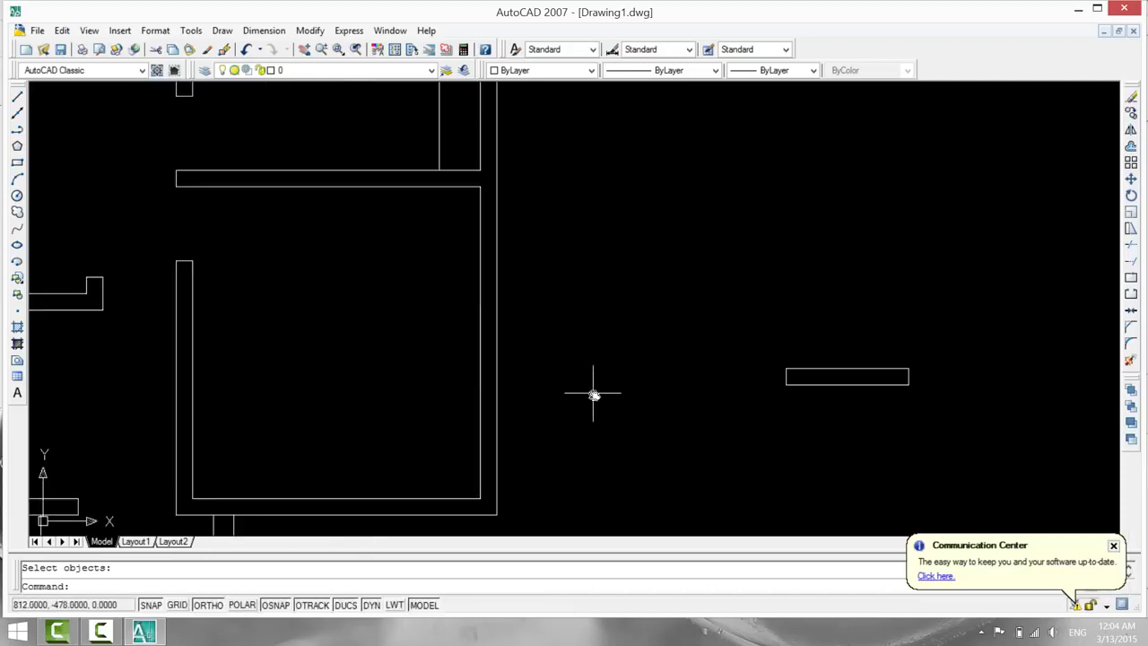
{"action": "middle_click_drag", "start_coordinate": [661, 402], "coordinate": [430, 397]}
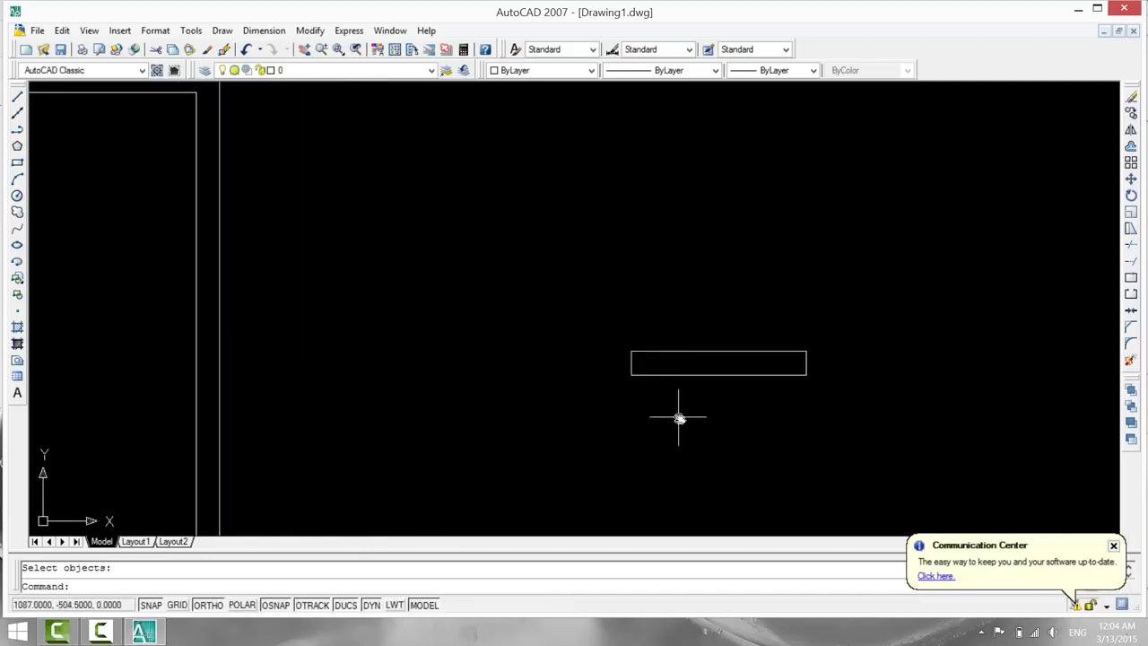
{"action": "scroll", "coordinate": [678, 413], "scroll_direction": "up", "scroll_amount": 2}
{"action": "middle_click_drag", "start_coordinate": [750, 422], "coordinate": [649, 424]}
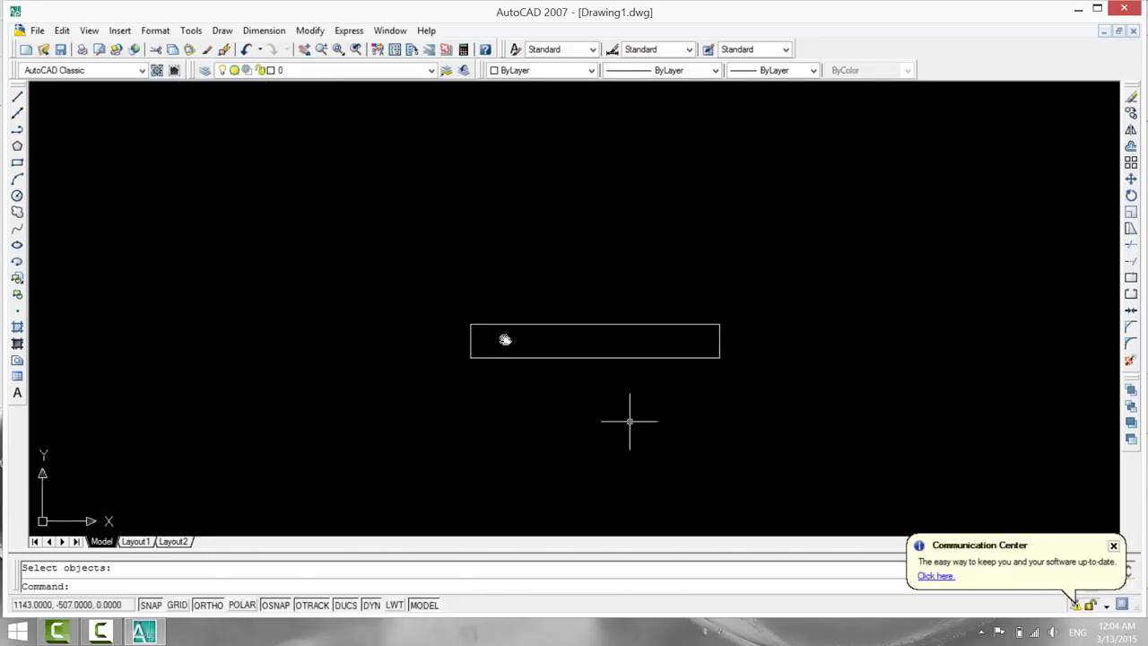
Offset the rectangle's top edge down 10, then offset that new line down another 5.
{"action": "type", "text": "o"}
{"action": "key", "text": "Return"}
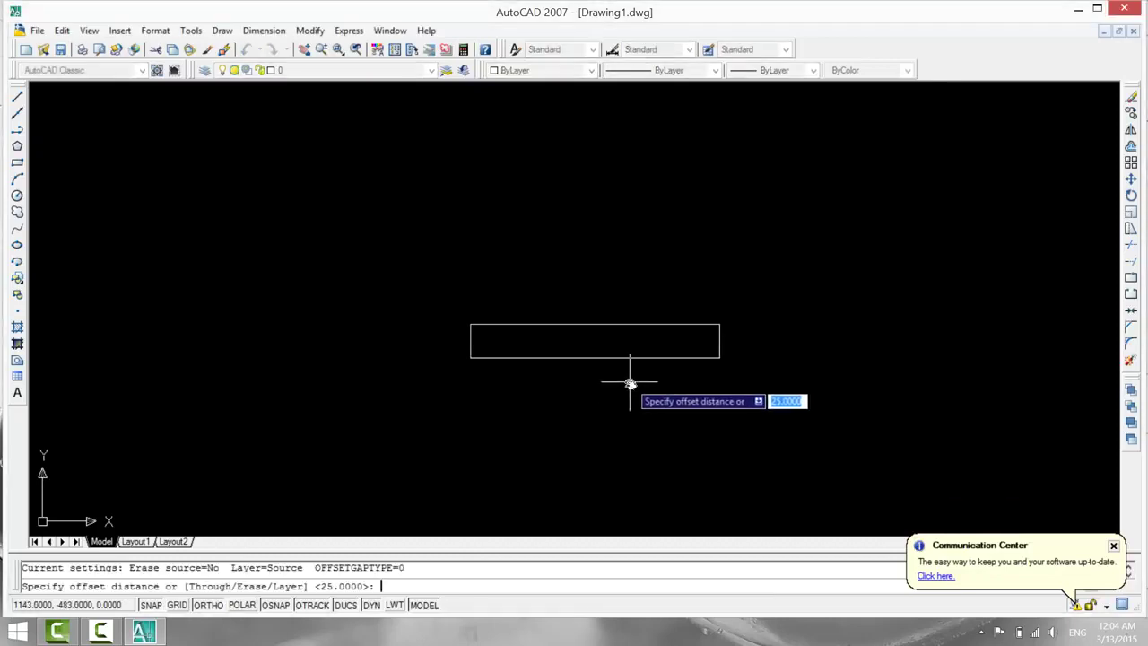
{"action": "type", "text": "10"}
{"action": "key", "text": "Return"}
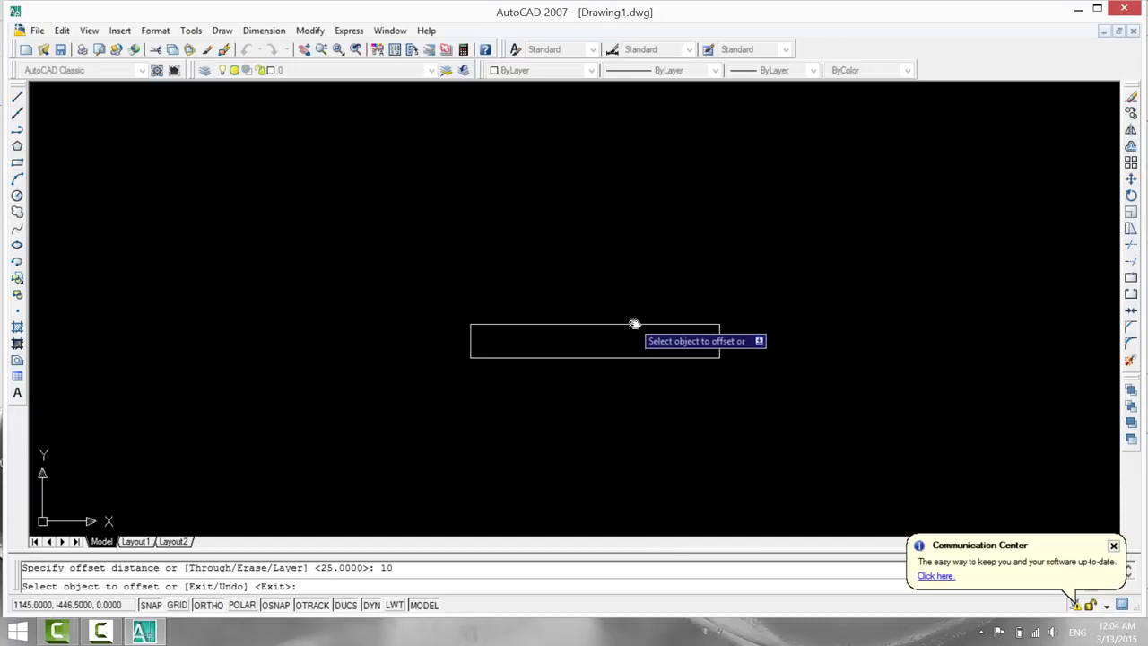
{"action": "left_click", "coordinate": [634, 324]}
{"action": "left_click", "coordinate": [632, 333]}
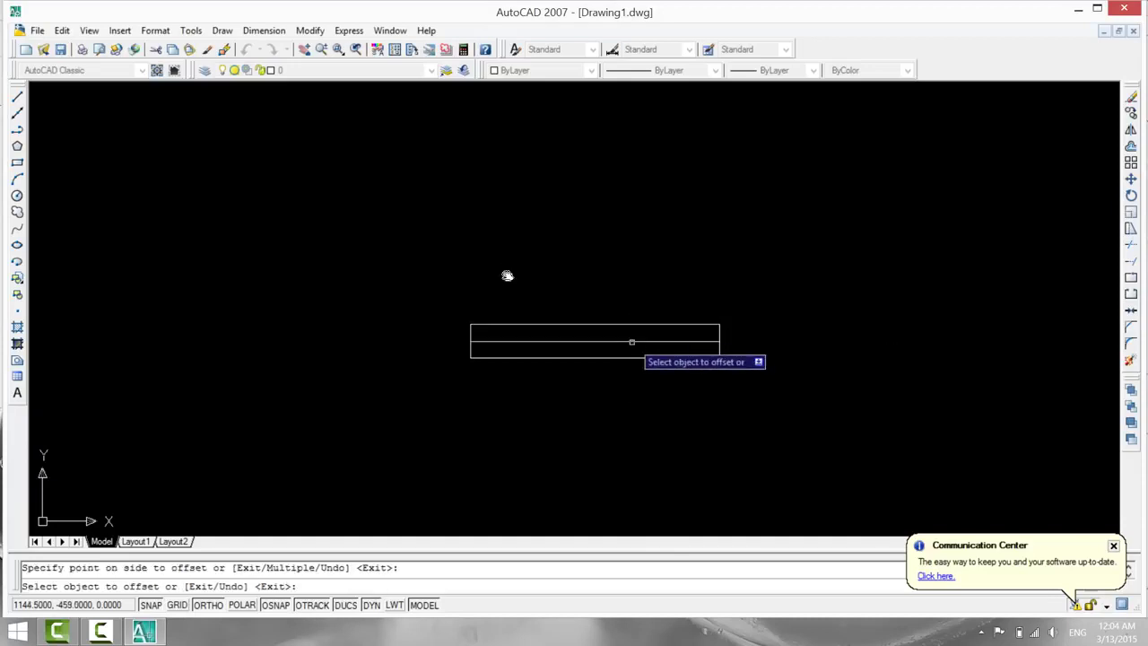
{"action": "key", "text": "Return"}
{"action": "key", "text": "Return"}
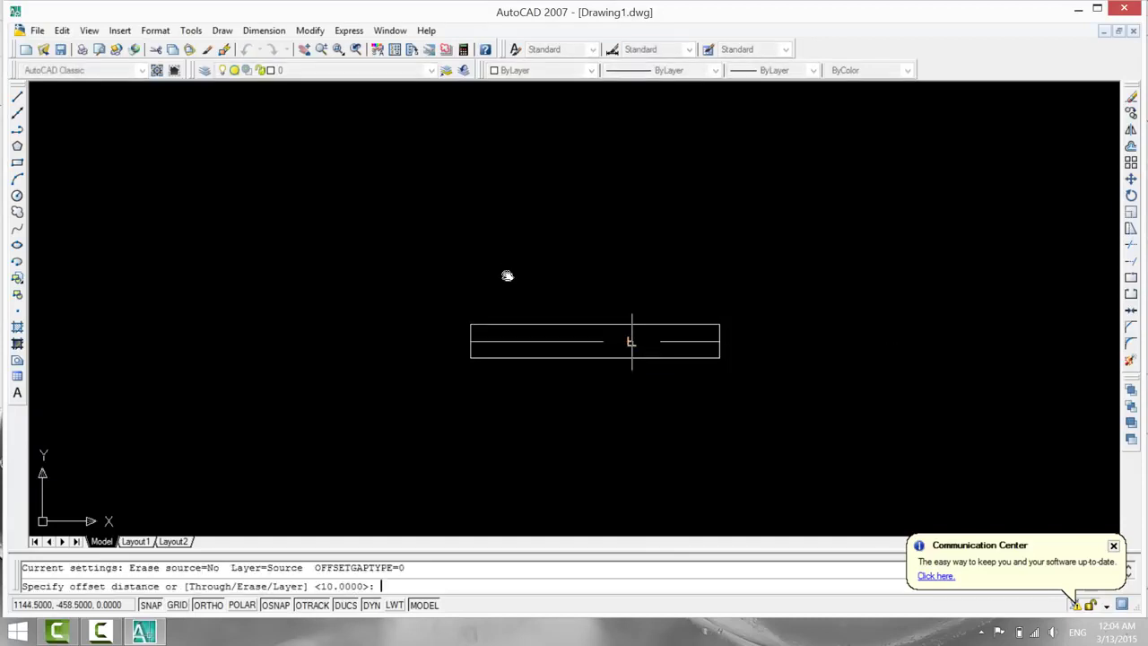
{"action": "type", "text": "5"}
{"action": "key", "text": "Return"}
{"action": "left_click", "coordinate": [631, 341]}
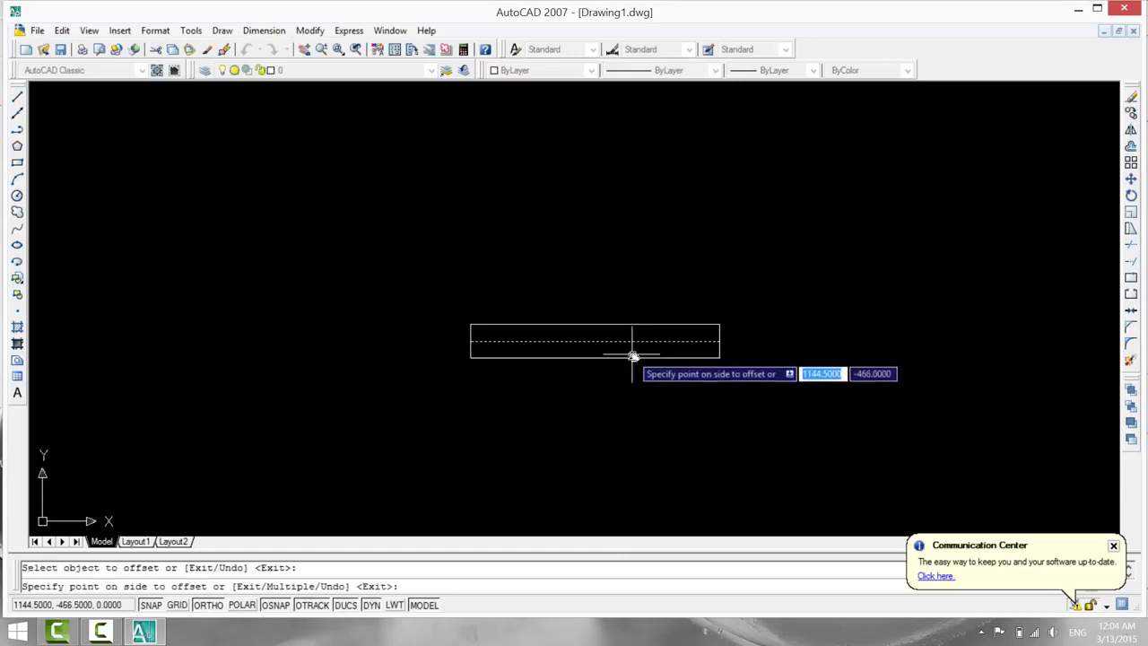
{"action": "left_click", "coordinate": [627, 352]}
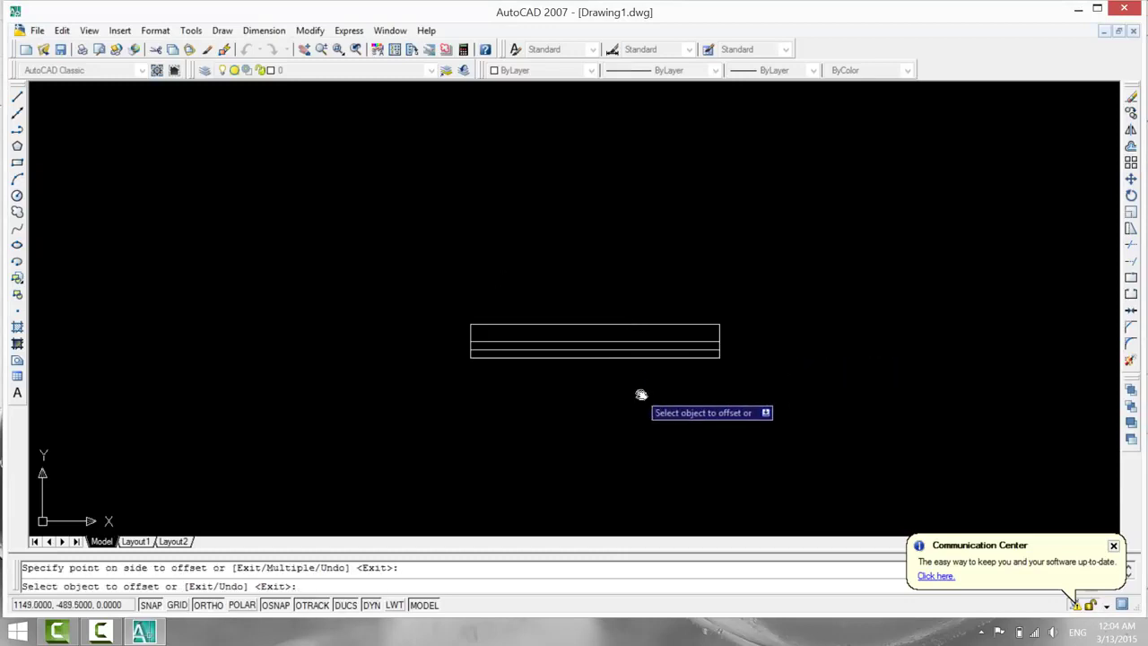
{"action": "key", "text": "Escape"}
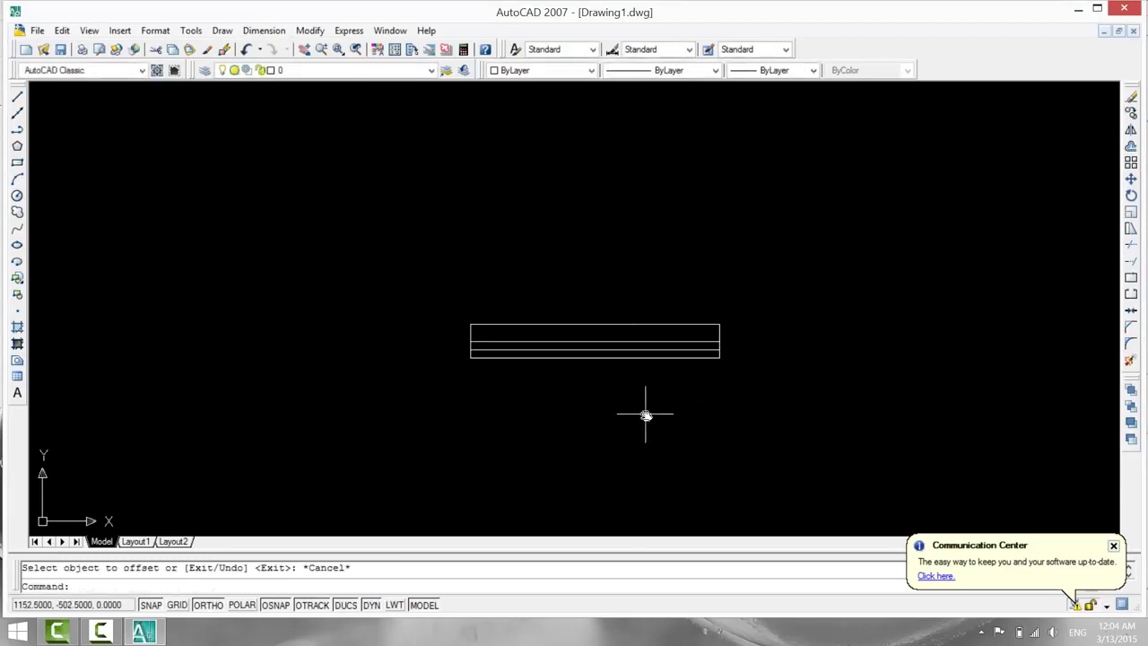
Offset the rectangle's left and right edges 50 units inward.
{"action": "type", "text": "o"}
{"action": "key", "text": "Return"}
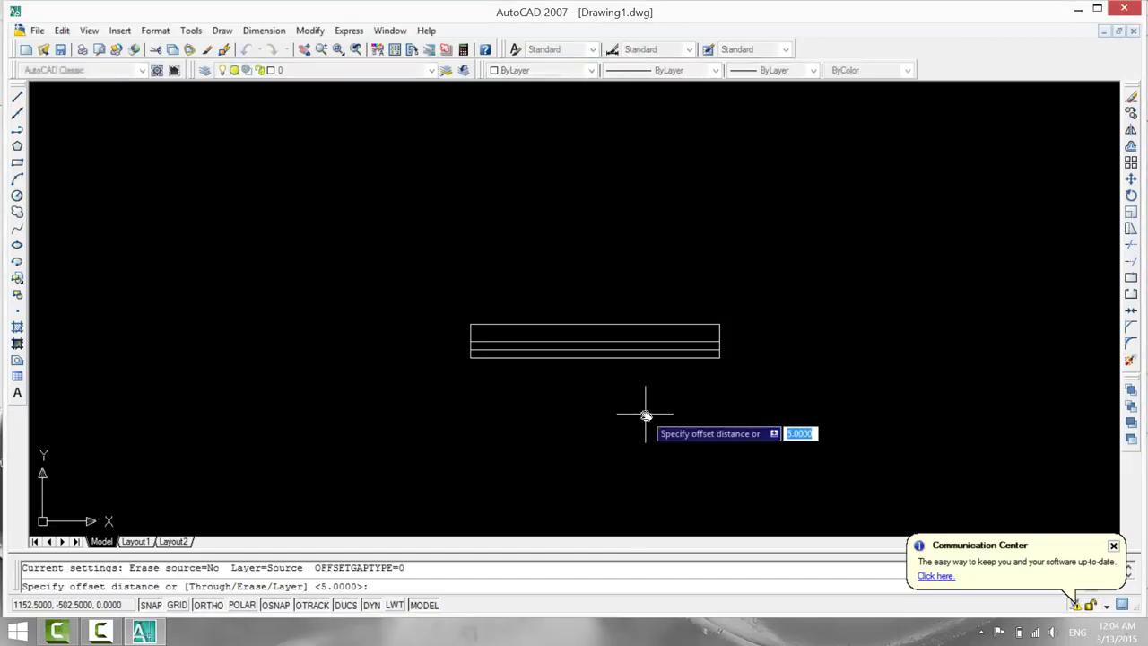
{"action": "type", "text": "50"}
{"action": "key", "text": "Return"}
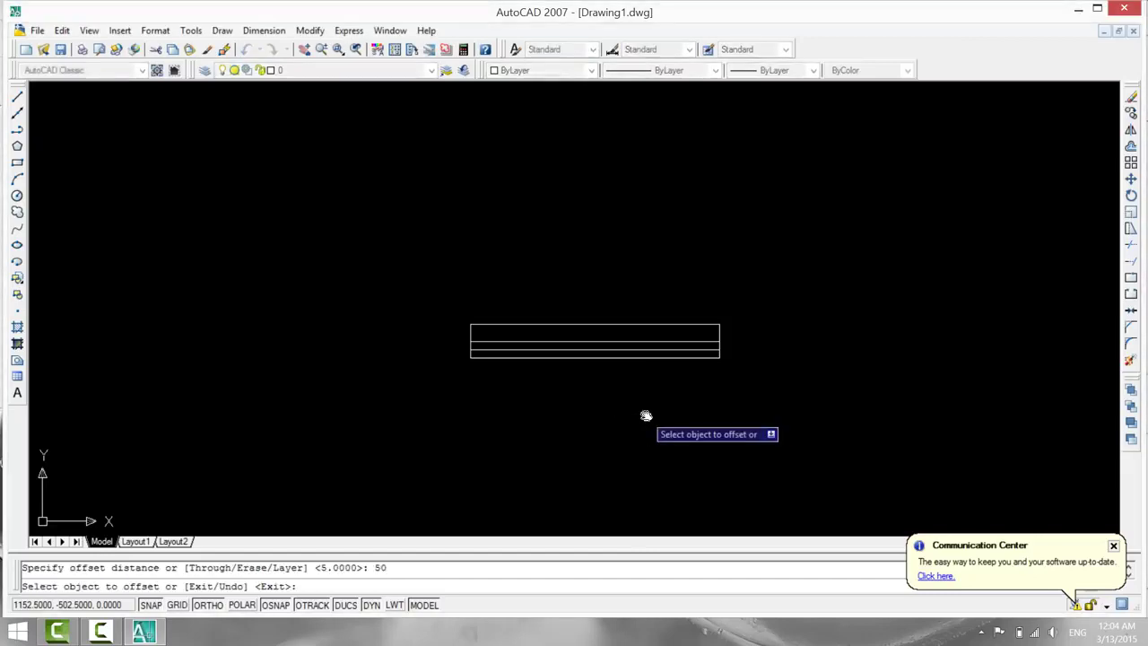
{"action": "left_click", "coordinate": [468, 338]}
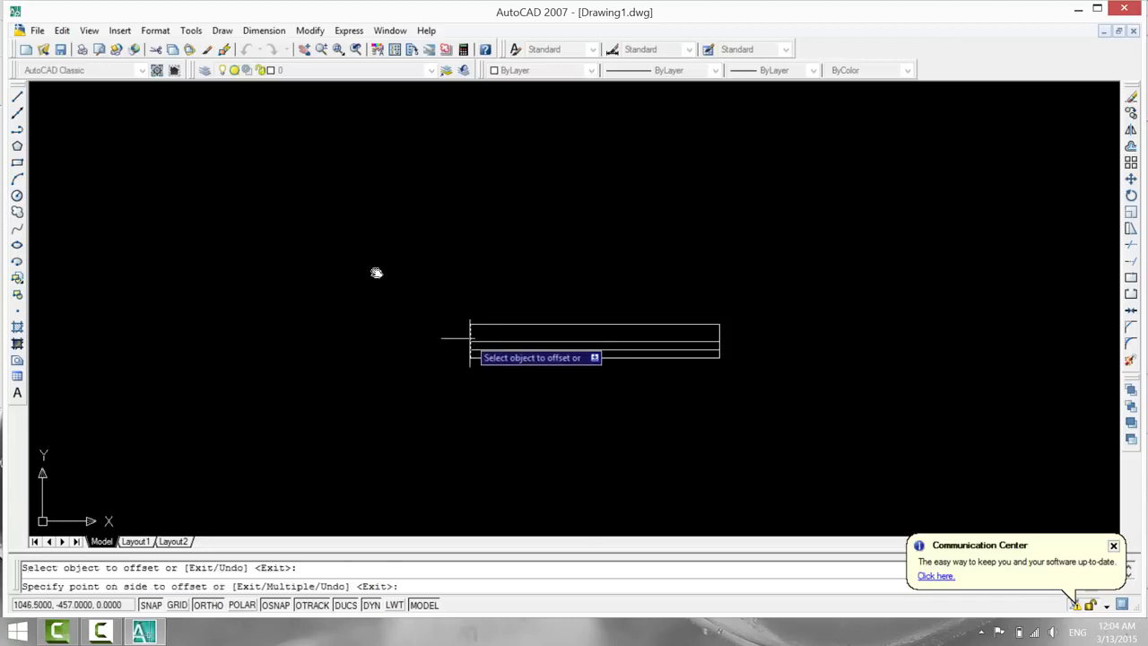
{"action": "left_click", "coordinate": [520, 340]}
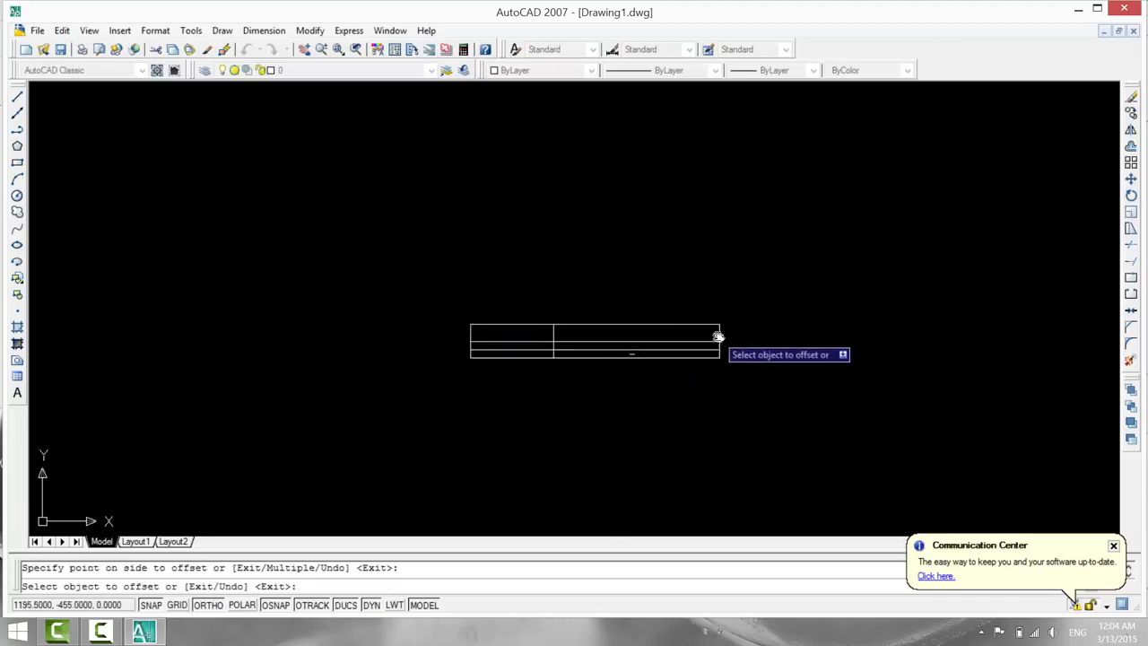
{"action": "left_click", "coordinate": [718, 339]}
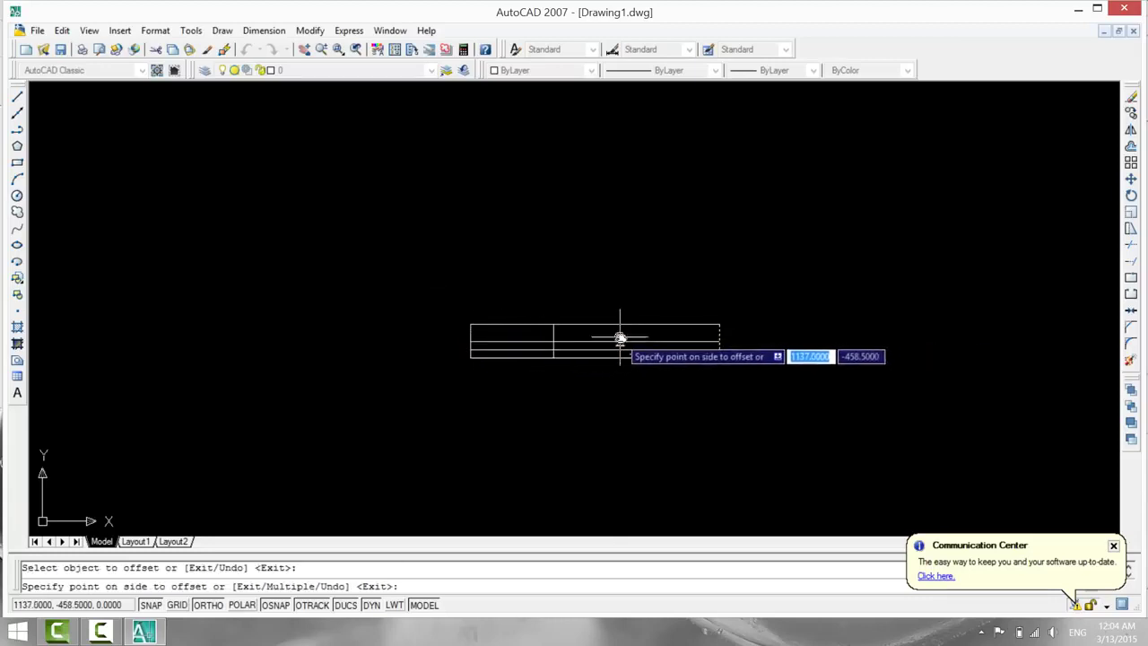
{"action": "left_click", "coordinate": [622, 339]}
{"action": "key", "text": "Escape"}
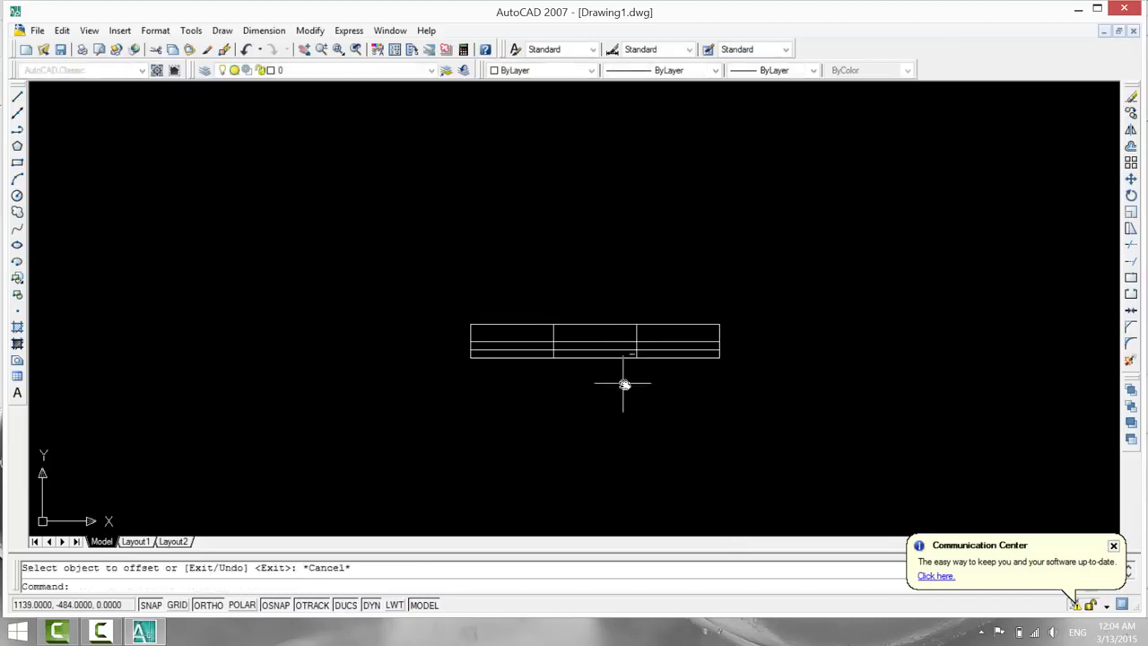
Trim the two inner vertical lines out of the unwanted rows.
{"action": "type", "text": "tr"}
{"action": "key", "text": "Return"}
{"action": "left_click", "coordinate": [636, 351]}
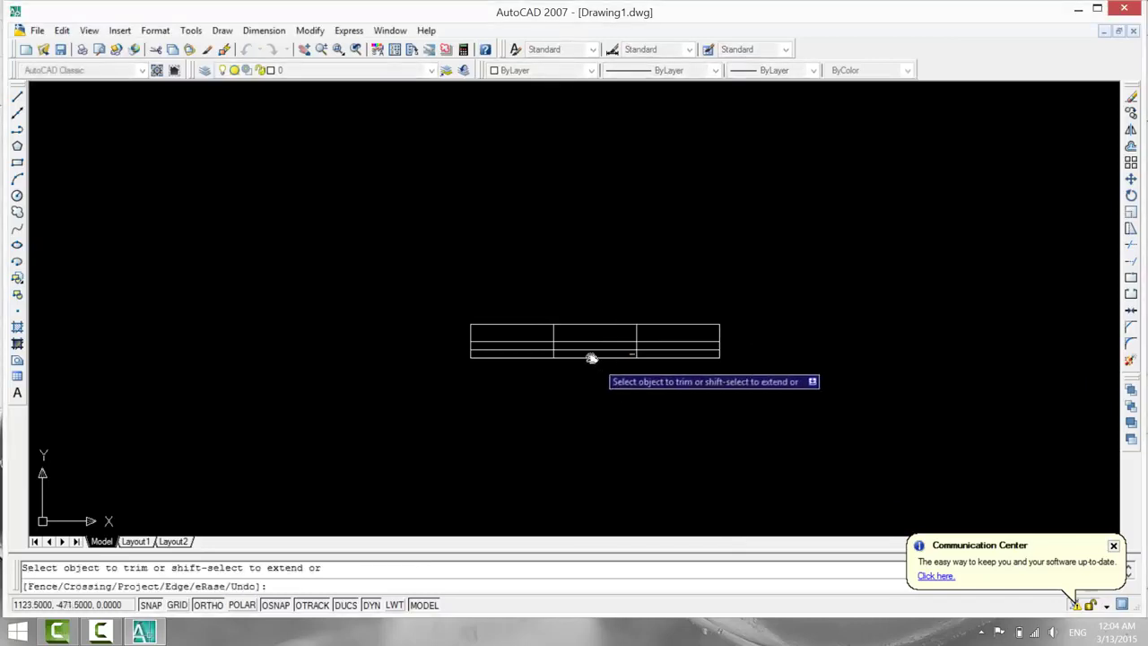
{"action": "left_click", "coordinate": [553, 333]}
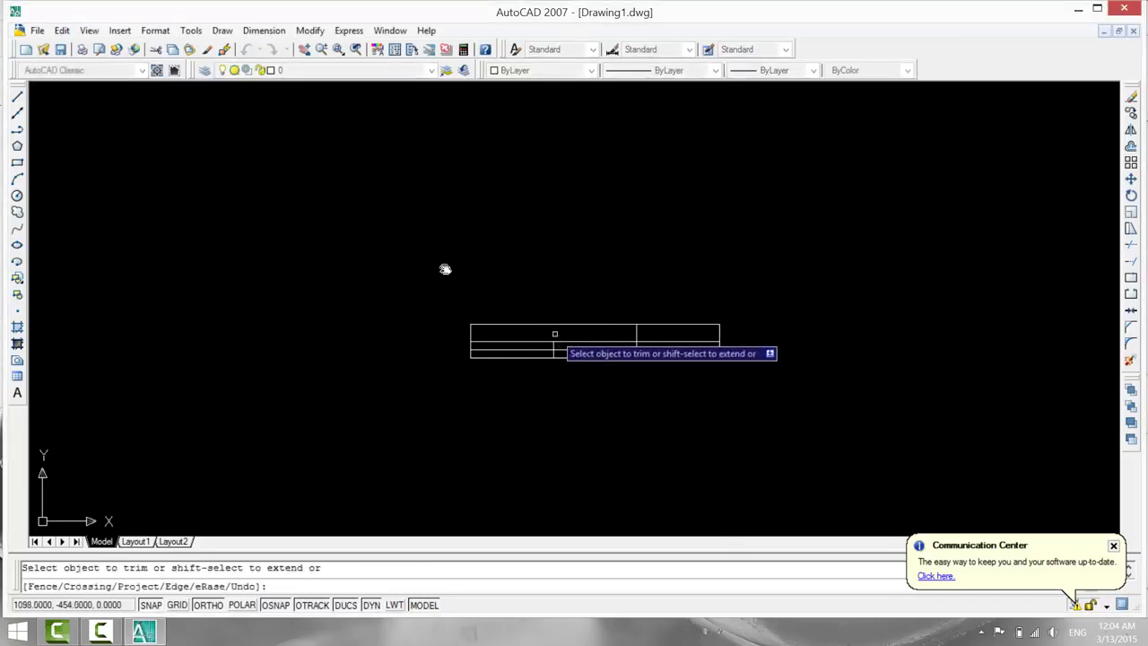
{"action": "left_click", "coordinate": [636, 332]}
{"action": "key", "text": "Escape"}
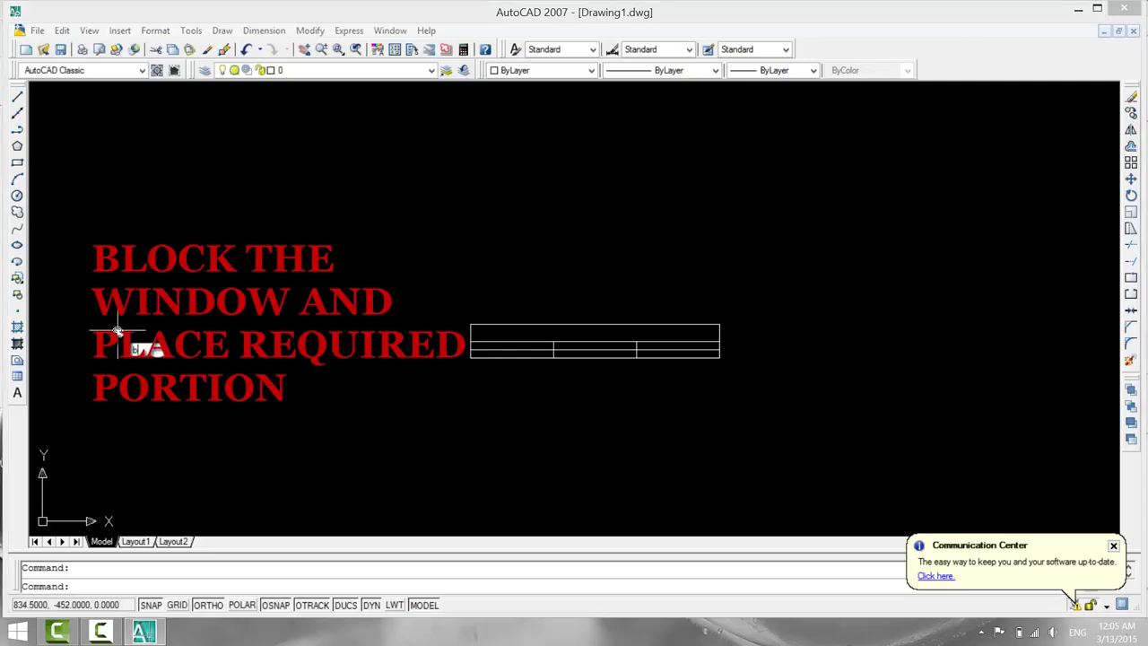
Define a block named 'window 150' from the eight lines of the window symbol.
{"action": "type", "text": "b"}
{"action": "key", "text": "Return"}
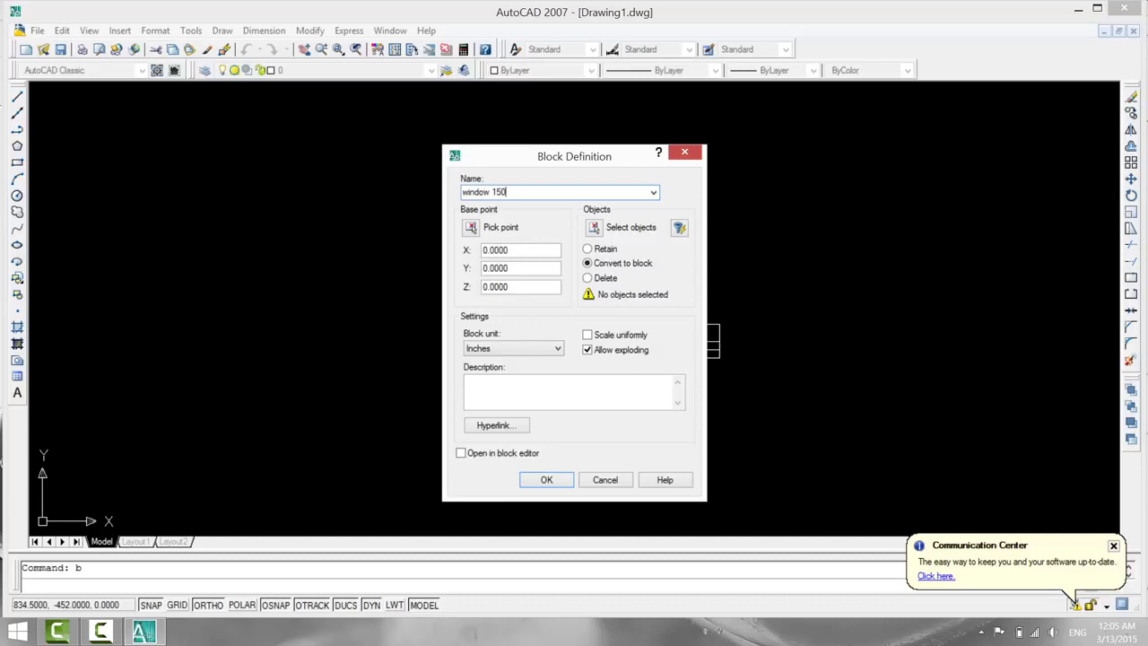
{"action": "left_click", "coordinate": [596, 228]}
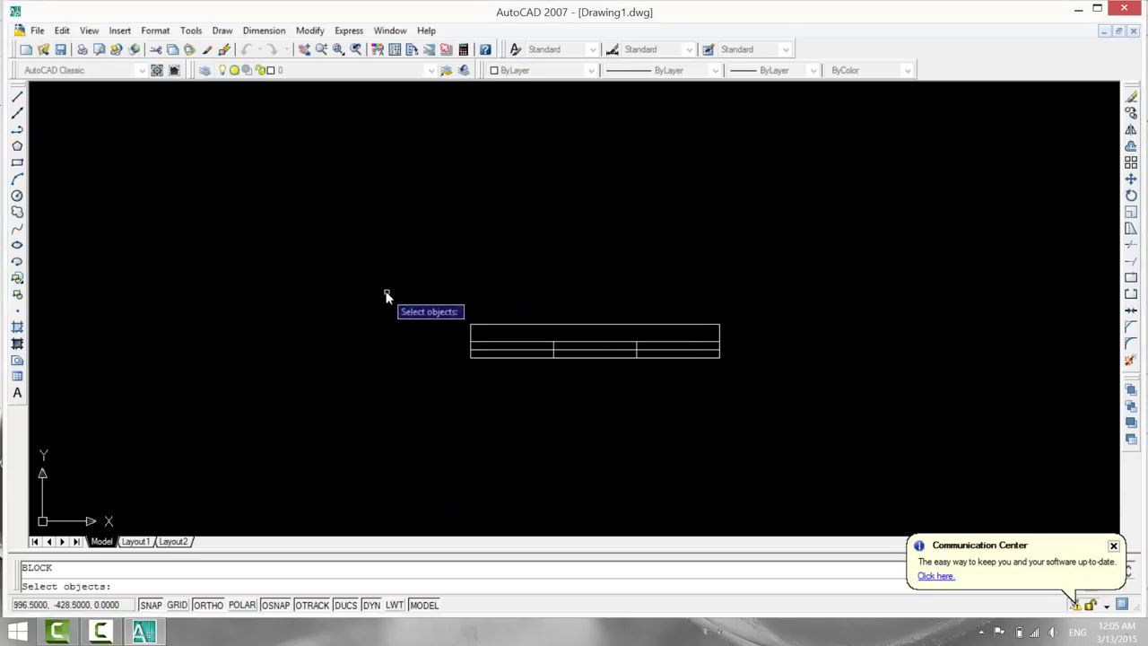
{"action": "left_click", "coordinate": [386, 292]}
{"action": "left_click", "coordinate": [793, 386]}
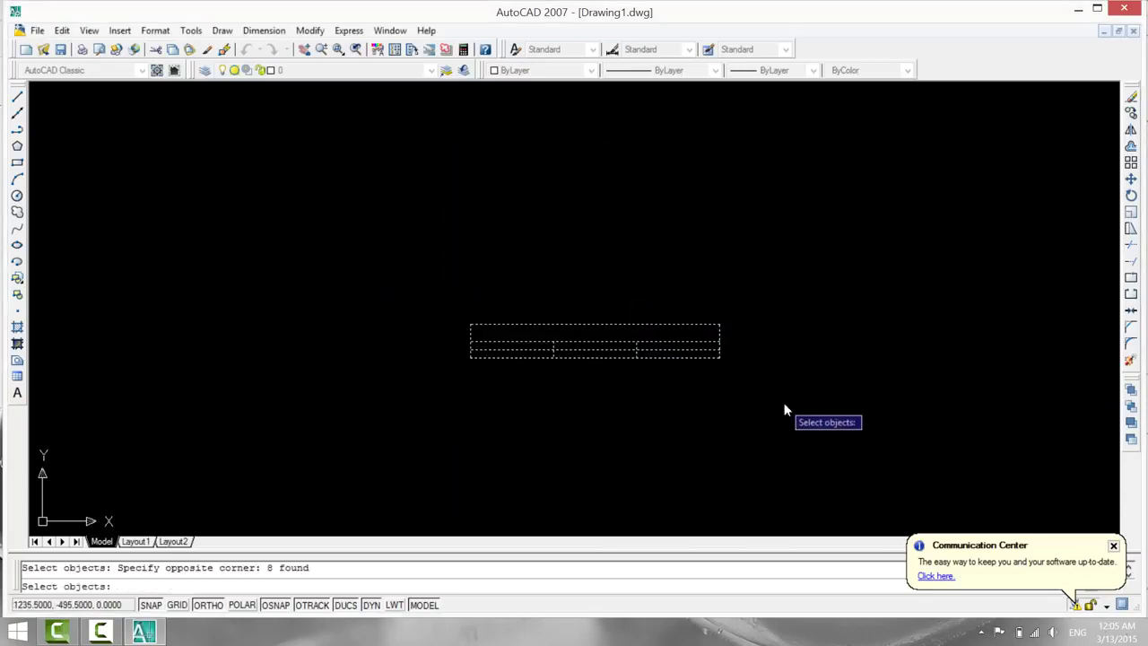
{"action": "key", "text": "Return"}
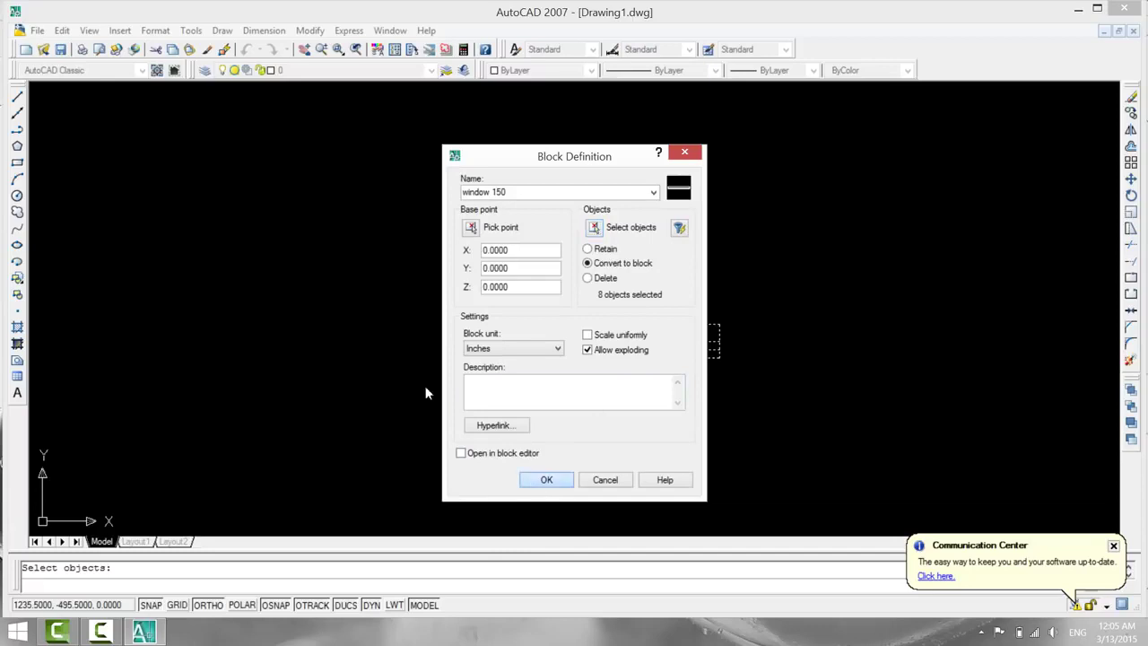
{"action": "left_click", "coordinate": [546, 479]}
With polar tracking on, copy the window 150 block into a wall opening of the floor plan.
{"action": "scroll", "coordinate": [575, 383], "scroll_direction": "down", "scroll_amount": 4}
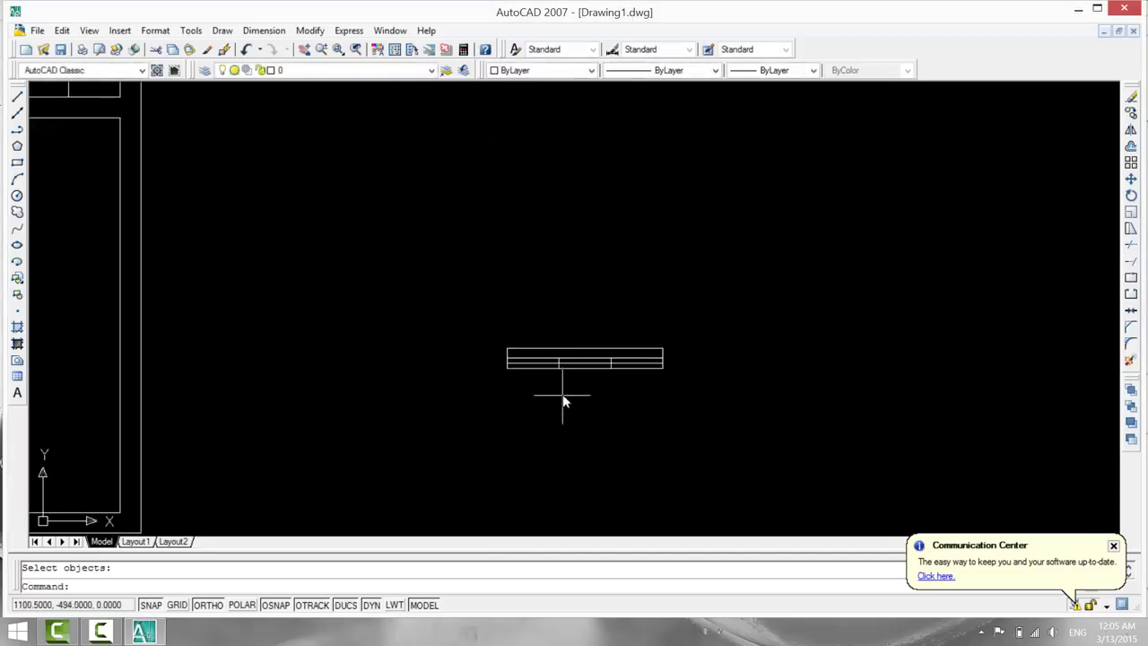
{"action": "mouse_move", "coordinate": [340, 351]}
{"action": "middle_mouse_down"}
{"action": "mouse_move", "coordinate": [587, 296]}
{"action": "mouse_move", "coordinate": [571, 316]}
{"action": "middle_mouse_up"}
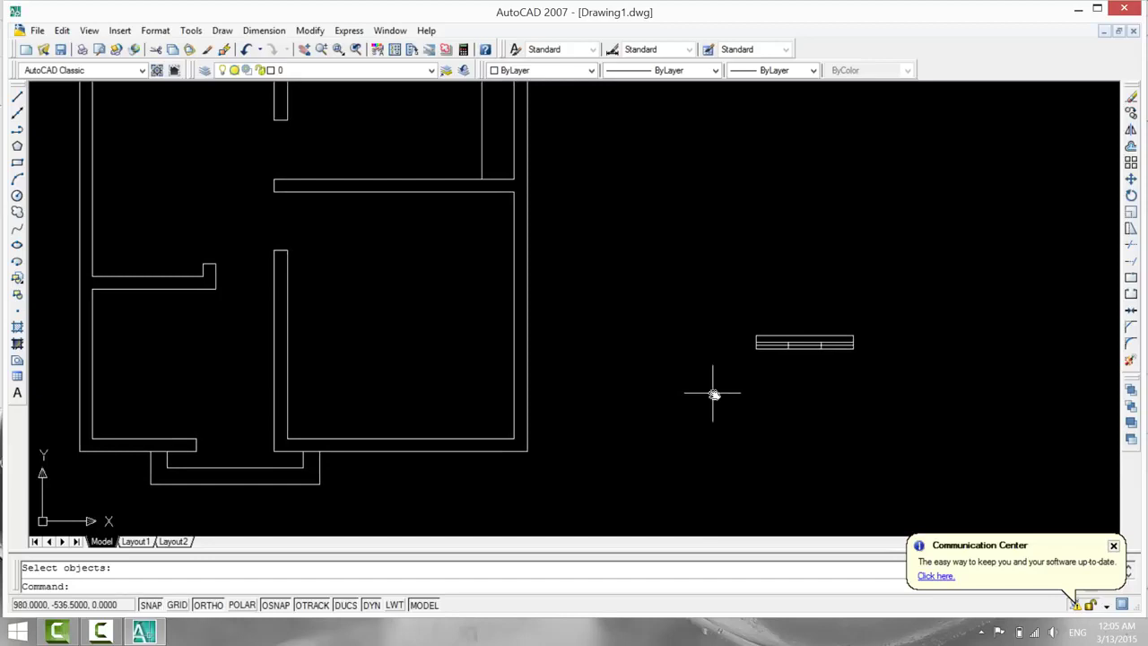
{"action": "type", "text": "co"}
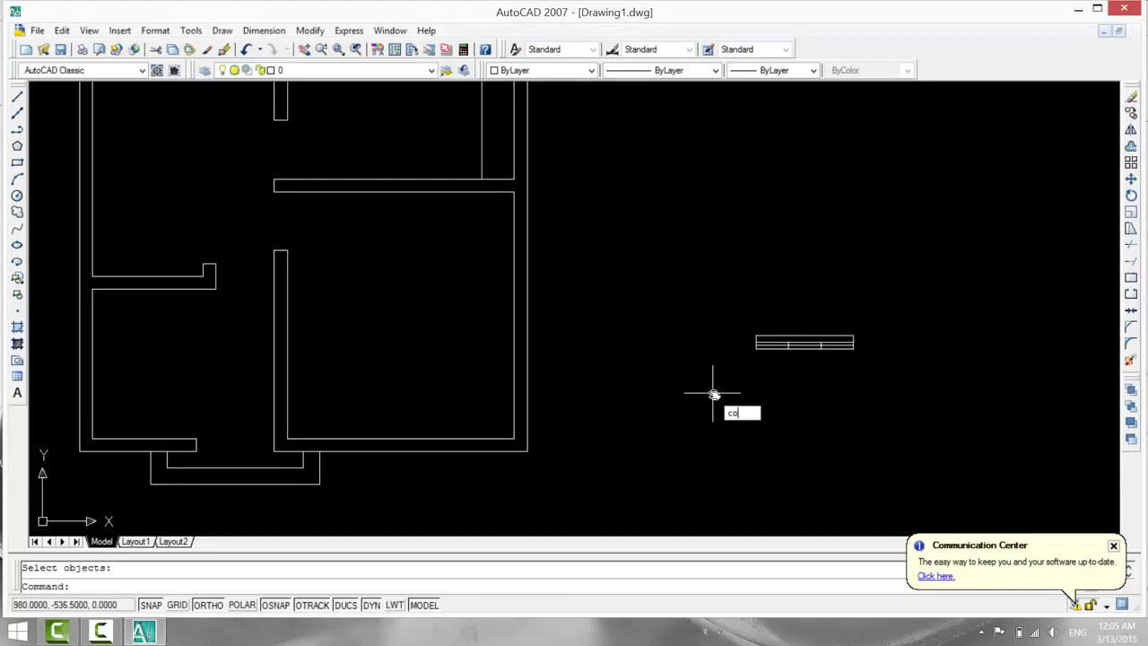
{"action": "key", "text": "Return"}
{"action": "left_click", "coordinate": [778, 346]}
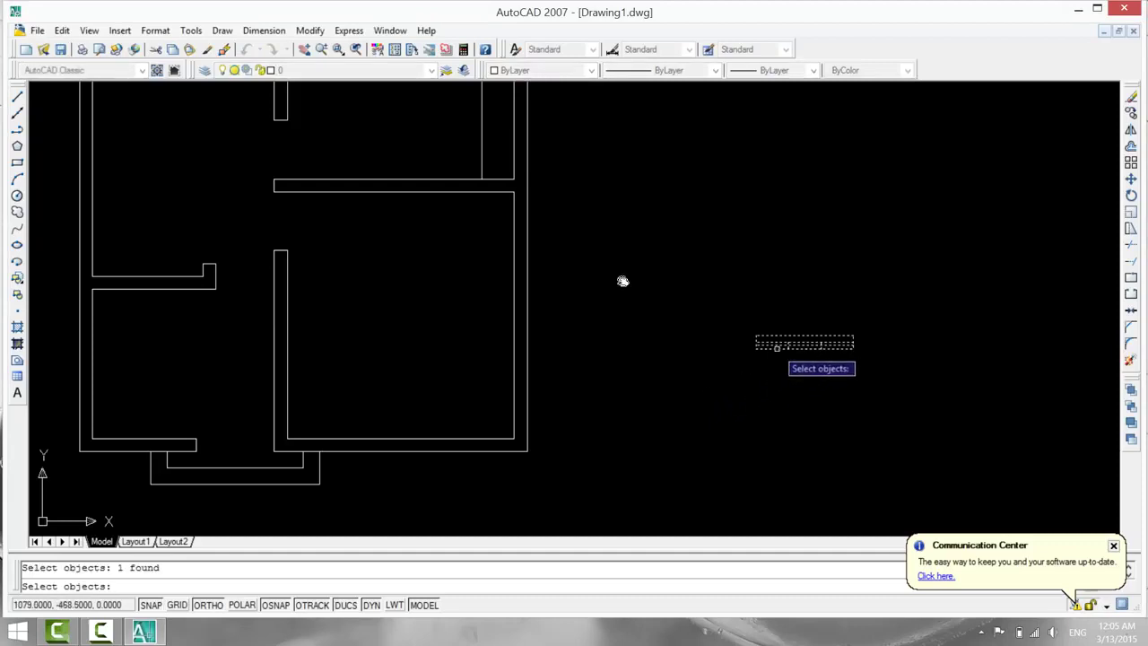
{"action": "key", "text": "Return"}
{"action": "scroll", "coordinate": [785, 419], "scroll_direction": "up", "scroll_amount": 3}
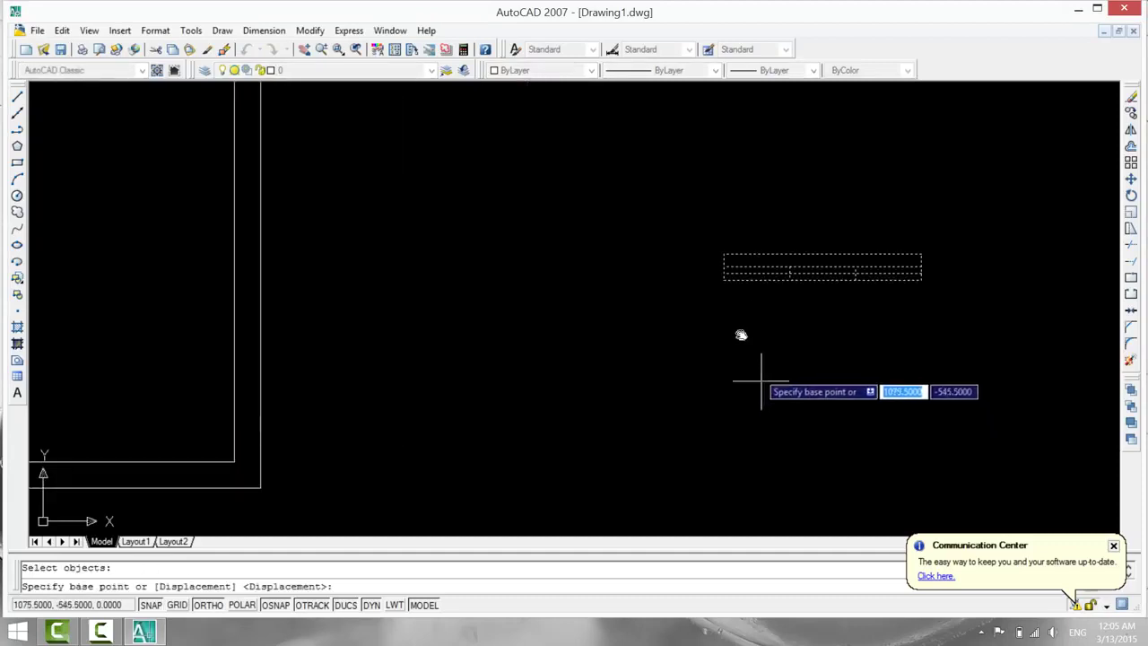
{"action": "left_click", "coordinate": [723, 280]}
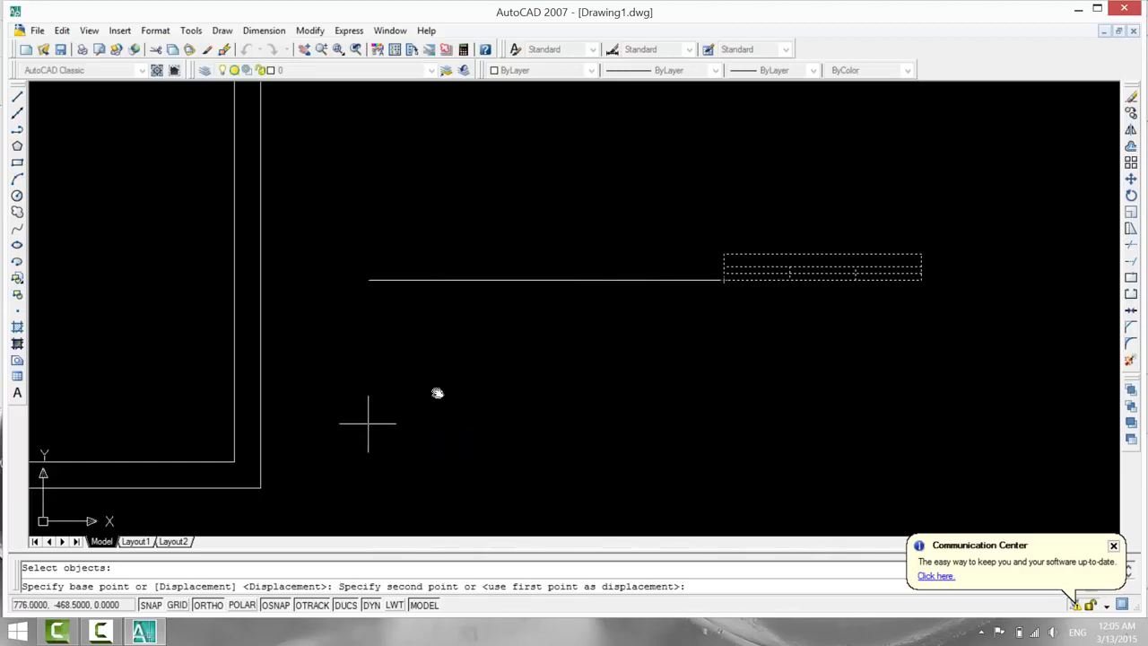
{"action": "middle_click_drag", "start_coordinate": [371, 423], "coordinate": [596, 343]}
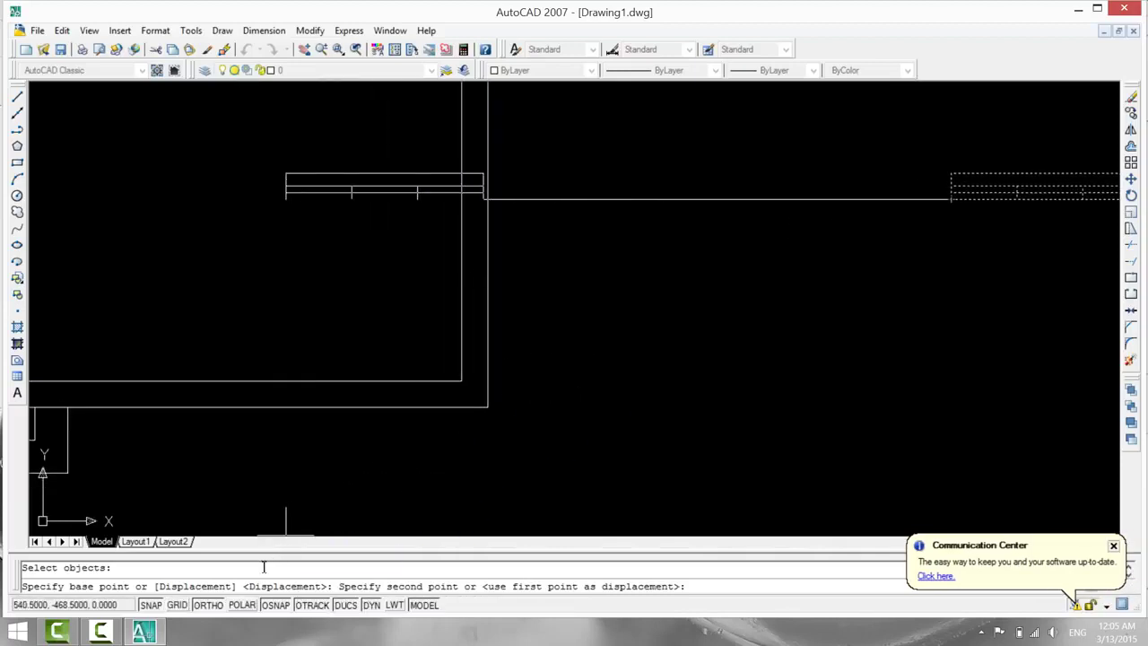
{"action": "left_click", "coordinate": [242, 605]}
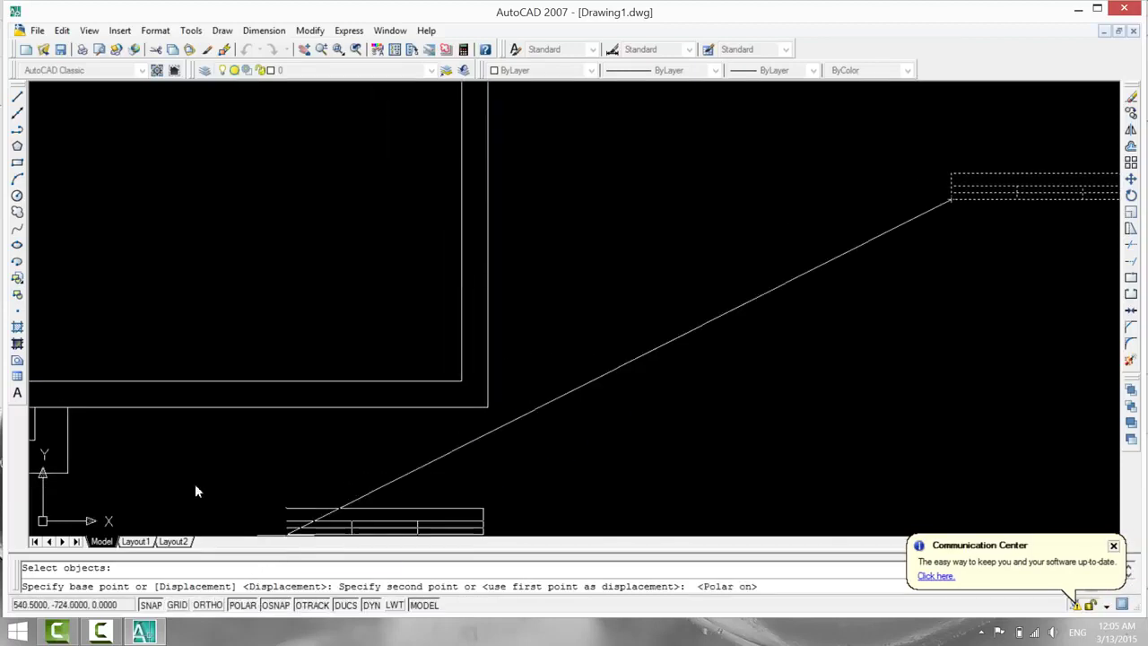
{"action": "middle_click_drag", "start_coordinate": [242, 480], "coordinate": [531, 454]}
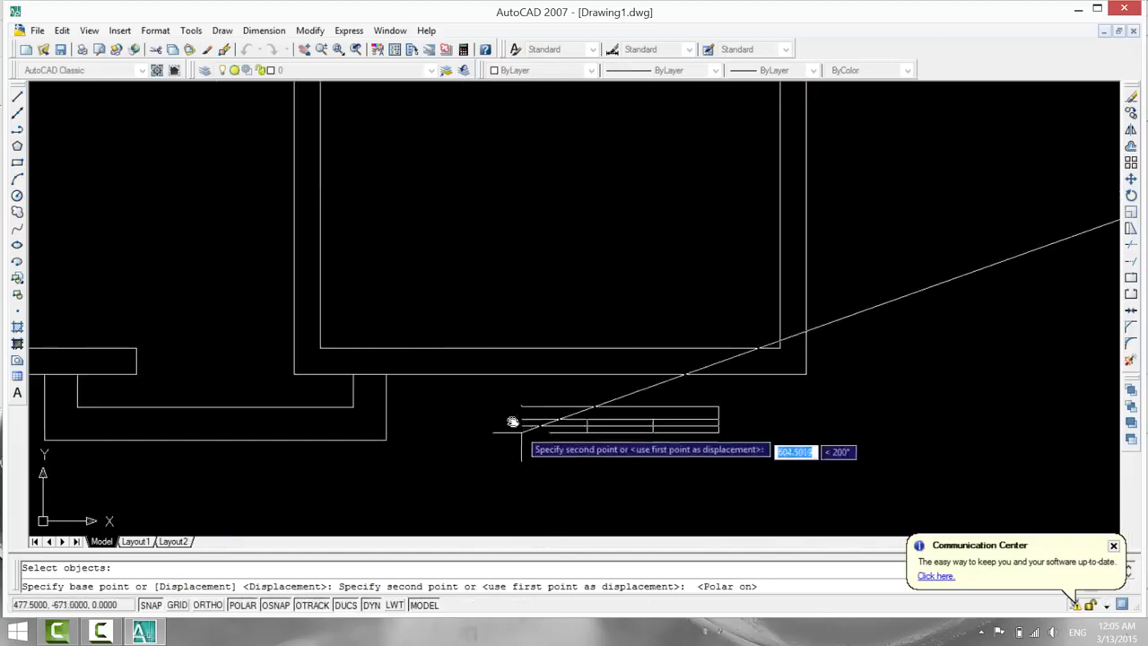
{"action": "scroll", "coordinate": [500, 376], "scroll_direction": "up", "scroll_amount": 4}
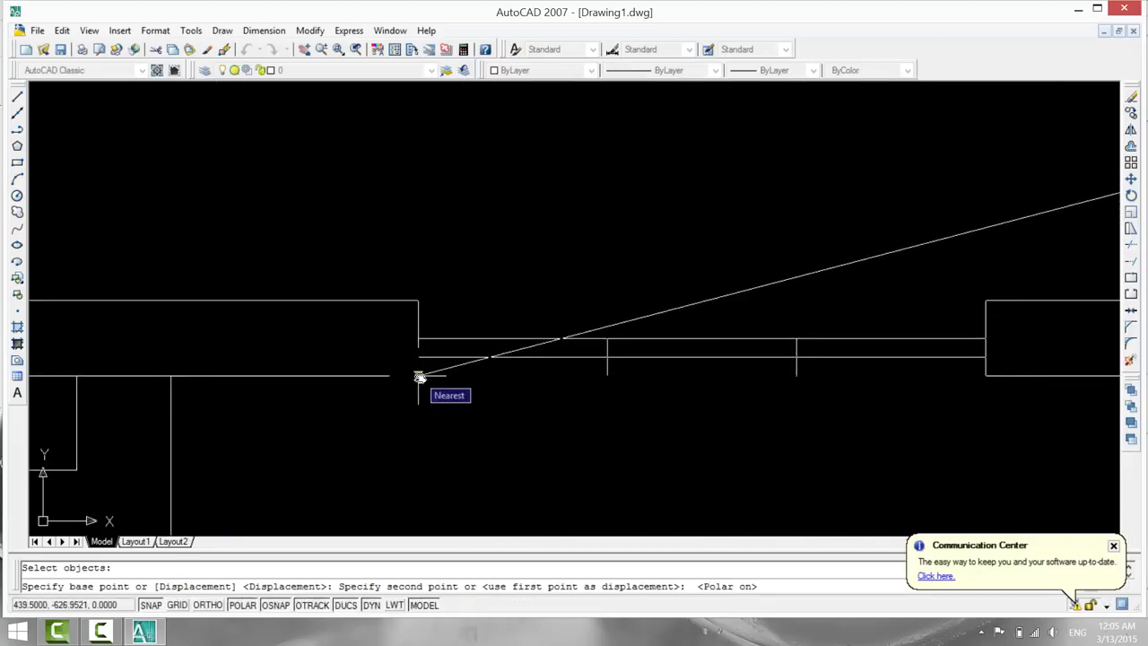
{"action": "left_click", "coordinate": [419, 377]}
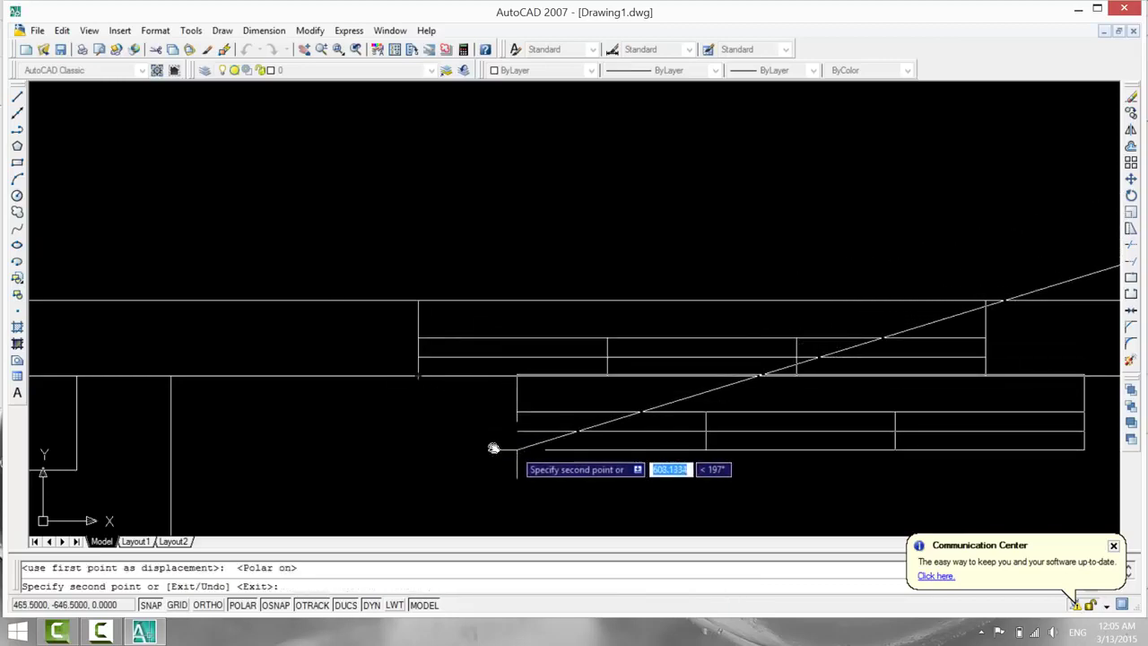
Place two spare window copies just below the original block.
{"action": "scroll", "coordinate": [472, 458], "scroll_direction": "down", "scroll_amount": 5}
{"action": "middle_click_drag", "start_coordinate": [364, 374], "coordinate": [800, 386]}
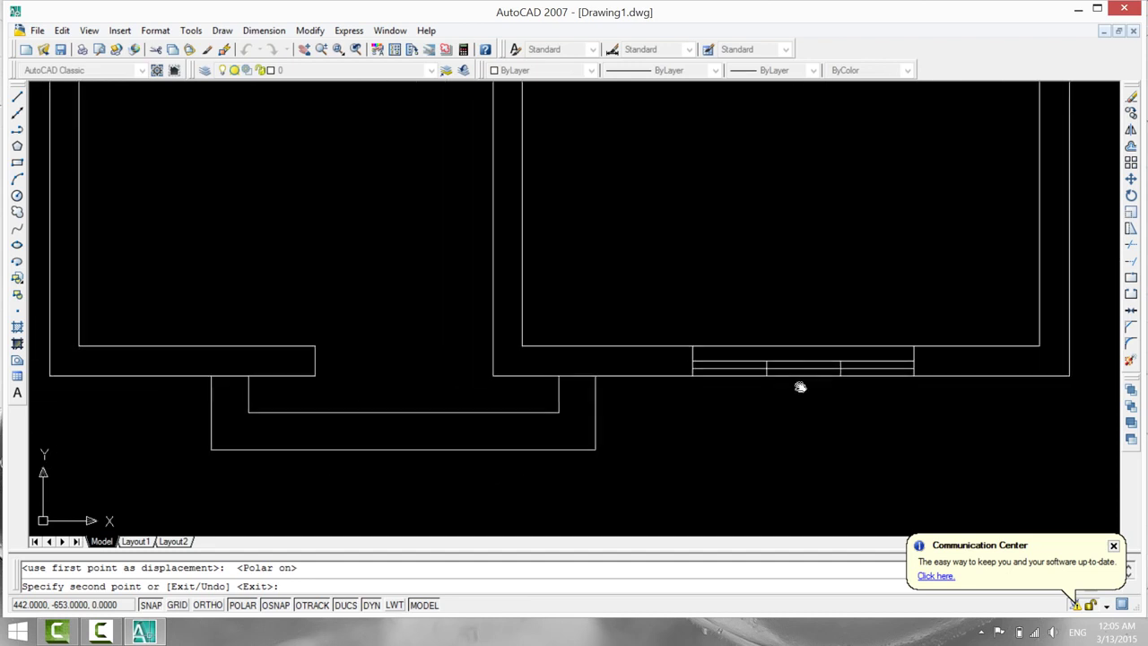
{"action": "scroll", "coordinate": [152, 421], "scroll_direction": "up", "scroll_amount": 6}
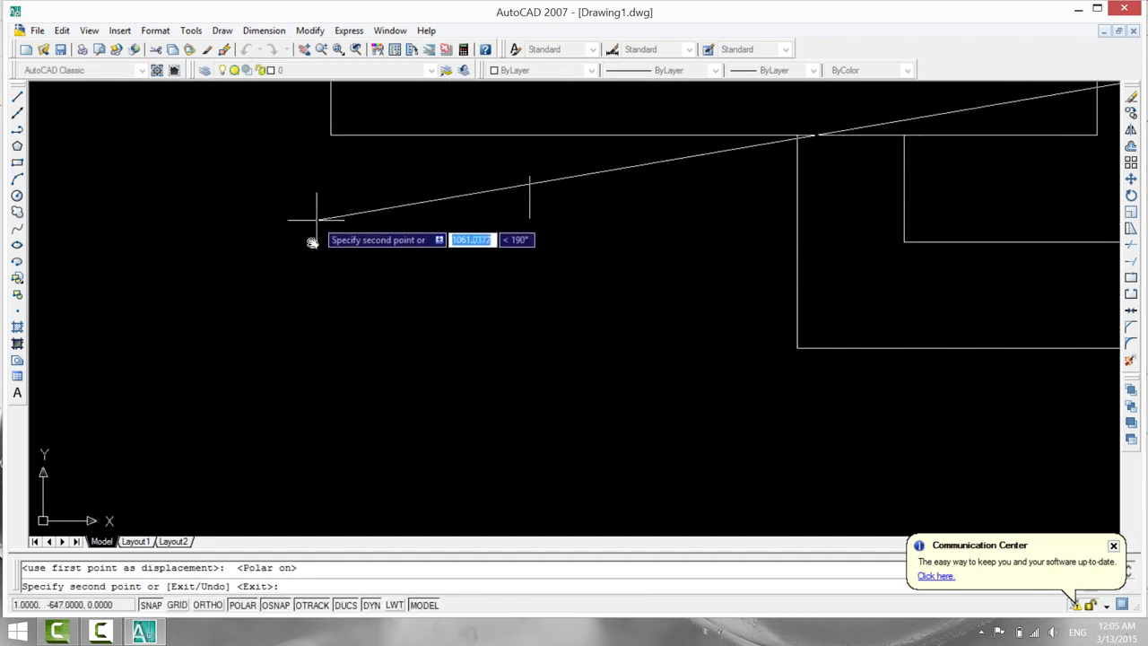
{"action": "scroll", "coordinate": [179, 474], "scroll_direction": "down", "scroll_amount": 4}
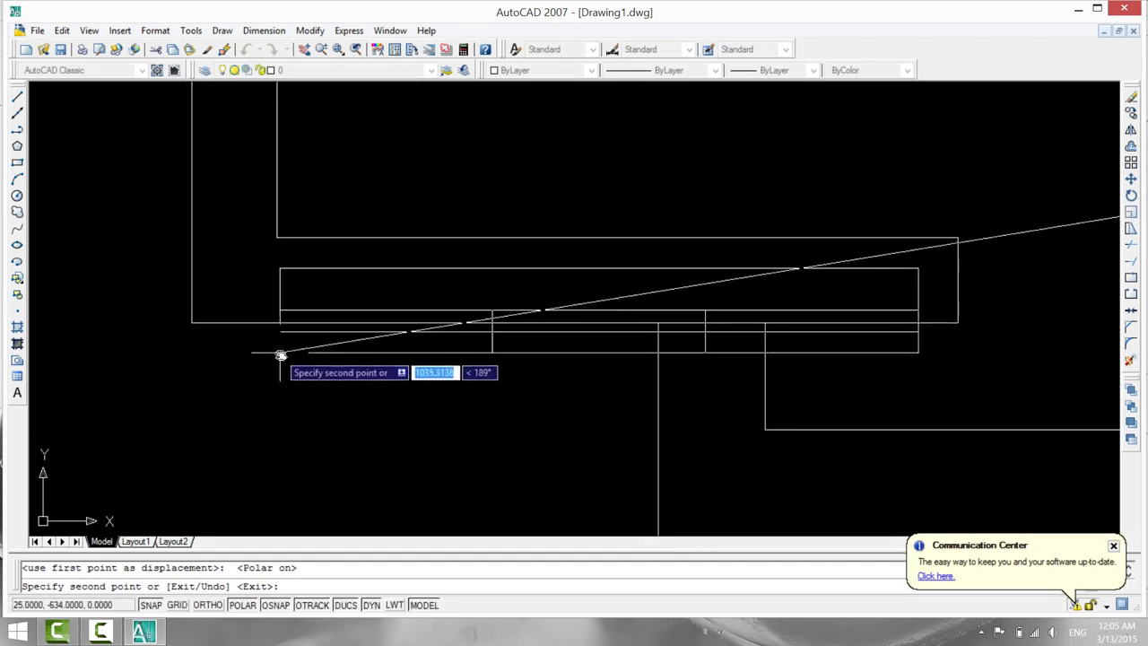
{"action": "scroll", "coordinate": [281, 355], "scroll_direction": "down", "scroll_amount": 4}
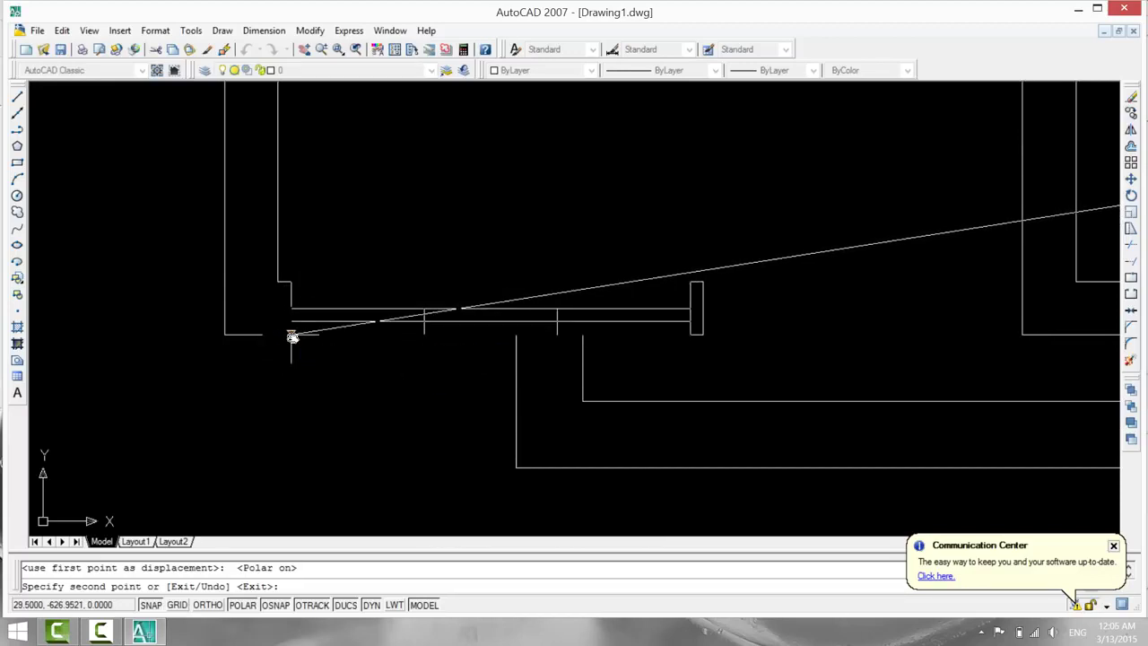
{"action": "scroll", "coordinate": [361, 253], "scroll_direction": "down", "scroll_amount": 3}
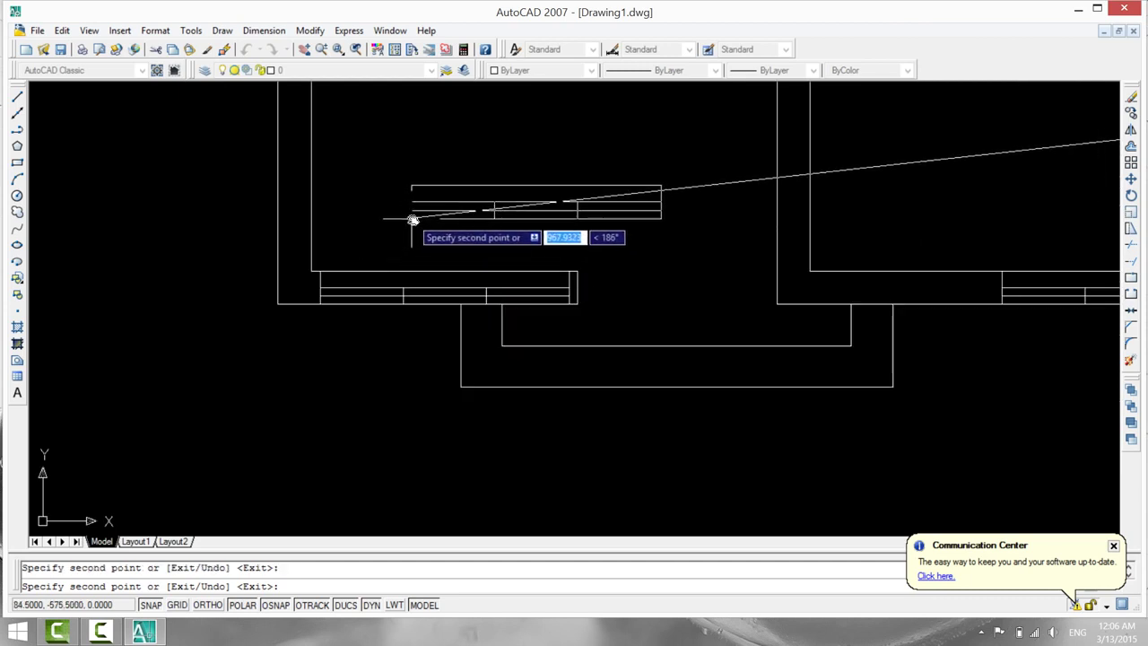
{"action": "scroll", "coordinate": [413, 219], "scroll_direction": "down", "scroll_amount": 2}
{"action": "middle_click_drag", "start_coordinate": [338, 134], "coordinate": [331, 311]}
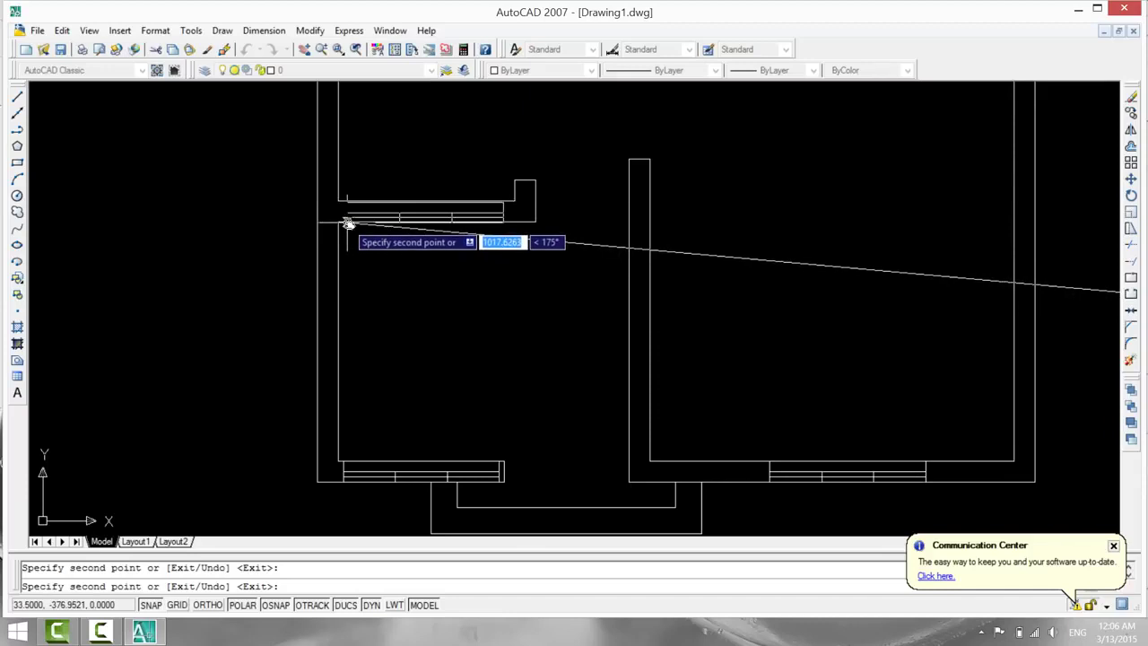
{"action": "scroll", "coordinate": [348, 224], "scroll_direction": "up", "scroll_amount": 2}
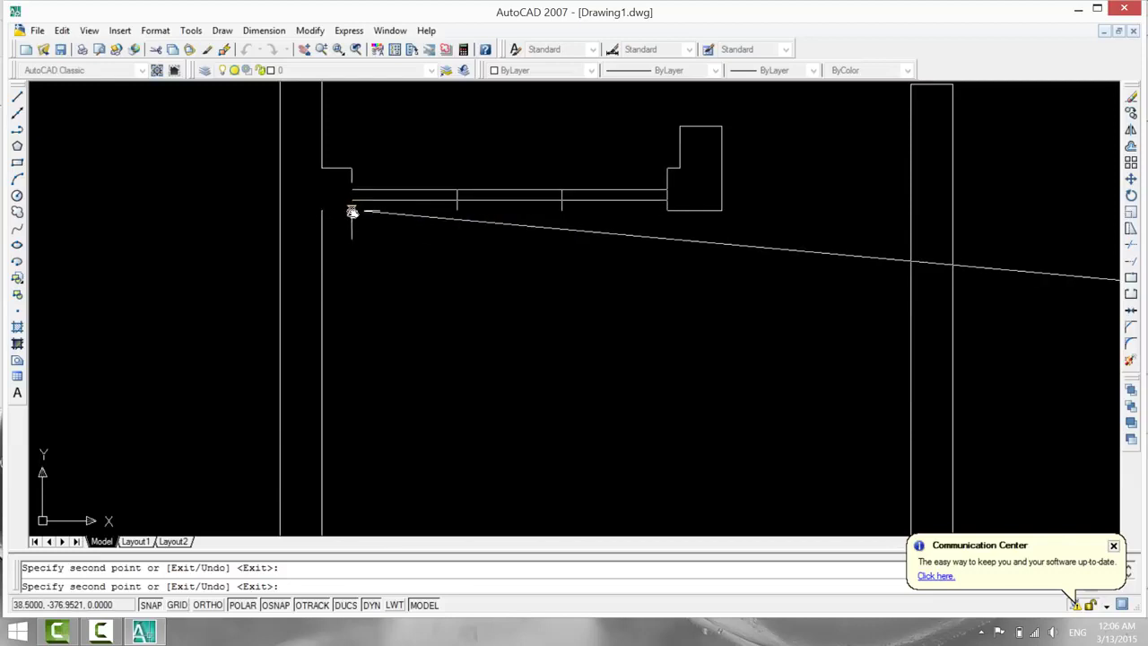
{"action": "scroll", "coordinate": [384, 305], "scroll_direction": "down", "scroll_amount": 3}
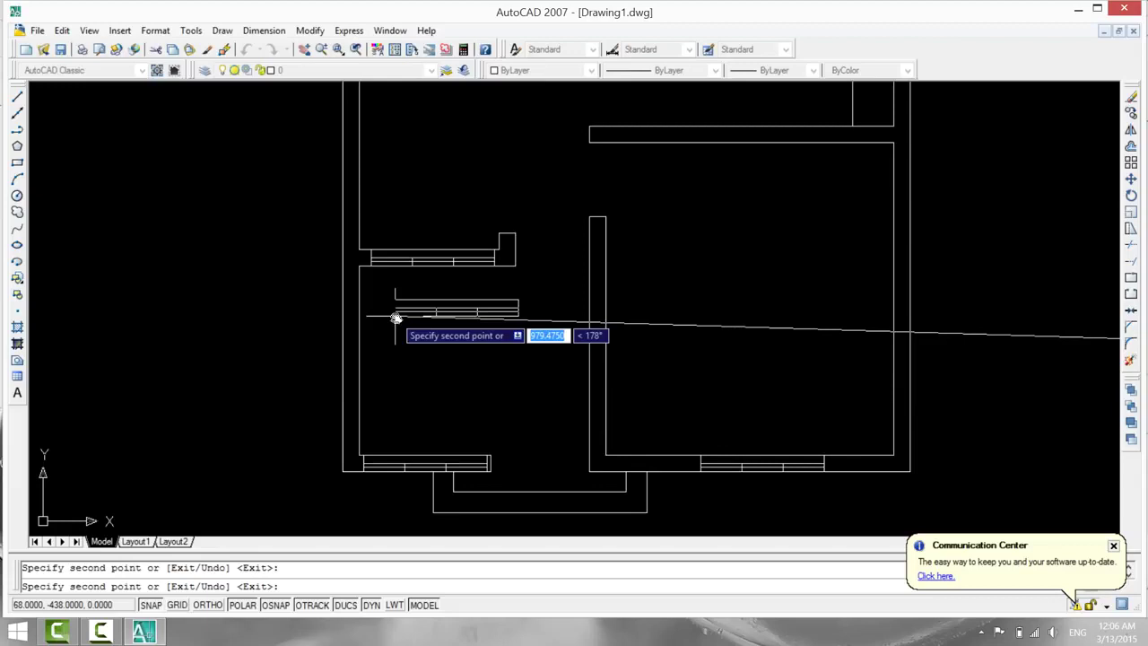
{"action": "middle_click_drag", "start_coordinate": [397, 340], "coordinate": [385, 500]}
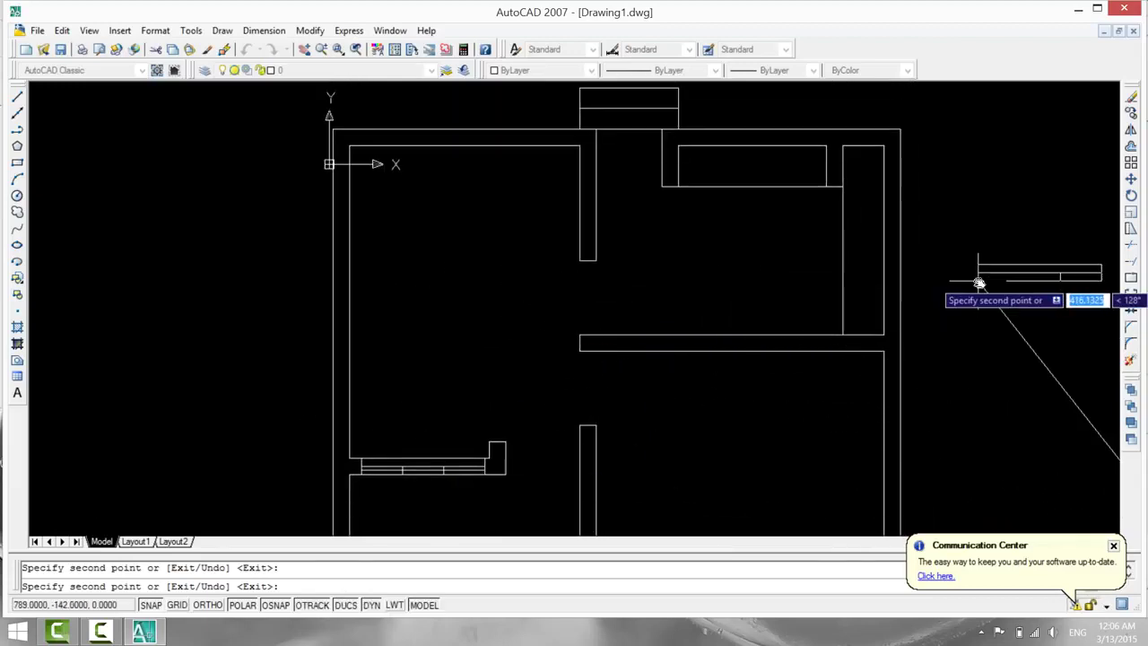
{"action": "middle_click_drag", "start_coordinate": [782, 226], "coordinate": [607, 325]}
{"action": "scroll", "coordinate": [619, 336], "scroll_direction": "down", "scroll_amount": 2}
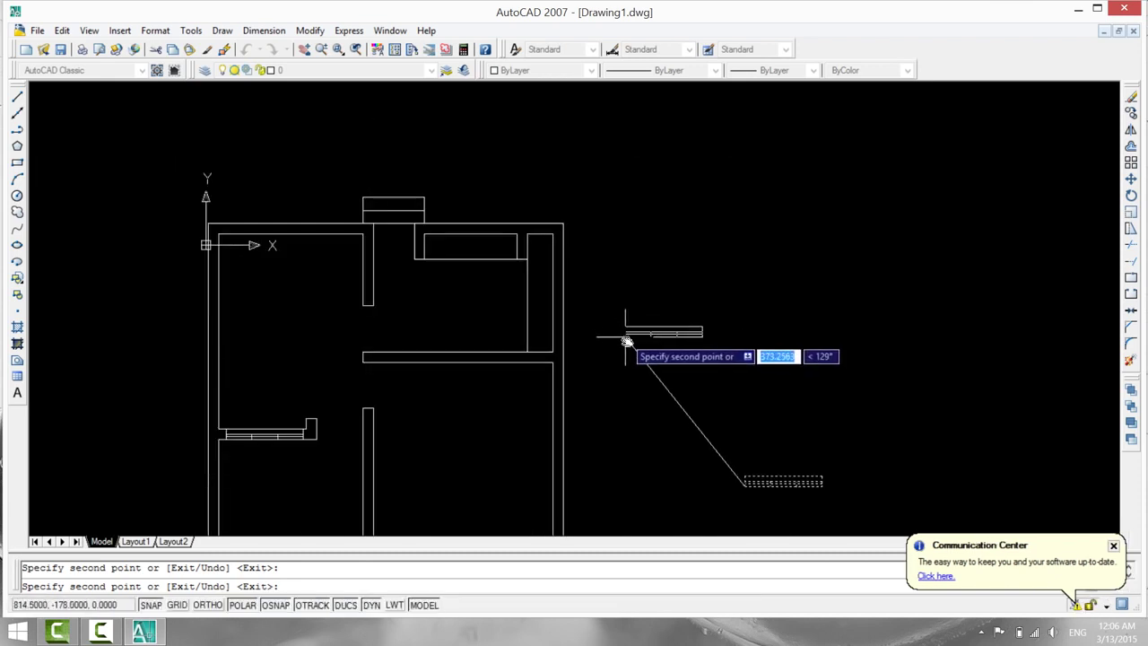
{"action": "middle_click_drag", "start_coordinate": [493, 277], "coordinate": [513, 158]}
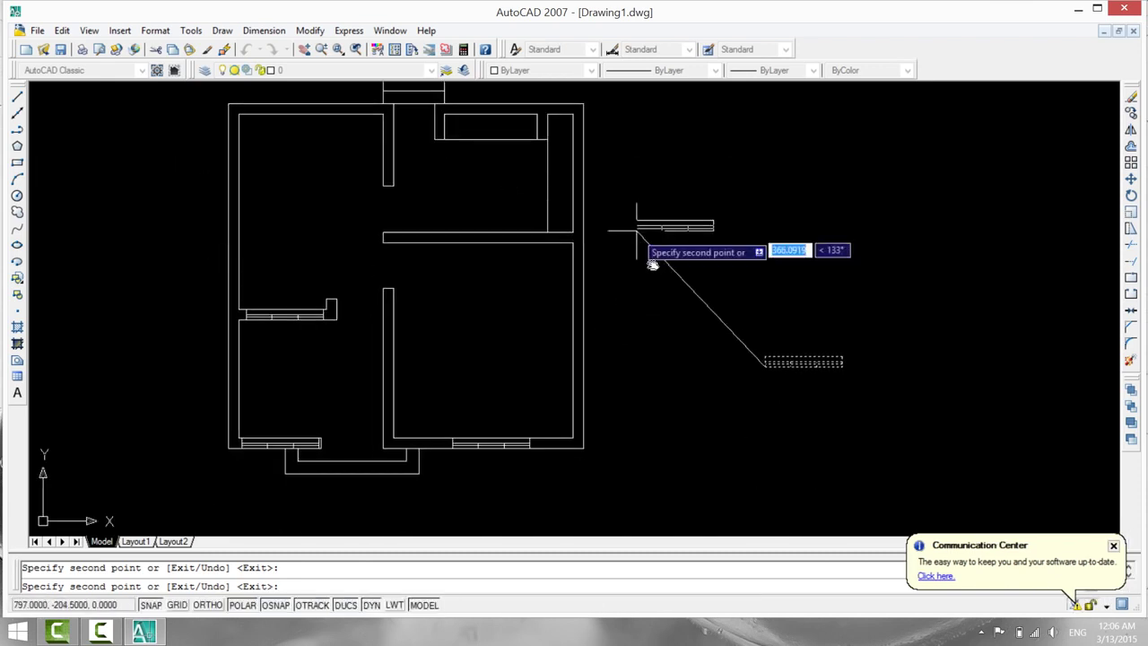
{"action": "left_click", "coordinate": [765, 311]}
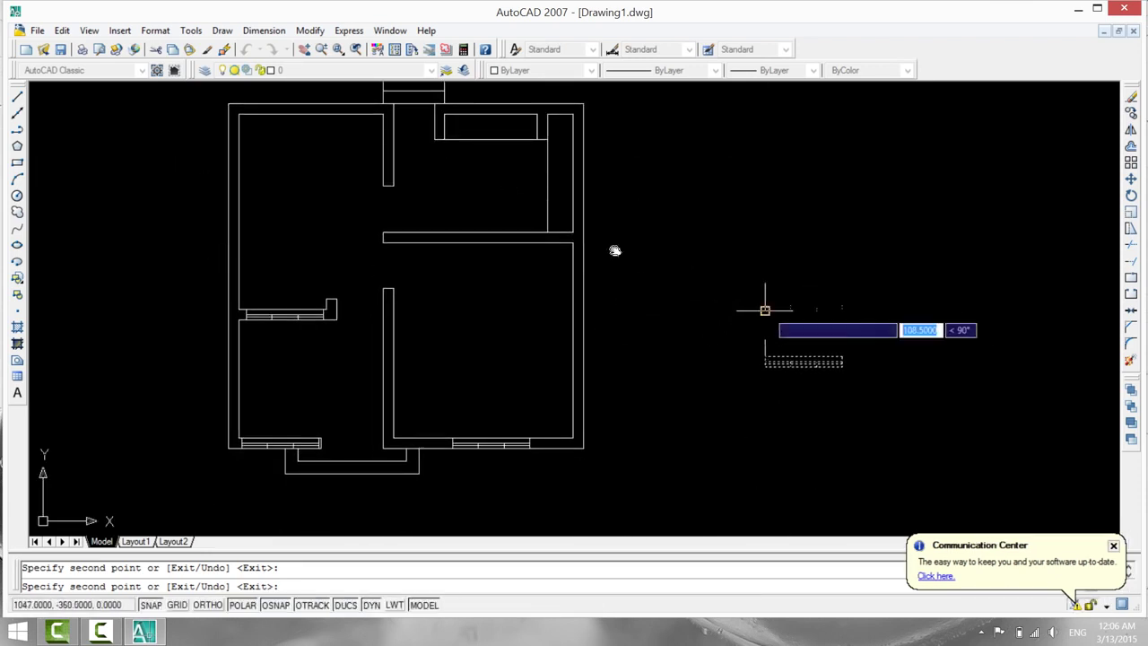
{"action": "left_click", "coordinate": [792, 328]}
{"action": "key", "text": "Escape"}
Rotate the lower window block 180° about its corner.
{"action": "scroll", "coordinate": [650, 392], "scroll_direction": "up", "scroll_amount": 3}
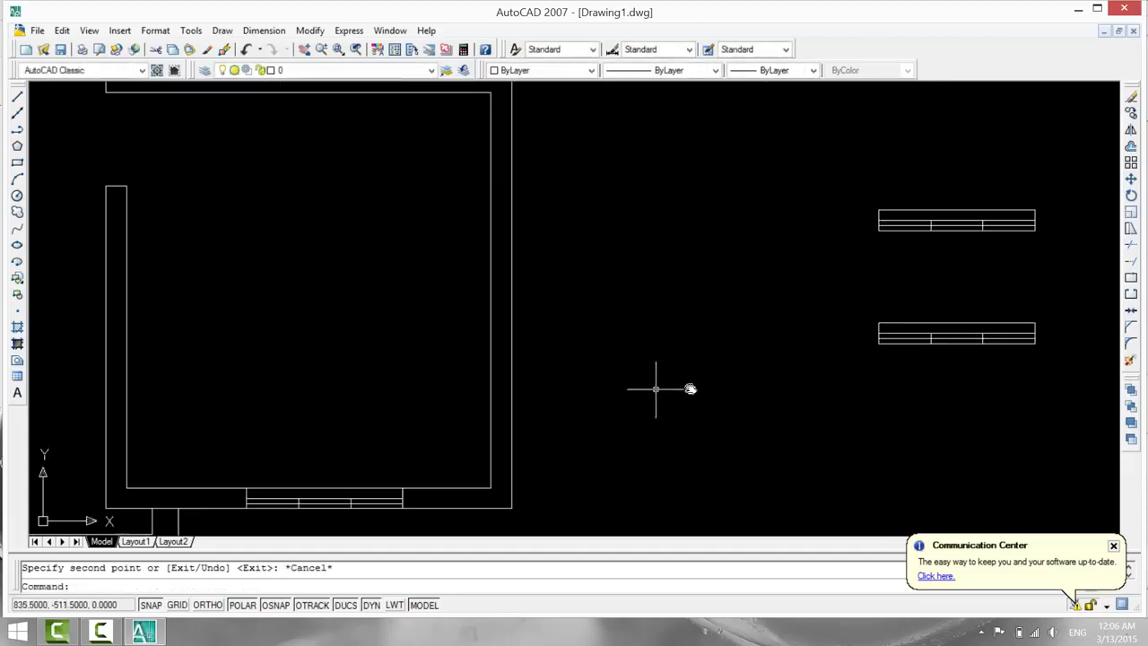
{"action": "scroll", "coordinate": [982, 398], "scroll_direction": "up", "scroll_amount": 2}
{"action": "mouse_move", "coordinate": [787, 321]}
{"action": "middle_mouse_down"}
{"action": "mouse_move", "coordinate": [769, 440]}
{"action": "mouse_move", "coordinate": [669, 467]}
{"action": "middle_mouse_up"}
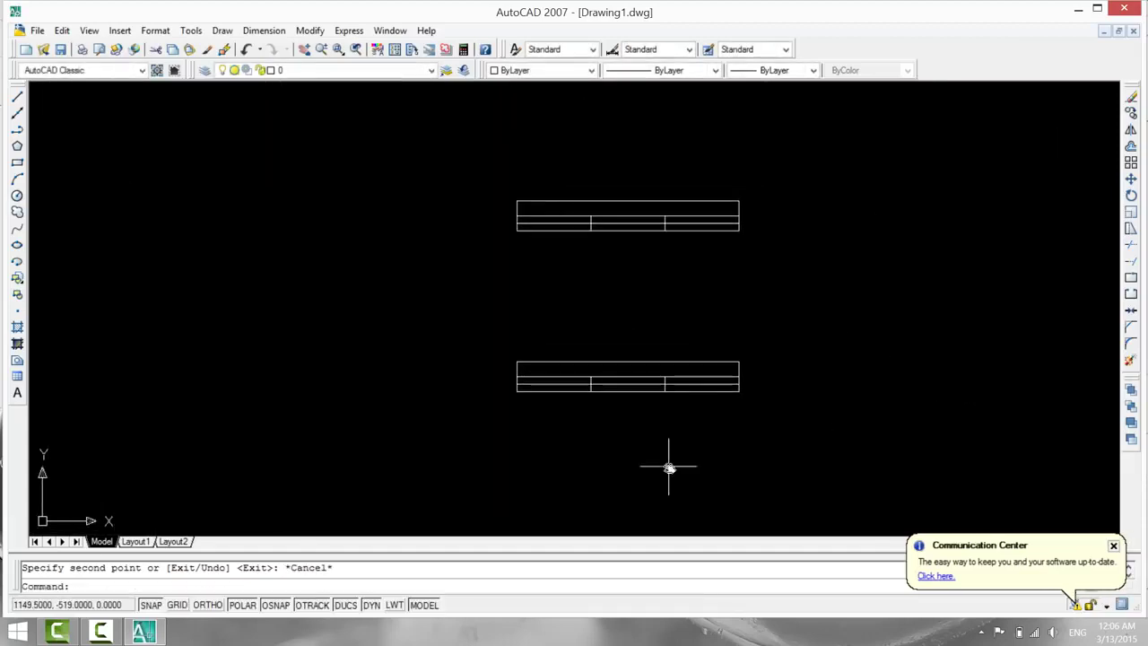
{"action": "type", "text": "ro"}
{"action": "key", "text": "Return"}
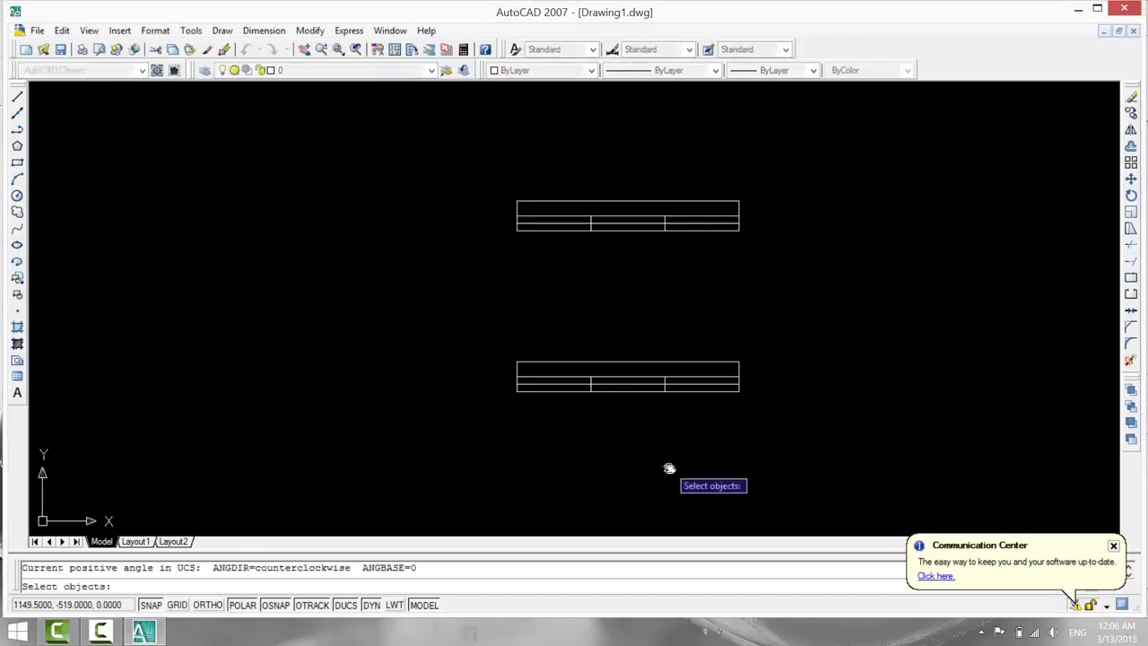
{"action": "left_click", "coordinate": [677, 378]}
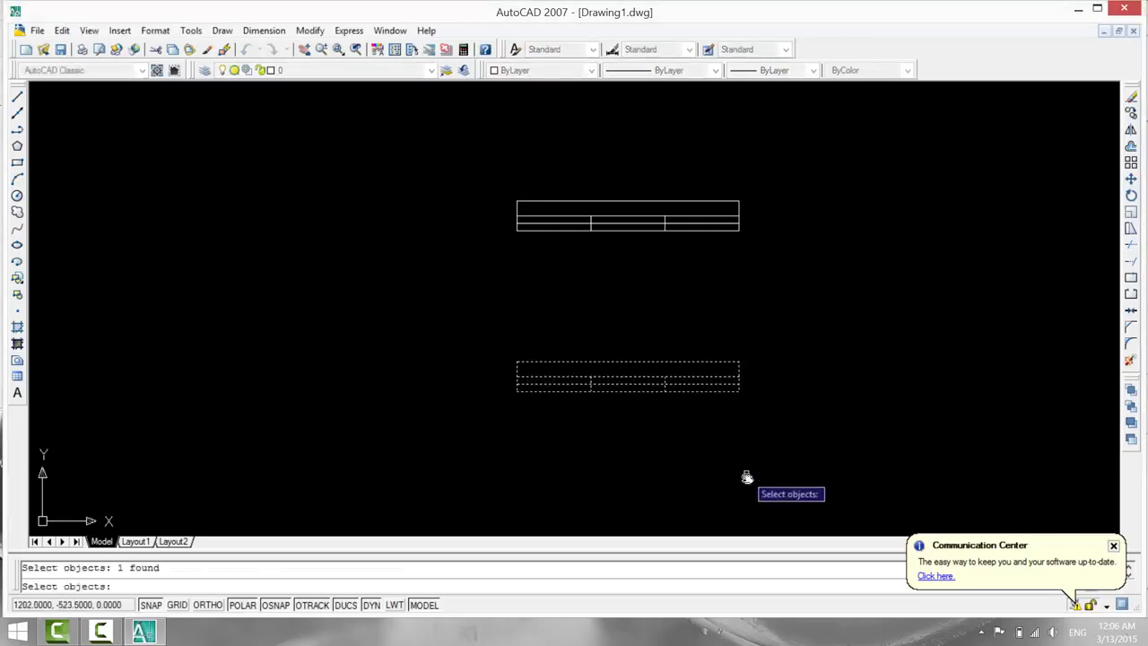
{"action": "key", "text": "Return"}
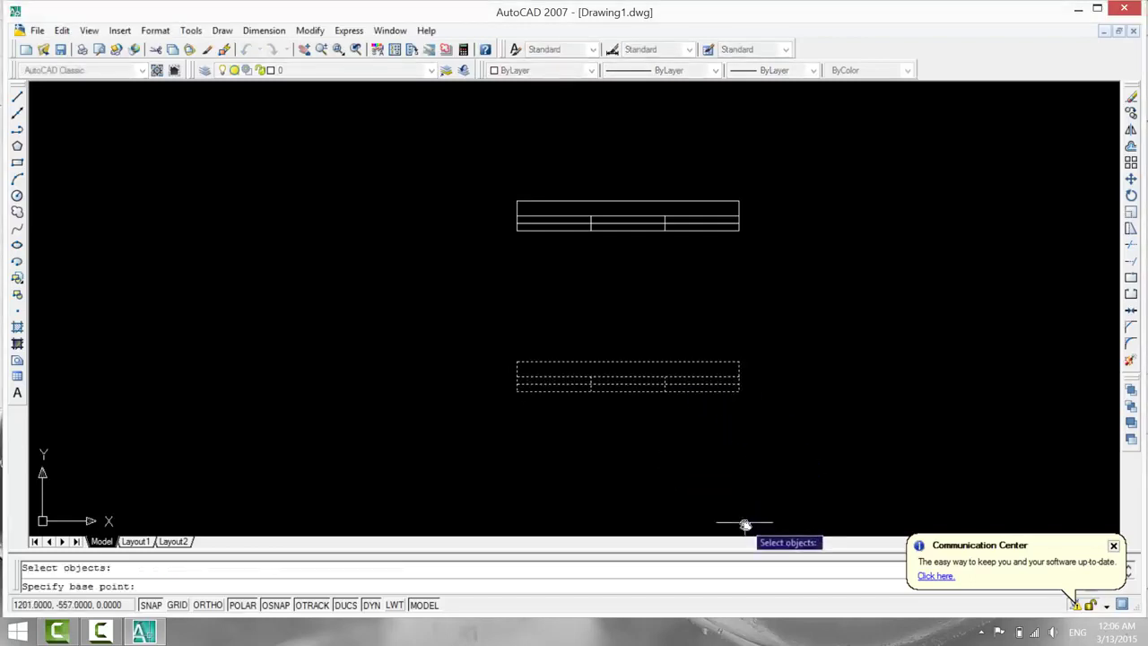
{"action": "left_click", "coordinate": [517, 391]}
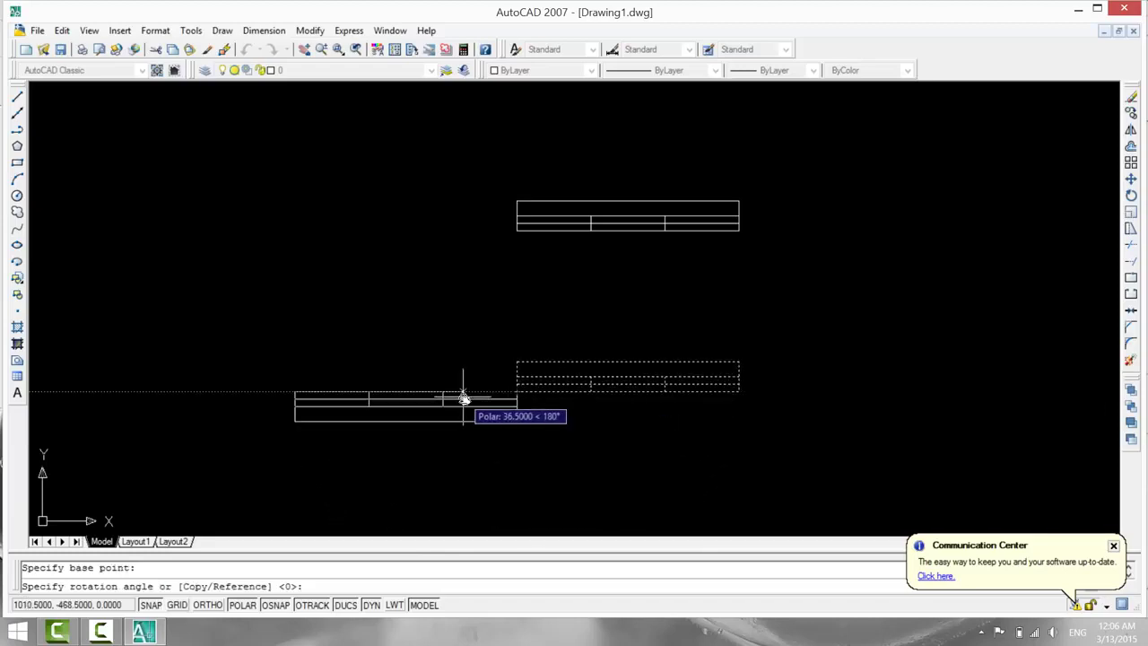
{"action": "left_click", "coordinate": [463, 396]}
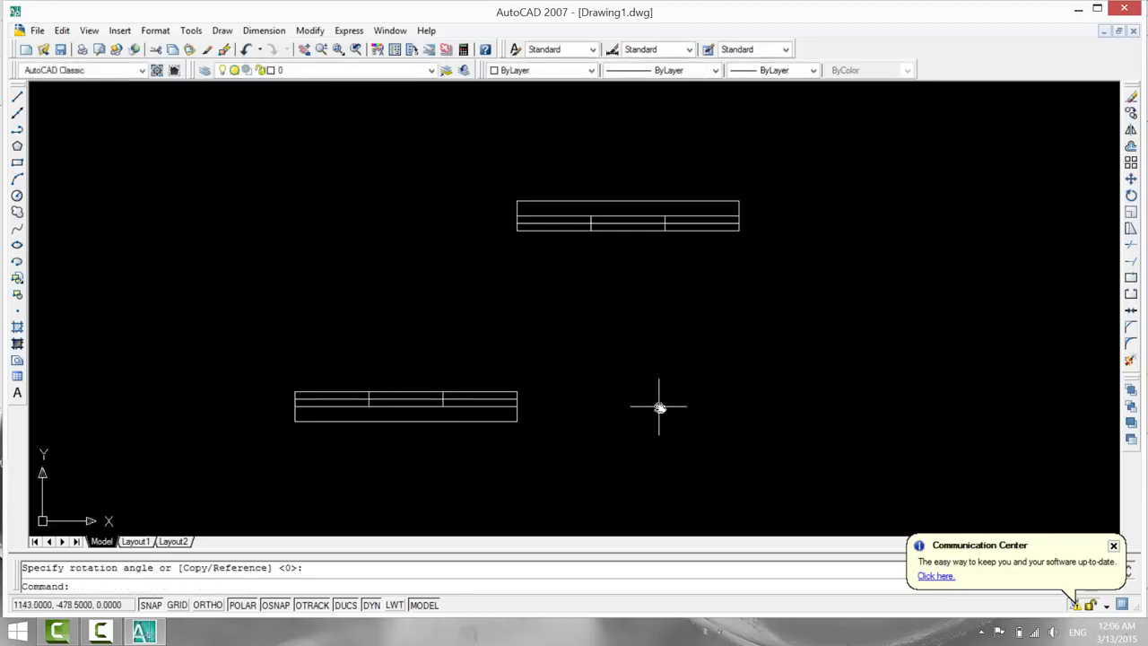
Copy the flipped window block twice to the right and lower right.
{"action": "type", "text": "co"}
{"action": "key", "text": "Return"}
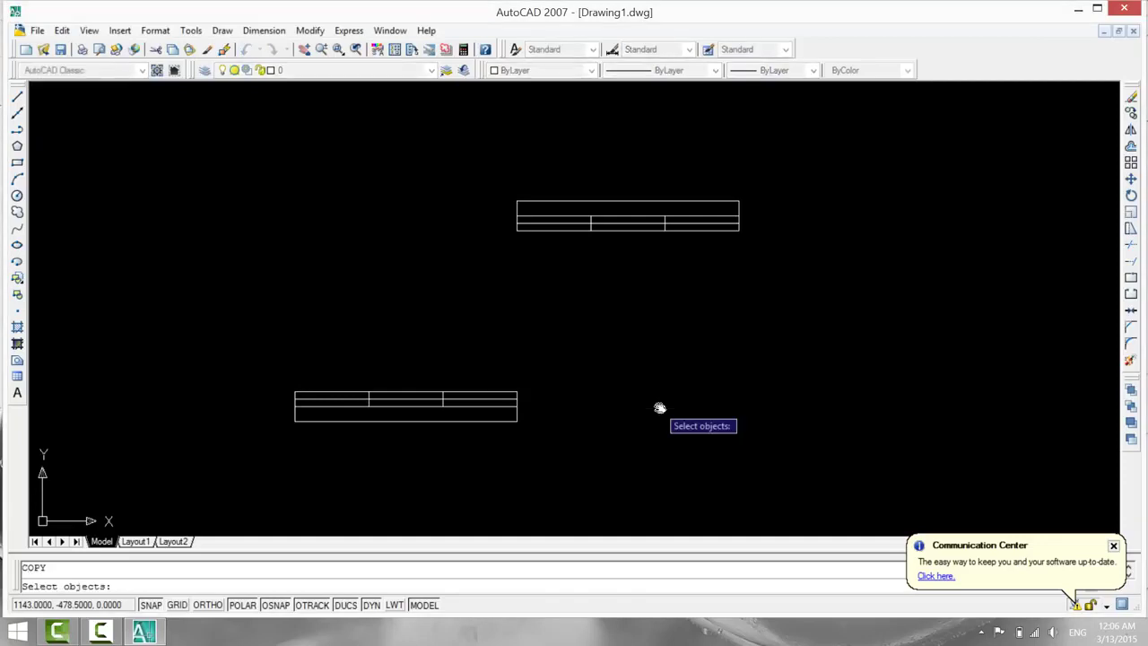
{"action": "left_click", "coordinate": [506, 423]}
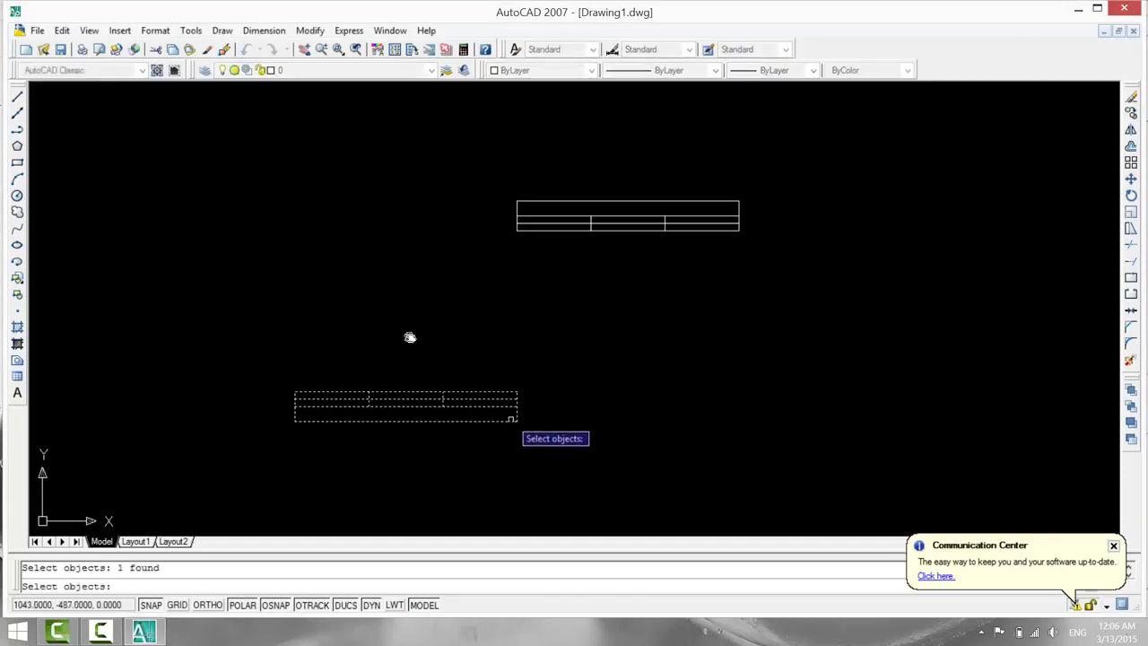
{"action": "key", "text": "Return"}
{"action": "left_click", "coordinate": [516, 420]}
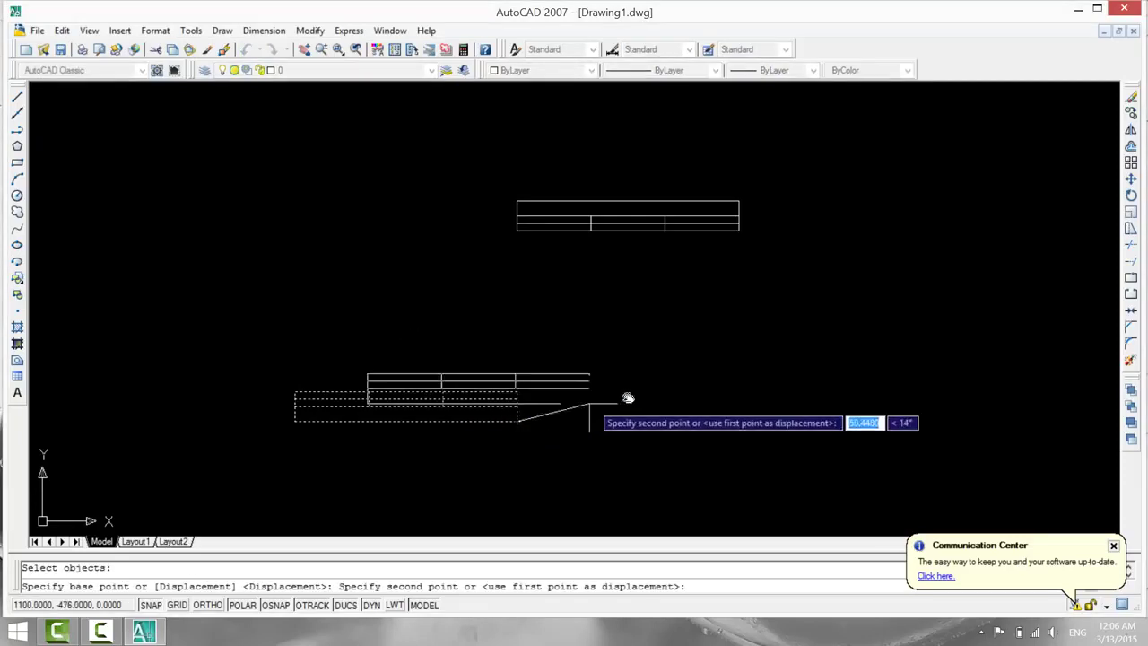
{"action": "left_click", "coordinate": [746, 382]}
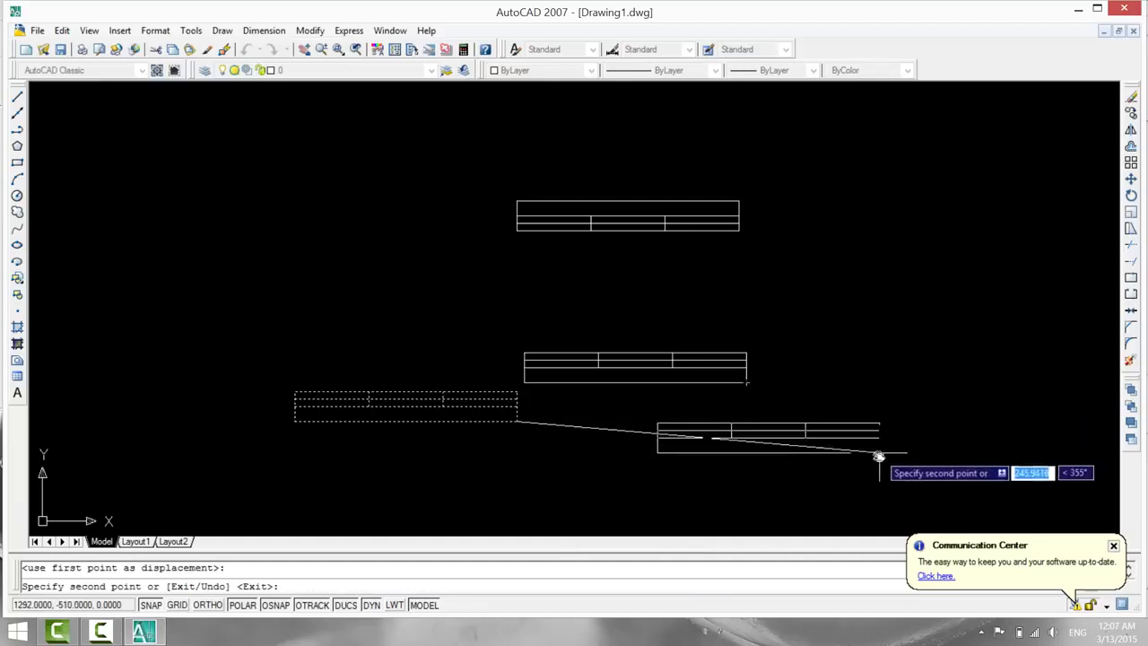
{"action": "left_click", "coordinate": [877, 454]}
{"action": "key", "text": "Escape"}
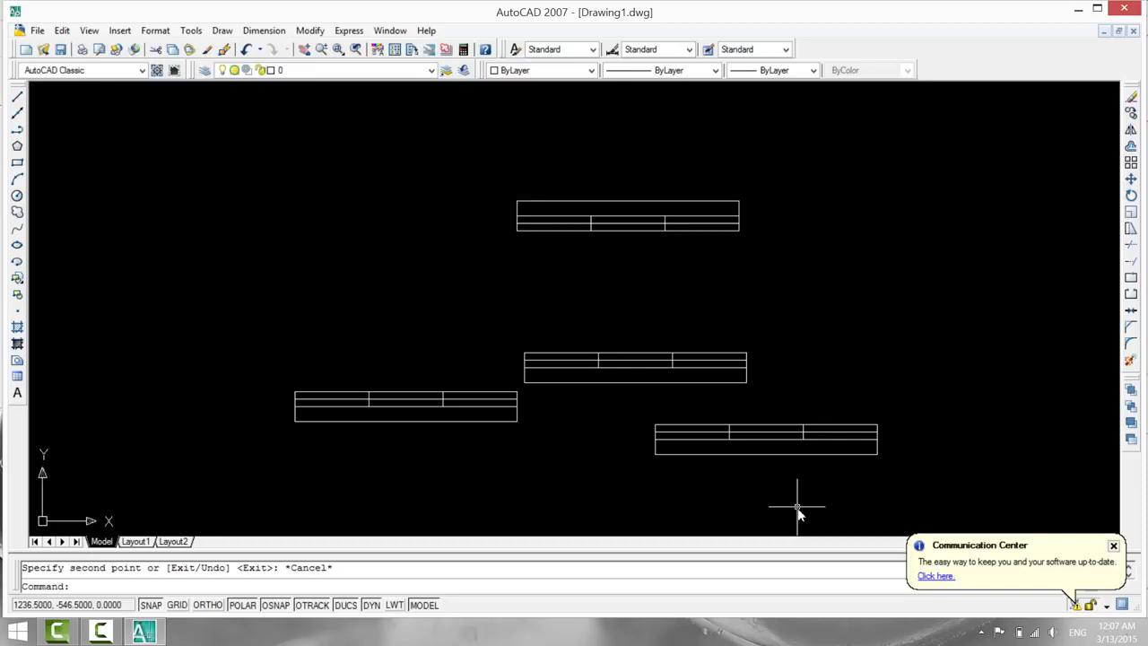
{"action": "type", "text": "l"}
{"action": "type", "text": "o"}
{"action": "key", "text": "Return"}
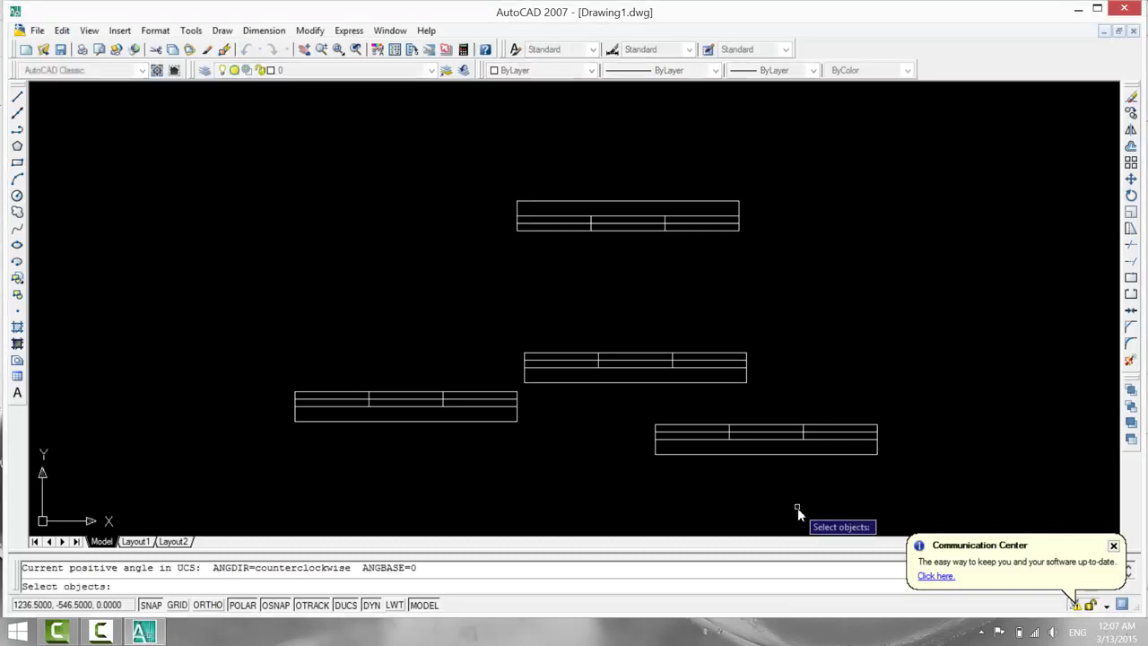
Rotate the middle window copy 90° so it stands upright against the top one.
{"action": "left_click", "coordinate": [737, 227]}
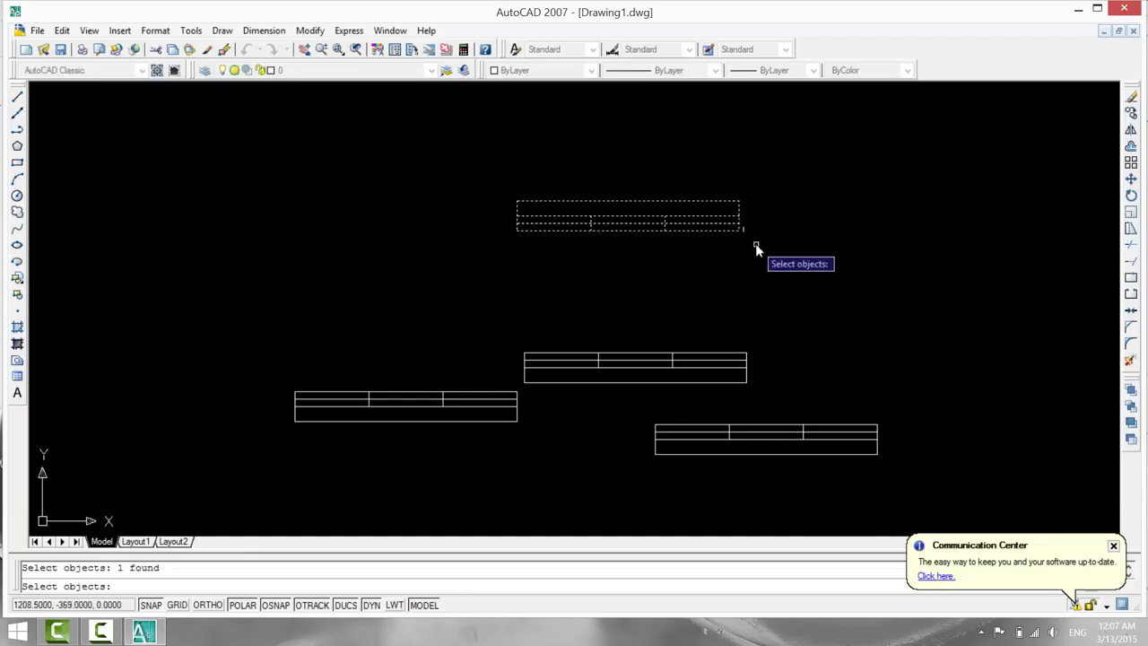
{"action": "key", "text": "Escape"}
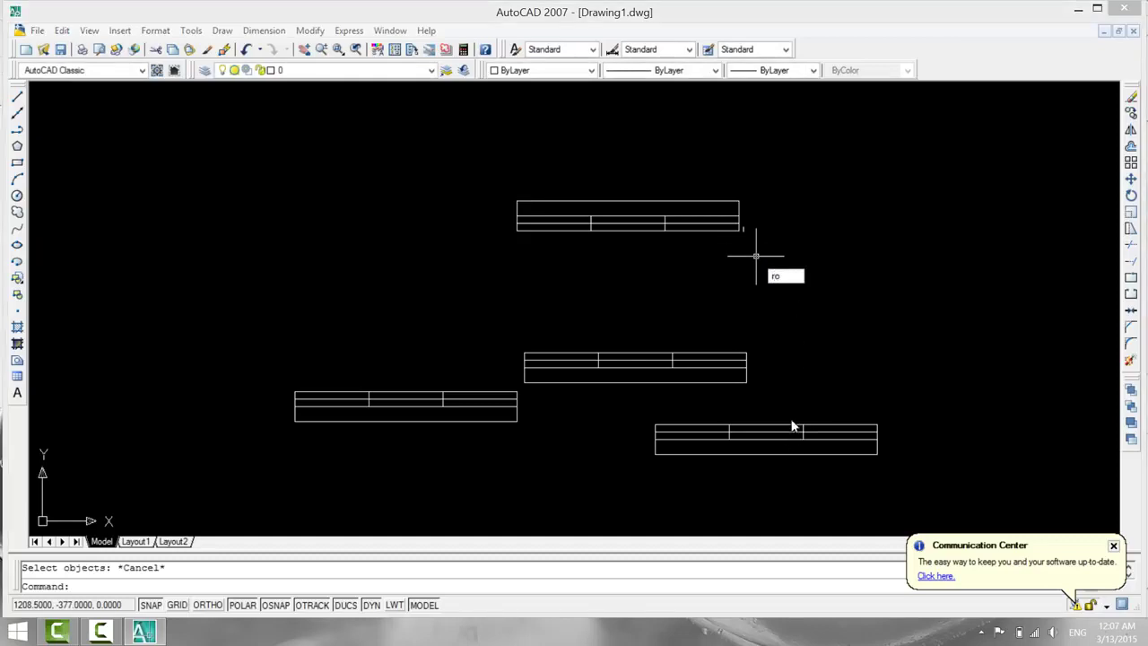
{"action": "type", "text": "ro"}
{"action": "key", "text": "Return"}
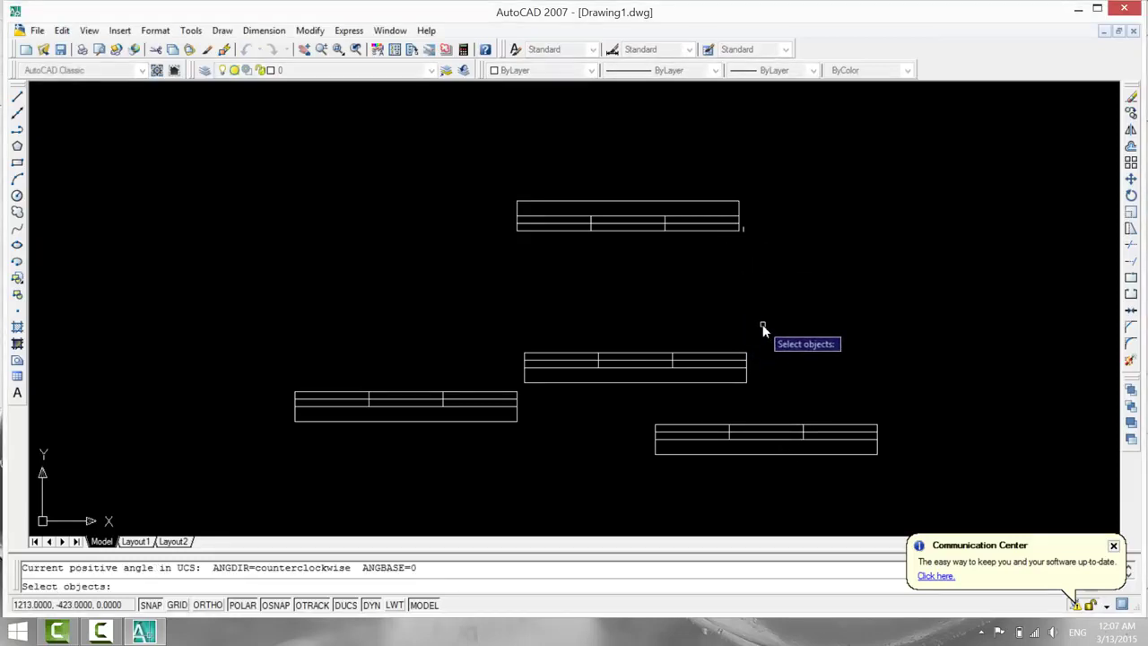
{"action": "left_click", "coordinate": [738, 358]}
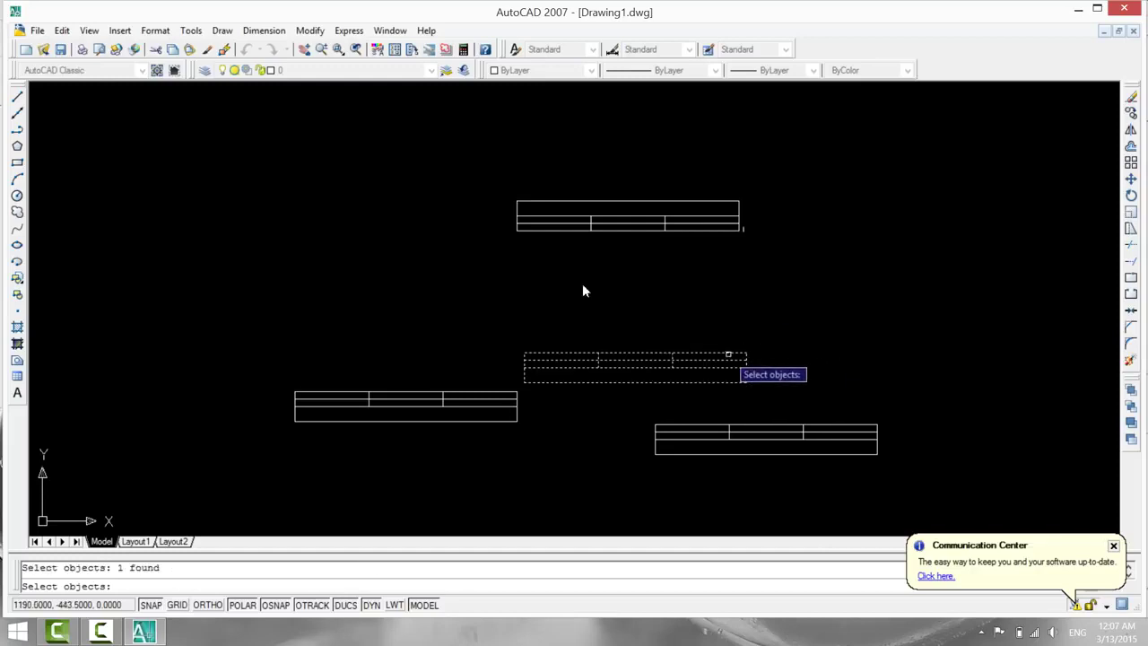
{"action": "key", "text": "Return"}
{"action": "left_click", "coordinate": [746, 360]}
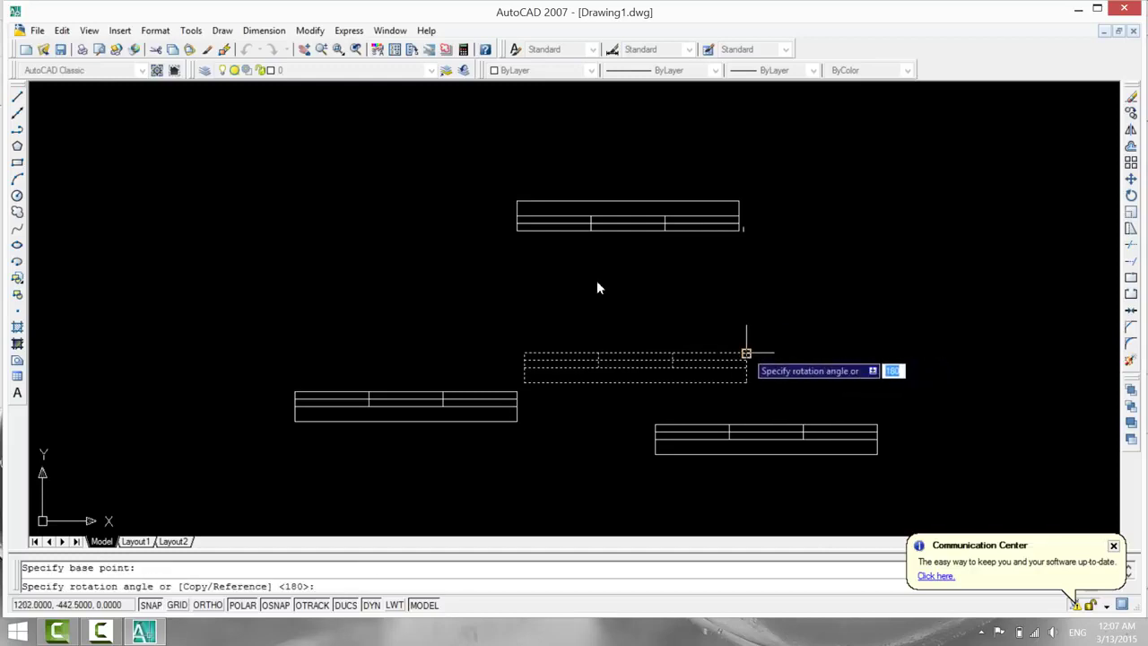
{"action": "left_click", "coordinate": [745, 370]}
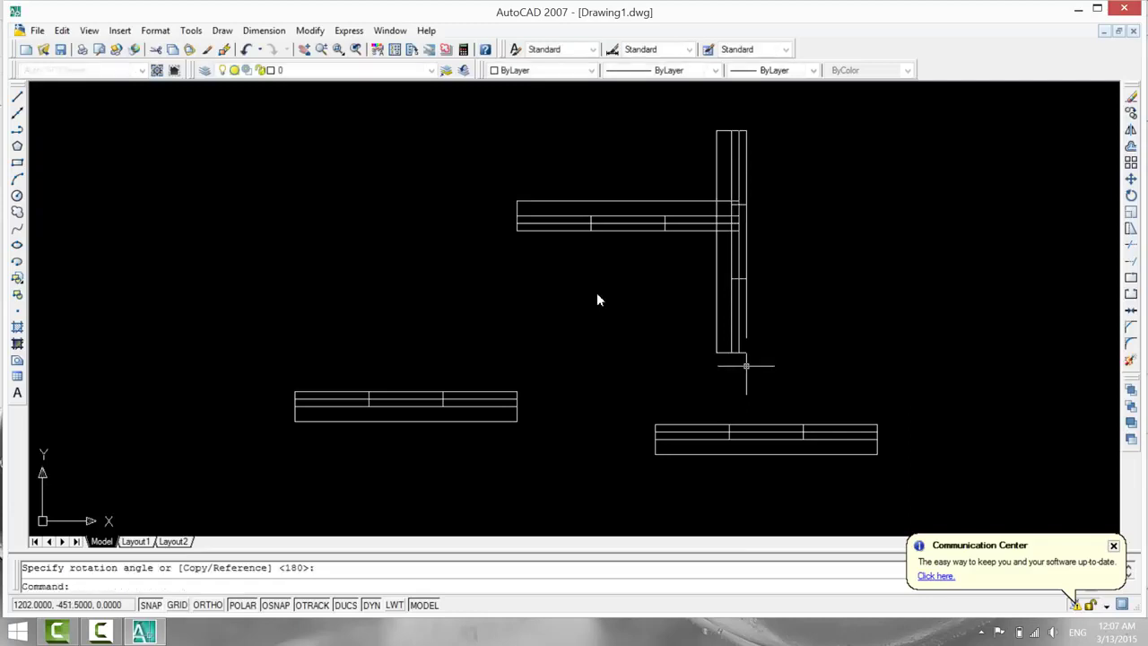
Rotate the lower-right window copy 270° to an upright orientation.
{"action": "key", "text": "Return"}
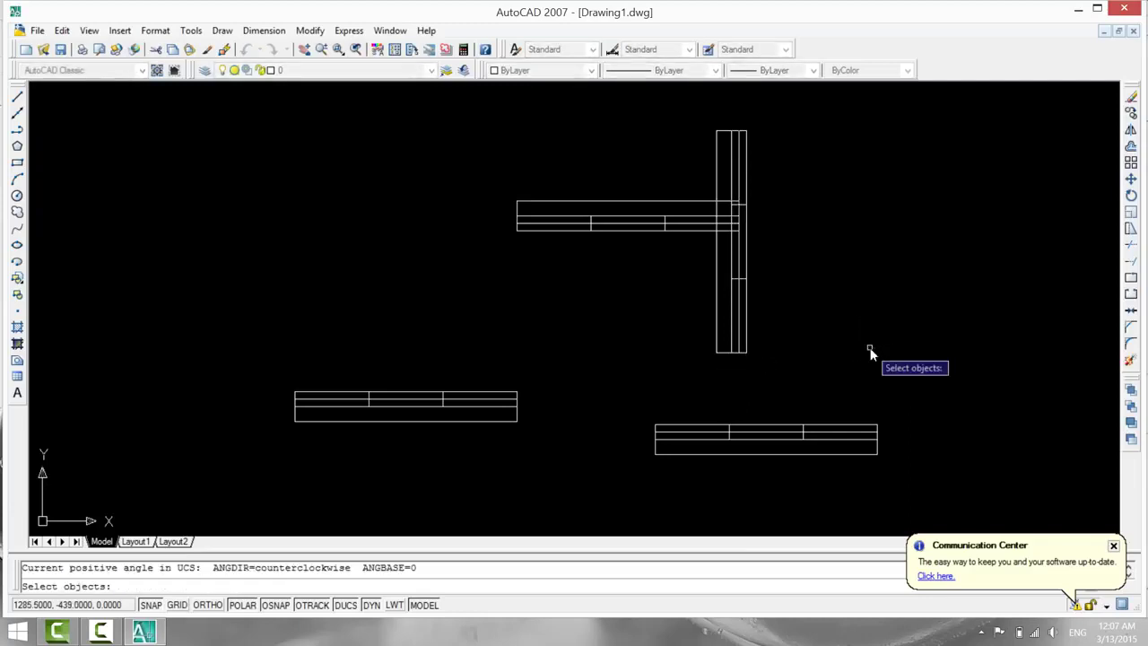
{"action": "left_click", "coordinate": [883, 432]}
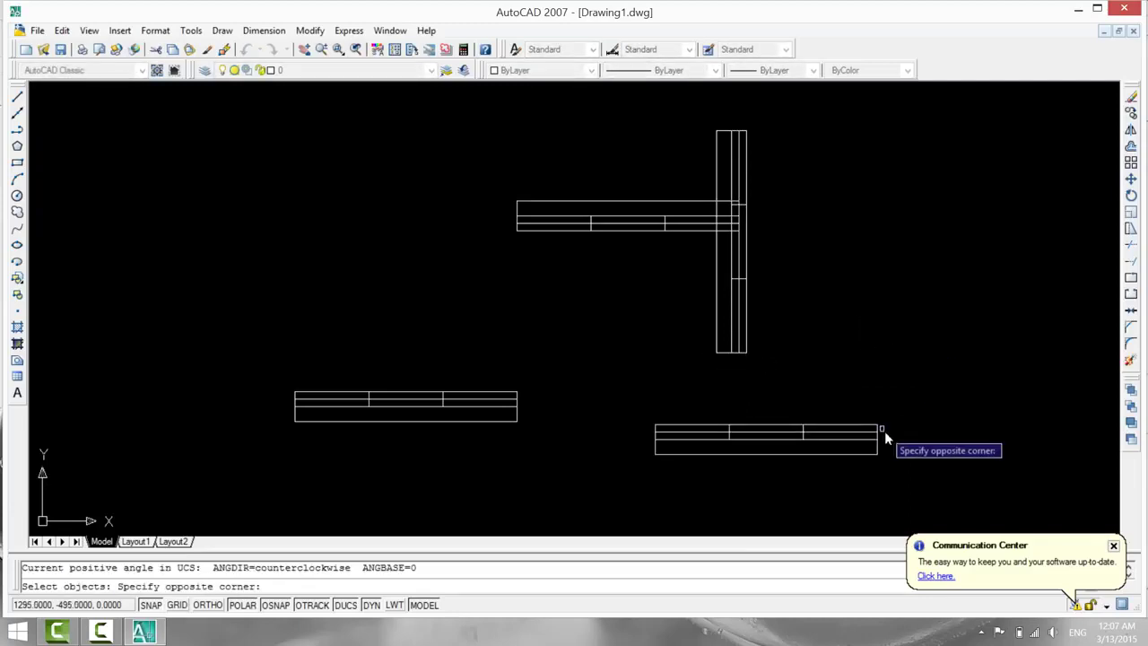
{"action": "left_click", "coordinate": [874, 436]}
{"action": "key", "text": "Return"}
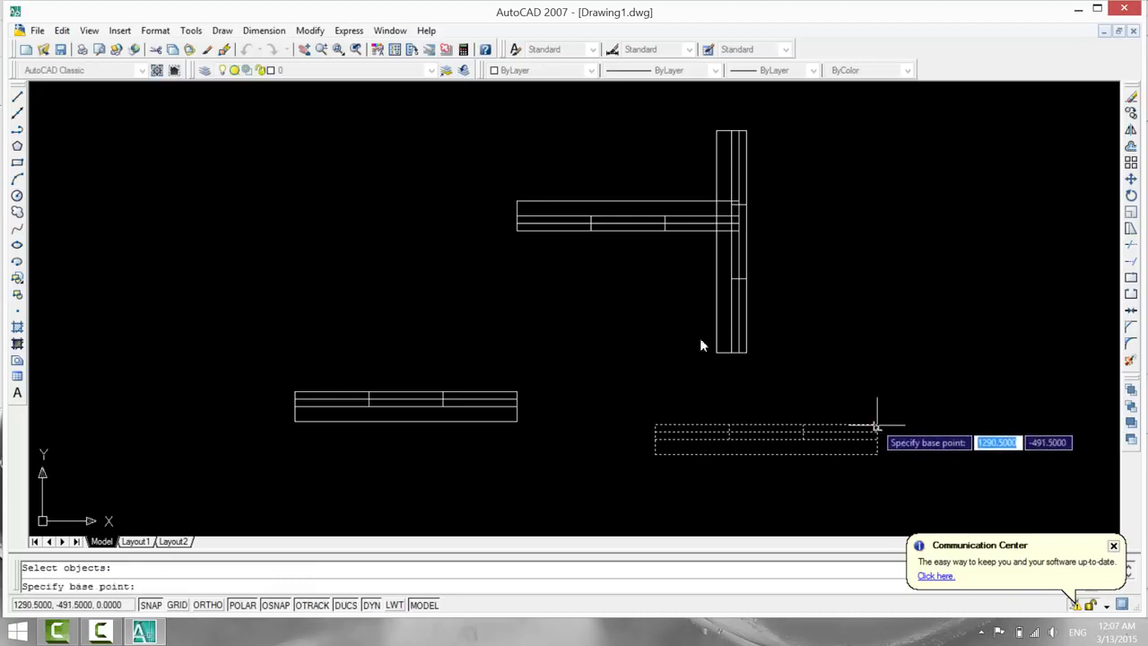
{"action": "left_click", "coordinate": [877, 426]}
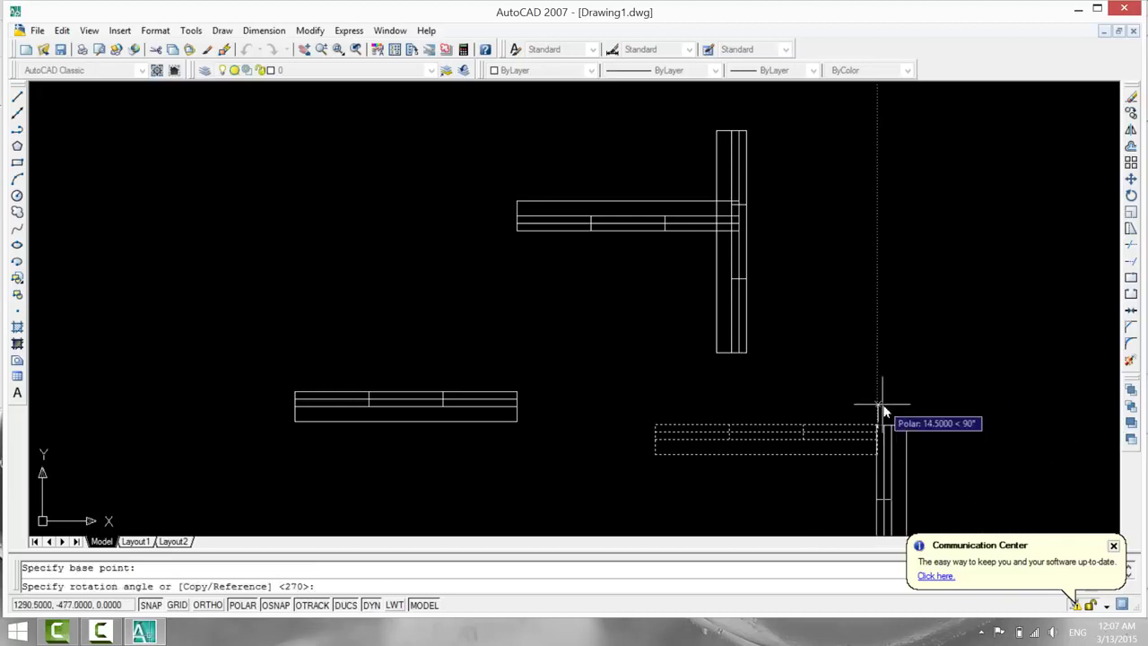
{"action": "left_click", "coordinate": [881, 404]}
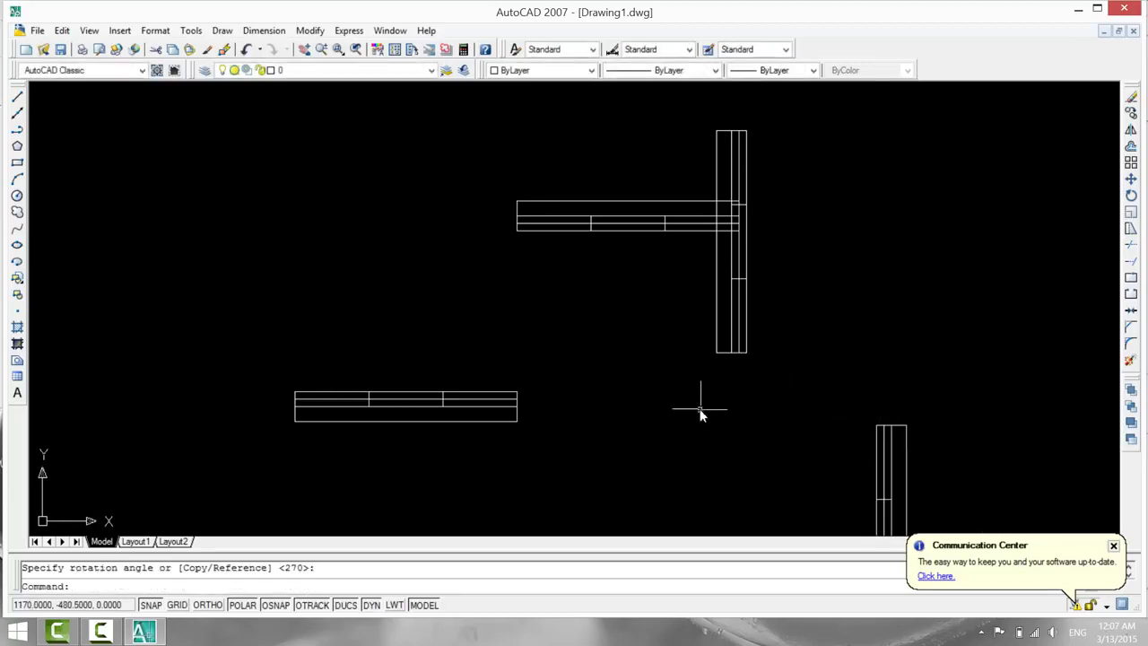
{"action": "scroll", "coordinate": [694, 410], "scroll_direction": "down", "scroll_amount": 2}
{"action": "mouse_move", "coordinate": [822, 386]}
{"action": "middle_mouse_down"}
{"action": "mouse_move", "coordinate": [885, 366]}
{"action": "mouse_move", "coordinate": [858, 386]}
{"action": "middle_mouse_up"}
Move a window block into the left part of the floor plan's top outer wall.
{"action": "scroll", "coordinate": [821, 394], "scroll_direction": "down", "scroll_amount": 2}
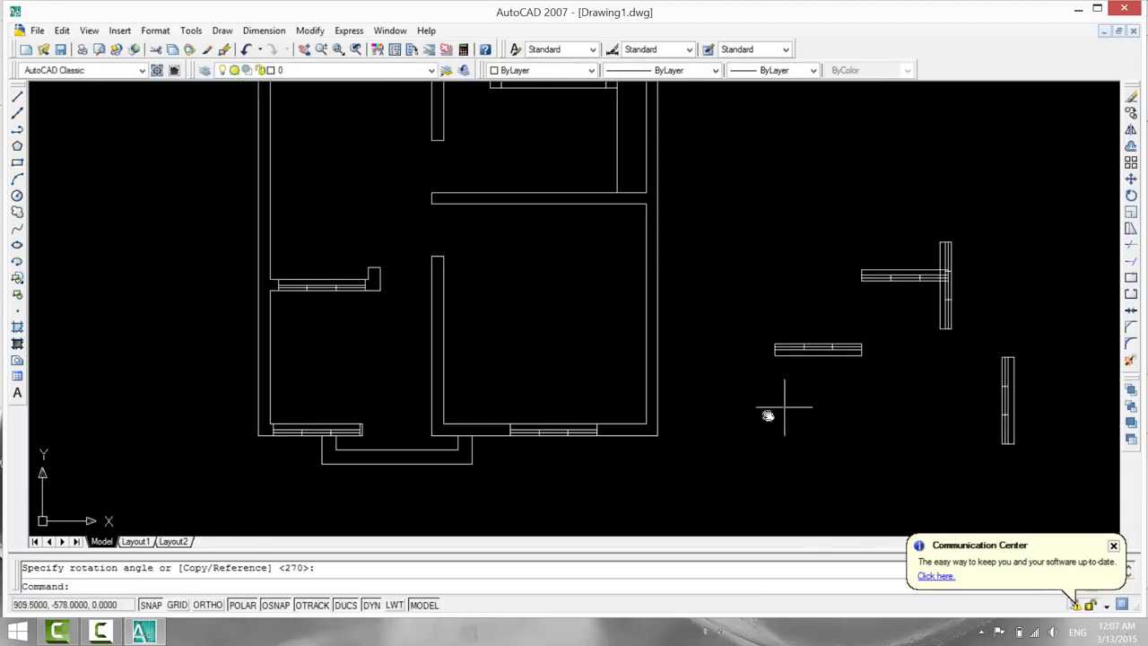
{"action": "middle_click_drag", "start_coordinate": [769, 410], "coordinate": [701, 467]}
{"action": "type", "text": "m"}
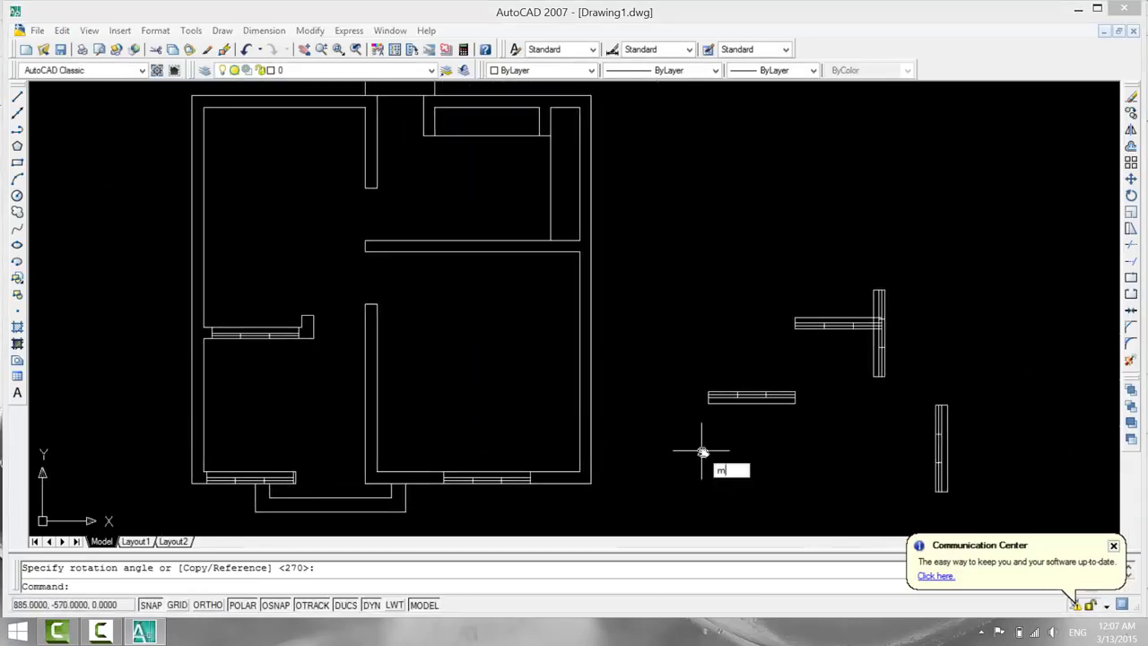
{"action": "key", "text": "Return"}
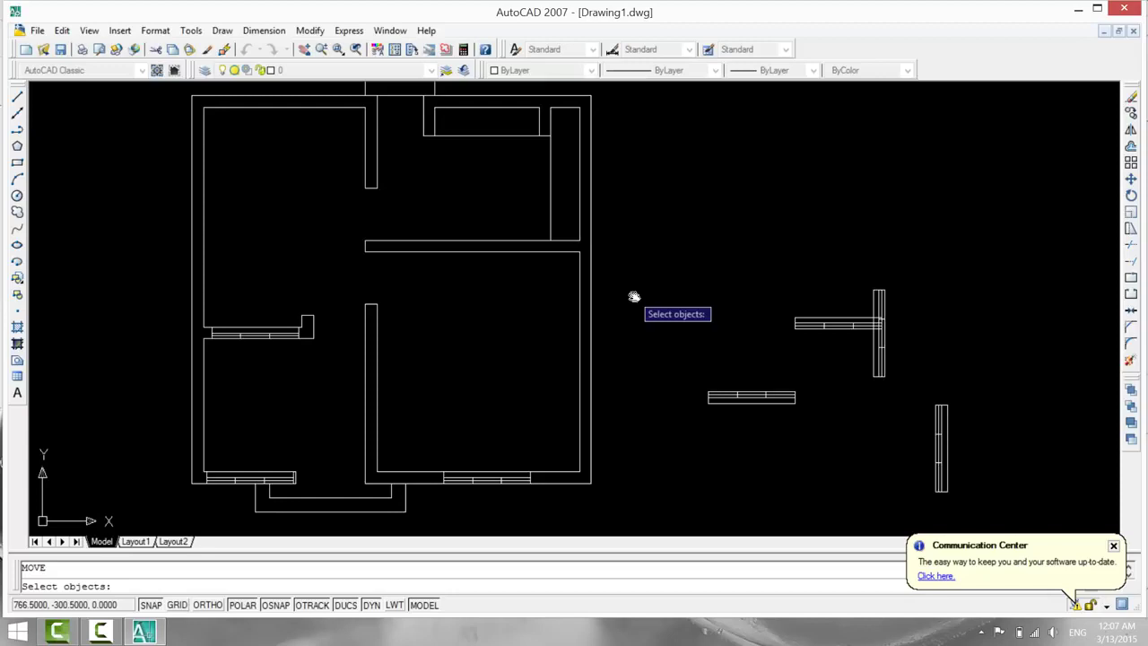
{"action": "middle_click_drag", "start_coordinate": [633, 295], "coordinate": [629, 357]}
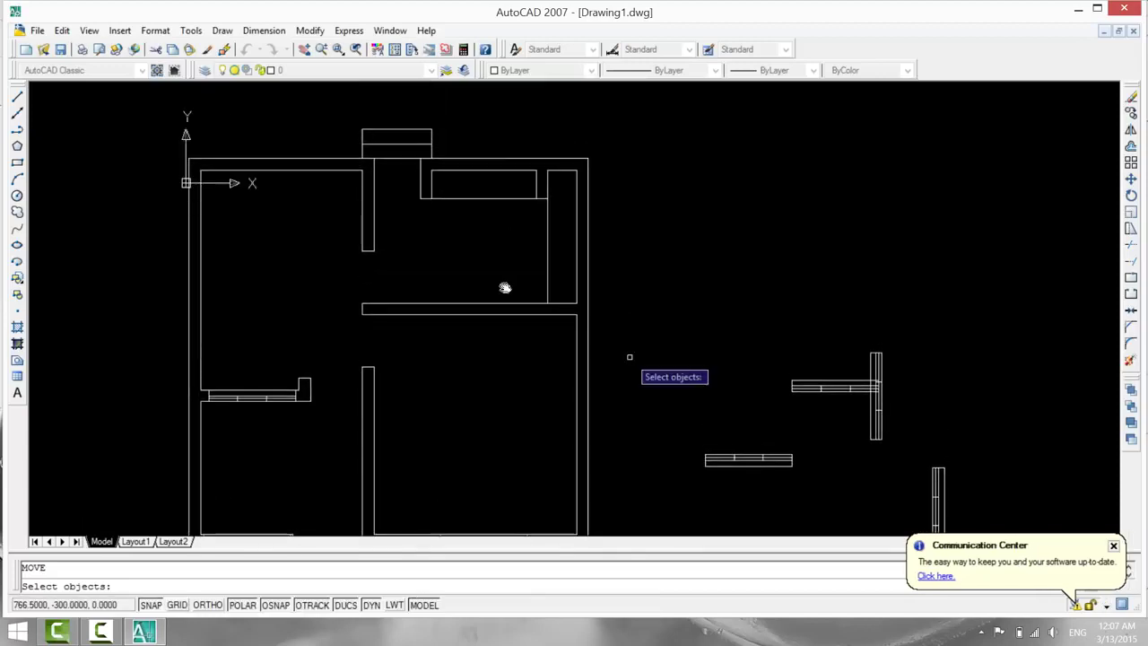
{"action": "middle_click_drag", "start_coordinate": [509, 290], "coordinate": [545, 200]}
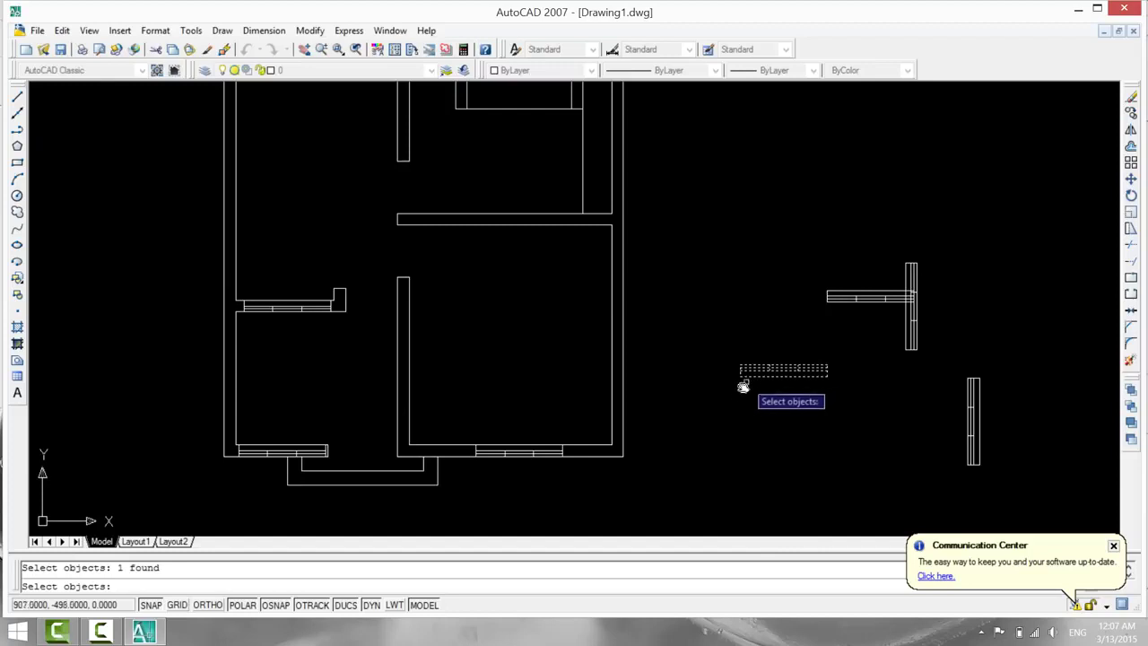
{"action": "key", "text": "Return"}
{"action": "left_click", "coordinate": [740, 377]}
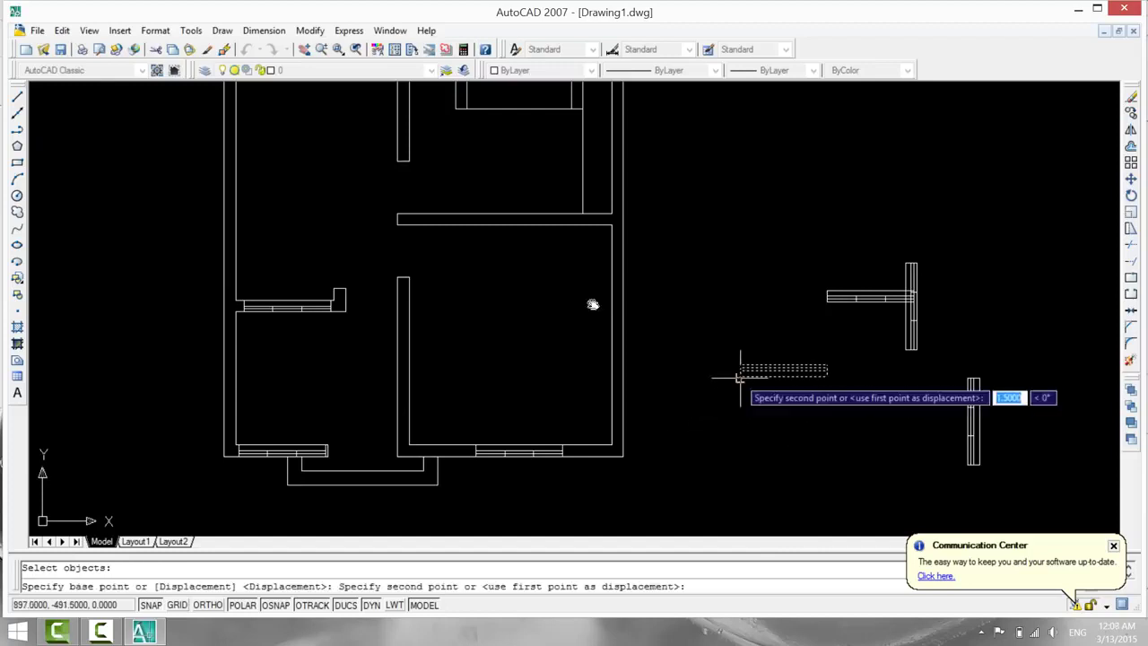
{"action": "middle_click_drag", "start_coordinate": [476, 302], "coordinate": [500, 405]}
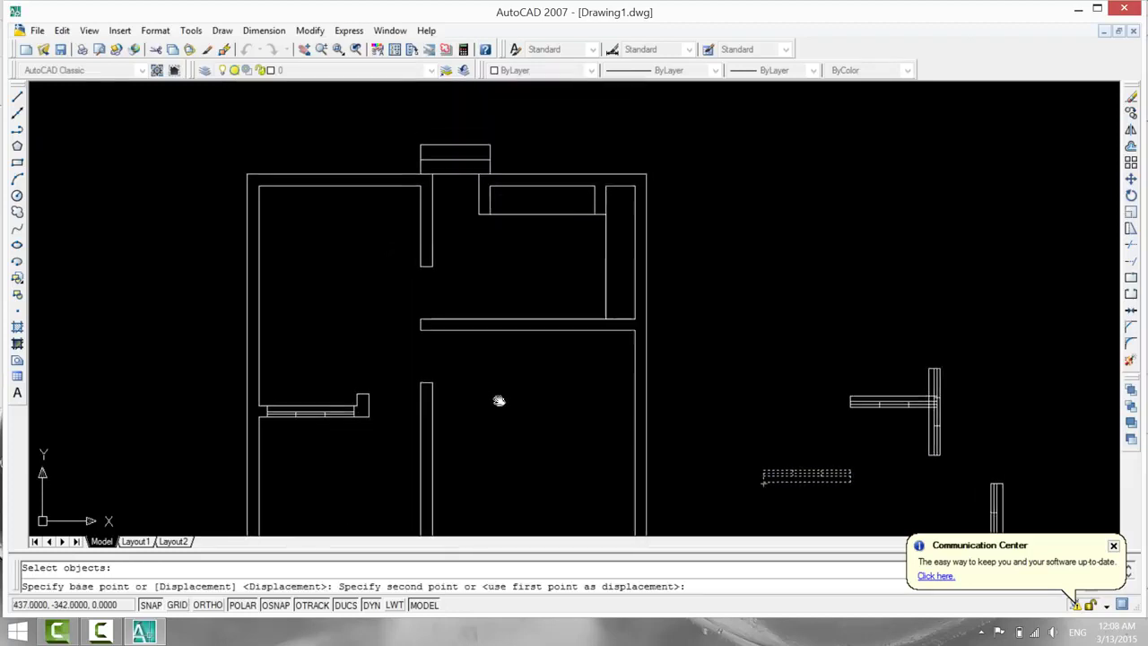
{"action": "scroll", "coordinate": [317, 242], "scroll_direction": "up", "scroll_amount": 3}
{"action": "middle_click_drag", "start_coordinate": [320, 290], "coordinate": [324, 415]}
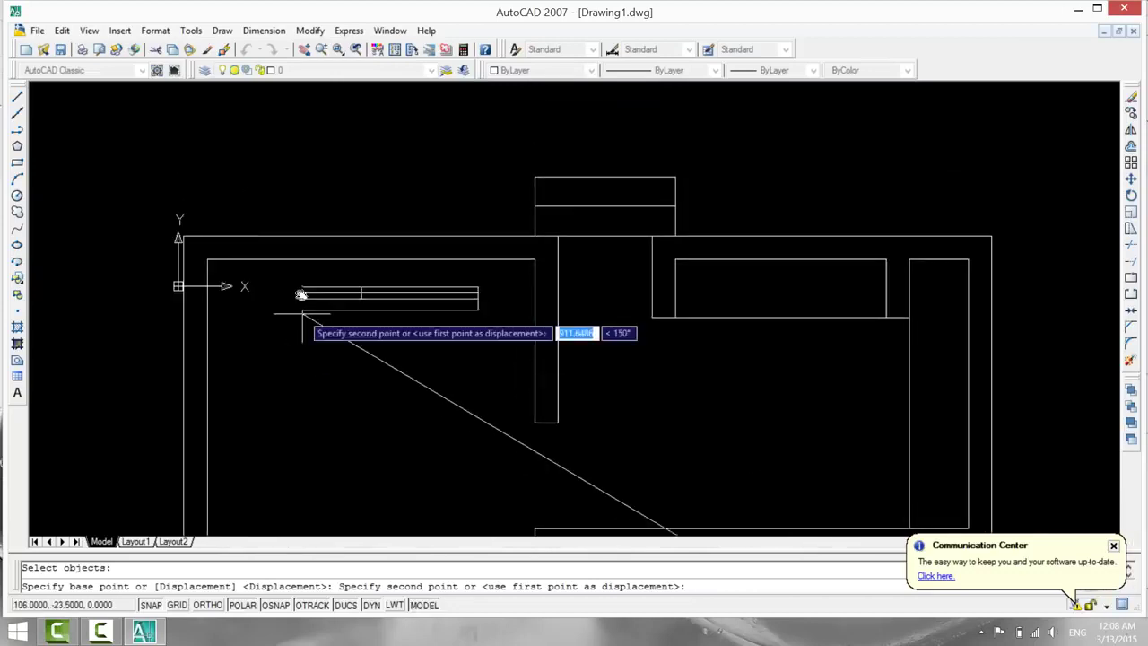
{"action": "scroll", "coordinate": [271, 263], "scroll_direction": "up", "scroll_amount": 3}
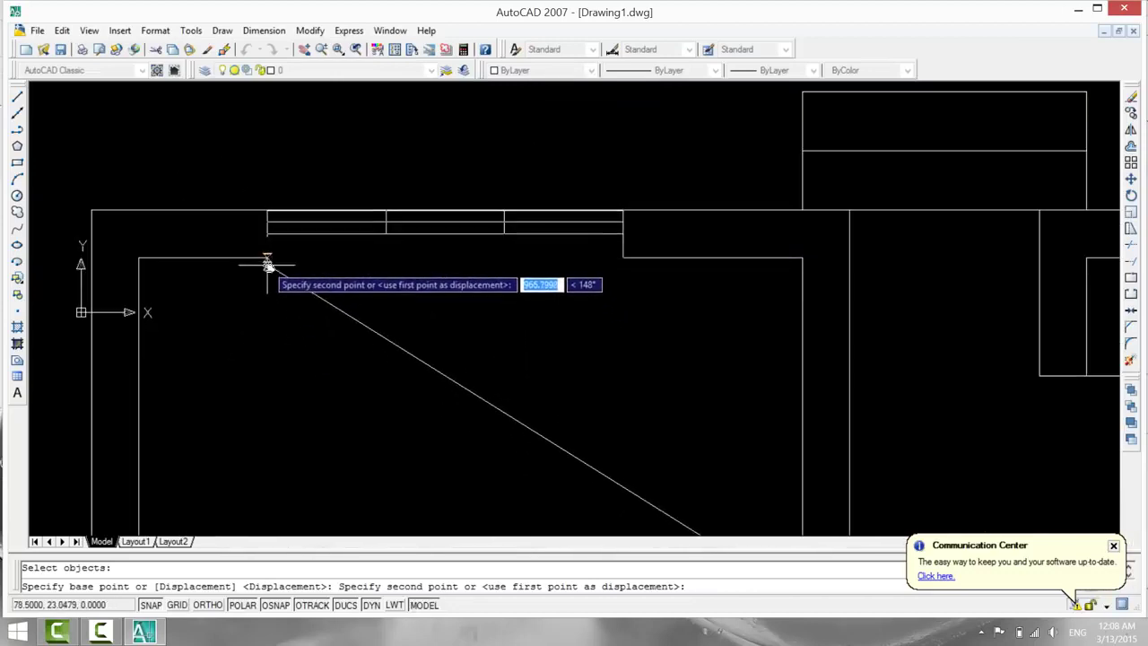
{"action": "scroll", "coordinate": [268, 268], "scroll_direction": "up", "scroll_amount": 3}
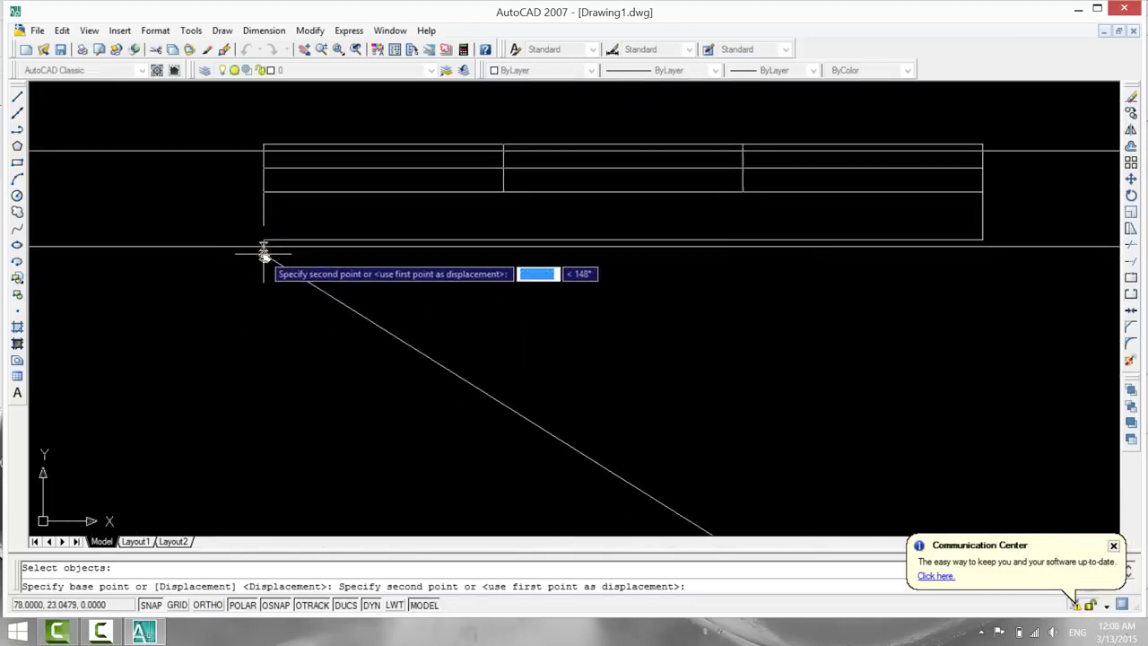
{"action": "left_click", "coordinate": [261, 262]}
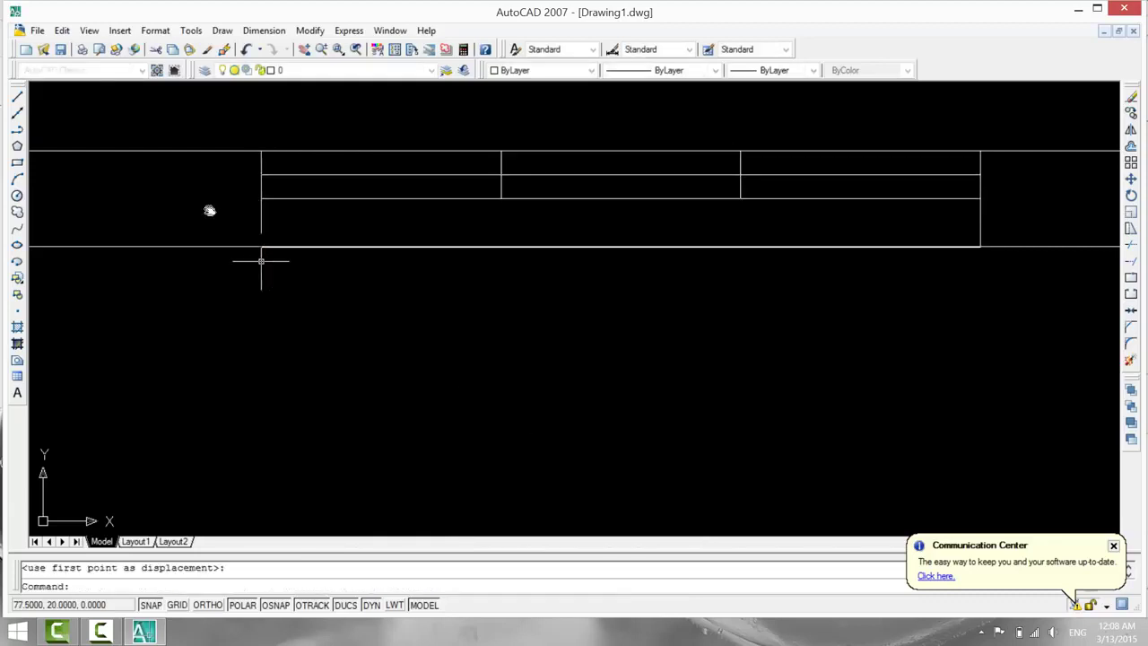
Zoom and pan across the floor plan to view its top rooms.
{"action": "scroll", "coordinate": [367, 303], "scroll_direction": "down", "scroll_amount": 10}
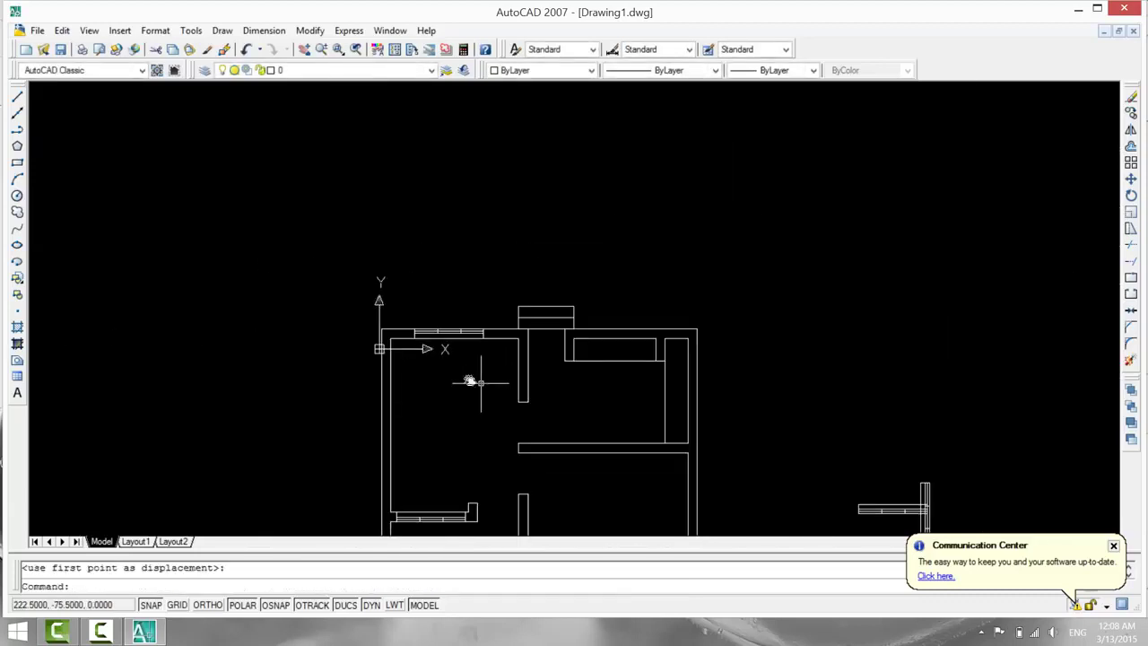
{"action": "middle_click_drag", "start_coordinate": [469, 379], "coordinate": [250, 275]}
{"action": "scroll", "coordinate": [521, 306], "scroll_direction": "up", "scroll_amount": 2}
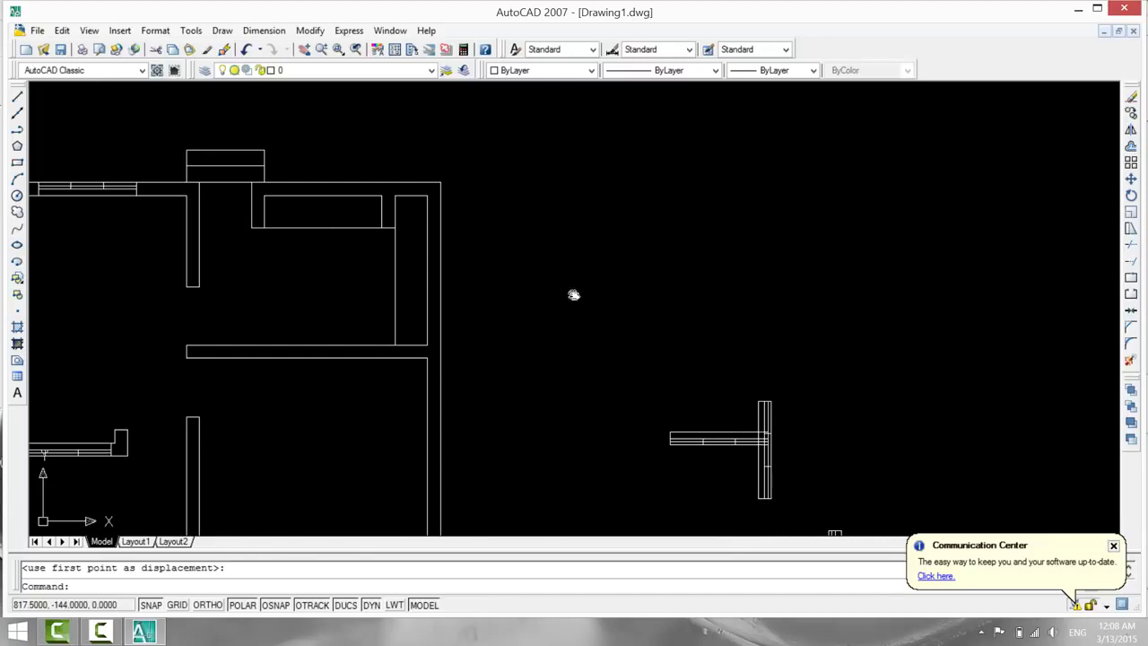
{"action": "middle_click_drag", "start_coordinate": [574, 295], "coordinate": [731, 270]}
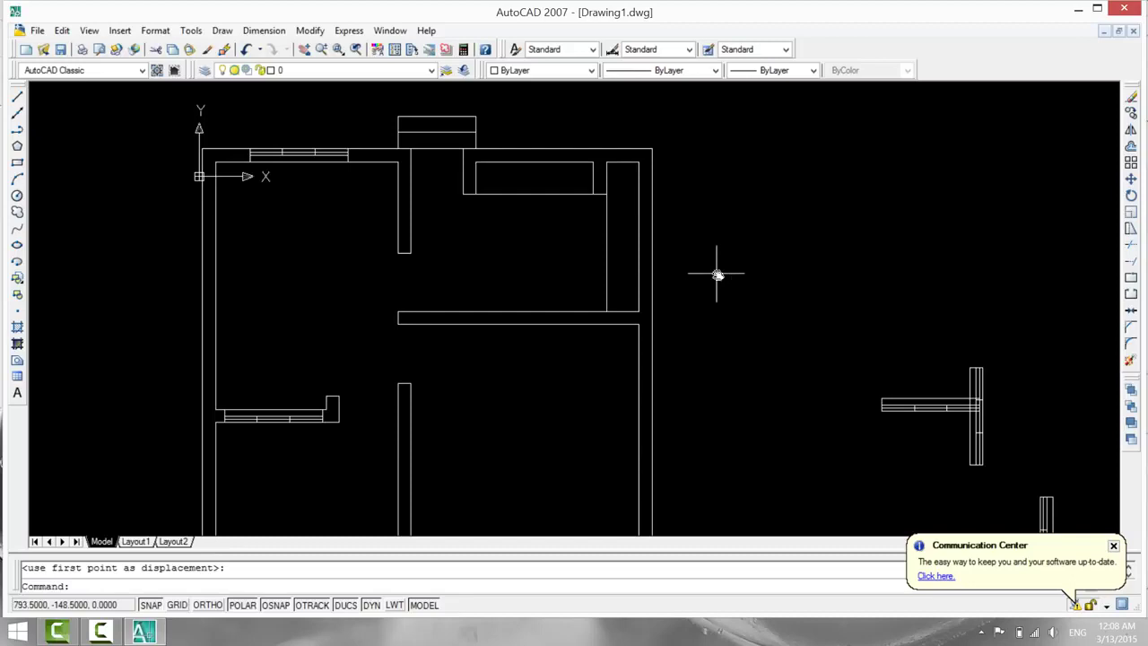
{"action": "scroll", "coordinate": [717, 275], "scroll_direction": "up", "scroll_amount": 2}
{"action": "middle_click_drag", "start_coordinate": [716, 275], "coordinate": [843, 337]}
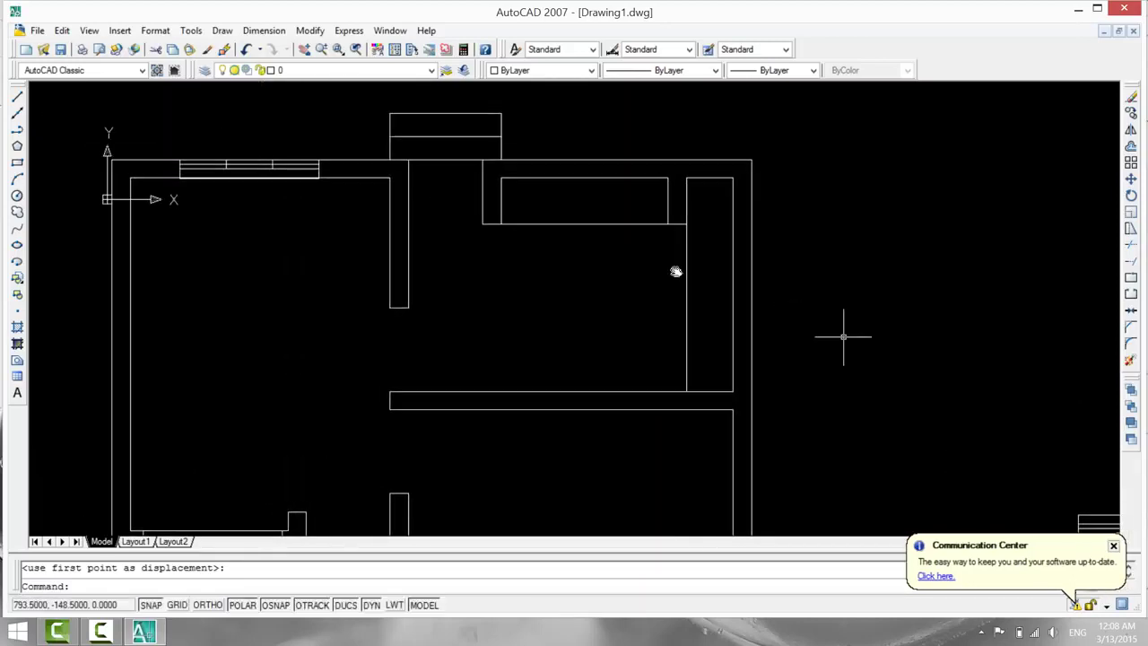
Copy the top-left window block from its corner onto the upper-right room's top wall.
{"action": "type", "text": "co"}
{"action": "key", "text": "Return"}
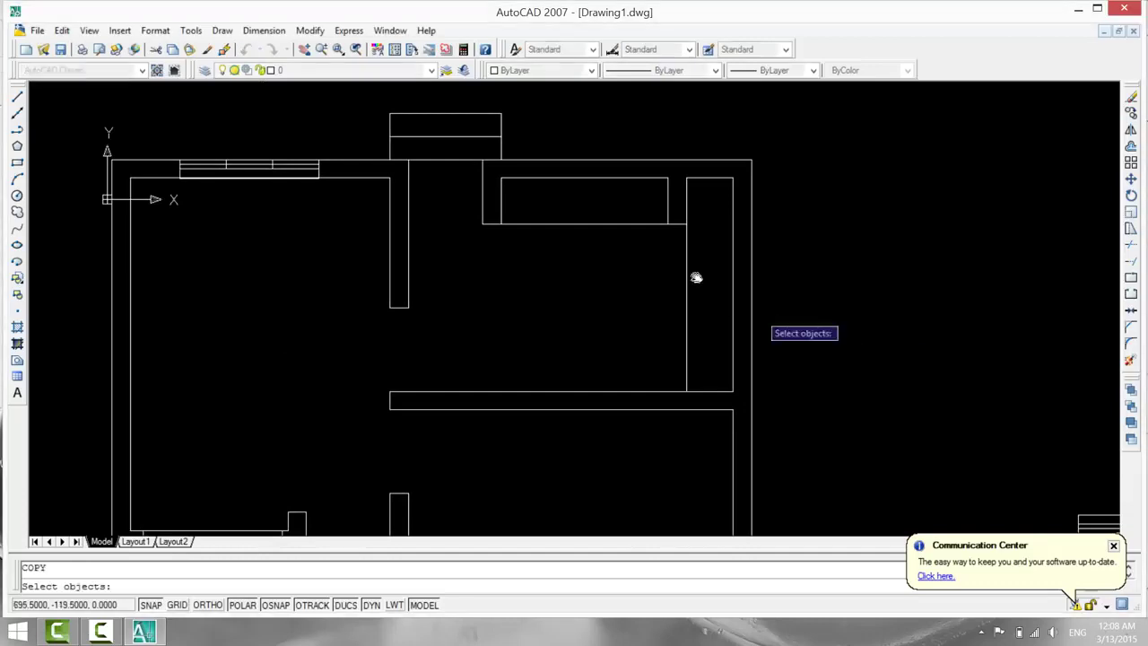
{"action": "left_click", "coordinate": [282, 169]}
{"action": "key", "text": "Return"}
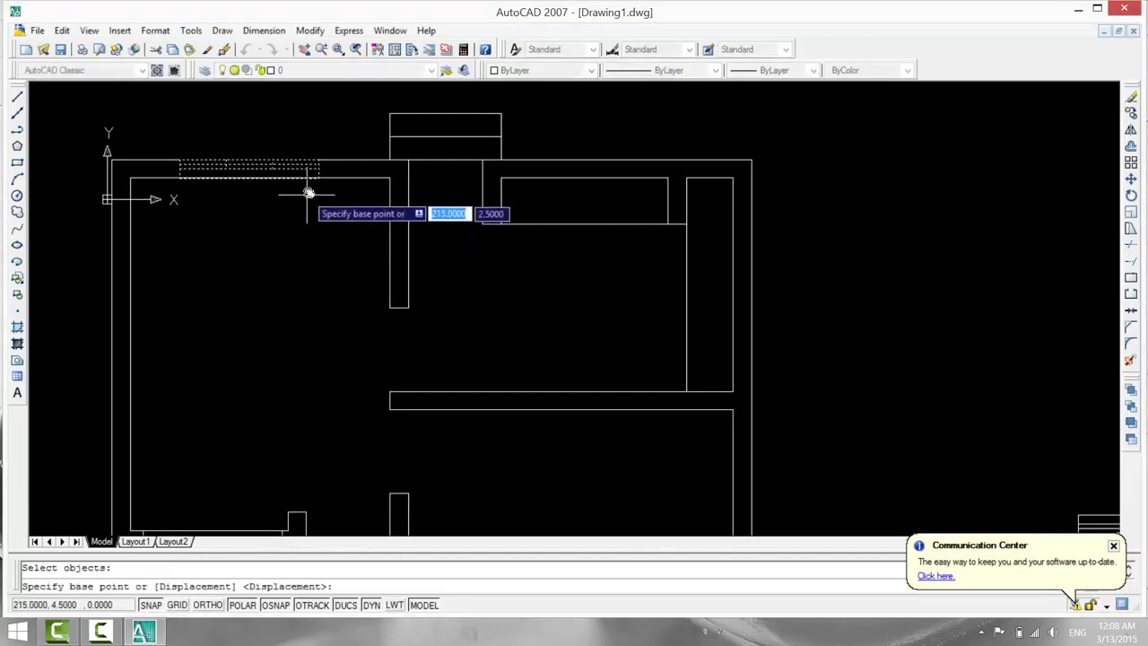
{"action": "left_click", "coordinate": [318, 177]}
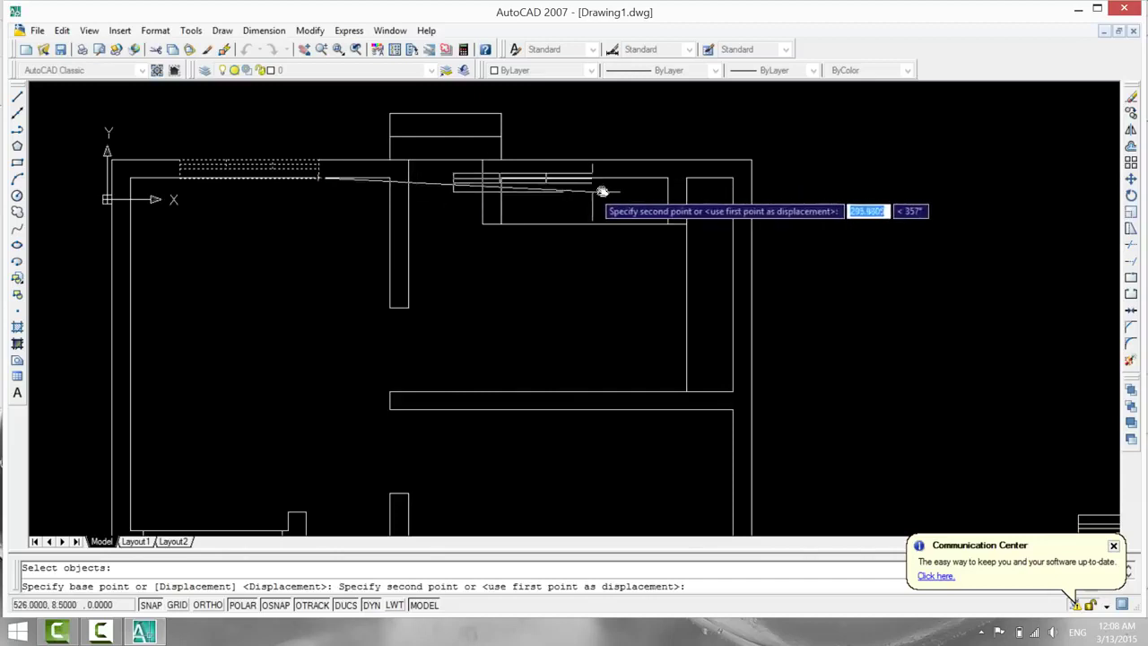
{"action": "scroll", "coordinate": [648, 179], "scroll_direction": "up", "scroll_amount": 5}
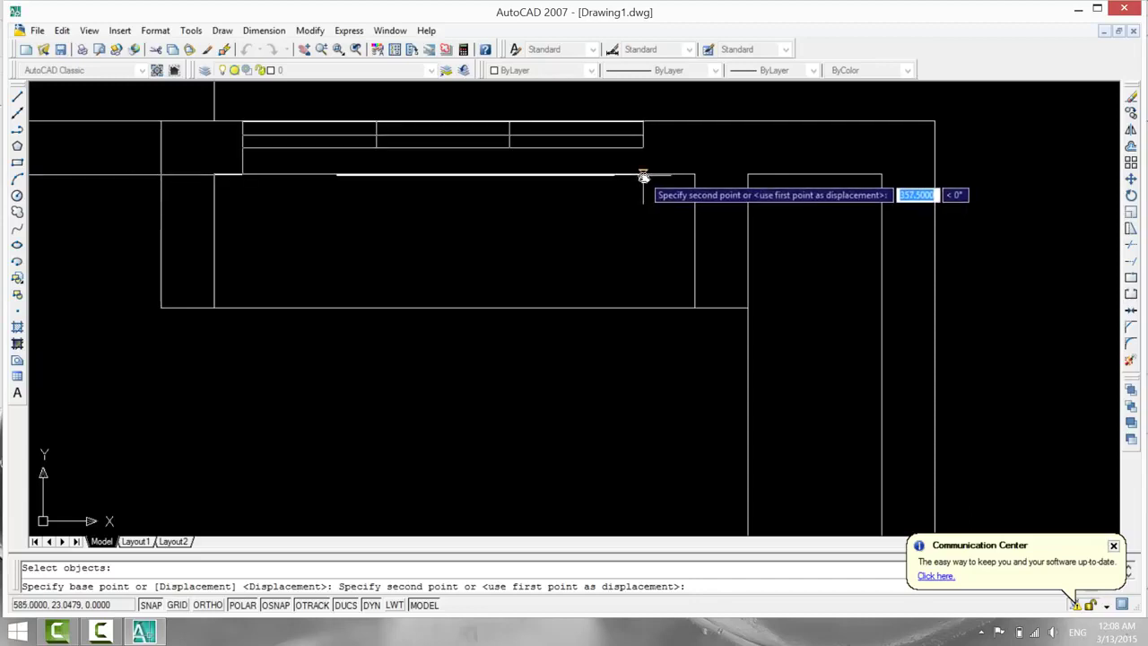
{"action": "scroll", "coordinate": [640, 177], "scroll_direction": "up", "scroll_amount": 2}
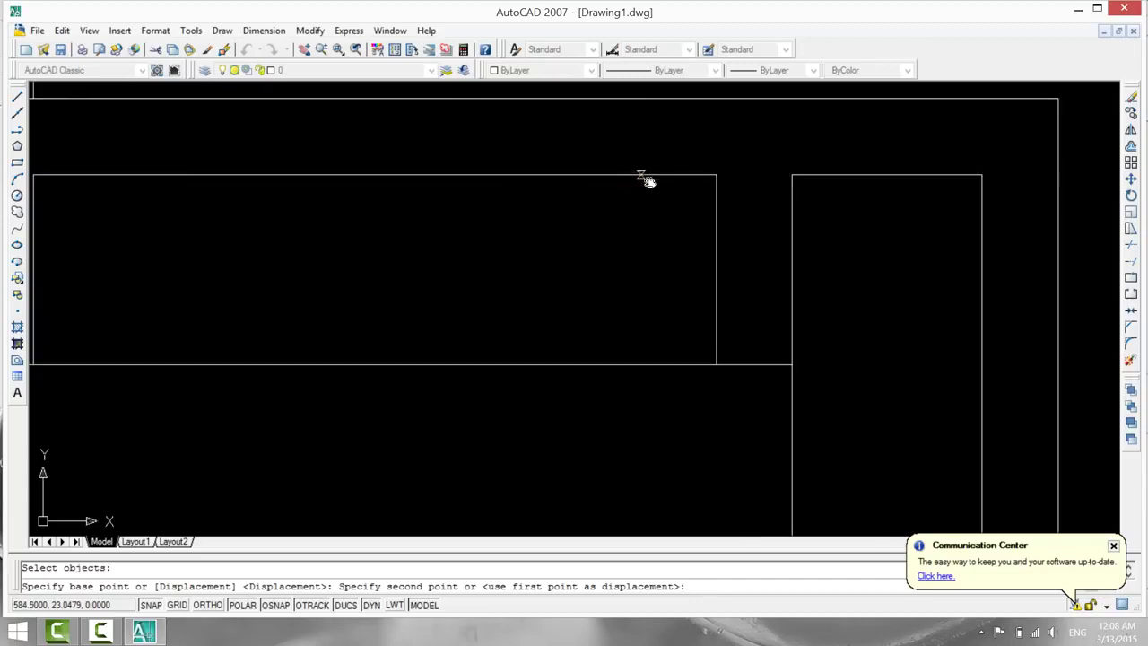
{"action": "middle_click_drag", "start_coordinate": [640, 177], "coordinate": [675, 243]}
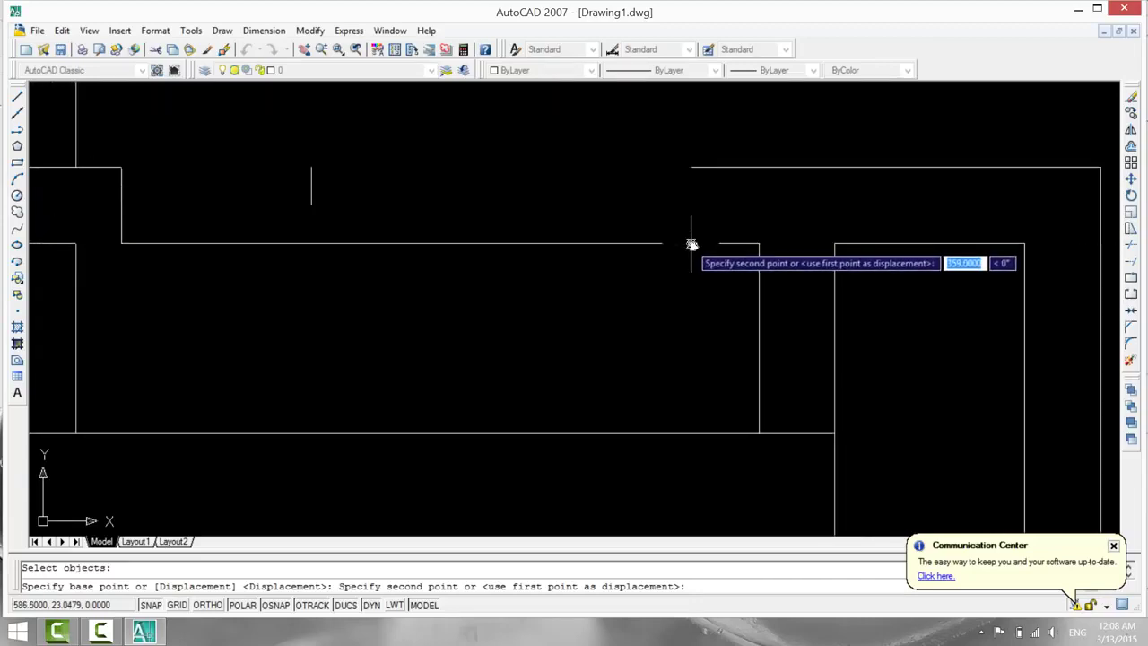
{"action": "left_click", "coordinate": [688, 244]}
{"action": "scroll", "coordinate": [673, 282], "scroll_direction": "down", "scroll_amount": 3}
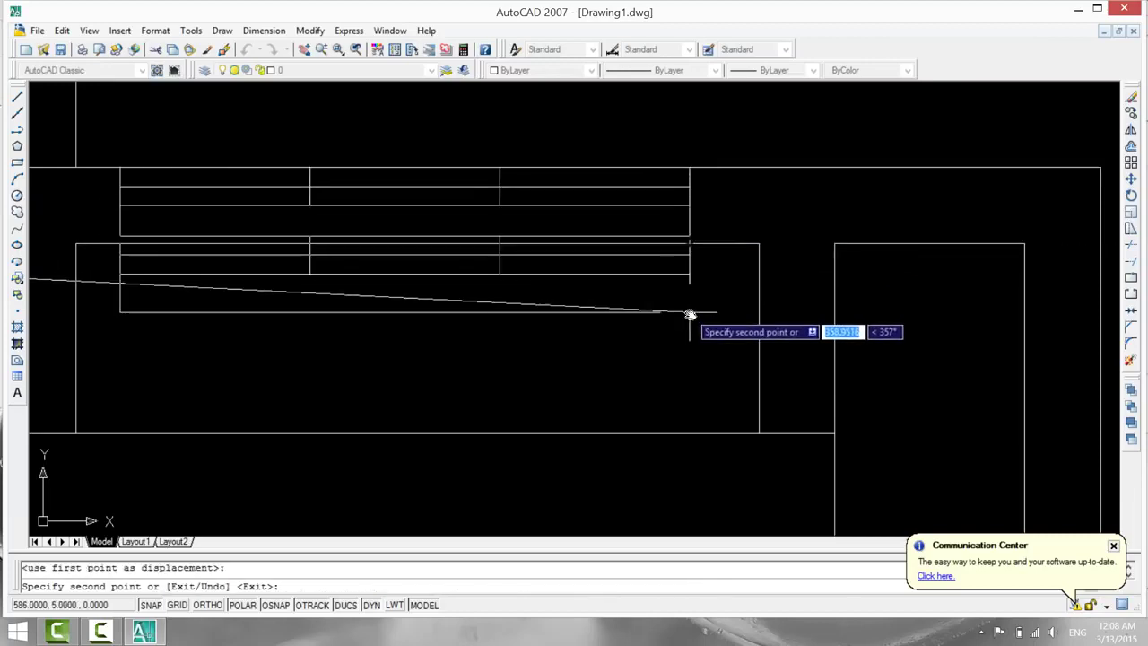
{"action": "scroll", "coordinate": [697, 320], "scroll_direction": "down", "scroll_amount": 2}
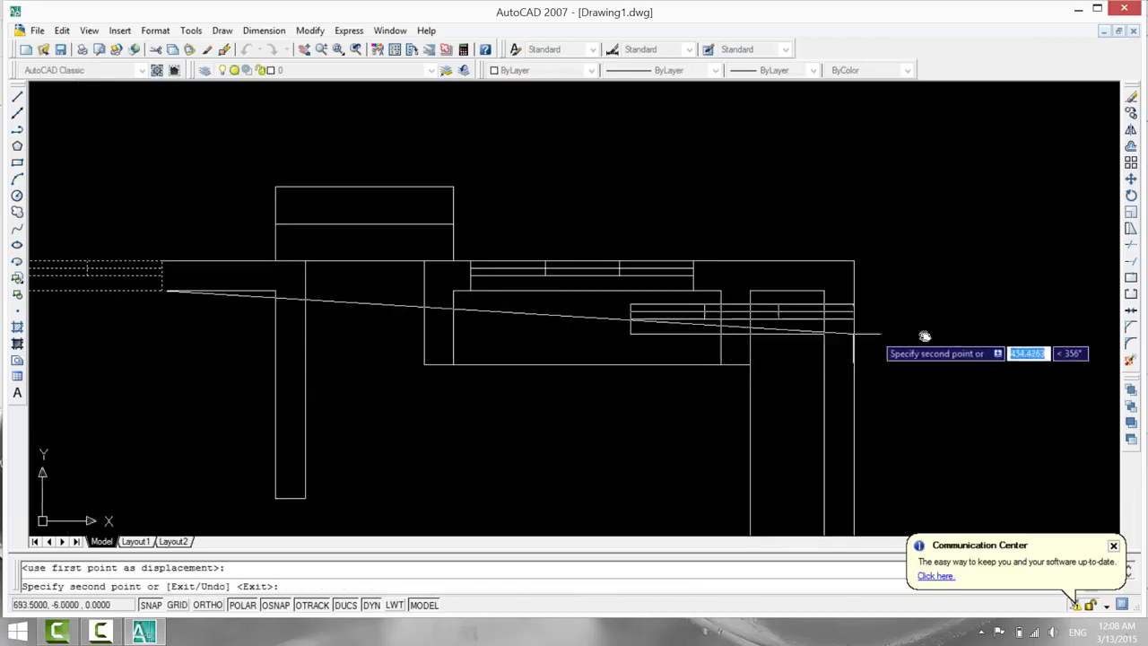
{"action": "scroll", "coordinate": [967, 326], "scroll_direction": "down", "scroll_amount": 2}
{"action": "key", "text": "Escape"}
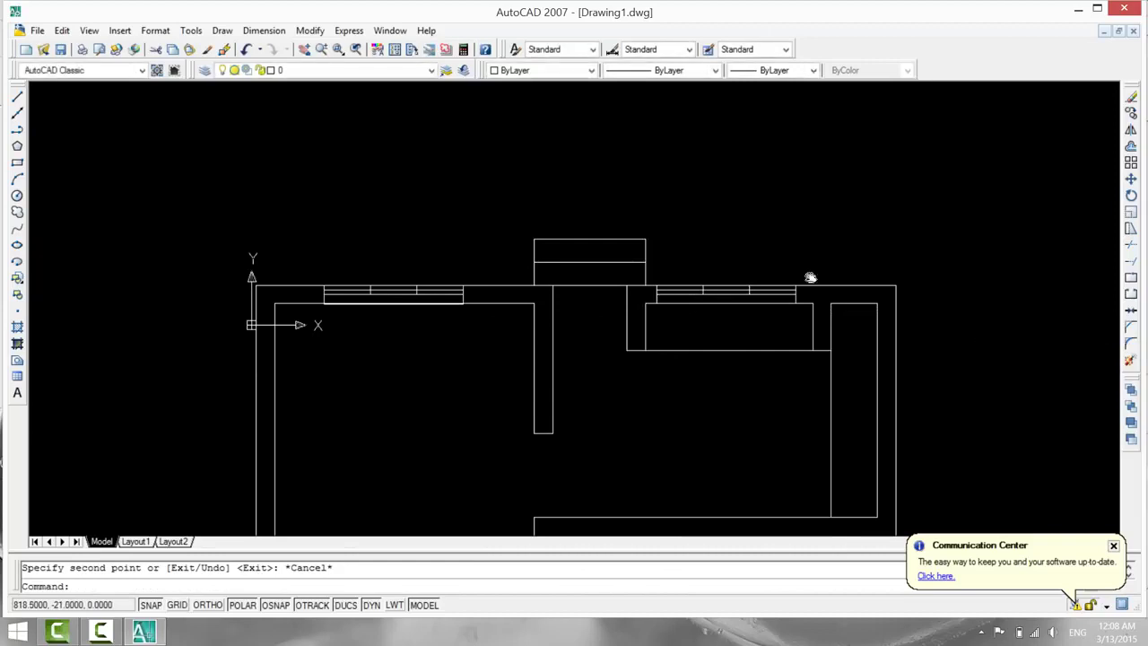
{"action": "mouse_move", "coordinate": [810, 278]}
{"action": "middle_mouse_down"}
{"action": "mouse_move", "coordinate": [981, 202]}
{"action": "mouse_move", "coordinate": [983, 242]}
{"action": "middle_mouse_up"}
Copy the vertical window block, based at its bottom, into the upper-right room's right wall.
{"action": "scroll", "coordinate": [997, 359], "scroll_direction": "down", "scroll_amount": 2}
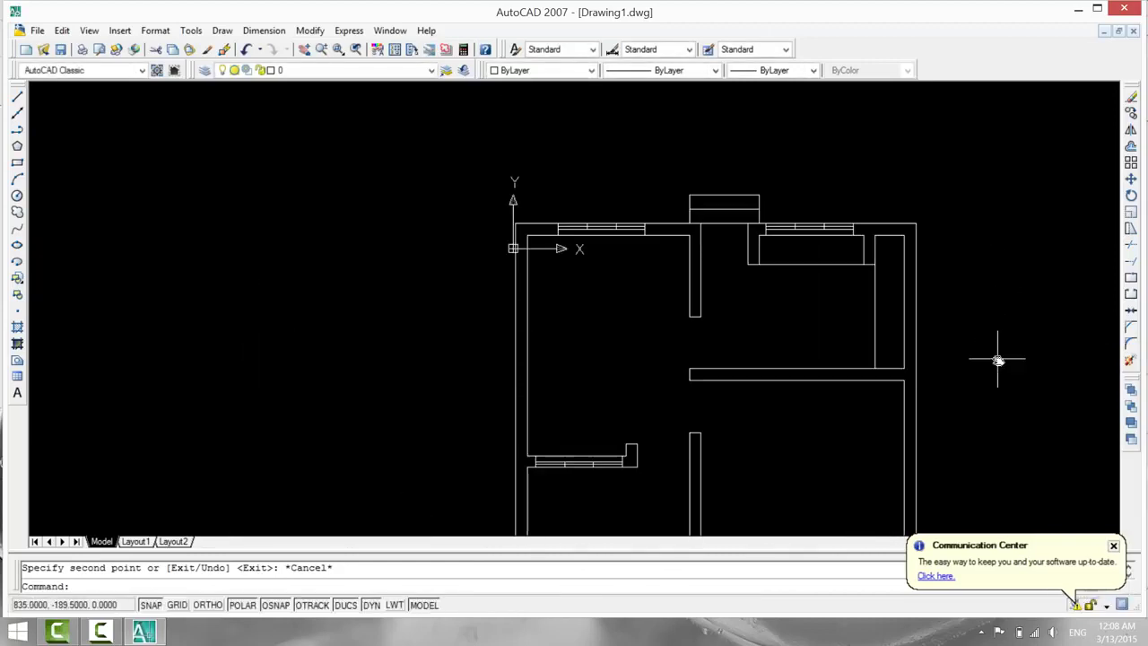
{"action": "middle_click_drag", "start_coordinate": [960, 336], "coordinate": [607, 206]}
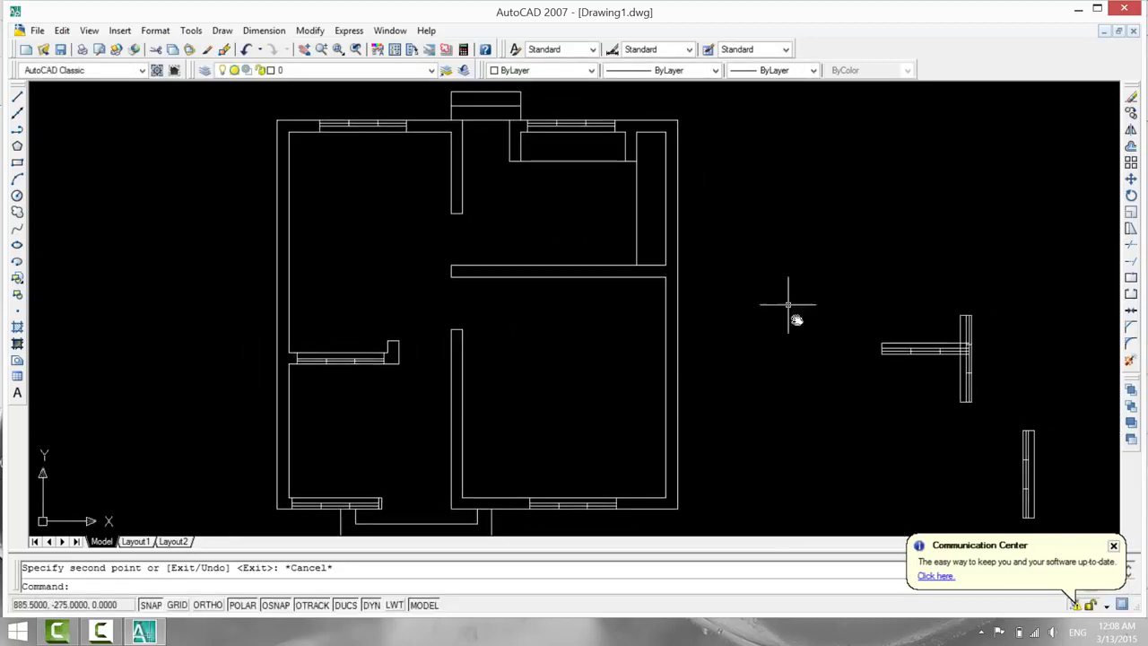
{"action": "mouse_move", "coordinate": [833, 365]}
{"action": "middle_mouse_down"}
{"action": "mouse_move", "coordinate": [786, 291]}
{"action": "mouse_move", "coordinate": [800, 392]}
{"action": "middle_mouse_up"}
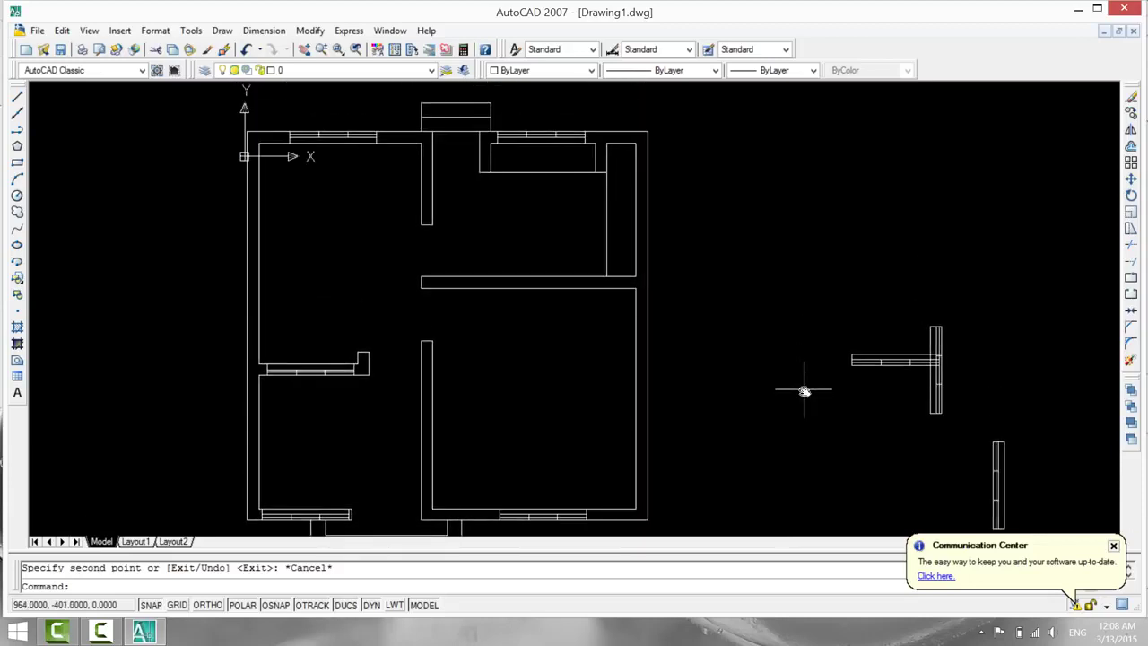
{"action": "key", "text": "Return"}
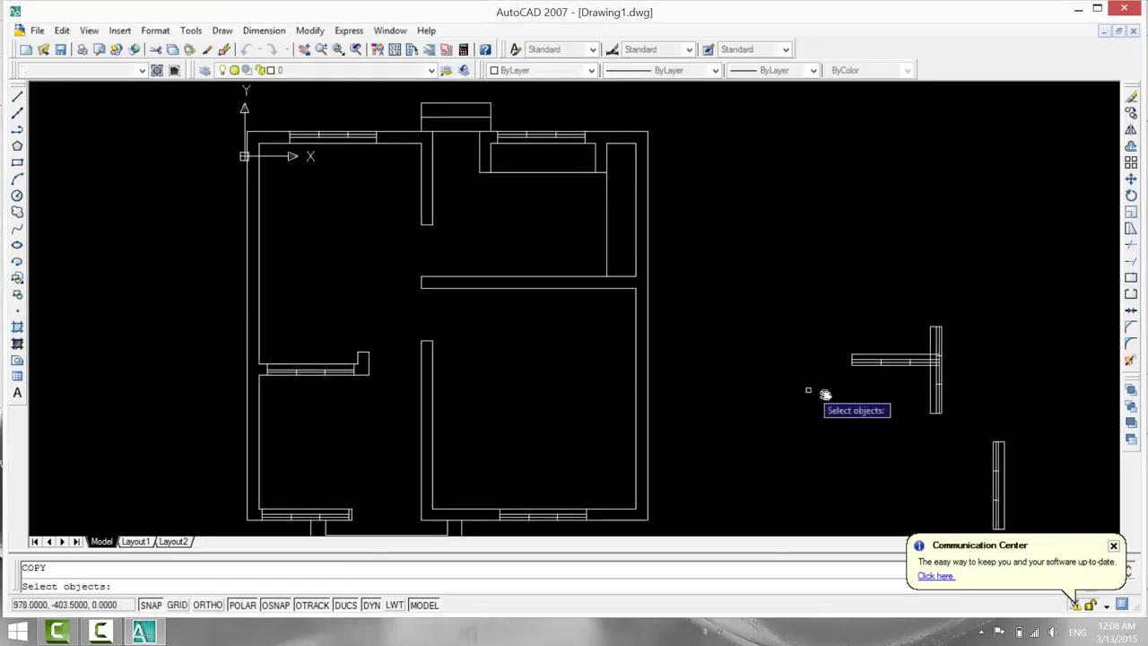
{"action": "left_click", "coordinate": [936, 381]}
{"action": "key", "text": "Return"}
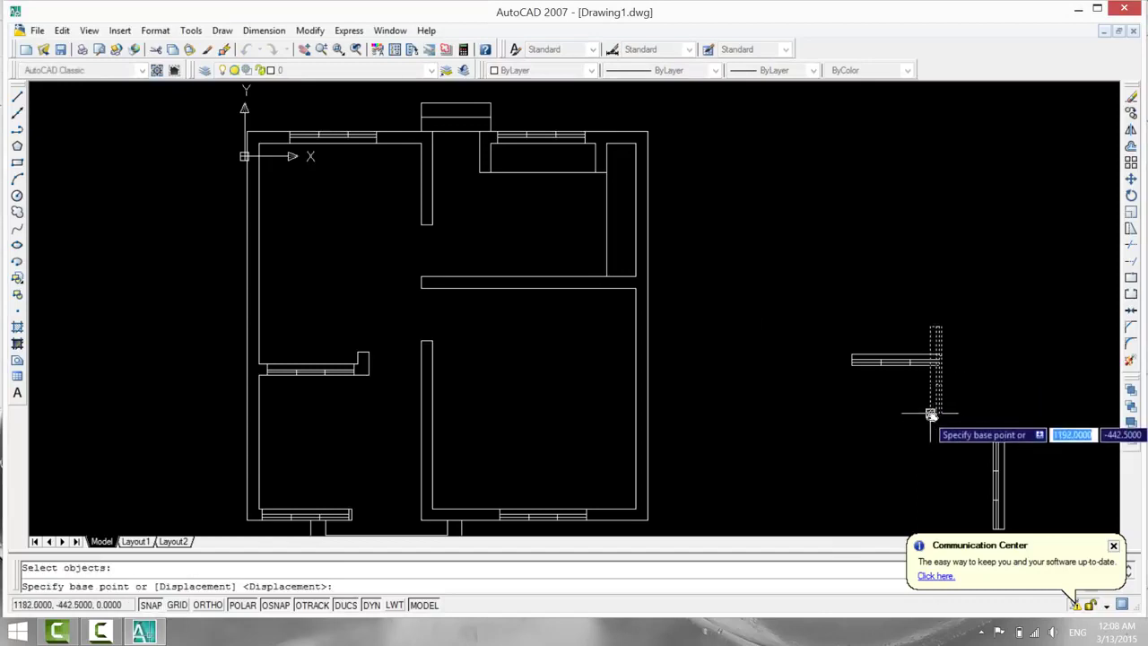
{"action": "left_click", "coordinate": [932, 415]}
{"action": "scroll", "coordinate": [744, 374], "scroll_direction": "up", "scroll_amount": 1}
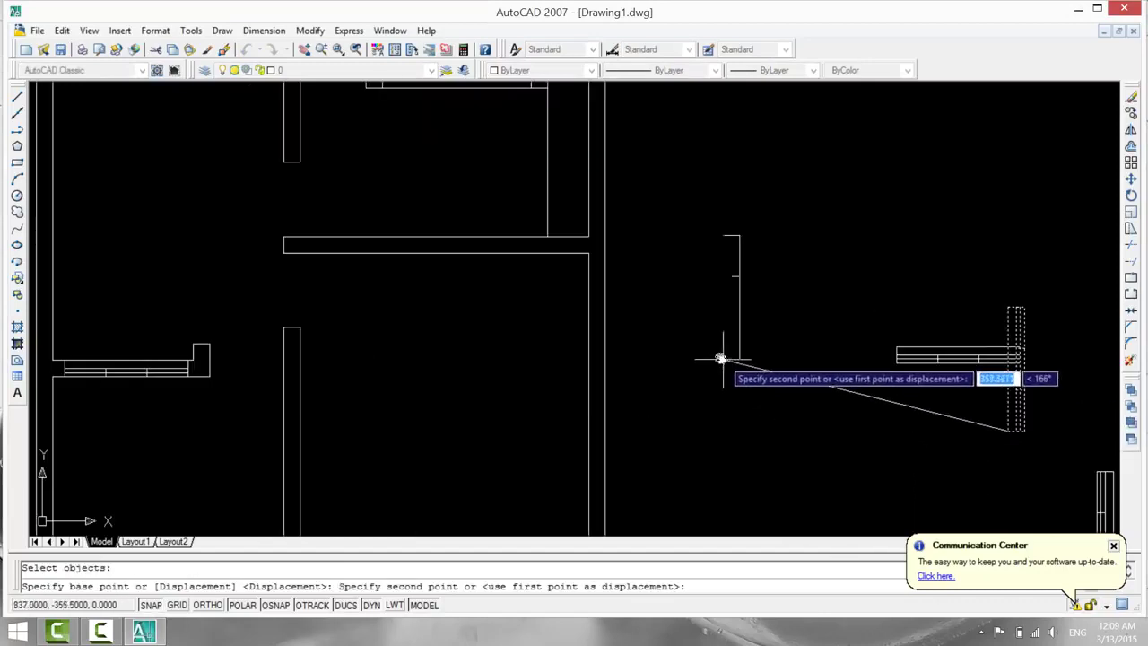
{"action": "scroll", "coordinate": [679, 333], "scroll_direction": "up", "scroll_amount": 2}
{"action": "middle_click_drag", "start_coordinate": [656, 304], "coordinate": [688, 416]}
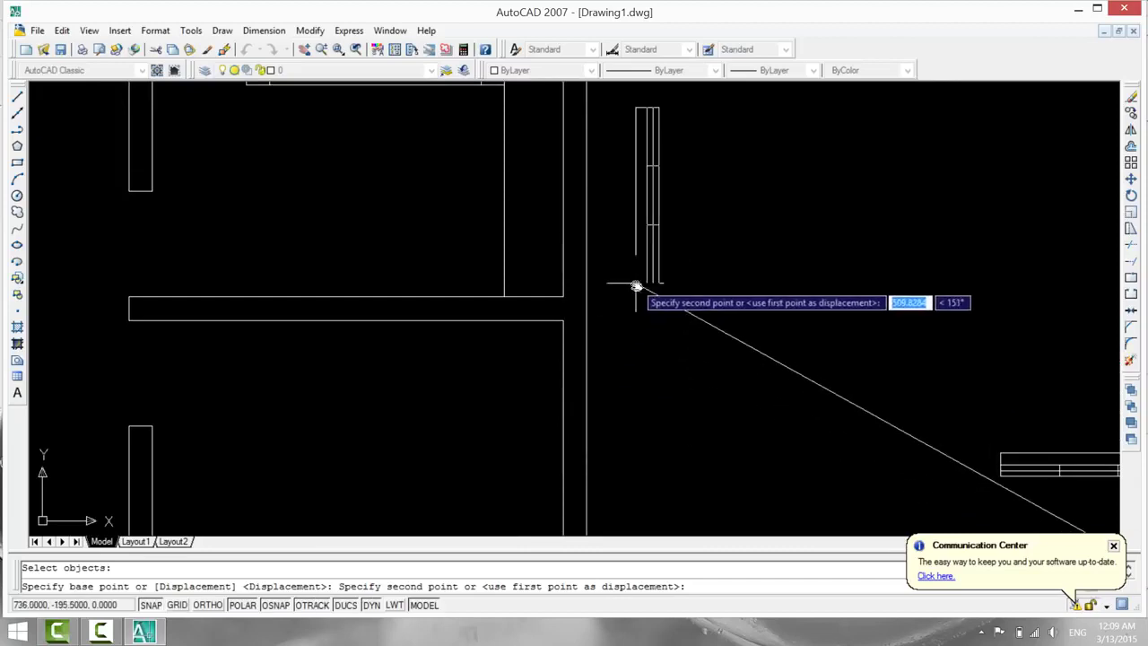
{"action": "middle_click_drag", "start_coordinate": [636, 290], "coordinate": [671, 422]}
{"action": "scroll", "coordinate": [619, 374], "scroll_direction": "up", "scroll_amount": 2}
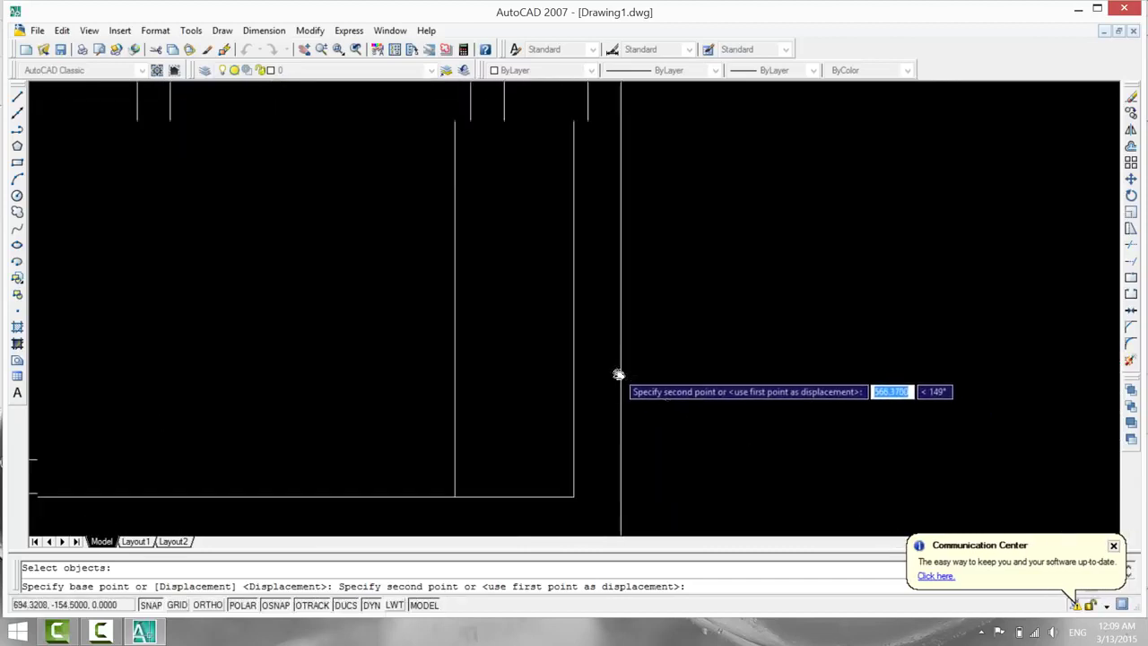
{"action": "left_click", "coordinate": [573, 418]}
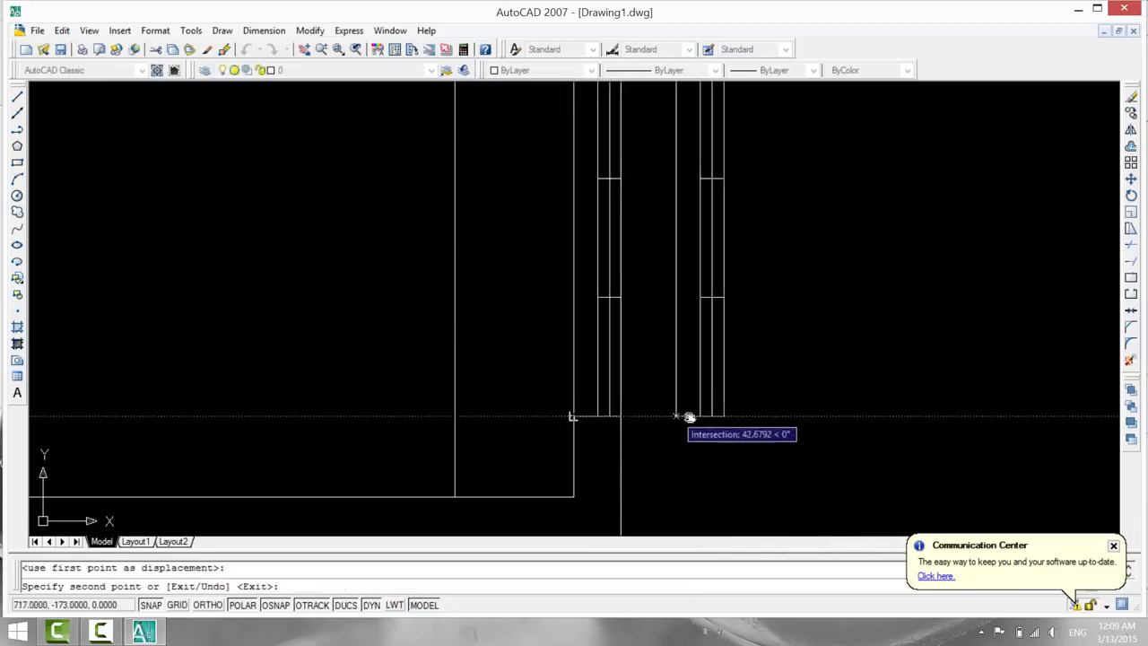
Place a second vertical window copy lower on the right wall, in the lower-right room.
{"action": "scroll", "coordinate": [709, 430], "scroll_direction": "down", "scroll_amount": 5}
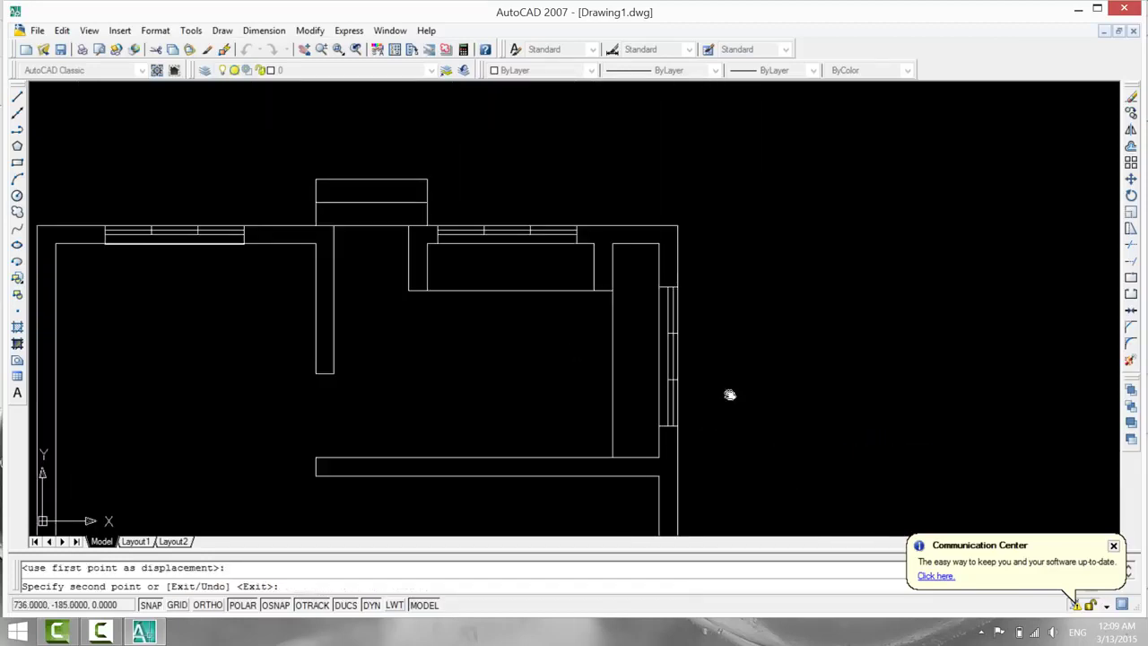
{"action": "scroll", "coordinate": [805, 132], "scroll_direction": "up", "scroll_amount": 5}
{"action": "middle_click_drag", "start_coordinate": [805, 132], "coordinate": [823, 78]}
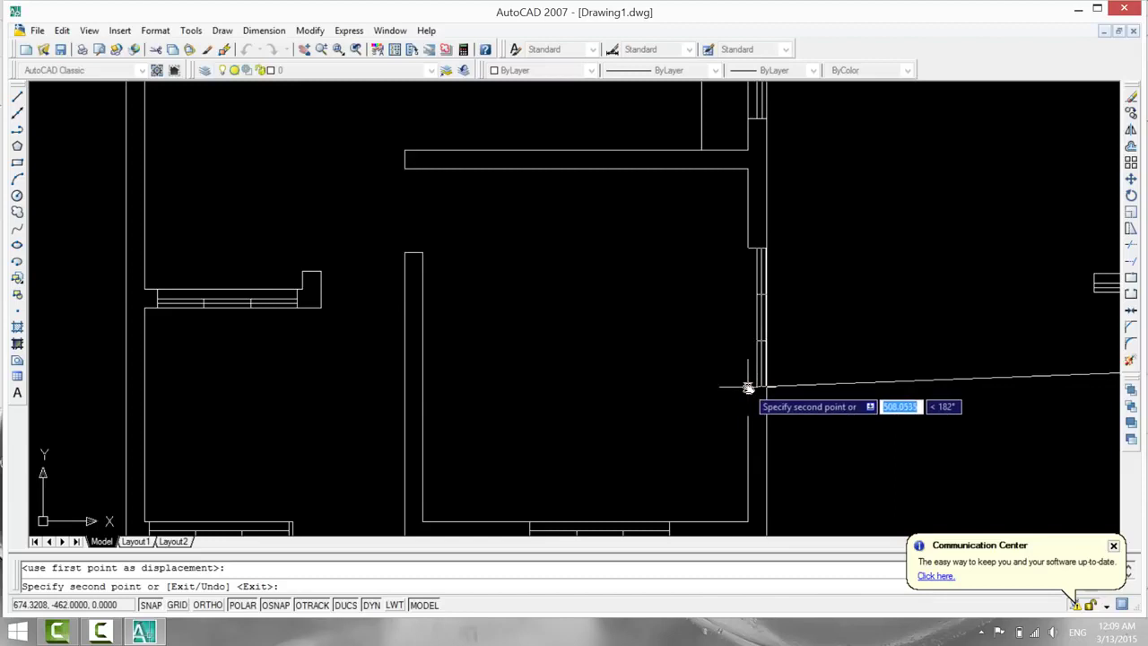
{"action": "left_click", "coordinate": [748, 387]}
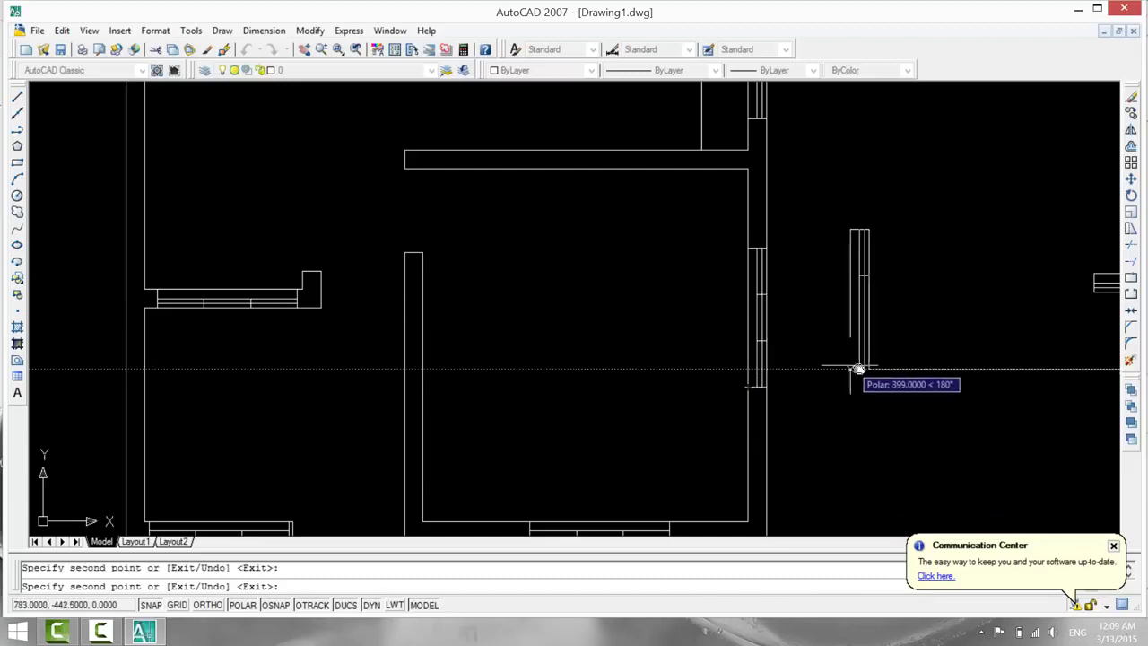
{"action": "key", "text": "Escape"}
{"action": "scroll", "coordinate": [868, 367], "scroll_direction": "down", "scroll_amount": 2}
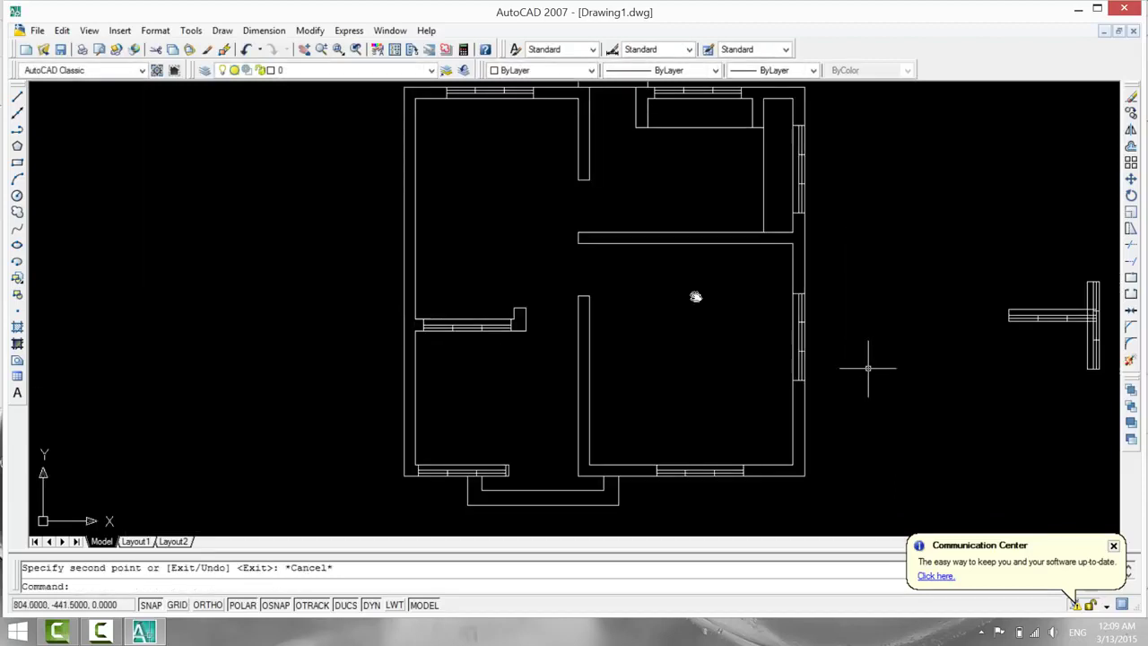
{"action": "middle_click_drag", "start_coordinate": [868, 375], "coordinate": [805, 328]}
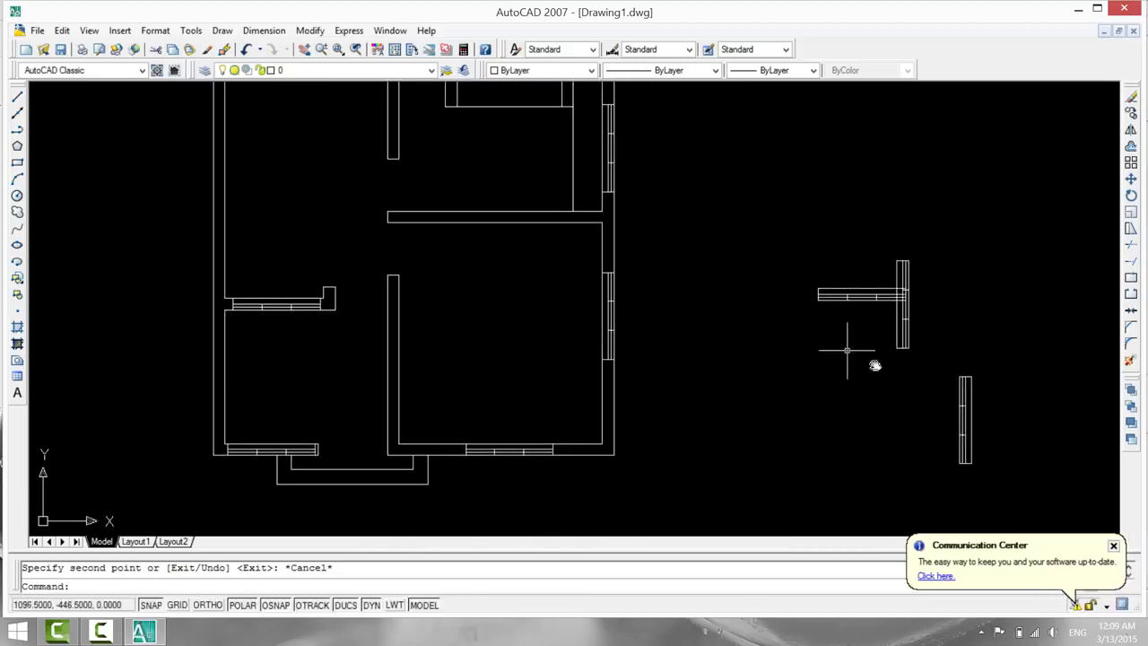
Copy the loose vertical window, based at its bottom, into the upper-left room's left wall.
{"action": "type", "text": "co"}
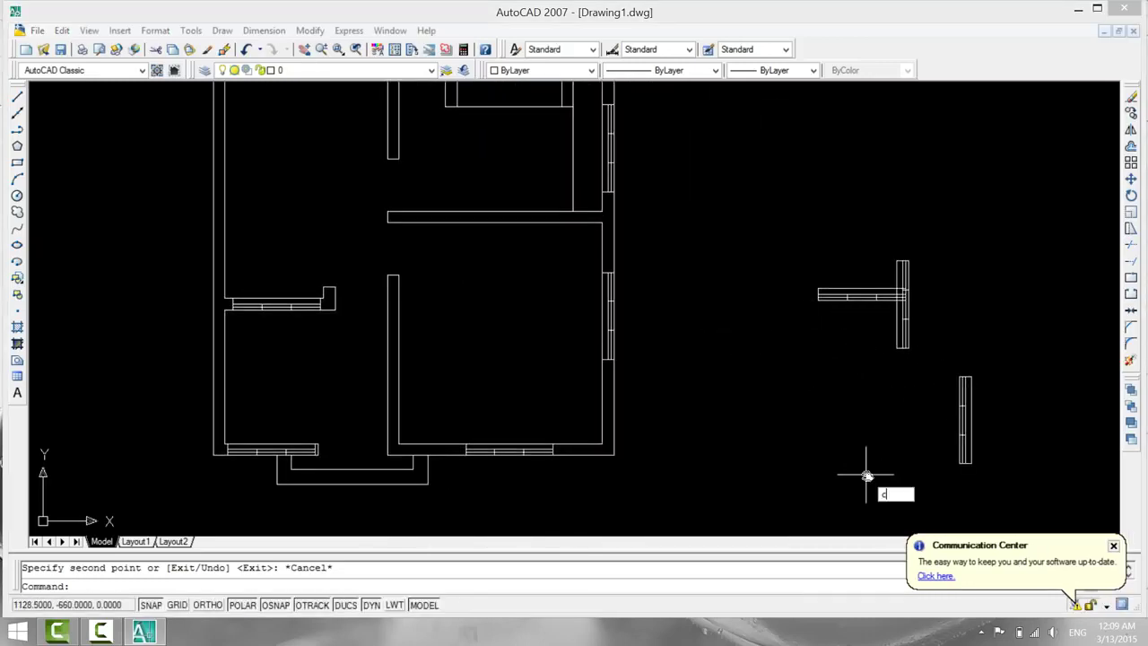
{"action": "key", "text": "Return"}
{"action": "key", "text": "Return"}
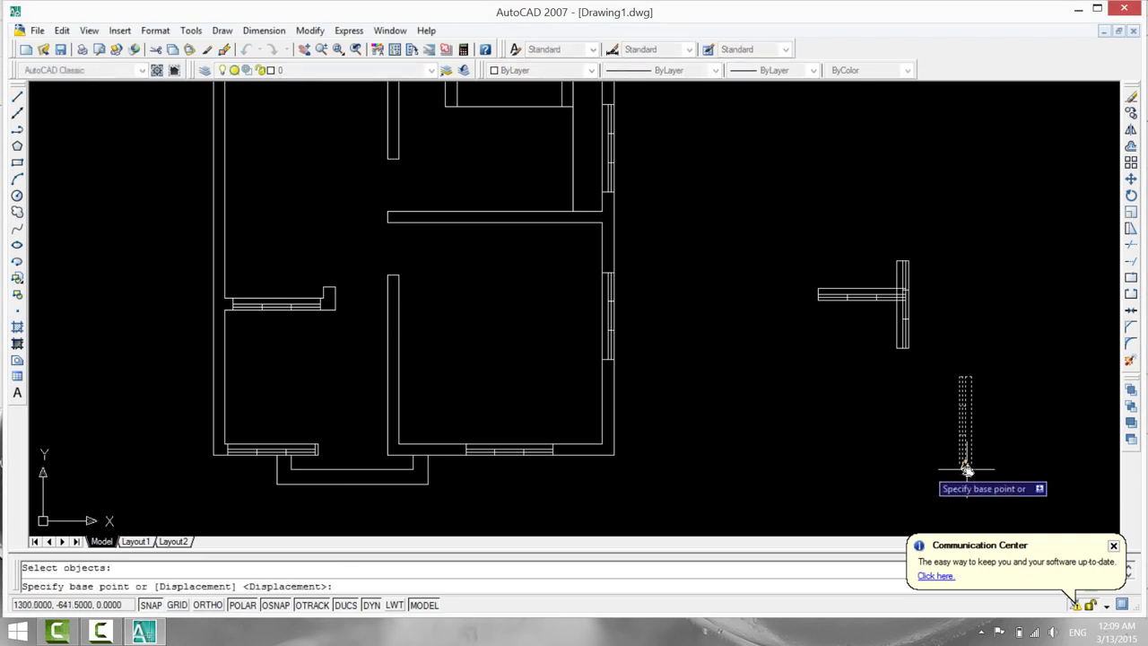
{"action": "left_click", "coordinate": [962, 462]}
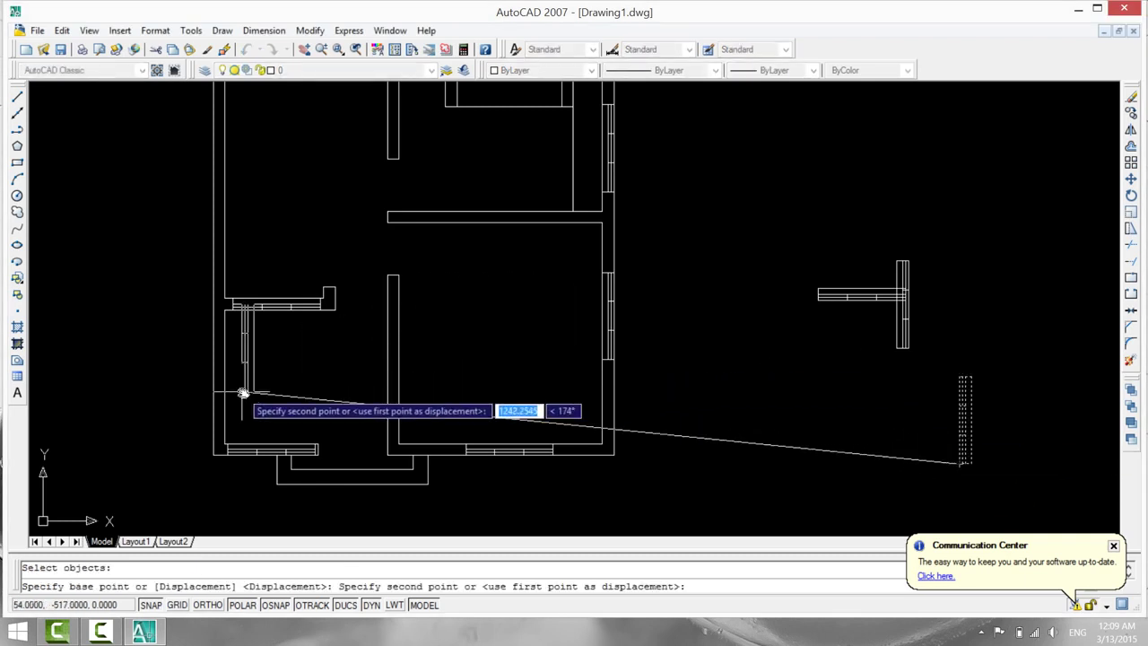
{"action": "scroll", "coordinate": [240, 394], "scroll_direction": "up", "scroll_amount": 4}
{"action": "scroll", "coordinate": [185, 428], "scroll_direction": "up", "scroll_amount": 2}
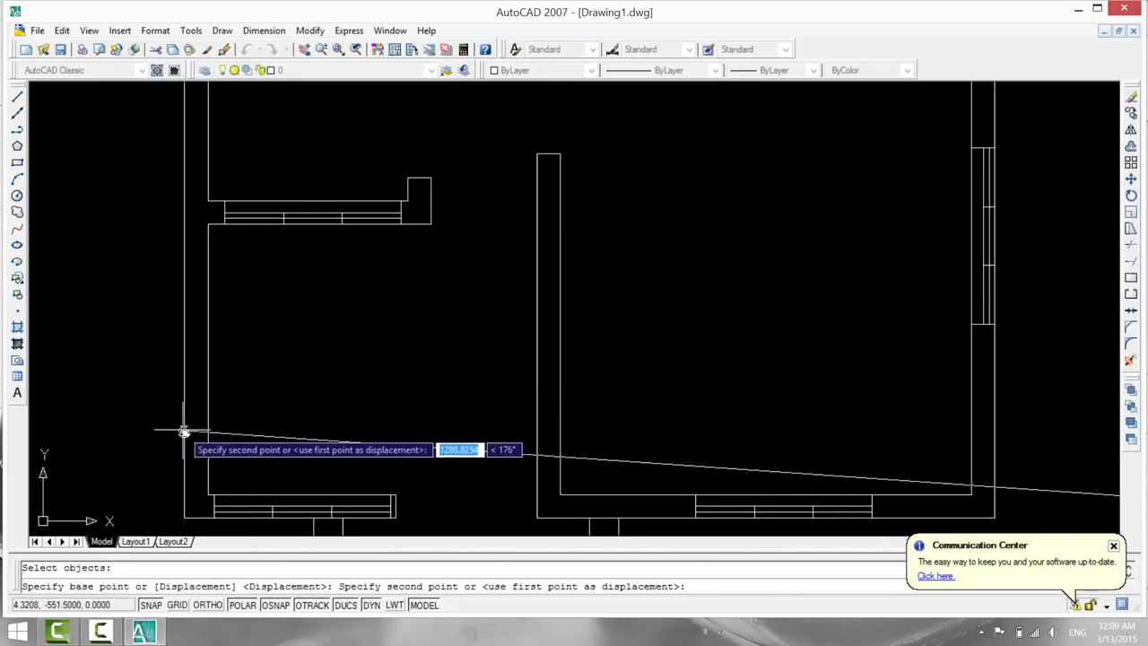
{"action": "scroll", "coordinate": [186, 435], "scroll_direction": "up", "scroll_amount": 2}
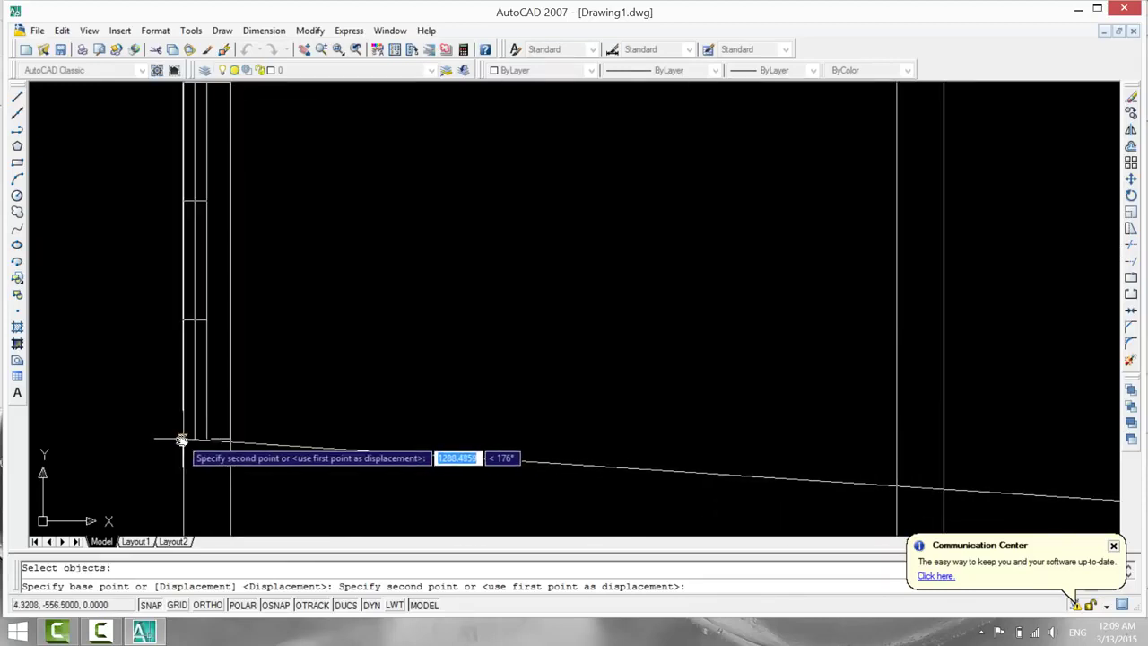
{"action": "scroll", "coordinate": [181, 439], "scroll_direction": "up", "scroll_amount": 2}
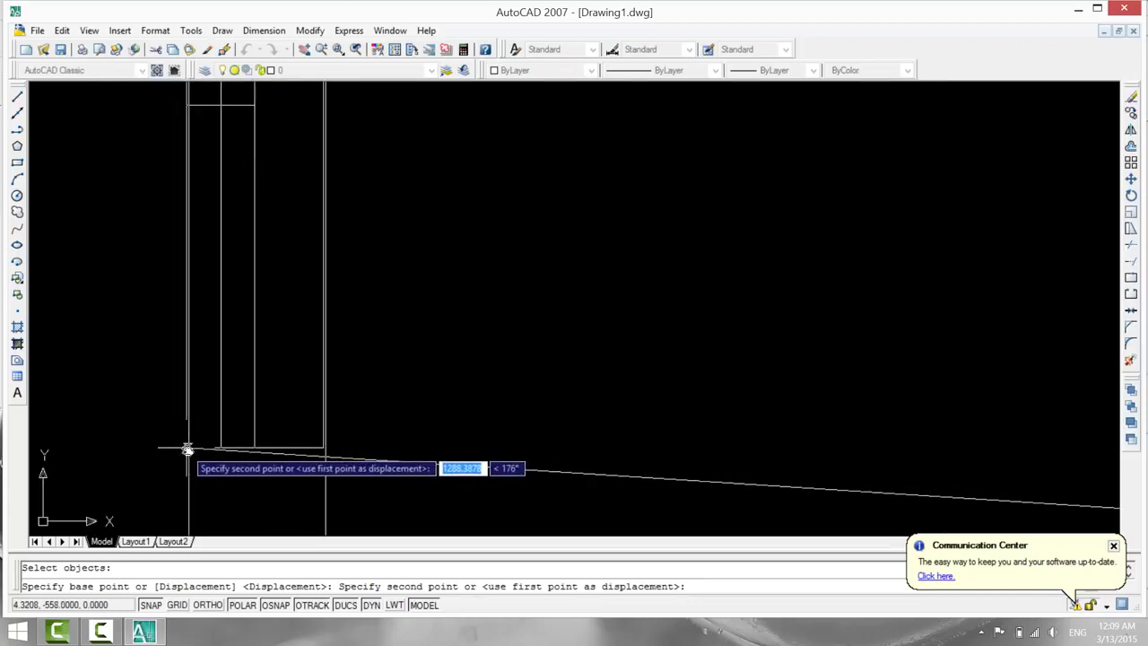
{"action": "scroll", "coordinate": [188, 448], "scroll_direction": "up", "scroll_amount": 1}
{"action": "scroll", "coordinate": [188, 448], "scroll_direction": "down", "scroll_amount": 3}
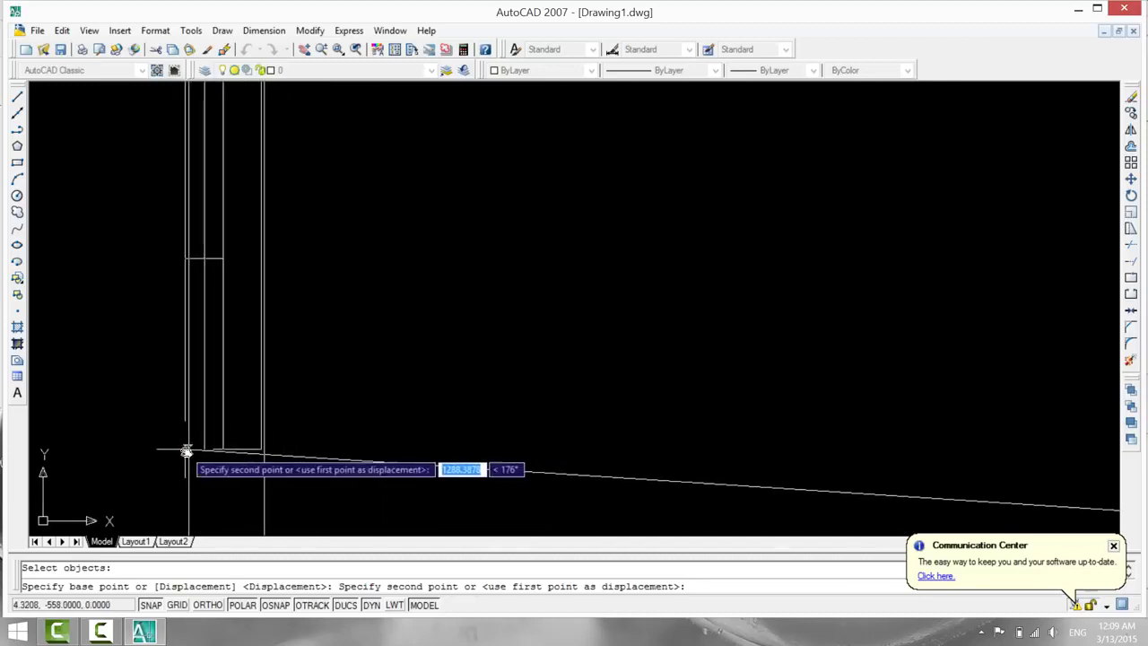
{"action": "left_click", "coordinate": [188, 451]}
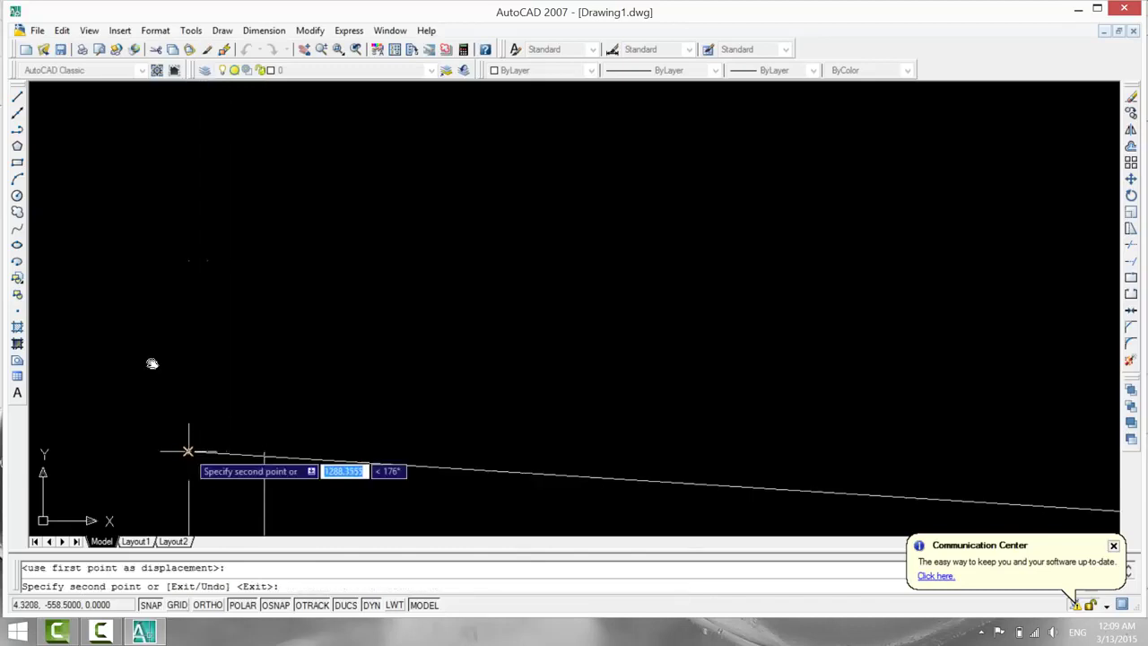
Place another vertical window copy lower on the left wall, in the lower-left room.
{"action": "scroll", "coordinate": [386, 445], "scroll_direction": "down", "scroll_amount": 5}
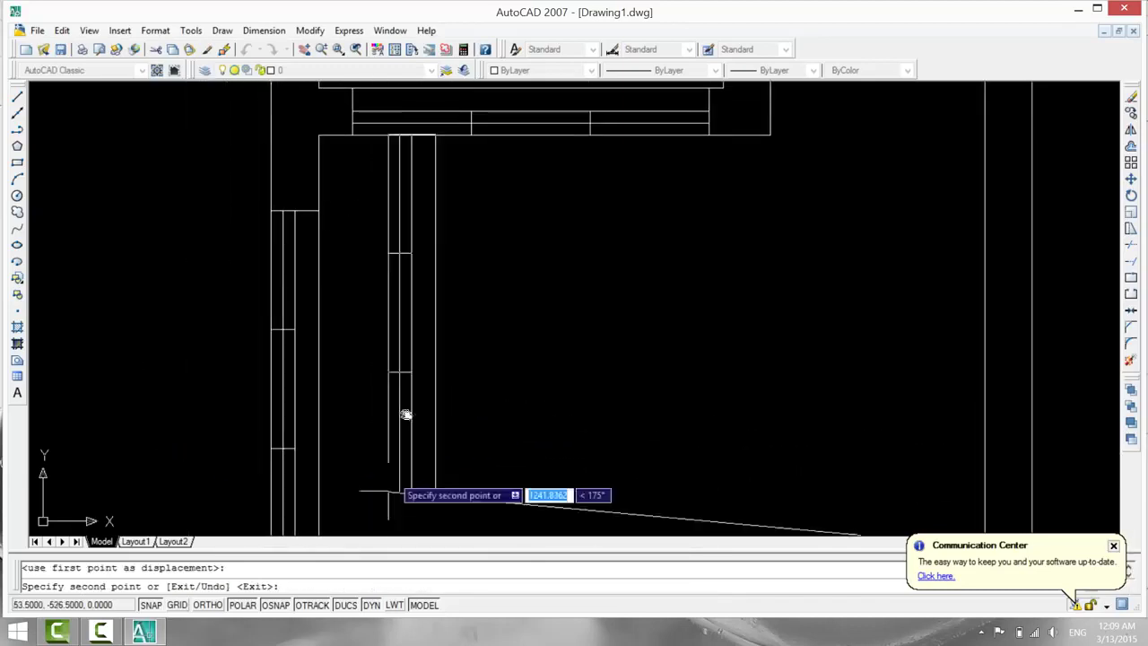
{"action": "mouse_move", "coordinate": [447, 320]}
{"action": "middle_mouse_down"}
{"action": "mouse_move", "coordinate": [449, 392]}
{"action": "mouse_move", "coordinate": [466, 379]}
{"action": "middle_mouse_up"}
{"action": "scroll", "coordinate": [455, 310], "scroll_direction": "down", "scroll_amount": 3}
{"action": "scroll", "coordinate": [466, 361], "scroll_direction": "up", "scroll_amount": 3}
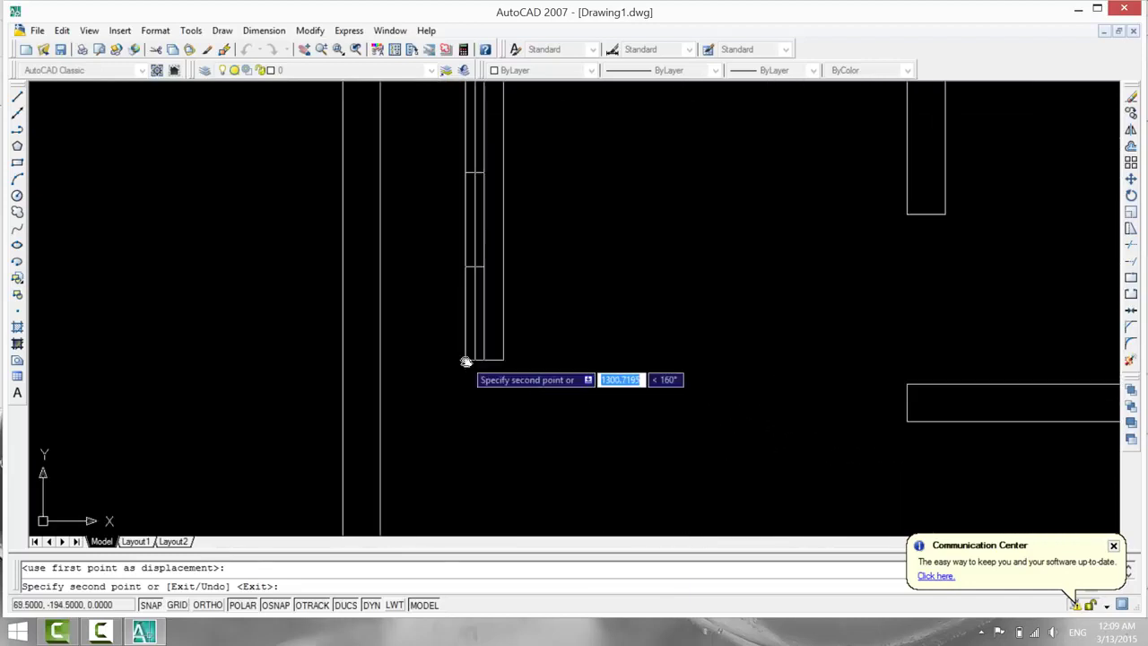
{"action": "scroll", "coordinate": [343, 439], "scroll_direction": "up", "scroll_amount": 3}
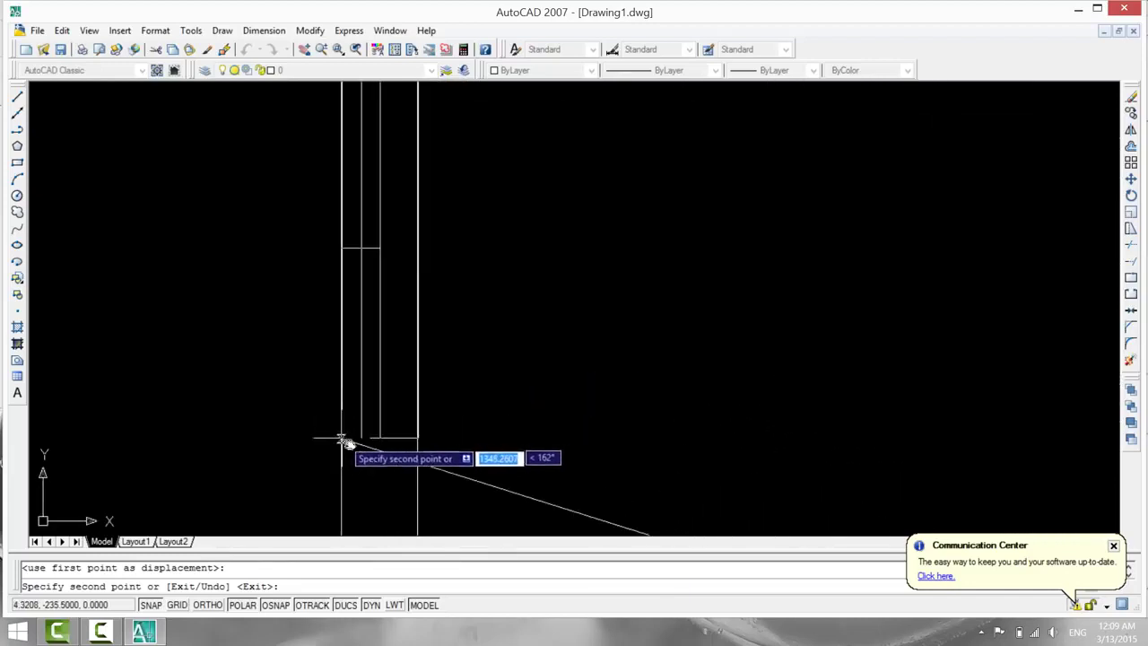
{"action": "left_click", "coordinate": [342, 494]}
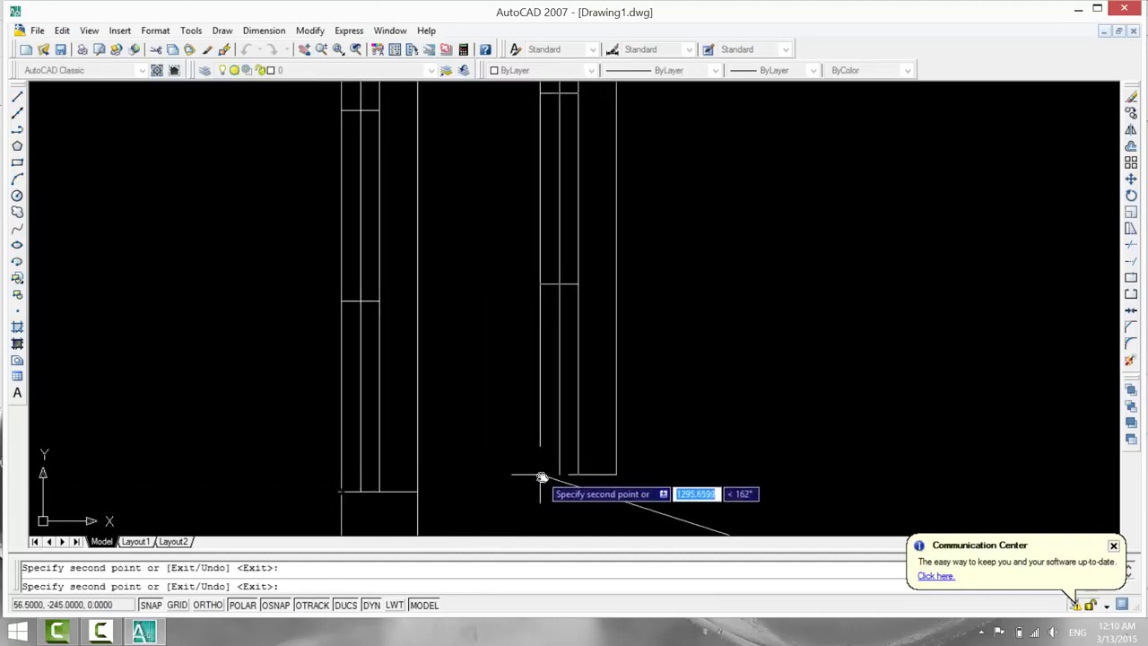
{"action": "key", "text": "Escape"}
{"action": "scroll", "coordinate": [682, 438], "scroll_direction": "down", "scroll_amount": 3}
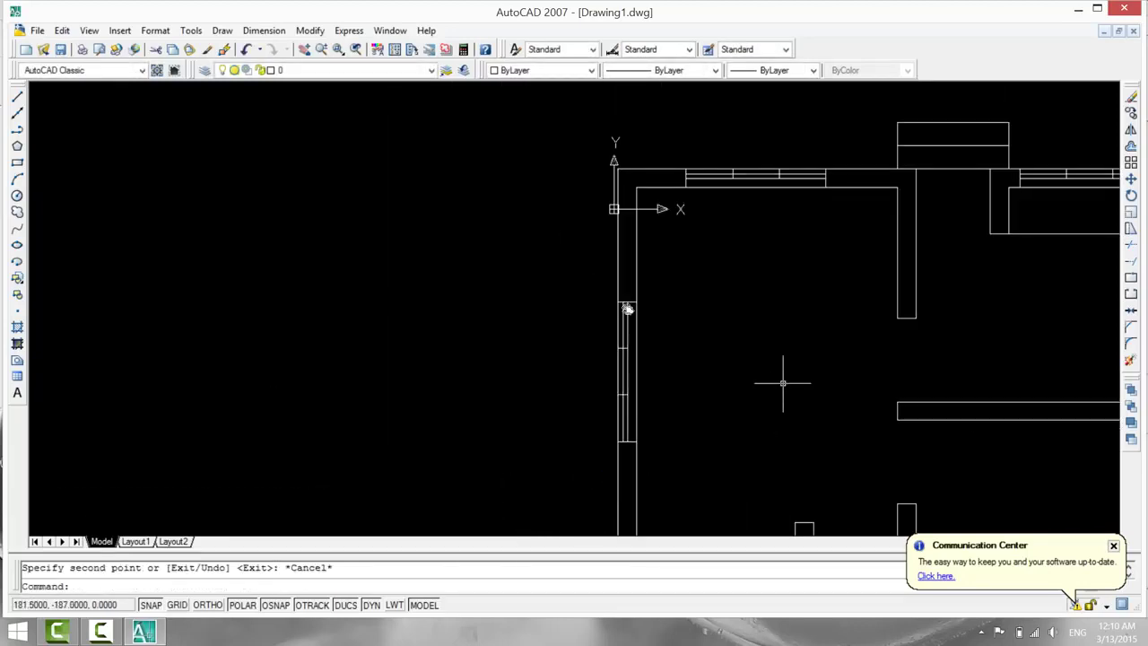
{"action": "middle_click_drag", "start_coordinate": [627, 310], "coordinate": [469, 332]}
{"action": "middle_click_drag", "start_coordinate": [730, 377], "coordinate": [568, 332]}
{"action": "scroll", "coordinate": [569, 332], "scroll_direction": "down", "scroll_amount": 2}
Window-select and erase the three spare T-shaped and vertical blocks right of the plan.
{"action": "middle_click_drag", "start_coordinate": [581, 383], "coordinate": [453, 322]}
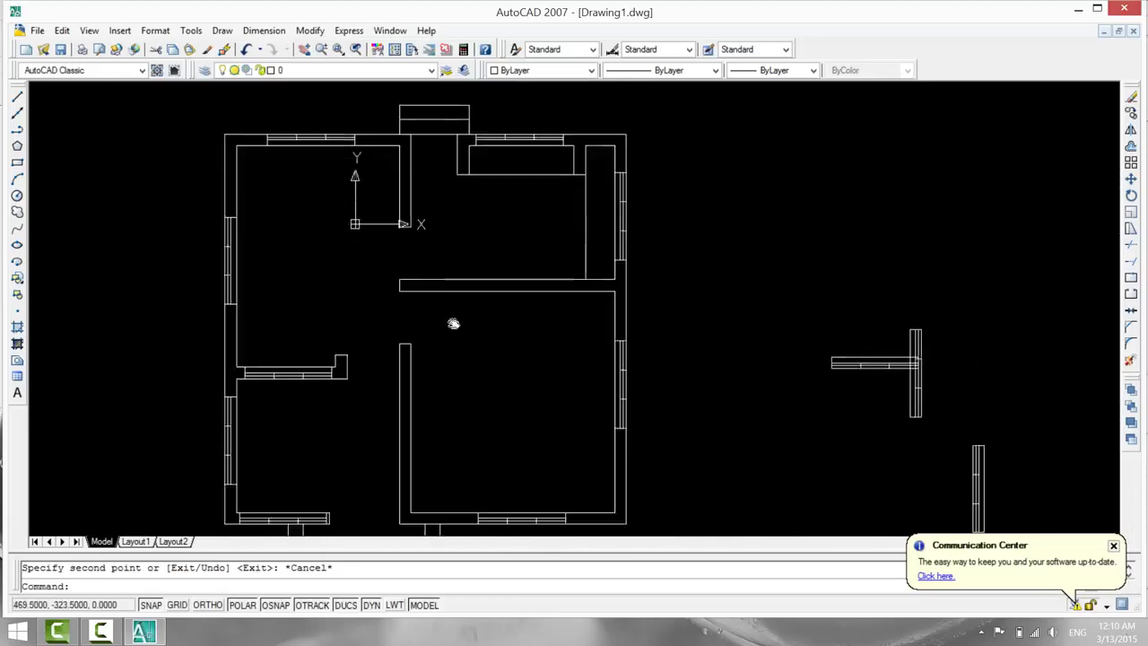
{"action": "middle_click_drag", "start_coordinate": [861, 407], "coordinate": [697, 341]}
{"action": "left_click", "coordinate": [620, 221]}
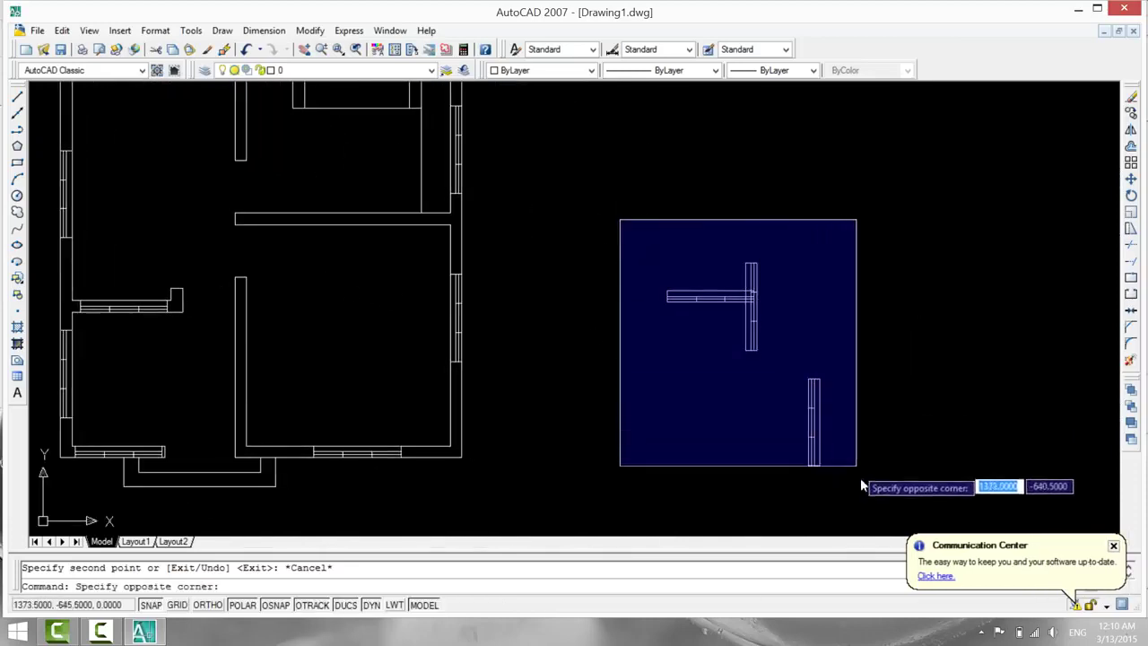
{"action": "left_click", "coordinate": [892, 481]}
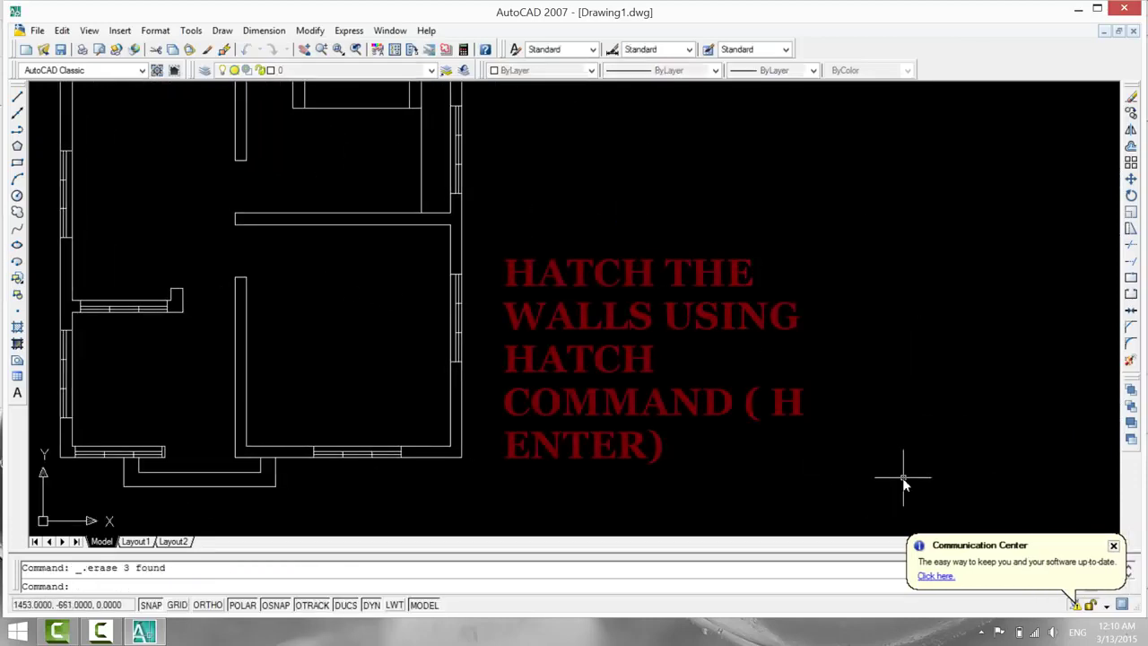
{"action": "key", "text": "Escape"}
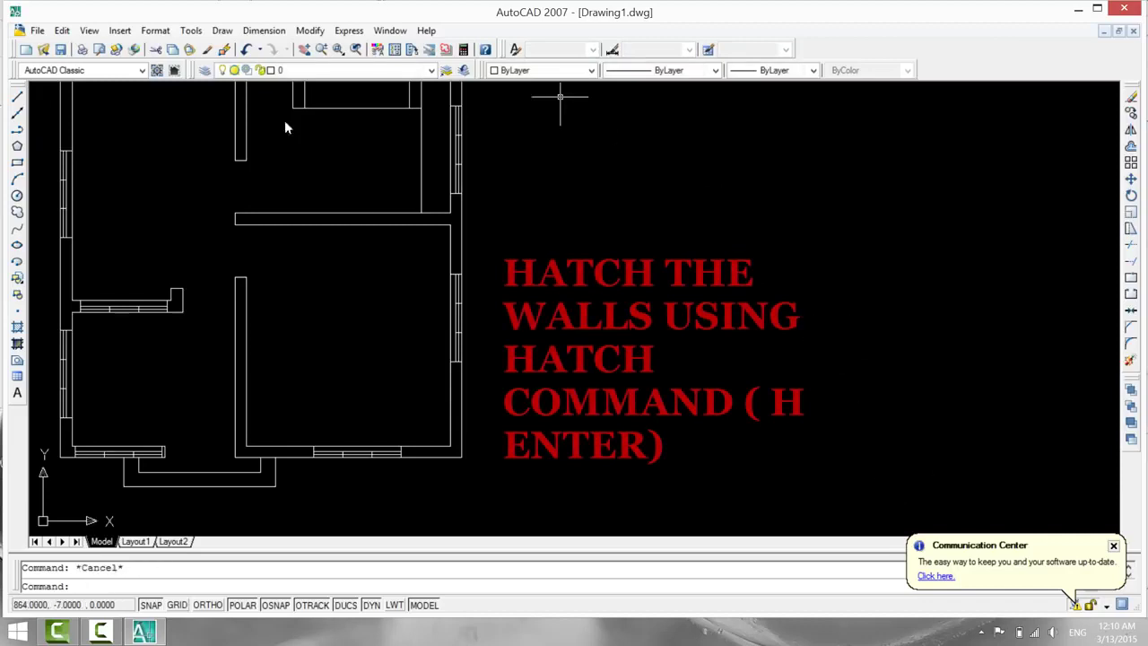
{"action": "scroll", "coordinate": [366, 311], "scroll_direction": "down", "scroll_amount": 3}
{"action": "middle_click_drag", "start_coordinate": [340, 368], "coordinate": [348, 386]}
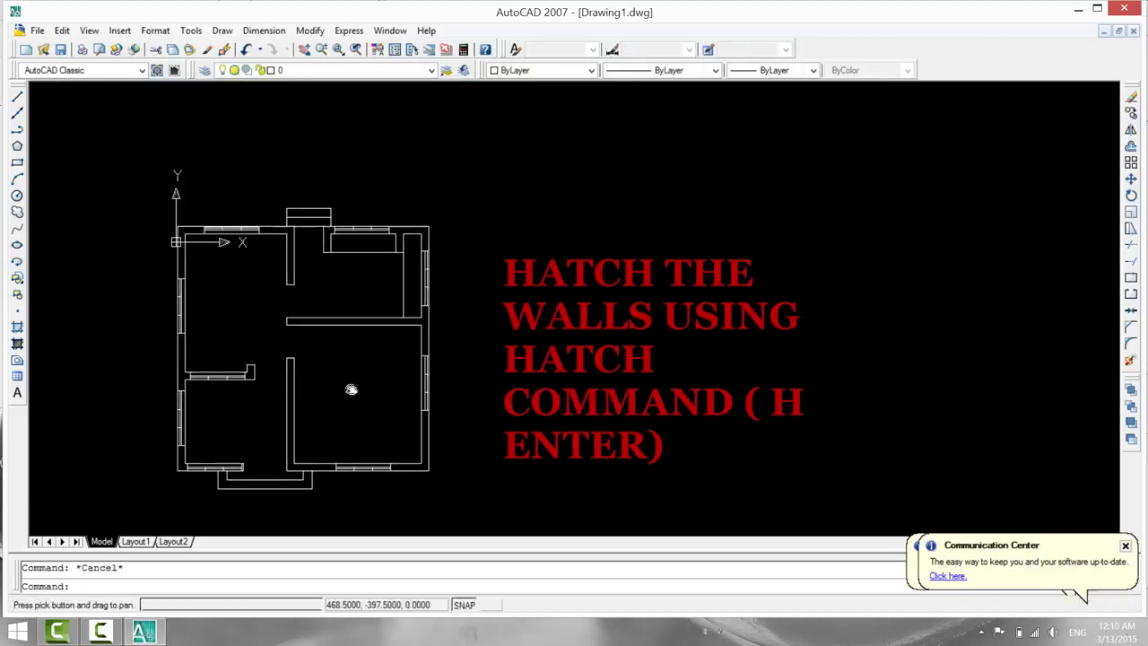
{"action": "scroll", "coordinate": [349, 387], "scroll_direction": "up", "scroll_amount": 2}
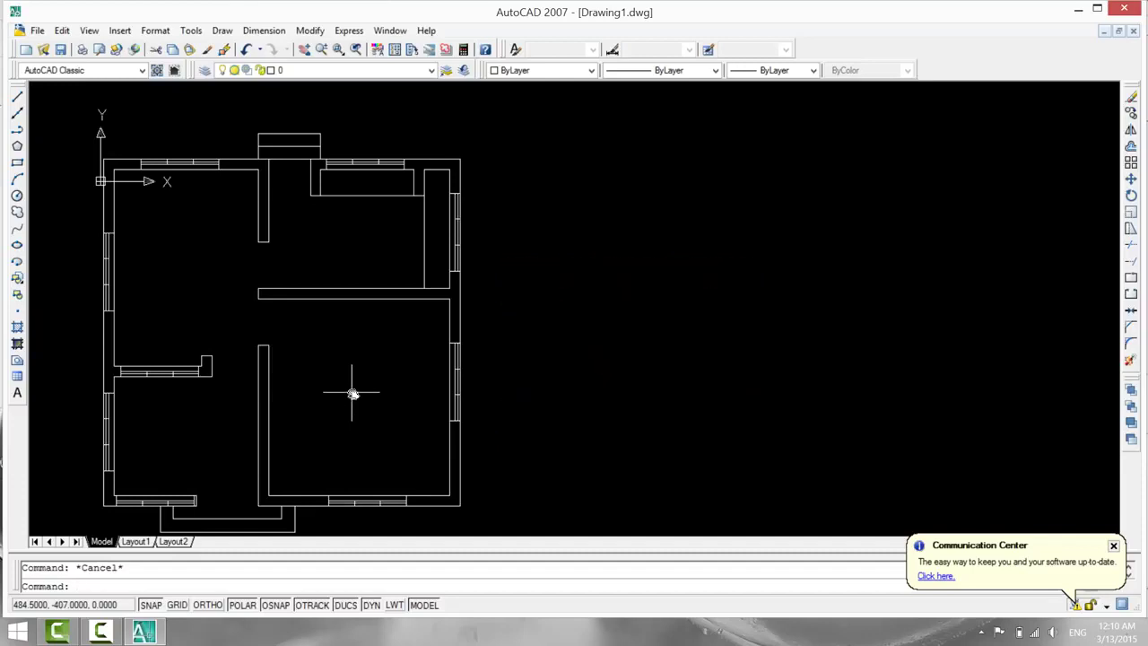
Set up a HATCH with the ANSI32 pattern at scale 35, ready to pick internal points.
{"action": "type", "text": "h"}
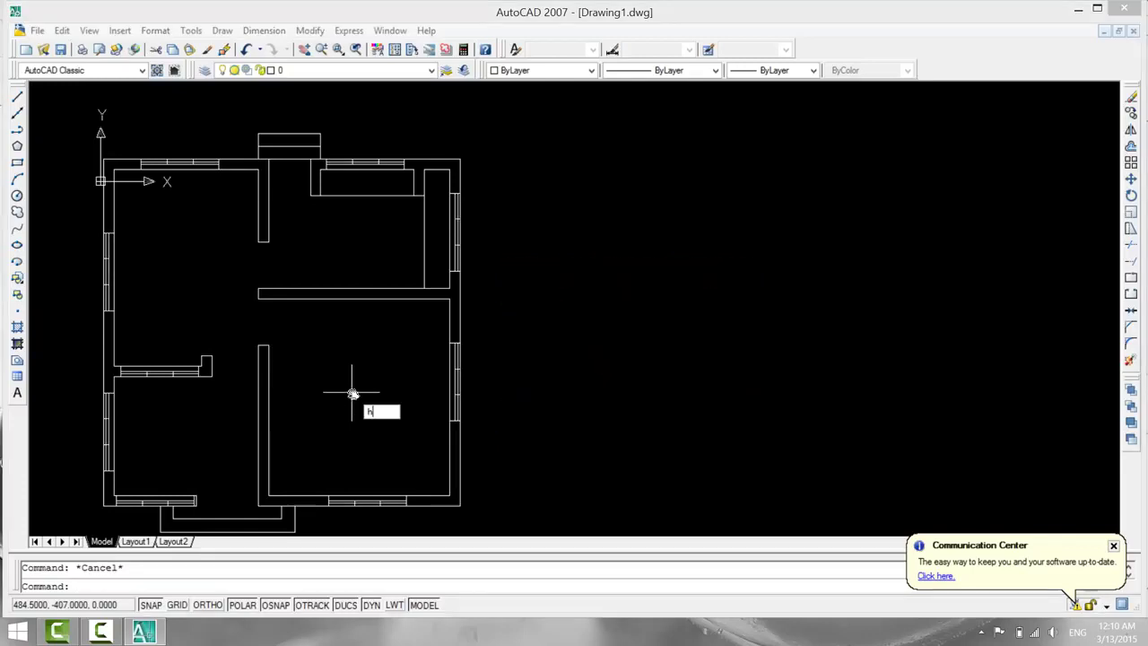
{"action": "key", "text": "Return"}
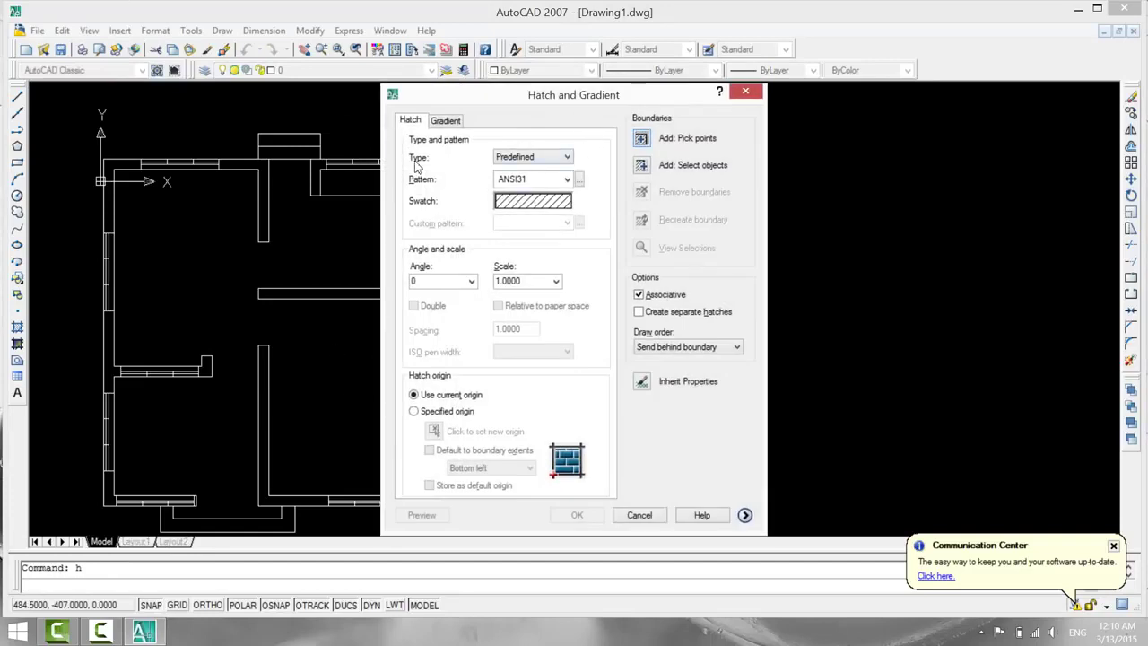
{"action": "left_click", "coordinate": [520, 201]}
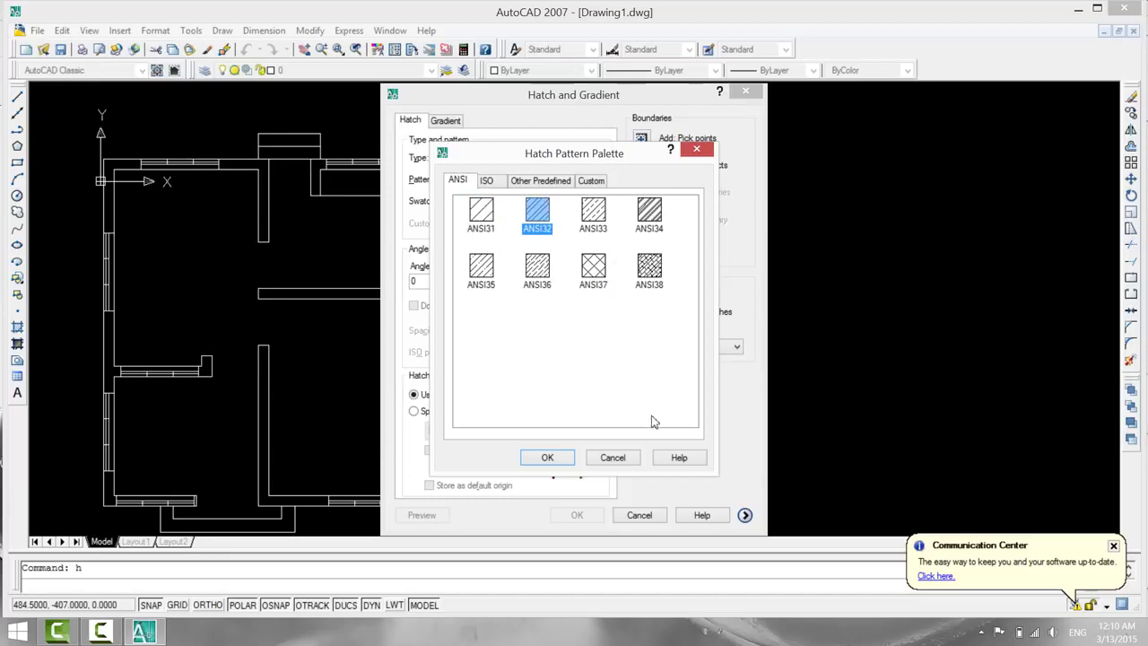
{"action": "left_click", "coordinate": [542, 457]}
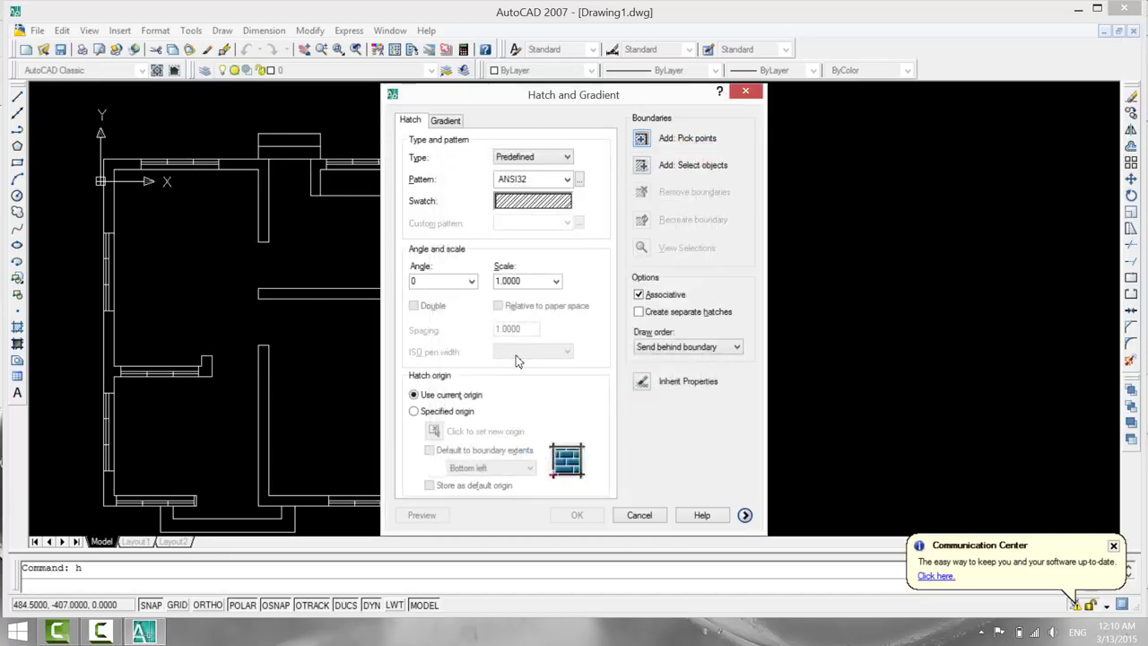
{"action": "left_click", "coordinate": [556, 282]}
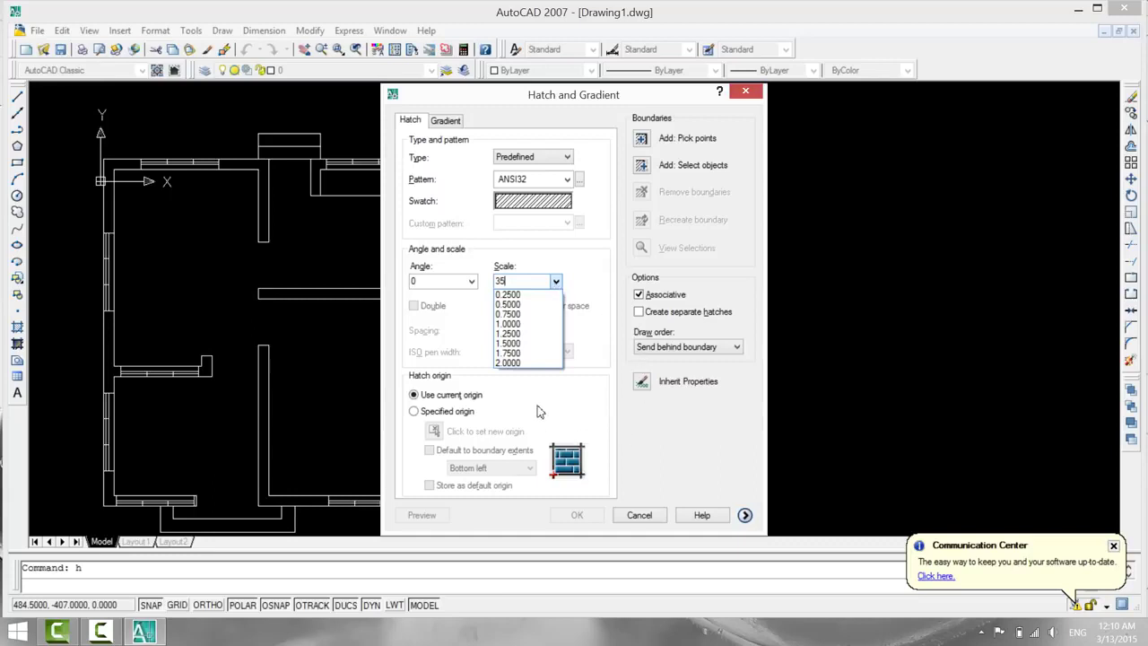
{"action": "left_click", "coordinate": [443, 330]}
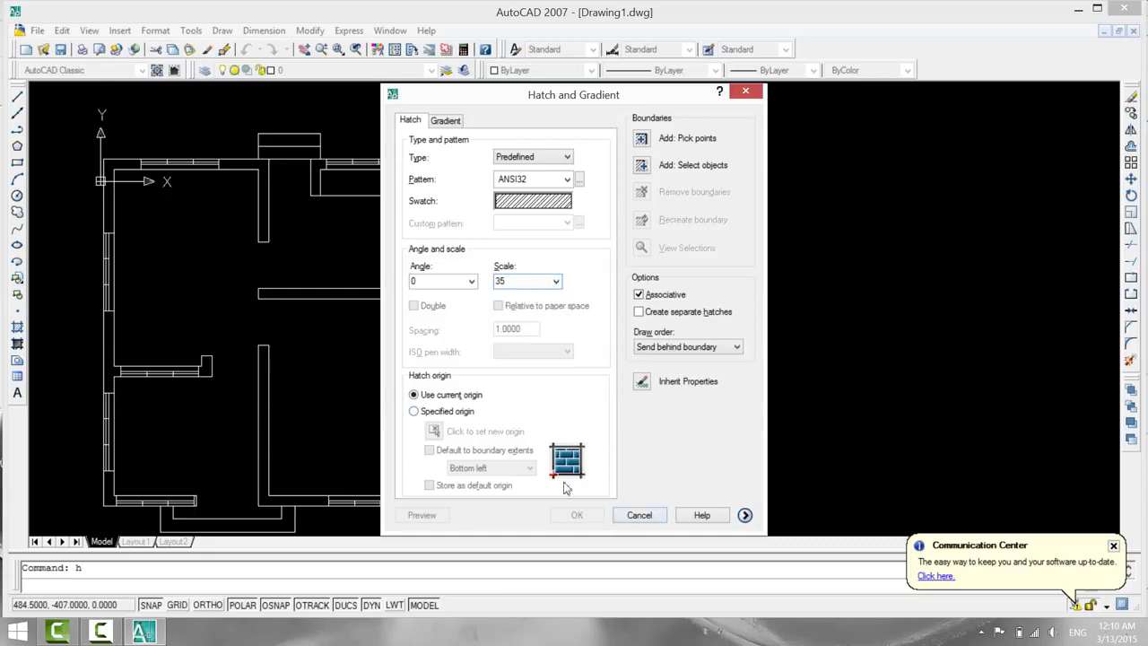
{"action": "left_click", "coordinate": [664, 138]}
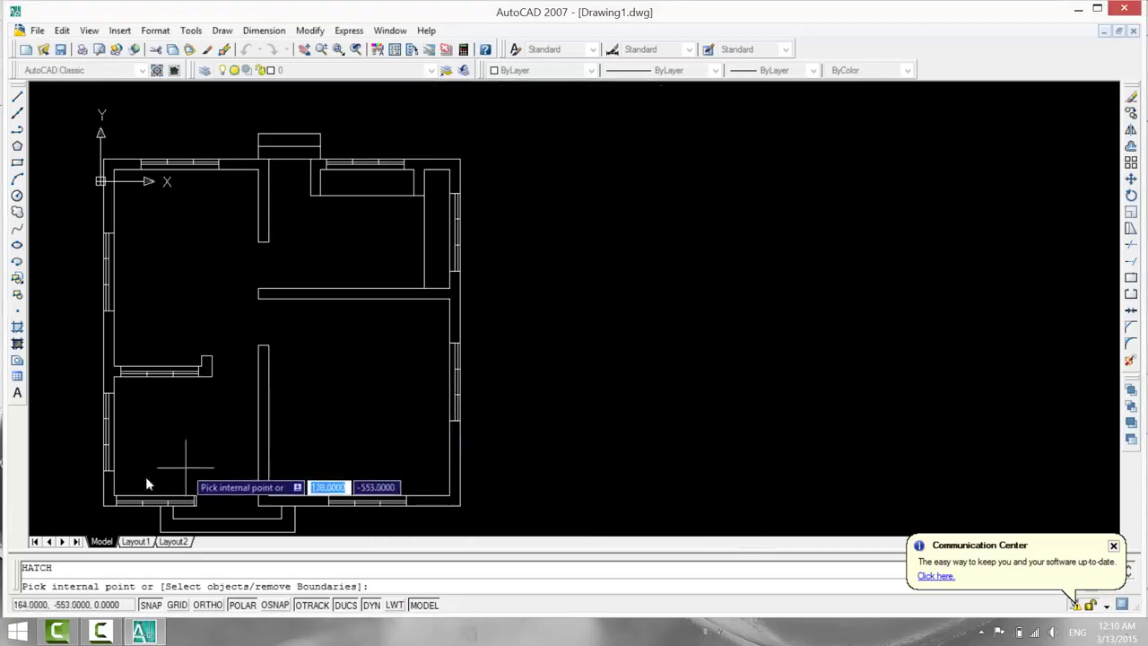
Pick the left outer wall, inner wall with window stub, and right-hand wall as hatch areas.
{"action": "left_click", "coordinate": [108, 484]}
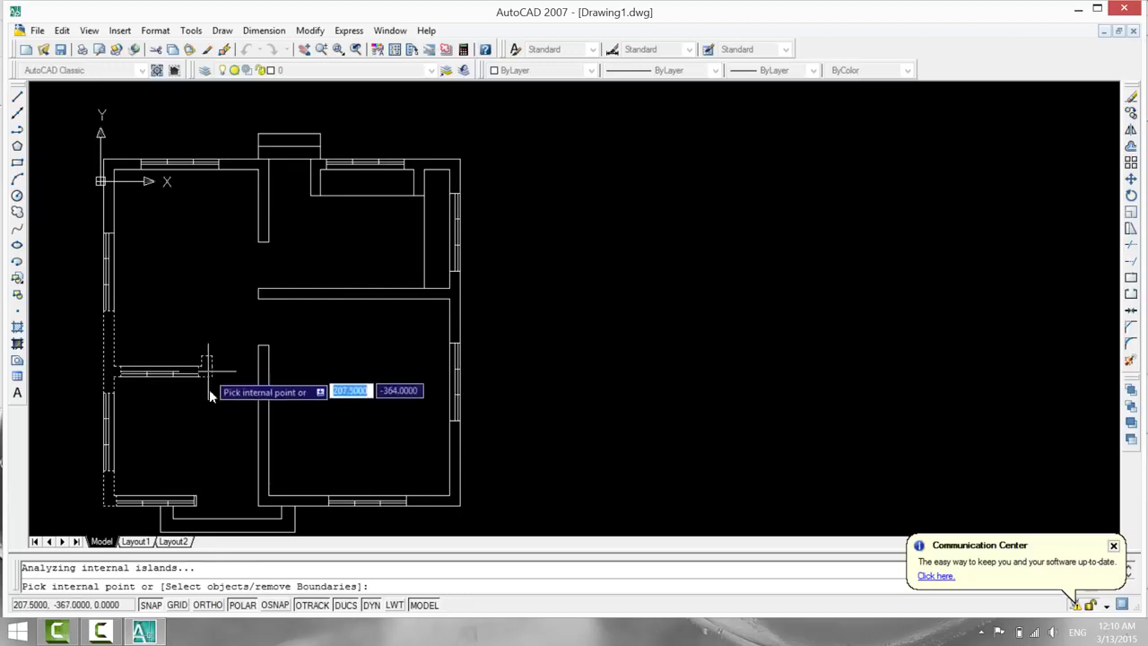
{"action": "left_click", "coordinate": [208, 299]}
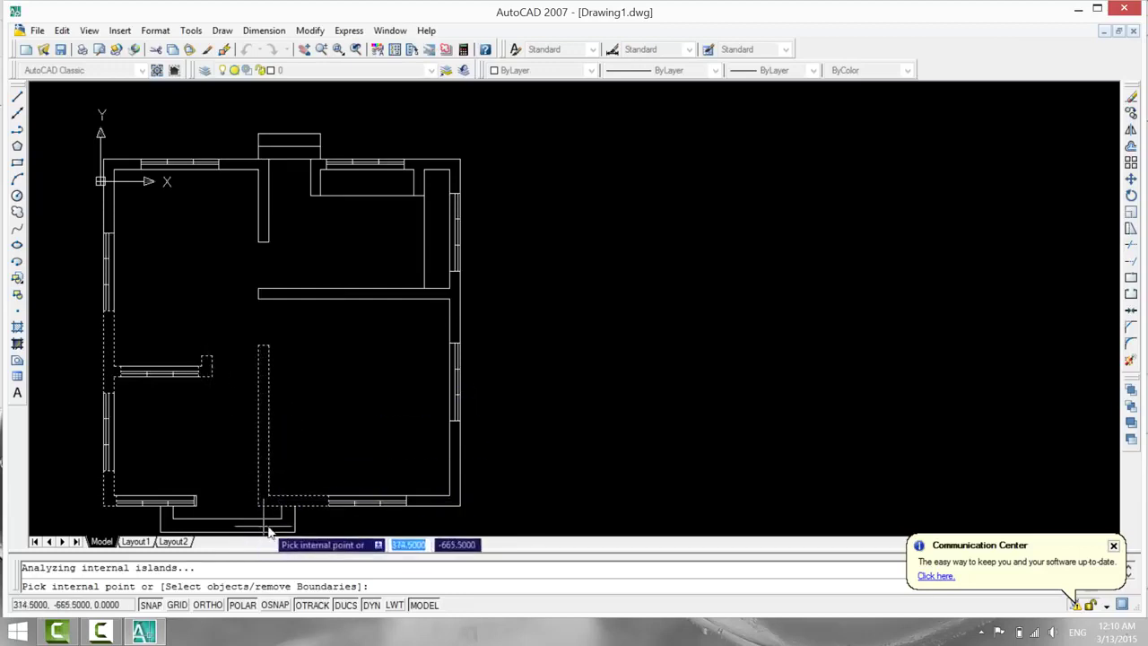
{"action": "scroll", "coordinate": [201, 517], "scroll_direction": "up", "scroll_amount": 6}
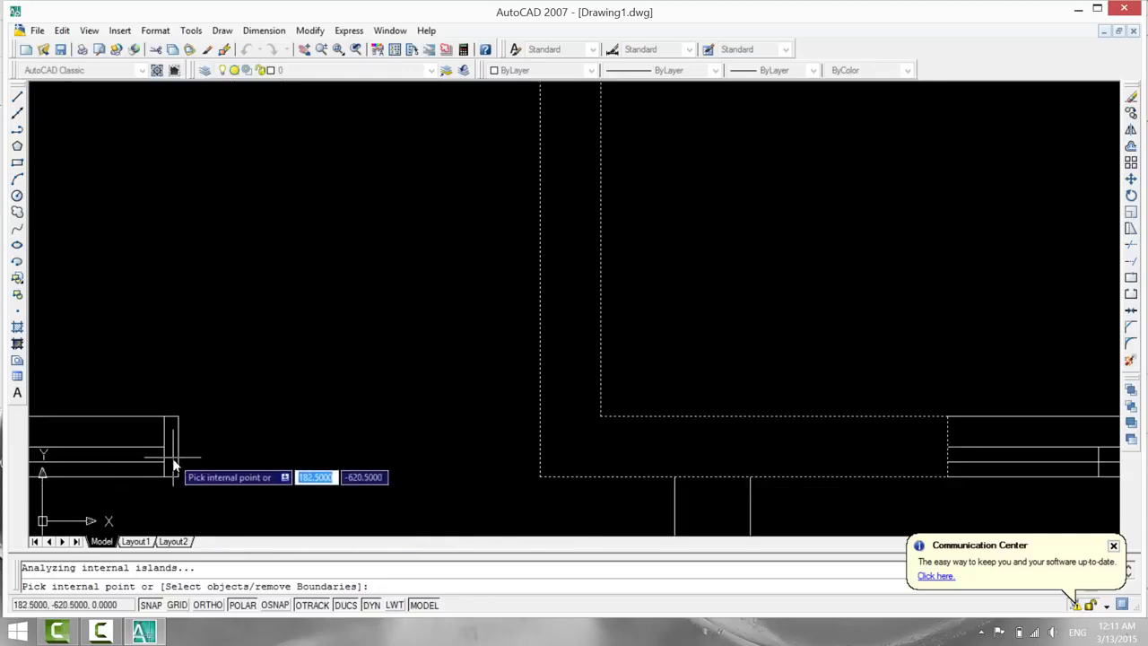
{"action": "scroll", "coordinate": [183, 466], "scroll_direction": "down", "scroll_amount": 3}
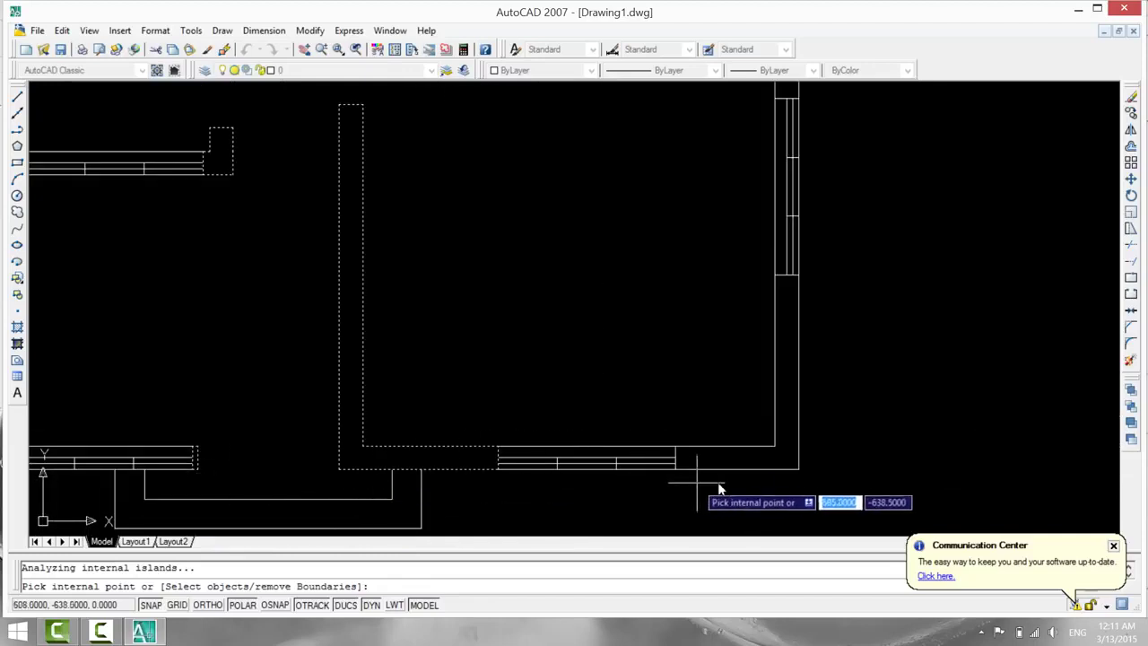
{"action": "scroll", "coordinate": [801, 458], "scroll_direction": "down", "scroll_amount": 2}
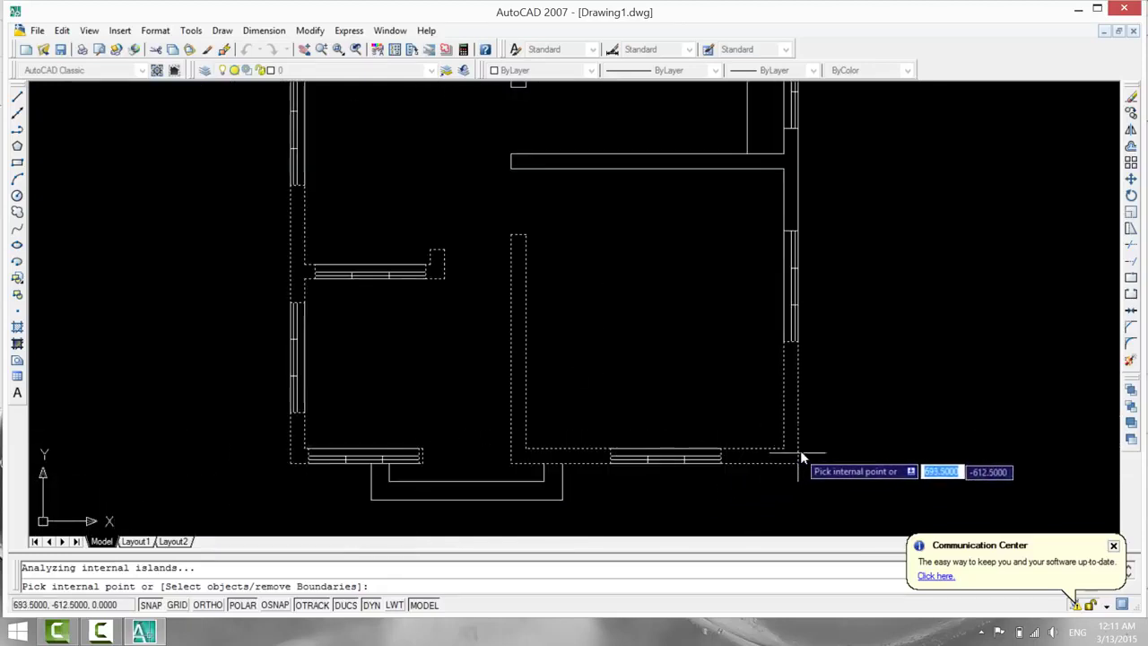
{"action": "left_click", "coordinate": [792, 209]}
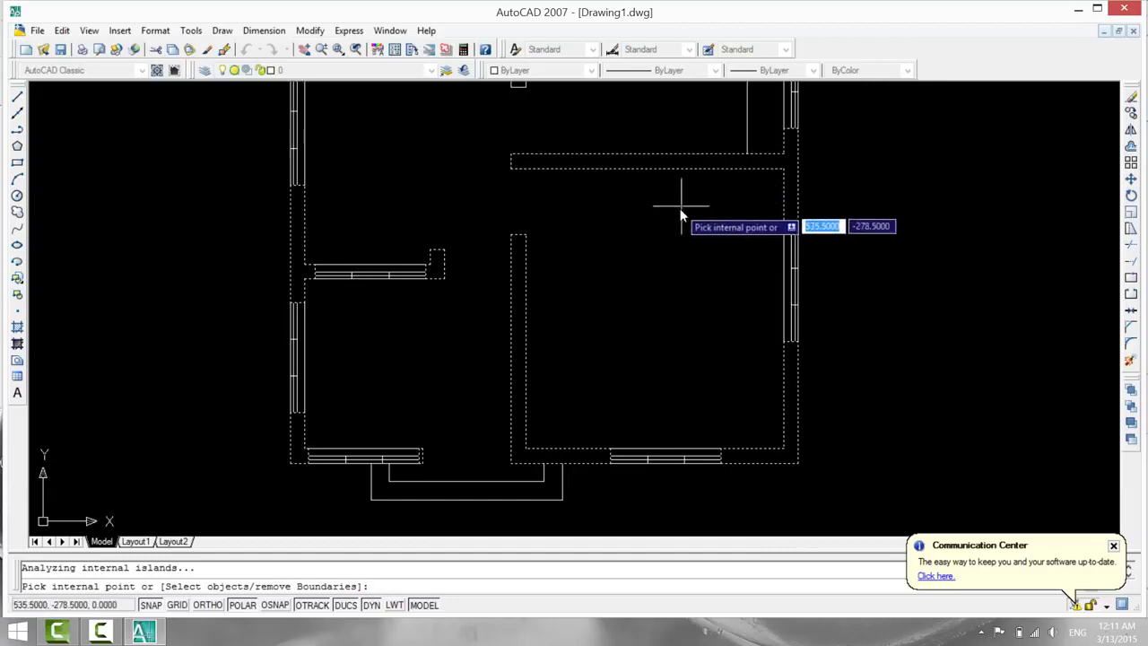
Pick the top wall, middle vertical wall and top-left corner, then return to the hatch dialog.
{"action": "middle_click_drag", "start_coordinate": [680, 208], "coordinate": [637, 417]}
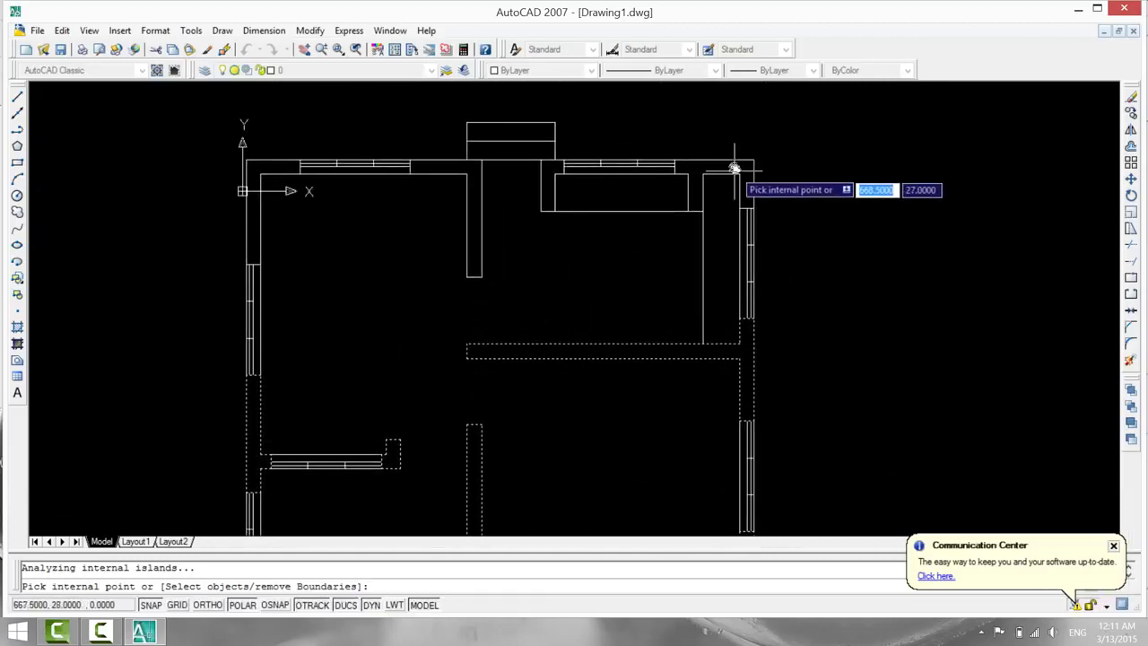
{"action": "left_click", "coordinate": [550, 166]}
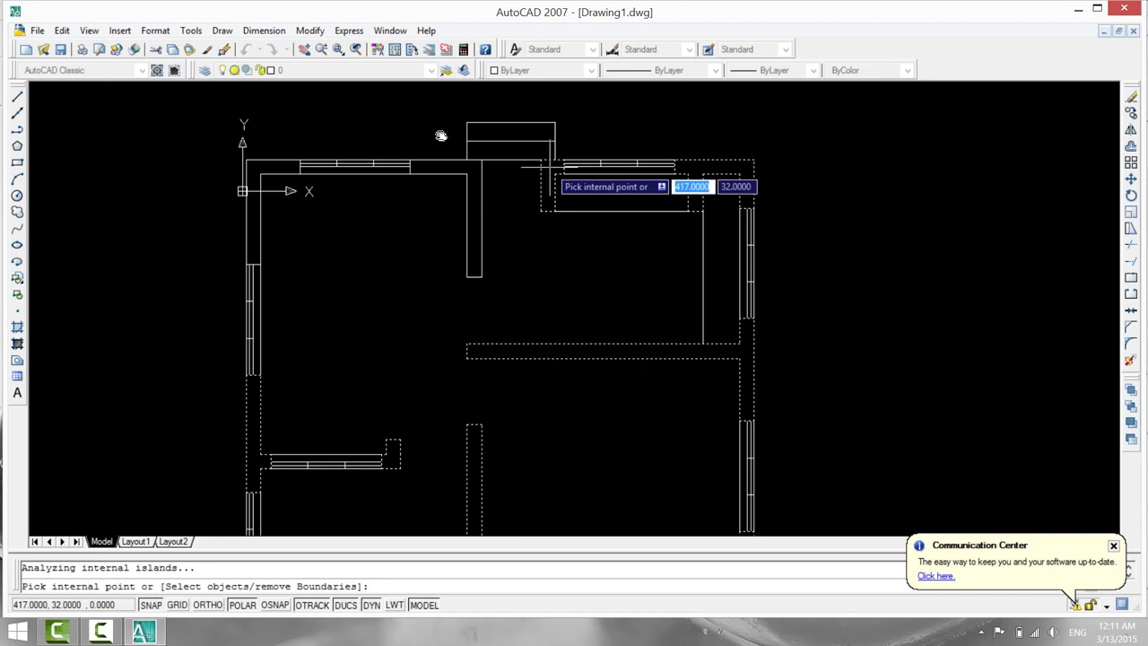
{"action": "left_click", "coordinate": [476, 191]}
{"action": "left_click", "coordinate": [266, 168]}
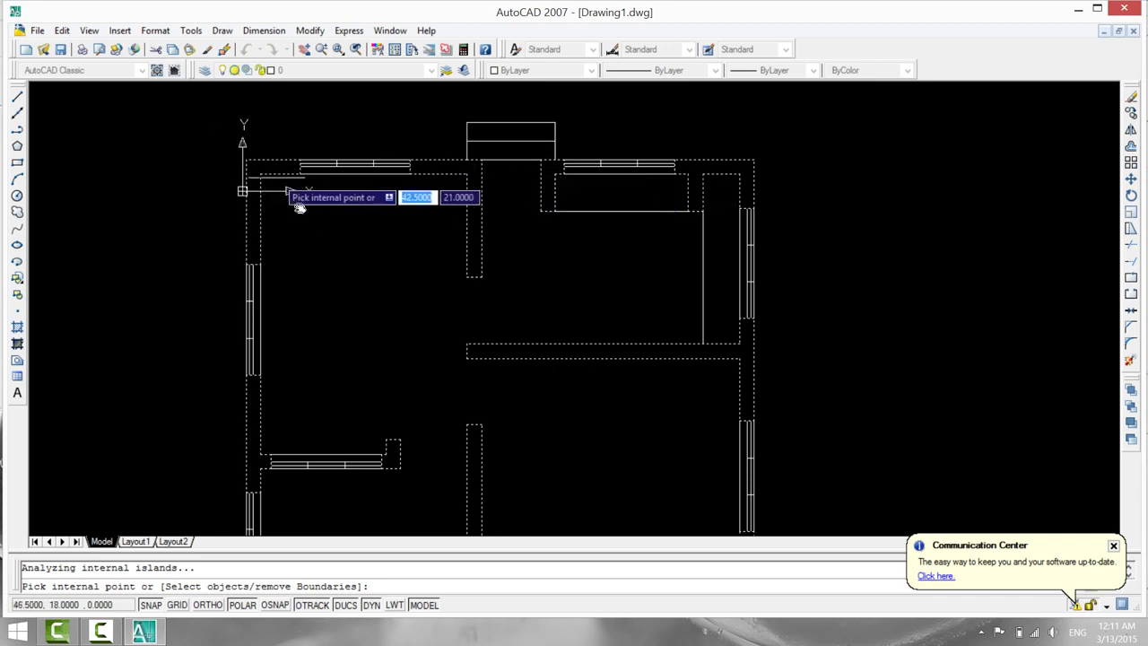
{"action": "middle_click_drag", "start_coordinate": [379, 337], "coordinate": [383, 228]}
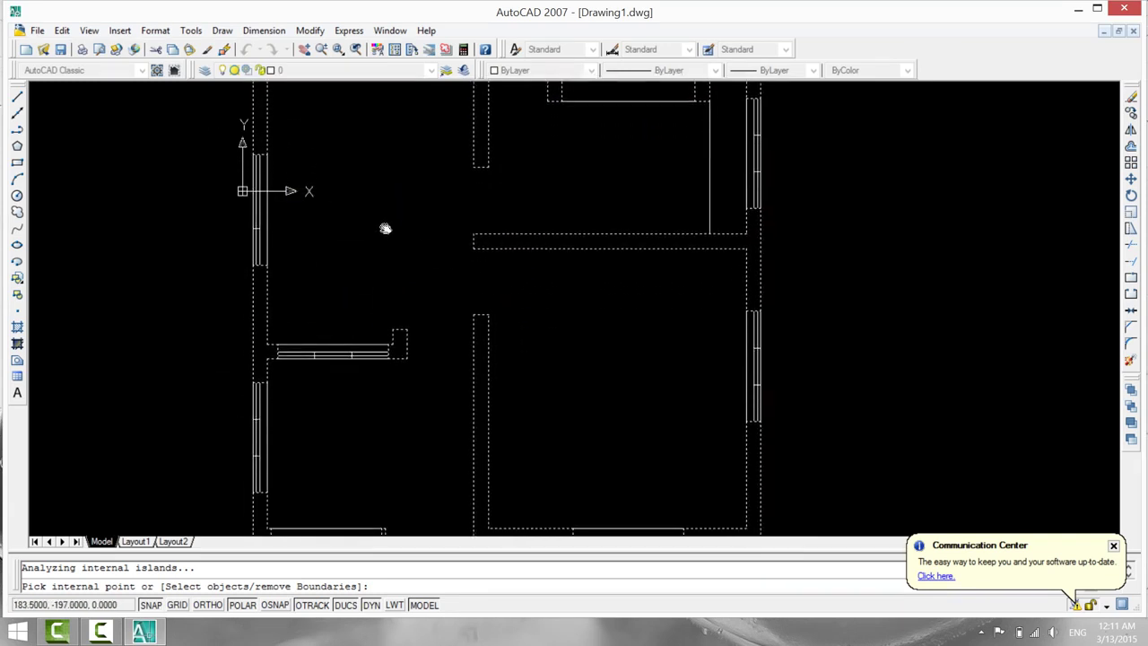
{"action": "scroll", "coordinate": [385, 255], "scroll_direction": "down", "scroll_amount": 2}
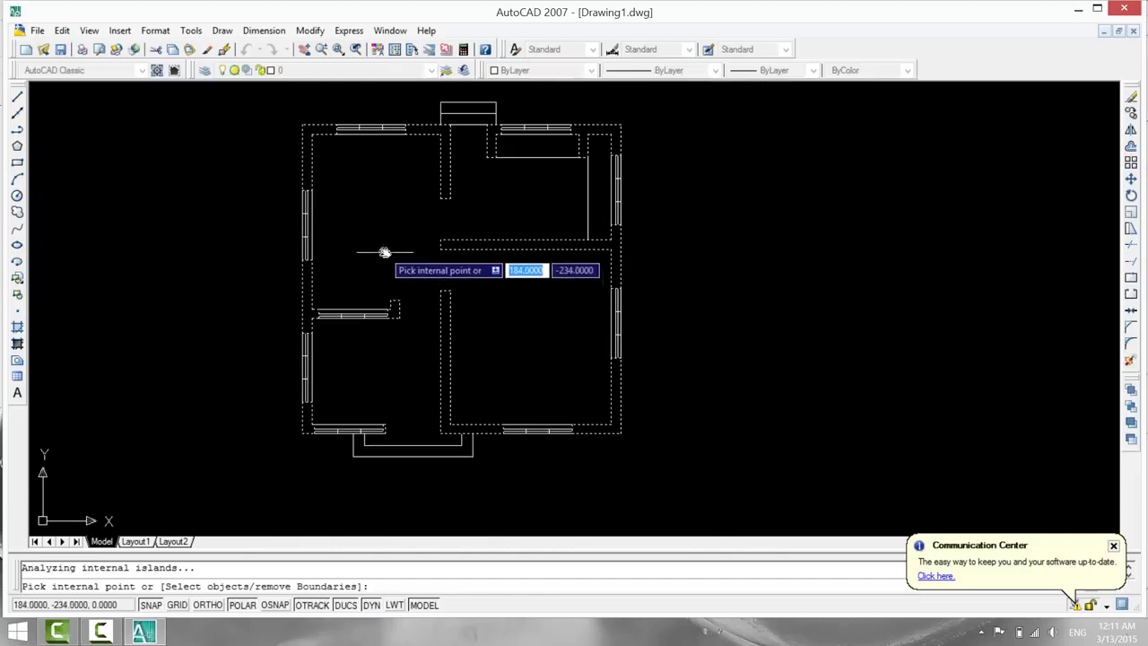
{"action": "right_click", "coordinate": [384, 252]}
{"action": "left_click", "coordinate": [426, 262]}
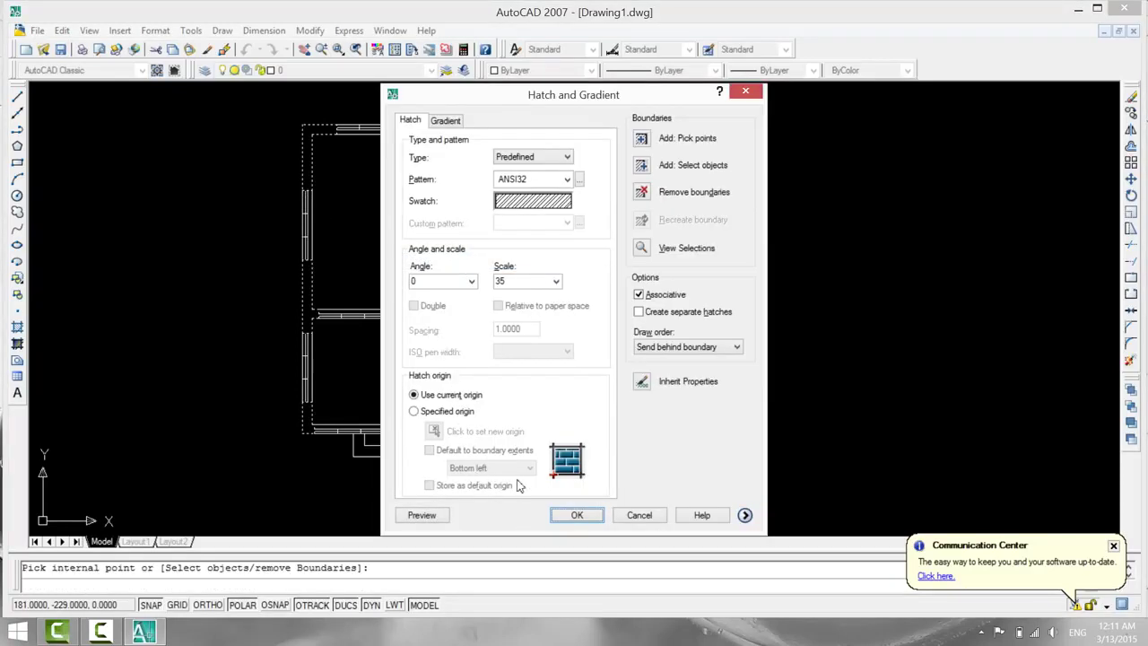
Preview the ANSI32 hatch, change its scale to 45 and apply it to the walls.
{"action": "left_click", "coordinate": [401, 514]}
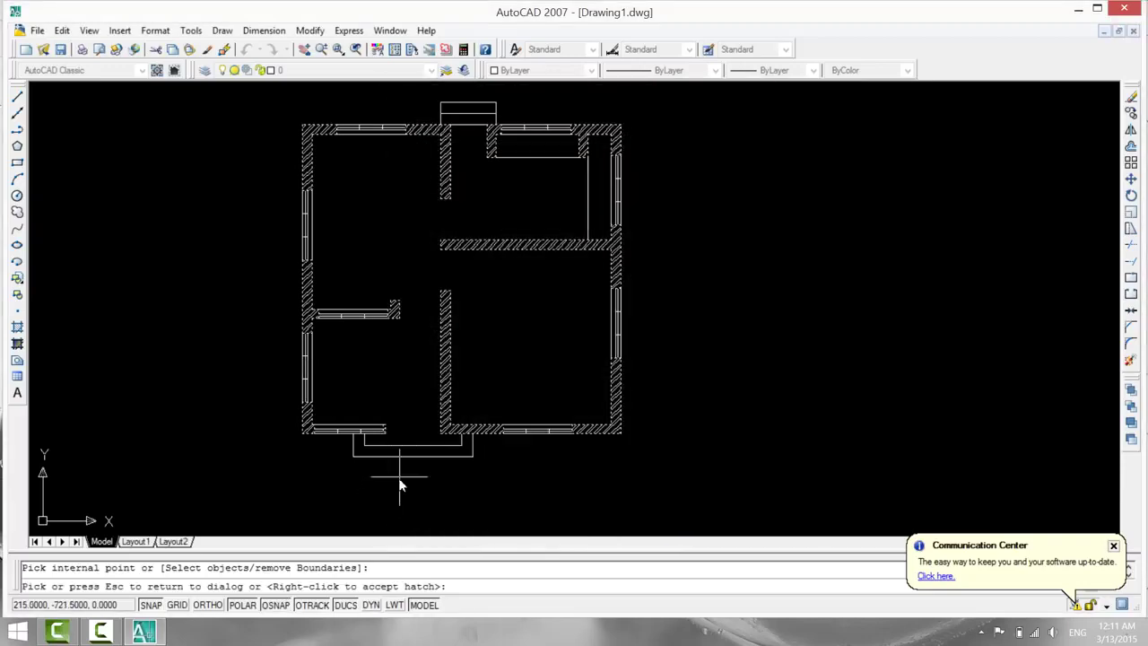
{"action": "scroll", "coordinate": [400, 484], "scroll_direction": "up", "scroll_amount": 3}
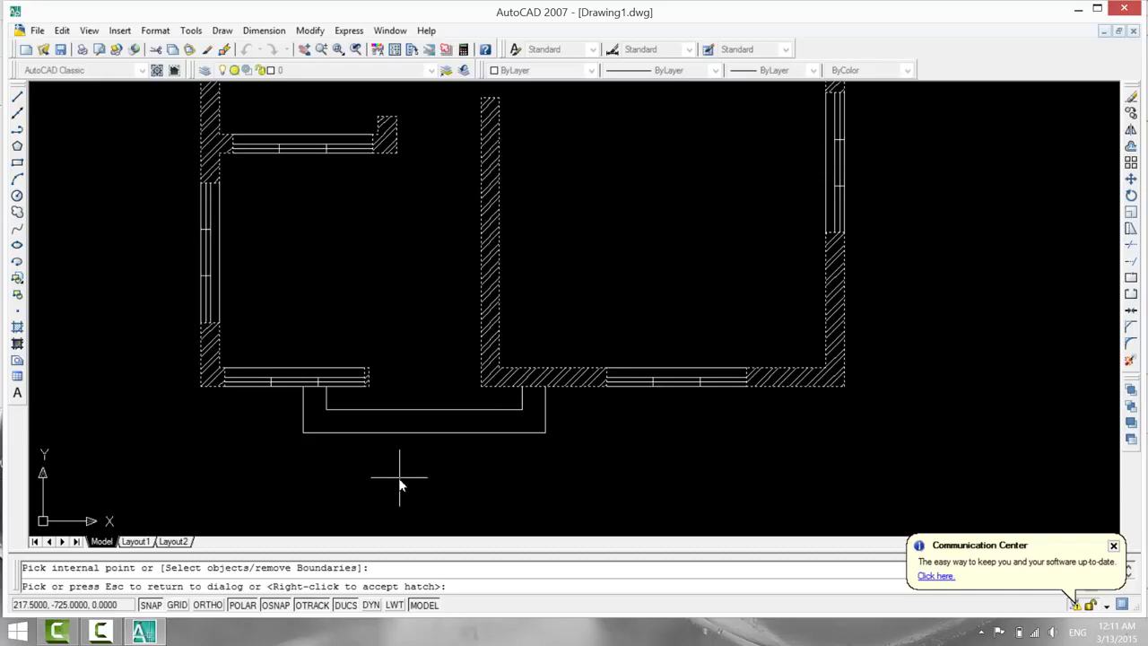
{"action": "left_click", "coordinate": [400, 483]}
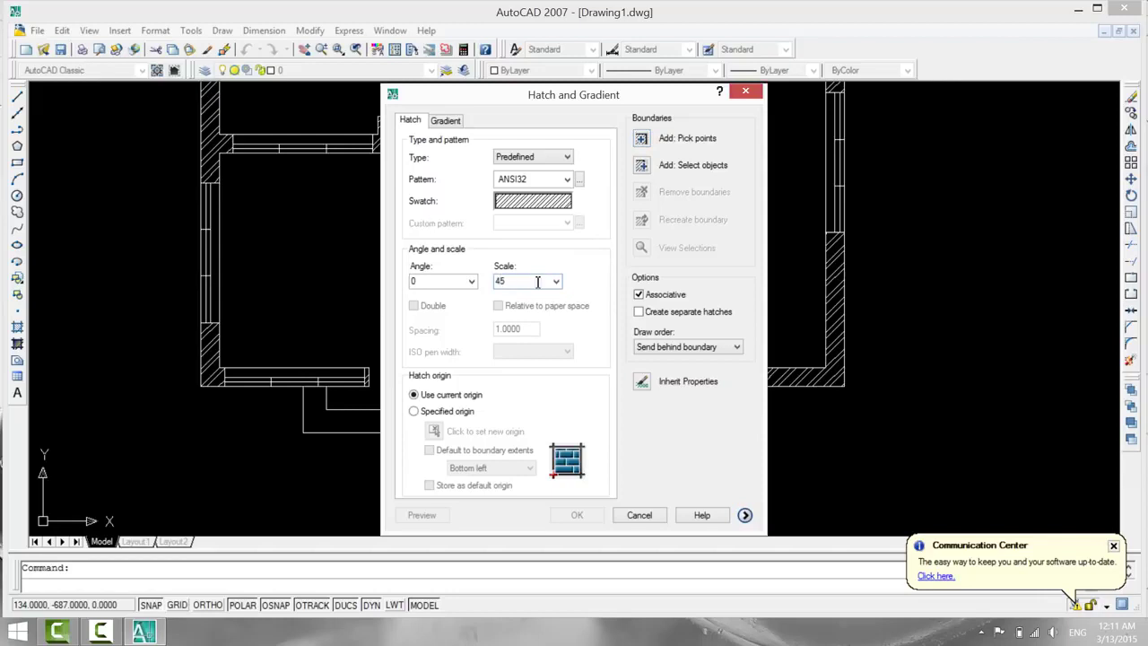
{"action": "left_click", "coordinate": [642, 139]}
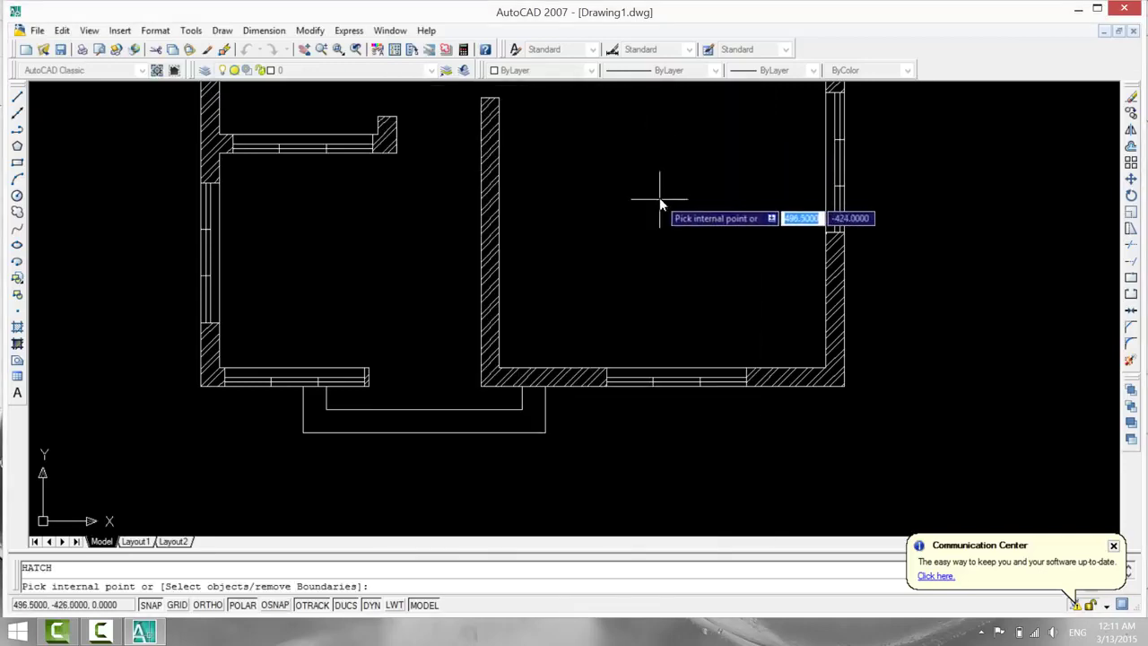
{"action": "key", "text": "Escape"}
{"action": "key", "text": "Escape"}
{"action": "scroll", "coordinate": [668, 225], "scroll_direction": "down", "scroll_amount": 3}
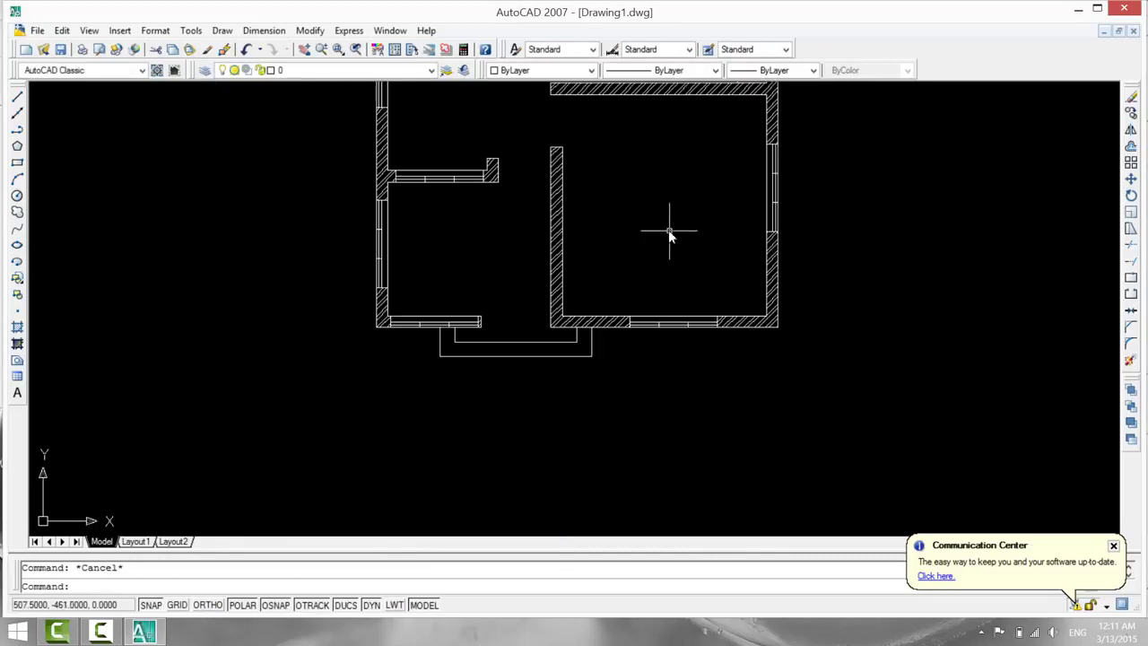
{"action": "middle_click_drag", "start_coordinate": [668, 230], "coordinate": [570, 381]}
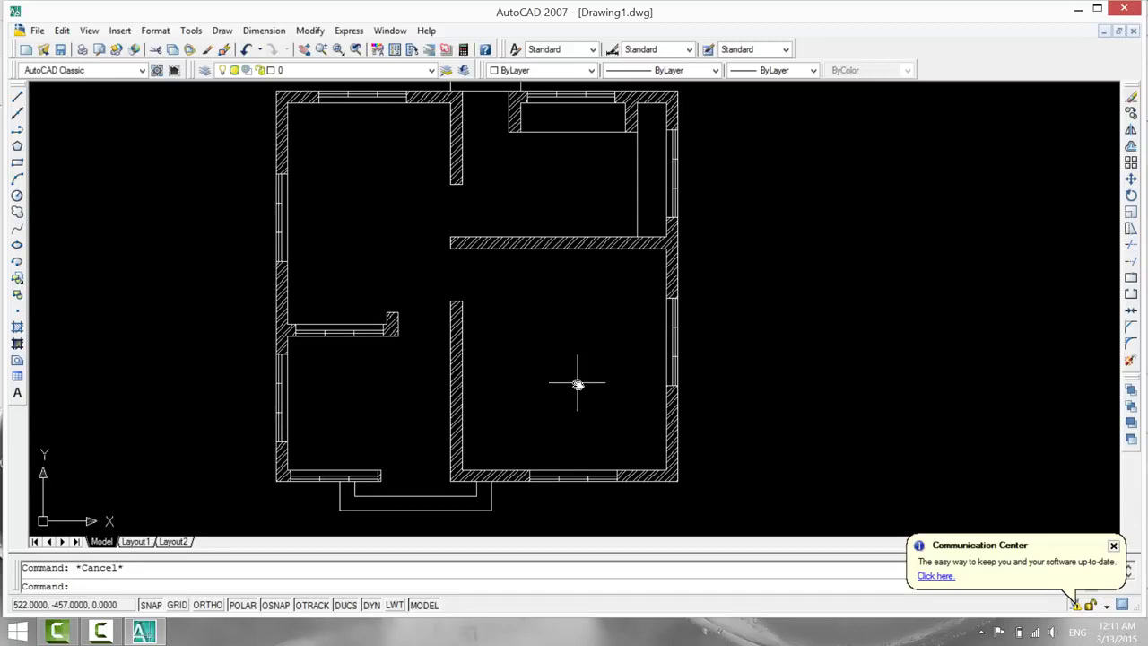
Define a block named 'plan' from all 53 floor-plan objects using a selection window.
{"action": "scroll", "coordinate": [578, 384], "scroll_direction": "down", "scroll_amount": 2}
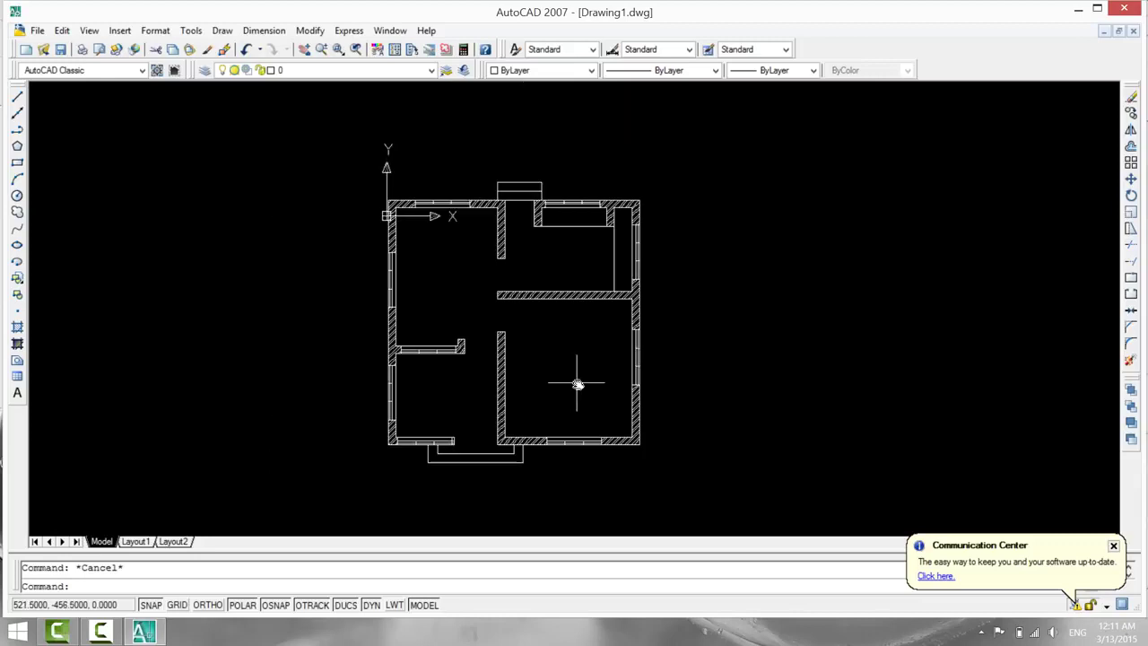
{"action": "middle_click_drag", "start_coordinate": [577, 384], "coordinate": [520, 395]}
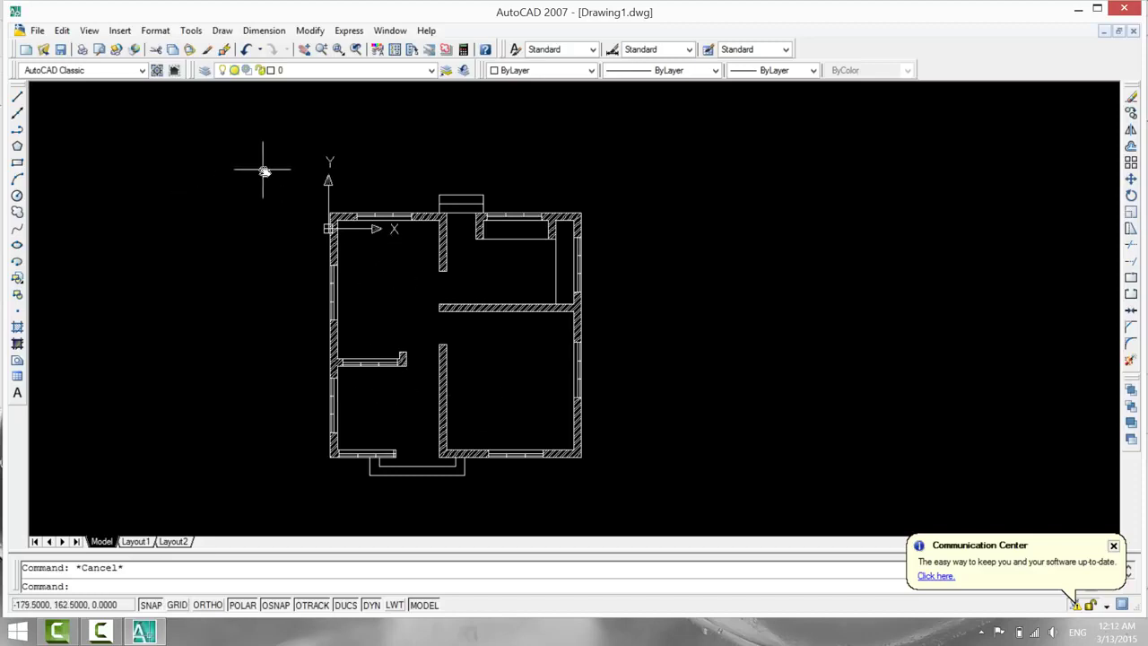
{"action": "type", "text": "block"}
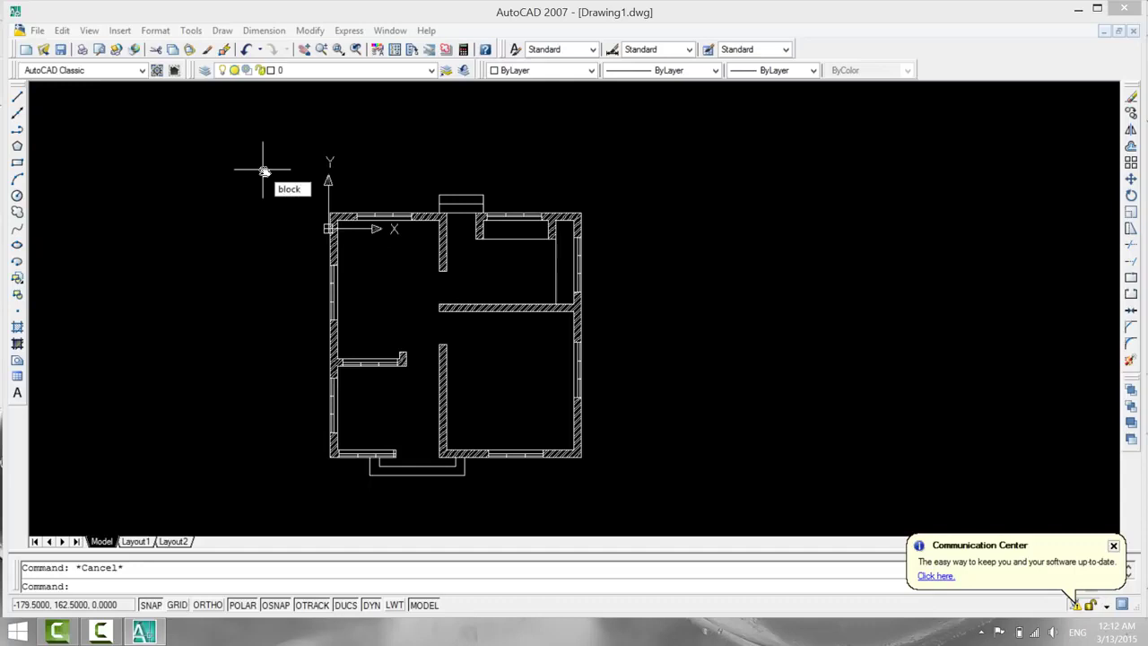
{"action": "key", "text": "Return"}
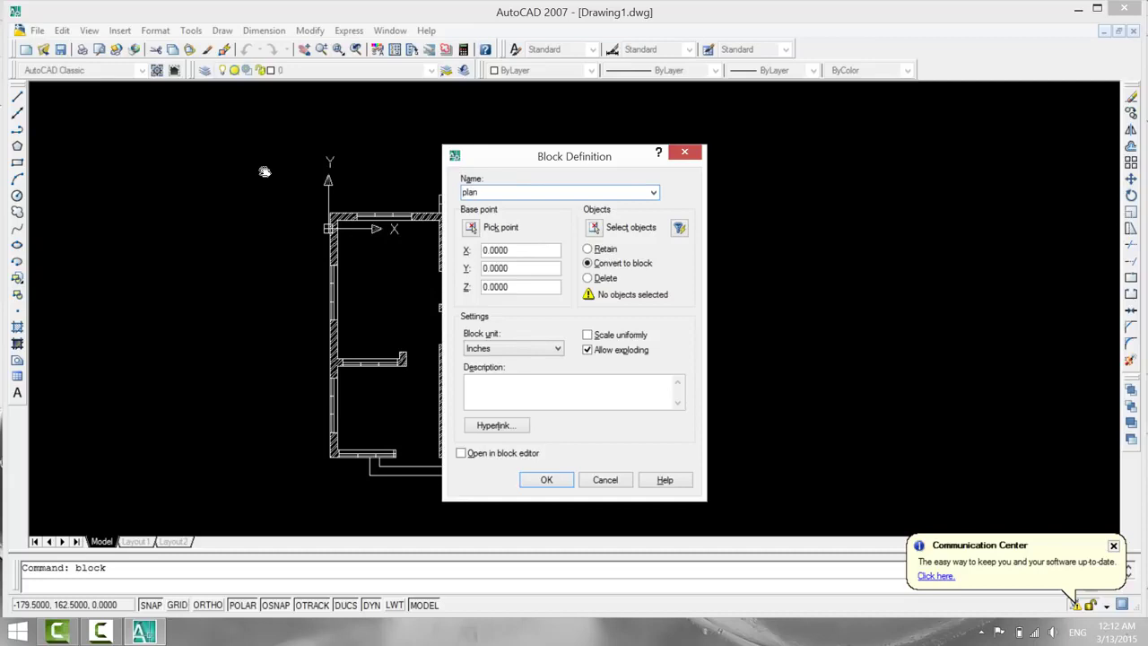
{"action": "key", "text": "Return"}
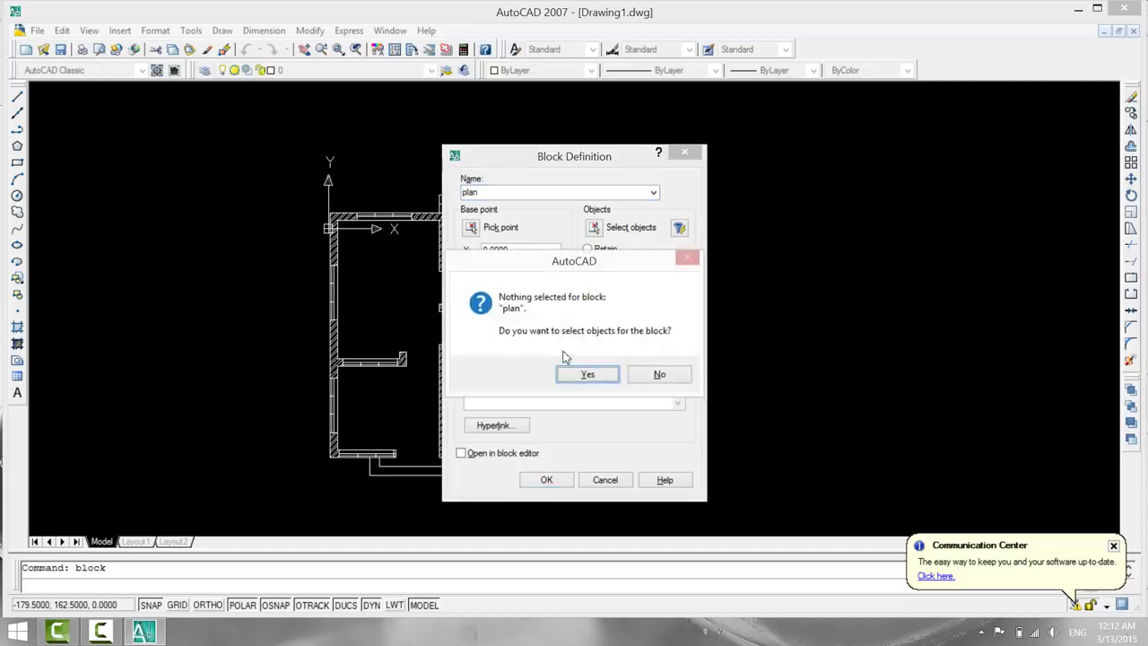
{"action": "left_click", "coordinate": [588, 375]}
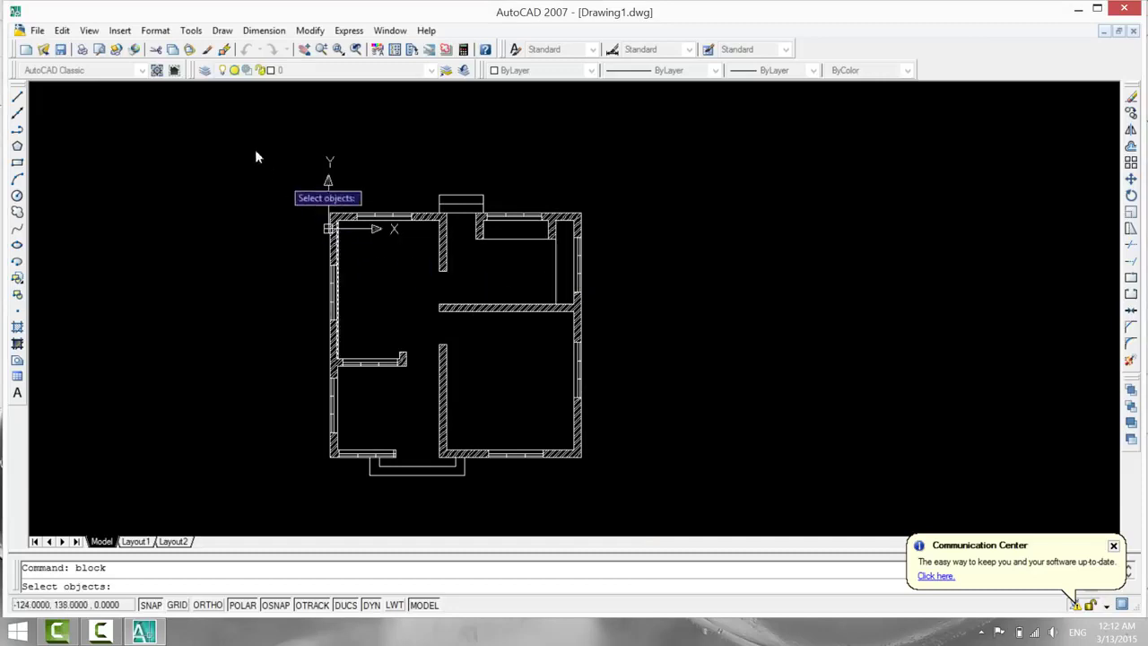
{"action": "left_click", "coordinate": [250, 143]}
{"action": "left_click", "coordinate": [659, 484]}
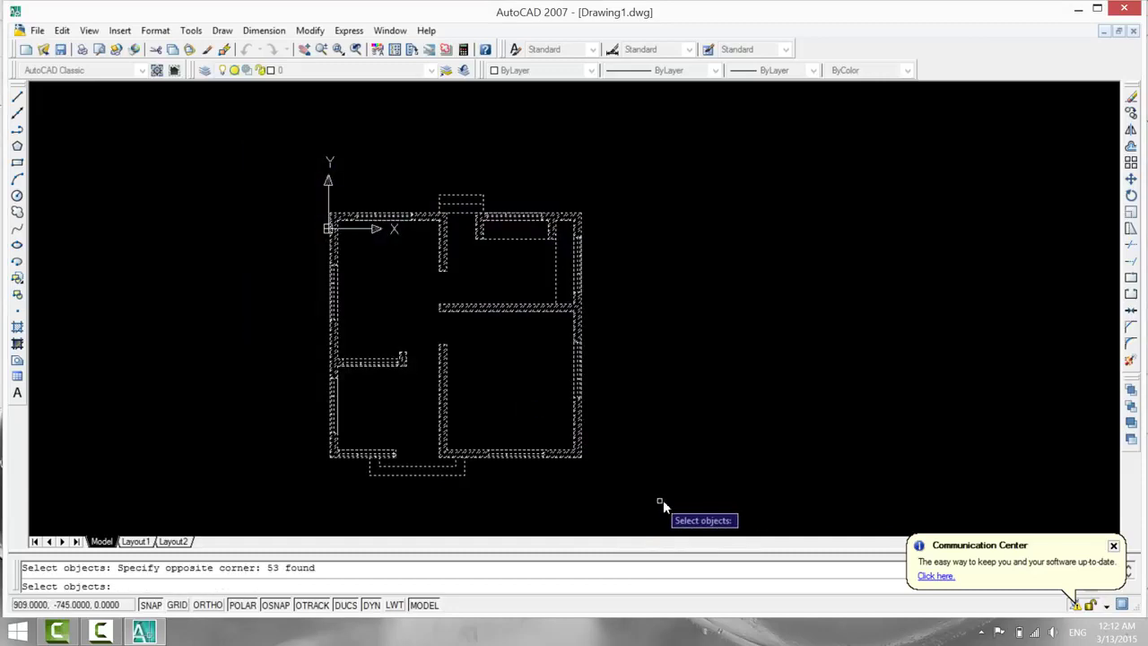
{"action": "key", "text": "Return"}
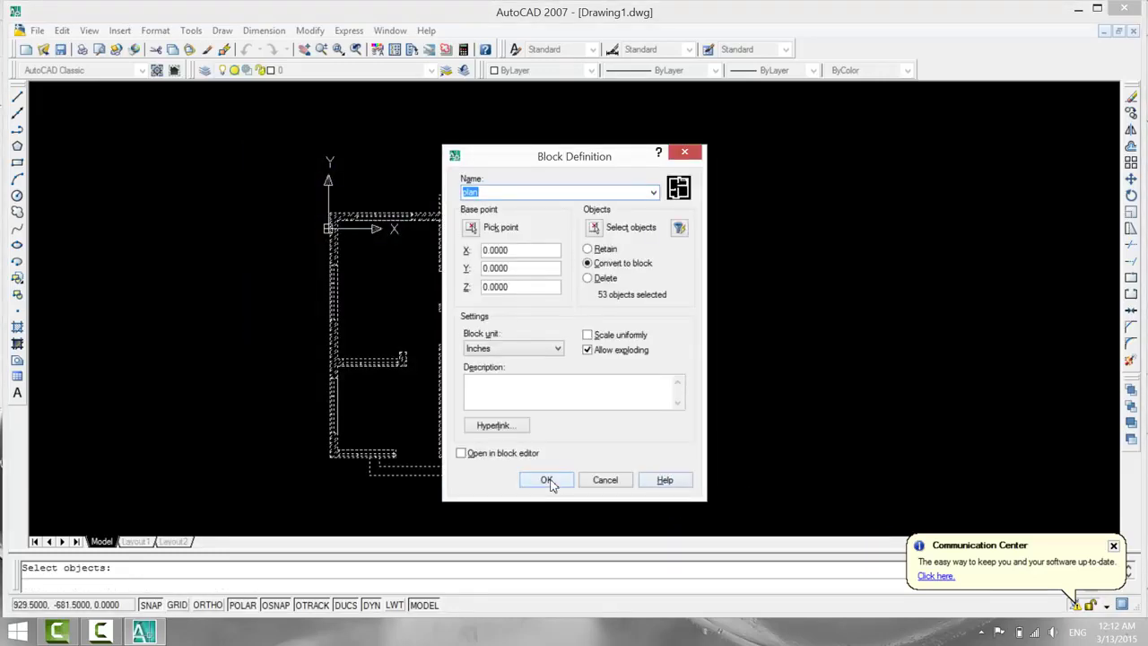
{"action": "left_click", "coordinate": [548, 481]}
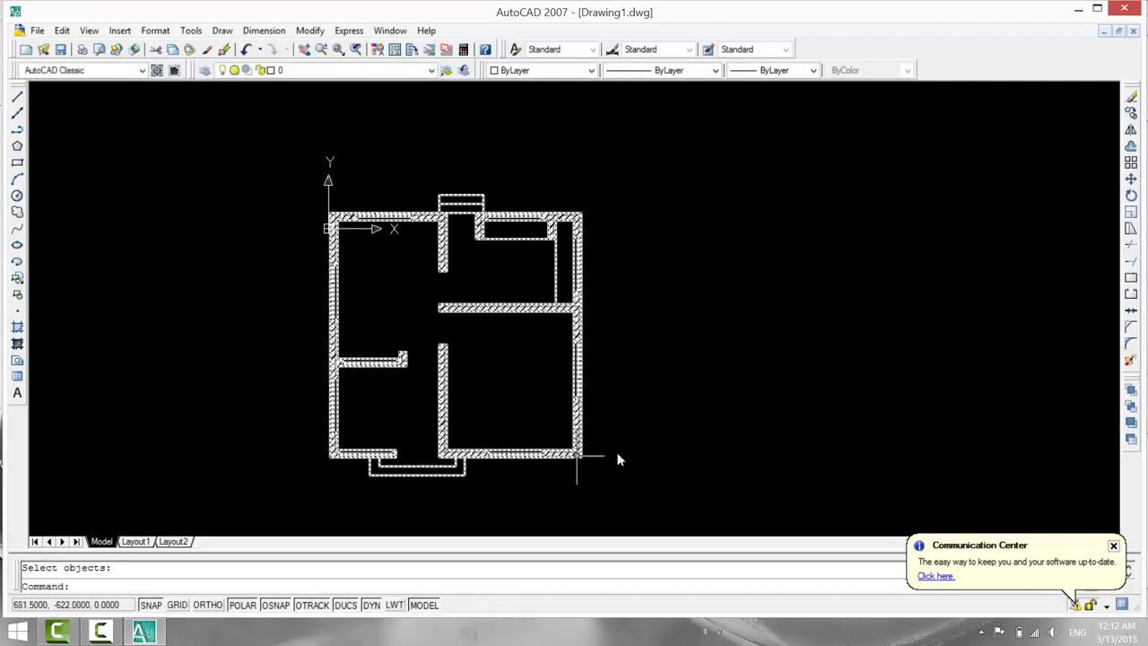
{"action": "scroll", "coordinate": [664, 443], "scroll_direction": "up", "scroll_amount": 1}
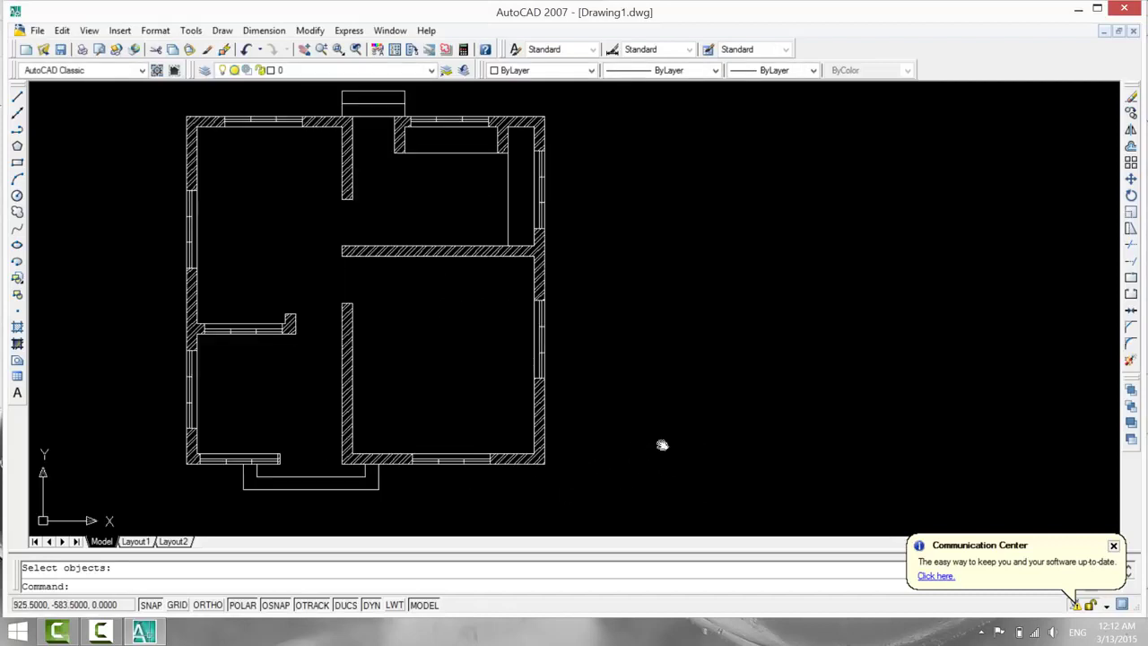
{"action": "middle_click_drag", "start_coordinate": [662, 445], "coordinate": [603, 422]}
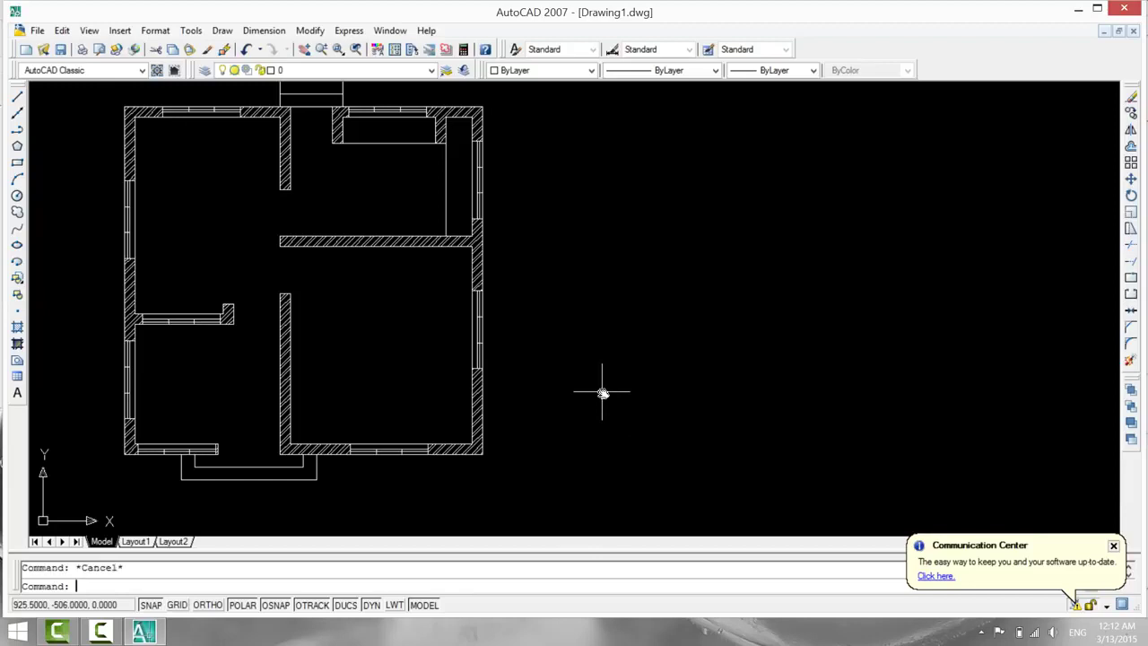
Begin copying the plan block from its bottom-right wall corner, then cancel the copy.
{"action": "type", "text": "co"}
{"action": "key", "text": "Return"}
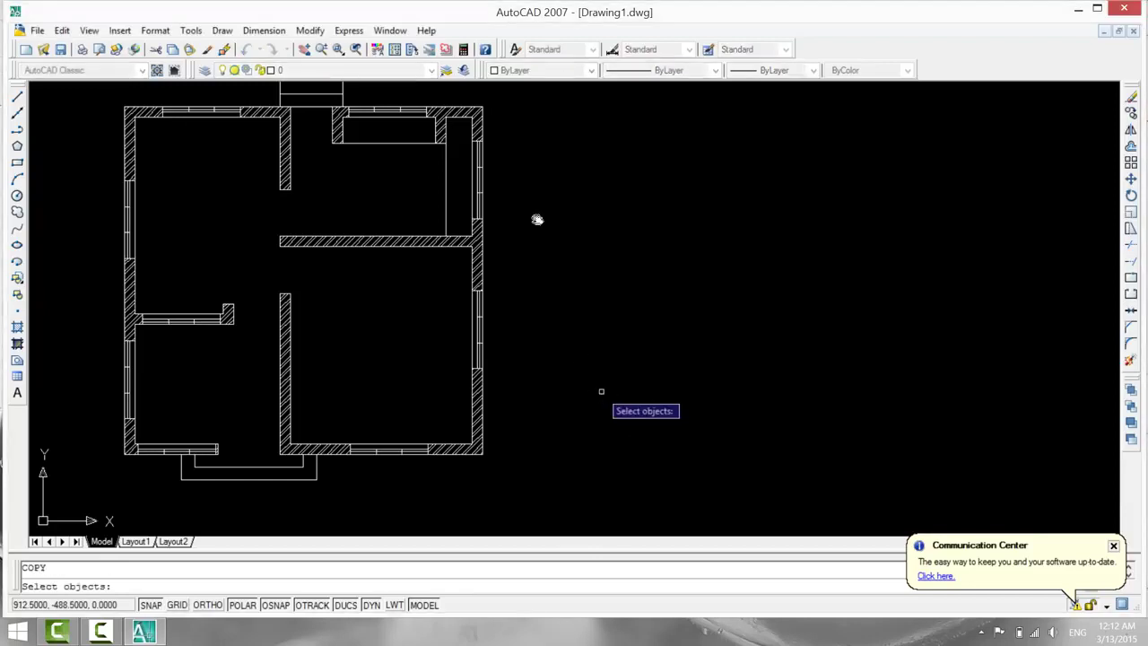
{"action": "left_click", "coordinate": [482, 447]}
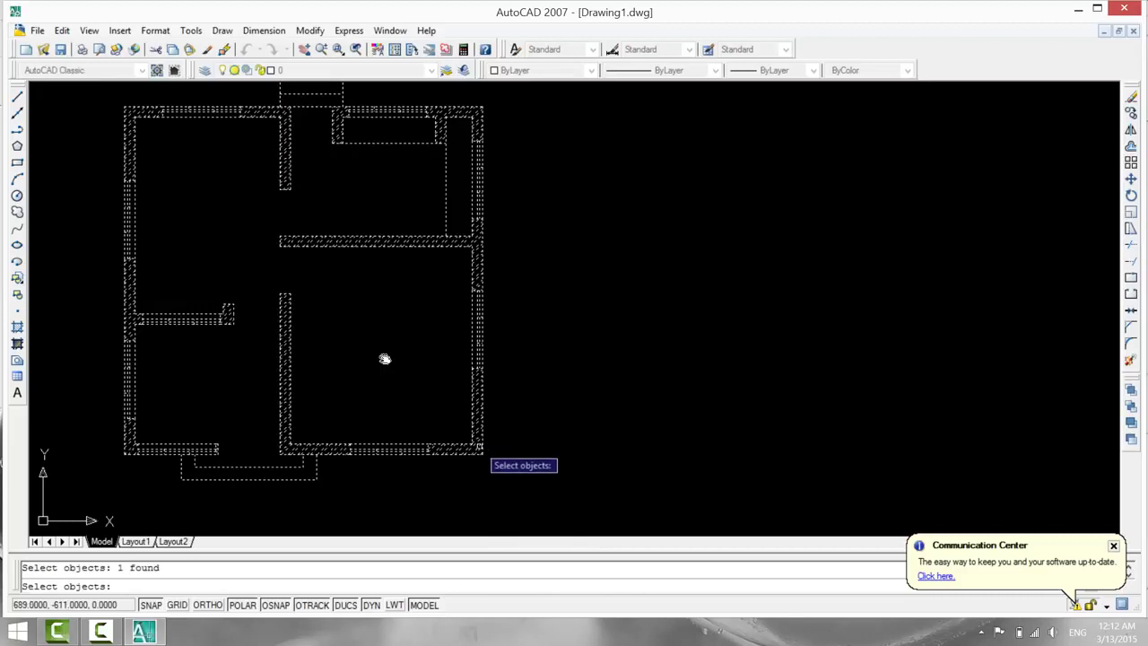
{"action": "key", "text": "Return"}
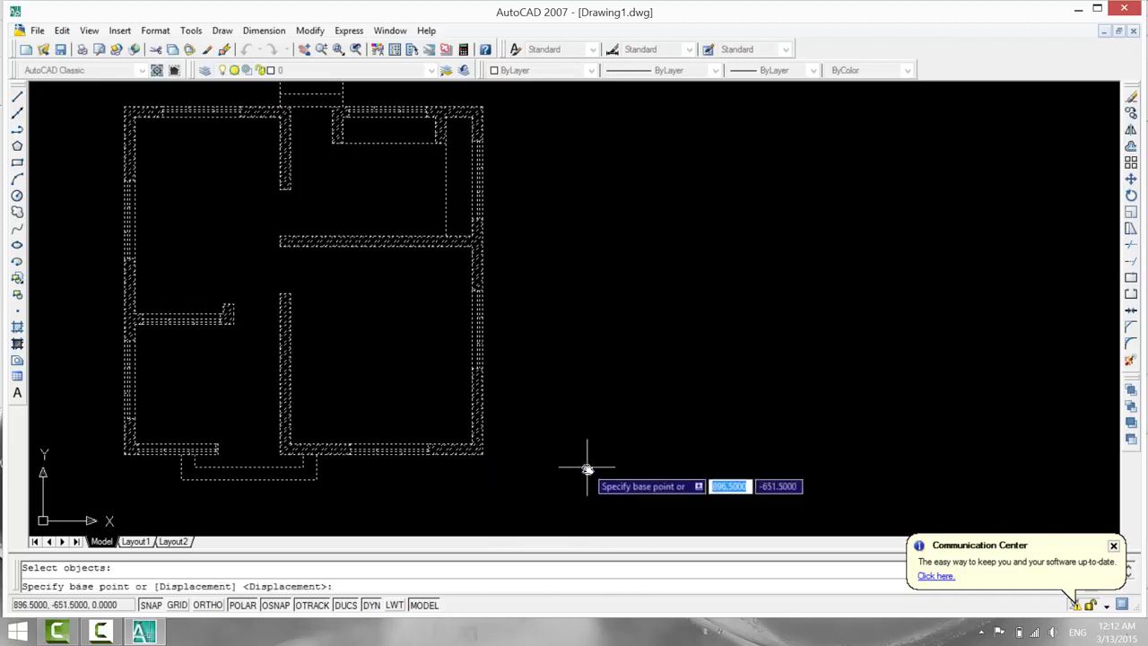
{"action": "left_click", "coordinate": [481, 453]}
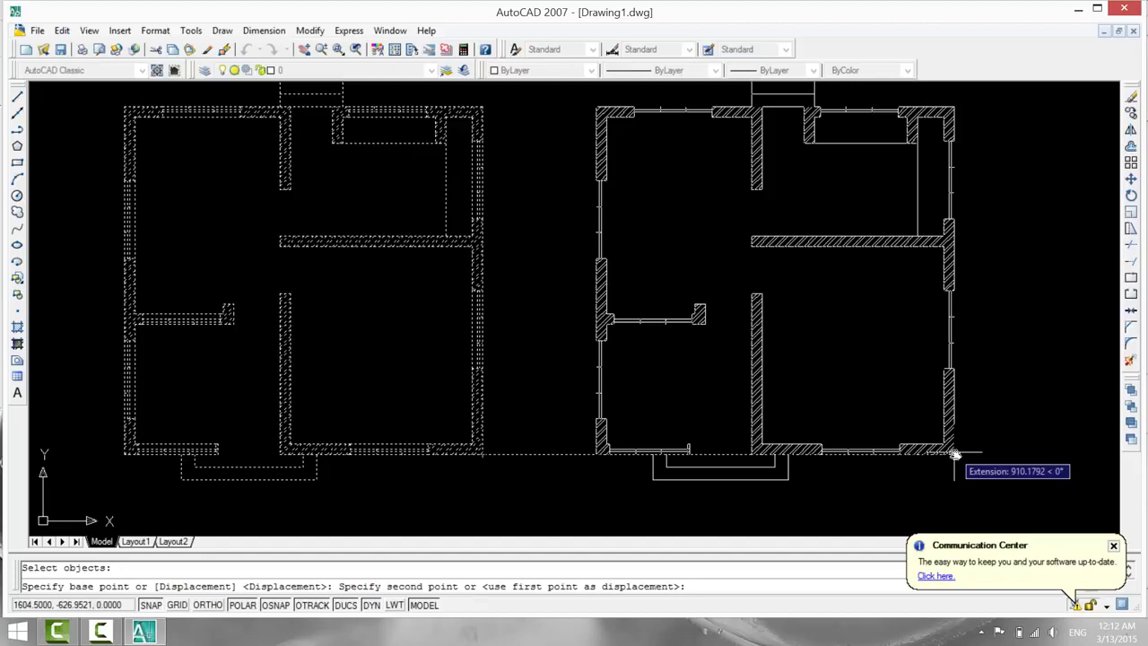
{"action": "key", "text": "Escape"}
{"action": "key", "text": "Escape"}
Start a polyline at the wall end beside the entrance, running to the bottom-left outer corner.
{"action": "scroll", "coordinate": [556, 449], "scroll_direction": "up", "scroll_amount": 2}
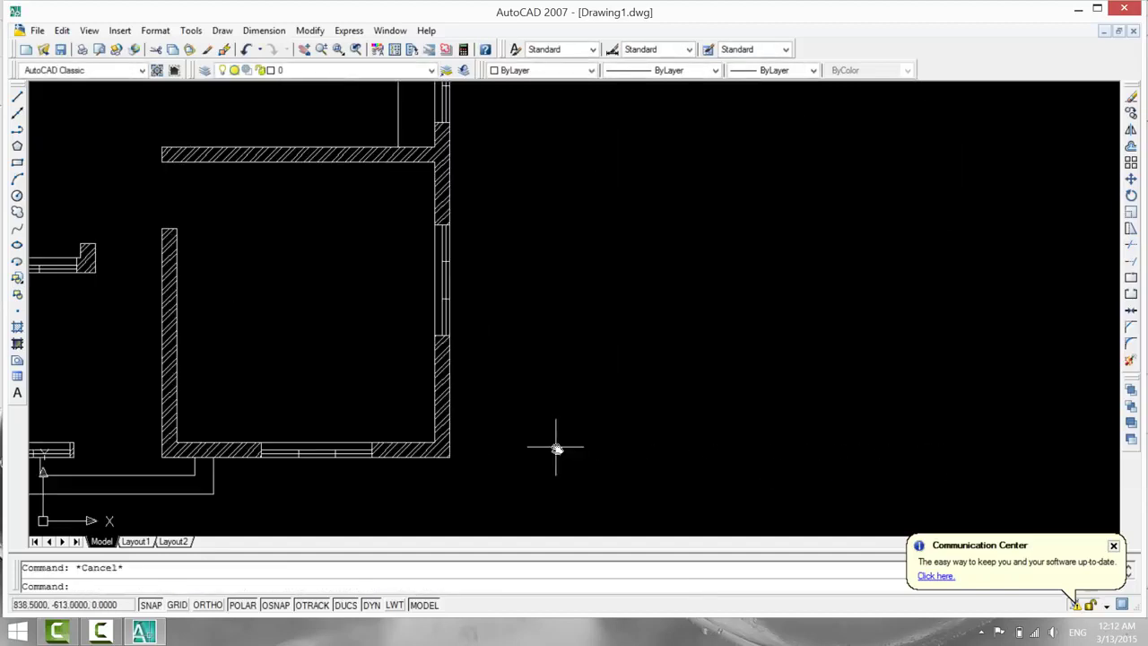
{"action": "middle_click_drag", "start_coordinate": [413, 339], "coordinate": [502, 365]}
{"action": "scroll", "coordinate": [630, 439], "scroll_direction": "down", "scroll_amount": 2}
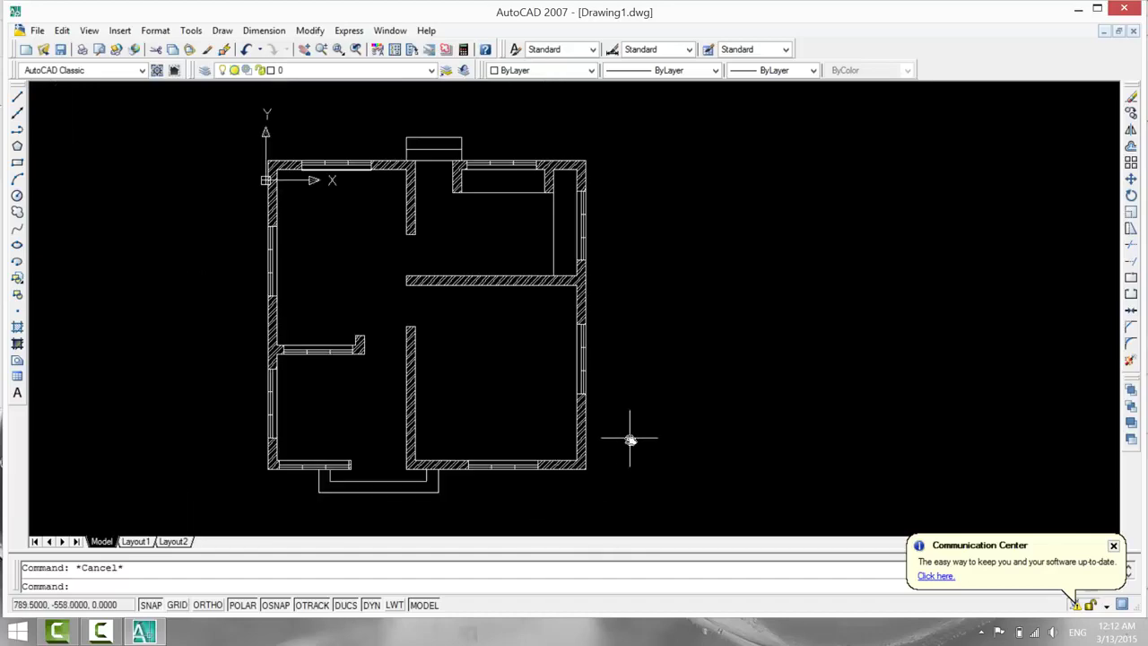
{"action": "middle_click_drag", "start_coordinate": [669, 354], "coordinate": [666, 386]}
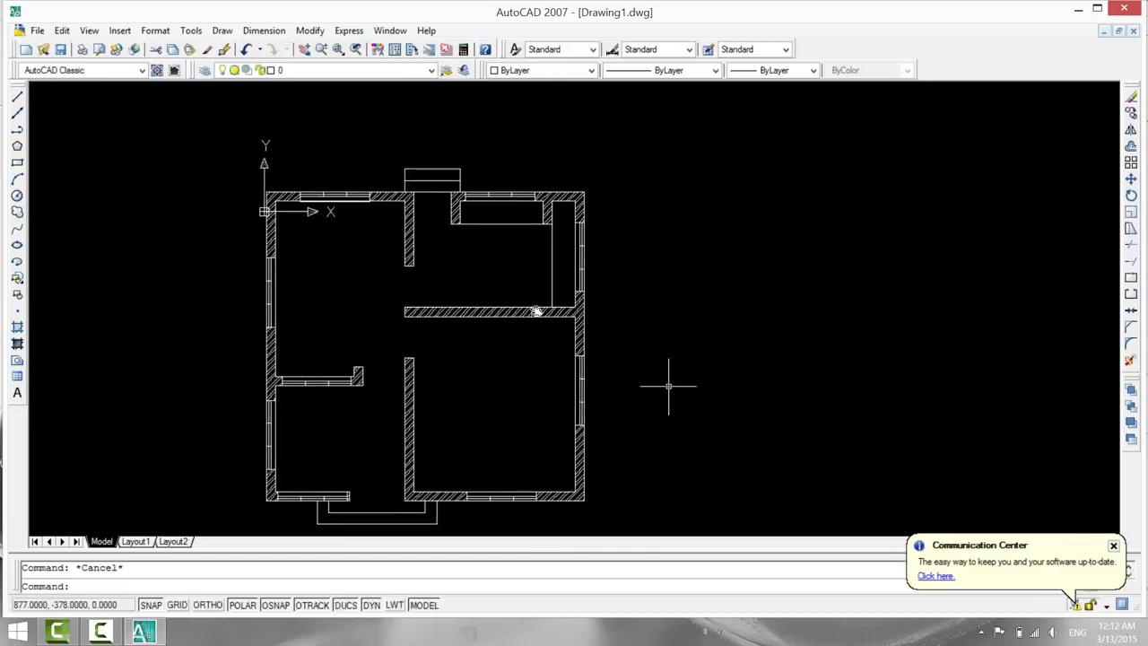
{"action": "left_click", "coordinate": [16, 133]}
{"action": "scroll", "coordinate": [57, 194], "scroll_direction": "up", "scroll_amount": 3}
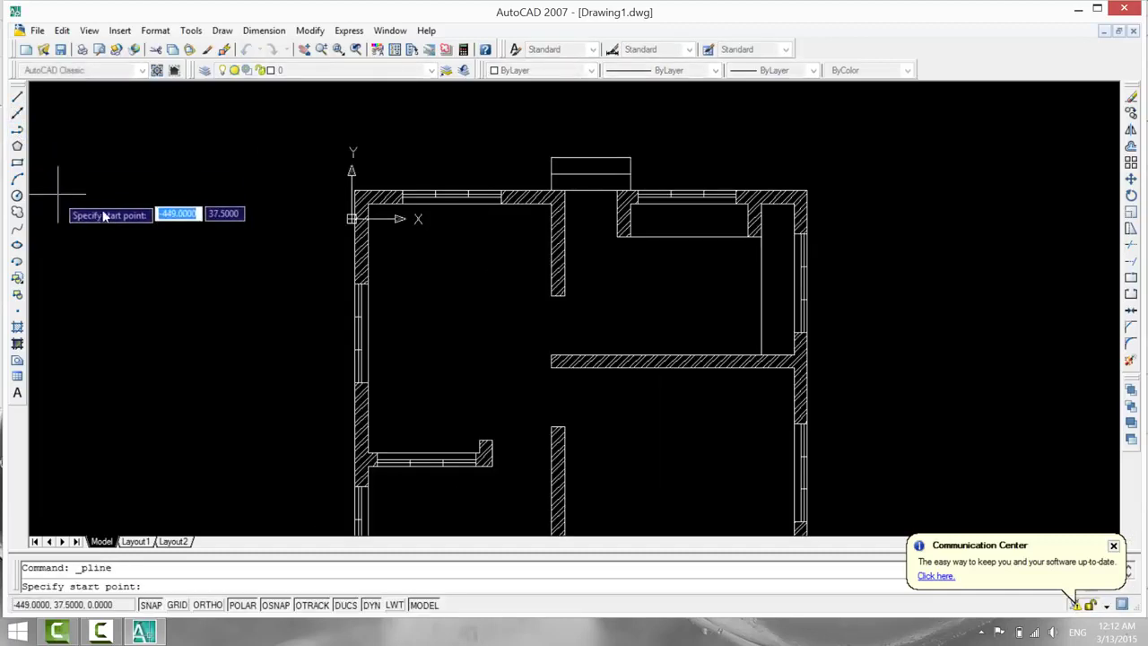
{"action": "middle_click_drag", "start_coordinate": [149, 221], "coordinate": [189, 126]}
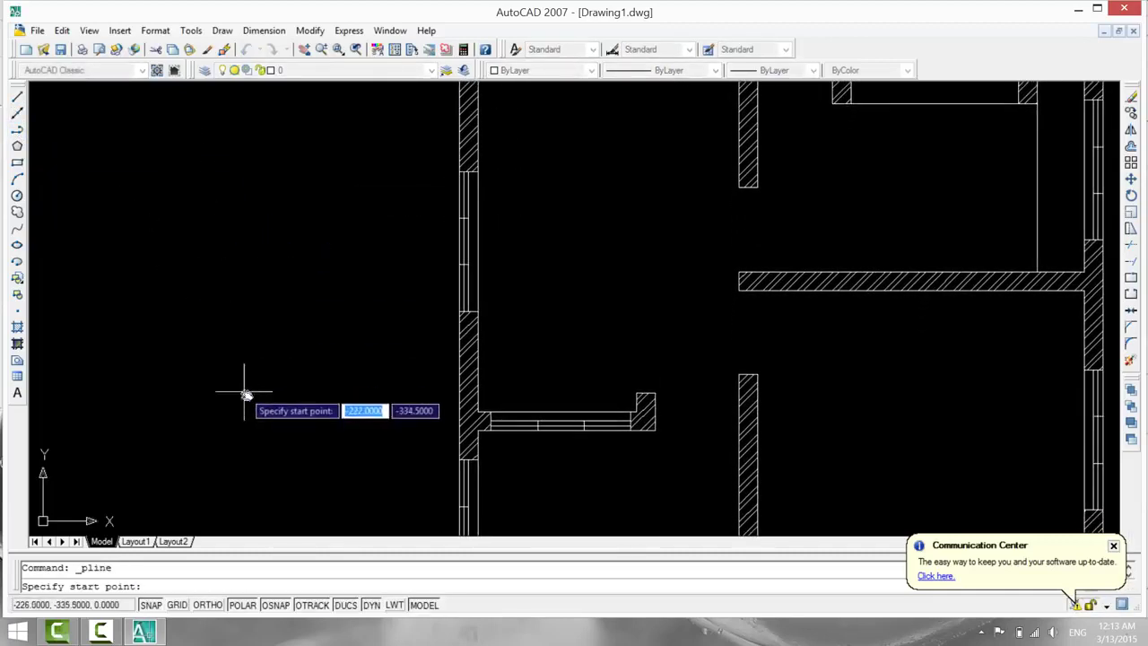
{"action": "middle_click_drag", "start_coordinate": [246, 392], "coordinate": [249, 209]}
{"action": "middle_click_drag", "start_coordinate": [404, 462], "coordinate": [362, 310]}
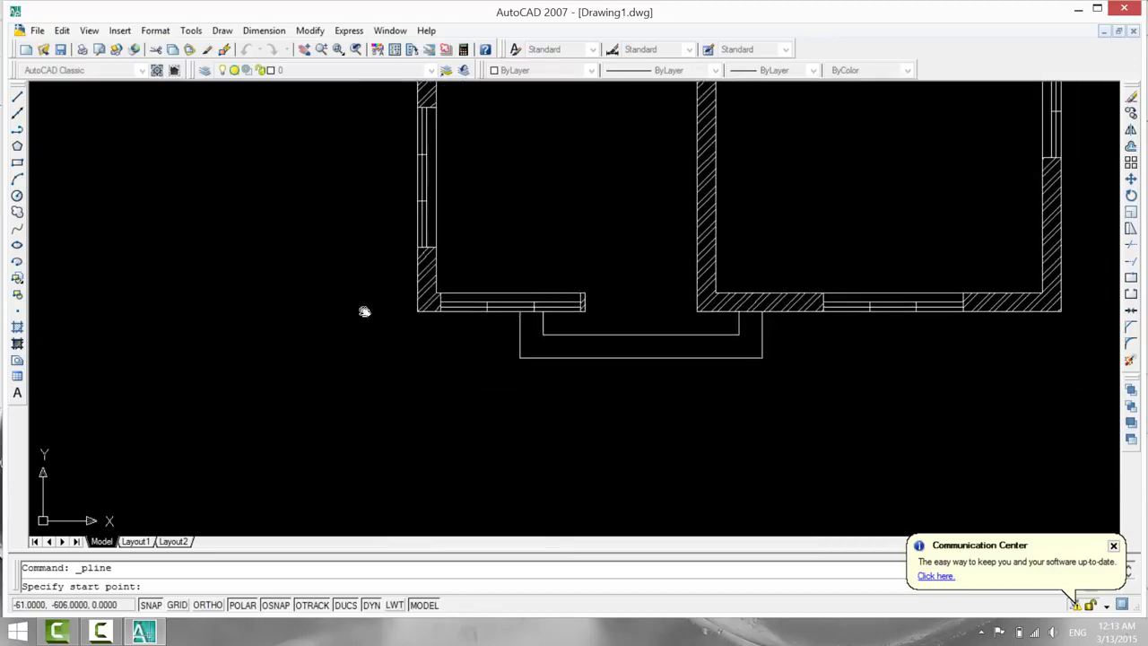
{"action": "scroll", "coordinate": [452, 428], "scroll_direction": "up", "scroll_amount": 2}
{"action": "scroll", "coordinate": [451, 428], "scroll_direction": "up", "scroll_amount": 2}
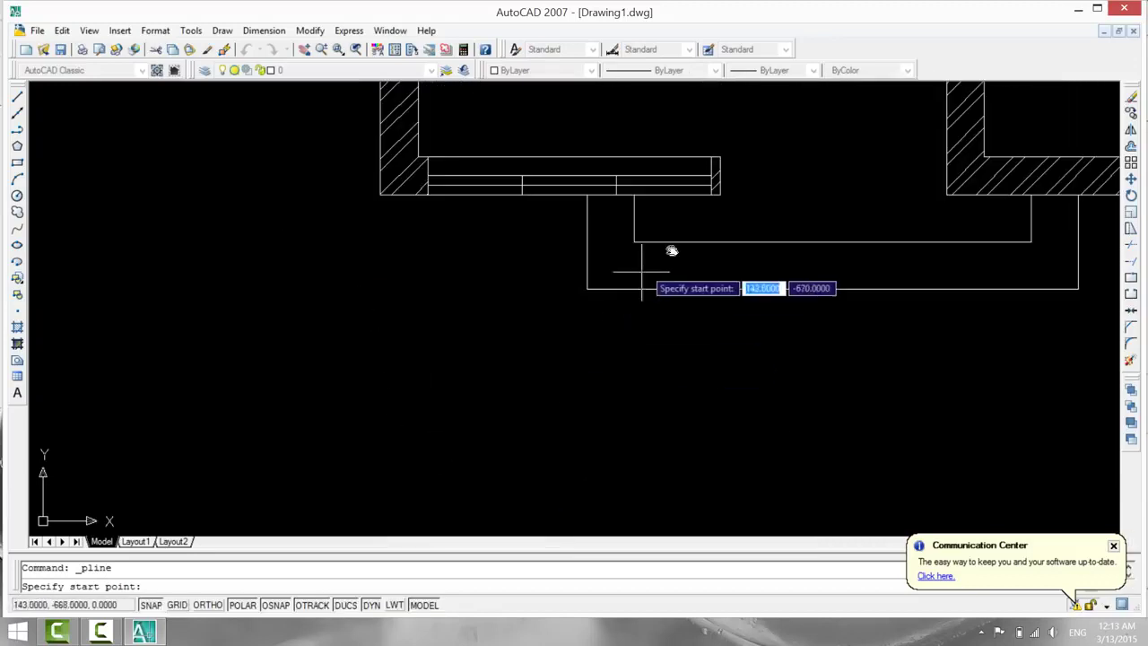
{"action": "left_click", "coordinate": [719, 195]}
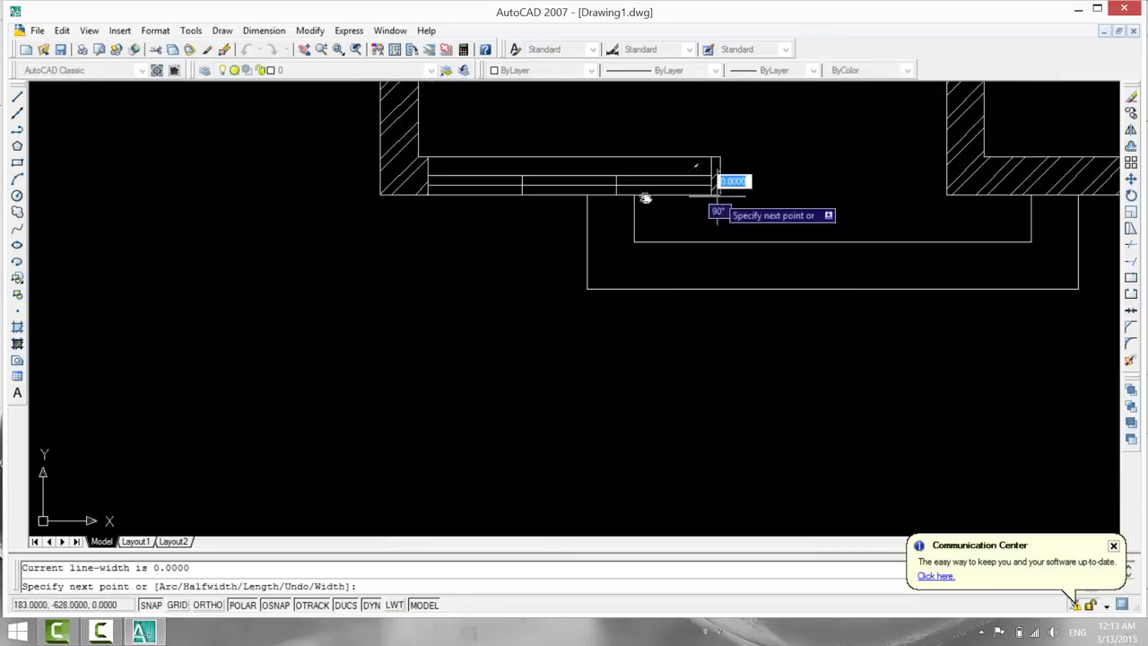
{"action": "left_click", "coordinate": [379, 194]}
Continue the polyline through the top-left and top-right outer wall corners.
{"action": "scroll", "coordinate": [367, 197], "scroll_direction": "down", "scroll_amount": 5}
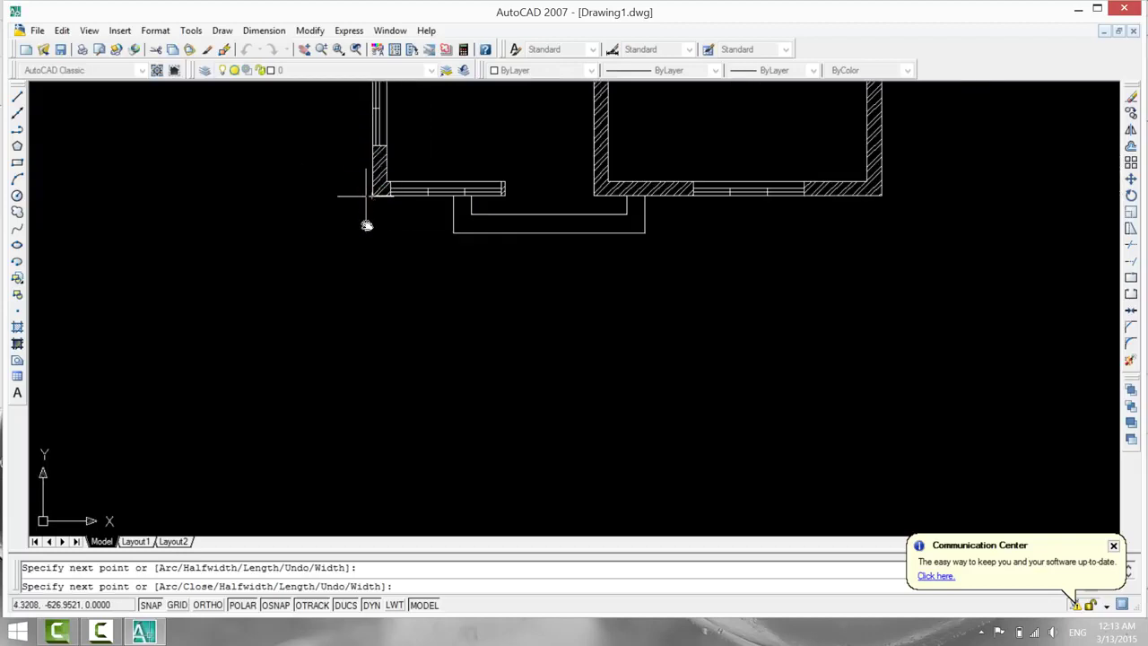
{"action": "middle_click_drag", "start_coordinate": [358, 225], "coordinate": [356, 557]}
{"action": "middle_click_drag", "start_coordinate": [310, 239], "coordinate": [337, 493]}
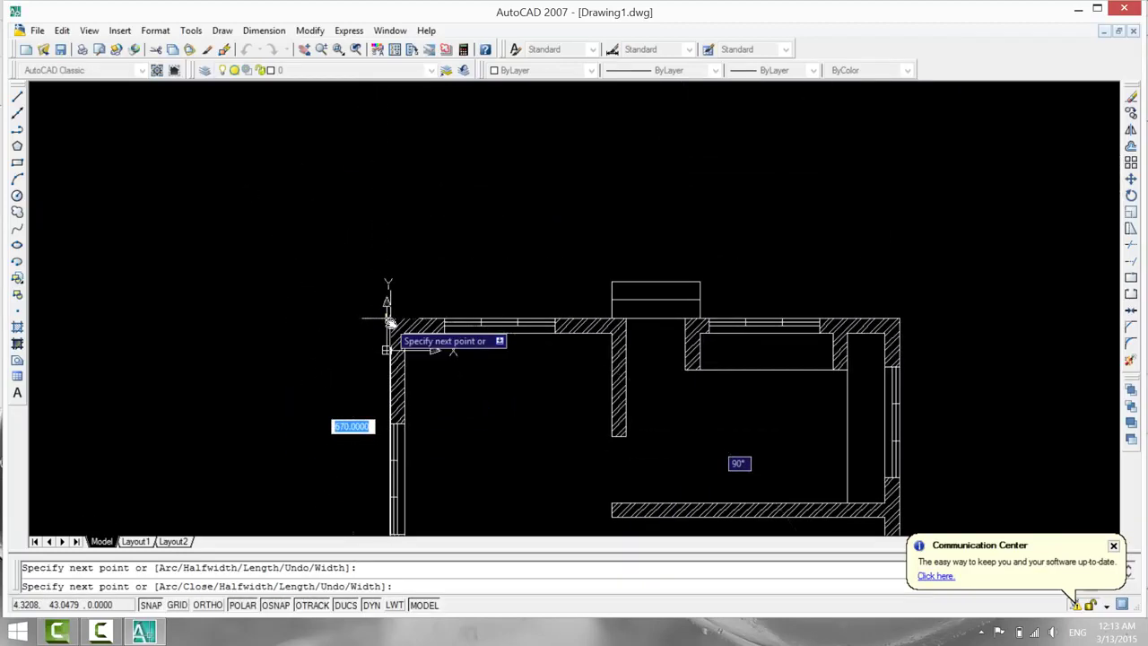
{"action": "scroll", "coordinate": [387, 321], "scroll_direction": "up", "scroll_amount": 2}
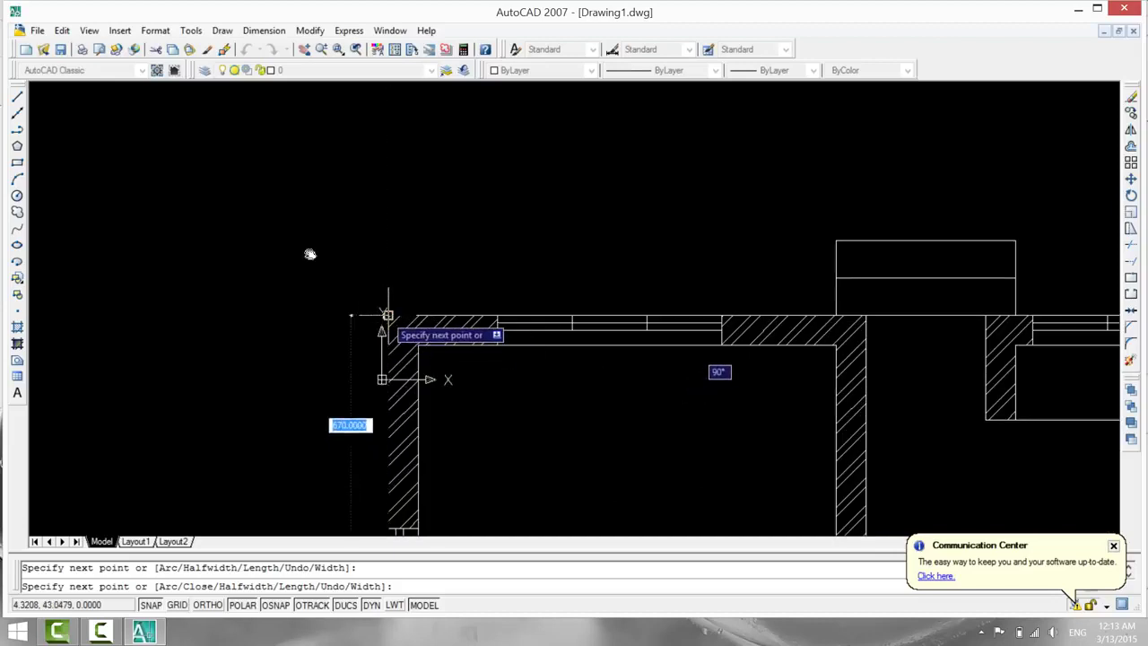
{"action": "left_click", "coordinate": [387, 315]}
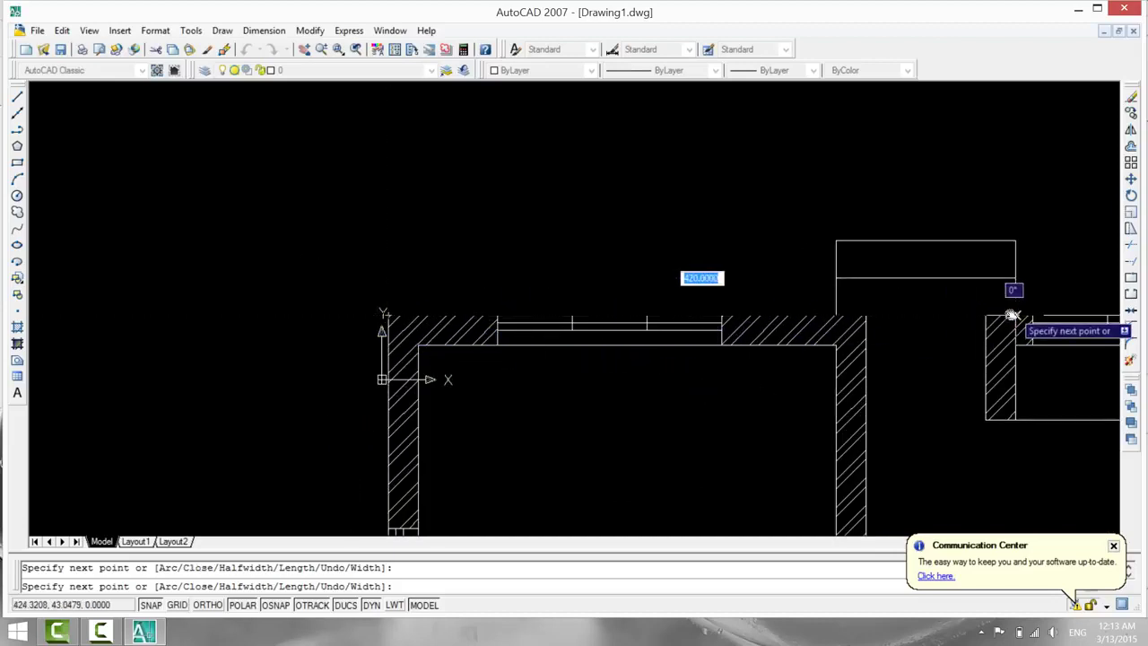
{"action": "mouse_move", "coordinate": [1014, 314]}
{"action": "middle_mouse_down"}
{"action": "mouse_move", "coordinate": [686, 333]}
{"action": "mouse_move", "coordinate": [322, 323]}
{"action": "middle_mouse_up"}
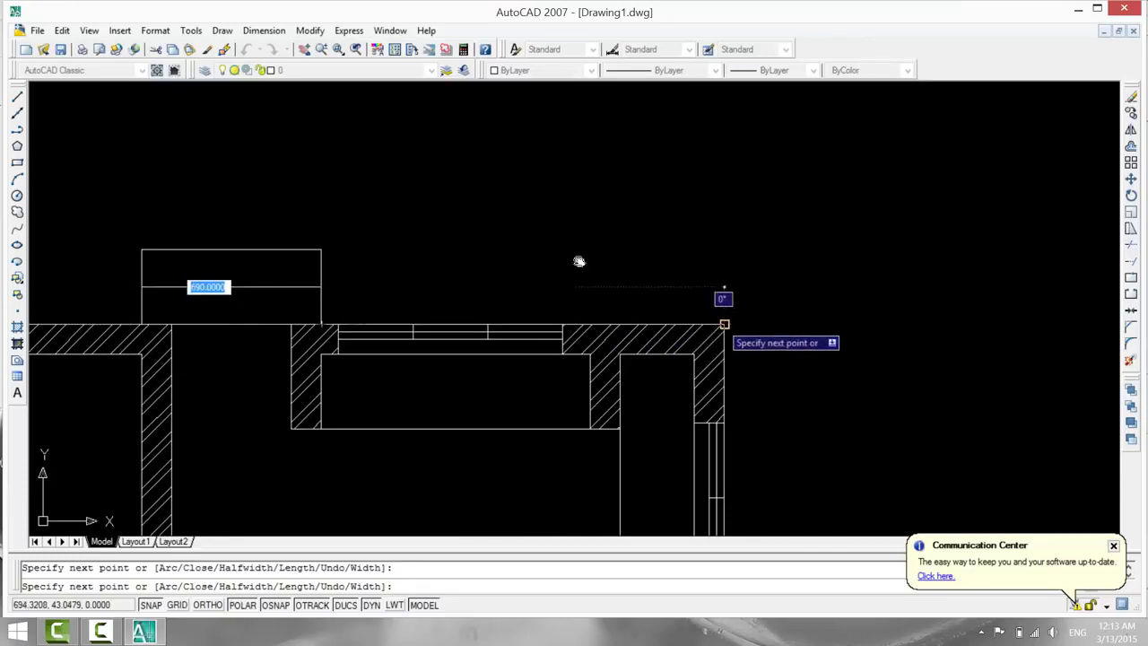
{"action": "left_click", "coordinate": [724, 324]}
Finish the polyline at the bottom wall beside the entrance.
{"action": "scroll", "coordinate": [778, 384], "scroll_direction": "down", "scroll_amount": 4}
{"action": "mouse_move", "coordinate": [779, 384]}
{"action": "middle_mouse_down"}
{"action": "mouse_move", "coordinate": [761, 315]}
{"action": "mouse_move", "coordinate": [587, 135]}
{"action": "middle_mouse_up"}
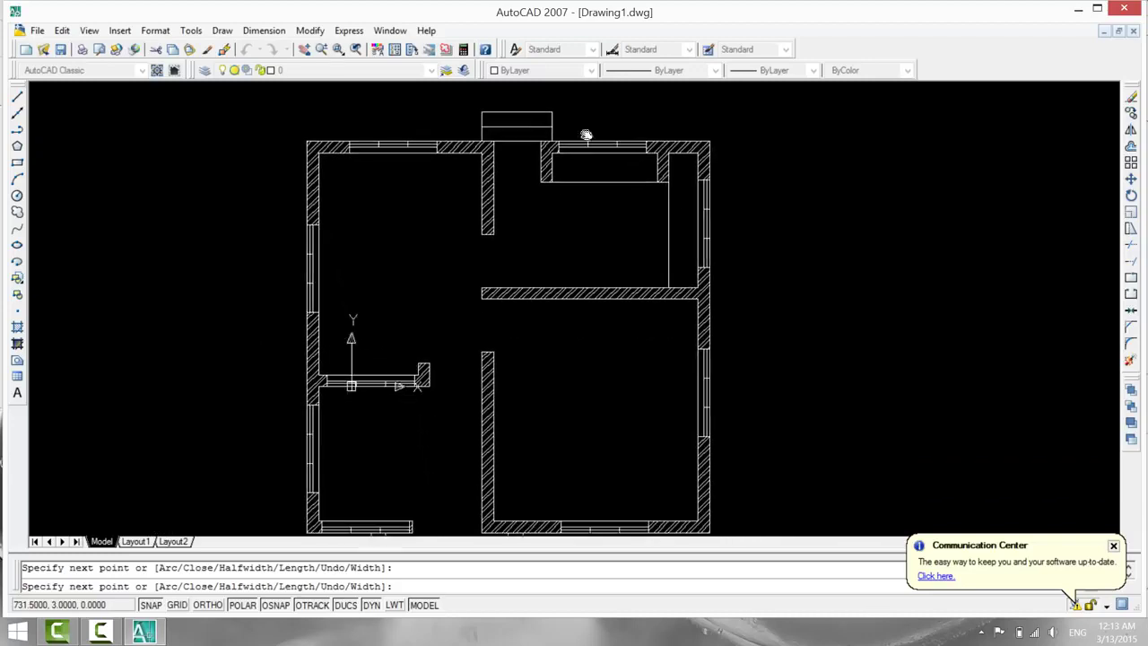
{"action": "middle_click_drag", "start_coordinate": [834, 384], "coordinate": [806, 239]}
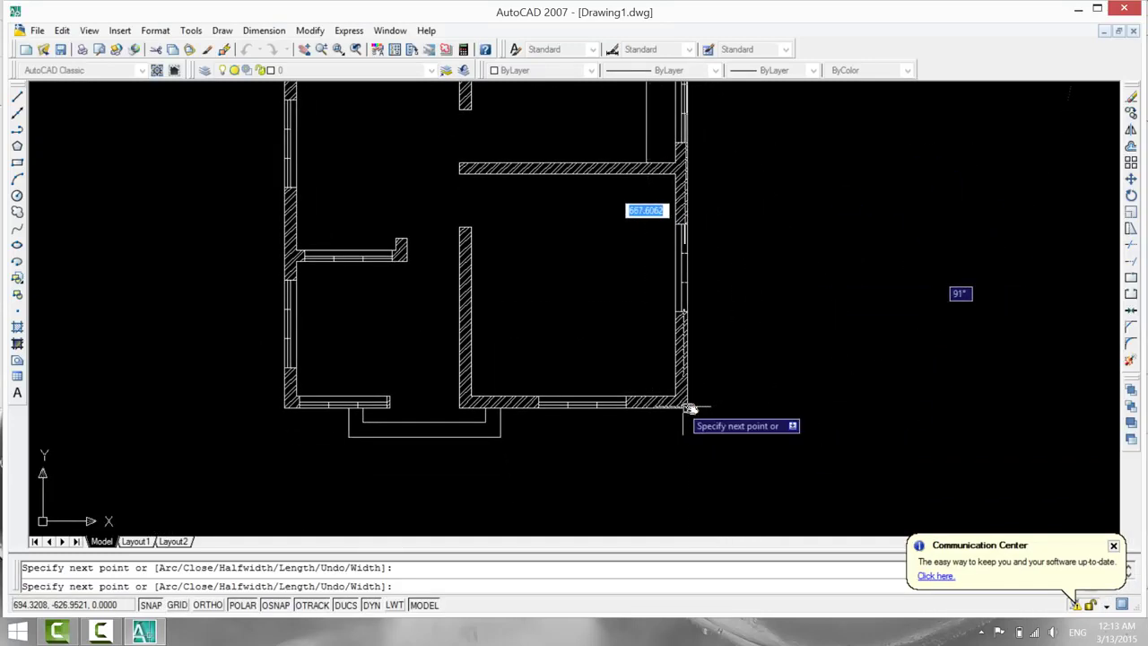
{"action": "scroll", "coordinate": [695, 408], "scroll_direction": "up", "scroll_amount": 3}
{"action": "scroll", "coordinate": [698, 410], "scroll_direction": "up", "scroll_amount": 1}
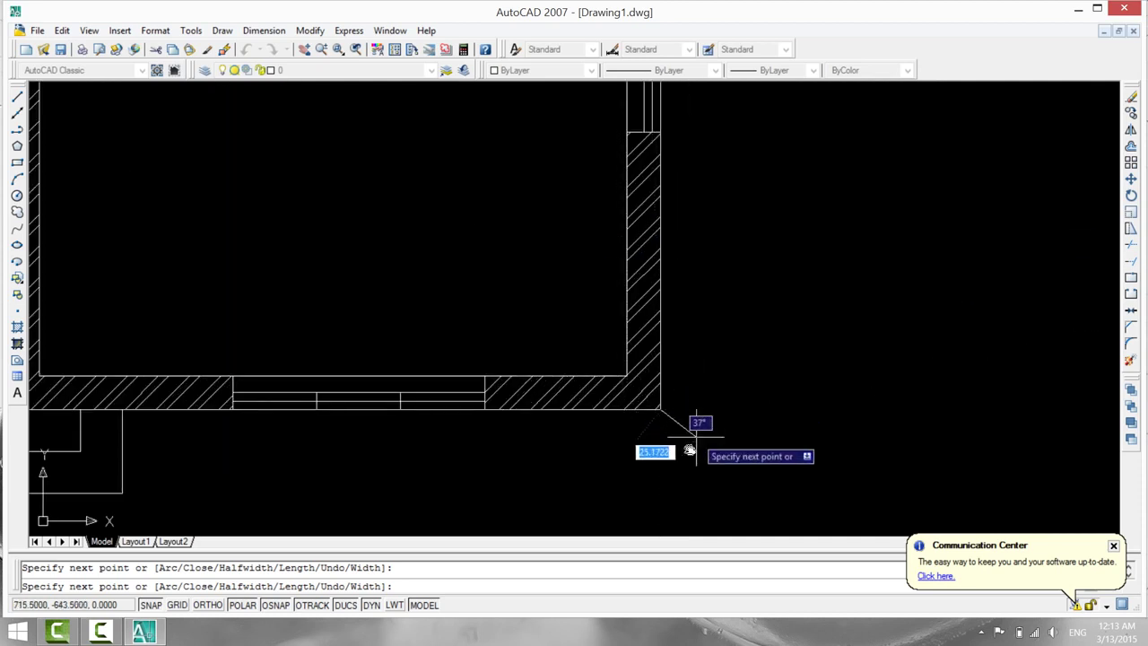
{"action": "middle_click_drag", "start_coordinate": [441, 457], "coordinate": [839, 451]}
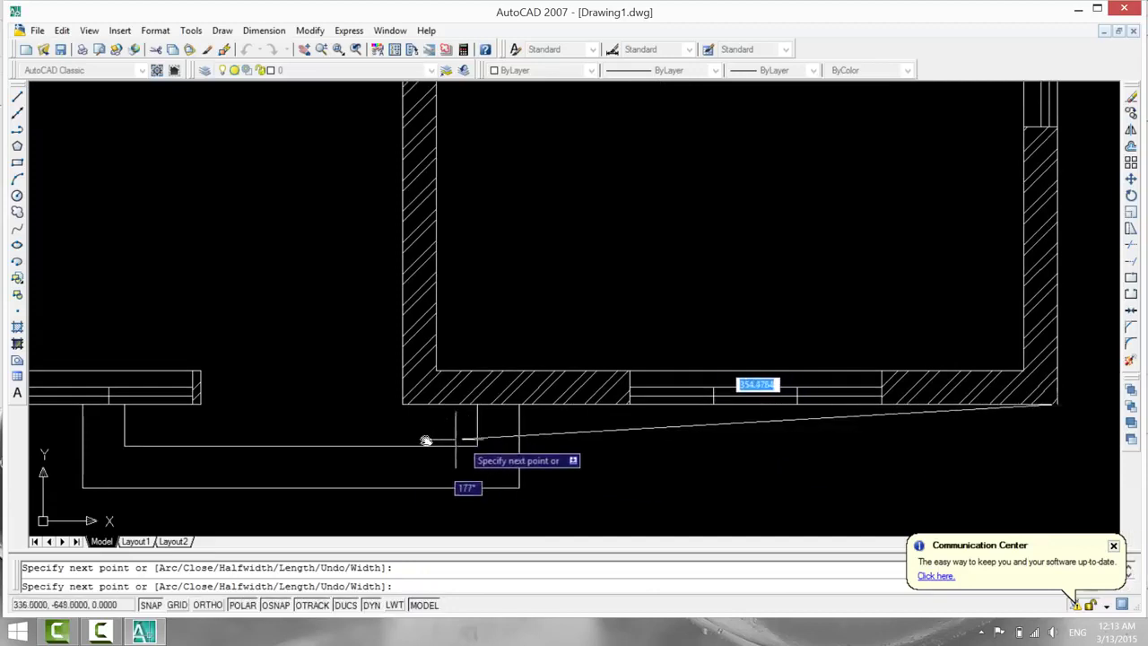
{"action": "left_click", "coordinate": [401, 405]}
{"action": "scroll", "coordinate": [376, 429], "scroll_direction": "down", "scroll_amount": 1}
{"action": "scroll", "coordinate": [377, 428], "scroll_direction": "down", "scroll_amount": 4}
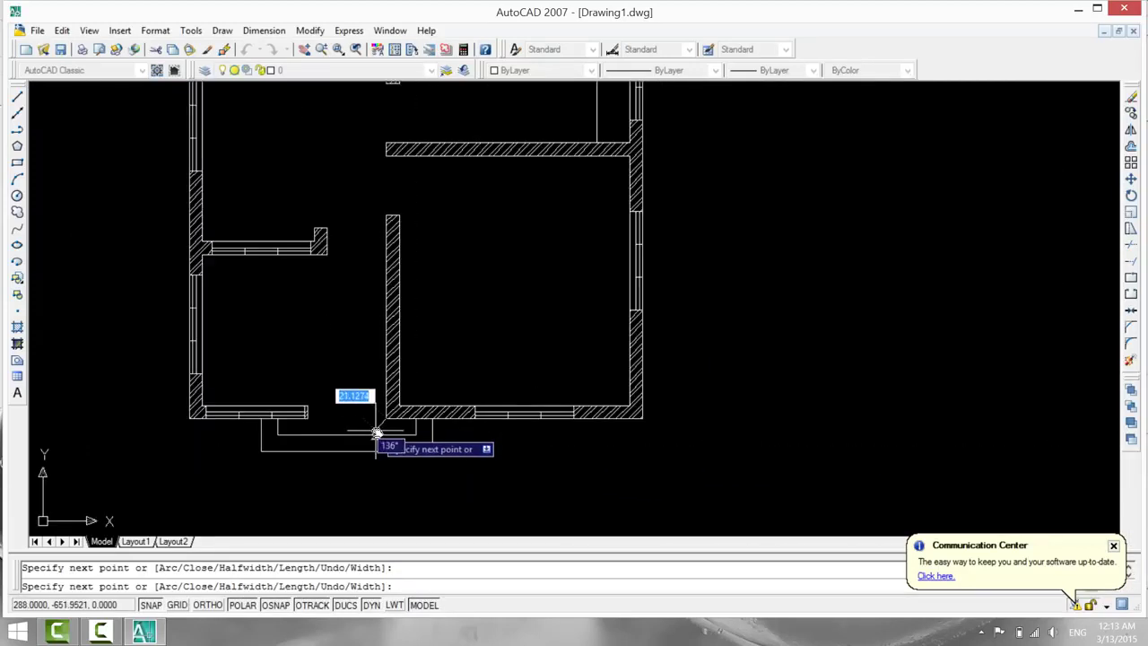
{"action": "key", "text": "Escape"}
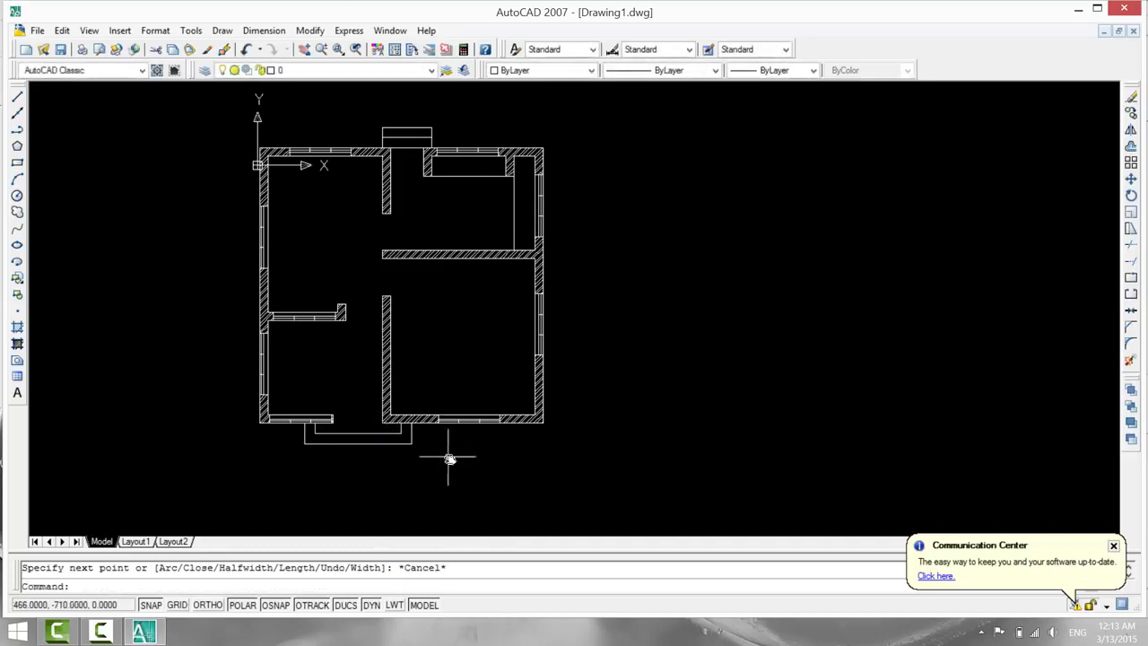
Offset the traced outline 5 units outward from the walls.
{"action": "type", "text": "o"}
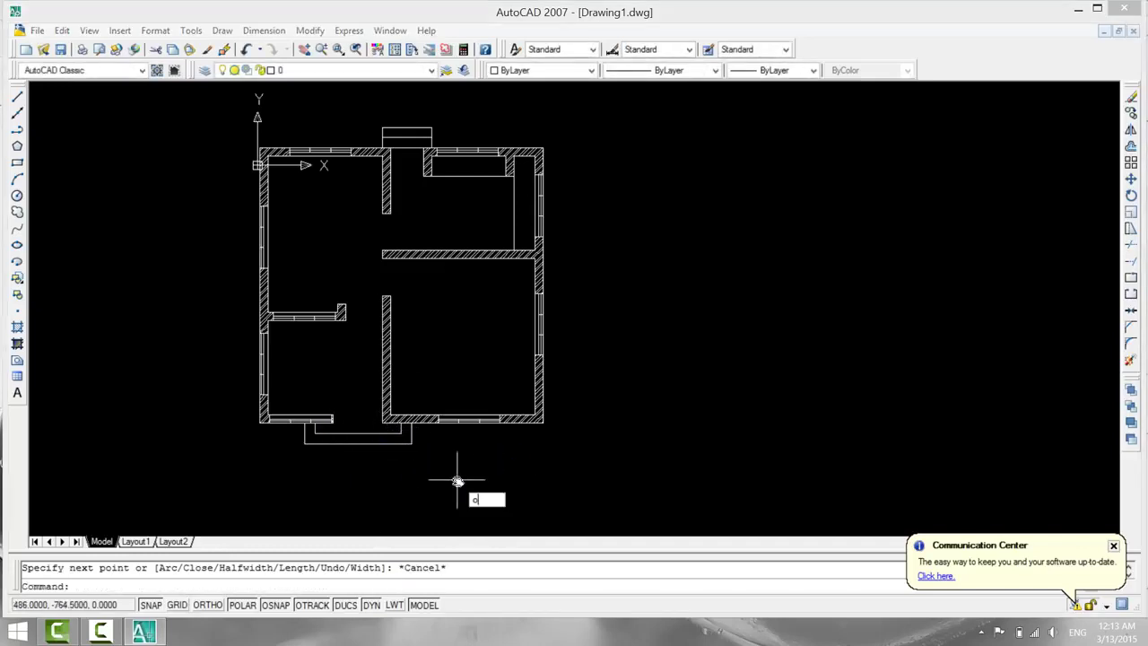
{"action": "key", "text": "Return"}
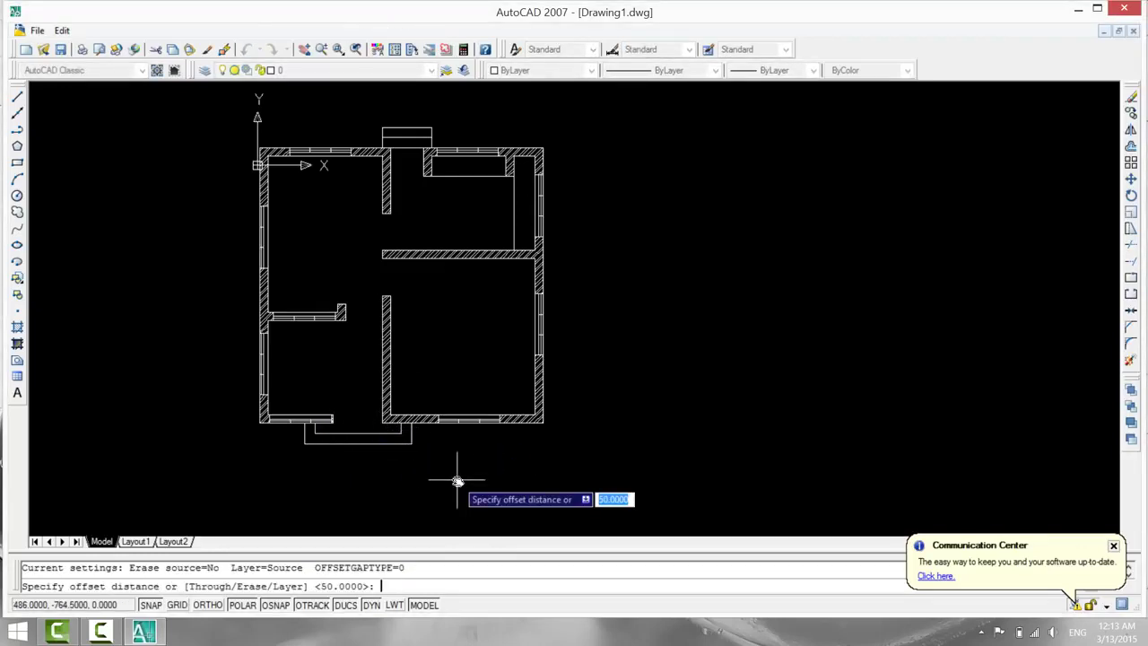
{"action": "type", "text": "5"}
{"action": "key", "text": "Return"}
{"action": "scroll", "coordinate": [457, 482], "scroll_direction": "up", "scroll_amount": 5}
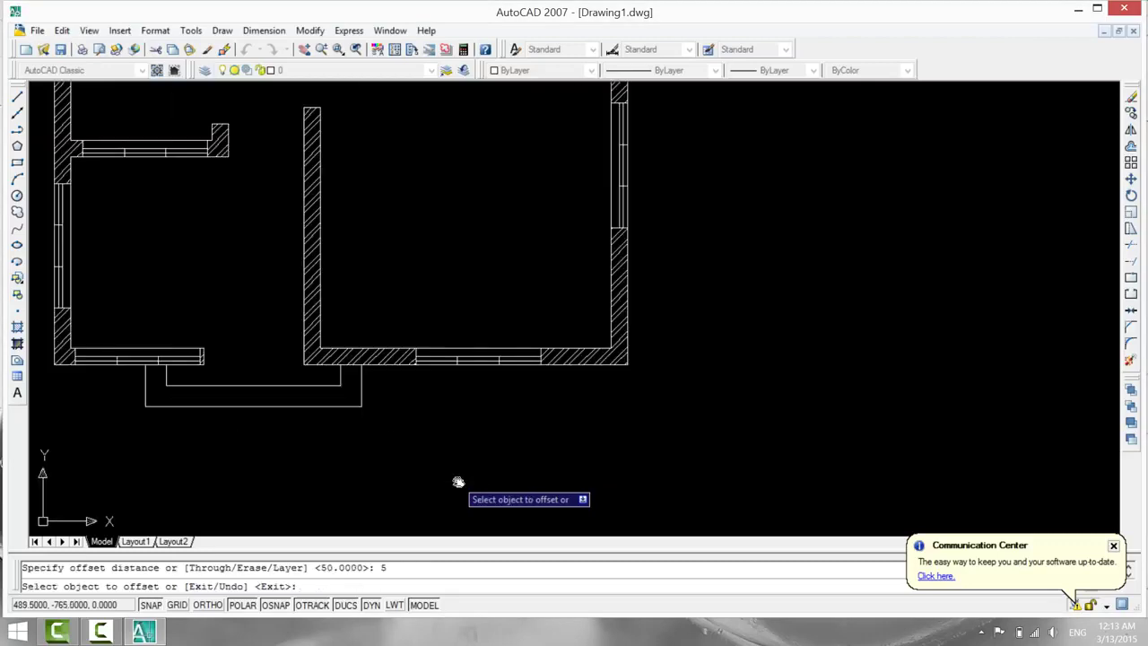
{"action": "left_click", "coordinate": [456, 316]}
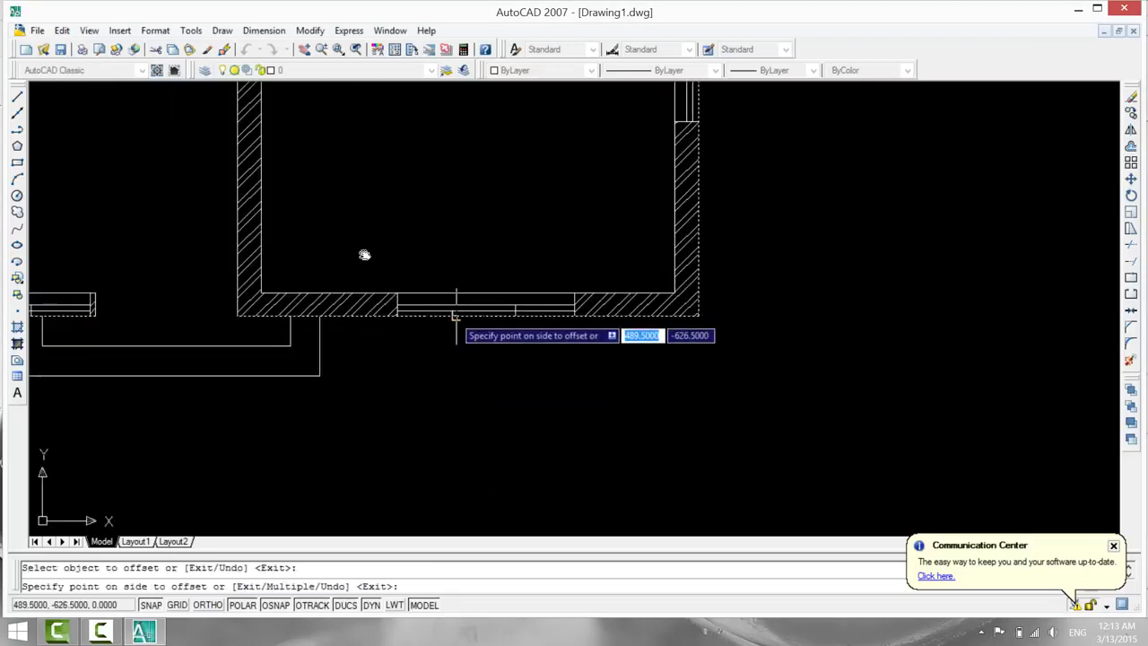
{"action": "left_click", "coordinate": [458, 368]}
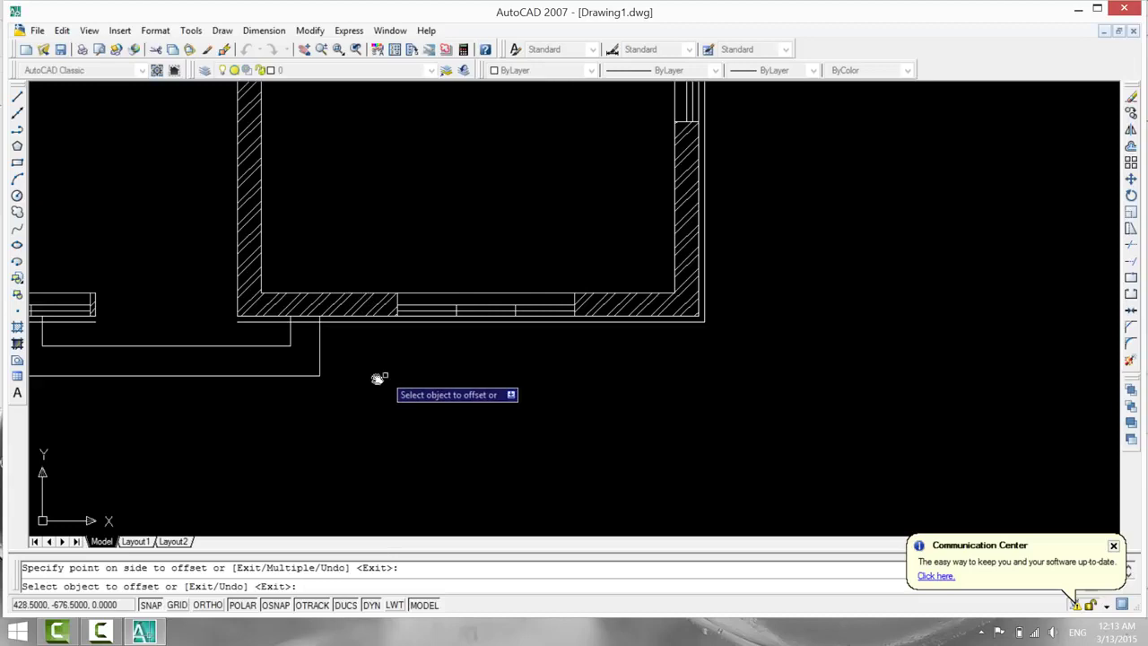
{"action": "key", "text": "Escape"}
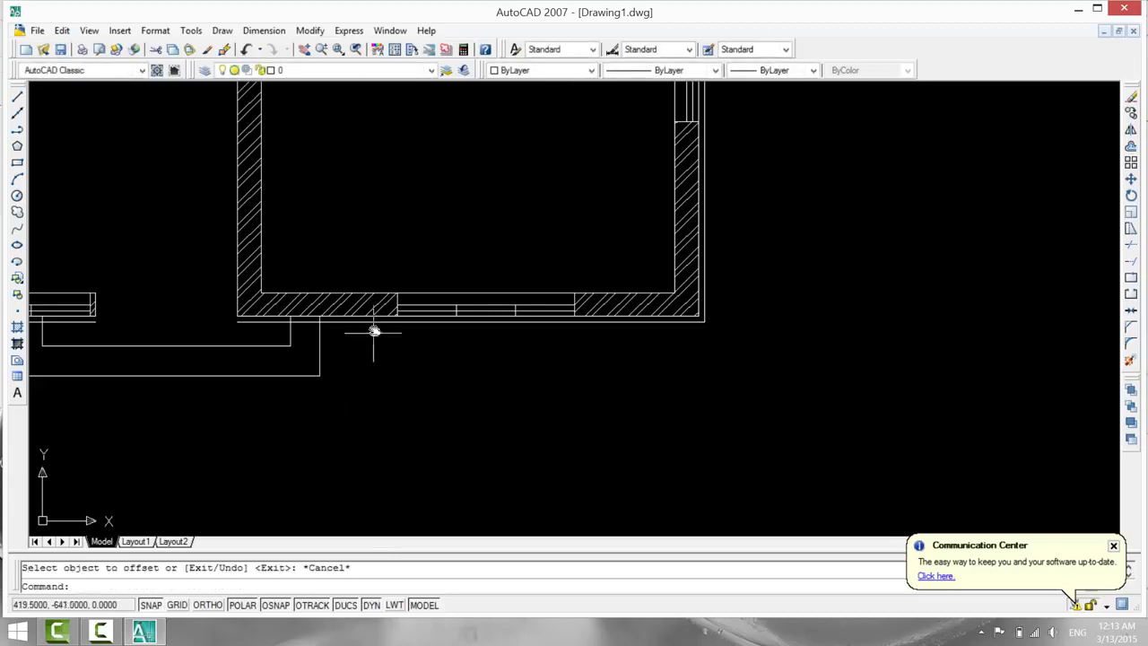
Delete the original traced outline.
{"action": "left_click", "coordinate": [374, 315]}
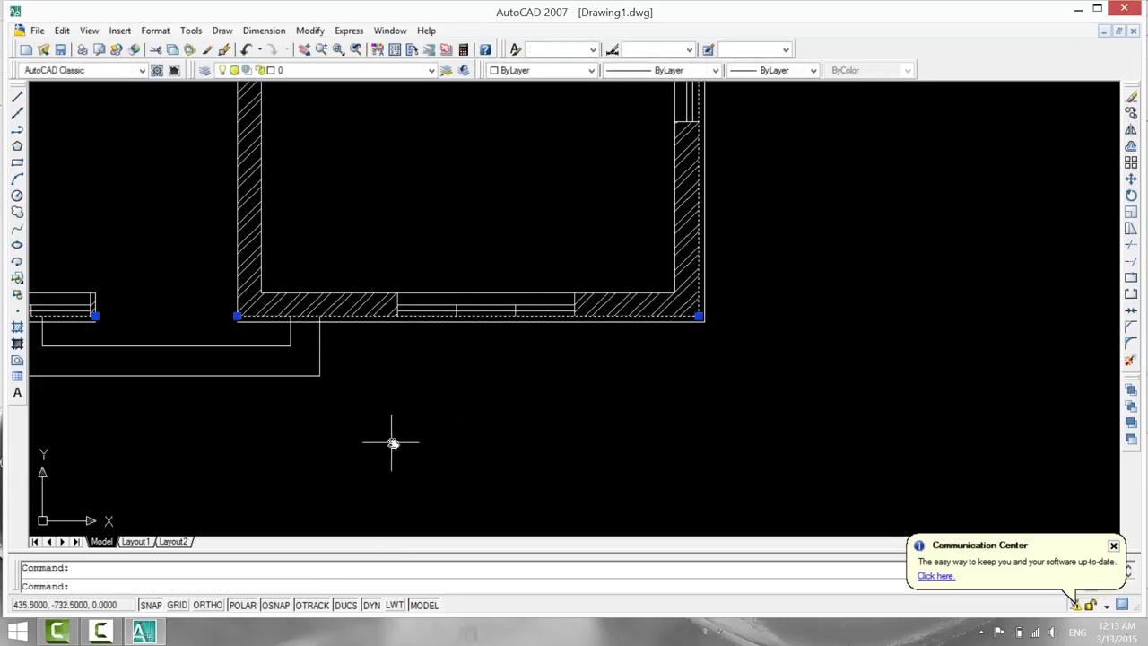
{"action": "key", "text": "Delete"}
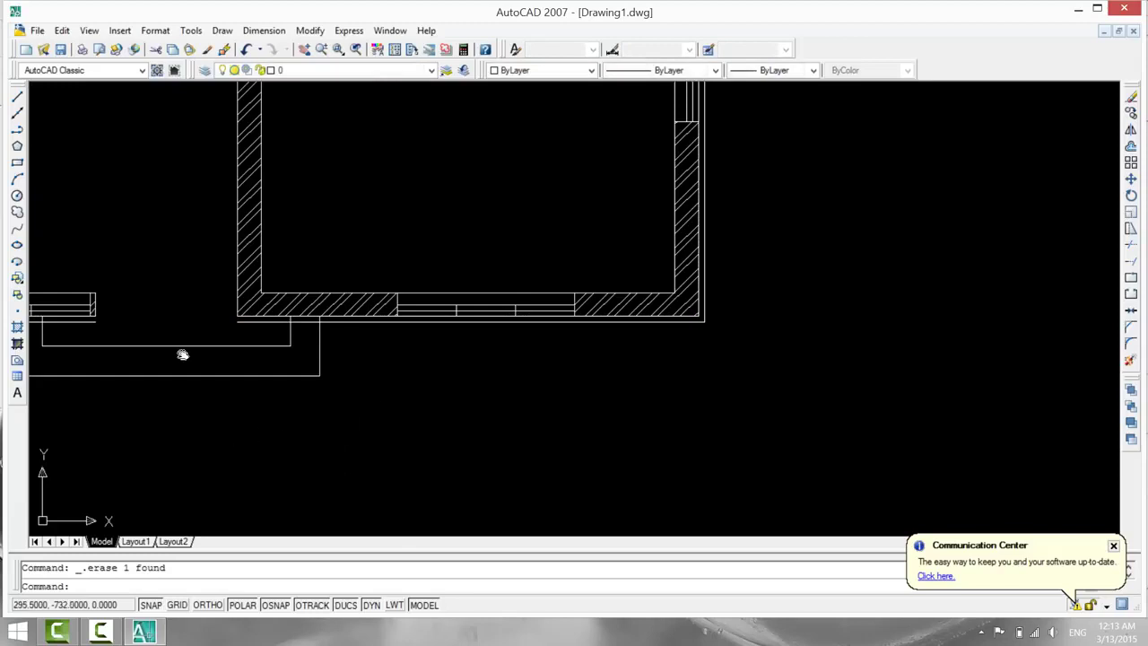
{"action": "middle_click_drag", "start_coordinate": [182, 355], "coordinate": [383, 391]}
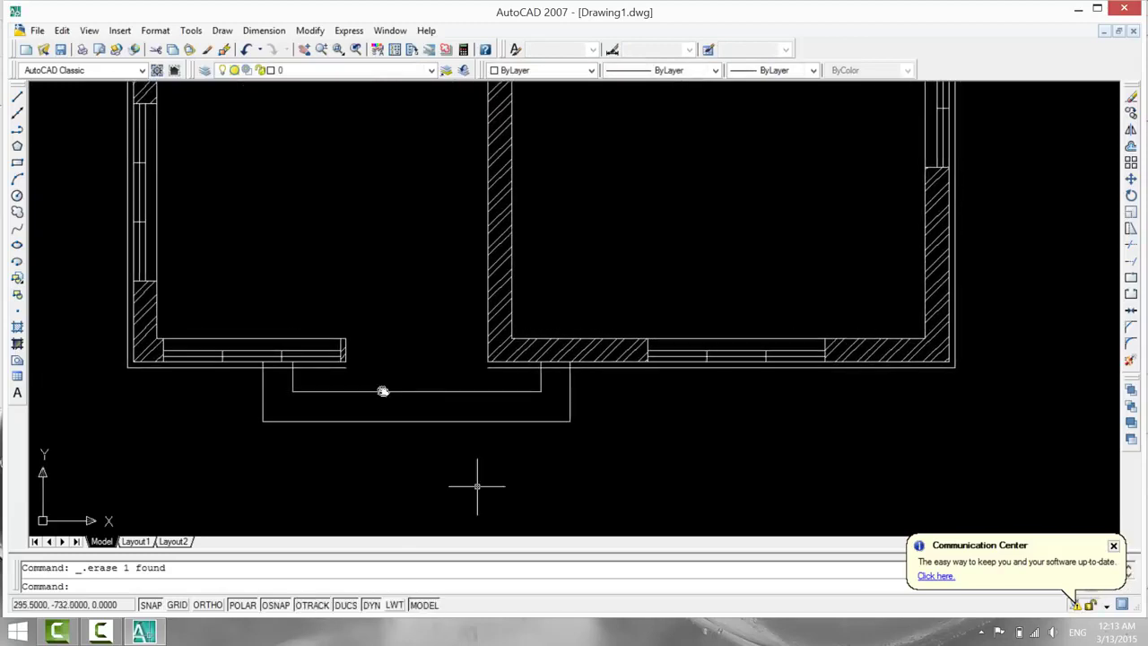
Draw a line along the bottom wall from the left outer wall corner.
{"action": "type", "text": "tr"}
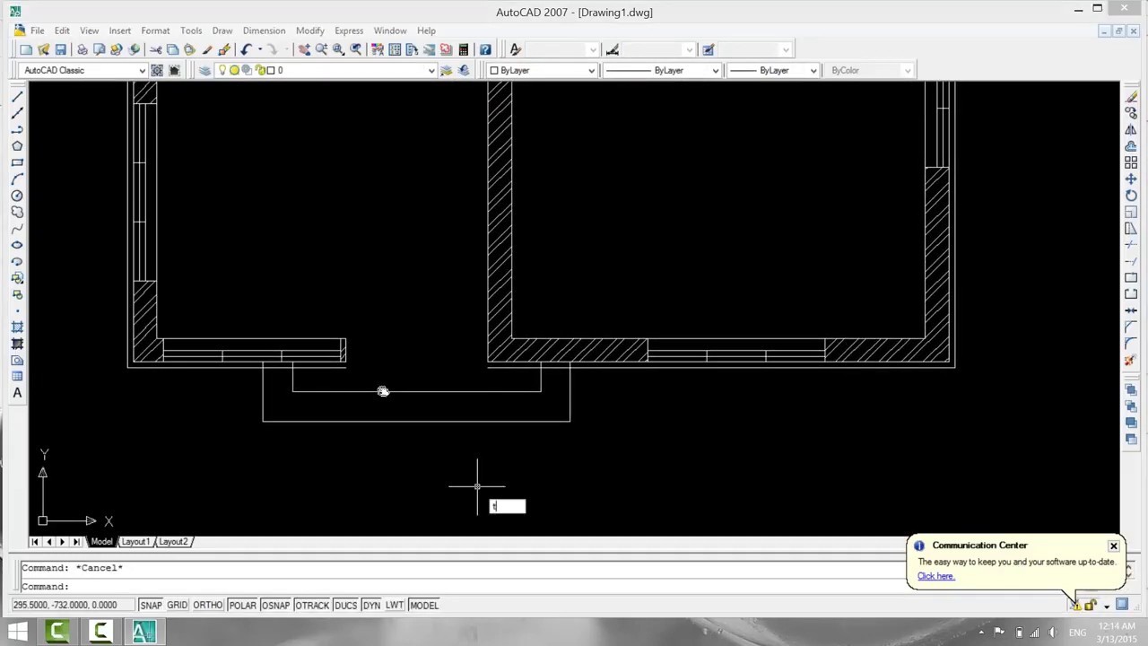
{"action": "key", "text": "Return"}
{"action": "key", "text": "Return"}
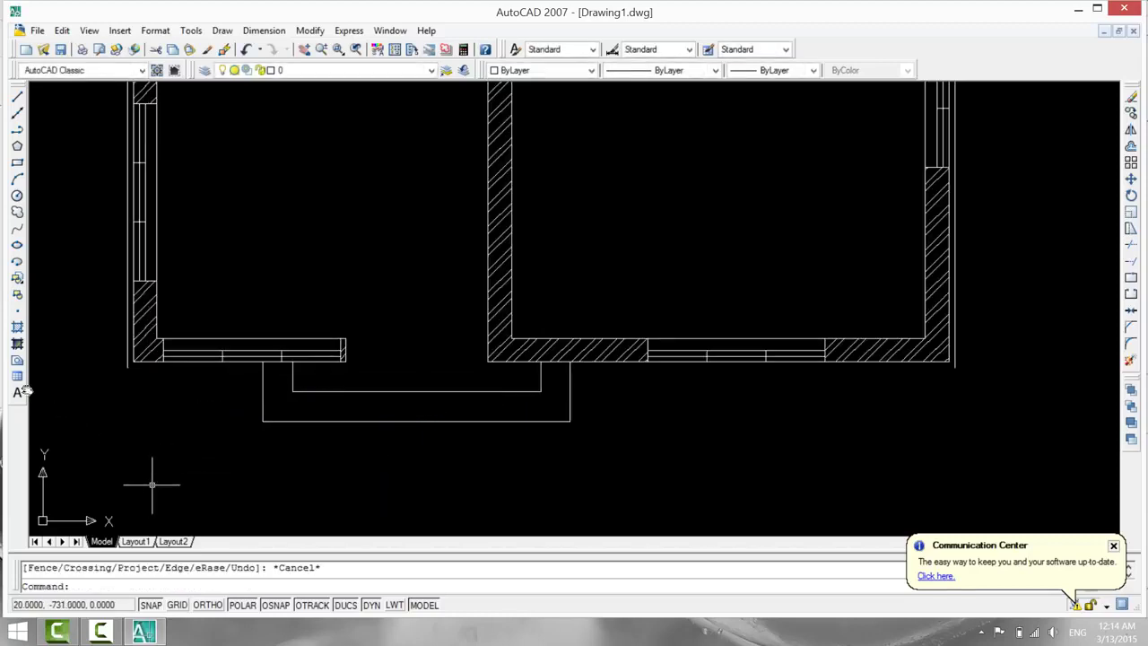
{"action": "left_click", "coordinate": [16, 95]}
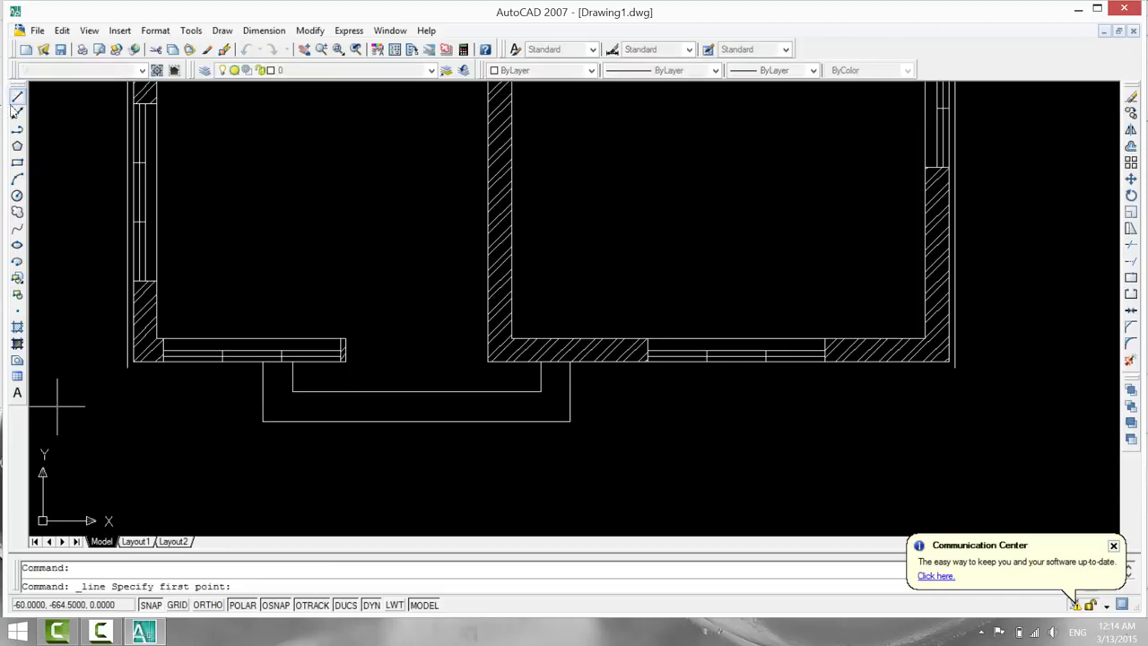
{"action": "left_click", "coordinate": [126, 368]}
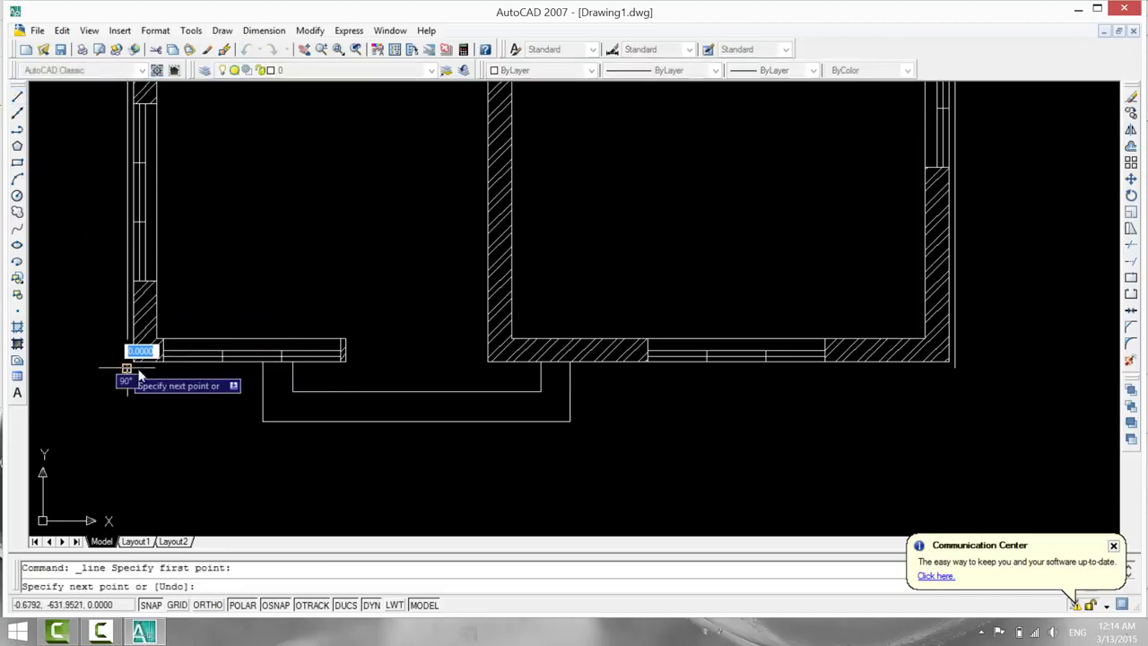
{"action": "left_click", "coordinate": [262, 367]}
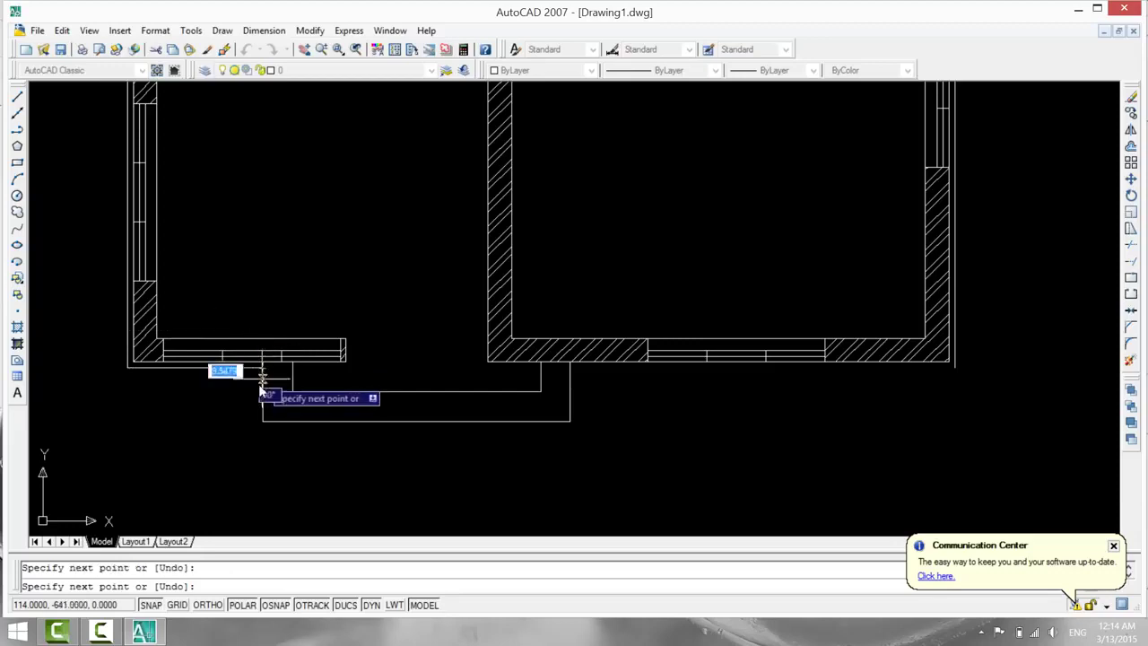
{"action": "key", "text": "Escape"}
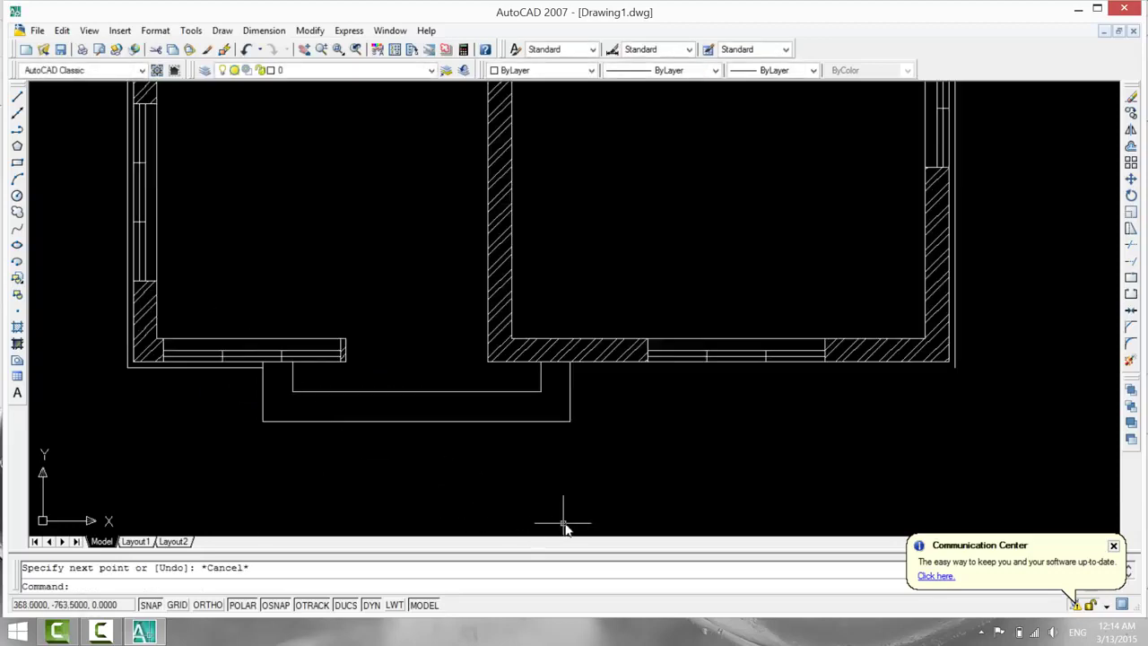
Draw a line from the right outer wall corner to the door step.
{"action": "key", "text": "Return"}
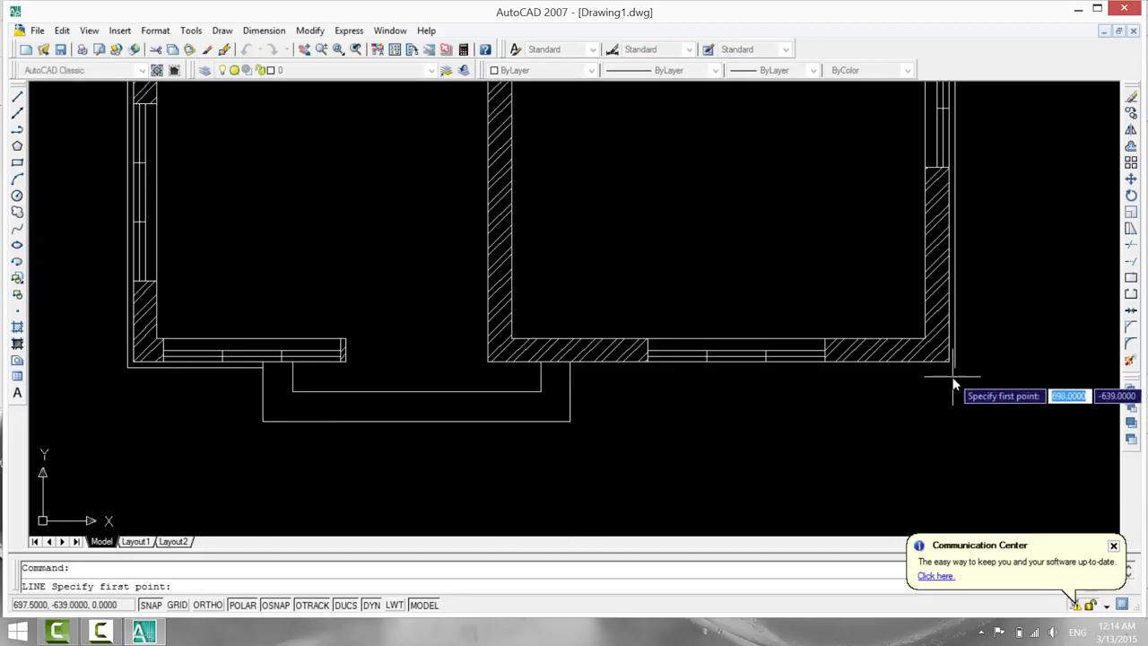
{"action": "left_click", "coordinate": [955, 372]}
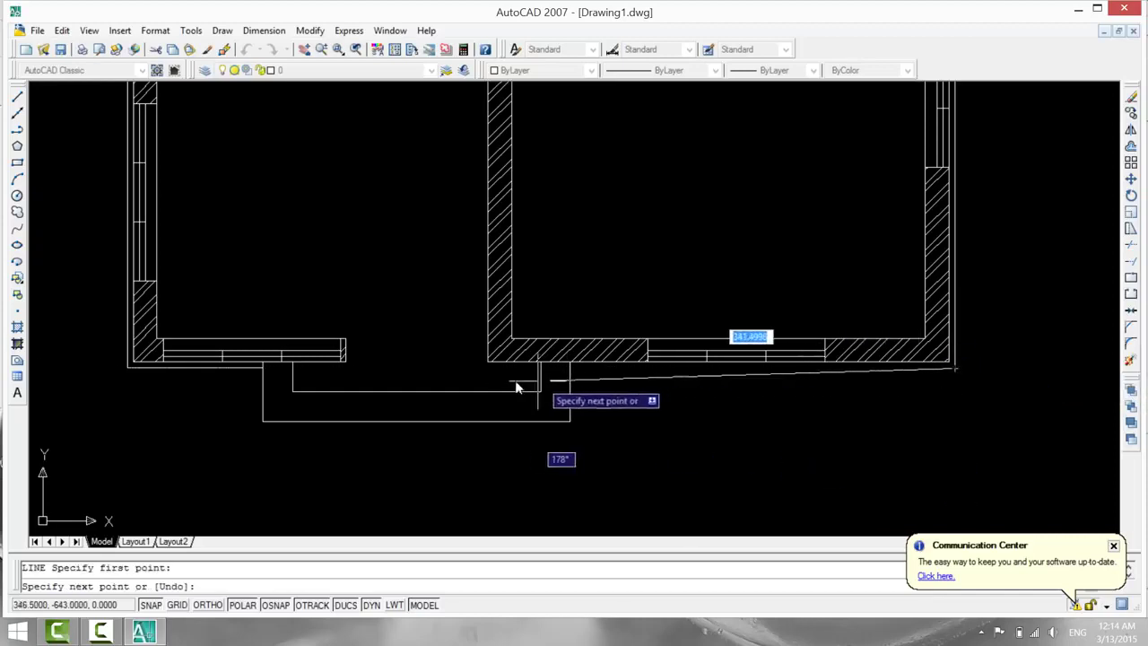
{"action": "left_click", "coordinate": [570, 374]}
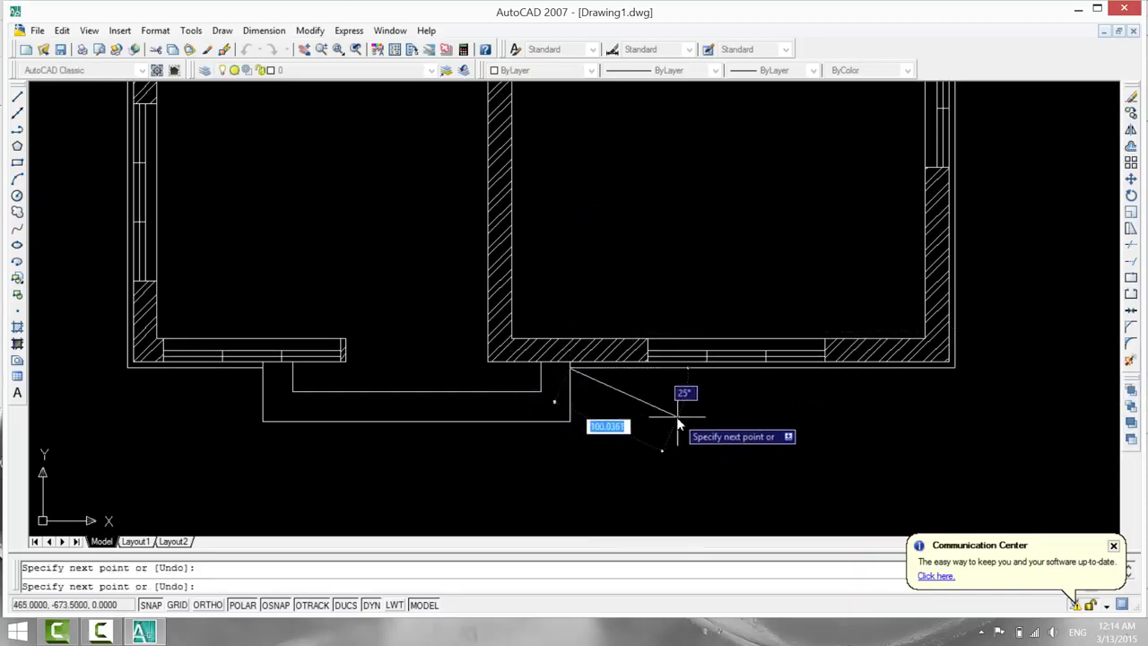
{"action": "key", "text": "Escape"}
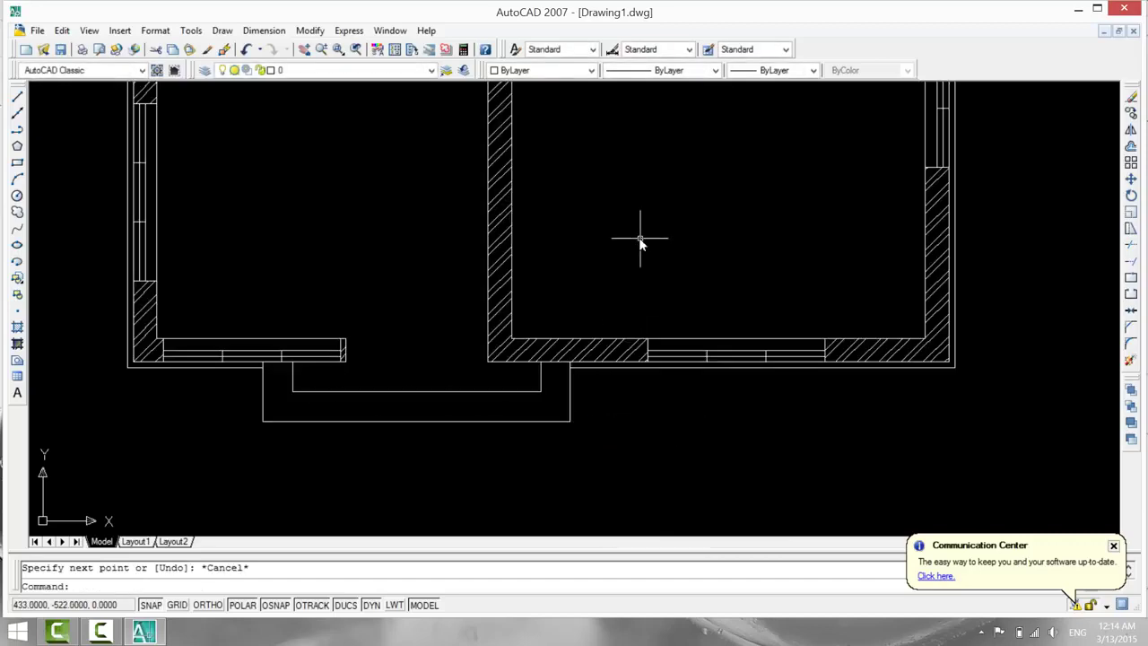
{"action": "scroll", "coordinate": [638, 239], "scroll_direction": "down", "scroll_amount": 2}
{"action": "middle_click_drag", "start_coordinate": [638, 239], "coordinate": [574, 529]}
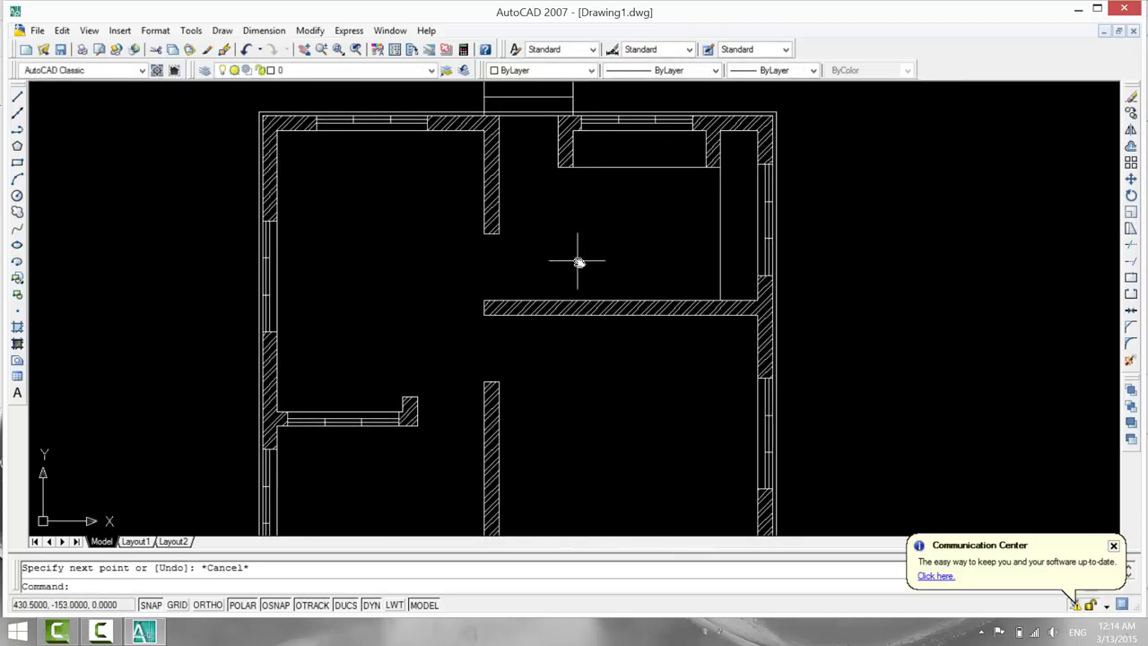
{"action": "middle_click_drag", "start_coordinate": [578, 262], "coordinate": [556, 341]}
{"action": "scroll", "coordinate": [553, 331], "scroll_direction": "up", "scroll_amount": 2}
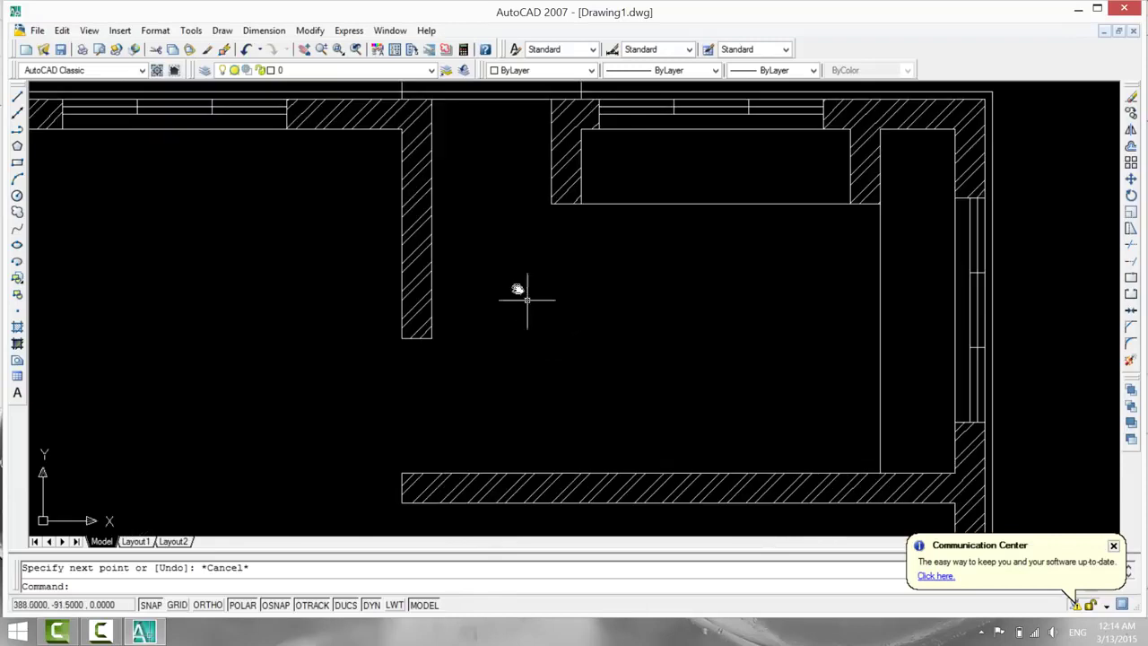
{"action": "middle_click_drag", "start_coordinate": [527, 299], "coordinate": [515, 427]}
Trim away the line crossing the top entrance opening.
{"action": "type", "text": "tr"}
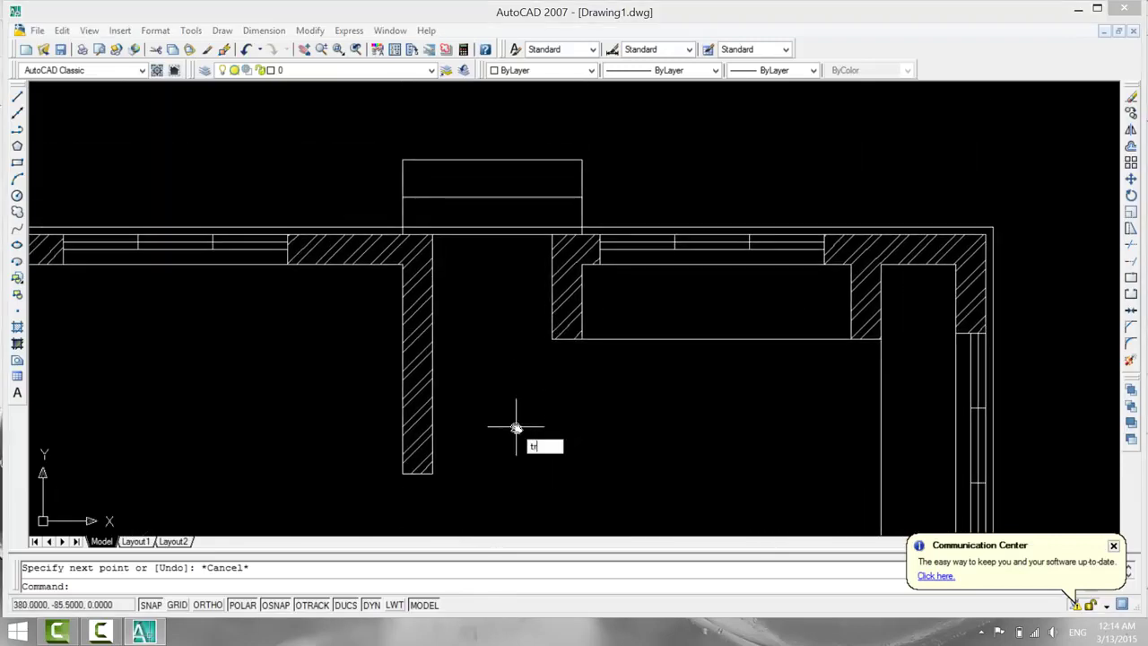
{"action": "key", "text": "Return"}
{"action": "key", "text": "Return"}
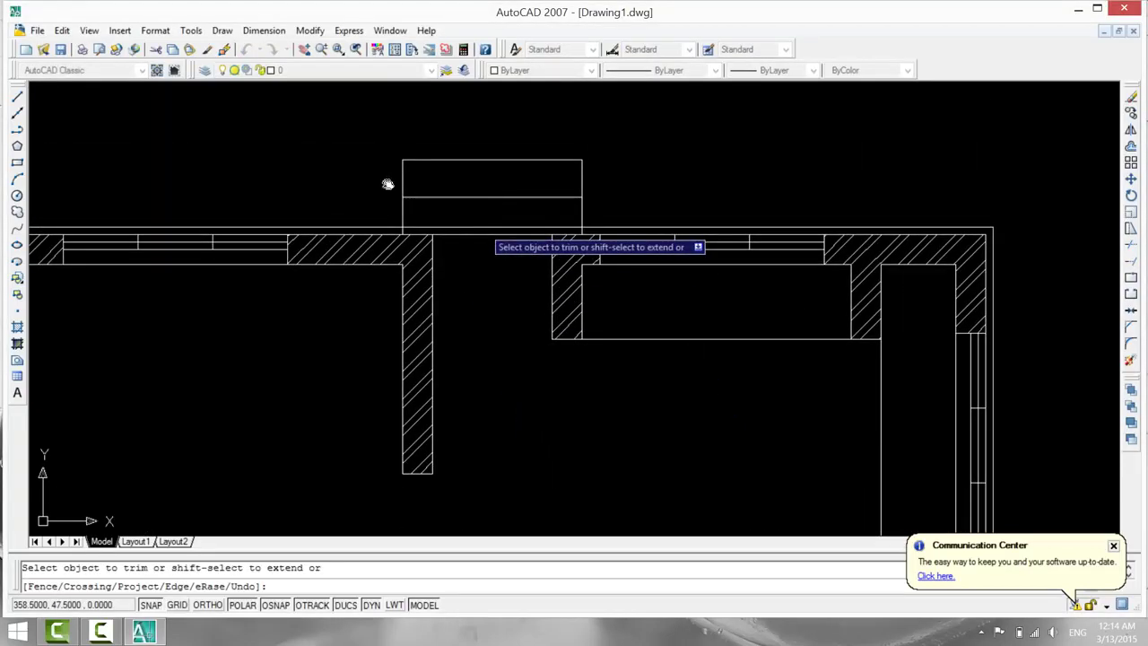
{"action": "left_click", "coordinate": [482, 231]}
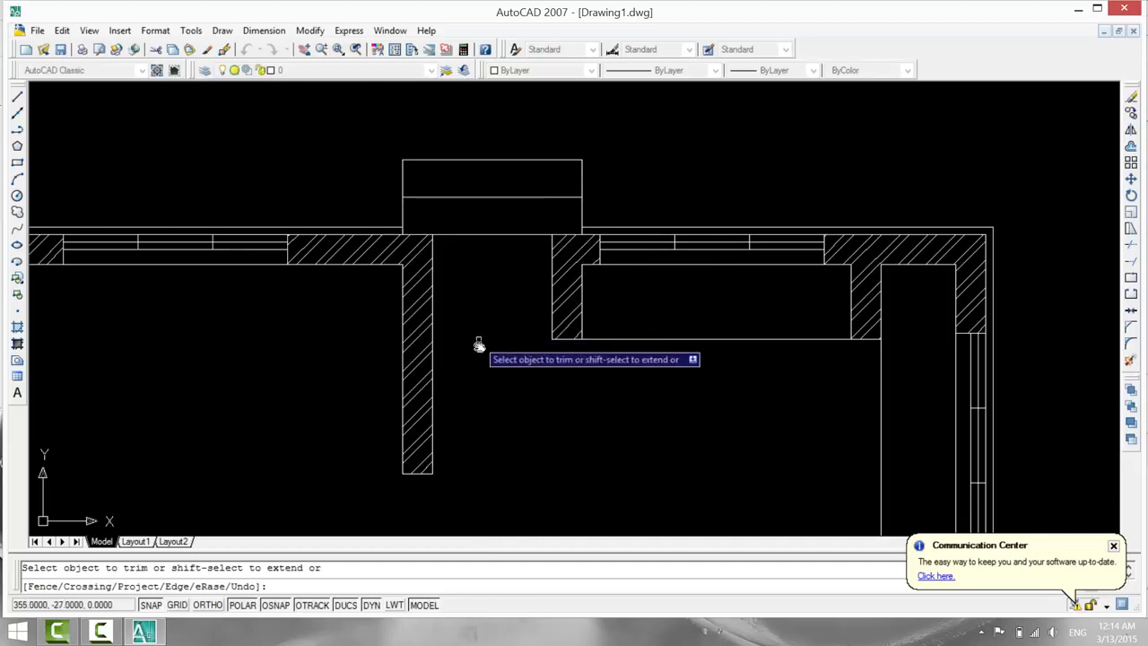
{"action": "scroll", "coordinate": [482, 367], "scroll_direction": "down", "scroll_amount": 2}
{"action": "scroll", "coordinate": [492, 392], "scroll_direction": "up", "scroll_amount": 1}
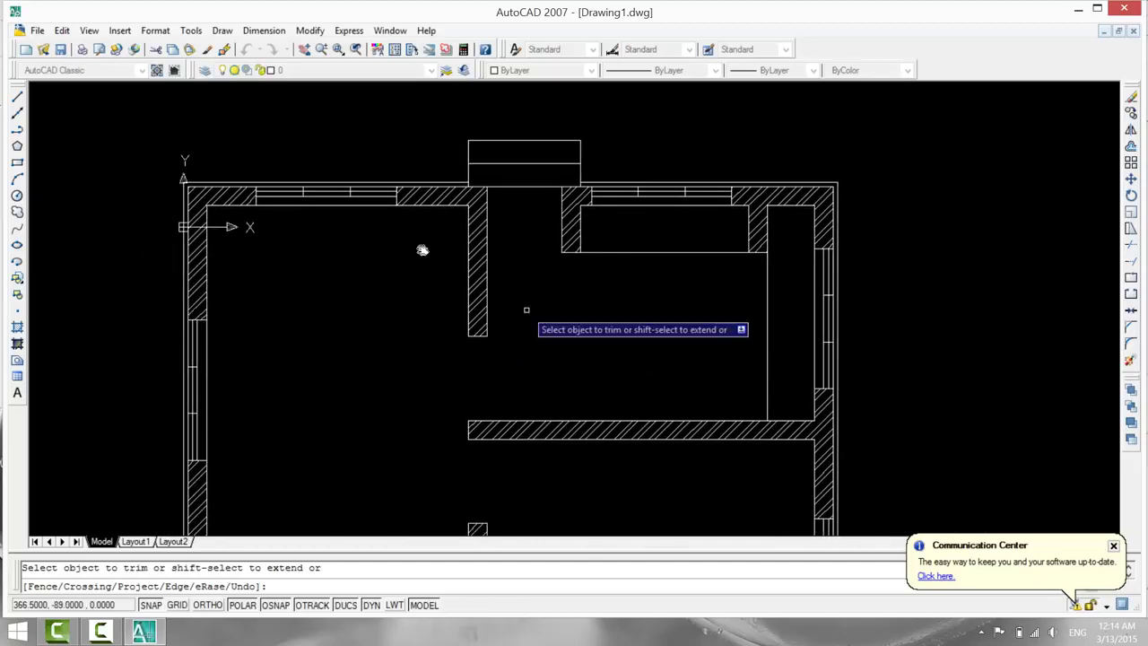
{"action": "middle_click_drag", "start_coordinate": [522, 328], "coordinate": [540, 284]}
{"action": "scroll", "coordinate": [541, 289], "scroll_direction": "down", "scroll_amount": 1}
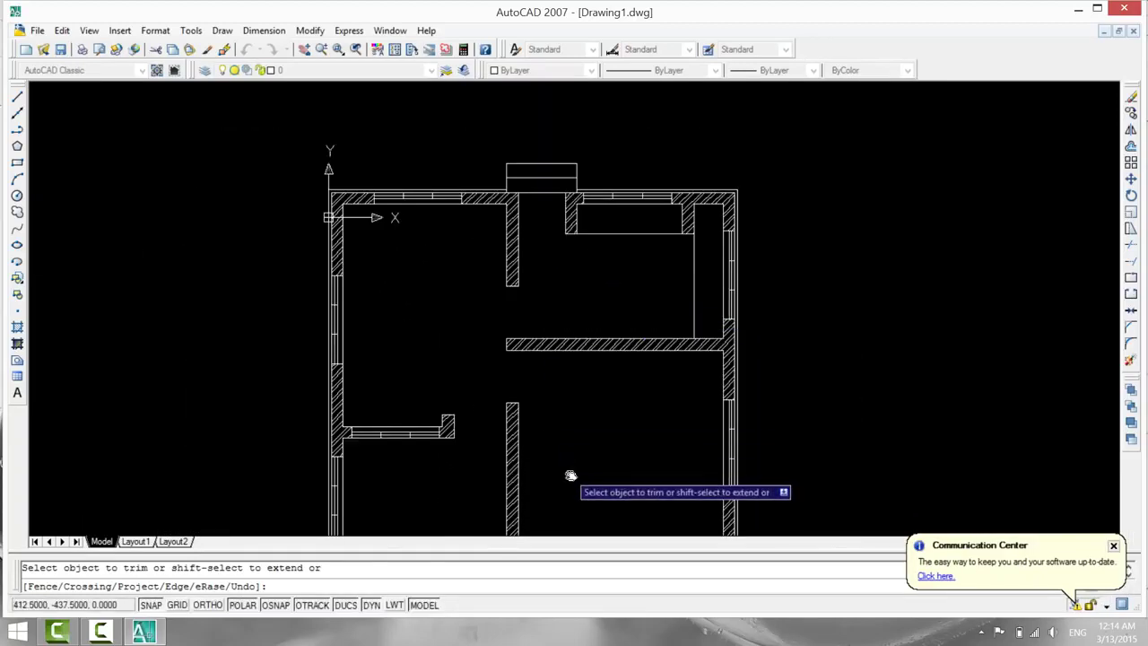
{"action": "middle_click_drag", "start_coordinate": [568, 476], "coordinate": [543, 356]}
{"action": "scroll", "coordinate": [546, 358], "scroll_direction": "up", "scroll_amount": 1}
{"action": "scroll", "coordinate": [546, 358], "scroll_direction": "up", "scroll_amount": 1}
{"action": "type", "text": "o"}
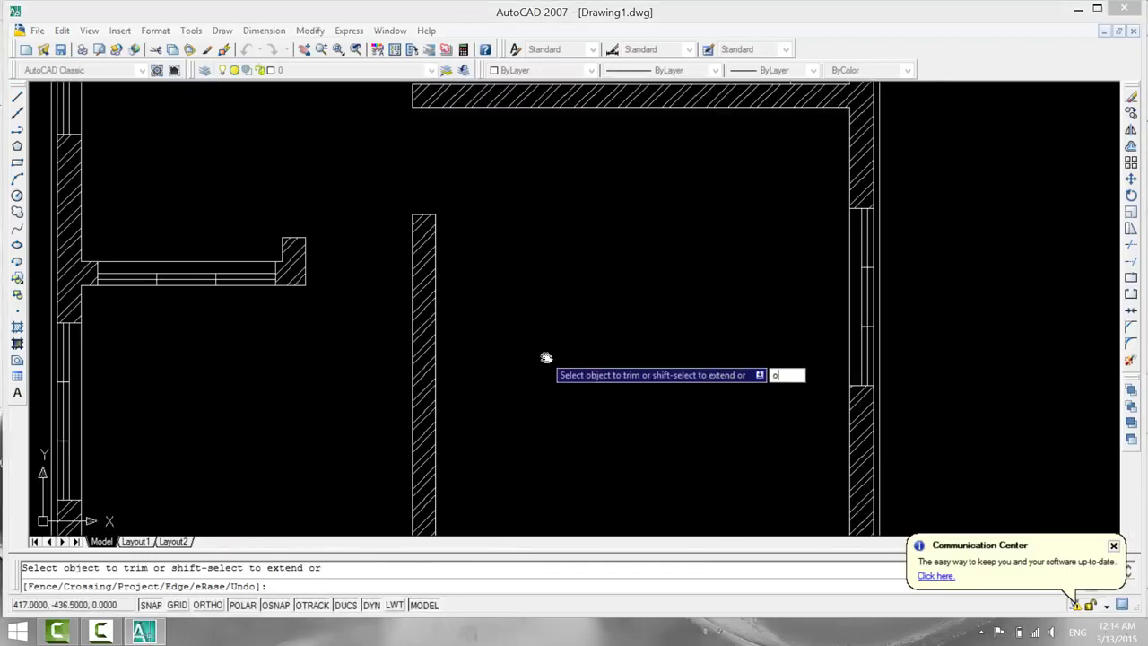
{"action": "key", "text": "BackSpace"}
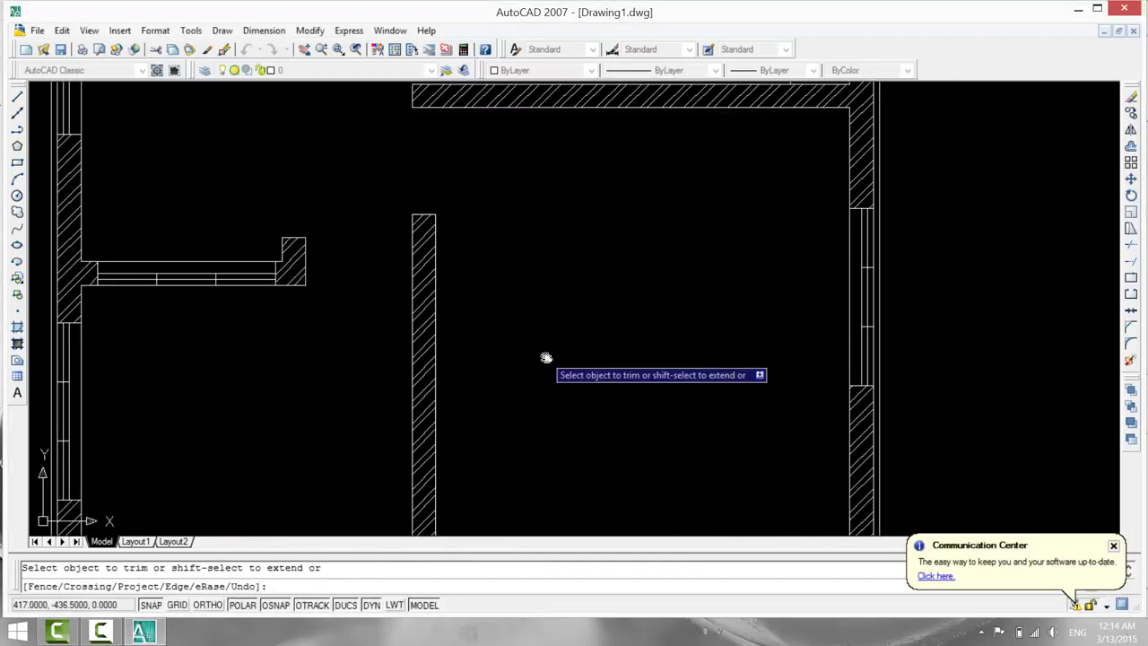
{"action": "key", "text": "Escape"}
Offset the outer left wall line 60 units outside the plan.
{"action": "type", "text": "o"}
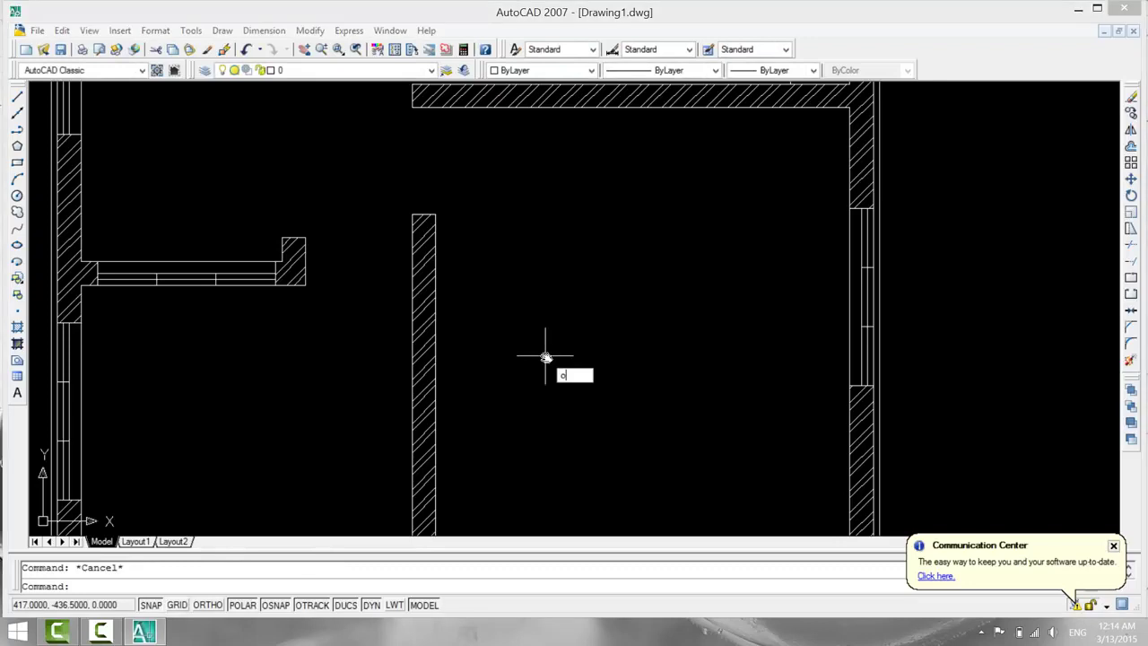
{"action": "key", "text": "Return"}
{"action": "type", "text": "60"}
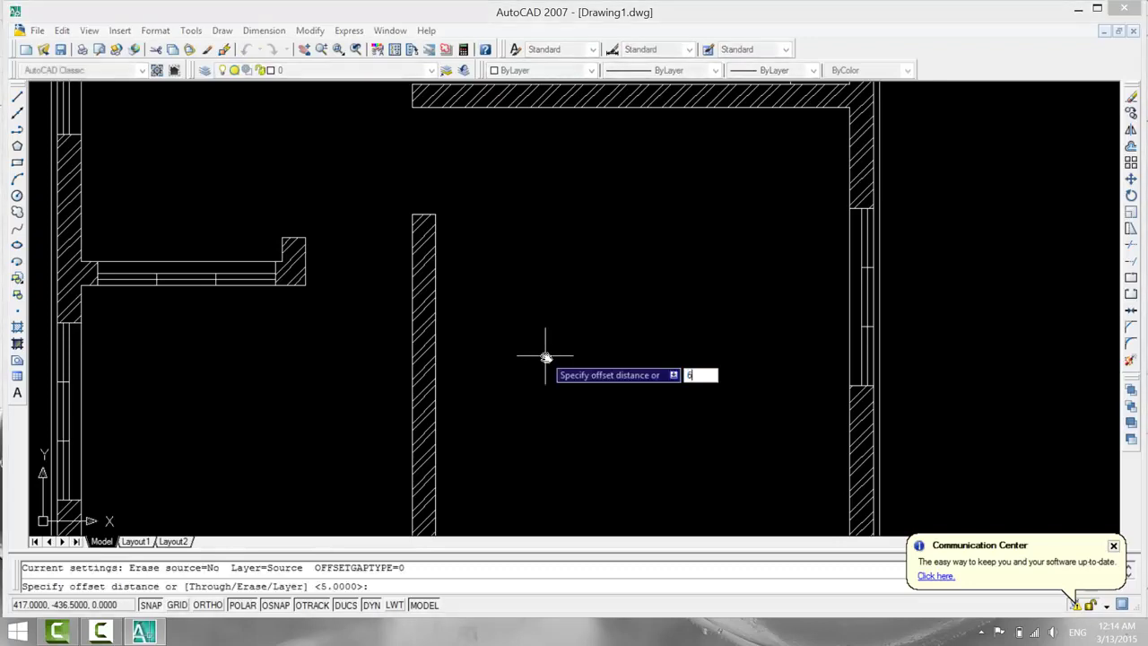
{"action": "key", "text": "Return"}
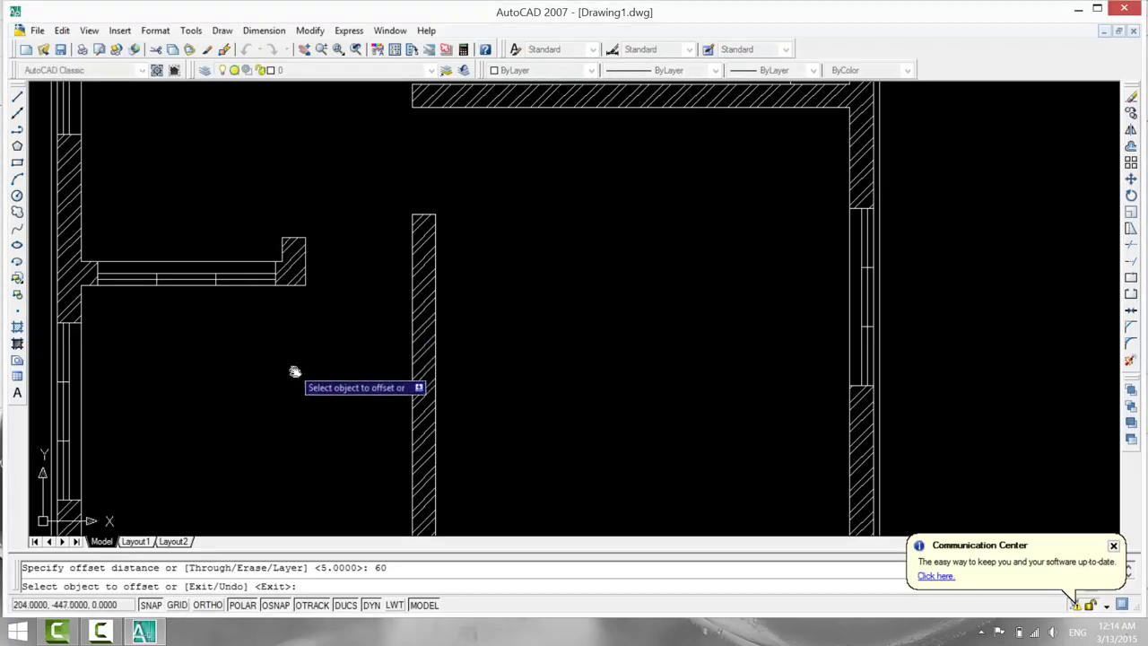
{"action": "scroll", "coordinate": [308, 266], "scroll_direction": "up", "scroll_amount": 5}
{"action": "scroll", "coordinate": [308, 266], "scroll_direction": "down", "scroll_amount": 2}
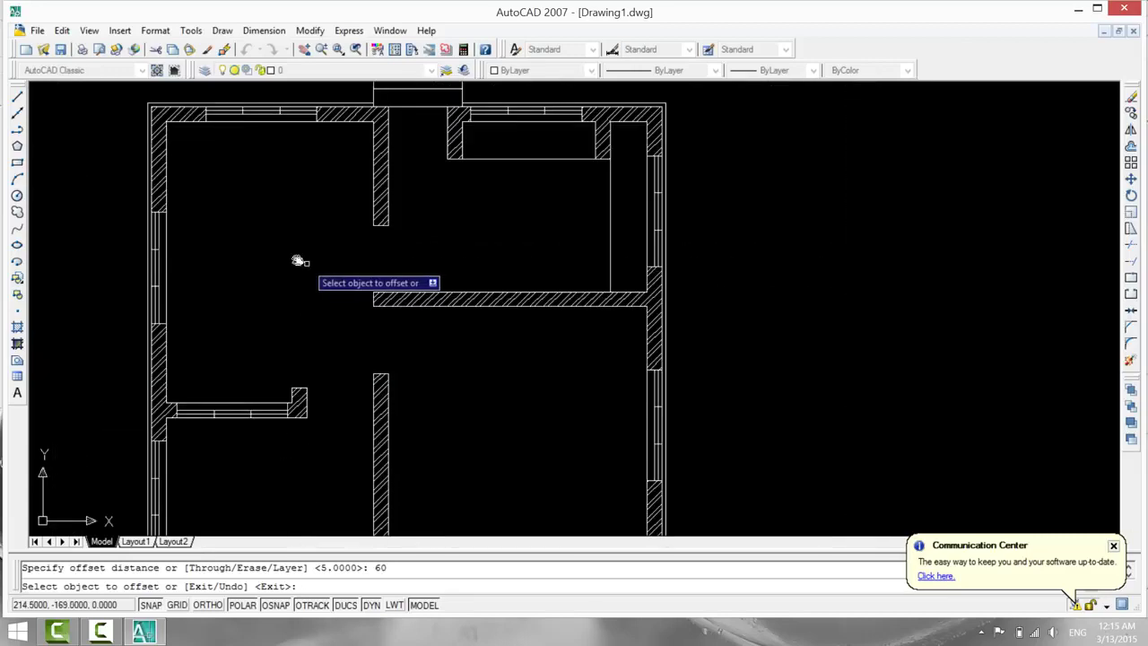
{"action": "scroll", "coordinate": [125, 316], "scroll_direction": "up", "scroll_amount": 3}
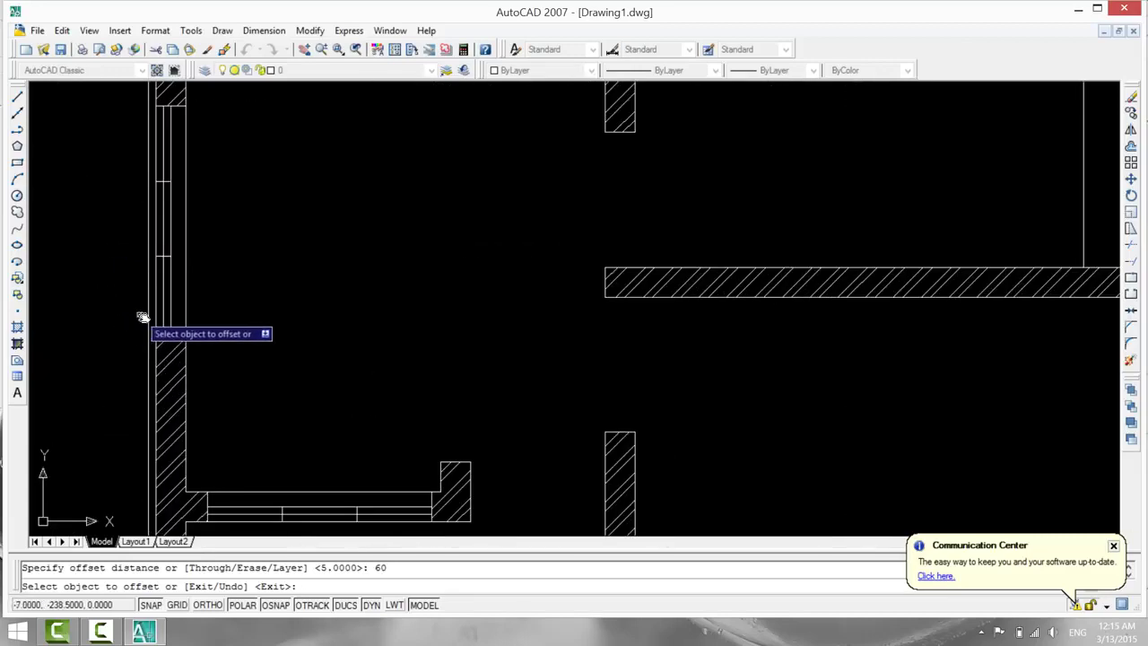
{"action": "left_click", "coordinate": [149, 320]}
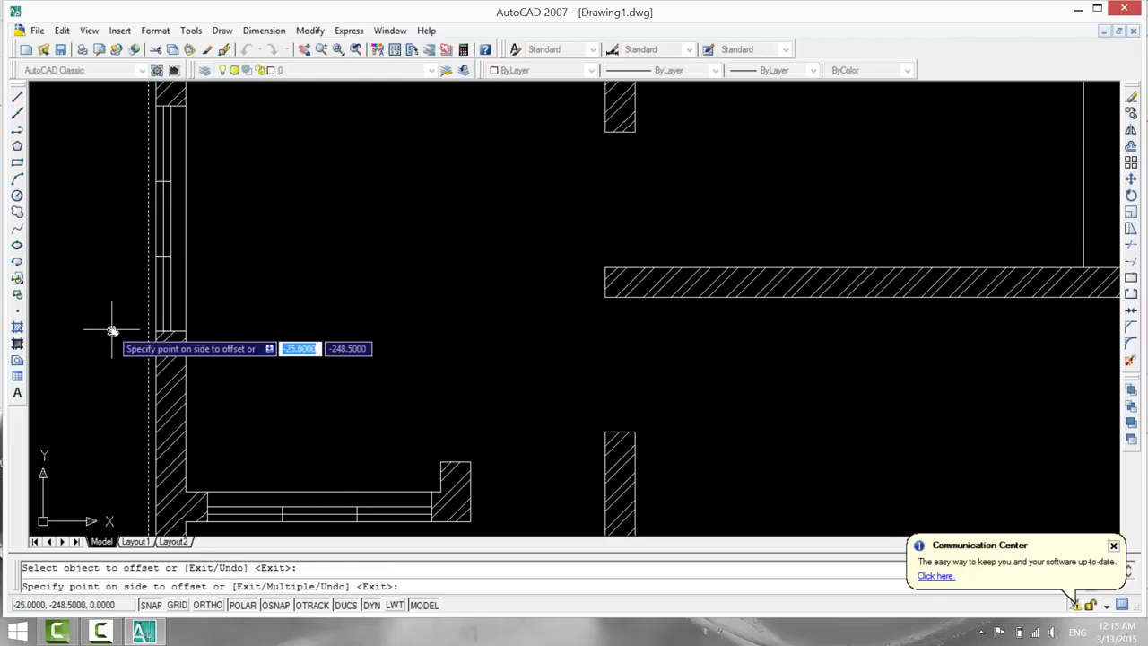
{"action": "left_click", "coordinate": [67, 320]}
{"action": "scroll", "coordinate": [315, 348], "scroll_direction": "down", "scroll_amount": 3}
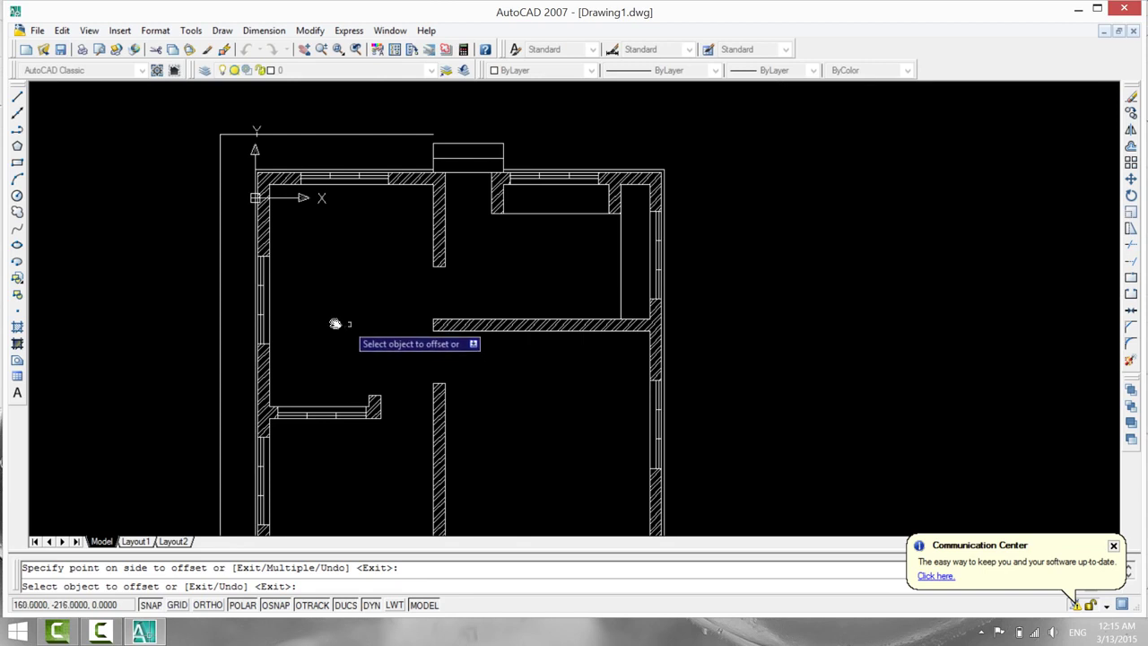
{"action": "middle_click_drag", "start_coordinate": [298, 326], "coordinate": [278, 199]}
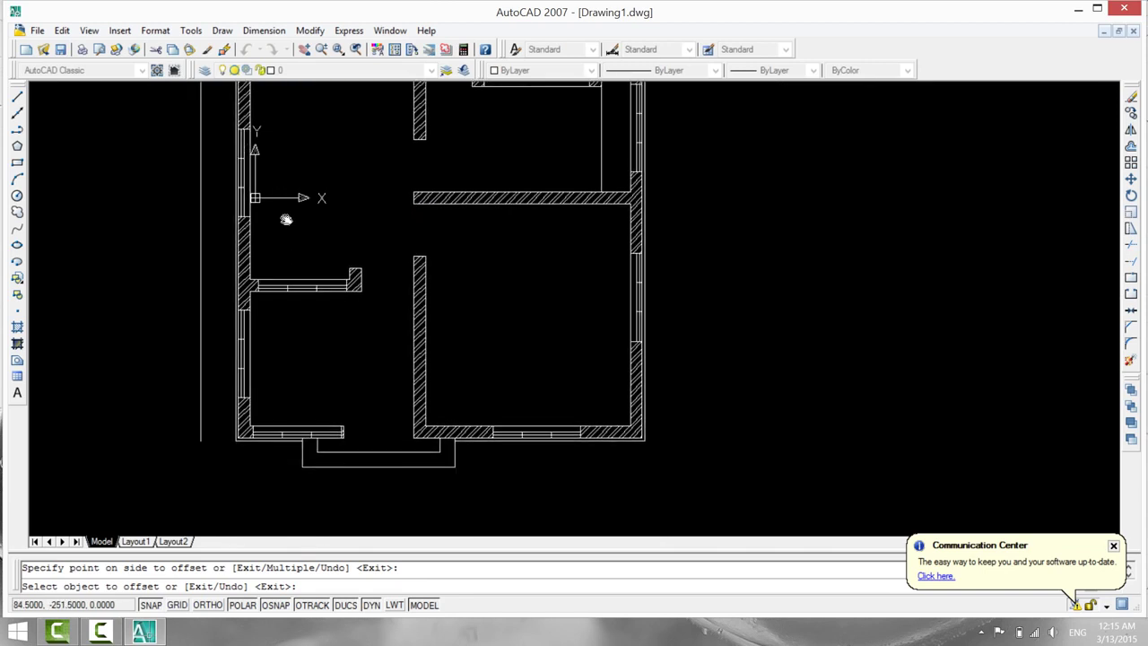
{"action": "middle_click_drag", "start_coordinate": [523, 489], "coordinate": [425, 497]}
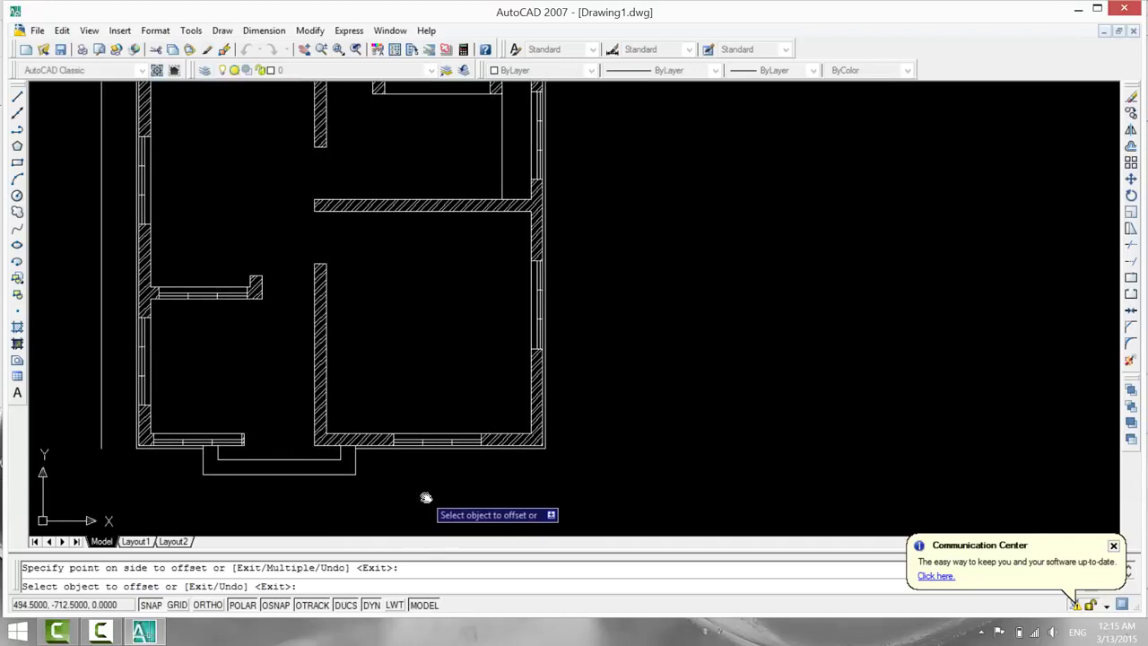
Offset the bottom and right outer wall lines 60 units outside the plan.
{"action": "key", "text": "Return"}
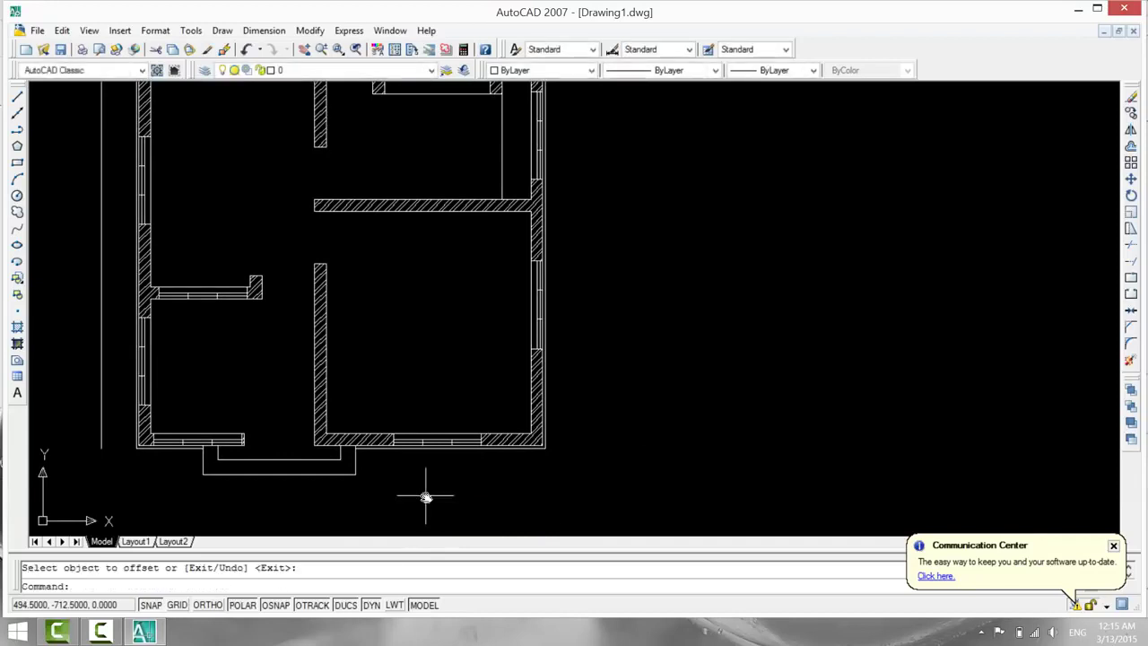
{"action": "key", "text": "Return"}
{"action": "key", "text": "Return"}
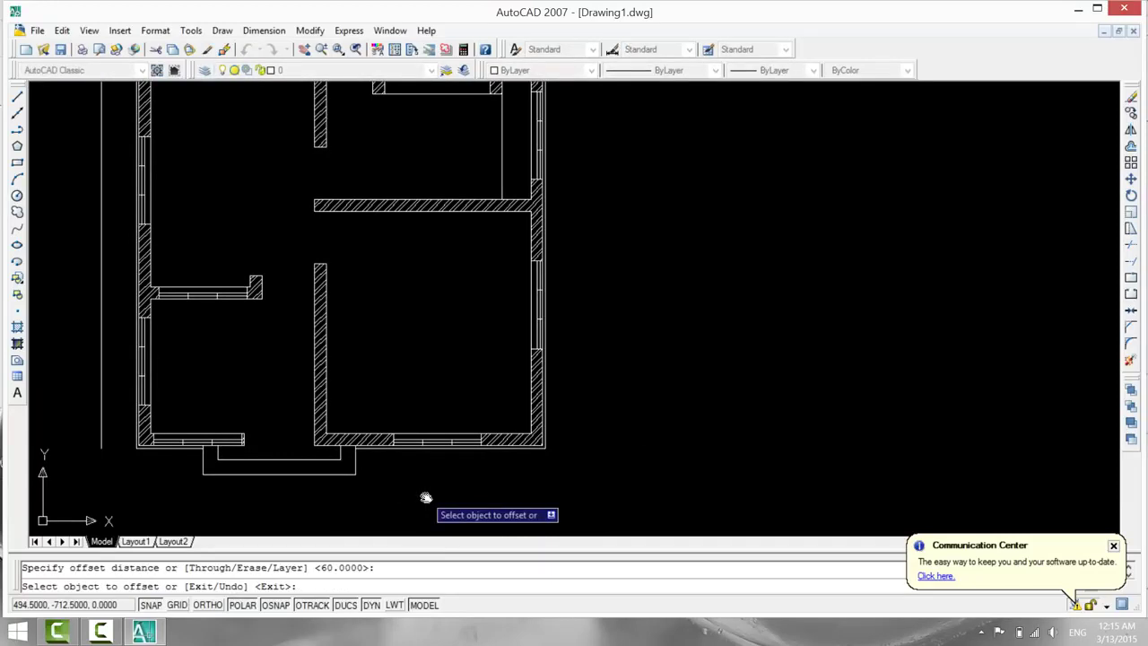
{"action": "left_click", "coordinate": [465, 445]}
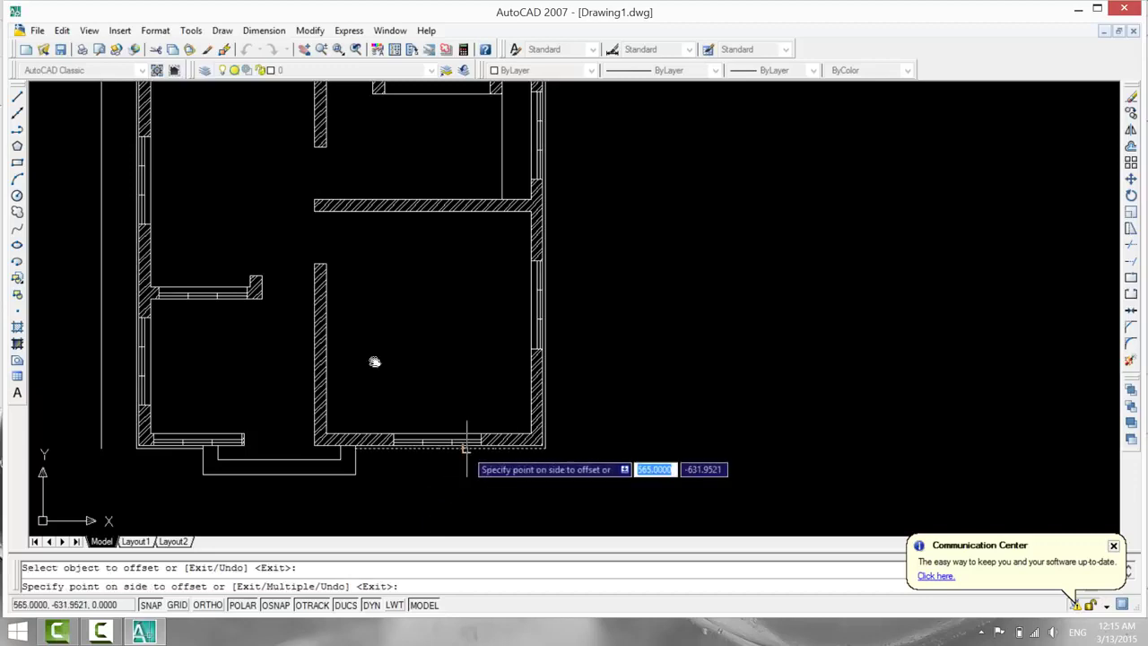
{"action": "left_click", "coordinate": [474, 503]}
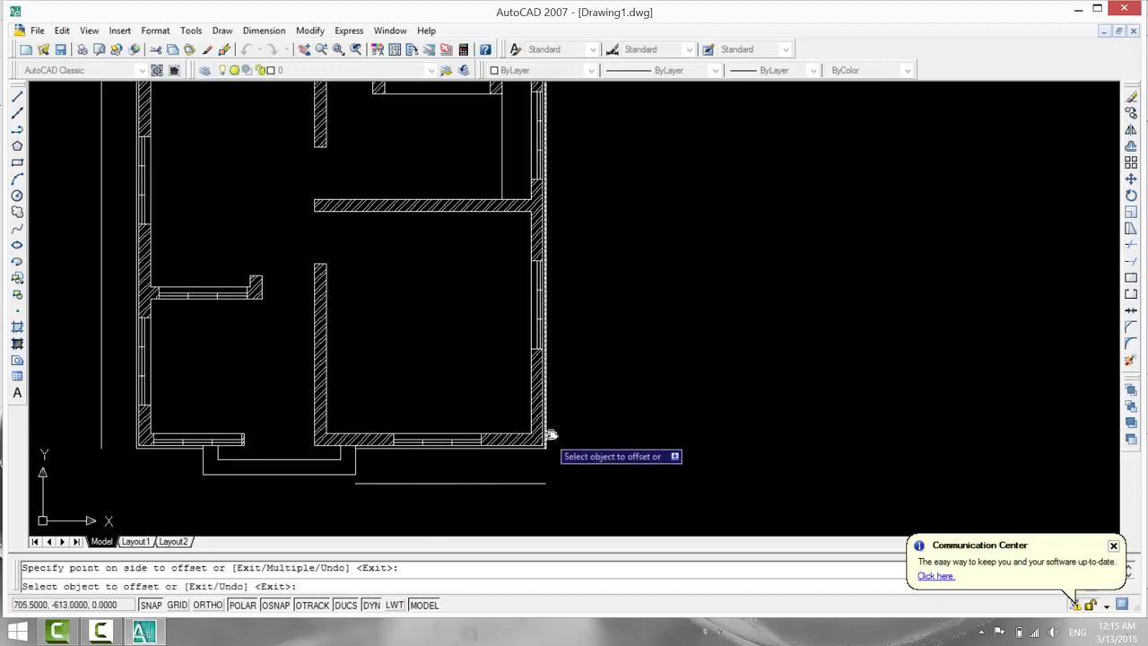
{"action": "key", "text": "Return"}
{"action": "key", "text": "Return"}
{"action": "key", "text": "Return"}
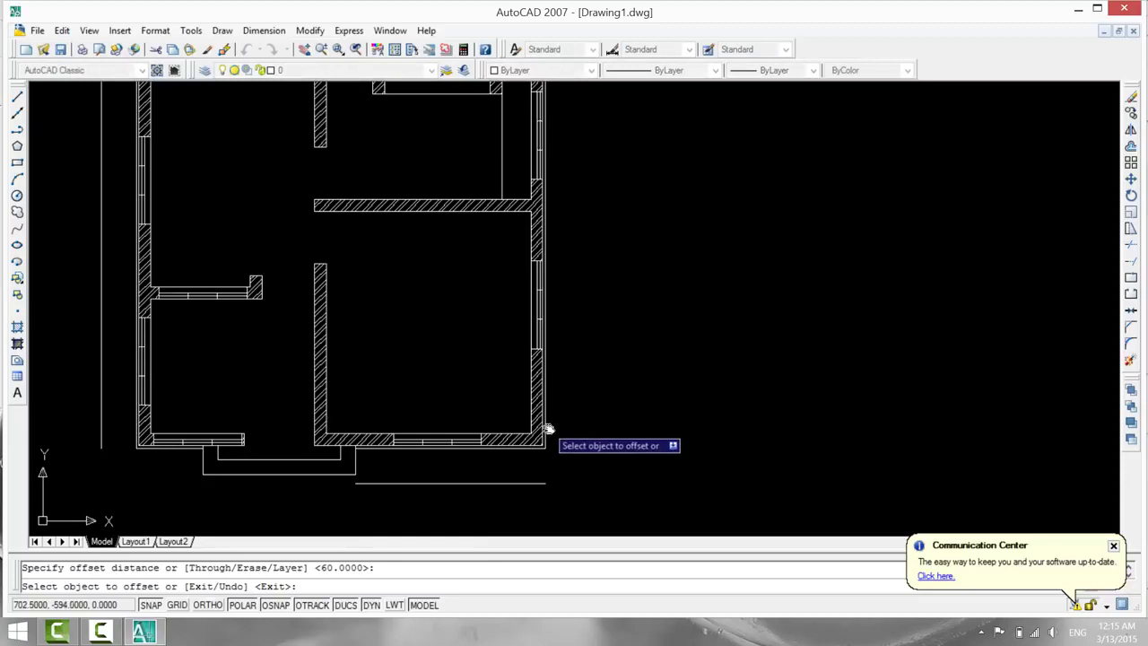
{"action": "left_click", "coordinate": [546, 430]}
{"action": "left_click", "coordinate": [610, 428]}
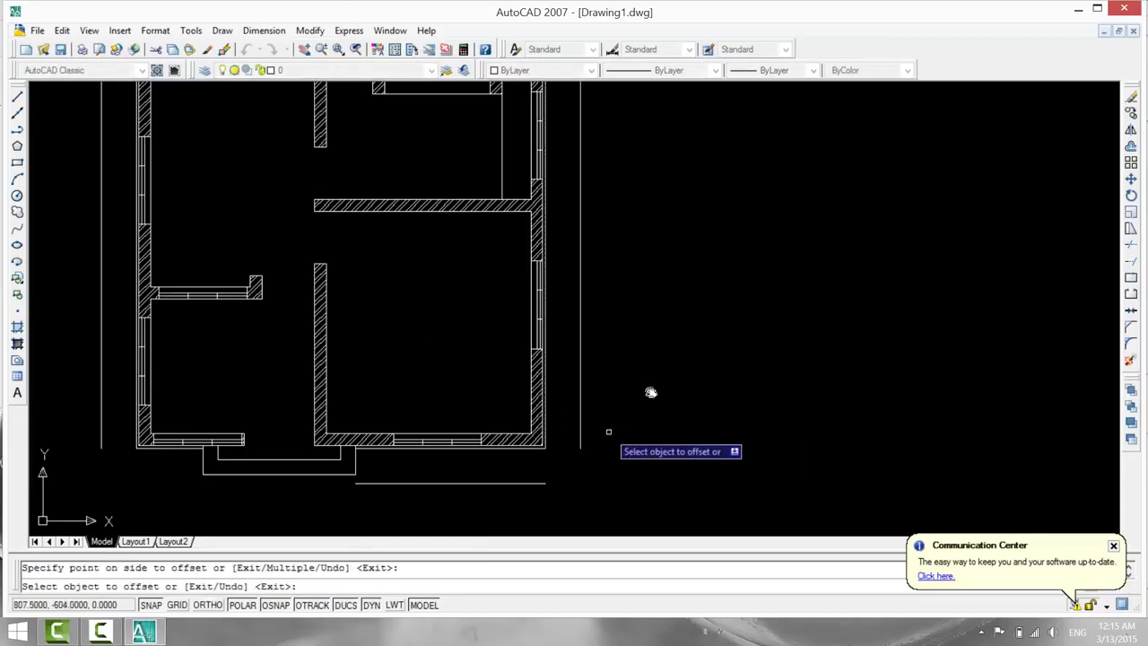
{"action": "middle_click_drag", "start_coordinate": [660, 326], "coordinate": [658, 507]}
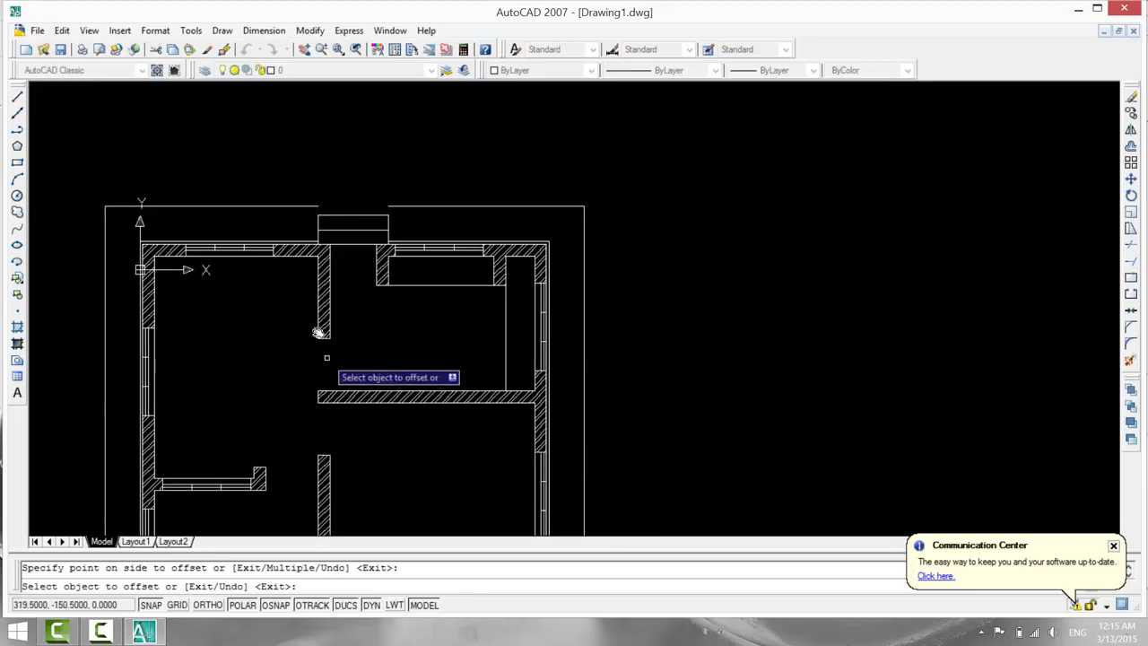
{"action": "key", "text": "Escape"}
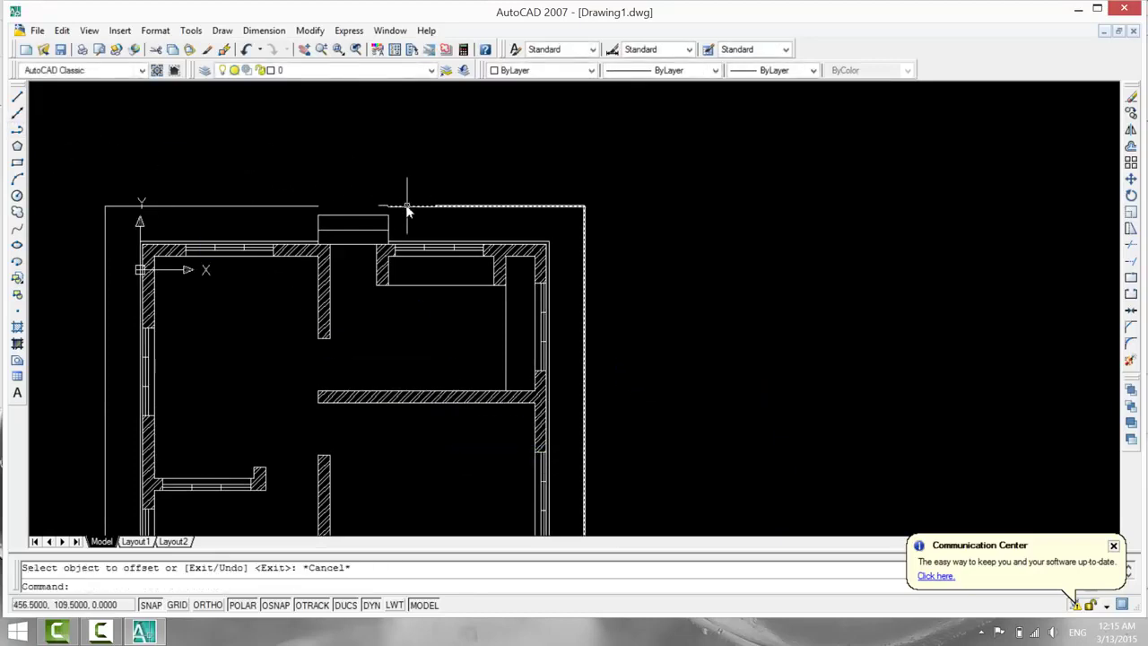
Stretch the lower outline line's right end past the right outline line.
{"action": "left_click", "coordinate": [406, 206]}
{"action": "left_click", "coordinate": [387, 206]}
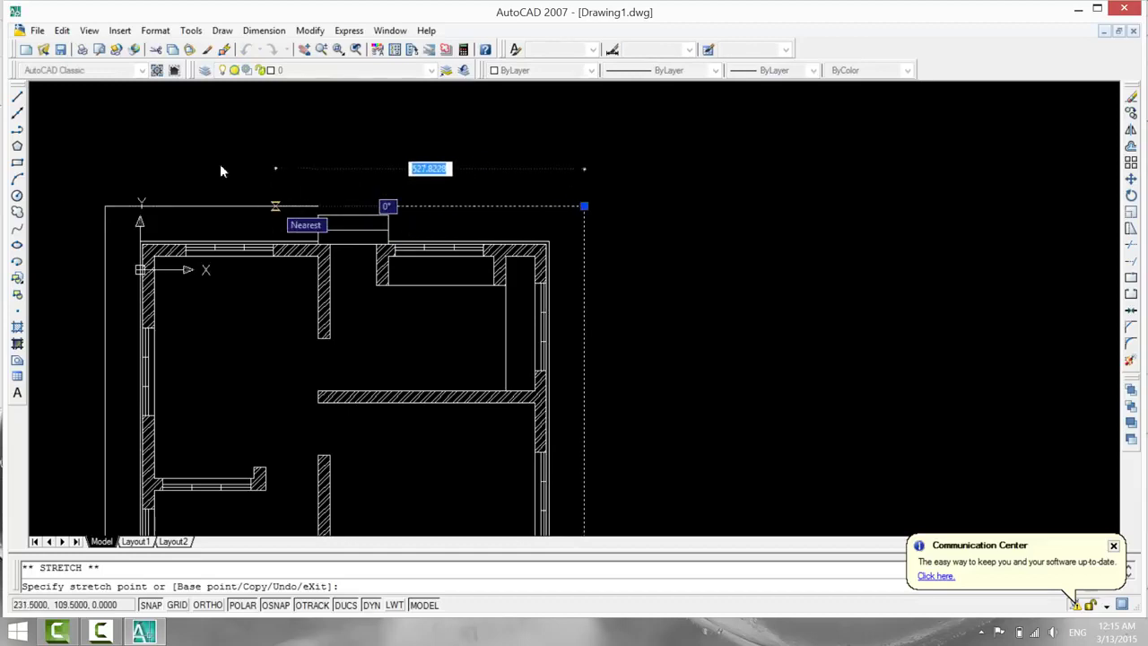
{"action": "key", "text": "Escape"}
{"action": "key", "text": "Escape"}
{"action": "middle_click_drag", "start_coordinate": [703, 314], "coordinate": [661, 206]}
{"action": "mouse_move", "coordinate": [625, 311]}
{"action": "middle_mouse_down"}
{"action": "mouse_move", "coordinate": [652, 237]}
{"action": "mouse_move", "coordinate": [629, 333]}
{"action": "middle_mouse_up"}
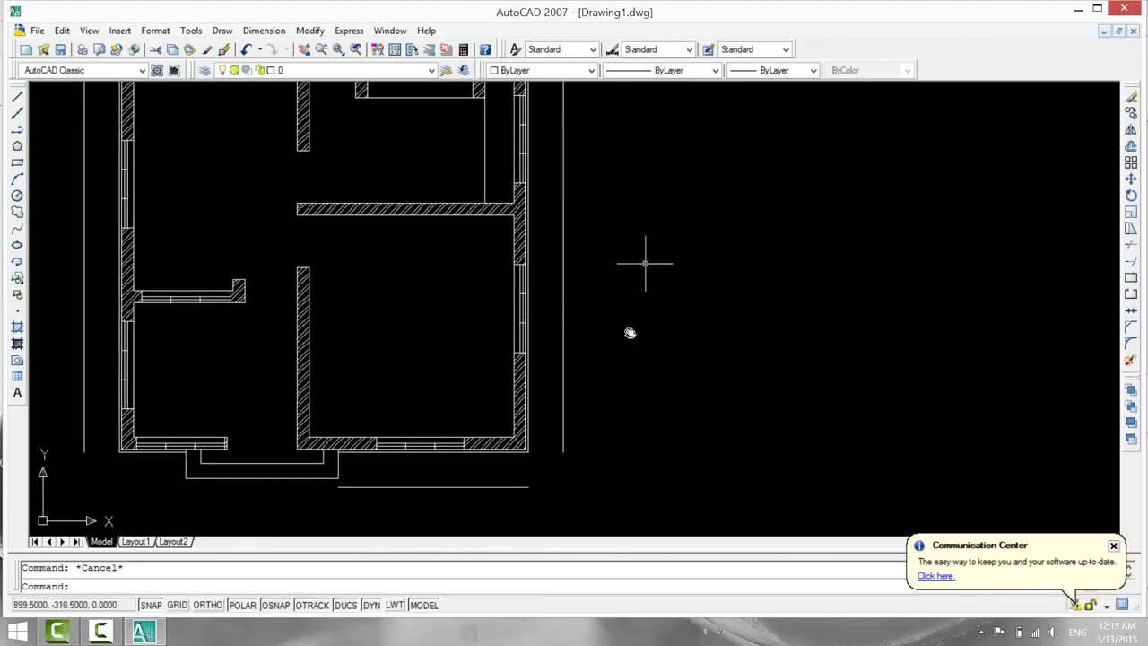
{"action": "left_click", "coordinate": [524, 487]}
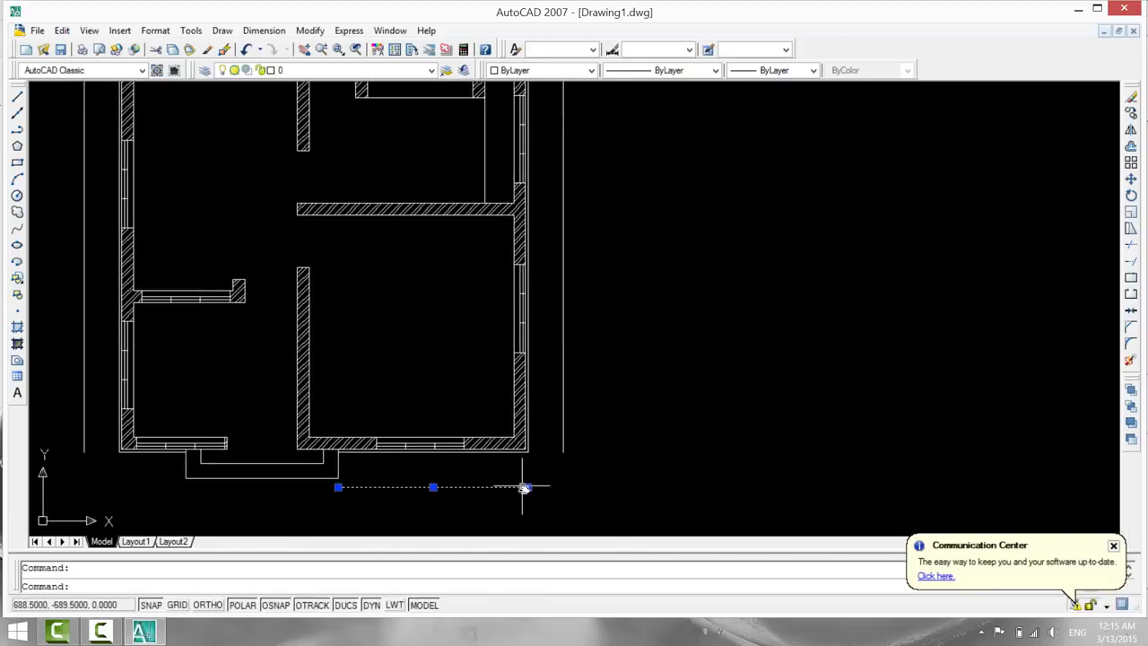
{"action": "left_click", "coordinate": [527, 487]}
{"action": "left_click", "coordinate": [625, 486]}
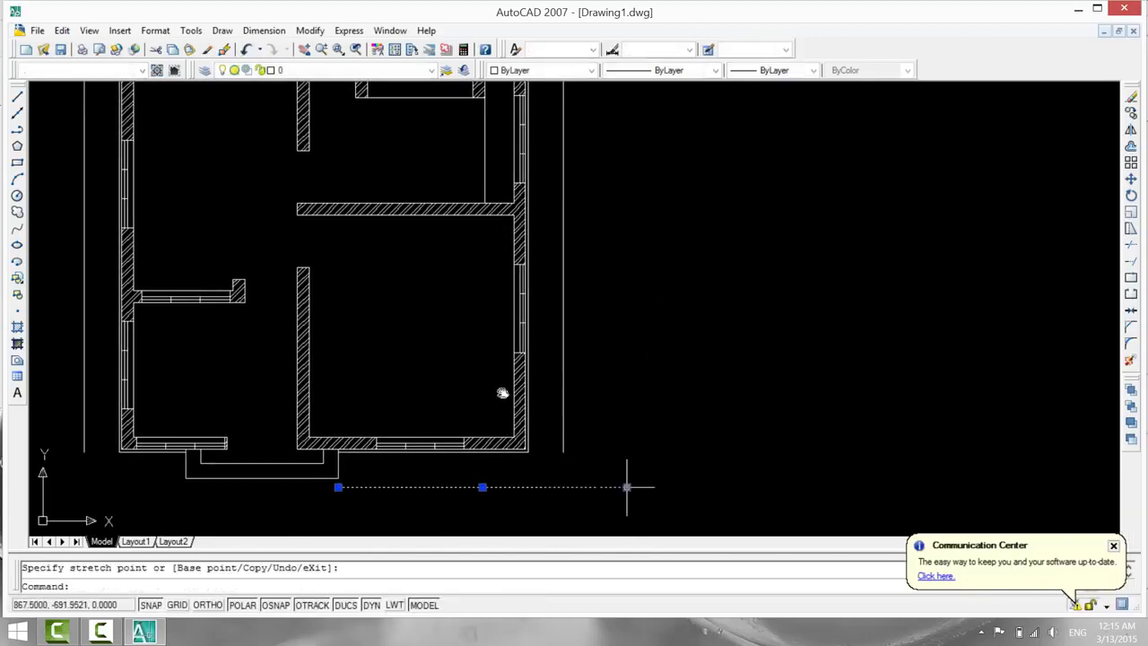
{"action": "key", "text": "Escape"}
Stretch the lower outline line's left end past the left outline line.
{"action": "left_click", "coordinate": [564, 452]}
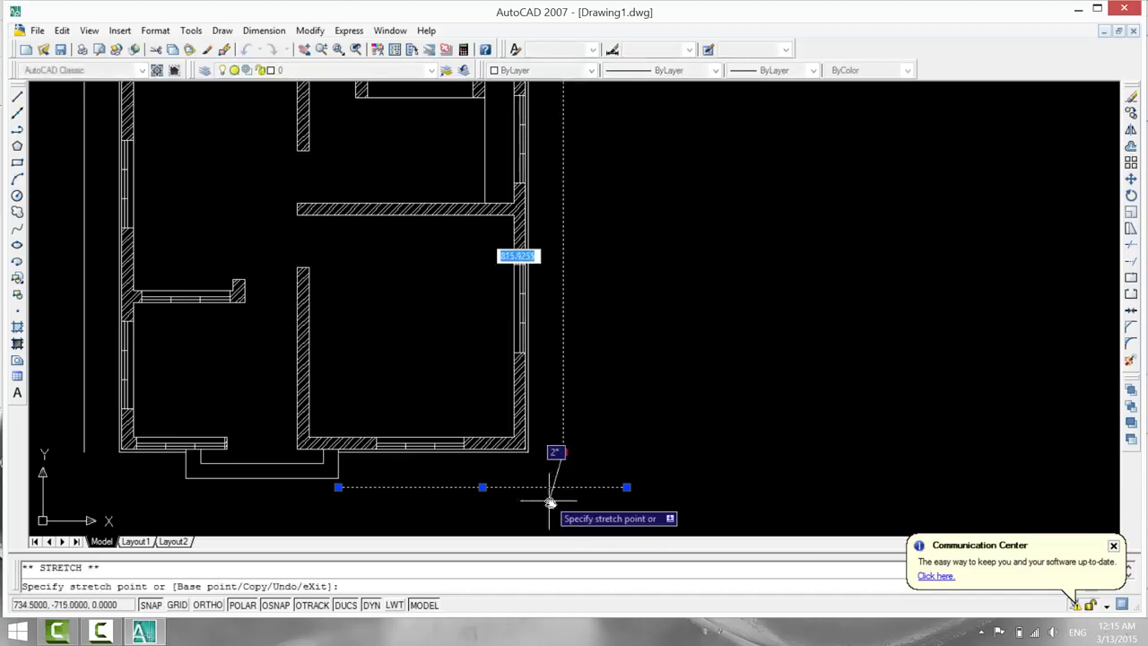
{"action": "key", "text": "Escape"}
{"action": "key", "text": "Escape"}
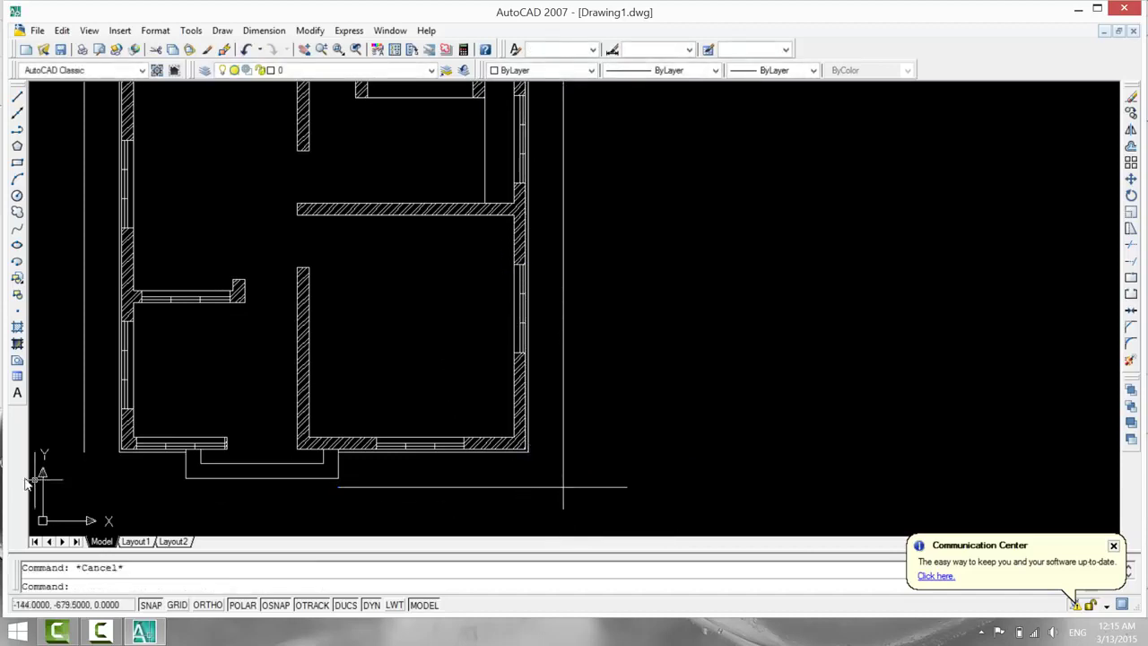
{"action": "left_click", "coordinate": [338, 487]}
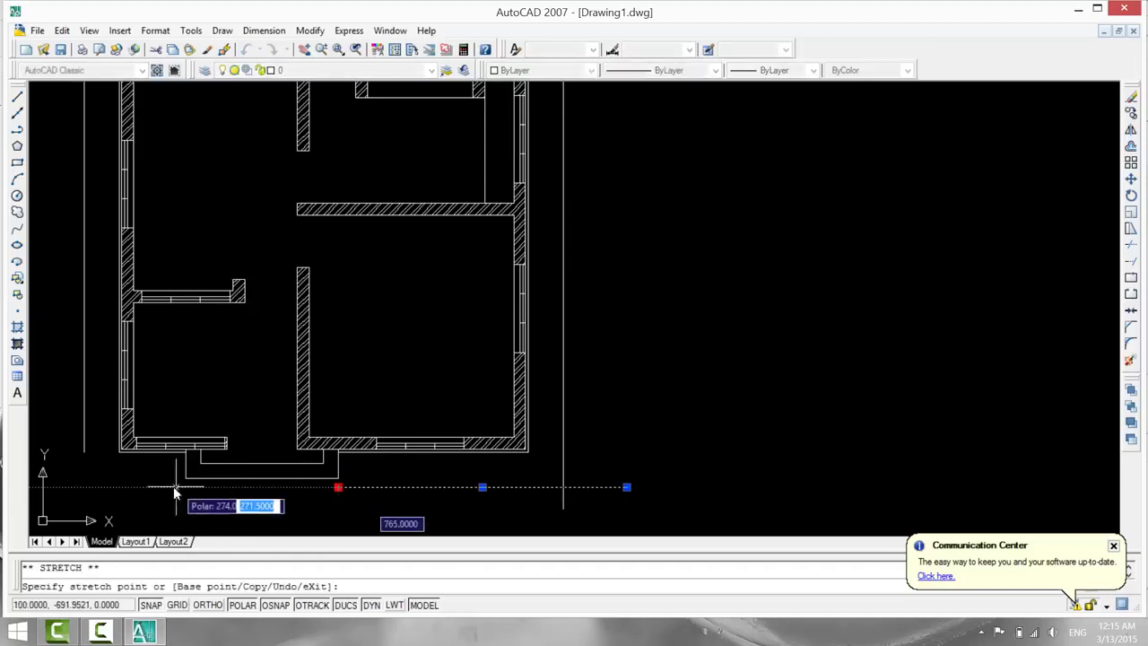
{"action": "left_click", "coordinate": [42, 487]}
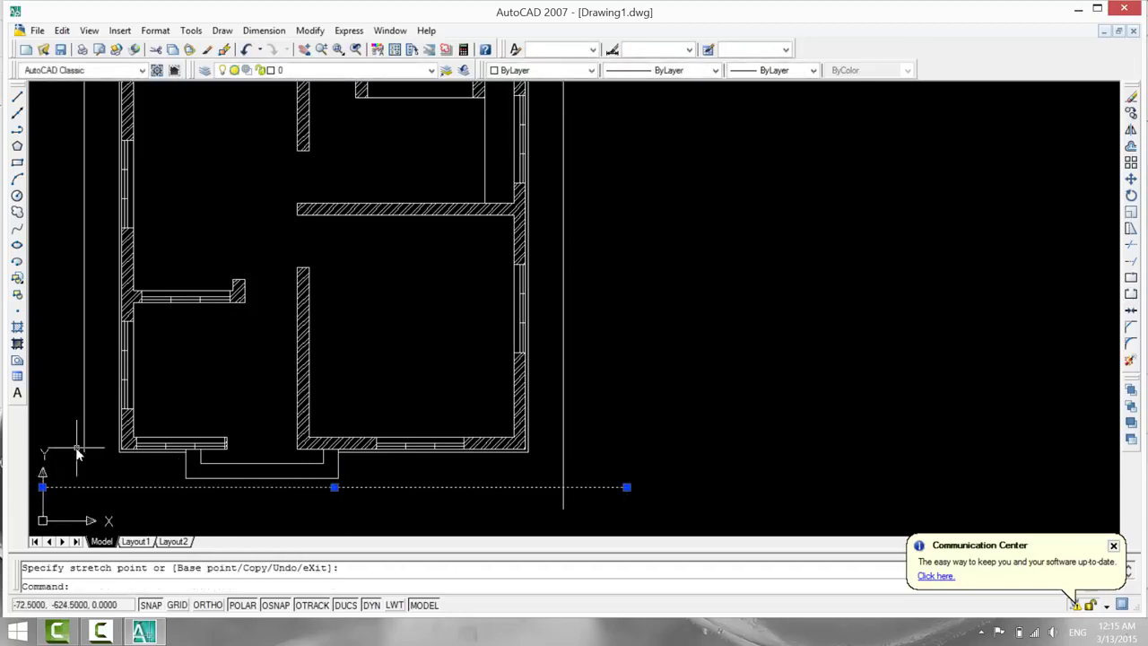
{"action": "left_click", "coordinate": [84, 421]}
{"action": "left_click", "coordinate": [84, 452]}
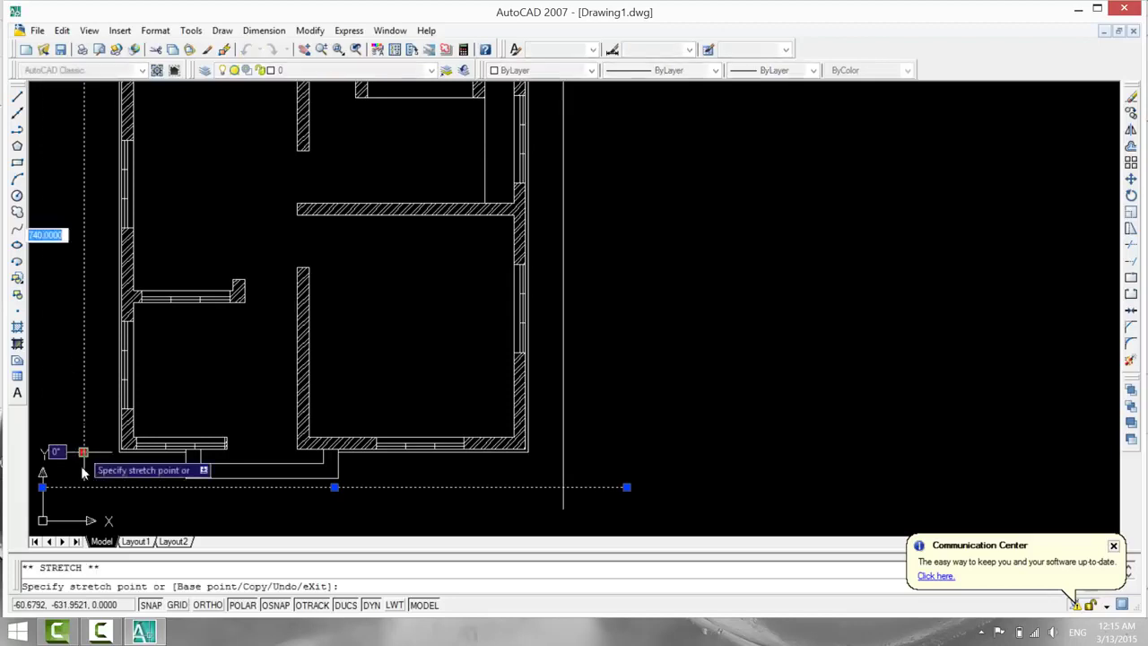
{"action": "key", "text": "Escape"}
{"action": "key", "text": "Escape"}
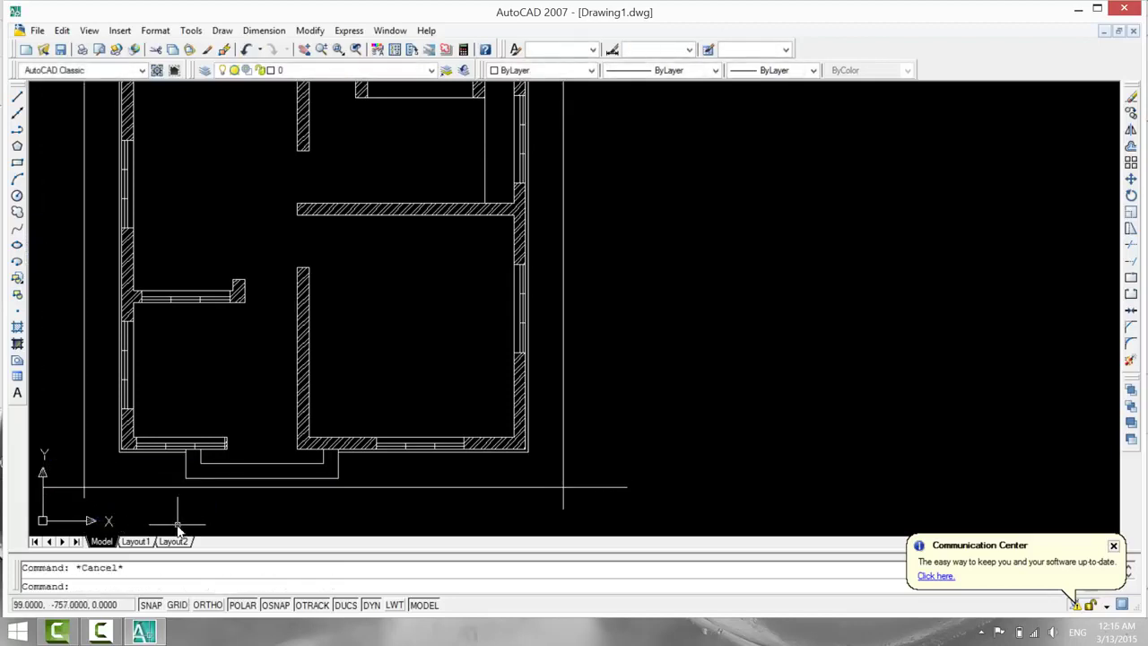
Trim the overhanging line ends at the bottom-left and bottom-right outline corners.
{"action": "type", "text": "tr"}
{"action": "key", "text": "Return"}
{"action": "key", "text": "Return"}
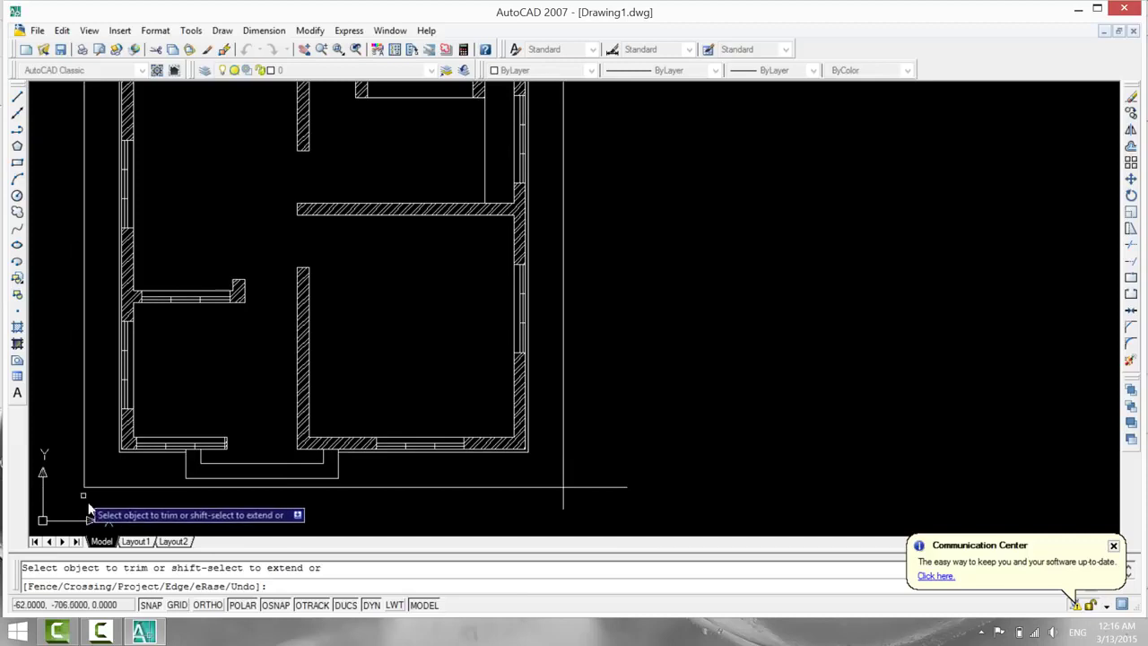
{"action": "left_click", "coordinate": [592, 487]}
{"action": "left_click", "coordinate": [563, 499]}
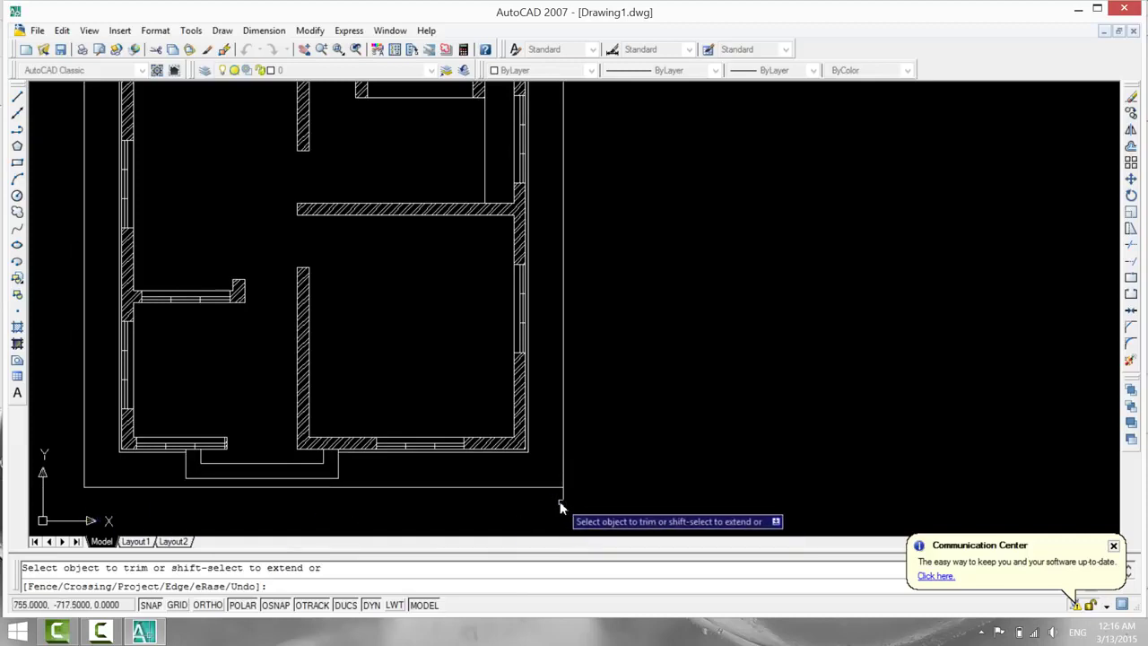
{"action": "middle_click_drag", "start_coordinate": [627, 425], "coordinate": [613, 565]}
{"action": "middle_click_drag", "start_coordinate": [380, 451], "coordinate": [398, 326]}
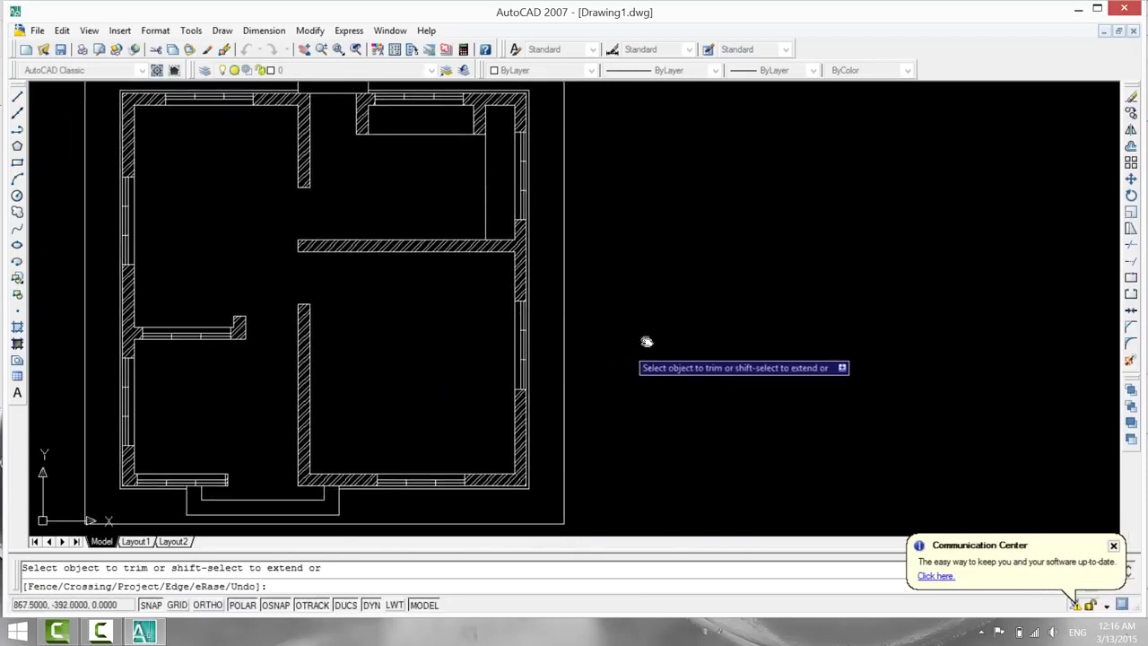
{"action": "key", "text": "Escape"}
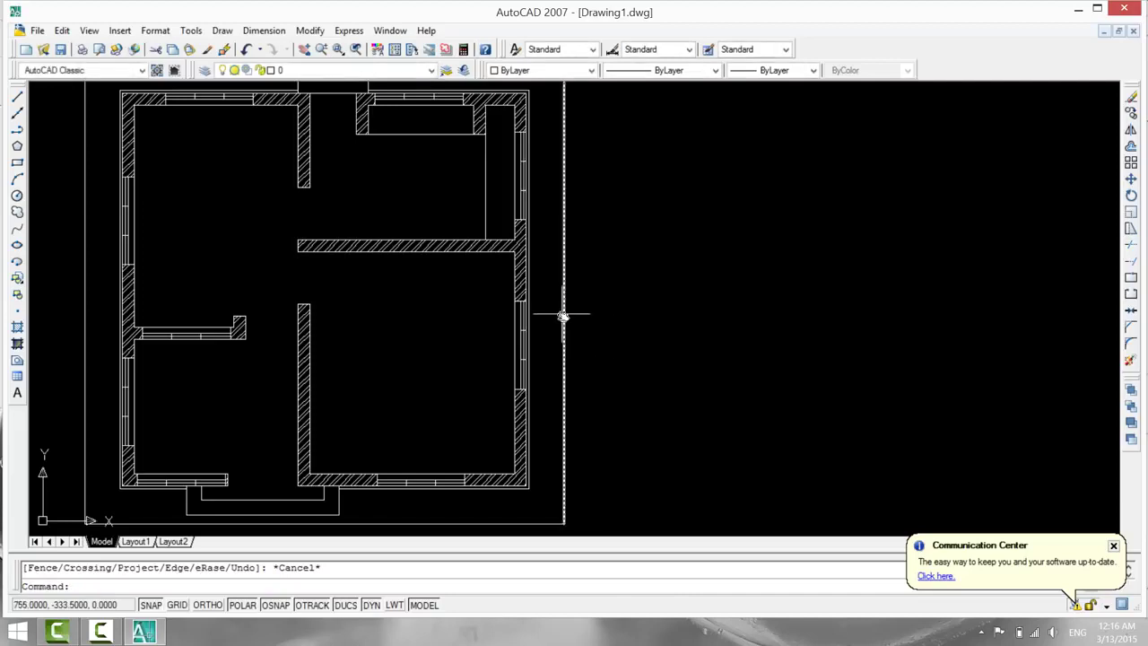
Select the right and bottom outline lines to check the corners.
{"action": "left_click", "coordinate": [563, 315]}
{"action": "left_click", "coordinate": [462, 523]}
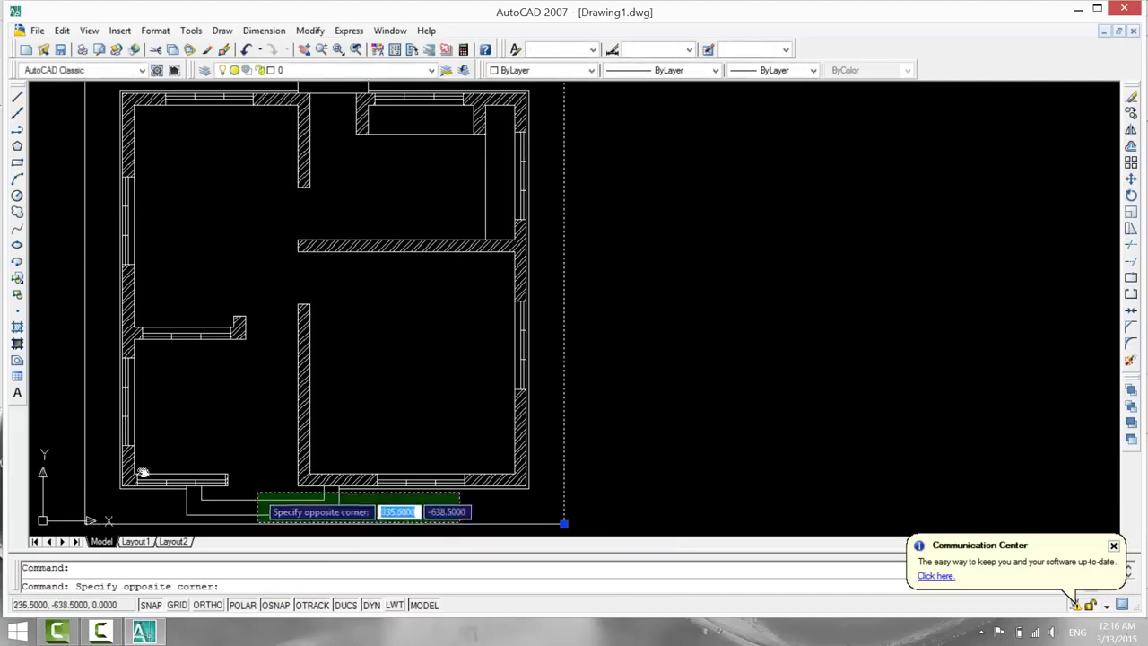
{"action": "key", "text": "Escape"}
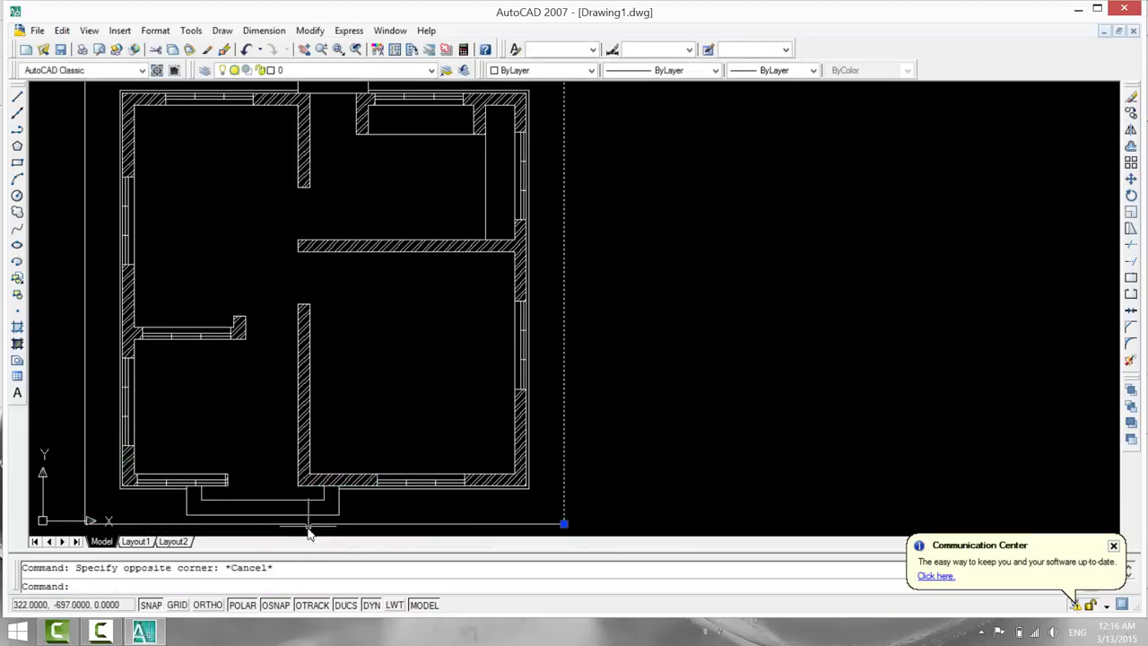
{"action": "left_click", "coordinate": [295, 497]}
{"action": "left_click", "coordinate": [235, 531]}
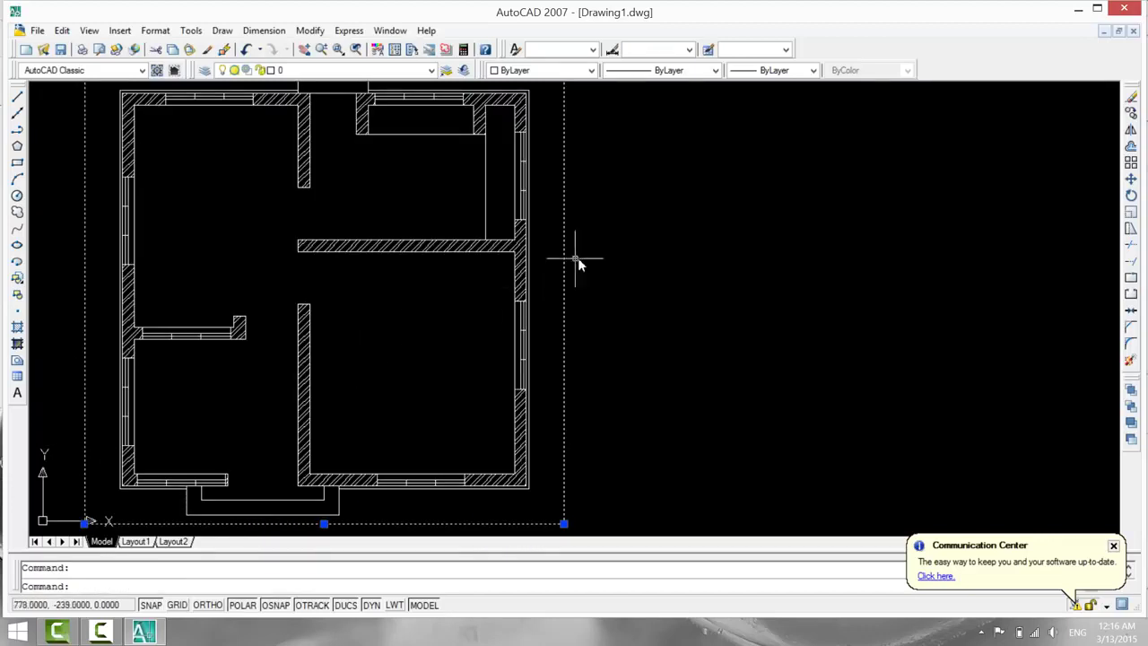
{"action": "middle_click_drag", "start_coordinate": [602, 286], "coordinate": [507, 262]}
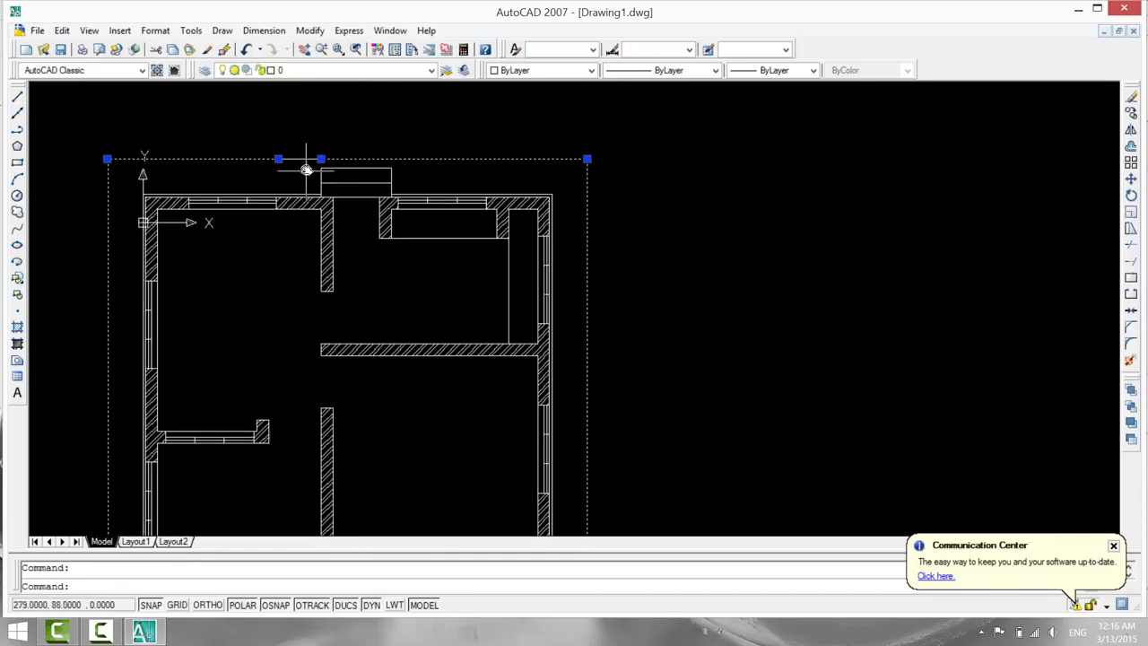
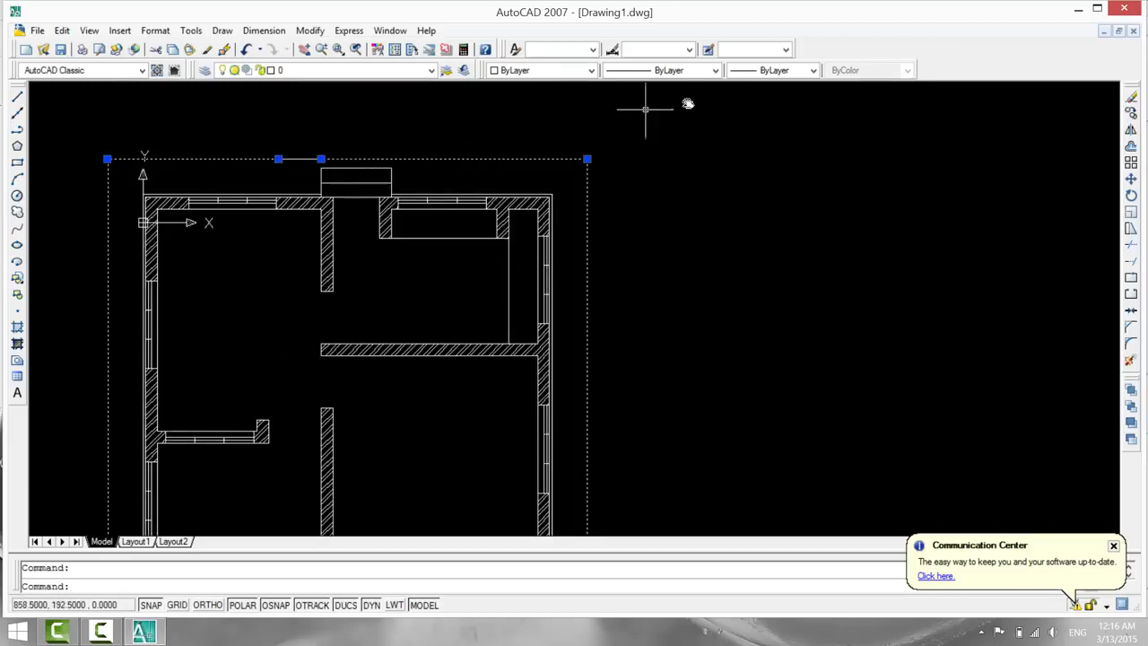
Load the ACAD_ISO02W100 ISO dash linetype through the Linetype Manager.
{"action": "left_click", "coordinate": [694, 72]}
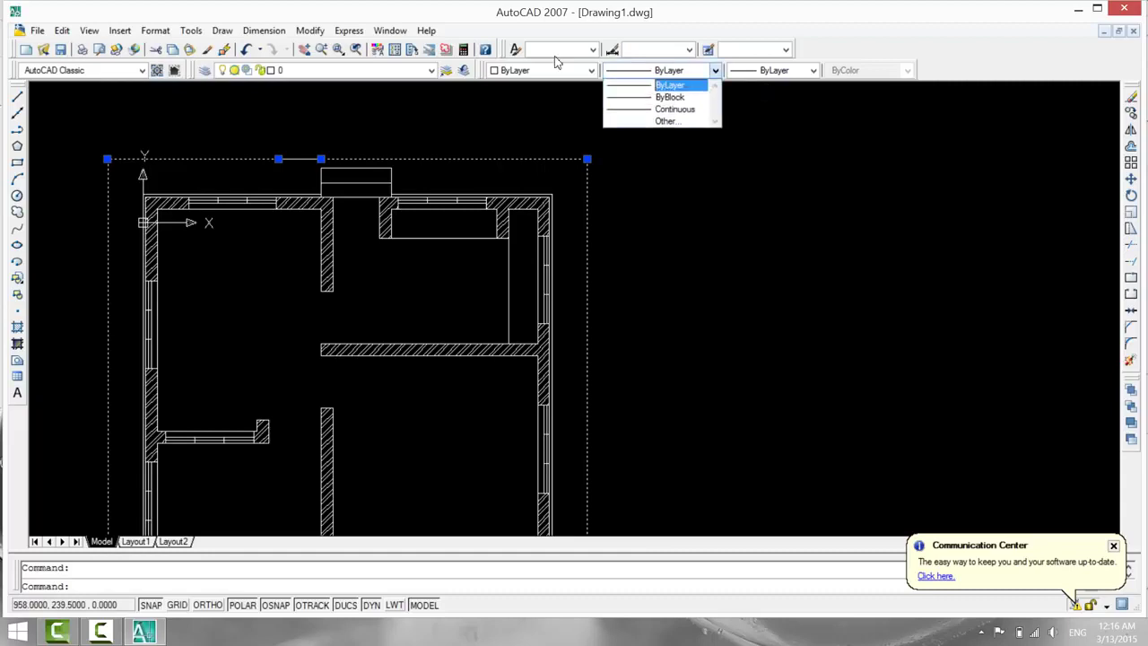
{"action": "left_click", "coordinate": [665, 120]}
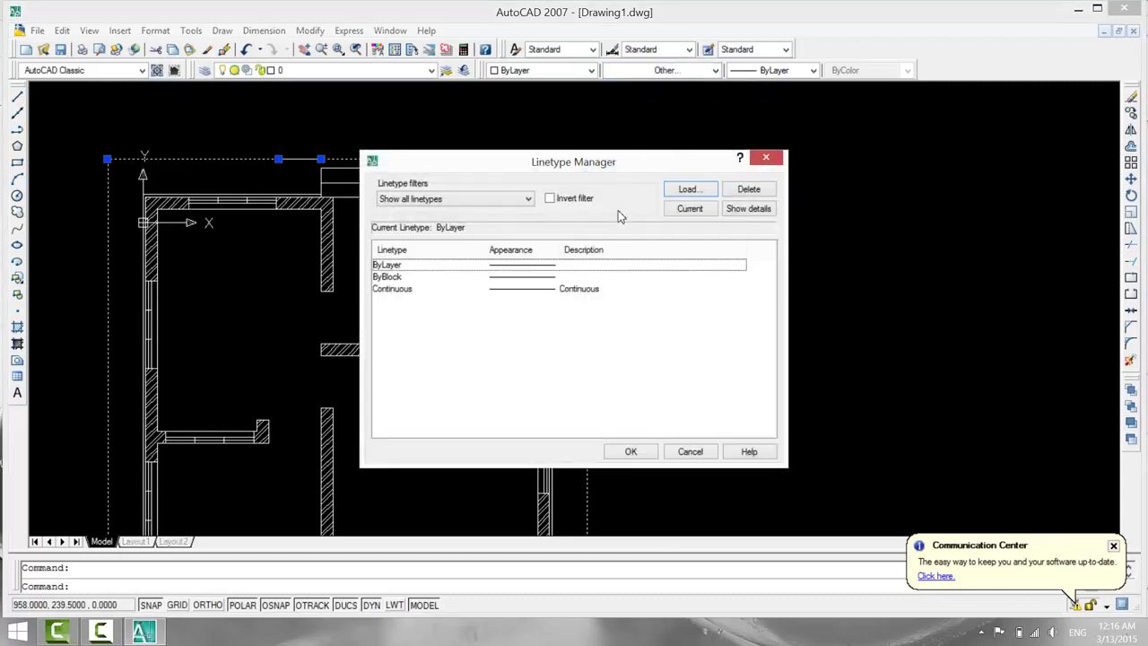
{"action": "left_click", "coordinate": [688, 190]}
{"action": "key", "text": "Tab"}
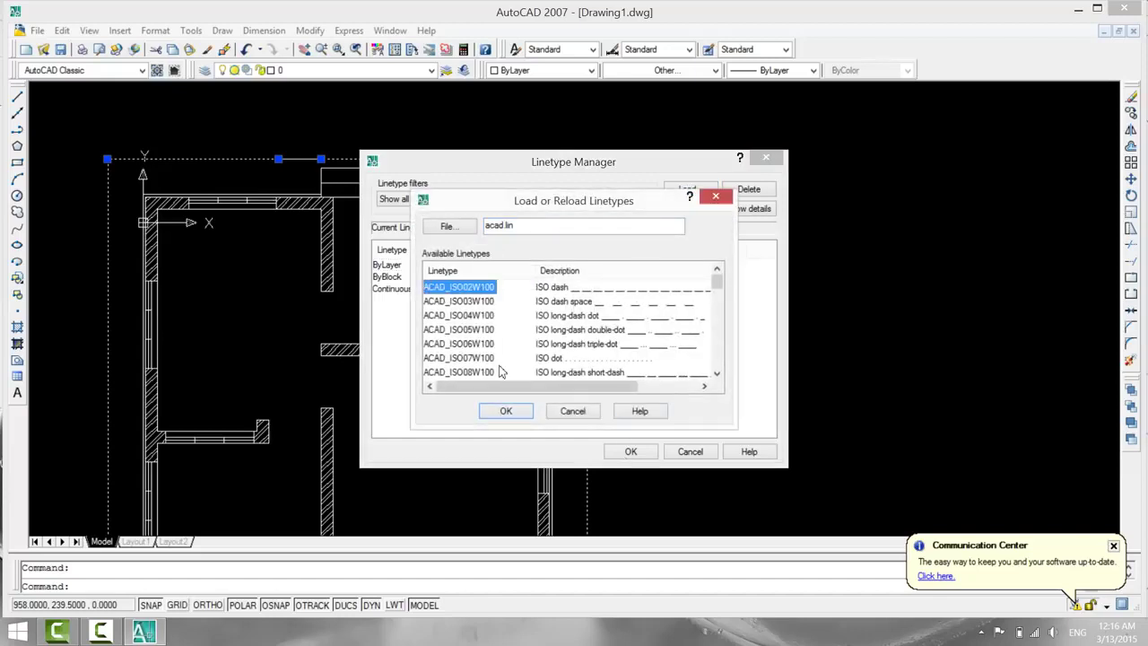
{"action": "left_click", "coordinate": [505, 411]}
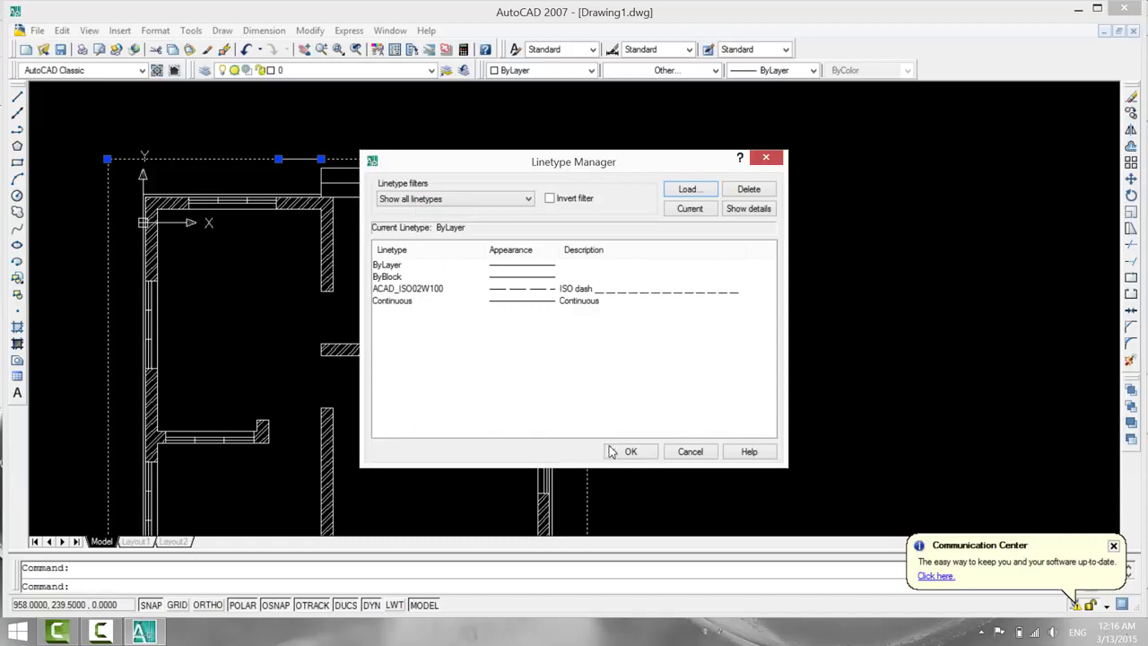
{"action": "left_click", "coordinate": [627, 451]}
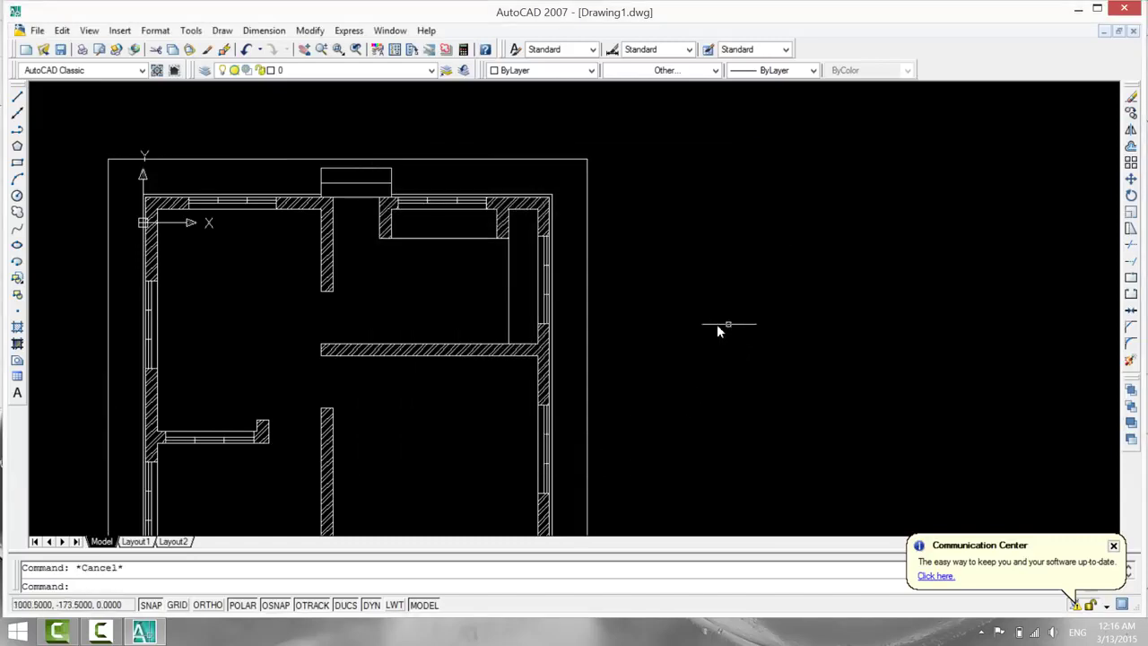
Apply the ACAD_ISO02W100 linetype to the outer boundary rectangle near its upper-right corner.
{"action": "scroll", "coordinate": [692, 318], "scroll_direction": "up", "scroll_amount": 5}
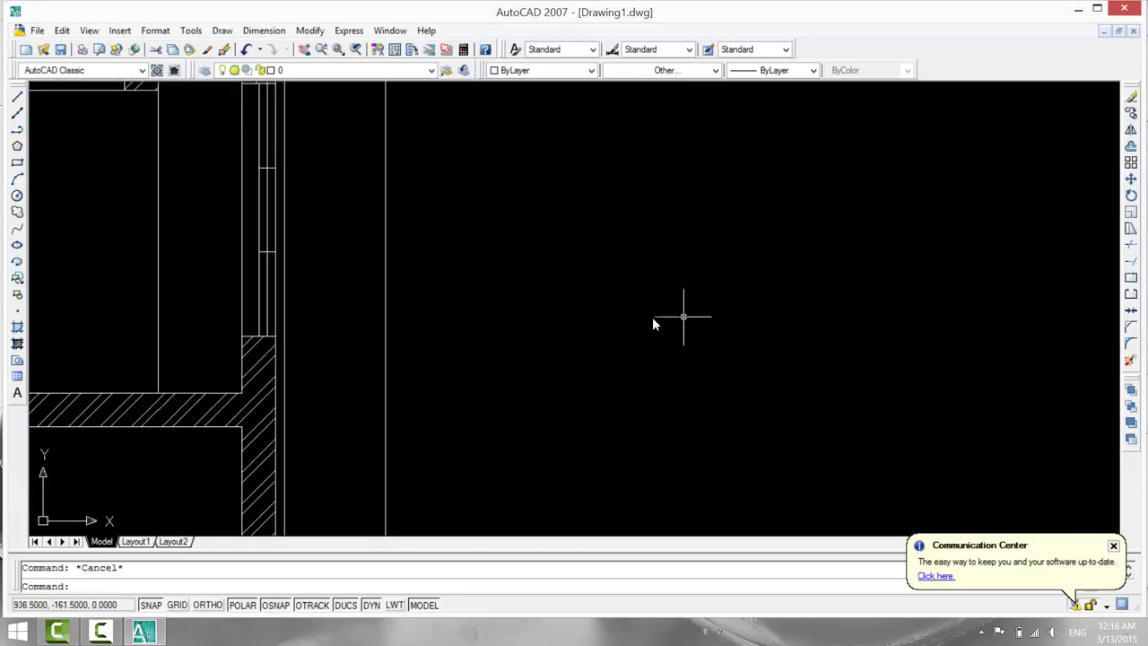
{"action": "scroll", "coordinate": [529, 314], "scroll_direction": "down", "scroll_amount": 1}
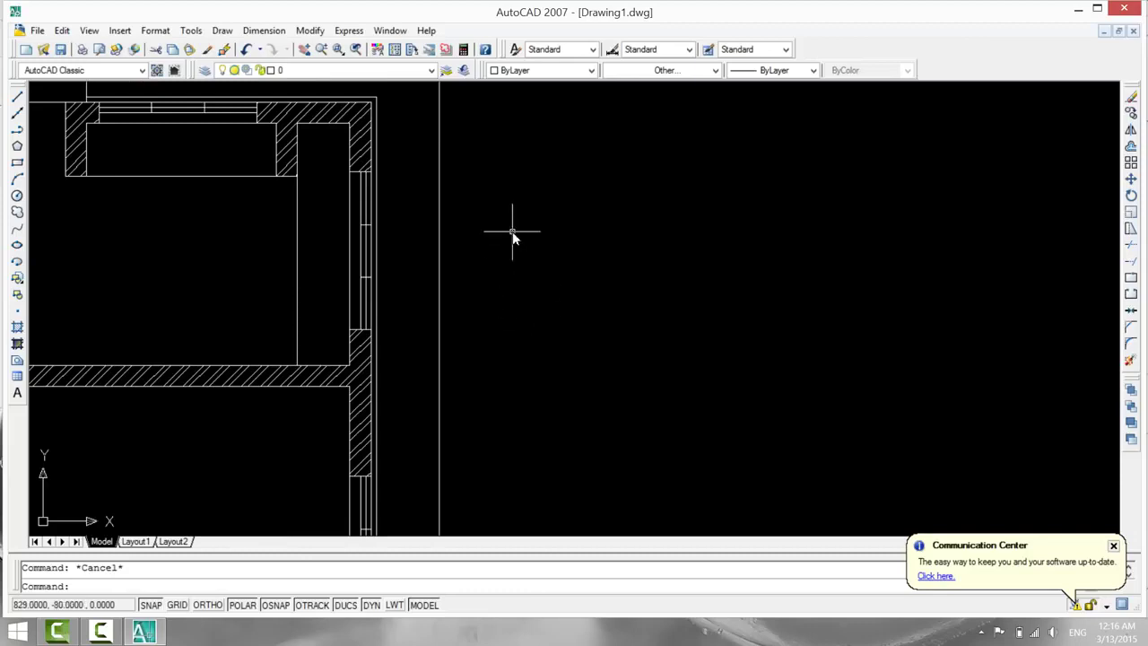
{"action": "middle_click_drag", "start_coordinate": [513, 231], "coordinate": [487, 320]}
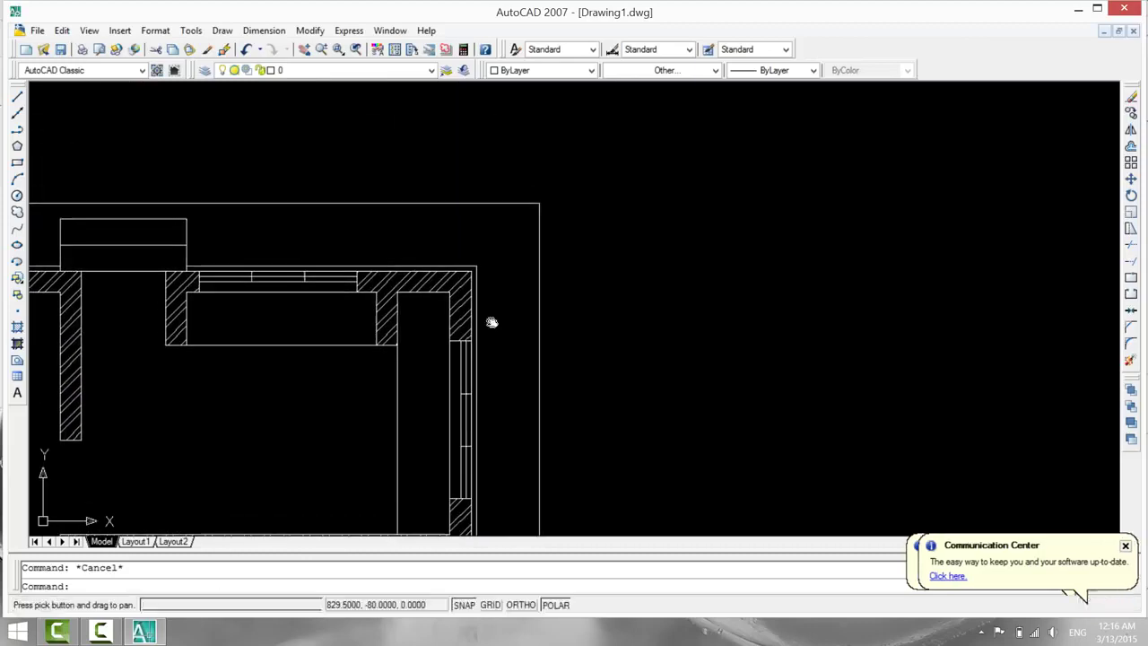
{"action": "left_click", "coordinate": [539, 309]}
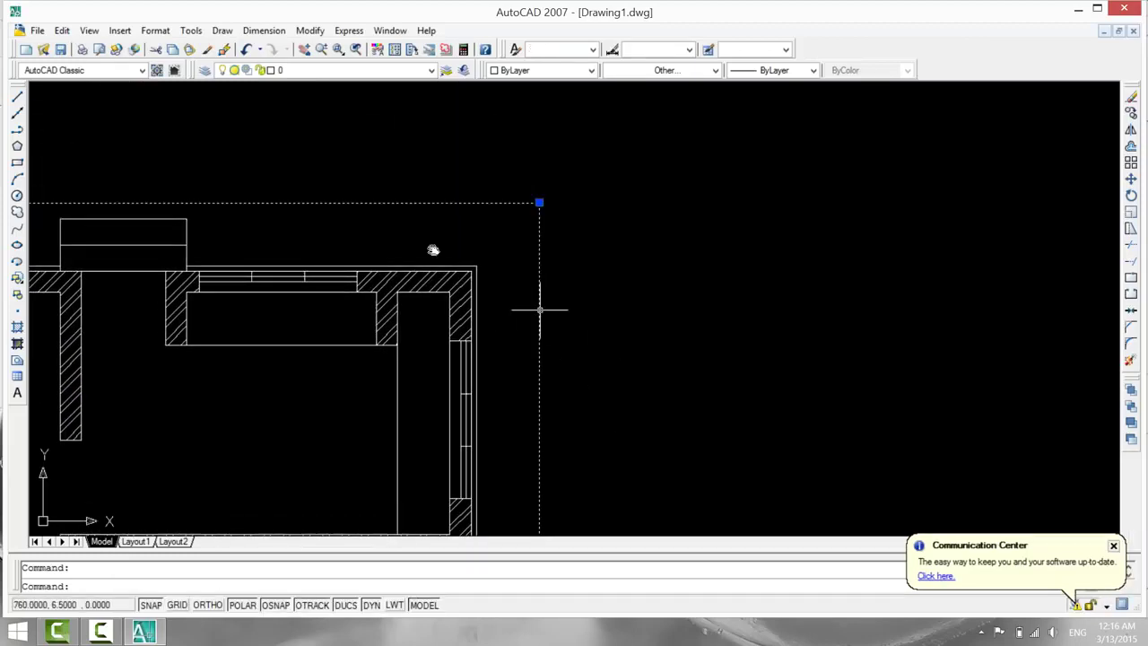
{"action": "double_click", "coordinate": [539, 309]}
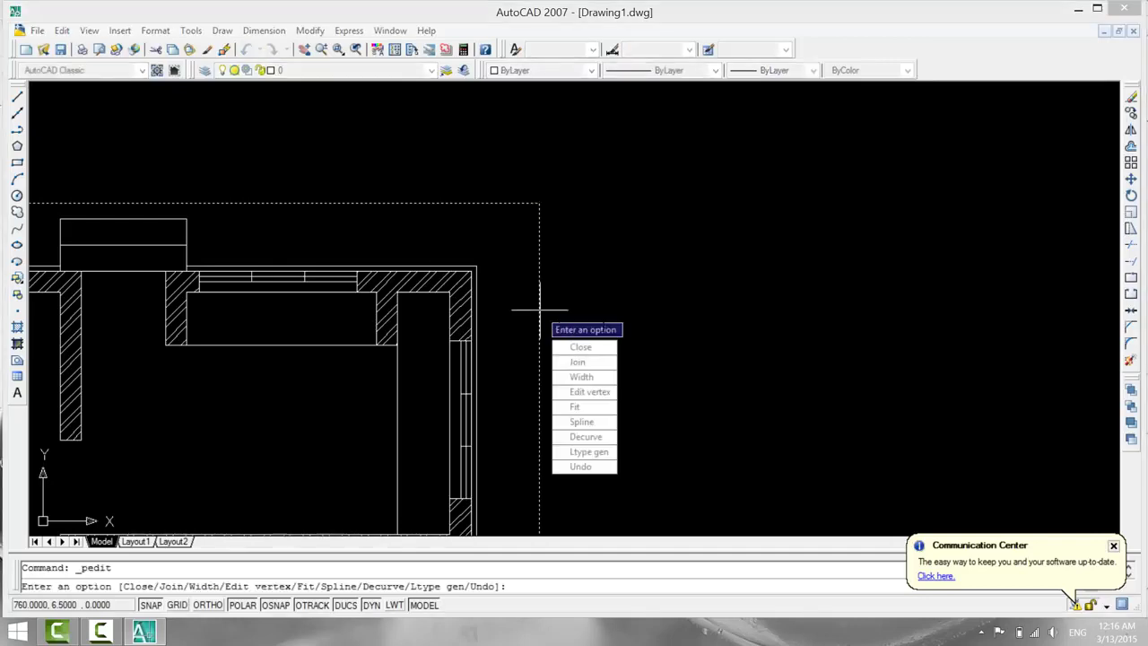
{"action": "key", "text": "Escape"}
{"action": "scroll", "coordinate": [514, 308], "scroll_direction": "up", "scroll_amount": 5}
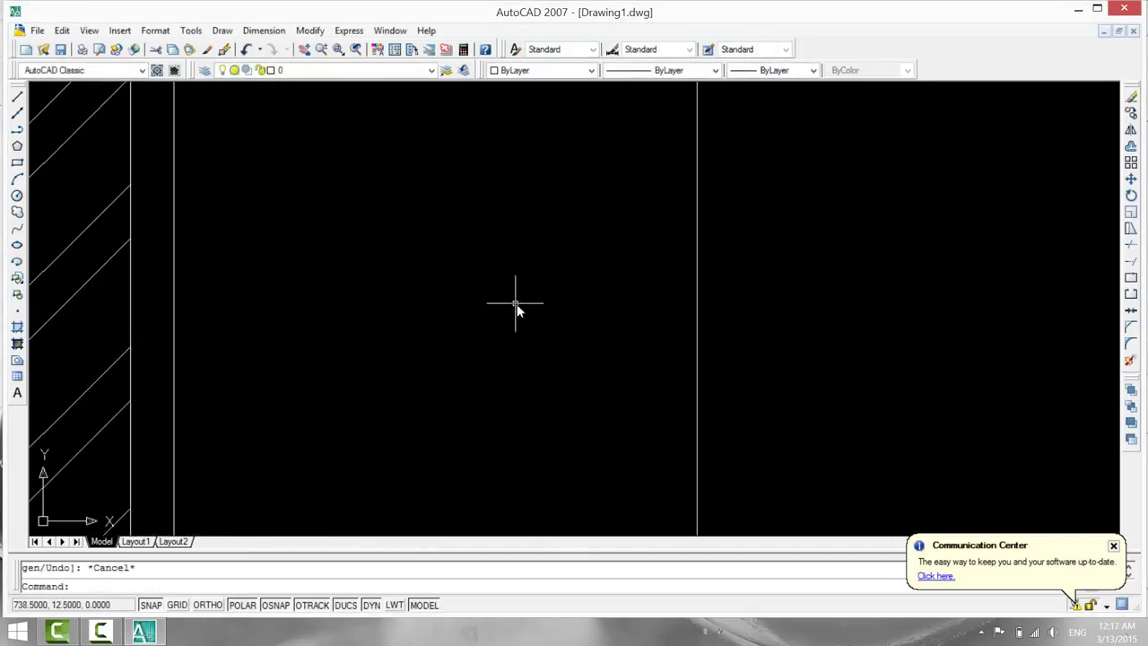
{"action": "scroll", "coordinate": [702, 310], "scroll_direction": "down", "scroll_amount": 3}
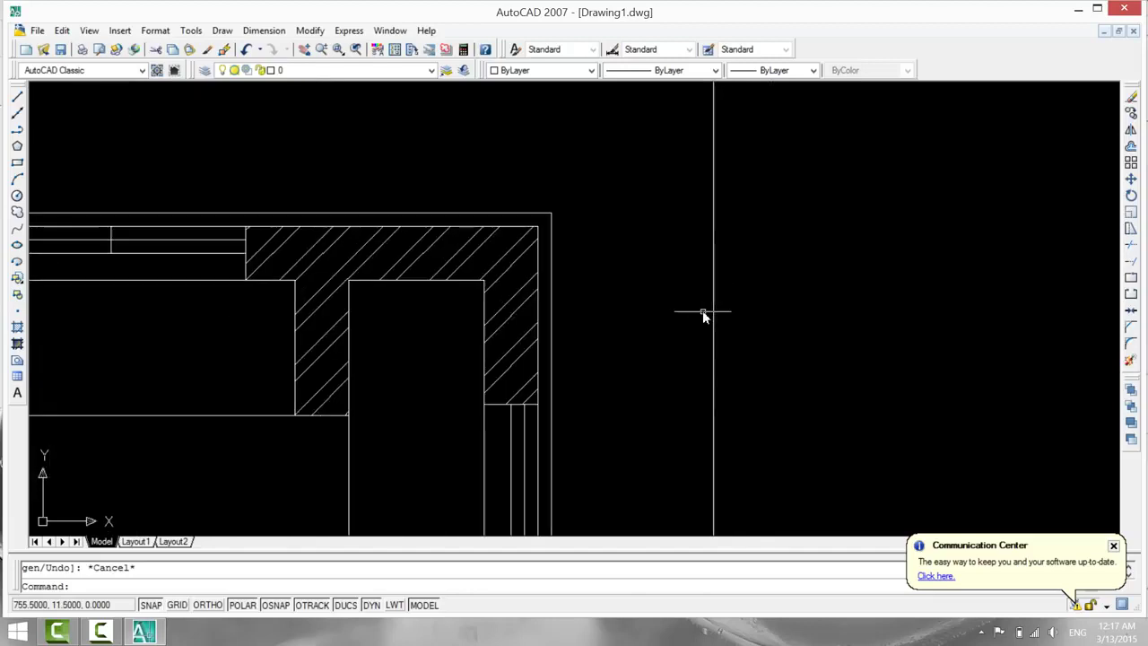
{"action": "scroll", "coordinate": [702, 310], "scroll_direction": "down", "scroll_amount": 2}
{"action": "mouse_move", "coordinate": [677, 276]}
{"action": "middle_mouse_down"}
{"action": "mouse_move", "coordinate": [628, 356]}
{"action": "mouse_move", "coordinate": [618, 343]}
{"action": "middle_mouse_up"}
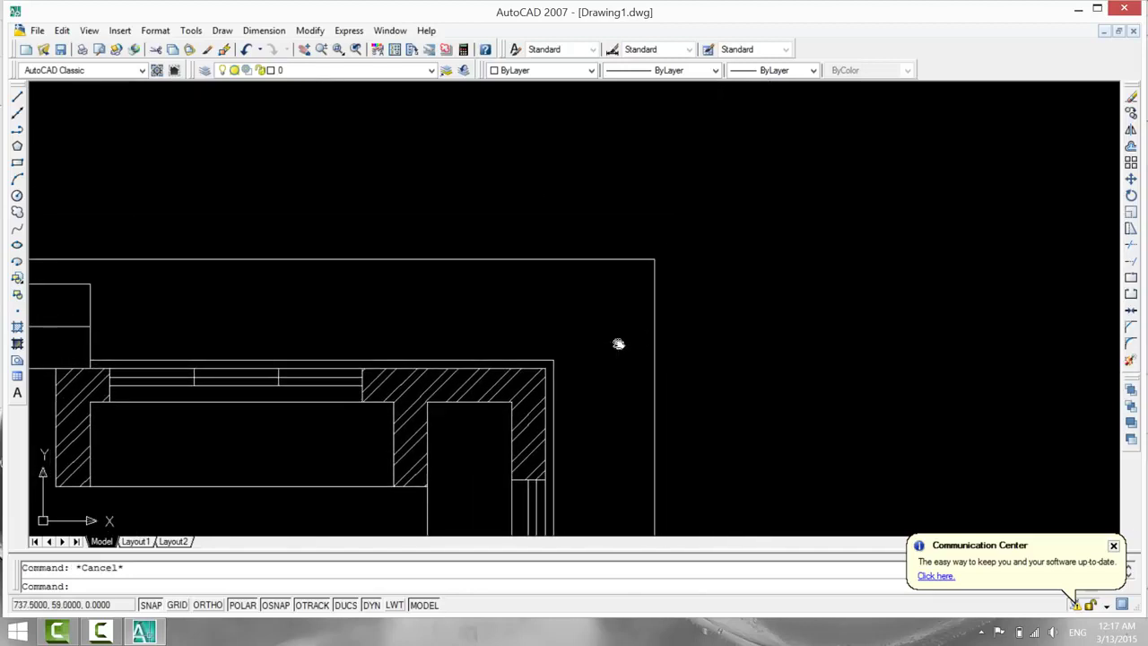
{"action": "left_click", "coordinate": [654, 277]}
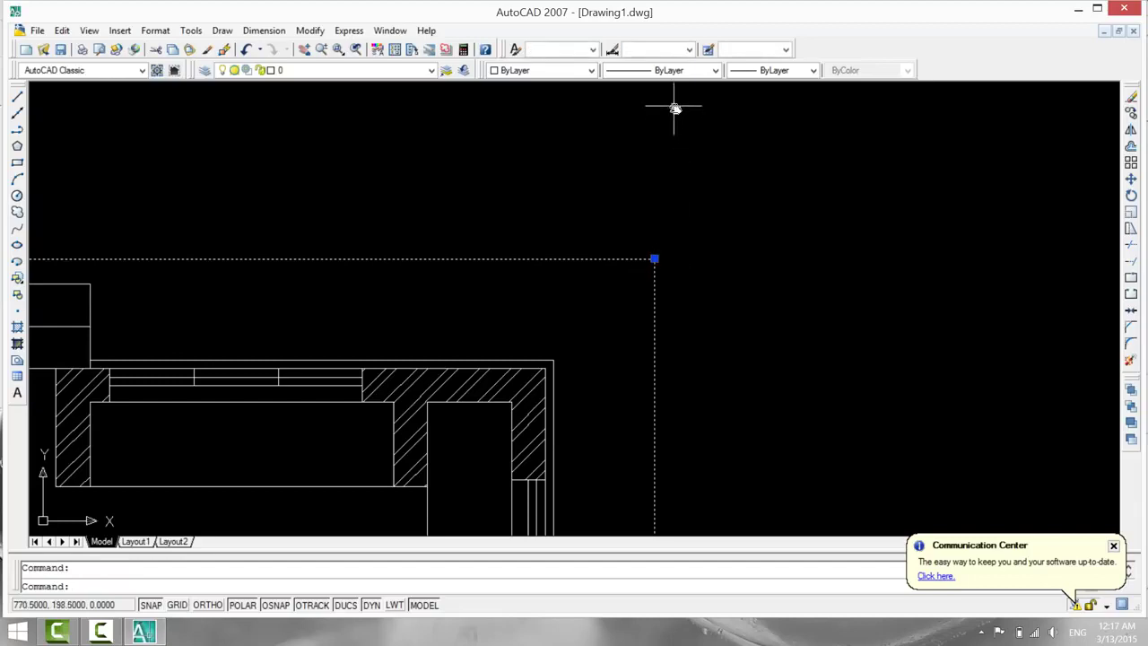
{"action": "left_click", "coordinate": [679, 73]}
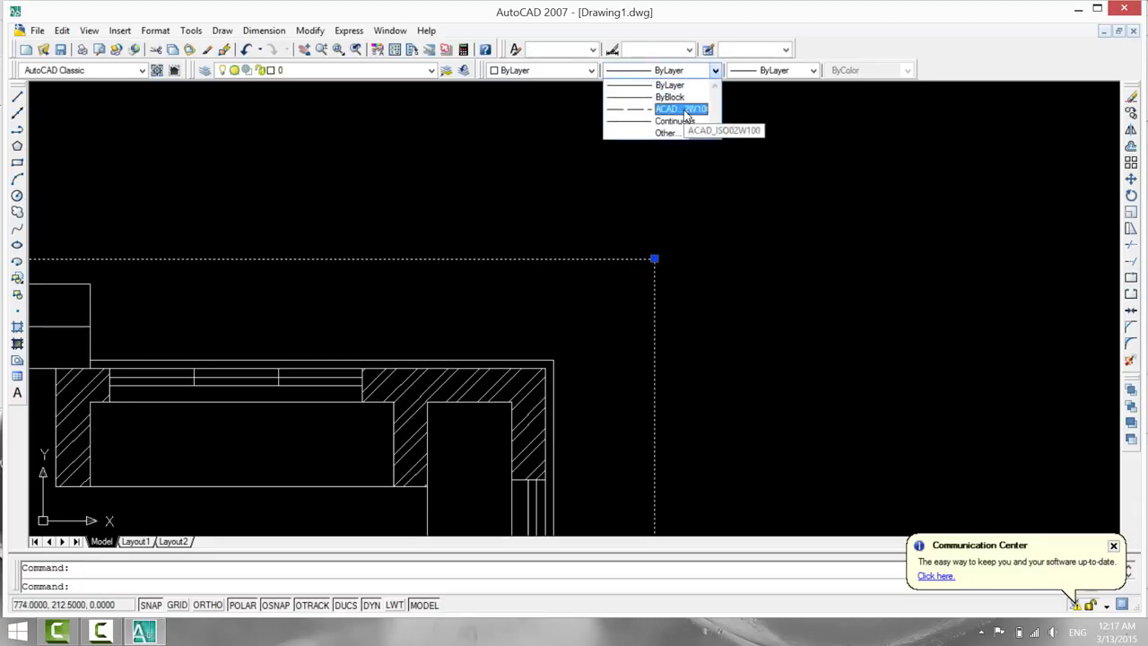
{"action": "left_click", "coordinate": [681, 109]}
{"action": "key", "text": "Escape"}
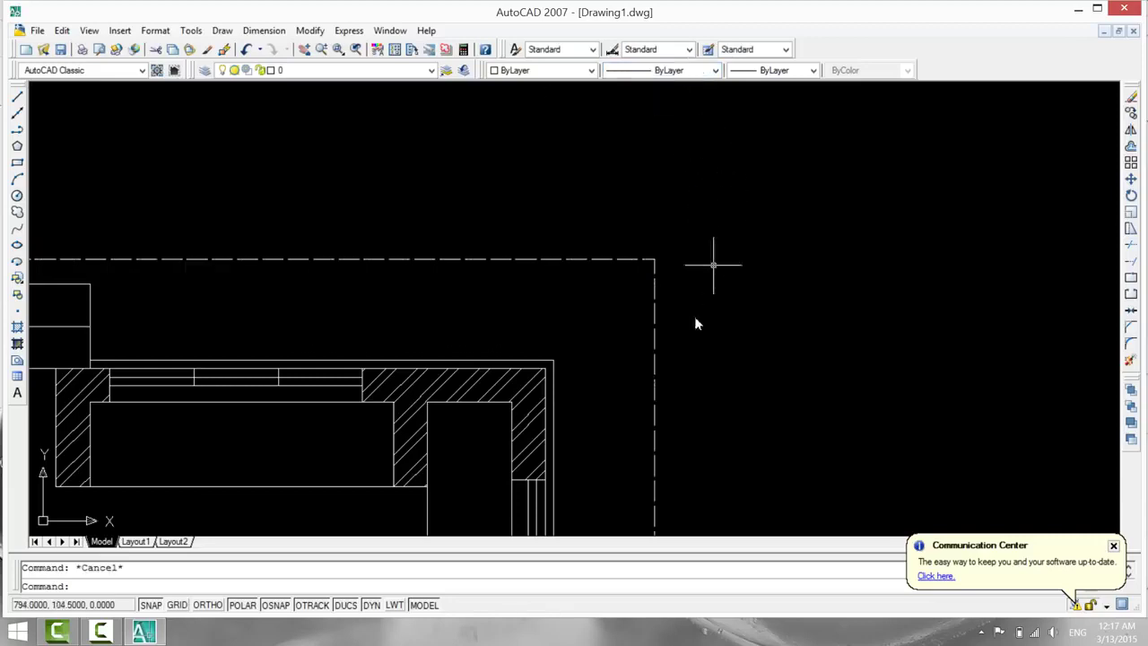
Reapply ACAD_ISO02W100 to the boundary rectangle from its left side and check it.
{"action": "scroll", "coordinate": [614, 347], "scroll_direction": "down", "scroll_amount": 2}
{"action": "scroll", "coordinate": [614, 348], "scroll_direction": "down", "scroll_amount": 2}
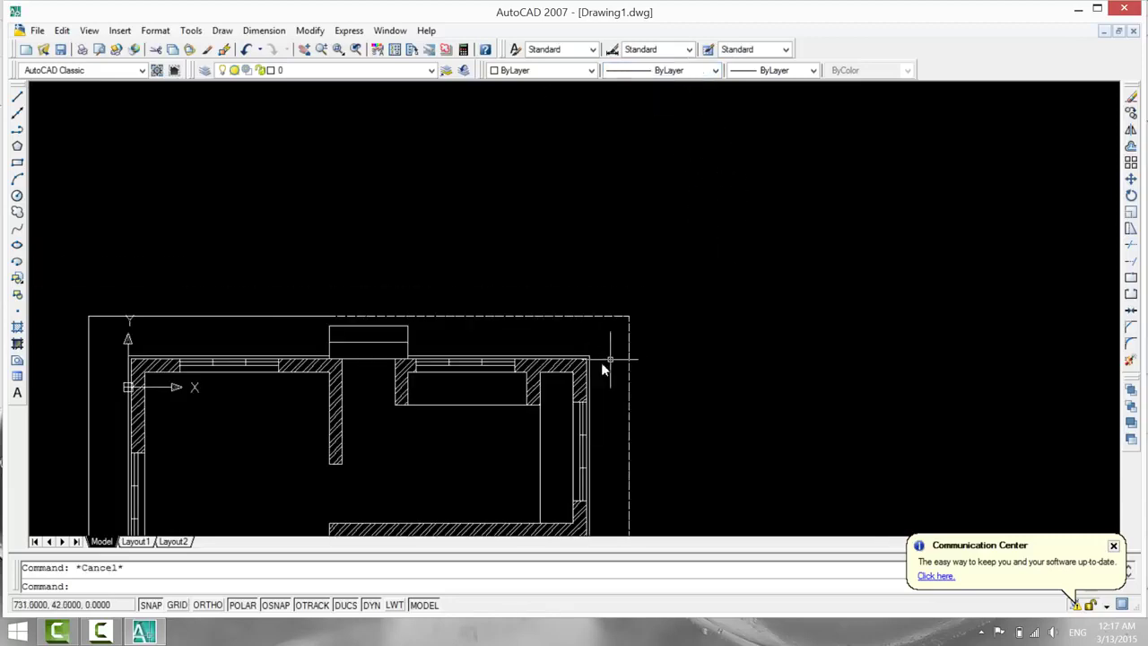
{"action": "left_click", "coordinate": [166, 316]}
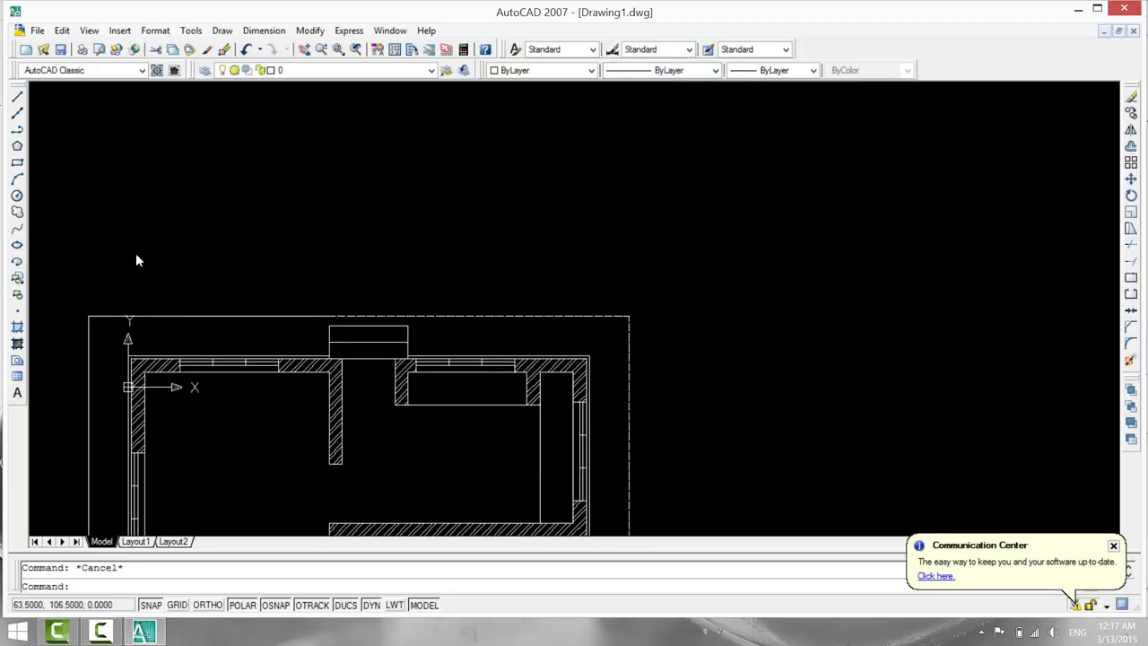
{"action": "left_click", "coordinate": [699, 72]}
{"action": "left_click", "coordinate": [551, 91]}
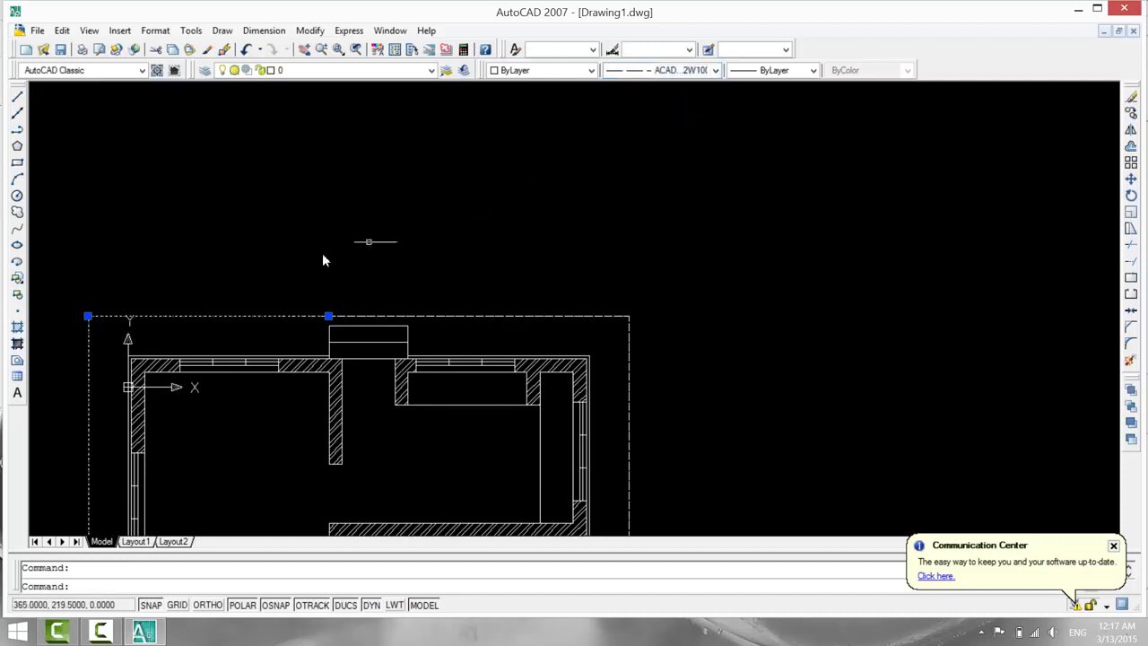
{"action": "key", "text": "Escape"}
{"action": "middle_click_drag", "start_coordinate": [157, 260], "coordinate": [161, 261]}
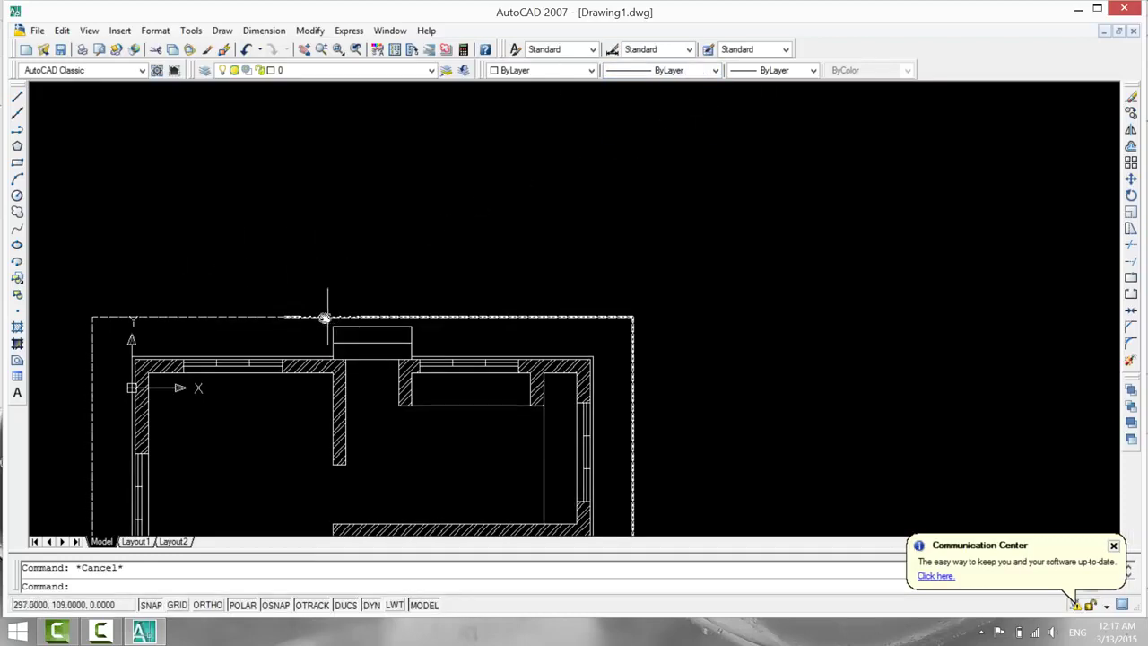
{"action": "left_click", "coordinate": [294, 317]}
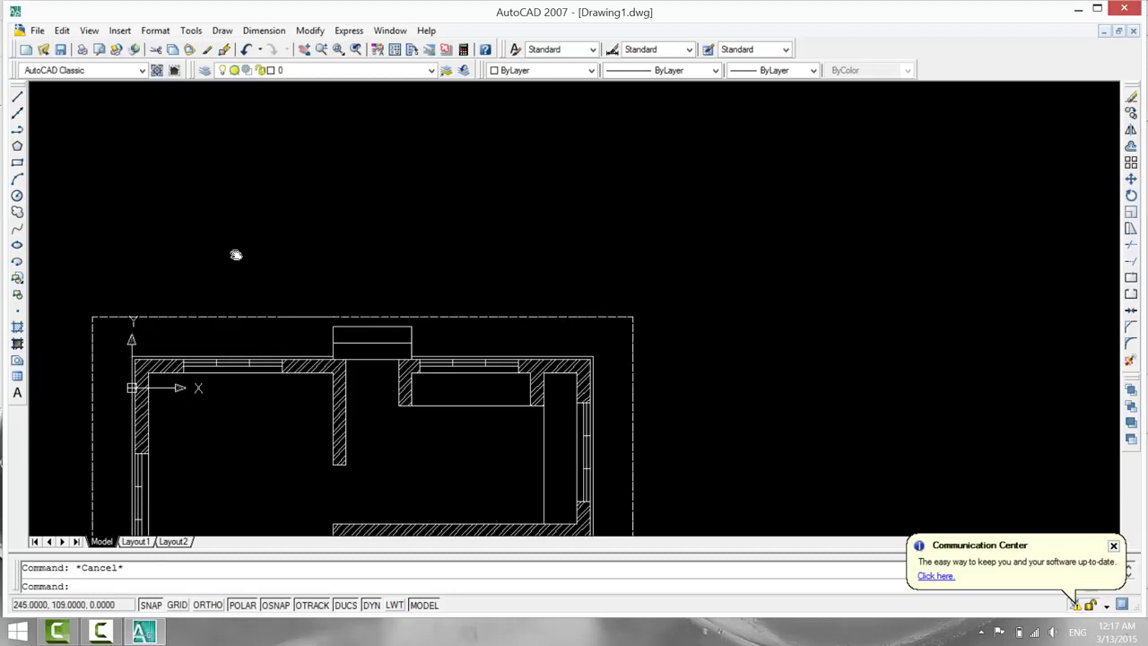
{"action": "key", "text": "Escape"}
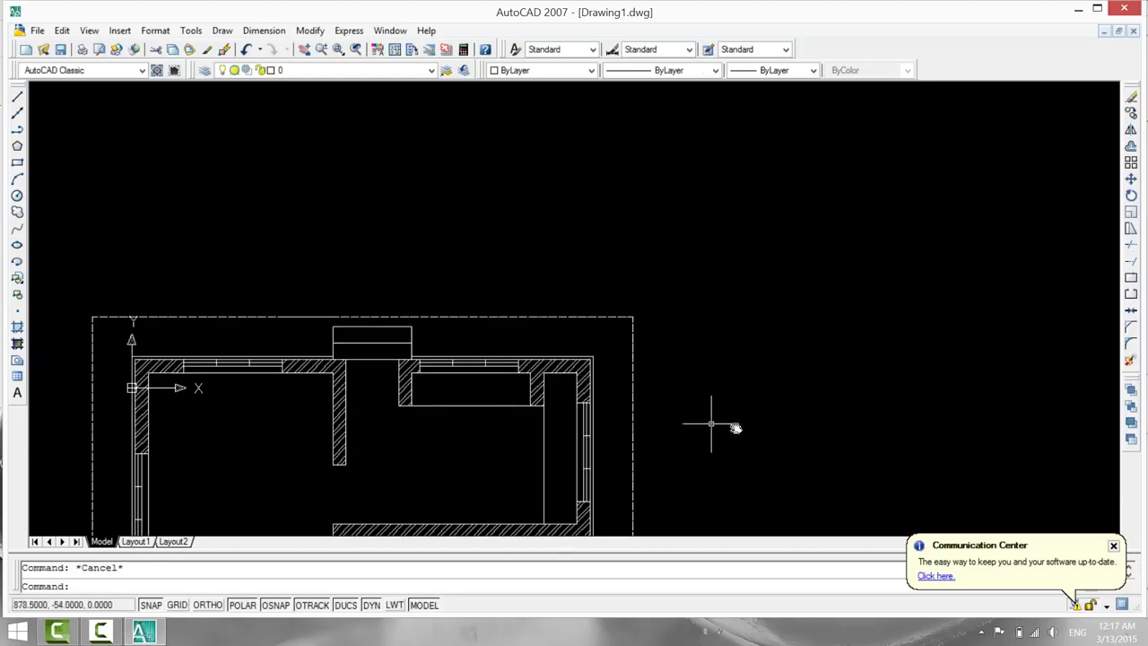
Confirm the boundary's bottom edge also uses the ACAD_ISO02W100 dash linetype.
{"action": "middle_click_drag", "start_coordinate": [729, 392], "coordinate": [733, 140]}
{"action": "middle_click_drag", "start_coordinate": [615, 279], "coordinate": [762, 210]}
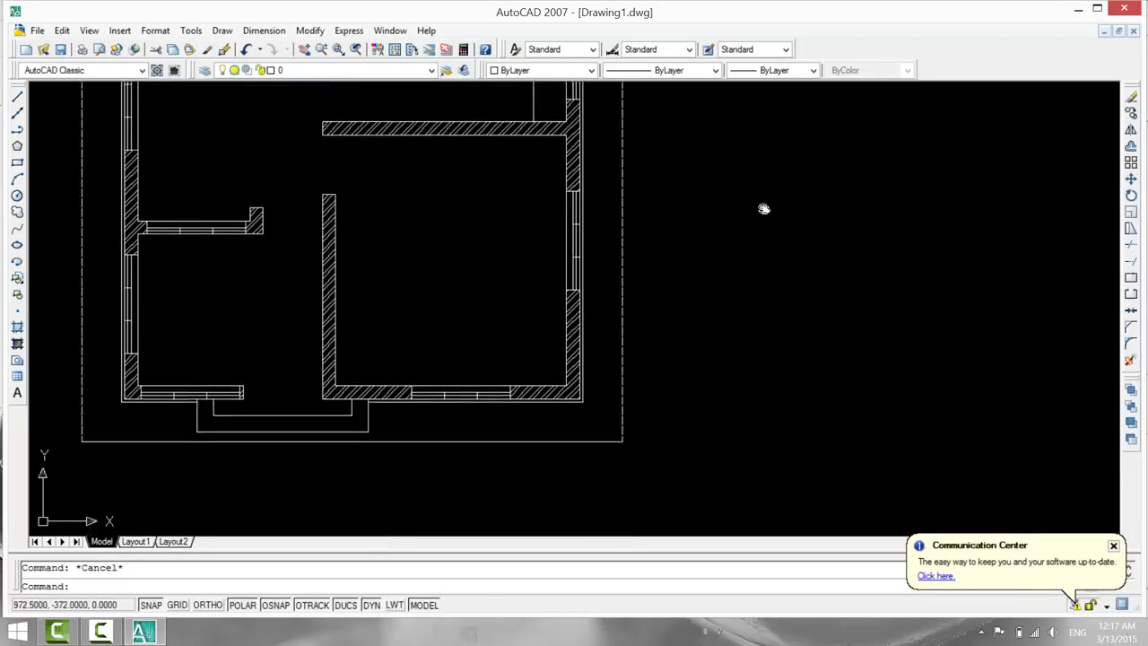
{"action": "left_click", "coordinate": [532, 402]}
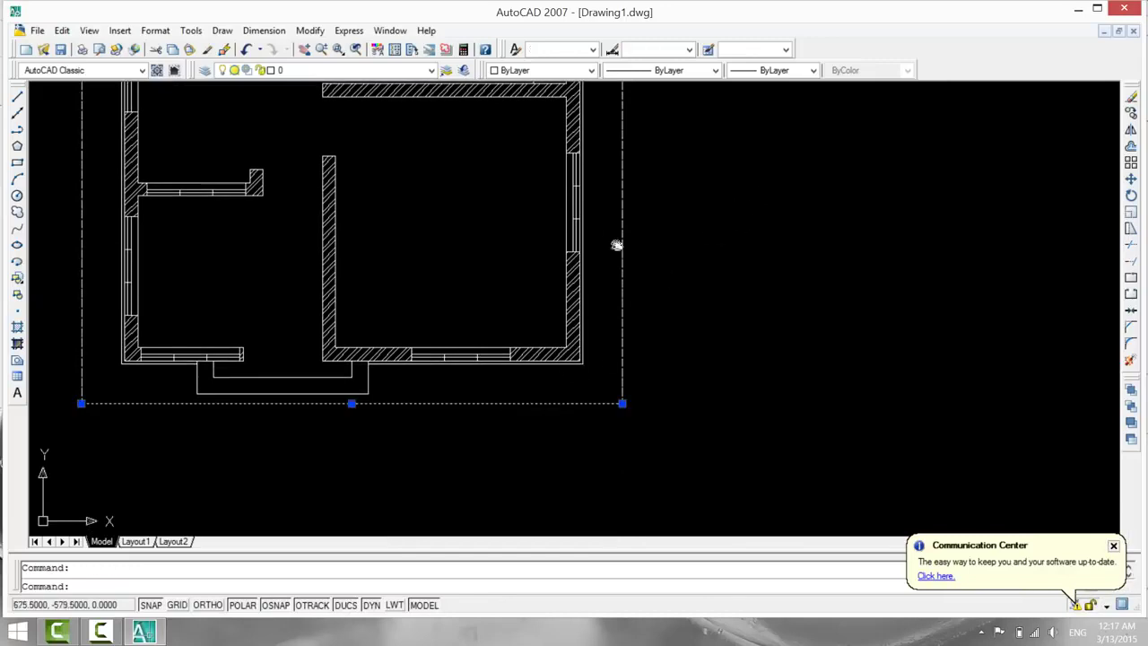
{"action": "left_click", "coordinate": [673, 76]}
{"action": "key", "text": "Escape"}
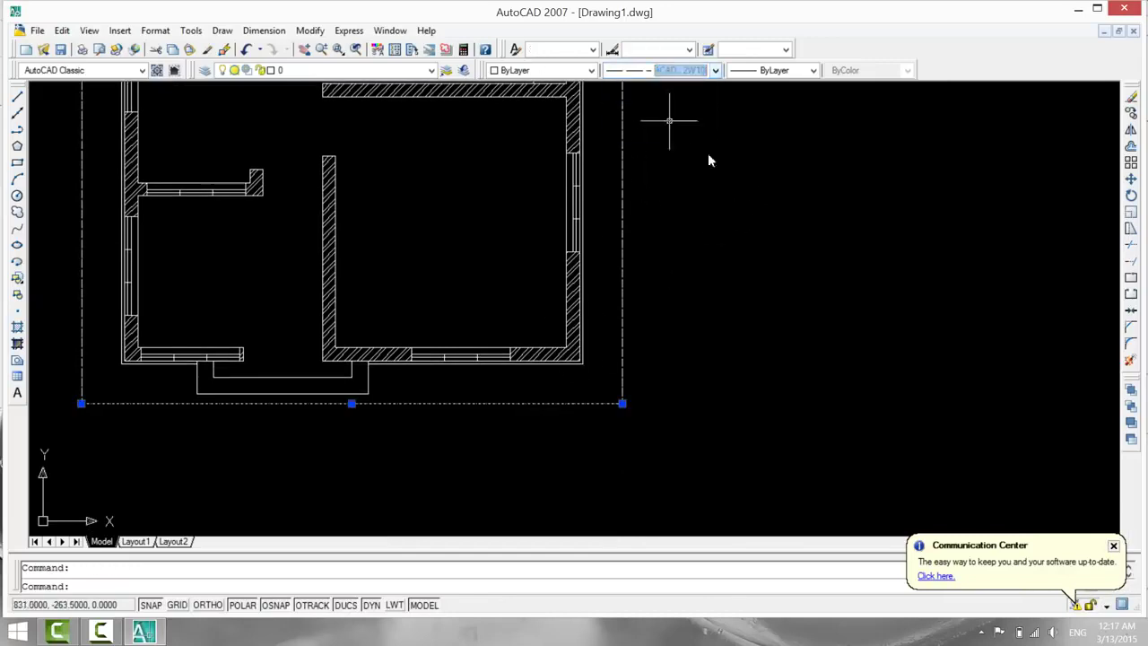
{"action": "key", "text": "Escape"}
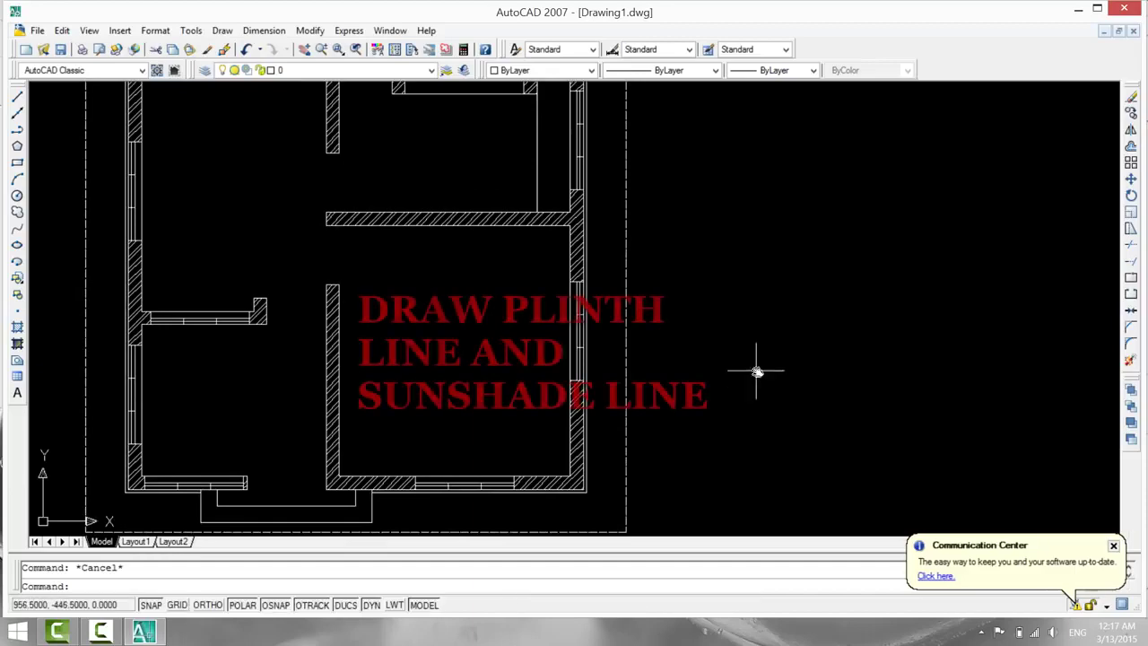
{"action": "scroll", "coordinate": [767, 289], "scroll_direction": "down", "scroll_amount": 2}
Start a BLOCK definition named 'plan' and window-select all 8 plan objects.
{"action": "middle_click_drag", "start_coordinate": [767, 288], "coordinate": [648, 355]}
{"action": "type", "text": "b"}
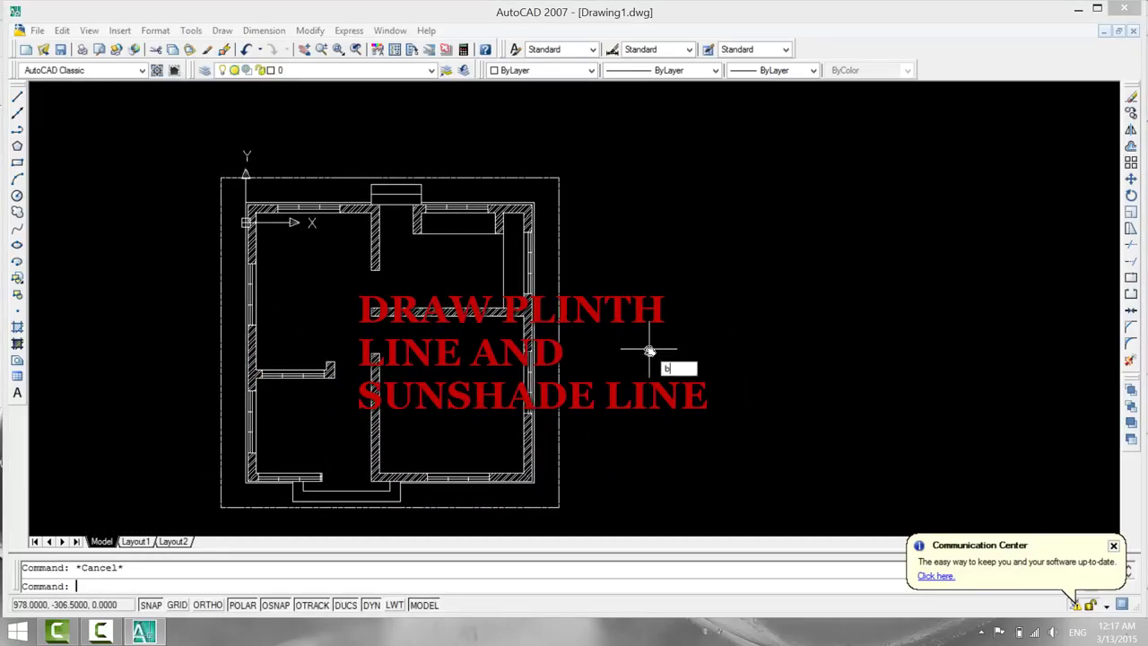
{"action": "type", "text": "lock"}
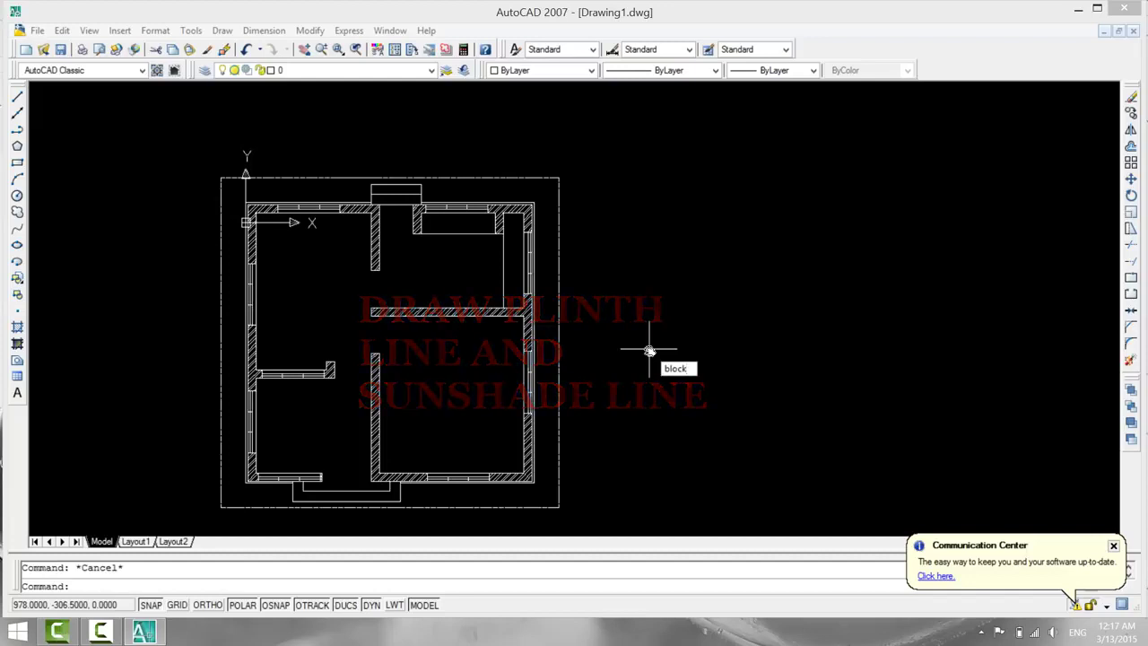
{"action": "key", "text": "Return"}
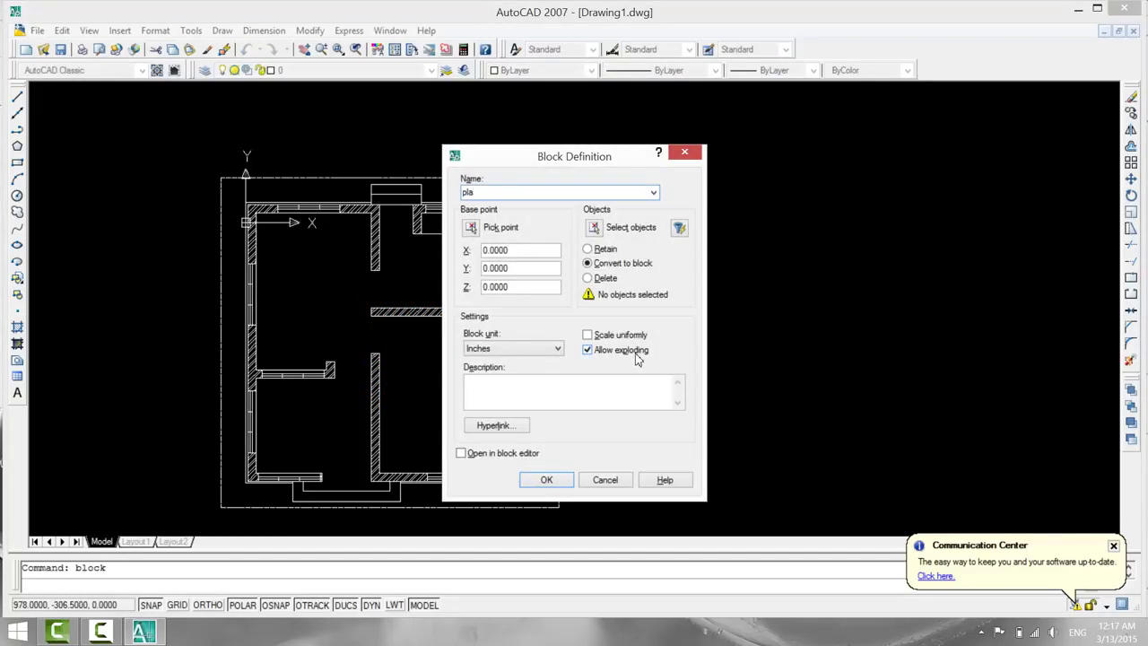
{"action": "key", "text": "Return"}
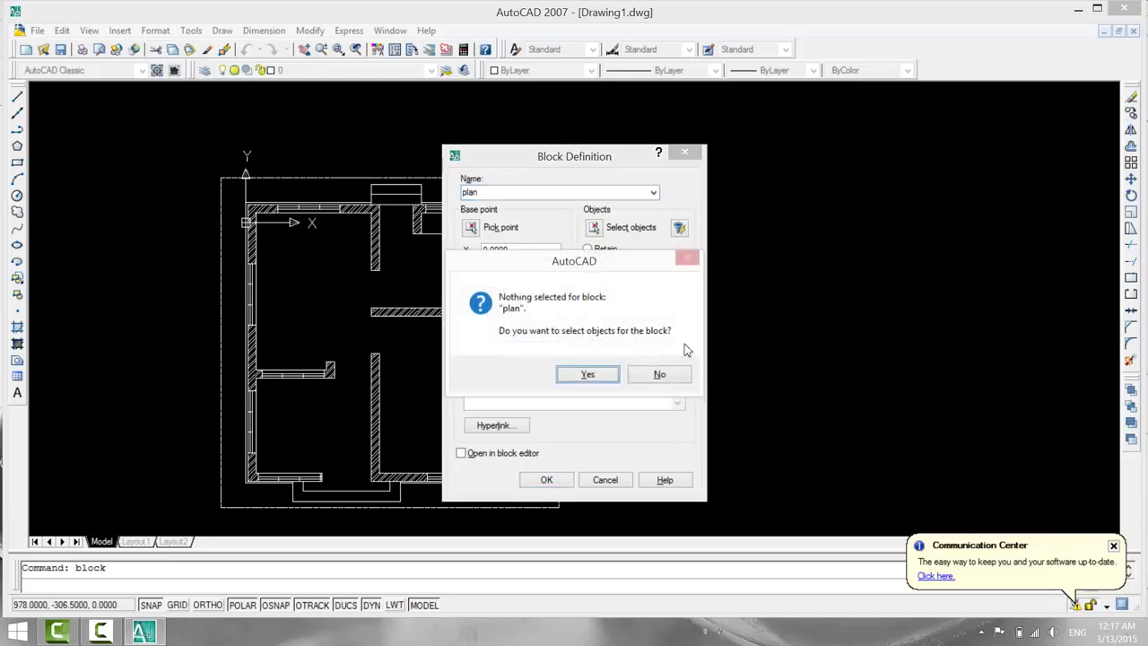
{"action": "left_click", "coordinate": [607, 380]}
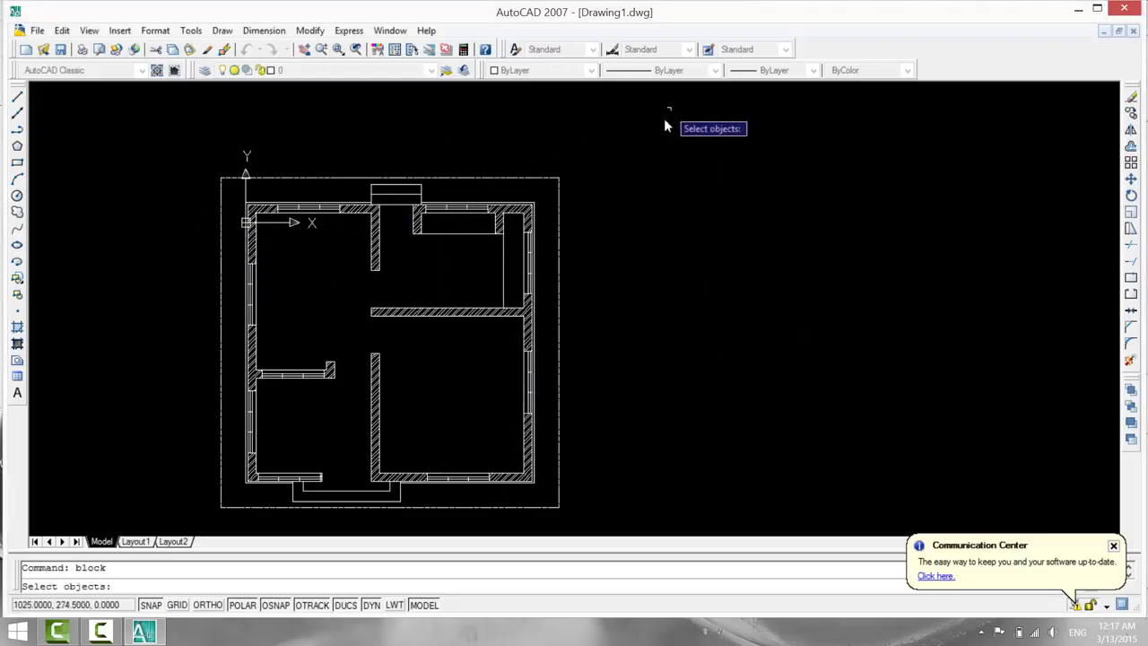
{"action": "left_click", "coordinate": [663, 119]}
{"action": "left_click", "coordinate": [168, 519]}
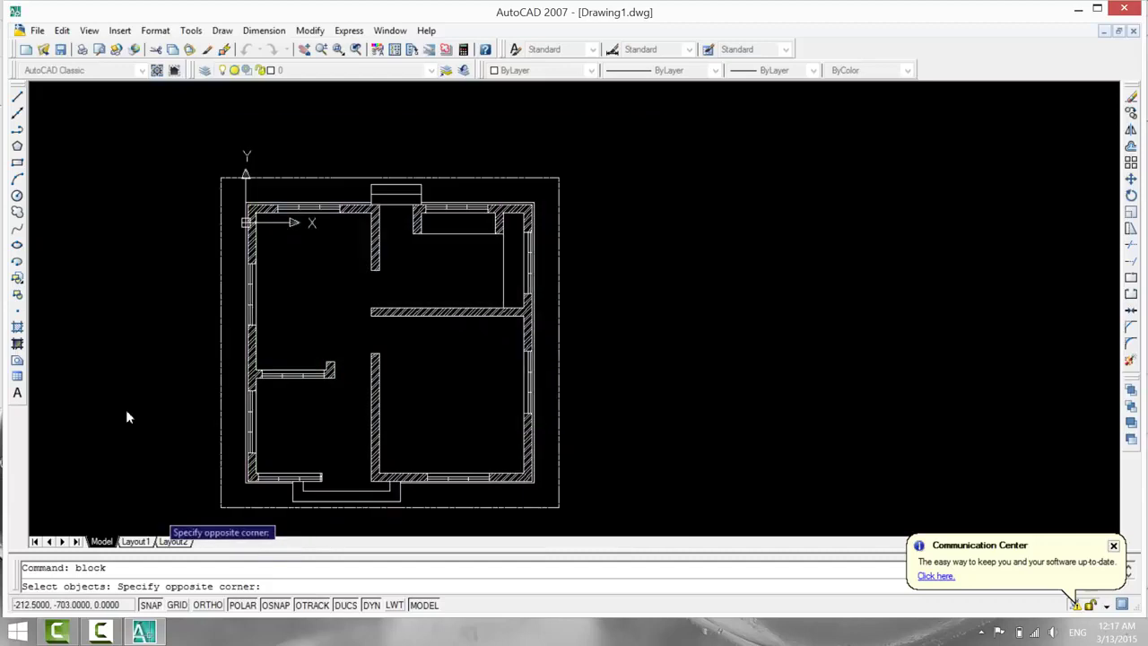
{"action": "key", "text": "Return"}
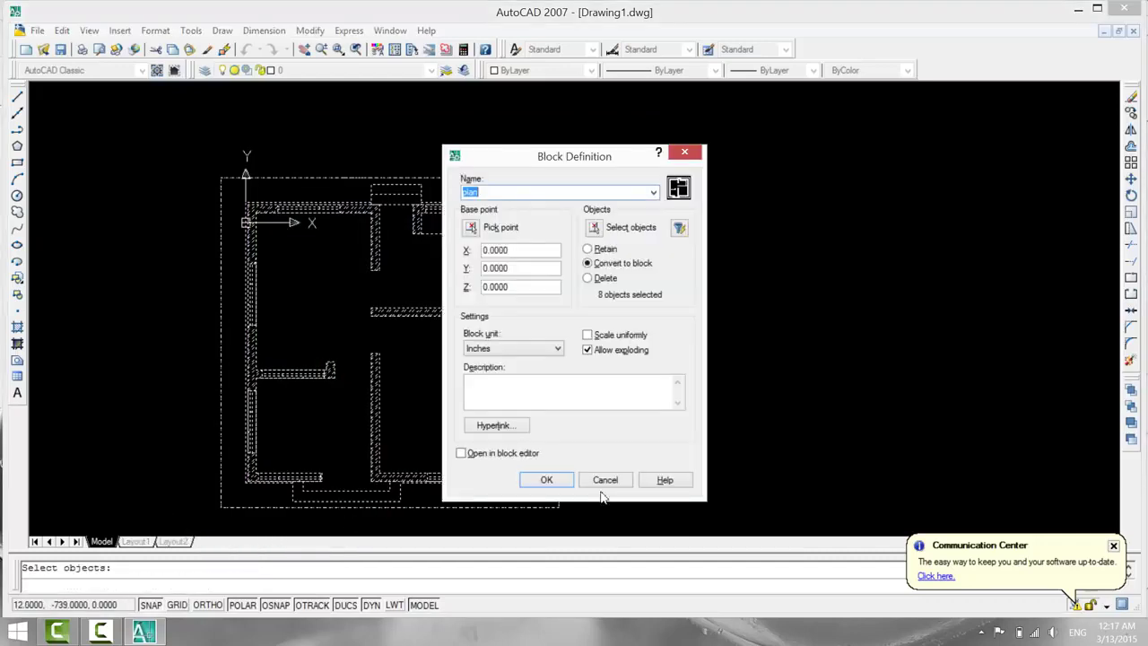
Attempt to redefine the existing 'plan' block, then cancel Block Definition.
{"action": "left_click", "coordinate": [549, 481]}
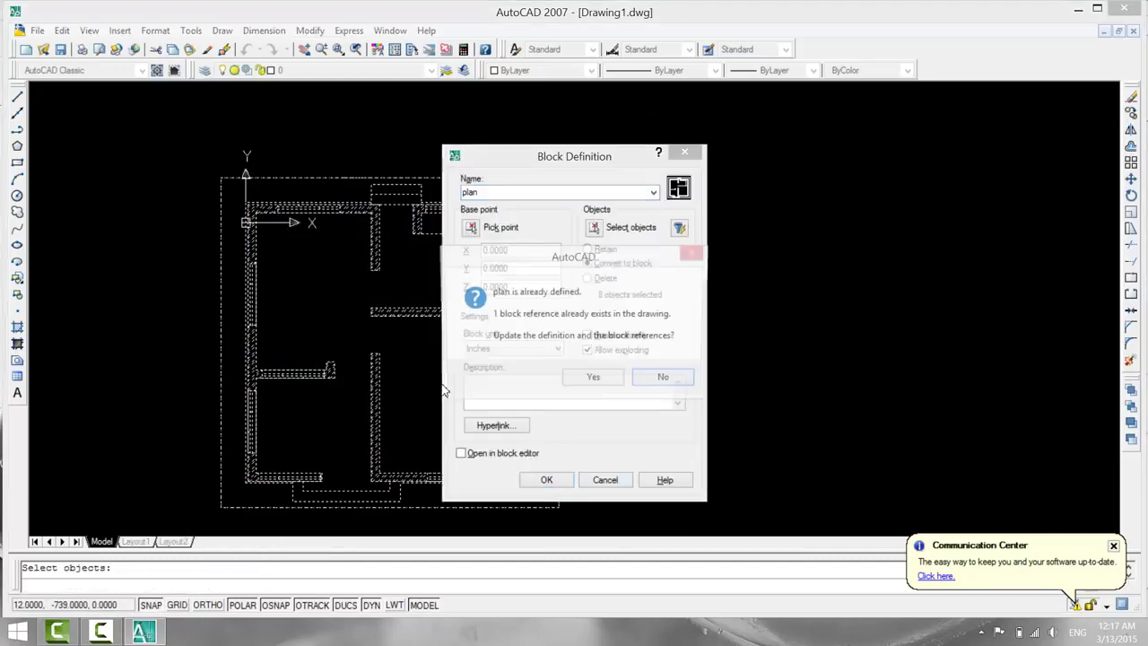
{"action": "left_click", "coordinate": [592, 383]}
{"action": "left_click", "coordinate": [626, 364]}
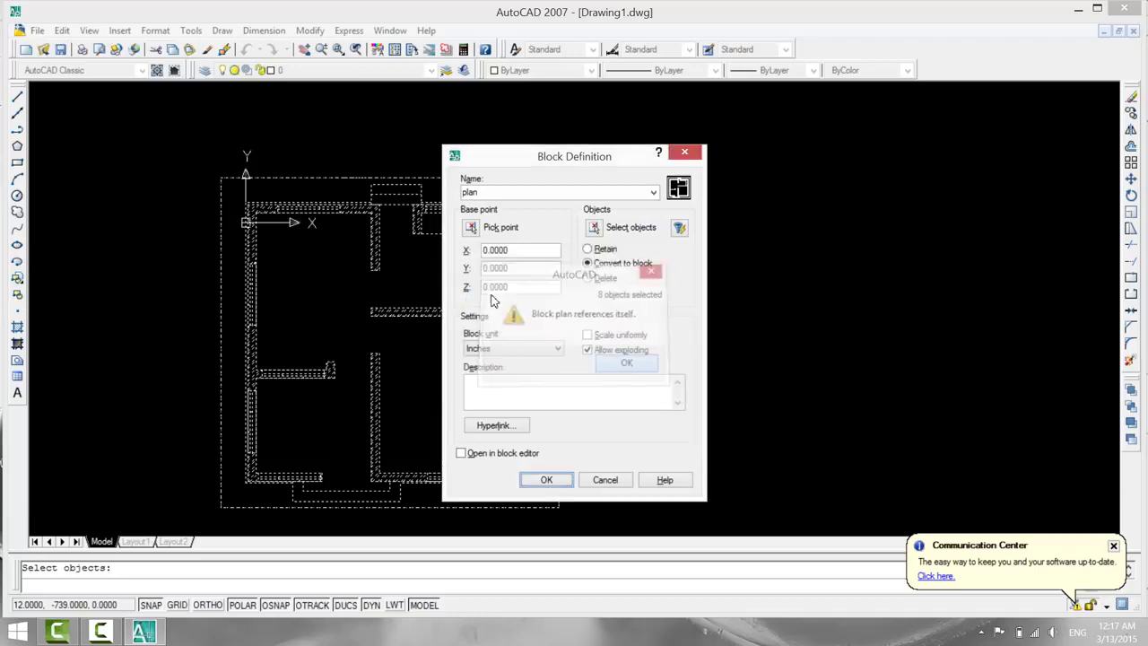
{"action": "key", "text": "Return"}
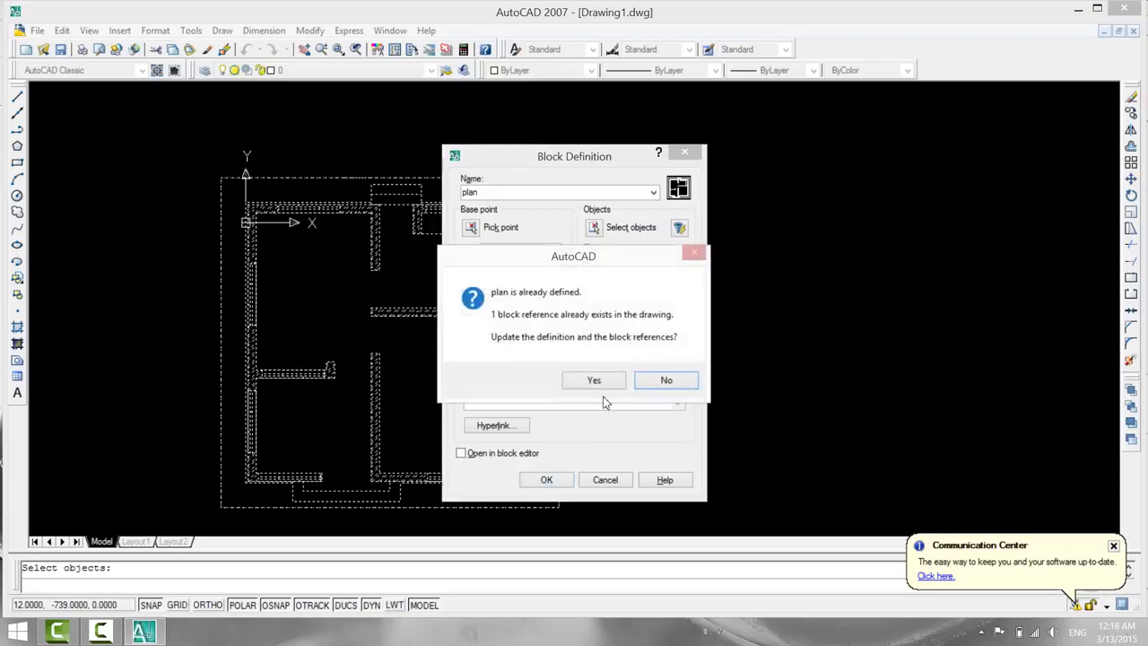
{"action": "left_click", "coordinate": [664, 381]}
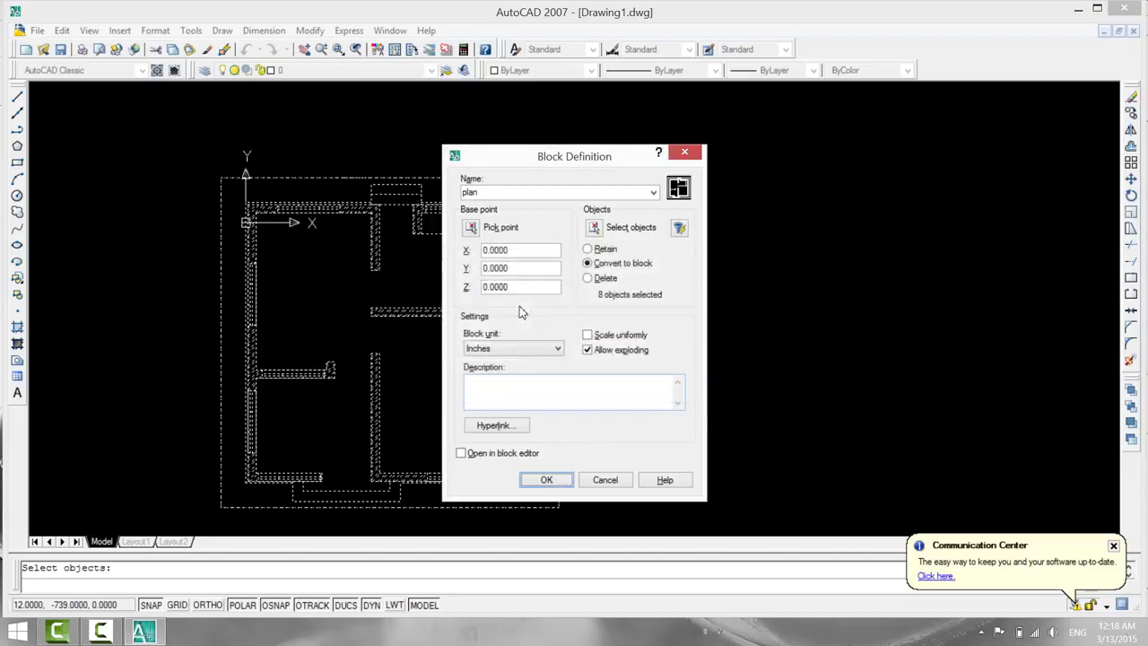
{"action": "left_click", "coordinate": [698, 155]}
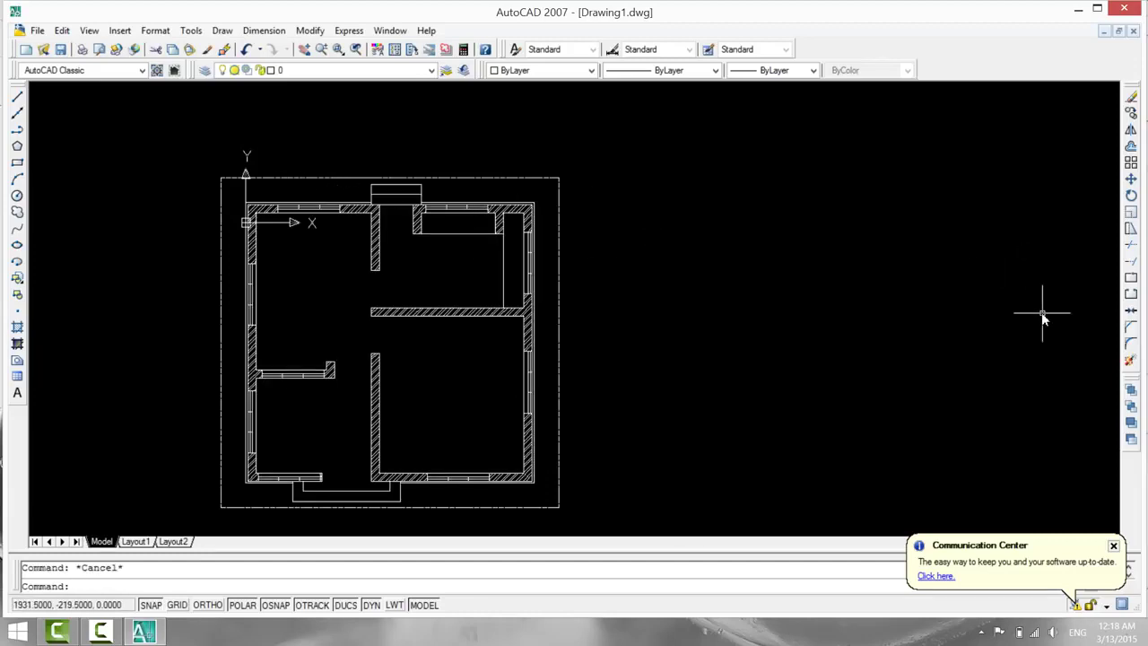
Define block 'plan 1' from the 8 window-selected floor-plan objects.
{"action": "type", "text": "e"}
{"action": "type", "text": "b"}
{"action": "key", "text": "Return"}
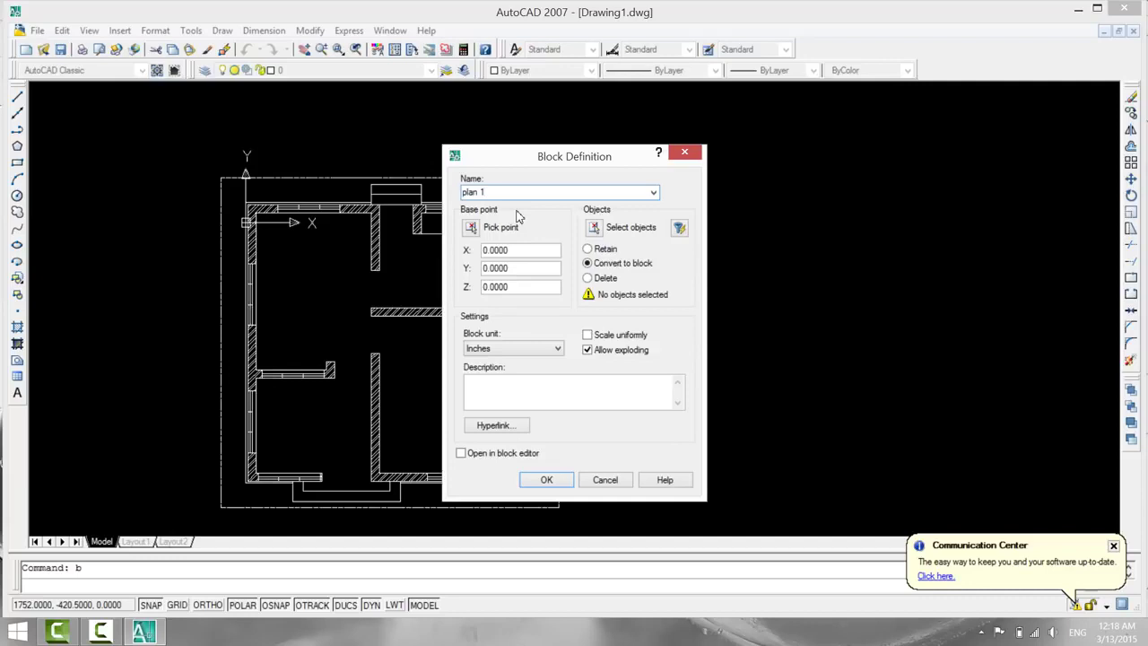
{"action": "left_click", "coordinate": [561, 484]}
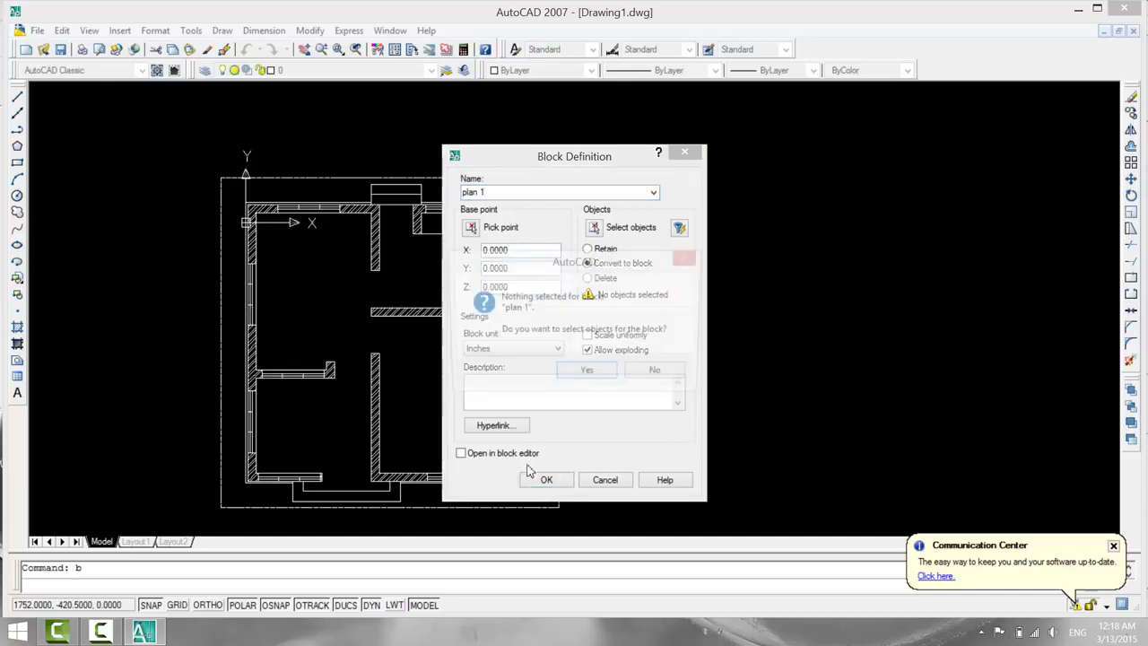
{"action": "left_click", "coordinate": [580, 375]}
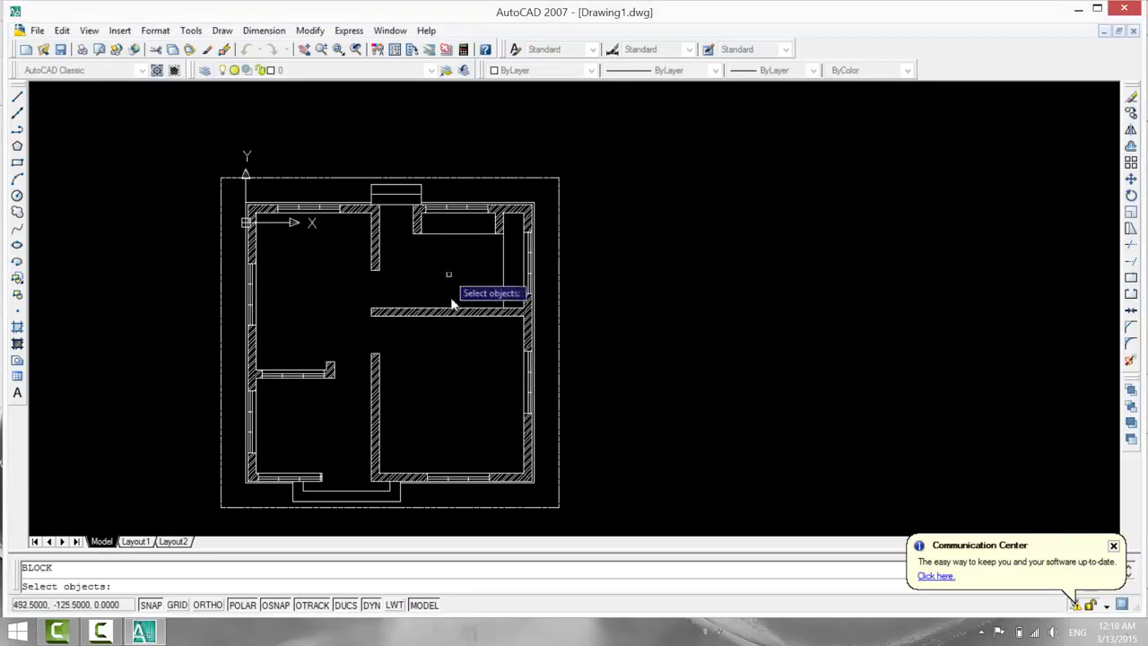
{"action": "left_click", "coordinate": [194, 198]}
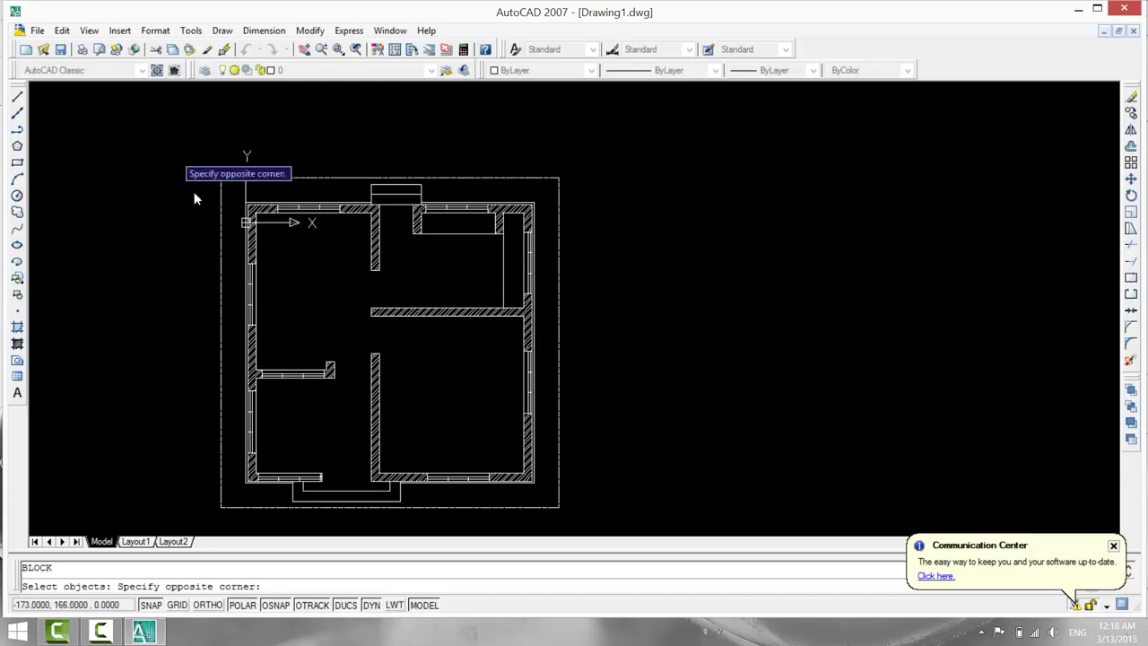
{"action": "left_click", "coordinate": [653, 527]}
{"action": "key", "text": "Return"}
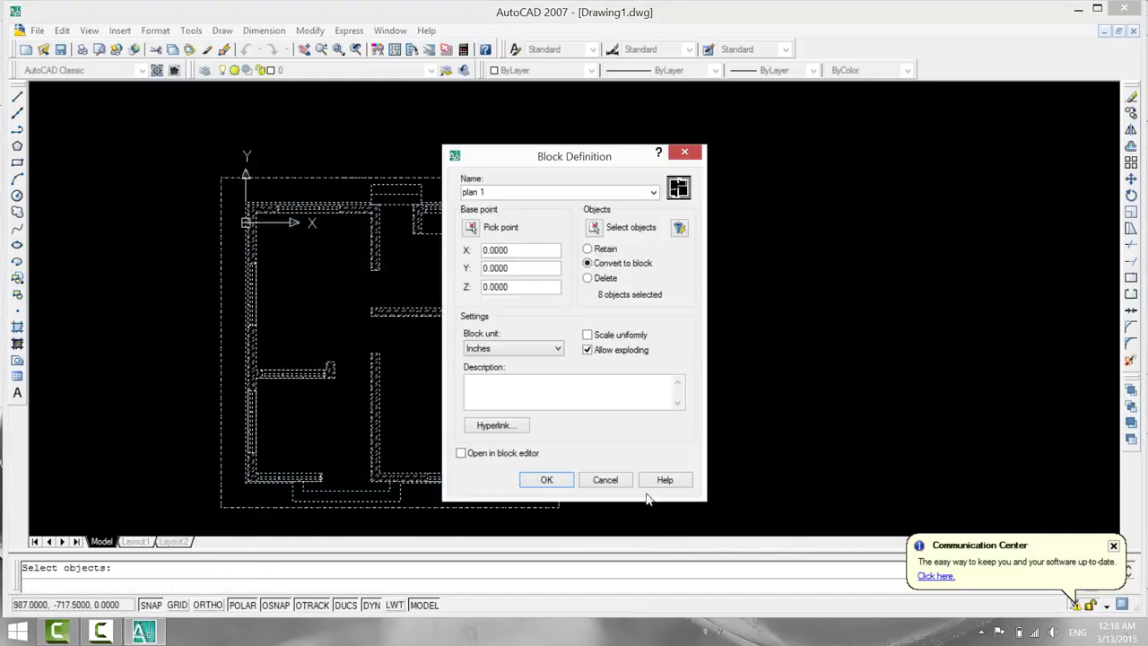
{"action": "left_click", "coordinate": [546, 479]}
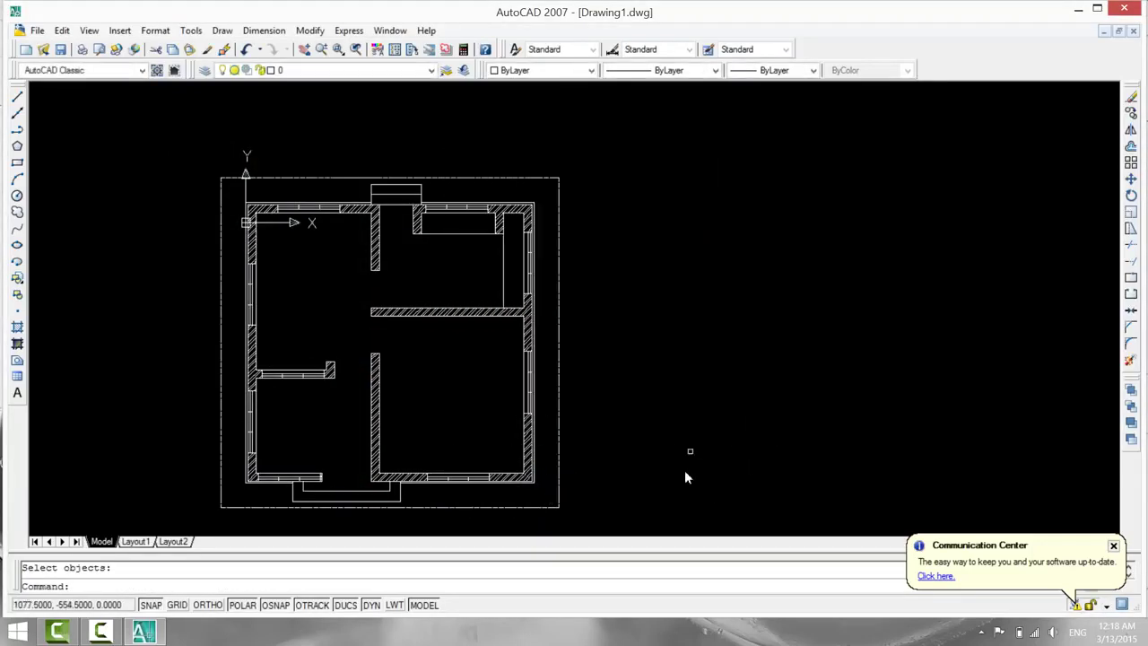
{"action": "mouse_move", "coordinate": [690, 466]}
{"action": "middle_mouse_down"}
{"action": "mouse_move", "coordinate": [625, 402]}
{"action": "mouse_move", "coordinate": [563, 430]}
{"action": "middle_mouse_up"}
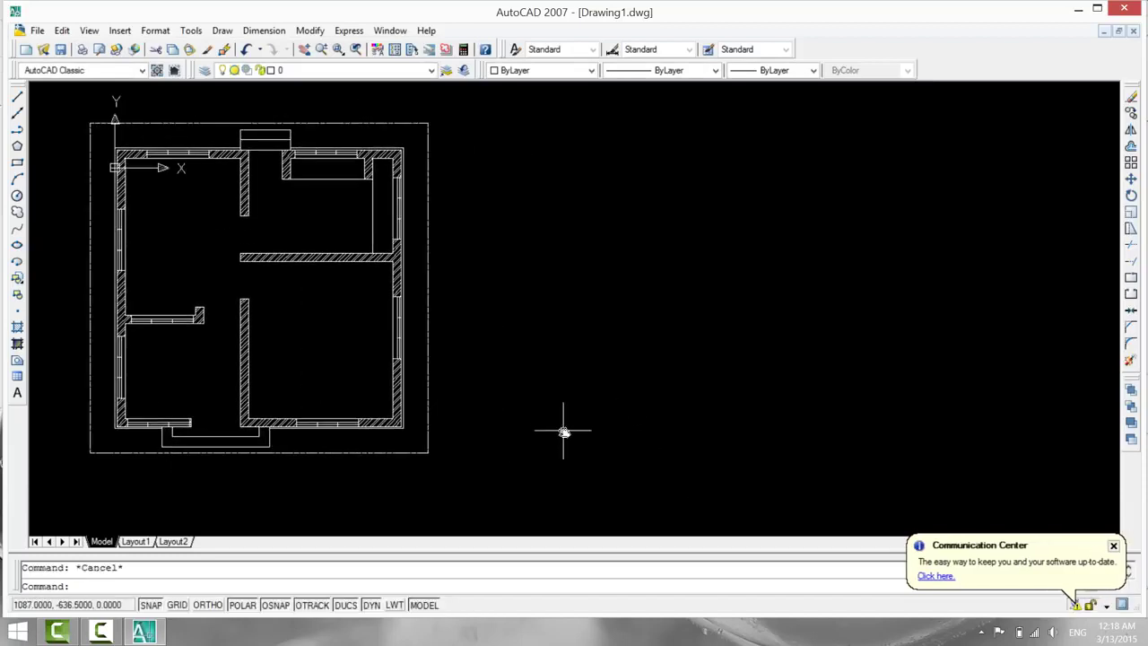
Copy the plan block from its bottom-right corner to a point right of the original.
{"action": "type", "text": "co"}
{"action": "key", "text": "Return"}
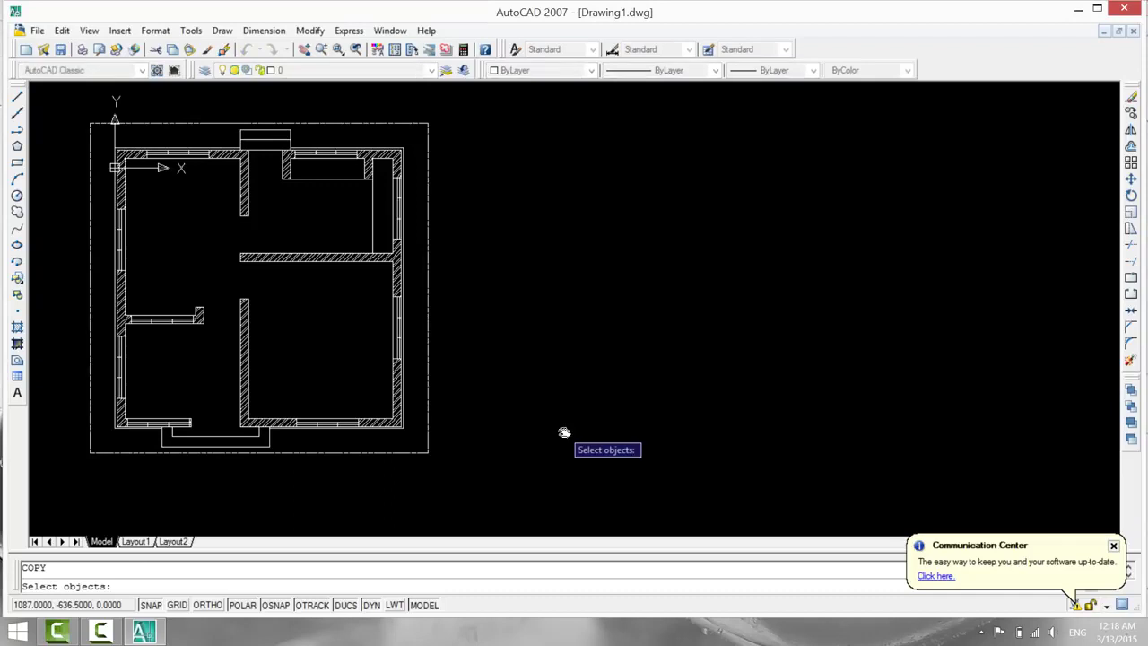
{"action": "left_click", "coordinate": [430, 453]}
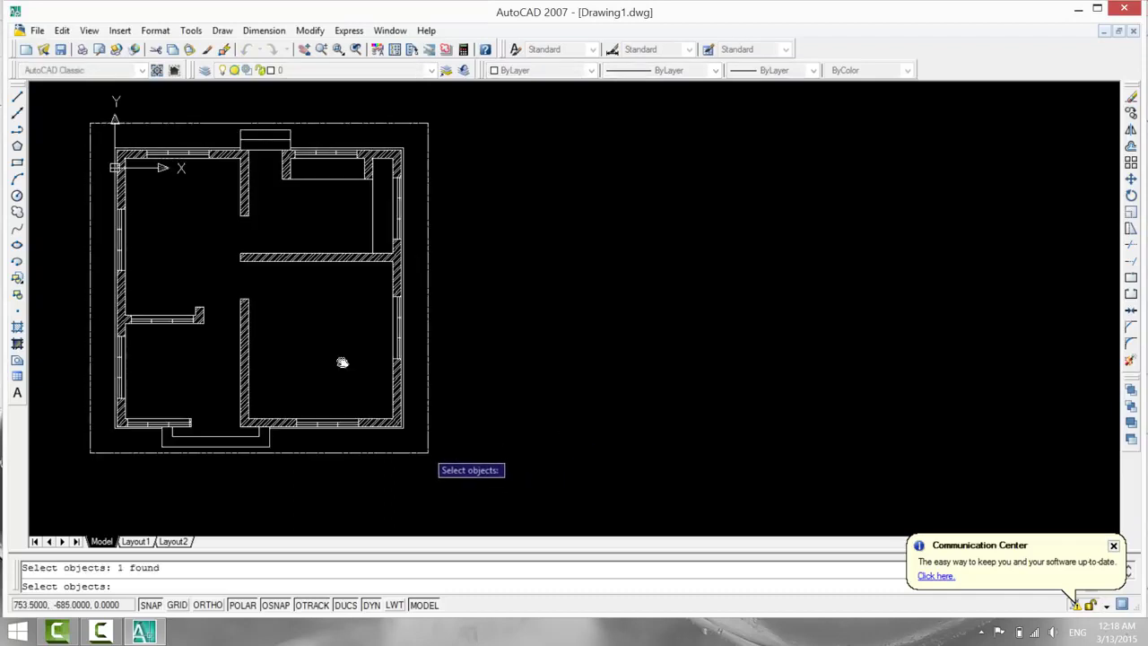
{"action": "key", "text": "Return"}
{"action": "left_click", "coordinate": [428, 452]}
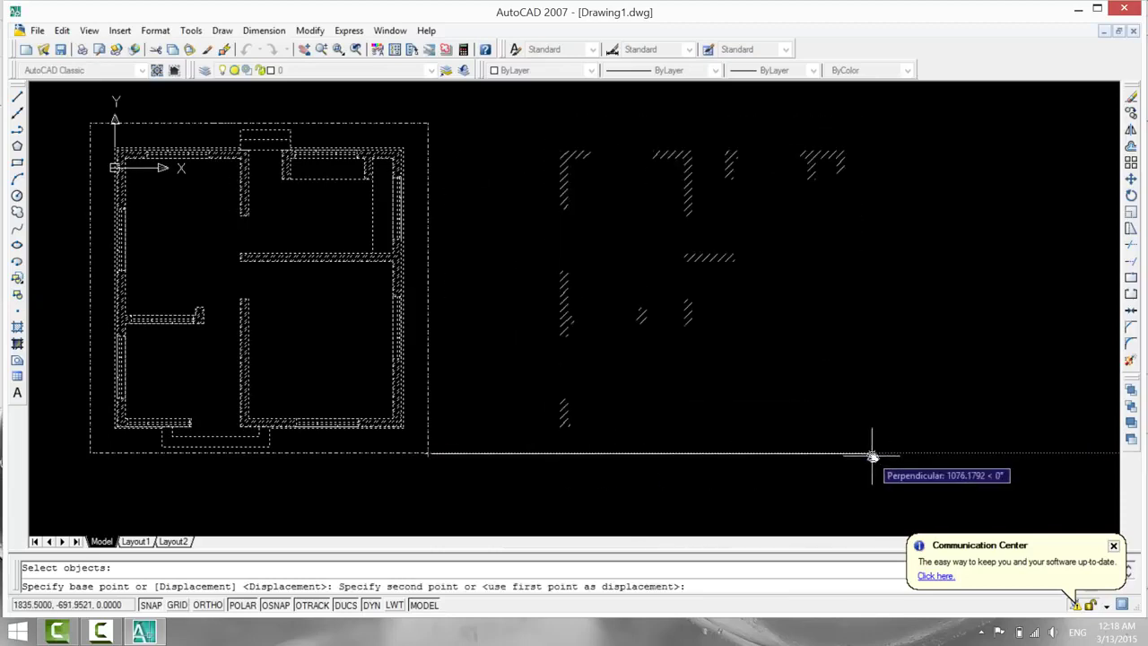
{"action": "left_click", "coordinate": [871, 453]}
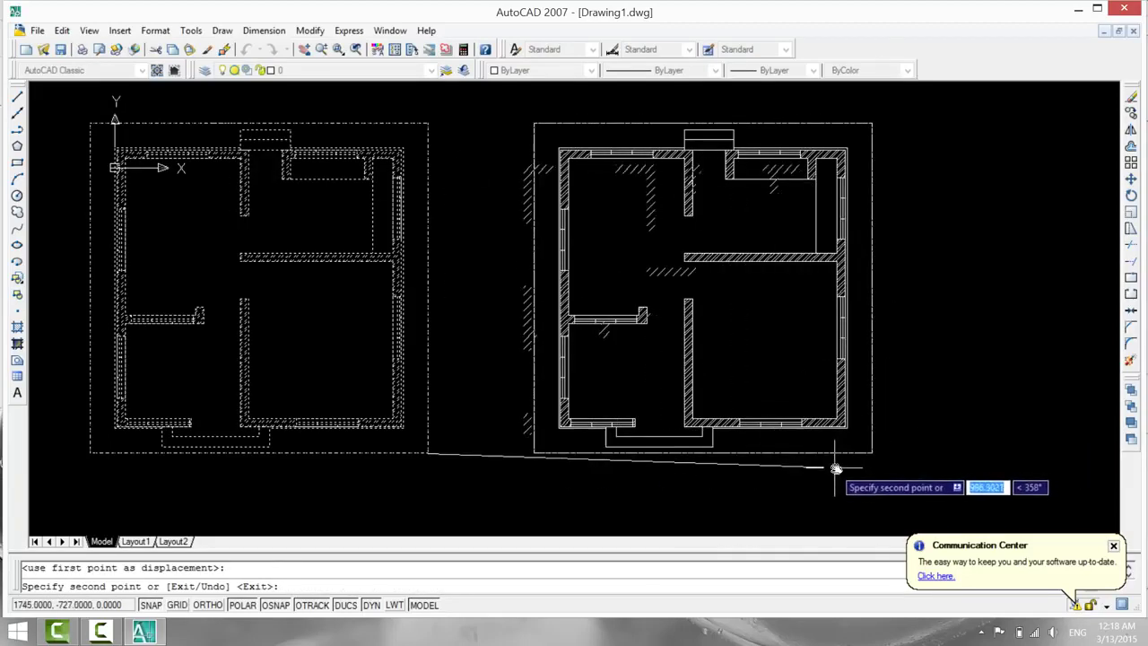
{"action": "key", "text": "Escape"}
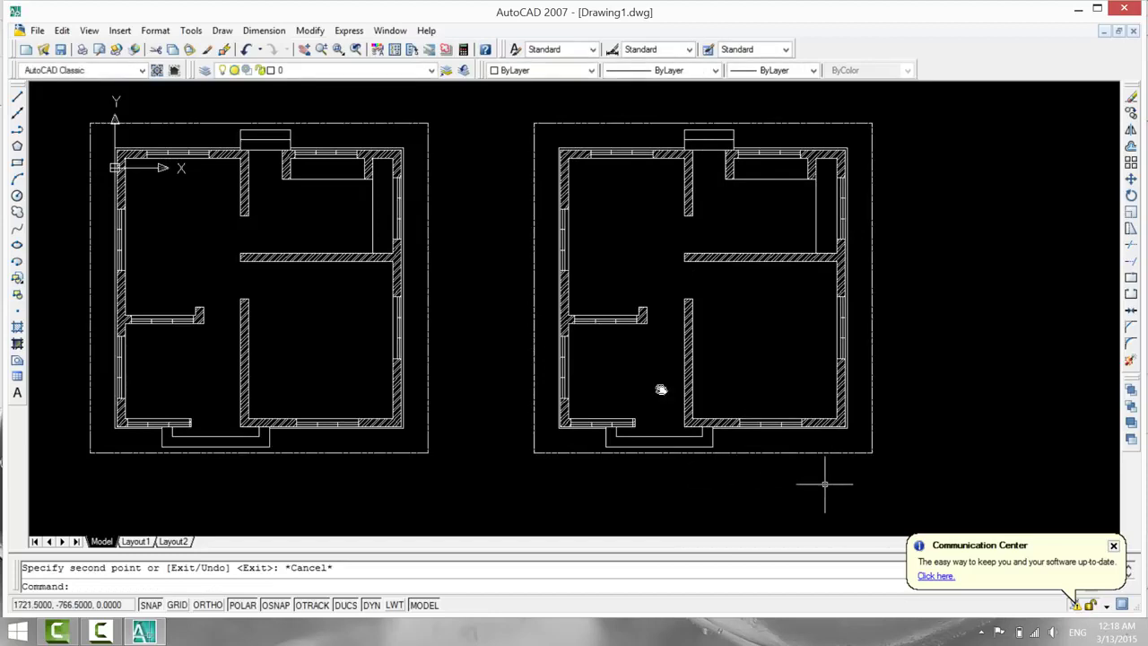
{"action": "middle_click_drag", "start_coordinate": [803, 487], "coordinate": [767, 482]}
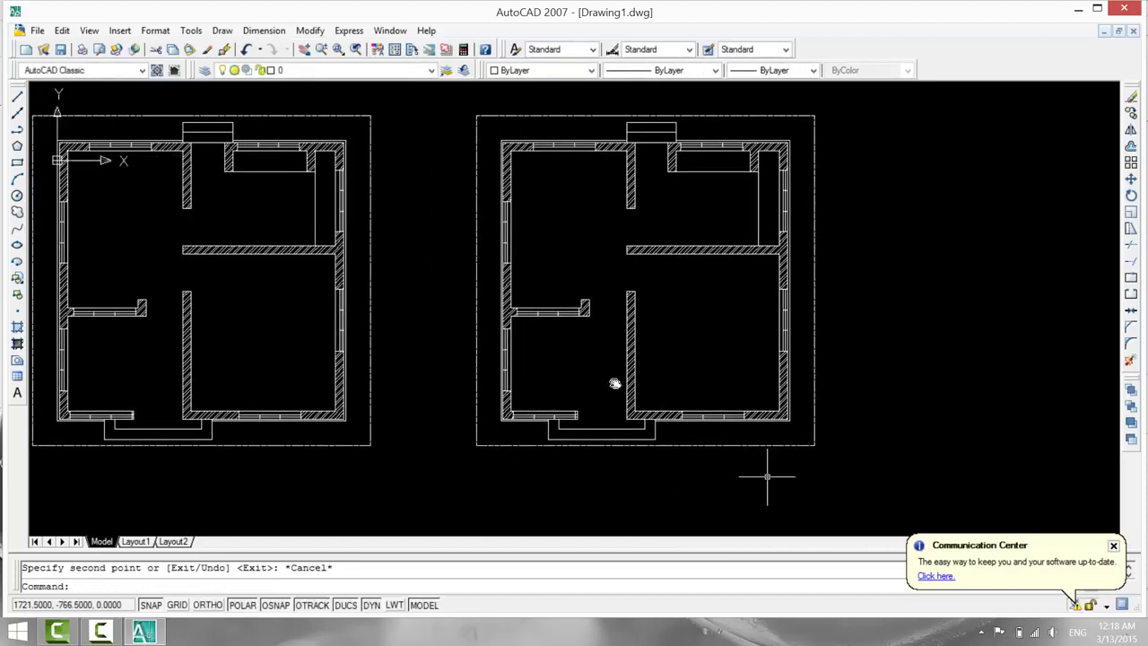
{"action": "key", "text": "Escape"}
Rotate the right-hand plan copy 90 degrees about its lower-left corner.
{"action": "type", "text": "r"}
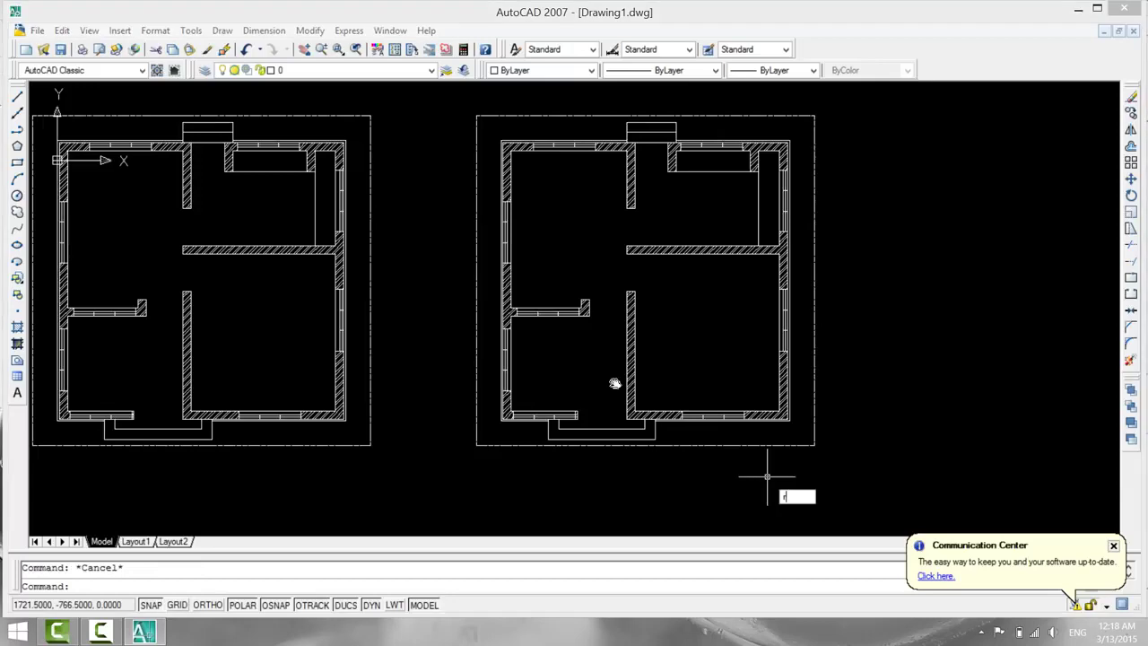
{"action": "type", "text": "o"}
{"action": "key", "text": "Return"}
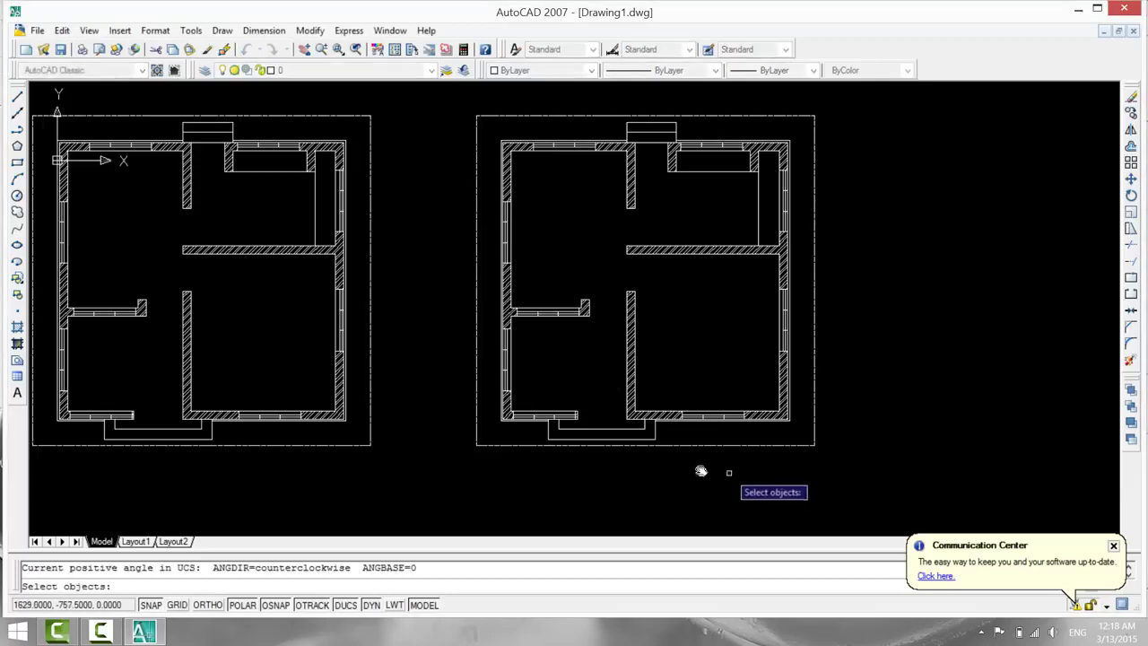
{"action": "left_click", "coordinate": [479, 445]}
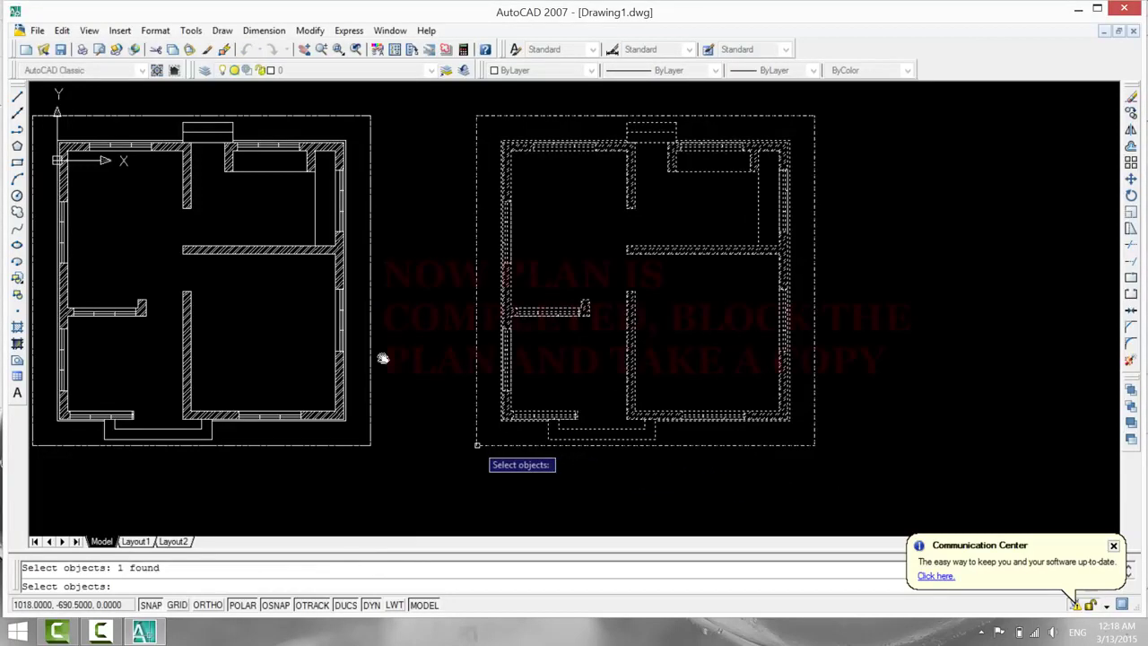
{"action": "key", "text": "Return"}
{"action": "left_click", "coordinate": [477, 446]}
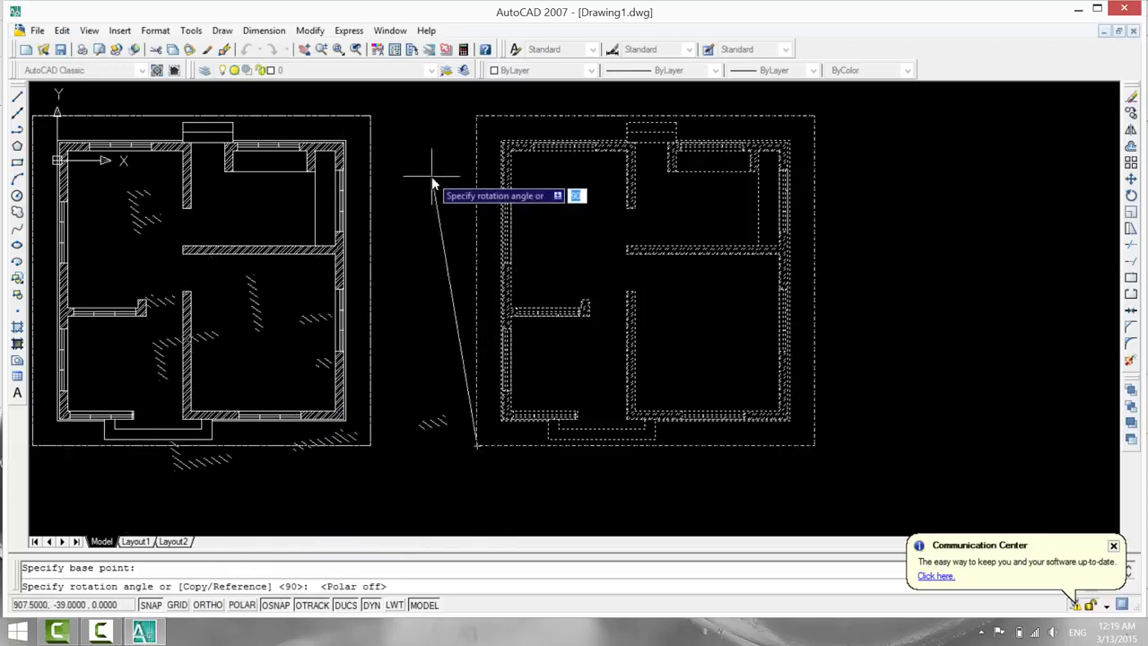
{"action": "middle_click", "coordinate": [474, 145]}
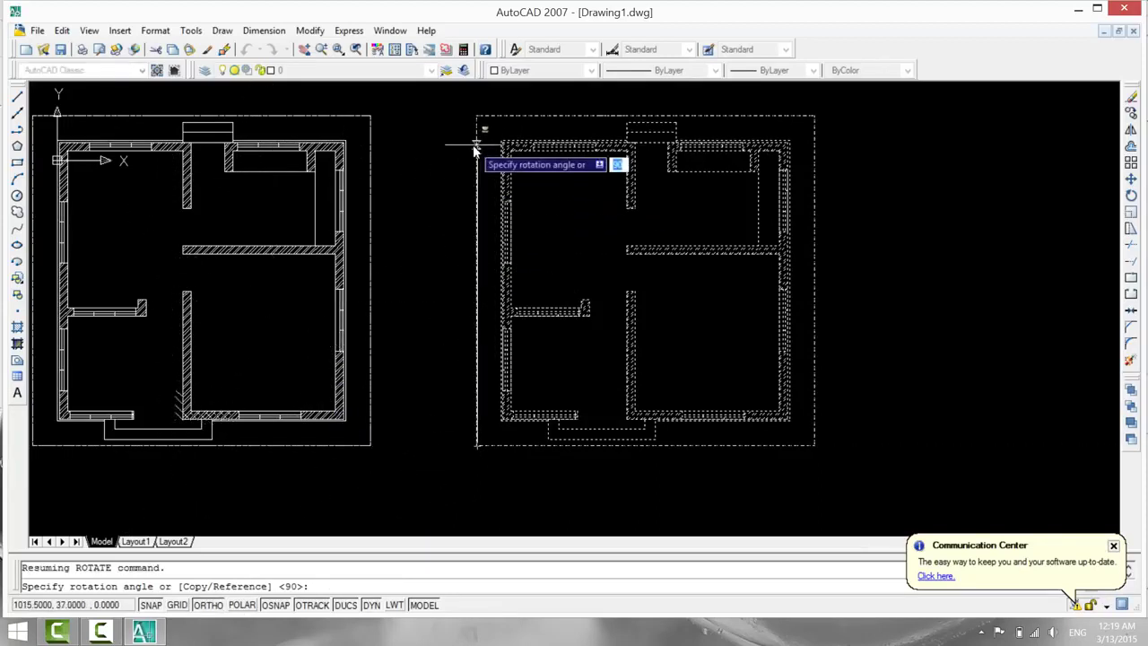
{"action": "left_click", "coordinate": [475, 148]}
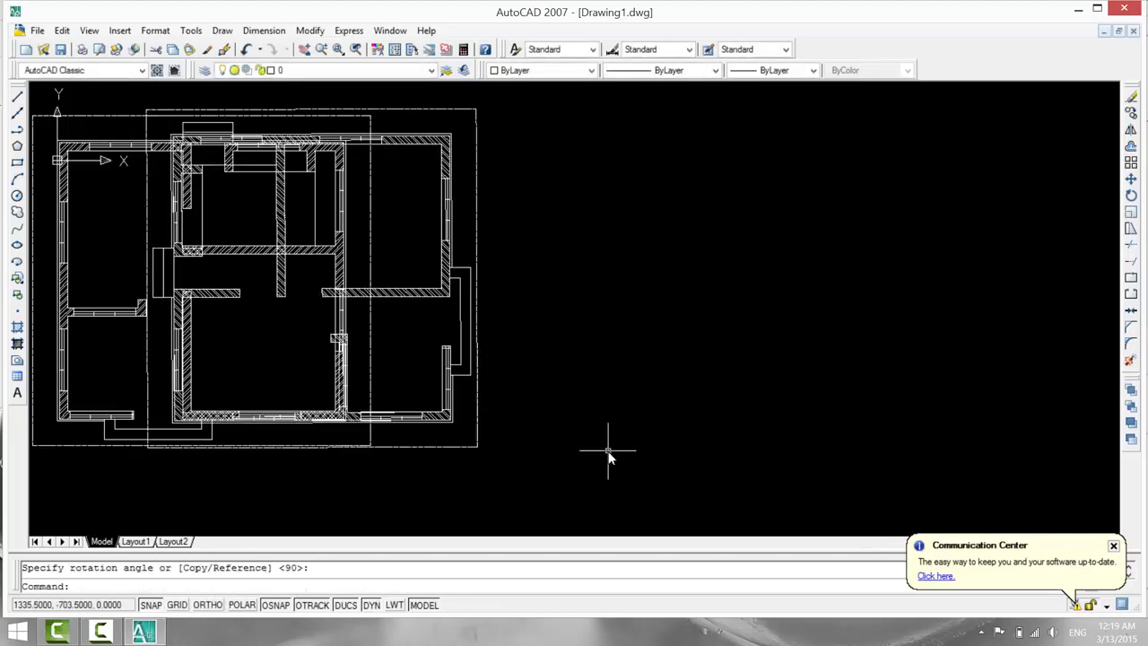
Move the rotated plan horizontally with Ortho from its lower-right corner to beside the original.
{"action": "type", "text": "m"}
{"action": "key", "text": "Return"}
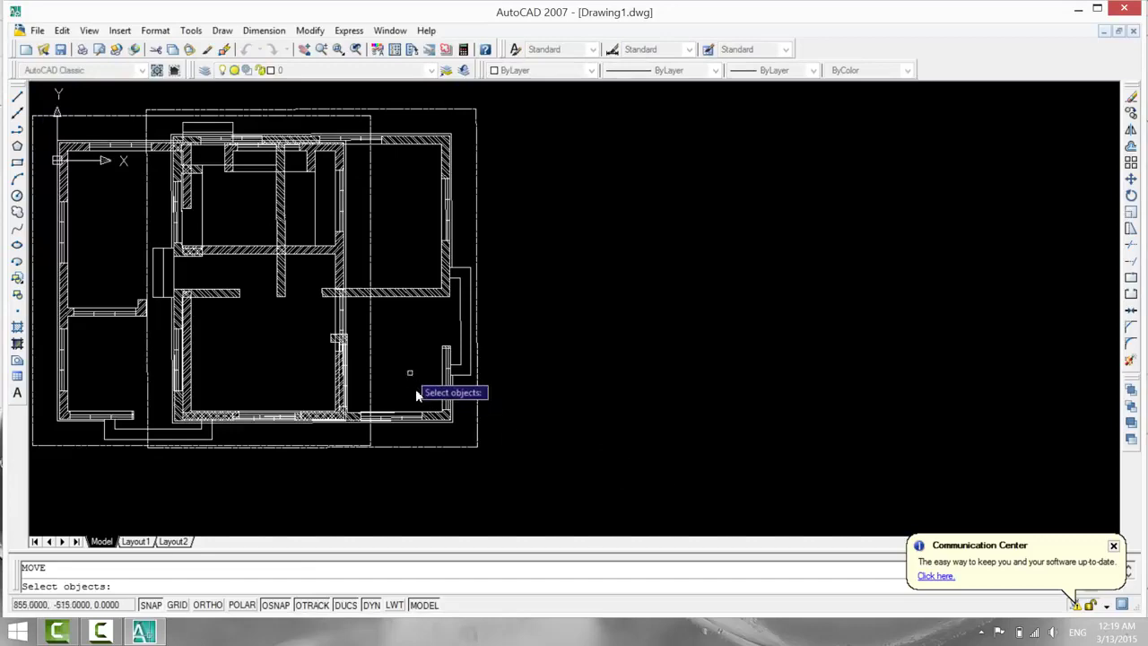
{"action": "left_click", "coordinate": [458, 445]}
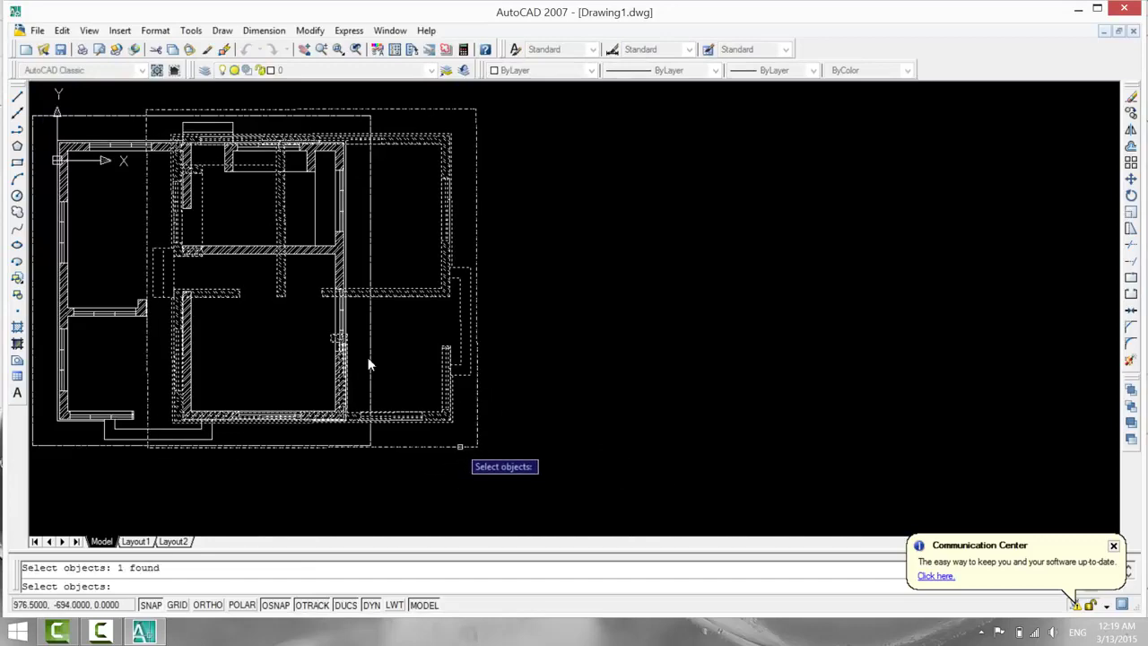
{"action": "key", "text": "Return"}
{"action": "left_click", "coordinate": [476, 445]}
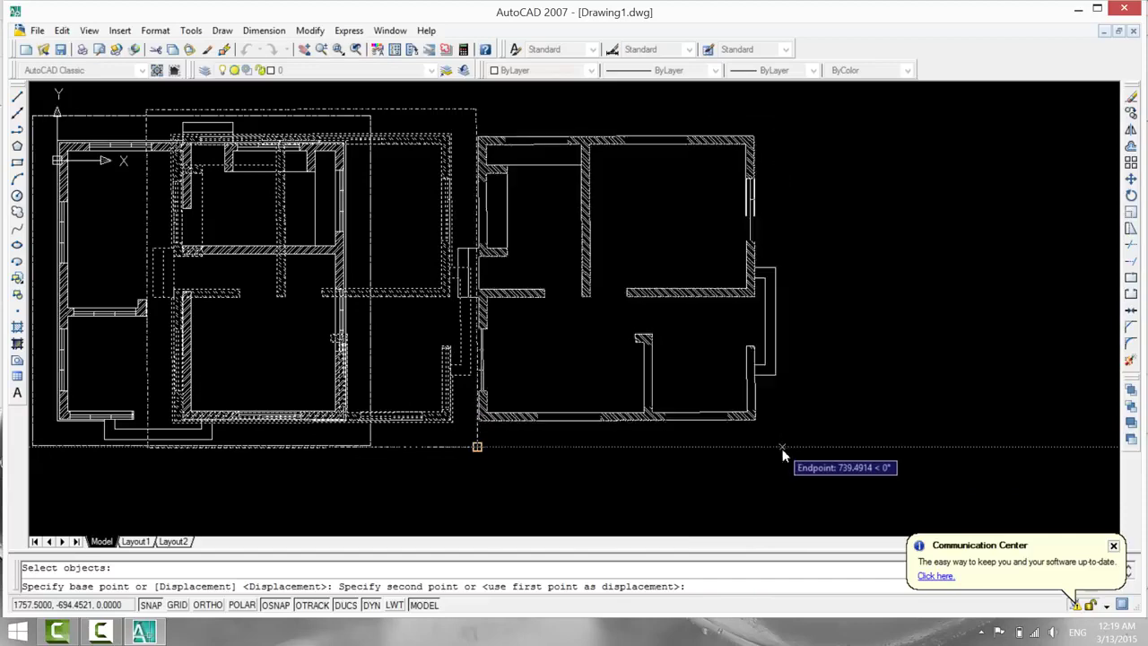
{"action": "key", "text": "F8"}
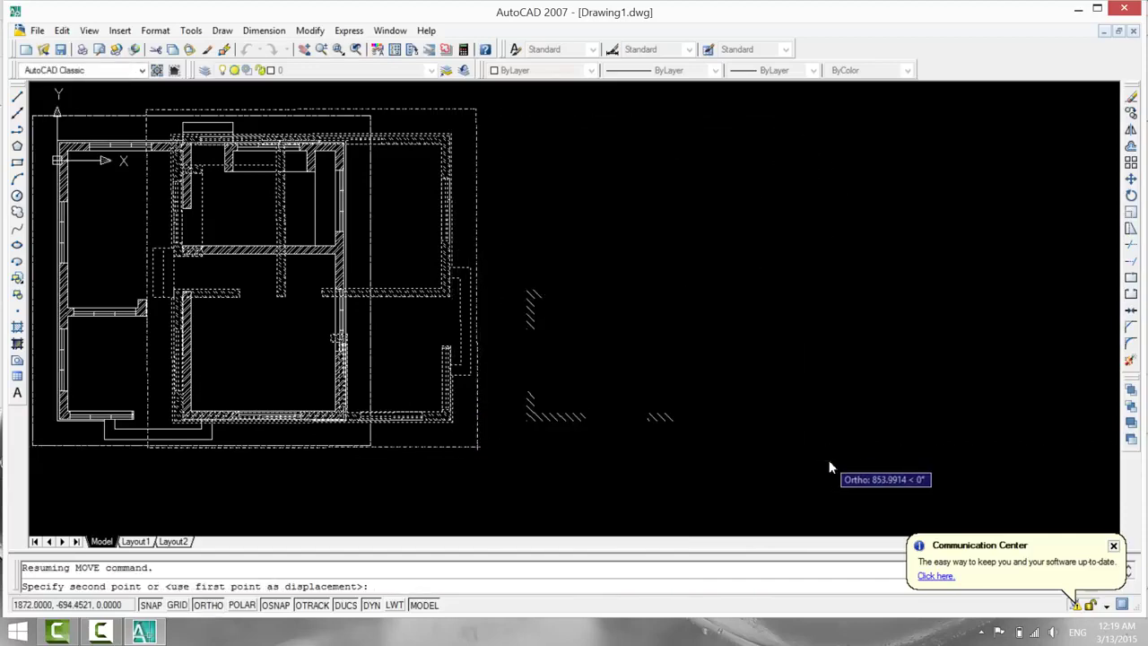
{"action": "left_click", "coordinate": [663, 367]}
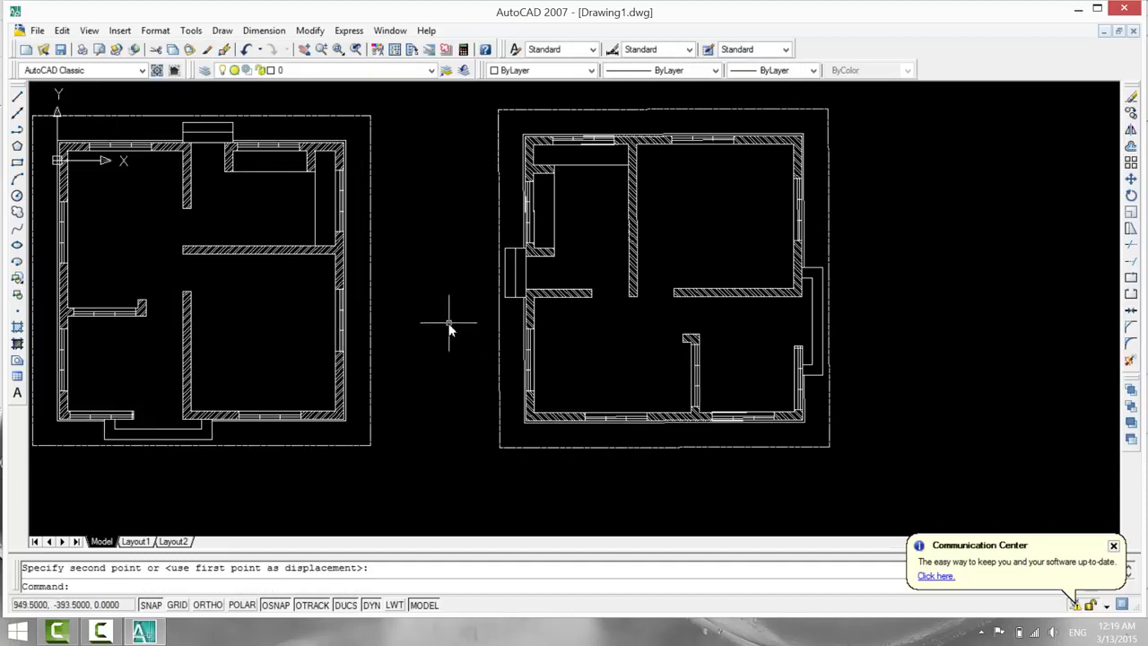
Pan and zoom to frame both plans, centring on the rotated copy.
{"action": "scroll", "coordinate": [449, 327], "scroll_direction": "down", "scroll_amount": 1}
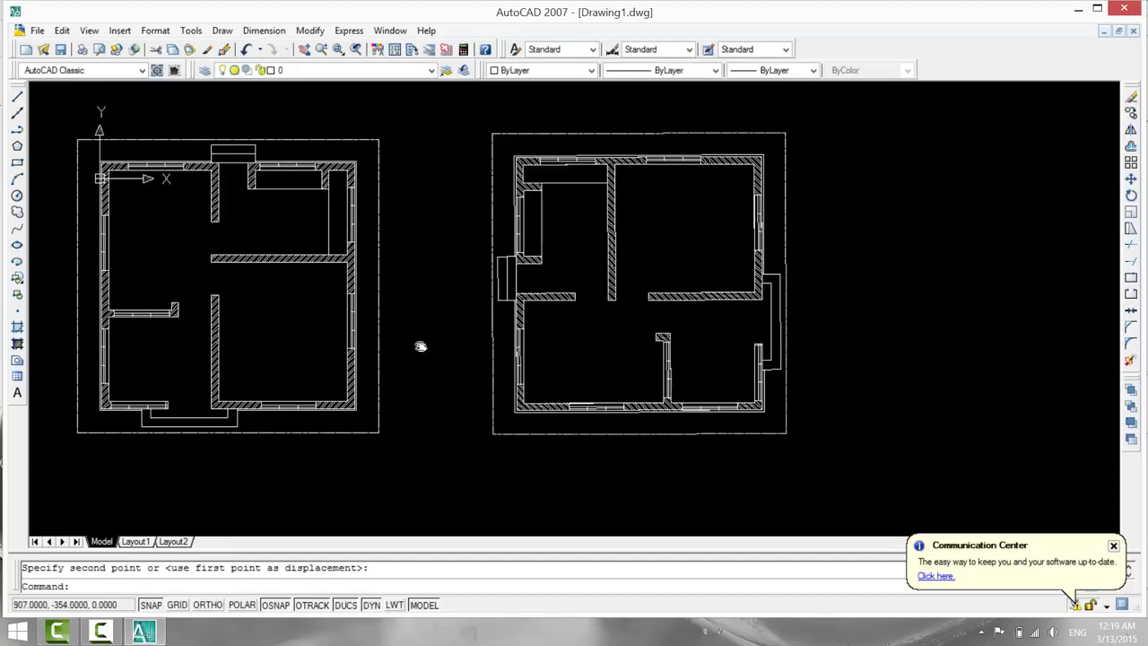
{"action": "middle_click_drag", "start_coordinate": [421, 346], "coordinate": [399, 413]}
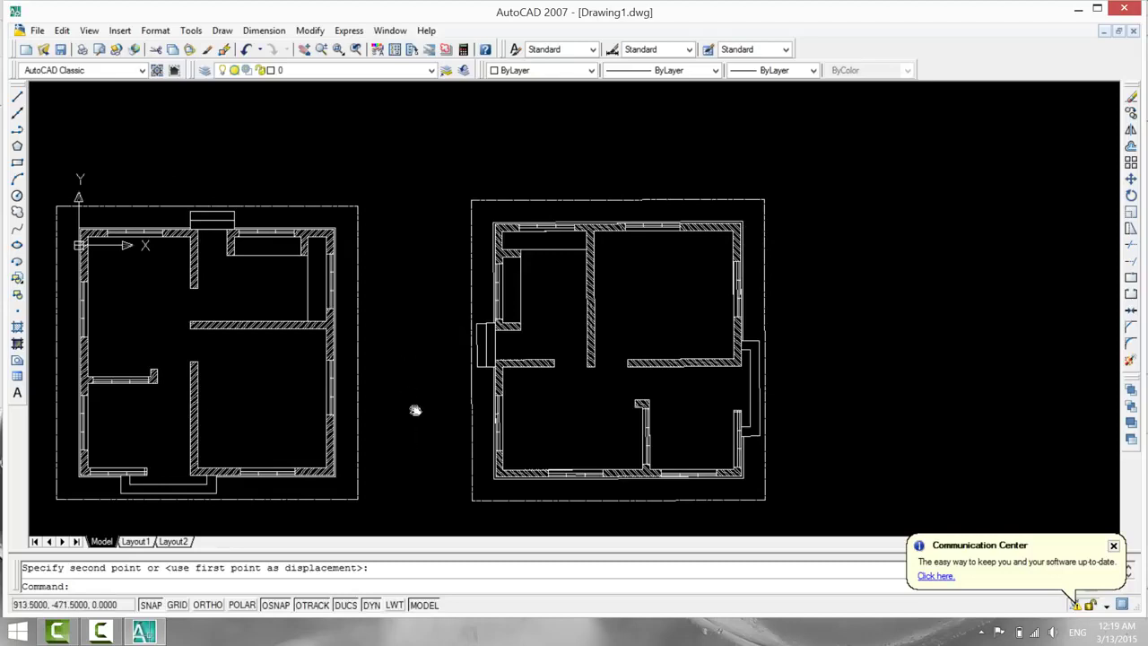
{"action": "middle_click_drag", "start_coordinate": [415, 410], "coordinate": [415, 357]}
{"action": "scroll", "coordinate": [414, 363], "scroll_direction": "up", "scroll_amount": 2}
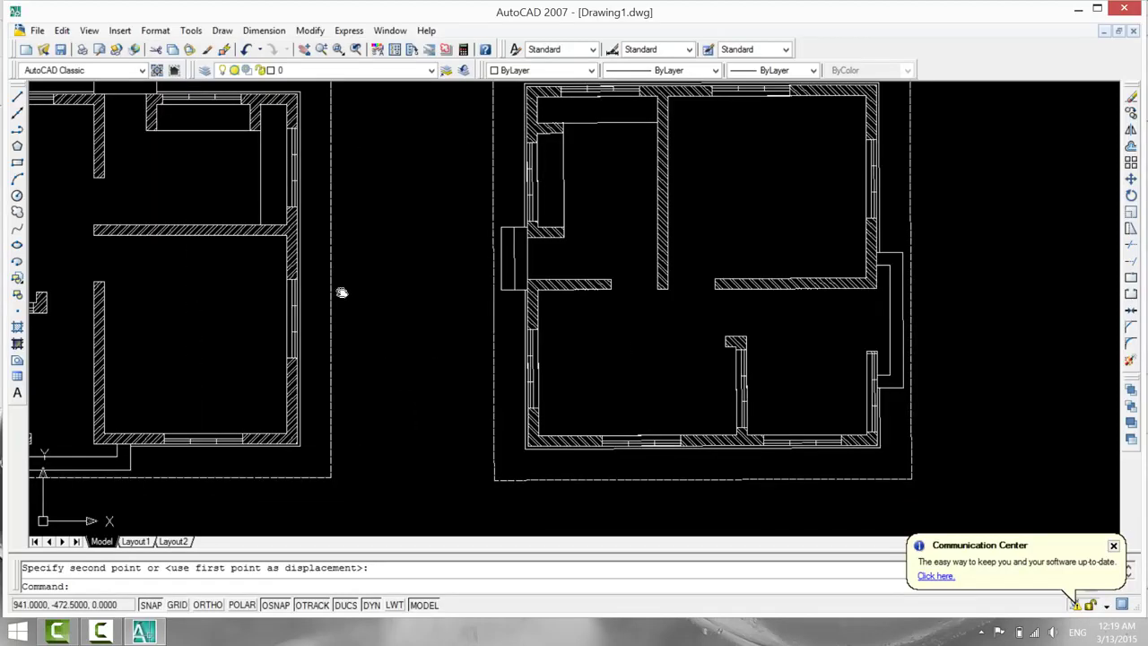
{"action": "mouse_move", "coordinate": [342, 292]}
{"action": "middle_mouse_down"}
{"action": "mouse_move", "coordinate": [371, 359]}
{"action": "mouse_move", "coordinate": [289, 287]}
{"action": "middle_mouse_up"}
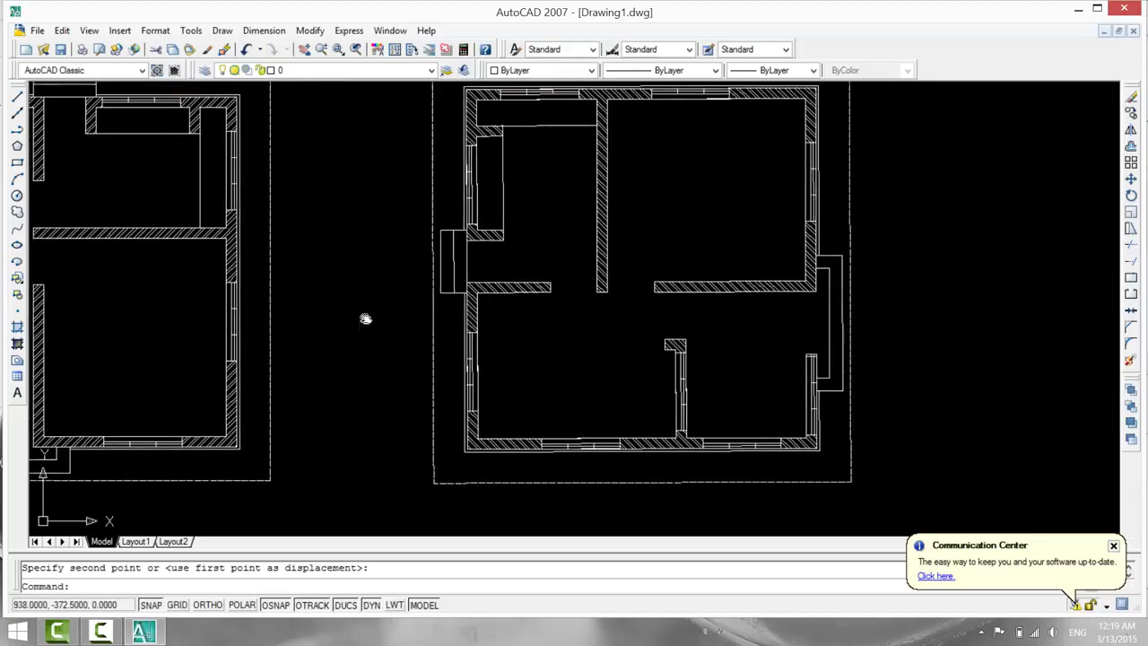
{"action": "middle_click_drag", "start_coordinate": [365, 319], "coordinate": [356, 392]}
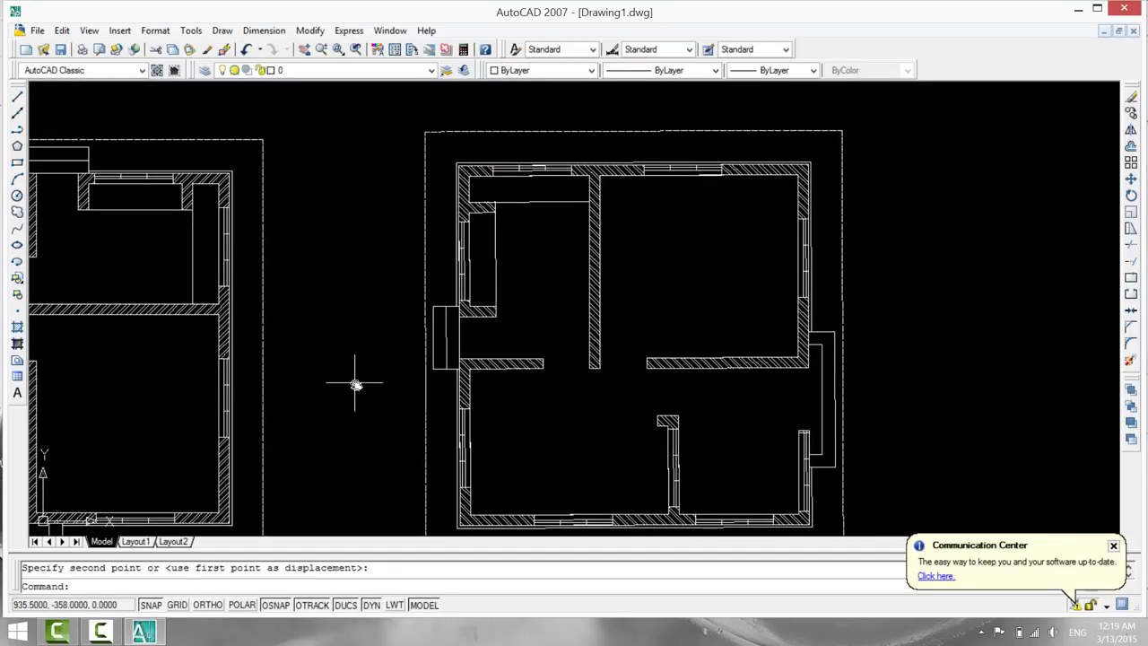
{"action": "mouse_move", "coordinate": [284, 308]}
{"action": "middle_mouse_down"}
{"action": "mouse_move", "coordinate": [449, 354]}
{"action": "mouse_move", "coordinate": [430, 361]}
{"action": "middle_mouse_up"}
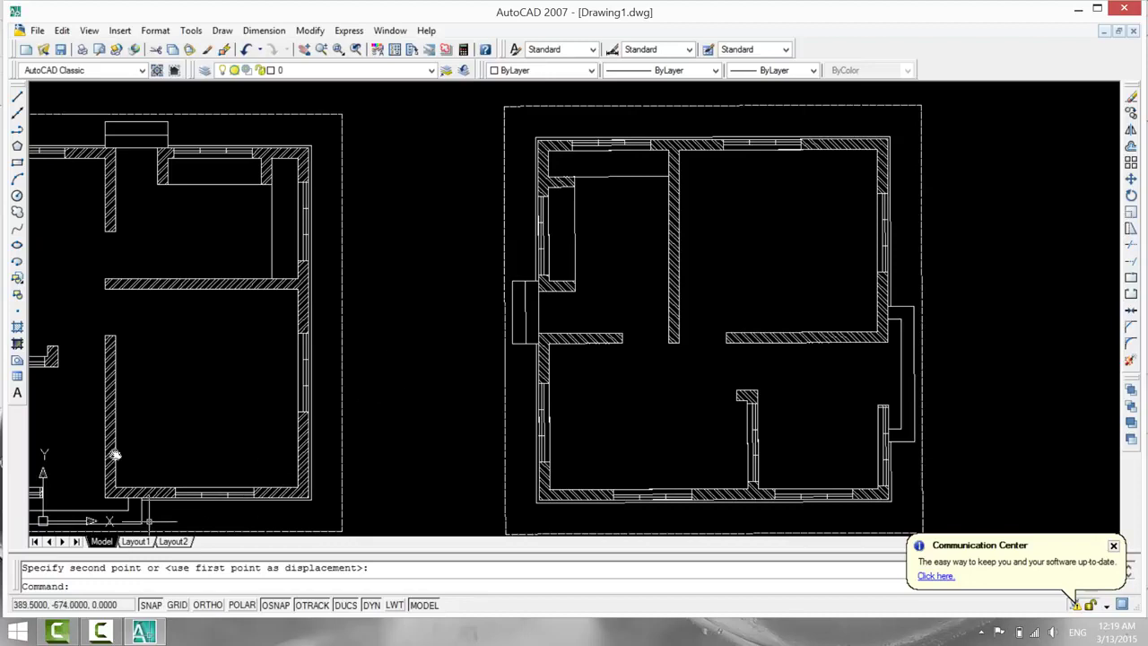
Draw a long horizontal Ortho line from left of the rotated plan's wall past its right side.
{"action": "left_click", "coordinate": [16, 94]}
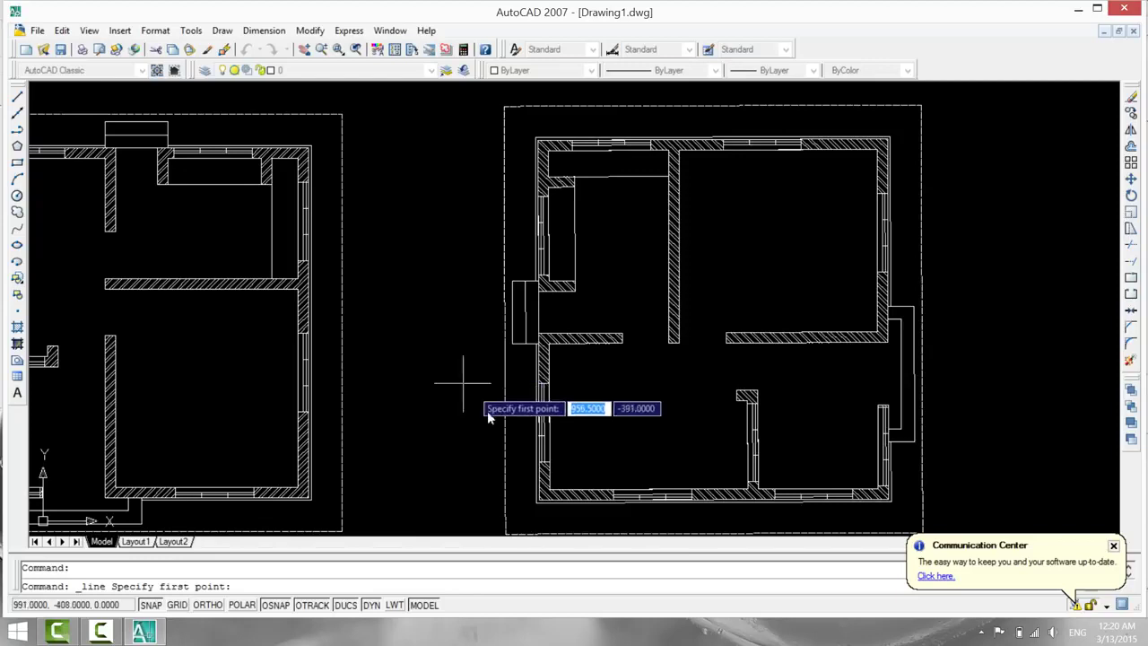
{"action": "mouse_move", "coordinate": [622, 436]}
{"action": "middle_mouse_down"}
{"action": "mouse_move", "coordinate": [623, 354]}
{"action": "mouse_move", "coordinate": [601, 359]}
{"action": "mouse_move", "coordinate": [460, 313]}
{"action": "middle_mouse_up"}
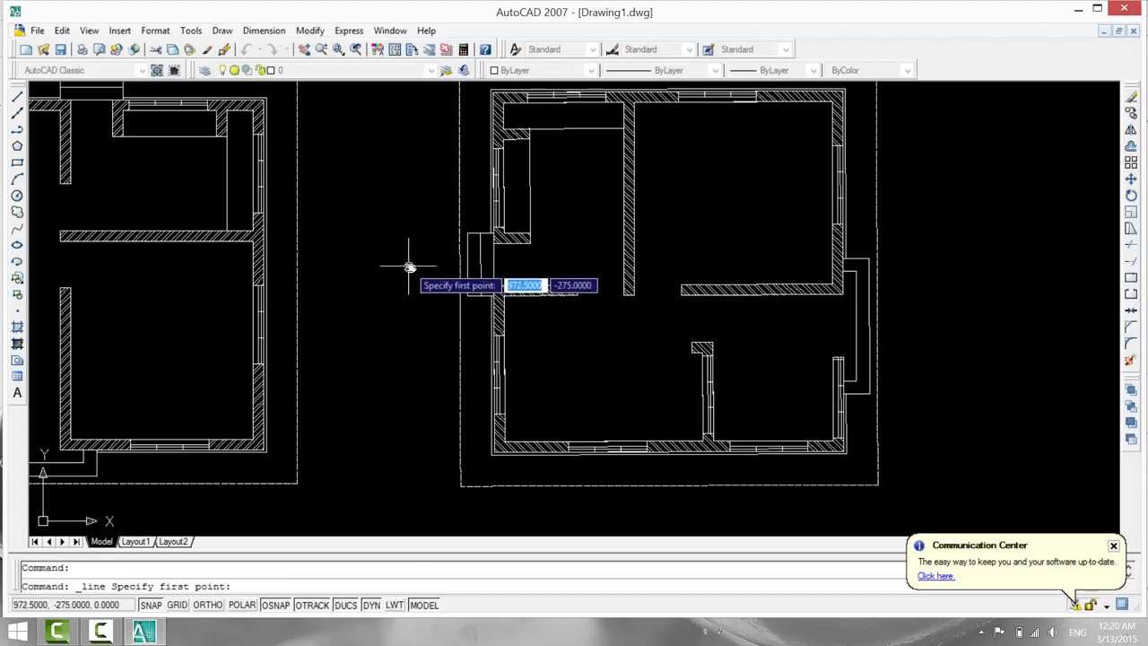
{"action": "left_click", "coordinate": [400, 344]}
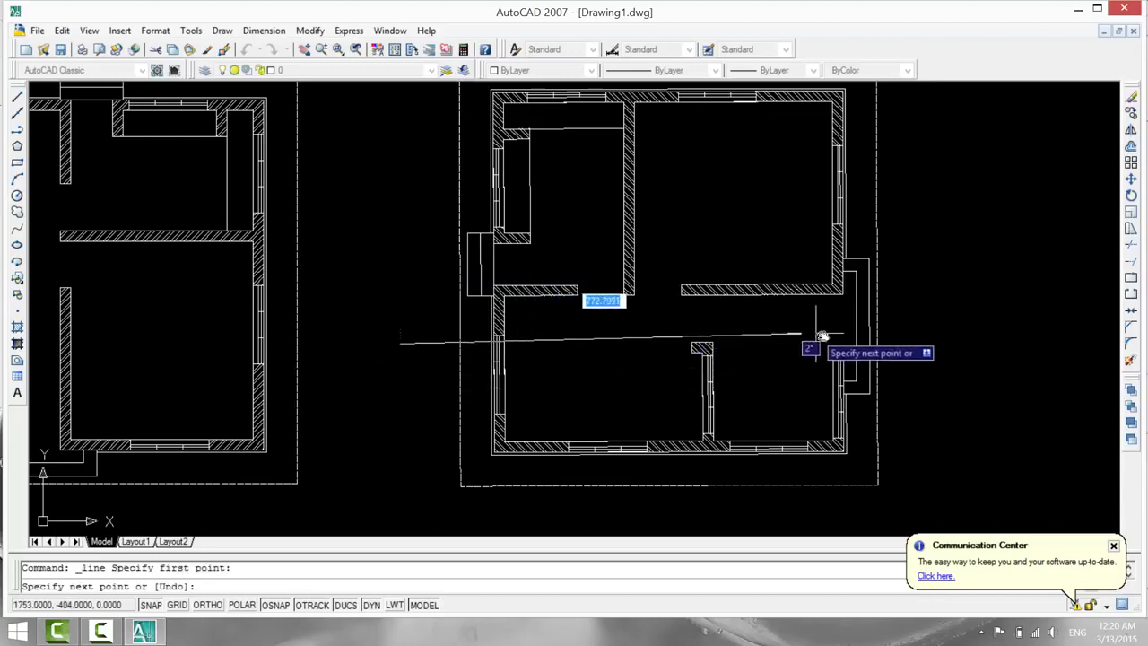
{"action": "key", "text": "F8"}
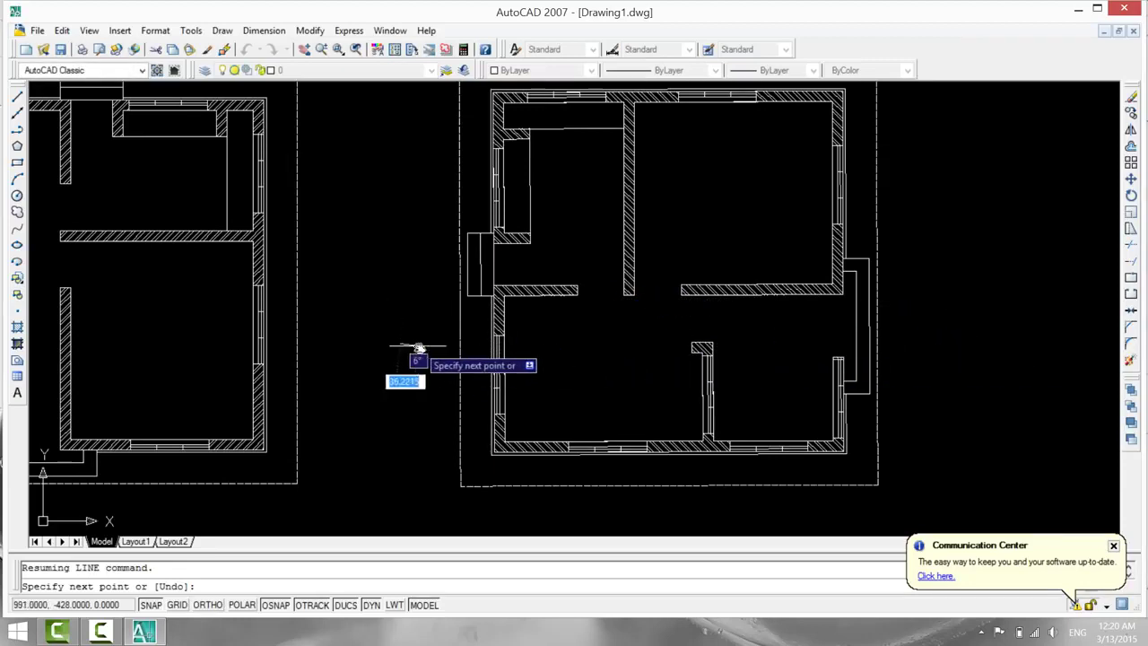
{"action": "key", "text": "Escape"}
{"action": "key", "text": "Return"}
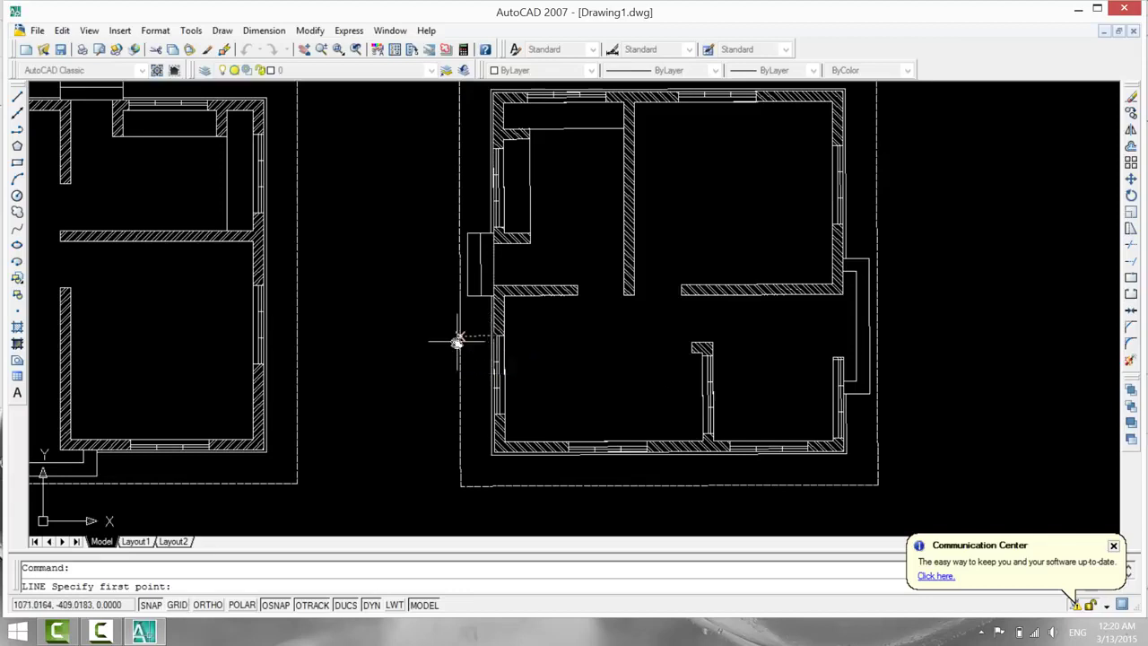
{"action": "left_click", "coordinate": [362, 337]}
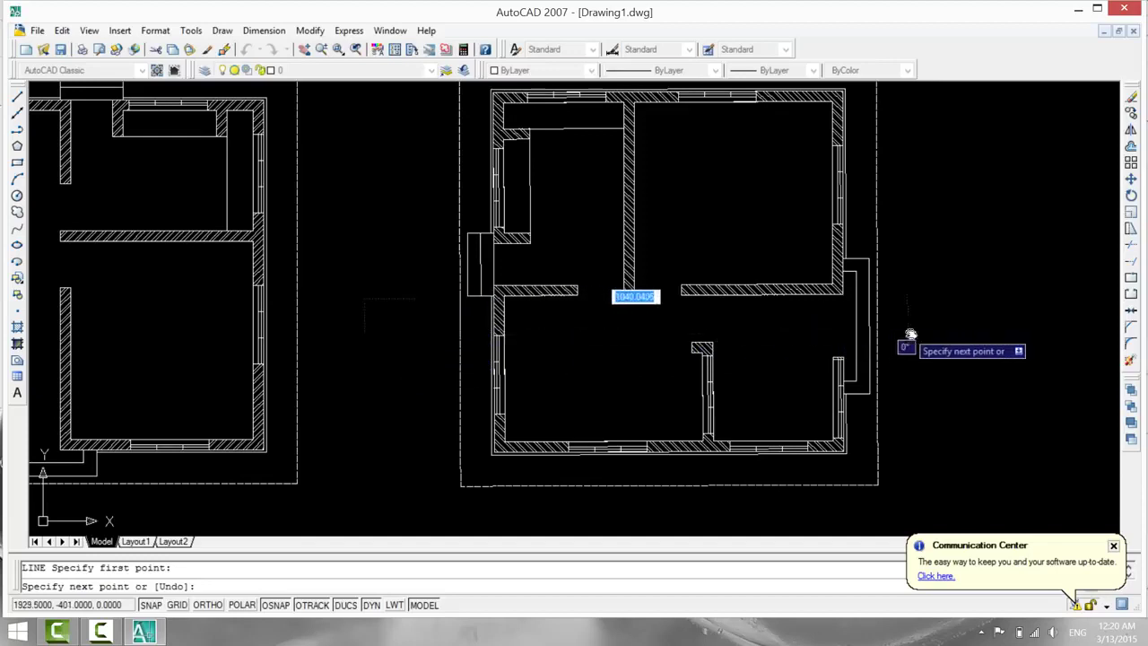
{"action": "left_click", "coordinate": [1015, 339]}
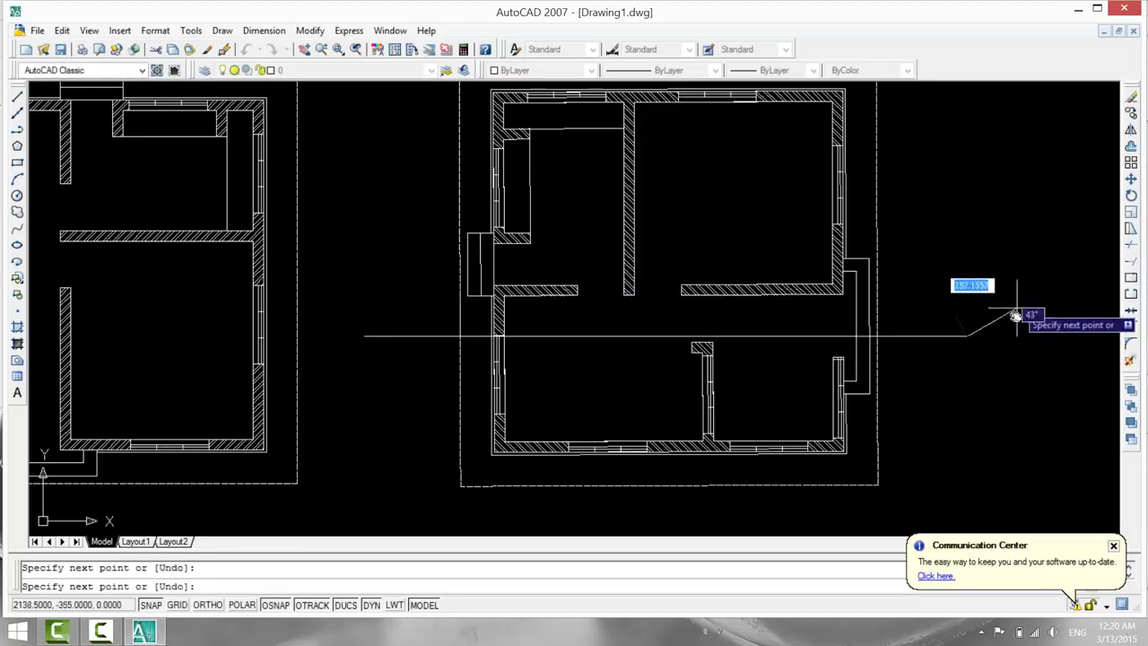
{"action": "key", "text": "Escape"}
{"action": "scroll", "coordinate": [604, 397], "scroll_direction": "up", "scroll_amount": 3}
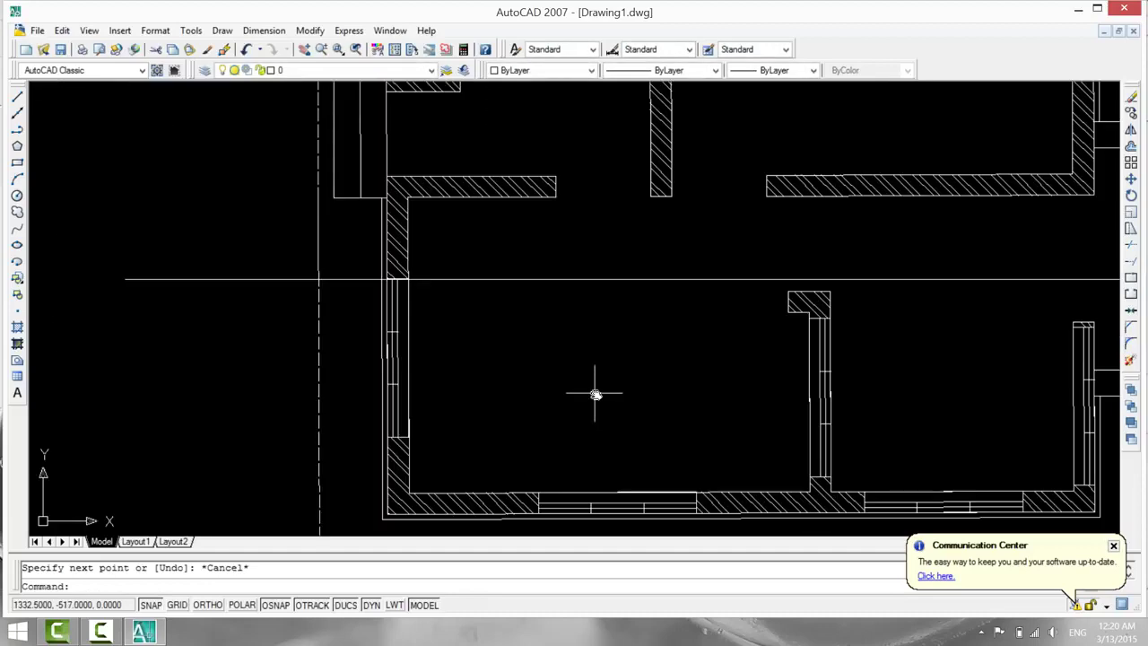
Start a construction line anchored at the rotated plan's wall corner.
{"action": "middle_click_drag", "start_coordinate": [496, 438], "coordinate": [493, 457]}
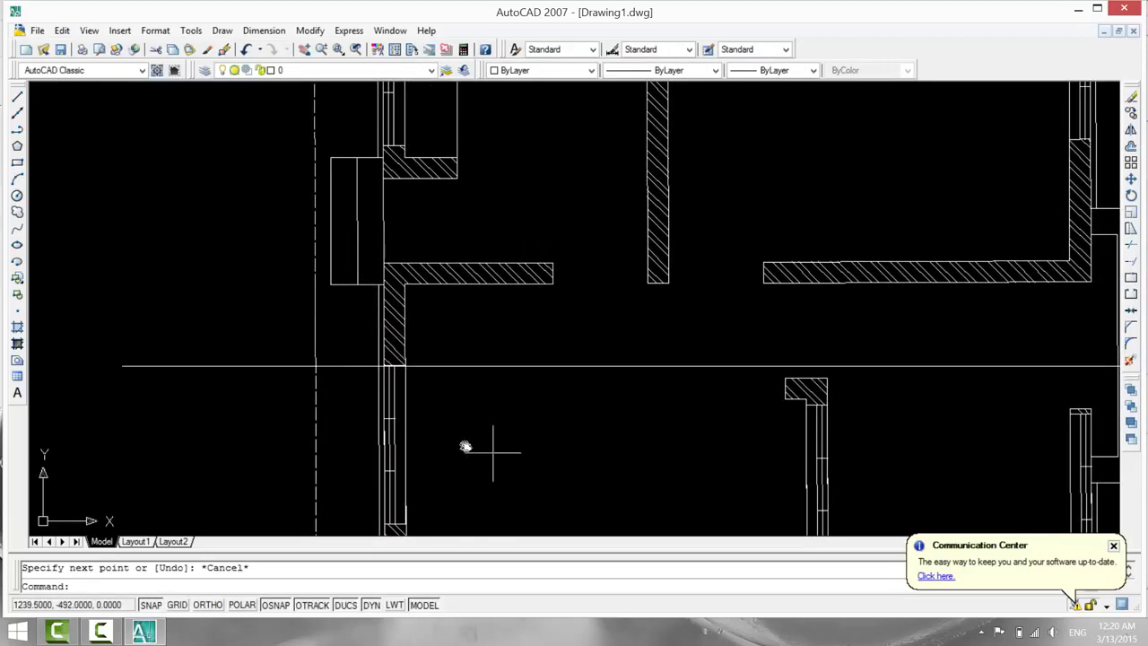
{"action": "left_click", "coordinate": [17, 114]}
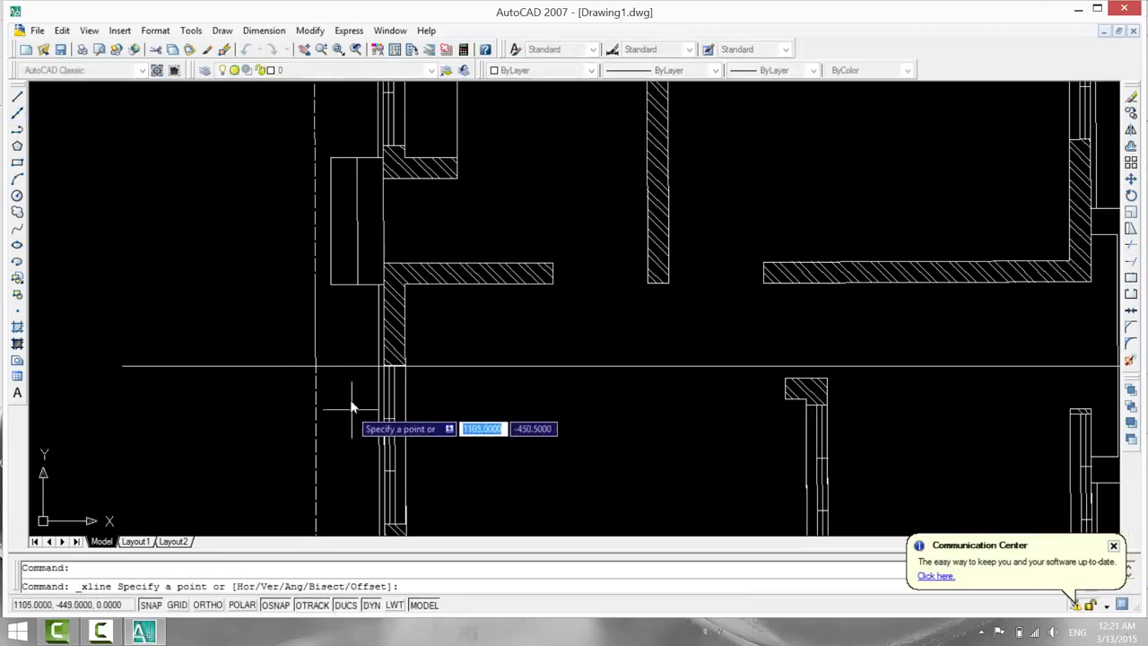
{"action": "scroll", "coordinate": [350, 394], "scroll_direction": "up", "scroll_amount": 1}
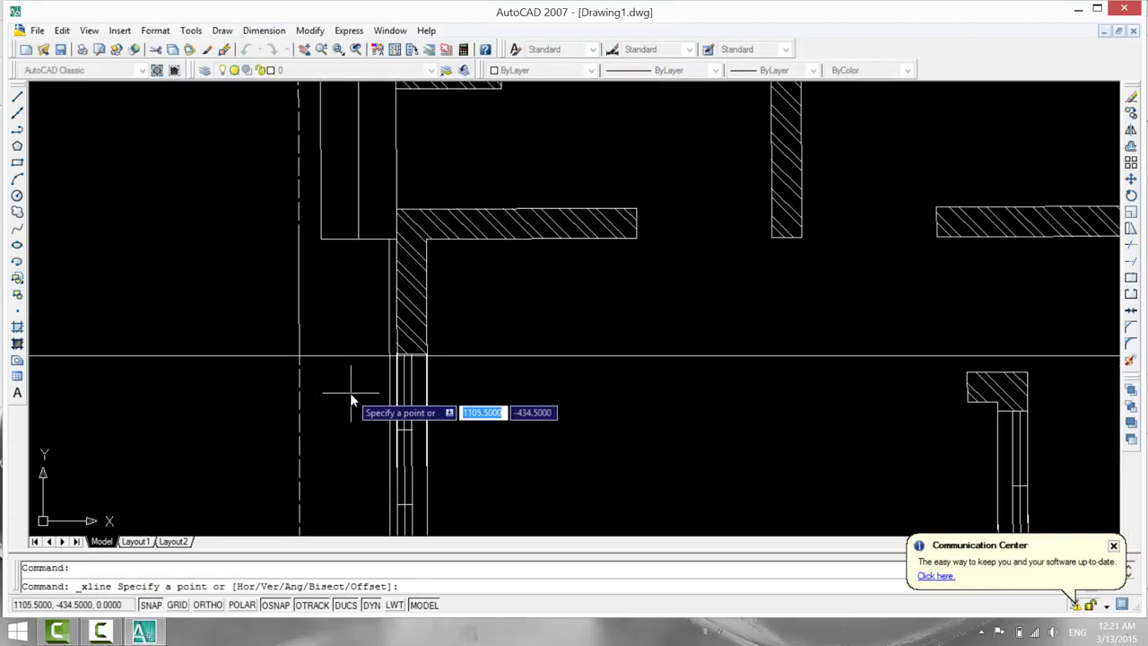
{"action": "left_click", "coordinate": [391, 356]}
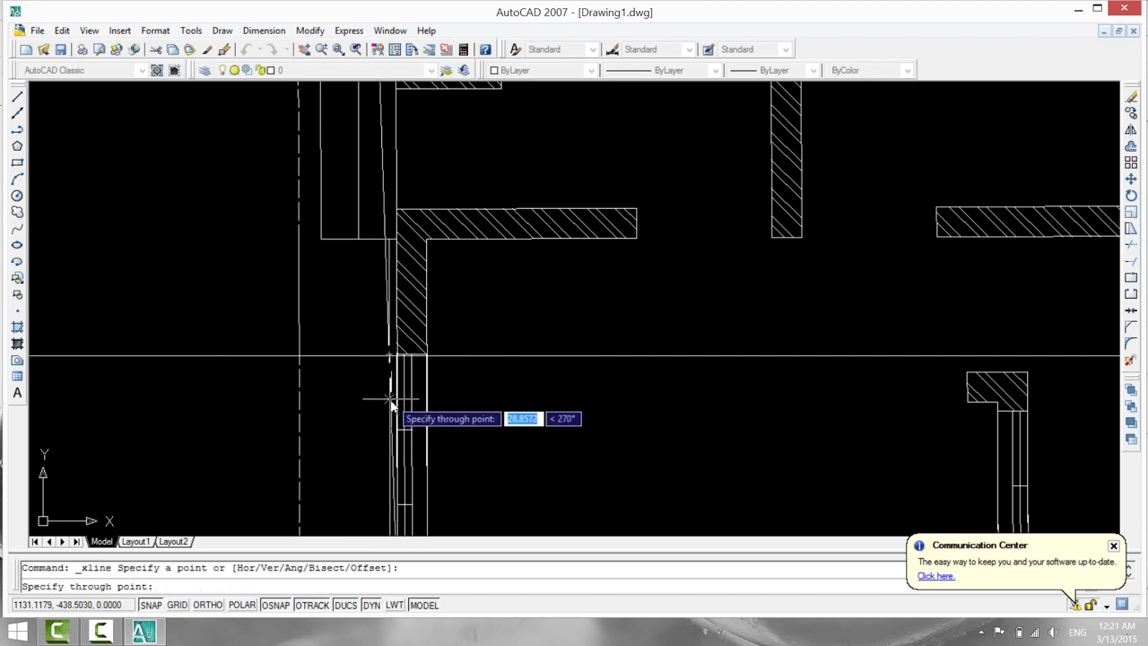
Turn polar tracking on and bring up the object snap settings in Drafting Settings.
{"action": "right_click", "coordinate": [262, 605]}
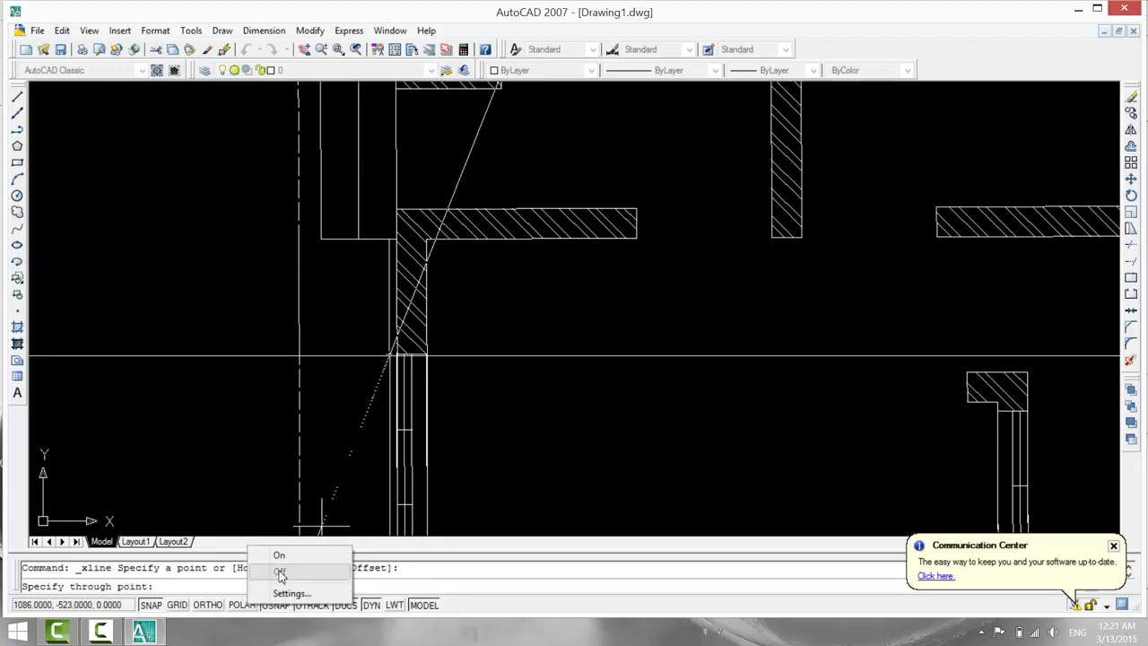
{"action": "left_click", "coordinate": [279, 555]}
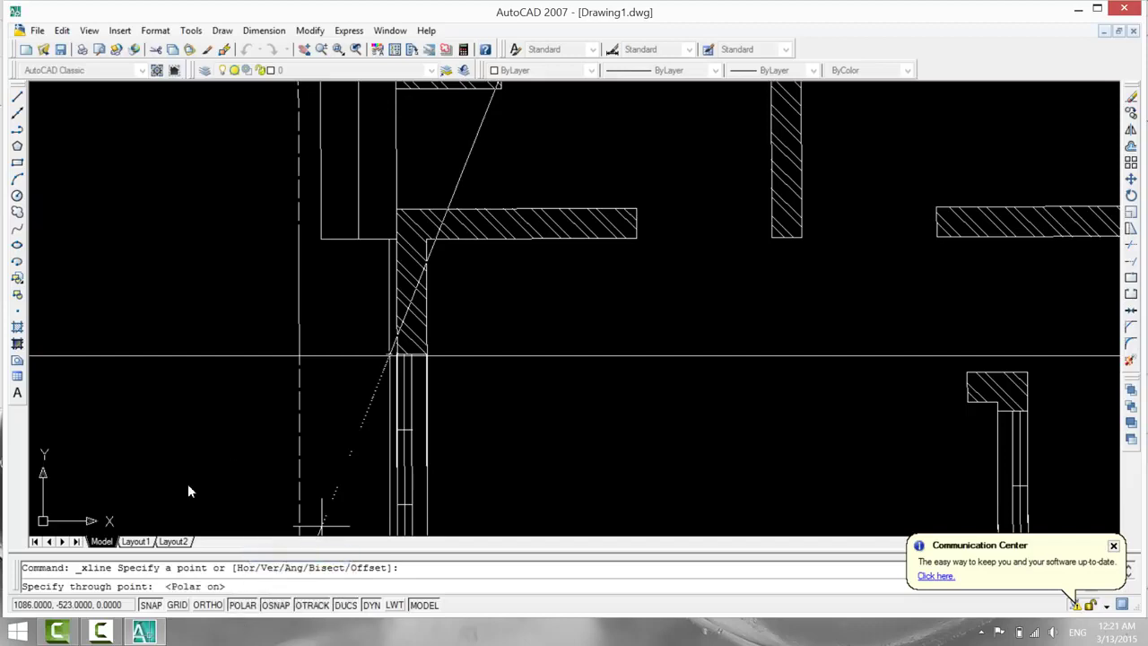
{"action": "right_click", "coordinate": [241, 604]}
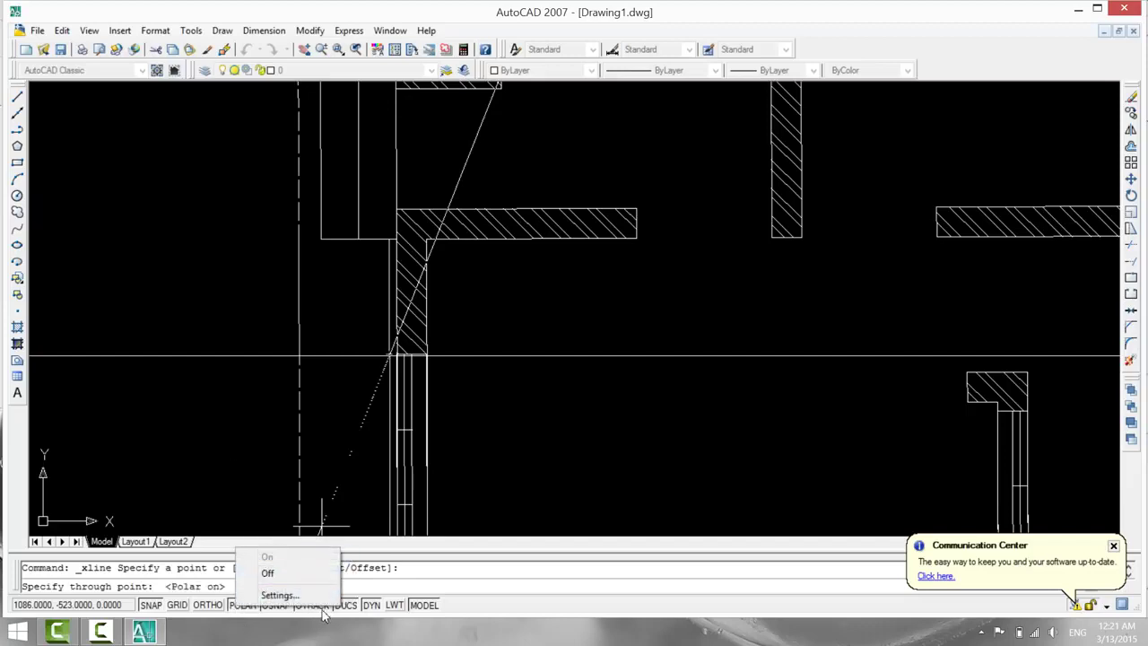
{"action": "left_click", "coordinate": [405, 496]}
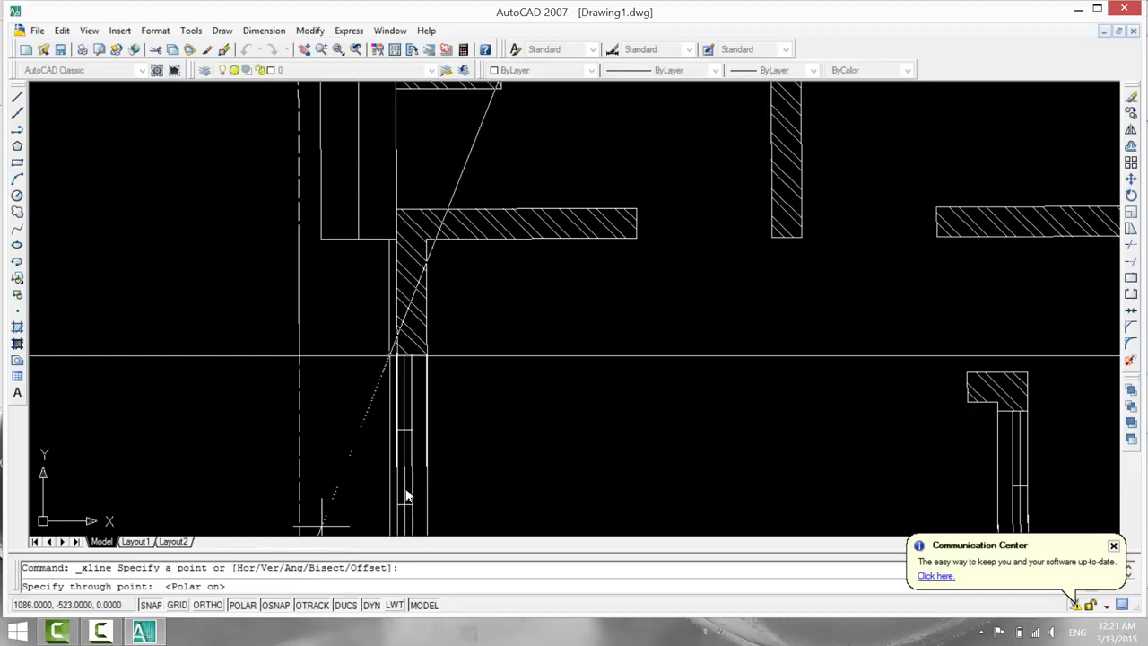
{"action": "right_click", "coordinate": [321, 606]}
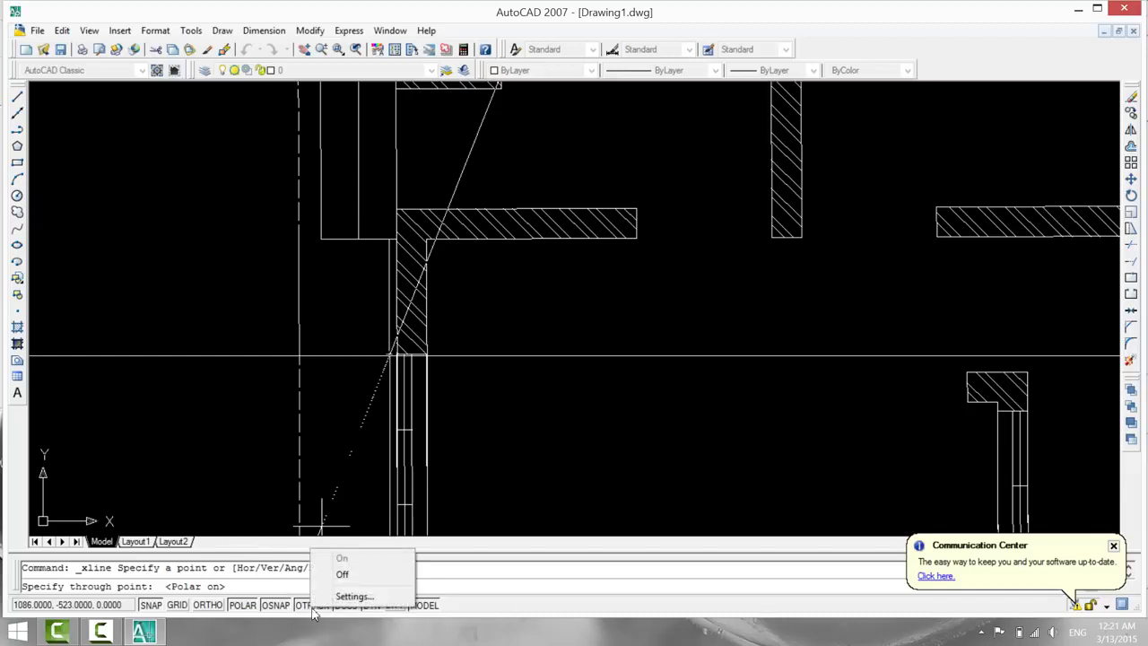
{"action": "left_click", "coordinate": [354, 595]}
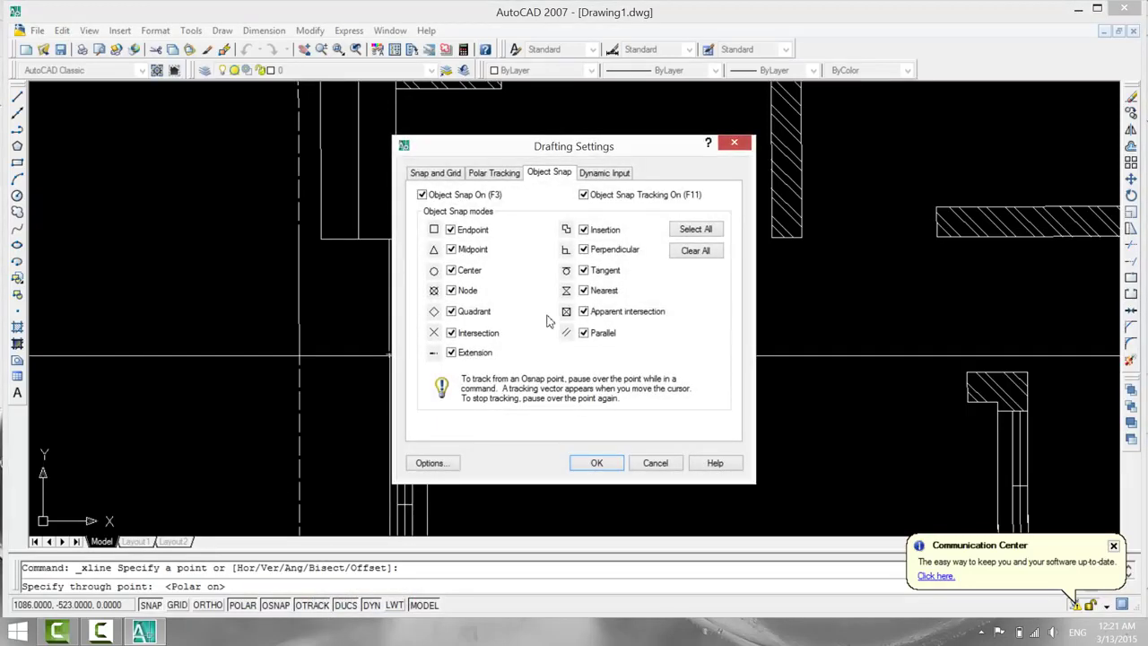
Review the Dynamic Input, Polar Tracking, Snap and Grid and Object Snap tabs, then close Drafting Settings.
{"action": "left_click", "coordinate": [601, 174]}
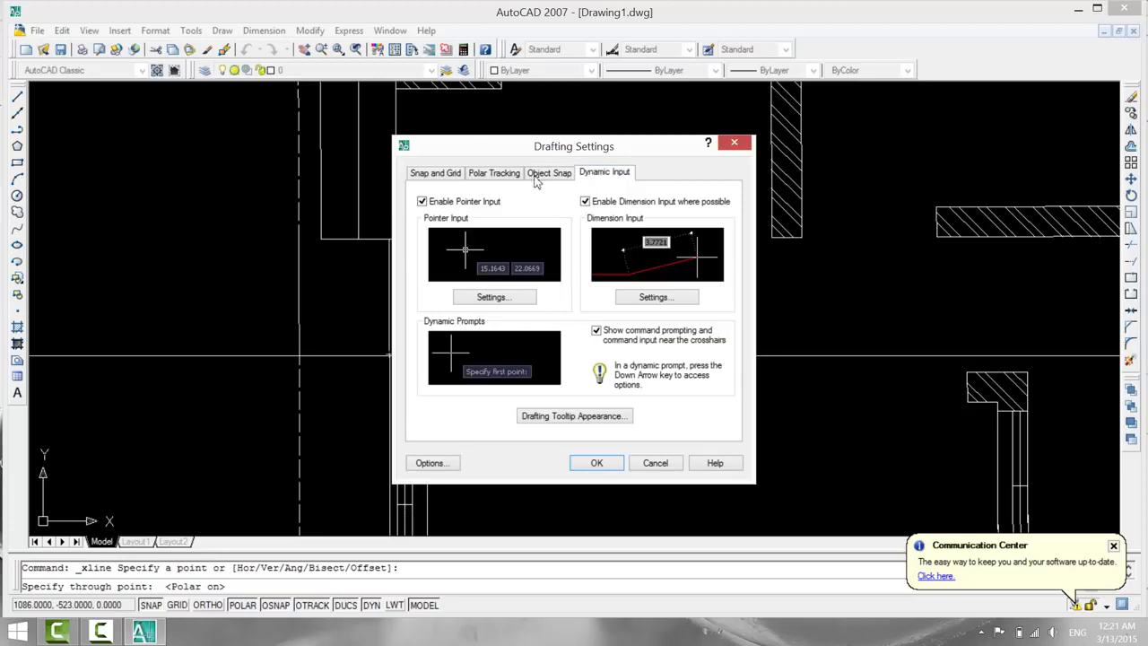
{"action": "left_click", "coordinate": [492, 173]}
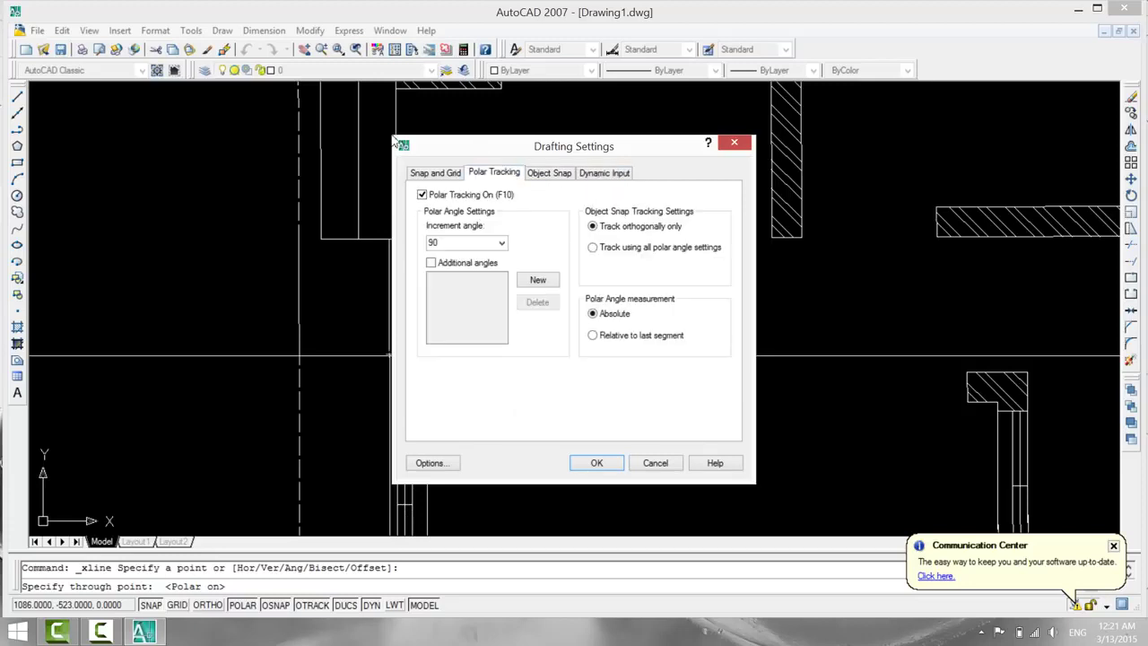
{"action": "left_click", "coordinate": [437, 173]}
{"action": "left_click", "coordinate": [549, 173]}
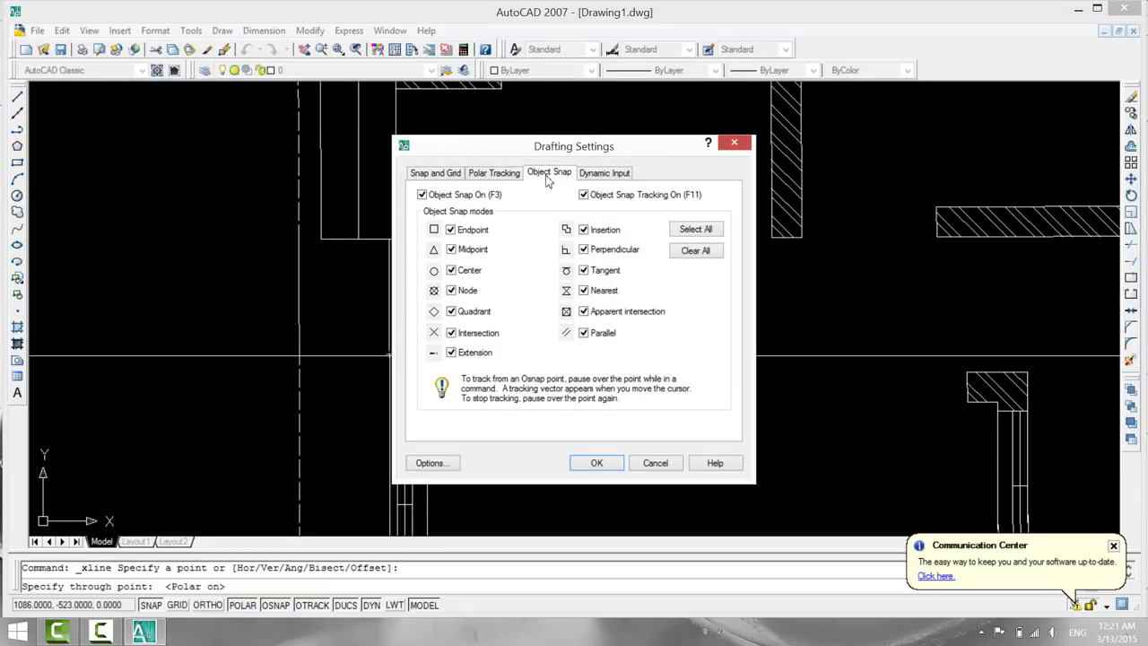
{"action": "left_click", "coordinate": [493, 173]}
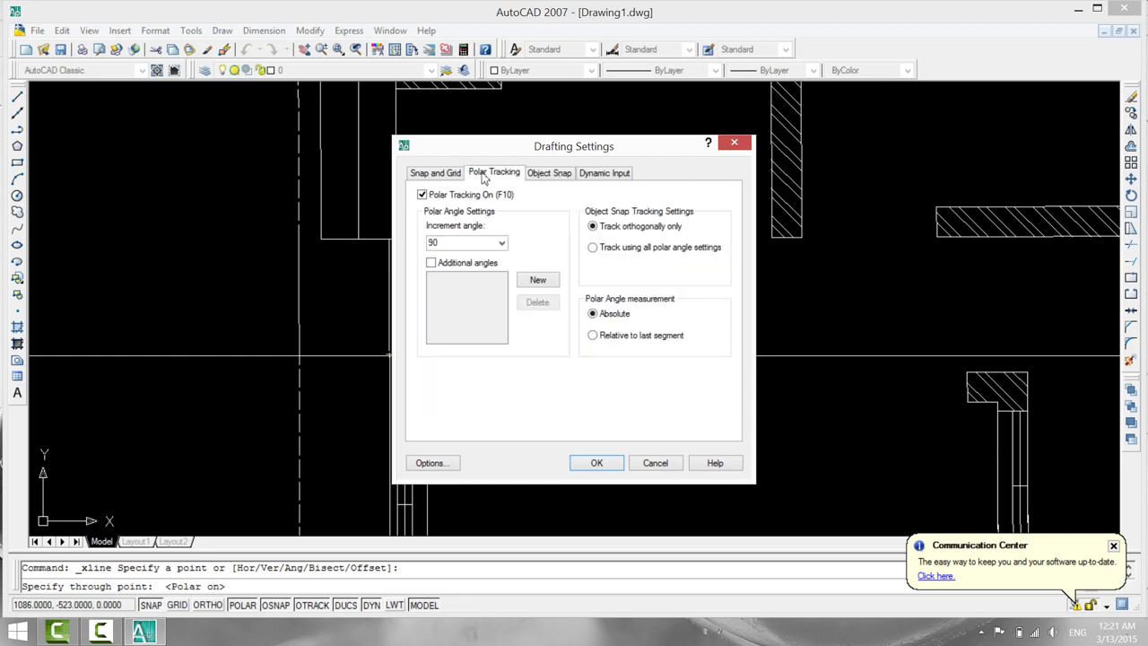
{"action": "left_click", "coordinate": [450, 175]}
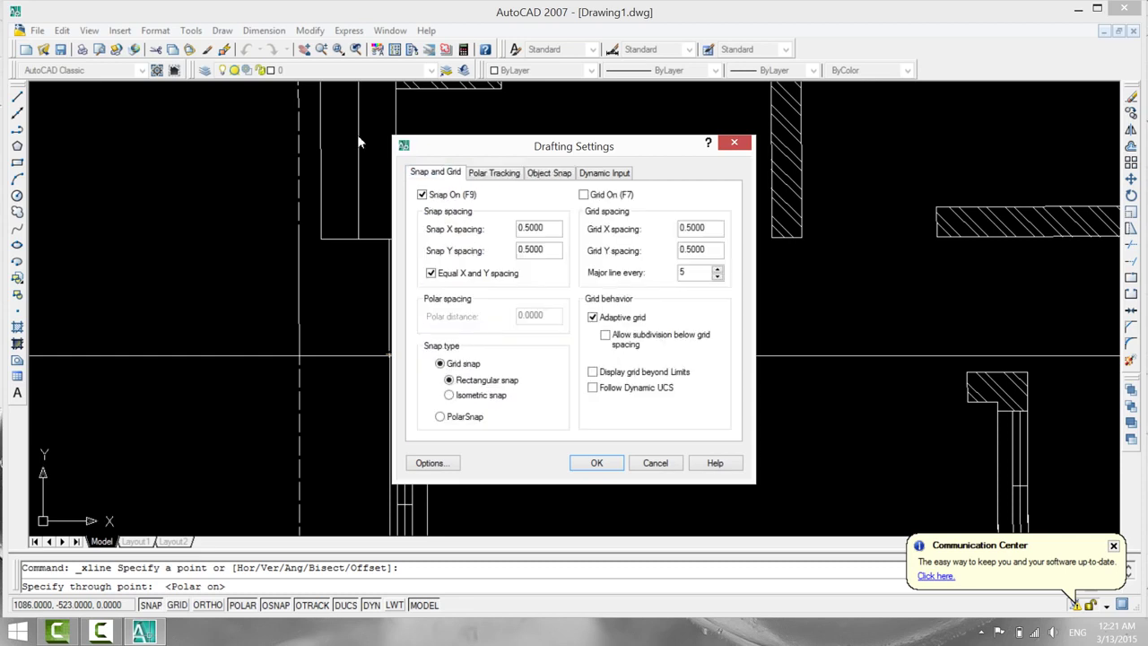
{"action": "left_click", "coordinate": [608, 175]}
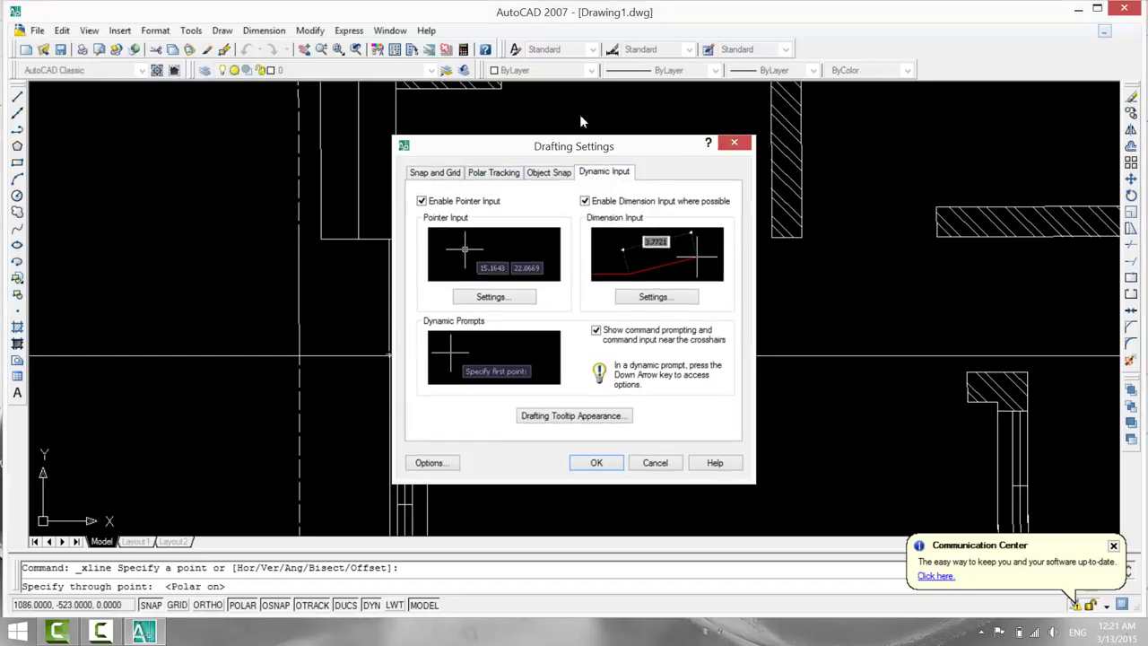
{"action": "left_click", "coordinate": [734, 144]}
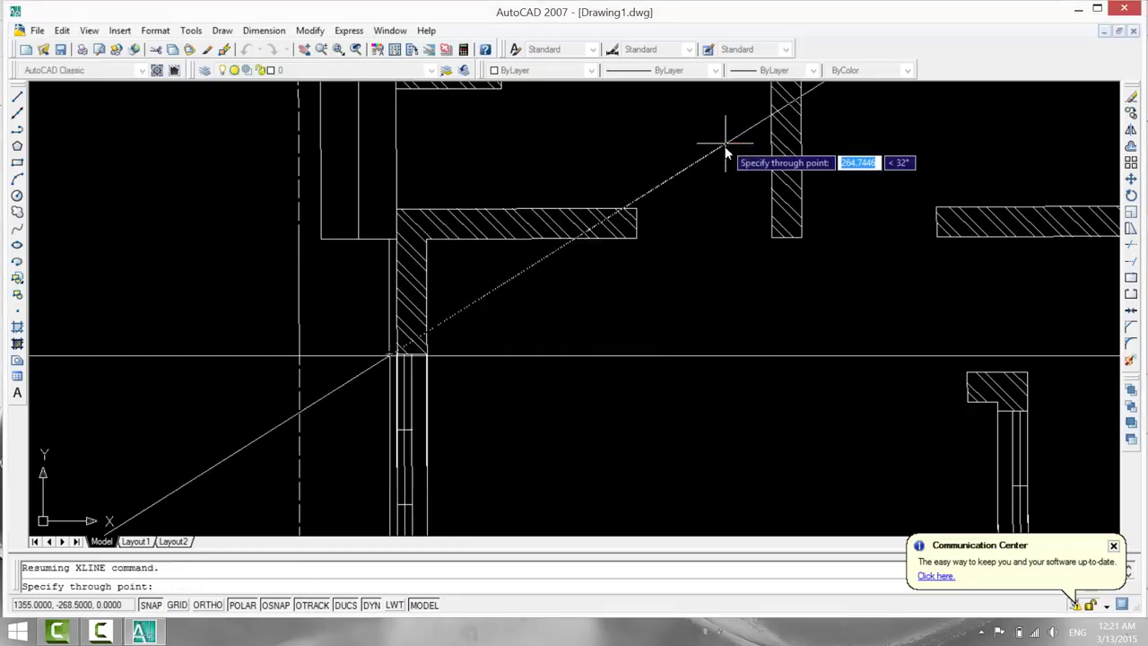
Draw vertical construction lines through the wall corner and the hatched wall corner.
{"action": "left_click", "coordinate": [392, 451]}
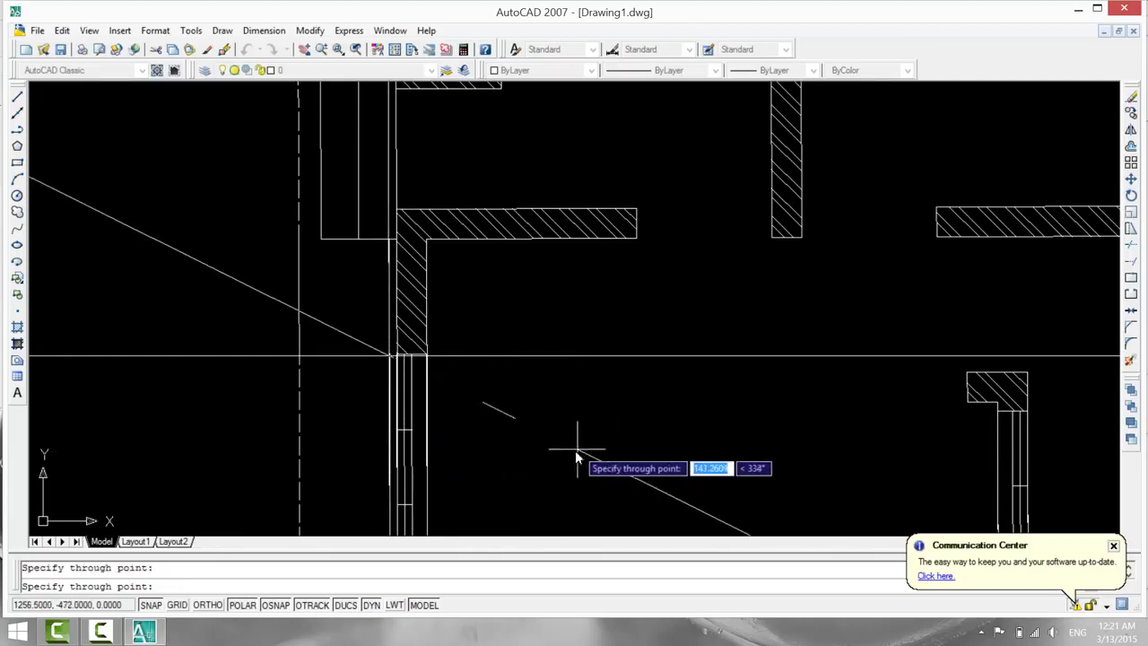
{"action": "key", "text": "Return"}
{"action": "key", "text": "Return"}
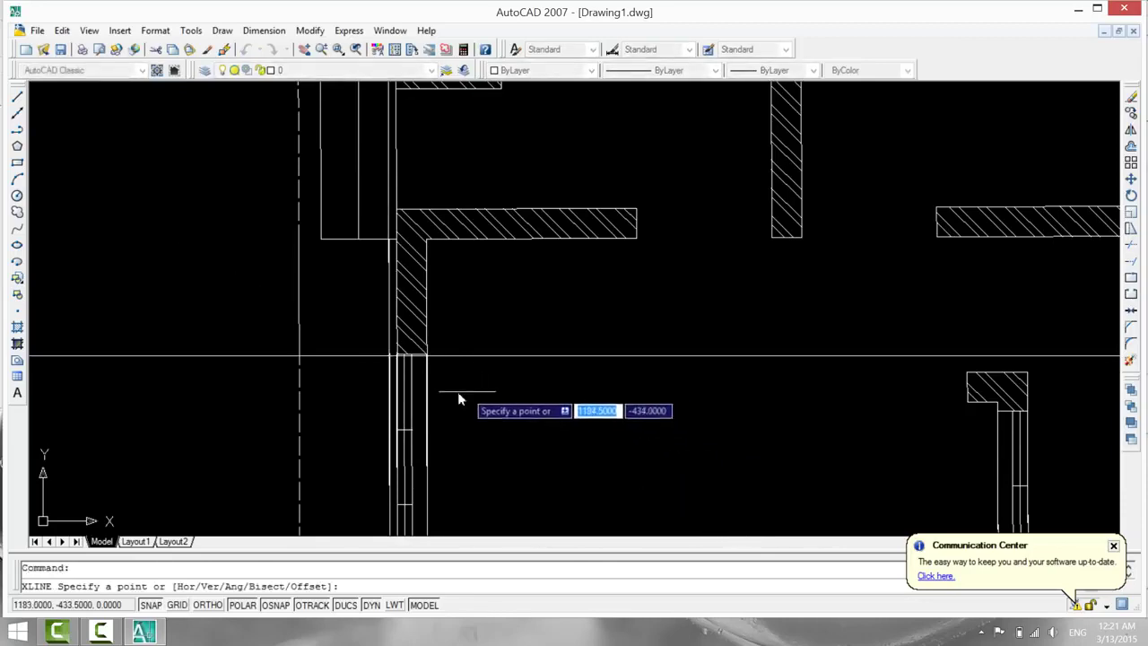
{"action": "key", "text": "Escape"}
{"action": "key", "text": "Return"}
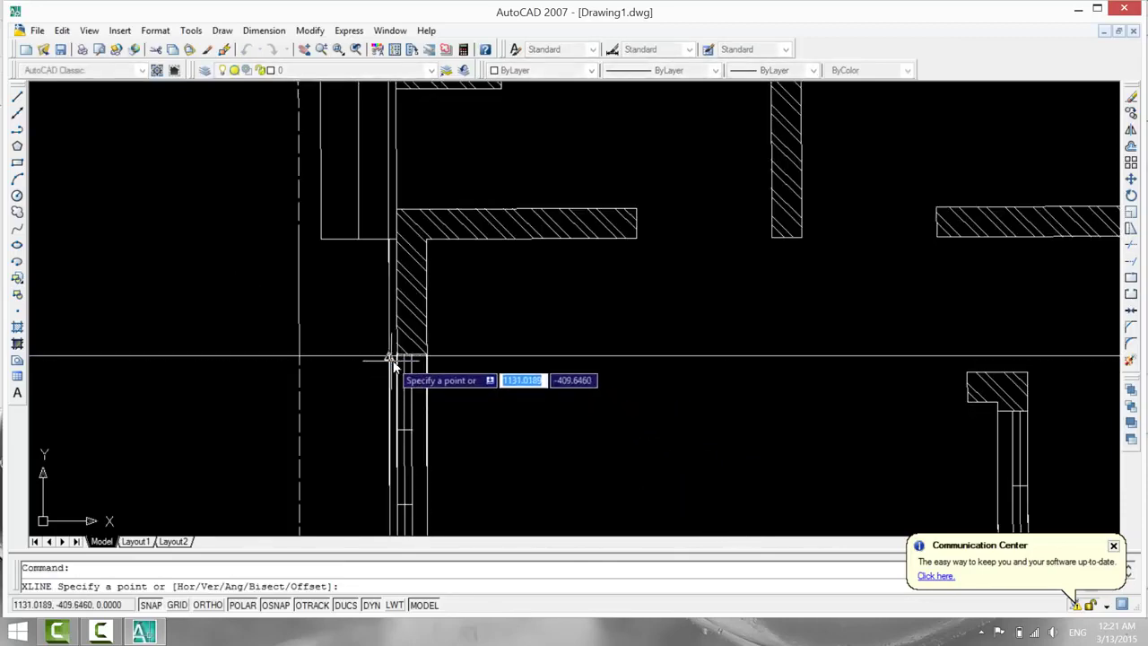
{"action": "left_click", "coordinate": [398, 358]}
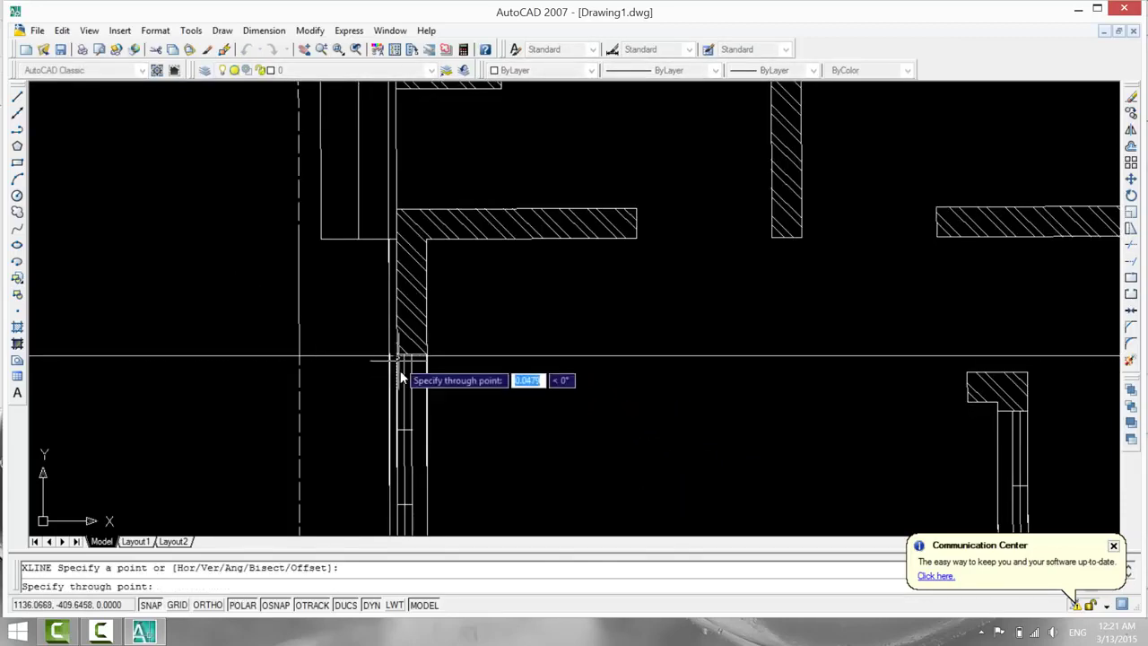
{"action": "left_click", "coordinate": [399, 435]}
{"action": "key", "text": "Return"}
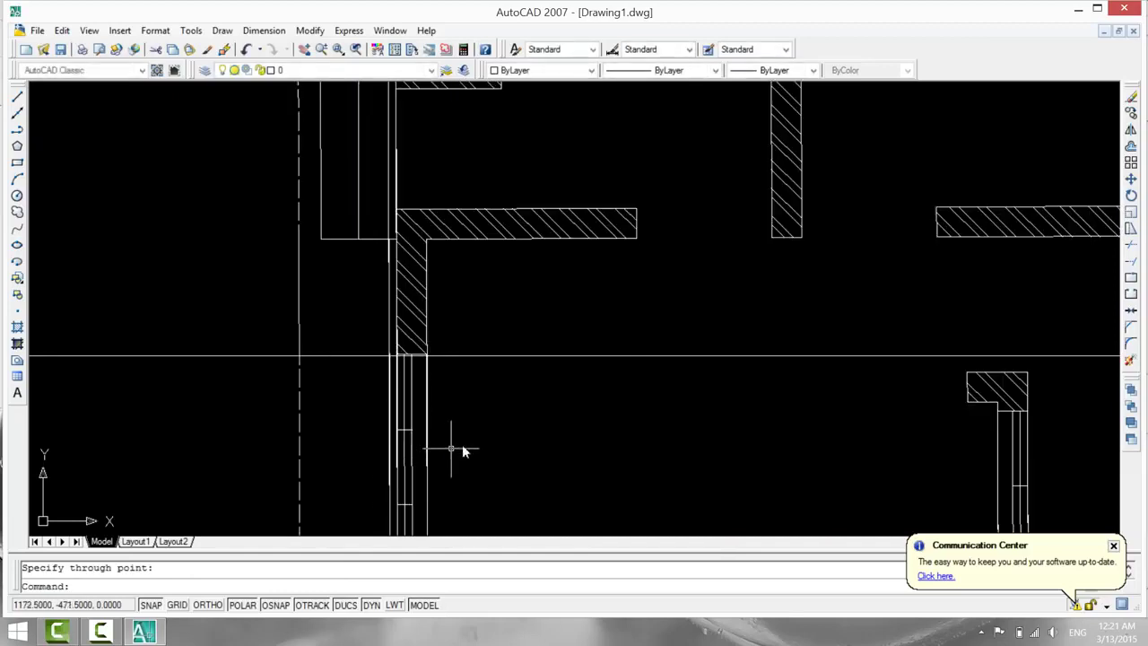
{"action": "key", "text": "Return"}
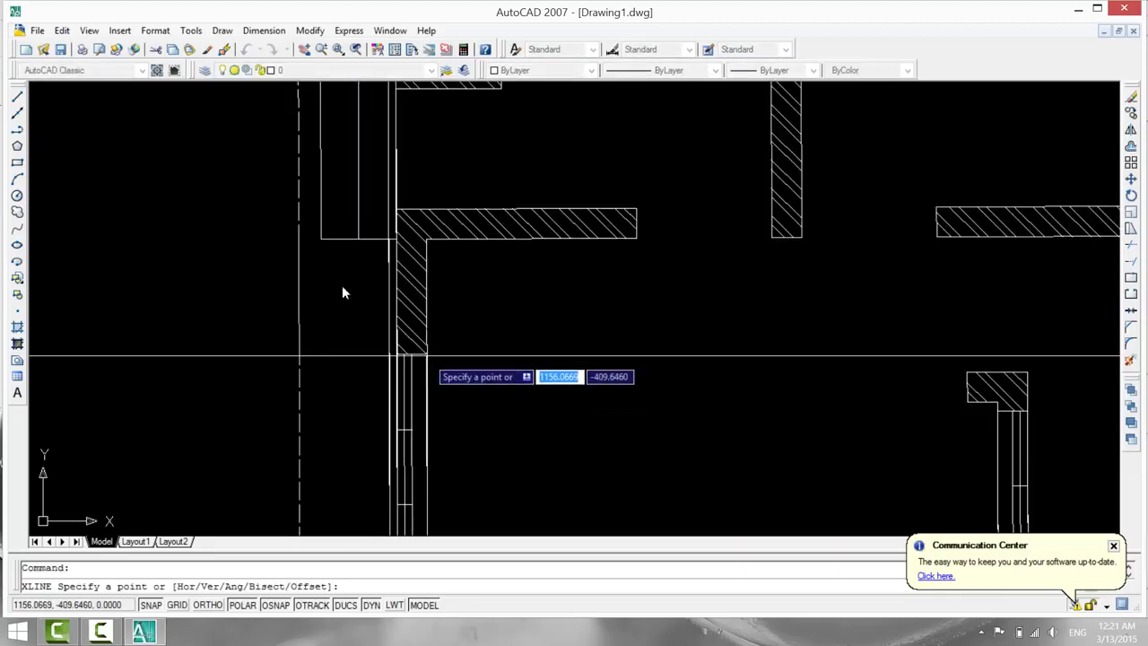
{"action": "left_click", "coordinate": [427, 356]}
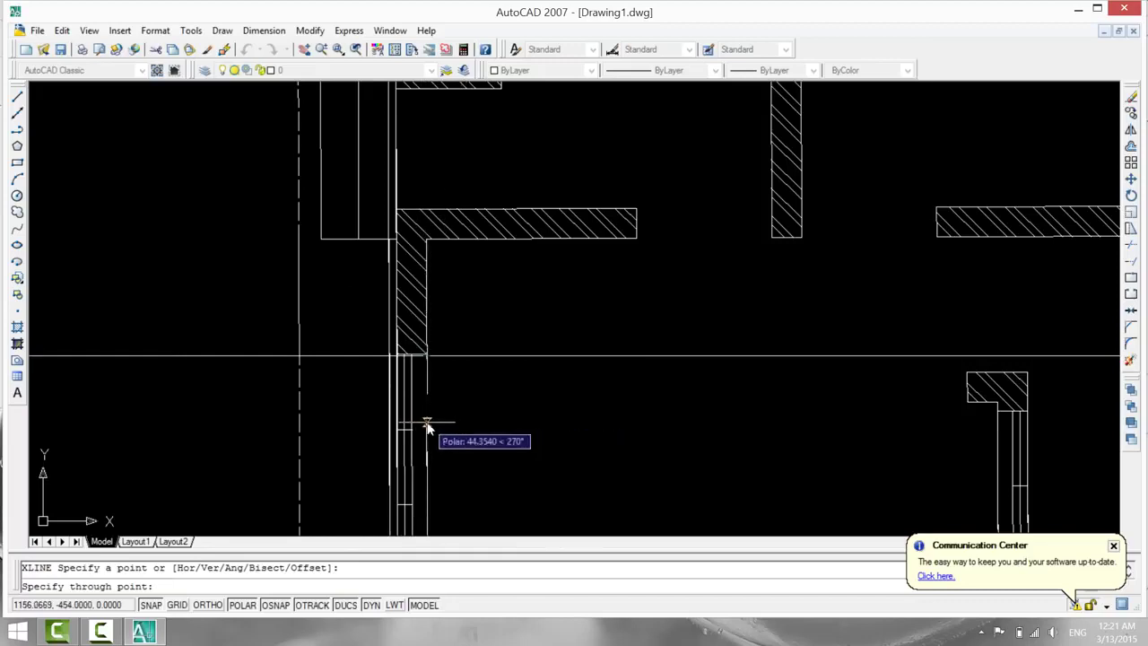
{"action": "left_click", "coordinate": [427, 429]}
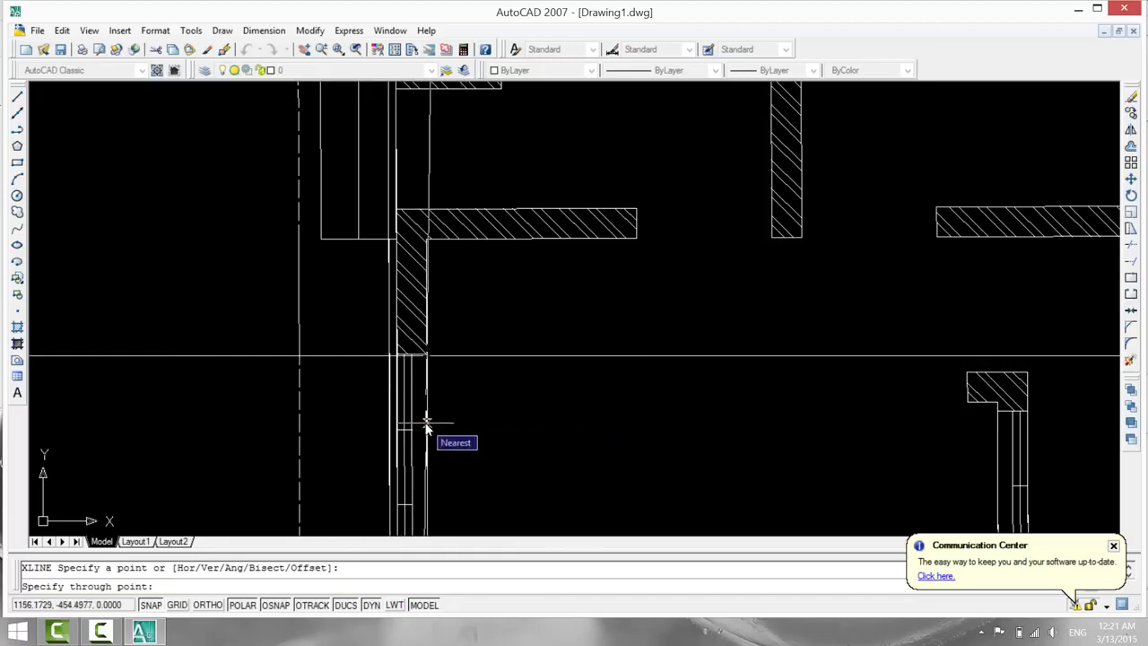
{"action": "left_click", "coordinate": [427, 448]}
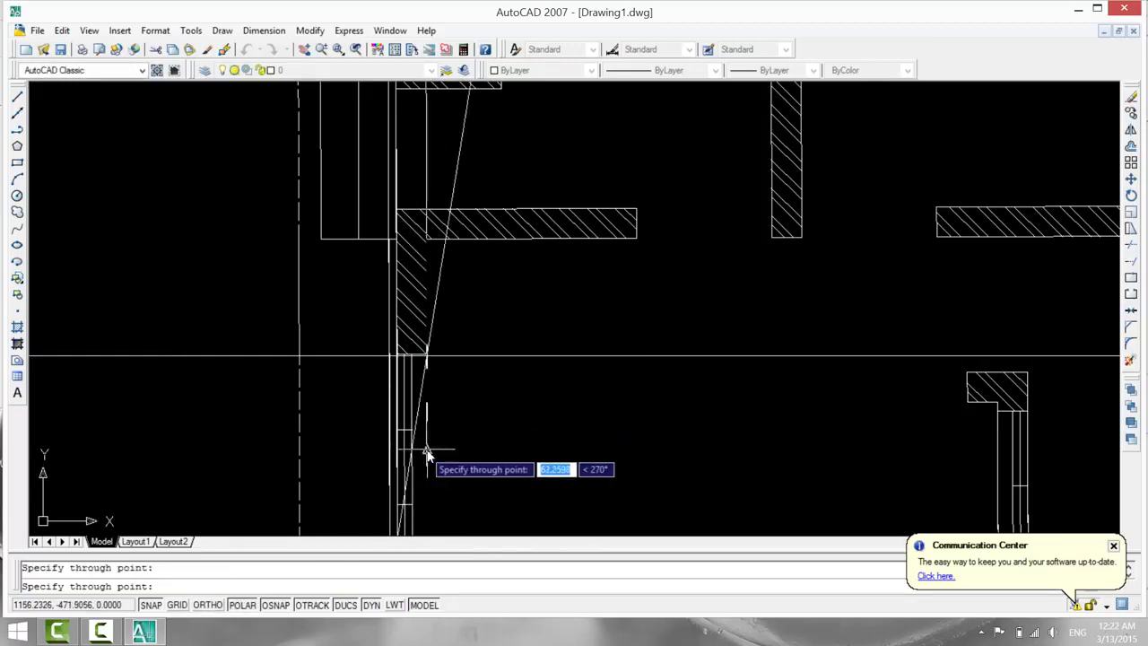
{"action": "key", "text": "Return"}
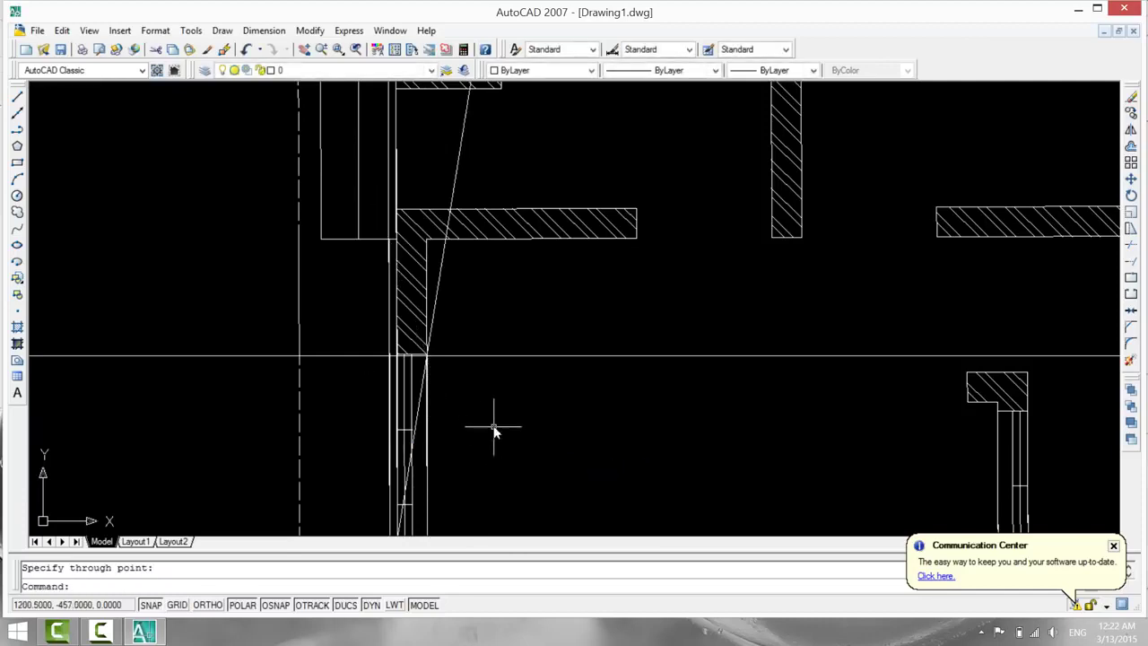
Erase the stray slanted construction line near the hatched corner.
{"action": "right_click", "coordinate": [494, 430]}
{"action": "left_click", "coordinate": [374, 325]}
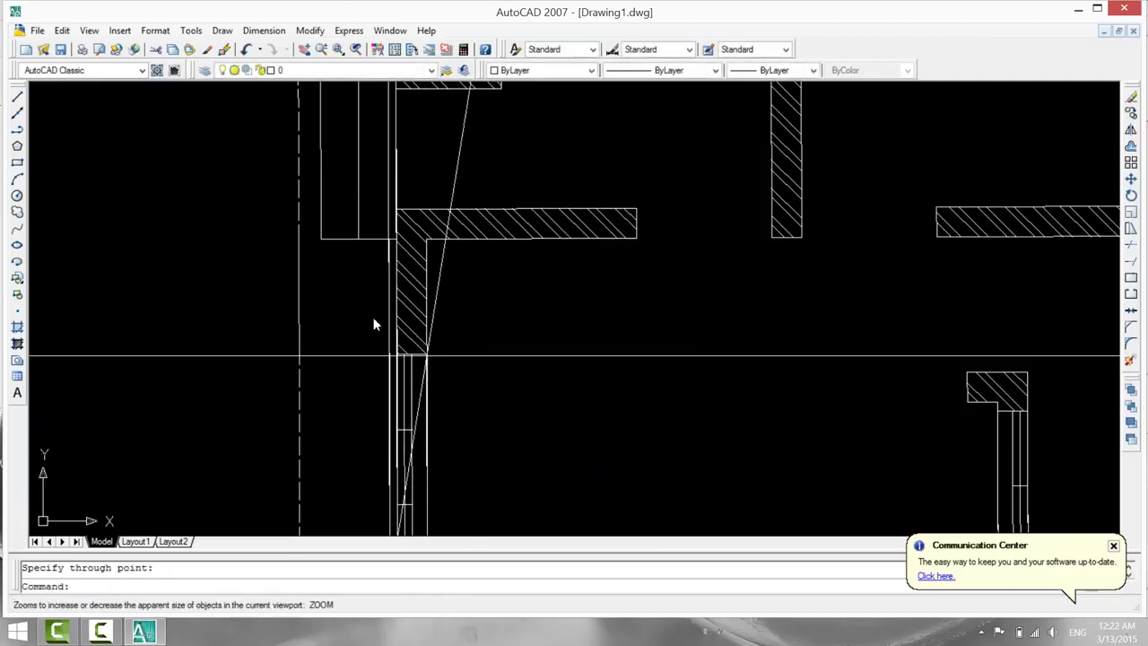
{"action": "left_click", "coordinate": [467, 398]}
{"action": "left_click", "coordinate": [429, 317]}
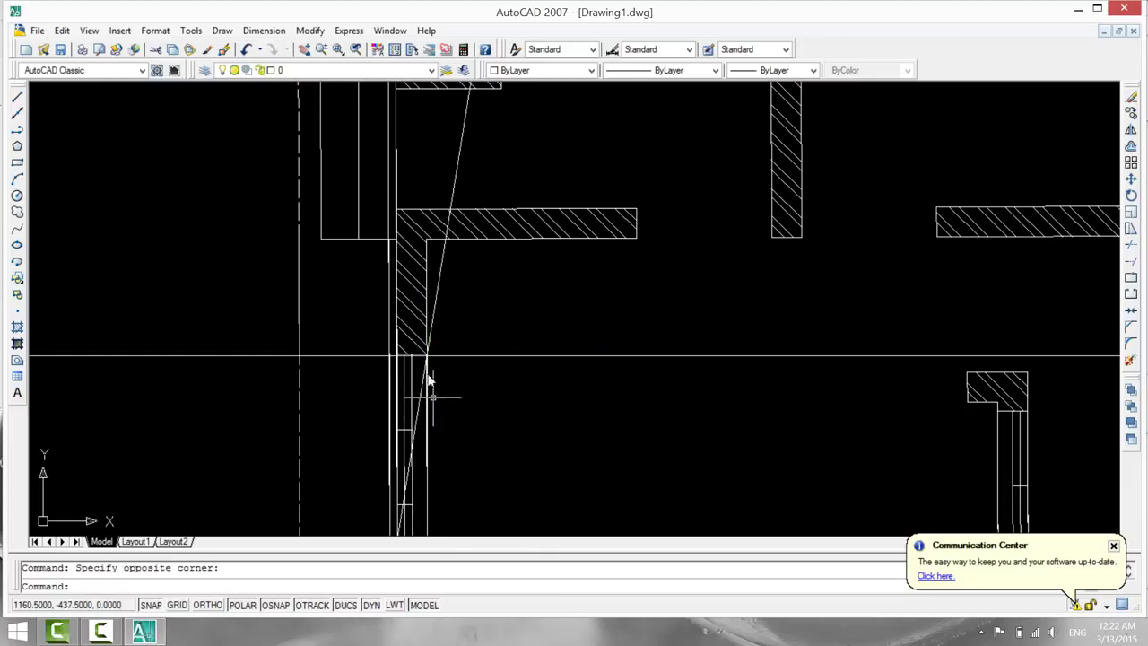
{"action": "key", "text": "Escape"}
{"action": "left_click", "coordinate": [433, 336]}
{"action": "key", "text": "Delete"}
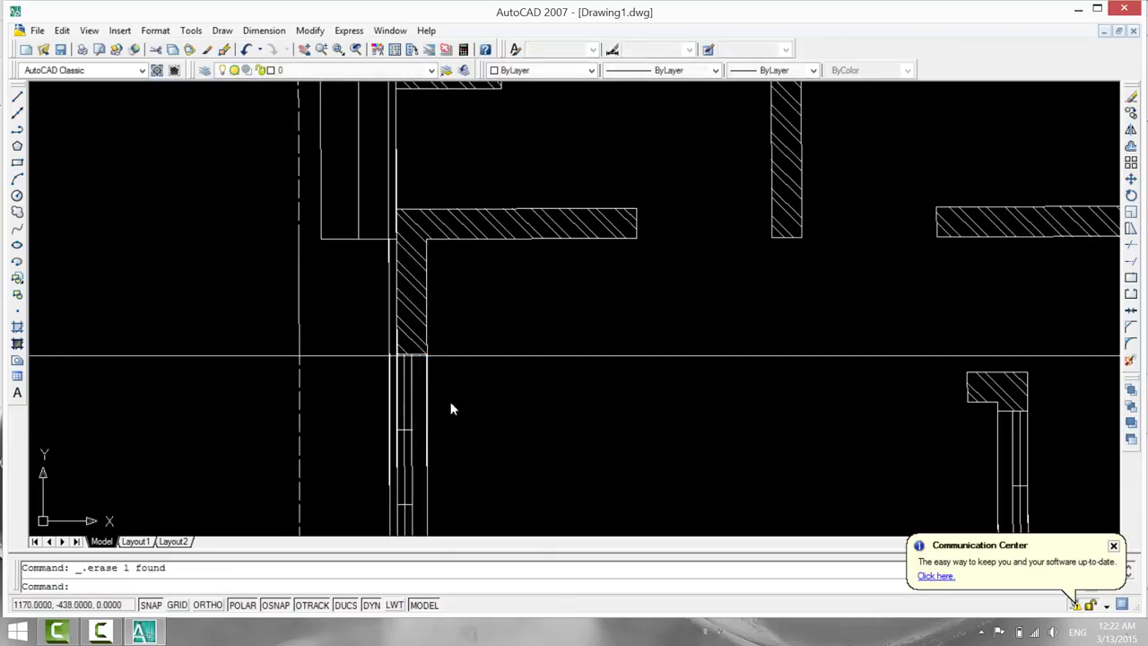
{"action": "key", "text": "Return"}
{"action": "key", "text": "Return"}
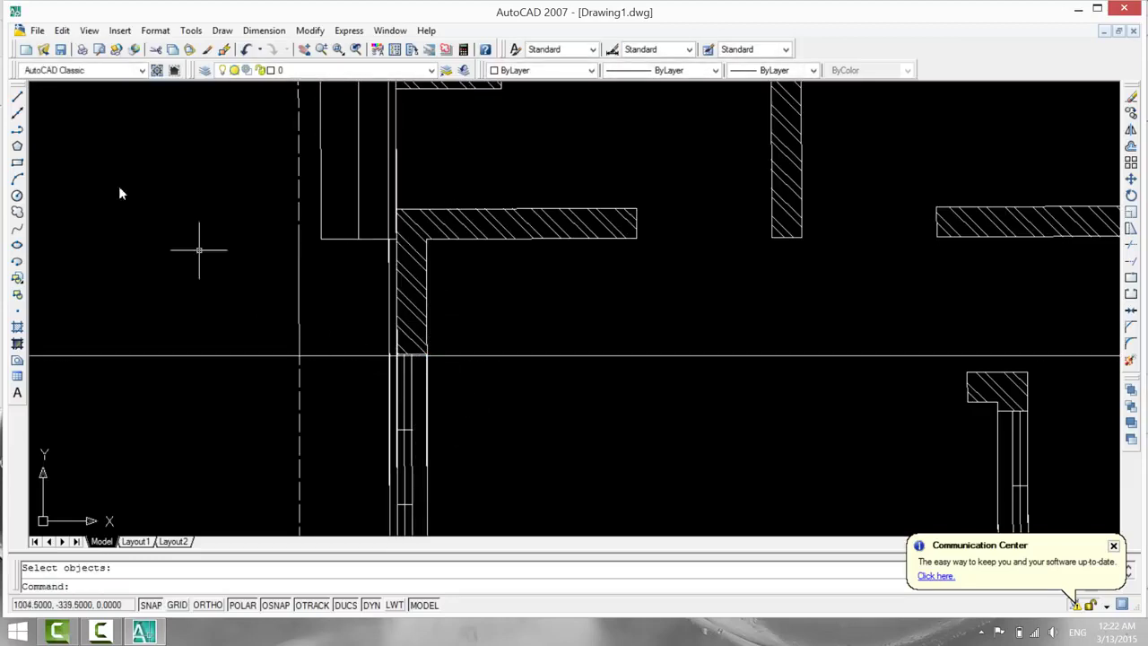
Redraw a vertical construction line through the hatched wall corner.
{"action": "left_click", "coordinate": [19, 114]}
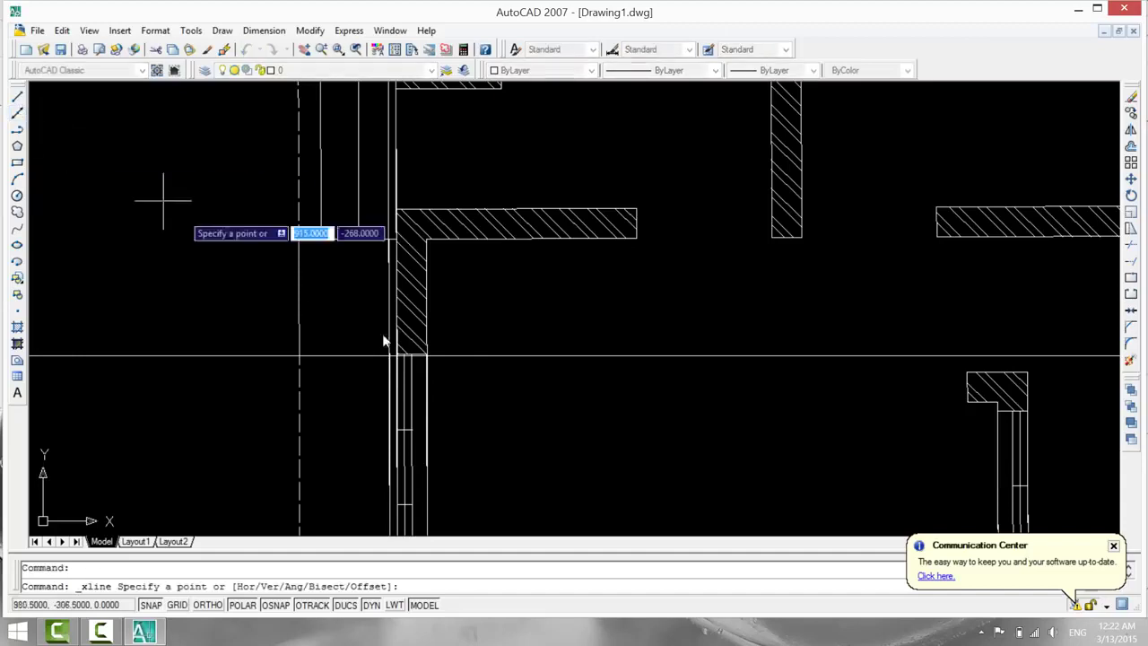
{"action": "left_click", "coordinate": [426, 356]}
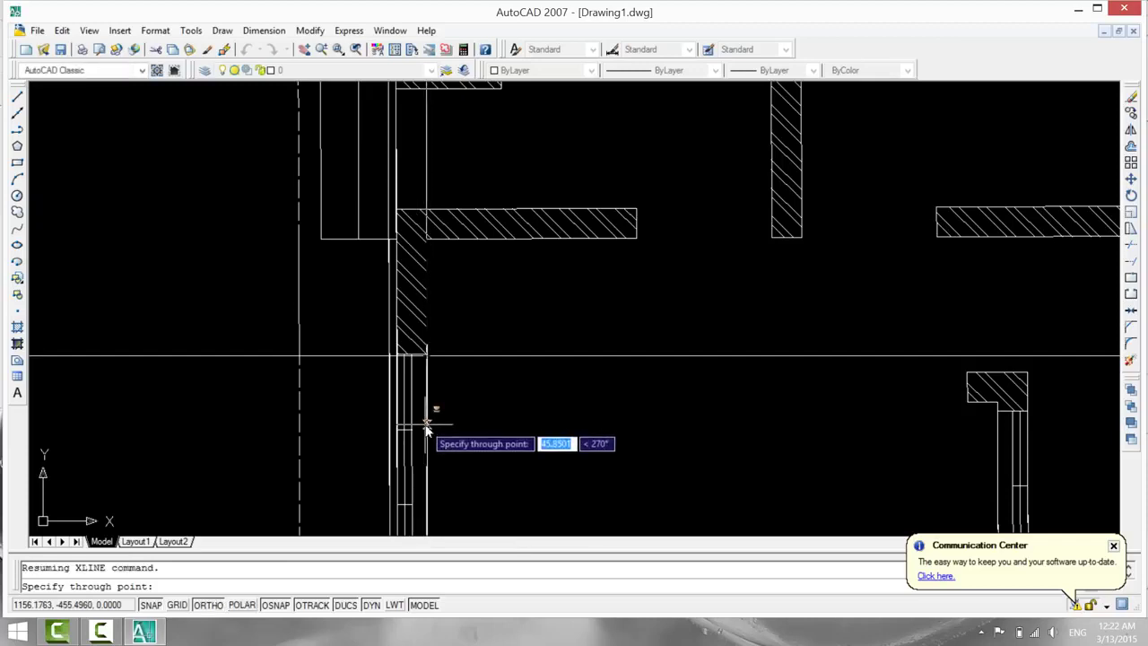
{"action": "left_click", "coordinate": [427, 423]}
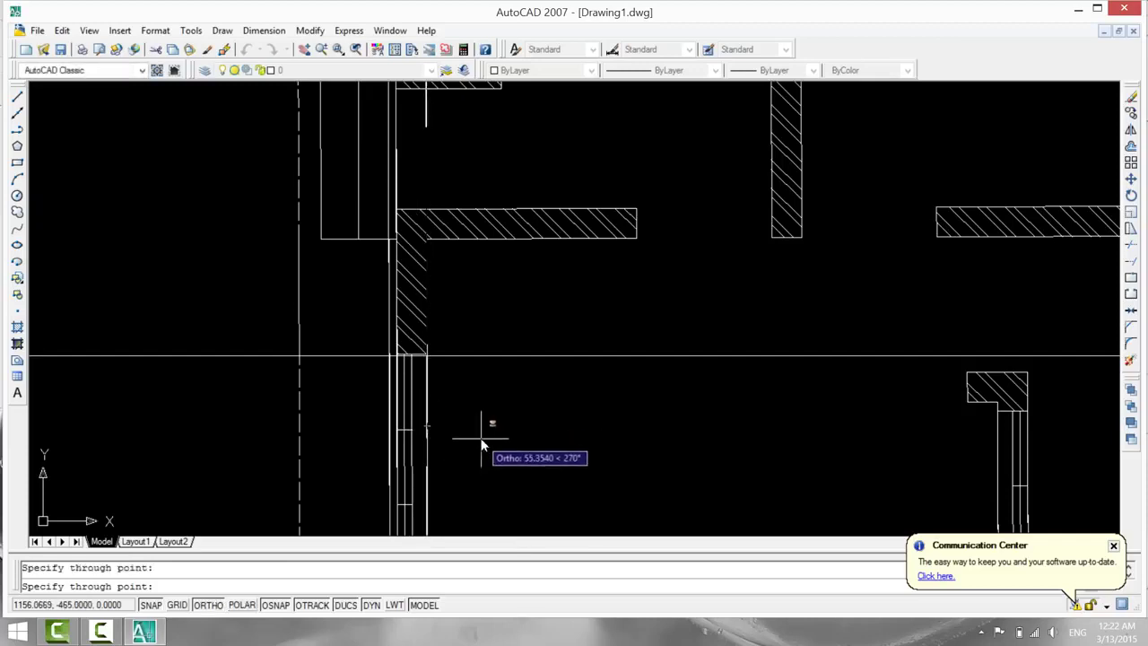
{"action": "key", "text": "Return"}
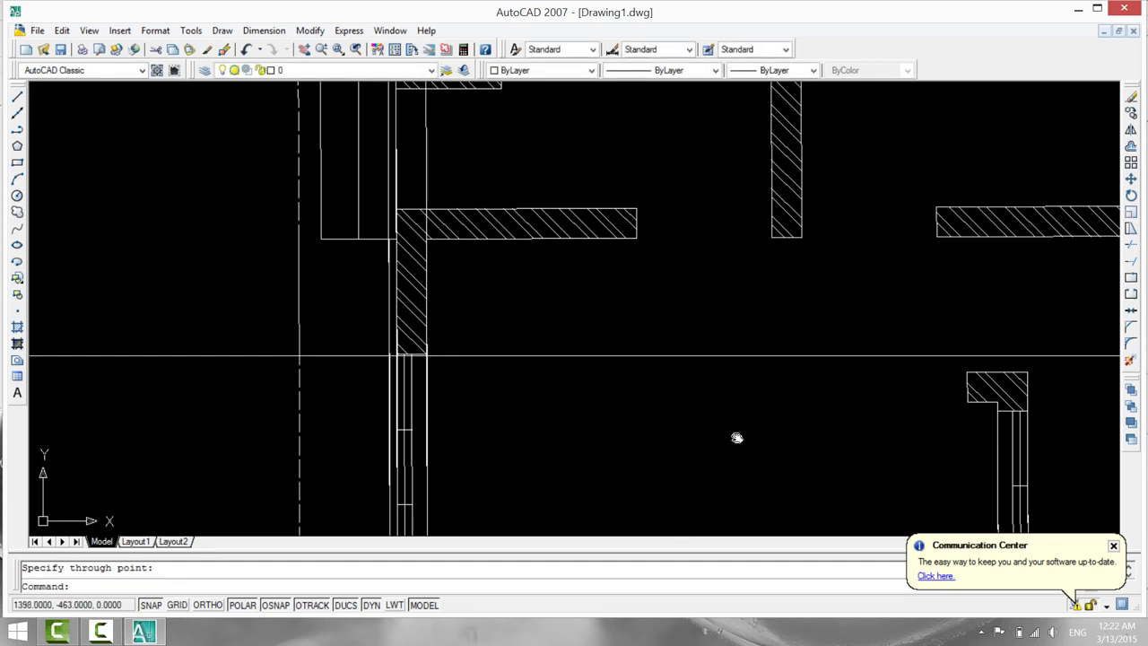
Pan toward the rotated copy and project a vertical xline from the first wall edge.
{"action": "middle_click_drag", "start_coordinate": [737, 438], "coordinate": [451, 430]}
{"action": "middle_click_drag", "start_coordinate": [904, 432], "coordinate": [727, 427]}
{"action": "mouse_move", "coordinate": [810, 420]}
{"action": "middle_mouse_down"}
{"action": "mouse_move", "coordinate": [656, 422]}
{"action": "mouse_move", "coordinate": [443, 339]}
{"action": "middle_mouse_up"}
{"action": "scroll", "coordinate": [554, 423], "scroll_direction": "down", "scroll_amount": 2}
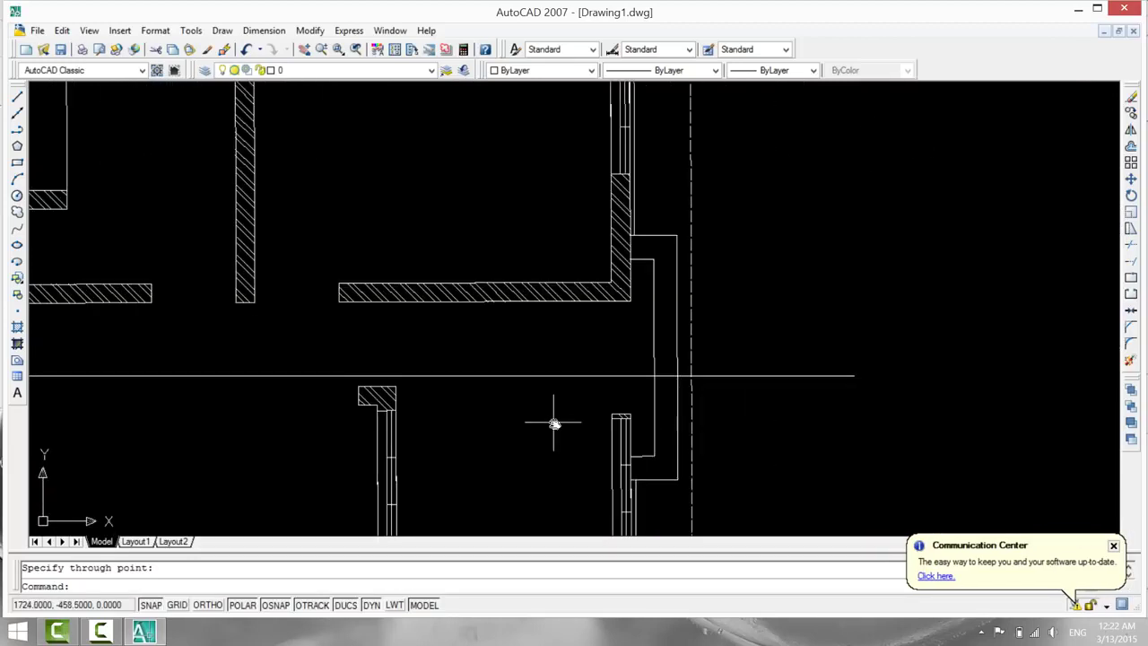
{"action": "key", "text": "Return"}
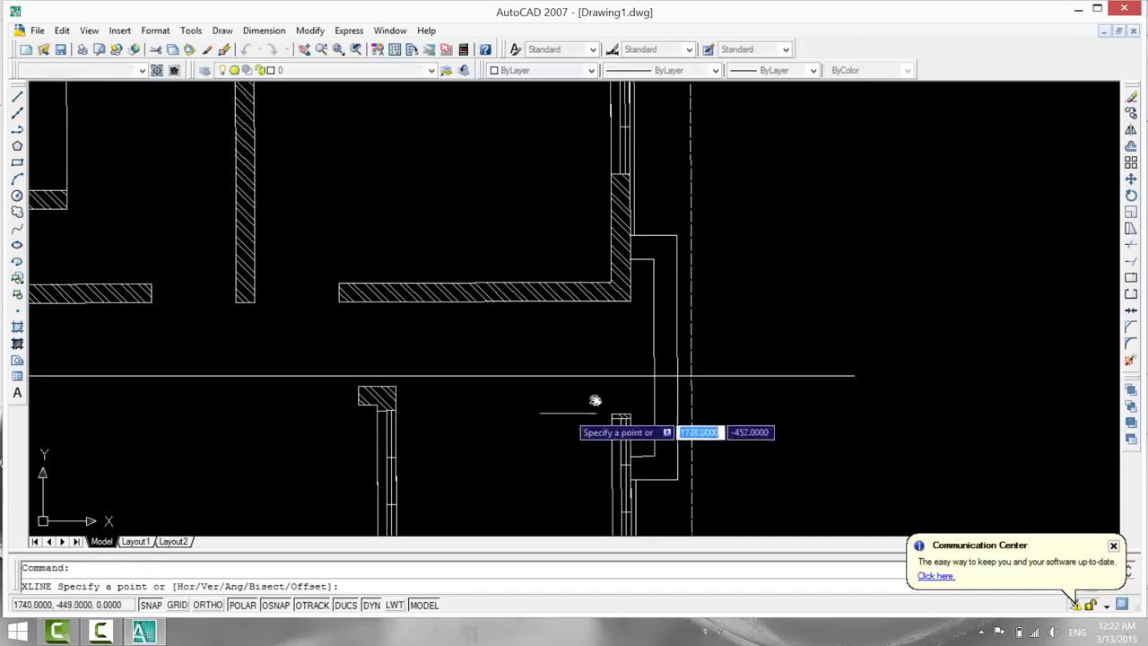
{"action": "left_click", "coordinate": [653, 378]}
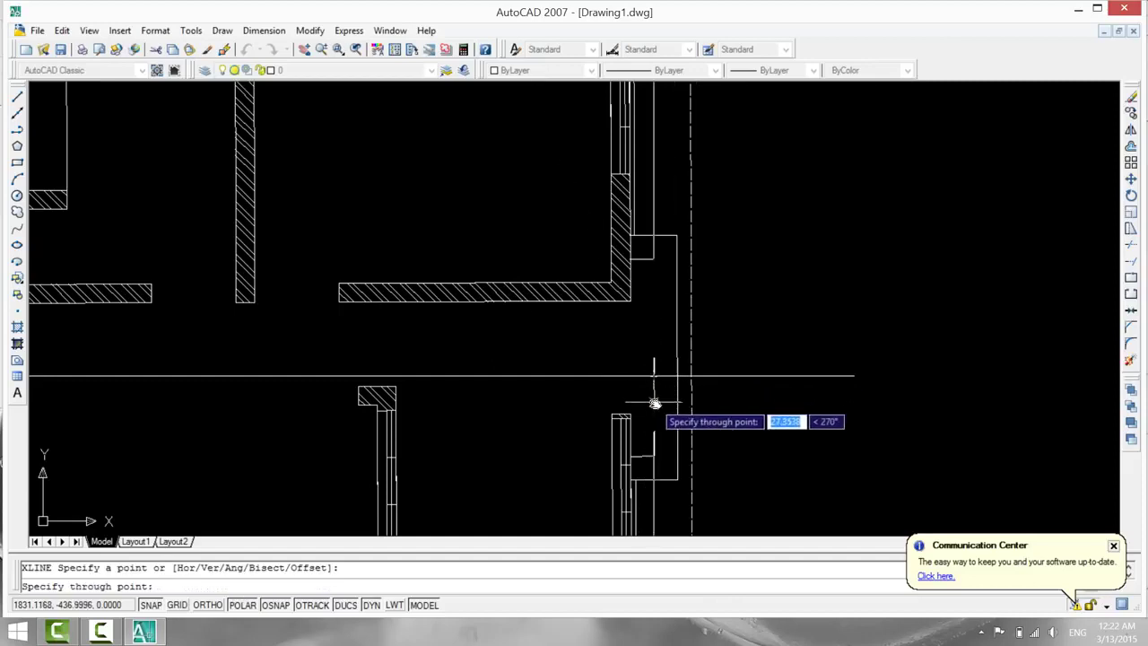
{"action": "middle_click", "coordinate": [651, 412]}
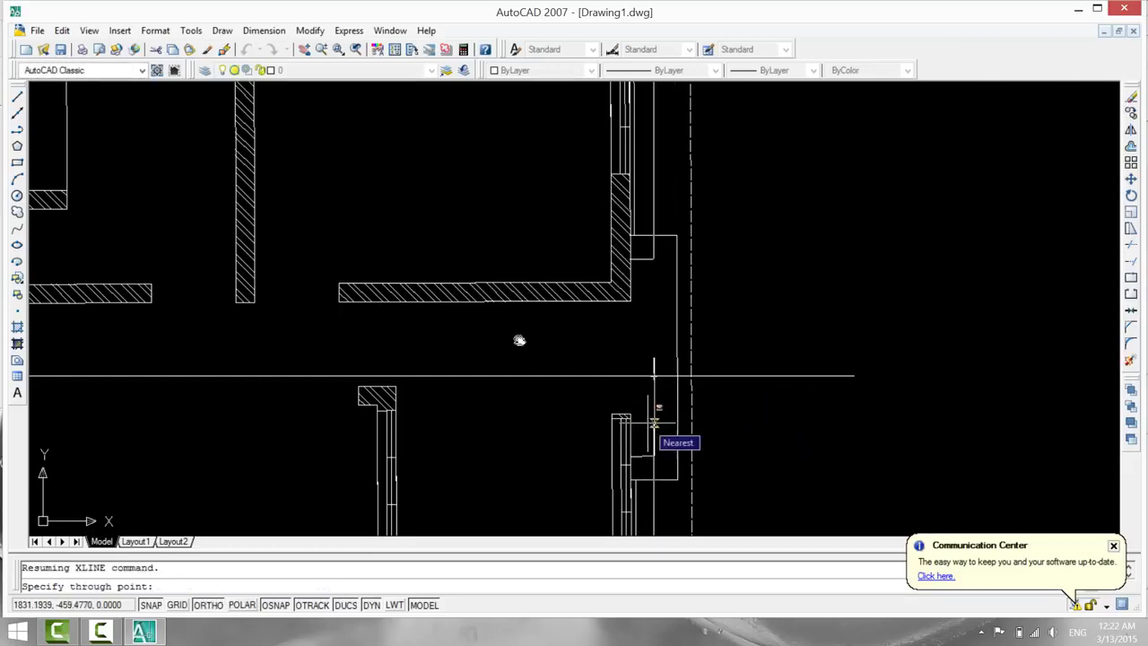
{"action": "left_click", "coordinate": [650, 425]}
{"action": "key", "text": "Return"}
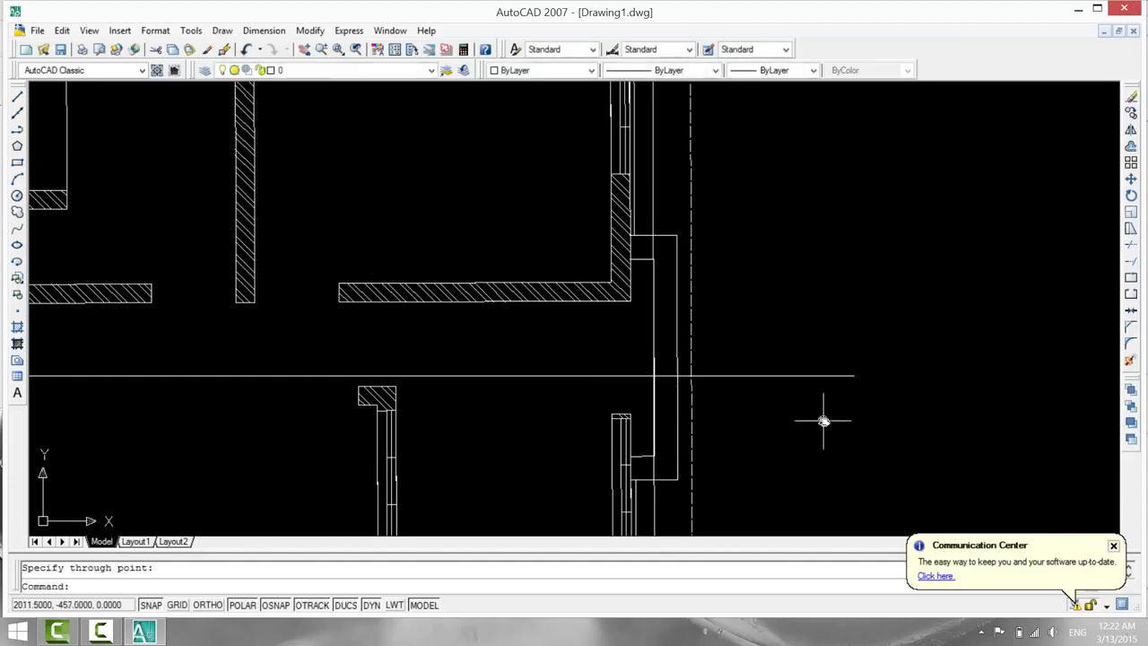
Add two more vertical xlines through the wall intersections with the horizontal line.
{"action": "key", "text": "Return"}
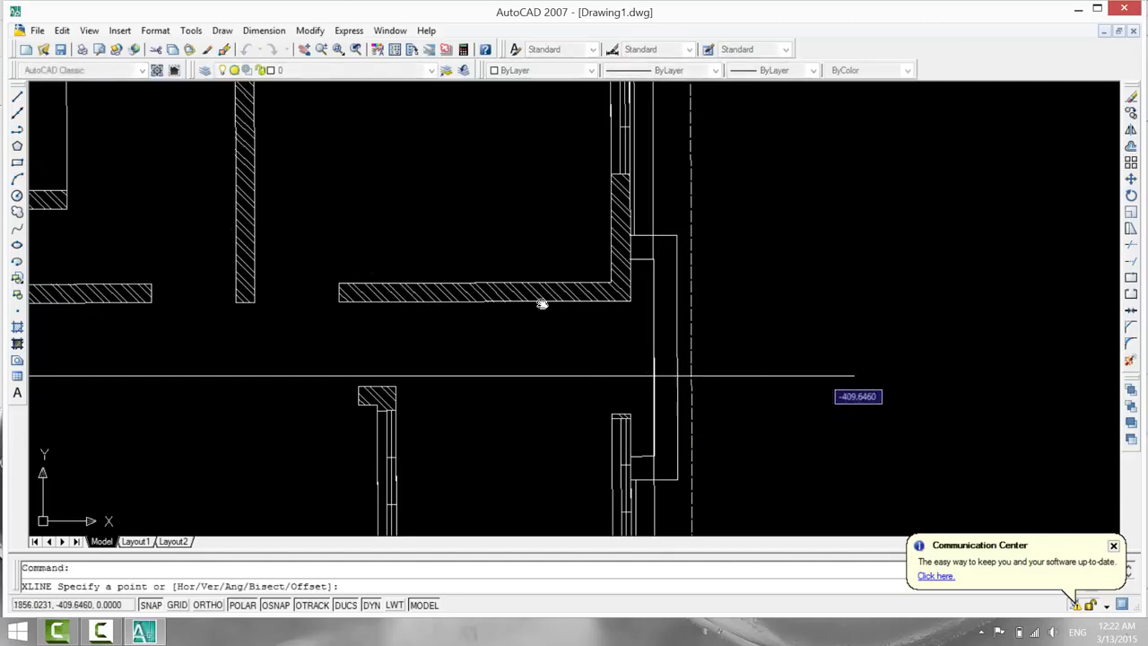
{"action": "left_click", "coordinate": [677, 376]}
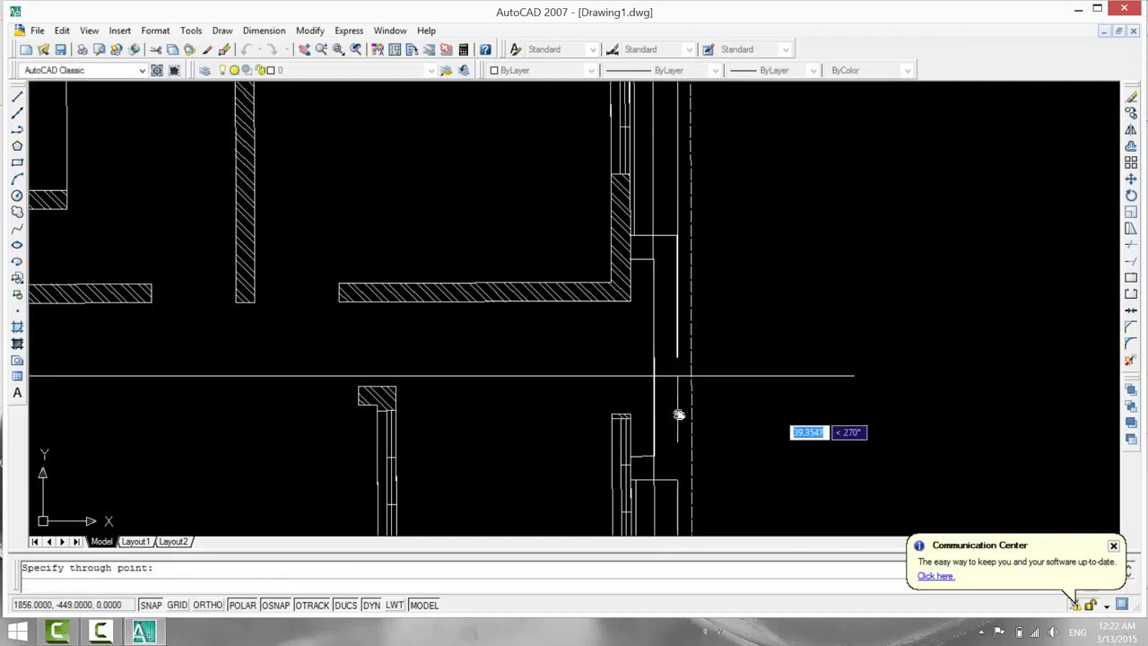
{"action": "left_click", "coordinate": [679, 412]}
{"action": "key", "text": "Return"}
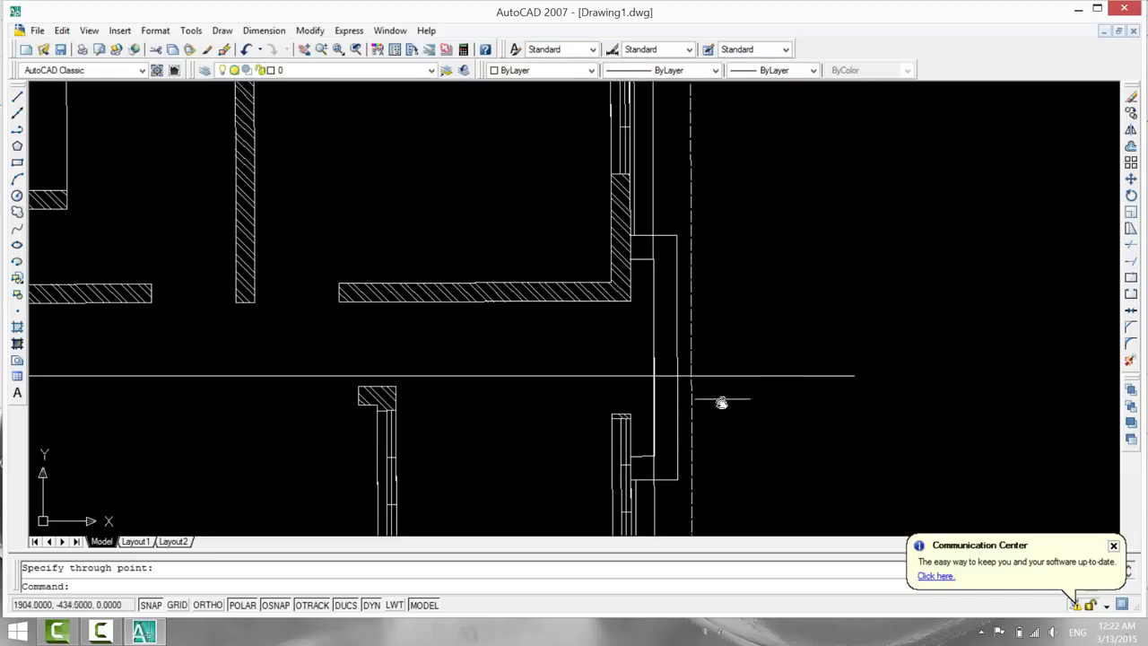
{"action": "key", "text": "Return"}
{"action": "scroll", "coordinate": [686, 397], "scroll_direction": "up", "scroll_amount": 3}
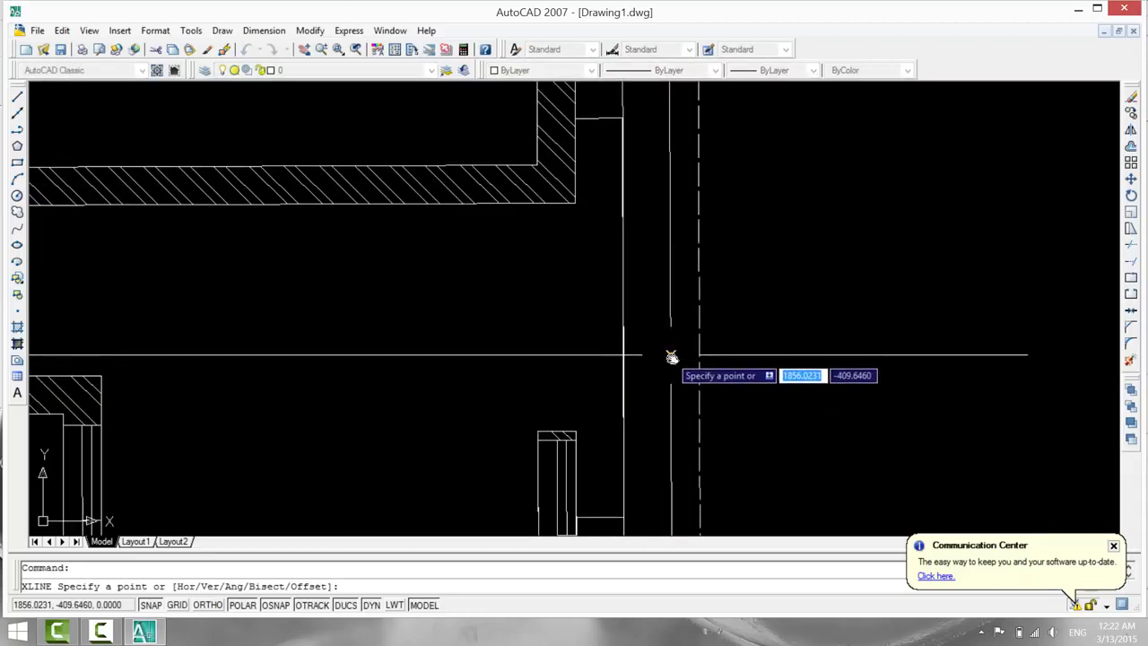
{"action": "left_click", "coordinate": [670, 356]}
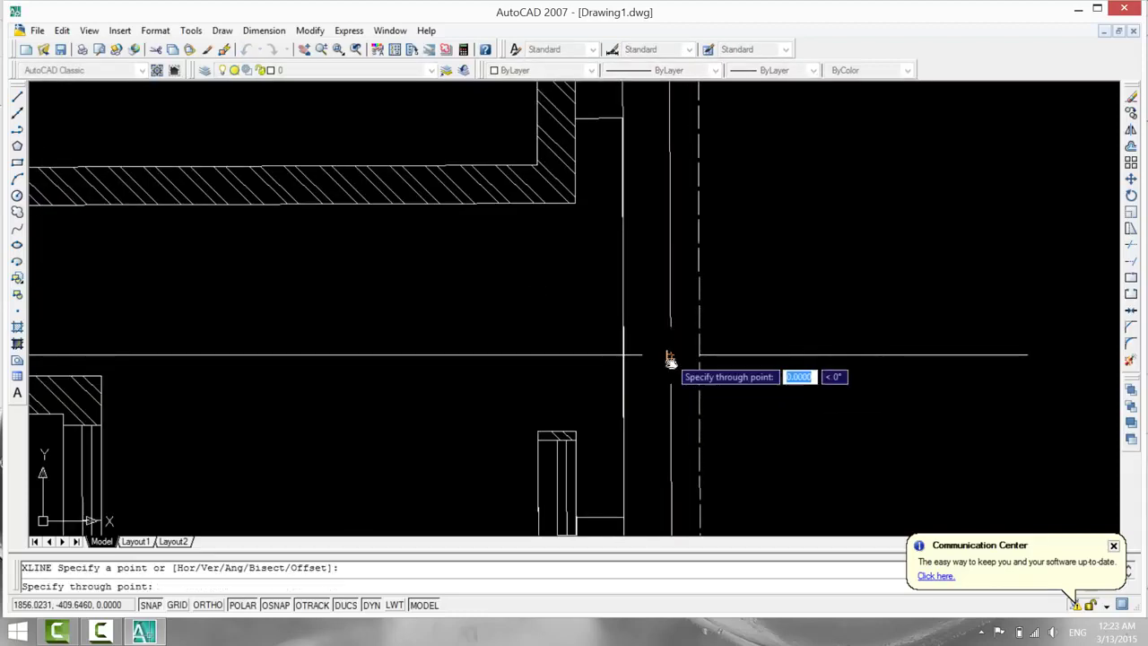
{"action": "left_click", "coordinate": [673, 421]}
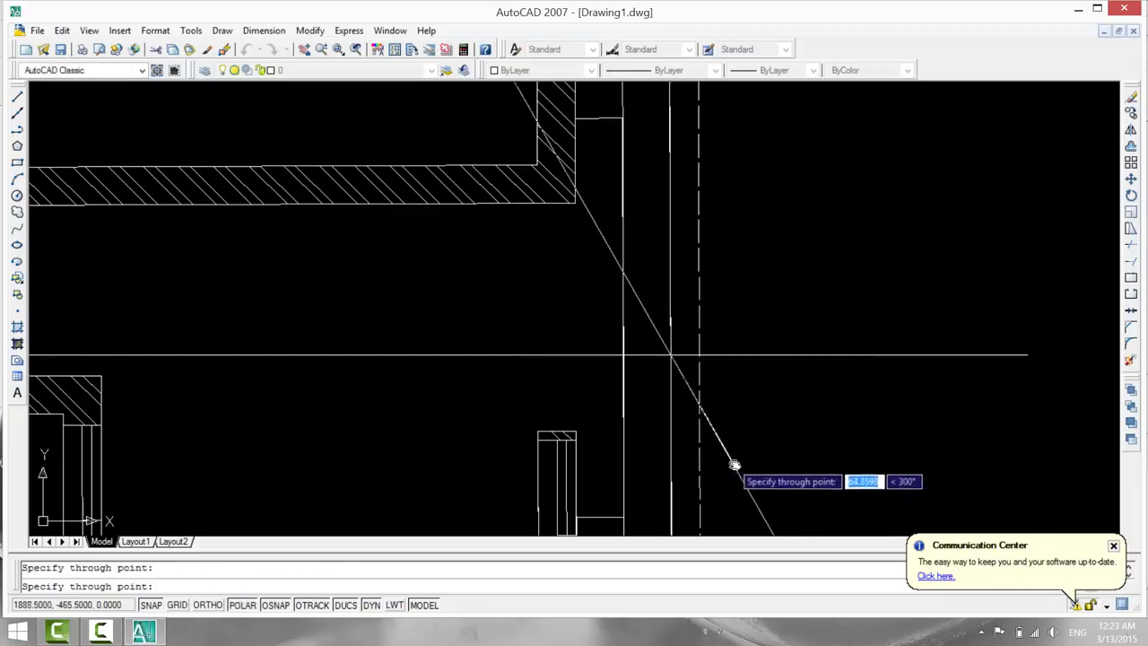
{"action": "key", "text": "Escape"}
{"action": "scroll", "coordinate": [520, 417], "scroll_direction": "down", "scroll_amount": 4}
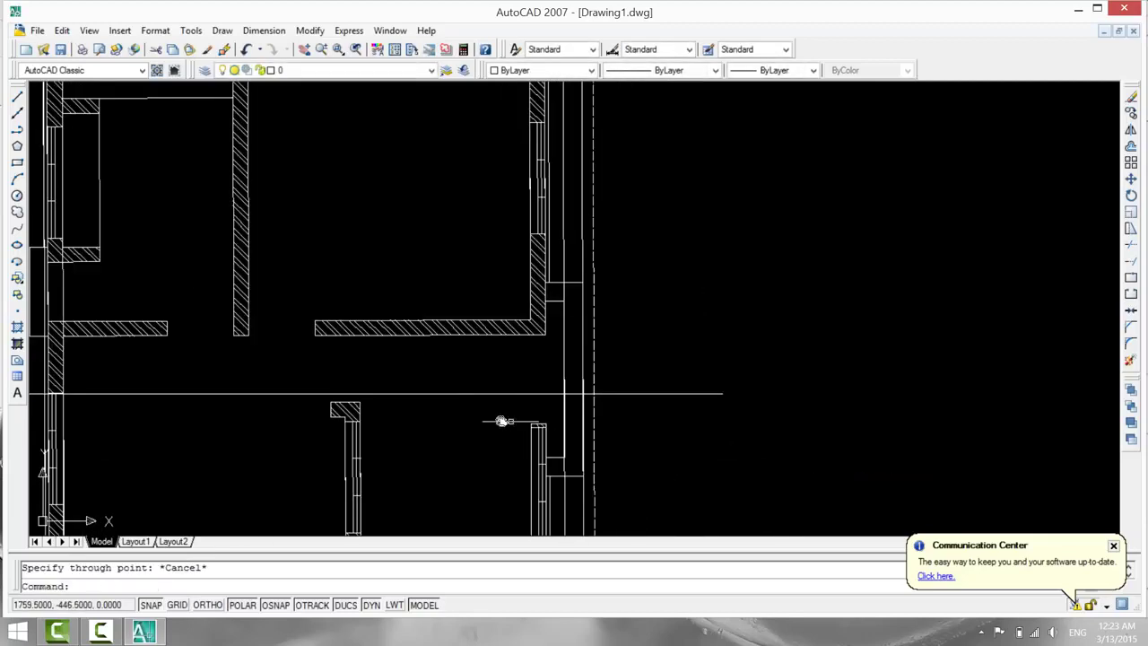
Crossing-select and erase the vertical construction lines over the right-hand plan.
{"action": "scroll", "coordinate": [353, 210], "scroll_direction": "down", "scroll_amount": 4}
{"action": "scroll", "coordinate": [417, 508], "scroll_direction": "up", "scroll_amount": 5}
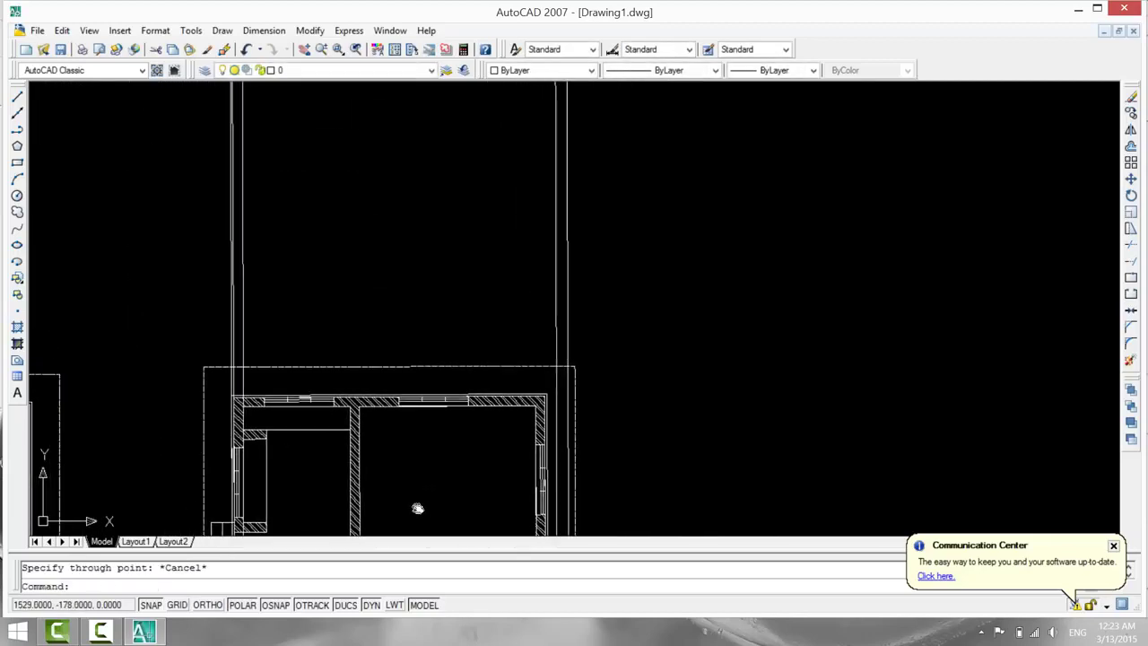
{"action": "middle_click_drag", "start_coordinate": [417, 497], "coordinate": [476, 348]}
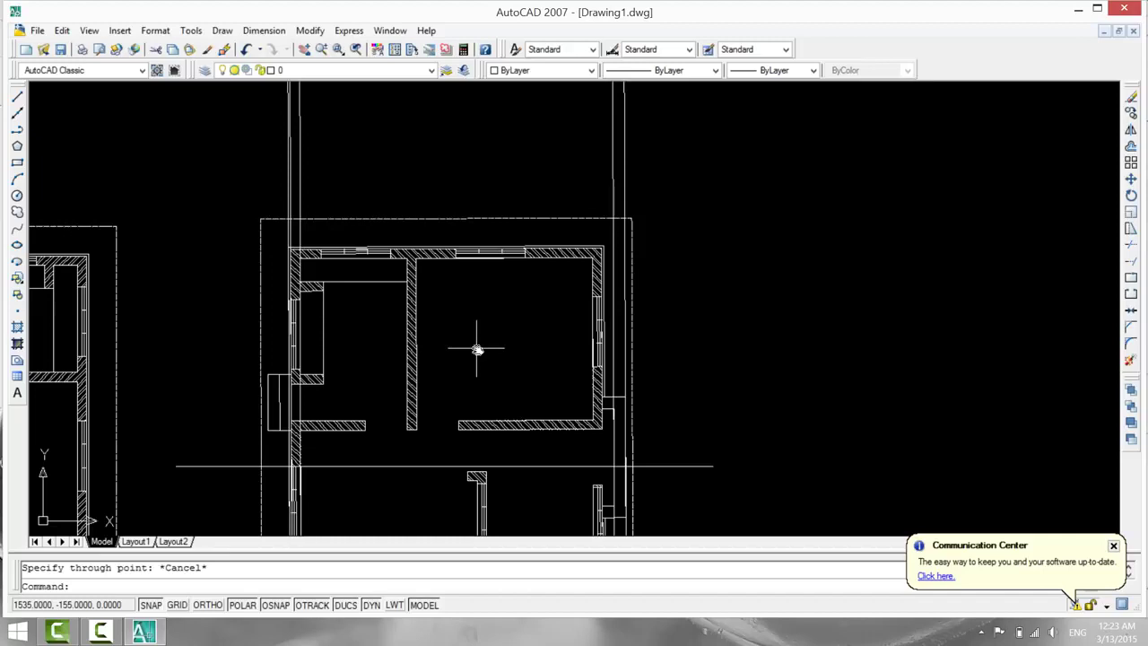
{"action": "scroll", "coordinate": [477, 350], "scroll_direction": "down", "scroll_amount": 3}
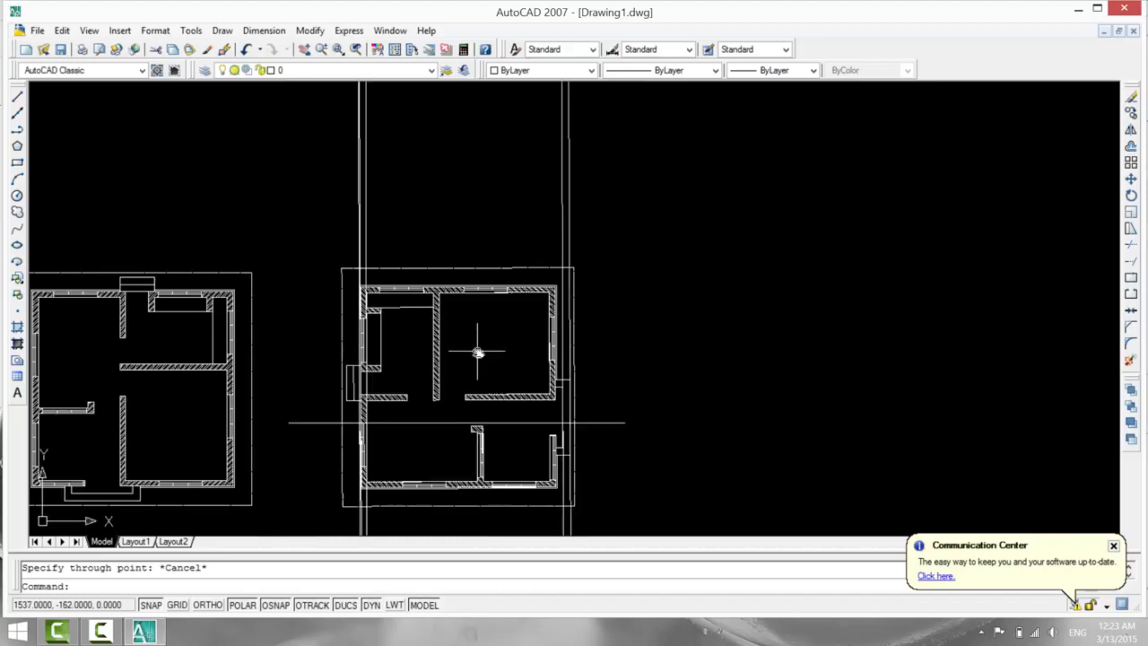
{"action": "left_click", "coordinate": [308, 168]}
{"action": "left_click", "coordinate": [540, 208]}
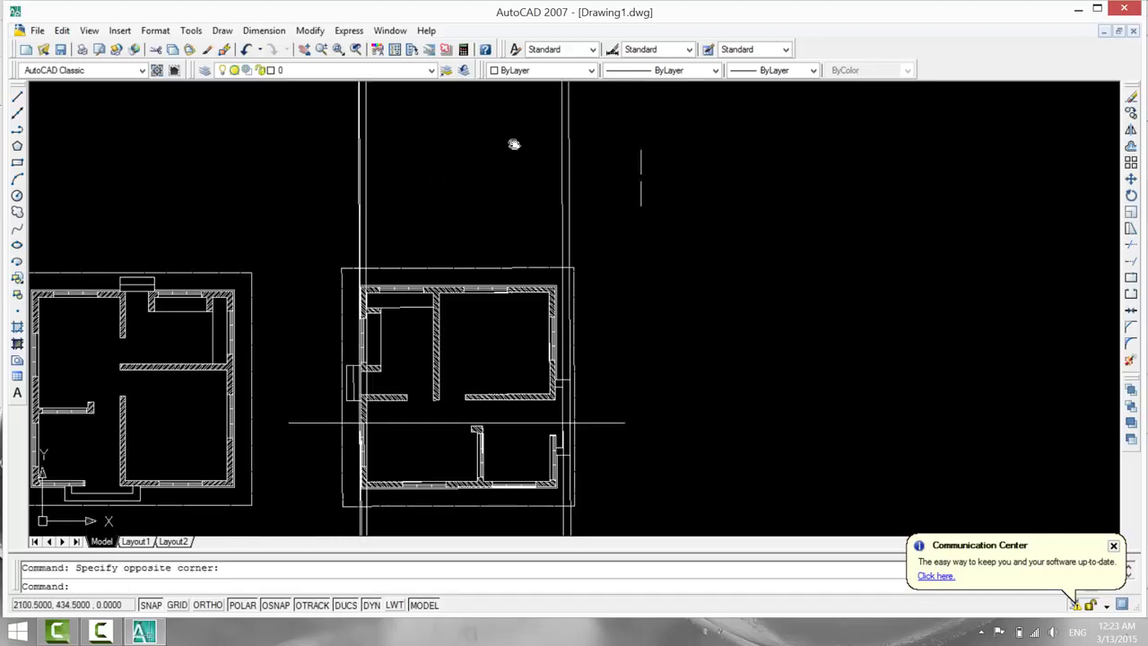
{"action": "left_click", "coordinate": [640, 170]}
{"action": "left_click", "coordinate": [290, 142]}
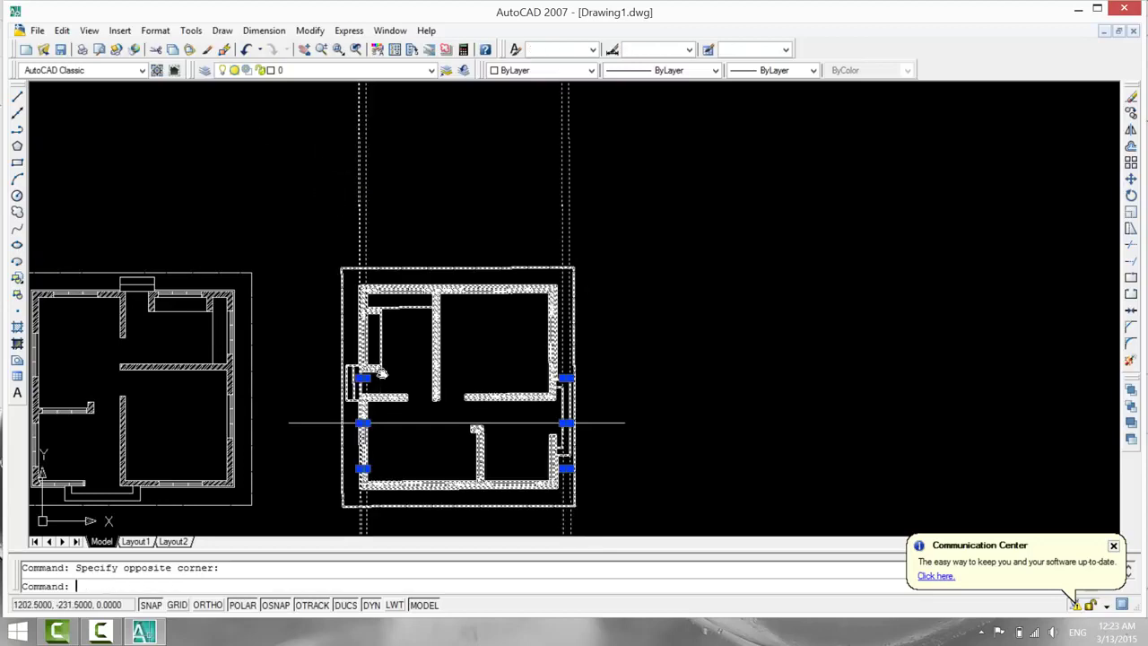
{"action": "key", "text": "Delete"}
Erase the long horizontal construction line and pan over to the left floor plan.
{"action": "scroll", "coordinate": [382, 407], "scroll_direction": "up", "scroll_amount": 3}
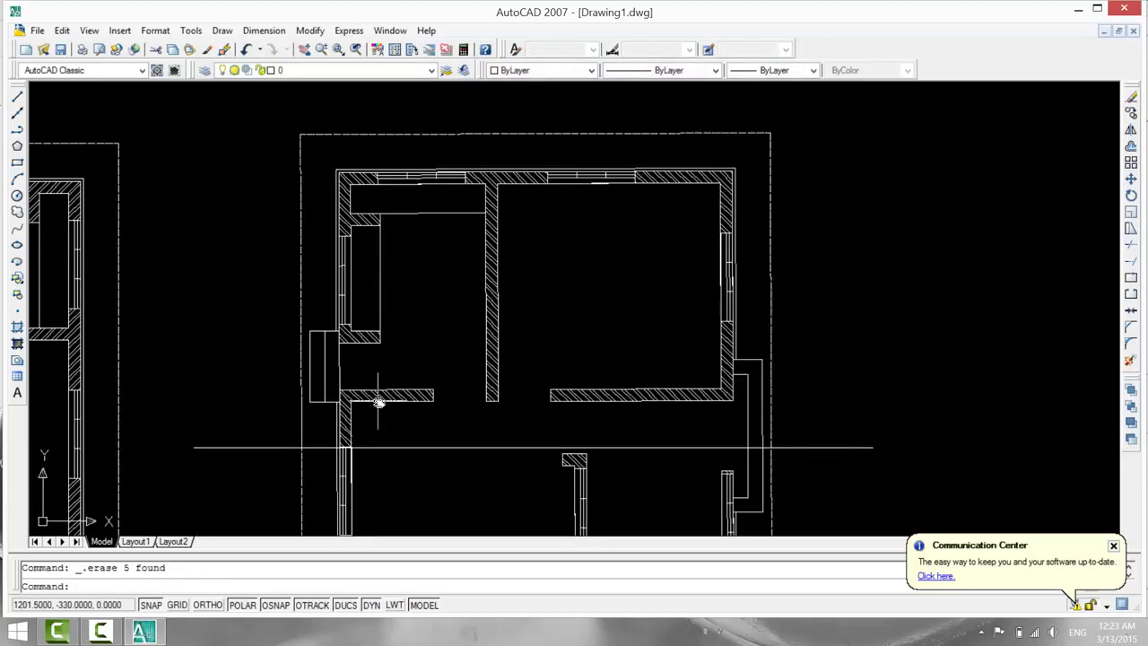
{"action": "left_click", "coordinate": [403, 446]}
{"action": "key", "text": "Delete"}
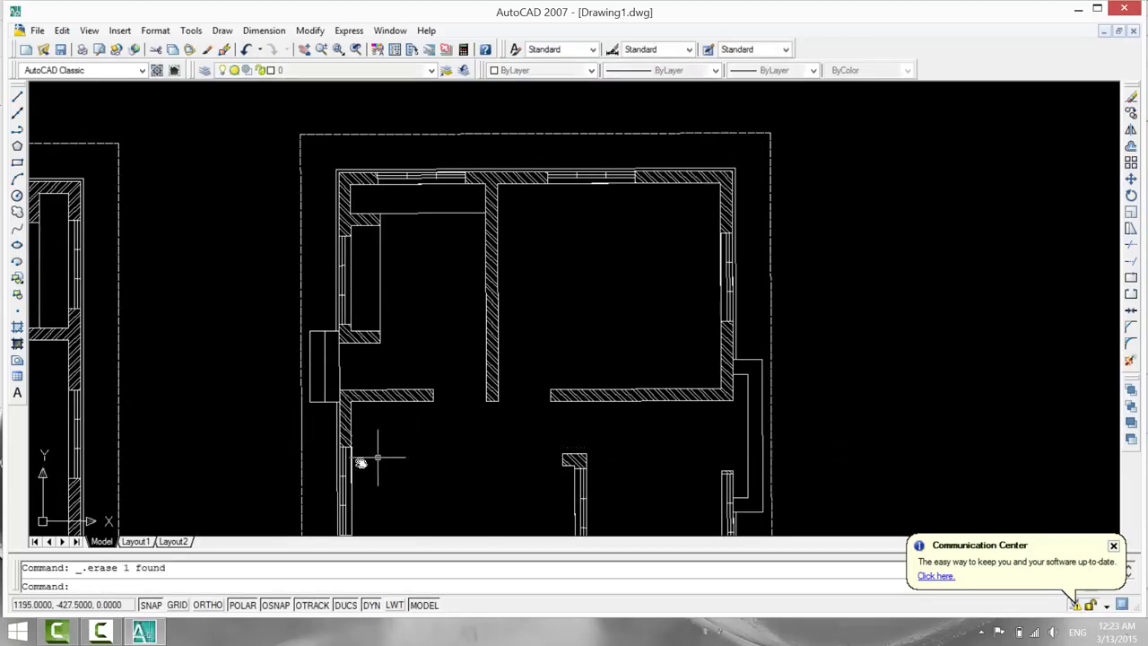
{"action": "mouse_move", "coordinate": [254, 440]}
{"action": "middle_mouse_down"}
{"action": "mouse_move", "coordinate": [720, 350]}
{"action": "mouse_move", "coordinate": [645, 252]}
{"action": "middle_mouse_up"}
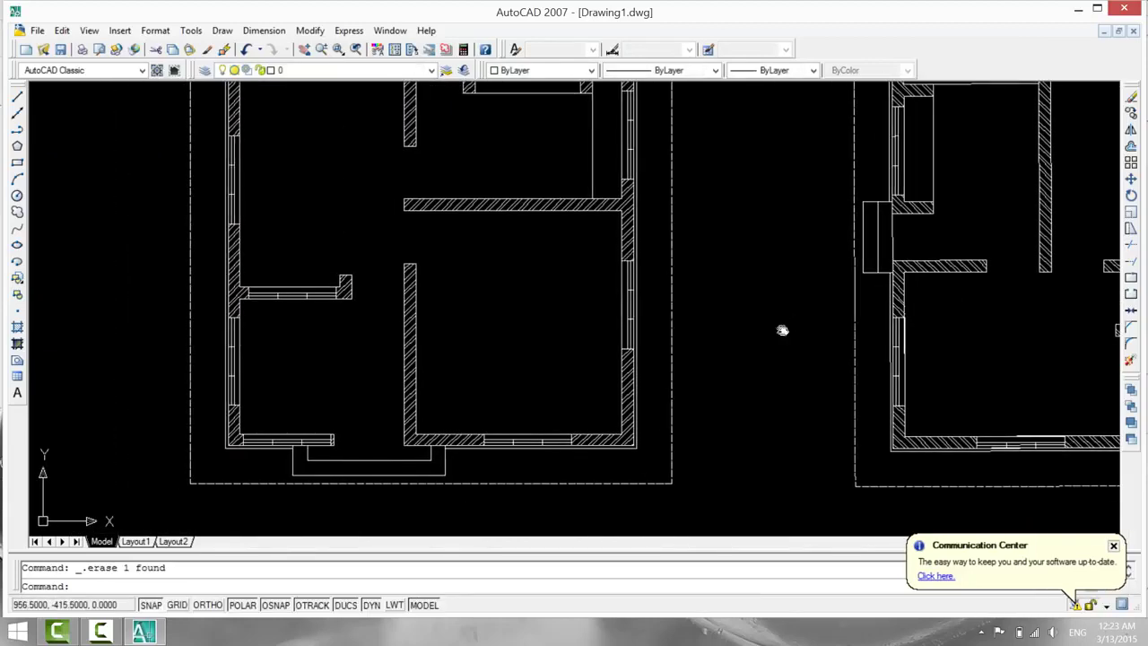
{"action": "middle_click_drag", "start_coordinate": [777, 325], "coordinate": [756, 345]}
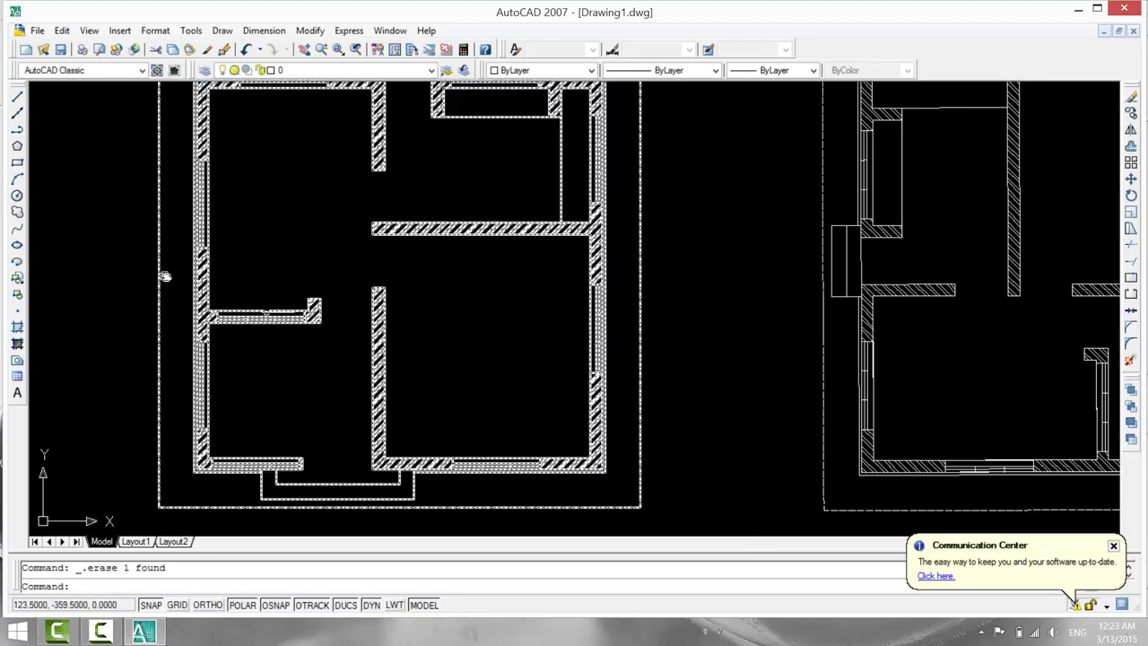
Draw a horizontal line across the left plan, running past both of its walls.
{"action": "left_click", "coordinate": [17, 97]}
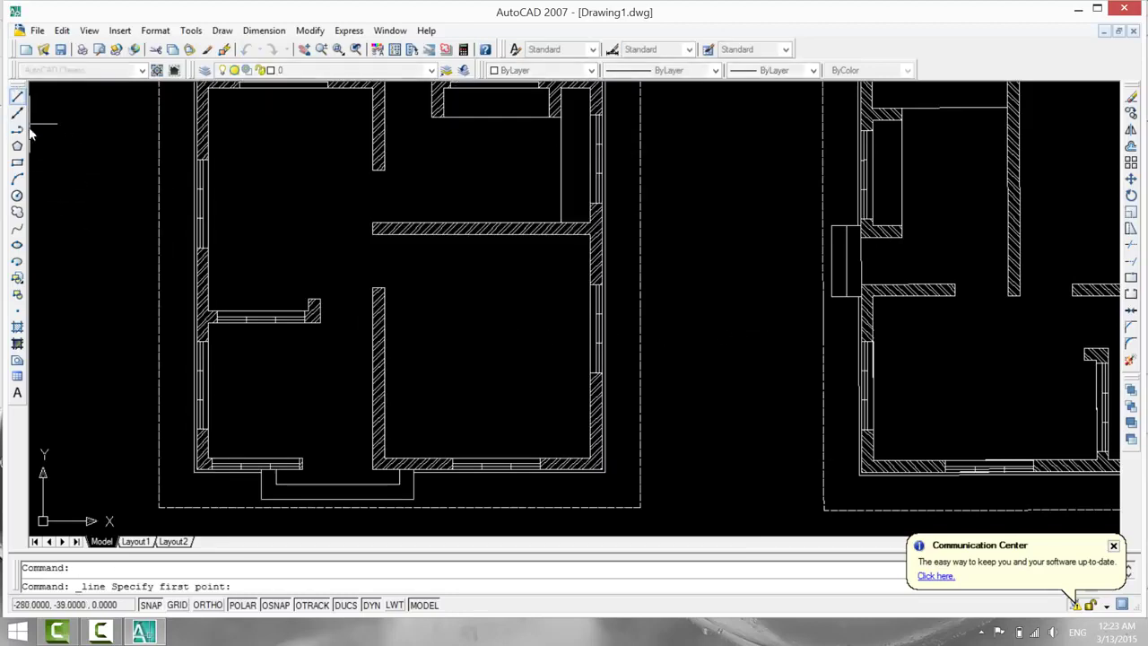
{"action": "left_click", "coordinate": [140, 290]}
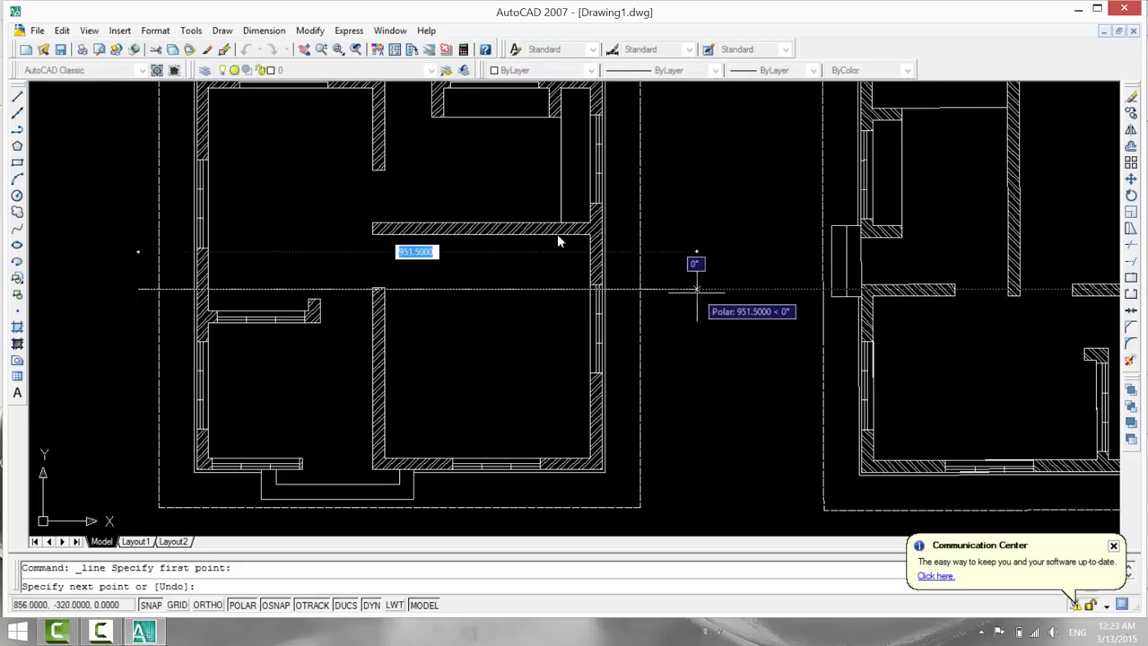
{"action": "left_click", "coordinate": [696, 289]}
{"action": "key", "text": "Escape"}
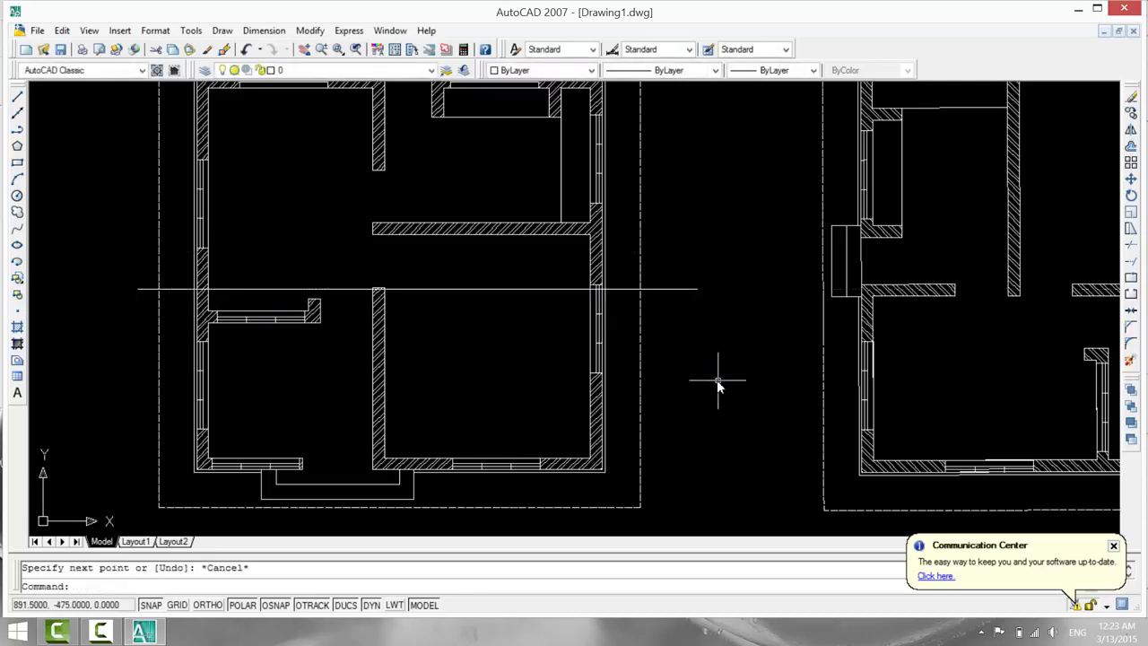
{"action": "middle_click_drag", "start_coordinate": [716, 379], "coordinate": [505, 392]}
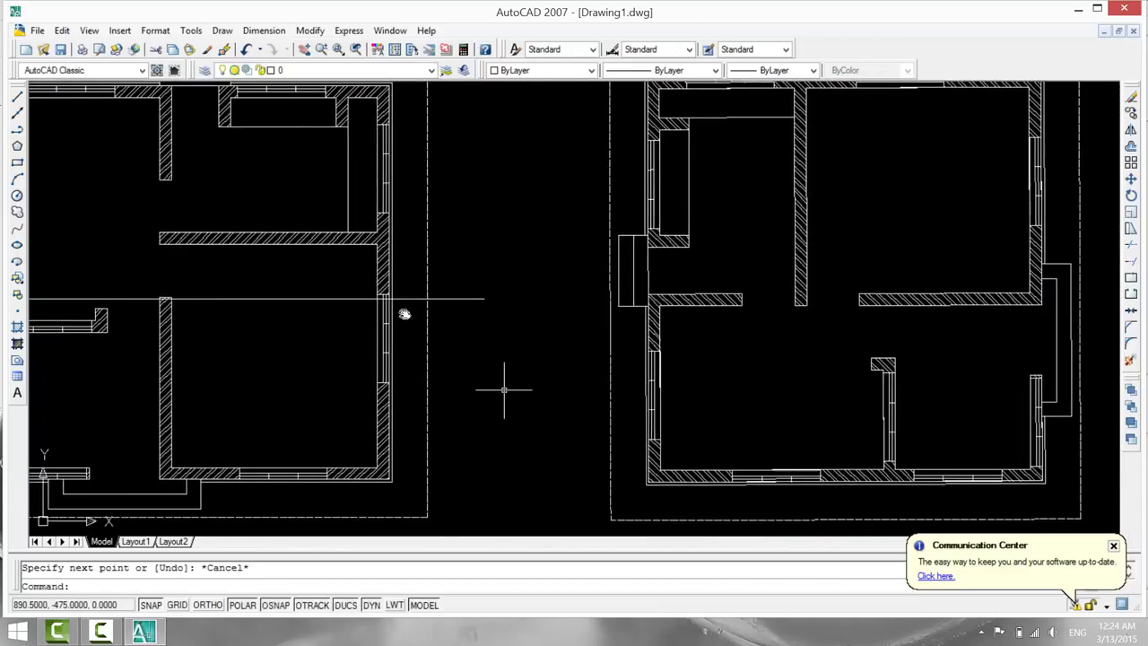
{"action": "middle_click_drag", "start_coordinate": [514, 394], "coordinate": [580, 399]}
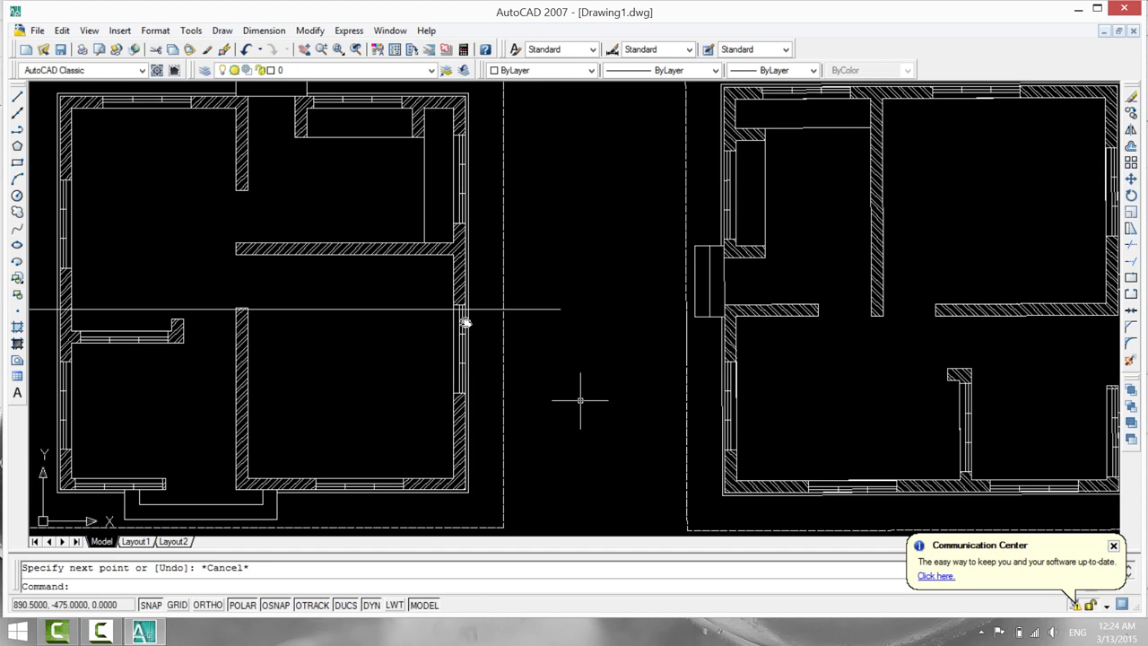
{"action": "middle_click_drag", "start_coordinate": [583, 403], "coordinate": [597, 347]}
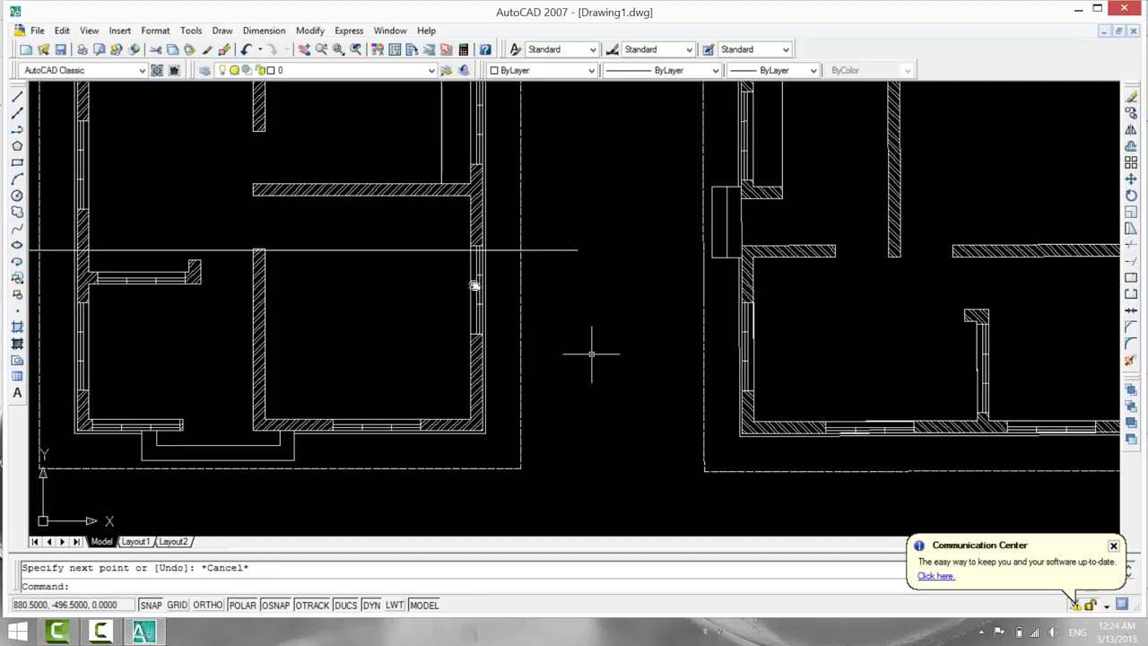
{"action": "middle_click_drag", "start_coordinate": [592, 356], "coordinate": [561, 367]}
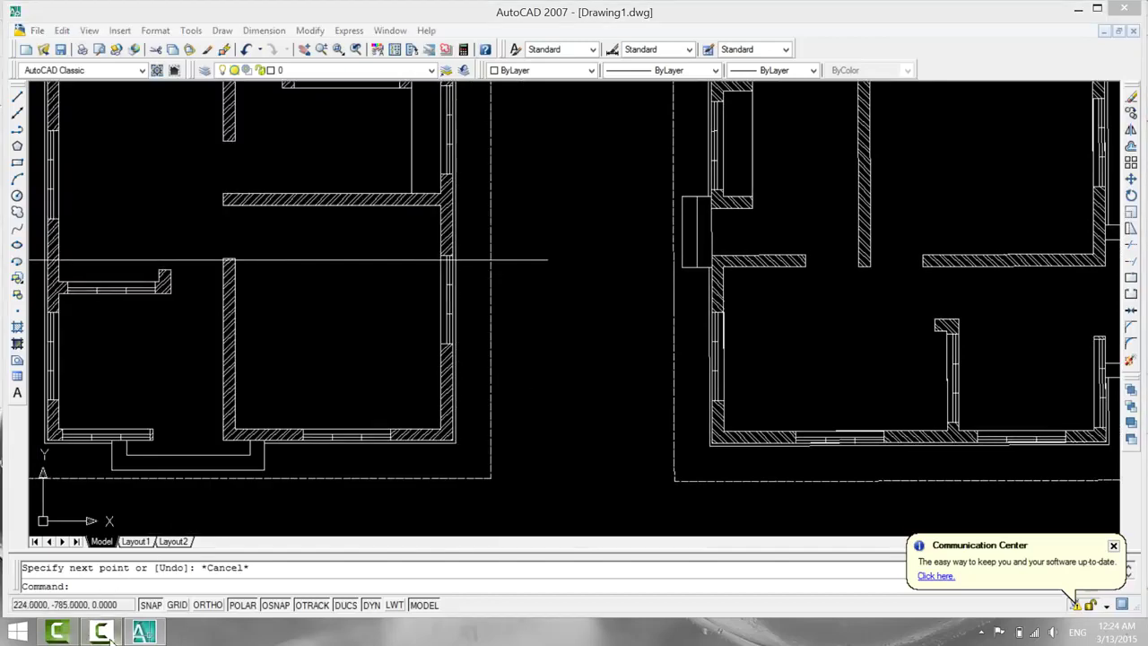
{"action": "left_click", "coordinate": [61, 631]}
{"action": "left_click", "coordinate": [103, 631]}
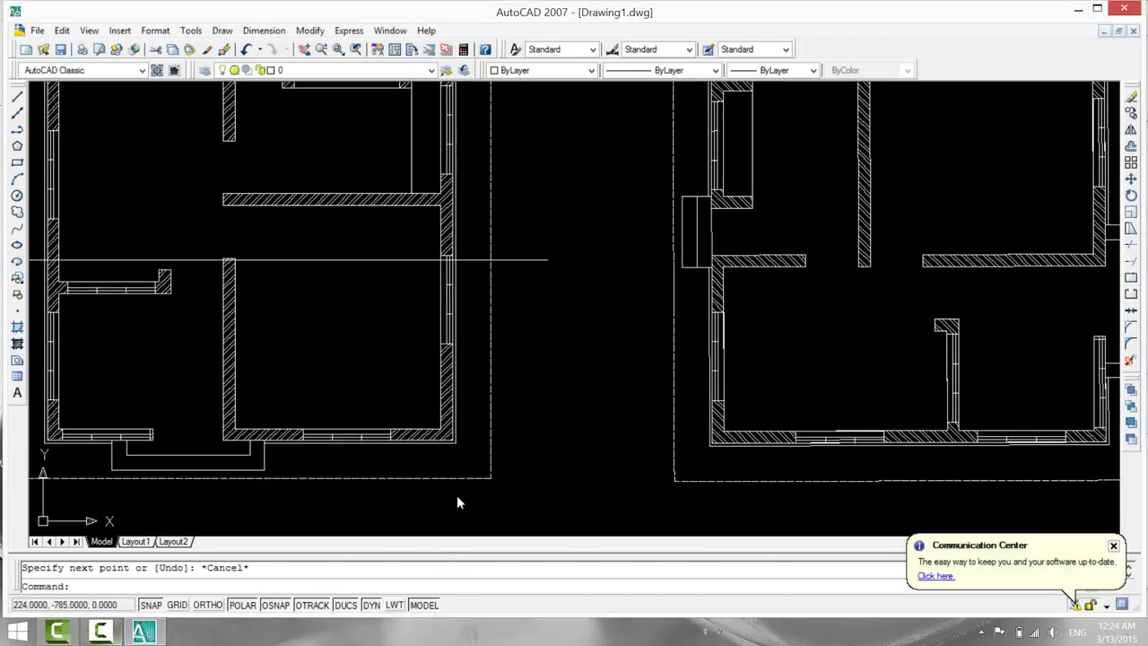
{"action": "middle_click_drag", "start_coordinate": [478, 350], "coordinate": [368, 384]}
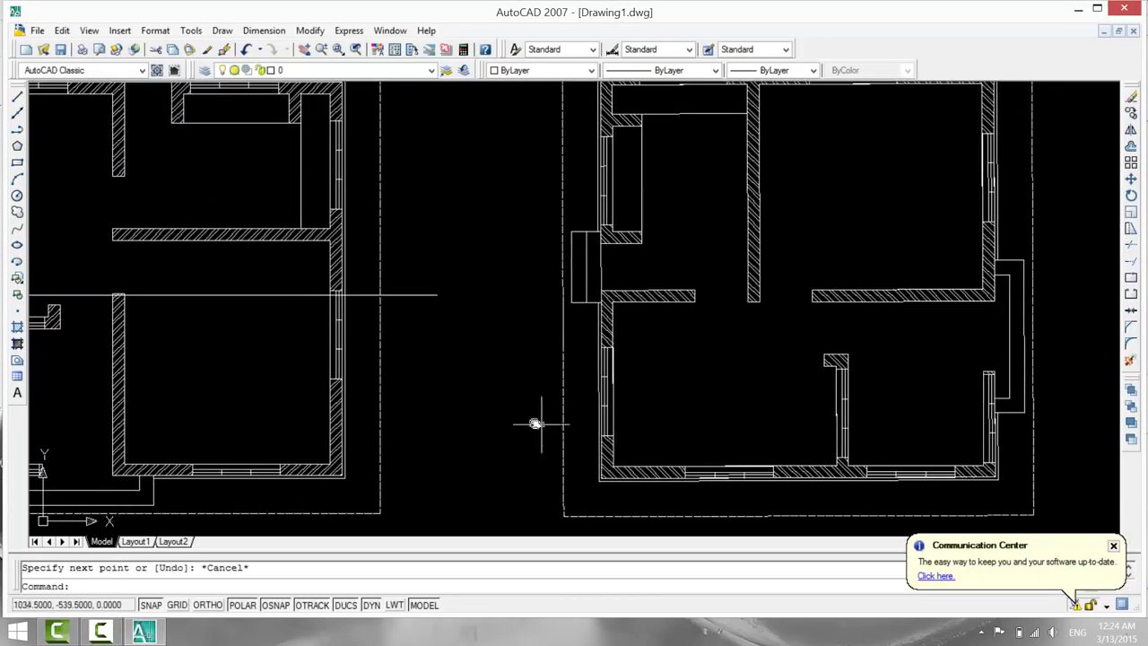
{"action": "scroll", "coordinate": [532, 423], "scroll_direction": "down", "scroll_amount": 3}
{"action": "scroll", "coordinate": [533, 422], "scroll_direction": "up", "scroll_amount": 2}
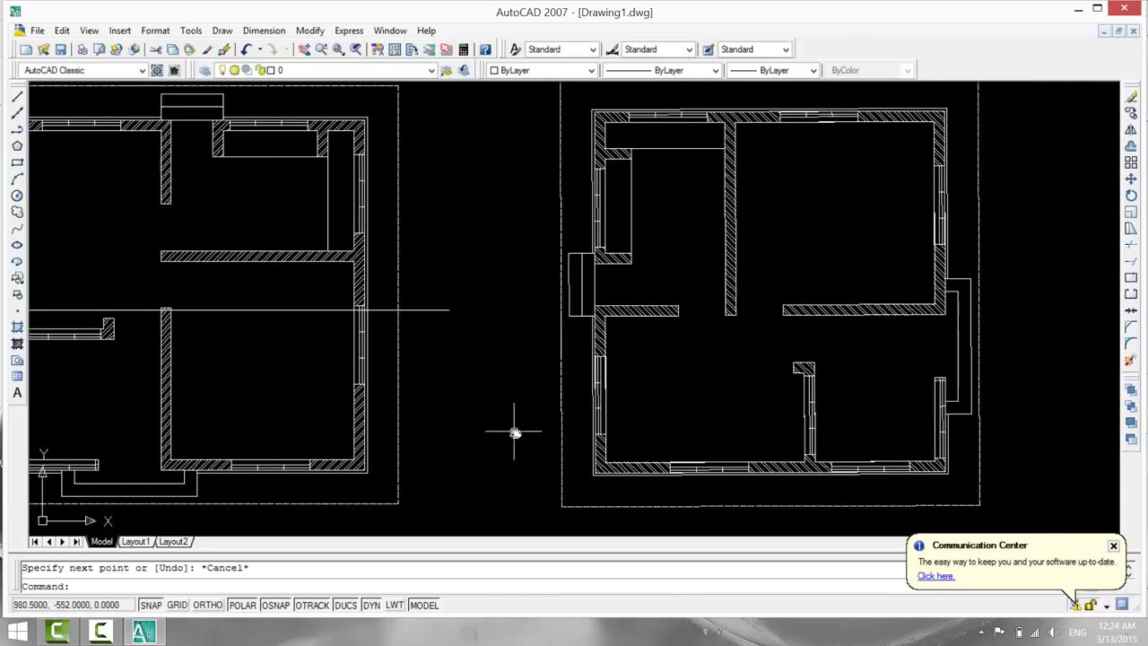
{"action": "middle_click_drag", "start_coordinate": [502, 440], "coordinate": [546, 440]}
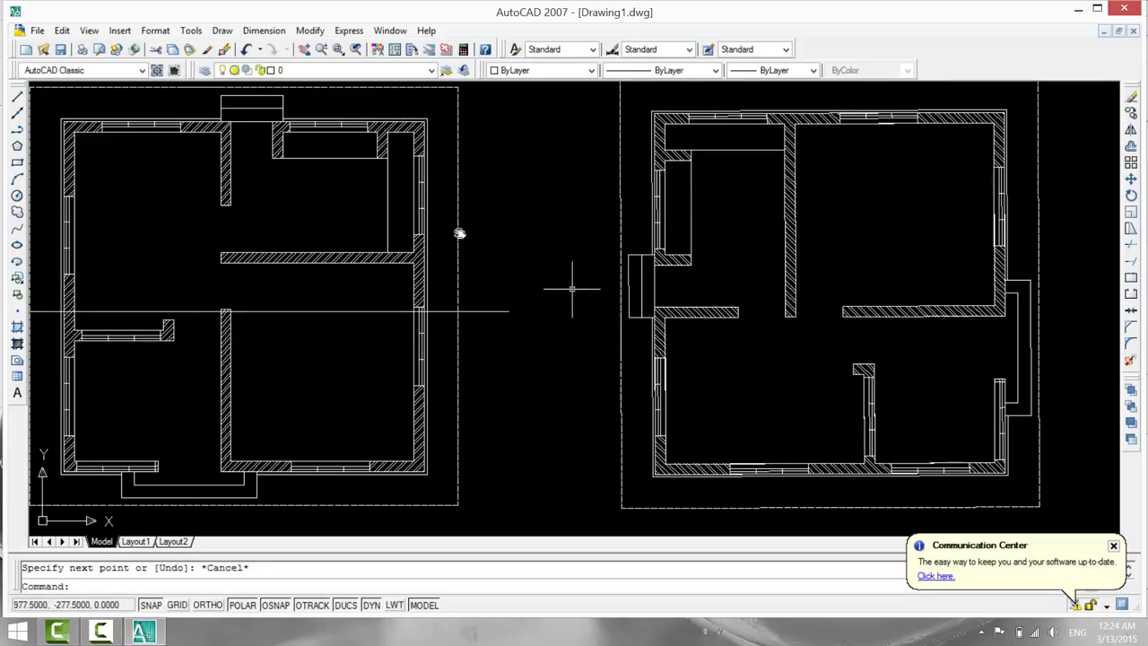
{"action": "middle_click_drag", "start_coordinate": [573, 289], "coordinate": [546, 369]}
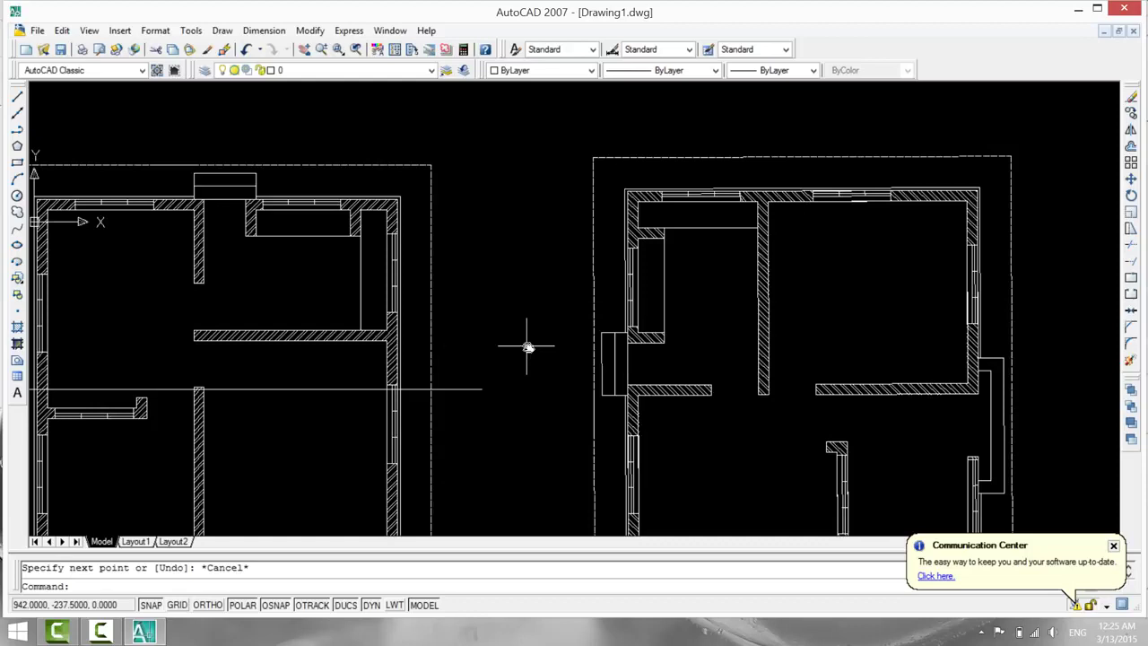
{"action": "middle_click_drag", "start_coordinate": [526, 389], "coordinate": [488, 289]}
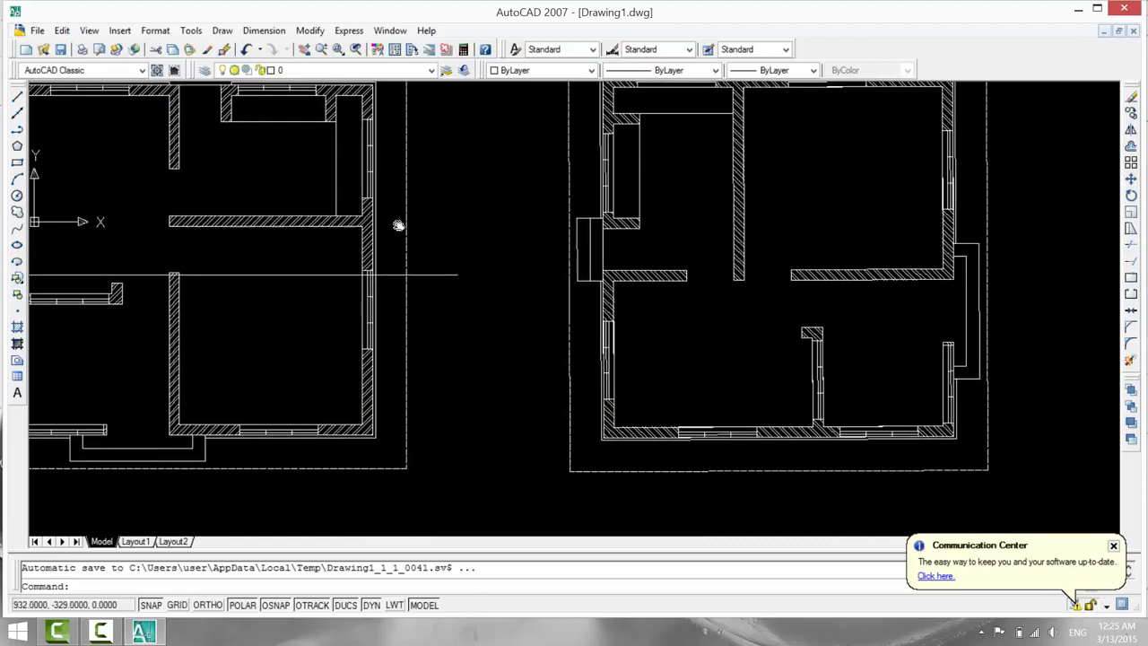
{"action": "middle_click_drag", "start_coordinate": [476, 335], "coordinate": [466, 406]}
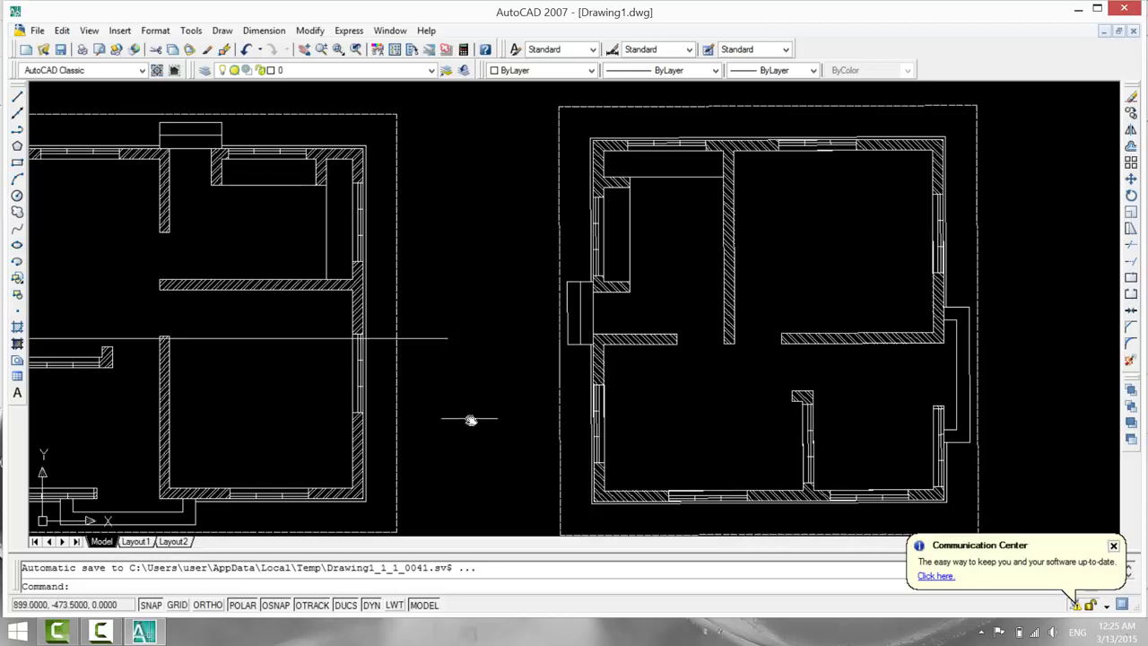
Start a new drawing, then cancel the template selection.
{"action": "left_click", "coordinate": [34, 31]}
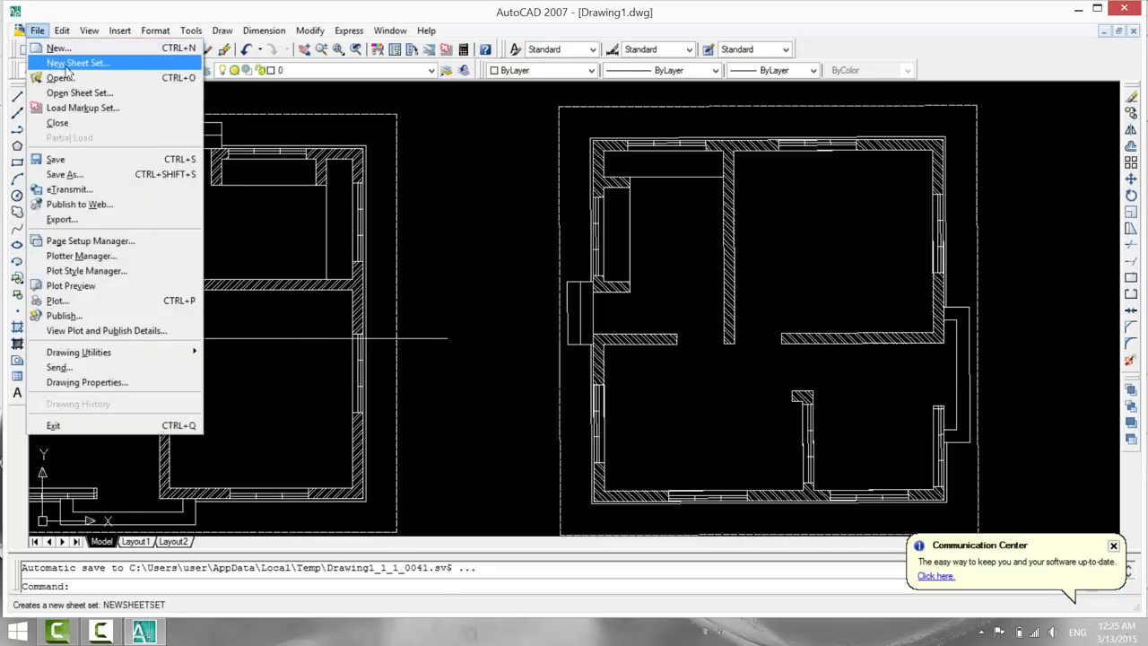
{"action": "left_click", "coordinate": [75, 52]}
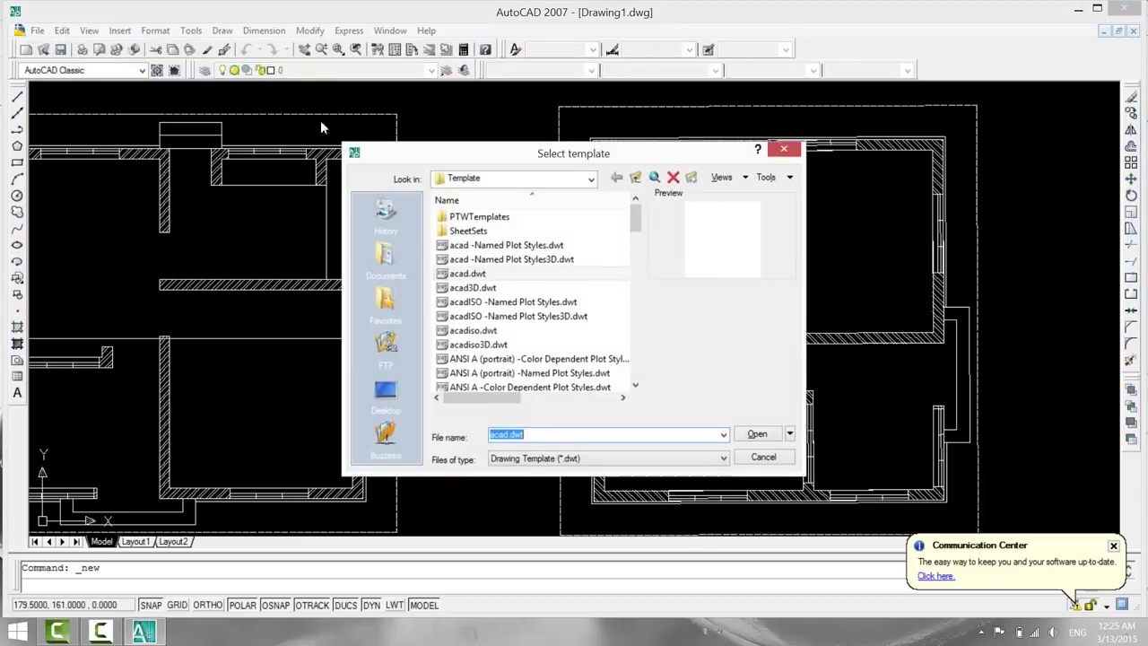
{"action": "left_click", "coordinate": [783, 148]}
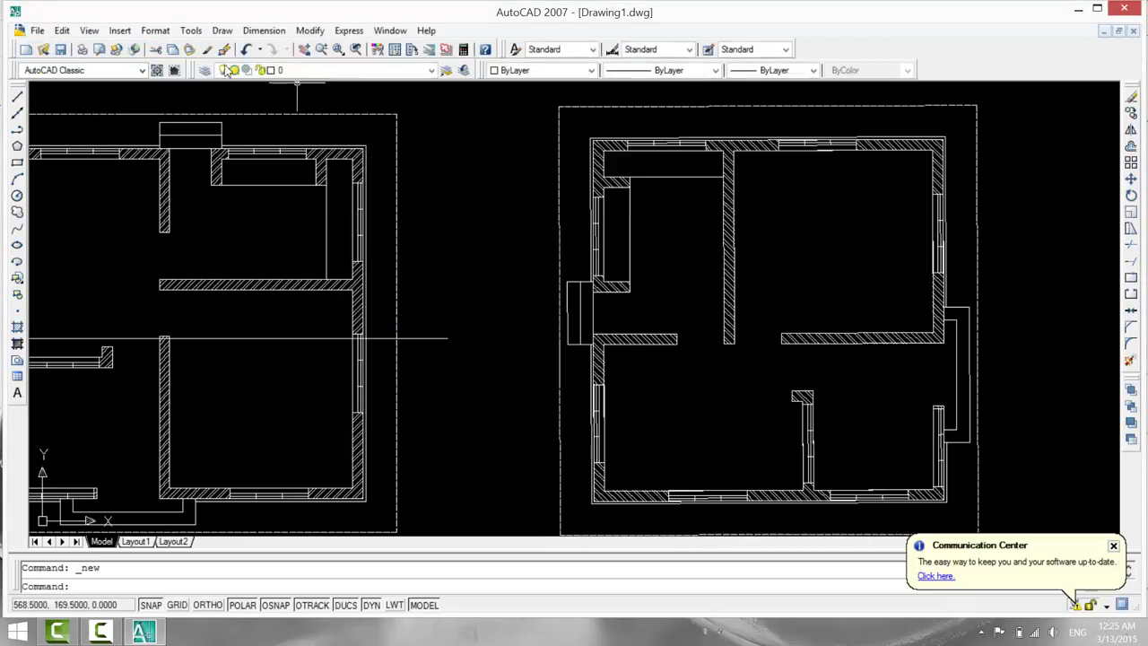
Save the drawing as 'plan' in the Desktop's yt > a cad folder.
{"action": "left_click", "coordinate": [34, 30]}
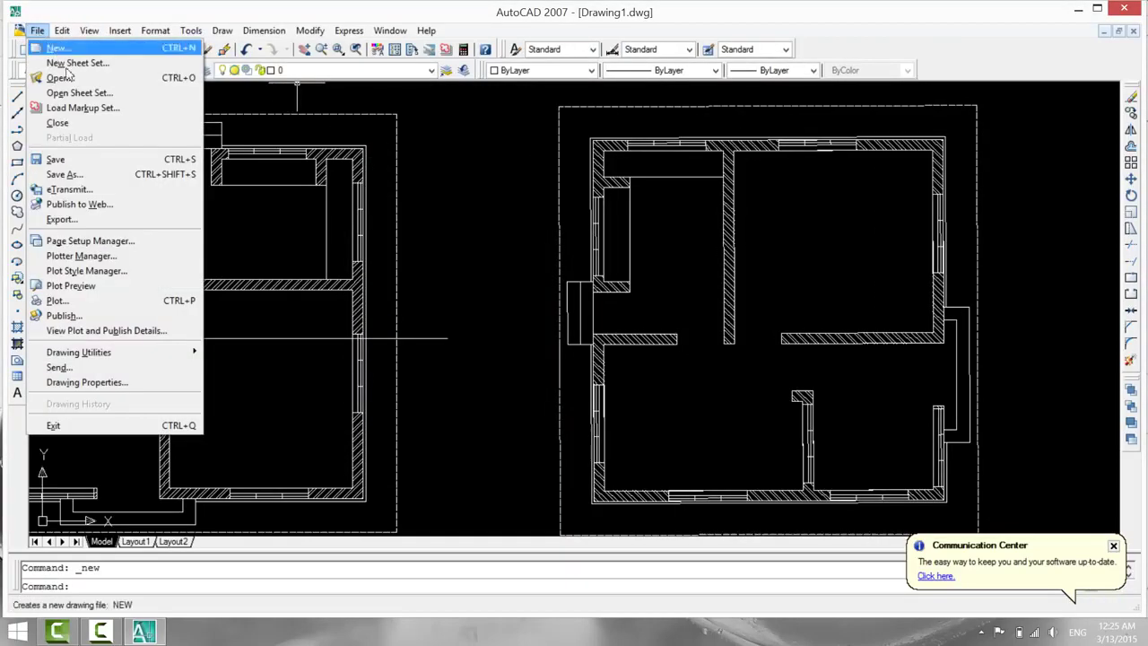
{"action": "left_click", "coordinate": [87, 159]}
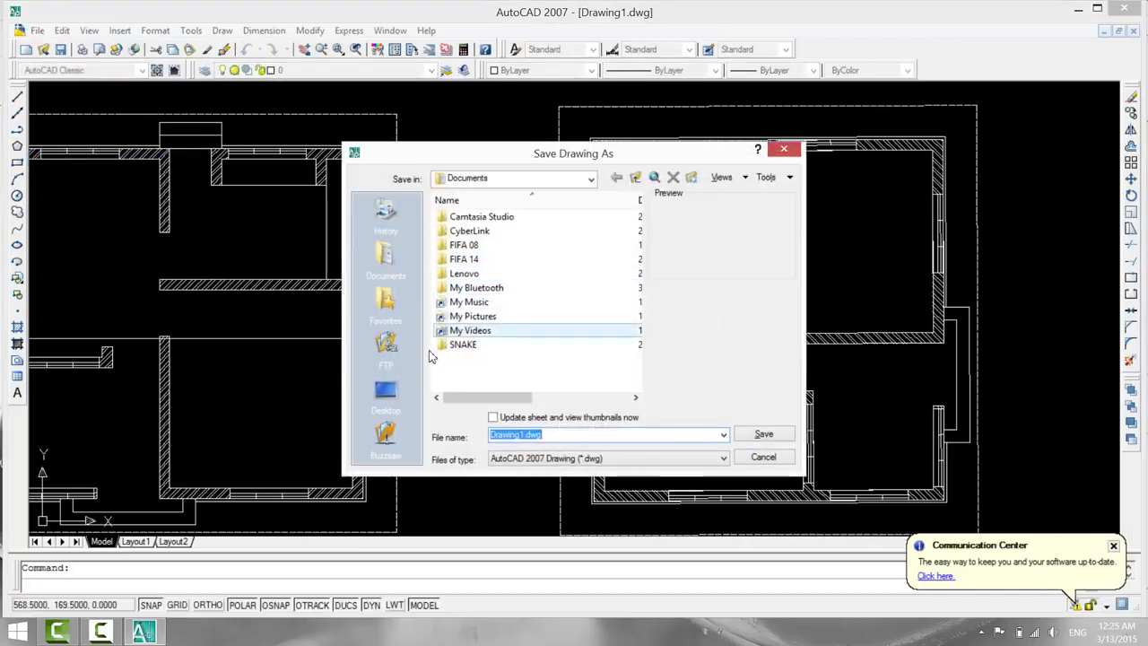
{"action": "left_click", "coordinate": [386, 388]}
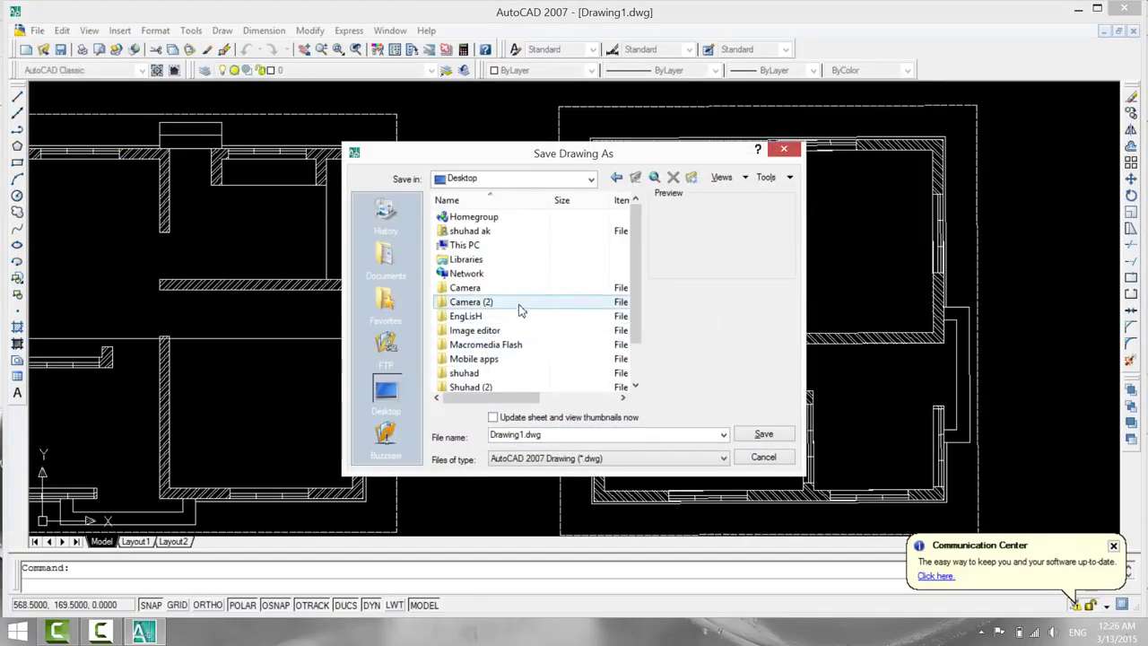
{"action": "double_click", "coordinate": [462, 372]}
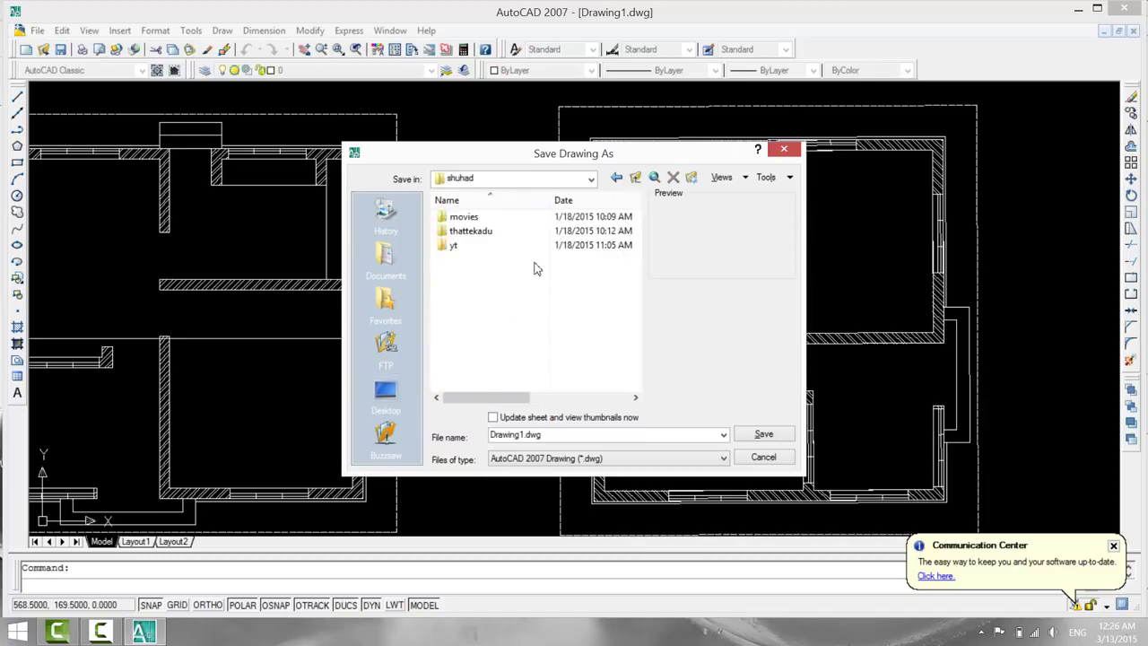
{"action": "double_click", "coordinate": [490, 249]}
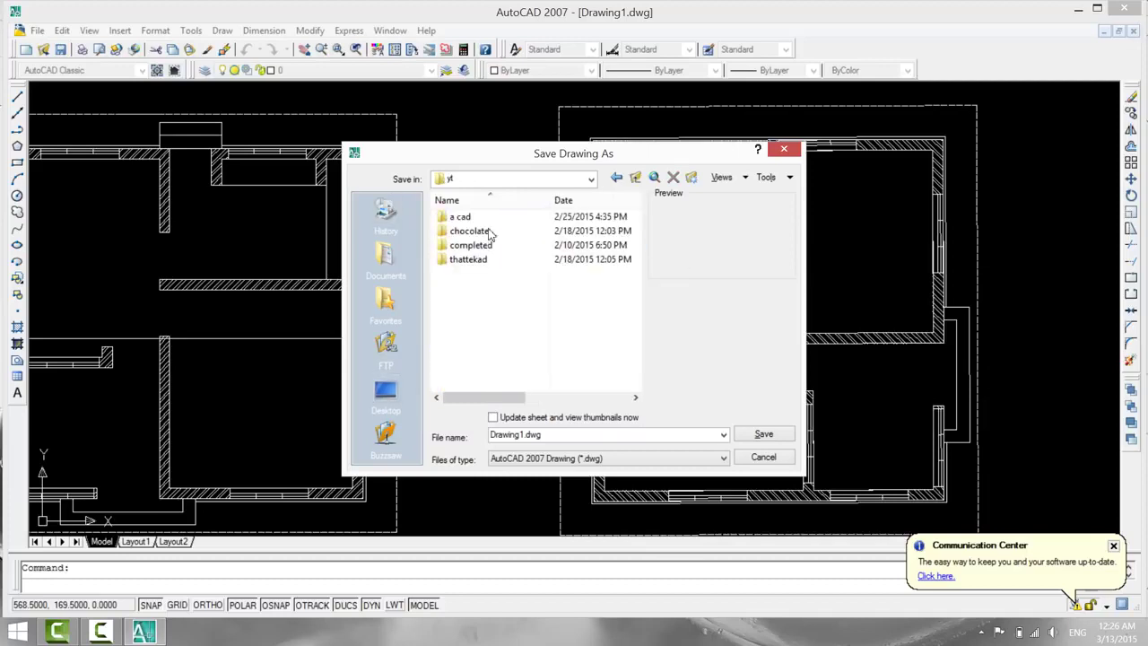
{"action": "key", "text": "Return"}
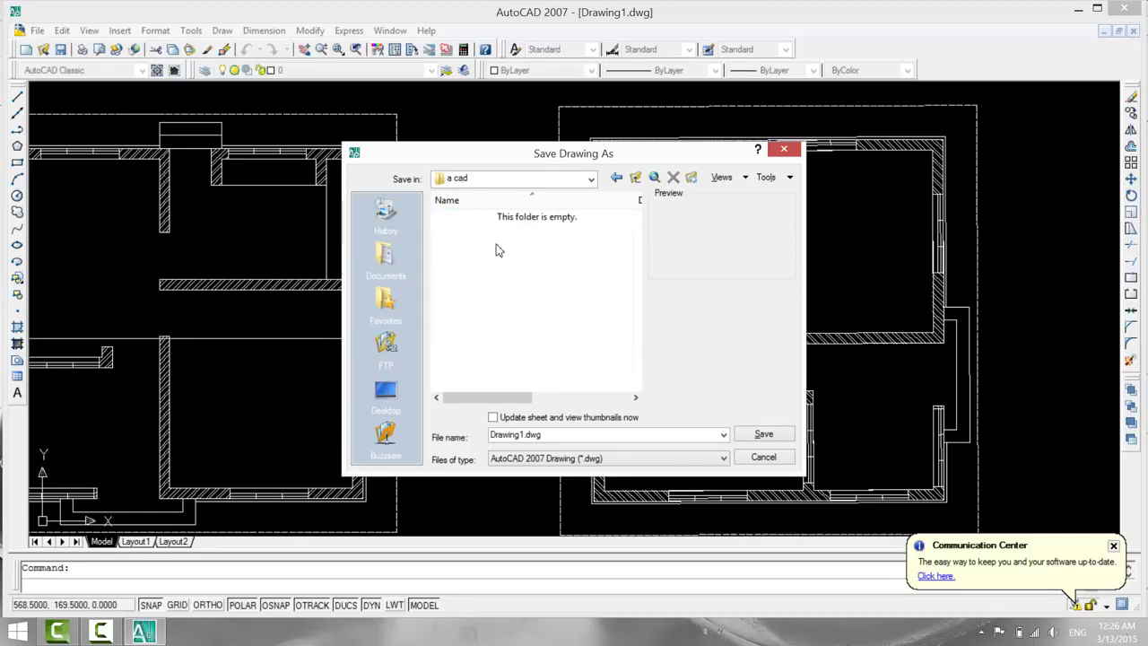
{"action": "double_click", "coordinate": [545, 436]}
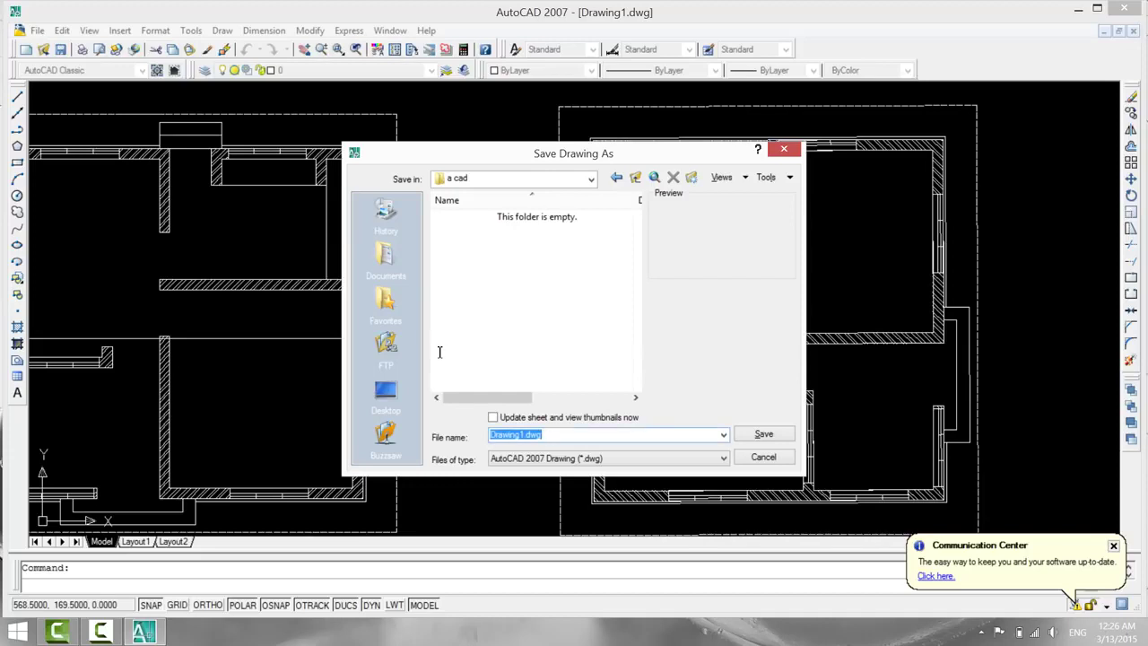
{"action": "type", "text": "plan"}
{"action": "key", "text": "Return"}
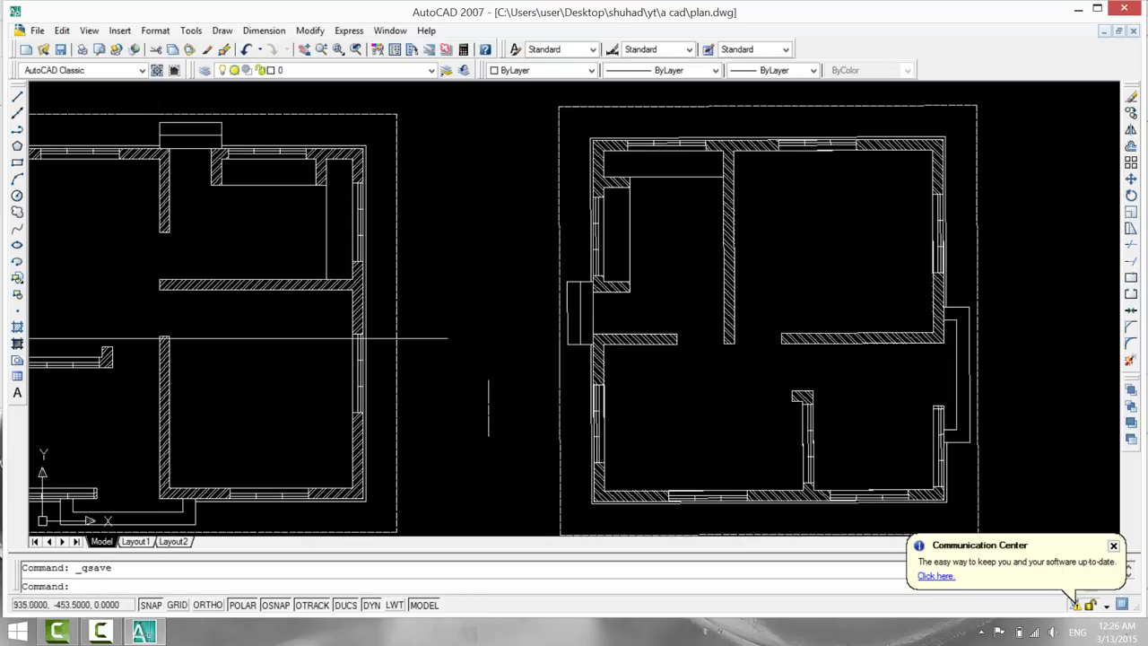
{"action": "scroll", "coordinate": [487, 403], "scroll_direction": "down", "scroll_amount": 2}
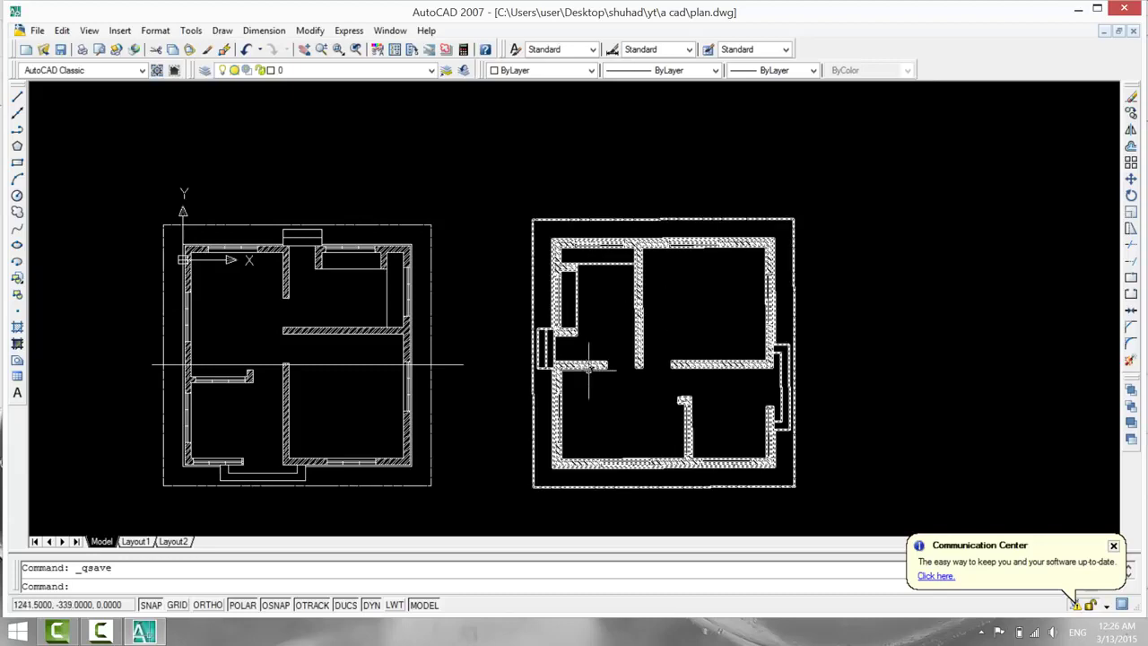
{"action": "scroll", "coordinate": [583, 390], "scroll_direction": "up", "scroll_amount": 2}
{"action": "mouse_move", "coordinate": [584, 390]}
{"action": "middle_mouse_down"}
{"action": "mouse_move", "coordinate": [474, 406]}
{"action": "mouse_move", "coordinate": [468, 374]}
{"action": "middle_mouse_up"}
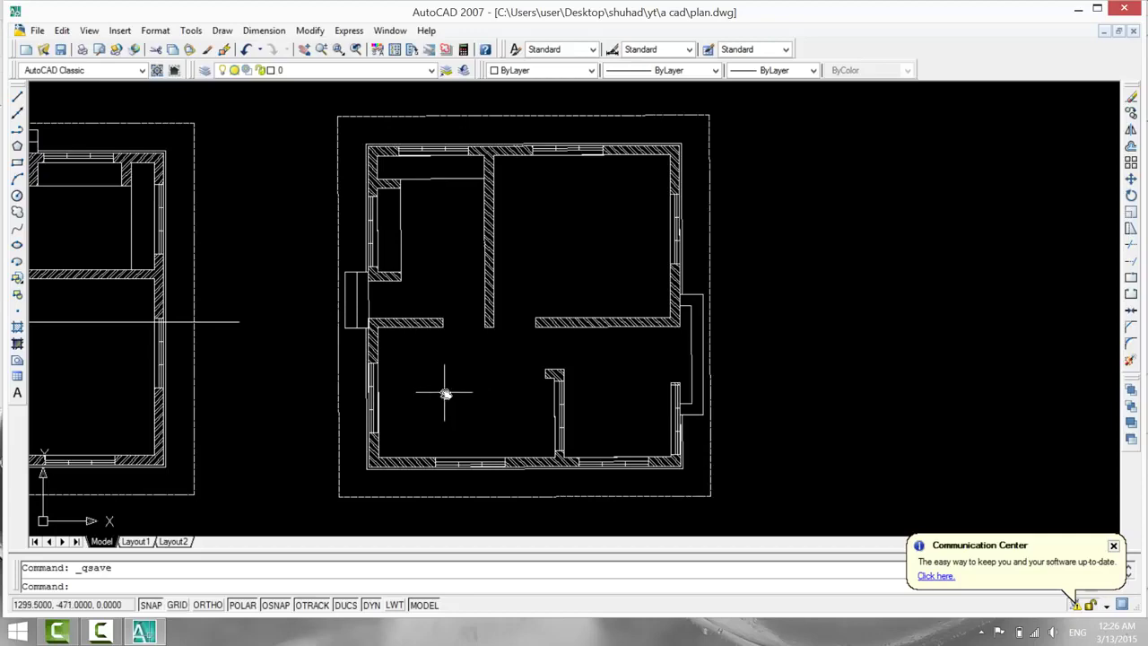
{"action": "middle_click_drag", "start_coordinate": [444, 392], "coordinate": [687, 379]}
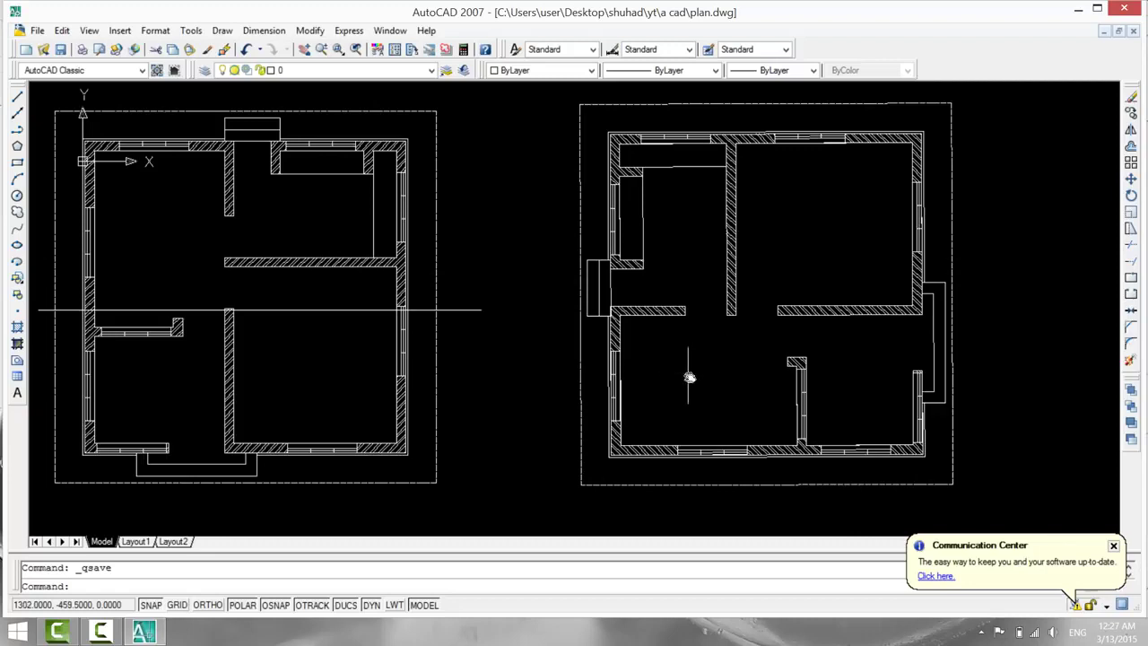
{"action": "scroll", "coordinate": [688, 377], "scroll_direction": "up", "scroll_amount": 2}
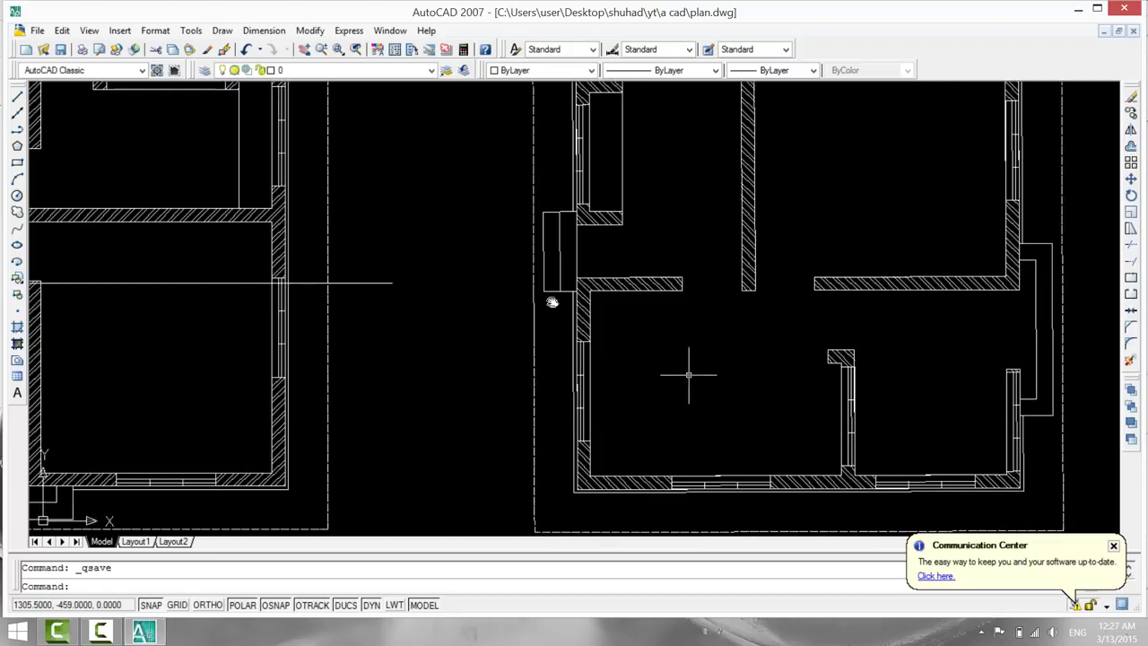
{"action": "middle_click_drag", "start_coordinate": [689, 377], "coordinate": [685, 327]}
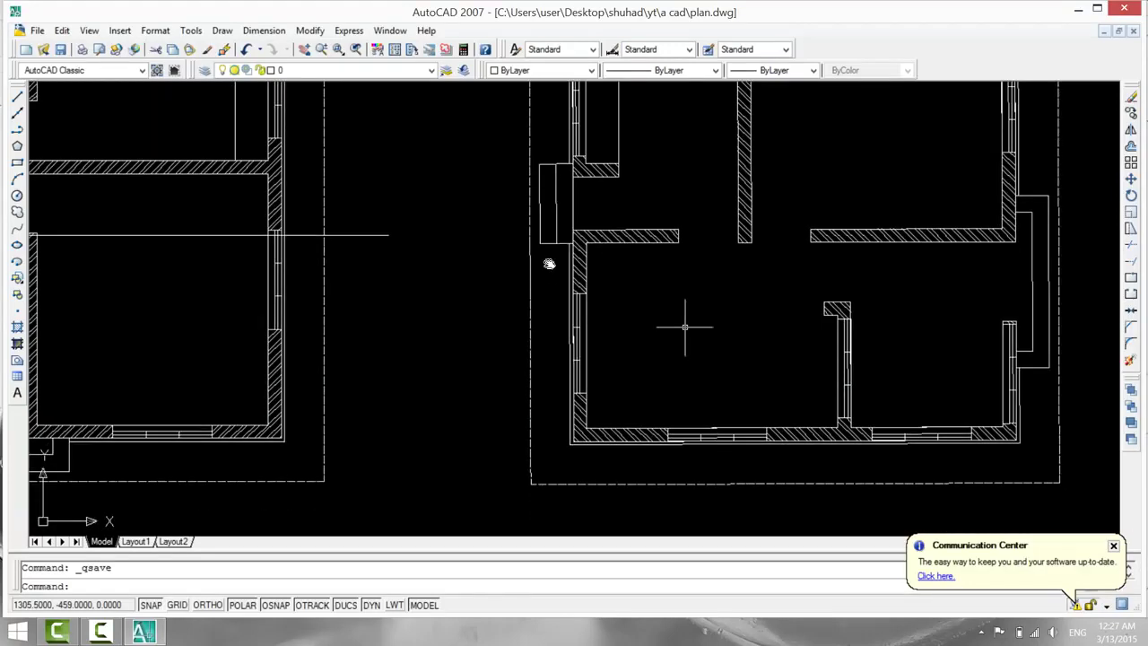
{"action": "scroll", "coordinate": [684, 332], "scroll_direction": "down", "scroll_amount": 2}
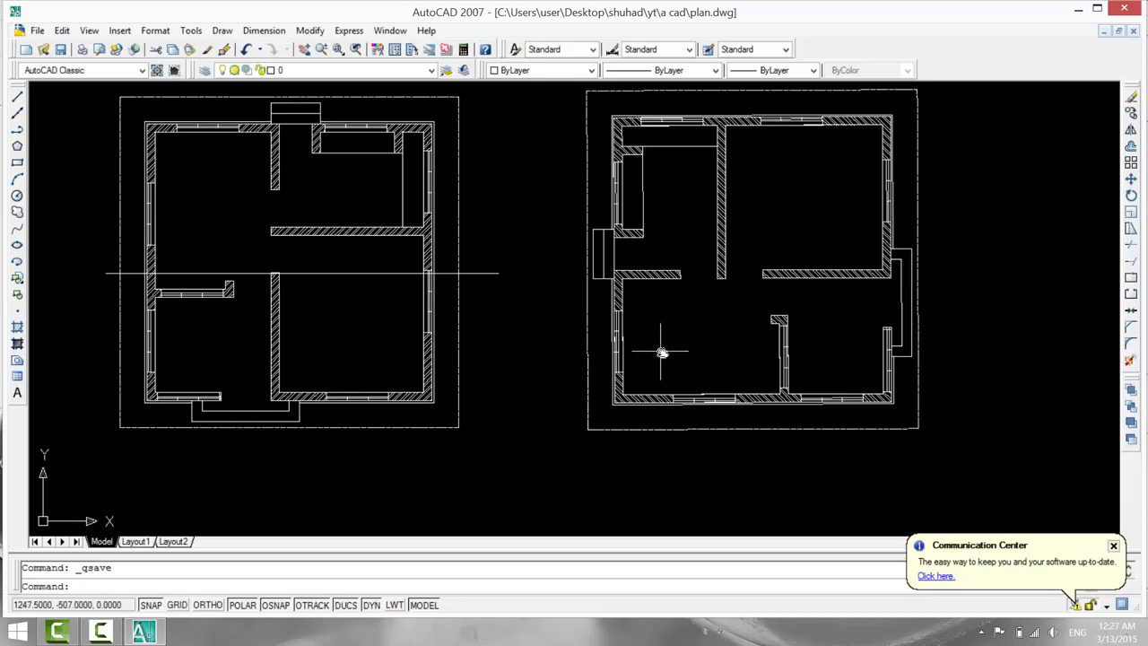
{"action": "scroll", "coordinate": [661, 353], "scroll_direction": "up", "scroll_amount": 3}
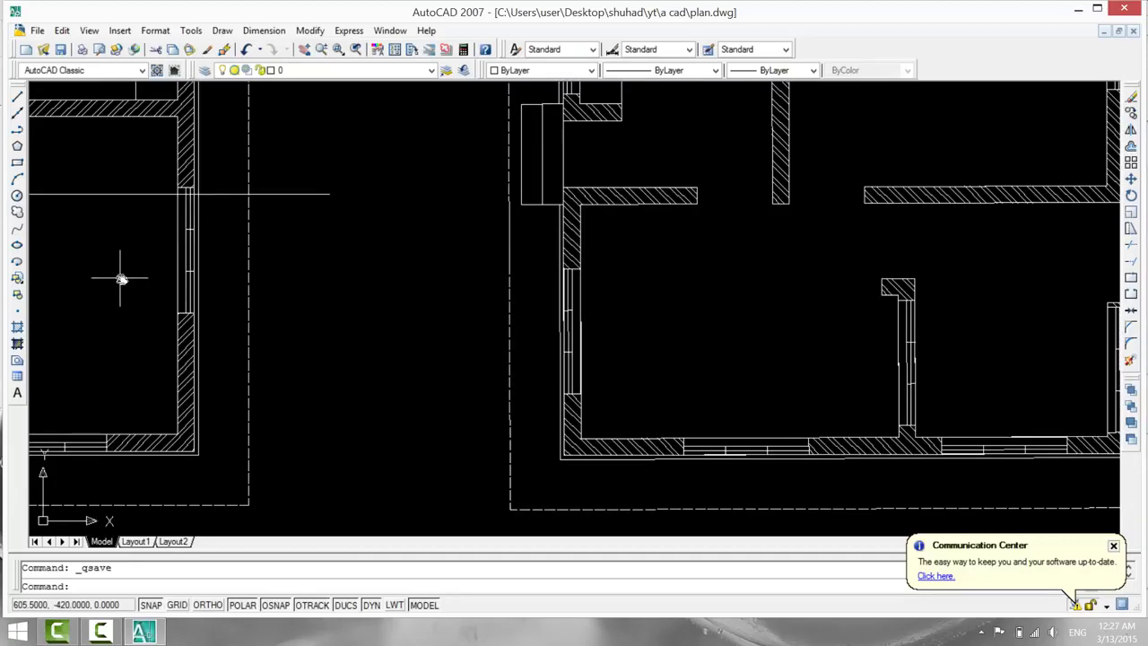
{"action": "scroll", "coordinate": [289, 307], "scroll_direction": "down", "scroll_amount": 1}
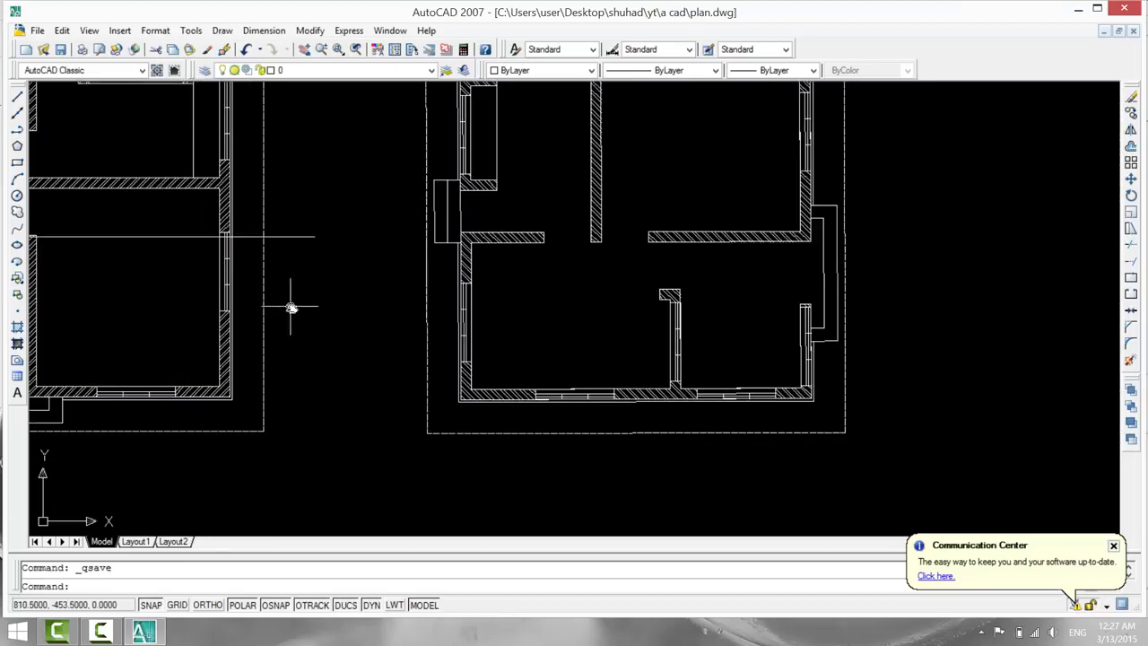
{"action": "mouse_move", "coordinate": [303, 308]}
{"action": "middle_mouse_down"}
{"action": "mouse_move", "coordinate": [335, 343]}
{"action": "mouse_move", "coordinate": [530, 406]}
{"action": "mouse_move", "coordinate": [736, 352]}
{"action": "middle_mouse_up"}
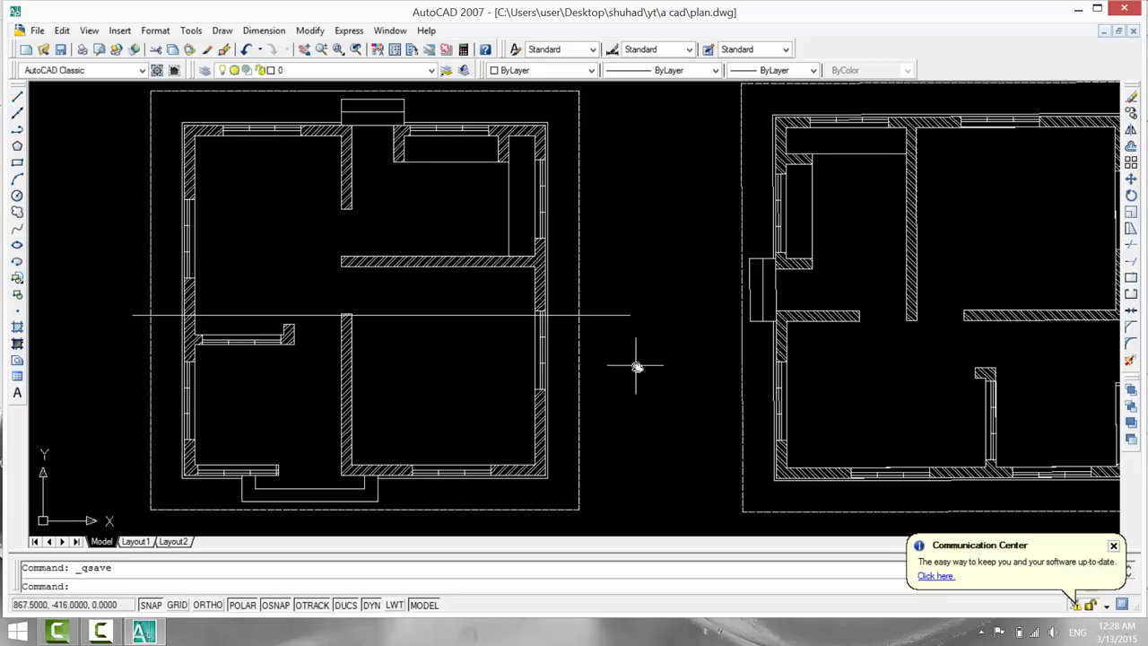
{"action": "middle_click_drag", "start_coordinate": [635, 365], "coordinate": [551, 369]}
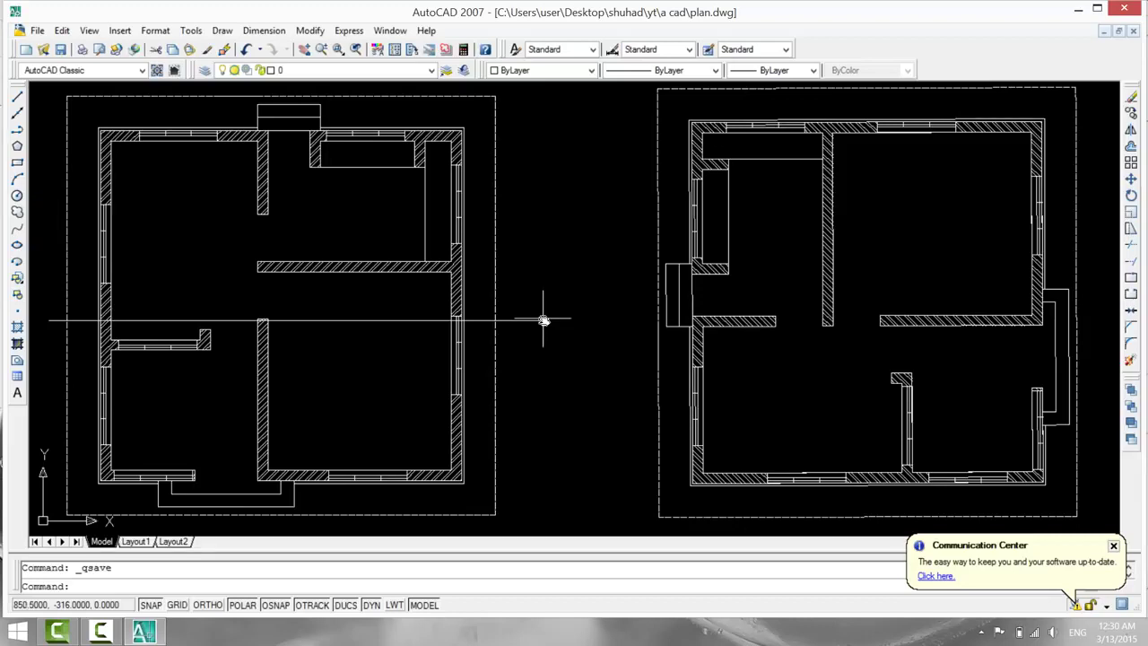
Erase the horizontal xline and draw a vertical line from the top wall down past the plan.
{"action": "left_click", "coordinate": [538, 320]}
{"action": "key", "text": "Delete"}
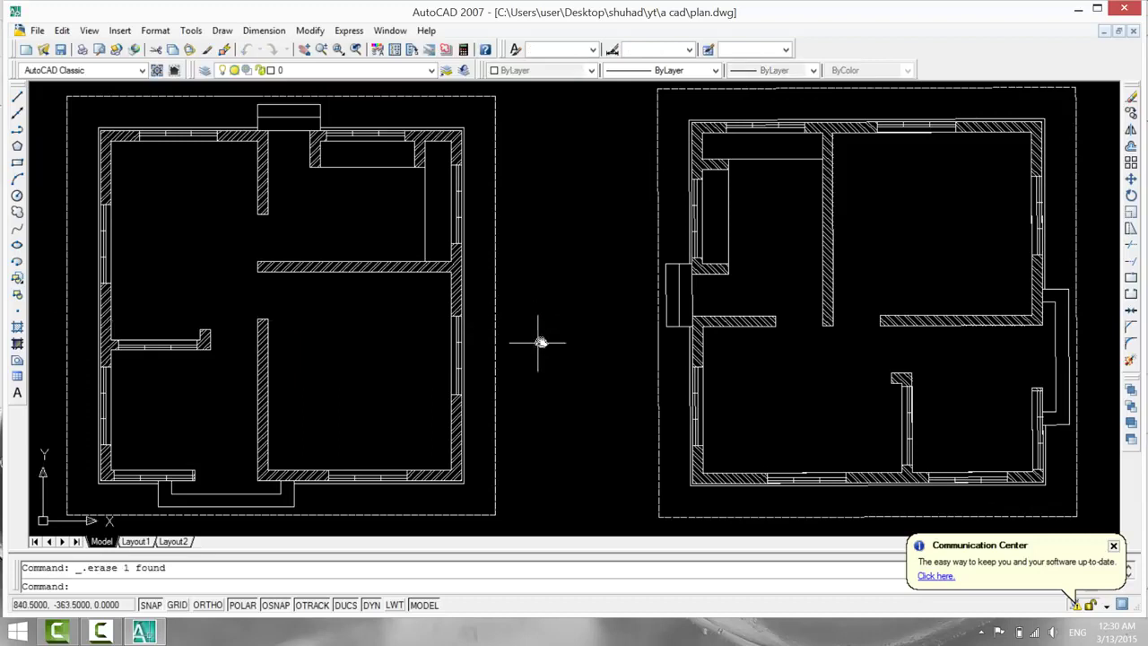
{"action": "left_click", "coordinate": [17, 96]}
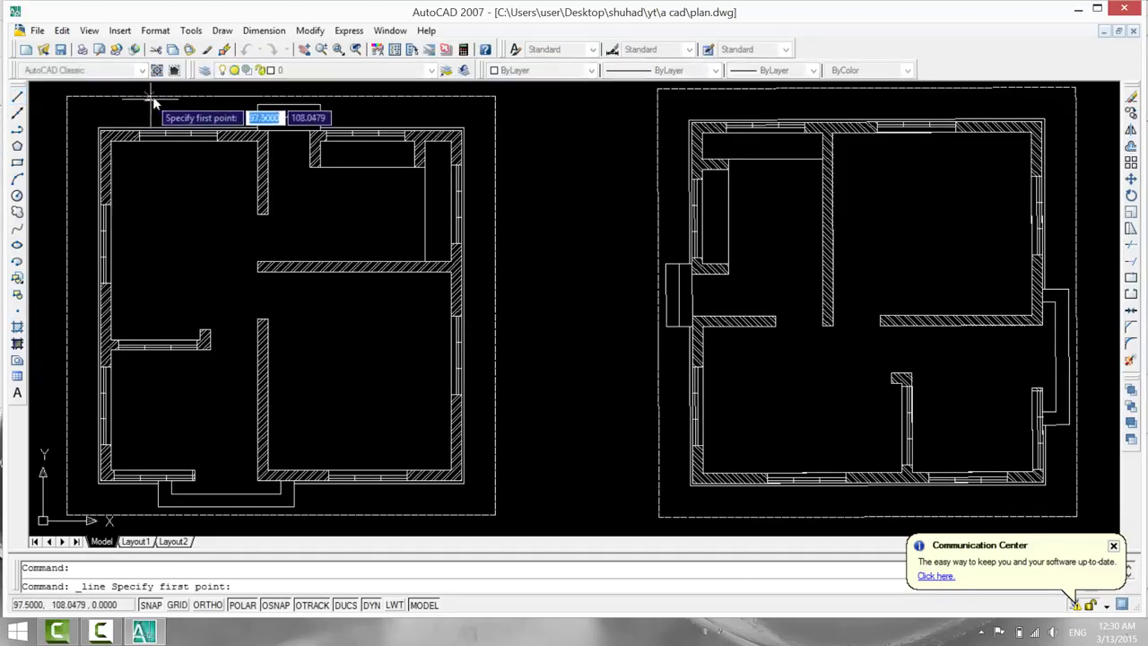
{"action": "left_click", "coordinate": [199, 90]}
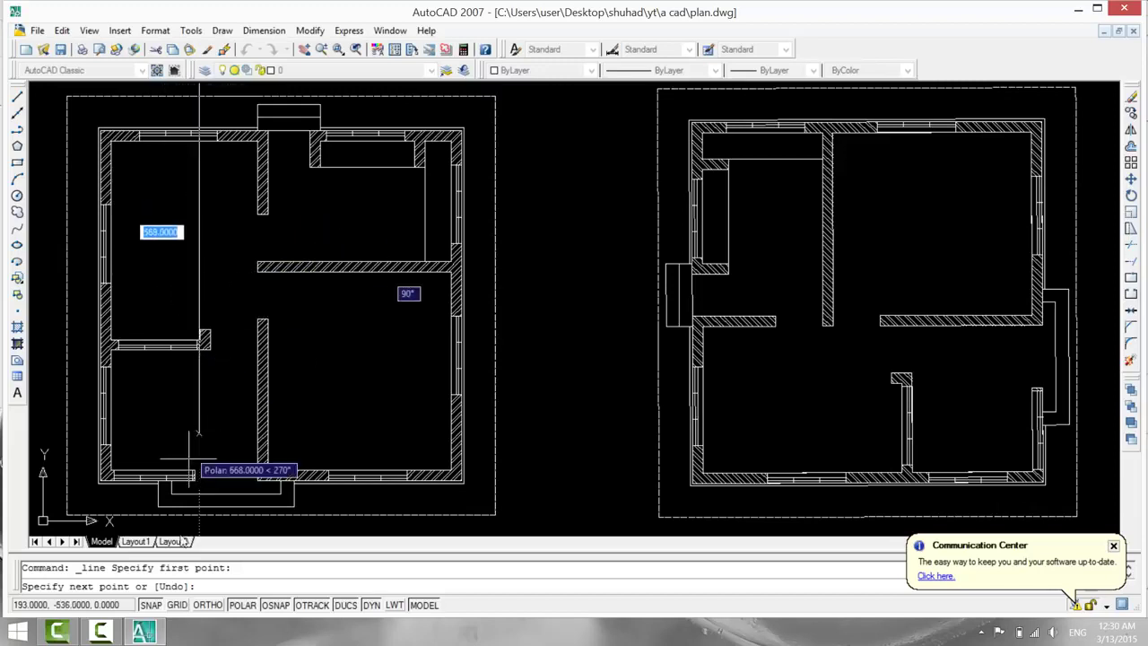
{"action": "left_click", "coordinate": [199, 496]}
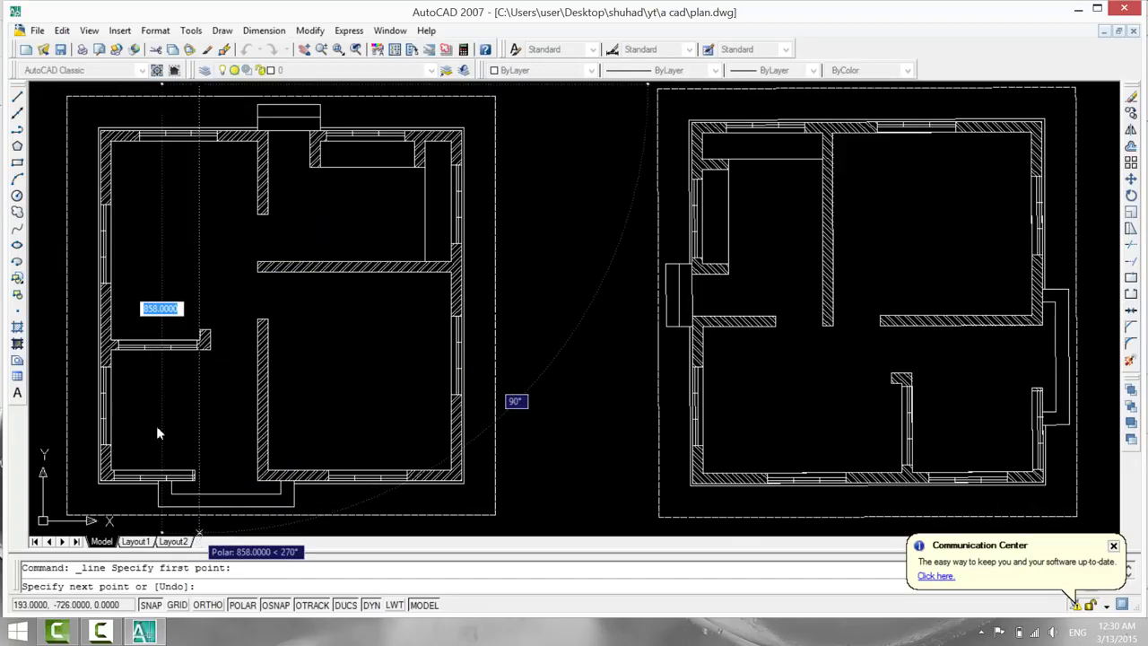
{"action": "left_click", "coordinate": [199, 530]}
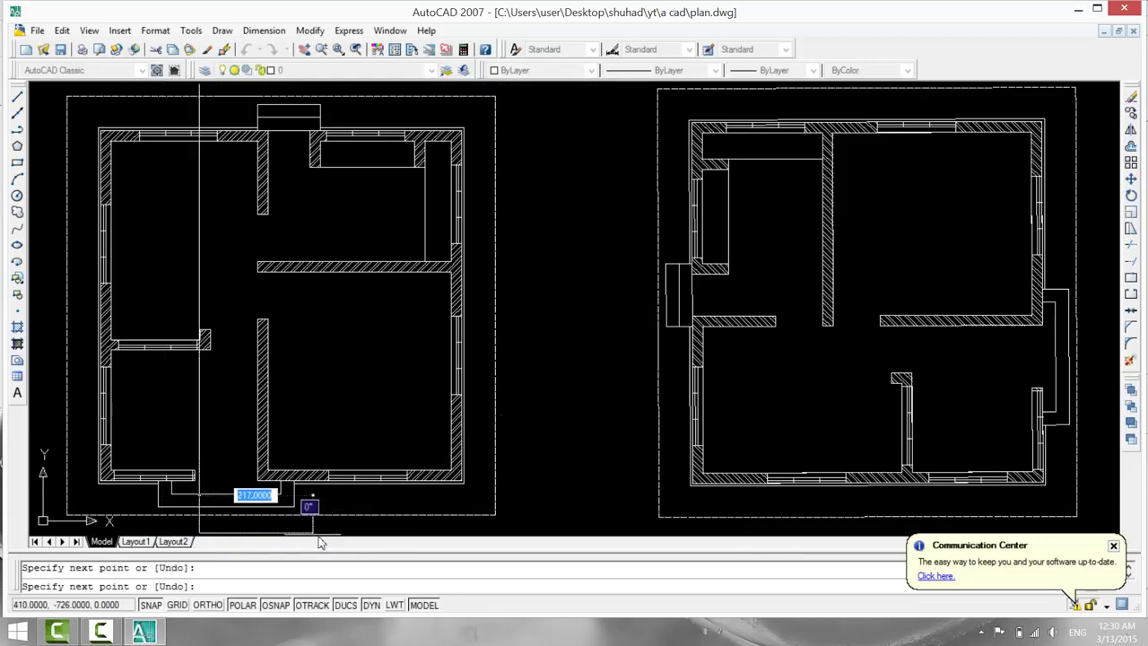
{"action": "key", "text": "Escape"}
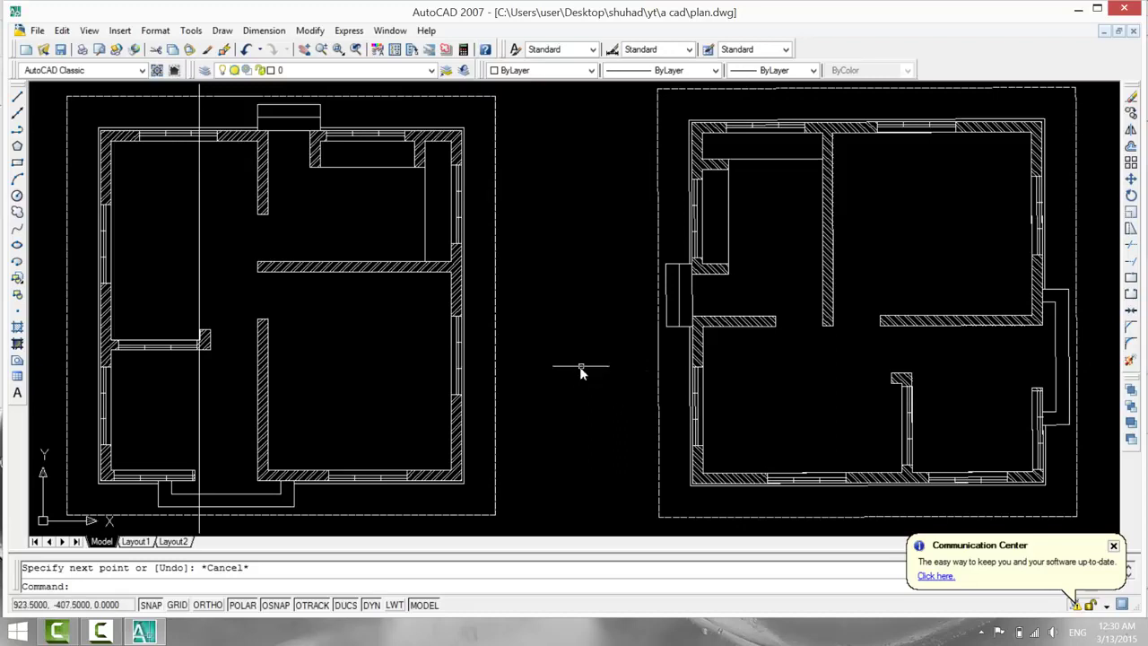
Zoom and pan until the original plan and its rotated copy are both fully visible.
{"action": "left_click", "coordinate": [17, 113]}
{"action": "scroll", "coordinate": [668, 381], "scroll_direction": "up", "scroll_amount": 2}
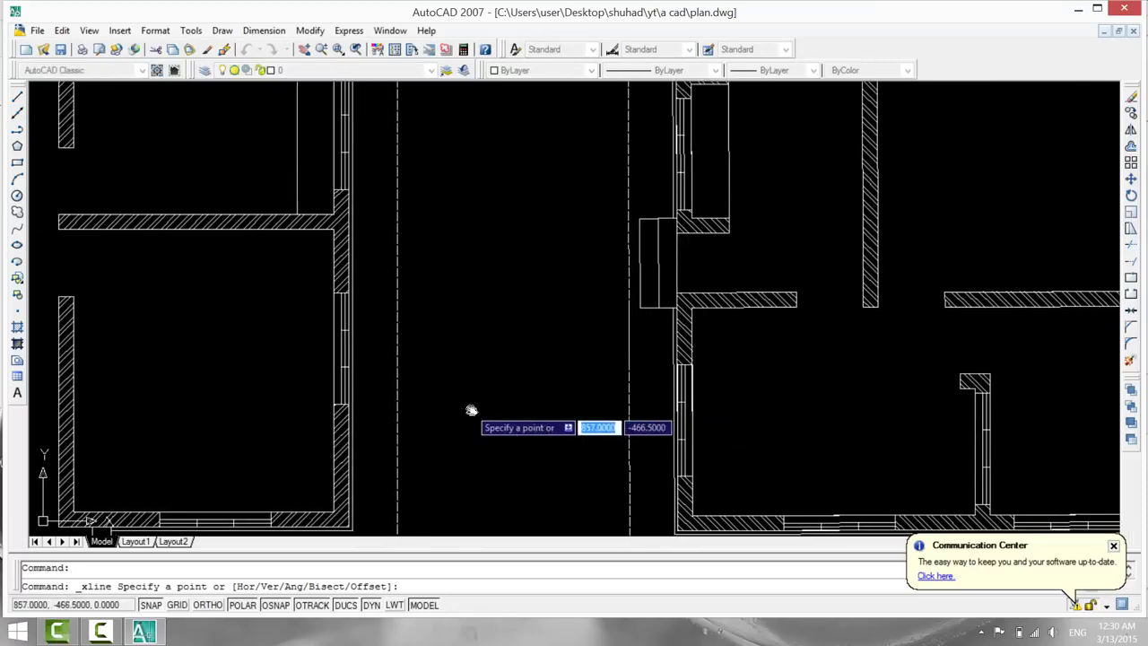
{"action": "scroll", "coordinate": [469, 410], "scroll_direction": "down", "scroll_amount": 3}
{"action": "scroll", "coordinate": [437, 380], "scroll_direction": "up", "scroll_amount": 1}
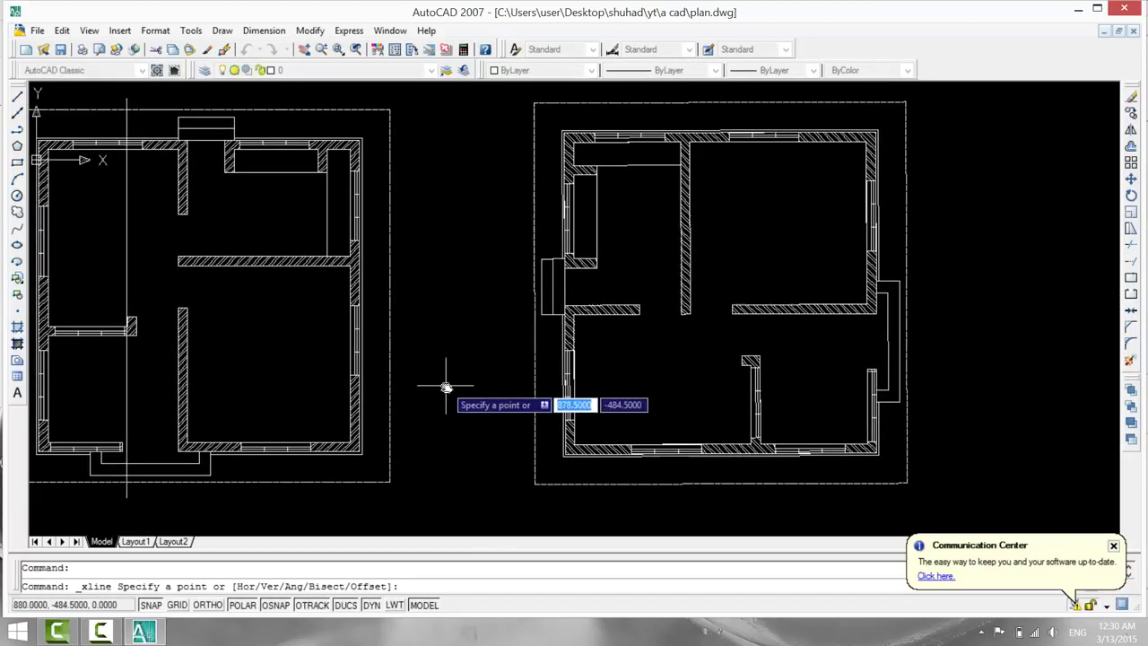
{"action": "scroll", "coordinate": [447, 385], "scroll_direction": "up", "scroll_amount": 3}
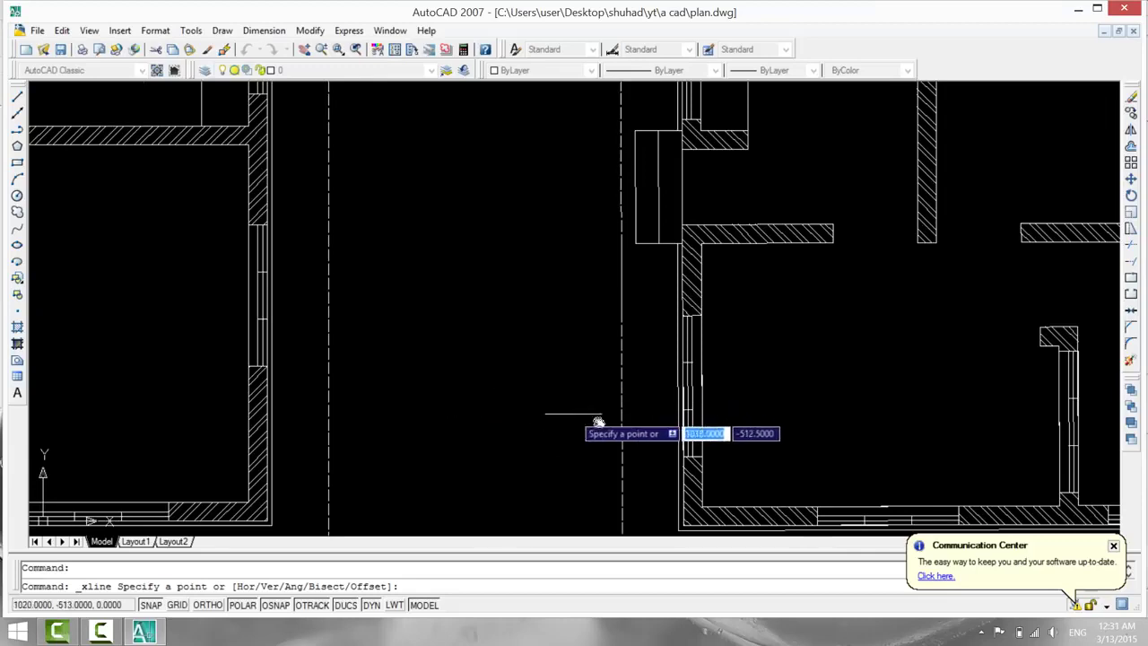
{"action": "scroll", "coordinate": [606, 417], "scroll_direction": "down", "scroll_amount": 2}
{"action": "scroll", "coordinate": [533, 353], "scroll_direction": "up", "scroll_amount": 3}
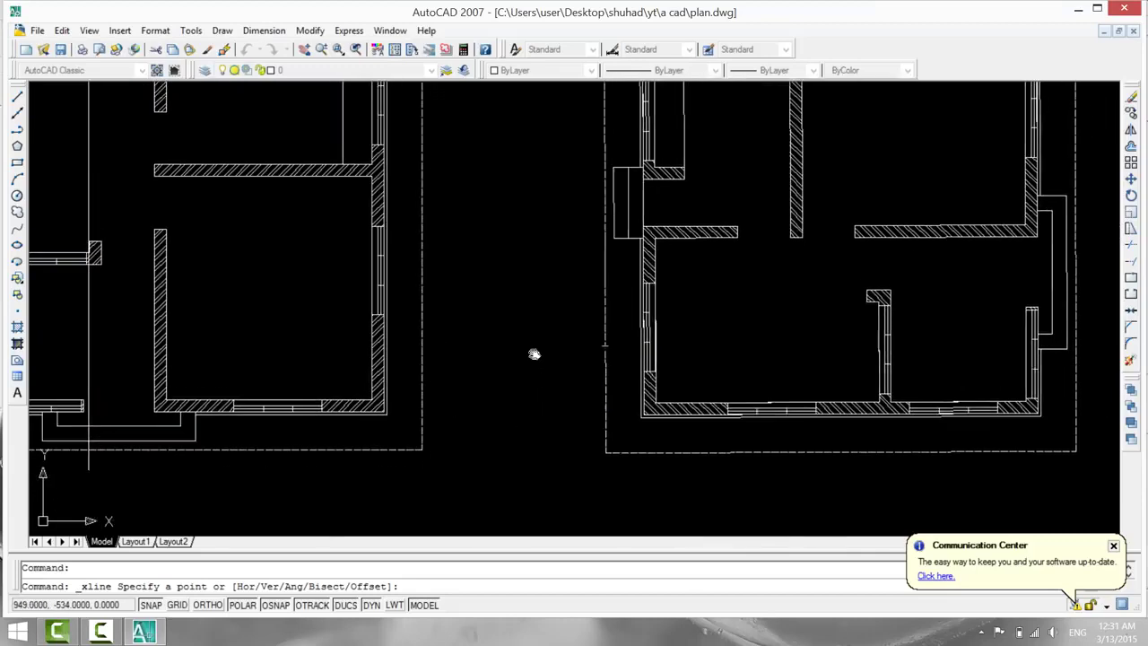
{"action": "scroll", "coordinate": [549, 408], "scroll_direction": "down", "scroll_amount": 3}
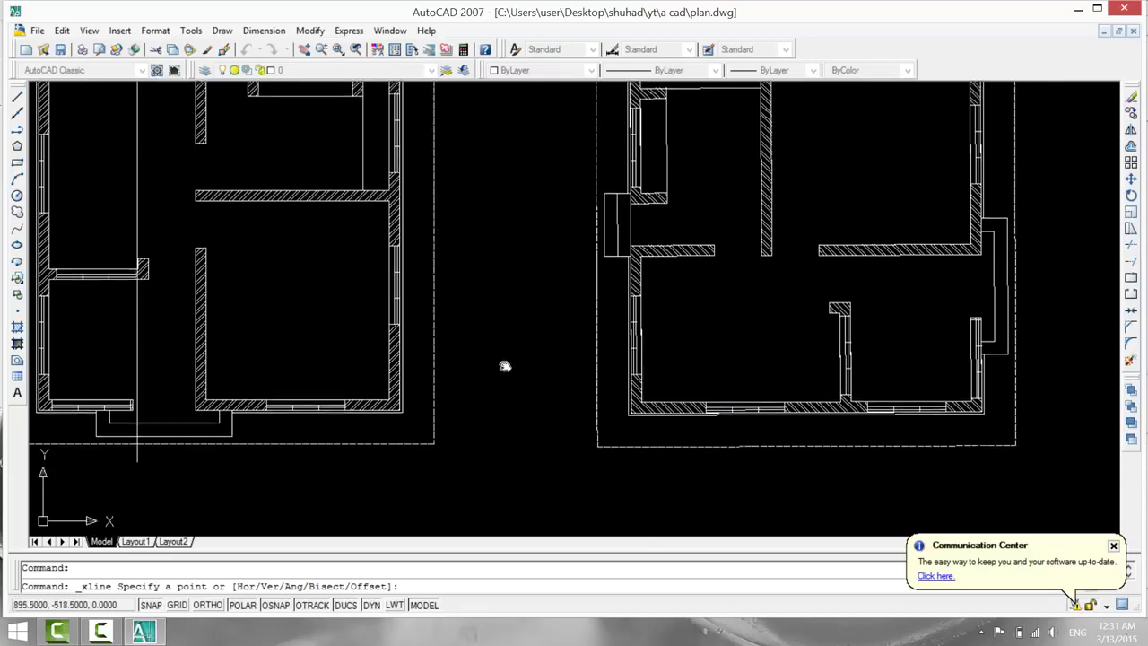
{"action": "middle_click_drag", "start_coordinate": [505, 364], "coordinate": [499, 379]}
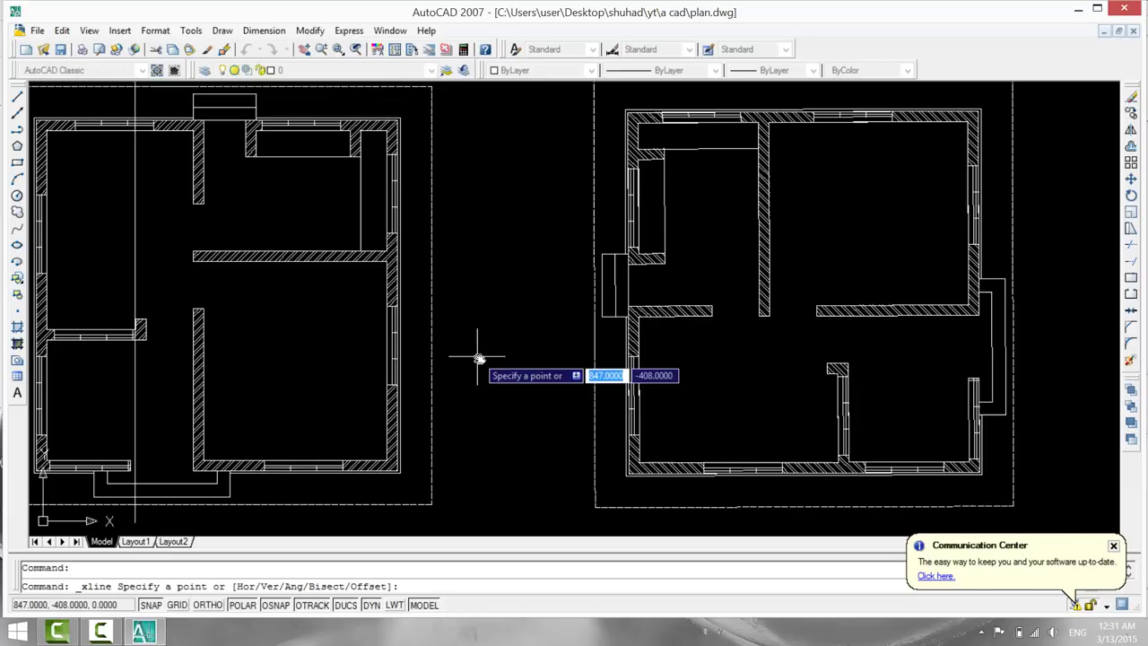
Project three vertical construction lines from the rotated plan's right-side wall corners.
{"action": "left_click", "coordinate": [1007, 416]}
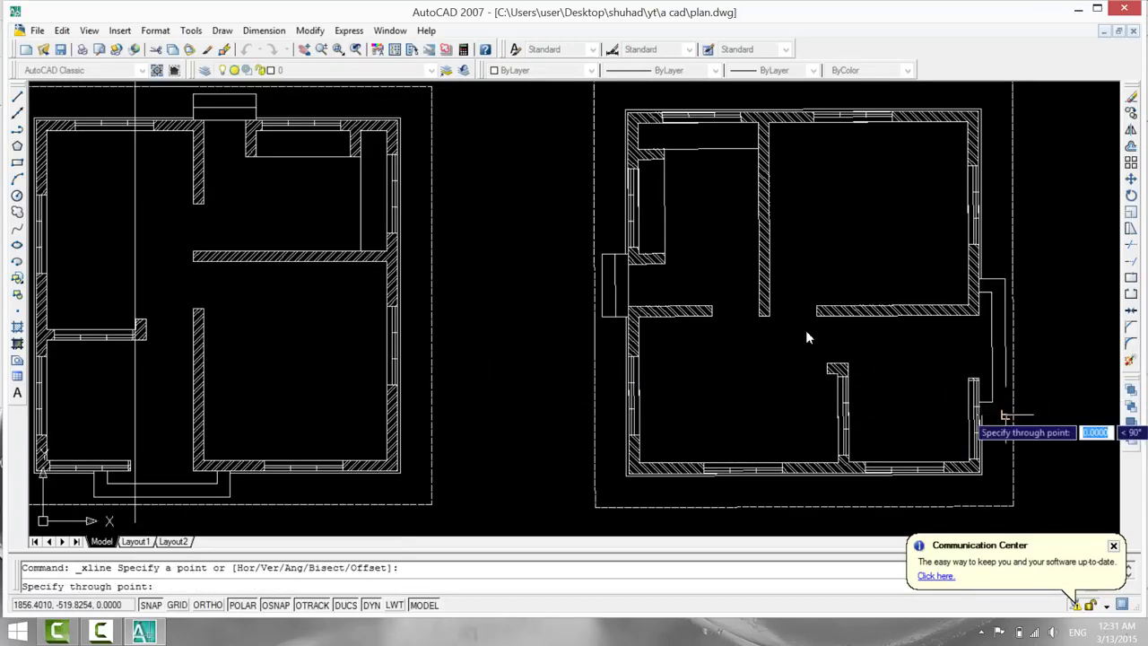
{"action": "left_click", "coordinate": [1006, 461]}
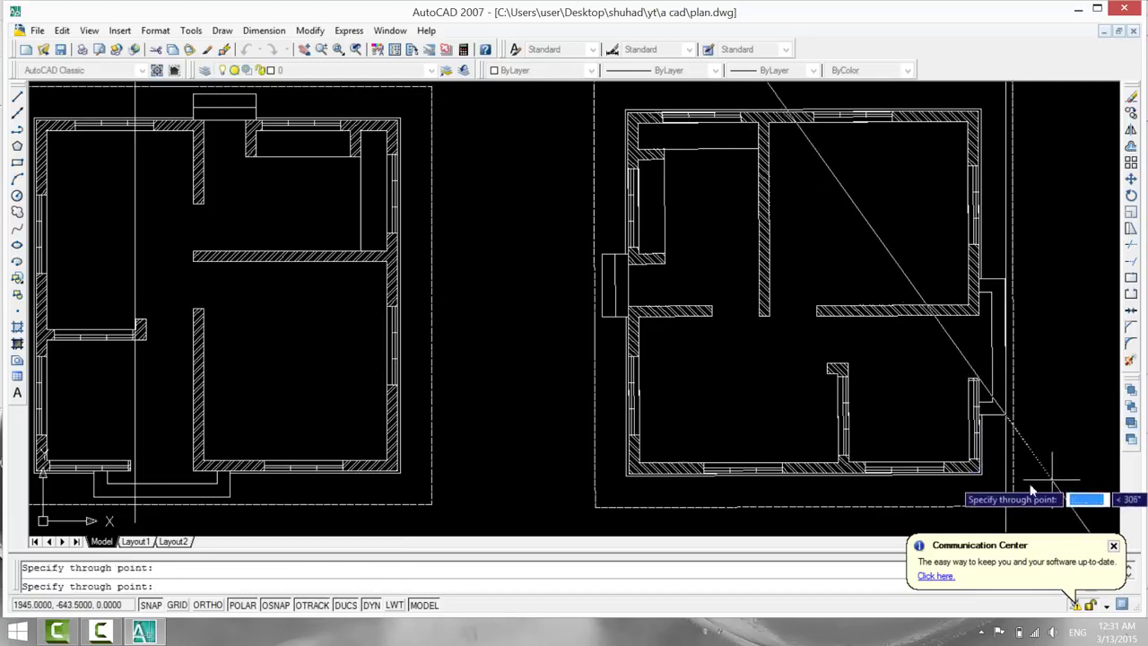
{"action": "key", "text": "Return"}
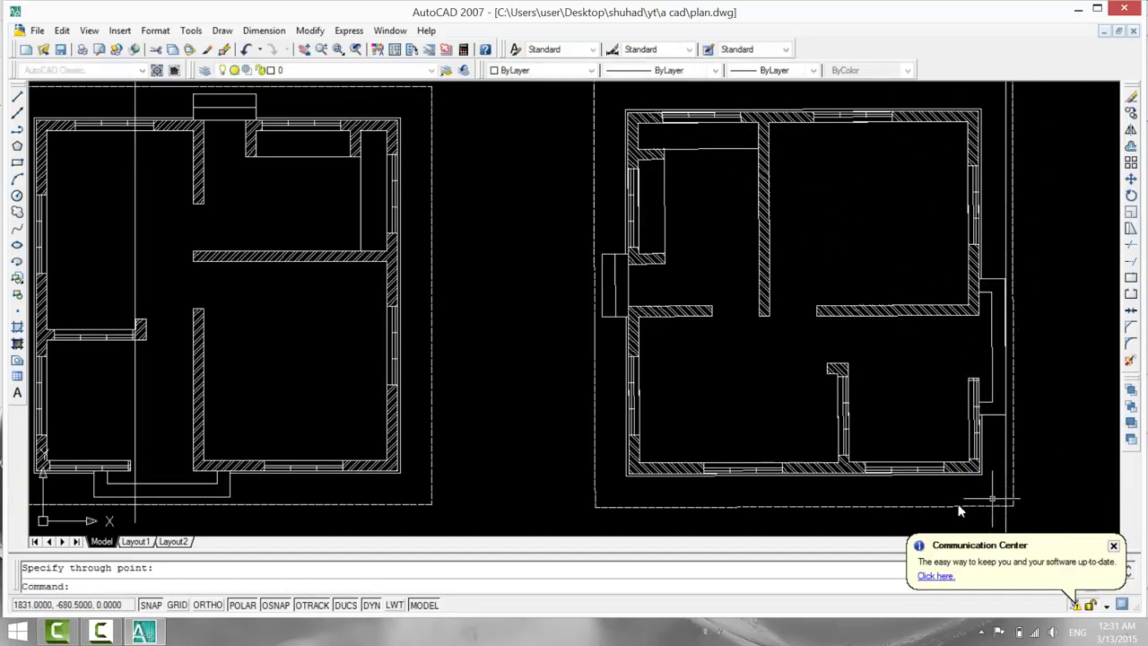
{"action": "key", "text": "Return"}
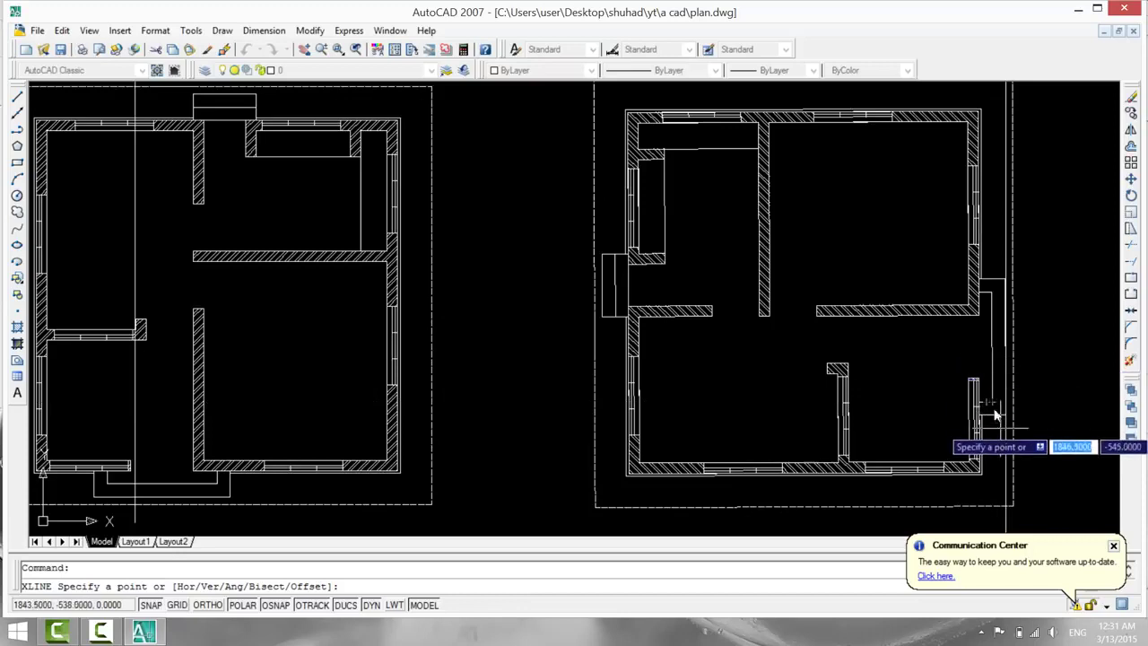
{"action": "left_click", "coordinate": [990, 294]}
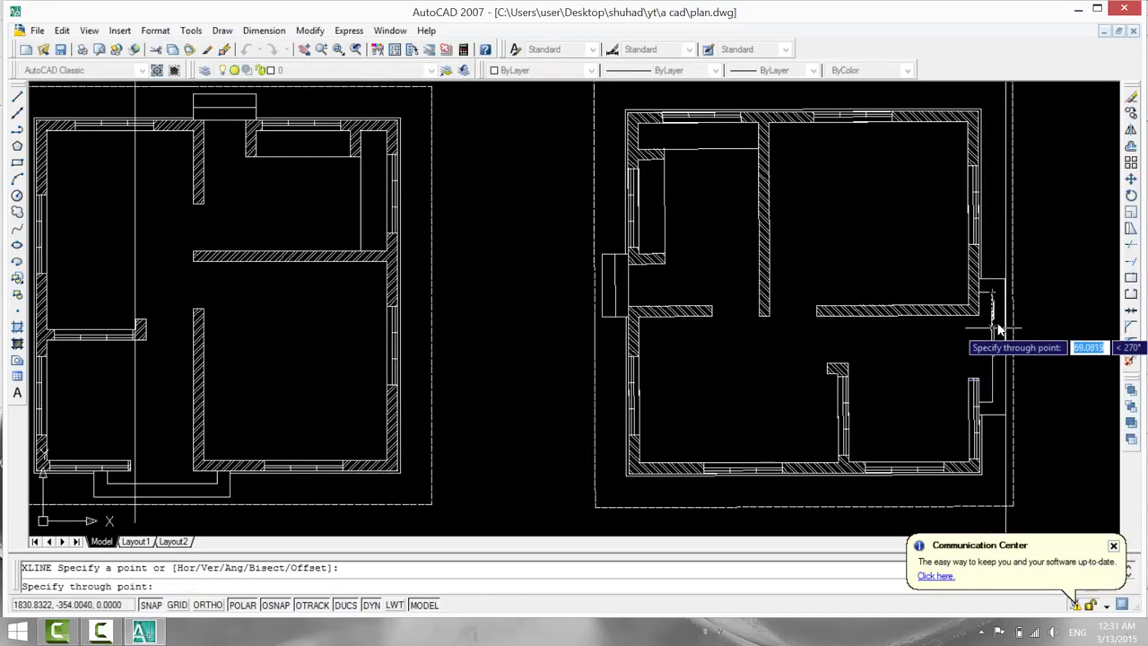
{"action": "left_click", "coordinate": [992, 346]}
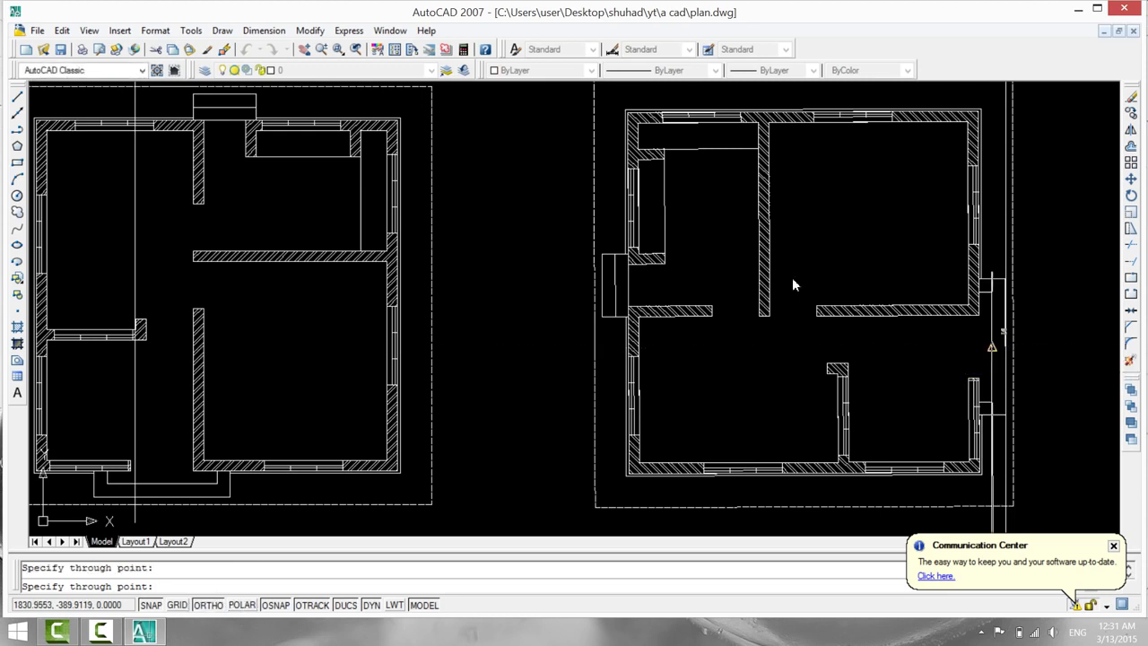
{"action": "key", "text": "Return"}
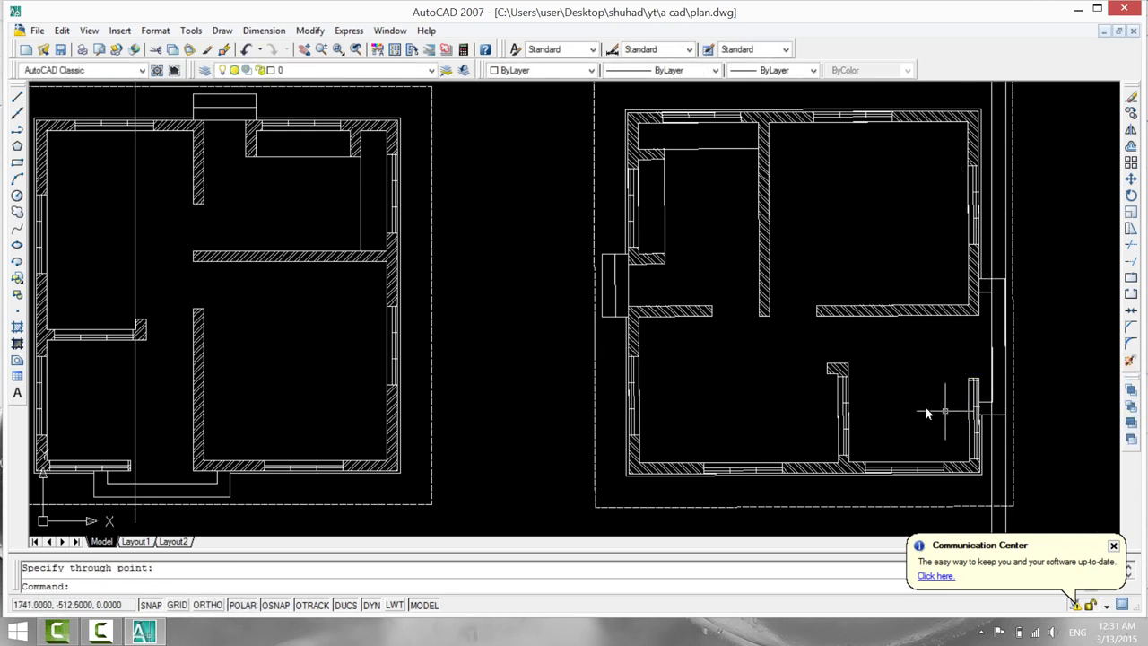
{"action": "key", "text": "Return"}
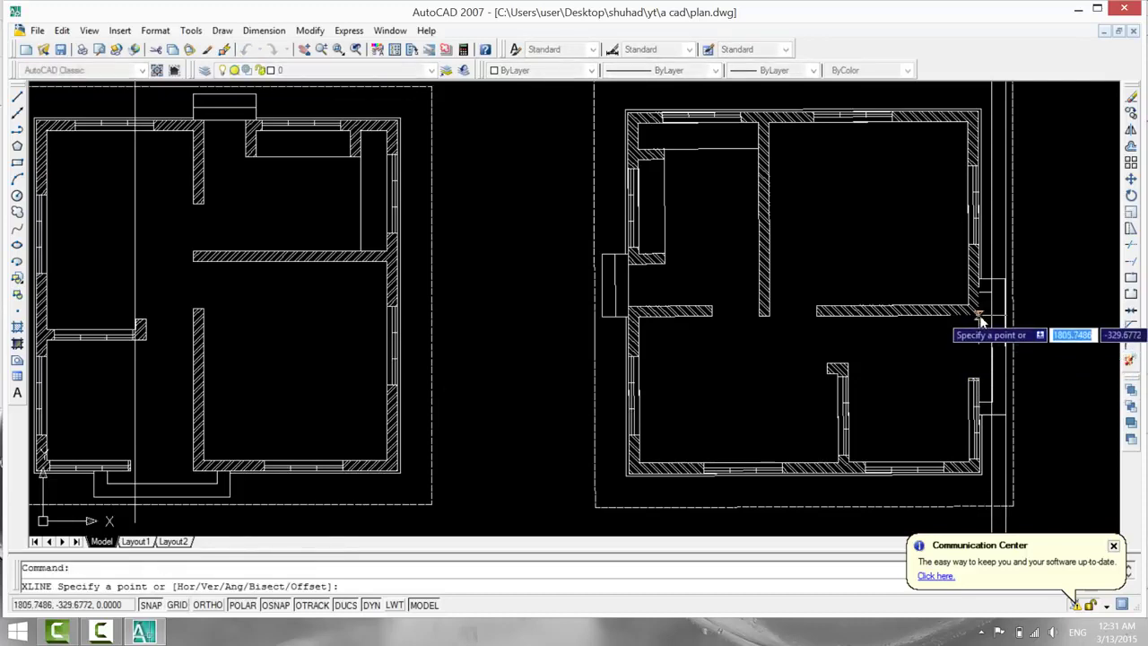
{"action": "left_click", "coordinate": [980, 324]}
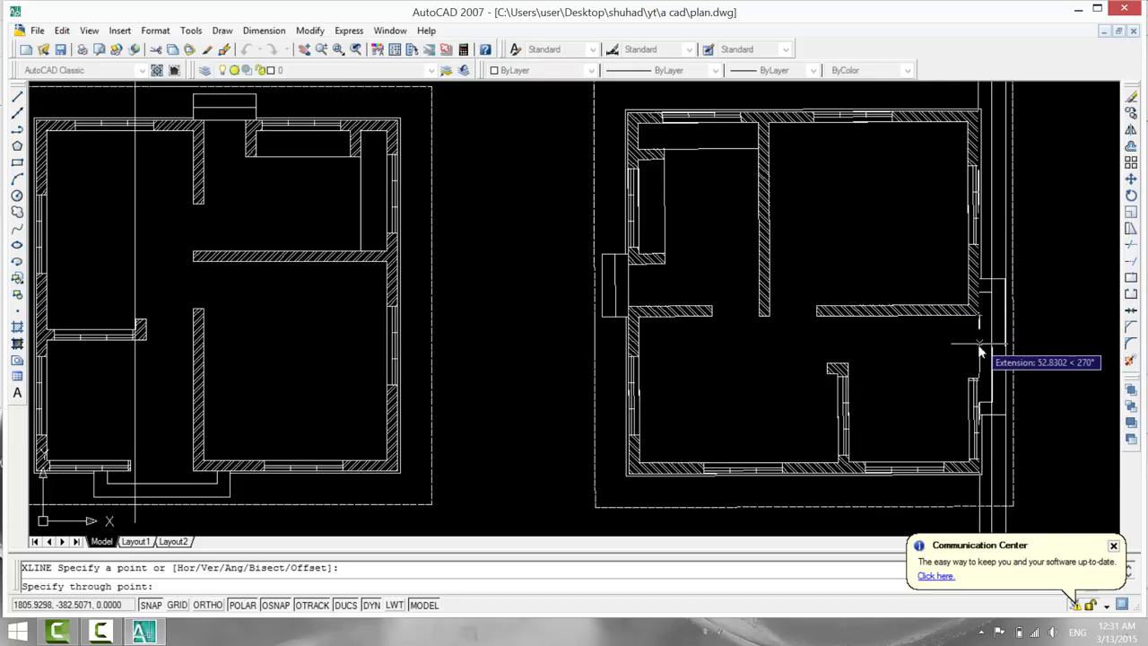
{"action": "left_click", "coordinate": [977, 344]}
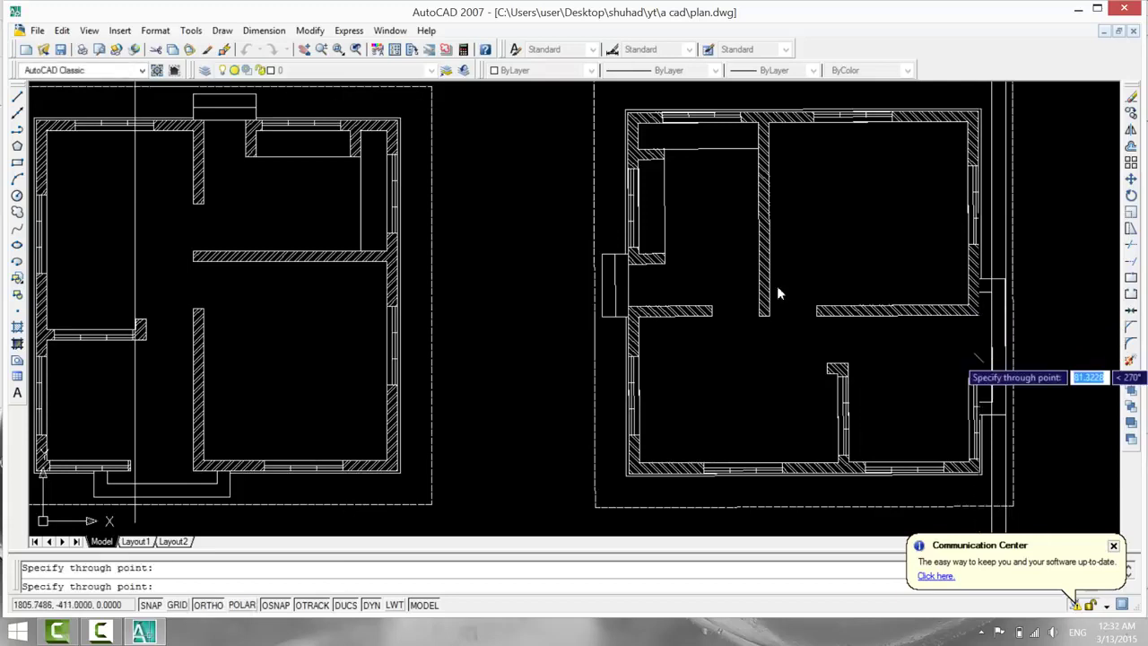
{"action": "left_click", "coordinate": [977, 377]}
{"action": "key", "text": "Return"}
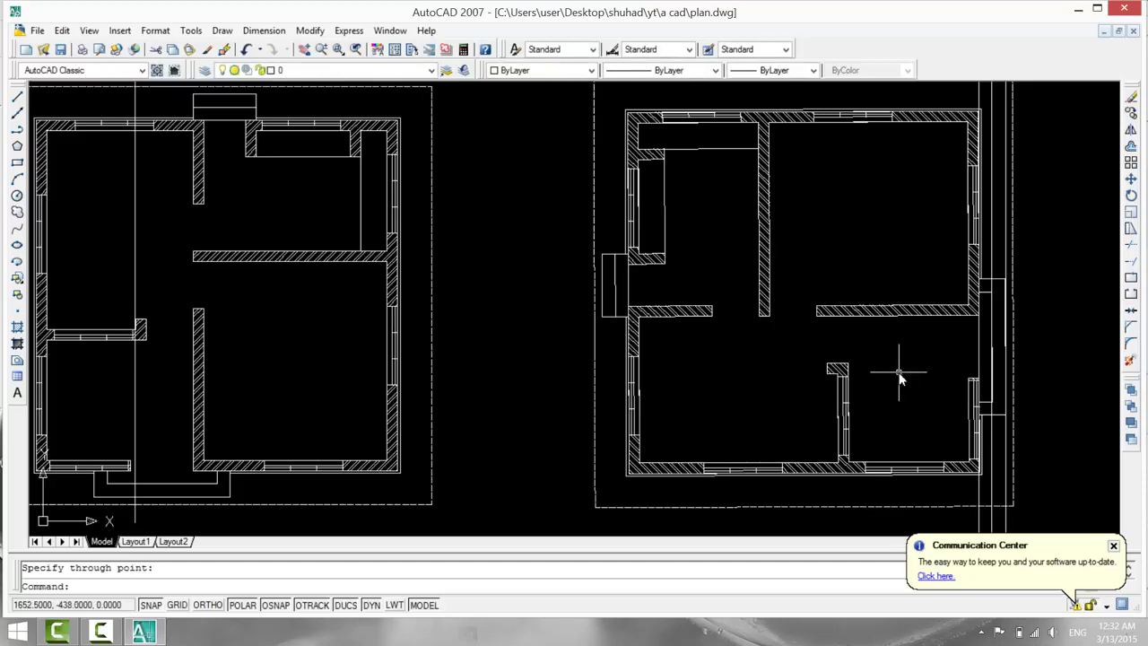
Project vertical xlines through the rotated plan's interior wall edges.
{"action": "middle_click_drag", "start_coordinate": [922, 372], "coordinate": [970, 352]}
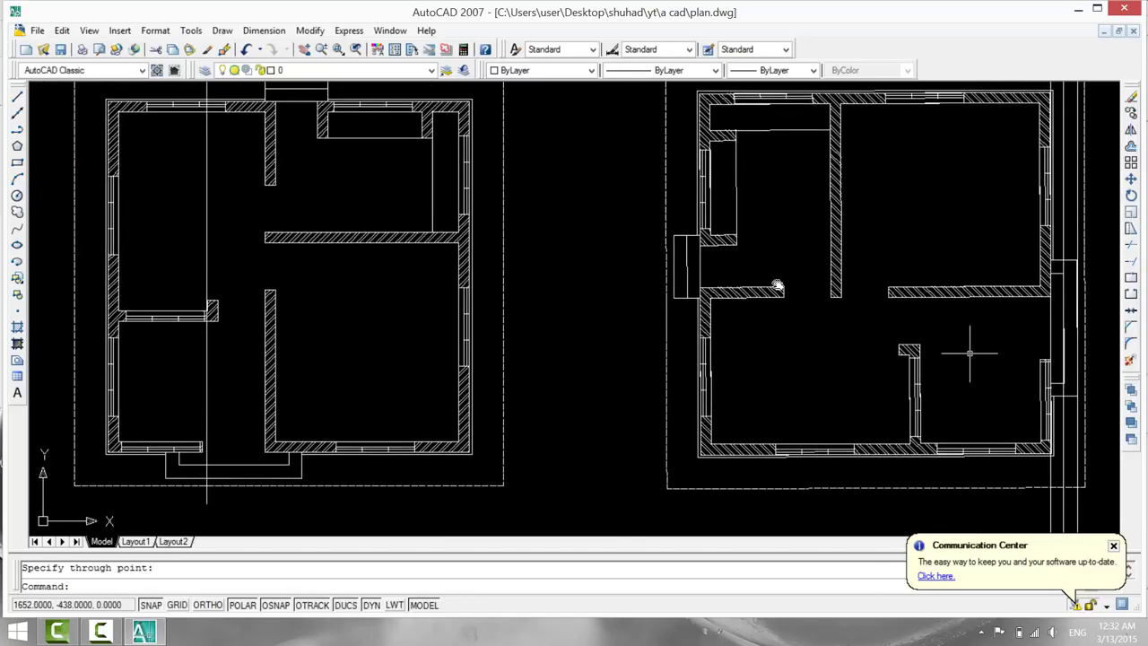
{"action": "key", "text": "Return"}
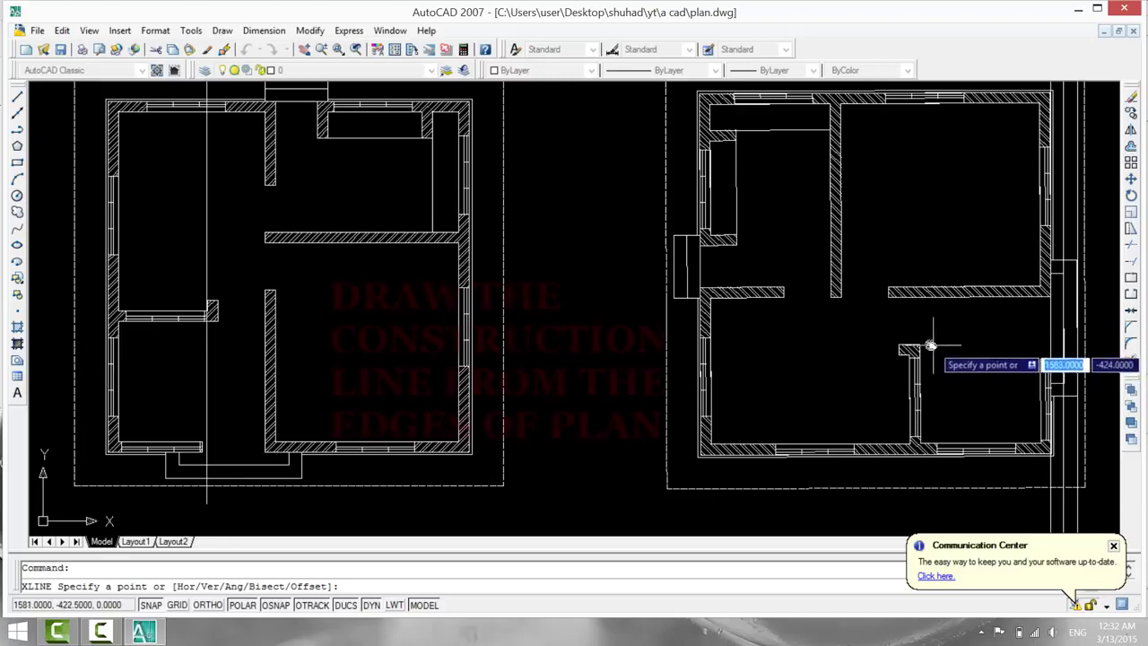
{"action": "left_click", "coordinate": [889, 300]}
{"action": "left_click", "coordinate": [889, 320]}
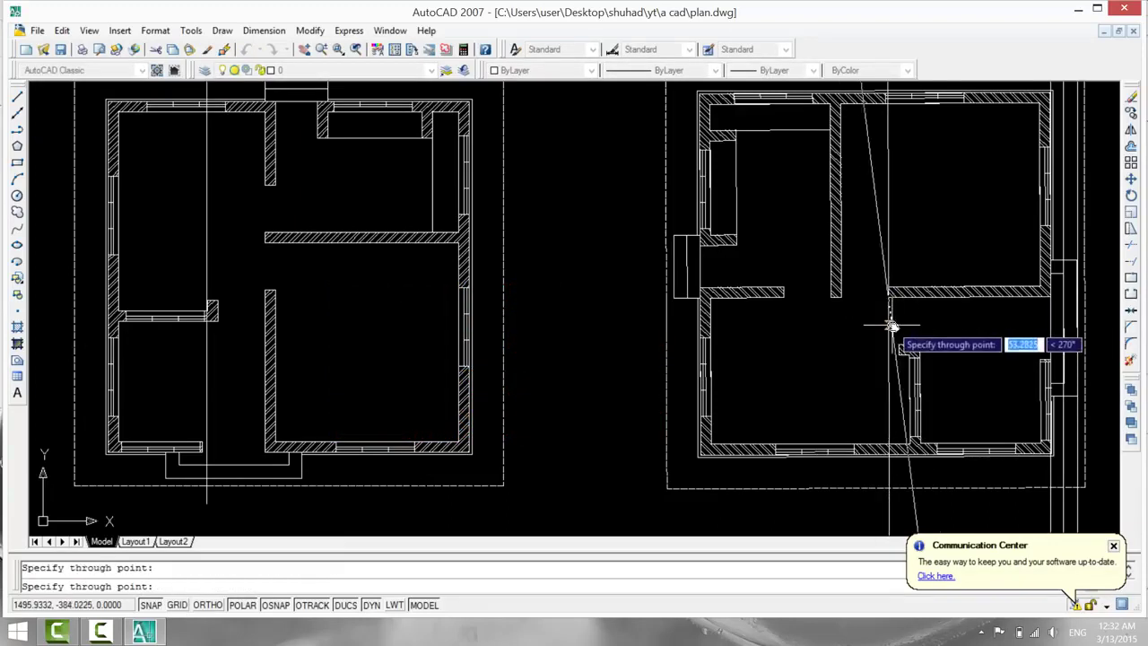
{"action": "key", "text": "Return"}
{"action": "key", "text": "Return"}
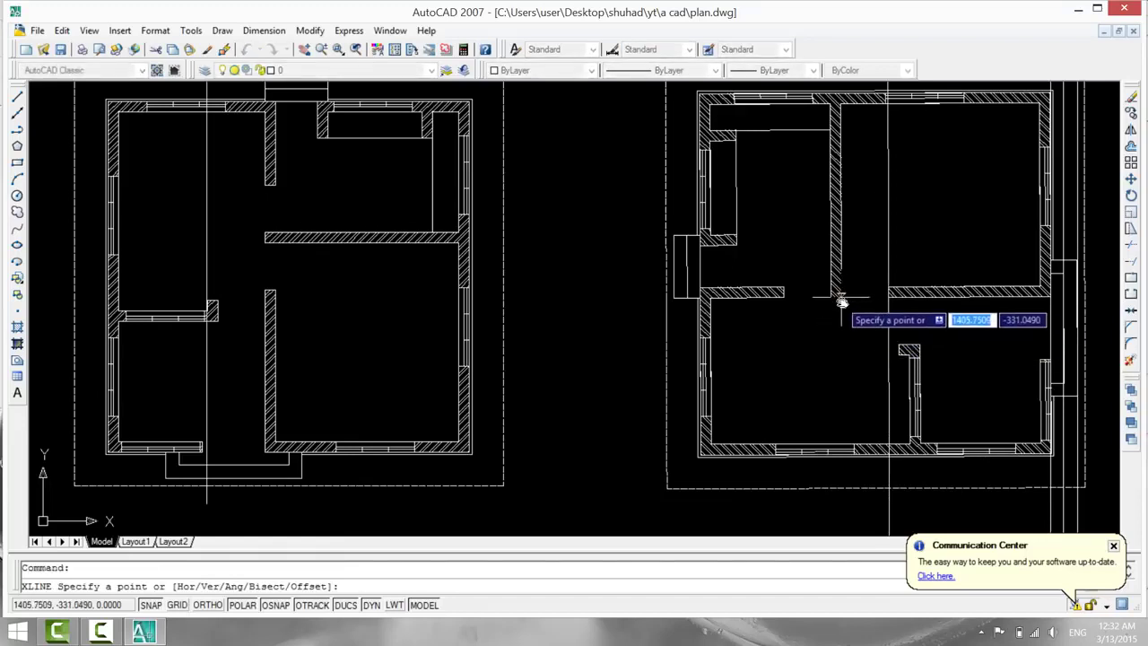
{"action": "left_click", "coordinate": [841, 309]}
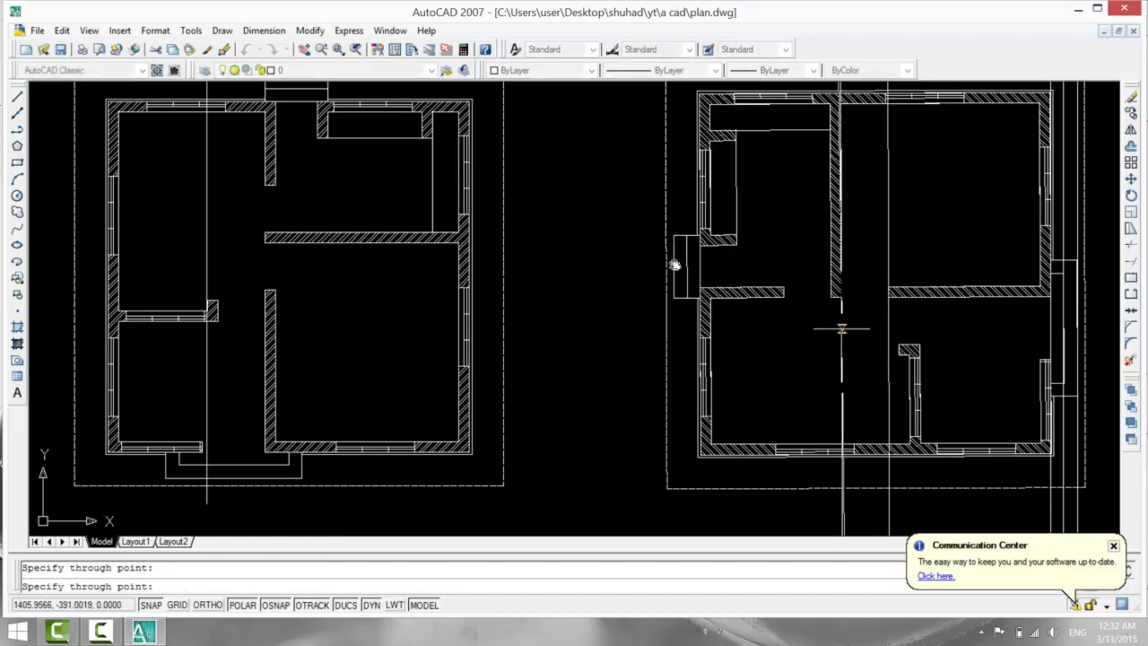
{"action": "key", "text": "Return"}
{"action": "key", "text": "Return"}
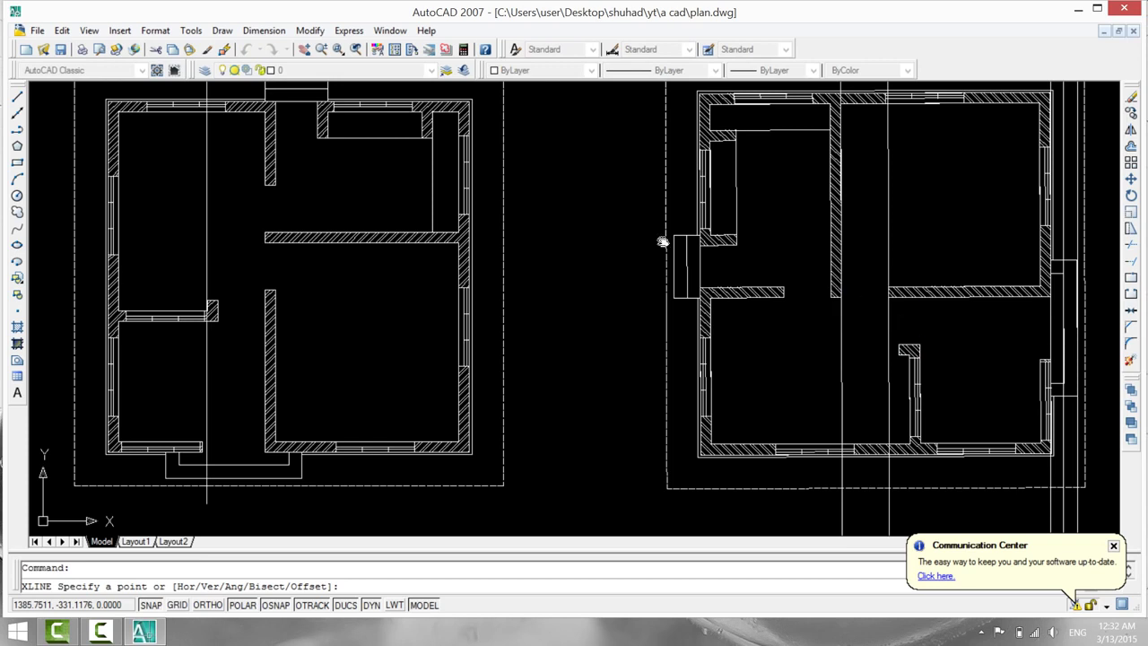
{"action": "left_click", "coordinate": [831, 300]}
{"action": "left_click", "coordinate": [827, 323]}
{"action": "key", "text": "Return"}
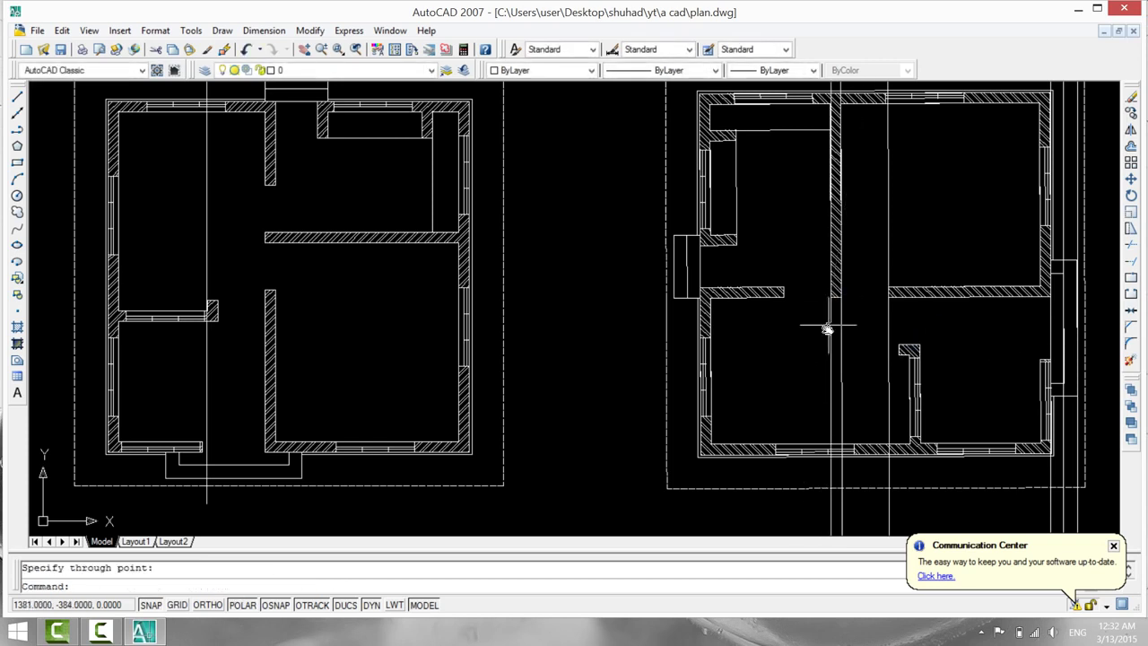
{"action": "key", "text": "Return"}
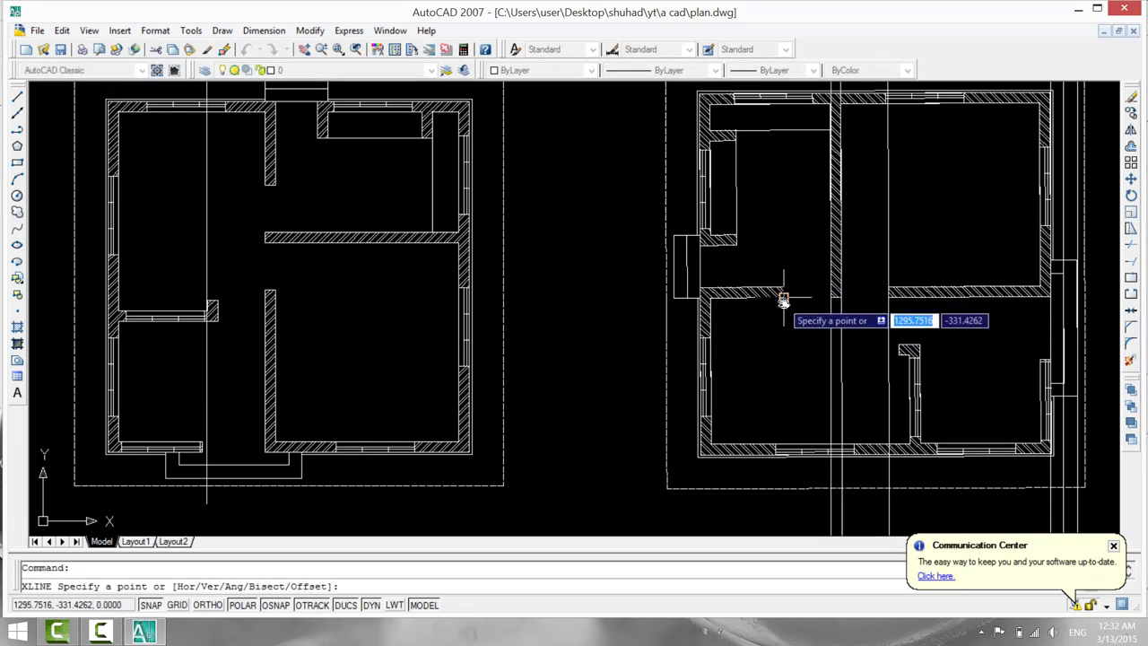
Add vertical xlines through the next wall edge and along the left wall.
{"action": "left_click", "coordinate": [782, 300]}
{"action": "left_click", "coordinate": [782, 350]}
{"action": "key", "text": "Return"}
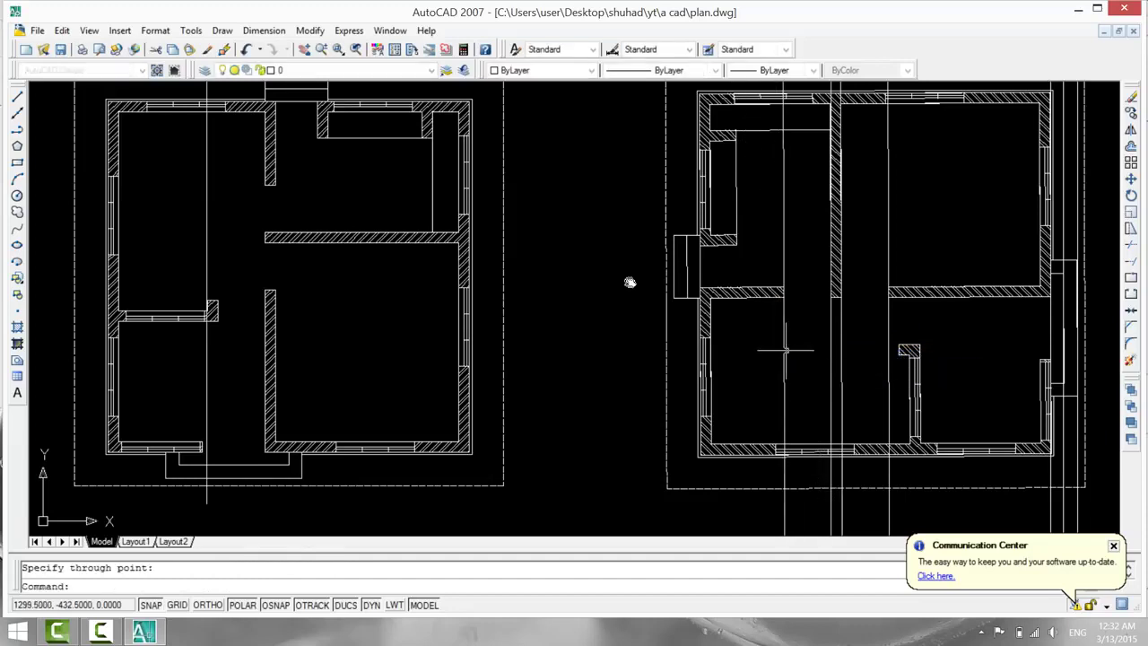
{"action": "key", "text": "Return"}
{"action": "key", "text": "Escape"}
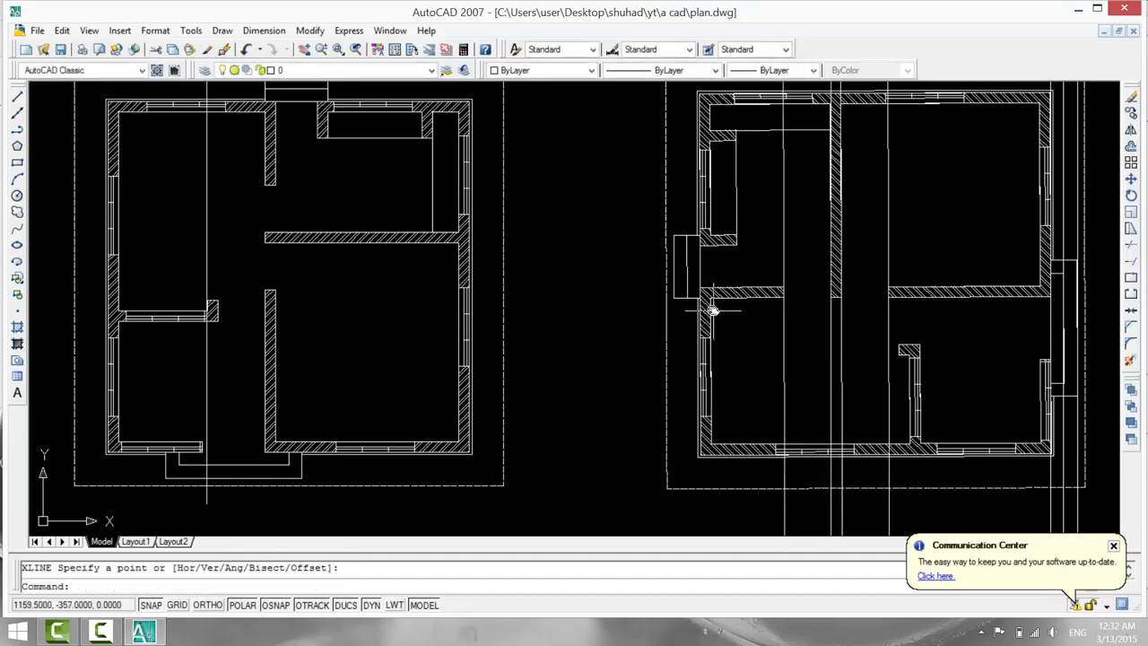
{"action": "key", "text": "Return"}
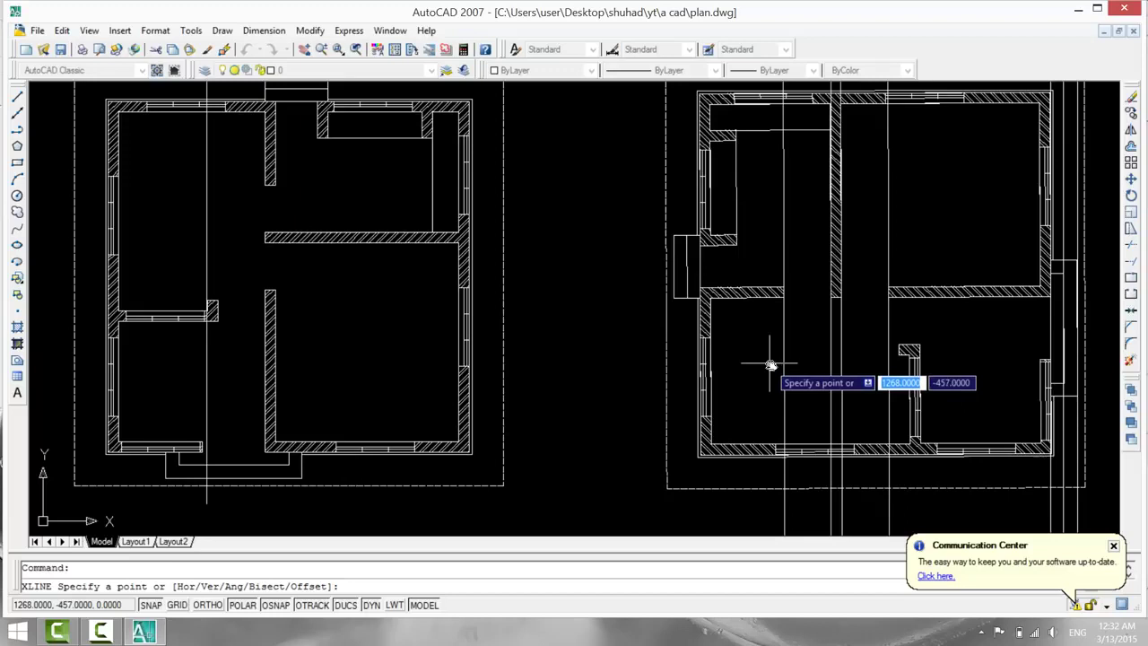
{"action": "left_click", "coordinate": [711, 339]}
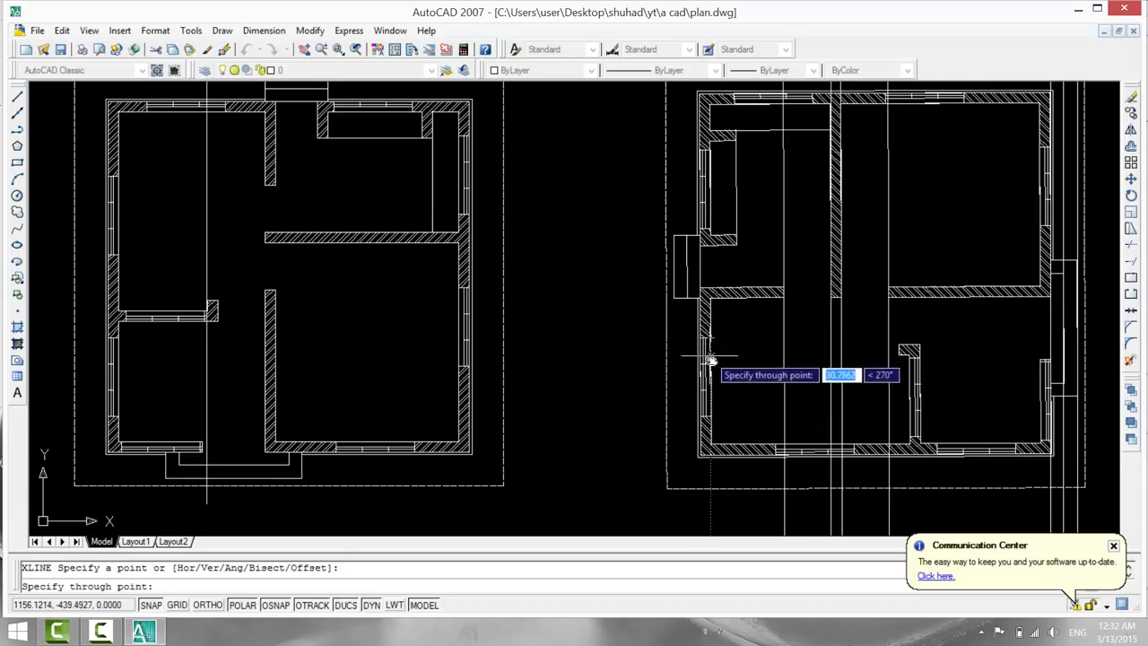
{"action": "left_click", "coordinate": [709, 363]}
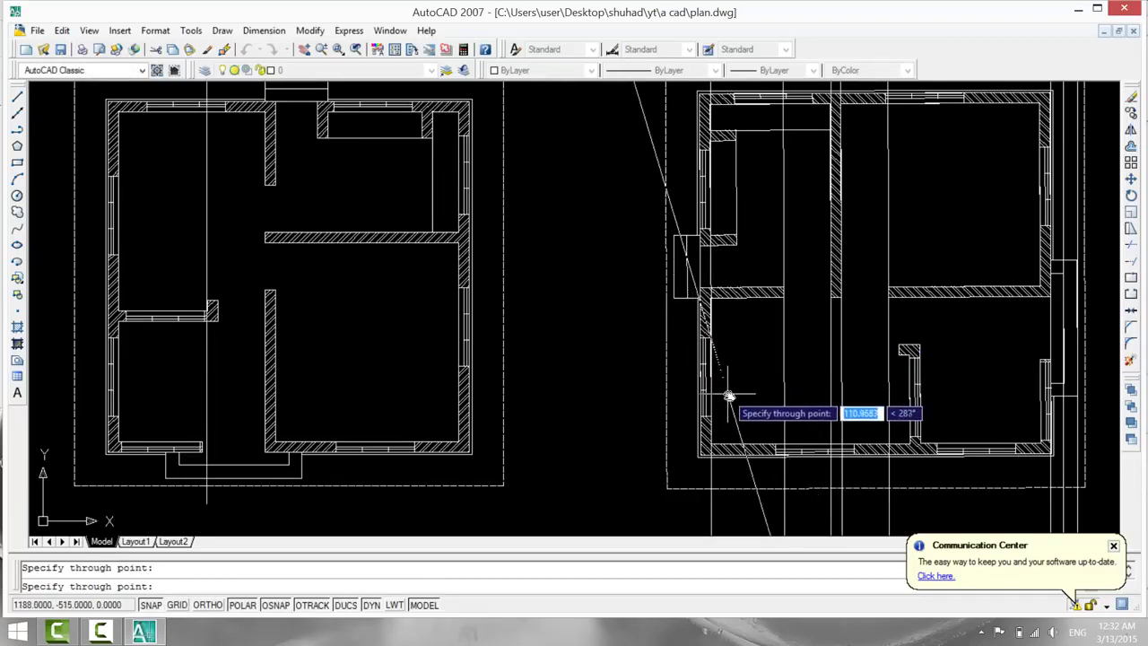
{"action": "key", "text": "Return"}
Zoom in and project a final vertical xline through the left wall corner.
{"action": "scroll", "coordinate": [728, 395], "scroll_direction": "up", "scroll_amount": 3}
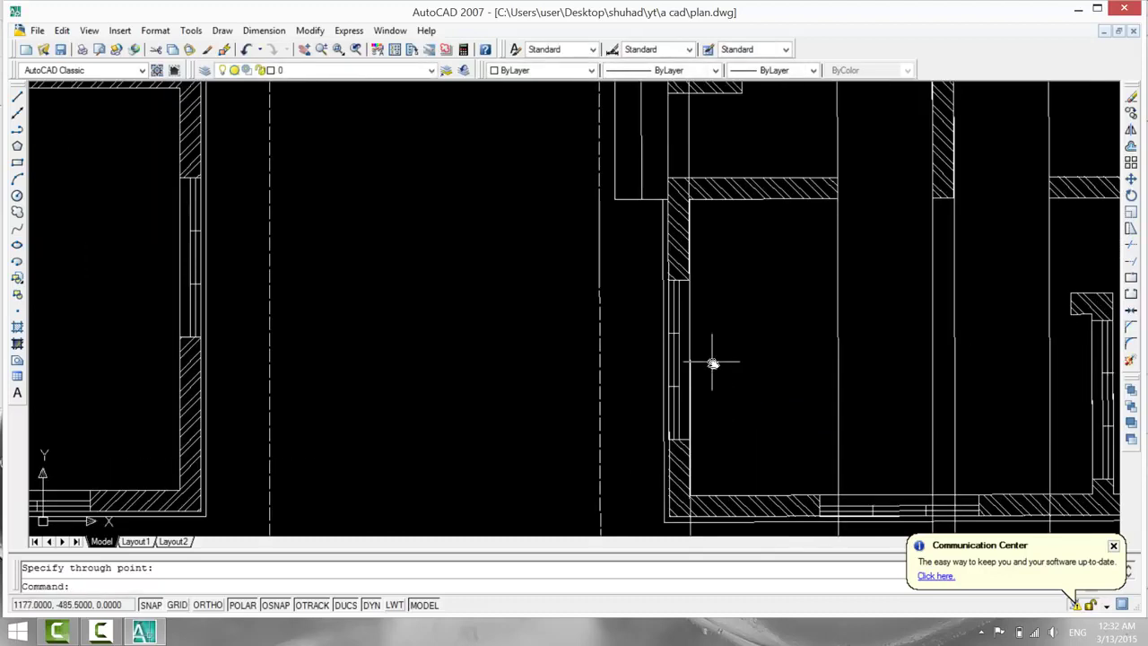
{"action": "scroll", "coordinate": [714, 357], "scroll_direction": "up", "scroll_amount": 2}
{"action": "scroll", "coordinate": [722, 323], "scroll_direction": "up", "scroll_amount": 2}
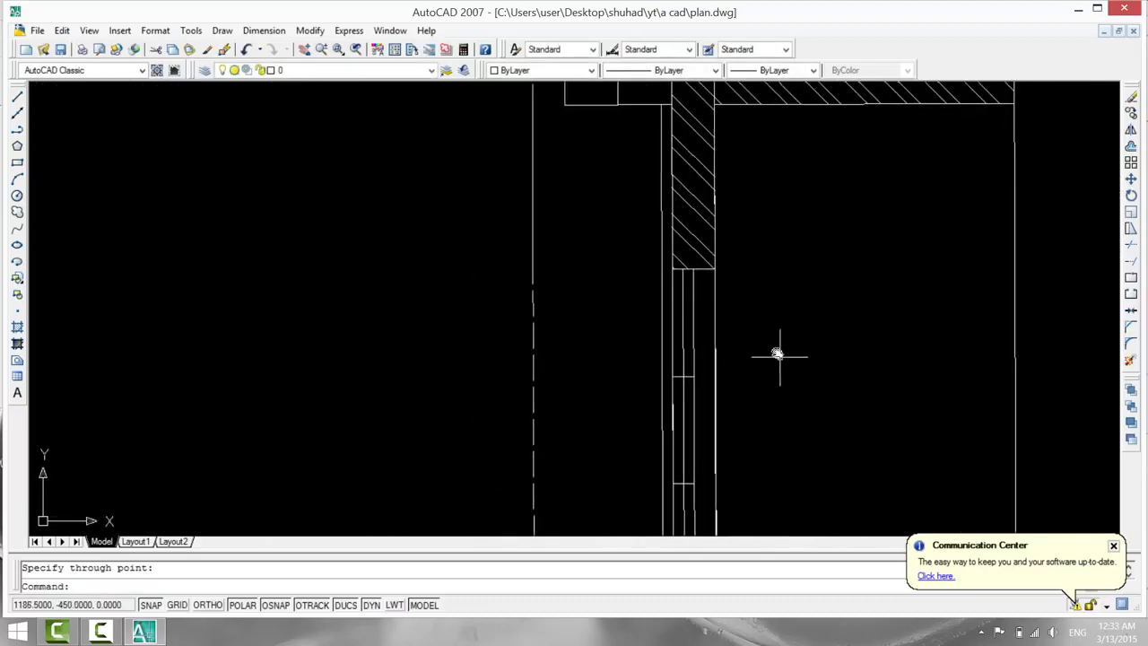
{"action": "key", "text": "Return"}
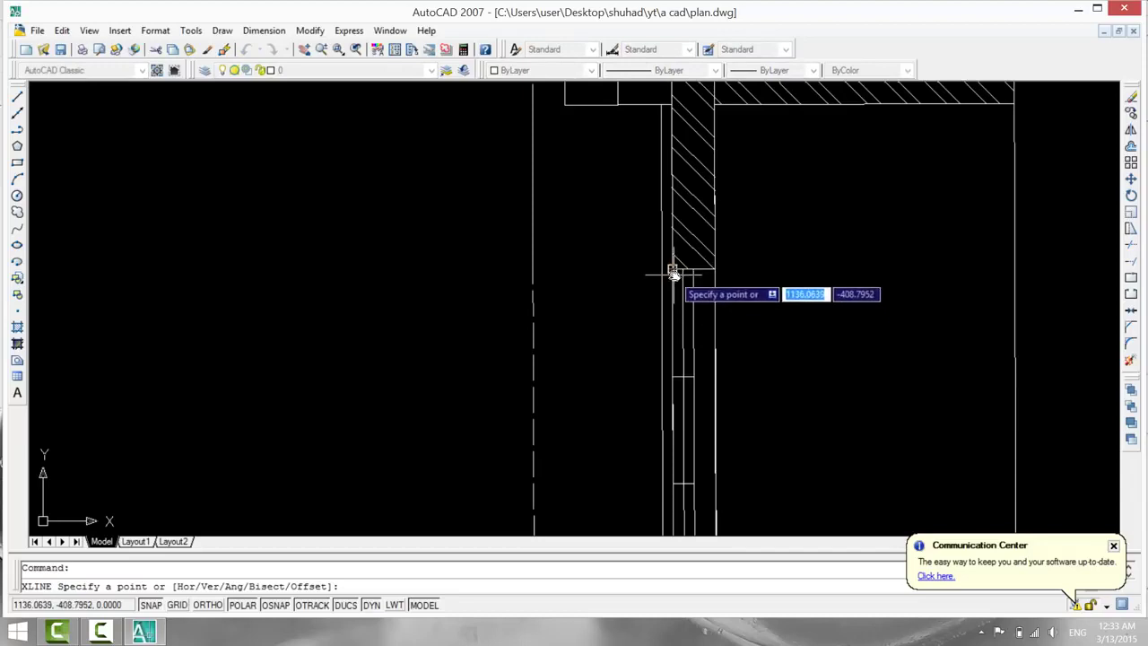
{"action": "left_click", "coordinate": [672, 270]}
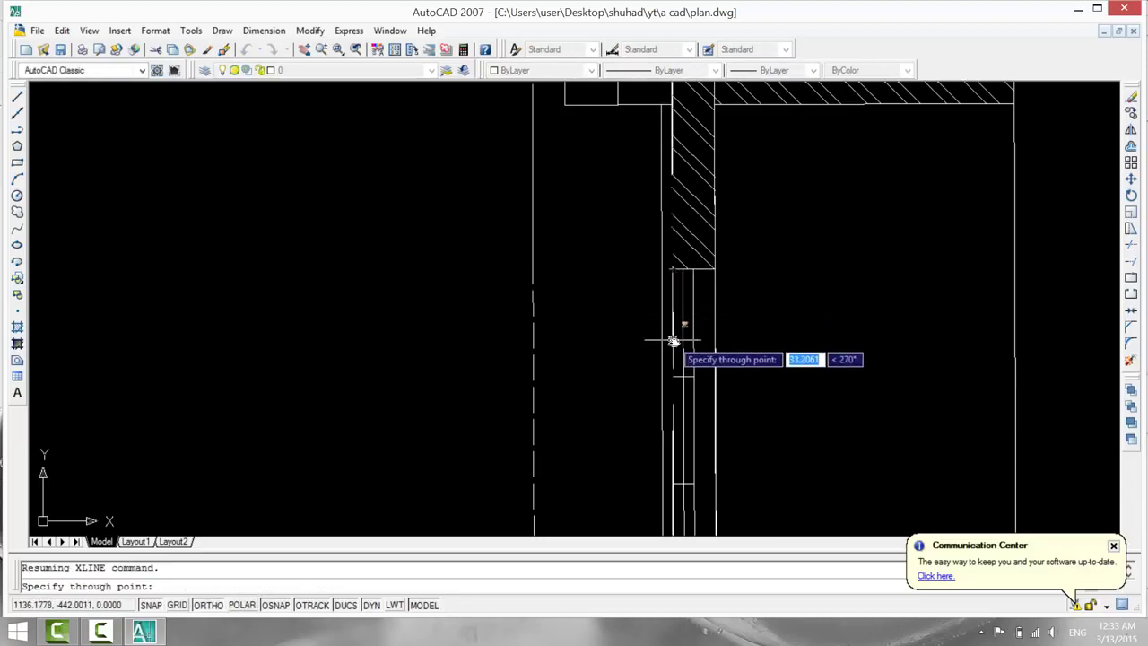
{"action": "left_click", "coordinate": [676, 340]}
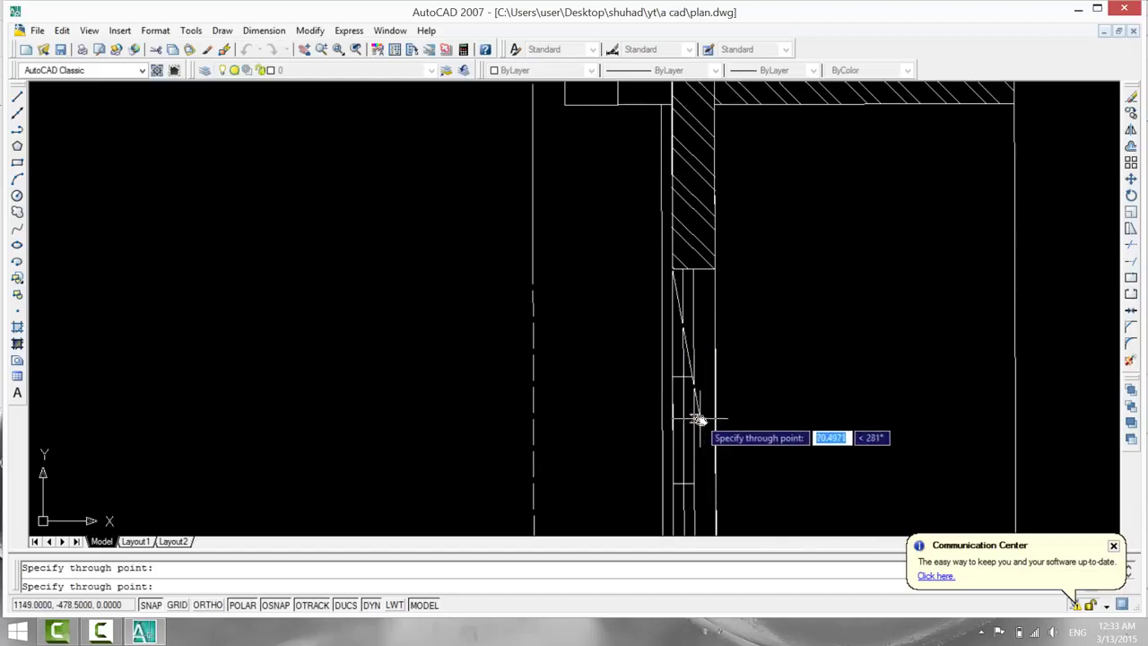
{"action": "key", "text": "Return"}
{"action": "scroll", "coordinate": [627, 376], "scroll_direction": "down", "scroll_amount": 4}
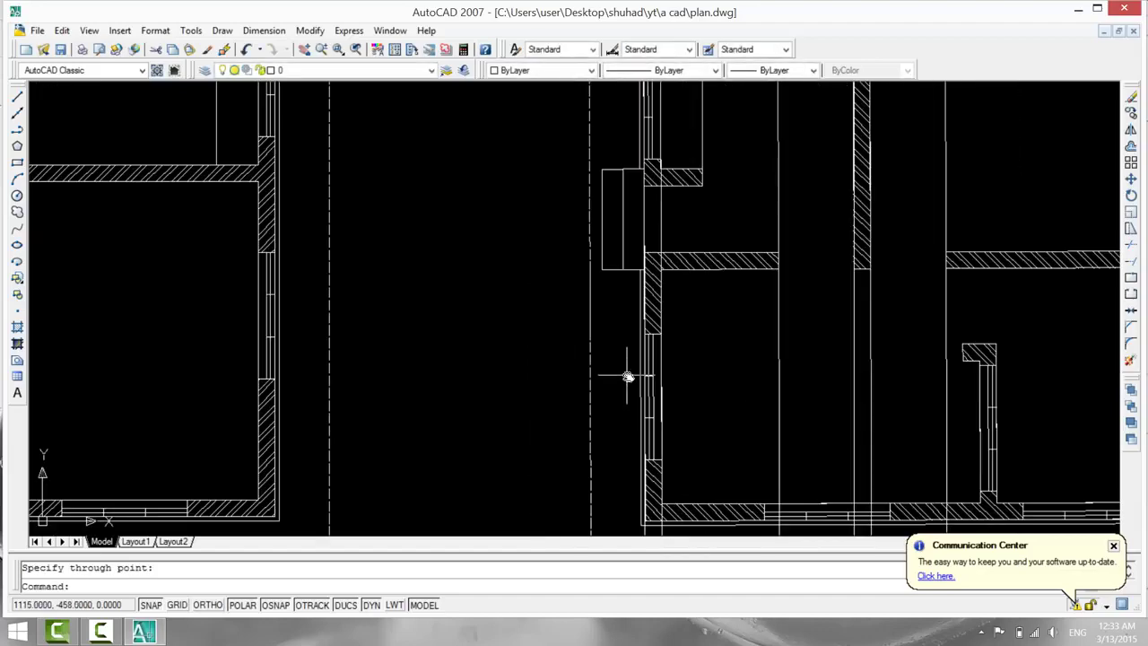
{"action": "scroll", "coordinate": [704, 323], "scroll_direction": "down", "scroll_amount": 4}
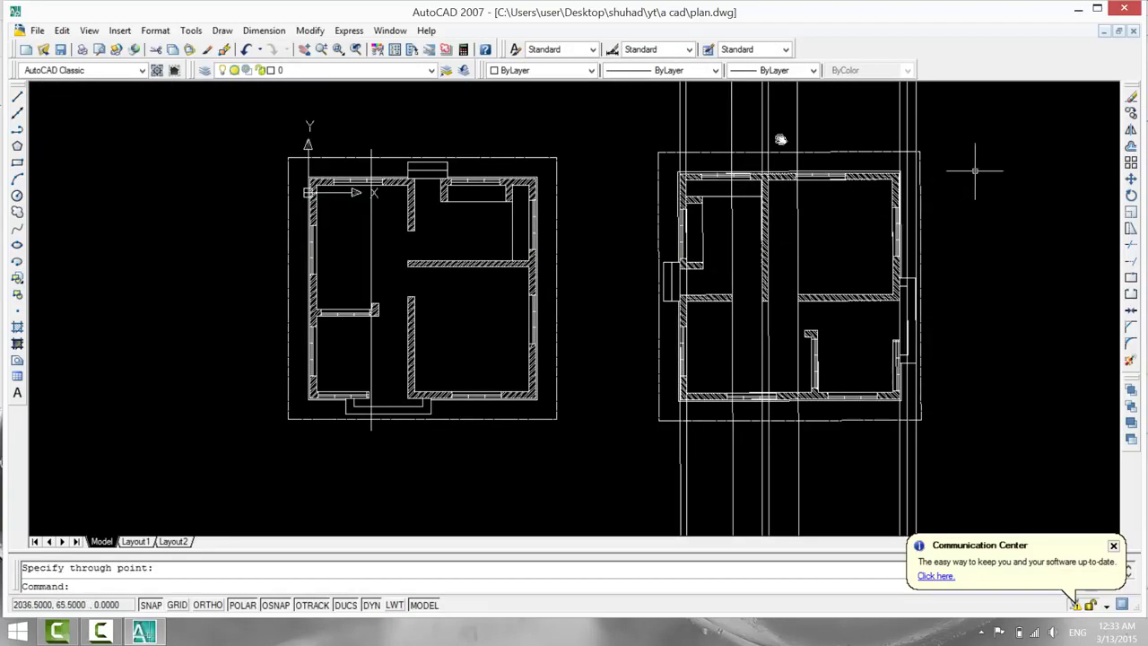
Draw a horizontal construction line with Ortho on, above both plans and across all vertical projection lines.
{"action": "mouse_move", "coordinate": [974, 170]}
{"action": "middle_mouse_down"}
{"action": "mouse_move", "coordinate": [940, 392]}
{"action": "mouse_move", "coordinate": [922, 419]}
{"action": "middle_mouse_up"}
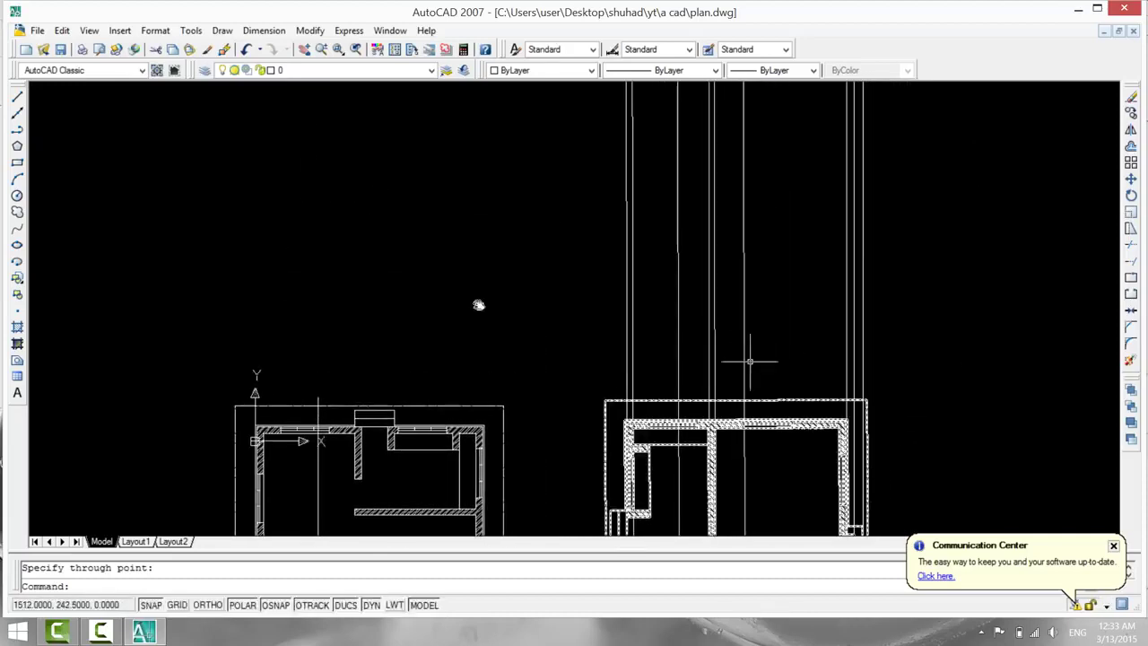
{"action": "left_click", "coordinate": [17, 97]}
{"action": "left_click", "coordinate": [17, 113]}
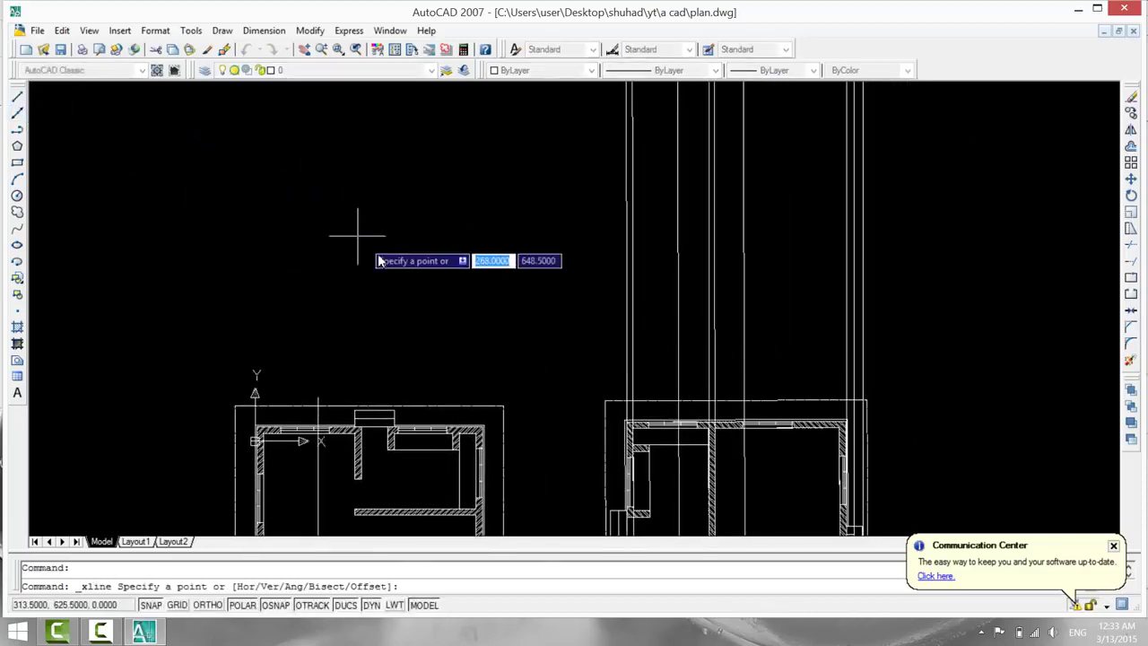
{"action": "left_click", "coordinate": [498, 296]}
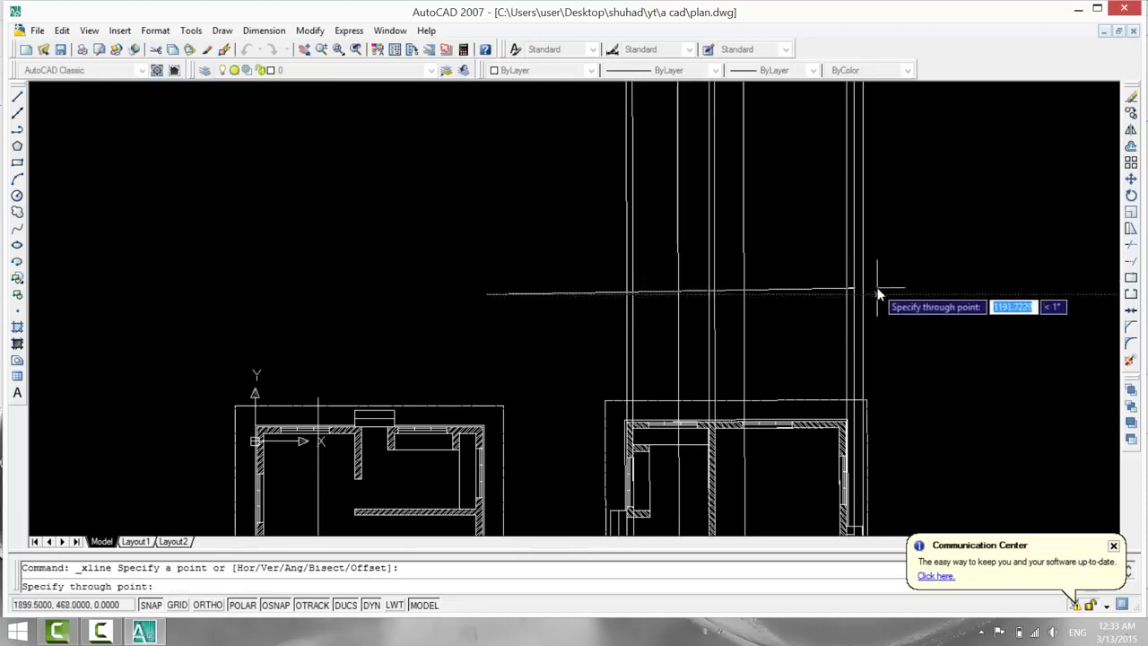
{"action": "key", "text": "F8"}
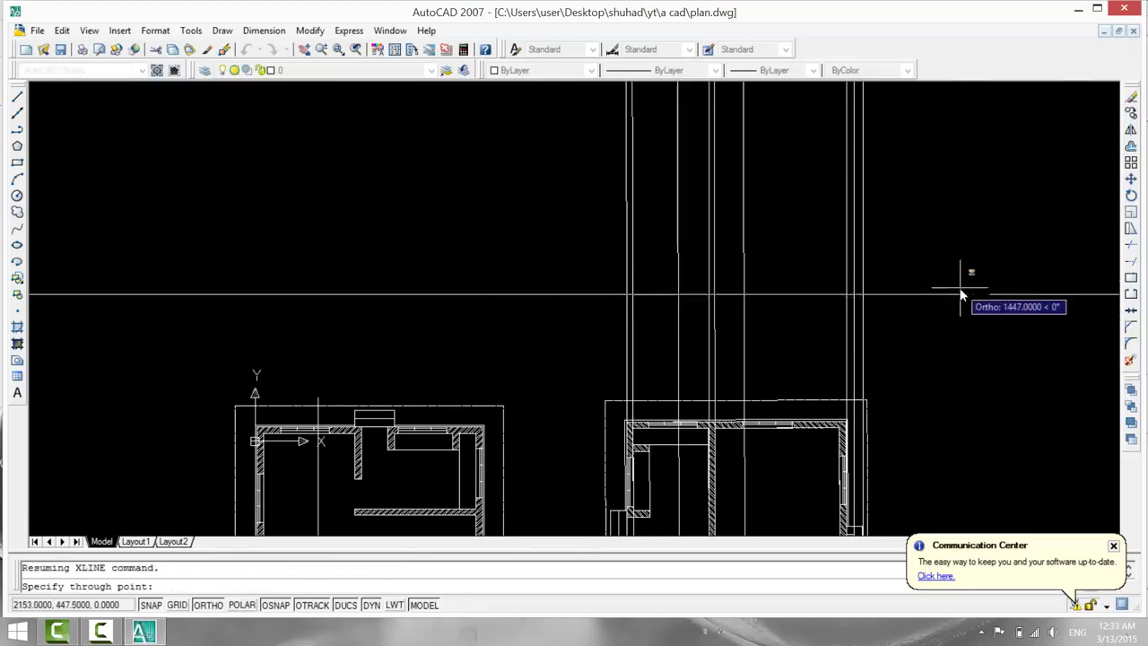
{"action": "left_click", "coordinate": [953, 328]}
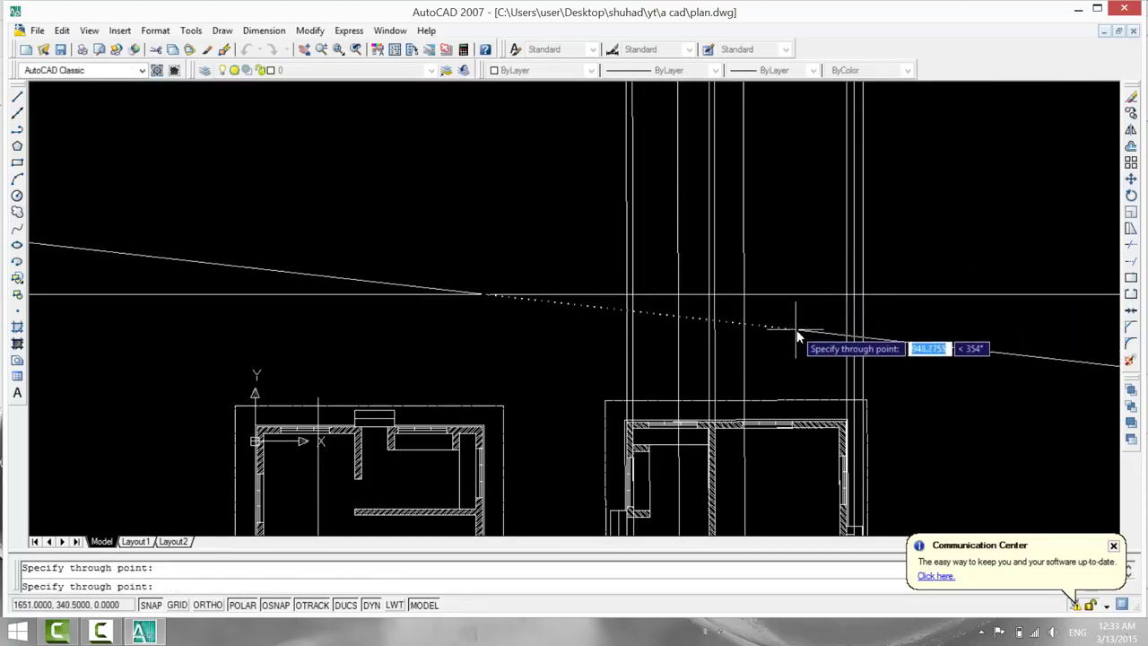
{"action": "key", "text": "Escape"}
{"action": "scroll", "coordinate": [789, 336], "scroll_direction": "up", "scroll_amount": 5}
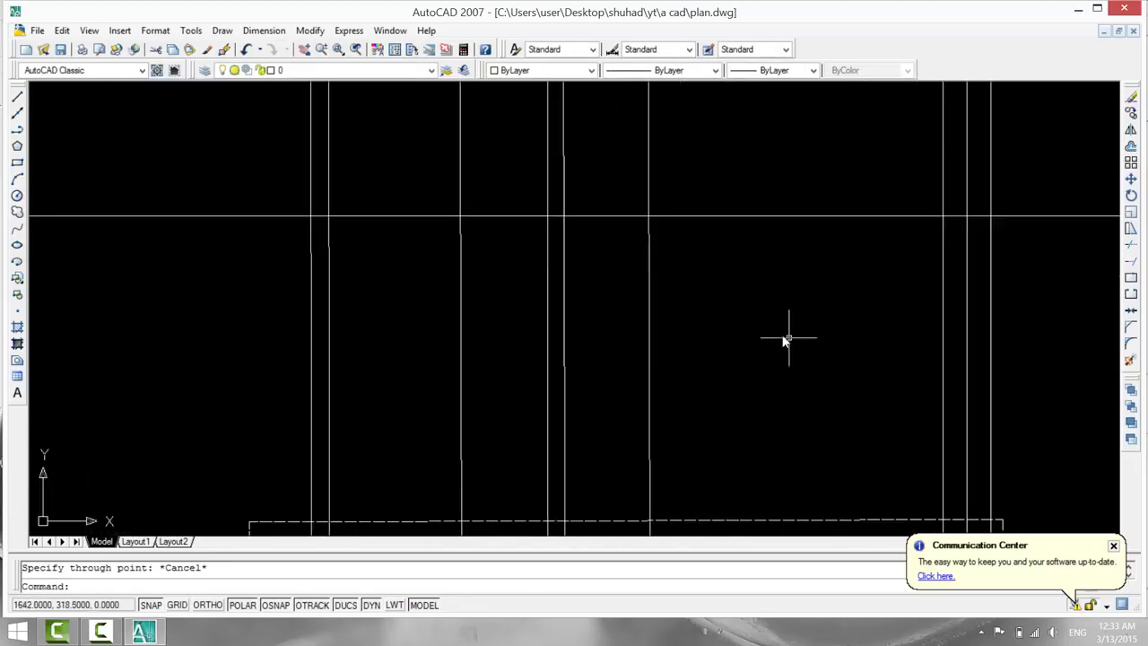
{"action": "scroll", "coordinate": [367, 292], "scroll_direction": "up", "scroll_amount": 3}
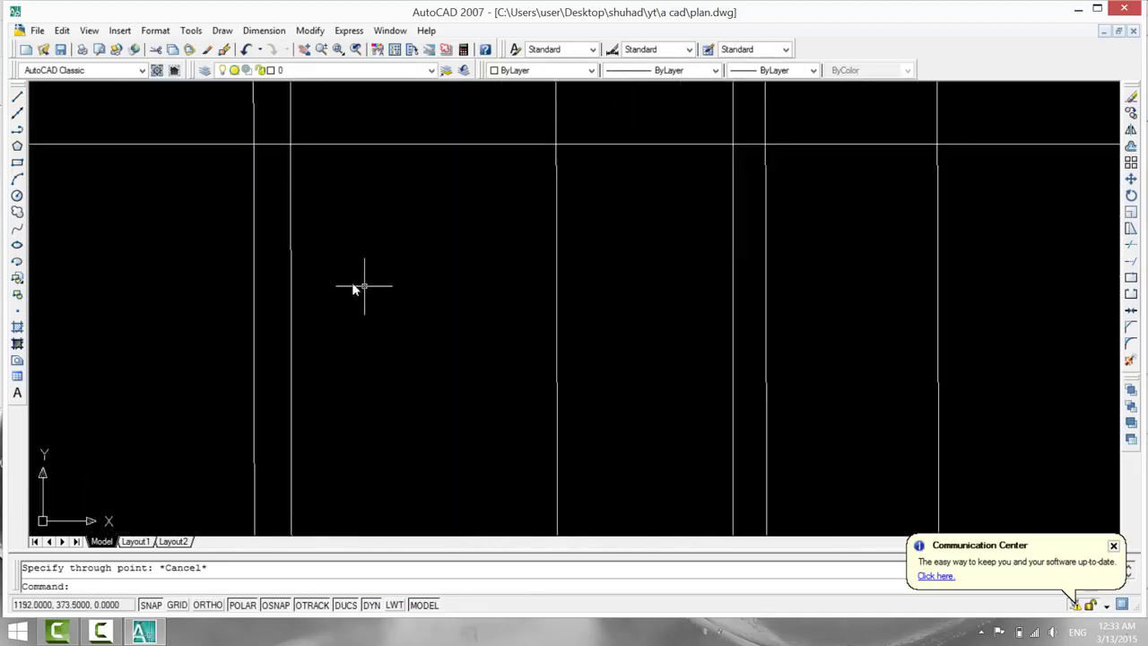
{"action": "scroll", "coordinate": [350, 287], "scroll_direction": "up", "scroll_amount": 2}
{"action": "scroll", "coordinate": [343, 283], "scroll_direction": "down", "scroll_amount": 4}
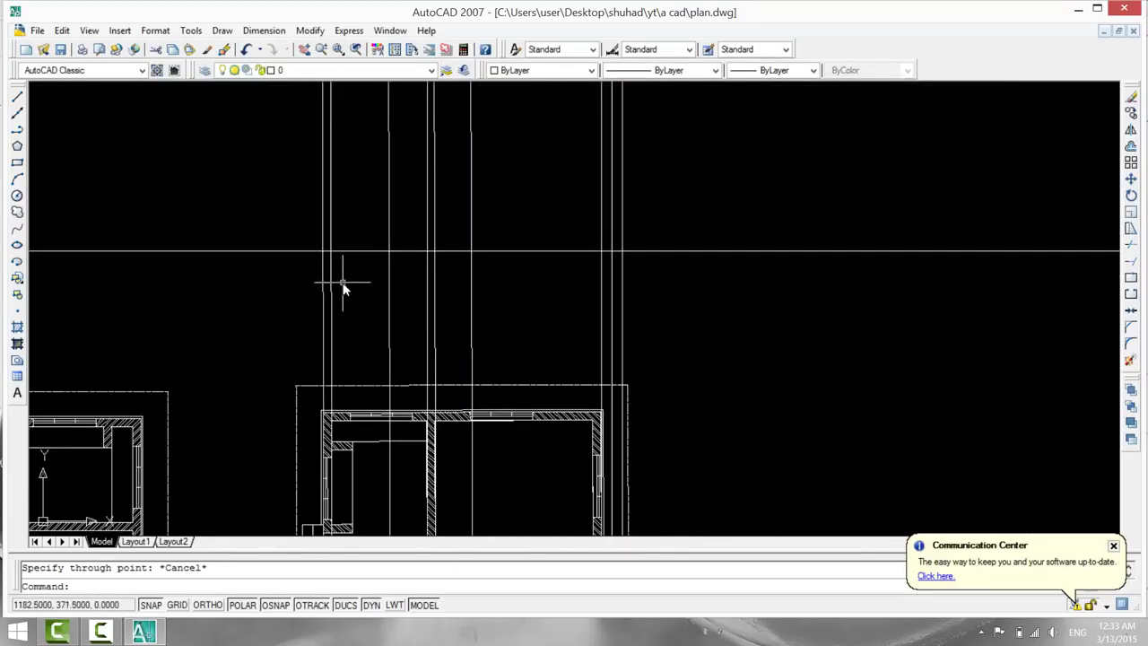
{"action": "middle_click_drag", "start_coordinate": [343, 287], "coordinate": [361, 377]}
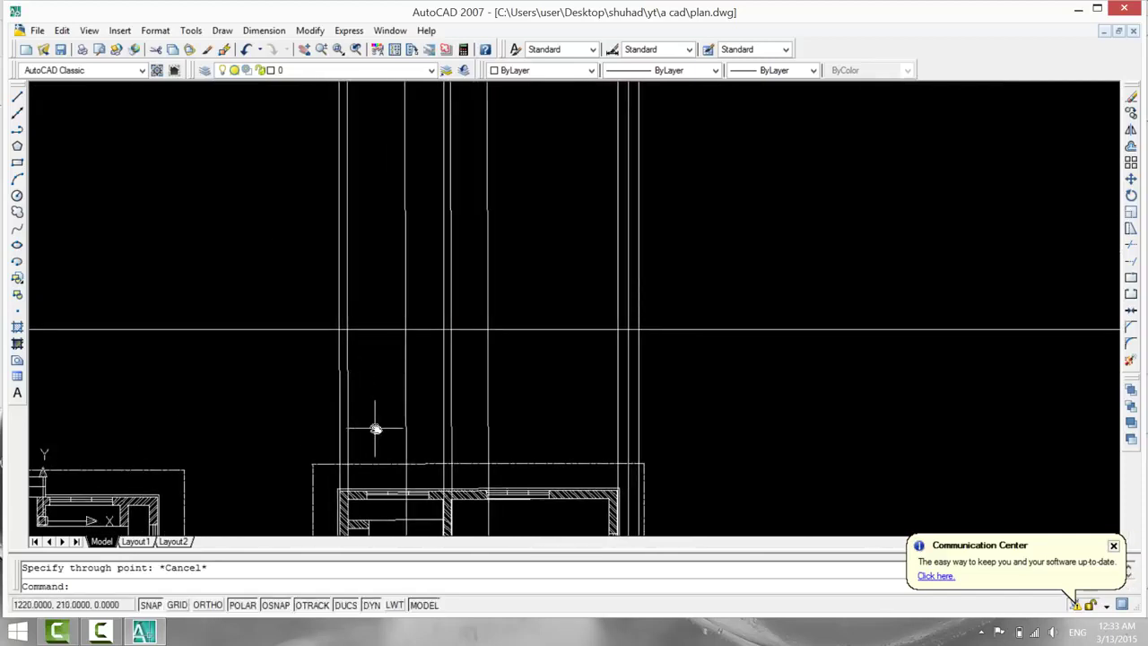
Turn off polar tracking, then try a line and cancel it.
{"action": "left_click", "coordinate": [241, 605]}
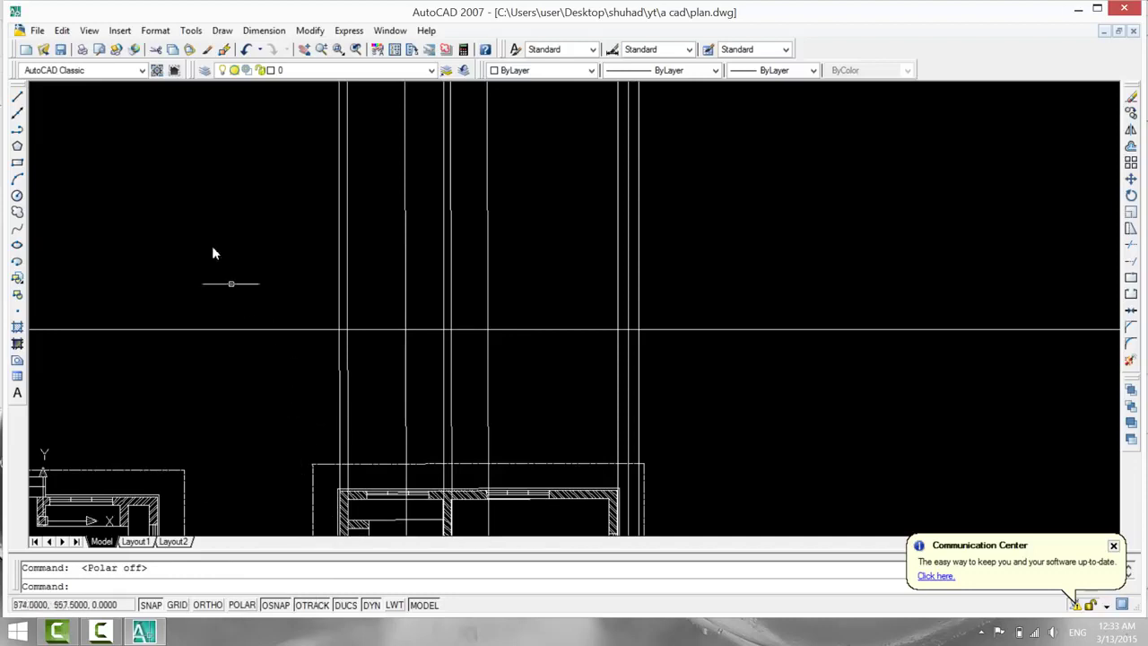
{"action": "left_click", "coordinate": [17, 94]}
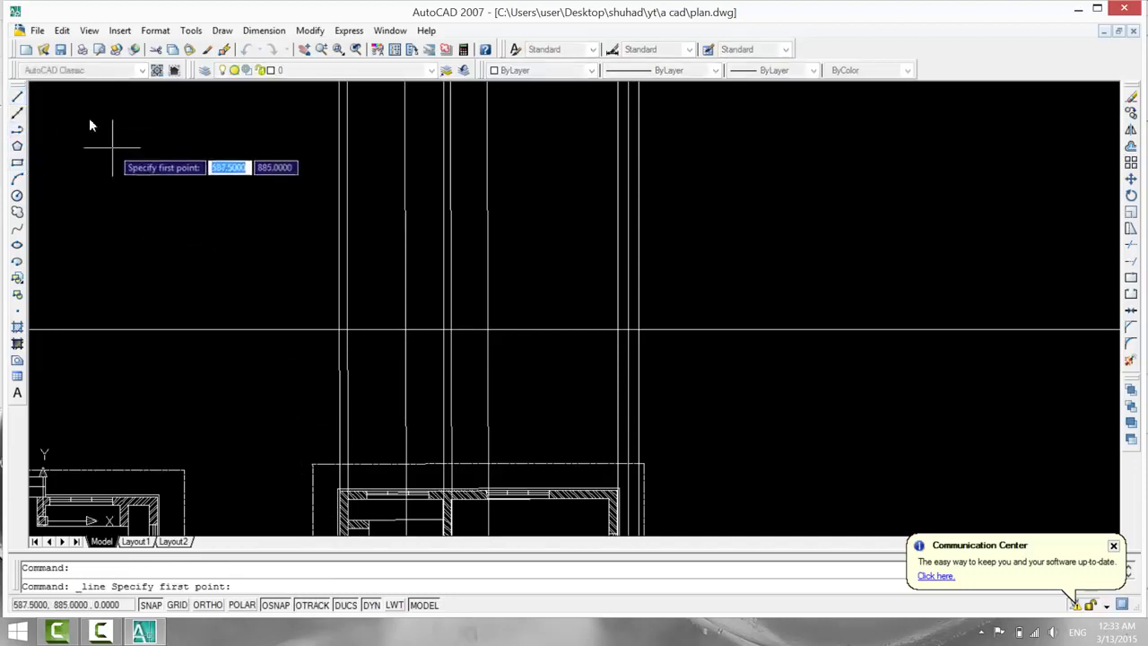
{"action": "left_click", "coordinate": [112, 148]}
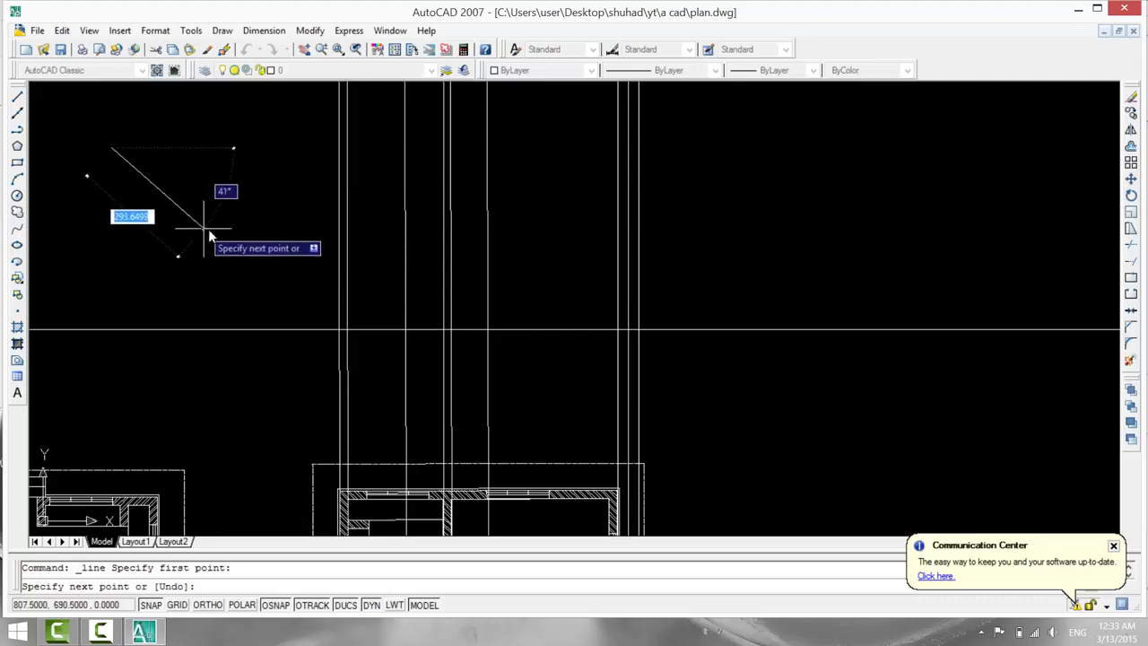
{"action": "key", "text": "Escape"}
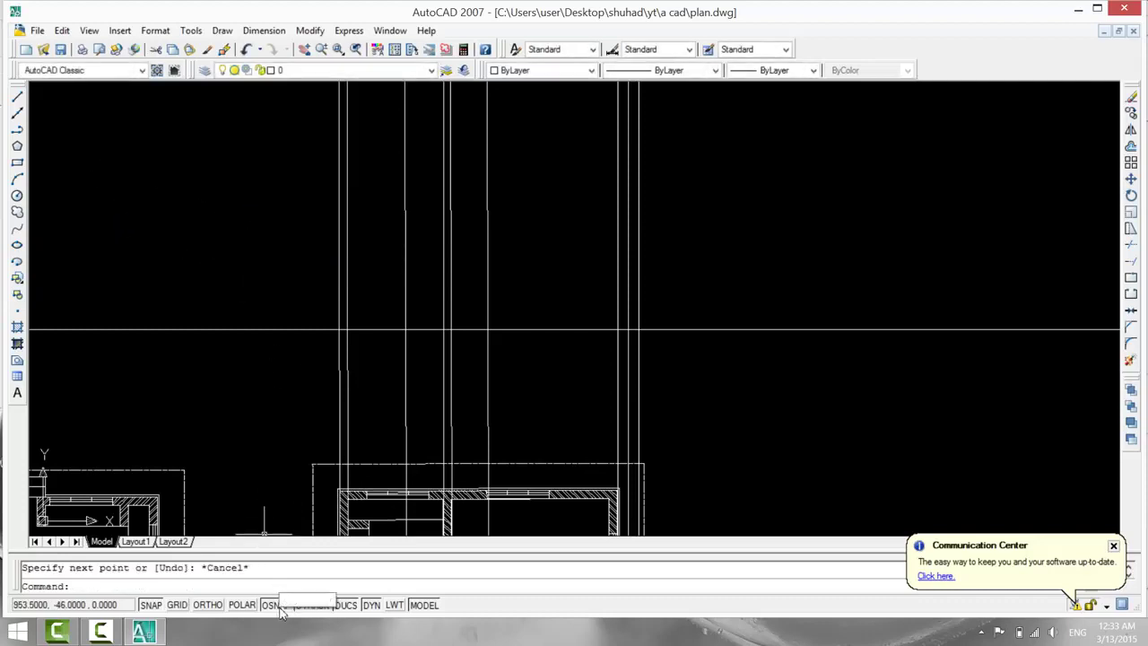
Turn off dynamic UCS, then try a line and cancel it.
{"action": "left_click", "coordinate": [346, 606]}
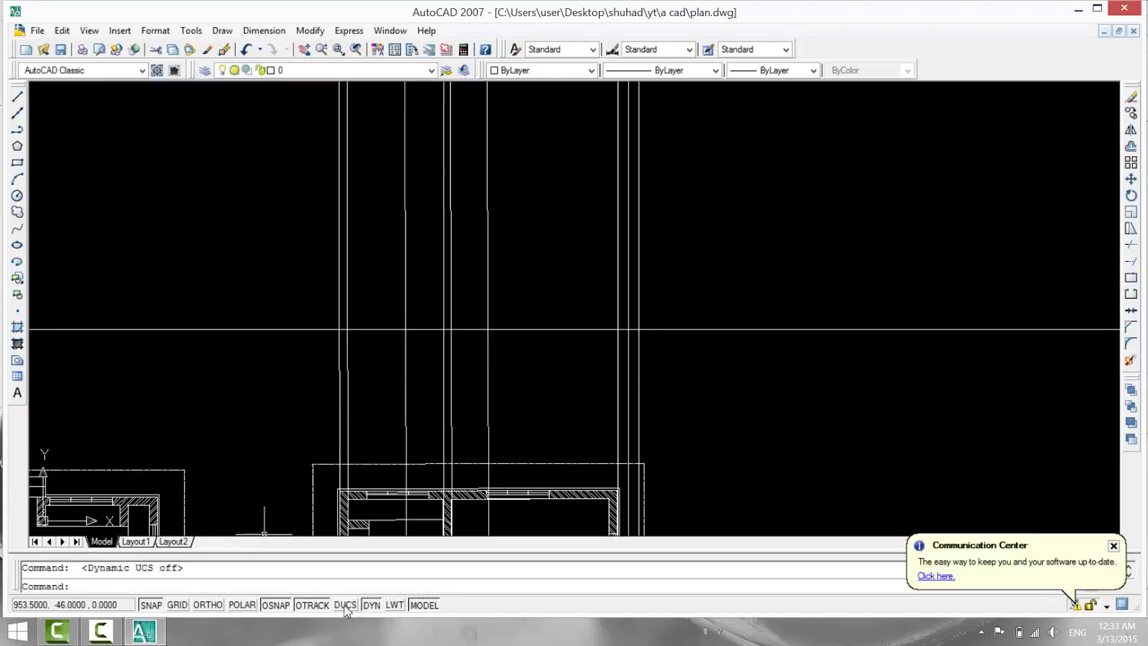
{"action": "left_click", "coordinate": [16, 90]}
{"action": "left_click", "coordinate": [70, 184]}
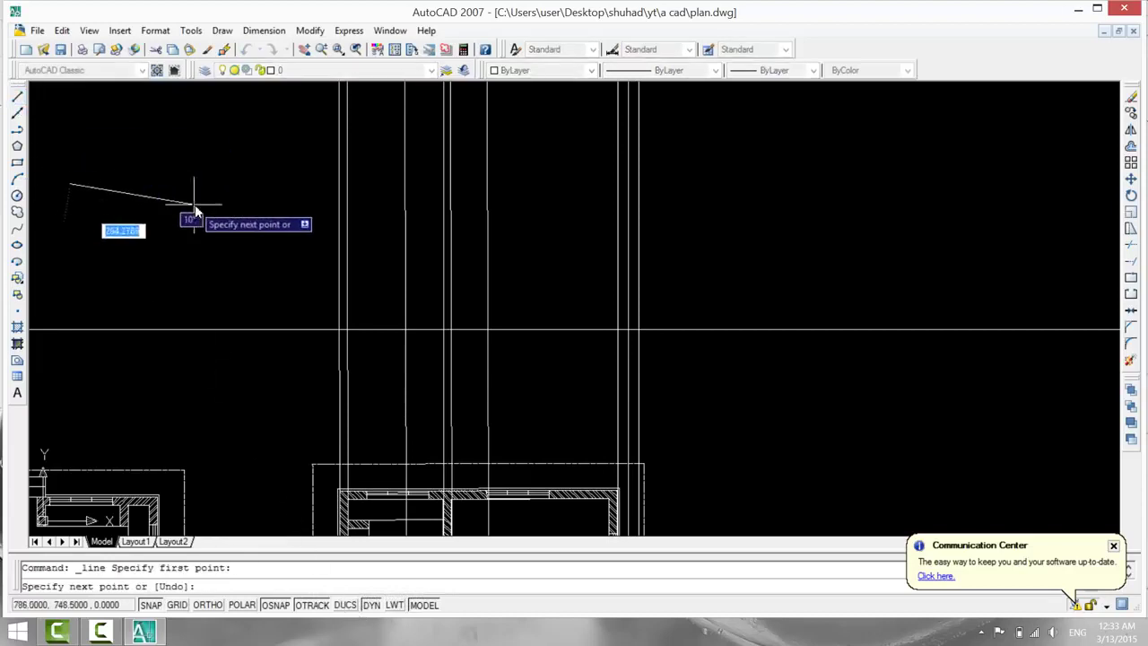
{"action": "key", "text": "Escape"}
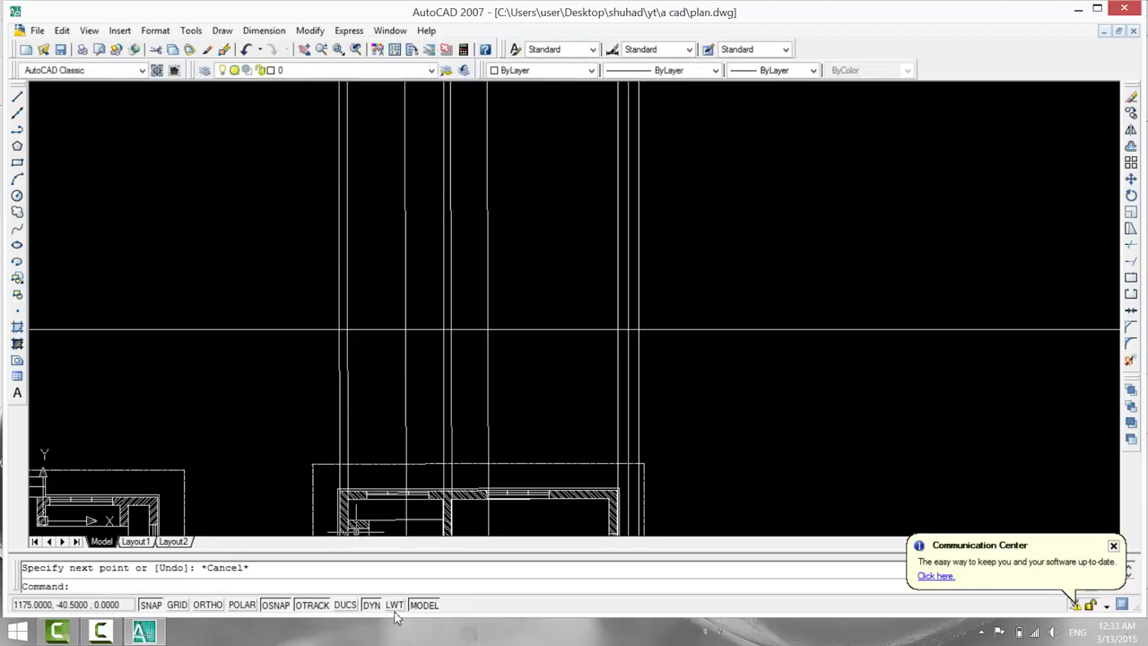
Toggle lineweight display, then start a line with L and cancel it.
{"action": "left_click", "coordinate": [395, 606]}
{"action": "type", "text": "l"}
{"action": "key", "text": "Return"}
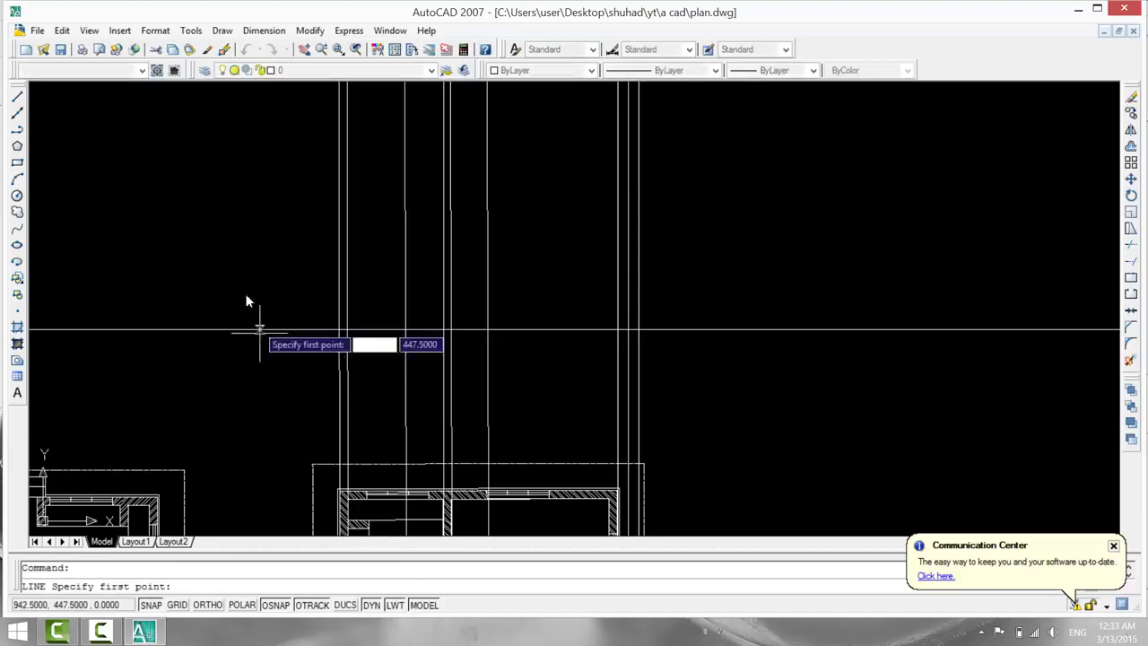
{"action": "left_click", "coordinate": [222, 258]}
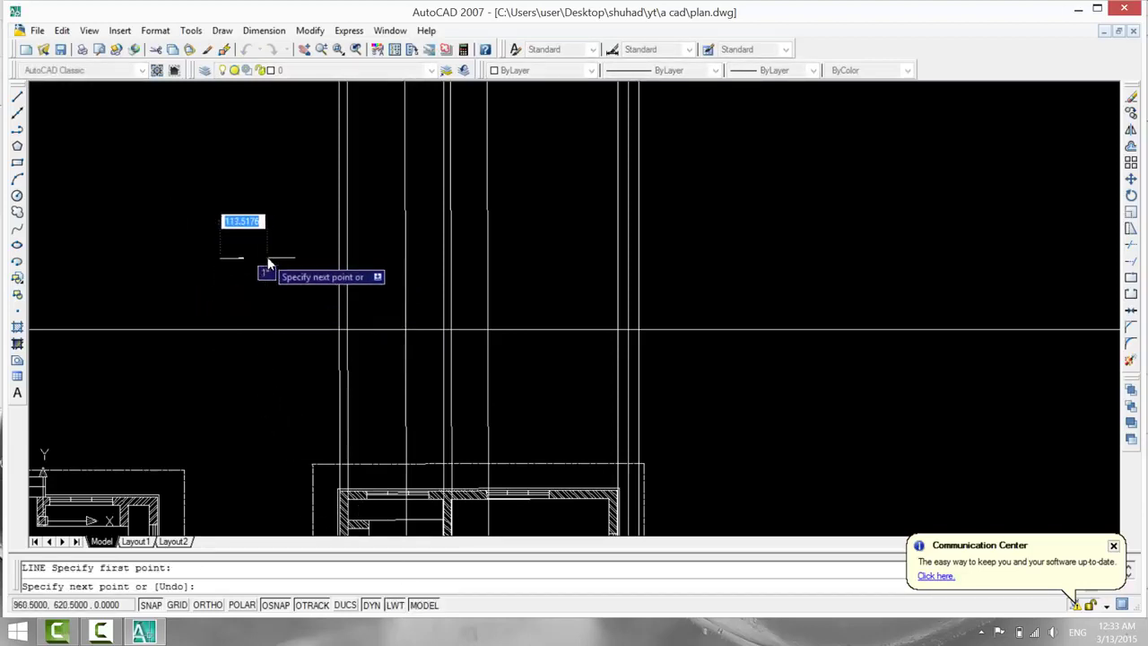
{"action": "key", "text": "Escape"}
Turn snap off with F9, test a cancelled line, and pan the drawing up and right.
{"action": "key", "text": "F9"}
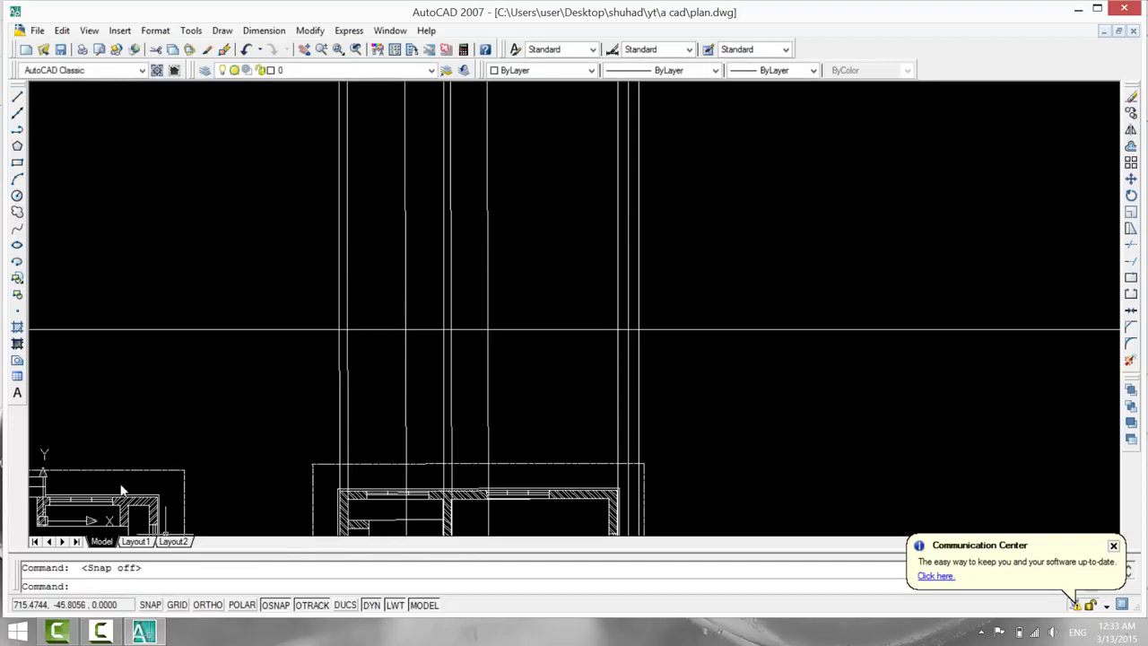
{"action": "type", "text": "l"}
{"action": "key", "text": "Return"}
{"action": "left_click", "coordinate": [153, 193]}
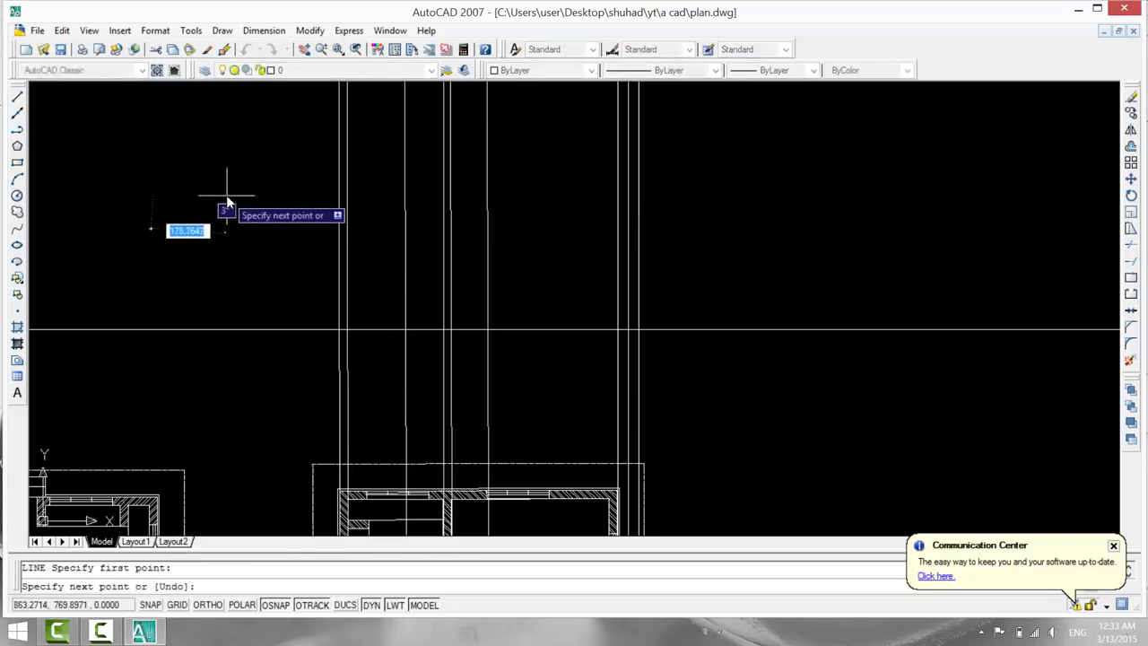
{"action": "key", "text": "Escape"}
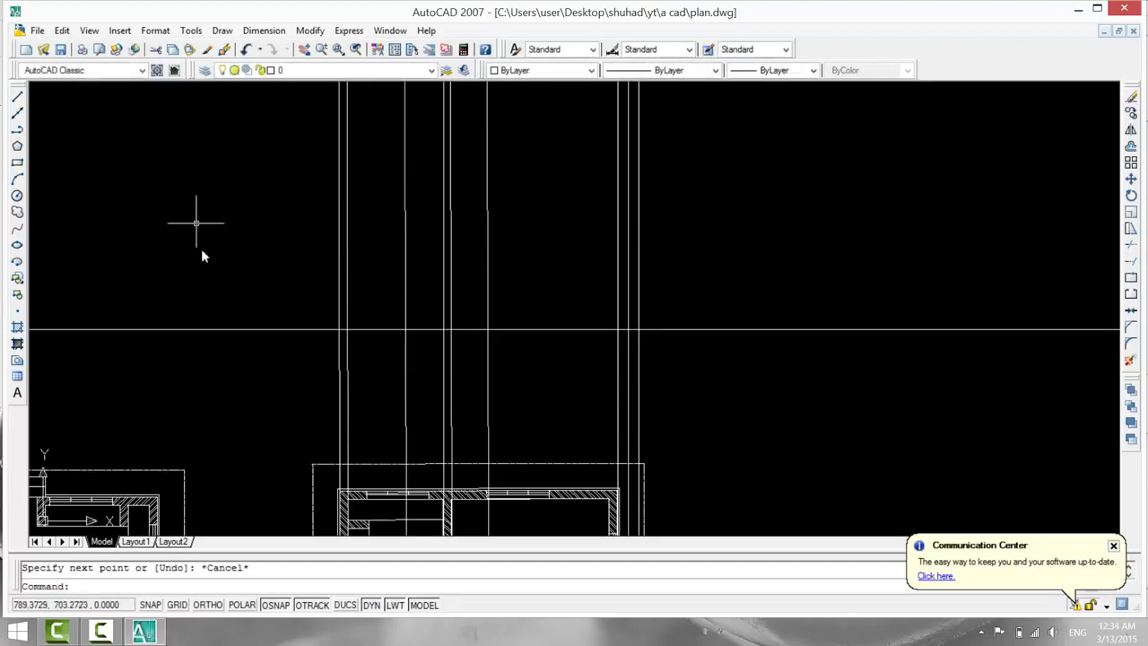
{"action": "middle_click_drag", "start_coordinate": [201, 259], "coordinate": [249, 199]}
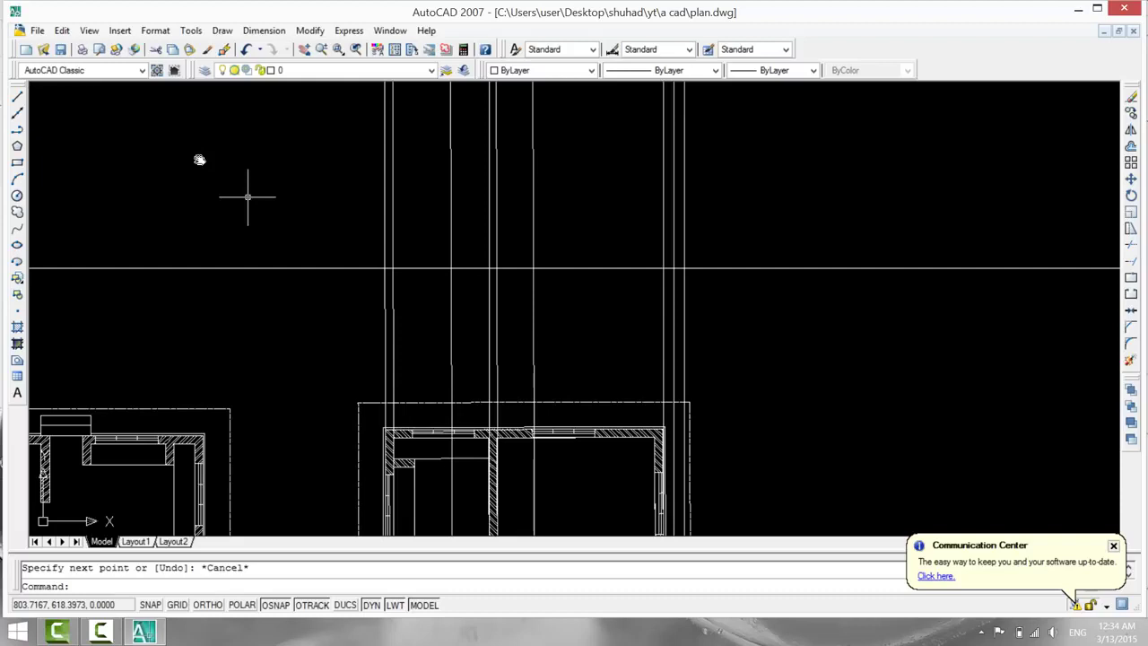
Offset the horizontal construction line 60 units downward.
{"action": "type", "text": "o"}
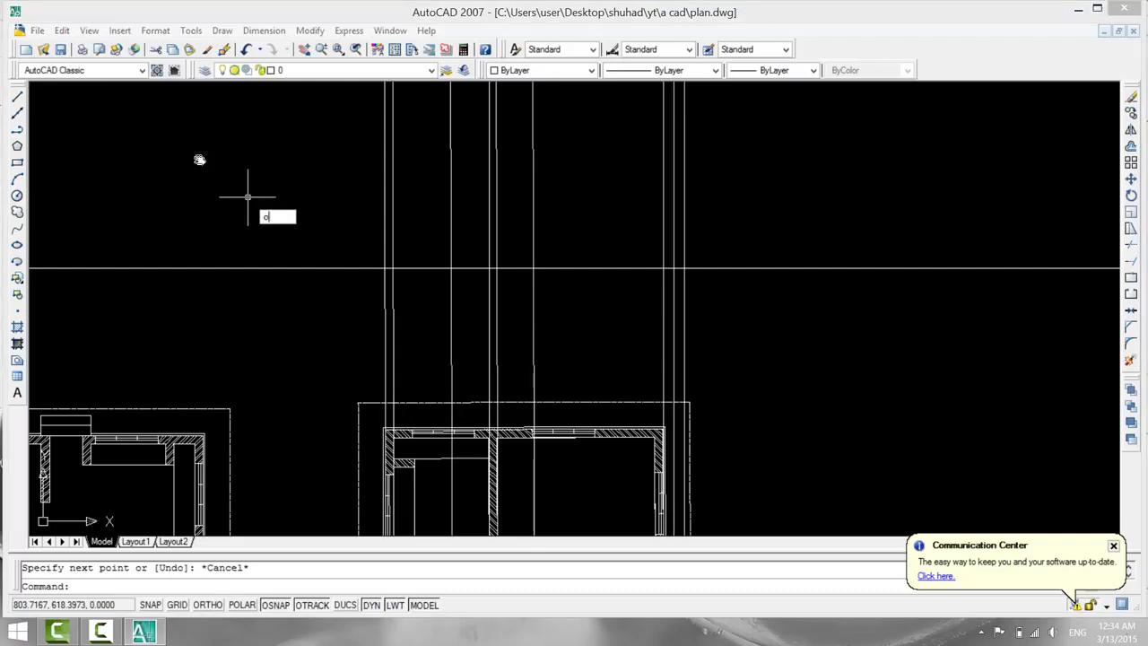
{"action": "key", "text": "Return"}
{"action": "type", "text": "60"}
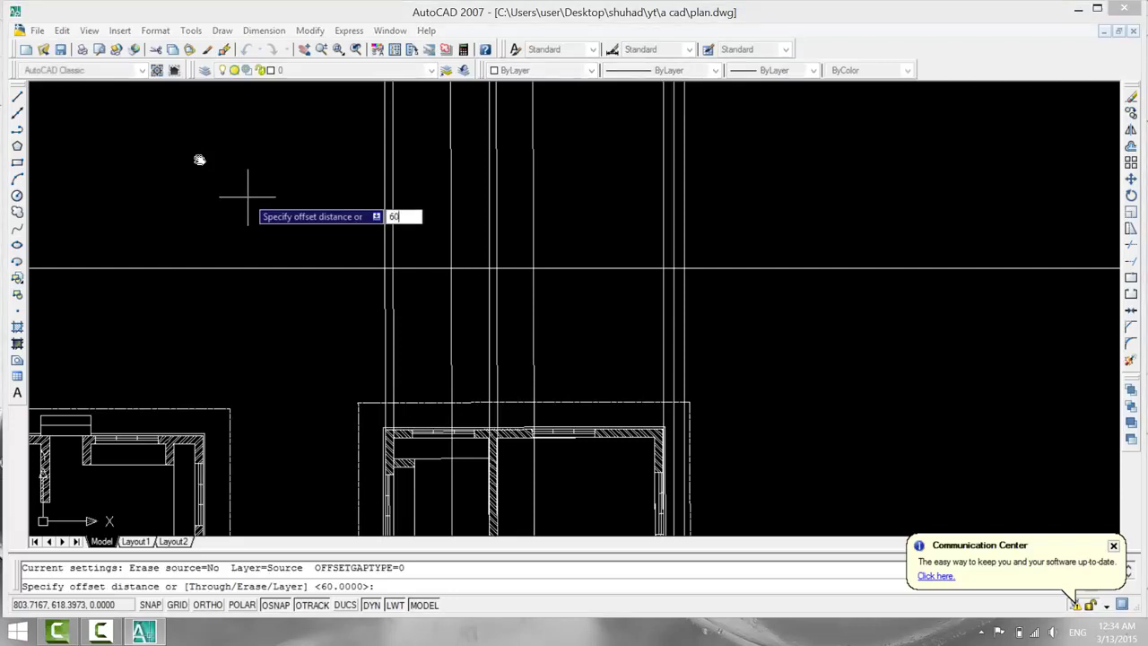
{"action": "key", "text": "Return"}
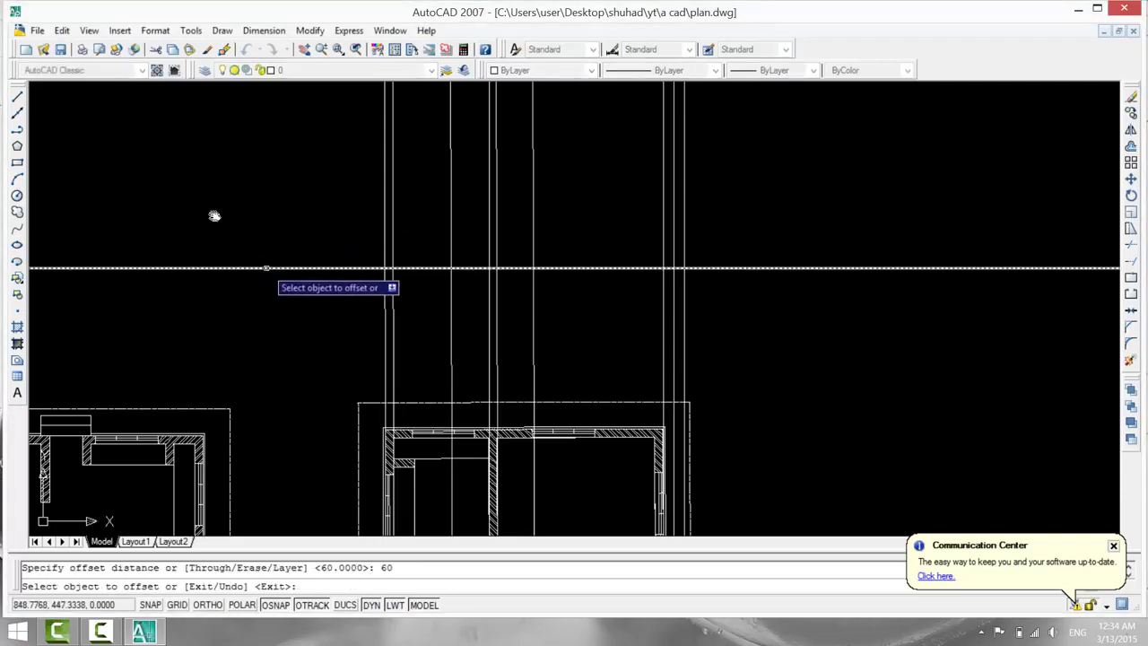
{"action": "left_click", "coordinate": [256, 267]}
{"action": "left_click", "coordinate": [219, 271]}
{"action": "key", "text": "Return"}
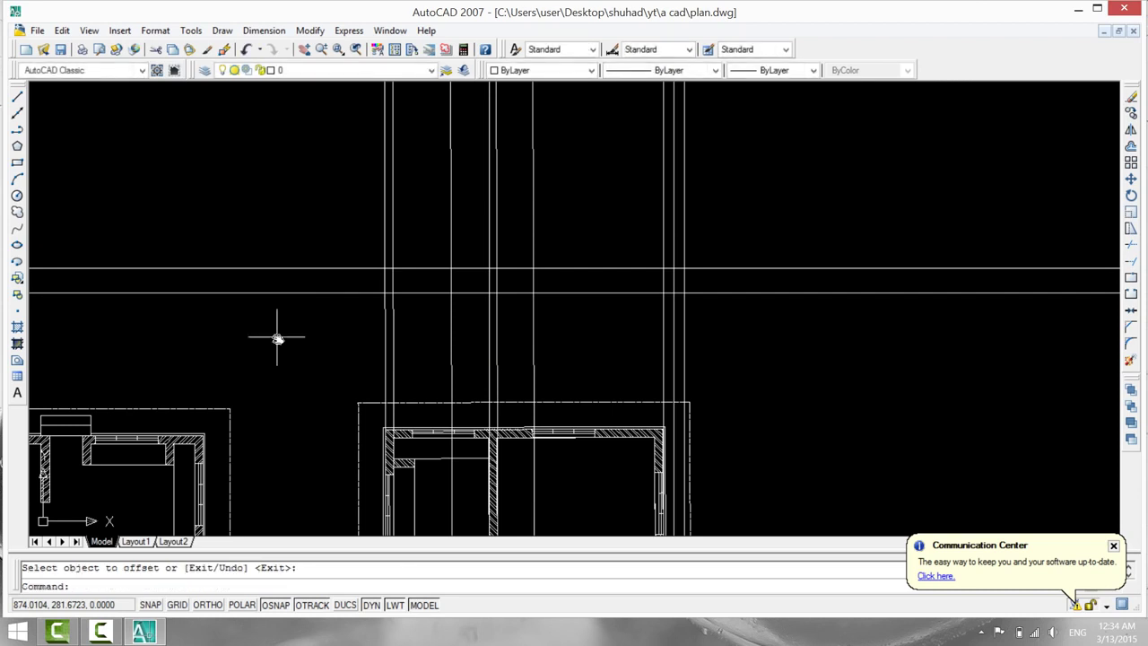
Offset the new line a further 15 units downward, then pan to show both floor plans.
{"action": "key", "text": "Return"}
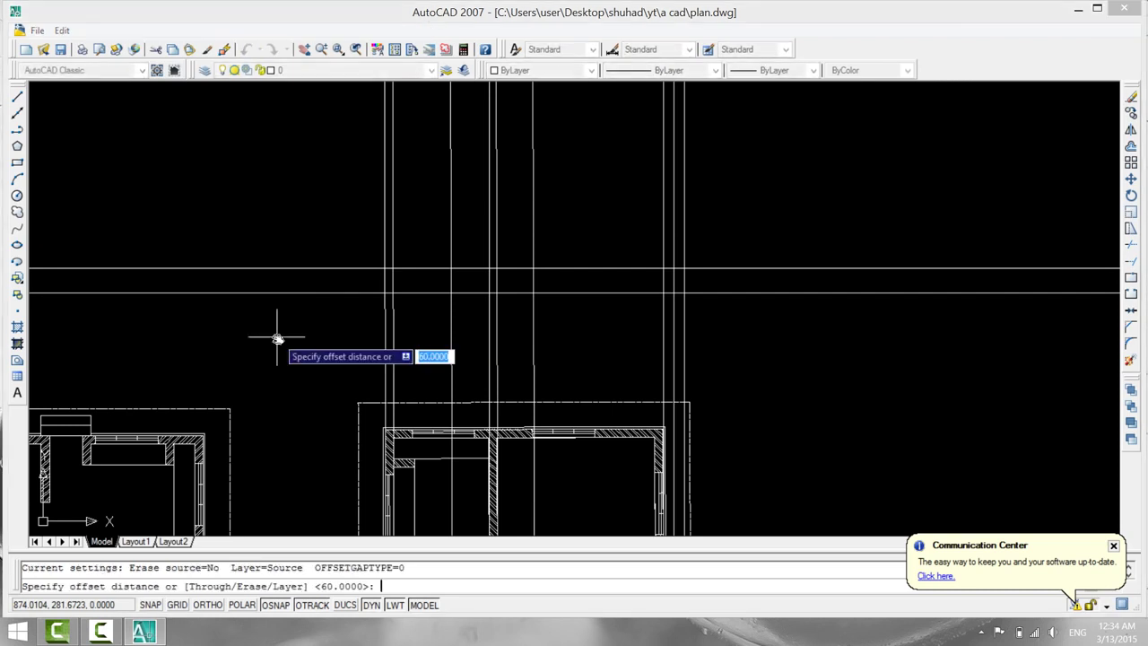
{"action": "type", "text": "15"}
{"action": "key", "text": "Return"}
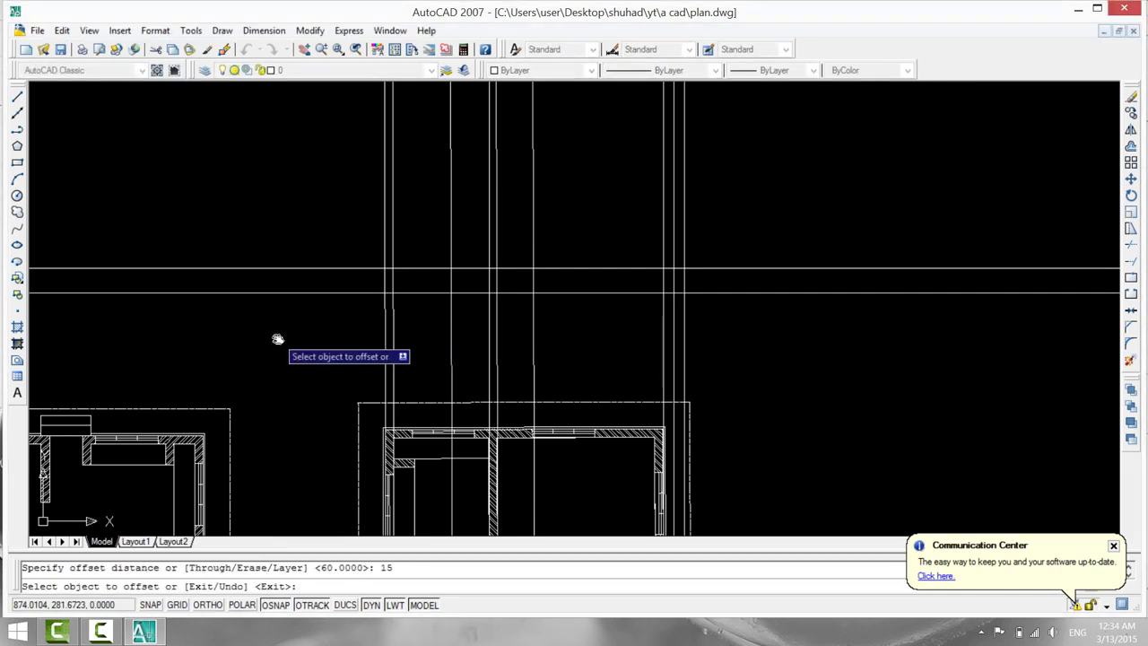
{"action": "left_click", "coordinate": [315, 294]}
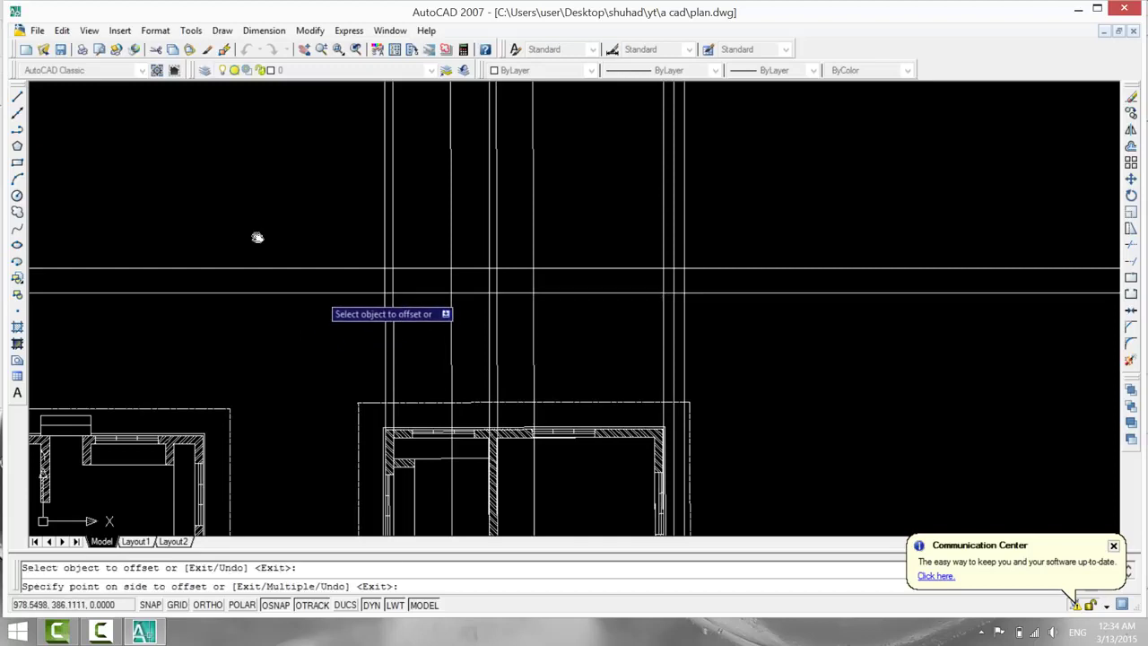
{"action": "left_click", "coordinate": [315, 332]}
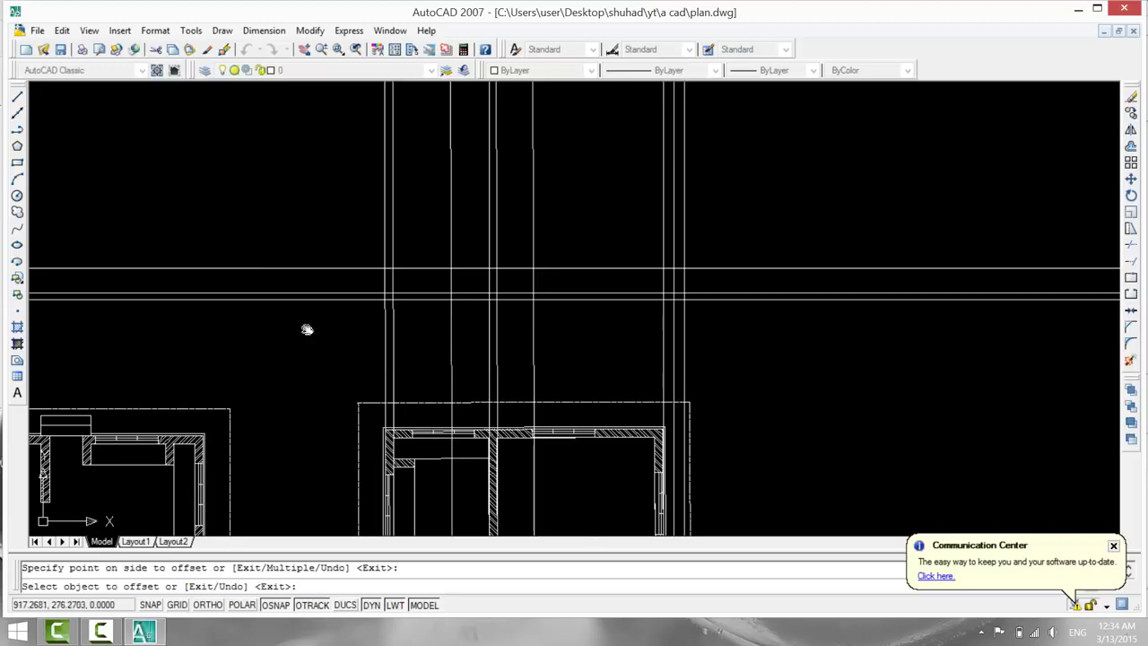
{"action": "middle_click_drag", "start_coordinate": [304, 328], "coordinate": [479, 194]}
{"action": "mouse_move", "coordinate": [454, 320]}
{"action": "middle_mouse_down"}
{"action": "mouse_move", "coordinate": [510, 189]}
{"action": "mouse_move", "coordinate": [426, 248]}
{"action": "middle_mouse_up"}
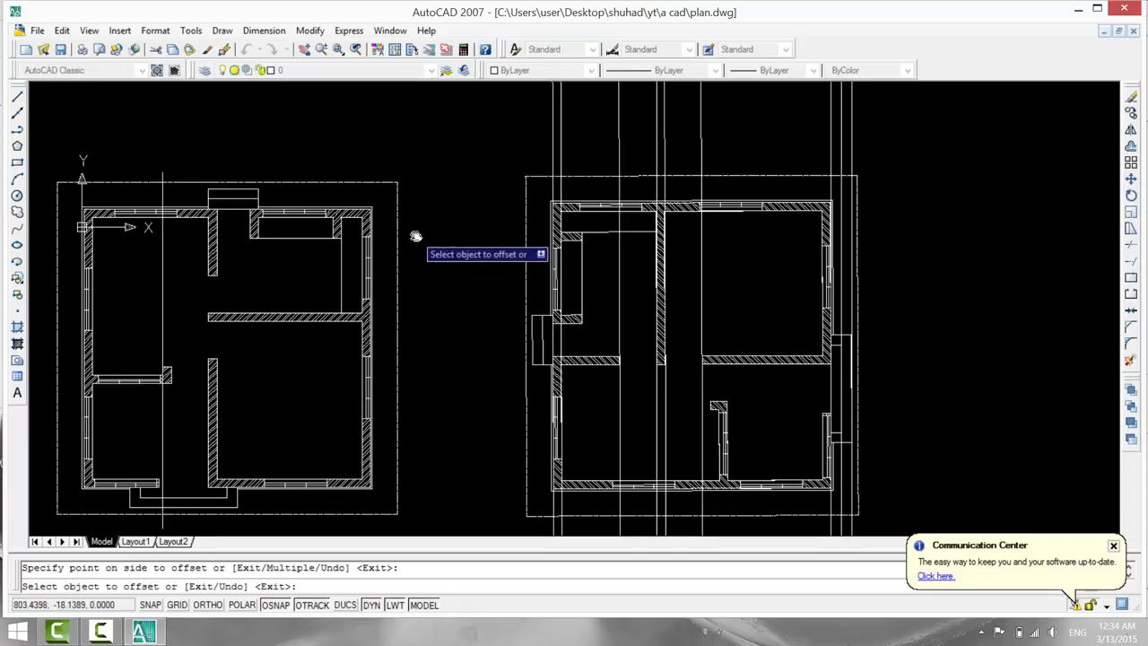
{"action": "middle_click_drag", "start_coordinate": [333, 190], "coordinate": [389, 377]}
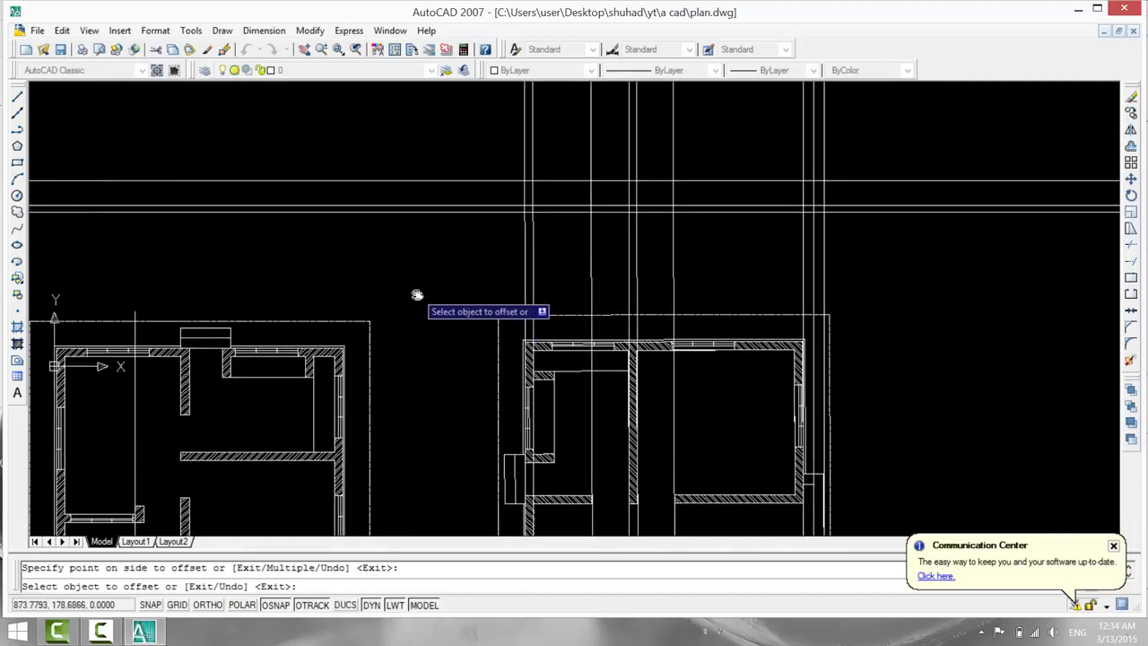
{"action": "key", "text": "Escape"}
{"action": "type", "text": "tr"}
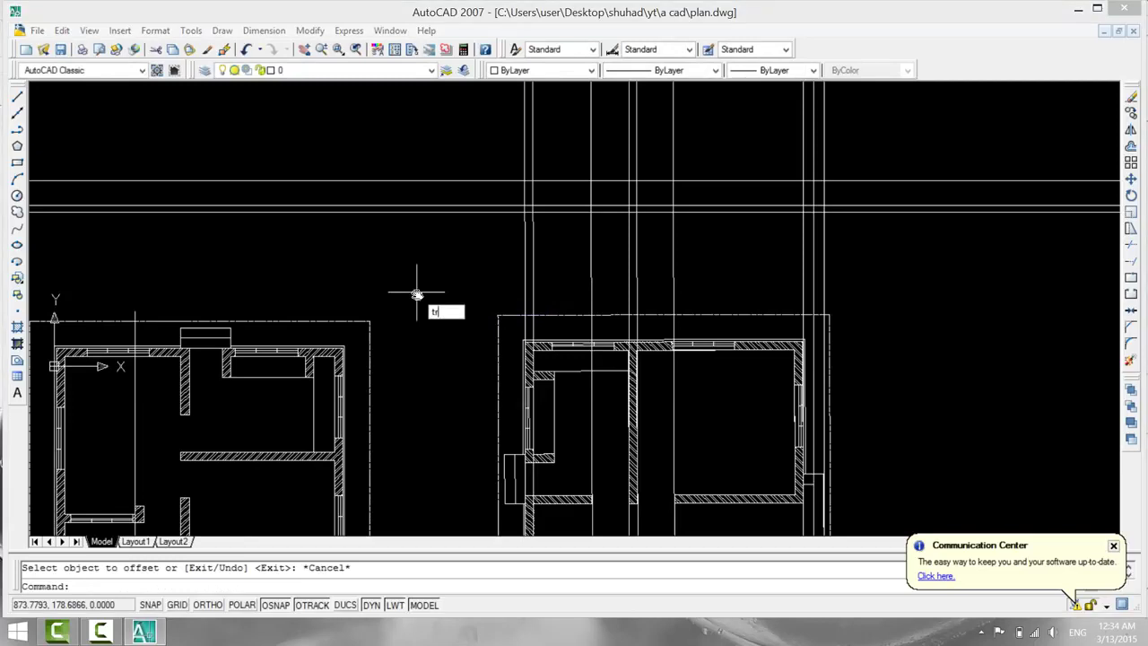
{"action": "key", "text": "Return"}
{"action": "key", "text": "Return"}
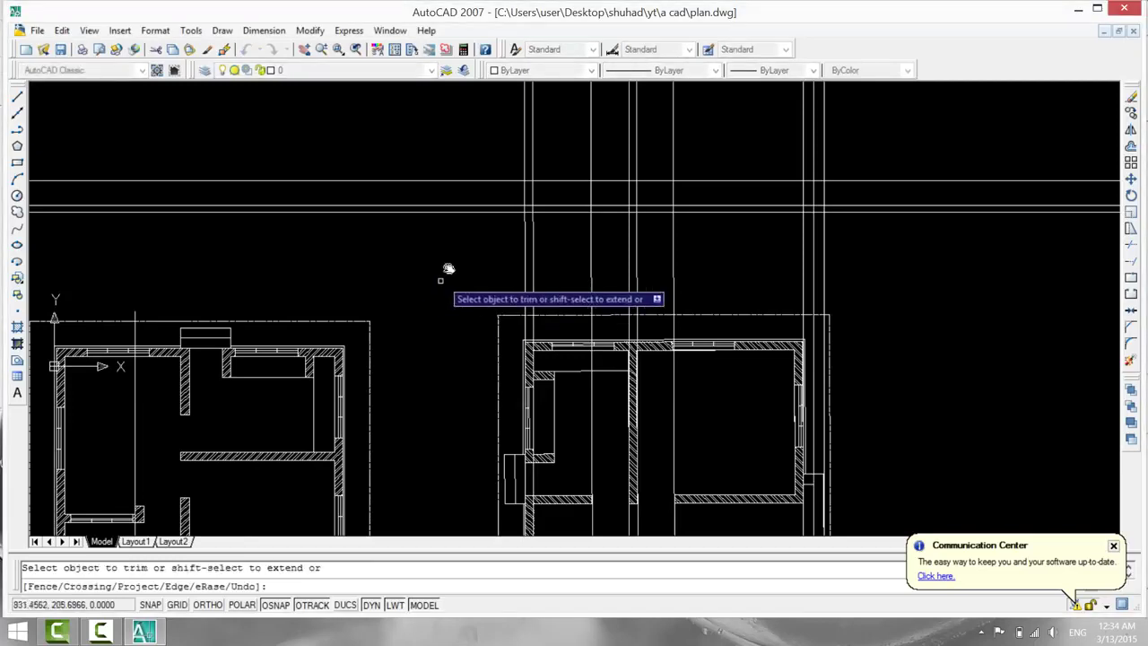
{"action": "left_click", "coordinate": [476, 199]}
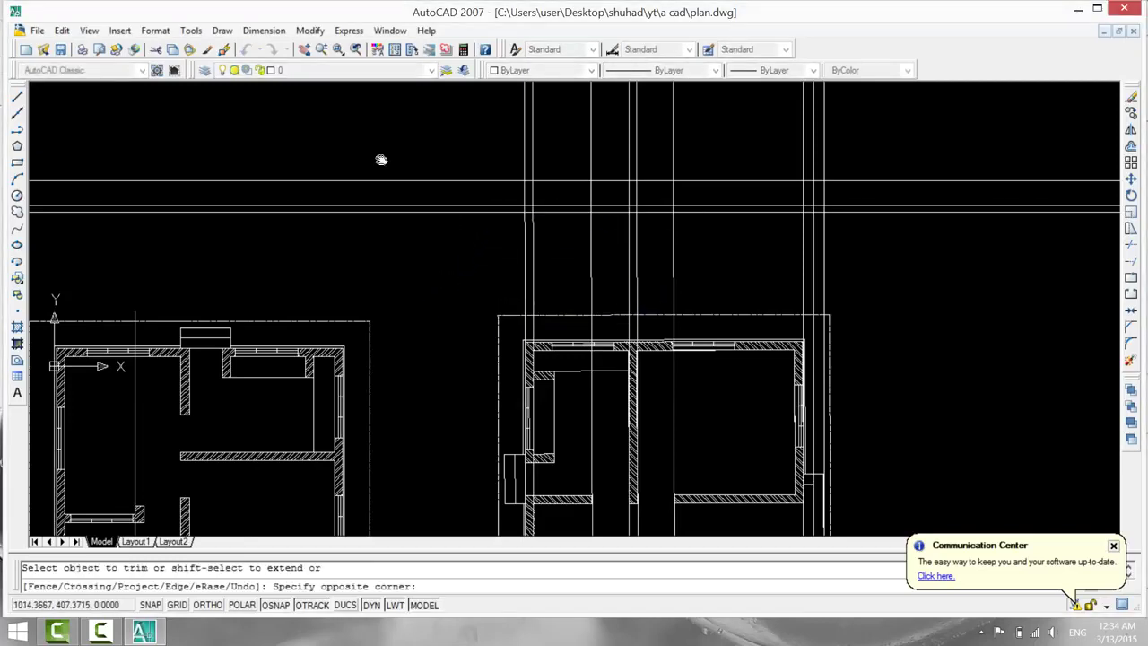
{"action": "left_click", "coordinate": [452, 227]}
{"action": "left_click", "coordinate": [469, 198]}
{"action": "left_click", "coordinate": [458, 225]}
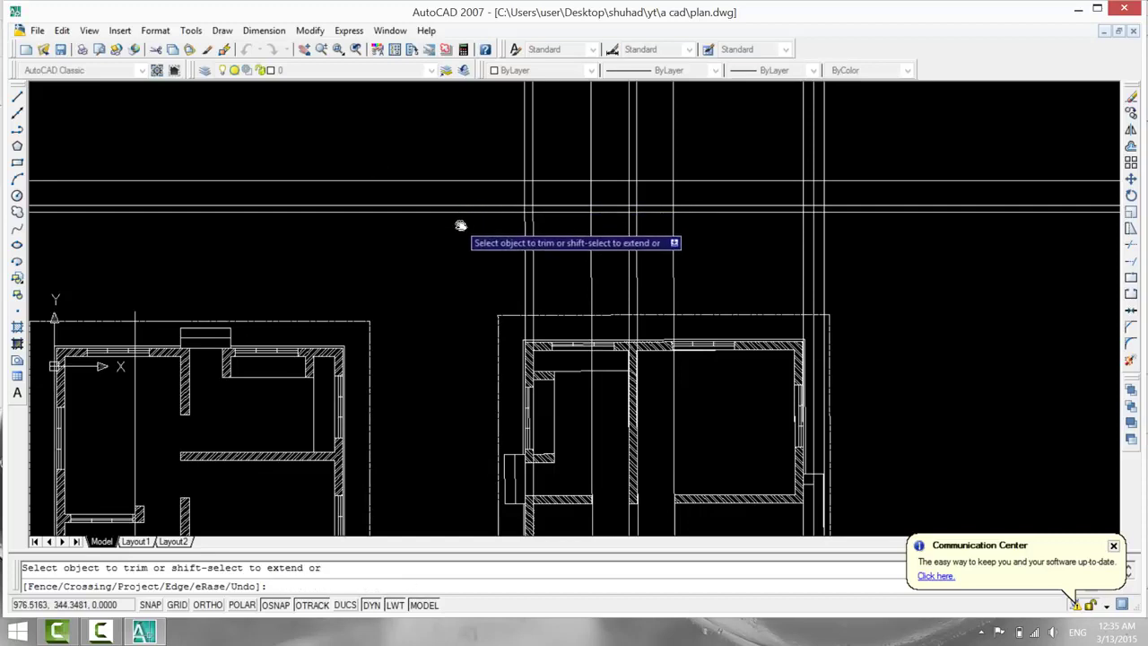
{"action": "key", "text": "Escape"}
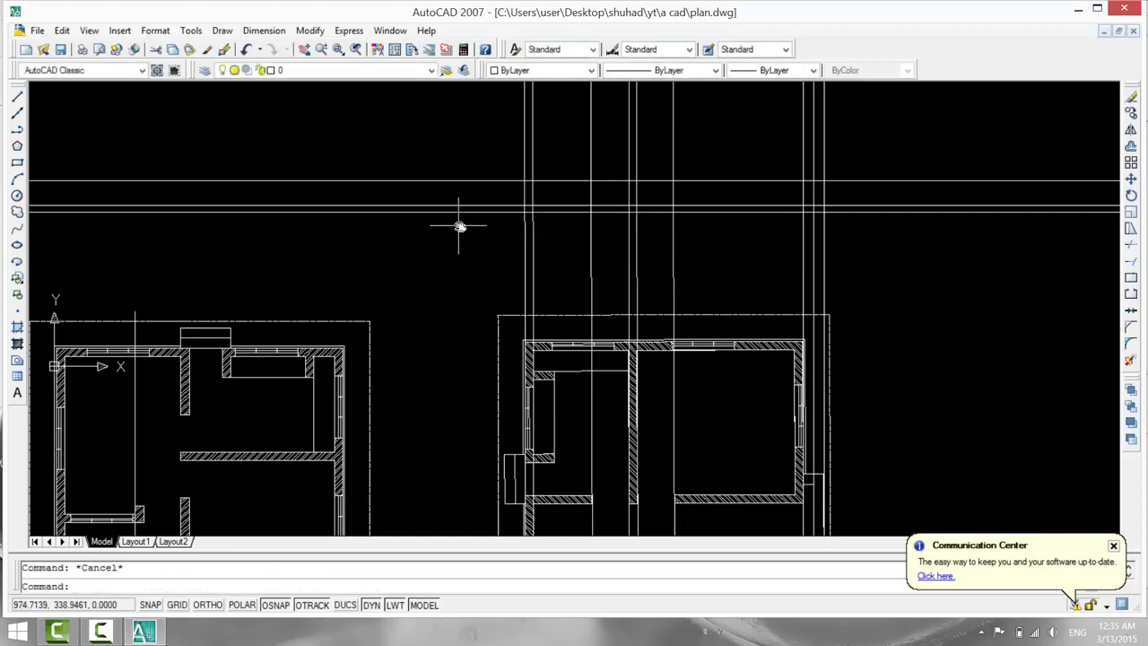
{"action": "type", "text": "tr"}
{"action": "key", "text": "Return"}
{"action": "key", "text": "Return"}
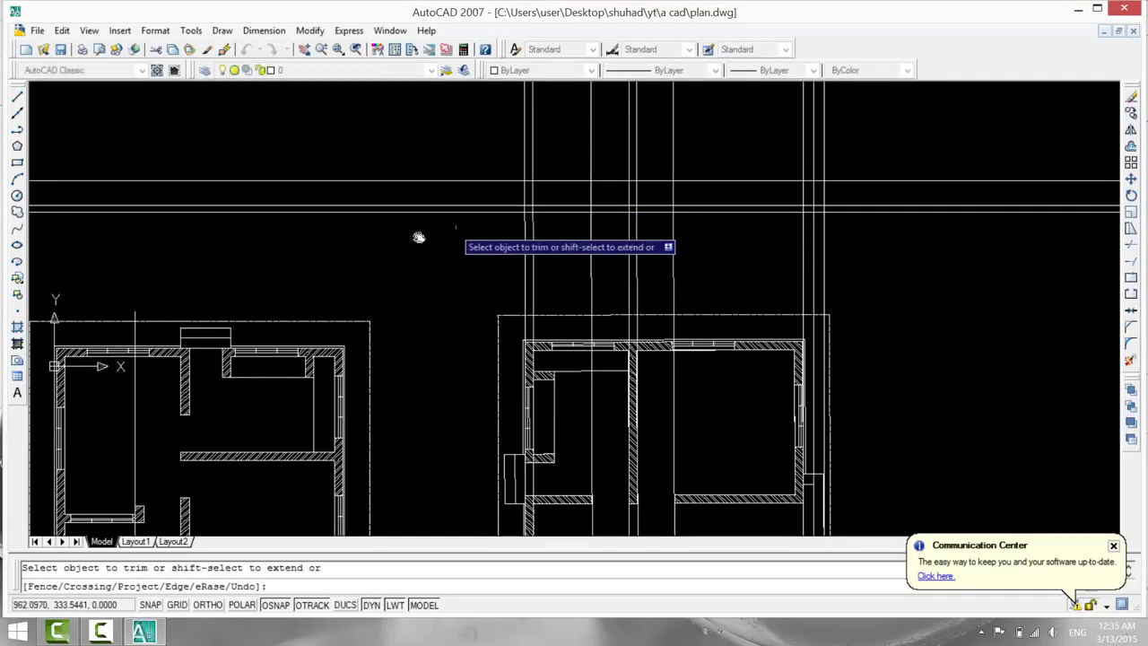
{"action": "left_click", "coordinate": [422, 202]}
{"action": "left_click", "coordinate": [394, 233]}
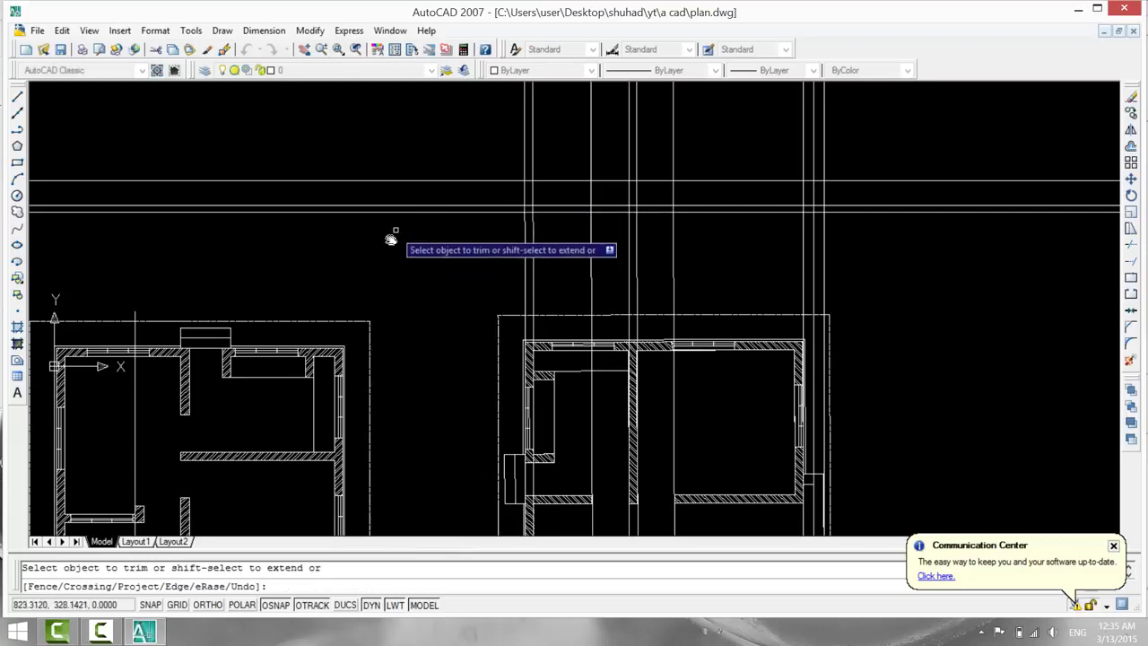
{"action": "left_click", "coordinate": [442, 205]}
{"action": "left_click", "coordinate": [356, 166]}
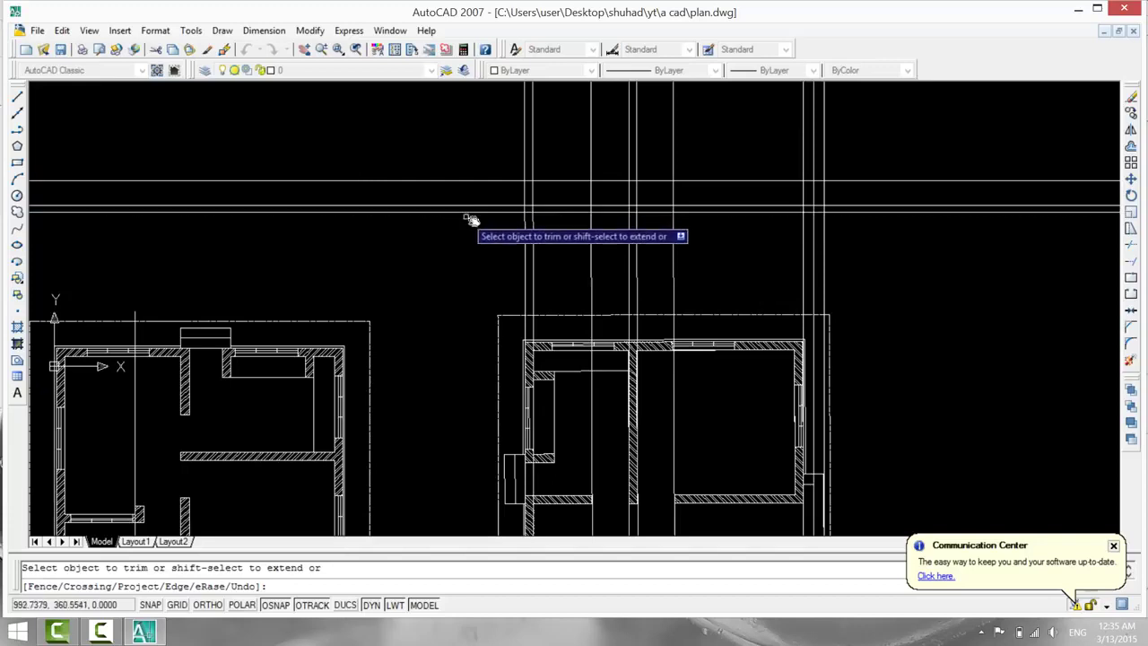
{"action": "left_click", "coordinate": [889, 169]}
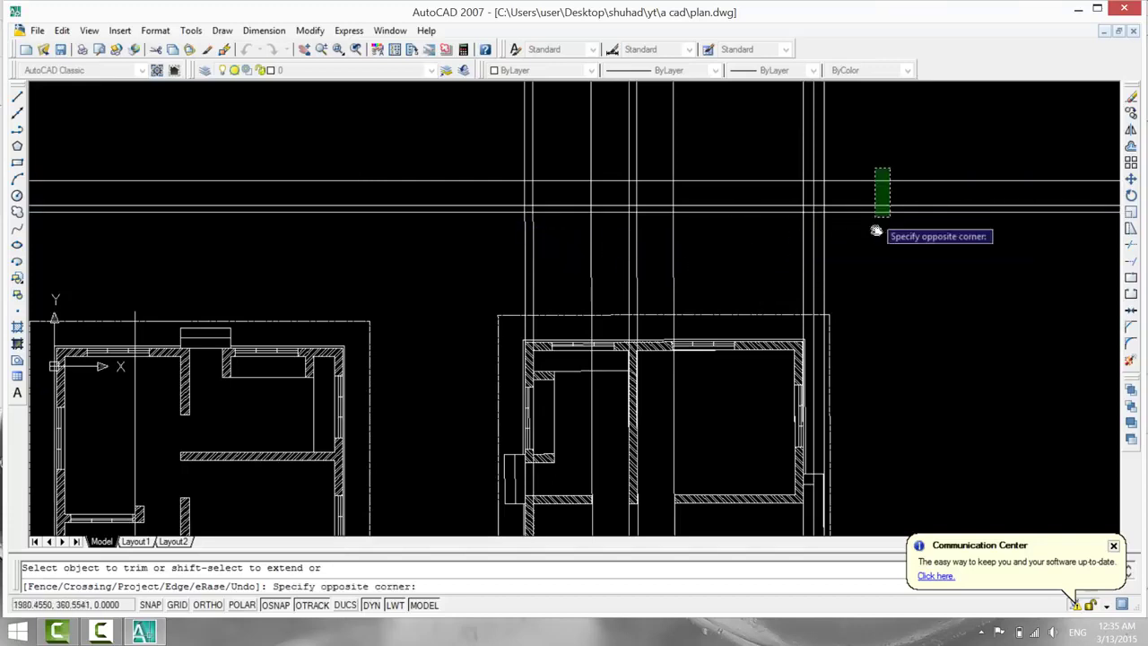
{"action": "left_click", "coordinate": [876, 231]}
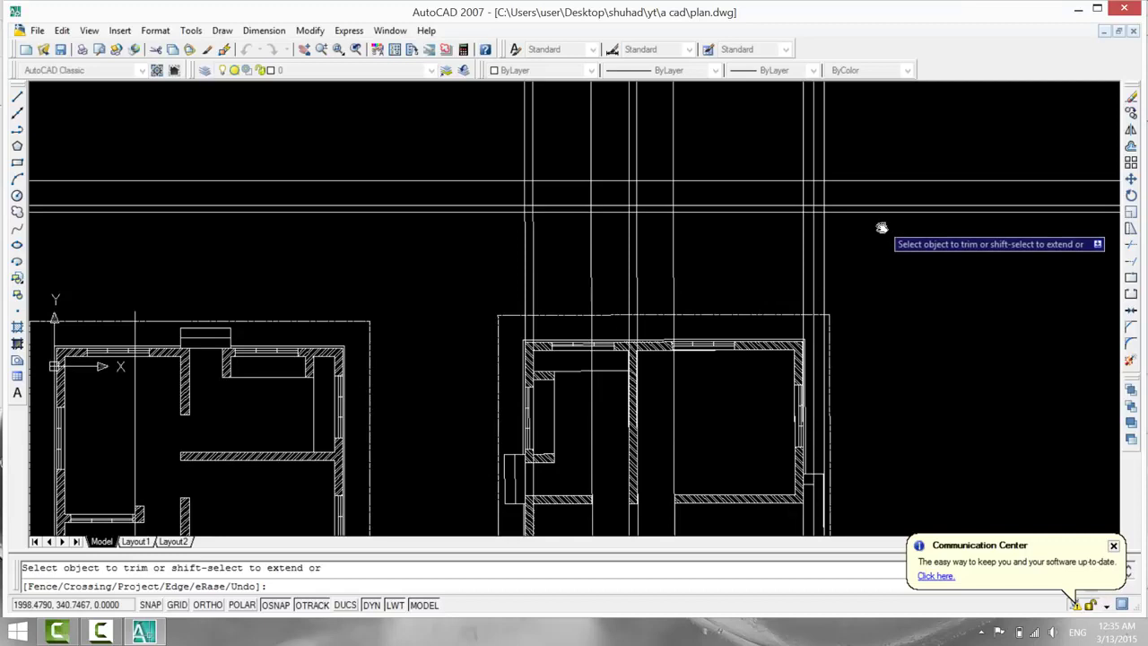
{"action": "scroll", "coordinate": [484, 261], "scroll_direction": "up", "scroll_amount": 5}
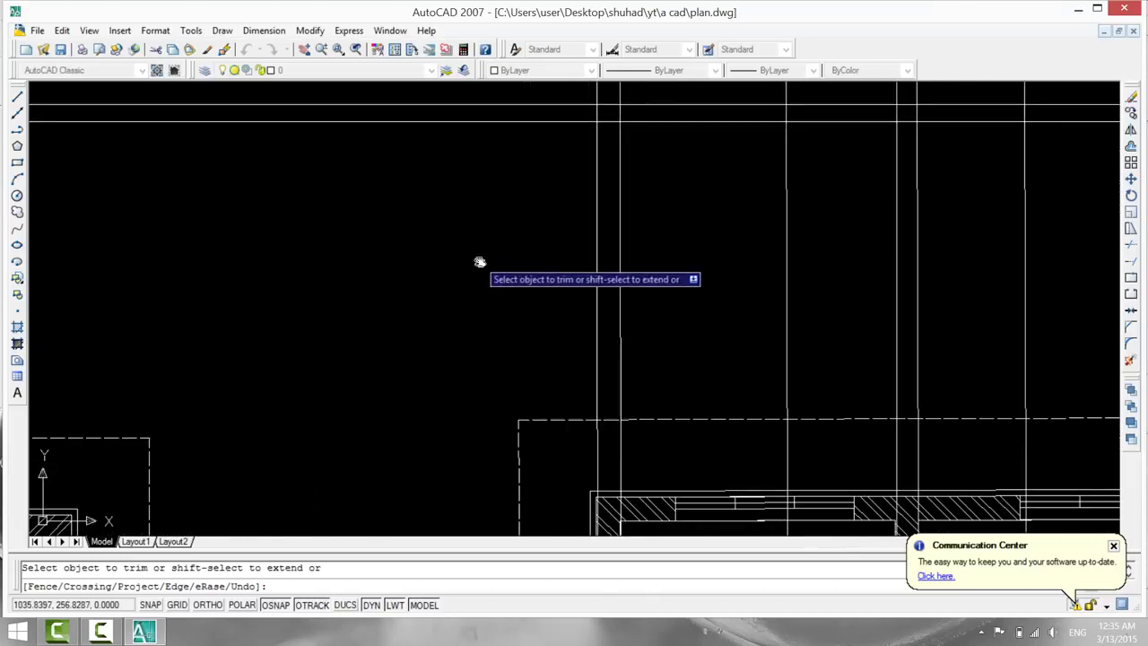
{"action": "scroll", "coordinate": [435, 259], "scroll_direction": "down", "scroll_amount": 2}
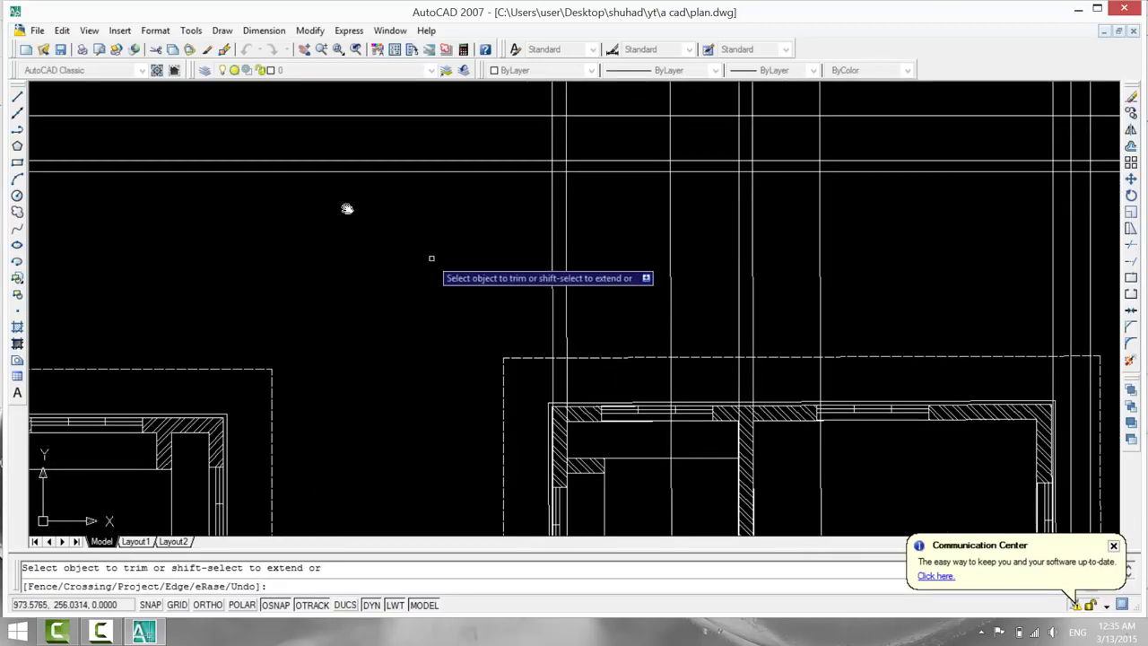
{"action": "key", "text": "Escape"}
{"action": "key", "text": "Escape"}
{"action": "middle_click_drag", "start_coordinate": [343, 207], "coordinate": [368, 331]}
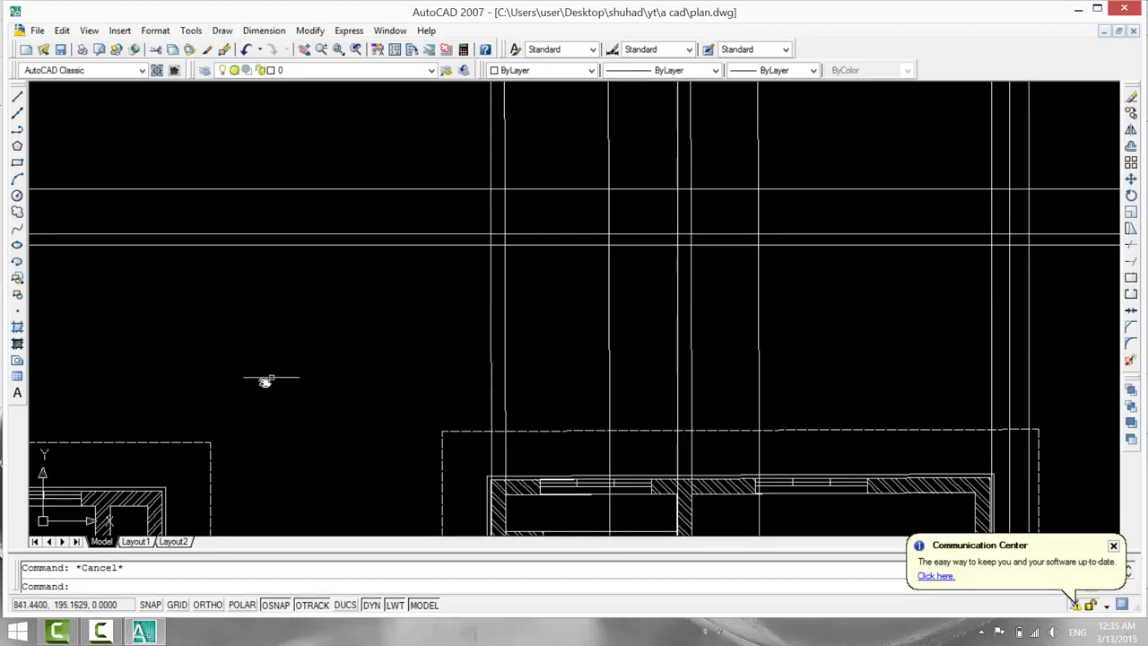
{"action": "scroll", "coordinate": [263, 381], "scroll_direction": "down", "scroll_amount": 1}
{"action": "scroll", "coordinate": [397, 328], "scroll_direction": "down", "scroll_amount": 2}
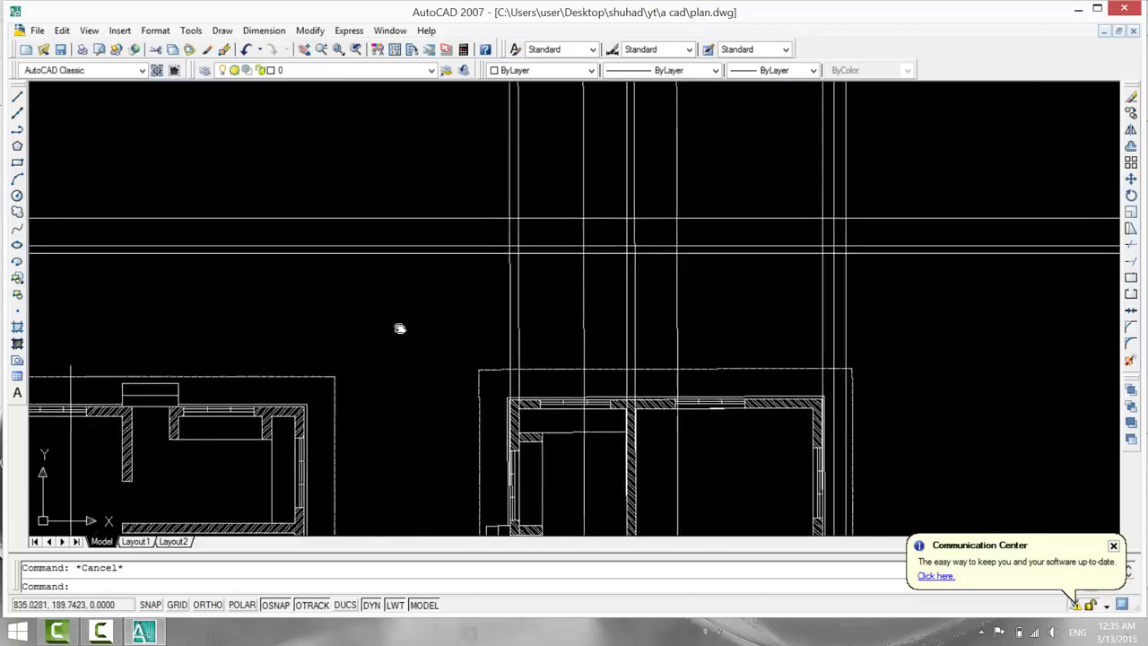
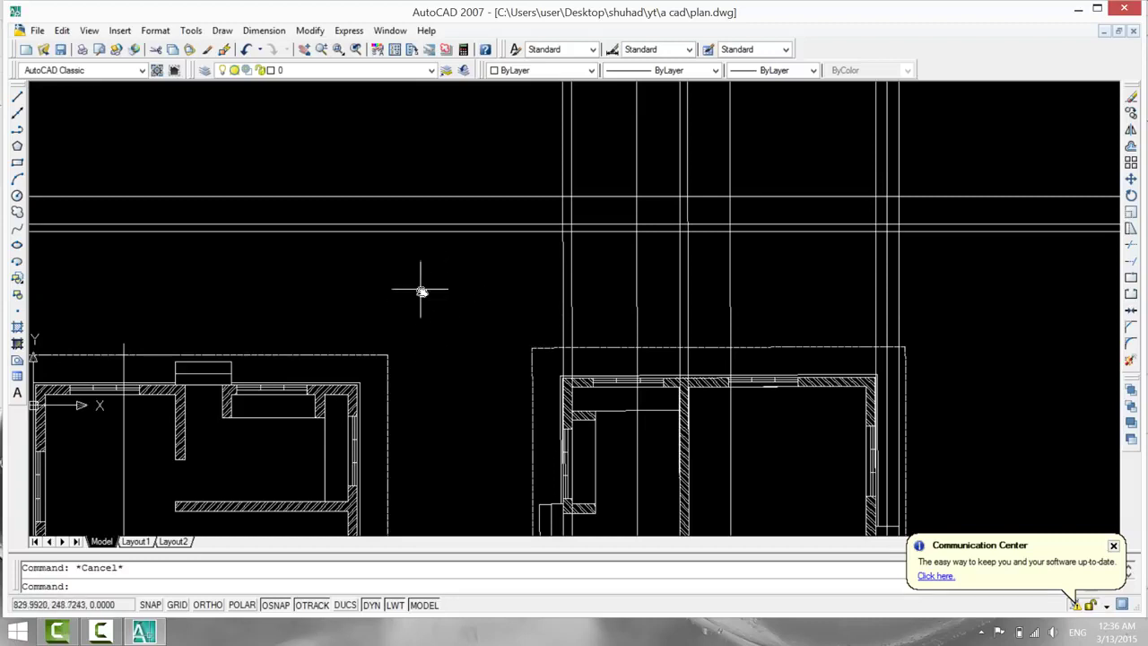
Offset the horizontal line 45 units upward.
{"action": "scroll", "coordinate": [462, 281], "scroll_direction": "up", "scroll_amount": 1}
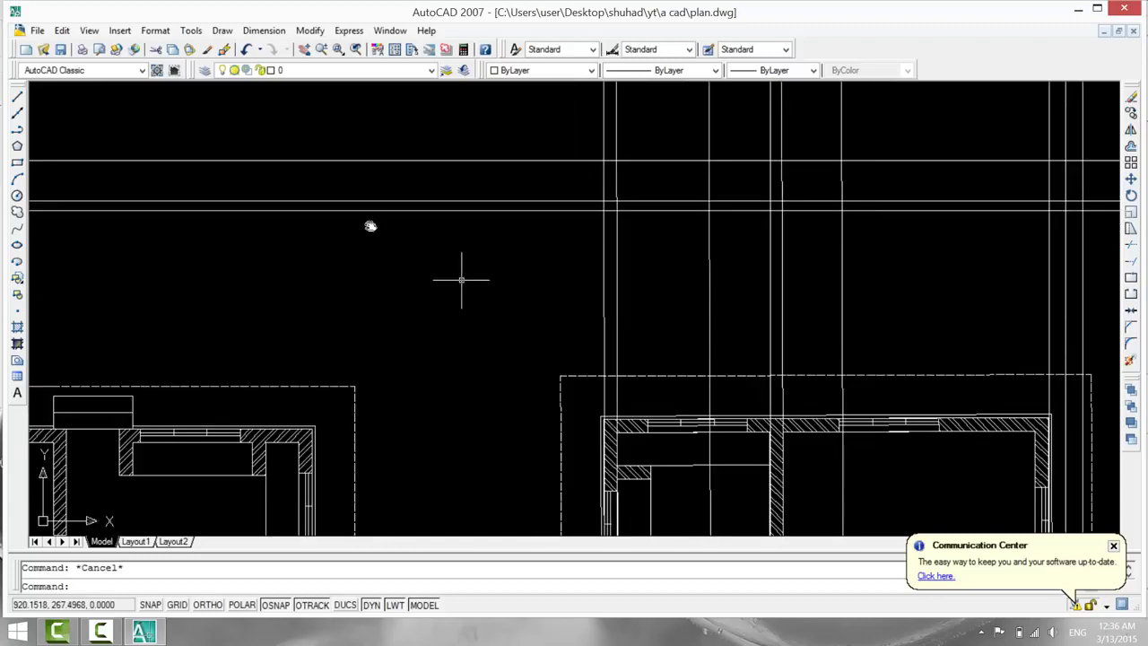
{"action": "scroll", "coordinate": [400, 341], "scroll_direction": "up", "scroll_amount": 1}
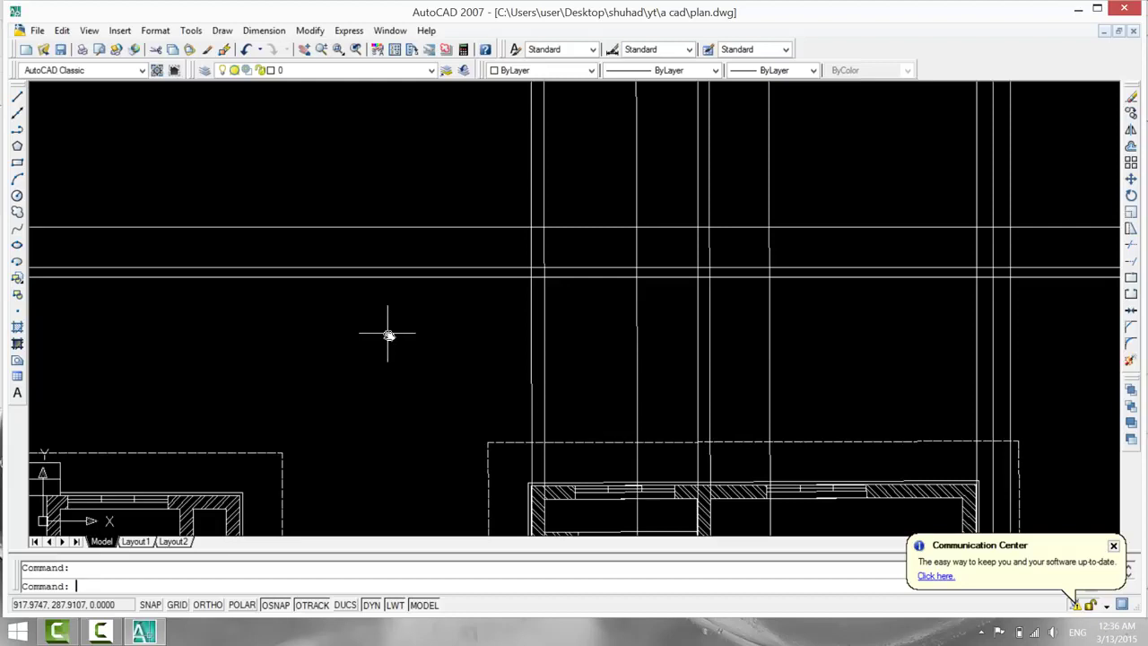
{"action": "type", "text": "o"}
{"action": "key", "text": "Return"}
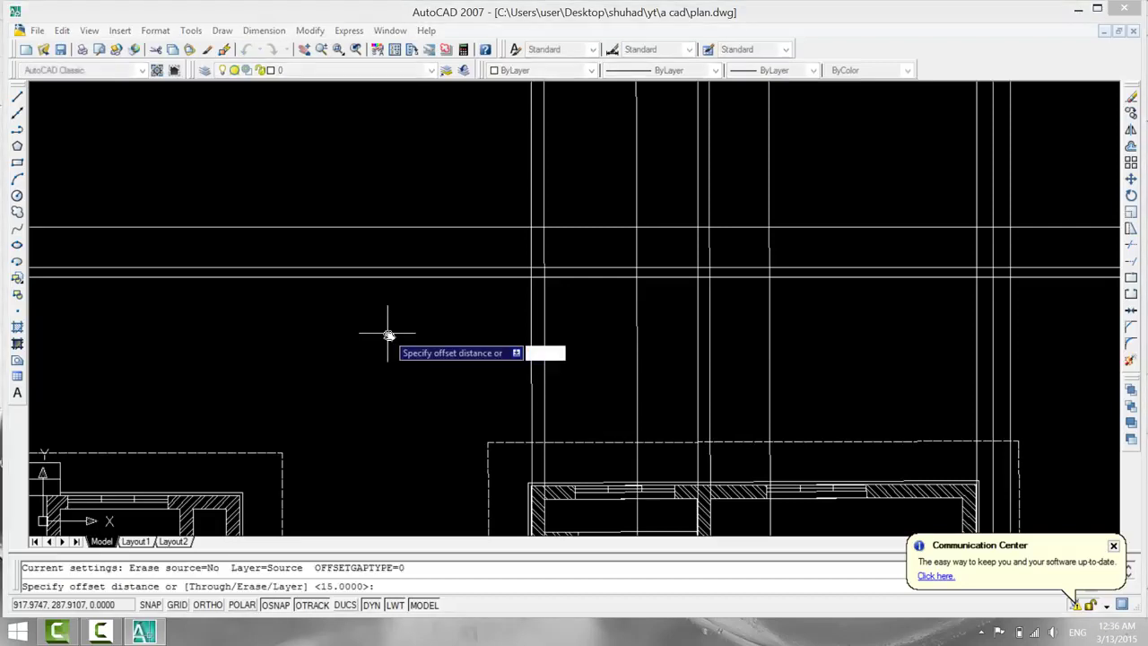
{"action": "type", "text": "45"}
{"action": "key", "text": "Return"}
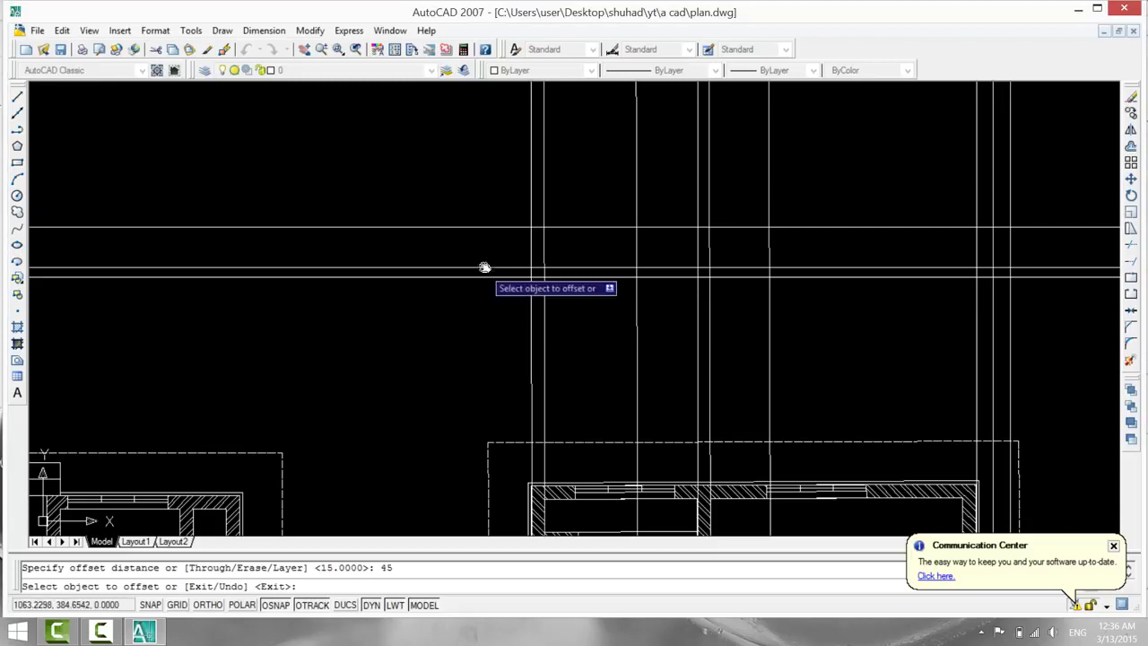
{"action": "left_click", "coordinate": [492, 227]}
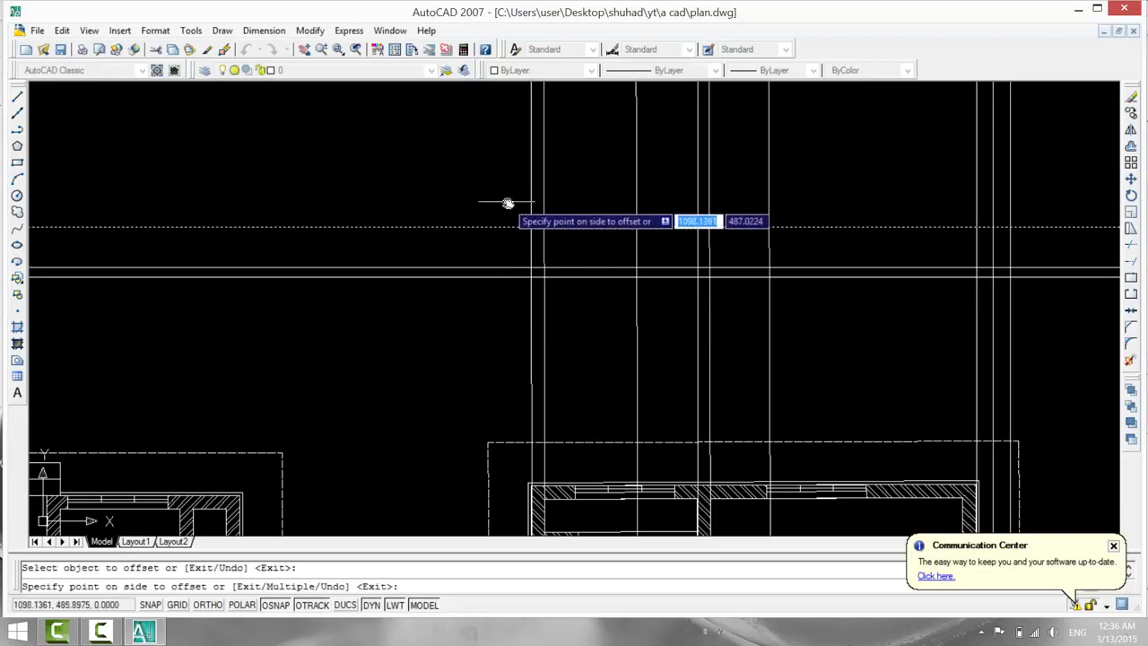
{"action": "left_click", "coordinate": [475, 155]}
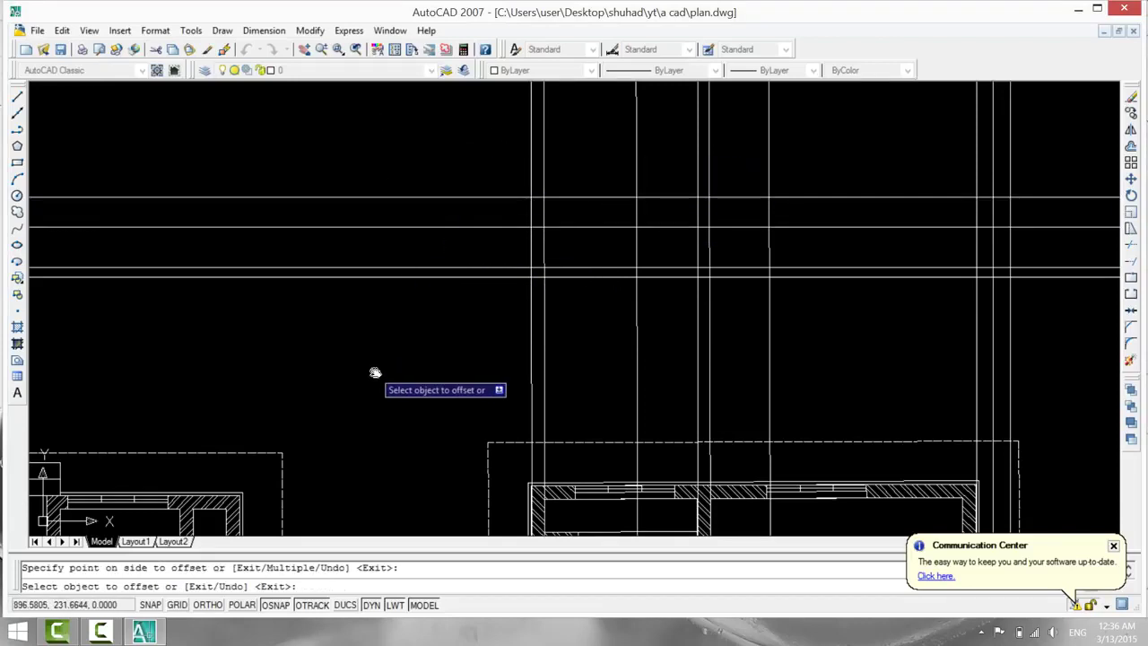
{"action": "middle_click_drag", "start_coordinate": [296, 252], "coordinate": [301, 342]}
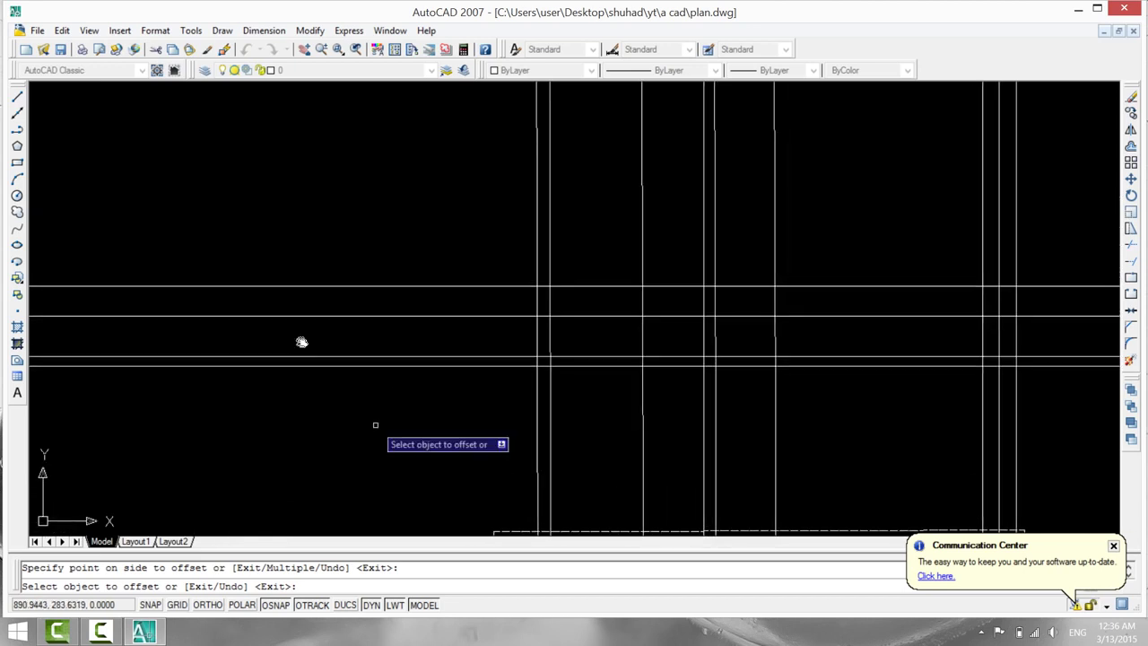
Offset the vertical line 5 units to the left.
{"action": "key", "text": "Escape"}
{"action": "key", "text": "Return"}
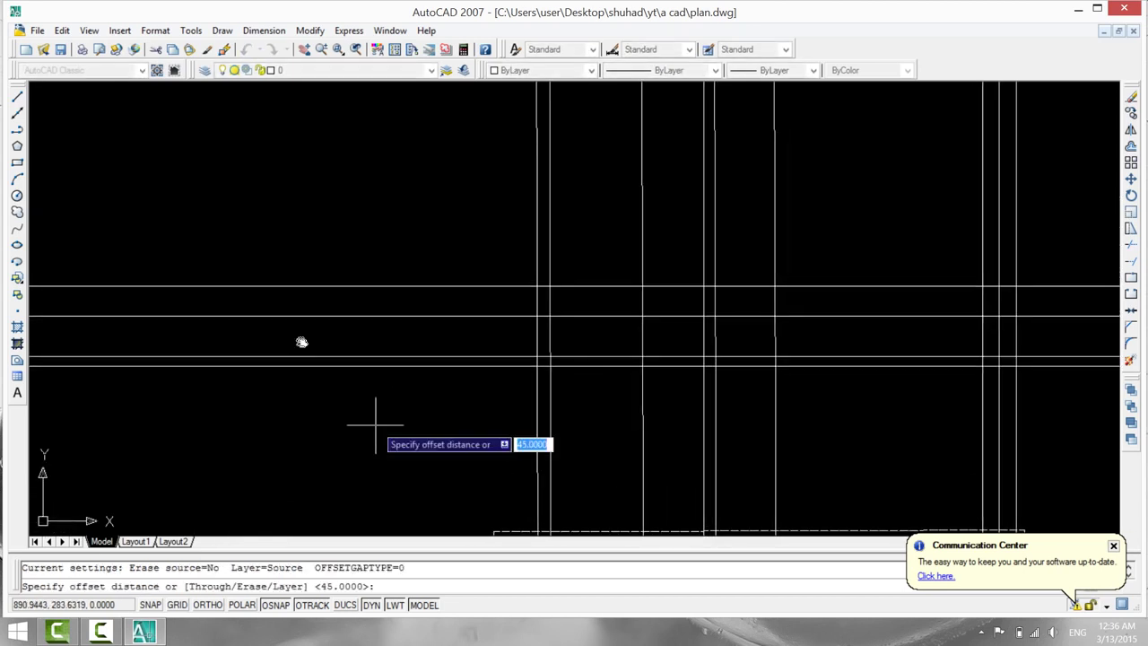
{"action": "type", "text": "5"}
{"action": "key", "text": "Return"}
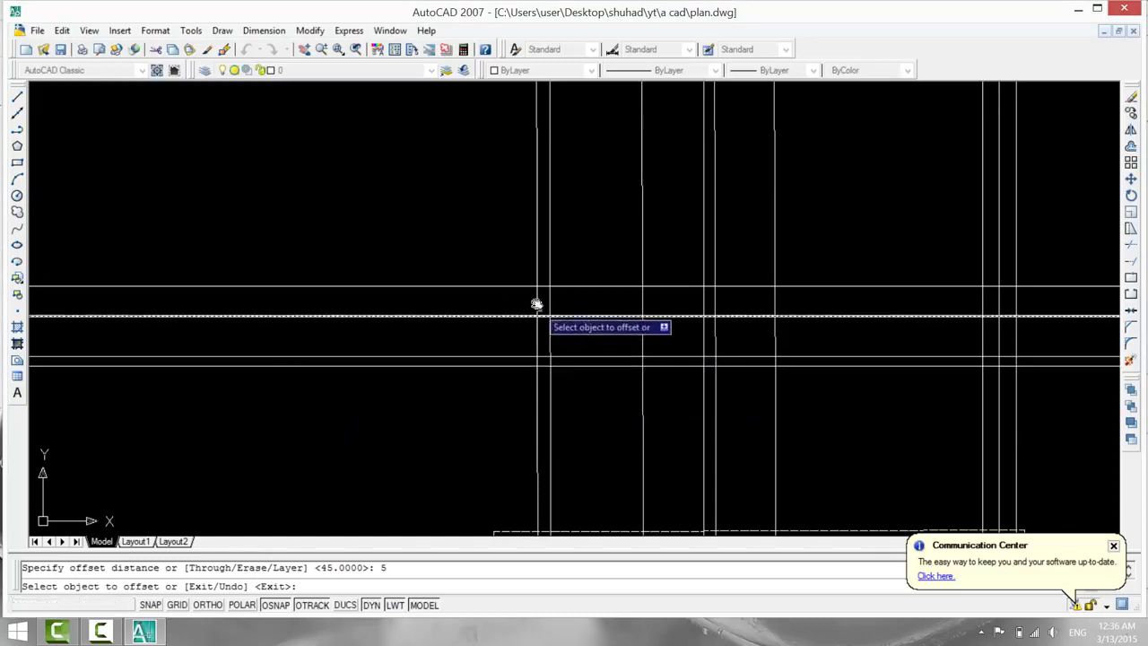
{"action": "left_click", "coordinate": [537, 258]}
{"action": "left_click", "coordinate": [430, 216]}
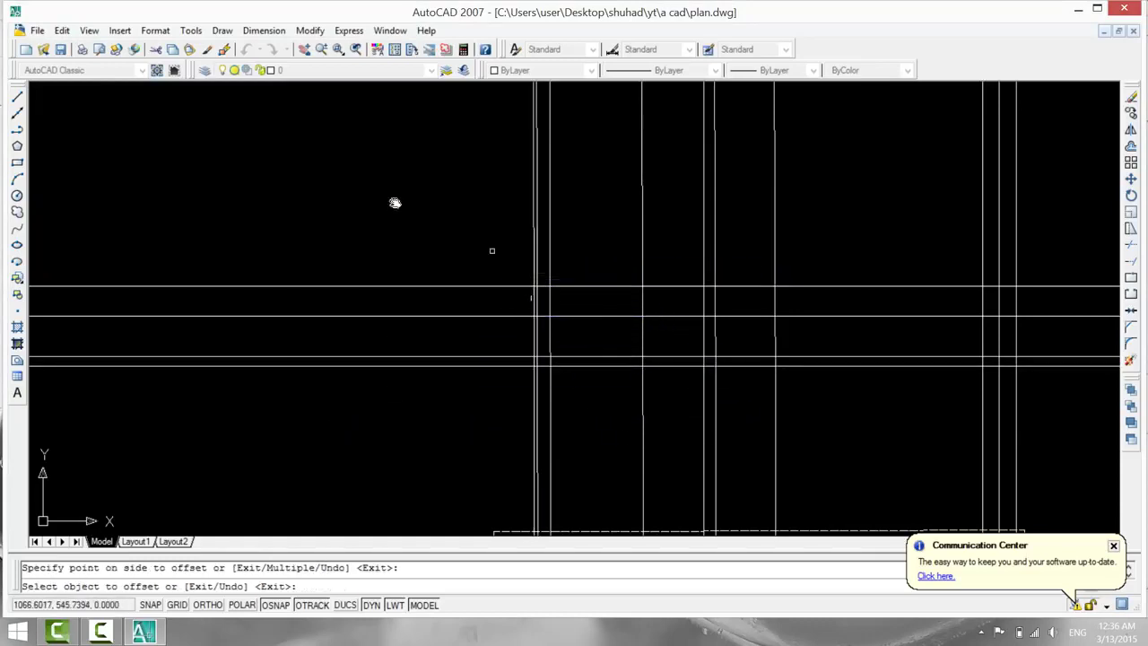
{"action": "key", "text": "Escape"}
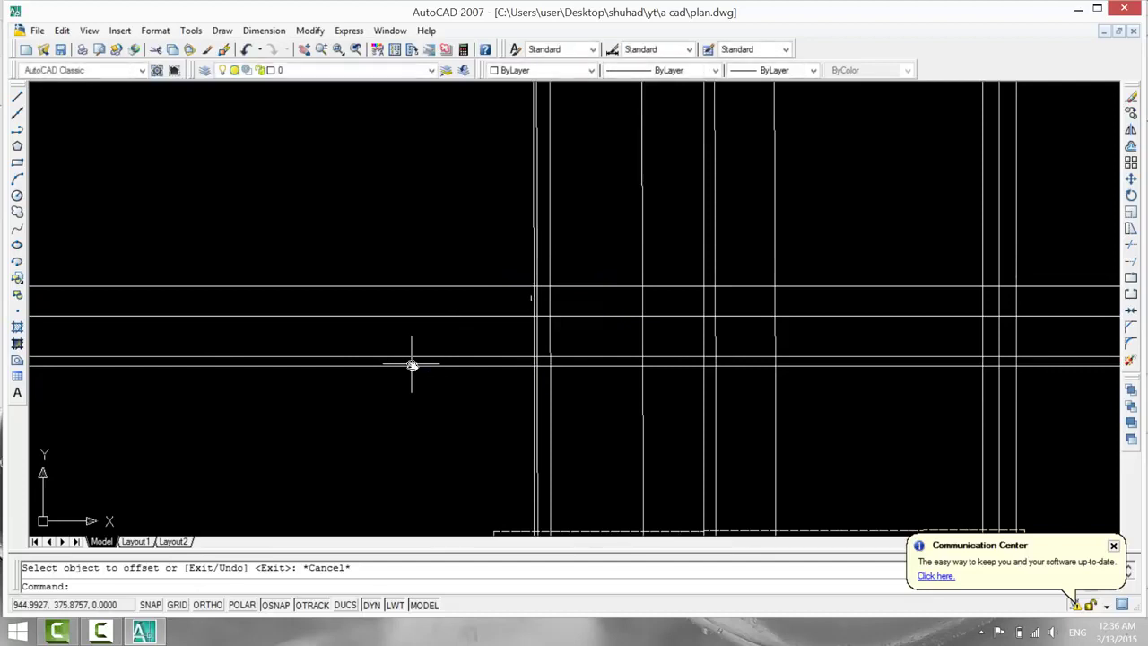
Trim the new left vertical line where it runs above the horizontal line.
{"action": "type", "text": "tr"}
{"action": "key", "text": "Return"}
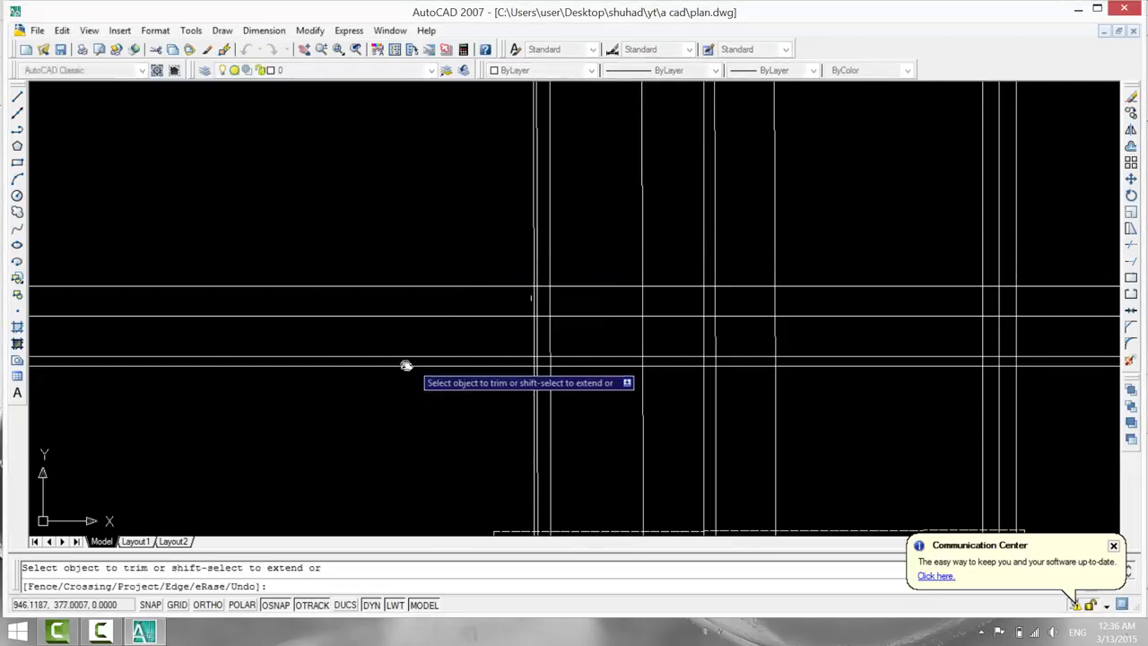
{"action": "scroll", "coordinate": [475, 297], "scroll_direction": "up", "scroll_amount": 2}
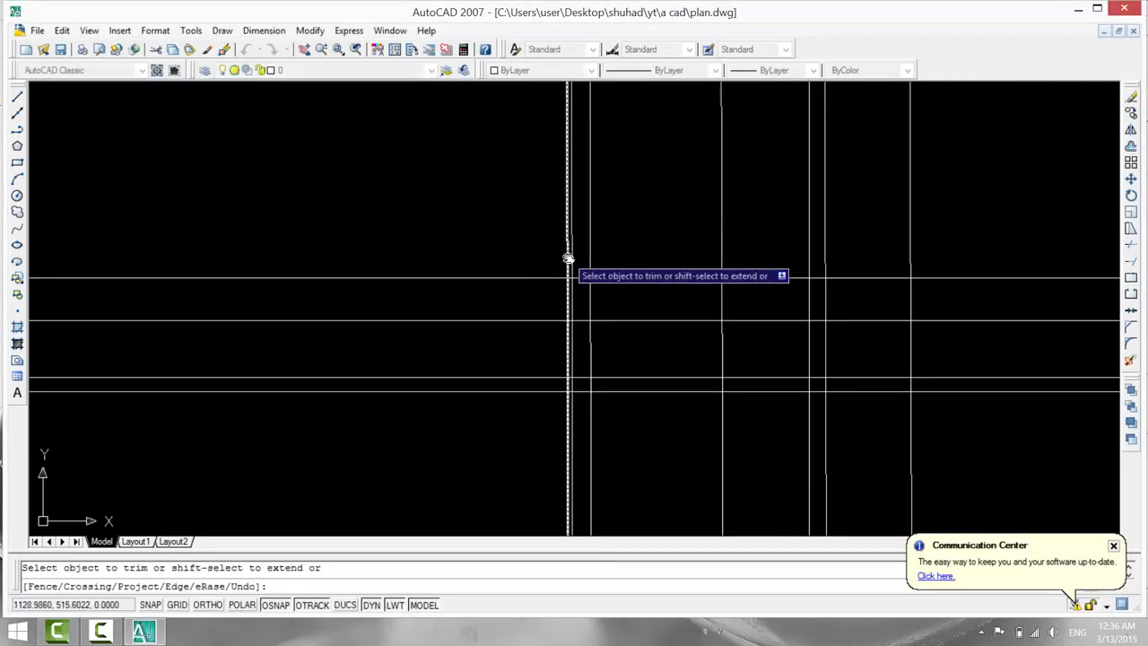
{"action": "left_click", "coordinate": [569, 258]}
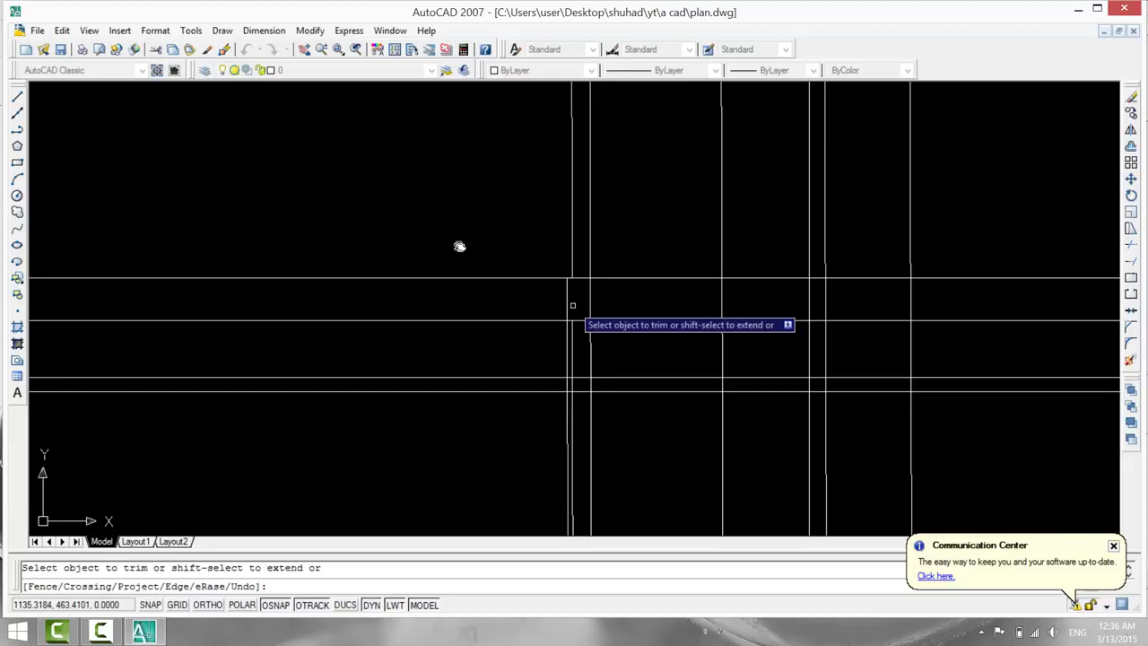
{"action": "key", "text": "Escape"}
Offset the other wall line 5 units to the right.
{"action": "type", "text": "o"}
{"action": "key", "text": "Return"}
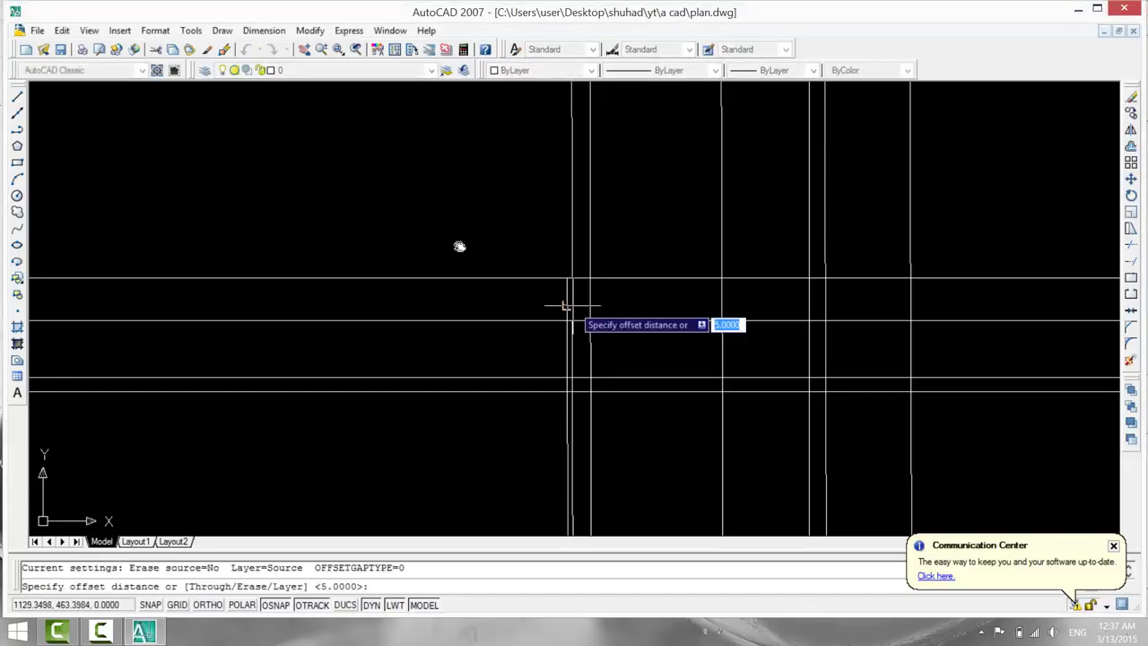
{"action": "type", "text": "5"}
{"action": "key", "text": "Return"}
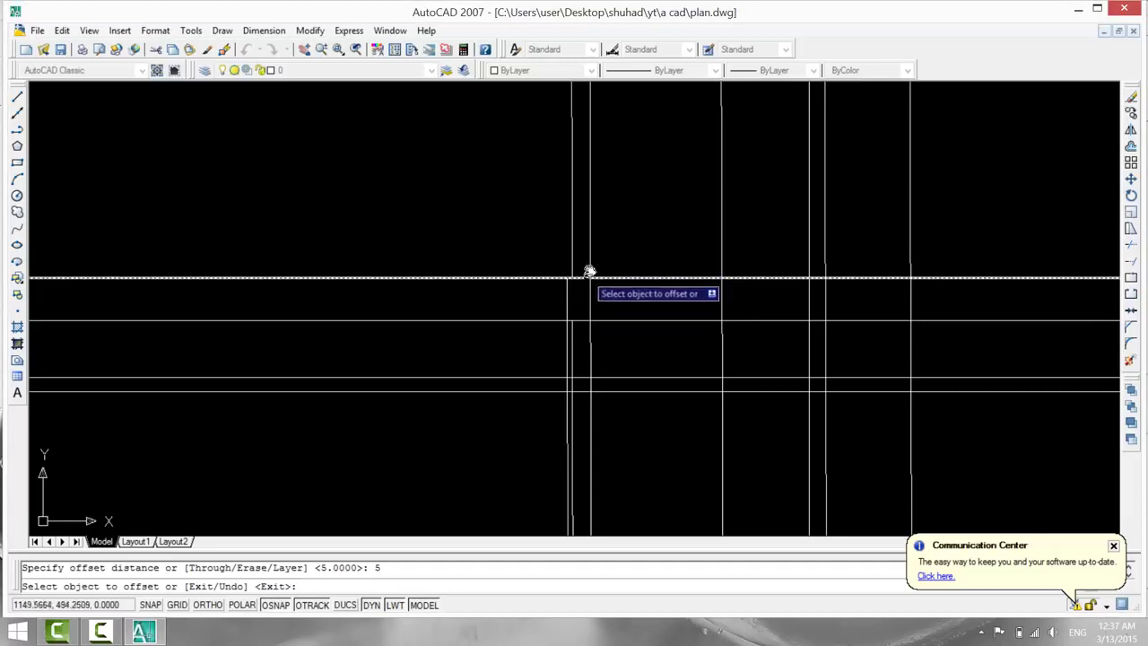
{"action": "left_click", "coordinate": [590, 264]}
{"action": "left_click", "coordinate": [632, 255]}
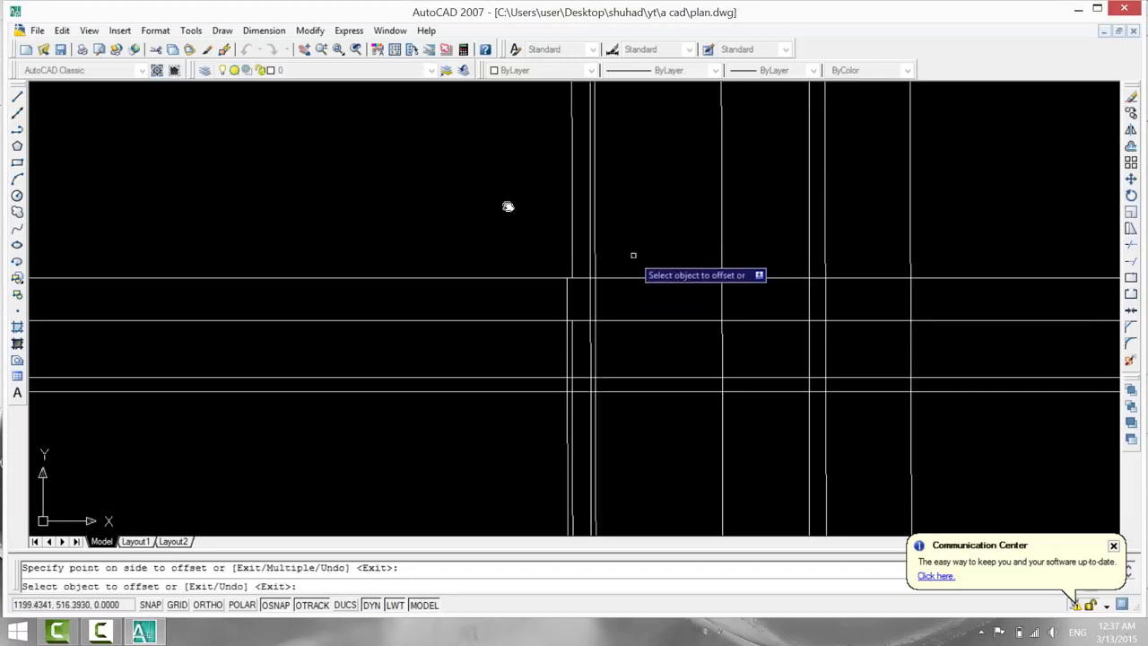
{"action": "key", "text": "Escape"}
Trim the new right vertical line above the horizontal and the crossing line pieces.
{"action": "type", "text": "tr"}
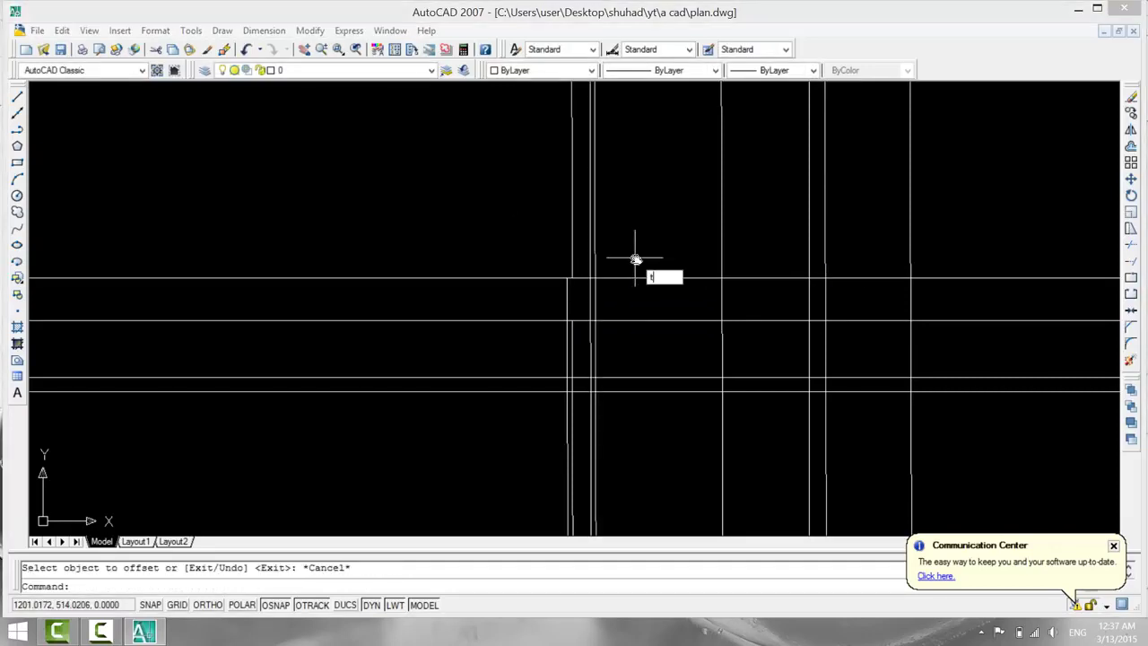
{"action": "key", "text": "Return"}
{"action": "key", "text": "Return"}
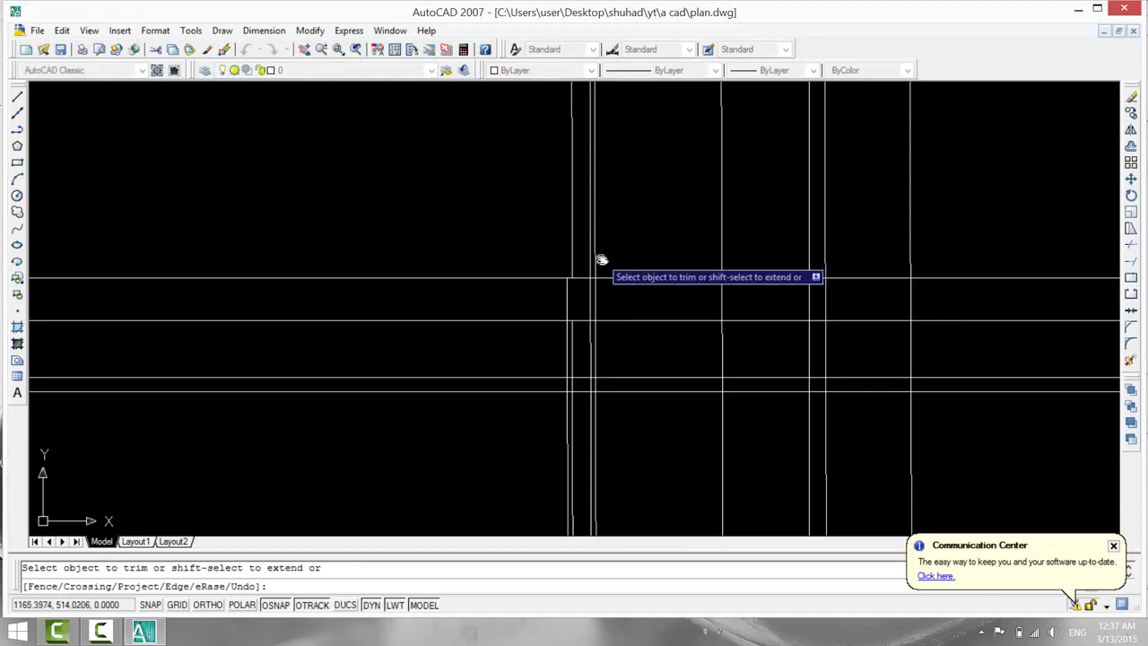
{"action": "left_click", "coordinate": [596, 263]}
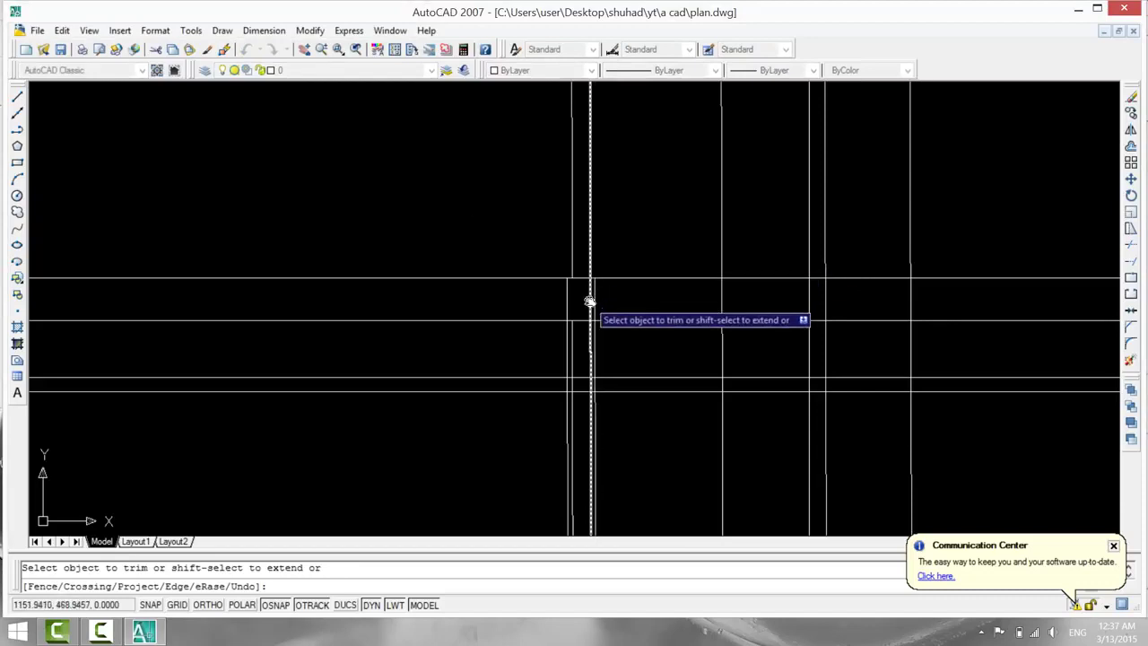
{"action": "left_click", "coordinate": [589, 354]}
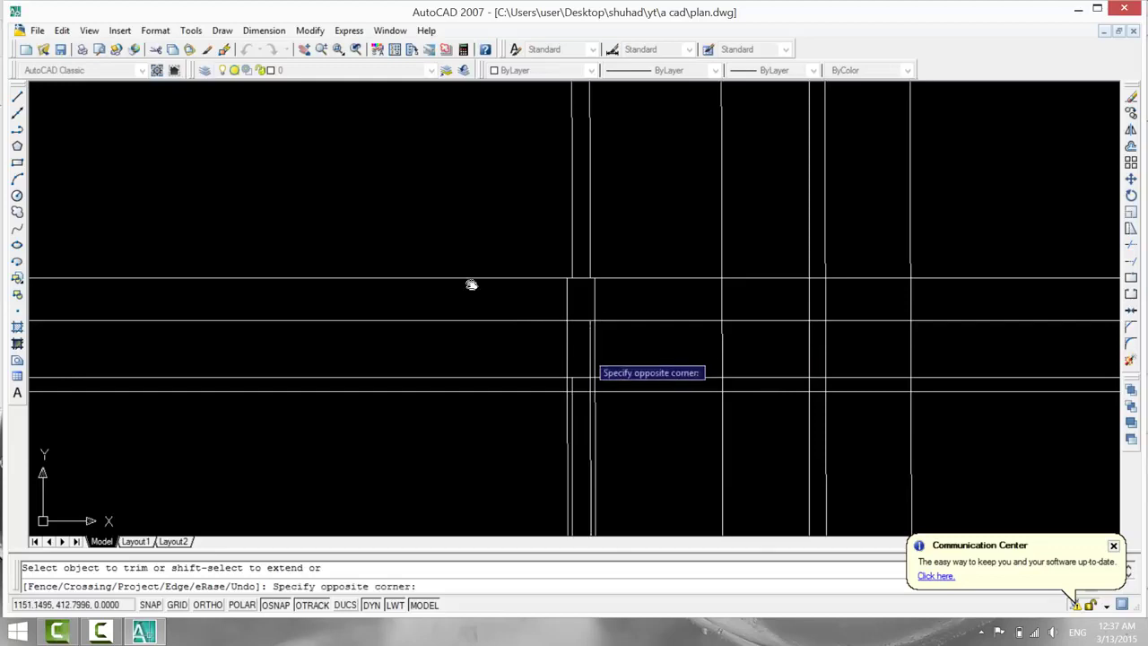
{"action": "left_click", "coordinate": [591, 359]}
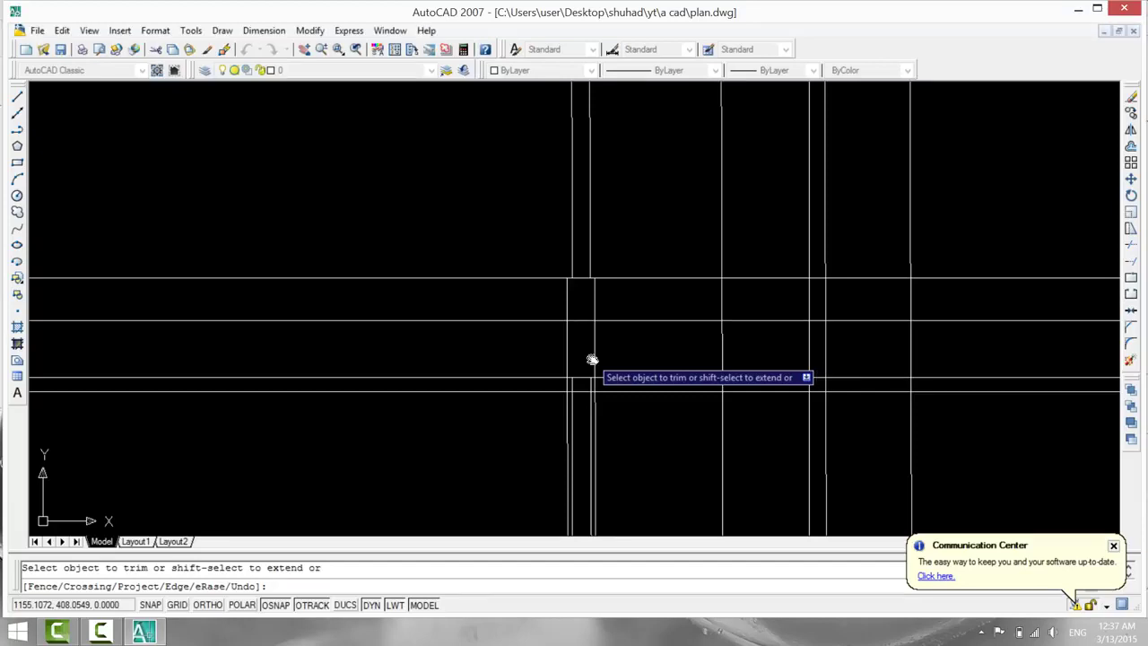
{"action": "key", "text": "Escape"}
Offset a vertical line 10 units to the left for the plinth edge.
{"action": "type", "text": "o"}
{"action": "key", "text": "Return"}
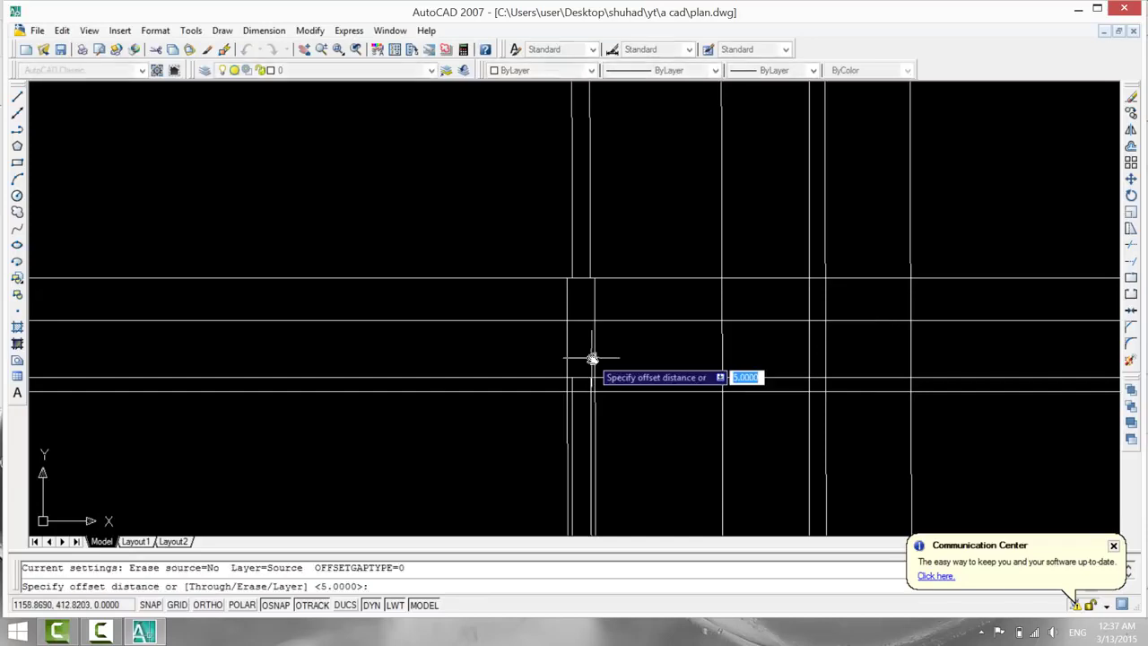
{"action": "type", "text": "10"}
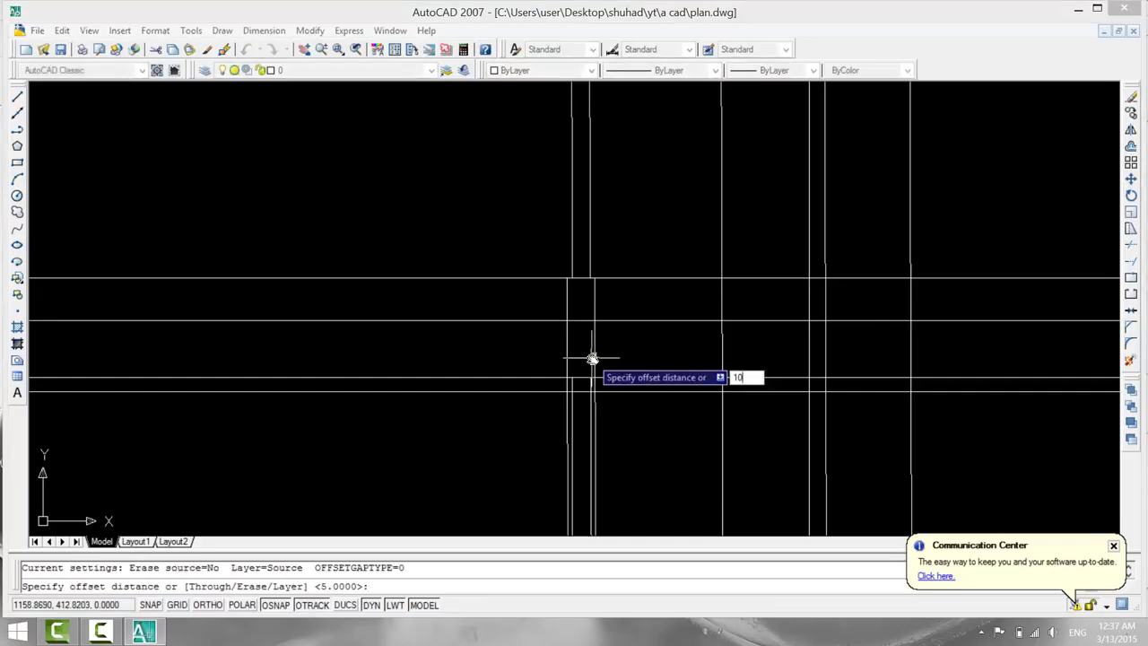
{"action": "key", "text": "Return"}
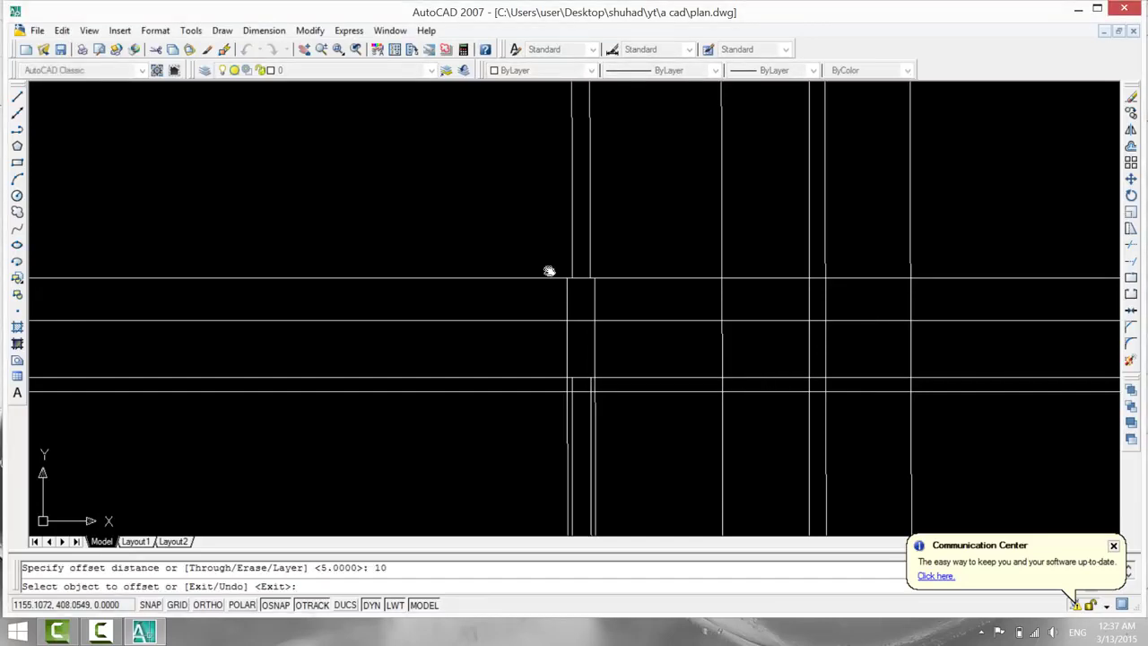
{"action": "left_click", "coordinate": [565, 337]}
{"action": "left_click", "coordinate": [556, 342]}
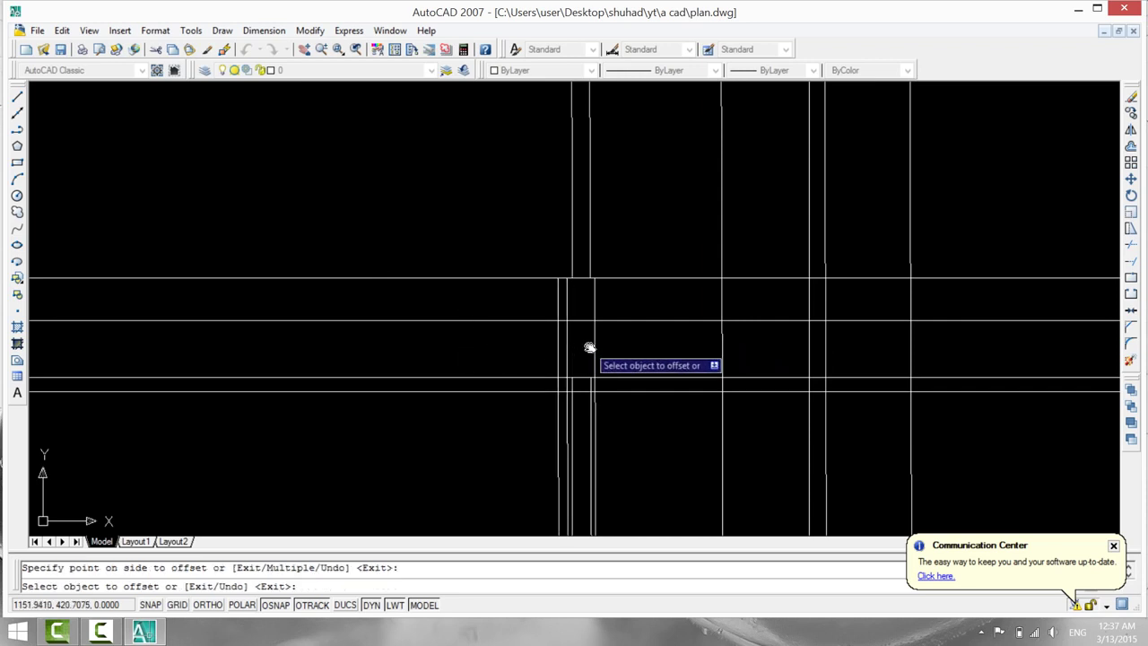
{"action": "left_click", "coordinate": [594, 351]}
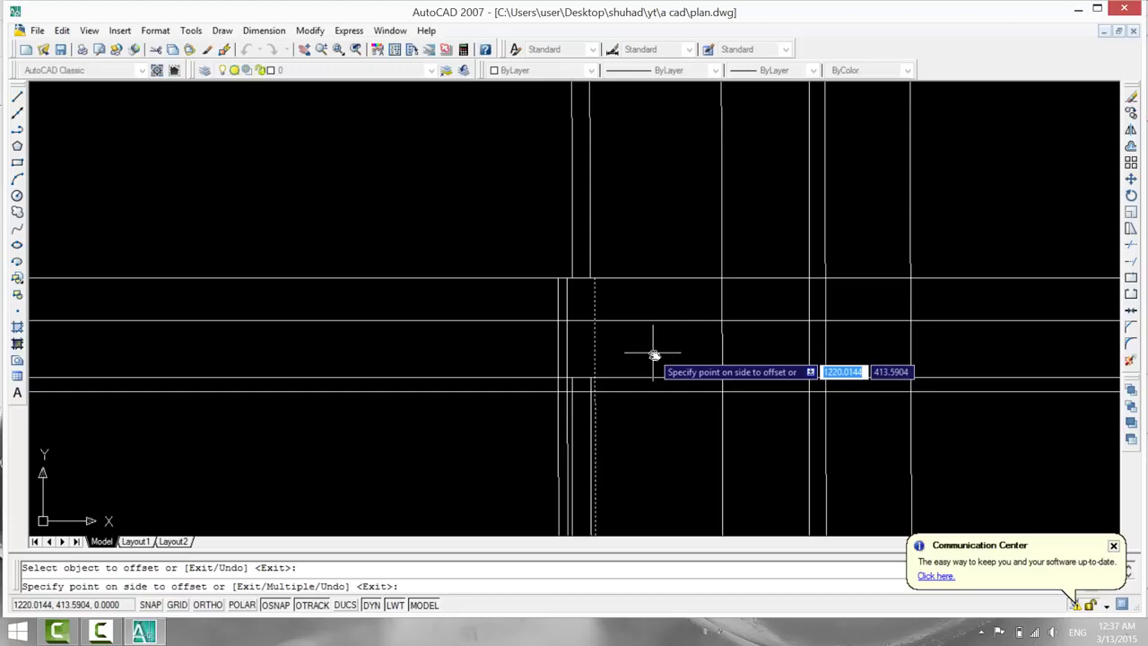
{"action": "key", "text": "Escape"}
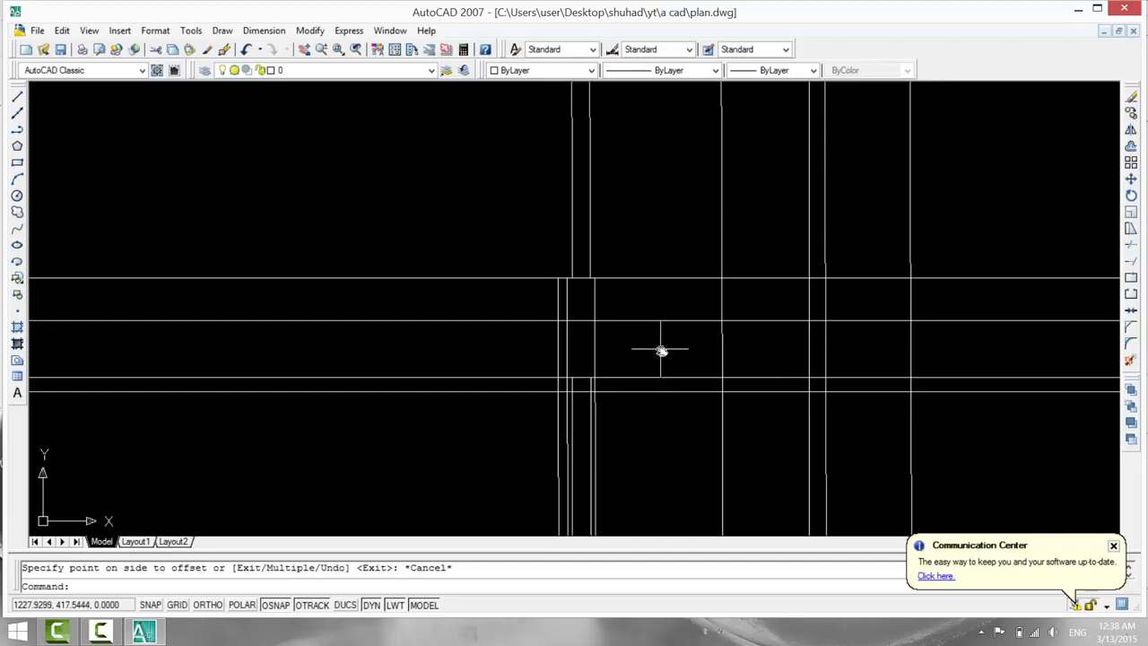
{"action": "key", "text": "Escape"}
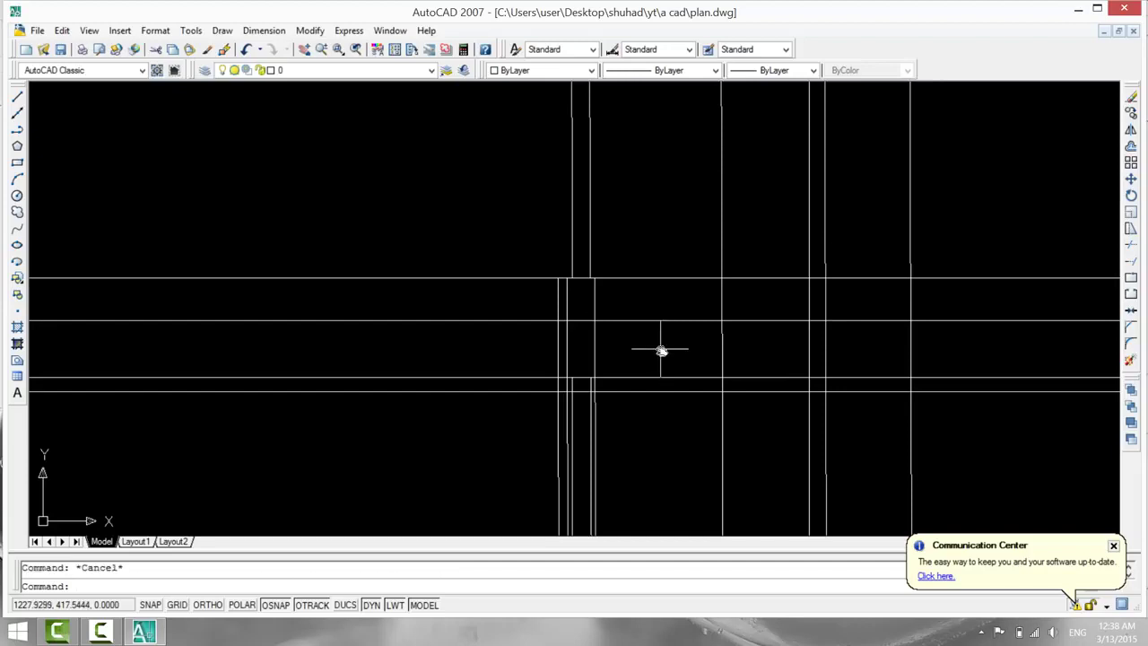
{"action": "left_click", "coordinate": [102, 632]}
Trim the wall line between the horizontal lines.
{"action": "type", "text": "tr"}
{"action": "key", "text": "Return"}
{"action": "key", "text": "Return"}
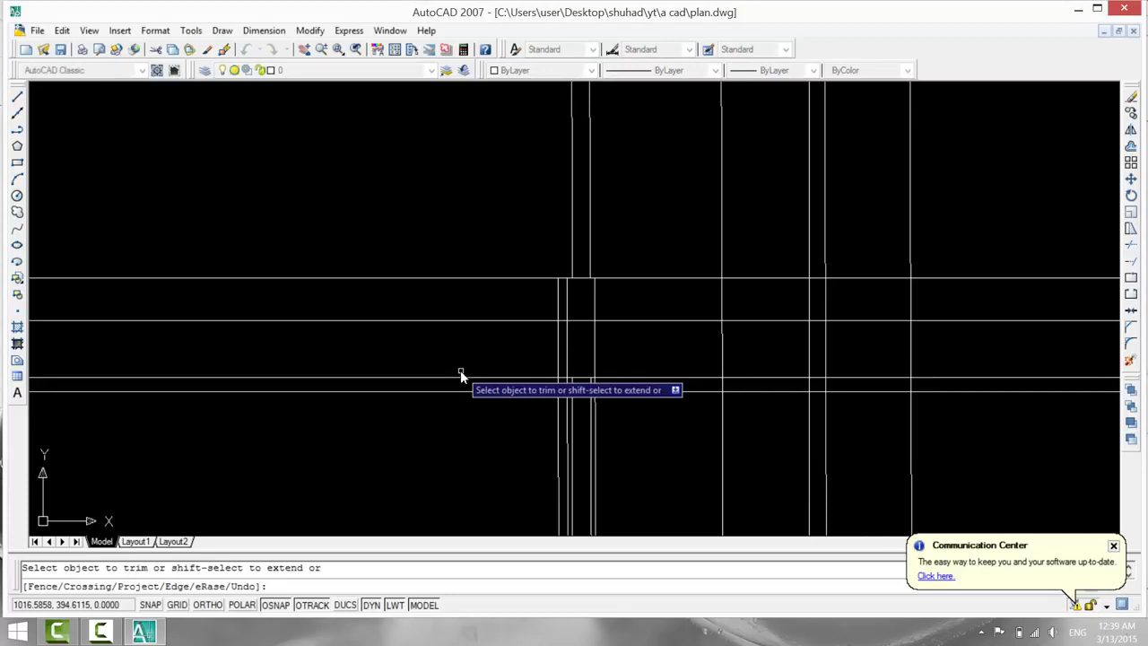
{"action": "left_click", "coordinate": [556, 304]}
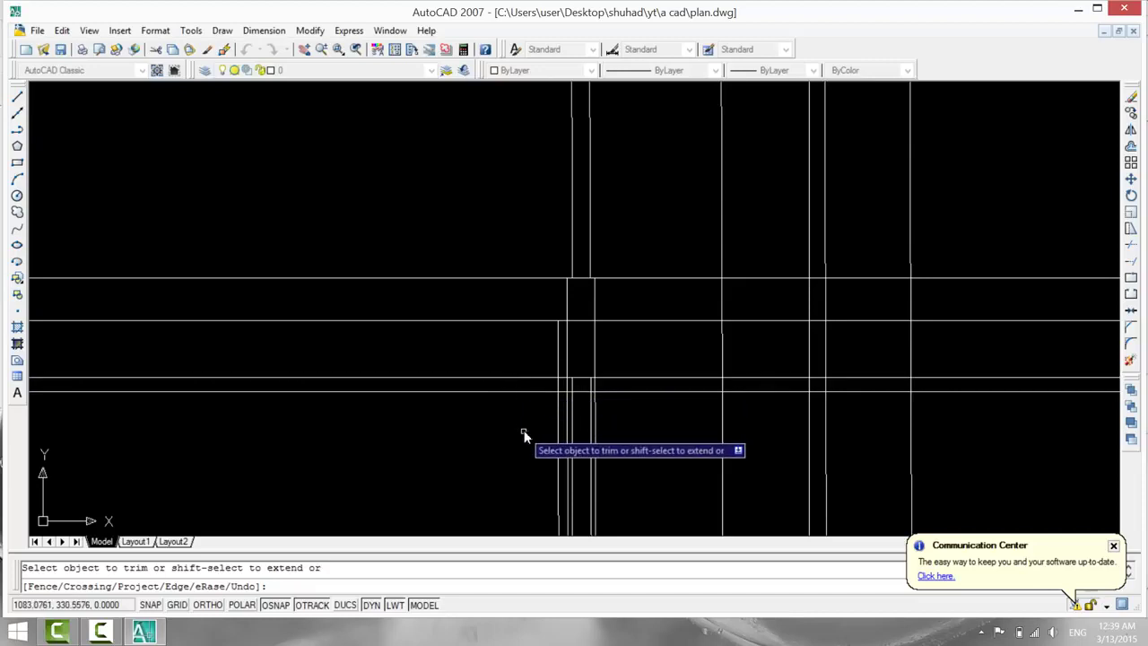
{"action": "key", "text": "Escape"}
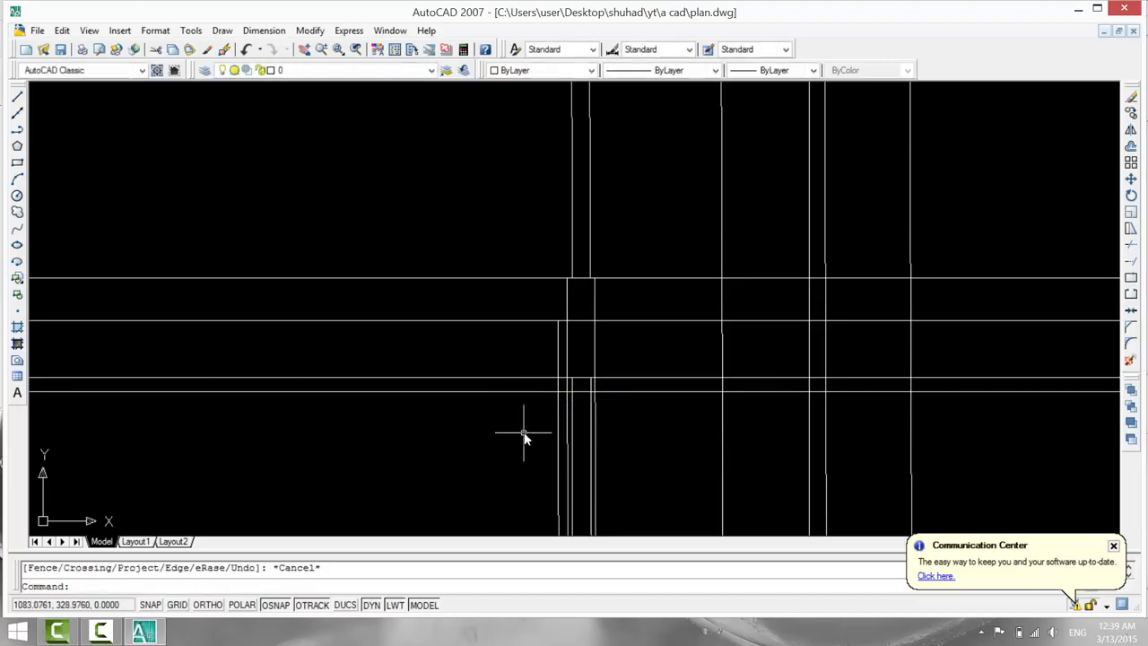
Offset the dashed line 10 units to the right for the plinth edge.
{"action": "type", "text": "o"}
{"action": "key", "text": "Return"}
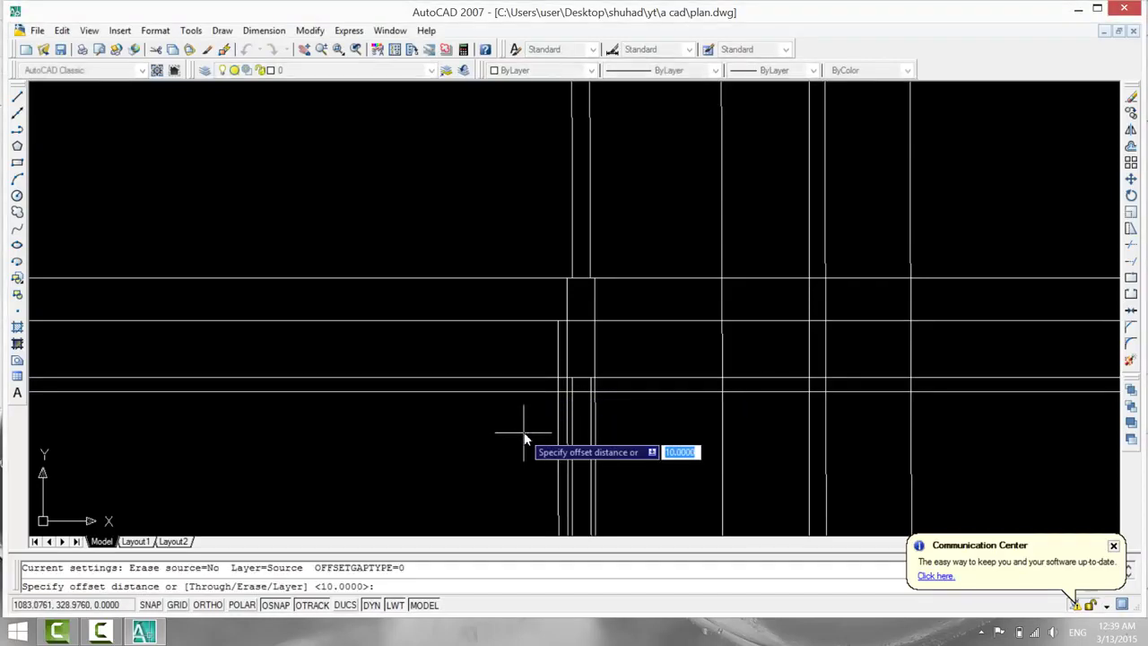
{"action": "key", "text": "Return"}
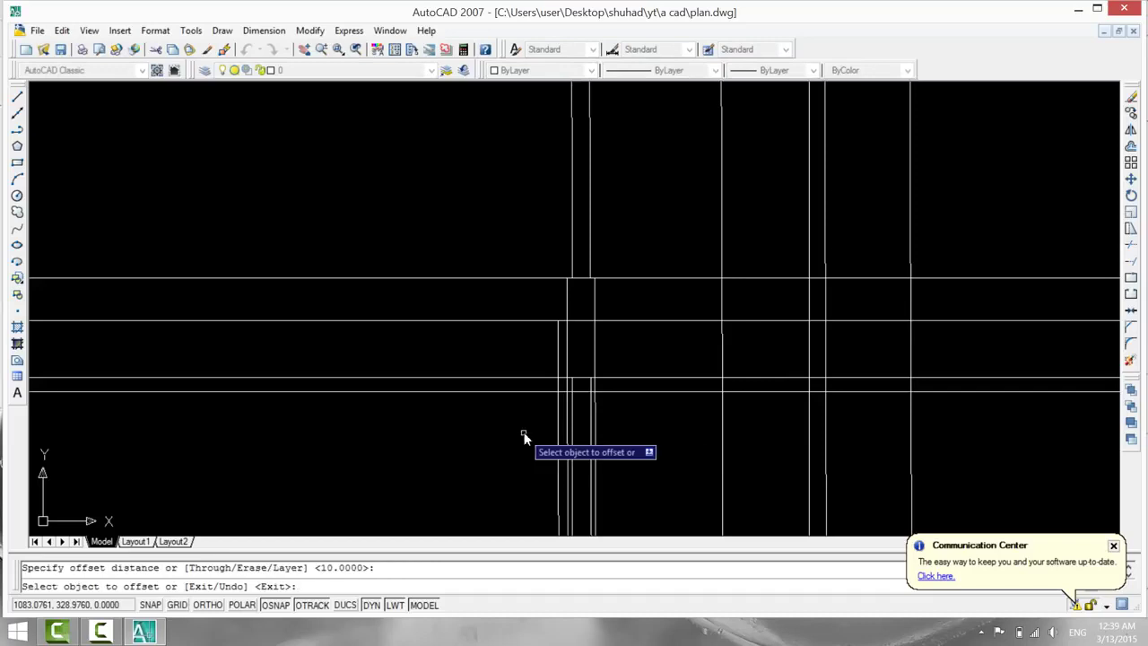
{"action": "left_click", "coordinate": [597, 359]}
{"action": "left_click", "coordinate": [651, 361]}
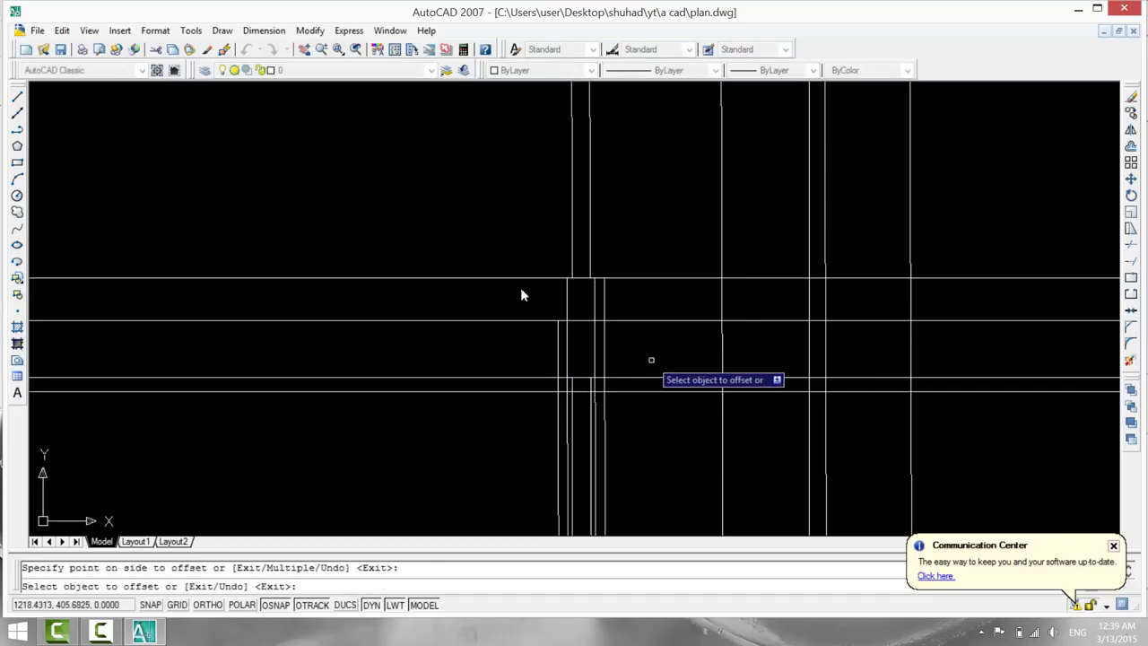
{"action": "key", "text": "Escape"}
Trim the short plinth line pieces and open the horizontal line between the plinth lines.
{"action": "type", "text": "tr"}
{"action": "key", "text": "Return"}
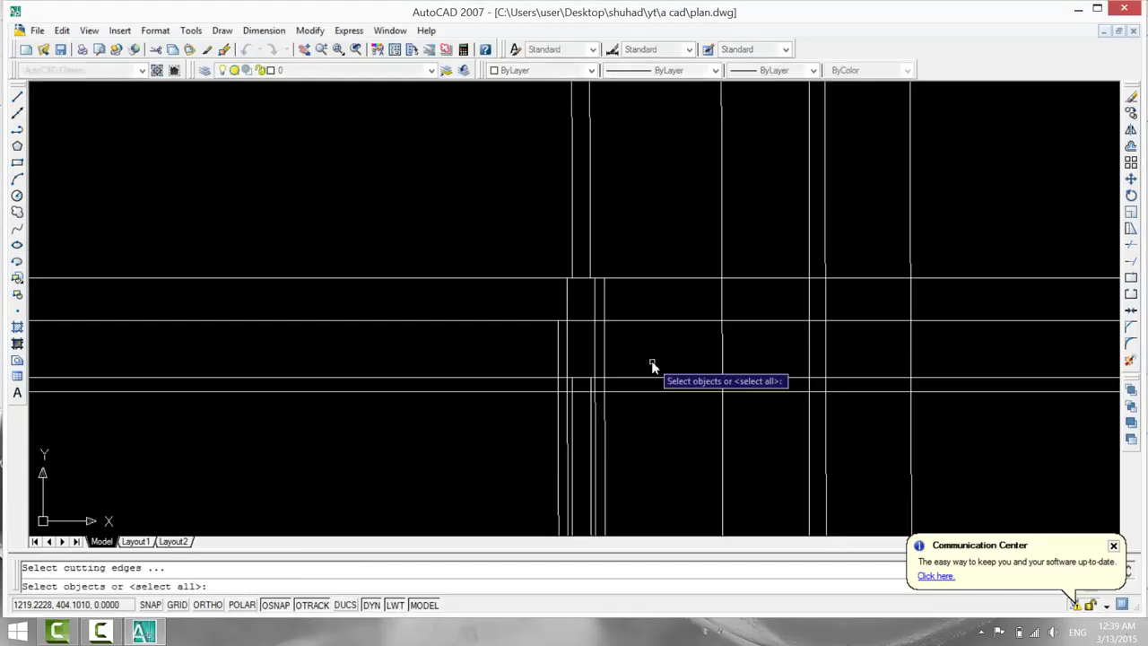
{"action": "key", "text": "Return"}
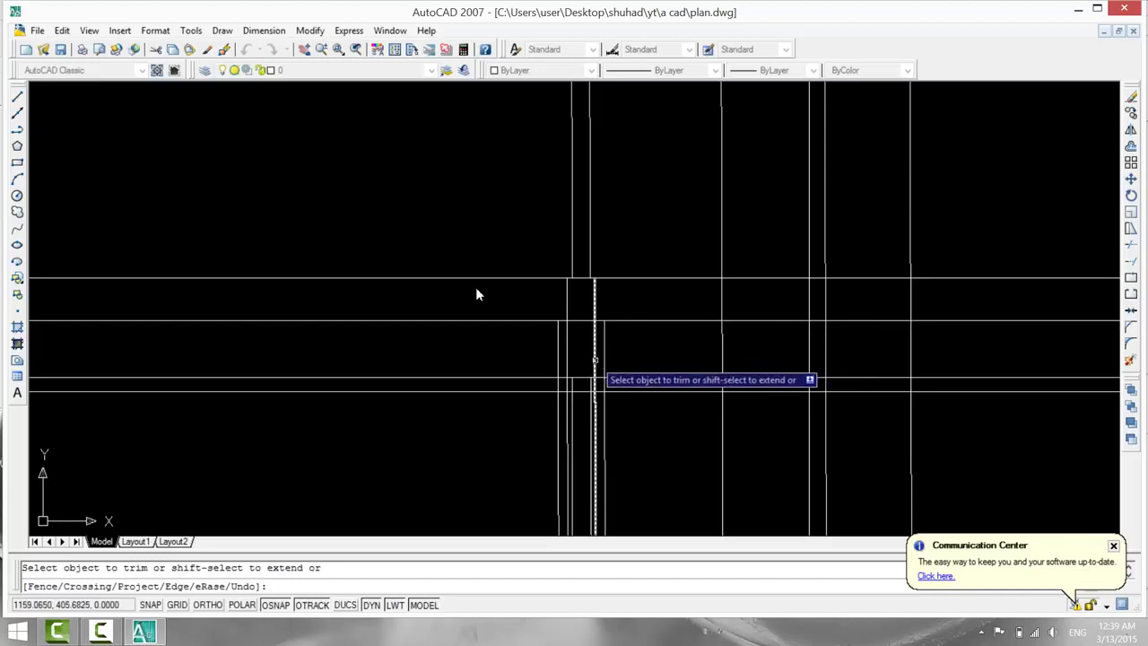
{"action": "left_click", "coordinate": [594, 359]}
{"action": "left_click", "coordinate": [568, 358]}
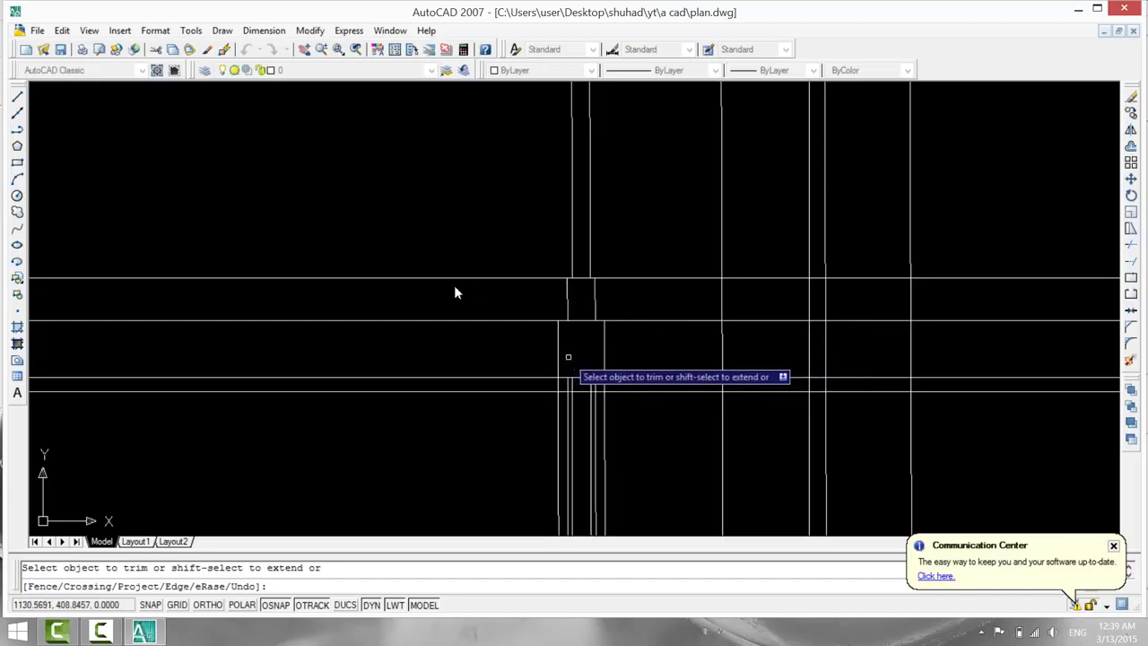
{"action": "left_click", "coordinate": [580, 320]}
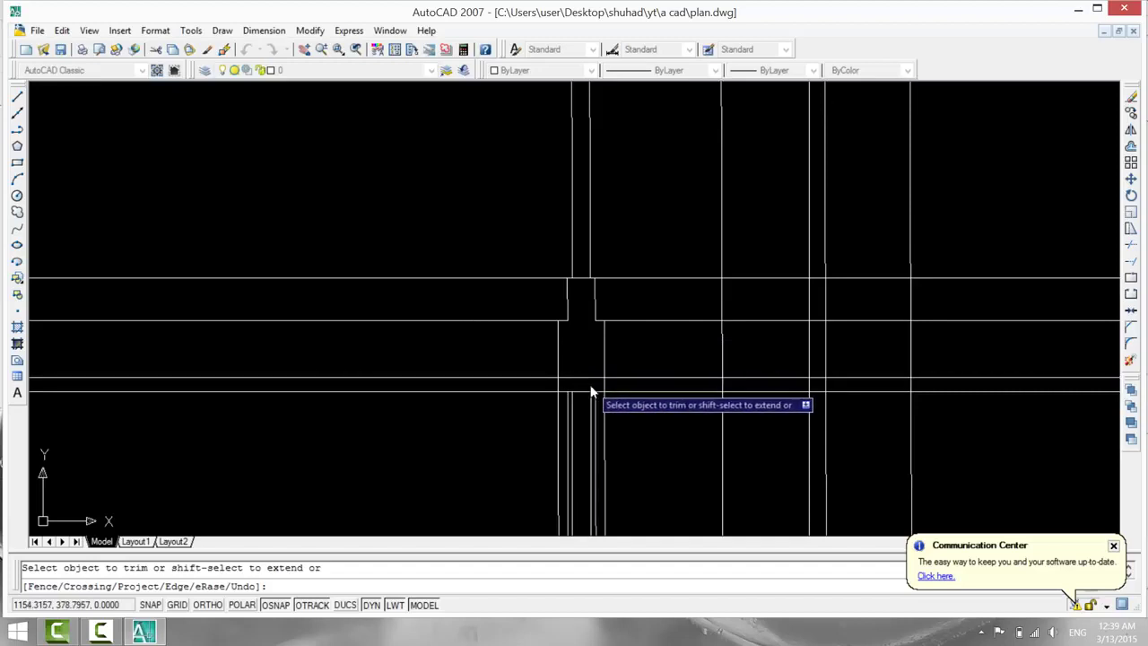
{"action": "key", "text": "Escape"}
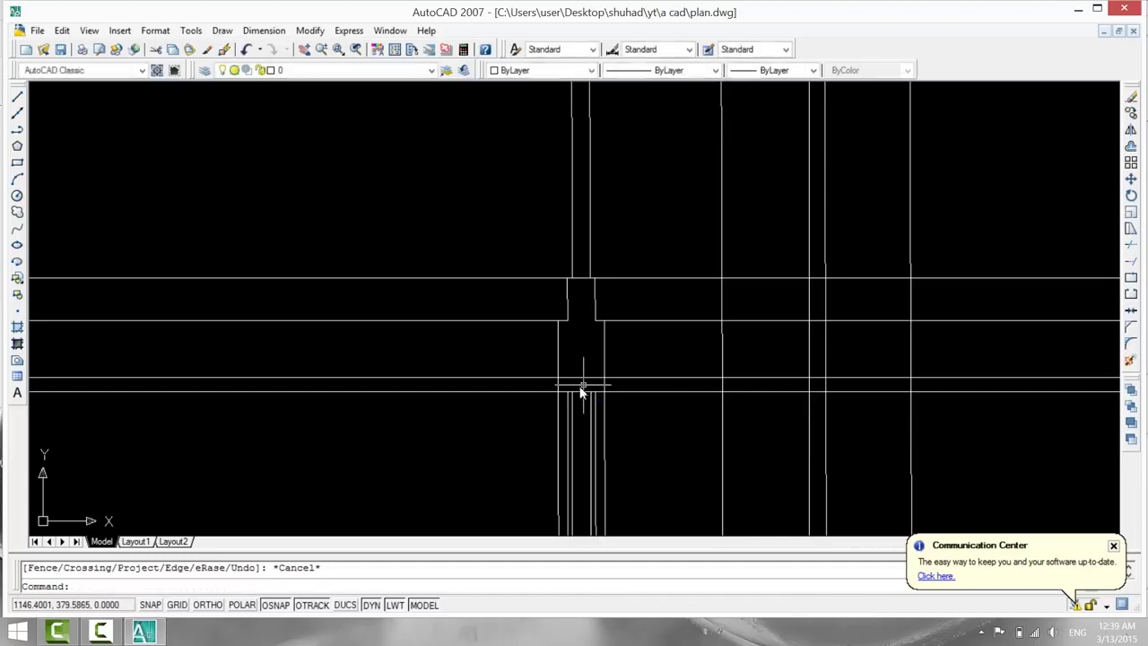
{"action": "key", "text": "Escape"}
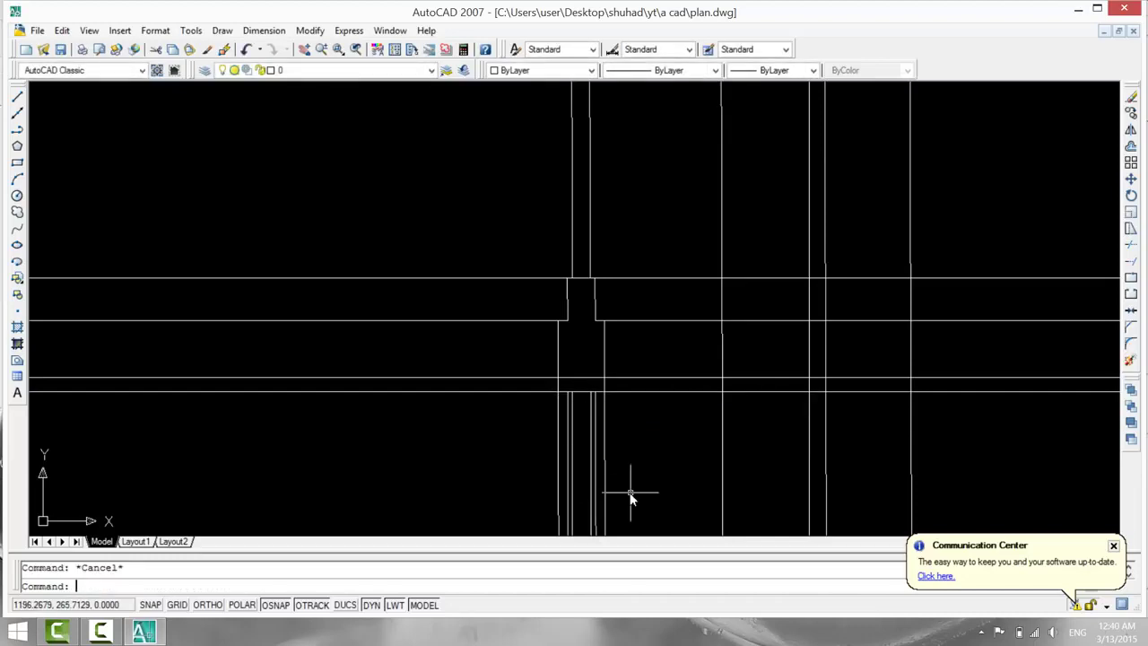
Offset both plinth lines 15 units outward to form the left and right footing lines.
{"action": "type", "text": "o"}
{"action": "key", "text": "Return"}
{"action": "type", "text": "15"}
{"action": "key", "text": "Return"}
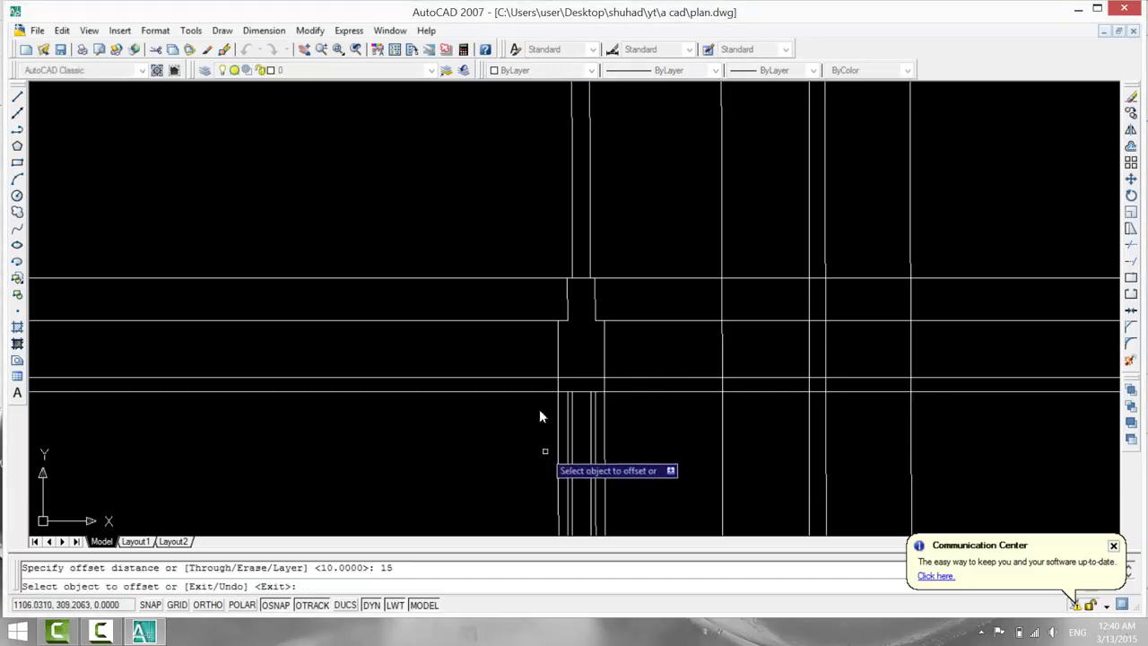
{"action": "left_click", "coordinate": [557, 367]}
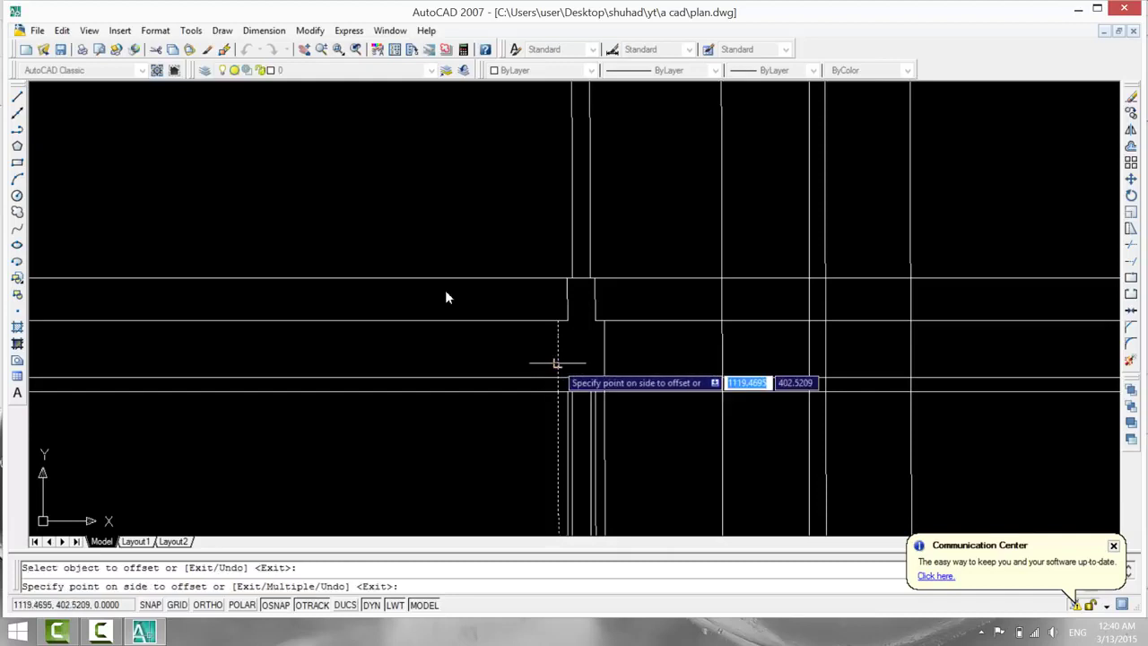
{"action": "left_click", "coordinate": [532, 366]}
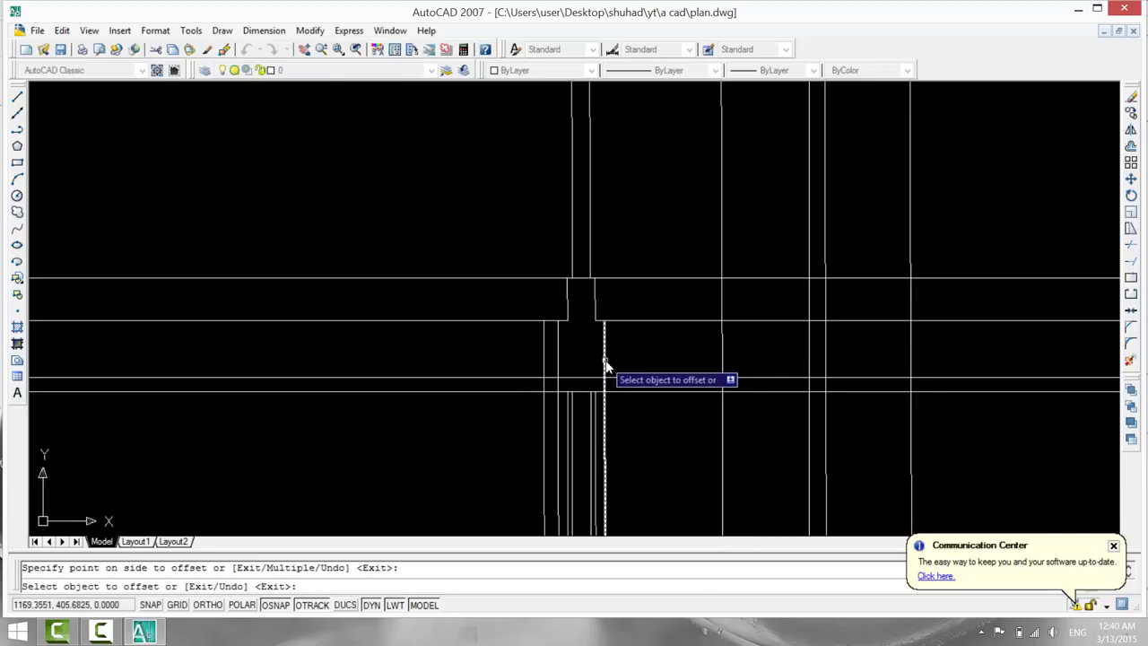
{"action": "left_click", "coordinate": [605, 362]}
{"action": "left_click", "coordinate": [633, 359]}
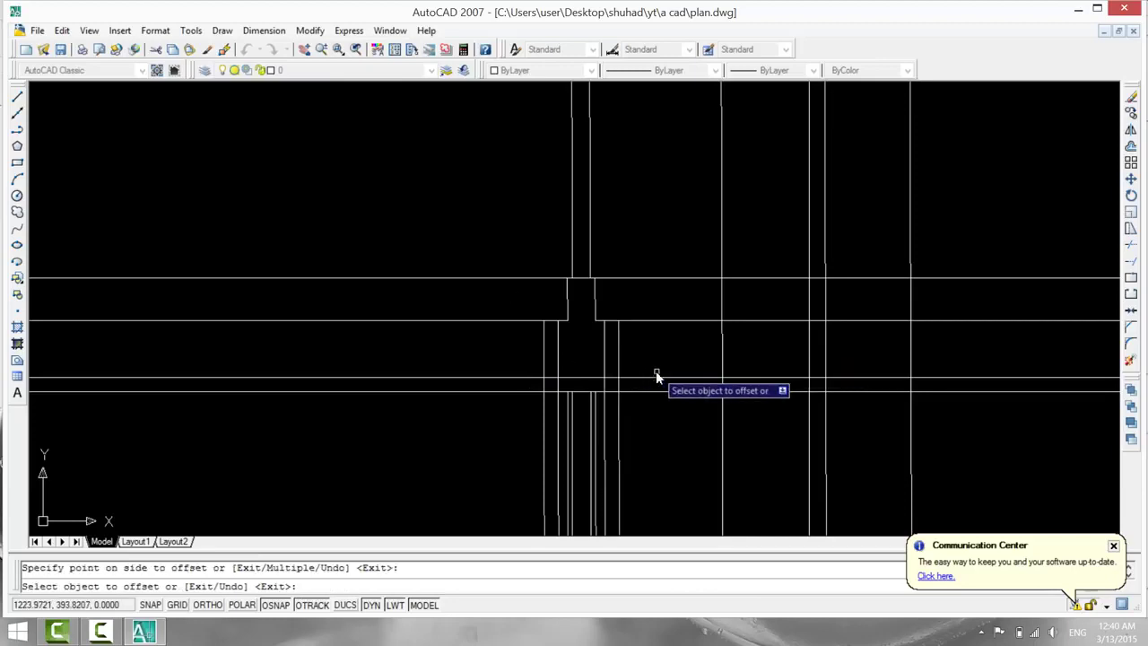
{"action": "key", "text": "Escape"}
{"action": "type", "text": "tr"}
{"action": "key", "text": "Return"}
{"action": "key", "text": "Return"}
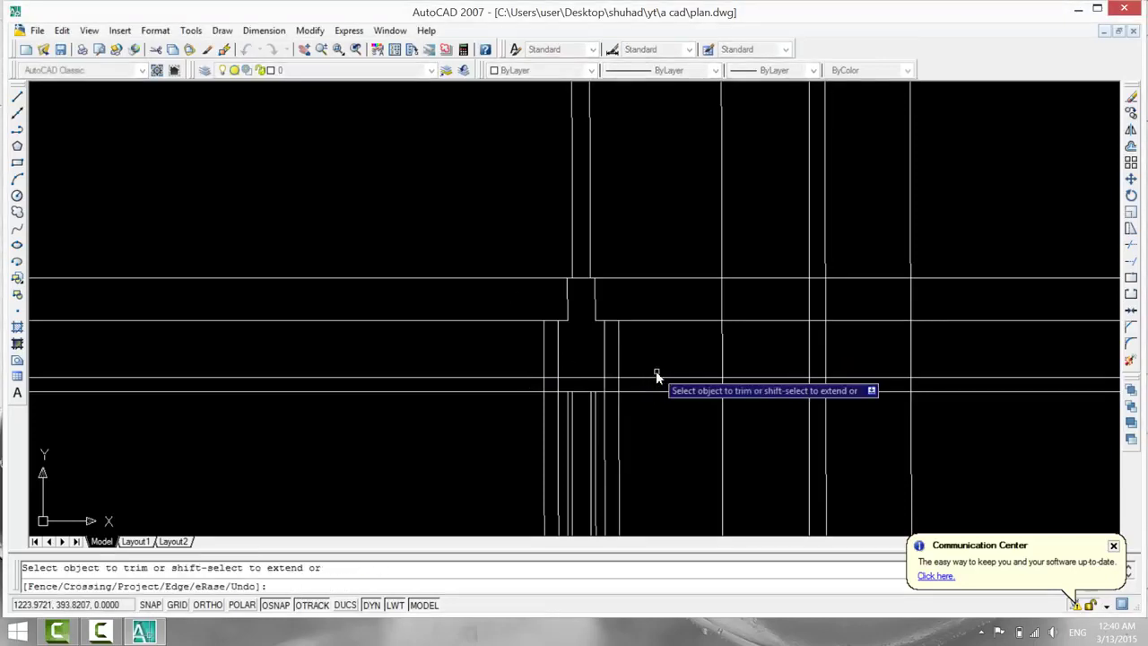
Trim the footing lines' upper ends and the stray lines below and left of the footing.
{"action": "left_click", "coordinate": [544, 362]}
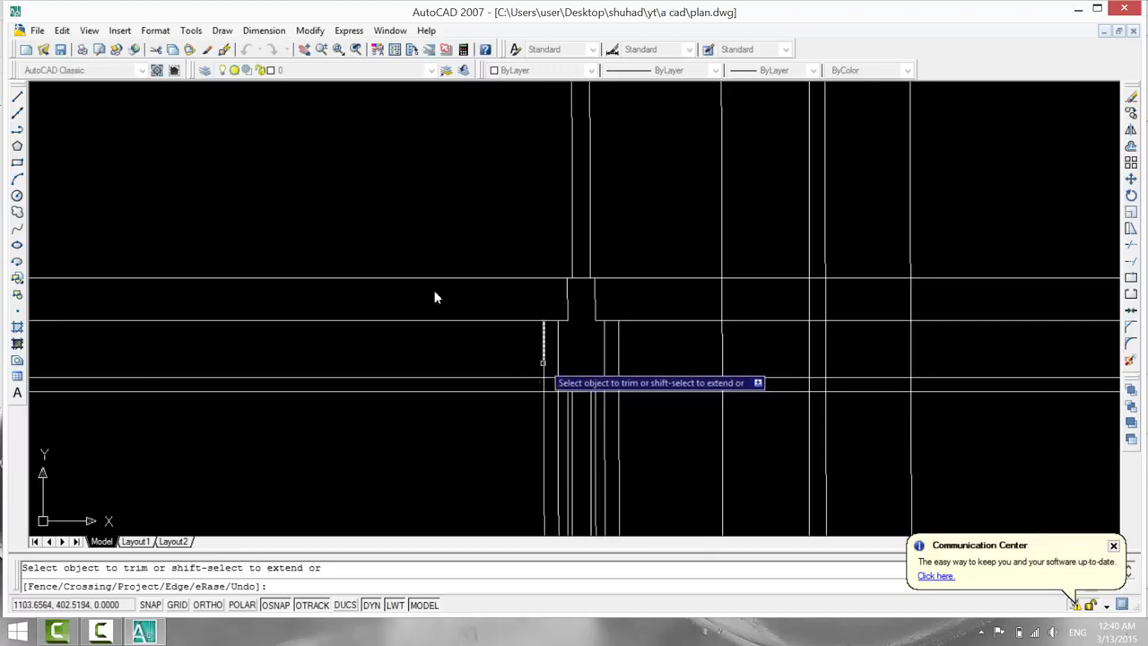
{"action": "left_click", "coordinate": [618, 368]}
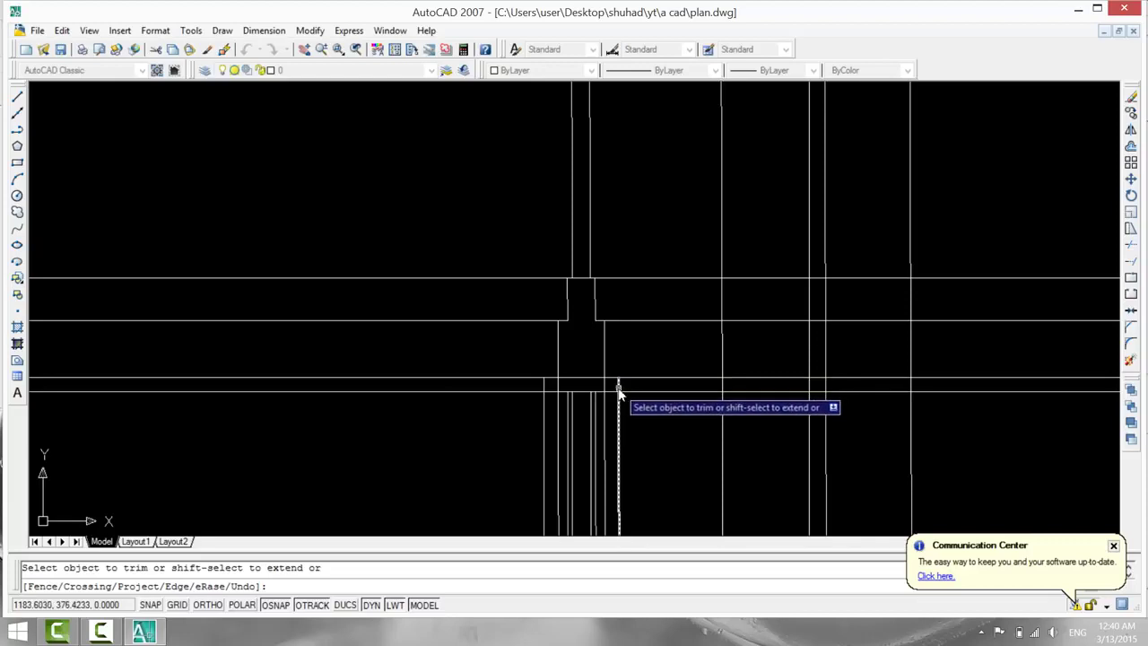
{"action": "left_click", "coordinate": [513, 416]}
{"action": "left_click", "coordinate": [637, 442]}
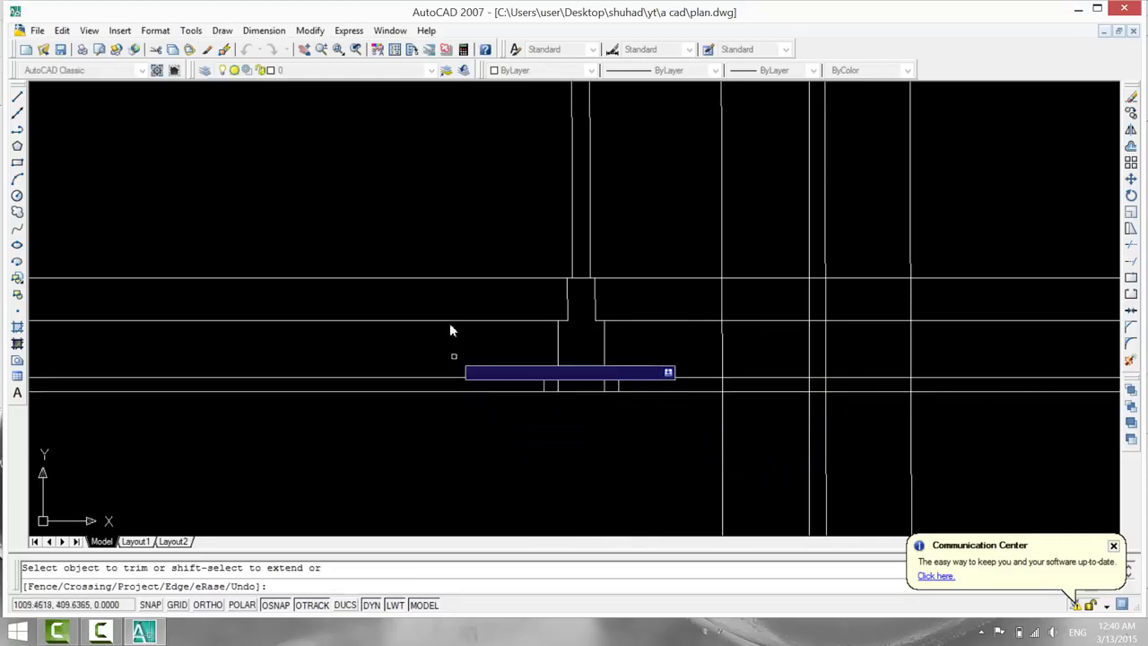
{"action": "left_click", "coordinate": [451, 255]}
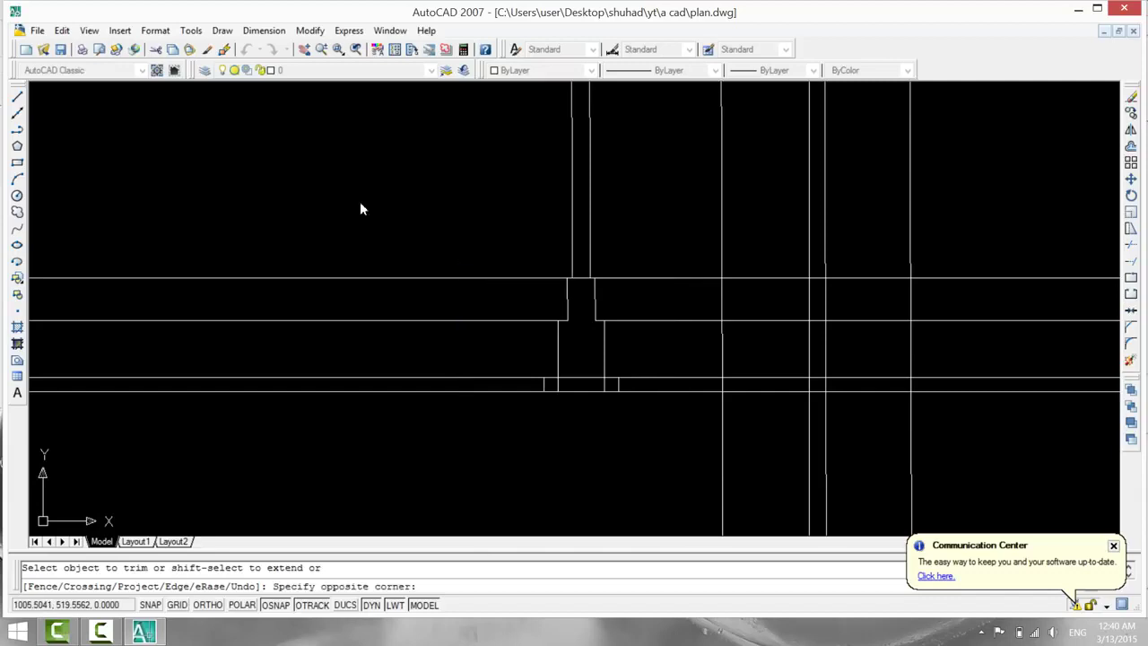
{"action": "left_click", "coordinate": [379, 400]}
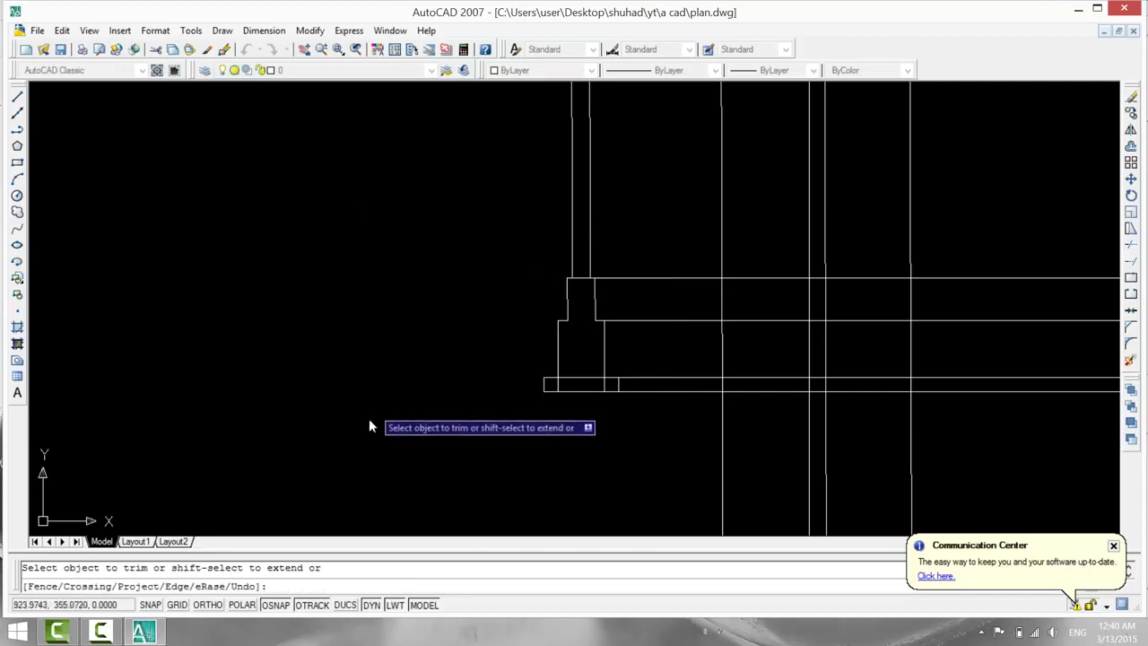
{"action": "left_click", "coordinate": [445, 312]}
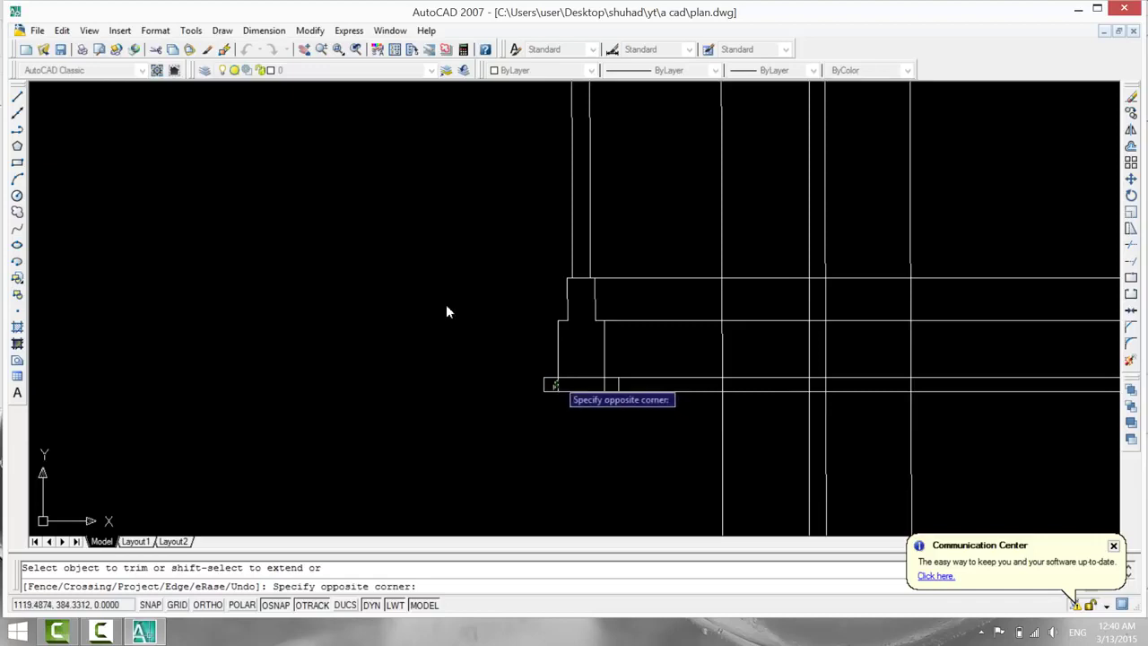
{"action": "left_click", "coordinate": [559, 386]}
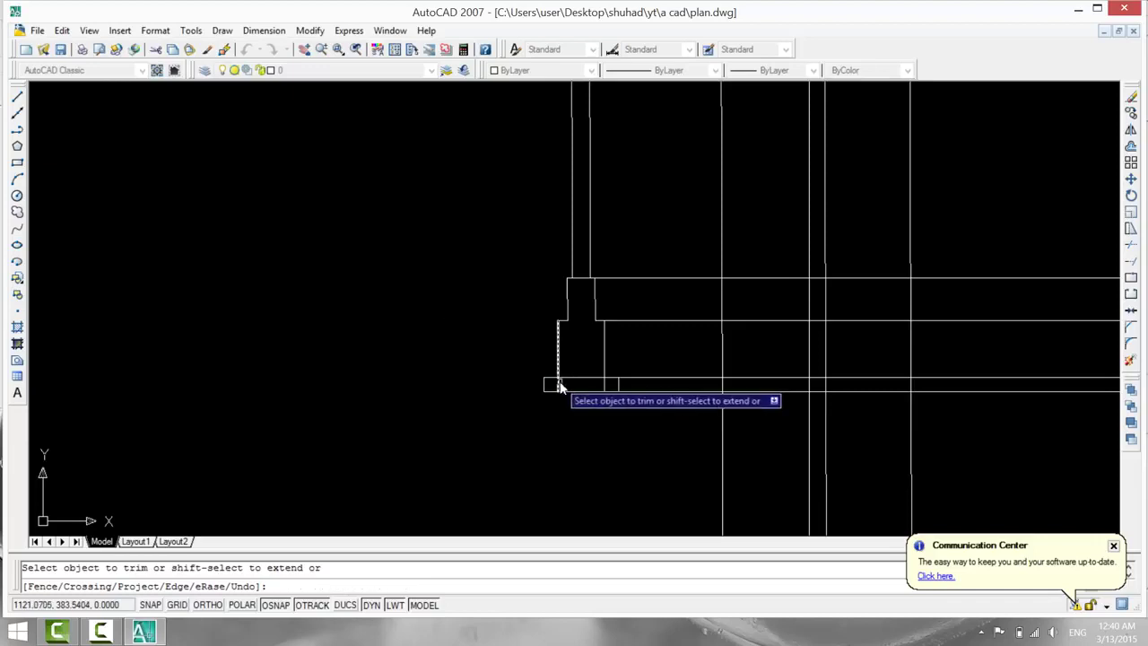
Trim the wall line inside the footing and the plinth line stubs right of the wall.
{"action": "left_click", "coordinate": [603, 384]}
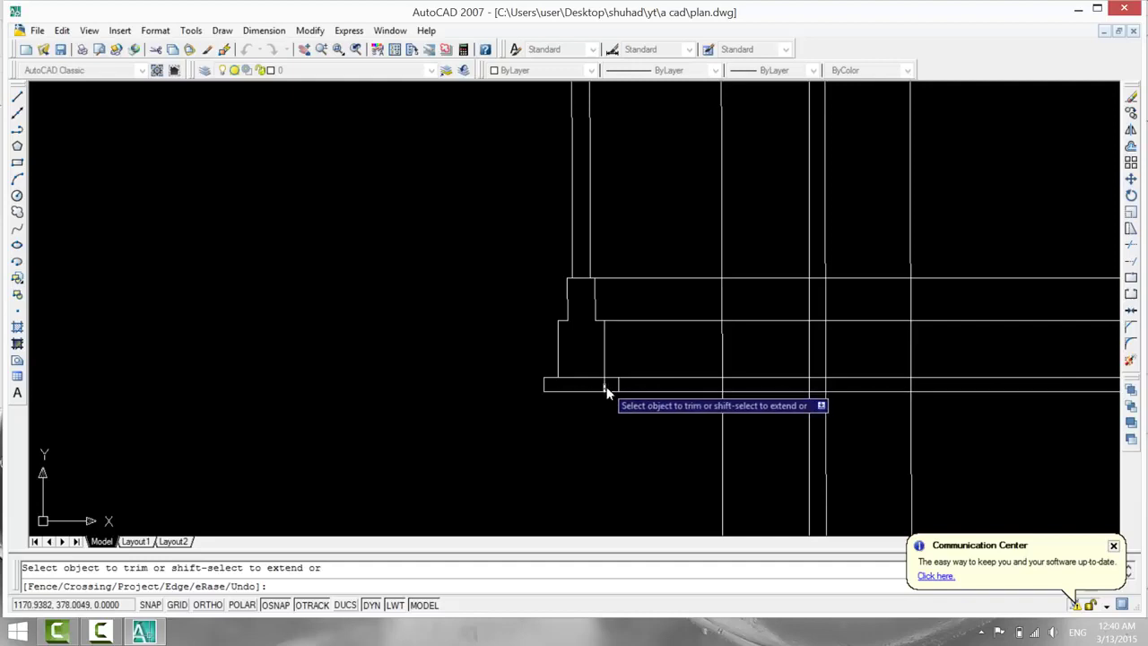
{"action": "left_click", "coordinate": [677, 258]}
{"action": "left_click", "coordinate": [654, 408]}
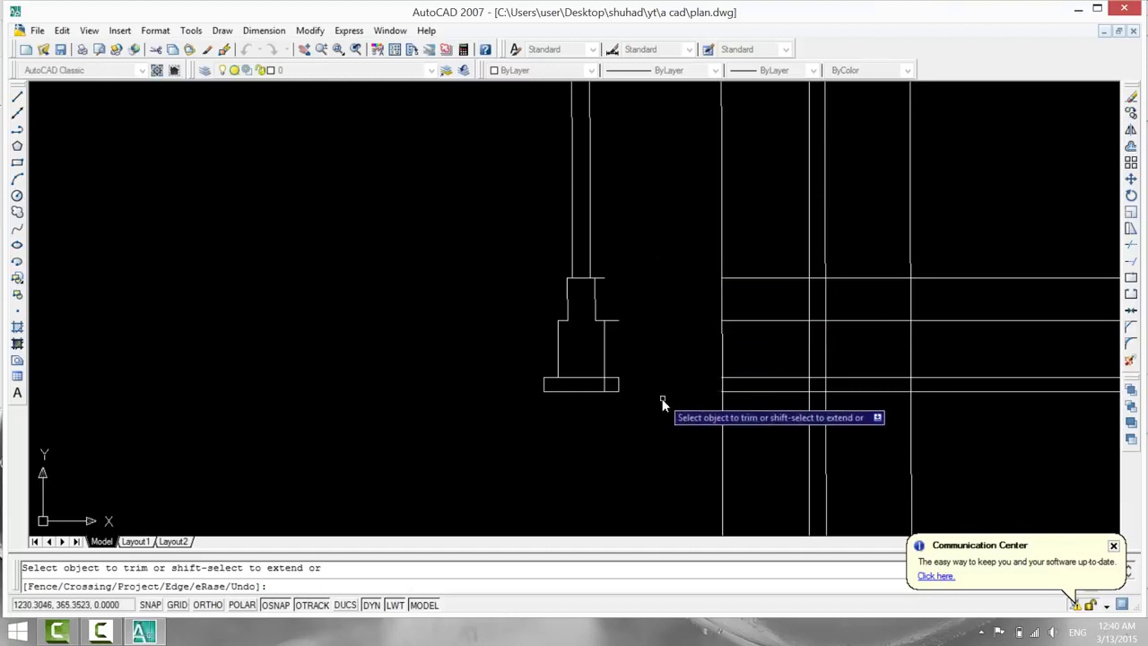
{"action": "right_click", "coordinate": [672, 361]}
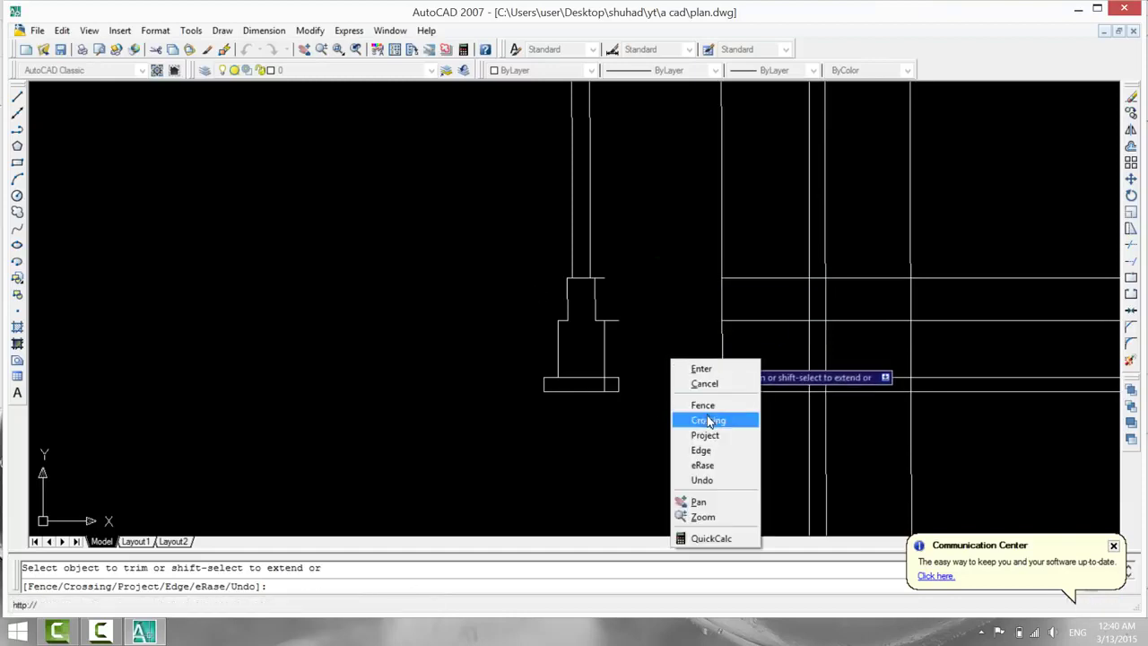
{"action": "left_click", "coordinate": [703, 480]}
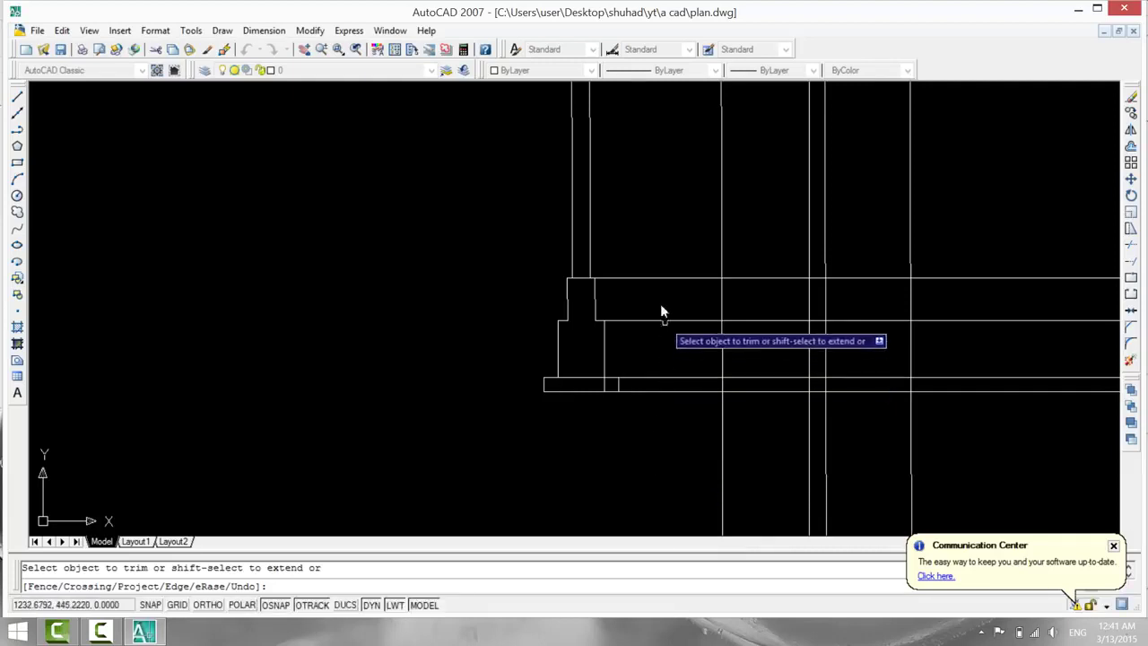
{"action": "left_click", "coordinate": [656, 278]}
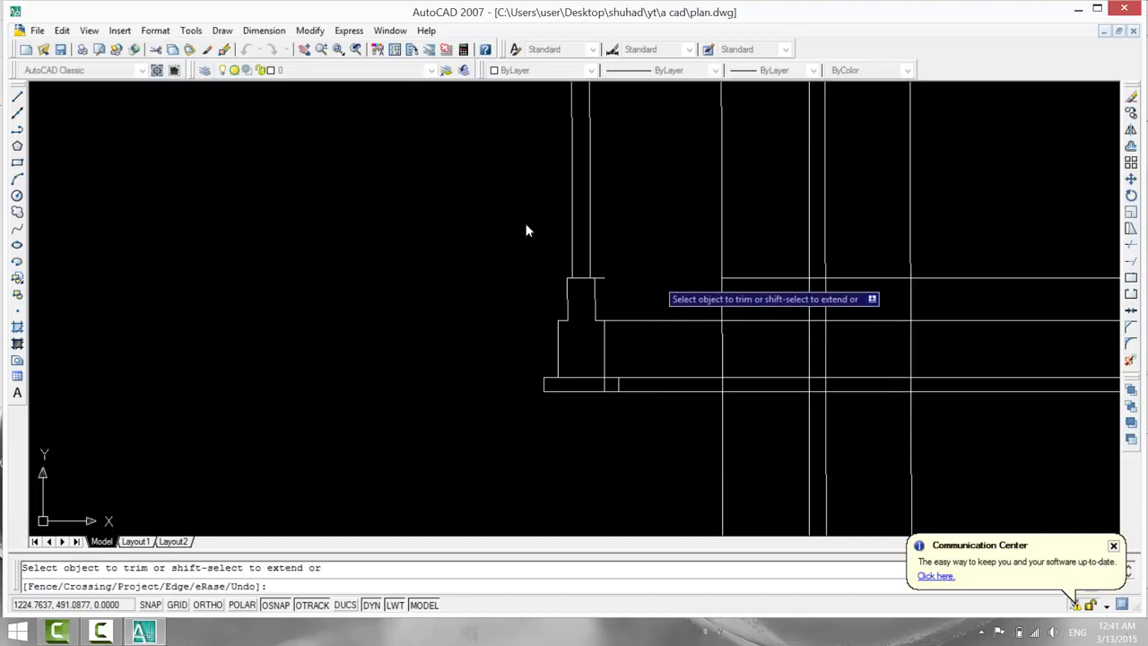
{"action": "left_click", "coordinate": [666, 320]}
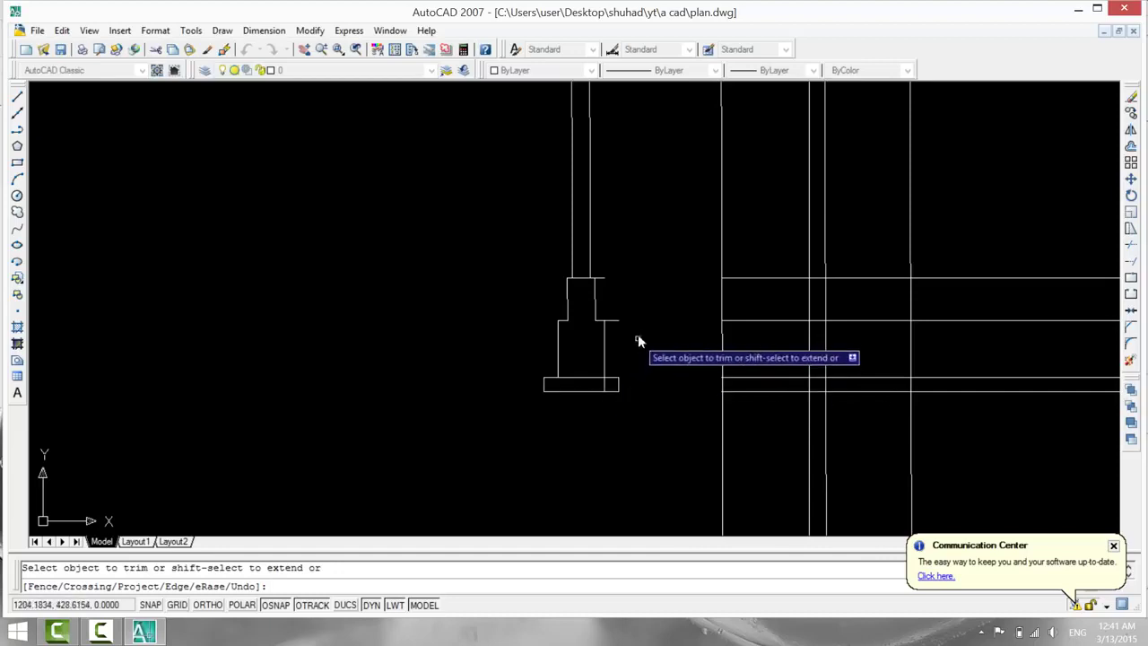
{"action": "left_click", "coordinate": [600, 279]}
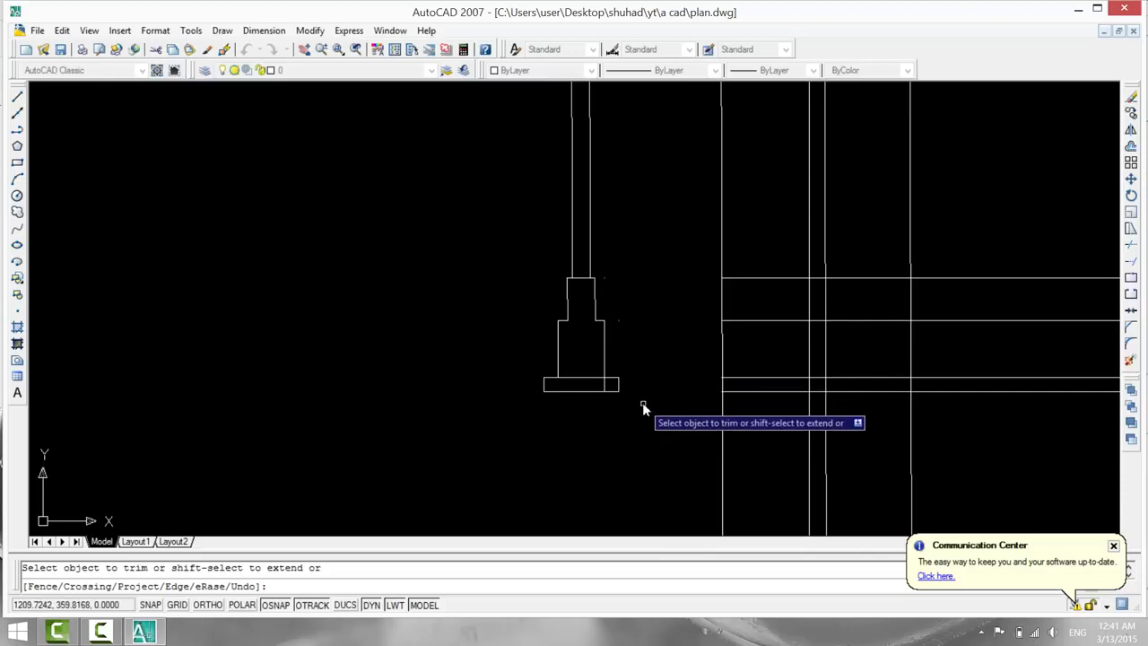
Delete the dashed vertical line inside the footing.
{"action": "key", "text": "Escape"}
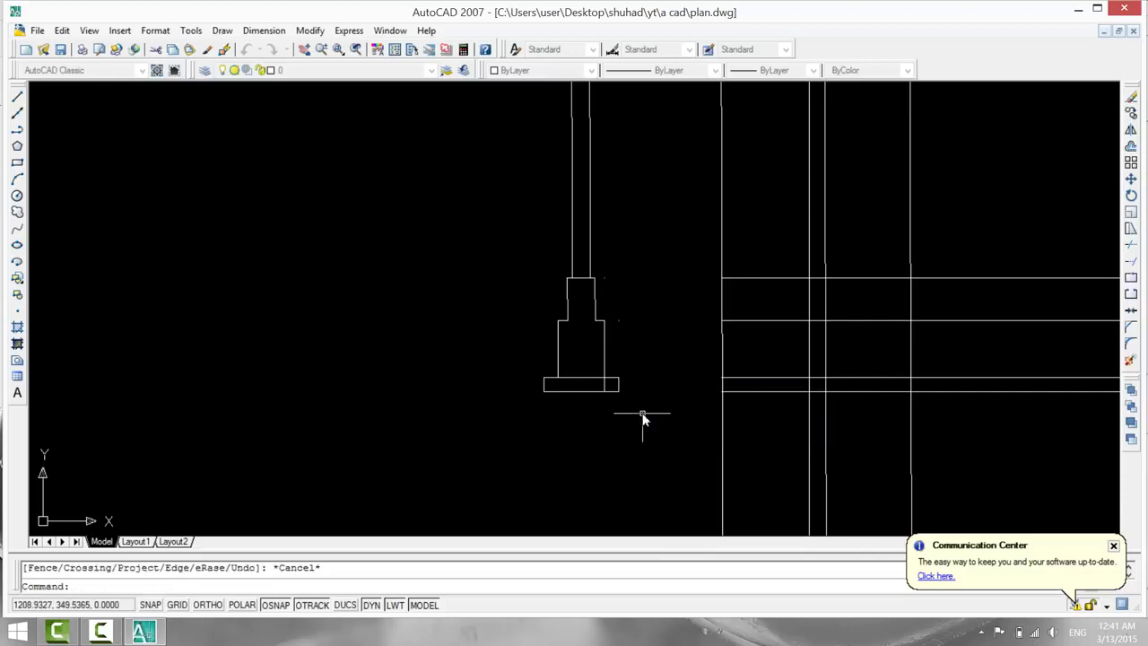
{"action": "left_click", "coordinate": [603, 386]}
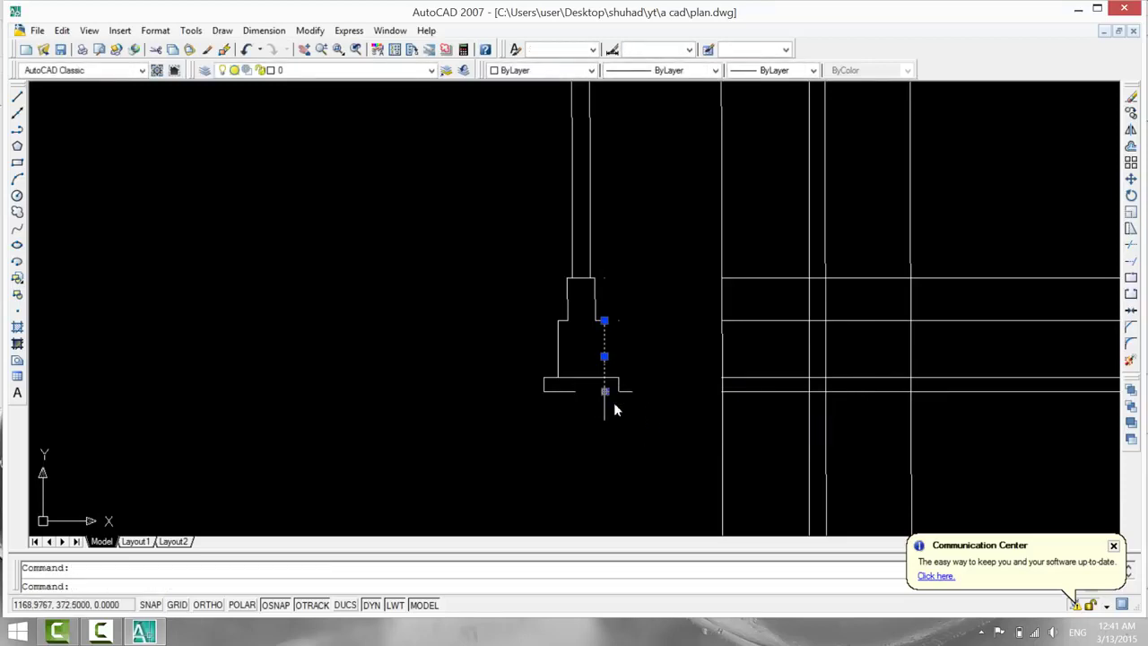
{"action": "key", "text": "Delete"}
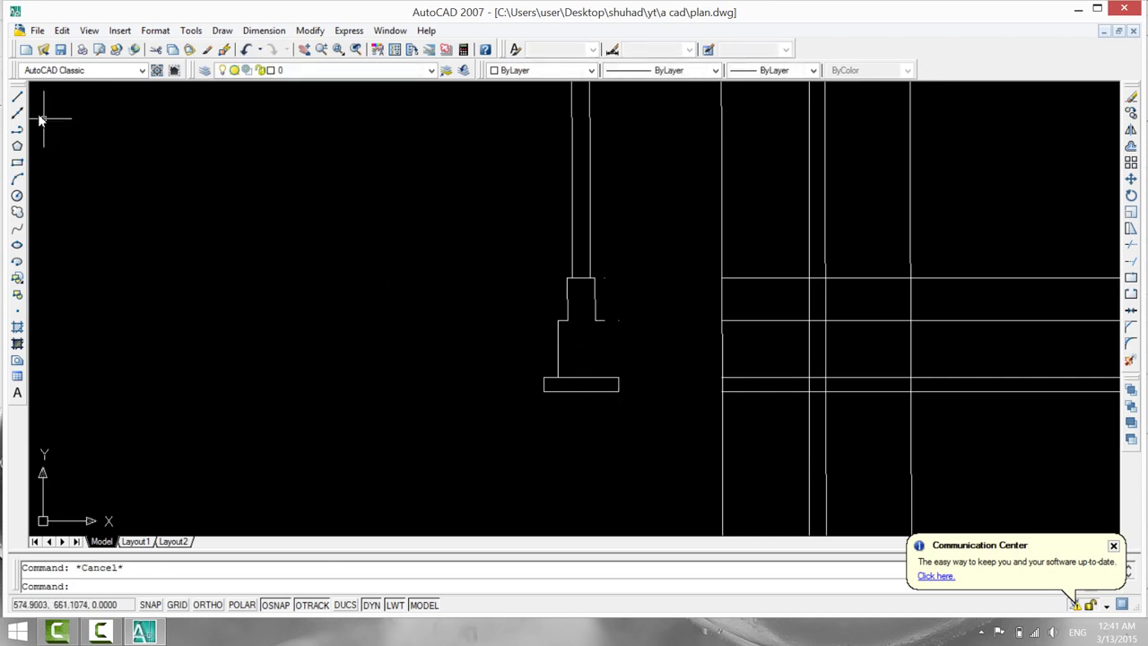
Draw a vertical line from the plinth step down to the footing base.
{"action": "left_click", "coordinate": [17, 95]}
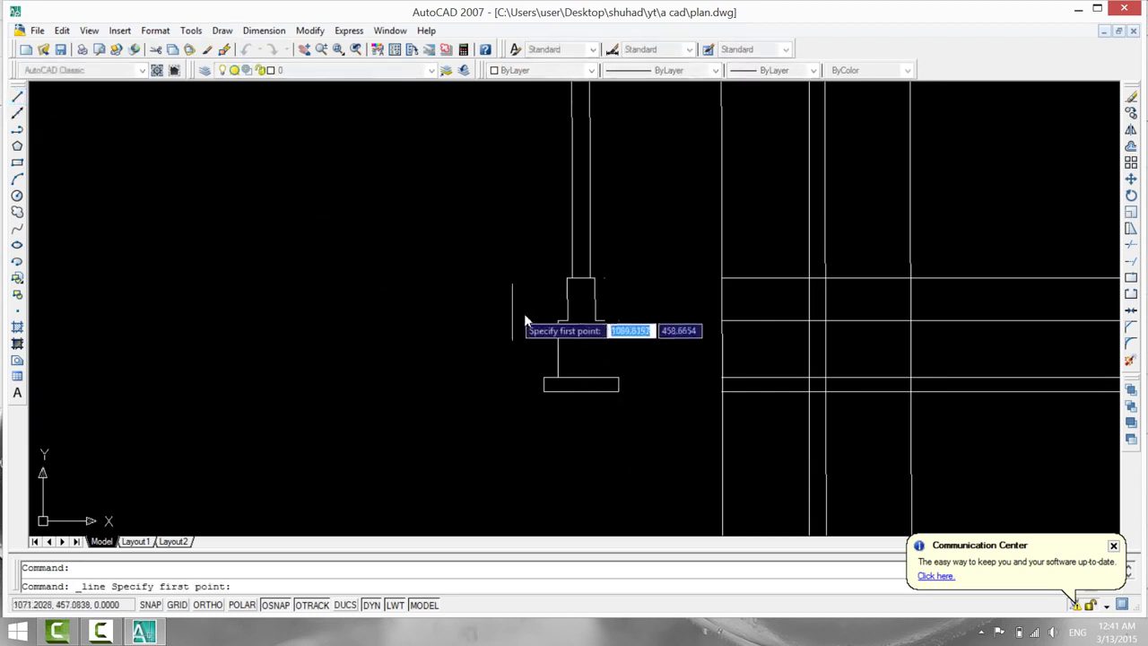
{"action": "left_click", "coordinate": [604, 321]}
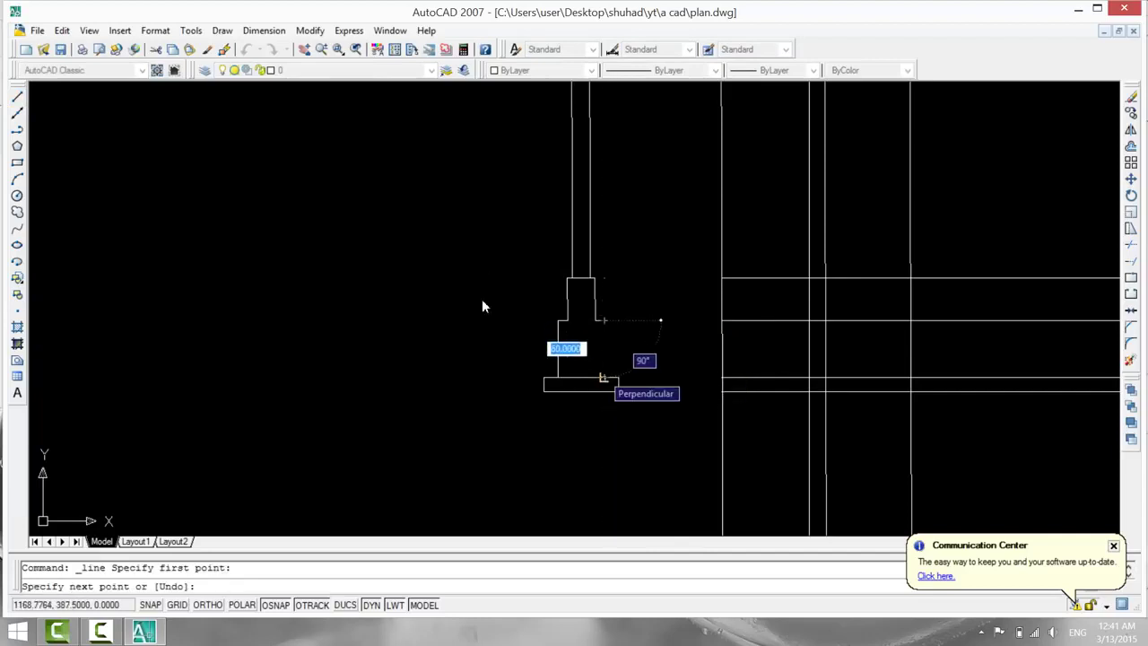
{"action": "left_click", "coordinate": [604, 377]}
{"action": "key", "text": "Escape"}
Extend the horizontal line to the wall and erase the stray line piece.
{"action": "scroll", "coordinate": [660, 438], "scroll_direction": "down", "scroll_amount": 2}
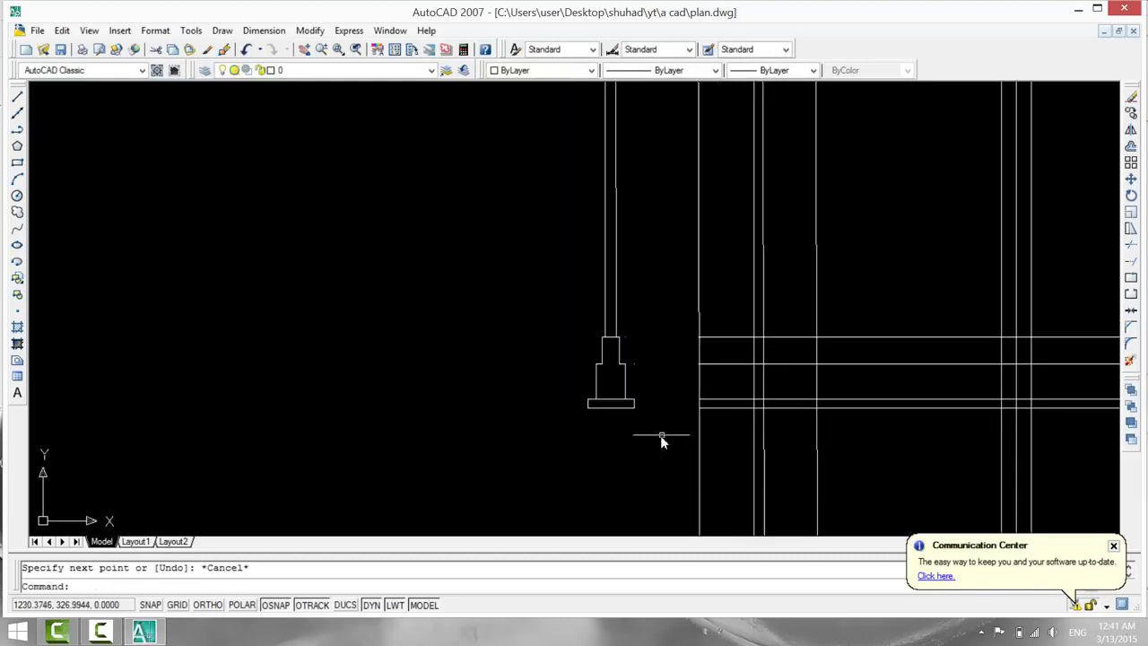
{"action": "middle_click_drag", "start_coordinate": [657, 438], "coordinate": [533, 474]}
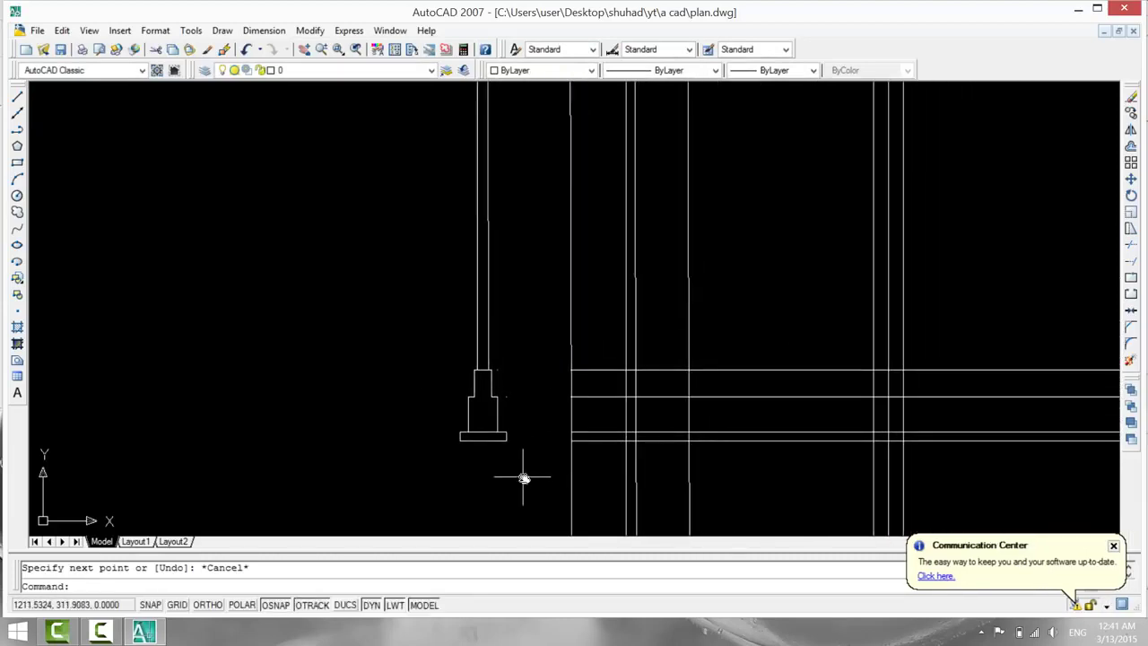
{"action": "key", "text": "Escape"}
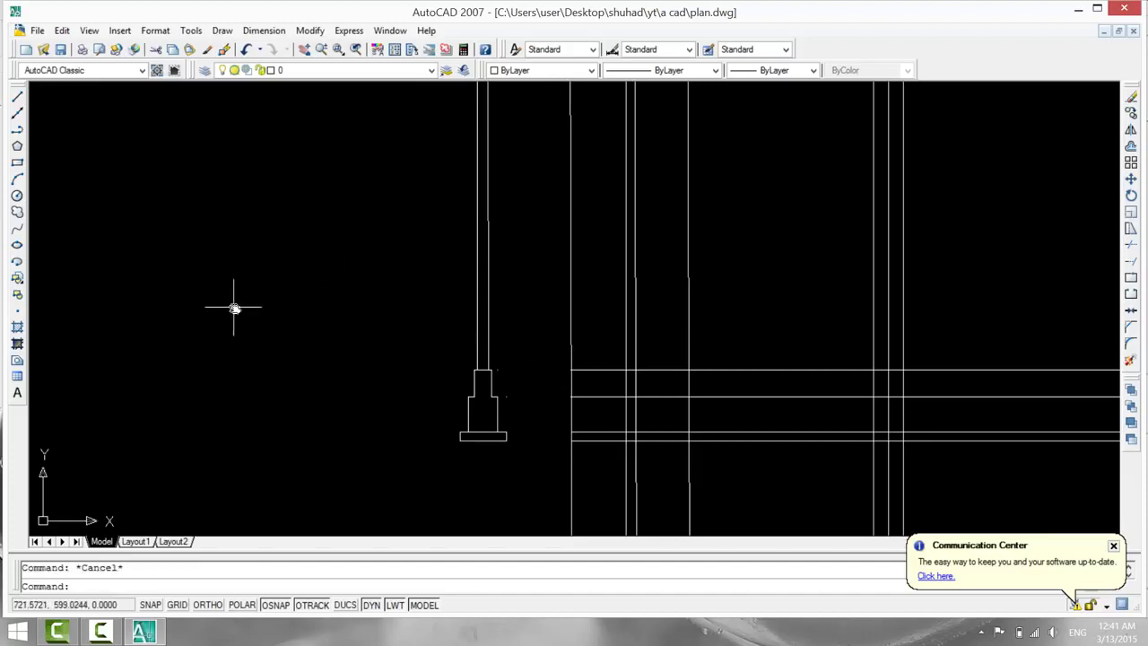
{"action": "type", "text": "ex"}
{"action": "key", "text": "Return"}
{"action": "key", "text": "Return"}
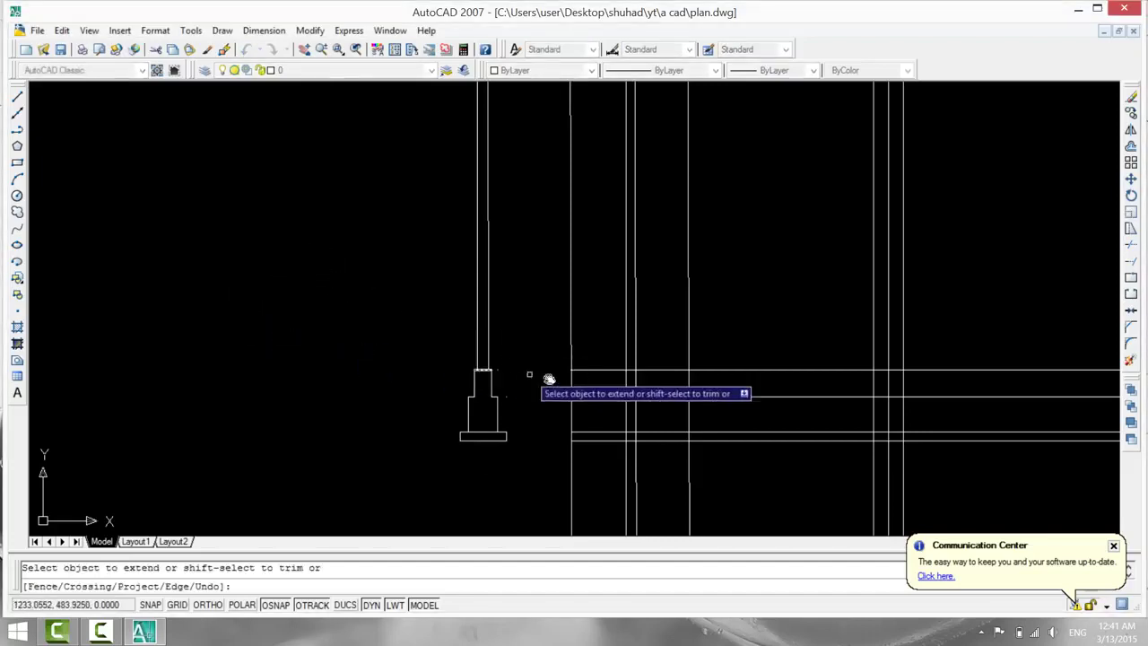
{"action": "left_click", "coordinate": [583, 370]}
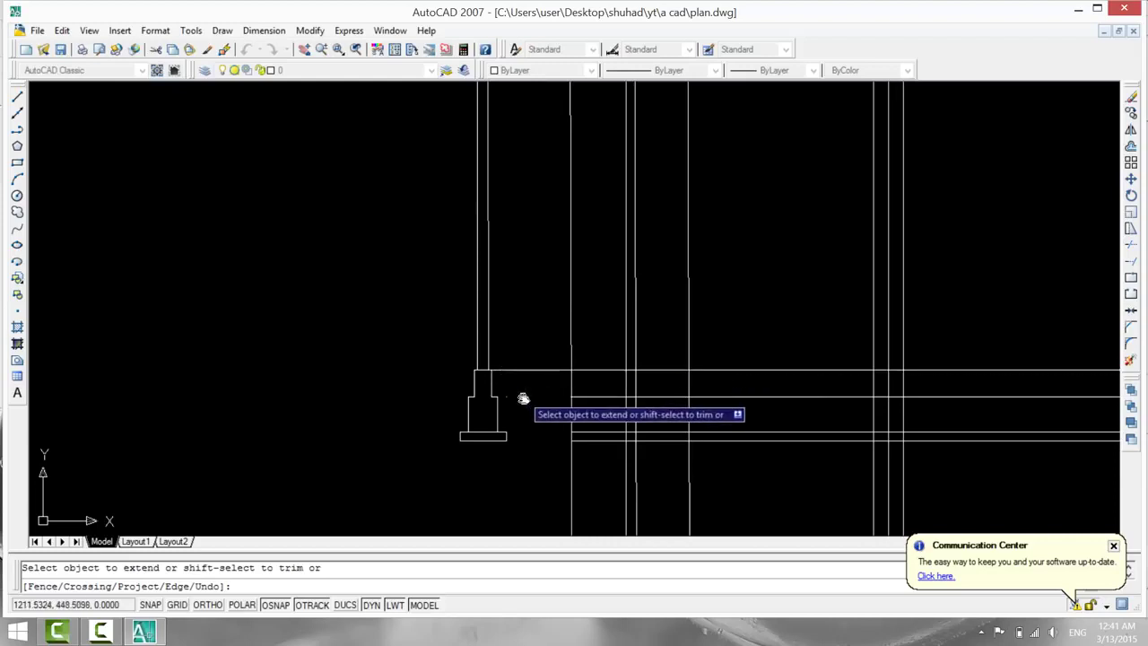
{"action": "scroll", "coordinate": [523, 398], "scroll_direction": "up", "scroll_amount": 3}
{"action": "key", "text": "Escape"}
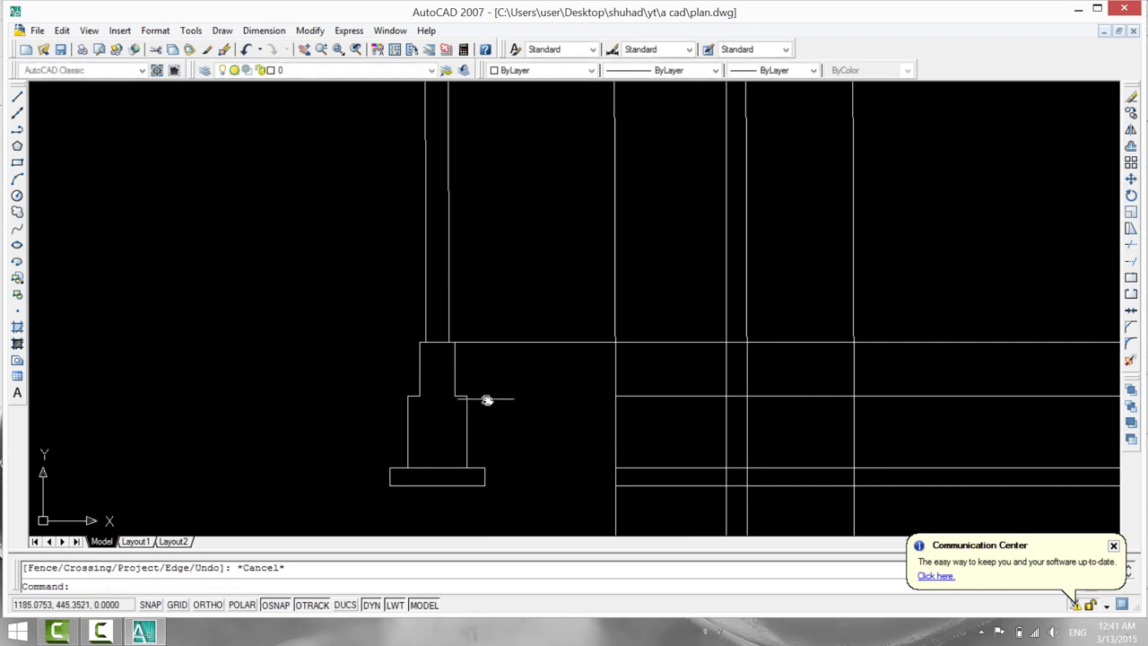
{"action": "key", "text": "Delete"}
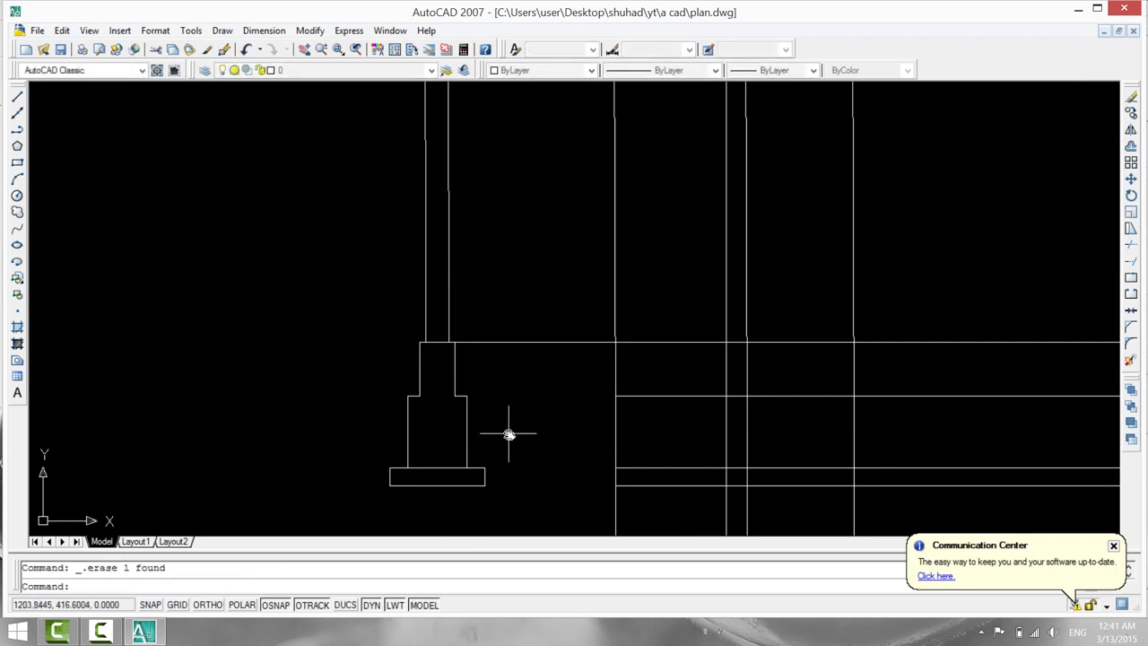
{"action": "scroll", "coordinate": [521, 432], "scroll_direction": "down", "scroll_amount": 2}
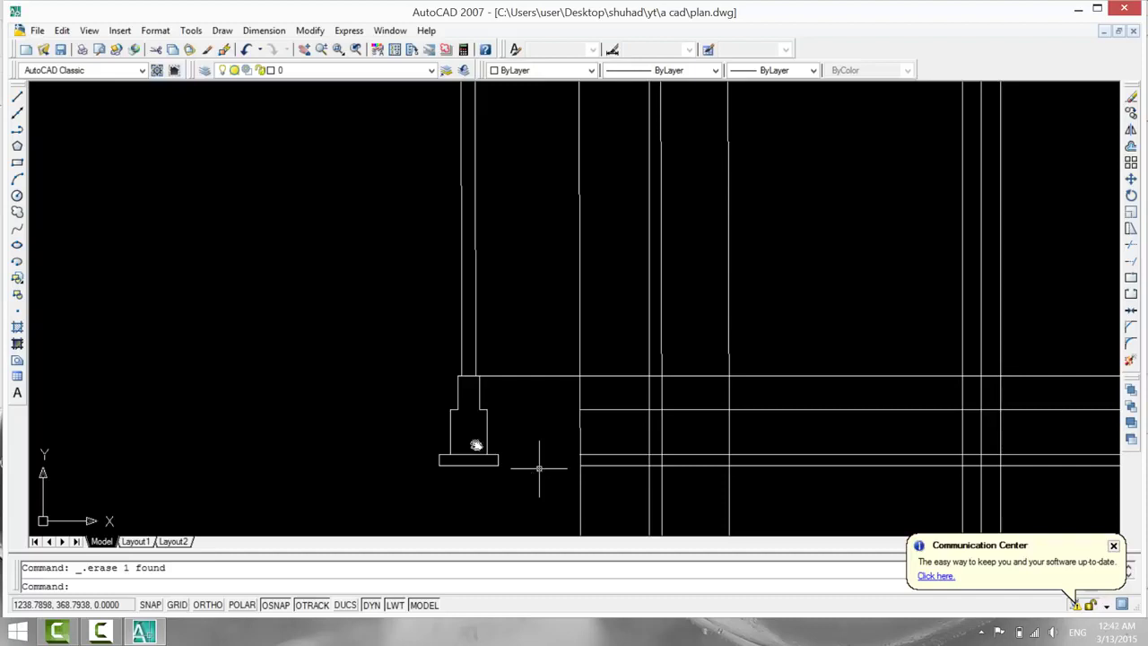
Draw a horizontal construction line through the top corner of the plinth.
{"action": "left_click", "coordinate": [16, 97]}
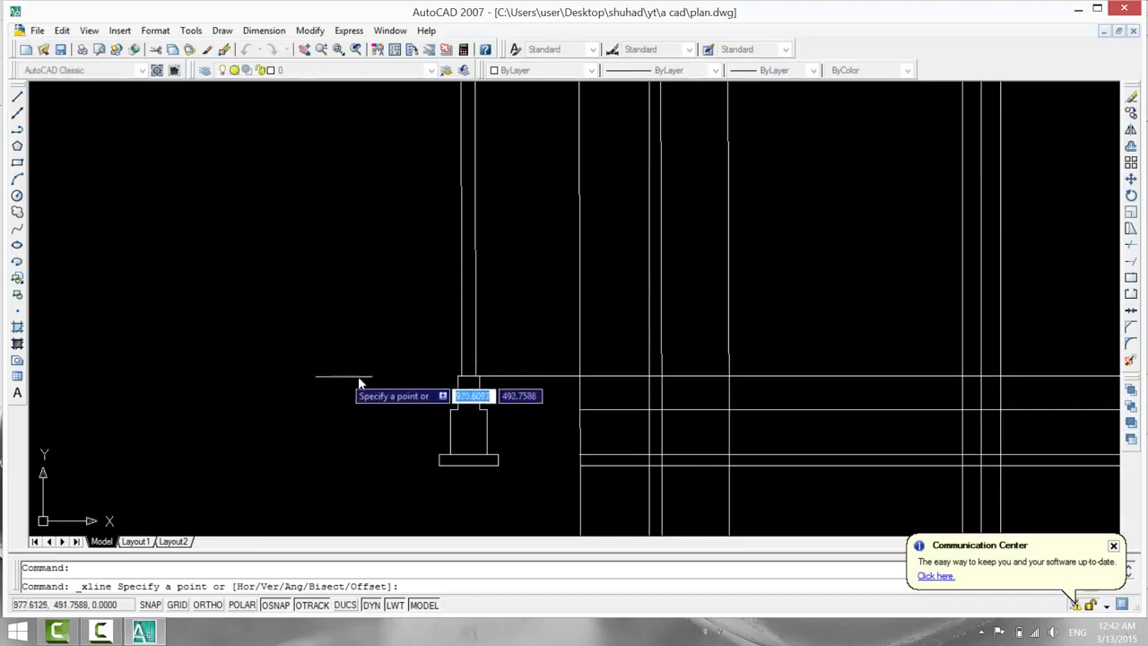
{"action": "left_click", "coordinate": [458, 381]}
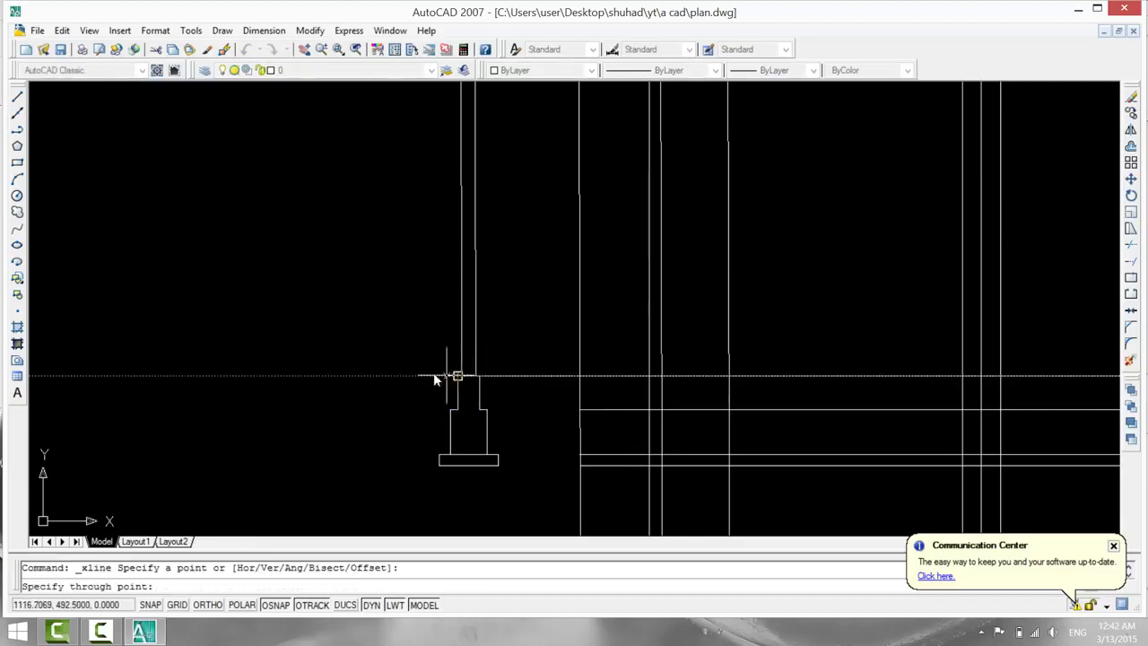
{"action": "key", "text": "Escape"}
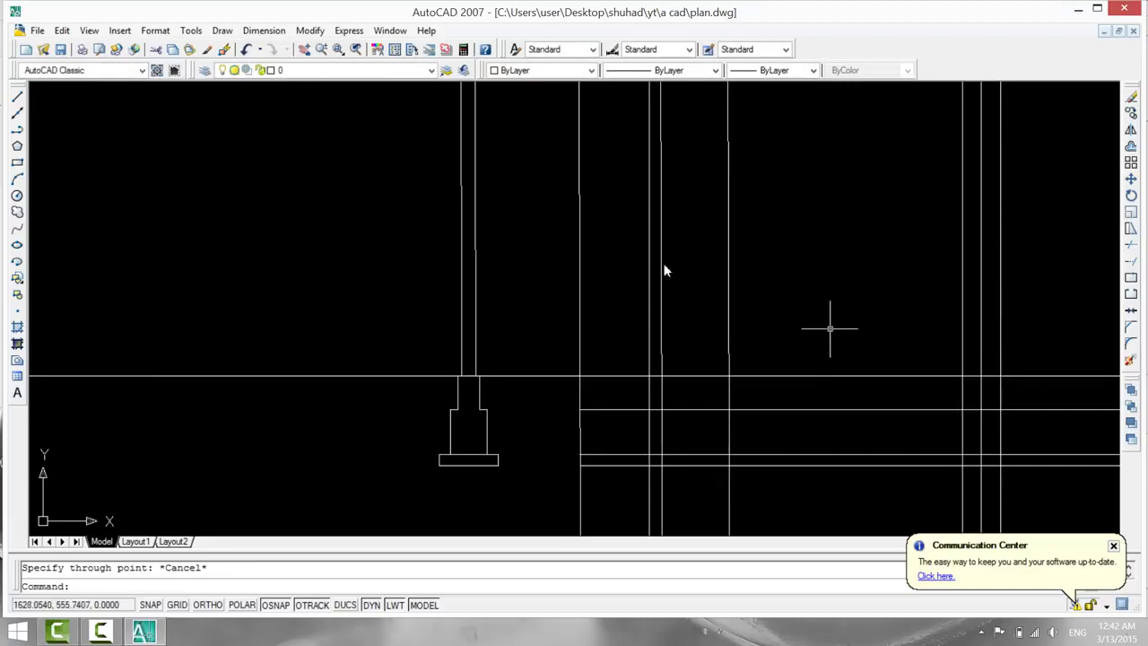
Pan and zoom to frame both hatched floor plans below the elevation.
{"action": "middle_click_drag", "start_coordinate": [804, 304], "coordinate": [763, 274]}
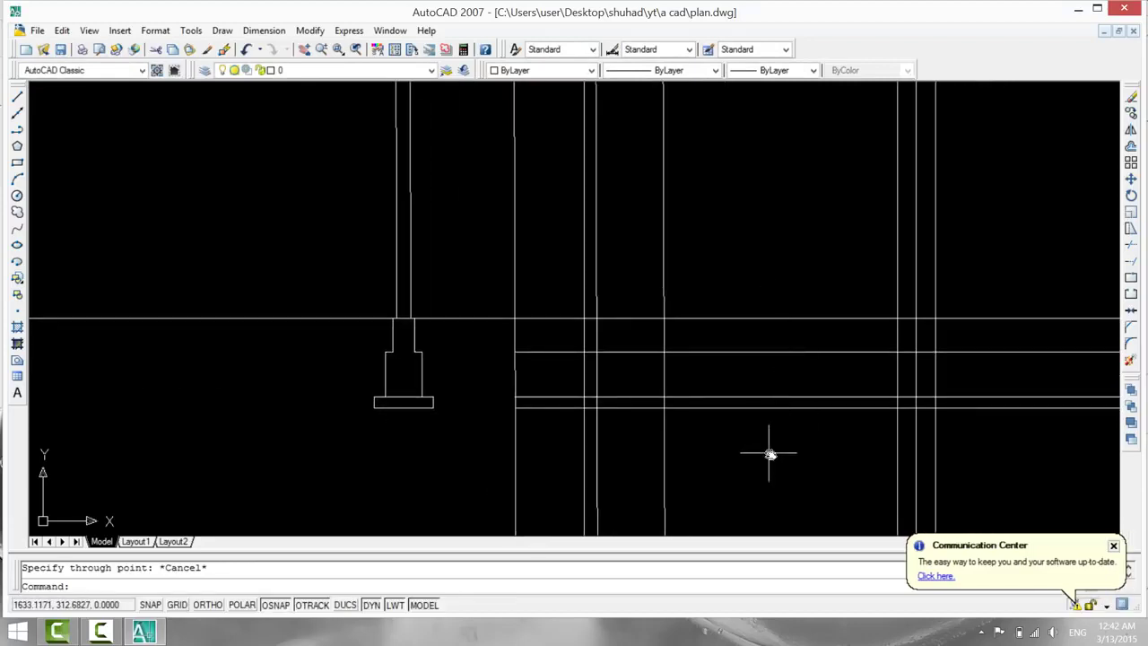
{"action": "scroll", "coordinate": [769, 454], "scroll_direction": "down", "scroll_amount": 2}
{"action": "scroll", "coordinate": [769, 454], "scroll_direction": "up", "scroll_amount": 2}
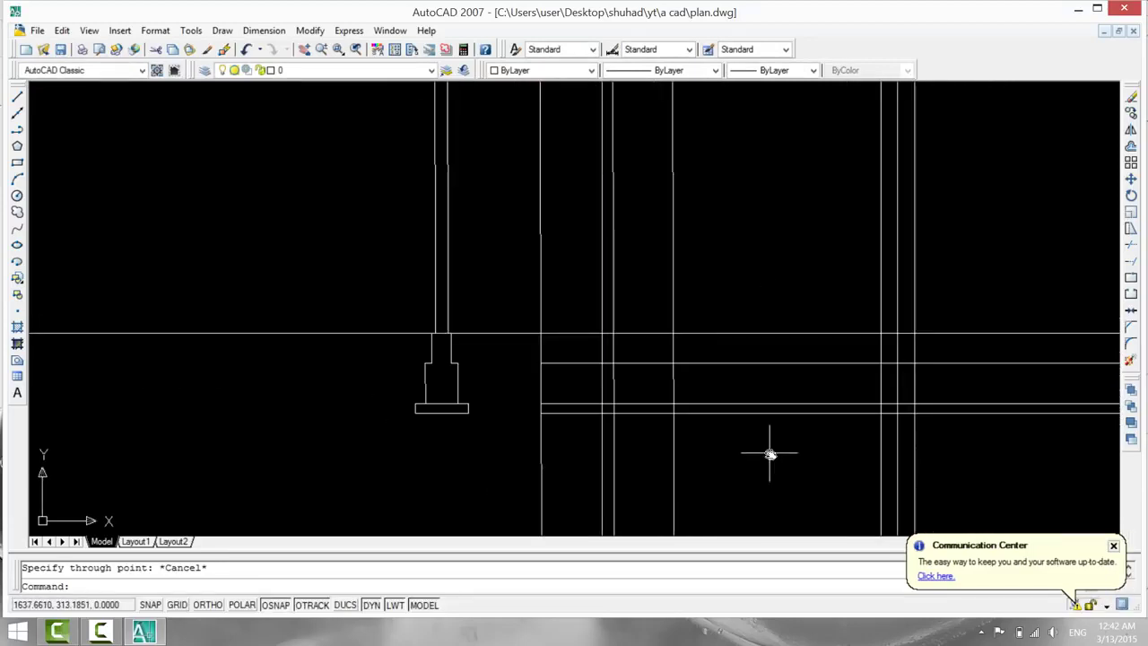
{"action": "middle_click_drag", "start_coordinate": [772, 455], "coordinate": [912, 195]}
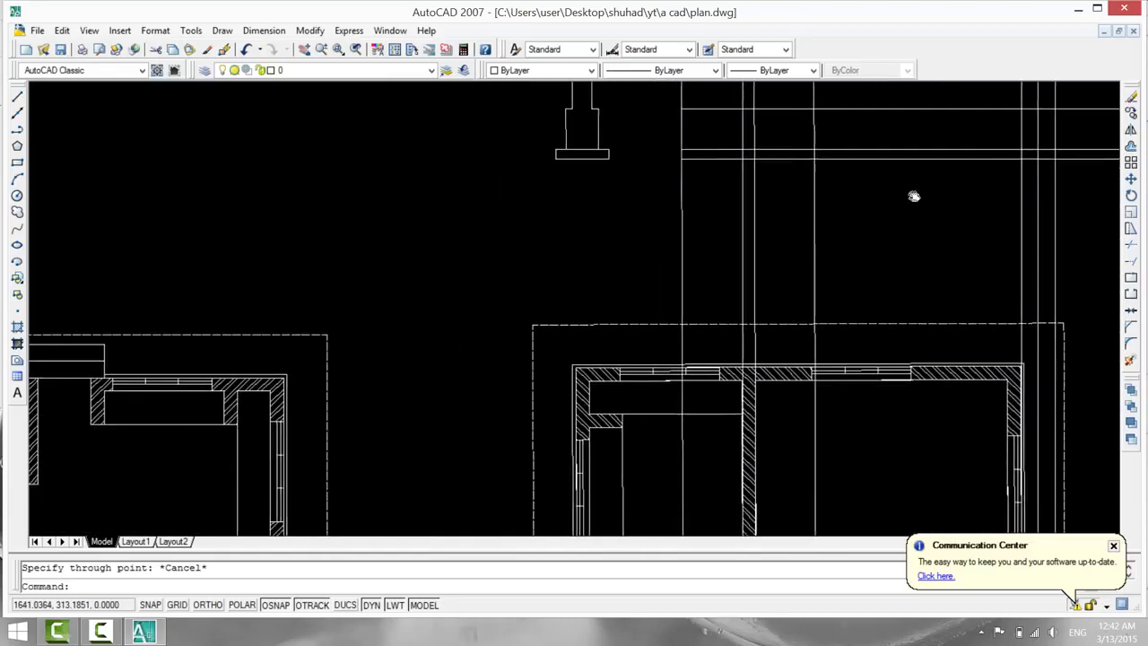
{"action": "middle_click_drag", "start_coordinate": [911, 248], "coordinate": [893, 167]}
{"action": "scroll", "coordinate": [894, 207], "scroll_direction": "down", "scroll_amount": 2}
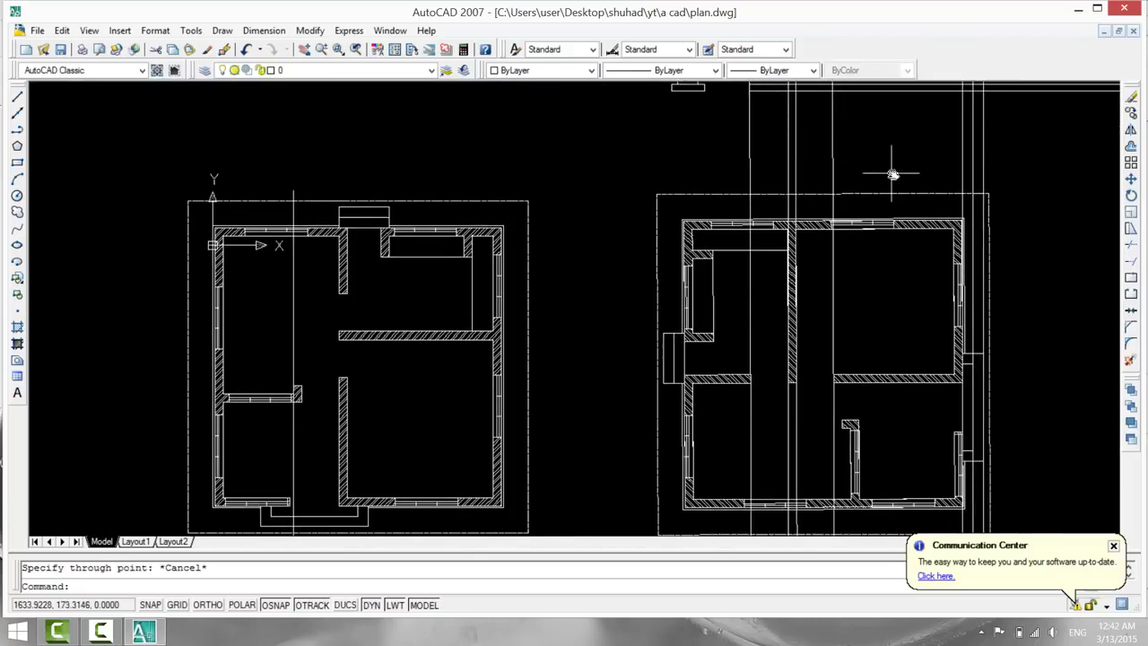
{"action": "scroll", "coordinate": [892, 174], "scroll_direction": "up", "scroll_amount": 2}
{"action": "scroll", "coordinate": [892, 173], "scroll_direction": "down", "scroll_amount": 2}
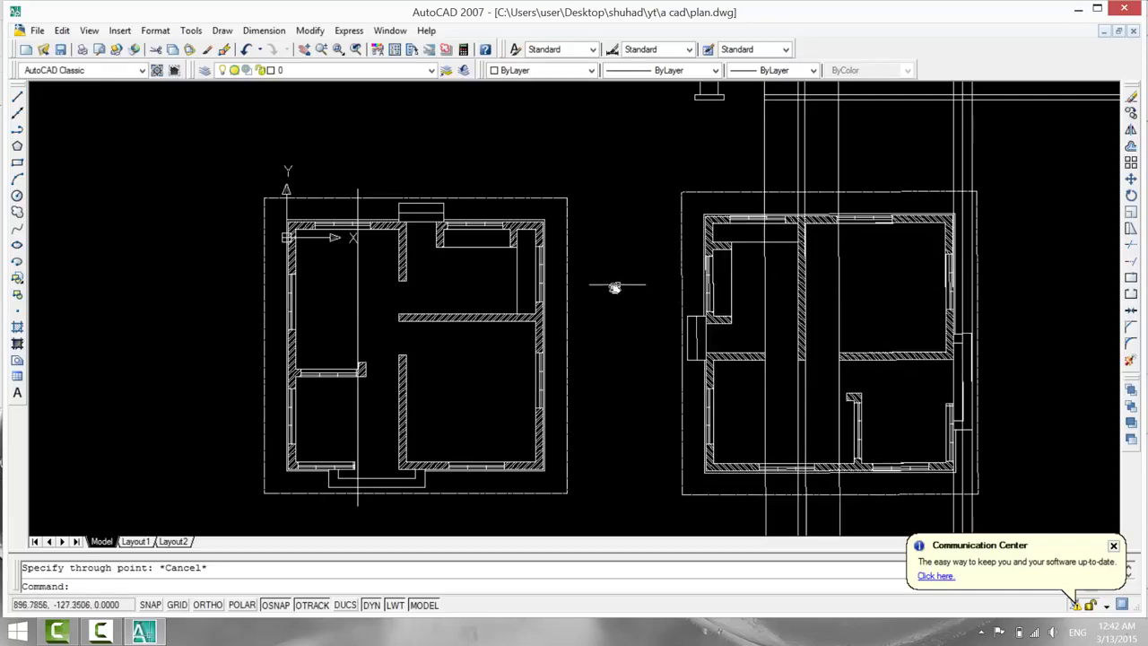
{"action": "middle_click_drag", "start_coordinate": [536, 158], "coordinate": [519, 266]}
{"action": "scroll", "coordinate": [661, 262], "scroll_direction": "down", "scroll_amount": 2}
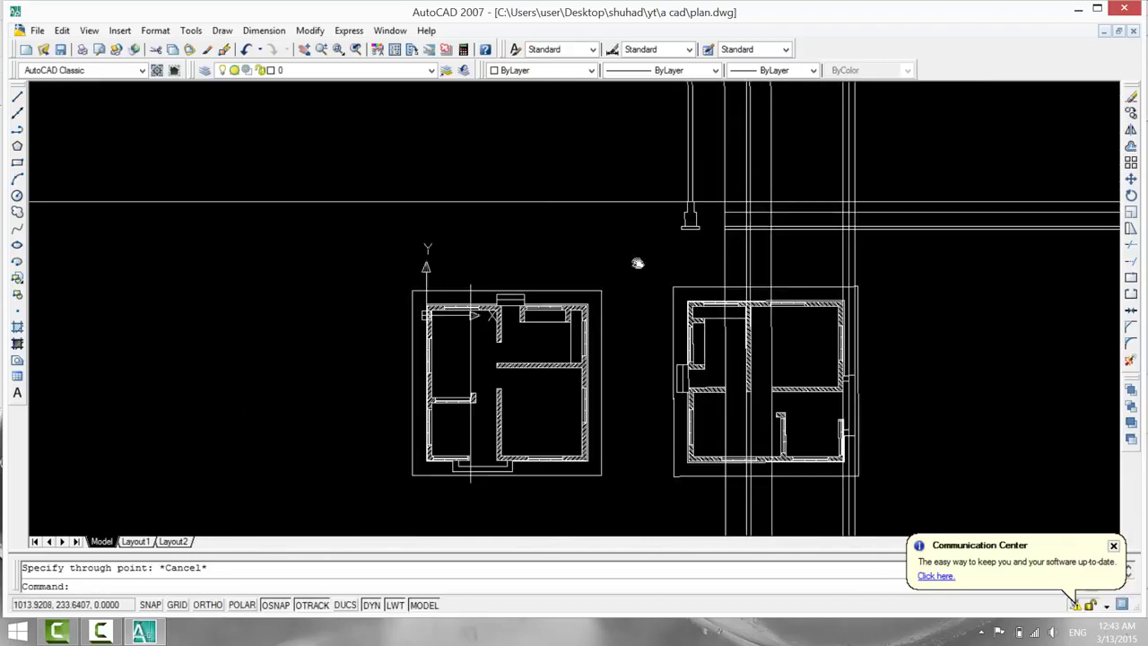
{"action": "mouse_move", "coordinate": [637, 262]}
{"action": "middle_mouse_down"}
{"action": "mouse_move", "coordinate": [517, 268]}
{"action": "mouse_move", "coordinate": [403, 222]}
{"action": "middle_mouse_up"}
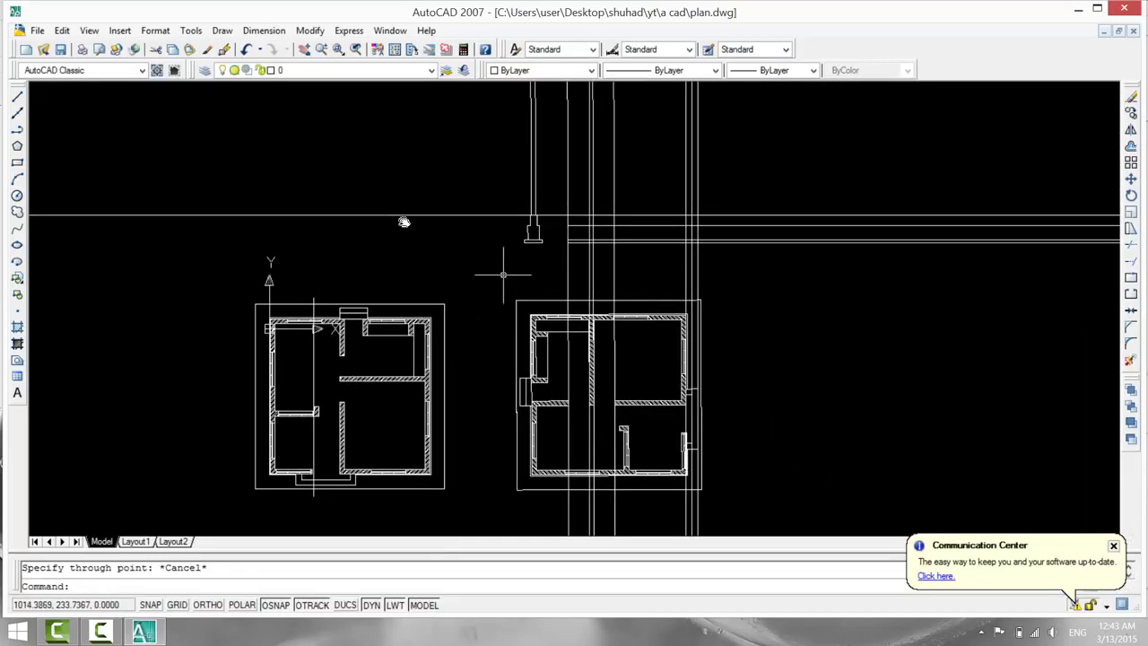
{"action": "scroll", "coordinate": [503, 274], "scroll_direction": "up", "scroll_amount": 1}
{"action": "scroll", "coordinate": [525, 243], "scroll_direction": "down", "scroll_amount": 2}
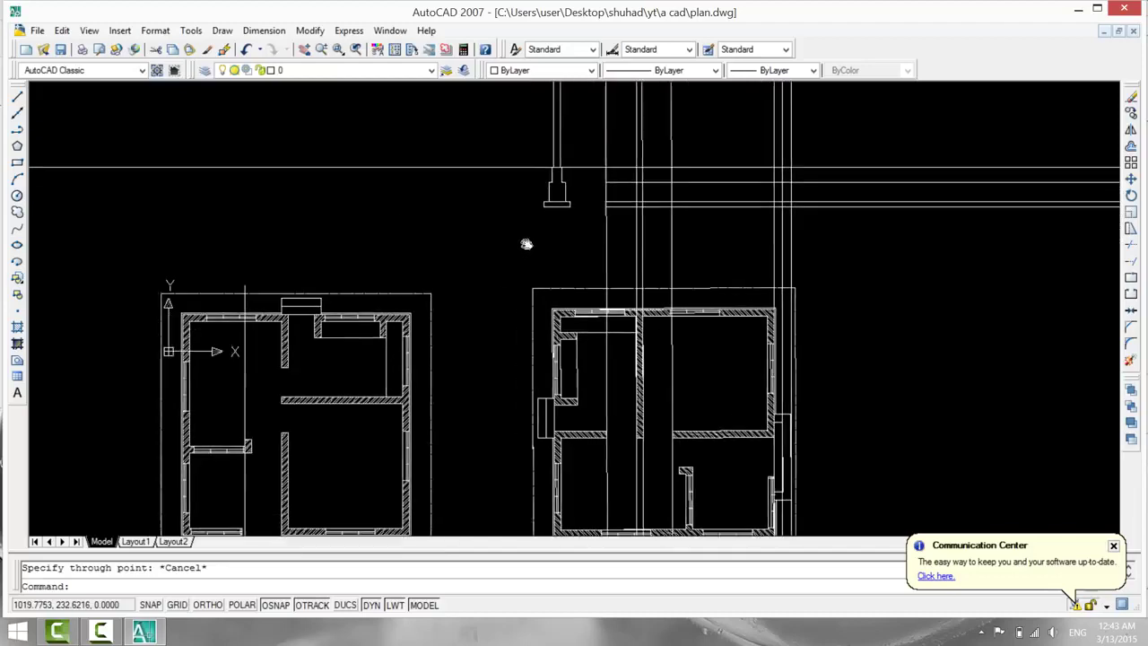
{"action": "scroll", "coordinate": [526, 261], "scroll_direction": "up", "scroll_amount": 2}
{"action": "middle_click_drag", "start_coordinate": [526, 262], "coordinate": [537, 232]}
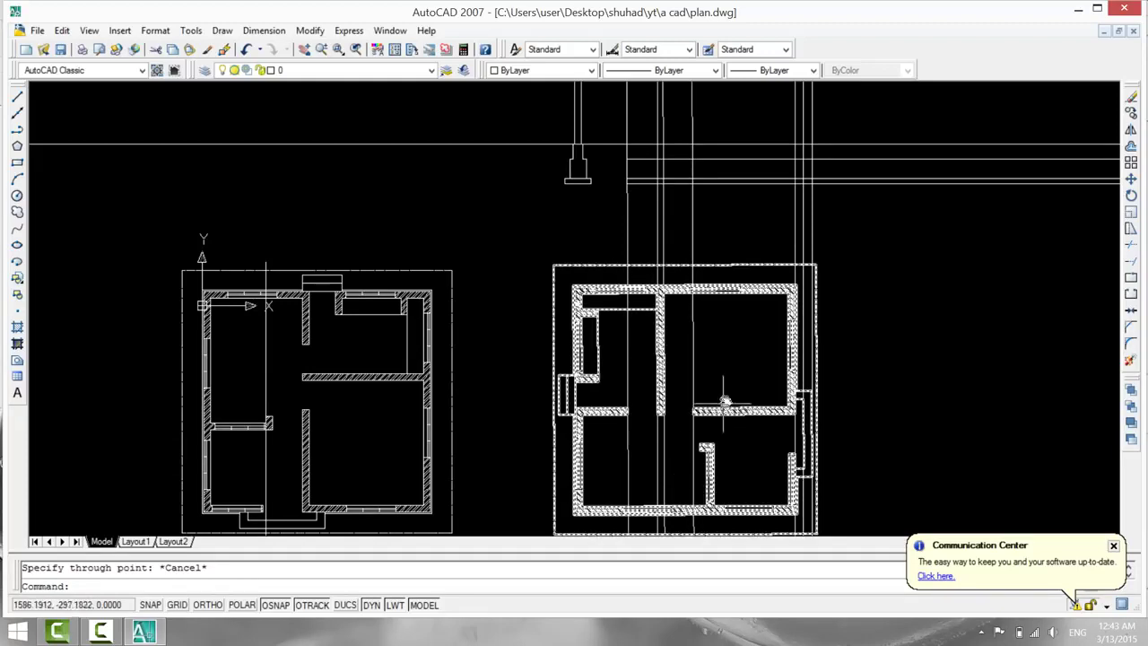
{"action": "mouse_move", "coordinate": [726, 364]}
{"action": "middle_mouse_down"}
{"action": "mouse_move", "coordinate": [724, 469]}
{"action": "mouse_move", "coordinate": [739, 308]}
{"action": "middle_mouse_up"}
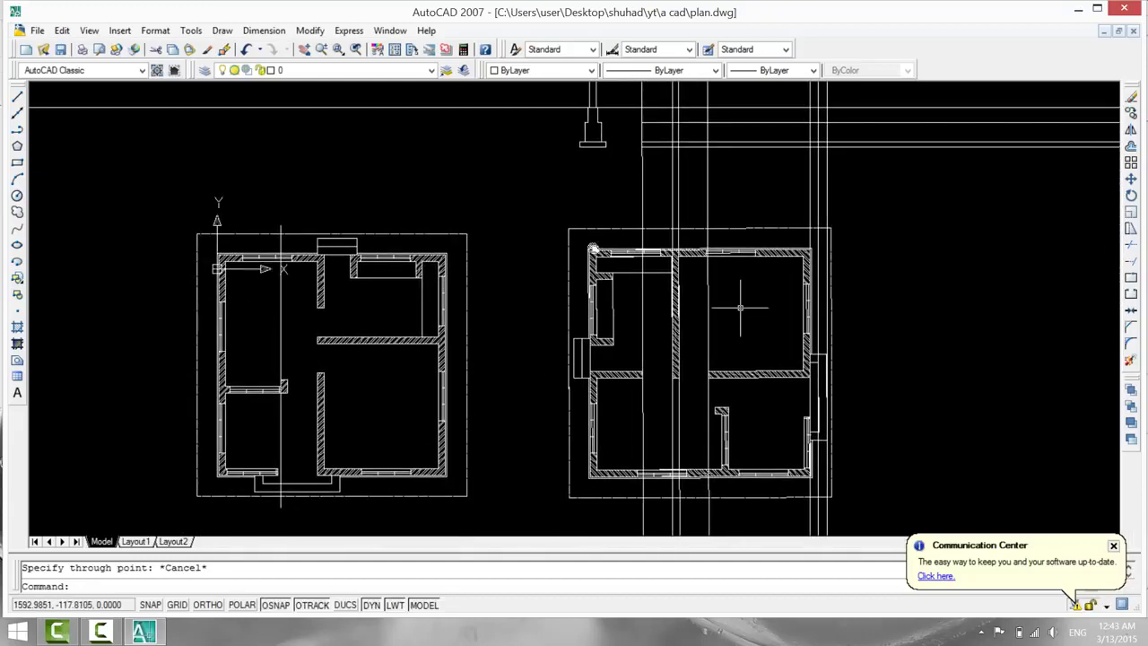
Draw vertical construction lines through both corners of the hatched wall stub in the right-hand plan.
{"action": "left_click", "coordinate": [18, 113]}
{"action": "scroll", "coordinate": [782, 434], "scroll_direction": "up", "scroll_amount": 5}
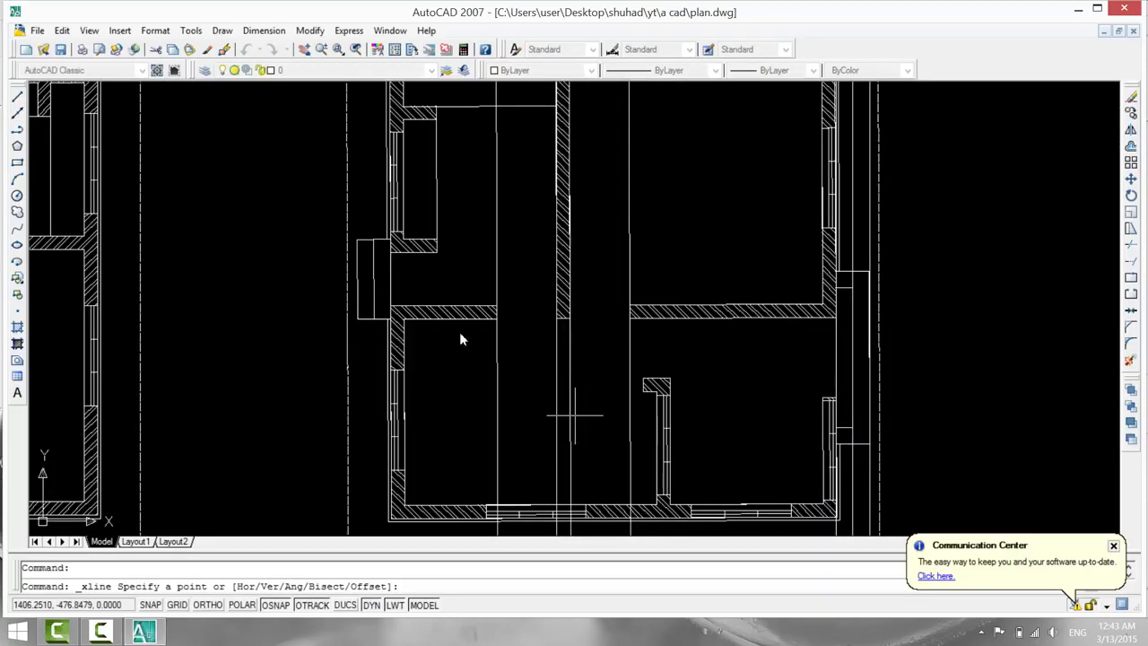
{"action": "mouse_move", "coordinate": [574, 416]}
{"action": "middle_mouse_down"}
{"action": "mouse_move", "coordinate": [792, 373]}
{"action": "mouse_move", "coordinate": [872, 376]}
{"action": "mouse_move", "coordinate": [674, 428]}
{"action": "middle_mouse_up"}
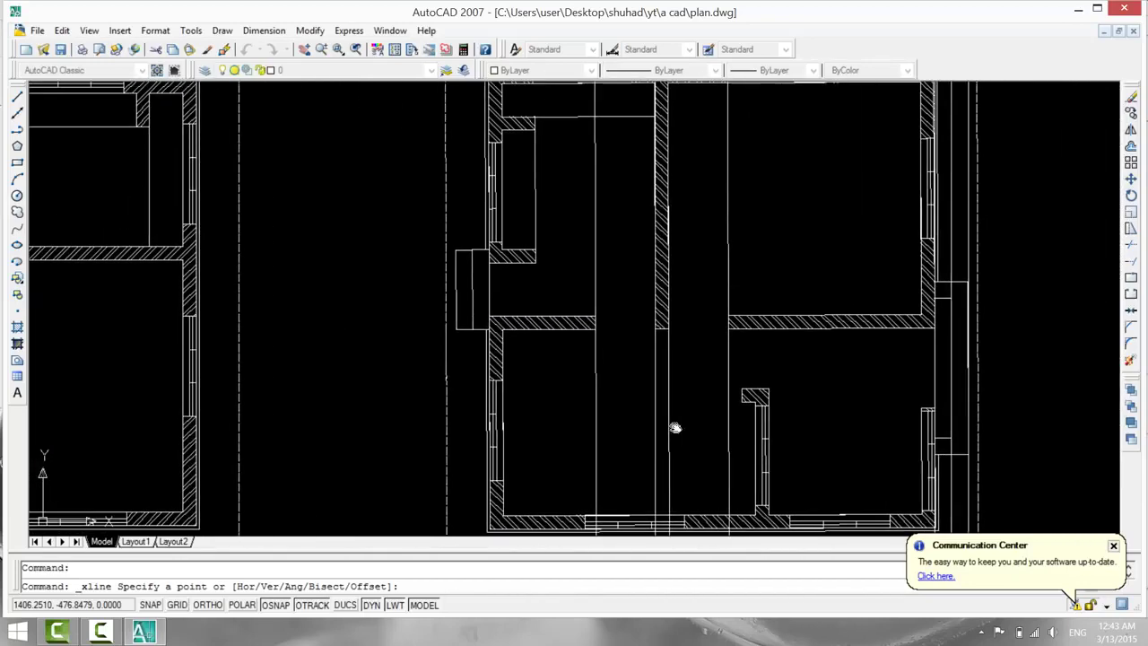
{"action": "scroll", "coordinate": [771, 430], "scroll_direction": "up", "scroll_amount": 2}
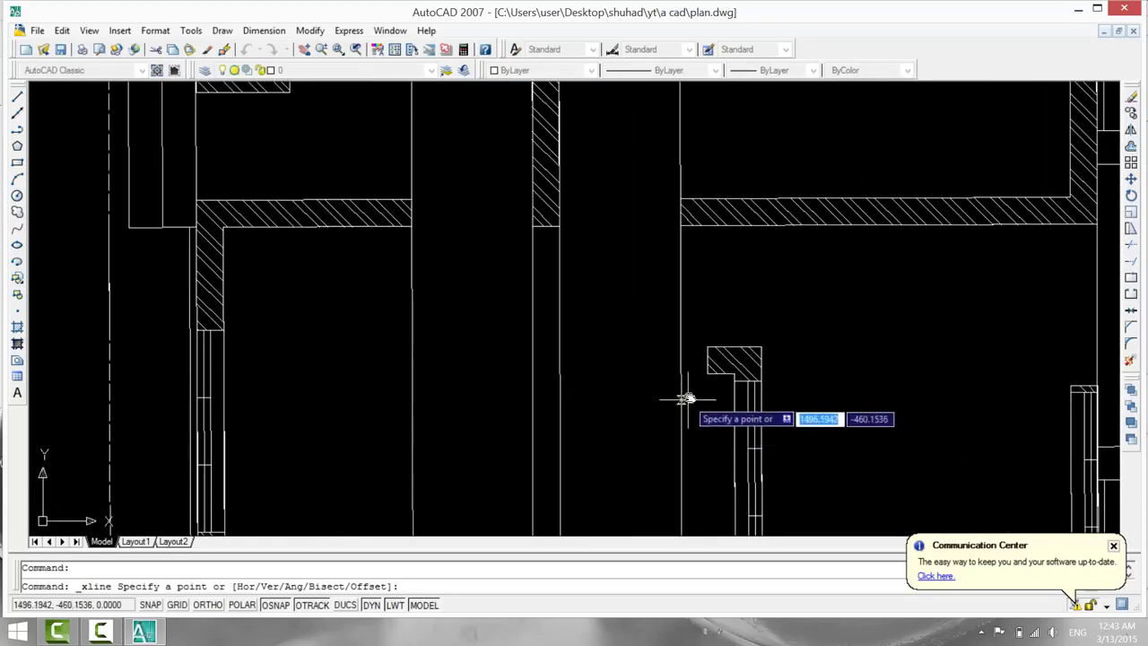
{"action": "left_click", "coordinate": [735, 372]}
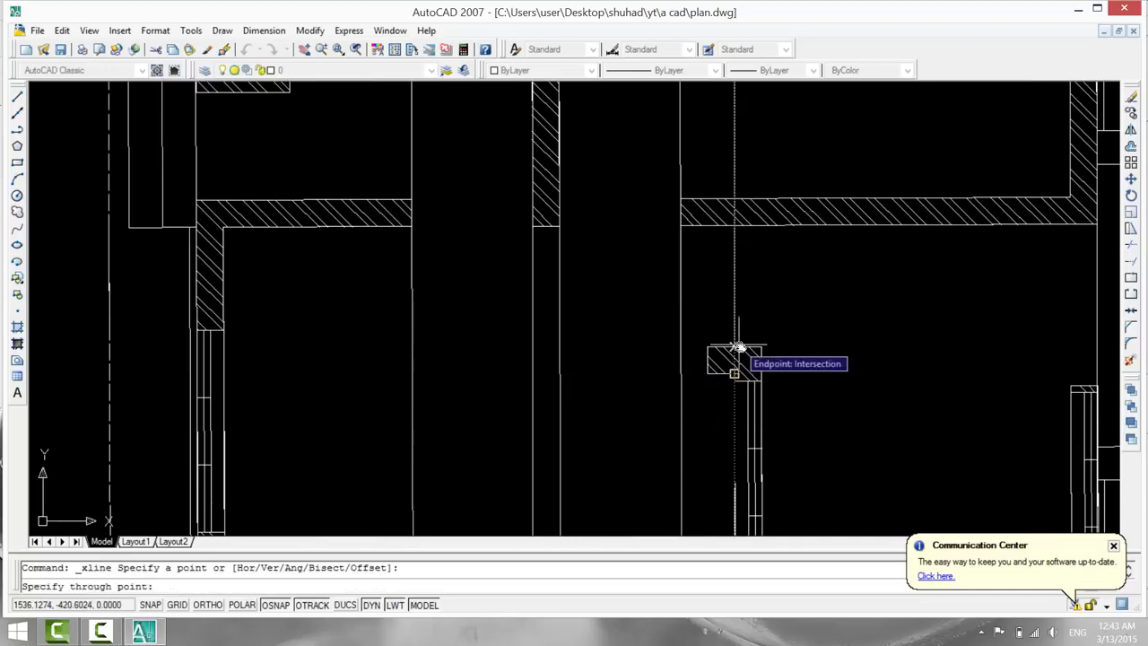
{"action": "left_click", "coordinate": [742, 324]}
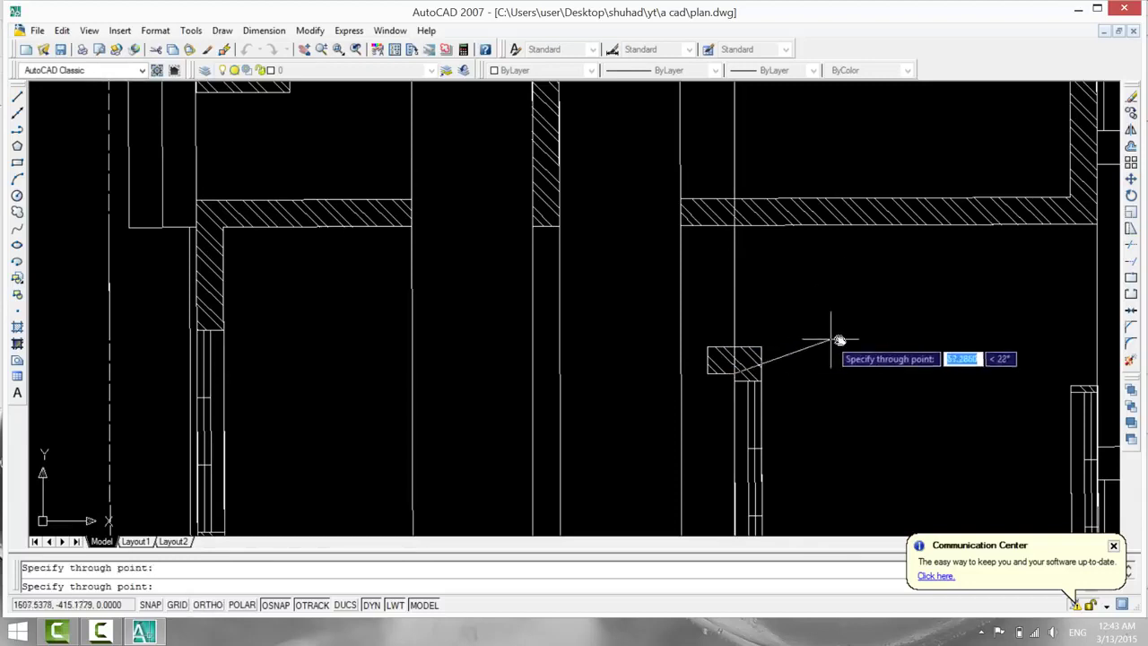
{"action": "key", "text": "Return"}
{"action": "key", "text": "Return"}
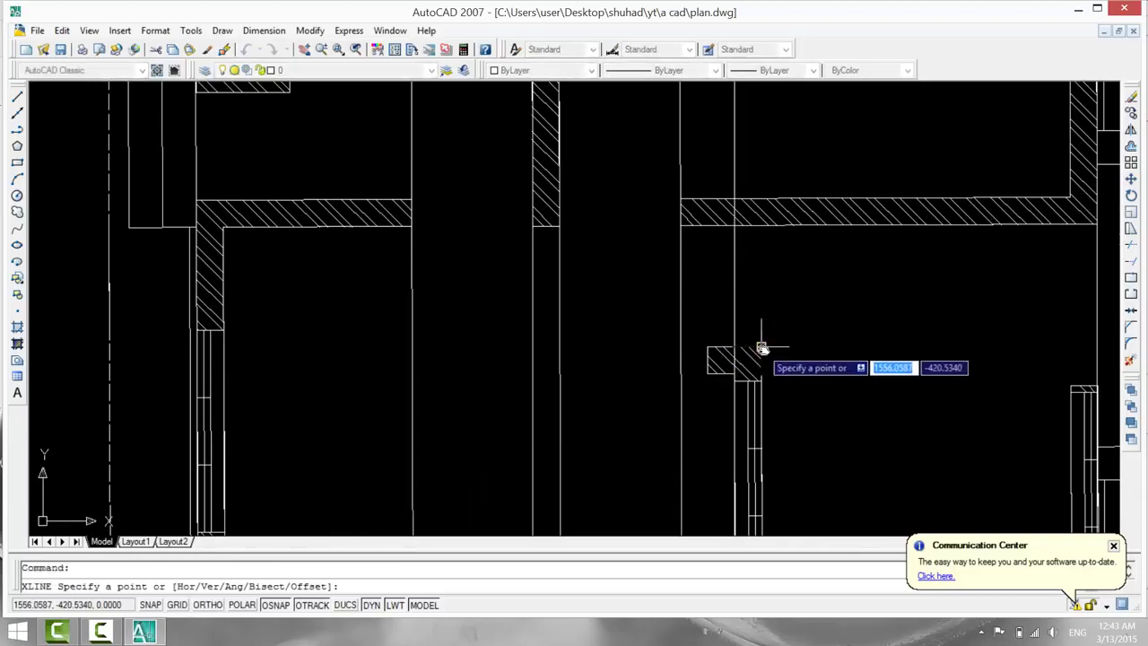
{"action": "left_click", "coordinate": [760, 346]}
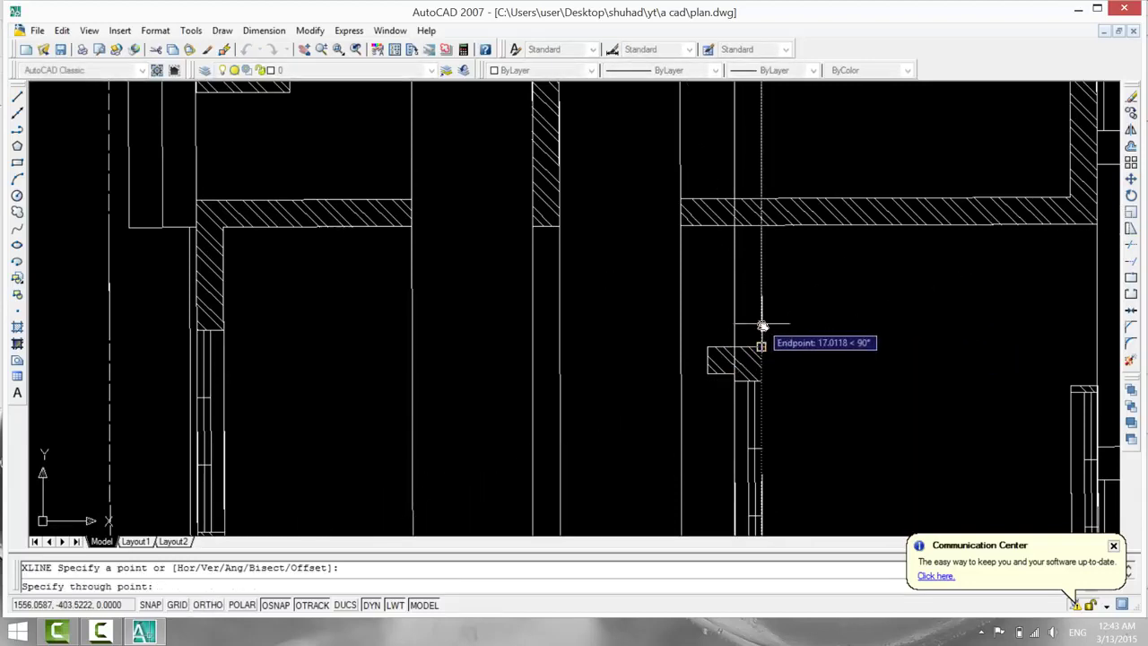
{"action": "left_click", "coordinate": [762, 331]}
{"action": "key", "text": "Escape"}
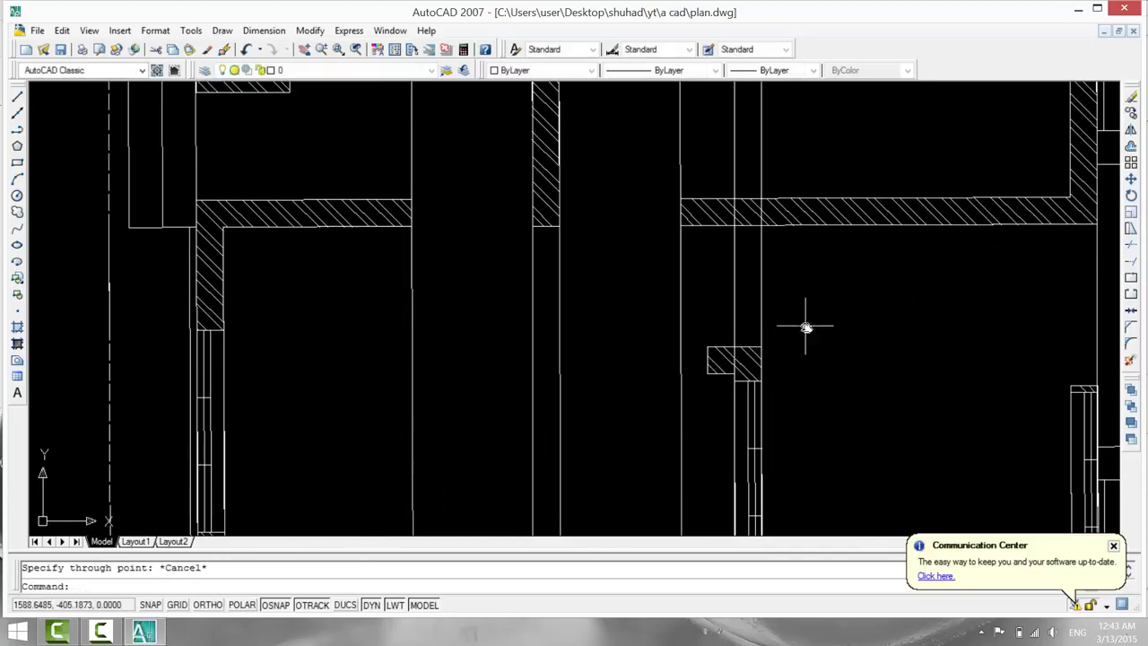
Trim the construction-line ends between the floor lines beside the footing with a crossing window.
{"action": "scroll", "coordinate": [807, 325], "scroll_direction": "down", "scroll_amount": 3}
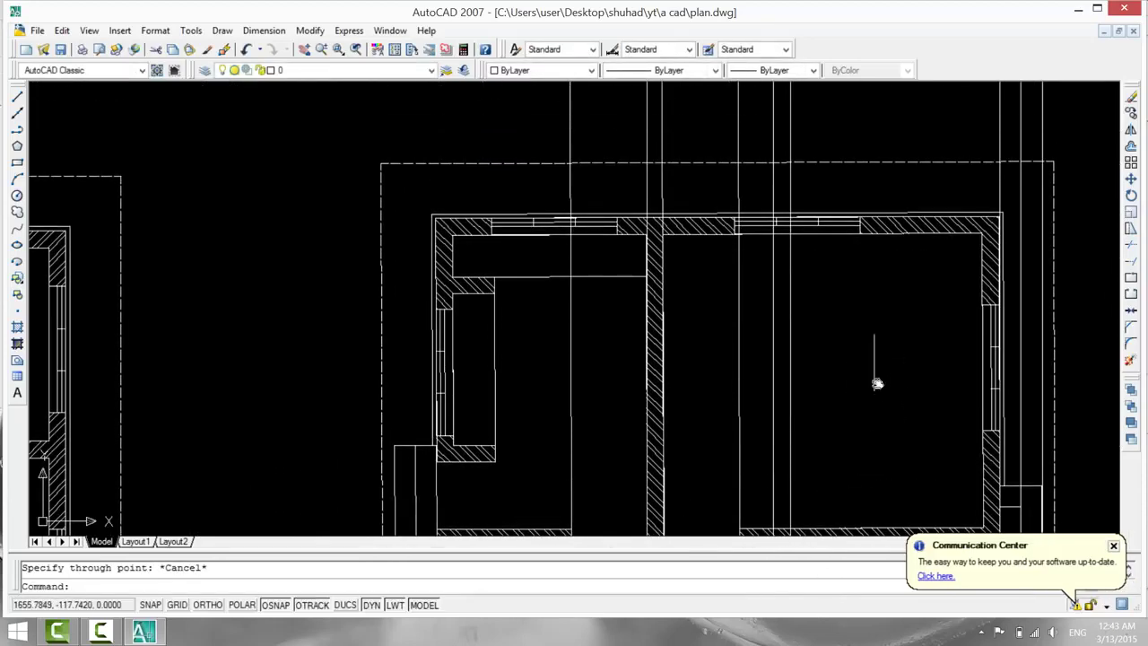
{"action": "middle_click_drag", "start_coordinate": [870, 126], "coordinate": [863, 464]}
{"action": "mouse_move", "coordinate": [674, 295]}
{"action": "middle_mouse_down"}
{"action": "mouse_move", "coordinate": [840, 440]}
{"action": "mouse_move", "coordinate": [833, 451]}
{"action": "mouse_move", "coordinate": [658, 361]}
{"action": "middle_mouse_up"}
{"action": "key", "text": "Escape"}
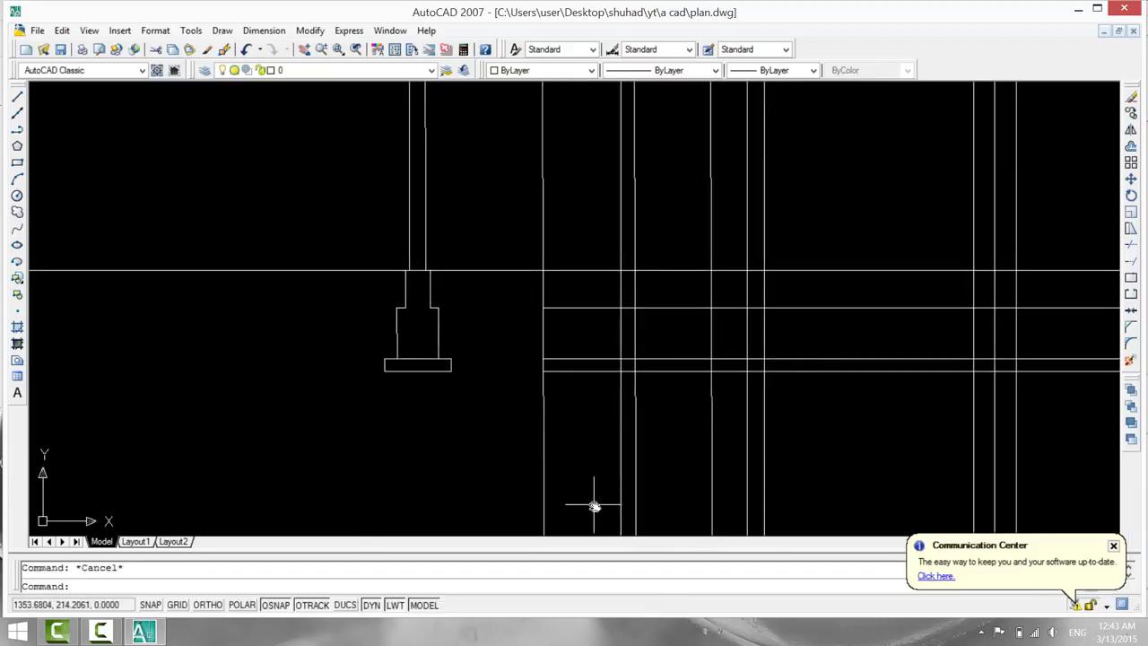
{"action": "type", "text": "tr"}
{"action": "key", "text": "Return"}
{"action": "key", "text": "Return"}
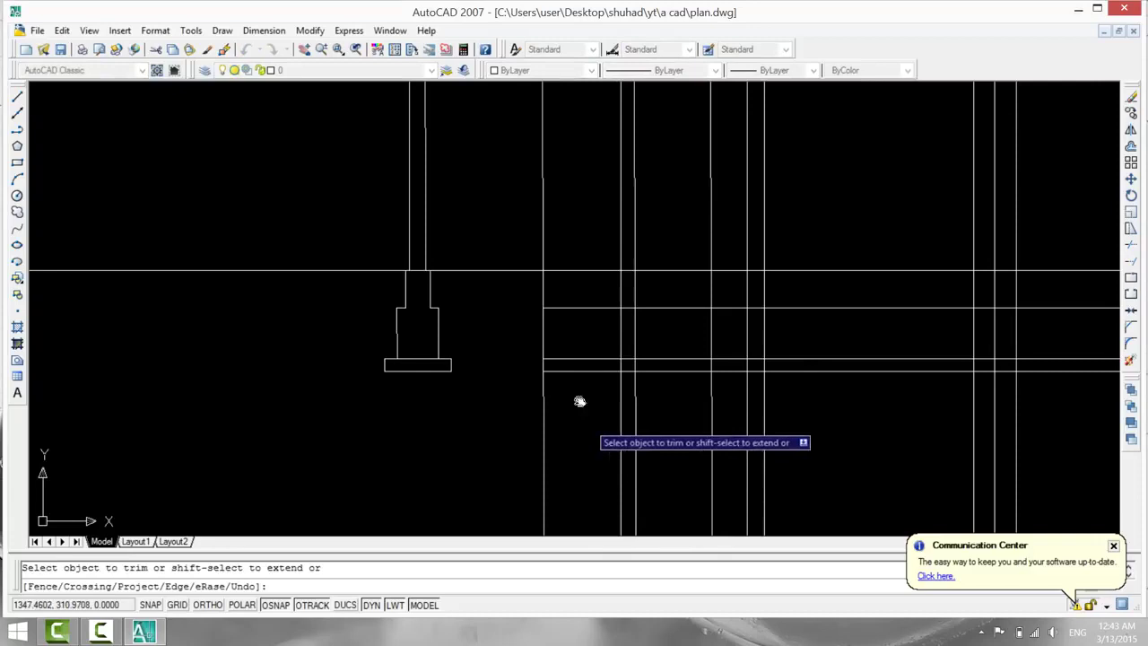
{"action": "left_click", "coordinate": [528, 294]}
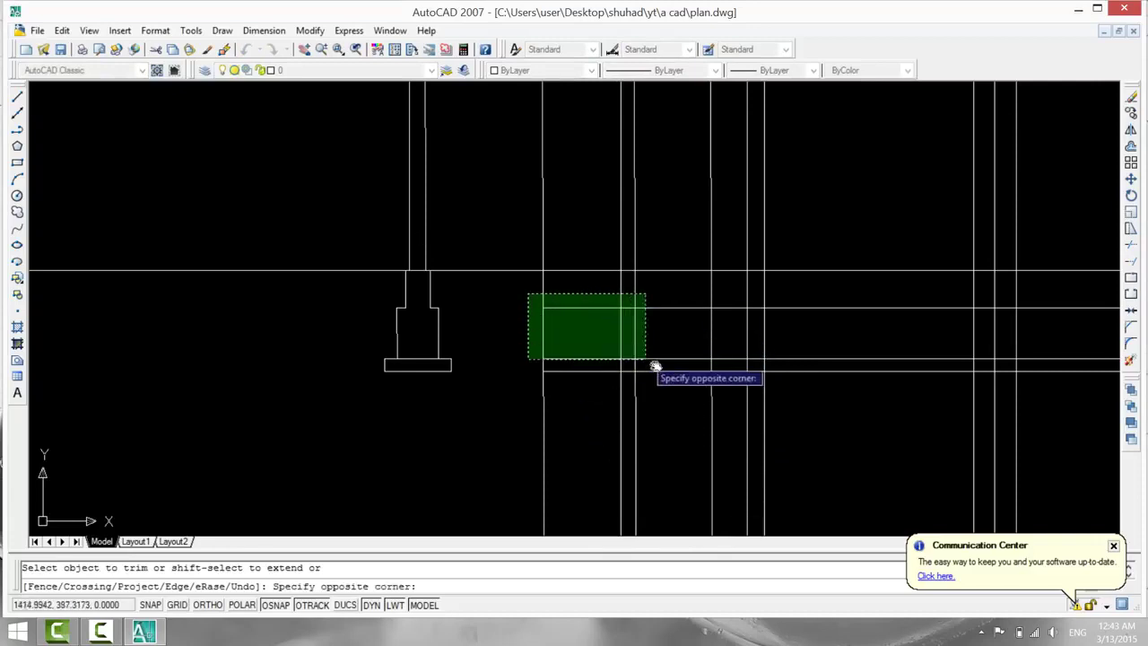
{"action": "left_click", "coordinate": [578, 336]}
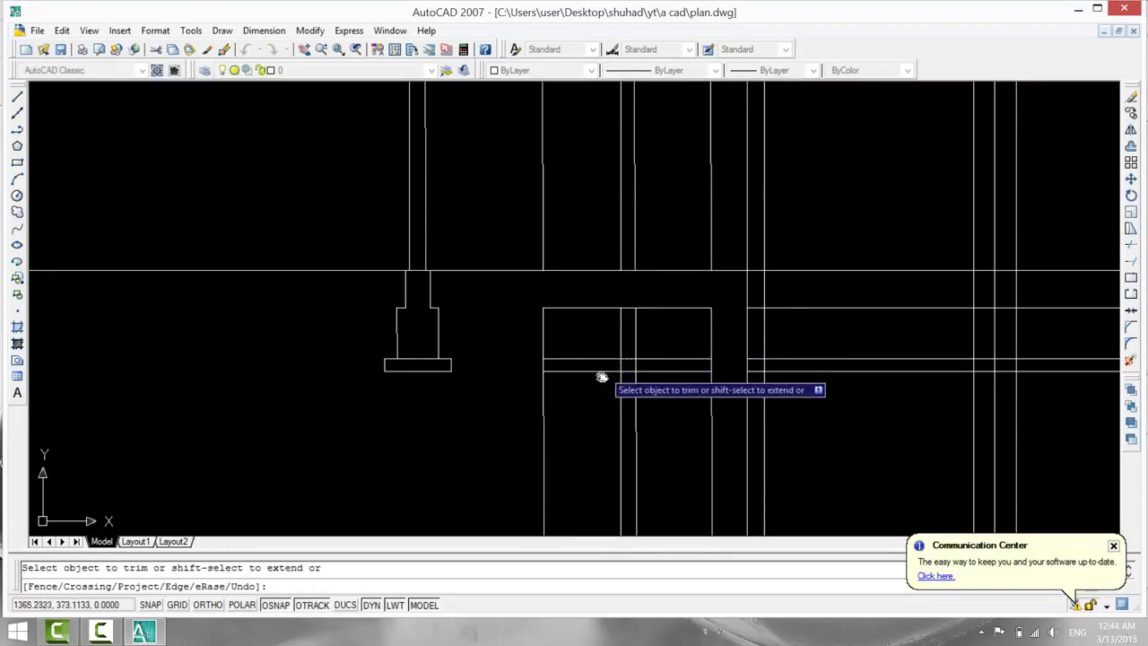
{"action": "key", "text": "Escape"}
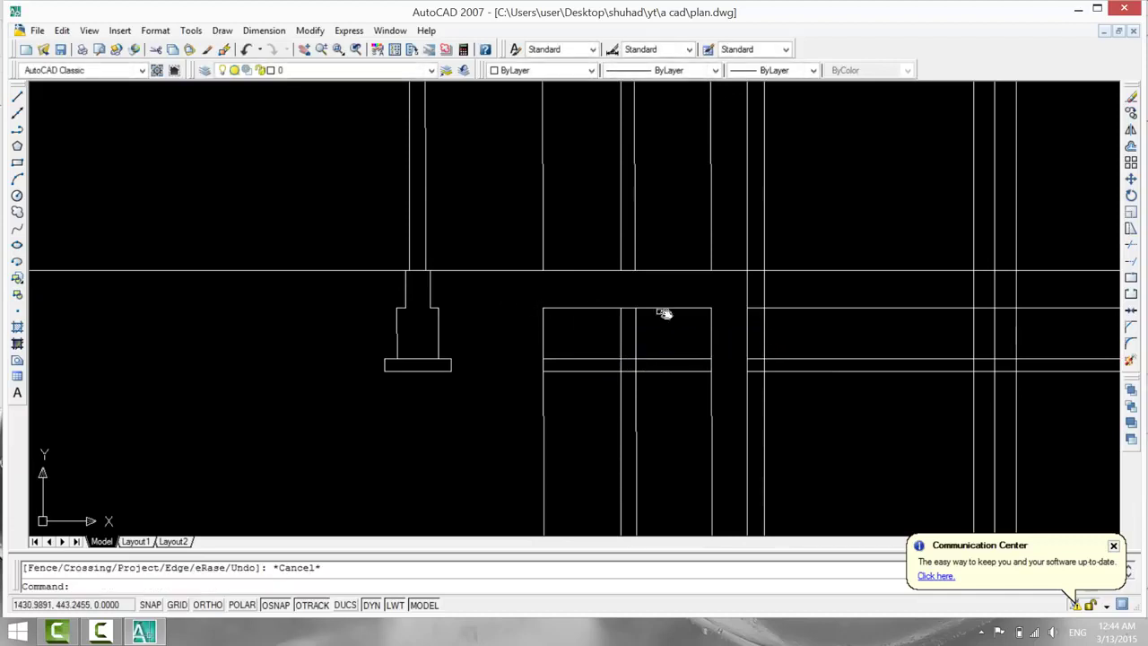
Erase the seven leftover line pieces forming a small box below the upper horizontal line.
{"action": "left_click", "coordinate": [718, 303]}
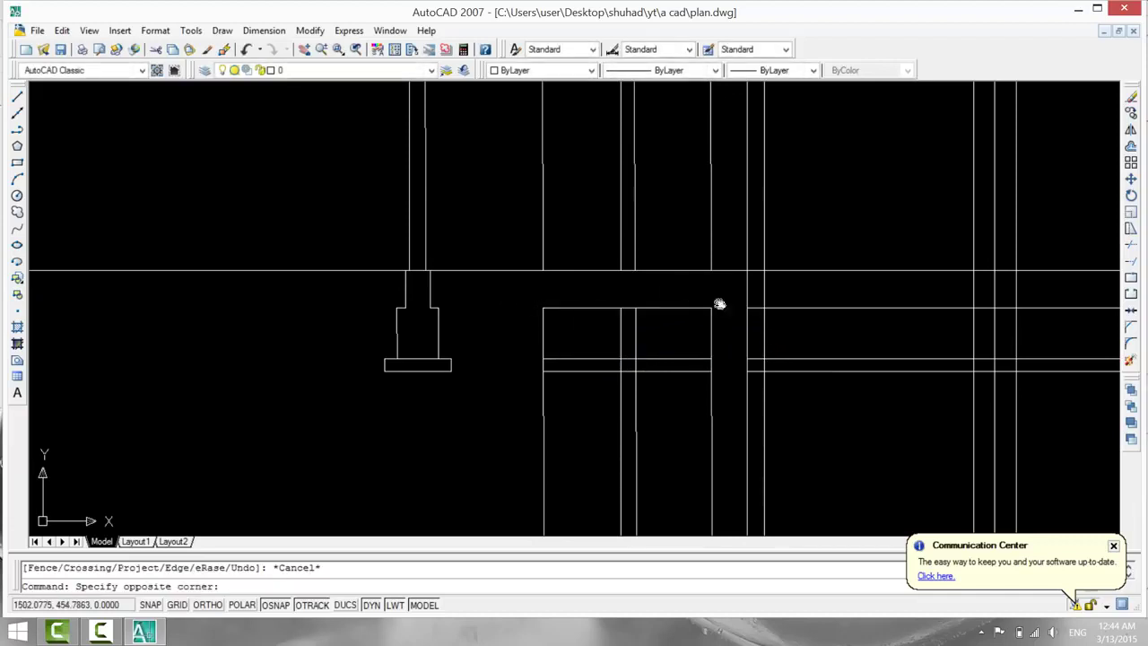
{"action": "left_click", "coordinate": [539, 412]}
{"action": "key", "text": "Delete"}
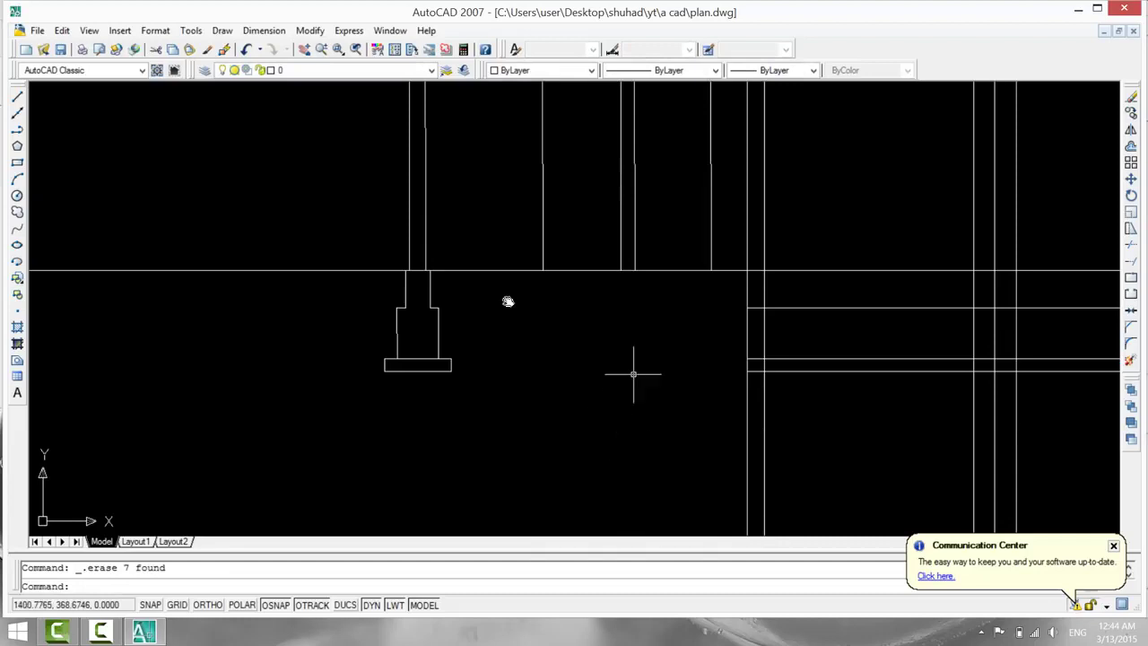
{"action": "mouse_move", "coordinate": [508, 301]}
{"action": "middle_mouse_down"}
{"action": "mouse_move", "coordinate": [575, 392]}
{"action": "mouse_move", "coordinate": [553, 403]}
{"action": "mouse_move", "coordinate": [476, 364]}
{"action": "mouse_move", "coordinate": [383, 292]}
{"action": "middle_mouse_up"}
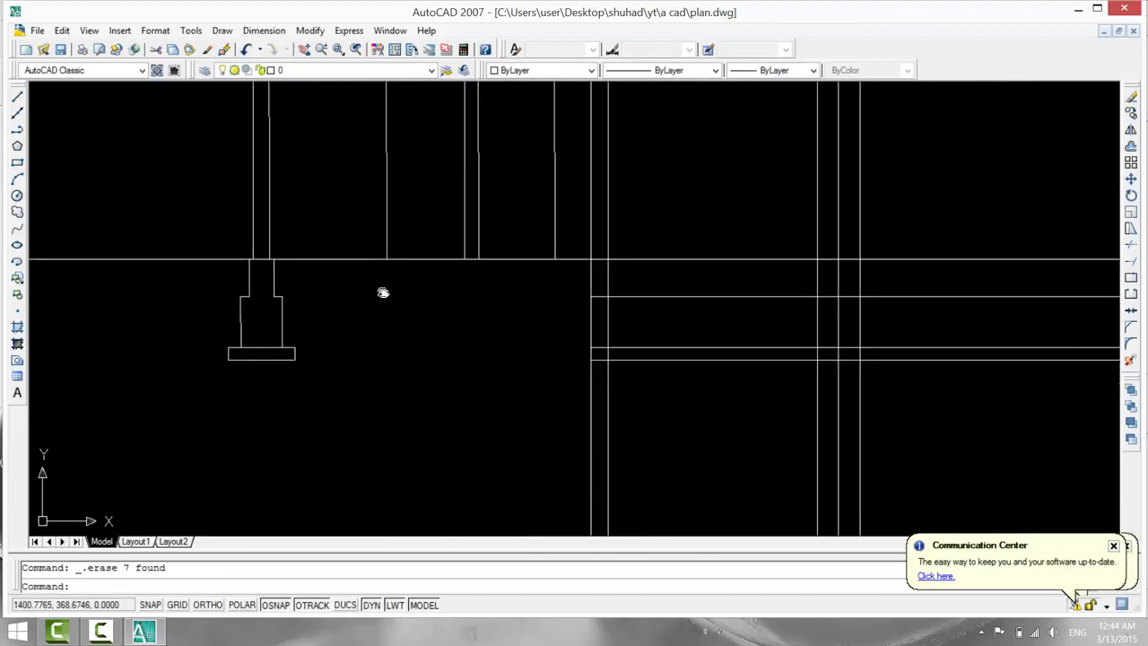
{"action": "key", "text": "Escape"}
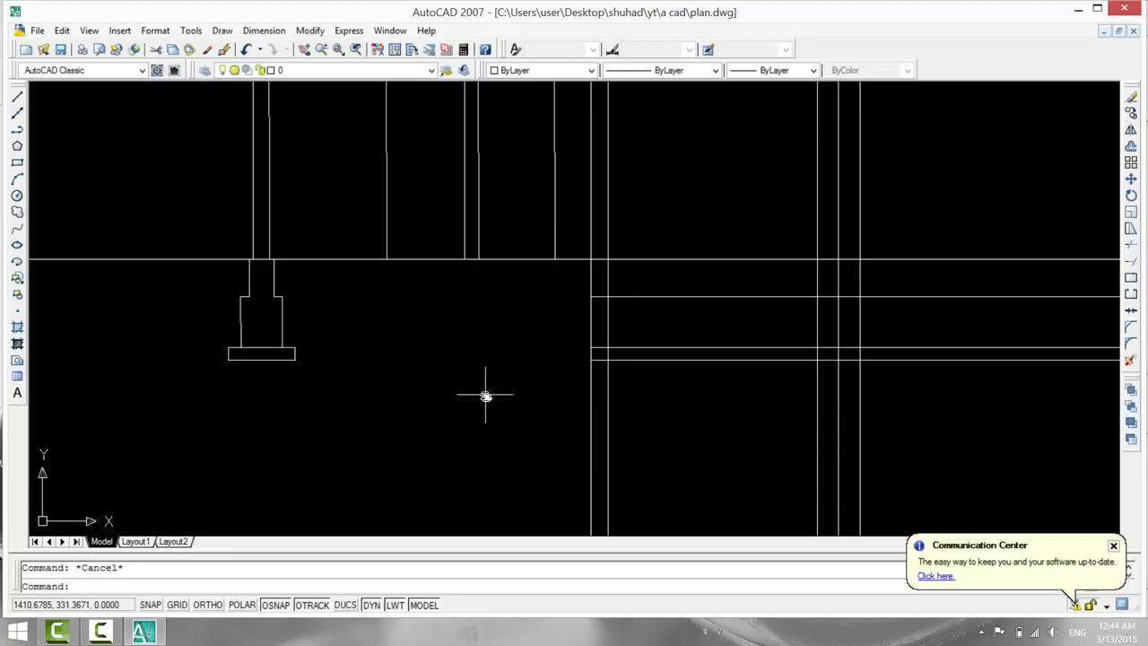
Offset two vertical wall lines by 5 units, one to the left and one to the right.
{"action": "type", "text": "o"}
{"action": "key", "text": "Return"}
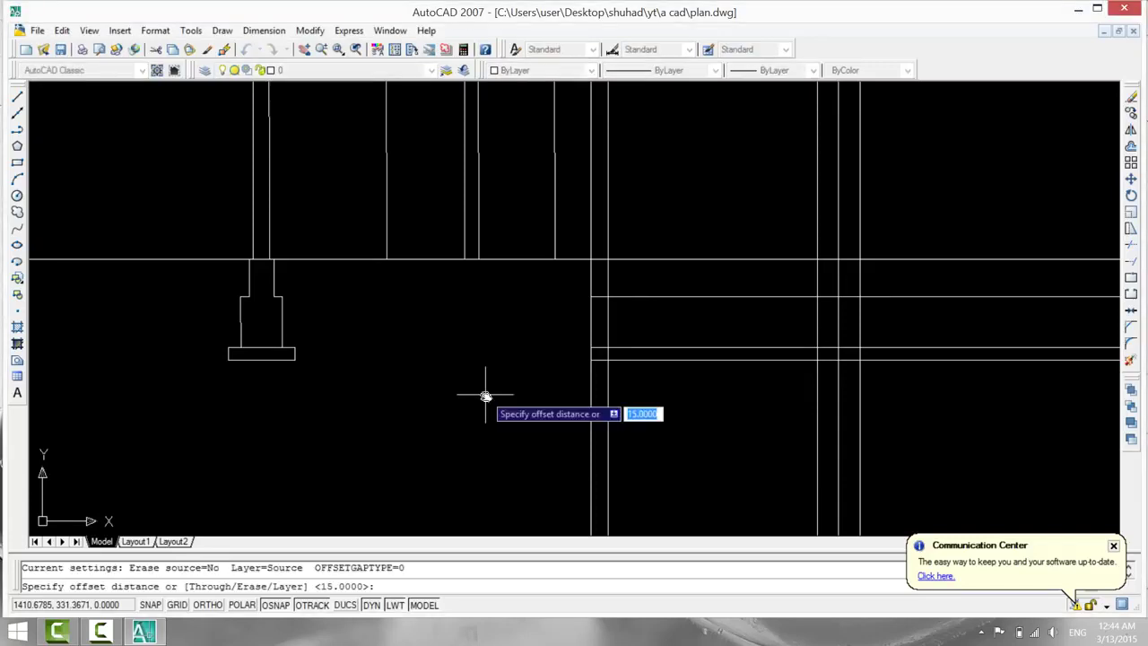
{"action": "type", "text": "5"}
{"action": "key", "text": "Return"}
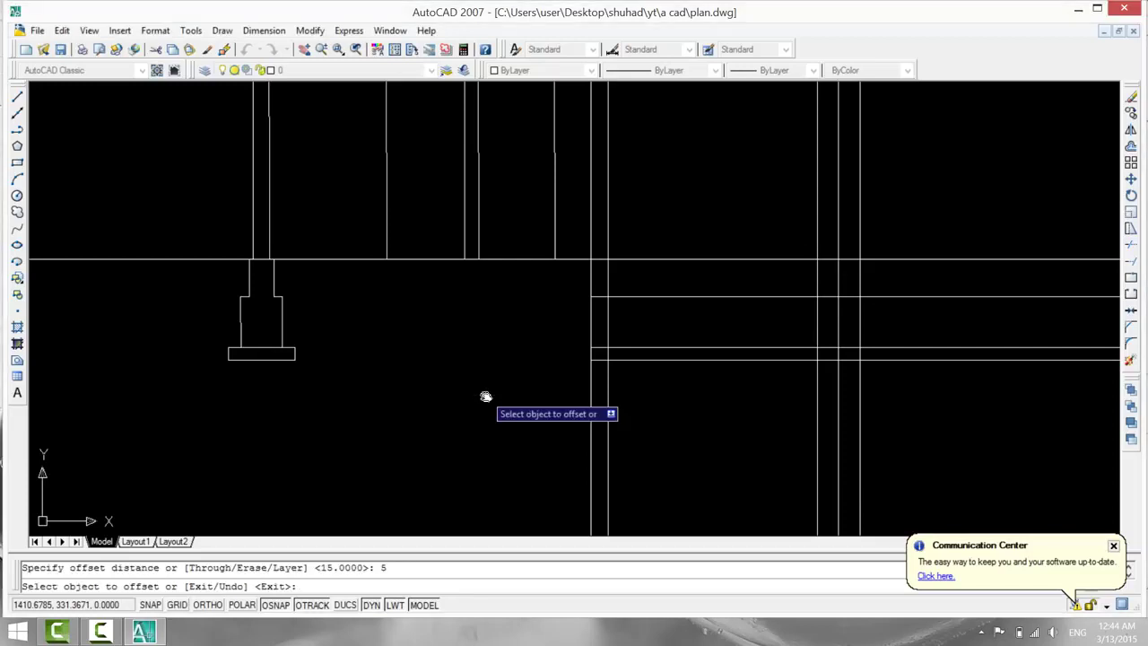
{"action": "left_click", "coordinate": [591, 220]}
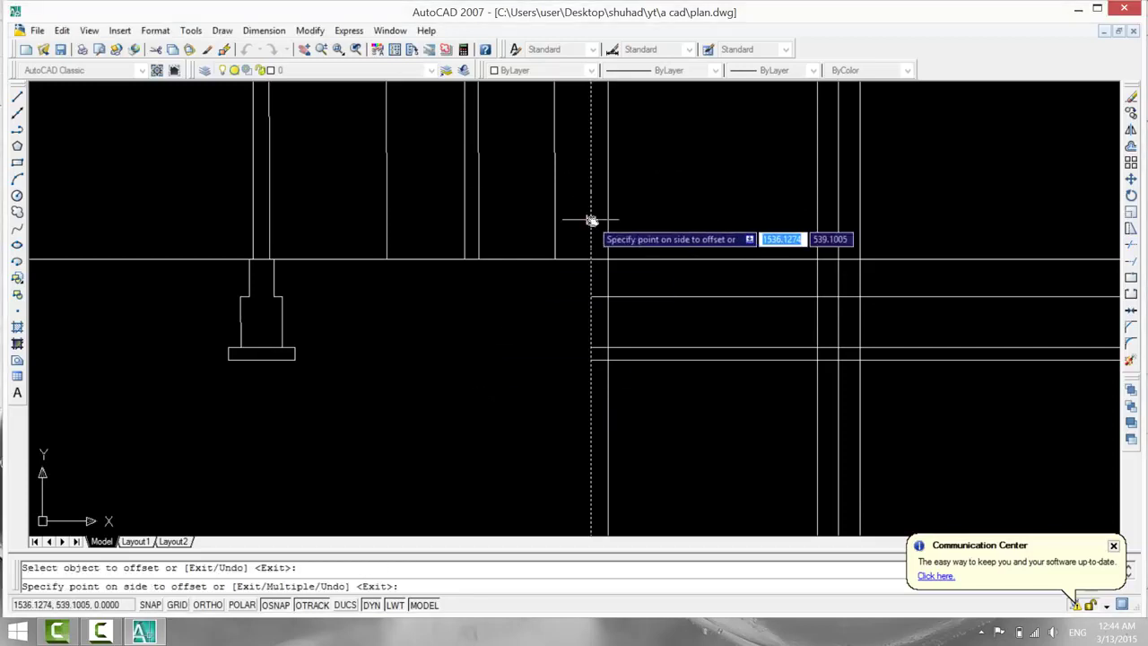
{"action": "left_click", "coordinate": [575, 218]}
{"action": "left_click", "coordinate": [608, 219]}
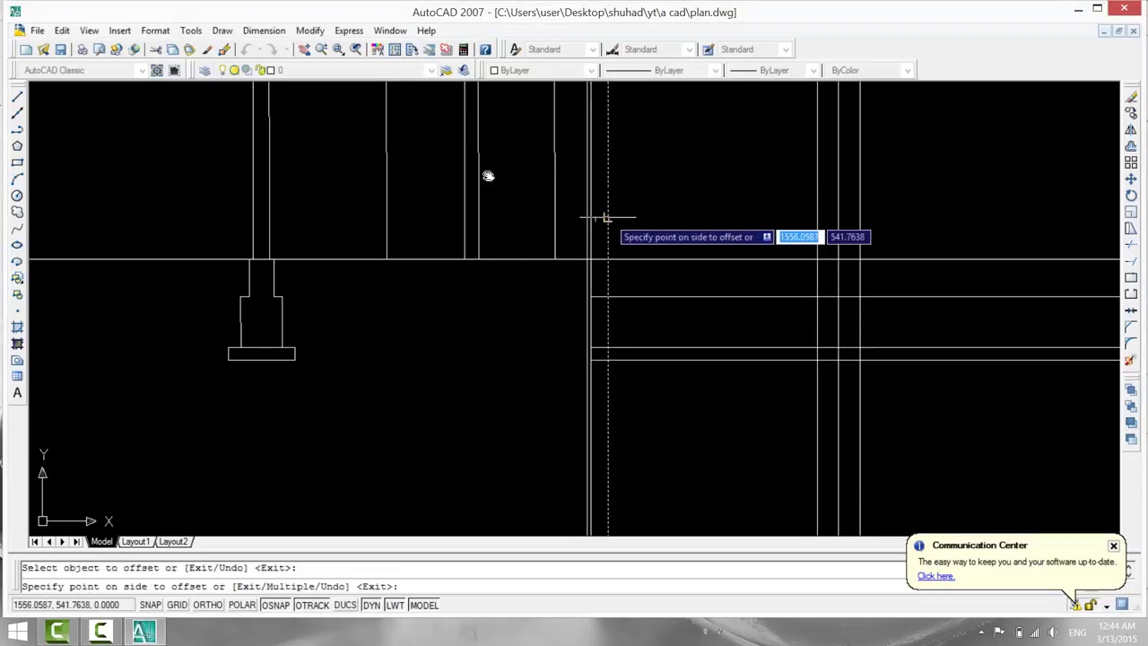
{"action": "left_click", "coordinate": [632, 221]}
{"action": "scroll", "coordinate": [642, 228], "scroll_direction": "up", "scroll_amount": 3}
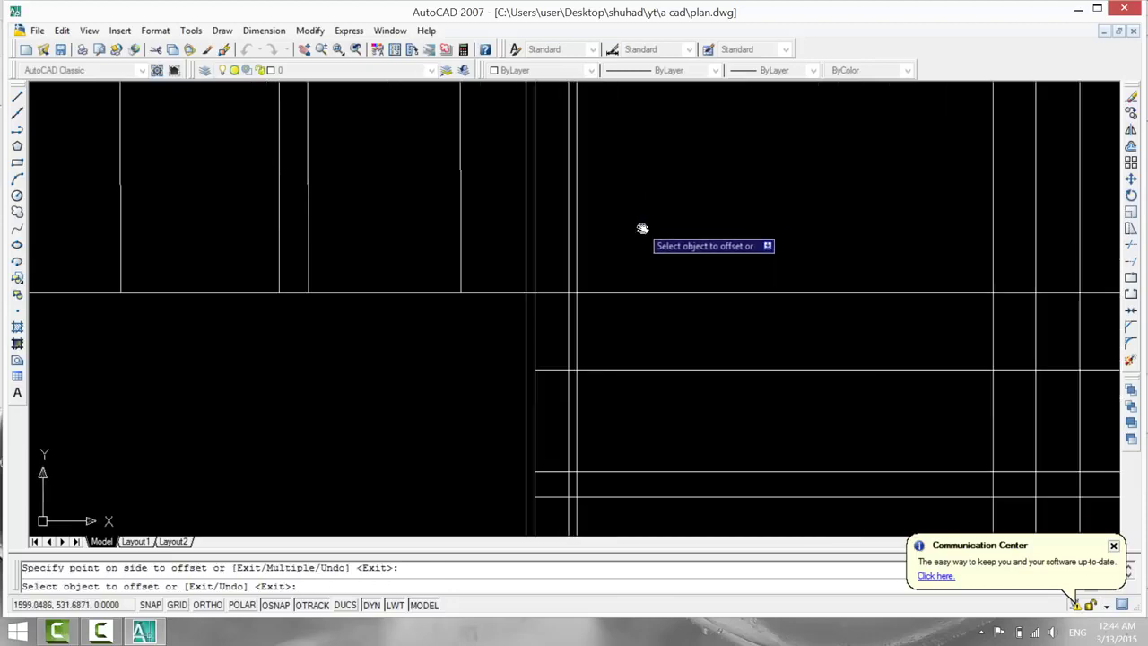
{"action": "key", "text": "Escape"}
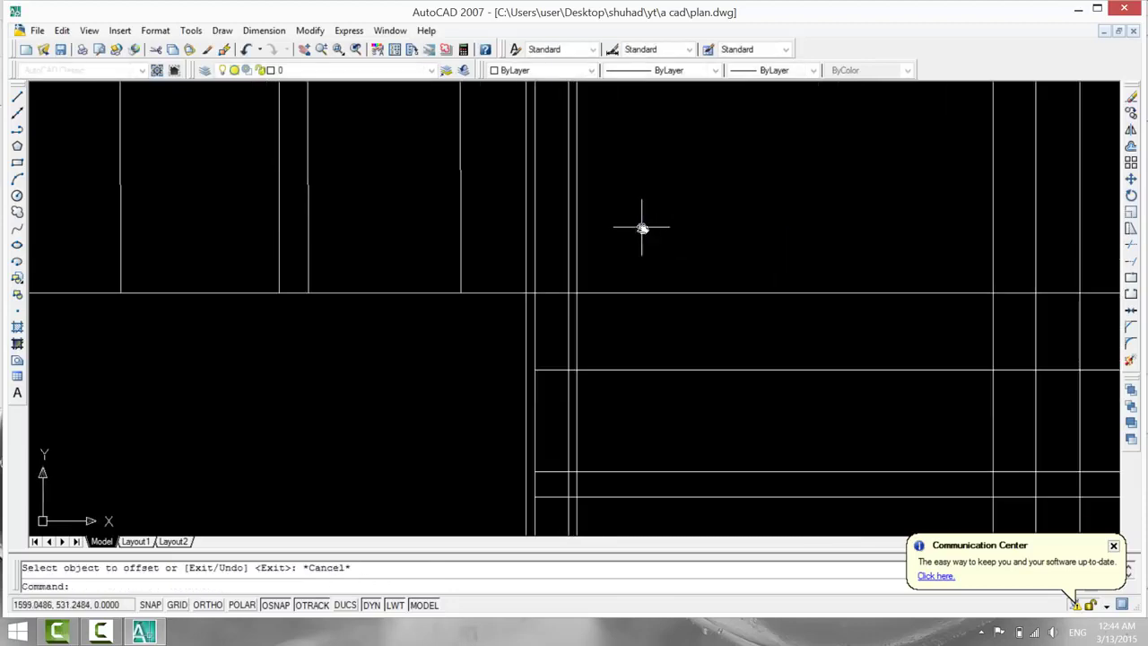
{"action": "type", "text": "tr"}
{"action": "key", "text": "Return"}
{"action": "key", "text": "Return"}
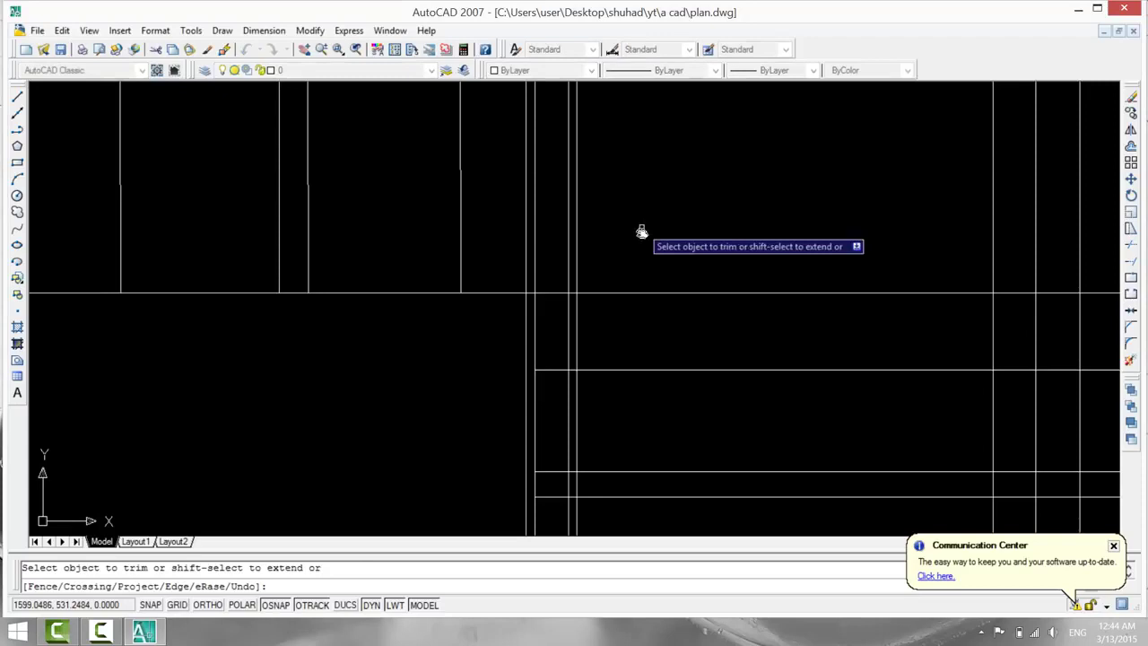
Trim the vertical line pieces above the horizontal line and the short segment at the corner.
{"action": "left_click", "coordinate": [527, 257]}
{"action": "left_click", "coordinate": [577, 264]}
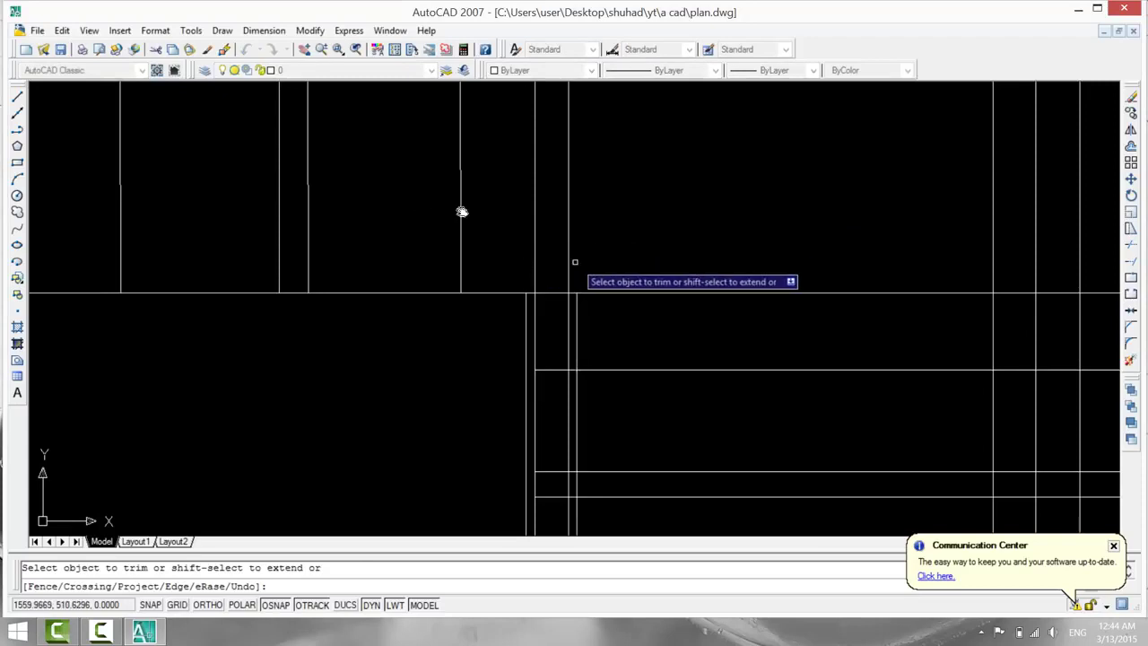
{"action": "middle_click_drag", "start_coordinate": [440, 345], "coordinate": [658, 335]}
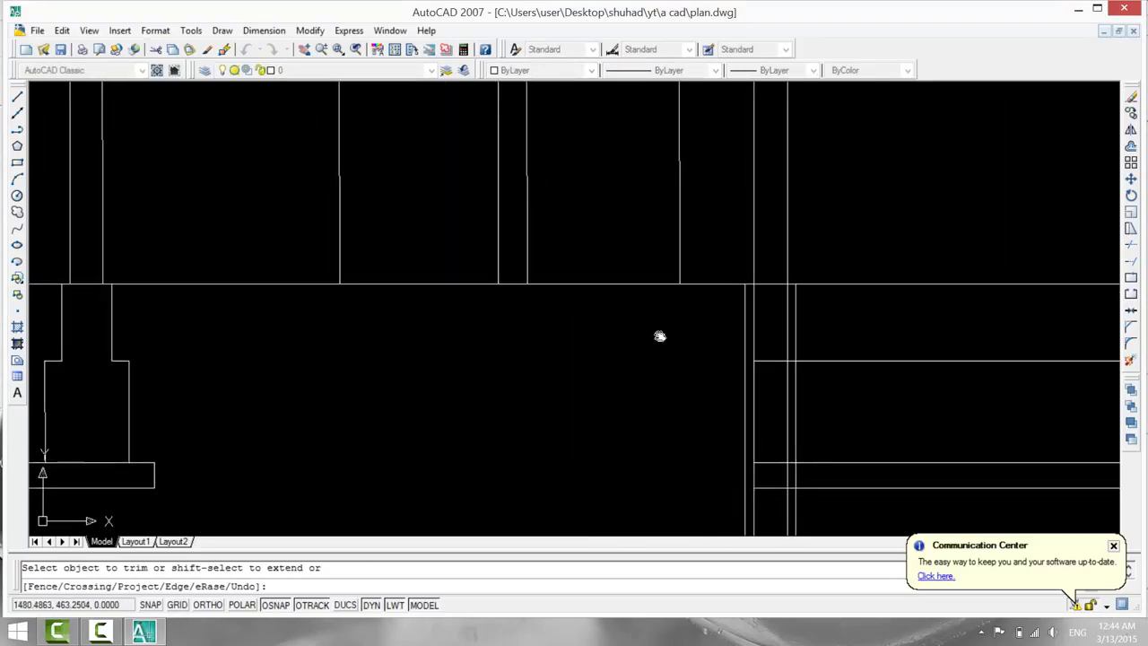
{"action": "left_click", "coordinate": [753, 334]}
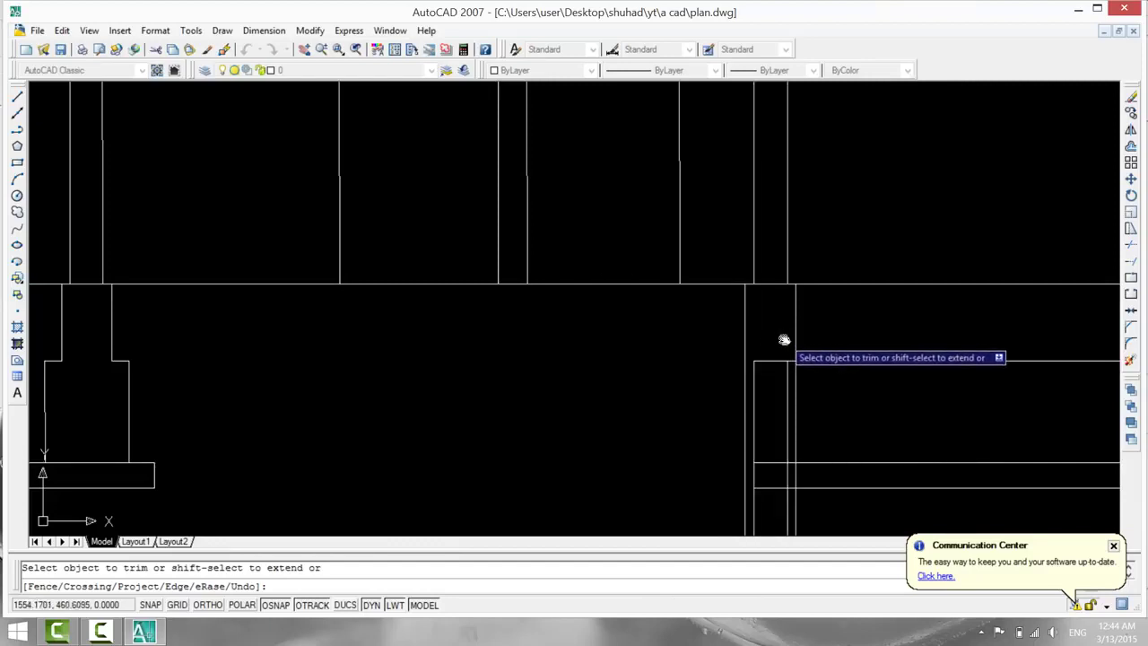
{"action": "key", "text": "Escape"}
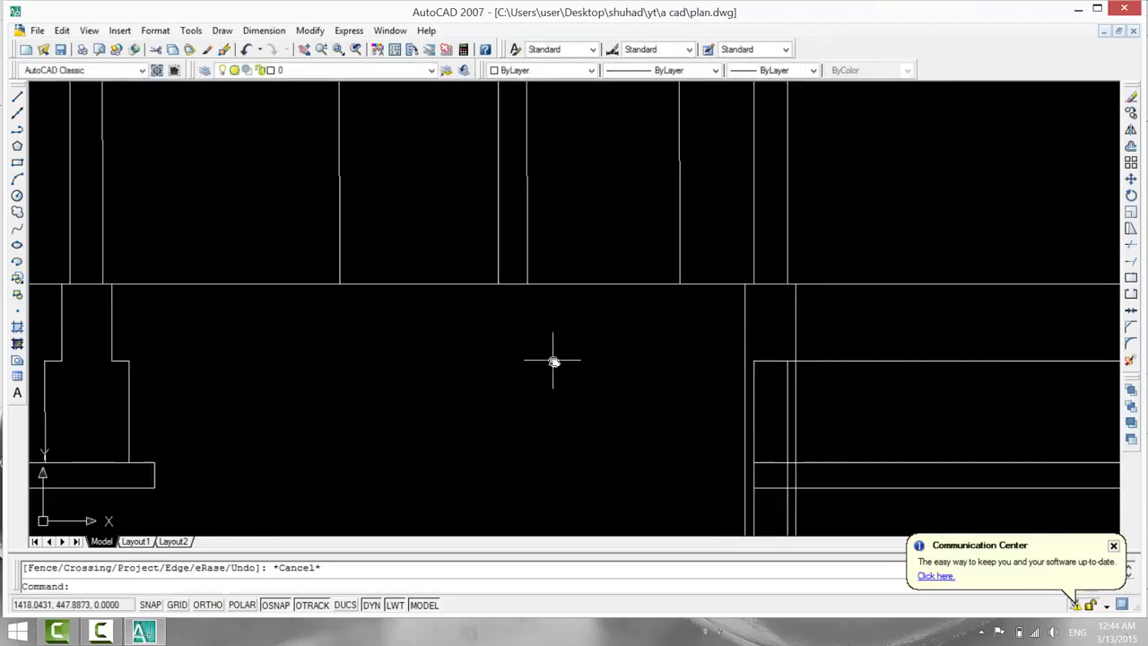
Extend the horizontal line left to the vertical and delete the stray vertical line beside the column.
{"action": "type", "text": "ex"}
{"action": "key", "text": "Return"}
{"action": "key", "text": "Return"}
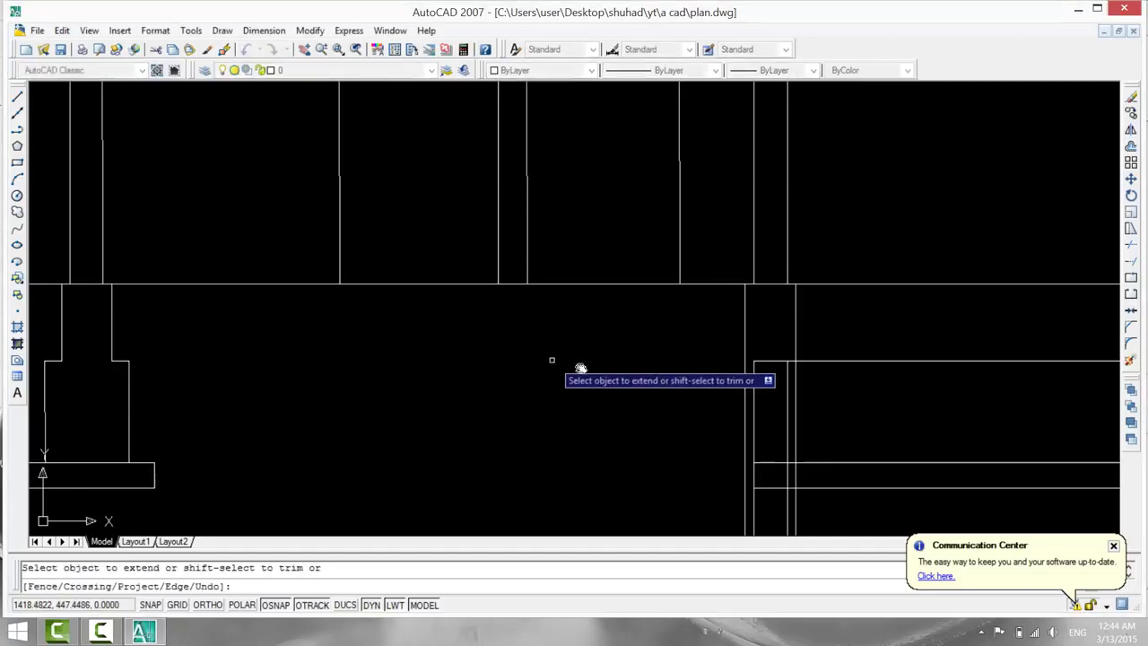
{"action": "left_click", "coordinate": [771, 363]}
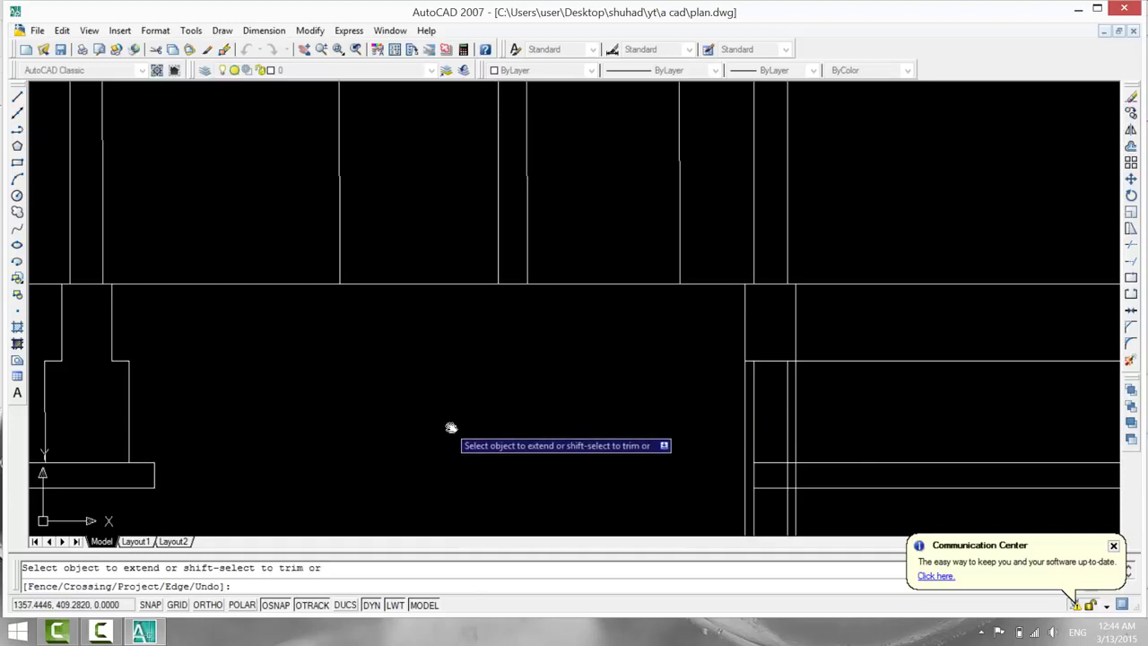
{"action": "left_click", "coordinate": [751, 428]}
{"action": "left_click", "coordinate": [751, 428]}
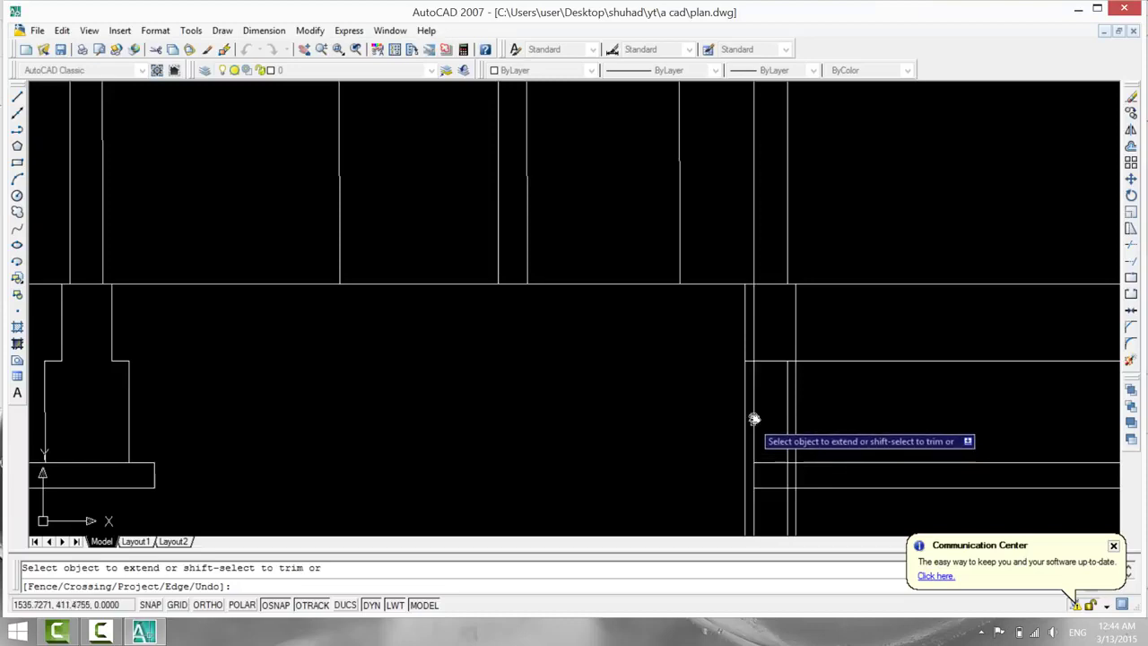
{"action": "left_click", "coordinate": [753, 348]}
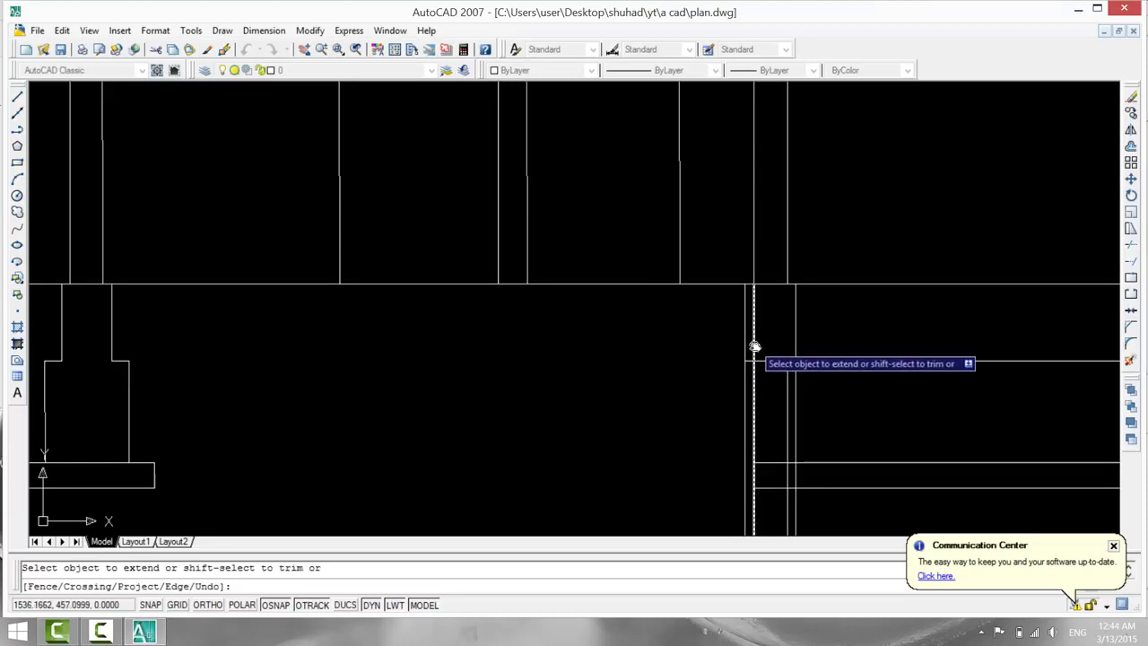
{"action": "key", "text": "Escape"}
{"action": "left_click", "coordinate": [753, 343]}
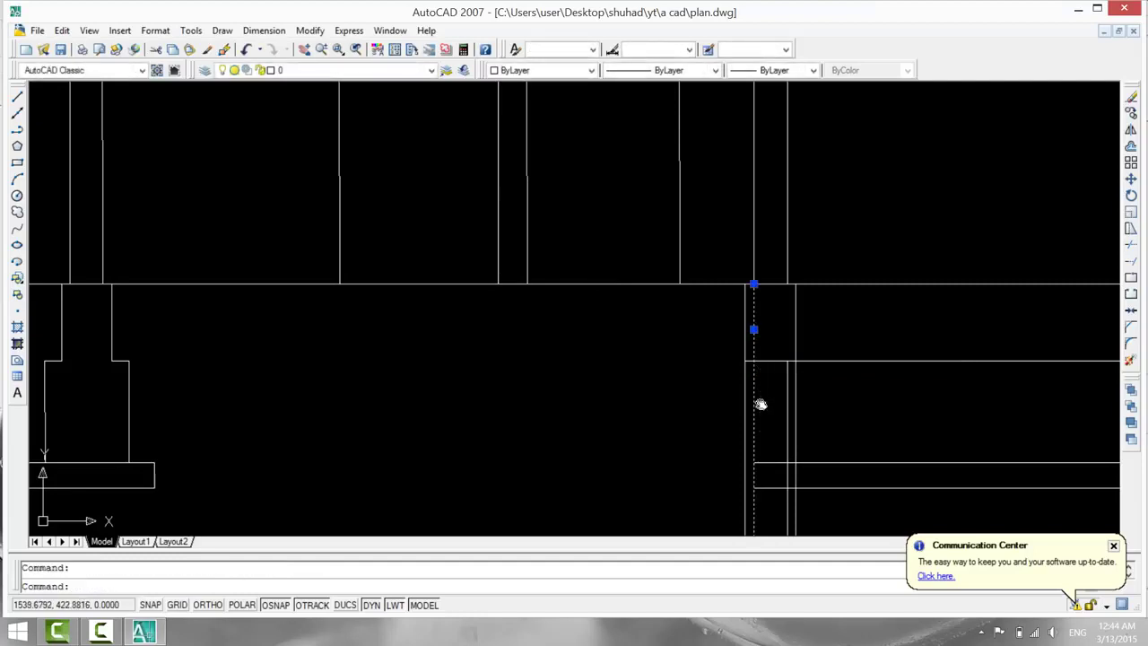
{"action": "key", "text": "Delete"}
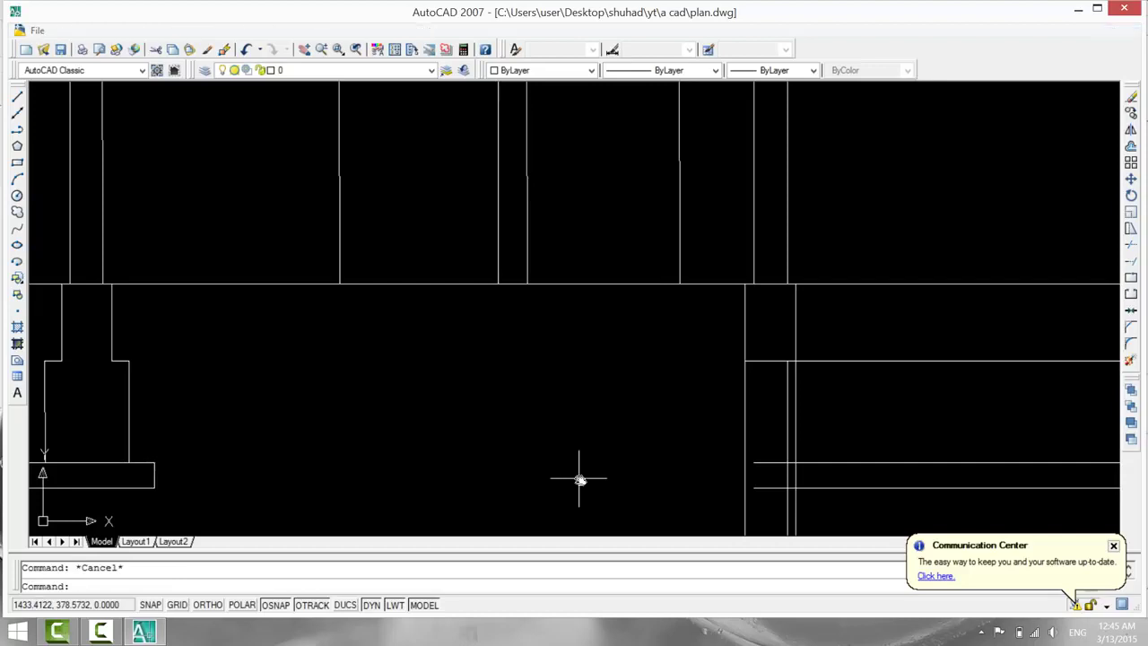
Extend the two lower horizontal lines left to the wall line and delete the inner vertical line.
{"action": "type", "text": "ex"}
{"action": "key", "text": "Return"}
{"action": "key", "text": "Return"}
{"action": "left_click", "coordinate": [758, 466]}
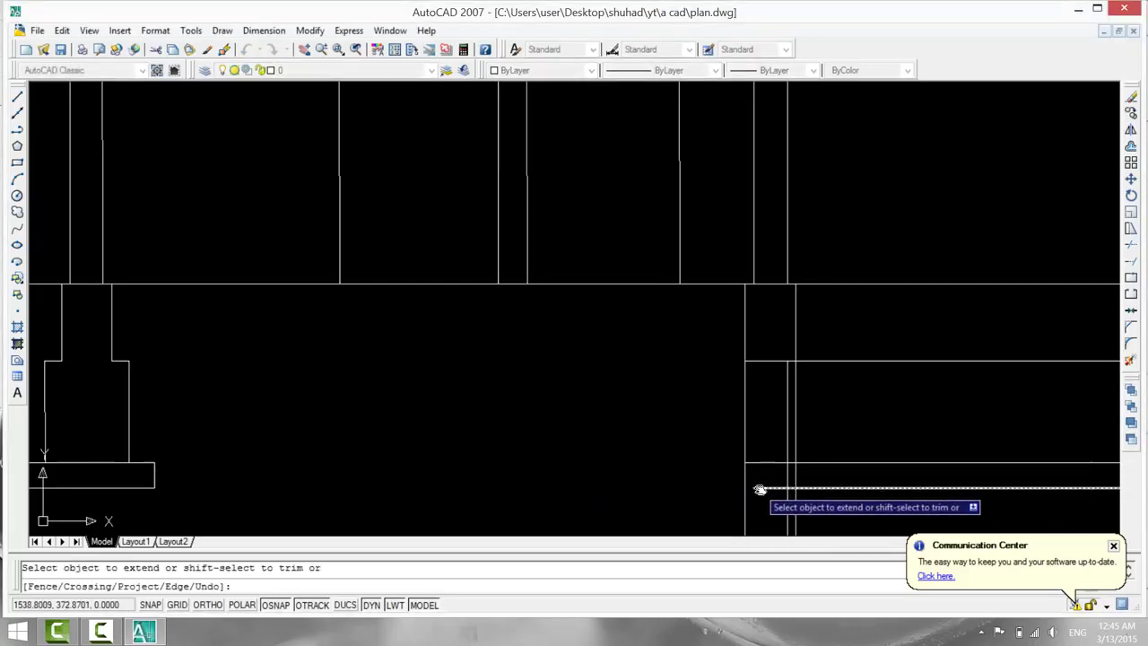
{"action": "left_click", "coordinate": [759, 487]}
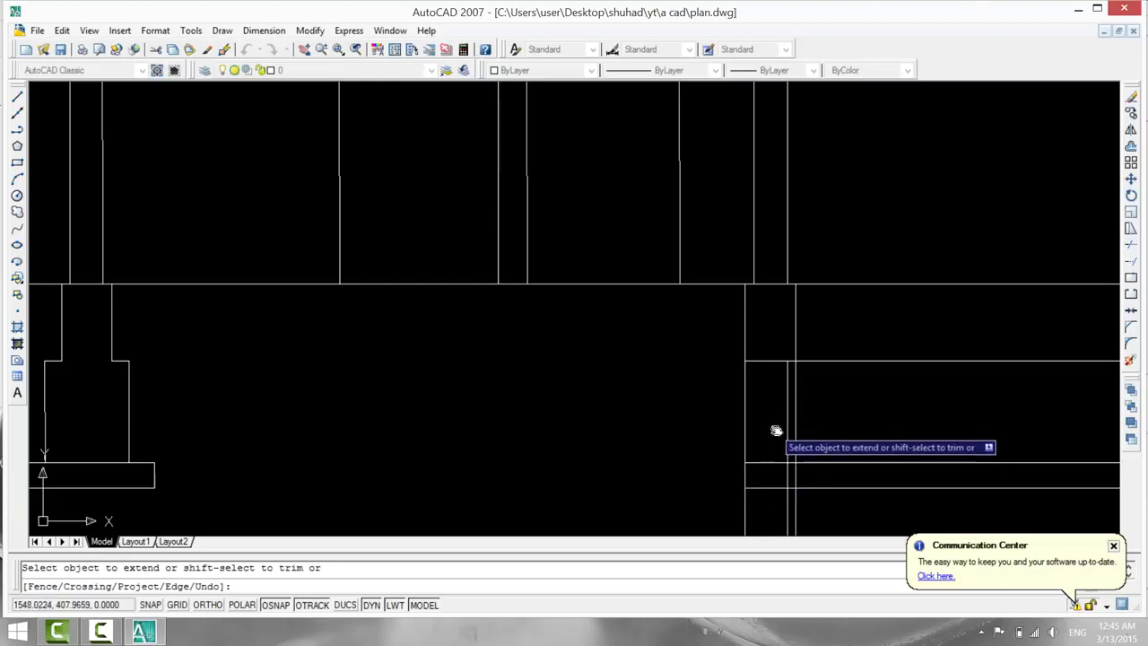
{"action": "key", "text": "Escape"}
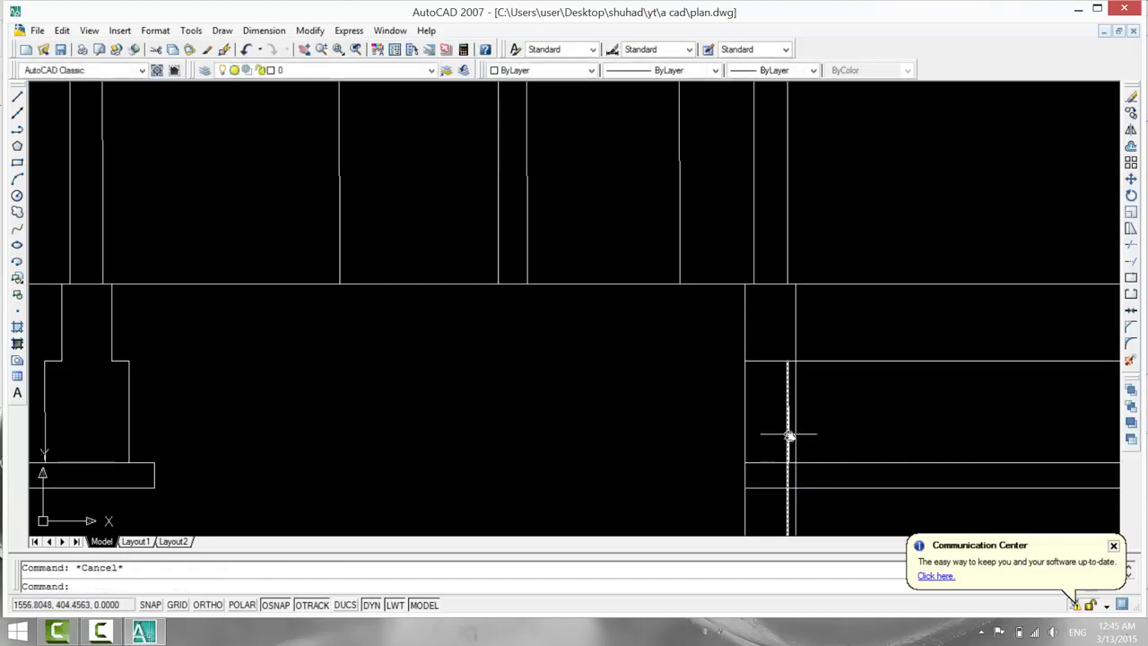
{"action": "left_click", "coordinate": [787, 443]}
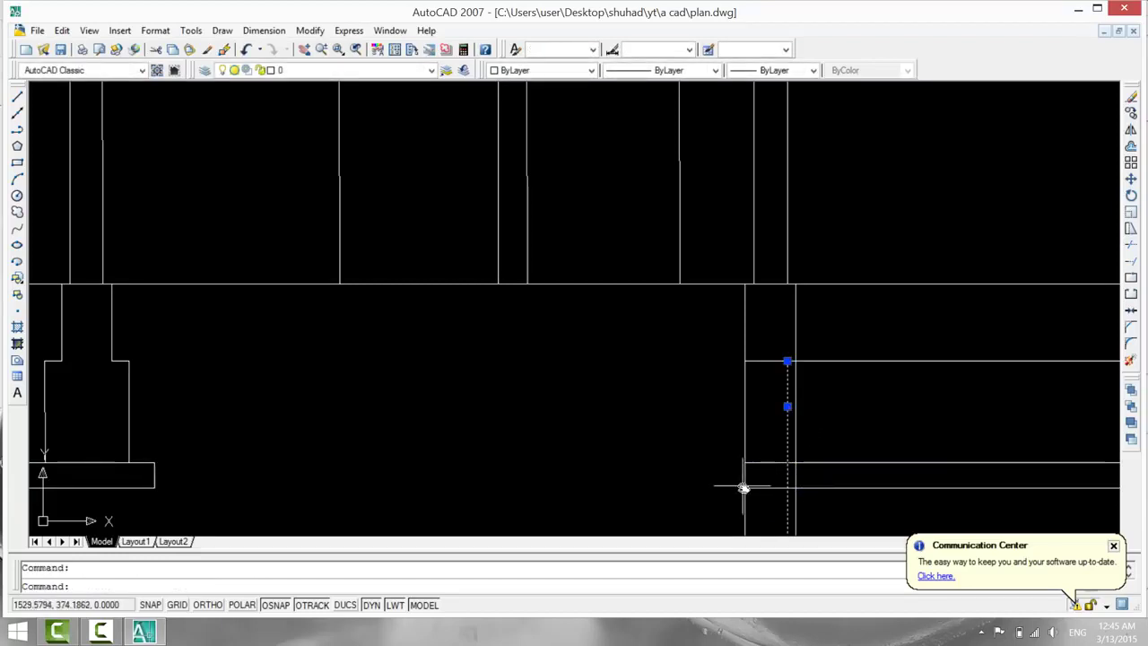
{"action": "key", "text": "Delete"}
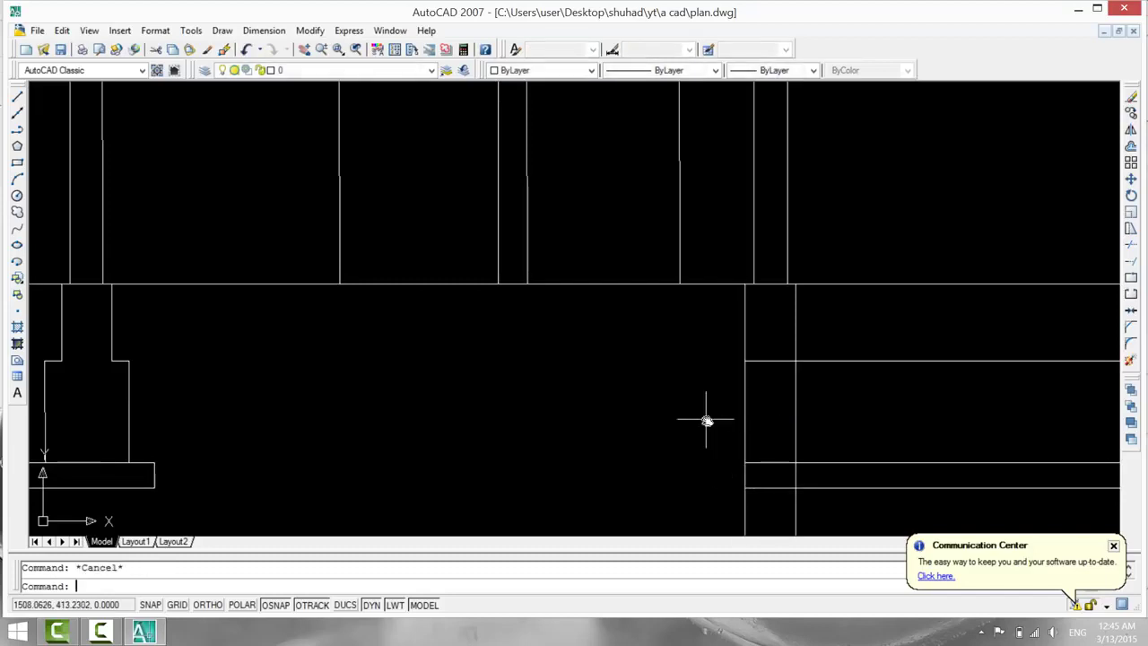
Offset the left wall line 10 units left and the right wall line 10 units right.
{"action": "type", "text": "o"}
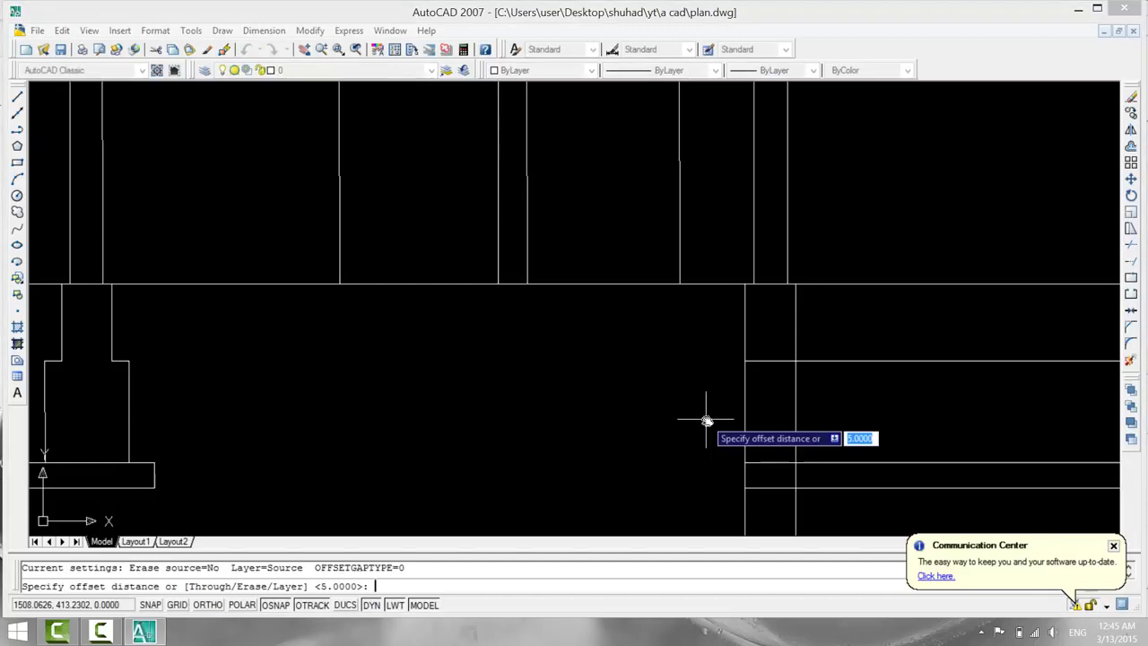
{"action": "key", "text": "Return"}
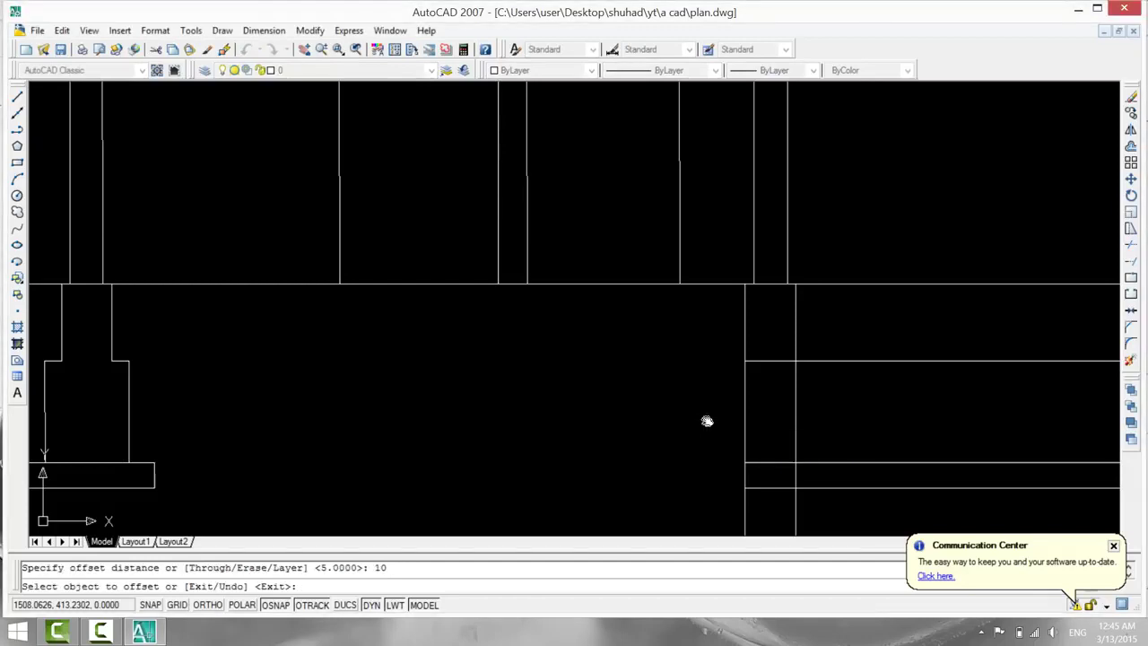
{"action": "left_click", "coordinate": [744, 357]}
{"action": "left_click", "coordinate": [714, 354]}
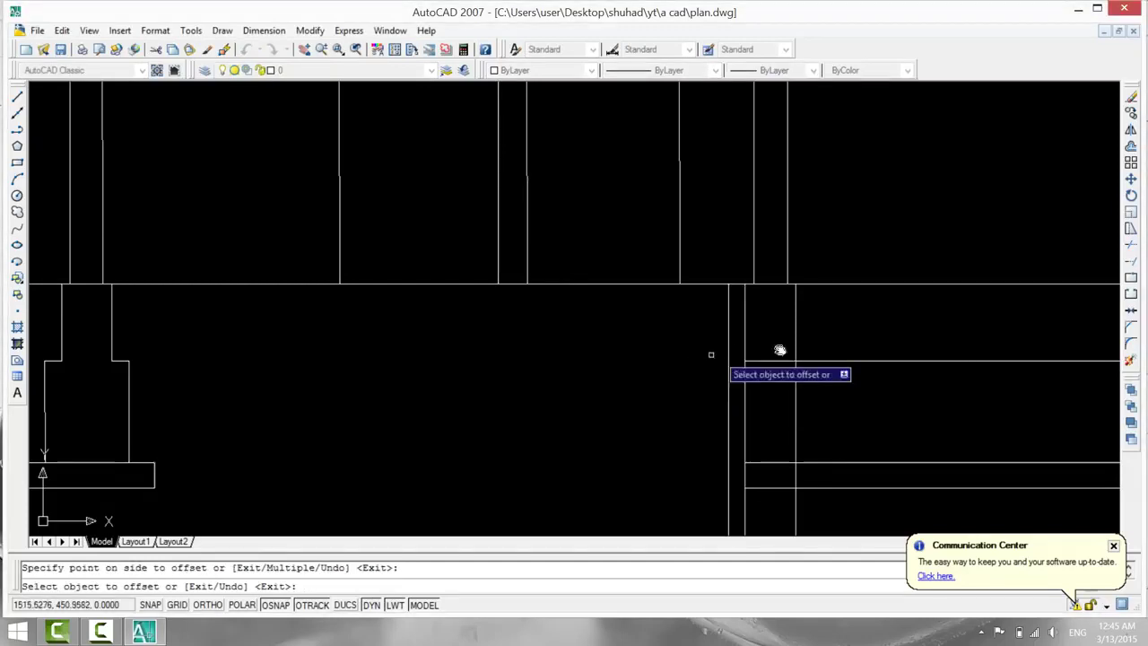
{"action": "left_click", "coordinate": [639, 277]}
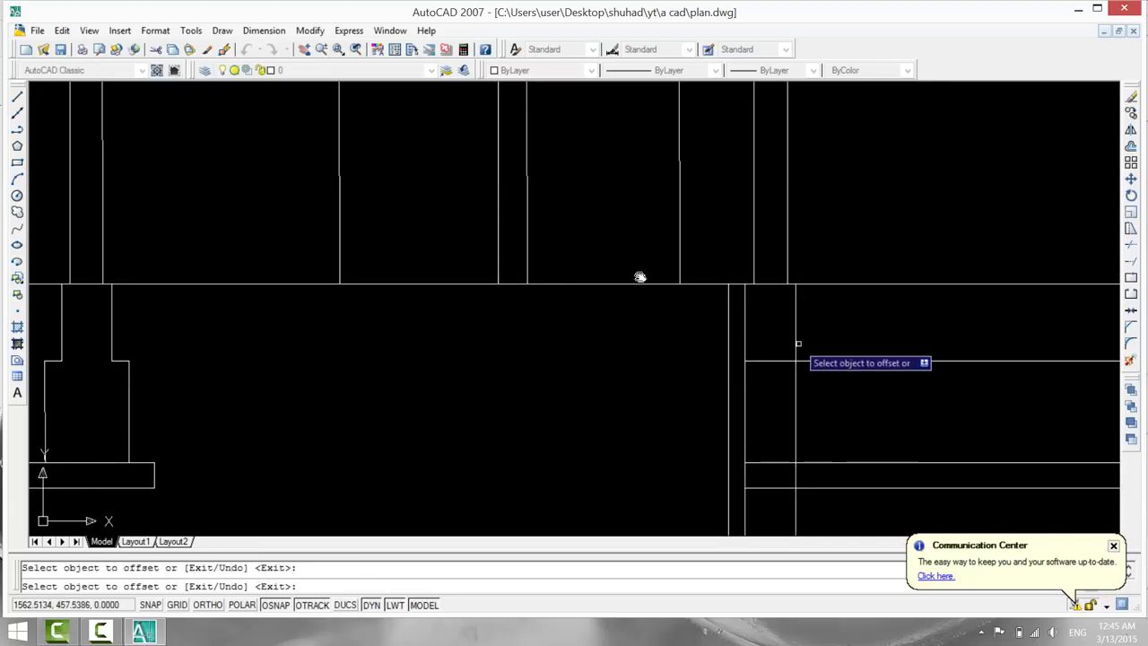
{"action": "left_click", "coordinate": [795, 350]}
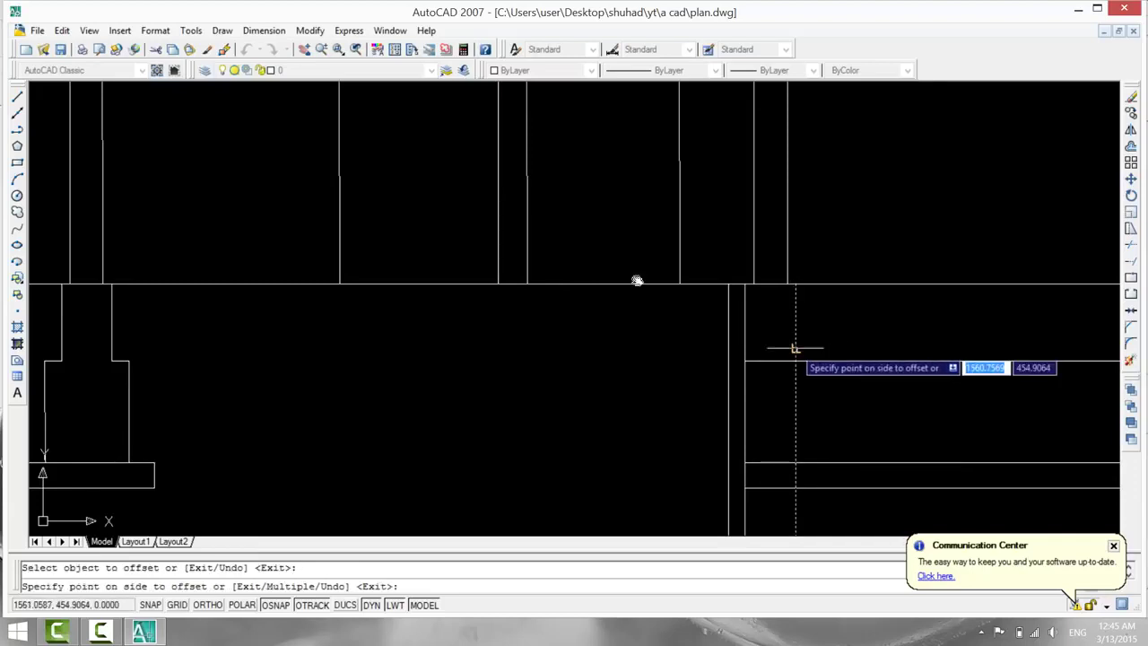
{"action": "left_click", "coordinate": [846, 347]}
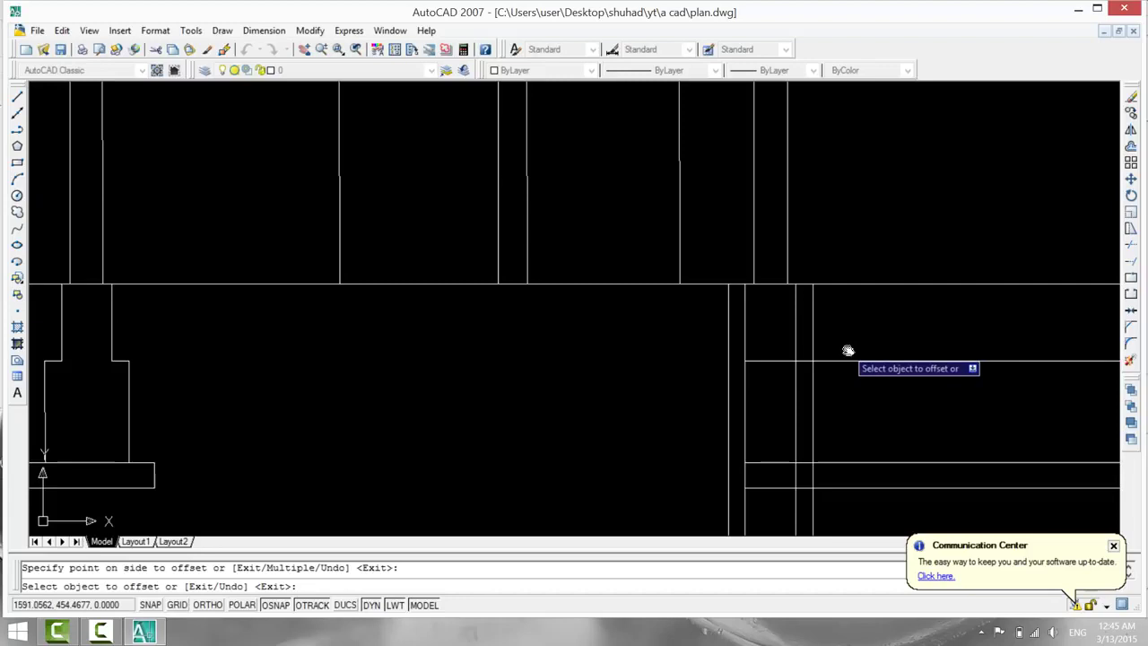
{"action": "key", "text": "Escape"}
{"action": "type", "text": "e"}
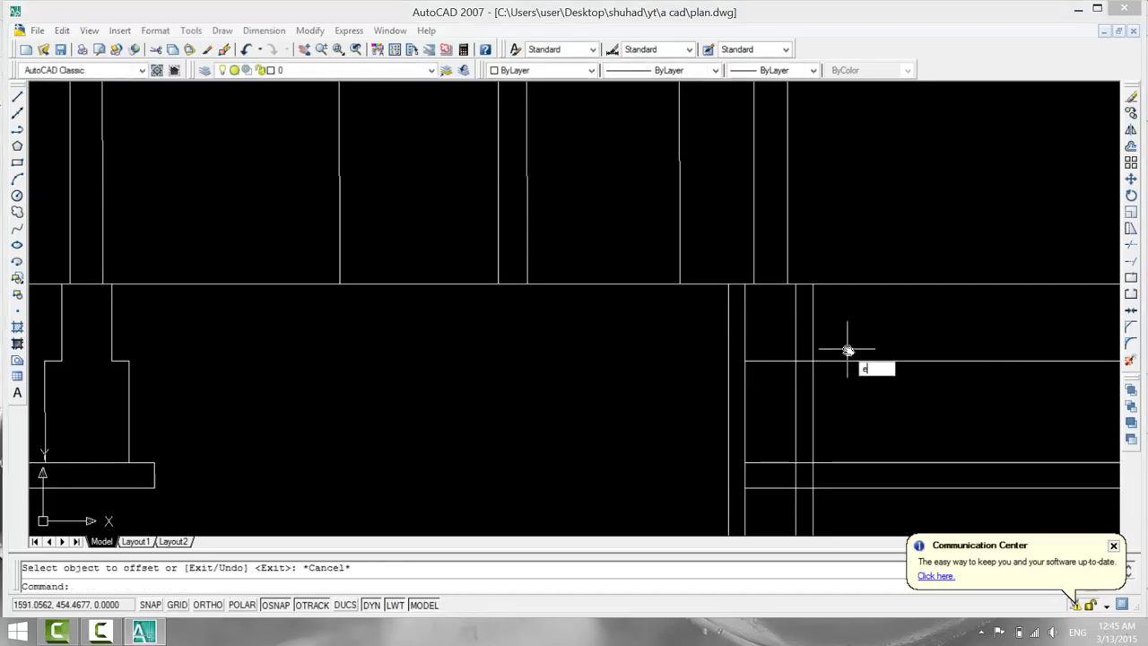
{"action": "type", "text": "x"}
{"action": "key", "text": "Return"}
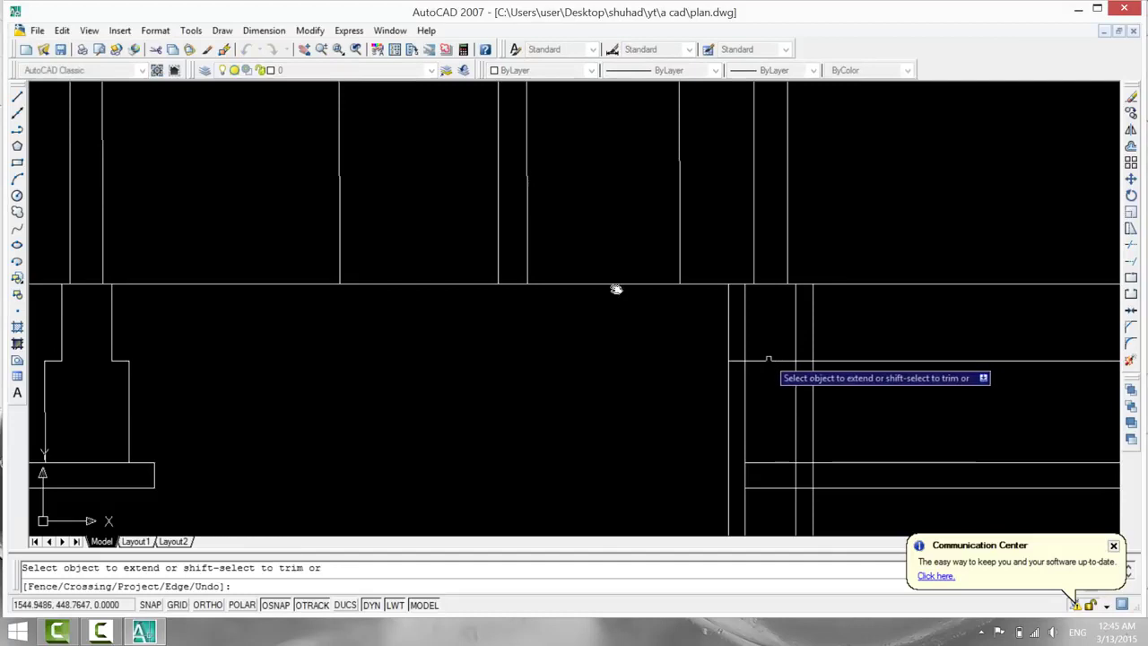
Extend the upper, middle and lowest horizontal lines to the new outer vertical line.
{"action": "left_click", "coordinate": [768, 360]}
{"action": "left_click", "coordinate": [762, 462]}
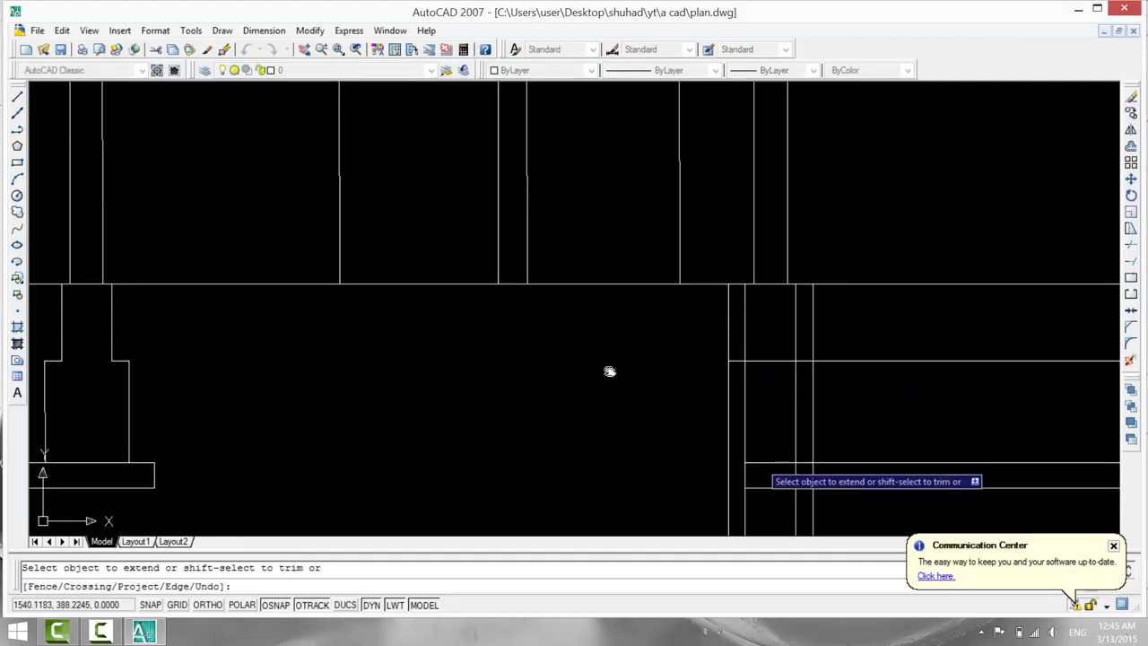
{"action": "left_click", "coordinate": [757, 488]}
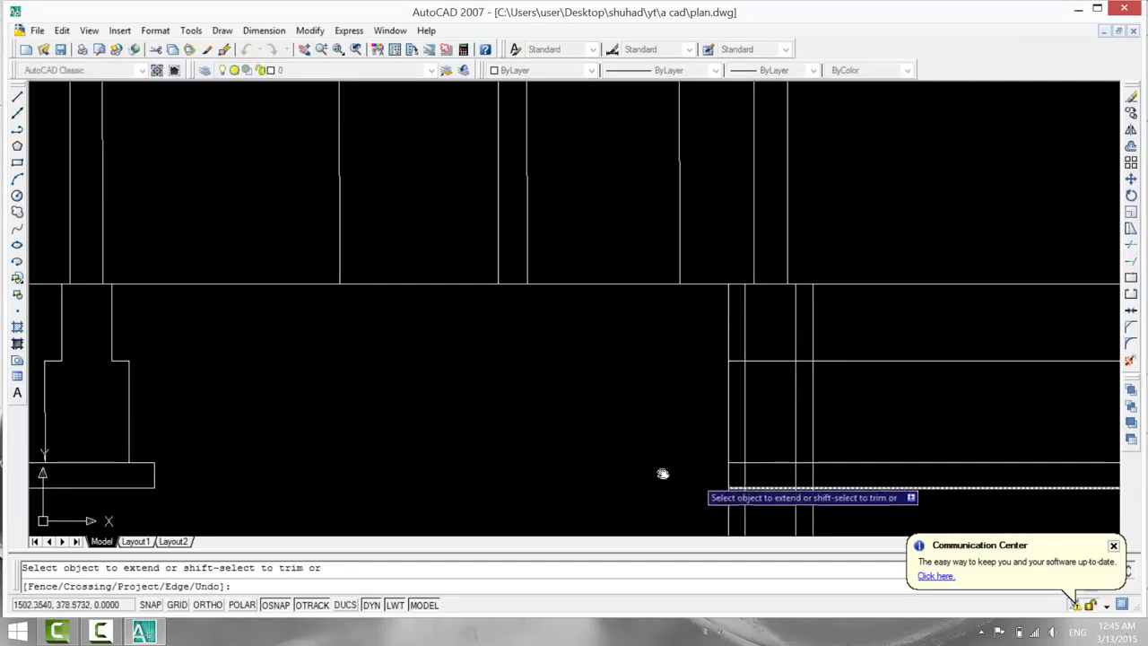
{"action": "key", "text": "Escape"}
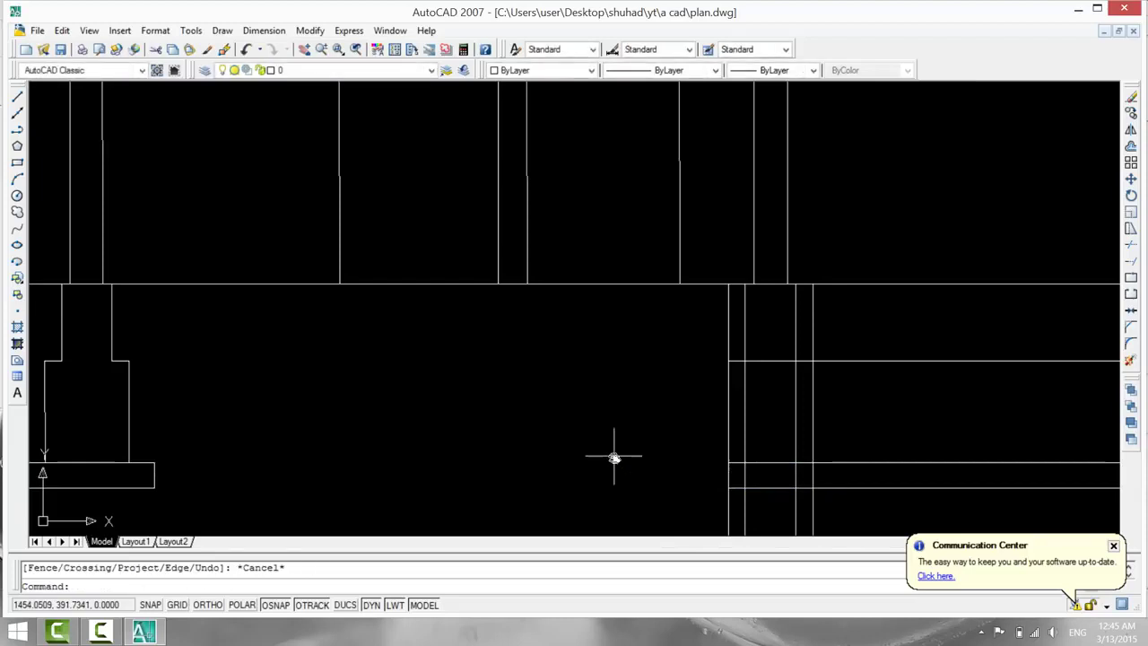
Trim the new left line above the horizontal and the old inner verticals between the horizontals.
{"action": "type", "text": "tr"}
{"action": "key", "text": "Return"}
{"action": "key", "text": "Return"}
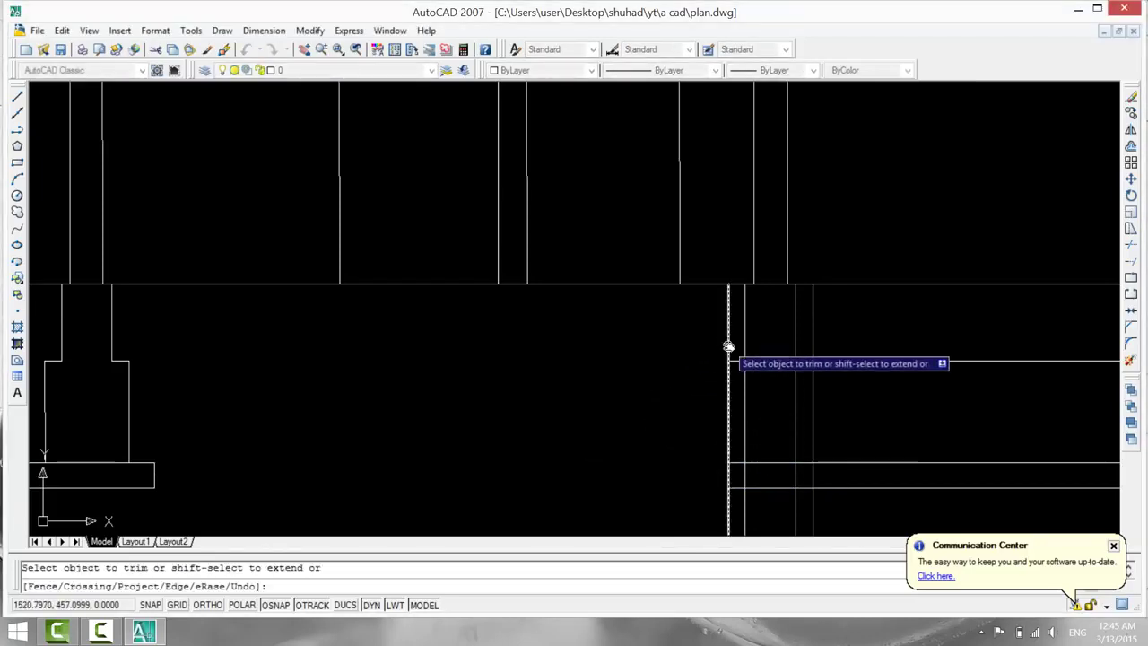
{"action": "left_click", "coordinate": [728, 346]}
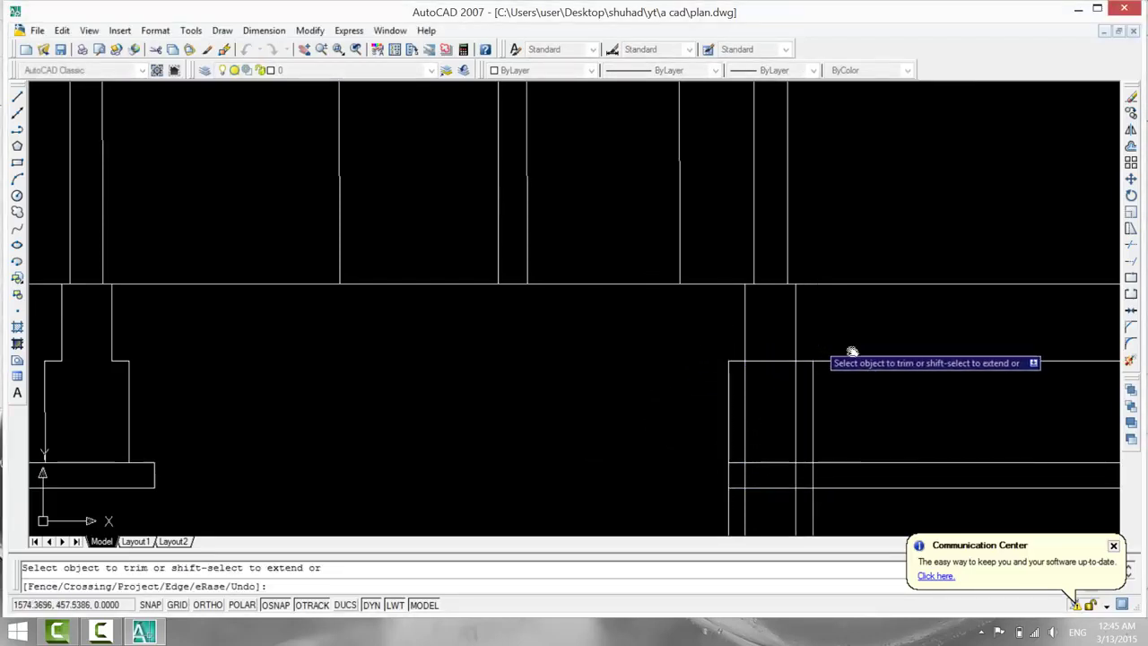
{"action": "left_click", "coordinate": [747, 429]}
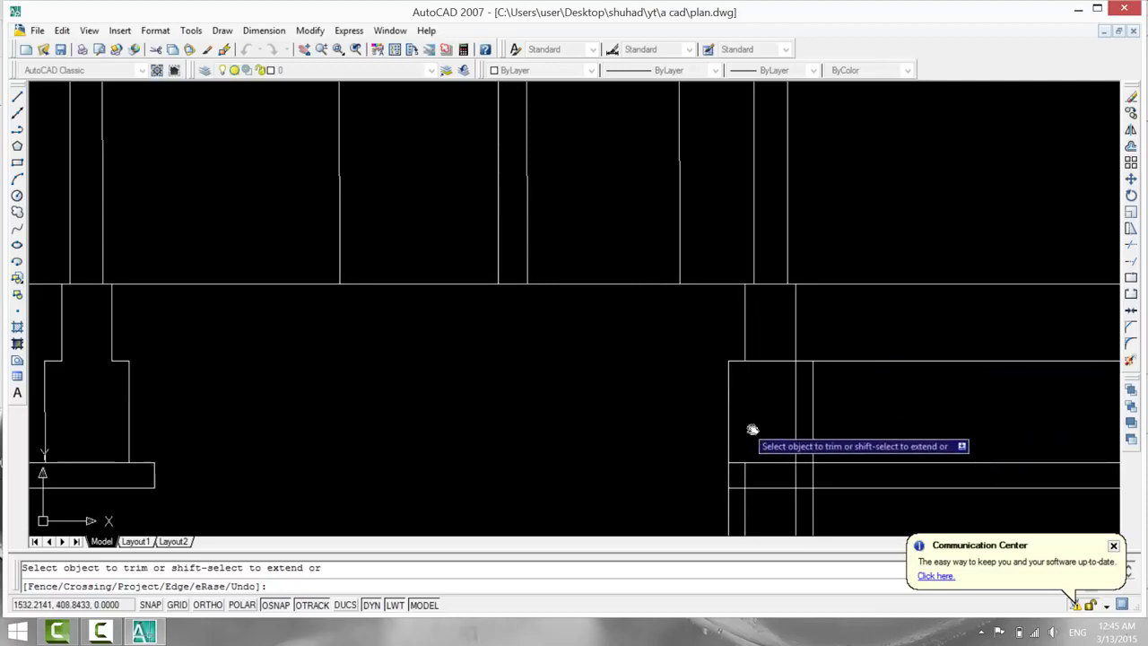
{"action": "left_click", "coordinate": [795, 428]}
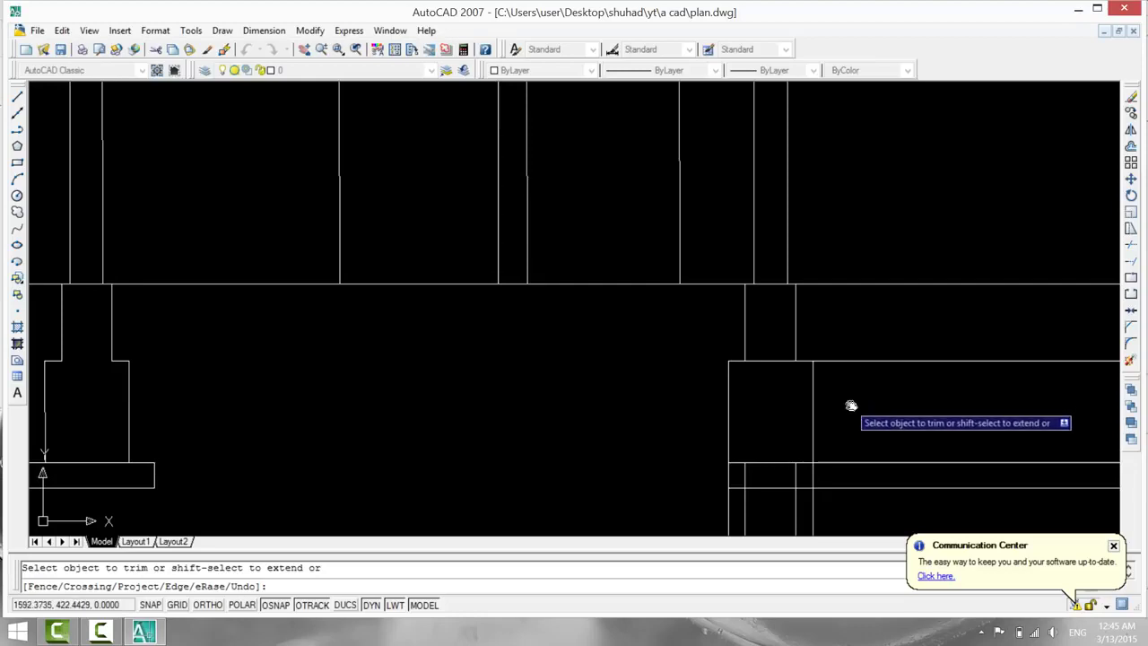
{"action": "middle_click_drag", "start_coordinate": [848, 391], "coordinate": [840, 351]}
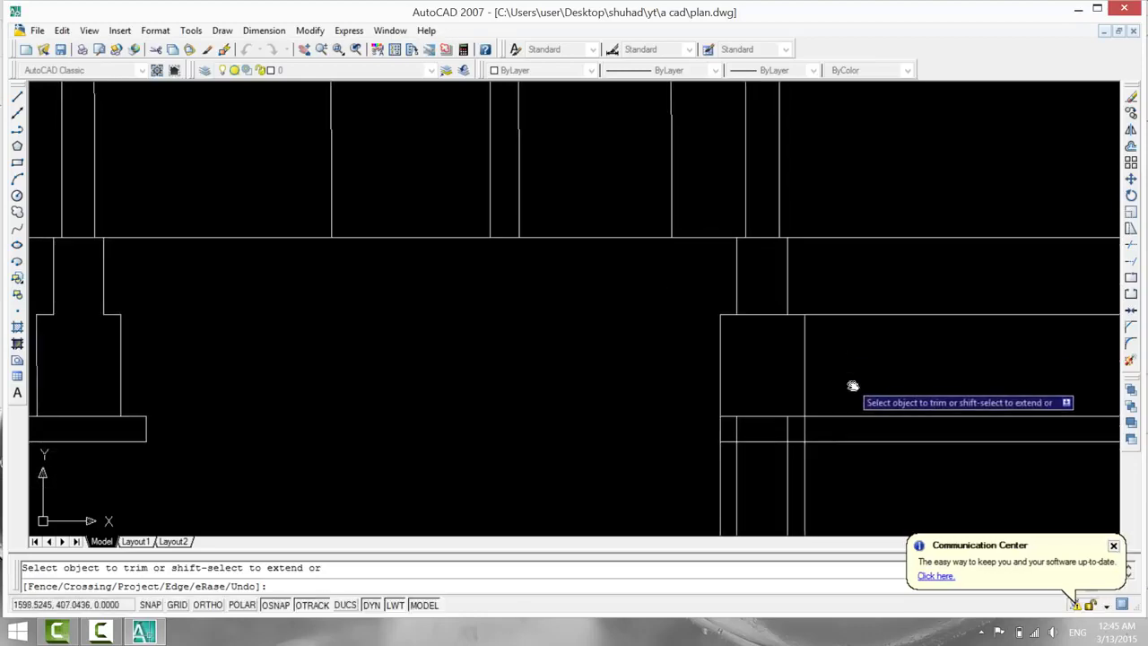
{"action": "key", "text": "Escape"}
Offset the right vertical line 10 units right and the left one 10 units left.
{"action": "type", "text": "o"}
{"action": "key", "text": "Return"}
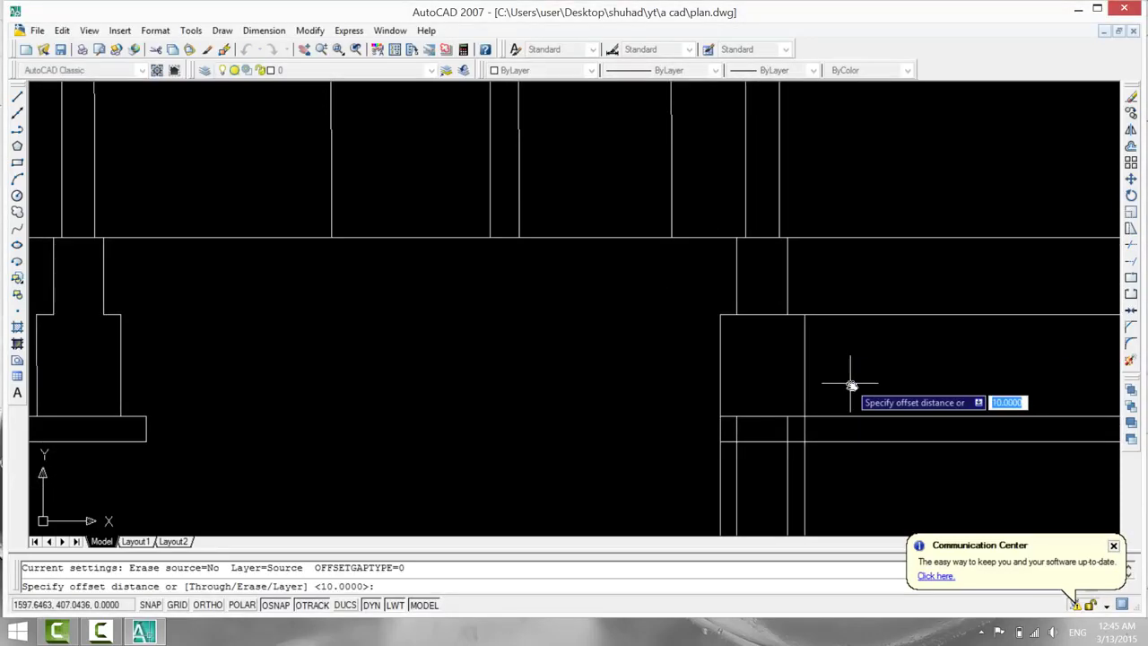
{"action": "type", "text": "10"}
{"action": "key", "text": "Return"}
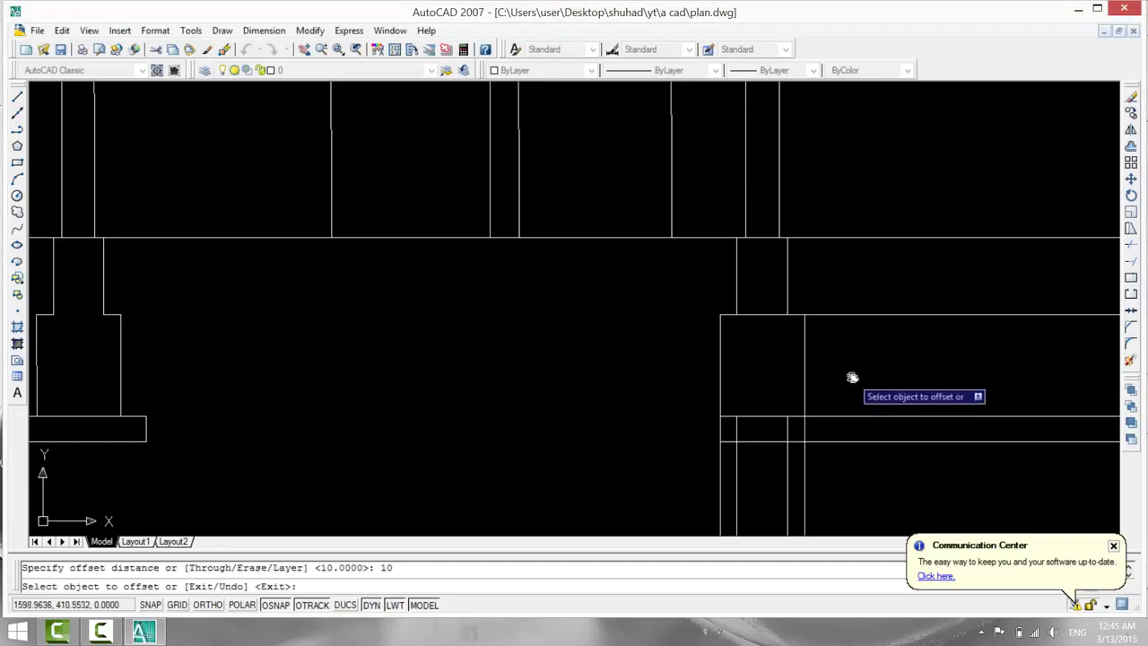
{"action": "left_click", "coordinate": [806, 369]}
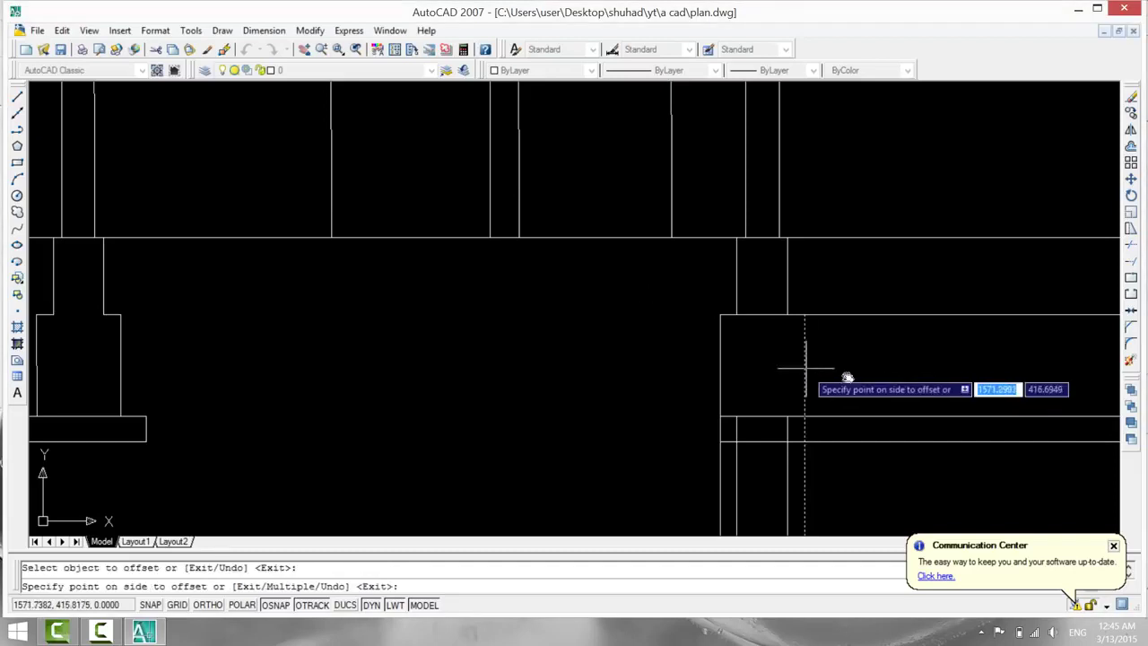
{"action": "left_click", "coordinate": [834, 379]}
{"action": "left_click", "coordinate": [716, 378]}
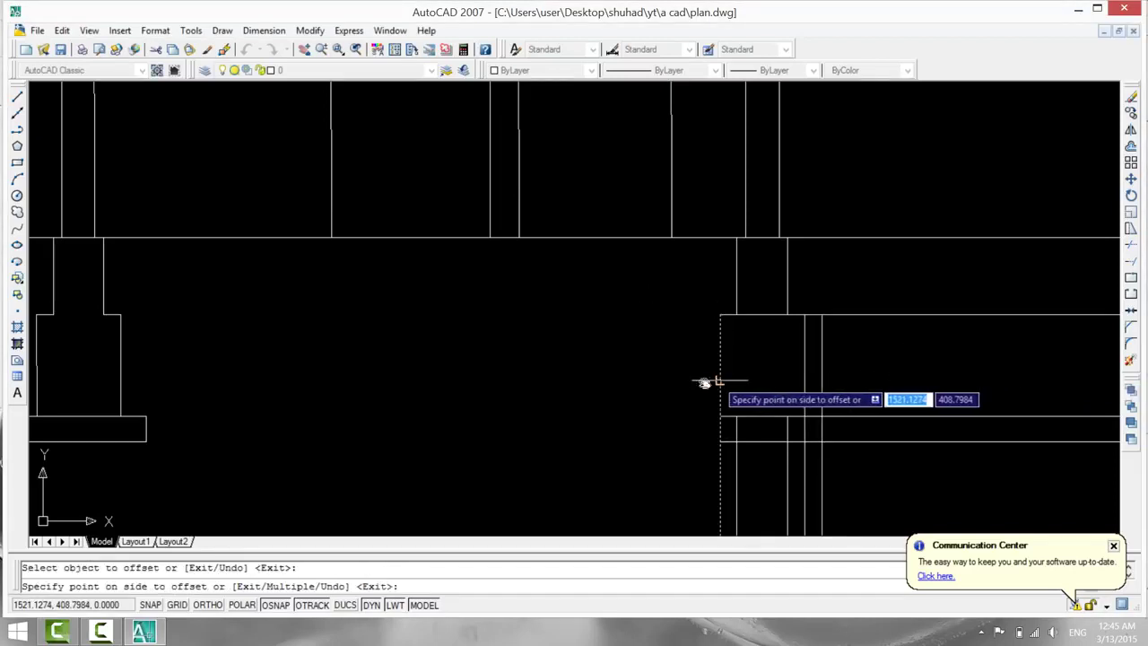
{"action": "left_click", "coordinate": [705, 383]}
{"action": "key", "text": "Escape"}
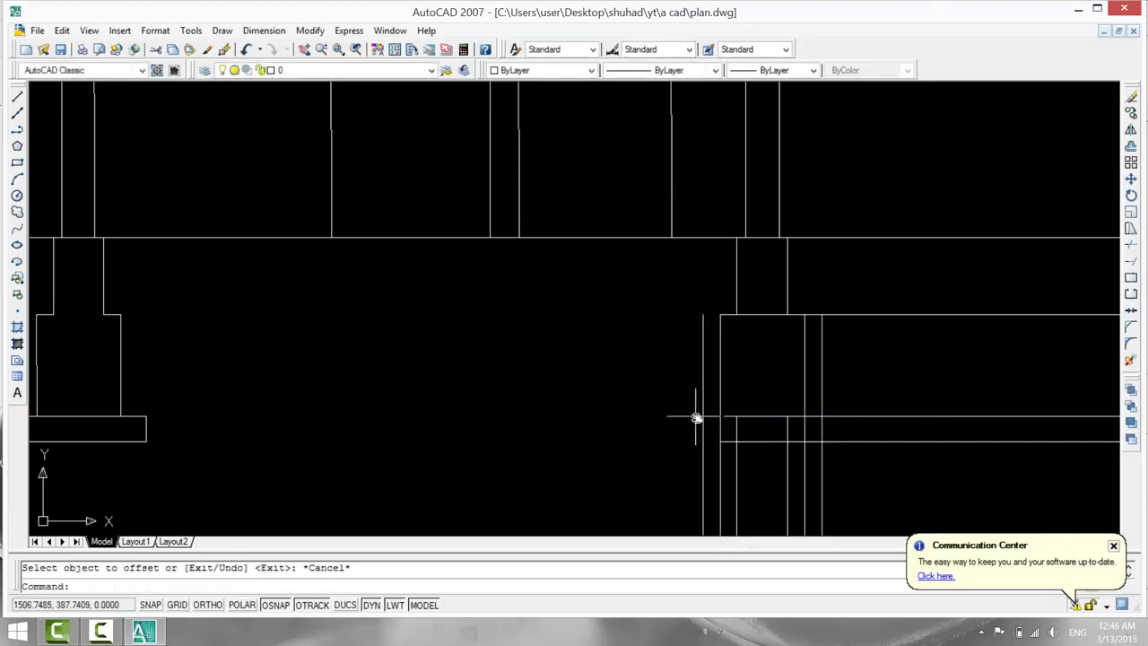
Extend both band lines left to the new vertical and trim its part above the band.
{"action": "type", "text": "ex"}
{"action": "key", "text": "Return"}
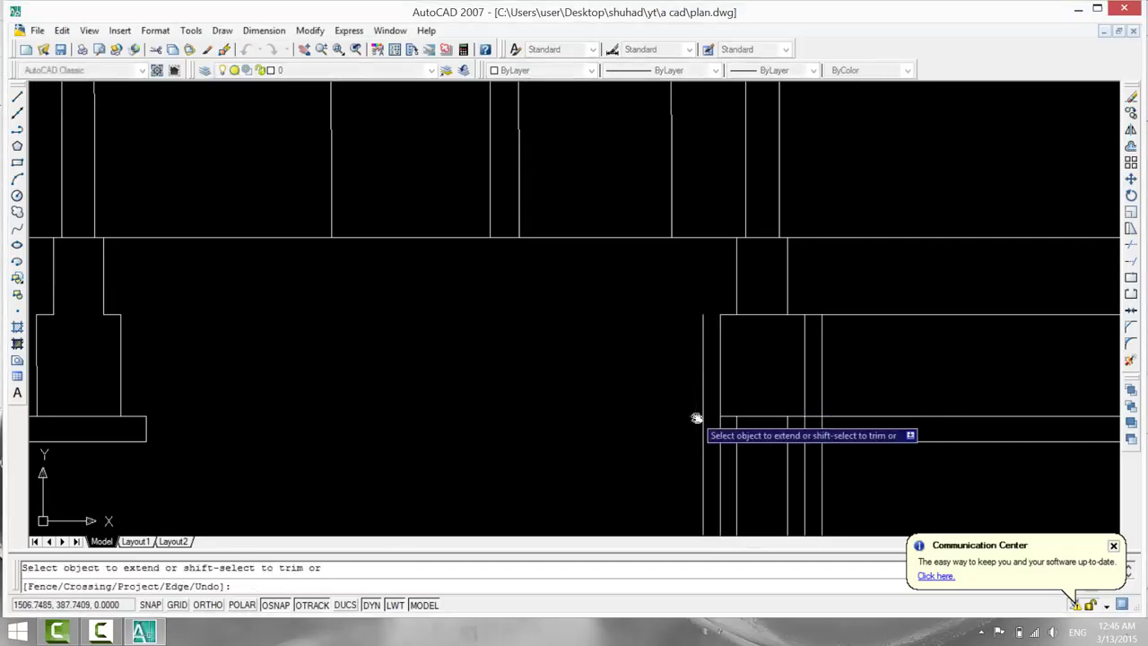
{"action": "left_click", "coordinate": [728, 417]}
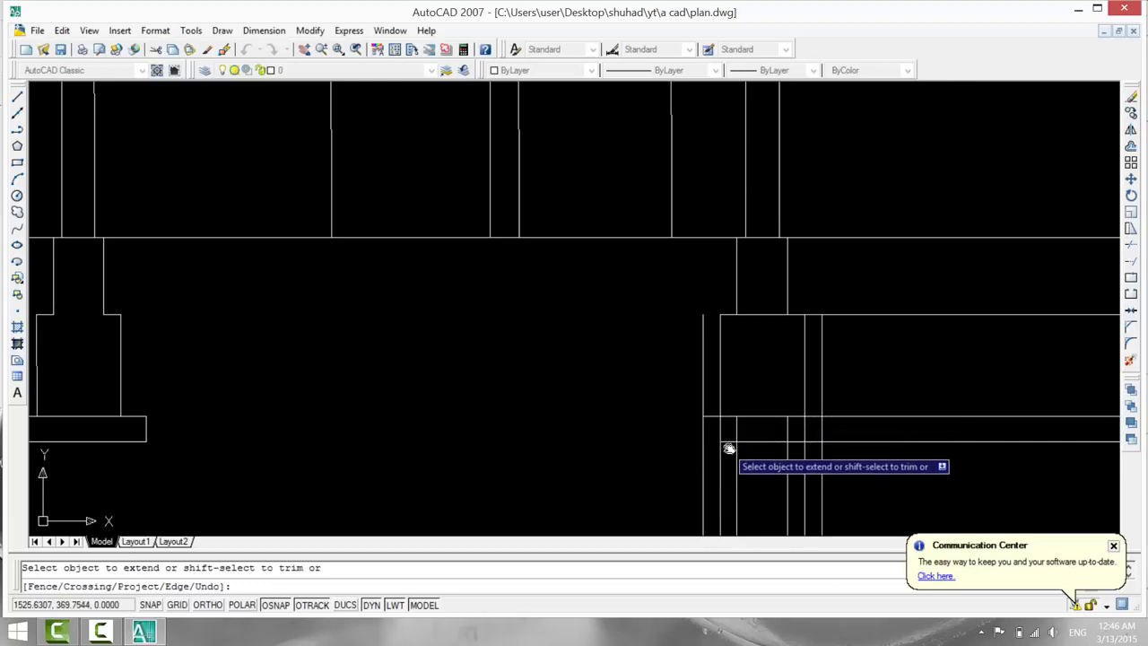
{"action": "left_click", "coordinate": [725, 441]}
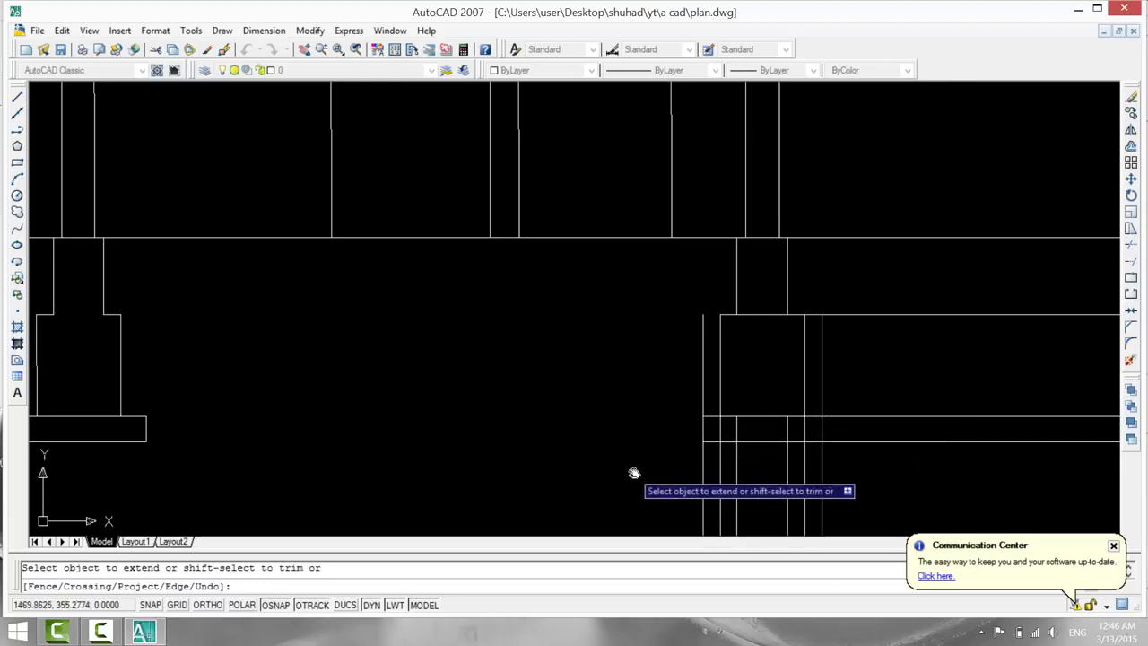
{"action": "key", "text": "Escape"}
{"action": "type", "text": "tr"}
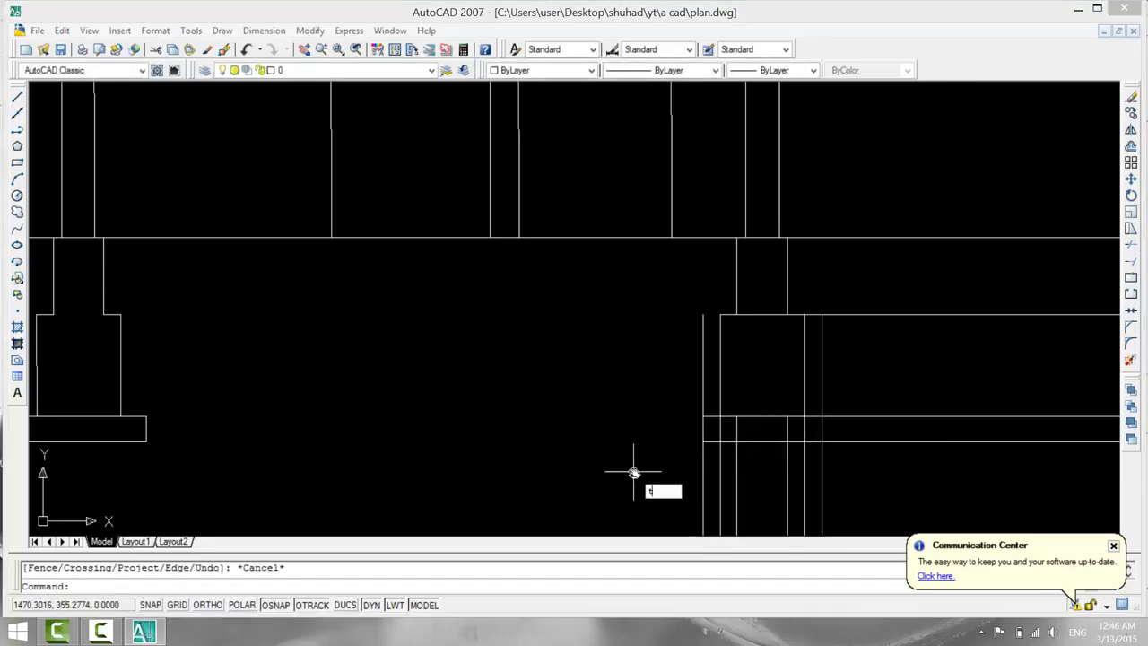
{"action": "key", "text": "Return"}
{"action": "key", "text": "Return"}
{"action": "left_click", "coordinate": [704, 403]}
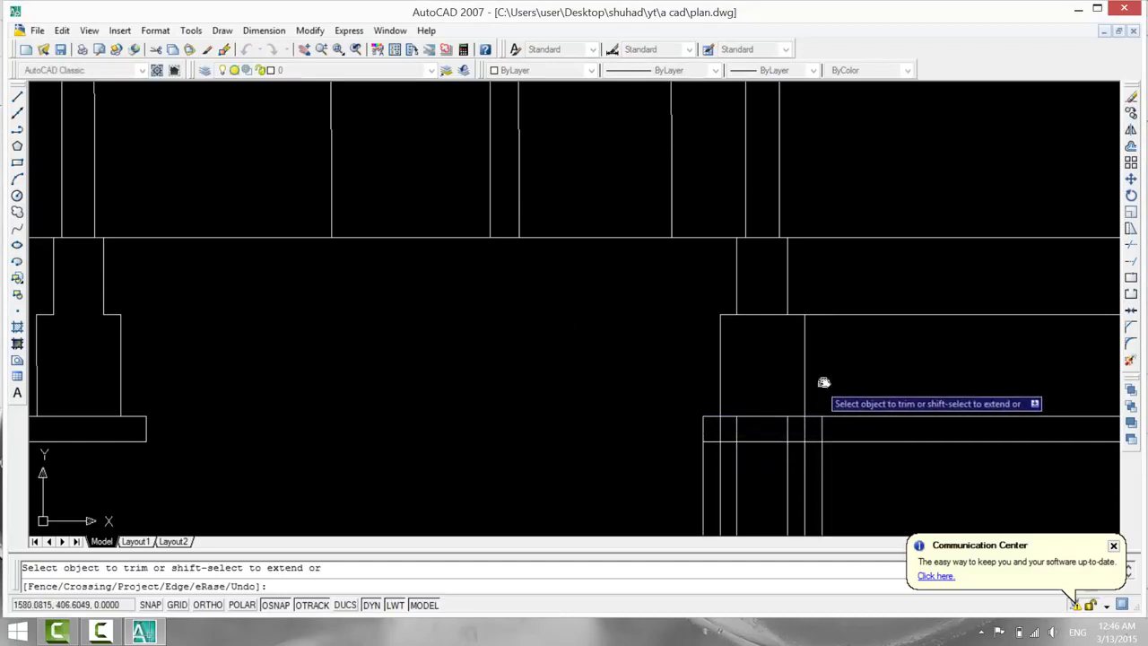
Trim the stray line ends around the right-hand footing, undoing one wrong band-line trim.
{"action": "left_click", "coordinate": [827, 316]}
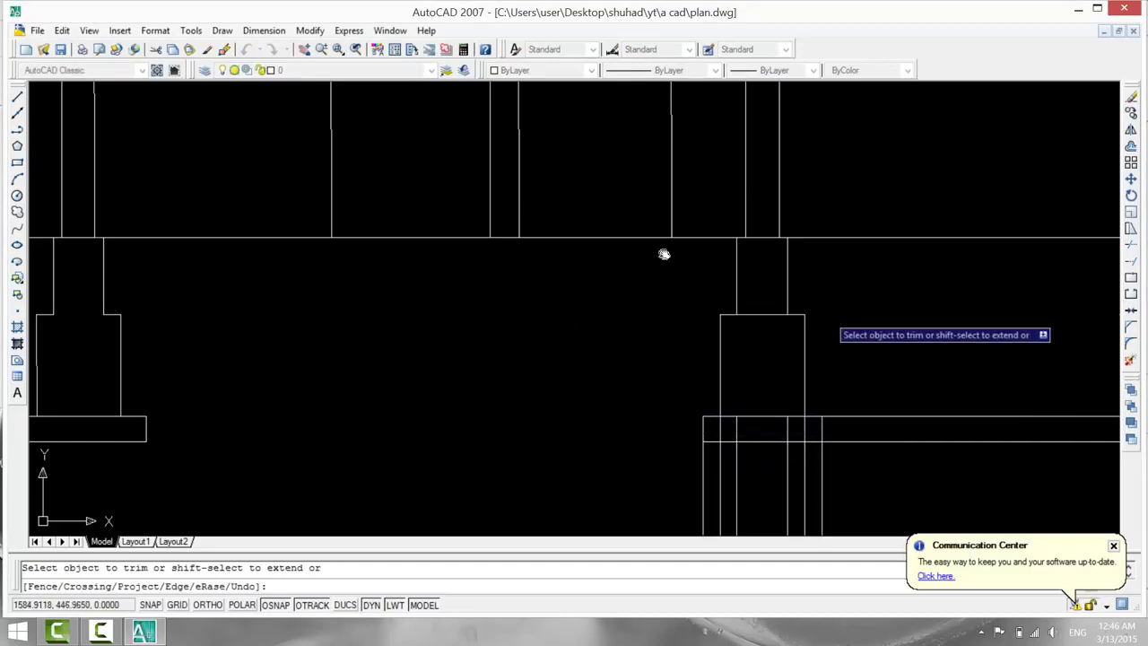
{"action": "left_click", "coordinate": [846, 405]}
{"action": "left_click", "coordinate": [856, 461]}
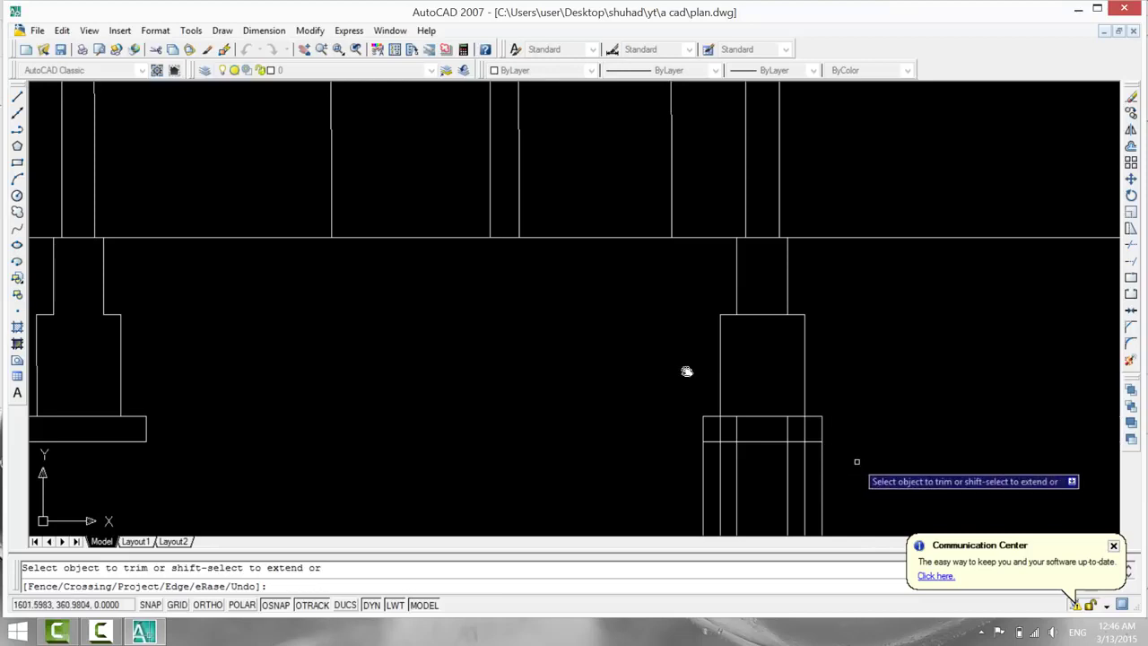
{"action": "mouse_move", "coordinate": [907, 466]}
{"action": "middle_mouse_down"}
{"action": "mouse_move", "coordinate": [561, 490]}
{"action": "mouse_move", "coordinate": [690, 394]}
{"action": "middle_mouse_up"}
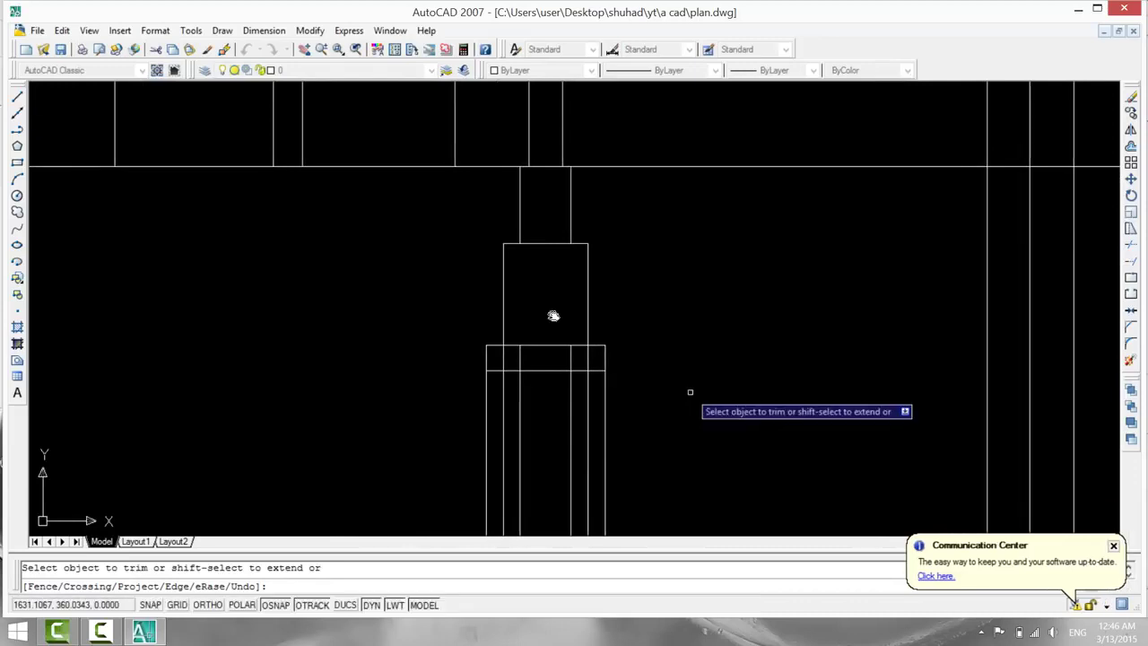
{"action": "right_click", "coordinate": [674, 334]}
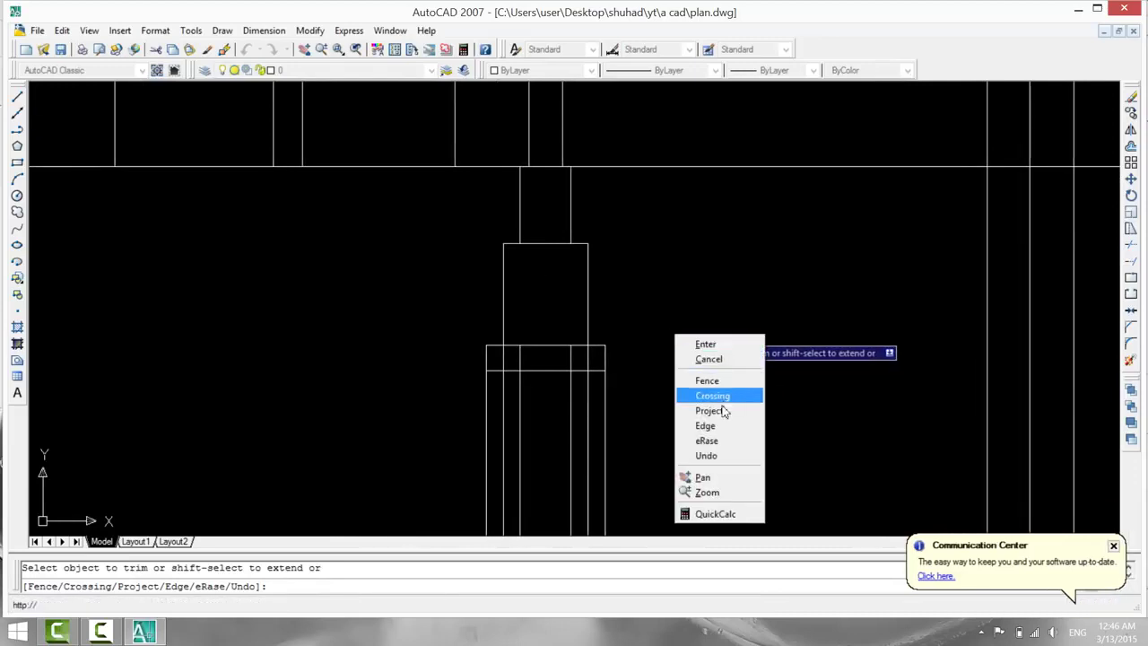
{"action": "left_click", "coordinate": [706, 455]}
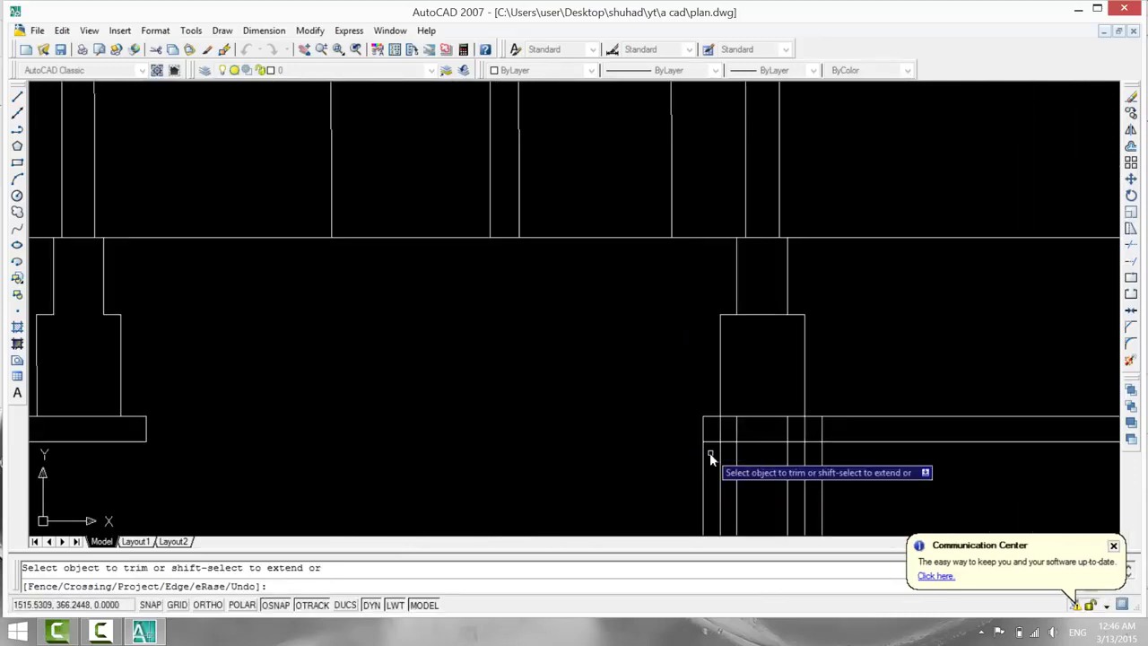
{"action": "mouse_move", "coordinate": [864, 479]}
{"action": "middle_mouse_down"}
{"action": "mouse_move", "coordinate": [797, 356]}
{"action": "mouse_move", "coordinate": [789, 363]}
{"action": "middle_mouse_up"}
{"action": "left_click", "coordinate": [553, 361]}
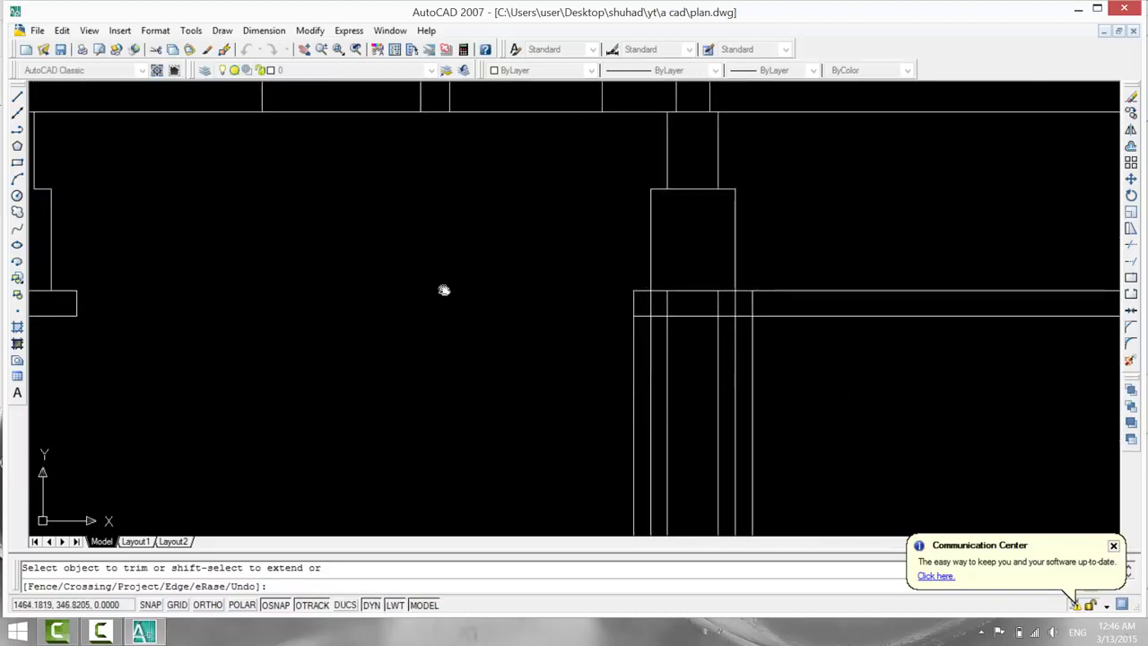
{"action": "left_click", "coordinate": [830, 420]}
{"action": "mouse_move", "coordinate": [932, 410]}
{"action": "middle_mouse_down"}
{"action": "mouse_move", "coordinate": [584, 496]}
{"action": "mouse_move", "coordinate": [676, 475]}
{"action": "middle_mouse_up"}
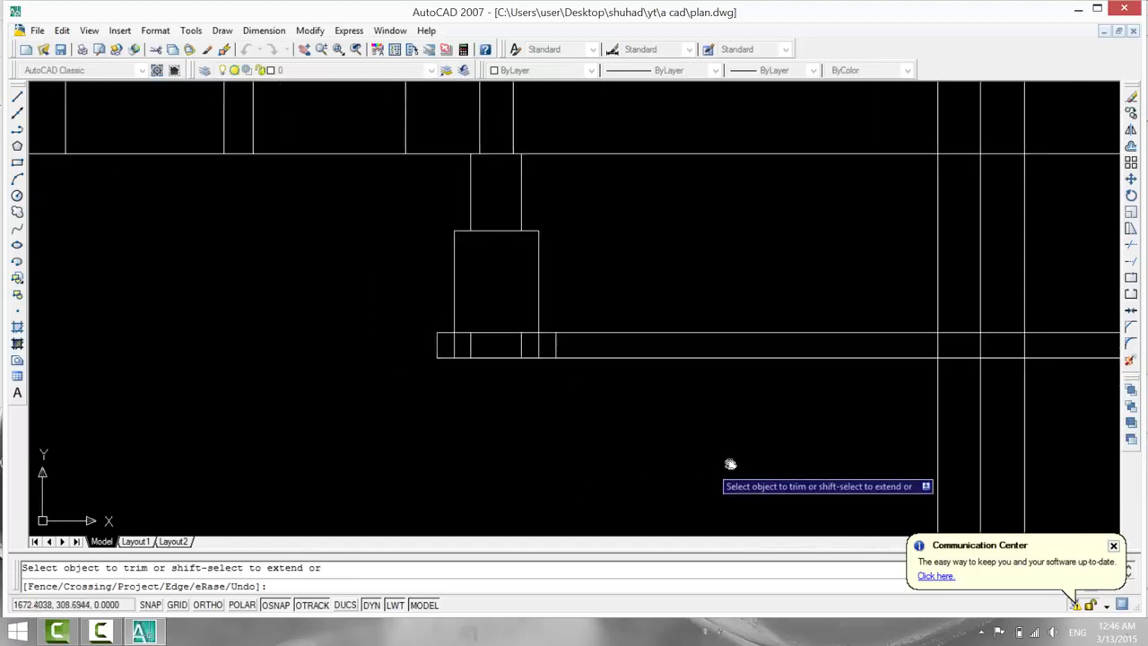
{"action": "key", "text": "Return"}
Delete the two leftover vertical lines inside the footing base.
{"action": "left_click", "coordinate": [521, 350]}
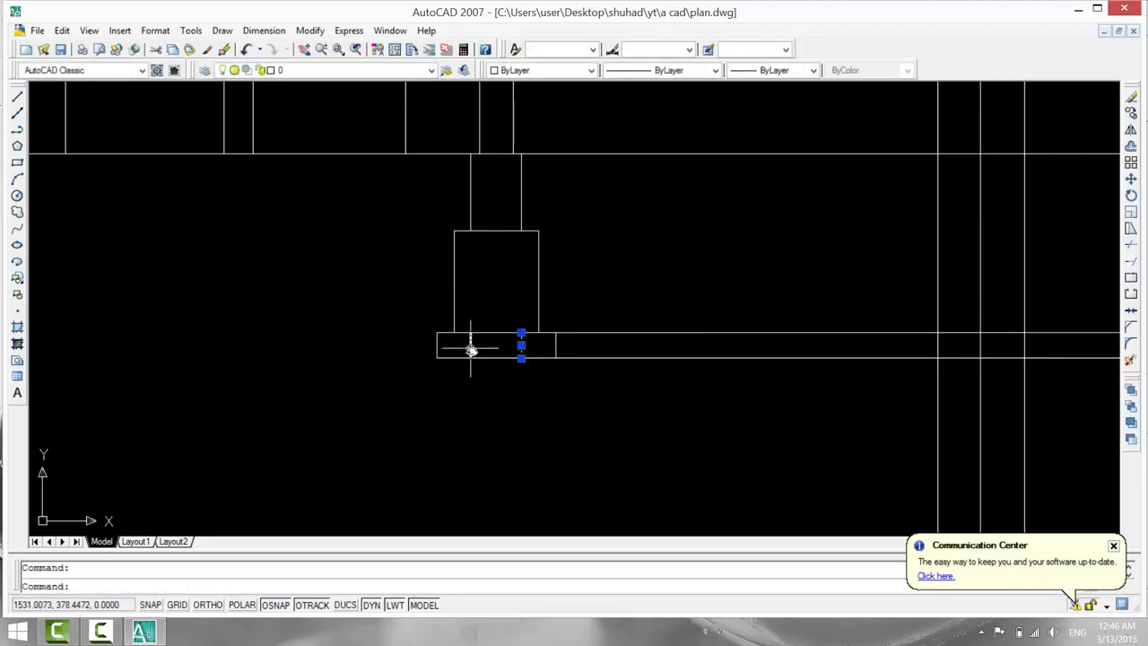
{"action": "key", "text": "Delete"}
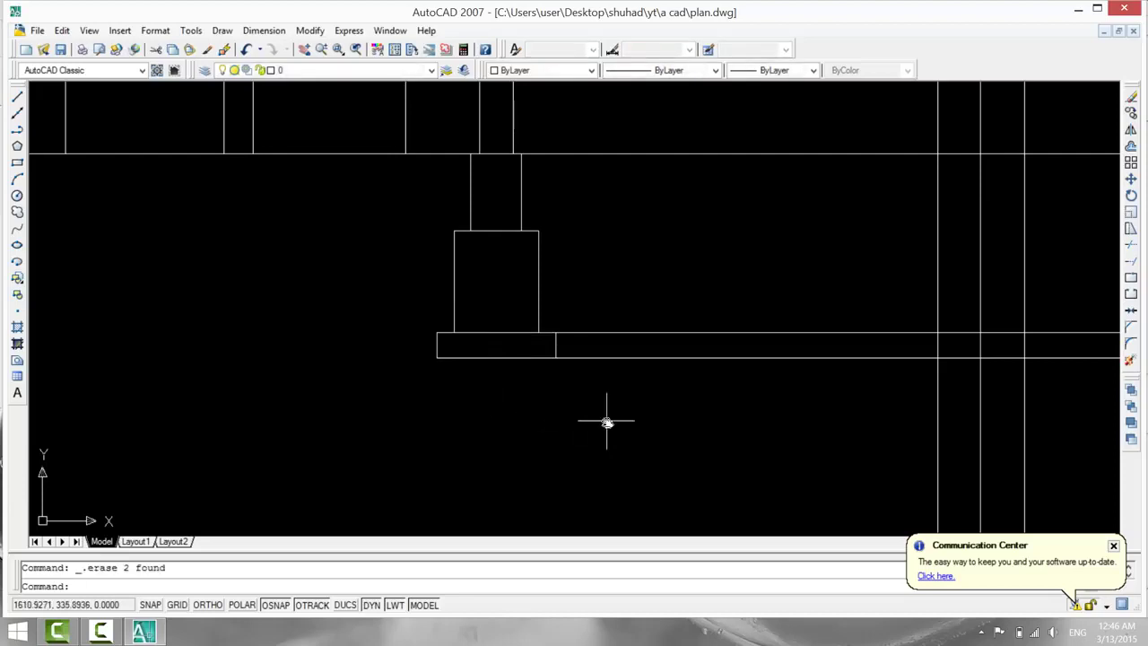
{"action": "scroll", "coordinate": [607, 422], "scroll_direction": "down", "scroll_amount": 1}
Pan and zoom out until both hatched-wall floor plans are fully visible.
{"action": "middle_click_drag", "start_coordinate": [444, 348], "coordinate": [394, 361]}
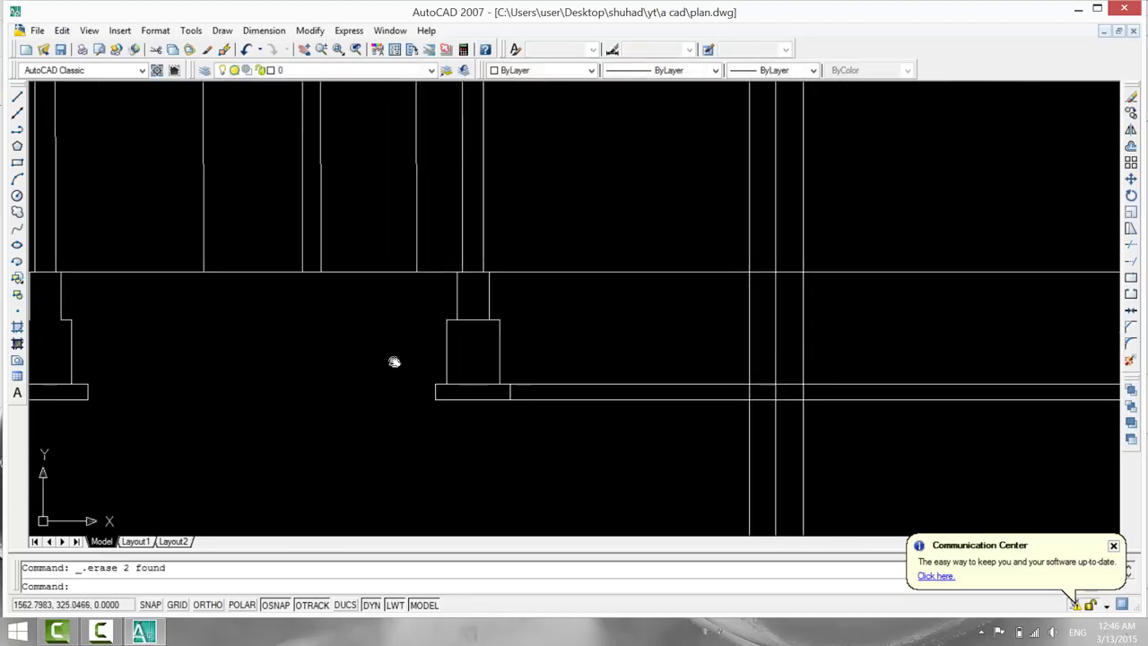
{"action": "scroll", "coordinate": [322, 446], "scroll_direction": "down", "scroll_amount": 1}
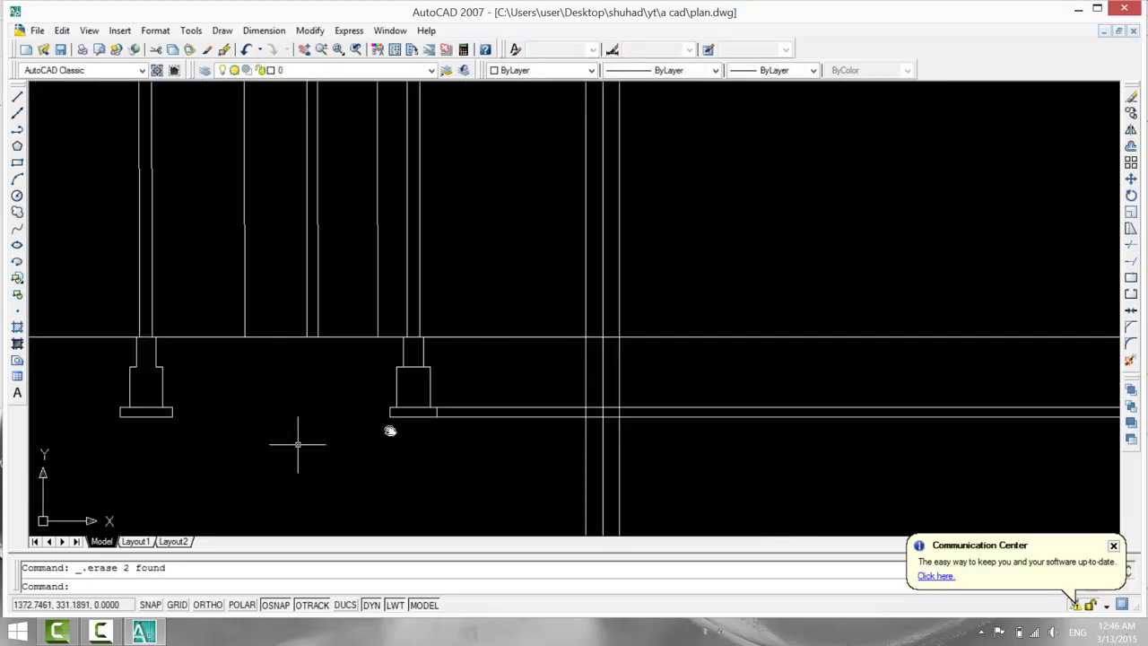
{"action": "mouse_move", "coordinate": [390, 431]}
{"action": "middle_mouse_down"}
{"action": "mouse_move", "coordinate": [1007, 308]}
{"action": "mouse_move", "coordinate": [848, 282]}
{"action": "mouse_move", "coordinate": [497, 371]}
{"action": "middle_mouse_up"}
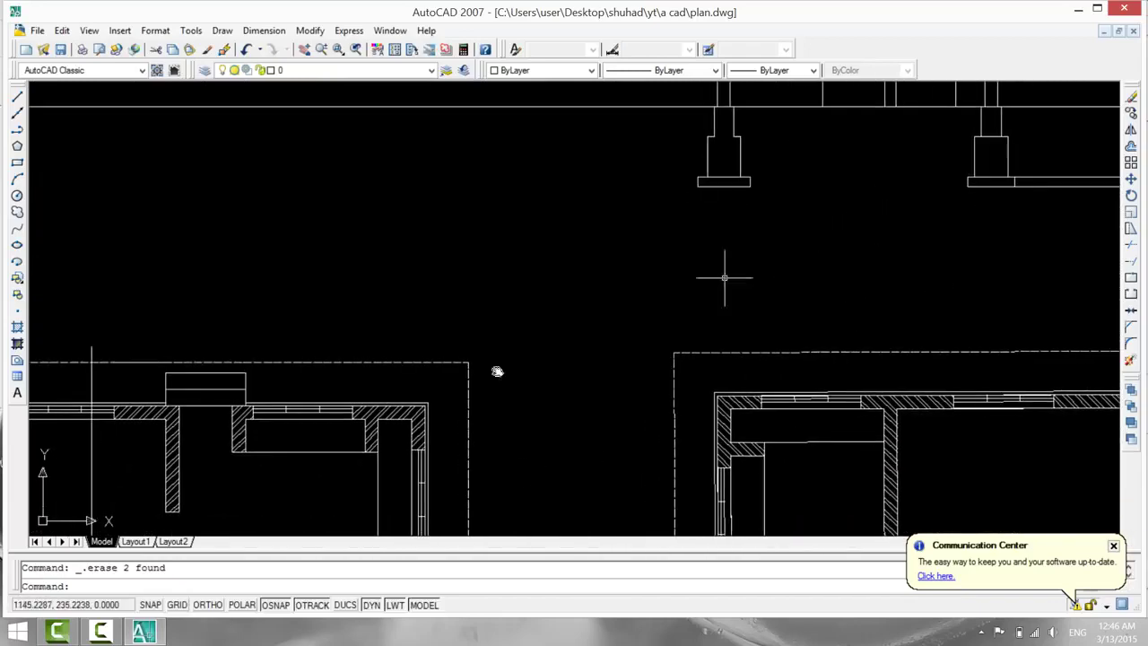
{"action": "scroll", "coordinate": [430, 354], "scroll_direction": "down", "scroll_amount": 1}
{"action": "scroll", "coordinate": [607, 239], "scroll_direction": "down", "scroll_amount": 1}
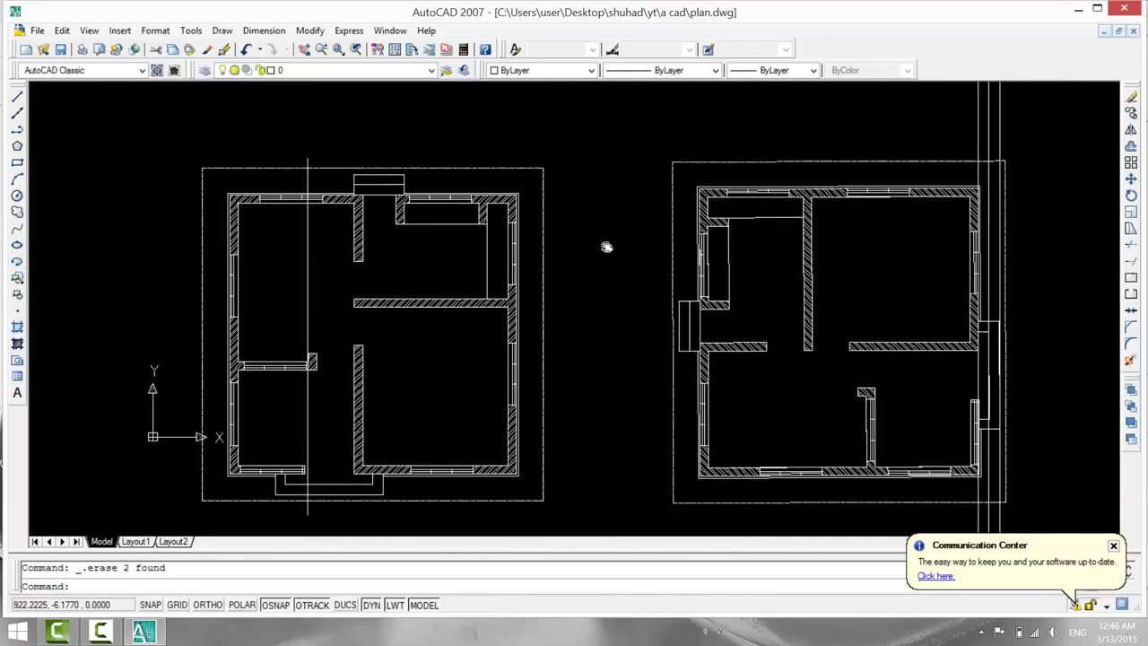
{"action": "left_click", "coordinate": [102, 633]}
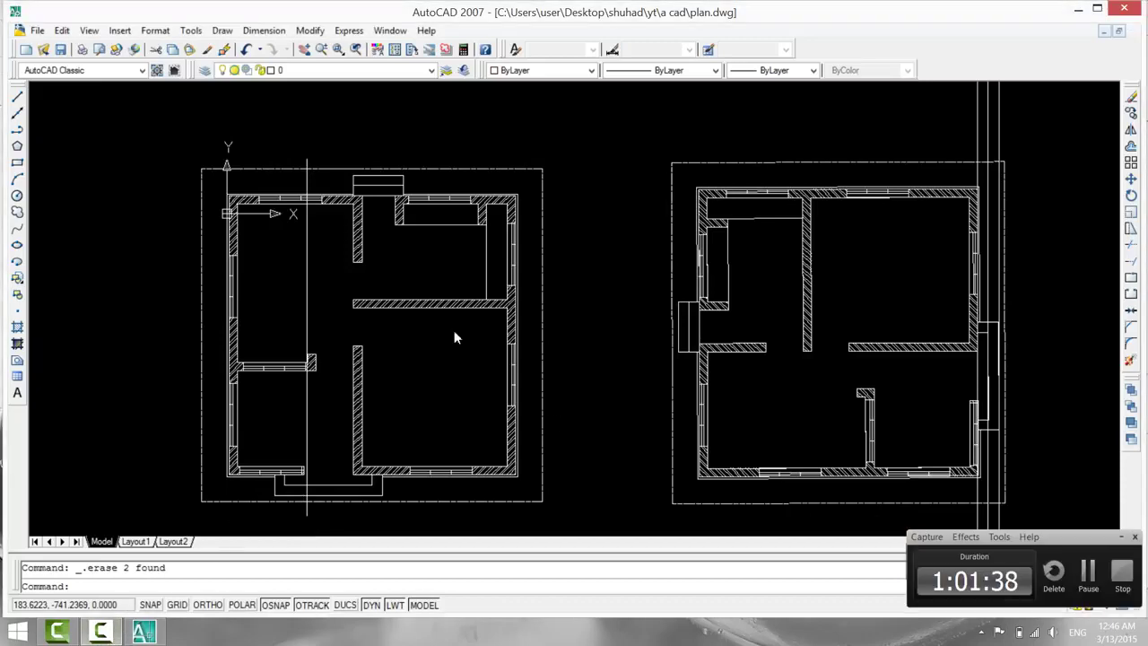
{"action": "key", "text": "Escape"}
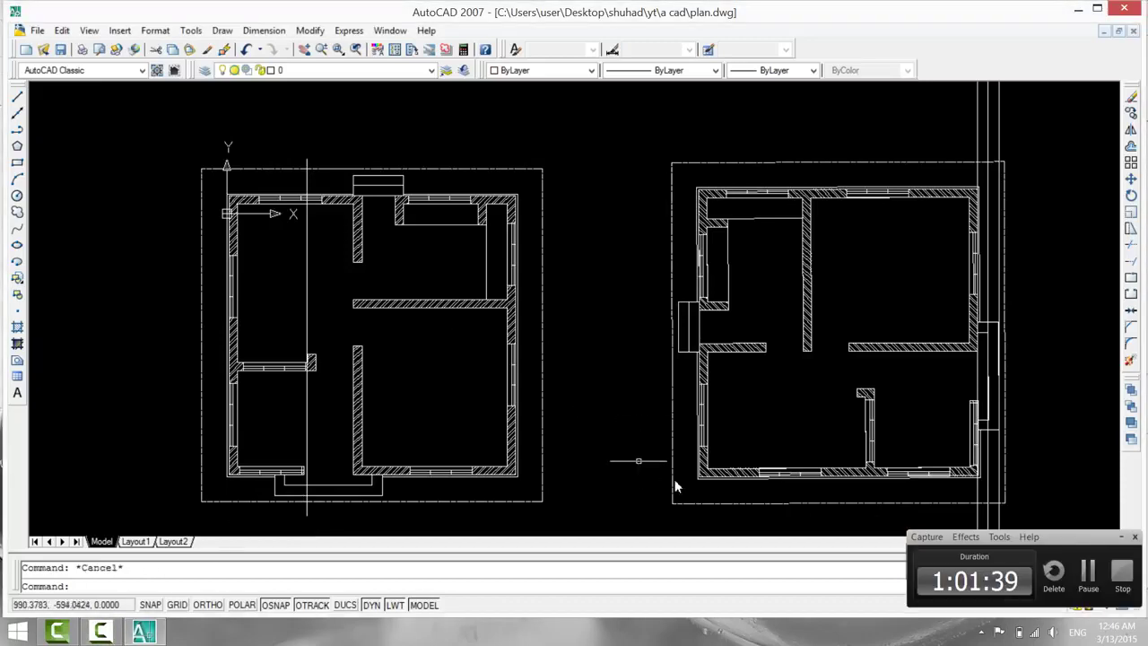
{"action": "left_click", "coordinate": [1119, 538]}
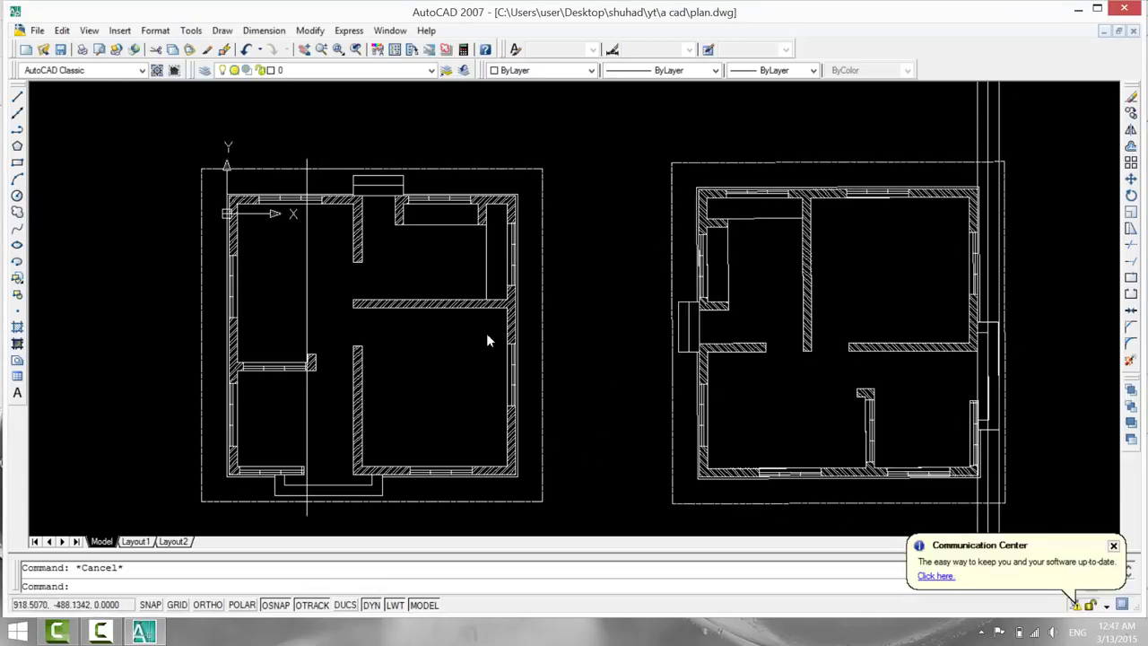
{"action": "mouse_move", "coordinate": [607, 418]}
{"action": "middle_mouse_down"}
{"action": "mouse_move", "coordinate": [548, 440]}
{"action": "mouse_move", "coordinate": [531, 465]}
{"action": "mouse_move", "coordinate": [527, 434]}
{"action": "mouse_move", "coordinate": [482, 643]}
{"action": "mouse_move", "coordinate": [556, 403]}
{"action": "mouse_move", "coordinate": [556, 354]}
{"action": "middle_mouse_up"}
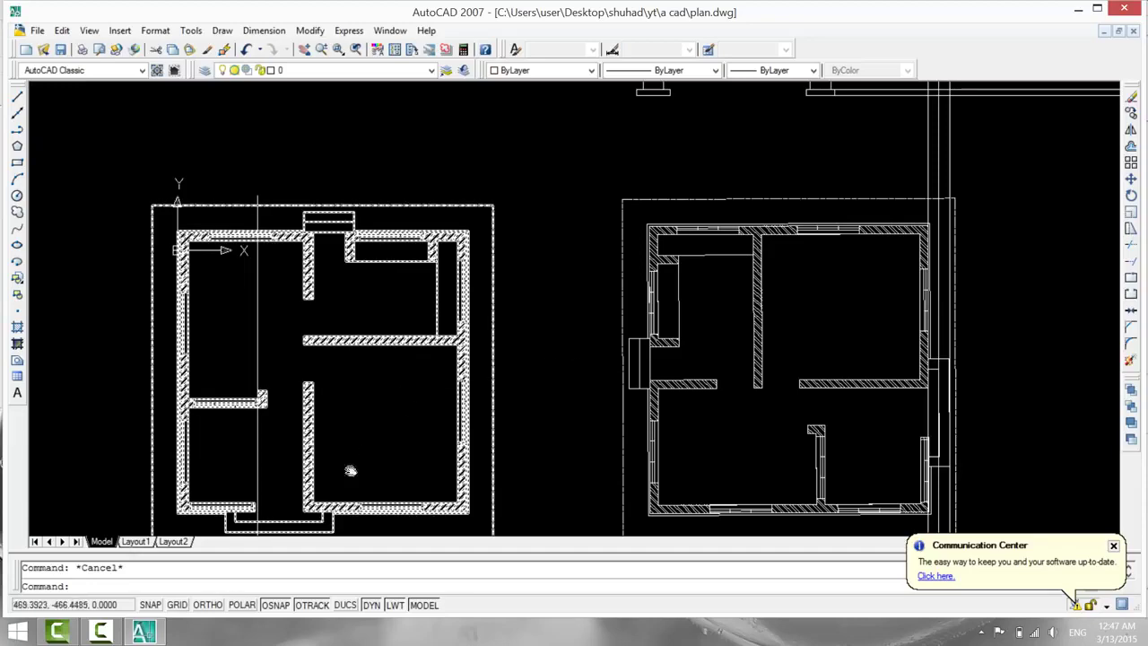
{"action": "scroll", "coordinate": [256, 531], "scroll_direction": "up", "scroll_amount": 2}
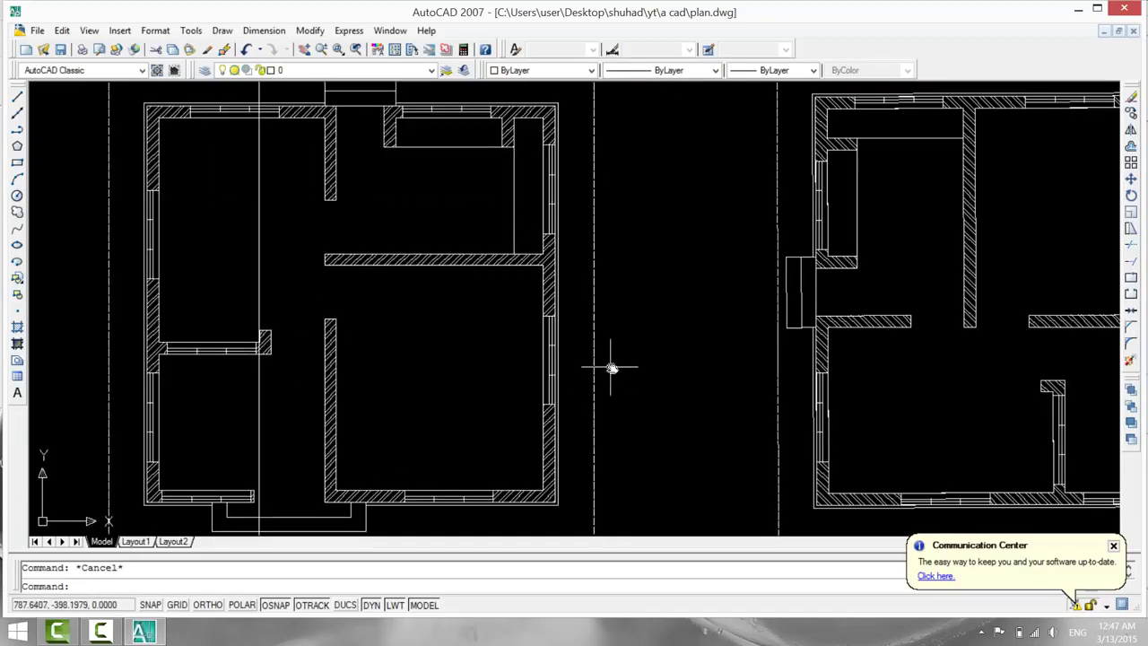
{"action": "scroll", "coordinate": [610, 365], "scroll_direction": "down", "scroll_amount": 2}
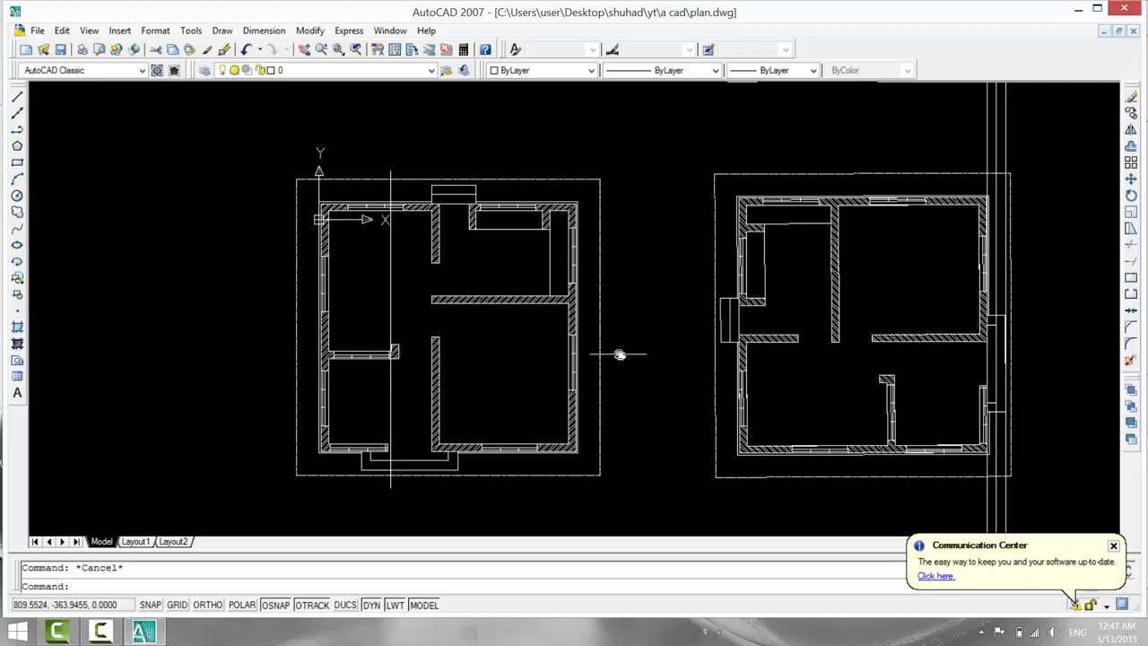
Pan to the two stepped footings on the plinth lines above the right-hand floor plan.
{"action": "middle_click_drag", "start_coordinate": [500, 263], "coordinate": [401, 487]}
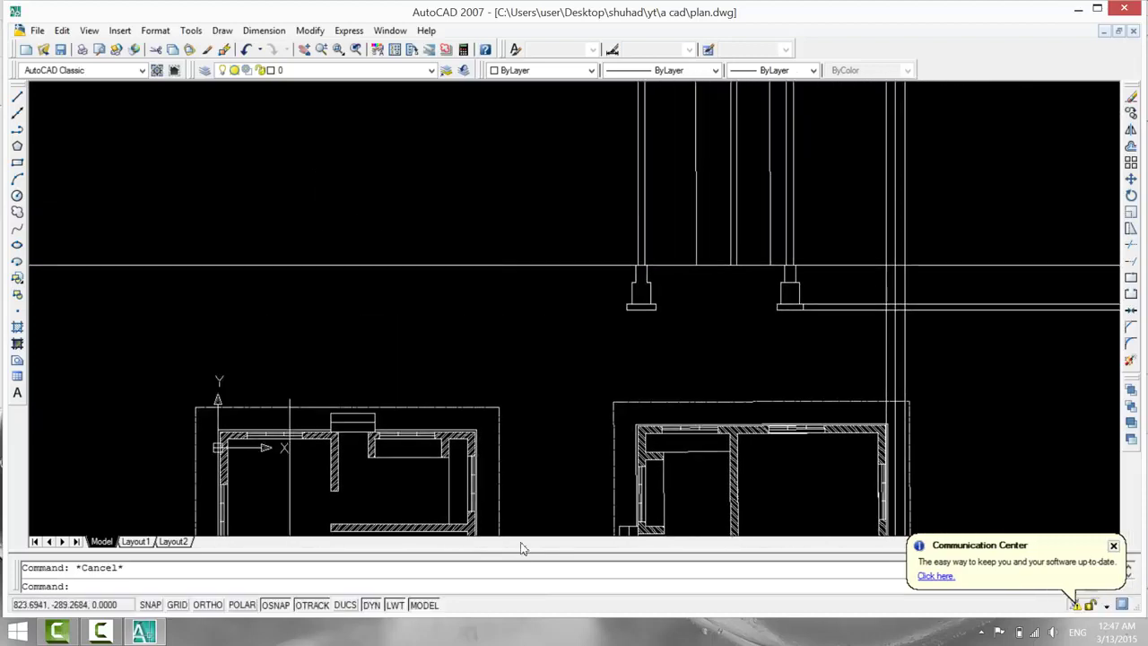
{"action": "mouse_move", "coordinate": [553, 296]}
{"action": "middle_mouse_down"}
{"action": "mouse_move", "coordinate": [607, 451]}
{"action": "mouse_move", "coordinate": [538, 497]}
{"action": "middle_mouse_up"}
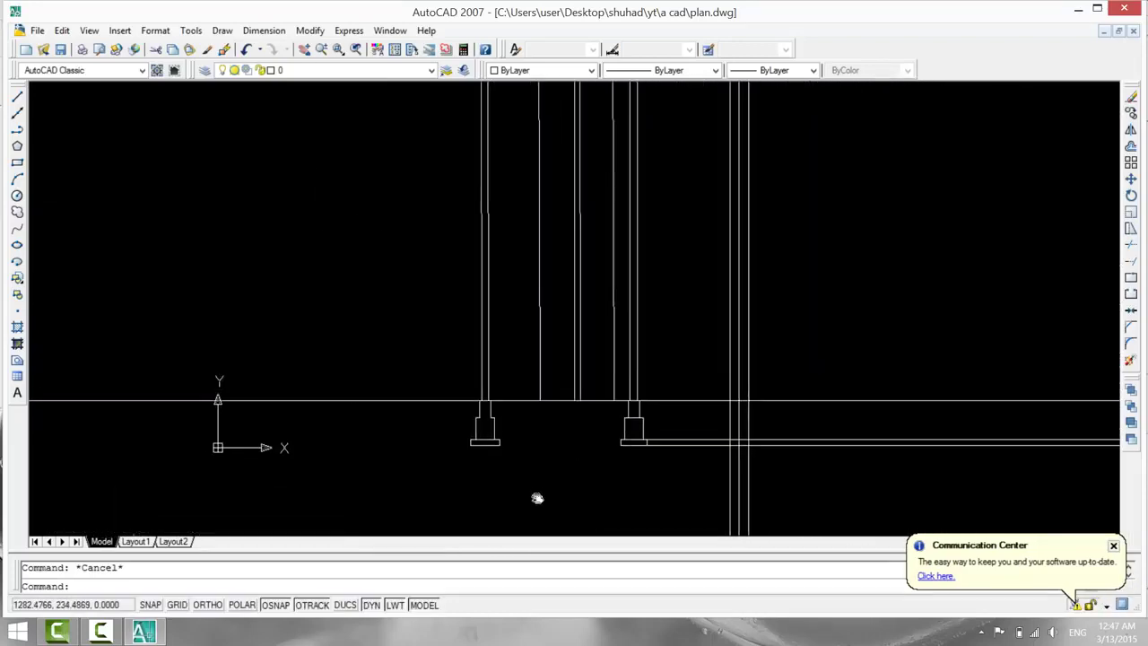
{"action": "scroll", "coordinate": [544, 473], "scroll_direction": "up", "scroll_amount": 4}
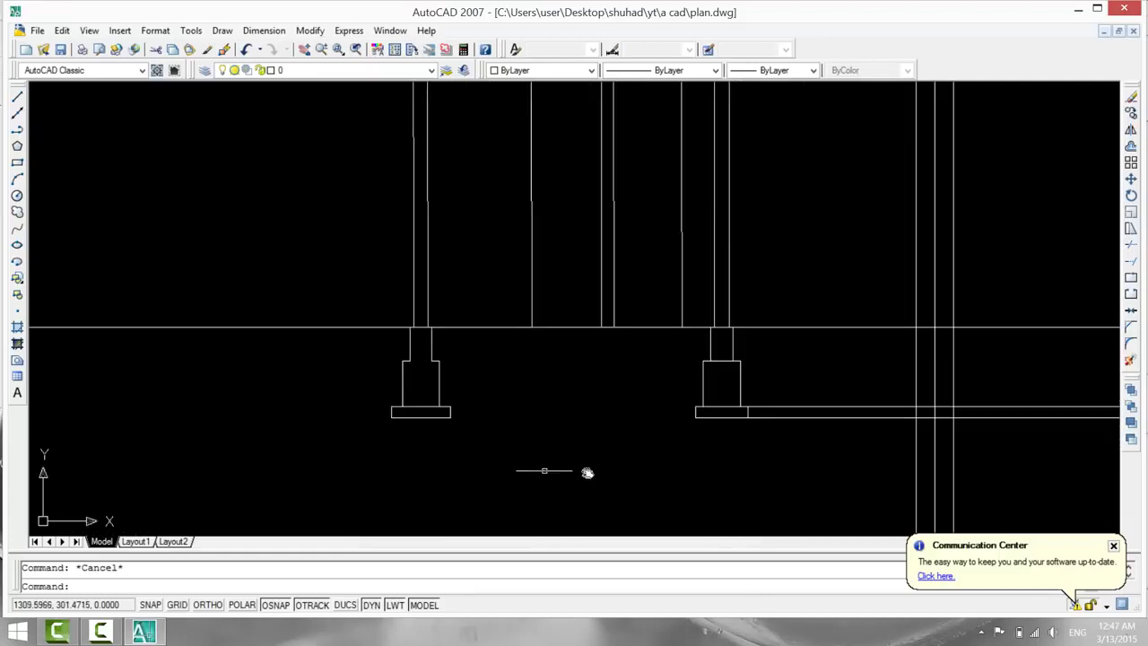
{"action": "middle_click_drag", "start_coordinate": [758, 457], "coordinate": [705, 466]}
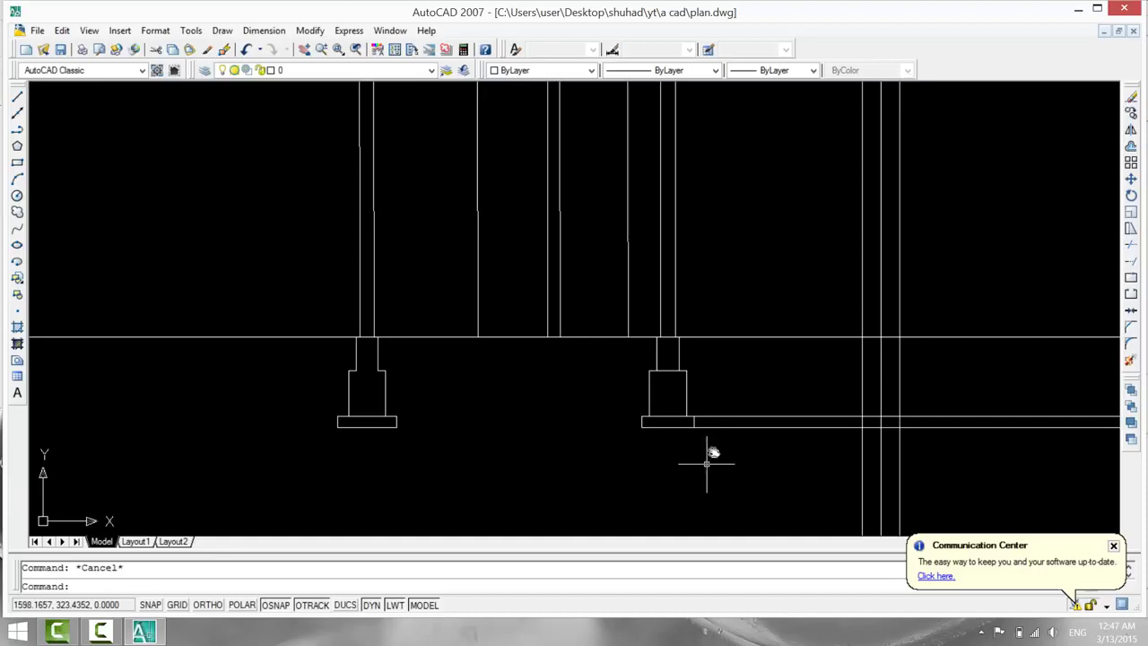
{"action": "middle_click_drag", "start_coordinate": [734, 401], "coordinate": [613, 158]}
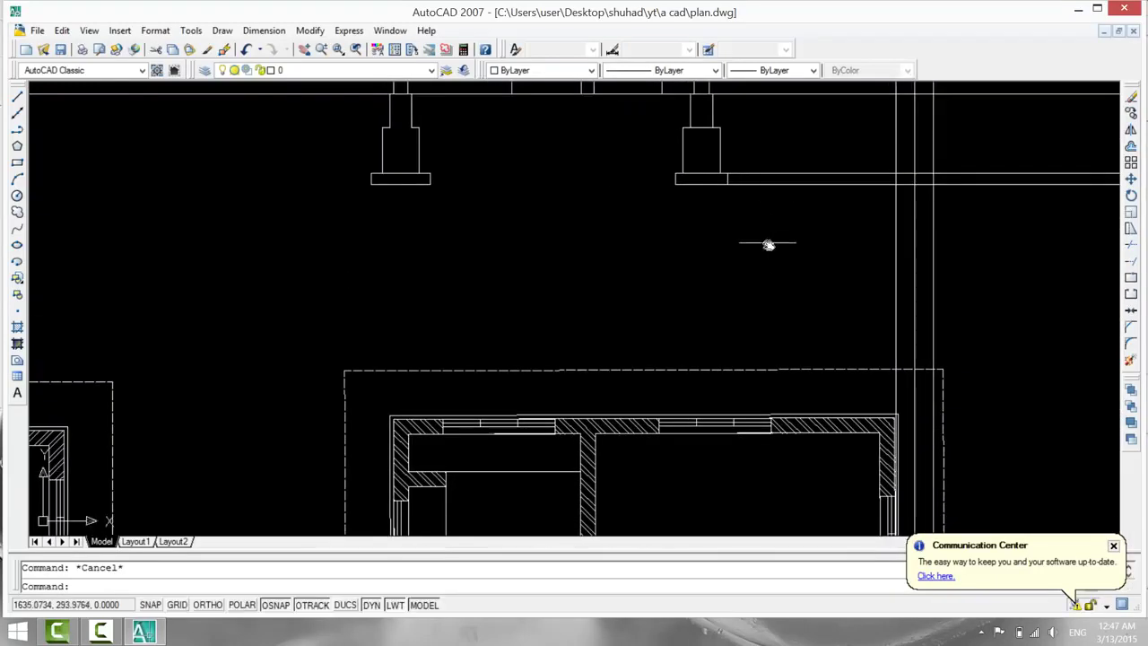
{"action": "mouse_move", "coordinate": [768, 245]}
{"action": "middle_mouse_down"}
{"action": "mouse_move", "coordinate": [753, 161]}
{"action": "mouse_move", "coordinate": [758, 81]}
{"action": "mouse_move", "coordinate": [781, 243]}
{"action": "middle_mouse_up"}
{"action": "scroll", "coordinate": [766, 305], "scroll_direction": "down", "scroll_amount": 2}
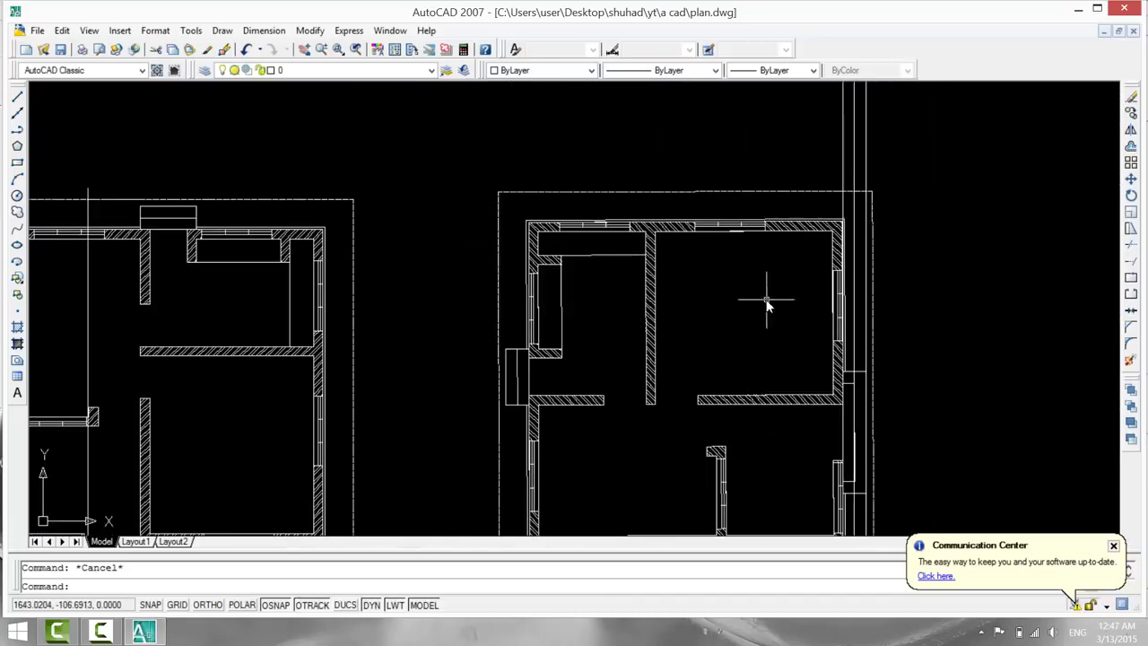
{"action": "middle_click_drag", "start_coordinate": [766, 305], "coordinate": [710, 220]}
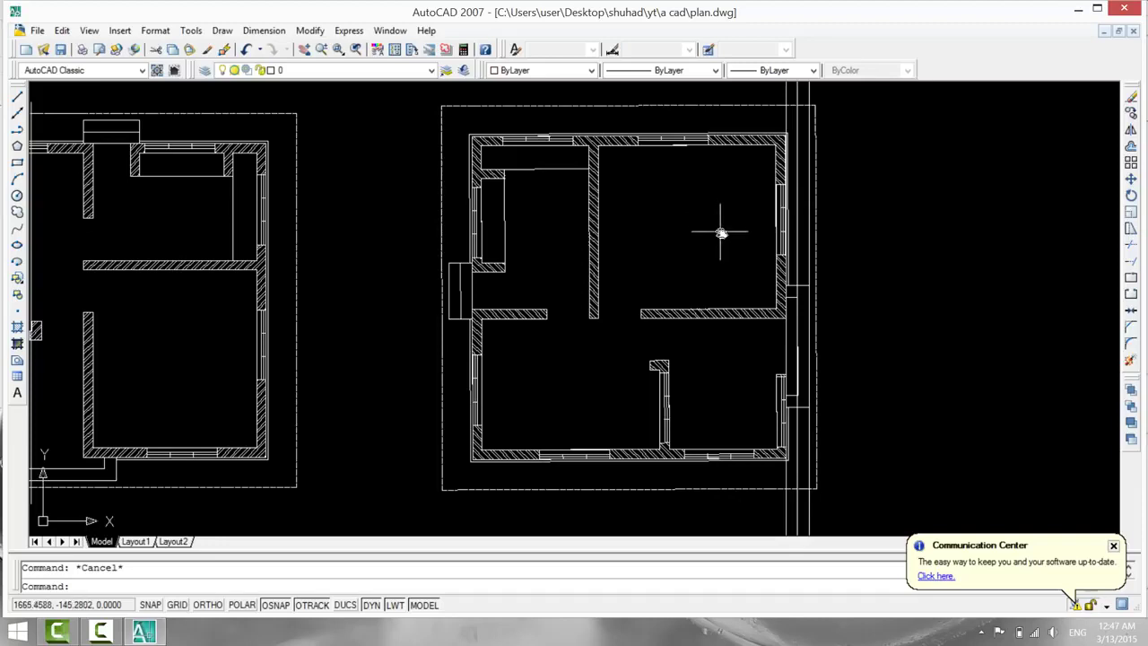
{"action": "mouse_move", "coordinate": [580, 192]}
{"action": "middle_mouse_down"}
{"action": "mouse_move", "coordinate": [685, 491]}
{"action": "mouse_move", "coordinate": [710, 272]}
{"action": "middle_mouse_up"}
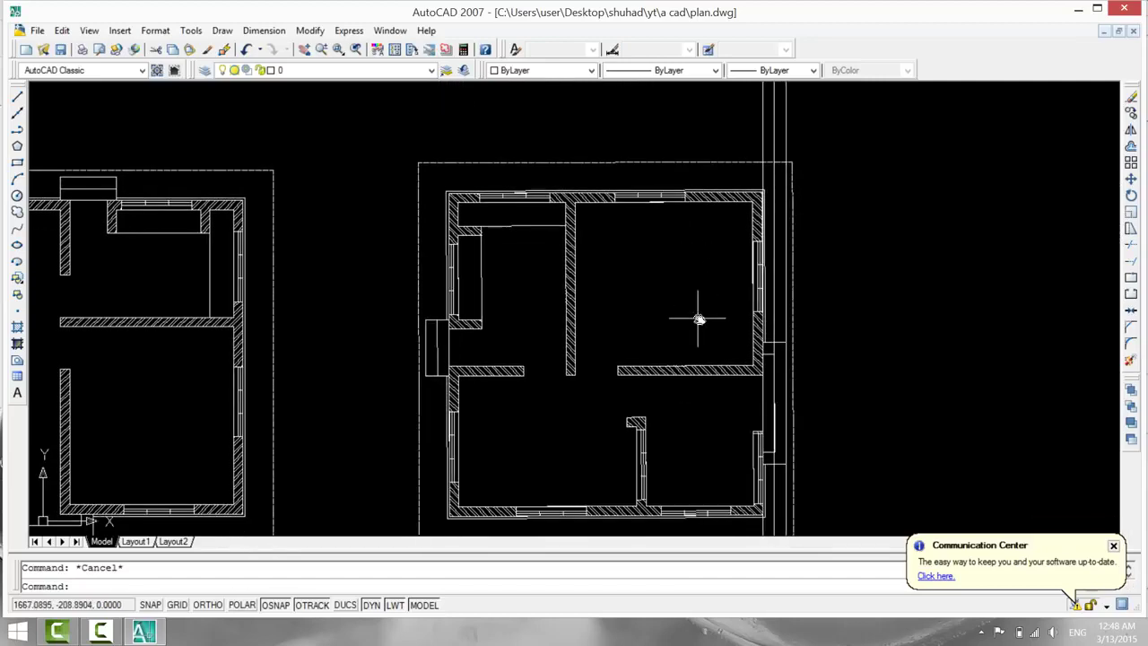
{"action": "mouse_move", "coordinate": [699, 319]}
{"action": "middle_mouse_down"}
{"action": "mouse_move", "coordinate": [689, 287]}
{"action": "mouse_move", "coordinate": [550, 190]}
{"action": "mouse_move", "coordinate": [635, 402]}
{"action": "middle_mouse_up"}
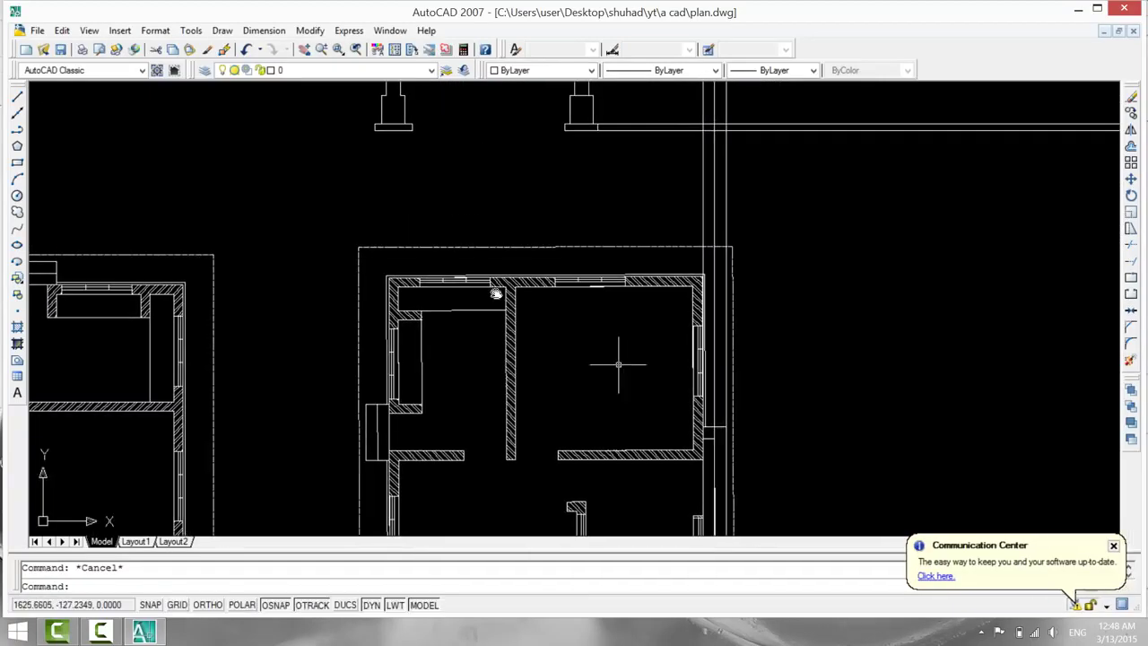
{"action": "middle_click_drag", "start_coordinate": [617, 362], "coordinate": [615, 484]}
{"action": "middle_click_drag", "start_coordinate": [636, 283], "coordinate": [617, 410]}
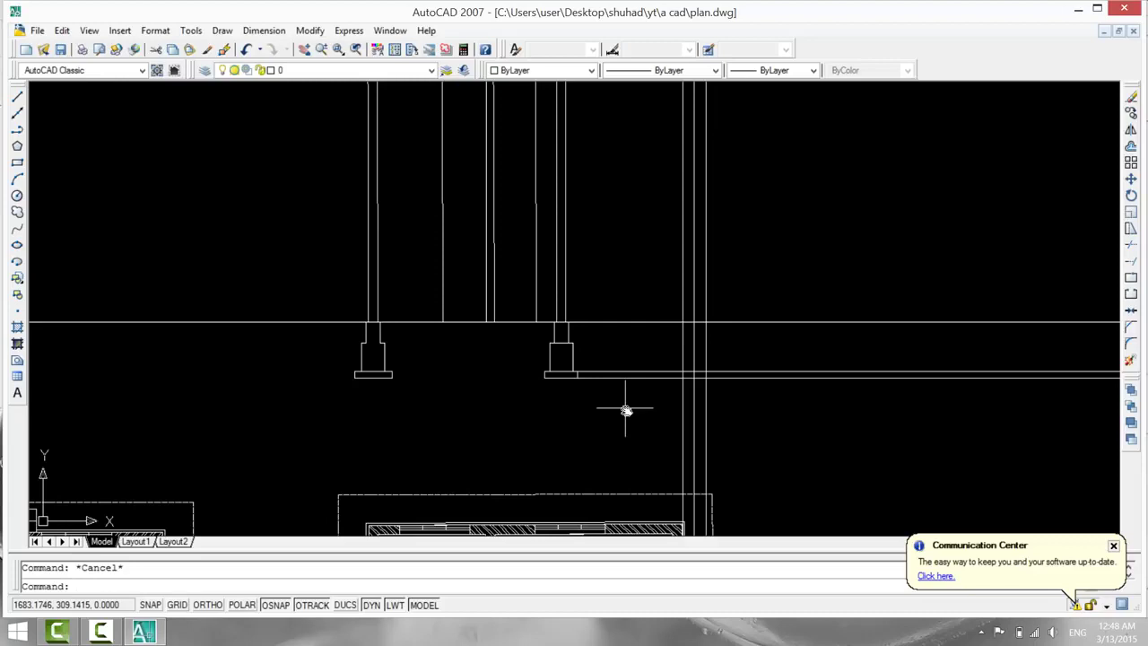
Offset the long horizontal line 45 units upward.
{"action": "type", "text": "o"}
{"action": "key", "text": "Return"}
{"action": "type", "text": "45"}
{"action": "key", "text": "Return"}
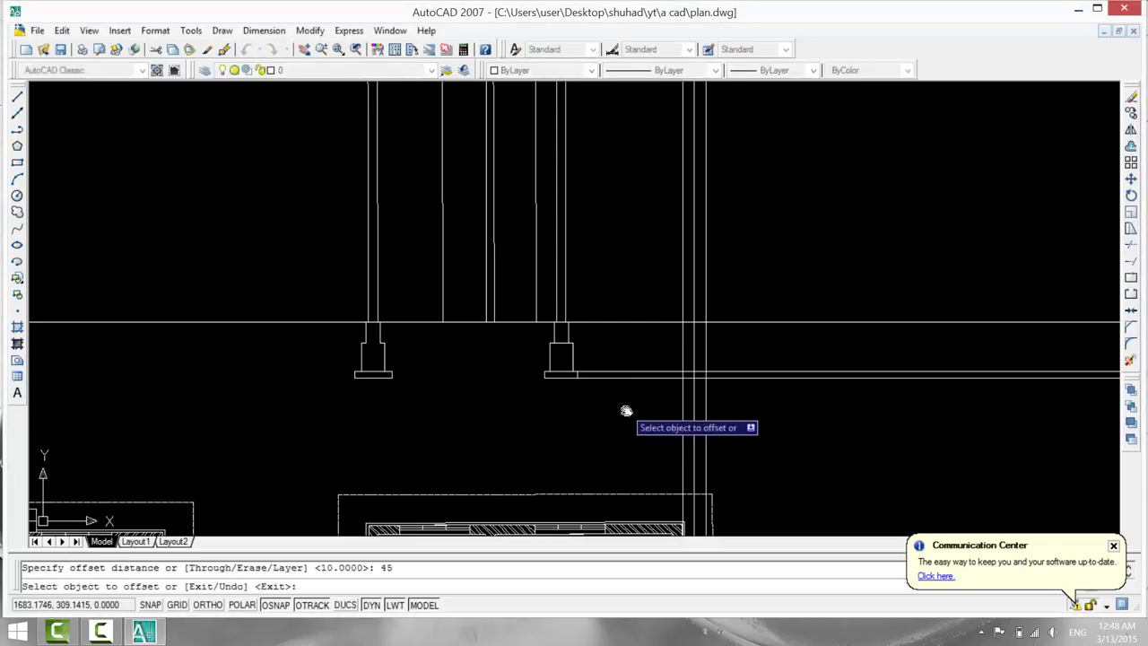
{"action": "left_click", "coordinate": [606, 321]}
{"action": "left_click", "coordinate": [607, 227]}
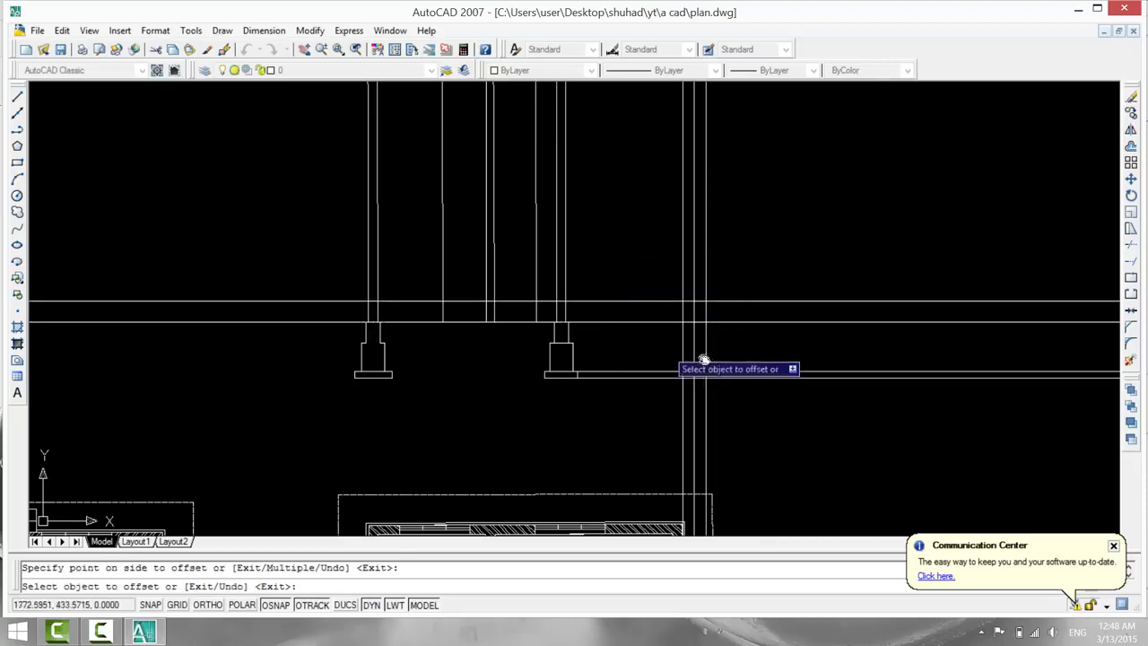
{"action": "key", "text": "Escape"}
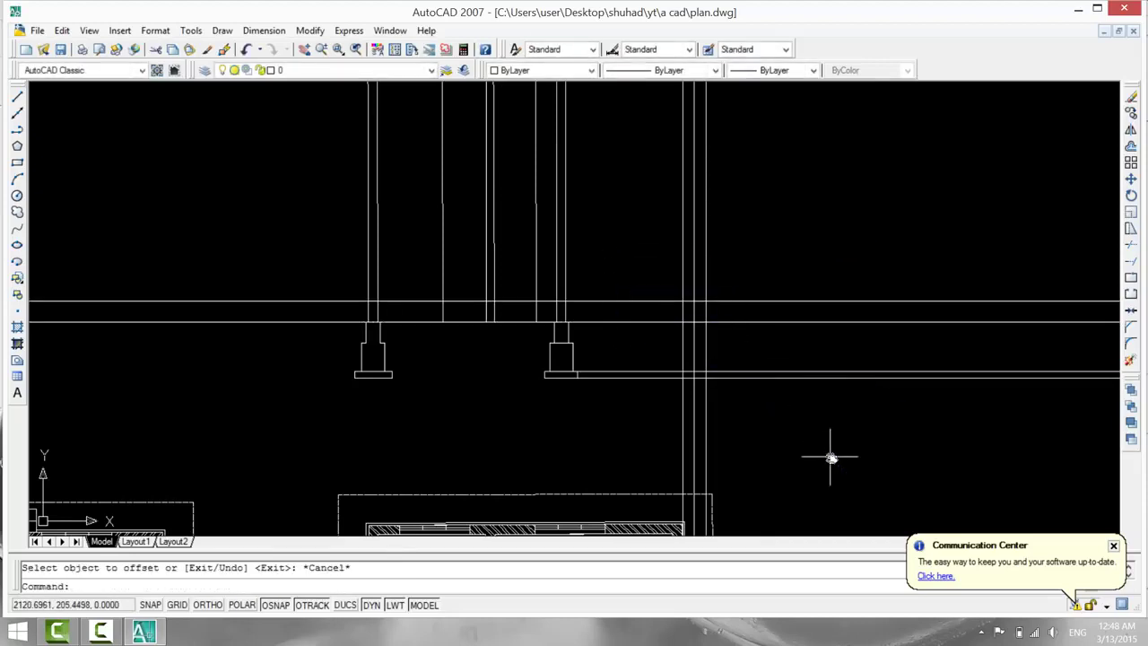
Trim away the stray line right of the right footing, undoing an accidental trim first.
{"action": "type", "text": "tr"}
{"action": "key", "text": "Return"}
{"action": "key", "text": "Return"}
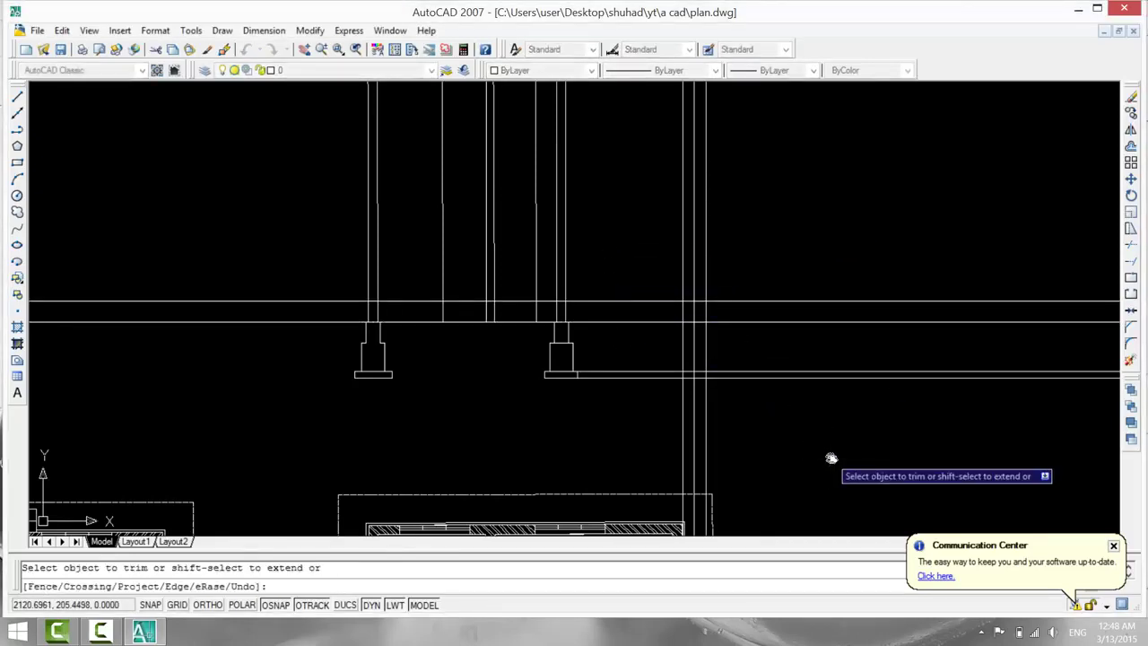
{"action": "left_click", "coordinate": [906, 273]}
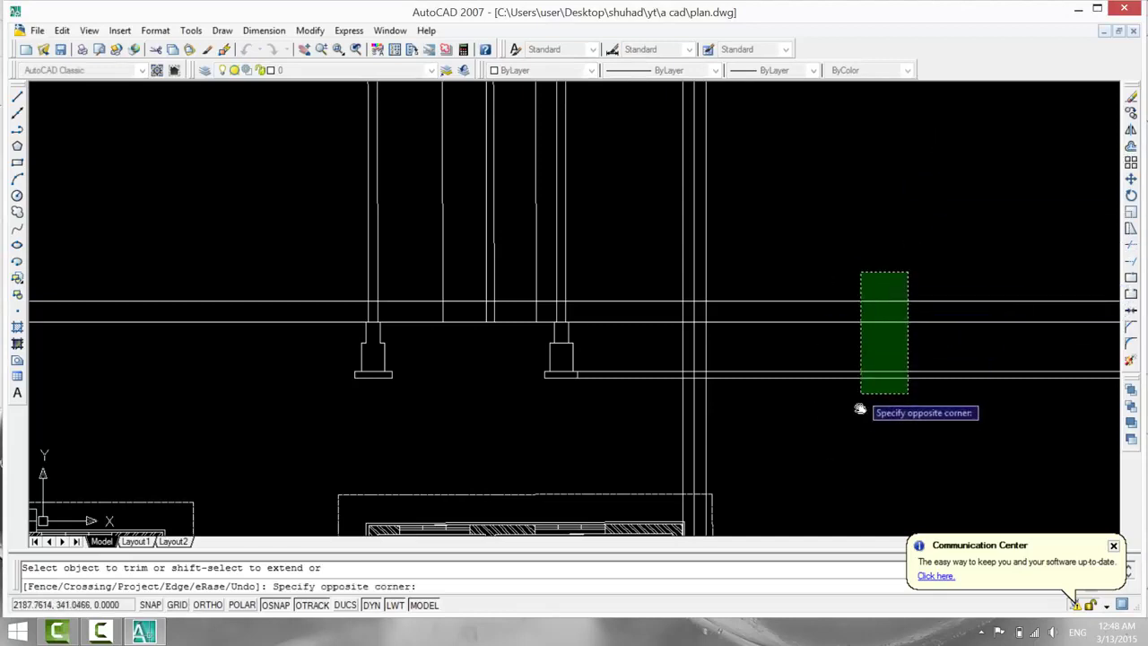
{"action": "left_click", "coordinate": [856, 420]}
{"action": "right_click", "coordinate": [881, 357]}
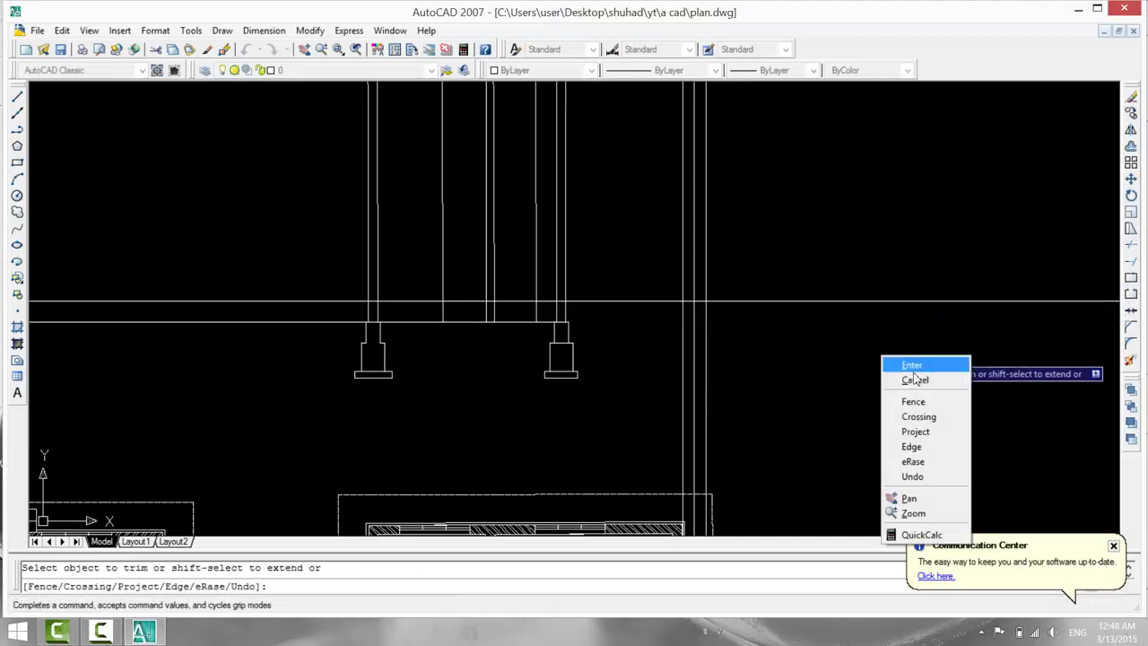
{"action": "left_click", "coordinate": [912, 476]}
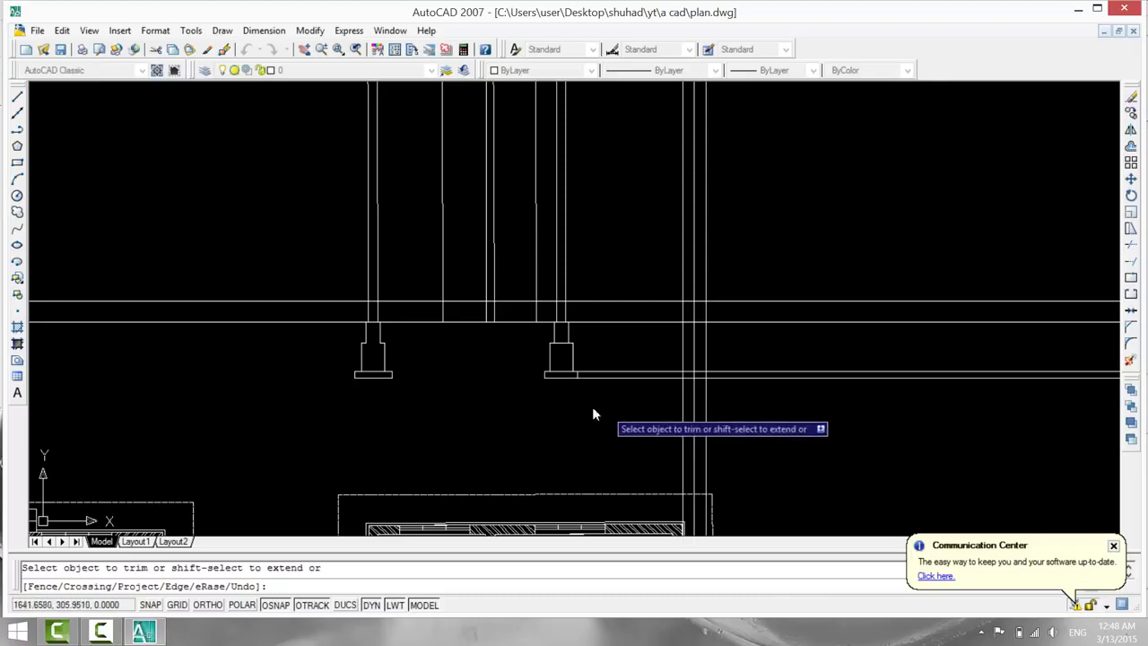
{"action": "left_click", "coordinate": [612, 376]}
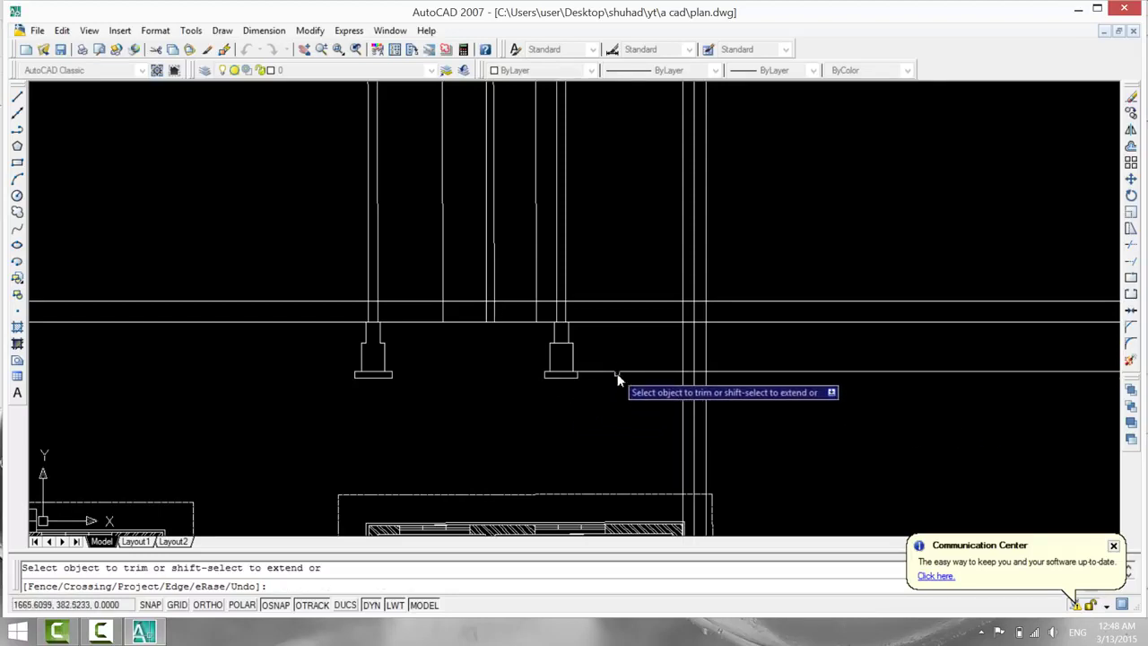
{"action": "left_click", "coordinate": [617, 373]}
{"action": "left_click", "coordinate": [614, 369]}
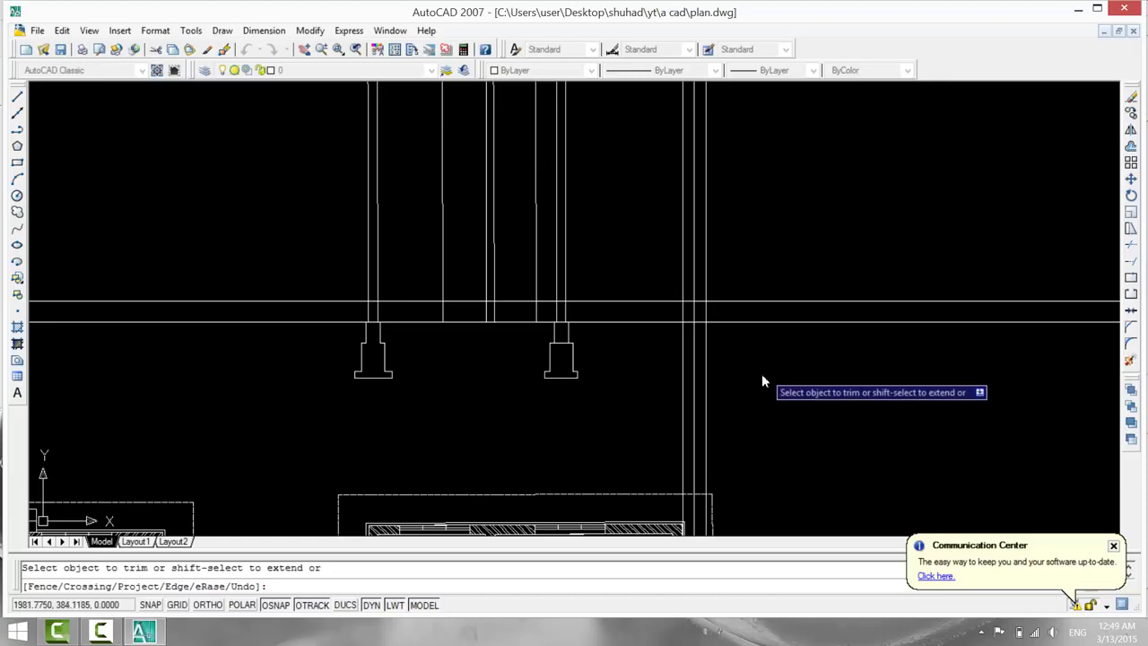
Offset the new horizontal line twice upward at a 15-unit distance.
{"action": "key", "text": "Escape"}
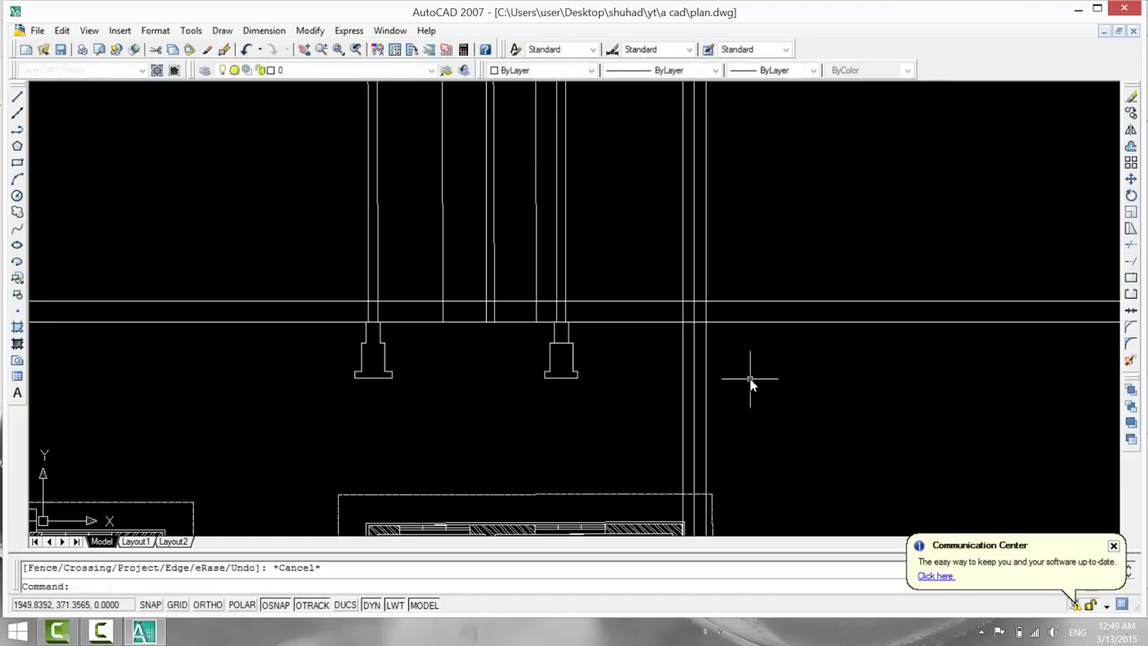
{"action": "type", "text": "o"}
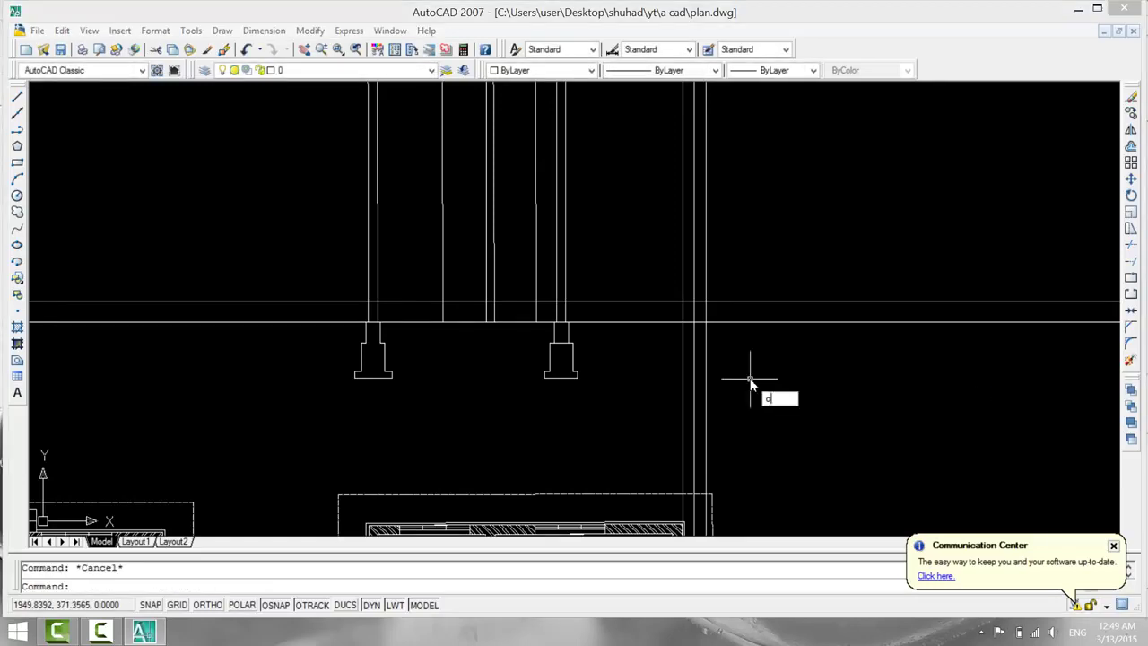
{"action": "key", "text": "Return"}
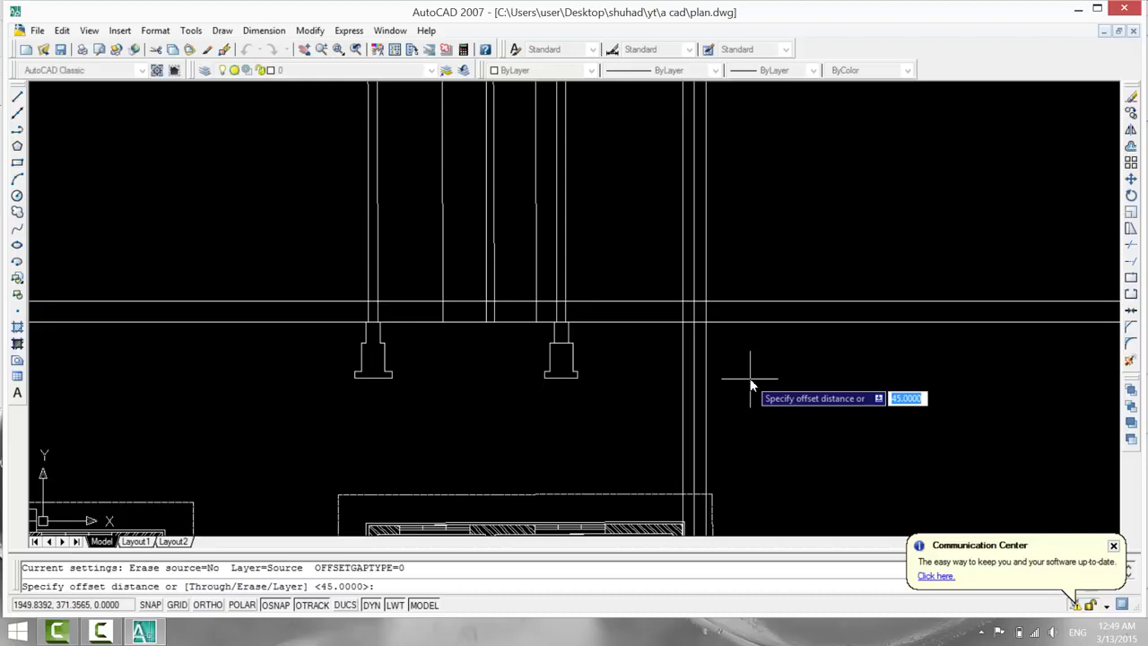
{"action": "key", "text": "Return"}
{"action": "key", "text": "Return"}
{"action": "key", "text": "Return"}
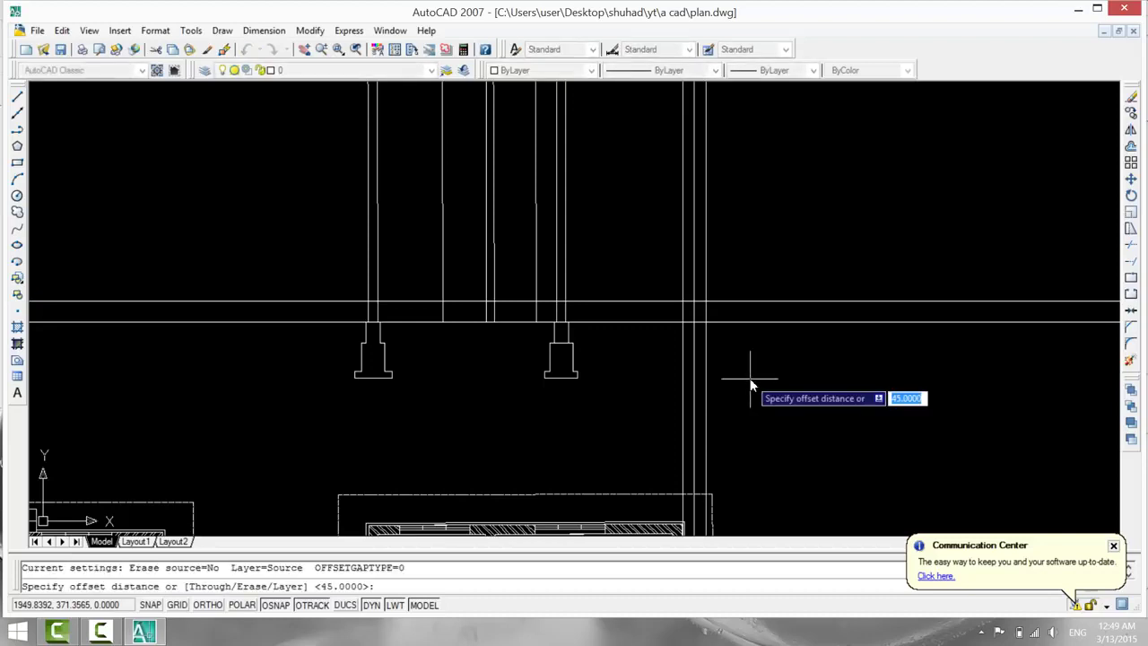
{"action": "type", "text": "15"}
{"action": "key", "text": "Return"}
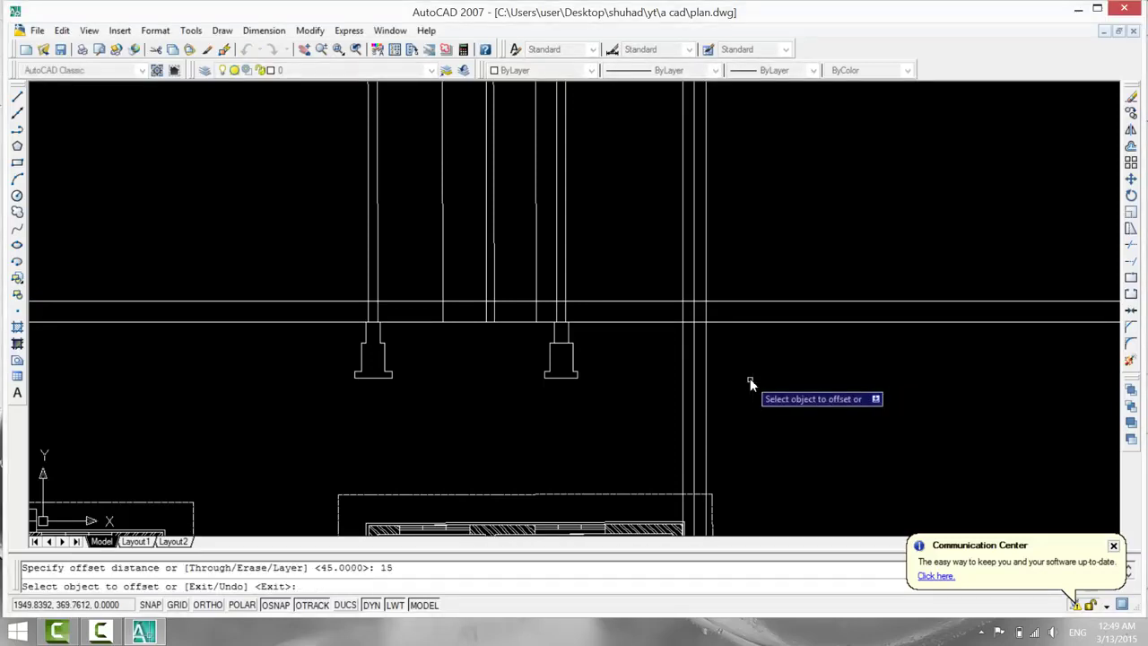
{"action": "left_click", "coordinate": [762, 301]}
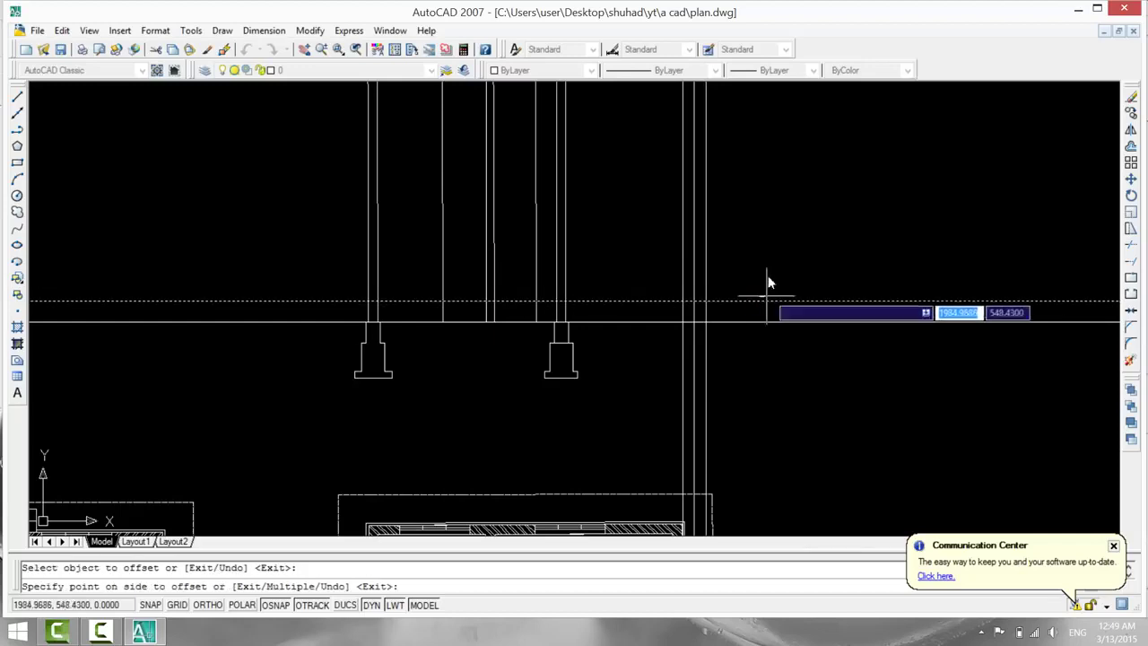
{"action": "left_click", "coordinate": [766, 285]}
{"action": "left_click", "coordinate": [763, 294]}
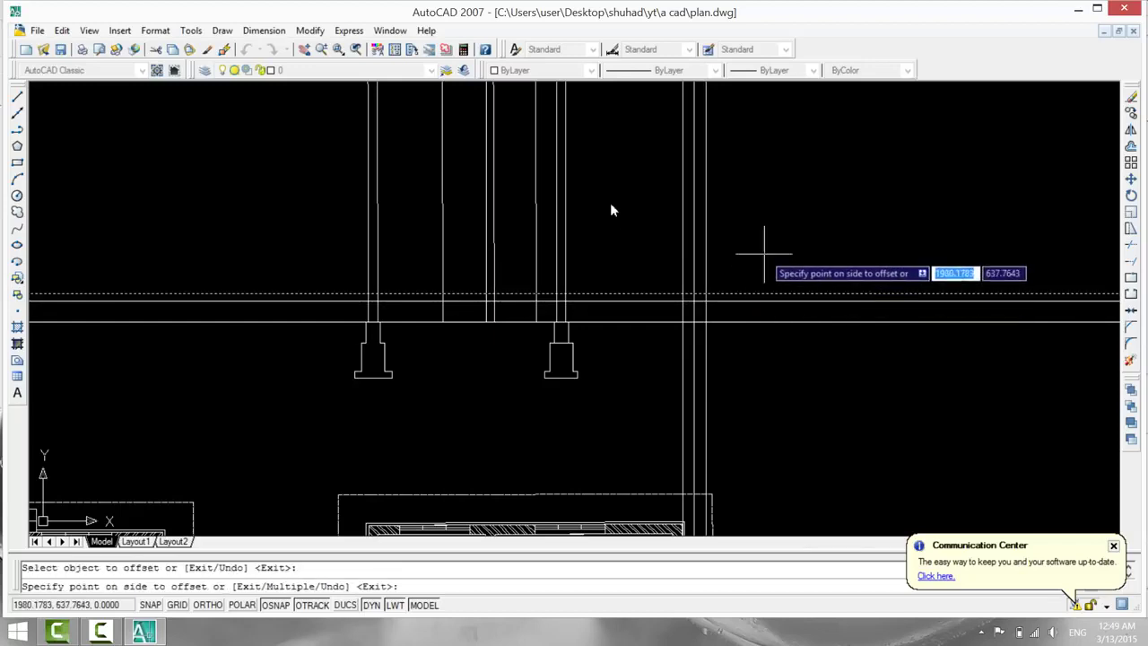
{"action": "left_click", "coordinate": [764, 253]}
{"action": "key", "text": "Escape"}
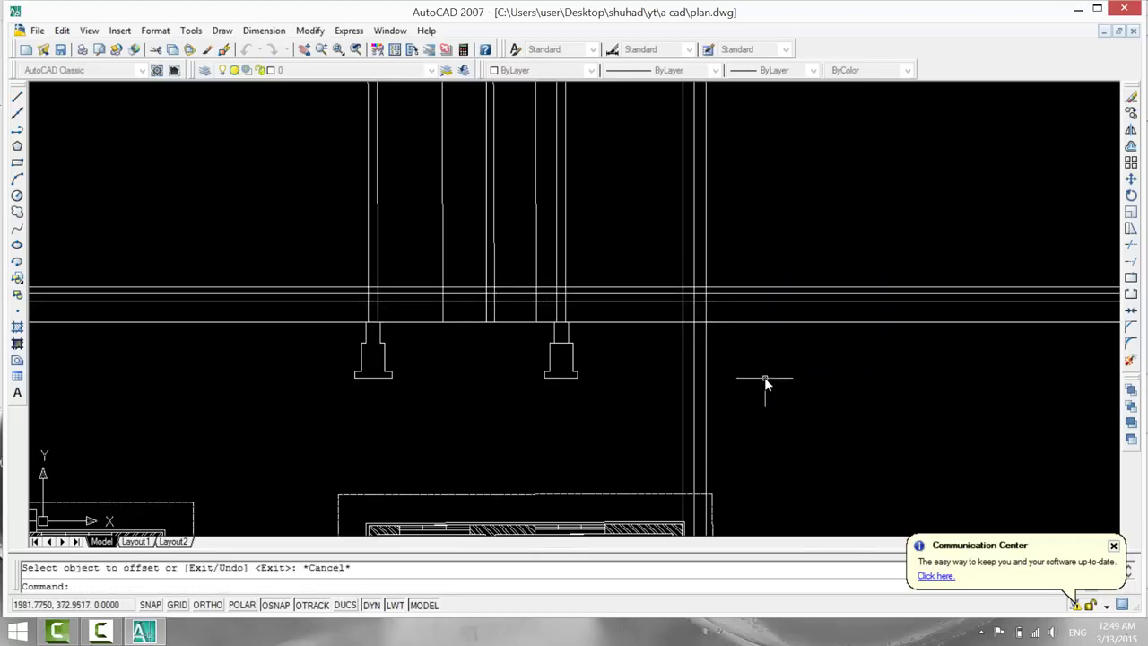
Trim the vertical lines inside a window using all lines as cutting edges.
{"action": "type", "text": "tr"}
{"action": "key", "text": "Return"}
{"action": "key", "text": "Return"}
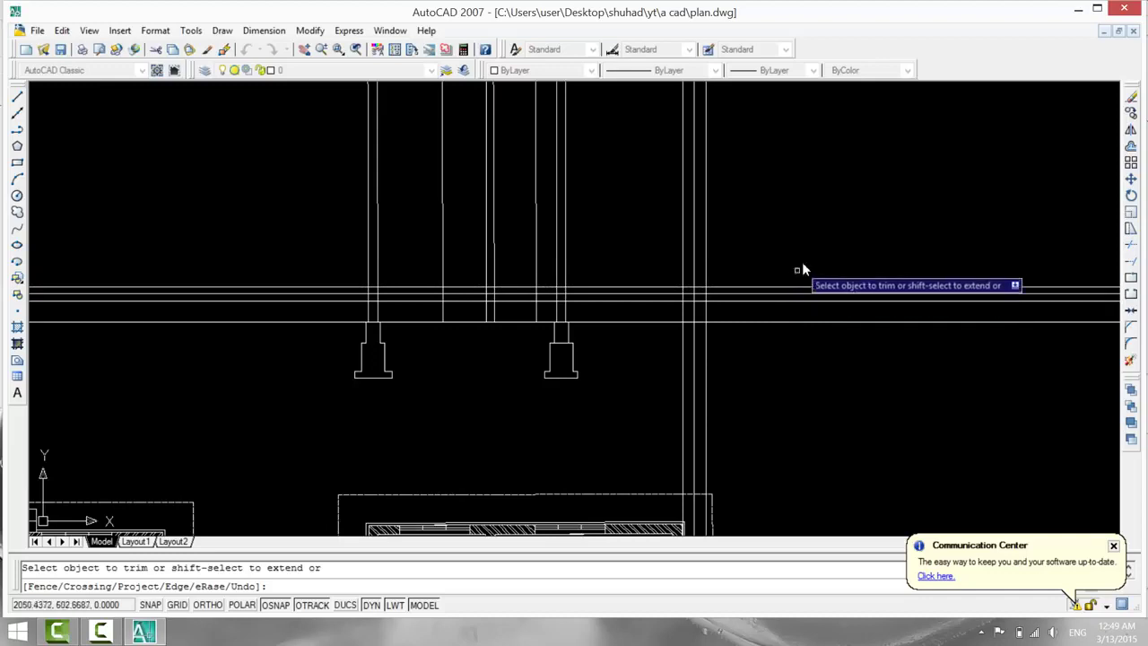
{"action": "left_click", "coordinate": [668, 231]}
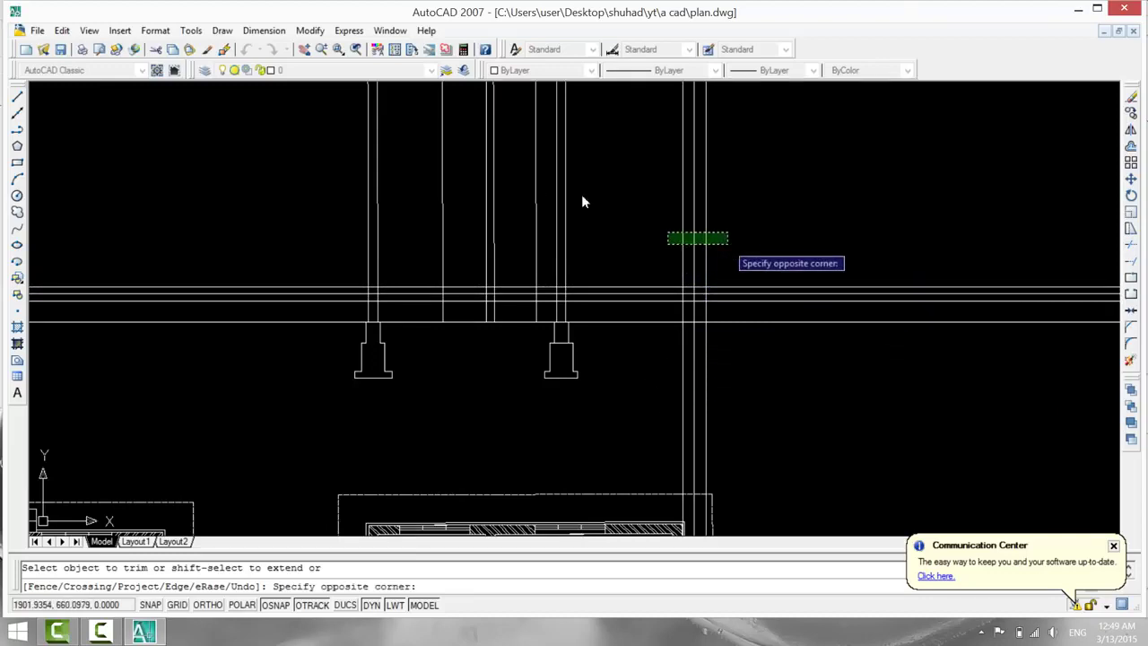
{"action": "left_click", "coordinate": [728, 244]}
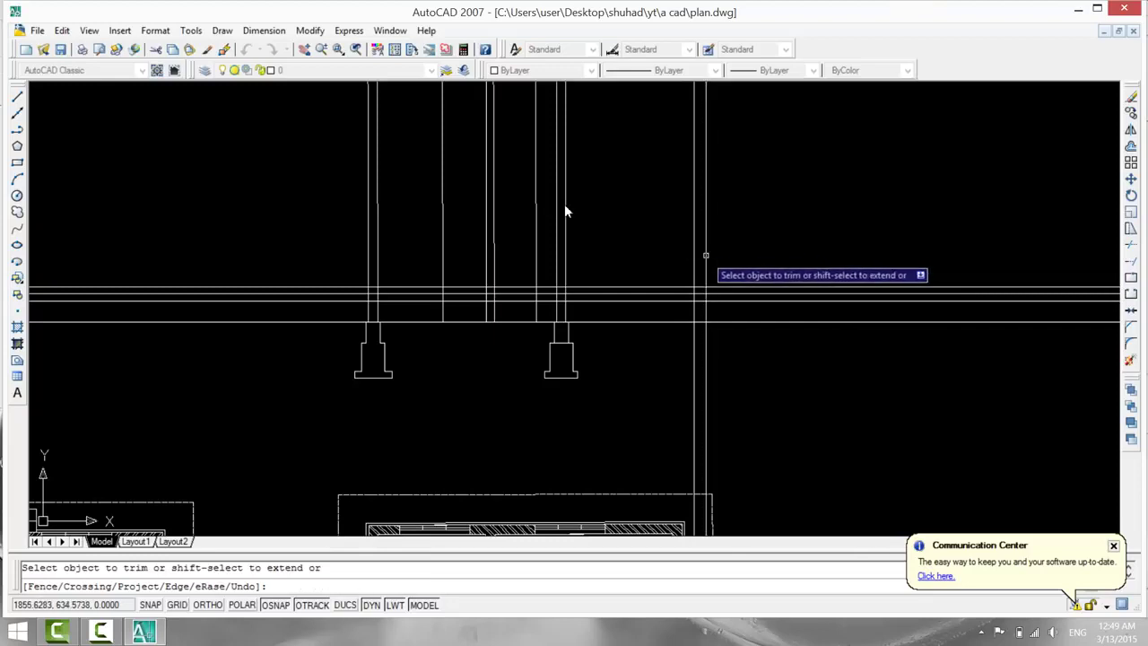
{"action": "key", "text": "Escape"}
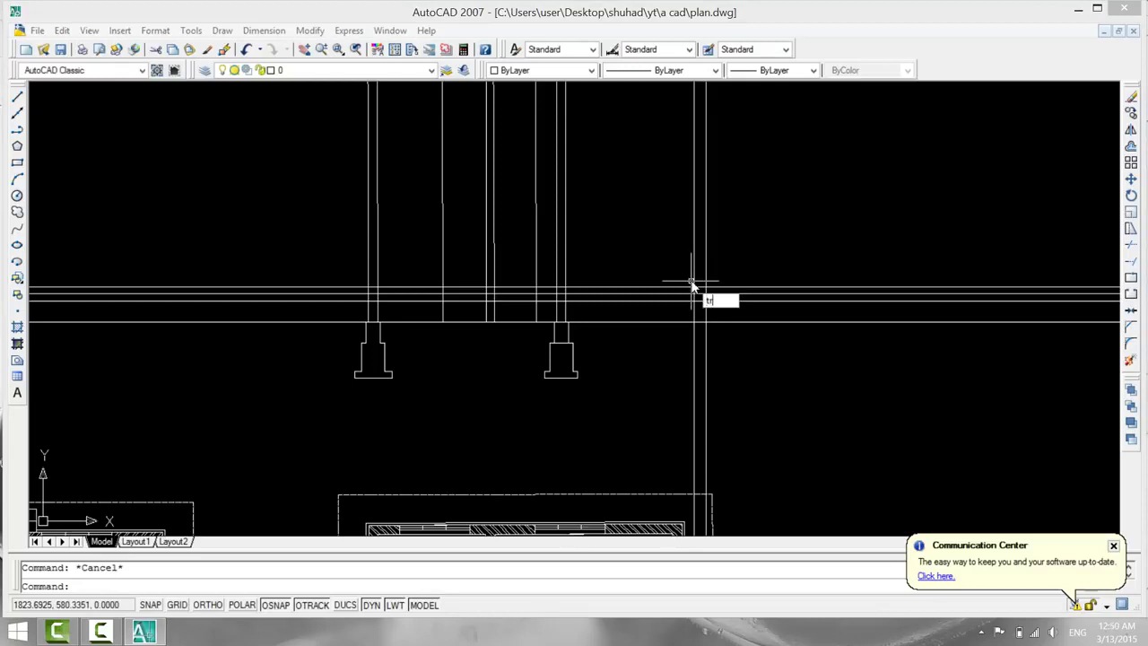
Trim the horizontal line to the right of the column line.
{"action": "key", "text": "Return"}
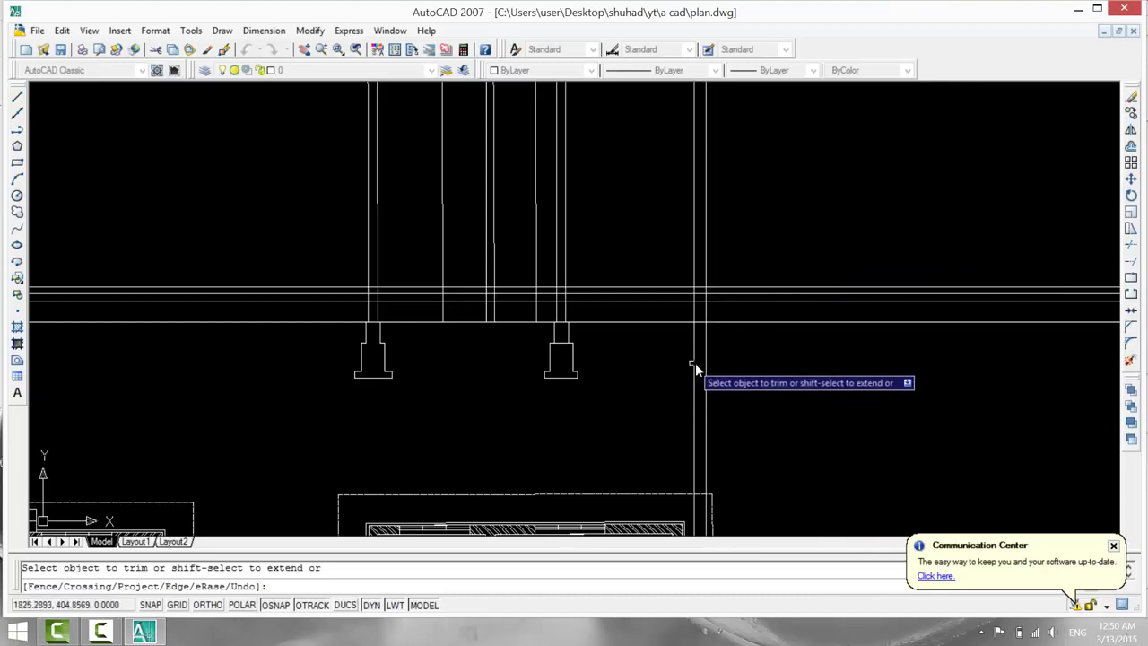
{"action": "scroll", "coordinate": [704, 325], "scroll_direction": "up", "scroll_amount": 1}
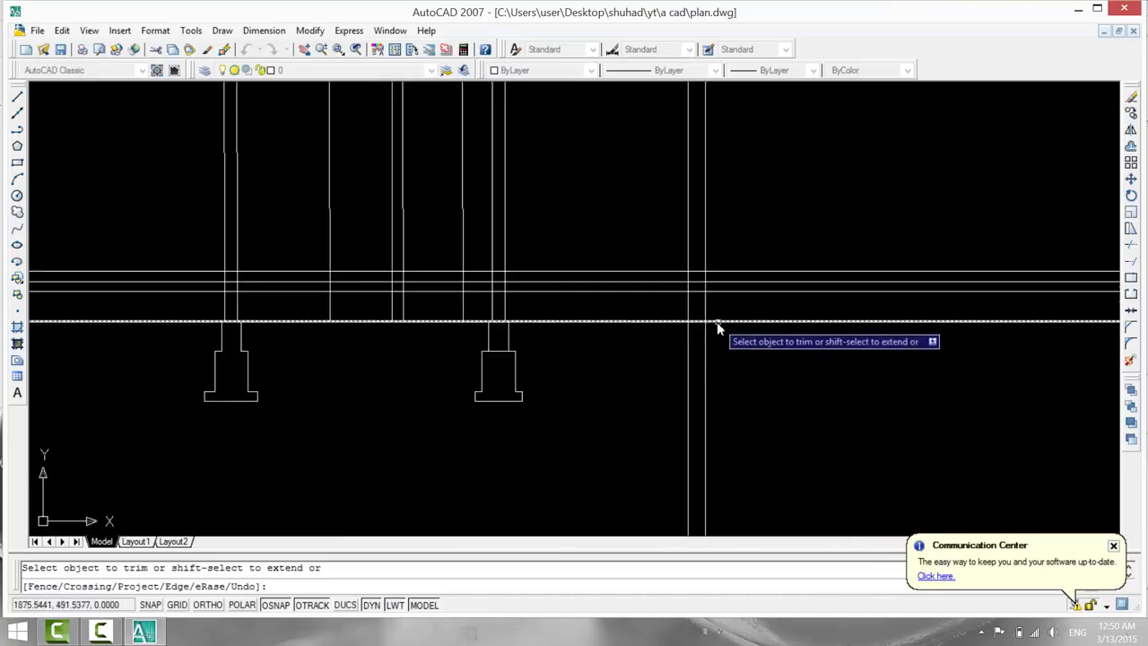
{"action": "left_click", "coordinate": [717, 321]}
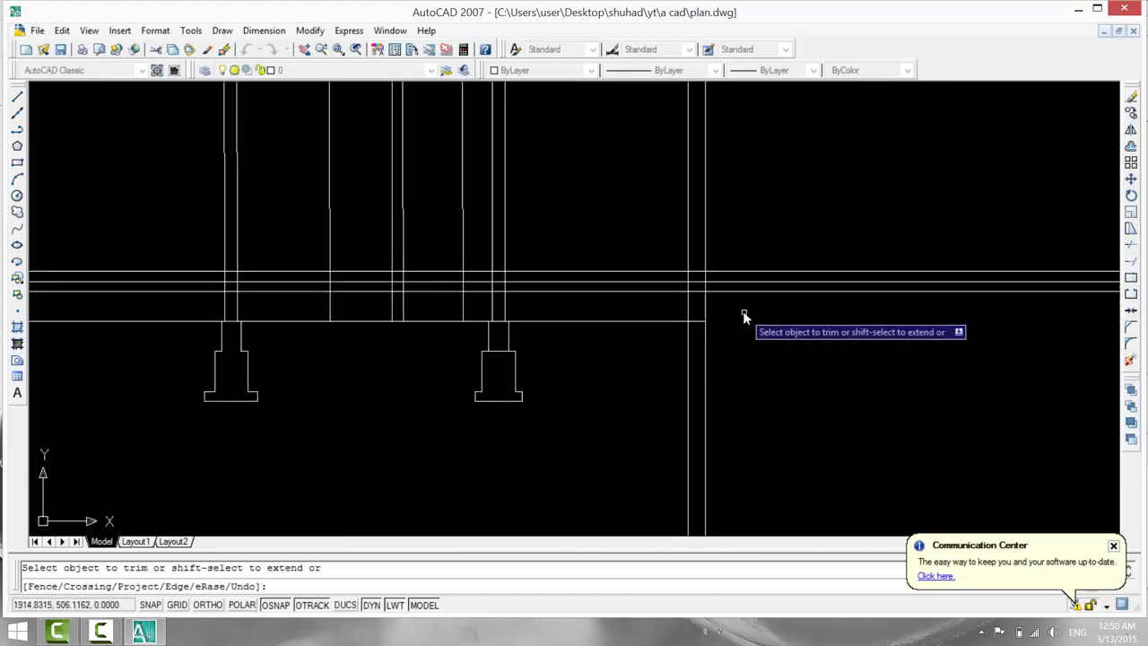
{"action": "scroll", "coordinate": [740, 319], "scroll_direction": "down", "scroll_amount": 1}
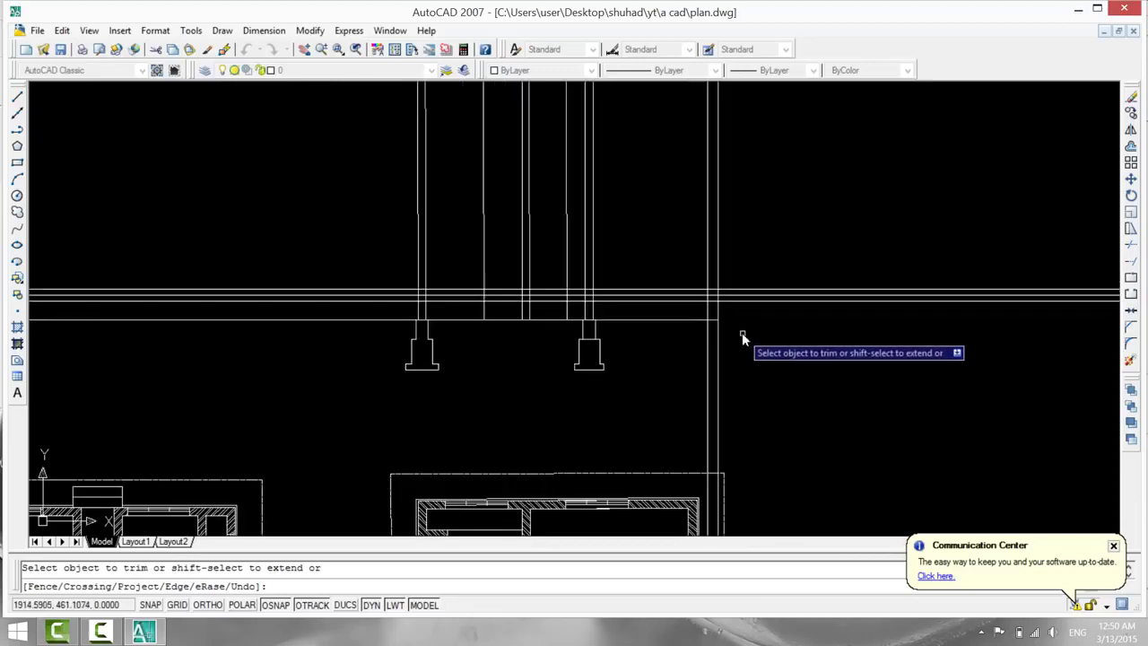
{"action": "middle_click_drag", "start_coordinate": [741, 327], "coordinate": [717, 189]}
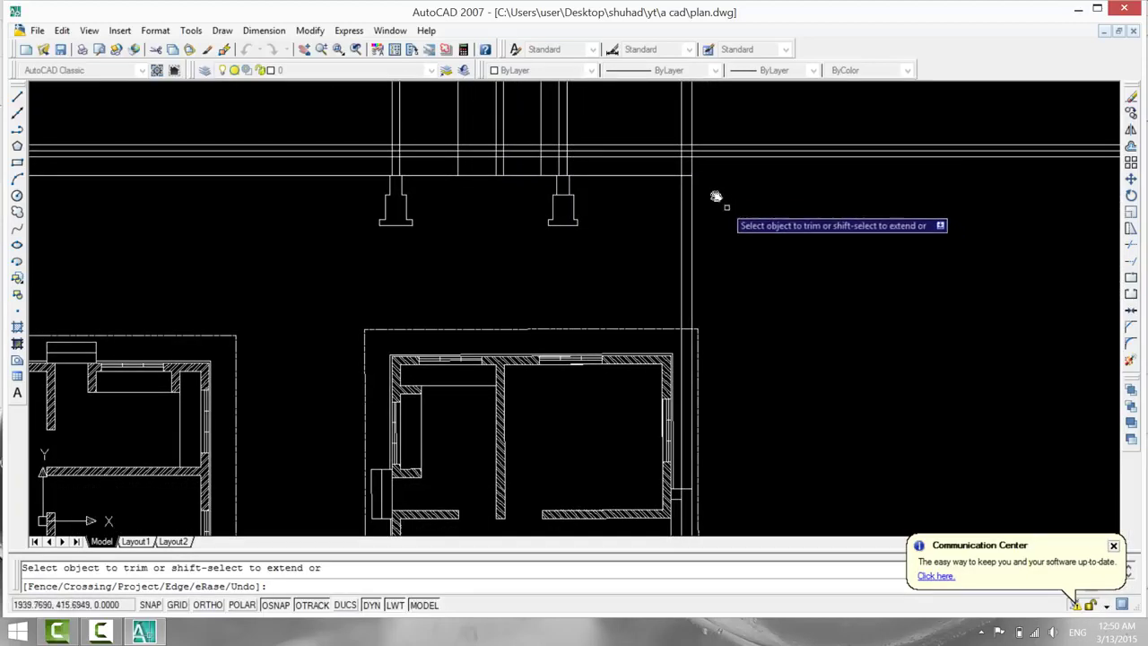
Undo the last trim, pan back to the elevation lines, and cancel Trim.
{"action": "right_click", "coordinate": [713, 193]}
{"action": "left_click", "coordinate": [769, 312]}
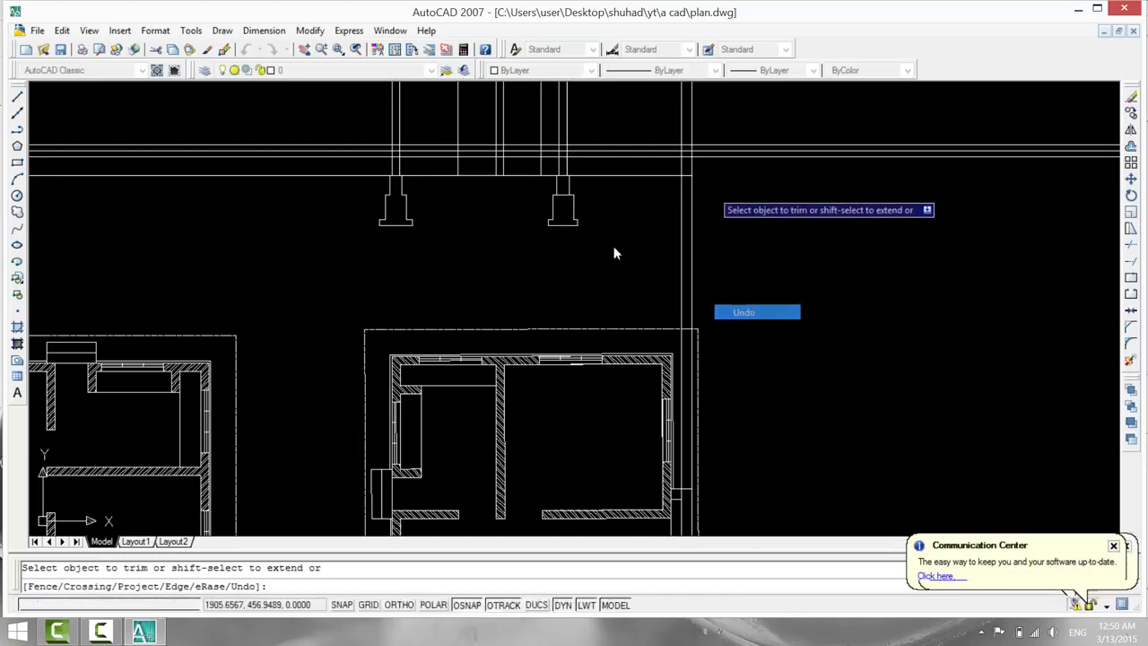
{"action": "scroll", "coordinate": [672, 278], "scroll_direction": "up", "scroll_amount": 2}
{"action": "middle_click_drag", "start_coordinate": [756, 358], "coordinate": [751, 216]}
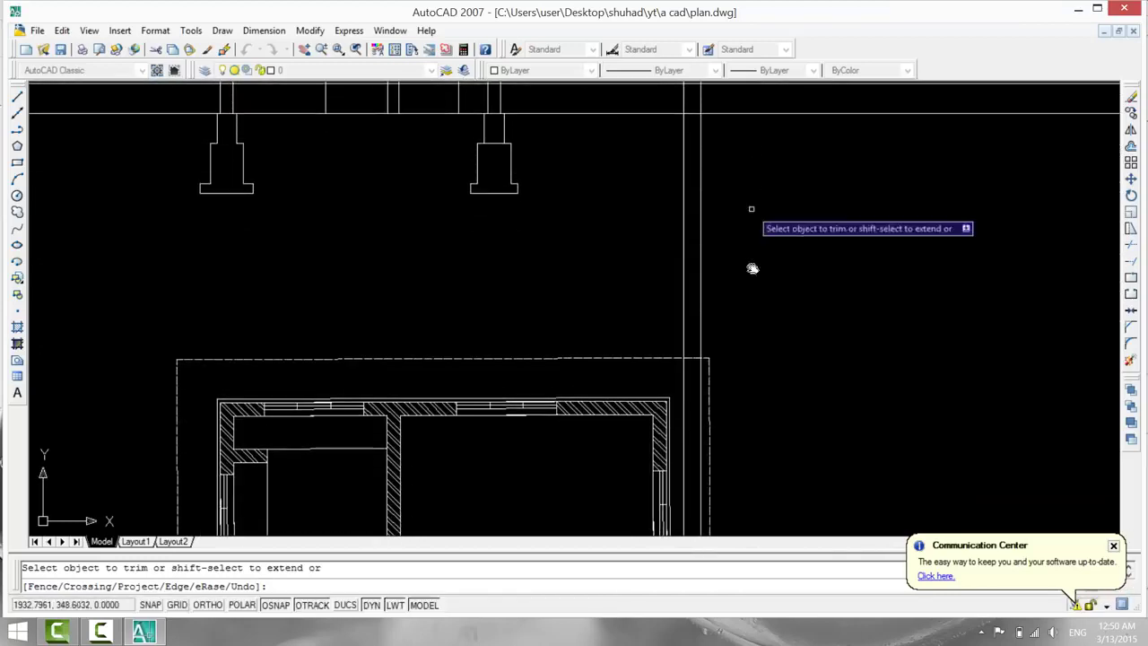
{"action": "scroll", "coordinate": [762, 305], "scroll_direction": "down", "scroll_amount": 2}
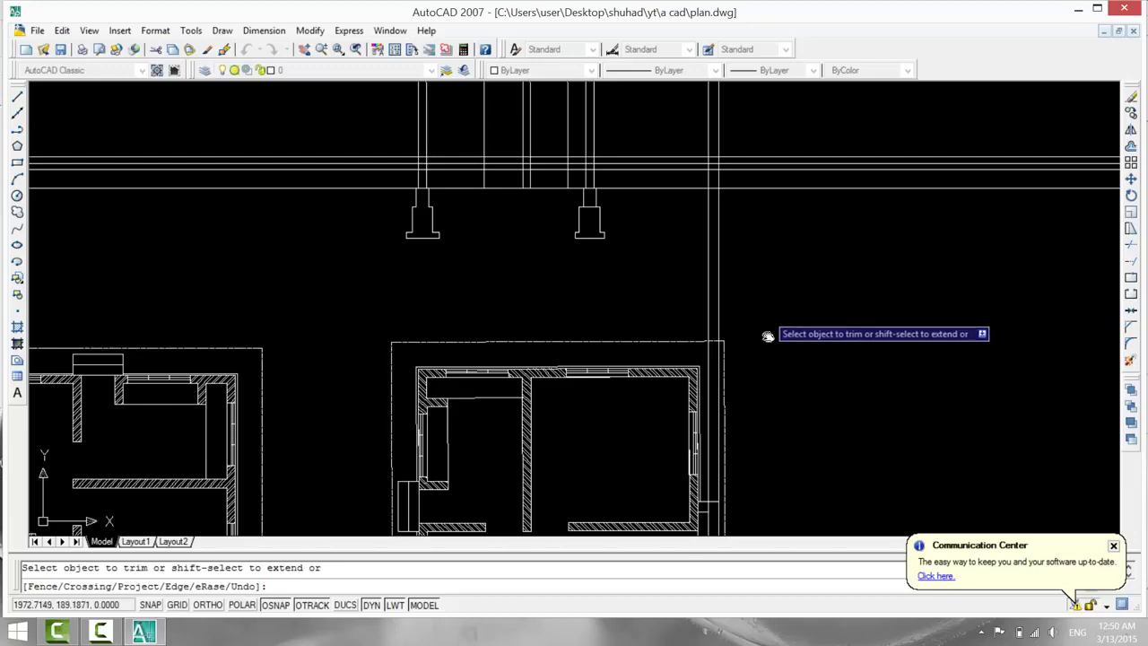
{"action": "mouse_move", "coordinate": [765, 340]}
{"action": "middle_mouse_down"}
{"action": "mouse_move", "coordinate": [763, 223]}
{"action": "mouse_move", "coordinate": [748, 395]}
{"action": "middle_mouse_up"}
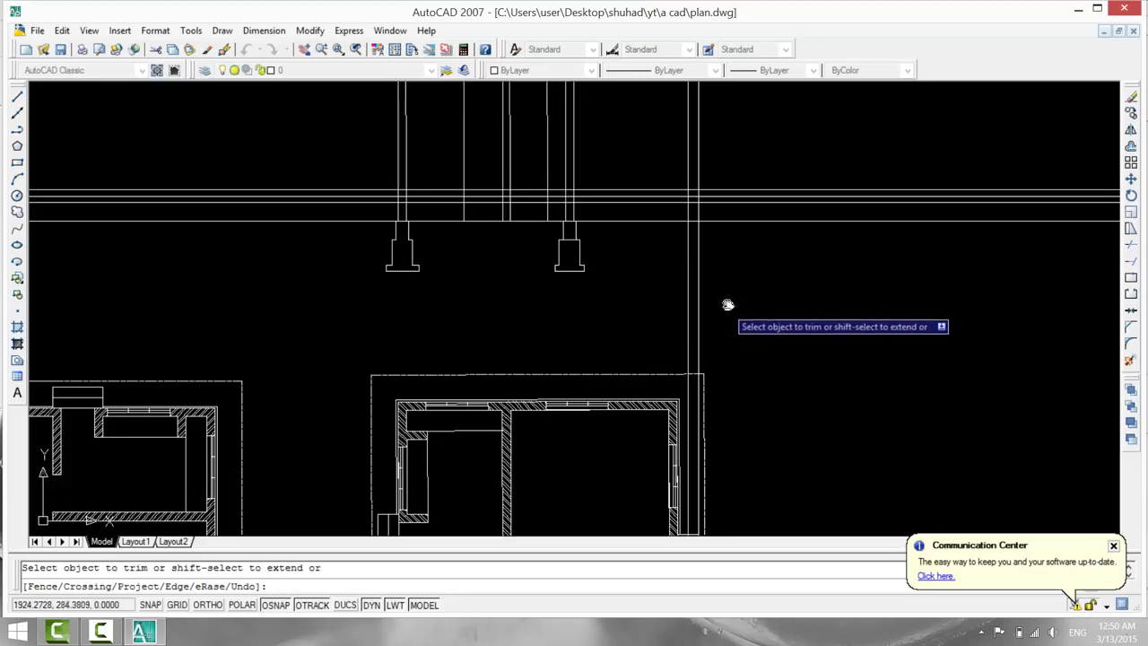
{"action": "key", "text": "Escape"}
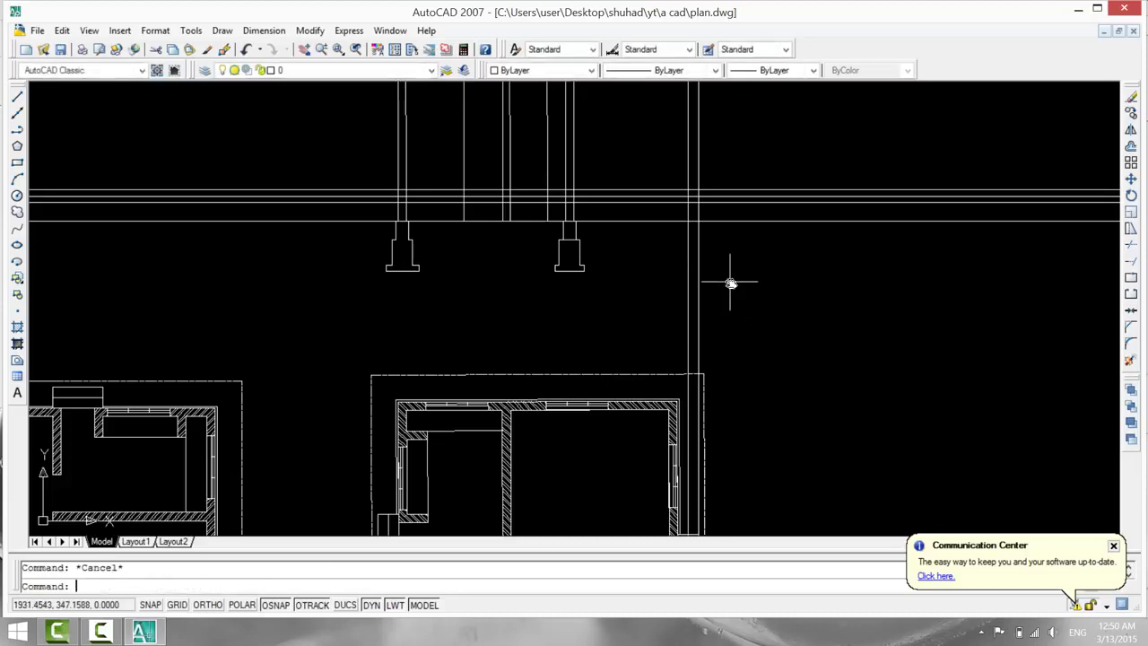
Offset the lower horizontal line 15 units upward.
{"action": "type", "text": "o"}
{"action": "key", "text": "Return"}
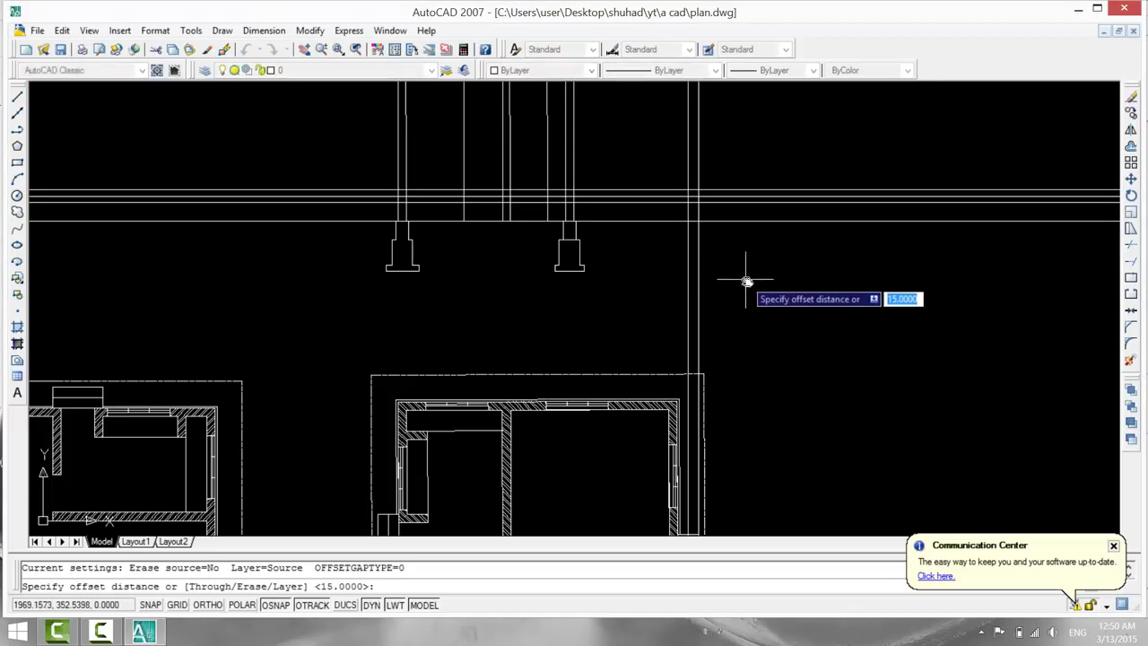
{"action": "key", "text": "Return"}
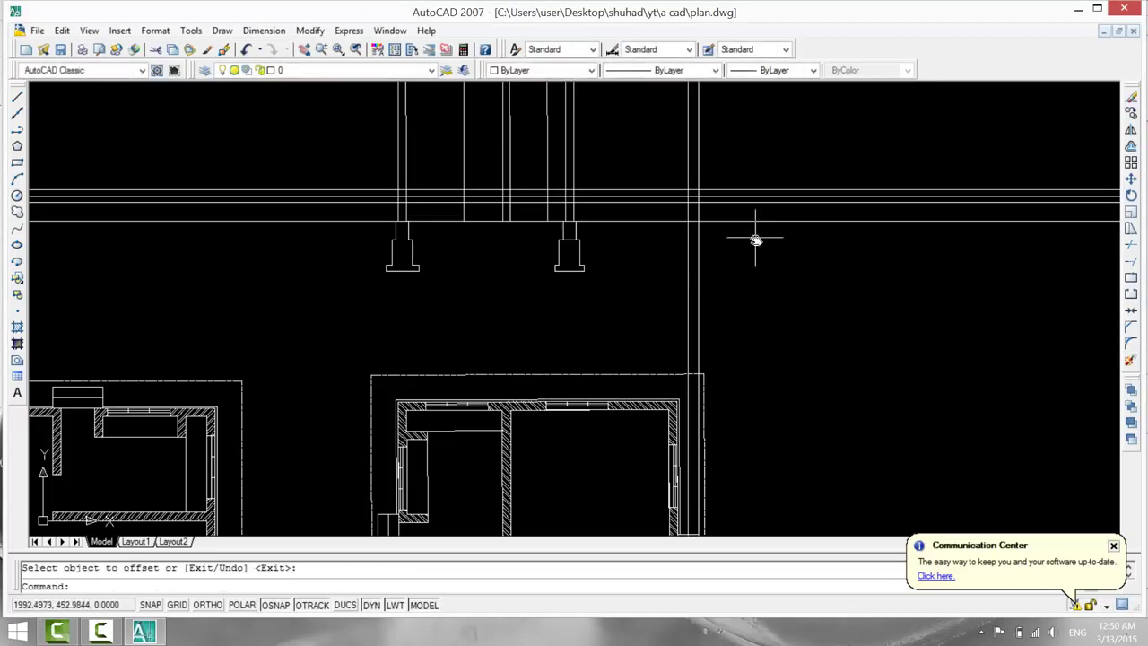
{"action": "key", "text": "Return"}
{"action": "key", "text": "Return"}
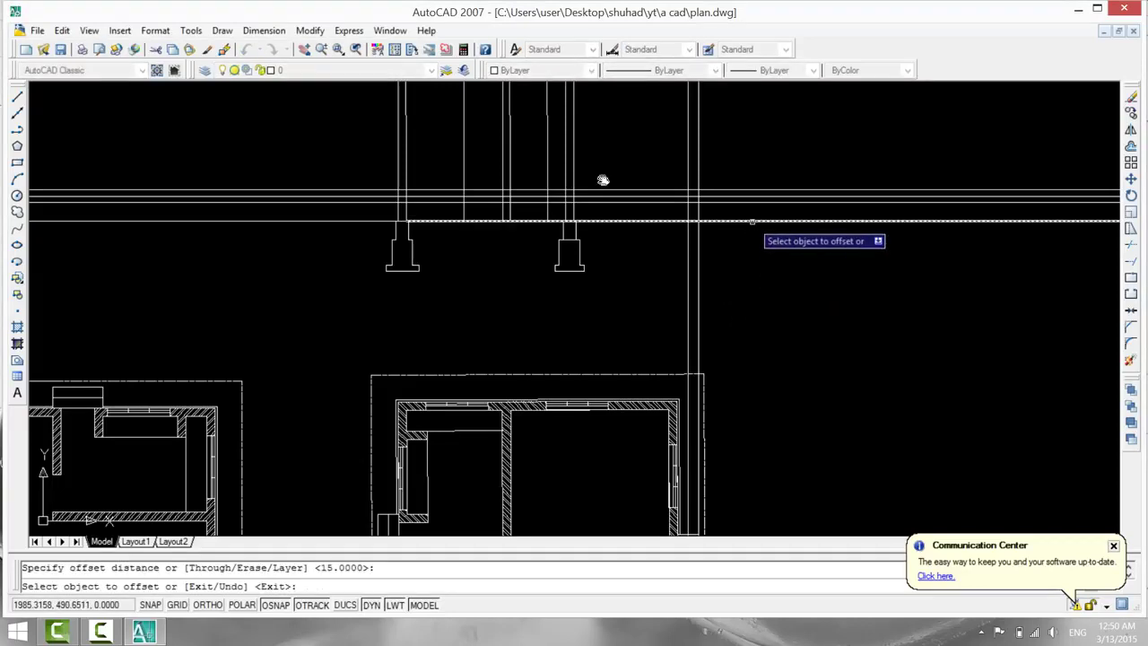
{"action": "left_click", "coordinate": [750, 220]}
{"action": "left_click", "coordinate": [600, 173]}
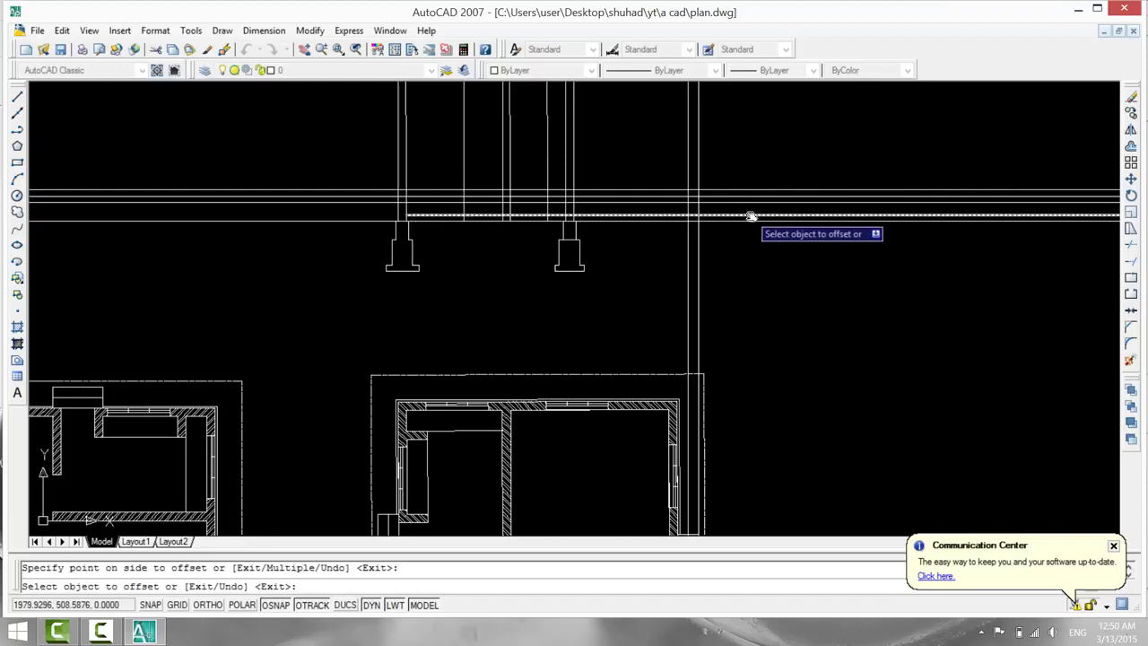
{"action": "key", "text": "Escape"}
Clear a stray selection and offset the horizontal line 15 units downward.
{"action": "left_click", "coordinate": [751, 215]}
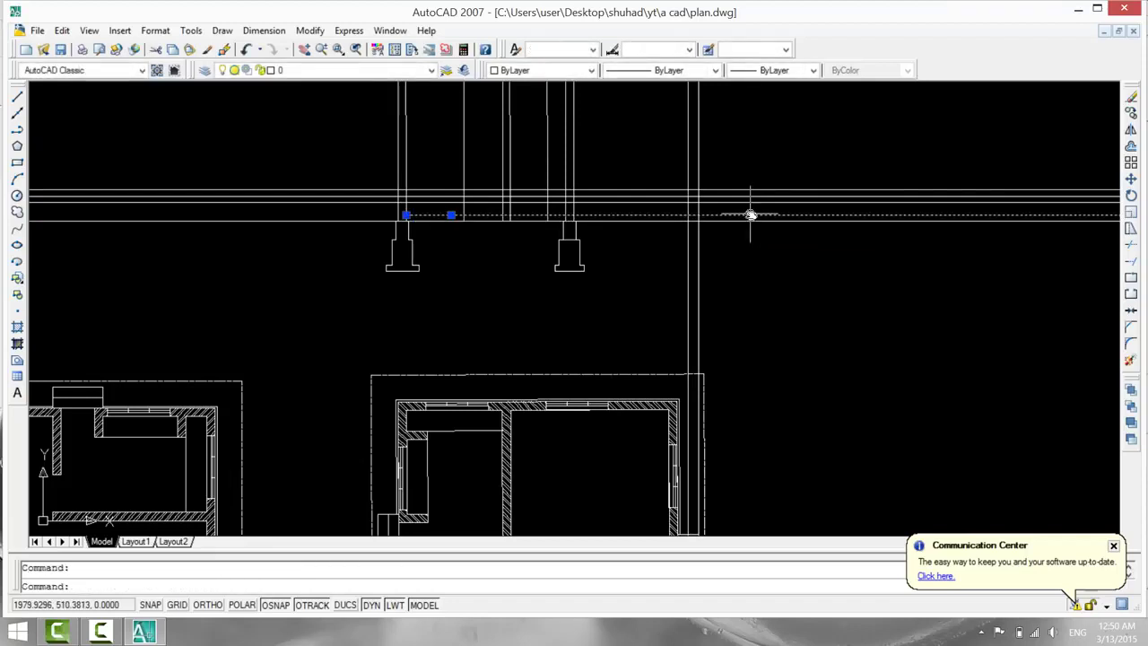
{"action": "left_click", "coordinate": [748, 210]}
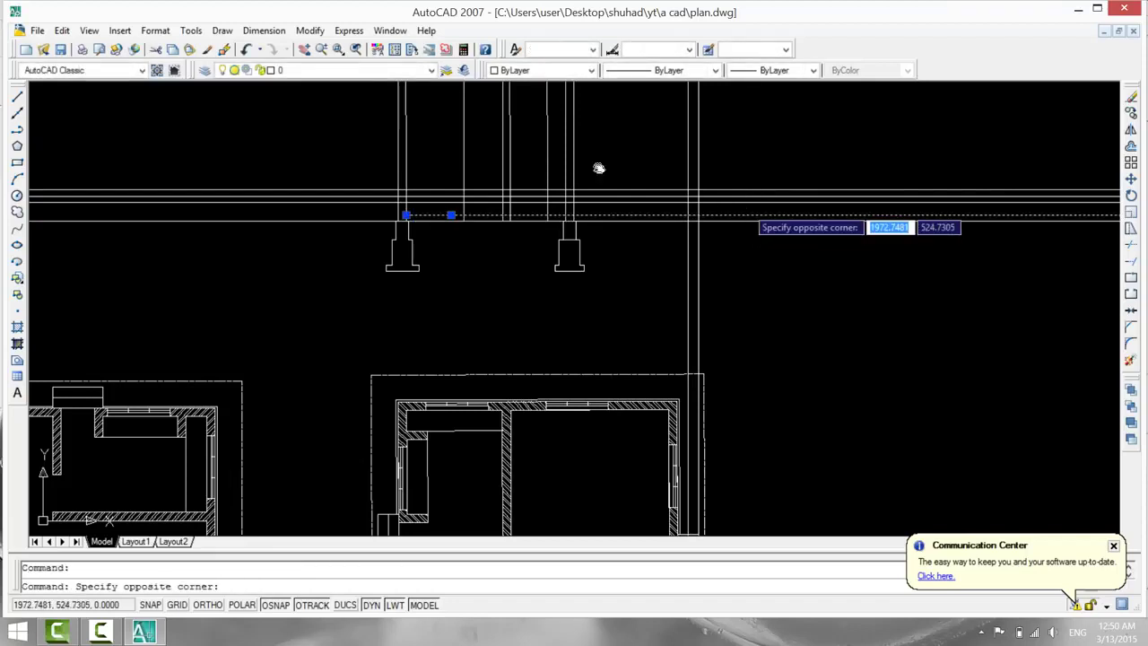
{"action": "left_click", "coordinate": [750, 215]}
{"action": "key", "text": "Escape"}
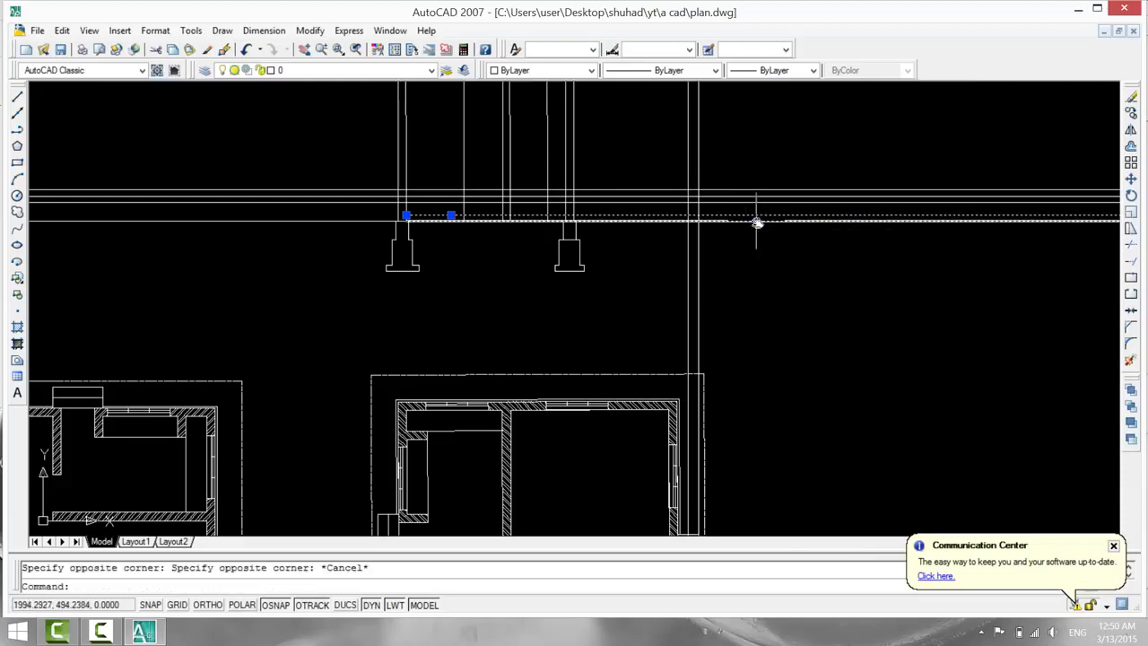
{"action": "key", "text": "Escape"}
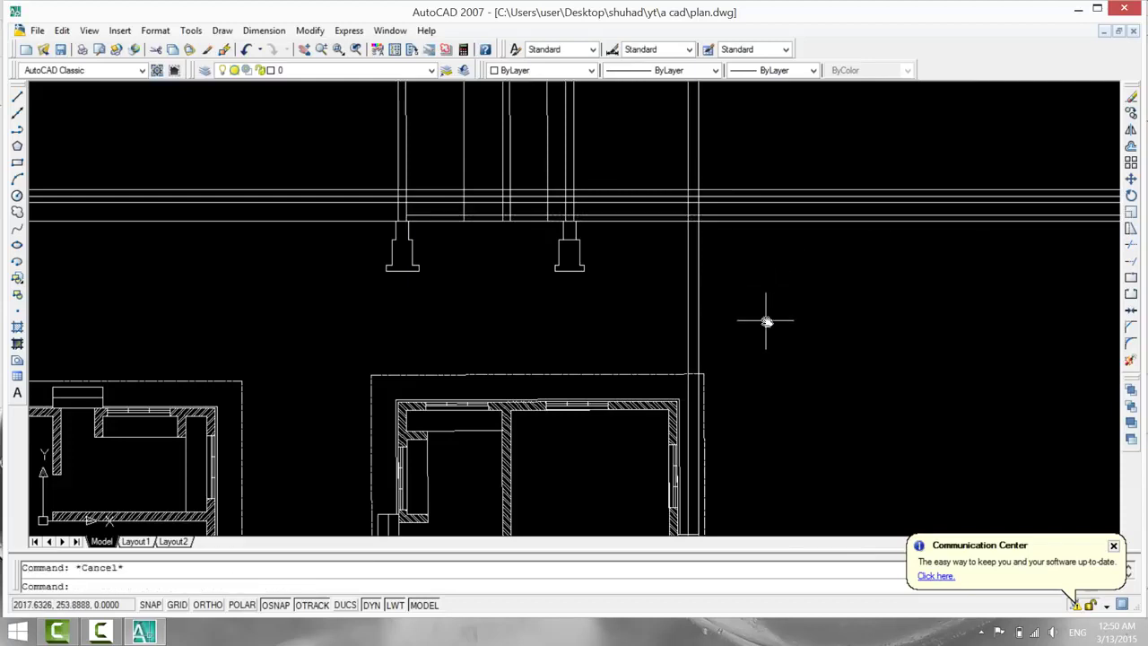
{"action": "type", "text": "o"}
{"action": "key", "text": "Return"}
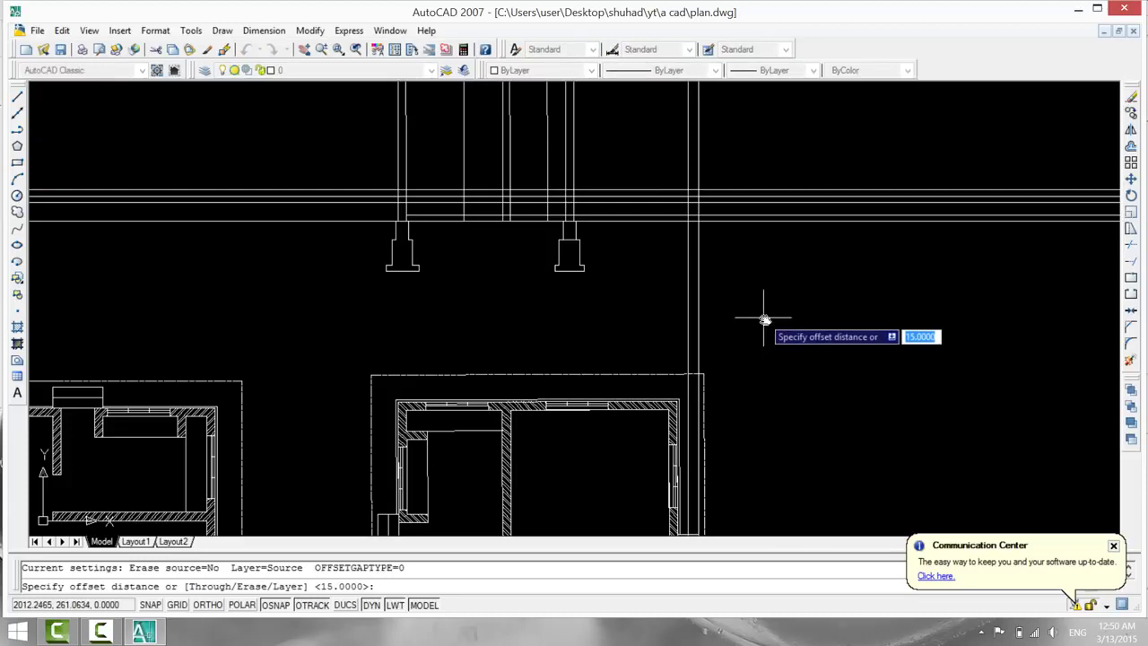
{"action": "key", "text": "Return"}
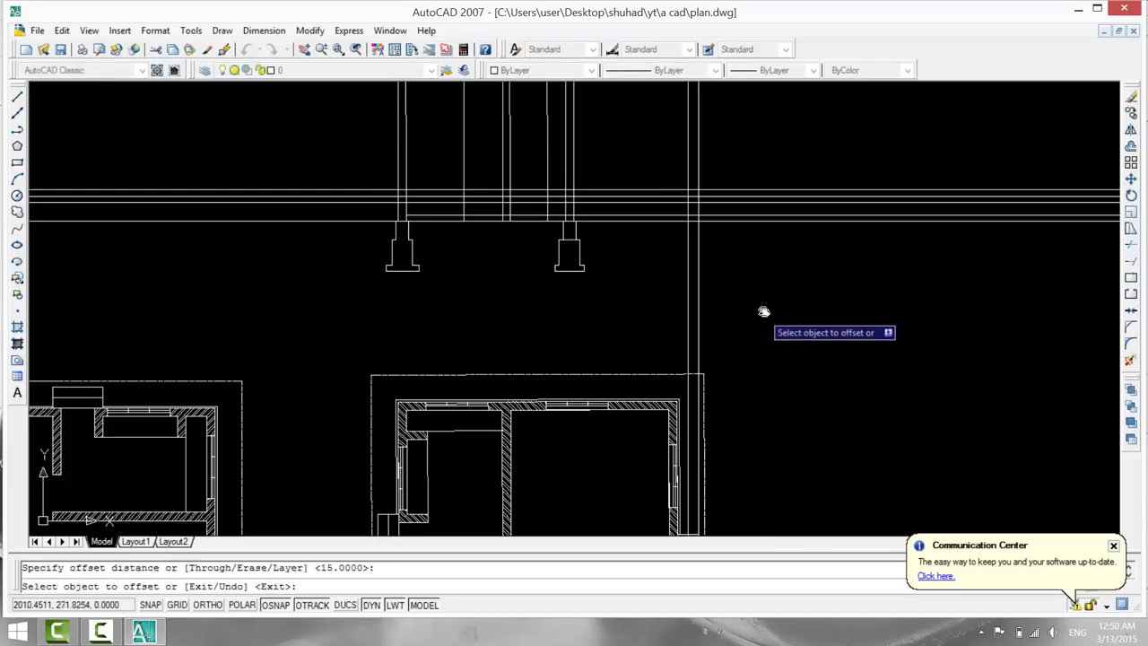
{"action": "left_click", "coordinate": [753, 217]}
{"action": "left_click", "coordinate": [759, 249]}
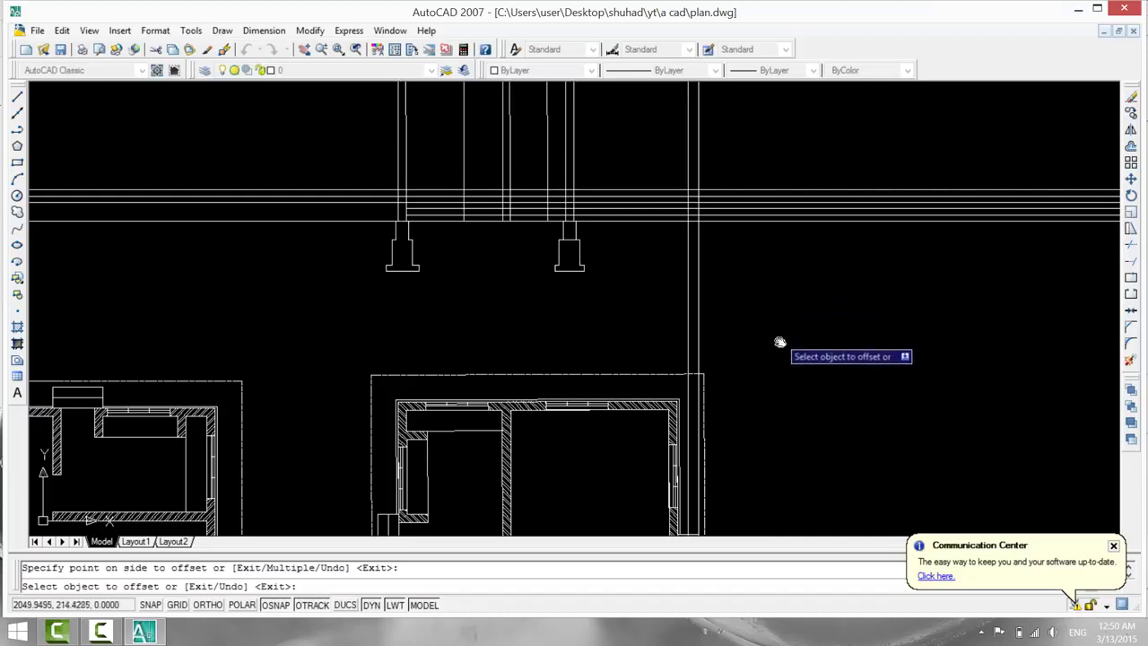
{"action": "key", "text": "Escape"}
{"action": "key", "text": "Escape"}
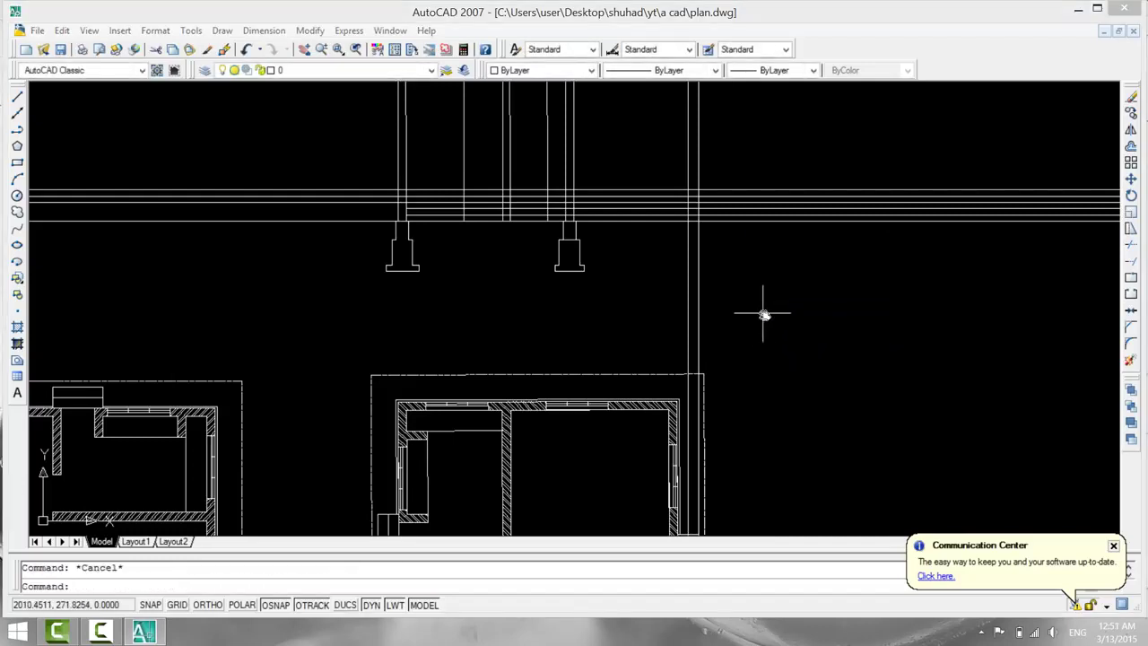
Trim the horizontal line ends past the right wall line with crossing windows.
{"action": "type", "text": "tr"}
{"action": "key", "text": "Return"}
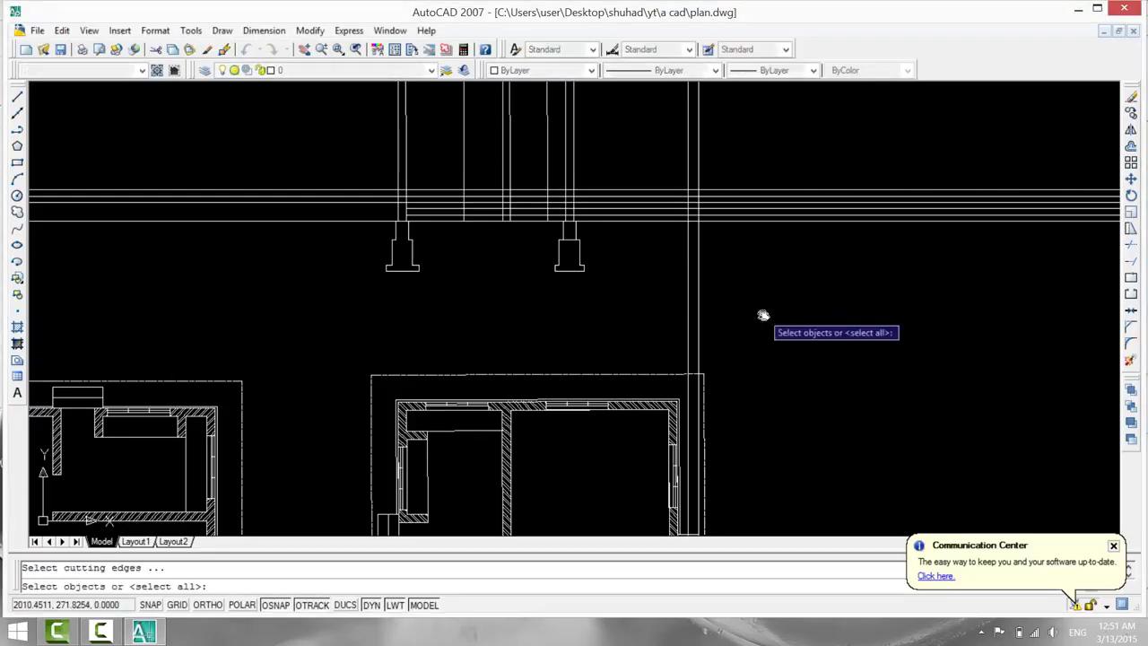
{"action": "key", "text": "Return"}
{"action": "left_click", "coordinate": [649, 203]}
{"action": "left_click", "coordinate": [800, 219]}
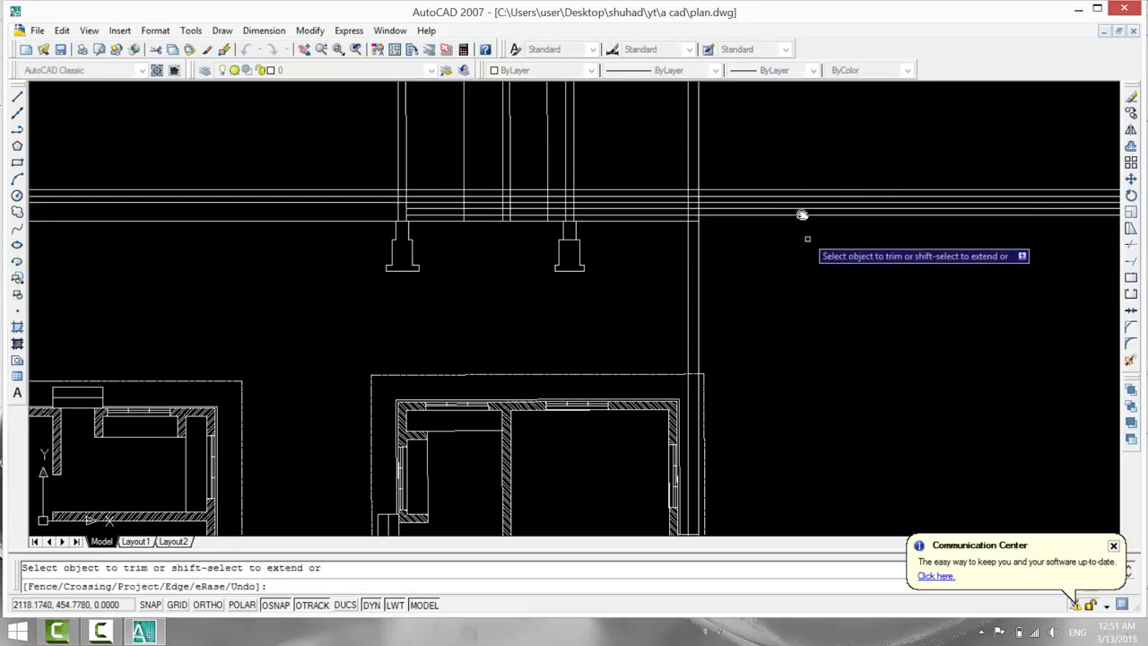
{"action": "left_click", "coordinate": [799, 213]}
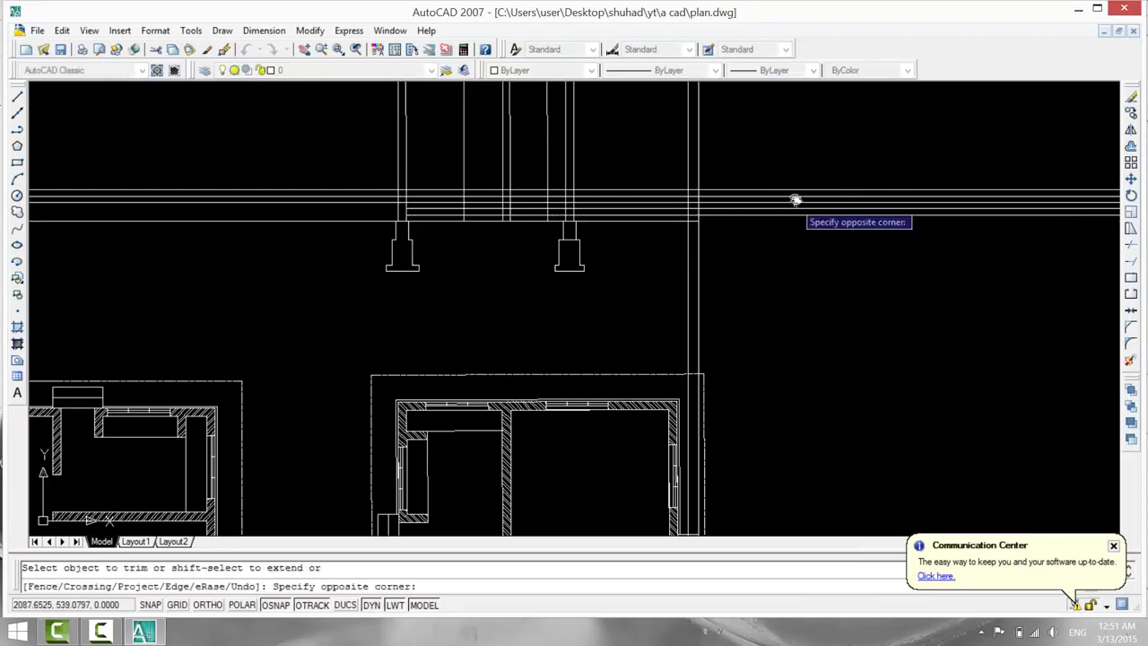
{"action": "left_click", "coordinate": [786, 174]}
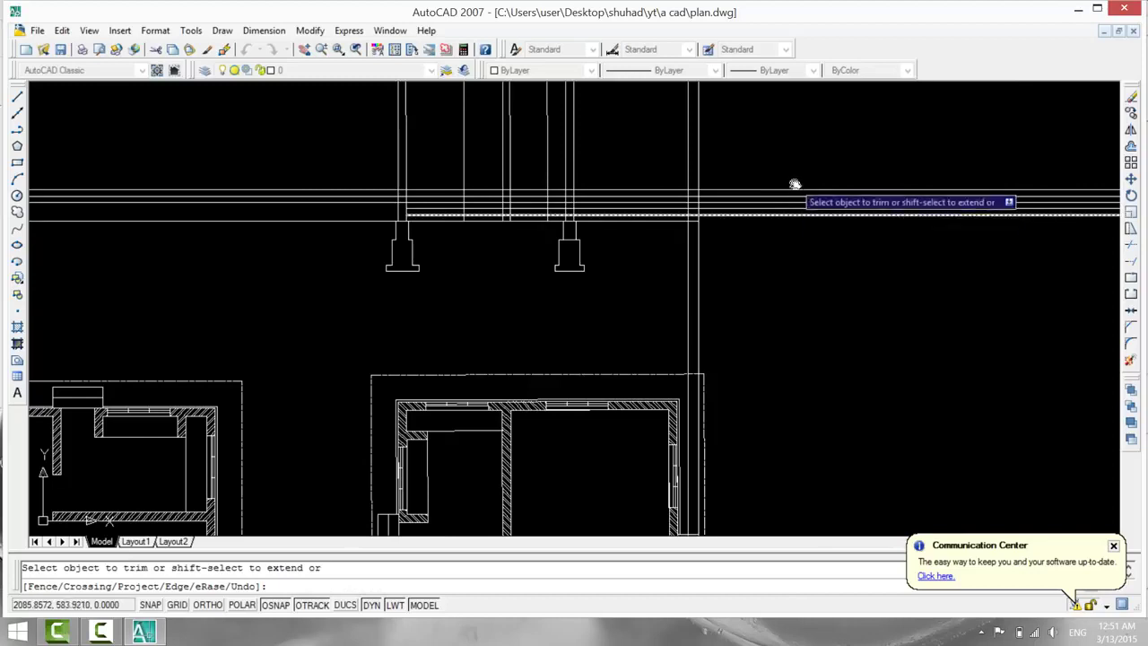
{"action": "left_click", "coordinate": [789, 176]}
{"action": "left_click", "coordinate": [792, 237]}
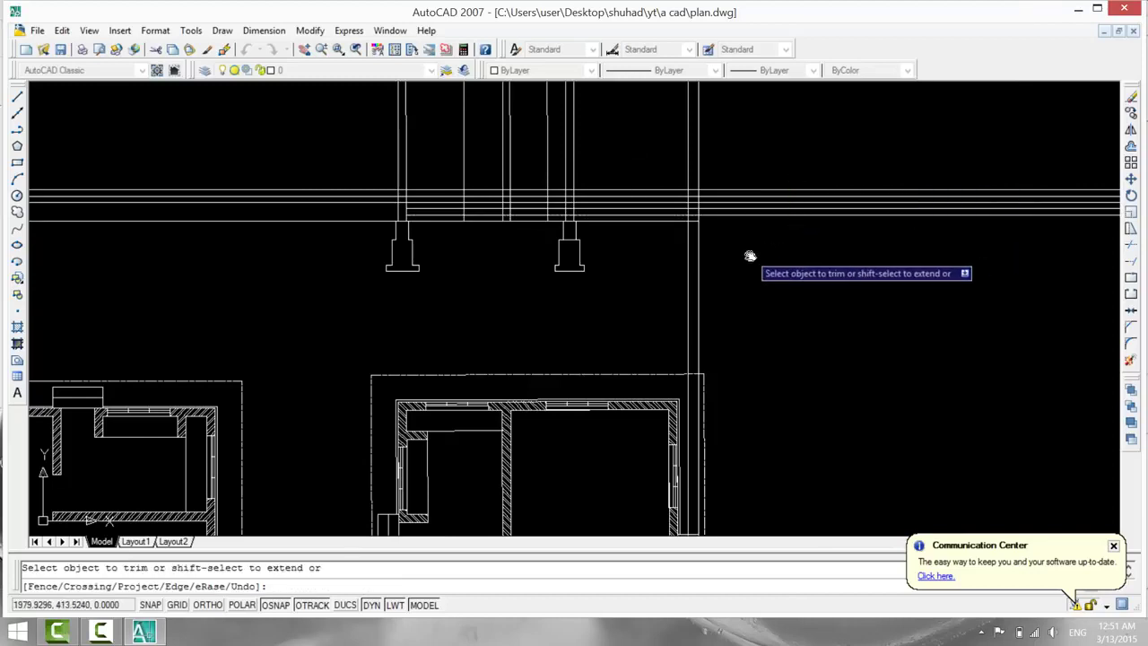
{"action": "scroll", "coordinate": [753, 255], "scroll_direction": "up", "scroll_amount": 2}
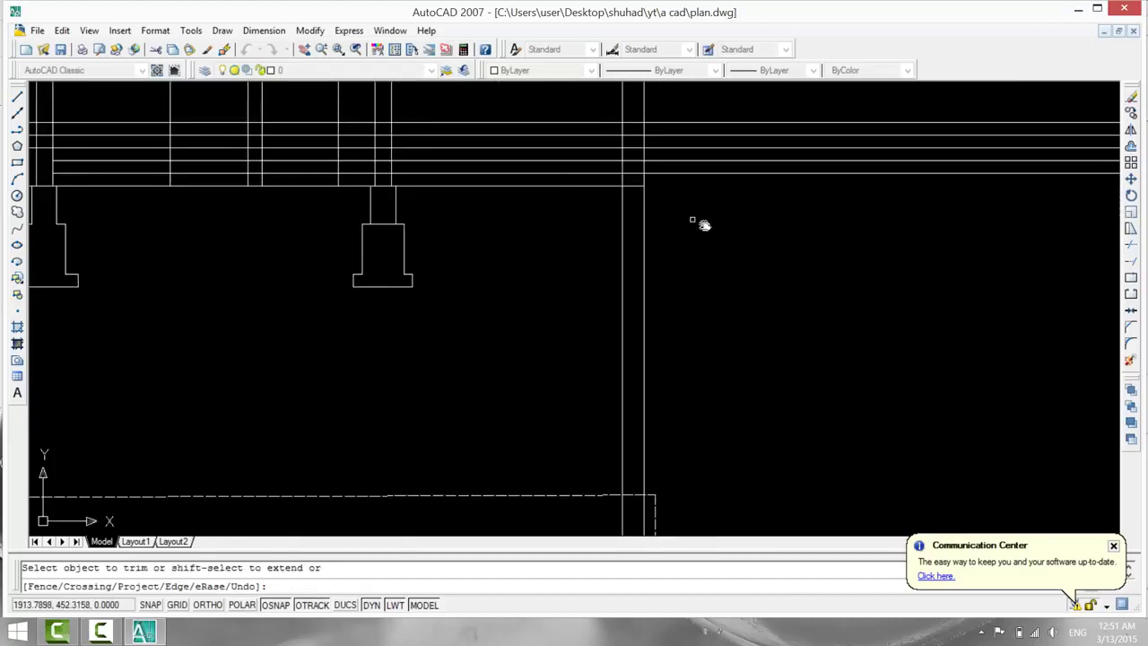
{"action": "mouse_move", "coordinate": [699, 223]}
{"action": "middle_mouse_down"}
{"action": "mouse_move", "coordinate": [784, 313]}
{"action": "mouse_move", "coordinate": [953, 323]}
{"action": "mouse_move", "coordinate": [804, 380]}
{"action": "middle_mouse_up"}
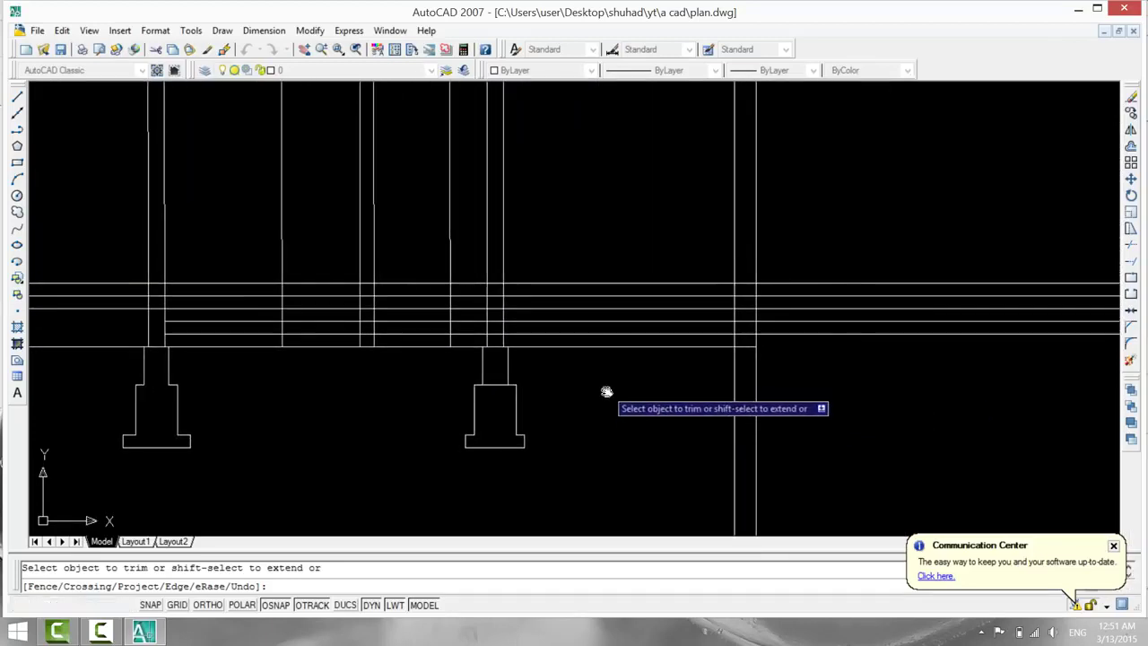
{"action": "key", "text": "Escape"}
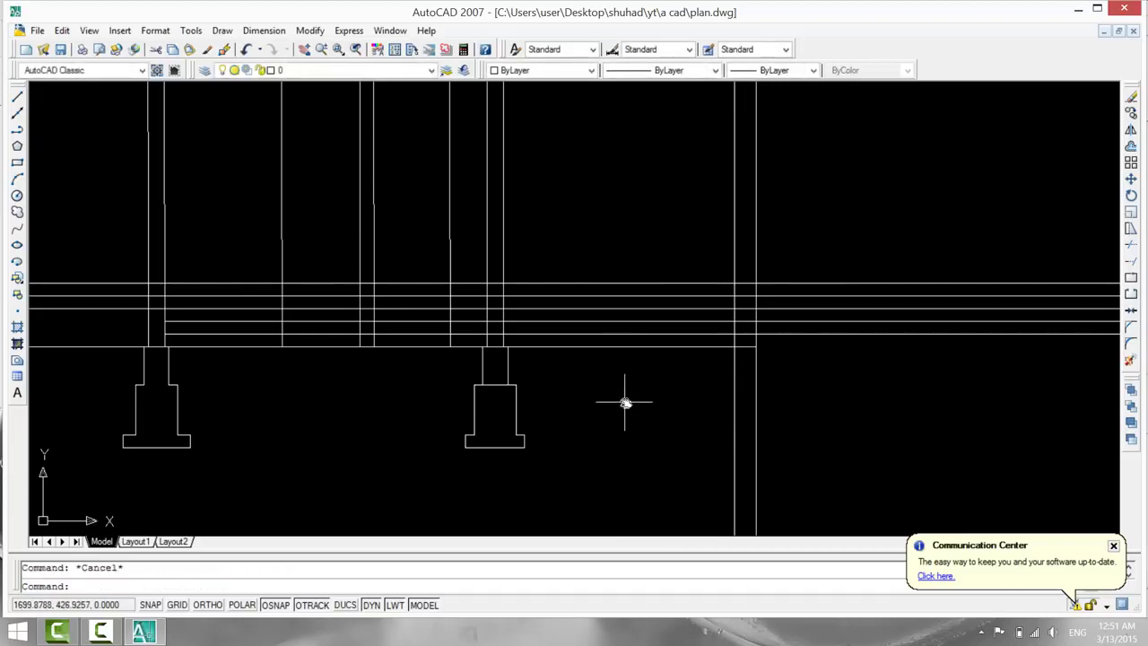
Pan to frame the footings and elevation lines above the floor plan.
{"action": "scroll", "coordinate": [625, 402], "scroll_direction": "down", "scroll_amount": 2}
{"action": "middle_click_drag", "start_coordinate": [627, 421], "coordinate": [707, 171]}
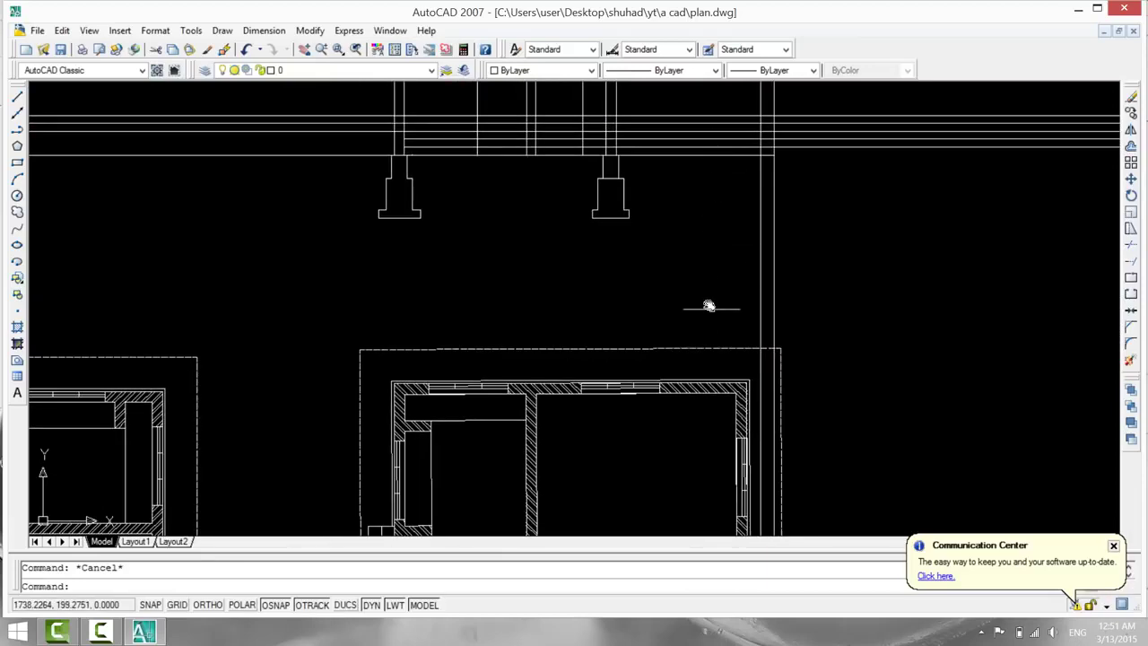
{"action": "middle_click_drag", "start_coordinate": [700, 272], "coordinate": [642, 92]}
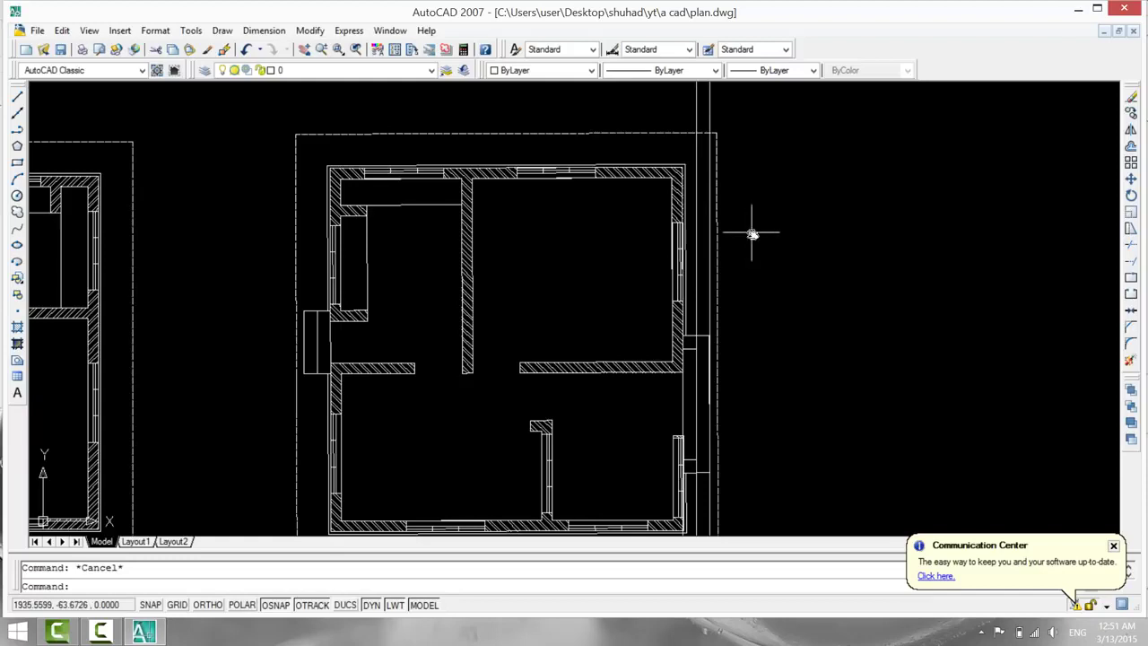
{"action": "mouse_move", "coordinate": [754, 245]}
{"action": "middle_mouse_down"}
{"action": "mouse_move", "coordinate": [718, 502]}
{"action": "mouse_move", "coordinate": [570, 395]}
{"action": "middle_mouse_up"}
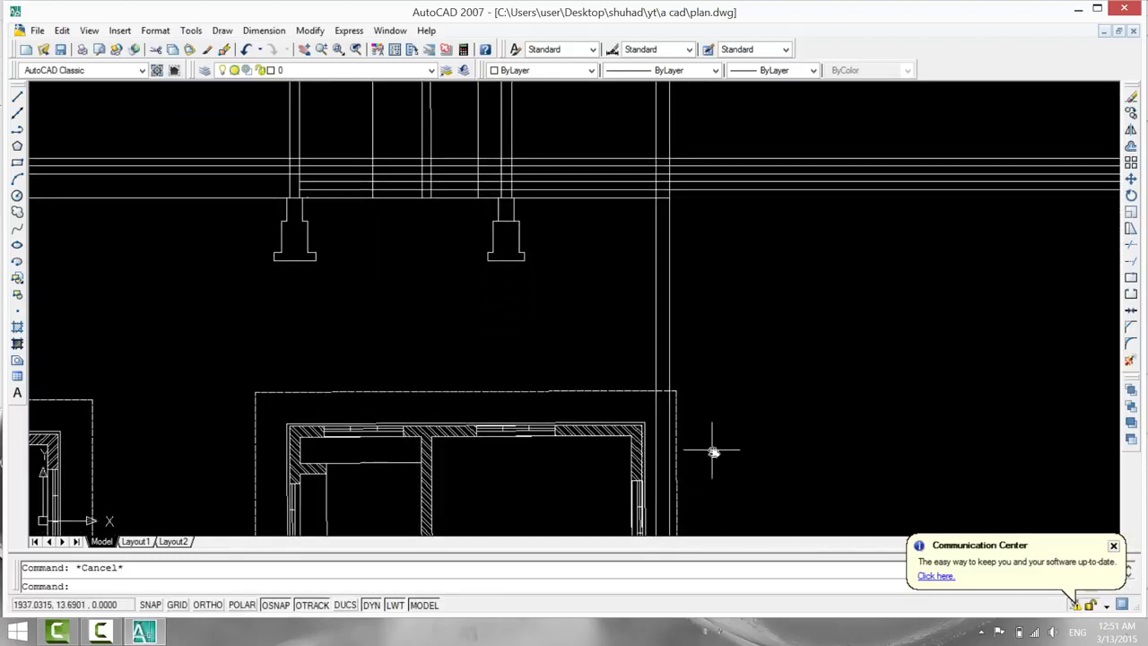
{"action": "mouse_move", "coordinate": [713, 451]}
{"action": "middle_mouse_down"}
{"action": "mouse_move", "coordinate": [732, 405]}
{"action": "mouse_move", "coordinate": [658, 195]}
{"action": "mouse_move", "coordinate": [833, 389]}
{"action": "mouse_move", "coordinate": [815, 469]}
{"action": "middle_mouse_up"}
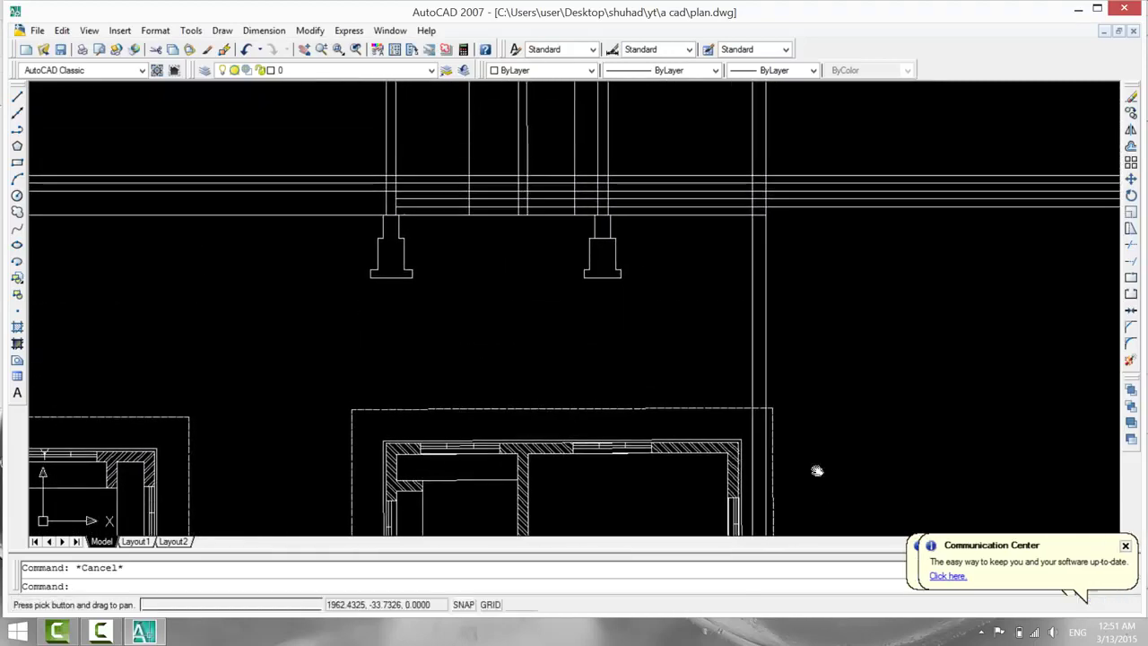
{"action": "middle_click_drag", "start_coordinate": [792, 329], "coordinate": [792, 369]}
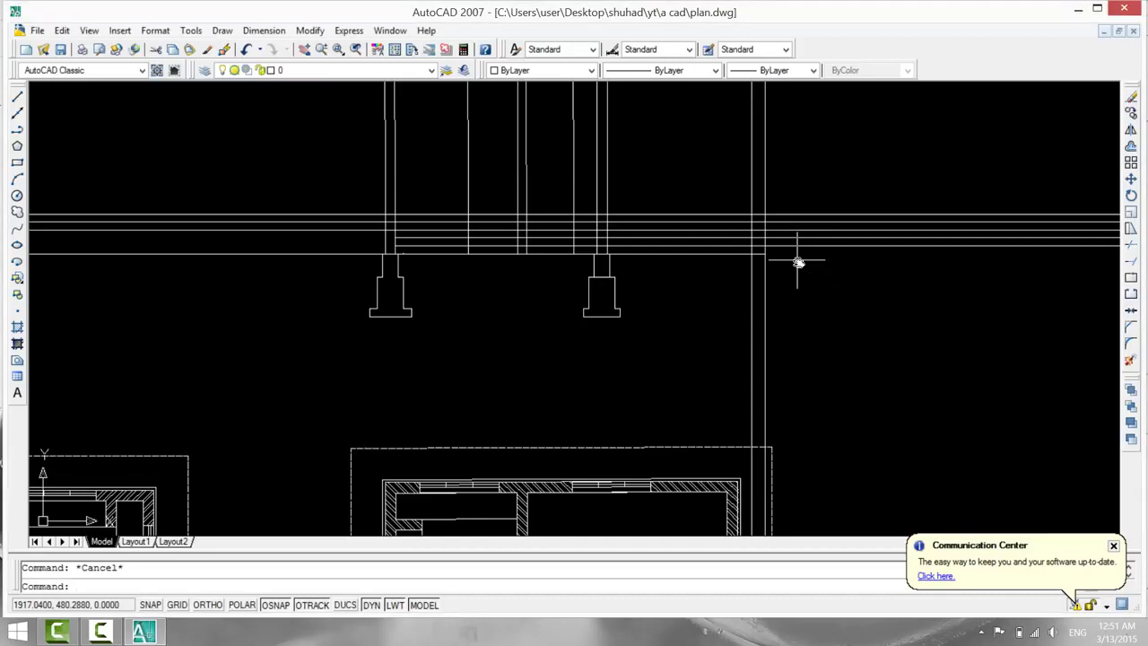
Trim the horizontal lines beyond the right wall and the vertical pieces at the corner.
{"action": "type", "text": "tr"}
{"action": "key", "text": "Return"}
{"action": "key", "text": "Return"}
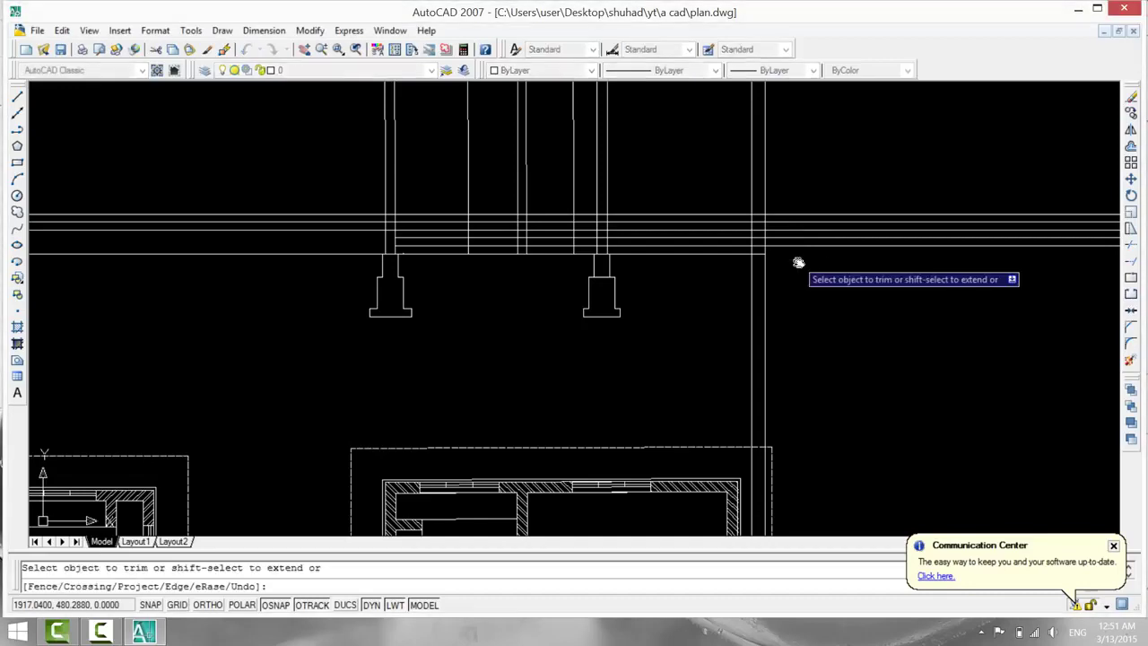
{"action": "scroll", "coordinate": [796, 260], "scroll_direction": "up", "scroll_amount": 3}
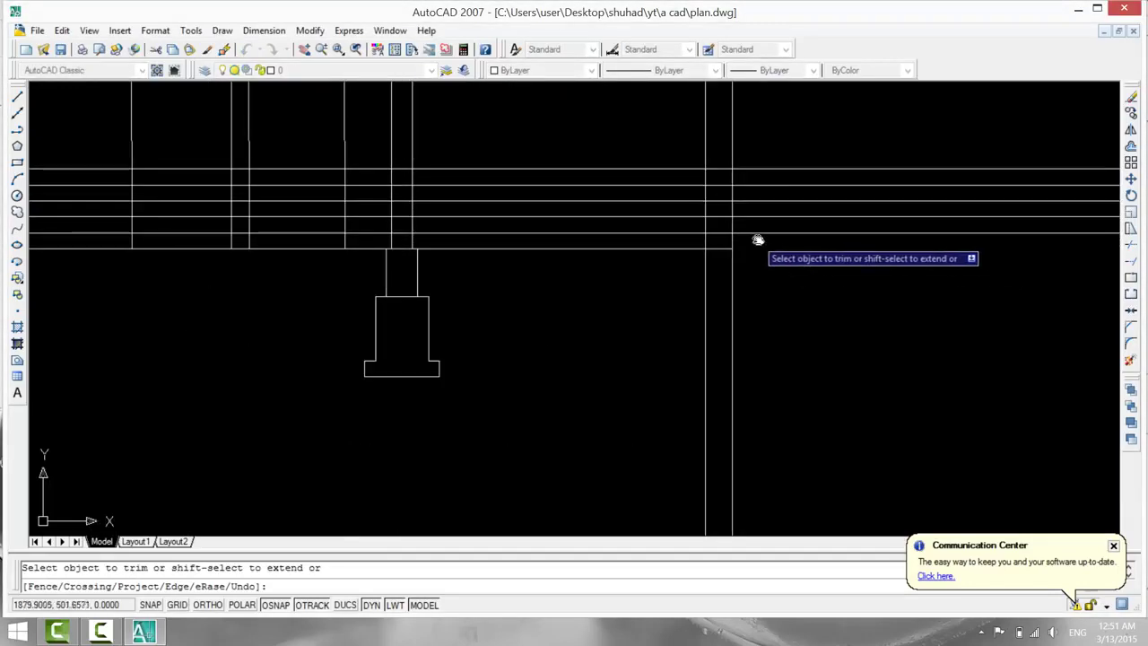
{"action": "left_click", "coordinate": [753, 234]}
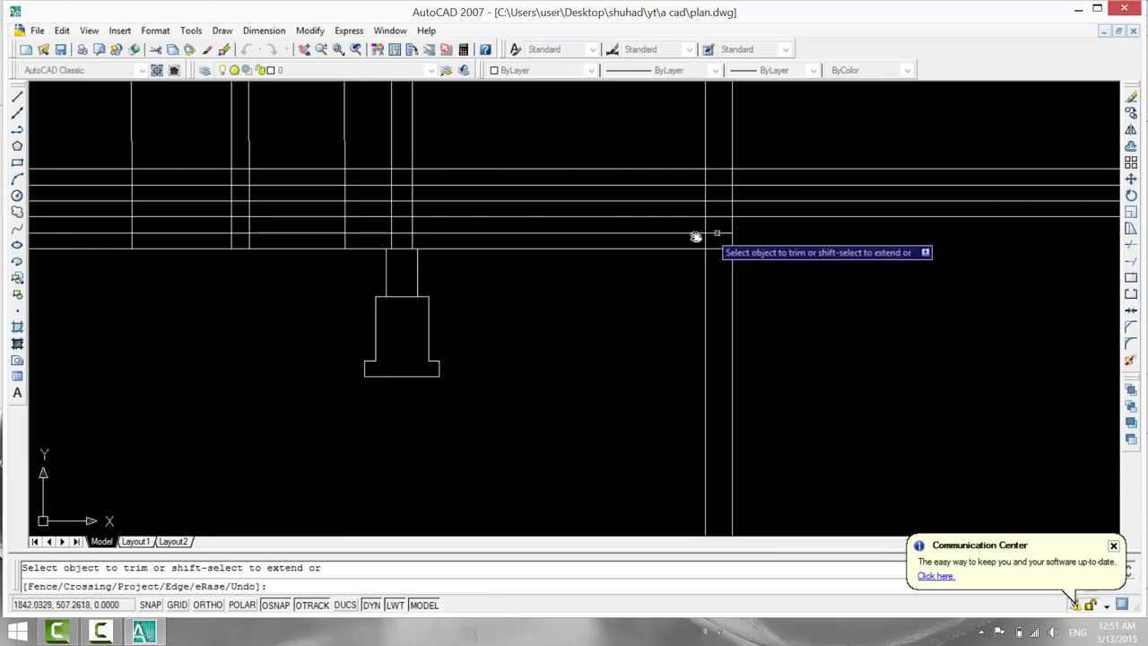
{"action": "left_click", "coordinate": [717, 233]}
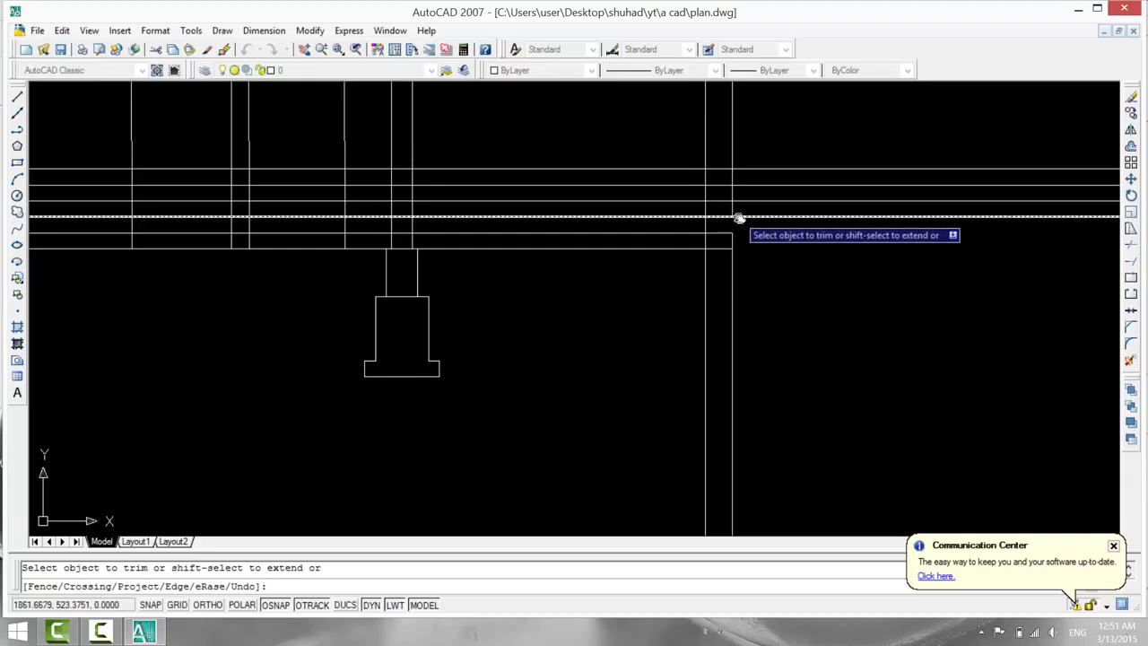
{"action": "left_click", "coordinate": [721, 217]}
{"action": "left_click", "coordinate": [731, 224]}
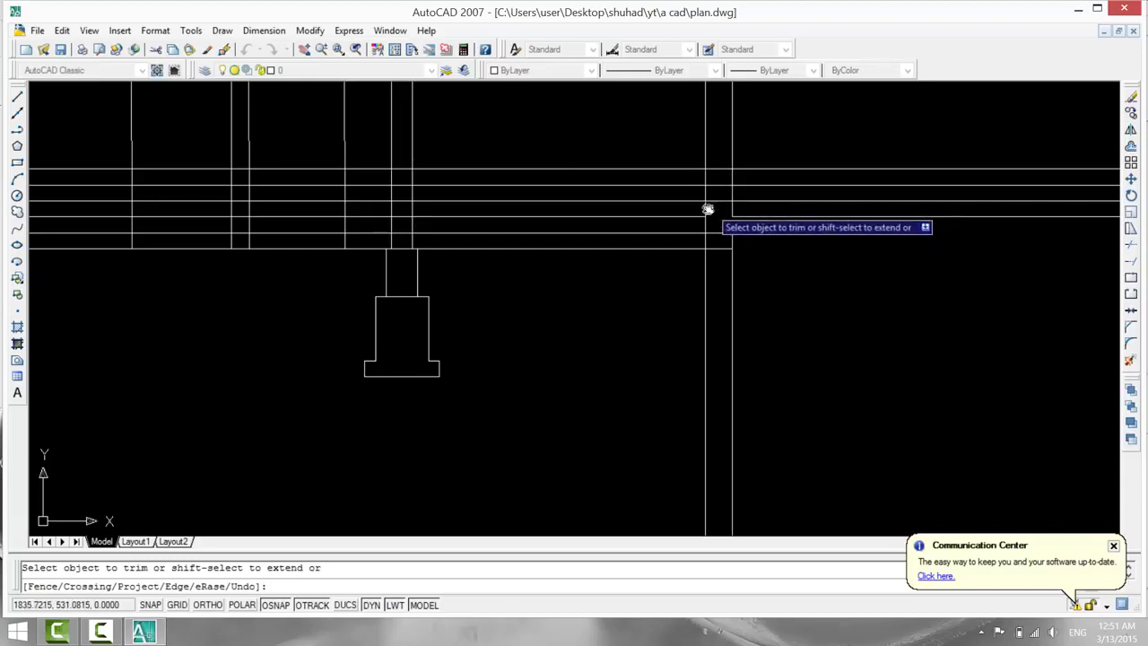
{"action": "left_click", "coordinate": [705, 208]}
{"action": "left_click", "coordinate": [605, 120]}
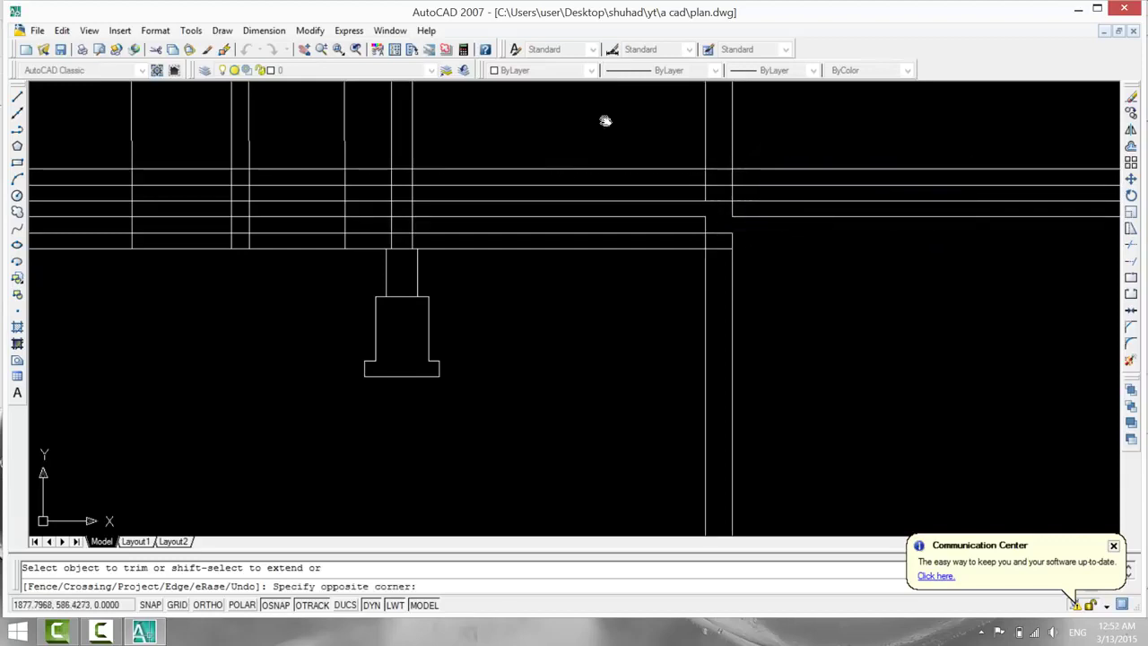
Trim remaining horizontals back to the right wall, then select the leftover vertical lines.
{"action": "left_click", "coordinate": [792, 259]}
{"action": "left_click", "coordinate": [758, 214]}
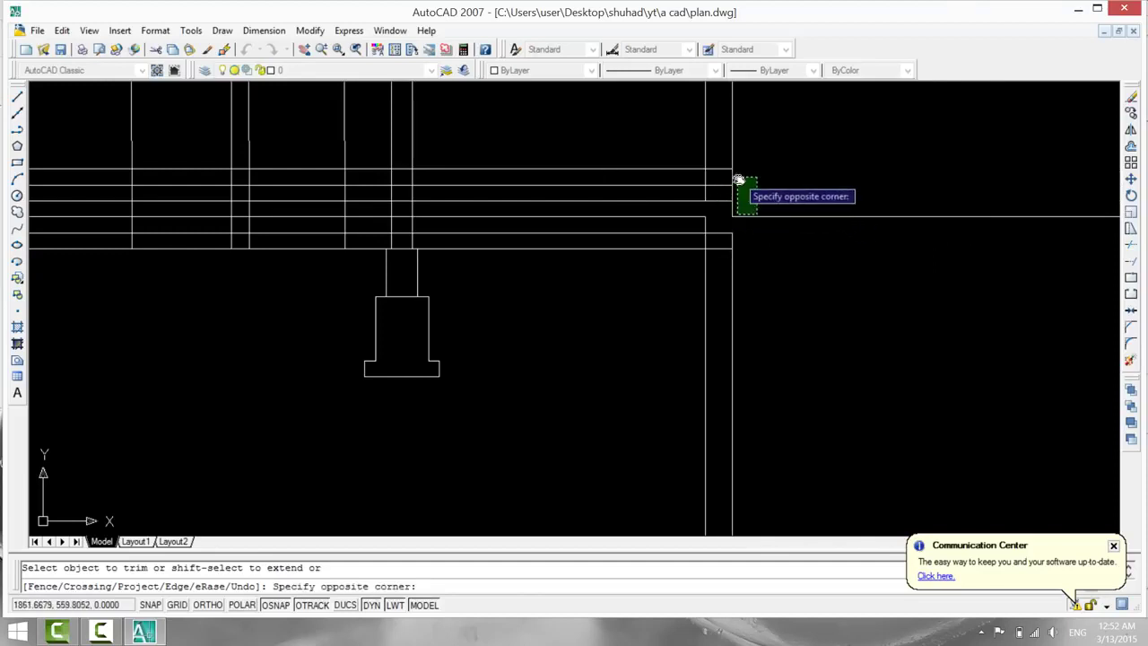
{"action": "left_click", "coordinate": [726, 181]}
{"action": "left_click", "coordinate": [773, 146]}
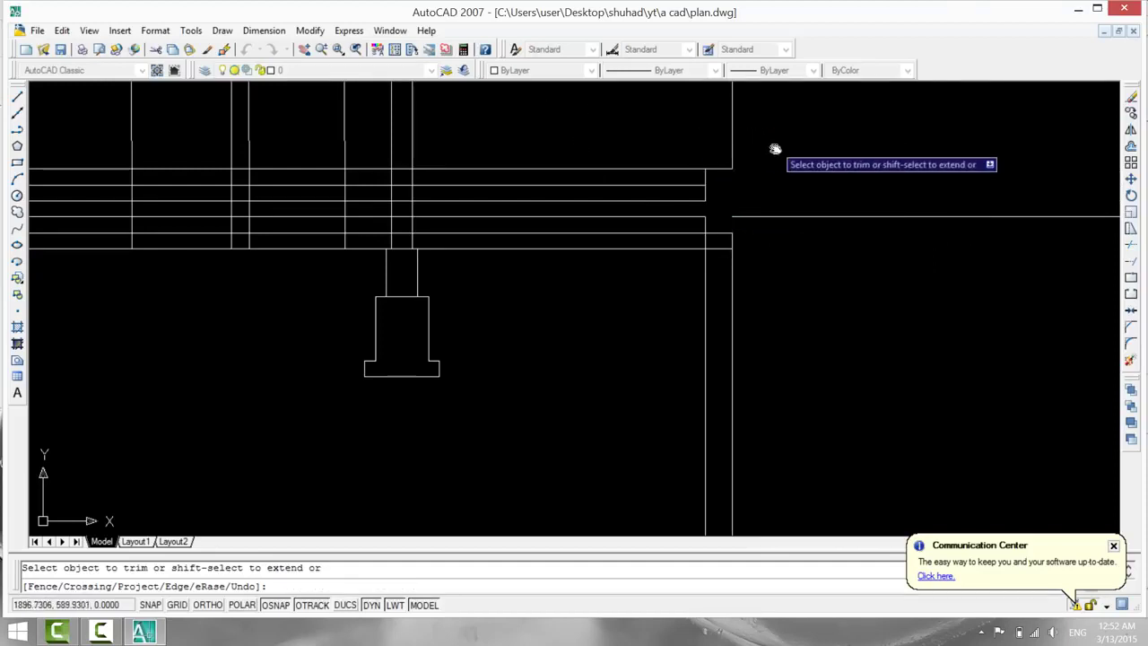
{"action": "left_click", "coordinate": [716, 165]}
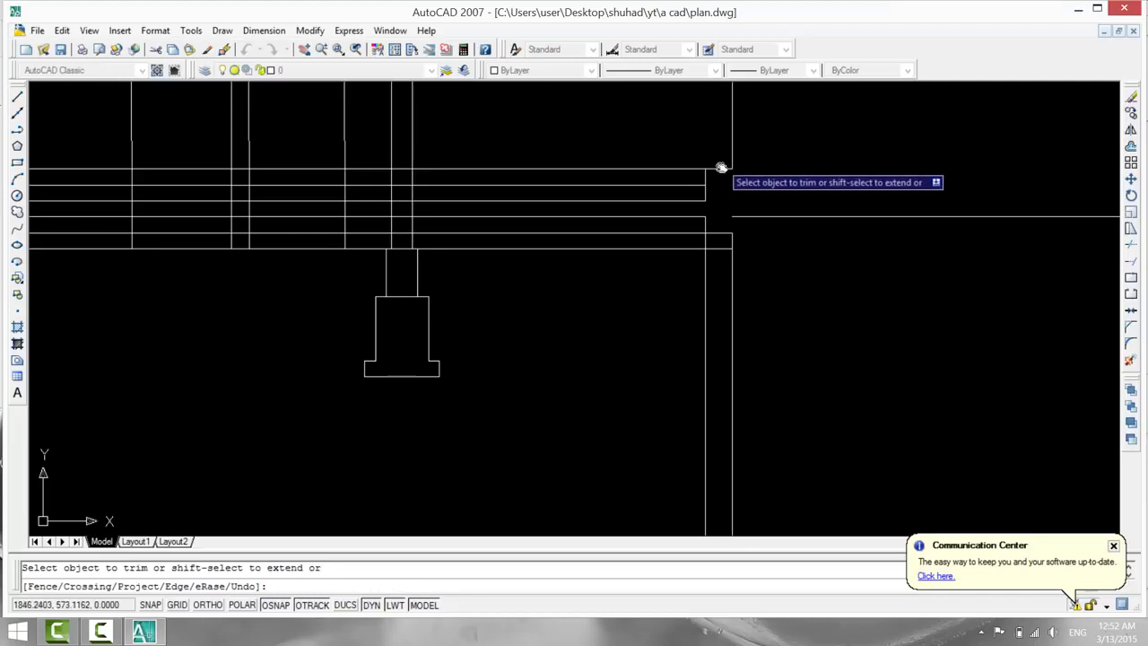
{"action": "left_click", "coordinate": [575, 137]}
{"action": "left_click", "coordinate": [715, 165]}
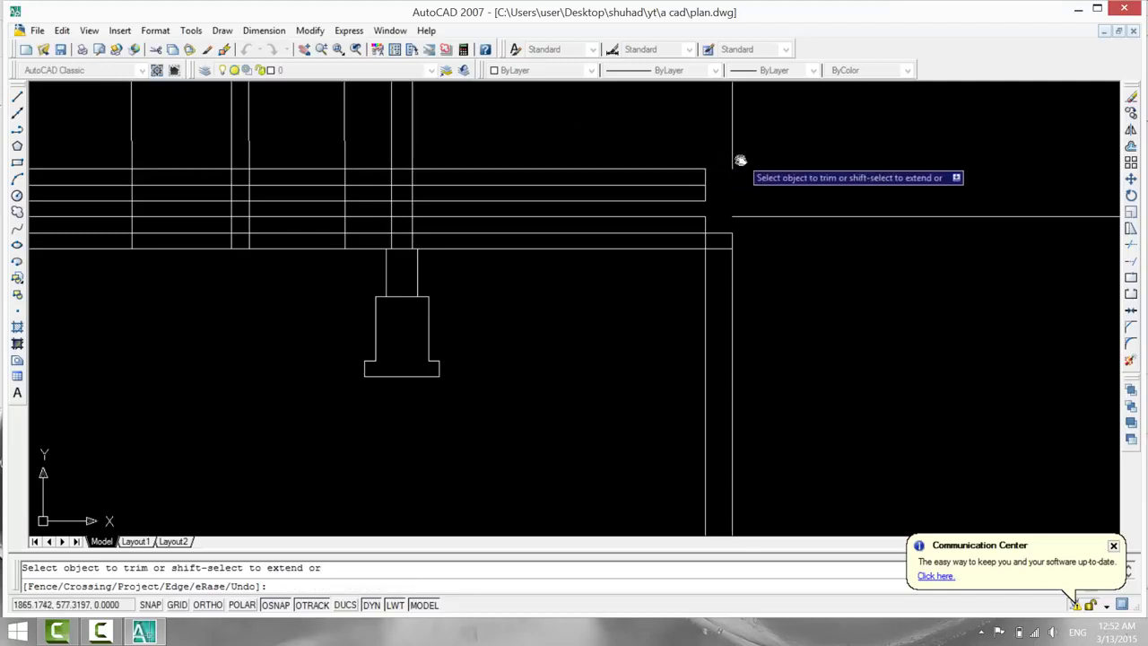
{"action": "key", "text": "Escape"}
{"action": "left_click", "coordinate": [732, 148]}
{"action": "left_click", "coordinate": [764, 213]}
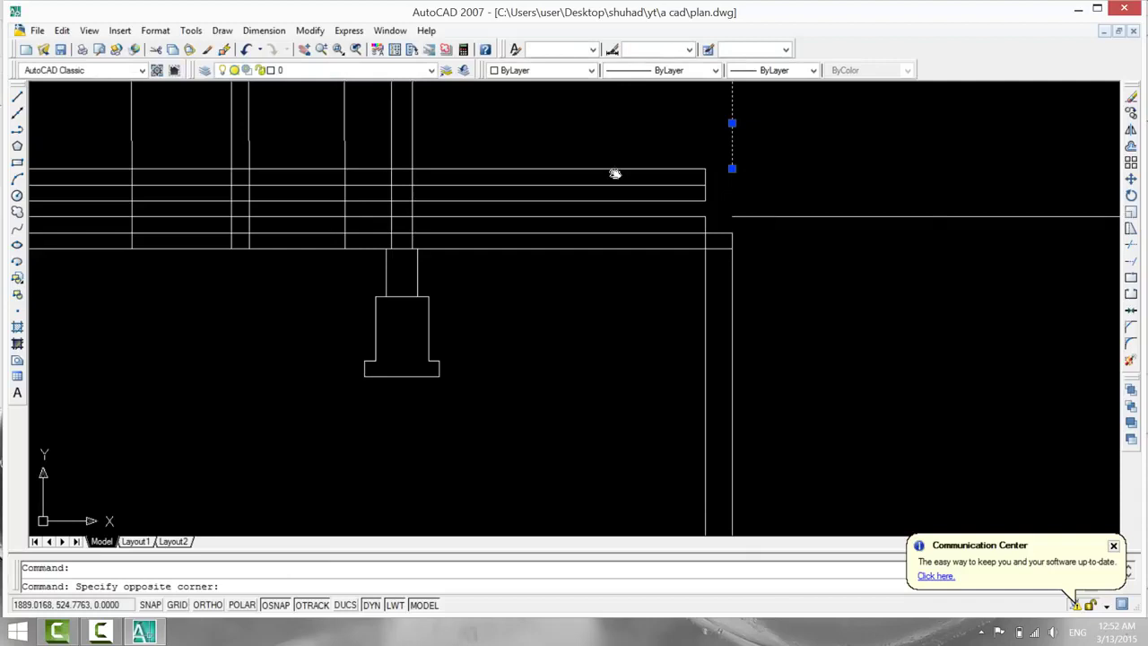
Delete the leftover corner lines and two horizontal construction lines.
{"action": "left_click", "coordinate": [767, 219]}
{"action": "key", "text": "Delete"}
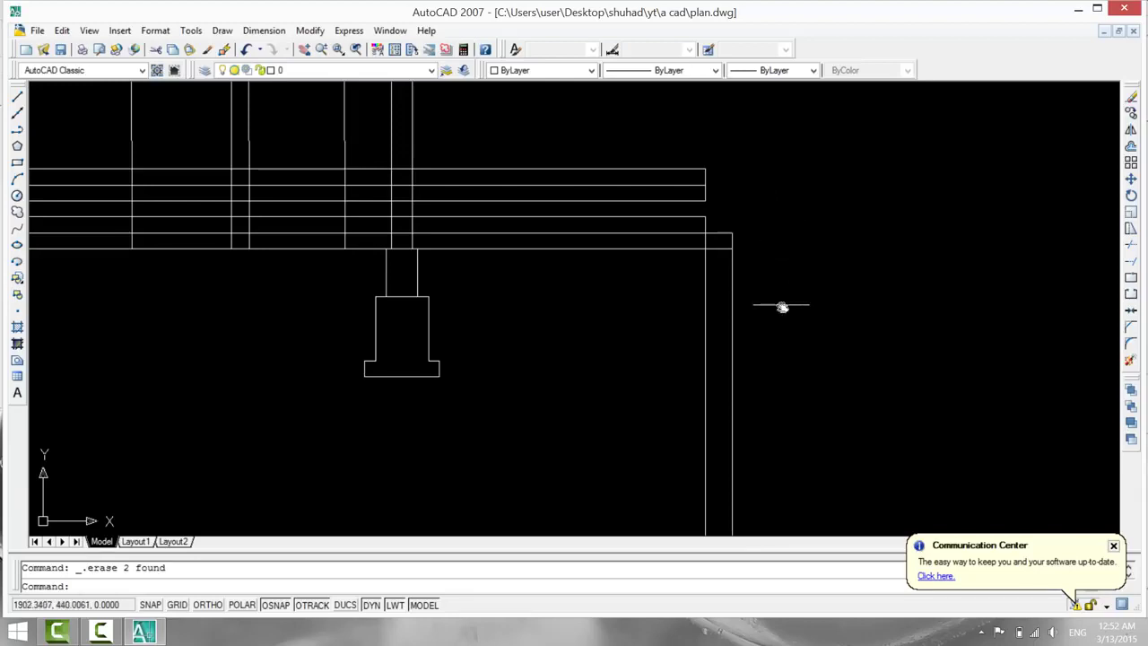
{"action": "mouse_move", "coordinate": [802, 282]}
{"action": "middle_mouse_down"}
{"action": "mouse_move", "coordinate": [817, 254]}
{"action": "mouse_move", "coordinate": [654, 218]}
{"action": "middle_mouse_up"}
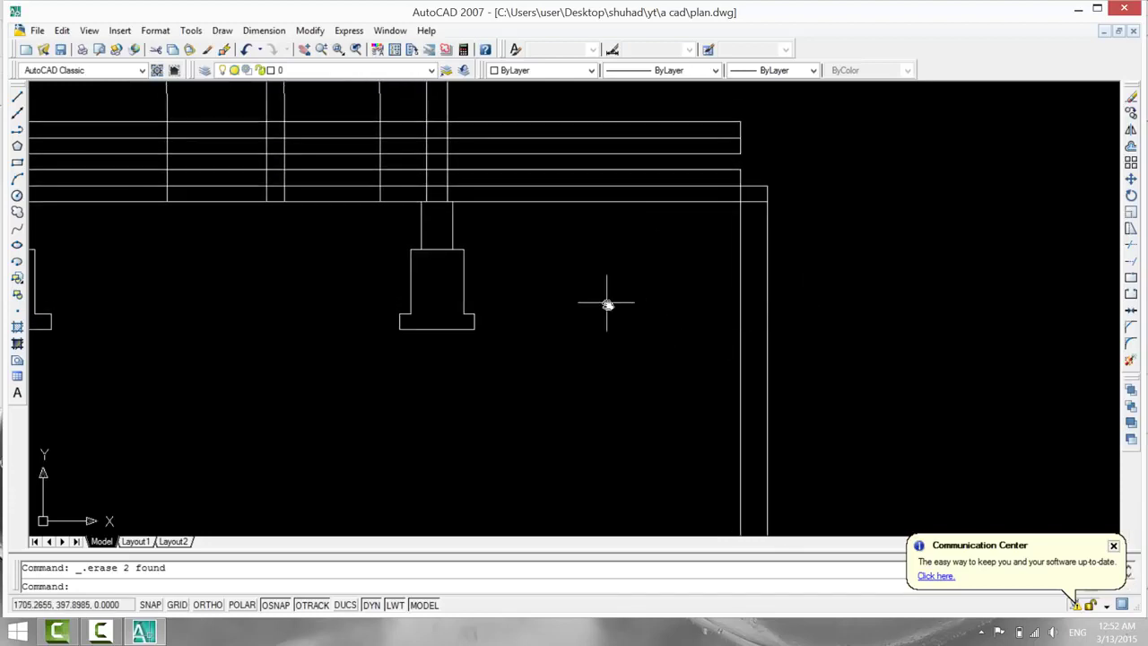
{"action": "scroll", "coordinate": [607, 301], "scroll_direction": "down", "scroll_amount": 1}
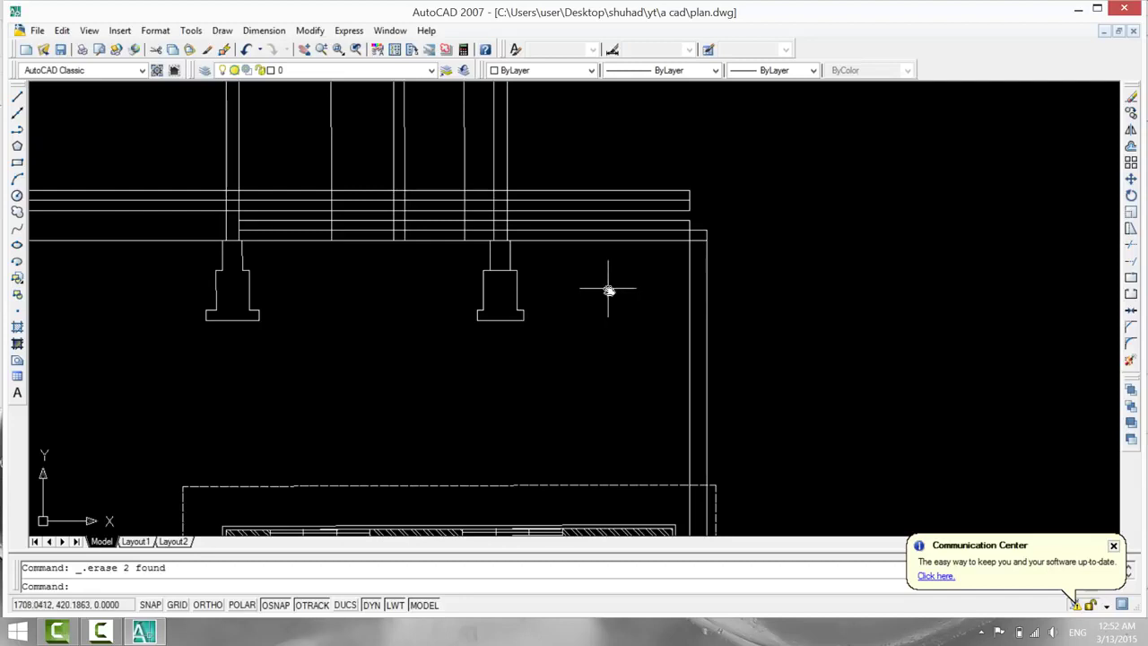
{"action": "left_click", "coordinate": [295, 231]}
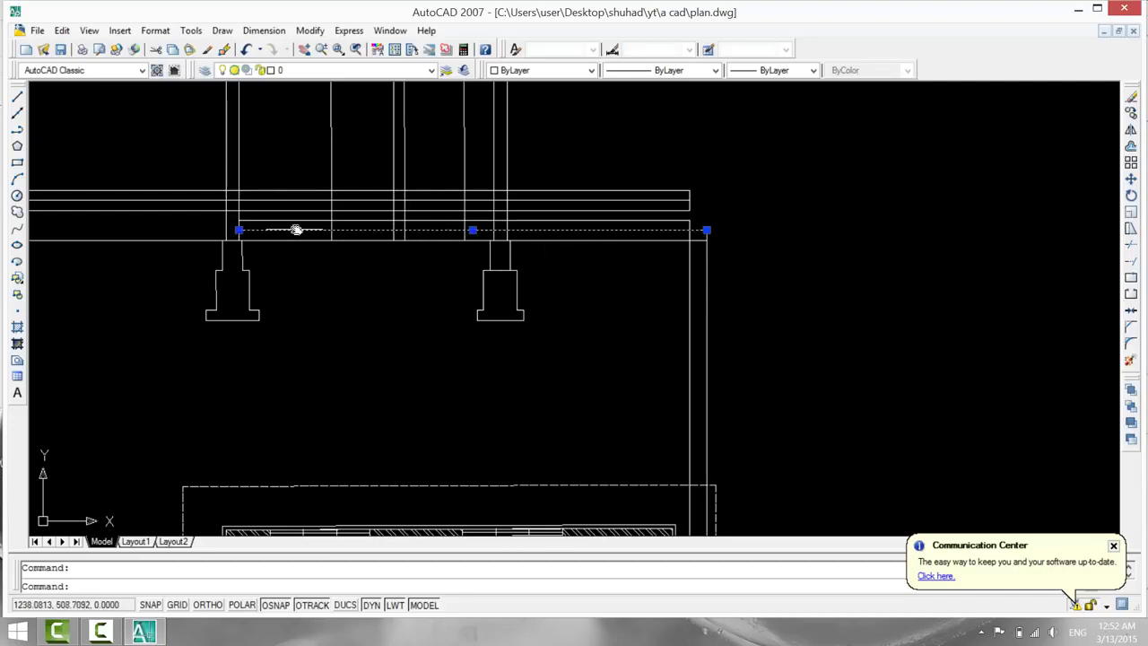
{"action": "left_click", "coordinate": [295, 220]}
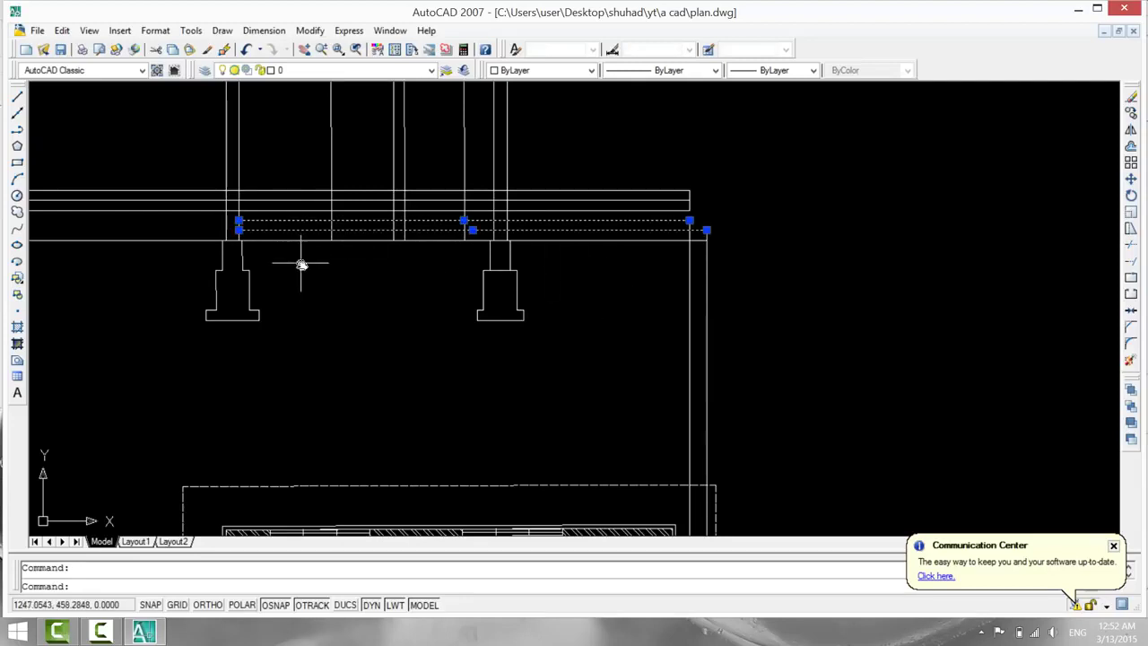
{"action": "key", "text": "Delete"}
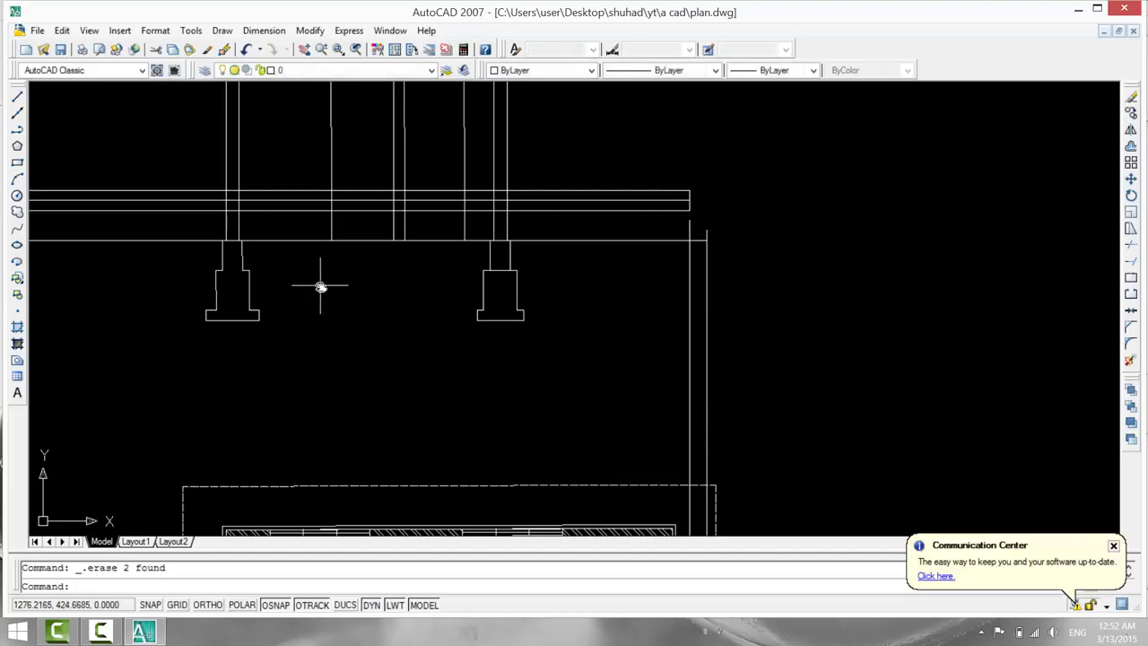
Delete two more leftover horizontal lines and the small stray segment at the right end.
{"action": "scroll", "coordinate": [321, 287], "scroll_direction": "down", "scroll_amount": 1}
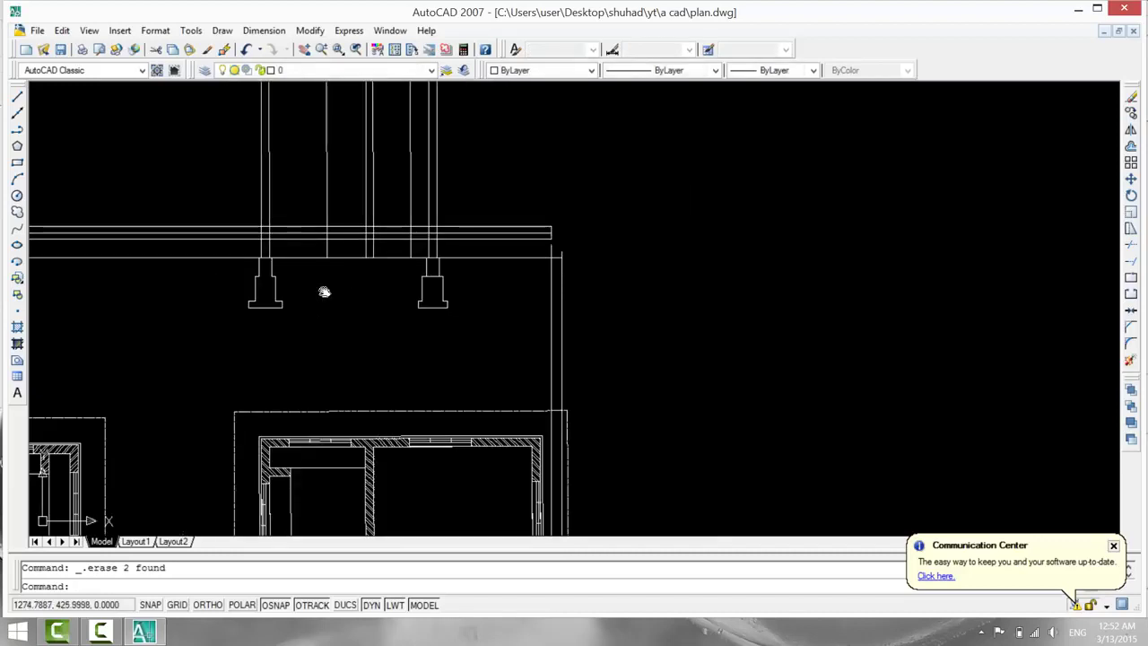
{"action": "middle_click_drag", "start_coordinate": [323, 290], "coordinate": [337, 363]}
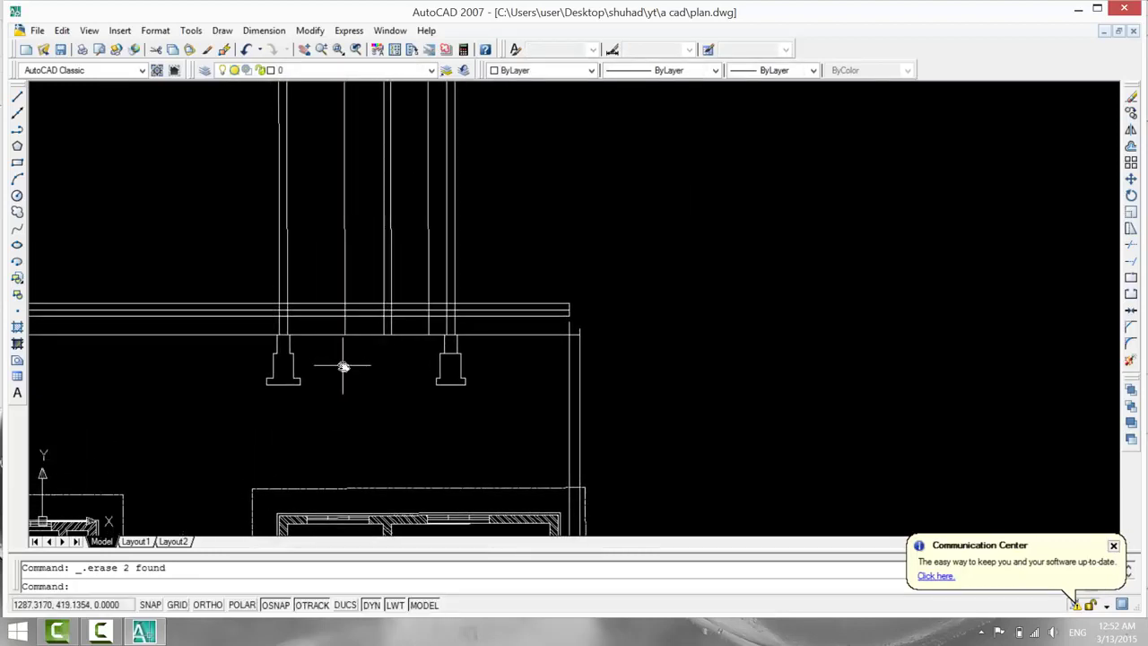
{"action": "scroll", "coordinate": [346, 365], "scroll_direction": "up", "scroll_amount": 1}
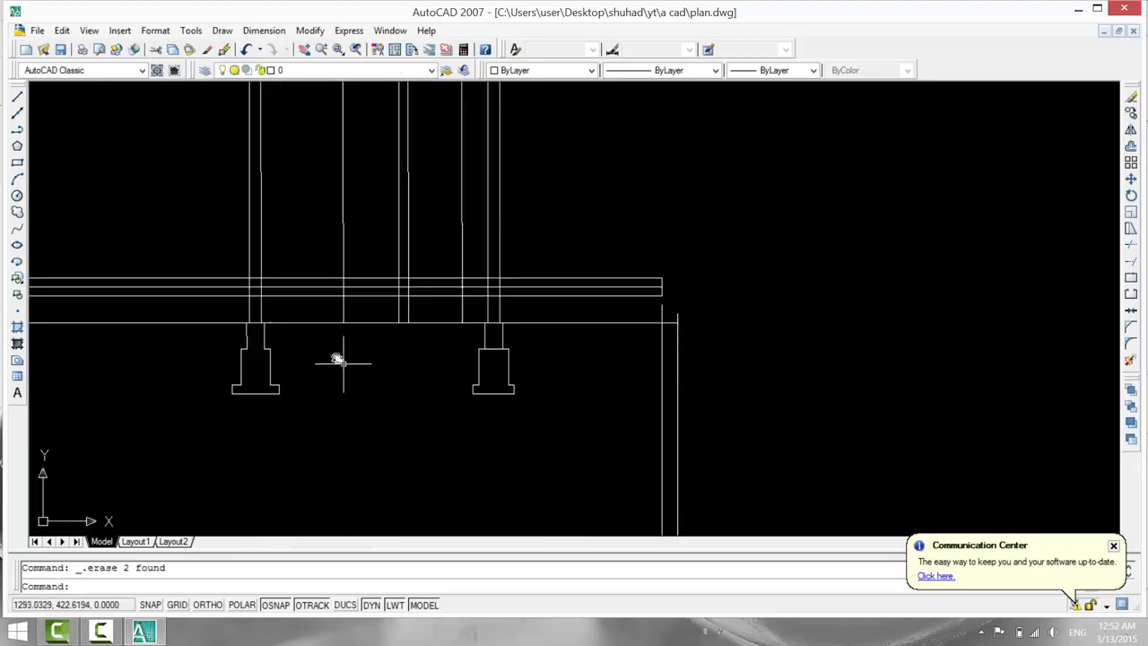
{"action": "left_click", "coordinate": [299, 285]}
{"action": "left_click", "coordinate": [300, 280]}
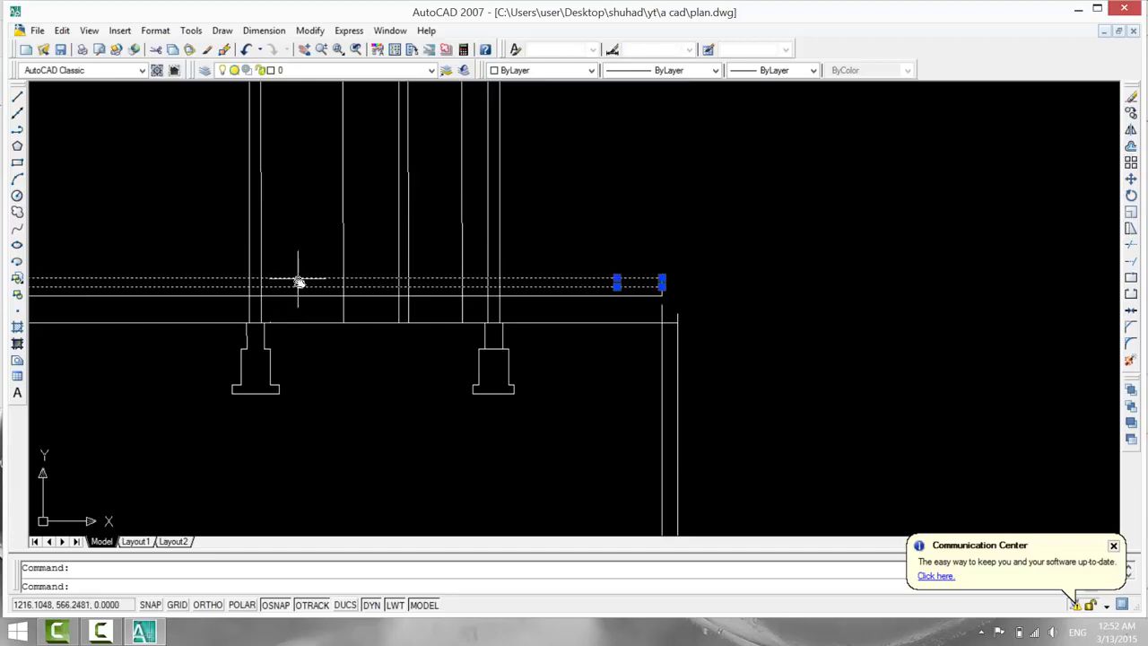
{"action": "key", "text": "Delete"}
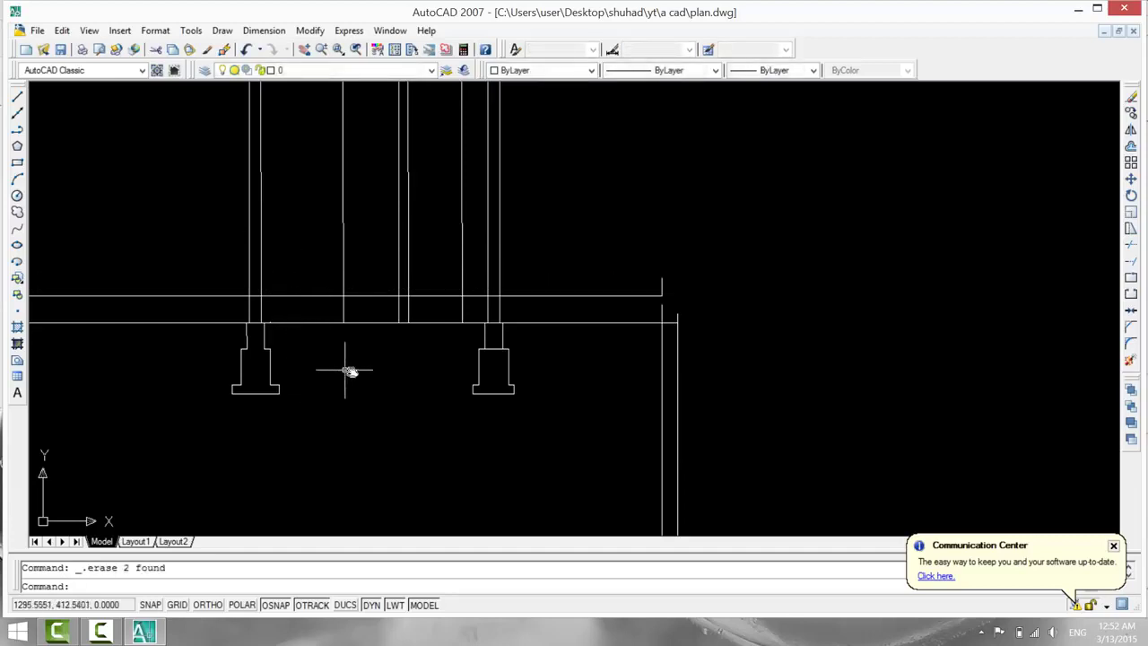
{"action": "left_click", "coordinate": [531, 231]}
{"action": "left_click", "coordinate": [717, 303]}
{"action": "key", "text": "Delete"}
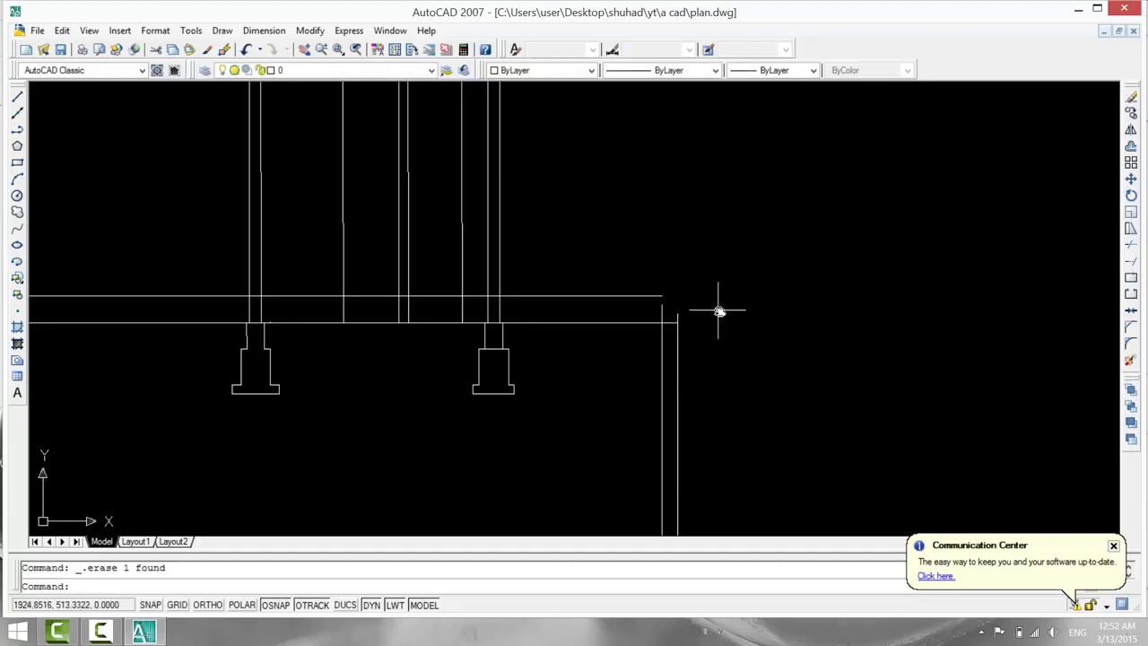
Erase the outer right vertical line, undo that erase, and pan to the floor plans.
{"action": "left_click", "coordinate": [678, 370]}
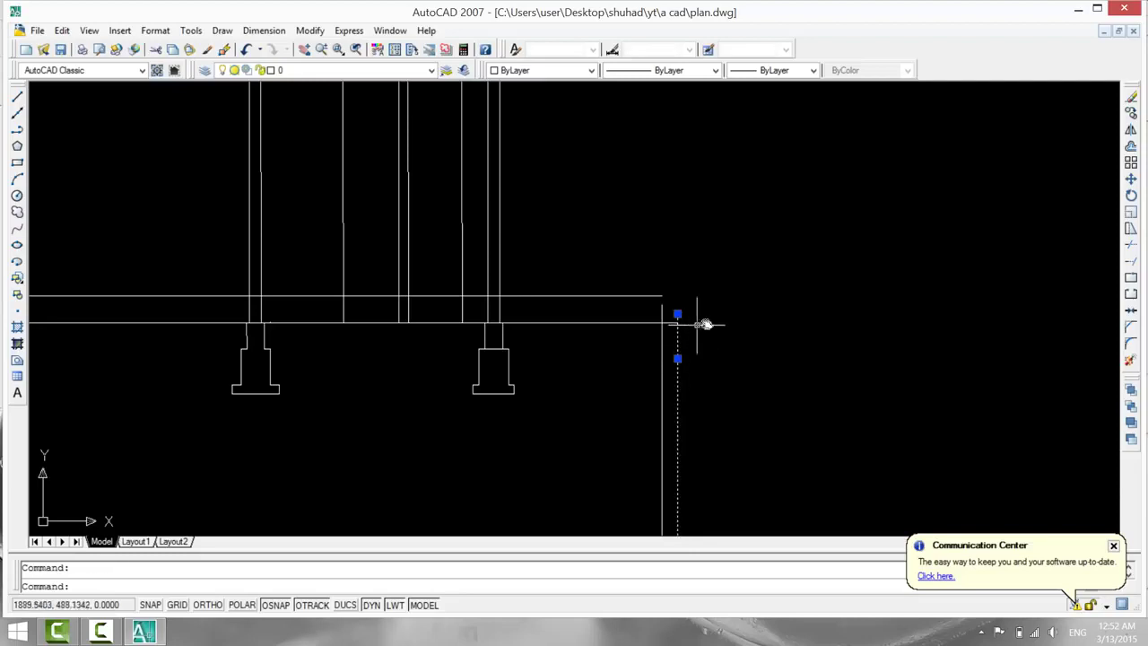
{"action": "key", "text": "Delete"}
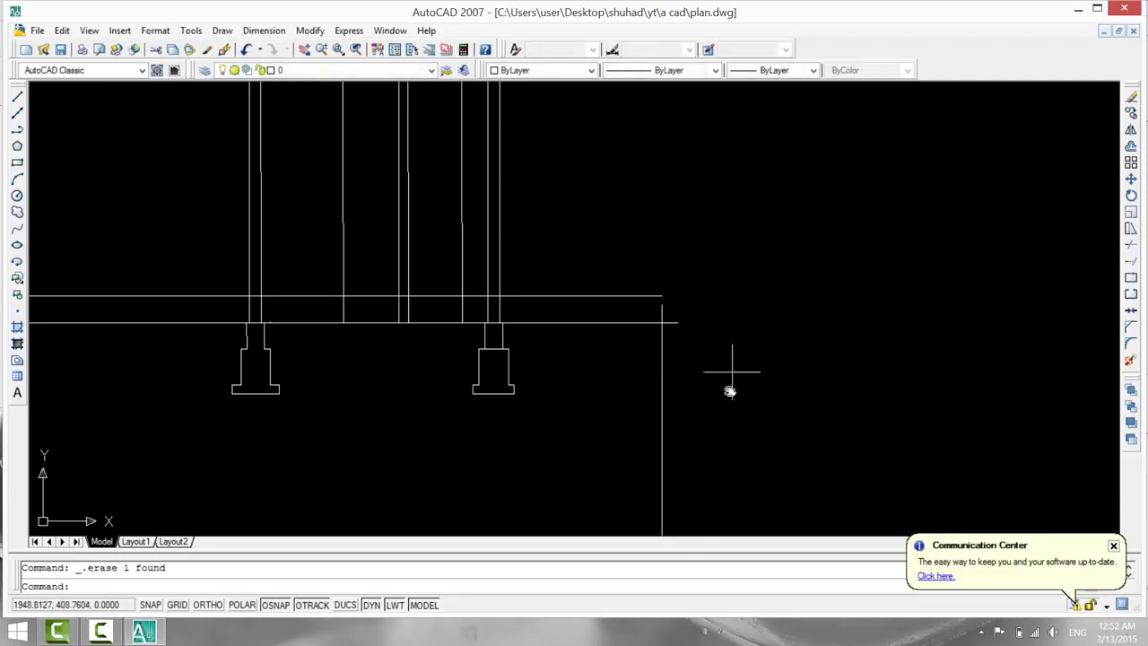
{"action": "right_click", "coordinate": [704, 340]}
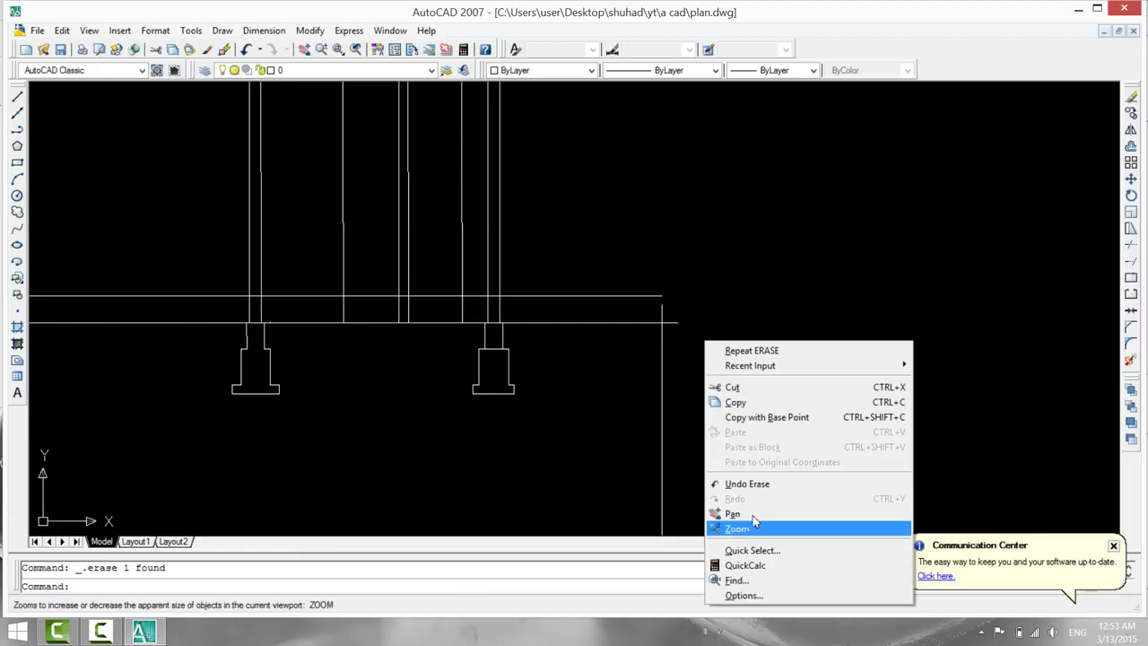
{"action": "left_click", "coordinate": [747, 483]}
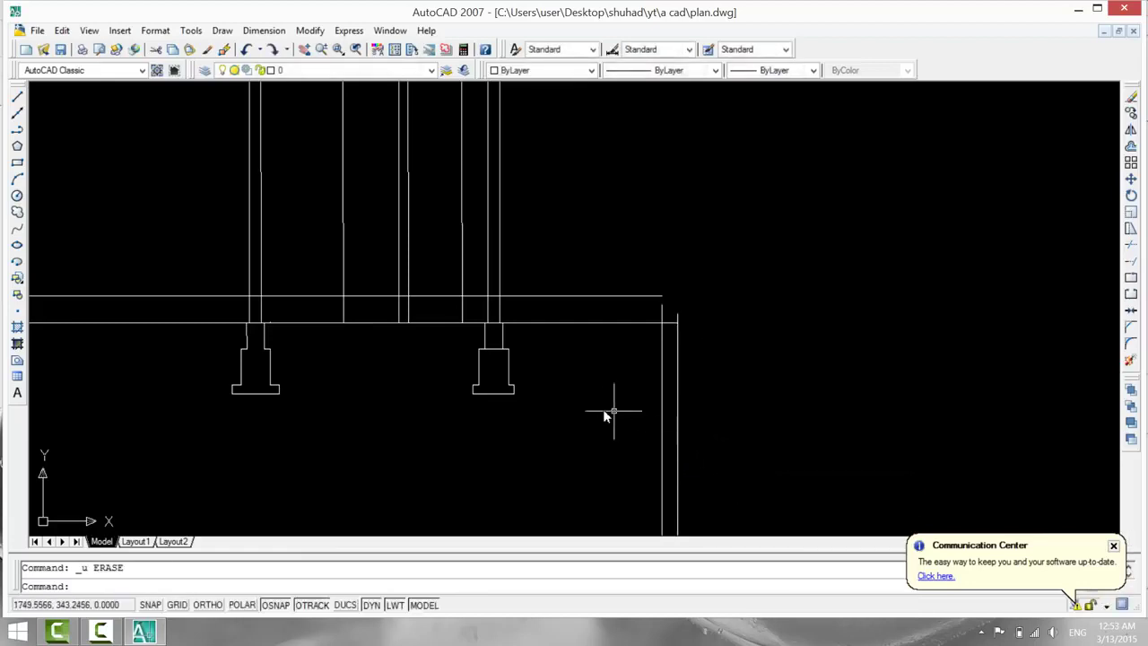
{"action": "mouse_move", "coordinate": [712, 412]}
{"action": "middle_mouse_down"}
{"action": "mouse_move", "coordinate": [794, 200]}
{"action": "mouse_move", "coordinate": [820, 200]}
{"action": "middle_mouse_up"}
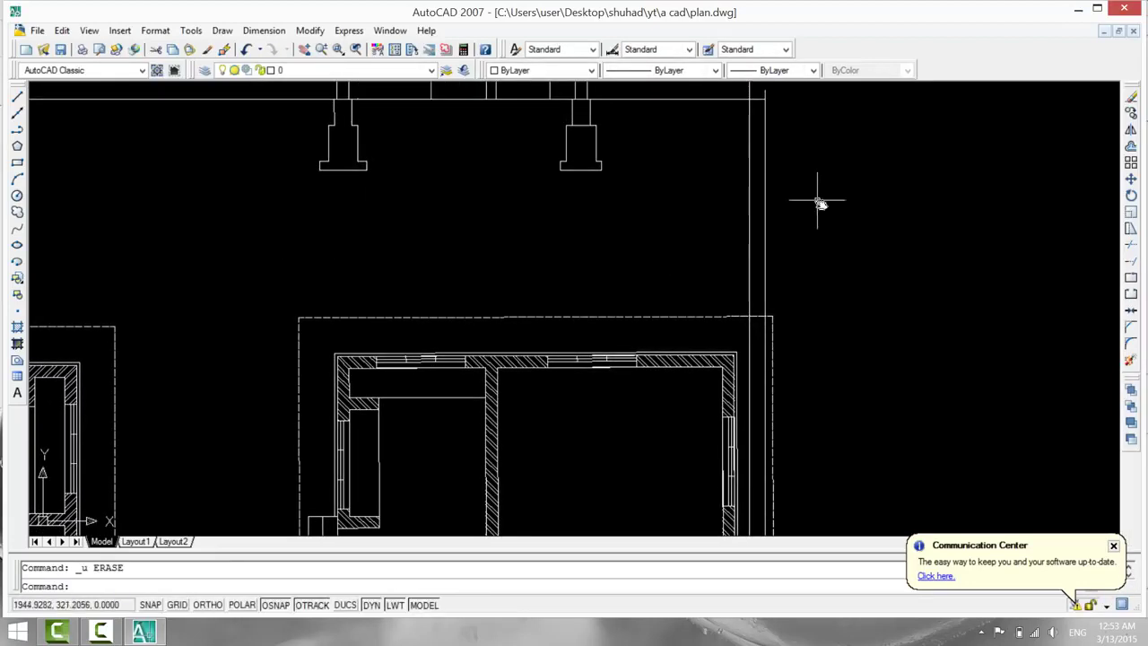
{"action": "scroll", "coordinate": [824, 275], "scroll_direction": "down", "scroll_amount": 1}
{"action": "middle_click_drag", "start_coordinate": [834, 293], "coordinate": [776, 236]}
{"action": "scroll", "coordinate": [779, 237], "scroll_direction": "up", "scroll_amount": 3}
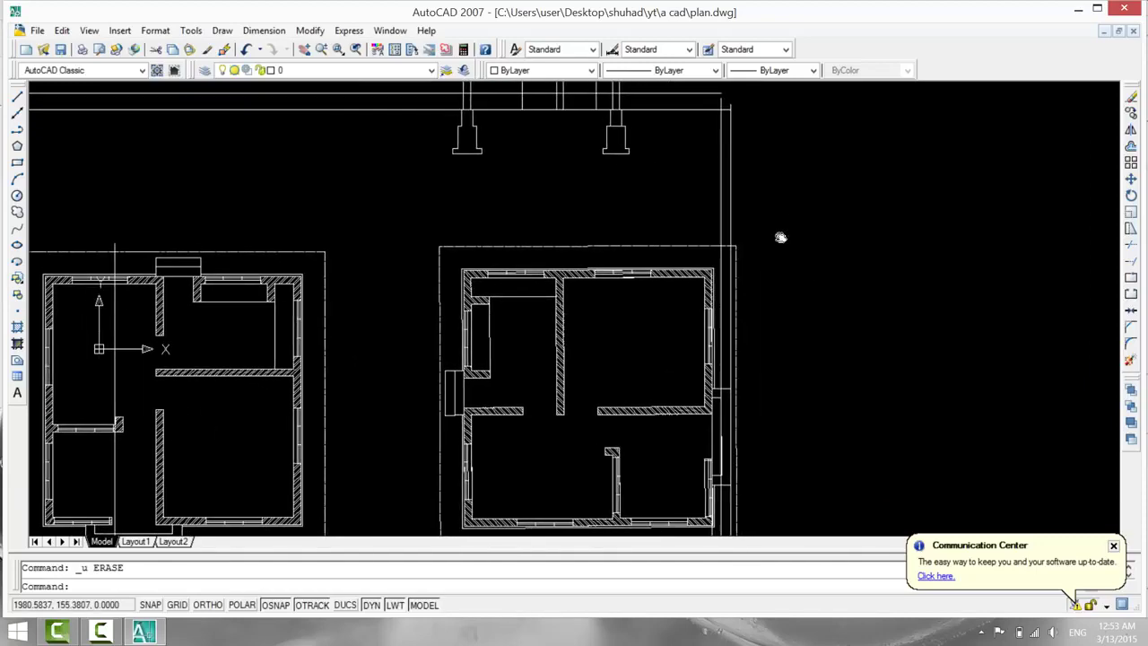
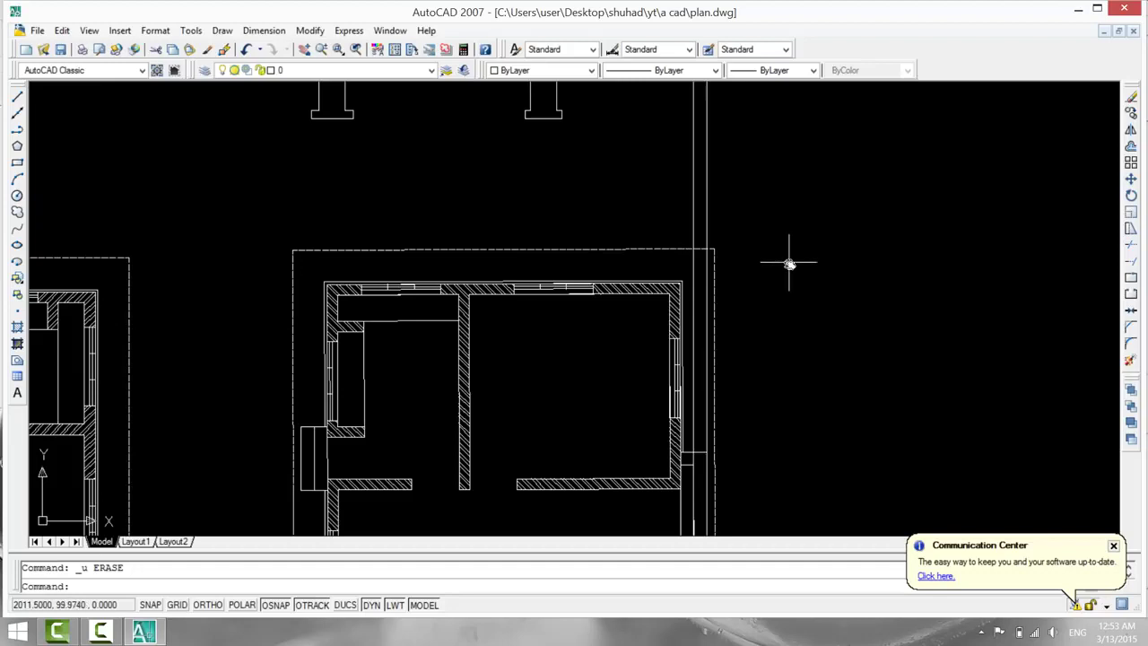
Pan and zoom until the elevation's right-end beam and footings show above the floor plan.
{"action": "middle_click_drag", "start_coordinate": [787, 353], "coordinate": [801, 236]}
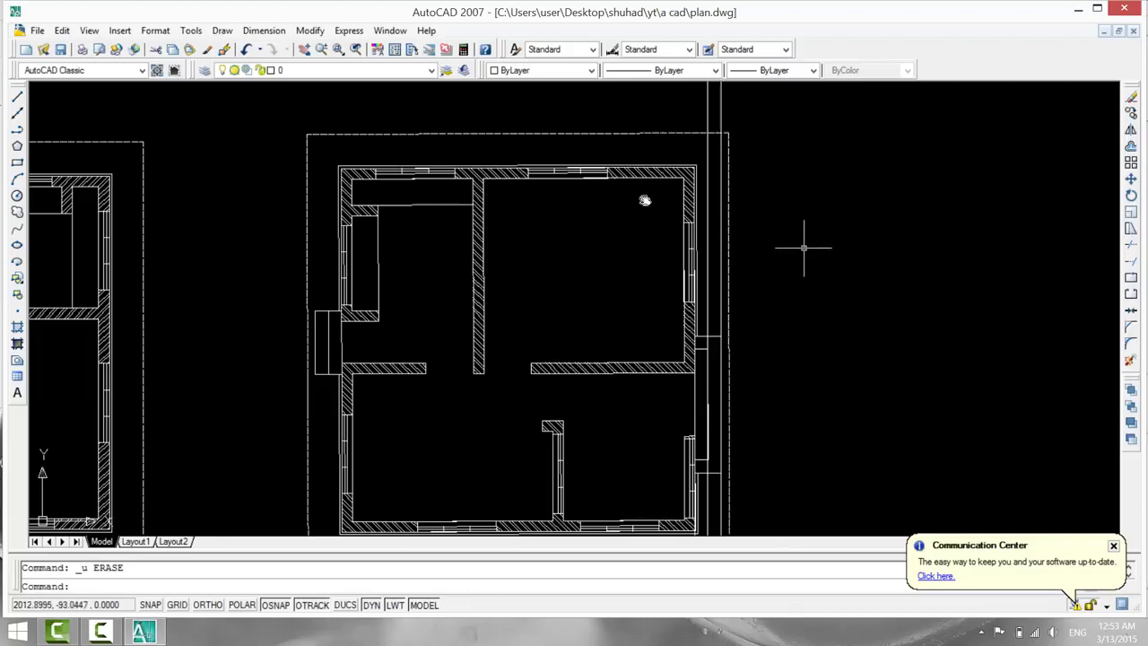
{"action": "middle_click_drag", "start_coordinate": [811, 276], "coordinate": [820, 529]}
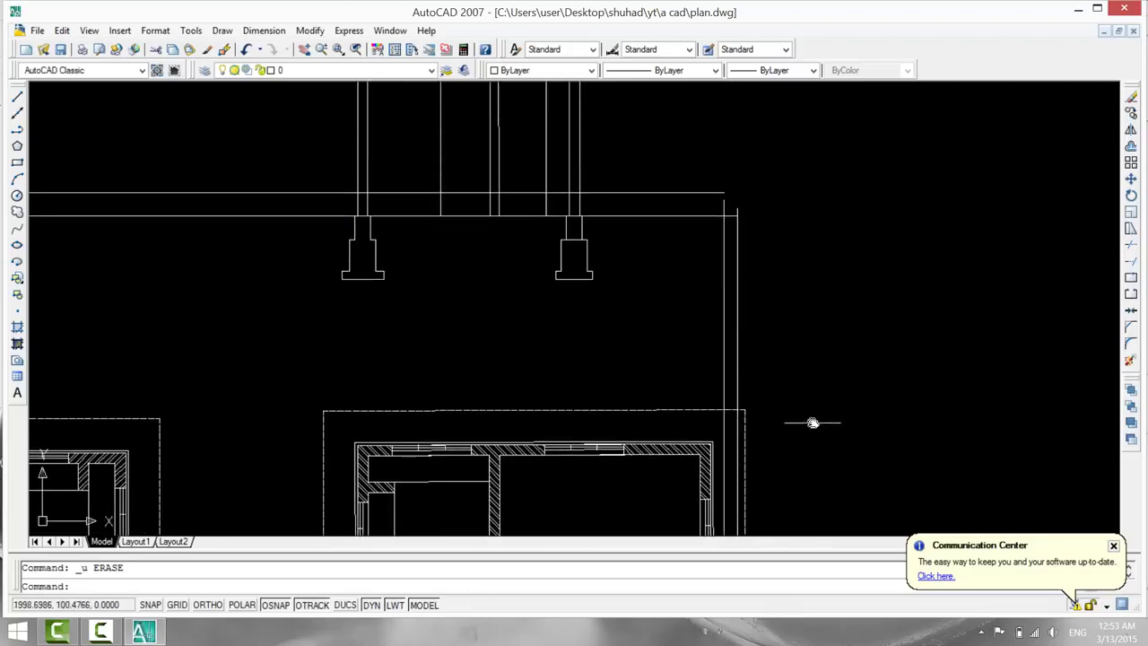
{"action": "scroll", "coordinate": [801, 364], "scroll_direction": "up", "scroll_amount": 2}
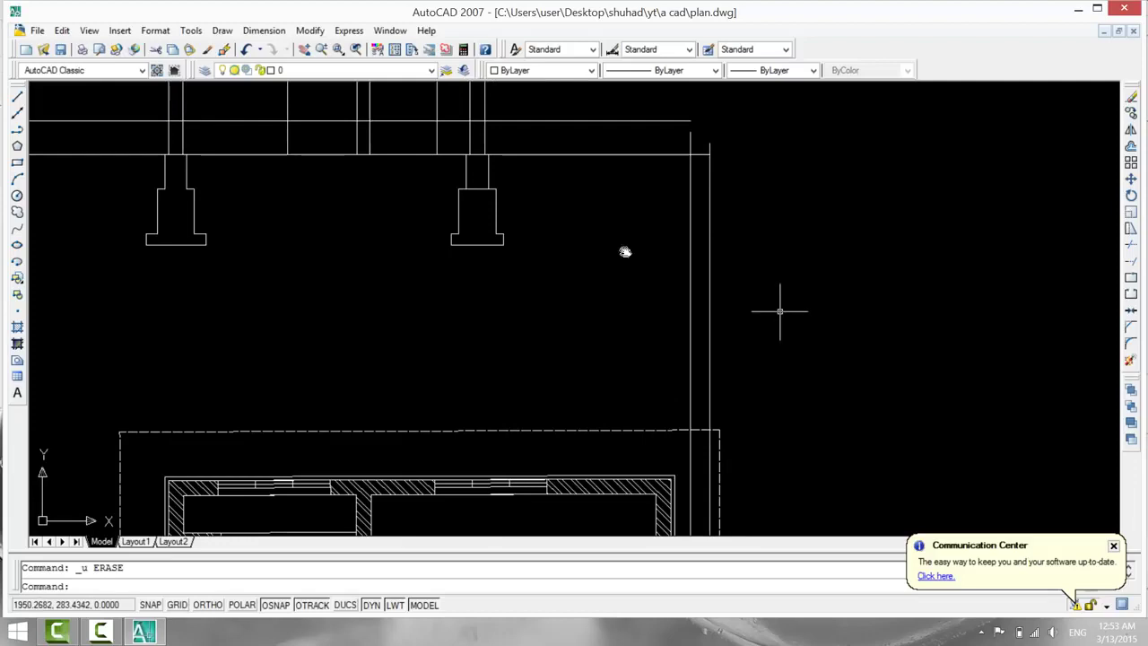
{"action": "middle_click_drag", "start_coordinate": [625, 251], "coordinate": [629, 330]}
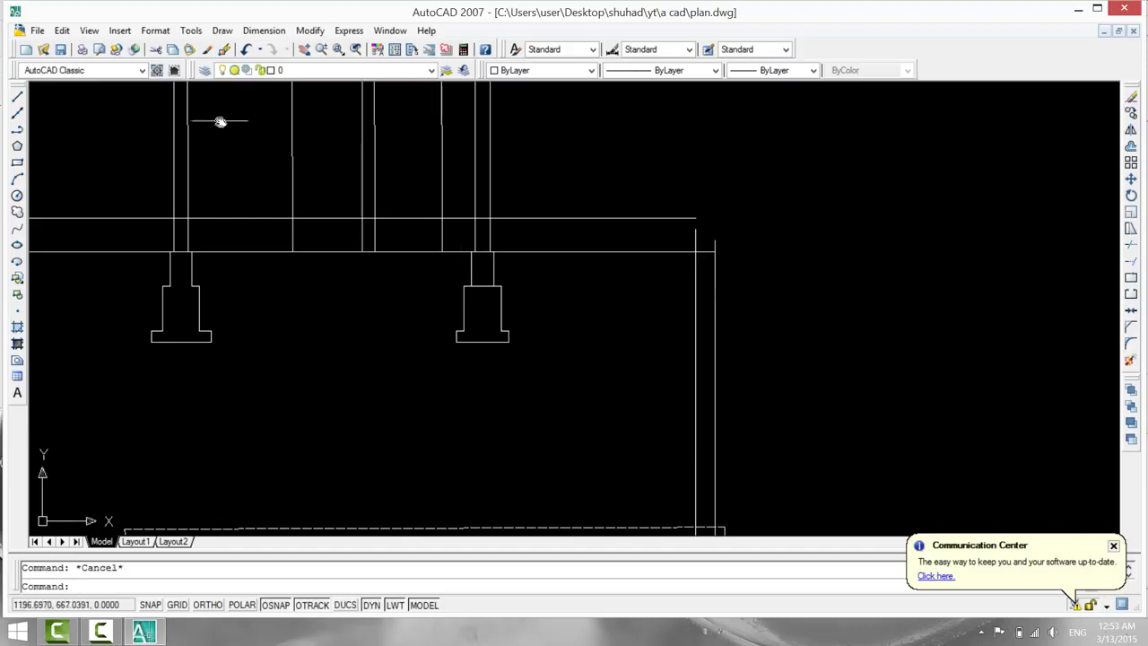
Draw a stepped line at the beam's right end with two 25-unit steps and a vertical rise.
{"action": "left_click", "coordinate": [17, 96]}
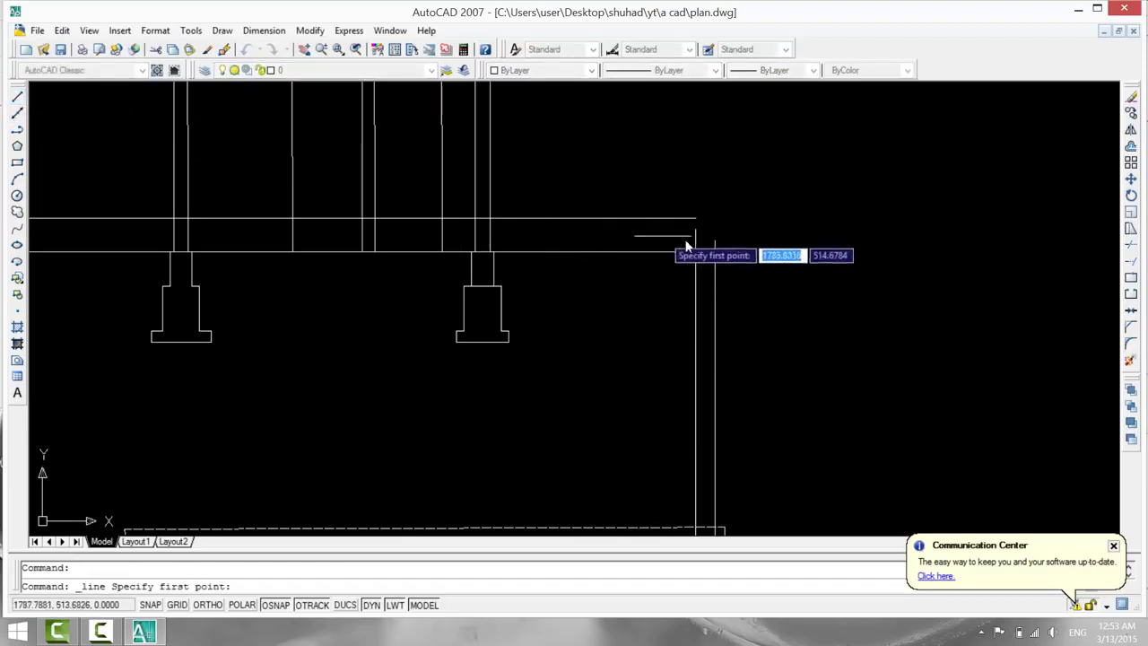
{"action": "left_click", "coordinate": [714, 240]}
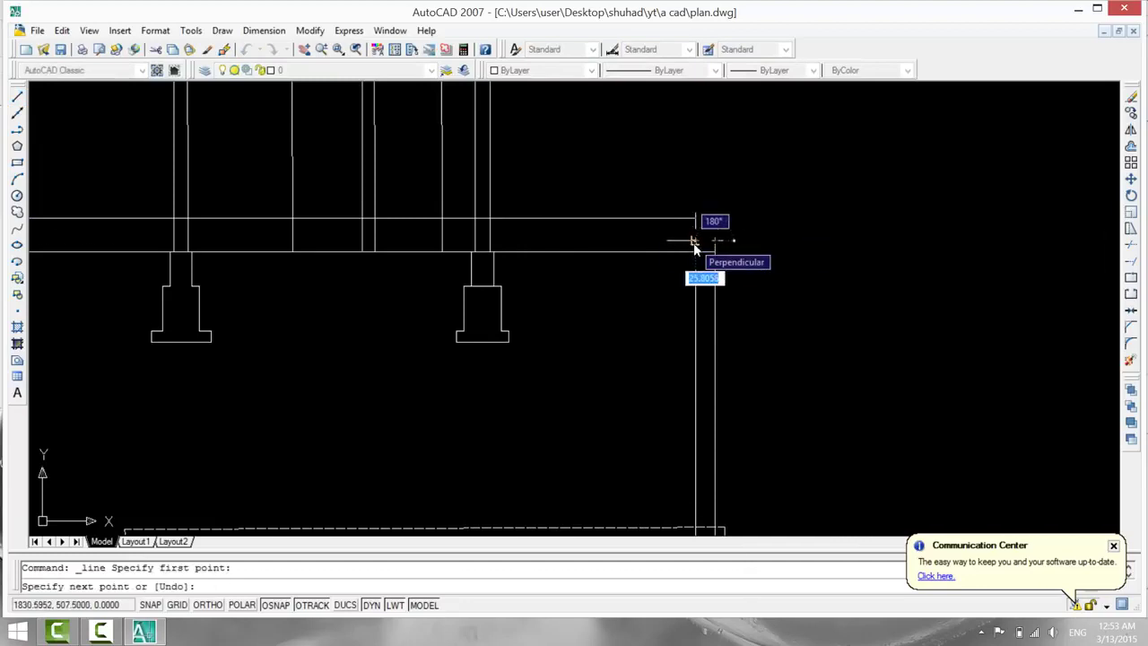
{"action": "type", "text": "25"}
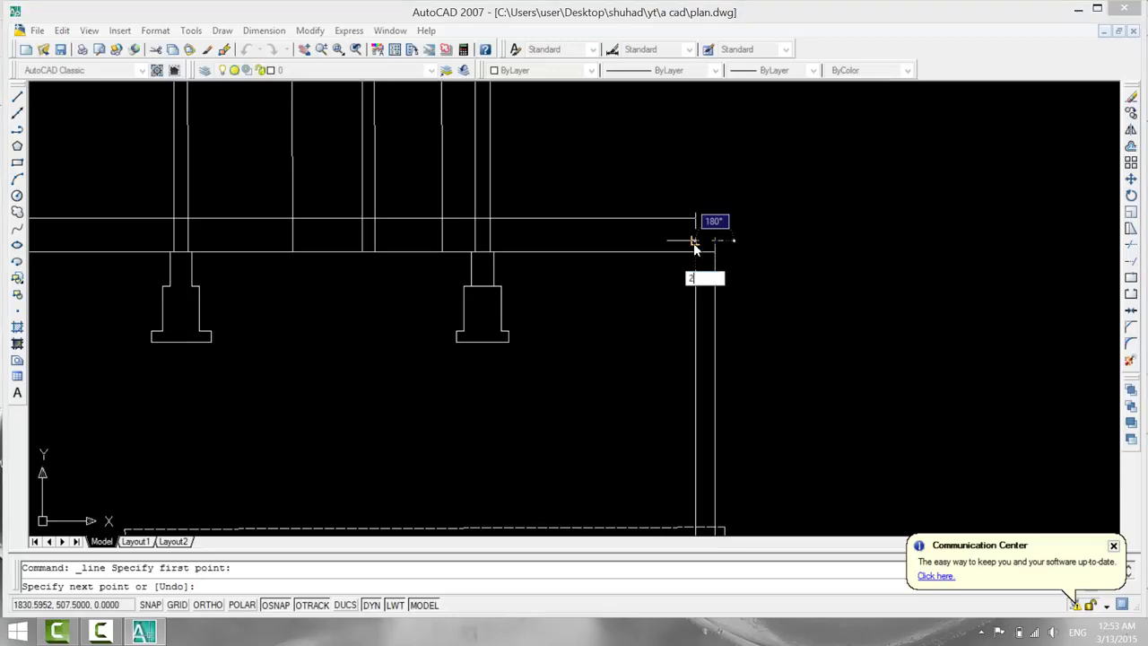
{"action": "key", "text": "Return"}
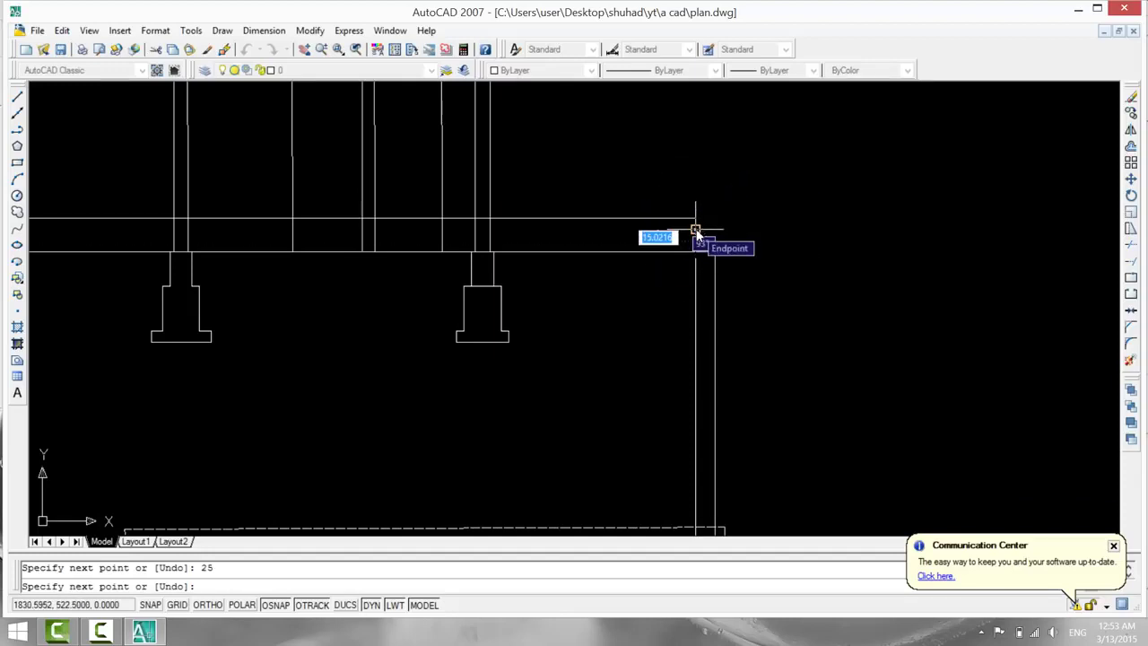
{"action": "left_click", "coordinate": [695, 229]}
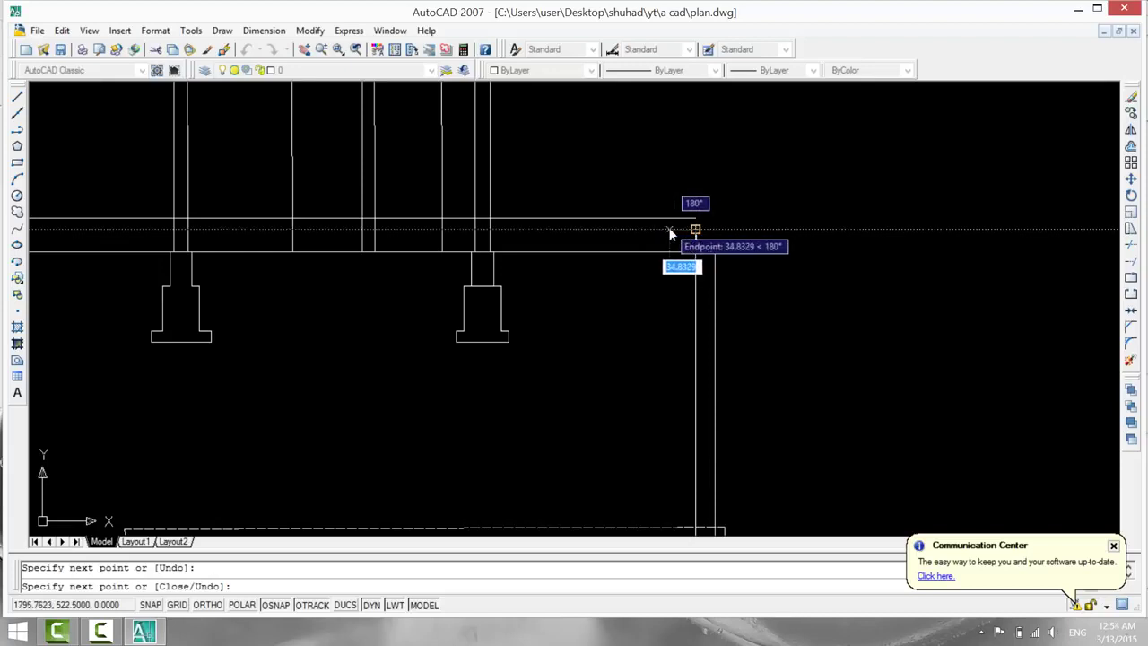
{"action": "type", "text": "25"}
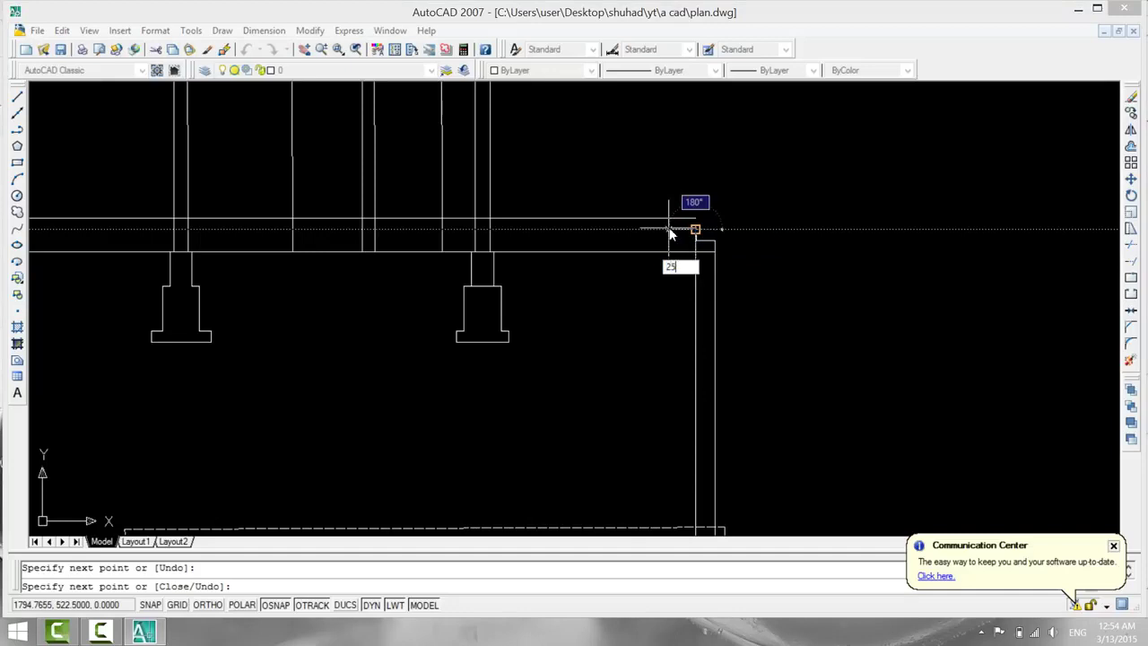
{"action": "key", "text": "Return"}
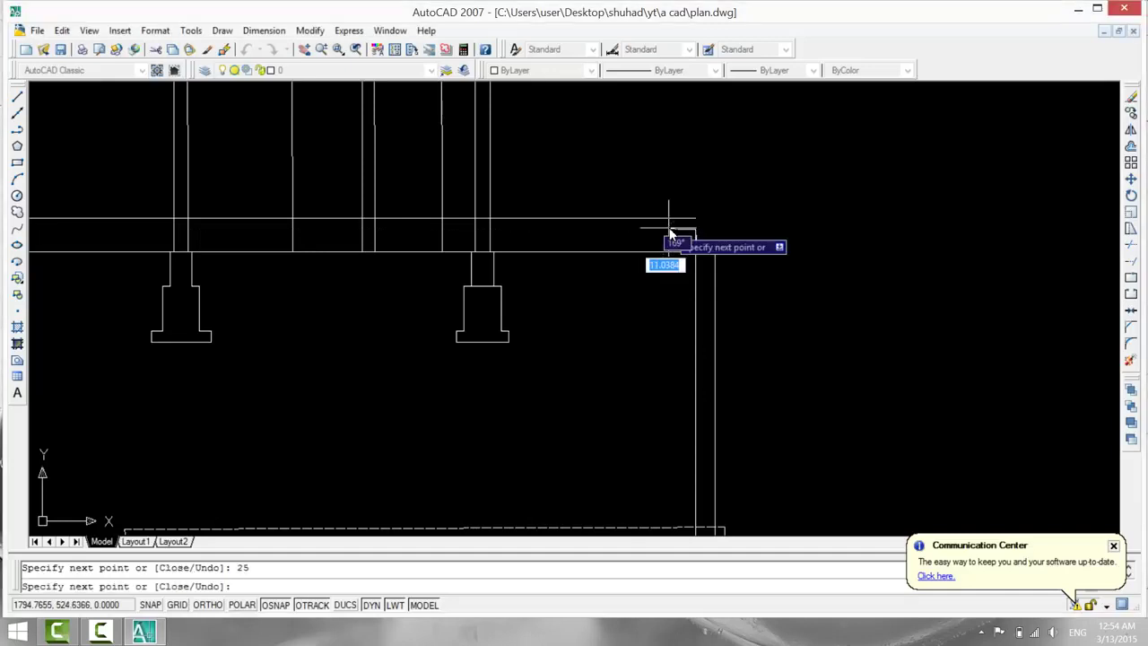
{"action": "middle_click", "coordinate": [677, 141]}
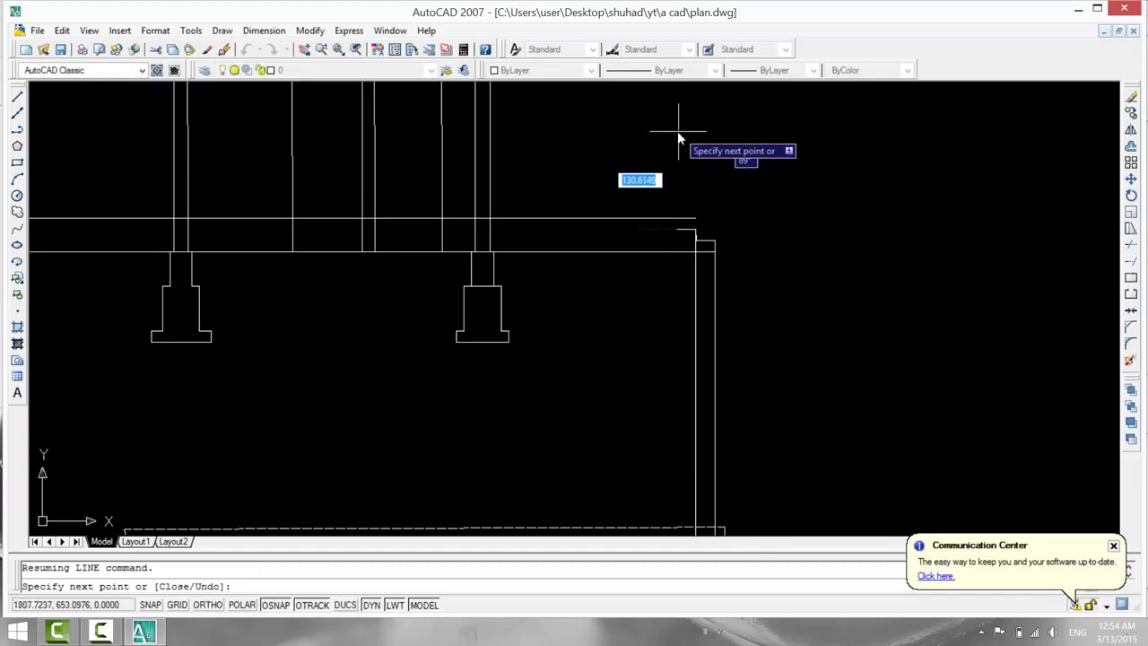
{"action": "key", "text": "F8"}
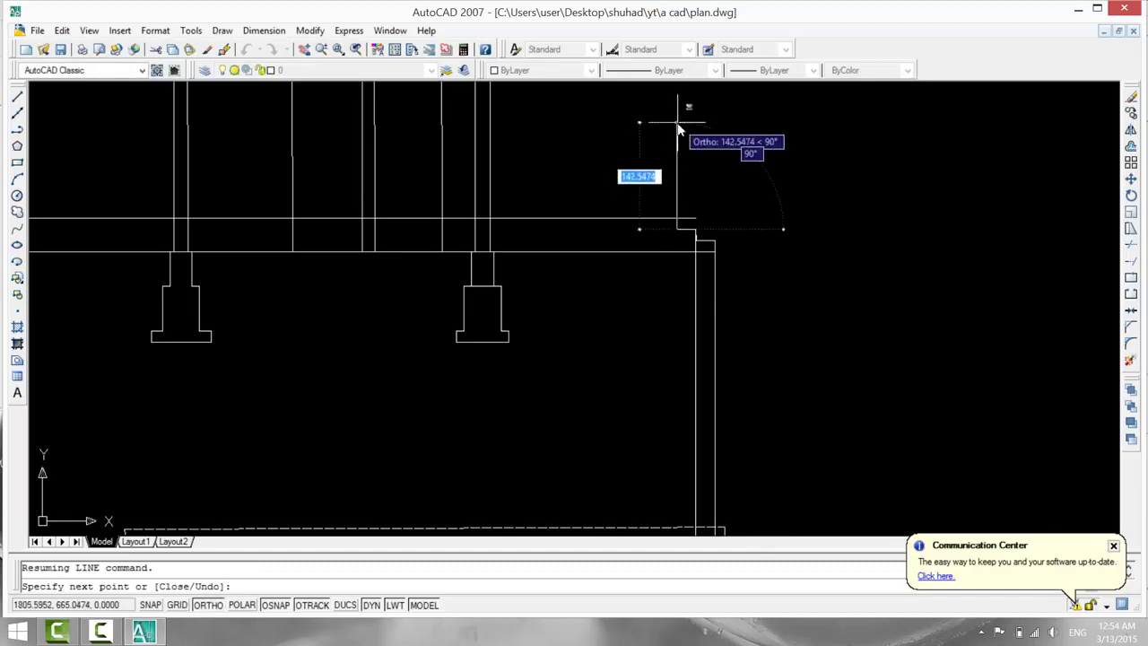
{"action": "key", "text": "F8"}
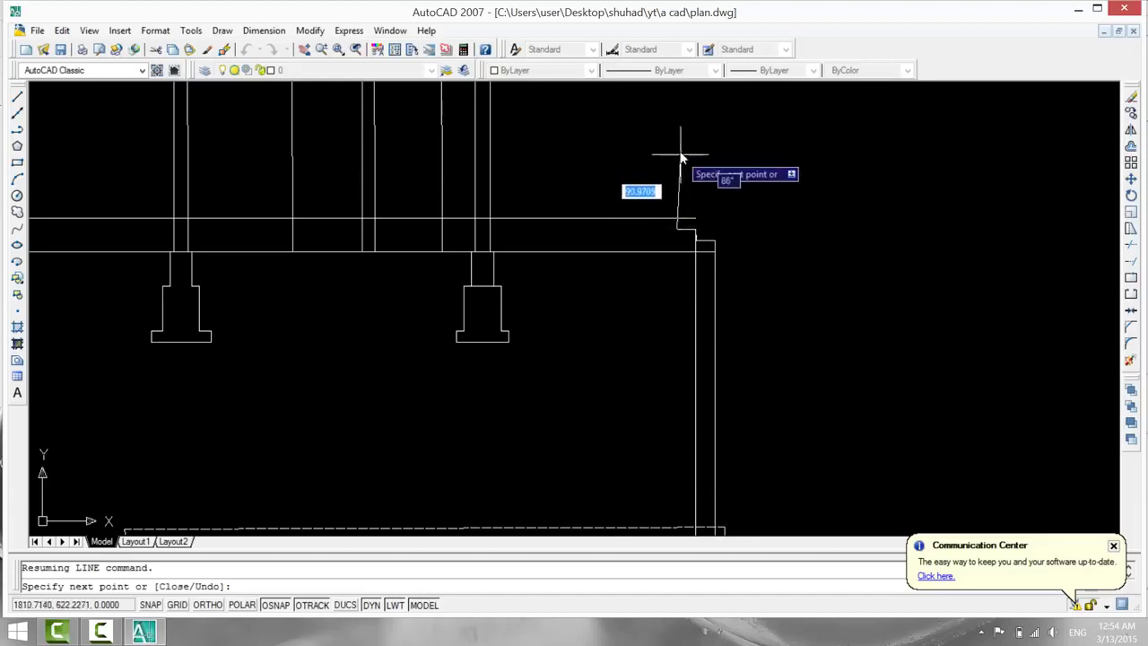
{"action": "key", "text": "F8"}
{"action": "left_click", "coordinate": [673, 139]}
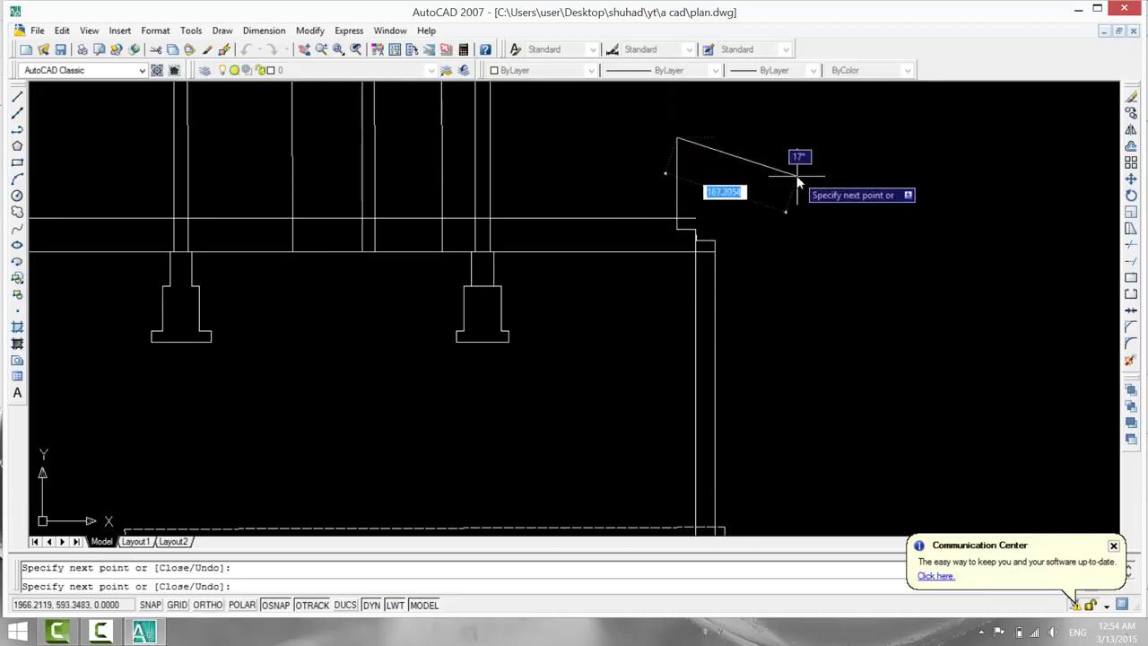
{"action": "key", "text": "Escape"}
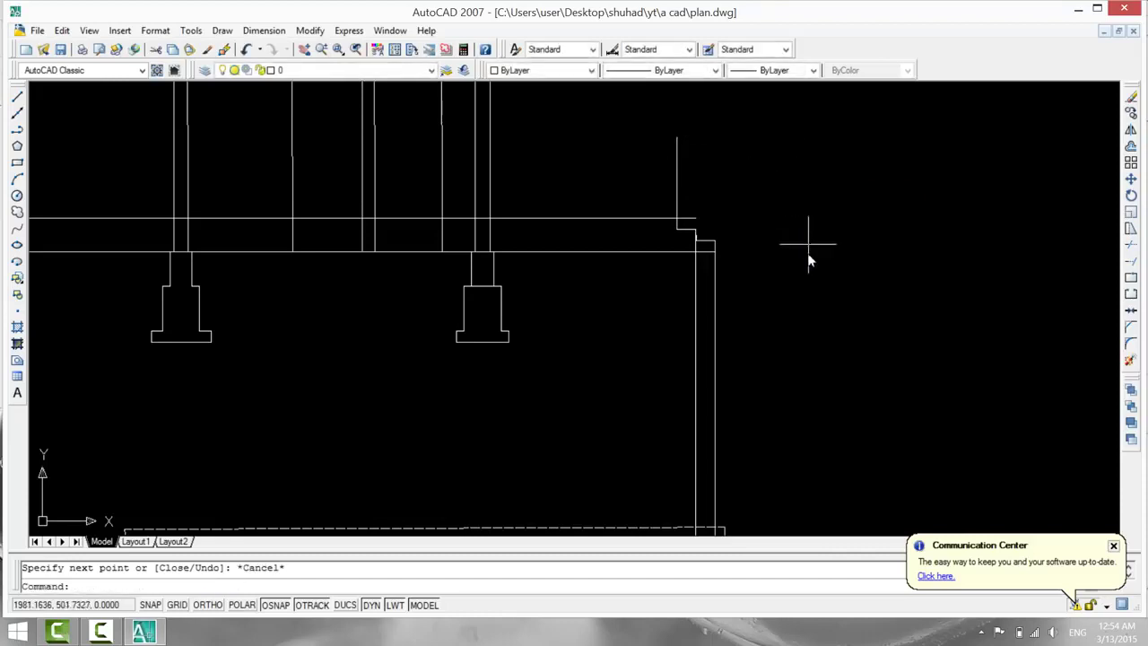
Trim the vertical lines above and below the beam end and erase the small leftover segment.
{"action": "type", "text": "tr"}
{"action": "key", "text": "Return"}
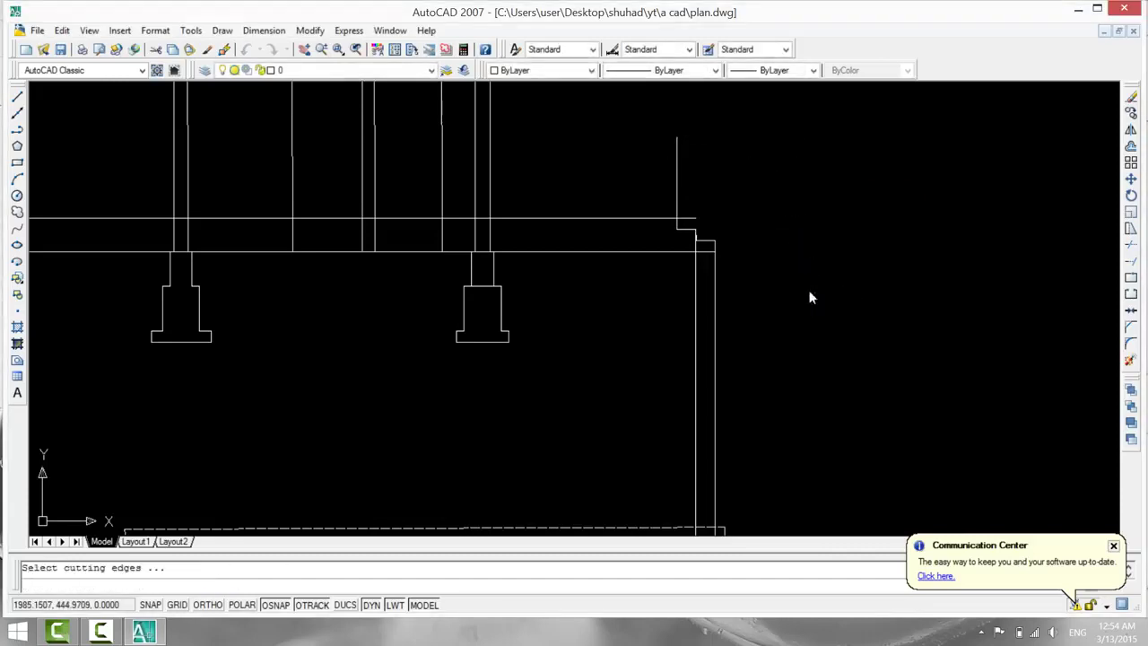
{"action": "key", "text": "Return"}
{"action": "left_click", "coordinate": [679, 191]}
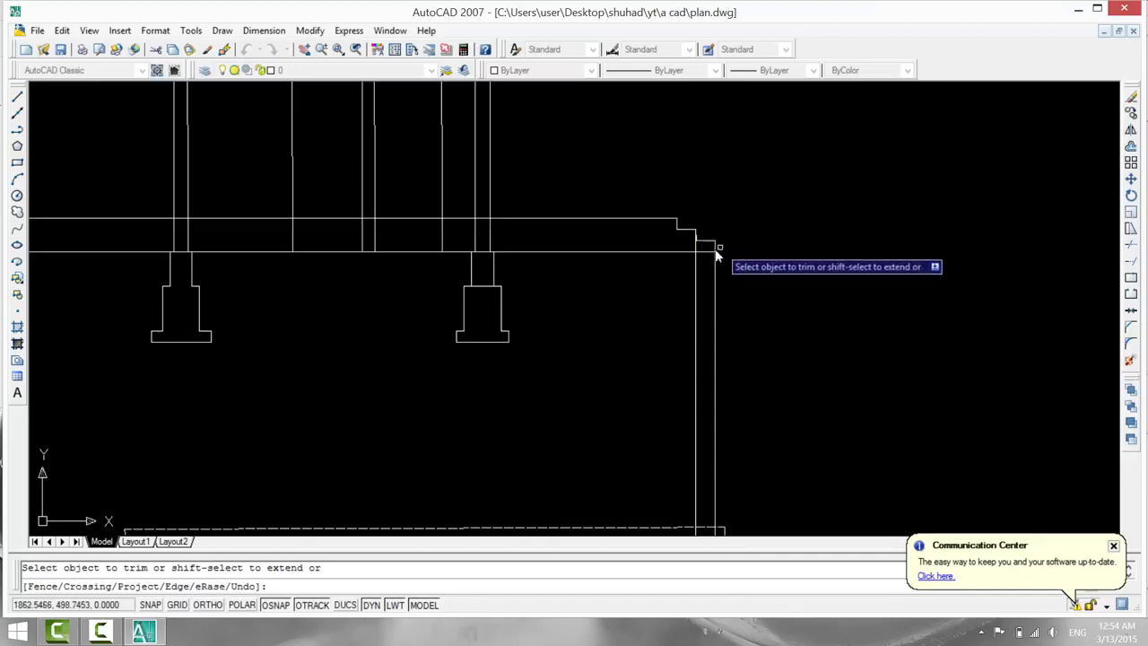
{"action": "left_click", "coordinate": [664, 281]}
{"action": "left_click", "coordinate": [757, 309]}
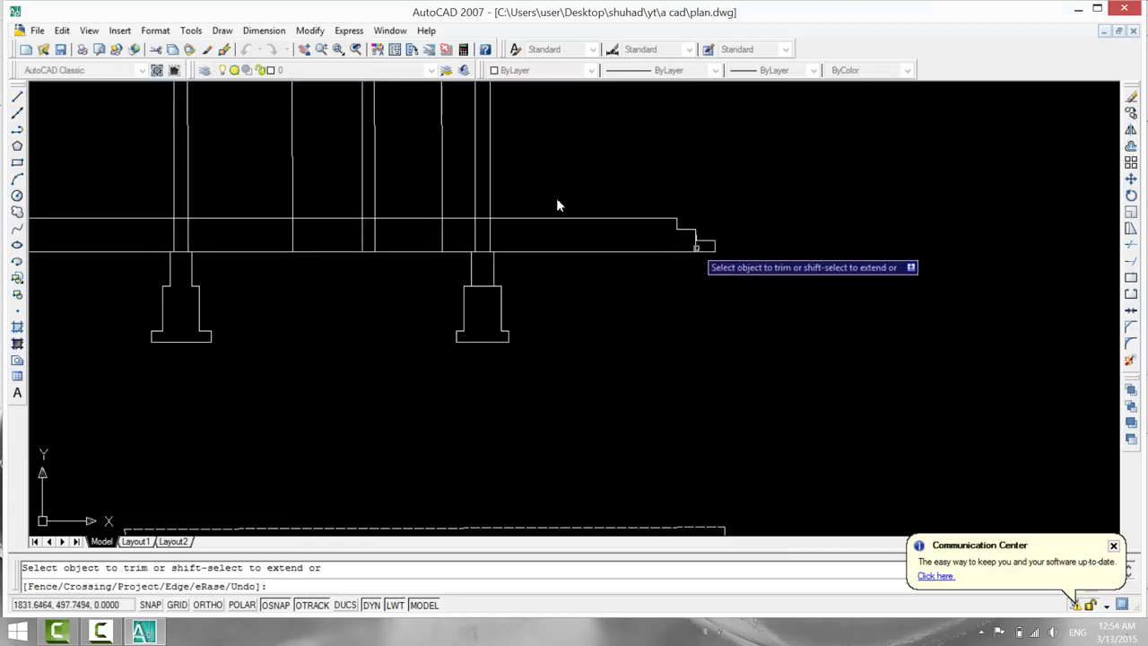
{"action": "key", "text": "Escape"}
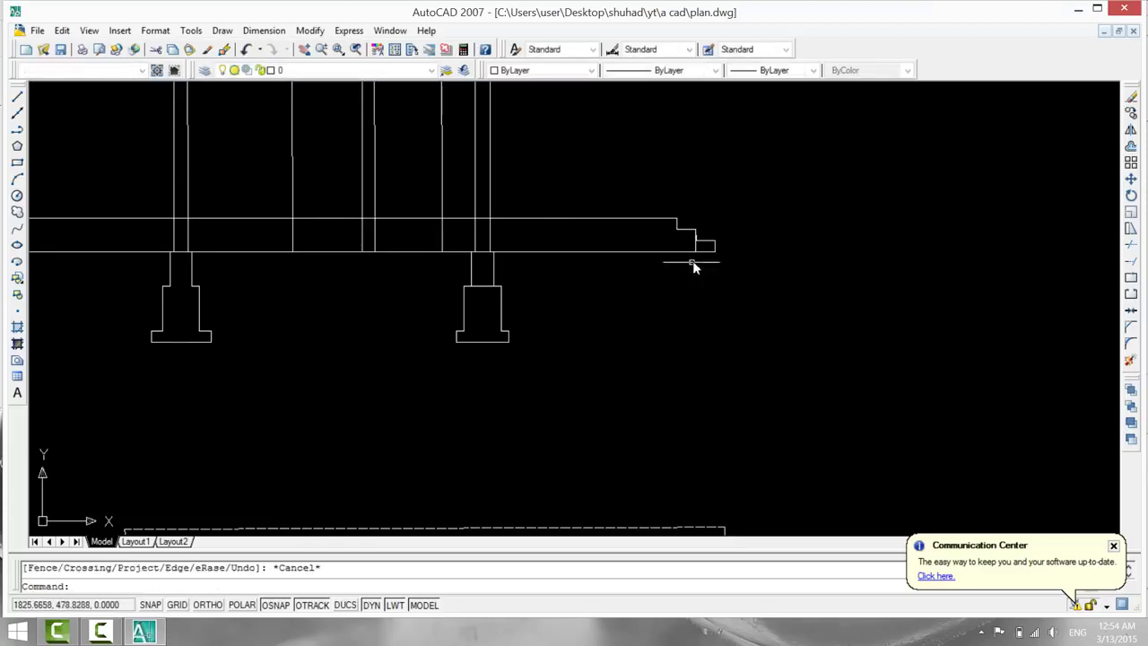
{"action": "left_click", "coordinate": [696, 248]}
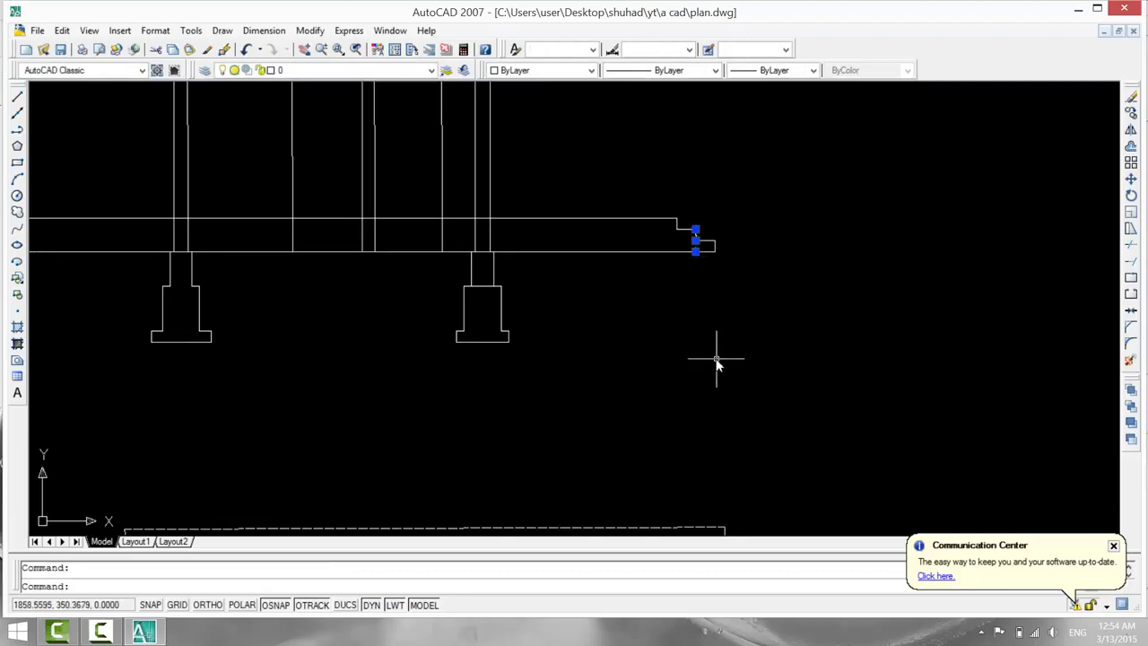
{"action": "key", "text": "Delete"}
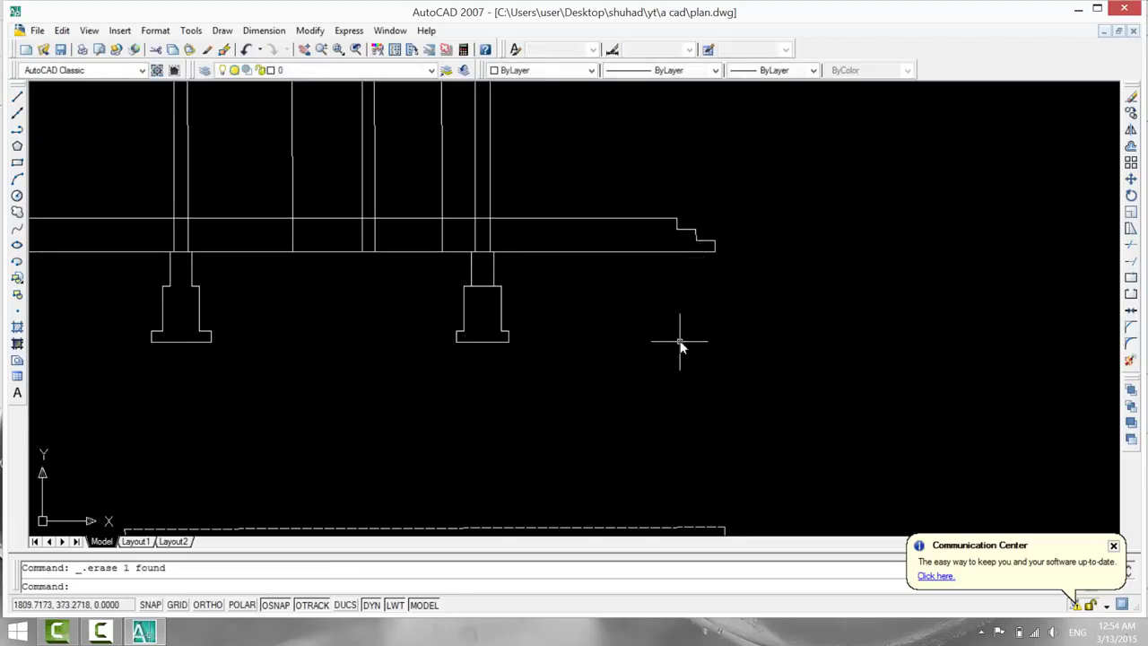
{"action": "middle_click_drag", "start_coordinate": [680, 349], "coordinate": [683, 378]}
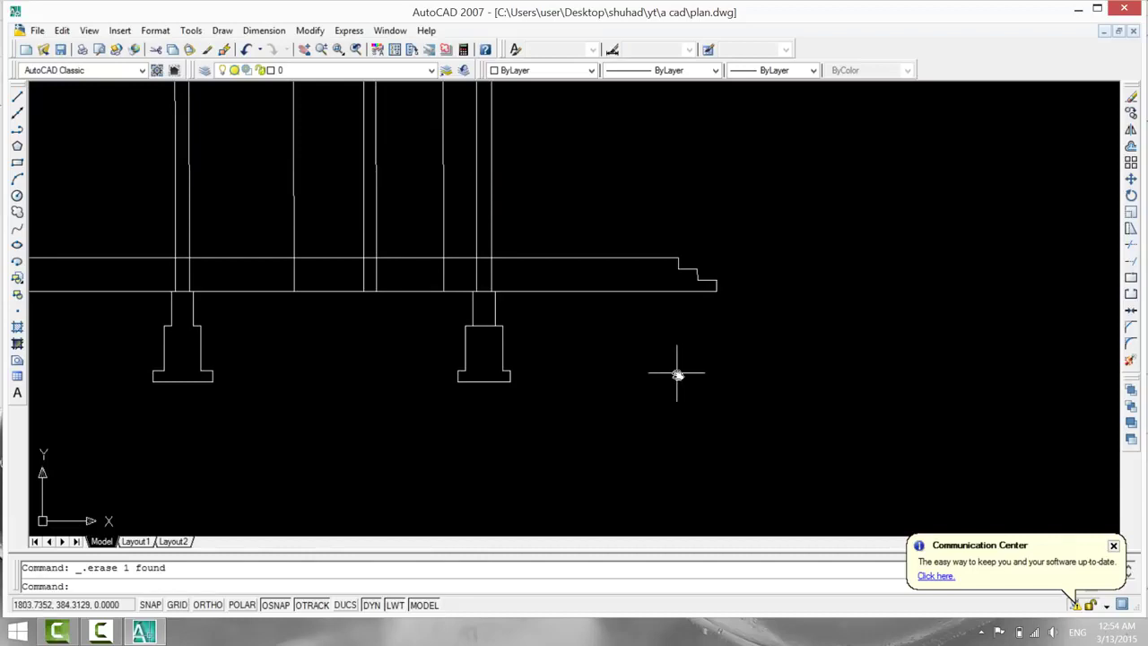
{"action": "scroll", "coordinate": [547, 376], "scroll_direction": "down", "scroll_amount": 2}
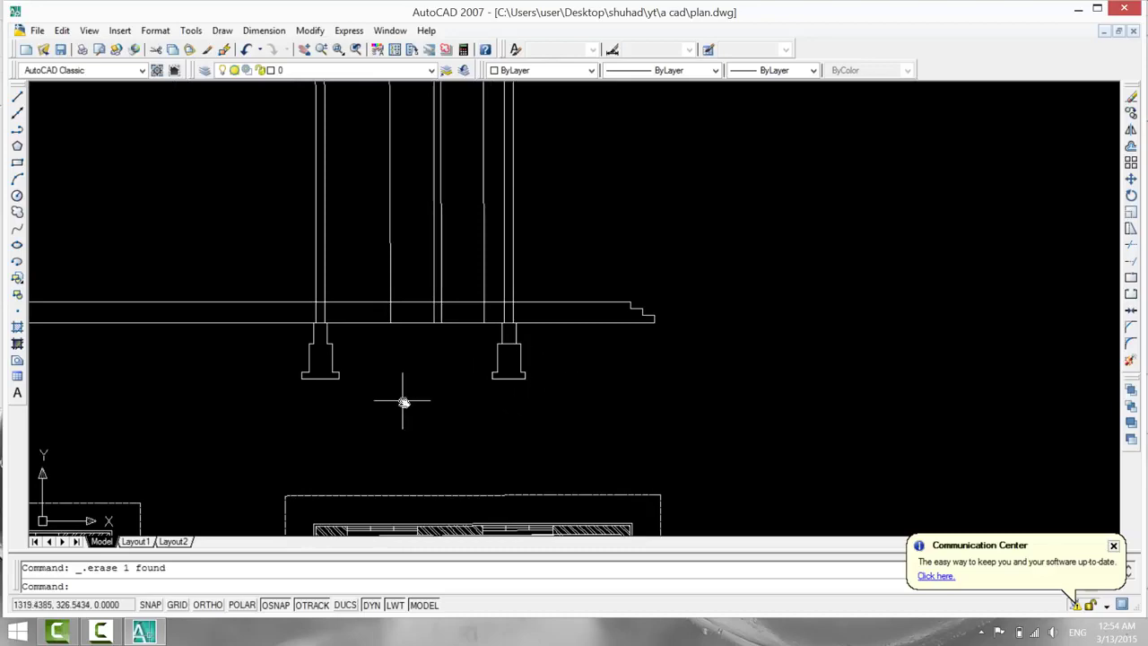
{"action": "middle_click_drag", "start_coordinate": [323, 323], "coordinate": [712, 166]}
{"action": "scroll", "coordinate": [465, 410], "scroll_direction": "up", "scroll_amount": 1}
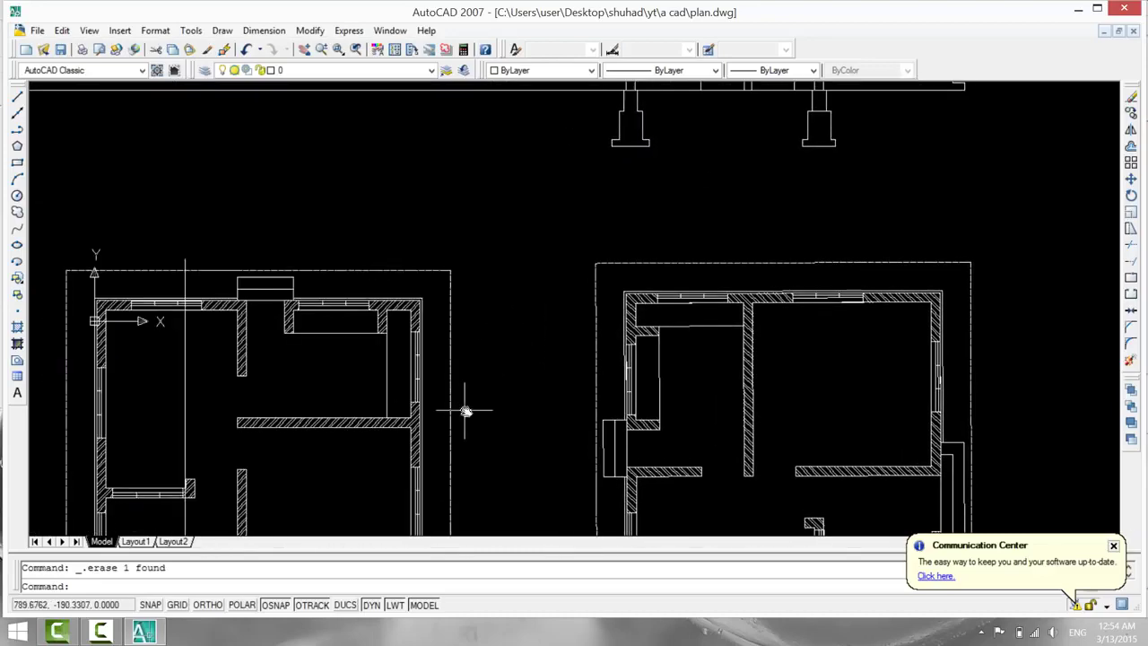
{"action": "middle_click_drag", "start_coordinate": [499, 383], "coordinate": [587, 286]}
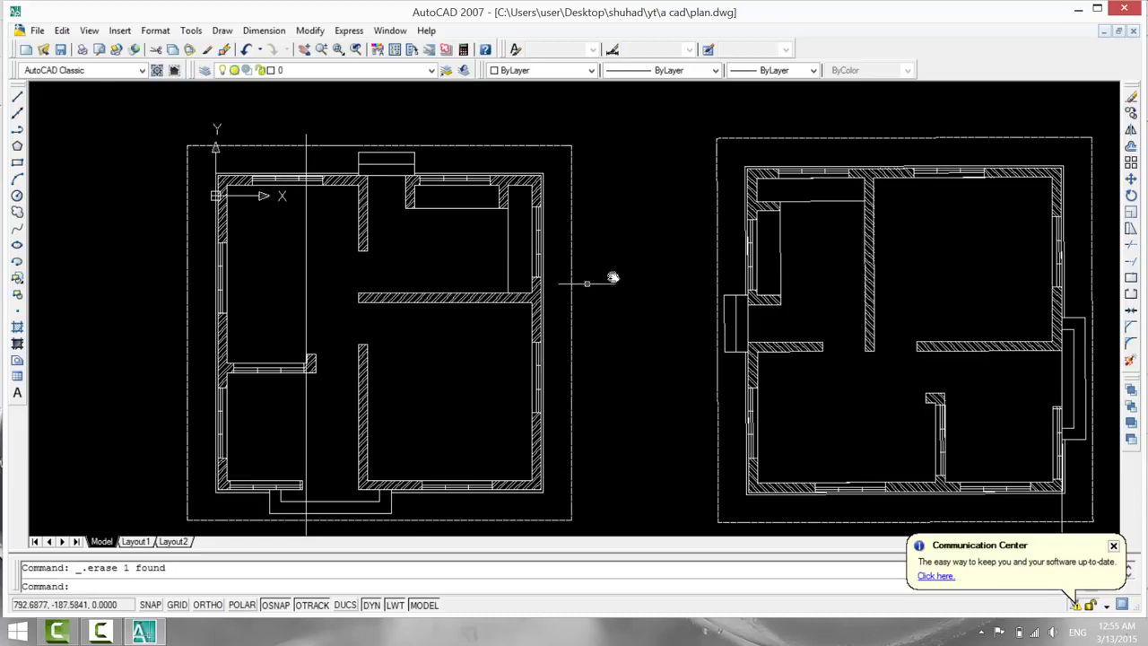
{"action": "mouse_move", "coordinate": [627, 264]}
{"action": "middle_mouse_down"}
{"action": "mouse_move", "coordinate": [546, 371]}
{"action": "mouse_move", "coordinate": [374, 503]}
{"action": "mouse_move", "coordinate": [482, 351]}
{"action": "mouse_move", "coordinate": [492, 376]}
{"action": "mouse_move", "coordinate": [399, 562]}
{"action": "mouse_move", "coordinate": [361, 566]}
{"action": "mouse_move", "coordinate": [431, 295]}
{"action": "mouse_move", "coordinate": [438, 301]}
{"action": "middle_mouse_up"}
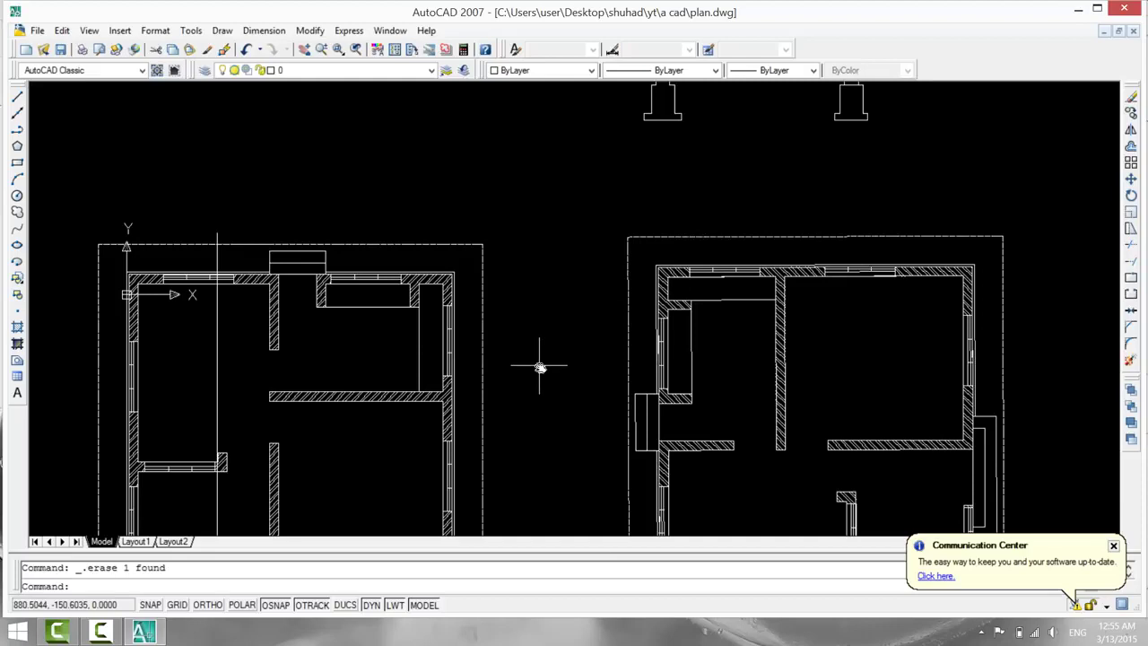
{"action": "mouse_move", "coordinate": [589, 212]}
{"action": "middle_mouse_down"}
{"action": "mouse_move", "coordinate": [494, 285]}
{"action": "mouse_move", "coordinate": [415, 312]}
{"action": "middle_mouse_up"}
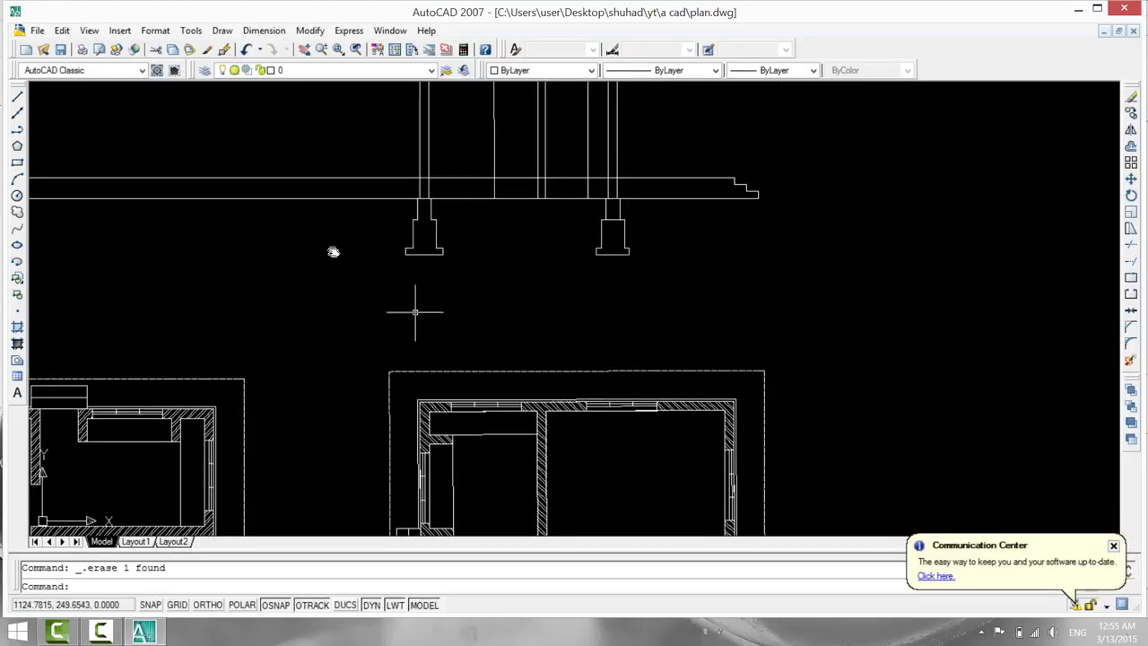
Draw a vertical line from the -5 offset point at the slab's right end down below the footings.
{"action": "left_click", "coordinate": [17, 96]}
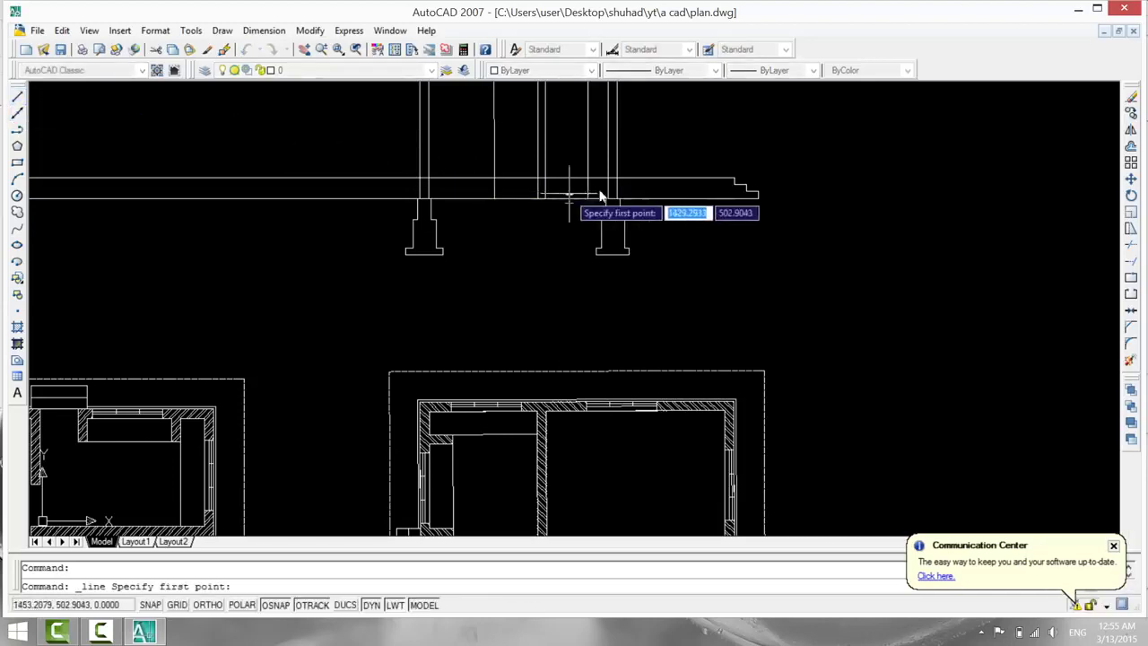
{"action": "scroll", "coordinate": [709, 199], "scroll_direction": "up", "scroll_amount": 4}
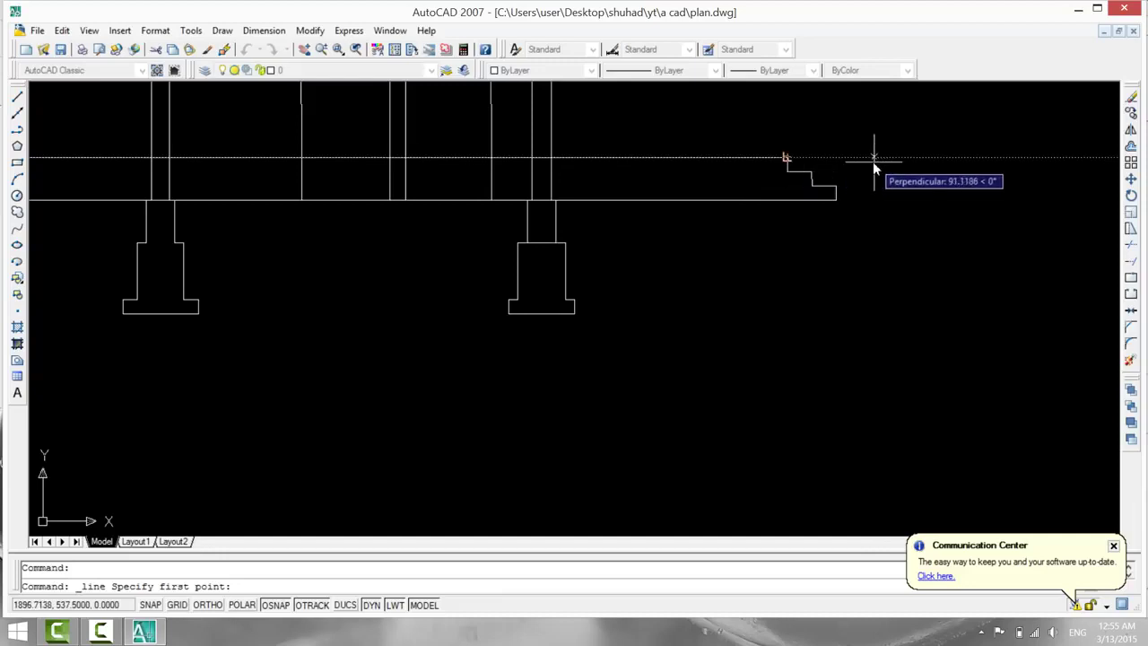
{"action": "type", "text": "-5"}
{"action": "key", "text": "Return"}
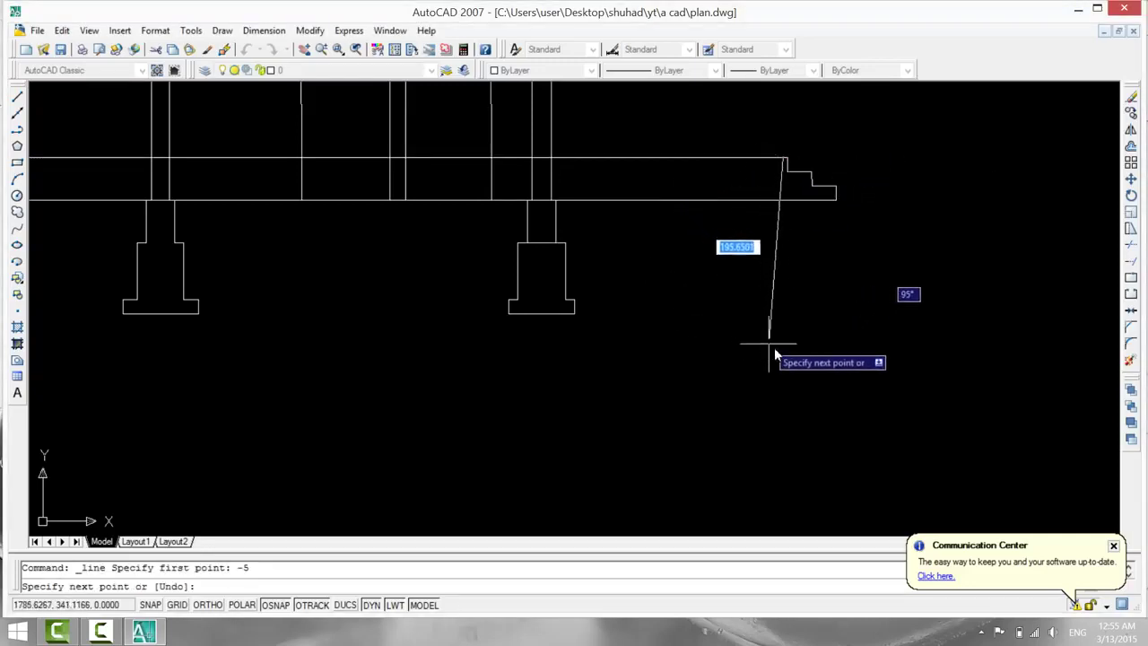
{"action": "middle_click", "coordinate": [789, 448]}
{"action": "left_click", "coordinate": [794, 455]}
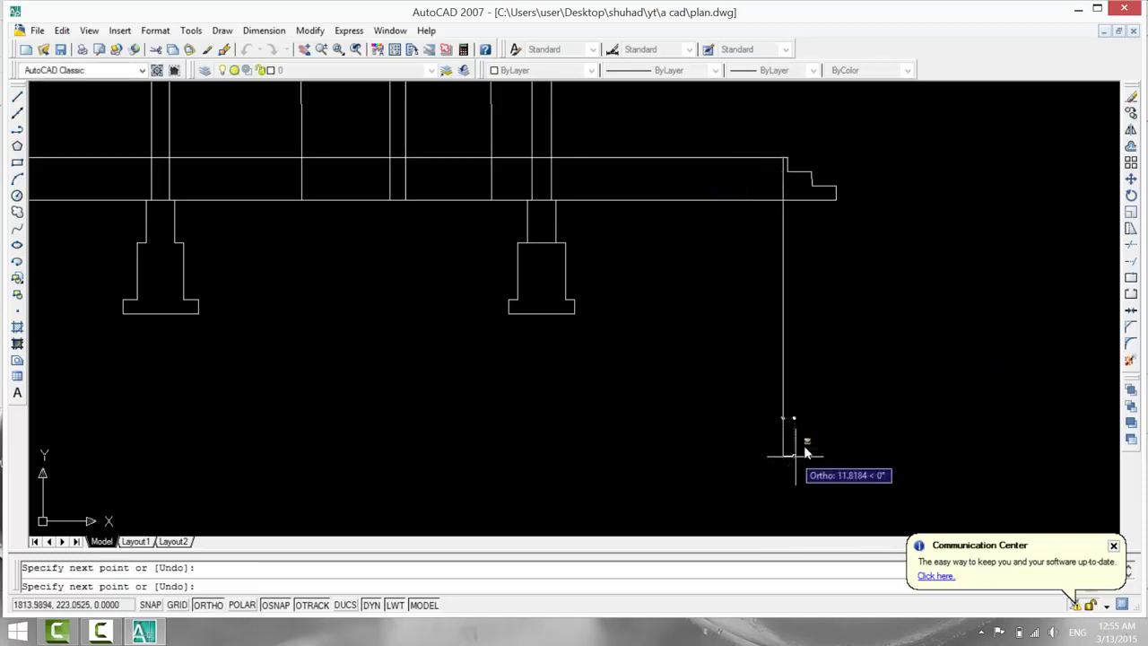
{"action": "key", "text": "Escape"}
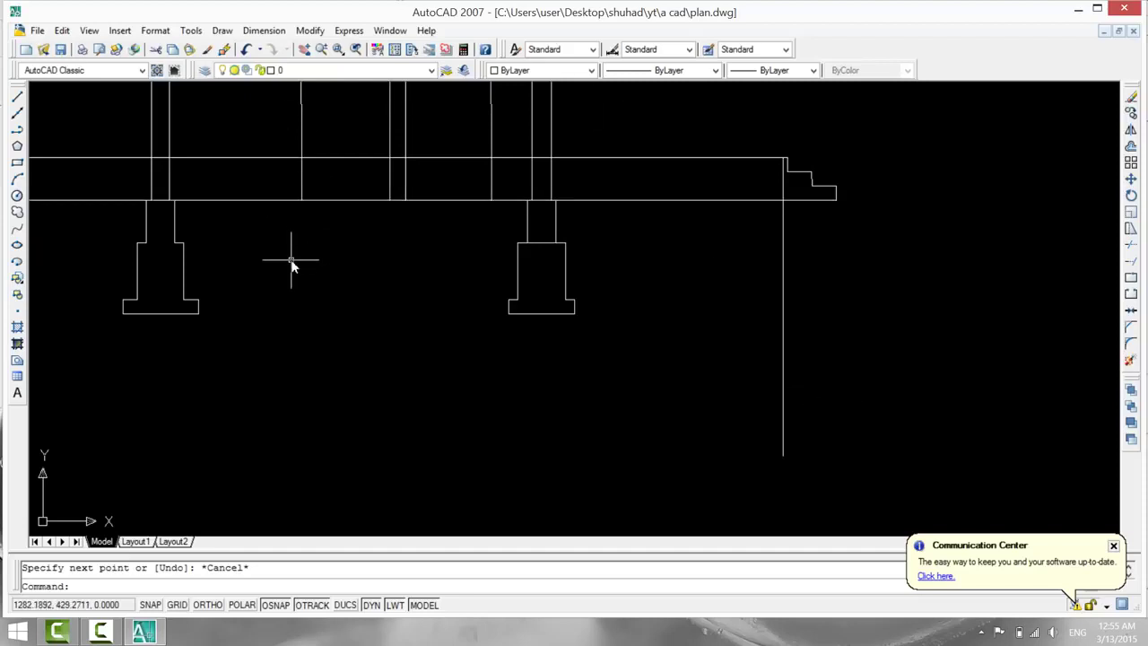
{"action": "middle_click_drag", "start_coordinate": [291, 260], "coordinate": [353, 339]}
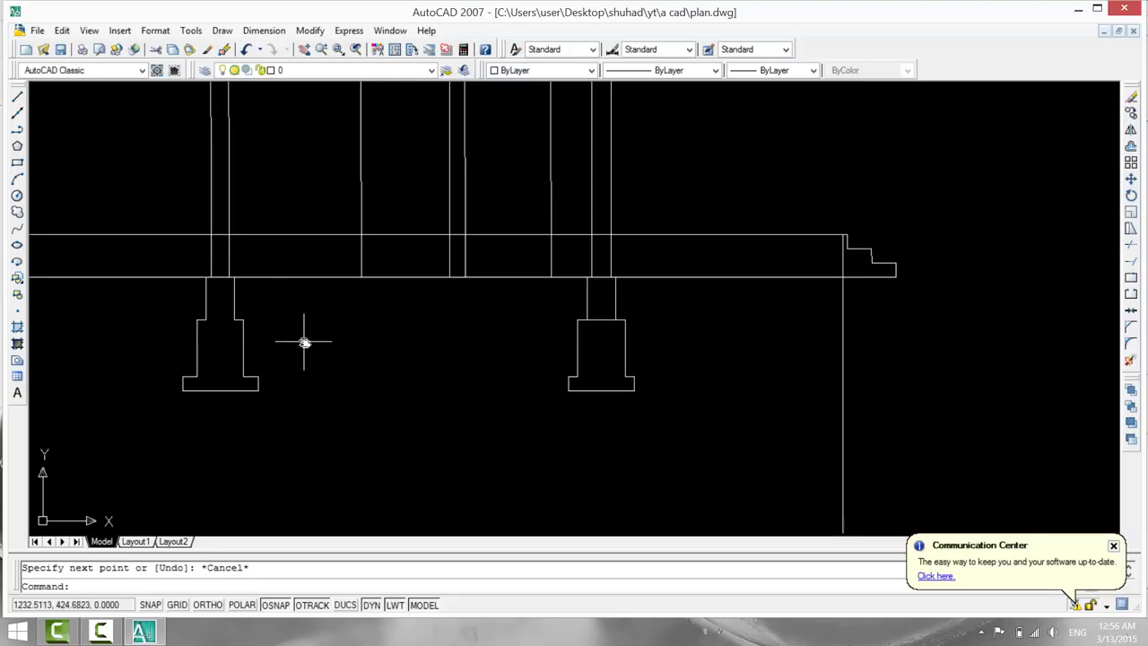
Trim the left column line's piece inside the slab, undoing the unwanted trims.
{"action": "key", "text": "Escape"}
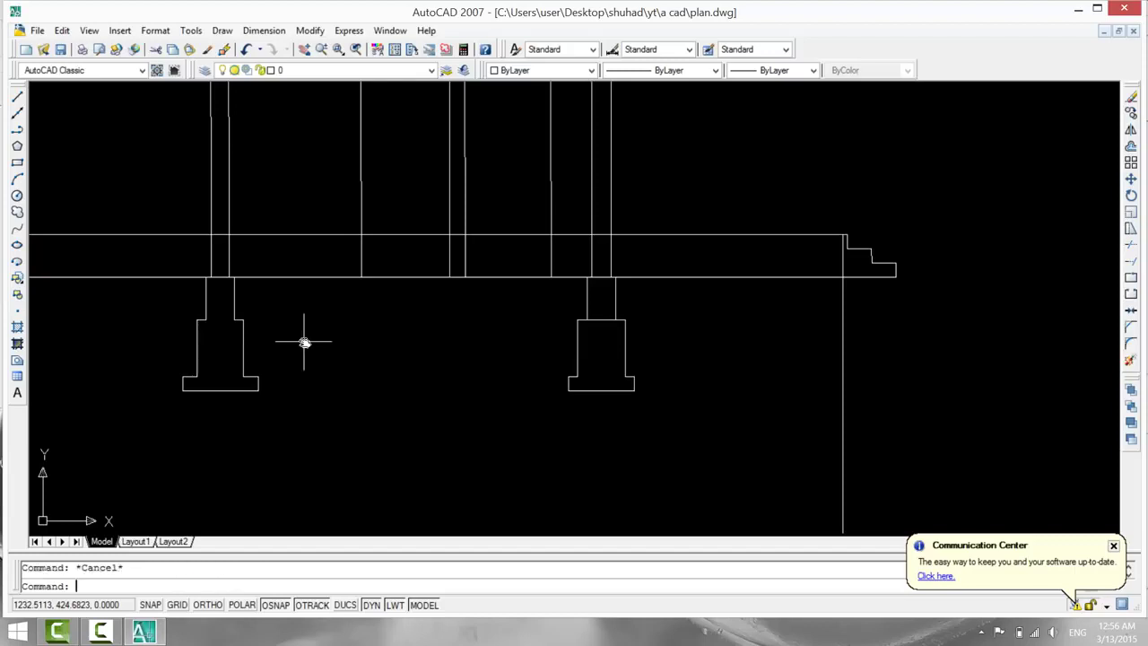
{"action": "type", "text": "tr"}
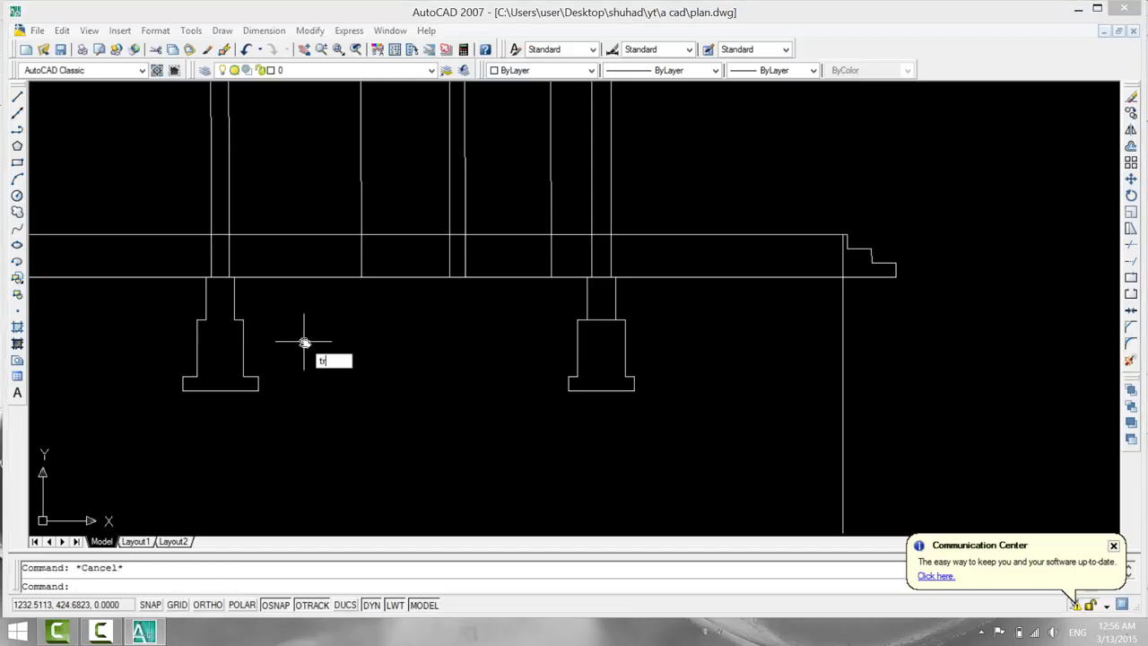
{"action": "key", "text": "Return"}
{"action": "key", "text": "Return"}
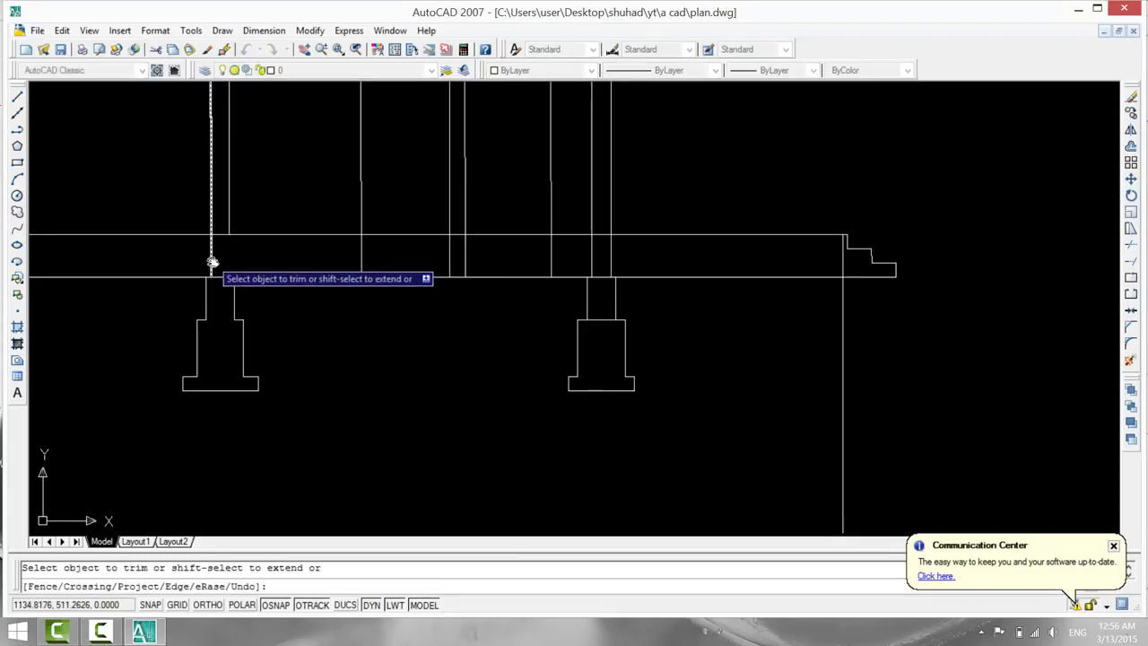
{"action": "left_click", "coordinate": [211, 262]}
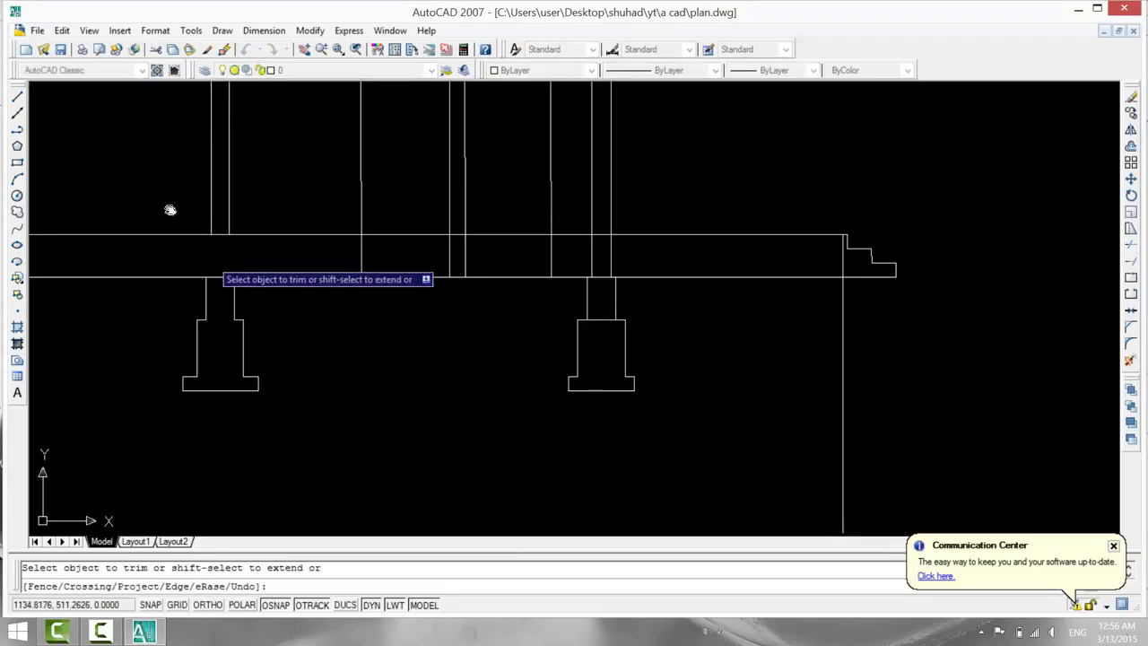
{"action": "right_click", "coordinate": [211, 260]}
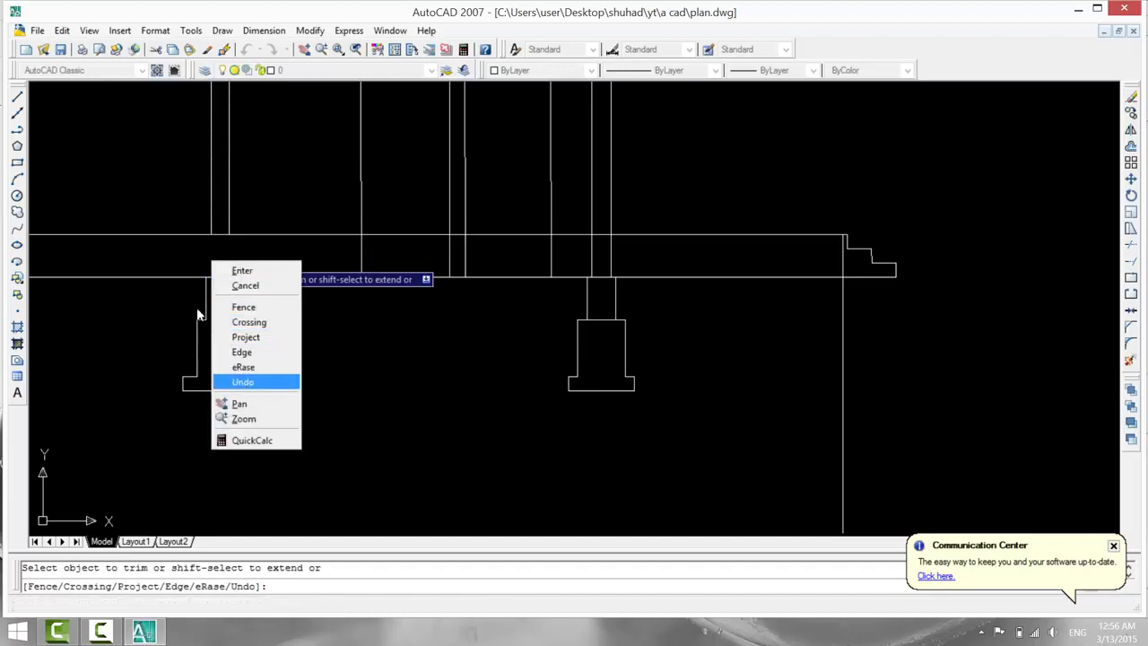
{"action": "left_click", "coordinate": [248, 383]}
{"action": "right_click", "coordinate": [279, 255]}
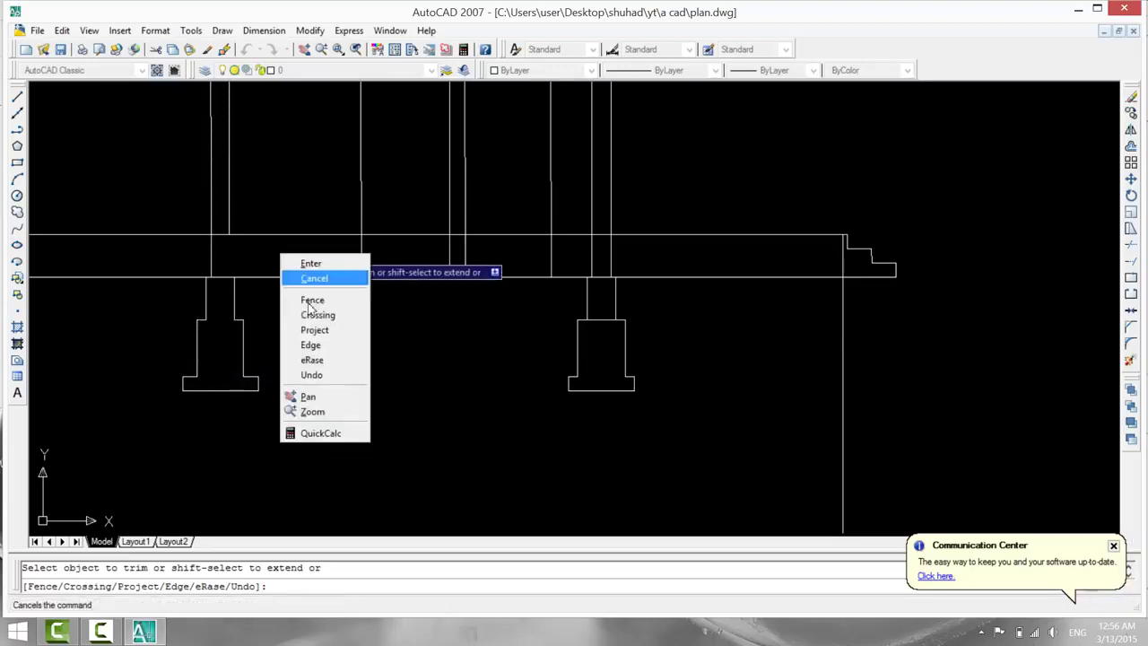
{"action": "left_click", "coordinate": [312, 374]}
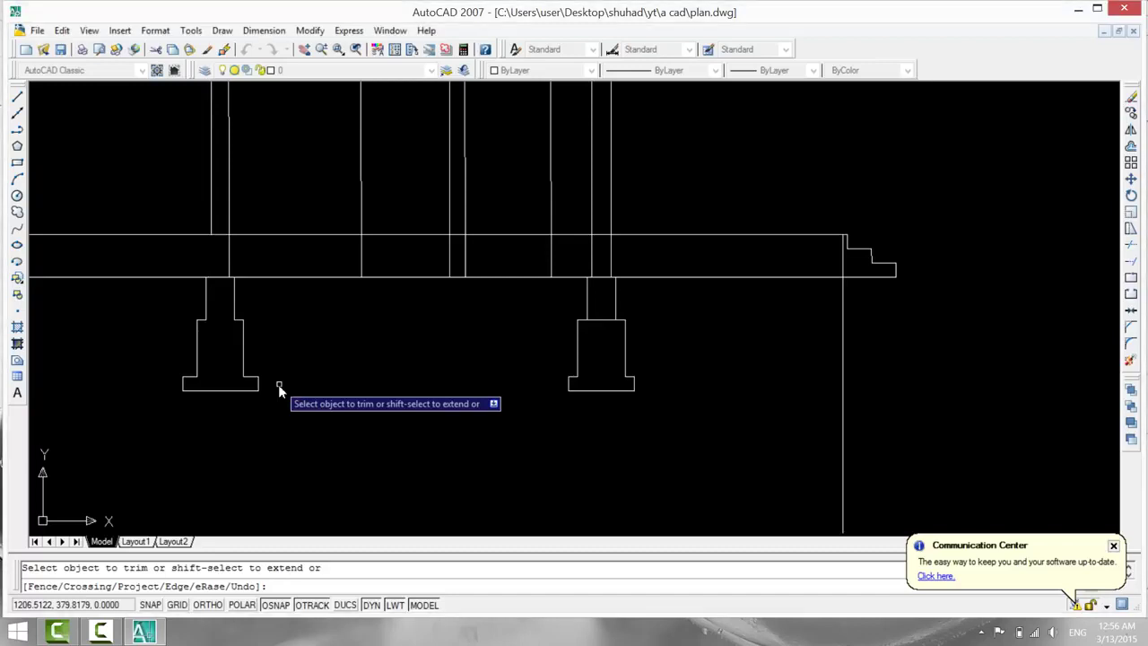
Offset two left column lines by 3 units, one copy to the right and one to the left.
{"action": "key", "text": "Return"}
{"action": "type", "text": "o"}
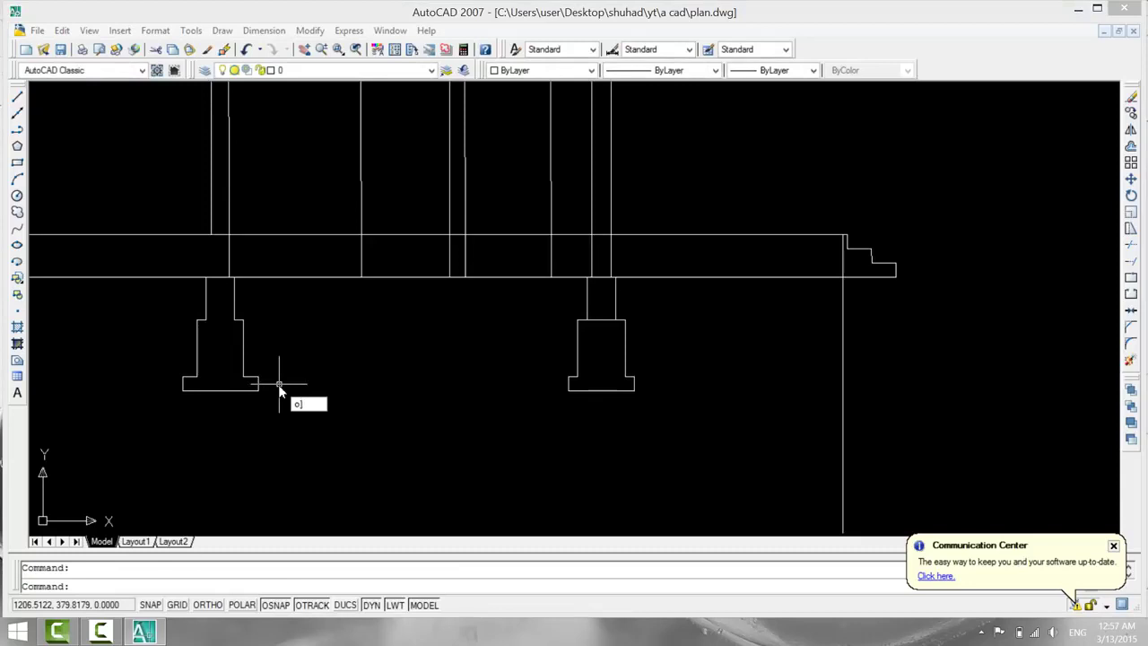
{"action": "key", "text": "Return"}
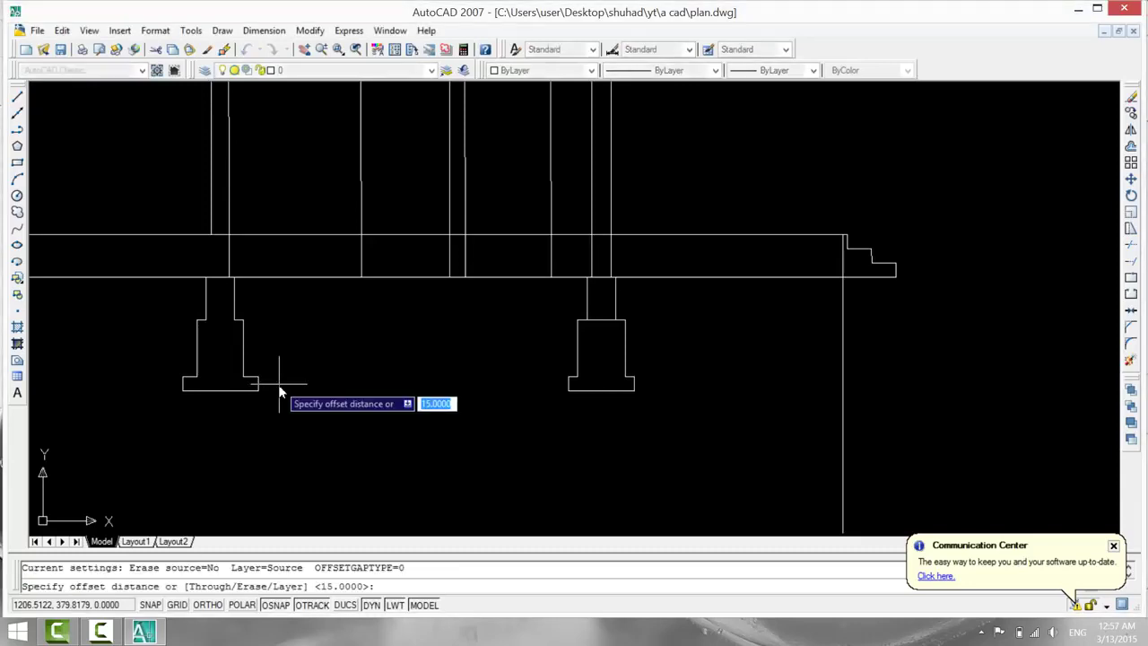
{"action": "type", "text": "3"}
{"action": "key", "text": "Return"}
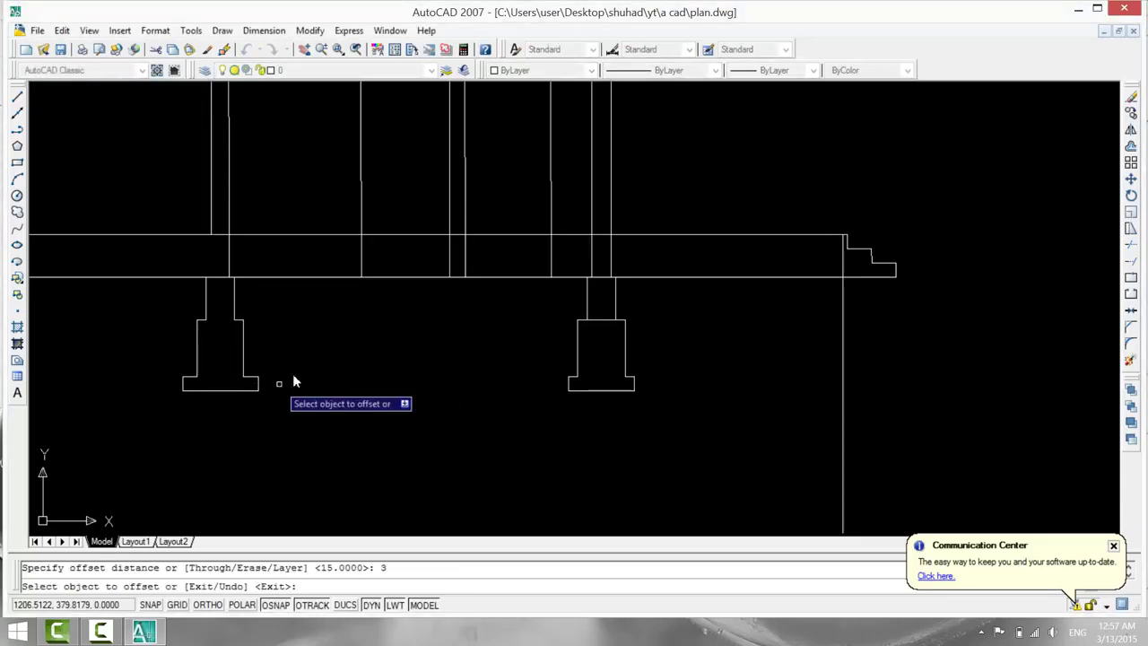
{"action": "left_click", "coordinate": [228, 256]}
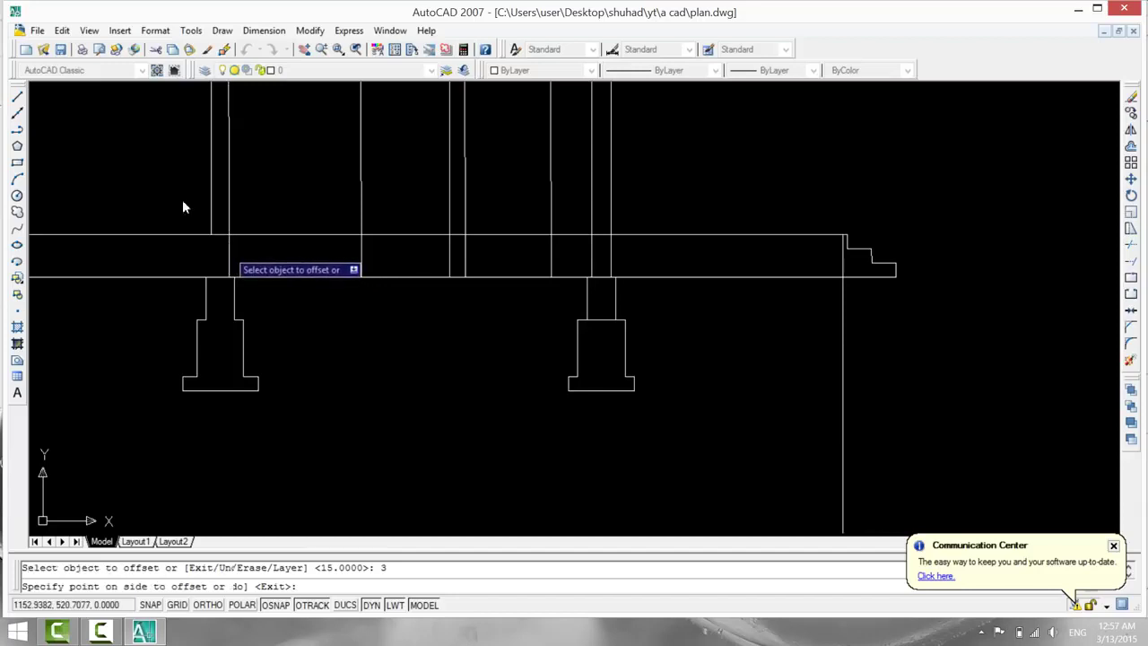
{"action": "left_click", "coordinate": [234, 258]}
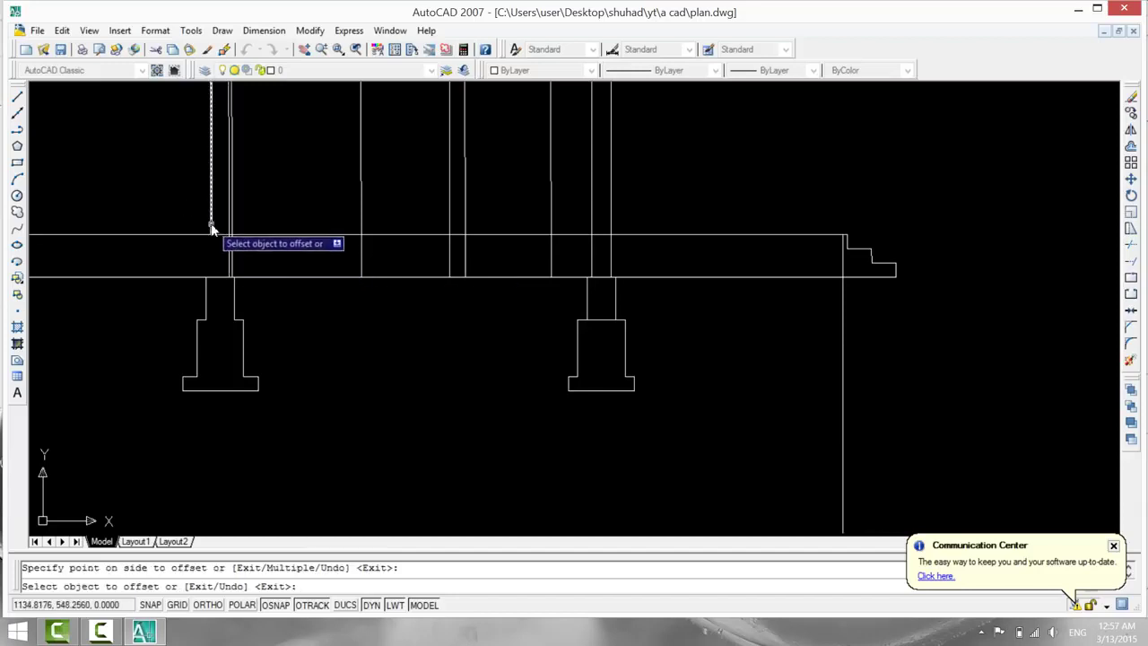
{"action": "left_click", "coordinate": [212, 229]}
{"action": "left_click", "coordinate": [179, 228]}
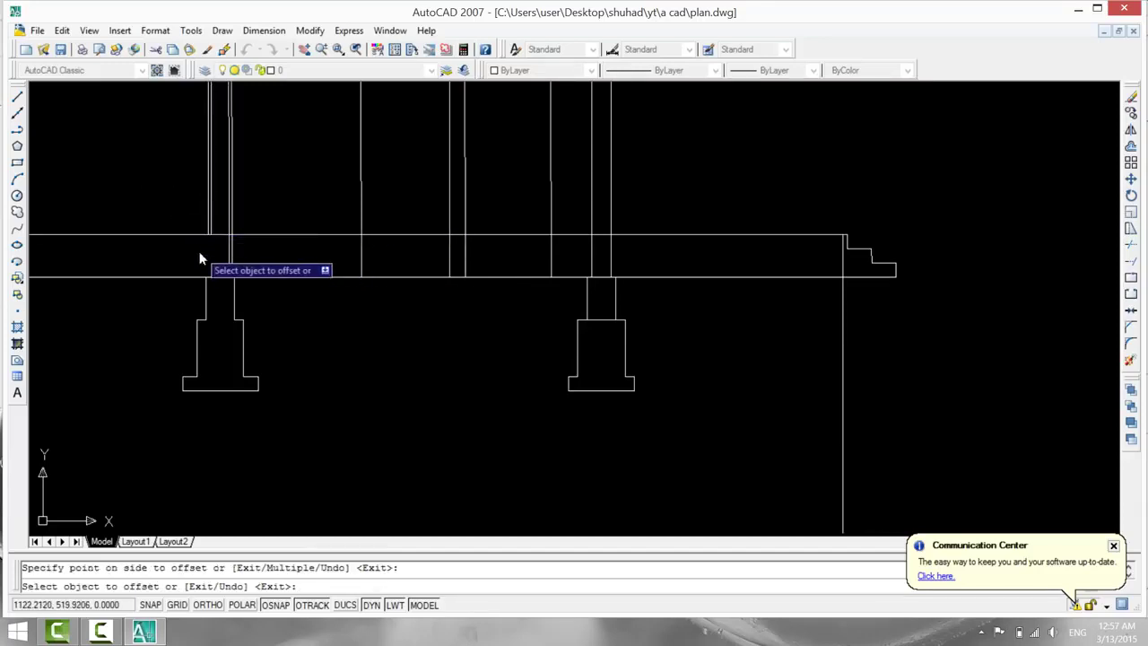
{"action": "key", "text": "Escape"}
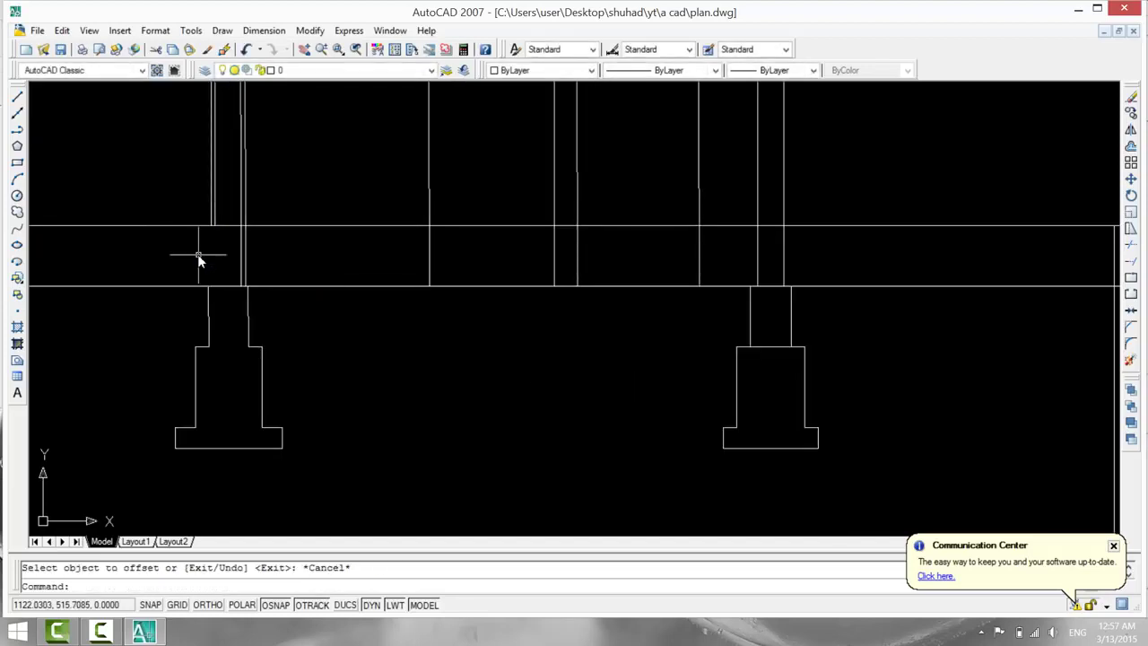
Extend the new column line down to the slab bottom.
{"action": "scroll", "coordinate": [197, 254], "scroll_direction": "up", "scroll_amount": 3}
{"action": "type", "text": "ex"}
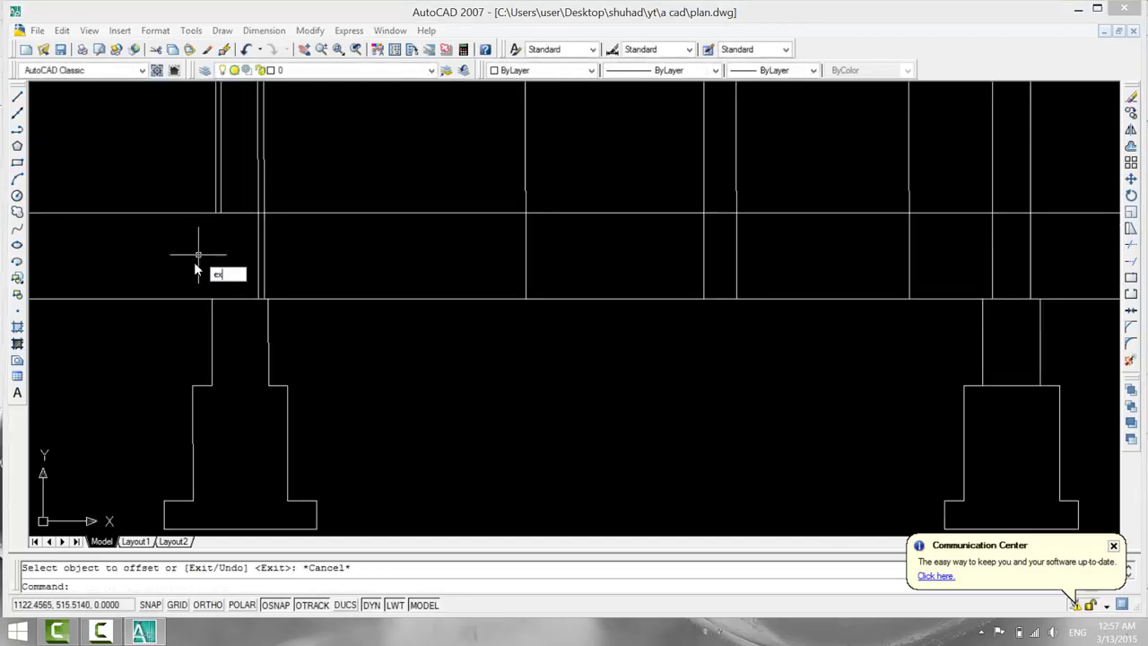
{"action": "key", "text": "Return"}
{"action": "key", "text": "Return"}
{"action": "scroll", "coordinate": [197, 224], "scroll_direction": "up", "scroll_amount": 3}
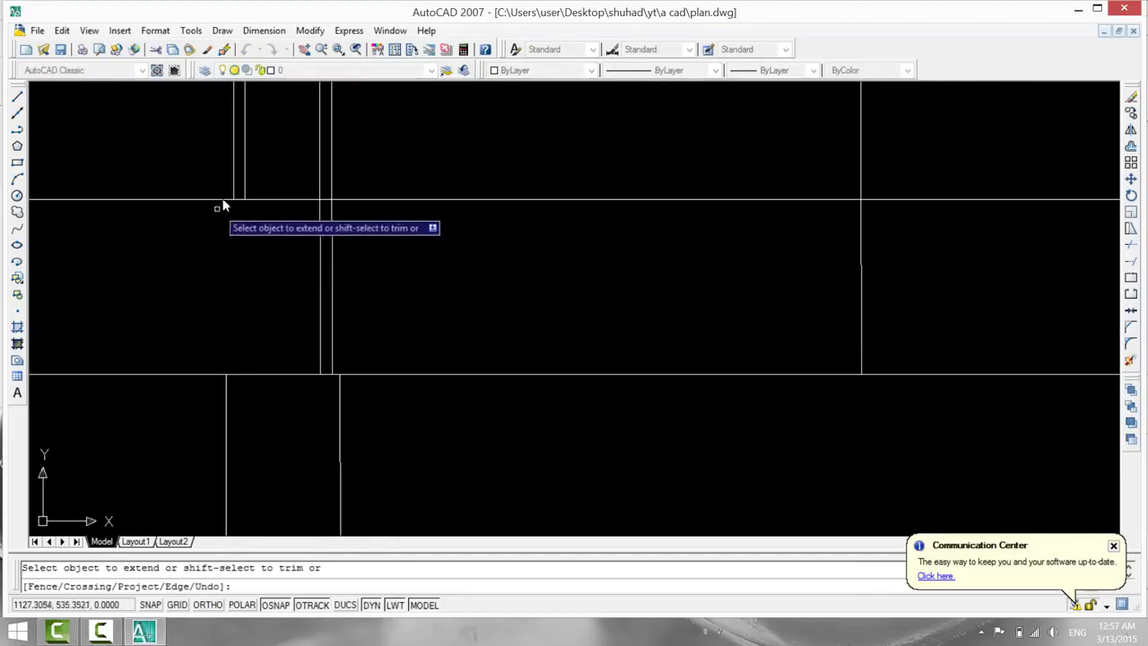
{"action": "left_click", "coordinate": [233, 154]}
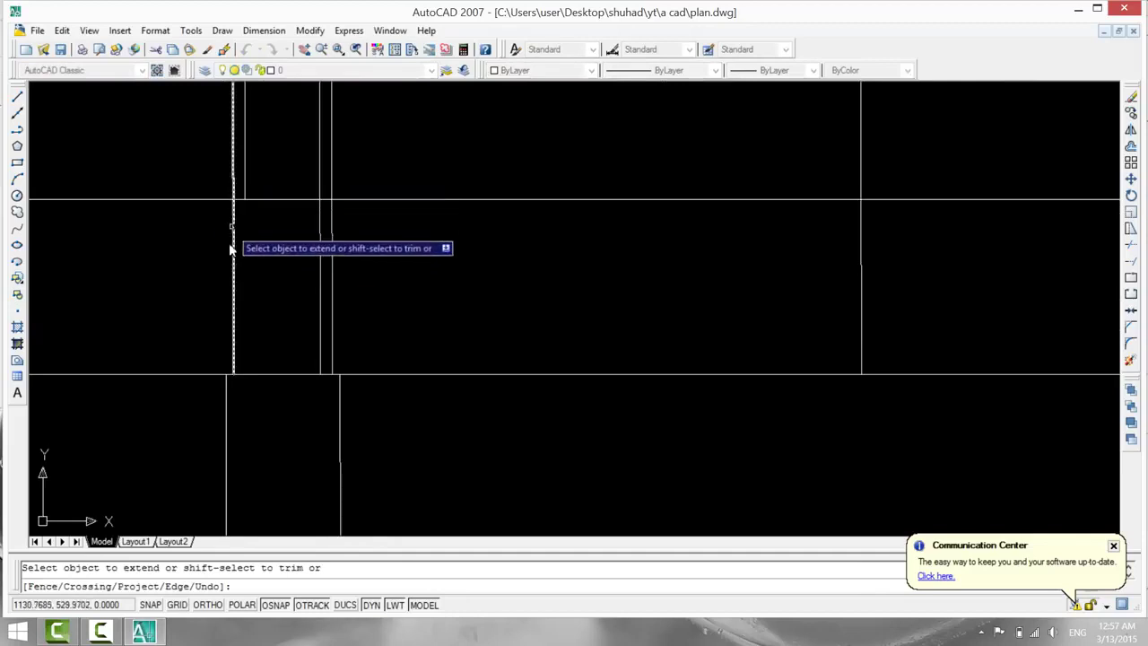
{"action": "key", "text": "Escape"}
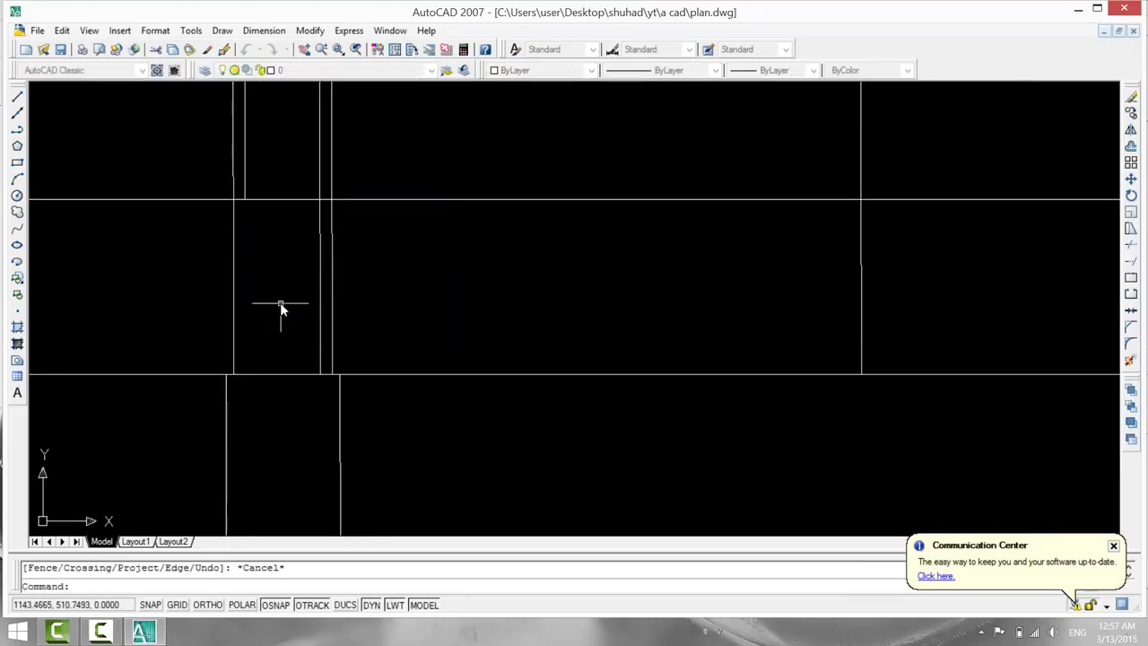
Trim the new line's pieces inside and above the slab.
{"action": "type", "text": "tr"}
{"action": "key", "text": "Return"}
{"action": "key", "text": "Return"}
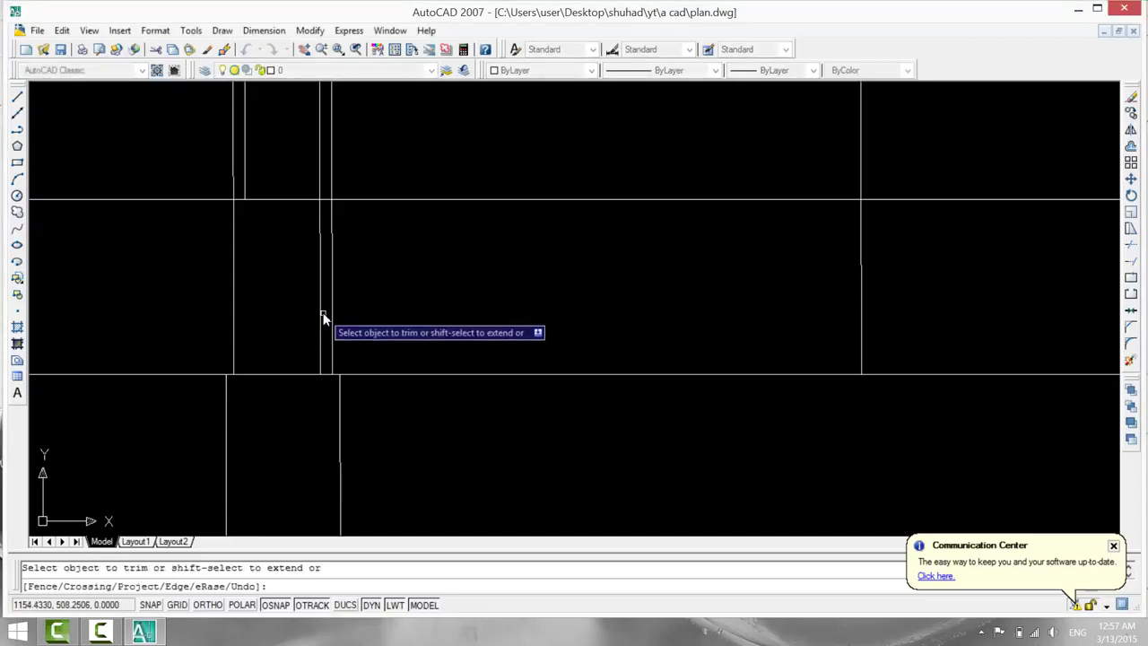
{"action": "left_click", "coordinate": [321, 317]}
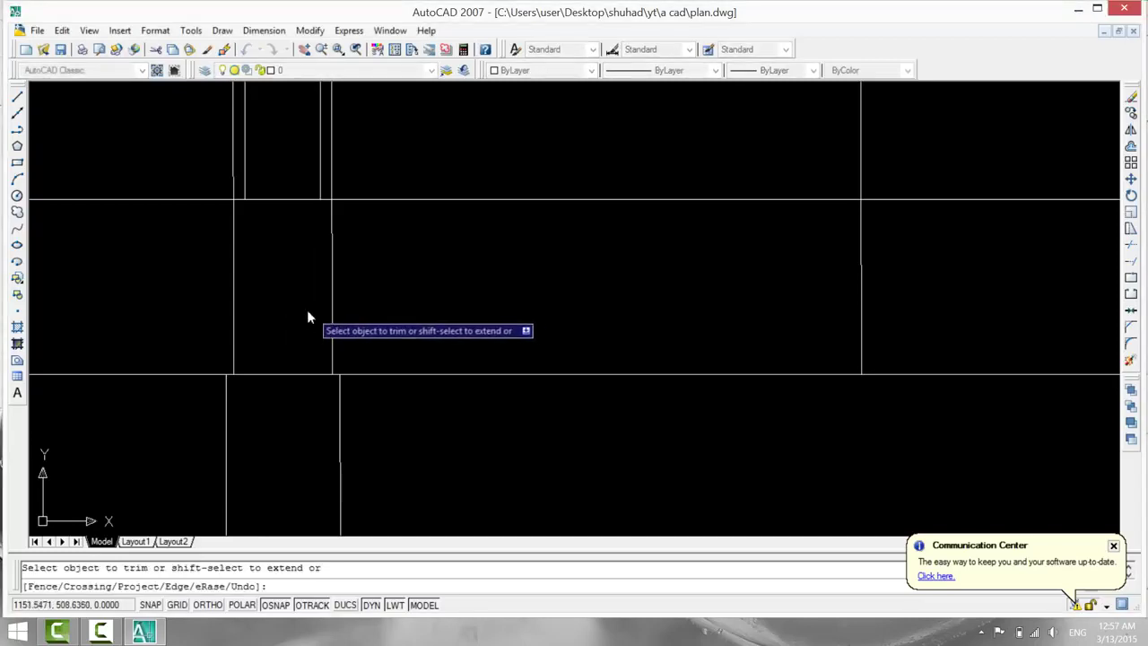
{"action": "scroll", "coordinate": [307, 316], "scroll_direction": "down", "scroll_amount": 3}
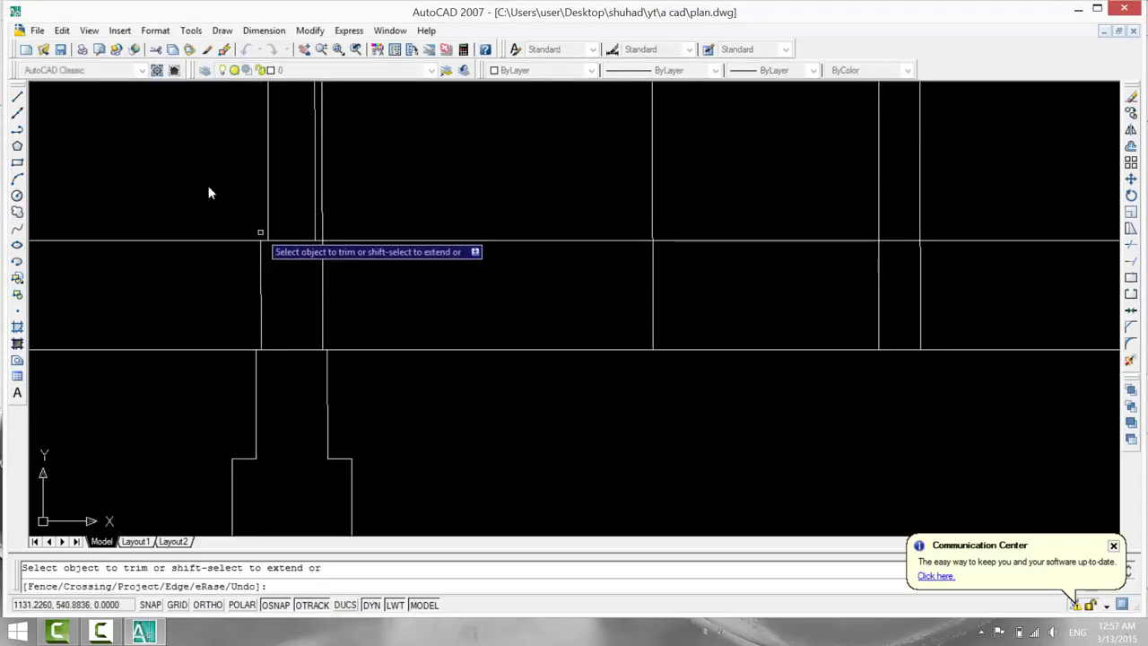
{"action": "left_click", "coordinate": [321, 231]}
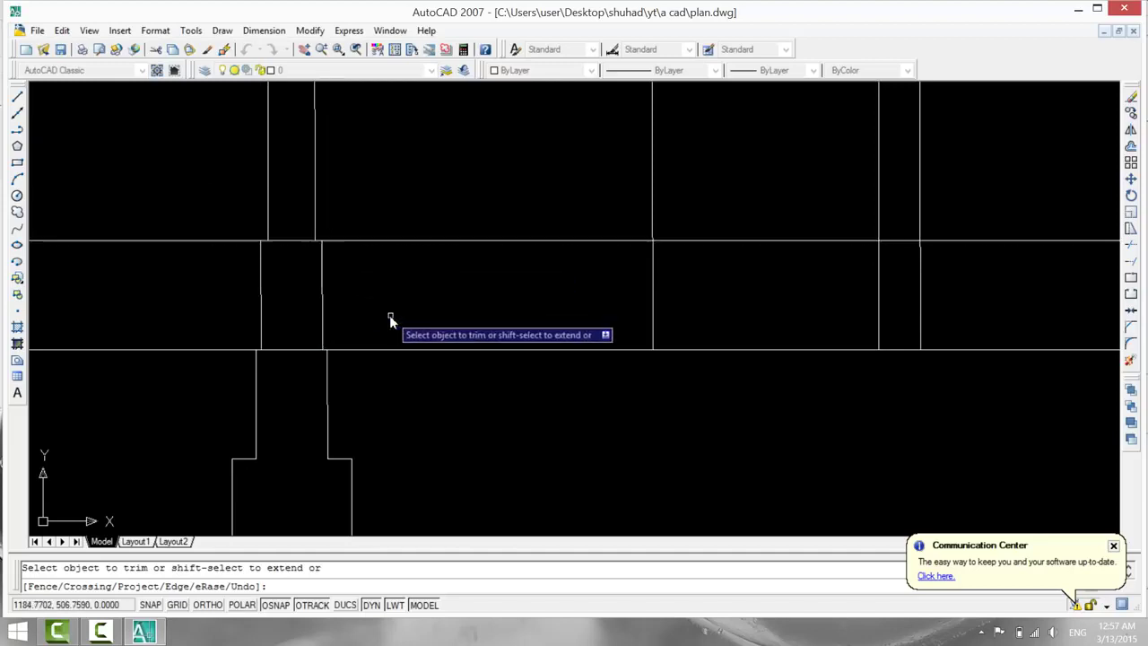
{"action": "scroll", "coordinate": [395, 324], "scroll_direction": "down", "scroll_amount": 3}
{"action": "middle_click_drag", "start_coordinate": [413, 396], "coordinate": [311, 457]}
{"action": "scroll", "coordinate": [466, 421], "scroll_direction": "down", "scroll_amount": 2}
{"action": "mouse_move", "coordinate": [400, 392]}
{"action": "middle_mouse_down"}
{"action": "mouse_move", "coordinate": [507, 392]}
{"action": "mouse_move", "coordinate": [384, 415]}
{"action": "middle_mouse_up"}
{"action": "scroll", "coordinate": [385, 415], "scroll_direction": "up", "scroll_amount": 2}
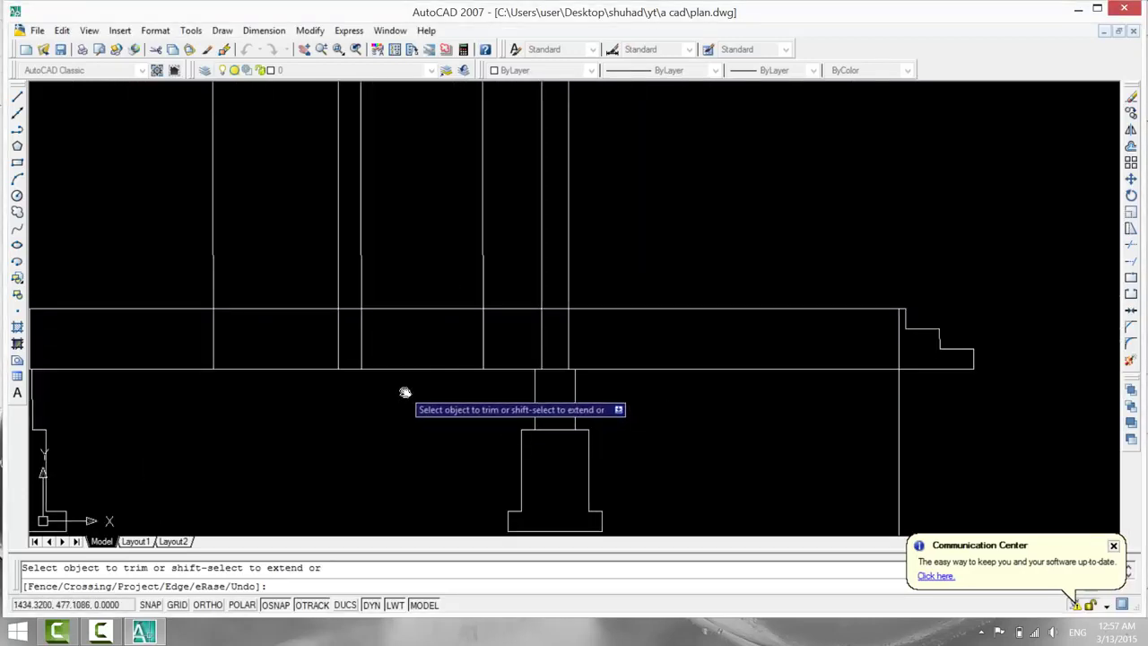
Offset two more column lines by 3 units, one copy to each side.
{"action": "key", "text": "Escape"}
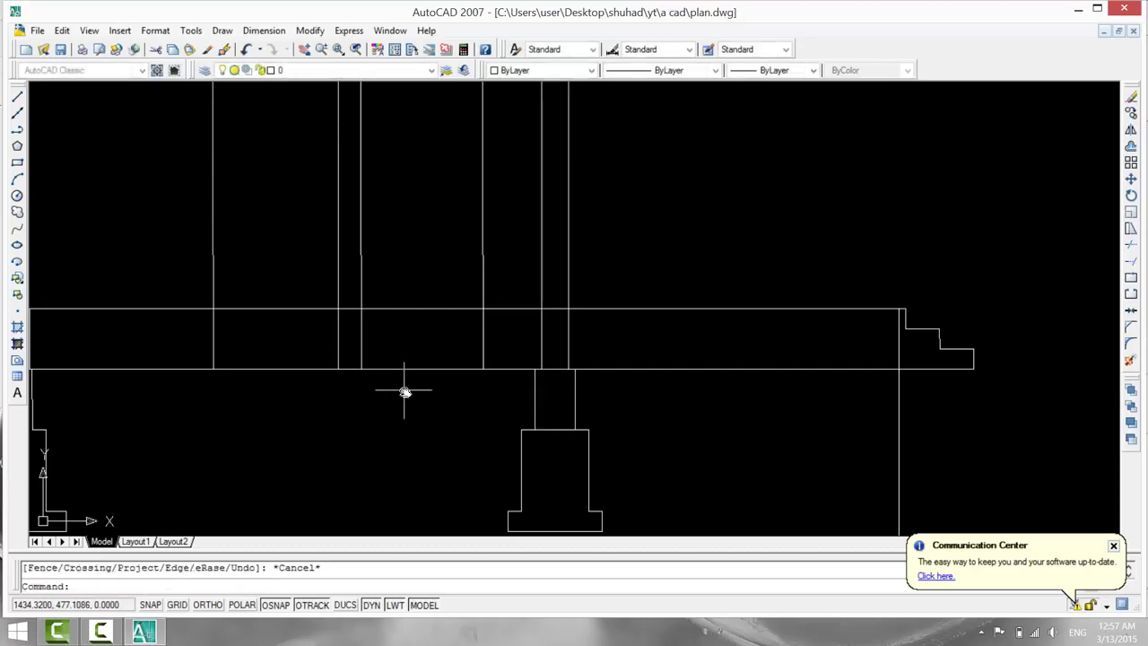
{"action": "type", "text": "o"}
{"action": "key", "text": "Return"}
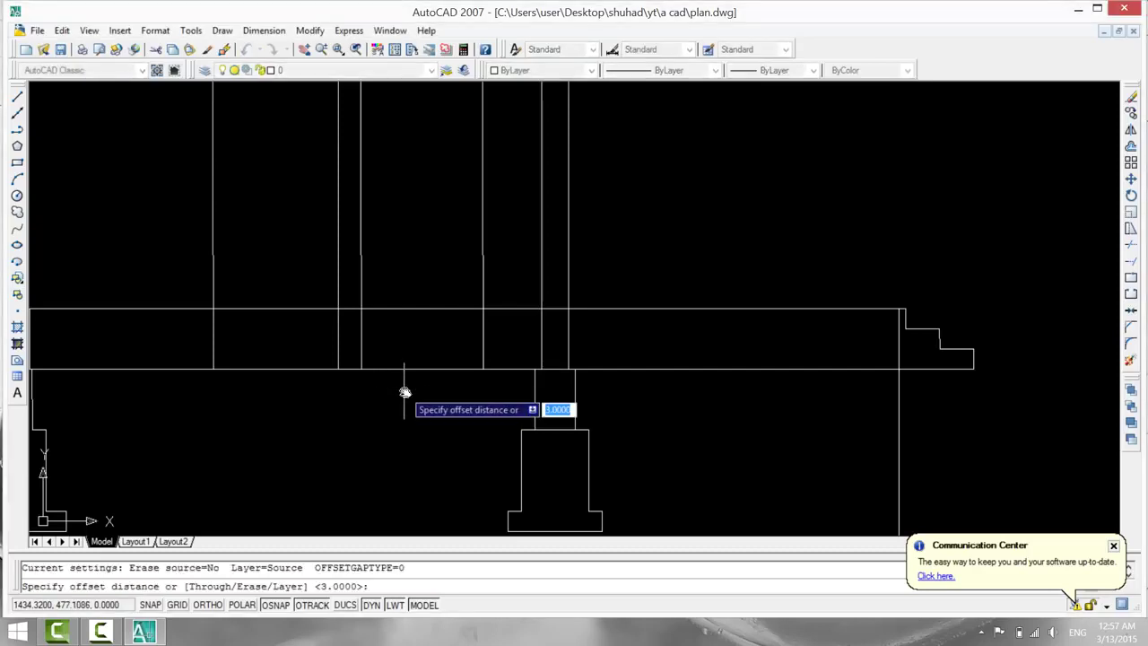
{"action": "key", "text": "Return"}
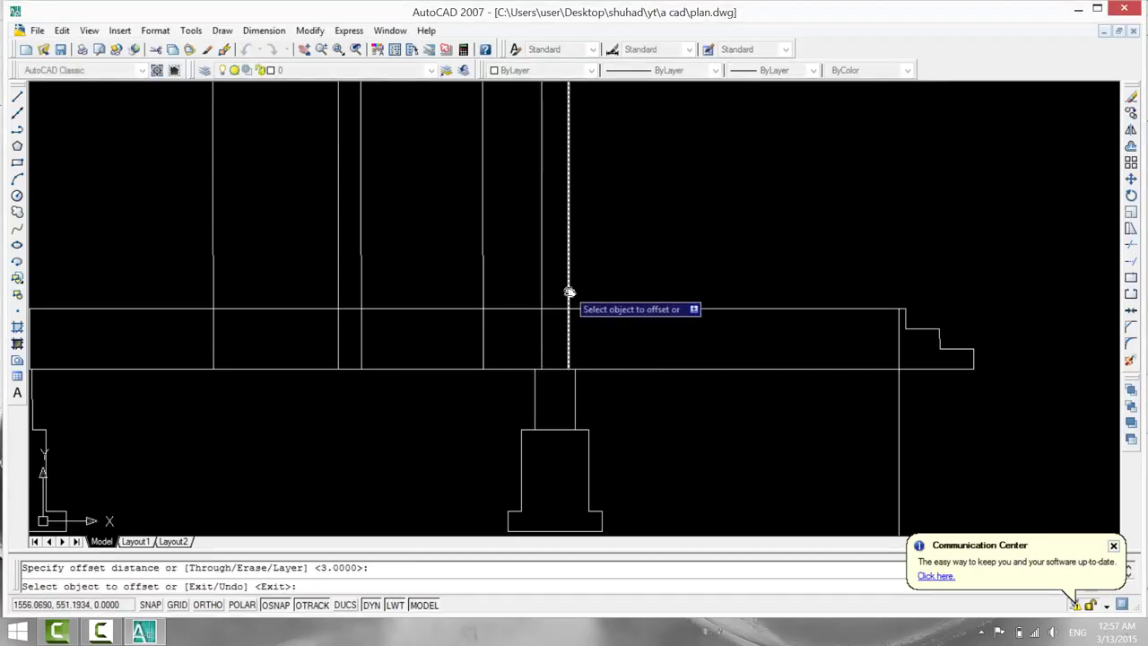
{"action": "left_click", "coordinate": [569, 291]}
{"action": "left_click", "coordinate": [595, 289]}
{"action": "left_click", "coordinate": [541, 288]}
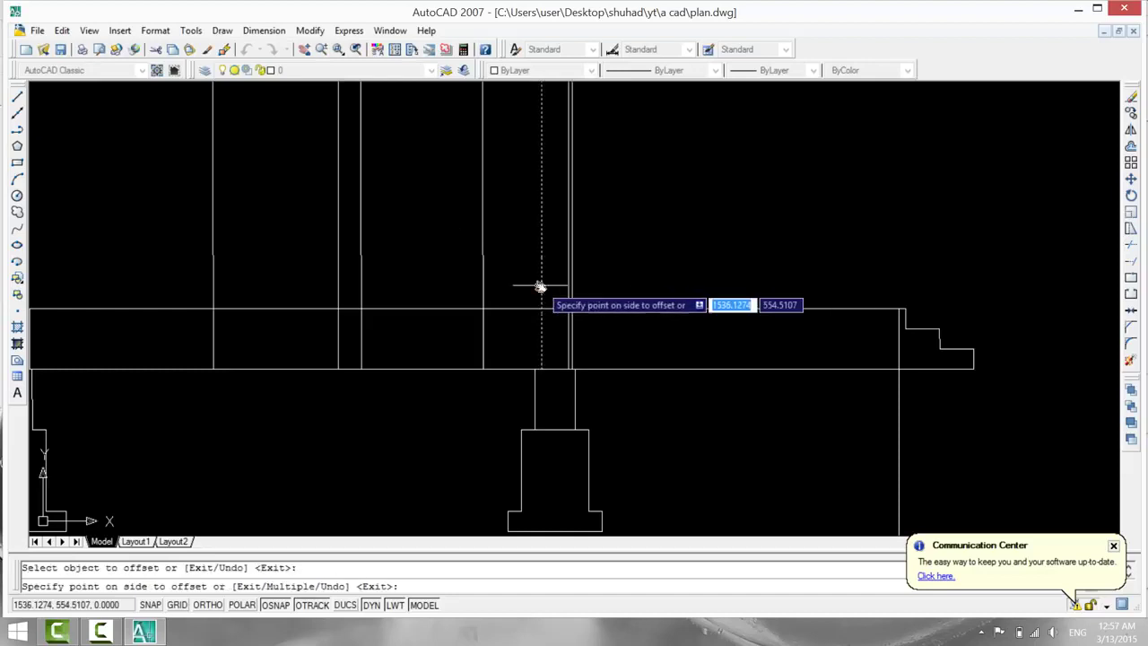
{"action": "left_click", "coordinate": [403, 228]}
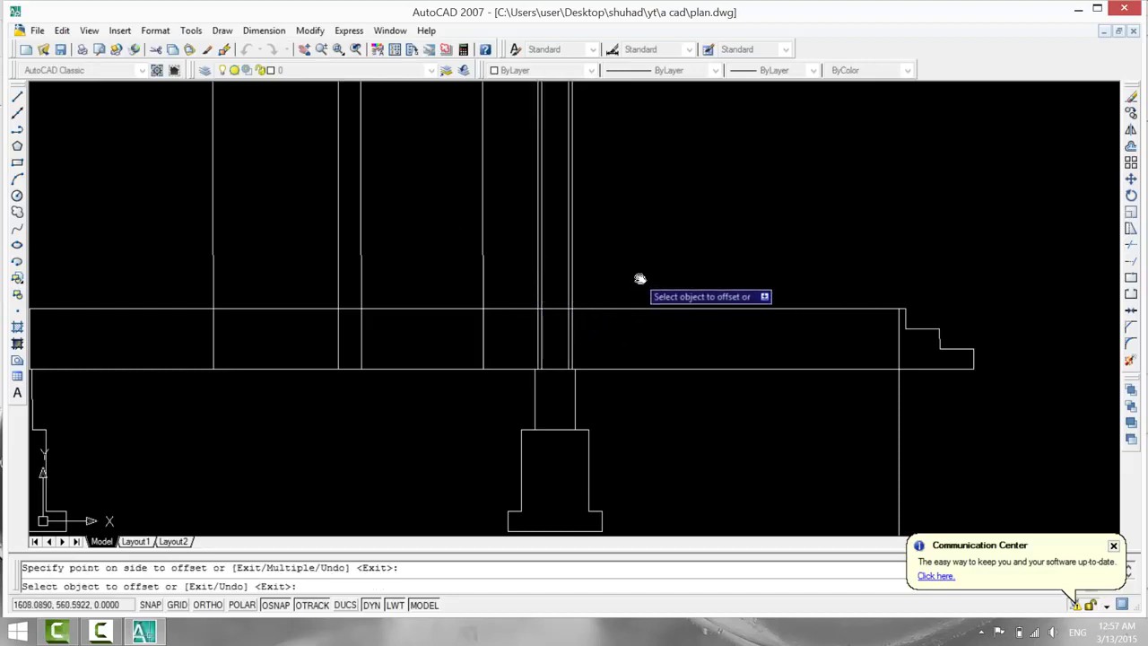
{"action": "key", "text": "Escape"}
Trim the vertical lines' pieces inside the band and above the horizontal line.
{"action": "type", "text": "tr"}
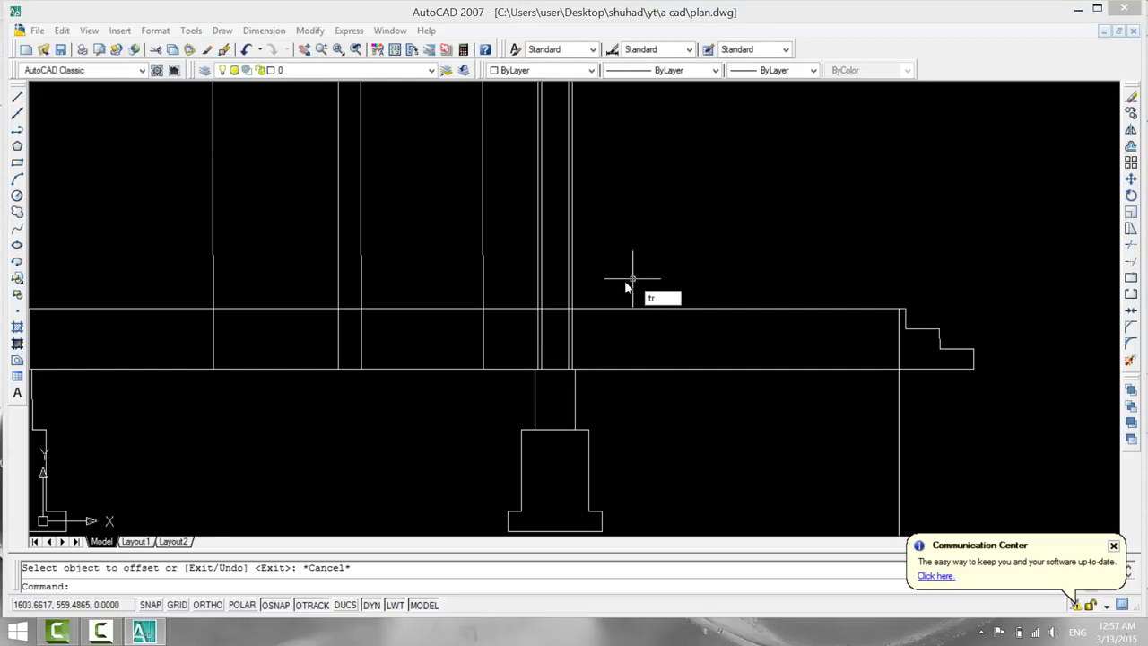
{"action": "key", "text": "Return"}
{"action": "key", "text": "Return"}
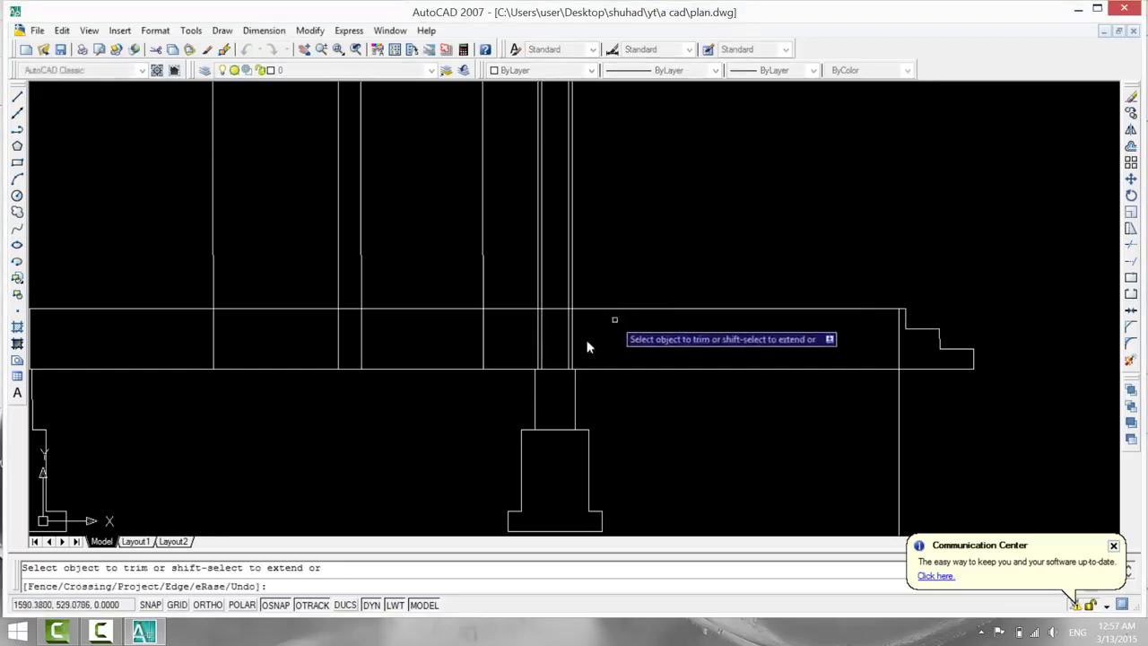
{"action": "scroll", "coordinate": [592, 341], "scroll_direction": "up", "scroll_amount": 3}
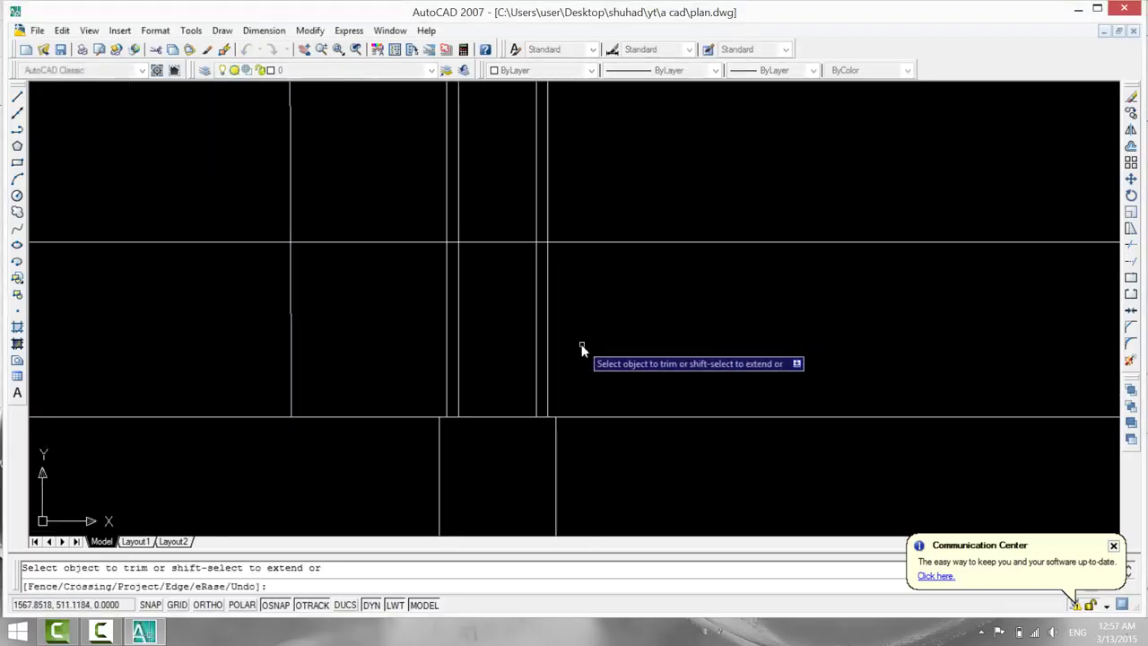
{"action": "left_click", "coordinate": [458, 383]}
{"action": "left_click", "coordinate": [535, 378]}
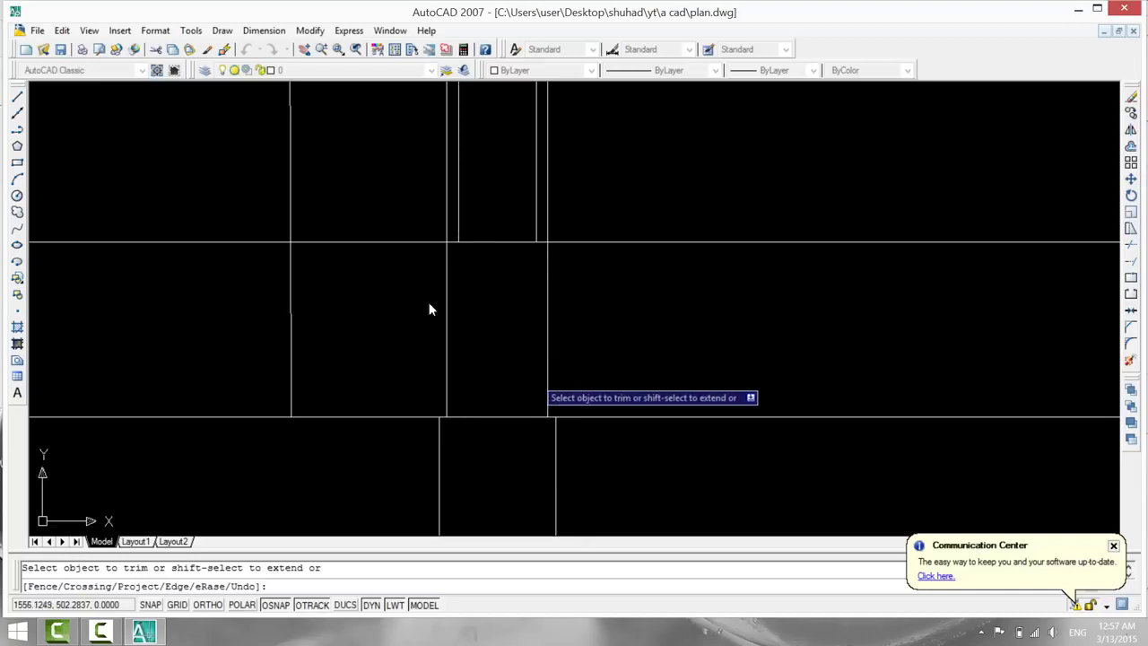
{"action": "left_click", "coordinate": [448, 232]}
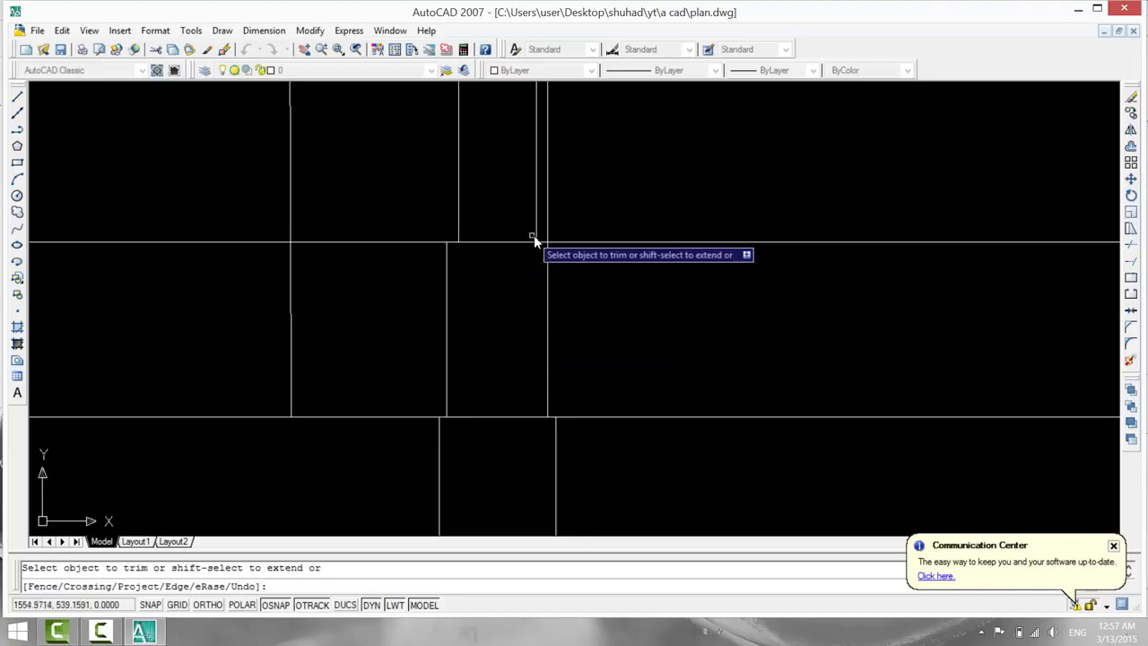
{"action": "left_click", "coordinate": [548, 241]}
{"action": "scroll", "coordinate": [653, 326], "scroll_direction": "down", "scroll_amount": 3}
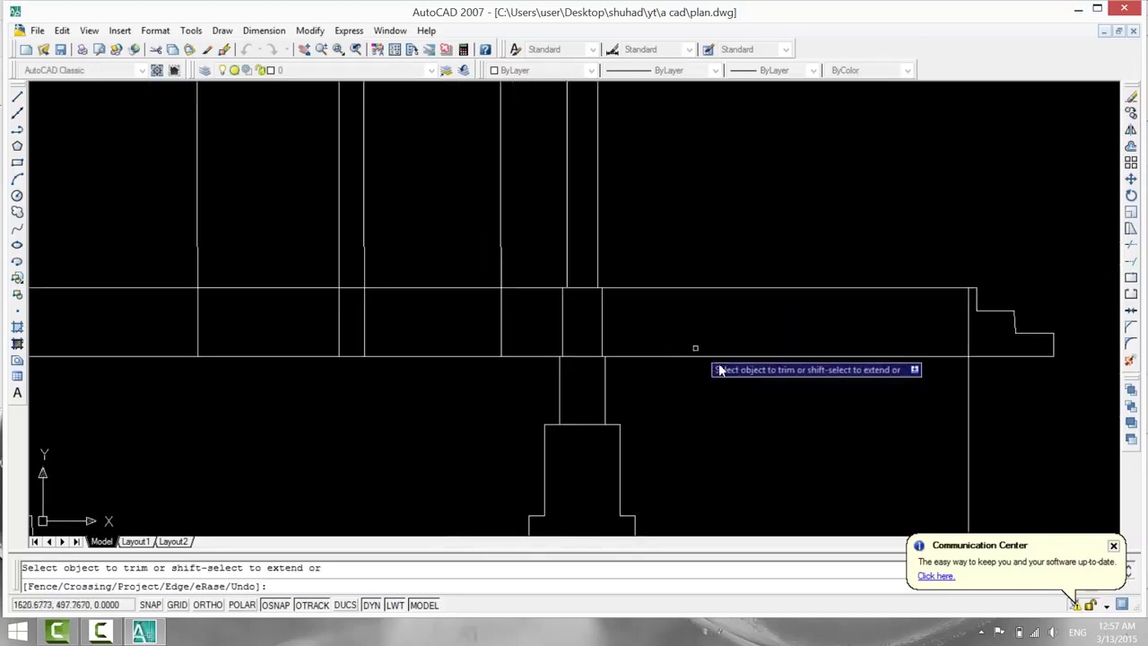
{"action": "middle_click_drag", "start_coordinate": [757, 393], "coordinate": [649, 418]}
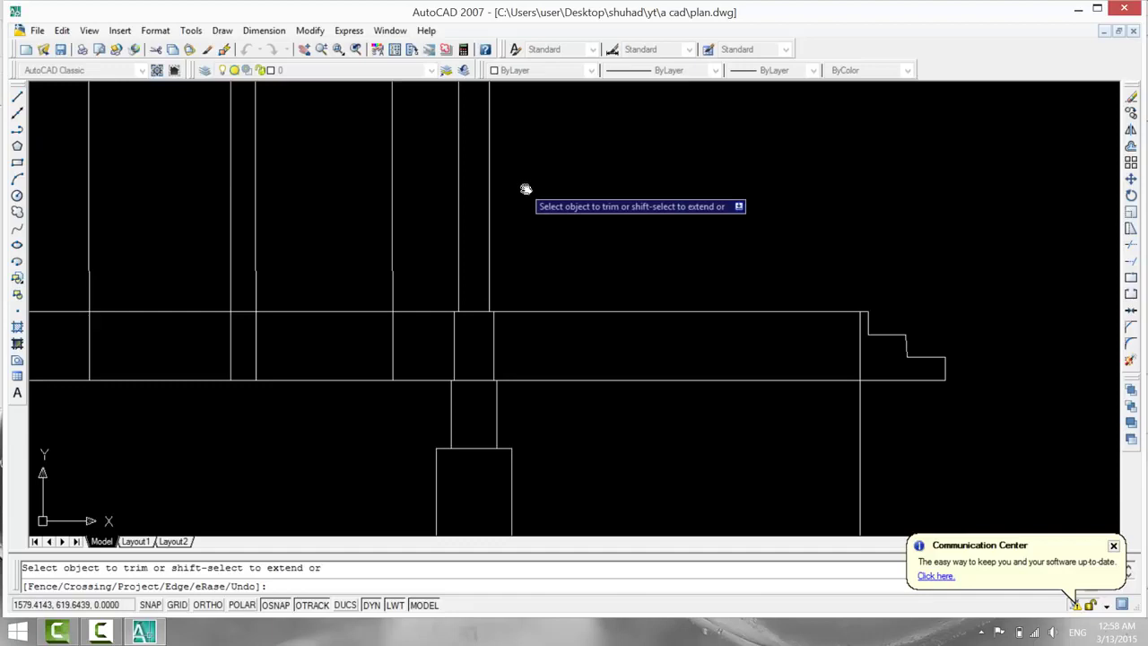
{"action": "key", "text": "Escape"}
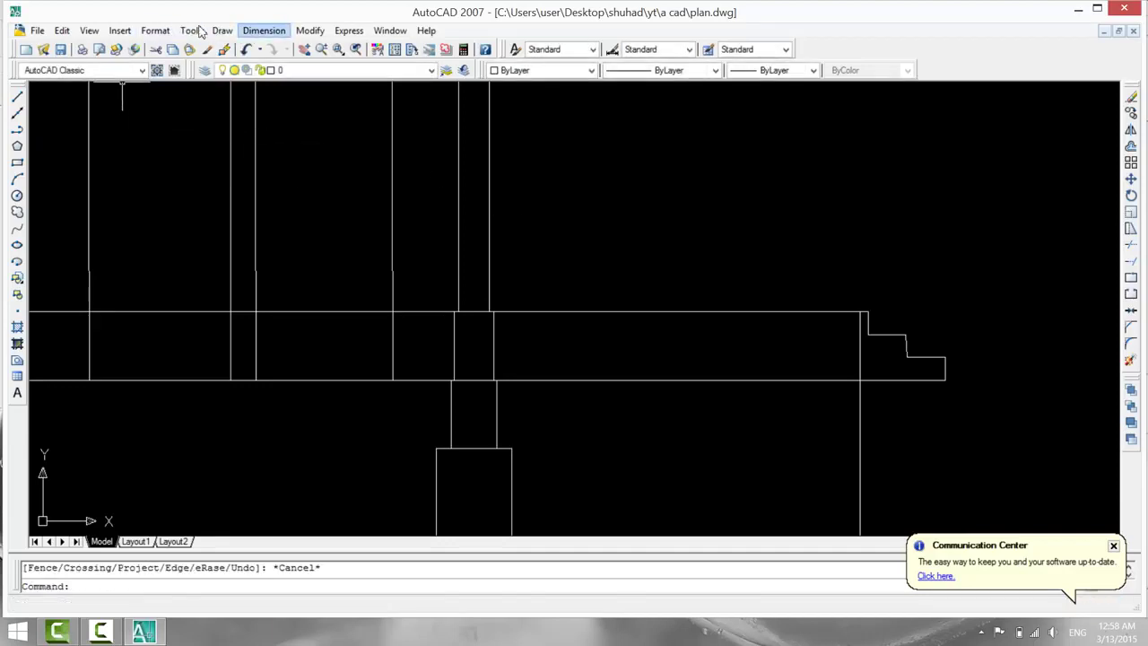
{"action": "left_click", "coordinate": [263, 30]}
{"action": "left_click", "coordinate": [278, 69]}
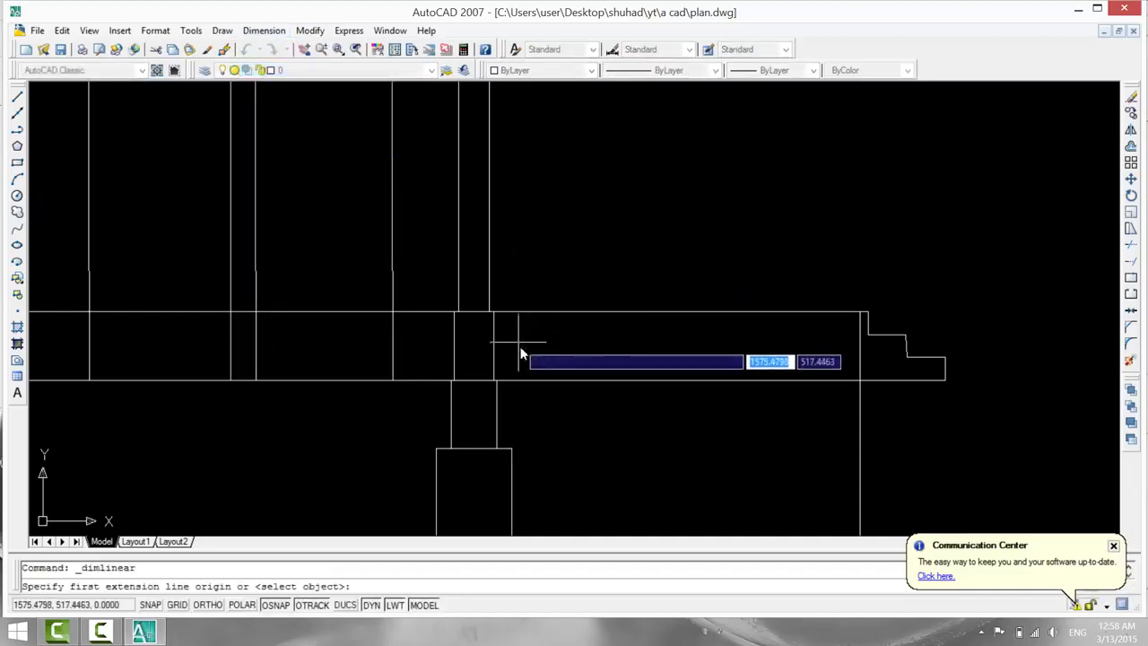
{"action": "scroll", "coordinate": [518, 343], "scroll_direction": "up", "scroll_amount": 1}
{"action": "left_click", "coordinate": [480, 297]}
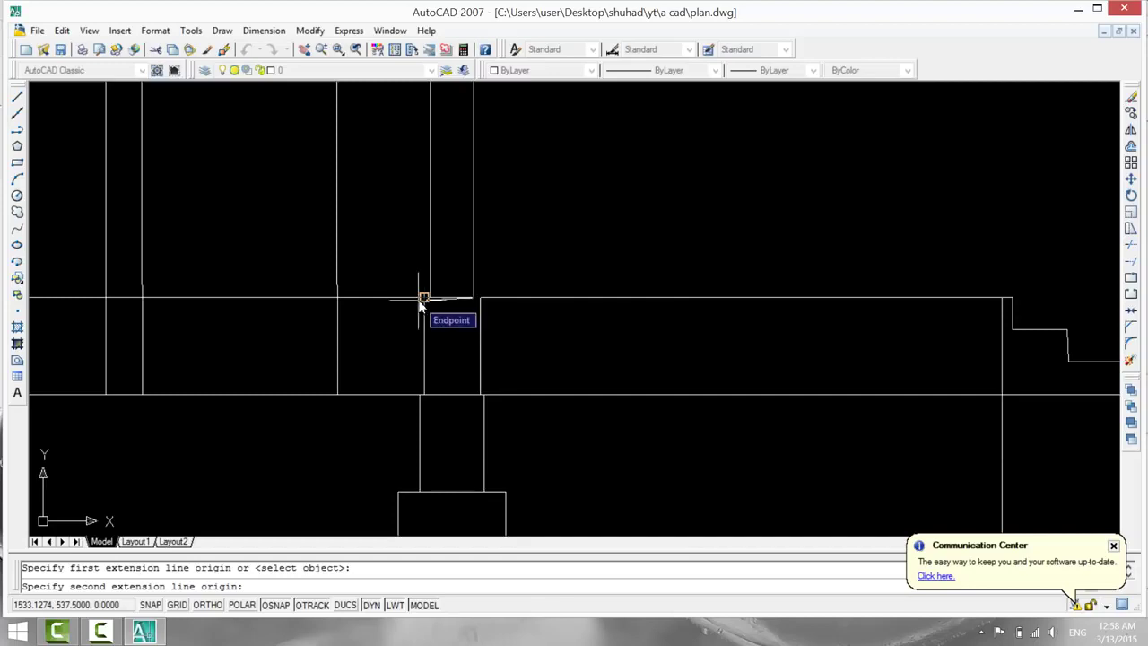
{"action": "key", "text": "Escape"}
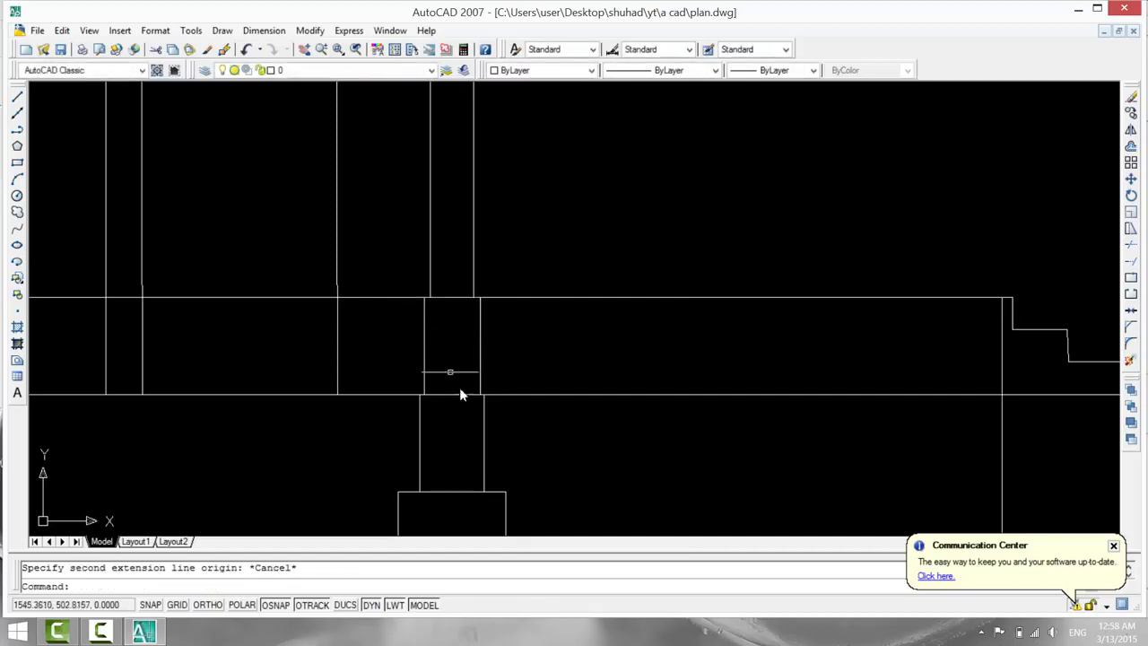
{"action": "key", "text": "Escape"}
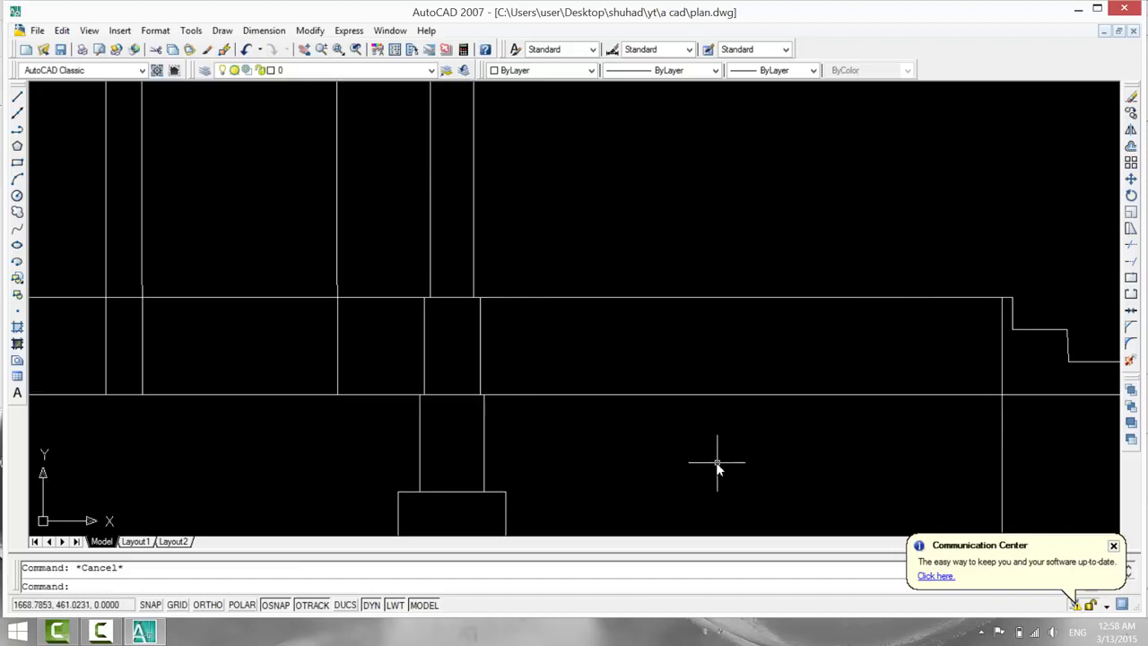
Offset the right vertical line 26 units to the left.
{"action": "type", "text": "o"}
{"action": "key", "text": "Return"}
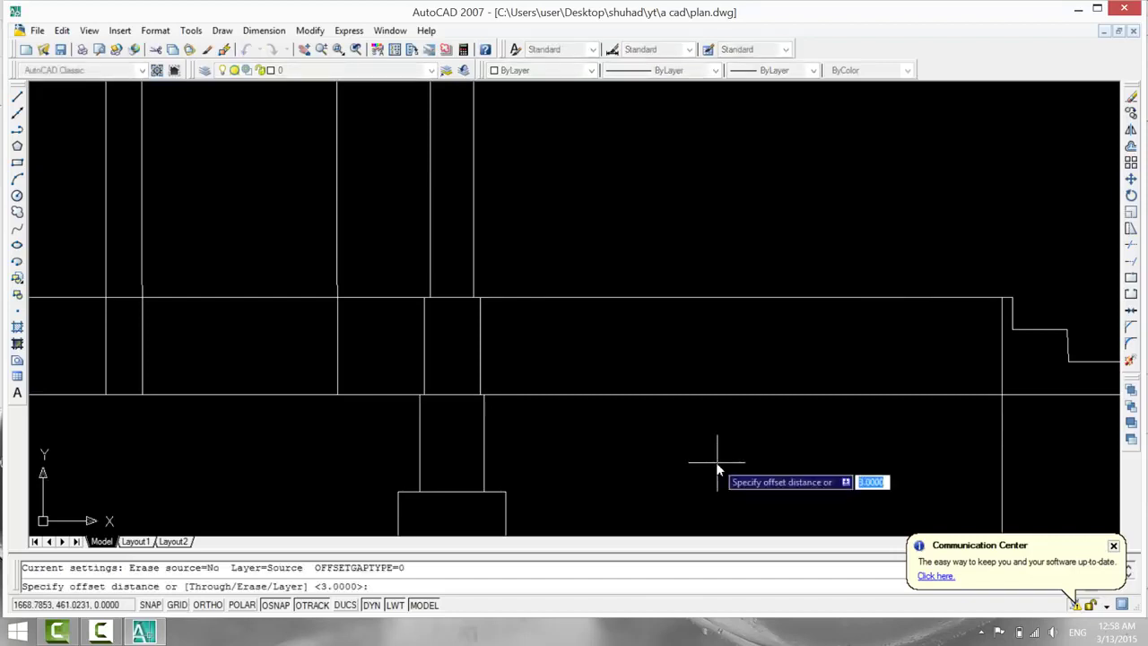
{"action": "type", "text": "26"}
{"action": "key", "text": "Return"}
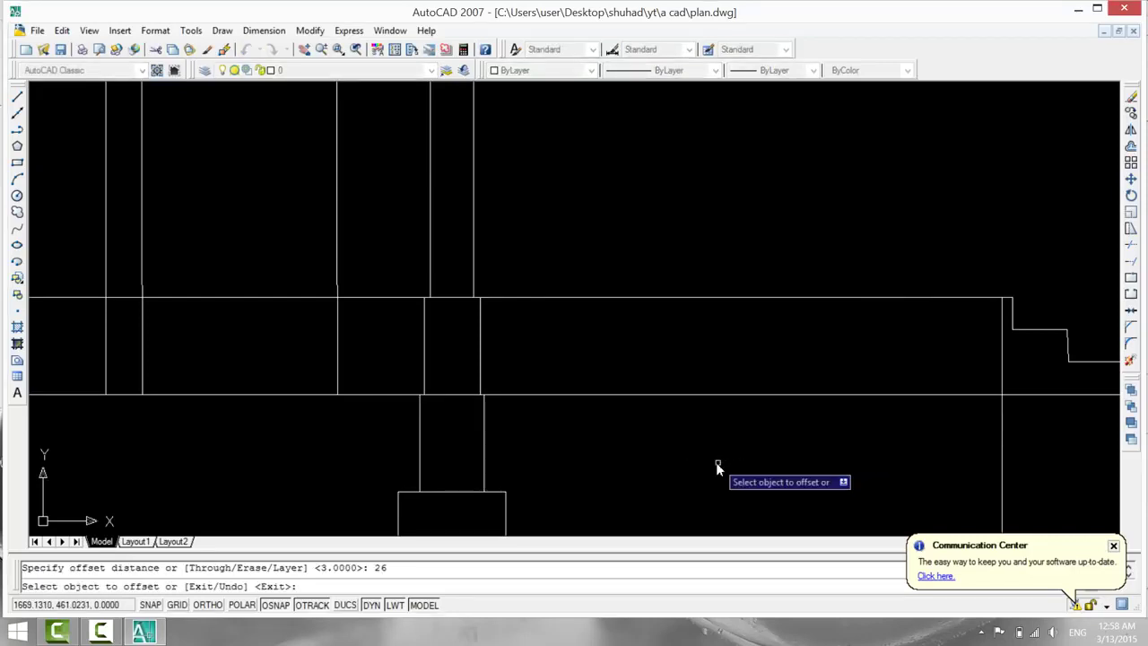
{"action": "left_click", "coordinate": [1002, 376]}
{"action": "left_click", "coordinate": [874, 376]}
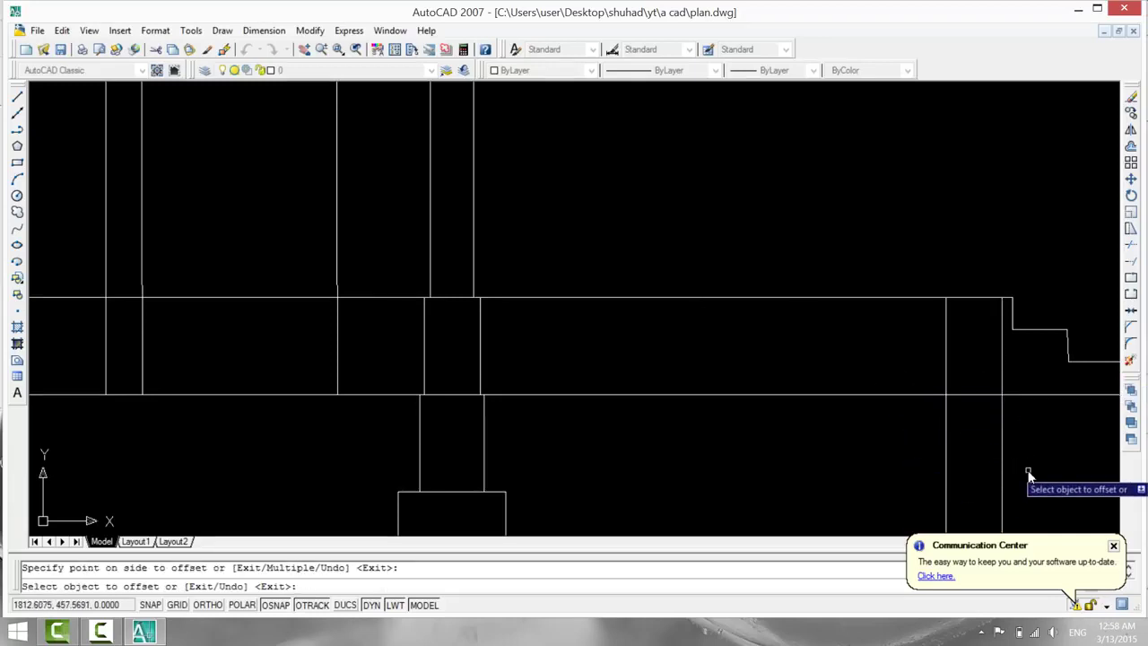
{"action": "scroll", "coordinate": [1029, 475], "scroll_direction": "up", "scroll_amount": 1}
{"action": "scroll", "coordinate": [822, 376], "scroll_direction": "down", "scroll_amount": 2}
{"action": "middle_click_drag", "start_coordinate": [959, 417], "coordinate": [951, 375]}
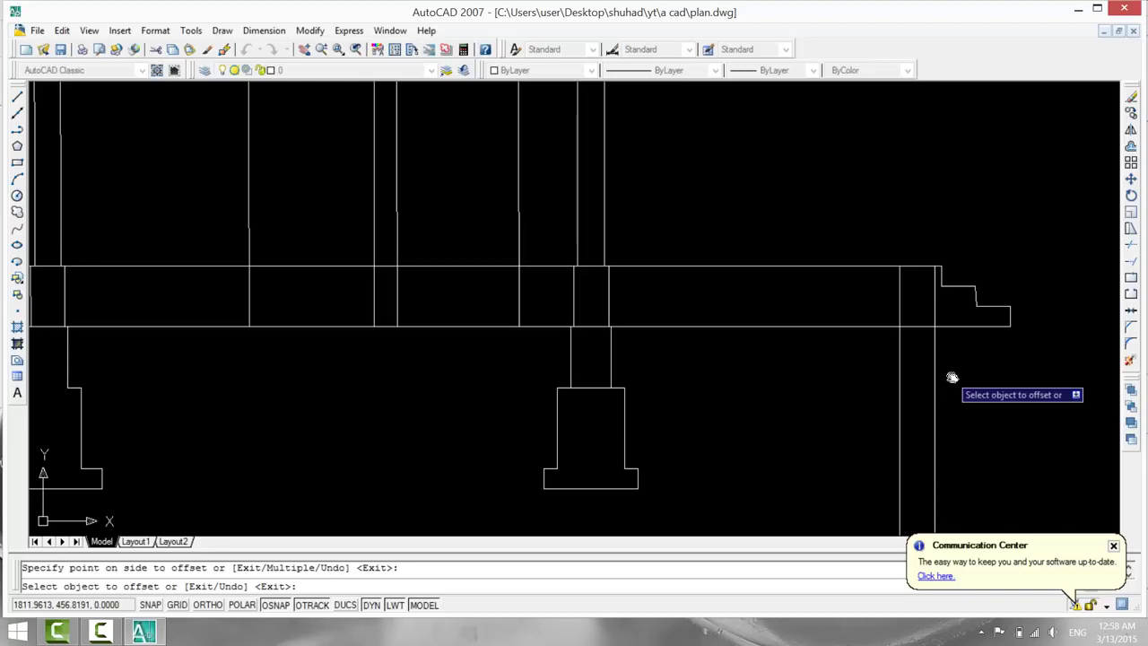
{"action": "key", "text": "Escape"}
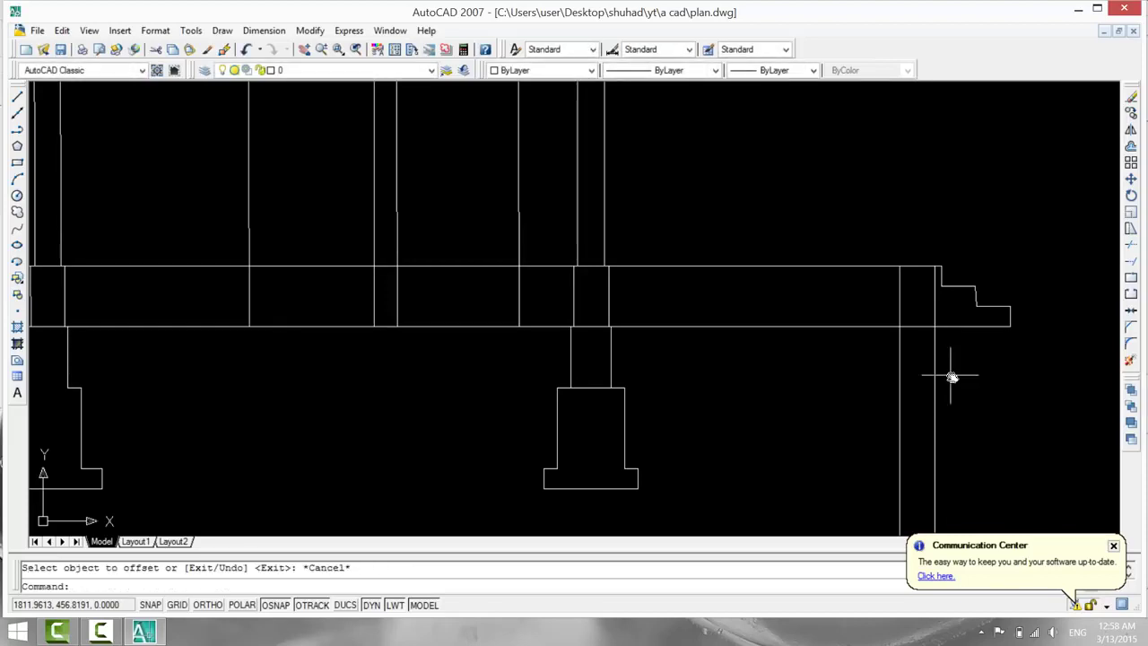
Offset two vertical lines by 2 units, one copy left and one right.
{"action": "key", "text": "Return"}
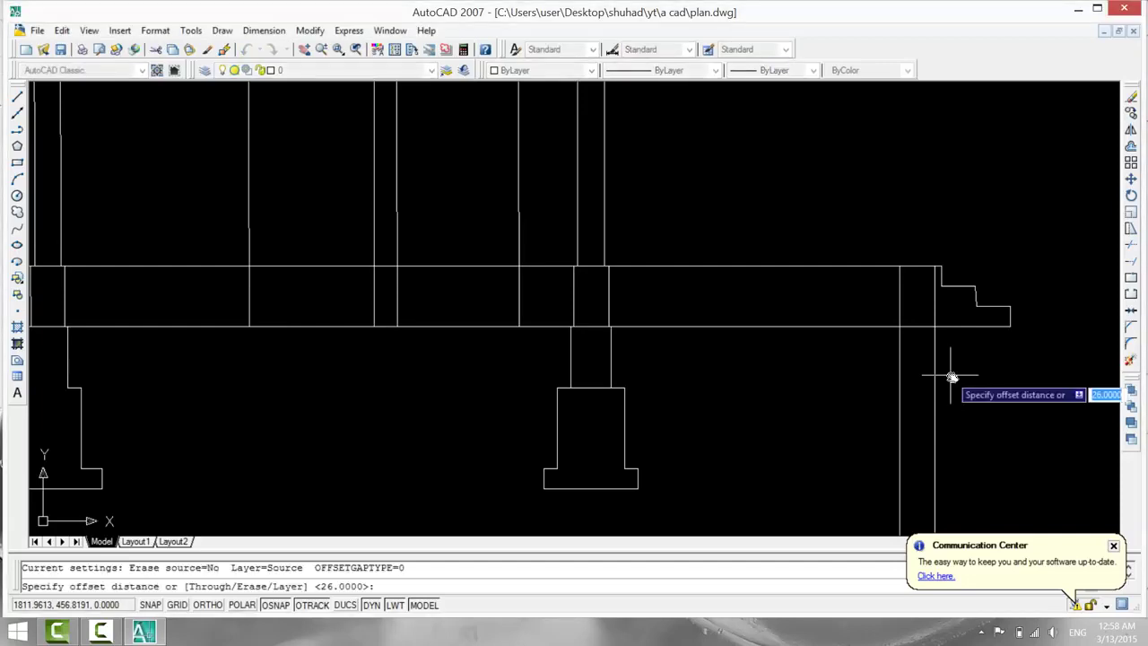
{"action": "type", "text": "2"}
{"action": "key", "text": "Return"}
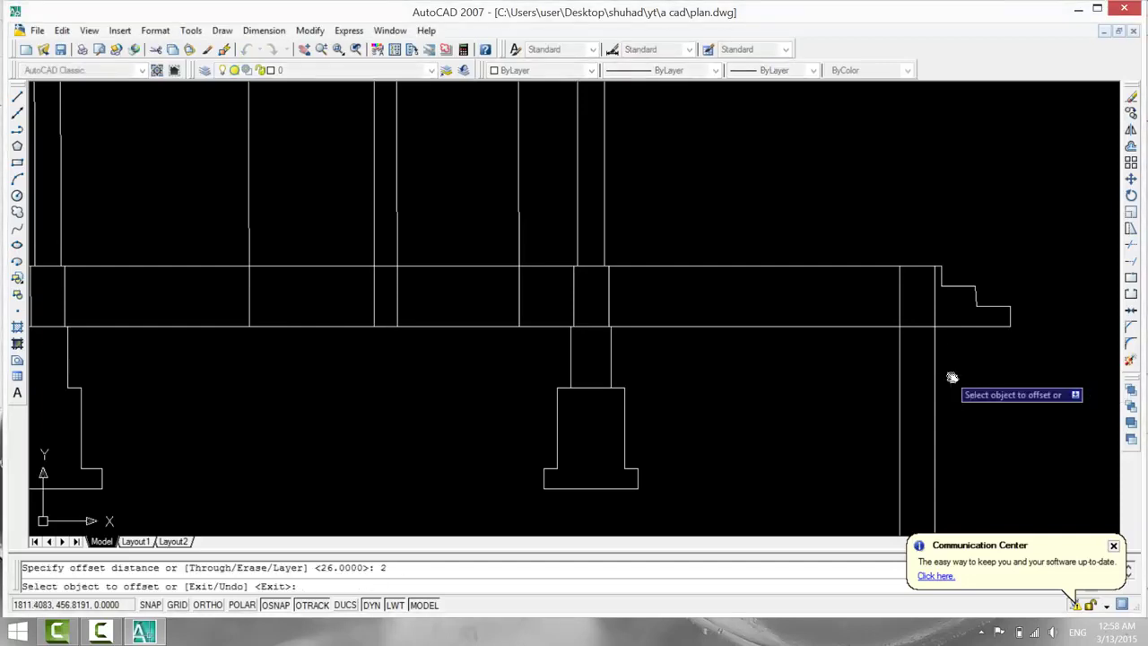
{"action": "left_click", "coordinate": [899, 404]}
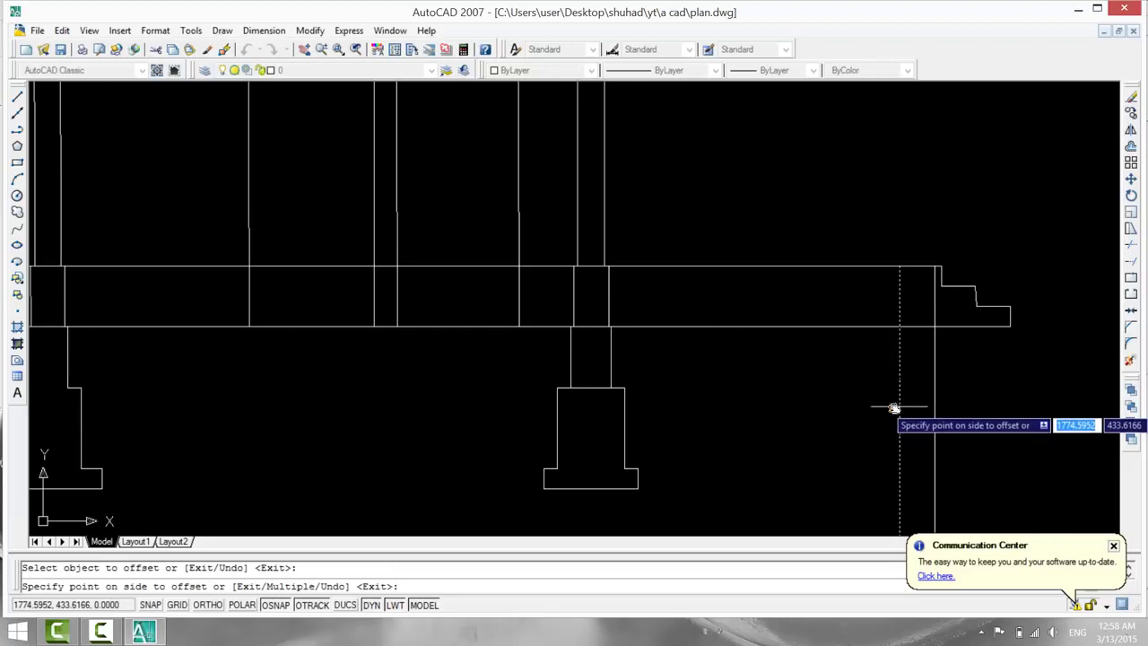
{"action": "left_click", "coordinate": [870, 405]}
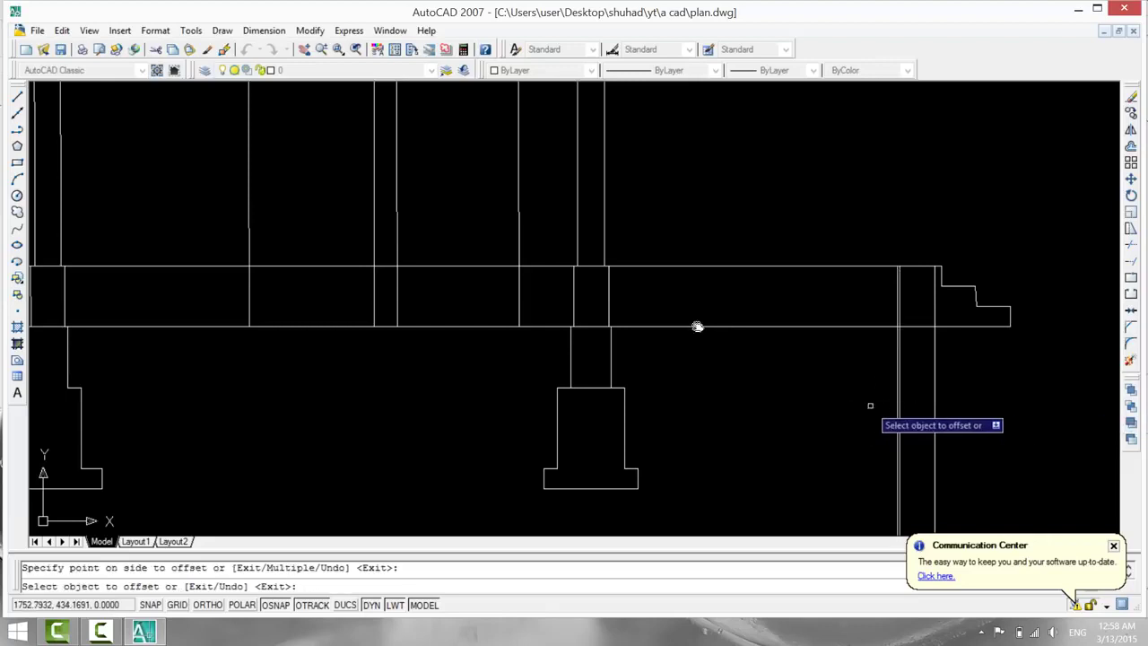
{"action": "left_click", "coordinate": [936, 418]}
{"action": "left_click", "coordinate": [960, 419]}
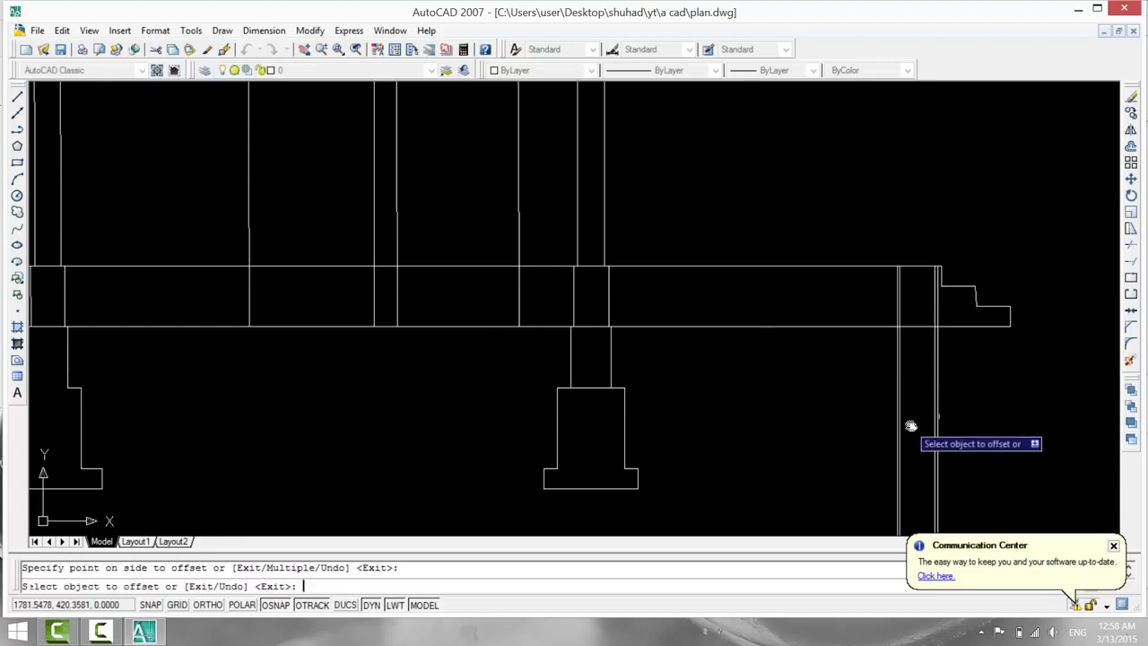
{"action": "key", "text": "Escape"}
Trim the tops of both new lines at the horizontal line.
{"action": "type", "text": "tr"}
{"action": "key", "text": "Return"}
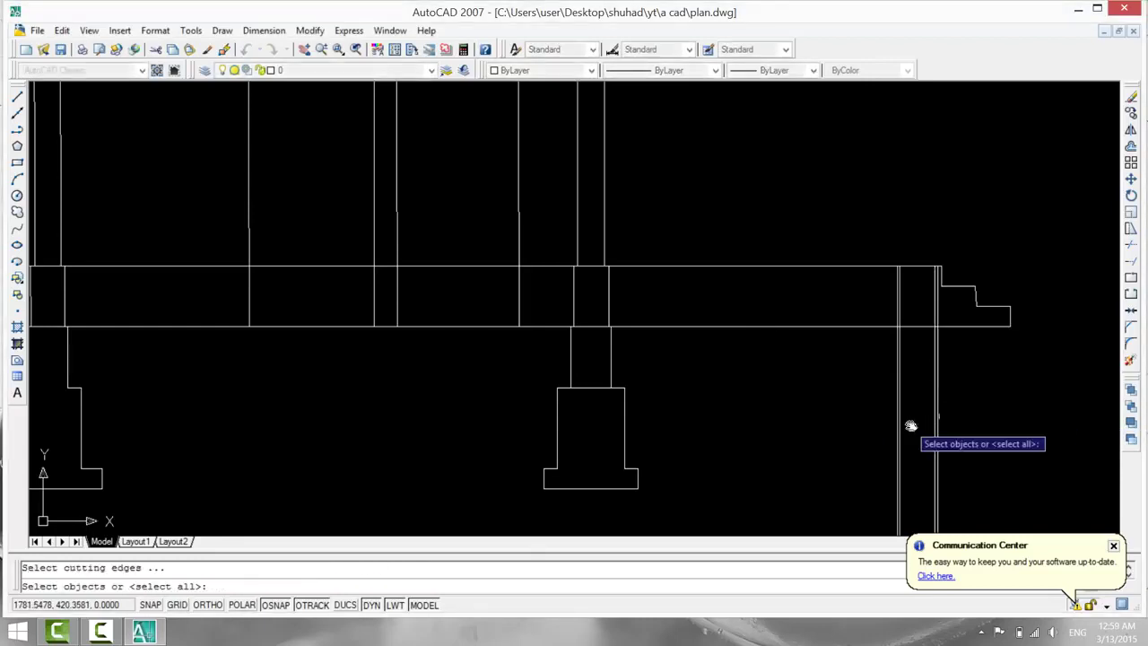
{"action": "key", "text": "Return"}
{"action": "scroll", "coordinate": [908, 422], "scroll_direction": "up", "scroll_amount": 3}
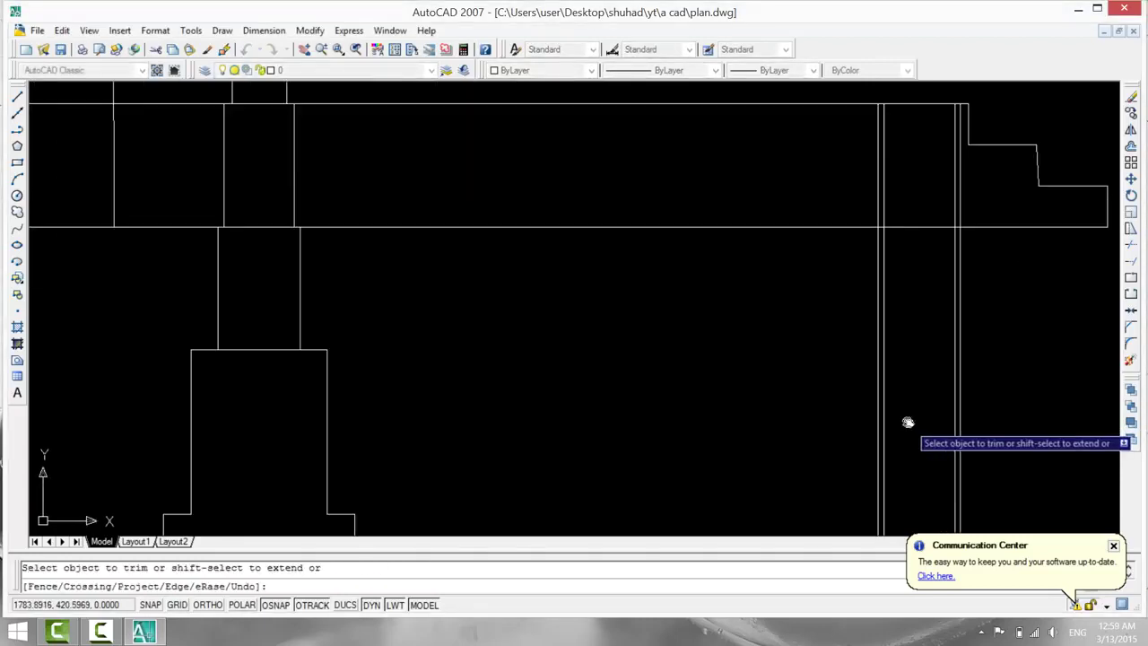
{"action": "left_click", "coordinate": [877, 214]}
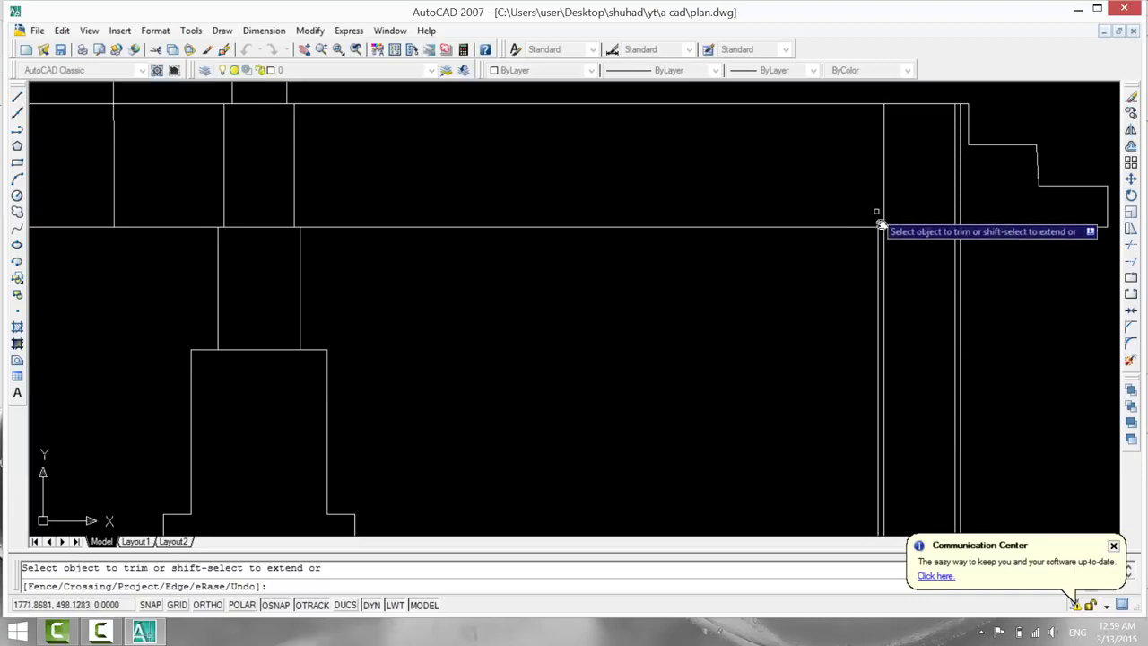
{"action": "left_click", "coordinate": [957, 210]}
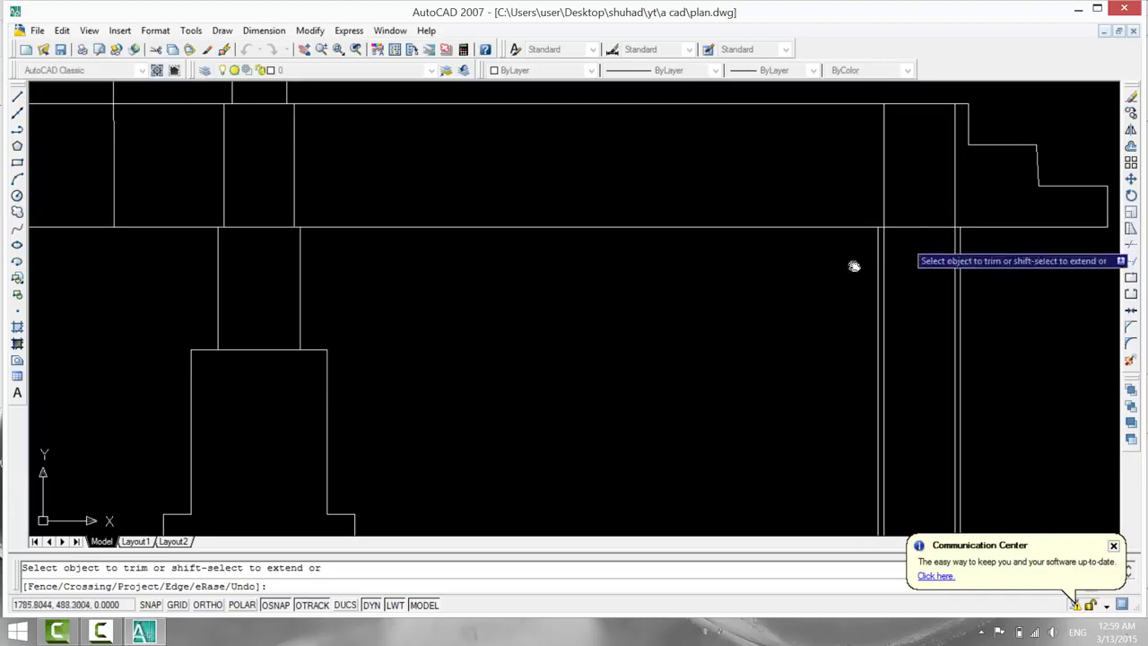
Draw a horizontal line from the wall line across to the right column.
{"action": "left_click", "coordinate": [18, 97]}
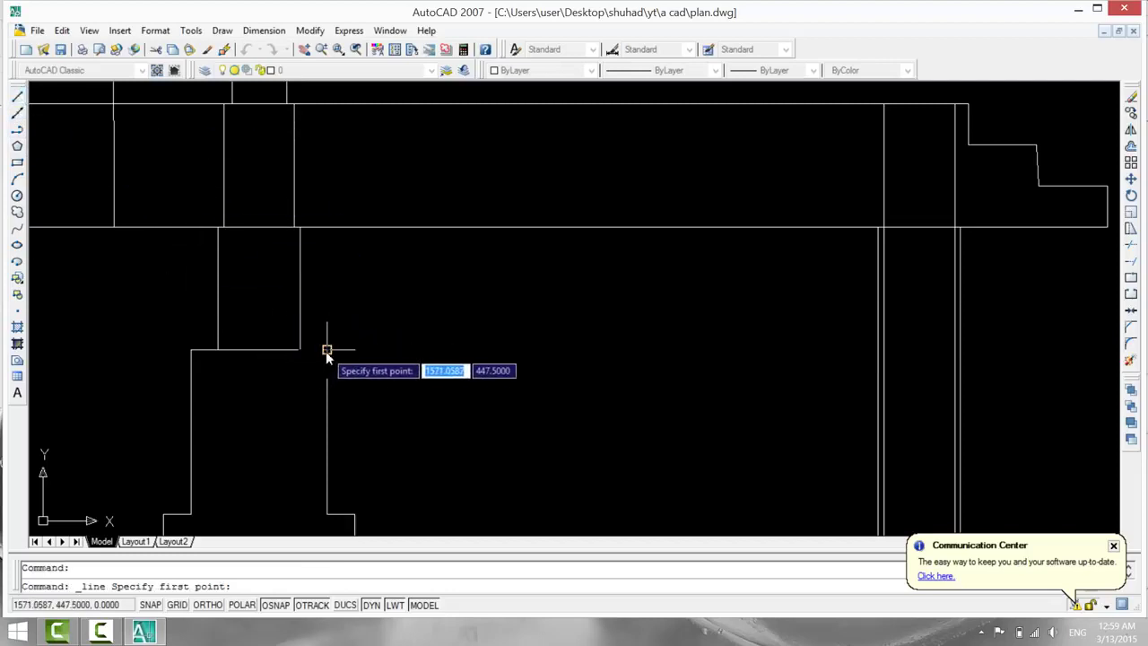
{"action": "mouse_move", "coordinate": [326, 351]}
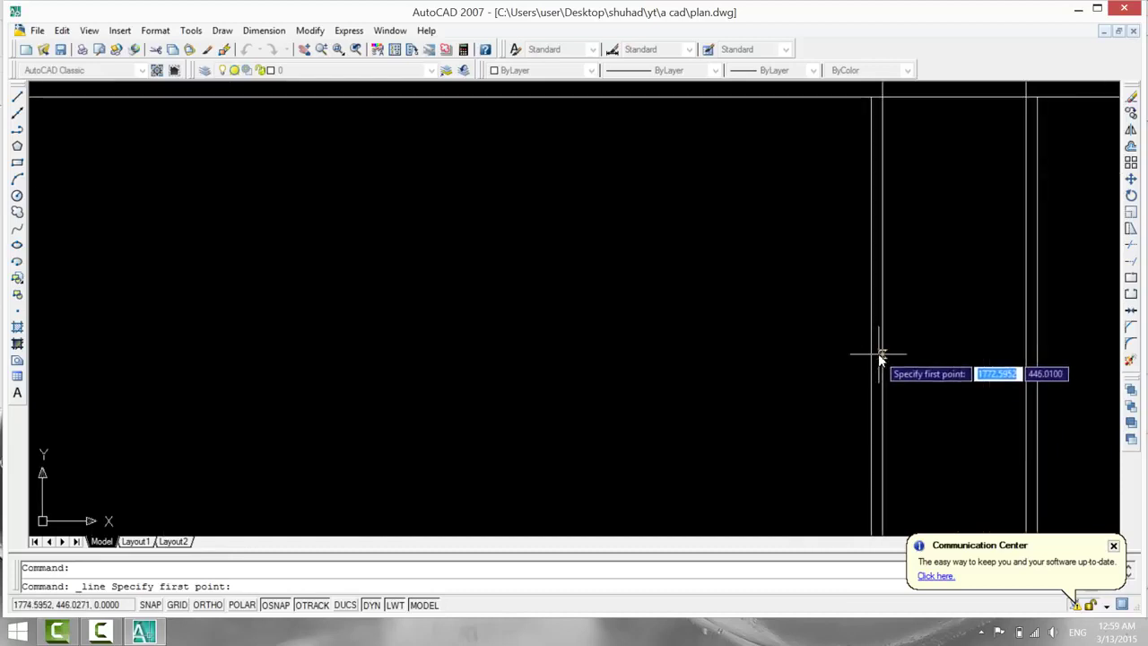
{"action": "scroll", "coordinate": [876, 360], "scroll_direction": "up", "scroll_amount": 3}
{"action": "scroll", "coordinate": [857, 363], "scroll_direction": "down", "scroll_amount": 1}
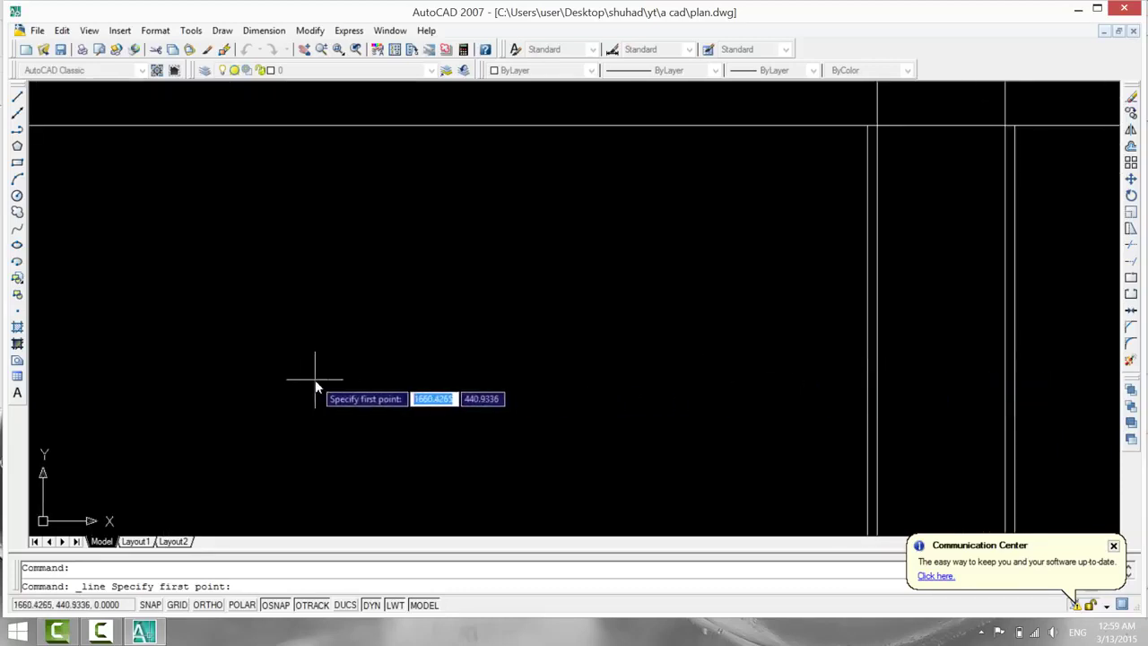
{"action": "scroll", "coordinate": [315, 385], "scroll_direction": "down", "scroll_amount": 2}
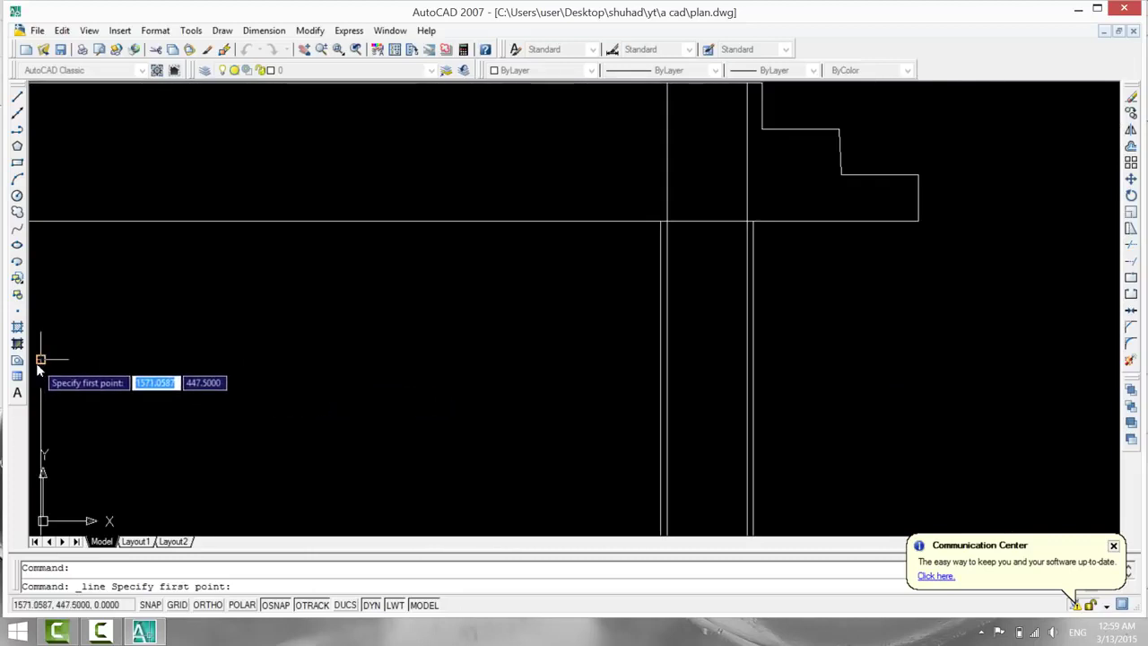
{"action": "left_click", "coordinate": [661, 362]}
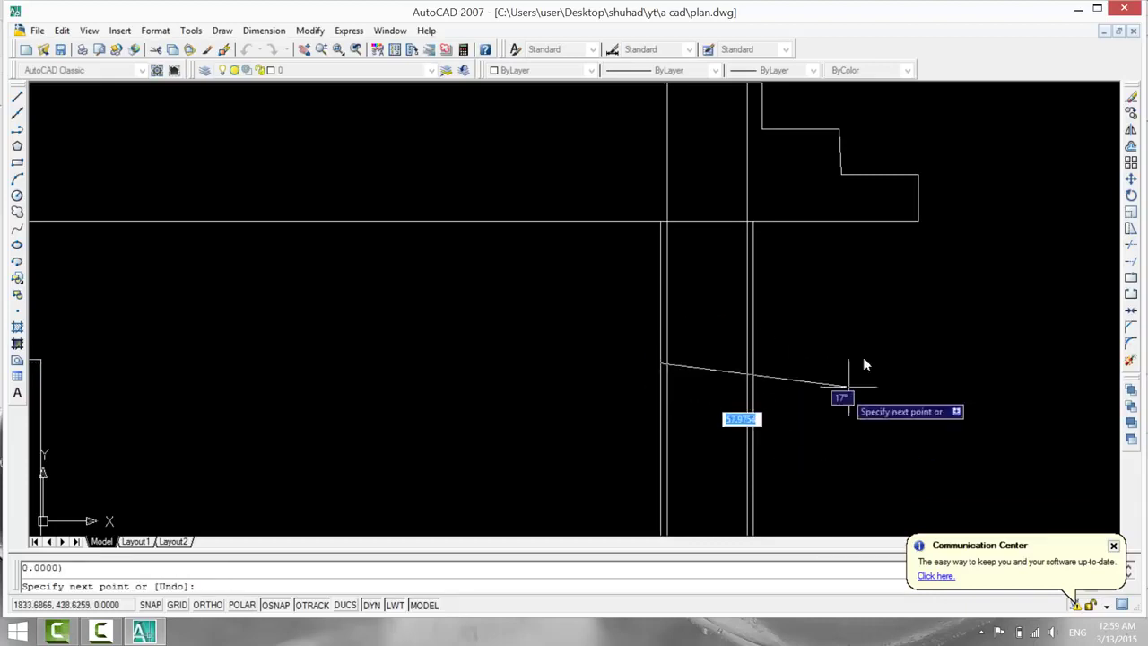
{"action": "left_click", "coordinate": [926, 362]}
{"action": "key", "text": "Escape"}
Trim both inner column lines between the beam's underside and the horizontal line.
{"action": "scroll", "coordinate": [789, 390], "scroll_direction": "down", "scroll_amount": 2}
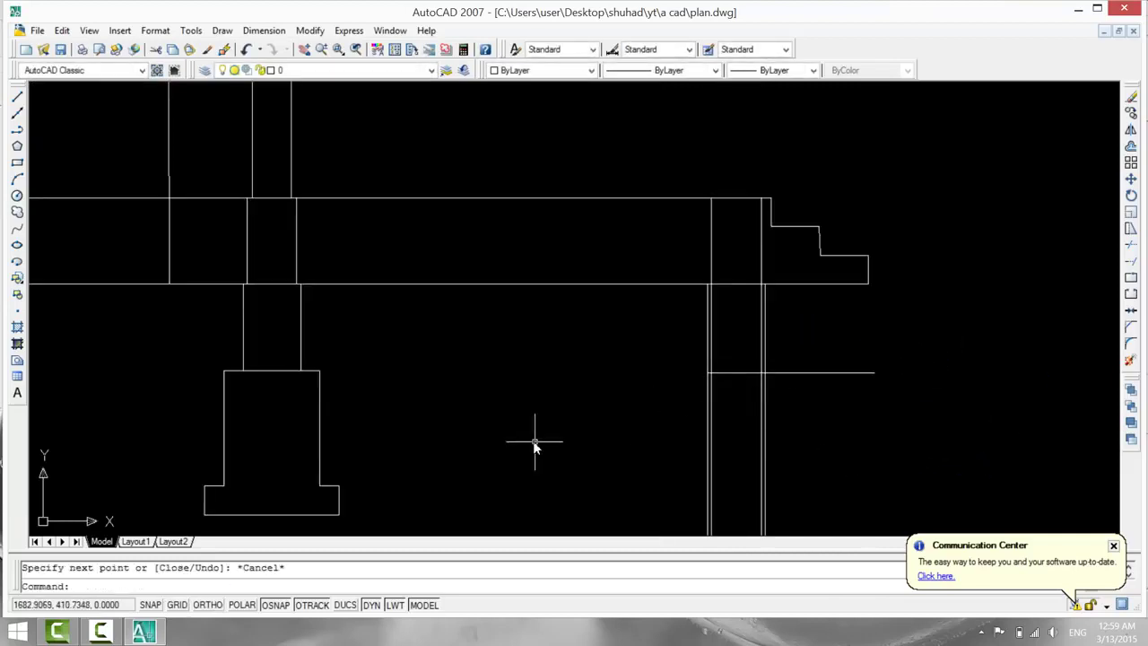
{"action": "scroll", "coordinate": [581, 415], "scroll_direction": "up", "scroll_amount": 3}
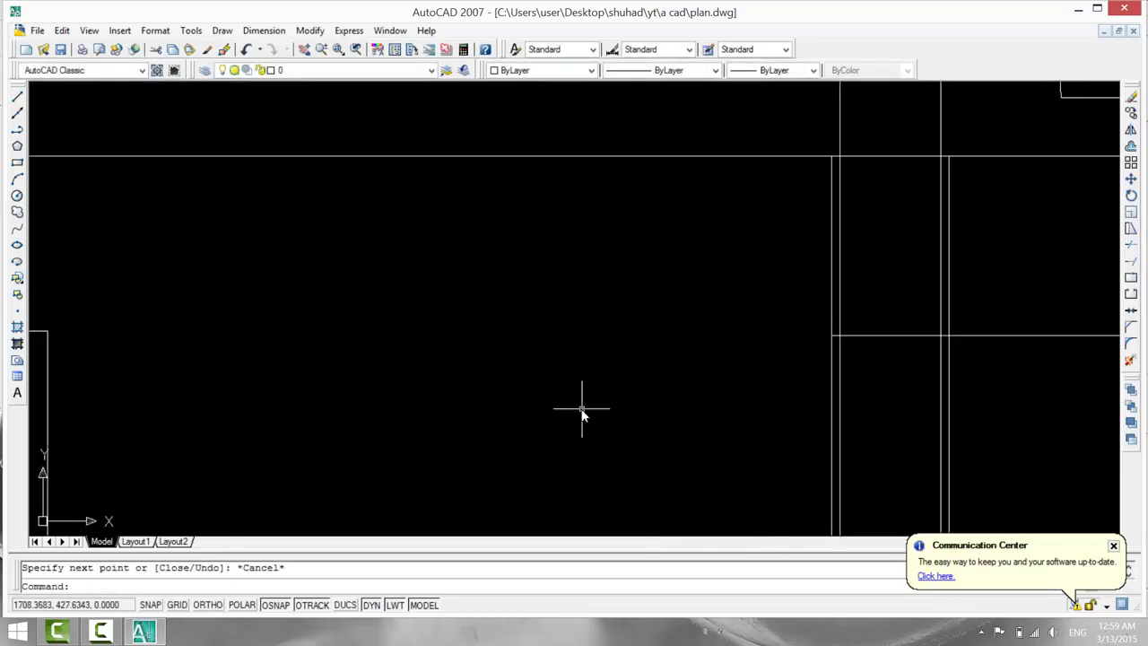
{"action": "type", "text": "tr"}
{"action": "key", "text": "Return"}
{"action": "key", "text": "Return"}
{"action": "scroll", "coordinate": [581, 410], "scroll_direction": "down", "scroll_amount": 2}
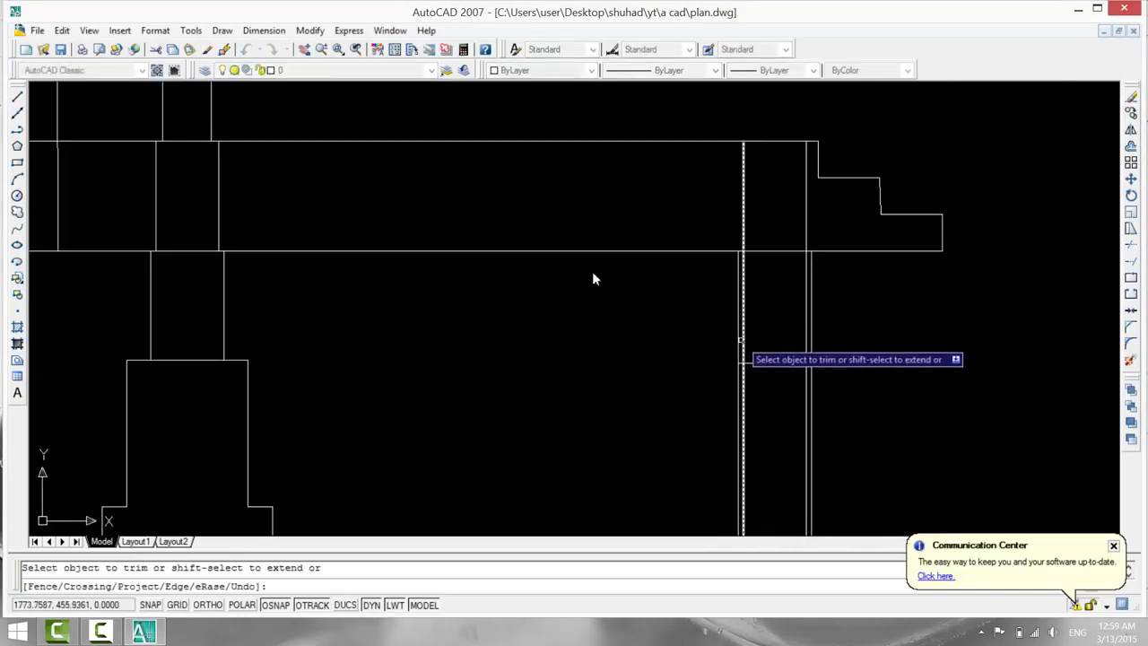
{"action": "left_click", "coordinate": [740, 339]}
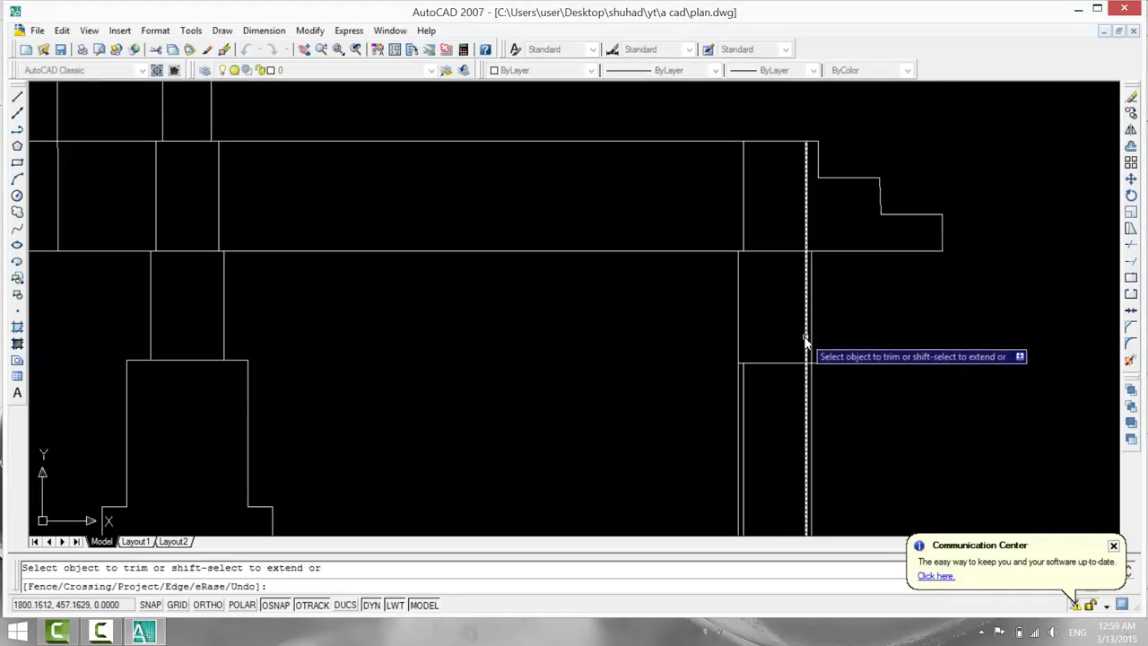
{"action": "left_click", "coordinate": [803, 339]}
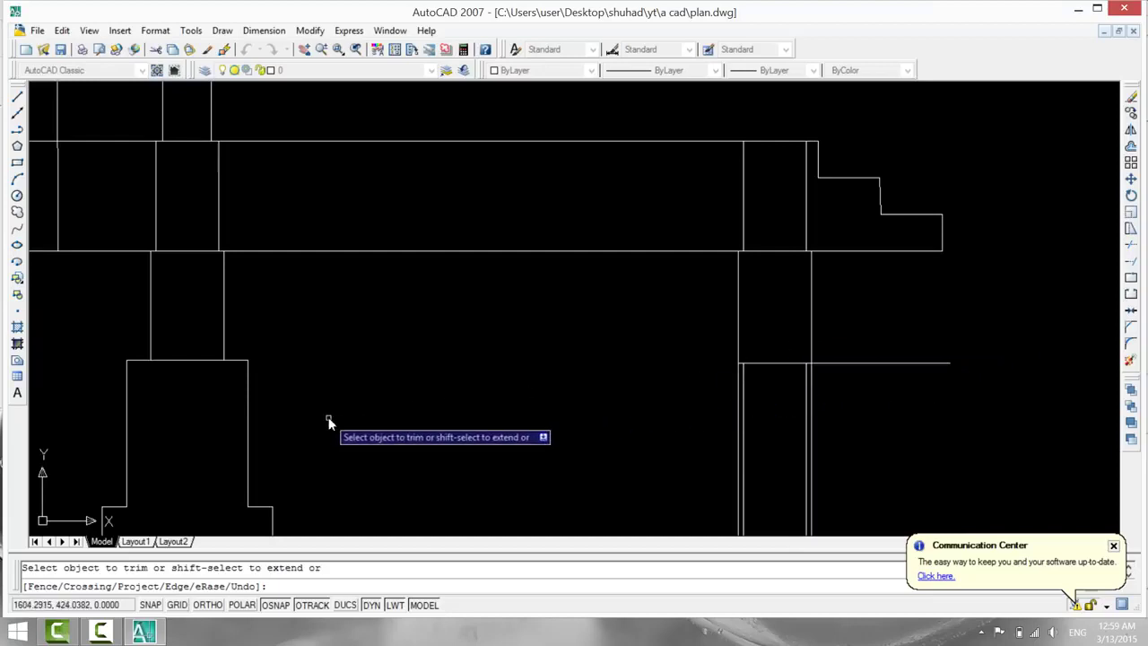
{"action": "middle_click_drag", "start_coordinate": [262, 332], "coordinate": [397, 309]}
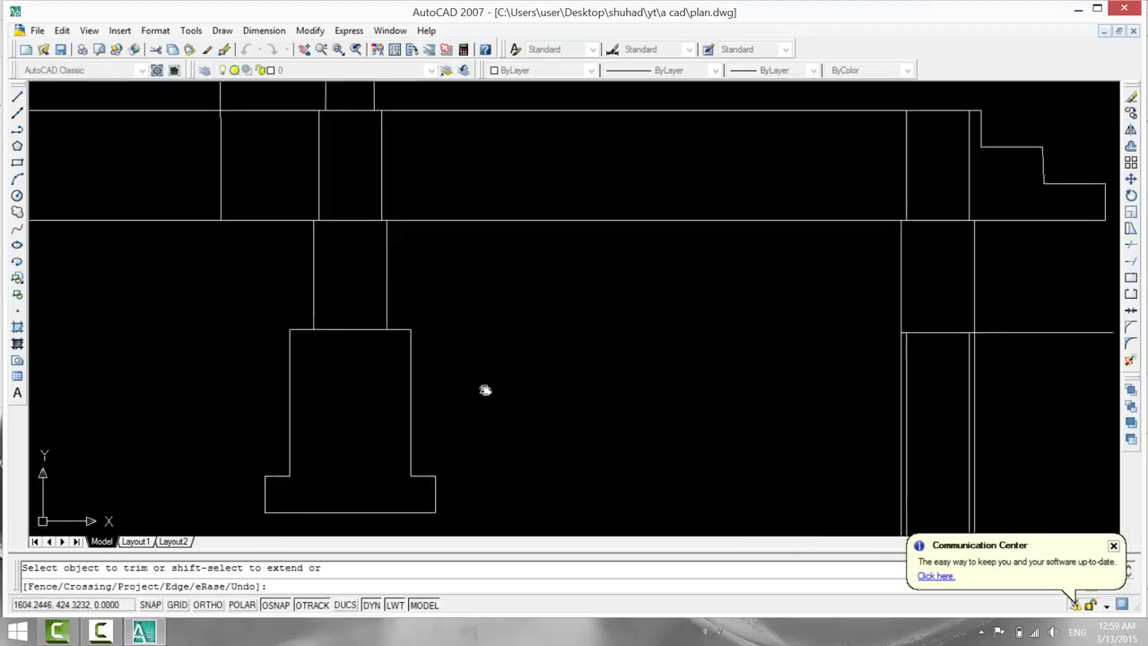
{"action": "middle_click_drag", "start_coordinate": [484, 389], "coordinate": [332, 331]}
{"action": "type", "text": "o"}
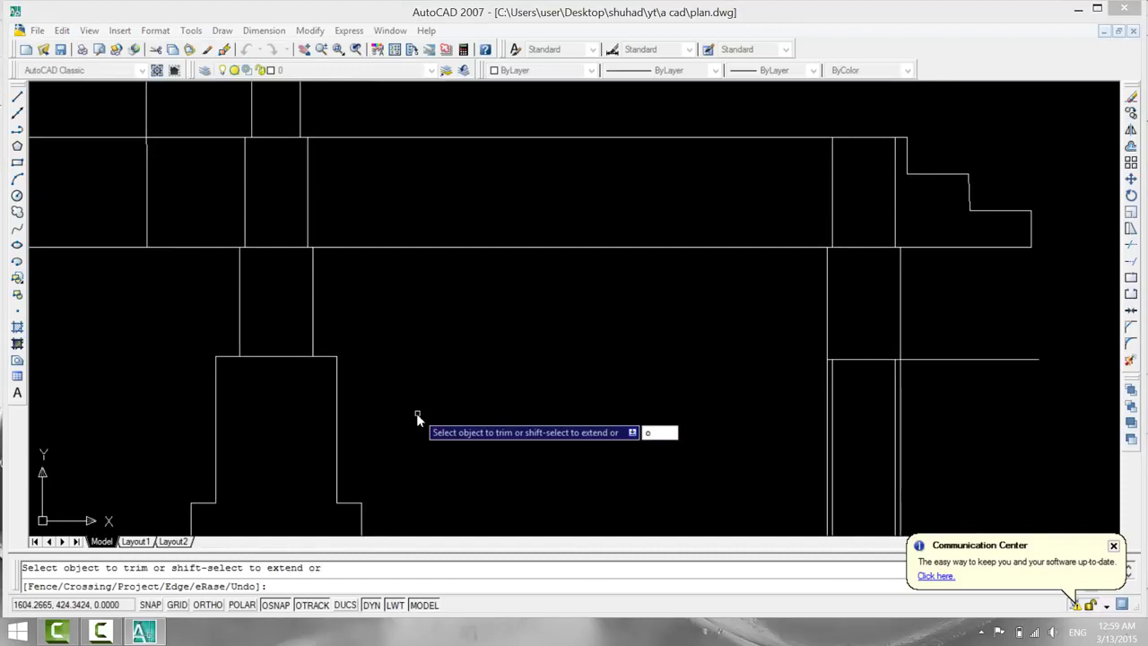
{"action": "key", "text": "Escape"}
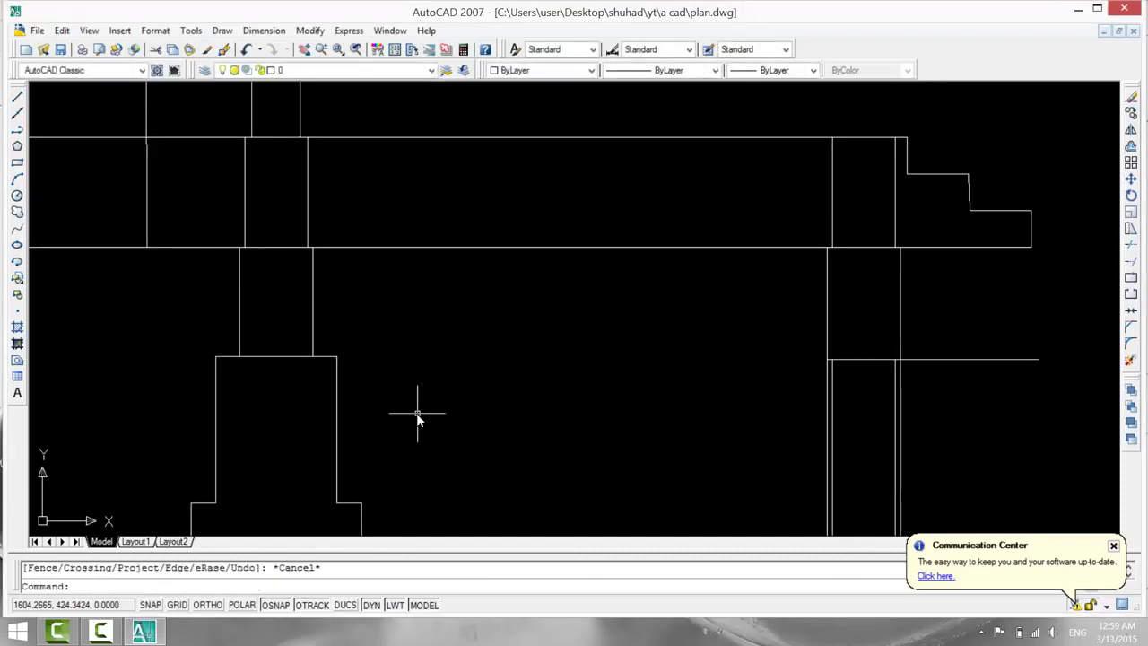
Offset both vertical lines of the right-hand column 10 units outward.
{"action": "type", "text": "o"}
{"action": "key", "text": "Return"}
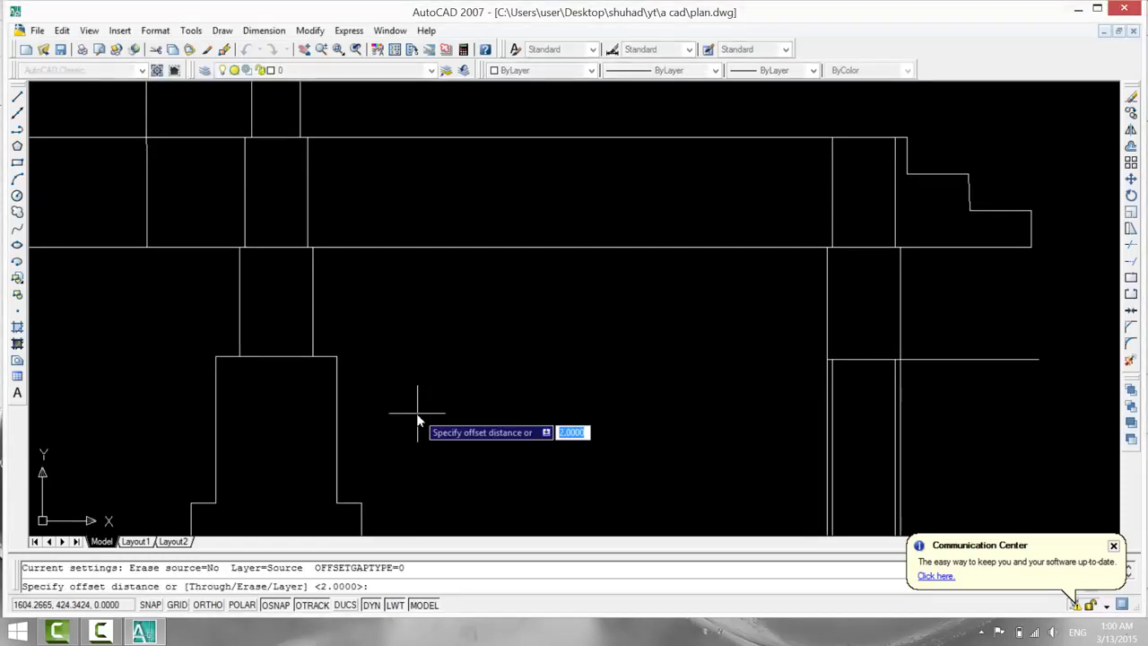
{"action": "type", "text": "10"}
{"action": "key", "text": "Return"}
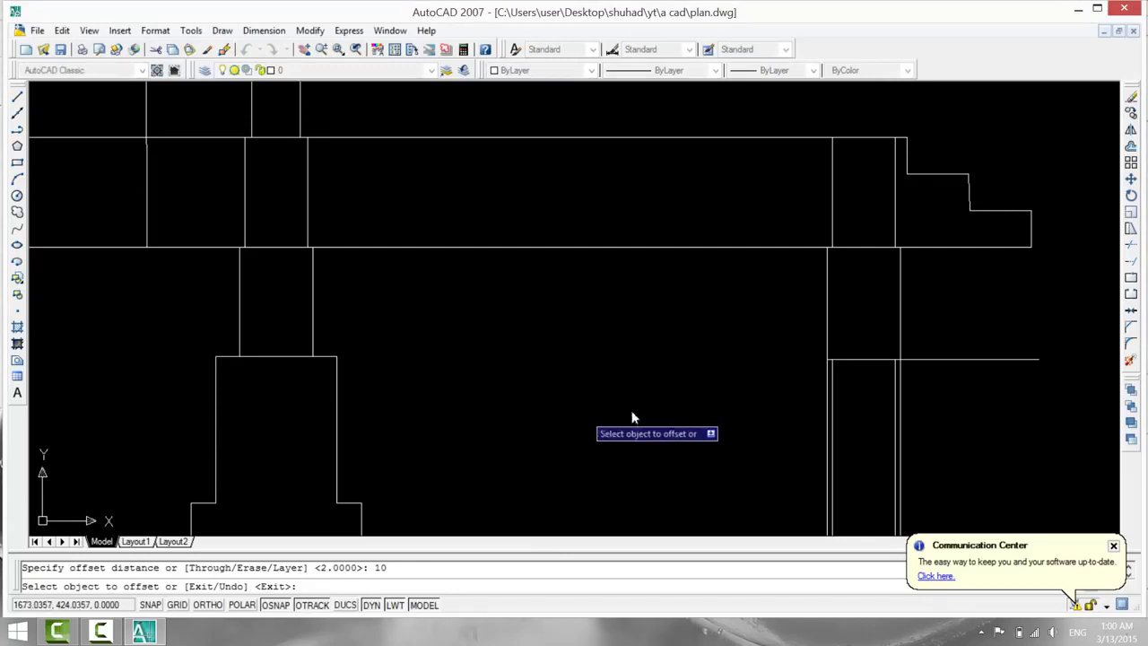
{"action": "left_click", "coordinate": [826, 348]}
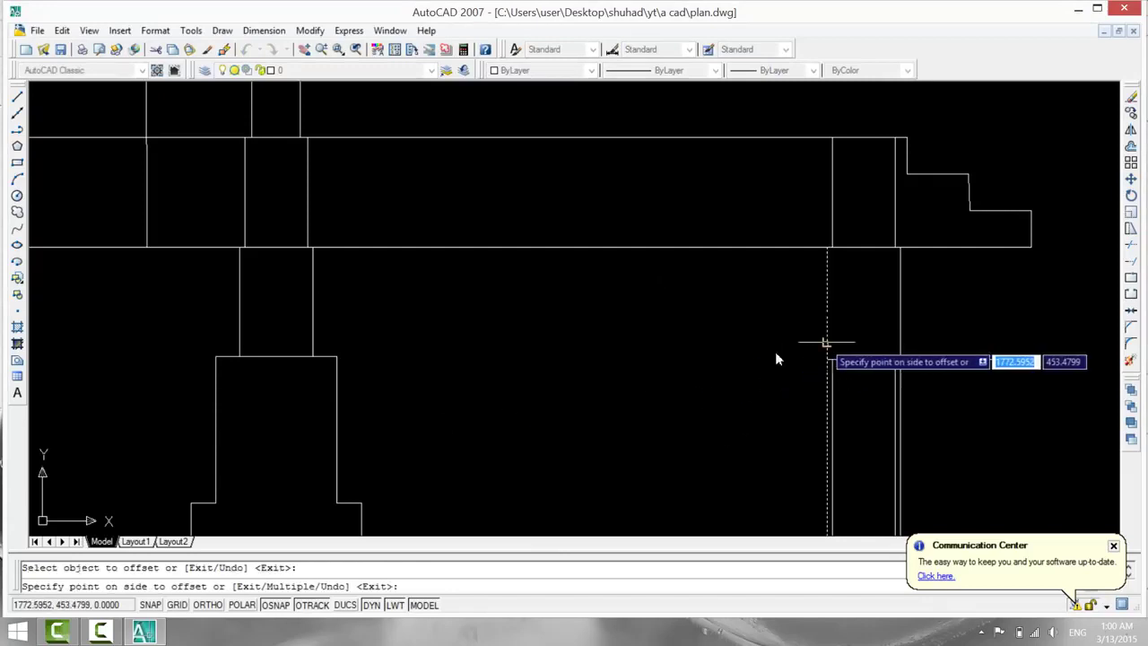
{"action": "left_click", "coordinate": [775, 353]}
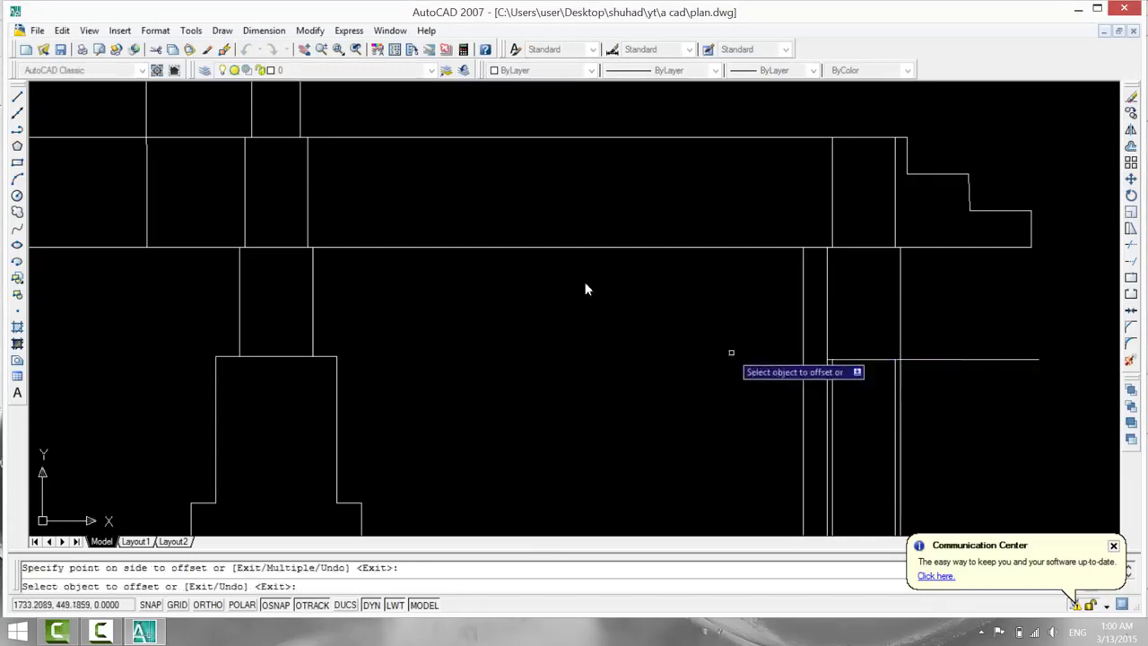
{"action": "left_click", "coordinate": [902, 342]}
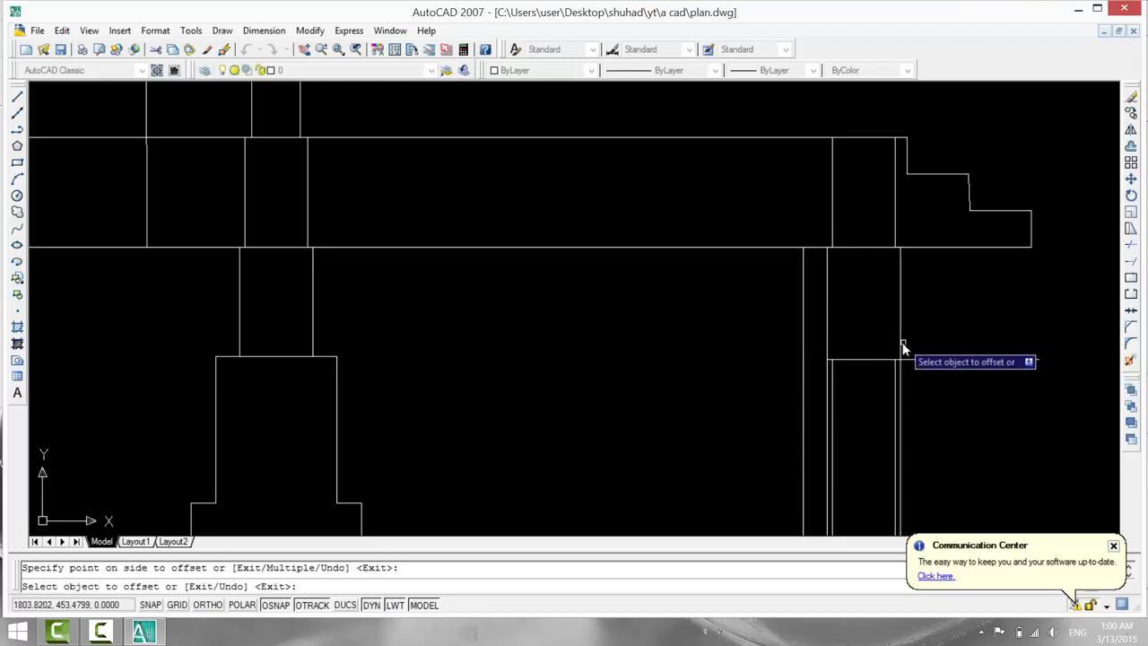
{"action": "left_click", "coordinate": [961, 332]}
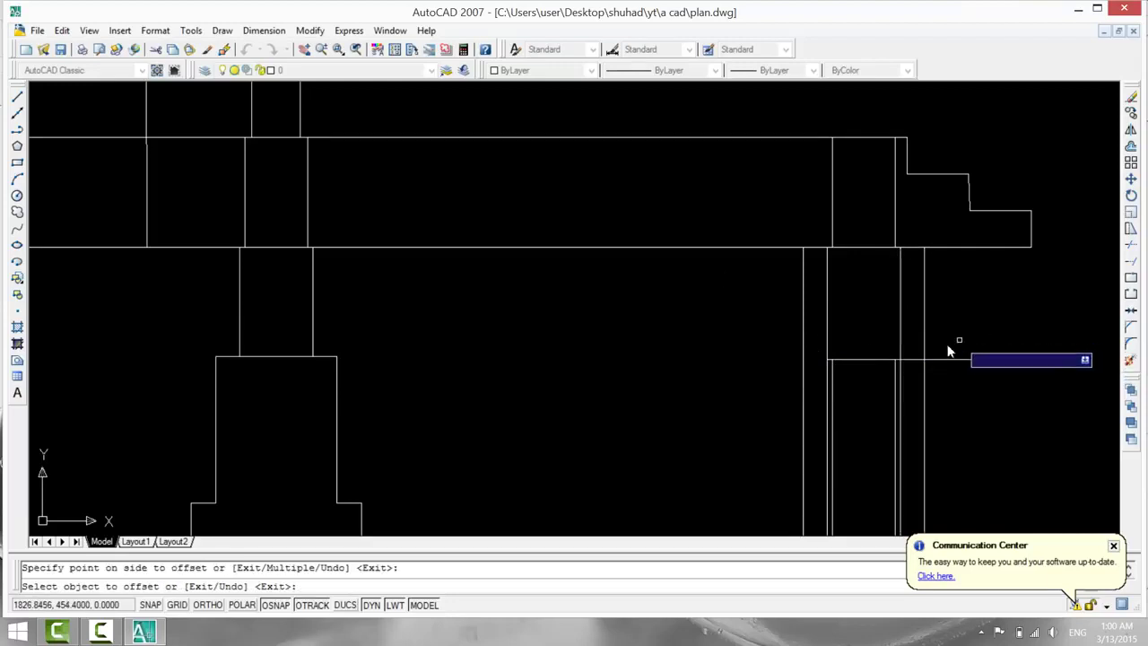
Offset the two new lines a further 15 units outward on each side.
{"action": "scroll", "coordinate": [458, 455], "scroll_direction": "down", "scroll_amount": 2}
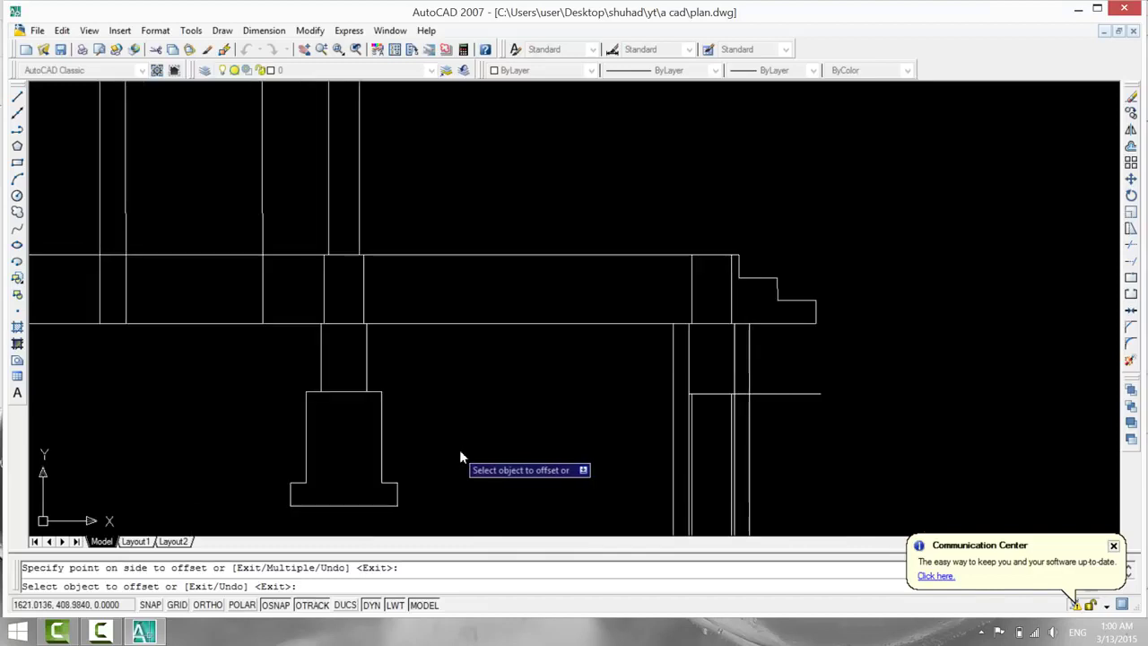
{"action": "middle_click_drag", "start_coordinate": [459, 453], "coordinate": [484, 387]}
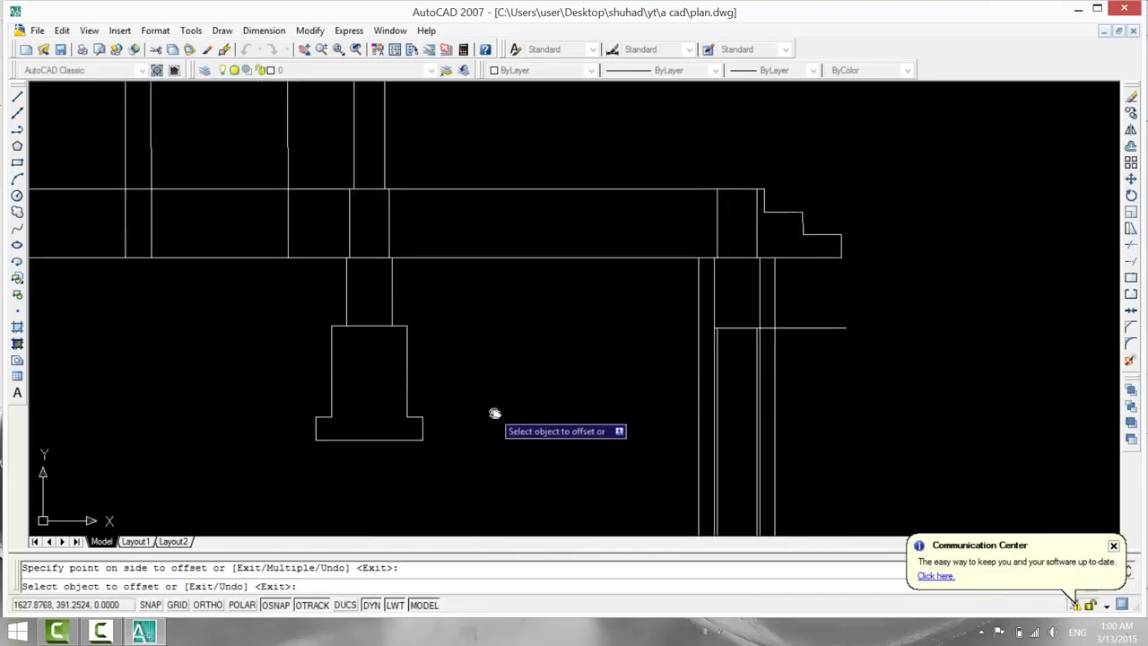
{"action": "key", "text": "Return"}
{"action": "key", "text": "Return"}
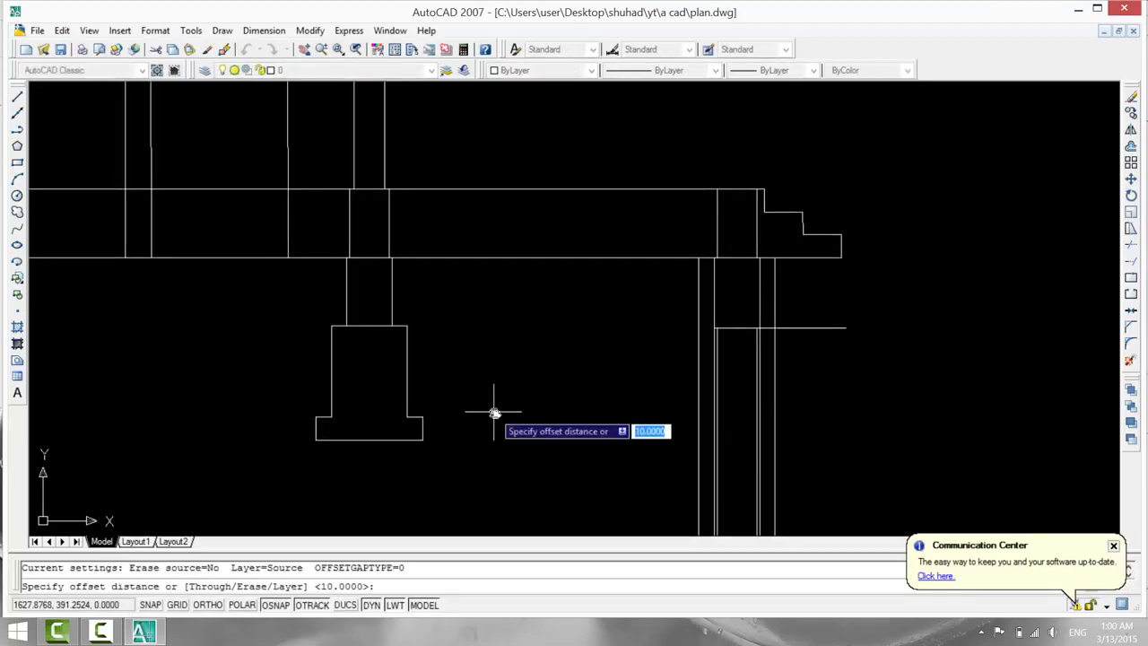
{"action": "type", "text": "15"}
{"action": "key", "text": "Return"}
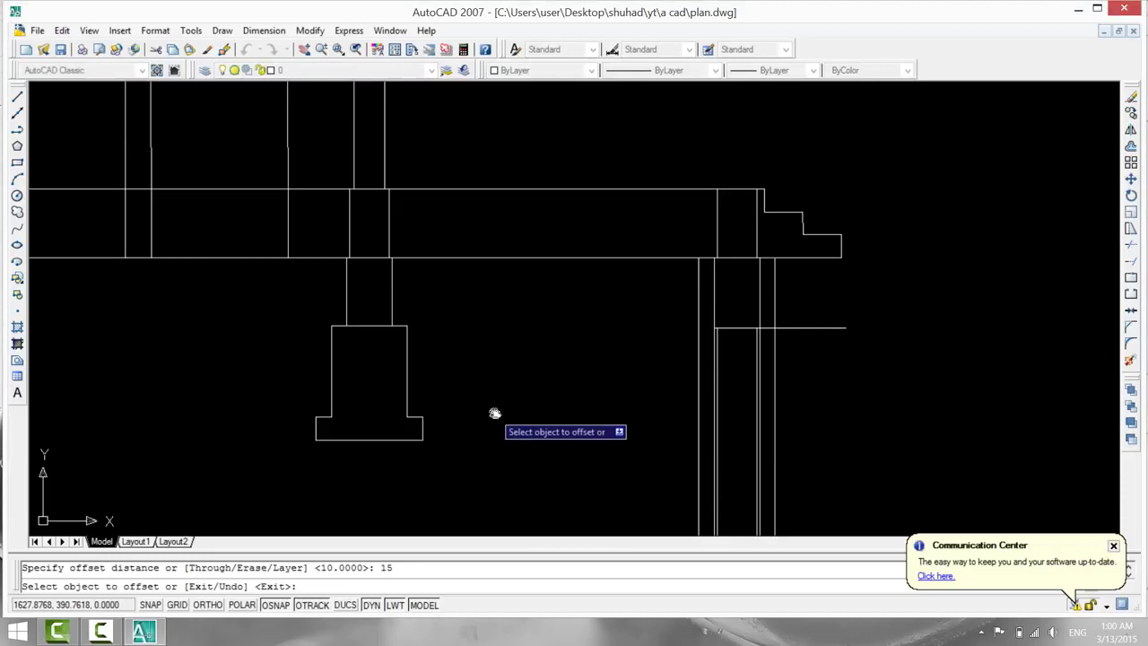
{"action": "left_click", "coordinate": [699, 388]}
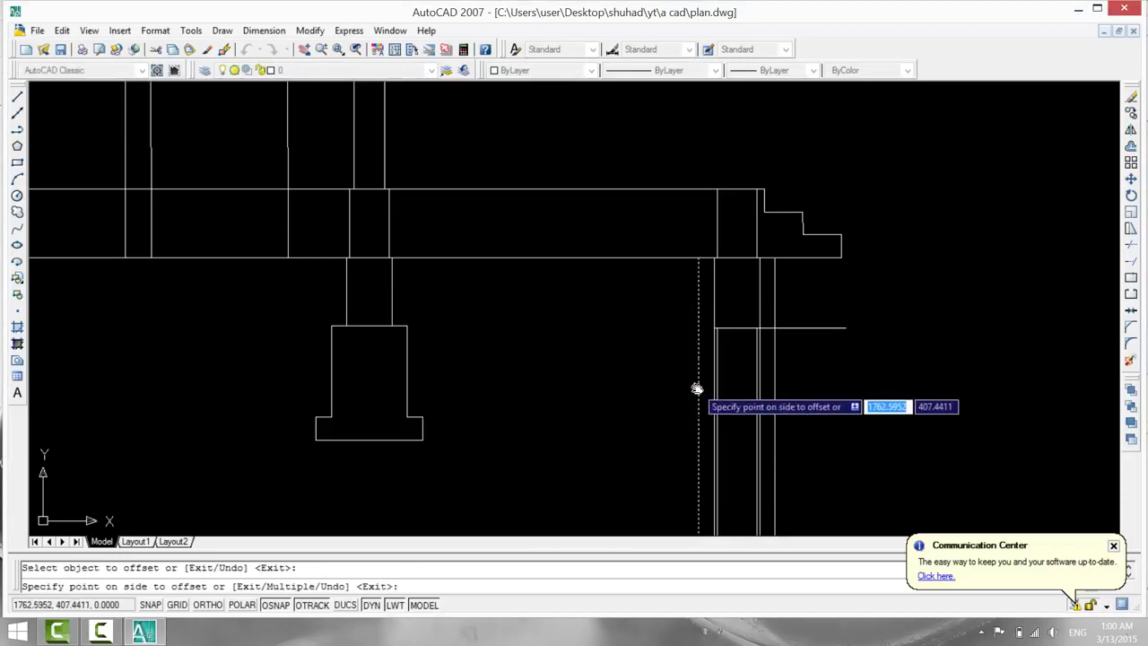
{"action": "left_click", "coordinate": [637, 385]}
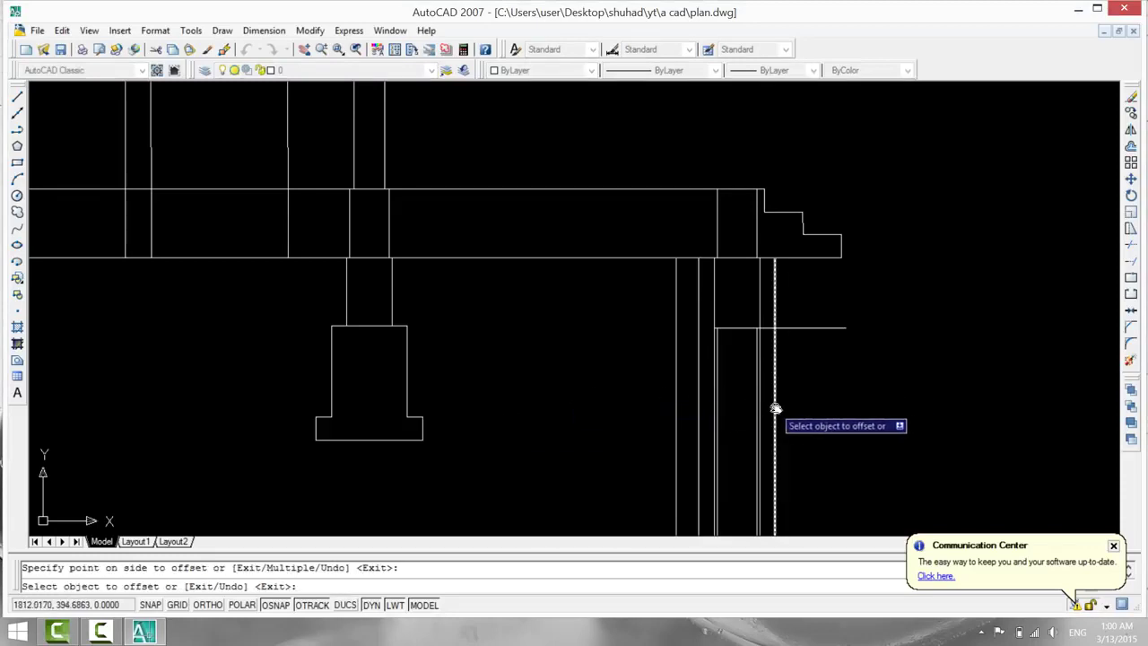
{"action": "left_click", "coordinate": [776, 408]}
{"action": "left_click", "coordinate": [831, 405]}
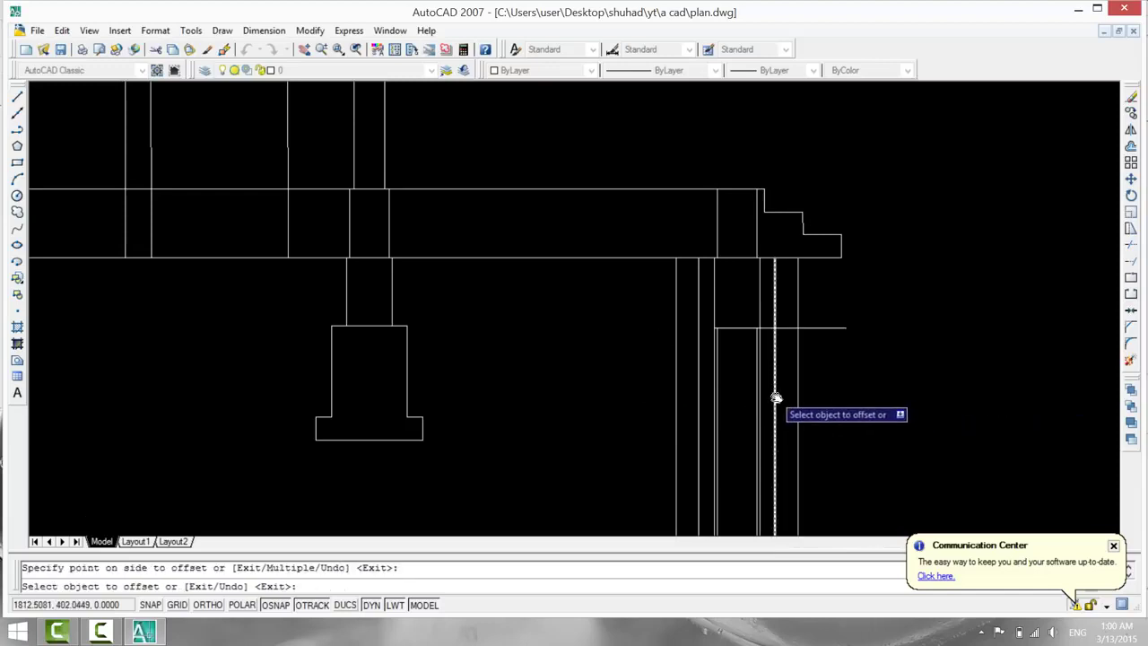
{"action": "scroll", "coordinate": [776, 397], "scroll_direction": "up", "scroll_amount": 2}
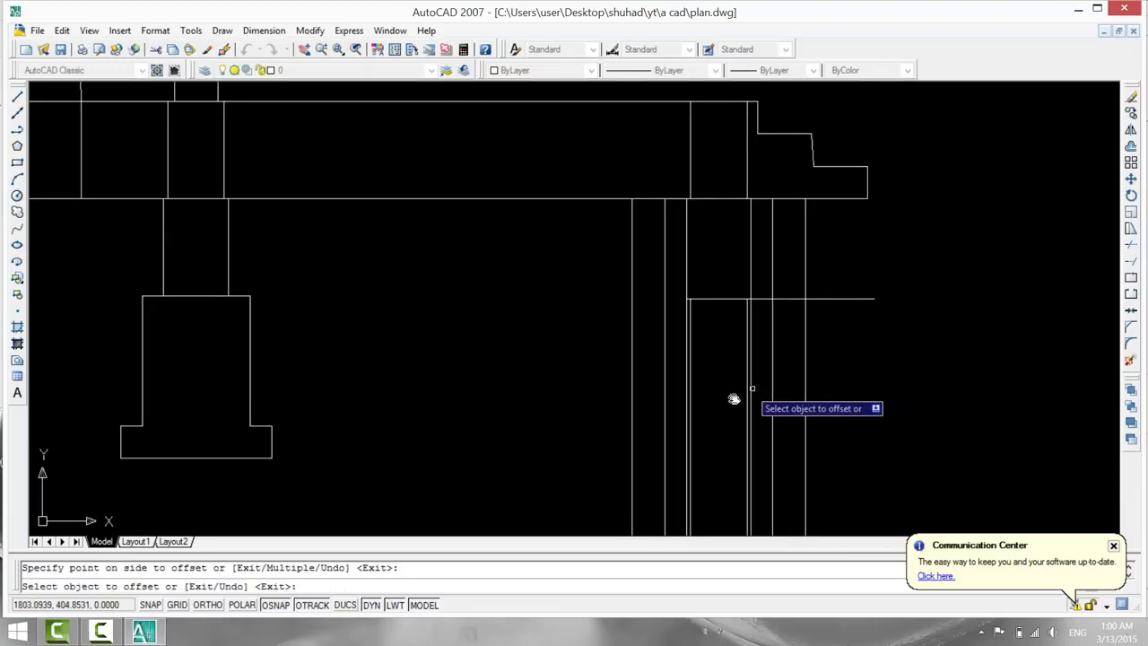
{"action": "key", "text": "Escape"}
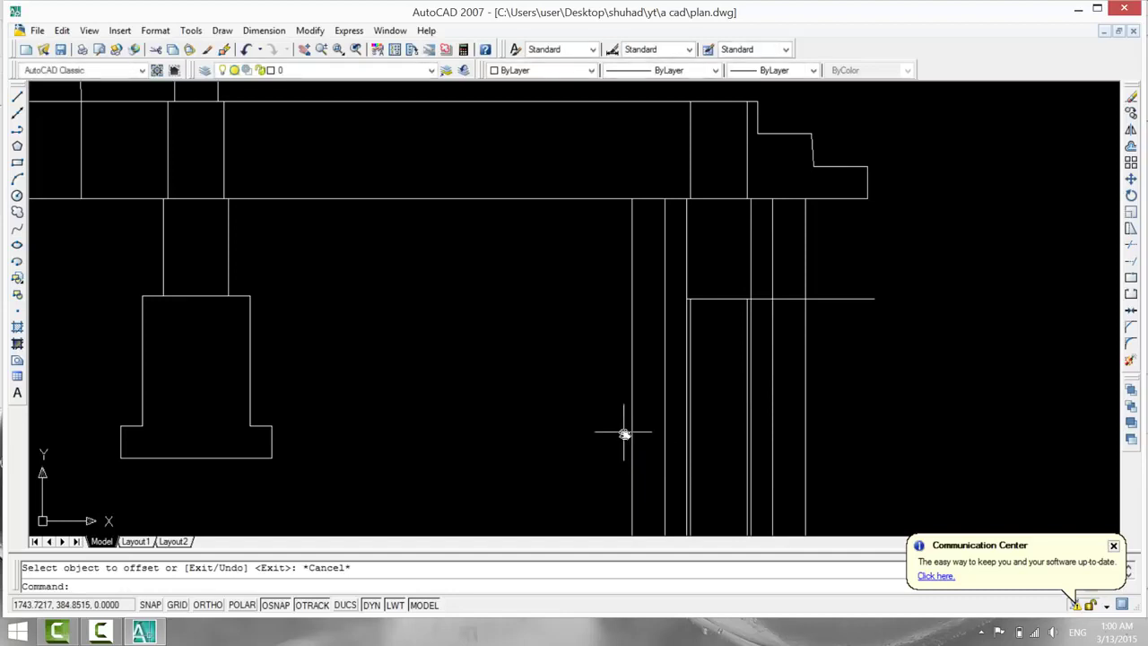
Extend the right-hand horizontal line left to the new outer vertical line with EX.
{"action": "type", "text": "ex"}
{"action": "key", "text": "Return"}
{"action": "key", "text": "Return"}
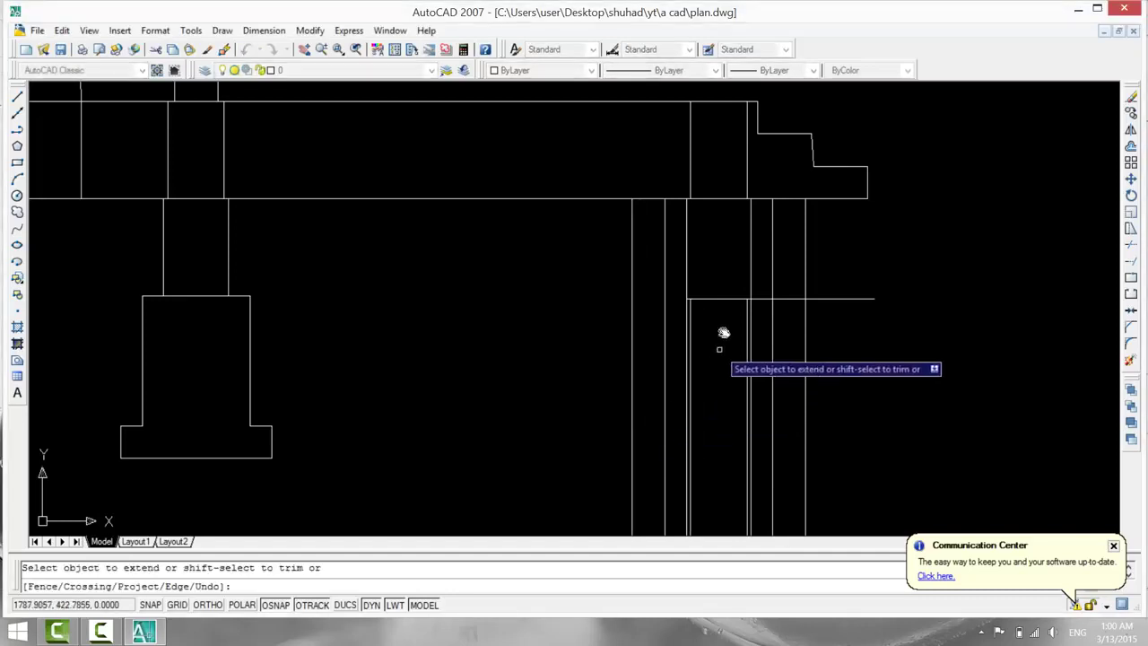
{"action": "left_click", "coordinate": [707, 300]}
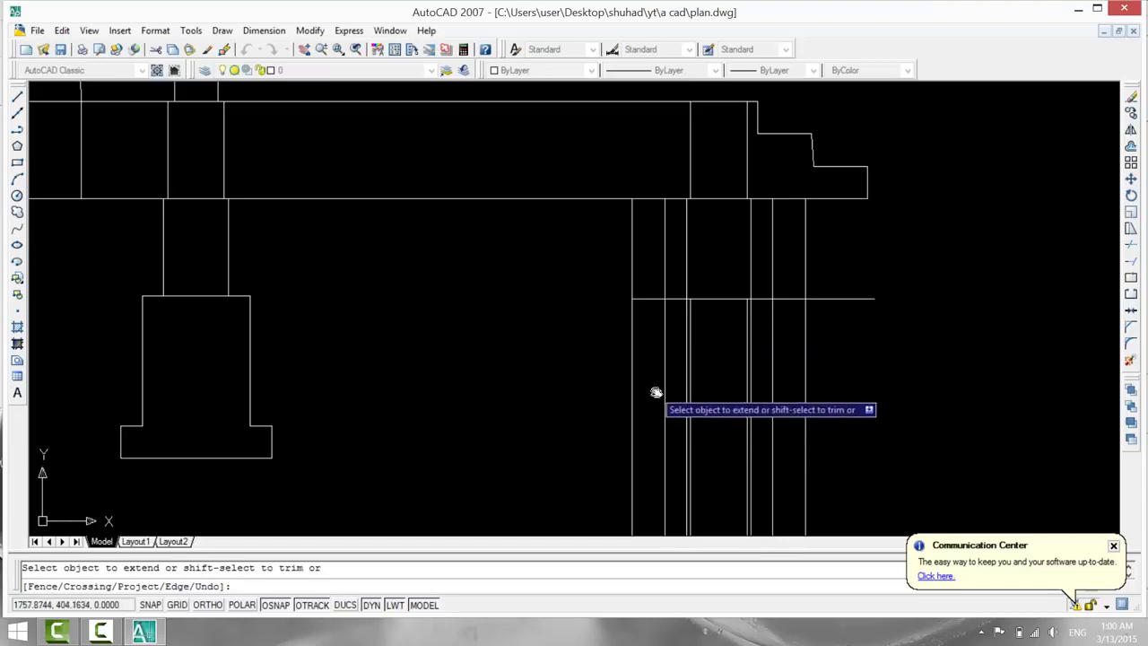
{"action": "key", "text": "Escape"}
Trim the new offset lines off above the horizontal line.
{"action": "type", "text": "tr"}
{"action": "key", "text": "Return"}
{"action": "key", "text": "Return"}
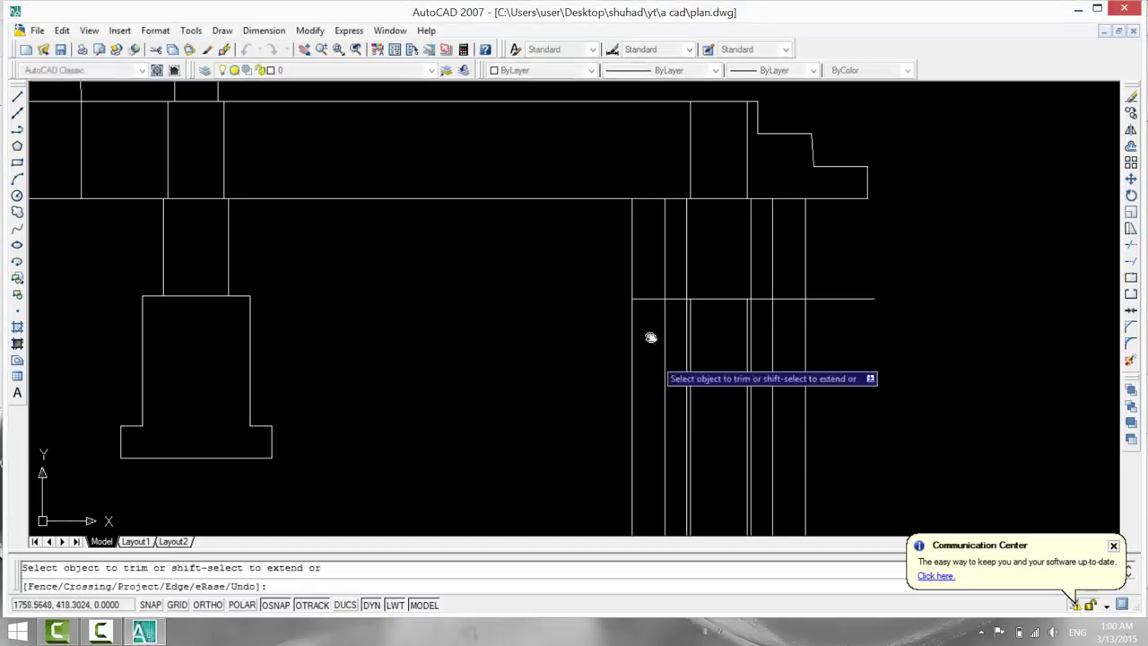
{"action": "left_click", "coordinate": [633, 273]}
{"action": "left_click", "coordinate": [507, 220]}
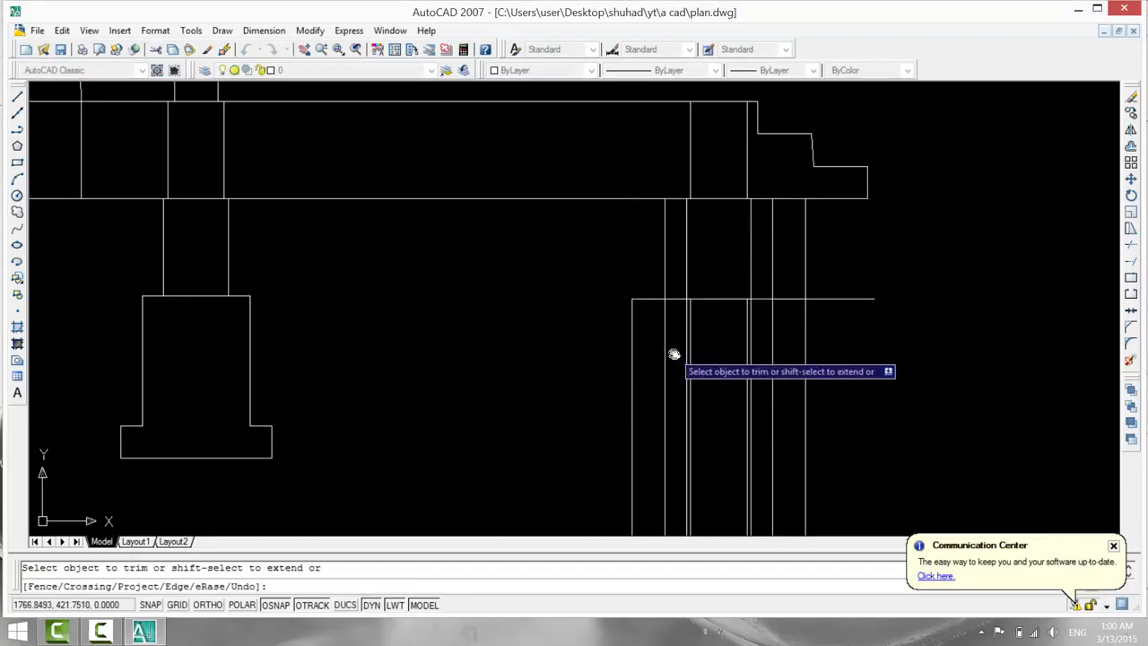
{"action": "left_click", "coordinate": [666, 283]}
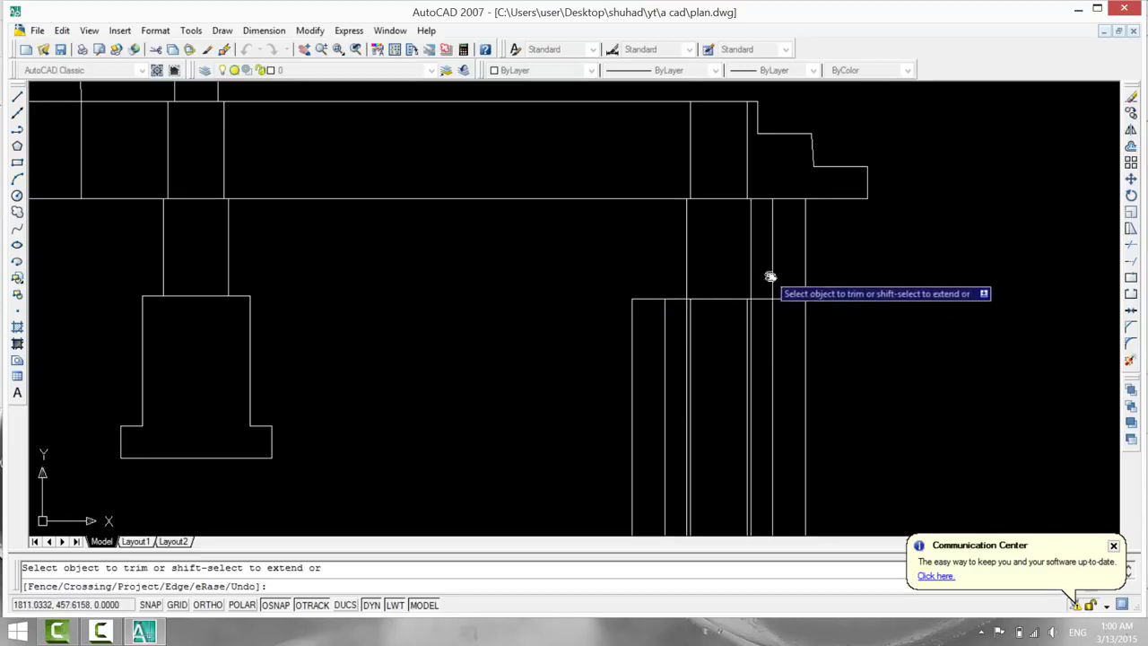
{"action": "left_click", "coordinate": [806, 275]}
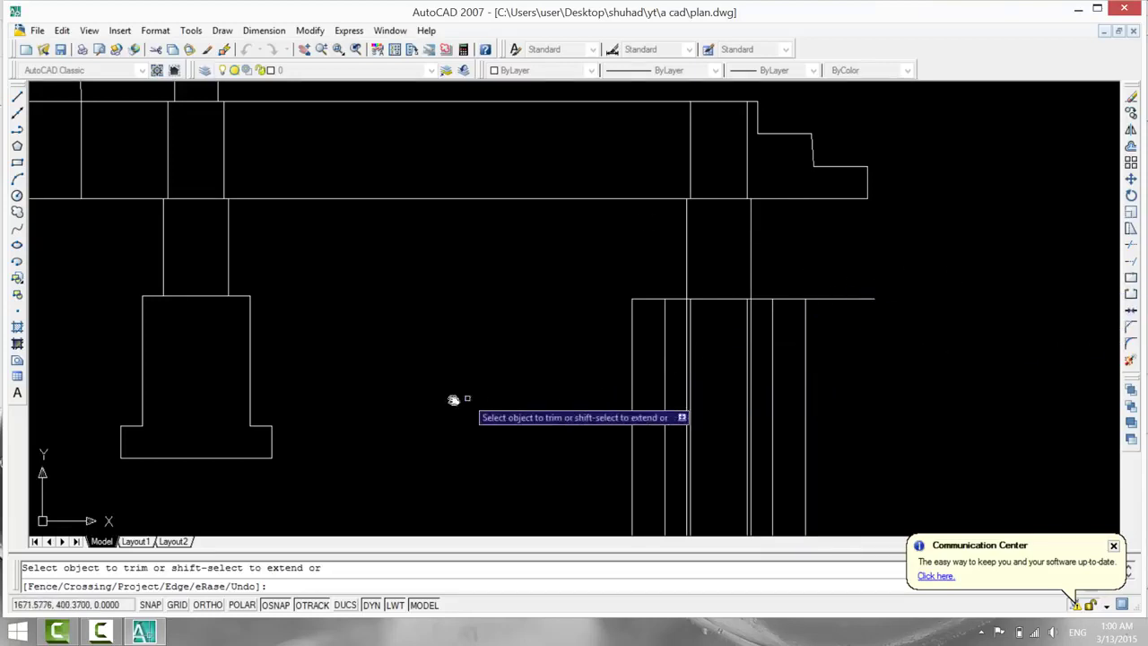
{"action": "key", "text": "Escape"}
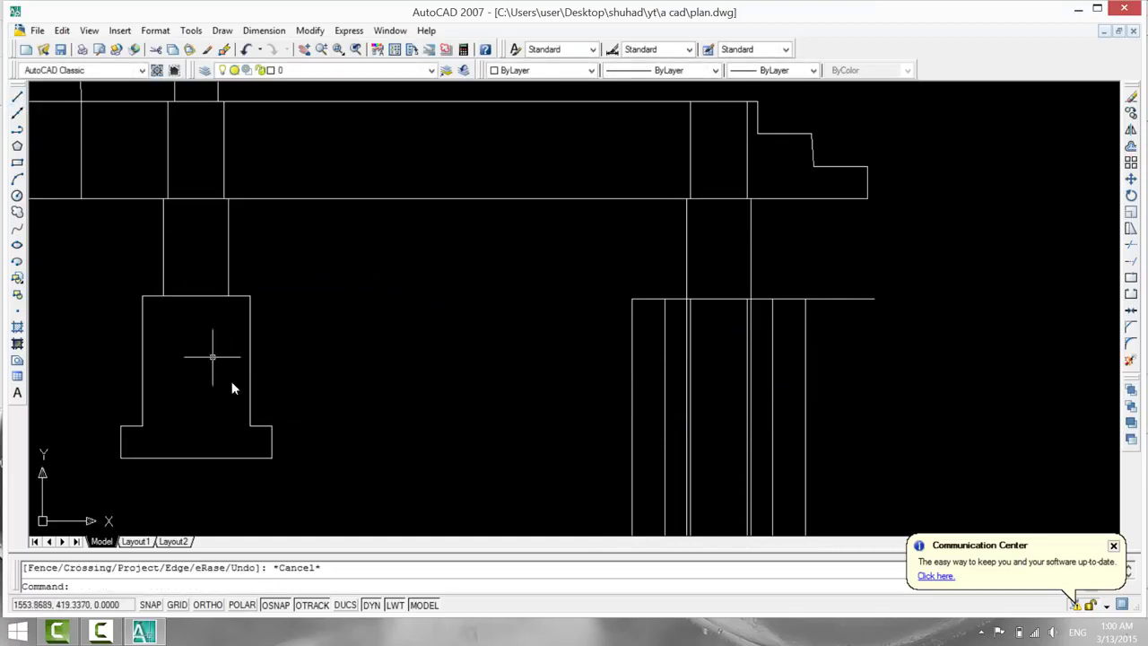
Draw Ortho horizontal lines from the left base's top-right and bottom-right corners past the right footing.
{"action": "left_click", "coordinate": [16, 98]}
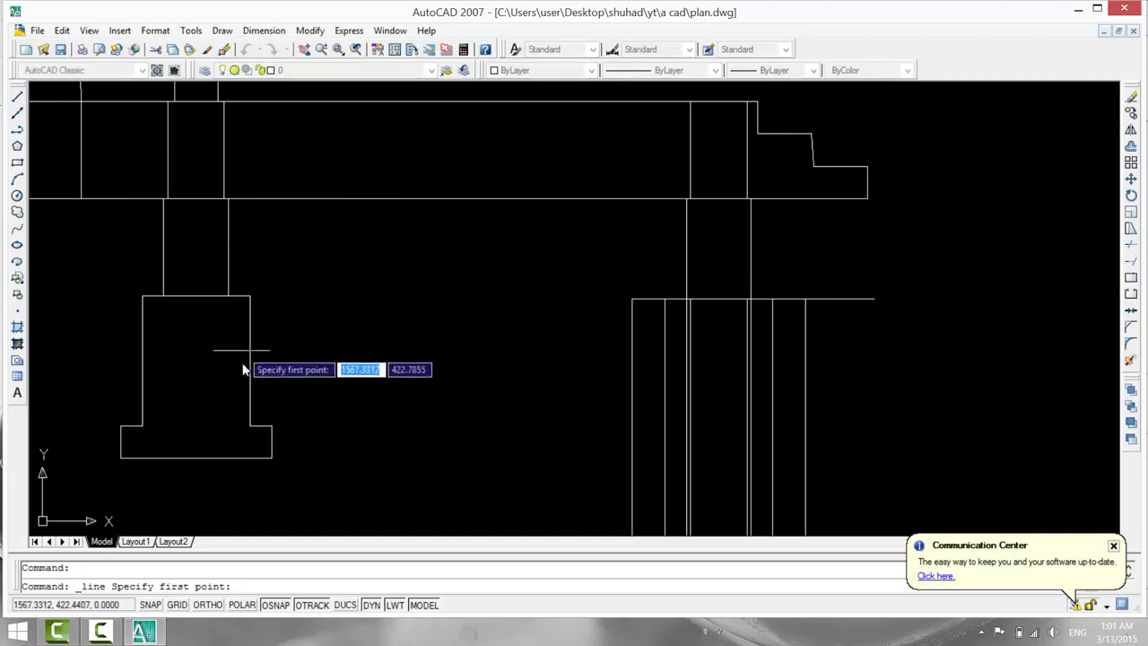
{"action": "left_click", "coordinate": [272, 425]}
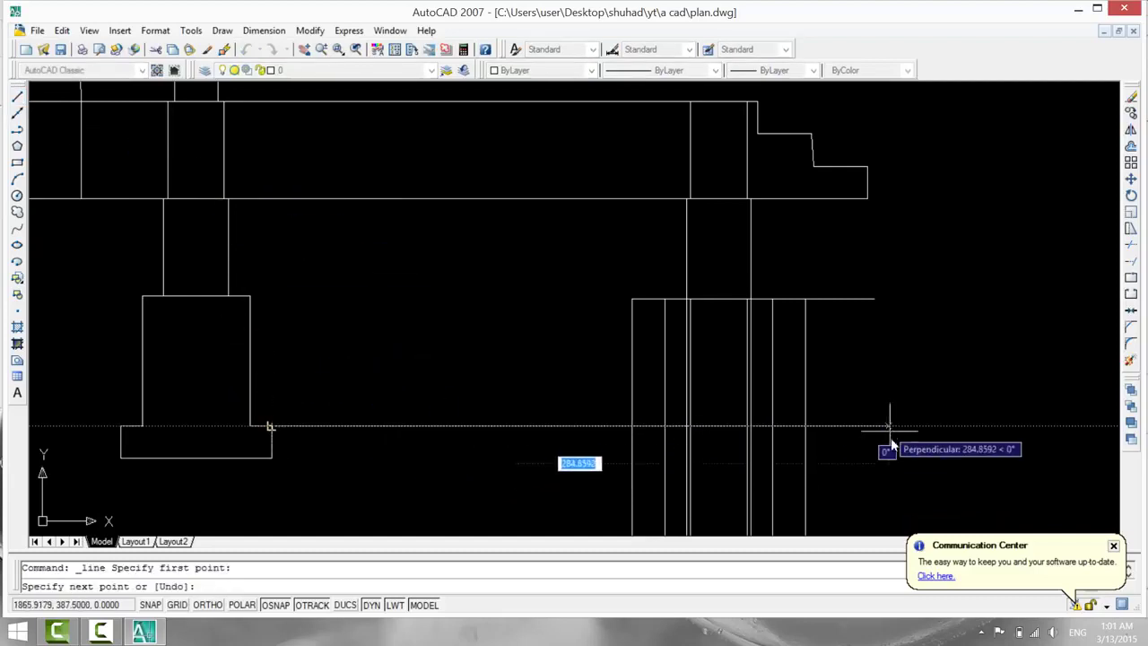
{"action": "key", "text": "F8"}
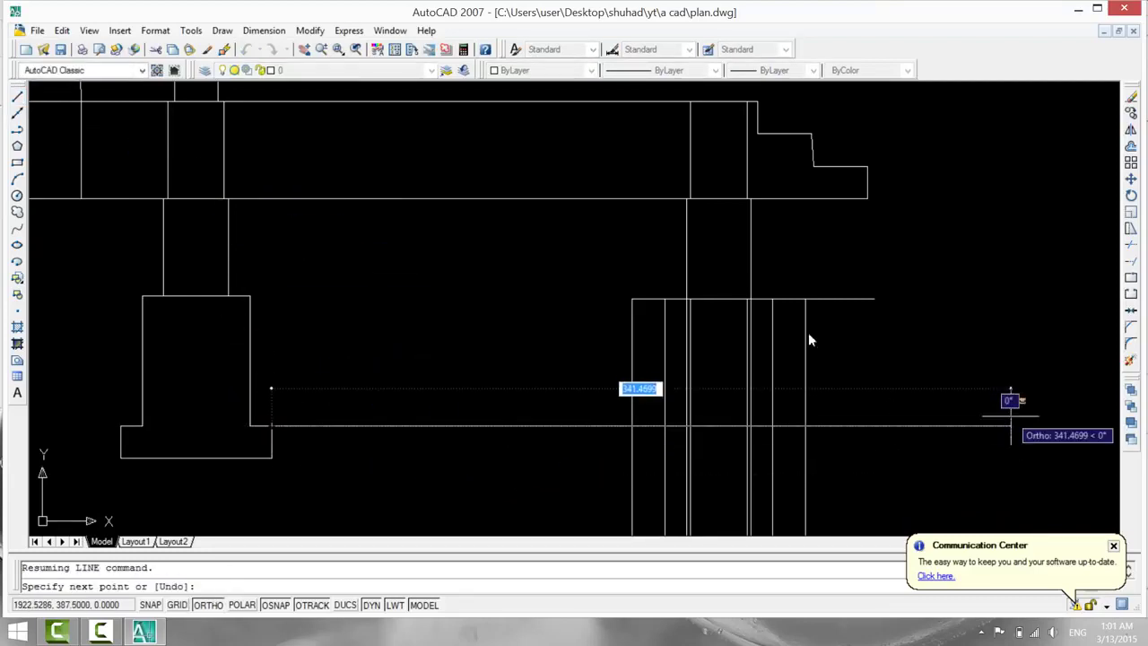
{"action": "left_click", "coordinate": [968, 425]}
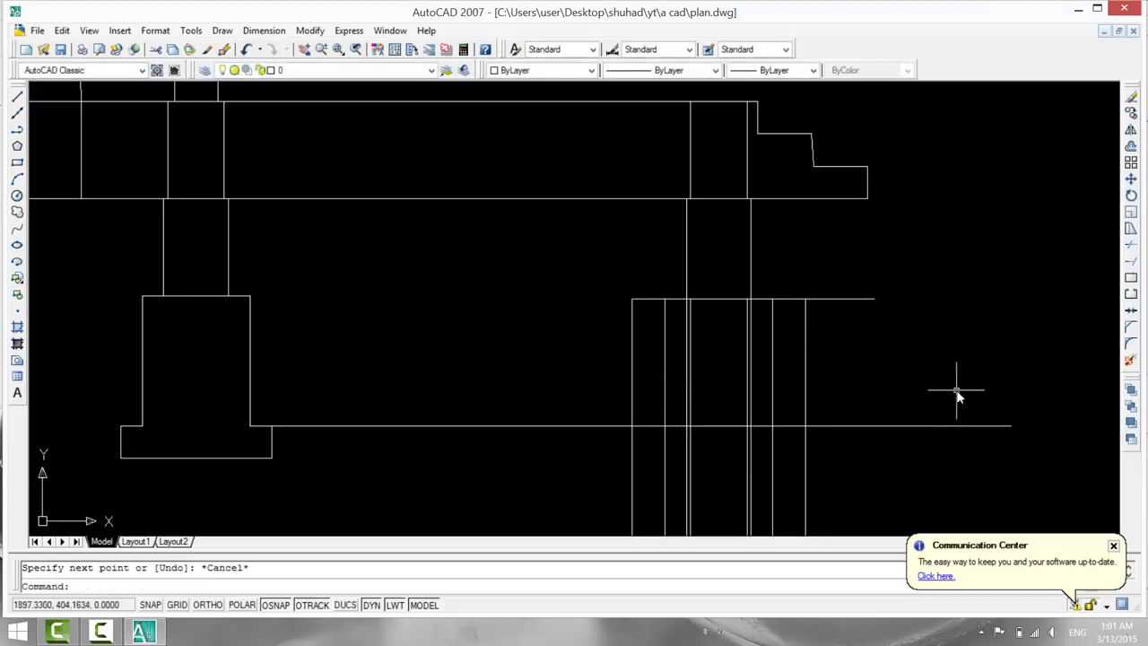
{"action": "left_click", "coordinate": [17, 95]}
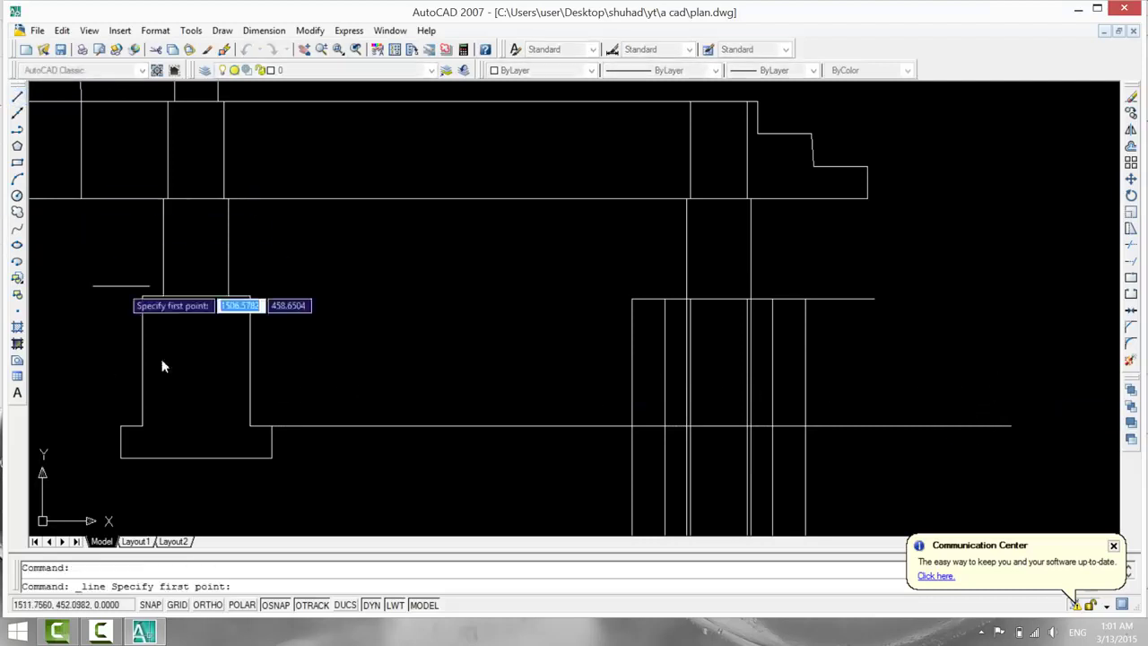
{"action": "left_click", "coordinate": [272, 457]}
{"action": "key", "text": "F8"}
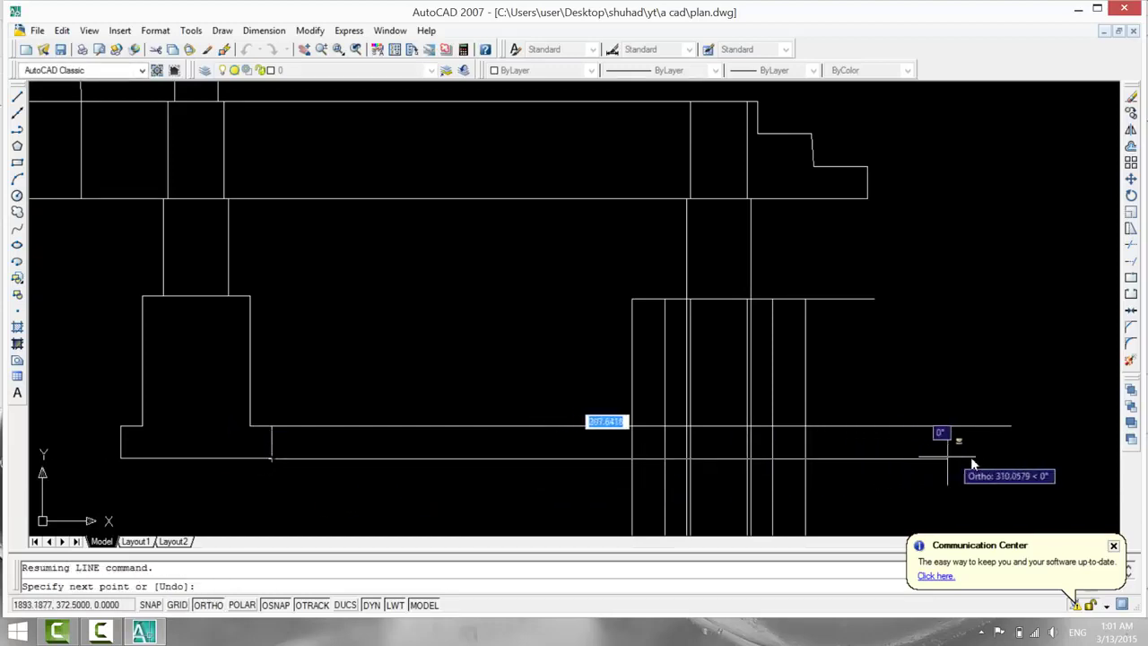
{"action": "left_click", "coordinate": [997, 456]}
{"action": "key", "text": "Escape"}
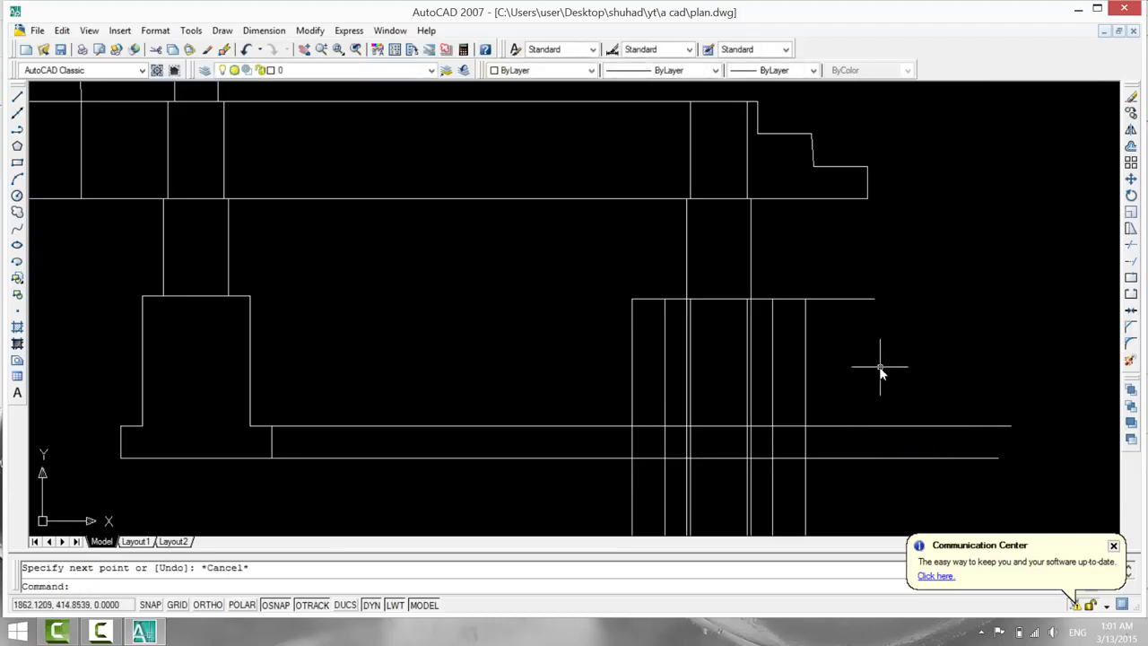
Trim the projection lines inside the right footing and both overhangs of its top edge.
{"action": "type", "text": "tr"}
{"action": "key", "text": "Return"}
{"action": "key", "text": "Return"}
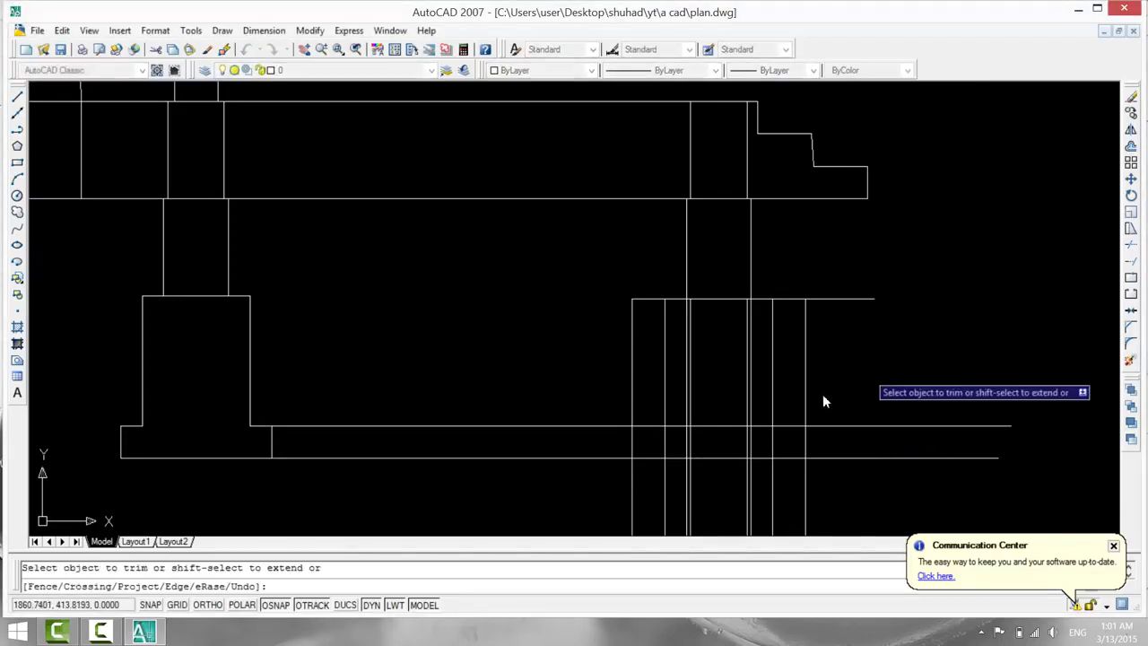
{"action": "left_click", "coordinate": [691, 349]}
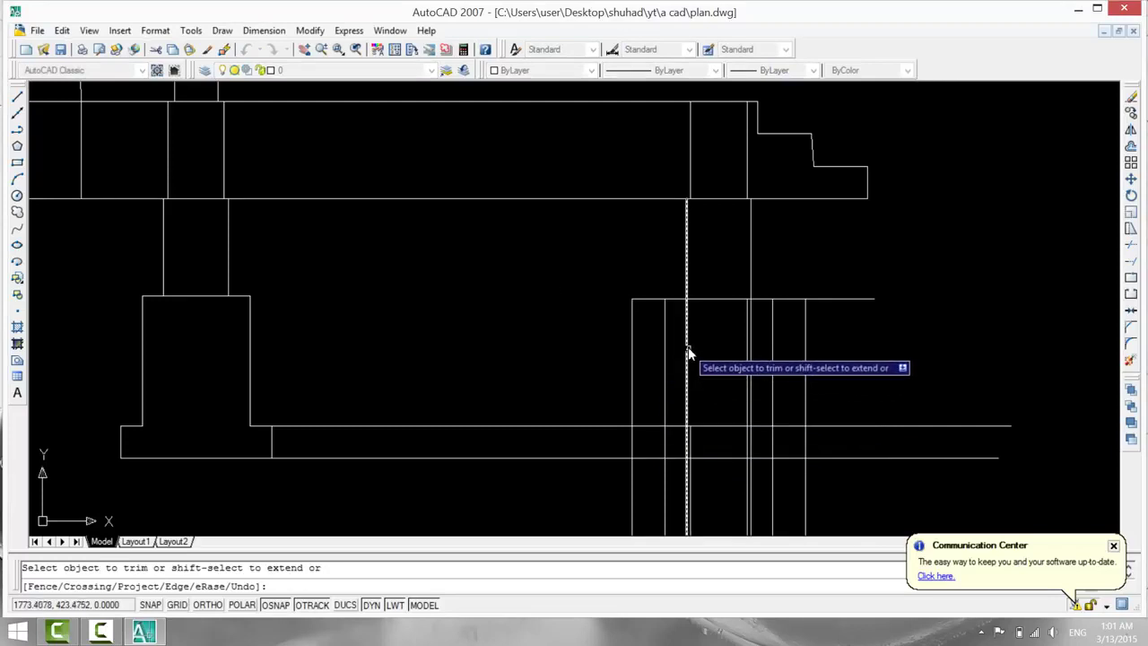
{"action": "left_click", "coordinate": [688, 352]}
{"action": "left_click", "coordinate": [701, 369]}
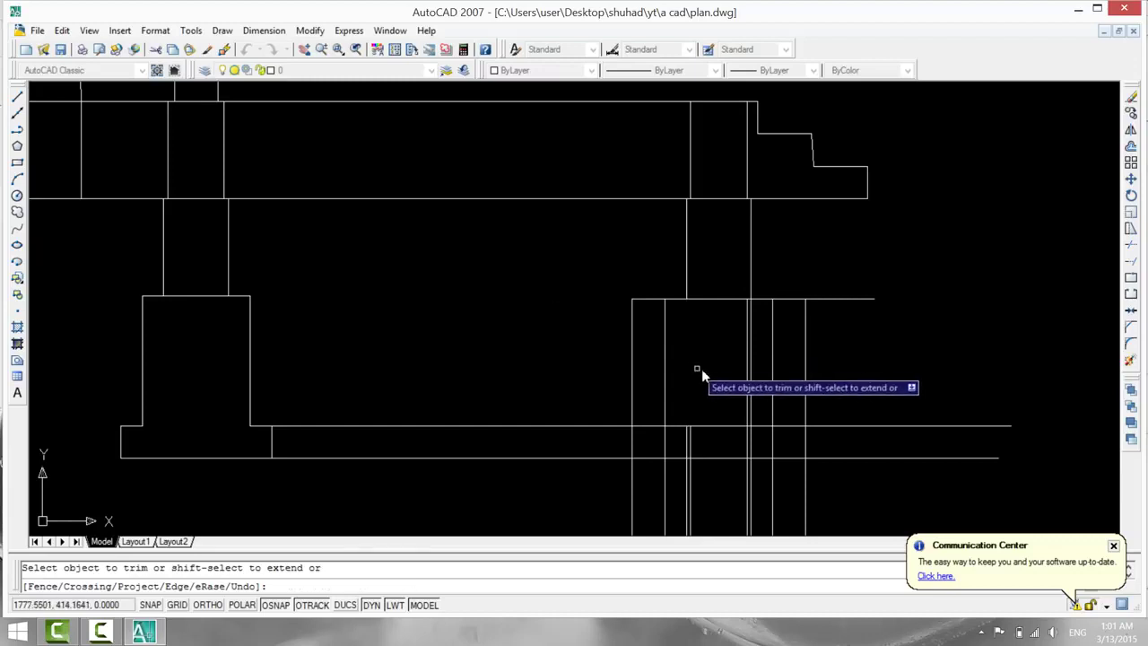
{"action": "left_click", "coordinate": [736, 368]}
{"action": "left_click", "coordinate": [751, 377]}
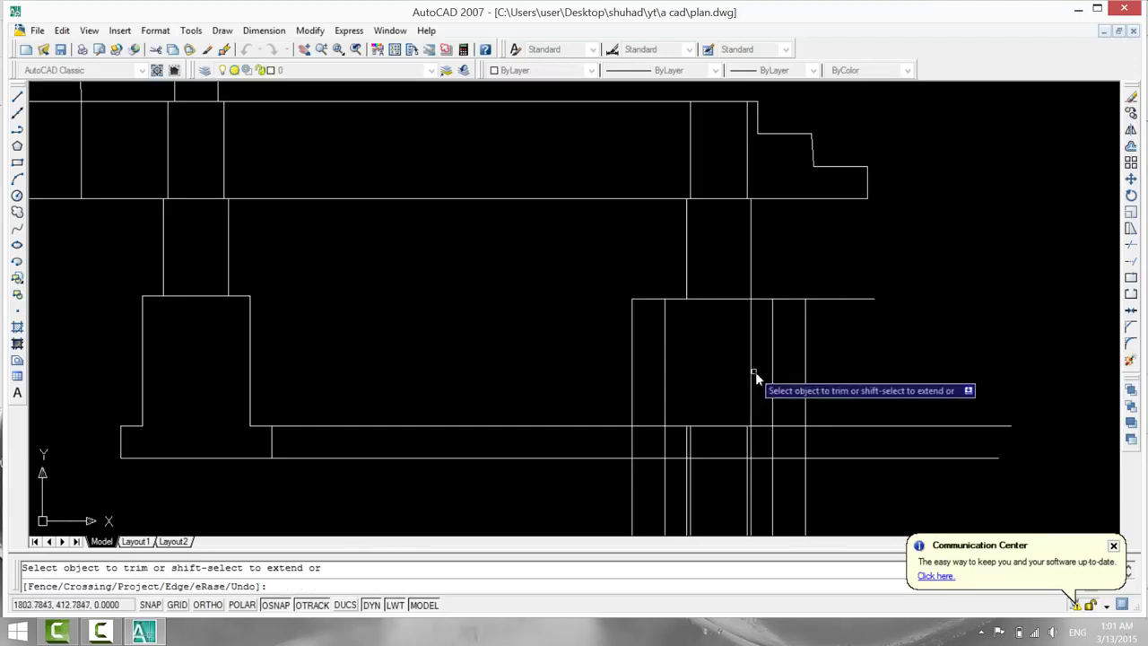
{"action": "left_click", "coordinate": [750, 373]}
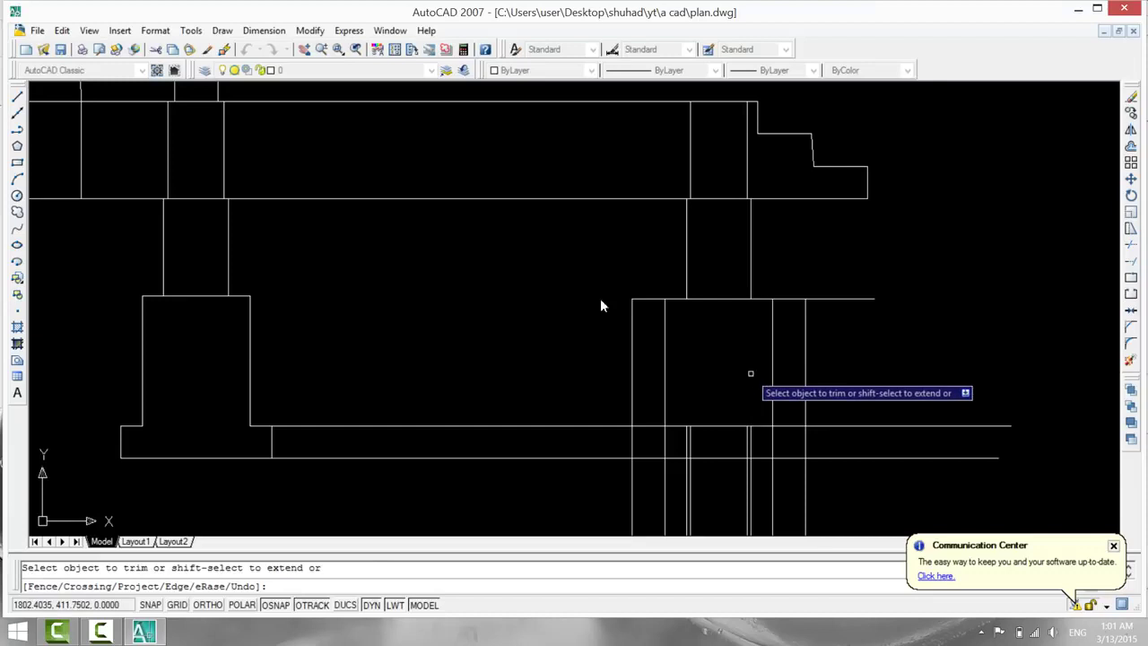
{"action": "left_click", "coordinate": [841, 299]}
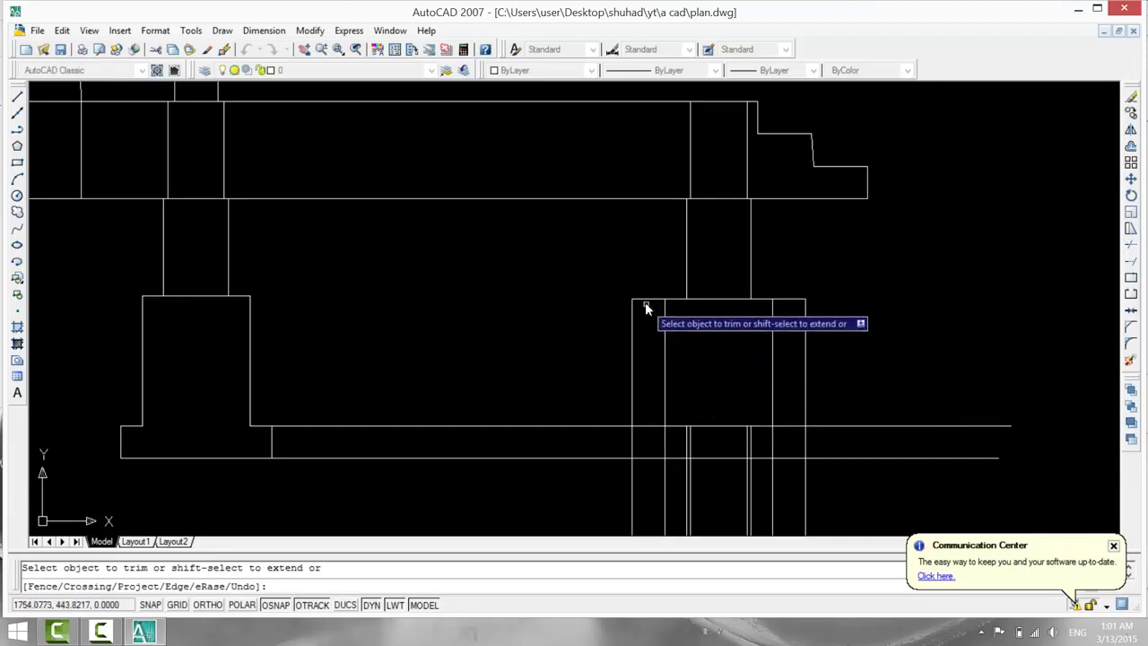
{"action": "left_click", "coordinate": [790, 298]}
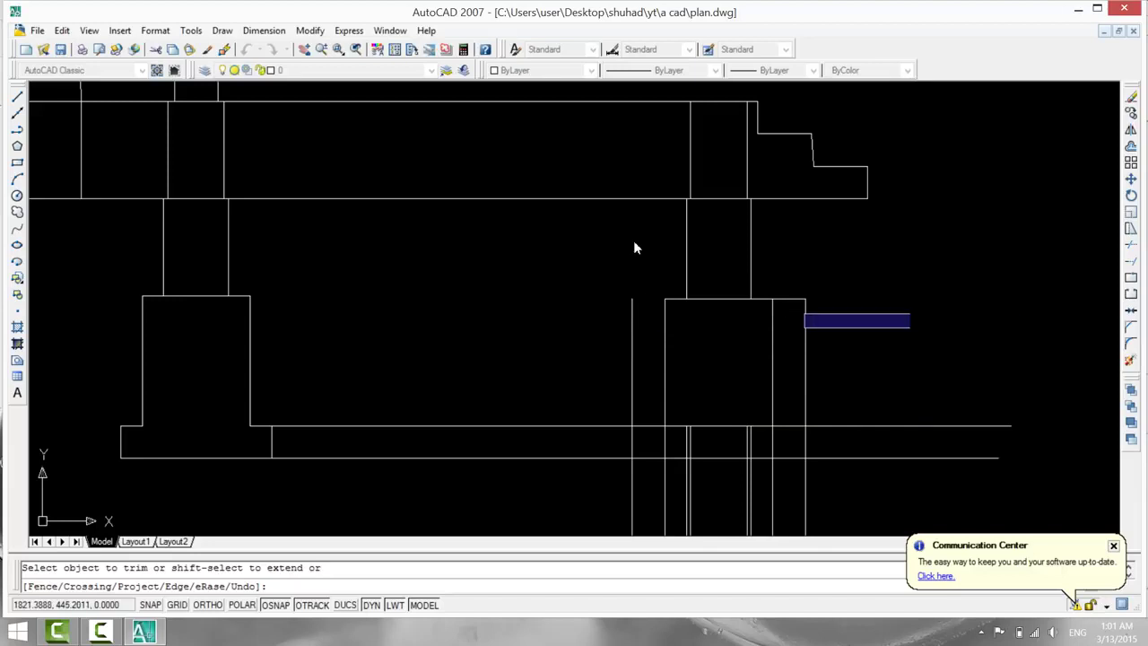
{"action": "left_click", "coordinate": [790, 299]}
{"action": "left_click", "coordinate": [791, 299]}
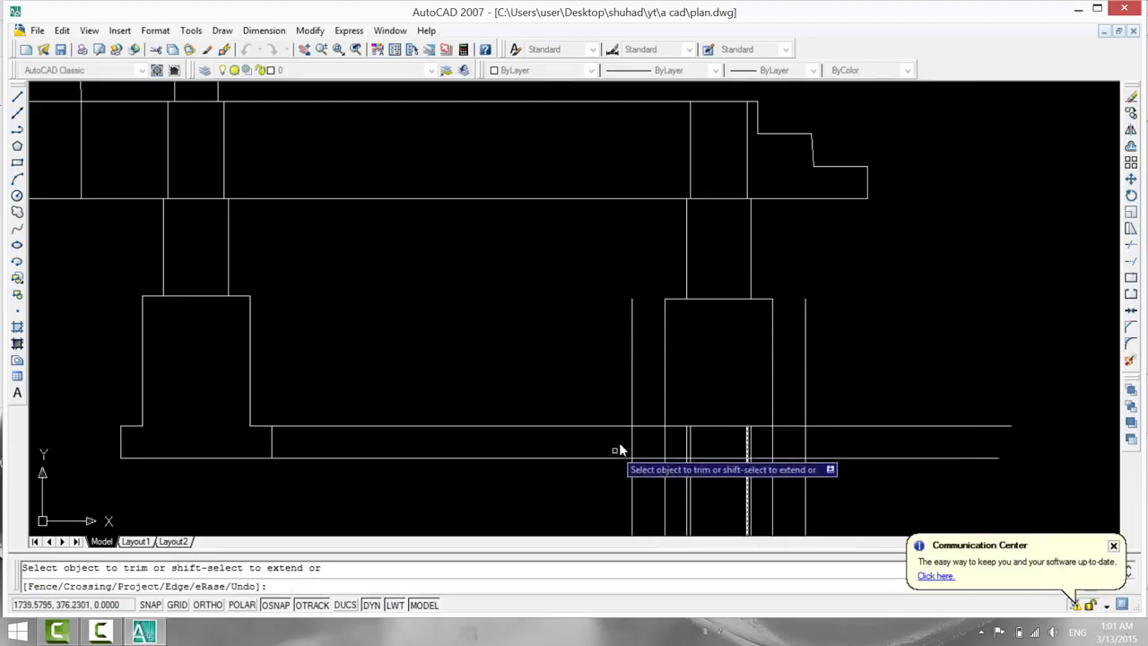
Cut the band lines back at the right footing and remove verticals above and below the band.
{"action": "left_click", "coordinate": [630, 420]}
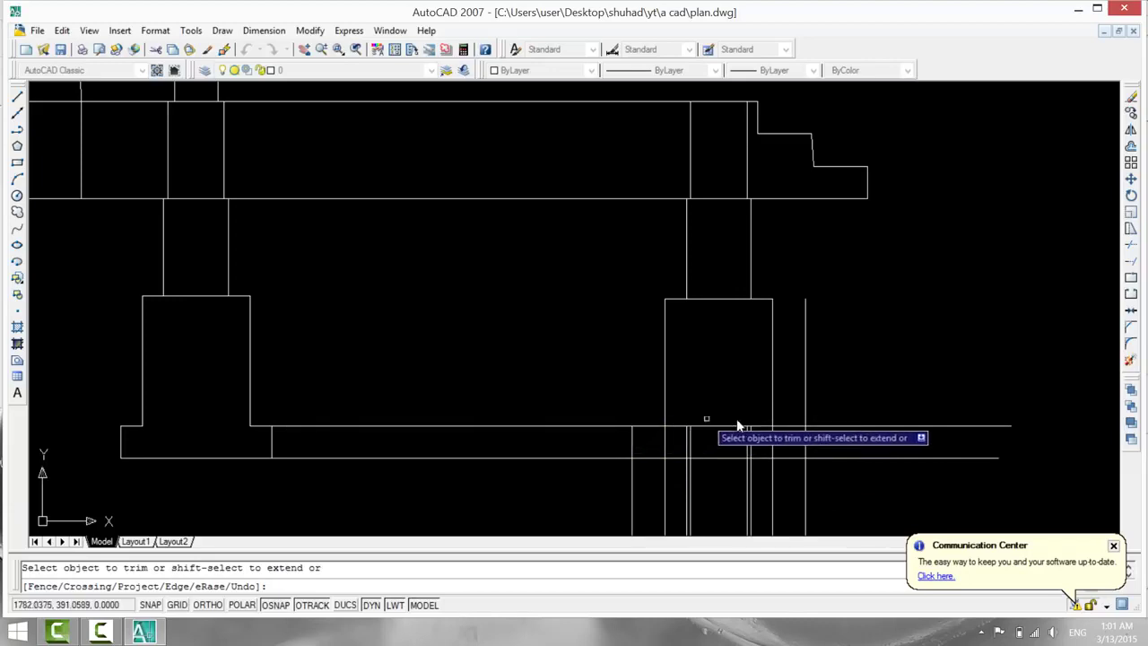
{"action": "left_click", "coordinate": [811, 425]}
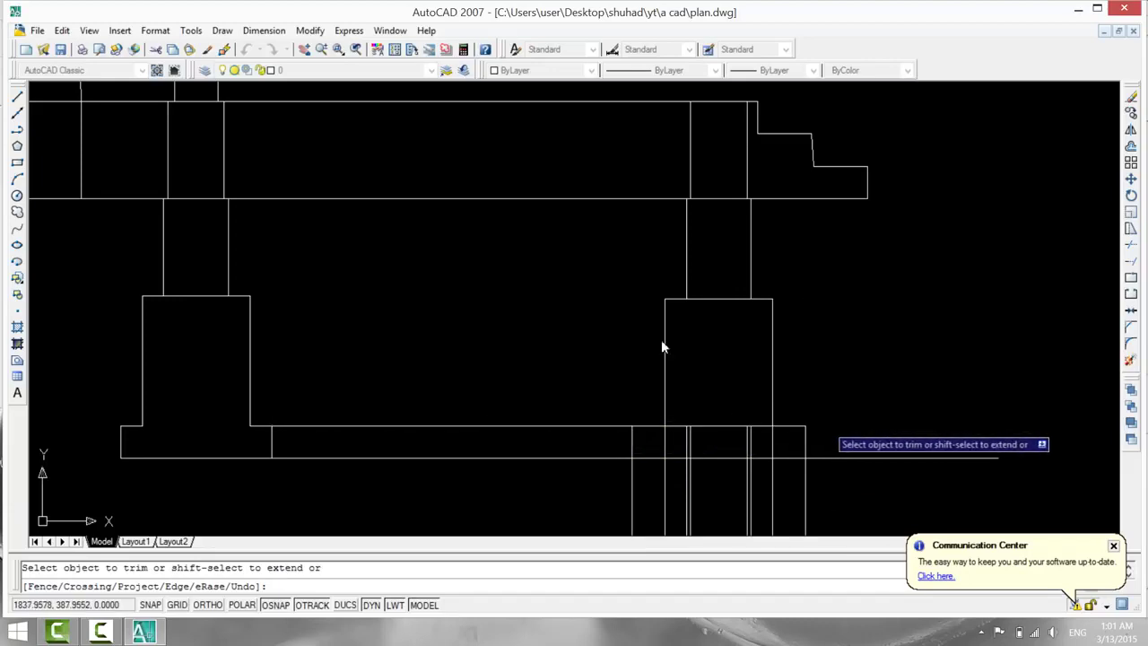
{"action": "left_click", "coordinate": [825, 458]}
{"action": "left_click", "coordinate": [821, 471]}
{"action": "left_click", "coordinate": [618, 507]}
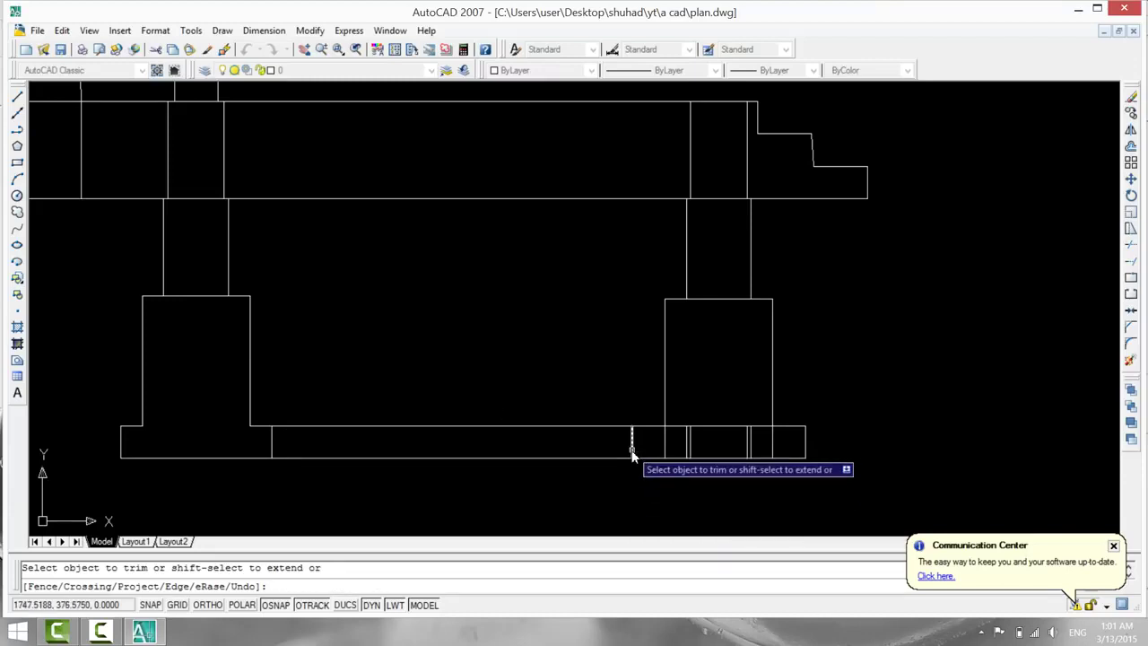
Trim the stray segments and top-edge pieces left inside the right base.
{"action": "left_click", "coordinate": [665, 443]}
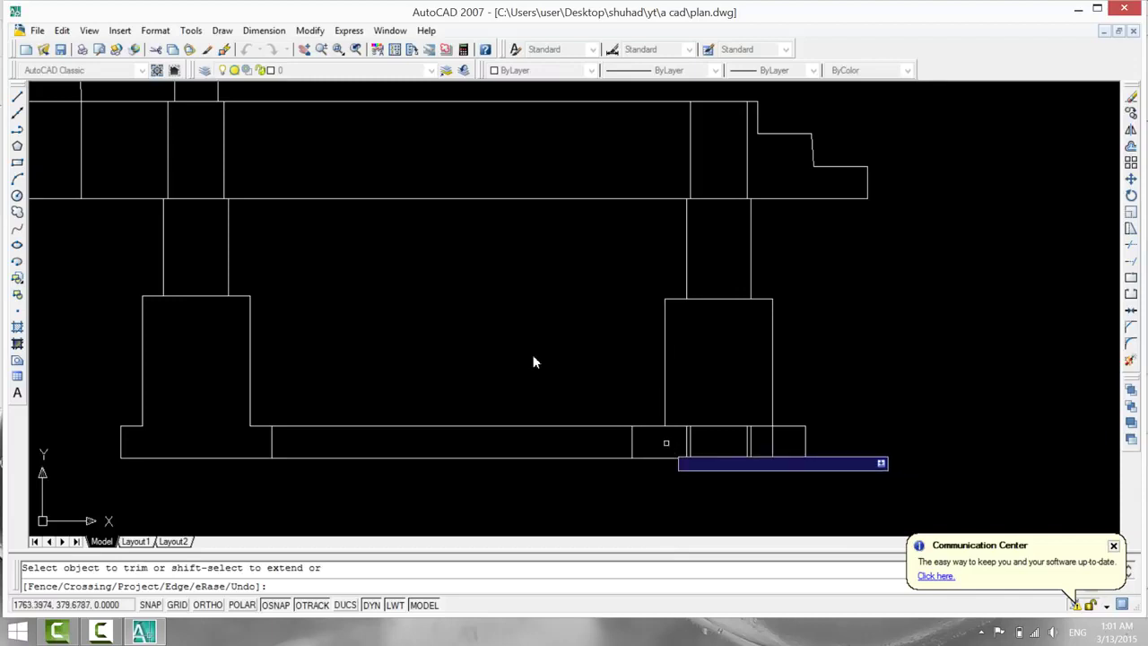
{"action": "left_click", "coordinate": [675, 443]}
{"action": "left_click", "coordinate": [758, 449]}
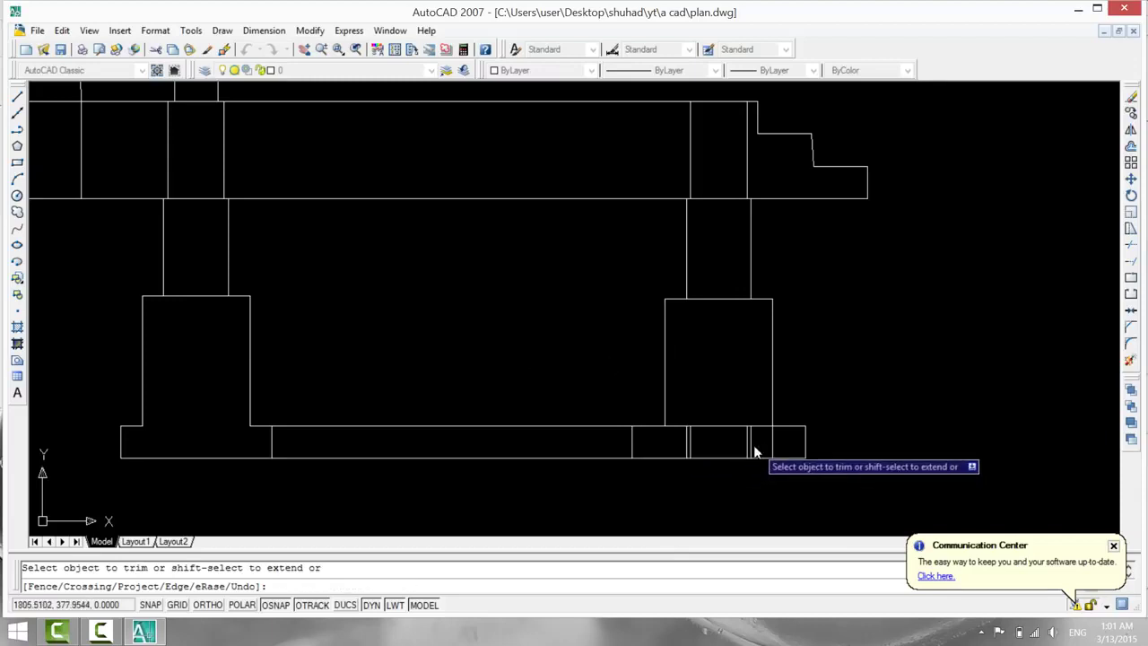
{"action": "left_click", "coordinate": [750, 445]}
{"action": "left_click", "coordinate": [715, 429]}
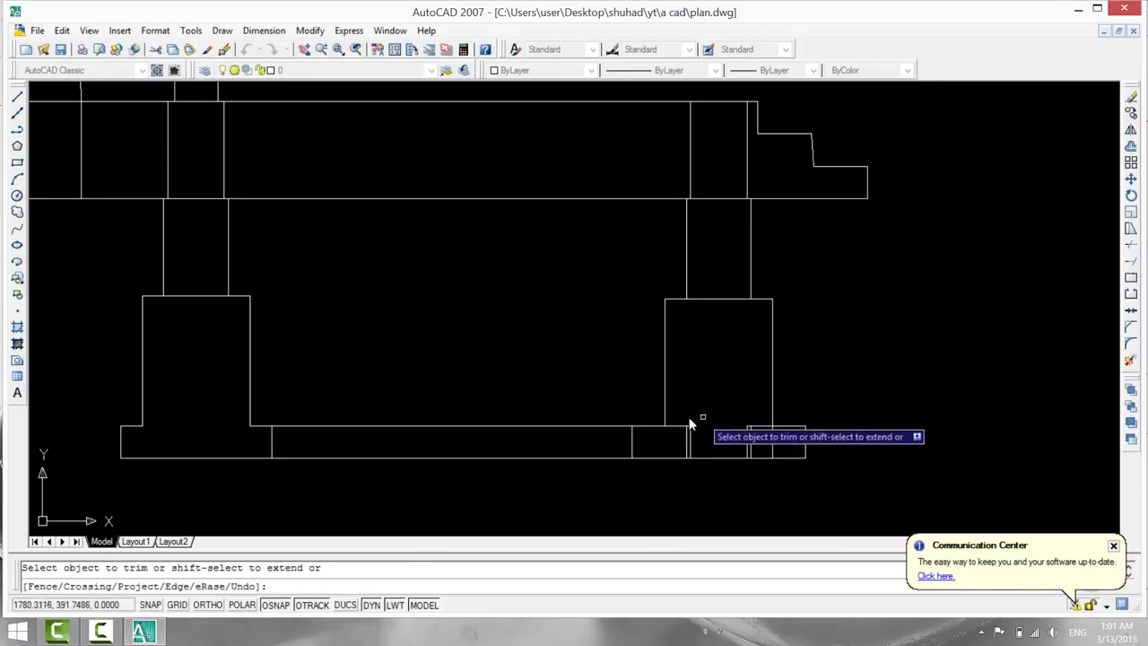
{"action": "left_click", "coordinate": [682, 430]}
{"action": "left_click", "coordinate": [682, 431]}
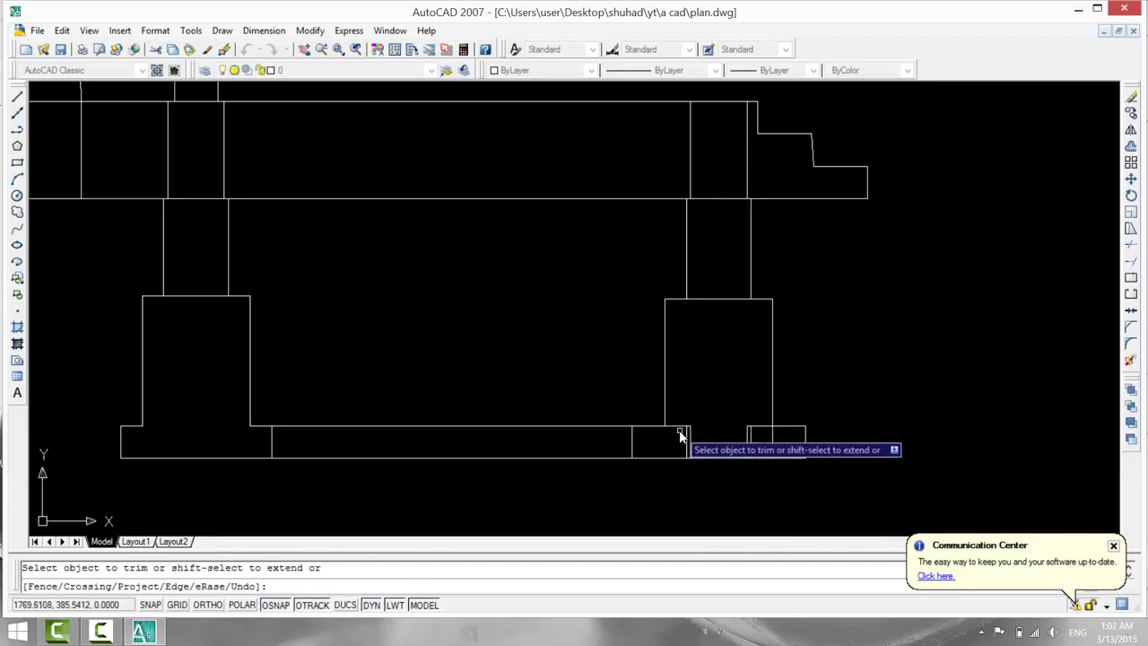
{"action": "left_click", "coordinate": [682, 430]}
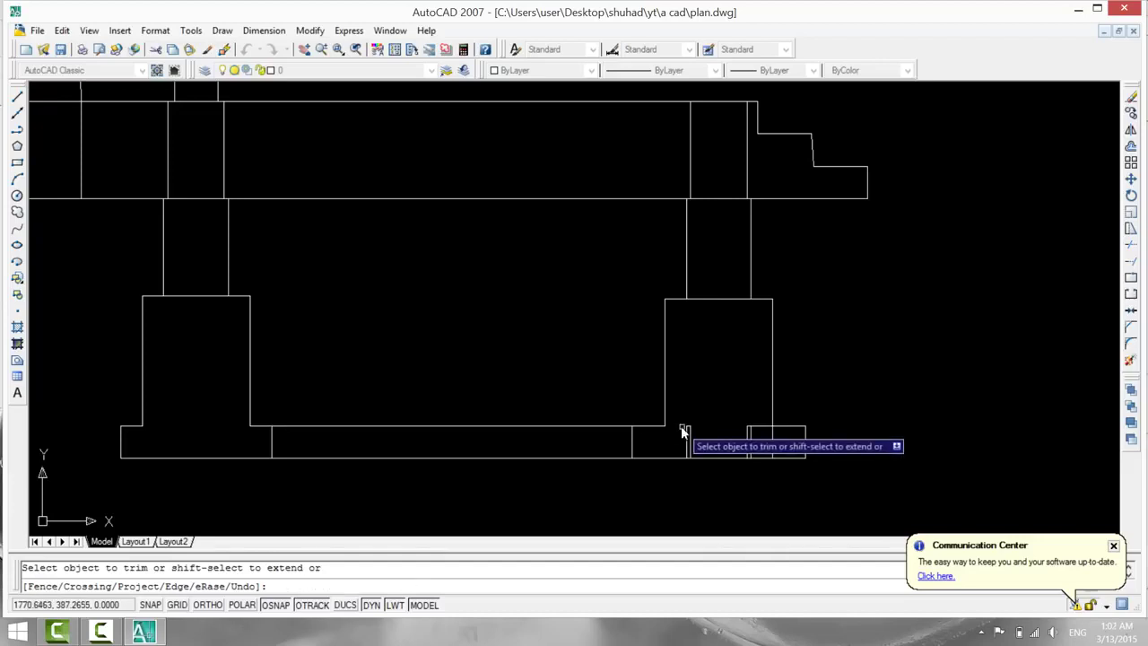
{"action": "left_click", "coordinate": [755, 429]}
{"action": "left_click", "coordinate": [758, 439]}
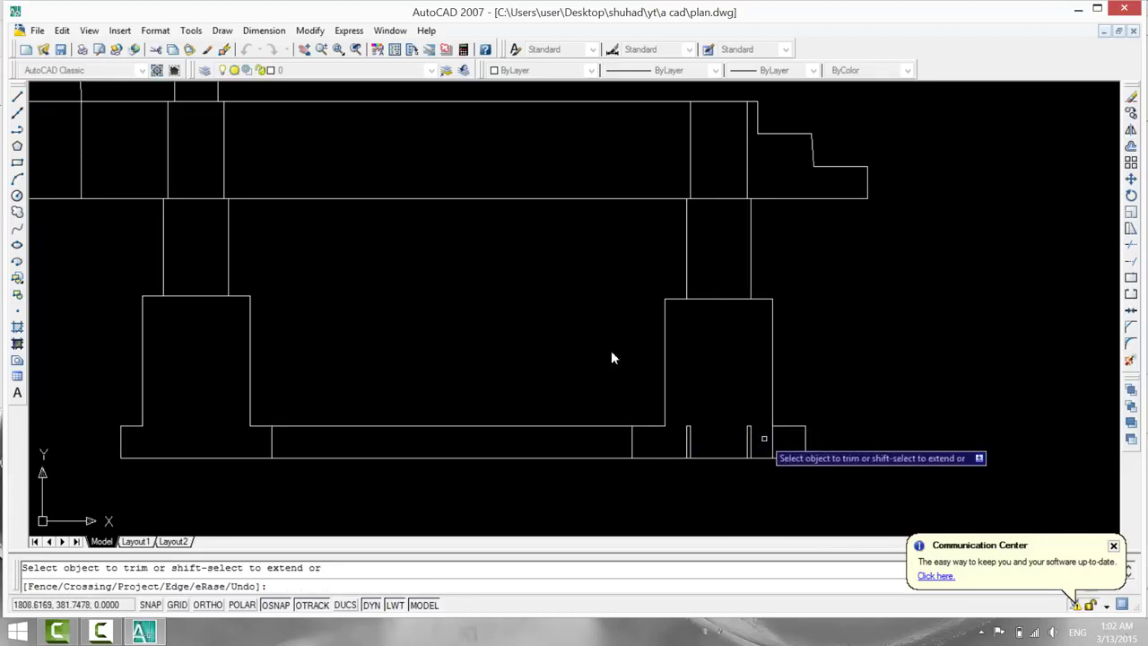
{"action": "key", "text": "Escape"}
Delete the two leftover stubs inside the right base.
{"action": "left_click", "coordinate": [688, 431]}
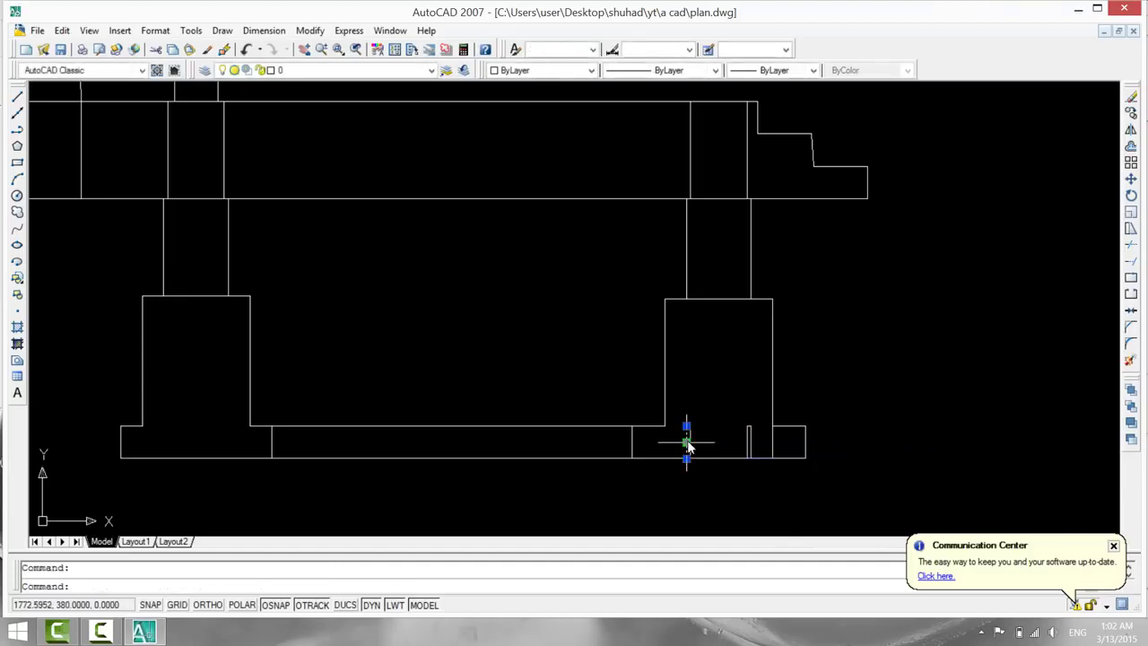
{"action": "key", "text": "Delete"}
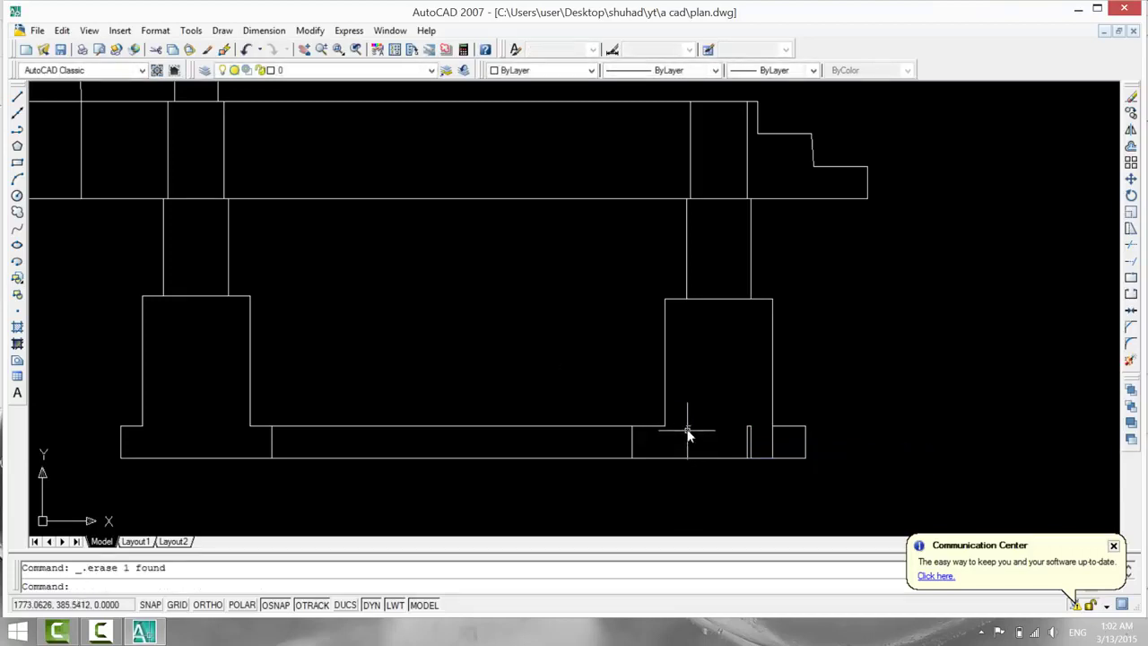
{"action": "key", "text": "Delete"}
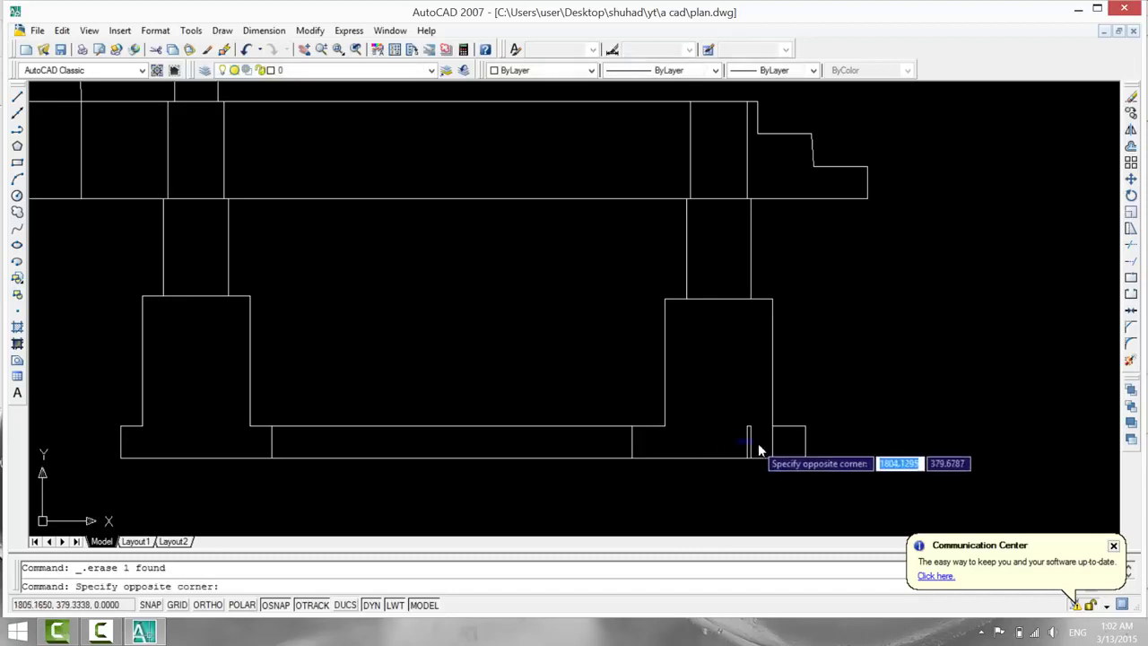
{"action": "left_click", "coordinate": [750, 446]}
{"action": "key", "text": "Delete"}
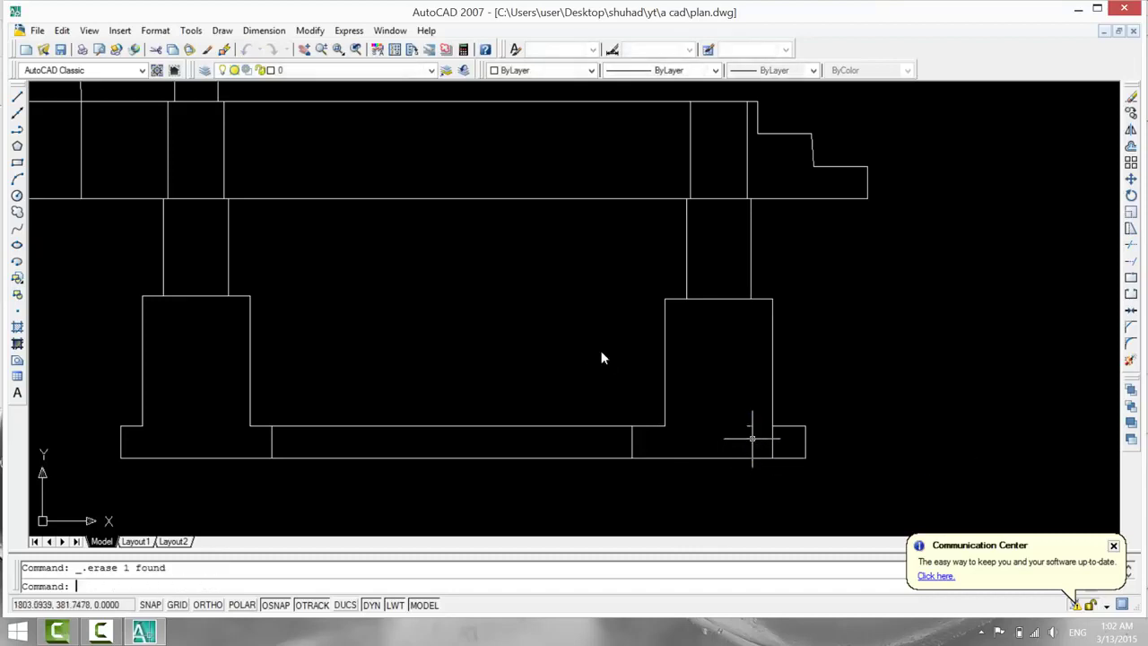
{"action": "left_click", "coordinate": [749, 429]}
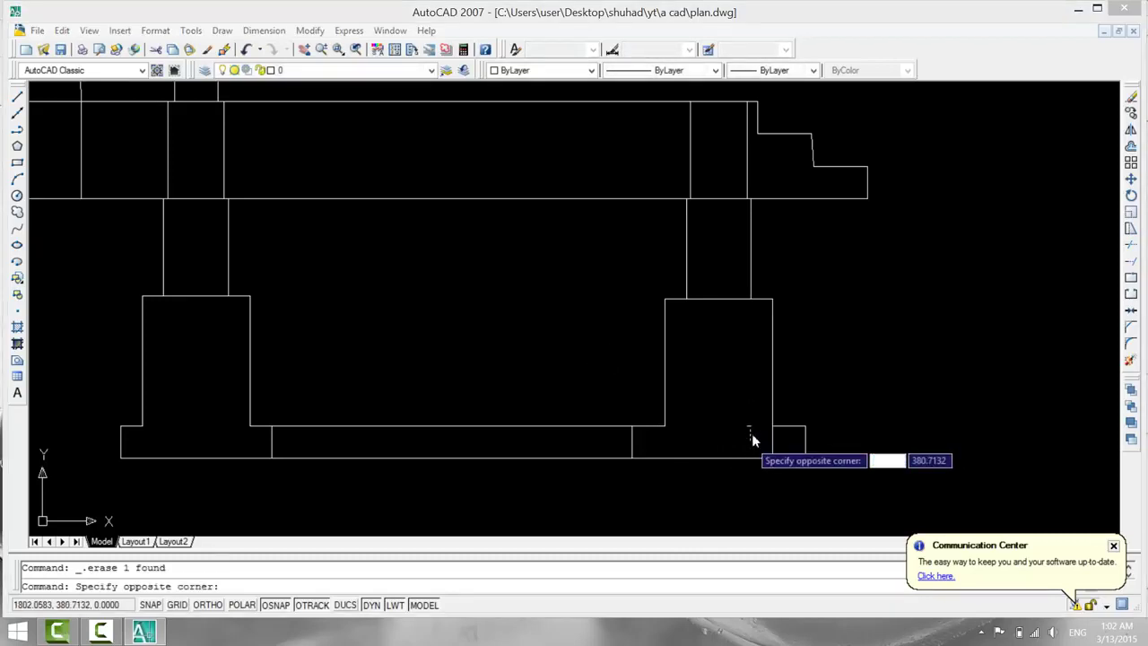
{"action": "key", "text": "Escape"}
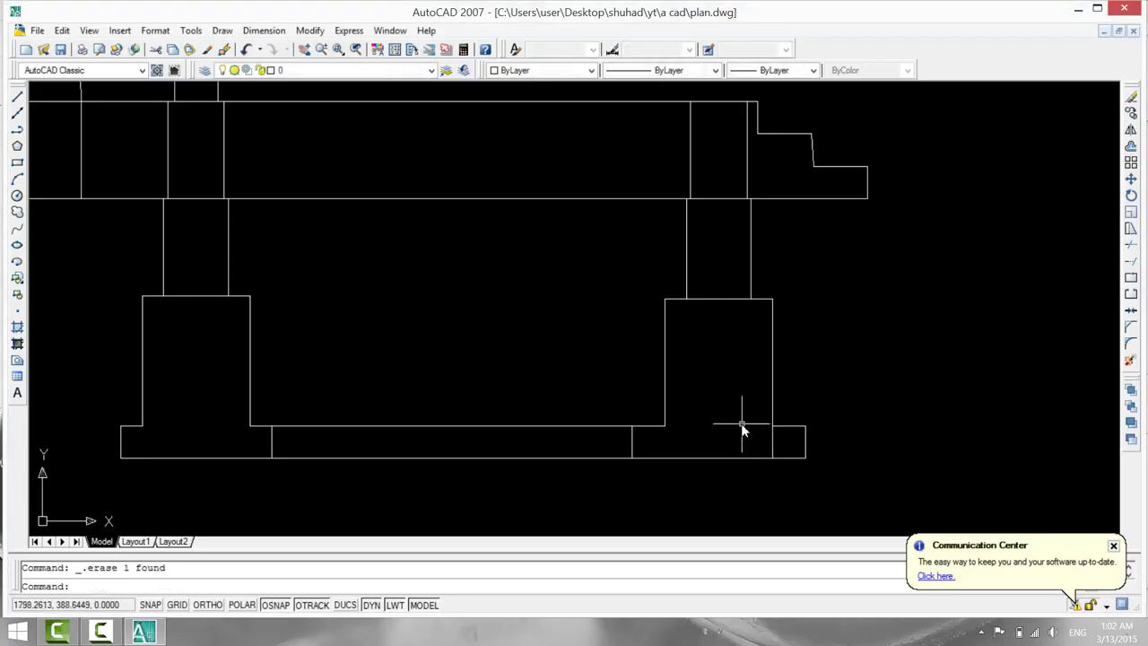
Trim the base band's top and bottom lines between the two footings.
{"action": "type", "text": "tr"}
{"action": "key", "text": "Return"}
{"action": "key", "text": "Return"}
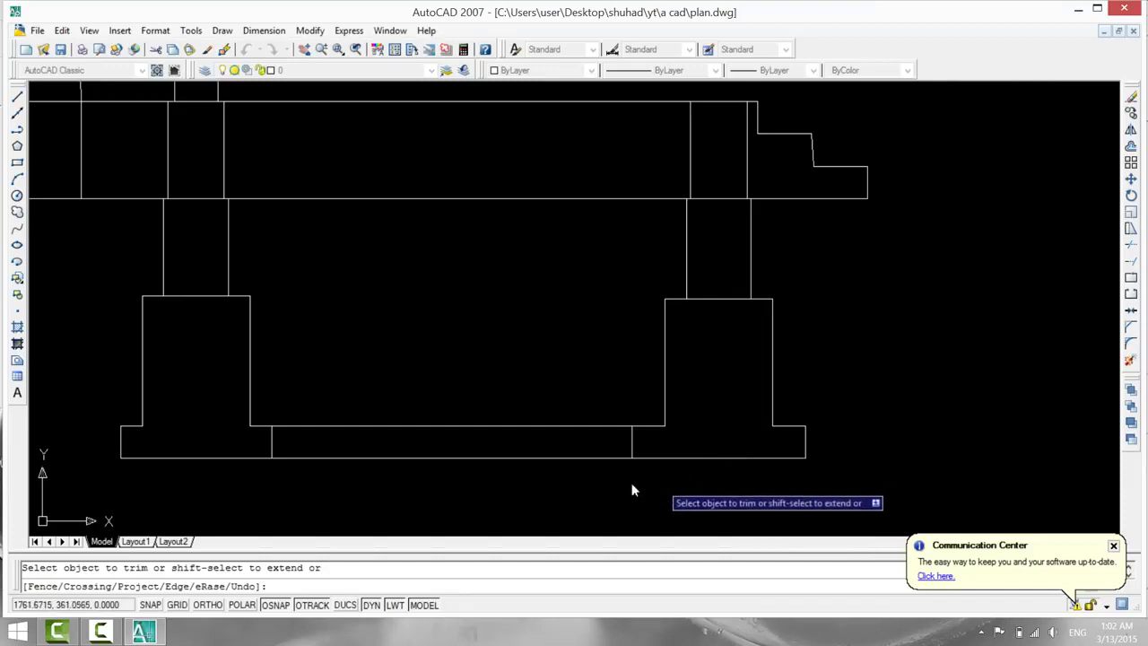
{"action": "left_click", "coordinate": [420, 429]}
{"action": "left_click", "coordinate": [423, 435]}
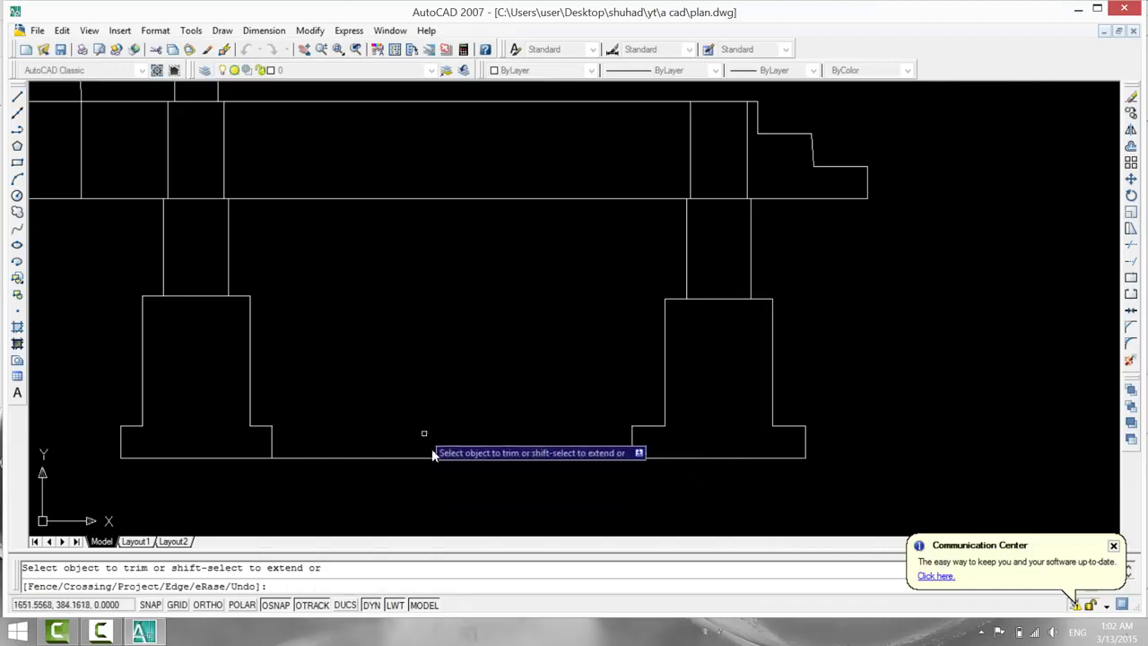
{"action": "left_click", "coordinate": [435, 462]}
{"action": "left_click", "coordinate": [350, 379]}
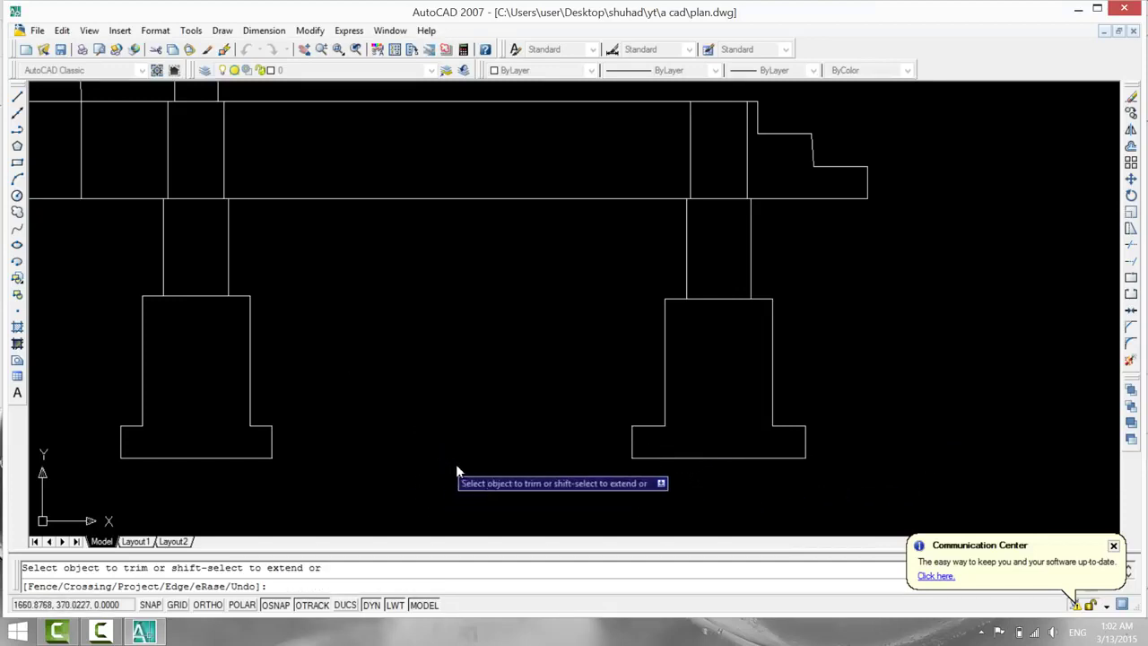
{"action": "key", "text": "Escape"}
{"action": "scroll", "coordinate": [469, 461], "scroll_direction": "down", "scroll_amount": 1}
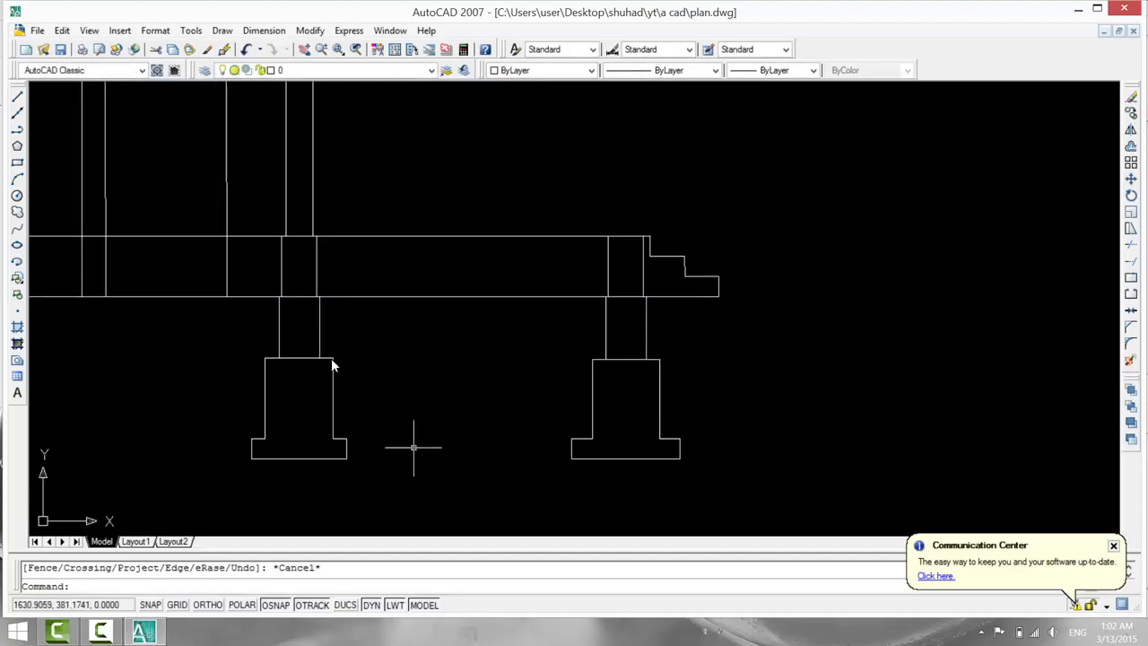
{"action": "mouse_move", "coordinate": [413, 446]}
{"action": "middle_mouse_down"}
{"action": "mouse_move", "coordinate": [792, 392]}
{"action": "mouse_move", "coordinate": [819, 402]}
{"action": "mouse_move", "coordinate": [836, 438]}
{"action": "middle_mouse_up"}
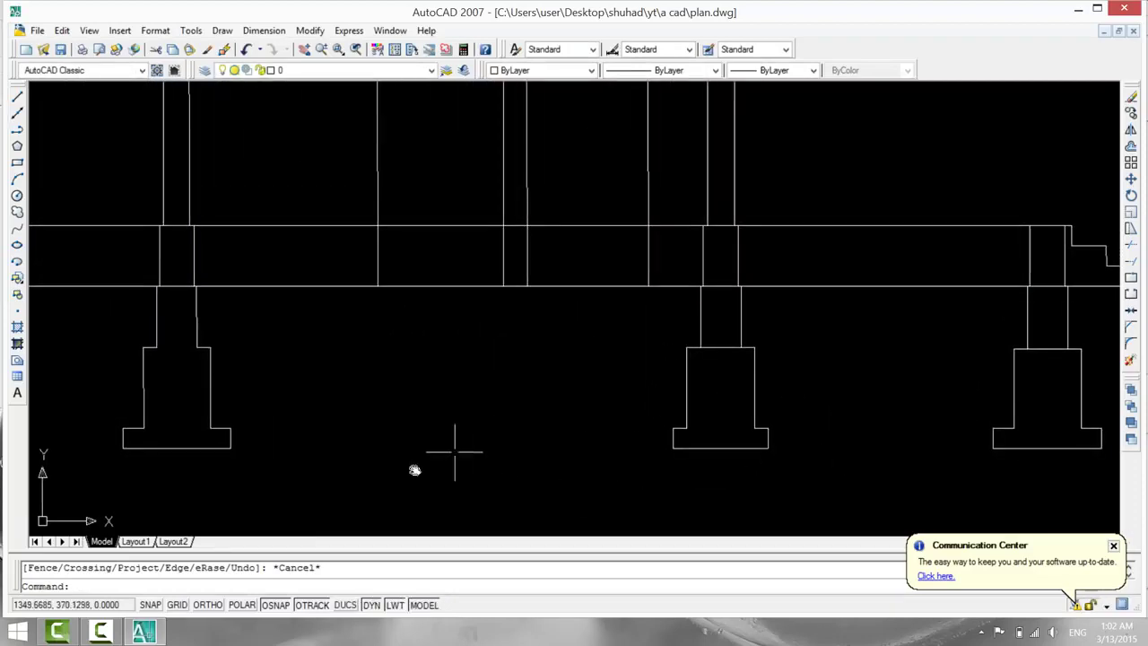
{"action": "left_click", "coordinate": [107, 633]}
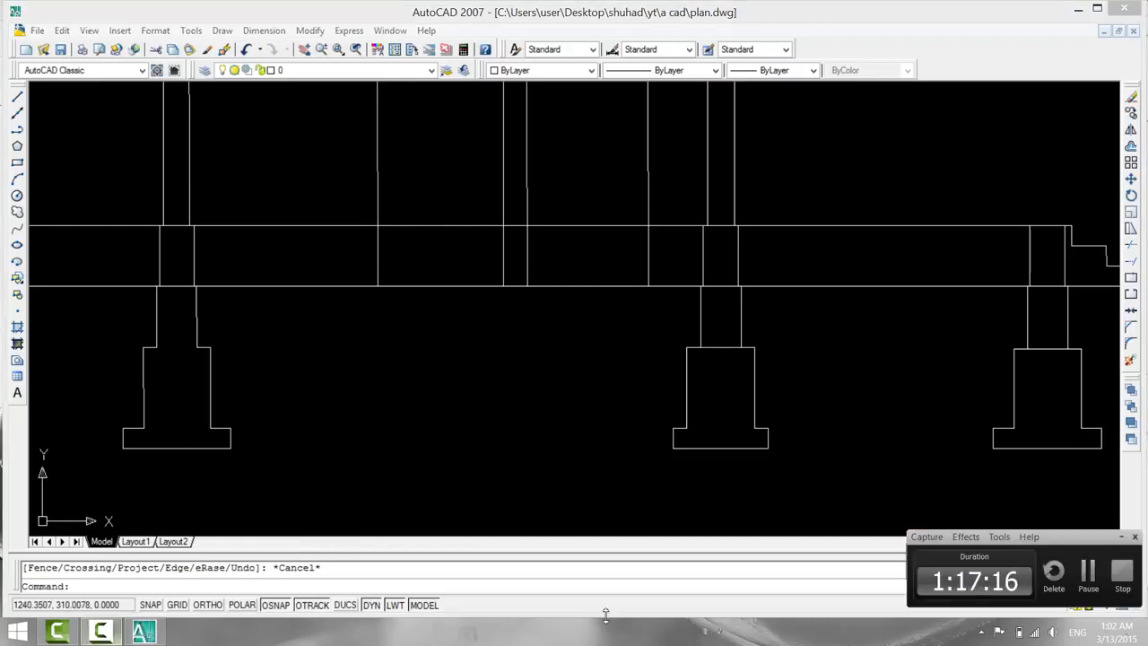
{"action": "left_click", "coordinate": [1086, 574]}
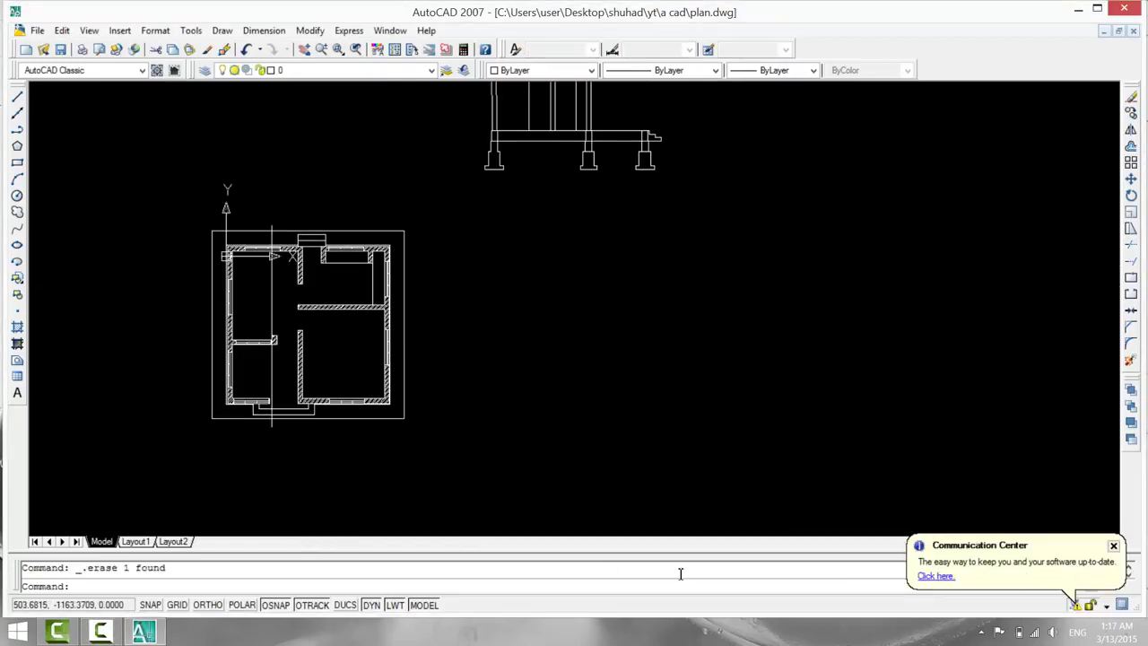
{"action": "left_click", "coordinate": [105, 633]}
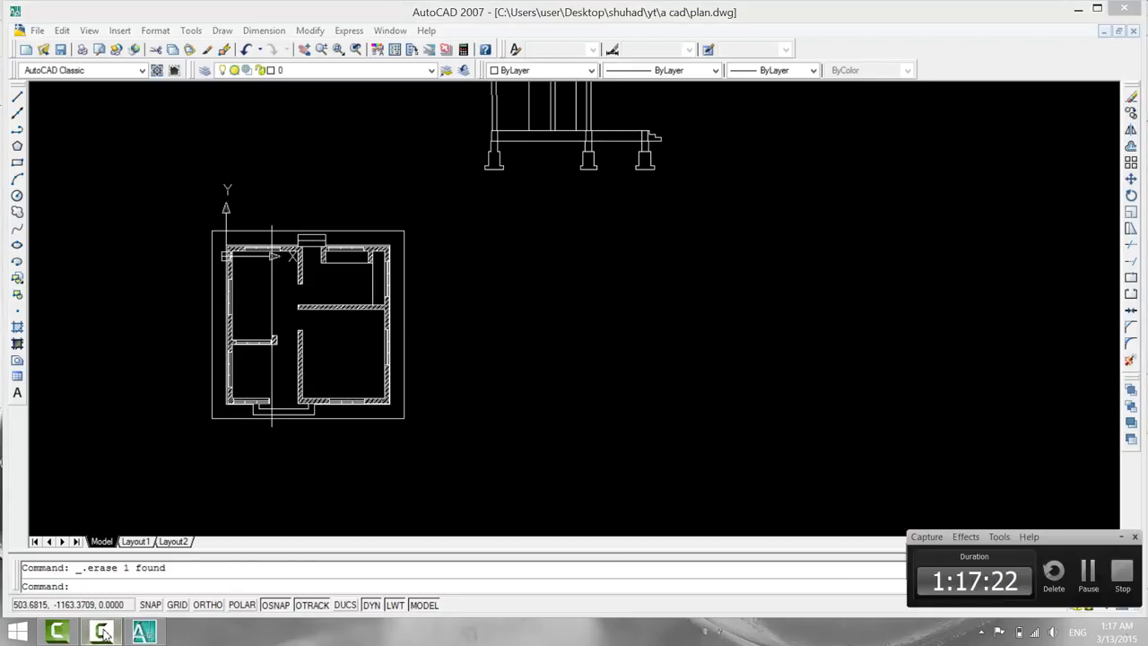
{"action": "left_click", "coordinate": [103, 633]}
{"action": "right_click", "coordinate": [580, 304]}
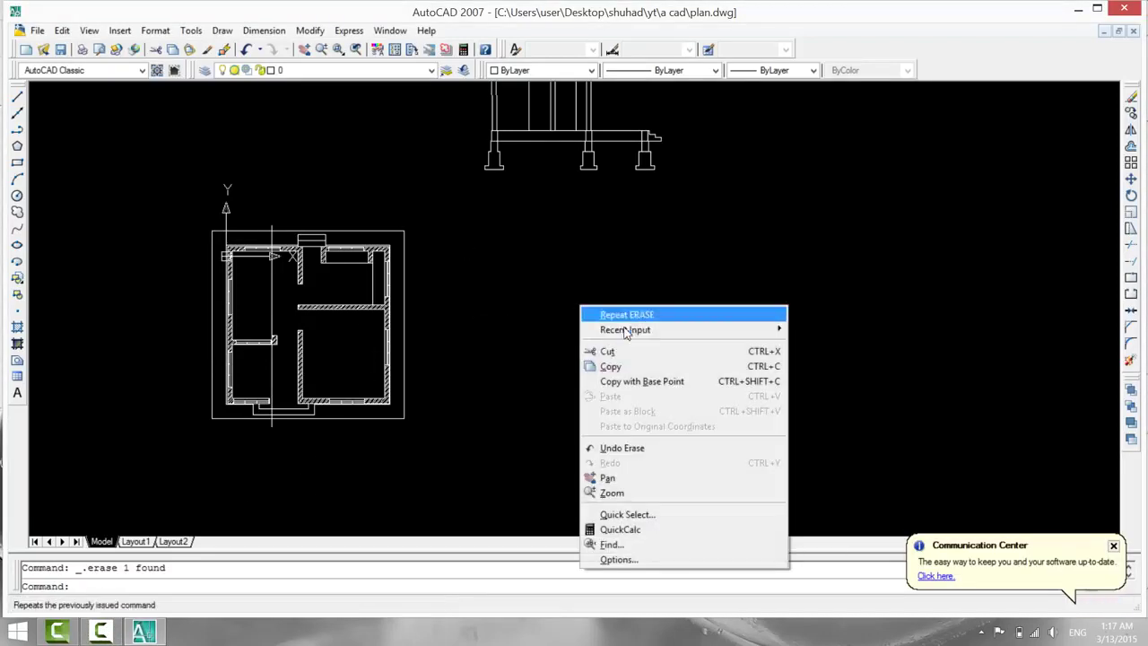
{"action": "left_click", "coordinate": [621, 448]}
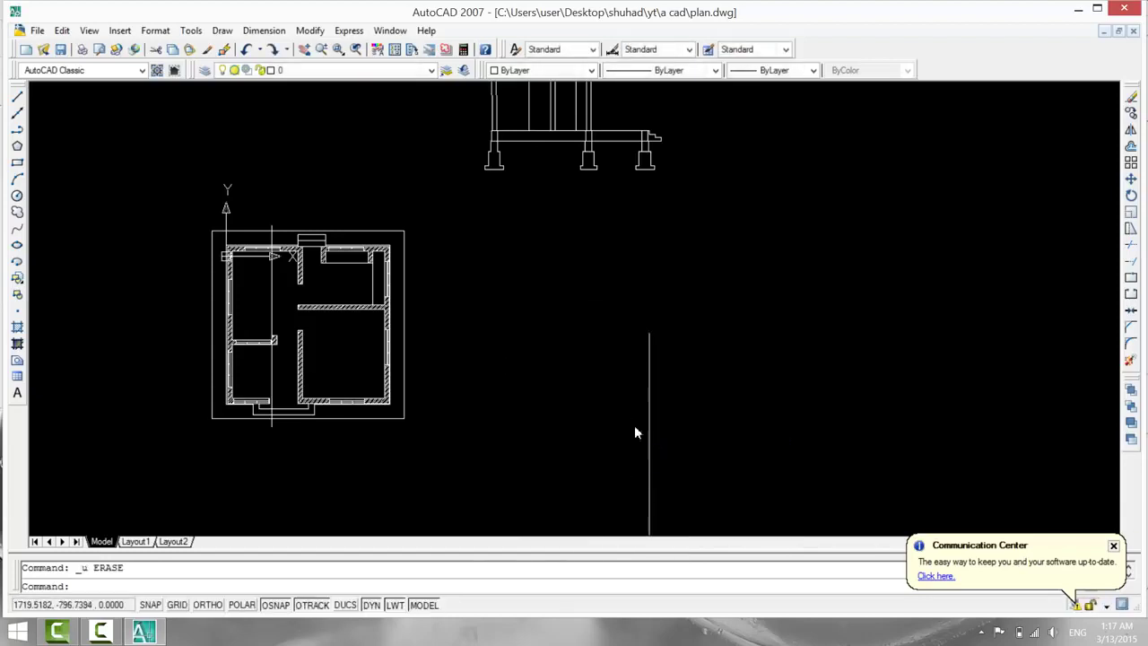
{"action": "right_click", "coordinate": [554, 388]}
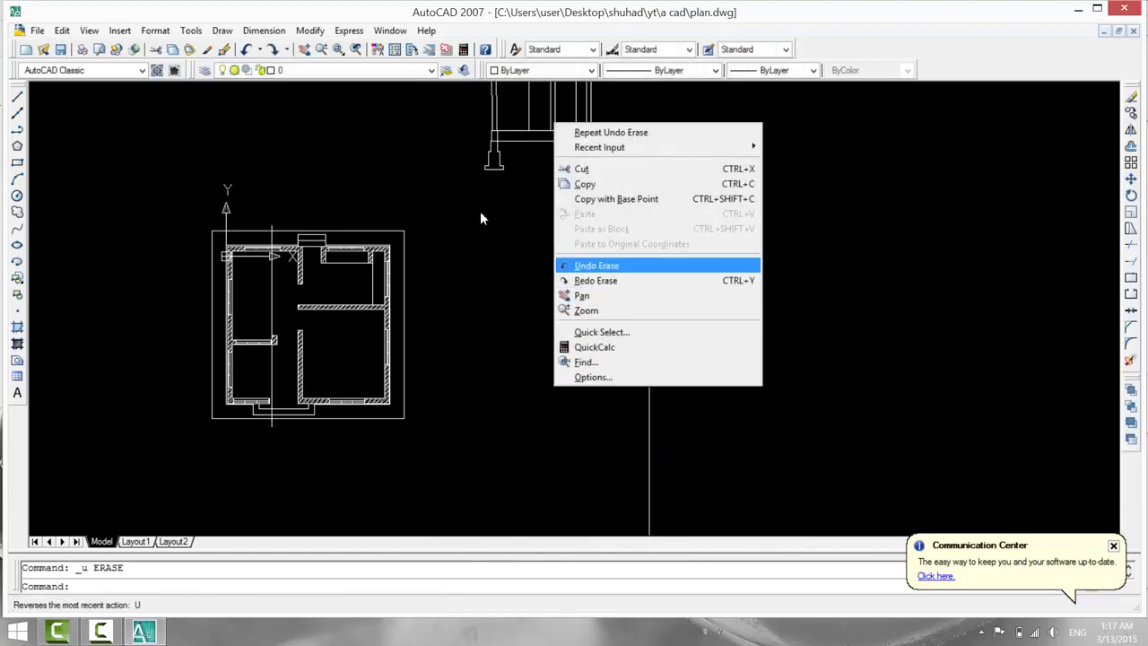
{"action": "left_click", "coordinate": [599, 267]}
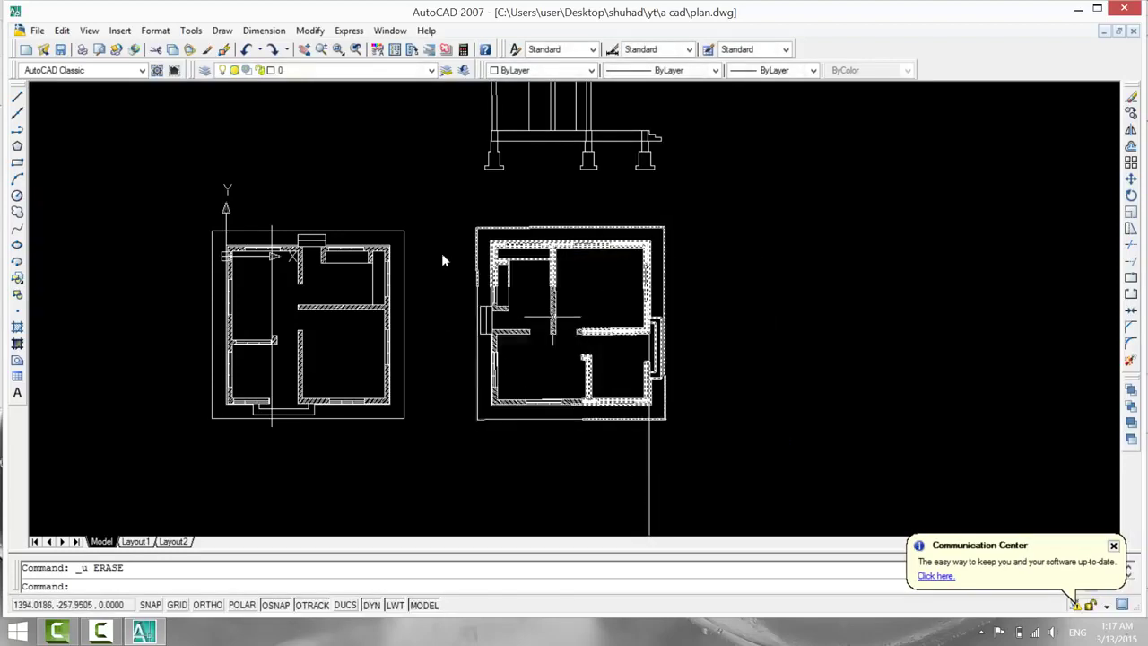
{"action": "left_click", "coordinate": [553, 330]}
{"action": "key", "text": "Delete"}
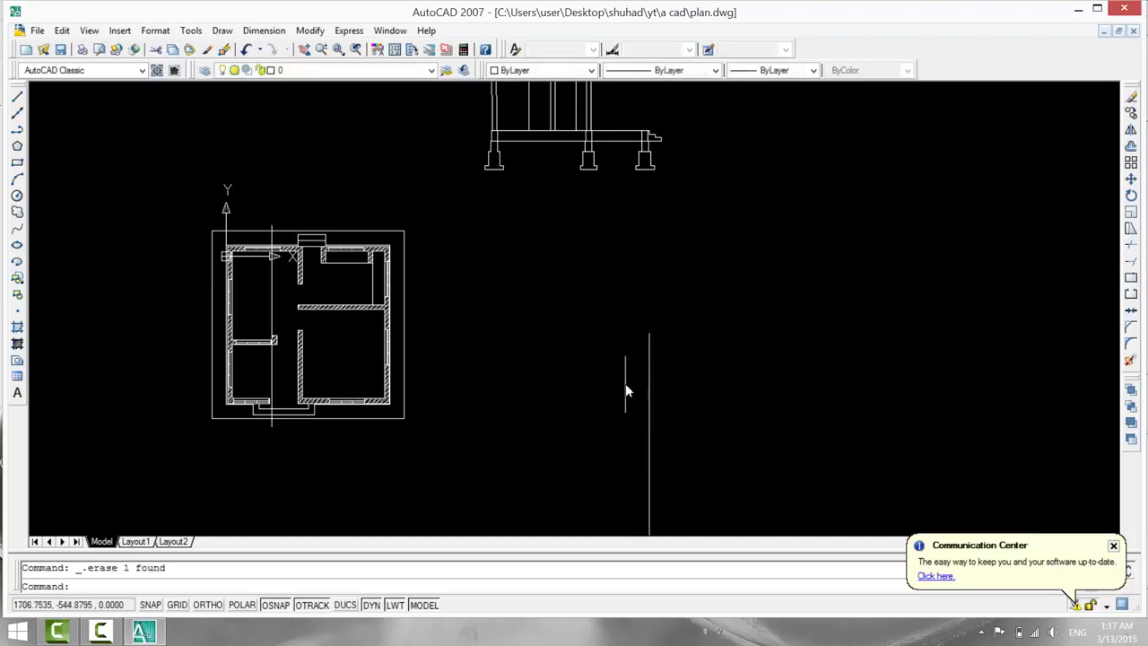
{"action": "left_click", "coordinate": [647, 393]}
{"action": "key", "text": "Delete"}
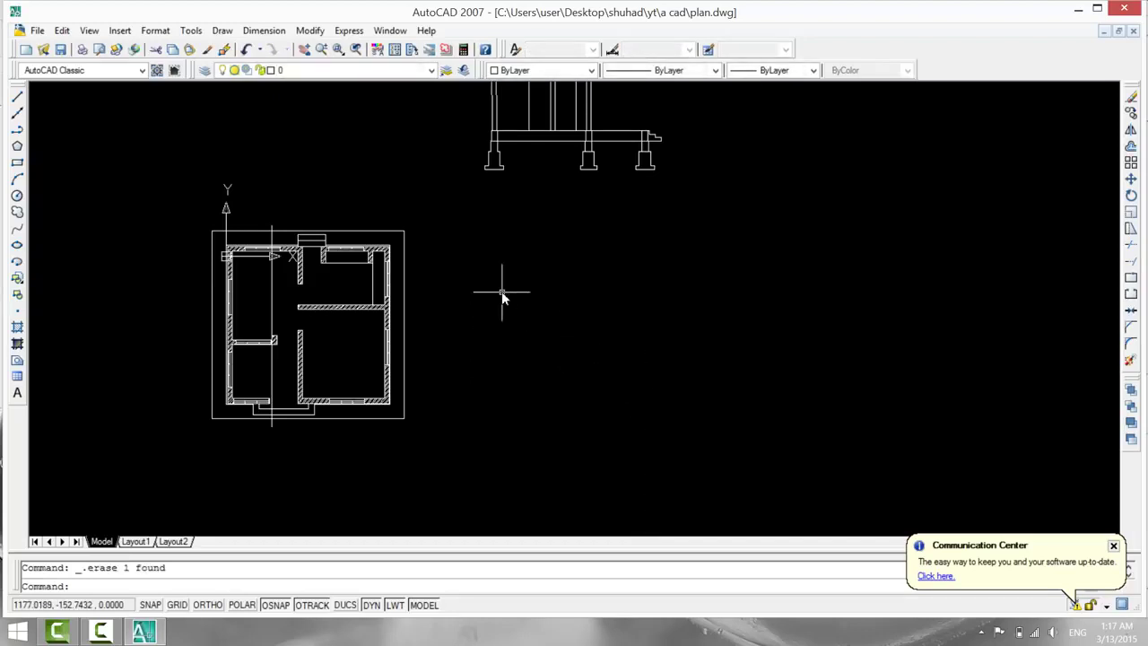
{"action": "middle_click_drag", "start_coordinate": [503, 296], "coordinate": [554, 477]}
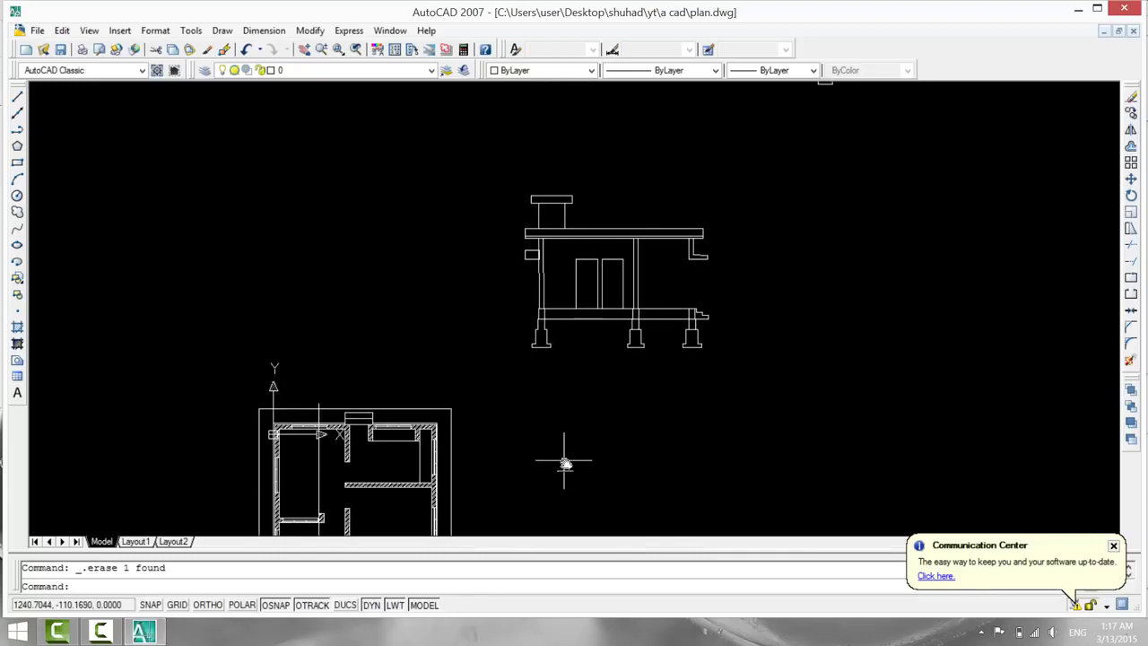
Save the drawing and pan the elevation to the right.
{"action": "key", "text": "ctrl+s"}
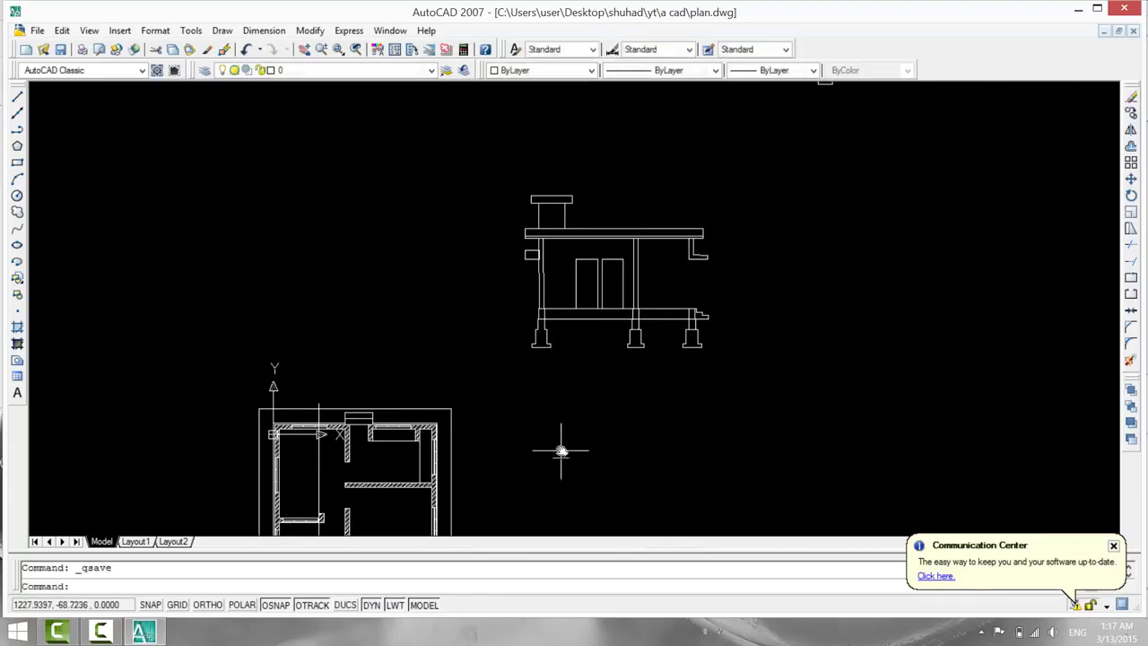
{"action": "scroll", "coordinate": [558, 449], "scroll_direction": "up", "scroll_amount": 2}
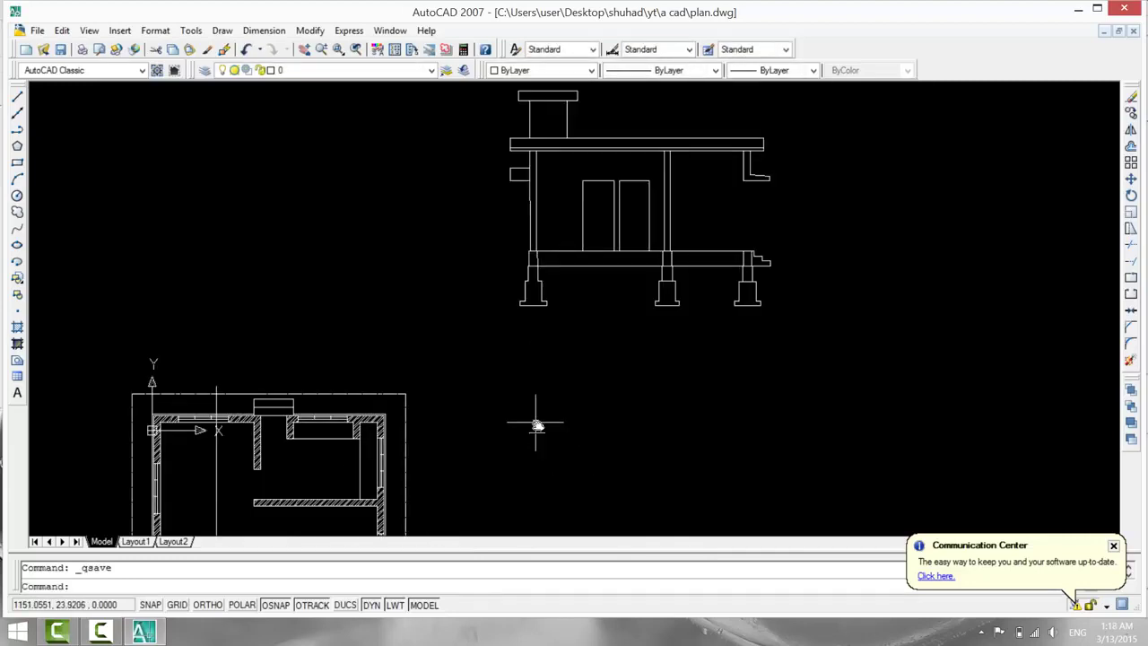
{"action": "middle_click_drag", "start_coordinate": [541, 425], "coordinate": [665, 450]}
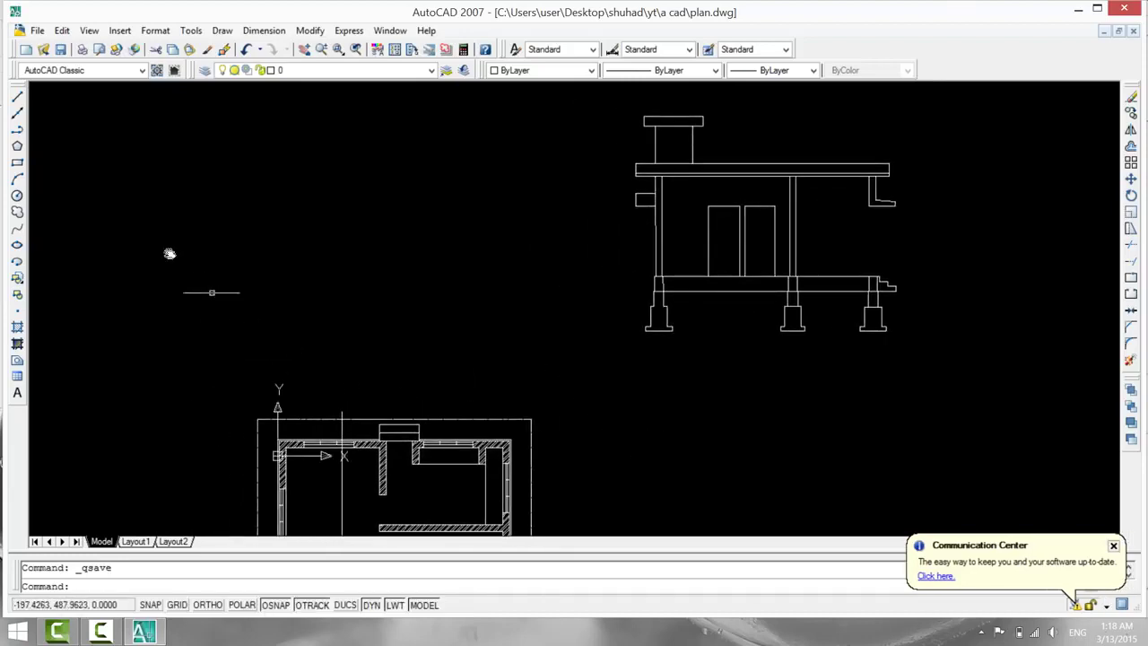
Start a horizontal construction line from the lower column corner, then cancel it.
{"action": "left_click", "coordinate": [17, 111]}
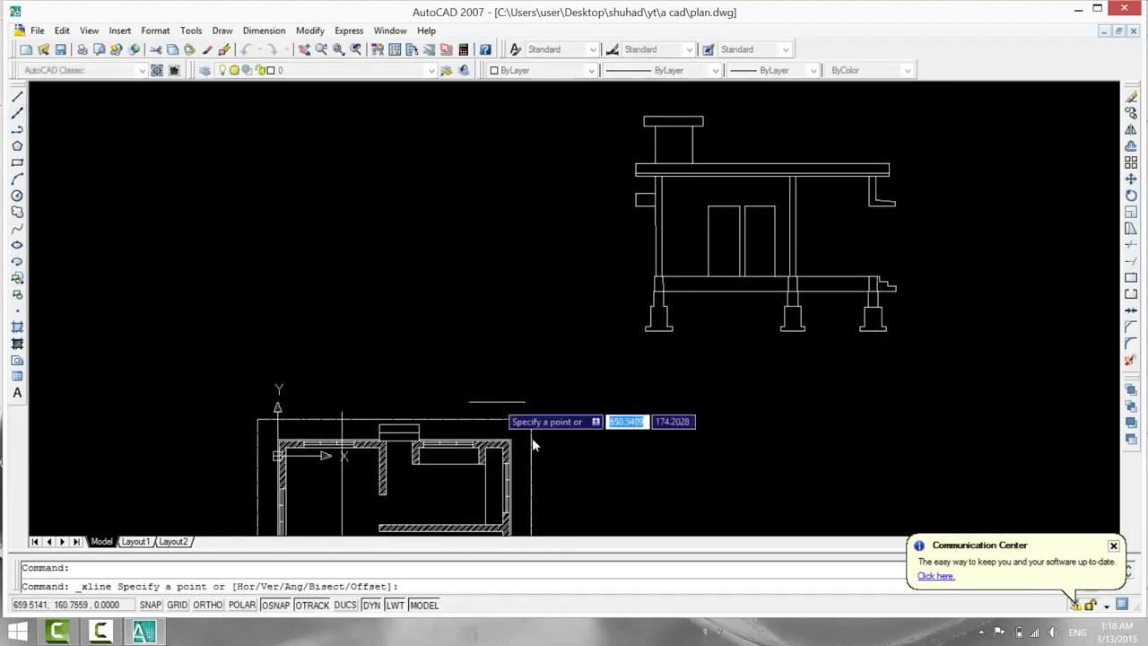
{"action": "scroll", "coordinate": [574, 439], "scroll_direction": "up", "scroll_amount": 2}
{"action": "scroll", "coordinate": [577, 362], "scroll_direction": "up", "scroll_amount": 2}
{"action": "scroll", "coordinate": [759, 313], "scroll_direction": "down", "scroll_amount": 1}
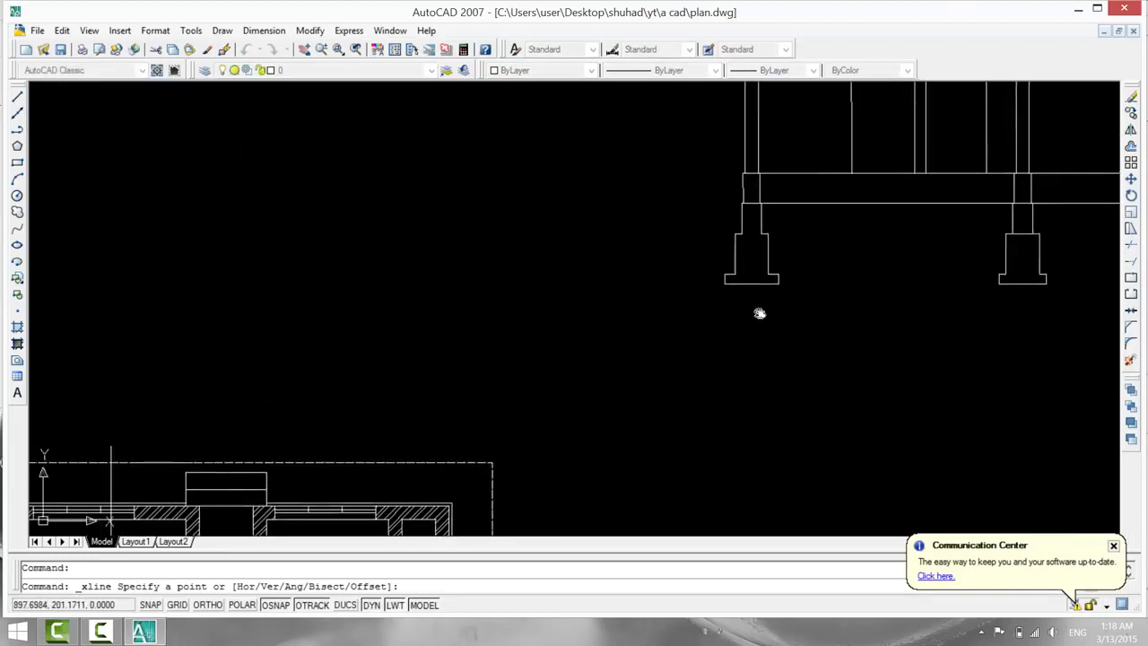
{"action": "scroll", "coordinate": [761, 311], "scroll_direction": "up", "scroll_amount": 1}
{"action": "middle_click_drag", "start_coordinate": [761, 310], "coordinate": [718, 397]}
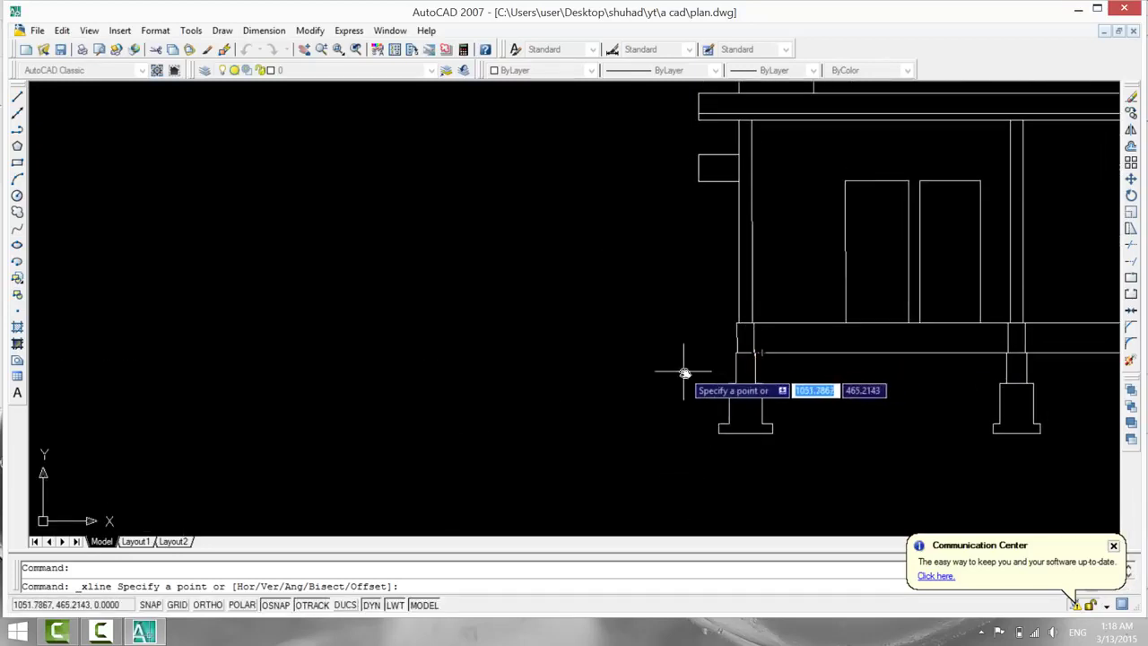
{"action": "scroll", "coordinate": [689, 369], "scroll_direction": "up", "scroll_amount": 3}
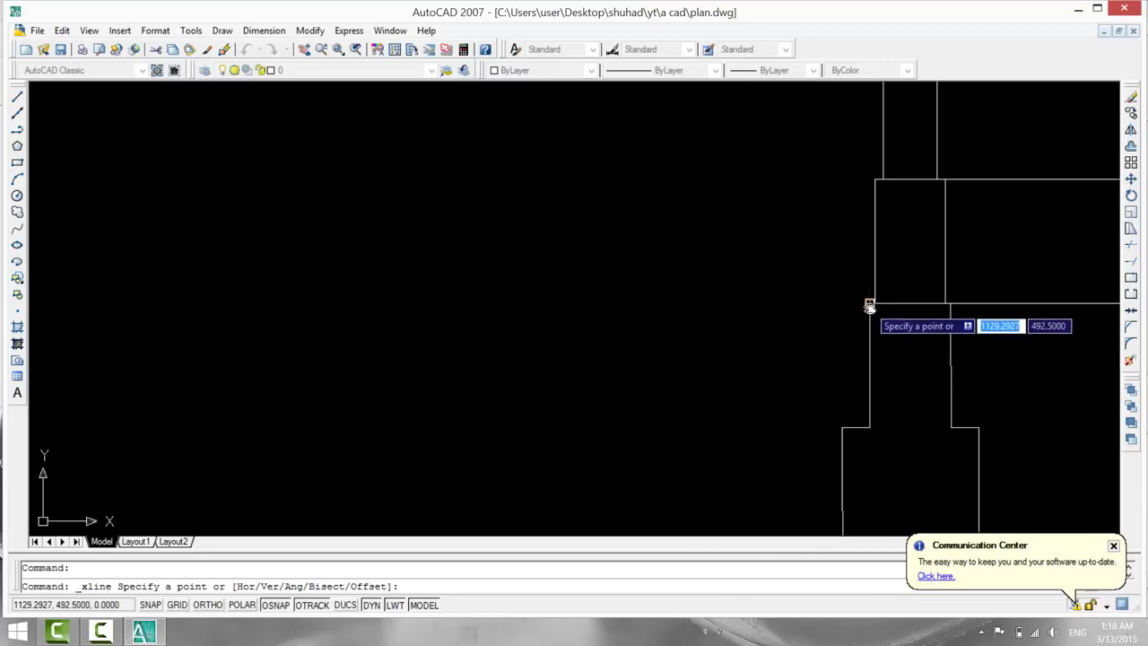
{"action": "left_click", "coordinate": [869, 304]}
{"action": "key", "text": "F8"}
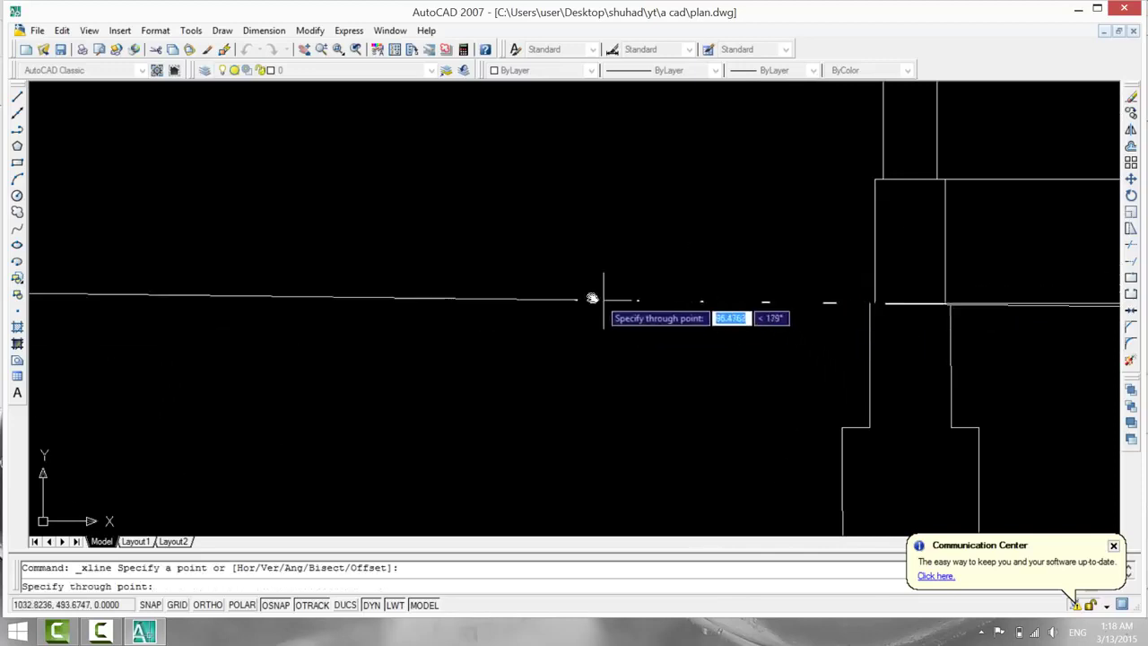
{"action": "key", "text": "F8"}
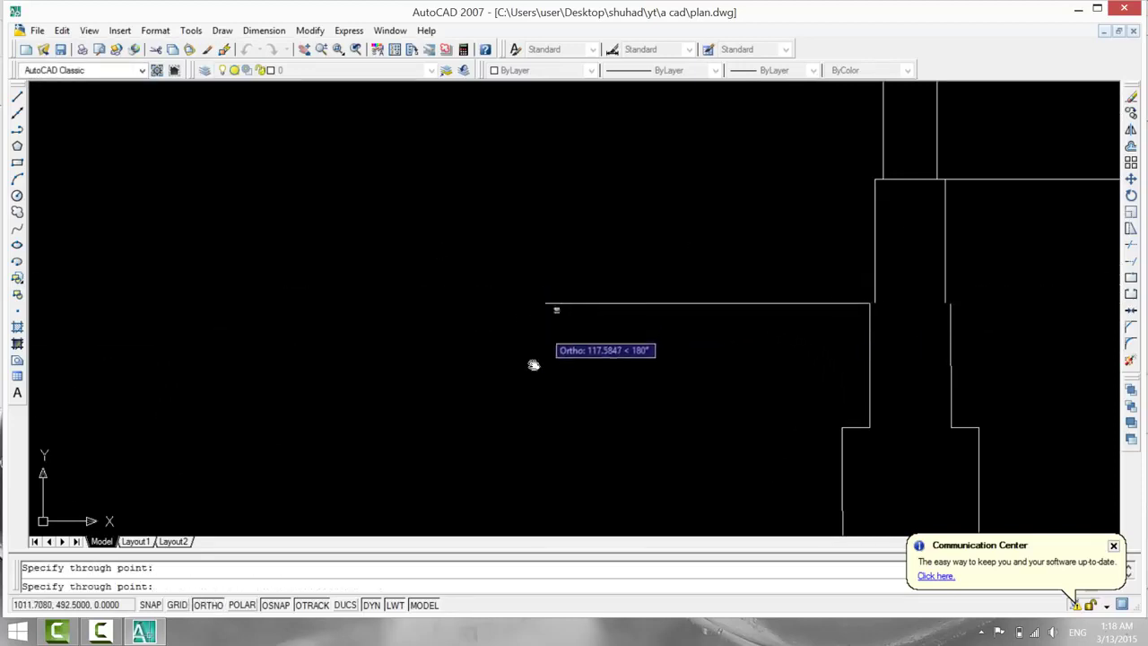
{"action": "key", "text": "Return"}
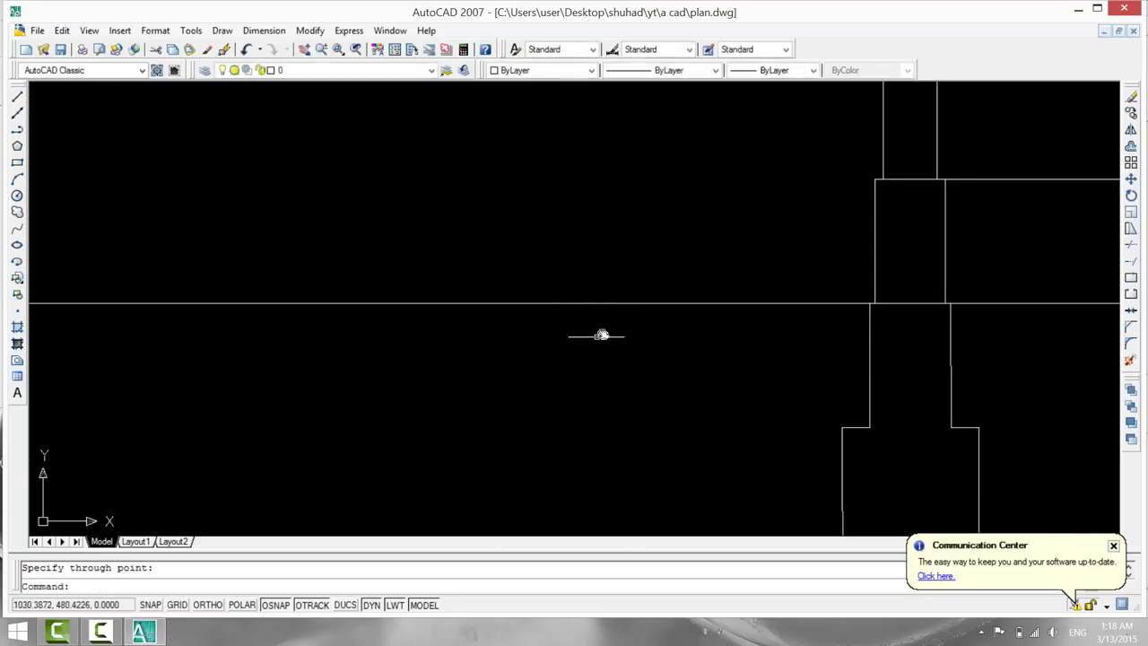
Try another construction line from the upper column corner, cancel it, and bring the doors into view.
{"action": "scroll", "coordinate": [639, 347], "scroll_direction": "down", "scroll_amount": 2}
{"action": "key", "text": "Return"}
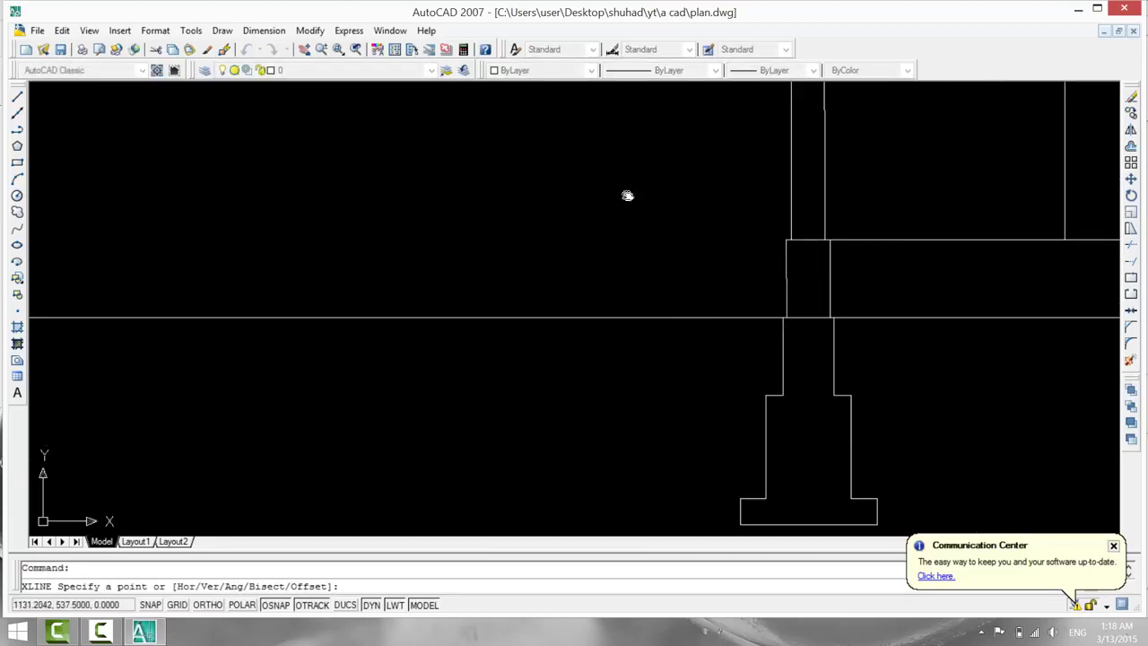
{"action": "left_click", "coordinate": [786, 240]}
{"action": "key", "text": "F8"}
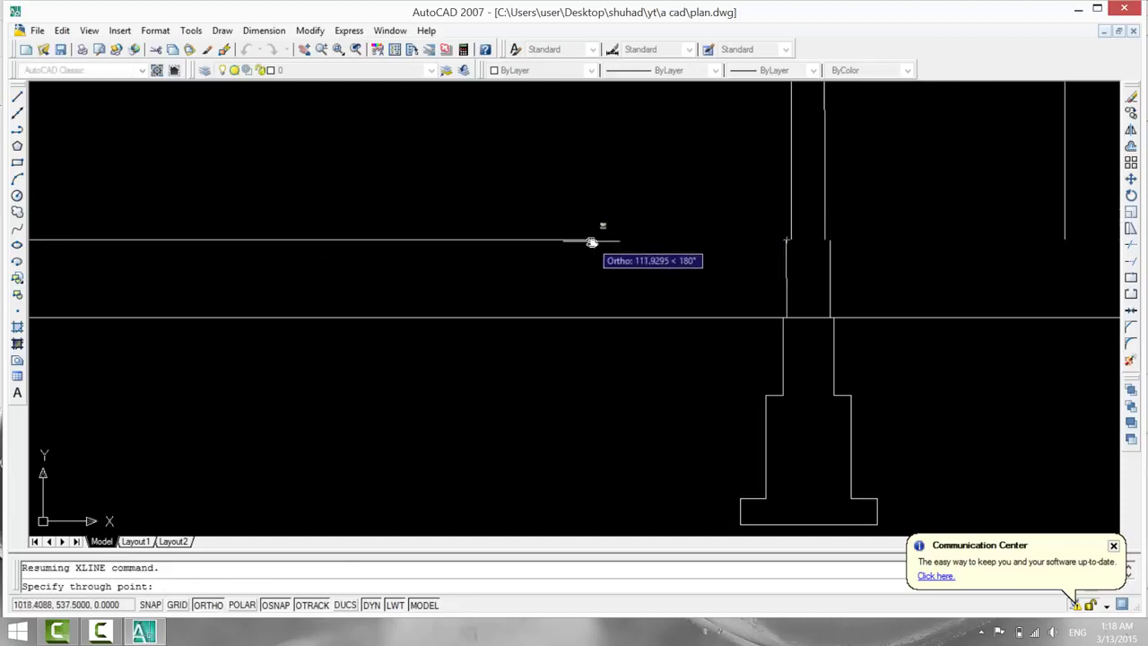
{"action": "key", "text": "F8"}
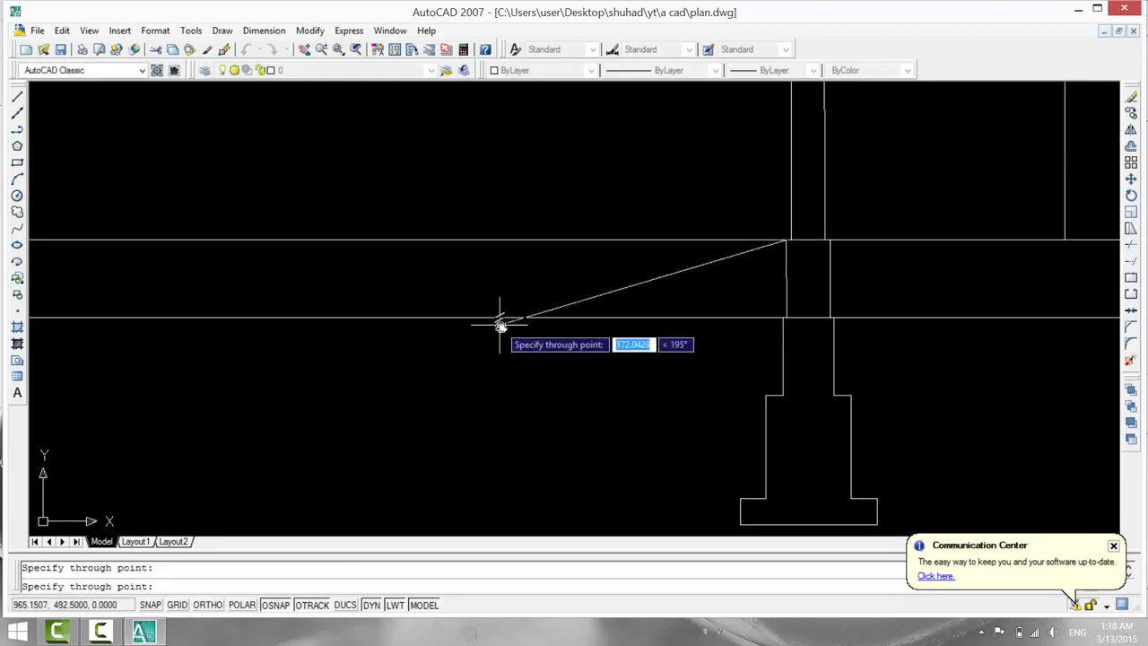
{"action": "key", "text": "Return"}
{"action": "scroll", "coordinate": [563, 402], "scroll_direction": "down", "scroll_amount": 3}
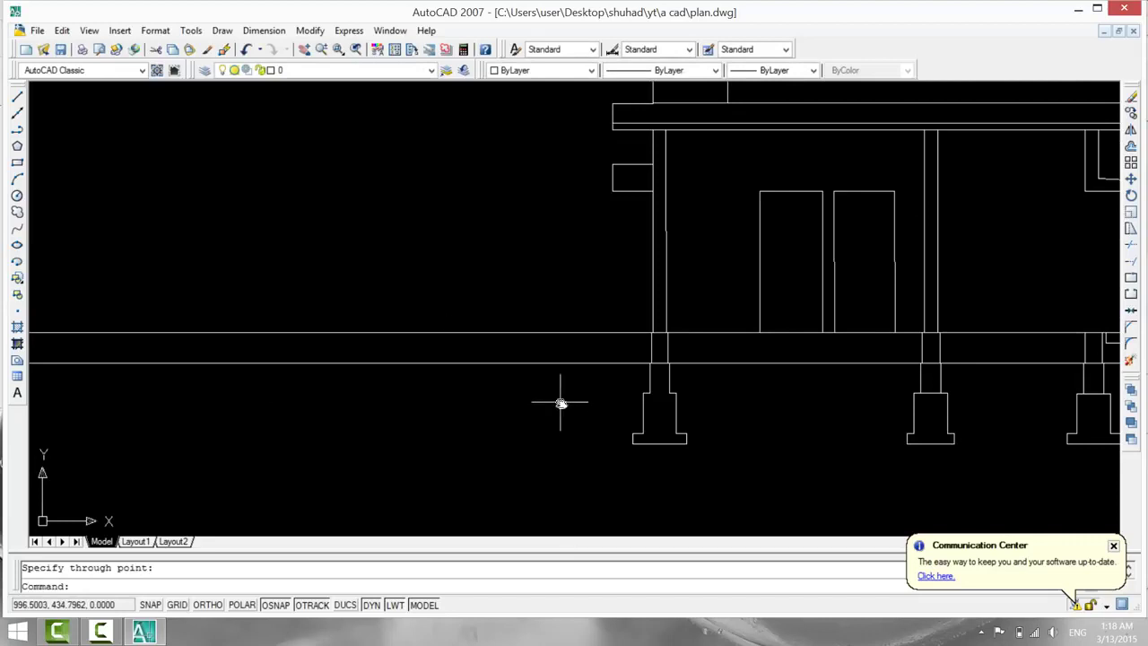
{"action": "middle_click_drag", "start_coordinate": [561, 402], "coordinate": [518, 553]}
Project horizontal XLINEs through the door-top level and the section's edge corner.
{"action": "key", "text": "Return"}
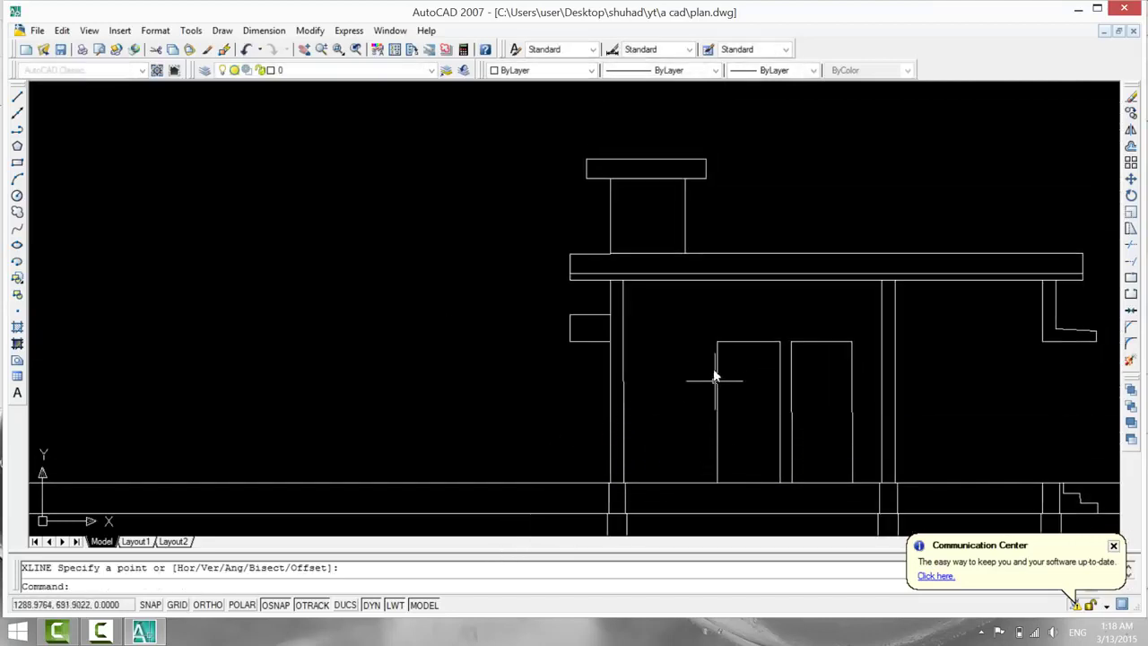
{"action": "key", "text": "Return"}
{"action": "left_click", "coordinate": [716, 343]}
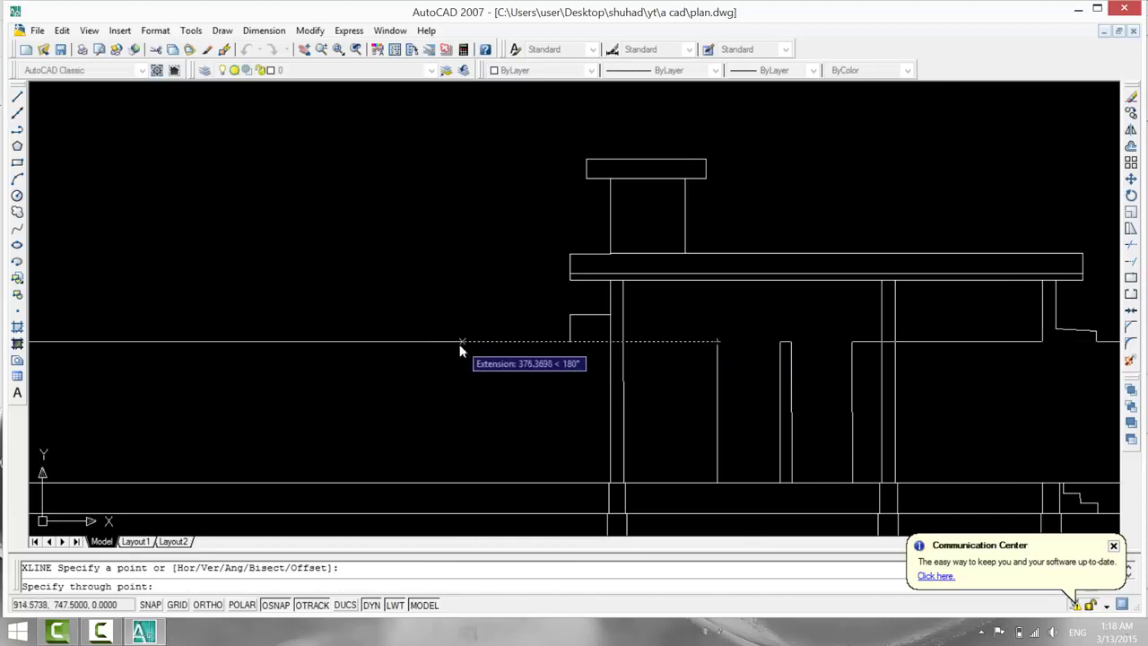
{"action": "left_click", "coordinate": [451, 342]}
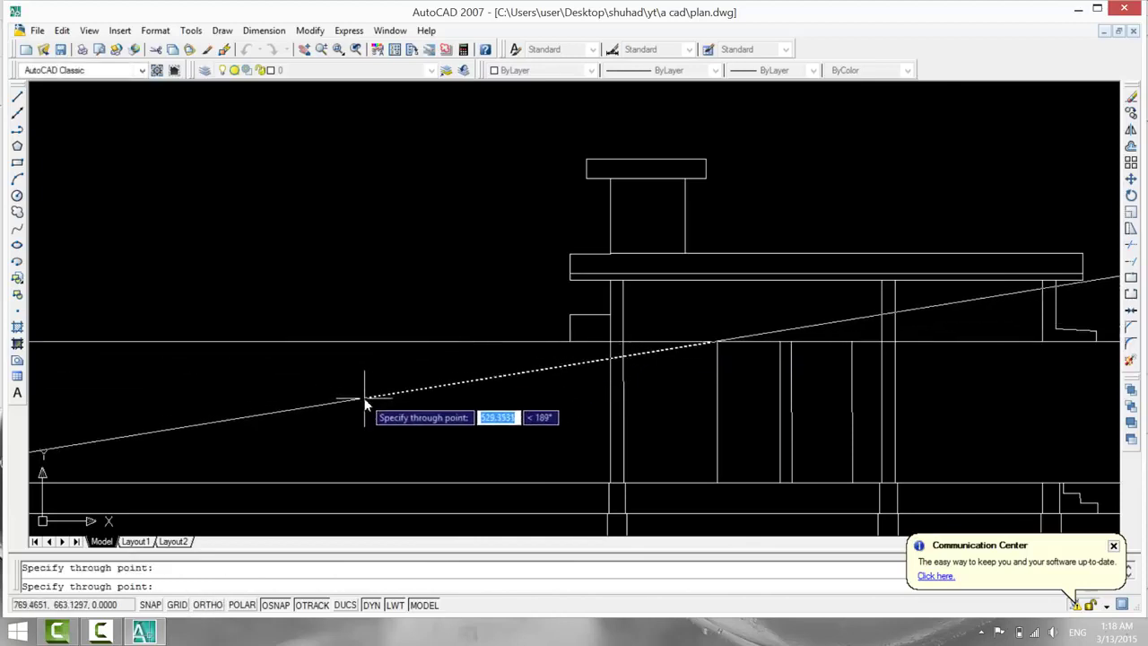
{"action": "key", "text": "Return"}
{"action": "key", "text": "Return"}
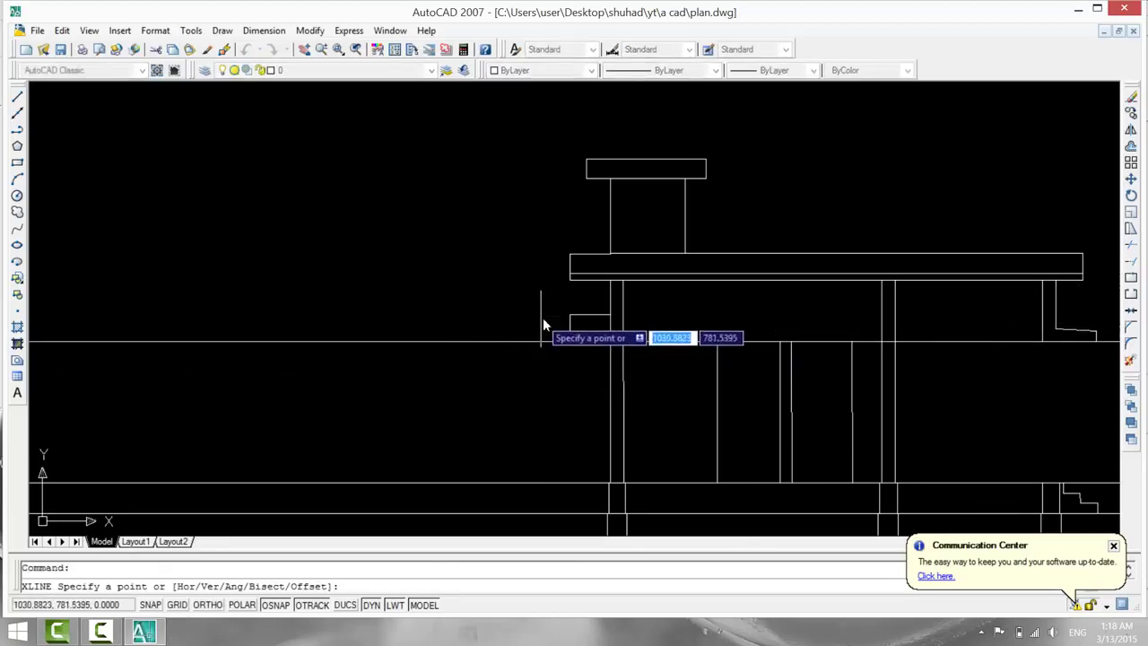
{"action": "left_click", "coordinate": [569, 314]}
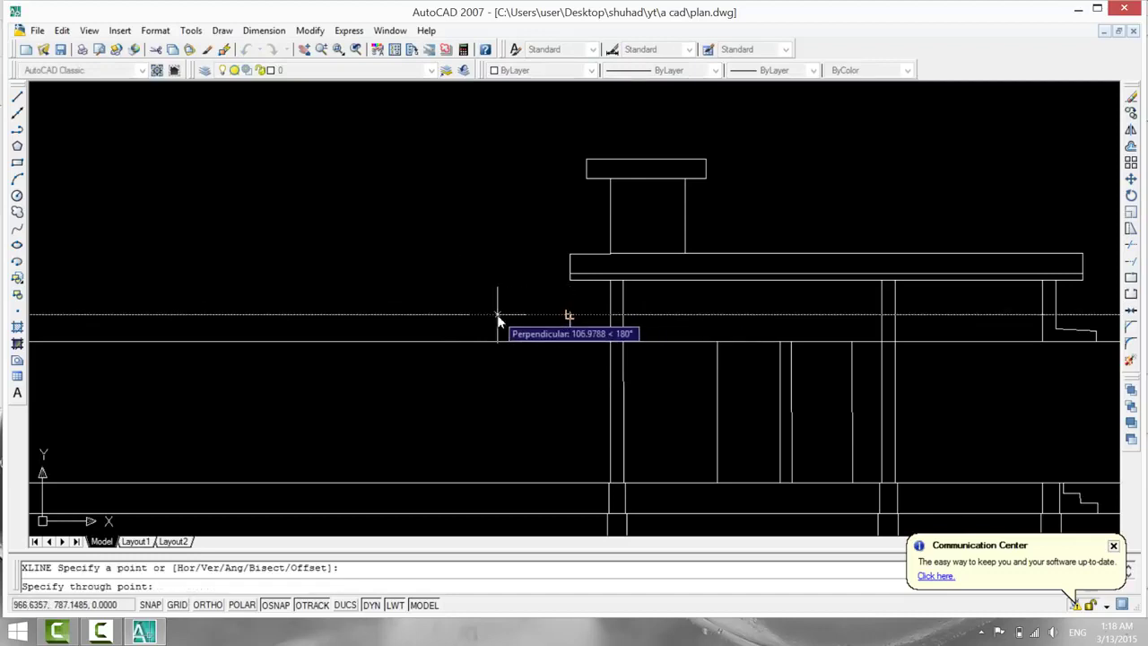
{"action": "left_click", "coordinate": [486, 315]}
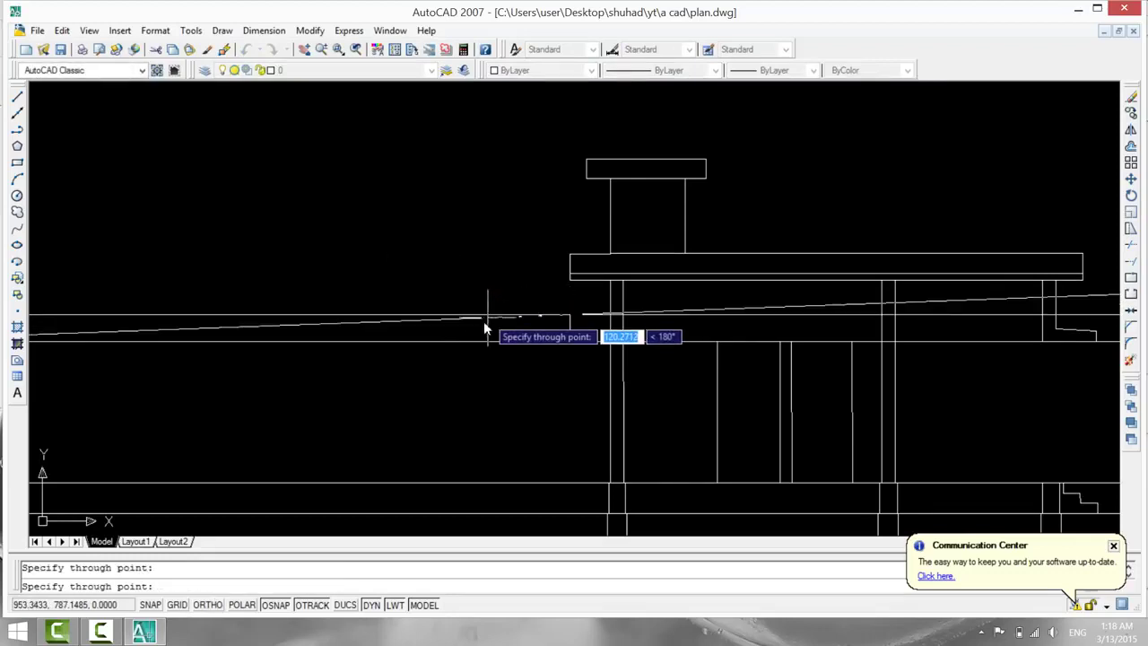
{"action": "key", "text": "Return"}
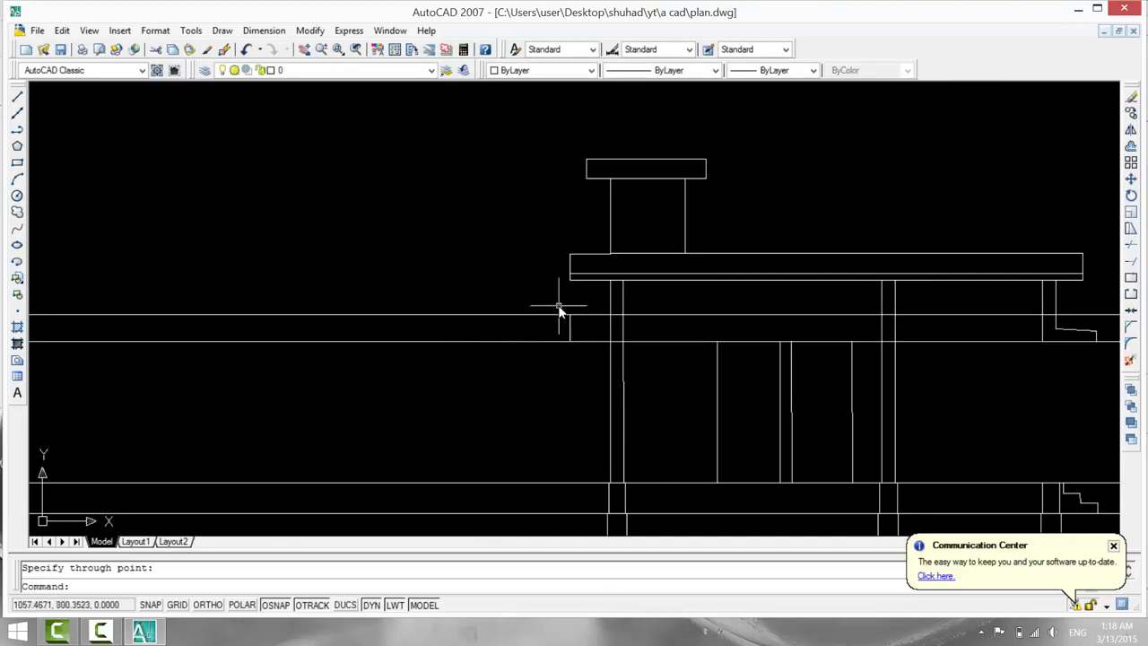
Add horizontal XLINEs at the next section corner, the slab's lower corner and the top box's bottom edge.
{"action": "key", "text": "Return"}
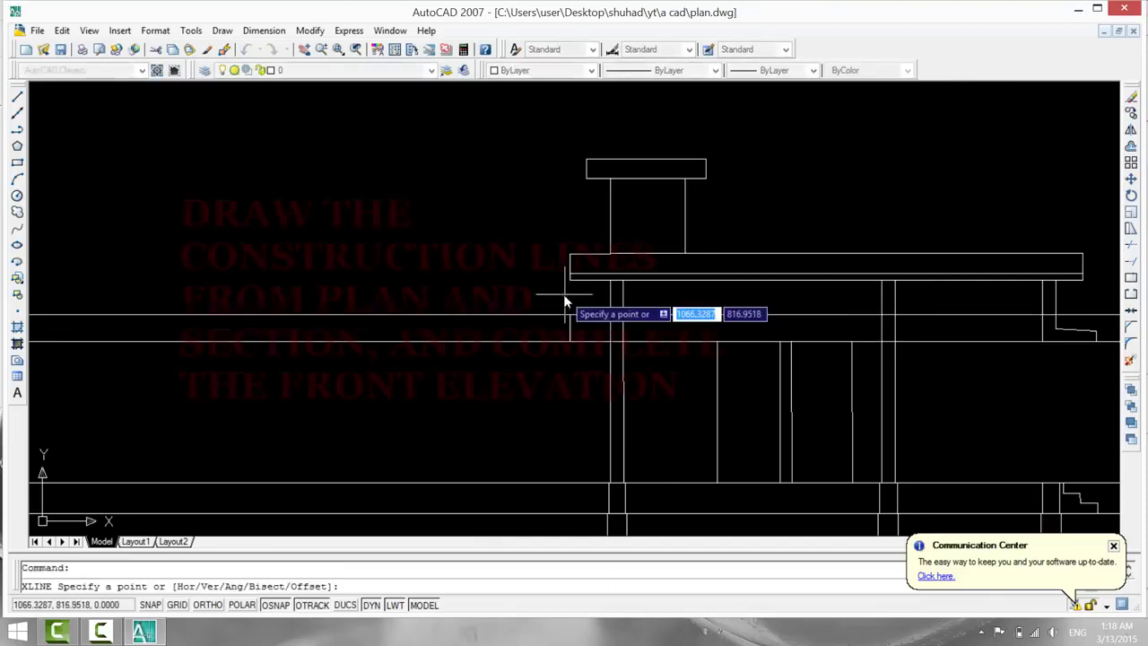
{"action": "left_click", "coordinate": [569, 281]}
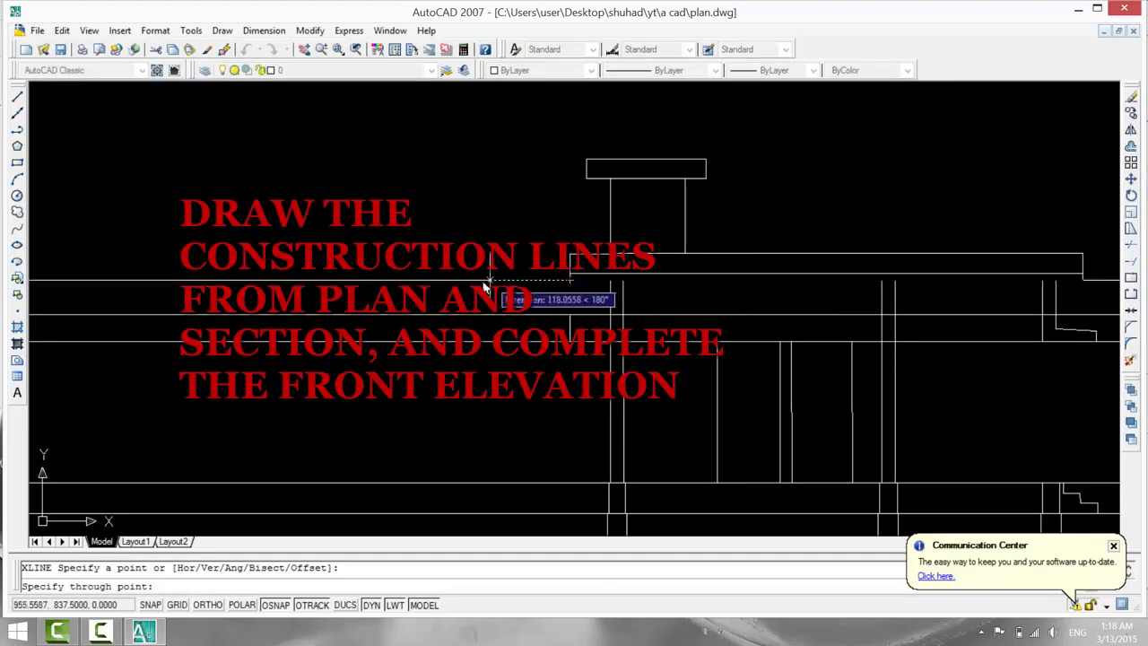
{"action": "left_click", "coordinate": [443, 281]}
{"action": "key", "text": "Return"}
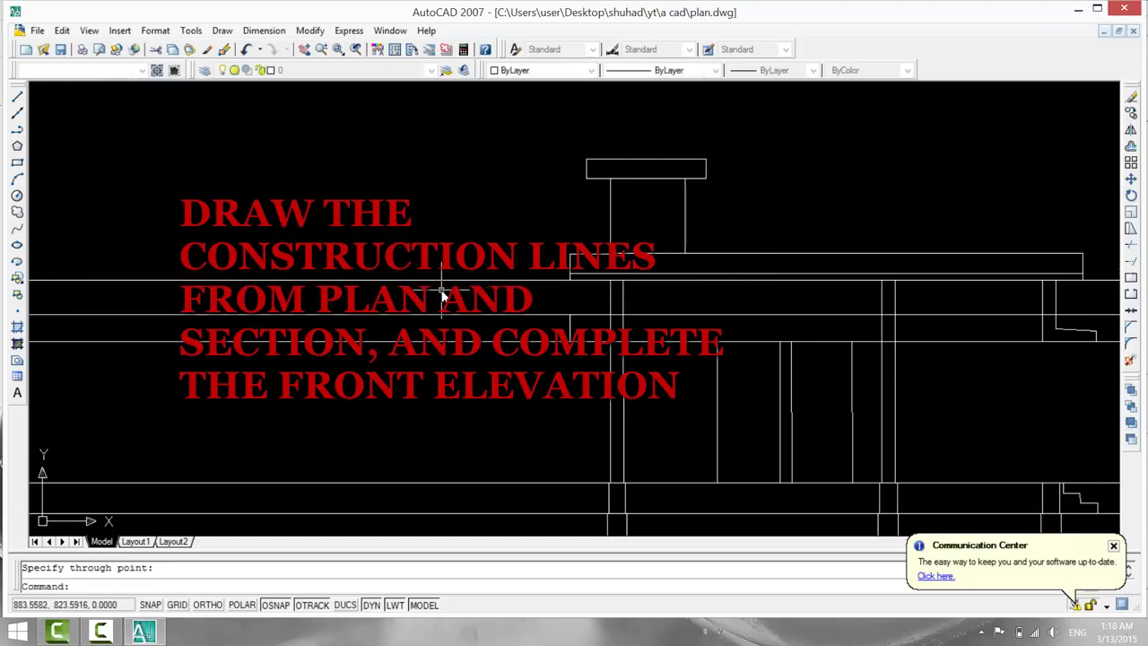
{"action": "key", "text": "Return"}
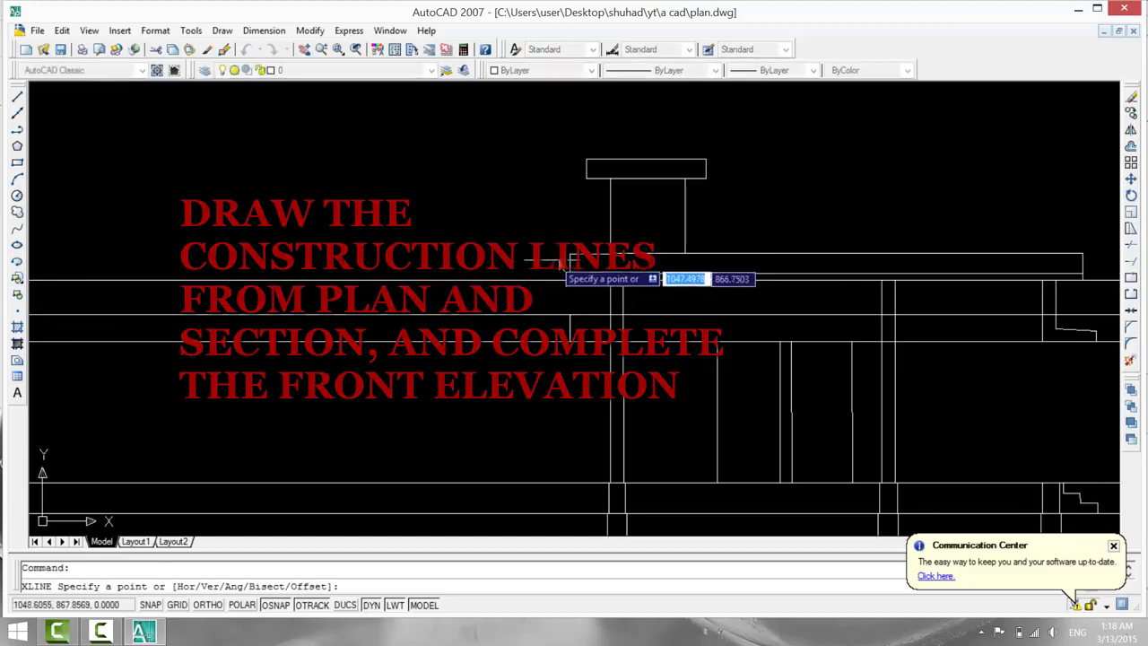
{"action": "left_click", "coordinate": [570, 255]}
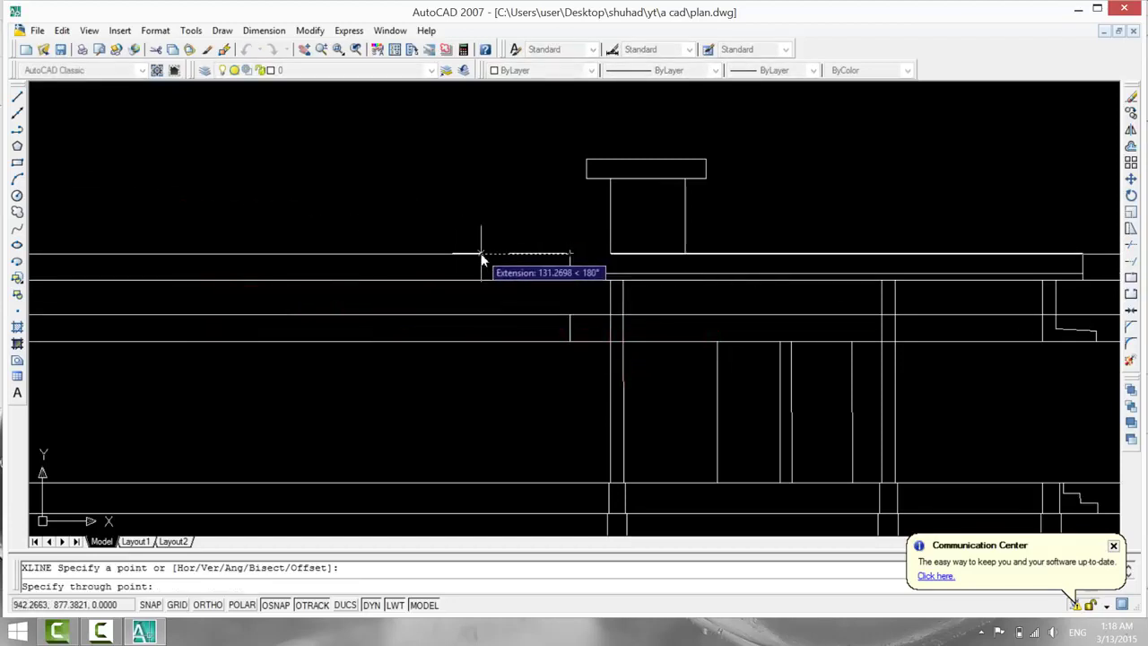
{"action": "left_click", "coordinate": [482, 258]}
{"action": "key", "text": "Return"}
{"action": "key", "text": "Return"}
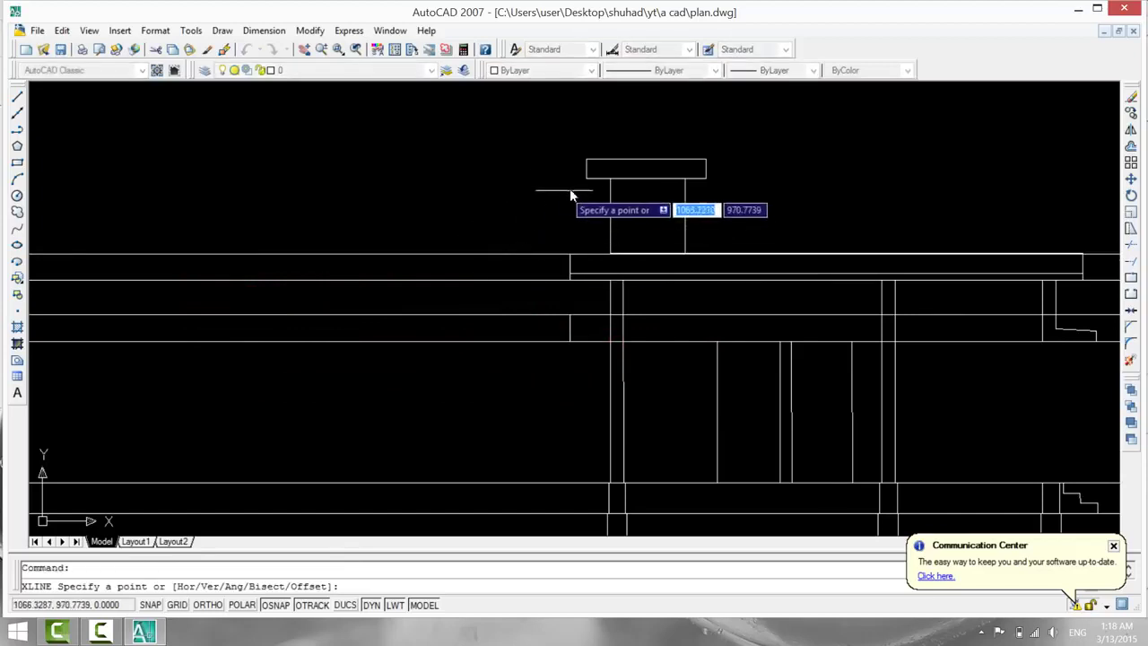
{"action": "left_click", "coordinate": [583, 183]}
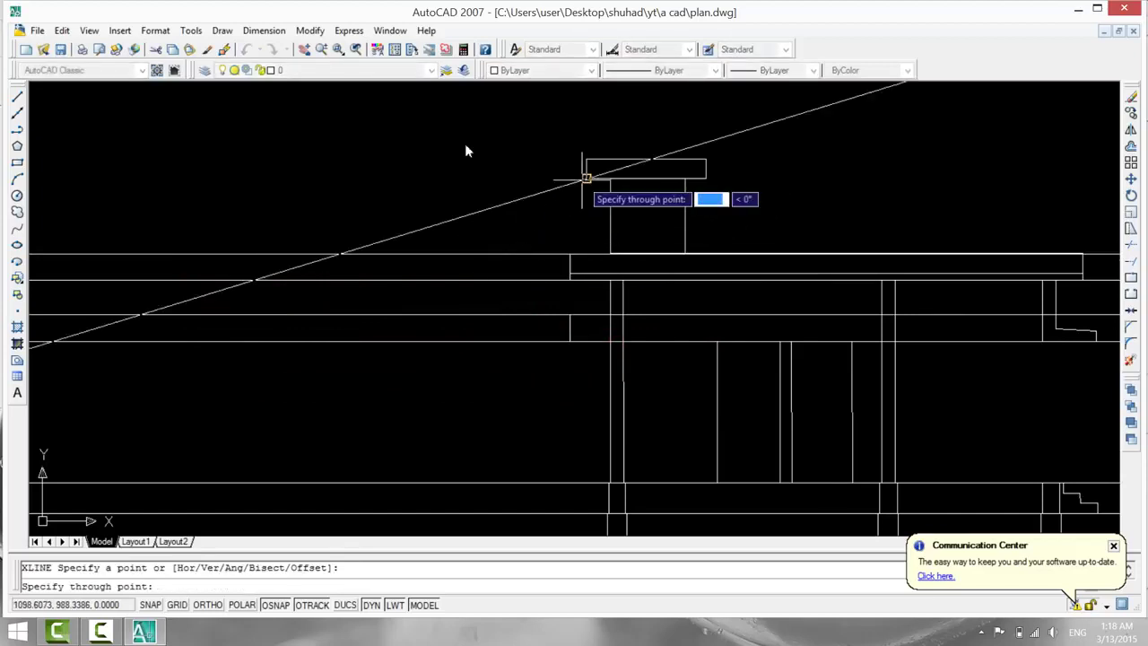
{"action": "left_click", "coordinate": [485, 192]}
{"action": "key", "text": "Return"}
{"action": "key", "text": "Return"}
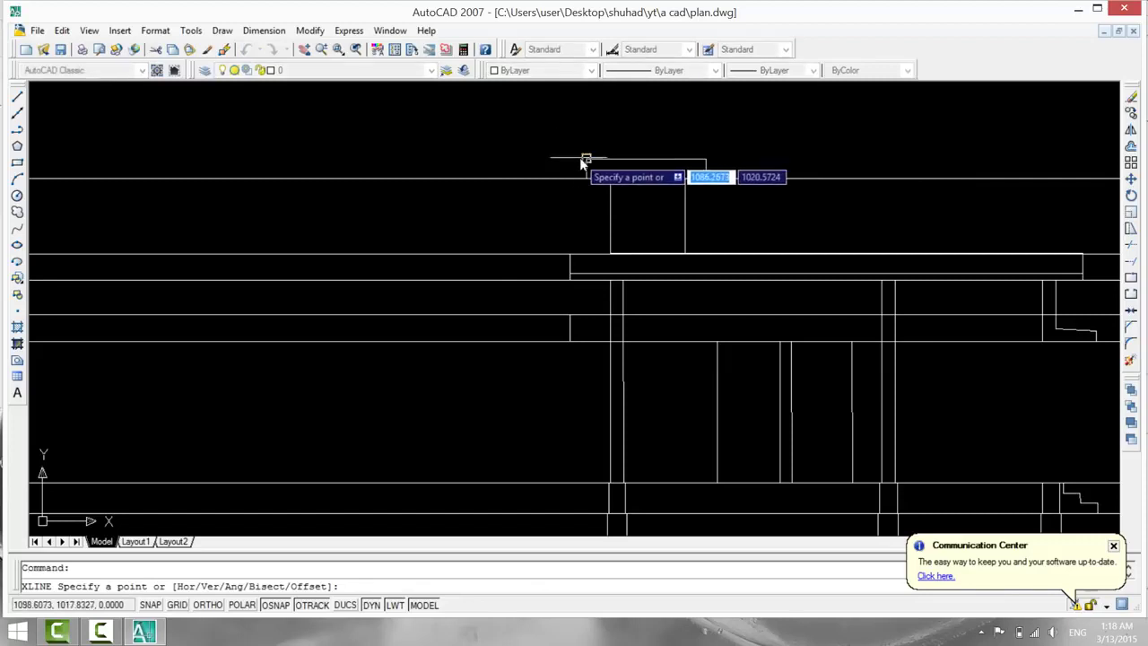
Add horizontal XLINEs along the top box's upper edge and the slab's underside.
{"action": "left_click", "coordinate": [471, 160]}
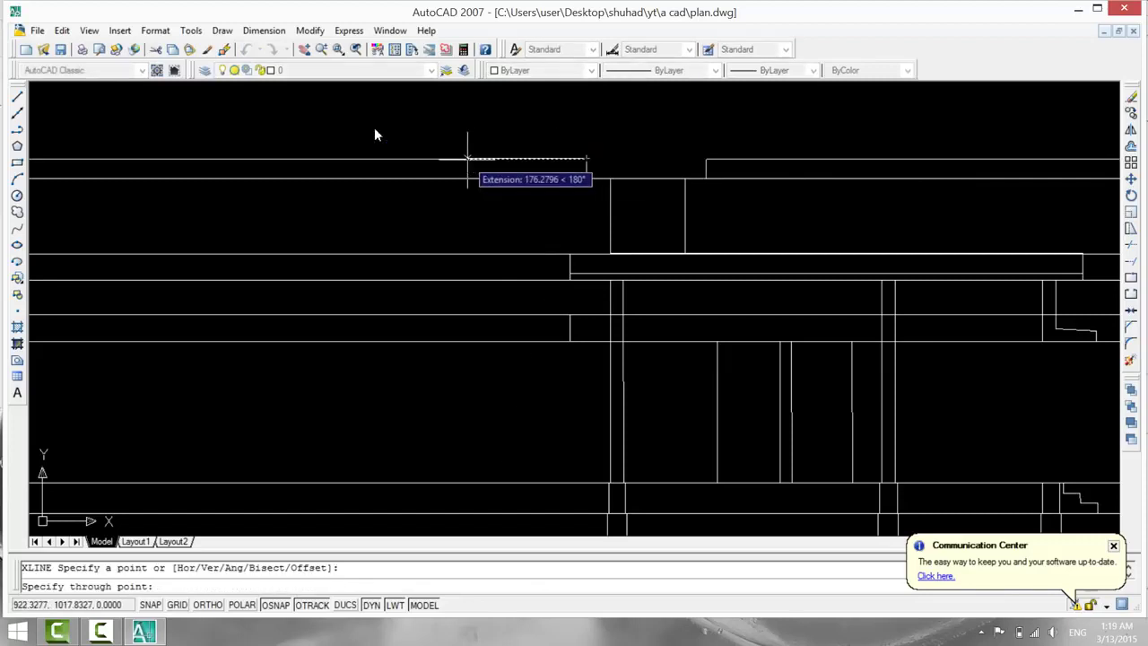
{"action": "left_click", "coordinate": [468, 164]}
{"action": "key", "text": "Return"}
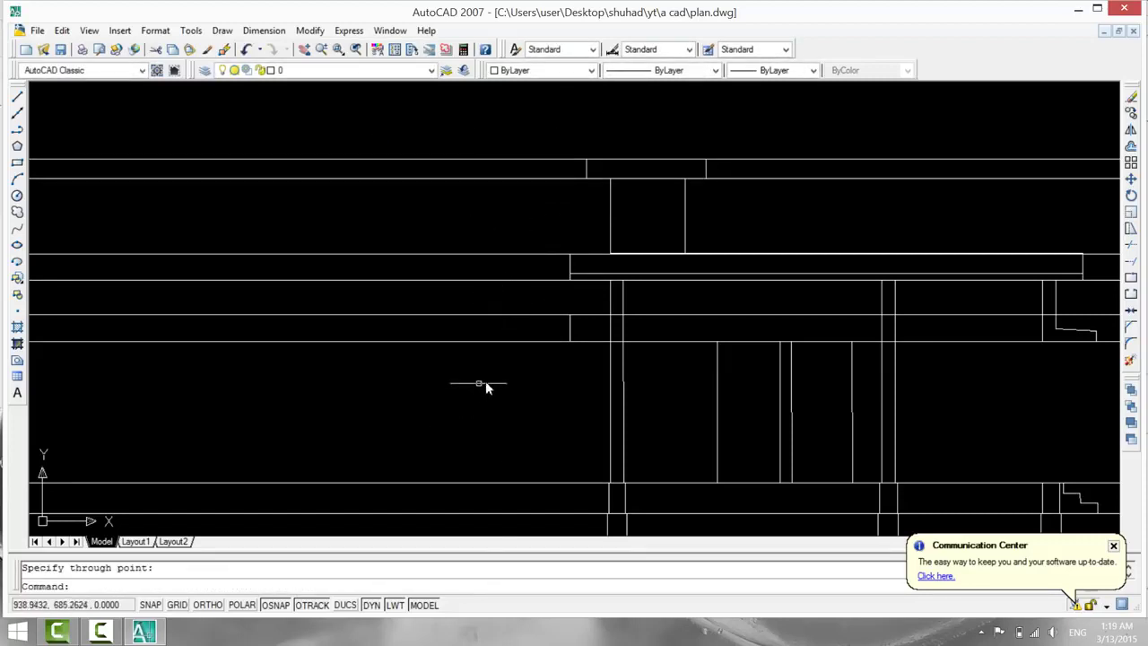
{"action": "key", "text": "Return"}
{"action": "left_click", "coordinate": [570, 268]}
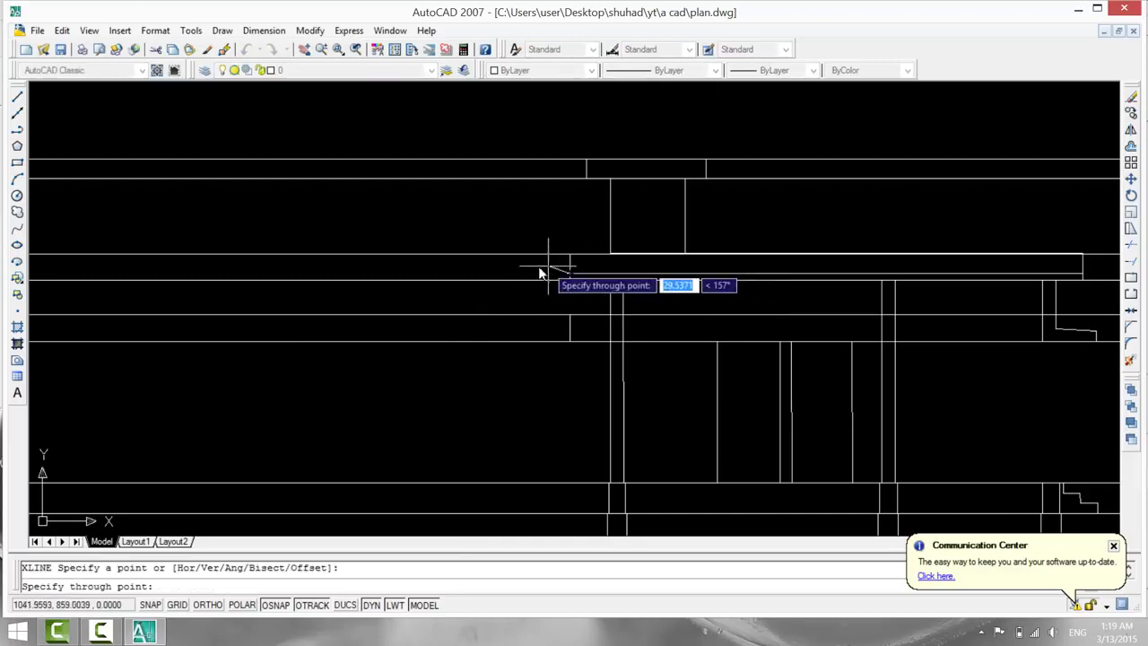
{"action": "left_click", "coordinate": [475, 270]}
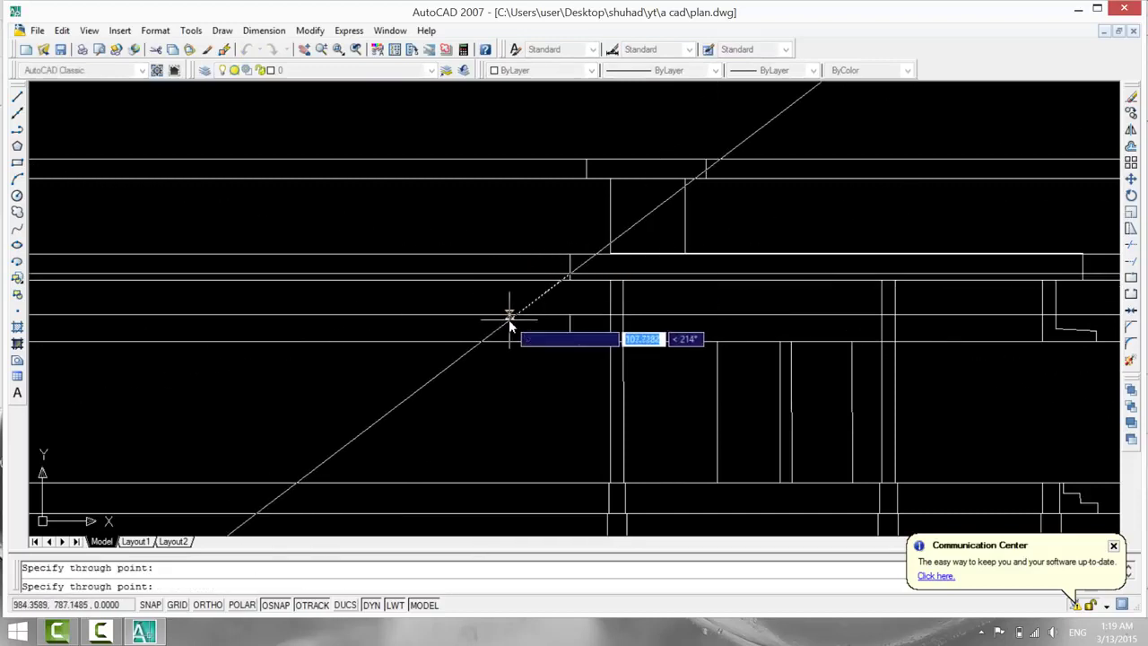
{"action": "key", "text": "Return"}
Drop a vertical construction line from the floor plan's lower-left outer wall corner.
{"action": "middle_click_drag", "start_coordinate": [554, 357], "coordinate": [787, 206]}
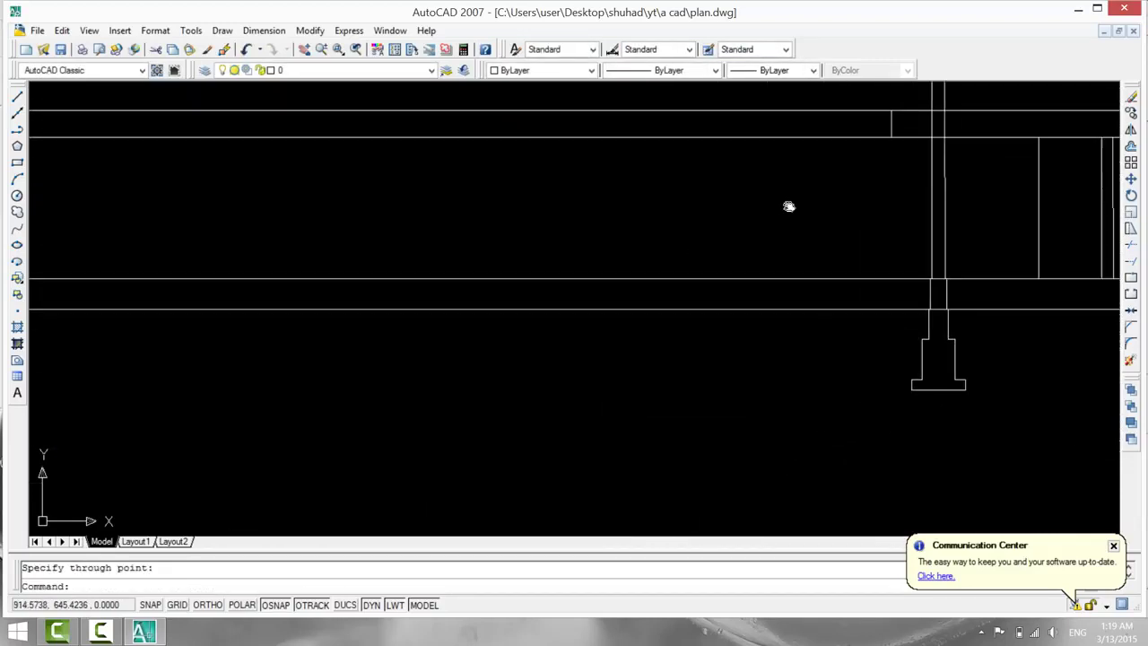
{"action": "scroll", "coordinate": [637, 458], "scroll_direction": "down", "scroll_amount": 2}
{"action": "mouse_move", "coordinate": [637, 458]}
{"action": "middle_mouse_down"}
{"action": "mouse_move", "coordinate": [529, 344]}
{"action": "mouse_move", "coordinate": [663, 381]}
{"action": "mouse_move", "coordinate": [659, 308]}
{"action": "middle_mouse_up"}
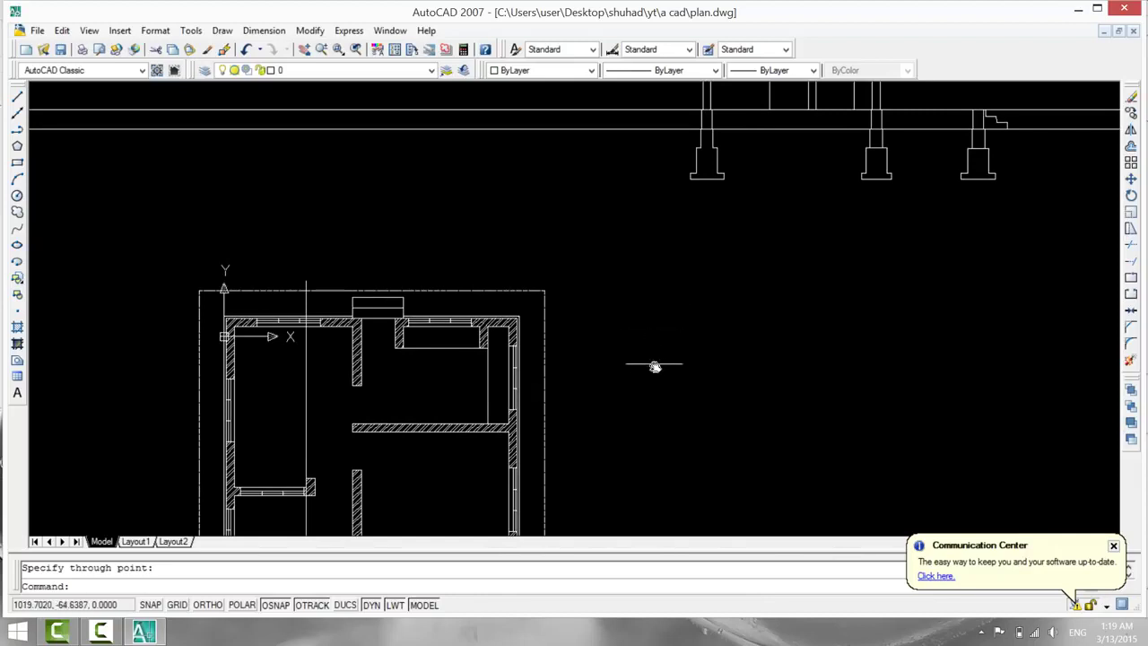
{"action": "middle_click_drag", "start_coordinate": [643, 387], "coordinate": [675, 198]}
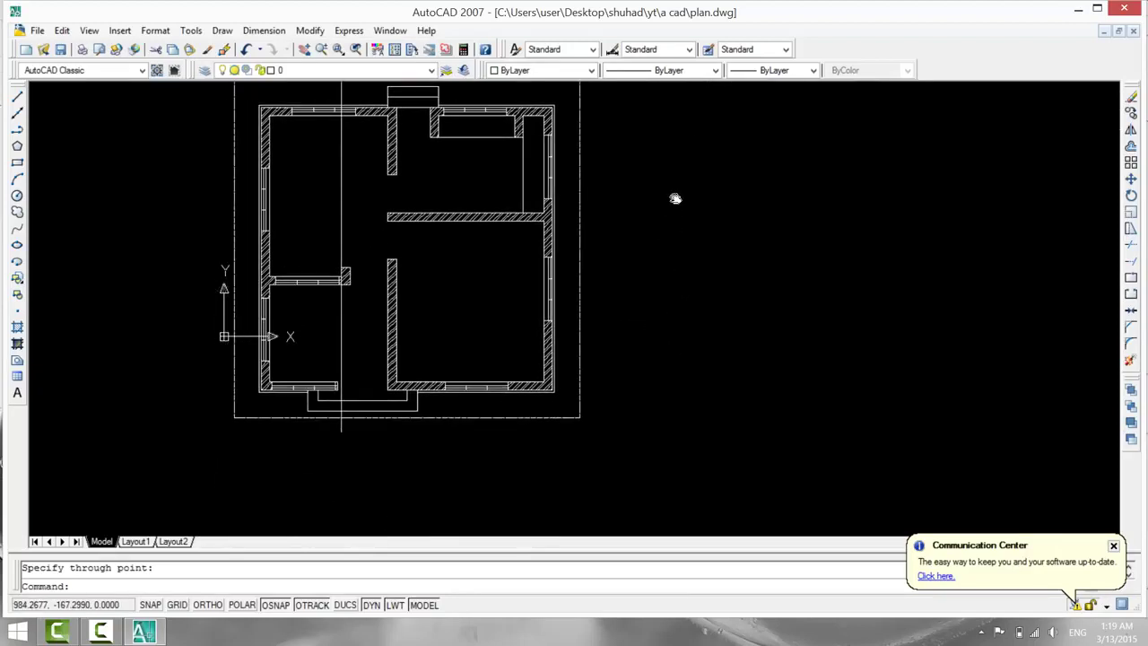
{"action": "key", "text": "Return"}
{"action": "scroll", "coordinate": [328, 462], "scroll_direction": "up", "scroll_amount": 4}
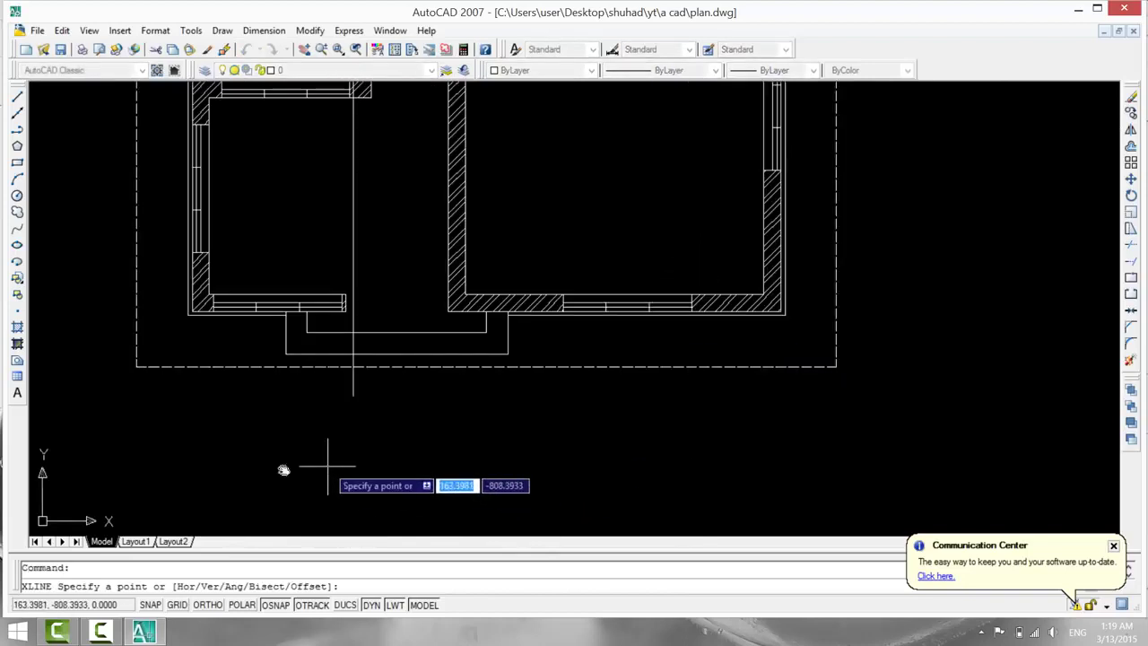
{"action": "left_click", "coordinate": [123, 263]}
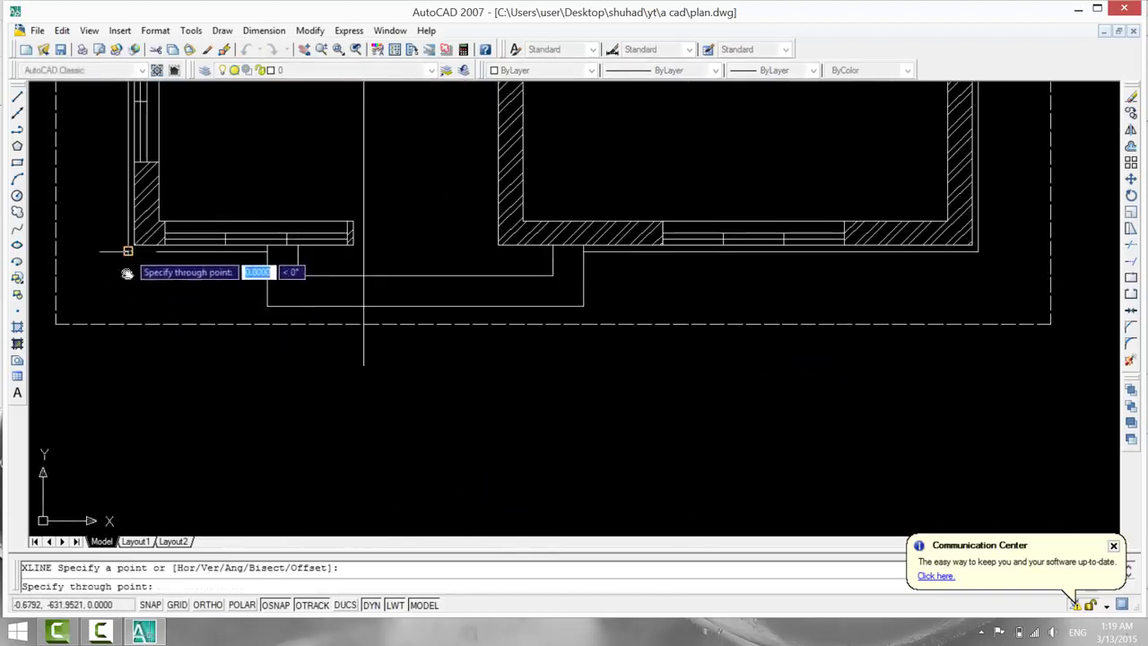
{"action": "left_click", "coordinate": [128, 363]}
{"action": "key", "text": "Return"}
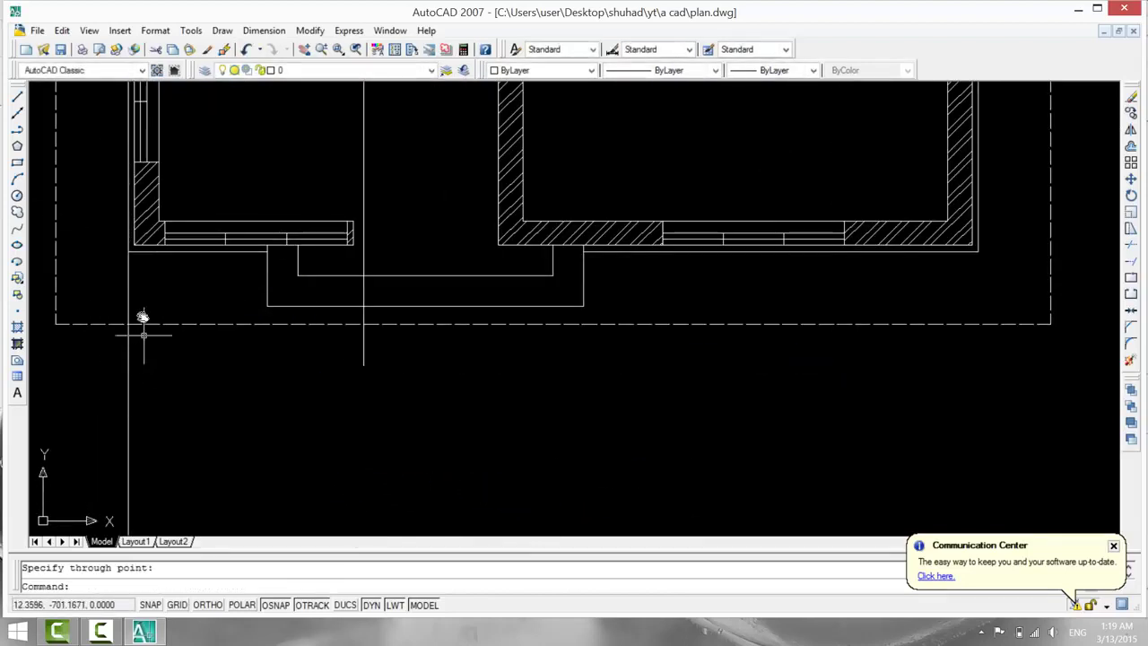
Try further construction lines from the wall corner, then erase the stray slanted duplicate.
{"action": "key", "text": "Return"}
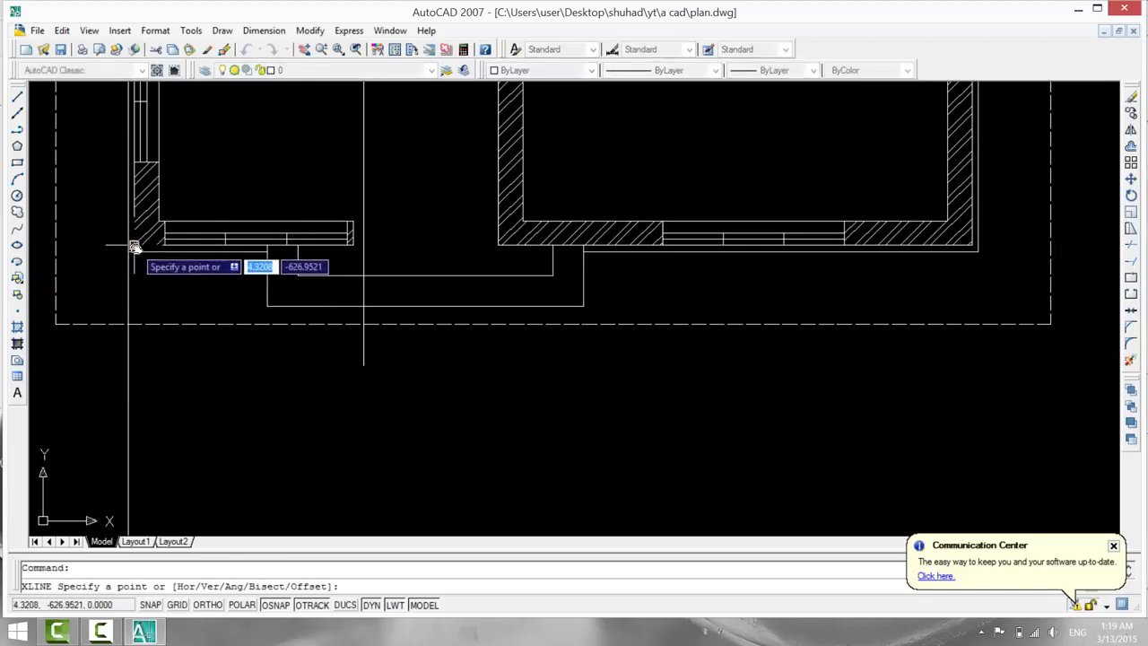
{"action": "left_click", "coordinate": [134, 245]}
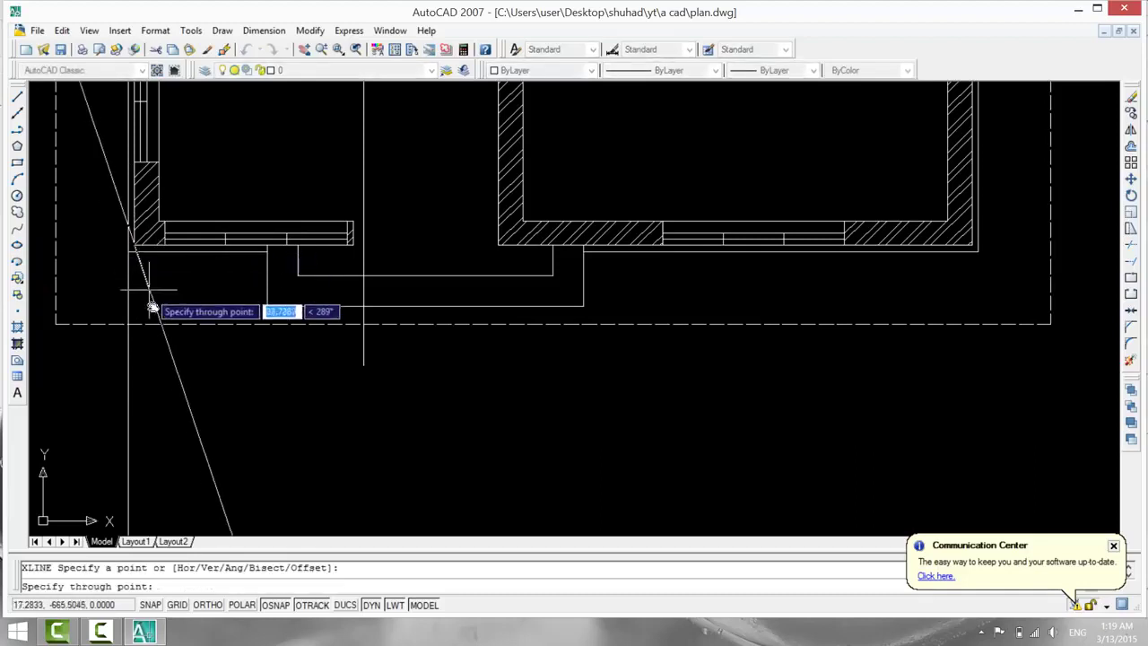
{"action": "left_click", "coordinate": [138, 398]}
{"action": "key", "text": "Return"}
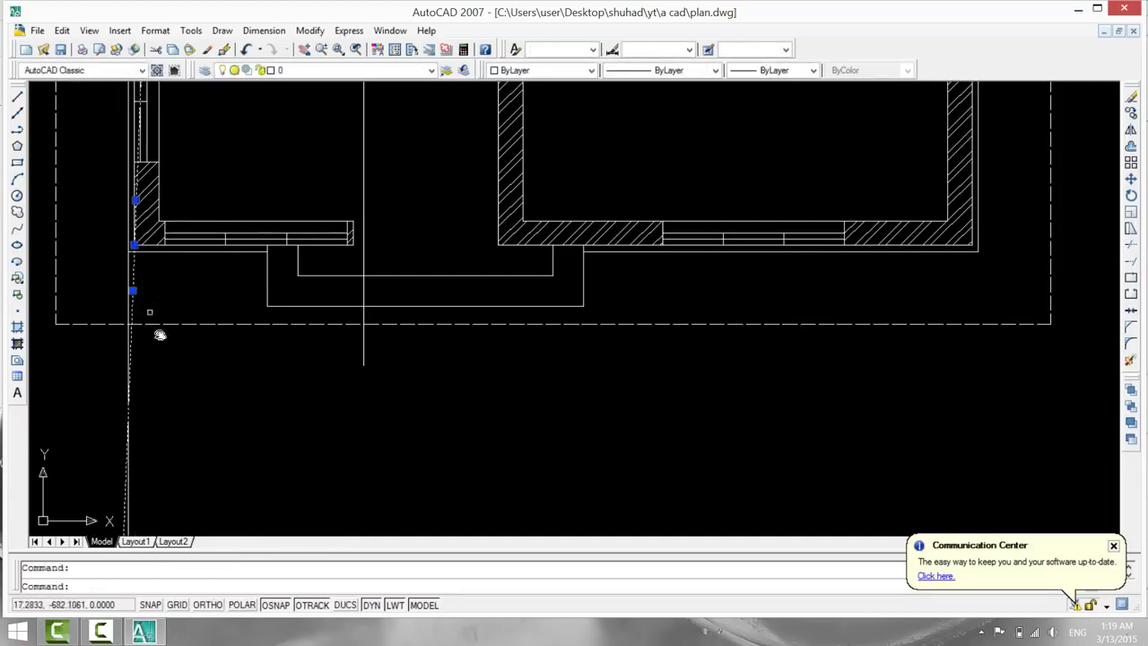
{"action": "key", "text": "Return"}
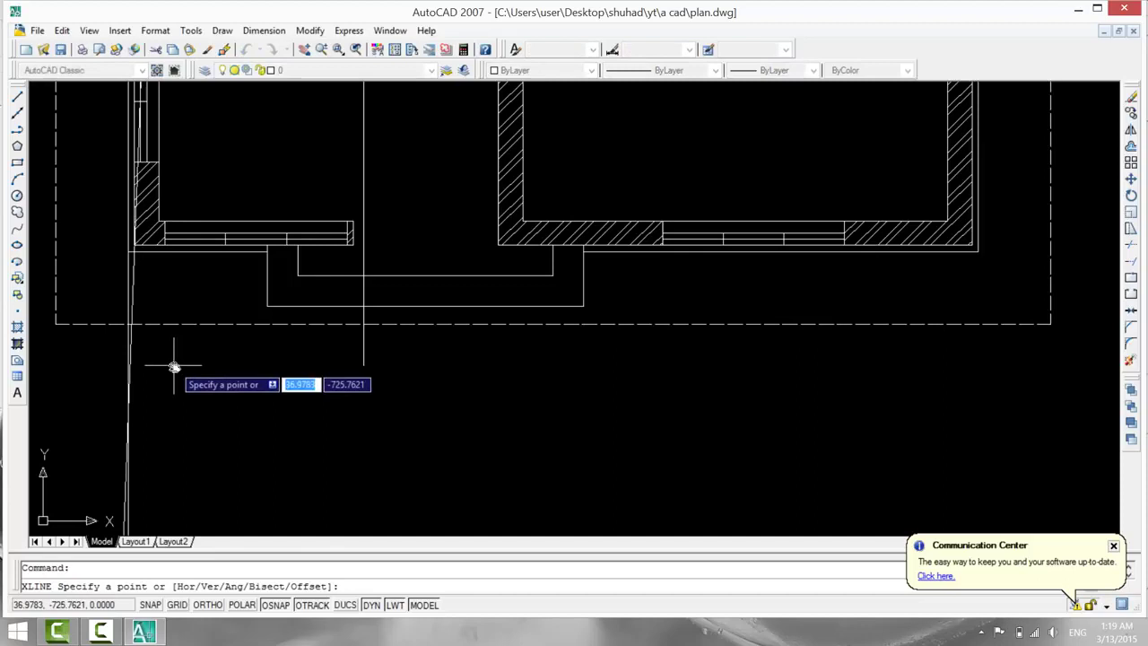
{"action": "left_click", "coordinate": [130, 299]}
{"action": "left_click", "coordinate": [129, 313]}
{"action": "key", "text": "Escape"}
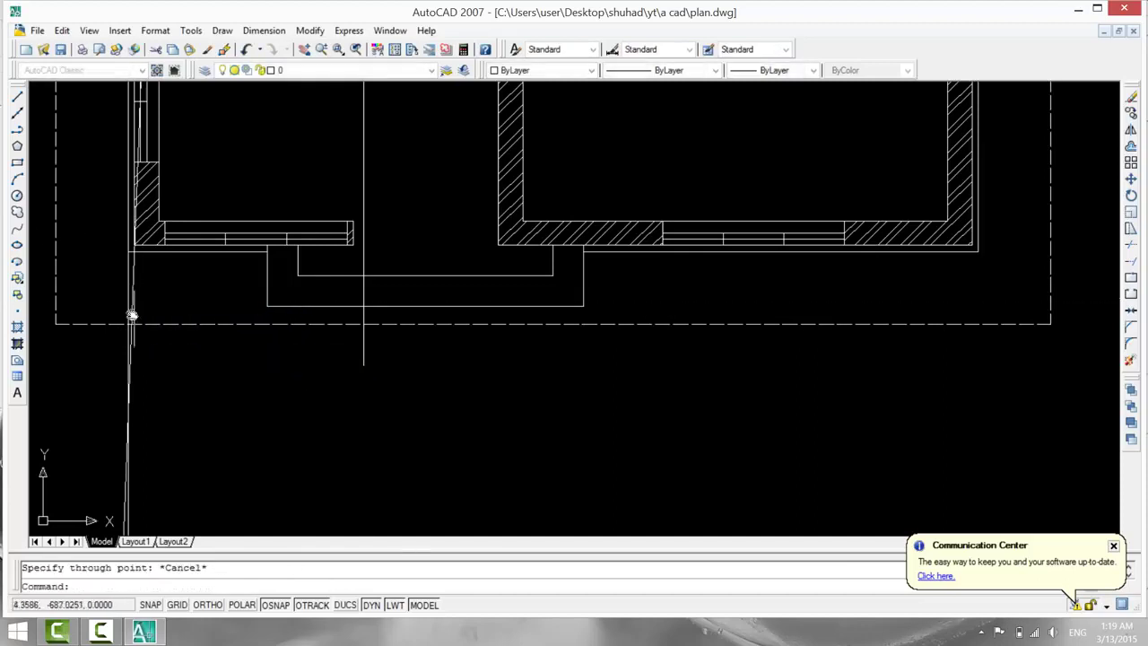
{"action": "left_click", "coordinate": [132, 289]}
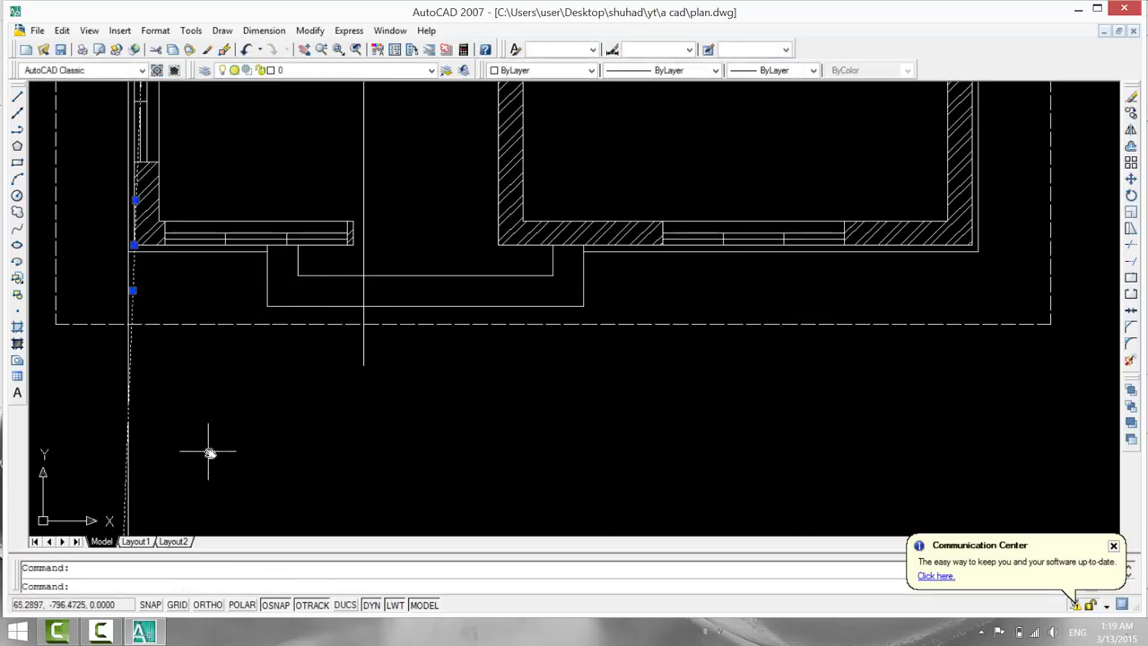
{"action": "key", "text": "Delete"}
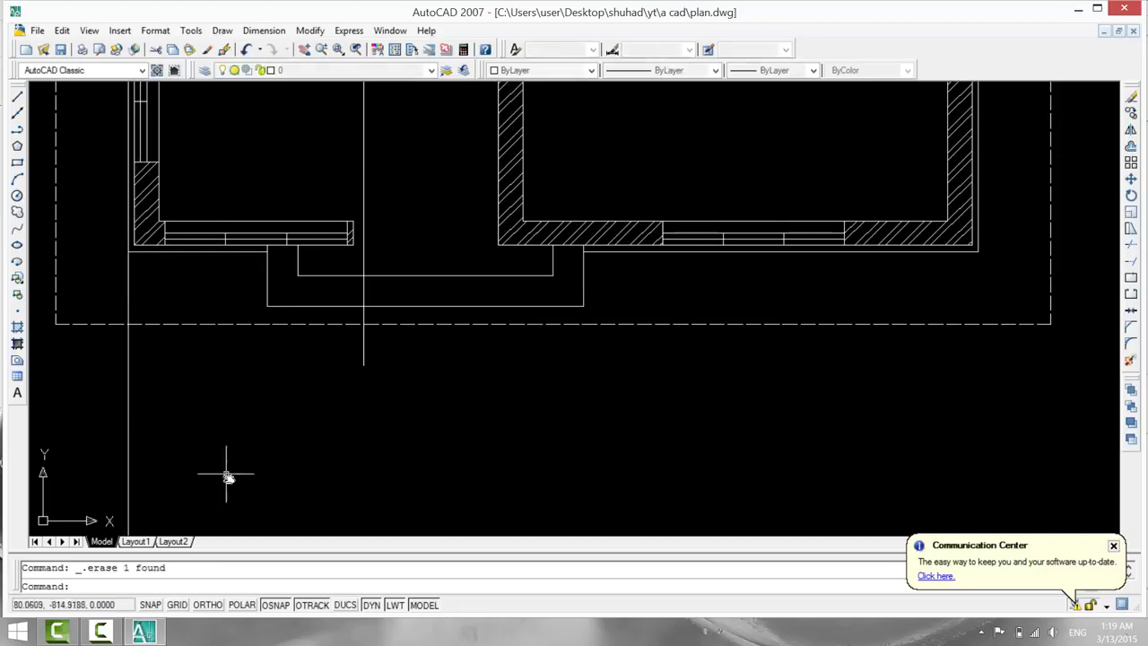
With Ortho on, project a vertical construction line down through the left wall corner.
{"action": "left_click", "coordinate": [17, 112]}
{"action": "scroll", "coordinate": [215, 304], "scroll_direction": "up", "scroll_amount": 1}
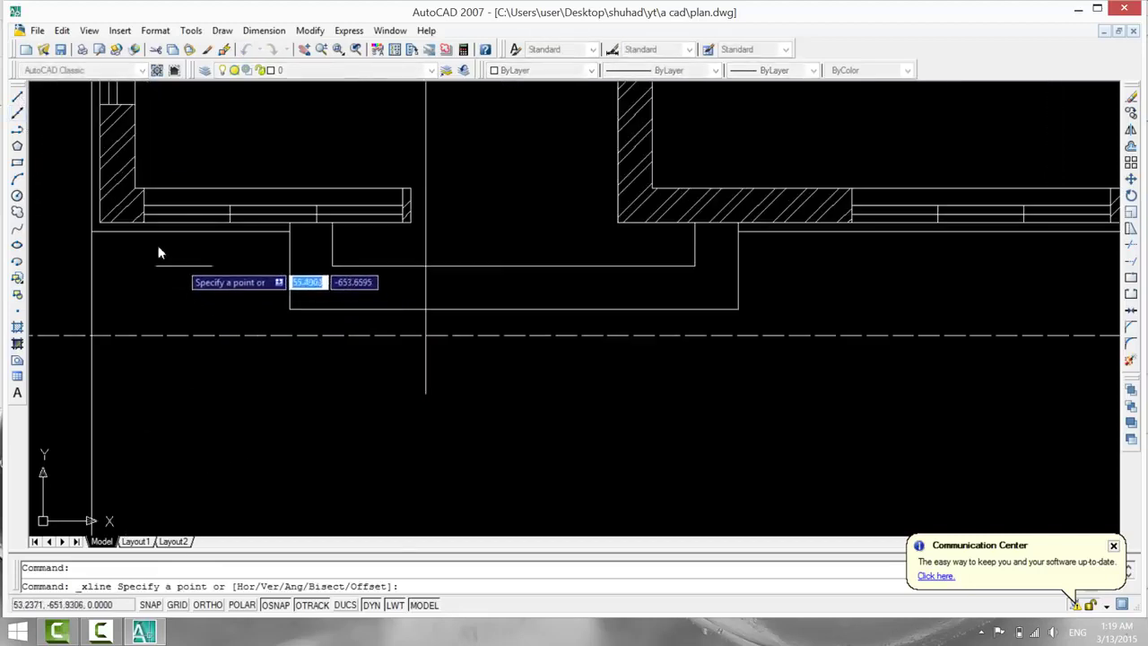
{"action": "left_click", "coordinate": [98, 223]}
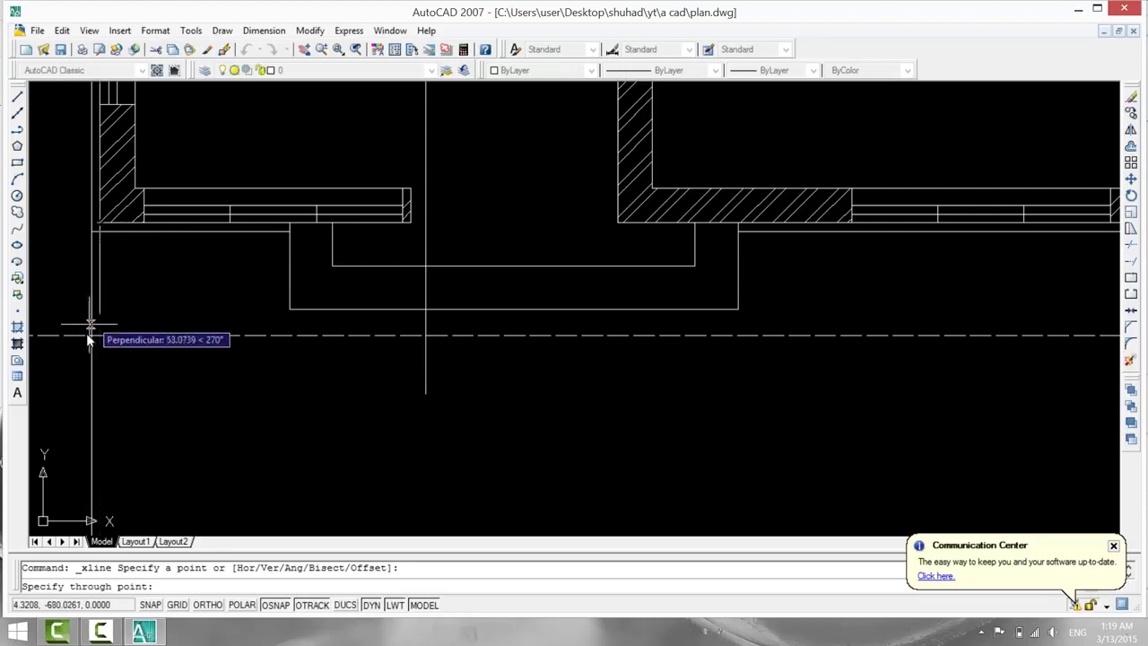
{"action": "key", "text": "F8"}
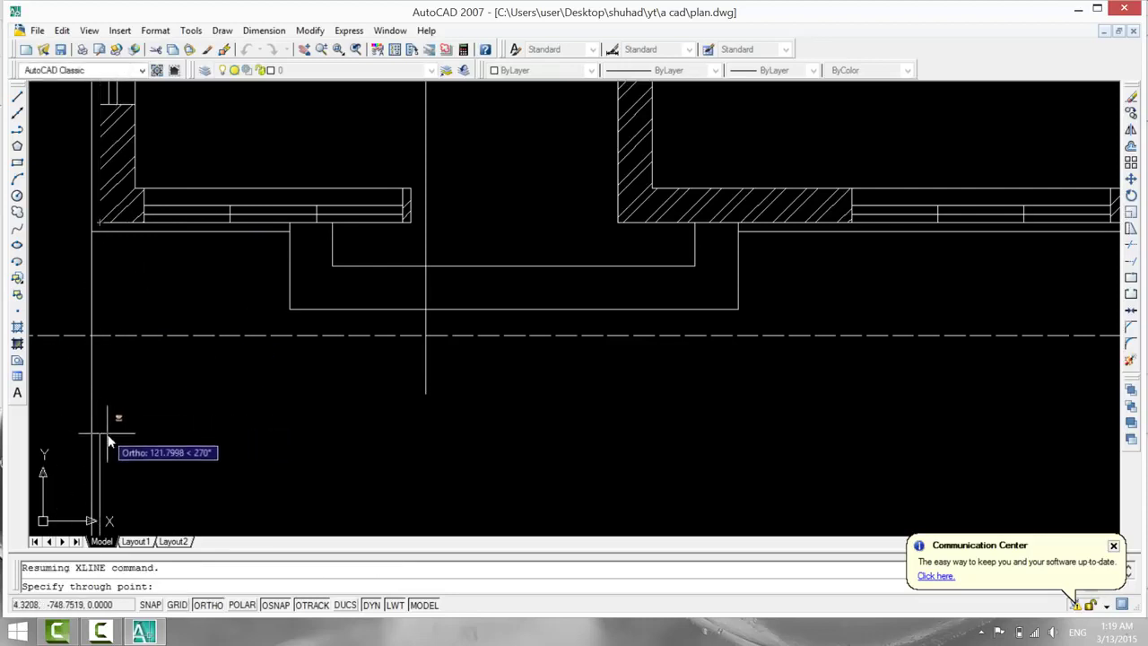
{"action": "key", "text": "F8"}
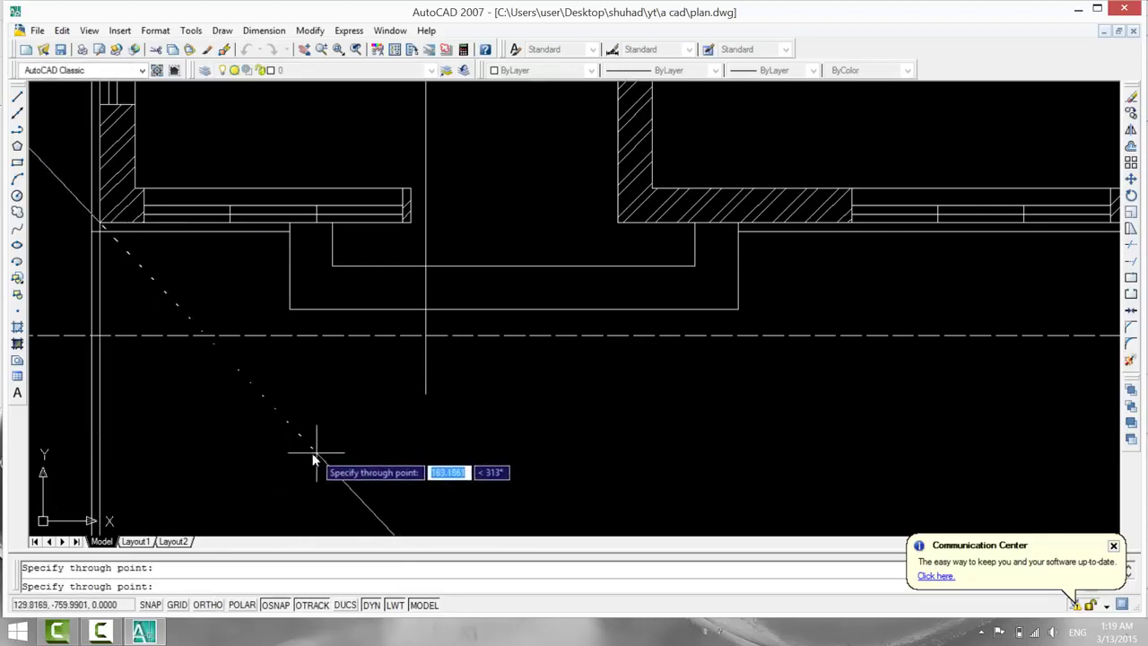
{"action": "key", "text": "Return"}
{"action": "key", "text": "Return"}
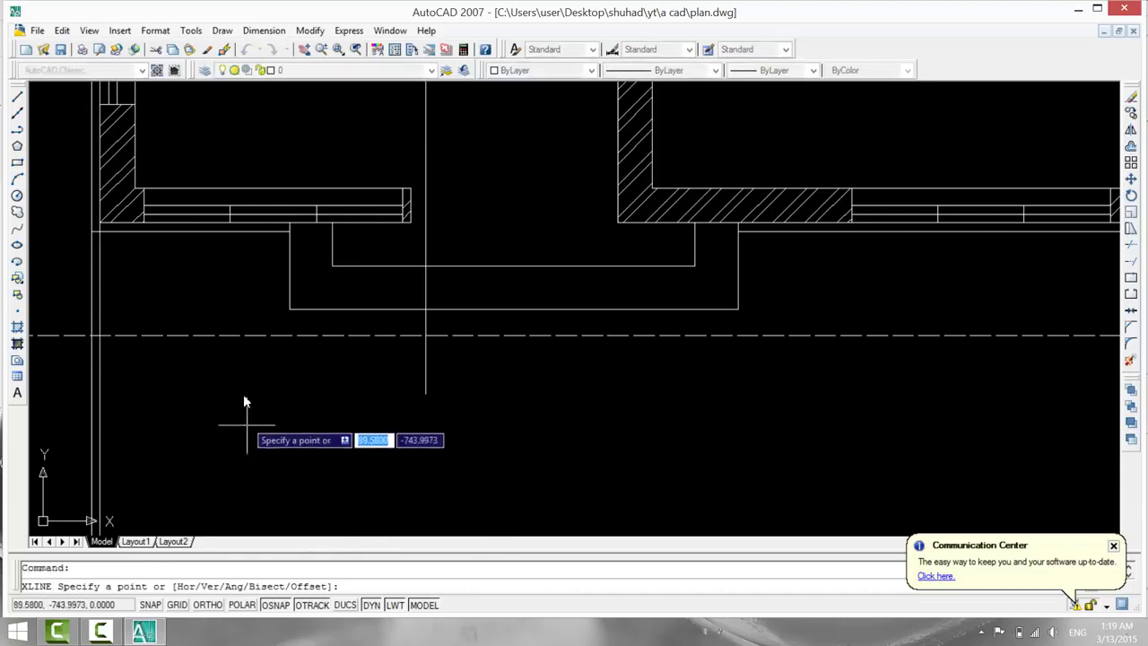
{"action": "left_click", "coordinate": [135, 188]}
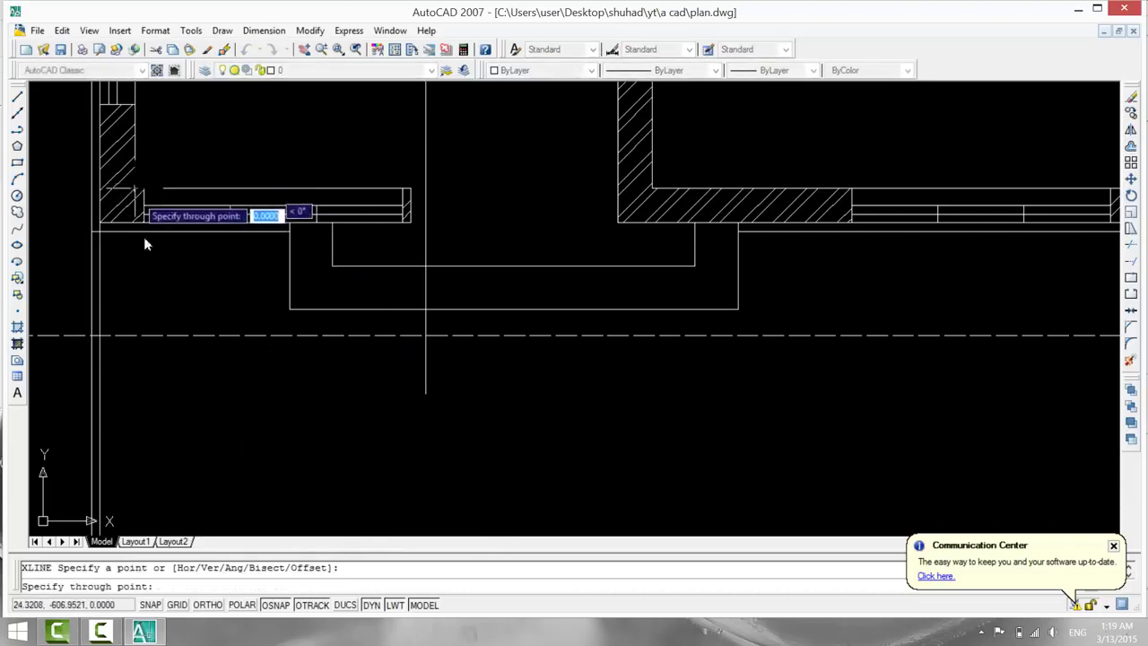
{"action": "key", "text": "F8"}
{"action": "left_click", "coordinate": [134, 423]}
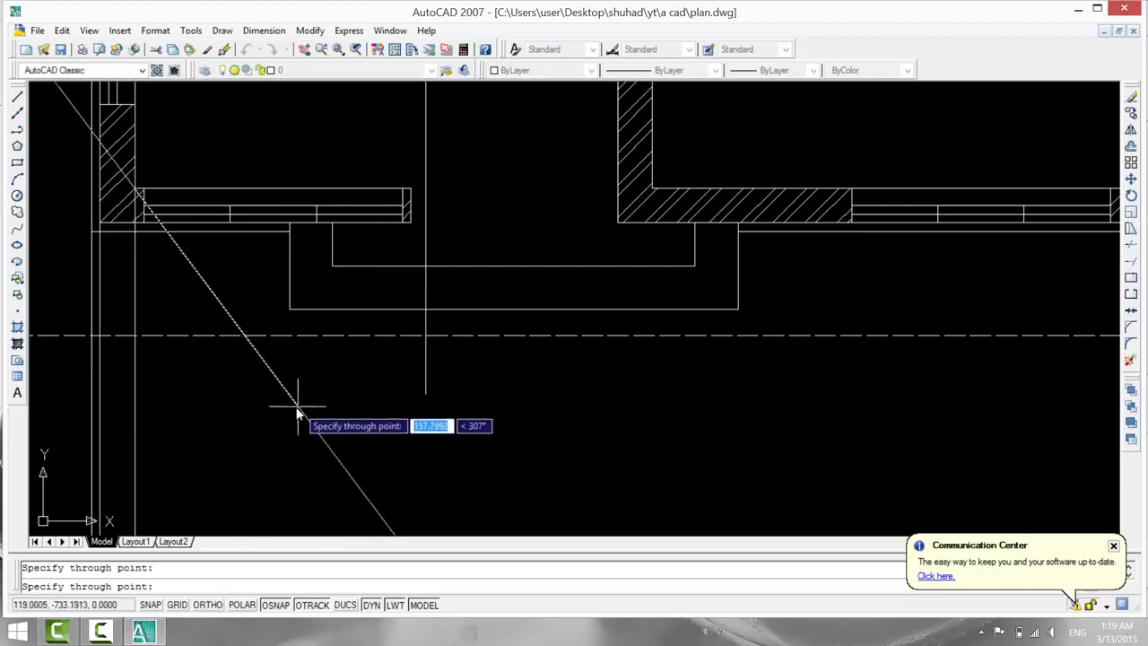
{"action": "key", "text": "Return"}
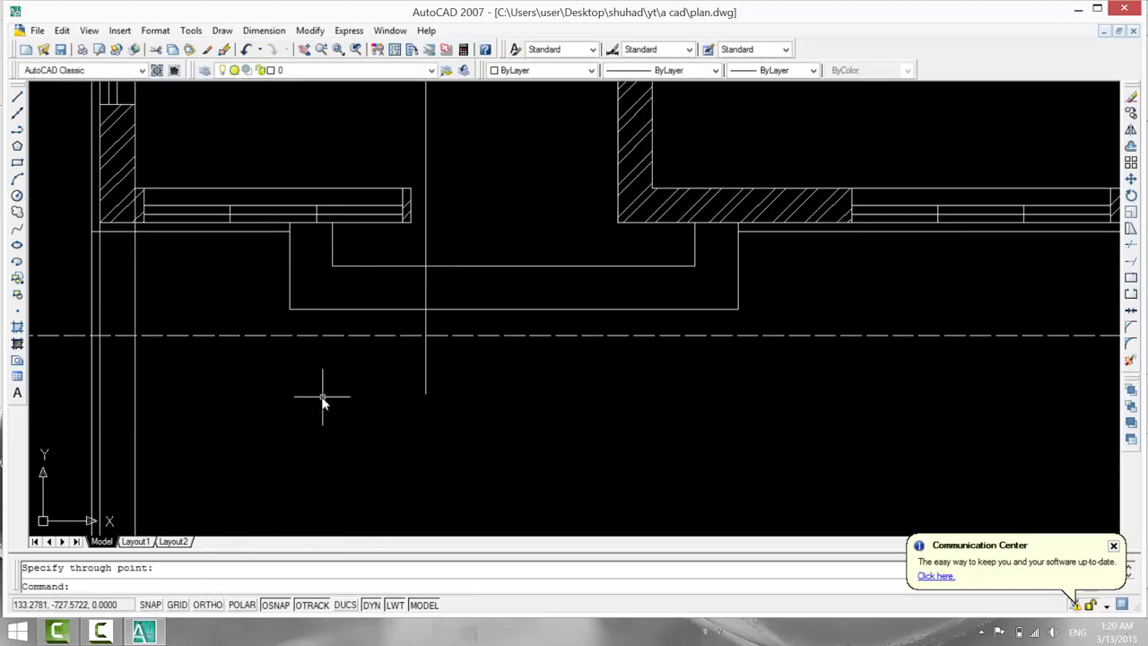
Add vertical construction lines through the next two wall corners of the plan.
{"action": "key", "text": "Return"}
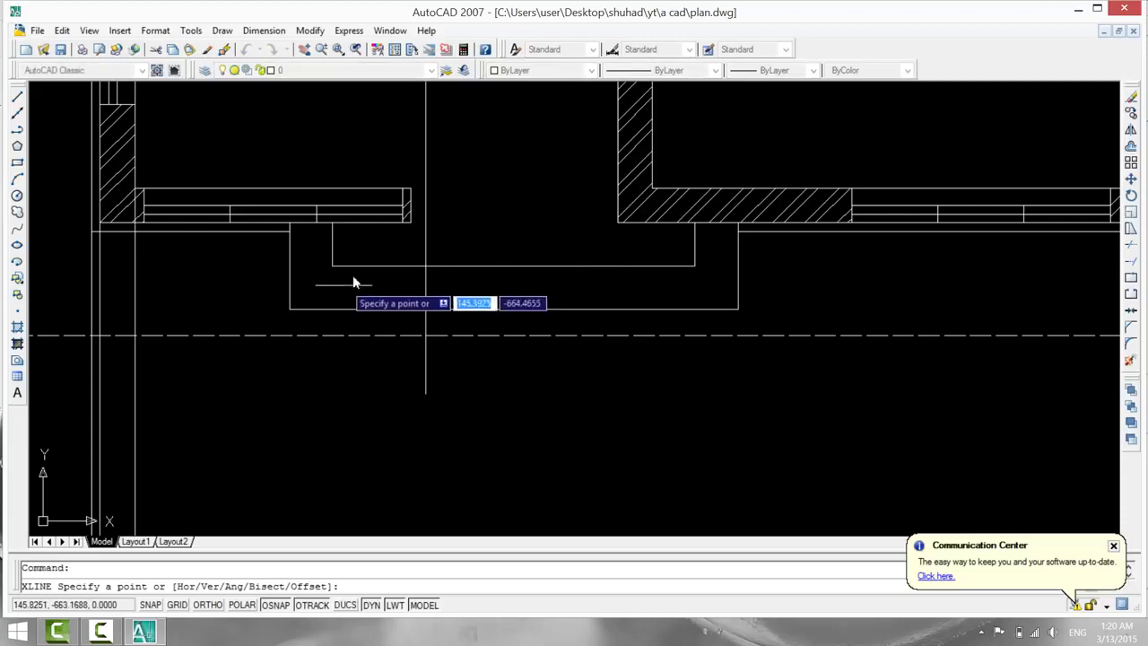
{"action": "left_click", "coordinate": [409, 223]}
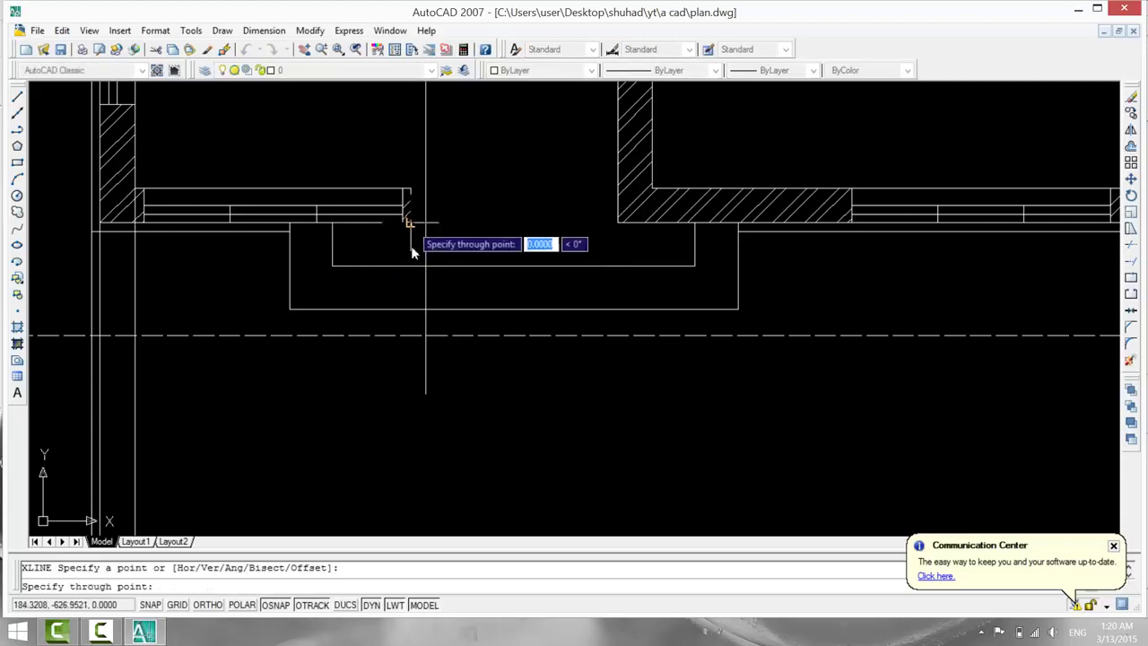
{"action": "left_click", "coordinate": [397, 432]}
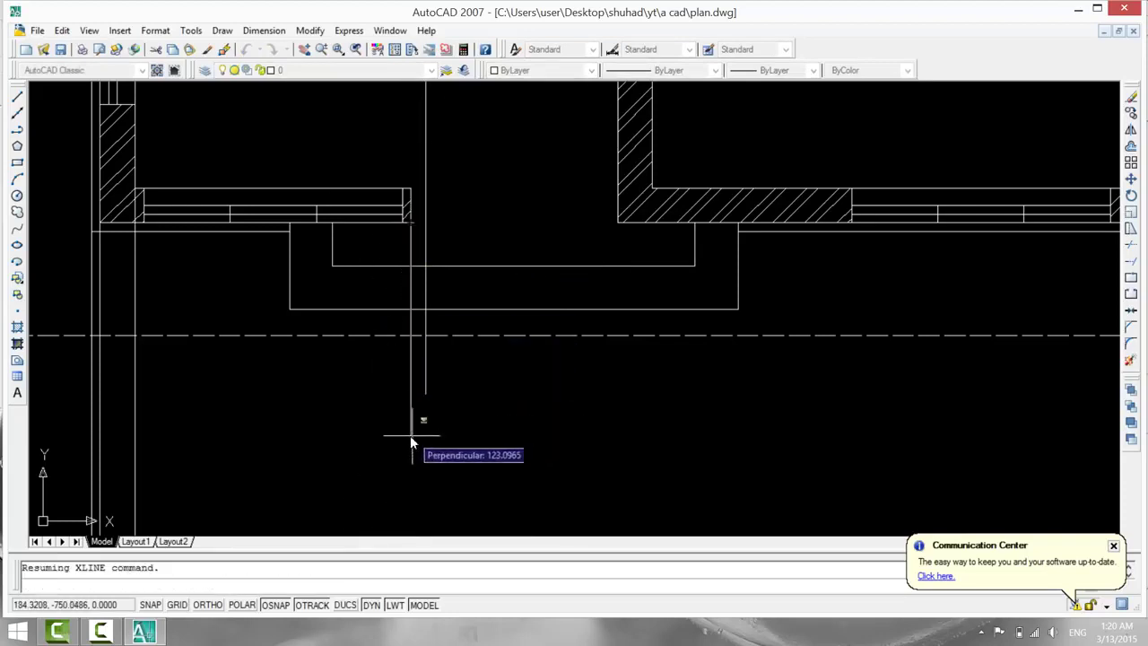
{"action": "key", "text": "Return"}
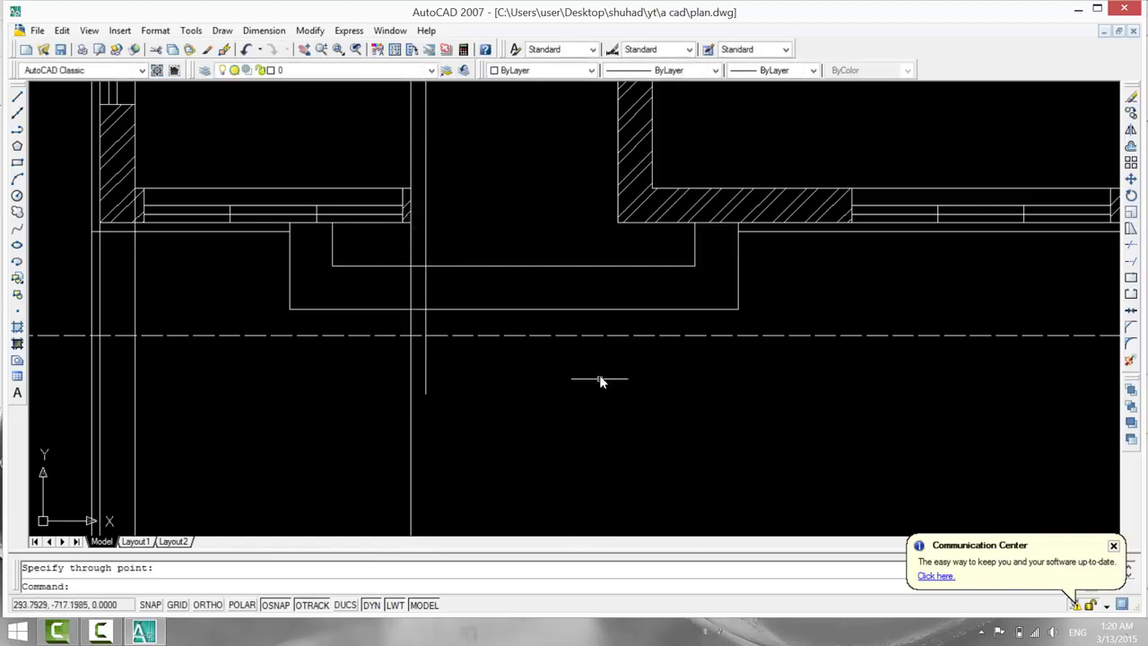
{"action": "key", "text": "Return"}
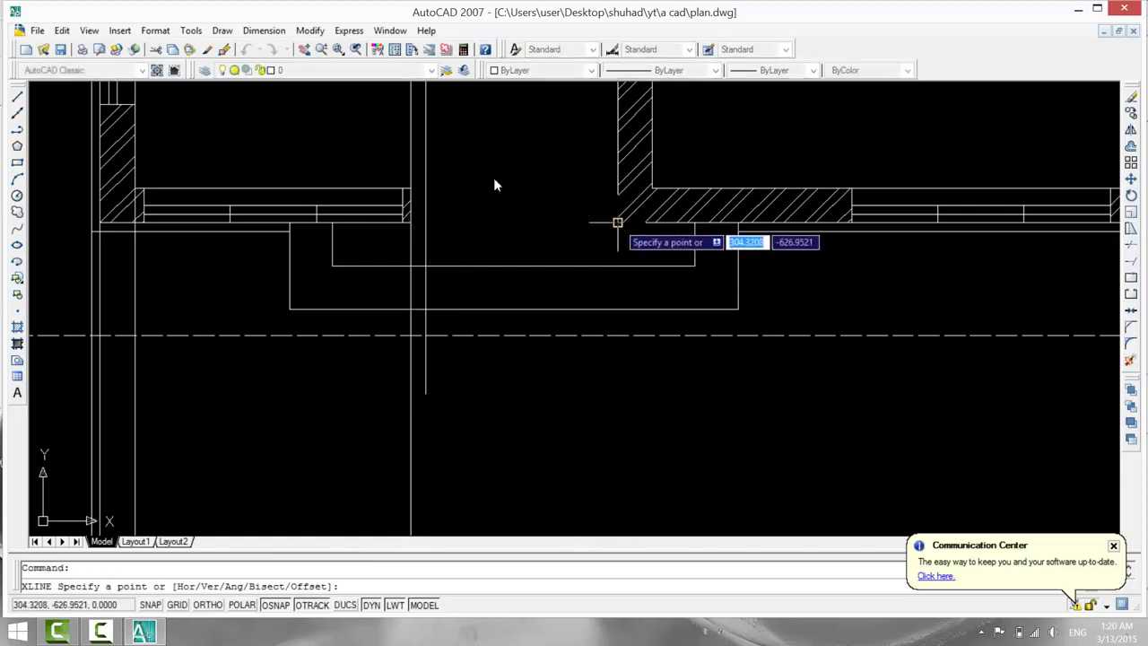
{"action": "left_click", "coordinate": [617, 221]}
{"action": "left_click", "coordinate": [618, 391]}
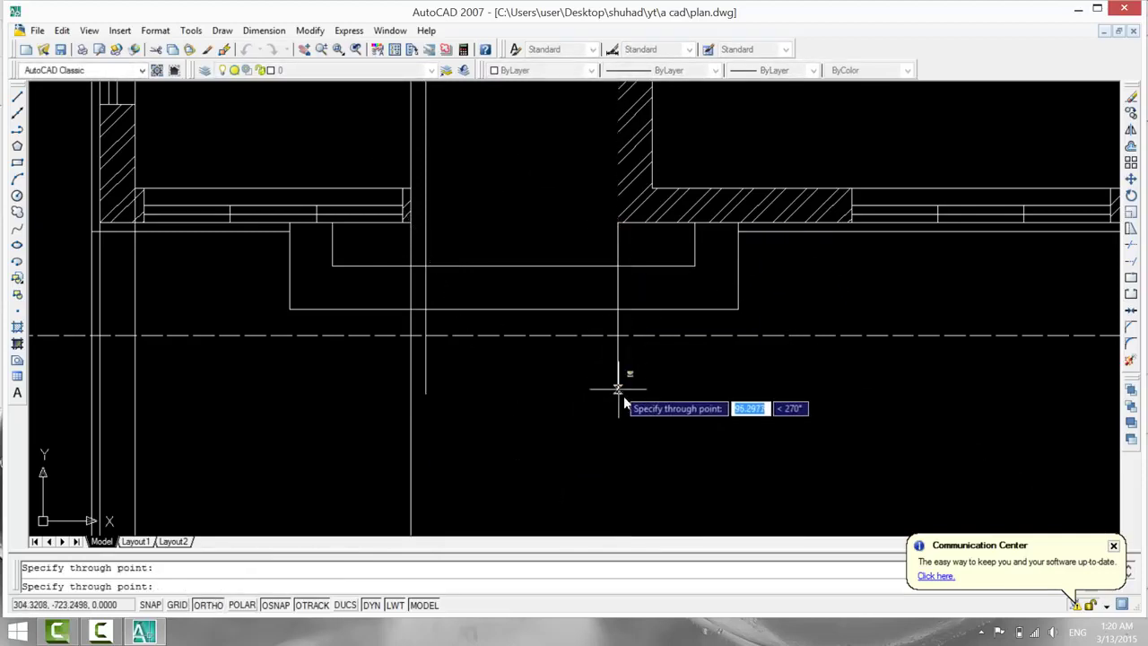
{"action": "key", "text": "Return"}
Project a vertical construction line through the right-hand room's right wall corner.
{"action": "scroll", "coordinate": [820, 399], "scroll_direction": "down", "scroll_amount": 2}
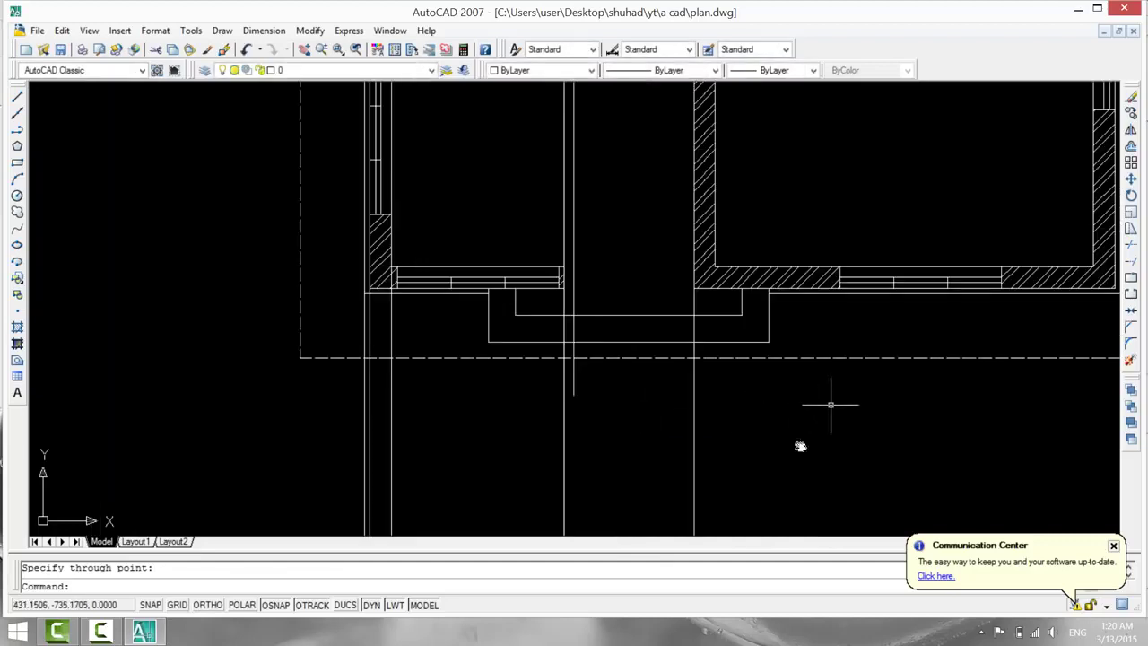
{"action": "middle_click_drag", "start_coordinate": [799, 445], "coordinate": [745, 490]}
{"action": "scroll", "coordinate": [744, 492], "scroll_direction": "down", "scroll_amount": 2}
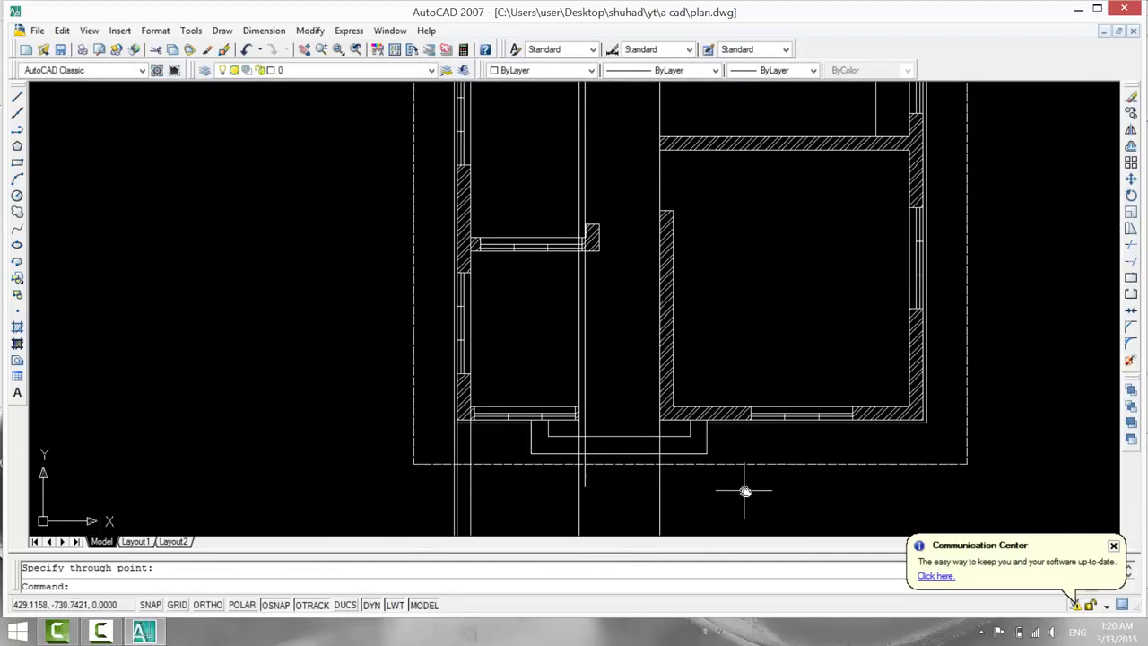
{"action": "middle_click_drag", "start_coordinate": [638, 492], "coordinate": [598, 491]}
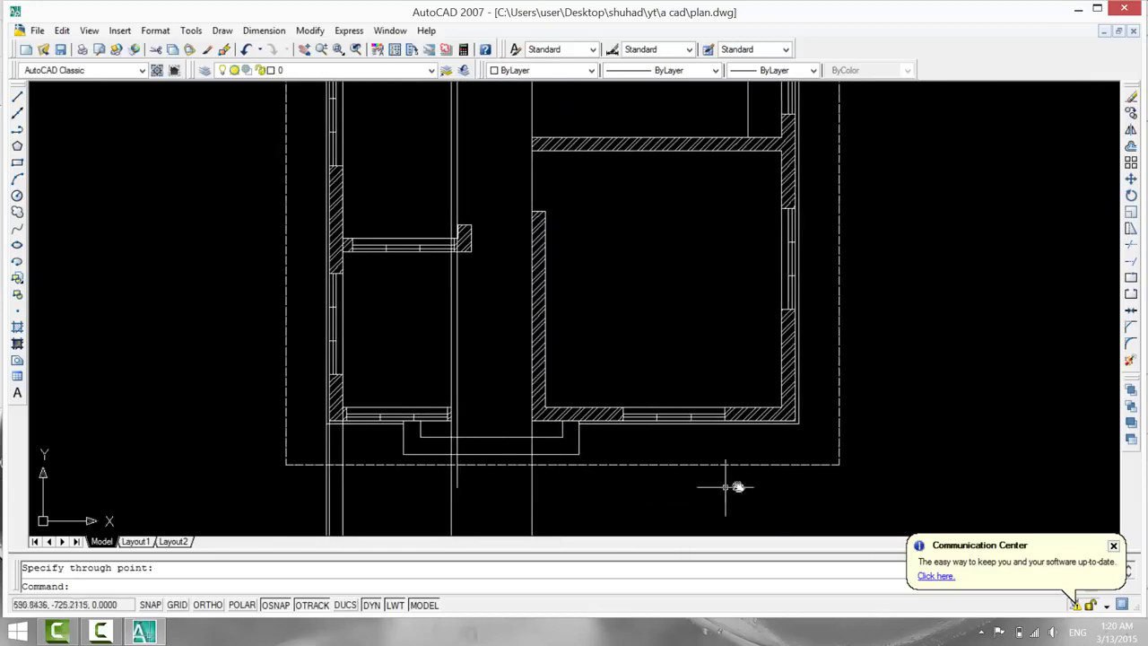
{"action": "key", "text": "Return"}
{"action": "scroll", "coordinate": [789, 421], "scroll_direction": "up", "scroll_amount": 5}
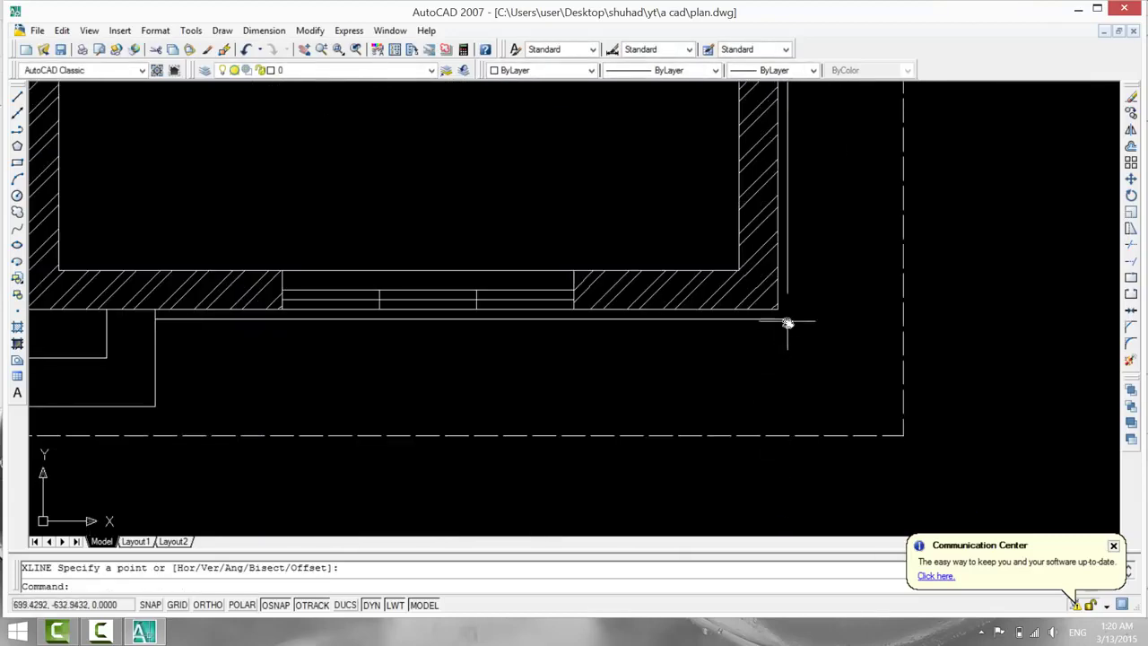
{"action": "key", "text": "Return"}
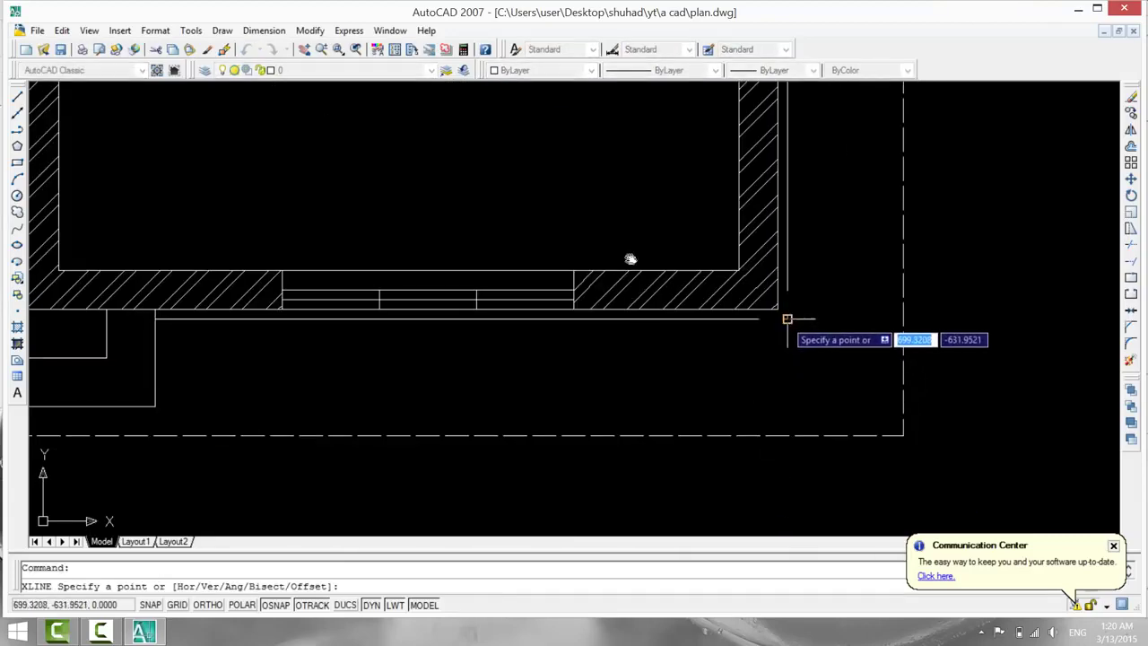
{"action": "left_click", "coordinate": [786, 318]}
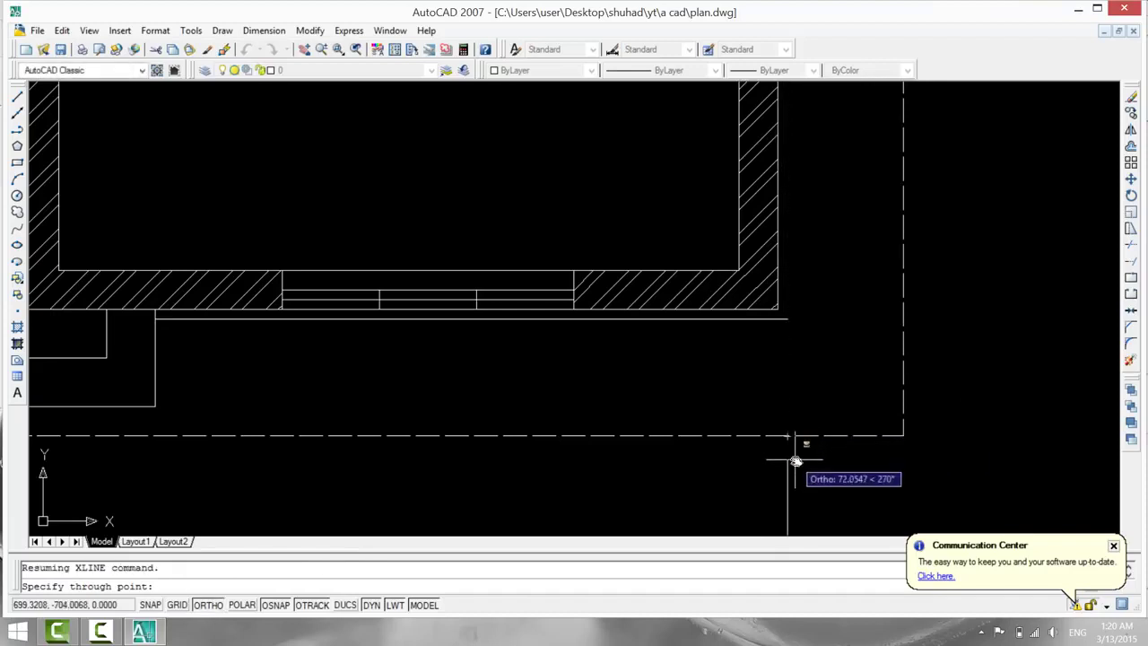
{"action": "left_click", "coordinate": [791, 439]}
{"action": "key", "text": "Return"}
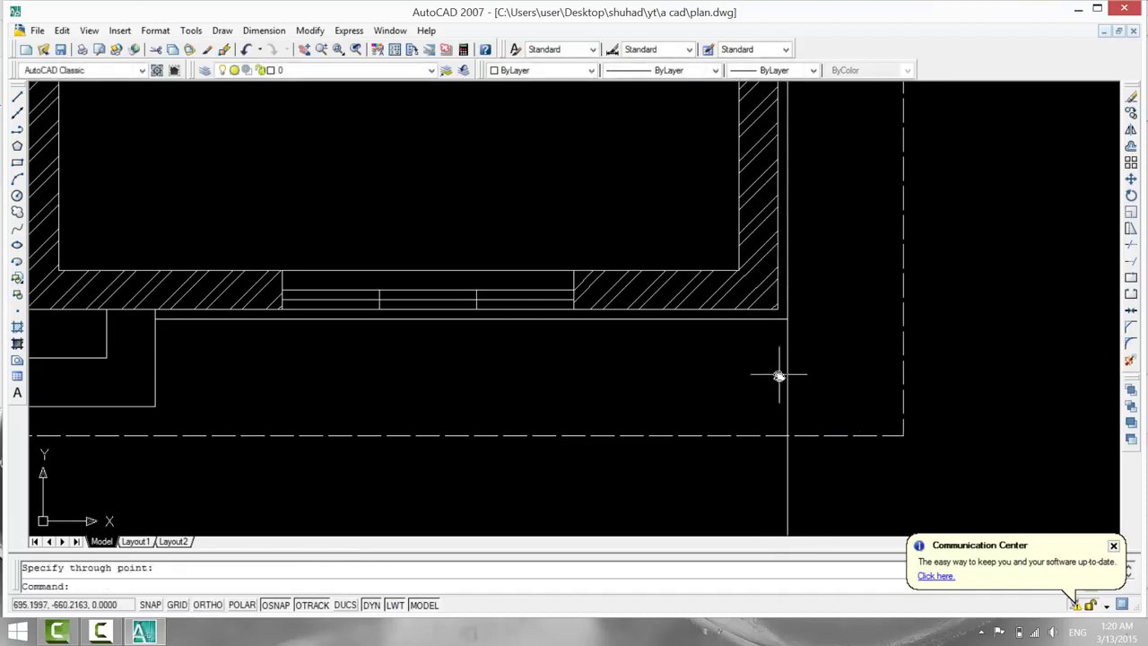
Add vertical lines along the right room's outer wall face and inner wall corner.
{"action": "key", "text": "Return"}
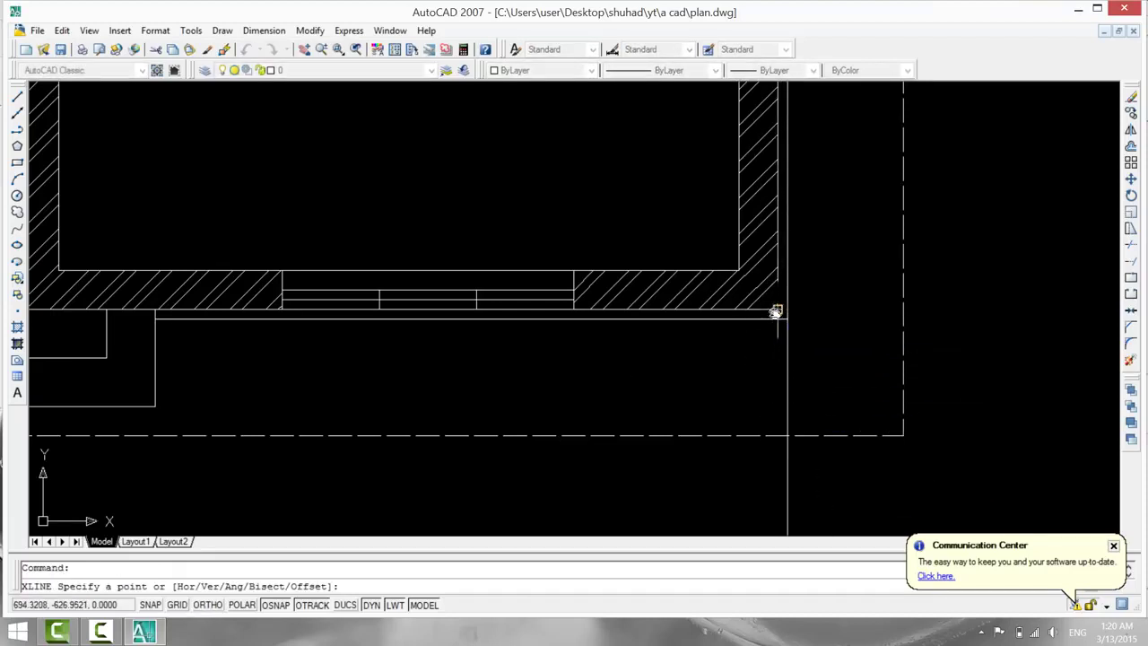
{"action": "left_click", "coordinate": [777, 453]}
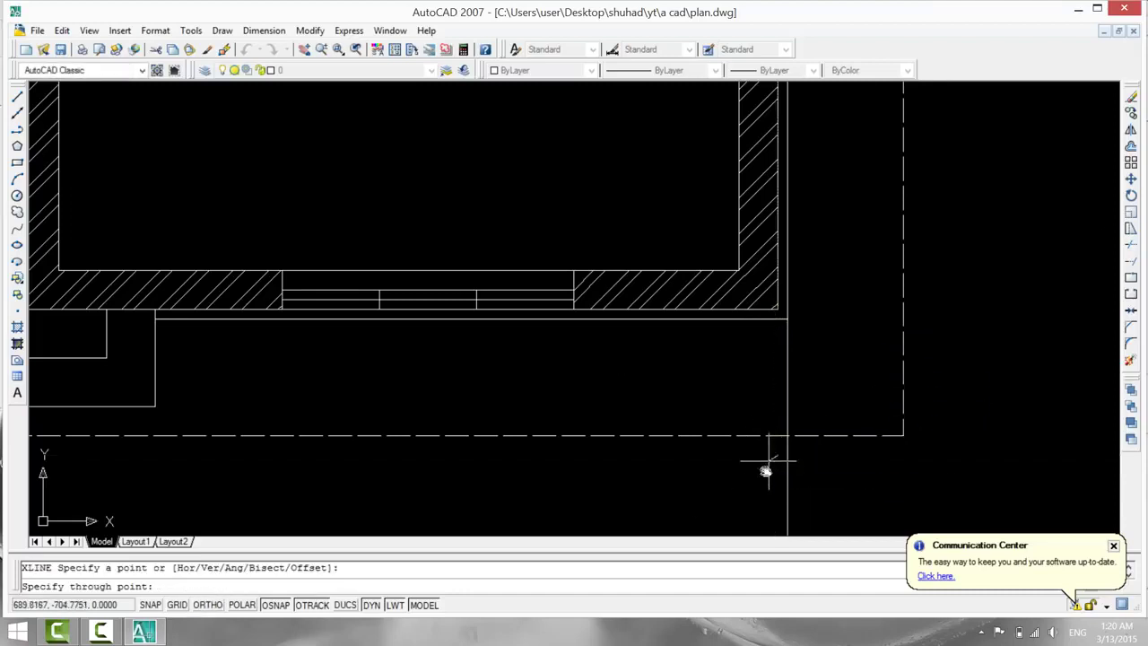
{"action": "key", "text": "F8"}
{"action": "left_click", "coordinate": [776, 522]}
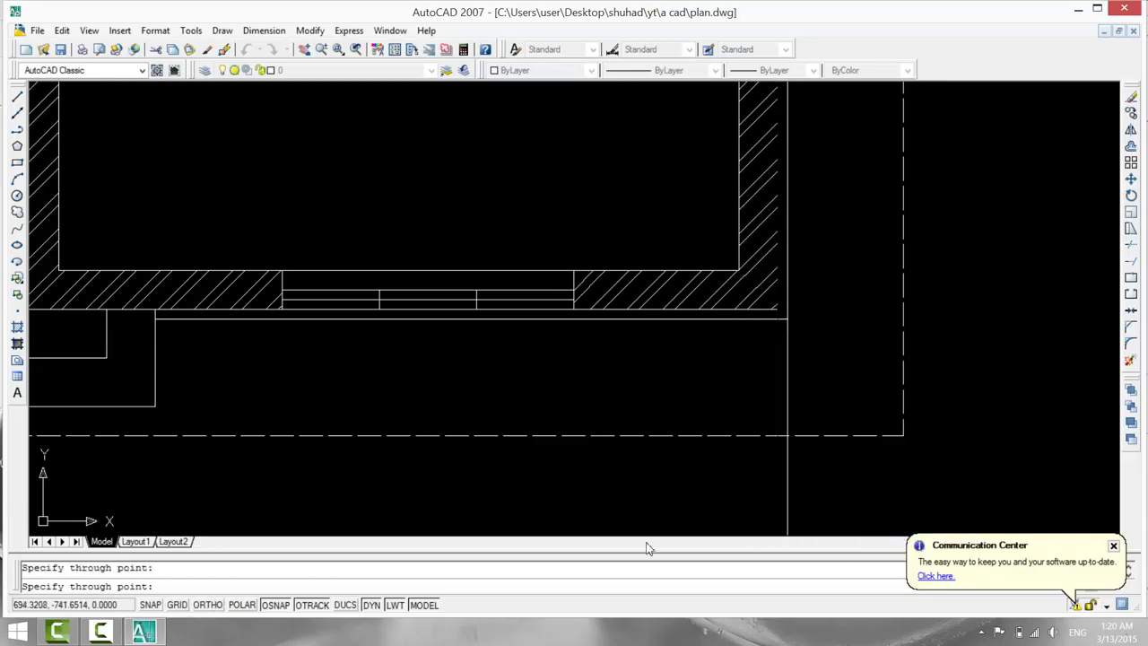
{"action": "key", "text": "Return"}
{"action": "key", "text": "Return"}
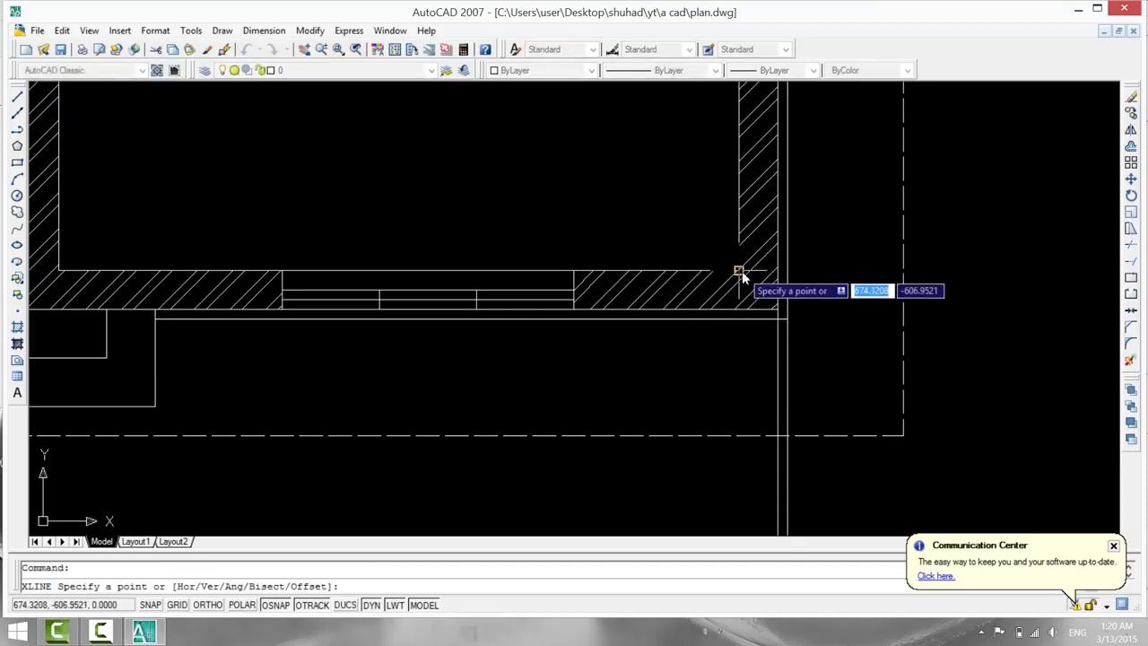
{"action": "left_click", "coordinate": [742, 271]}
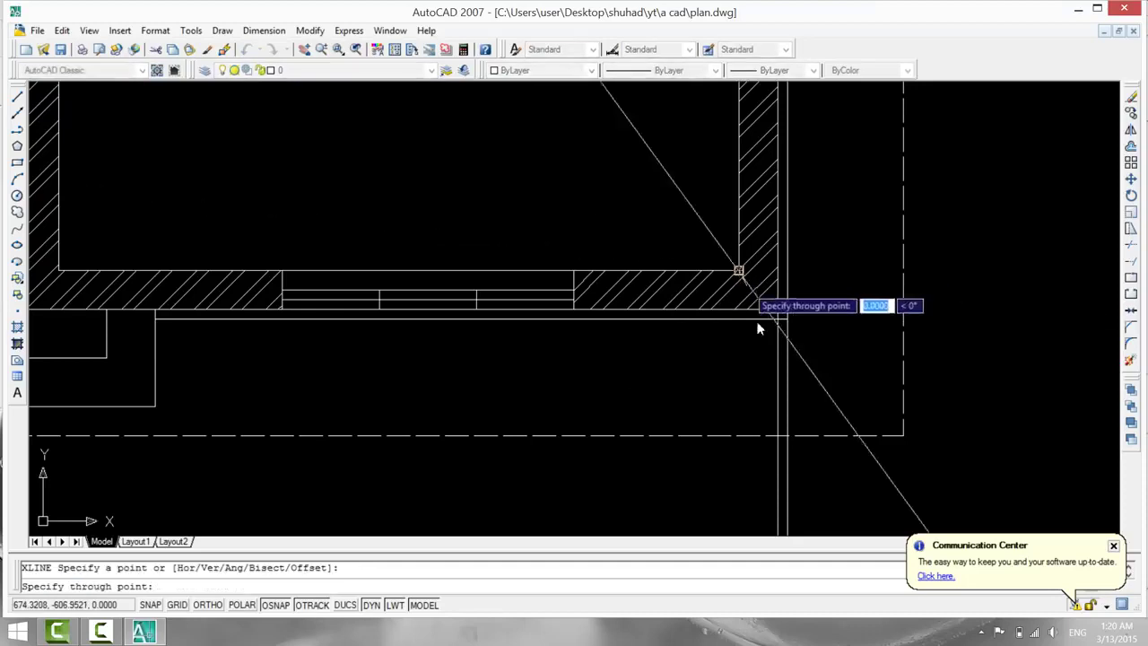
{"action": "left_click", "coordinate": [737, 487]}
{"action": "key", "text": "Return"}
Zoom out and pan up from the plan to centre the horizontal section-height lines.
{"action": "scroll", "coordinate": [627, 492], "scroll_direction": "down", "scroll_amount": 2}
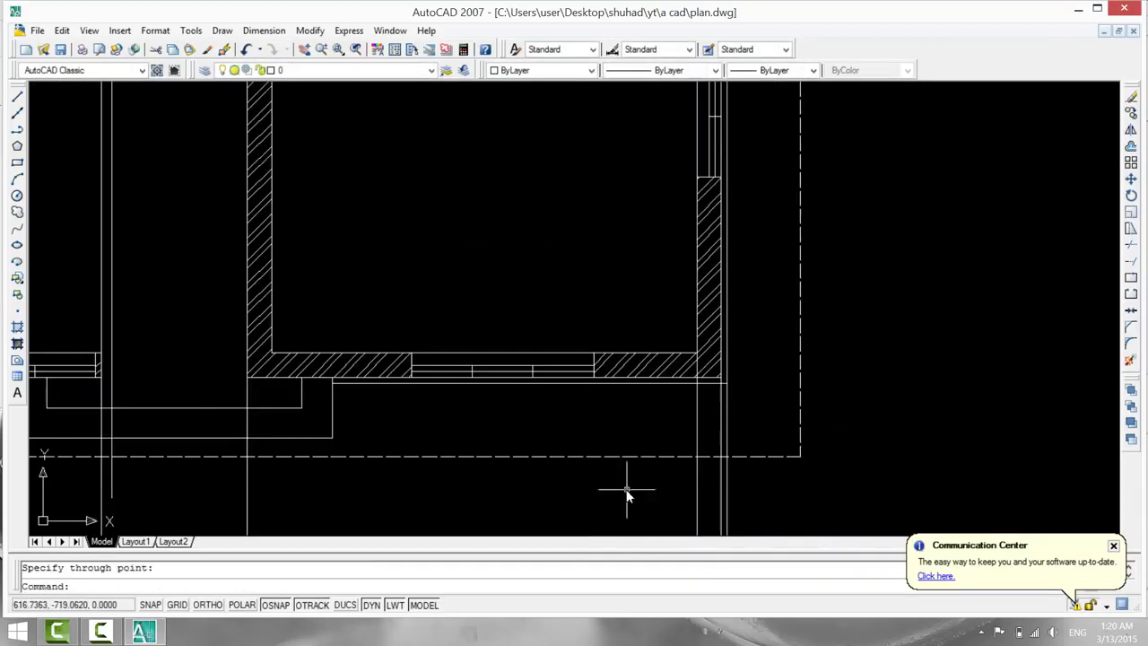
{"action": "mouse_move", "coordinate": [581, 492]}
{"action": "middle_mouse_down"}
{"action": "mouse_move", "coordinate": [705, 422]}
{"action": "mouse_move", "coordinate": [587, 329]}
{"action": "middle_mouse_up"}
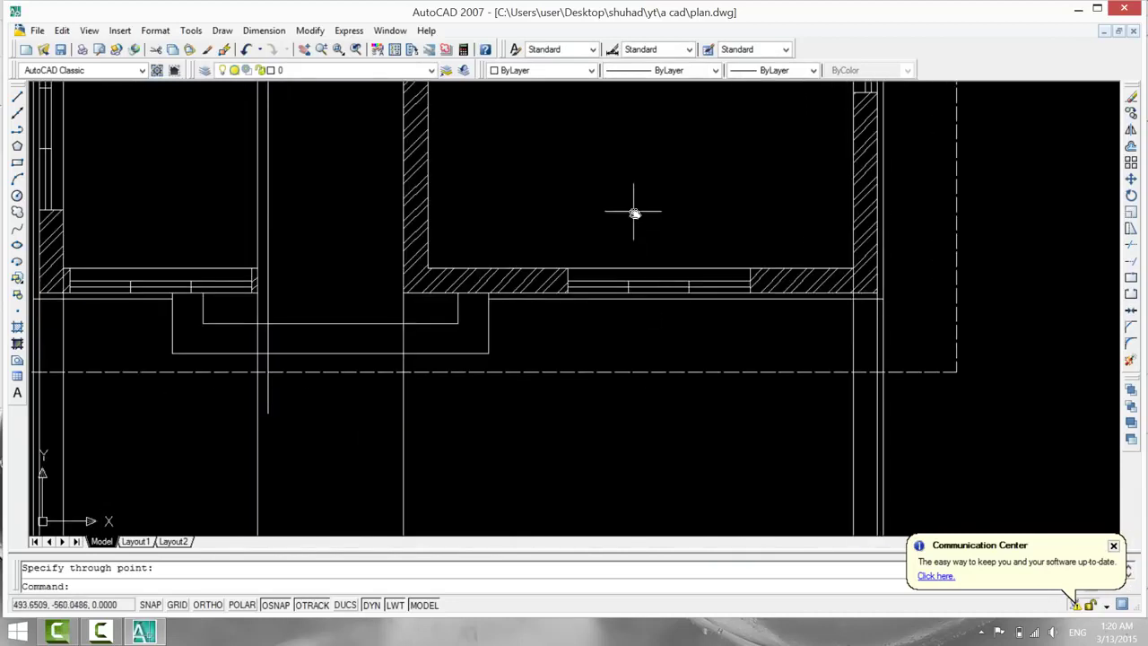
{"action": "scroll", "coordinate": [634, 213], "scroll_direction": "down", "scroll_amount": 2}
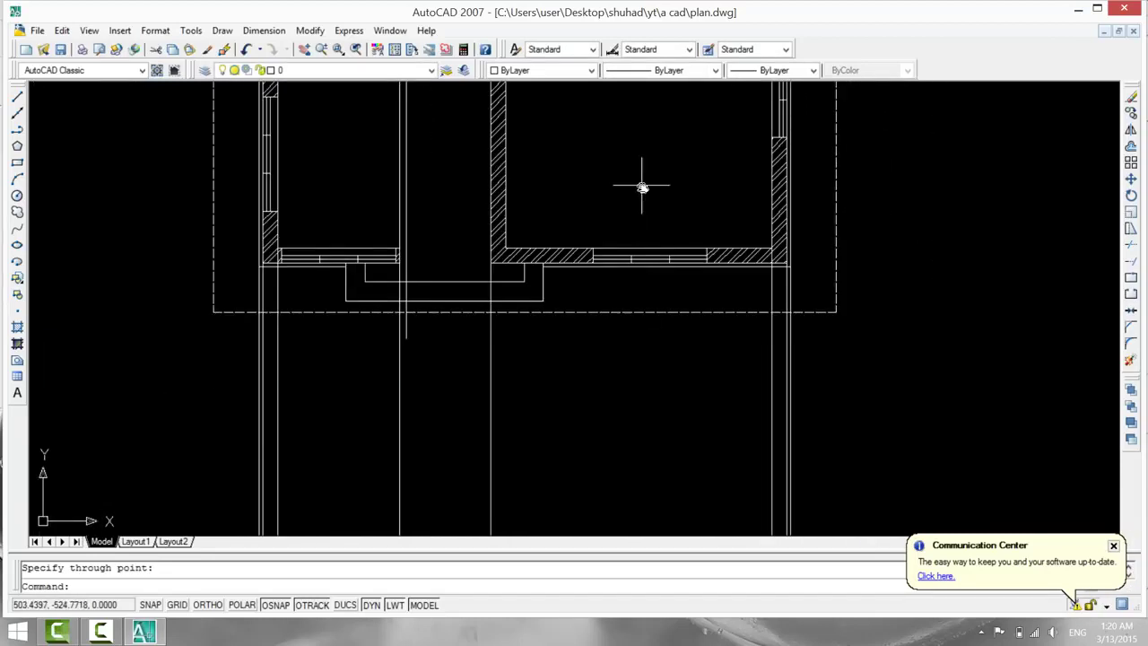
{"action": "middle_click_drag", "start_coordinate": [638, 178], "coordinate": [641, 538]}
{"action": "scroll", "coordinate": [615, 356], "scroll_direction": "down", "scroll_amount": 2}
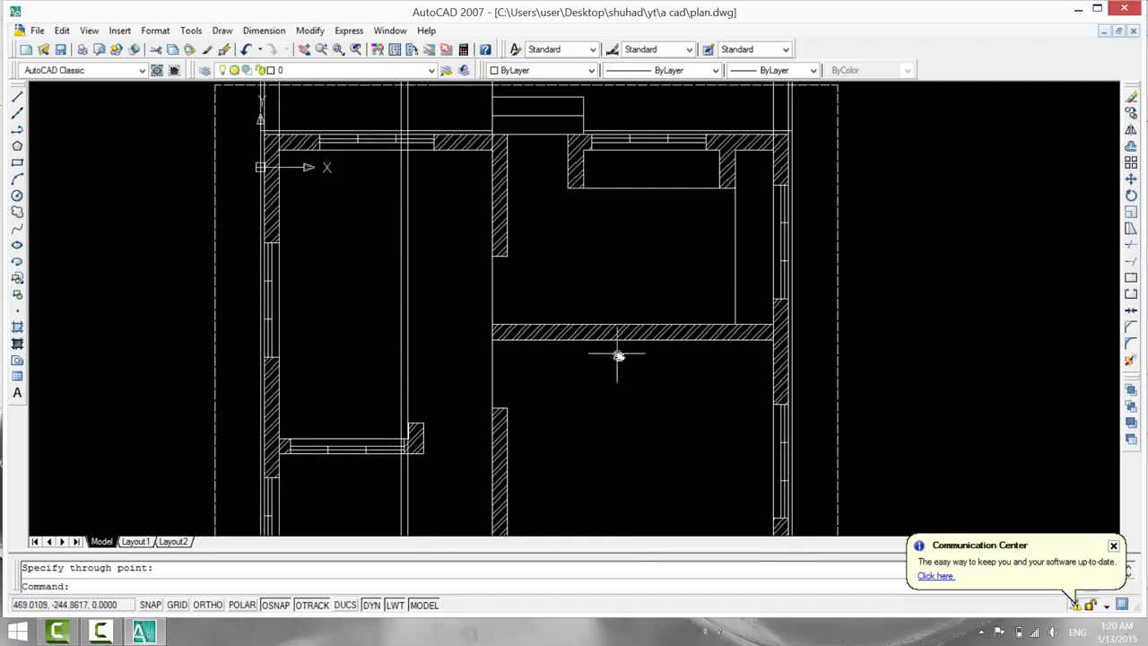
{"action": "scroll", "coordinate": [615, 310], "scroll_direction": "down", "scroll_amount": 1}
{"action": "middle_click_drag", "start_coordinate": [616, 479], "coordinate": [619, 641]}
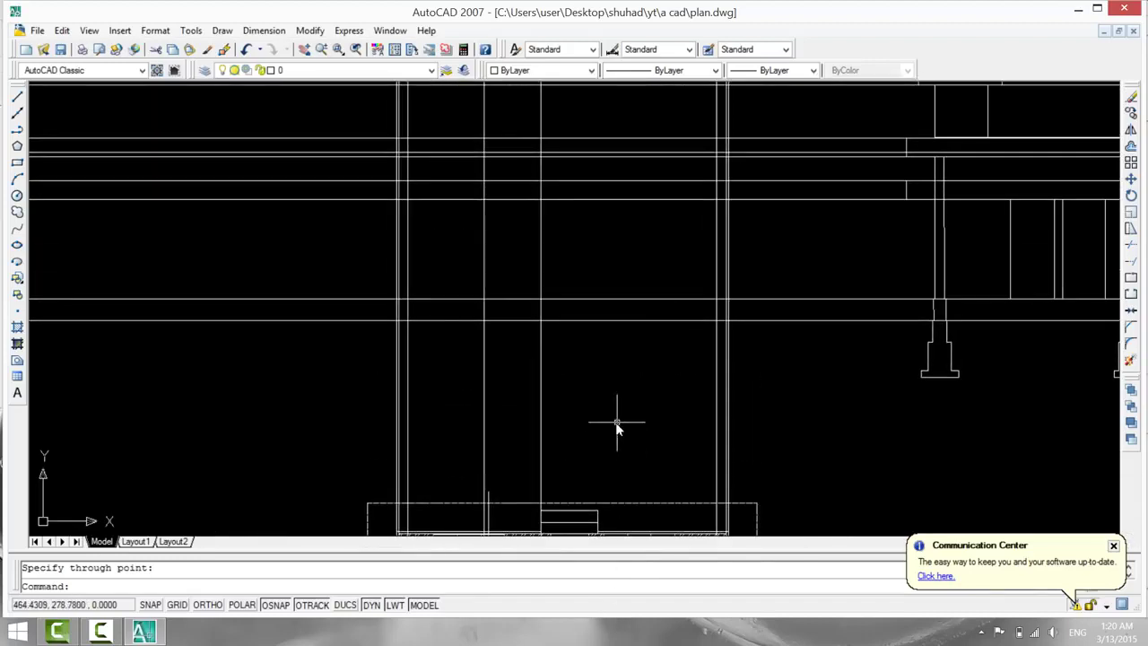
{"action": "scroll", "coordinate": [616, 421], "scroll_direction": "up", "scroll_amount": 2}
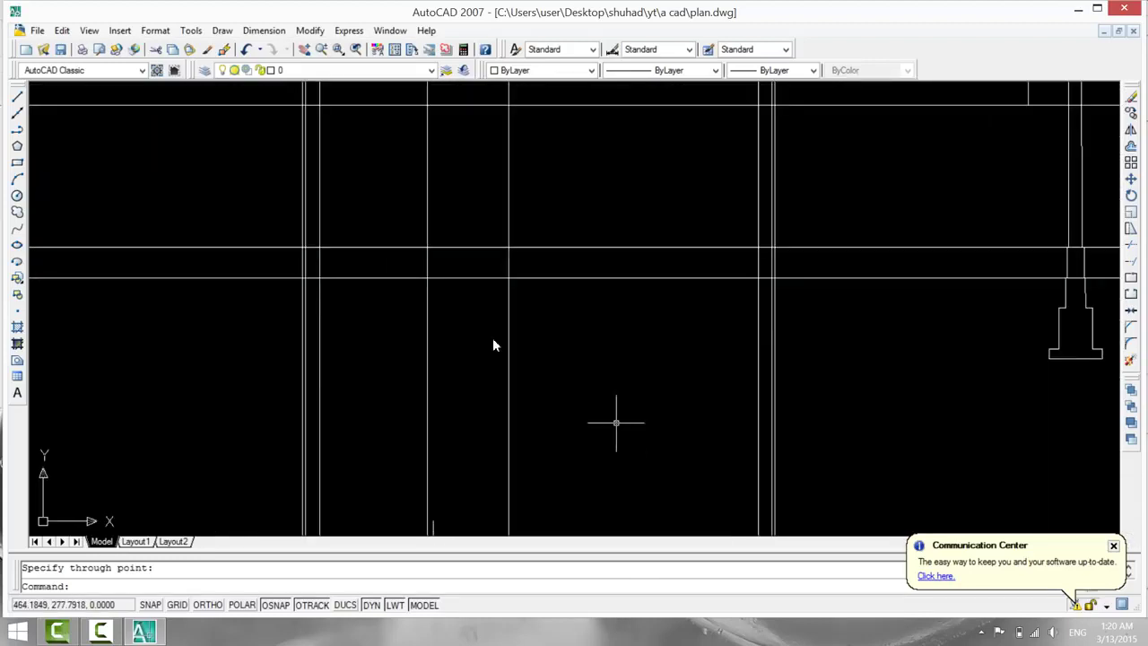
{"action": "middle_click_drag", "start_coordinate": [616, 421], "coordinate": [640, 523]}
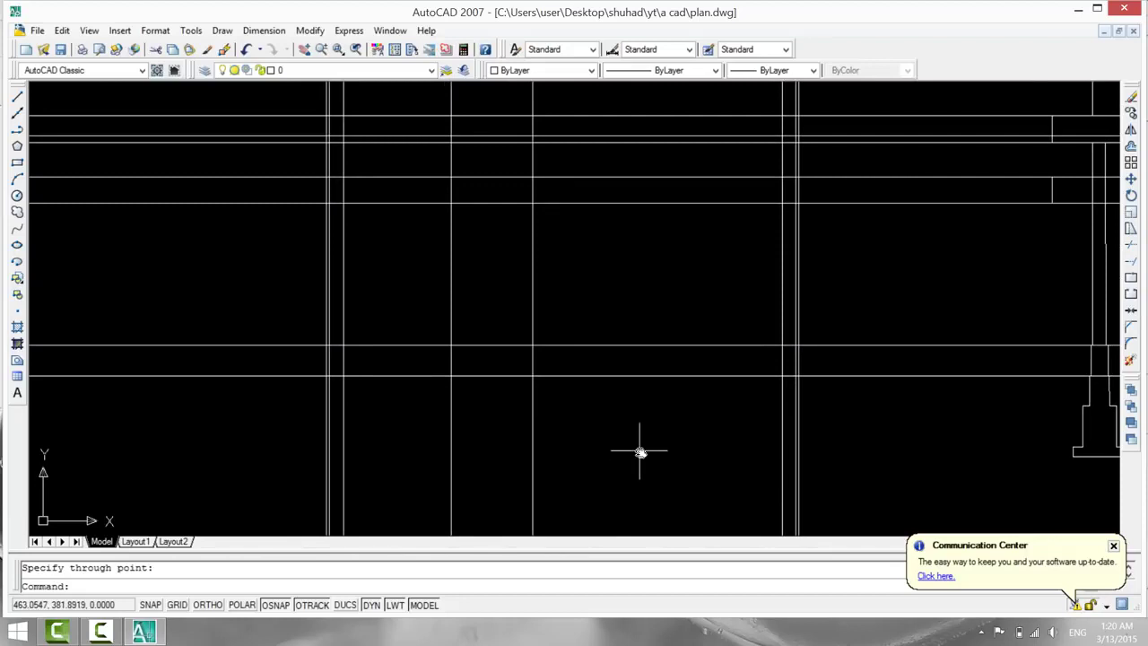
Trim both band lines back to the wall, then cut vertical segments below and inside the band.
{"action": "type", "text": "tr"}
{"action": "key", "text": "Return"}
{"action": "key", "text": "Return"}
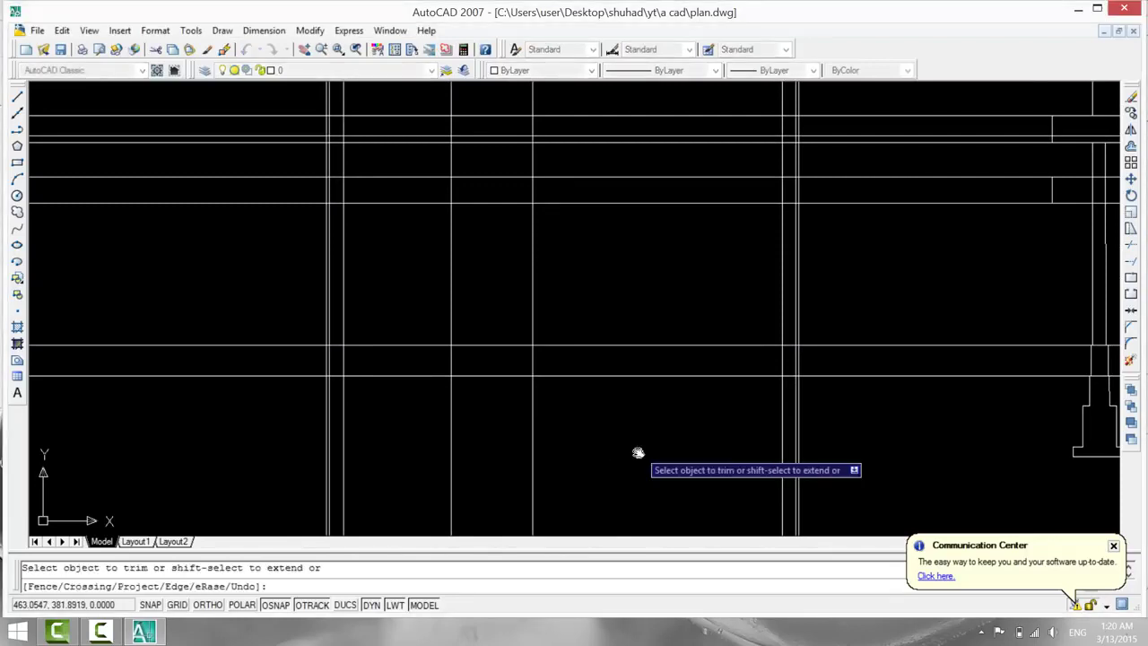
{"action": "scroll", "coordinate": [334, 416], "scroll_direction": "up", "scroll_amount": 2}
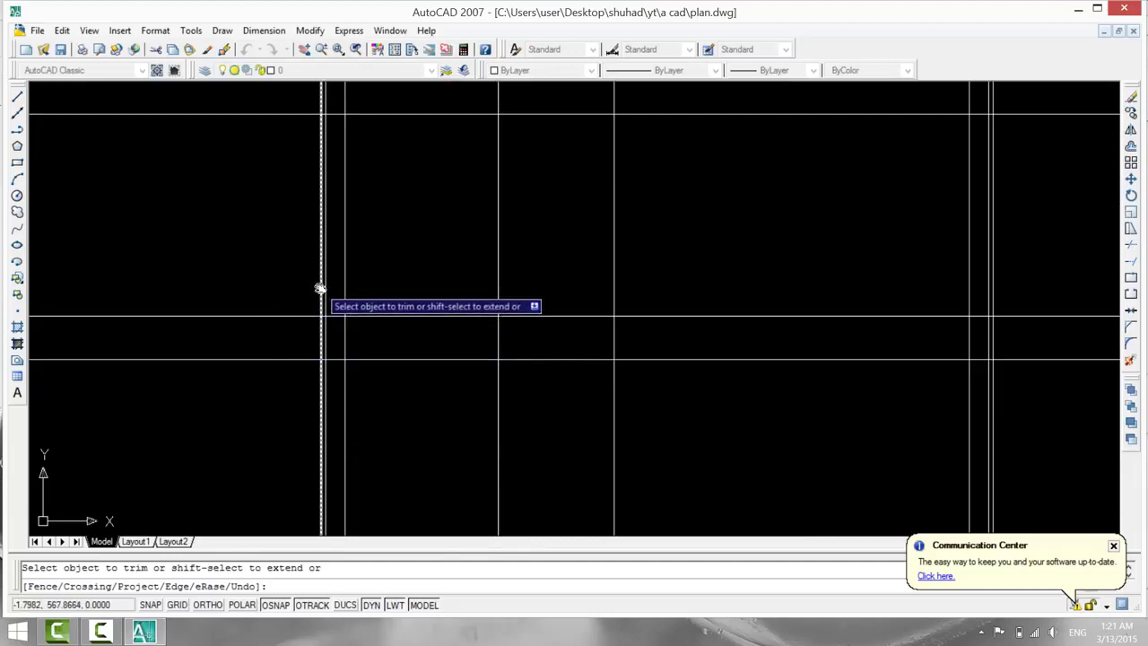
{"action": "left_click", "coordinate": [273, 316]}
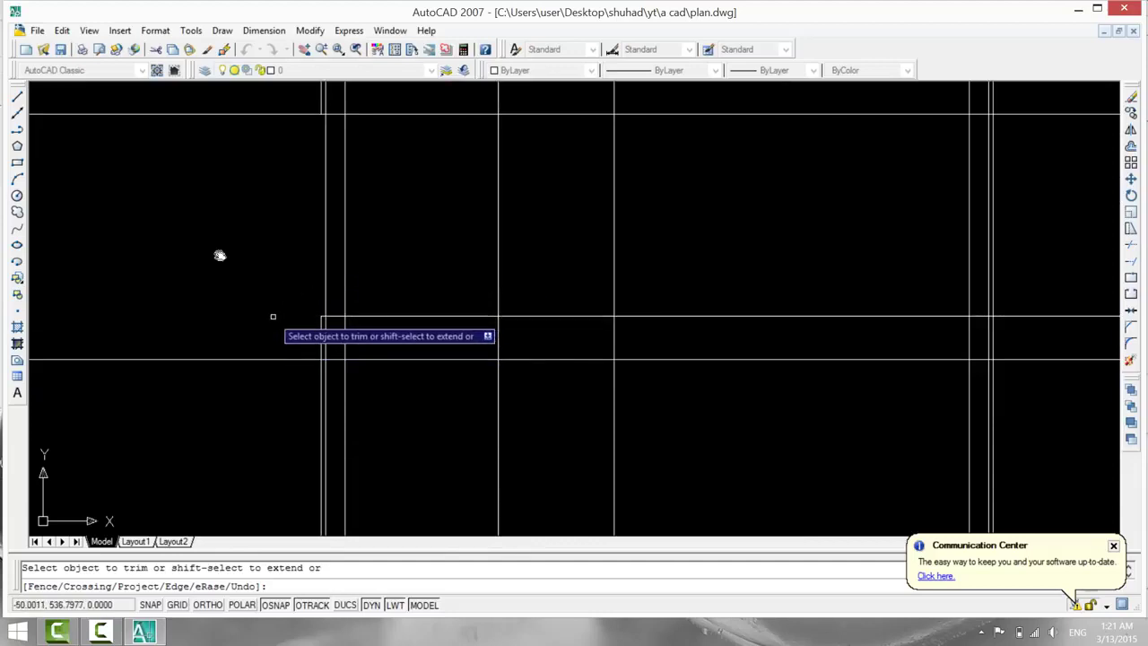
{"action": "left_click", "coordinate": [262, 359]}
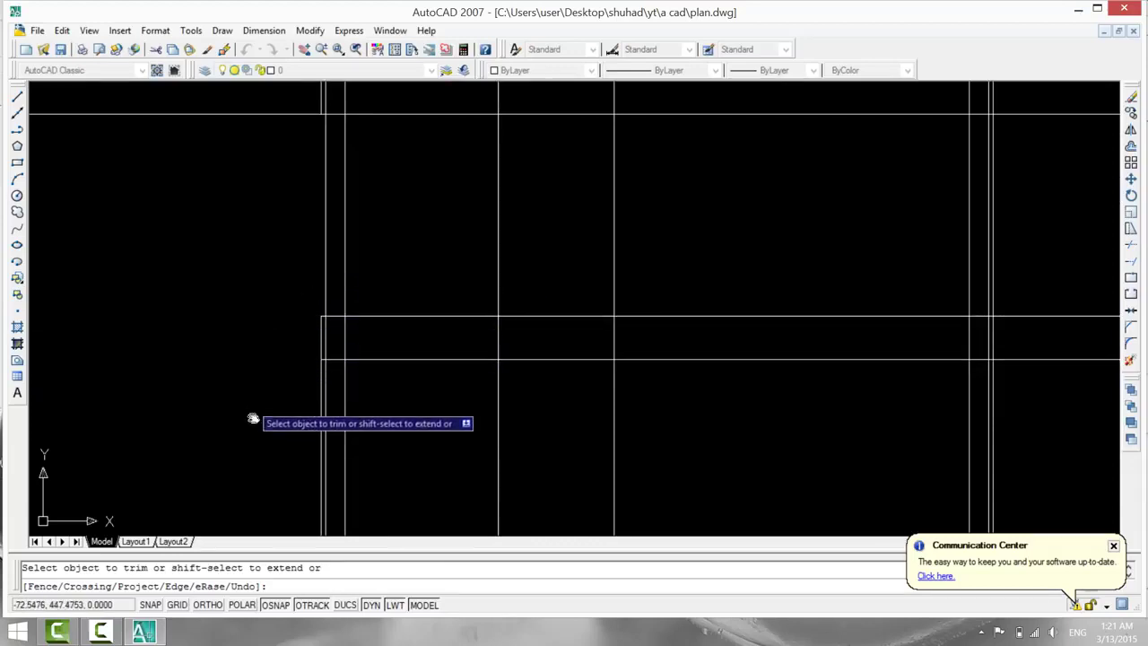
{"action": "left_click", "coordinate": [314, 425]}
{"action": "left_click", "coordinate": [362, 434]}
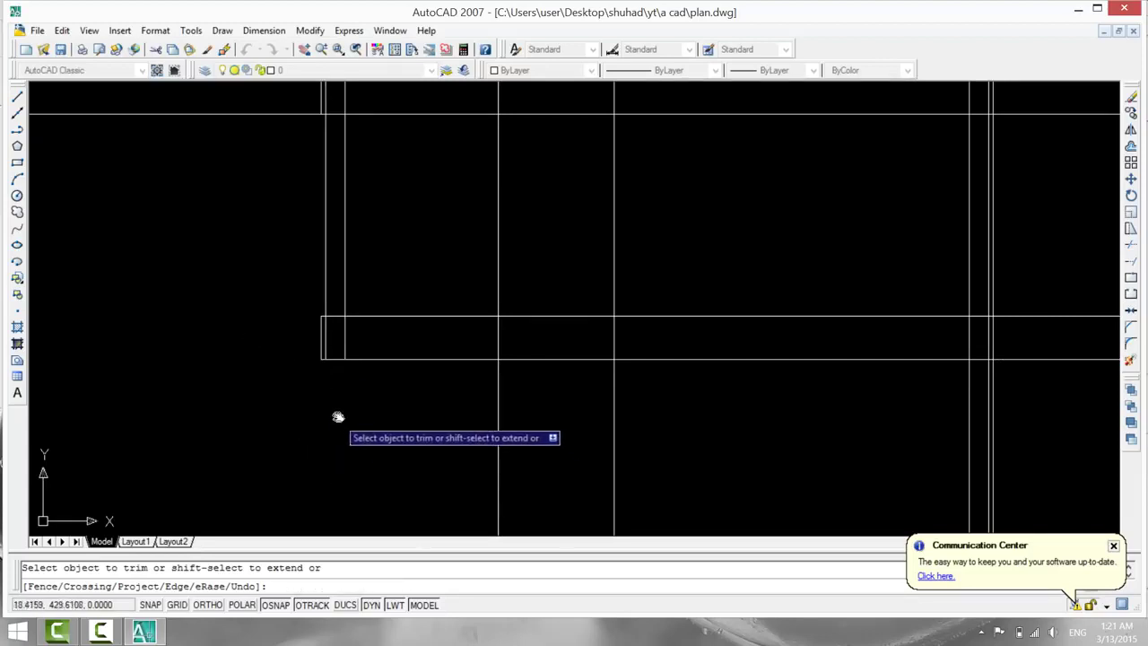
{"action": "left_click", "coordinate": [328, 339]}
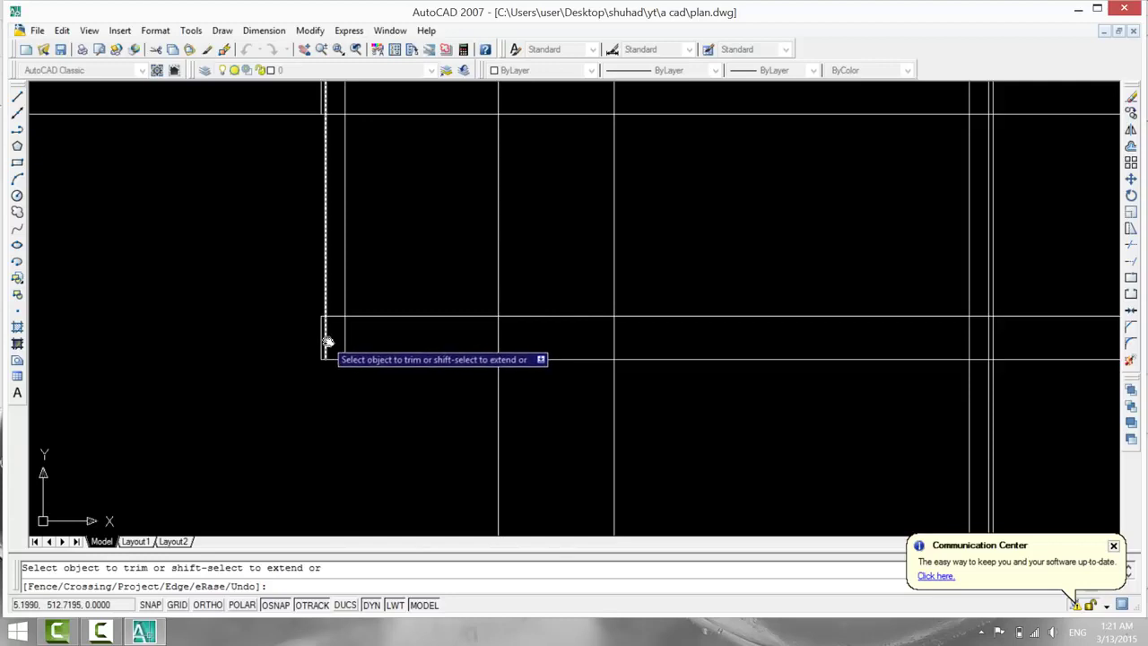
{"action": "left_click", "coordinate": [325, 338]}
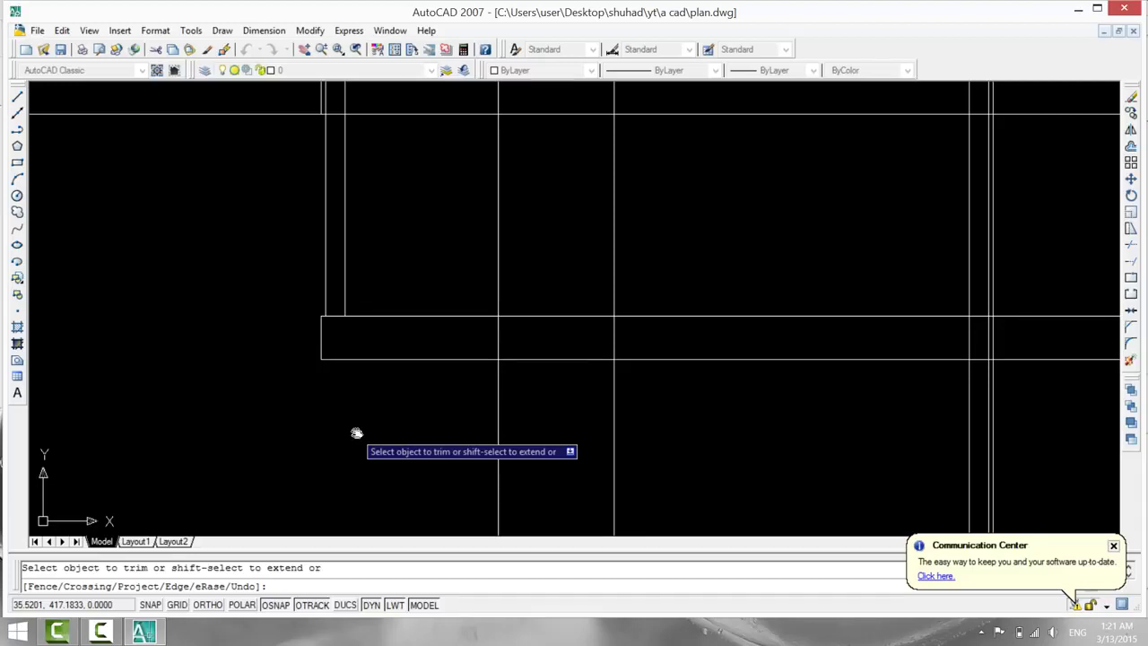
{"action": "scroll", "coordinate": [385, 417], "scroll_direction": "down", "scroll_amount": 2}
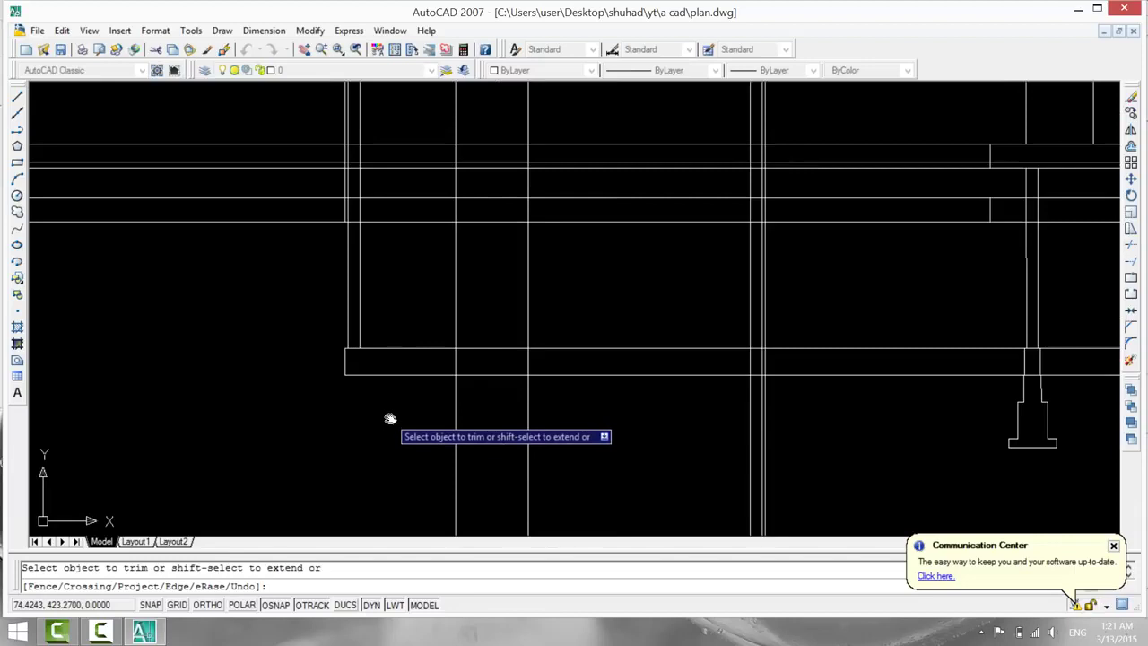
{"action": "mouse_move", "coordinate": [390, 419]}
{"action": "middle_mouse_down"}
{"action": "mouse_move", "coordinate": [403, 249]}
{"action": "mouse_move", "coordinate": [422, 208]}
{"action": "middle_mouse_up"}
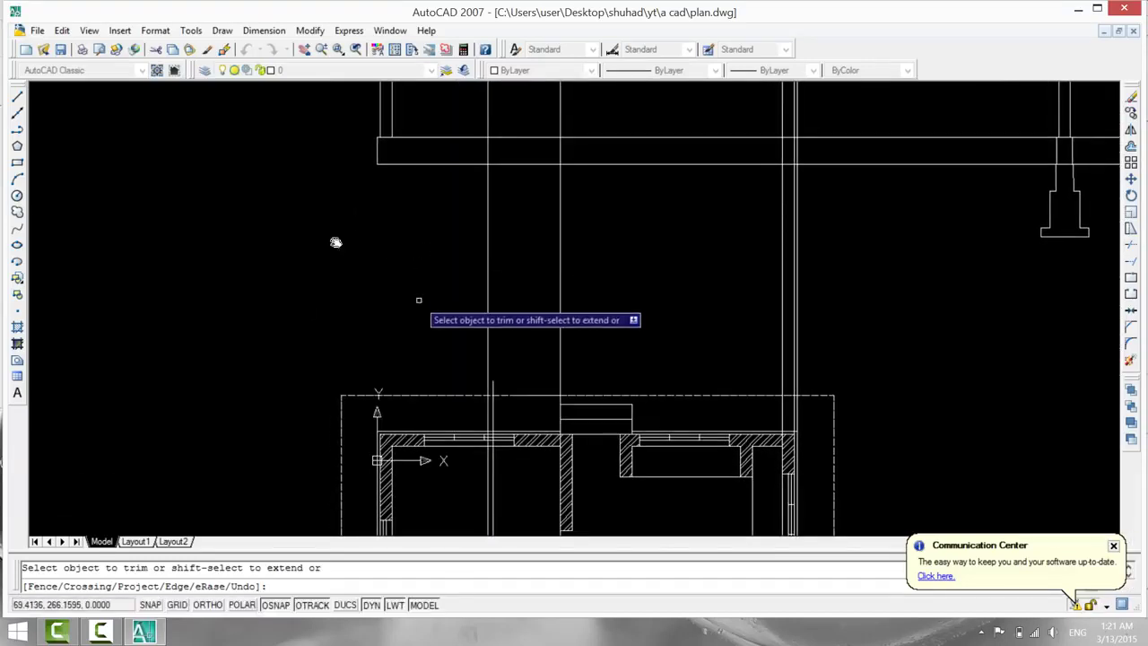
{"action": "mouse_move", "coordinate": [436, 481]}
{"action": "middle_mouse_down"}
{"action": "mouse_move", "coordinate": [487, 275]}
{"action": "mouse_move", "coordinate": [536, 197]}
{"action": "middle_mouse_up"}
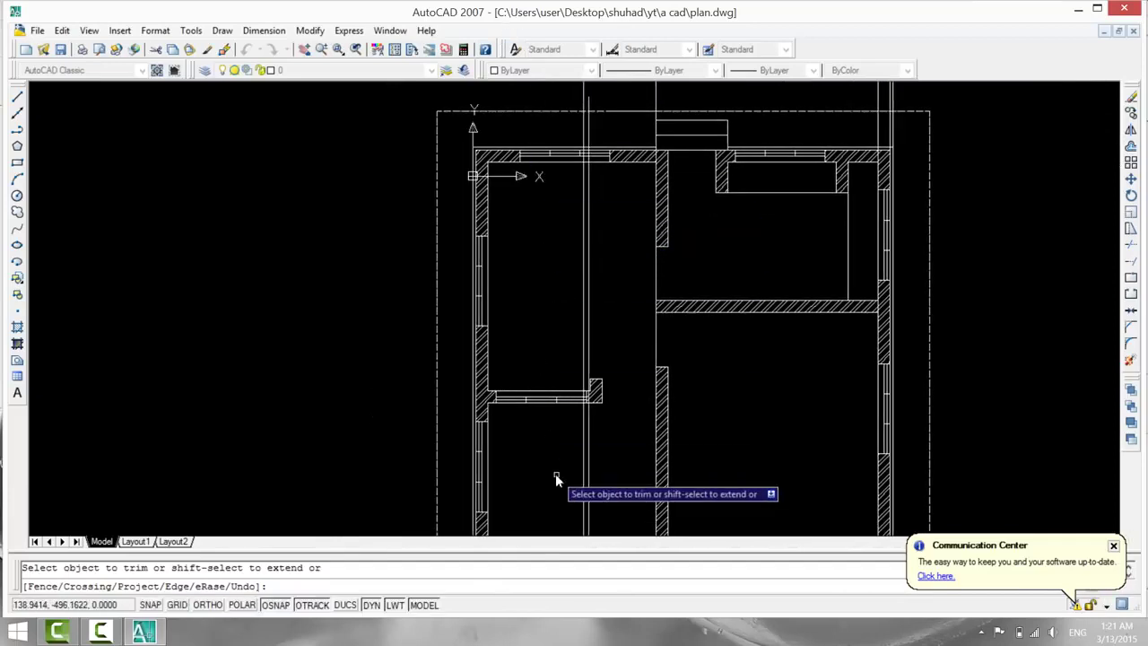
{"action": "middle_click_drag", "start_coordinate": [556, 480], "coordinate": [510, 297]}
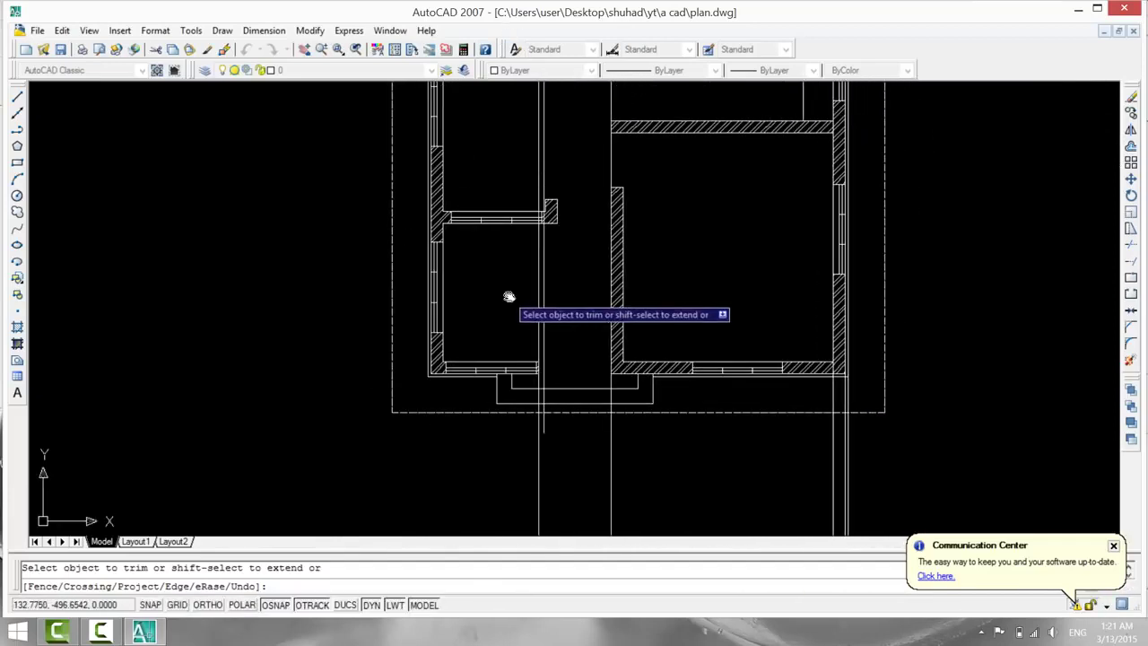
{"action": "scroll", "coordinate": [509, 297], "scroll_direction": "up", "scroll_amount": 2}
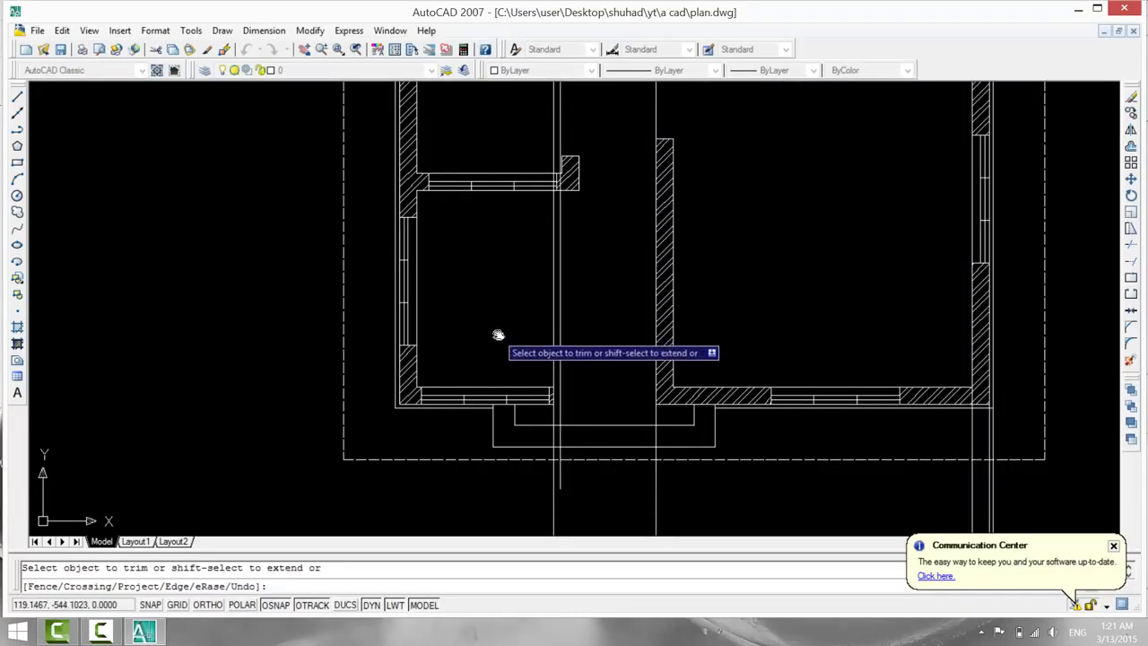
{"action": "middle_click_drag", "start_coordinate": [580, 499], "coordinate": [636, 336]}
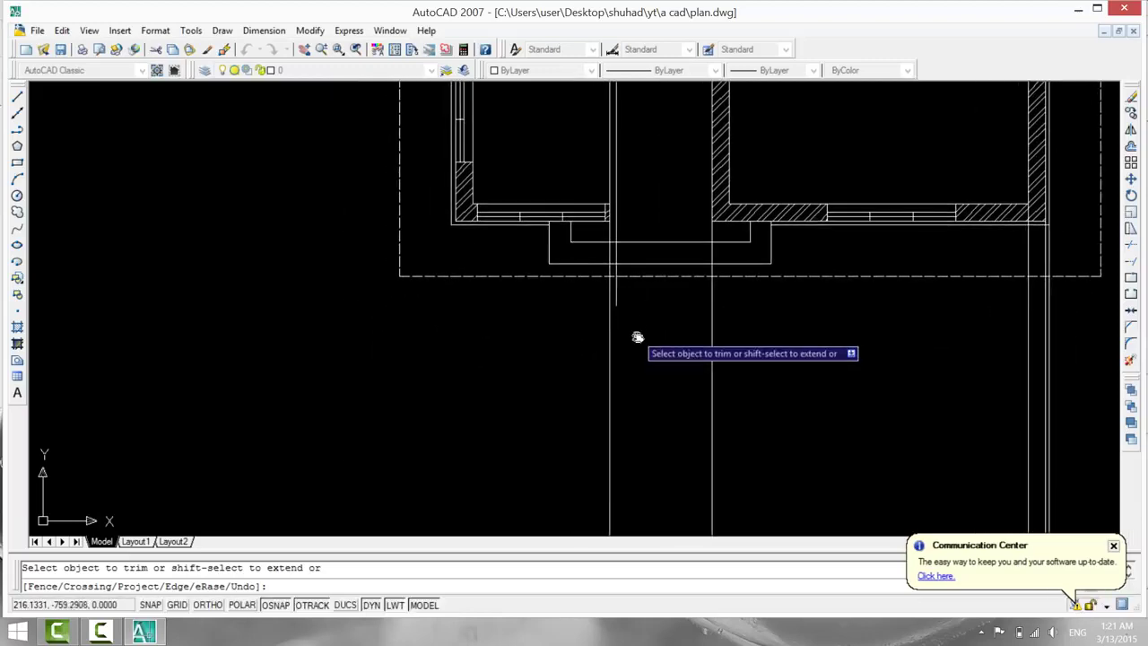
{"action": "scroll", "coordinate": [637, 339], "scroll_direction": "down", "scroll_amount": 2}
{"action": "scroll", "coordinate": [637, 340], "scroll_direction": "up", "scroll_amount": 2}
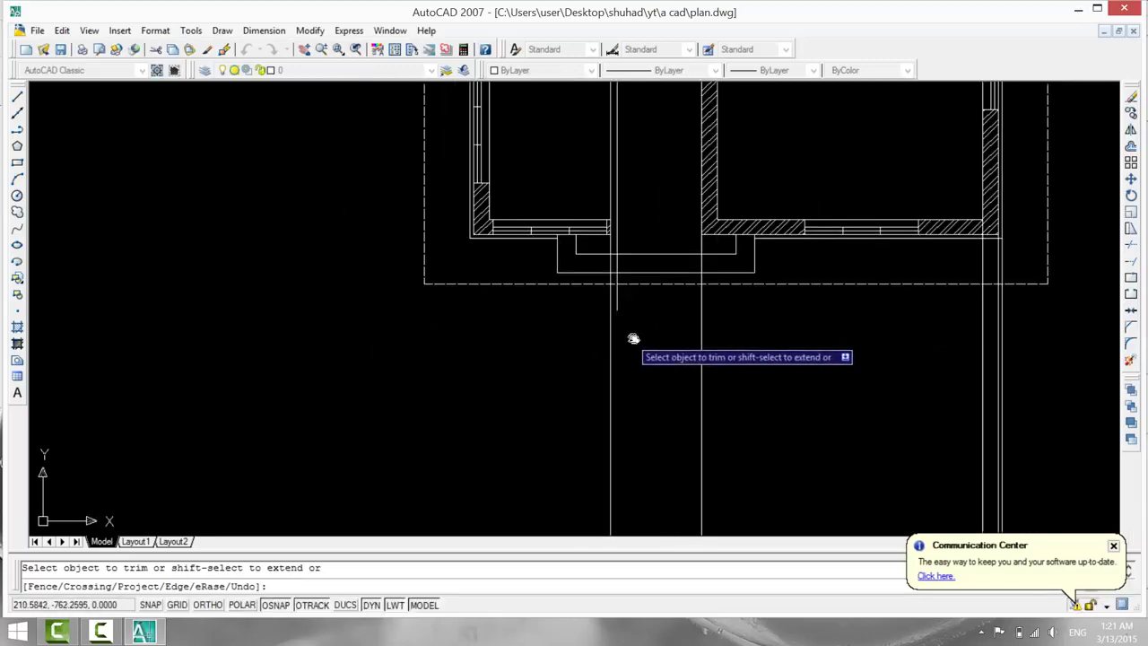
{"action": "middle_click_drag", "start_coordinate": [631, 335], "coordinate": [661, 362]}
{"action": "middle_click_drag", "start_coordinate": [676, 244], "coordinate": [681, 537]}
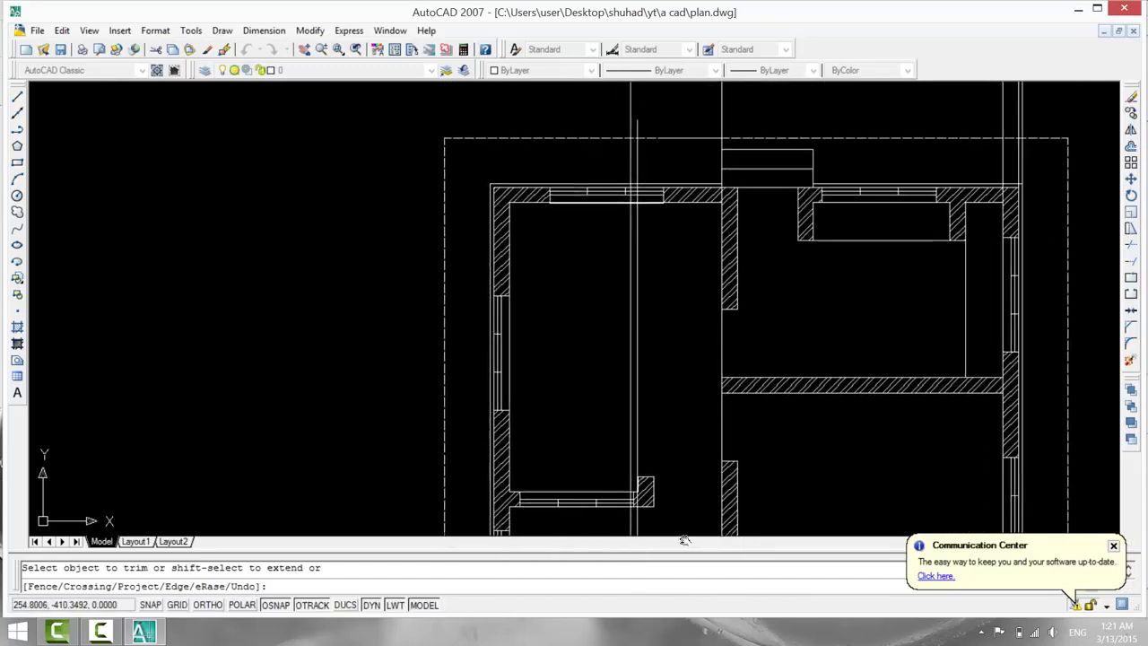
{"action": "middle_click_drag", "start_coordinate": [666, 300], "coordinate": [639, 605]}
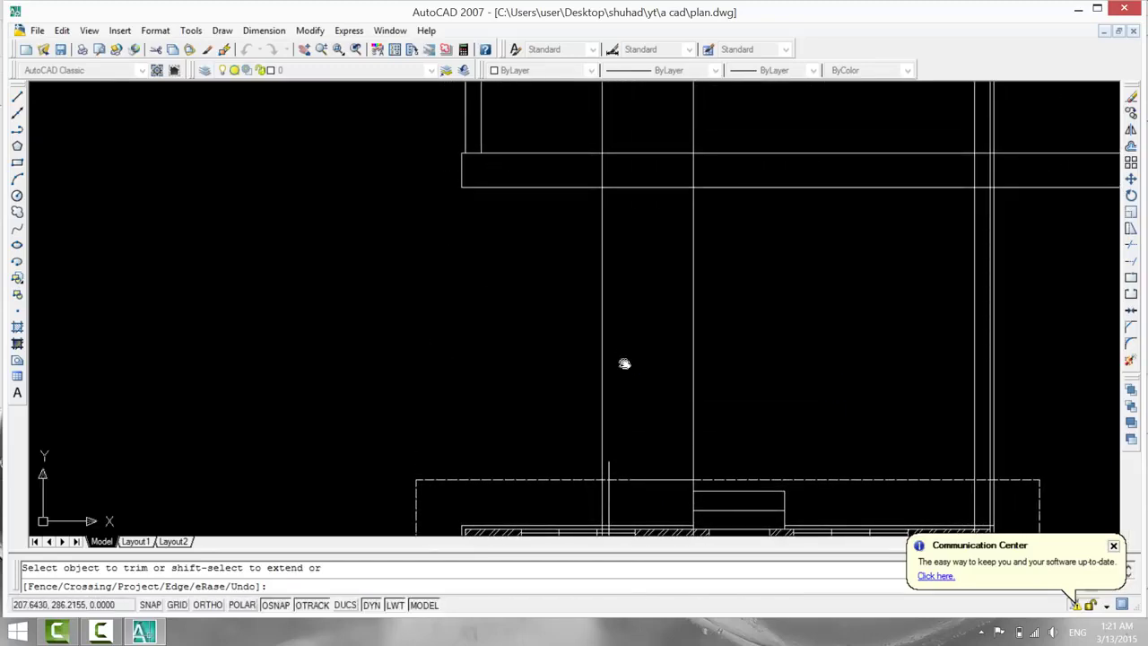
{"action": "middle_click_drag", "start_coordinate": [622, 362], "coordinate": [649, 480]}
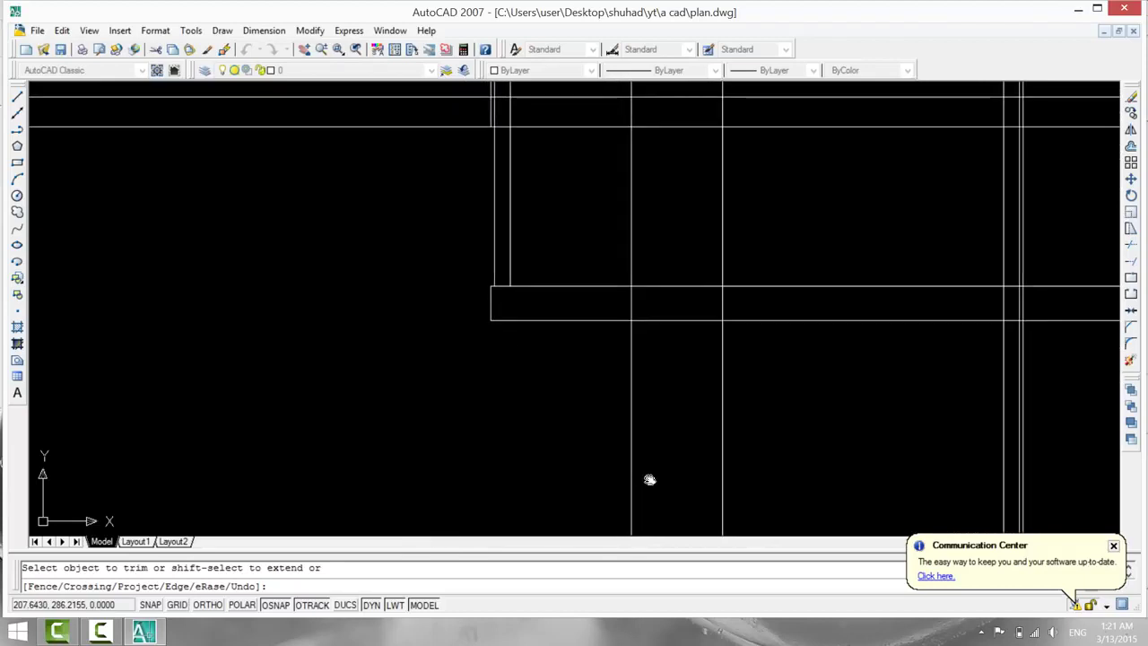
{"action": "middle_click_drag", "start_coordinate": [651, 478], "coordinate": [650, 476]}
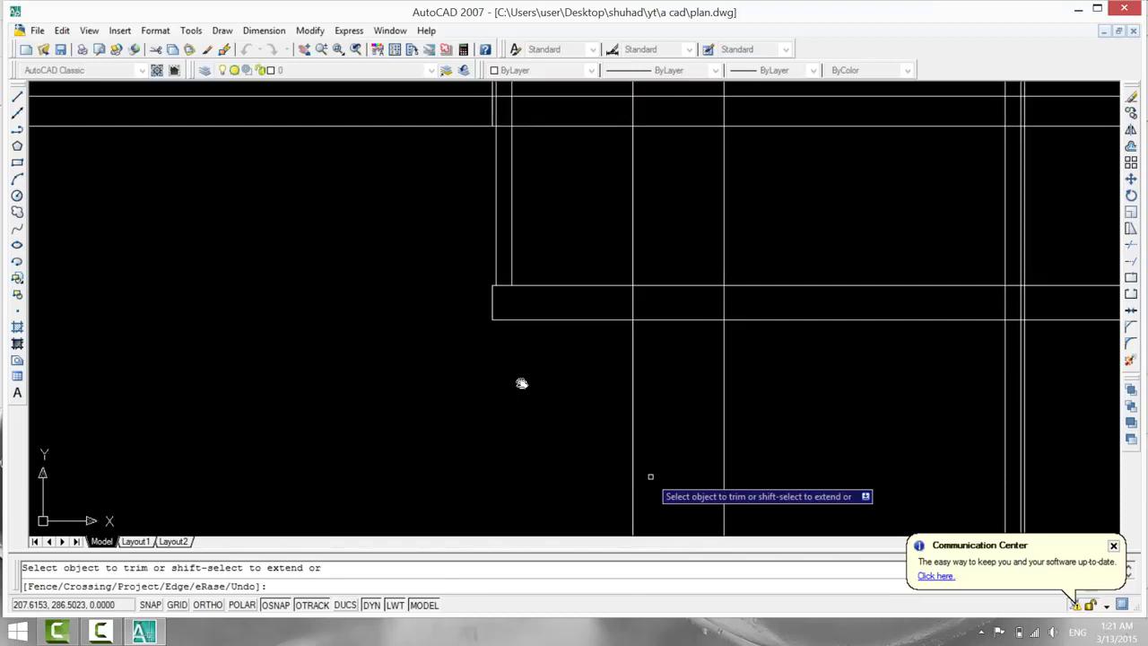
{"action": "middle_click_drag", "start_coordinate": [530, 362], "coordinate": [640, 233]}
{"action": "scroll", "coordinate": [654, 379], "scroll_direction": "down", "scroll_amount": 2}
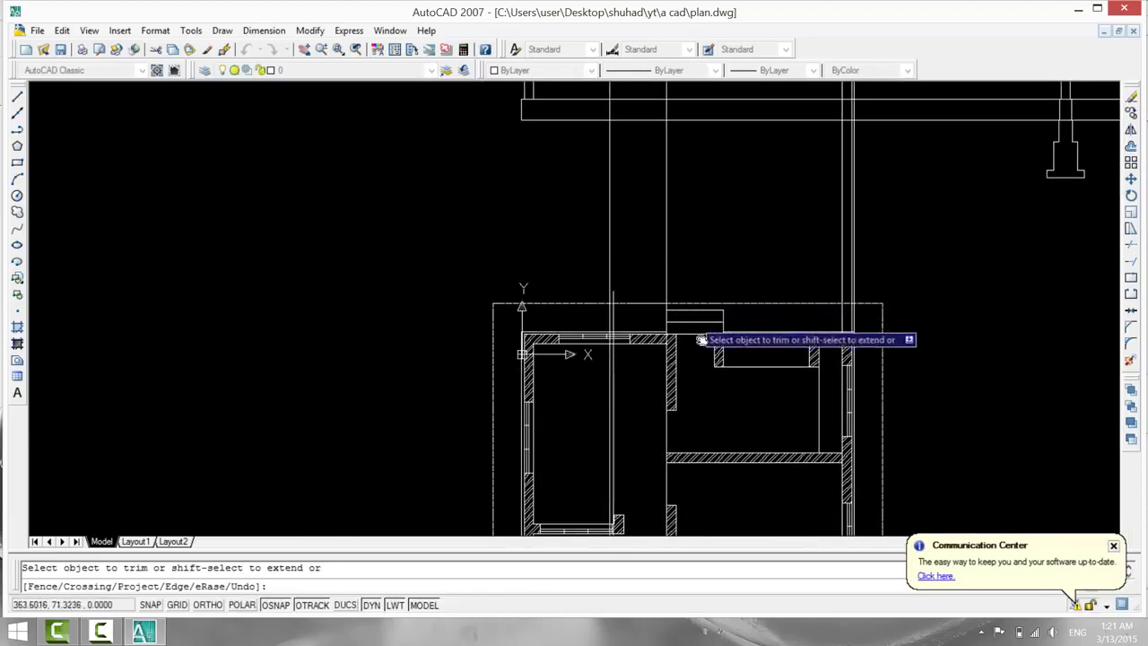
{"action": "scroll", "coordinate": [709, 386], "scroll_direction": "down", "scroll_amount": 2}
{"action": "middle_click_drag", "start_coordinate": [567, 310], "coordinate": [572, 196]}
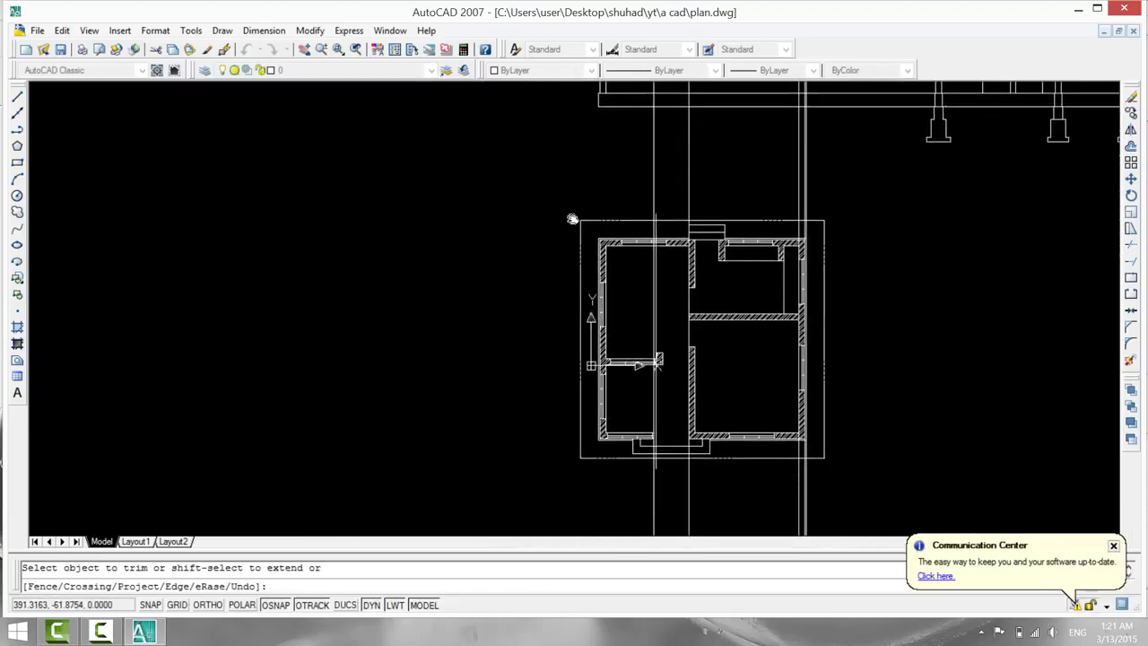
{"action": "scroll", "coordinate": [733, 382], "scroll_direction": "up", "scroll_amount": 2}
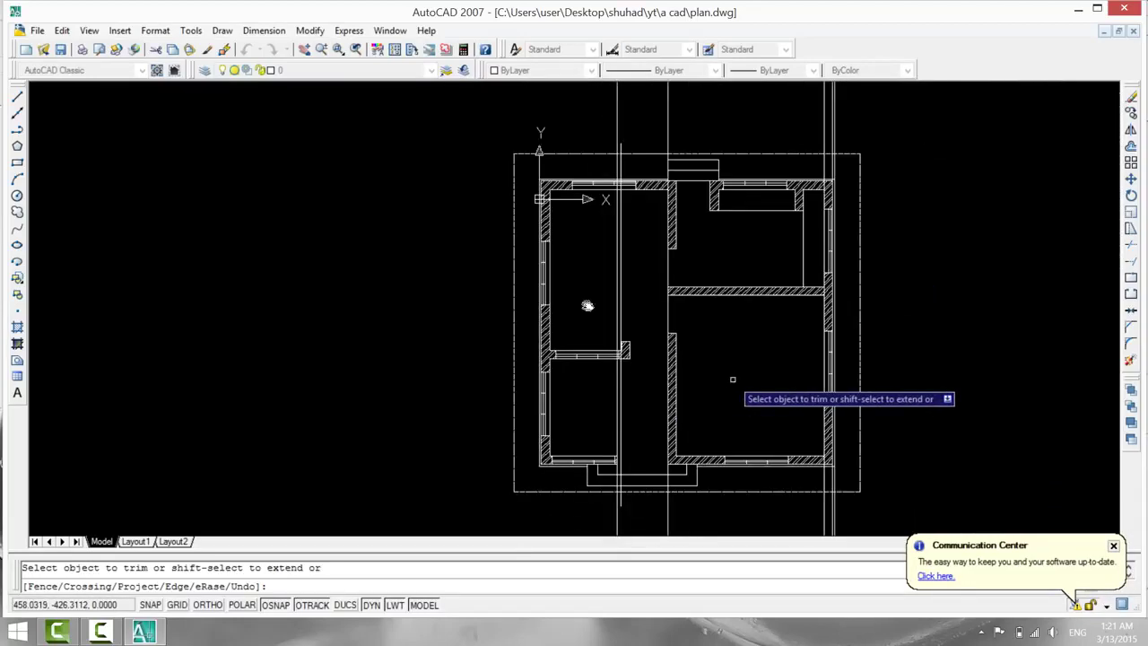
{"action": "middle_click_drag", "start_coordinate": [587, 306], "coordinate": [601, 275]}
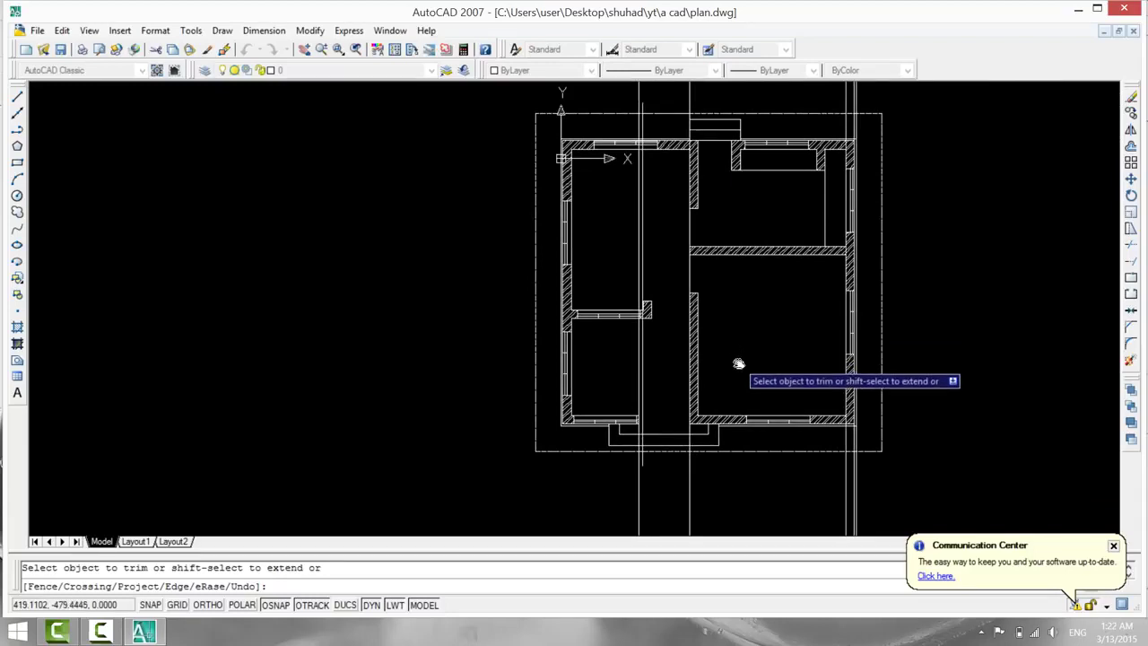
{"action": "scroll", "coordinate": [738, 363], "scroll_direction": "up", "scroll_amount": 2}
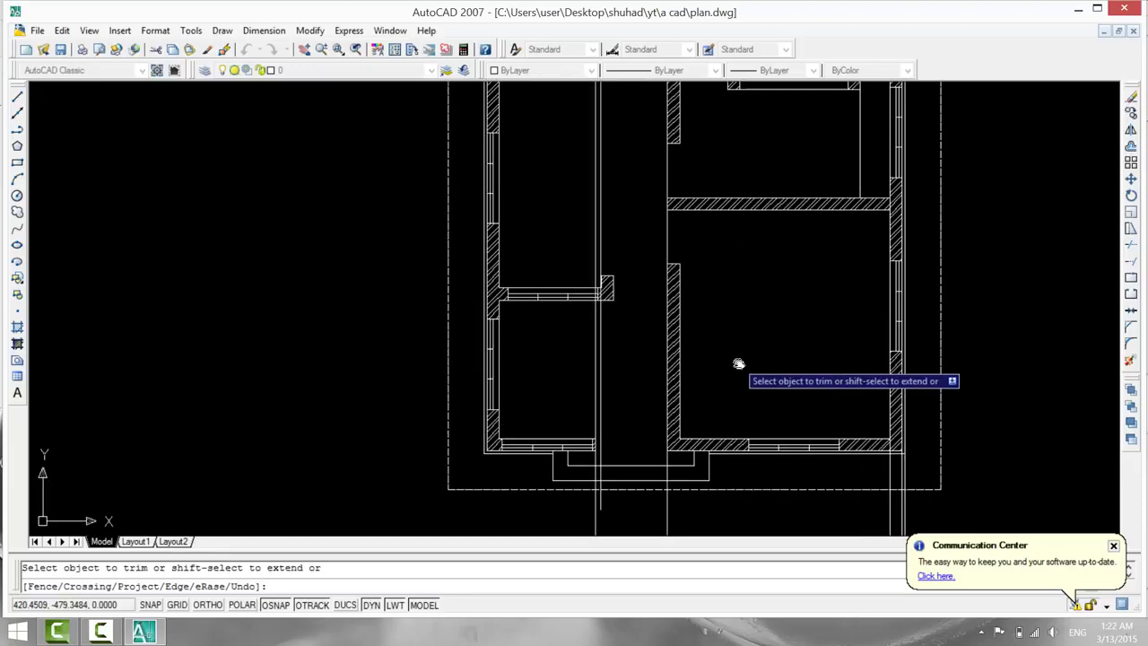
{"action": "middle_click_drag", "start_coordinate": [738, 363], "coordinate": [728, 601]}
{"action": "mouse_move", "coordinate": [602, 152]}
{"action": "middle_mouse_down"}
{"action": "mouse_move", "coordinate": [732, 477]}
{"action": "mouse_move", "coordinate": [712, 417]}
{"action": "mouse_move", "coordinate": [673, 385]}
{"action": "mouse_move", "coordinate": [556, 348]}
{"action": "middle_mouse_up"}
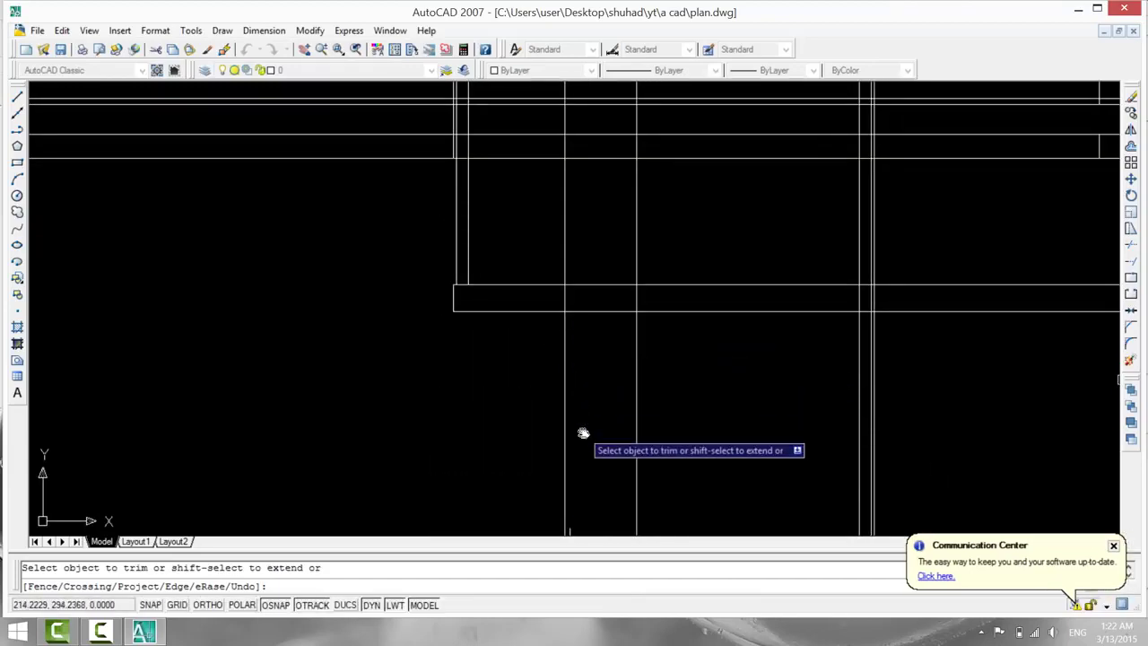
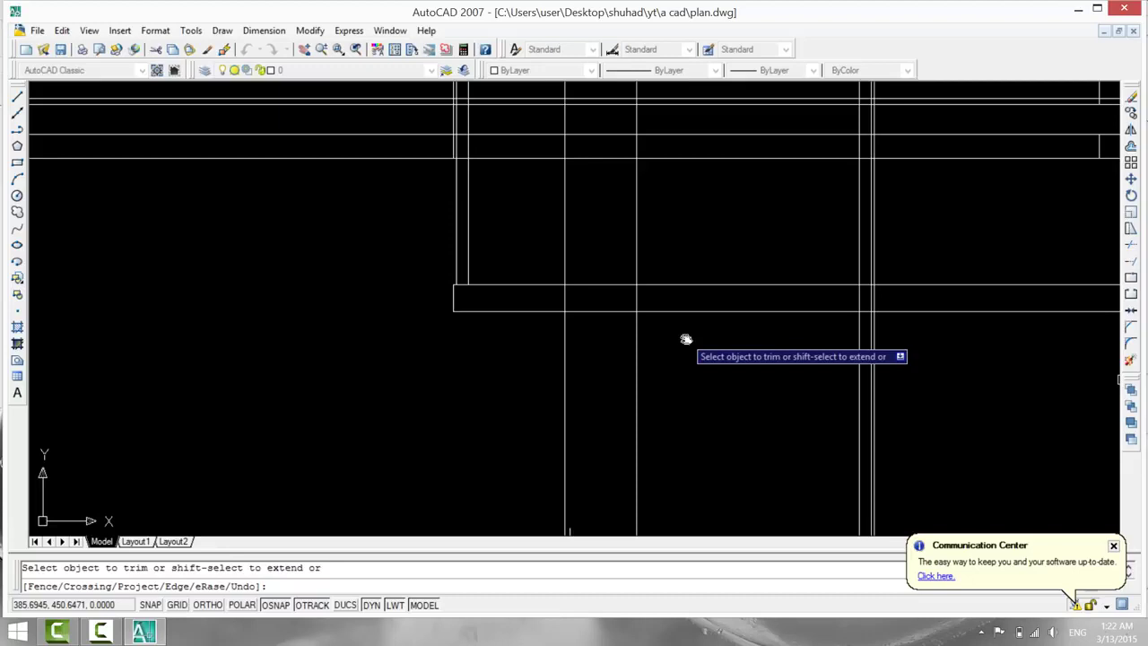
Bring the floor plan and elevation into view and cancel the unfinished trim.
{"action": "scroll", "coordinate": [691, 169], "scroll_direction": "down", "scroll_amount": 3}
{"action": "scroll", "coordinate": [705, 260], "scroll_direction": "up", "scroll_amount": 1}
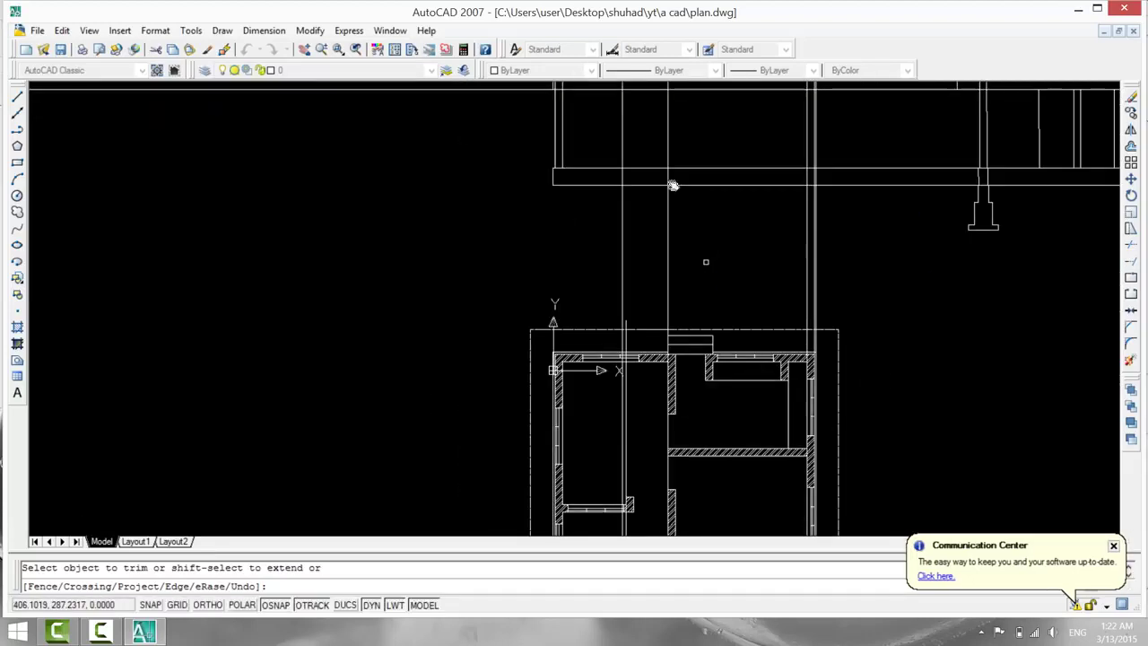
{"action": "middle_click_drag", "start_coordinate": [674, 185], "coordinate": [623, 60]}
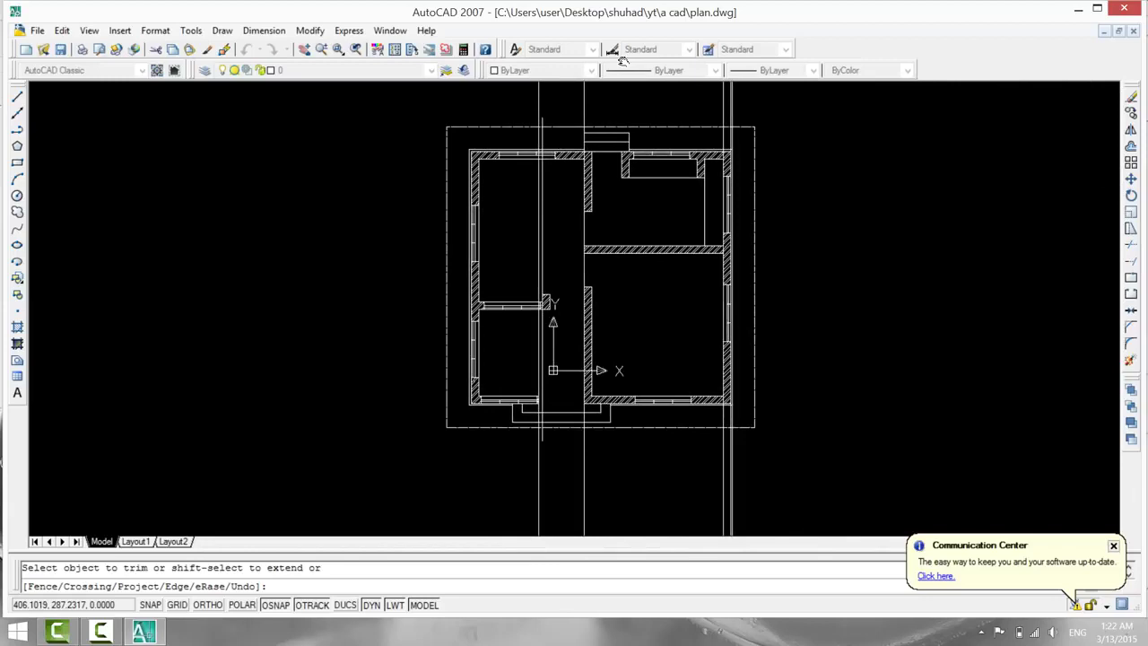
{"action": "scroll", "coordinate": [615, 496], "scroll_direction": "up", "scroll_amount": 6}
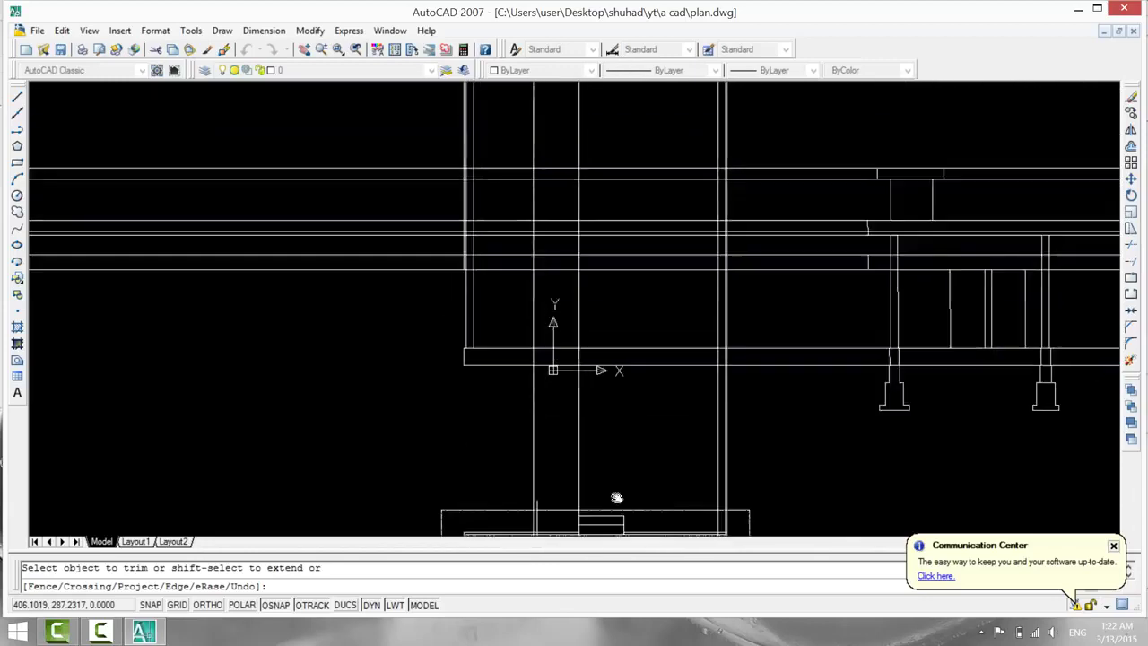
{"action": "middle_click_drag", "start_coordinate": [615, 472], "coordinate": [527, 488]}
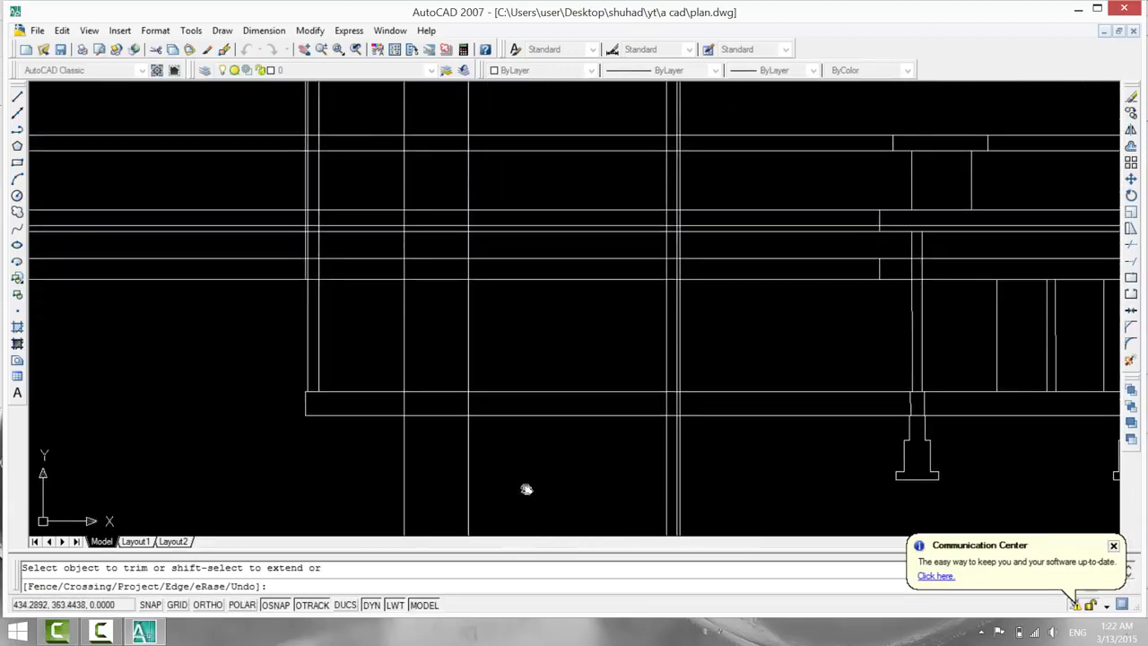
{"action": "type", "text": "r"}
{"action": "key", "text": "Return"}
{"action": "key", "text": "Return"}
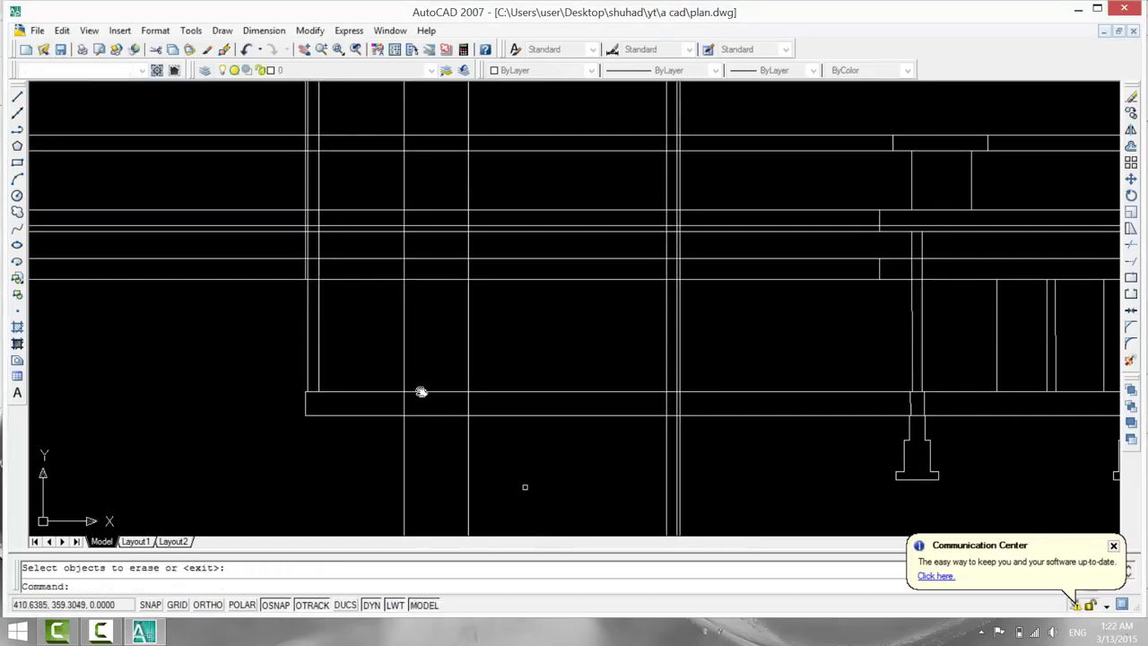
{"action": "scroll", "coordinate": [723, 410], "scroll_direction": "up", "scroll_amount": 2}
{"action": "key", "text": "Return"}
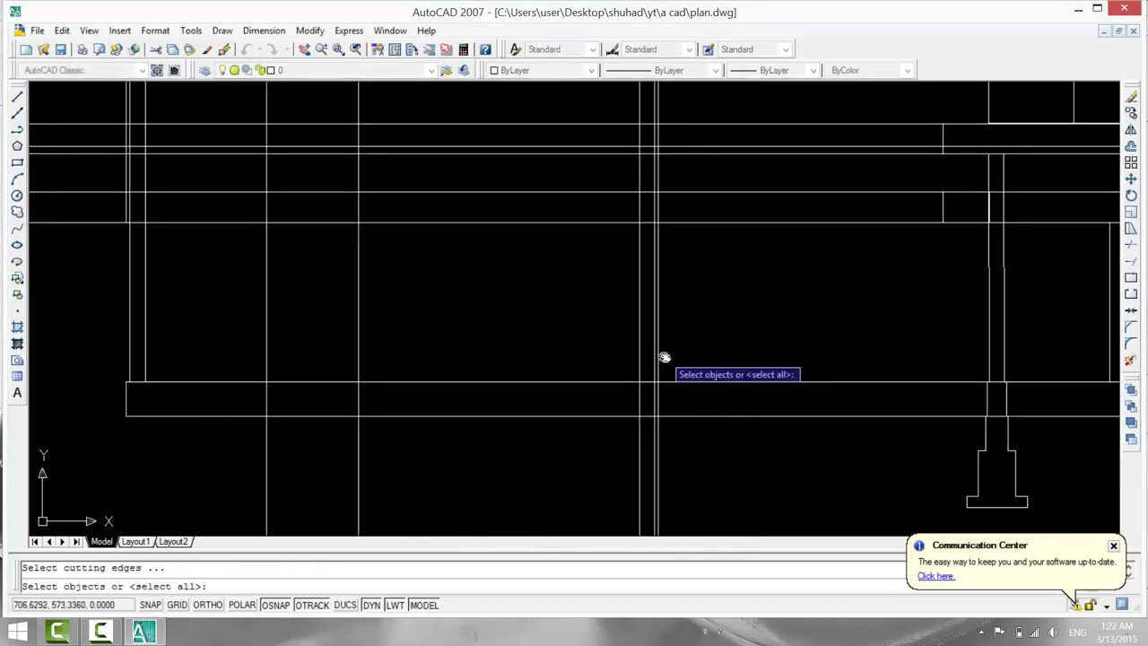
{"action": "left_click", "coordinate": [660, 359]}
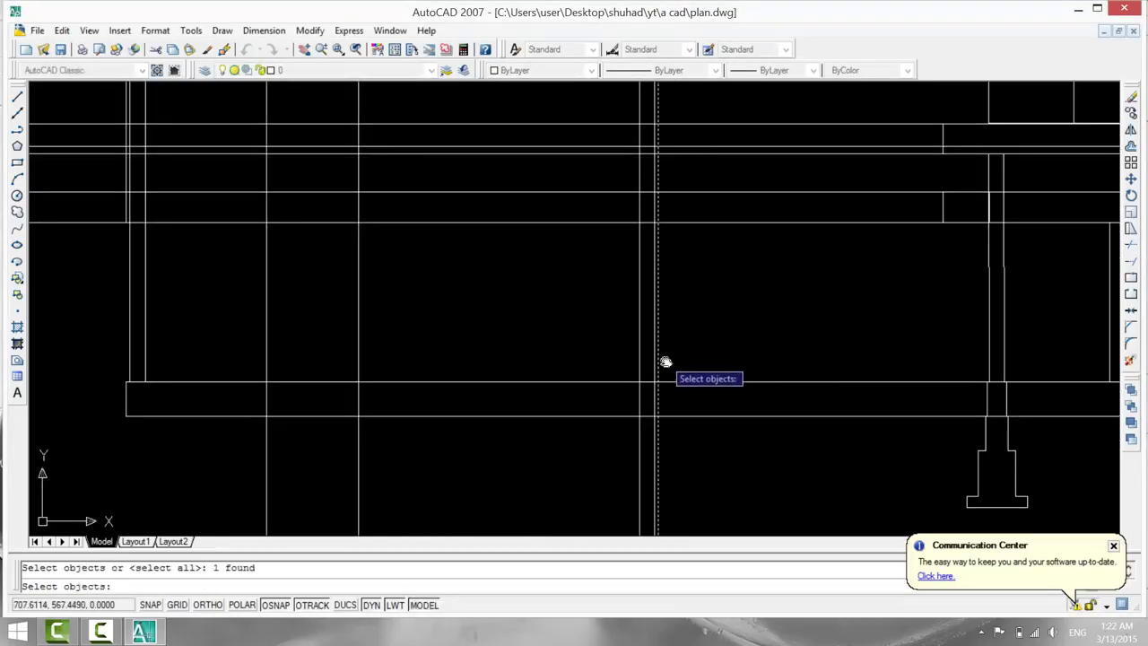
{"action": "key", "text": "Escape"}
Trim the vertical projection lines at and below the plinth.
{"action": "type", "text": "t"}
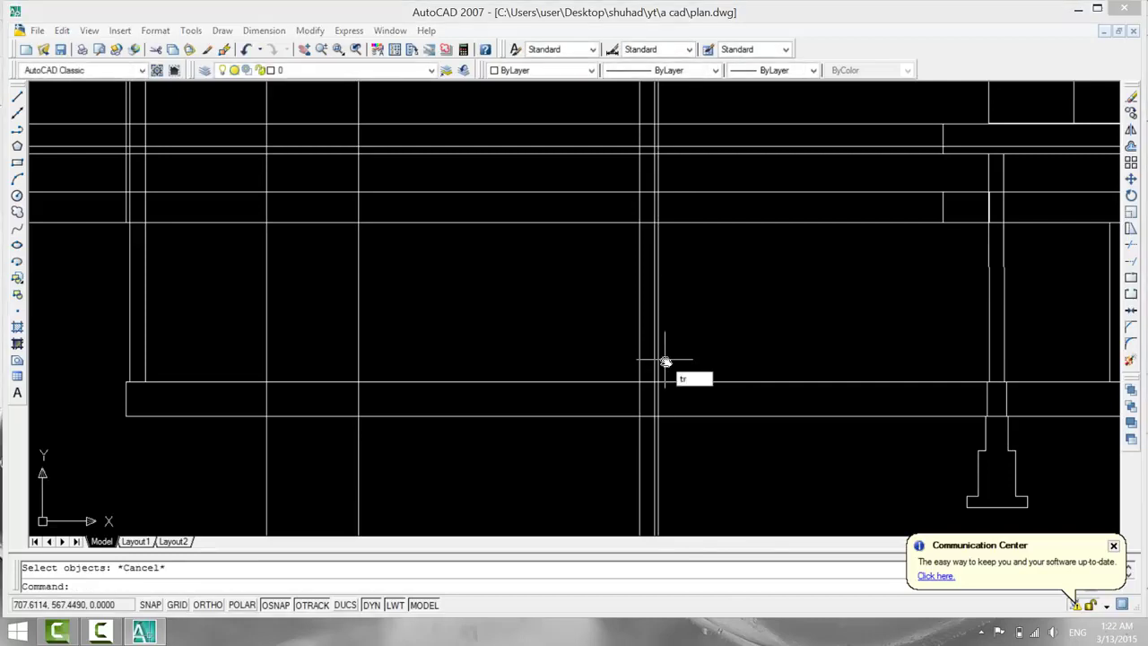
{"action": "type", "text": "r"}
{"action": "key", "text": "Return"}
{"action": "key", "text": "Return"}
{"action": "left_click", "coordinate": [658, 356]}
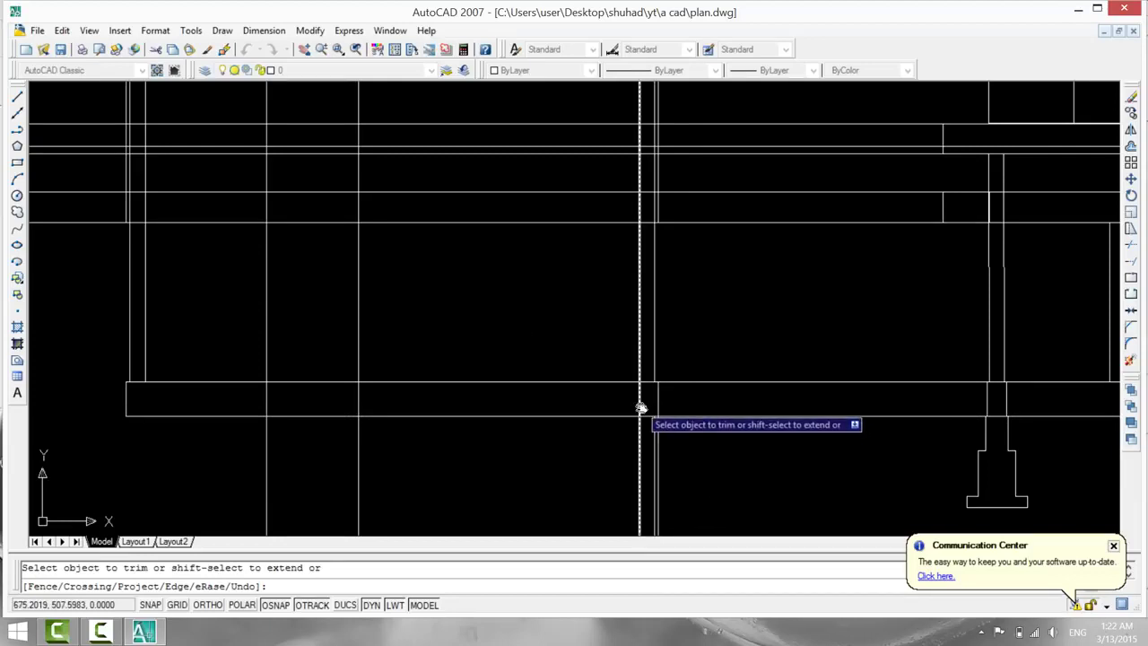
{"action": "left_click", "coordinate": [617, 456]}
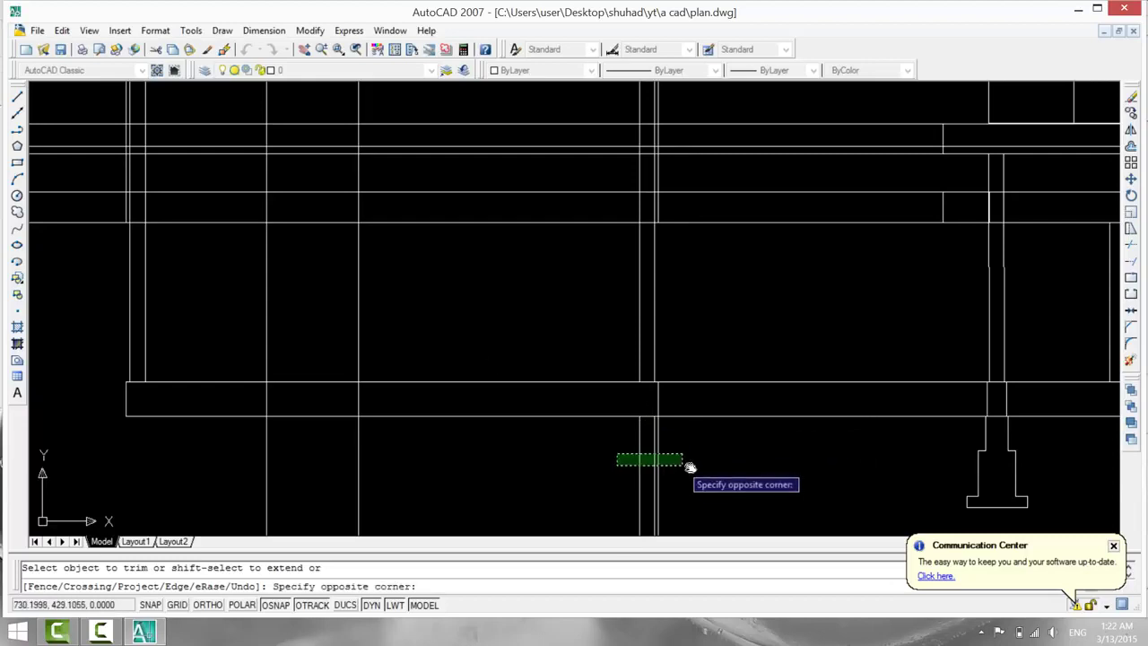
{"action": "left_click", "coordinate": [690, 467]}
{"action": "key", "text": "Escape"}
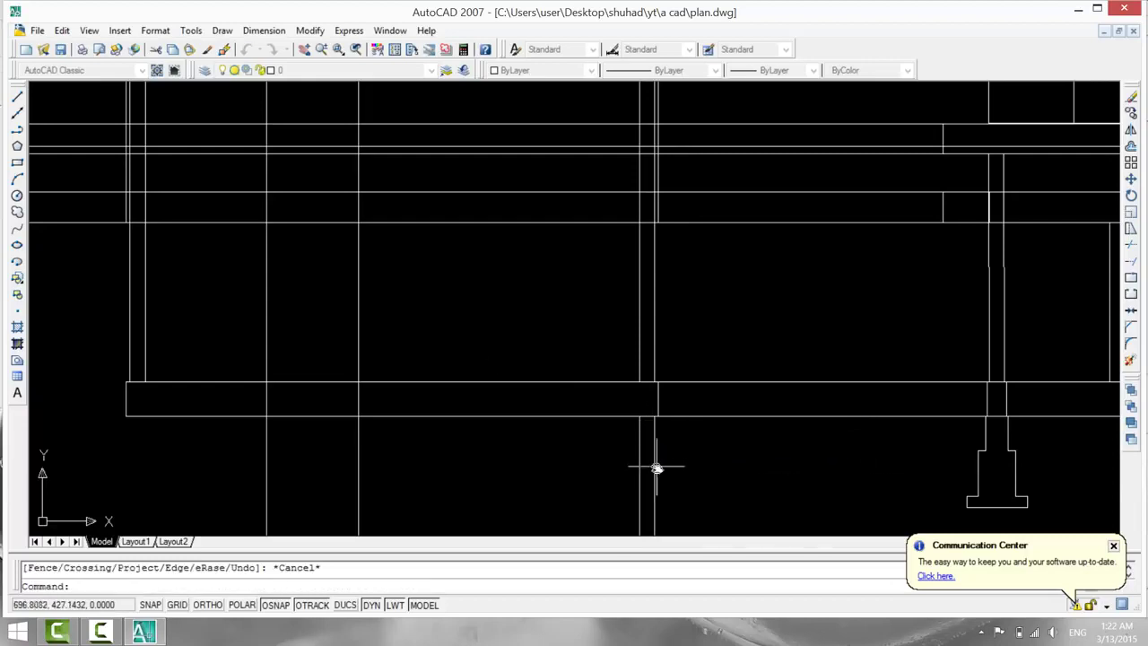
Erase the two leftover vertical lines hanging below the plinth.
{"action": "left_click", "coordinate": [653, 465]}
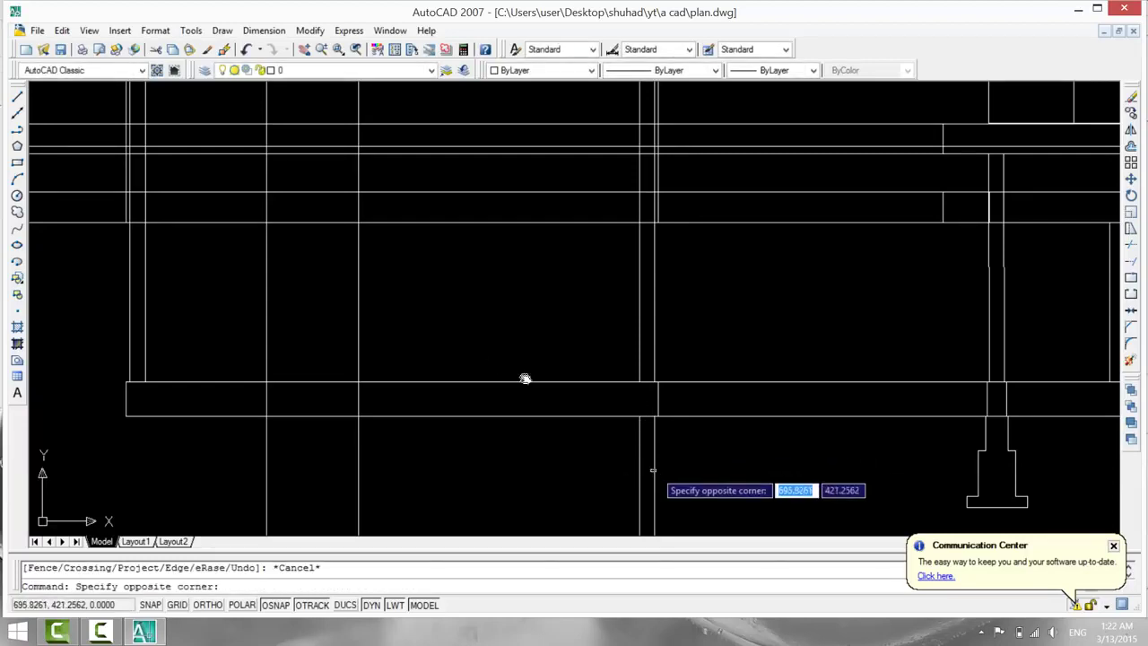
{"action": "left_click", "coordinate": [655, 469]}
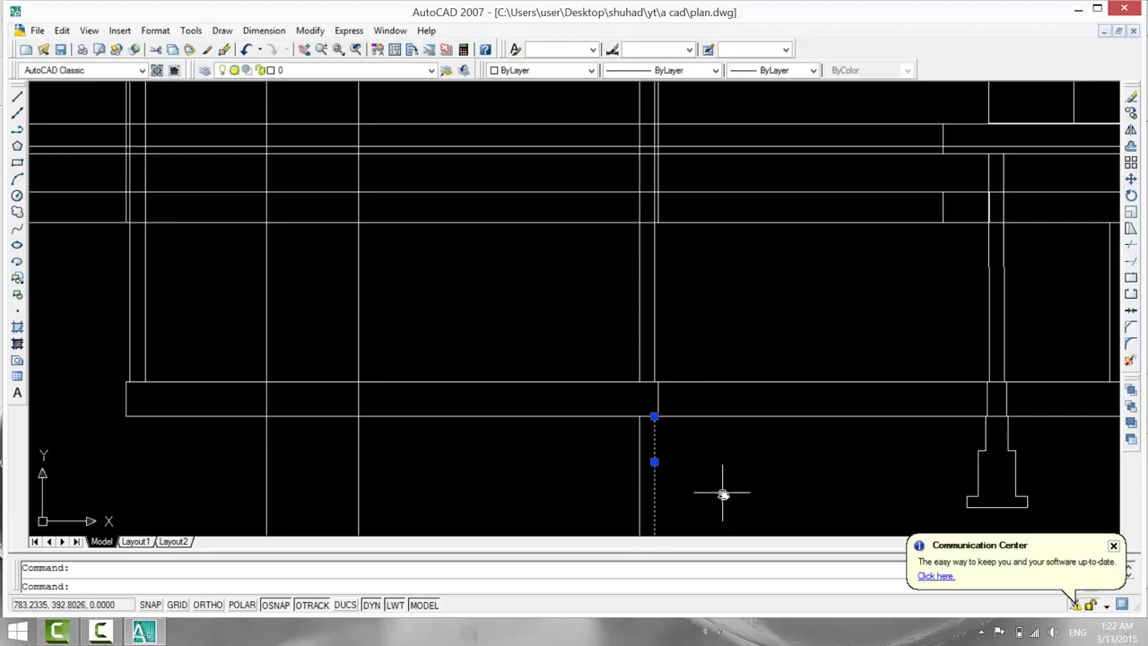
{"action": "key", "text": "Delete"}
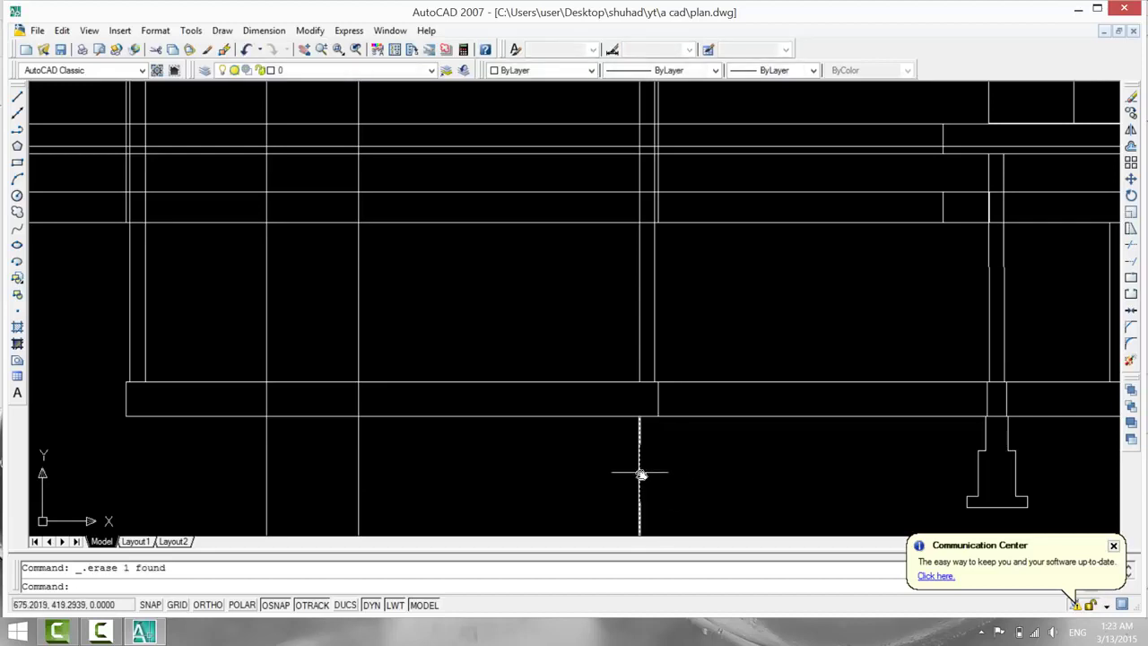
{"action": "left_click", "coordinate": [639, 473]}
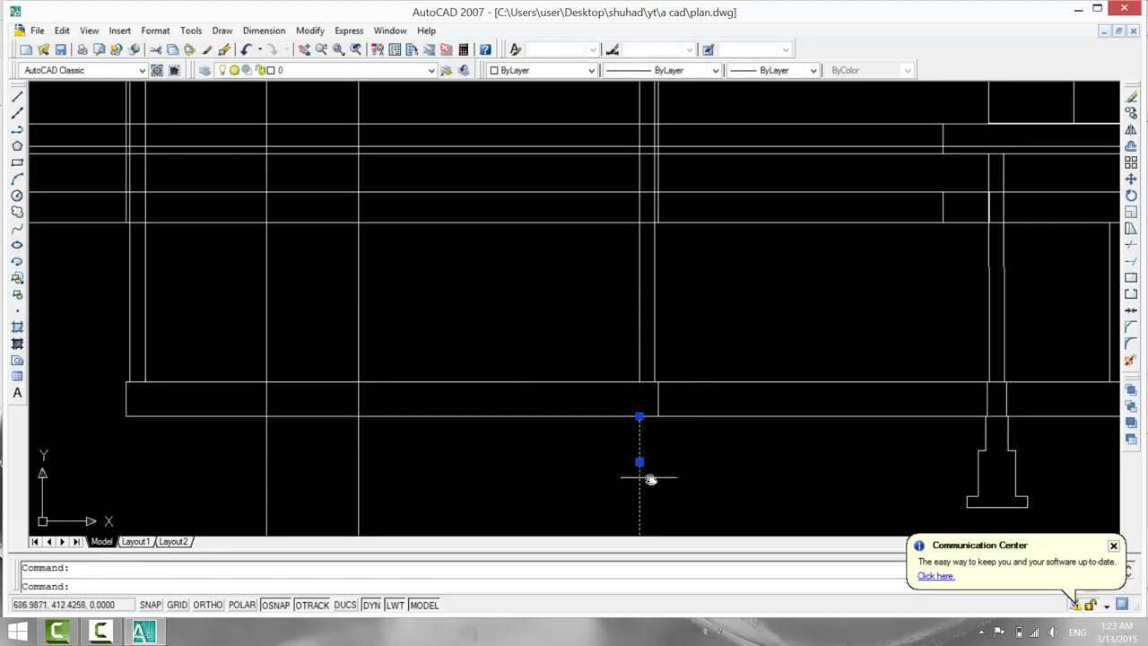
{"action": "key", "text": "Delete"}
{"action": "scroll", "coordinate": [653, 475], "scroll_direction": "down", "scroll_amount": 2}
{"action": "middle_click_drag", "start_coordinate": [652, 482], "coordinate": [652, 486]}
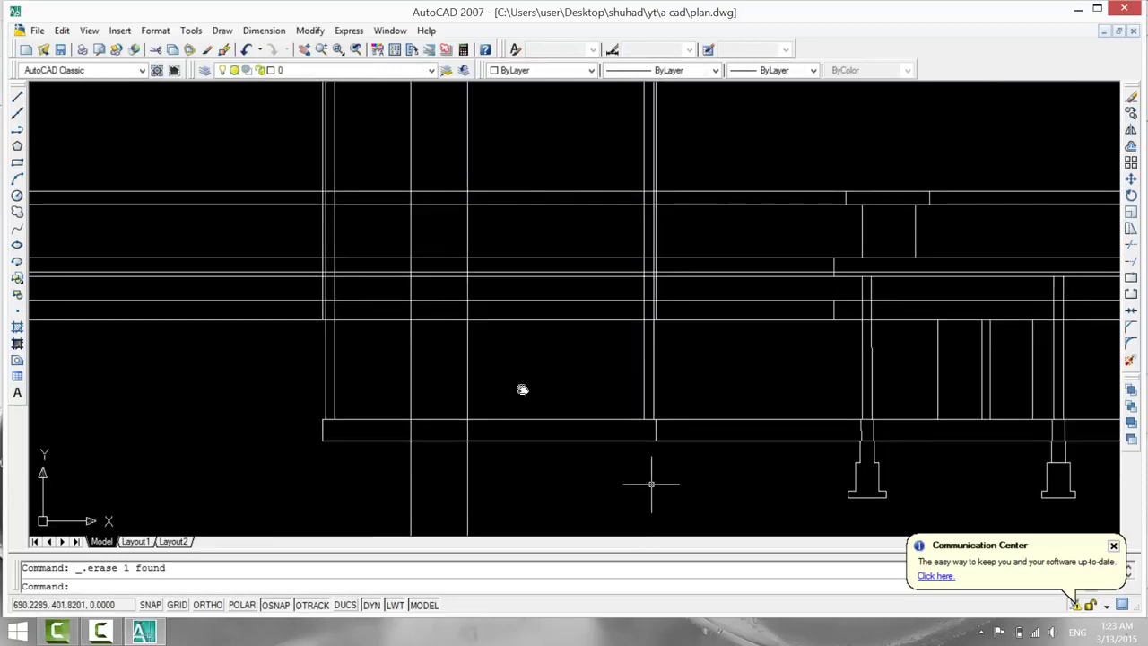
{"action": "scroll", "coordinate": [653, 485], "scroll_direction": "up", "scroll_amount": 1}
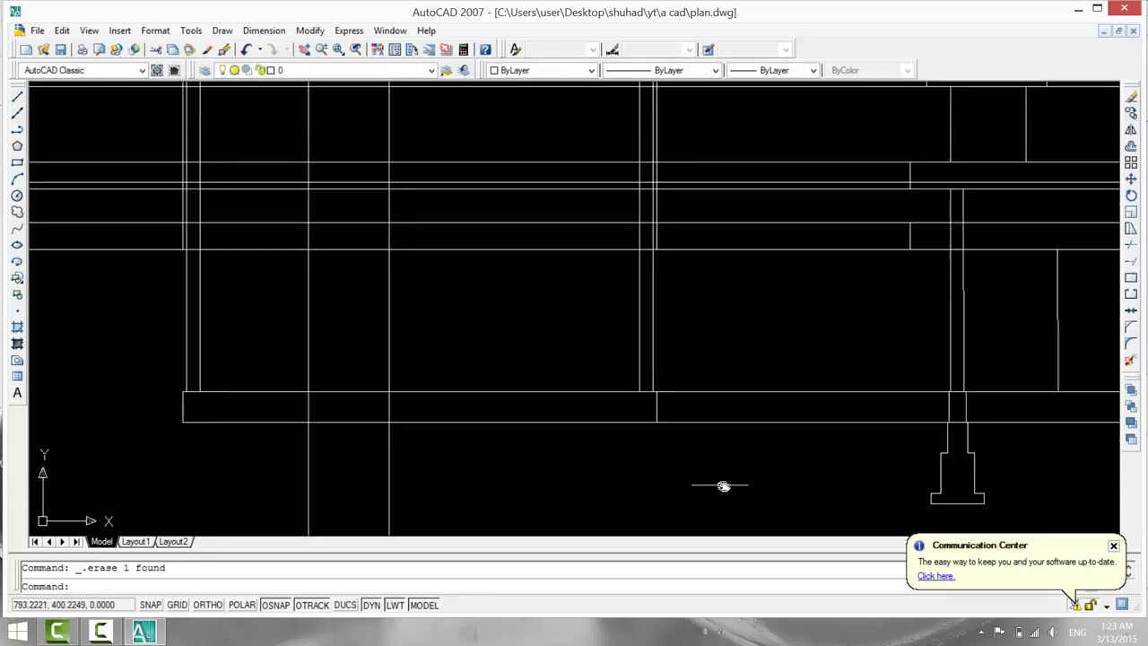
Trim the plinth lines right of the wall and the two verticals below the plinth.
{"action": "type", "text": "tr"}
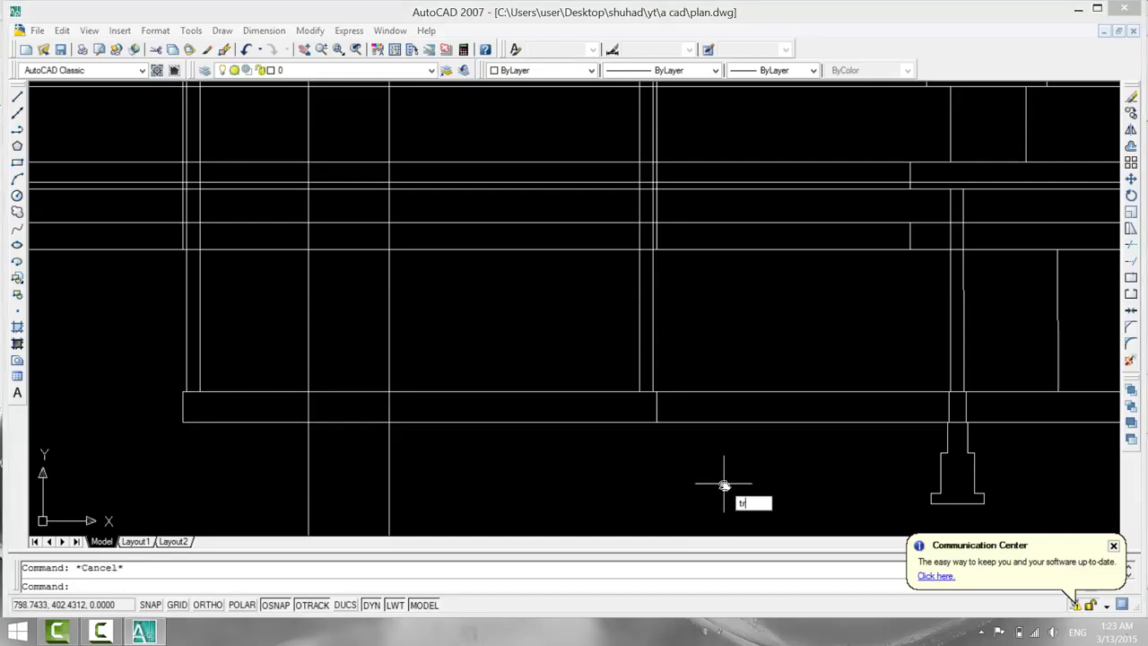
{"action": "key", "text": "Return"}
{"action": "key", "text": "Return"}
{"action": "left_click", "coordinate": [772, 371]}
{"action": "left_click", "coordinate": [758, 449]}
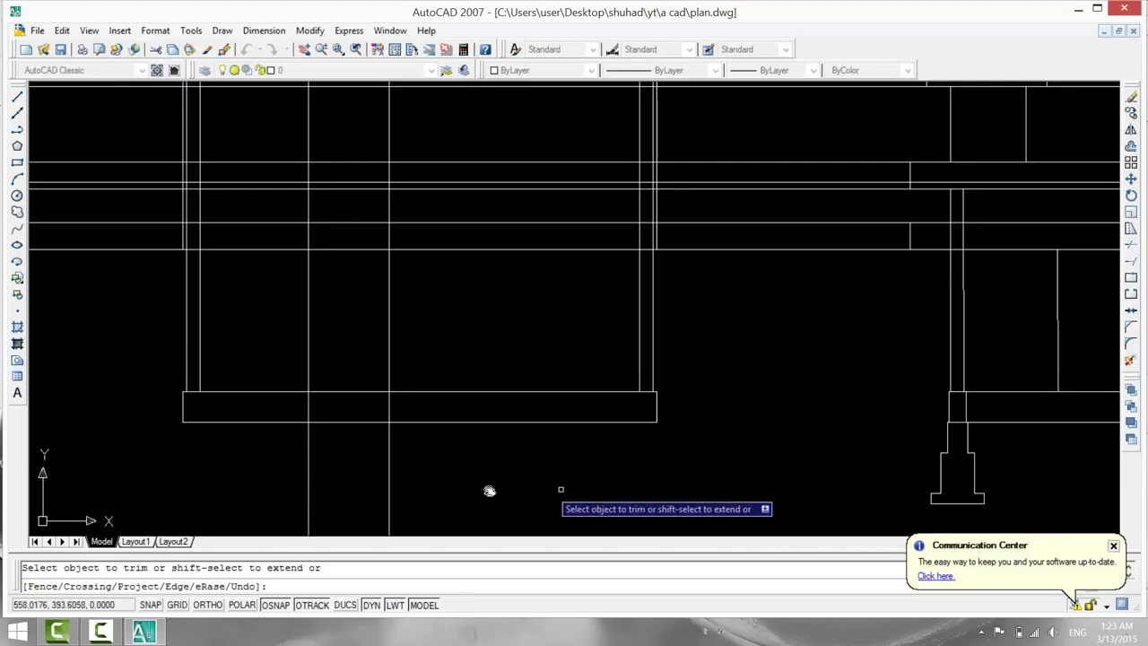
{"action": "left_click", "coordinate": [269, 468]}
{"action": "left_click", "coordinate": [486, 484]}
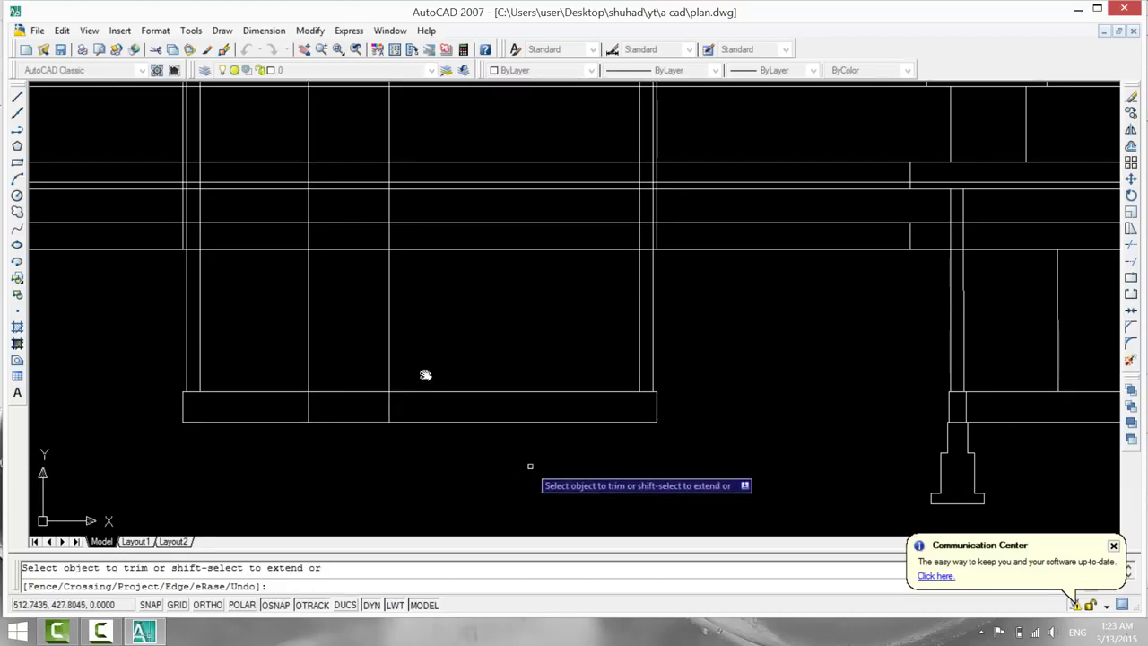
{"action": "middle_click_drag", "start_coordinate": [530, 466], "coordinate": [548, 507]}
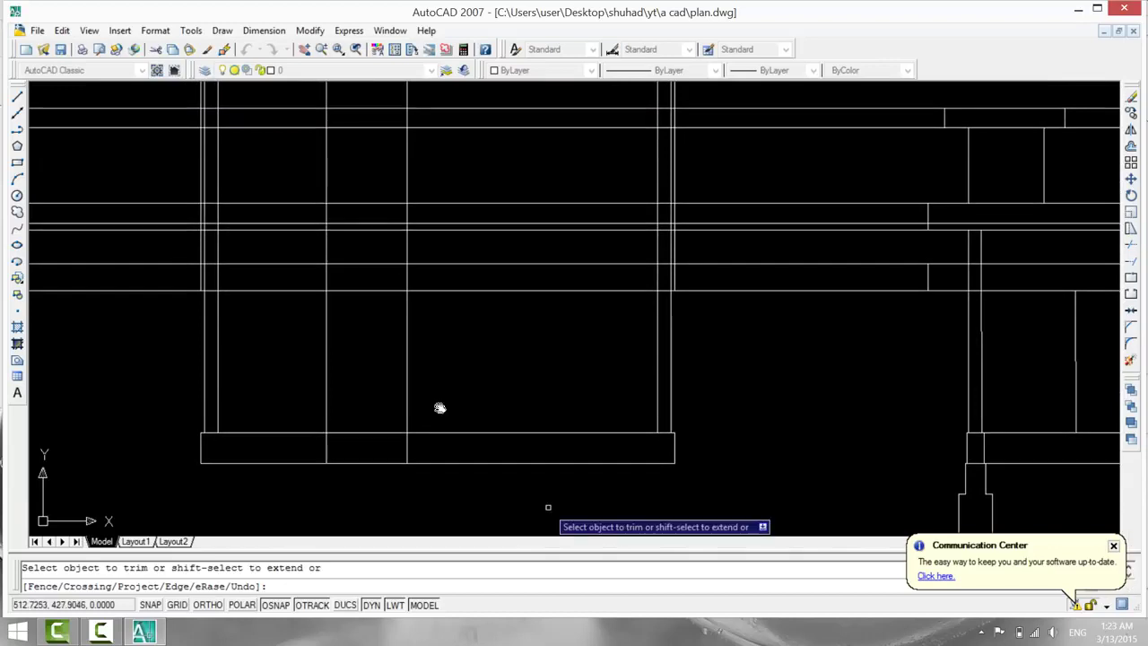
{"action": "middle_click_drag", "start_coordinate": [693, 463], "coordinate": [671, 472]}
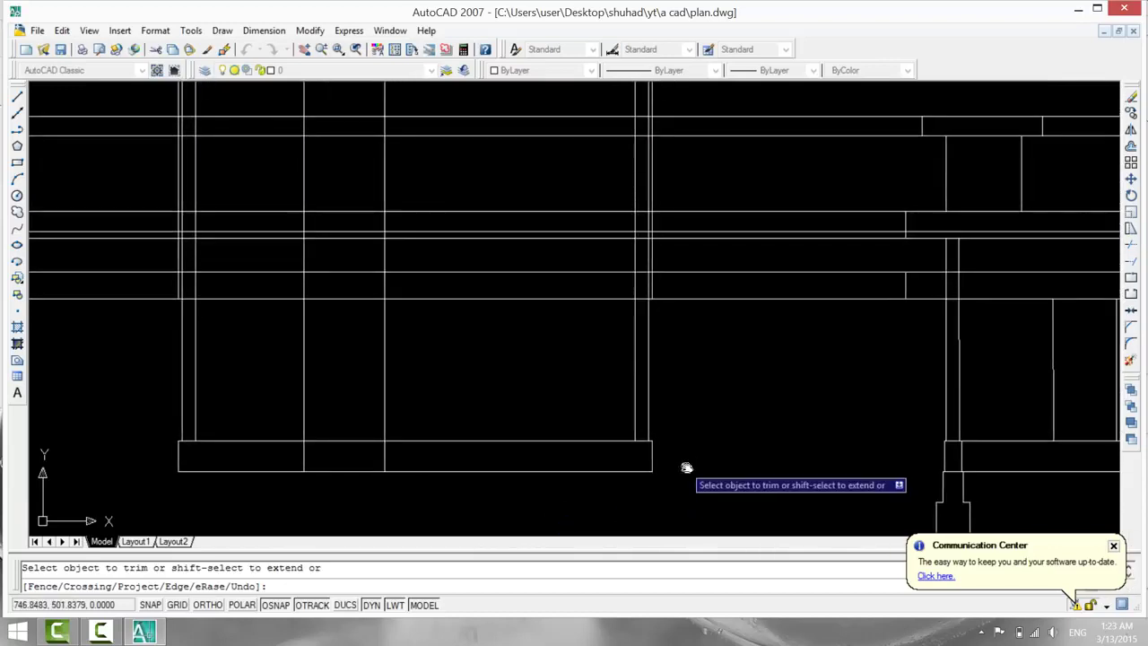
{"action": "key", "text": "Escape"}
Trim the horizontal line in the wall bay and the jamb stubs above the door head.
{"action": "type", "text": "tr"}
{"action": "key", "text": "Return"}
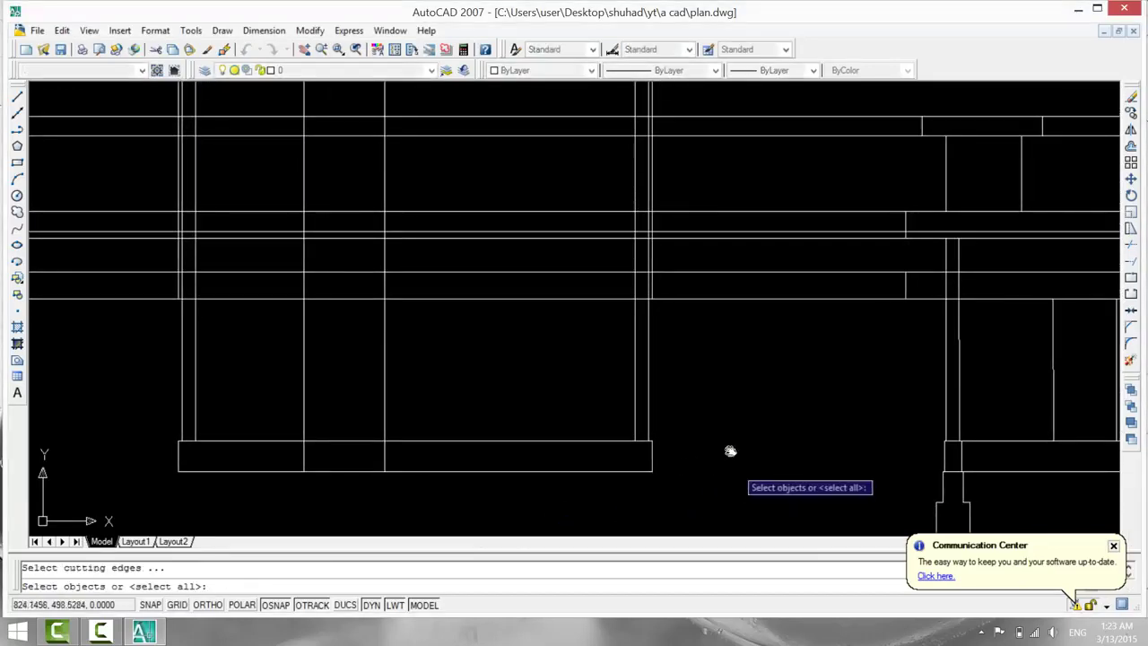
{"action": "key", "text": "Return"}
{"action": "left_click", "coordinate": [497, 298]}
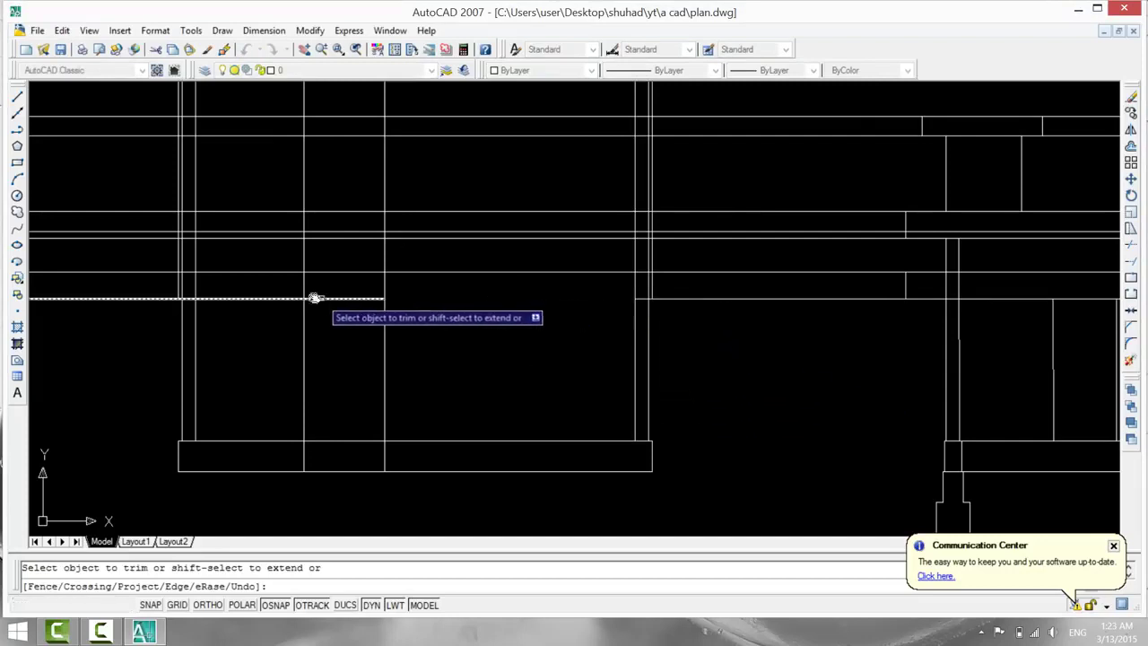
{"action": "left_click", "coordinate": [265, 299]}
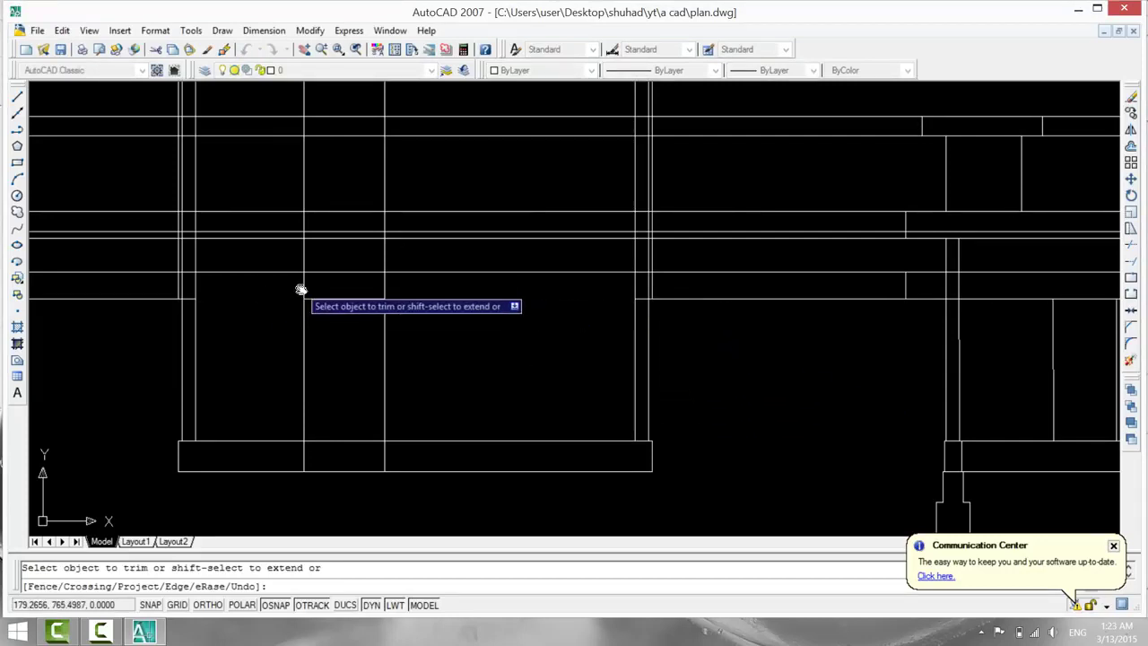
{"action": "type", "text": "u"}
{"action": "key", "text": "Return"}
{"action": "left_click", "coordinate": [299, 296]}
{"action": "left_click", "coordinate": [303, 285]}
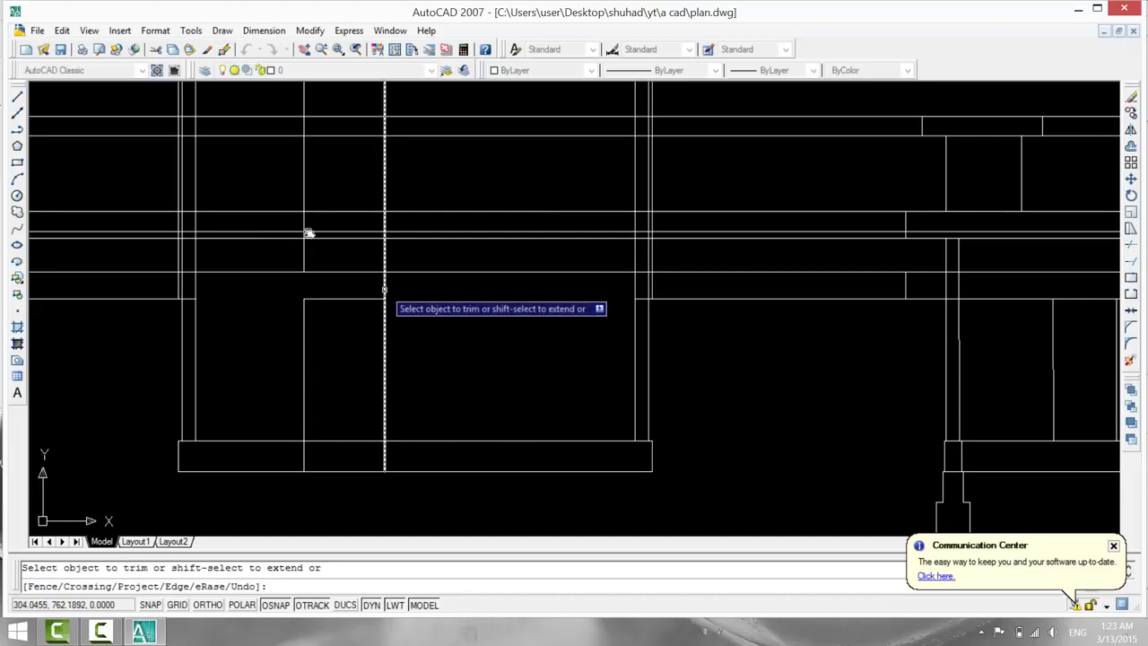
{"action": "left_click", "coordinate": [384, 288]}
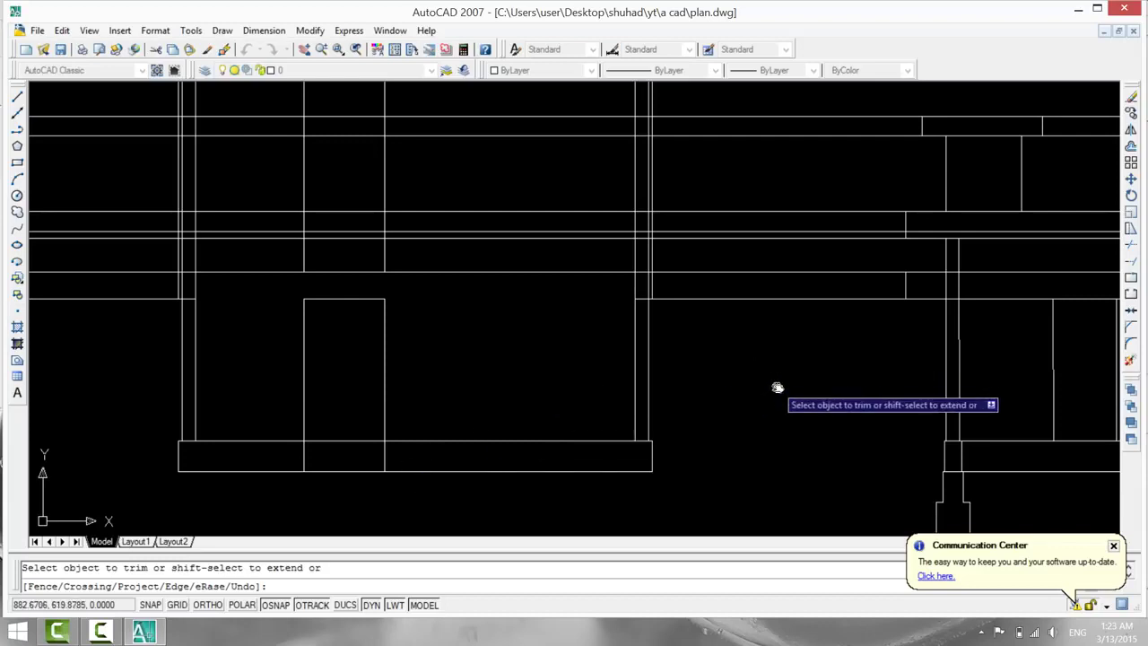
Pan across the elevation to check the door and plinth, then end trimming.
{"action": "mouse_move", "coordinate": [777, 389]}
{"action": "middle_mouse_down"}
{"action": "mouse_move", "coordinate": [414, 406]}
{"action": "mouse_move", "coordinate": [289, 425]}
{"action": "mouse_move", "coordinate": [96, 425]}
{"action": "mouse_move", "coordinate": [217, 313]}
{"action": "middle_mouse_up"}
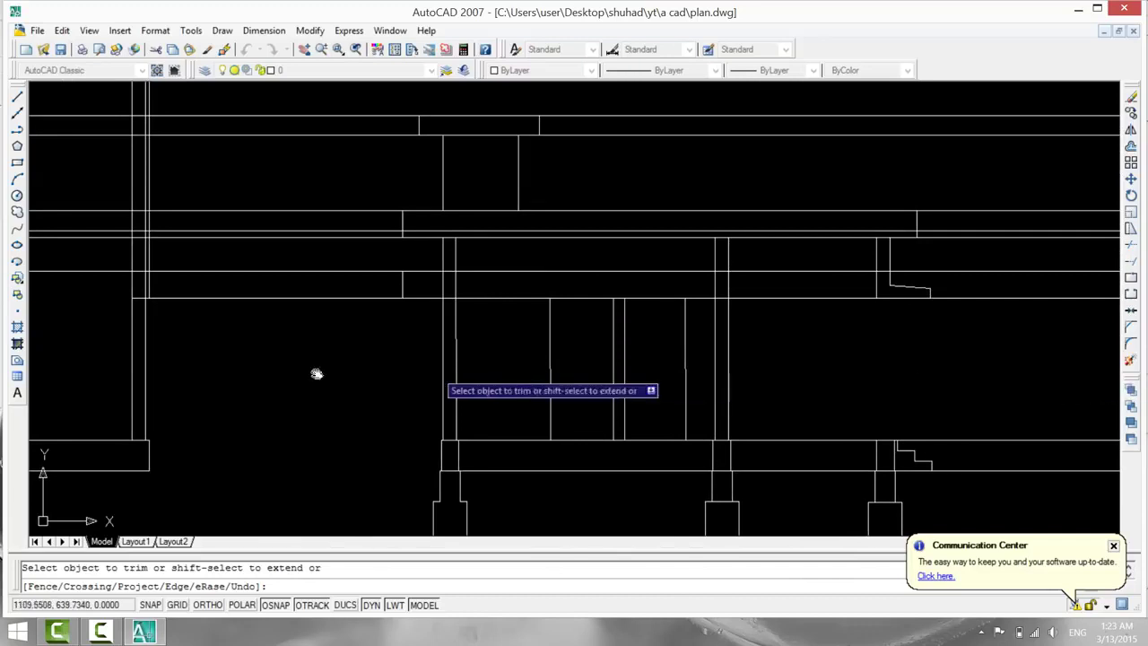
{"action": "middle_click_drag", "start_coordinate": [182, 367], "coordinate": [717, 368]}
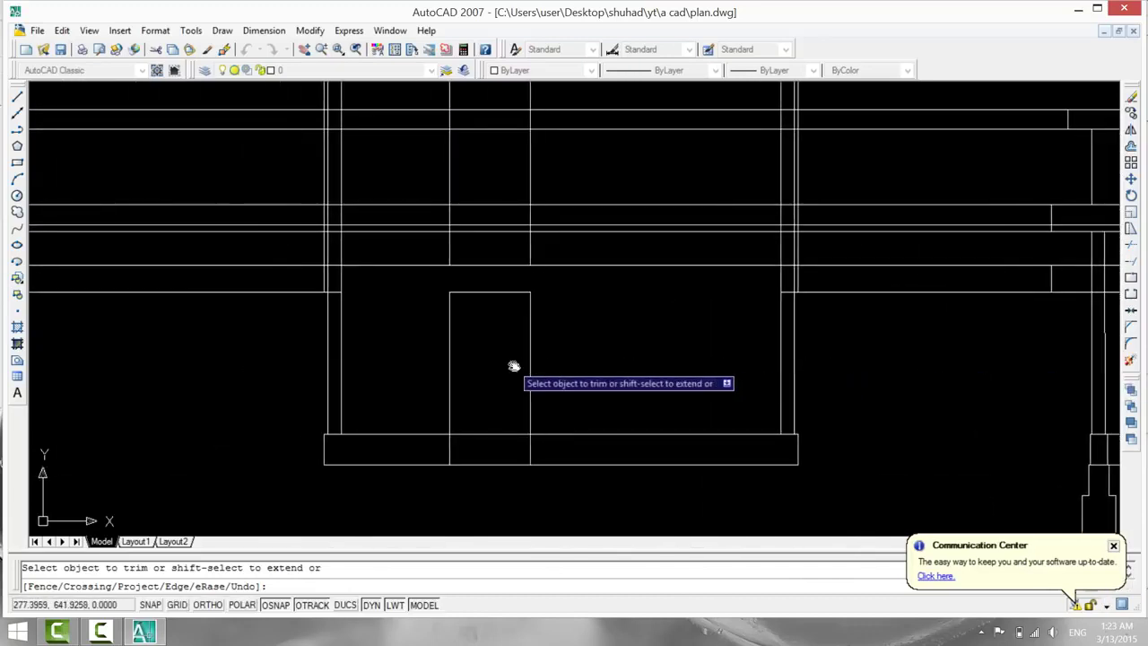
{"action": "middle_click_drag", "start_coordinate": [561, 361], "coordinate": [618, 361]}
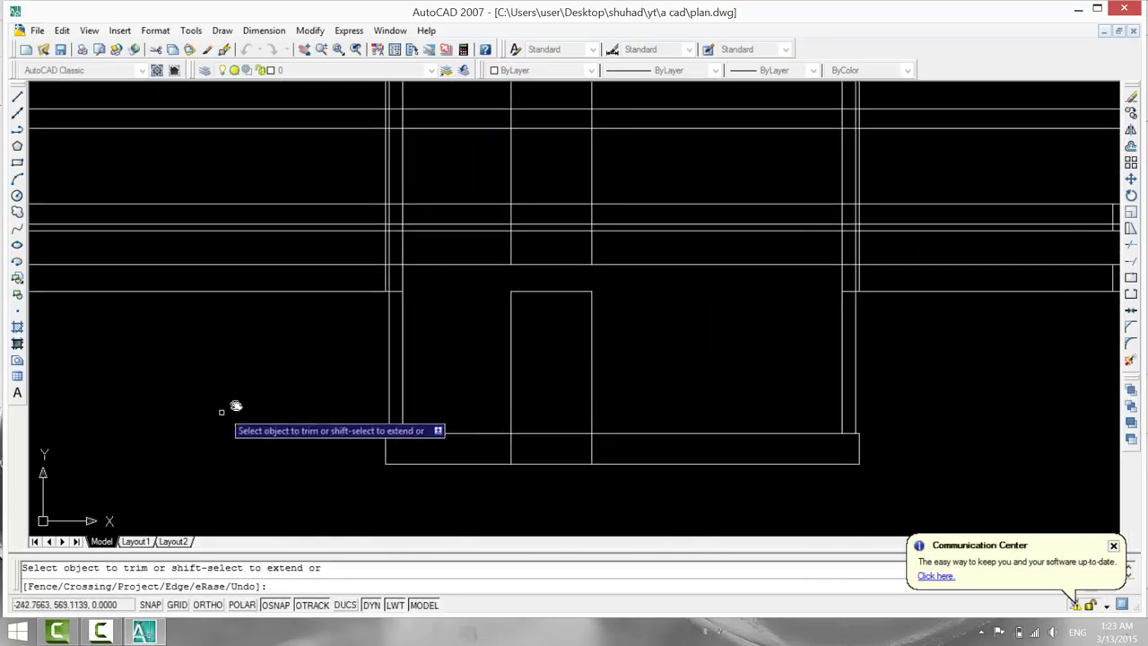
{"action": "mouse_move", "coordinate": [241, 389]}
{"action": "middle_mouse_down"}
{"action": "mouse_move", "coordinate": [235, 454]}
{"action": "mouse_move", "coordinate": [329, 295]}
{"action": "middle_mouse_up"}
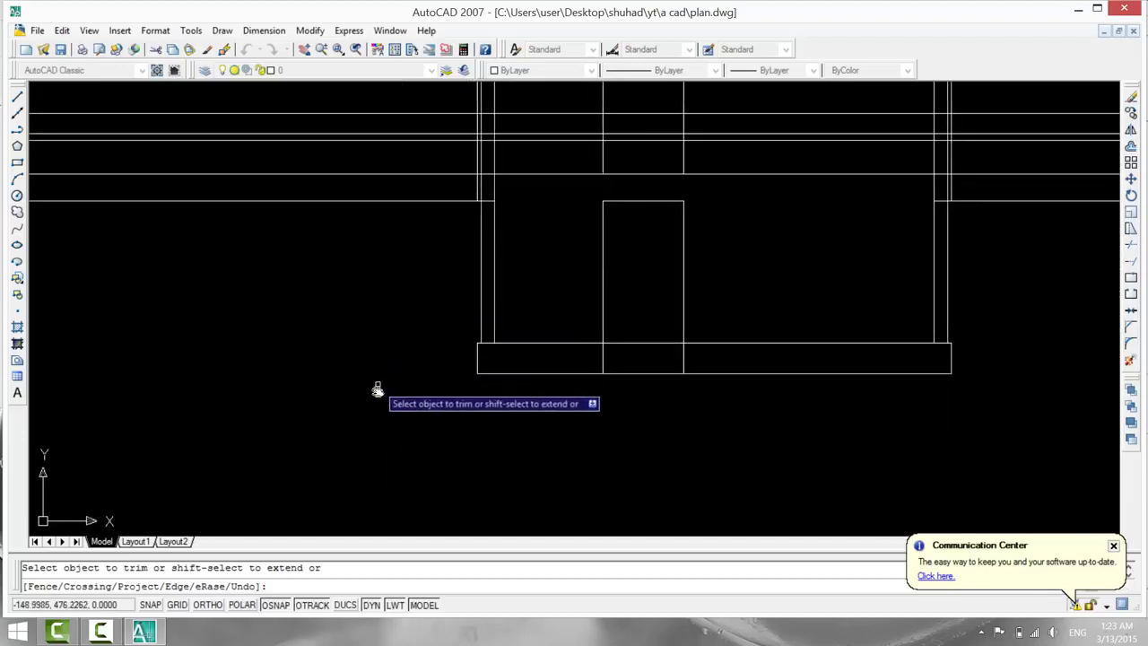
{"action": "middle_click_drag", "start_coordinate": [328, 343], "coordinate": [429, 391]}
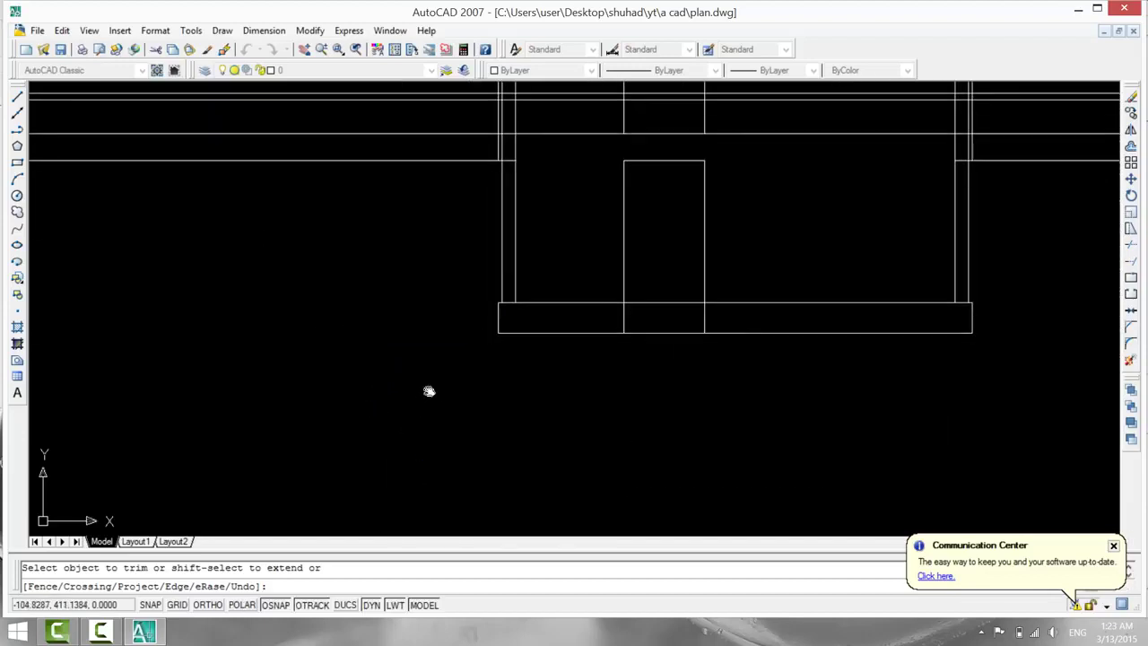
{"action": "scroll", "coordinate": [430, 398], "scroll_direction": "down", "scroll_amount": 2}
{"action": "scroll", "coordinate": [431, 395], "scroll_direction": "up", "scroll_amount": 3}
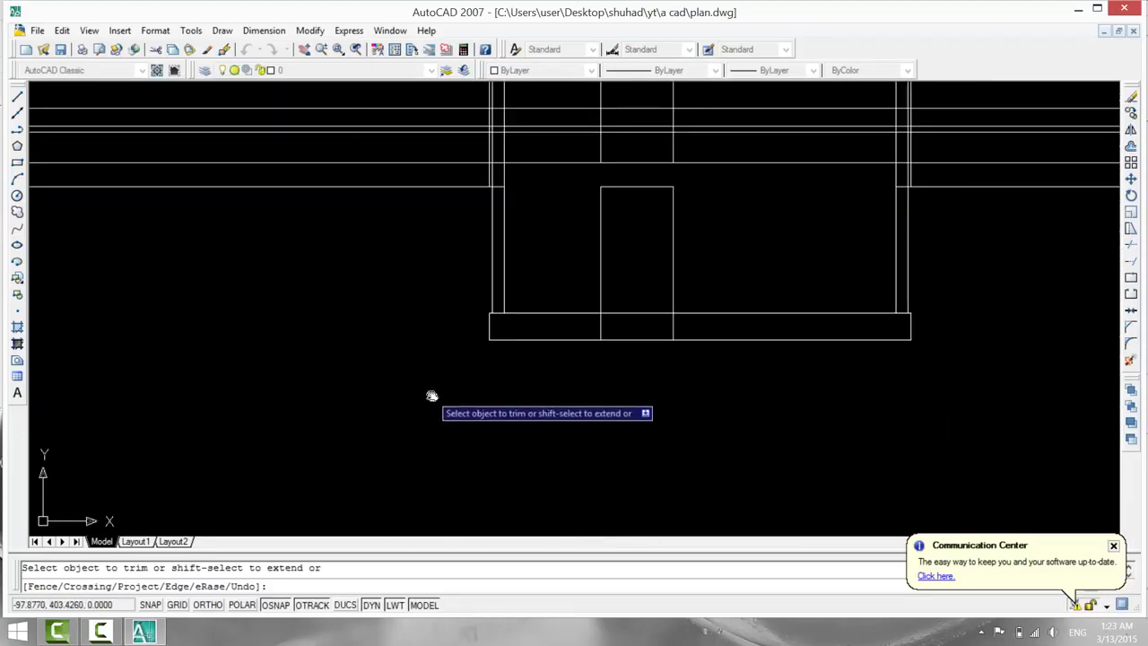
{"action": "key", "text": "Escape"}
{"action": "scroll", "coordinate": [430, 404], "scroll_direction": "down", "scroll_amount": 2}
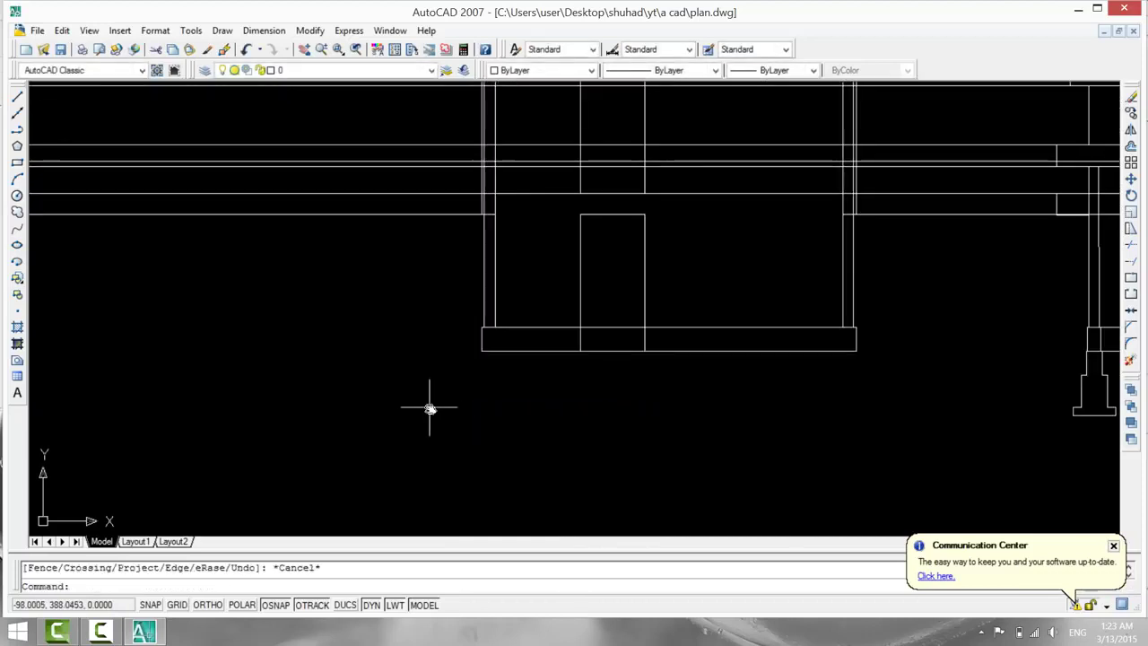
Offset the left wall line 60 units outward as the sunshade edge.
{"action": "type", "text": "o"}
{"action": "key", "text": "Return"}
{"action": "type", "text": "60"}
{"action": "key", "text": "Return"}
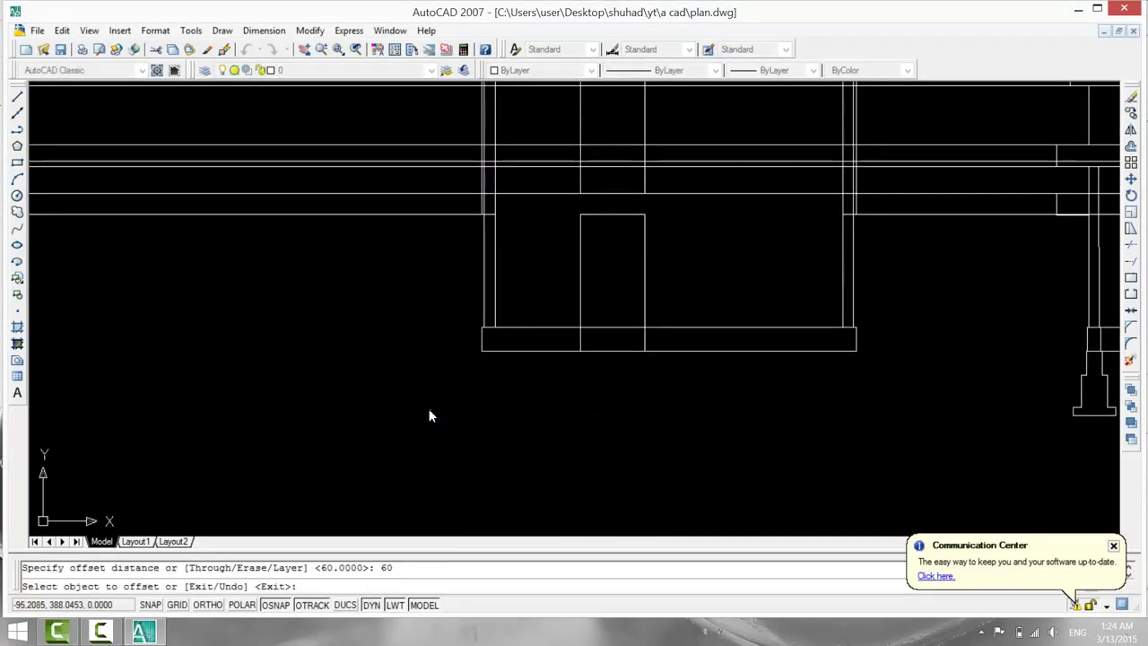
{"action": "left_click", "coordinate": [483, 301]}
{"action": "left_click", "coordinate": [330, 251]}
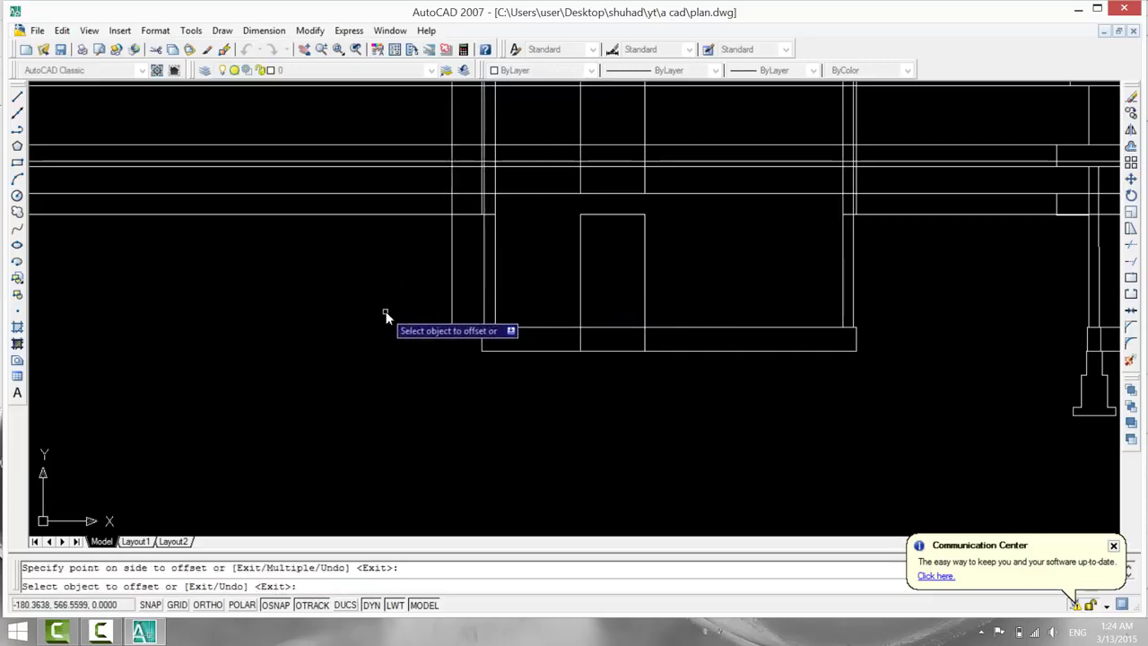
{"action": "key", "text": "Escape"}
Trim the horizontal lines back to the new offset line.
{"action": "type", "text": "tr"}
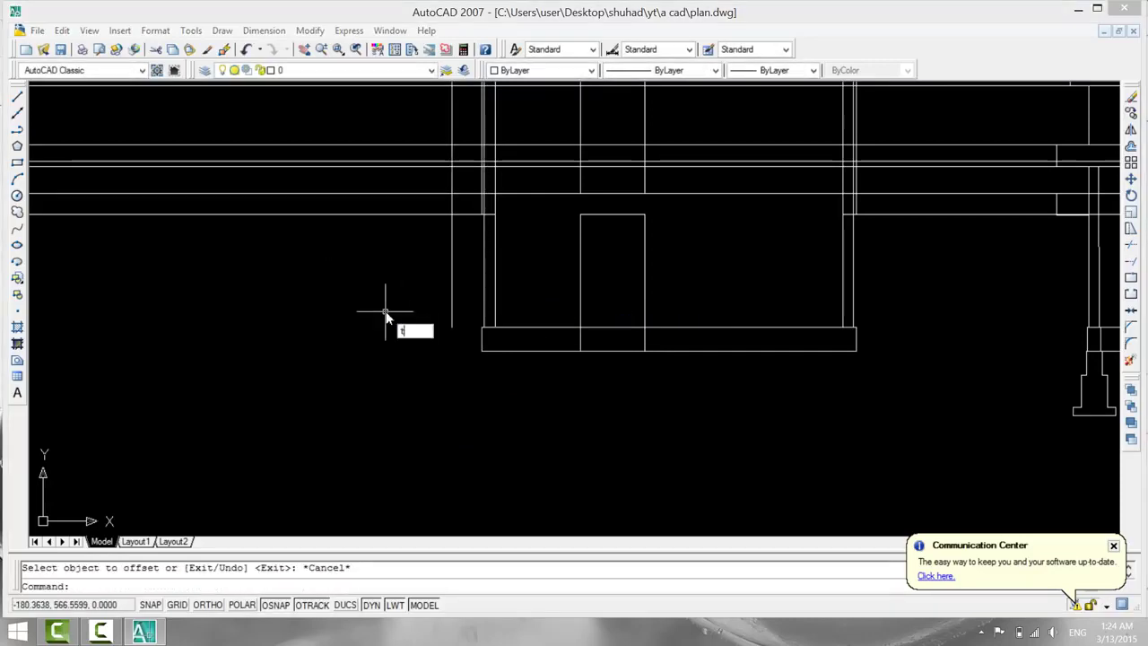
{"action": "key", "text": "Return"}
{"action": "key", "text": "Return"}
{"action": "left_click", "coordinate": [380, 119]}
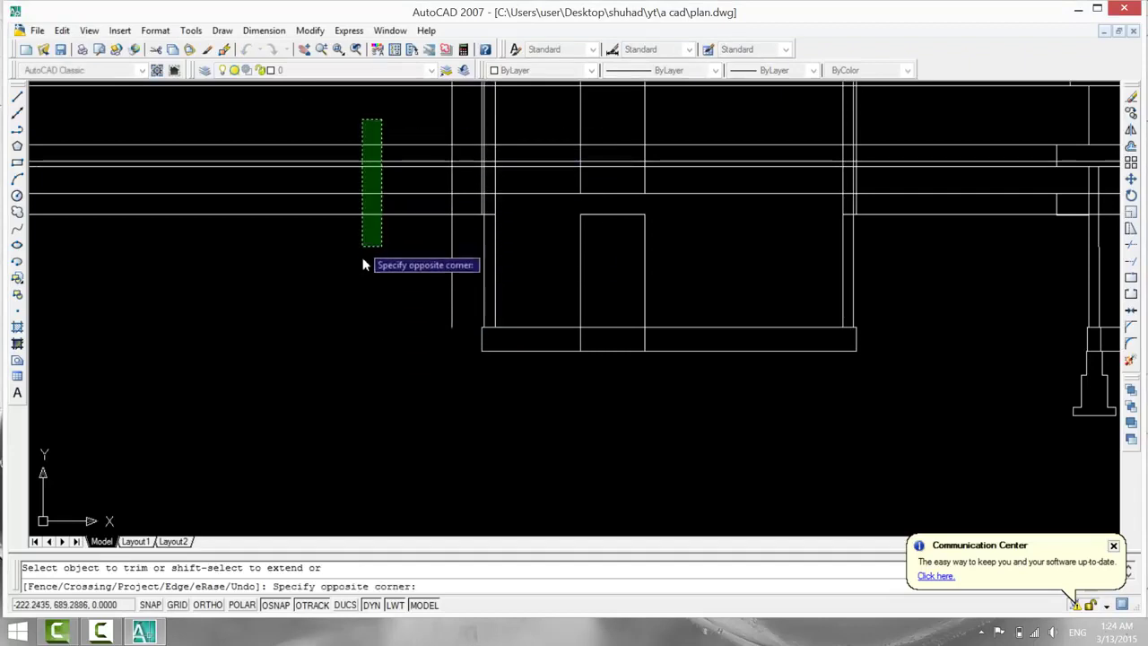
{"action": "left_click", "coordinate": [362, 262]}
{"action": "middle_click_drag", "start_coordinate": [338, 156], "coordinate": [318, 297]}
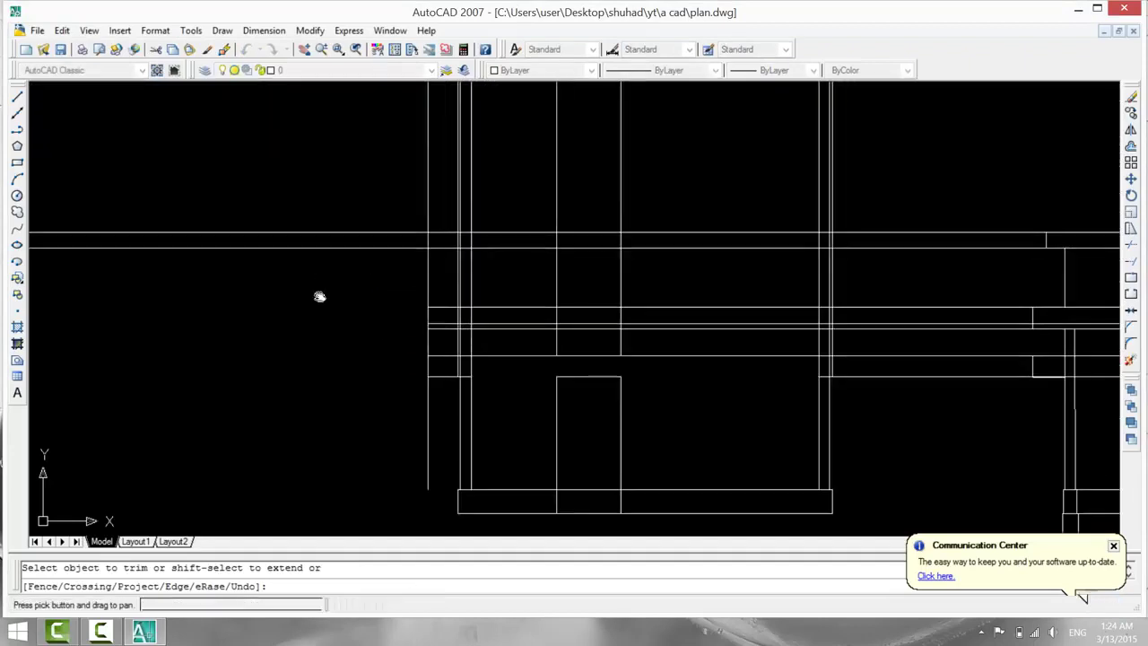
{"action": "left_click", "coordinate": [322, 185]}
{"action": "left_click", "coordinate": [292, 303]}
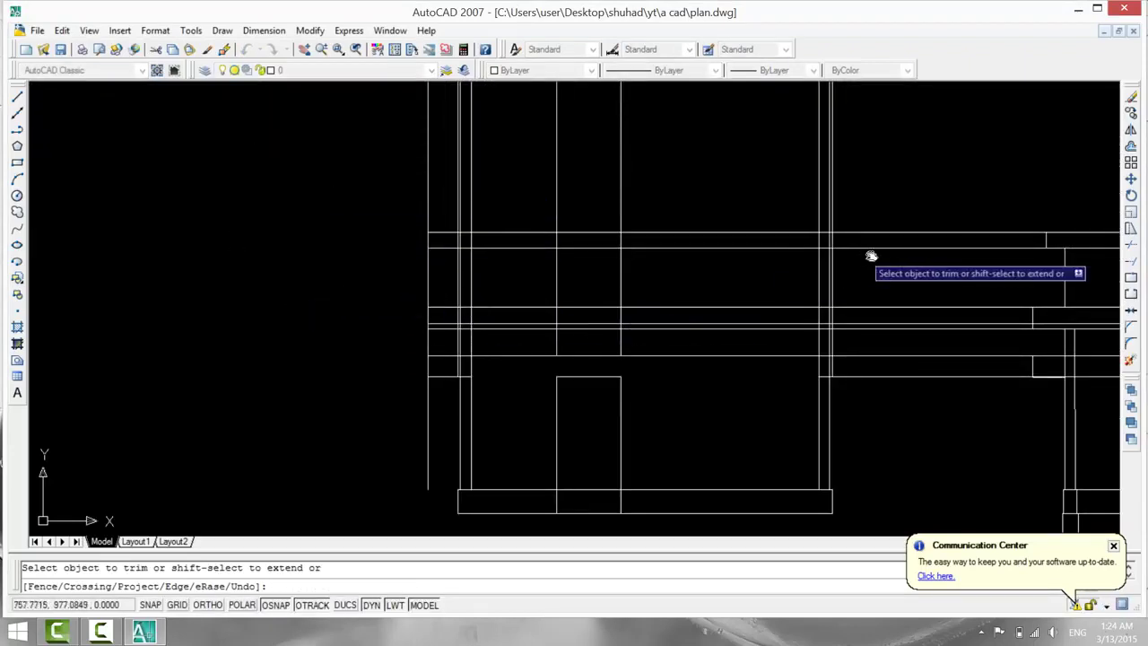
Trim the tops of the vertical lines and the lines between the two elevations.
{"action": "middle_click_drag", "start_coordinate": [899, 261], "coordinate": [671, 282]}
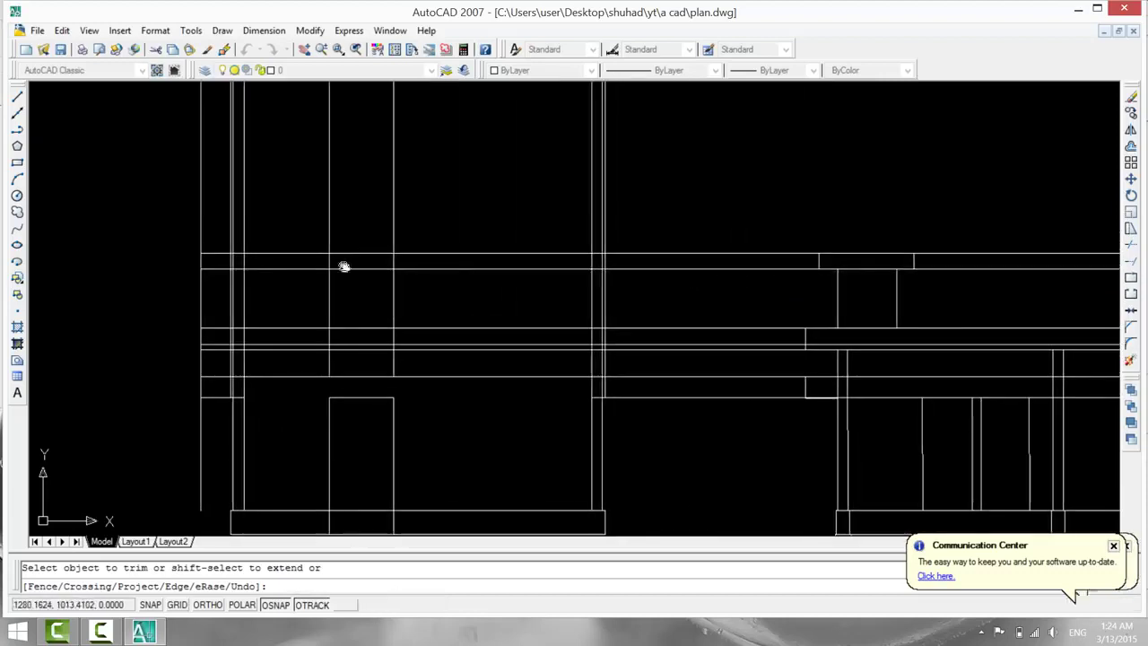
{"action": "left_click", "coordinate": [130, 164]}
{"action": "left_click", "coordinate": [707, 182]}
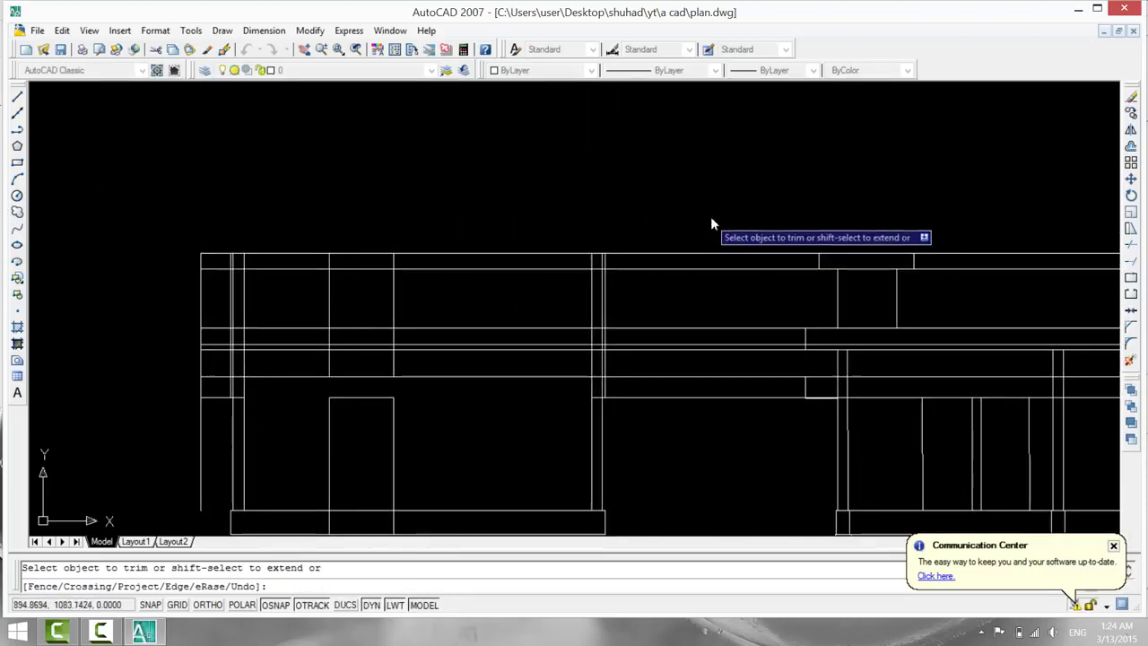
{"action": "left_click", "coordinate": [713, 219]}
{"action": "left_click", "coordinate": [684, 444]}
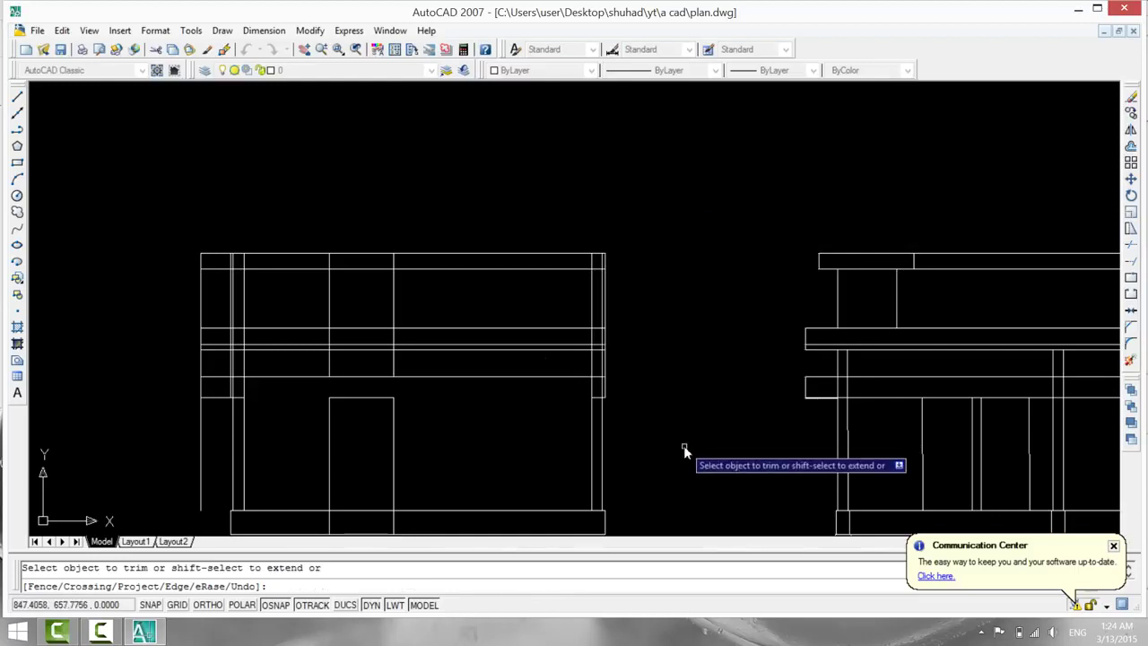
{"action": "mouse_move", "coordinate": [549, 355]}
{"action": "middle_mouse_down"}
{"action": "mouse_move", "coordinate": [730, 320]}
{"action": "mouse_move", "coordinate": [723, 282]}
{"action": "mouse_move", "coordinate": [571, 374]}
{"action": "mouse_move", "coordinate": [777, 269]}
{"action": "mouse_move", "coordinate": [813, 336]}
{"action": "mouse_move", "coordinate": [833, 348]}
{"action": "middle_mouse_up"}
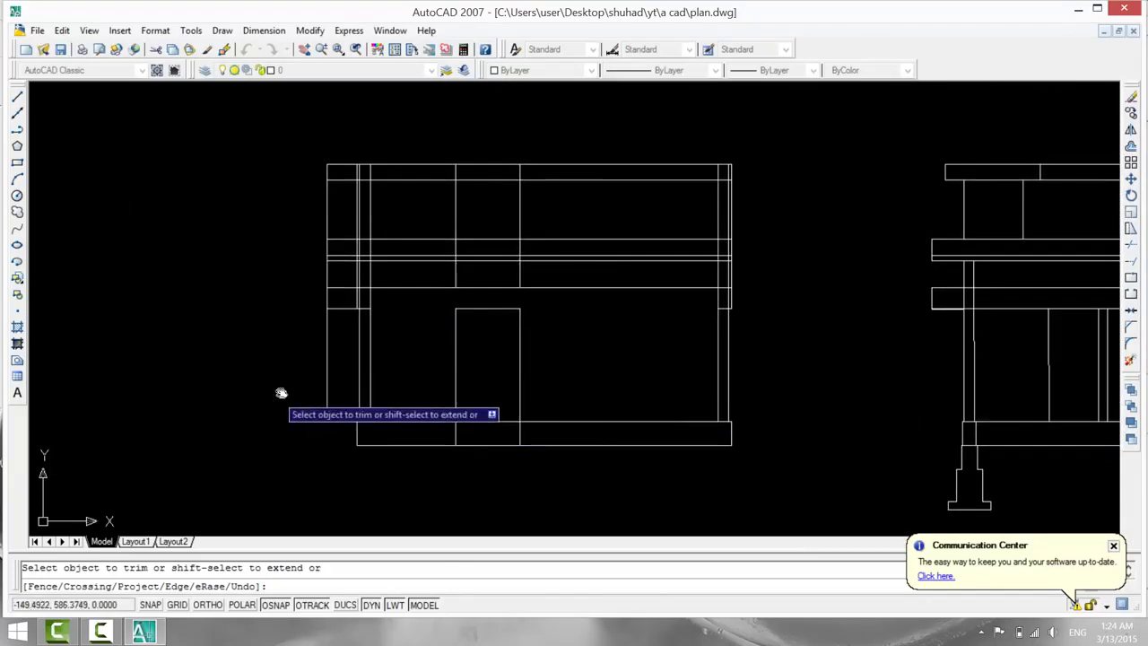
Trim the left wall line below the sunshade.
{"action": "left_click", "coordinate": [324, 388]}
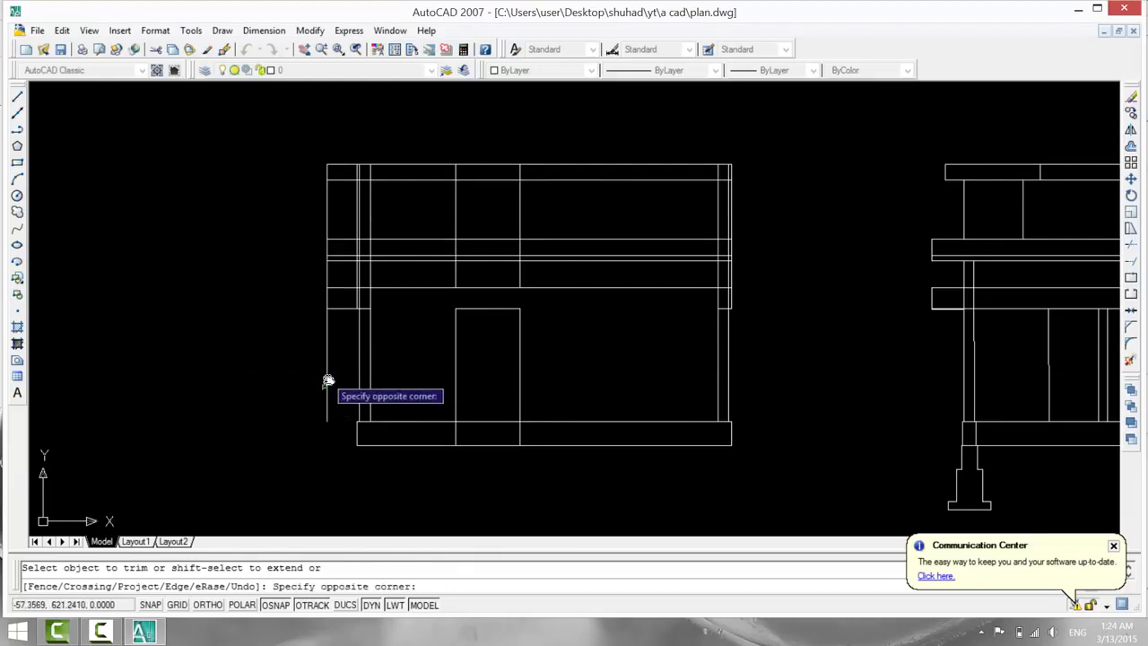
{"action": "left_click", "coordinate": [328, 380]}
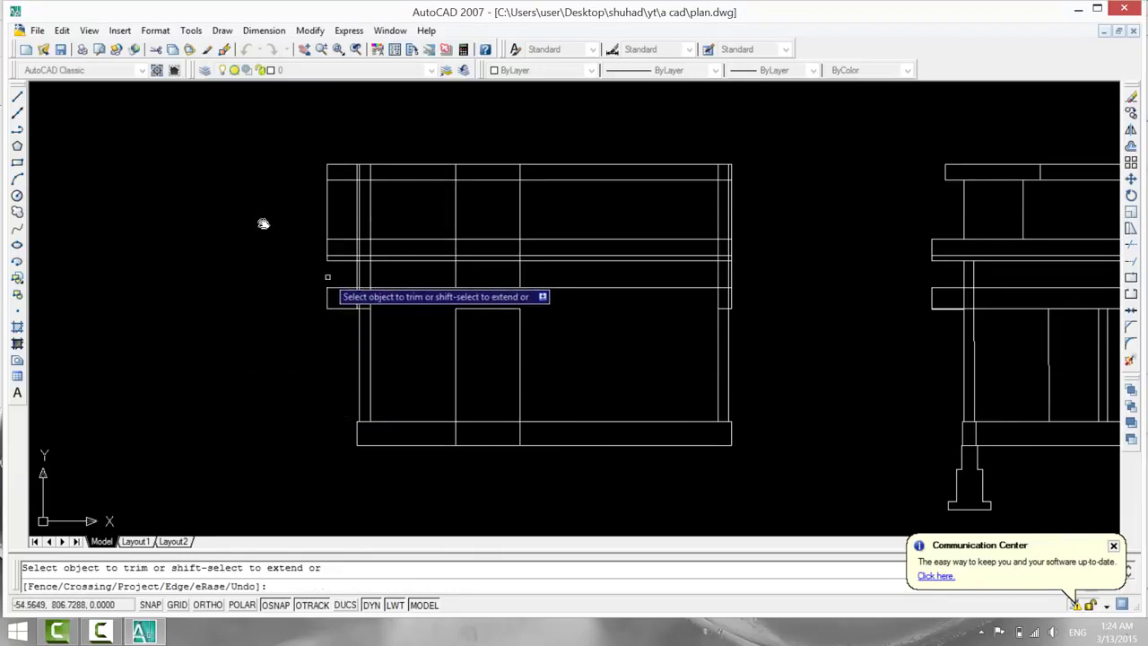
{"action": "scroll", "coordinate": [320, 365], "scroll_direction": "up", "scroll_amount": 3}
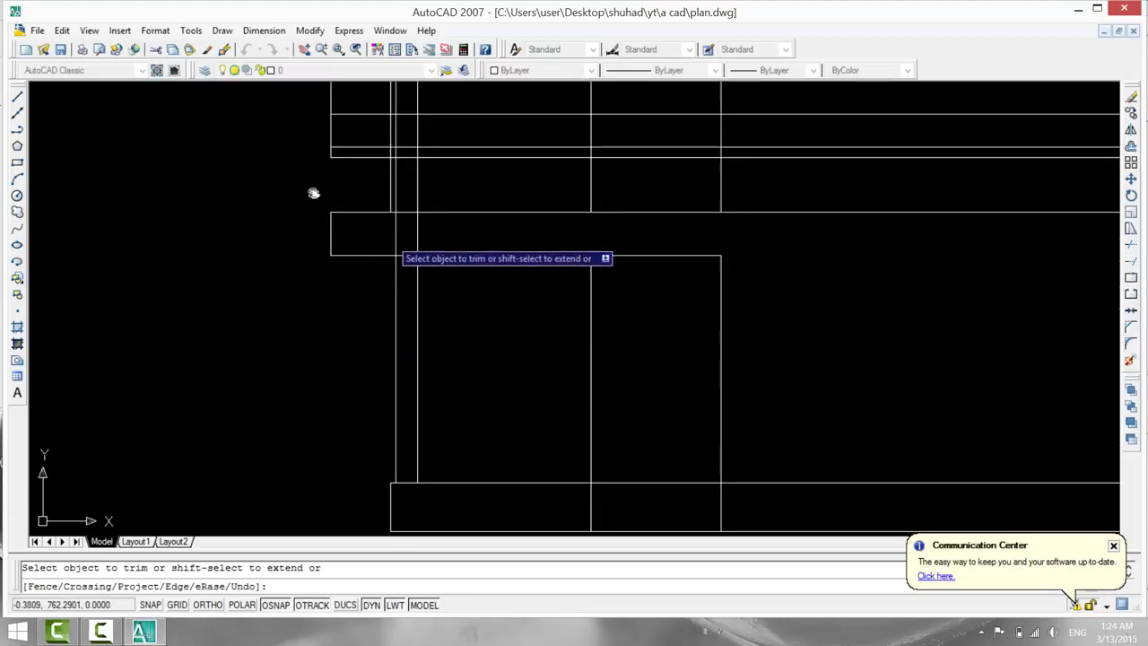
{"action": "scroll", "coordinate": [499, 324], "scroll_direction": "down", "scroll_amount": 2}
{"action": "middle_click_drag", "start_coordinate": [499, 324], "coordinate": [468, 343]}
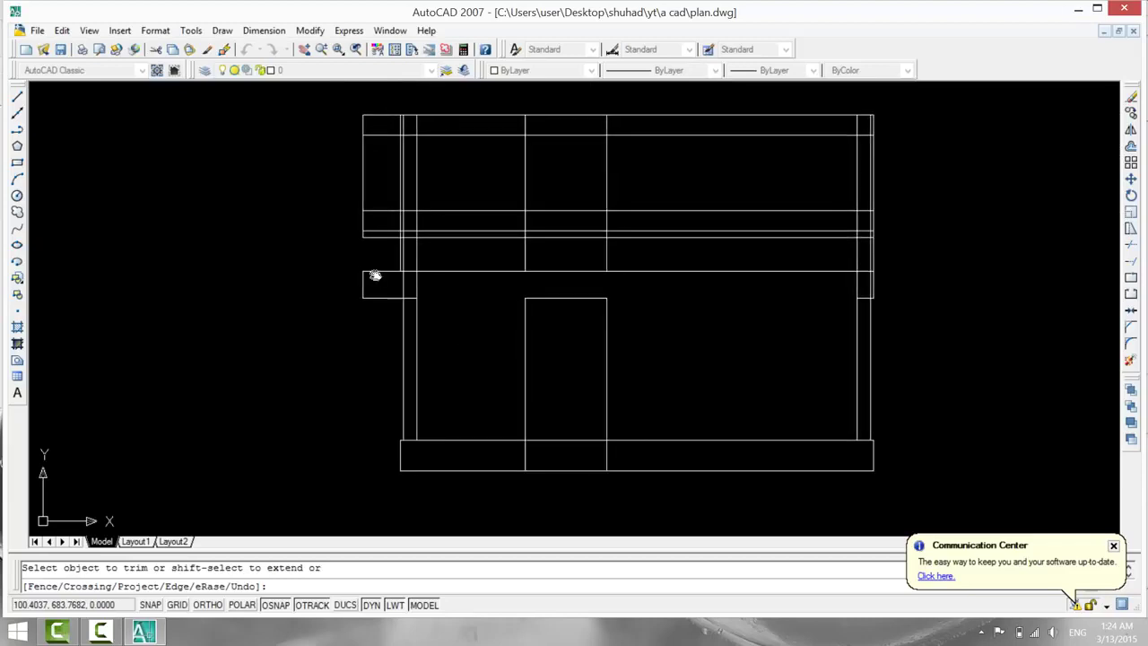
{"action": "middle_click_drag", "start_coordinate": [375, 275], "coordinate": [374, 275]}
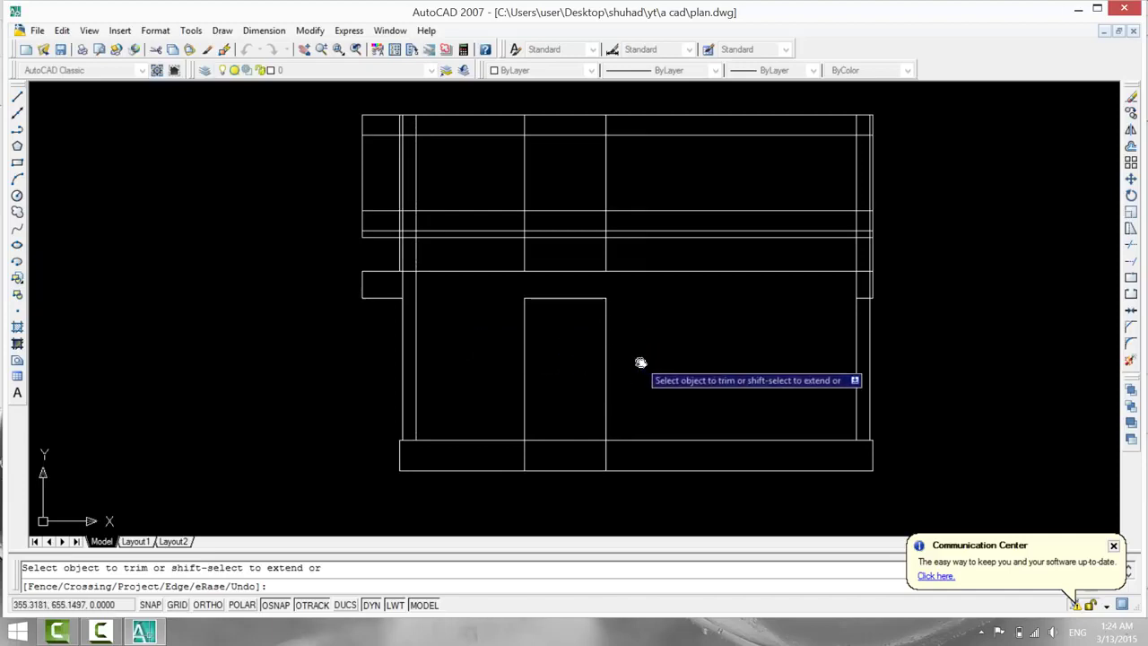
{"action": "left_click", "coordinate": [384, 267]}
{"action": "key", "text": "Escape"}
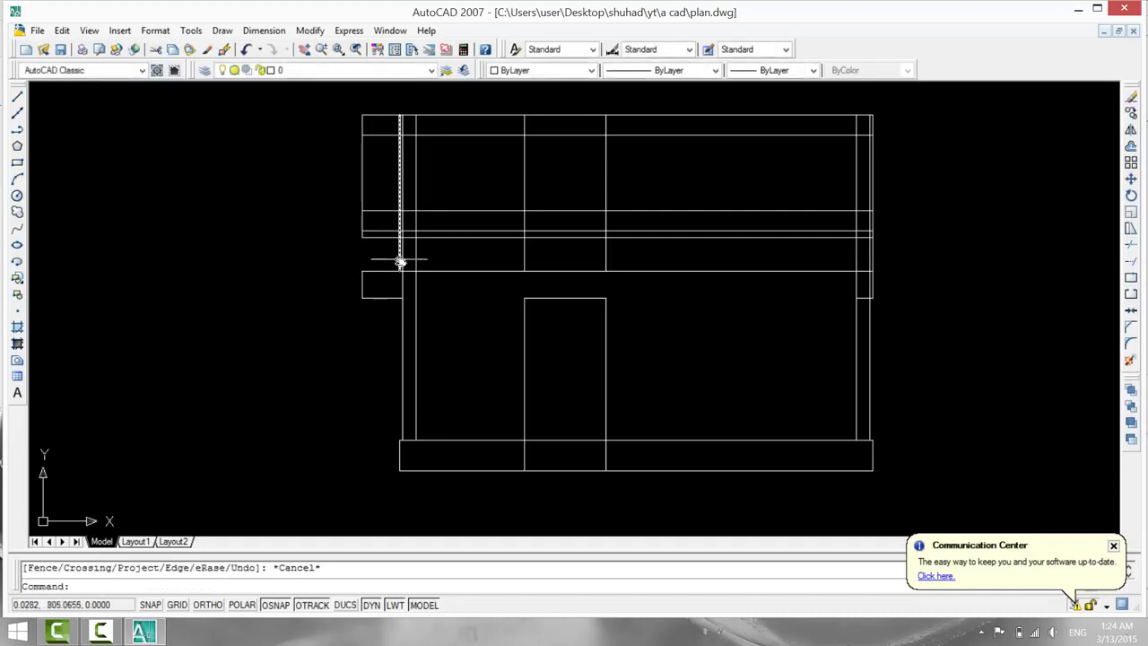
Erase the extra vertical line beside the left wall.
{"action": "key", "text": "Escape"}
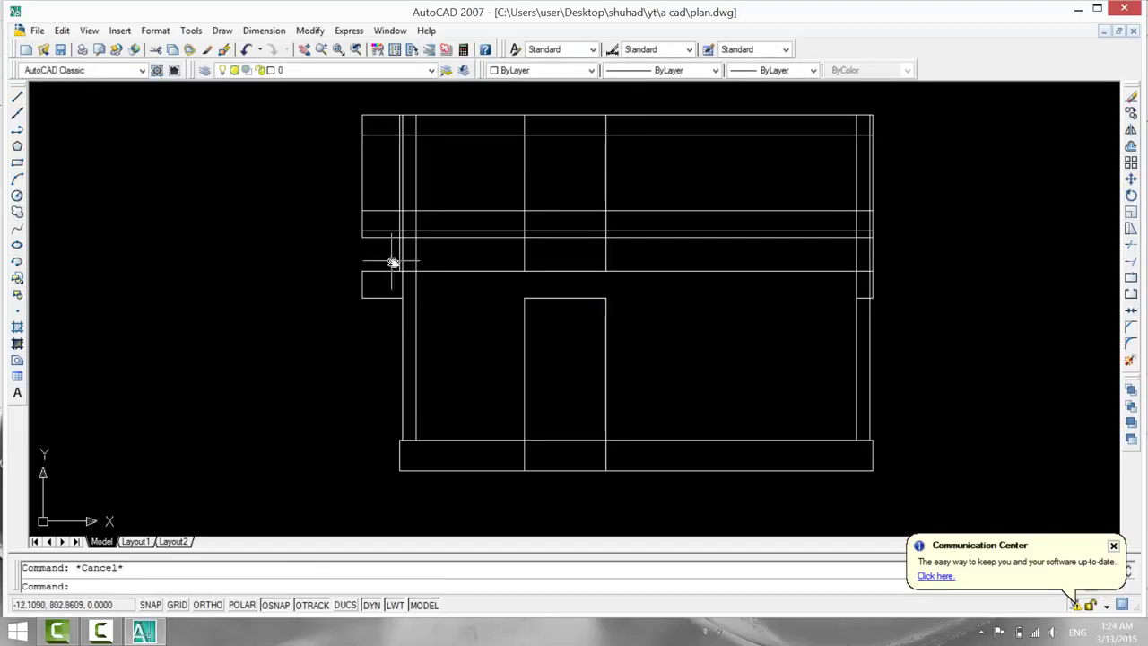
{"action": "left_click", "coordinate": [398, 267]}
{"action": "key", "text": "Delete"}
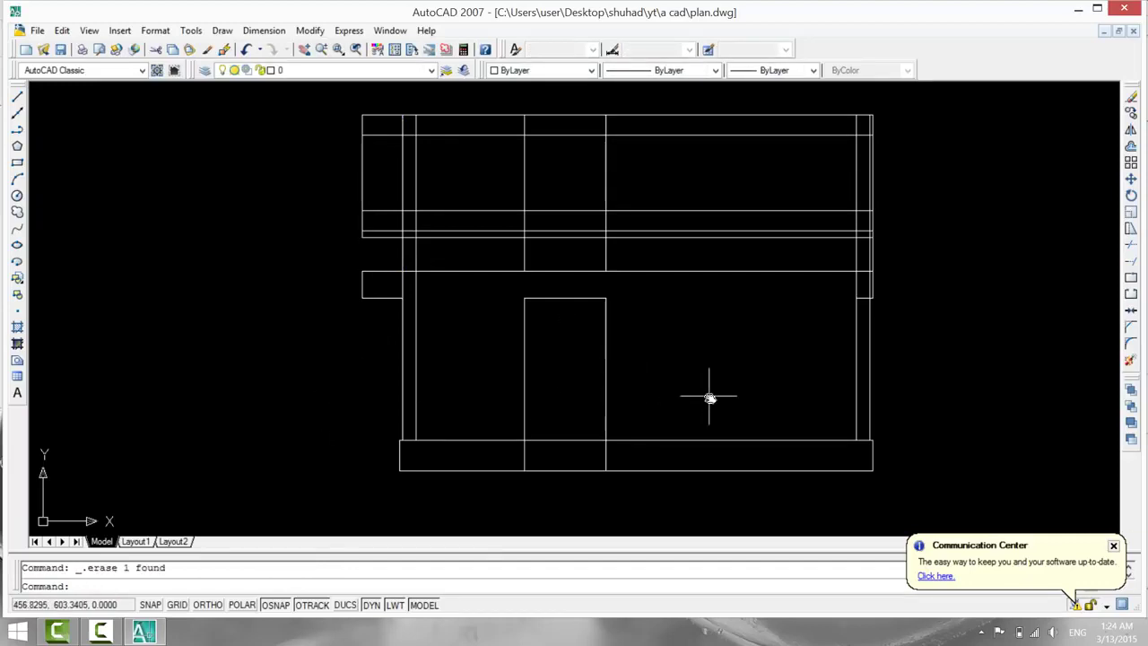
{"action": "mouse_move", "coordinate": [568, 319]}
{"action": "middle_mouse_down"}
{"action": "mouse_move", "coordinate": [704, 400]}
{"action": "mouse_move", "coordinate": [649, 410]}
{"action": "mouse_move", "coordinate": [511, 328]}
{"action": "middle_mouse_up"}
Offset the right wall line 60 units outward as a guide line.
{"action": "key", "text": "Escape"}
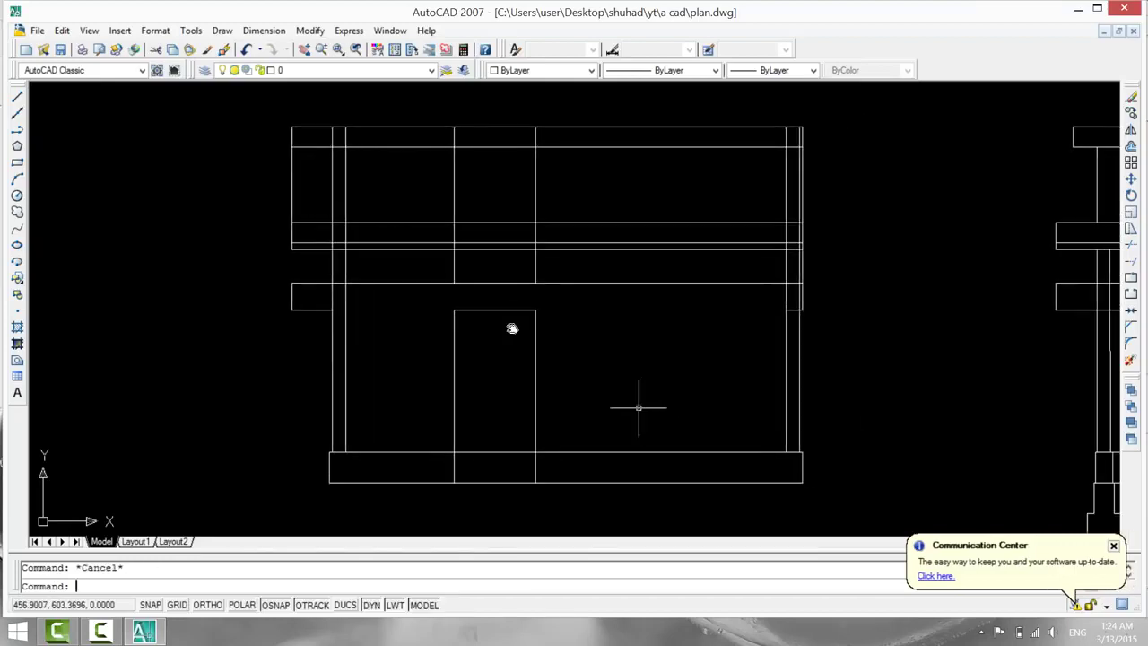
{"action": "type", "text": "o"}
{"action": "key", "text": "Return"}
{"action": "type", "text": "60"}
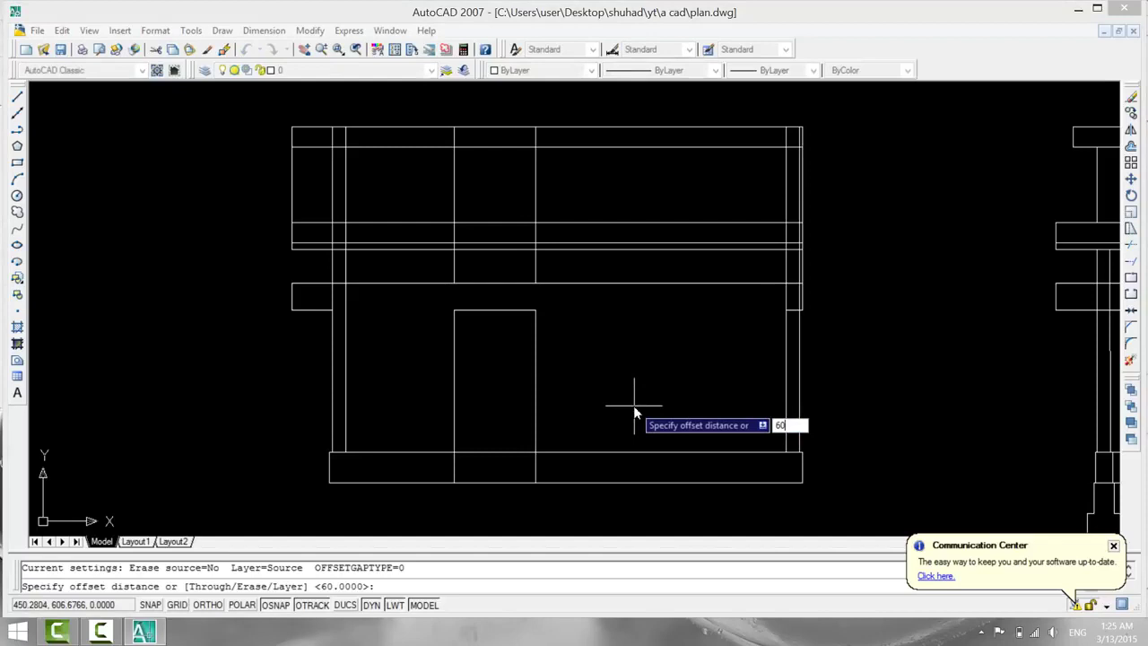
{"action": "key", "text": "Return"}
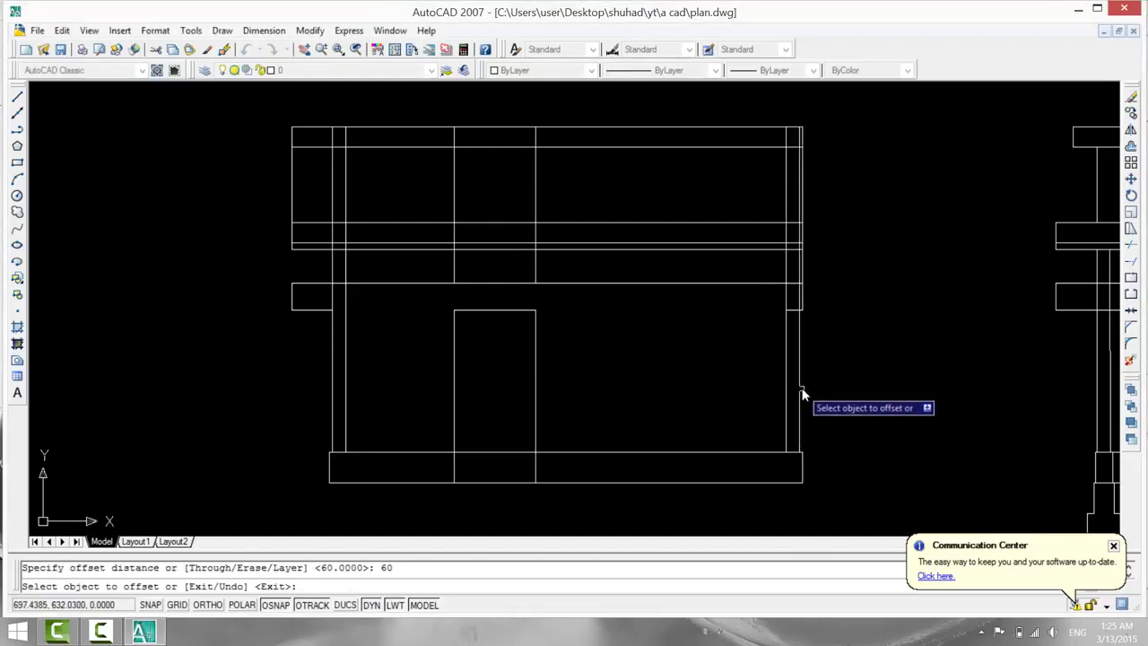
{"action": "left_click", "coordinate": [796, 391]}
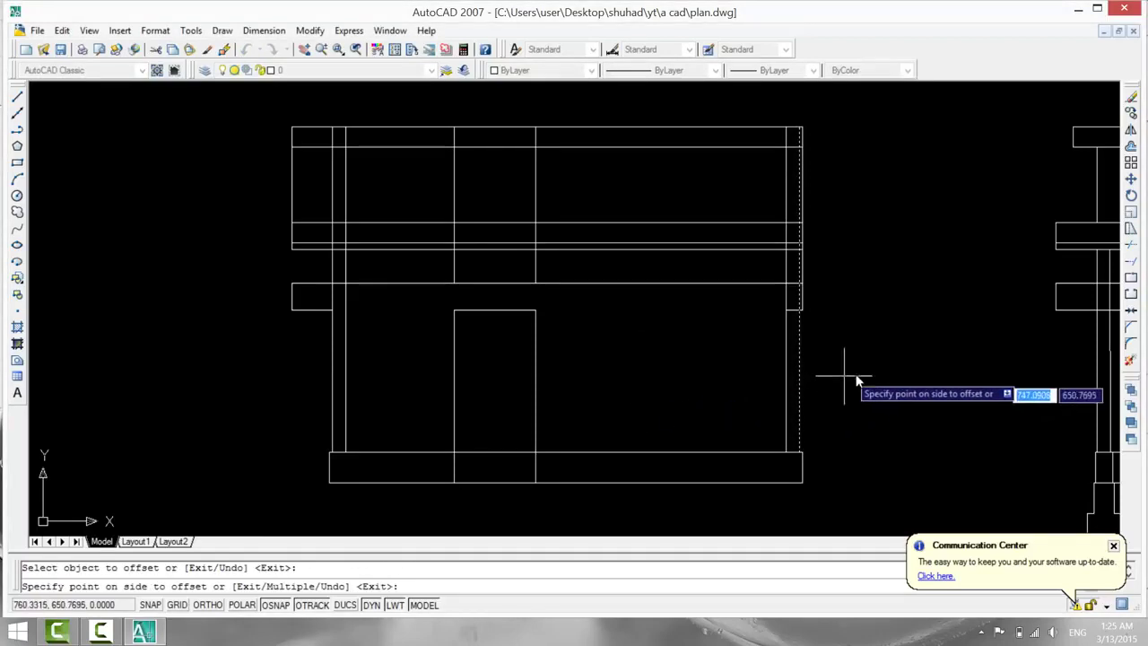
{"action": "left_click", "coordinate": [852, 377]}
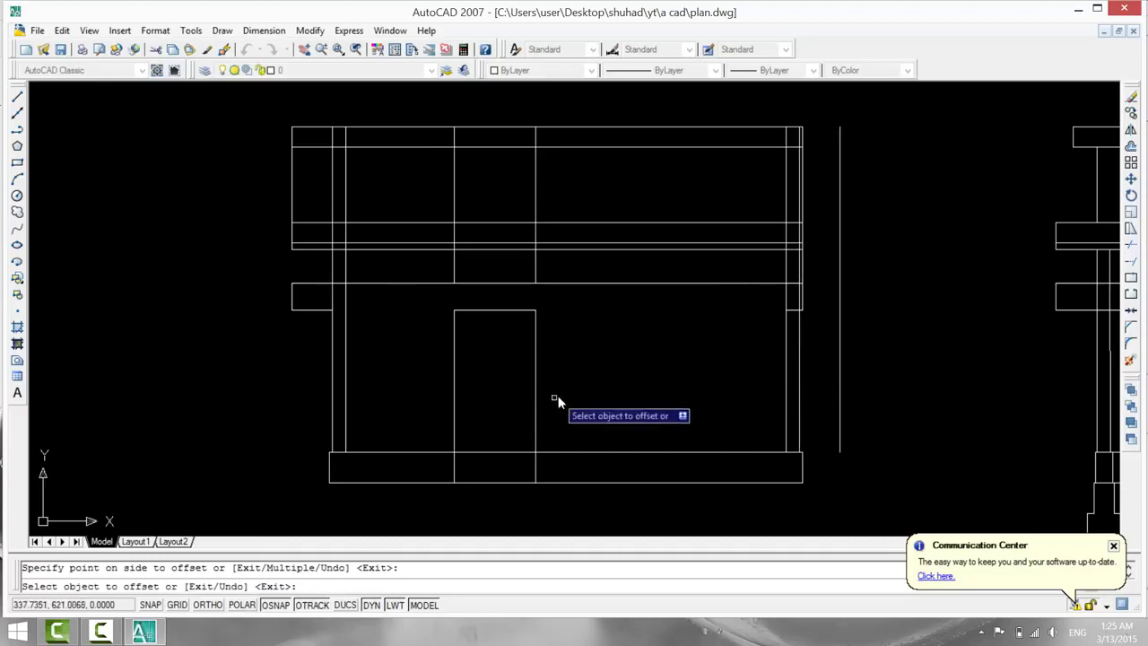
{"action": "key", "text": "Escape"}
Extend the upper and lower right sunshade lines to the guide line.
{"action": "type", "text": "e"}
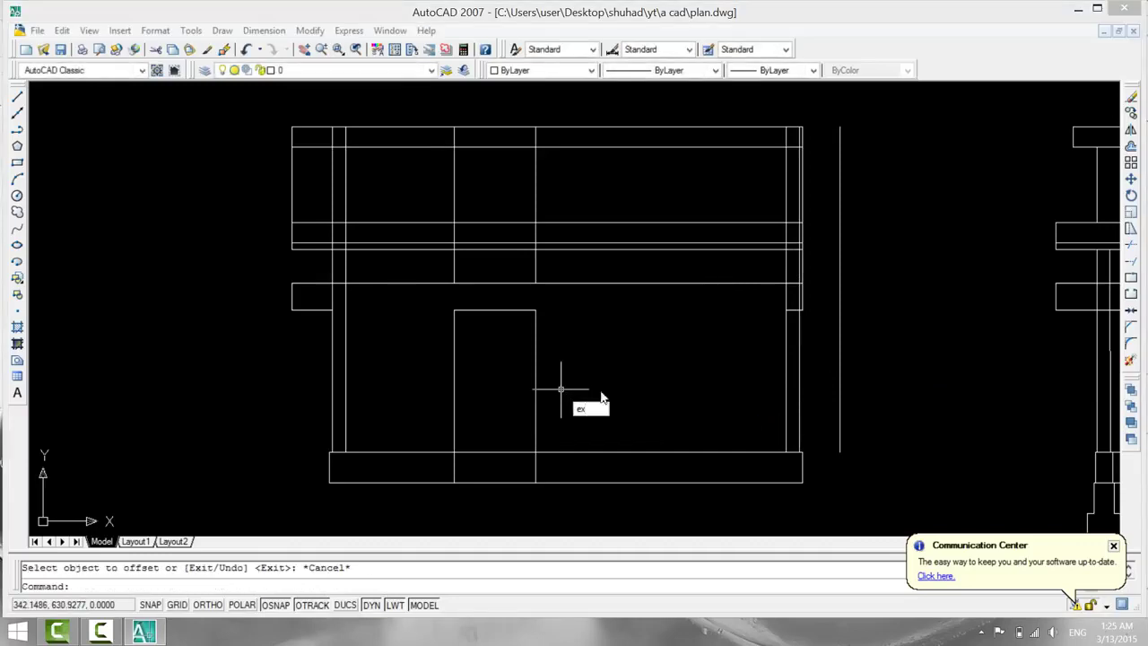
{"action": "type", "text": "x"}
{"action": "key", "text": "Return"}
{"action": "key", "text": "Return"}
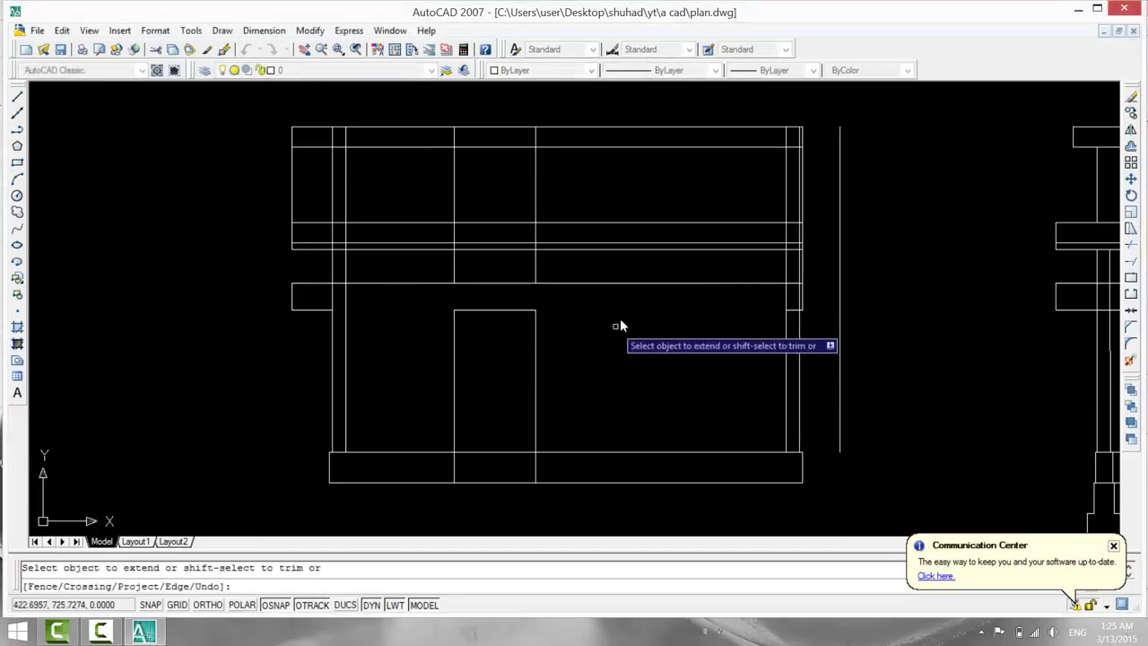
{"action": "left_click", "coordinate": [711, 285]}
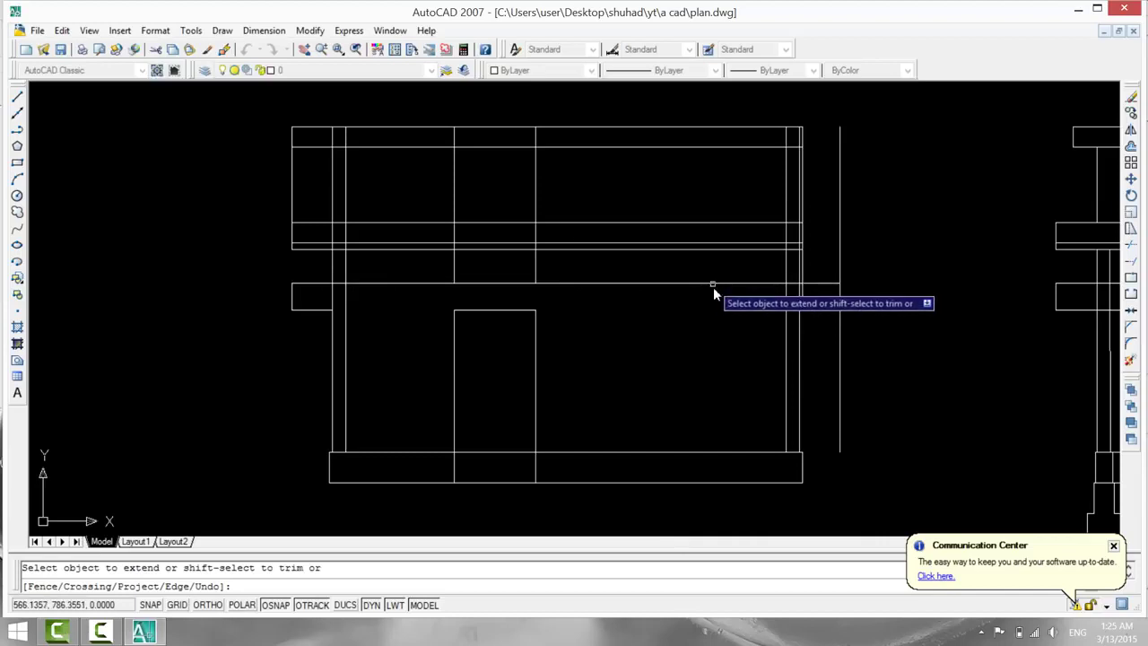
{"action": "left_click", "coordinate": [795, 311]}
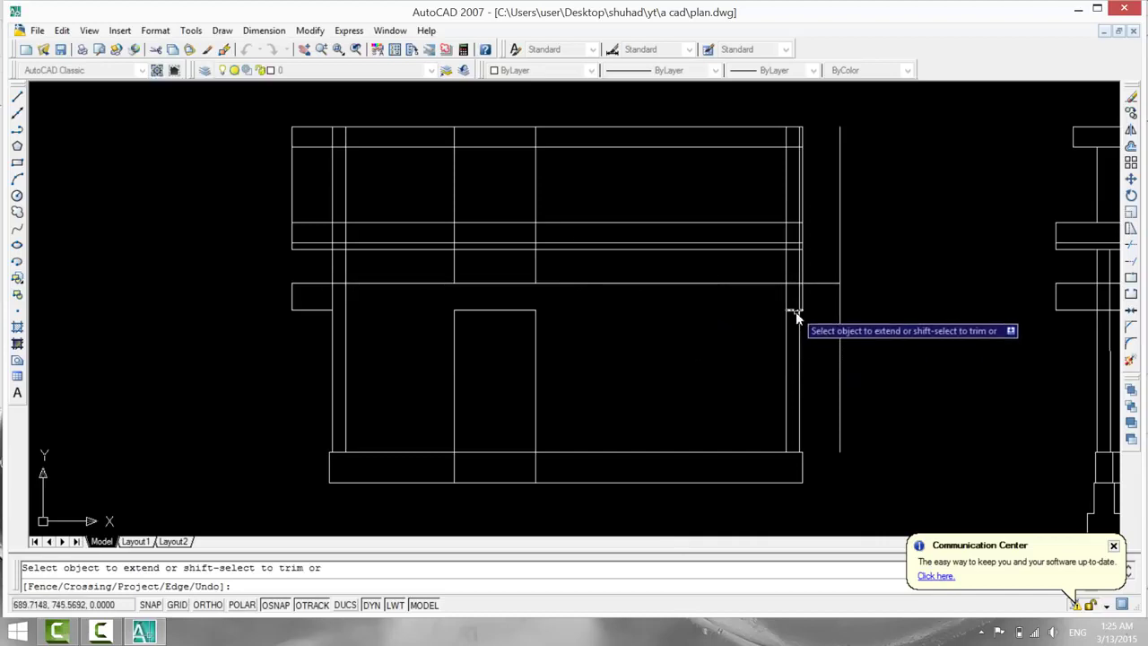
{"action": "key", "text": "Escape"}
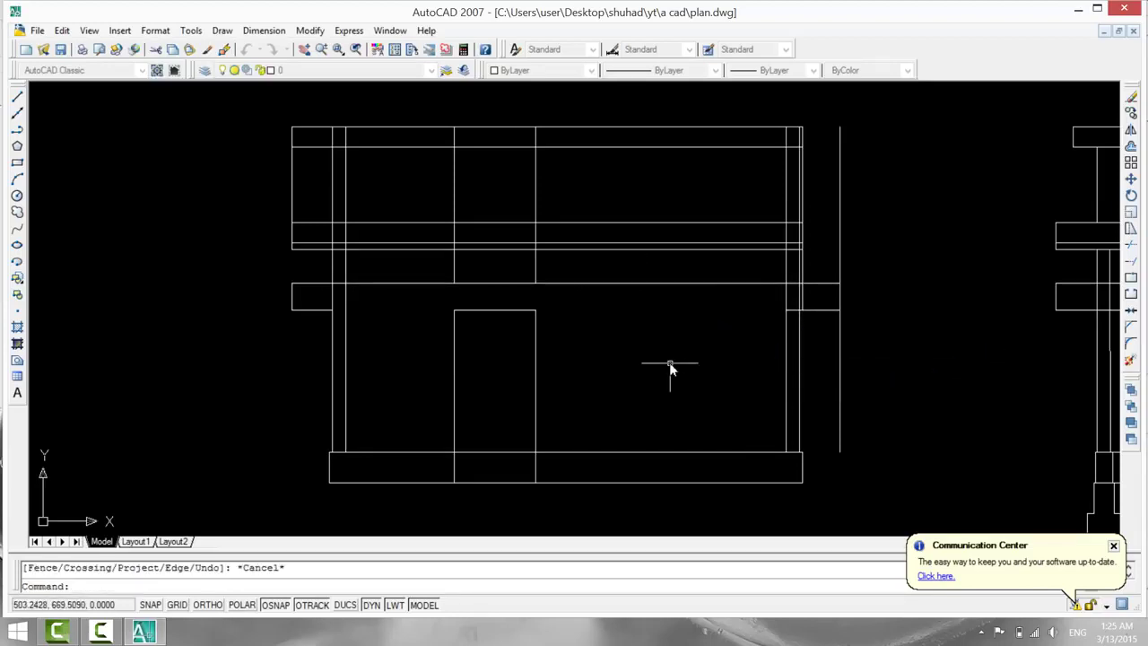
Trim the guide line above and below the sunshade and erase the stray vertical line.
{"action": "type", "text": "tr"}
{"action": "key", "text": "Return"}
{"action": "key", "text": "Return"}
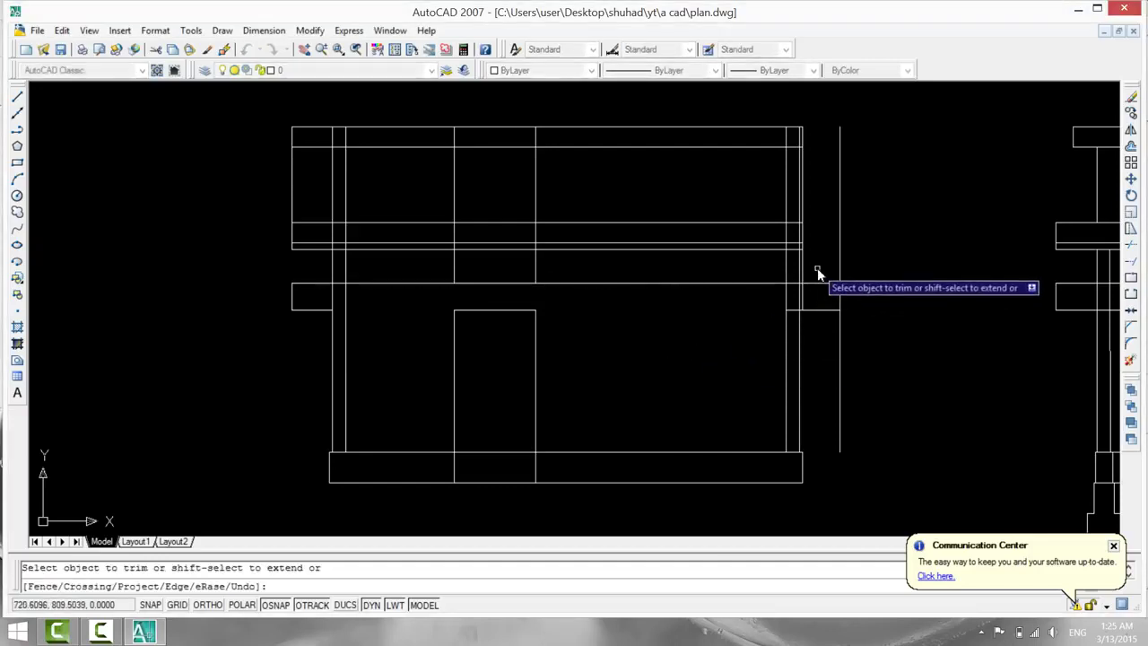
{"action": "left_click", "coordinate": [670, 216]}
{"action": "left_click", "coordinate": [843, 275]}
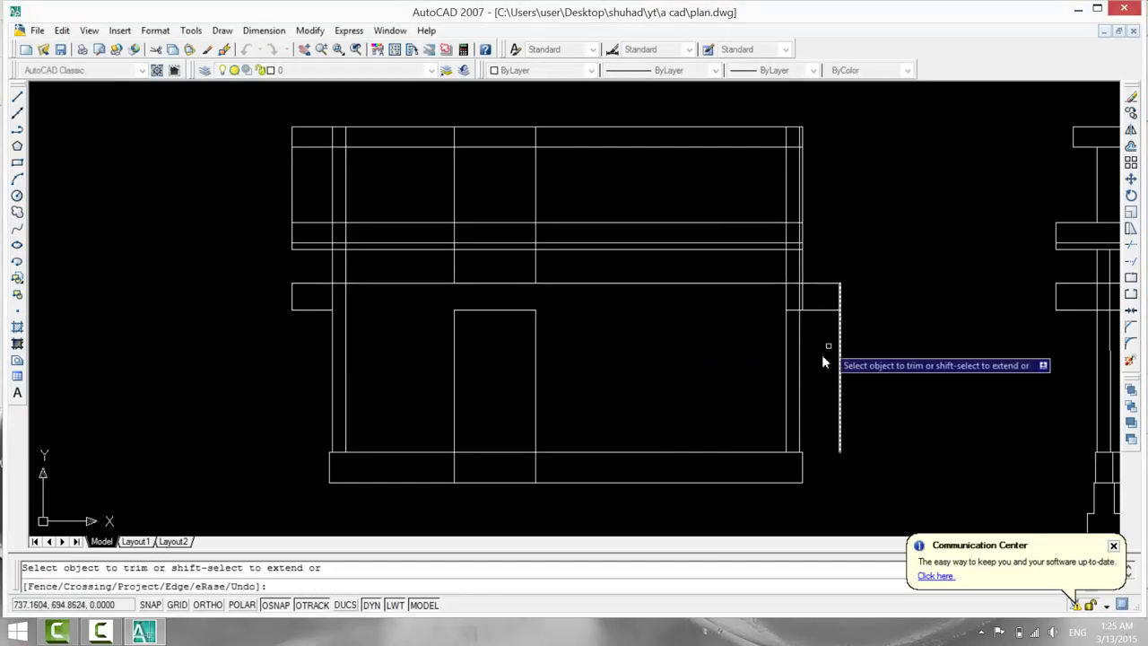
{"action": "left_click", "coordinate": [840, 364]}
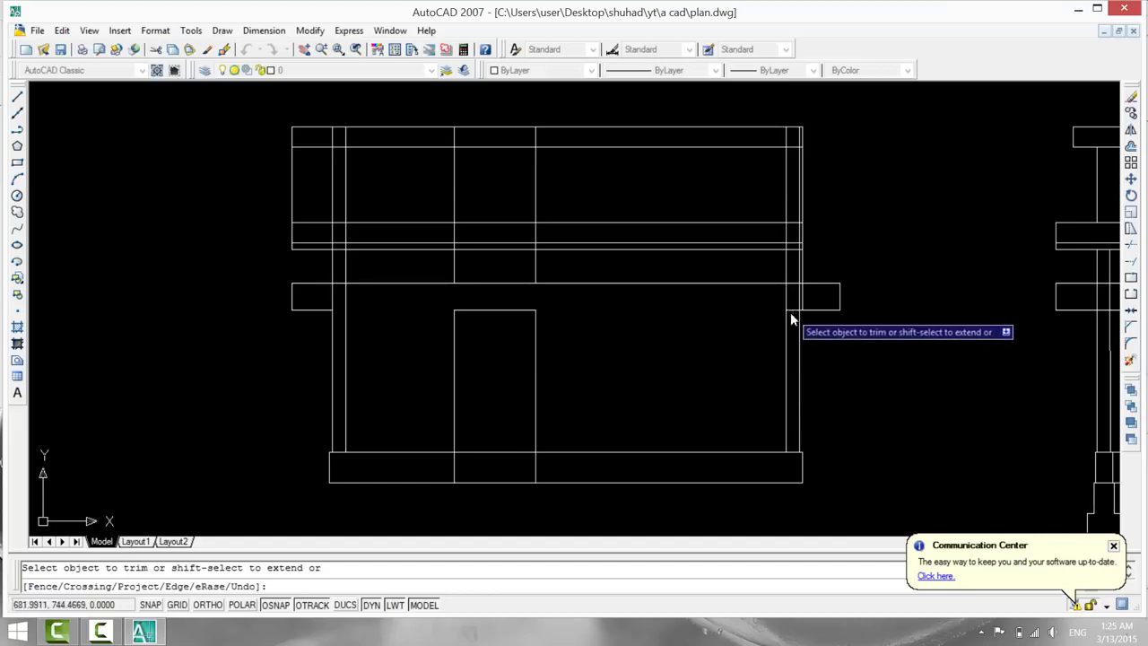
{"action": "key", "text": "Escape"}
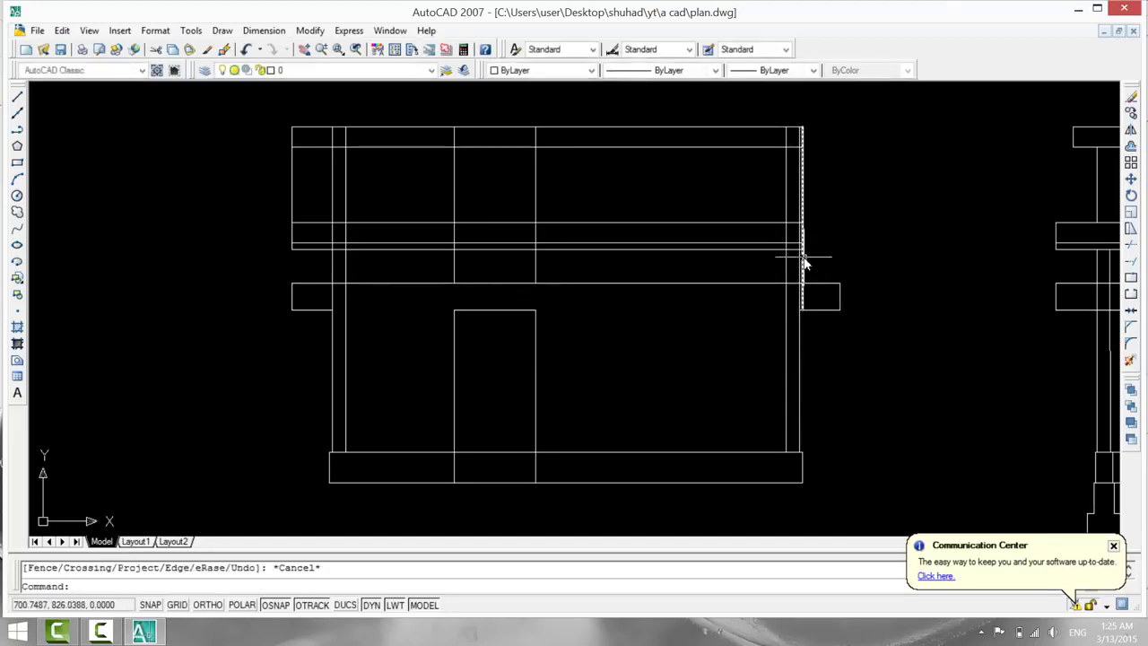
{"action": "left_click", "coordinate": [803, 261]}
{"action": "key", "text": "Delete"}
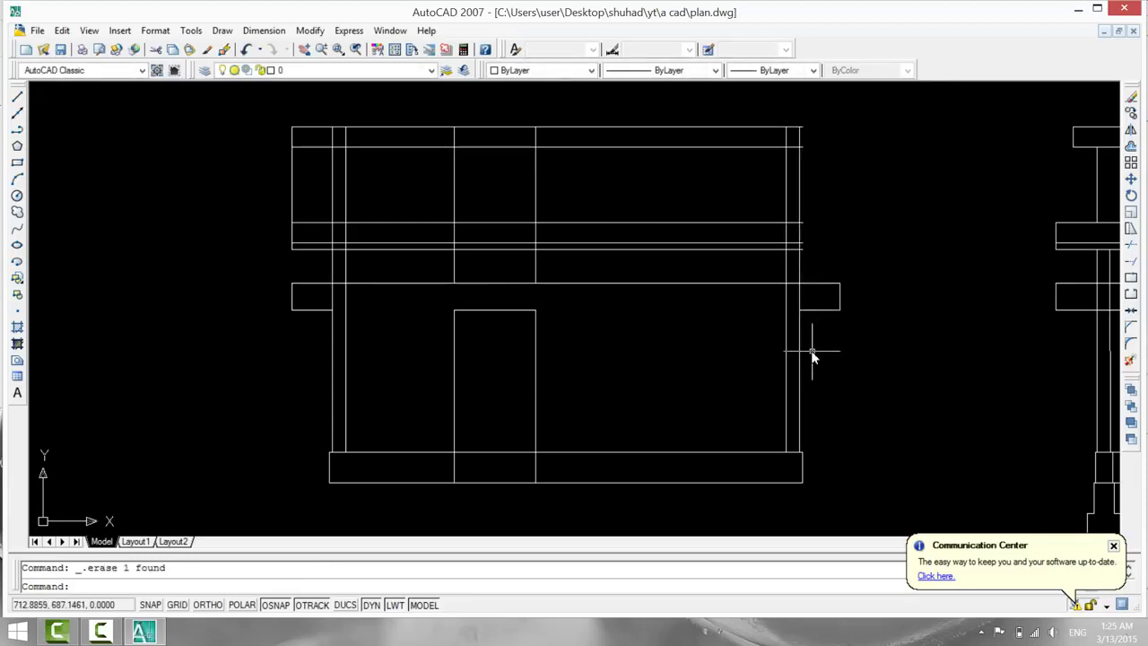
Zoom and pan between the hatched floor plan and the elevation to check the walls.
{"action": "scroll", "coordinate": [812, 354], "scroll_direction": "up", "scroll_amount": 1}
{"action": "middle_click_drag", "start_coordinate": [812, 354], "coordinate": [822, 490]}
{"action": "middle_click_drag", "start_coordinate": [666, 389], "coordinate": [675, 318]}
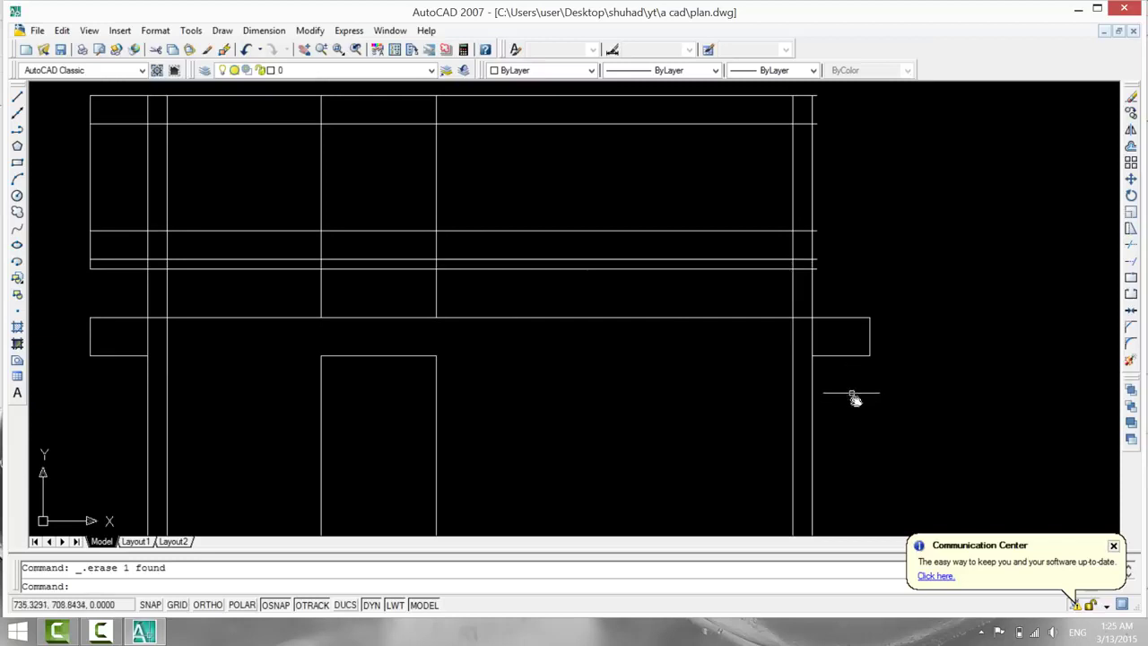
{"action": "middle_click_drag", "start_coordinate": [856, 404], "coordinate": [892, 168]}
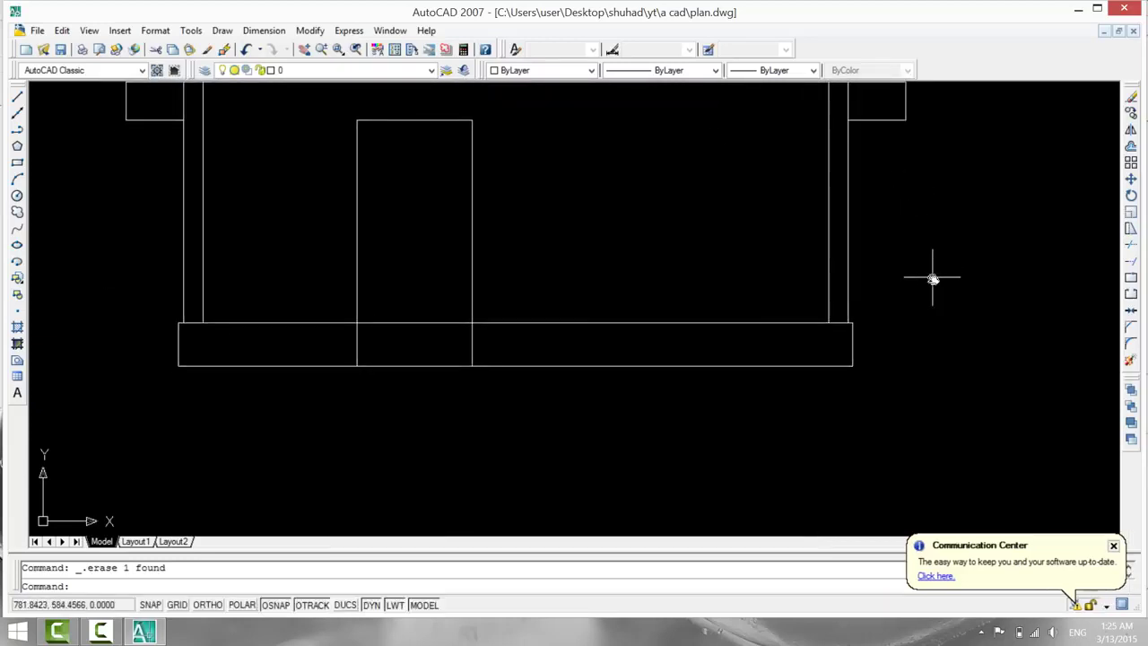
{"action": "scroll", "coordinate": [932, 279], "scroll_direction": "down", "scroll_amount": 1}
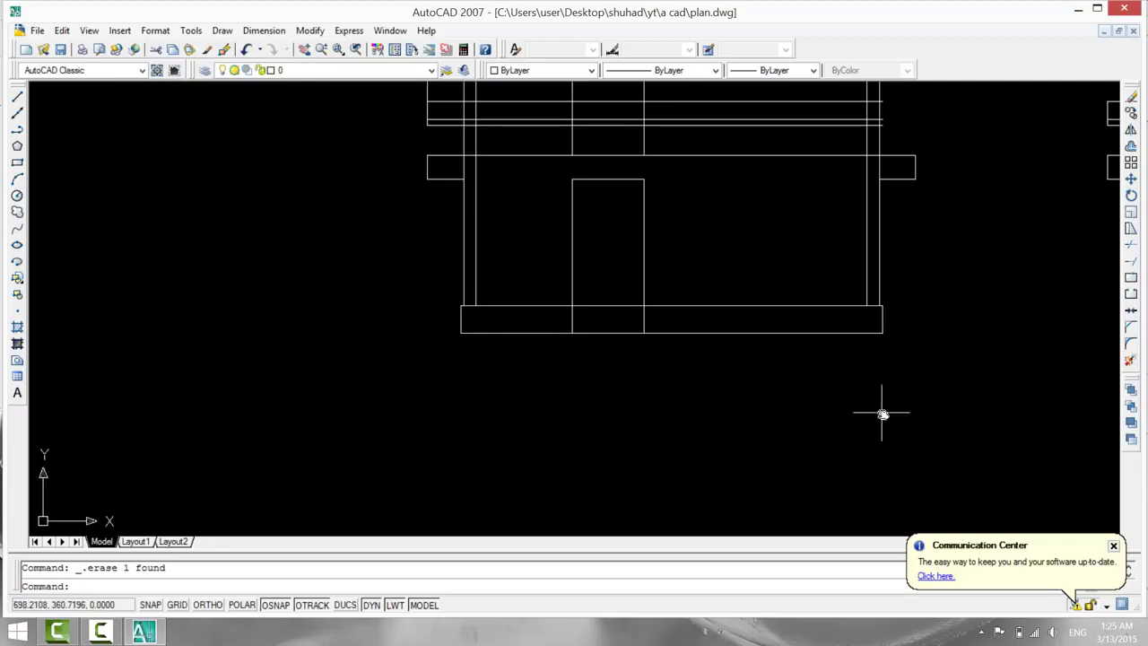
{"action": "middle_click_drag", "start_coordinate": [884, 413], "coordinate": [868, 192]}
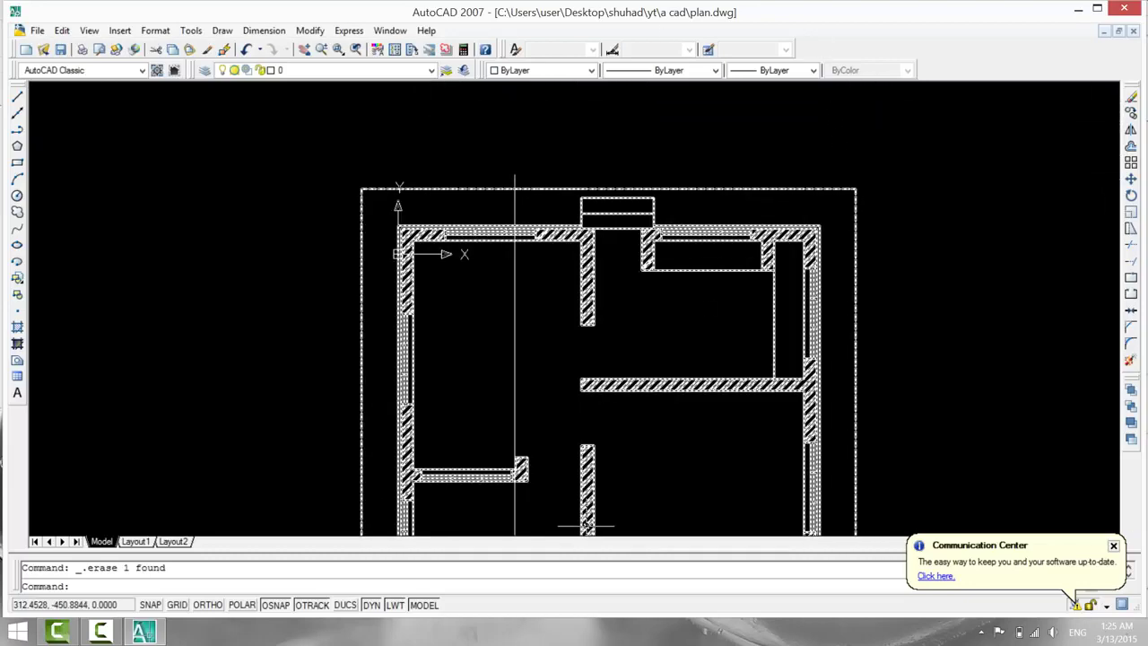
{"action": "mouse_move", "coordinate": [686, 431]}
{"action": "middle_mouse_down"}
{"action": "mouse_move", "coordinate": [697, 113]}
{"action": "mouse_move", "coordinate": [723, 223]}
{"action": "middle_mouse_up"}
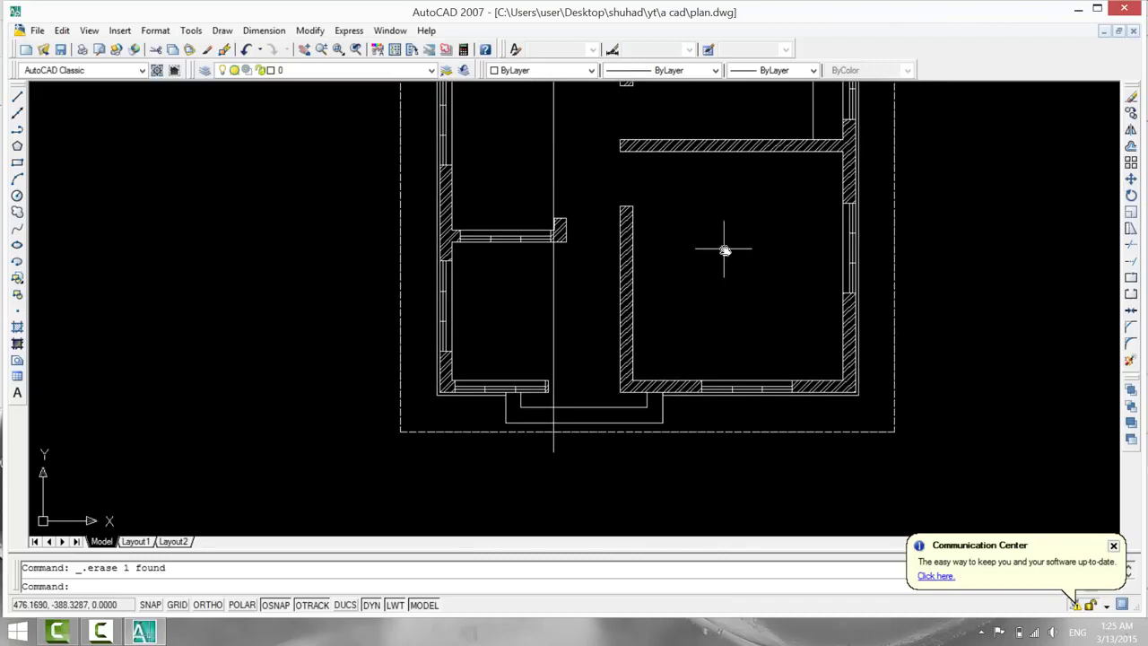
{"action": "middle_click_drag", "start_coordinate": [716, 274], "coordinate": [640, 467]}
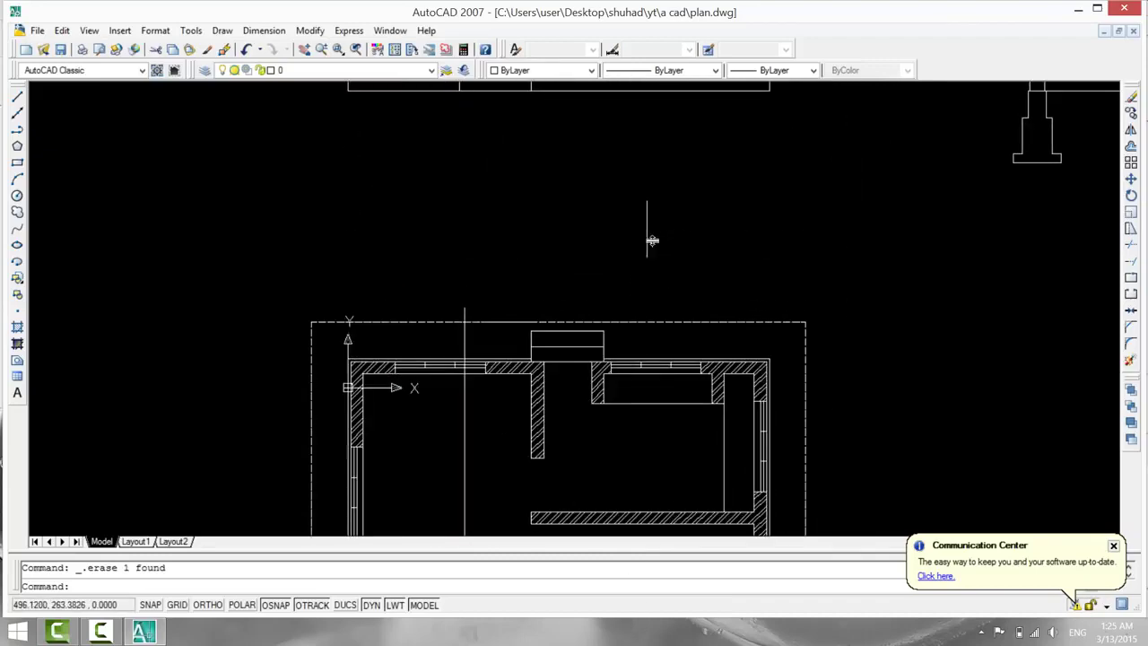
{"action": "middle_click_drag", "start_coordinate": [646, 238], "coordinate": [720, 490]}
{"action": "middle_click_drag", "start_coordinate": [426, 269], "coordinate": [438, 314]}
Erase the left and right inner vertical wall lines in the elevation.
{"action": "left_click", "coordinate": [435, 281]}
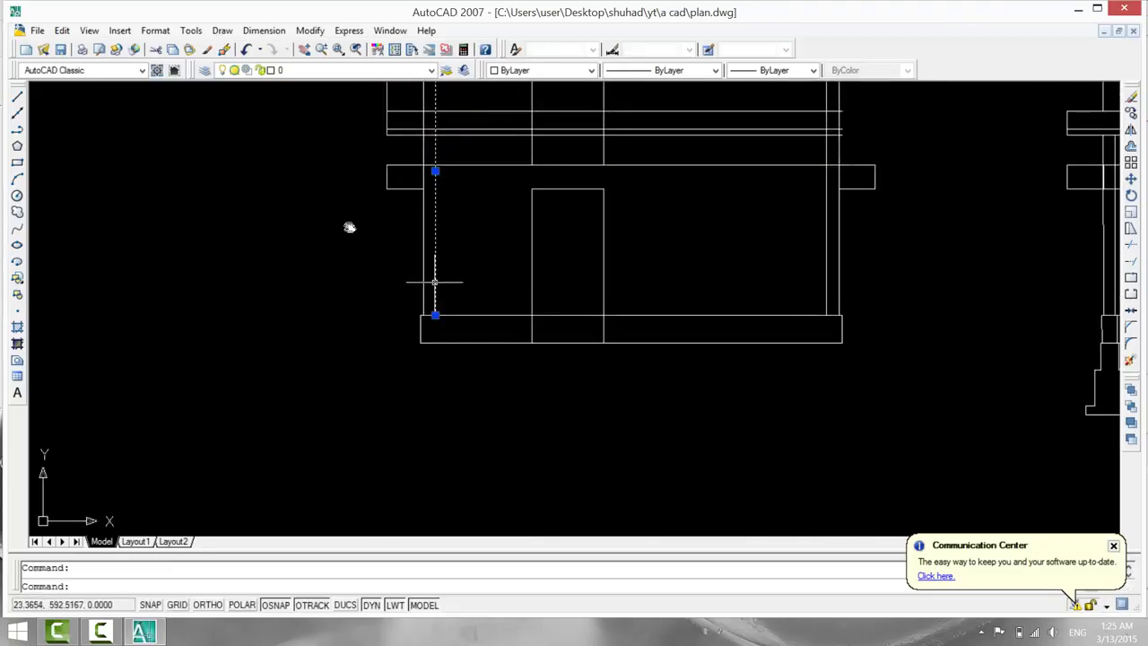
{"action": "key", "text": "Delete"}
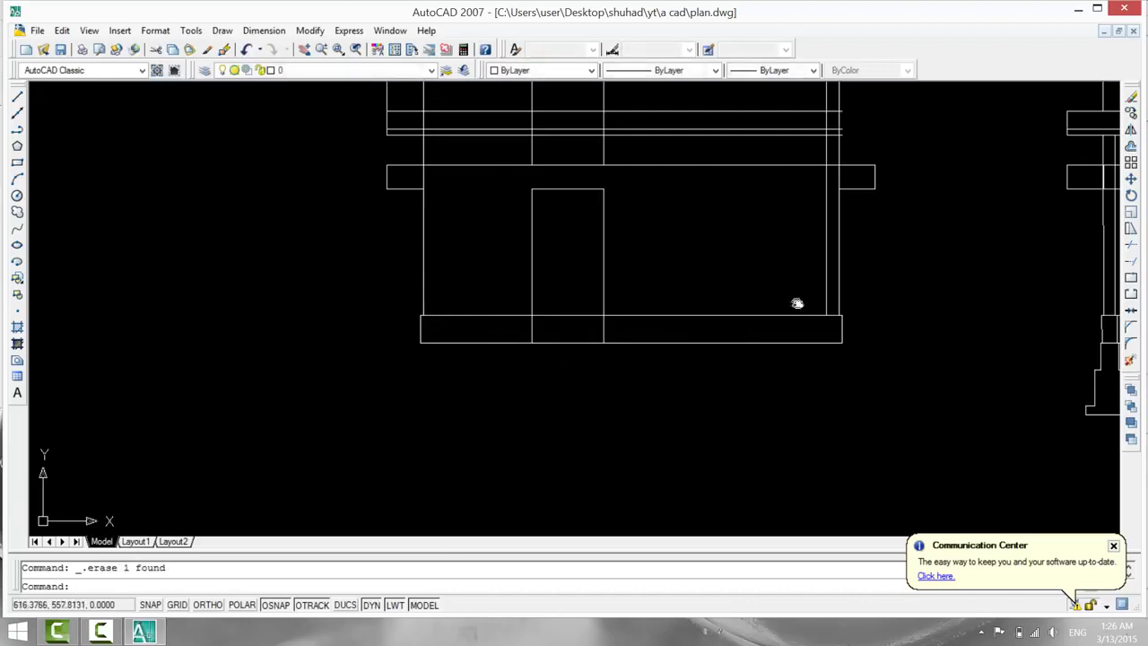
{"action": "left_click", "coordinate": [826, 302]}
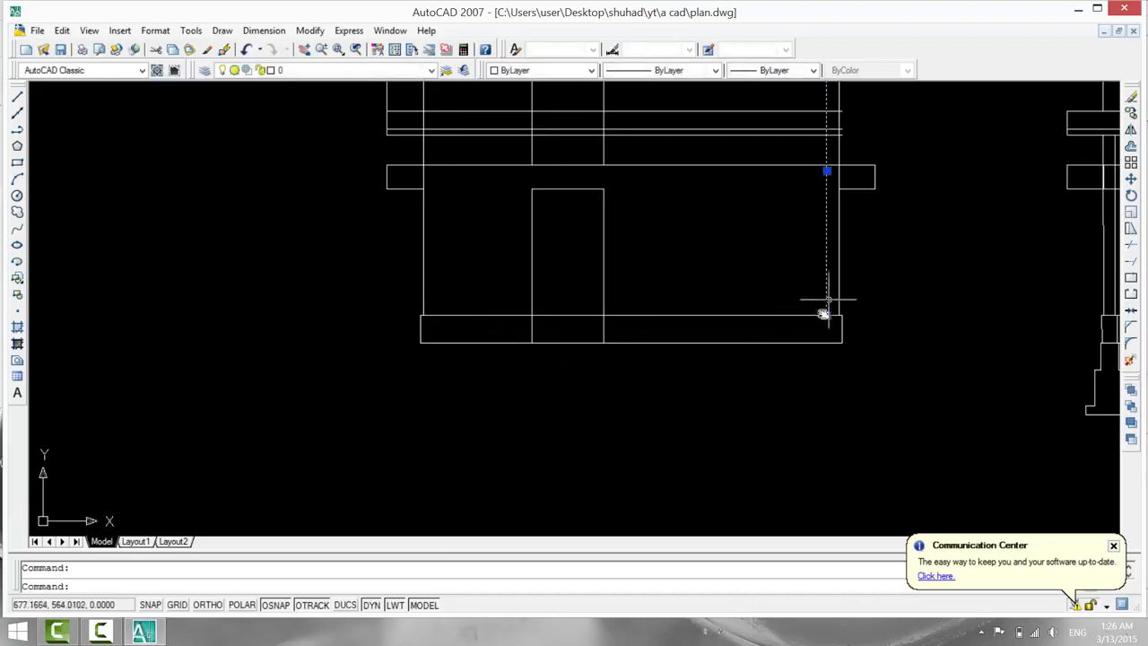
{"action": "key", "text": "Delete"}
{"action": "middle_click_drag", "start_coordinate": [760, 221], "coordinate": [763, 345]}
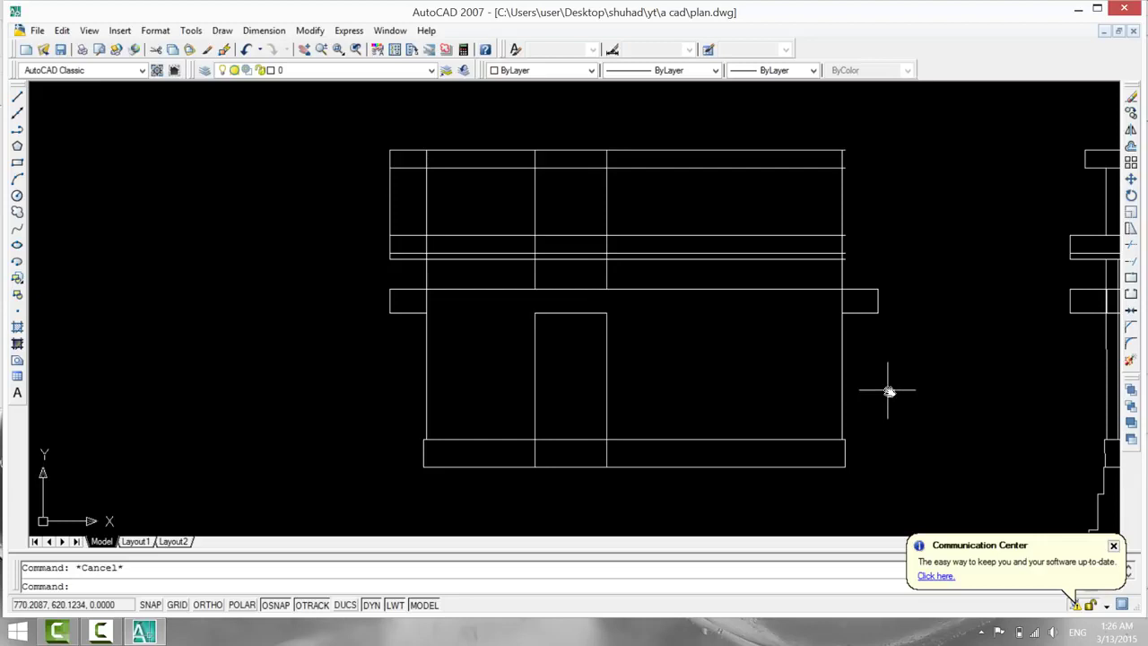
Trim the sunshade-level horizontal line crossing the wall above the door.
{"action": "type", "text": "tr"}
{"action": "key", "text": "Return"}
{"action": "key", "text": "Return"}
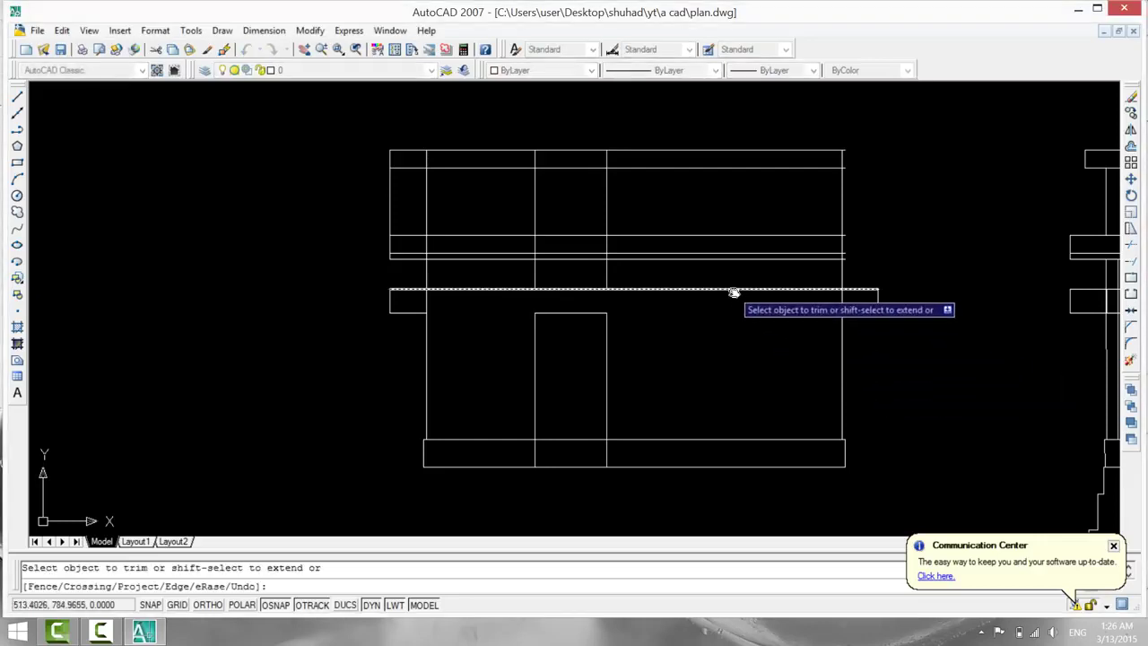
{"action": "left_click", "coordinate": [734, 292]}
{"action": "left_click", "coordinate": [601, 290]}
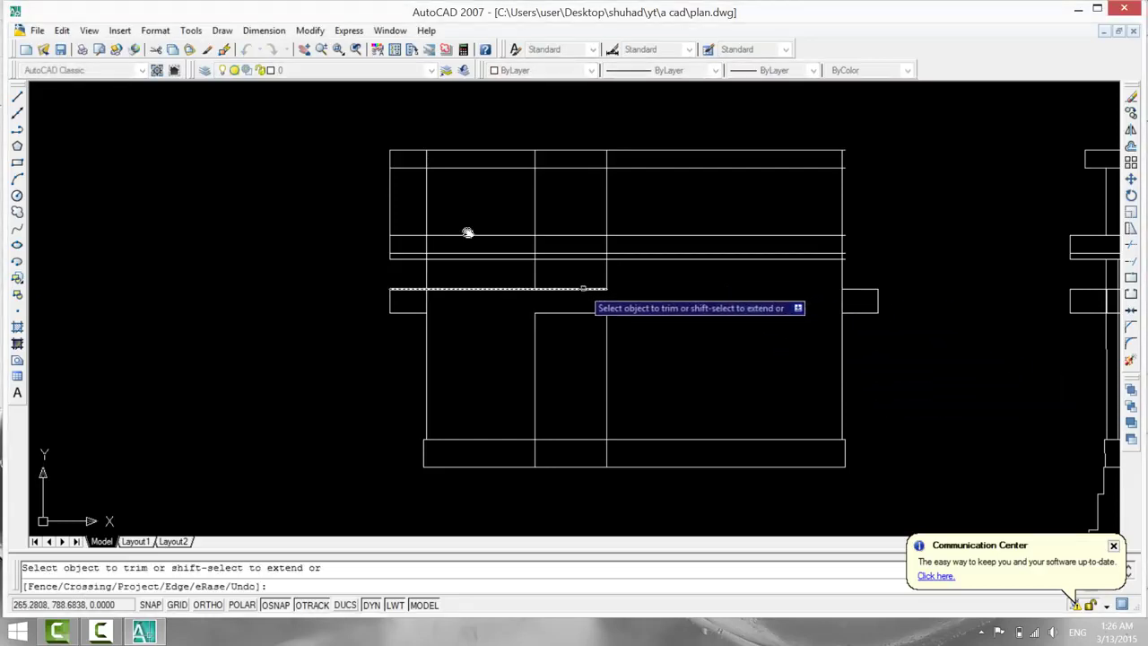
{"action": "left_click", "coordinate": [503, 289]}
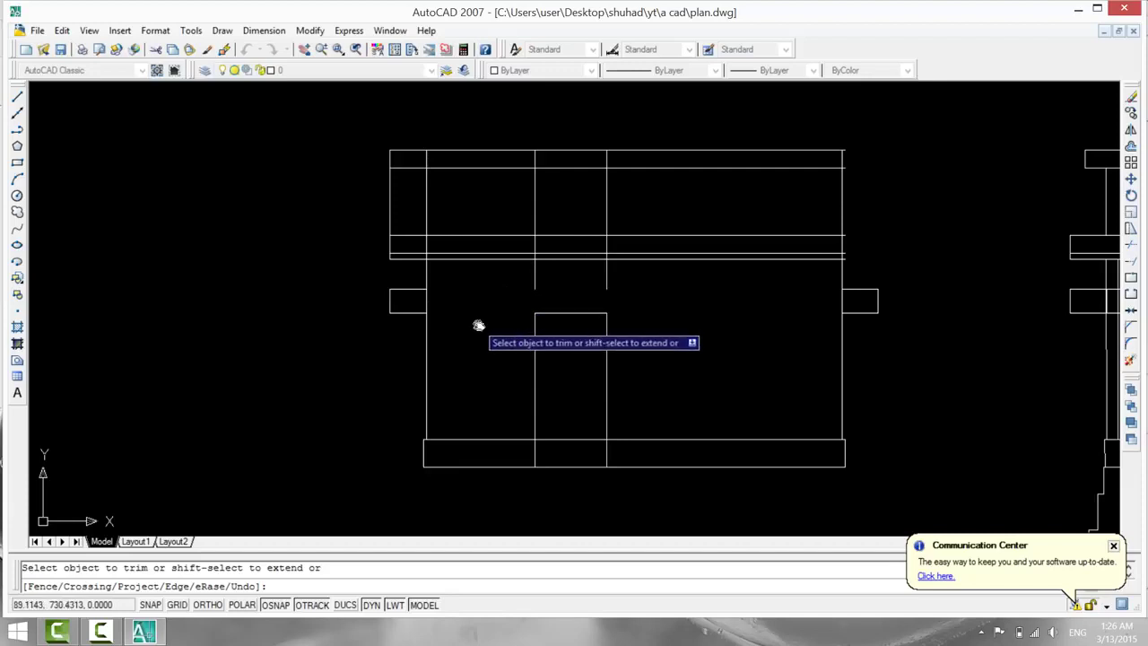
{"action": "key", "text": "Escape"}
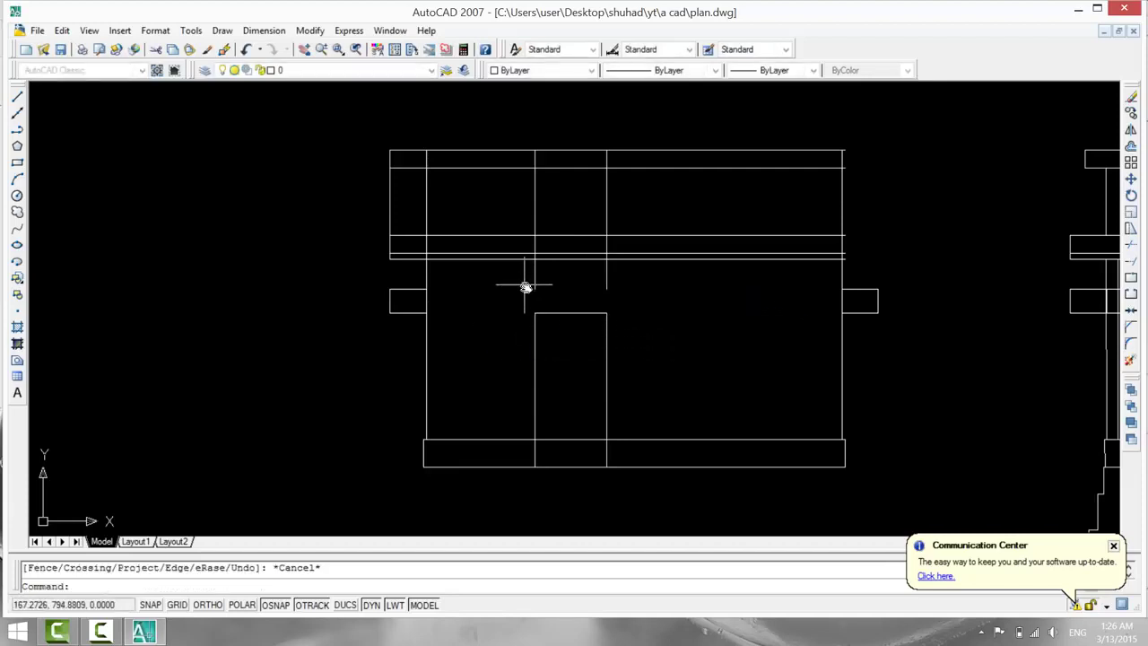
Erase the two remaining line pieces above the door.
{"action": "left_click", "coordinate": [535, 288]}
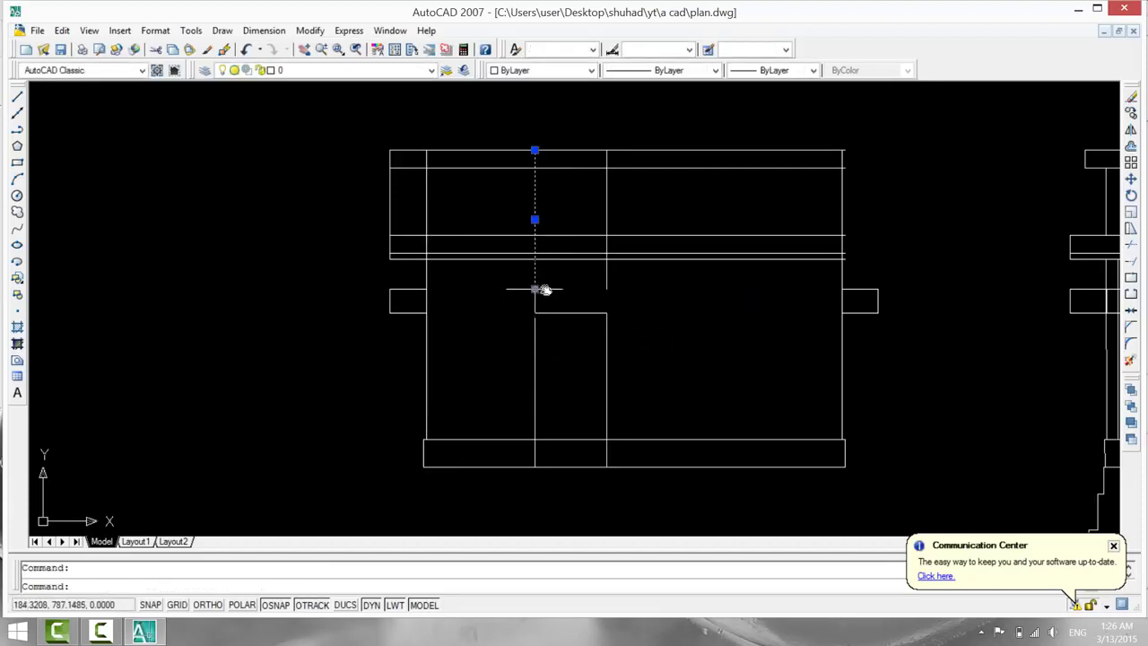
{"action": "left_click", "coordinate": [606, 288]}
{"action": "key", "text": "Delete"}
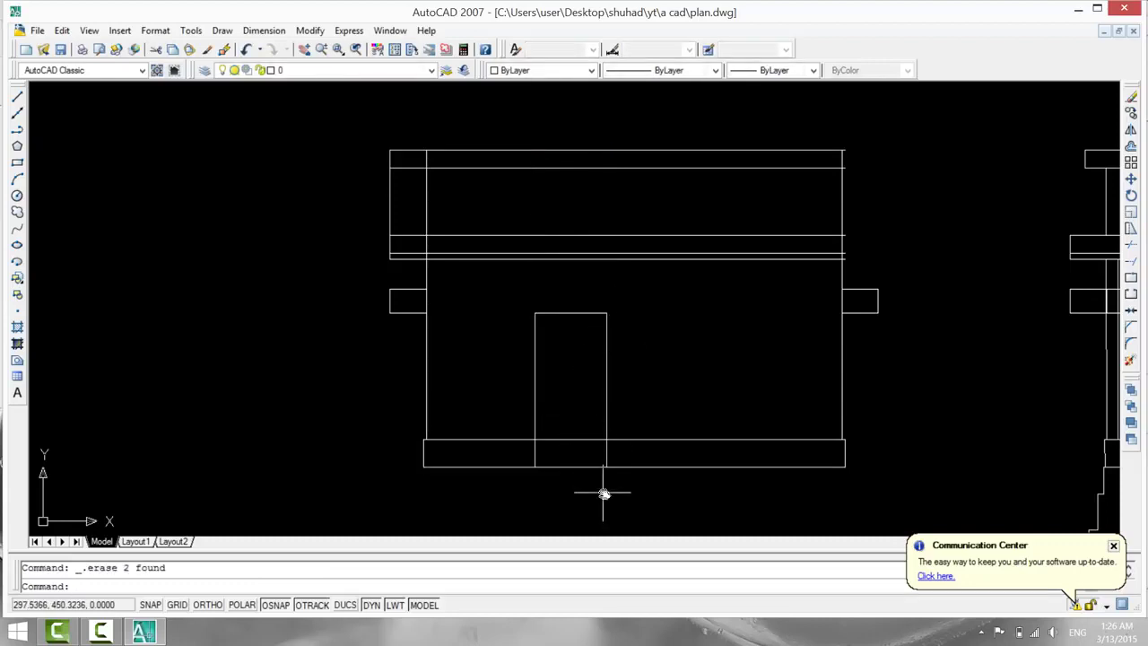
Trim the door's left and right side lines out of the plinth.
{"action": "type", "text": "tr"}
{"action": "key", "text": "Return"}
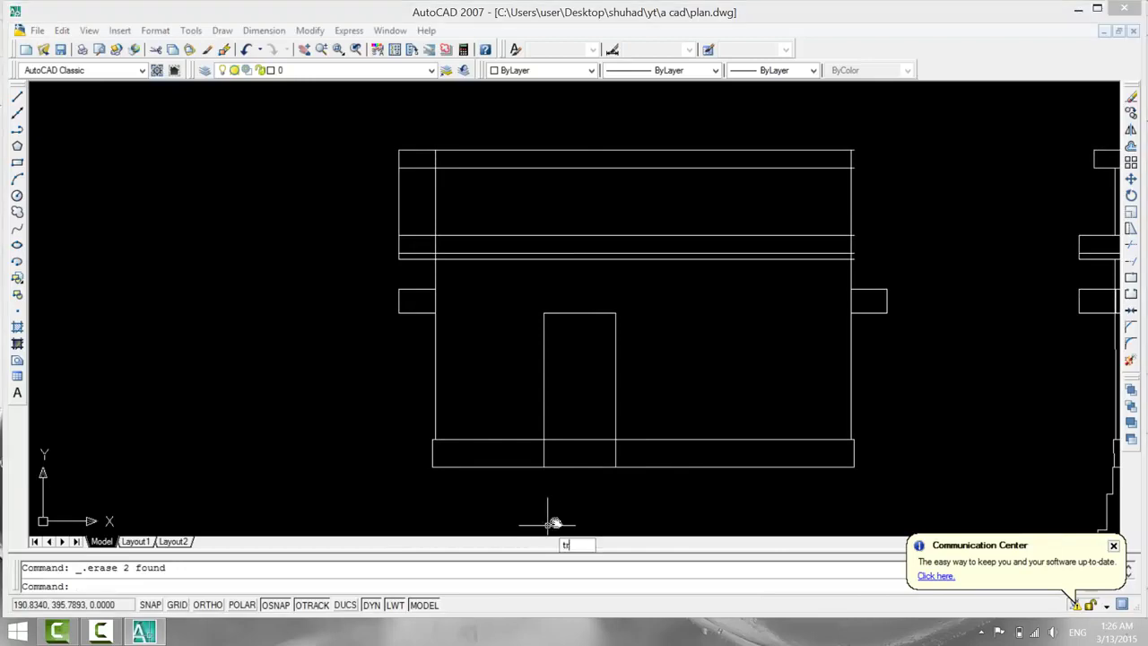
{"action": "key", "text": "Return"}
{"action": "left_click", "coordinate": [543, 455]}
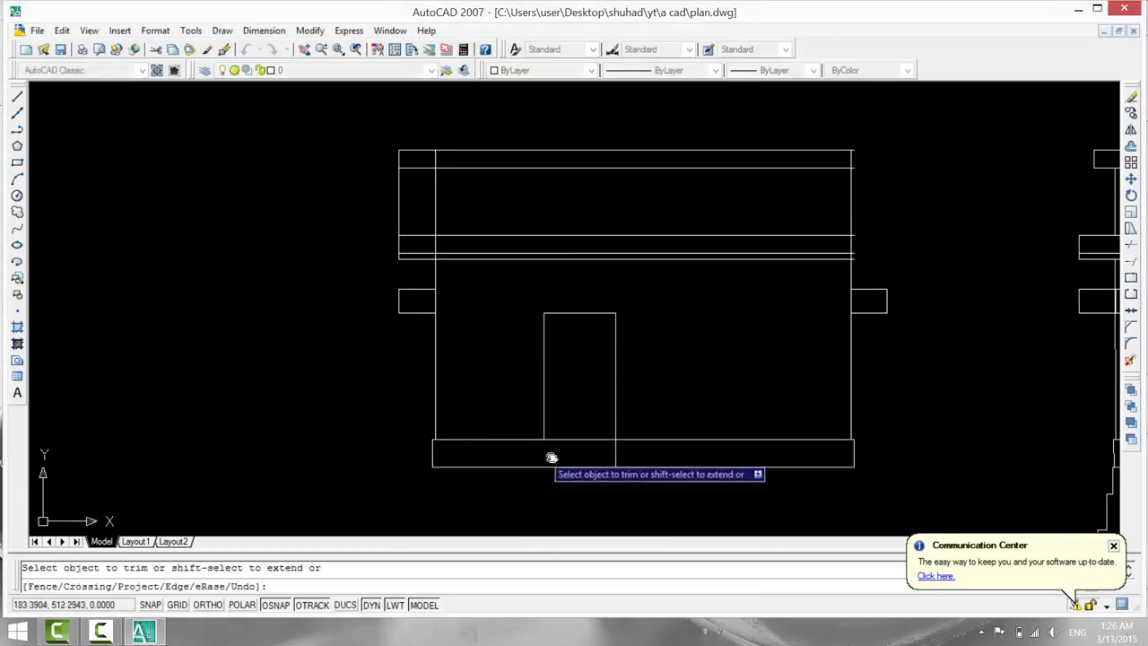
{"action": "left_click", "coordinate": [615, 456]}
{"action": "key", "text": "Return"}
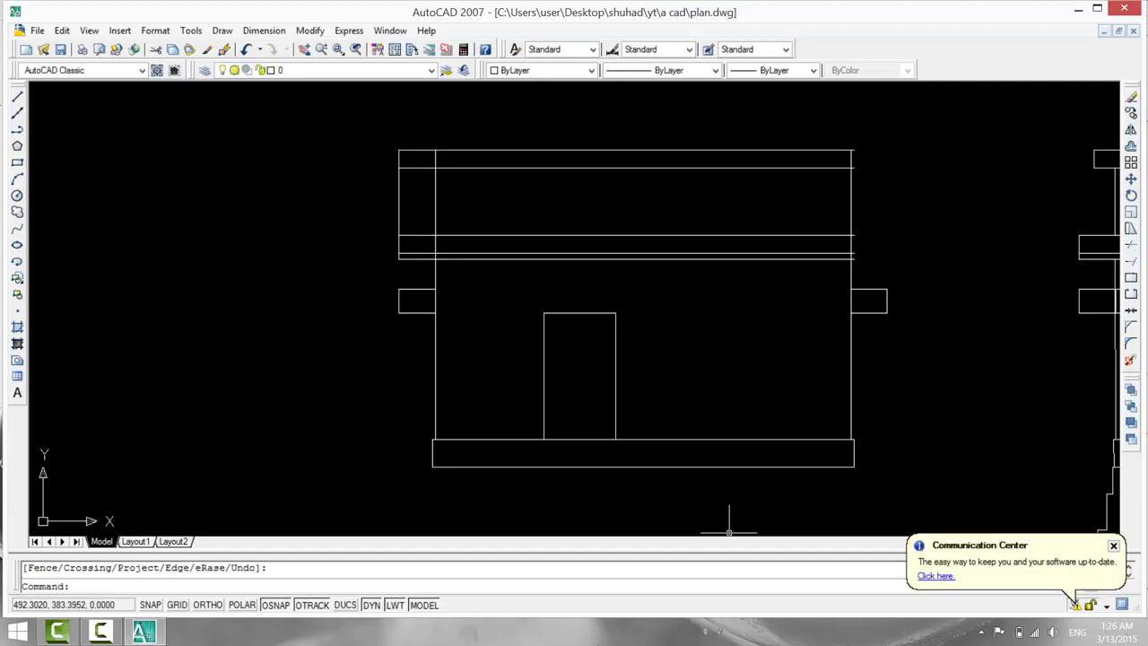
Erase the stray horizontal projection lines running past the side elevation.
{"action": "mouse_move", "coordinate": [1002, 364]}
{"action": "middle_mouse_down"}
{"action": "mouse_move", "coordinate": [848, 415]}
{"action": "mouse_move", "coordinate": [80, 382]}
{"action": "mouse_move", "coordinate": [378, 316]}
{"action": "middle_mouse_up"}
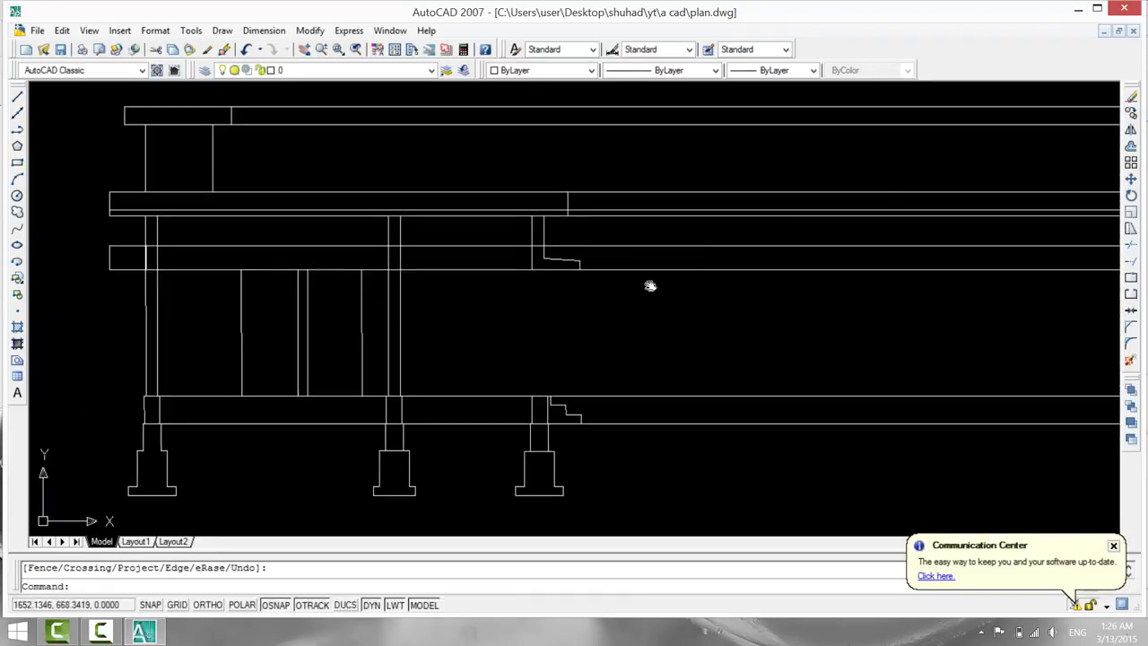
{"action": "left_click", "coordinate": [882, 98]}
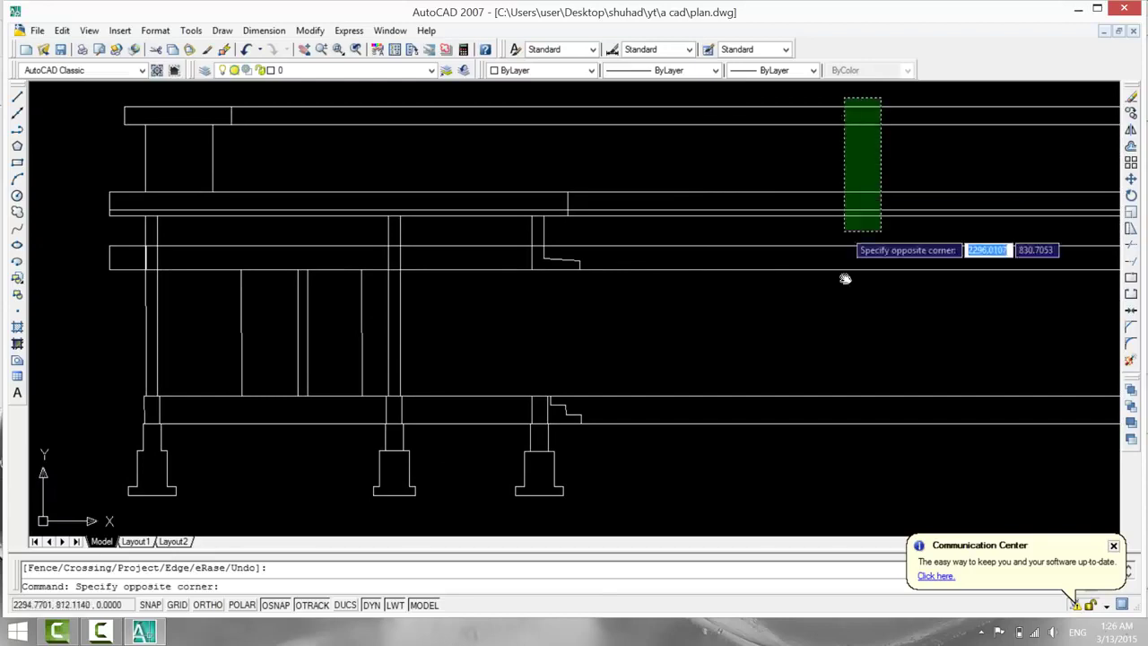
{"action": "left_click", "coordinate": [780, 468]}
{"action": "key", "text": "Delete"}
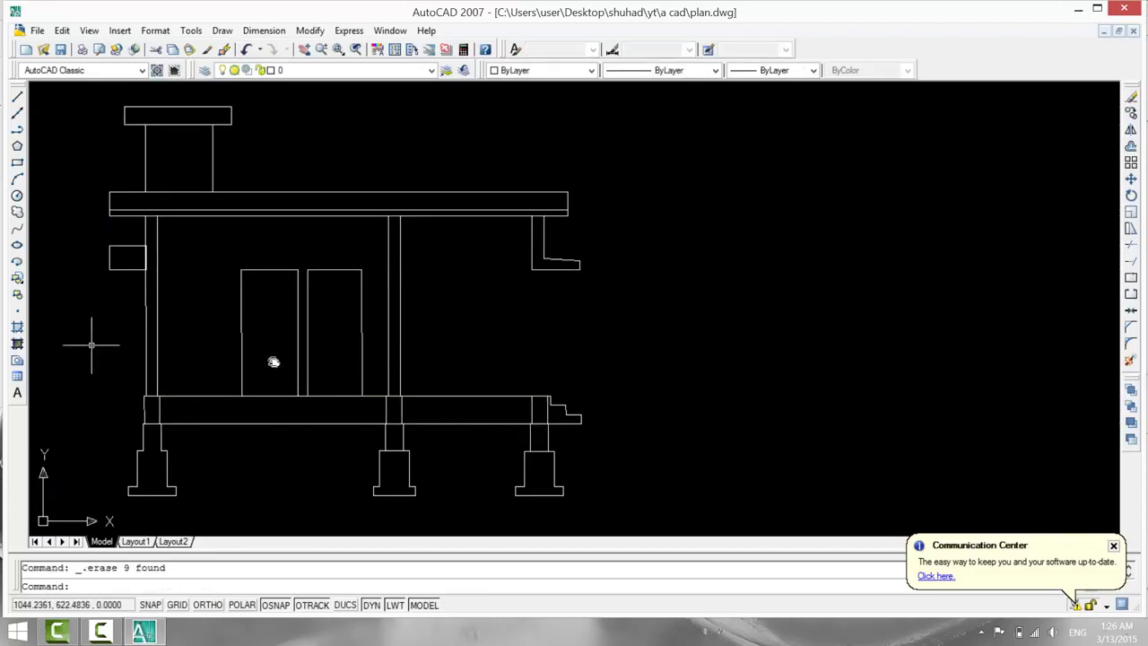
Zoom out to show both elevations and the plan, then start Trim with TR.
{"action": "mouse_move", "coordinate": [274, 362]}
{"action": "middle_mouse_down"}
{"action": "mouse_move", "coordinate": [732, 376]}
{"action": "mouse_move", "coordinate": [568, 230]}
{"action": "mouse_move", "coordinate": [698, 338]}
{"action": "middle_mouse_up"}
{"action": "scroll", "coordinate": [697, 338], "scroll_direction": "down", "scroll_amount": 2}
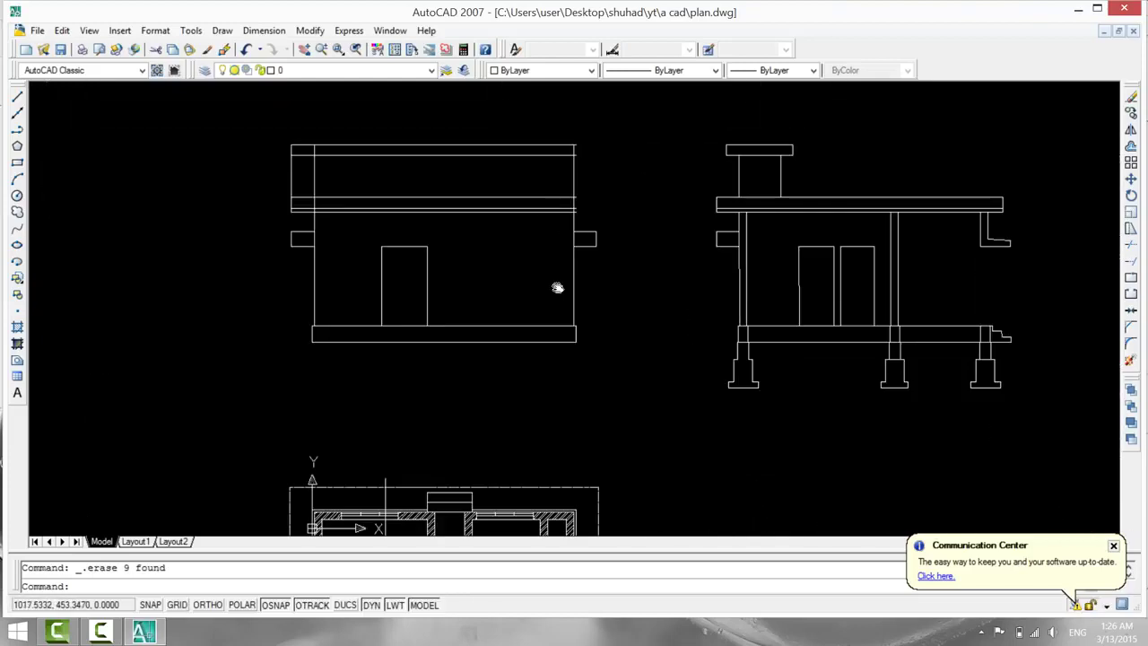
{"action": "middle_click_drag", "start_coordinate": [556, 287], "coordinate": [485, 425]}
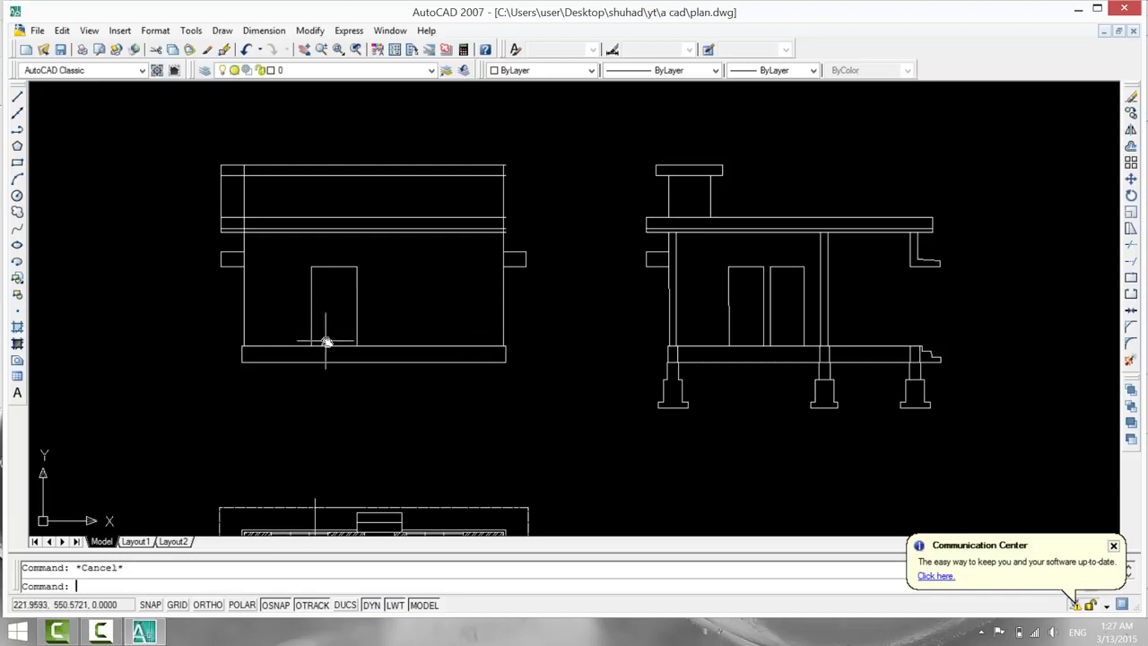
{"action": "type", "text": "tr"}
{"action": "key", "text": "Return"}
{"action": "key", "text": "Return"}
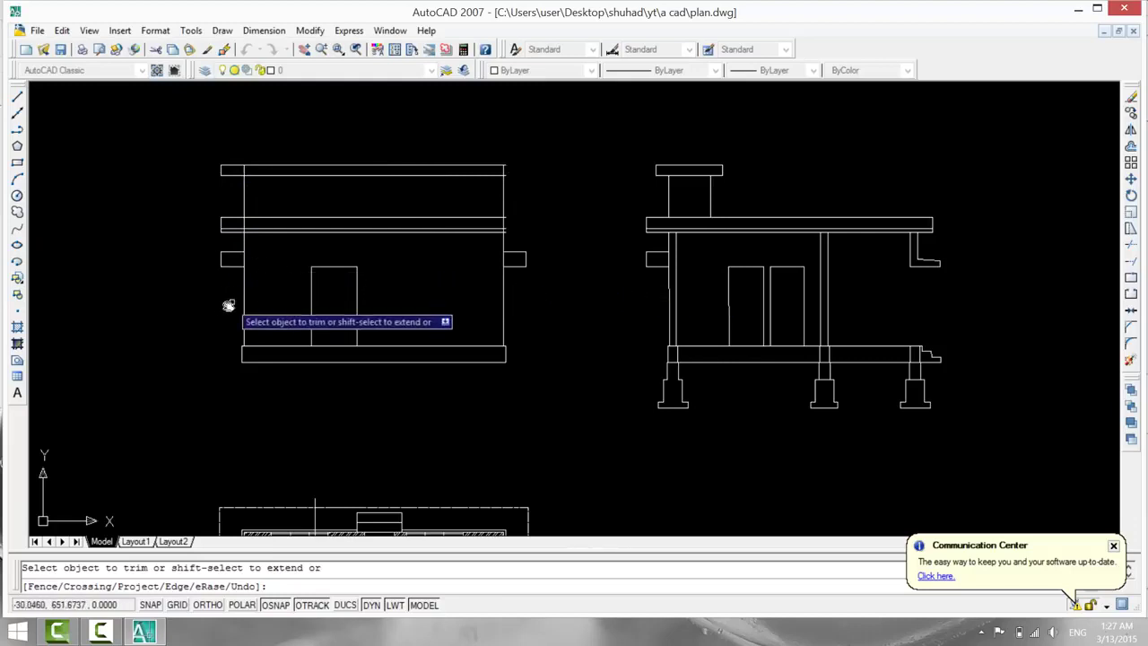
Draw a vertical guide line up from the right sunshade's corner.
{"action": "key", "text": "Escape"}
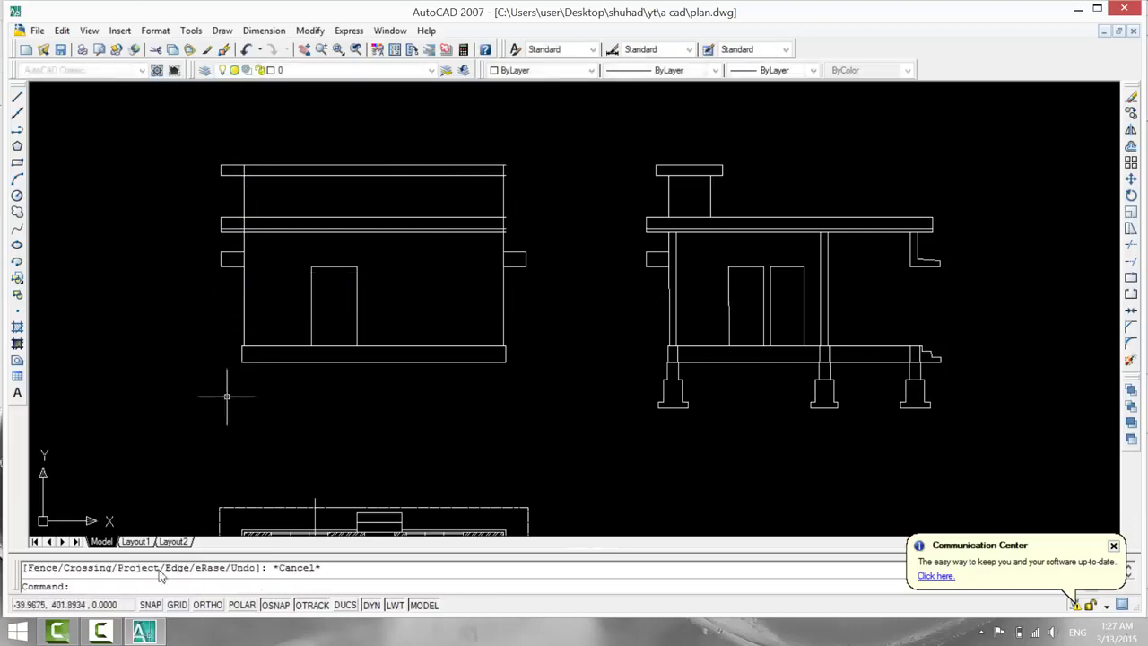
{"action": "left_click", "coordinate": [17, 96]}
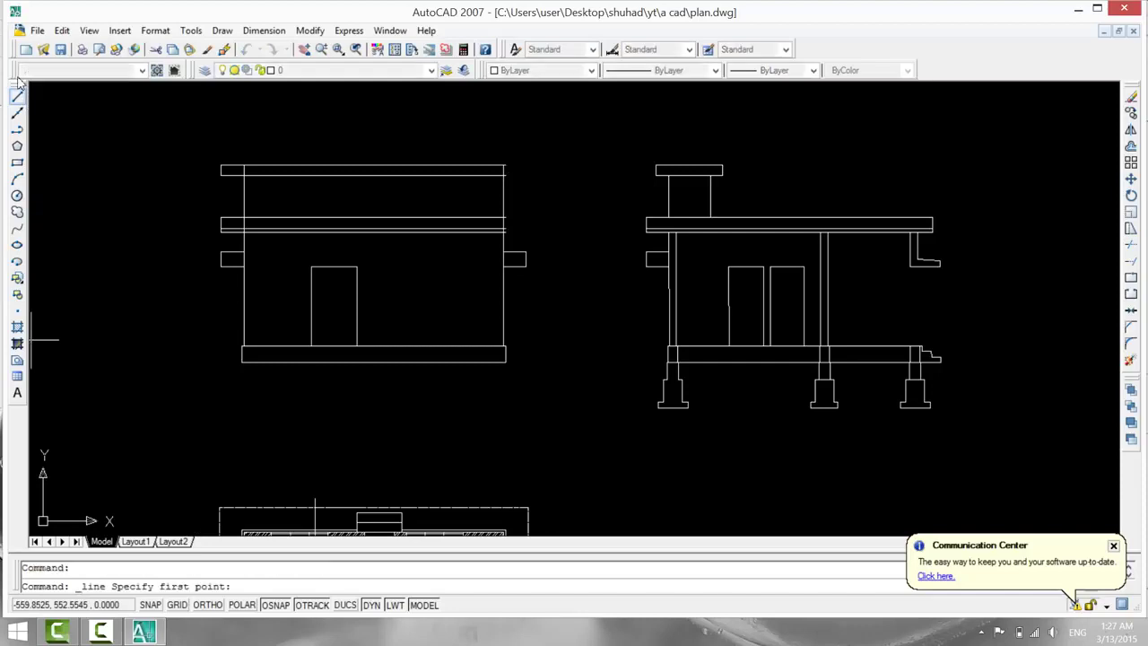
{"action": "left_click", "coordinate": [528, 254]}
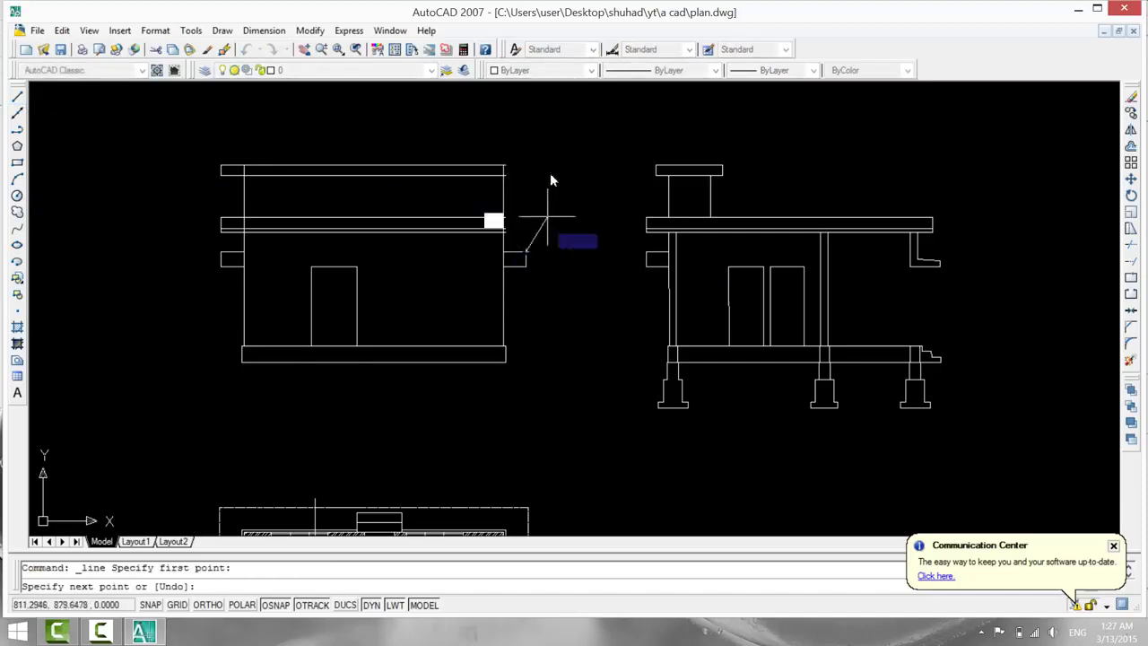
{"action": "left_click", "coordinate": [525, 96]}
{"action": "key", "text": "Escape"}
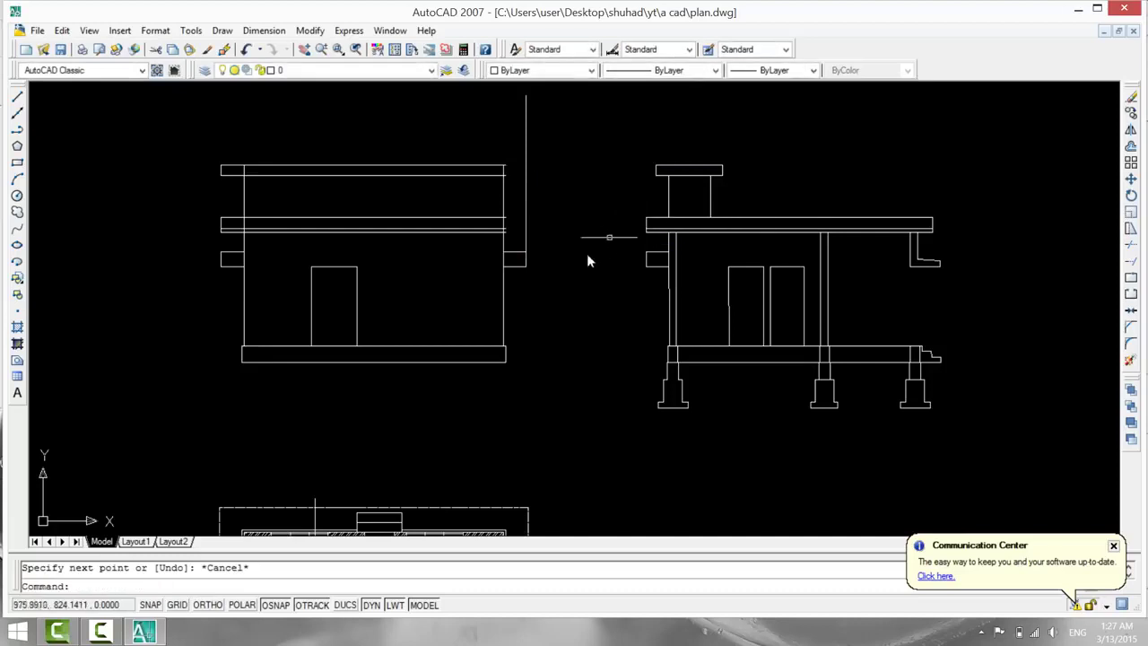
Extend the middle slab band's right ends to the guide line.
{"action": "type", "text": "ex"}
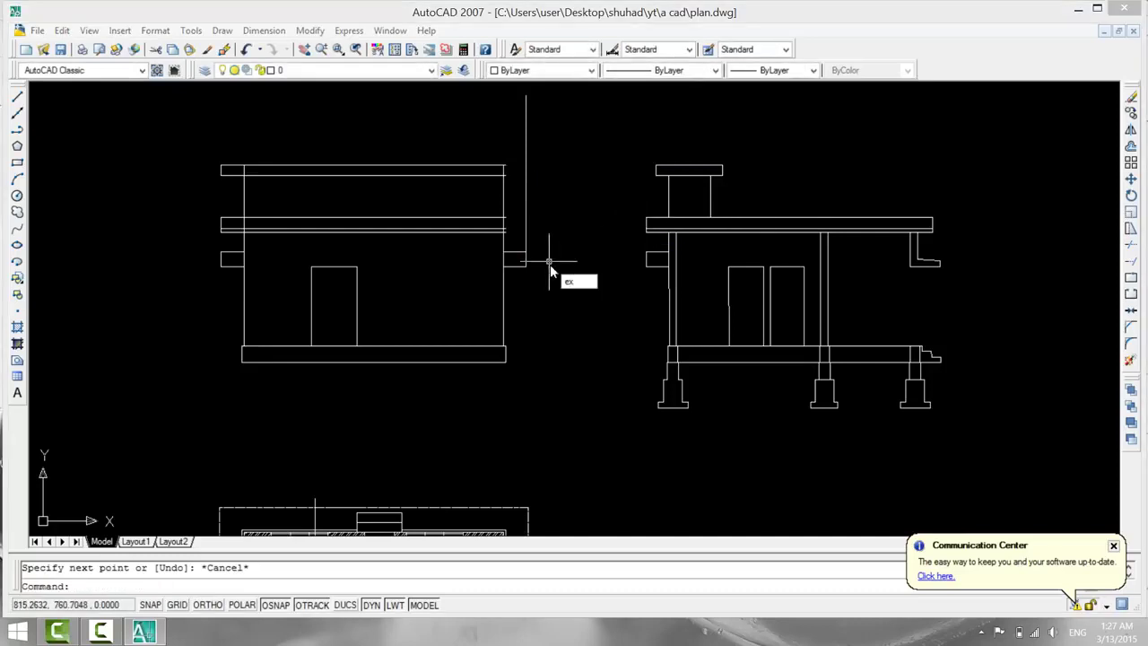
{"action": "key", "text": "Return"}
{"action": "scroll", "coordinate": [476, 258], "scroll_direction": "up", "scroll_amount": 2}
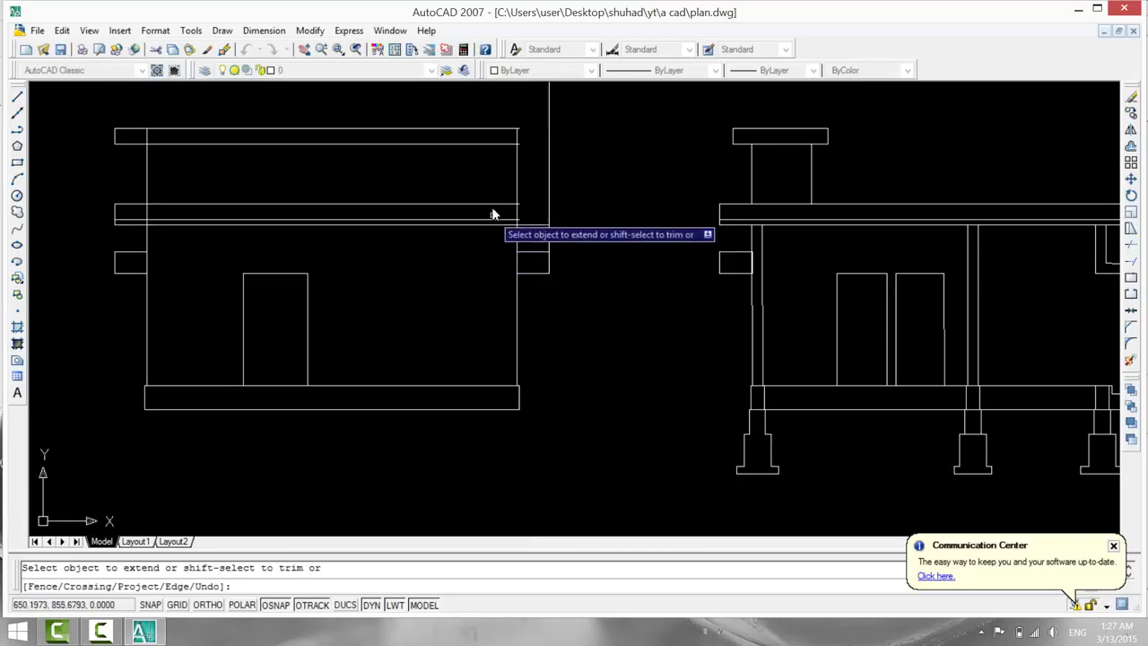
{"action": "left_click", "coordinate": [485, 191]}
{"action": "left_click", "coordinate": [486, 230]}
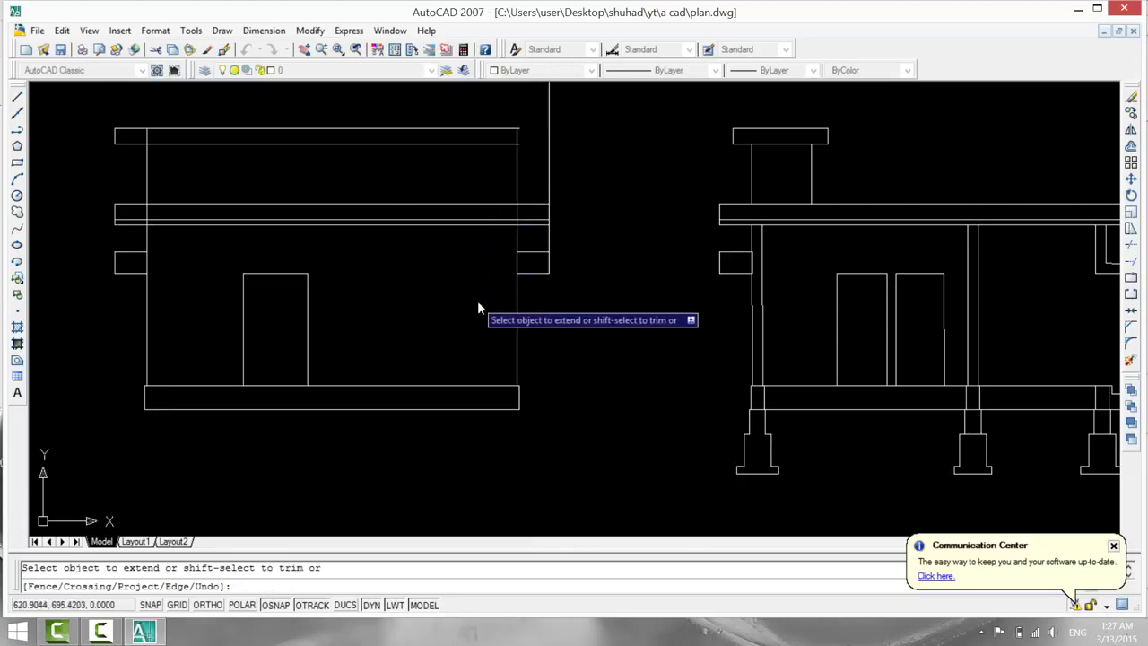
{"action": "key", "text": "Escape"}
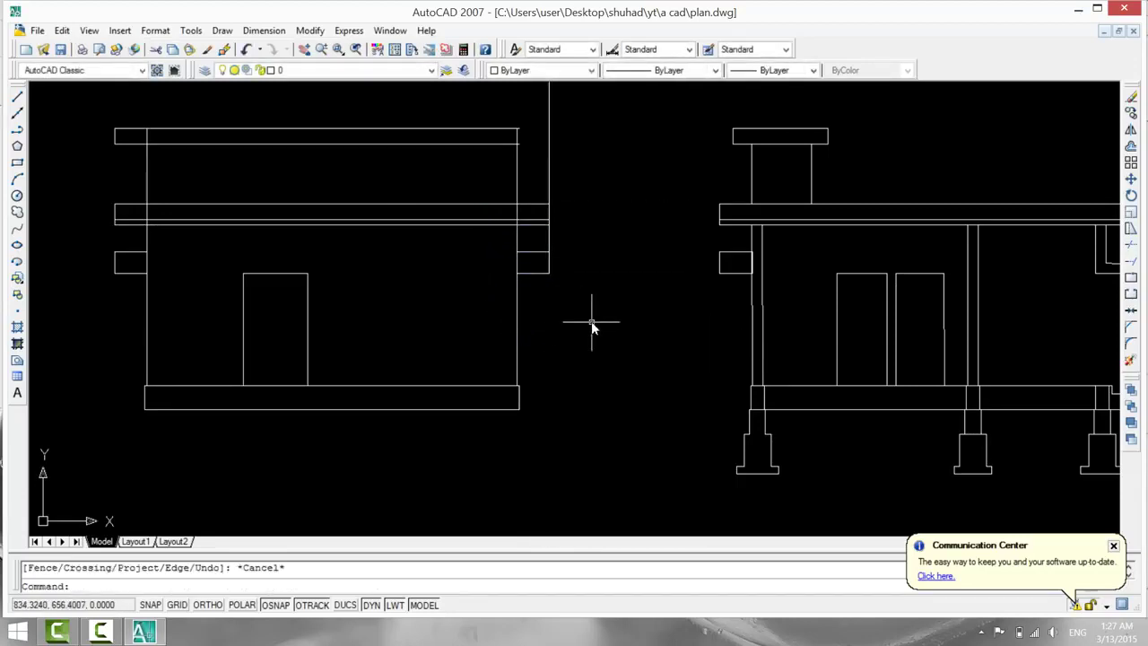
Trim off the guide line above the slab band.
{"action": "type", "text": "tr"}
{"action": "key", "text": "Return"}
{"action": "key", "text": "Return"}
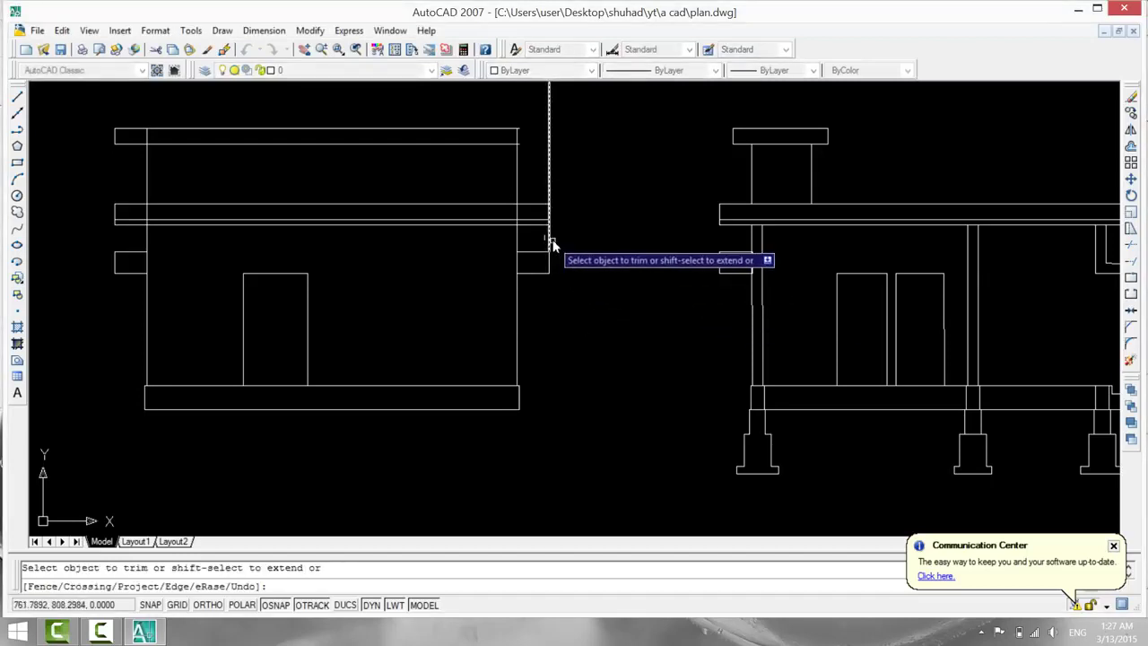
{"action": "left_click", "coordinate": [548, 204]}
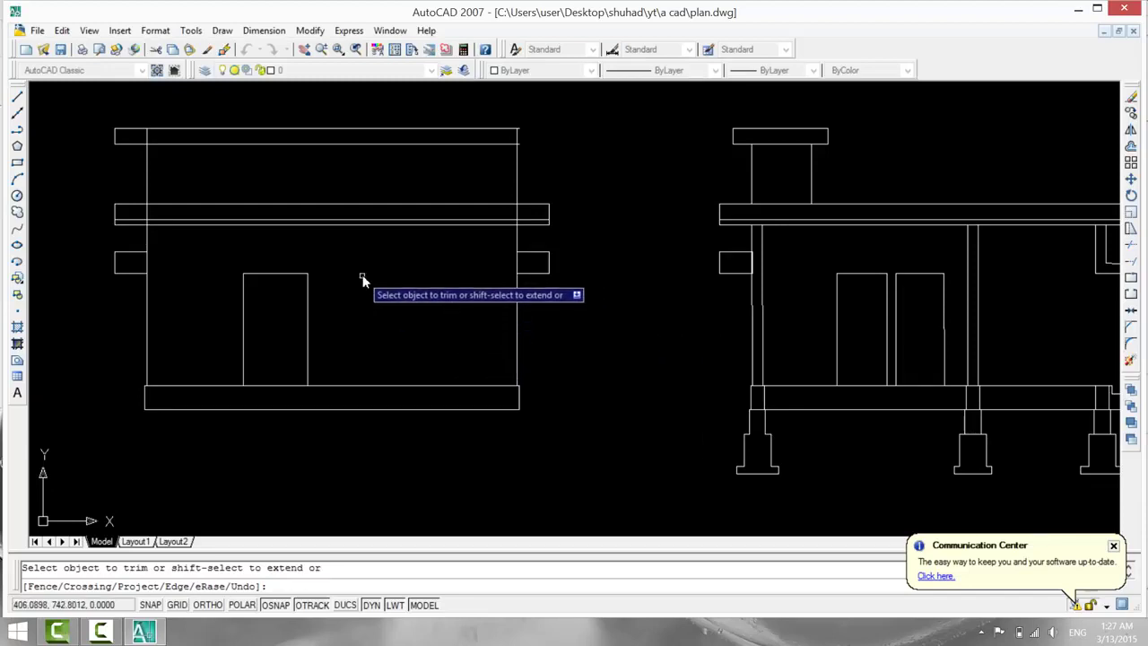
Trim the wall line above the middle slab and the top slab's overhang, upper and lower edges.
{"action": "key", "text": "Escape"}
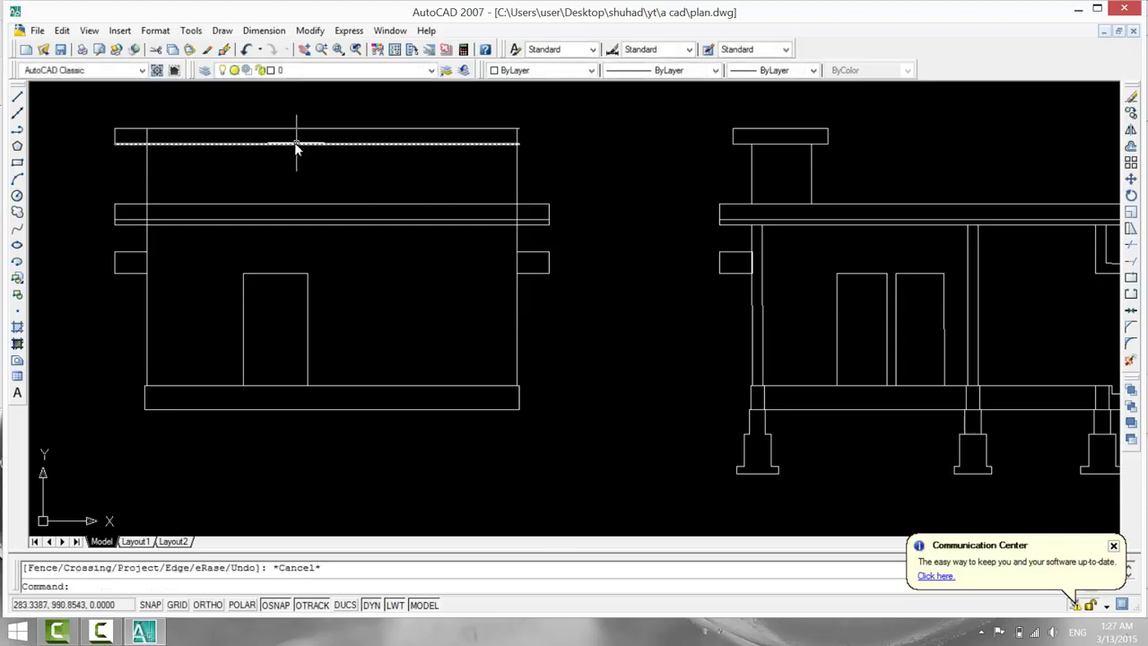
{"action": "left_click", "coordinate": [110, 112]}
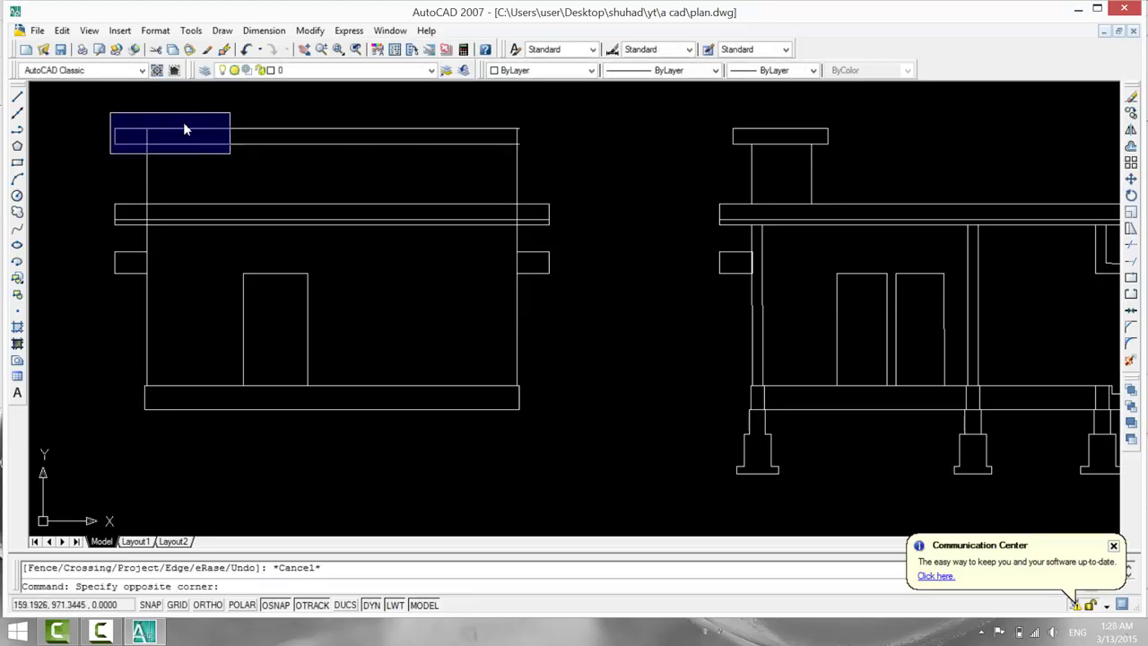
{"action": "left_click", "coordinate": [226, 147]}
{"action": "key", "text": "Escape"}
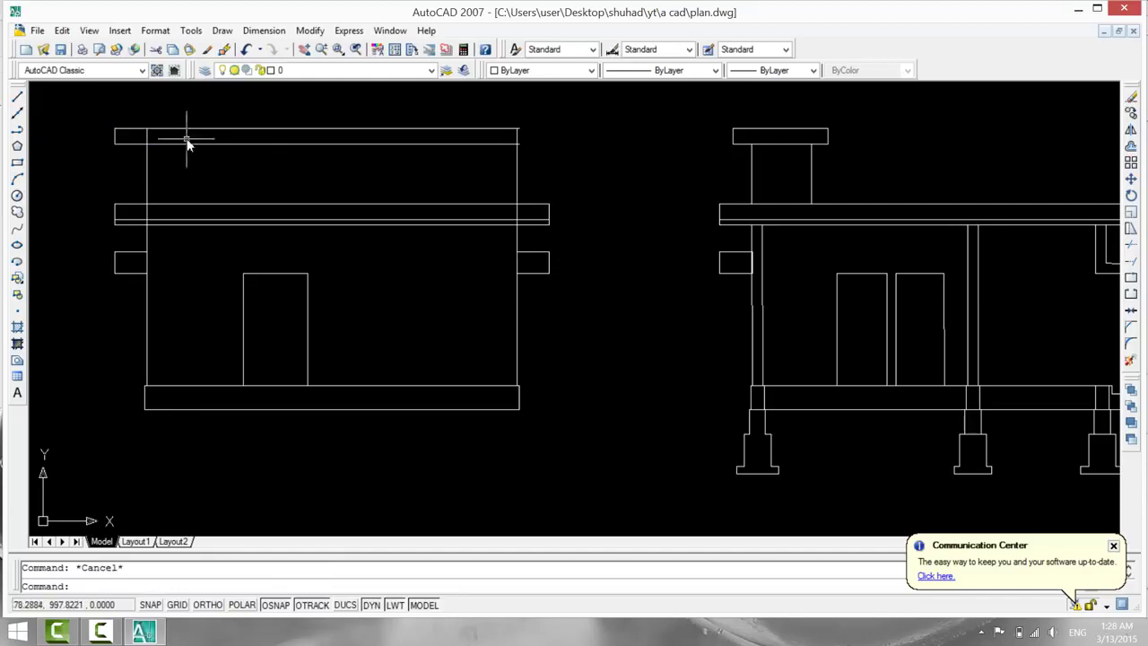
{"action": "type", "text": "tr"}
{"action": "key", "text": "Return"}
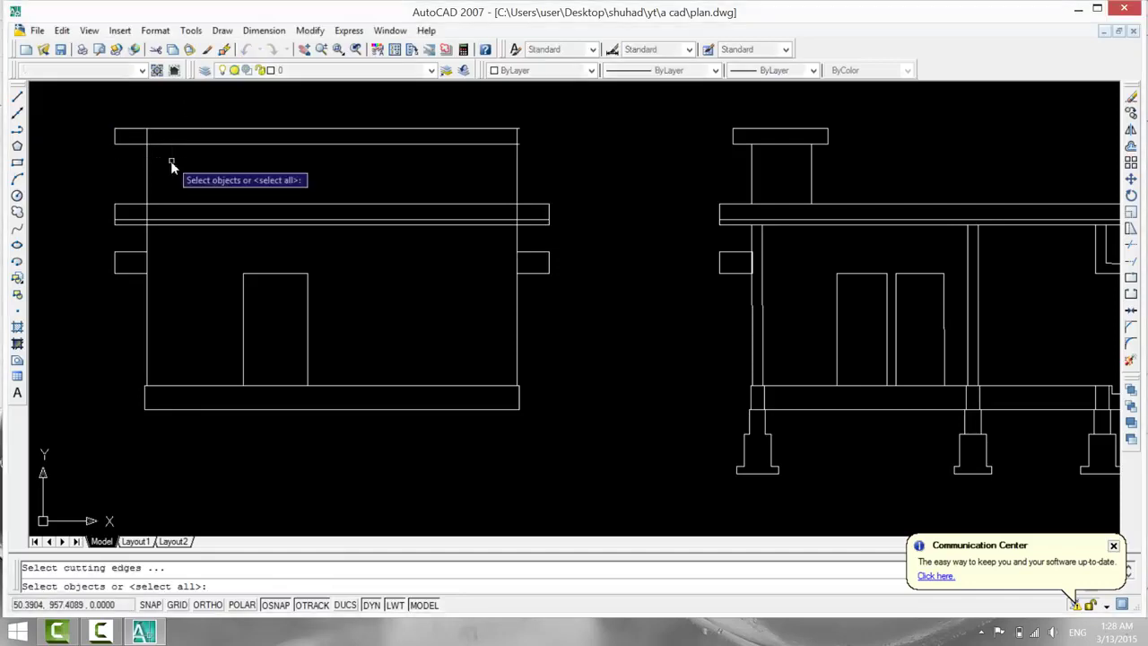
{"action": "key", "text": "Return"}
{"action": "left_click", "coordinate": [148, 172]}
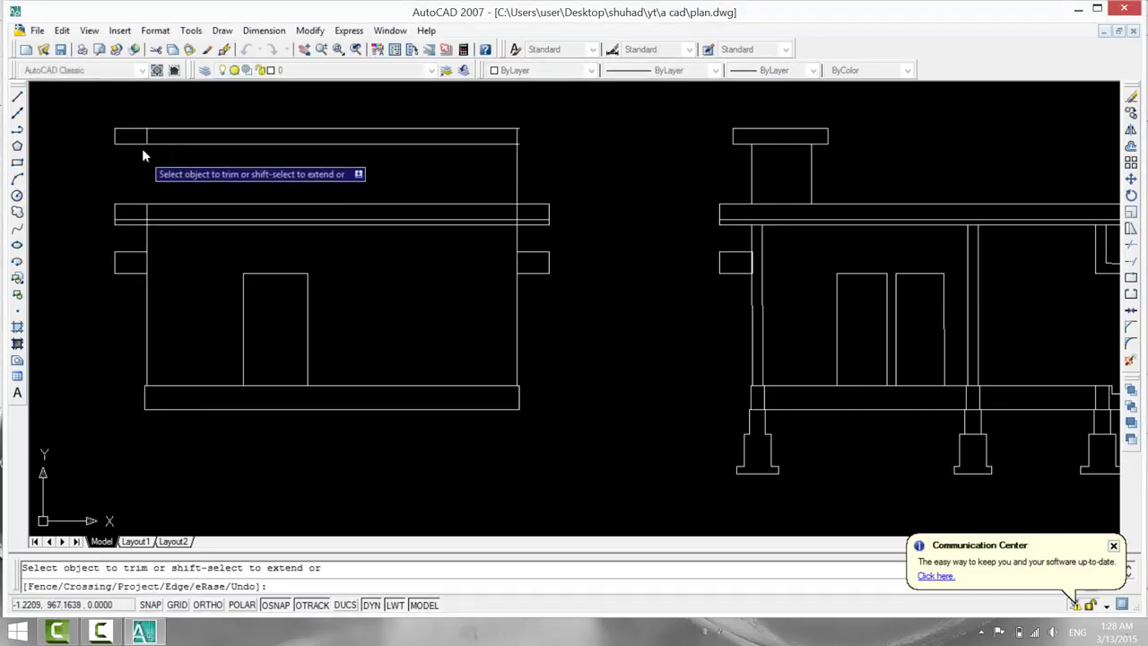
{"action": "left_click", "coordinate": [130, 130]}
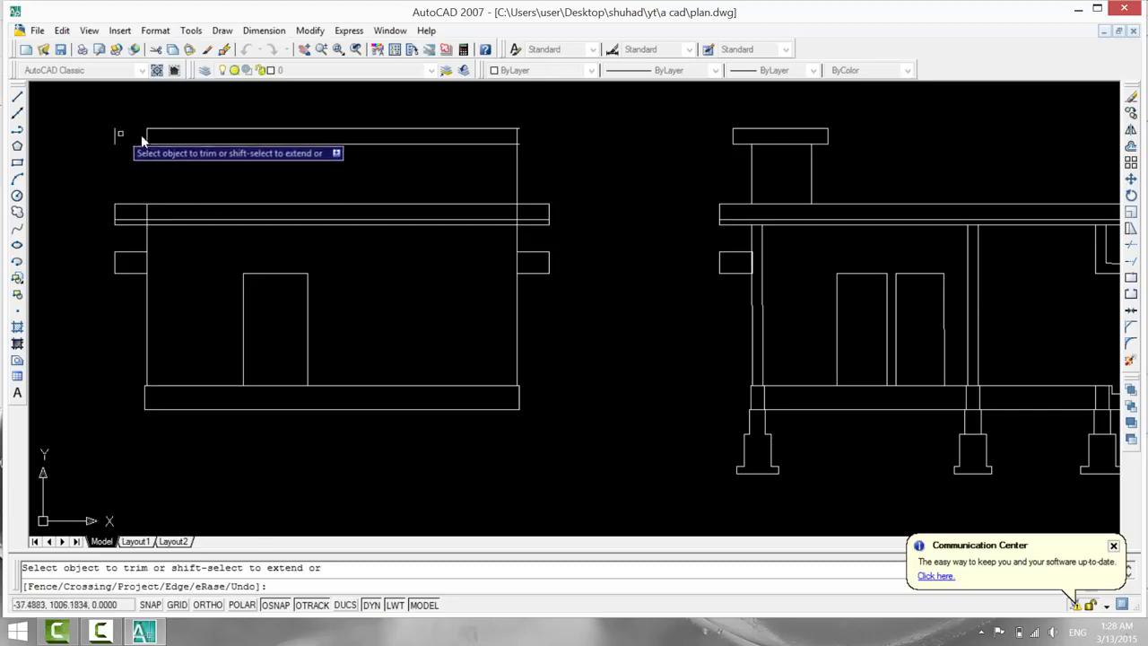
{"action": "left_click", "coordinate": [170, 131]}
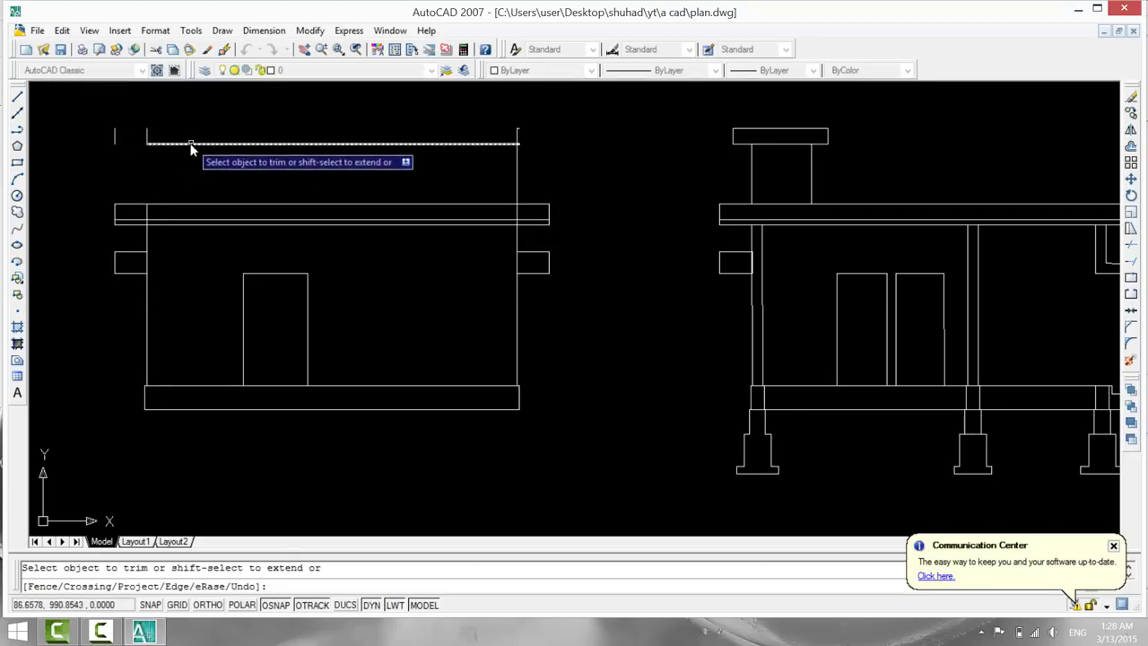
{"action": "left_click", "coordinate": [190, 143]}
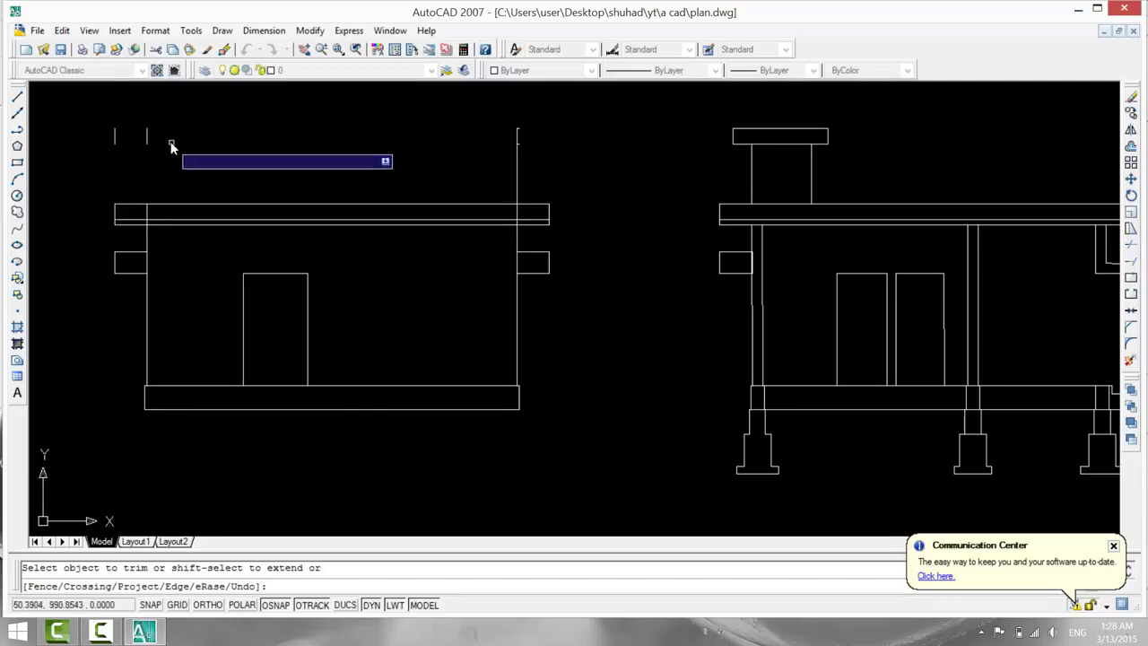
{"action": "key", "text": "Escape"}
Erase the two leftover vertical stubs at the top left.
{"action": "left_click", "coordinate": [93, 118]}
{"action": "left_click", "coordinate": [179, 154]}
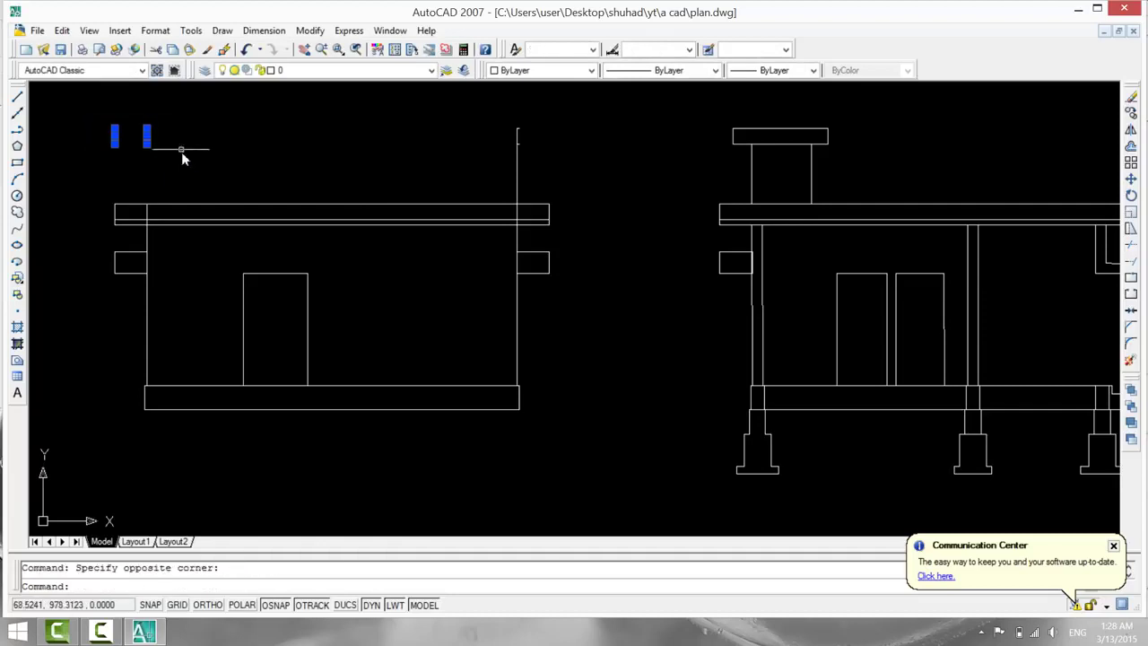
{"action": "key", "text": "Delete"}
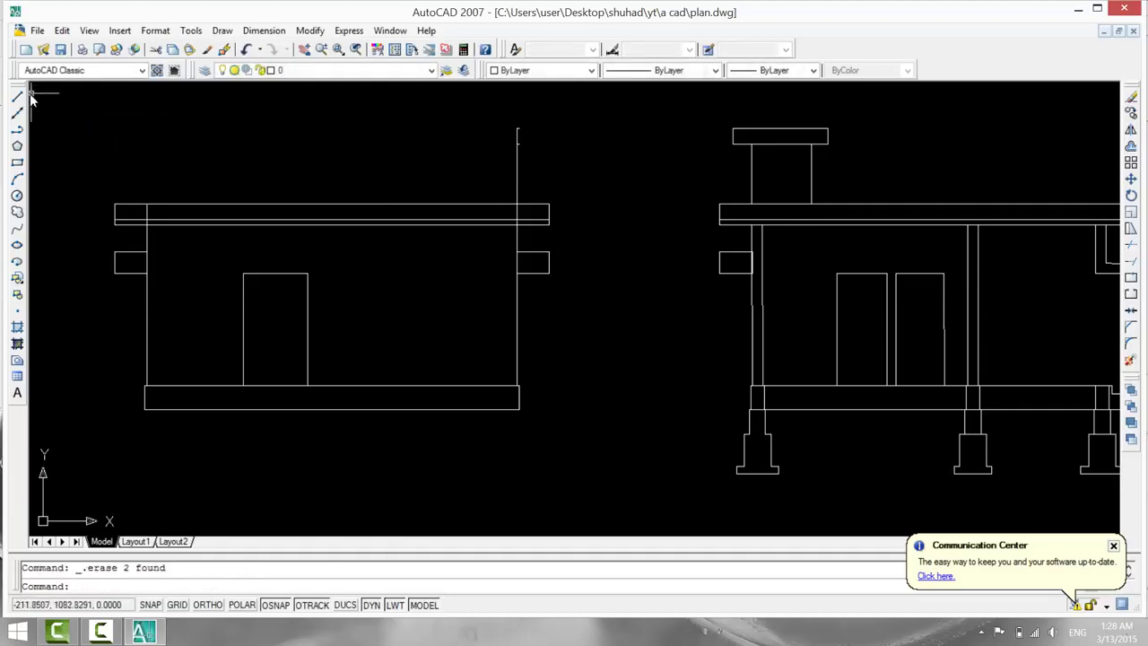
Draw a 50-unit horizontal line from the right edge's top, then erase the short stray line.
{"action": "left_click", "coordinate": [17, 96]}
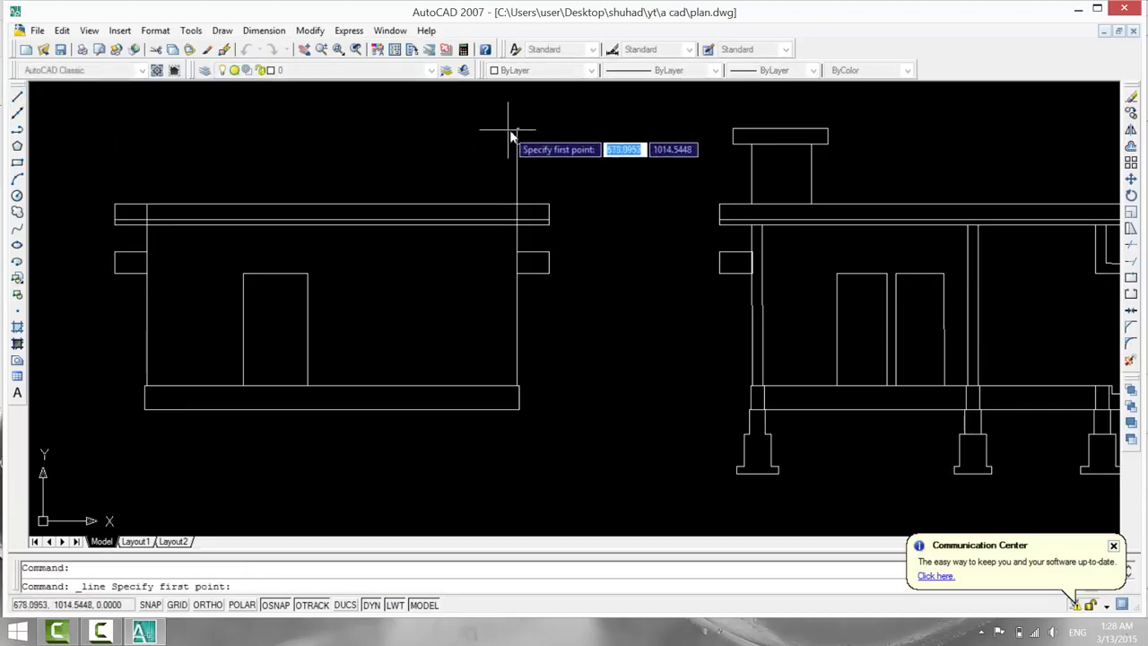
{"action": "left_click", "coordinate": [516, 130]}
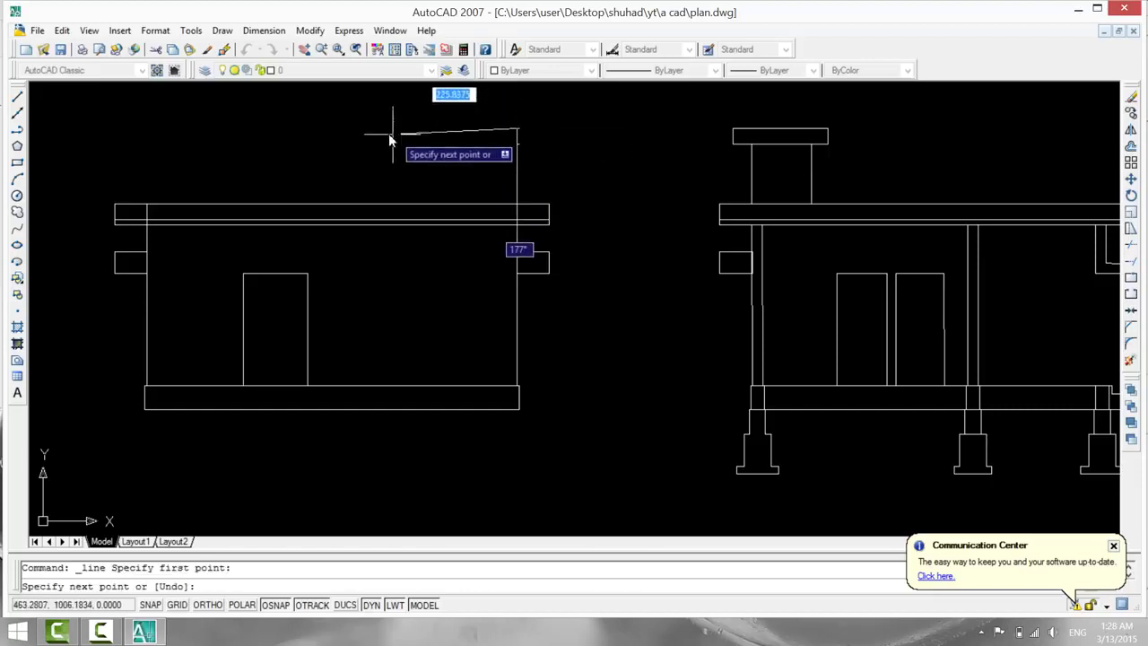
{"action": "scroll", "coordinate": [425, 142], "scroll_direction": "up", "scroll_amount": 3}
{"action": "scroll", "coordinate": [425, 142], "scroll_direction": "down", "scroll_amount": 3}
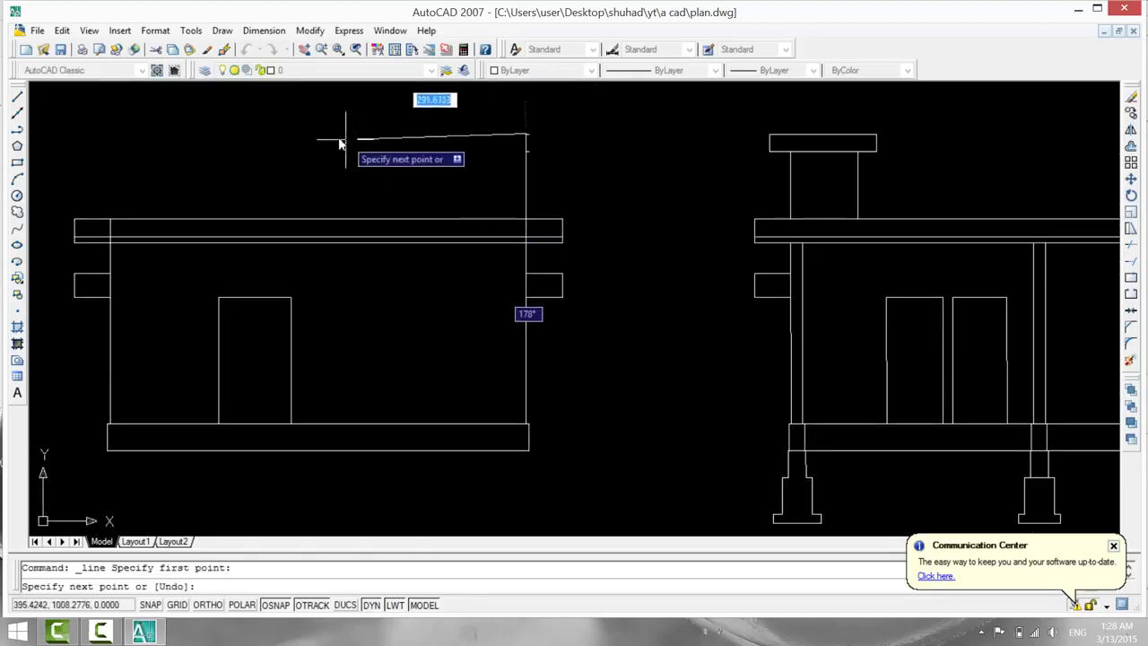
{"action": "key", "text": "F8"}
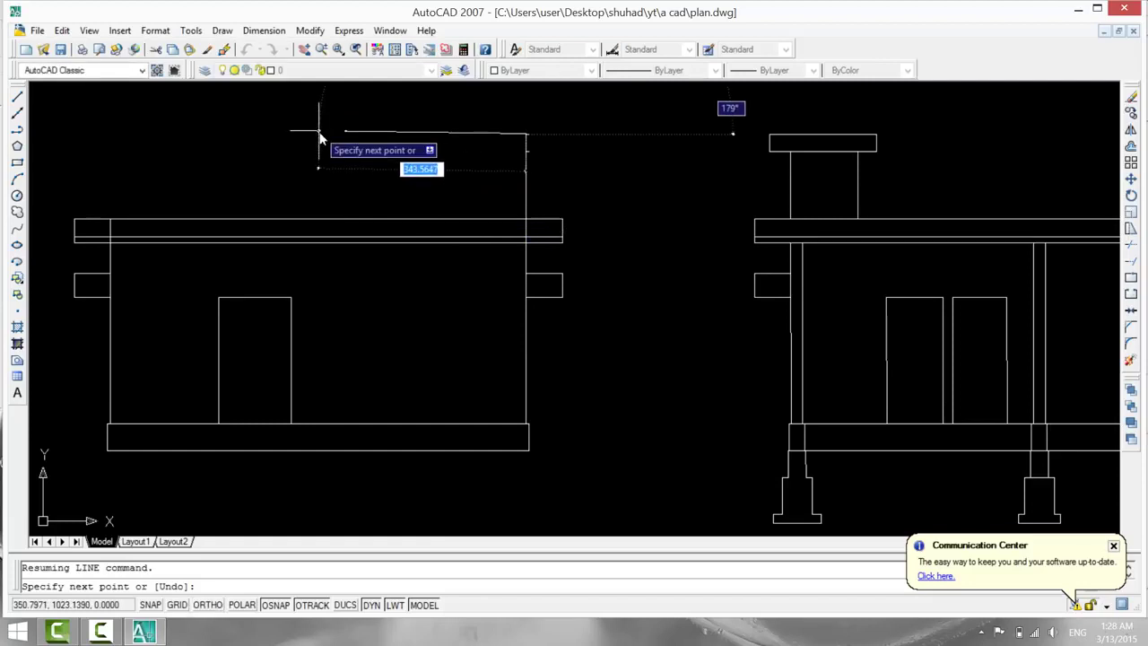
{"action": "type", "text": "5"}
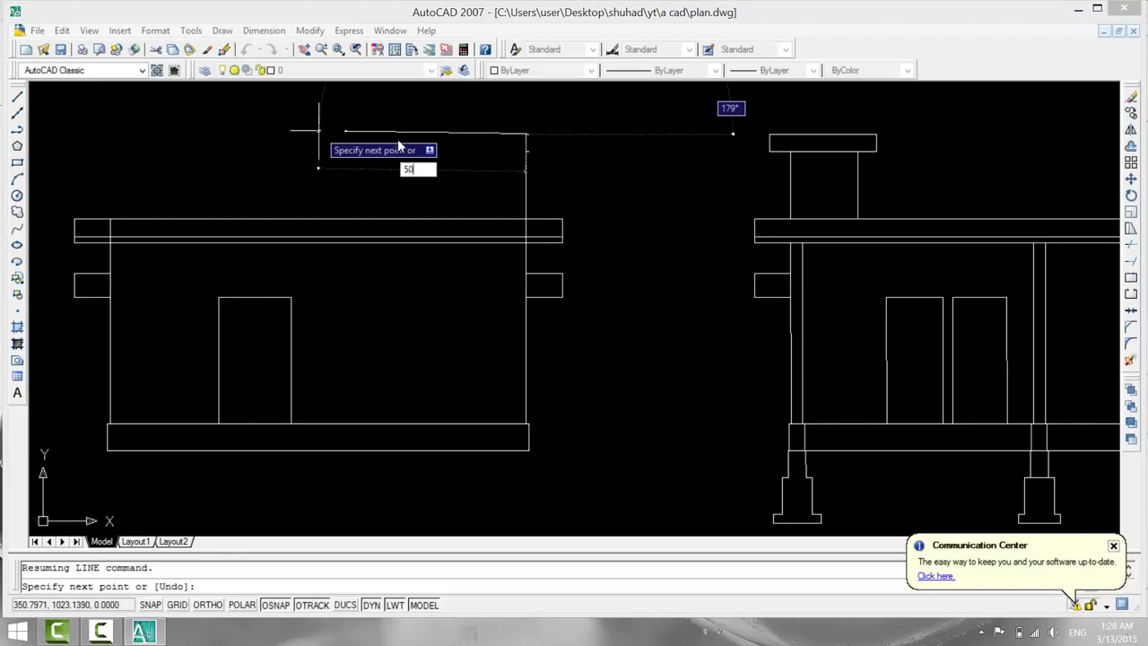
{"action": "type", "text": "0"}
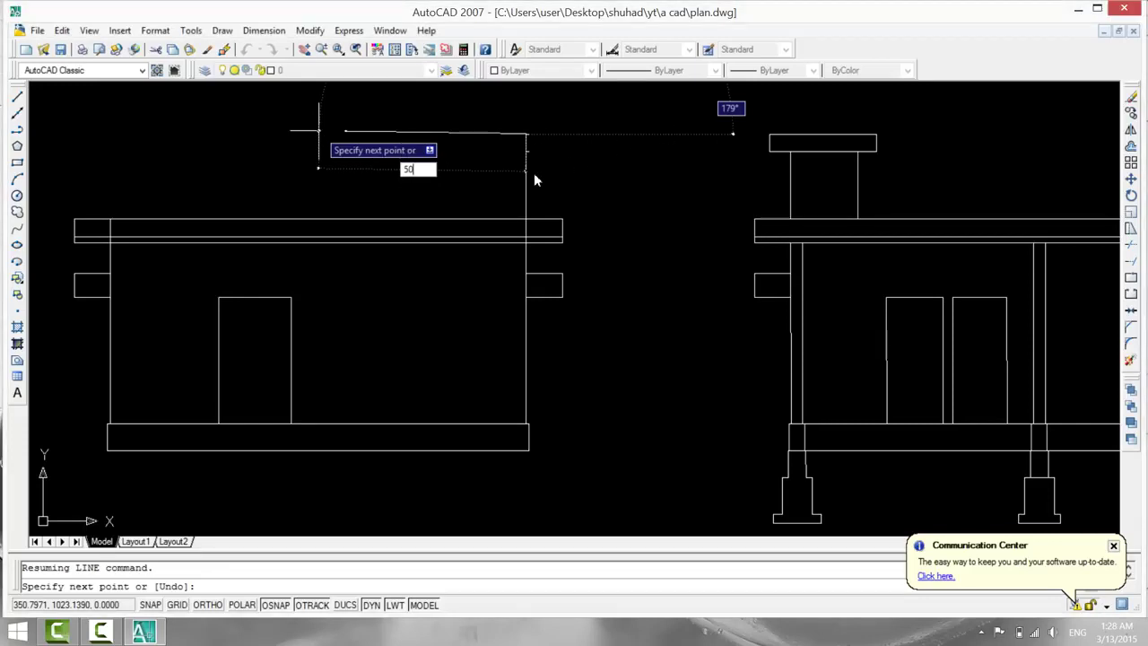
{"action": "key", "text": "Return"}
{"action": "key", "text": "Escape"}
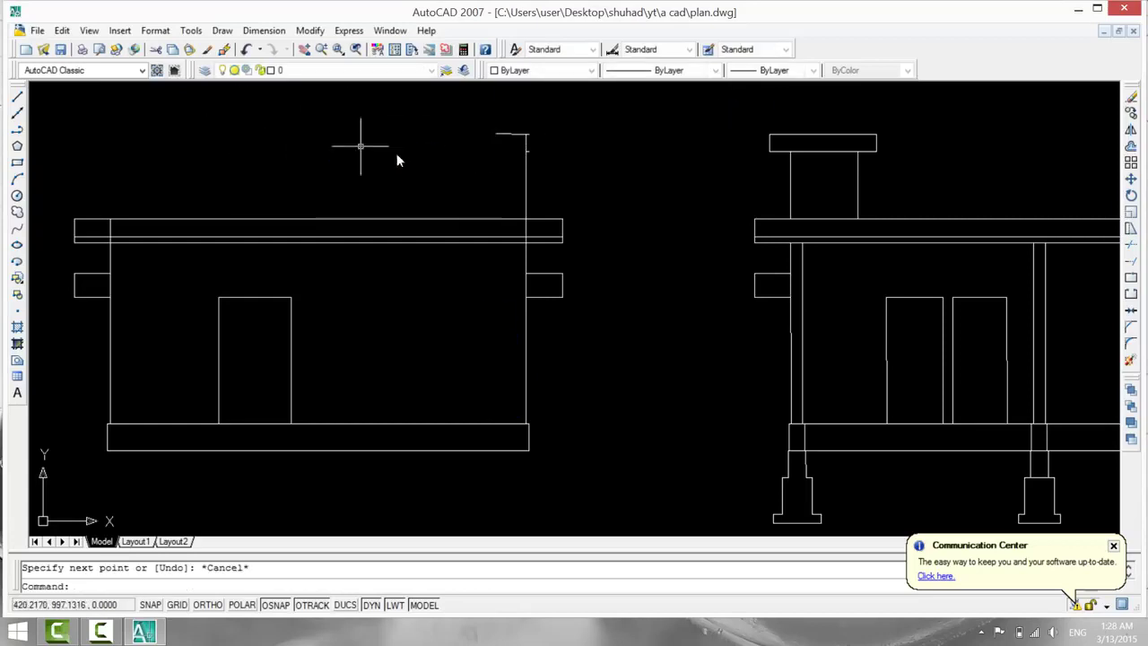
{"action": "left_click", "coordinate": [509, 137]}
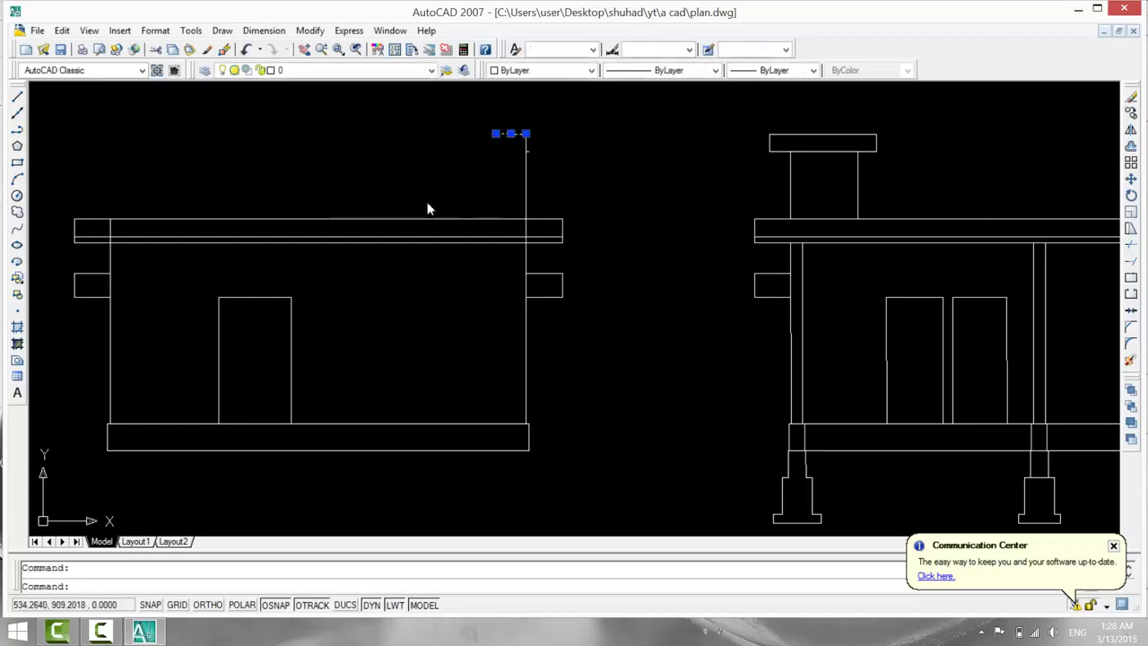
{"action": "key", "text": "Delete"}
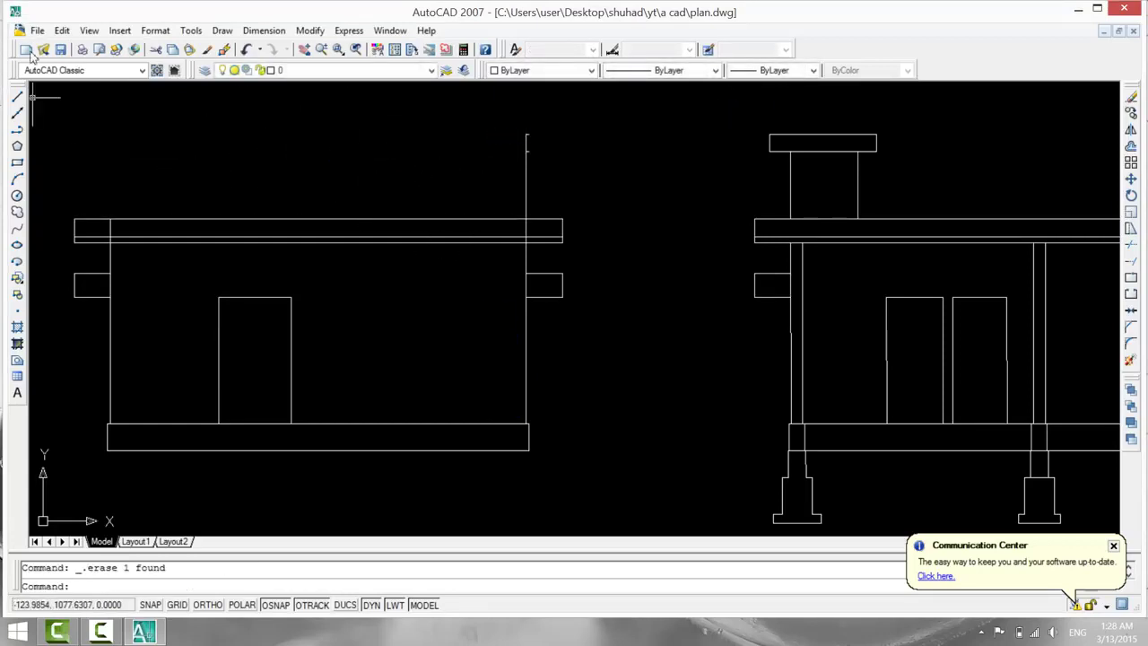
With Ortho on, draw the headroom's top edge leftward and its left wall down to the roof slab.
{"action": "left_click", "coordinate": [17, 99]}
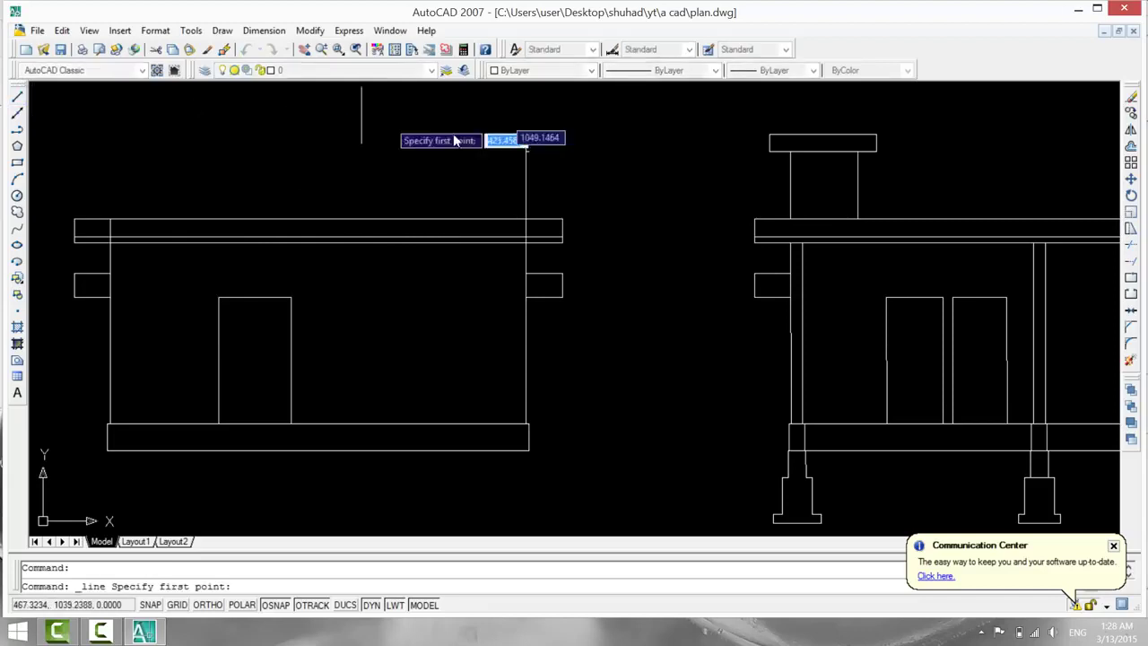
{"action": "left_click", "coordinate": [525, 152]}
{"action": "key", "text": "F8"}
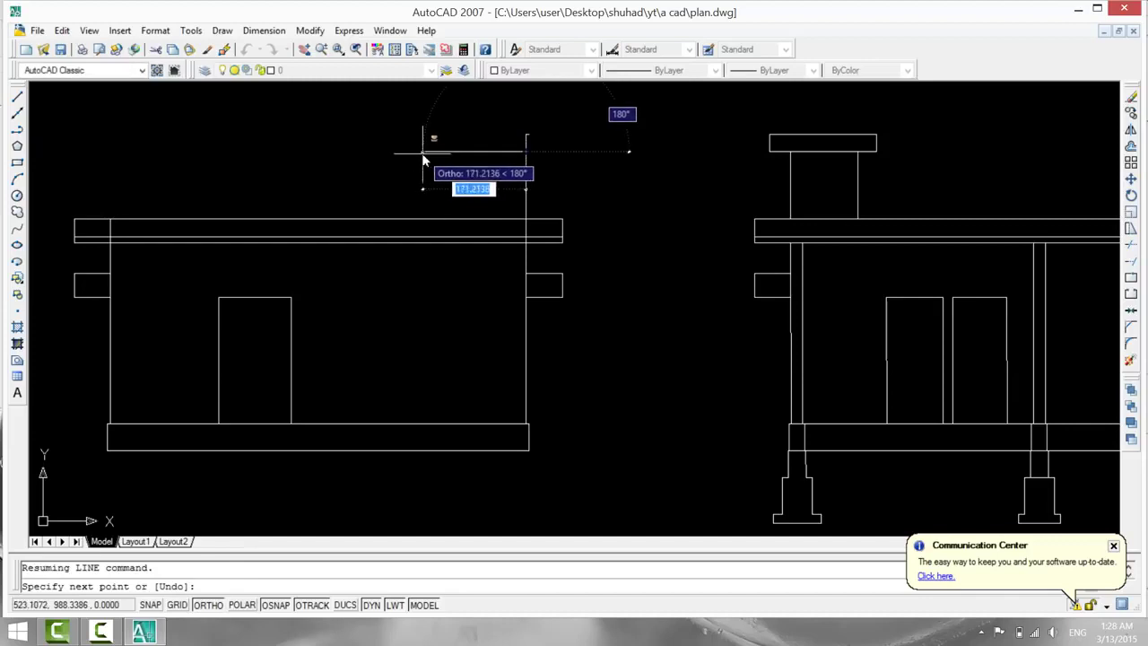
{"action": "left_click", "coordinate": [422, 153]}
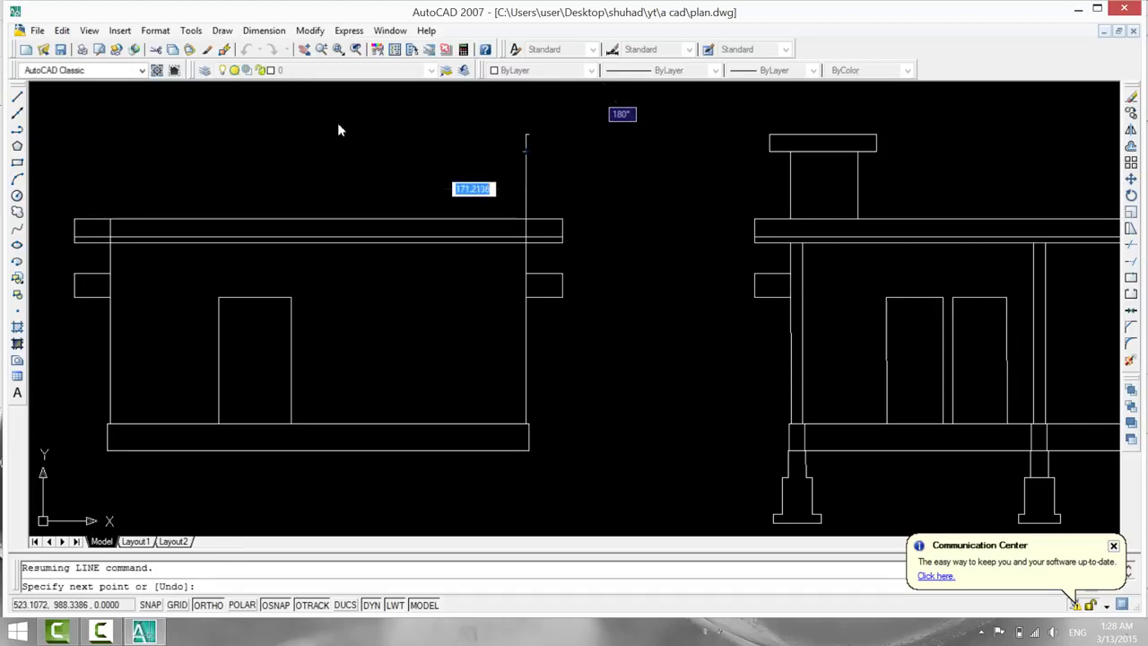
{"action": "left_click", "coordinate": [422, 219]}
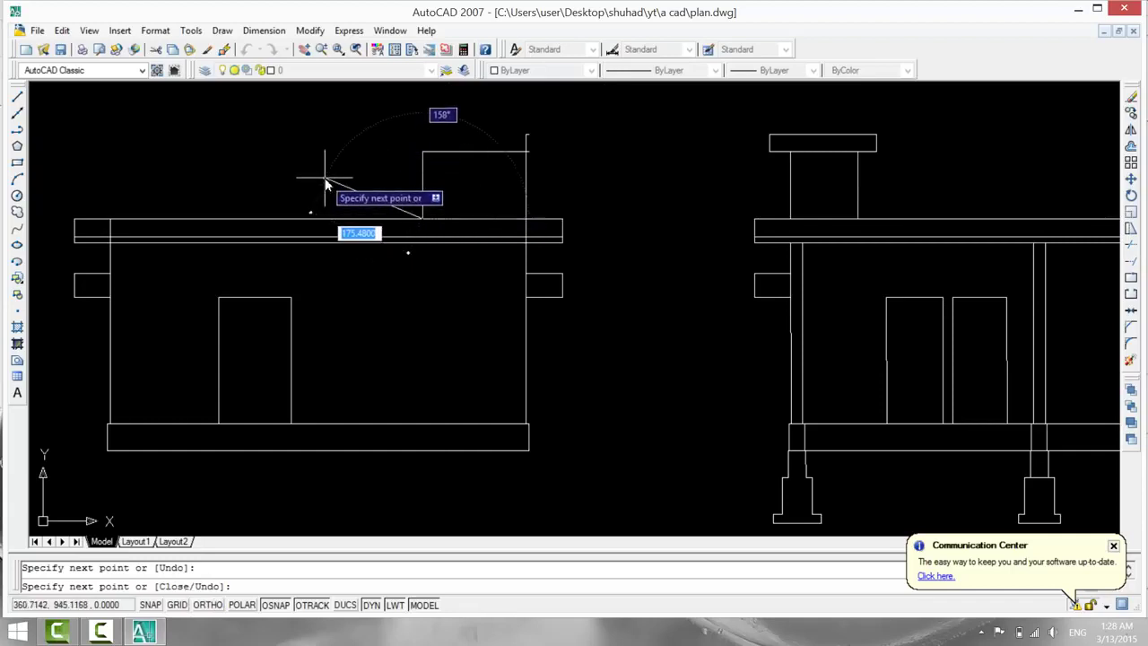
{"action": "key", "text": "Return"}
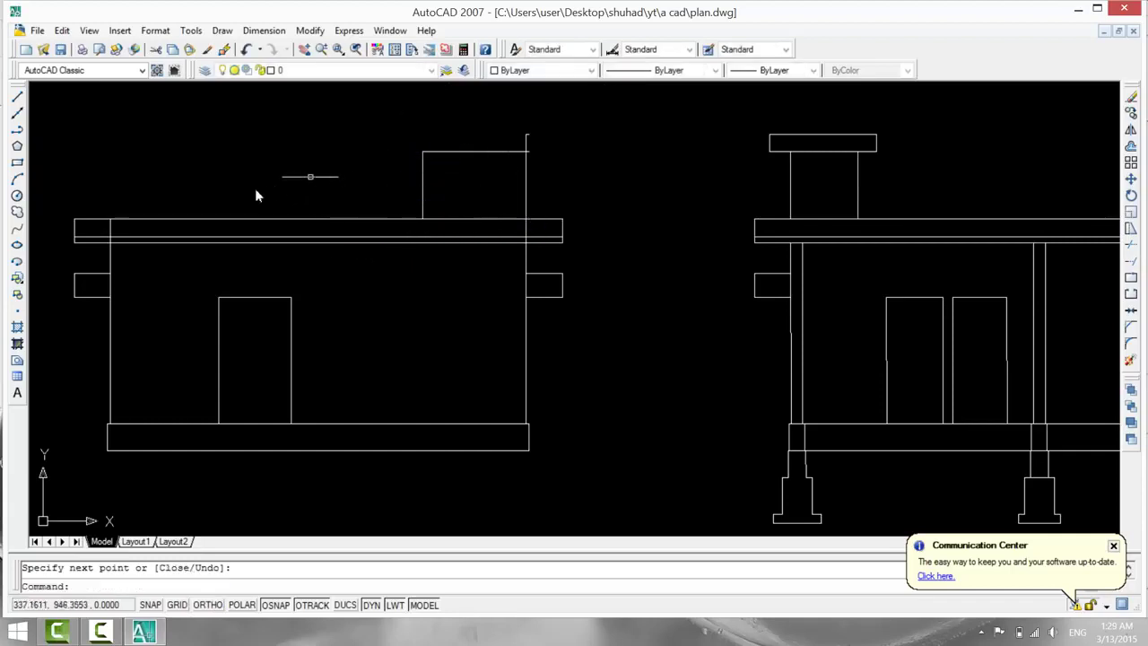
{"action": "key", "text": "Return"}
Draw the projecting slab outline over the headroom, back to the wall line.
{"action": "left_click", "coordinate": [423, 152]}
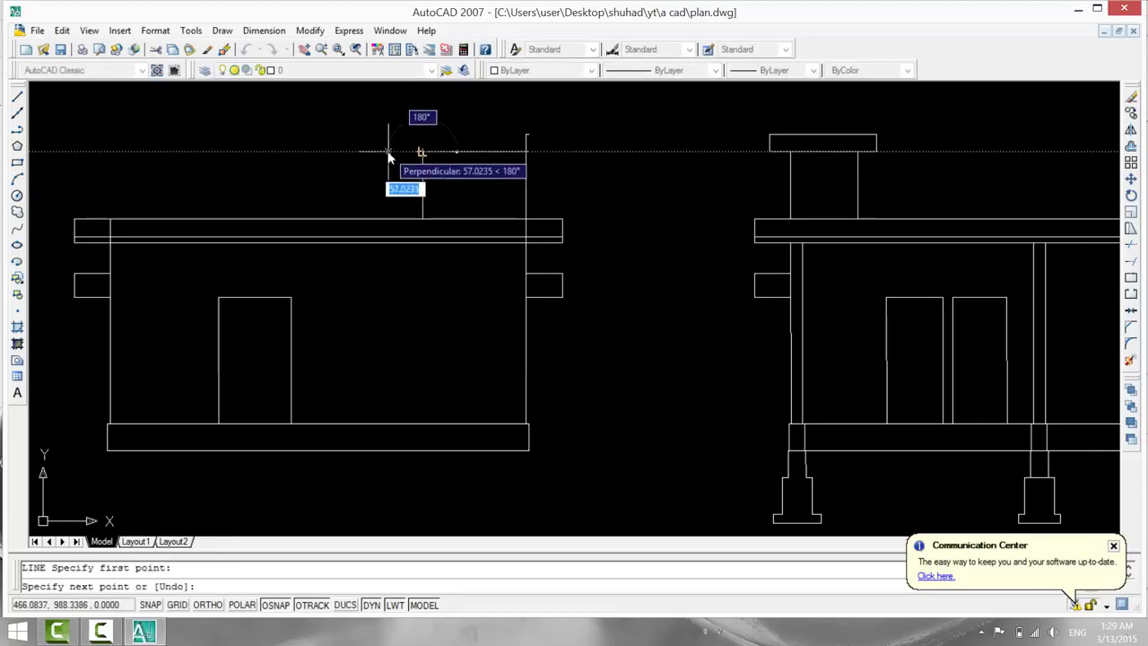
{"action": "left_click", "coordinate": [386, 153]}
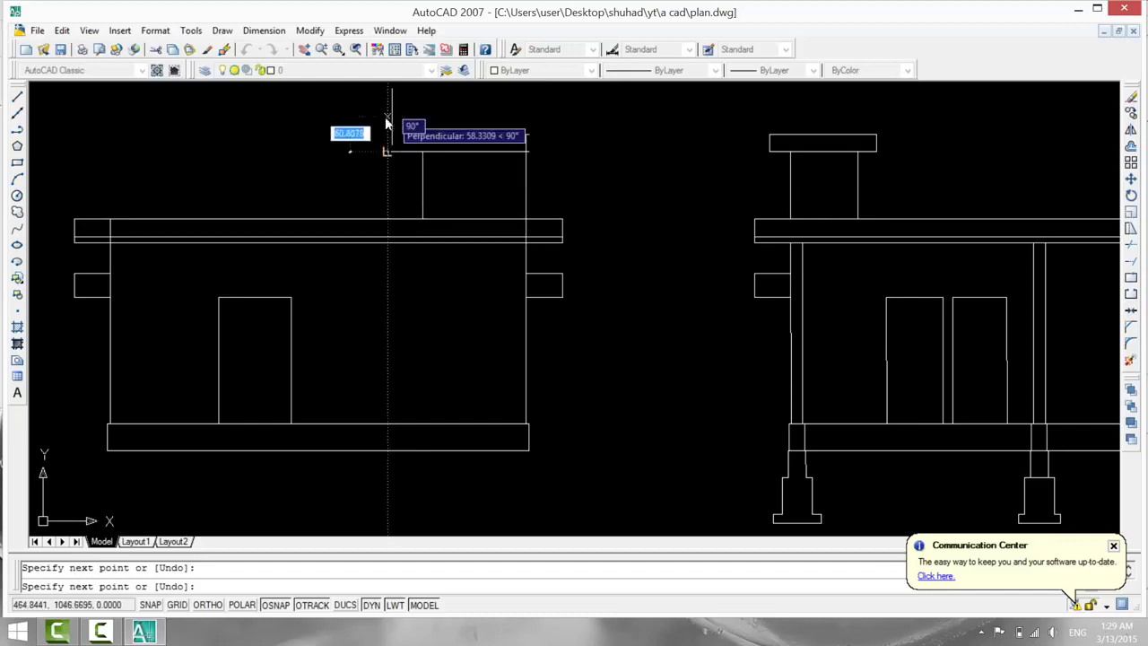
{"action": "middle_click", "coordinate": [386, 123]}
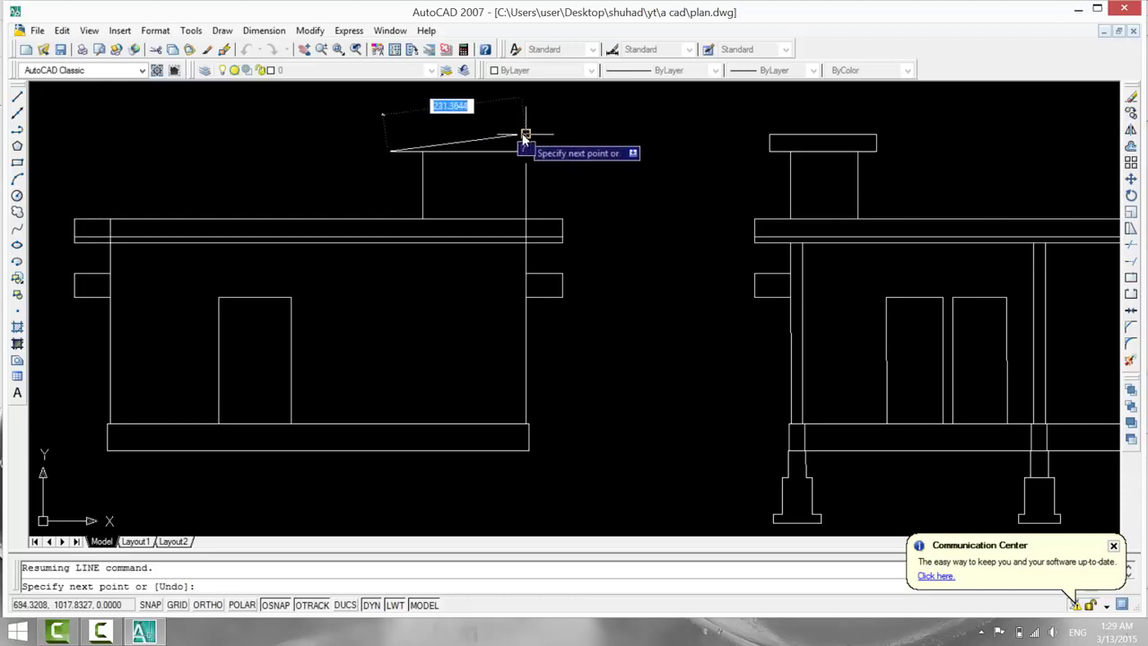
{"action": "left_click", "coordinate": [388, 135]}
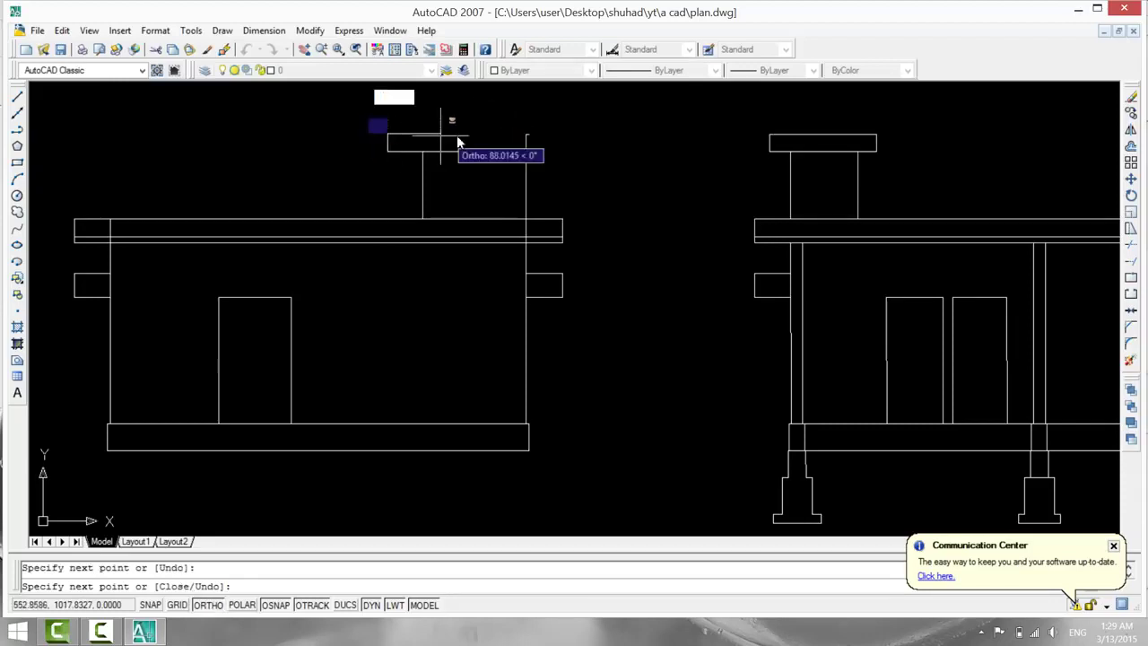
{"action": "left_click", "coordinate": [530, 135]}
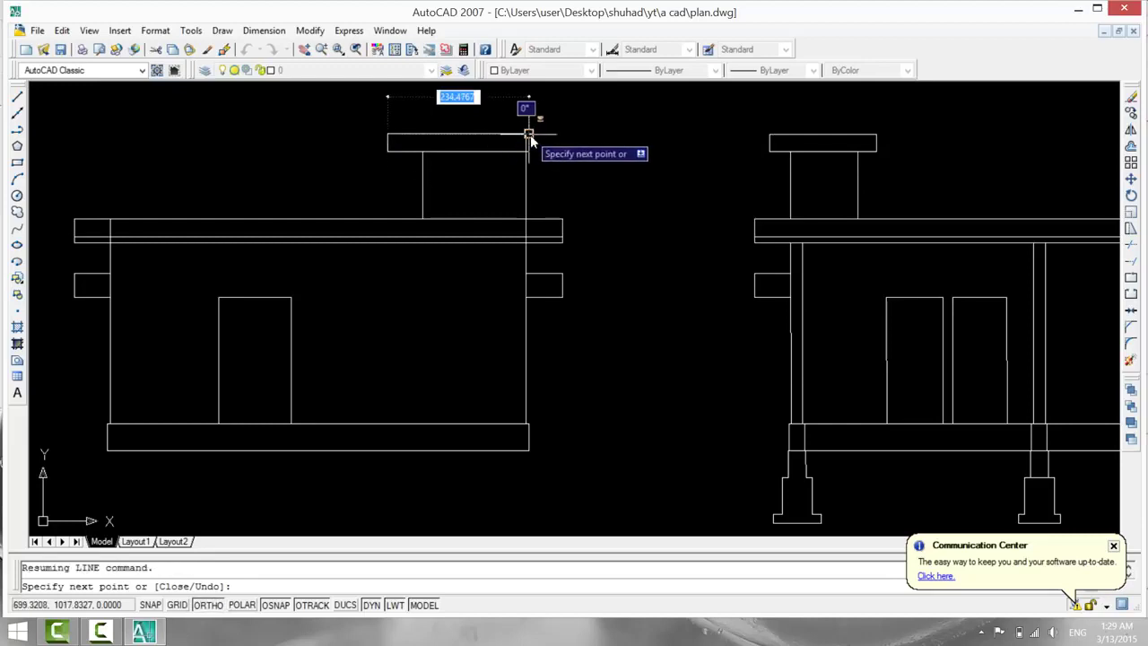
{"action": "key", "text": "Escape"}
Trim the overhanging line ends at the slab corner with a crossing window.
{"action": "scroll", "coordinate": [612, 141], "scroll_direction": "up", "scroll_amount": 3}
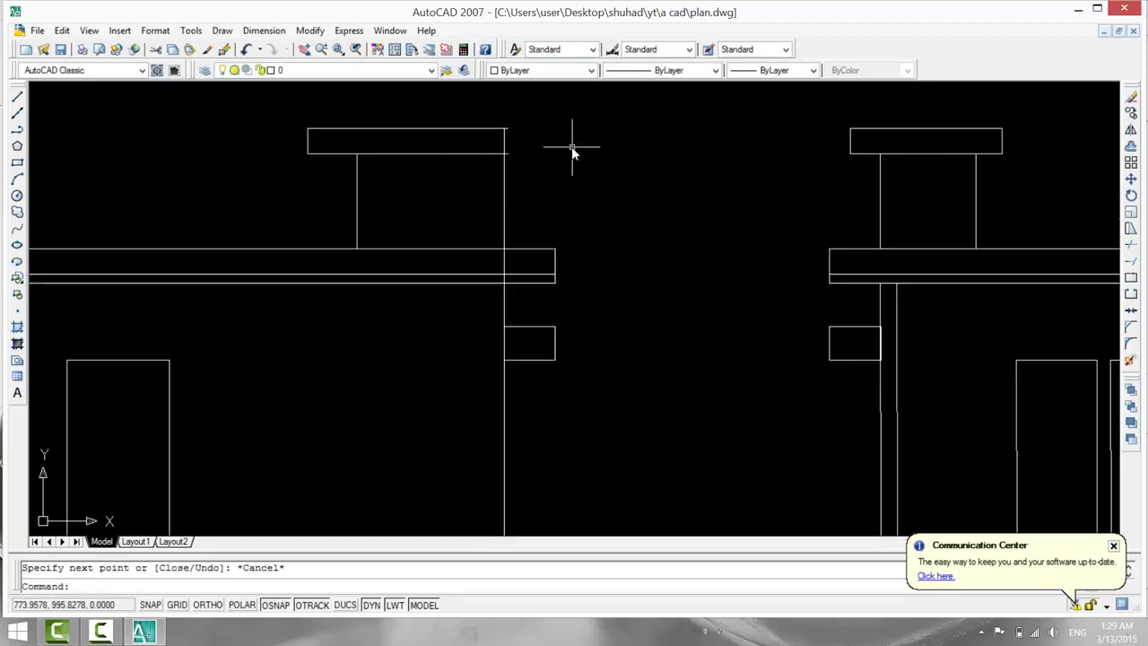
{"action": "scroll", "coordinate": [571, 147], "scroll_direction": "up", "scroll_amount": 1}
{"action": "left_click", "coordinate": [479, 120]}
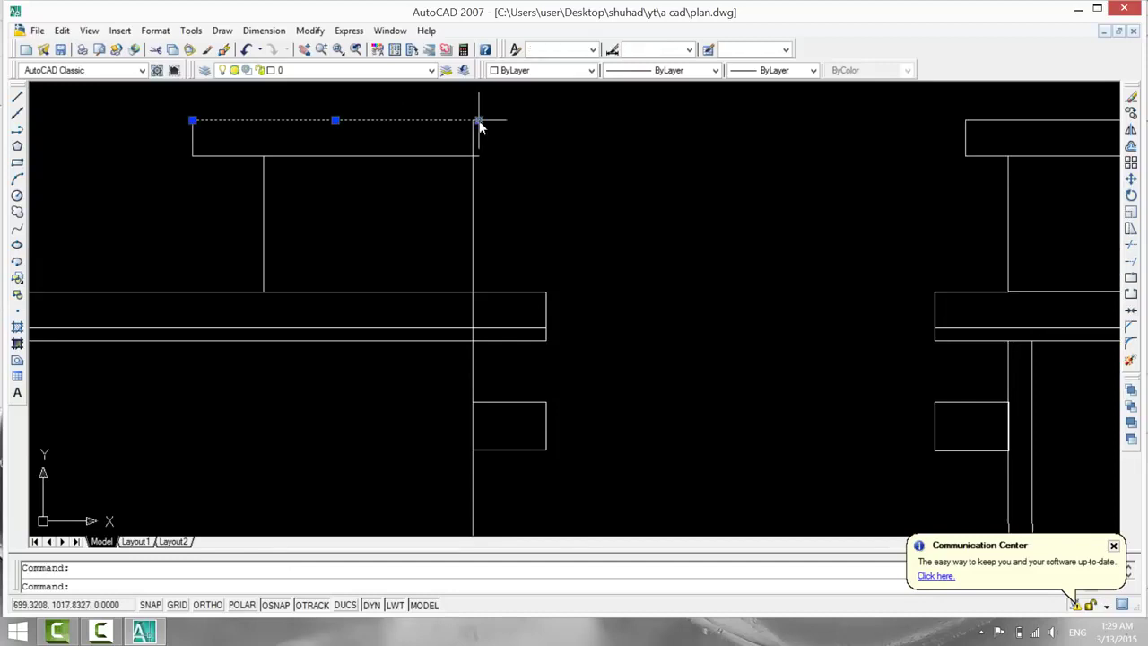
{"action": "key", "text": "Escape"}
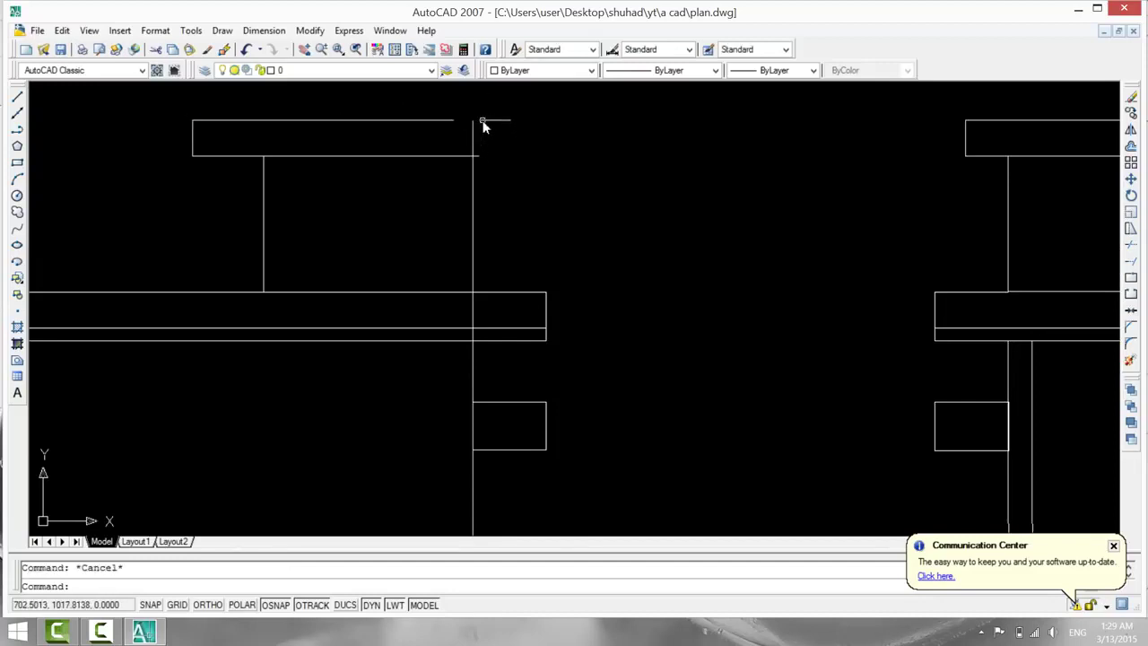
{"action": "left_click", "coordinate": [482, 125]}
{"action": "key", "text": "Escape"}
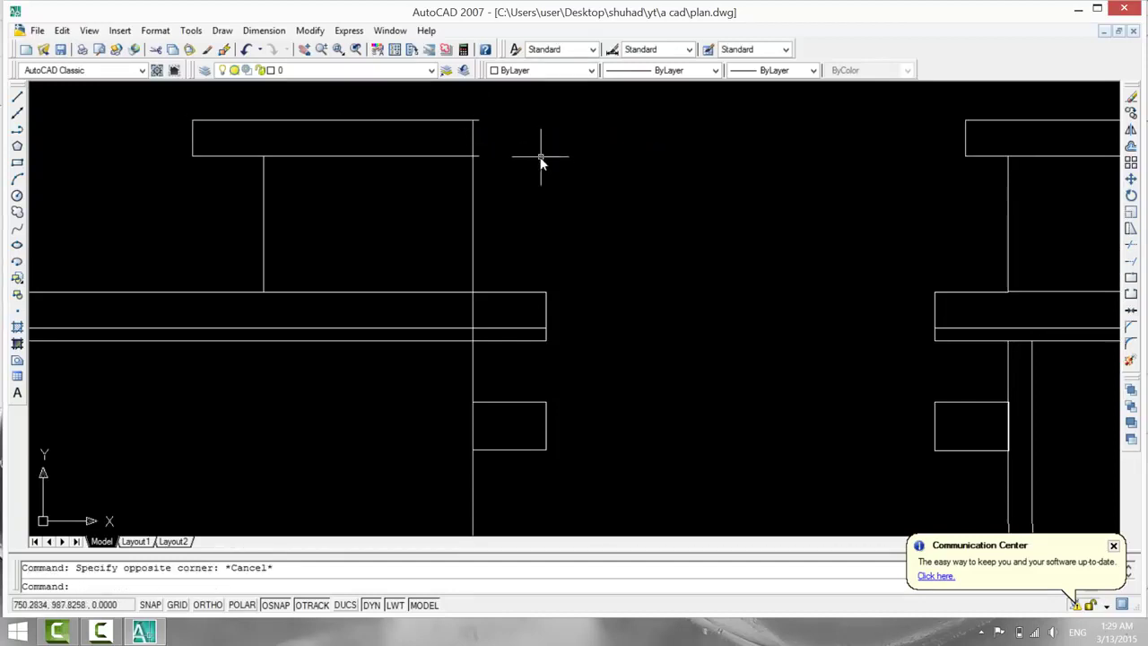
{"action": "type", "text": "tr"}
{"action": "key", "text": "Return"}
{"action": "key", "text": "Return"}
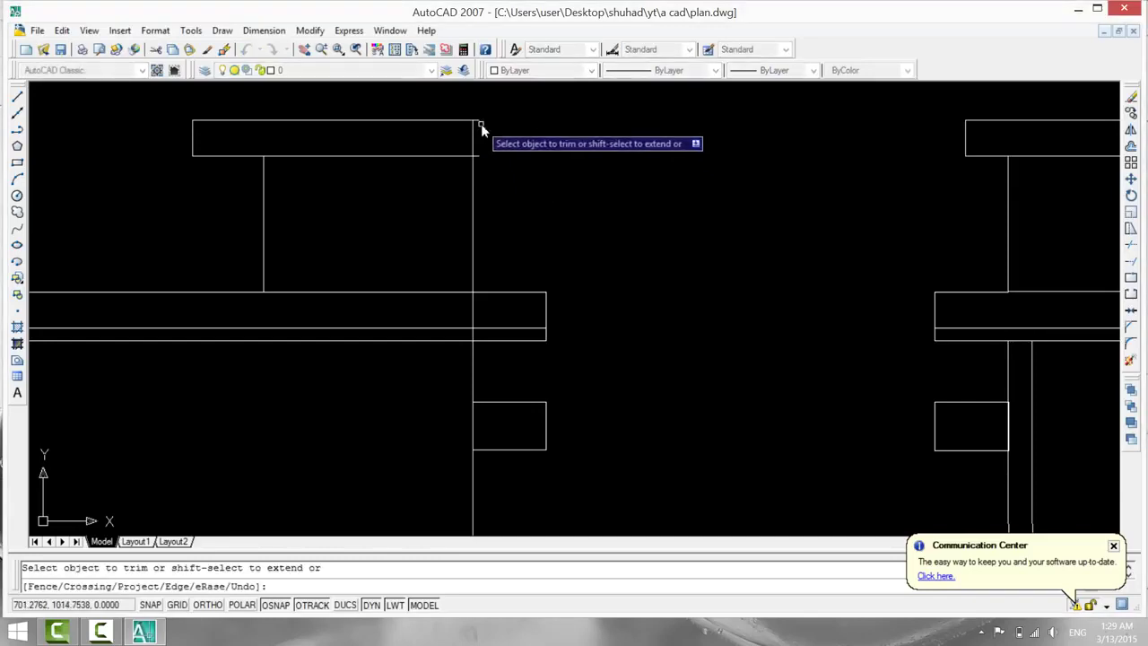
{"action": "left_click", "coordinate": [481, 124]}
{"action": "scroll", "coordinate": [482, 124], "scroll_direction": "up", "scroll_amount": 2}
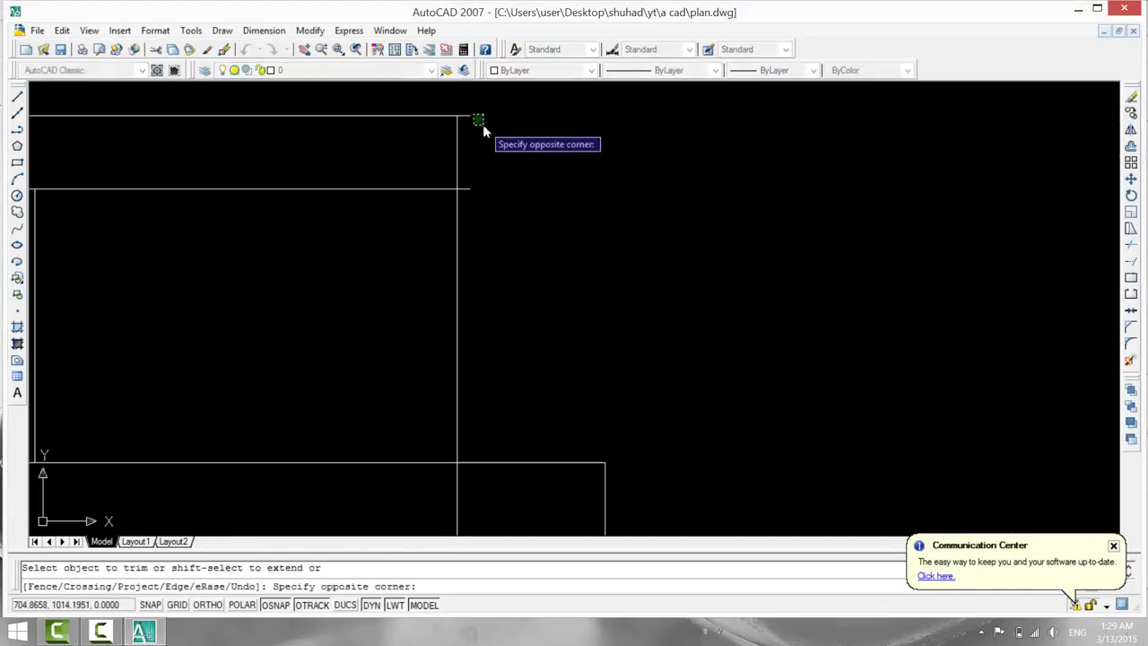
{"action": "left_click", "coordinate": [464, 119]}
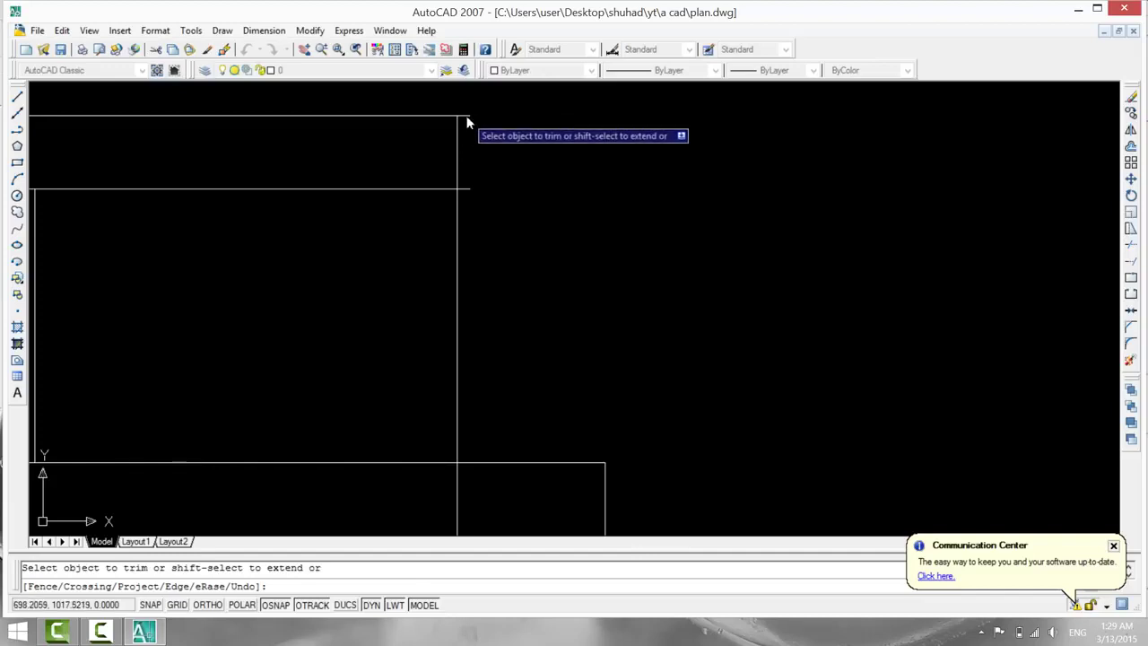
{"action": "key", "text": "Return"}
Delete the leftover stub lines and pan back to show both elevations.
{"action": "left_click", "coordinate": [464, 115]}
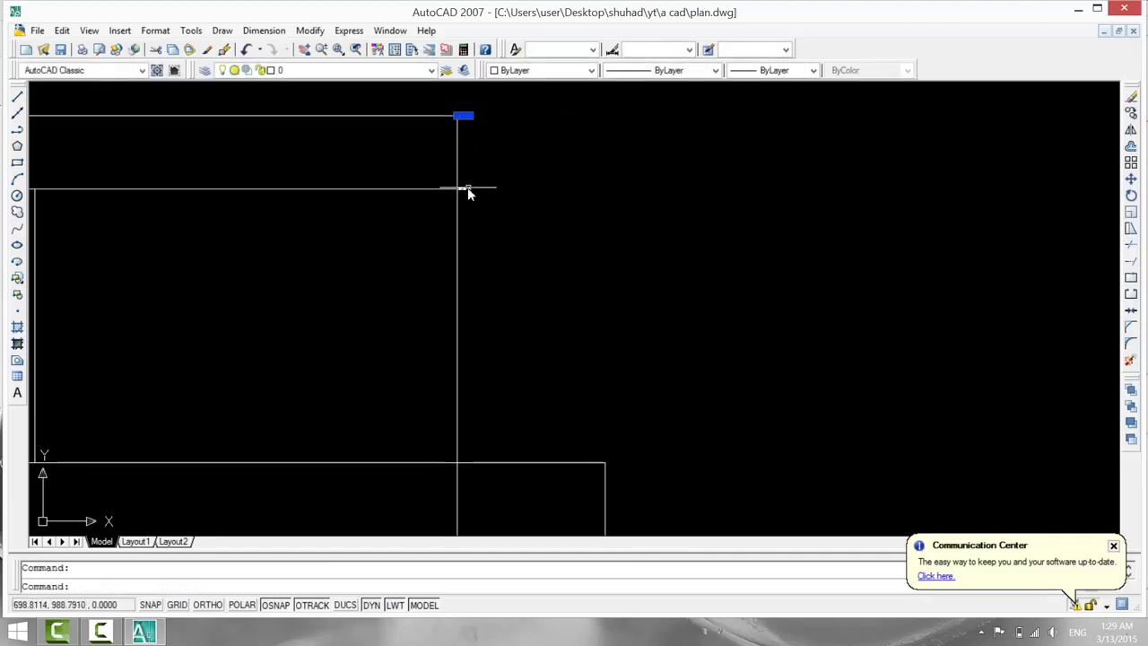
{"action": "key", "text": "Delete"}
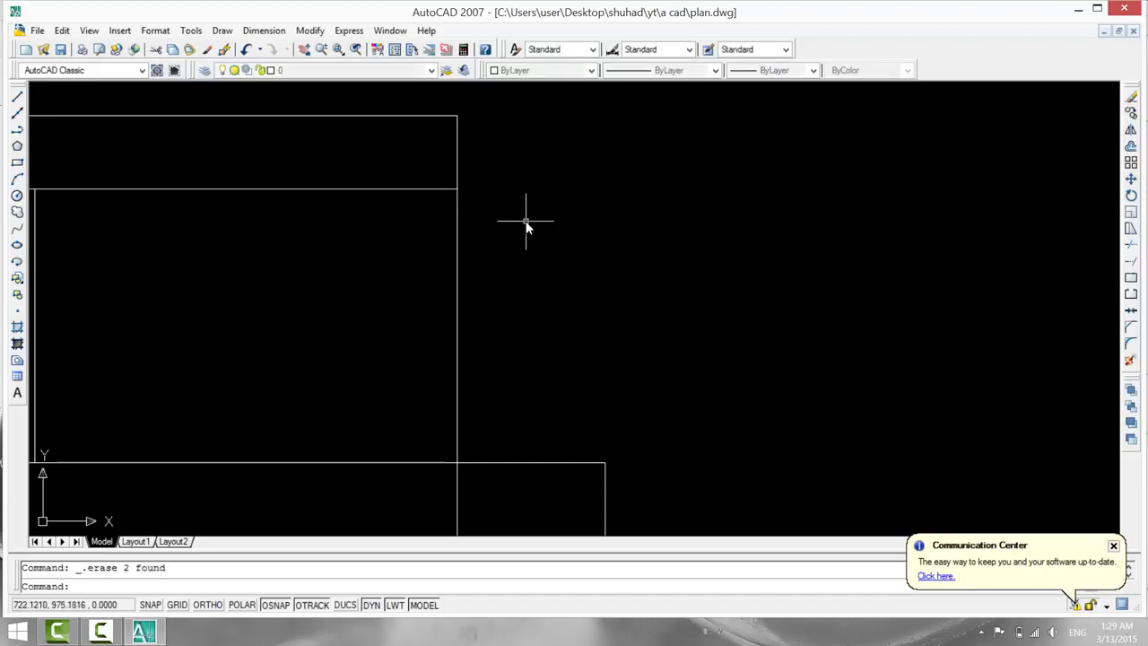
{"action": "scroll", "coordinate": [545, 271], "scroll_direction": "down", "scroll_amount": 3}
{"action": "middle_click_drag", "start_coordinate": [563, 282], "coordinate": [583, 283]}
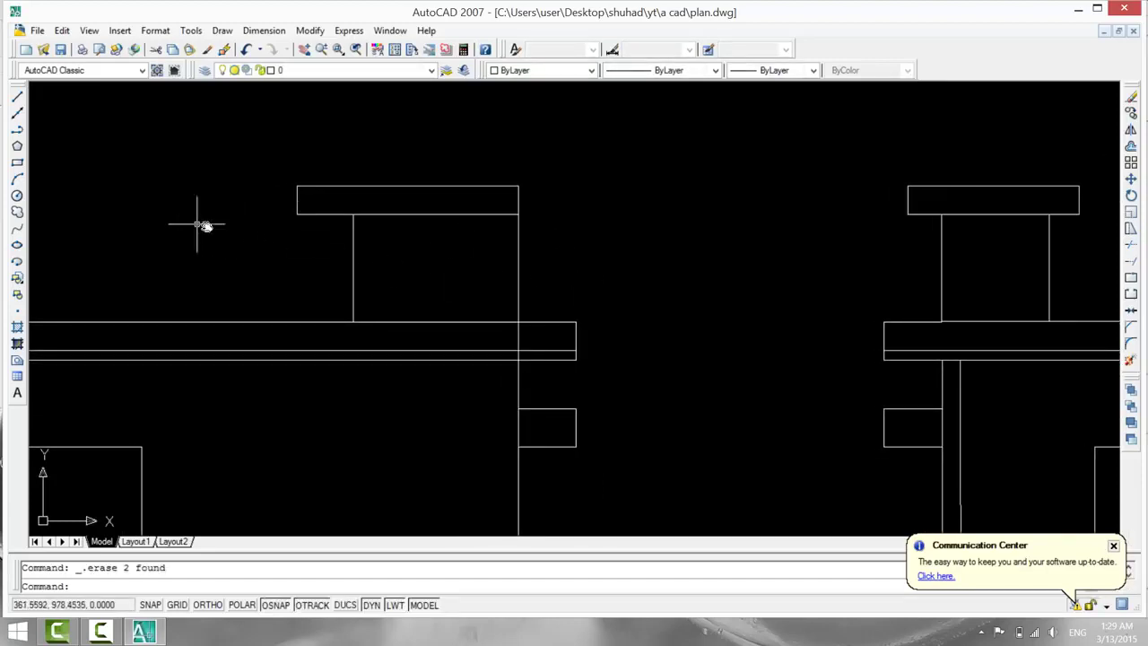
{"action": "middle_click_drag", "start_coordinate": [400, 252], "coordinate": [492, 273]}
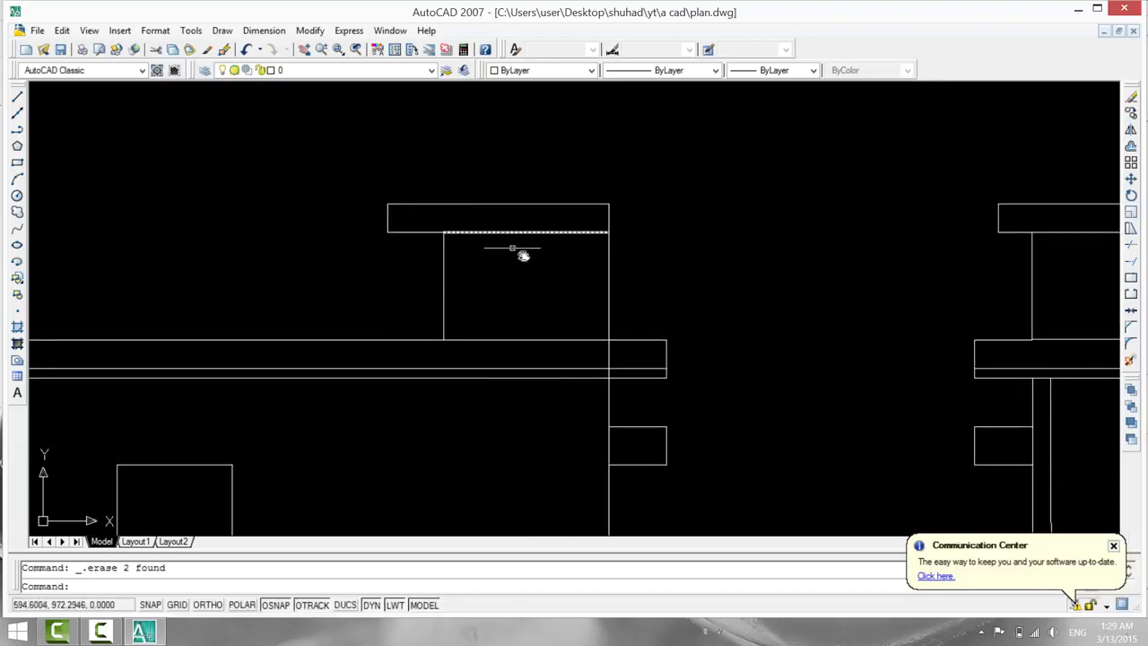
{"action": "scroll", "coordinate": [628, 289], "scroll_direction": "down", "scroll_amount": 4}
{"action": "scroll", "coordinate": [666, 302], "scroll_direction": "up", "scroll_amount": 2}
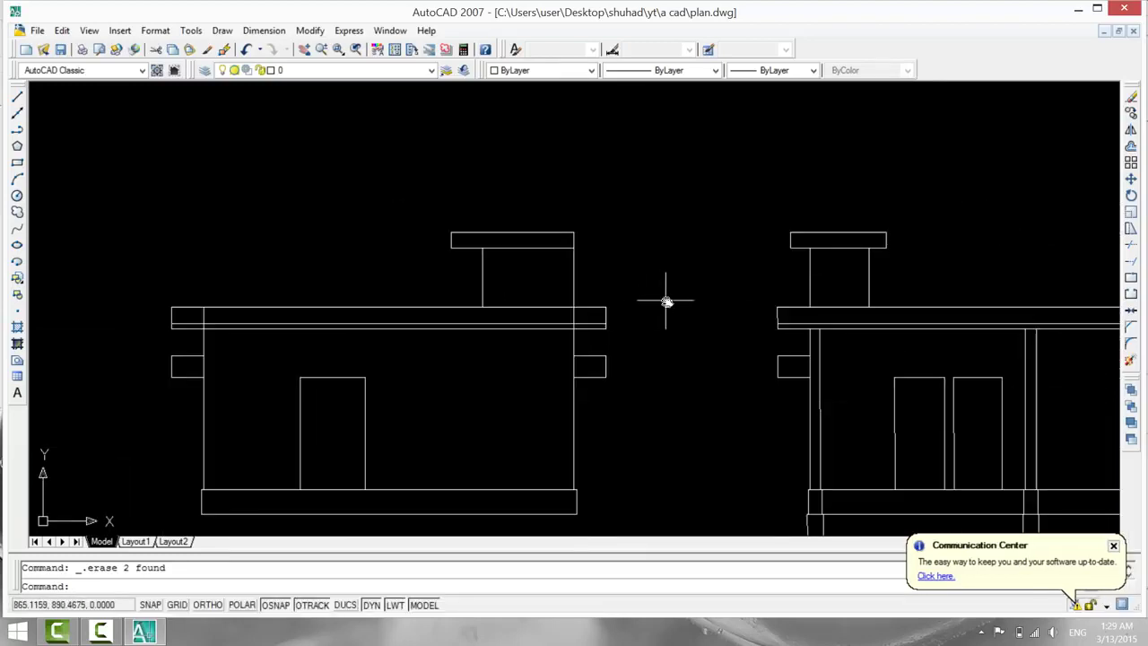
Draw short lines near the headroom box corner and erase the stray short line.
{"action": "left_click", "coordinate": [17, 95]}
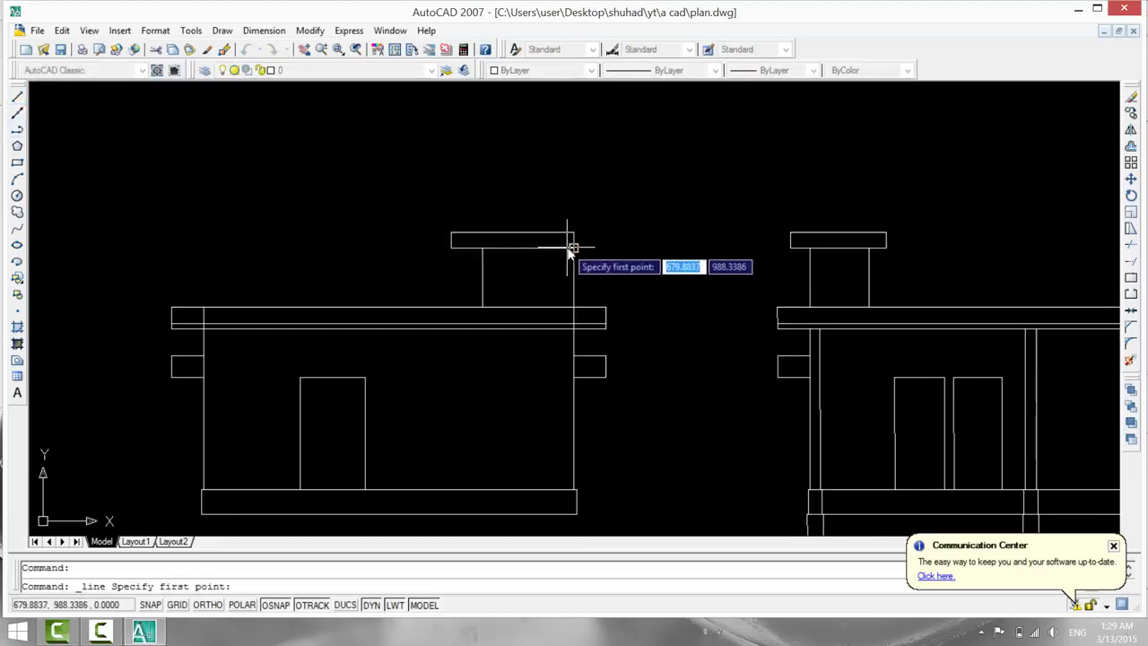
{"action": "left_click", "coordinate": [573, 248]}
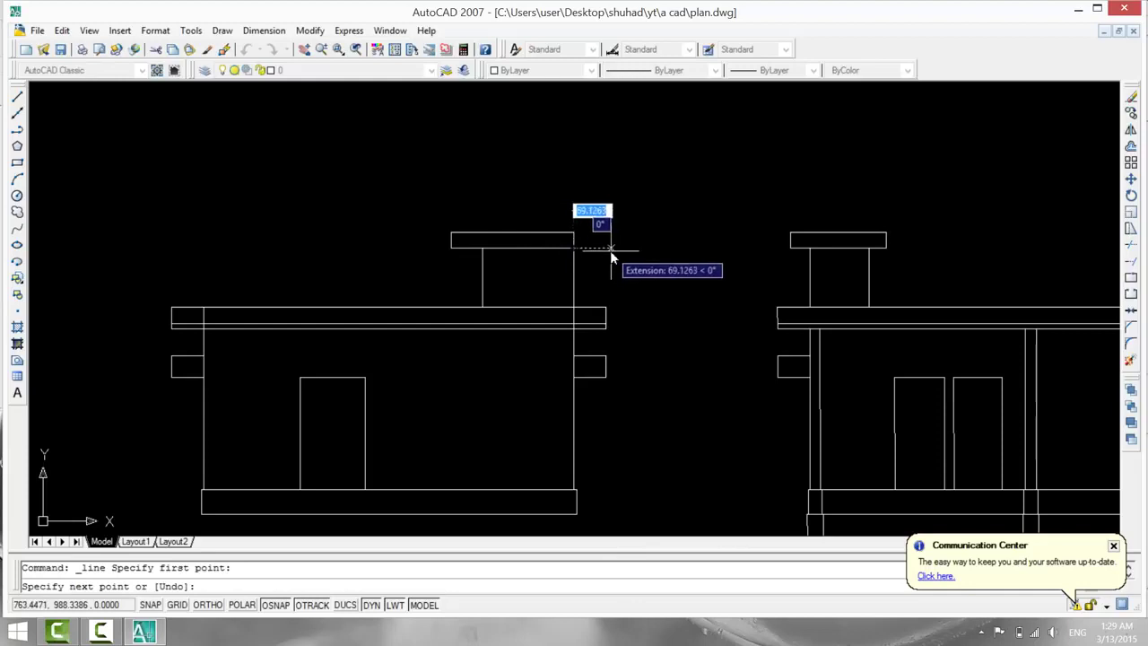
{"action": "left_click", "coordinate": [610, 249]}
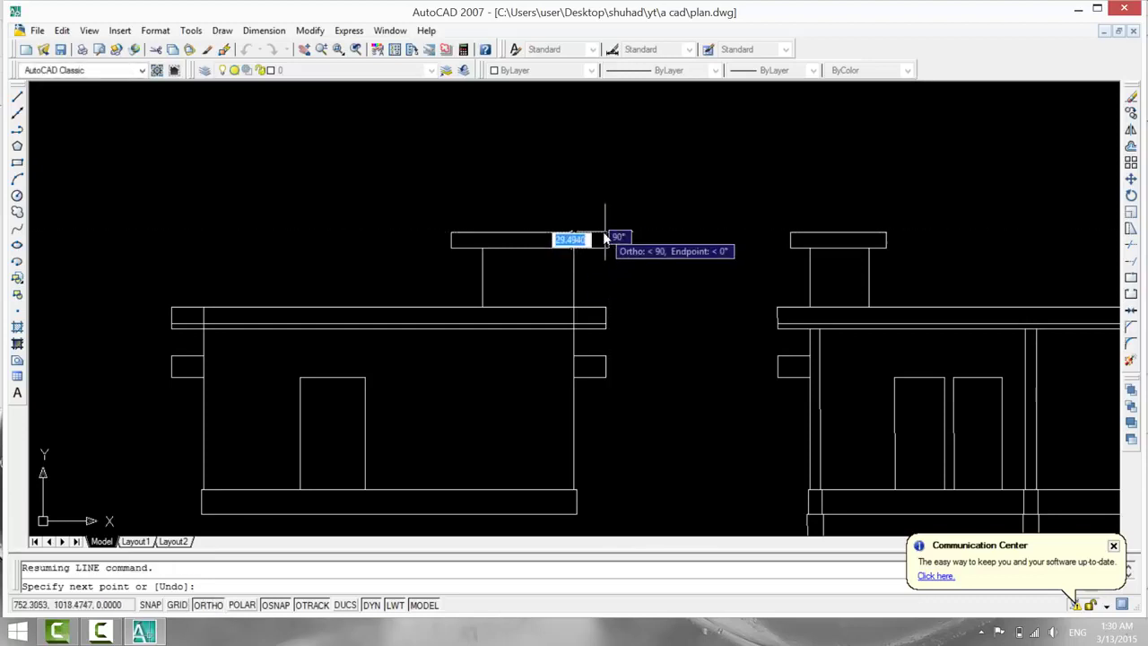
{"action": "left_click", "coordinate": [603, 233]}
{"action": "left_click", "coordinate": [575, 233]}
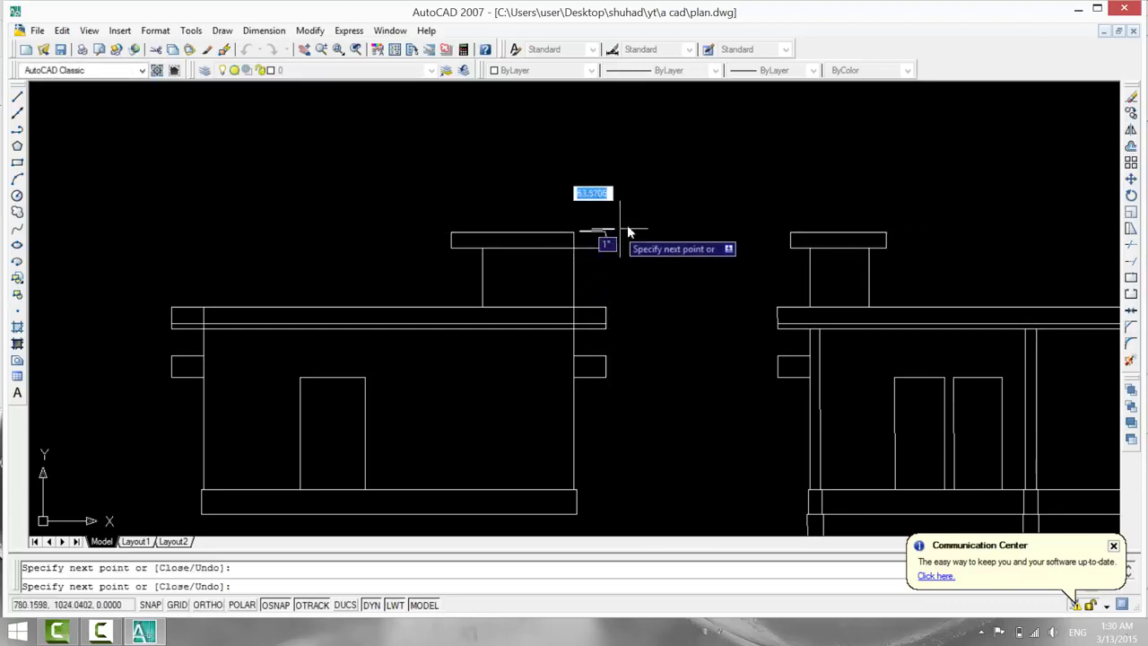
{"action": "key", "text": "Escape"}
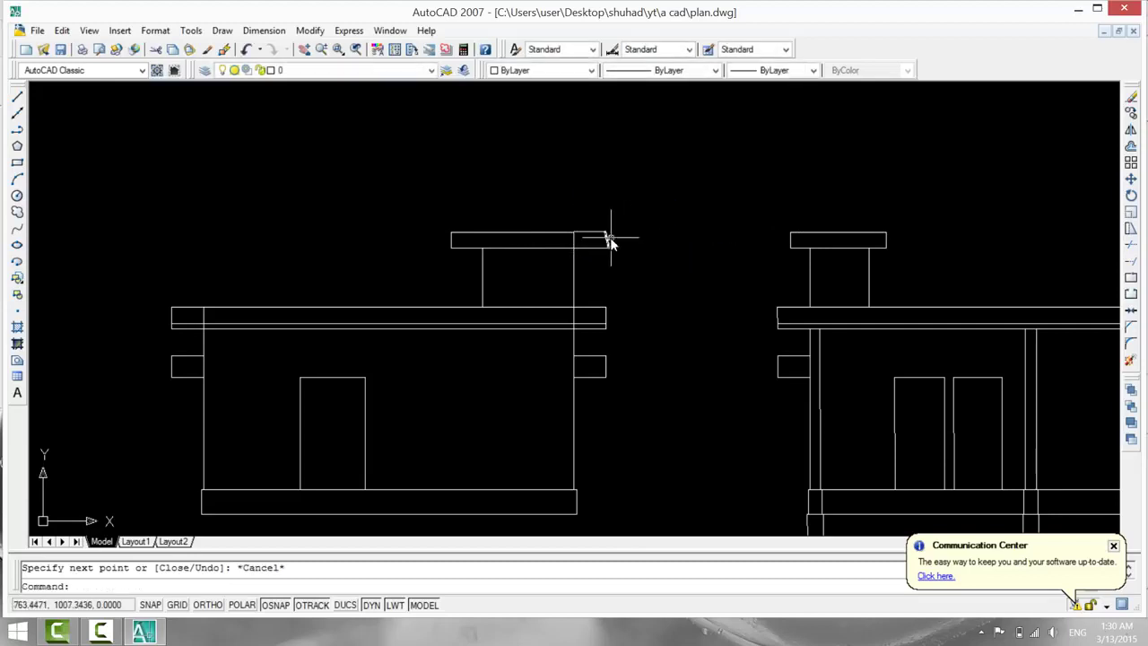
{"action": "left_click", "coordinate": [607, 242]}
{"action": "left_click", "coordinate": [622, 253]}
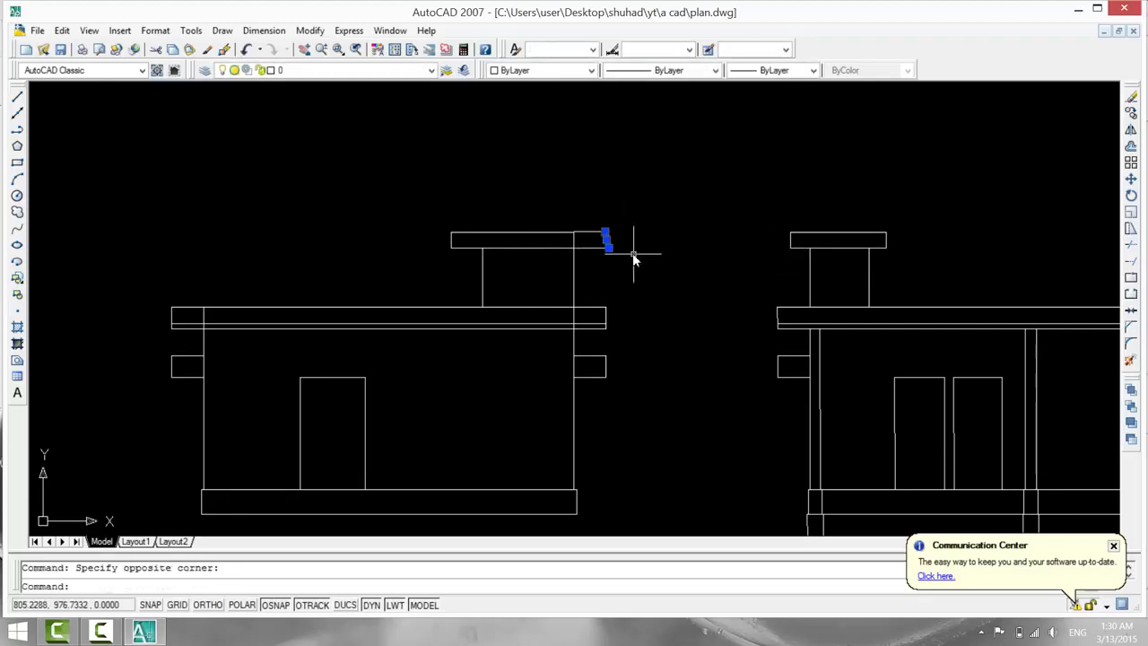
{"action": "key", "text": "Delete"}
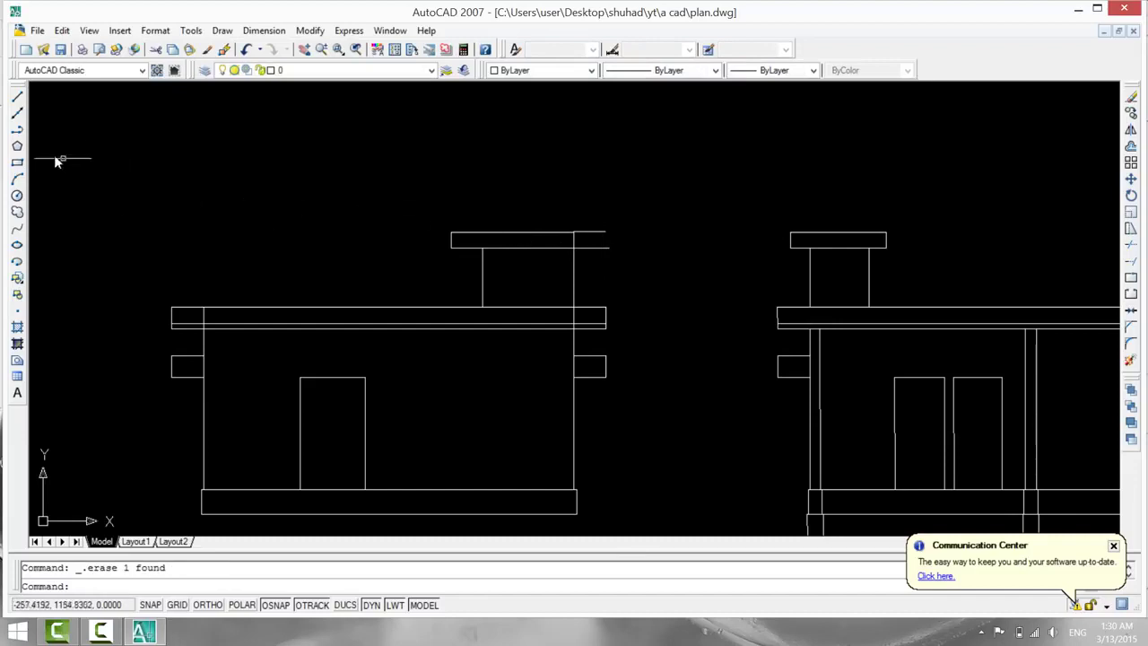
Draw a vertical line up from the box's endpoint.
{"action": "left_click", "coordinate": [17, 95]}
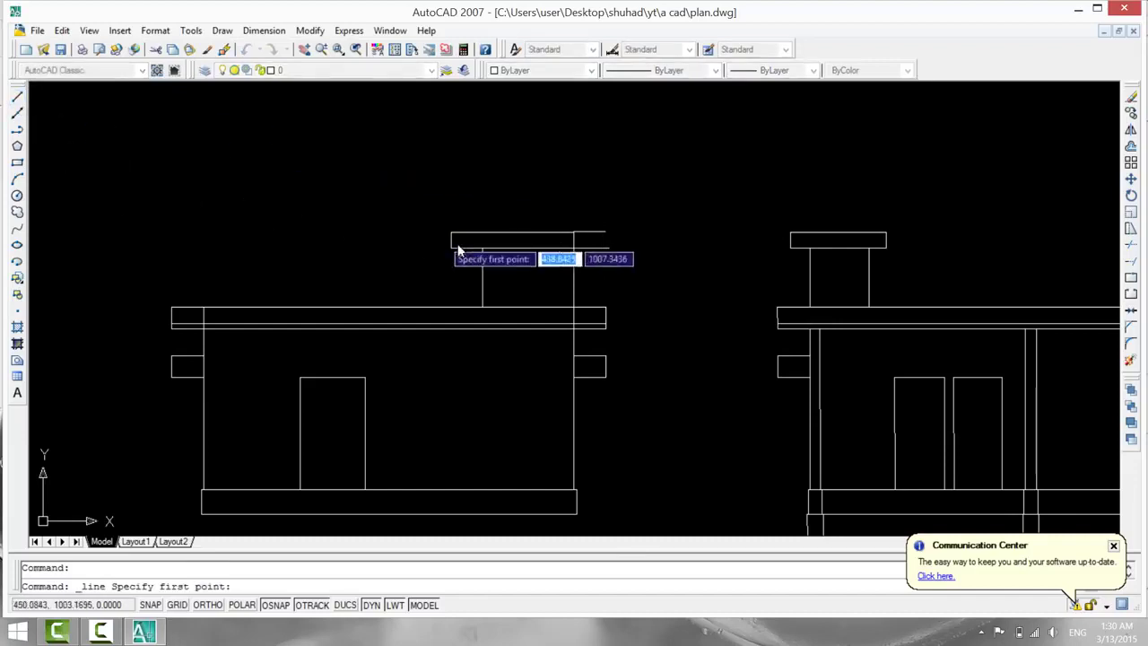
{"action": "left_click", "coordinate": [608, 248]}
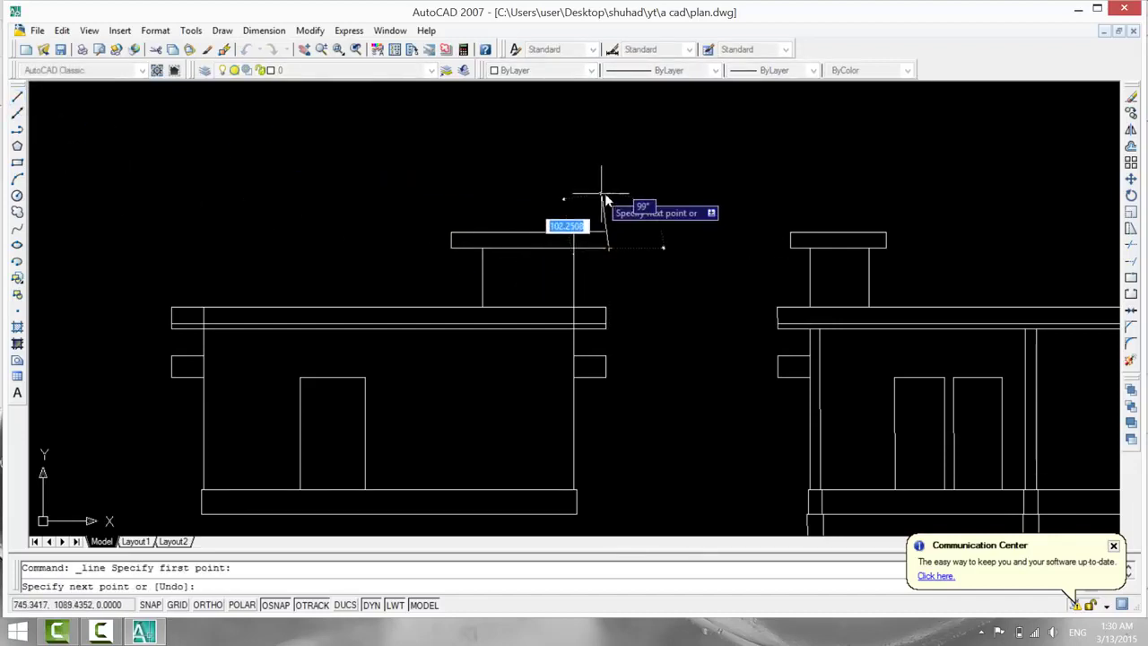
{"action": "left_click", "coordinate": [608, 192]}
{"action": "key", "text": "Escape"}
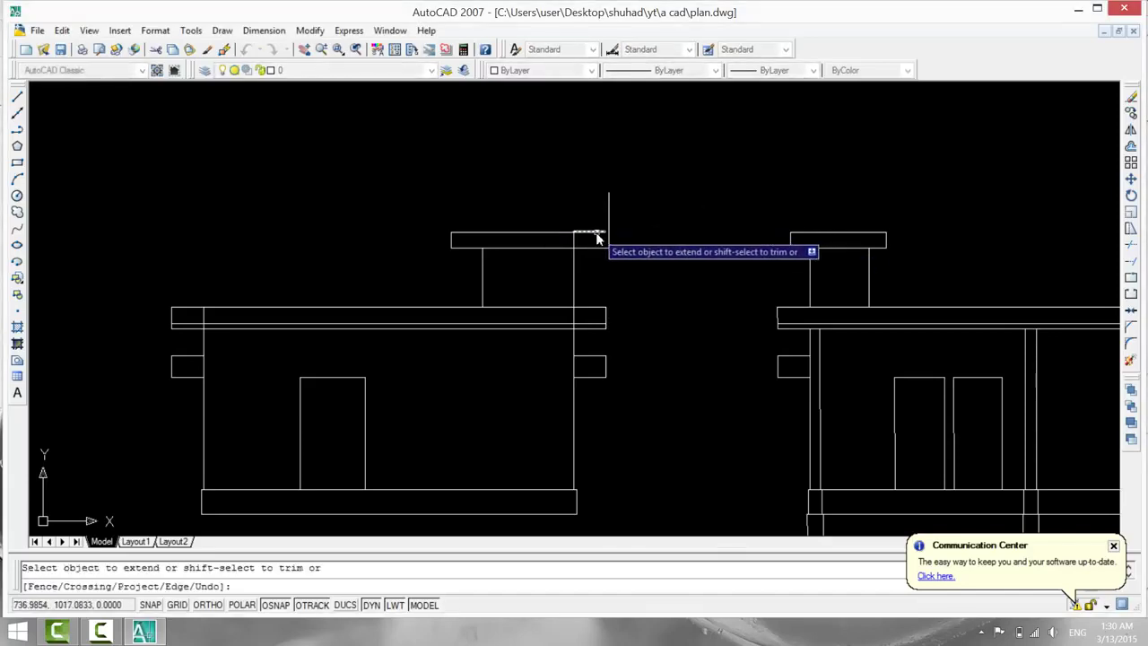
Trim the wall line segment running through the headroom's top slab.
{"action": "scroll", "coordinate": [611, 295], "scroll_direction": "up", "scroll_amount": 2}
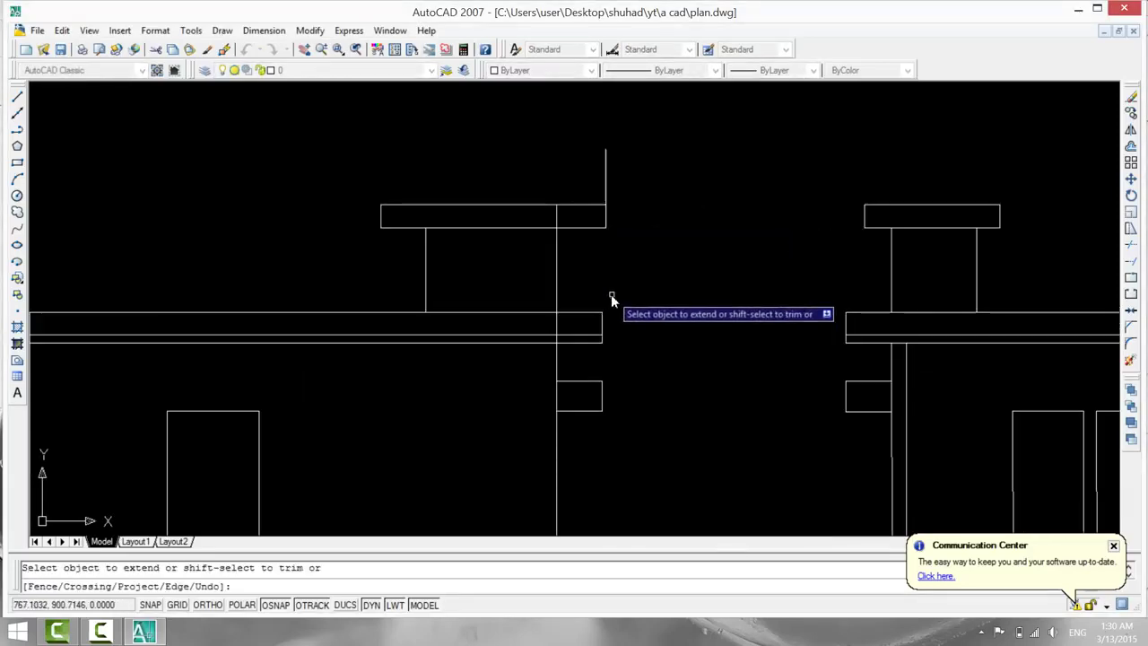
{"action": "key", "text": "Escape"}
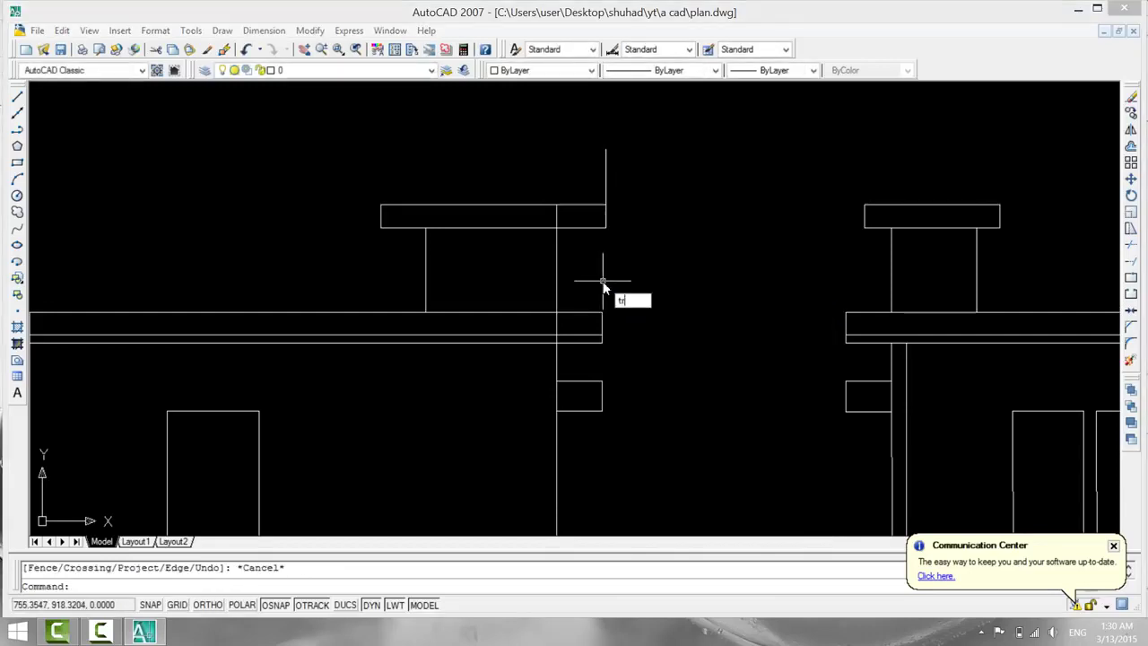
{"action": "key", "text": "Return"}
{"action": "key", "text": "Return"}
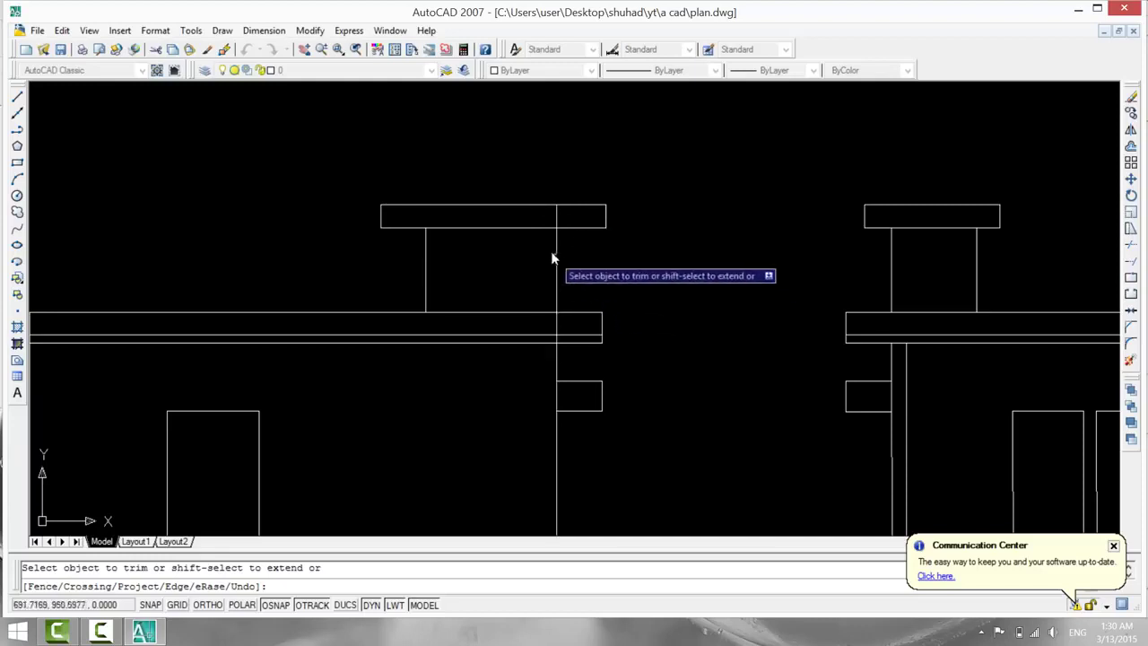
{"action": "left_click", "coordinate": [555, 221]}
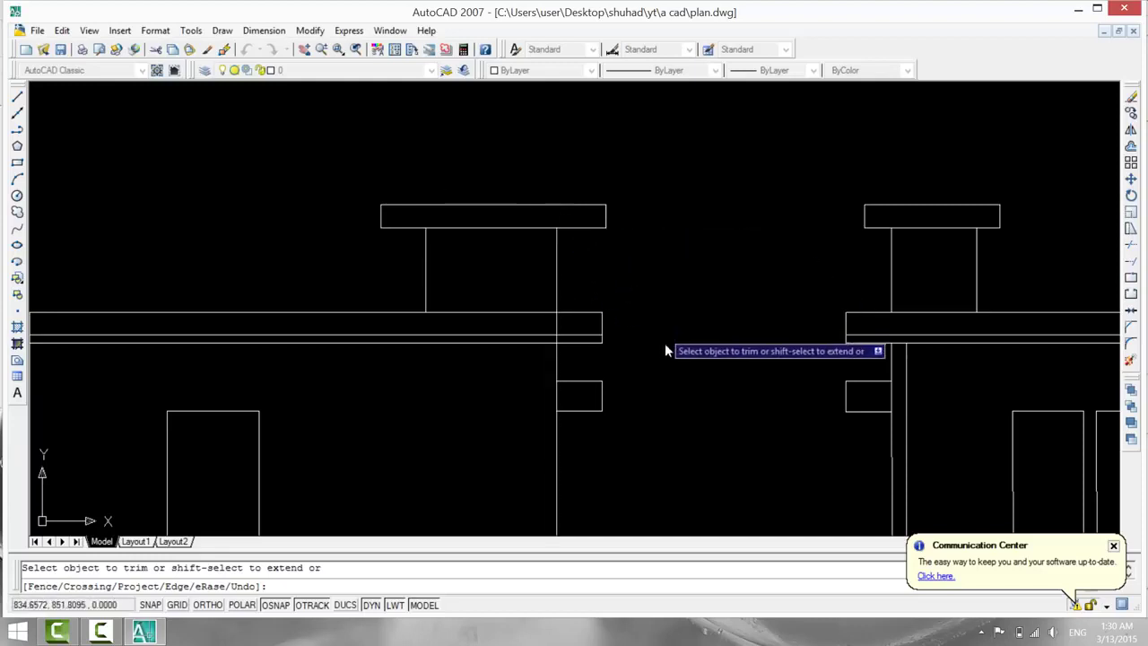
{"action": "scroll", "coordinate": [664, 351], "scroll_direction": "down", "scroll_amount": 1}
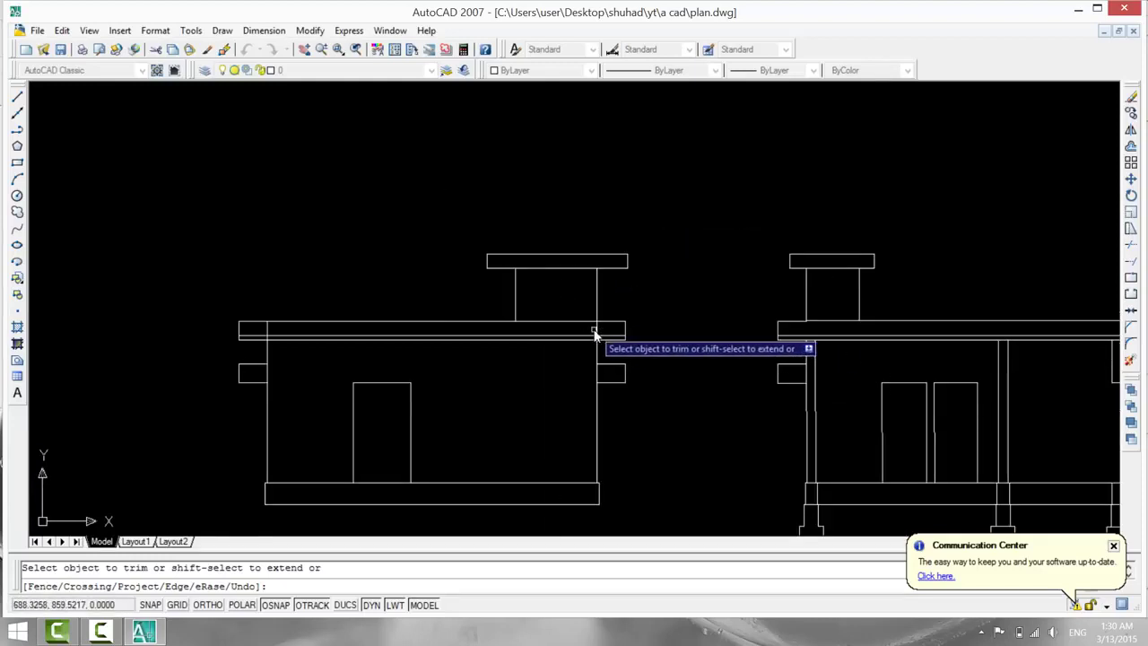
{"action": "scroll", "coordinate": [596, 351], "scroll_direction": "up", "scroll_amount": 2}
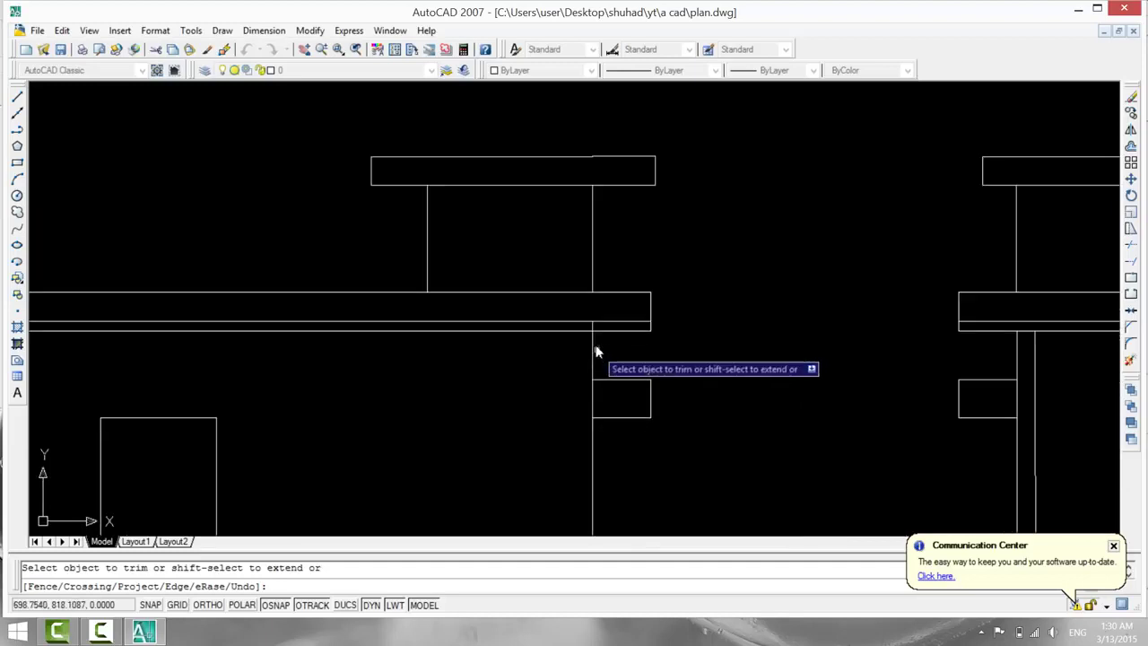
{"action": "scroll", "coordinate": [702, 386], "scroll_direction": "down", "scroll_amount": 1}
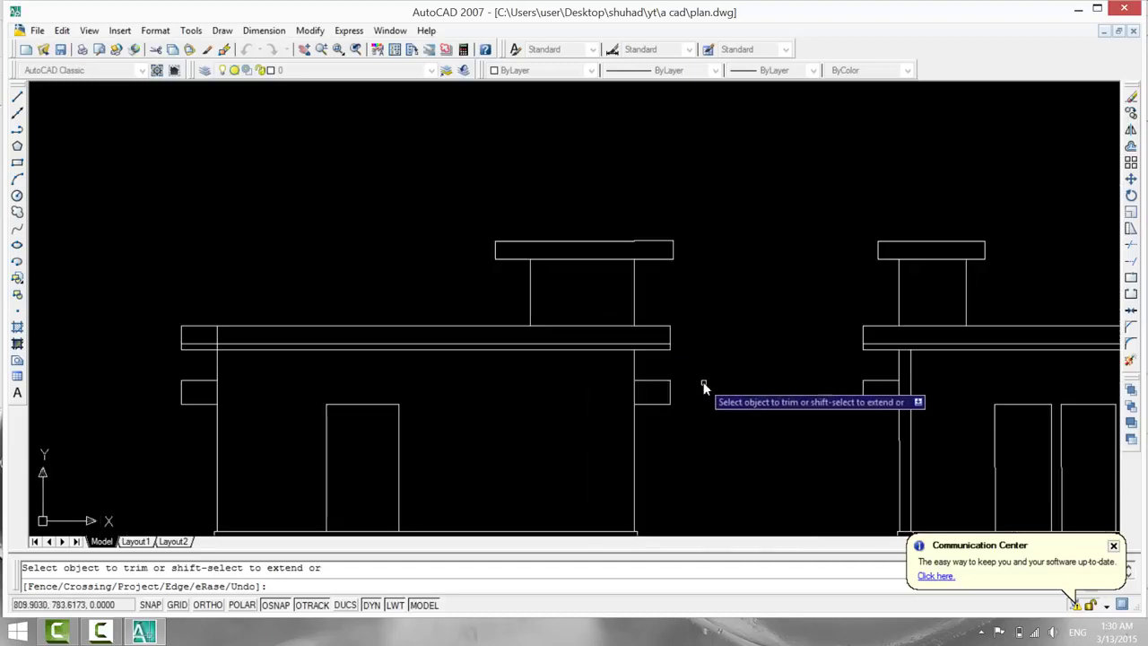
Draw three small ventilator rectangles under the left elevation's headroom slab.
{"action": "key", "text": "Escape"}
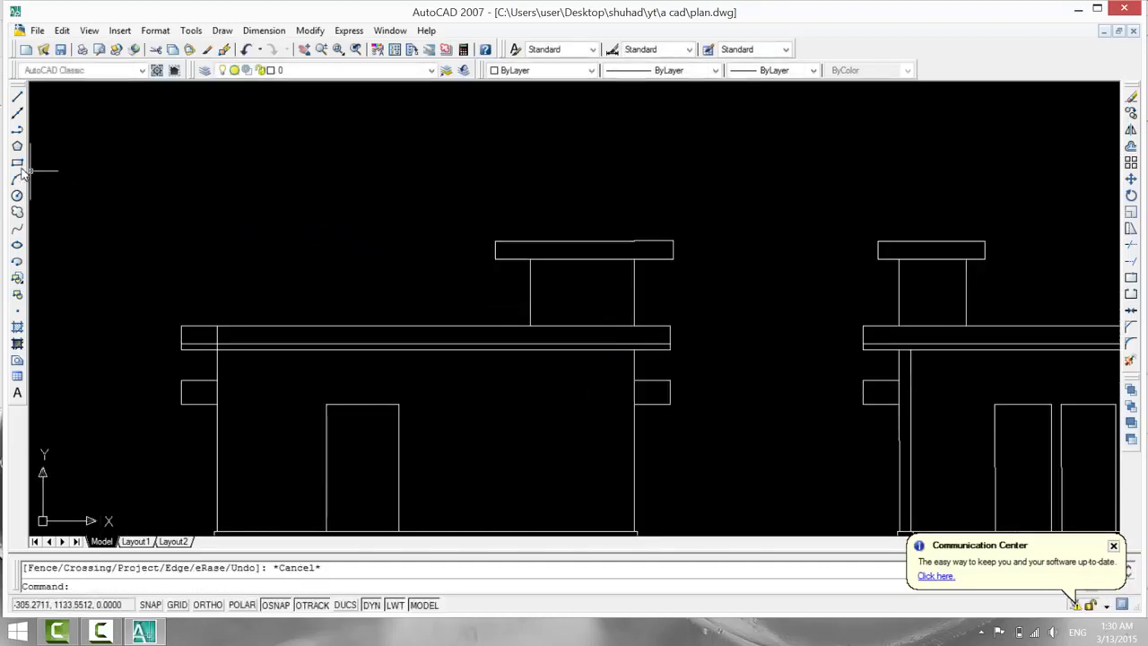
{"action": "left_click", "coordinate": [17, 163]}
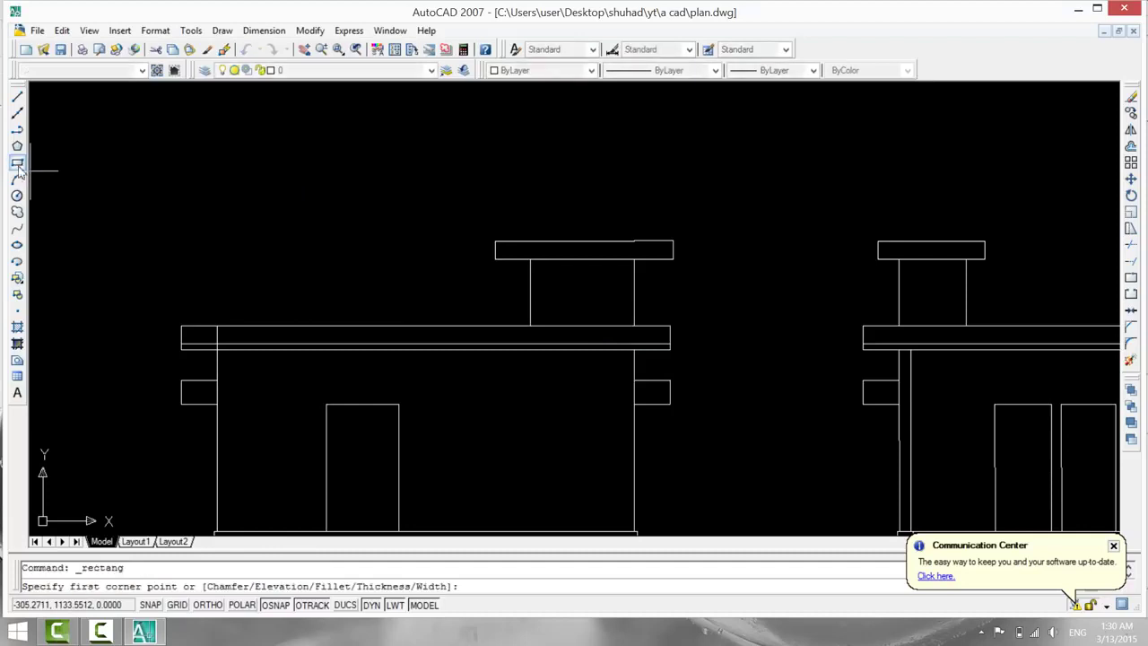
{"action": "left_click", "coordinate": [544, 260]}
{"action": "left_click", "coordinate": [556, 271]}
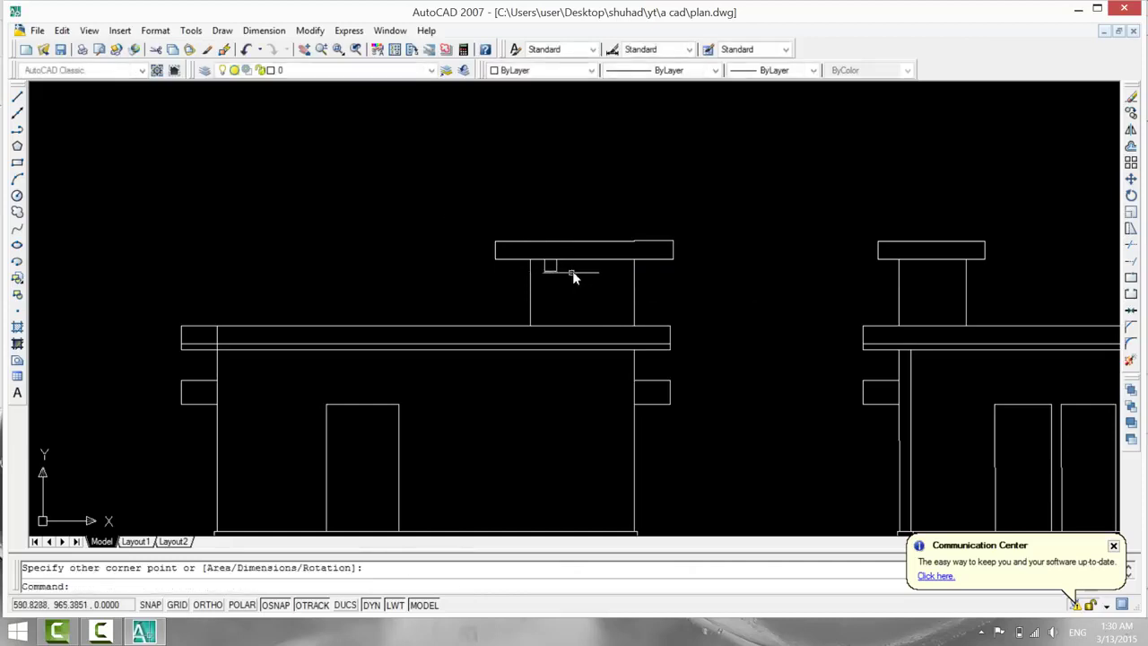
{"action": "key", "text": "Return"}
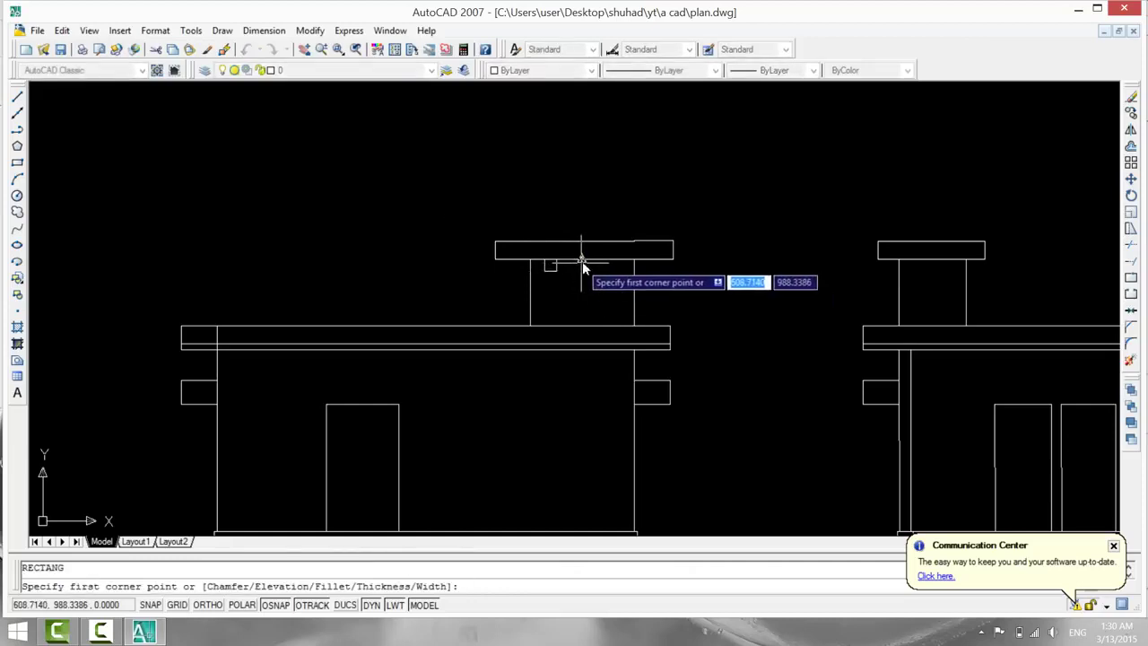
{"action": "left_click", "coordinate": [574, 261]}
{"action": "left_click", "coordinate": [592, 271]}
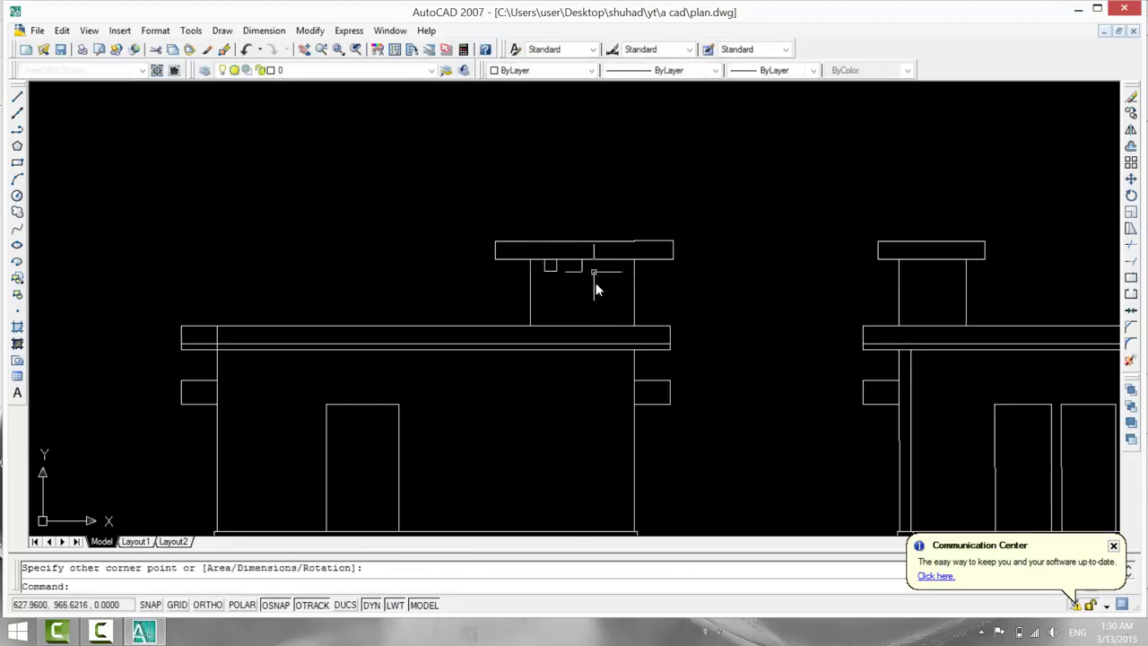
{"action": "key", "text": "Return"}
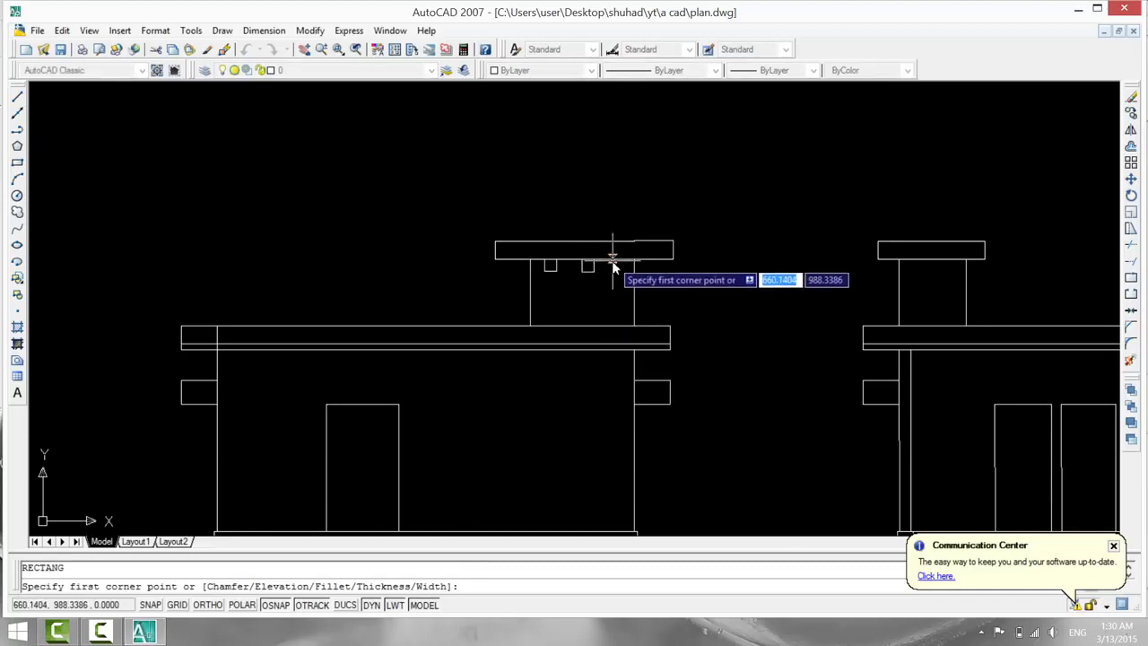
{"action": "left_click", "coordinate": [613, 267]}
{"action": "left_click", "coordinate": [621, 270]}
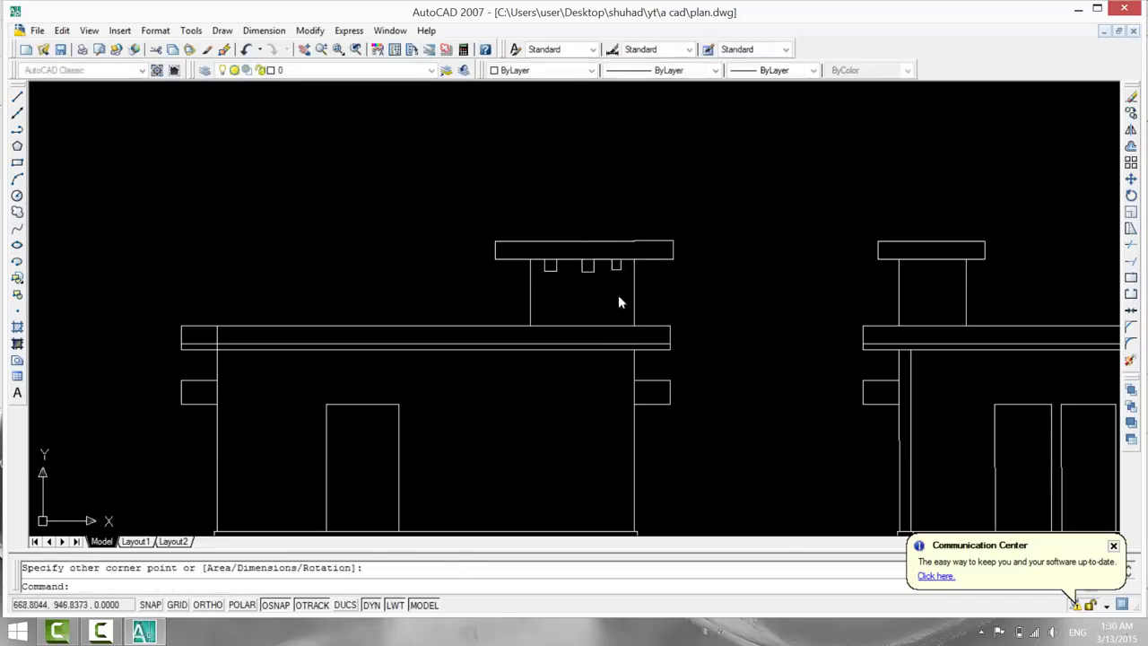
{"action": "key", "text": "Return"}
{"action": "key", "text": "Return"}
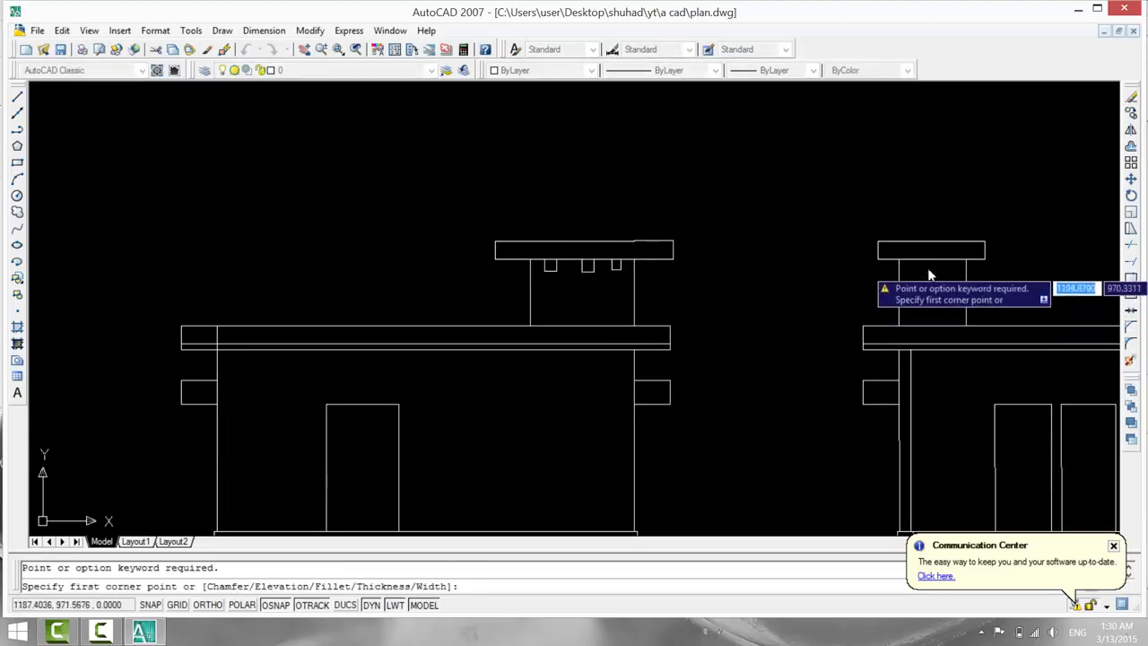
Draw two small ventilator rectangles under the right elevation's headroom slab.
{"action": "left_click", "coordinate": [914, 271]}
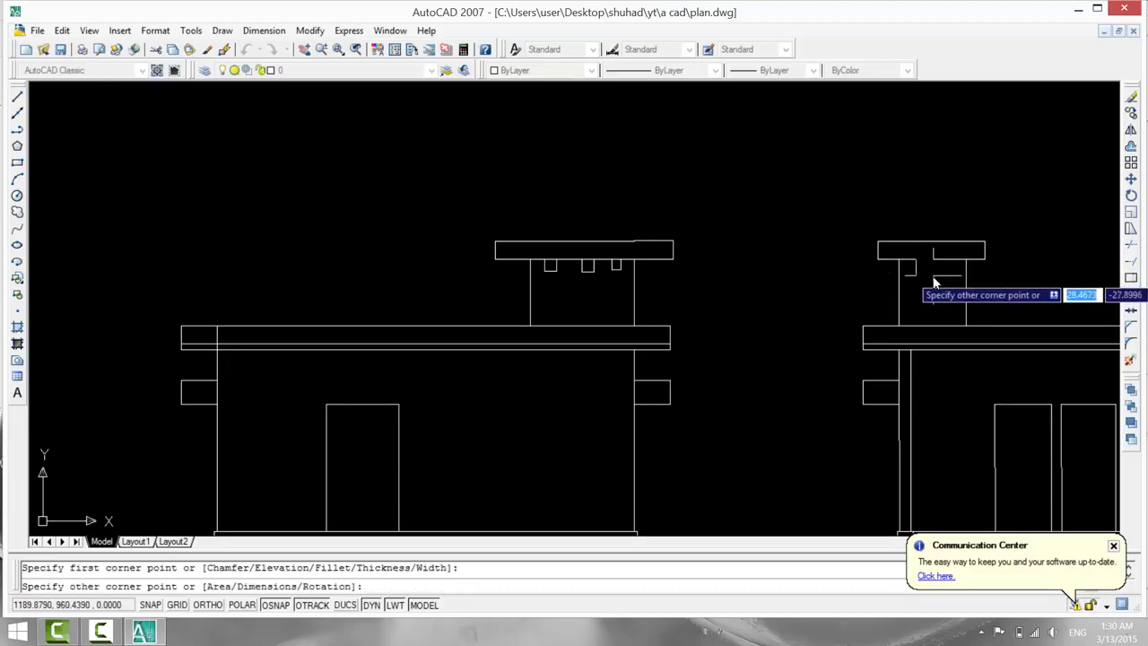
{"action": "left_click", "coordinate": [930, 282]}
{"action": "key", "text": "Return"}
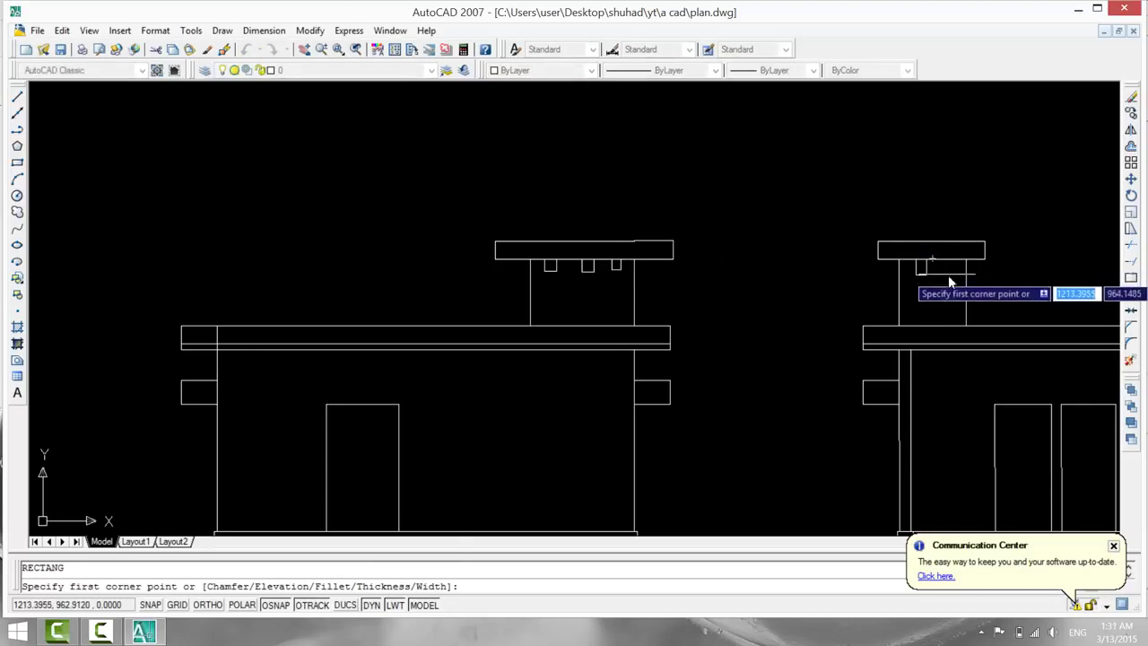
{"action": "key", "text": "Return"}
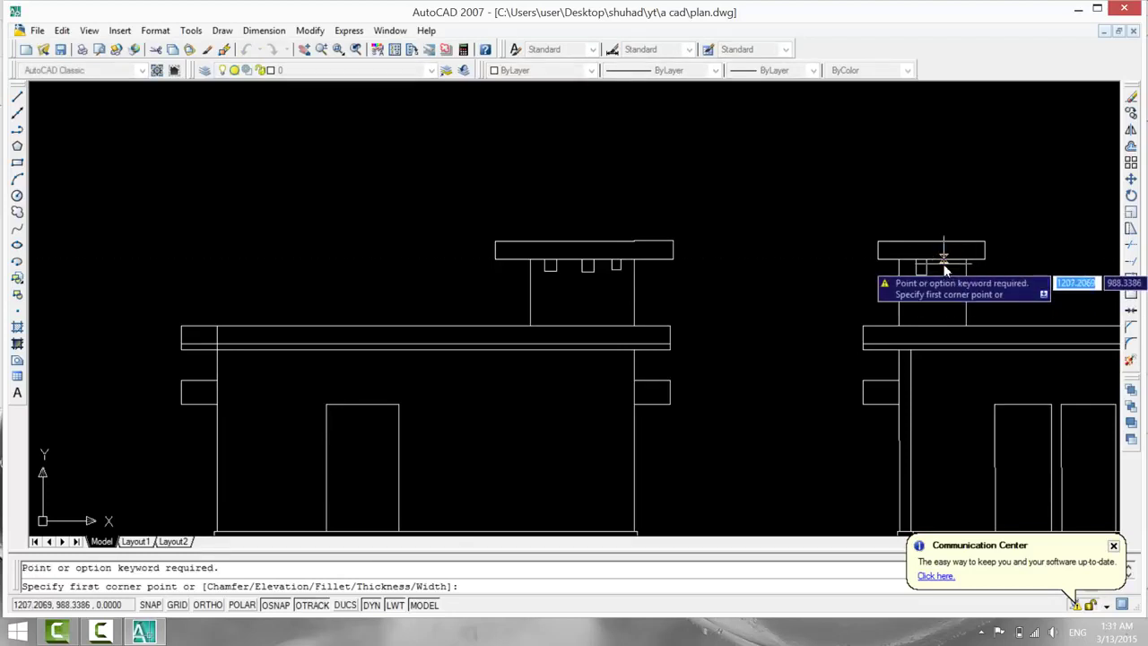
{"action": "left_click", "coordinate": [941, 264]}
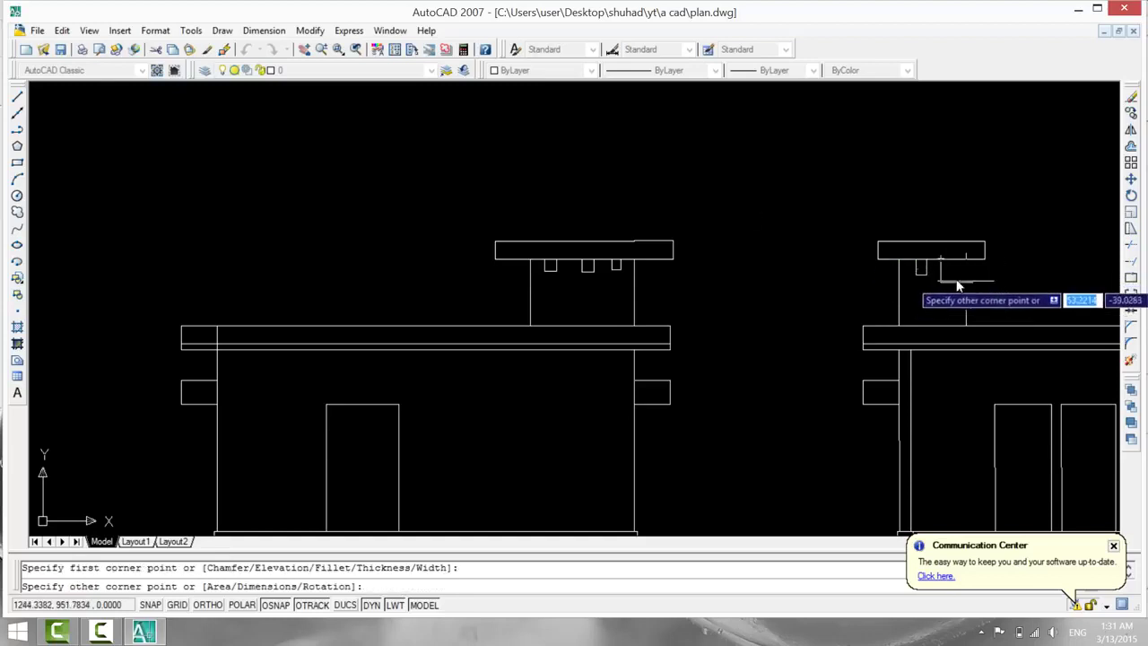
{"action": "left_click", "coordinate": [951, 276]}
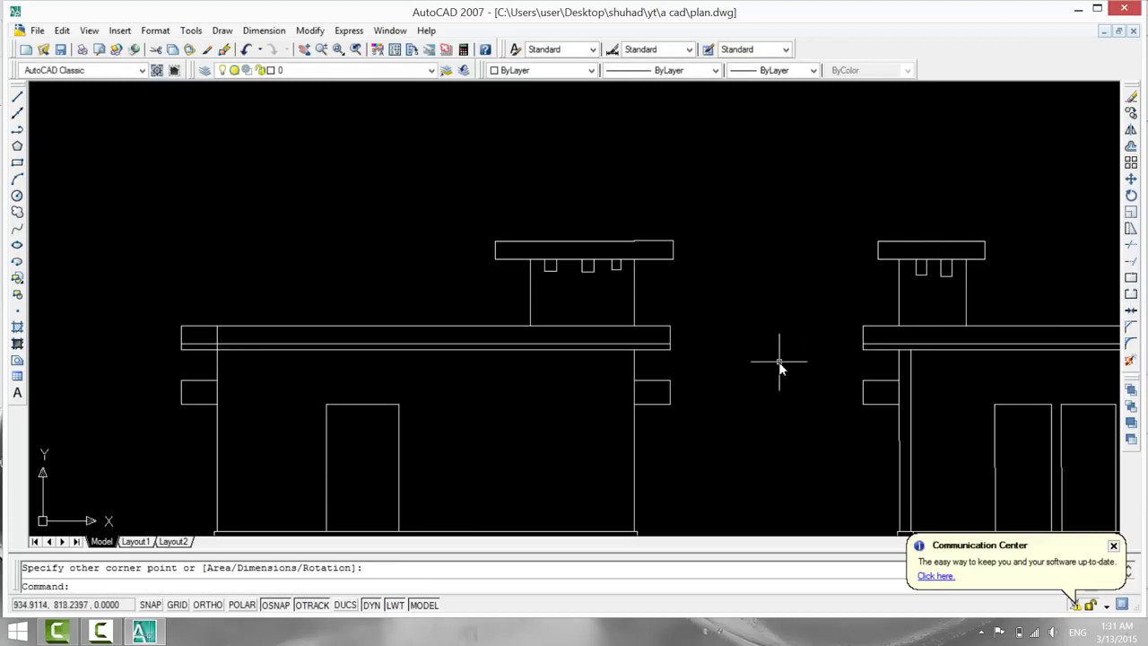
Save plan.dwg and pan down to show the hatched floor plan below both elevations.
{"action": "key", "text": "ctrl+s"}
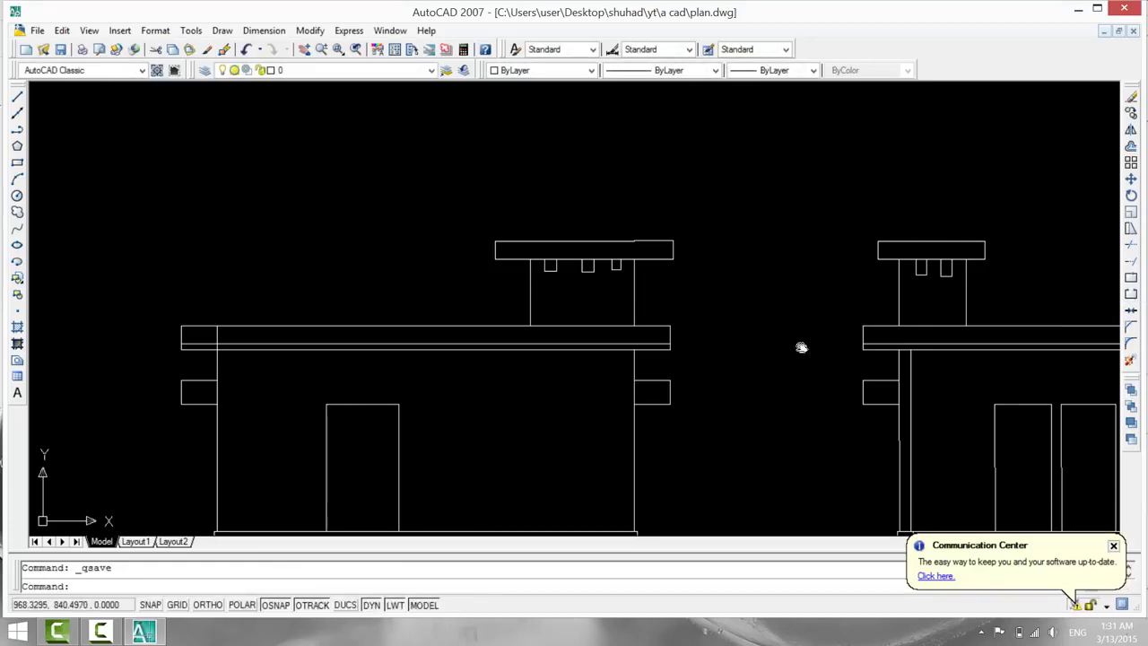
{"action": "middle_click_drag", "start_coordinate": [799, 347], "coordinate": [750, 210]}
{"action": "scroll", "coordinate": [741, 308], "scroll_direction": "down", "scroll_amount": 2}
{"action": "mouse_move", "coordinate": [732, 342]}
{"action": "middle_mouse_down"}
{"action": "mouse_move", "coordinate": [587, 277]}
{"action": "mouse_move", "coordinate": [557, 216]}
{"action": "middle_mouse_up"}
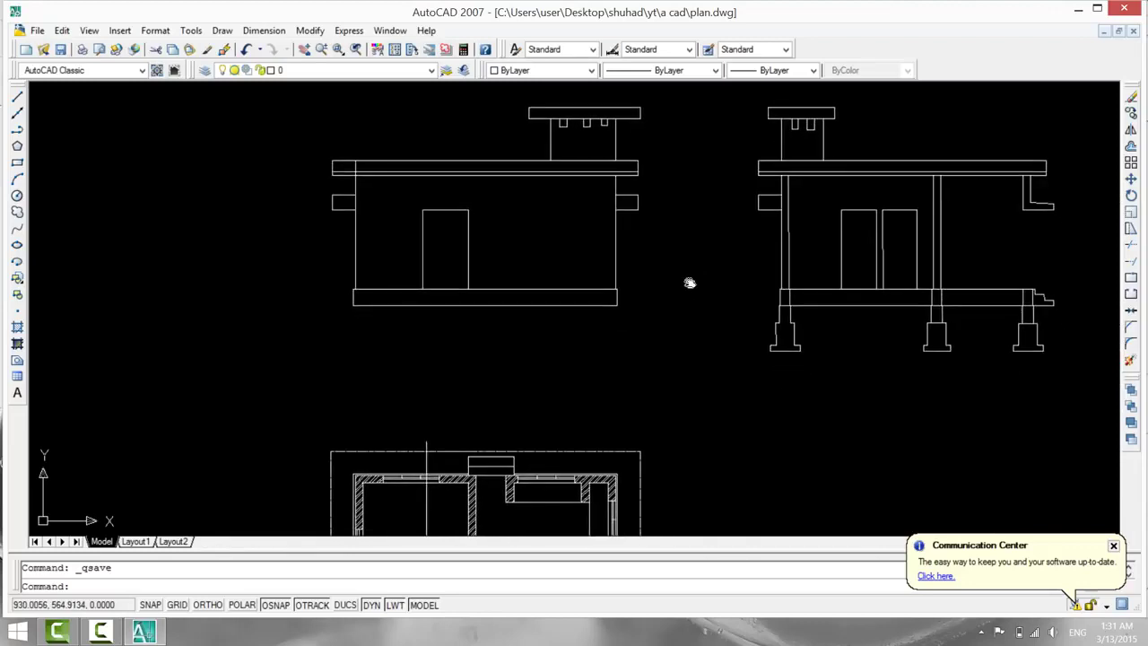
{"action": "mouse_move", "coordinate": [689, 281]}
{"action": "middle_mouse_down"}
{"action": "mouse_move", "coordinate": [648, 277]}
{"action": "mouse_move", "coordinate": [644, 308]}
{"action": "middle_mouse_up"}
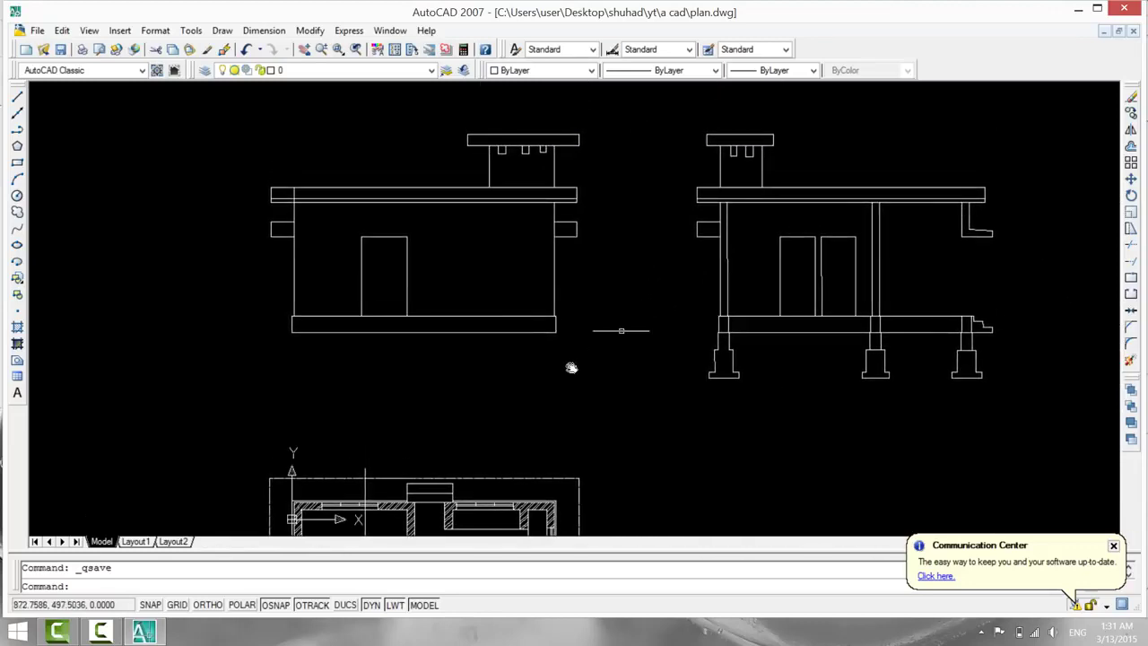
{"action": "left_click", "coordinate": [103, 633]}
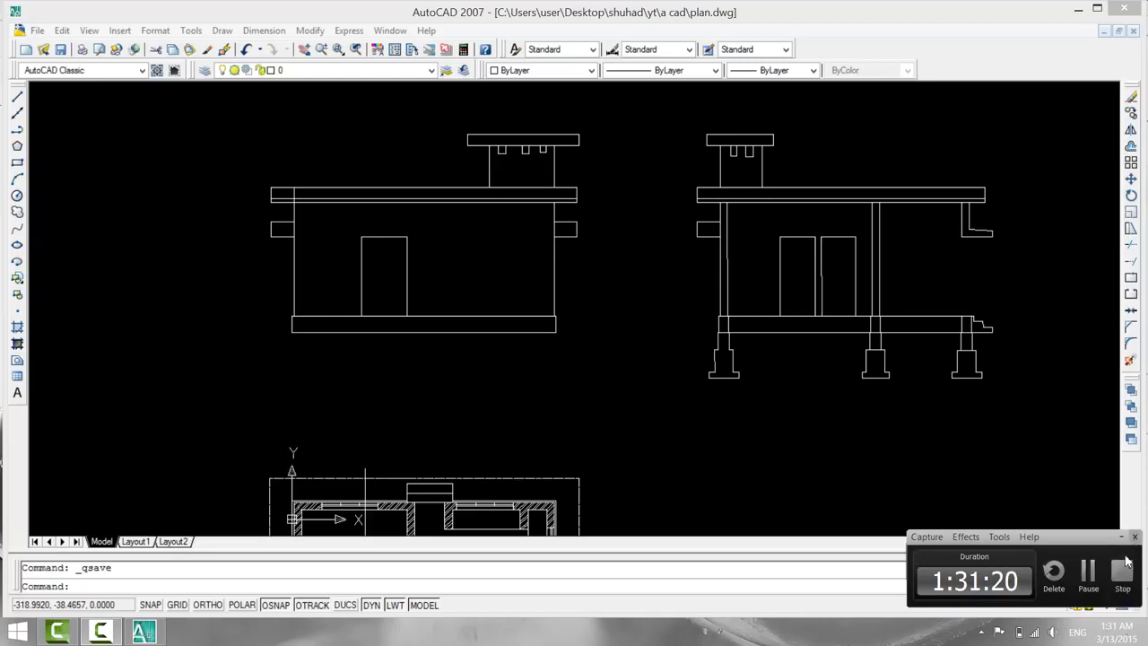
{"action": "left_click", "coordinate": [1121, 573]}
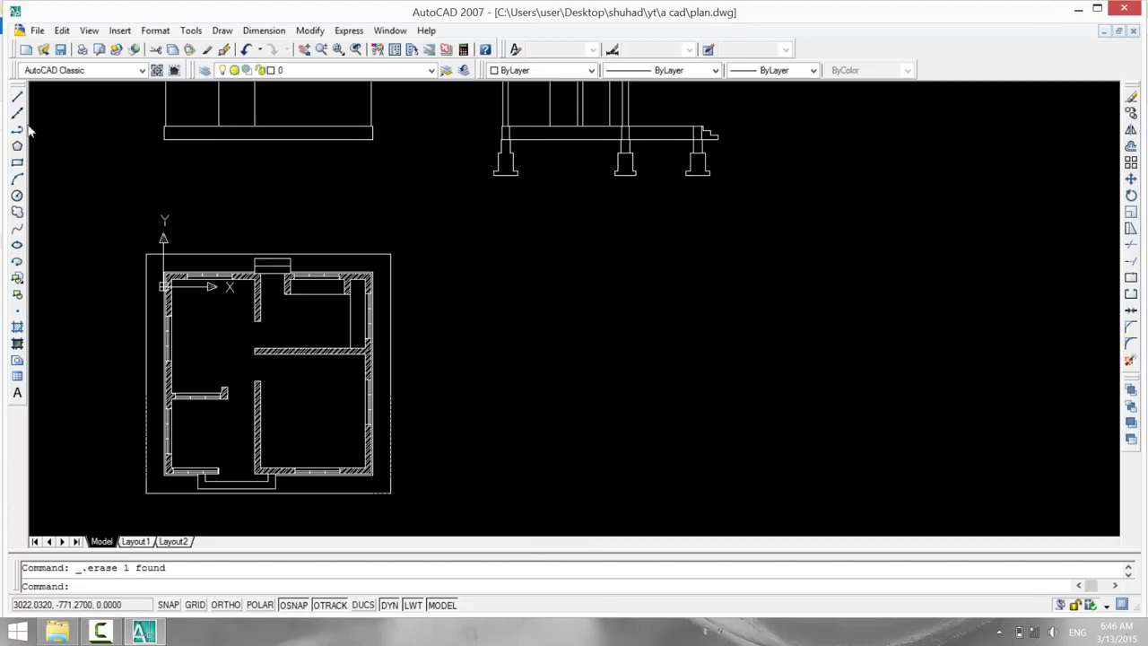
Place vertical construction lines through both edges of the left front-wall window.
{"action": "scroll", "coordinate": [226, 518], "scroll_direction": "up", "scroll_amount": 2}
{"action": "scroll", "coordinate": [184, 505], "scroll_direction": "up", "scroll_amount": 2}
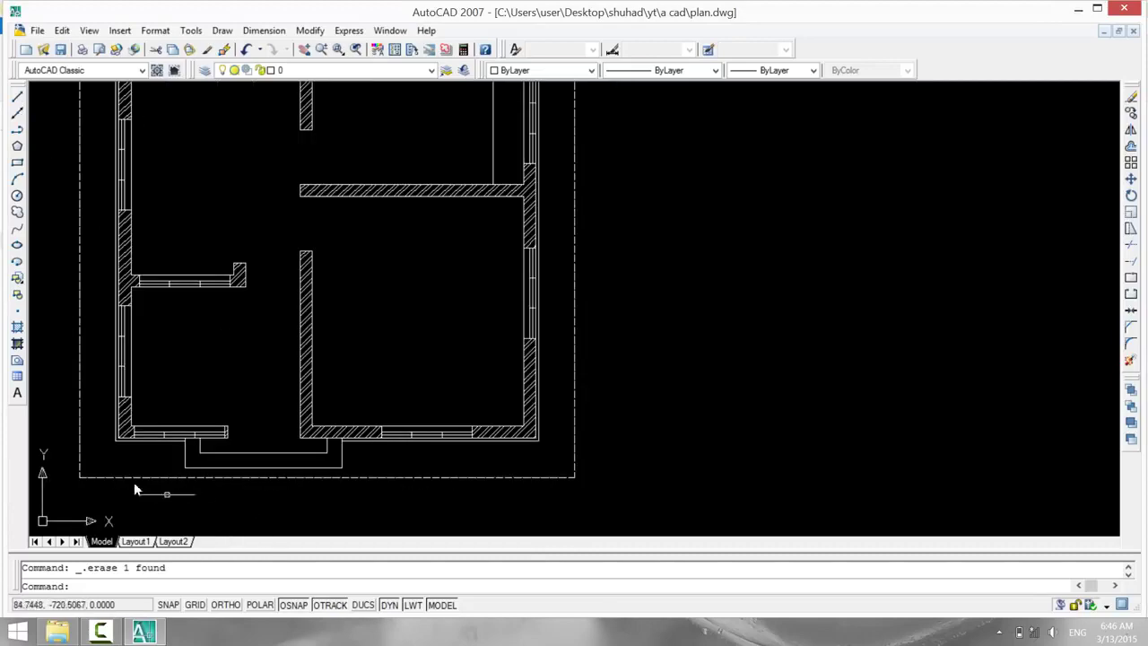
{"action": "scroll", "coordinate": [112, 471], "scroll_direction": "up", "scroll_amount": 3}
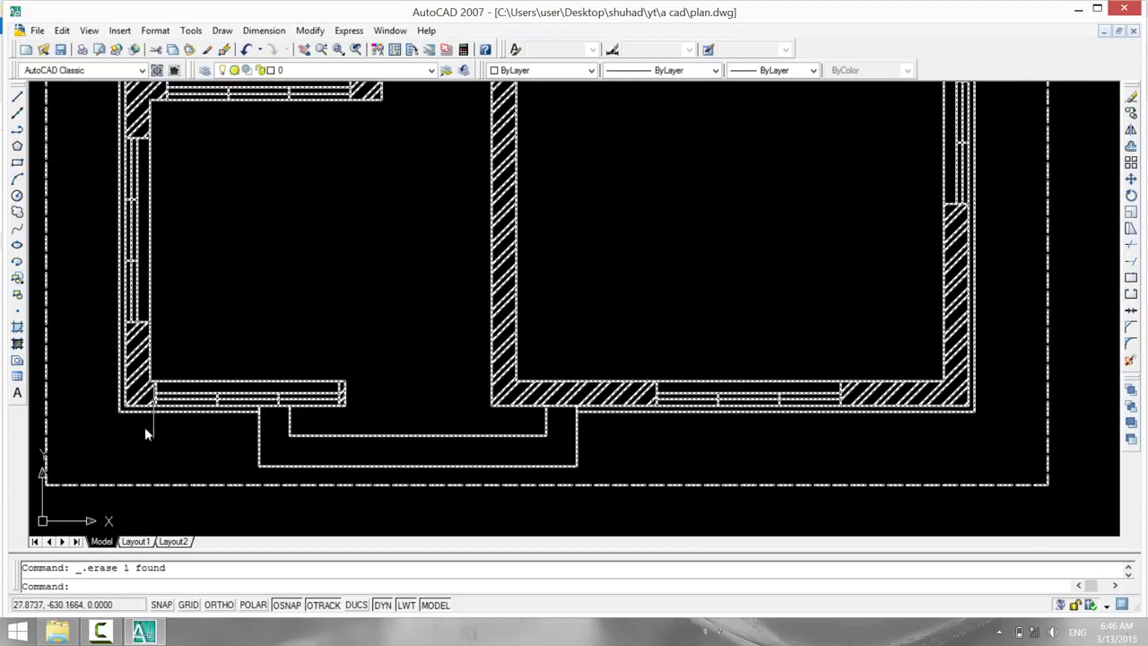
{"action": "left_click", "coordinate": [18, 113]}
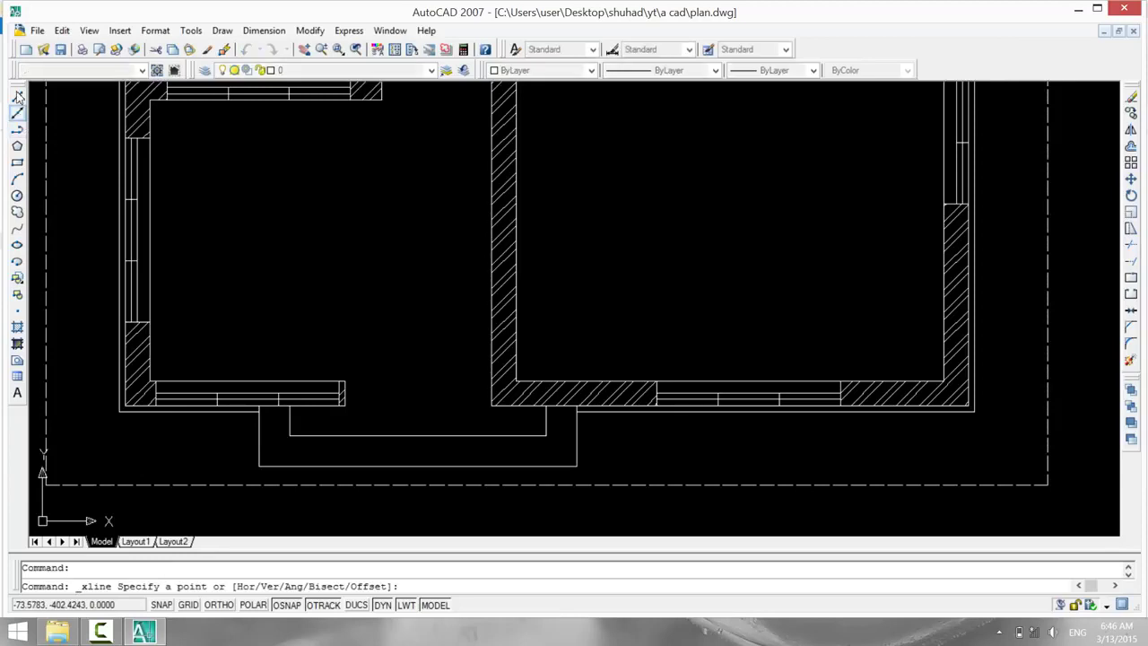
{"action": "left_click", "coordinate": [154, 406]}
{"action": "left_click", "coordinate": [150, 454]}
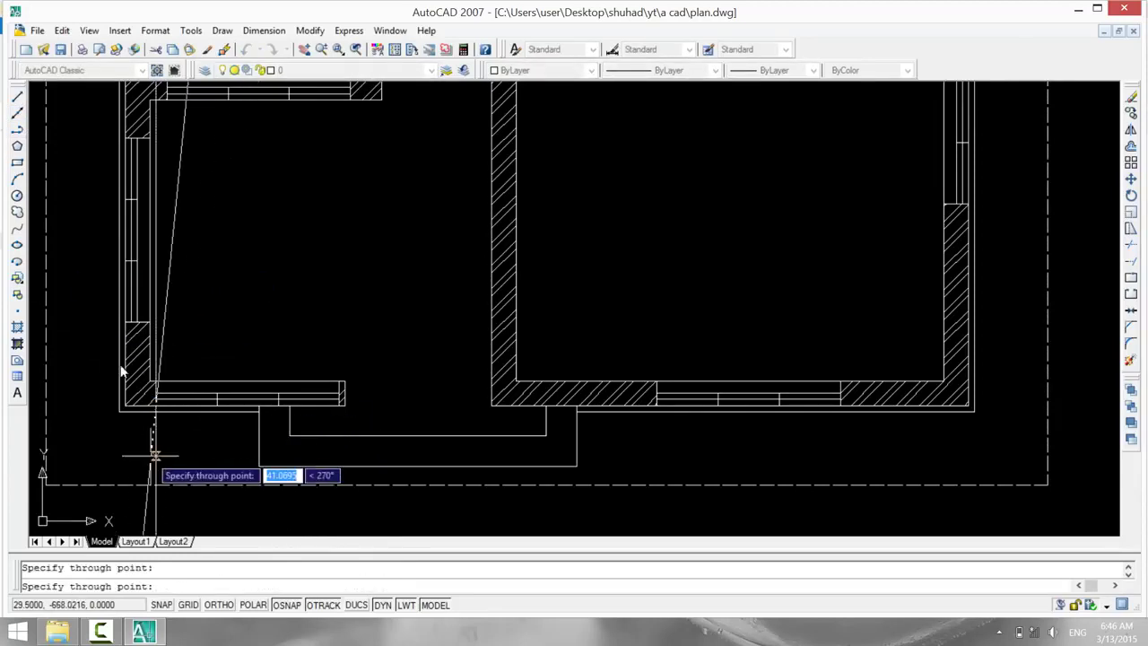
{"action": "key", "text": "Return"}
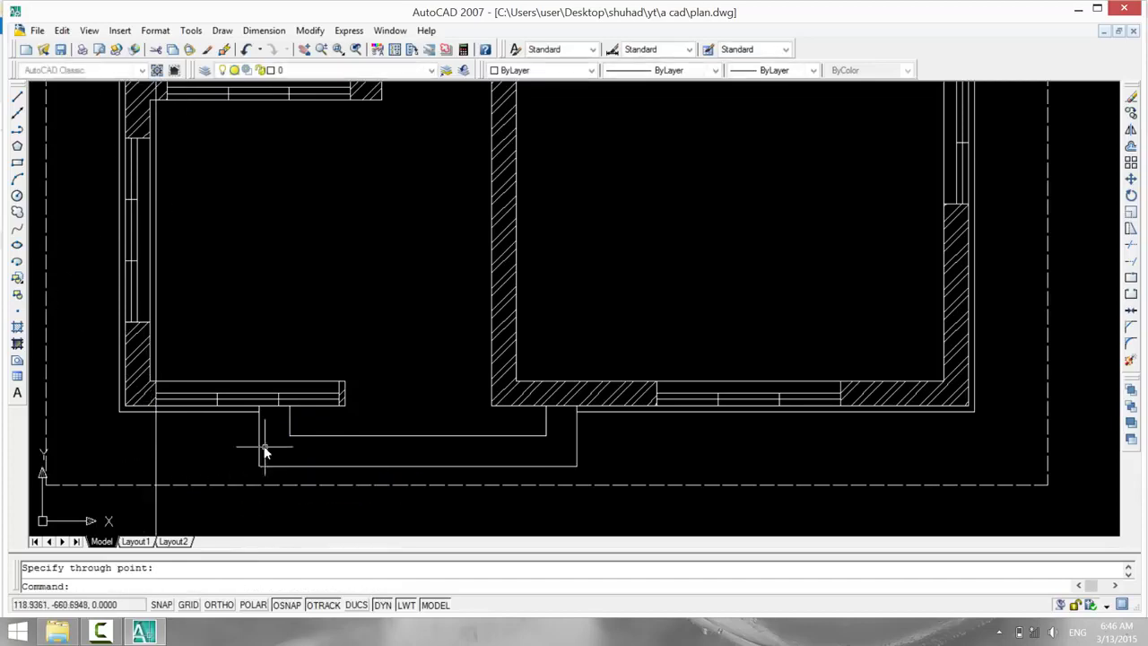
{"action": "key", "text": "Return"}
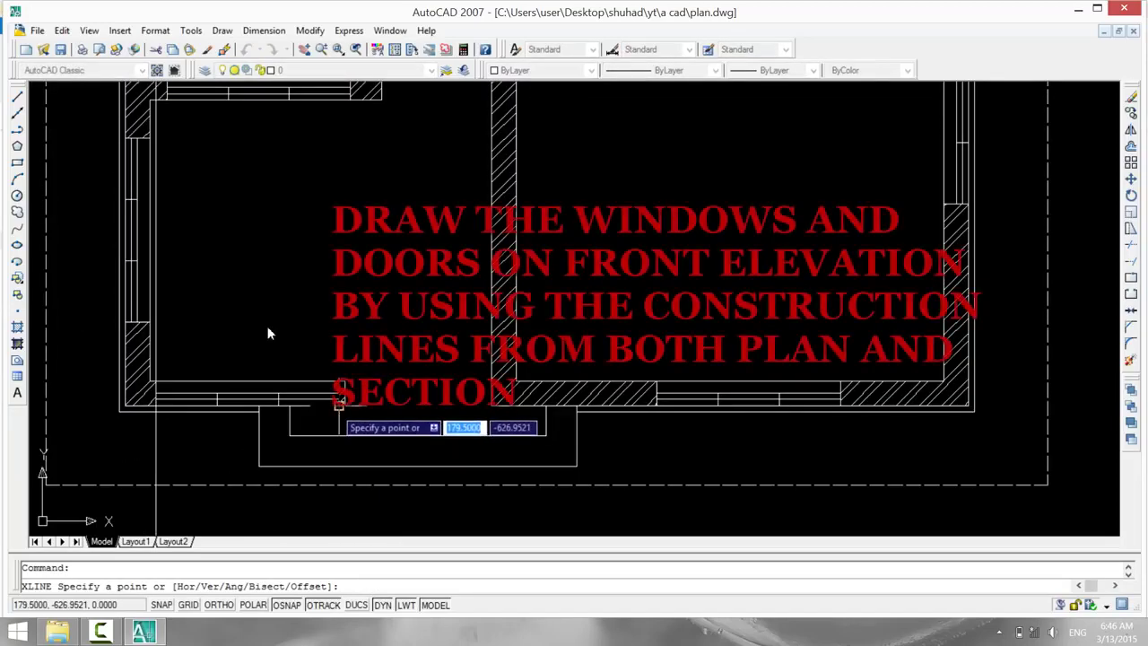
{"action": "left_click", "coordinate": [337, 408]}
{"action": "left_click", "coordinate": [338, 438]}
{"action": "key", "text": "Return"}
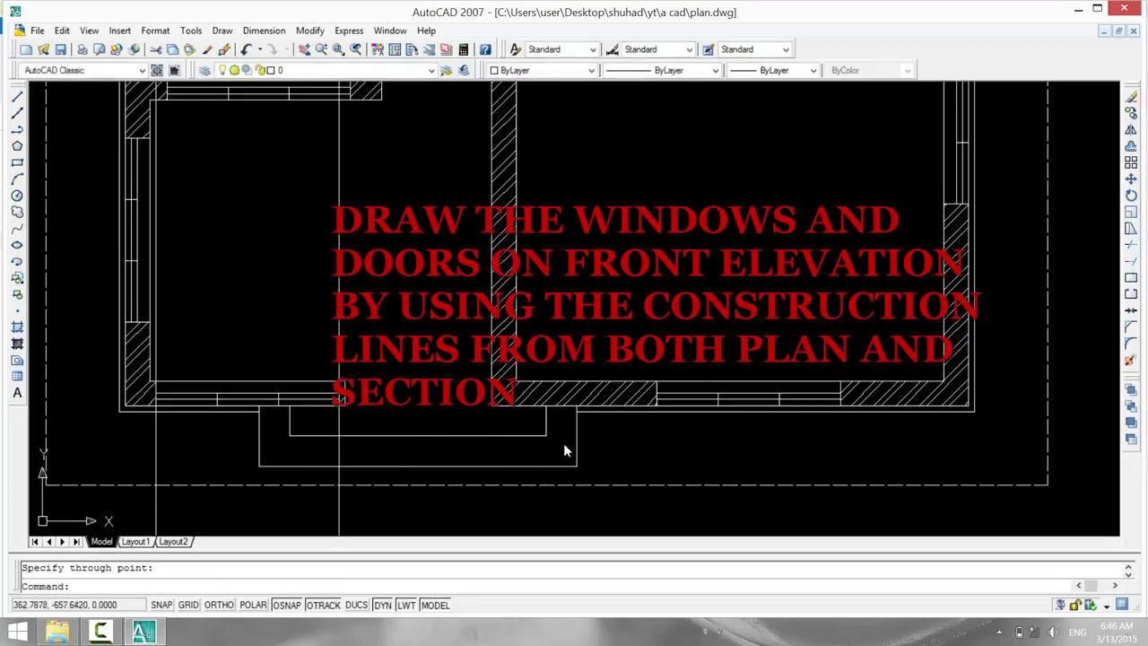
Place vertical construction lines through both edges of the right front-wall window.
{"action": "key", "text": "Return"}
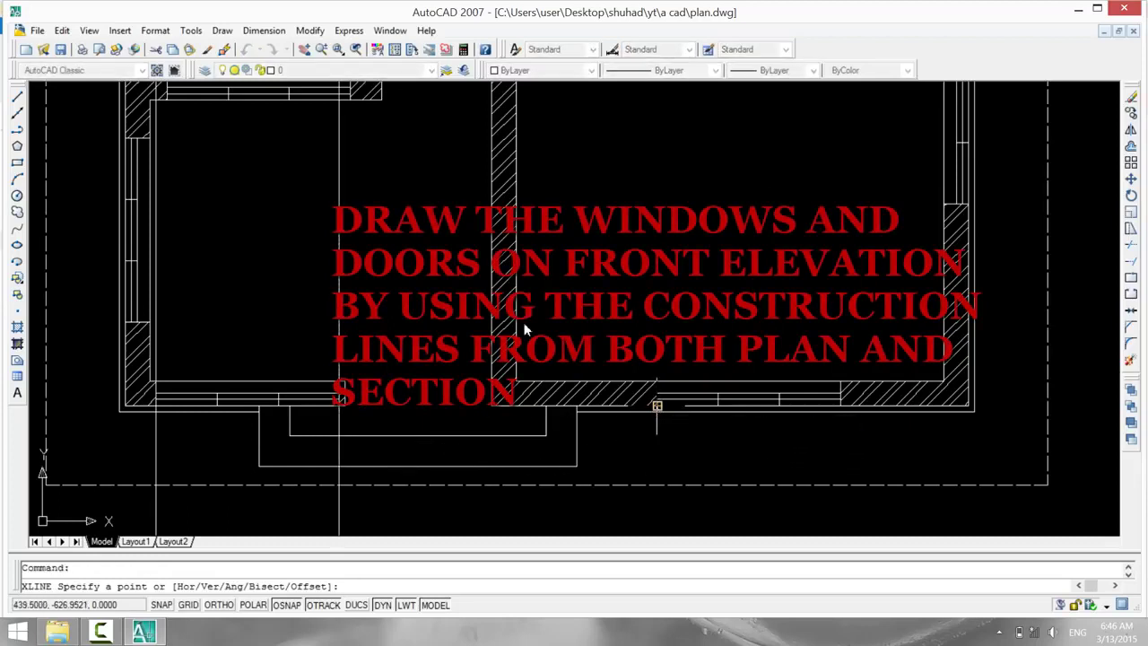
{"action": "left_click", "coordinate": [655, 403]}
{"action": "left_click", "coordinate": [655, 430]}
{"action": "key", "text": "Return"}
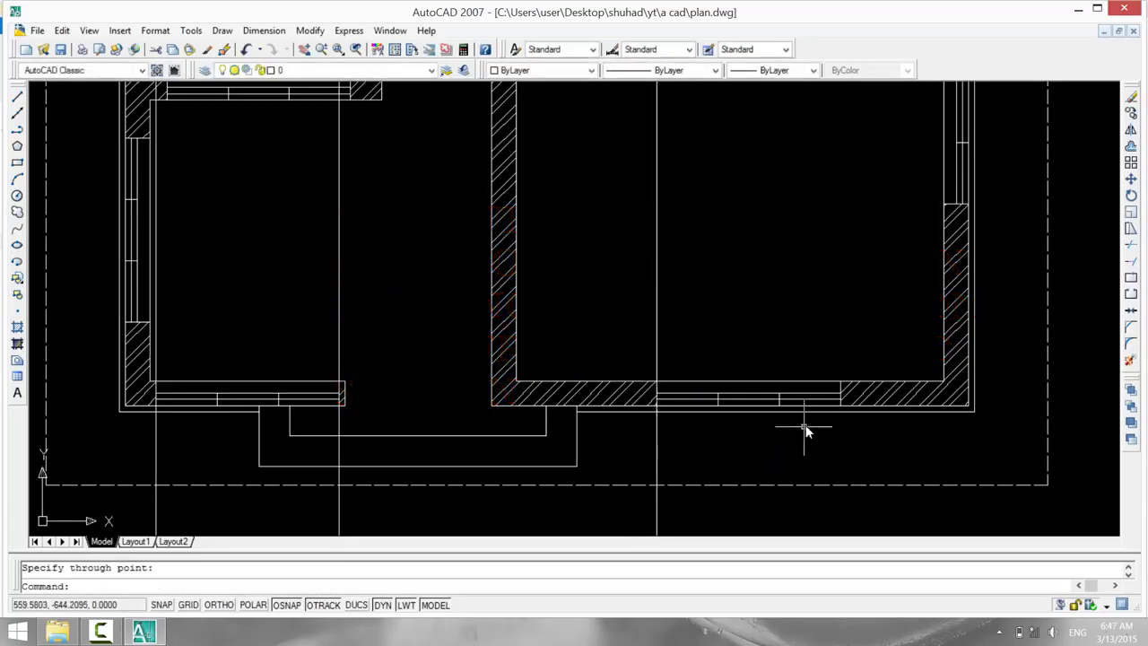
{"action": "key", "text": "Return"}
{"action": "left_click", "coordinate": [841, 403]}
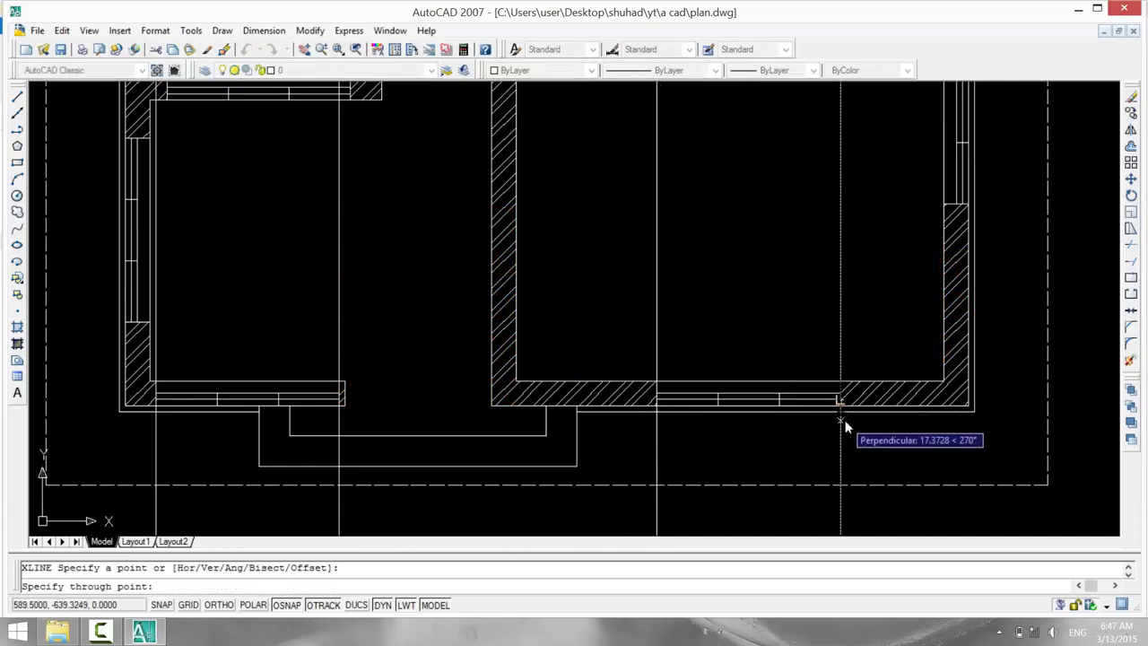
{"action": "left_click", "coordinate": [843, 421]}
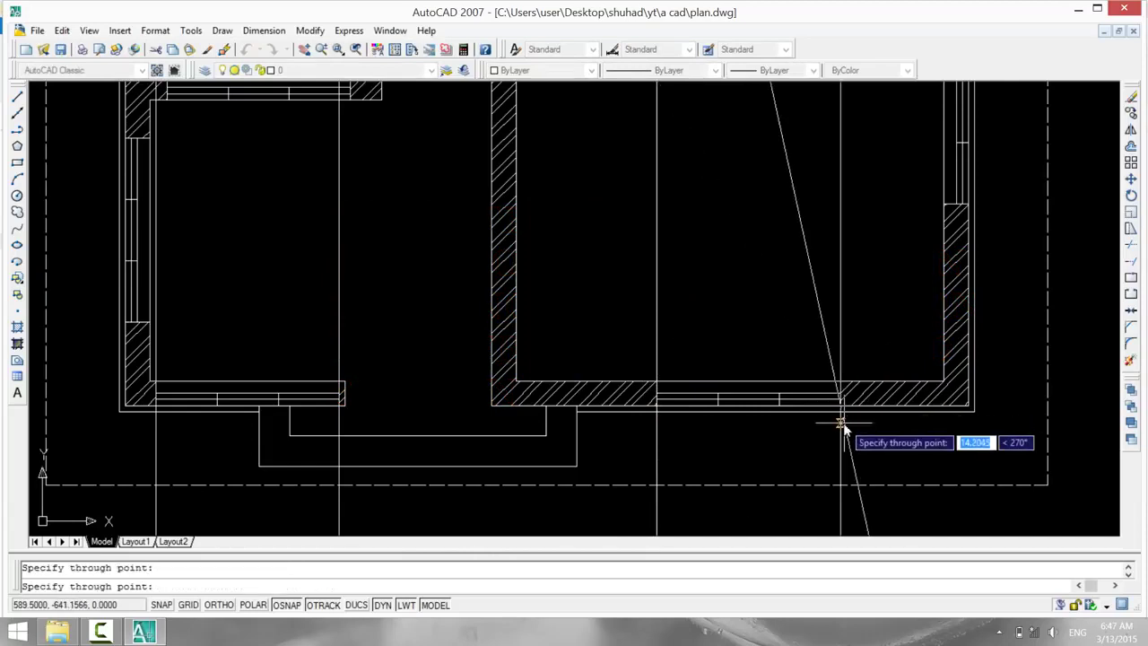
{"action": "key", "text": "Return"}
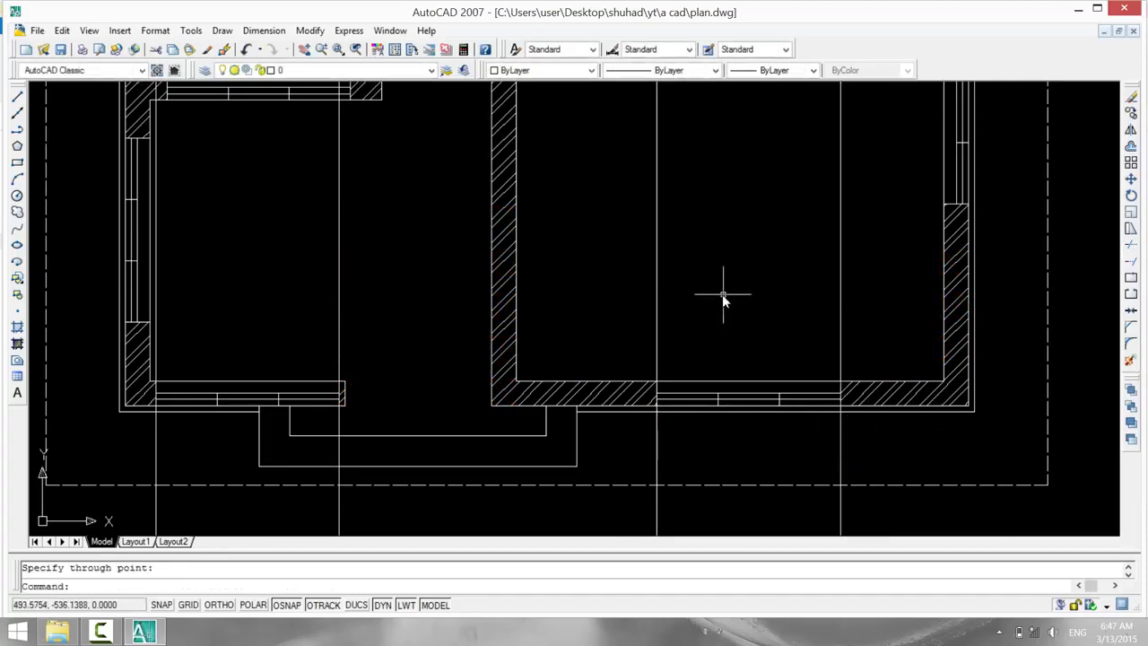
{"action": "scroll", "coordinate": [723, 297], "scroll_direction": "down", "scroll_amount": 2}
Draw the left window's head line between its two projection lines on the elevation.
{"action": "scroll", "coordinate": [718, 229], "scroll_direction": "down", "scroll_amount": 3}
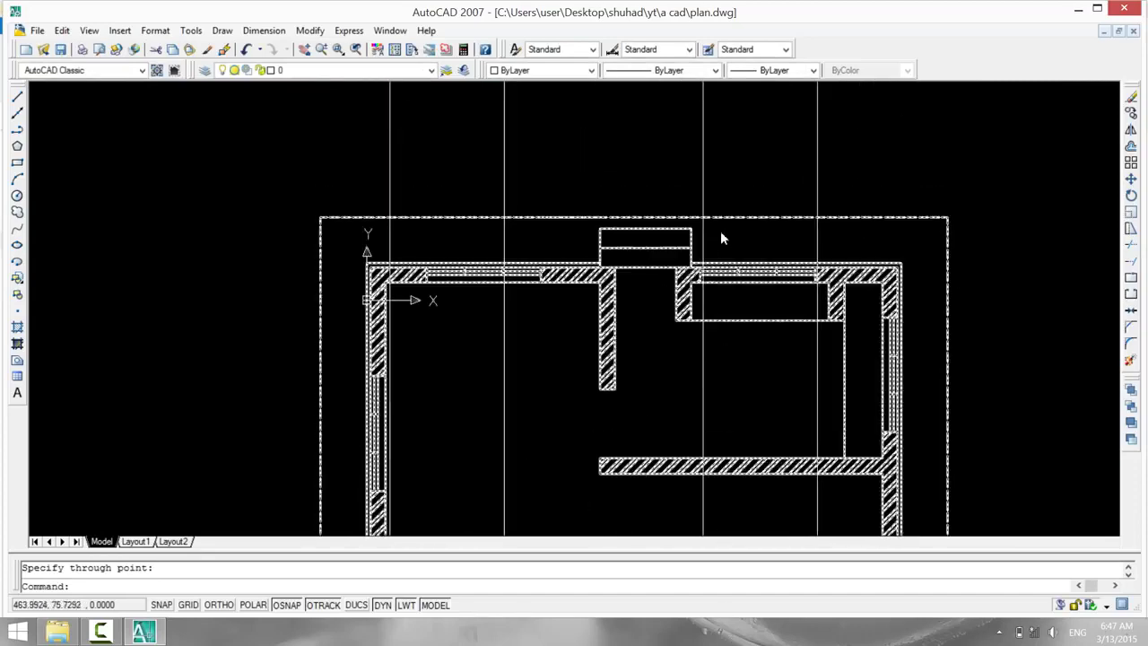
{"action": "middle_click_drag", "start_coordinate": [741, 162], "coordinate": [743, 594]}
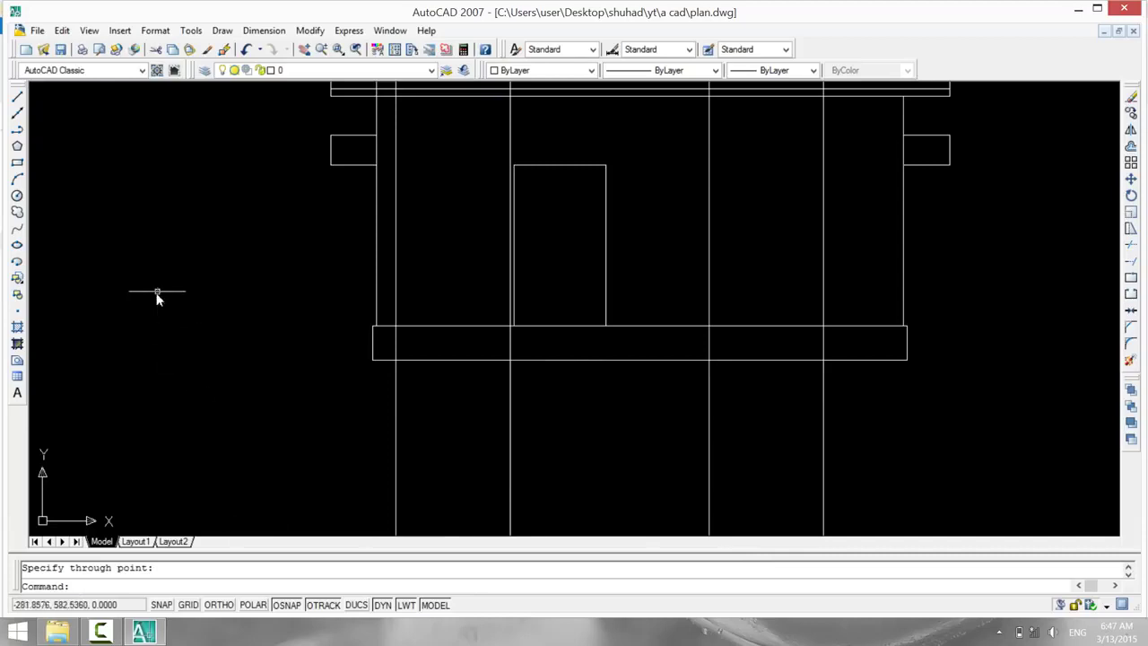
{"action": "left_click", "coordinate": [16, 97]}
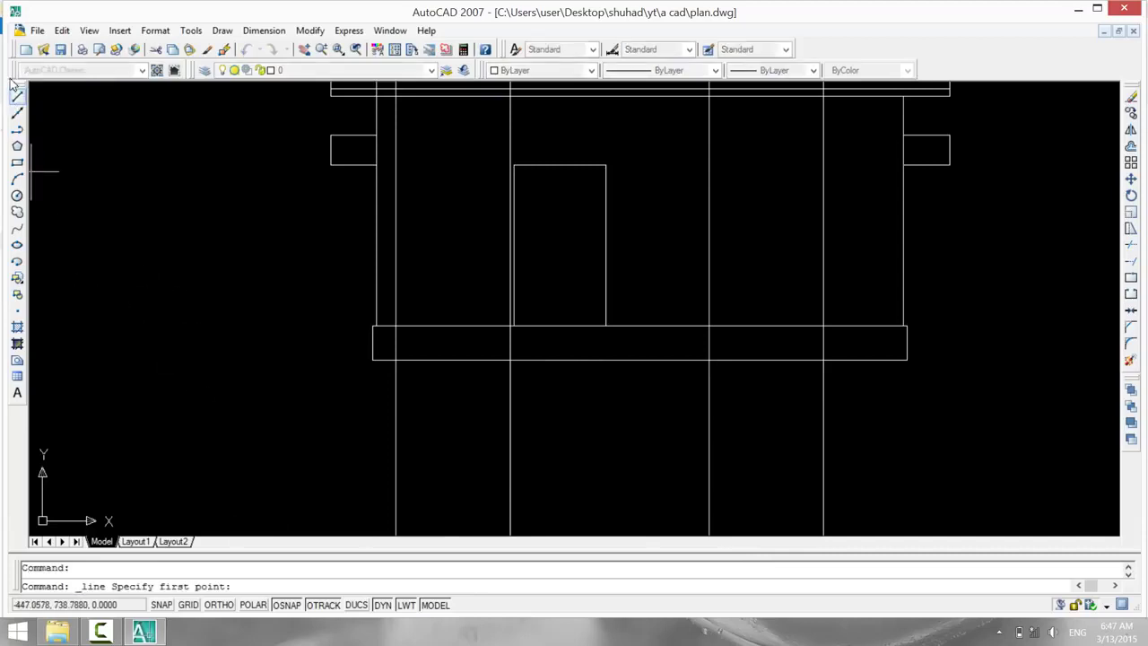
{"action": "scroll", "coordinate": [512, 255], "scroll_direction": "up", "scroll_amount": 2}
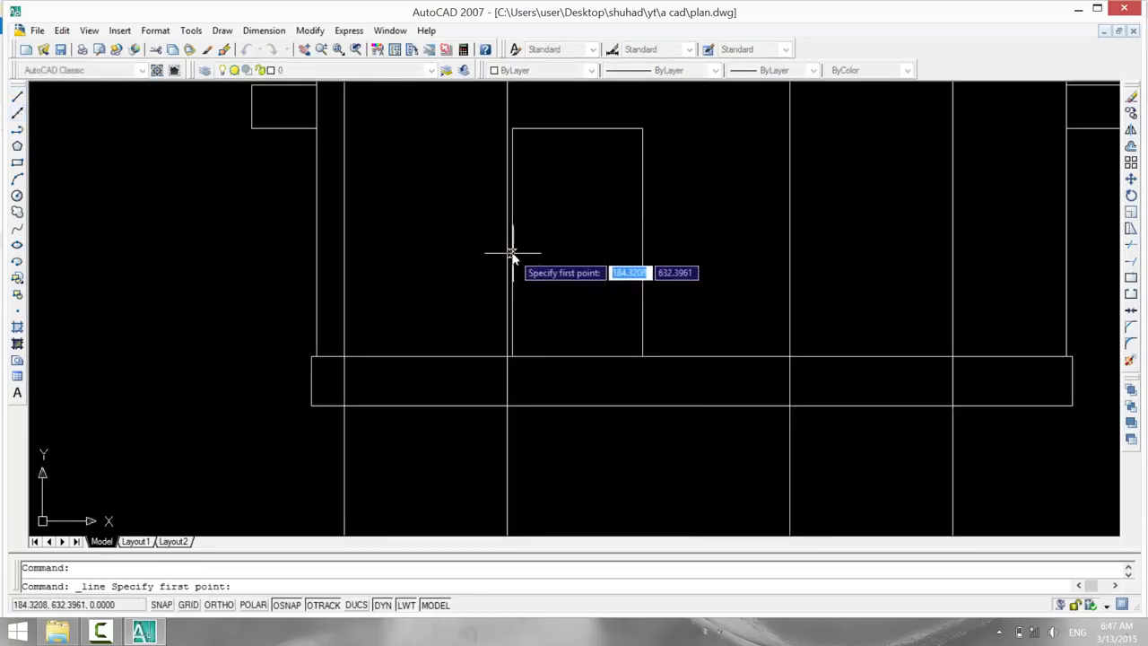
{"action": "left_click", "coordinate": [510, 128]}
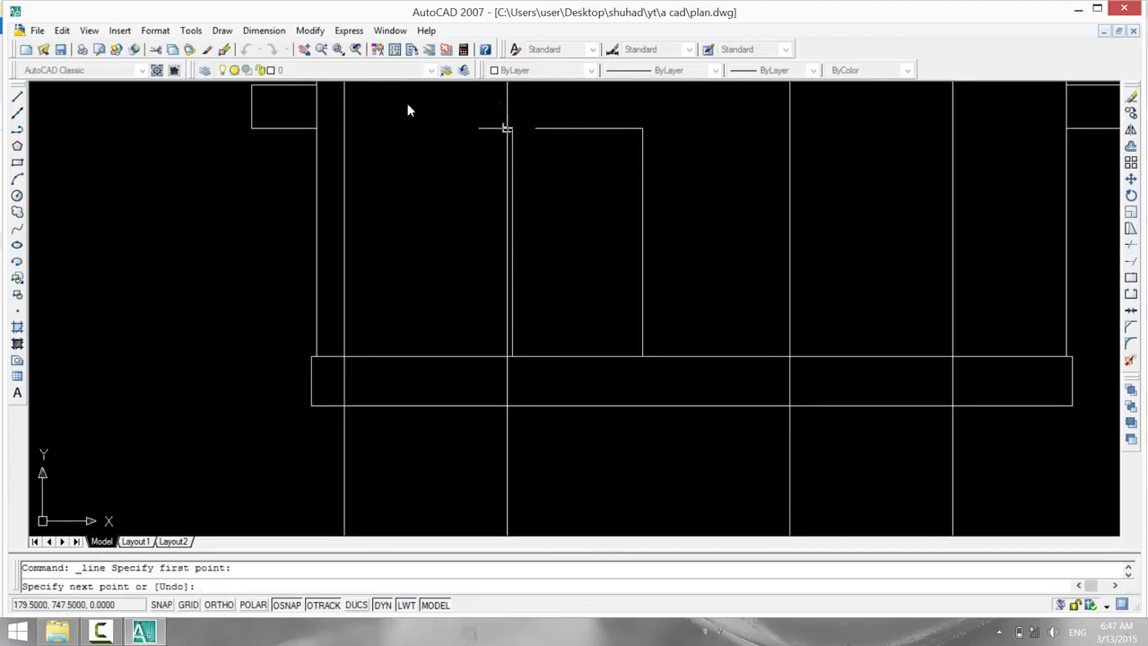
{"action": "left_click", "coordinate": [342, 128]}
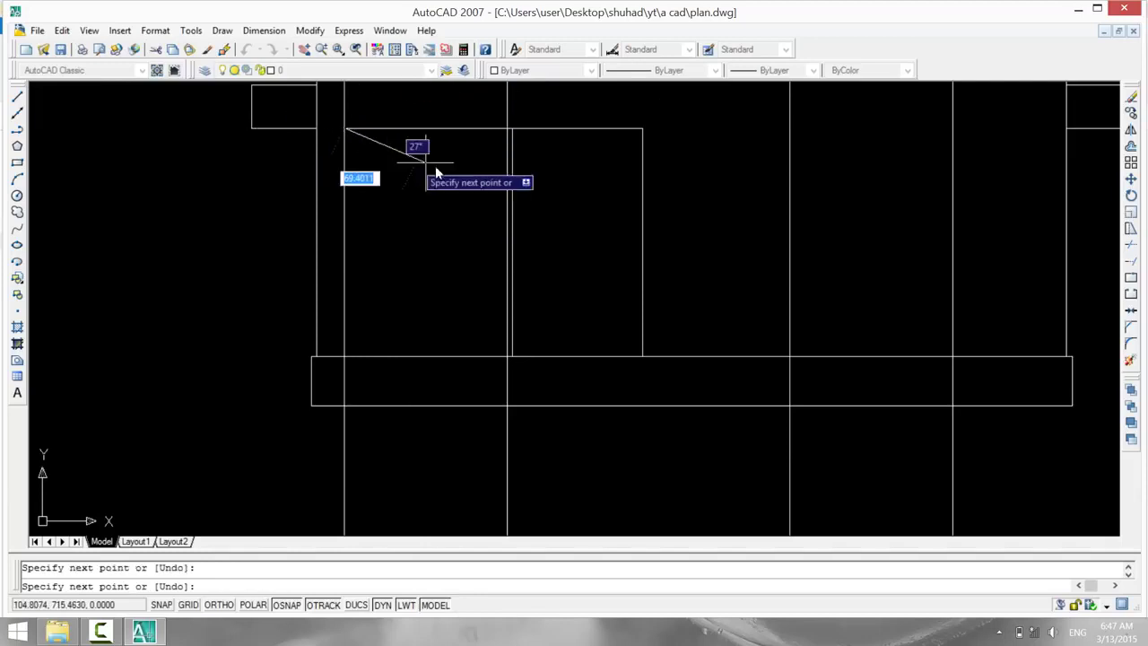
{"action": "key", "text": "Escape"}
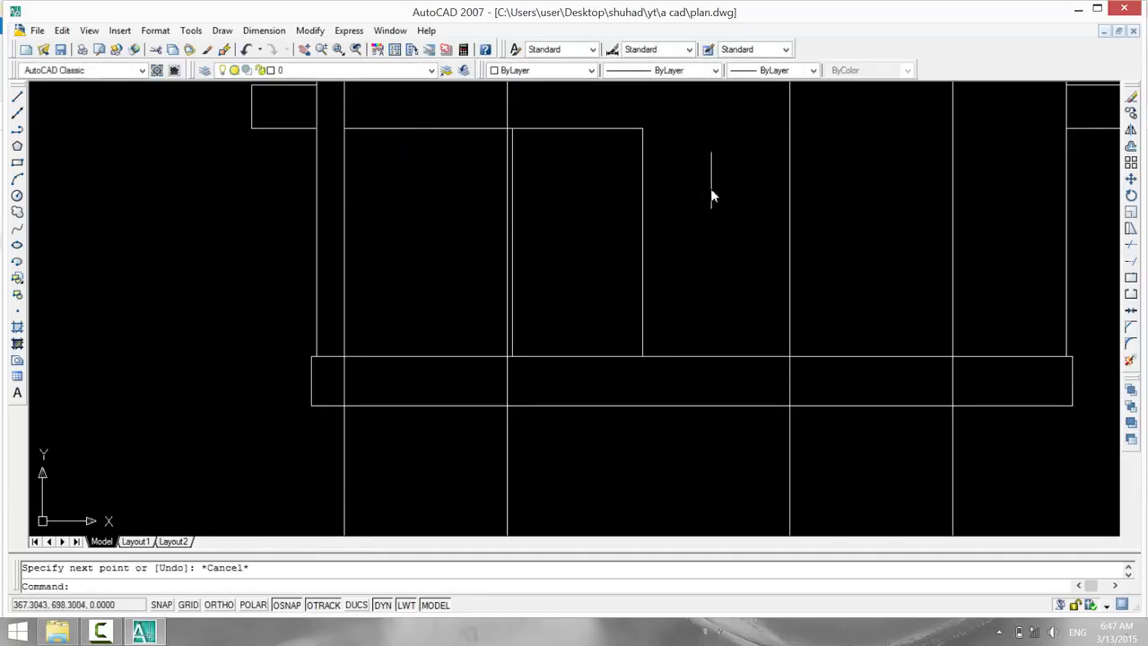
Draw the 150-unit head line across the right window between its projection lines.
{"action": "key", "text": "Return"}
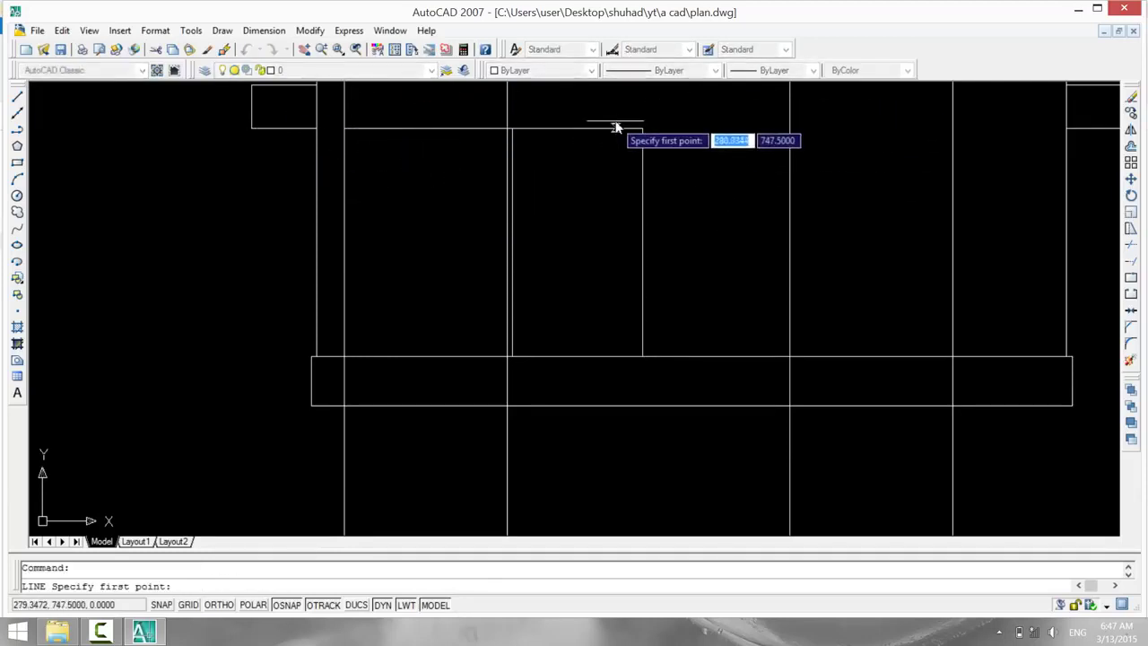
{"action": "left_click", "coordinate": [789, 130]}
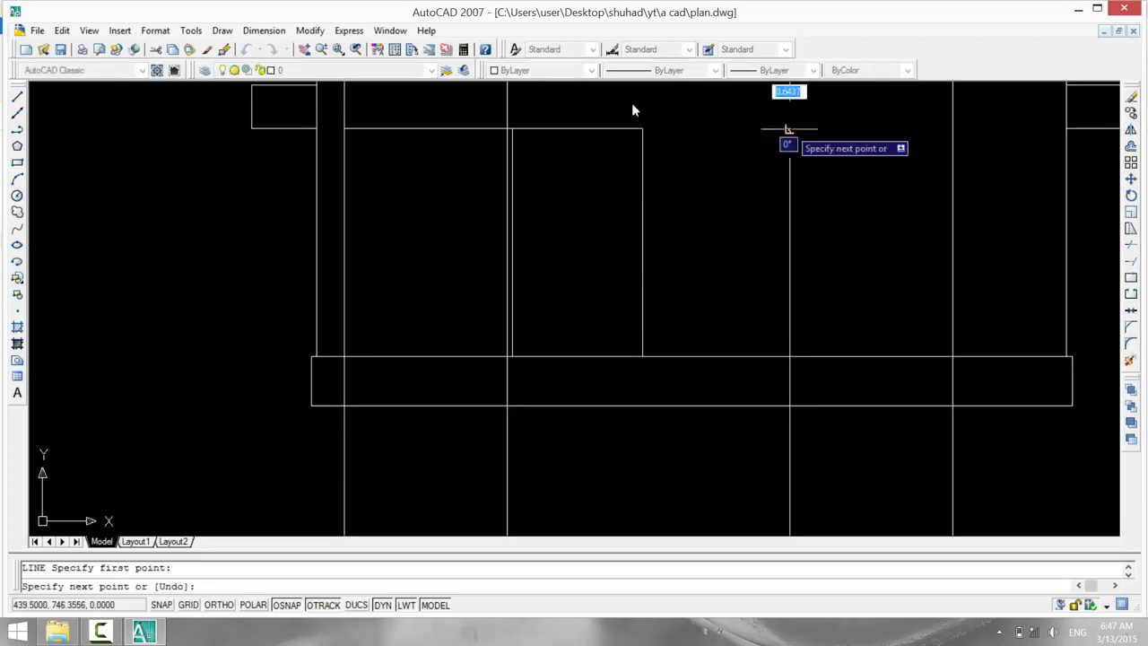
{"action": "left_click", "coordinate": [952, 128]}
{"action": "key", "text": "Escape"}
{"action": "scroll", "coordinate": [863, 187], "scroll_direction": "up", "scroll_amount": 3}
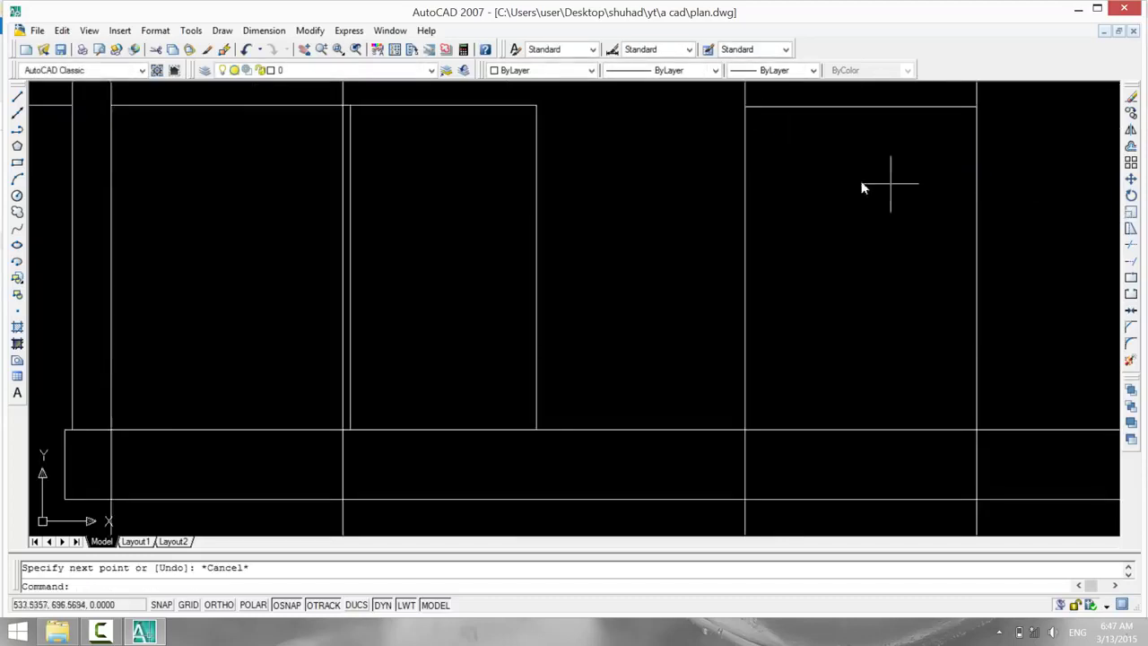
{"action": "mouse_move", "coordinate": [730, 149]}
{"action": "middle_mouse_down"}
{"action": "mouse_move", "coordinate": [784, 470]}
{"action": "mouse_move", "coordinate": [712, 248]}
{"action": "middle_mouse_up"}
{"action": "scroll", "coordinate": [787, 474], "scroll_direction": "down", "scroll_amount": 3}
{"action": "scroll", "coordinate": [621, 316], "scroll_direction": "up", "scroll_amount": 2}
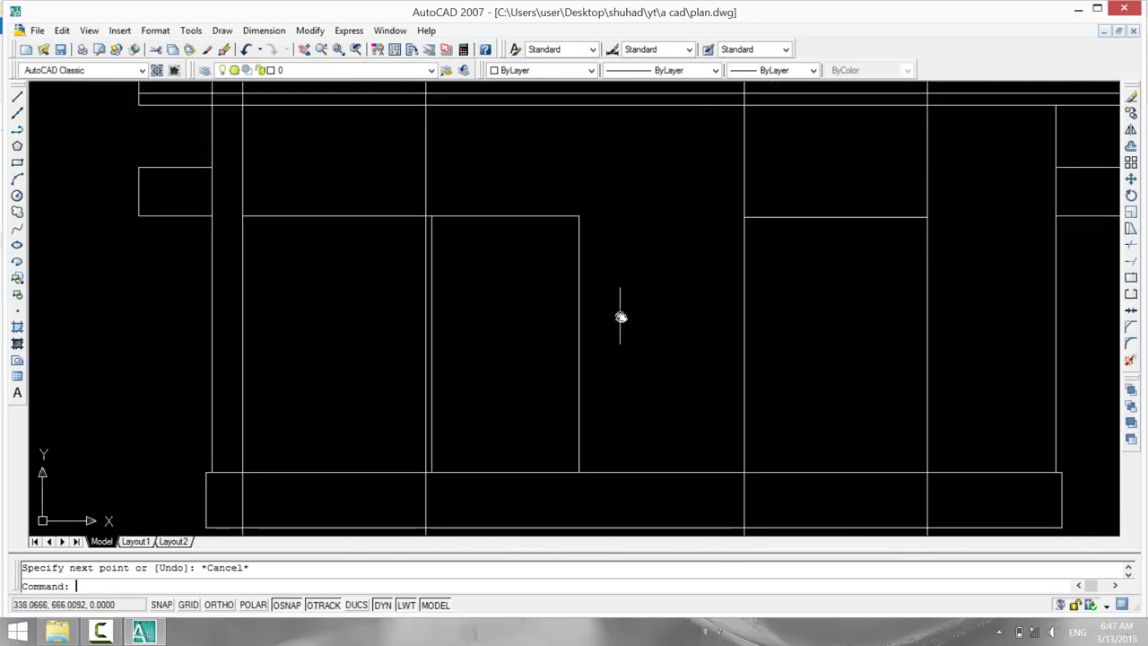
{"action": "key", "text": "Escape"}
{"action": "type", "text": "ytr"}
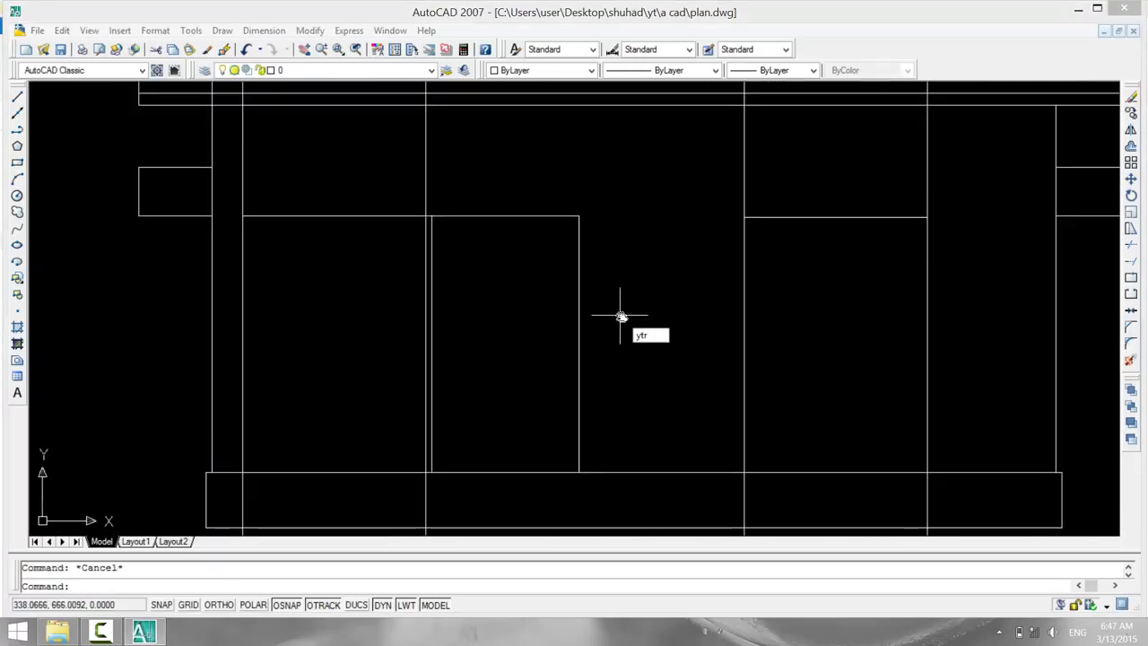
{"action": "key", "text": "BackSpace"}
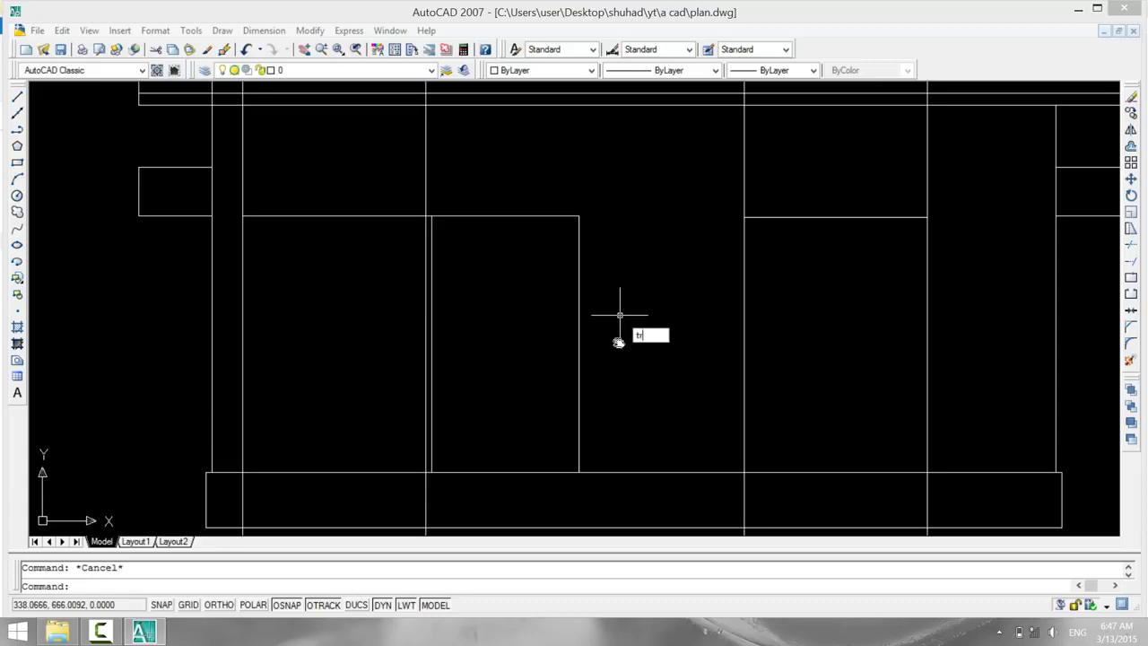
{"action": "key", "text": "Return"}
{"action": "key", "text": "Return"}
{"action": "scroll", "coordinate": [422, 278], "scroll_direction": "up", "scroll_amount": 3}
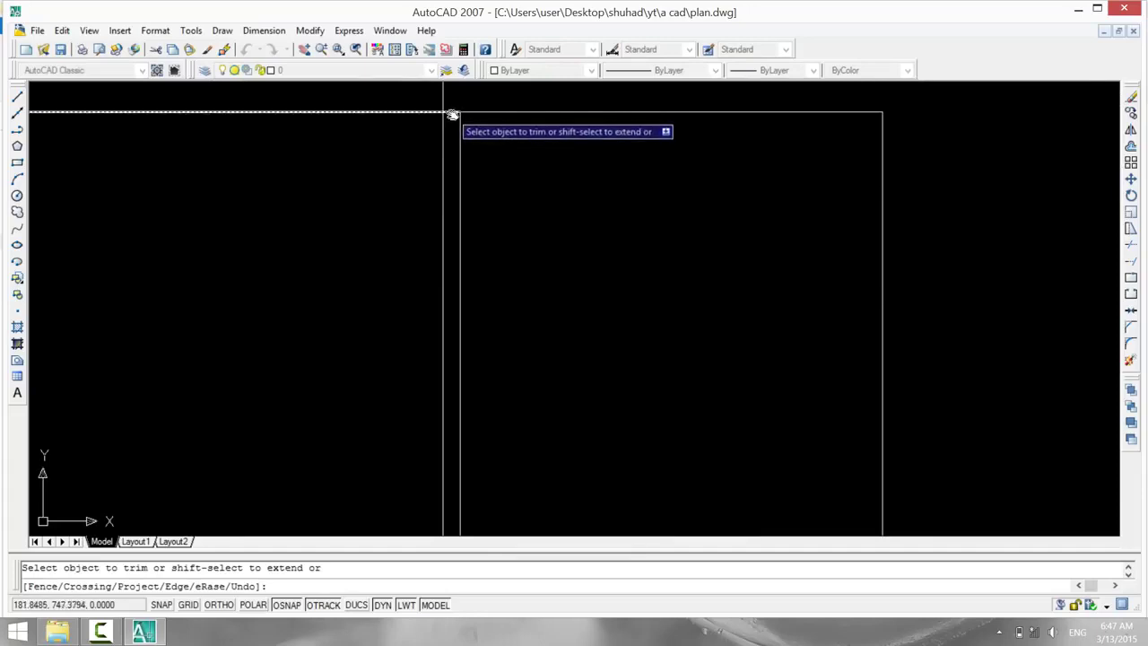
{"action": "scroll", "coordinate": [553, 243], "scroll_direction": "down", "scroll_amount": 2}
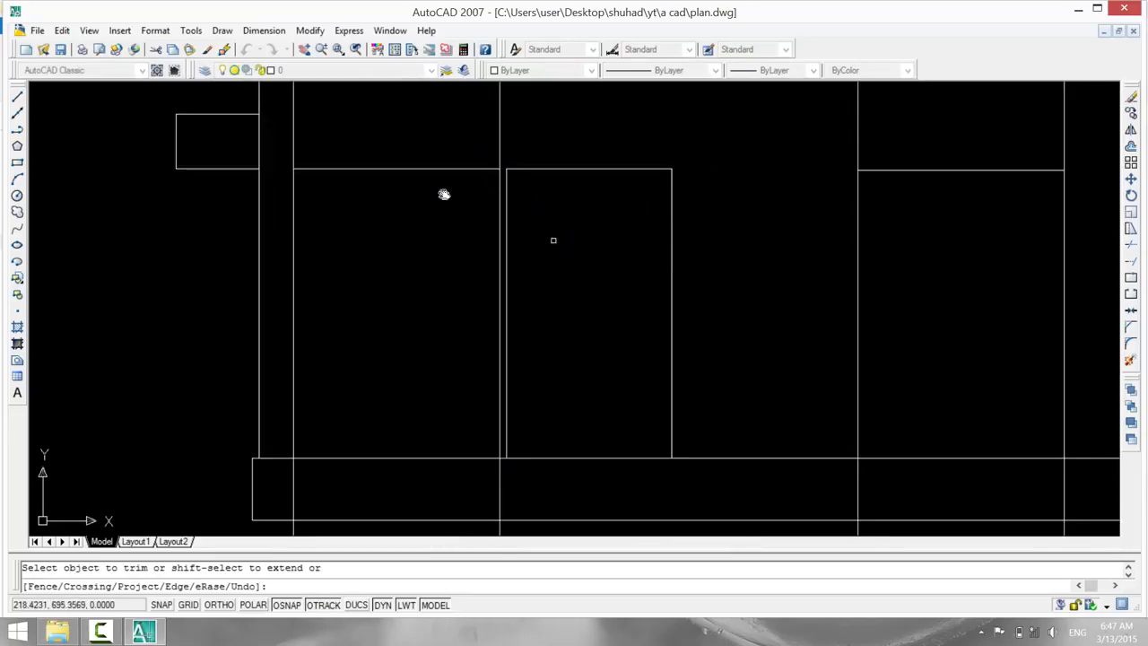
{"action": "mouse_move", "coordinate": [553, 242]}
{"action": "middle_mouse_down"}
{"action": "mouse_move", "coordinate": [533, 185]}
{"action": "mouse_move", "coordinate": [535, 277]}
{"action": "middle_mouse_up"}
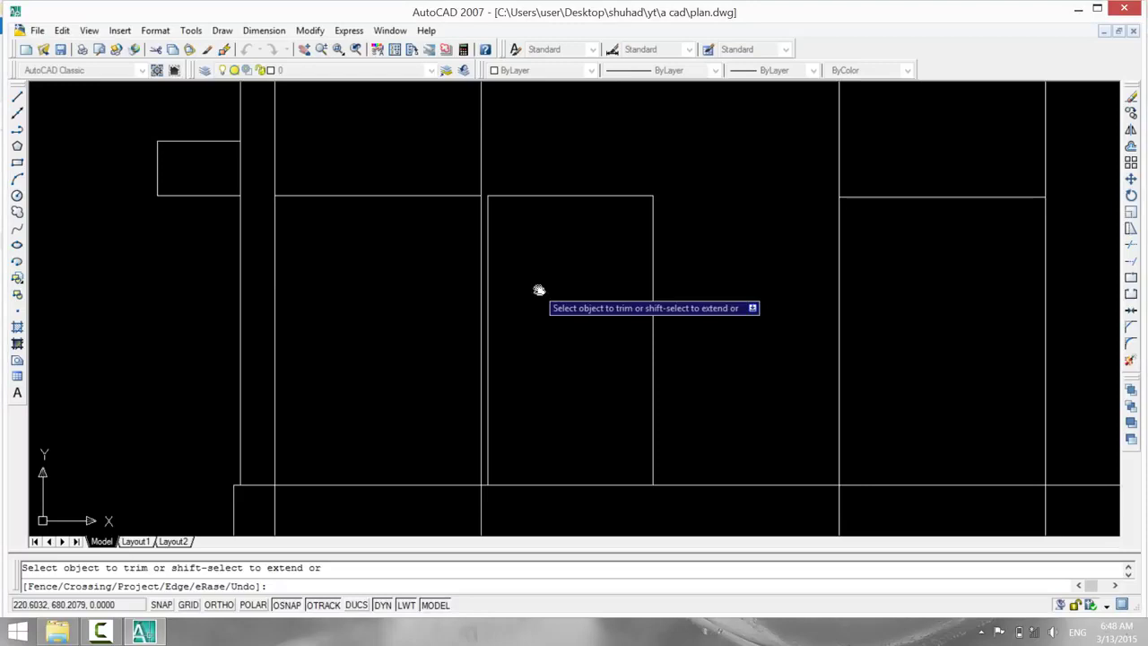
{"action": "type", "text": "120"}
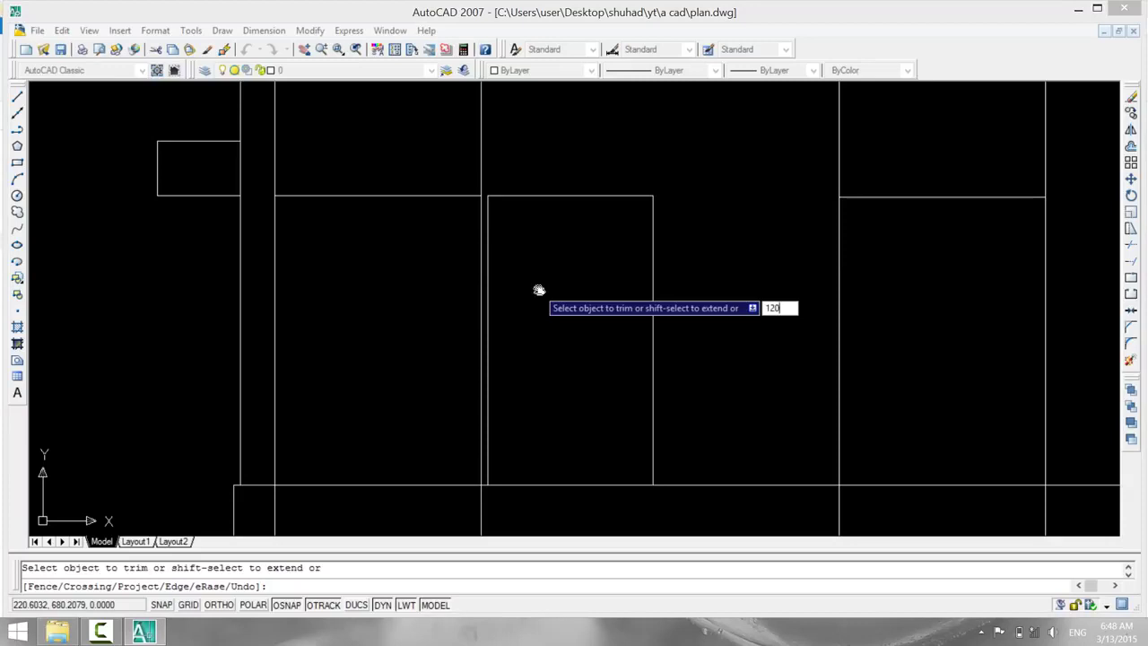
{"action": "key", "text": "Return"}
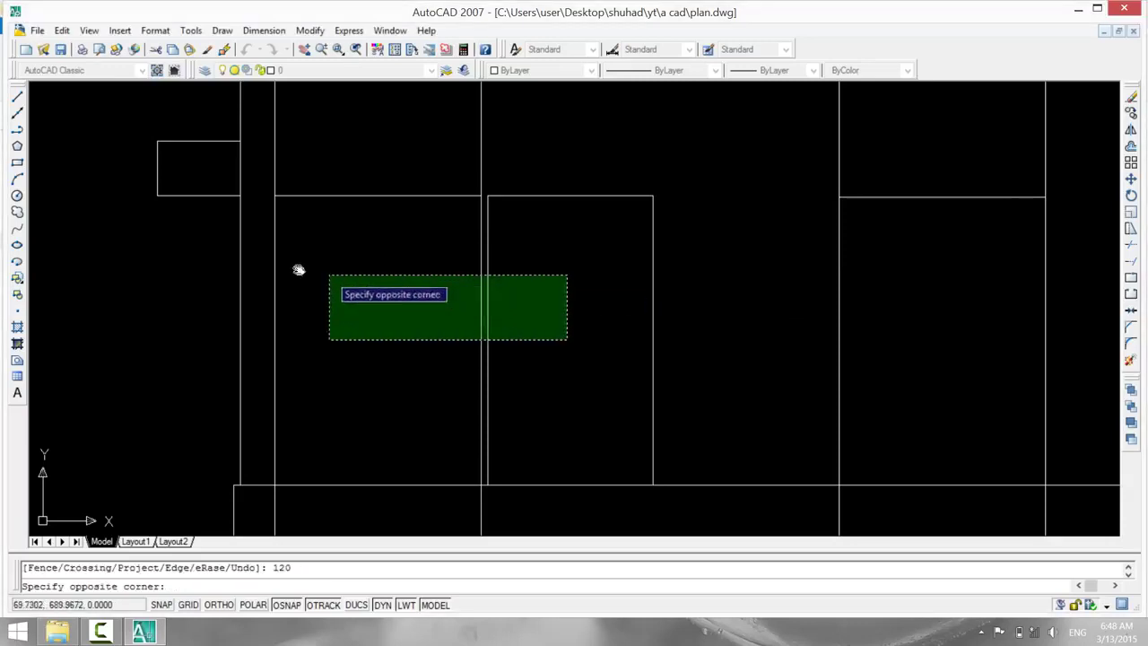
{"action": "left_click", "coordinate": [380, 257]}
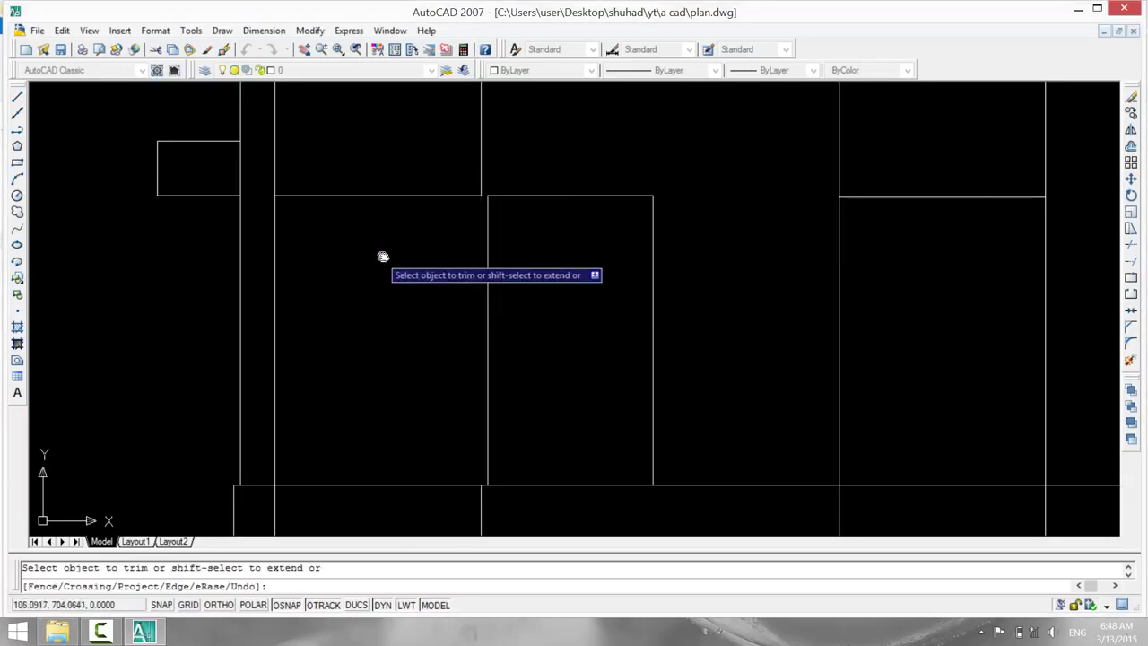
{"action": "right_click", "coordinate": [383, 254]}
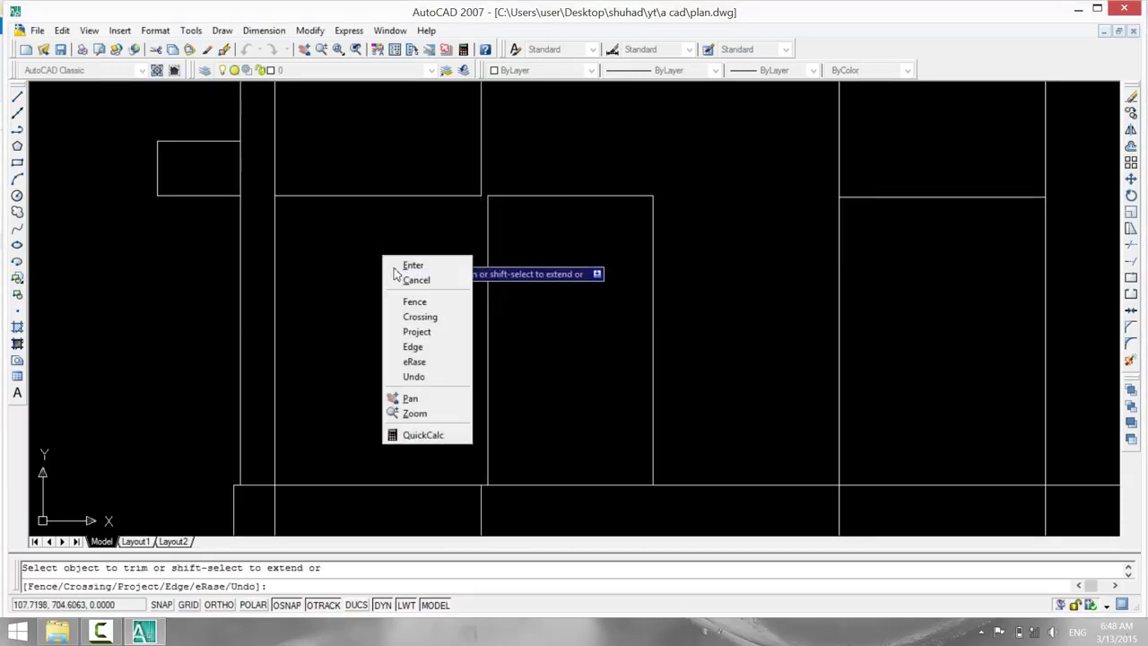
{"action": "key", "text": "u"}
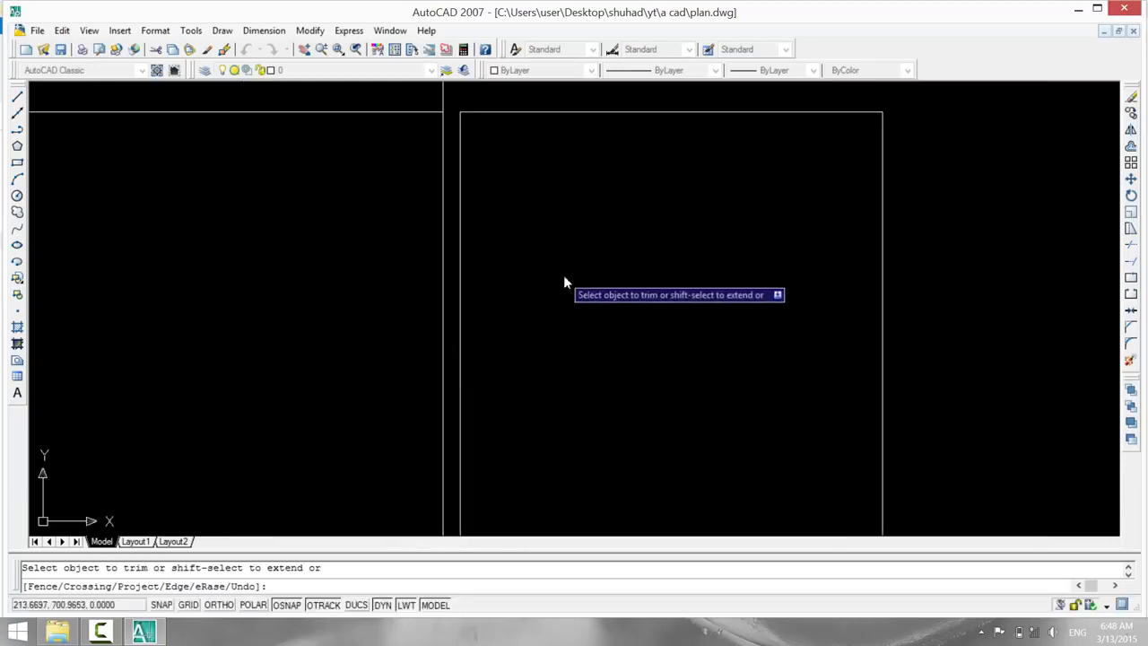
{"action": "scroll", "coordinate": [566, 280], "scroll_direction": "down", "scroll_amount": 3}
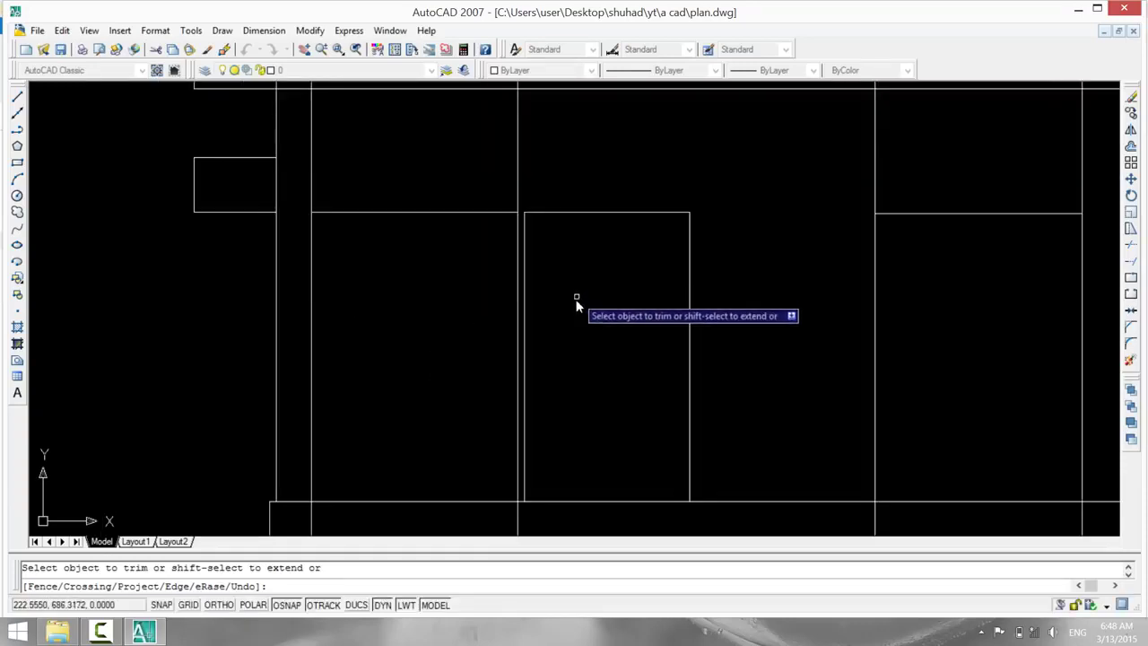
{"action": "middle_click_drag", "start_coordinate": [590, 304], "coordinate": [632, 351]}
{"action": "scroll", "coordinate": [627, 341], "scroll_direction": "down", "scroll_amount": 2}
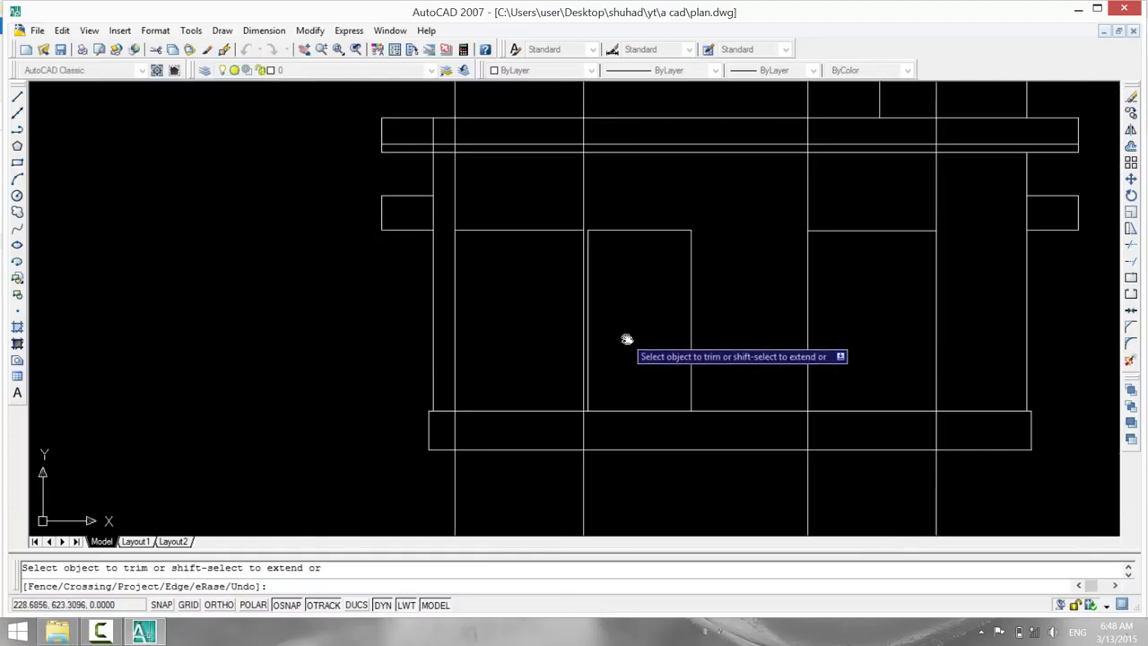
{"action": "key", "text": "Escape"}
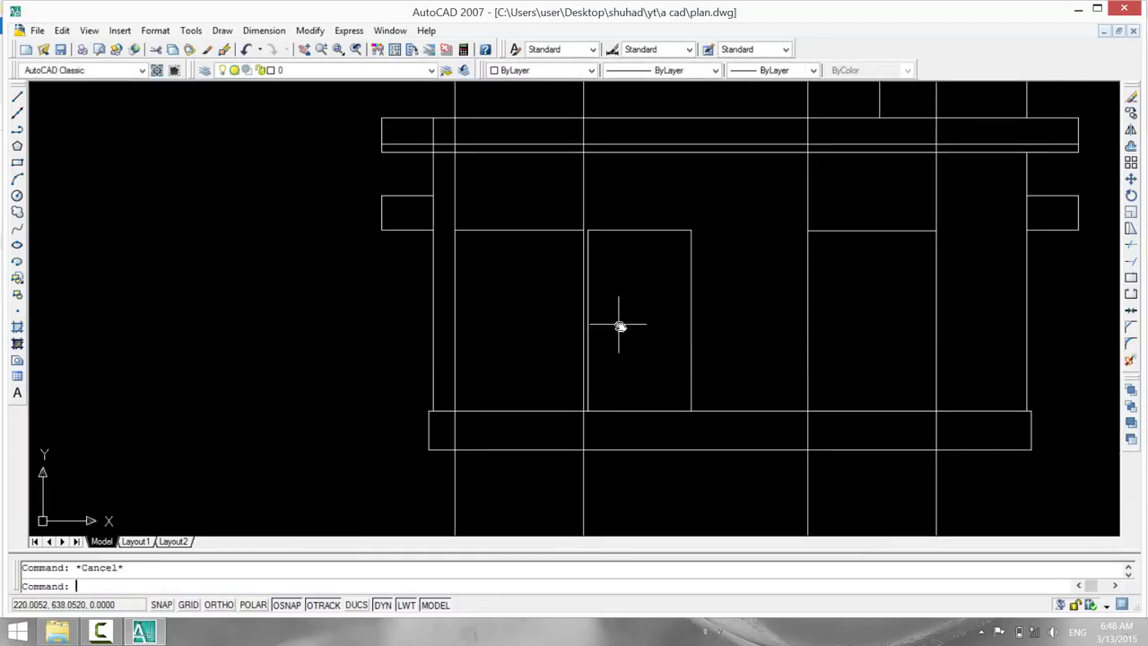
Offset the left and right window head lines 120 units downward to form the window bottoms.
{"action": "type", "text": "o"}
{"action": "key", "text": "Return"}
{"action": "type", "text": "120"}
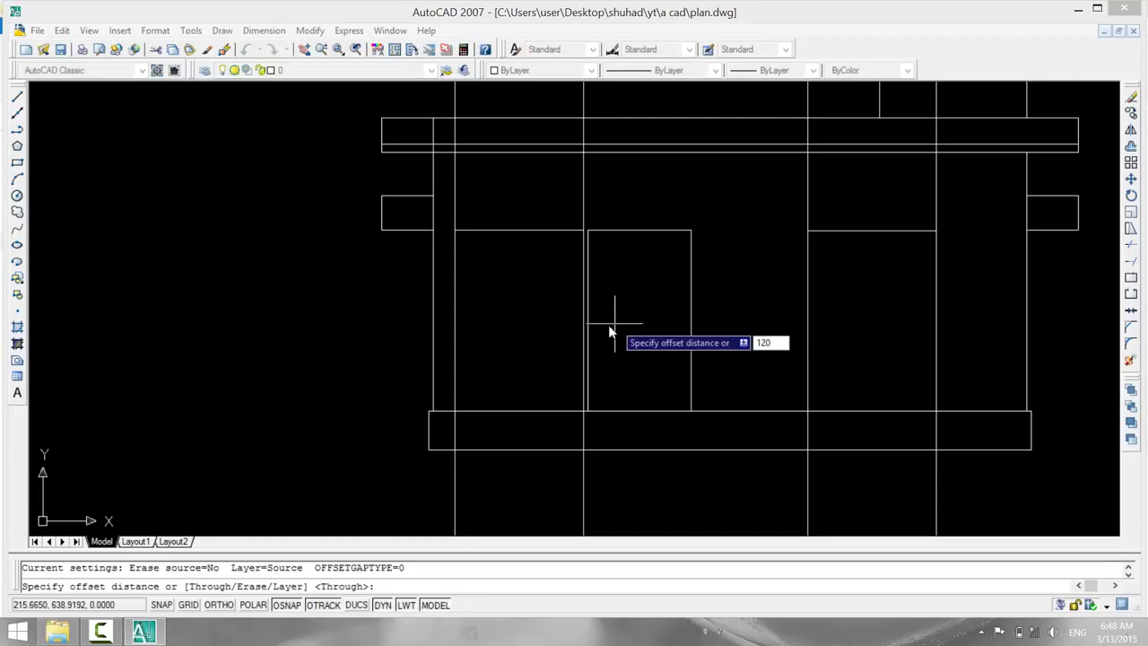
{"action": "key", "text": "Return"}
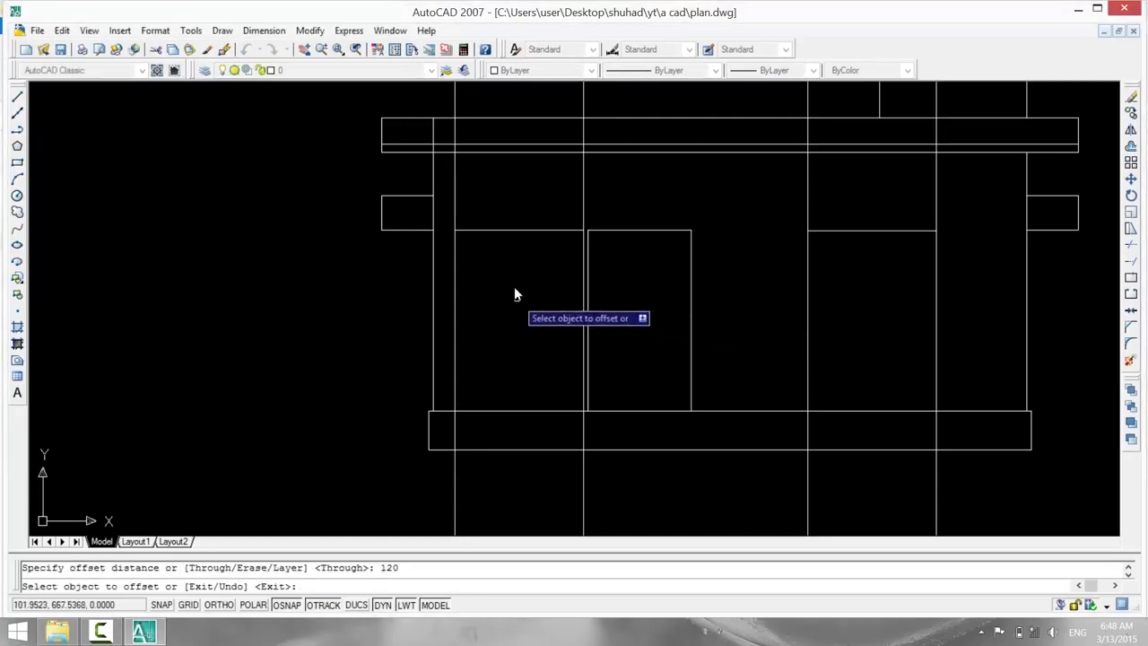
{"action": "left_click", "coordinate": [507, 232]}
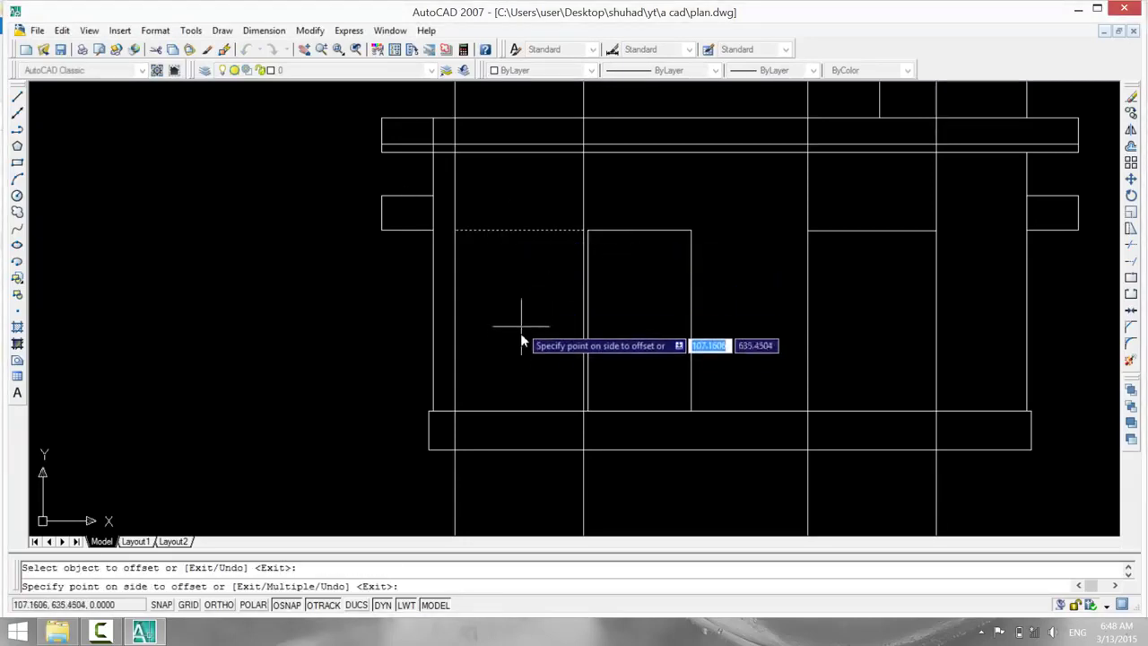
{"action": "left_click", "coordinate": [525, 358]}
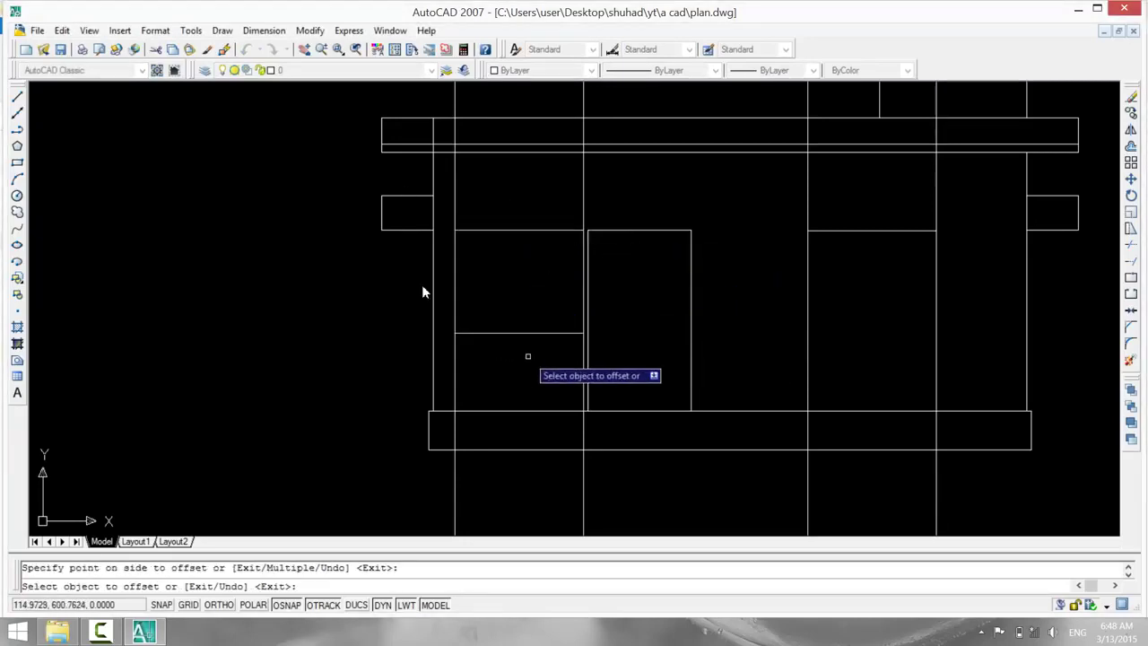
{"action": "left_click", "coordinate": [894, 232]}
{"action": "left_click", "coordinate": [887, 357]}
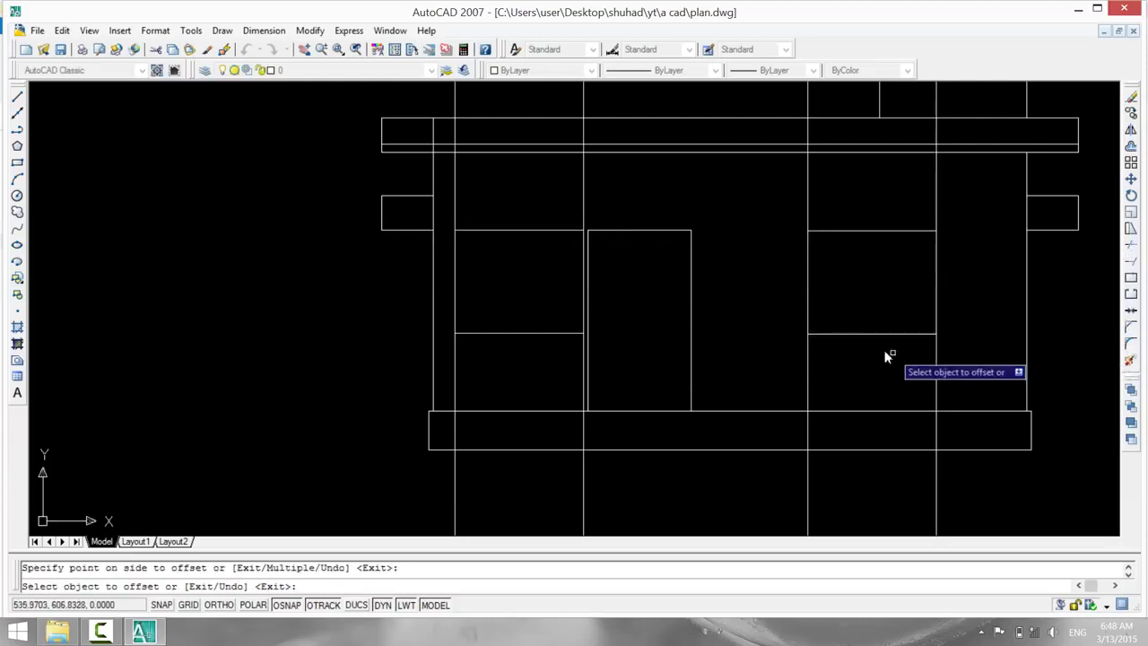
{"action": "key", "text": "Escape"}
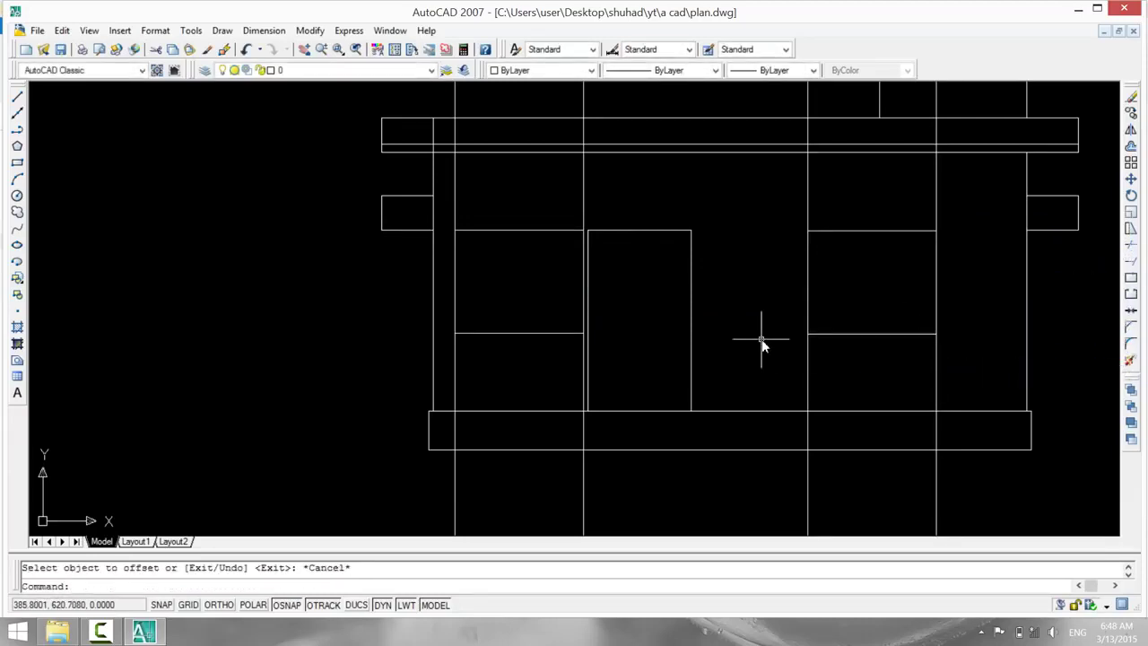
Trim the projection lines above and below both windows, leaving clean rectangular openings.
{"action": "type", "text": "tr"}
{"action": "key", "text": "Return"}
{"action": "key", "text": "Return"}
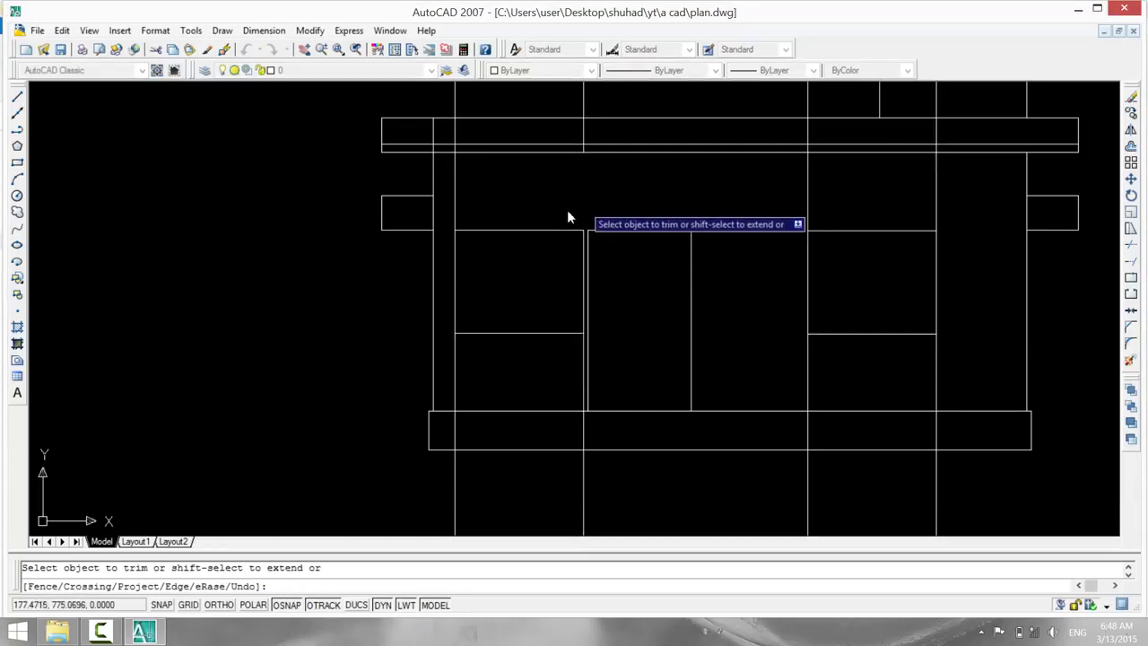
{"action": "left_click", "coordinate": [454, 194]}
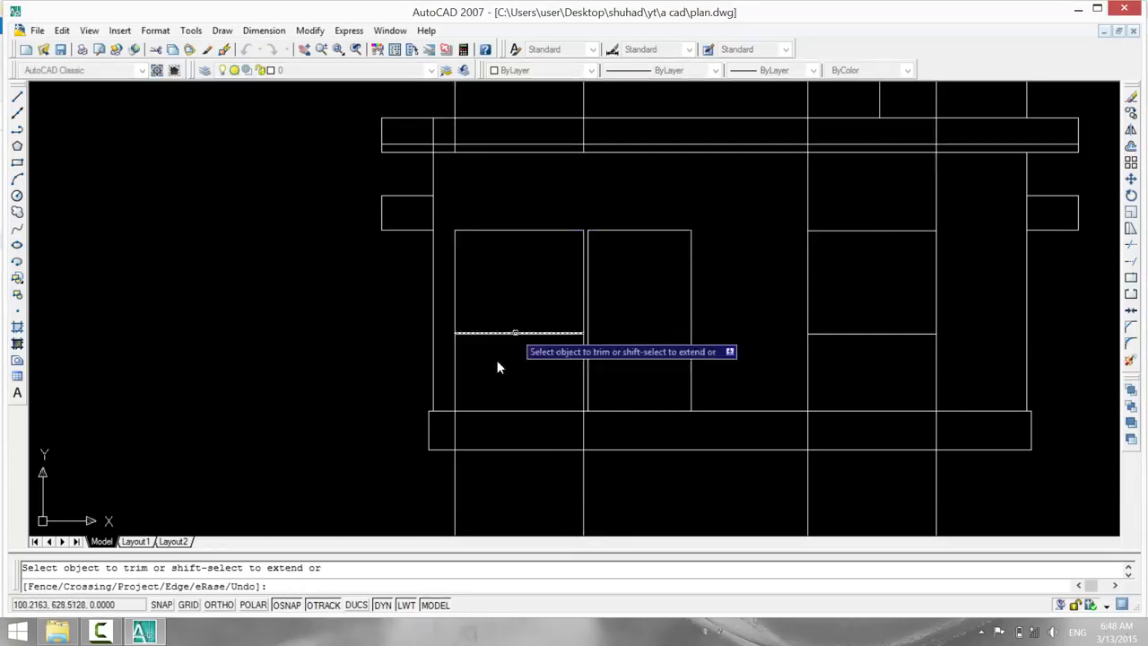
{"action": "left_click", "coordinate": [581, 387]}
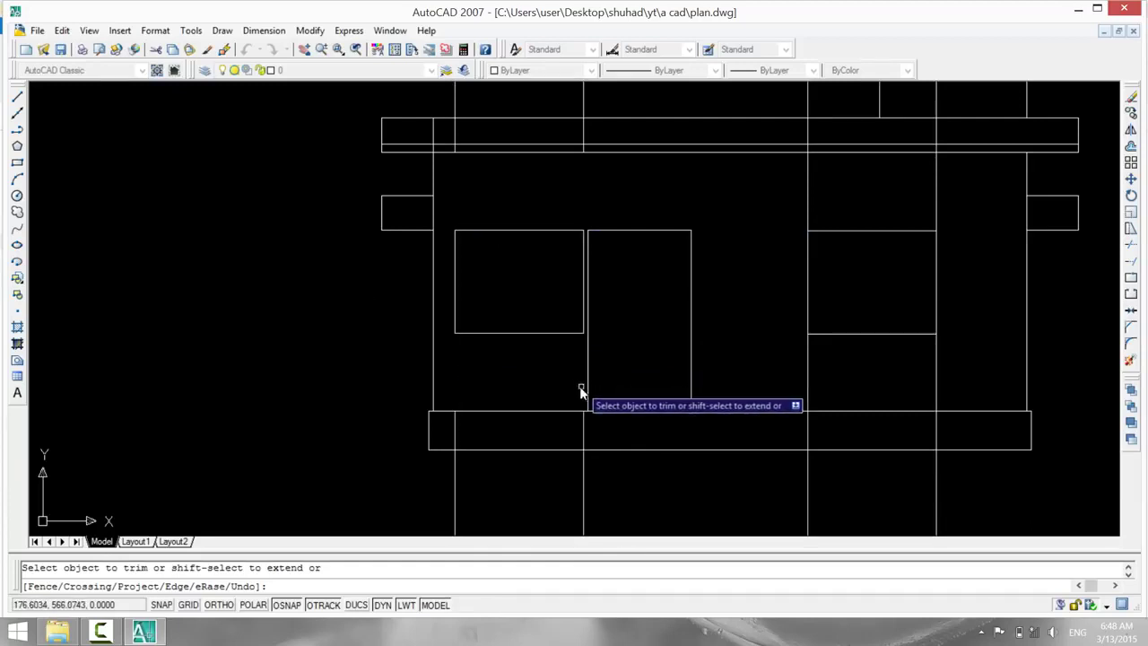
{"action": "left_click", "coordinate": [784, 360]}
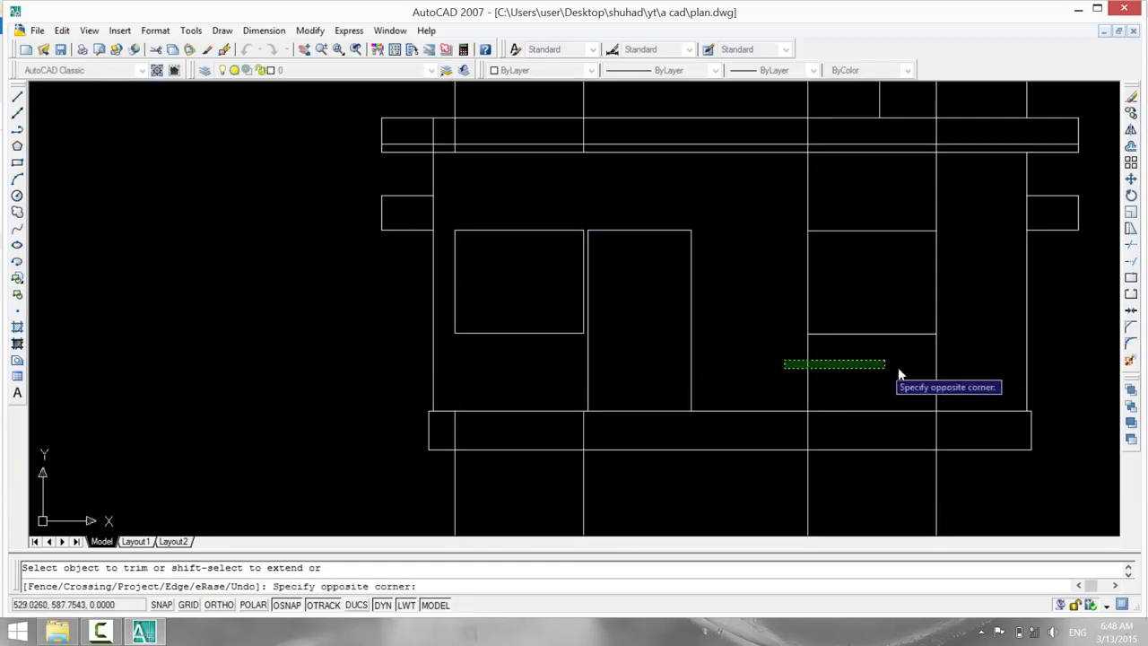
{"action": "left_click", "coordinate": [953, 372]}
{"action": "left_click", "coordinate": [754, 189]}
{"action": "left_click", "coordinate": [979, 200]}
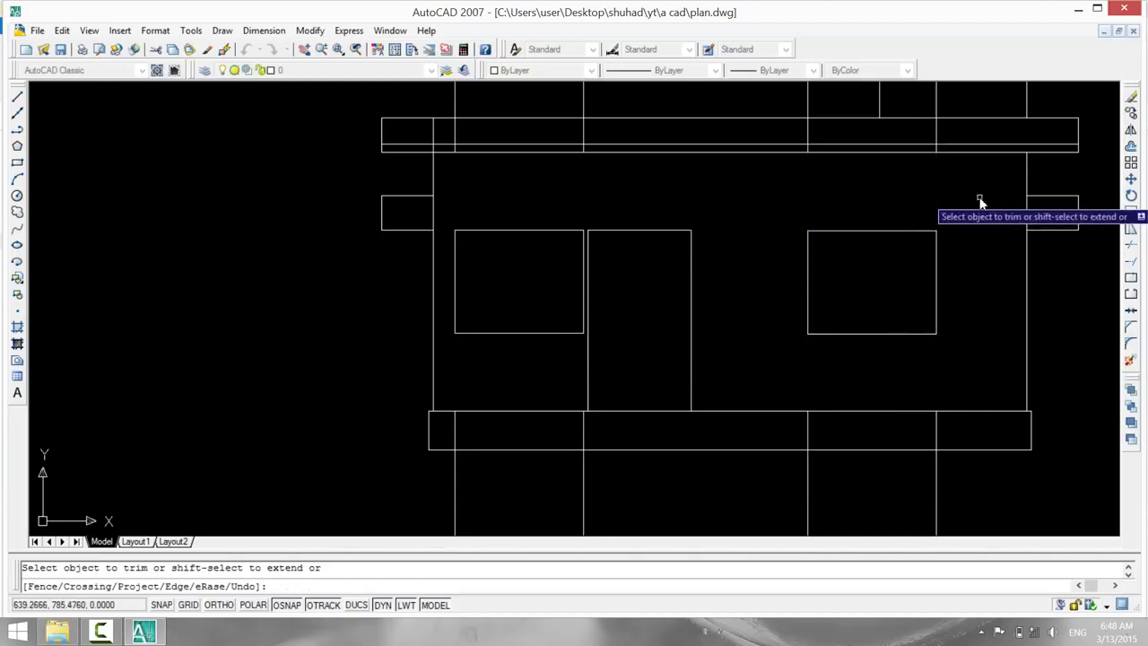
{"action": "key", "text": "Escape"}
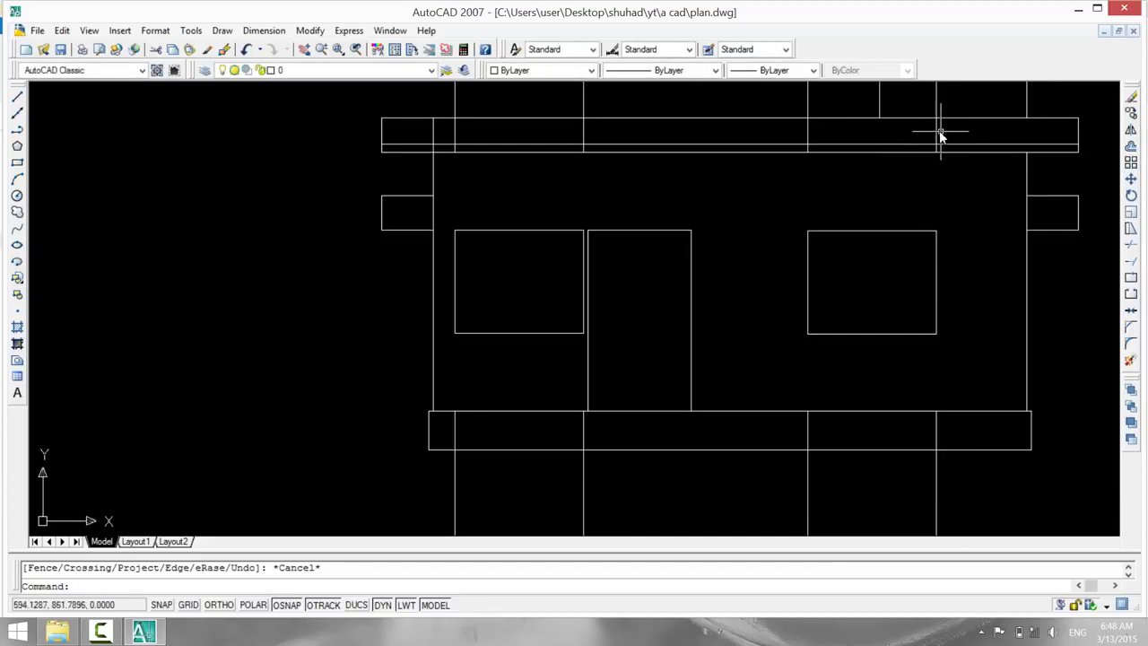
{"action": "left_click", "coordinate": [936, 128]}
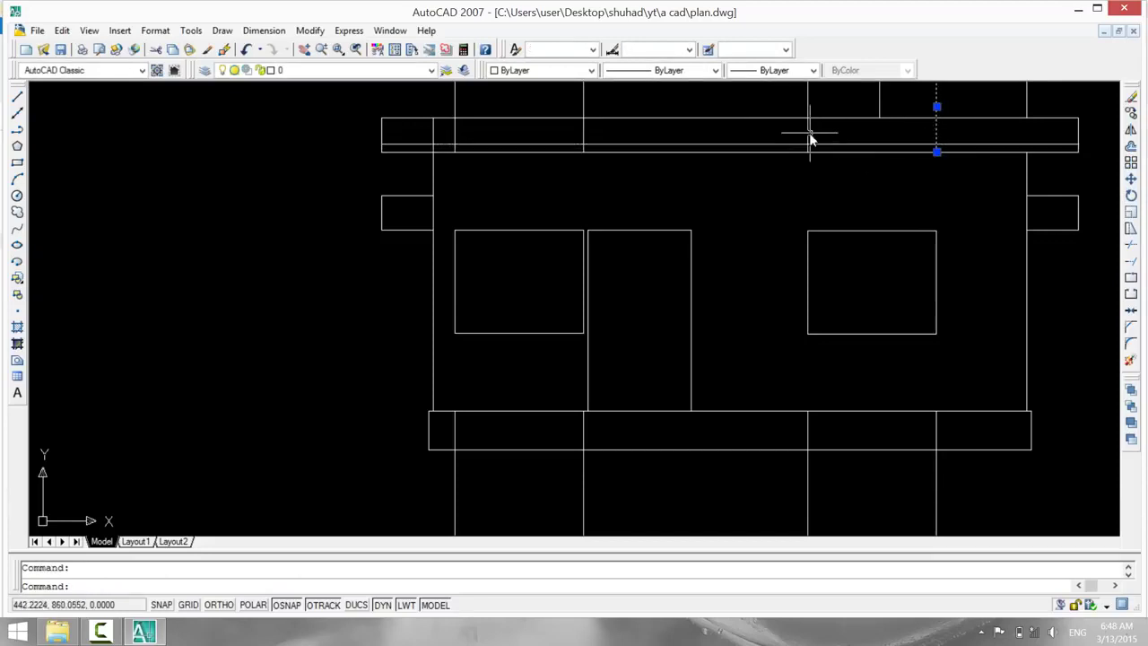
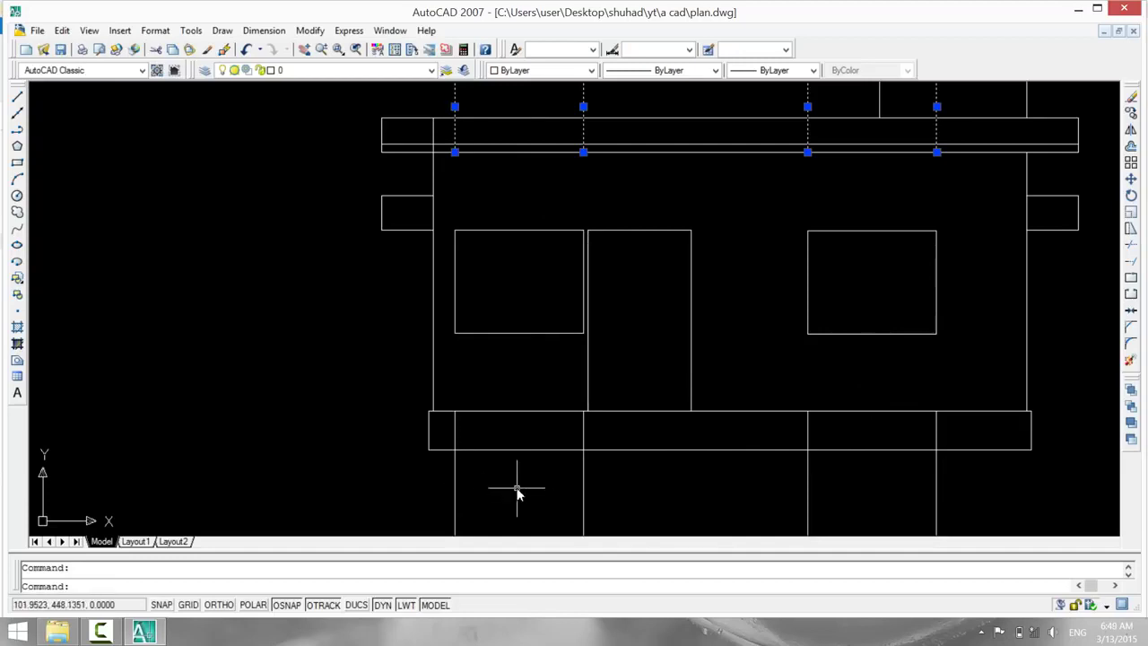
Erase the vertical construction lines hanging below the front elevation's plinth.
{"action": "middle_click_drag", "start_coordinate": [515, 487], "coordinate": [539, 354]}
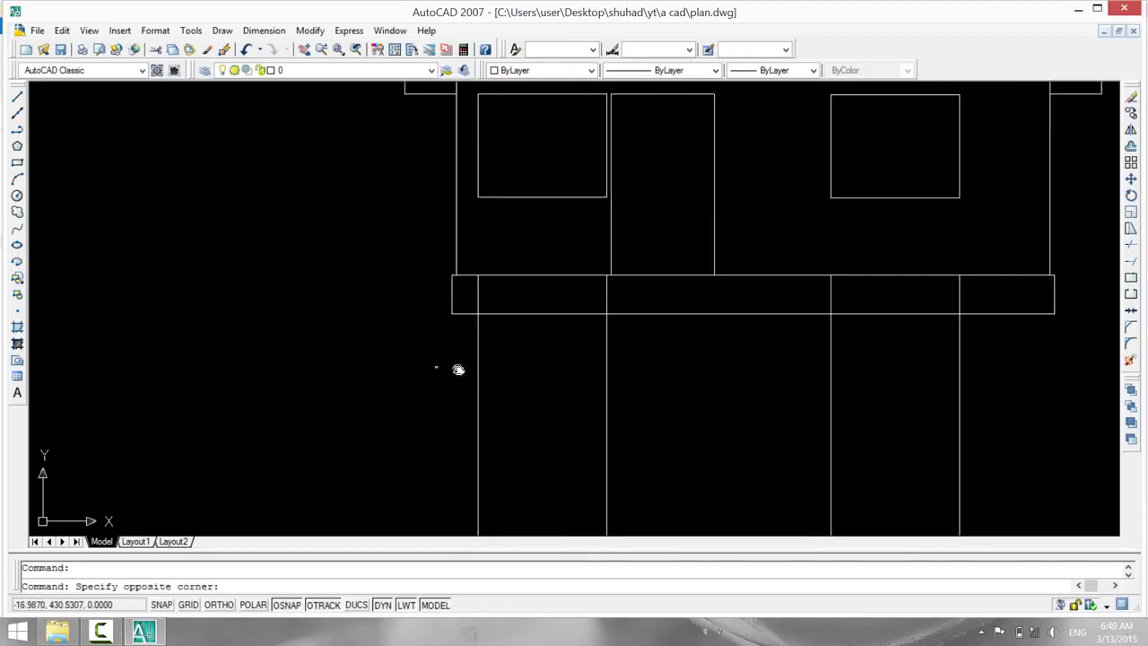
{"action": "left_click", "coordinate": [861, 402]}
{"action": "left_click", "coordinate": [983, 394]}
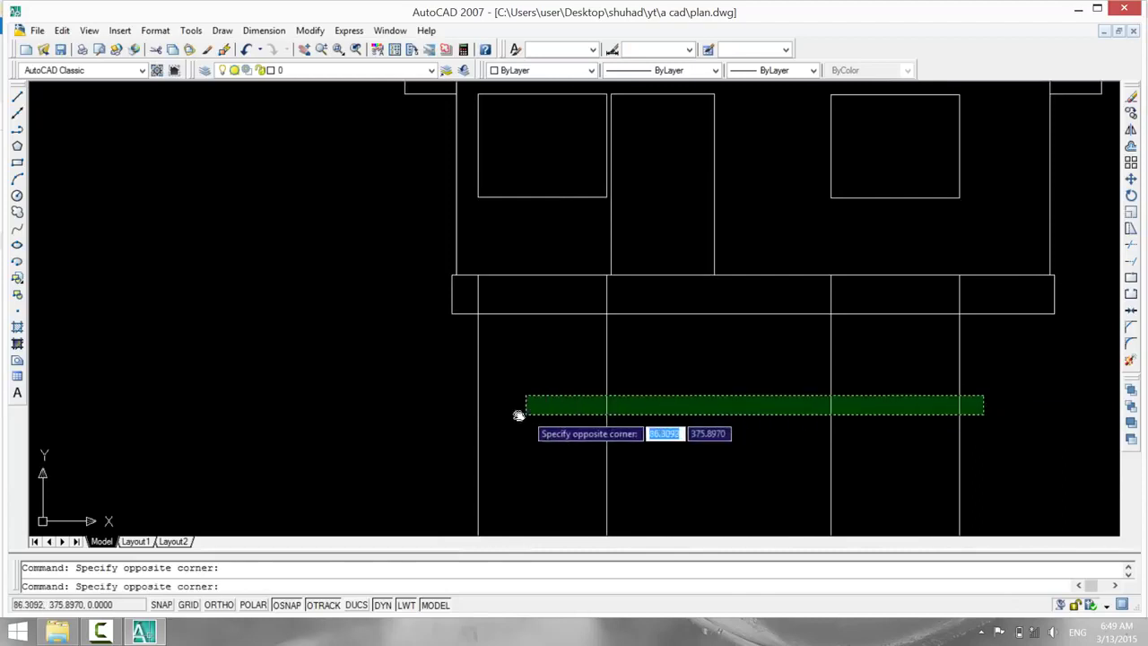
{"action": "left_click", "coordinate": [417, 417]}
{"action": "key", "text": "Delete"}
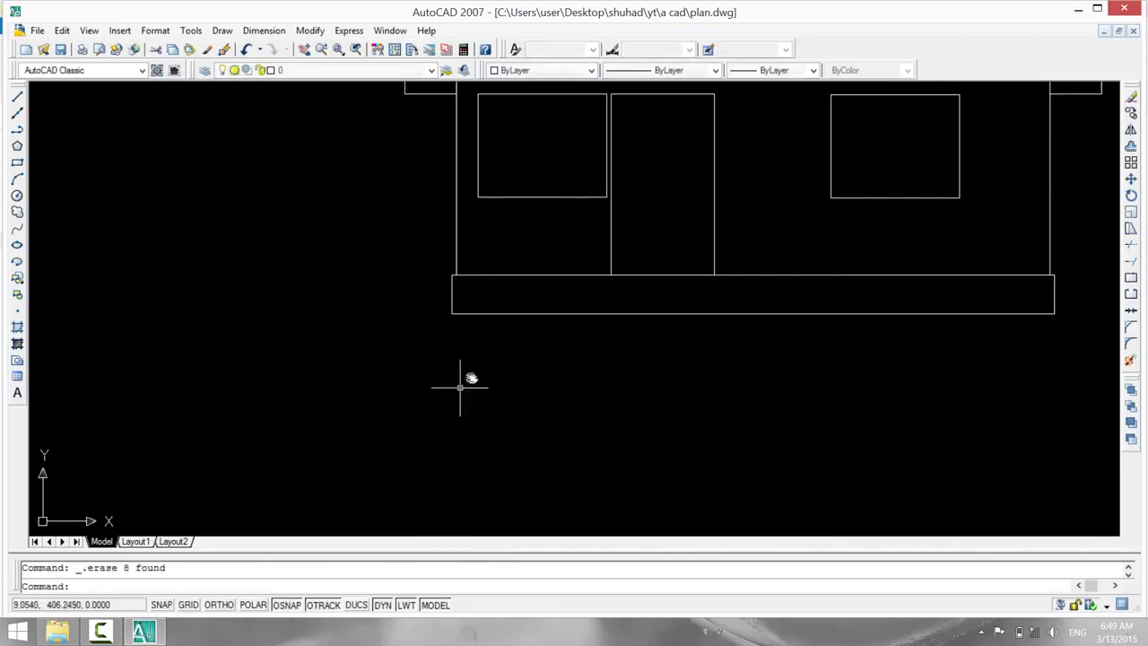
{"action": "middle_click_drag", "start_coordinate": [643, 377], "coordinate": [599, 500]}
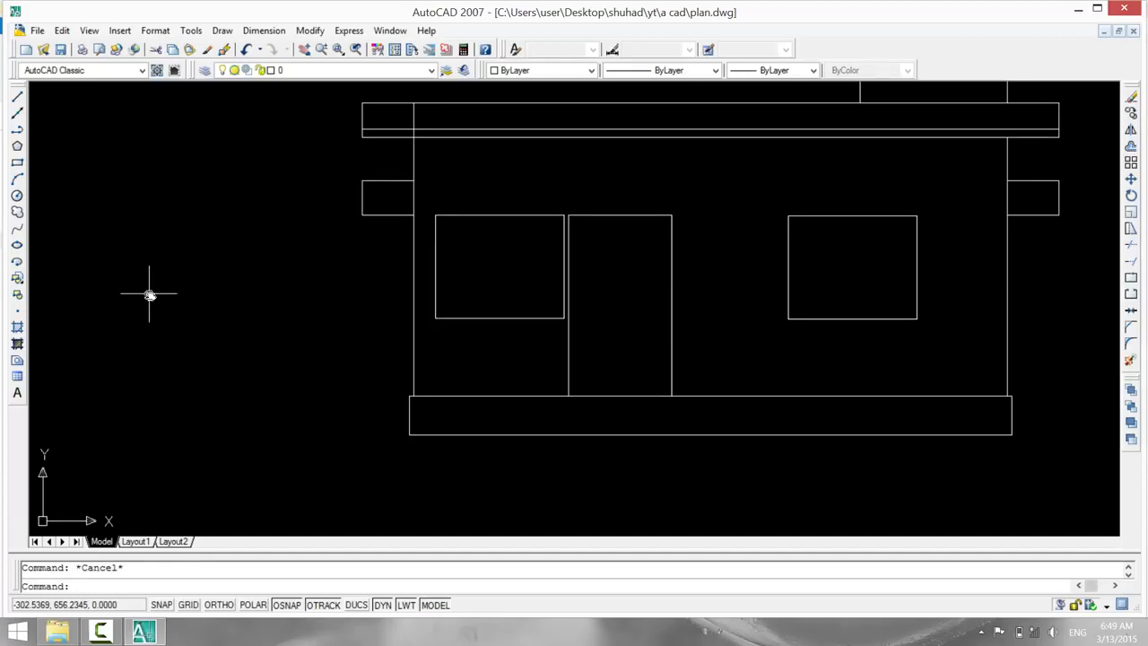
Offset the left window's left edge twice at 50 to make two pane dividers.
{"action": "type", "text": "o"}
{"action": "key", "text": "Return"}
{"action": "type", "text": "50"}
{"action": "key", "text": "Return"}
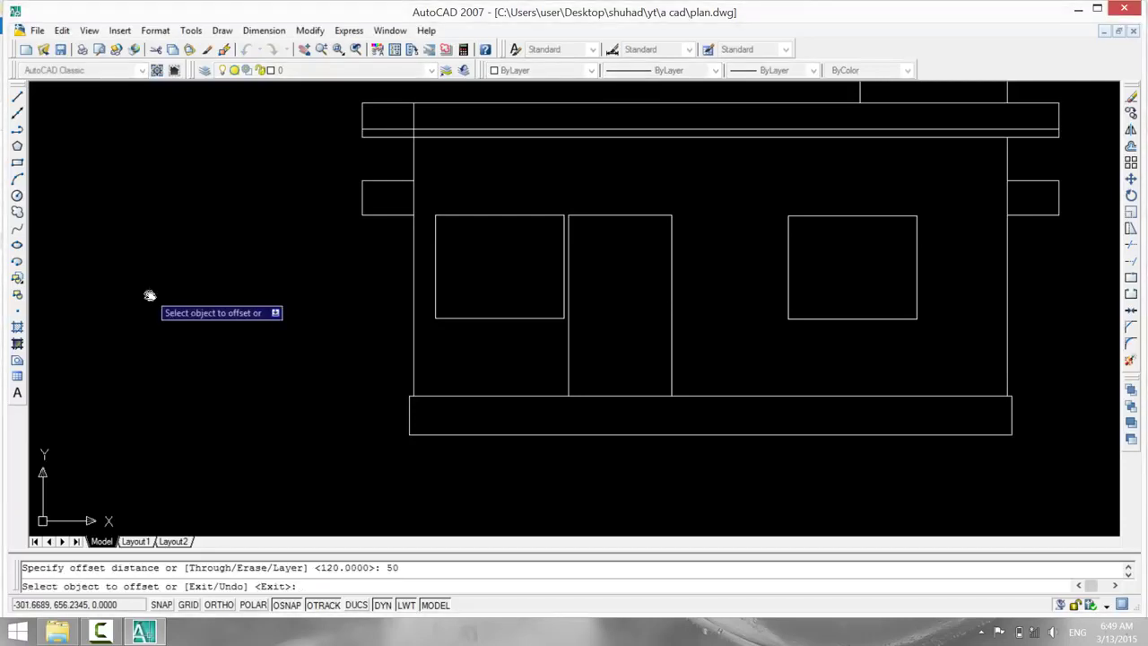
{"action": "left_click", "coordinate": [435, 271]}
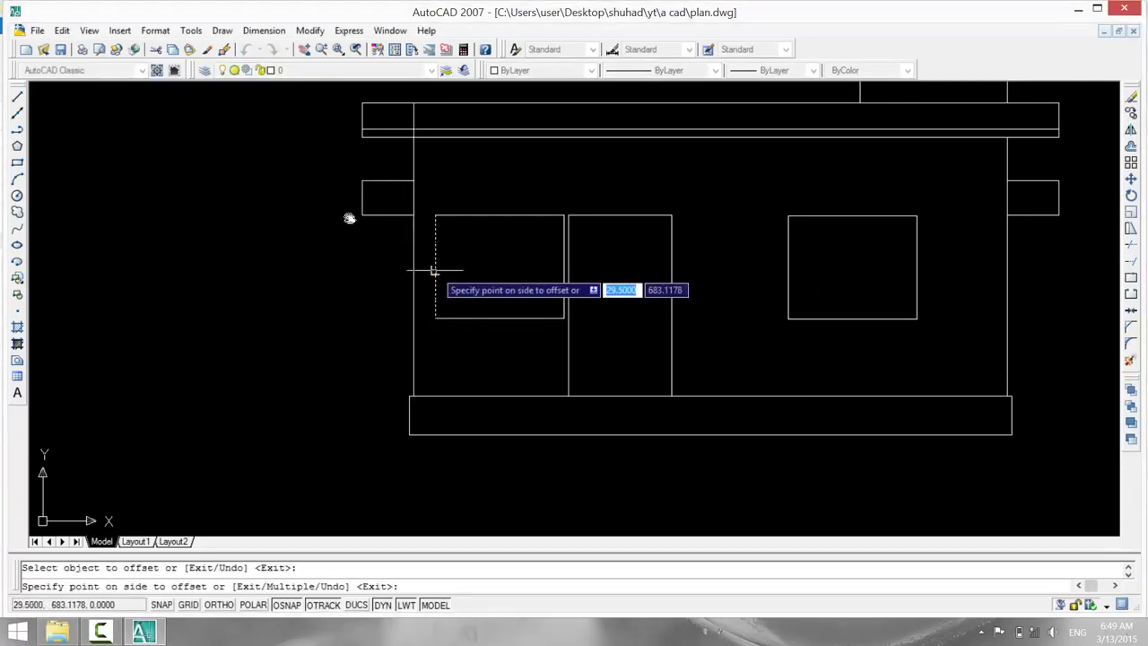
{"action": "left_click", "coordinate": [480, 274]}
{"action": "left_click", "coordinate": [562, 281]}
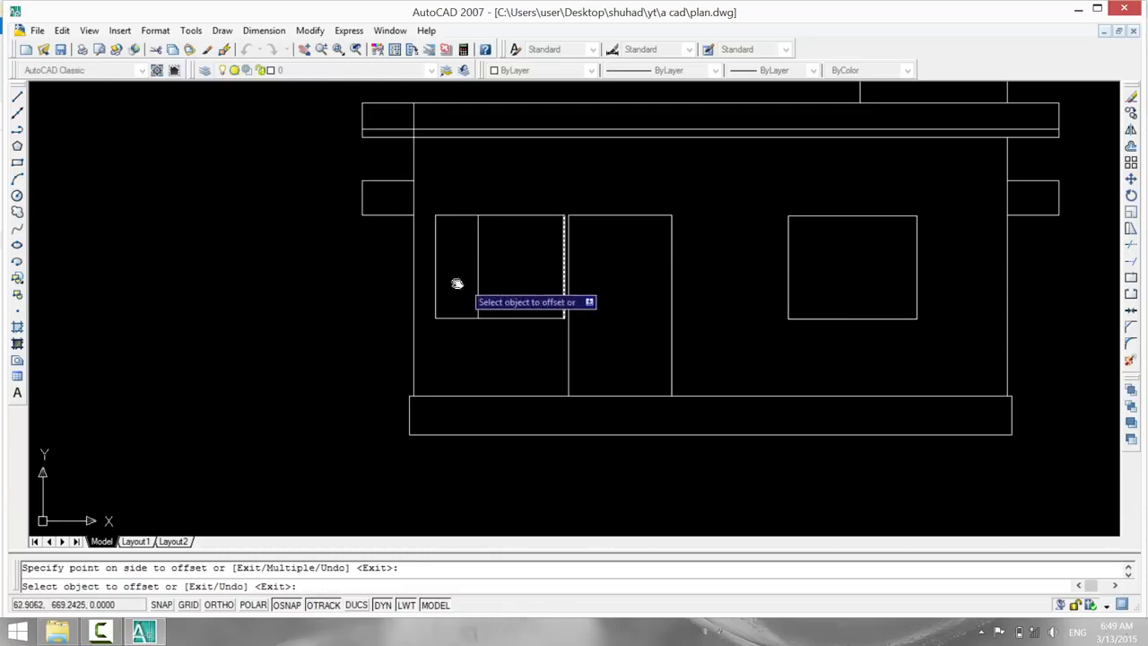
{"action": "left_click", "coordinate": [479, 289]}
{"action": "left_click", "coordinate": [538, 296]}
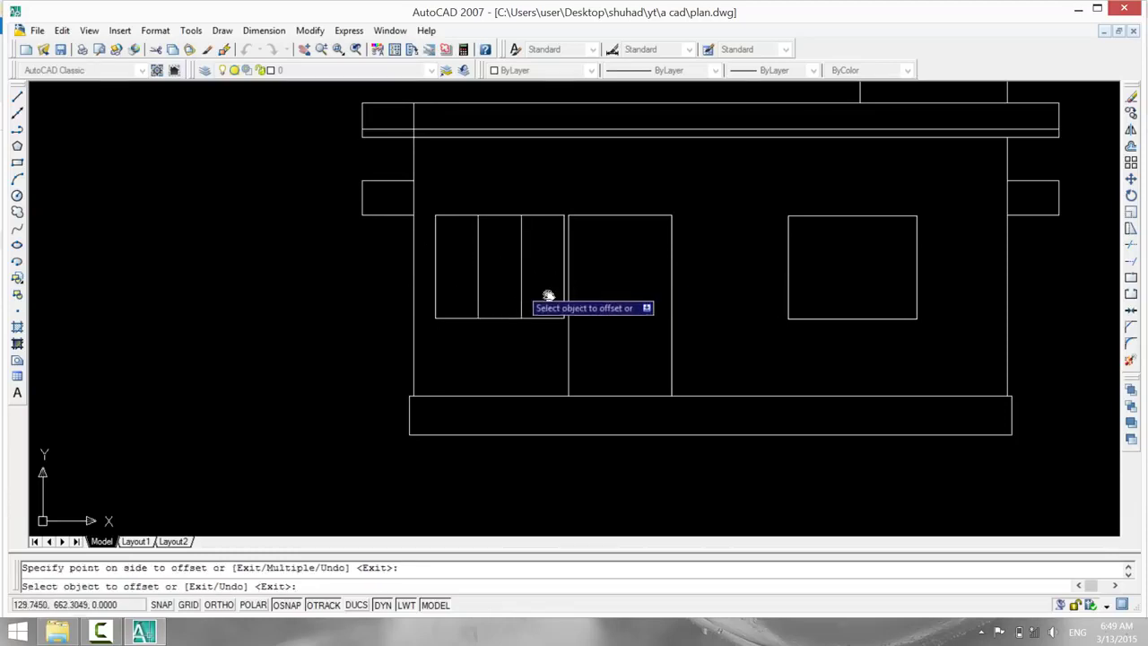
Add two dividers spaced 50 apart inside the right window.
{"action": "left_click", "coordinate": [790, 287]}
{"action": "left_click", "coordinate": [838, 287]}
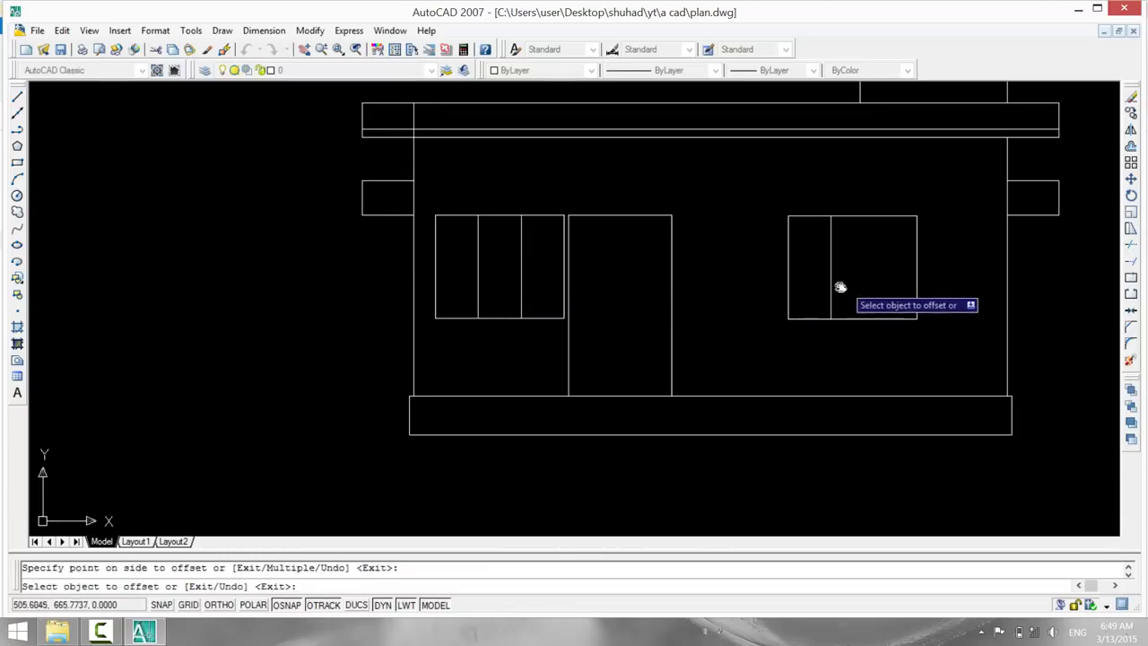
{"action": "left_click", "coordinate": [829, 287]}
{"action": "left_click", "coordinate": [882, 288]}
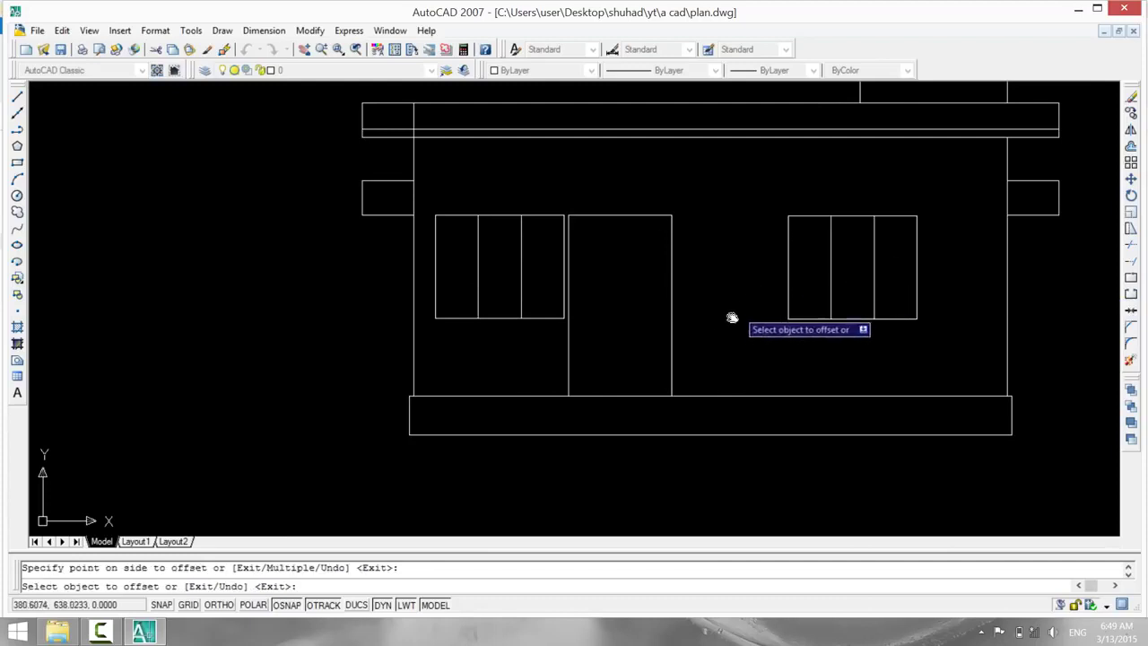
Double the left window's left edge and both dividers with 5-unit inner offsets.
{"action": "key", "text": "Escape"}
{"action": "type", "text": "o"}
{"action": "key", "text": "Return"}
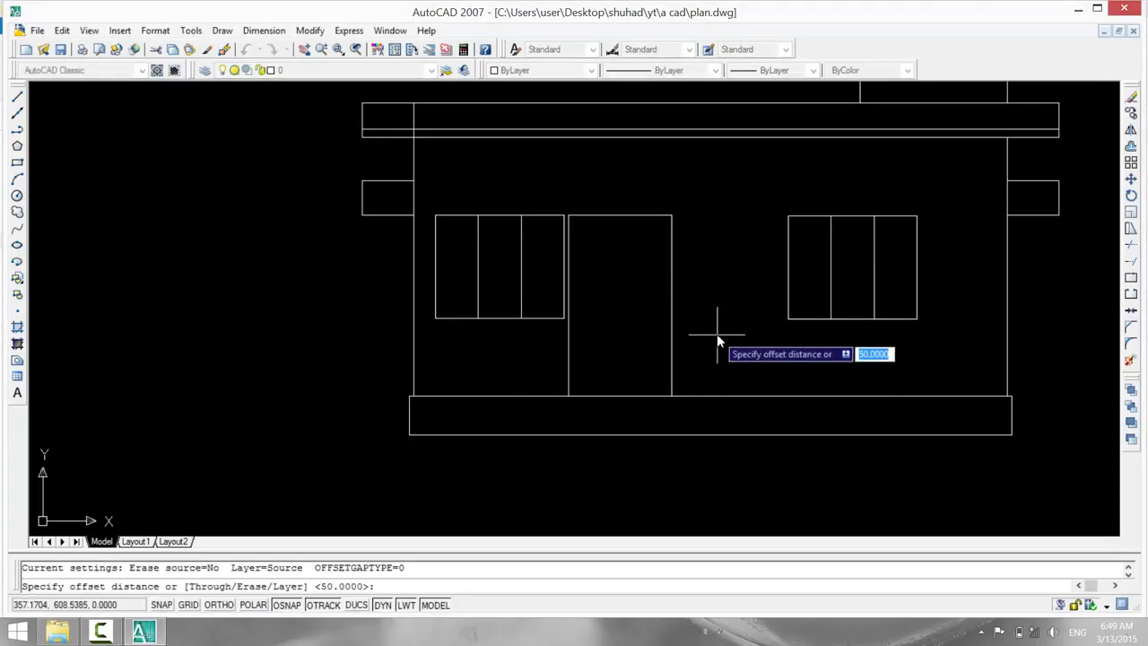
{"action": "type", "text": "5"}
{"action": "key", "text": "Return"}
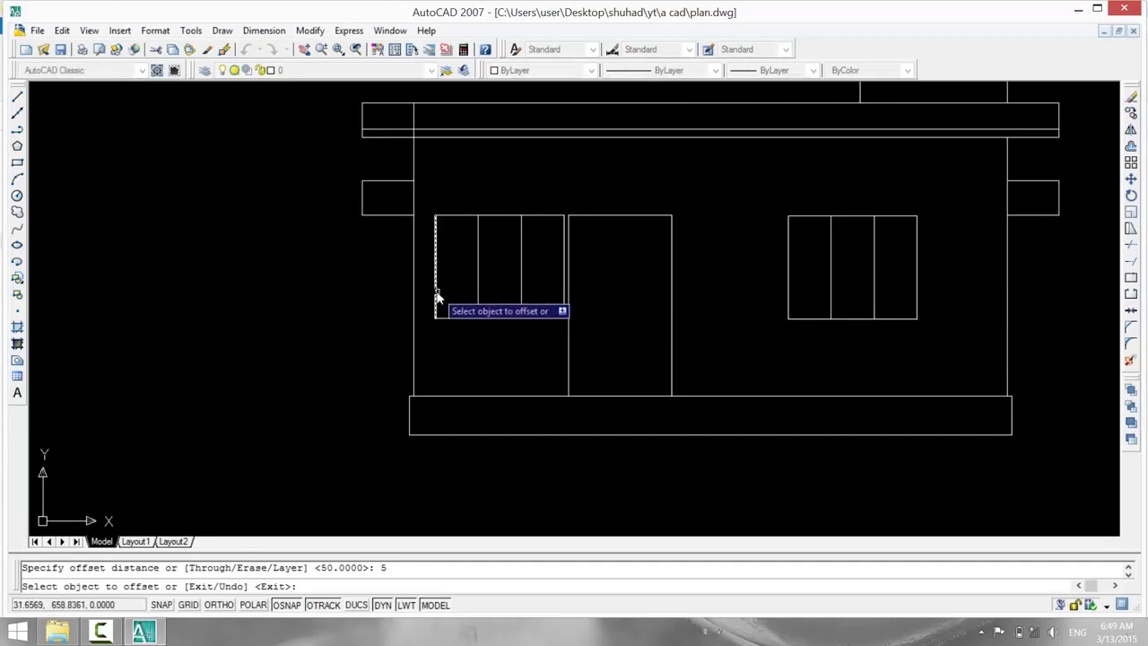
{"action": "left_click", "coordinate": [435, 300]}
{"action": "left_click", "coordinate": [355, 238]}
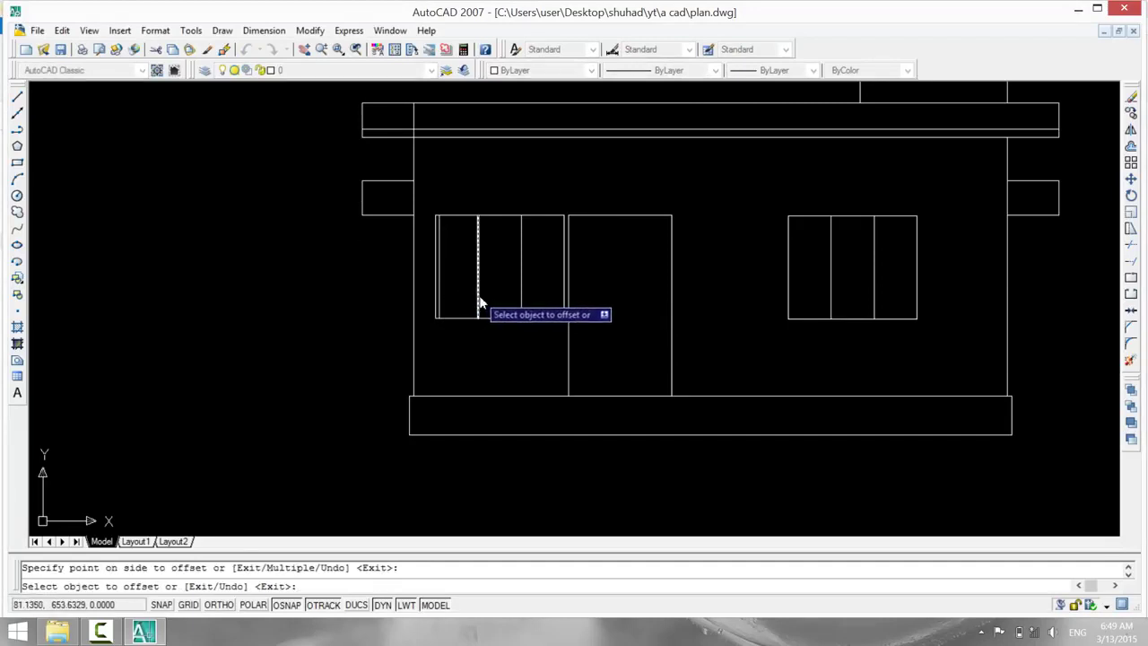
{"action": "left_click", "coordinate": [476, 300]}
{"action": "left_click", "coordinate": [496, 296]}
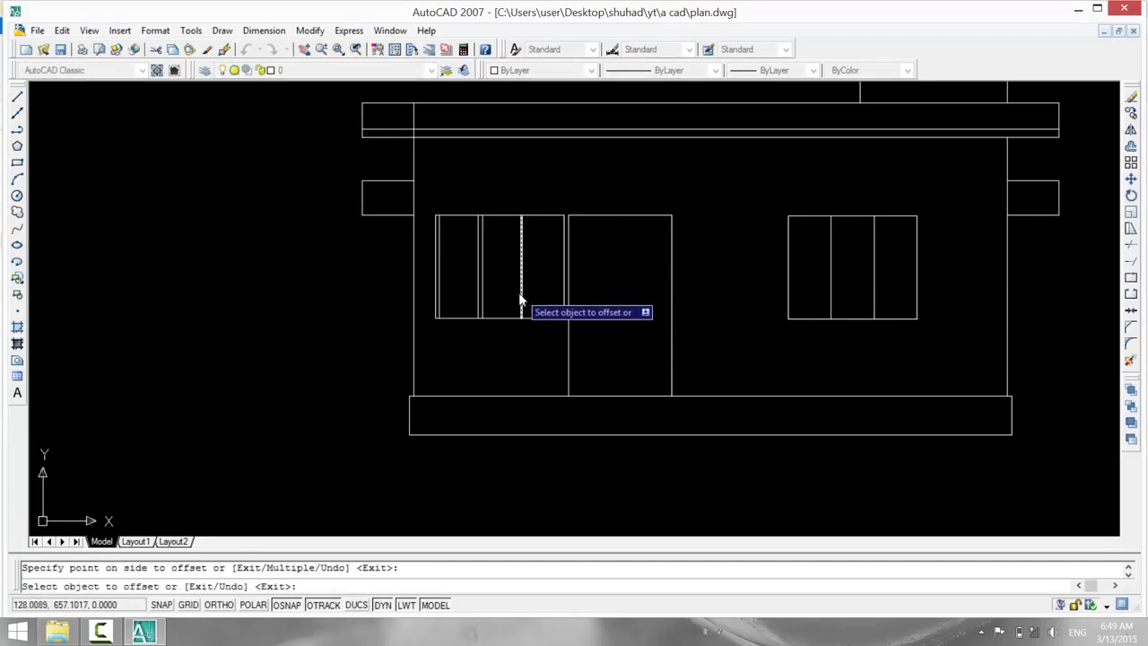
{"action": "left_click", "coordinate": [521, 298]}
{"action": "left_click", "coordinate": [555, 296]}
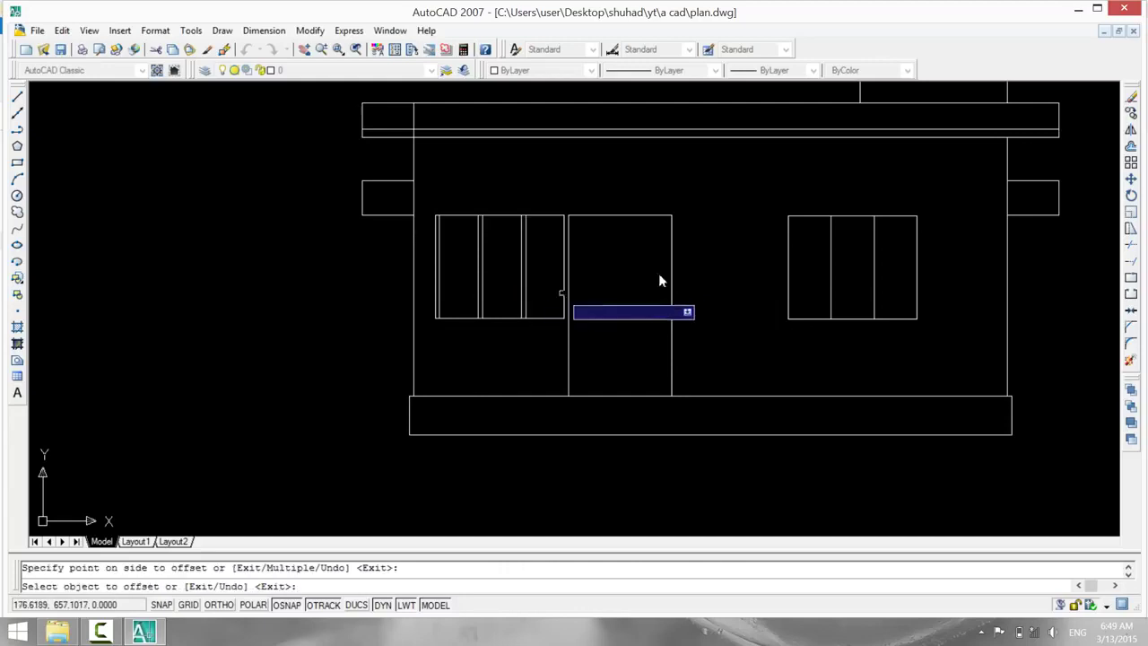
Double the right window's left edge and both dividers 5 units inside, undoing a misplaced copy.
{"action": "left_click", "coordinate": [788, 266]}
{"action": "left_click", "coordinate": [781, 265]}
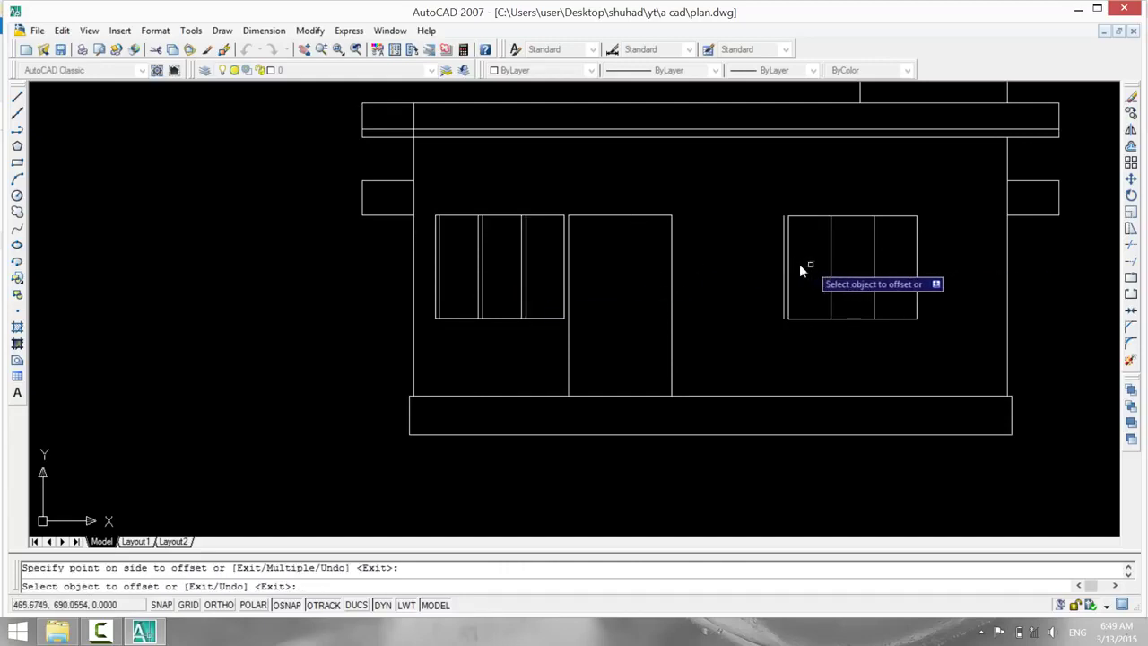
{"action": "right_click", "coordinate": [772, 273]}
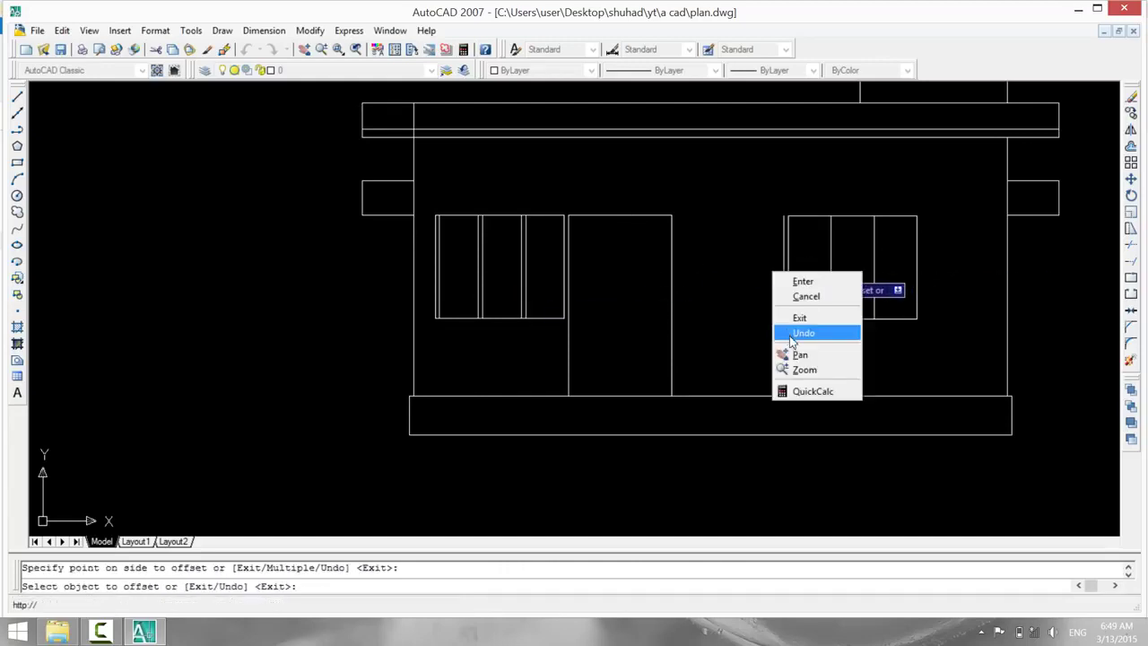
{"action": "key", "text": "u"}
{"action": "left_click", "coordinate": [788, 287]}
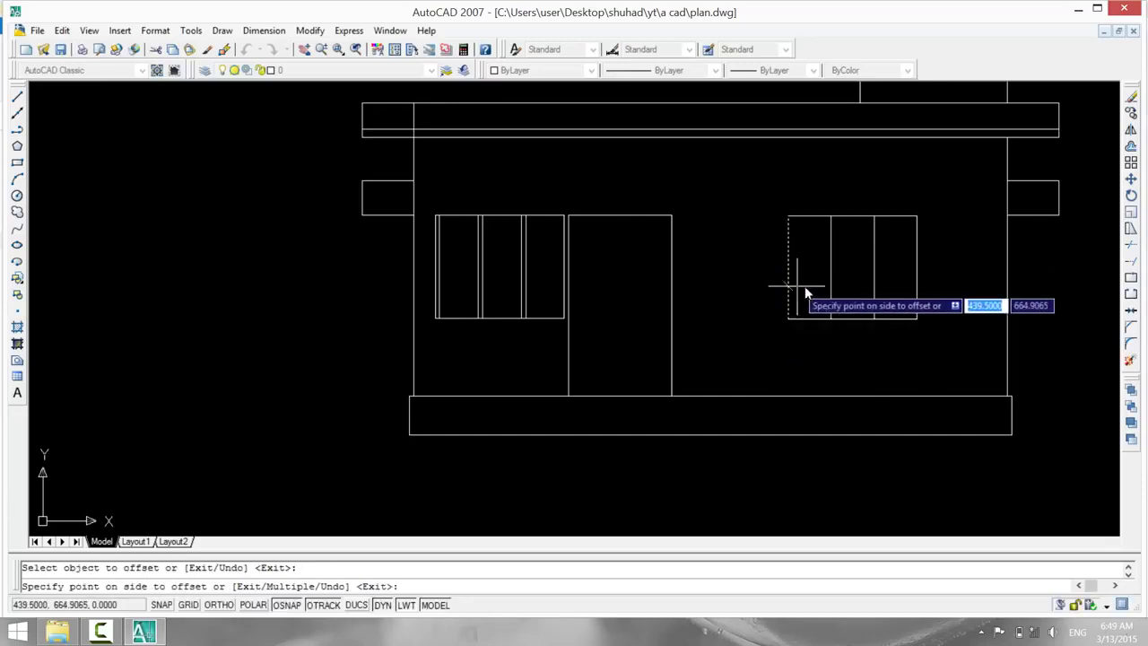
{"action": "left_click", "coordinate": [811, 293]}
{"action": "left_click", "coordinate": [830, 287]}
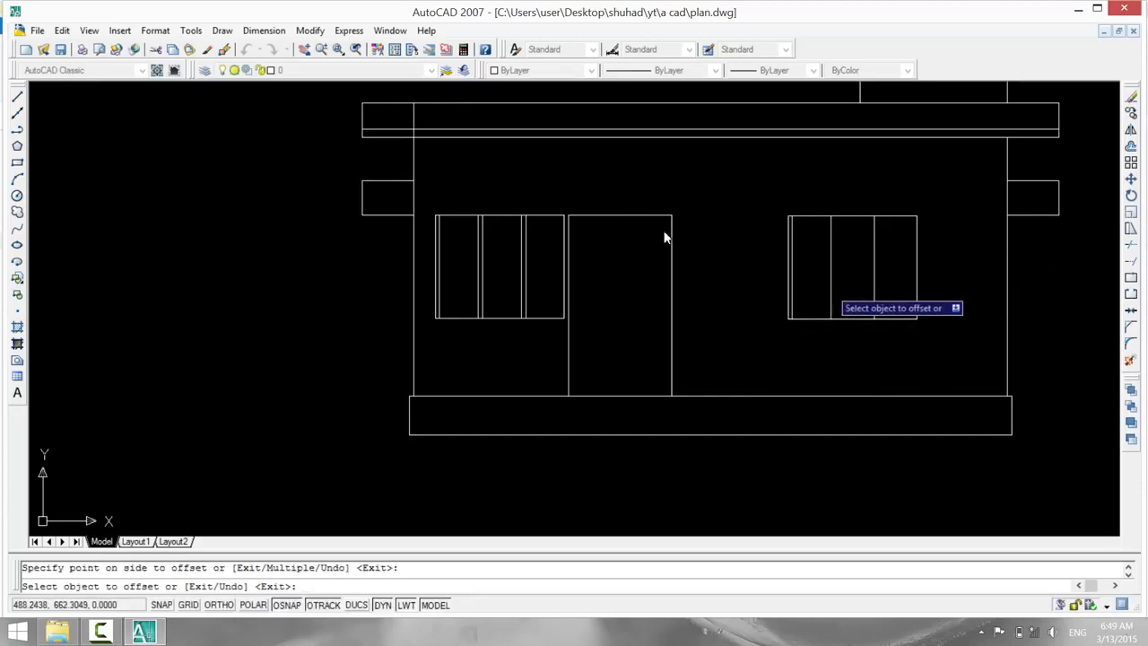
{"action": "left_click", "coordinate": [859, 285]}
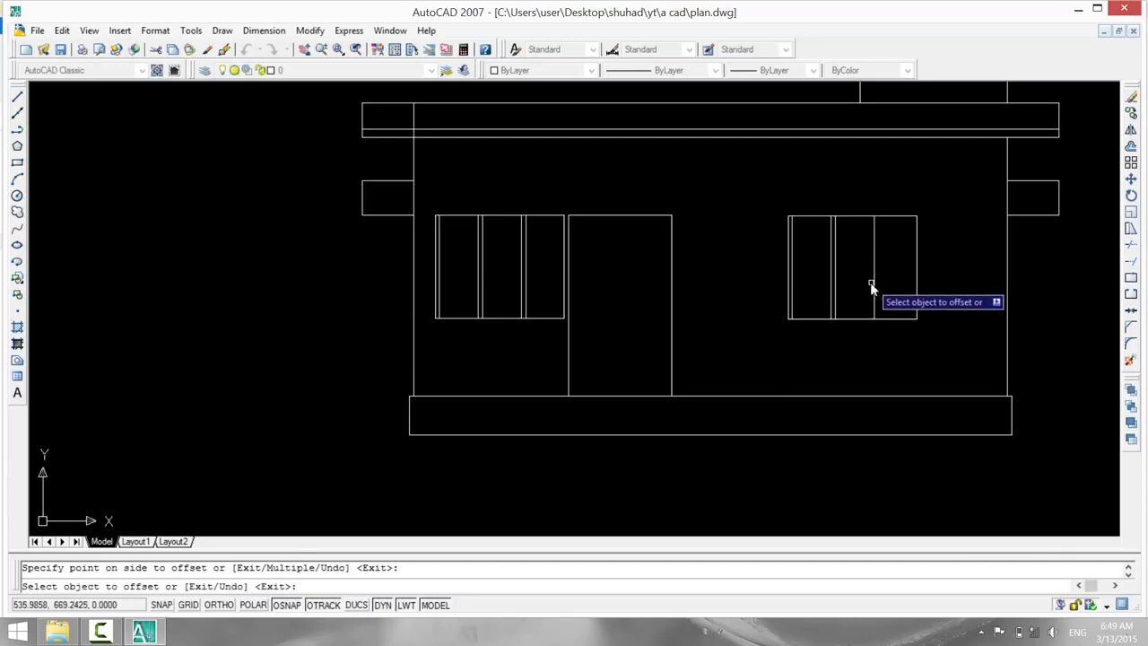
{"action": "left_click", "coordinate": [874, 287]}
{"action": "left_click", "coordinate": [911, 287]}
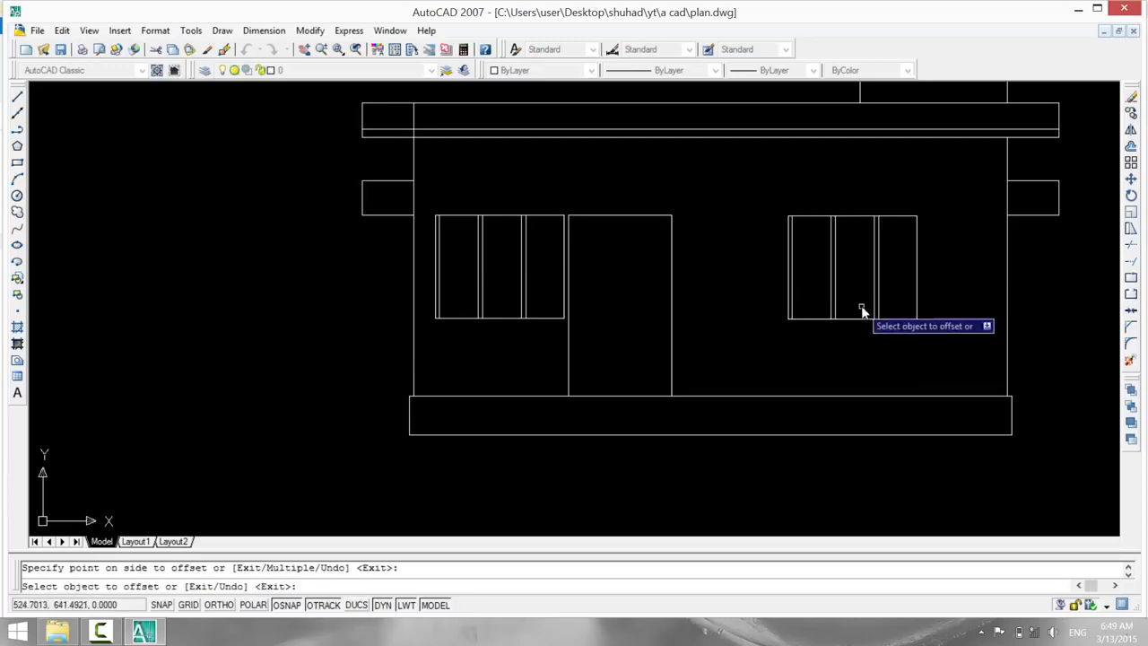
Offset the right window's bottom, top and right edges 5 units inward.
{"action": "left_click", "coordinate": [855, 319]}
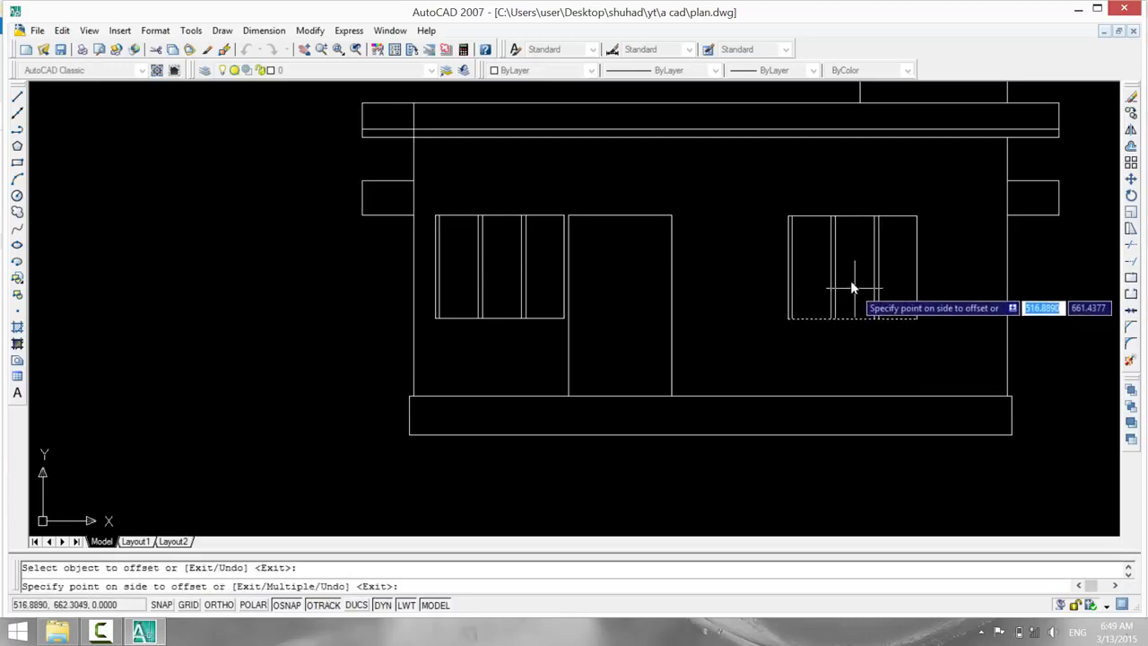
{"action": "left_click", "coordinate": [850, 289]}
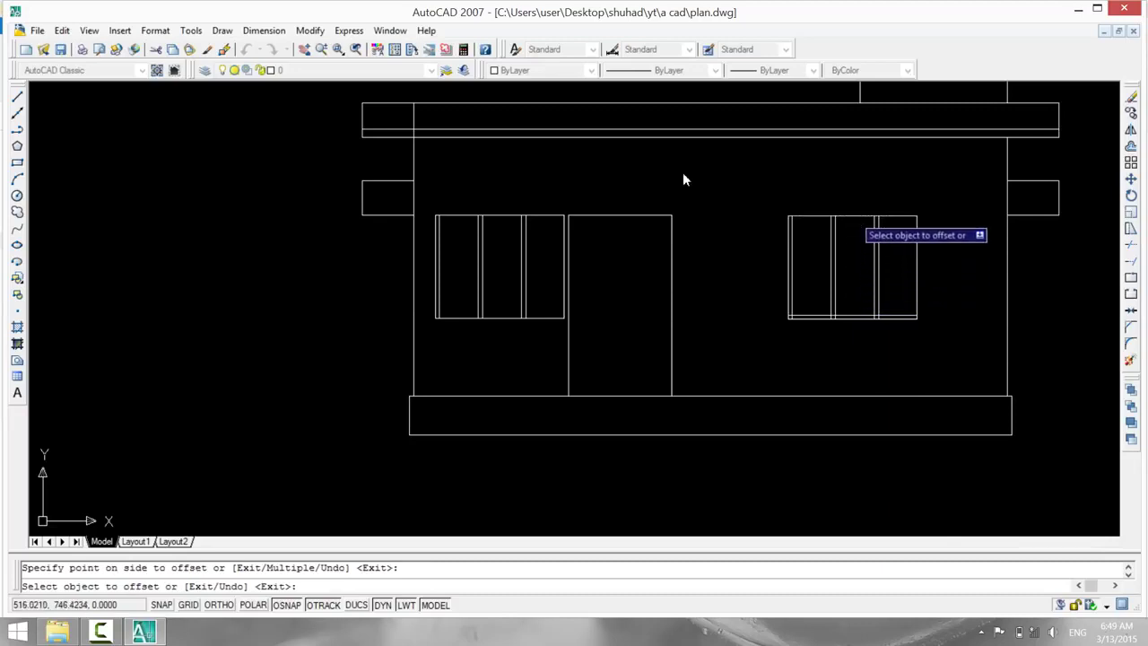
{"action": "left_click", "coordinate": [847, 216]}
{"action": "left_click", "coordinate": [853, 257]}
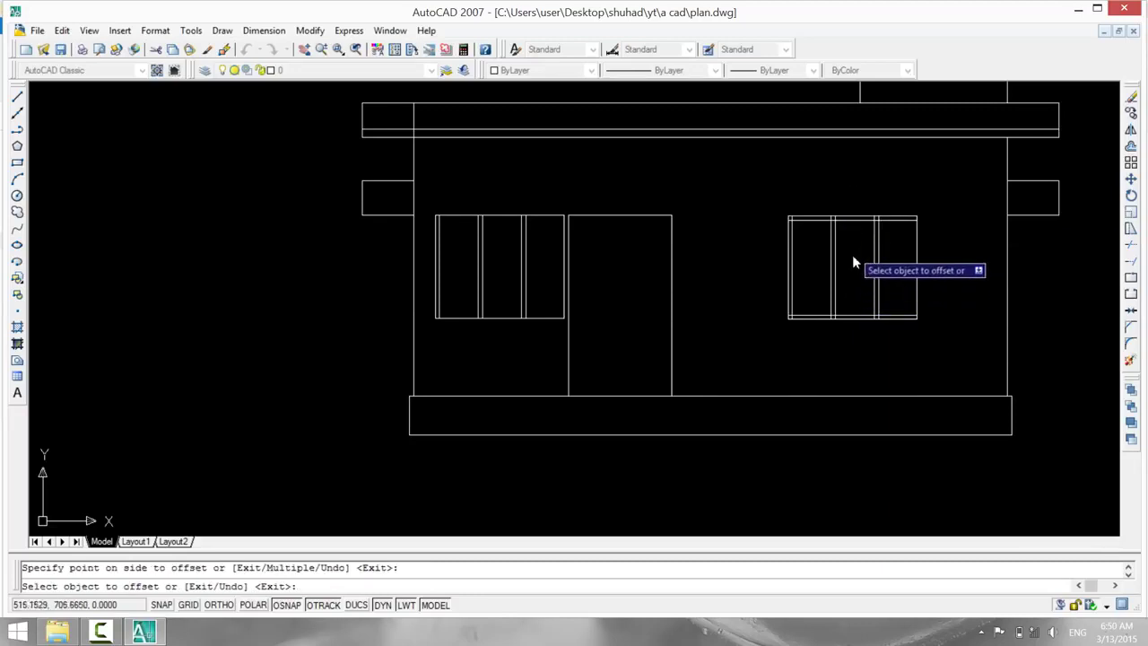
{"action": "left_click", "coordinate": [916, 271]}
{"action": "left_click", "coordinate": [894, 272]}
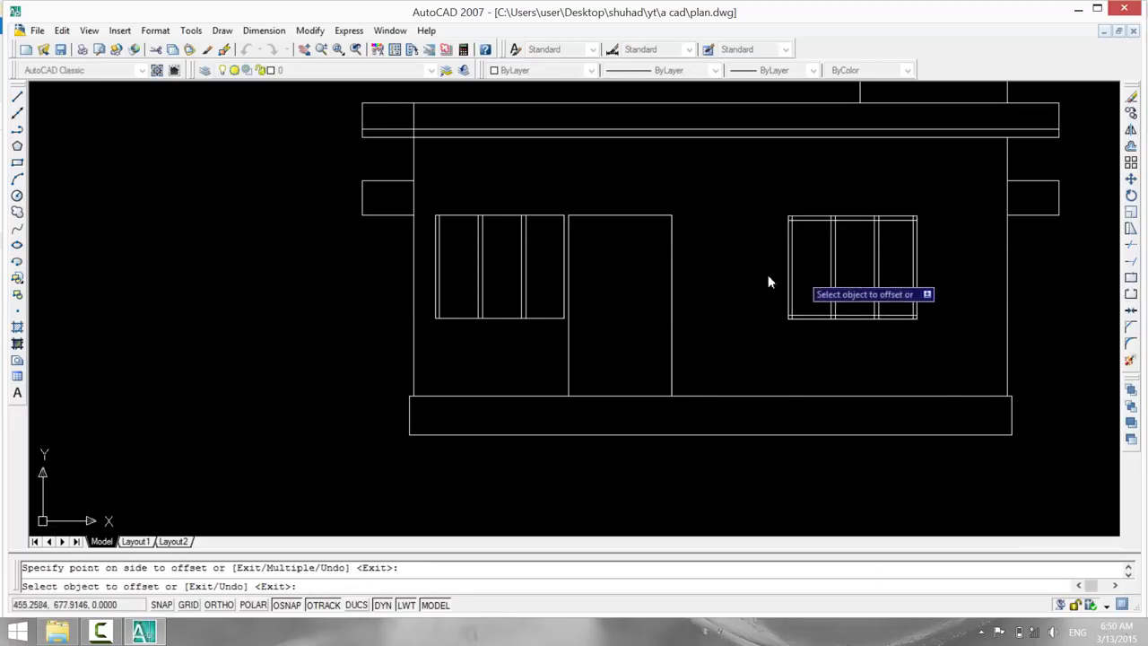
Offset the left window's right, bottom and top edges 5 units inward.
{"action": "left_click", "coordinate": [564, 273]}
{"action": "left_click", "coordinate": [541, 287]}
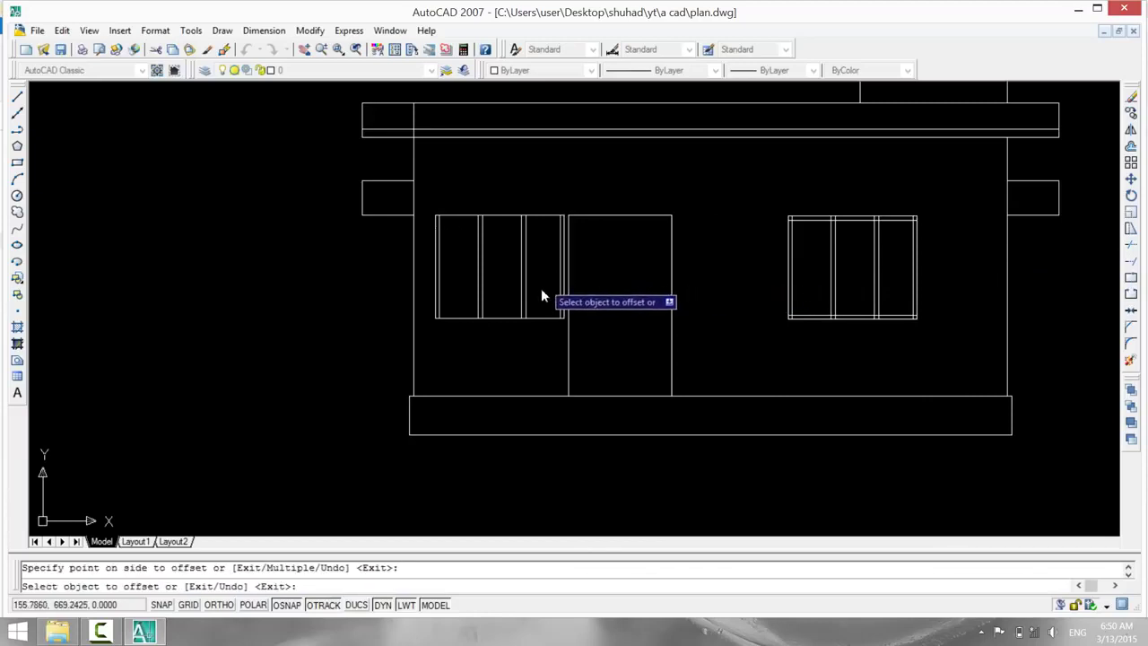
{"action": "left_click", "coordinate": [538, 315]}
{"action": "left_click", "coordinate": [539, 299]}
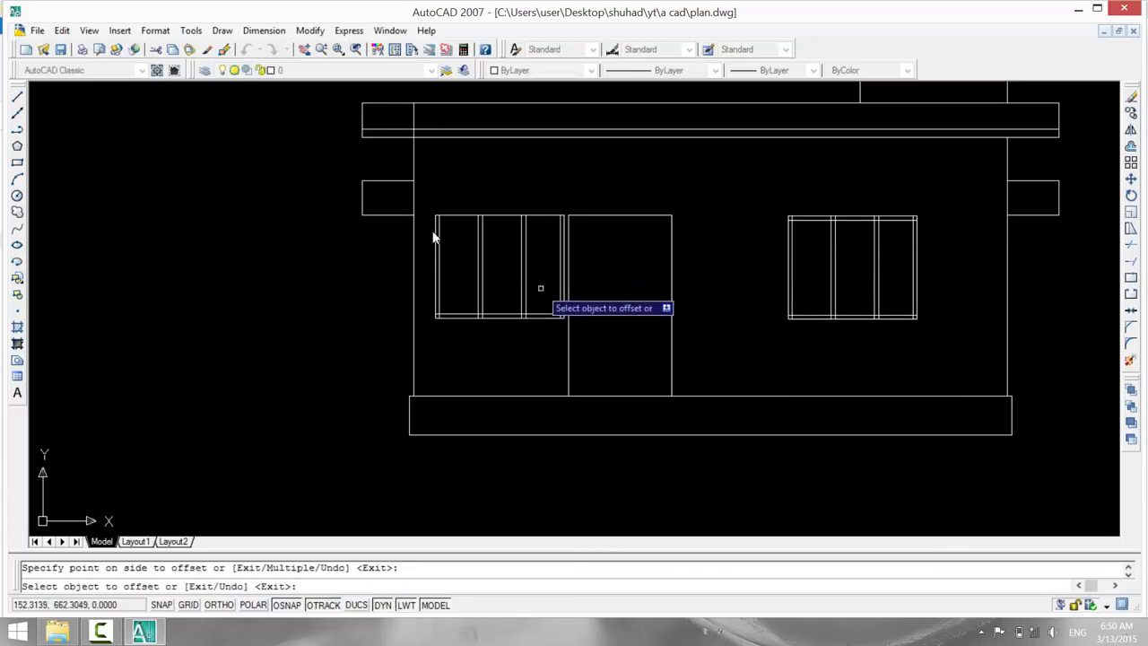
{"action": "left_click", "coordinate": [544, 240]}
{"action": "left_click", "coordinate": [543, 243]}
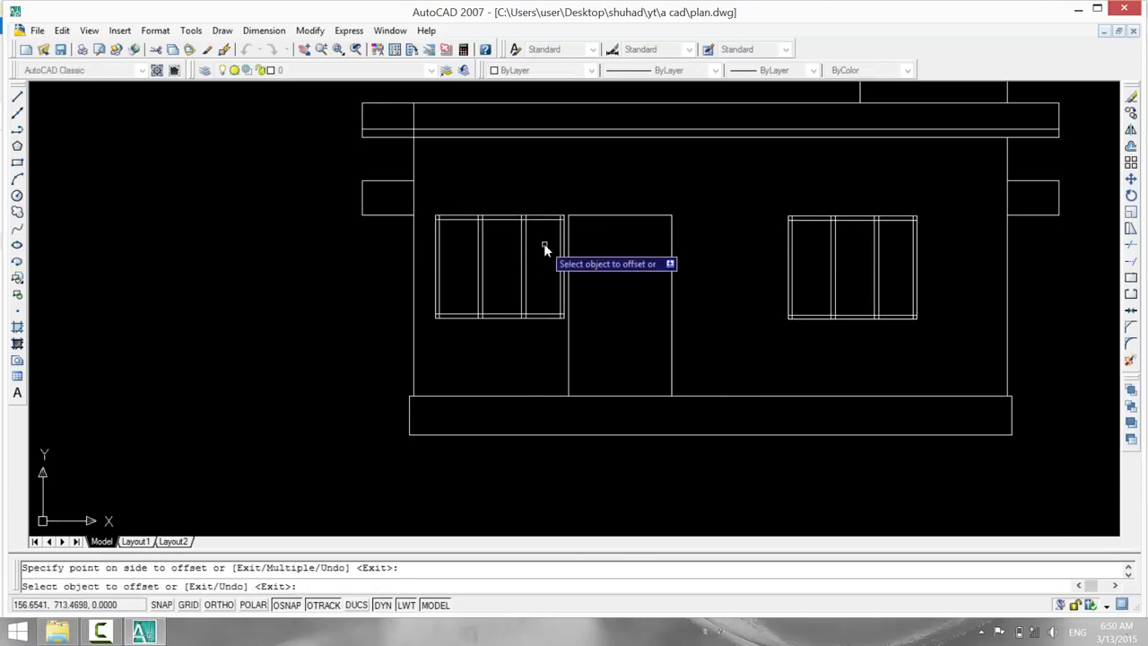
Trim the vertical lines crossing the window's top frame band and the short gap piece.
{"action": "key", "text": "Escape"}
{"action": "type", "text": "tr"}
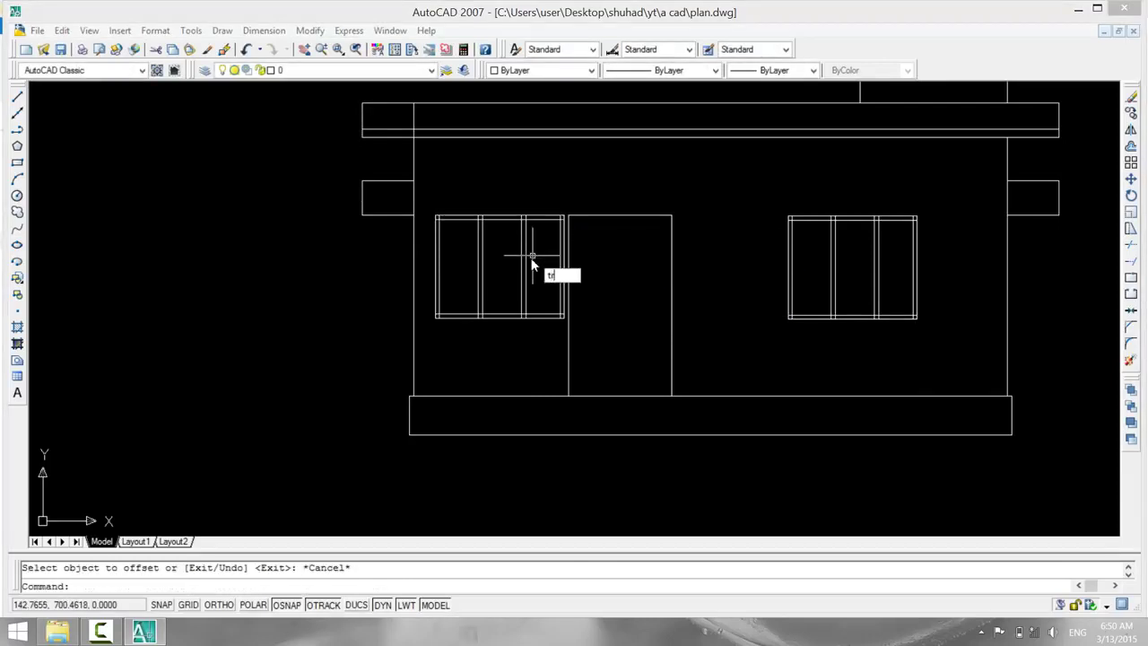
{"action": "key", "text": "Return"}
{"action": "key", "text": "Return"}
{"action": "scroll", "coordinate": [418, 229], "scroll_direction": "up", "scroll_amount": 2}
{"action": "scroll", "coordinate": [417, 229], "scroll_direction": "up", "scroll_amount": 3}
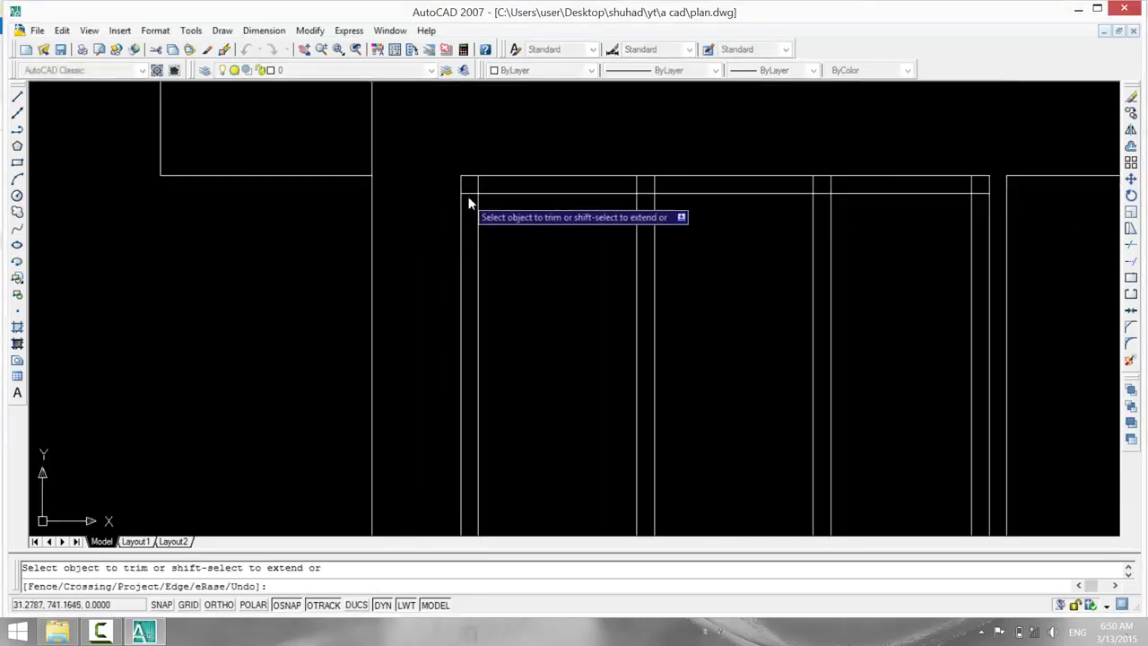
{"action": "left_click", "coordinate": [625, 183]}
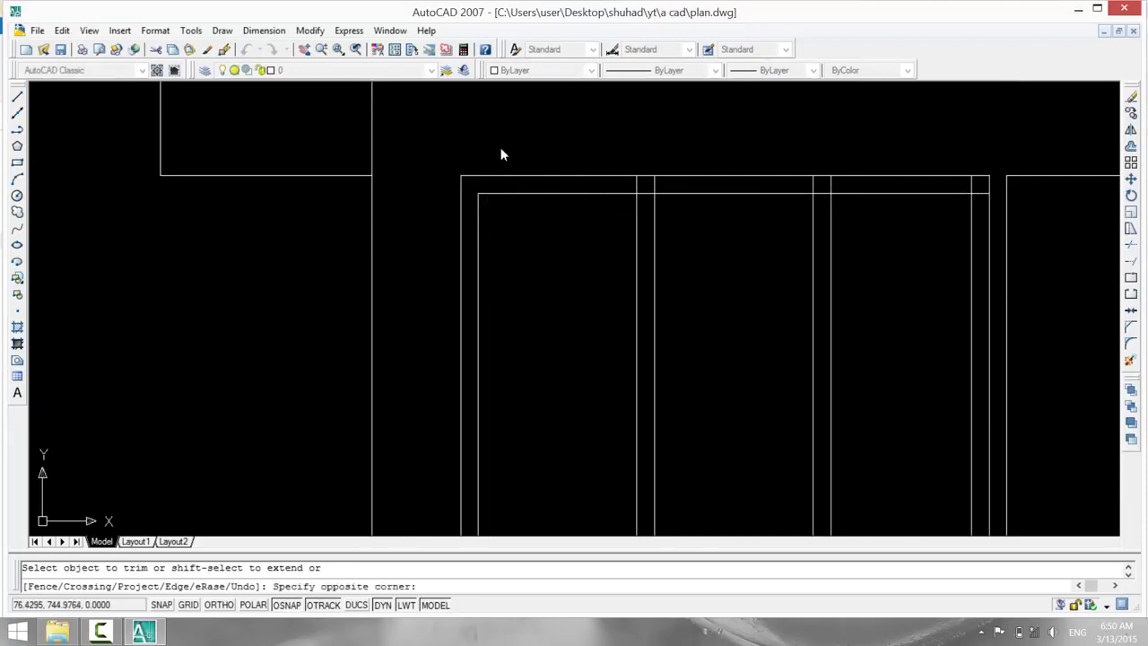
{"action": "left_click", "coordinate": [978, 189]}
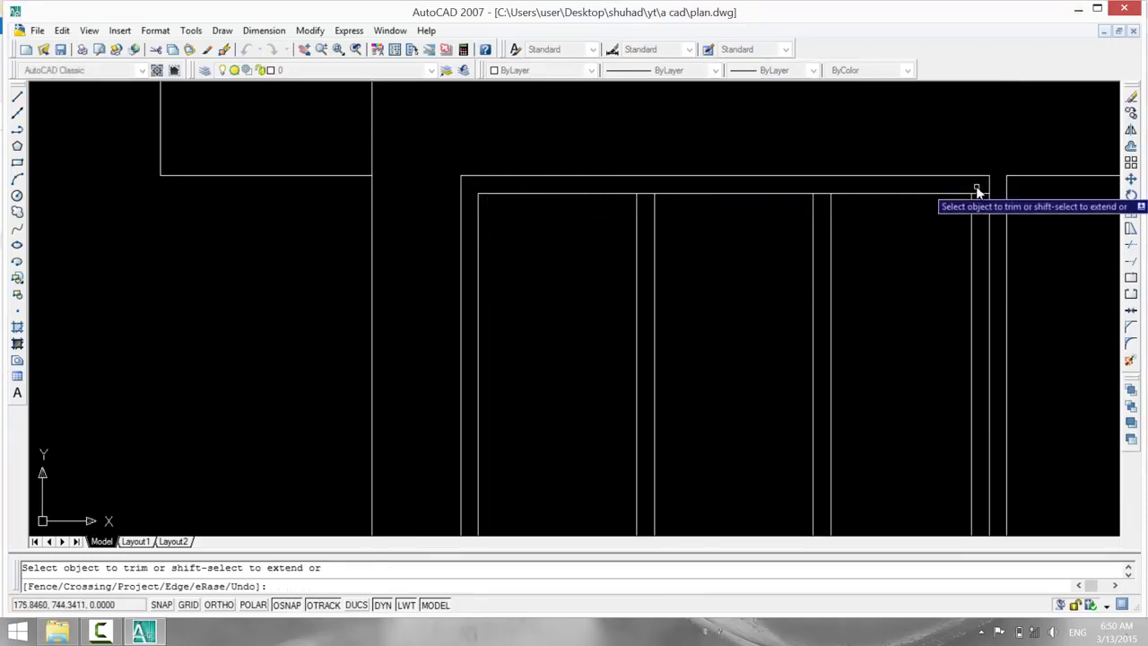
{"action": "left_click", "coordinate": [977, 216]}
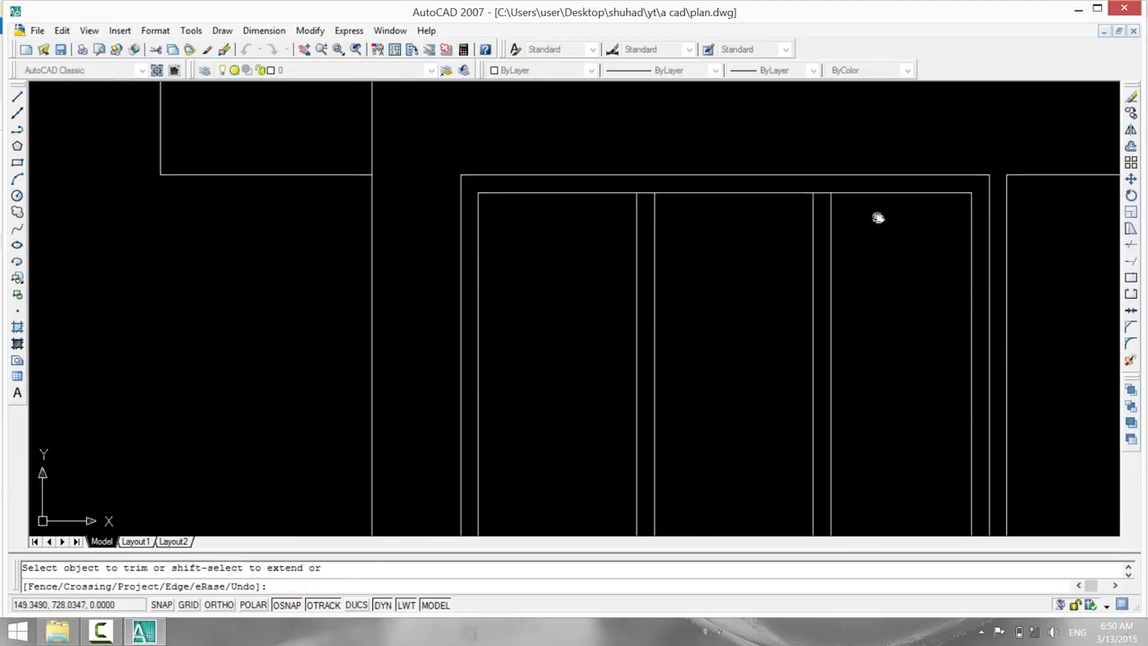
Trim the bottom frame band and remove the short pieces in both pane gaps.
{"action": "mouse_move", "coordinate": [876, 218]}
{"action": "middle_mouse_down"}
{"action": "mouse_move", "coordinate": [860, 125]}
{"action": "mouse_move", "coordinate": [543, 399]}
{"action": "middle_mouse_up"}
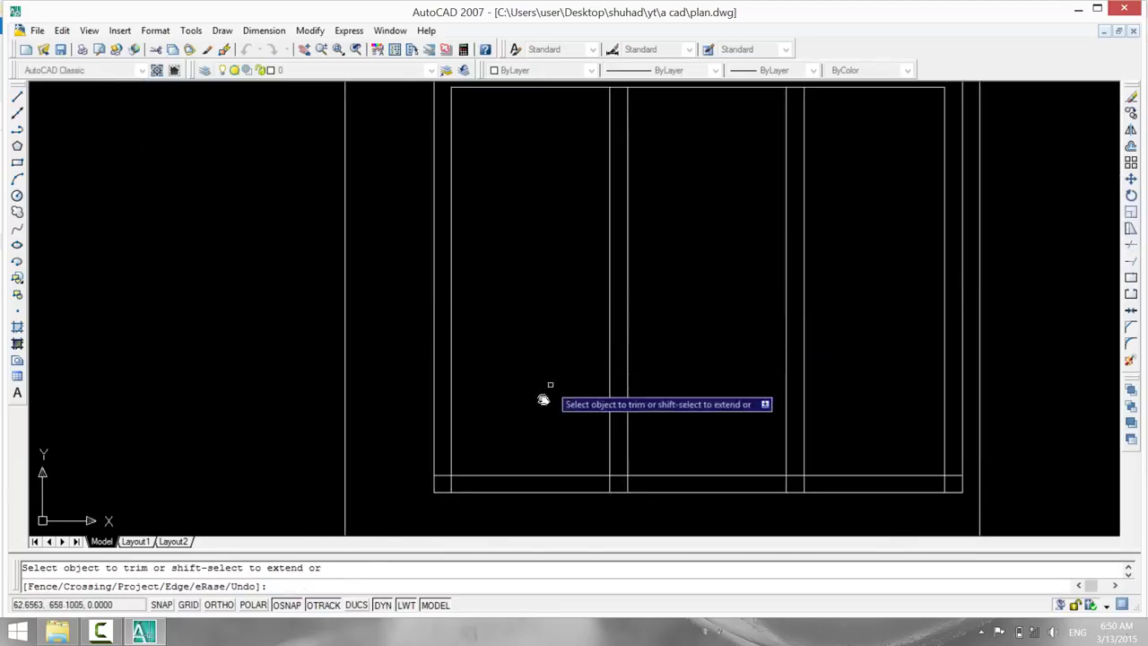
{"action": "left_click", "coordinate": [440, 481]}
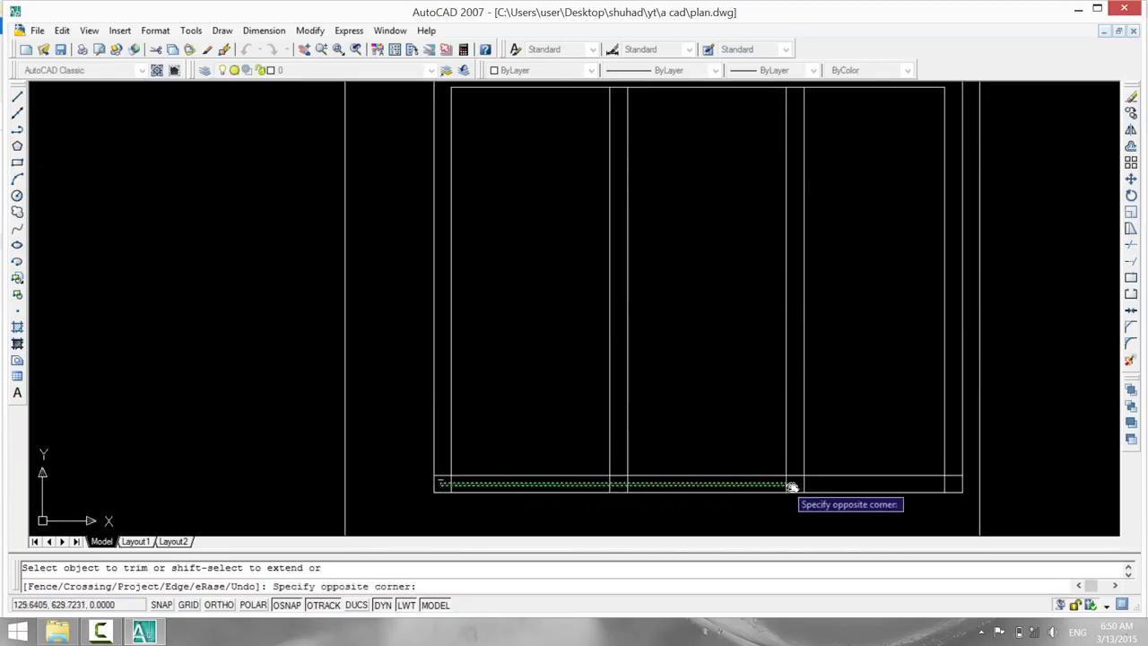
{"action": "left_click", "coordinate": [957, 484]}
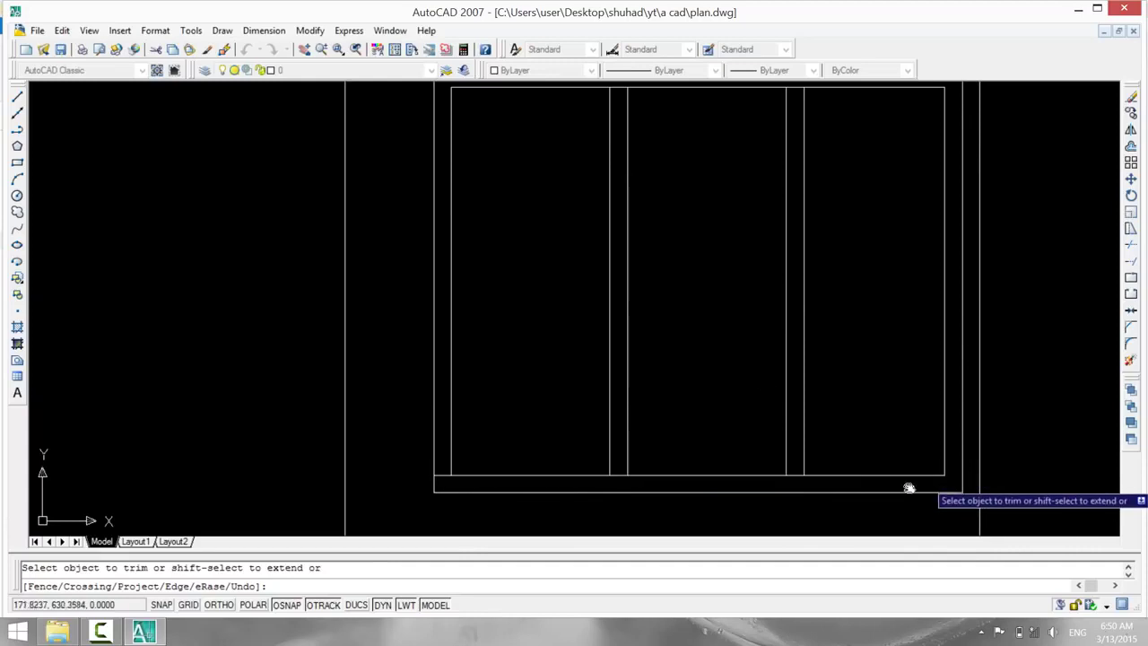
{"action": "left_click", "coordinate": [794, 476]}
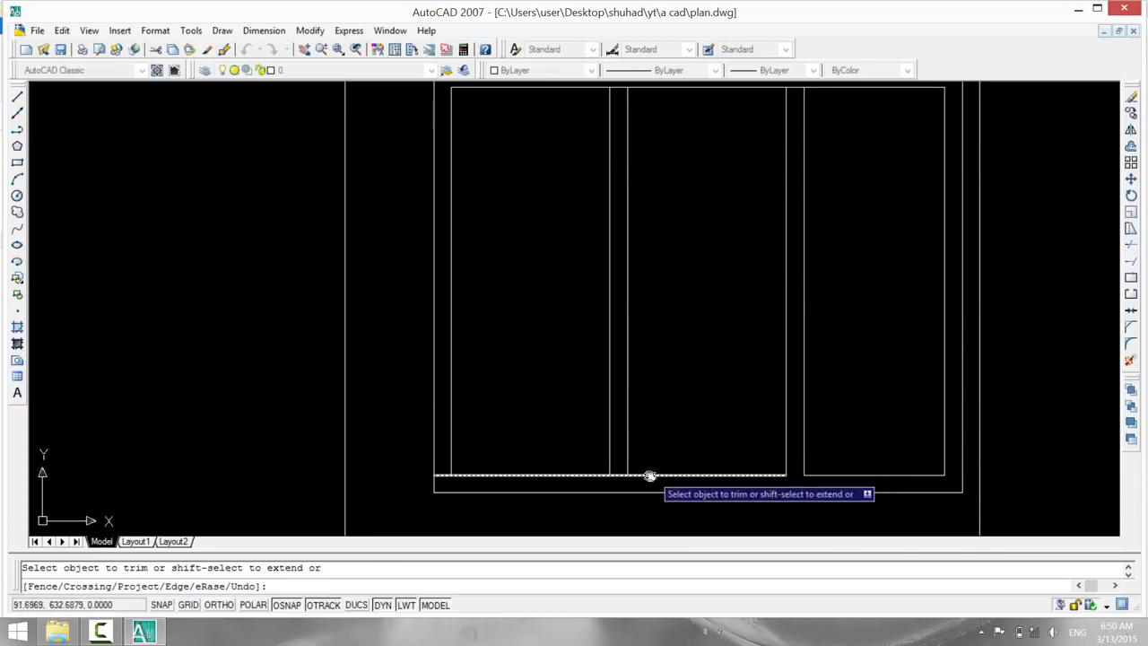
{"action": "left_click", "coordinate": [621, 475]}
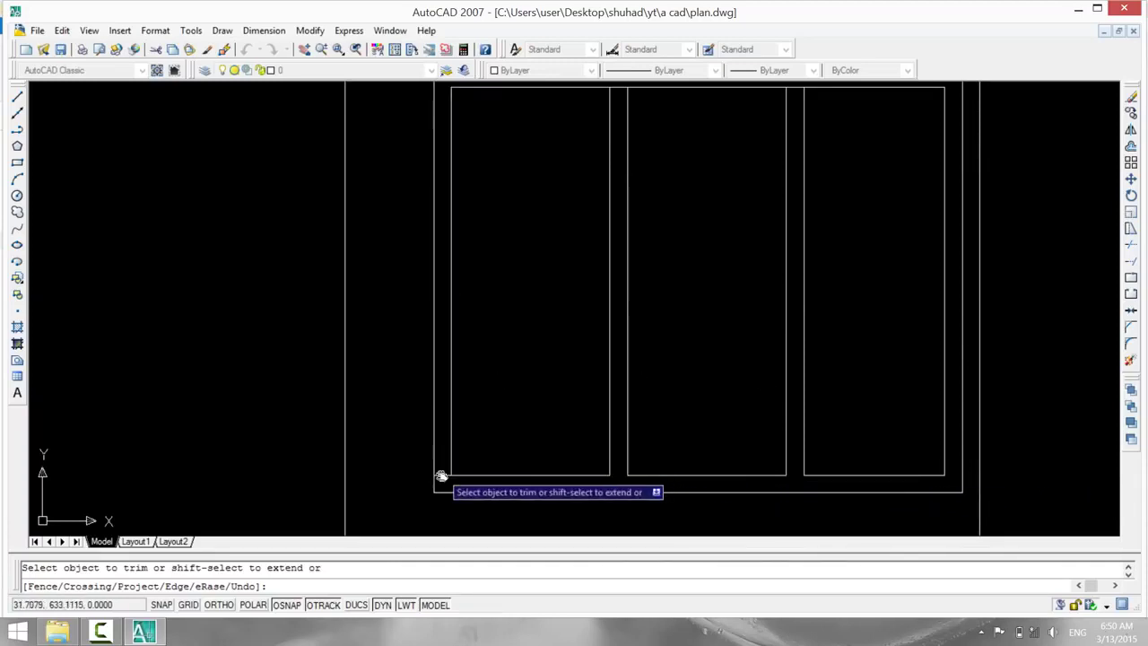
Trim the vertical stubs in the second window's bottom frame band.
{"action": "scroll", "coordinate": [520, 358], "scroll_direction": "down", "scroll_amount": 1}
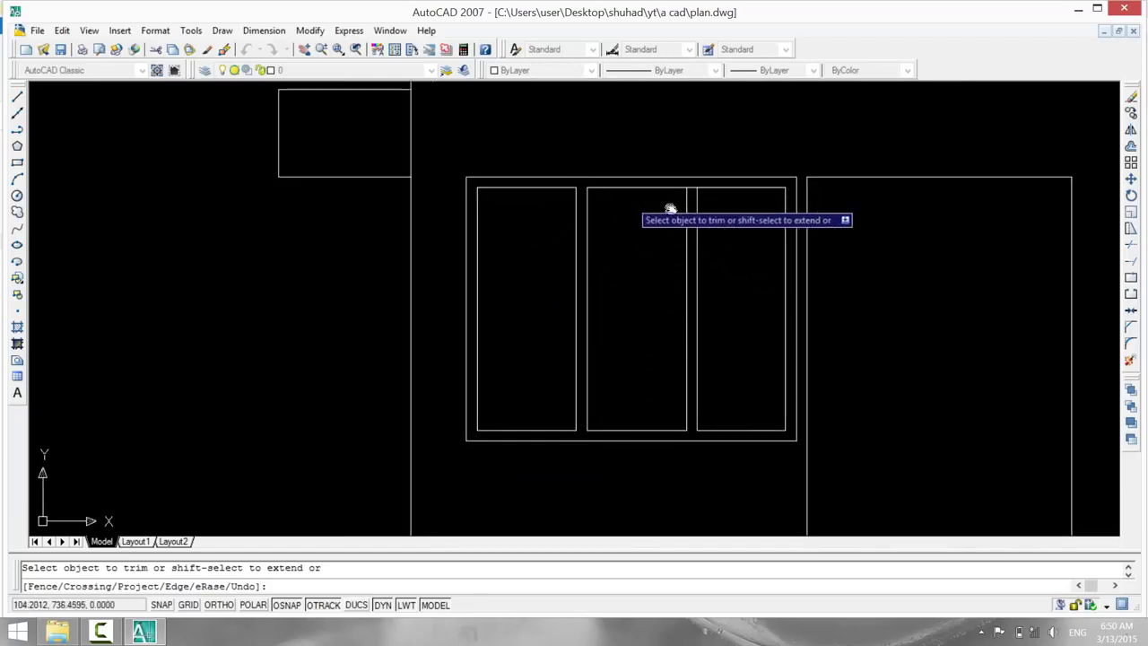
{"action": "scroll", "coordinate": [699, 215], "scroll_direction": "up", "scroll_amount": 1}
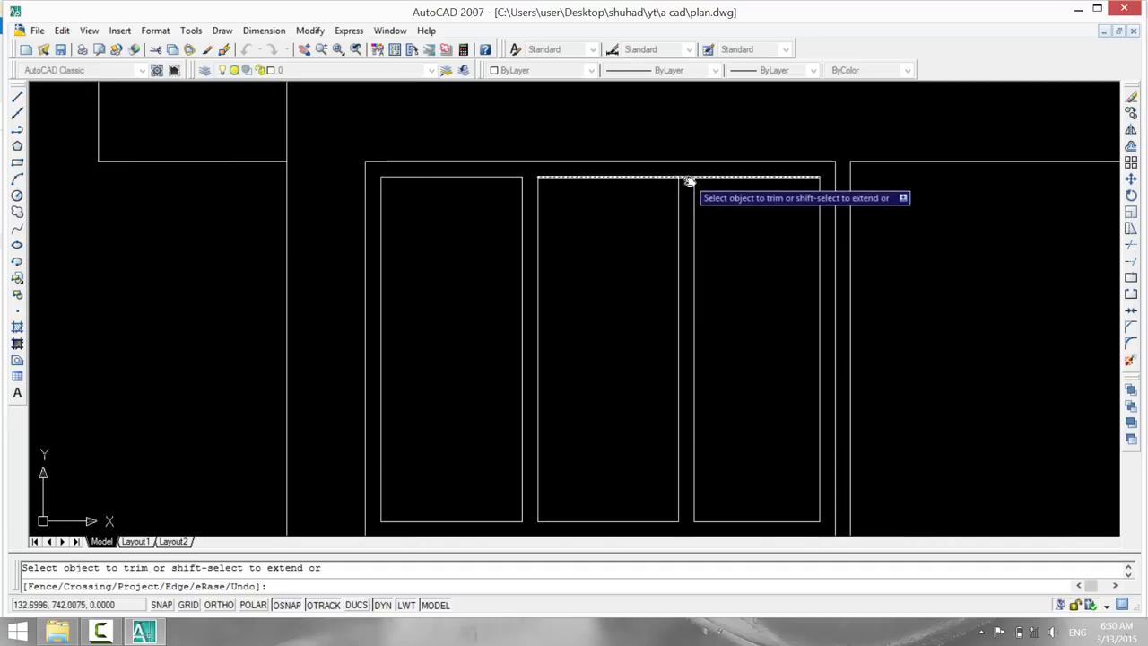
{"action": "scroll", "coordinate": [857, 299], "scroll_direction": "down", "scroll_amount": 1}
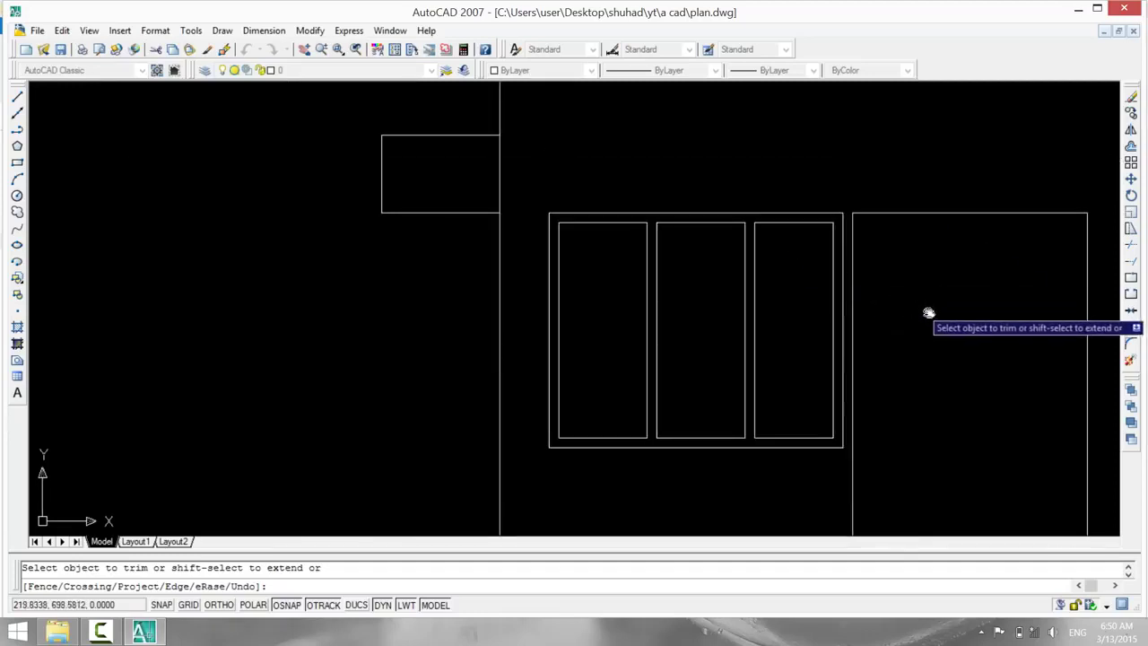
{"action": "scroll", "coordinate": [935, 314], "scroll_direction": "down", "scroll_amount": 2}
{"action": "scroll", "coordinate": [359, 346], "scroll_direction": "up", "scroll_amount": 1}
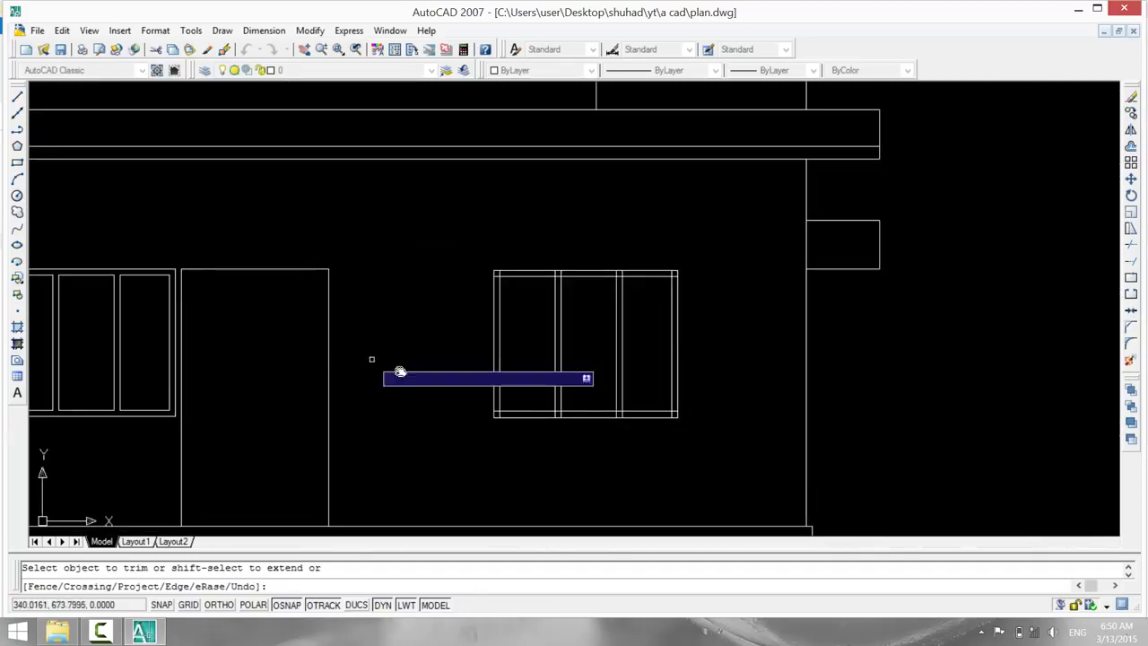
{"action": "scroll", "coordinate": [425, 387], "scroll_direction": "up", "scroll_amount": 1}
{"action": "scroll", "coordinate": [425, 387], "scroll_direction": "up", "scroll_amount": 1}
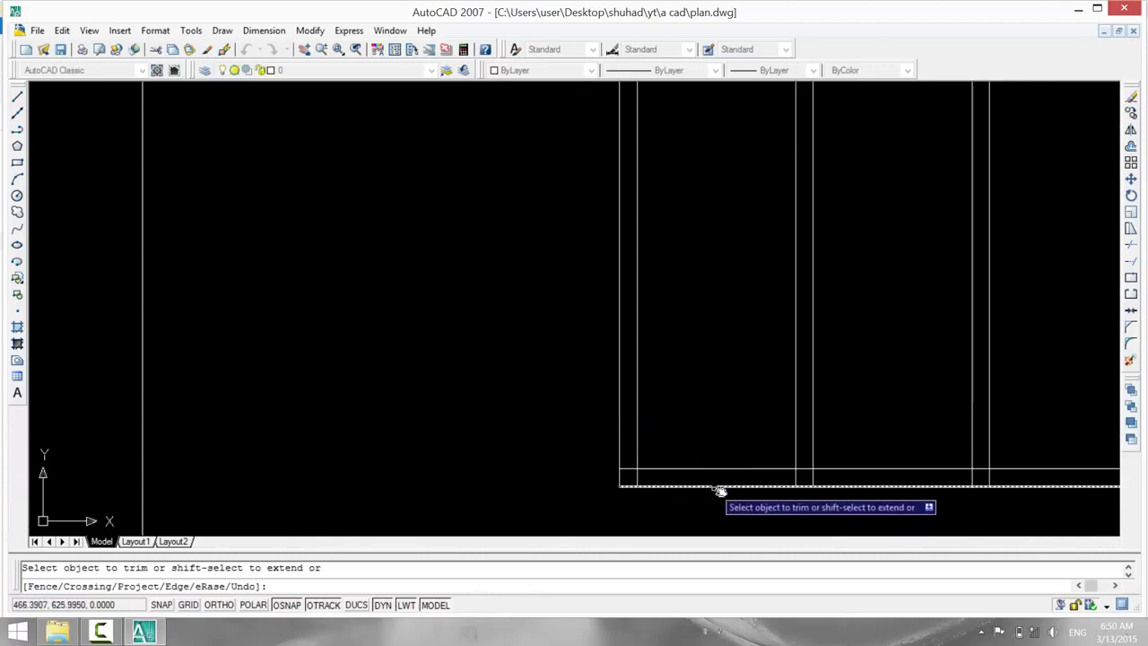
{"action": "scroll", "coordinate": [720, 492], "scroll_direction": "down", "scroll_amount": 1}
{"action": "middle_click_drag", "start_coordinate": [736, 491], "coordinate": [644, 484]}
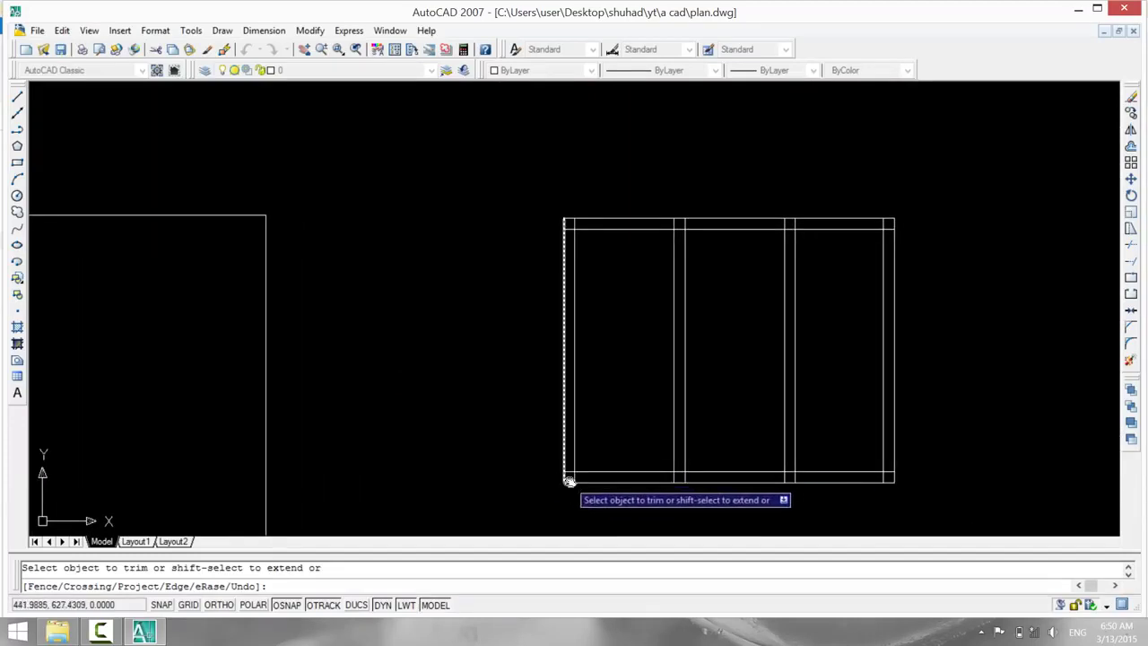
{"action": "scroll", "coordinate": [574, 480], "scroll_direction": "up", "scroll_amount": 1}
{"action": "left_click", "coordinate": [563, 476]}
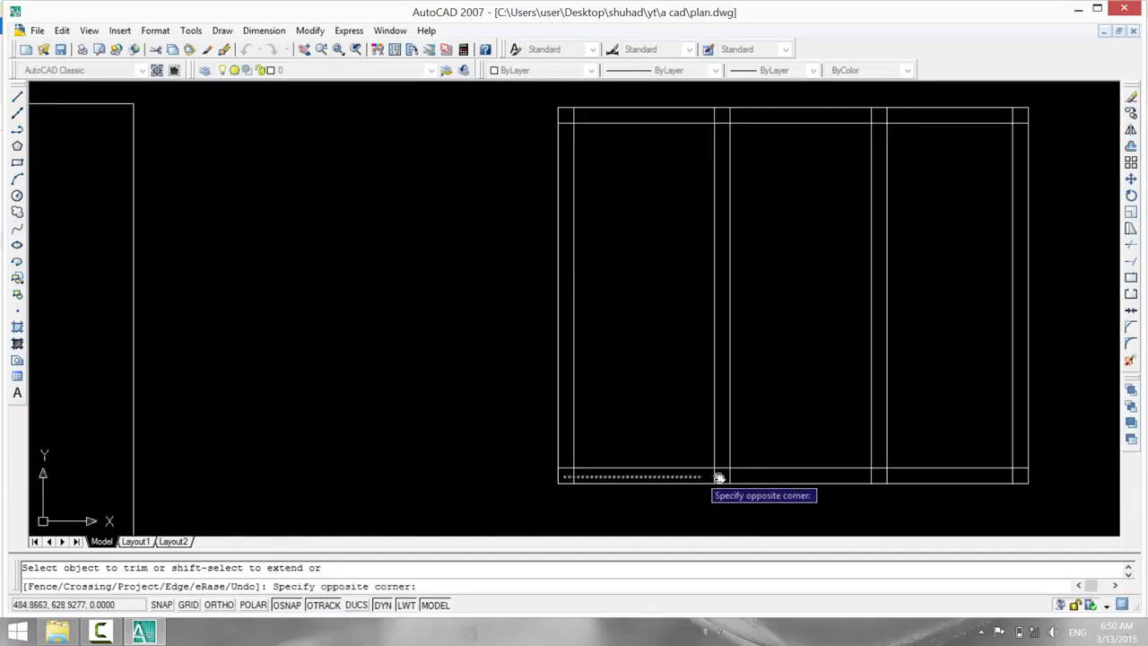
{"action": "left_click", "coordinate": [1021, 472]}
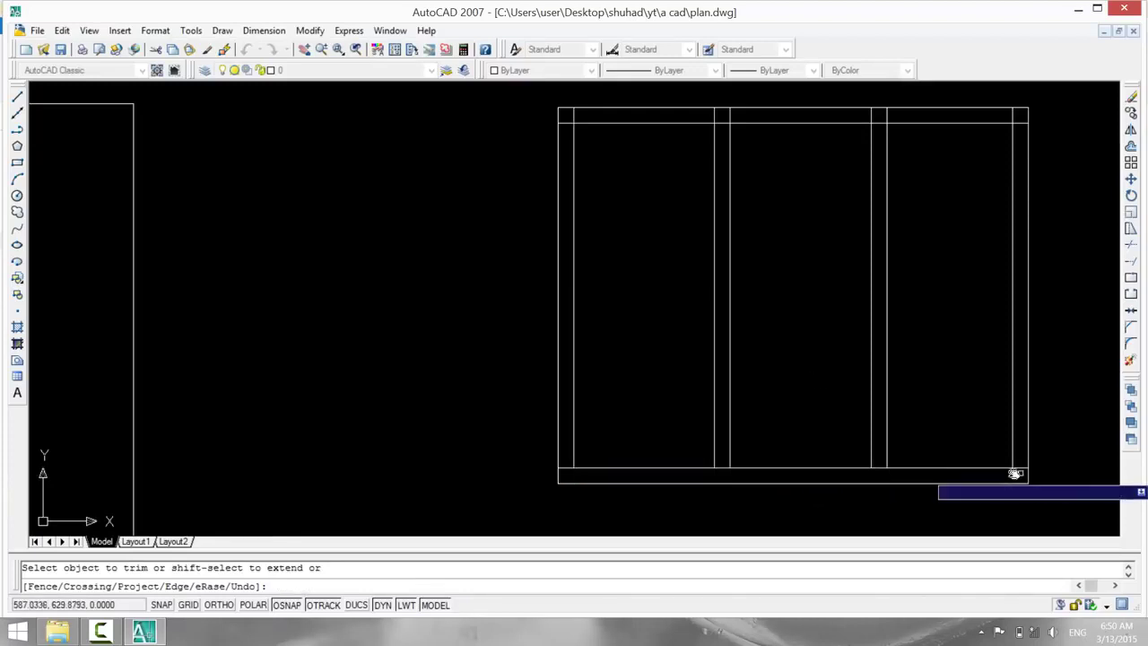
Trim the top band and left strip, then remove the short pieces between panes.
{"action": "left_click", "coordinate": [566, 117]}
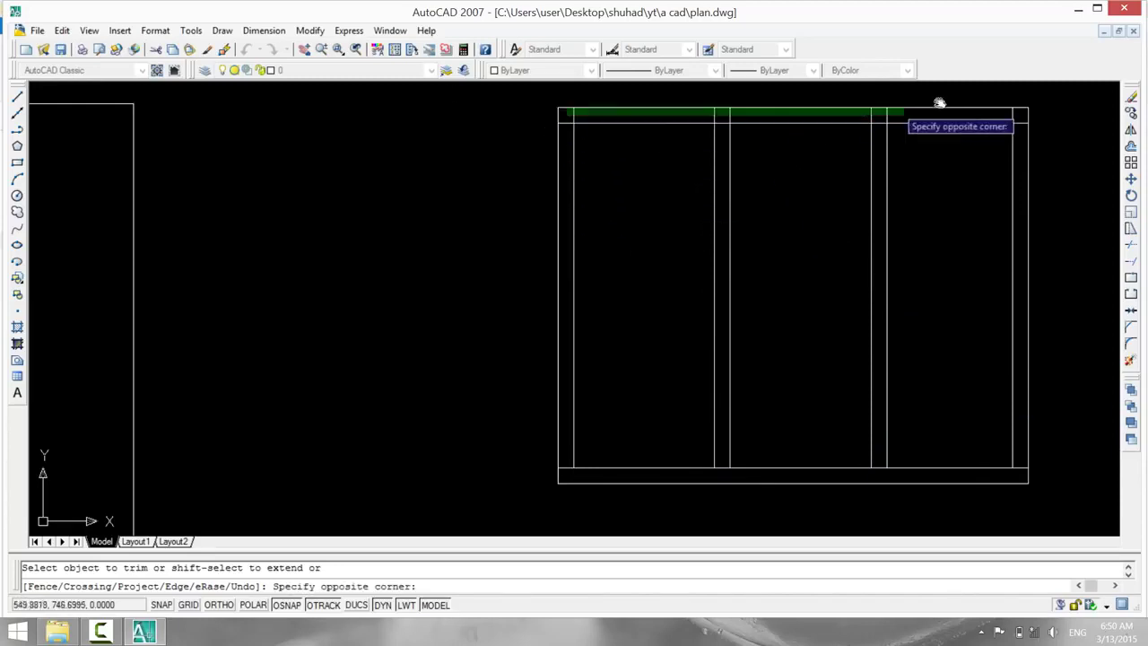
{"action": "left_click", "coordinate": [1022, 113]}
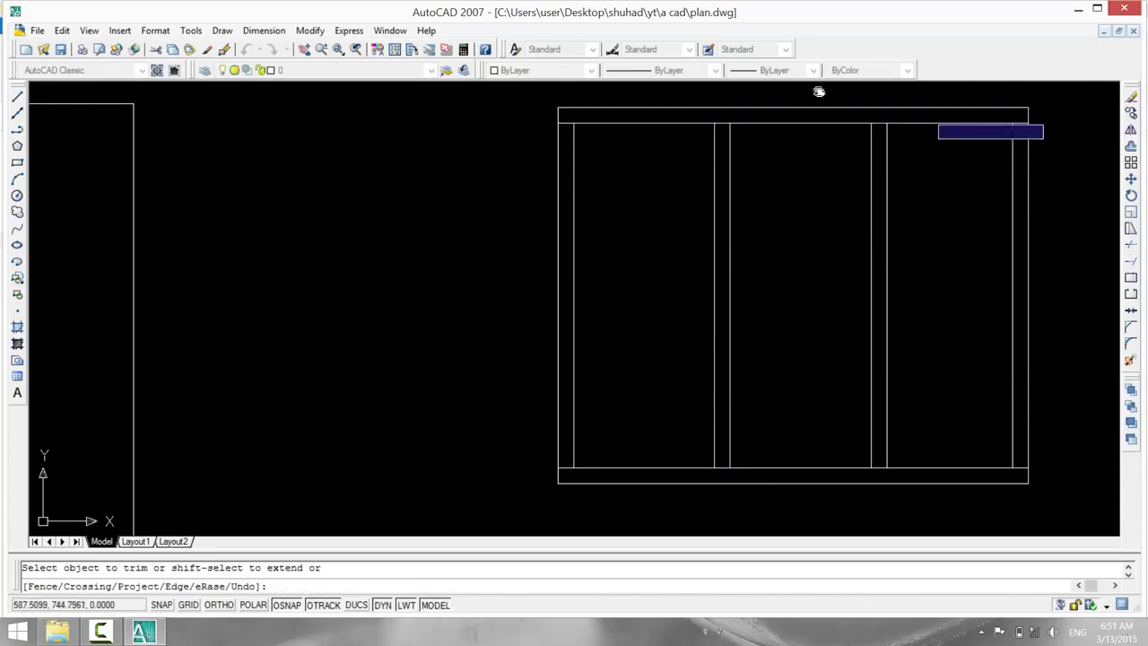
{"action": "left_click", "coordinate": [574, 118]}
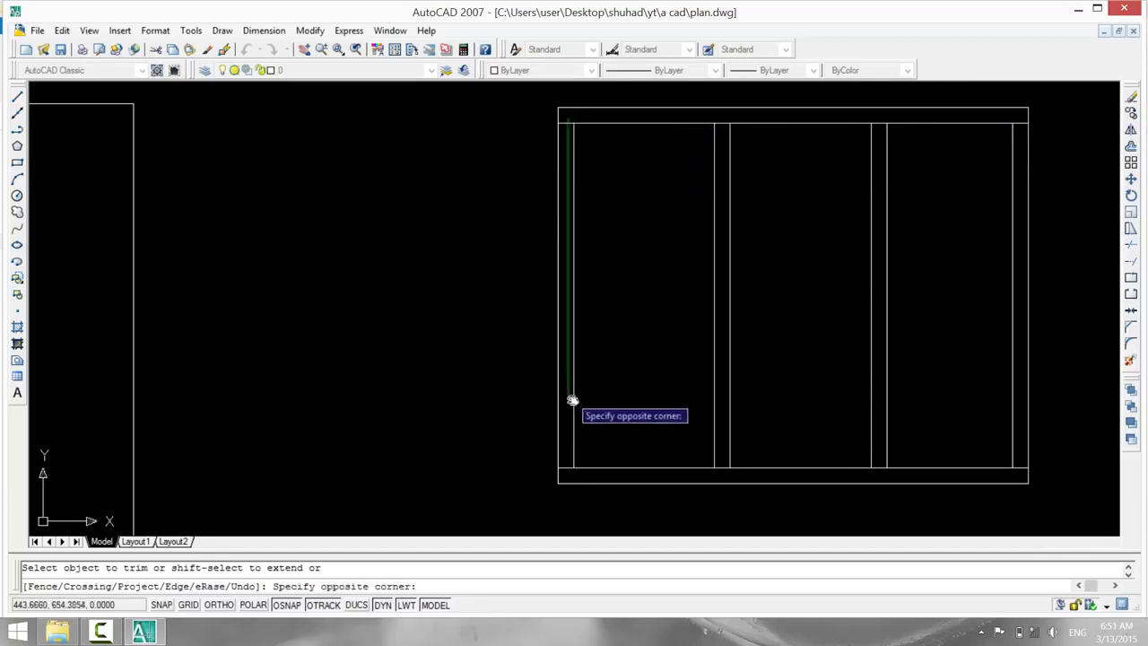
{"action": "left_click", "coordinate": [565, 474]}
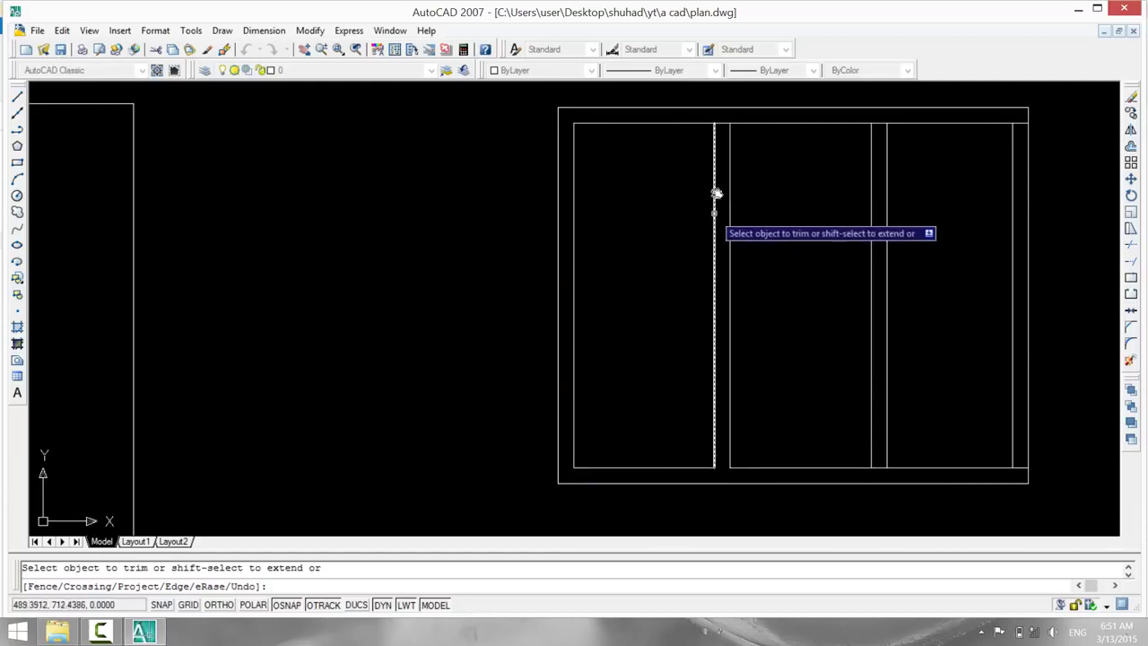
{"action": "left_click", "coordinate": [724, 126]}
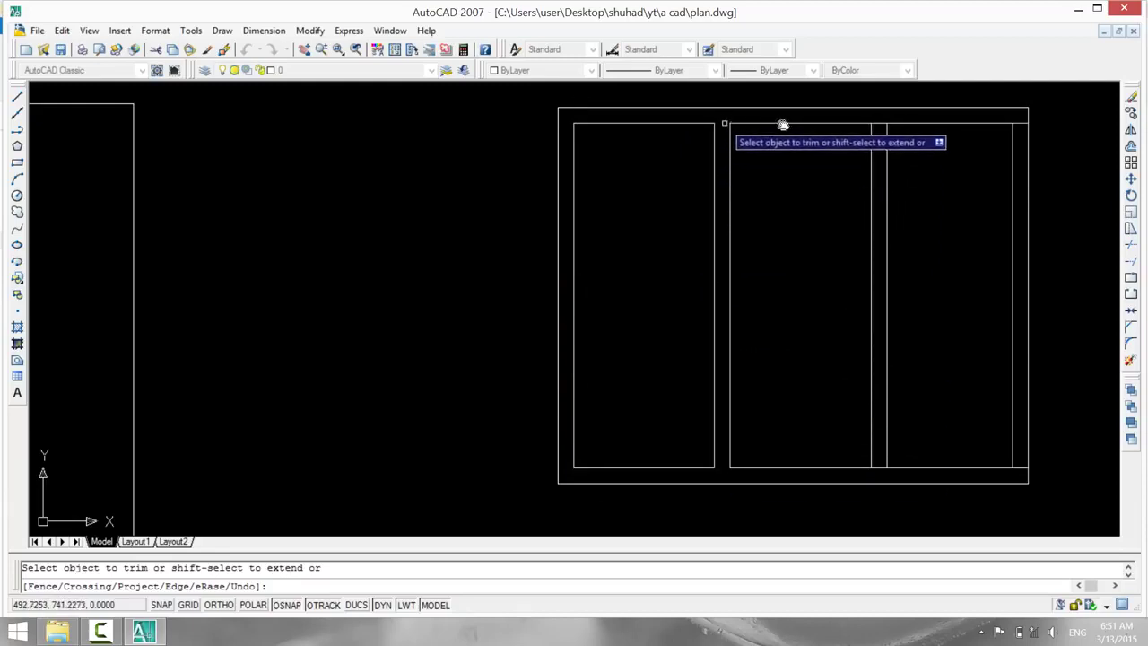
{"action": "left_click", "coordinate": [881, 126]}
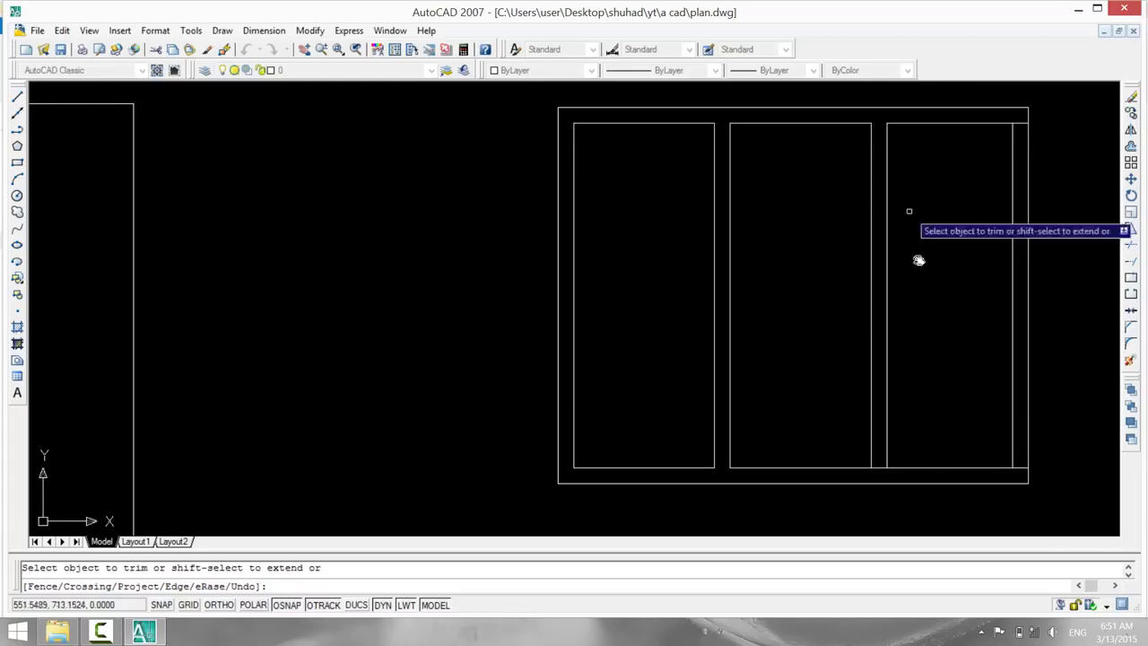
{"action": "left_click", "coordinate": [881, 468]}
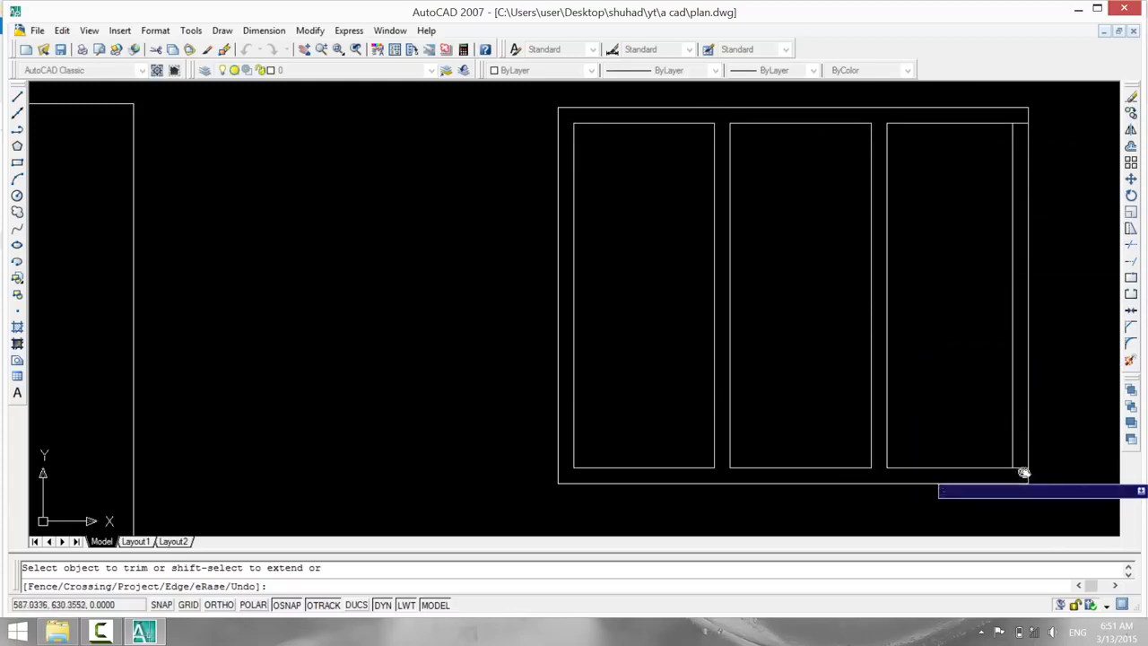
{"action": "left_click", "coordinate": [1020, 468]}
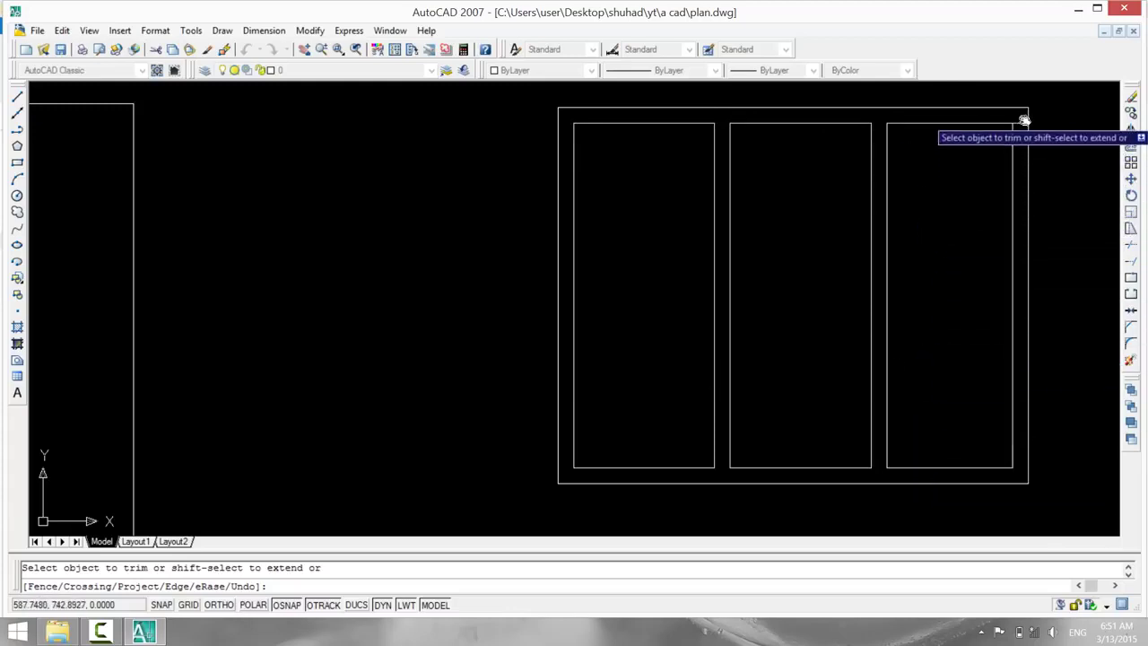
Offset the door's top, right and left edges 5 units inward.
{"action": "scroll", "coordinate": [430, 325], "scroll_direction": "down", "scroll_amount": 4}
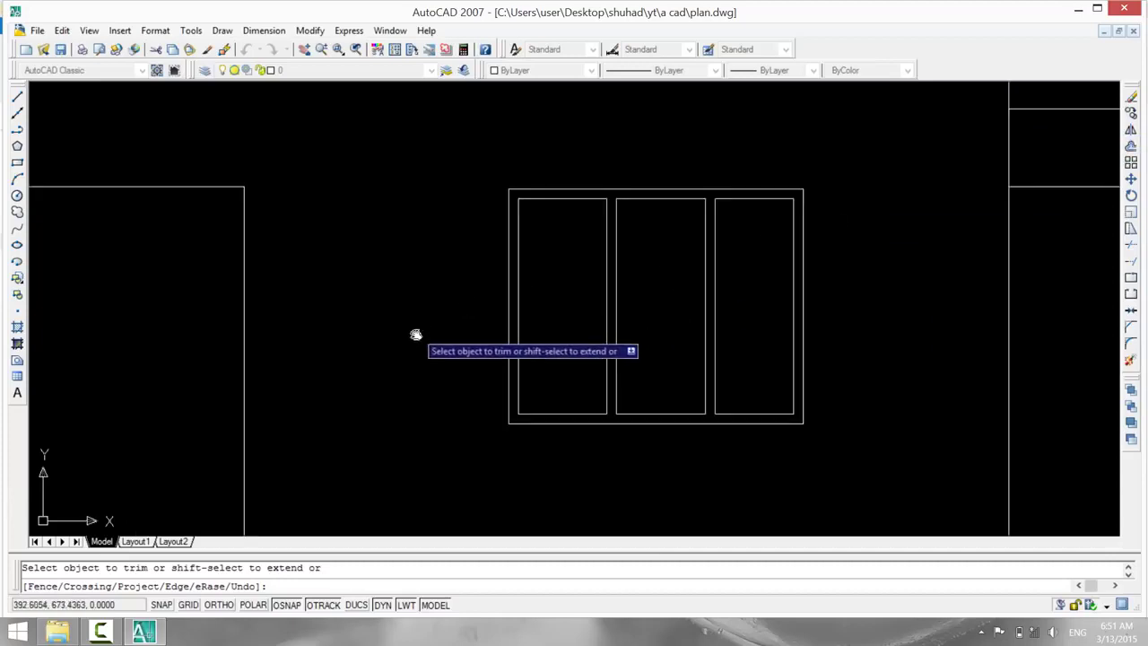
{"action": "middle_click_drag", "start_coordinate": [470, 347], "coordinate": [502, 335]}
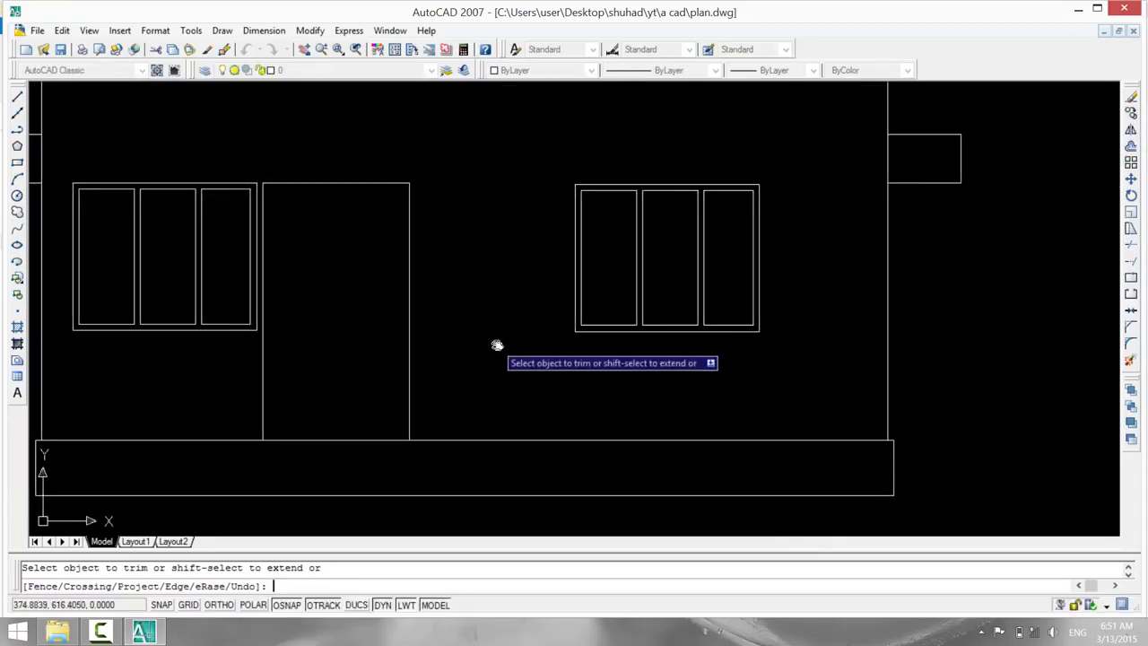
{"action": "key", "text": "Escape"}
{"action": "type", "text": "o"}
{"action": "key", "text": "Return"}
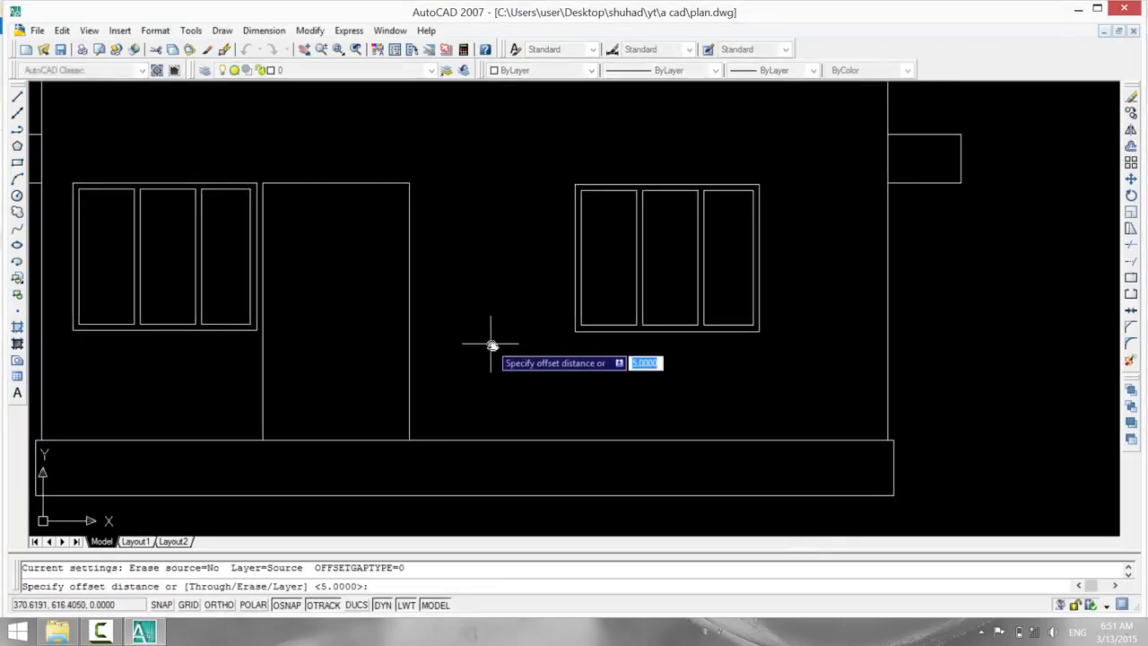
{"action": "key", "text": "Return"}
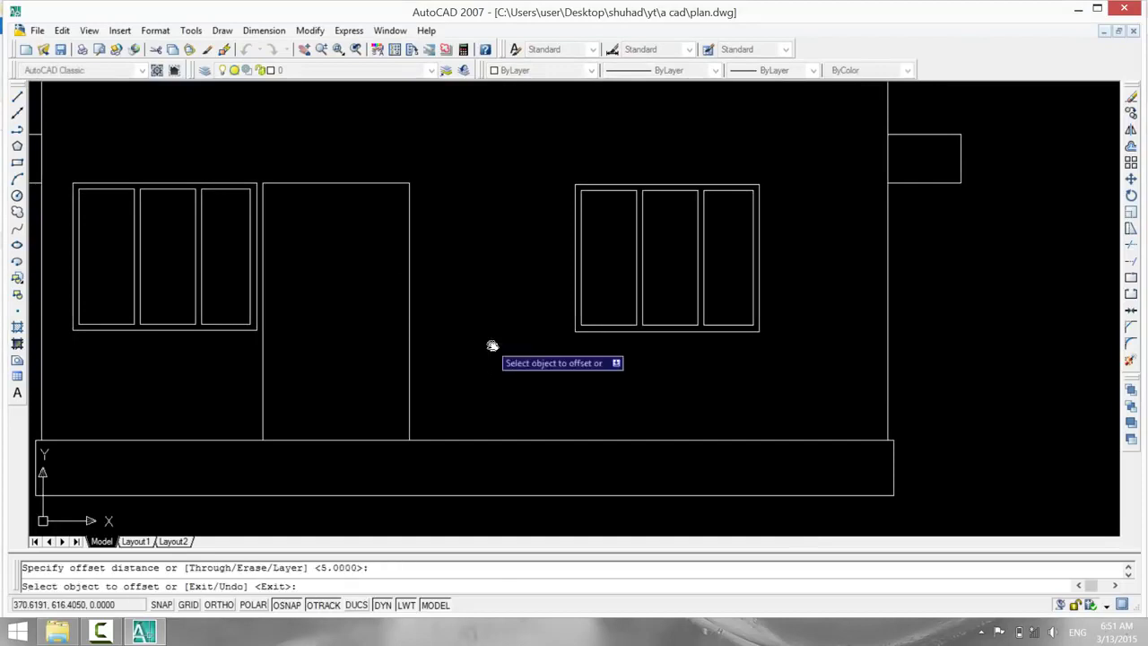
{"action": "left_click", "coordinate": [328, 186]}
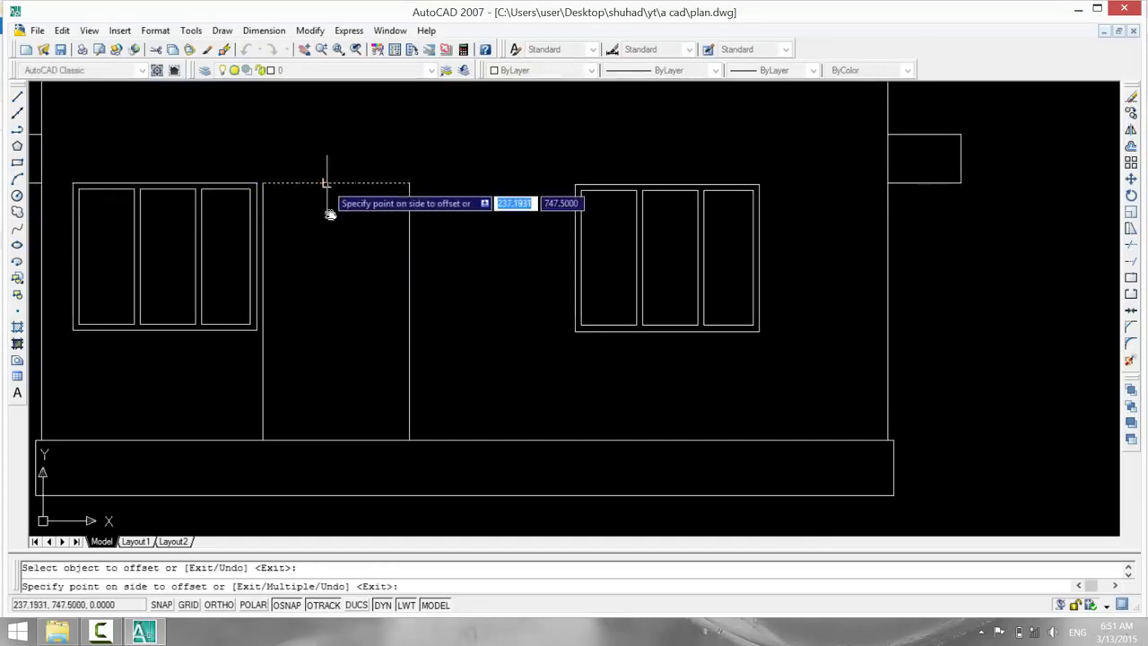
{"action": "left_click", "coordinate": [333, 222]}
{"action": "left_click", "coordinate": [412, 266]}
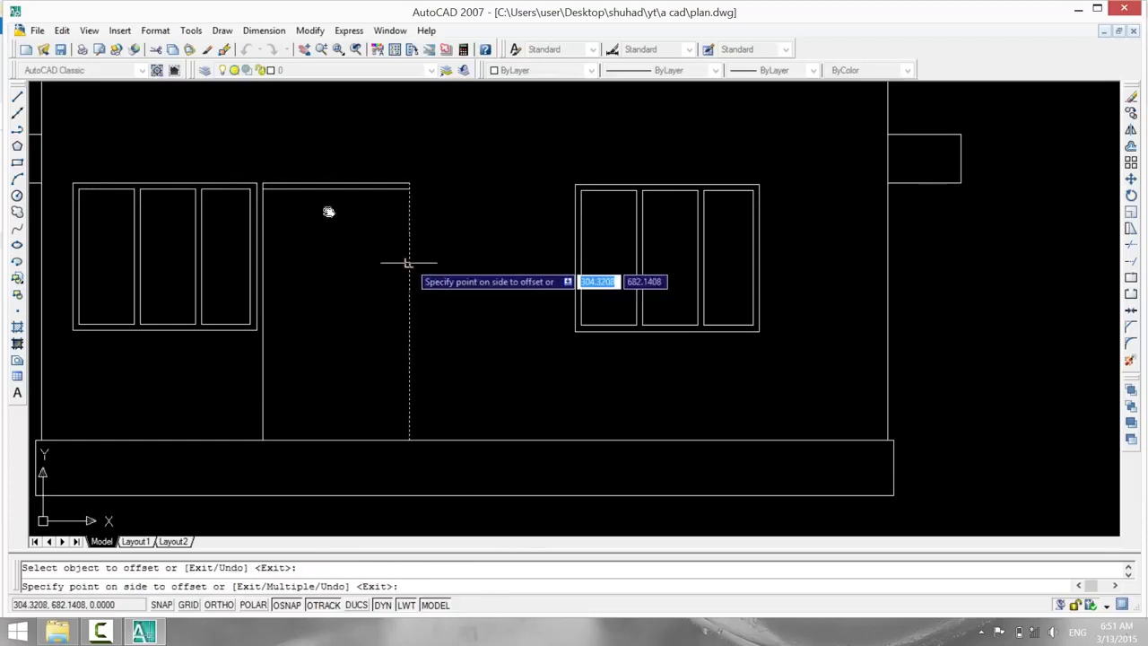
{"action": "left_click", "coordinate": [381, 262]}
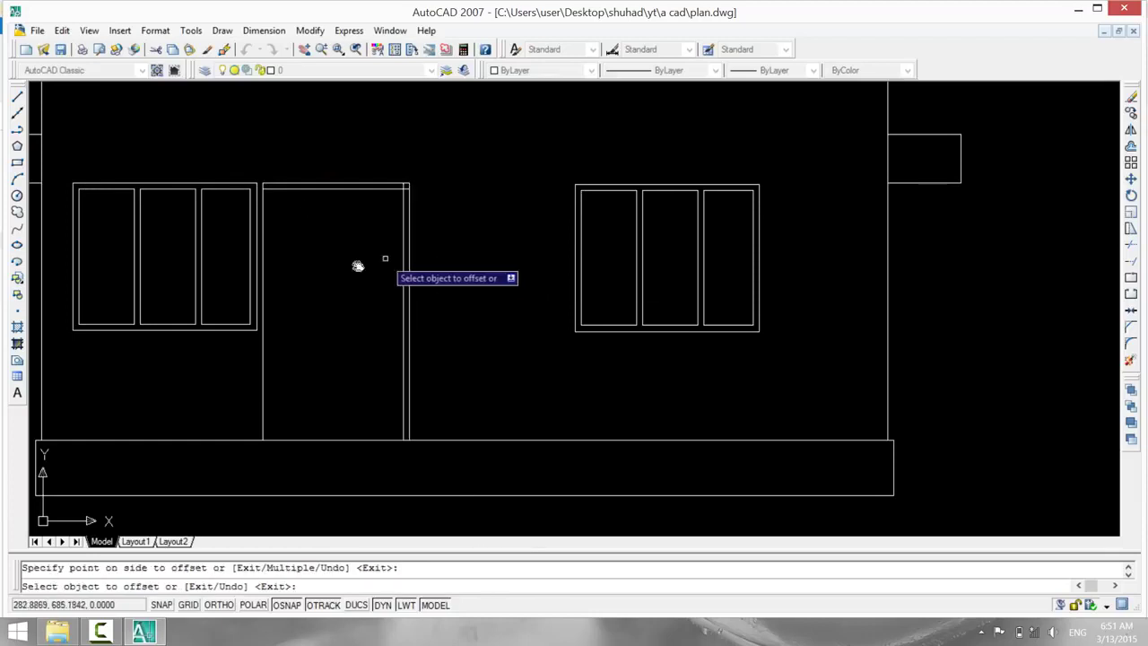
{"action": "left_click", "coordinate": [264, 300]}
{"action": "left_click", "coordinate": [313, 301]}
{"action": "key", "text": "Escape"}
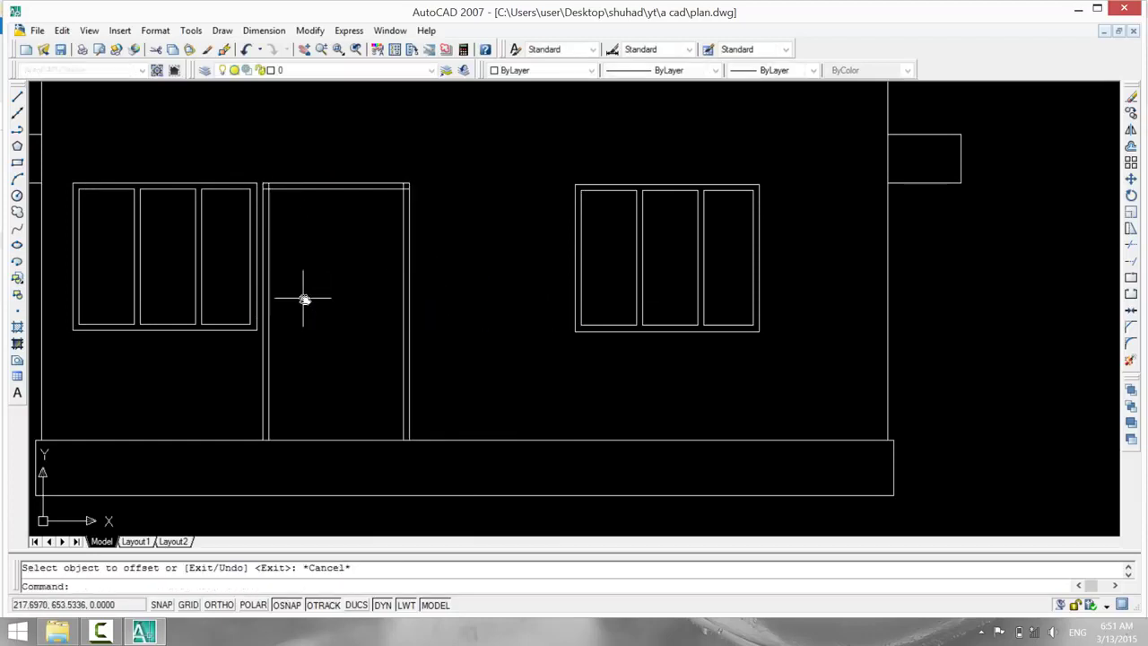
Trim the overlapping line stubs at the door's top-left and top-right corners.
{"action": "type", "text": "tr"}
{"action": "key", "text": "Return"}
{"action": "key", "text": "Return"}
{"action": "scroll", "coordinate": [266, 290], "scroll_direction": "up", "scroll_amount": 5}
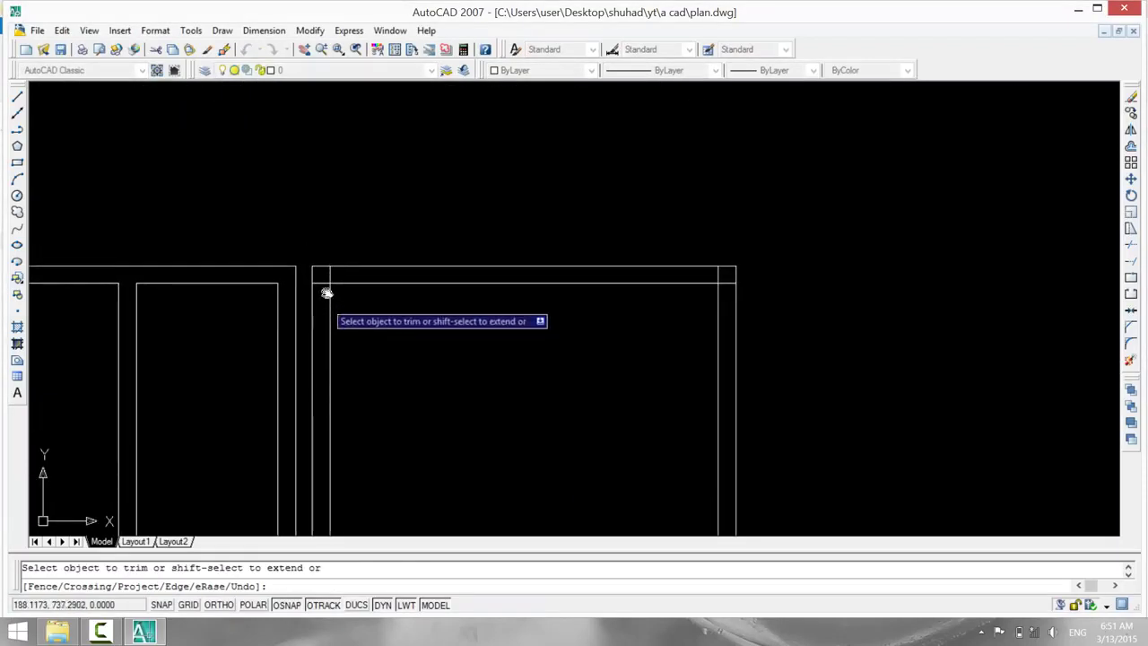
{"action": "left_click", "coordinate": [325, 284]}
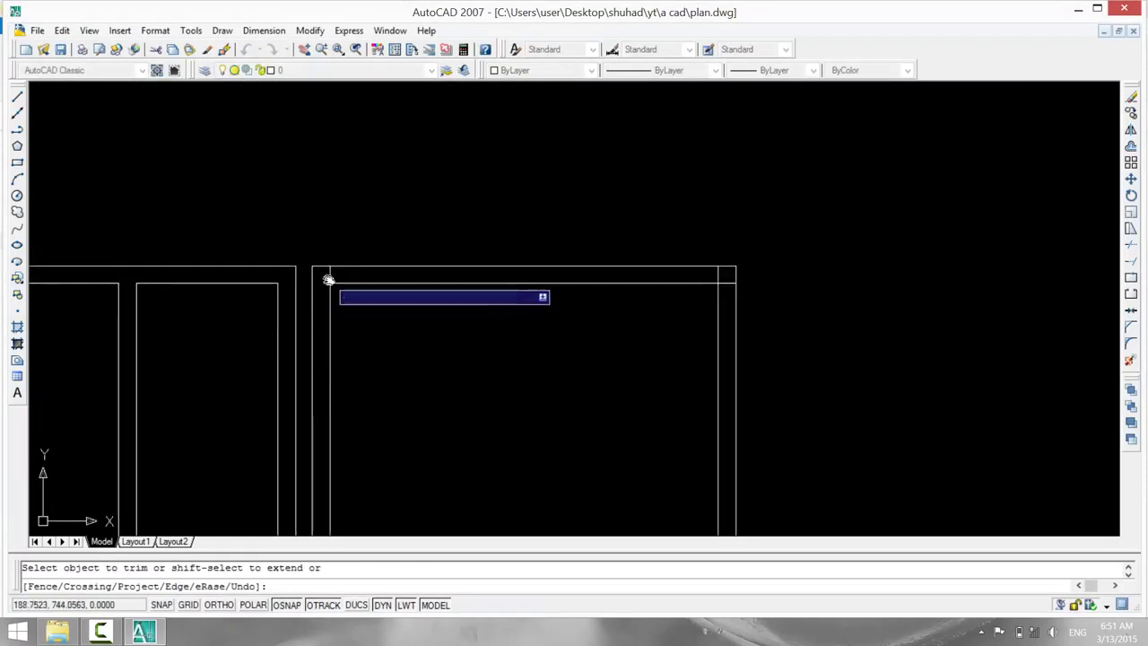
{"action": "left_click", "coordinate": [331, 275]}
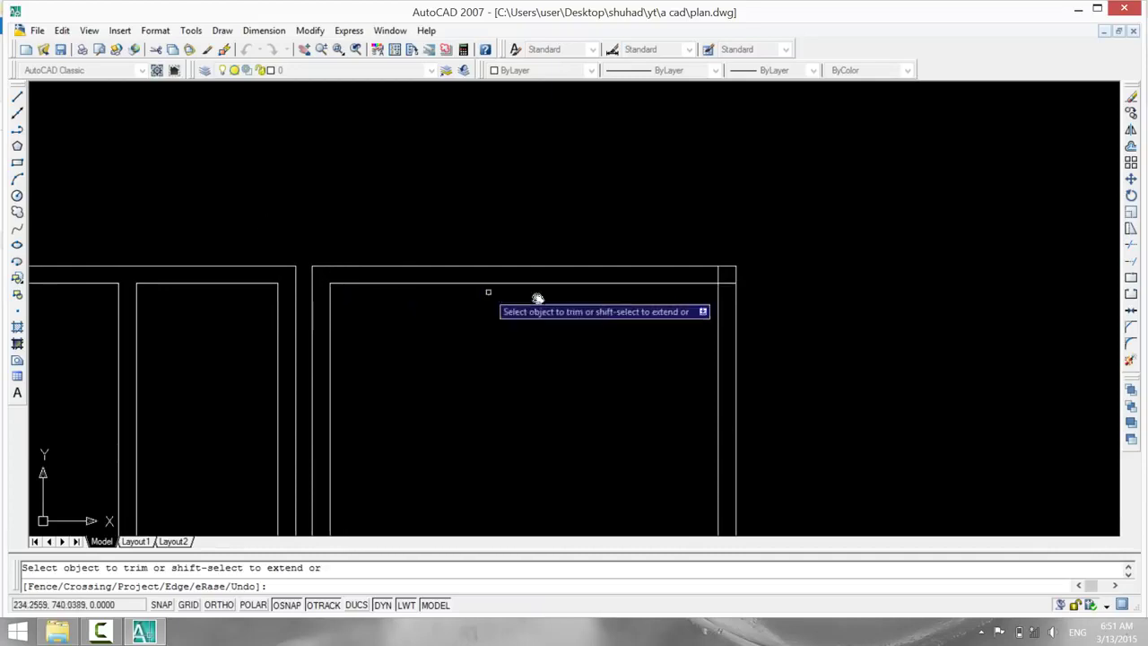
{"action": "left_click", "coordinate": [719, 274]}
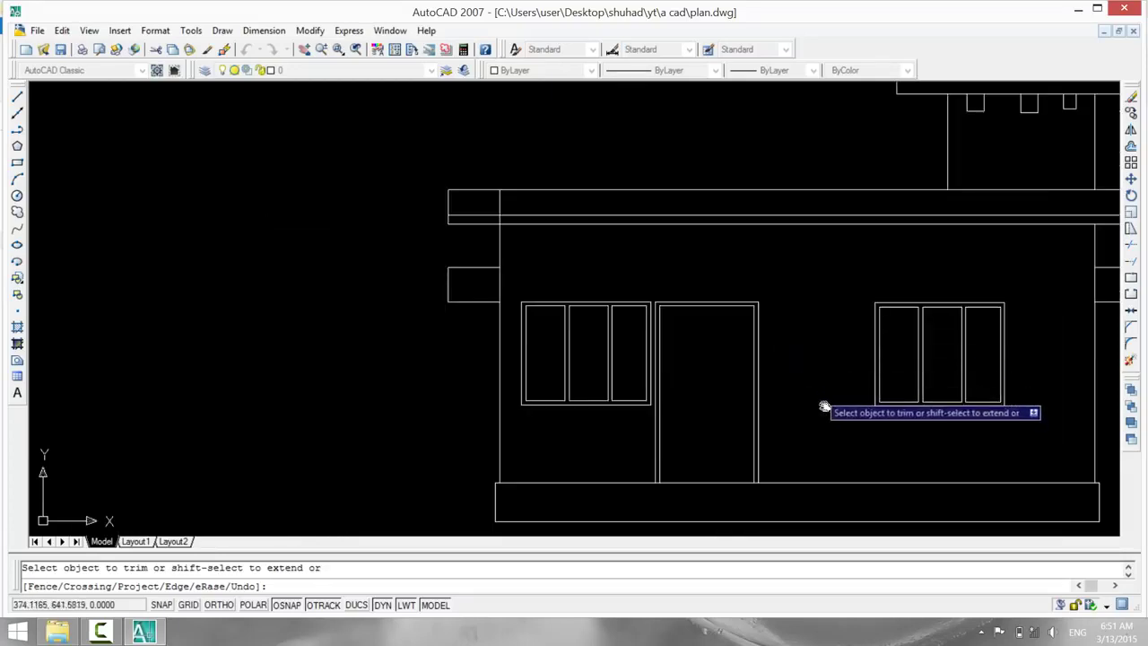
{"action": "mouse_move", "coordinate": [831, 411]}
{"action": "middle_mouse_down"}
{"action": "mouse_move", "coordinate": [649, 376]}
{"action": "mouse_move", "coordinate": [598, 383]}
{"action": "middle_mouse_up"}
{"action": "scroll", "coordinate": [807, 421], "scroll_direction": "down", "scroll_amount": 2}
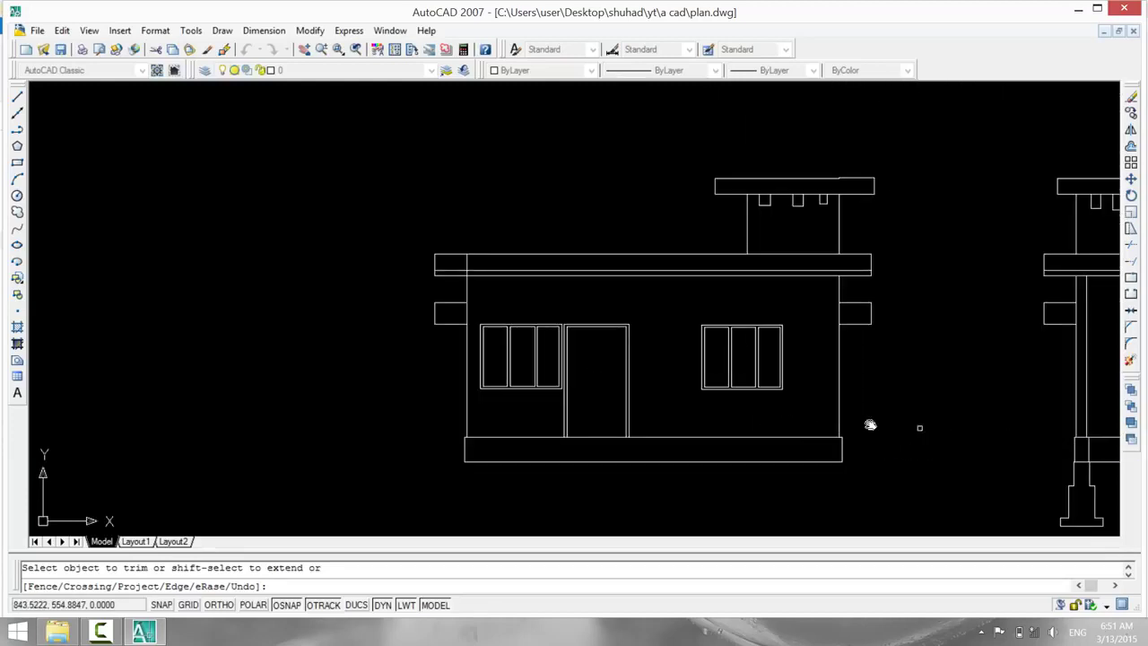
Draw vertical construction lines through both corners of the plan's entrance step.
{"action": "middle_click_drag", "start_coordinate": [915, 426], "coordinate": [856, 422]}
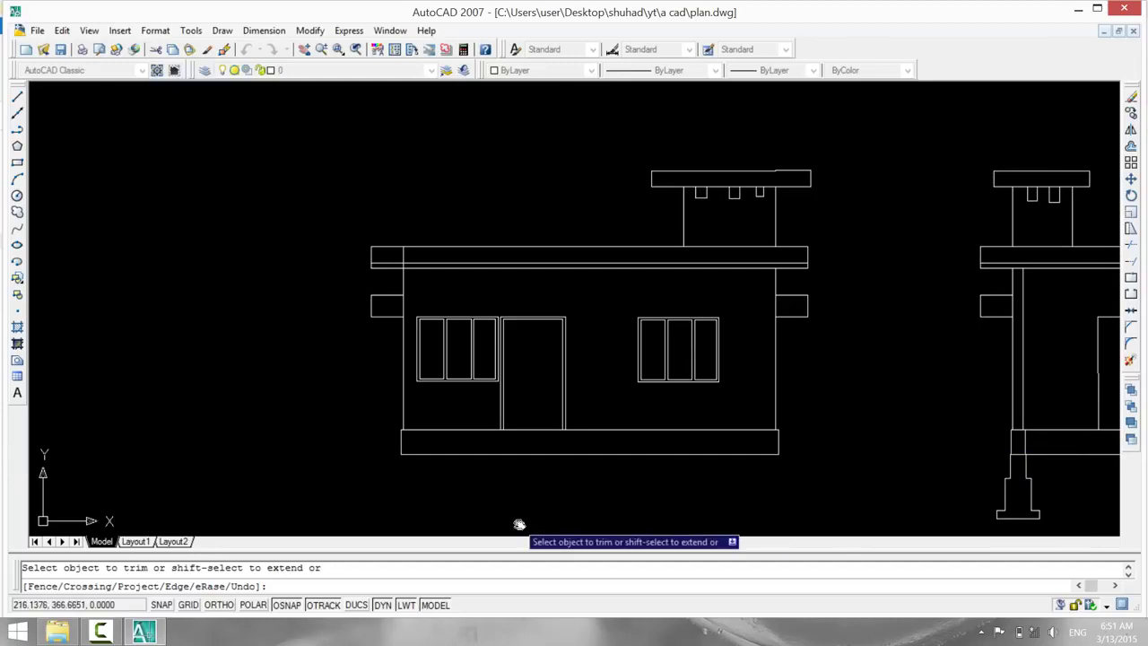
{"action": "mouse_move", "coordinate": [519, 524]}
{"action": "middle_mouse_down"}
{"action": "mouse_move", "coordinate": [490, 448]}
{"action": "mouse_move", "coordinate": [485, 315]}
{"action": "middle_mouse_up"}
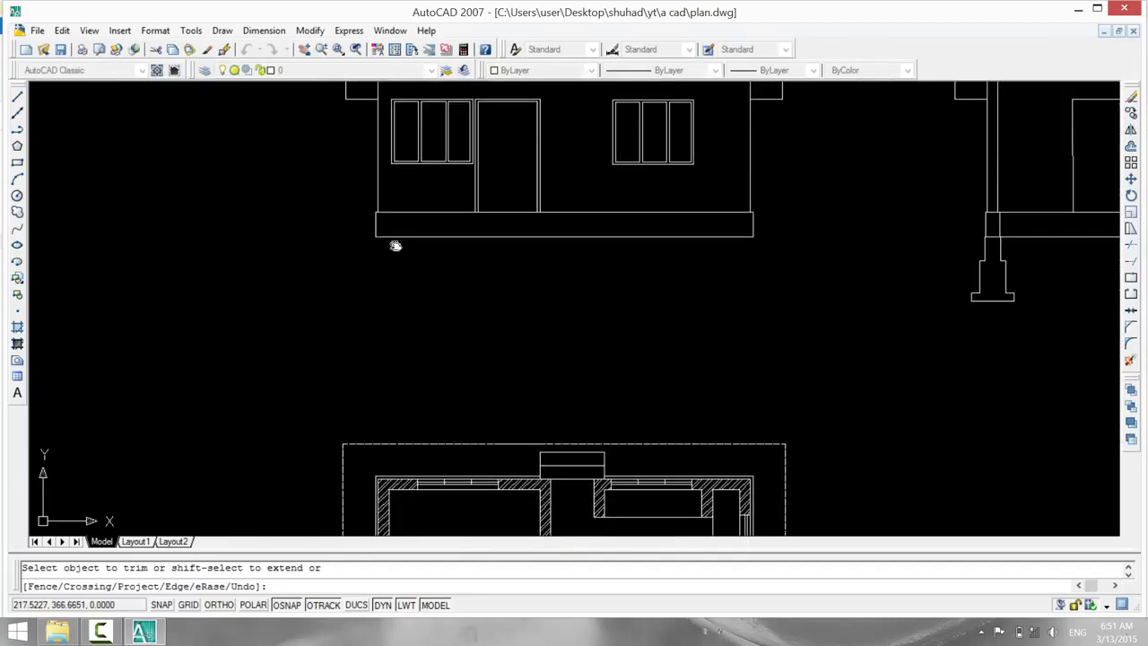
{"action": "scroll", "coordinate": [493, 314], "scroll_direction": "down", "scroll_amount": 2}
{"action": "middle_click_drag", "start_coordinate": [490, 264], "coordinate": [473, 205]}
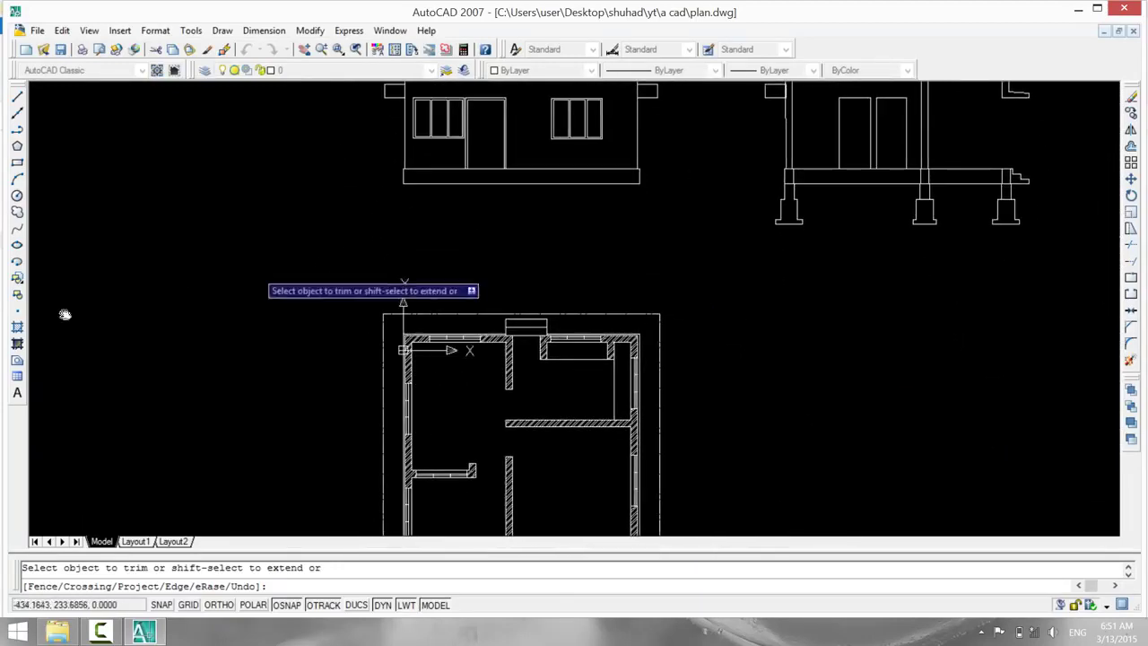
{"action": "left_click", "coordinate": [16, 112]}
{"action": "middle_click_drag", "start_coordinate": [150, 341], "coordinate": [95, 179]}
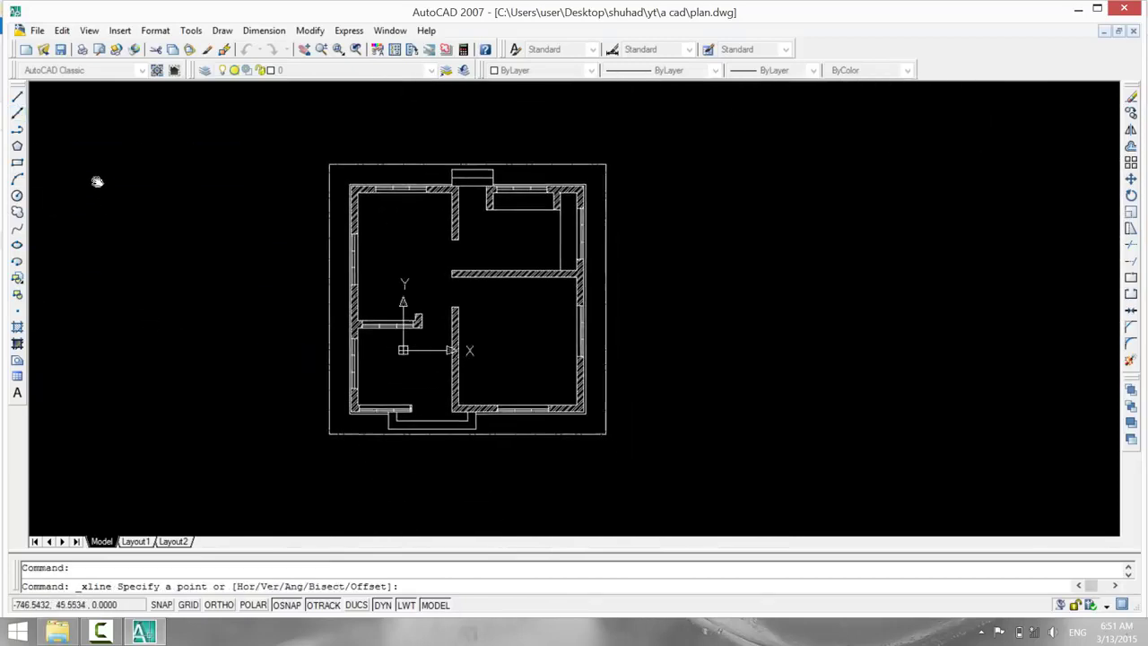
{"action": "middle_click_drag", "start_coordinate": [332, 484], "coordinate": [332, 350]}
{"action": "scroll", "coordinate": [334, 428], "scroll_direction": "up", "scroll_amount": 3}
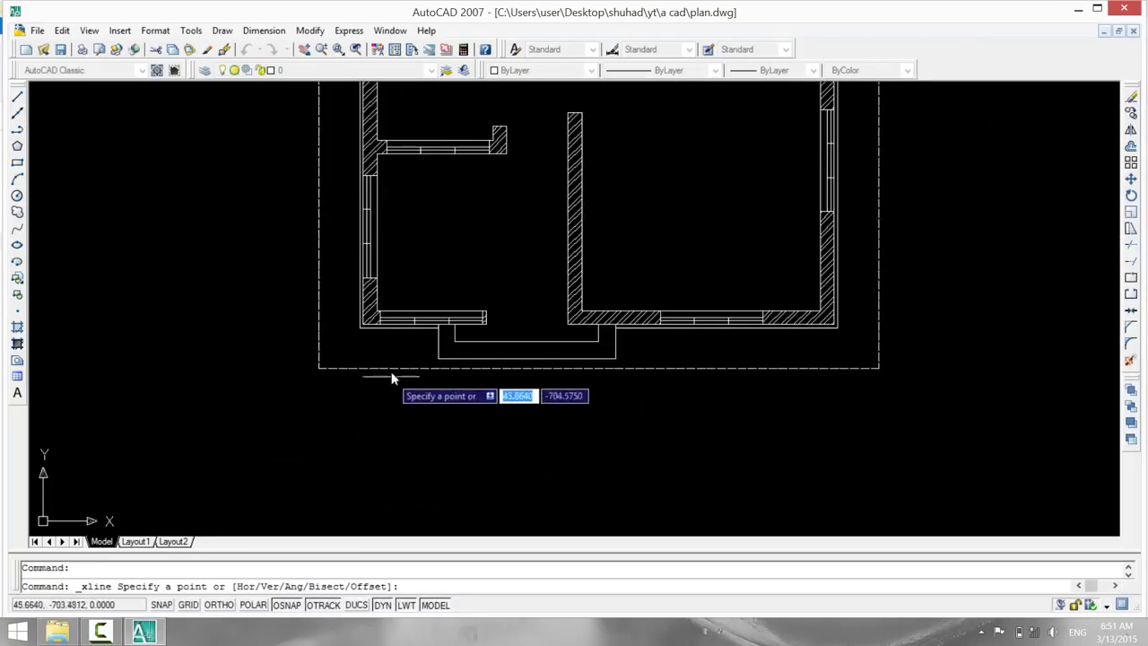
{"action": "left_click", "coordinate": [437, 358]}
{"action": "left_click", "coordinate": [439, 387]}
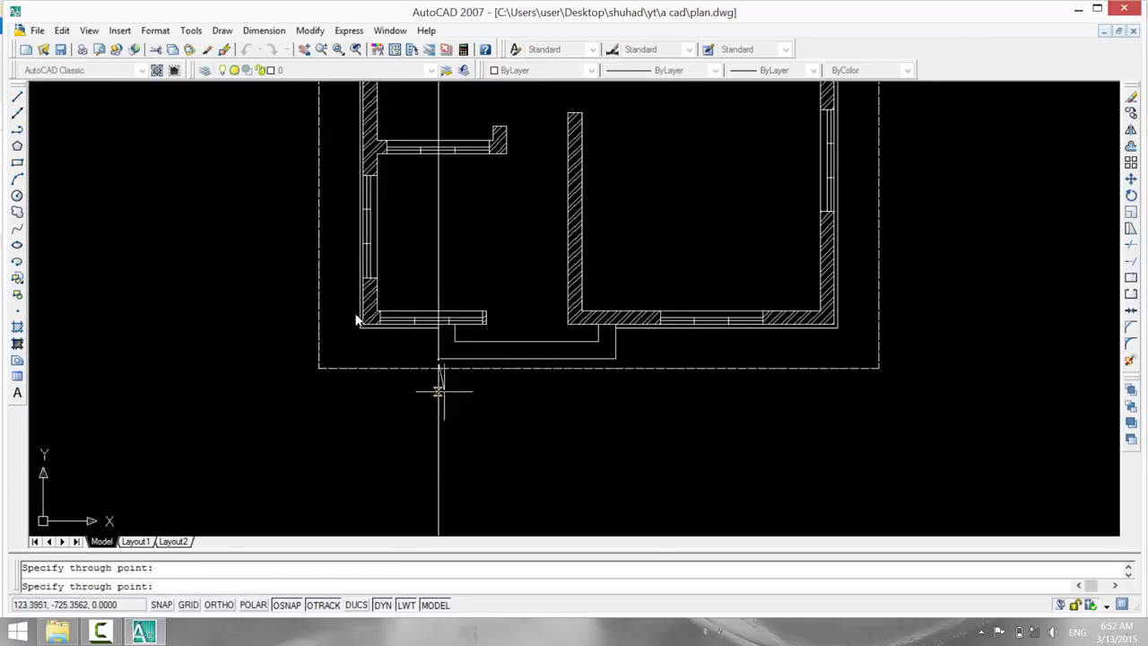
{"action": "key", "text": "Return"}
{"action": "key", "text": "Return"}
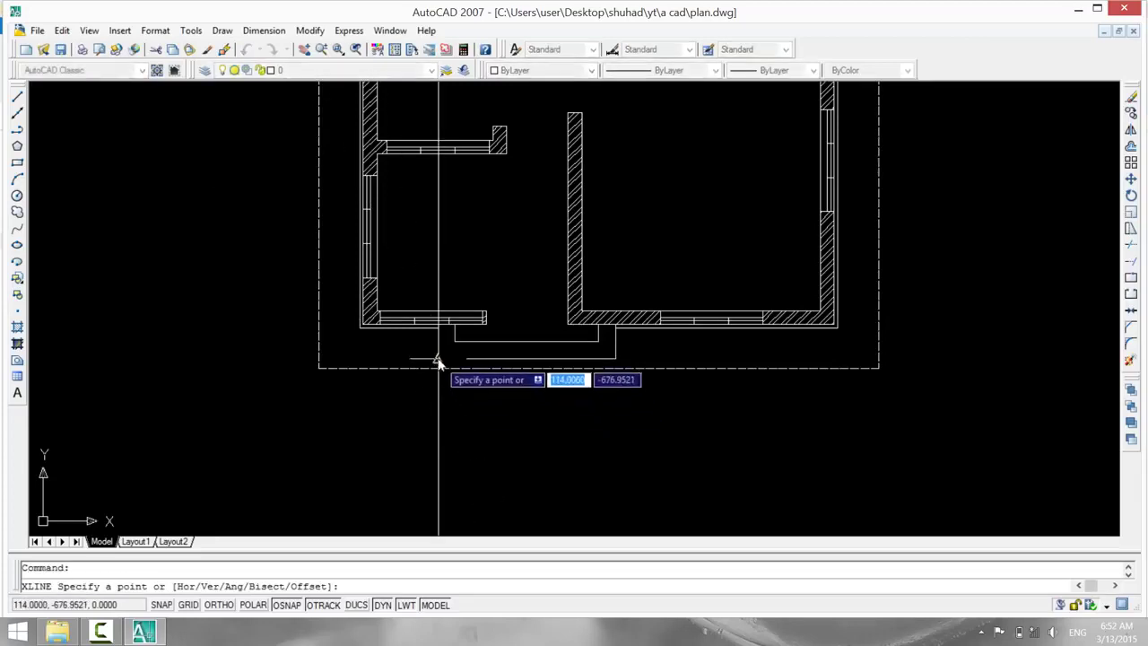
{"action": "left_click", "coordinate": [454, 341]}
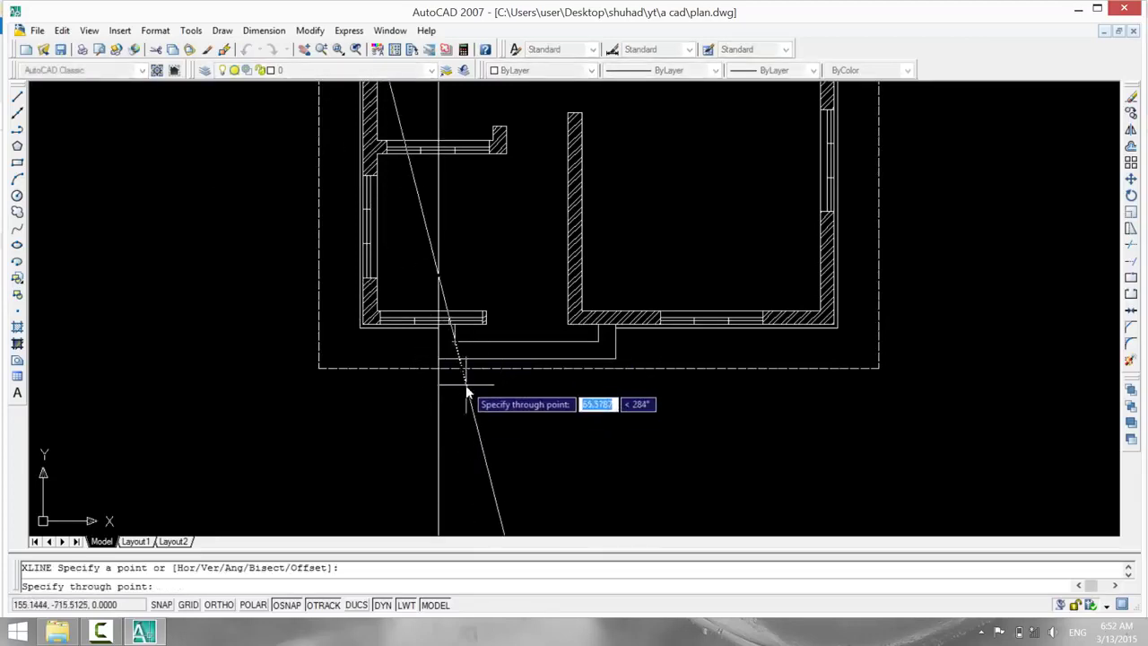
{"action": "left_click", "coordinate": [454, 418]}
{"action": "key", "text": "Return"}
{"action": "key", "text": "Return"}
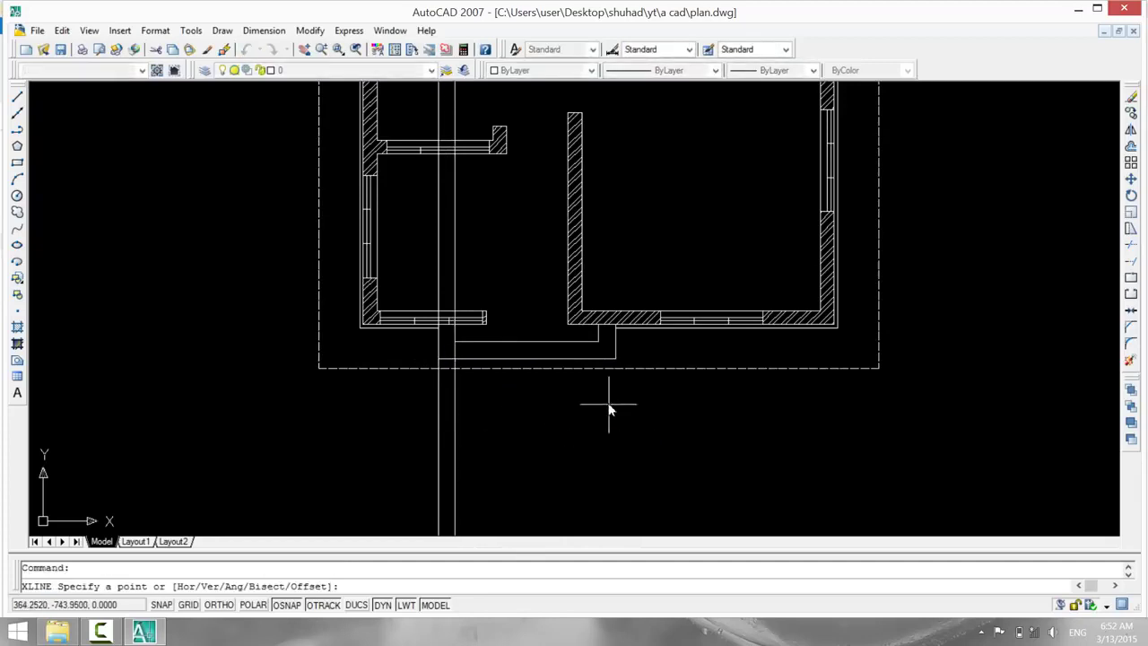
Add a vertical construction line from the plan's inner wall corner up through the elevation.
{"action": "left_click", "coordinate": [597, 342]}
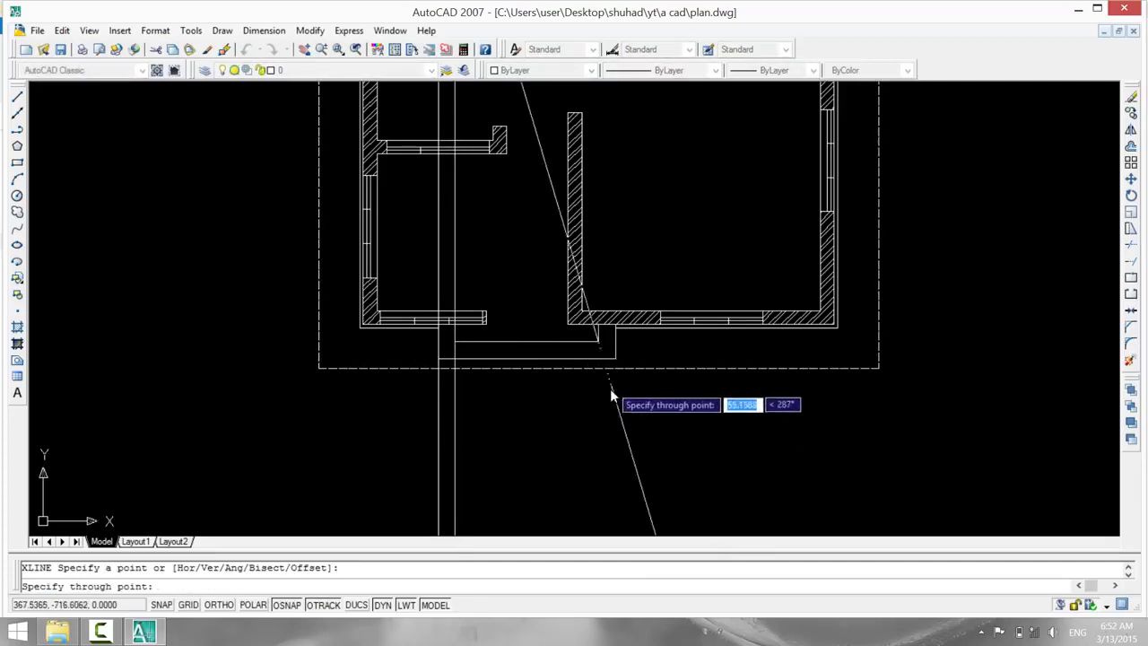
{"action": "left_click", "coordinate": [618, 480]}
{"action": "key", "text": "Return"}
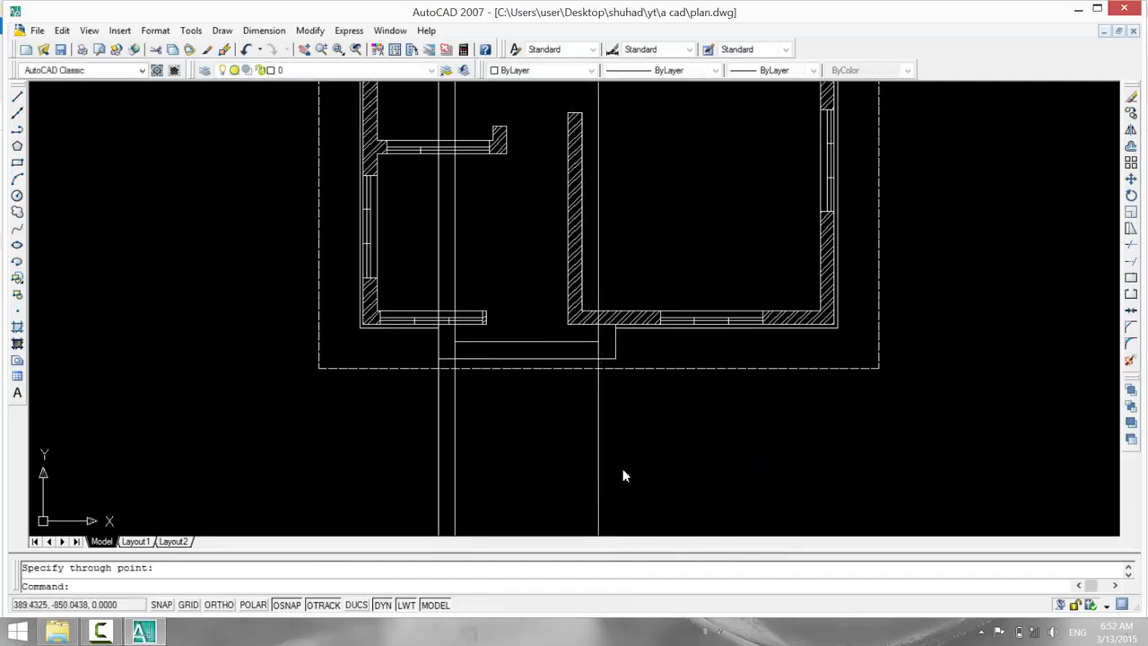
{"action": "key", "text": "Return"}
{"action": "left_click", "coordinate": [614, 360]}
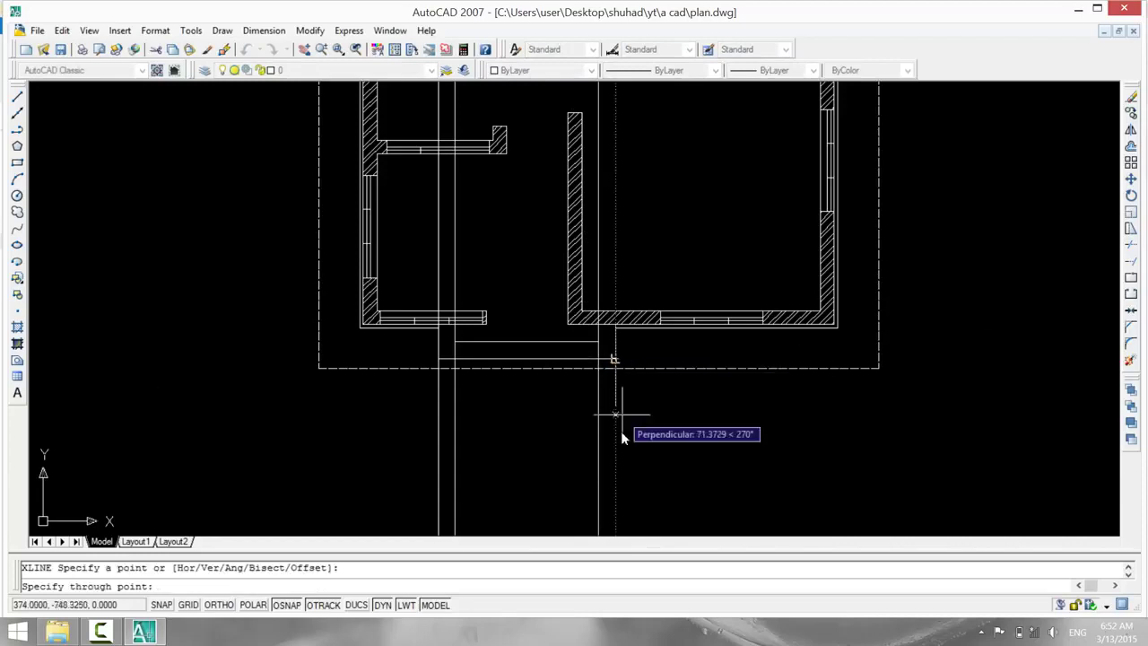
{"action": "key", "text": "F8"}
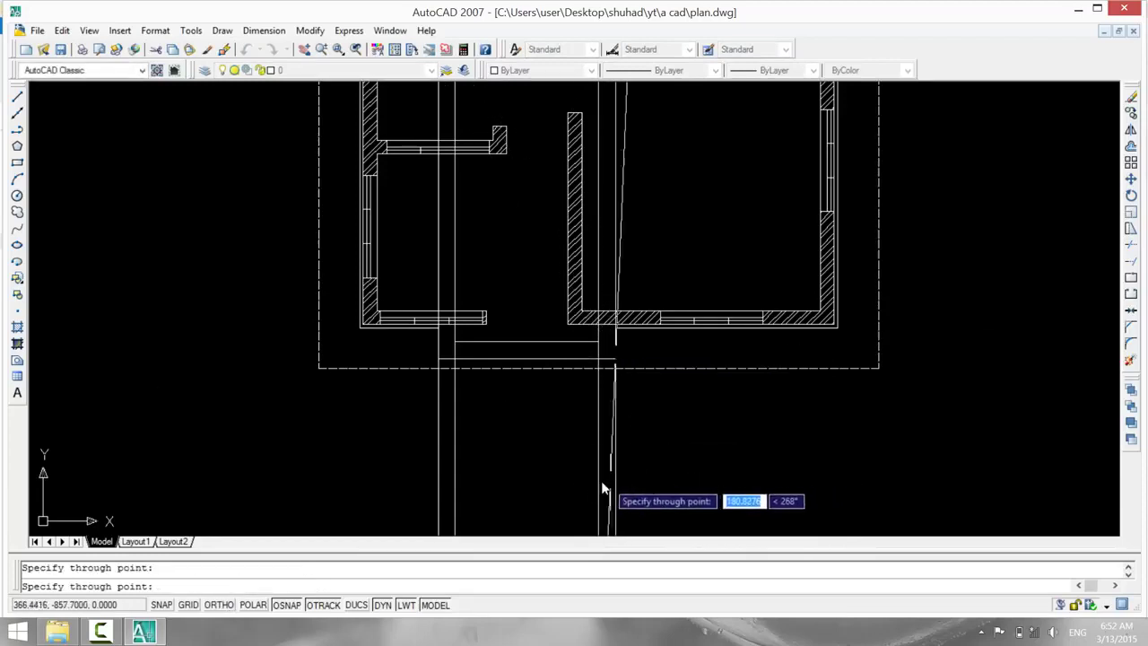
{"action": "key", "text": "Escape"}
{"action": "scroll", "coordinate": [510, 458], "scroll_direction": "down", "scroll_amount": 2}
{"action": "mouse_move", "coordinate": [511, 457]}
{"action": "middle_mouse_down"}
{"action": "mouse_move", "coordinate": [511, 547]}
{"action": "mouse_move", "coordinate": [607, 300]}
{"action": "middle_mouse_up"}
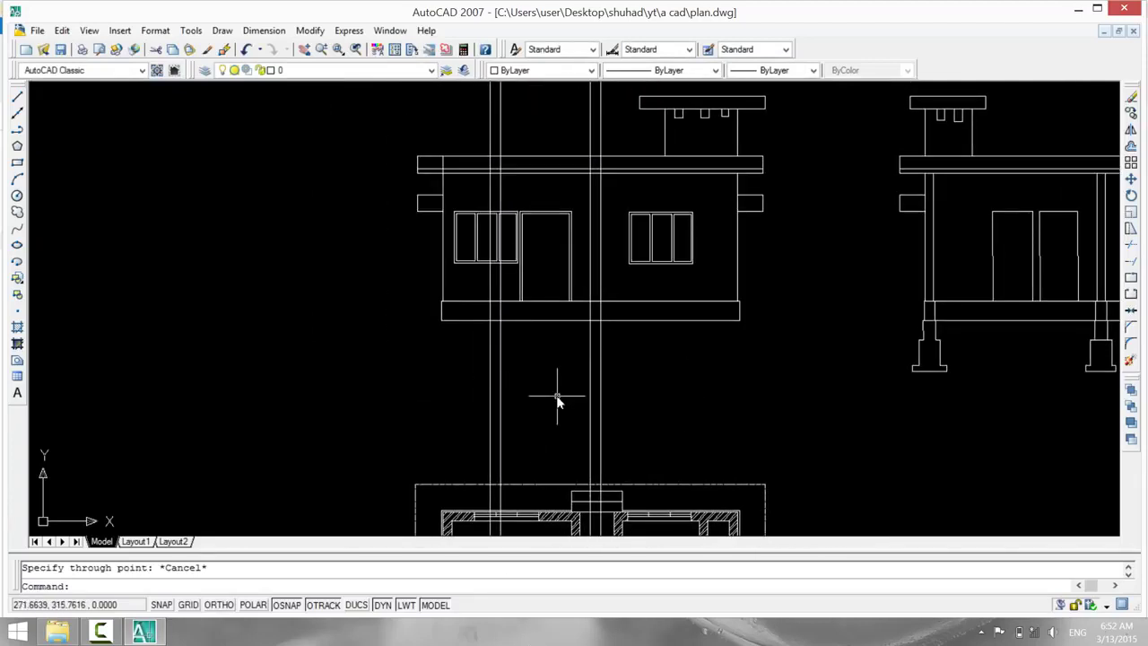
{"action": "scroll", "coordinate": [550, 397], "scroll_direction": "up", "scroll_amount": 2}
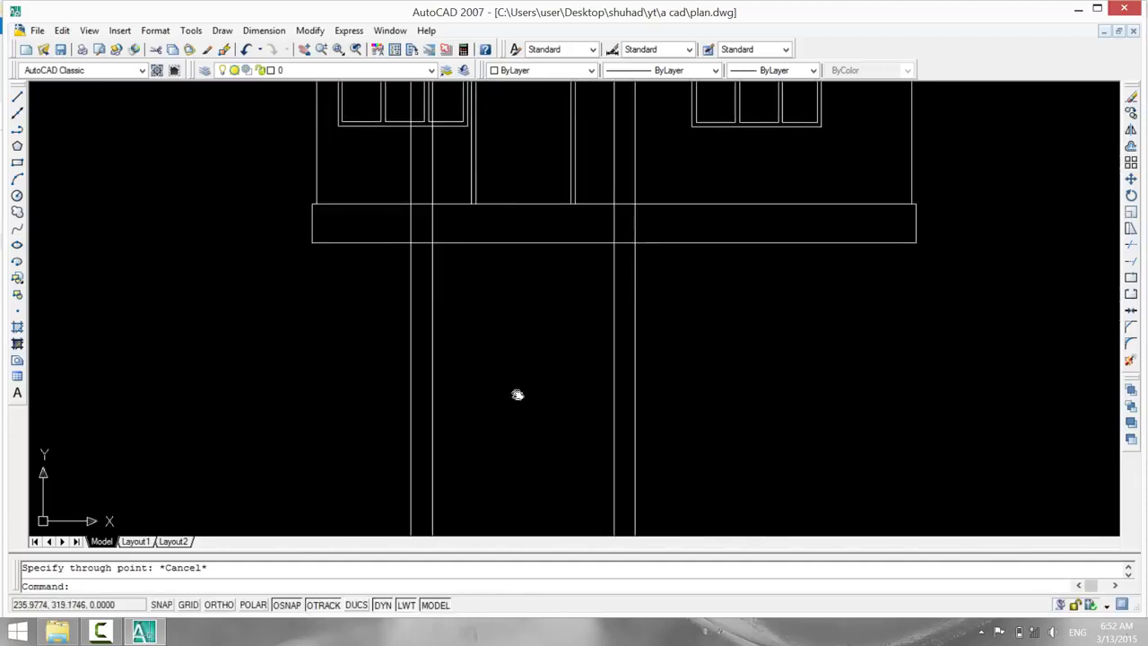
{"action": "middle_click_drag", "start_coordinate": [510, 365], "coordinate": [508, 441]}
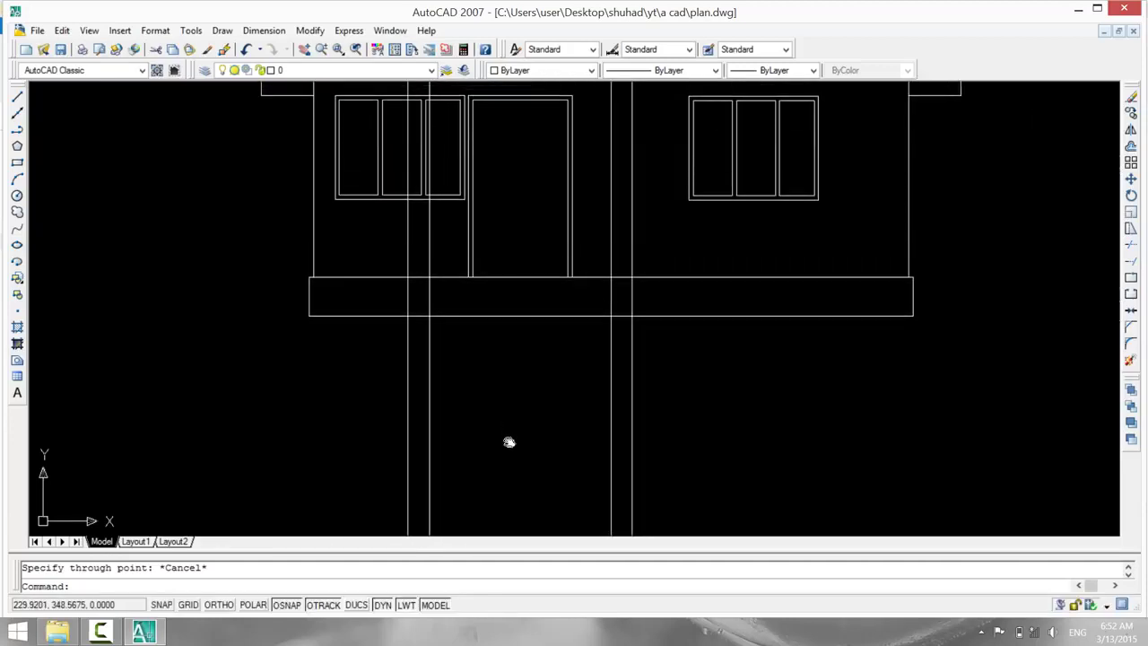
{"action": "left_click", "coordinate": [17, 96]}
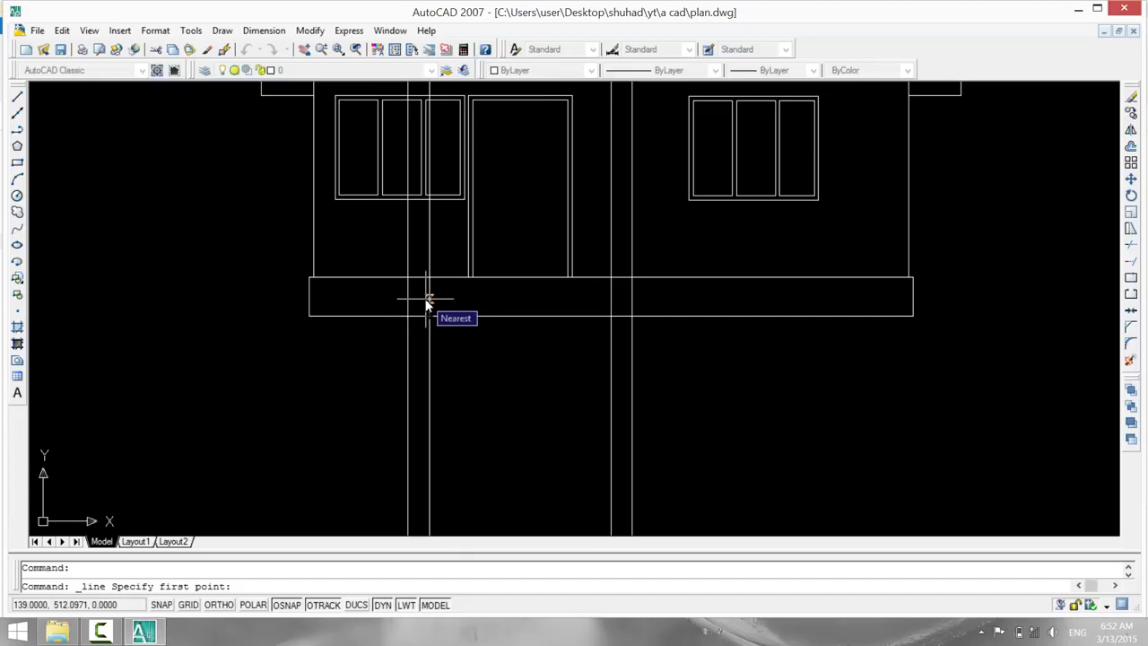
{"action": "type", "text": "2"}
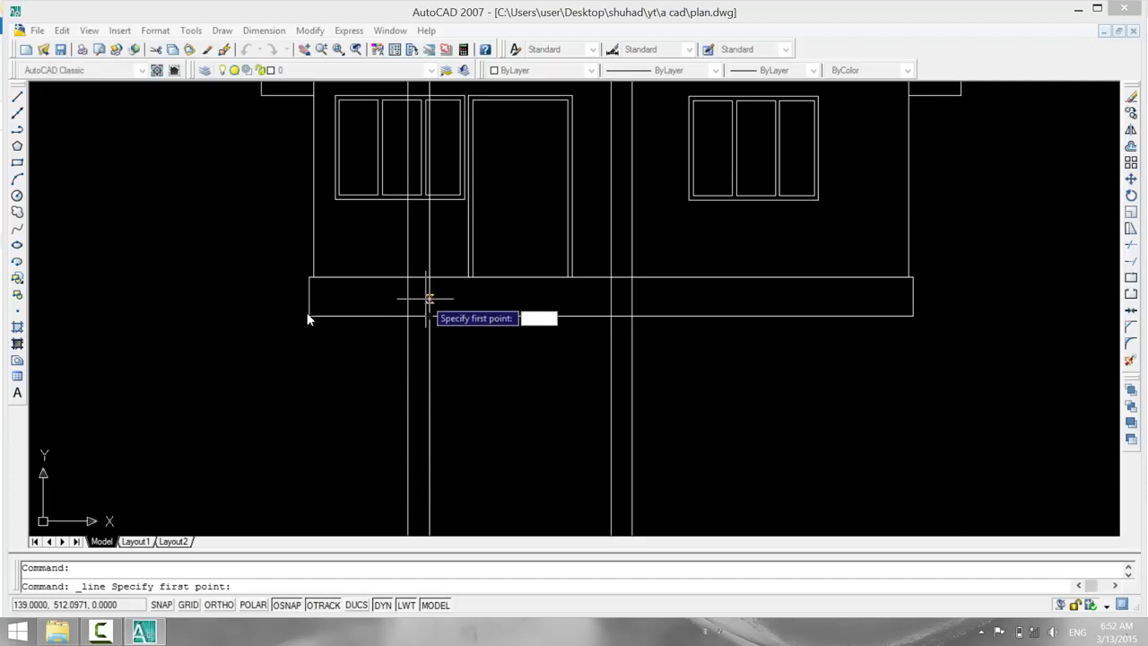
{"action": "key", "text": "Escape"}
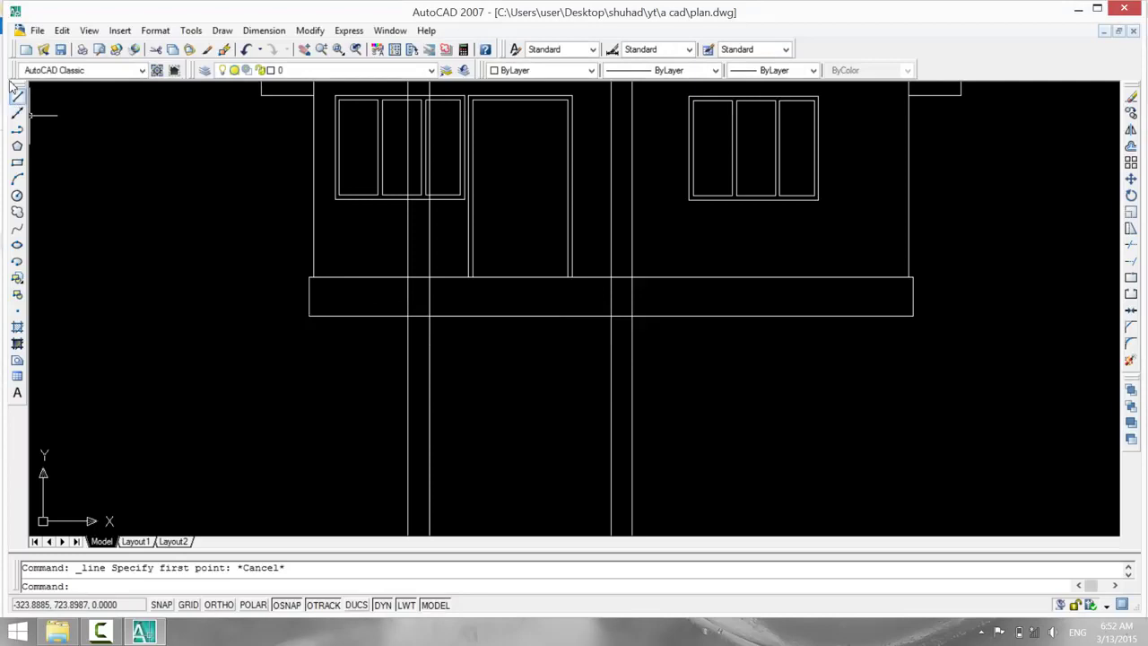
{"action": "left_click", "coordinate": [17, 95]}
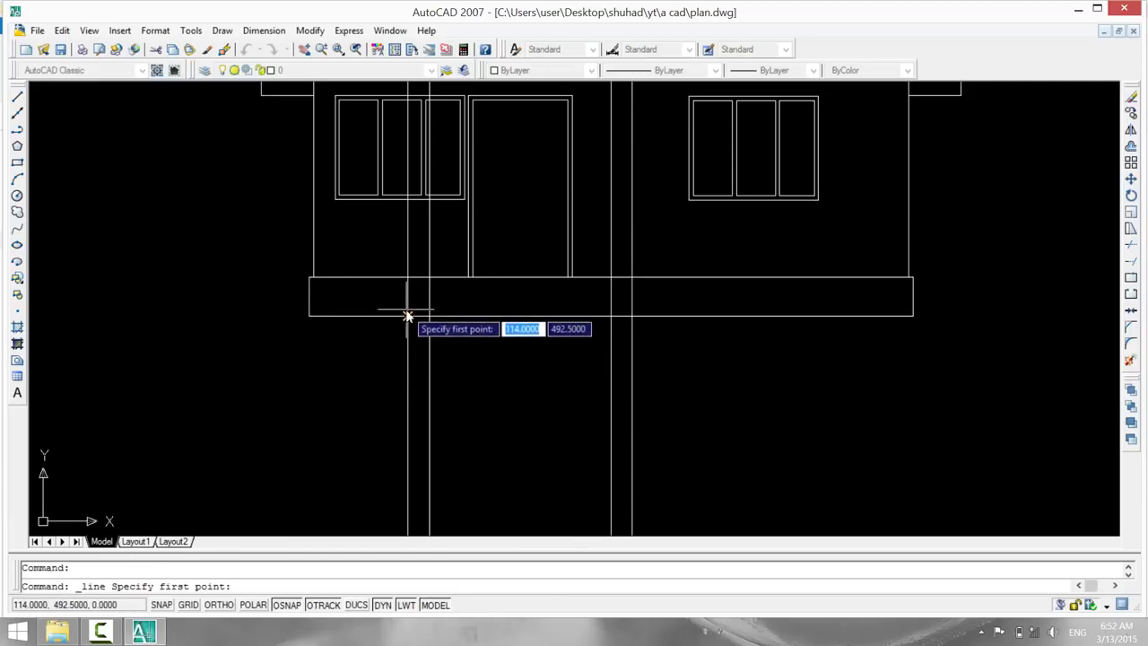
{"action": "scroll", "coordinate": [727, 411], "scroll_direction": "down", "scroll_amount": 2}
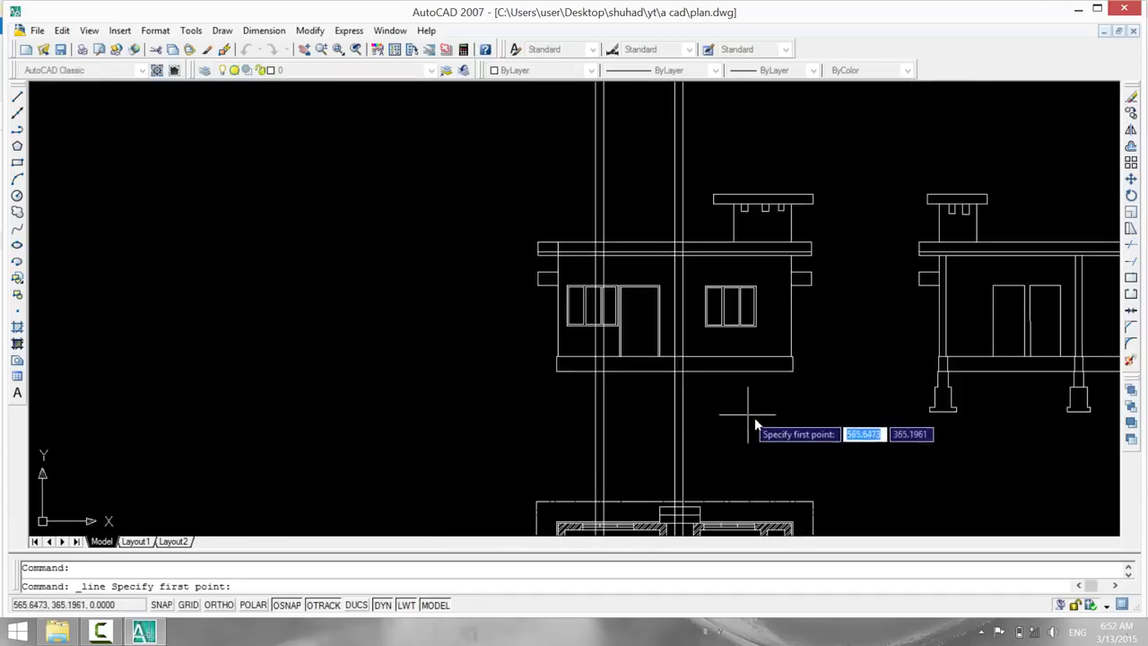
{"action": "middle_click_drag", "start_coordinate": [756, 417], "coordinate": [354, 432]}
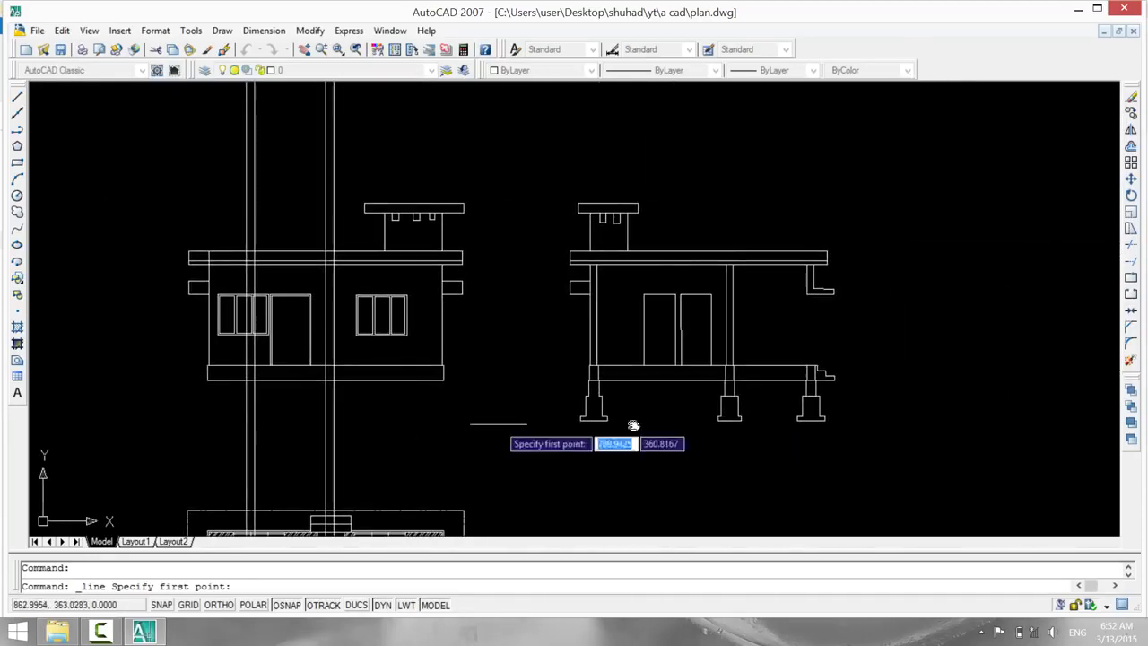
{"action": "scroll", "coordinate": [633, 422], "scroll_direction": "up", "scroll_amount": 2}
{"action": "key", "text": "Escape"}
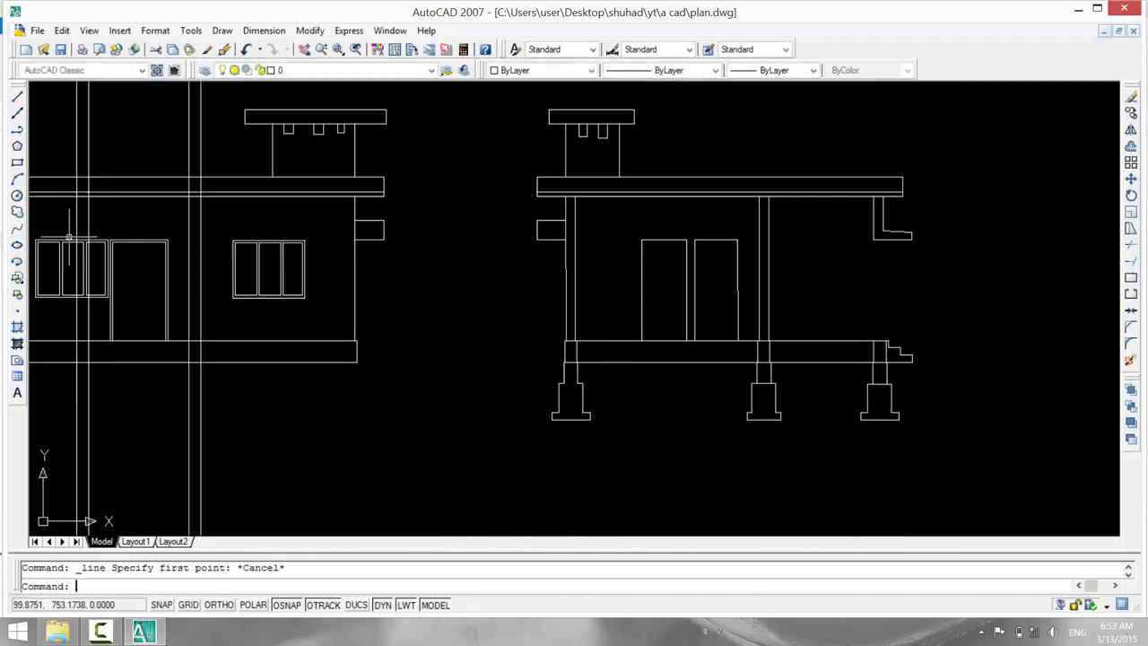
Draw two horizontal construction lines from the side elevation's plinth corners across the front elevation.
{"action": "left_click", "coordinate": [17, 113]}
{"action": "scroll", "coordinate": [904, 424], "scroll_direction": "up", "scroll_amount": 1}
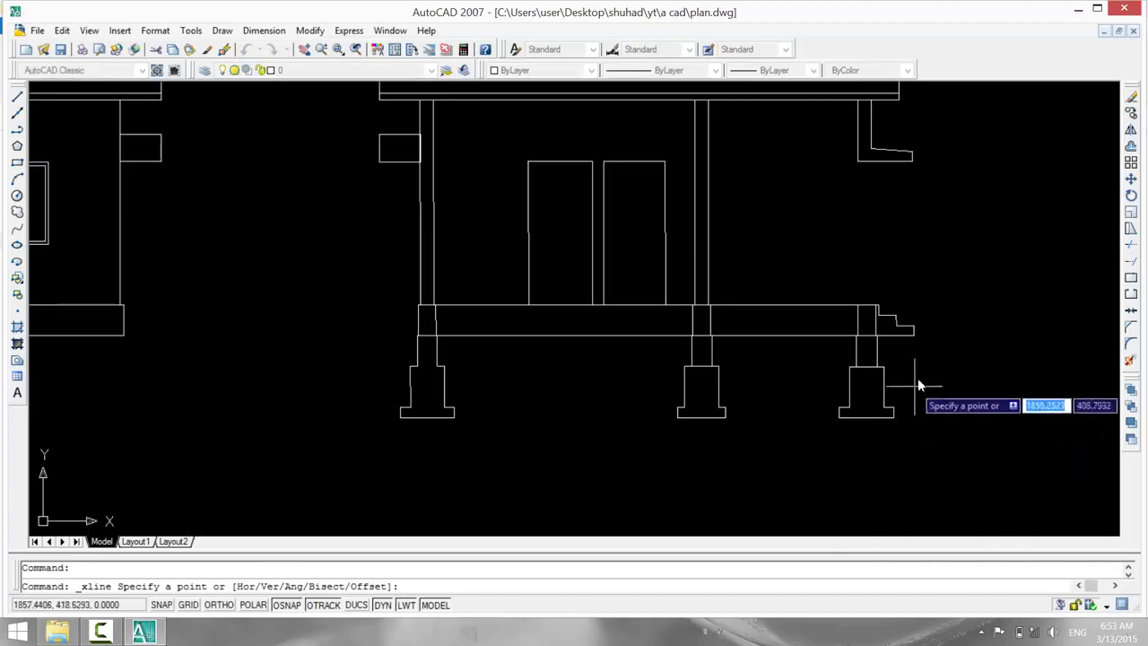
{"action": "left_click", "coordinate": [913, 326]}
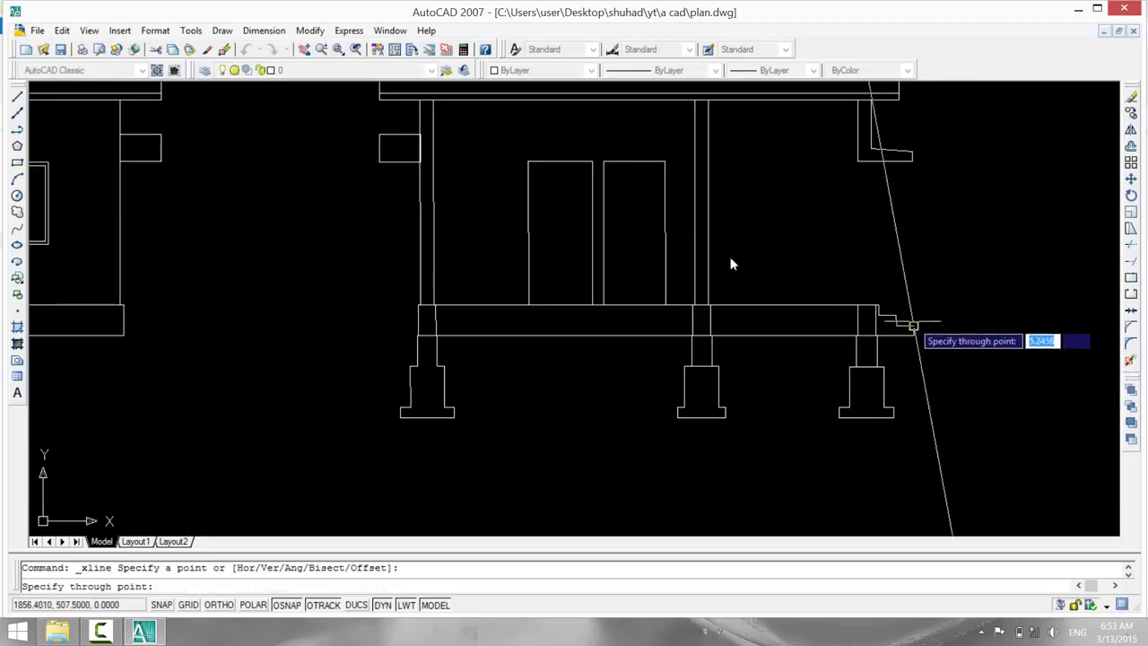
{"action": "key", "text": "F8"}
{"action": "left_click", "coordinate": [987, 326]}
{"action": "key", "text": "F8"}
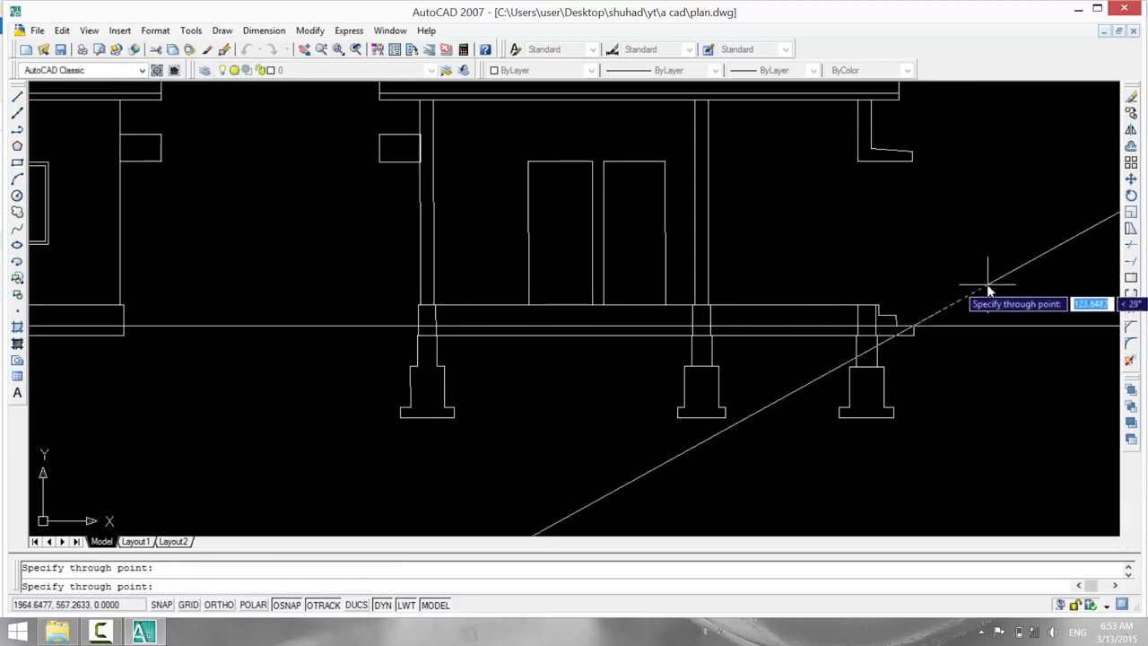
{"action": "key", "text": "Return"}
{"action": "key", "text": "Return"}
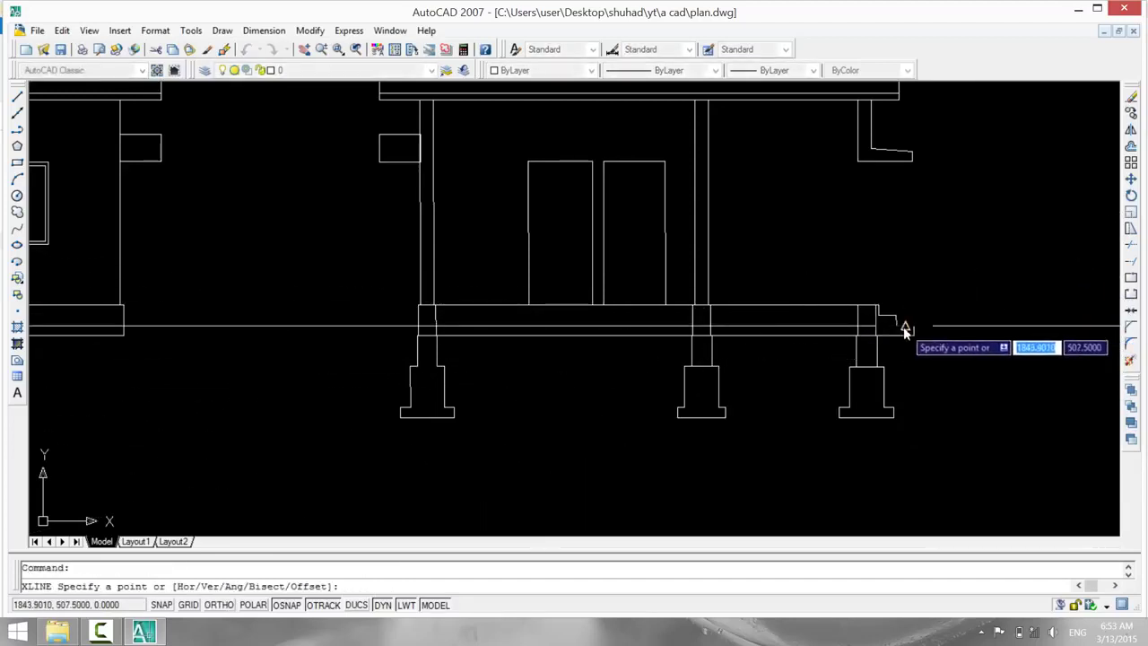
{"action": "left_click", "coordinate": [893, 316]}
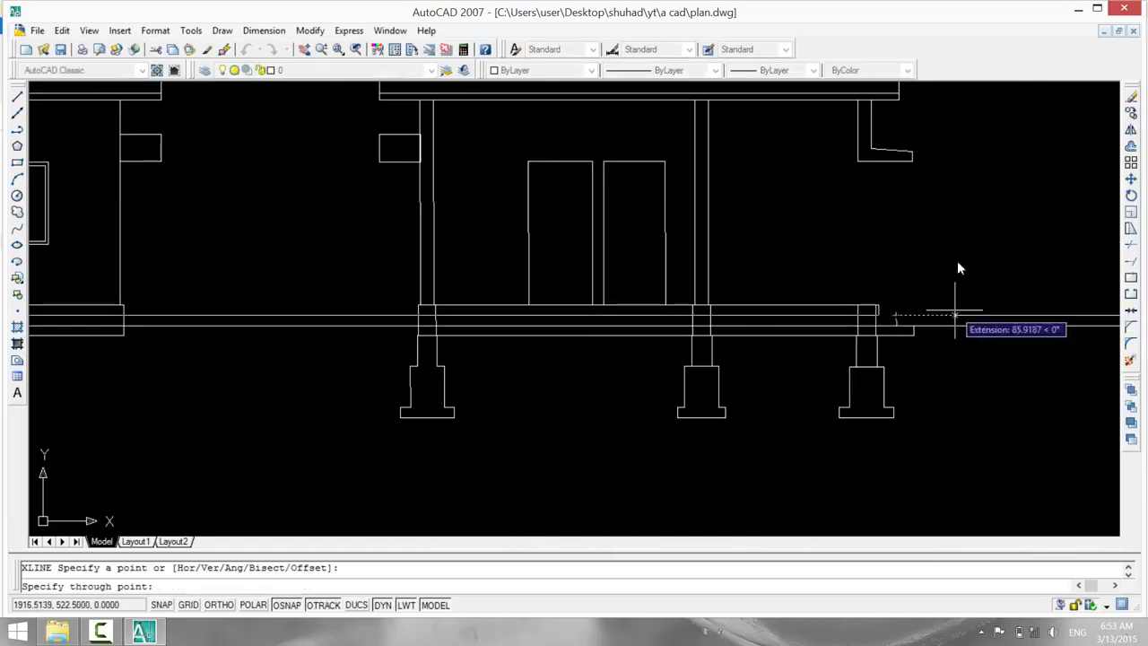
{"action": "left_click", "coordinate": [981, 319]}
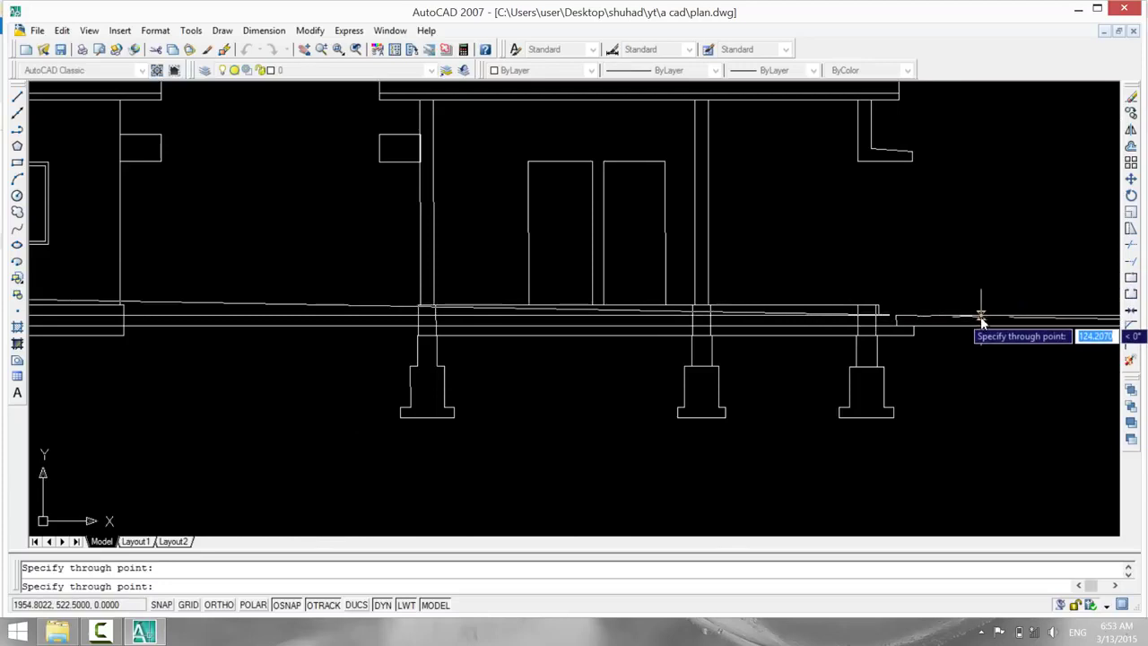
{"action": "key", "text": "Return"}
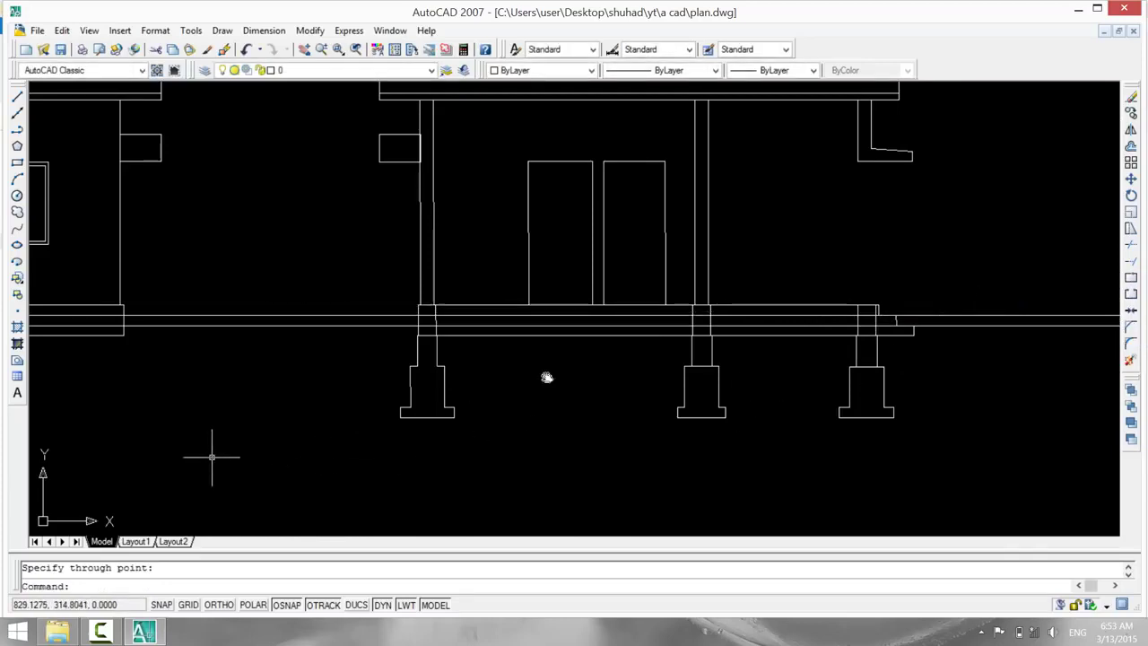
{"action": "mouse_move", "coordinate": [547, 377]}
{"action": "middle_mouse_down"}
{"action": "mouse_move", "coordinate": [1016, 397]}
{"action": "mouse_move", "coordinate": [963, 415]}
{"action": "middle_mouse_up"}
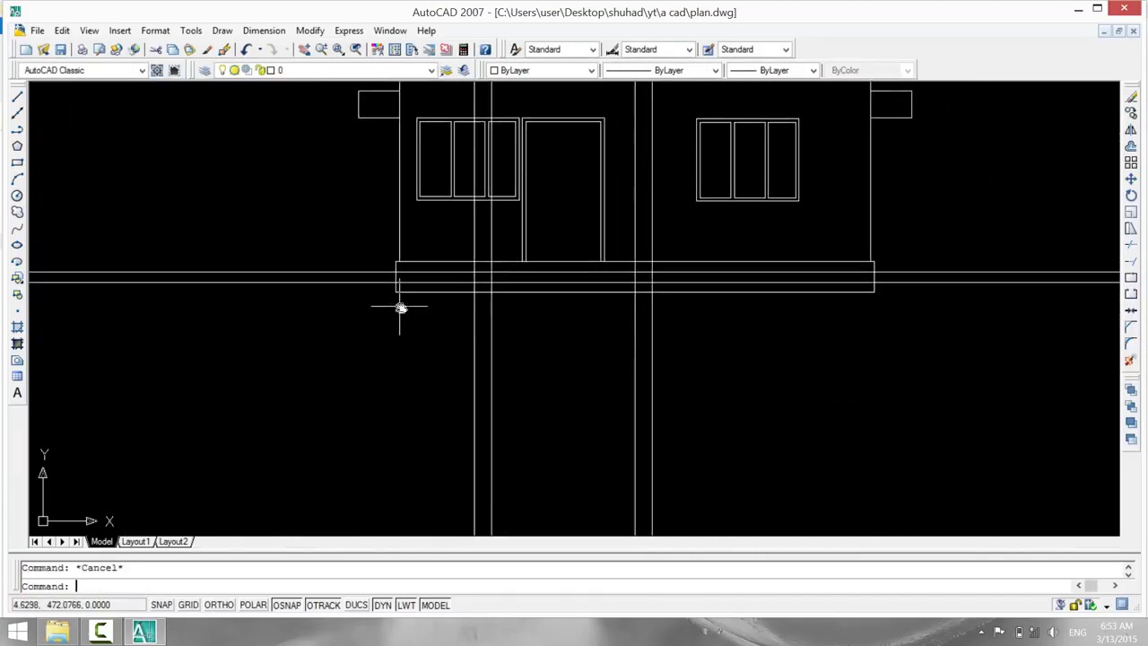
Trim against all edges the projection lines crossing the plinth left of the door.
{"action": "type", "text": "tr"}
{"action": "key", "text": "Return"}
{"action": "key", "text": "Return"}
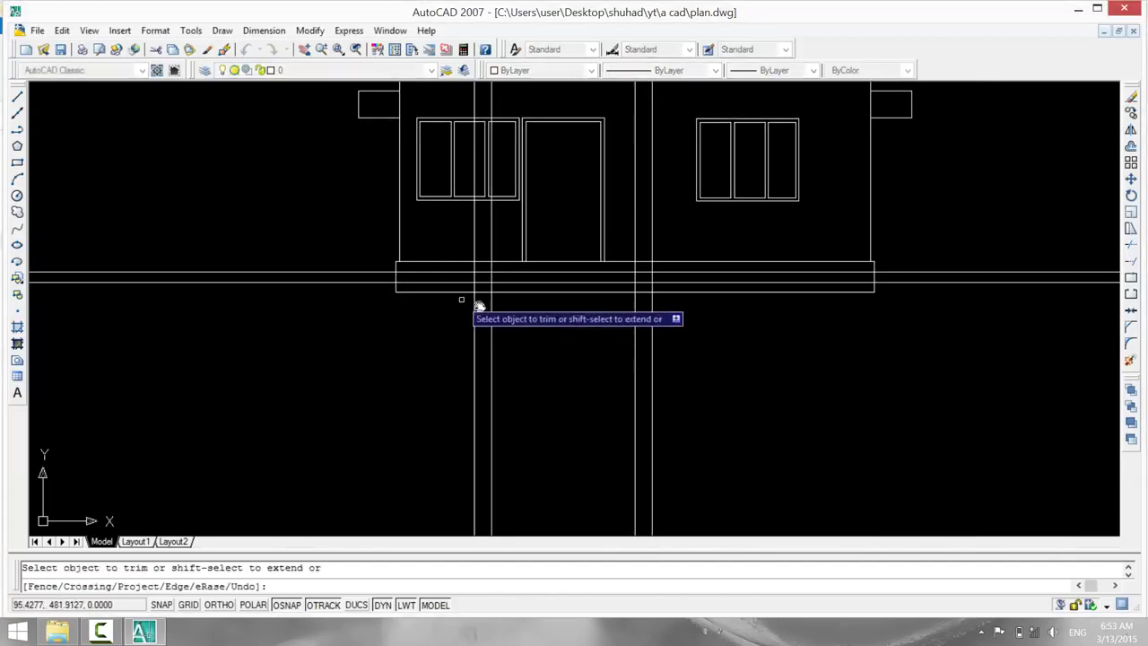
{"action": "left_click", "coordinate": [455, 283]}
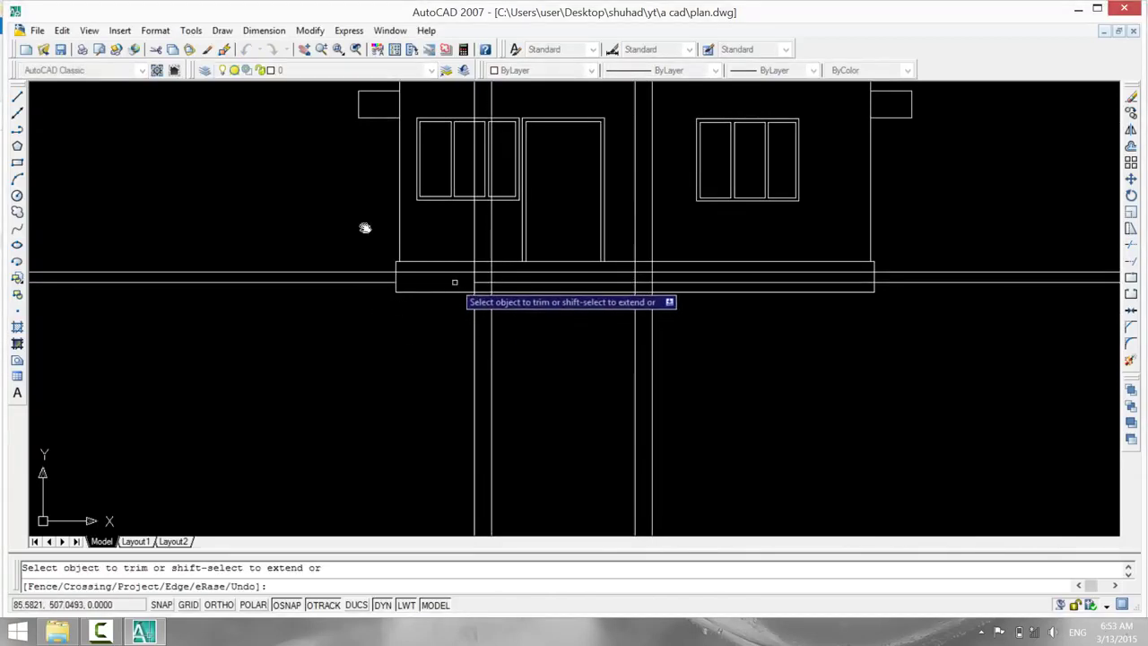
{"action": "left_click", "coordinate": [453, 273]}
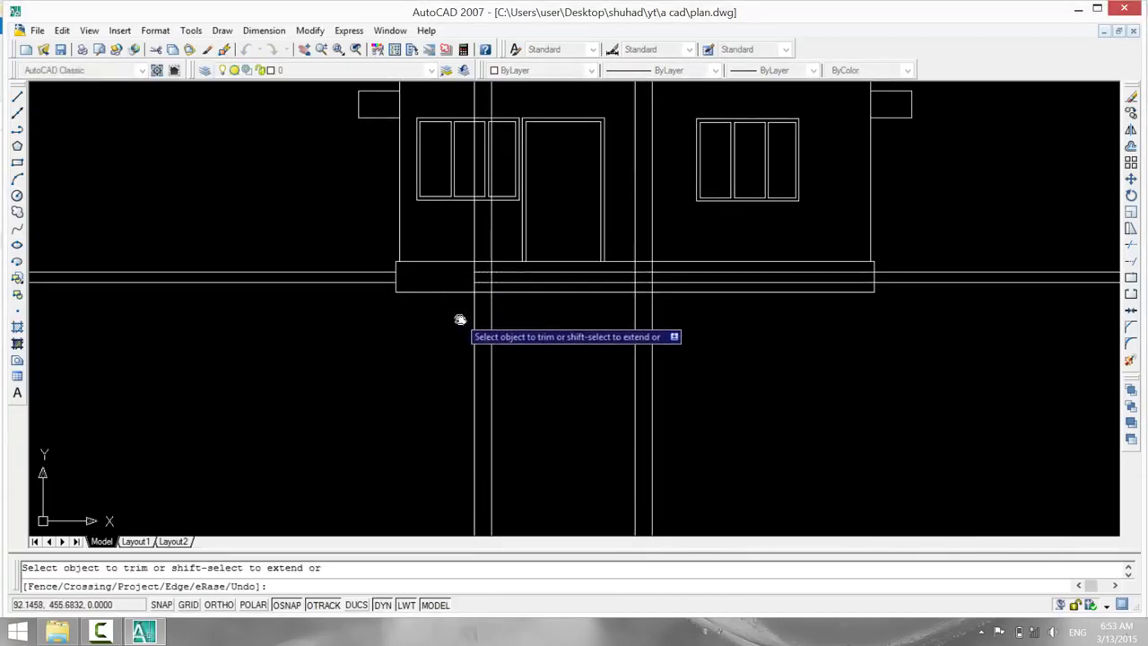
{"action": "left_click", "coordinate": [473, 277]}
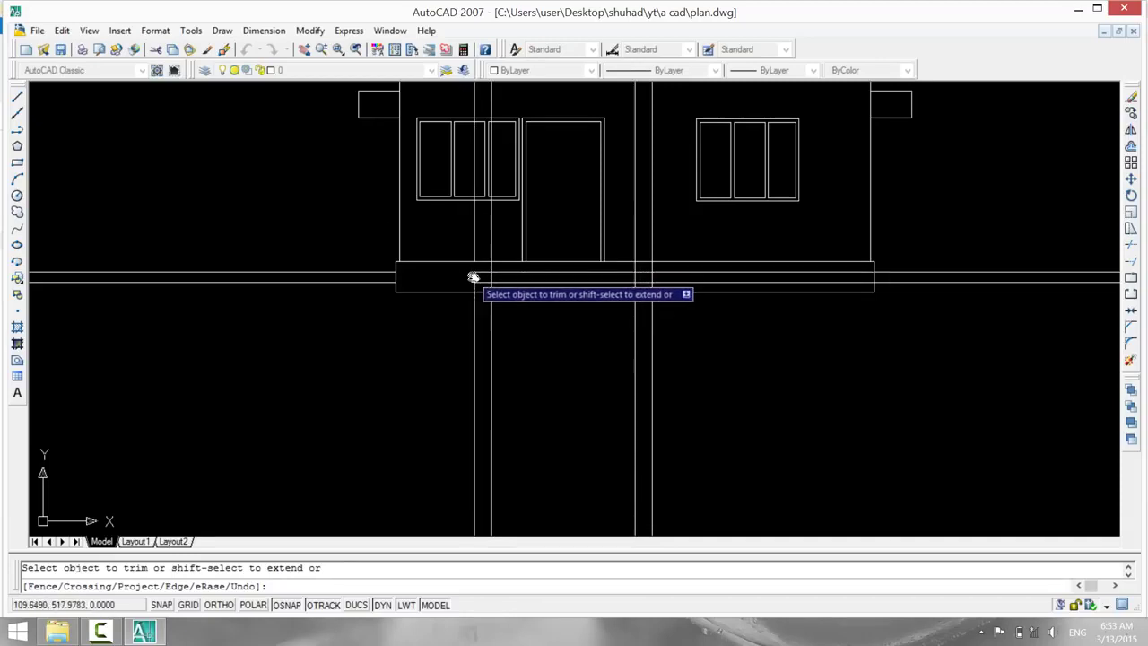
{"action": "left_click", "coordinate": [481, 277]}
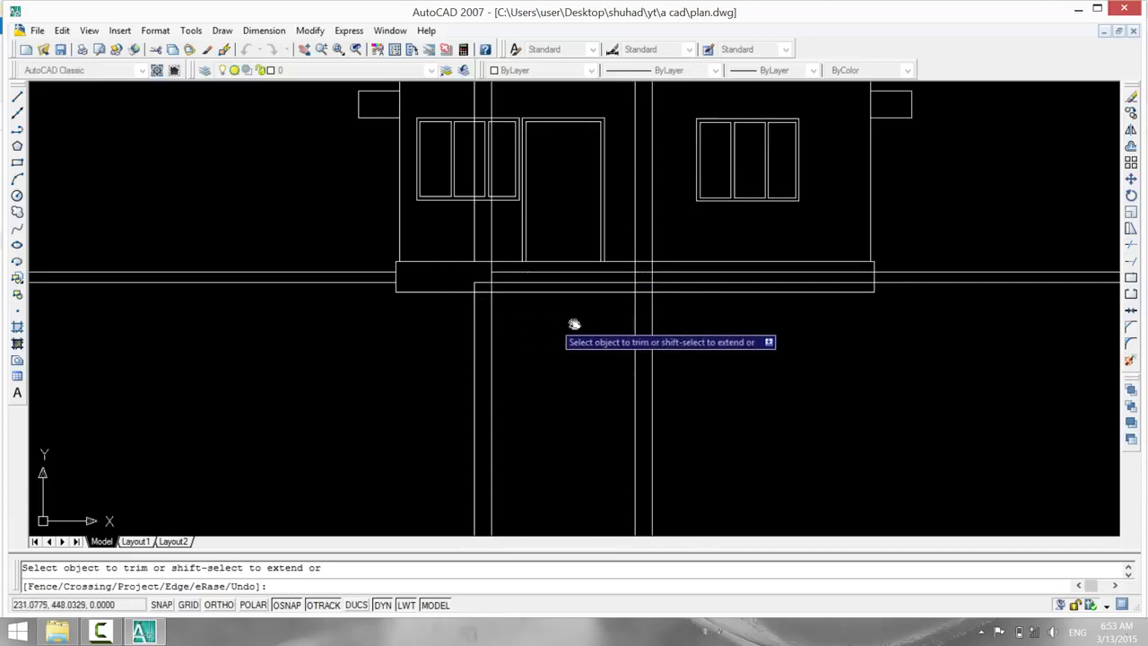
Trim the plinth's bottom line and the vertical pieces right of and below the steps.
{"action": "left_click", "coordinate": [683, 292]}
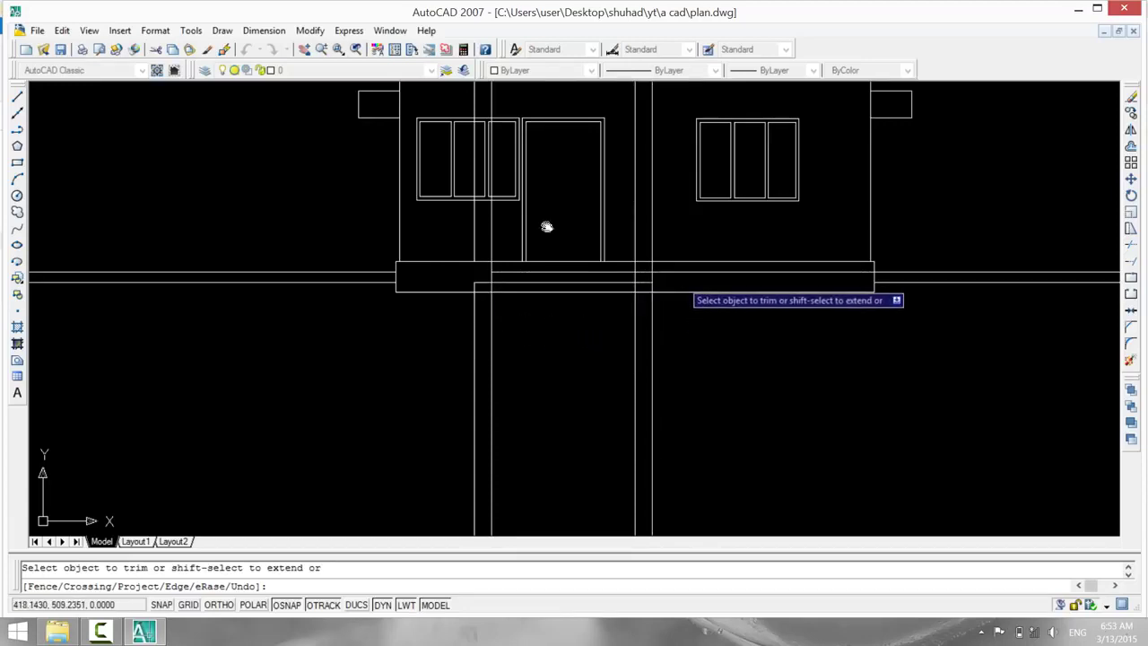
{"action": "left_click", "coordinate": [441, 341]}
{"action": "left_click", "coordinate": [653, 342]}
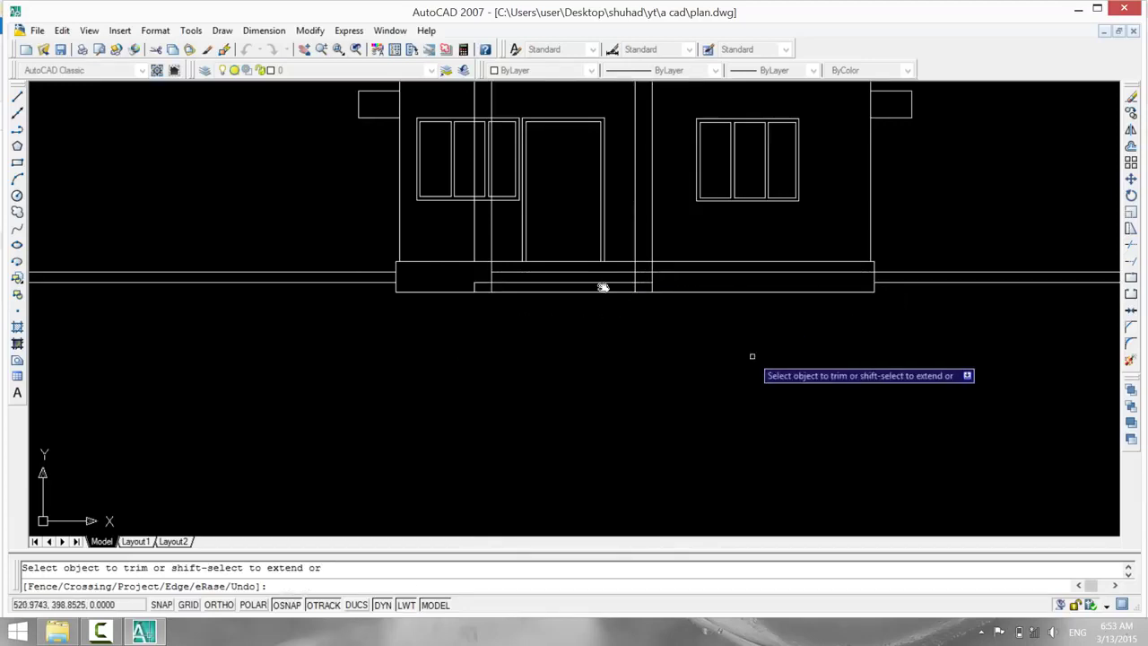
{"action": "left_click", "coordinate": [652, 280]}
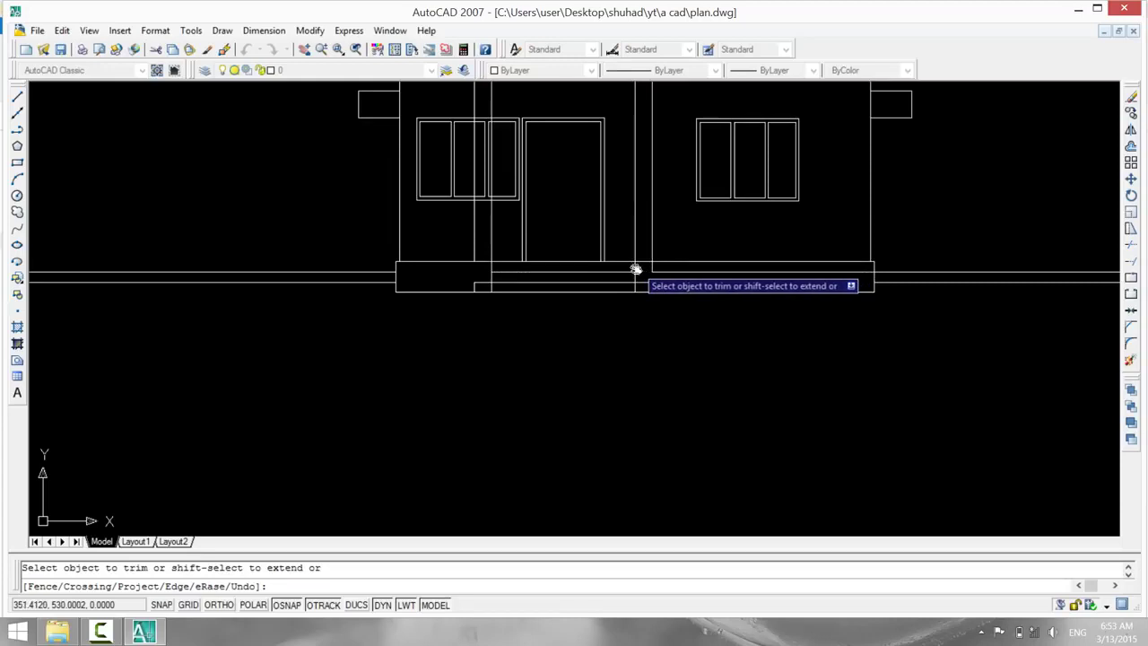
{"action": "left_click", "coordinate": [634, 276]}
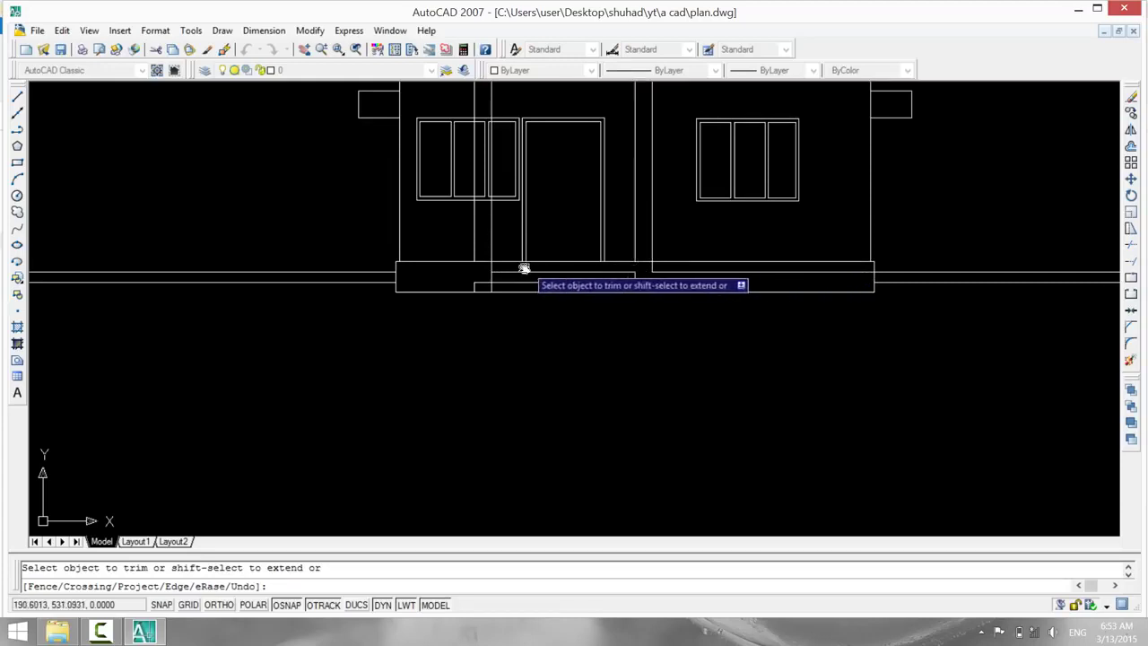
{"action": "left_click", "coordinate": [493, 271]}
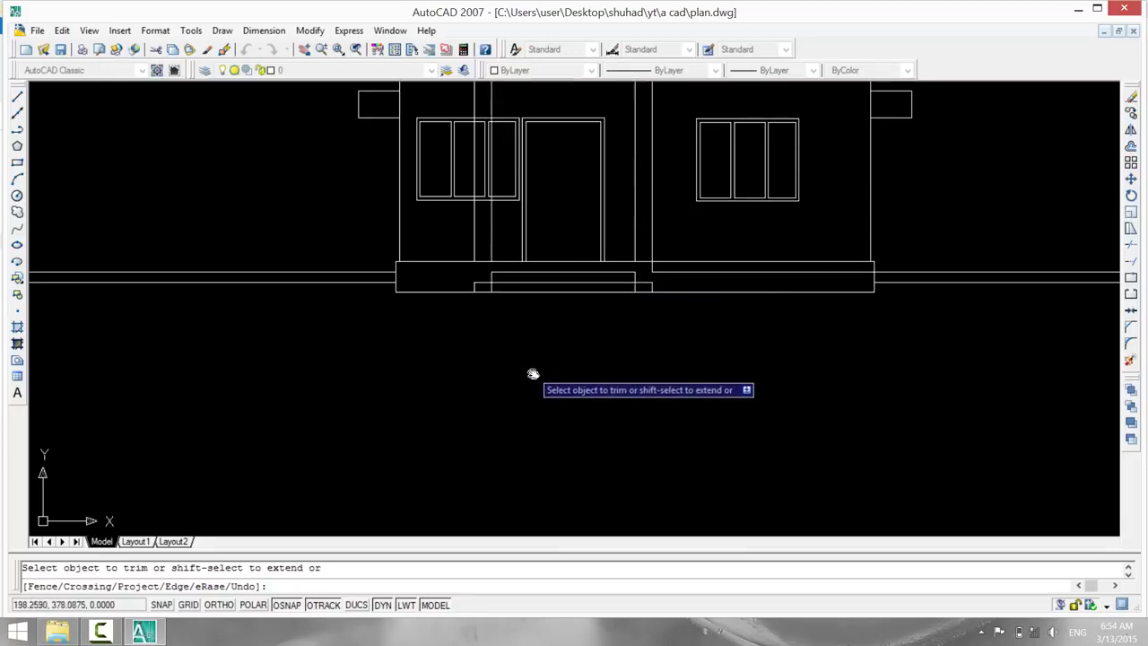
{"action": "scroll", "coordinate": [531, 375], "scroll_direction": "up", "scroll_amount": 3}
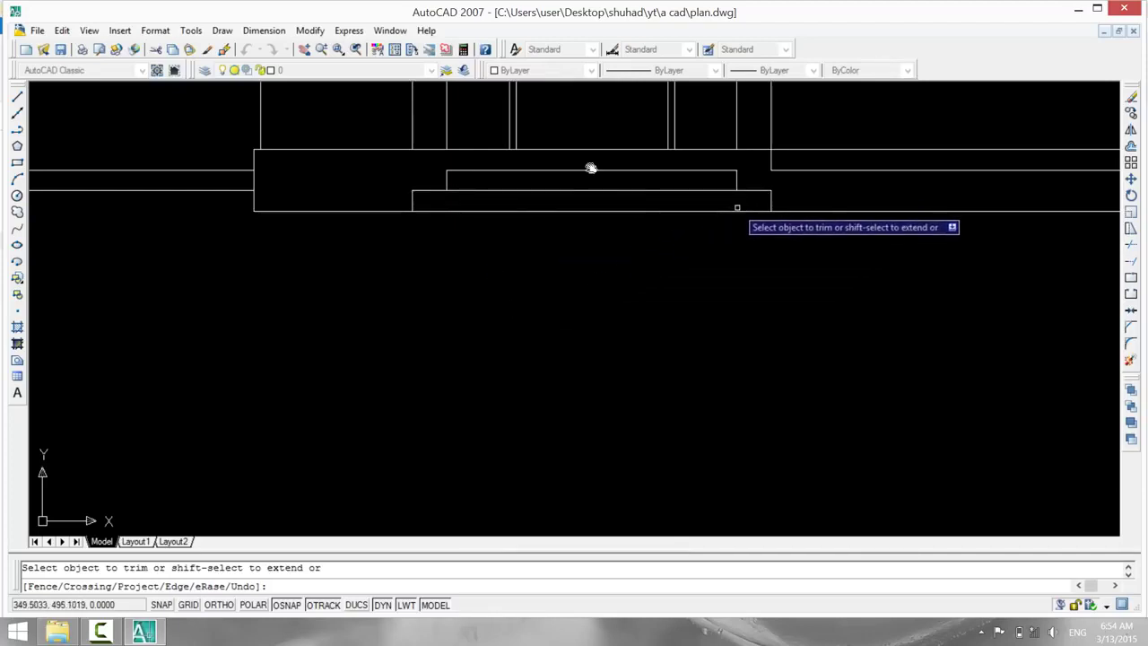
{"action": "scroll", "coordinate": [653, 309], "scroll_direction": "down", "scroll_amount": 2}
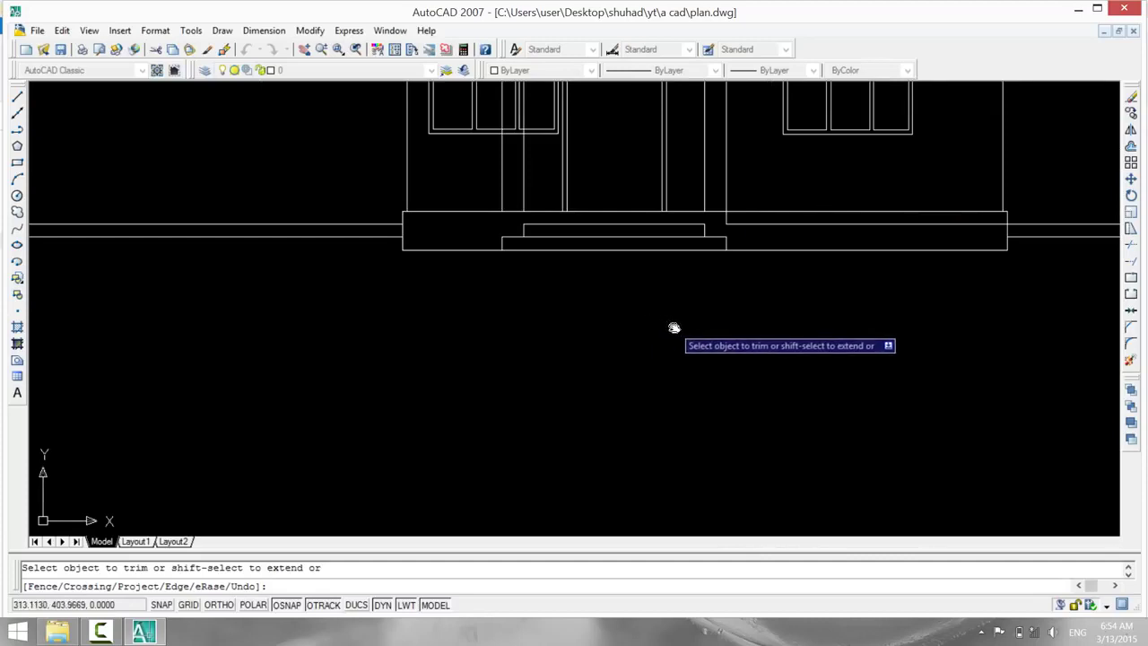
{"action": "key", "text": "Escape"}
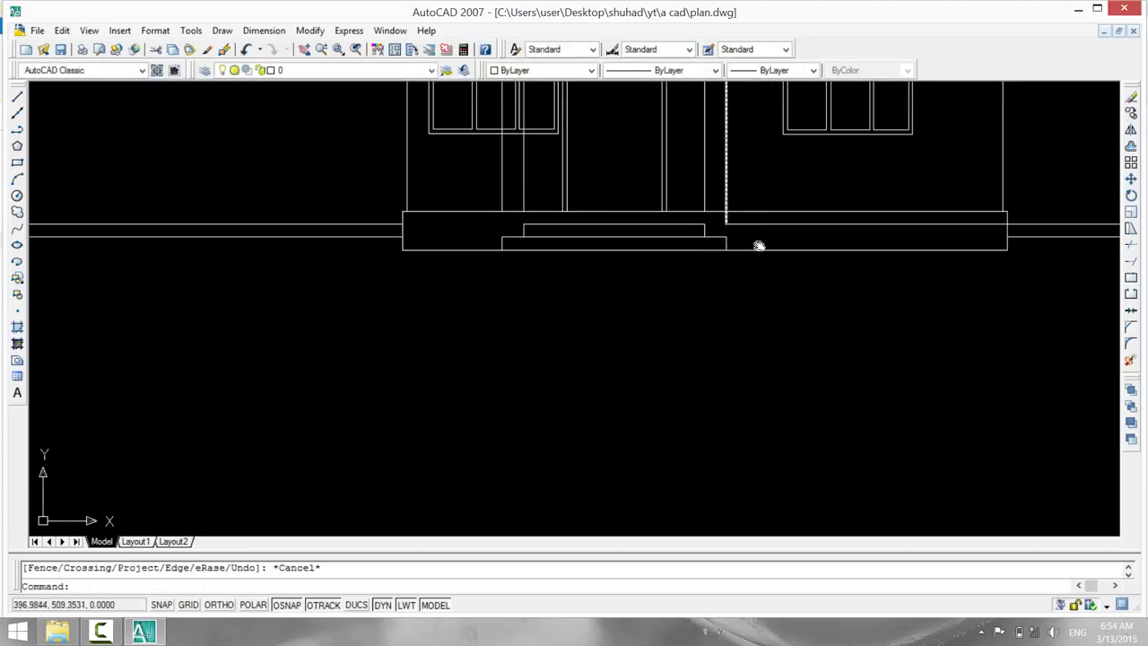
Start Trim again and cancel it, leaving the two entrance-step rectangles unchanged.
{"action": "type", "text": "t"}
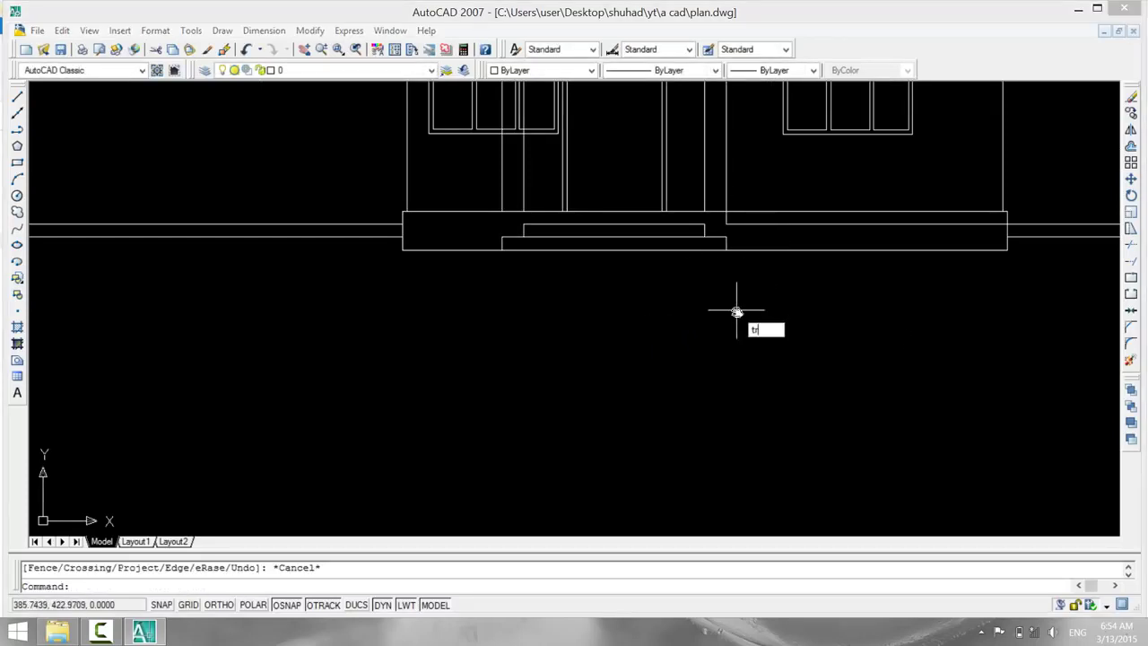
{"action": "type", "text": "r"}
{"action": "key", "text": "Return"}
{"action": "key", "text": "Return"}
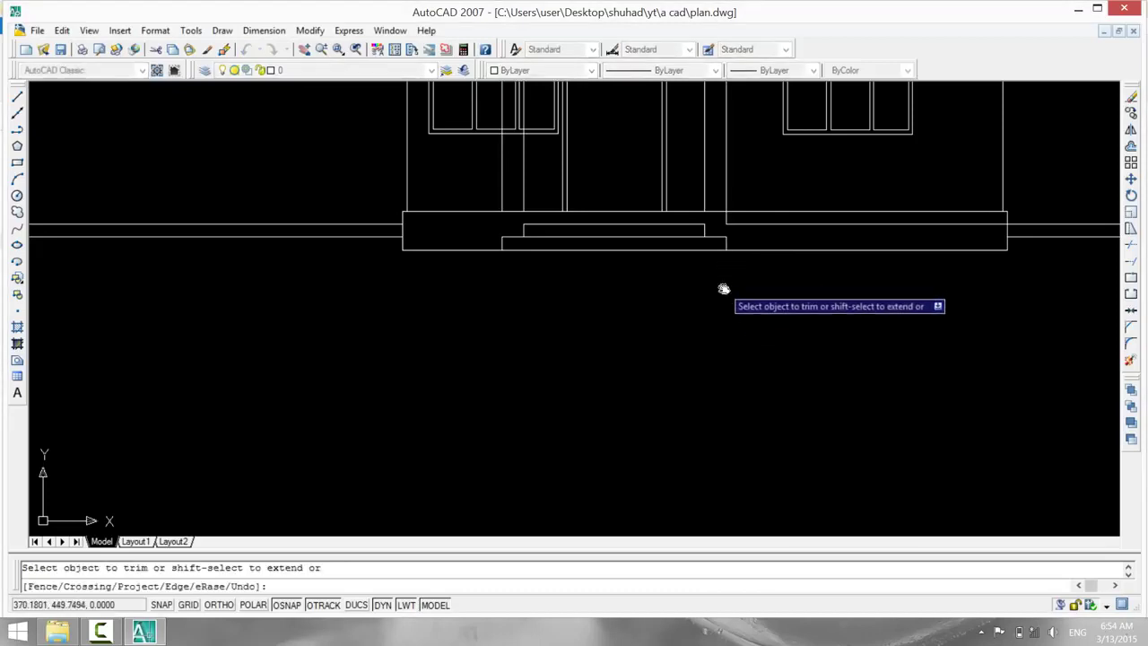
{"action": "scroll", "coordinate": [723, 289], "scroll_direction": "down", "scroll_amount": 2}
{"action": "key", "text": "Escape"}
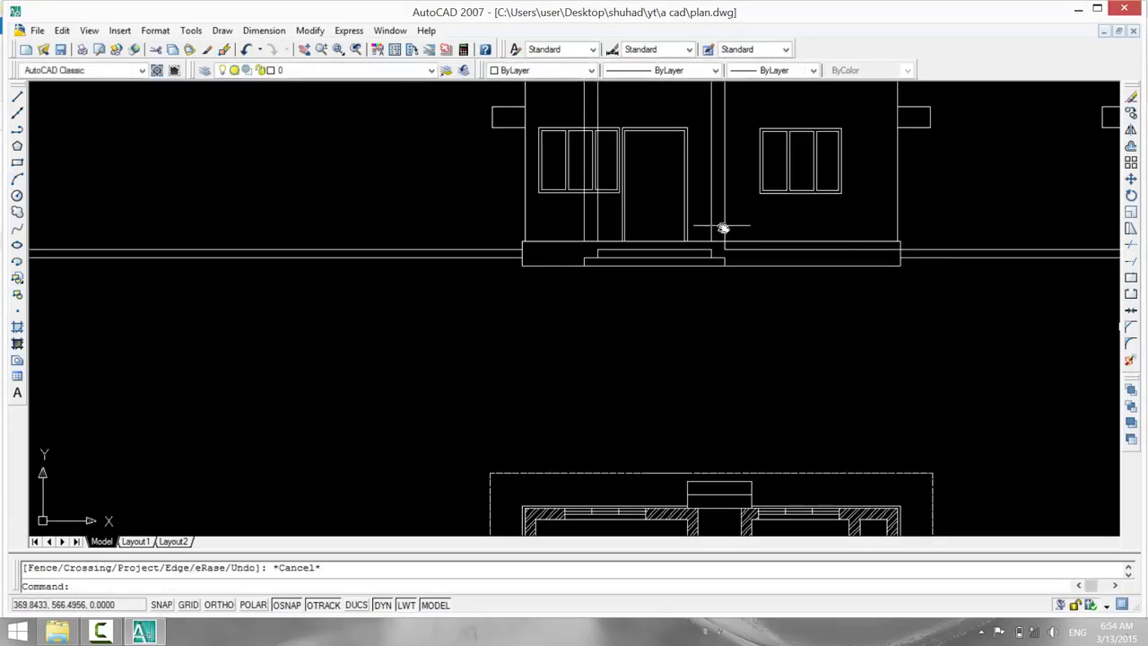
{"action": "left_click", "coordinate": [724, 225]}
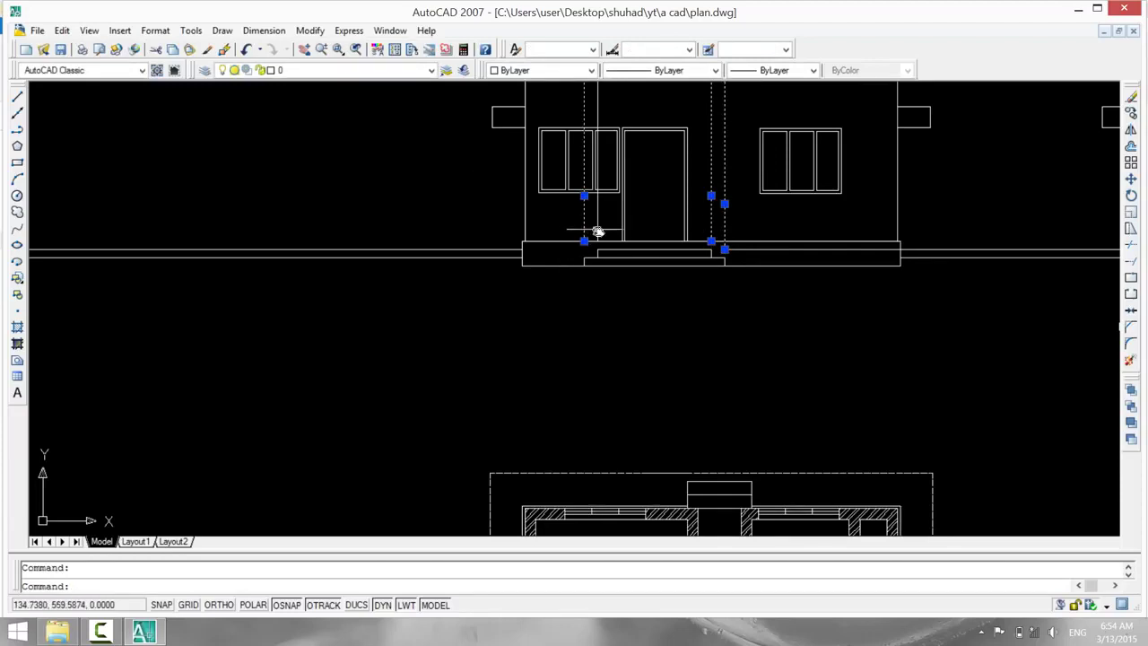
{"action": "key", "text": "Delete"}
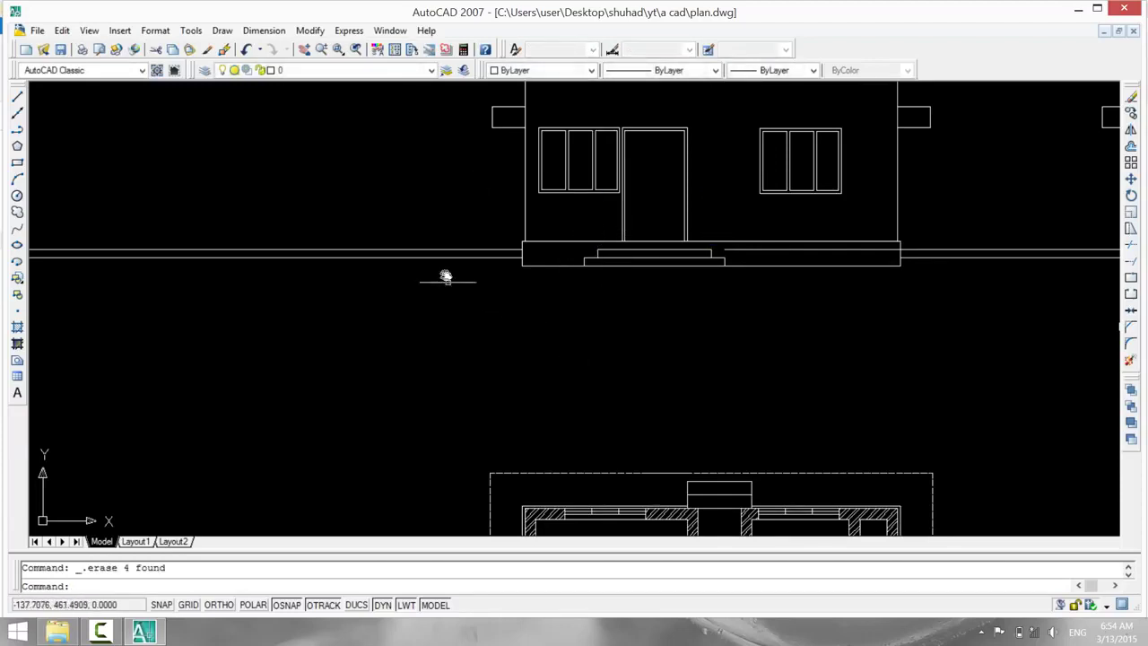
{"action": "left_click", "coordinate": [442, 235]}
{"action": "left_click", "coordinate": [428, 271]}
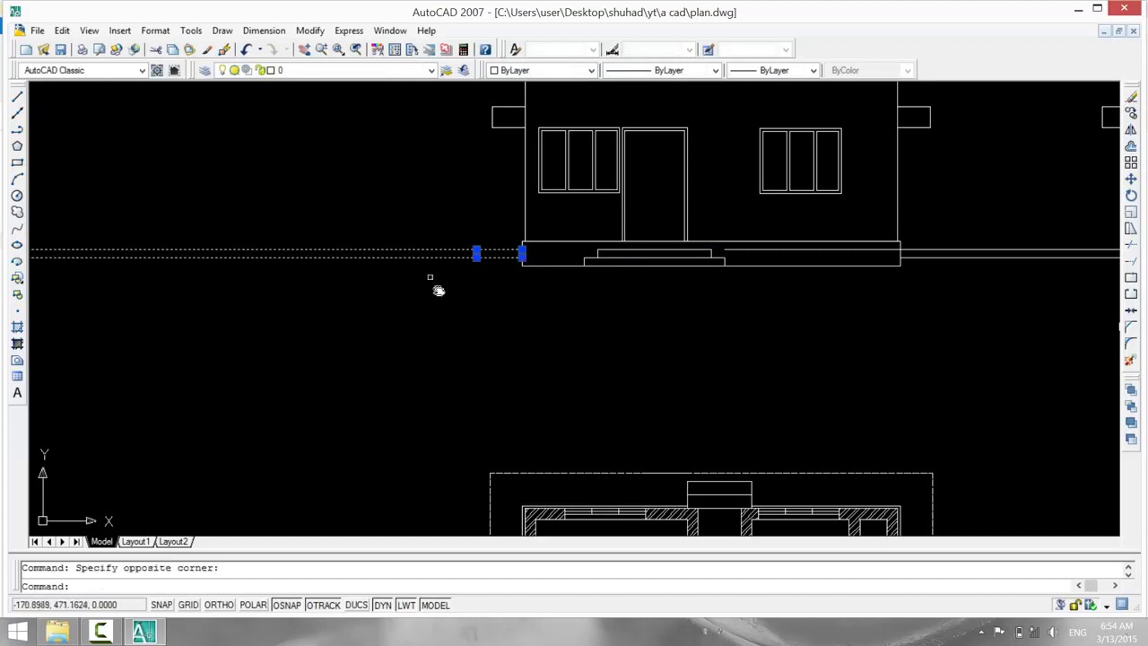
{"action": "key", "text": "Delete"}
{"action": "left_click", "coordinate": [951, 241]}
{"action": "left_click", "coordinate": [953, 302]}
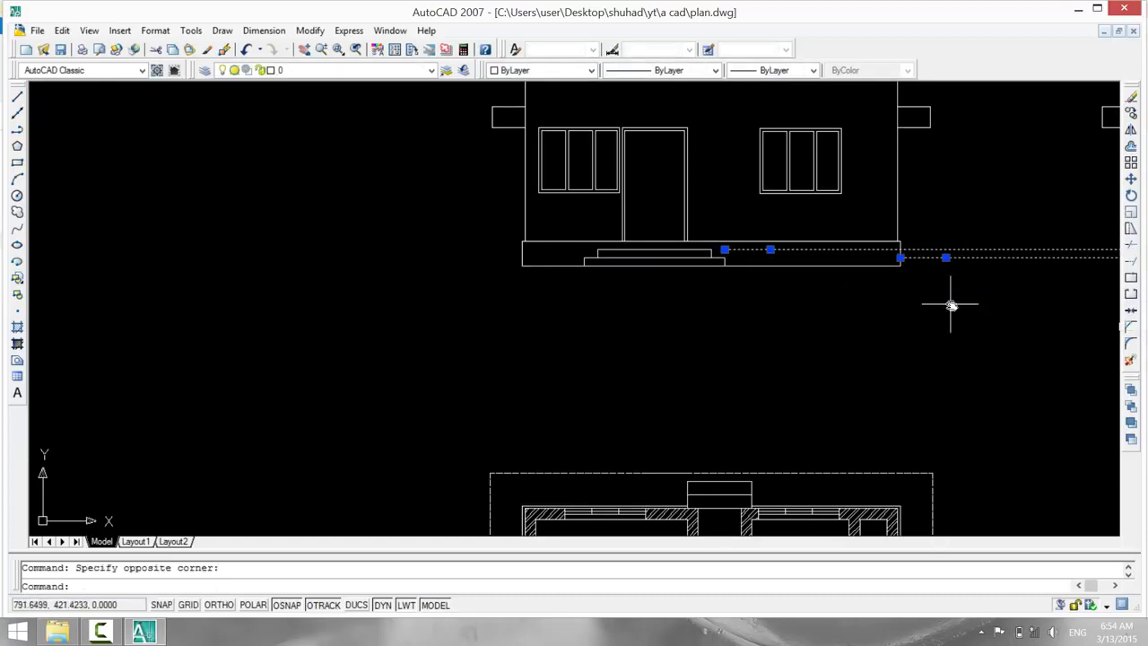
{"action": "key", "text": "Delete"}
{"action": "middle_click_drag", "start_coordinate": [761, 321], "coordinate": [922, 285]}
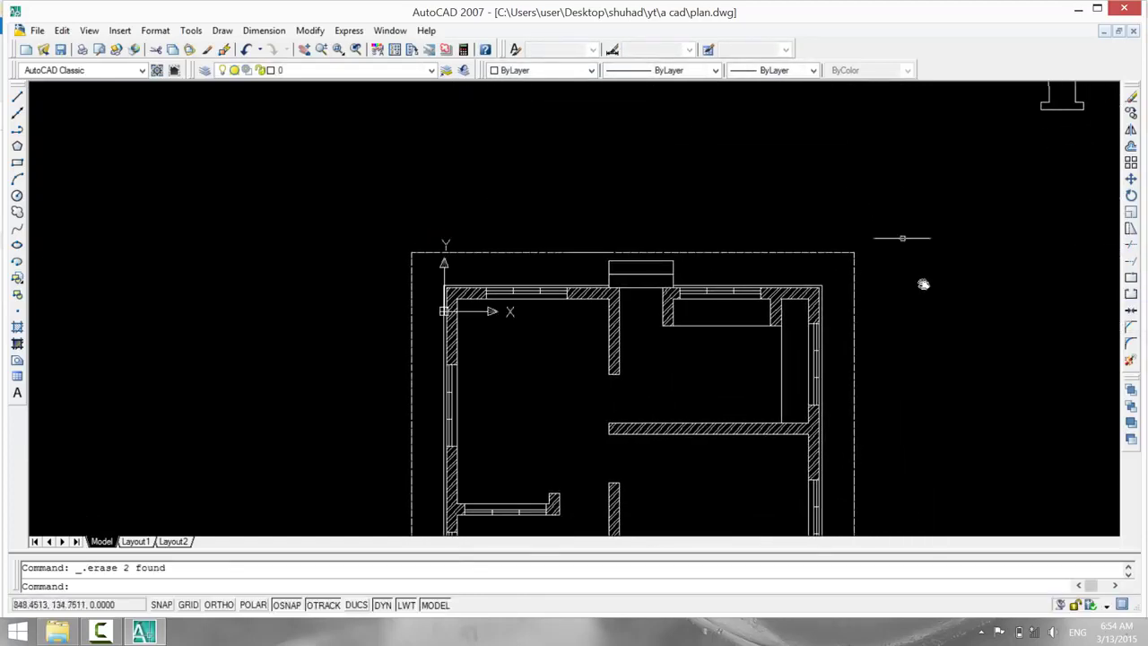
{"action": "scroll", "coordinate": [787, 287], "scroll_direction": "down", "scroll_amount": 2}
{"action": "middle_click_drag", "start_coordinate": [786, 287], "coordinate": [753, 522]}
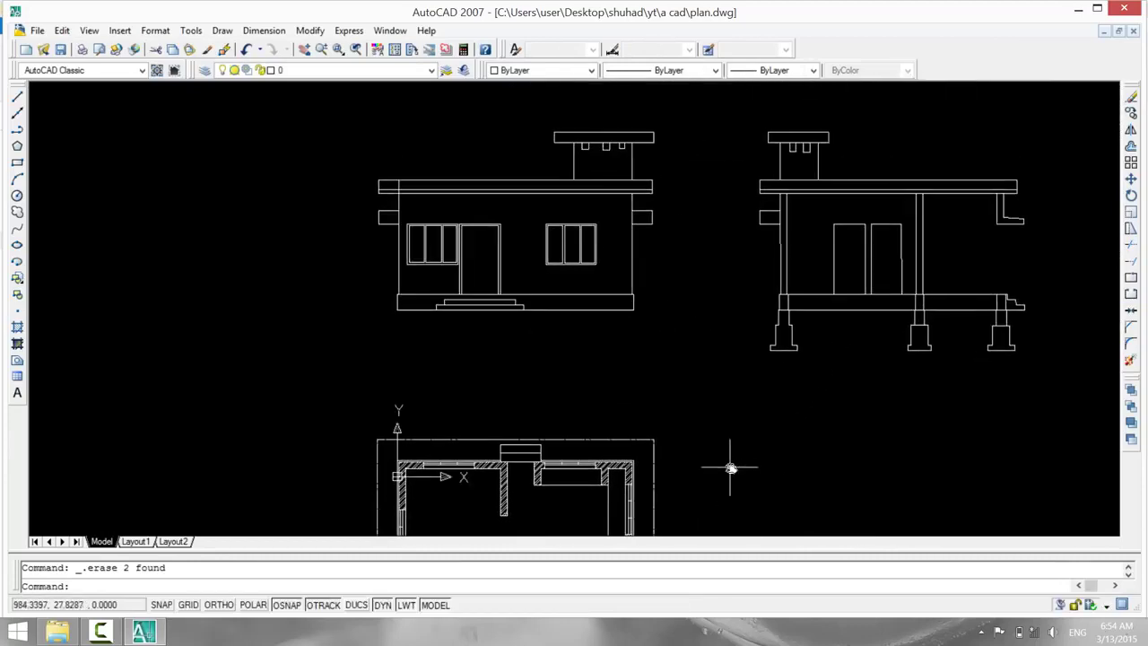
{"action": "scroll", "coordinate": [713, 412], "scroll_direction": "up", "scroll_amount": 2}
{"action": "mouse_move", "coordinate": [702, 368]}
{"action": "middle_mouse_down"}
{"action": "mouse_move", "coordinate": [691, 479]}
{"action": "mouse_move", "coordinate": [638, 473]}
{"action": "middle_mouse_up"}
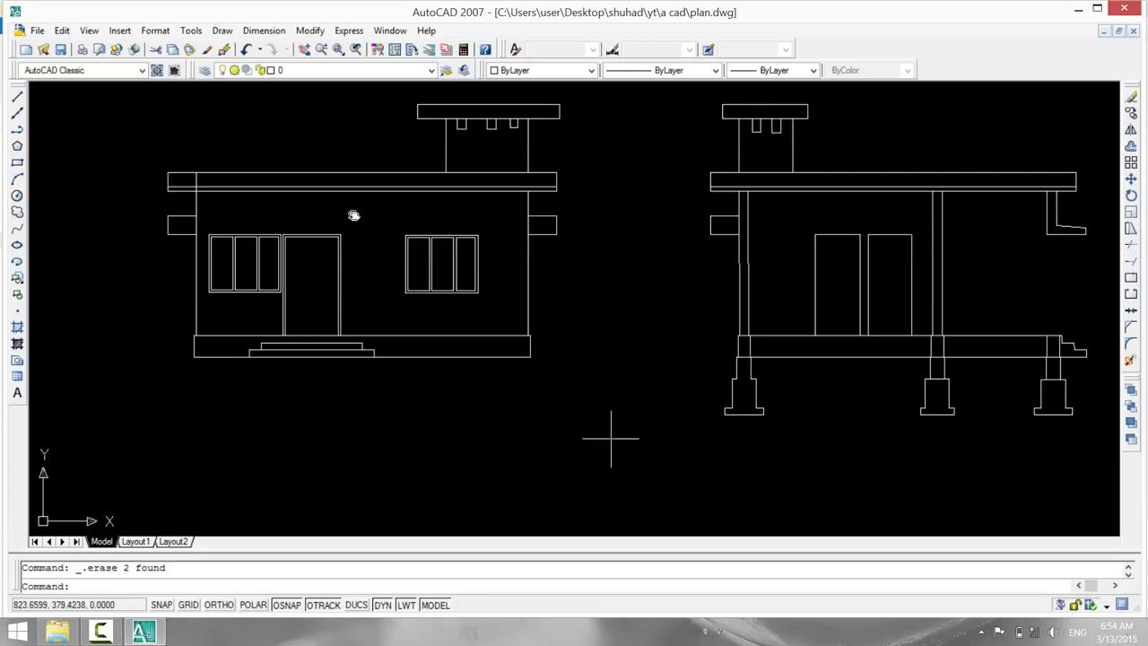
{"action": "middle_click_drag", "start_coordinate": [341, 216], "coordinate": [232, 243]}
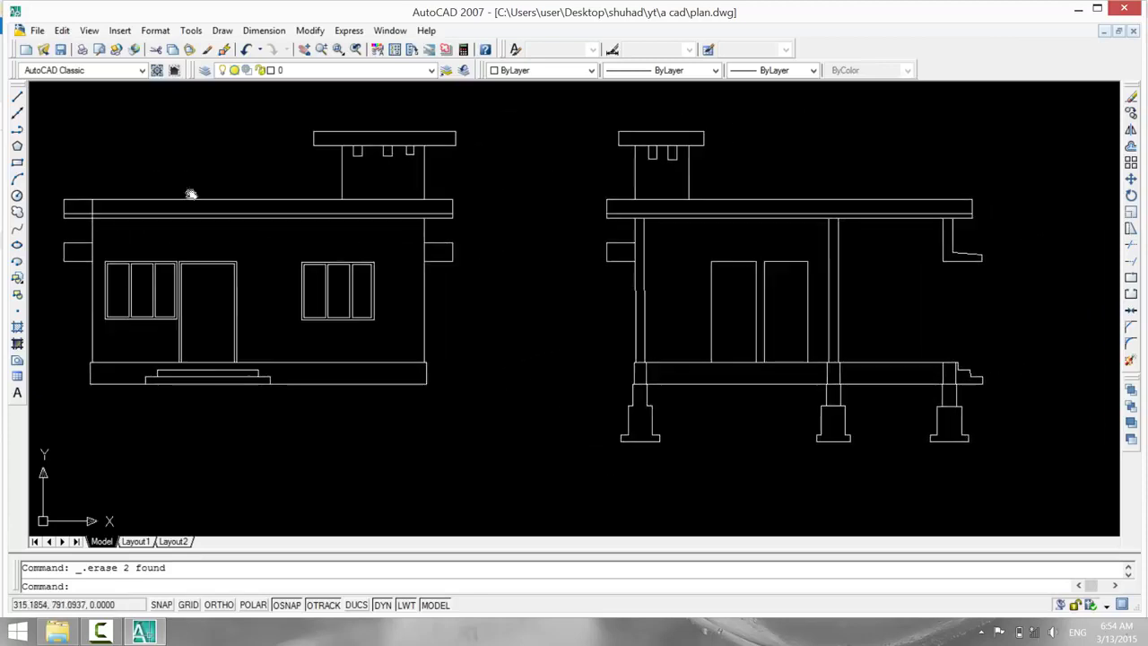
Draw a rectangle from the side elevation's step wall endpoint to form a new bottom step.
{"action": "left_click", "coordinate": [17, 163]}
{"action": "scroll", "coordinate": [589, 406], "scroll_direction": "up", "scroll_amount": 2}
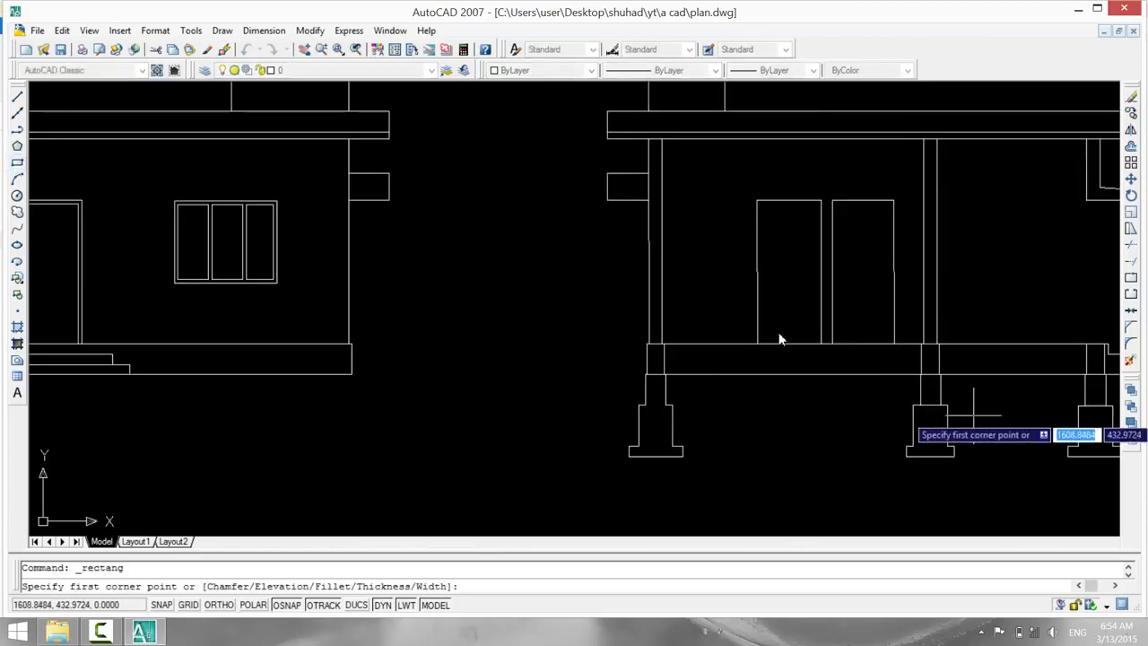
{"action": "middle_click_drag", "start_coordinate": [779, 336], "coordinate": [330, 505]}
{"action": "scroll", "coordinate": [487, 484], "scroll_direction": "up", "scroll_amount": 4}
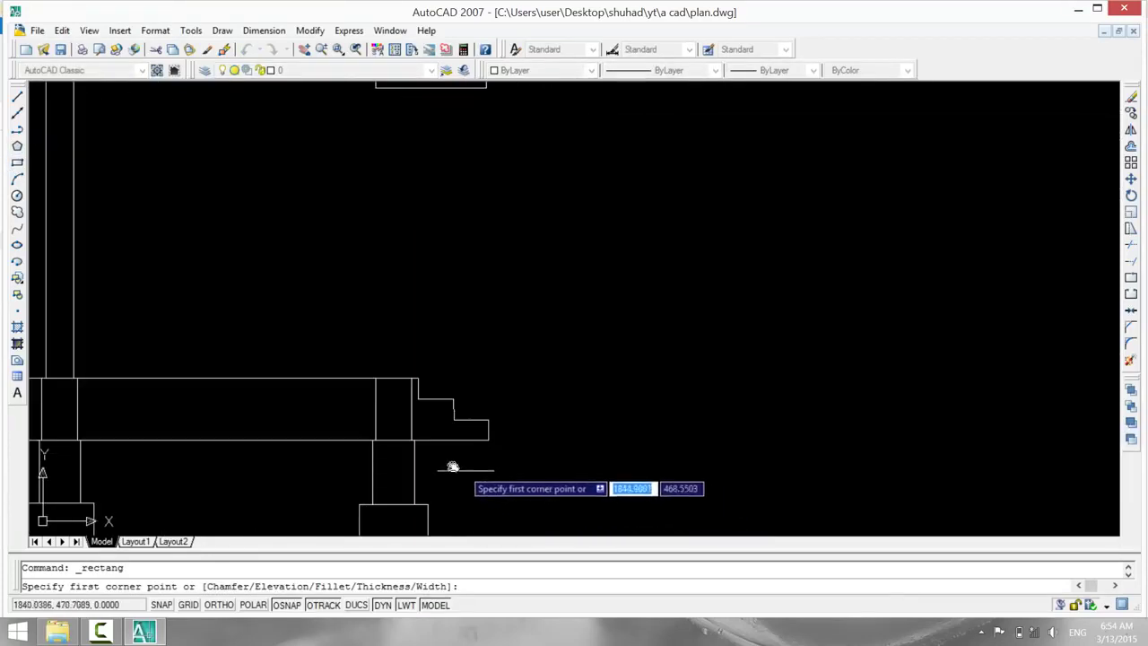
{"action": "left_click", "coordinate": [403, 435]}
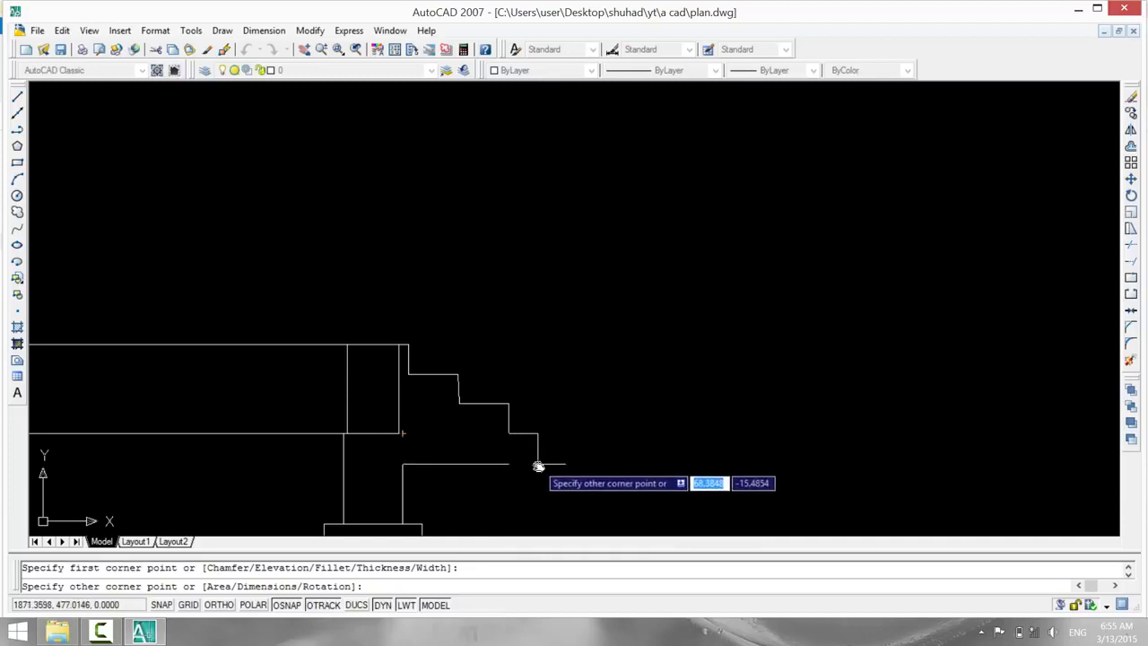
{"action": "left_click", "coordinate": [538, 465]}
{"action": "scroll", "coordinate": [607, 477], "scroll_direction": "down", "scroll_amount": 4}
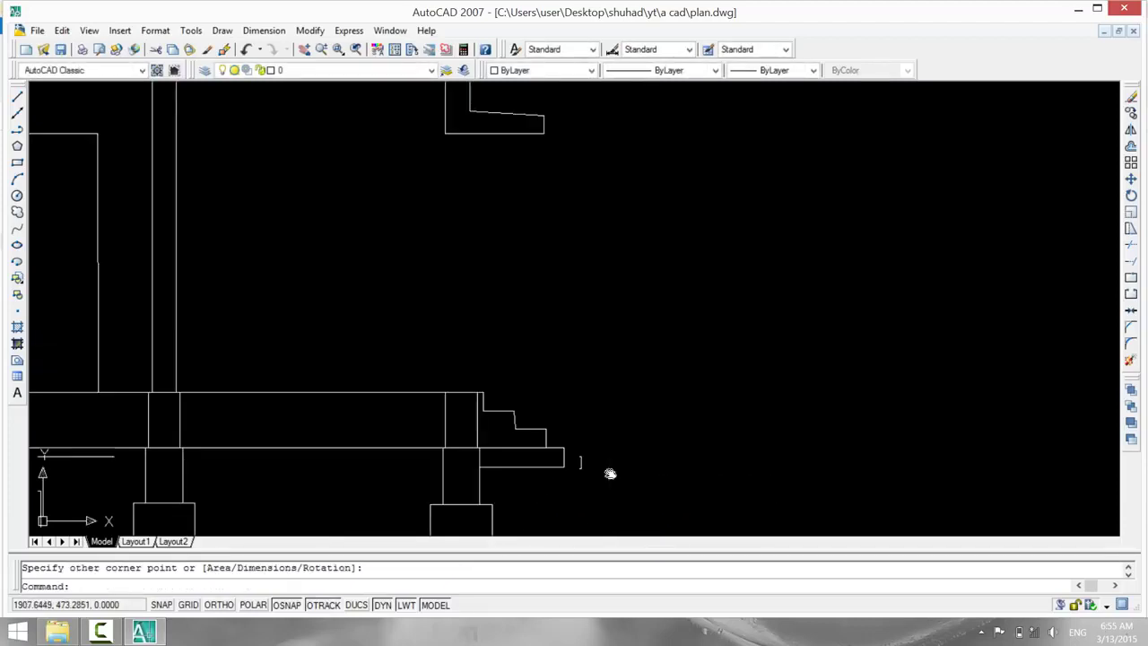
{"action": "mouse_move", "coordinate": [612, 471]}
{"action": "middle_mouse_down"}
{"action": "mouse_move", "coordinate": [735, 382]}
{"action": "mouse_move", "coordinate": [620, 283]}
{"action": "middle_mouse_up"}
{"action": "key", "text": "Escape"}
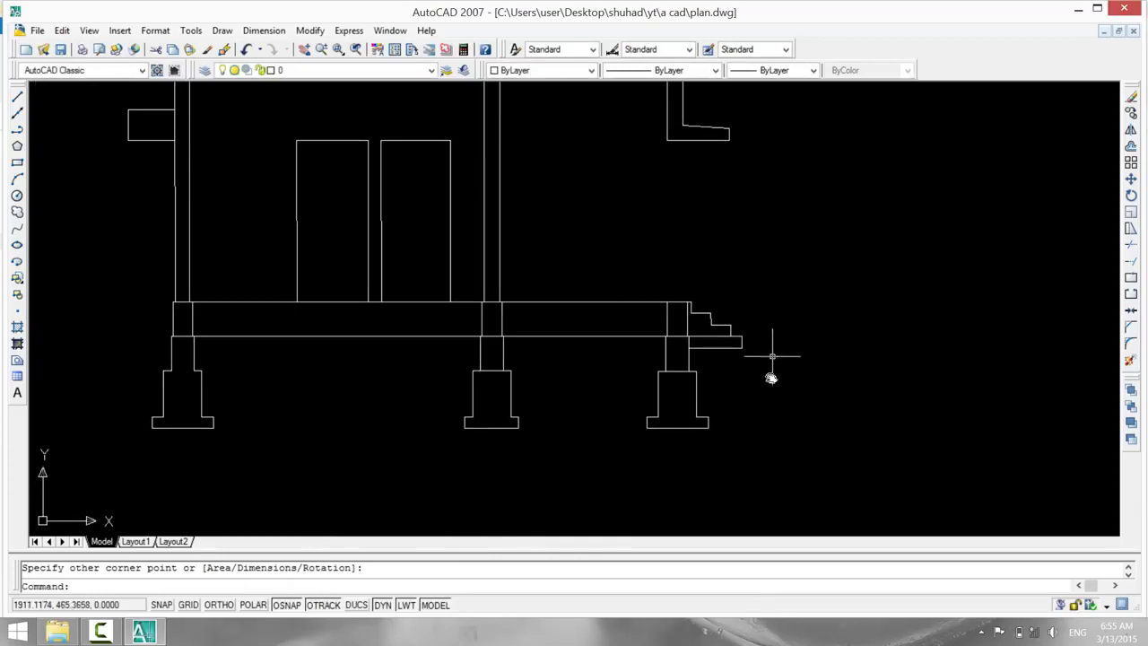
{"action": "scroll", "coordinate": [315, 498], "scroll_direction": "down", "scroll_amount": 1}
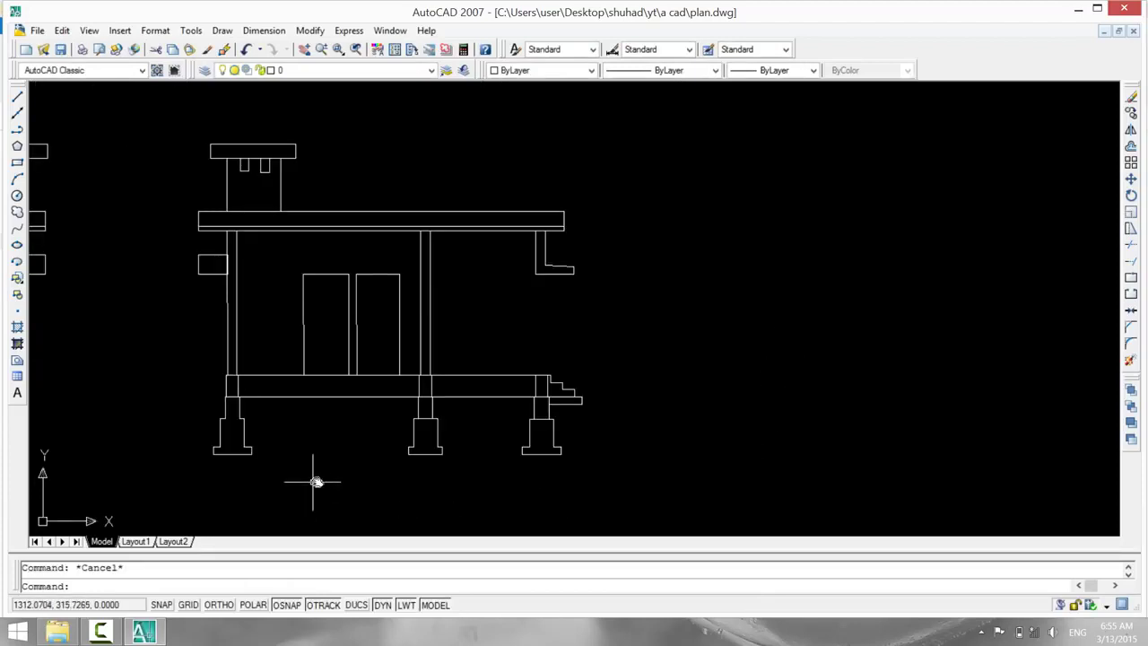
{"action": "middle_click_drag", "start_coordinate": [315, 482], "coordinate": [409, 413]}
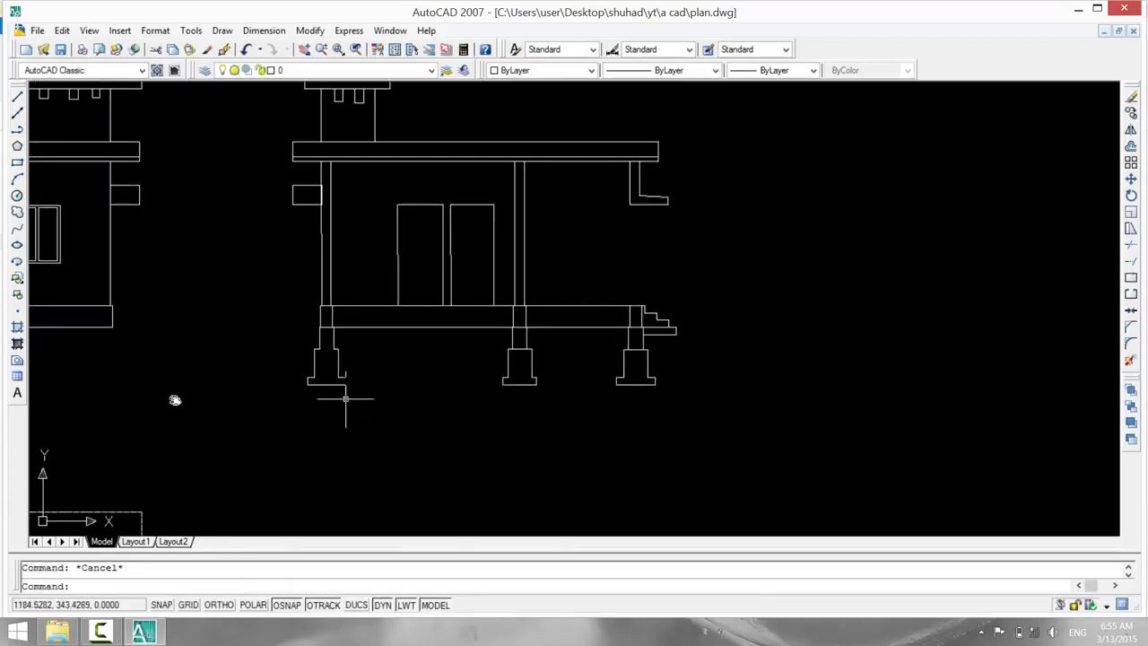
Run a horizontal construction line through the bottom step's corner as ground level.
{"action": "left_click", "coordinate": [17, 113]}
{"action": "scroll", "coordinate": [813, 340], "scroll_direction": "up", "scroll_amount": 1}
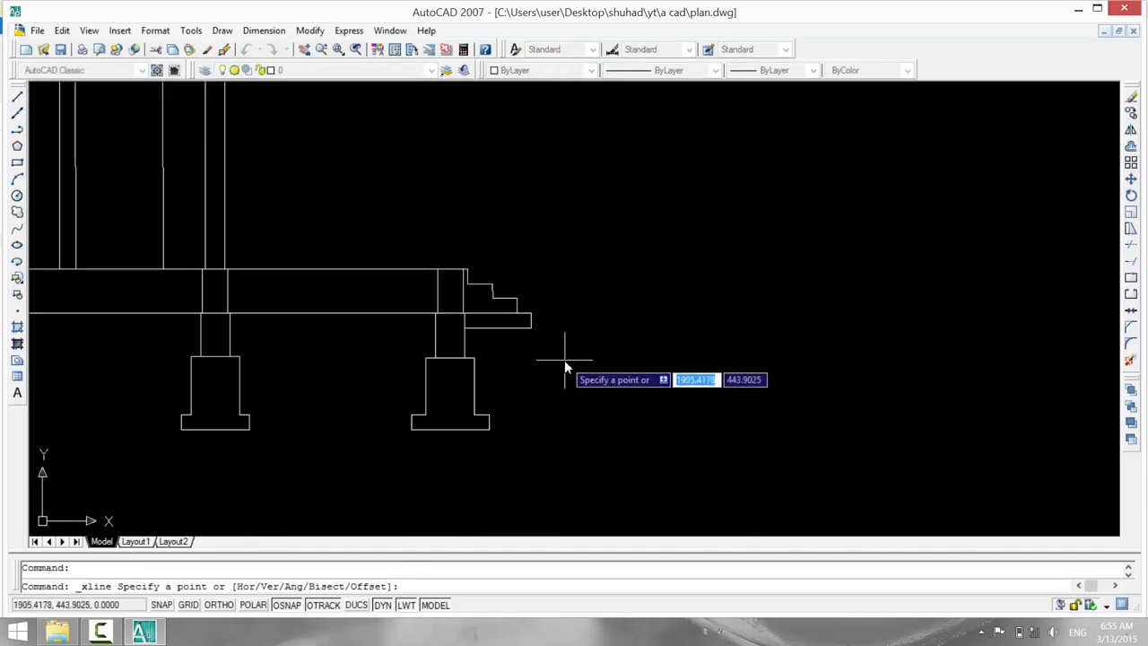
{"action": "scroll", "coordinate": [564, 360], "scroll_direction": "up", "scroll_amount": 1}
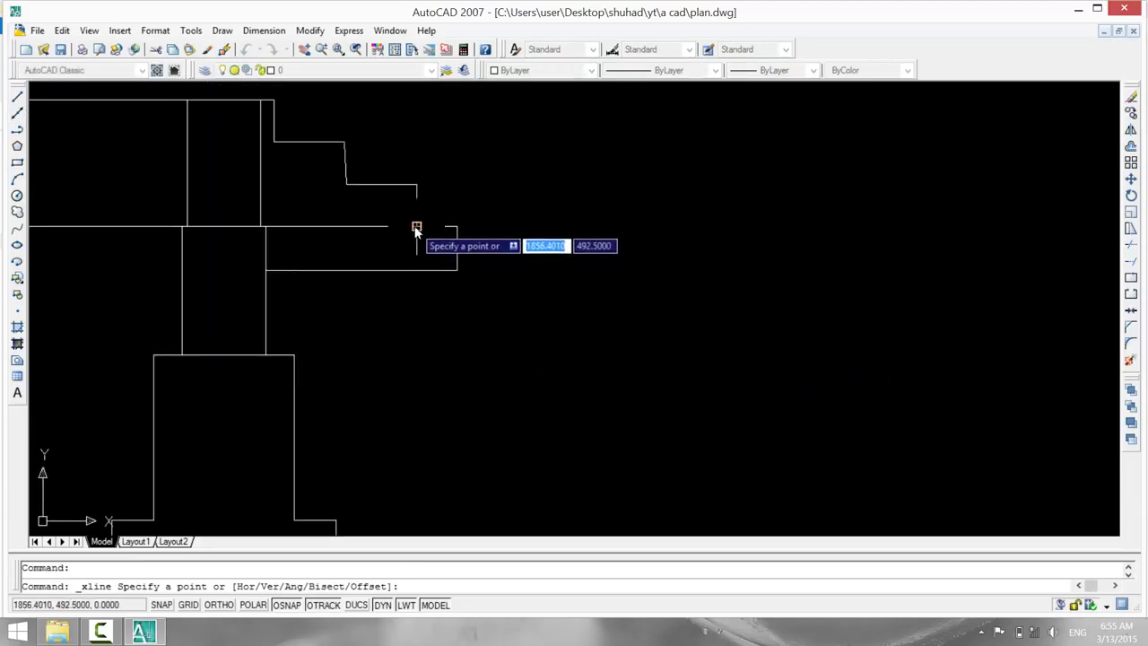
{"action": "left_click", "coordinate": [416, 228]}
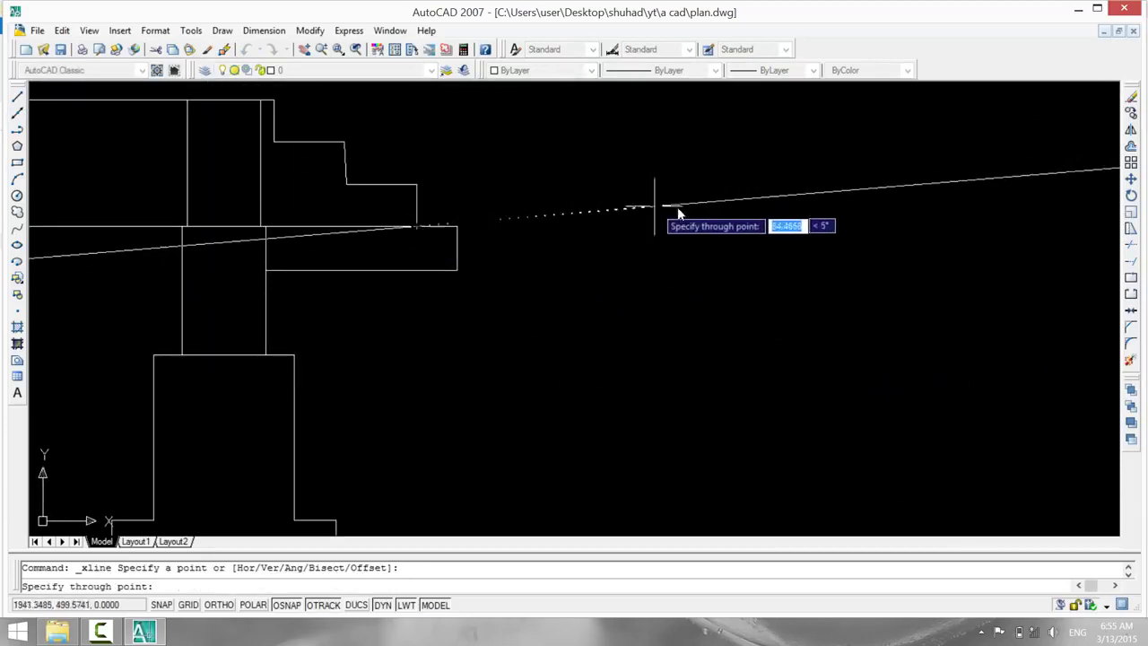
{"action": "left_click", "coordinate": [720, 226]}
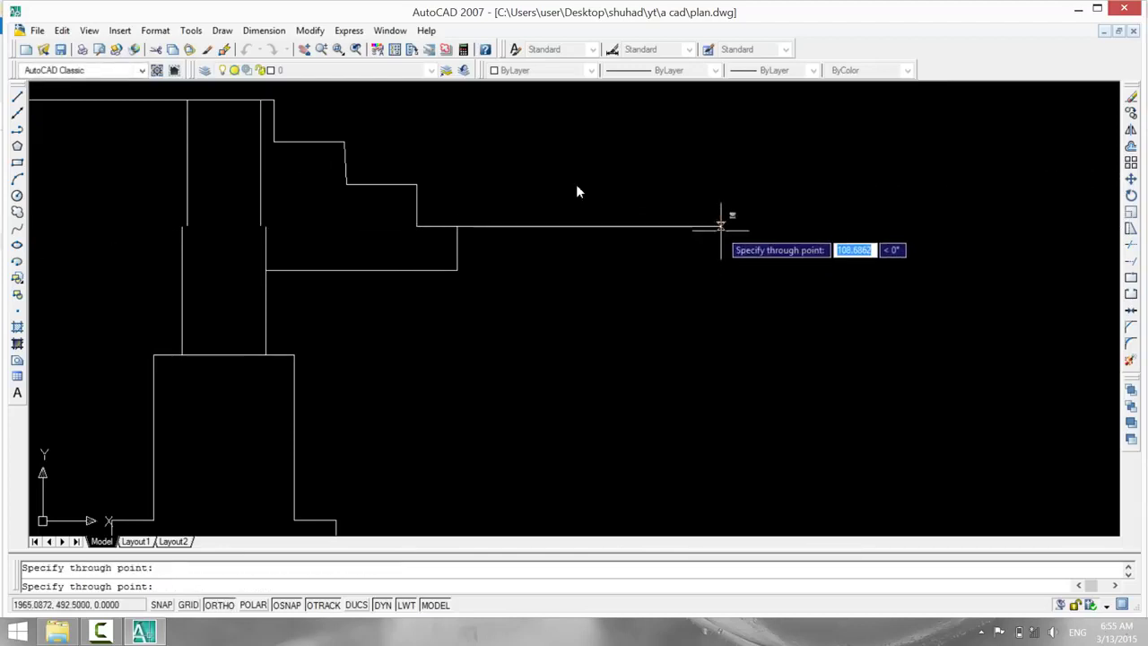
{"action": "key", "text": "Escape"}
{"action": "scroll", "coordinate": [555, 394], "scroll_direction": "down", "scroll_amount": 2}
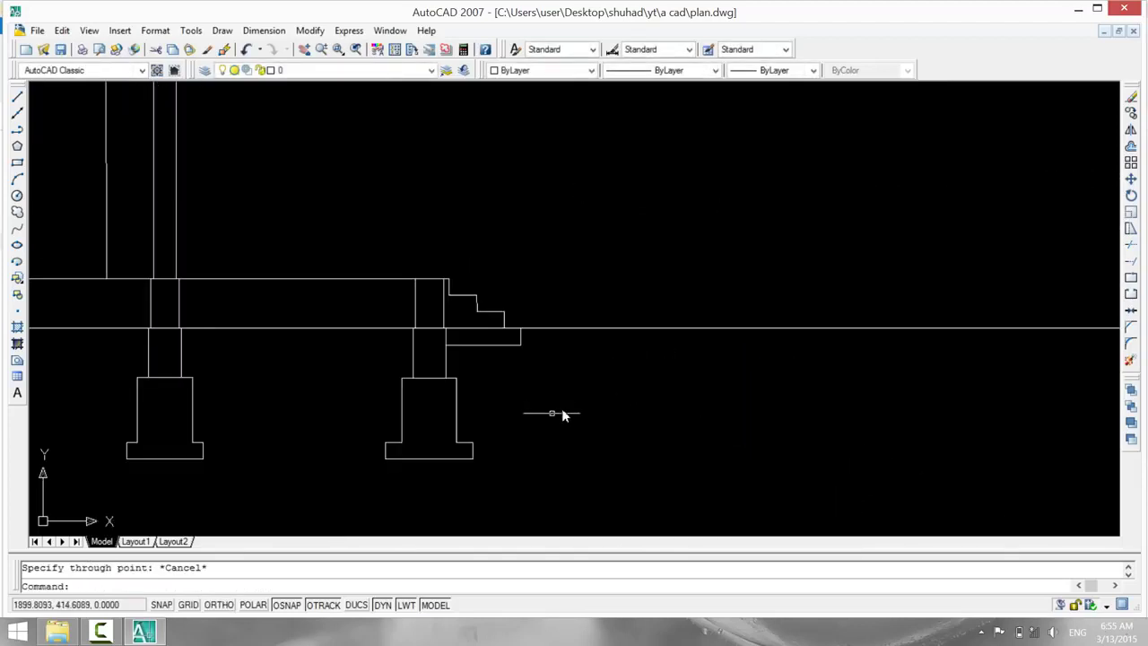
{"action": "middle_click_drag", "start_coordinate": [563, 412], "coordinate": [927, 269]}
{"action": "scroll", "coordinate": [379, 413], "scroll_direction": "down", "scroll_amount": 2}
{"action": "mouse_move", "coordinate": [380, 412]}
{"action": "middle_mouse_down"}
{"action": "mouse_move", "coordinate": [638, 356]}
{"action": "mouse_move", "coordinate": [735, 410]}
{"action": "middle_mouse_up"}
{"action": "scroll", "coordinate": [551, 440], "scroll_direction": "down", "scroll_amount": 2}
Draw a rectangle in the open space right of the floor plan.
{"action": "middle_click_drag", "start_coordinate": [573, 413], "coordinate": [622, 281]}
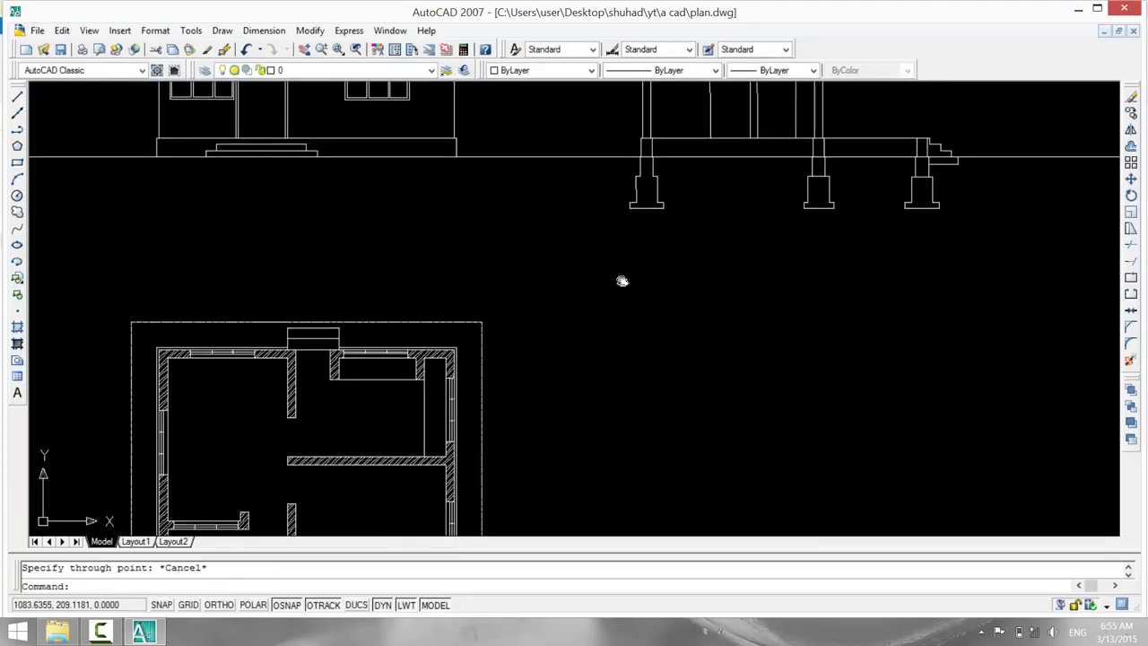
{"action": "middle_click_drag", "start_coordinate": [643, 407], "coordinate": [598, 234]}
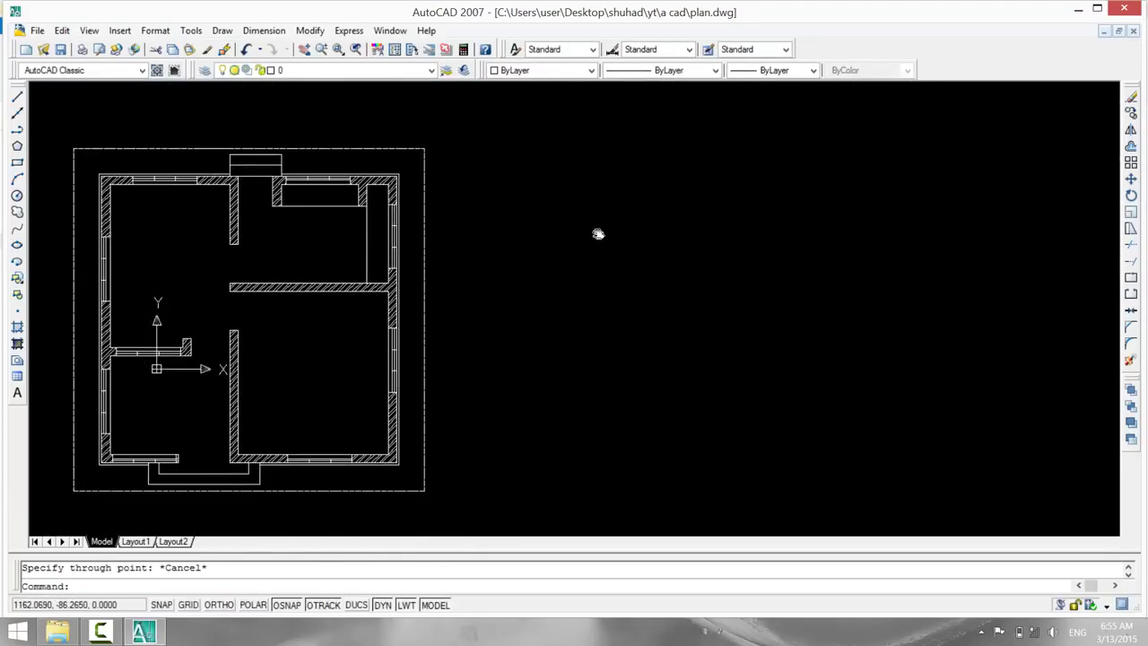
{"action": "left_click", "coordinate": [17, 162]}
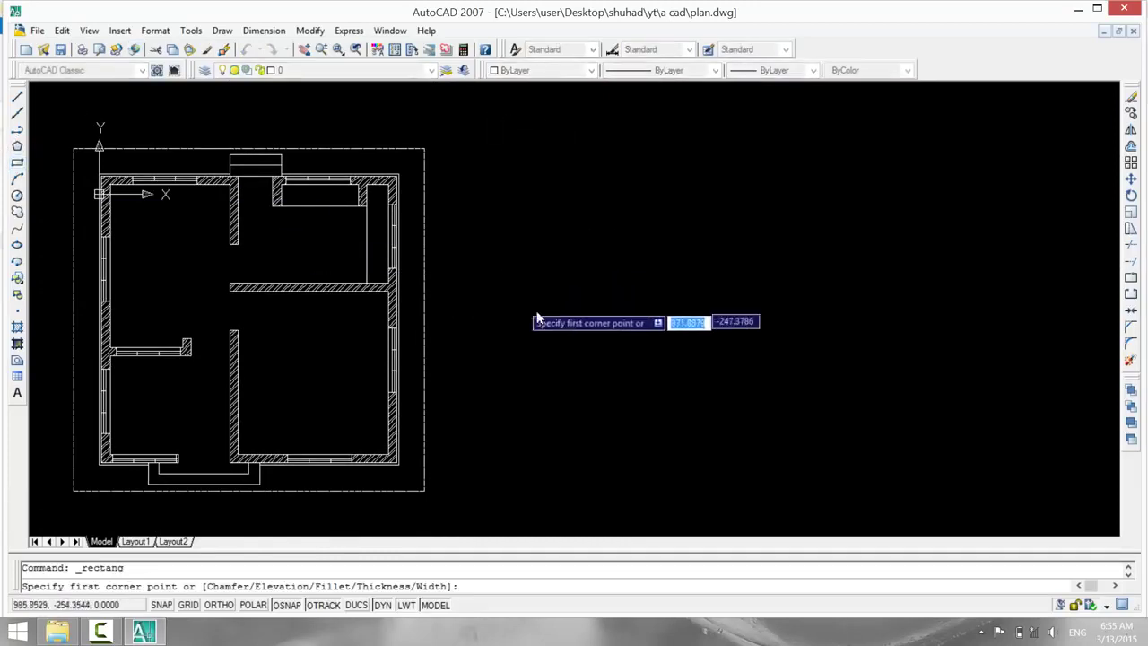
{"action": "mouse_move", "coordinate": [568, 344]}
{"action": "middle_mouse_down"}
{"action": "mouse_move", "coordinate": [468, 376]}
{"action": "mouse_move", "coordinate": [444, 339]}
{"action": "middle_mouse_up"}
{"action": "scroll", "coordinate": [448, 332], "scroll_direction": "down", "scroll_amount": 3}
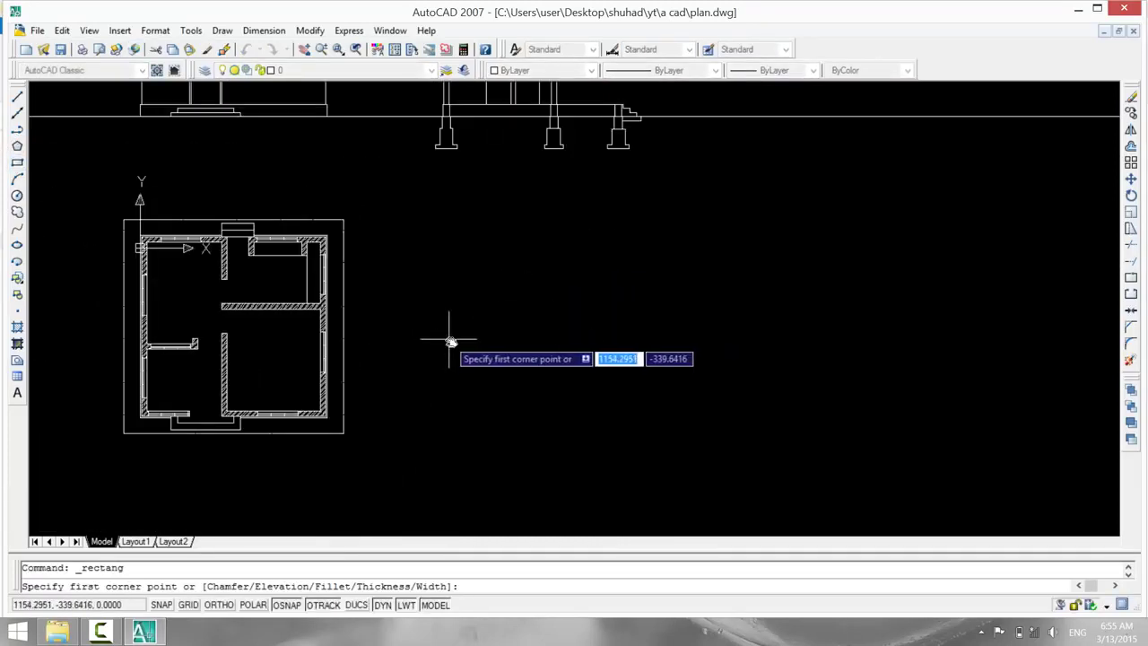
{"action": "scroll", "coordinate": [439, 298], "scroll_direction": "up", "scroll_amount": 3}
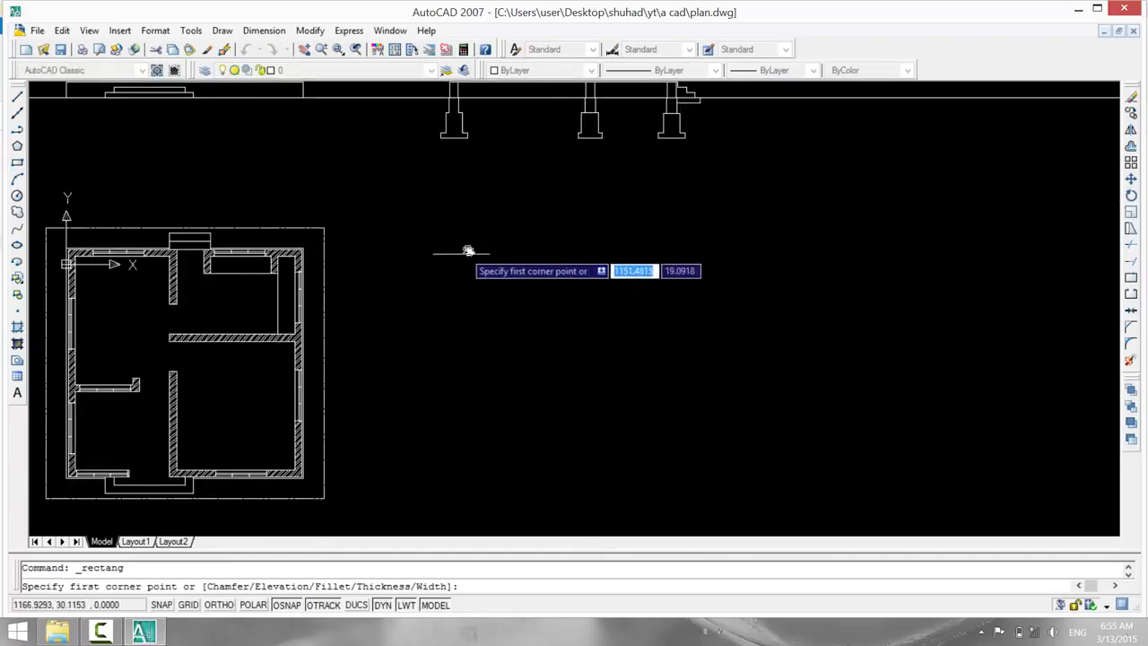
{"action": "left_click", "coordinate": [426, 235]}
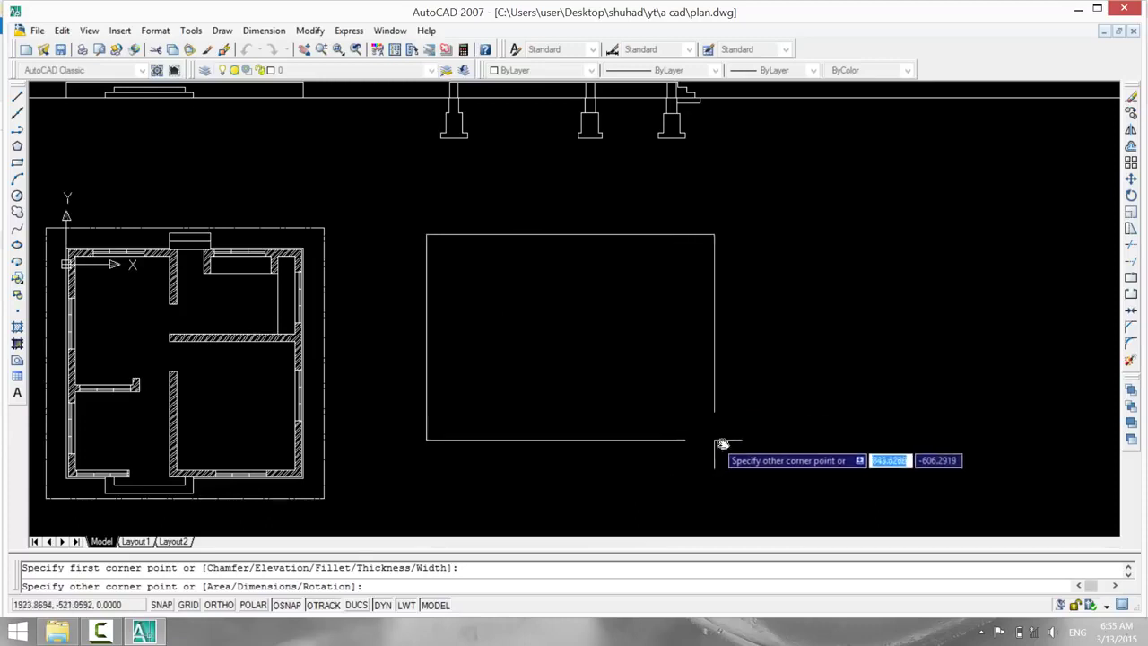
{"action": "left_click", "coordinate": [650, 457]}
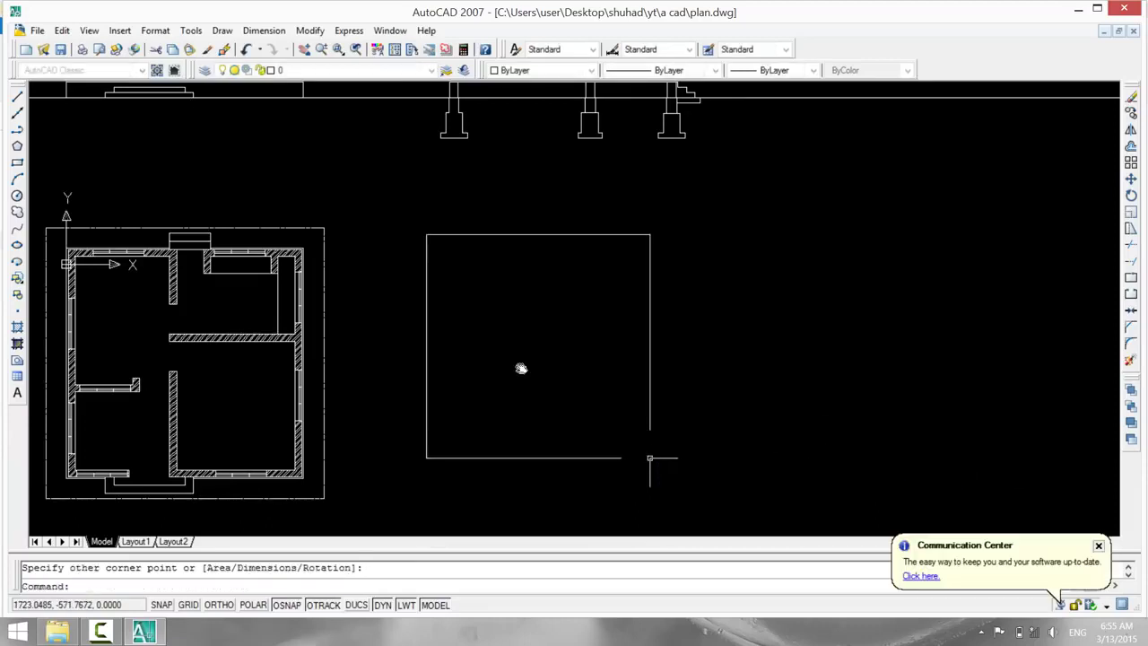
Draw a horizontal Ortho line along the rectangle's bottom, extending past both sides.
{"action": "left_click", "coordinate": [17, 96]}
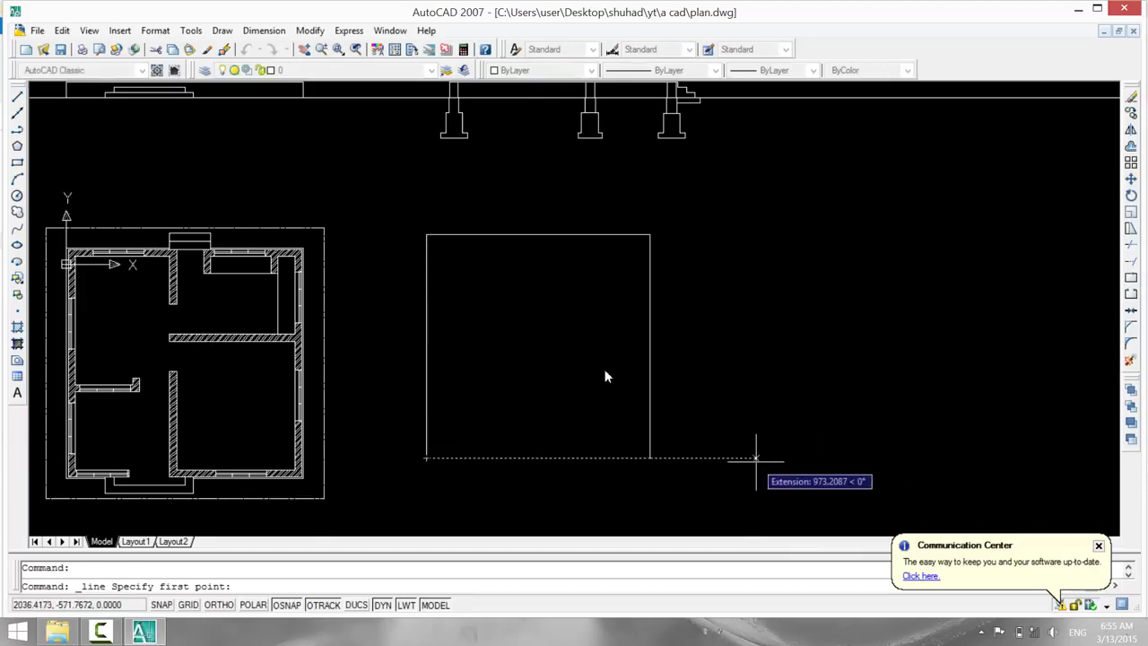
{"action": "left_click", "coordinate": [755, 458]}
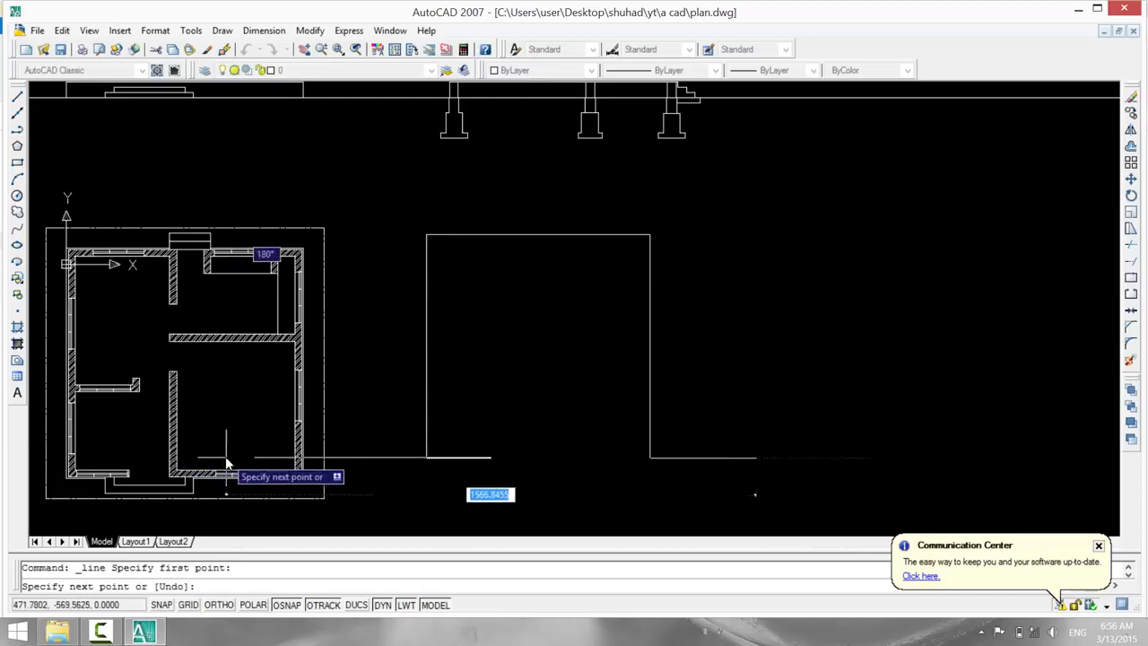
{"action": "key", "text": "F8"}
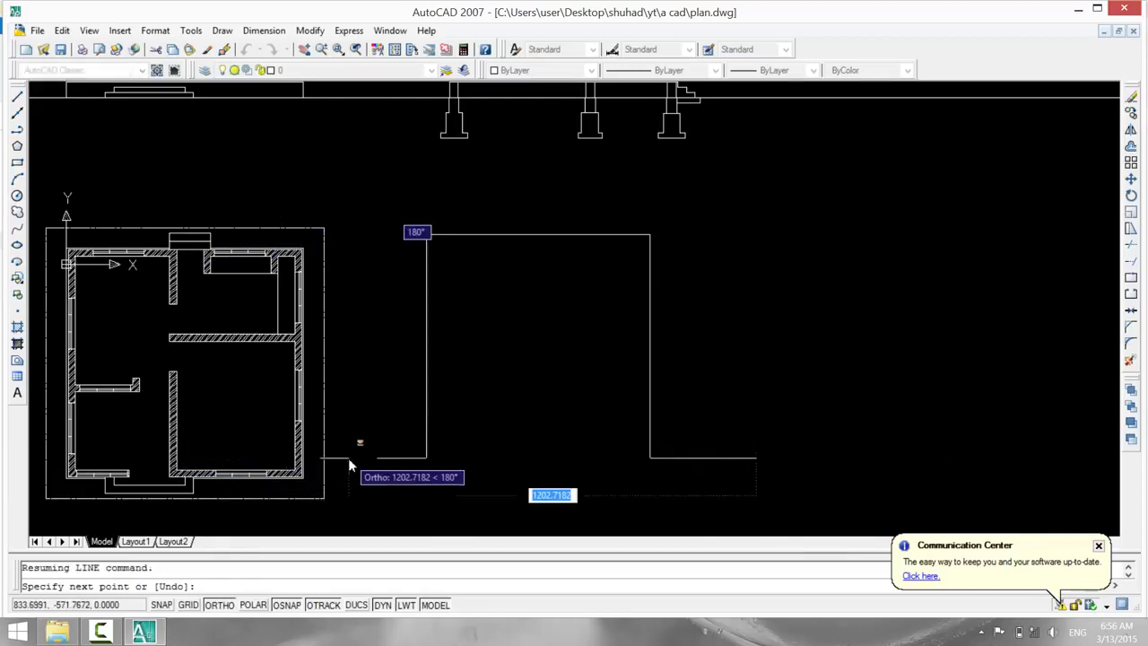
{"action": "left_click", "coordinate": [347, 457]}
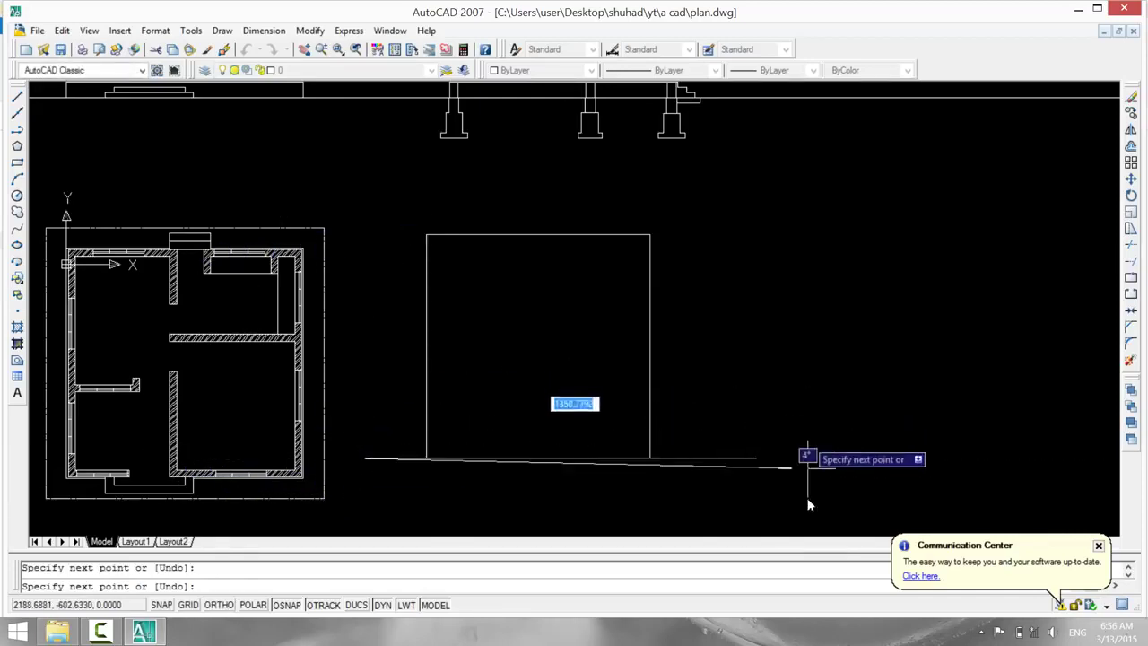
{"action": "key", "text": "Escape"}
{"action": "type", "text": "o"}
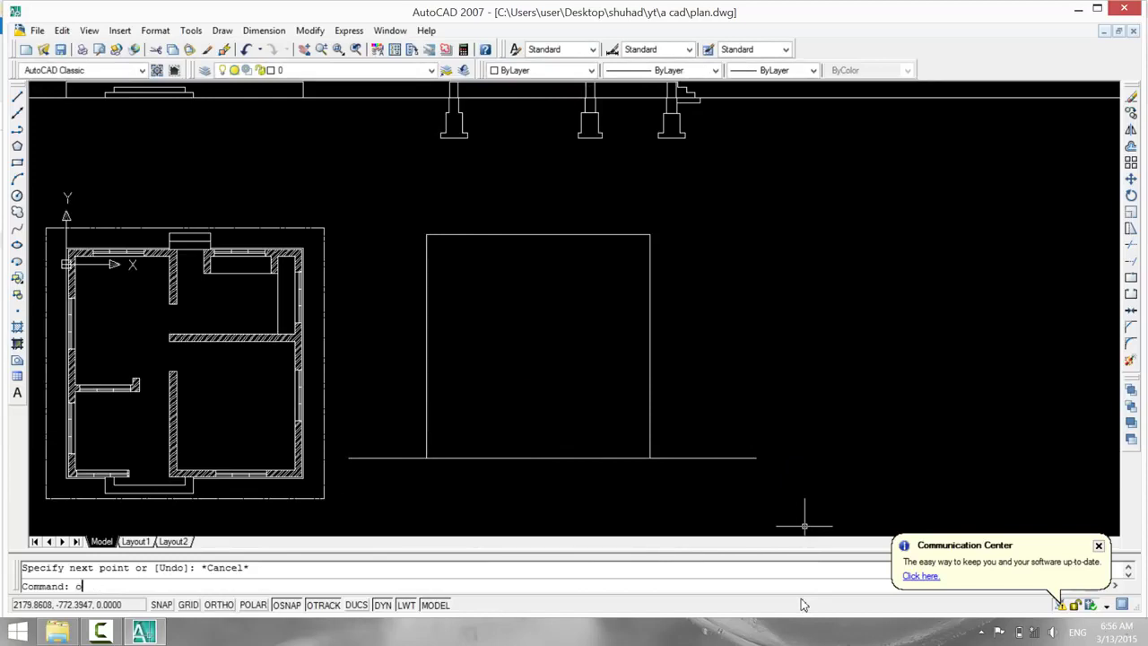
{"action": "key", "text": "Return"}
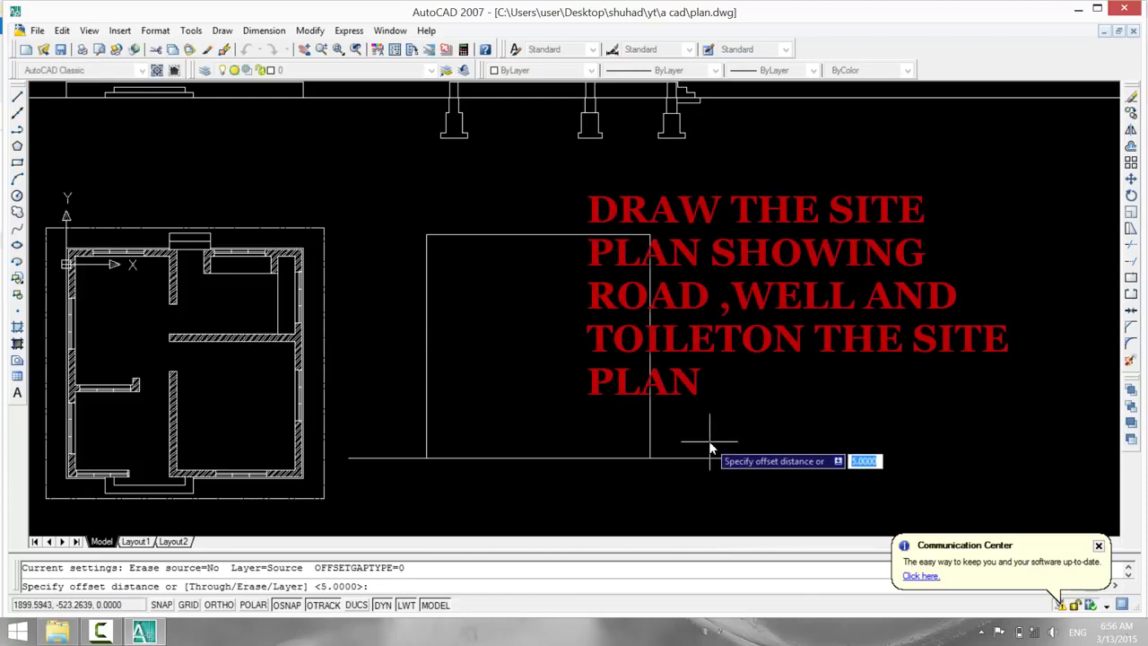
Offset the ground line 50 units downward to double the base line.
{"action": "type", "text": "50"}
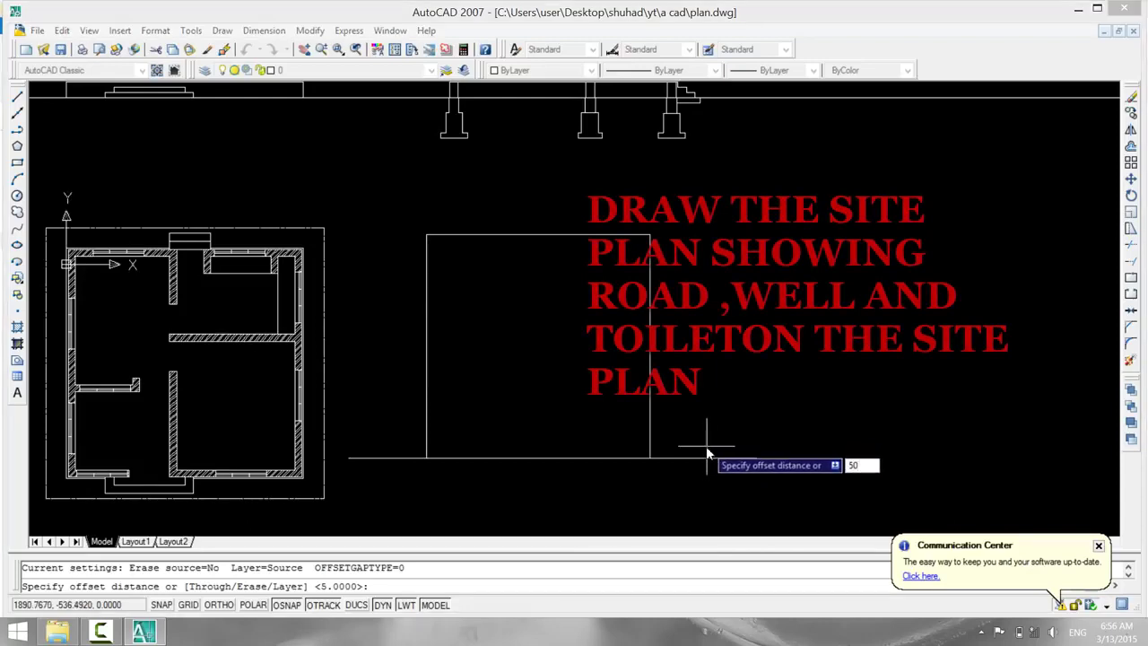
{"action": "key", "text": "Return"}
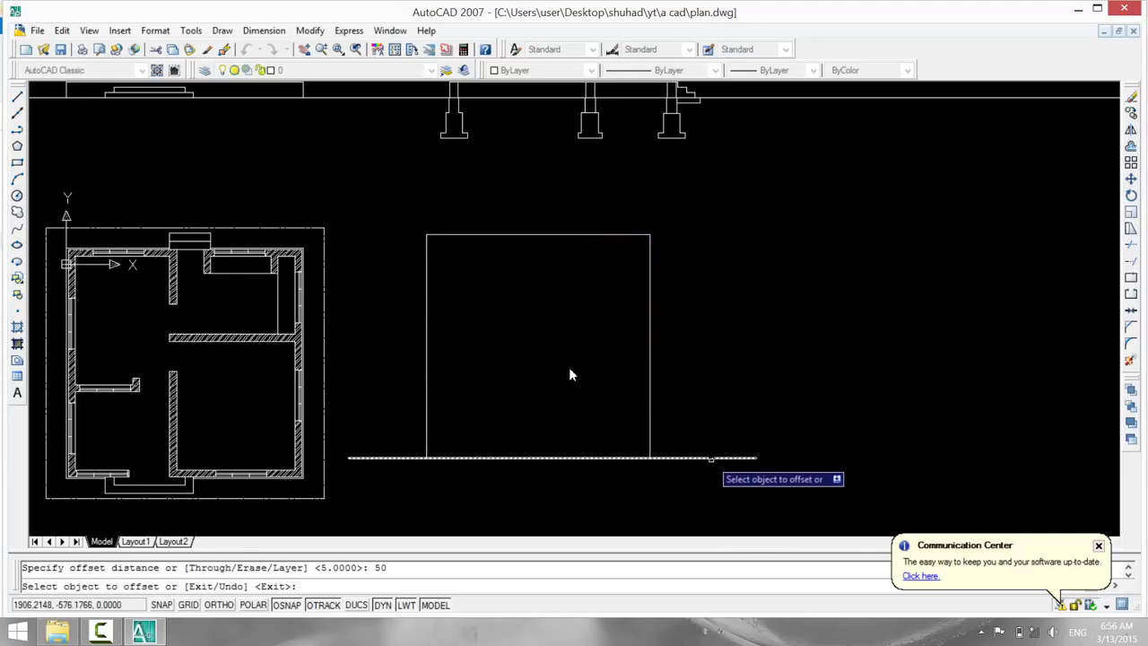
{"action": "left_click", "coordinate": [711, 459]}
{"action": "left_click", "coordinate": [717, 487]}
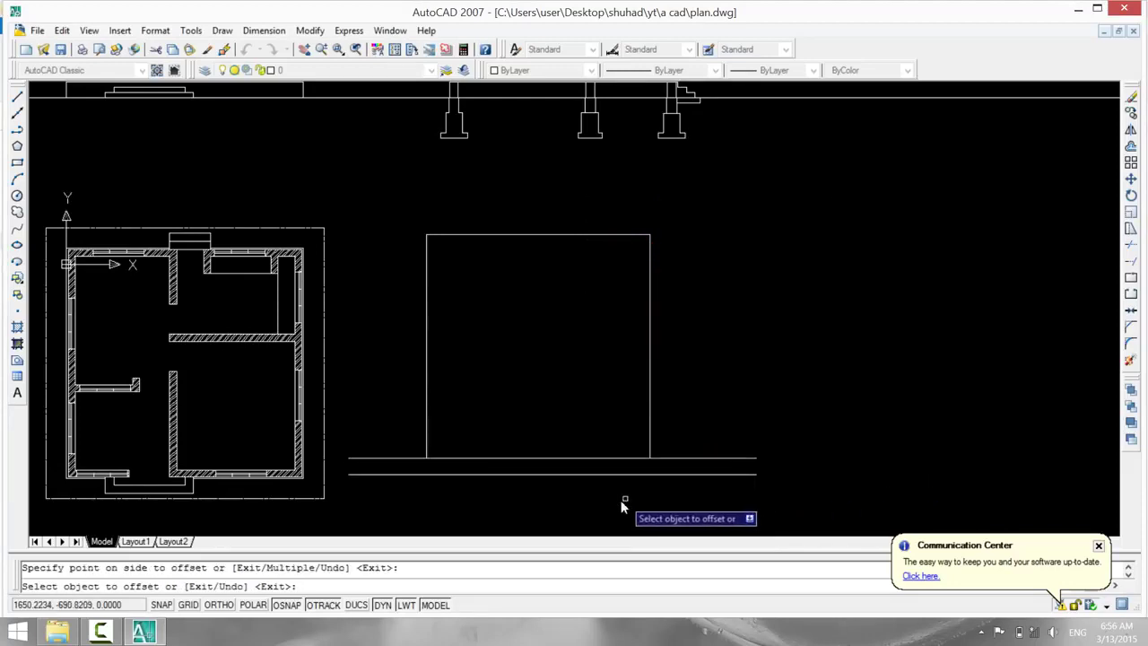
{"action": "key", "text": "Escape"}
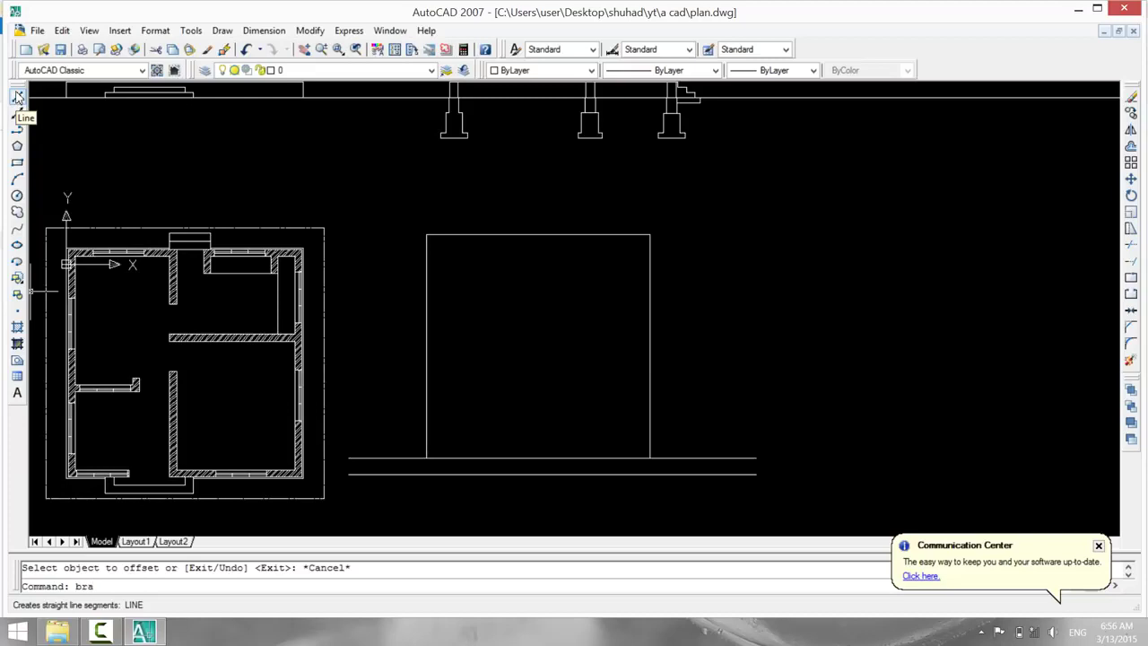
{"action": "key", "text": "Return"}
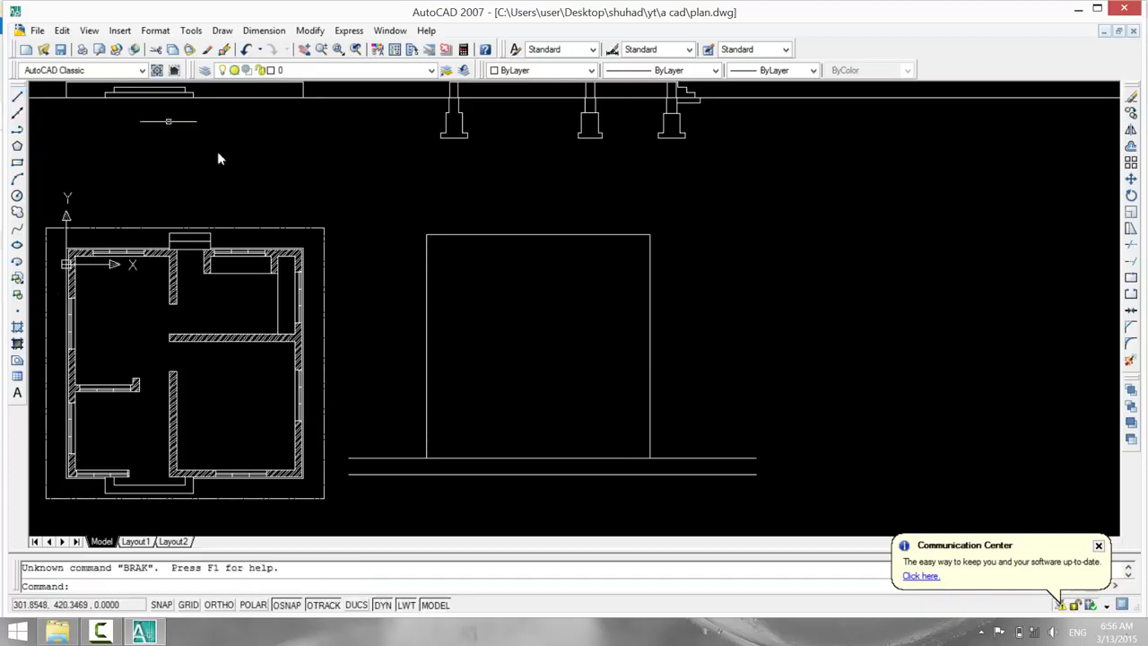
Split the upper ground line into separate pieces with BREAK.
{"action": "left_click", "coordinate": [504, 457]}
{"action": "type", "text": "o"}
{"action": "key", "text": "Return"}
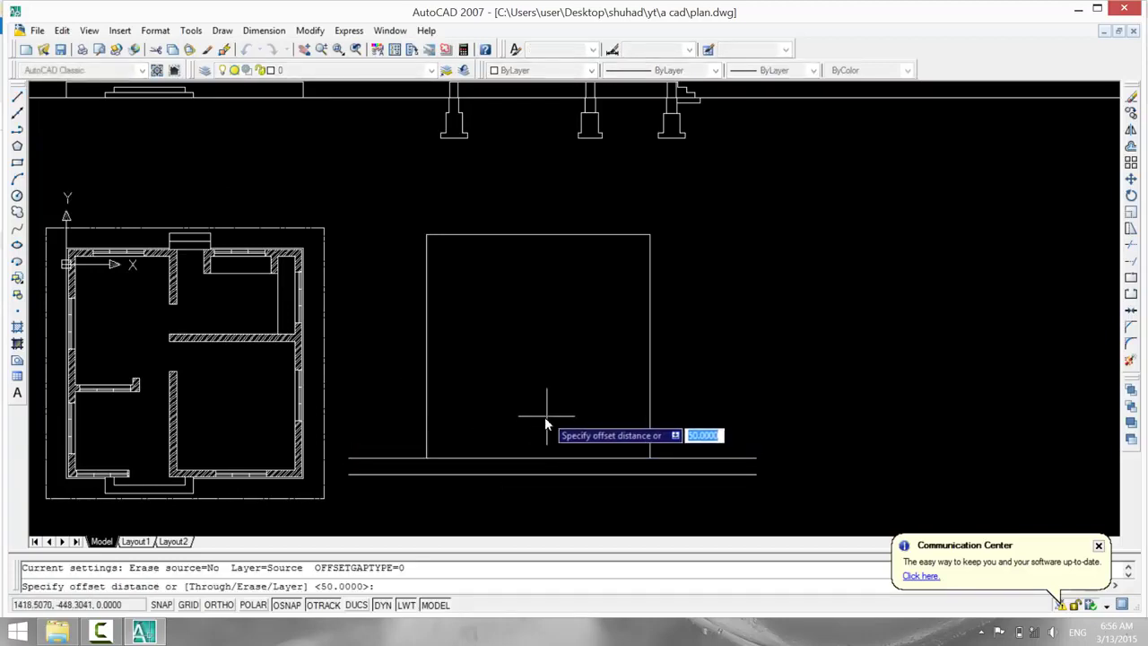
{"action": "key", "text": "Escape"}
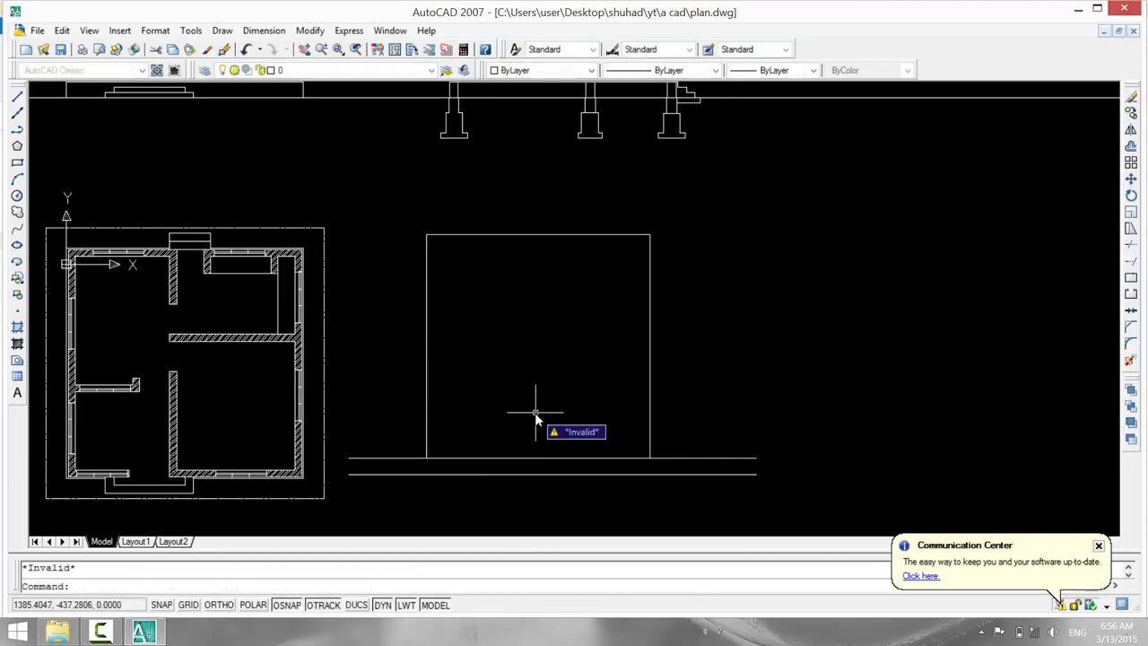
{"action": "type", "text": "break"}
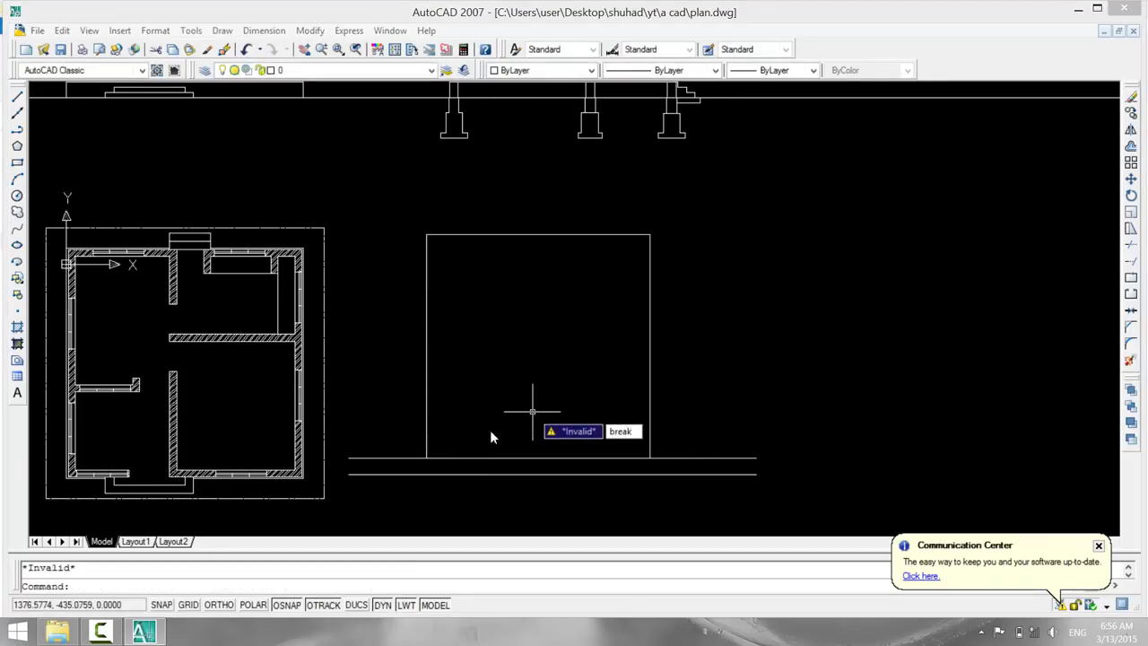
{"action": "key", "text": "Return"}
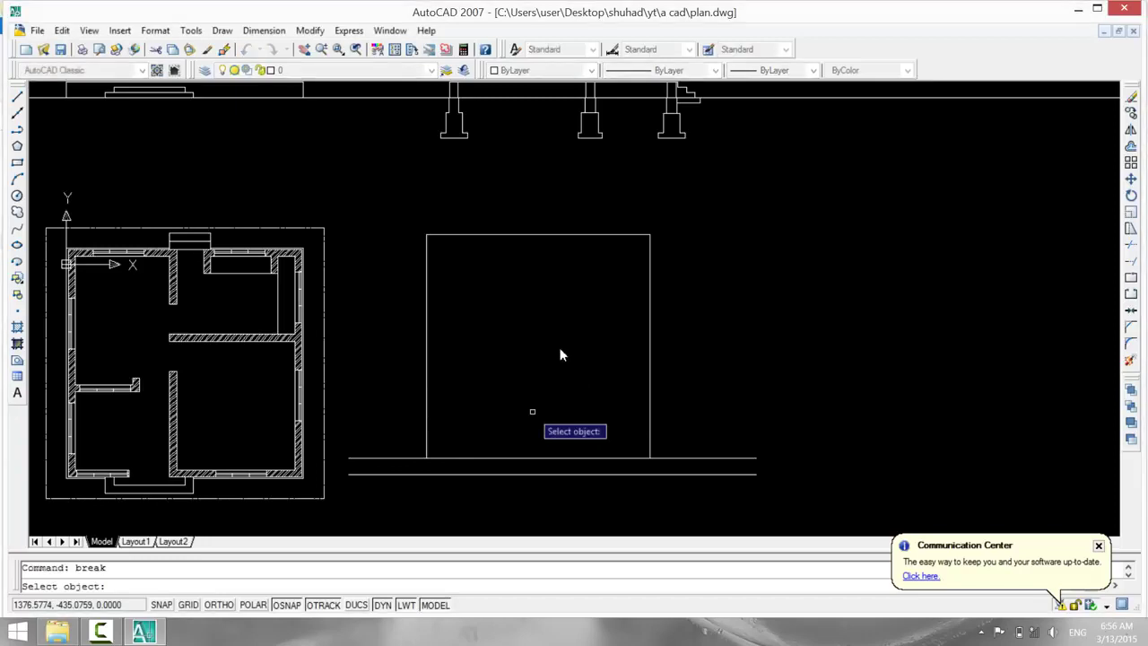
{"action": "left_click", "coordinate": [503, 457]}
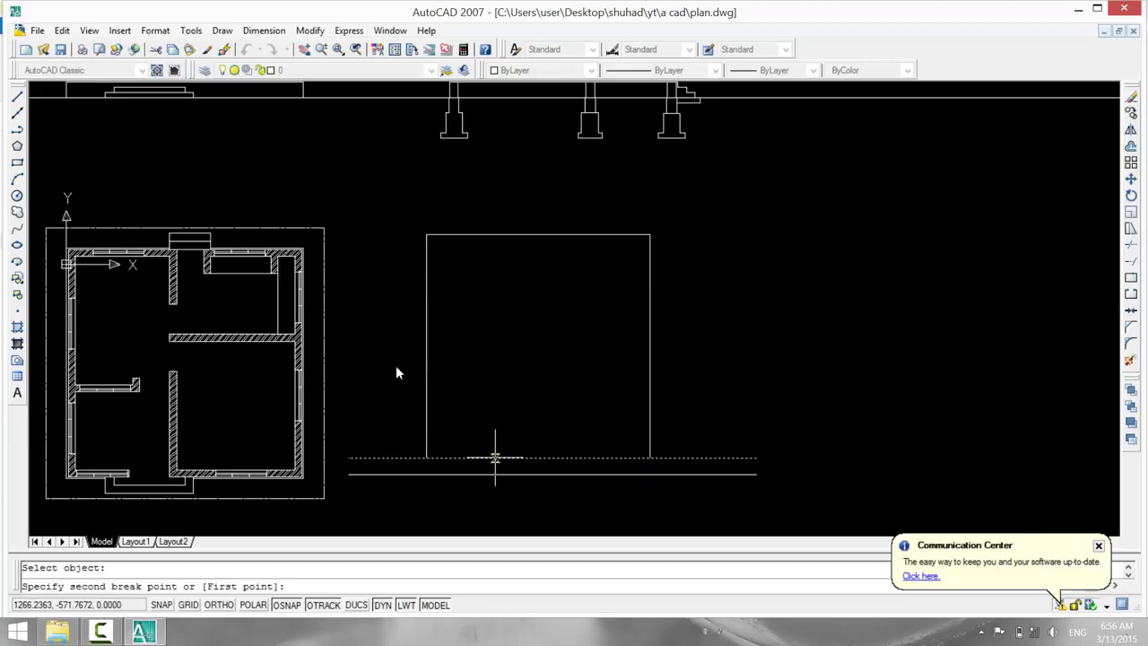
{"action": "left_click", "coordinate": [495, 457]}
{"action": "key", "text": "Return"}
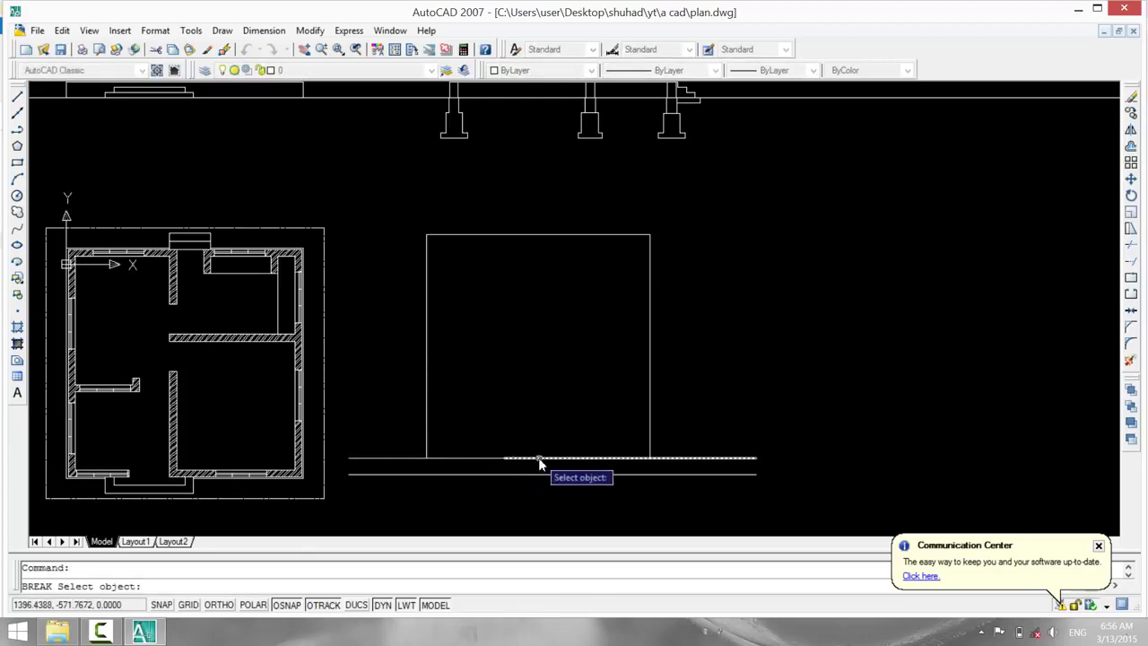
{"action": "left_click", "coordinate": [538, 458]}
{"action": "left_click", "coordinate": [537, 458]}
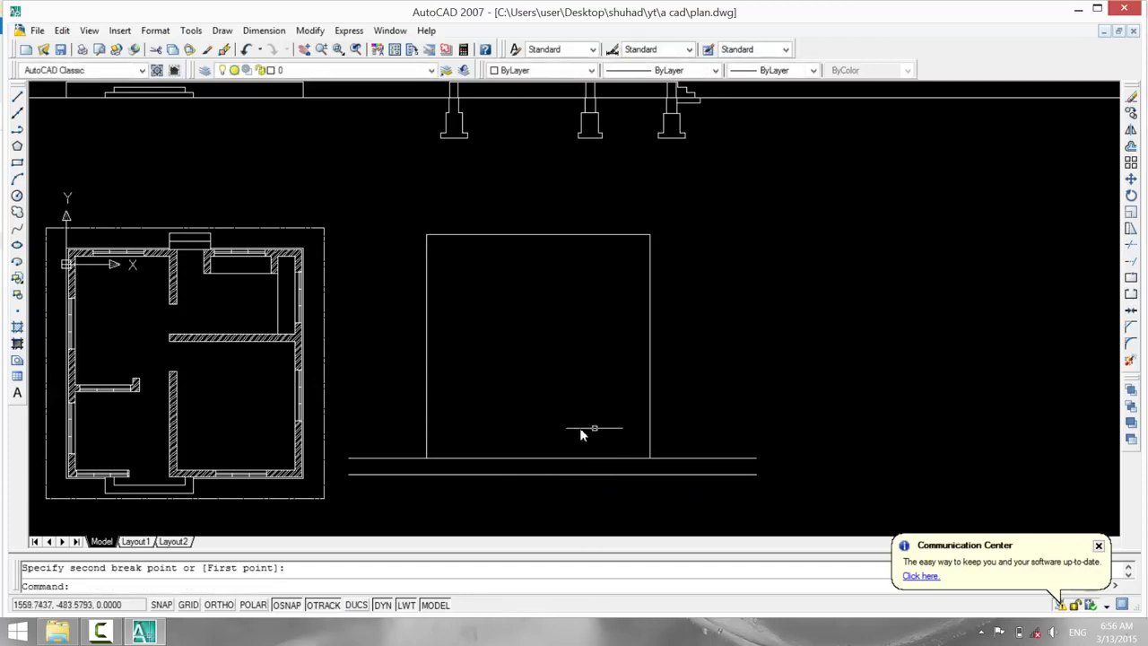
{"action": "key", "text": "Return"}
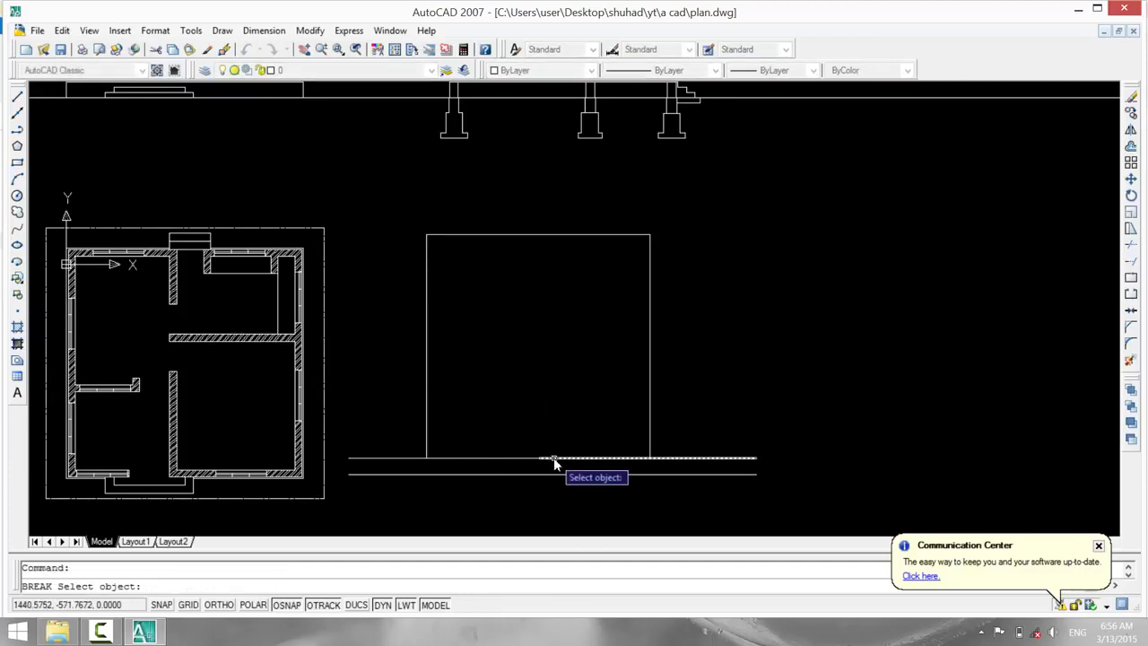
{"action": "key", "text": "Escape"}
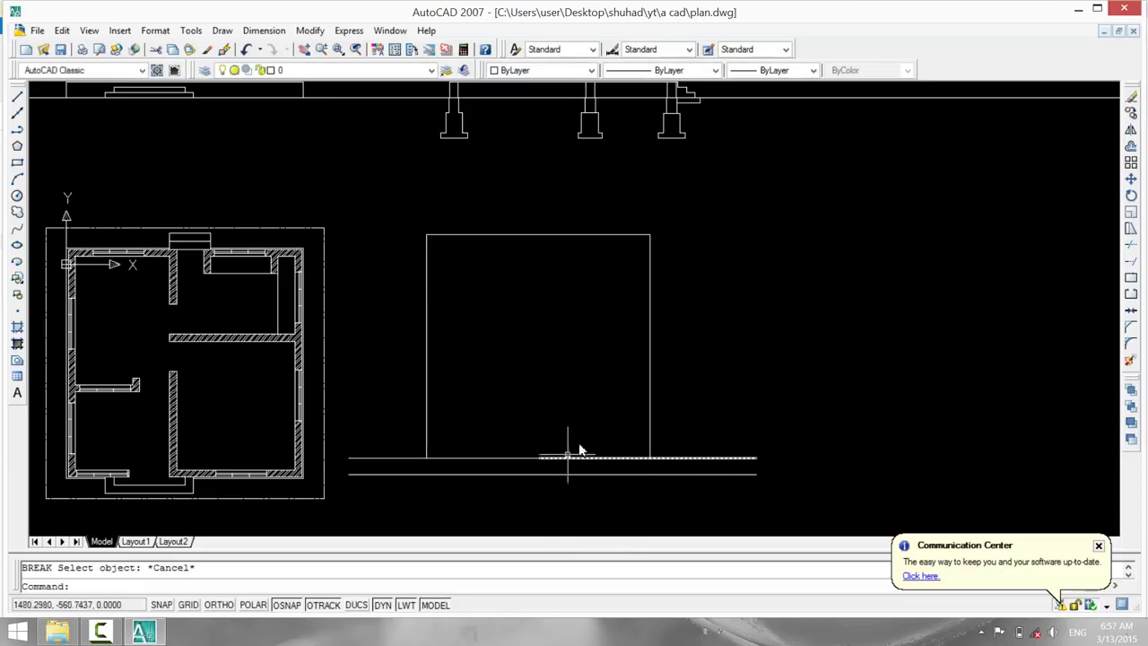
Move the right piece of the ground line to the rectangle's lower-right corner.
{"action": "type", "text": "m"}
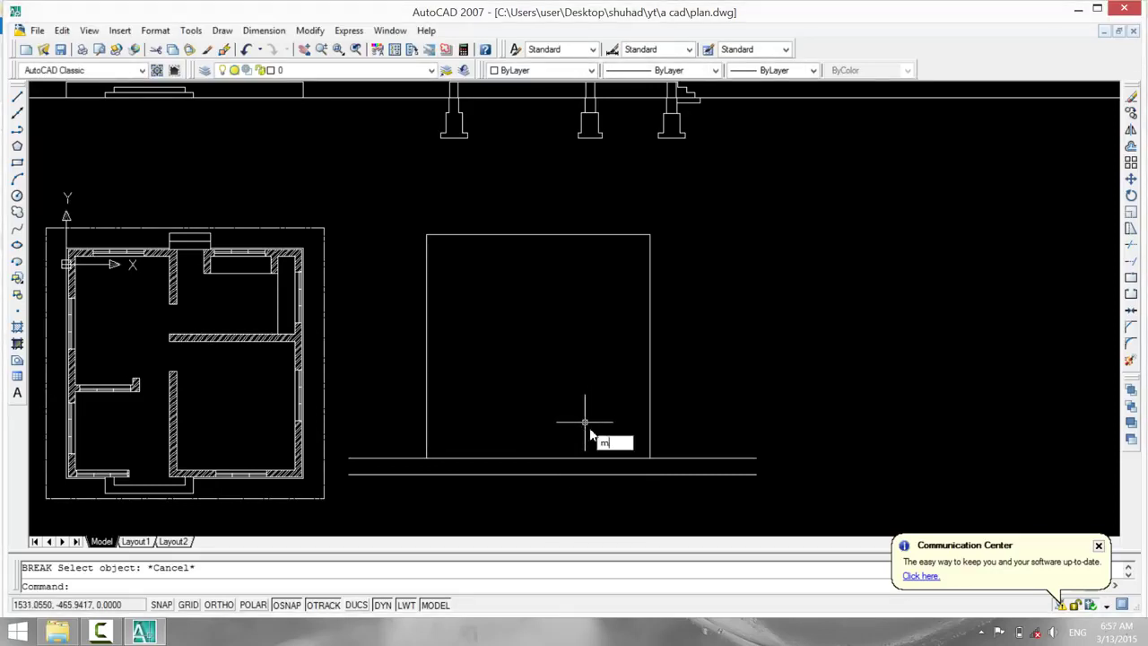
{"action": "key", "text": "Return"}
{"action": "left_click", "coordinate": [615, 458]}
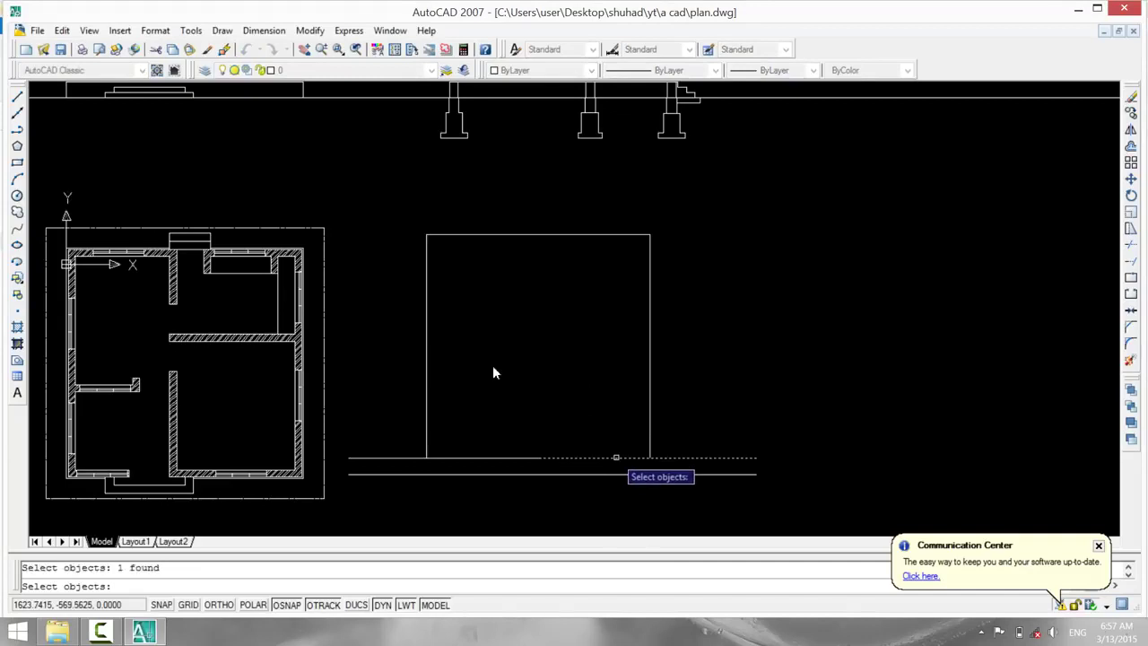
{"action": "key", "text": "Return"}
{"action": "left_click", "coordinate": [615, 458]}
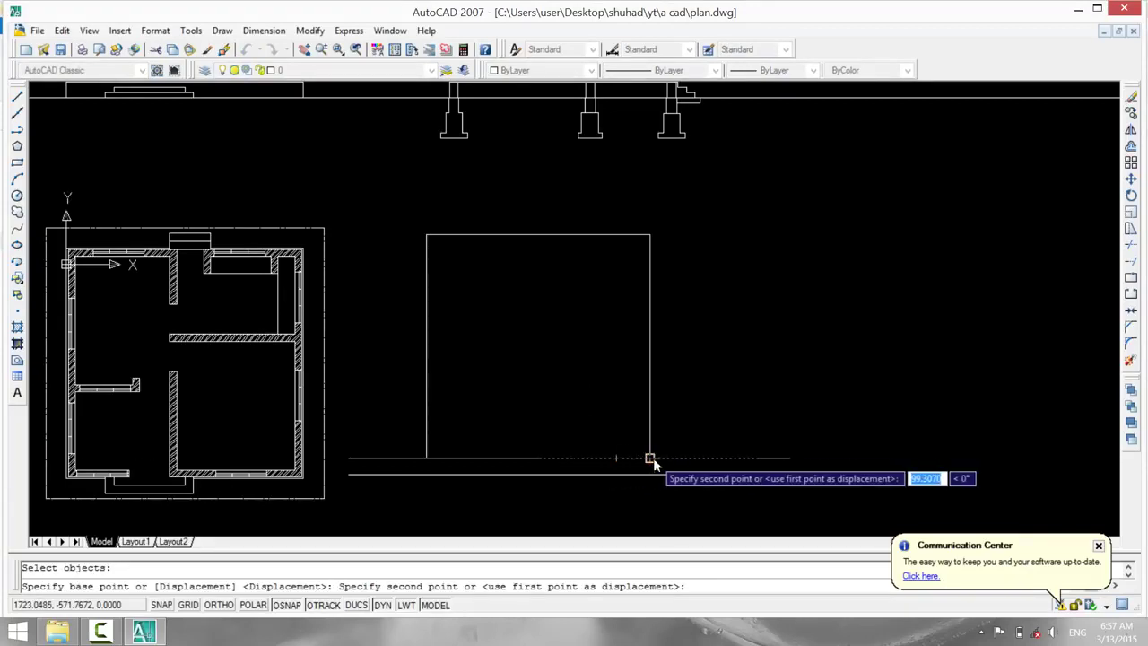
{"action": "left_click", "coordinate": [651, 460]}
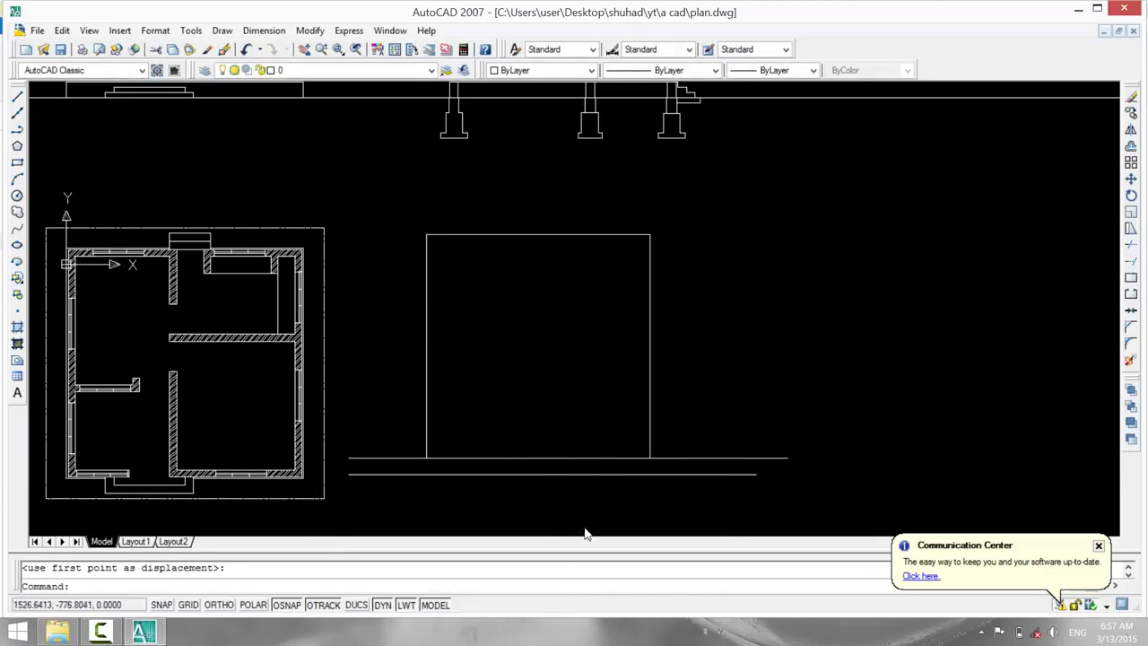
{"action": "scroll", "coordinate": [585, 534], "scroll_direction": "up", "scroll_amount": 3}
{"action": "scroll", "coordinate": [583, 528], "scroll_direction": "down", "scroll_amount": 2}
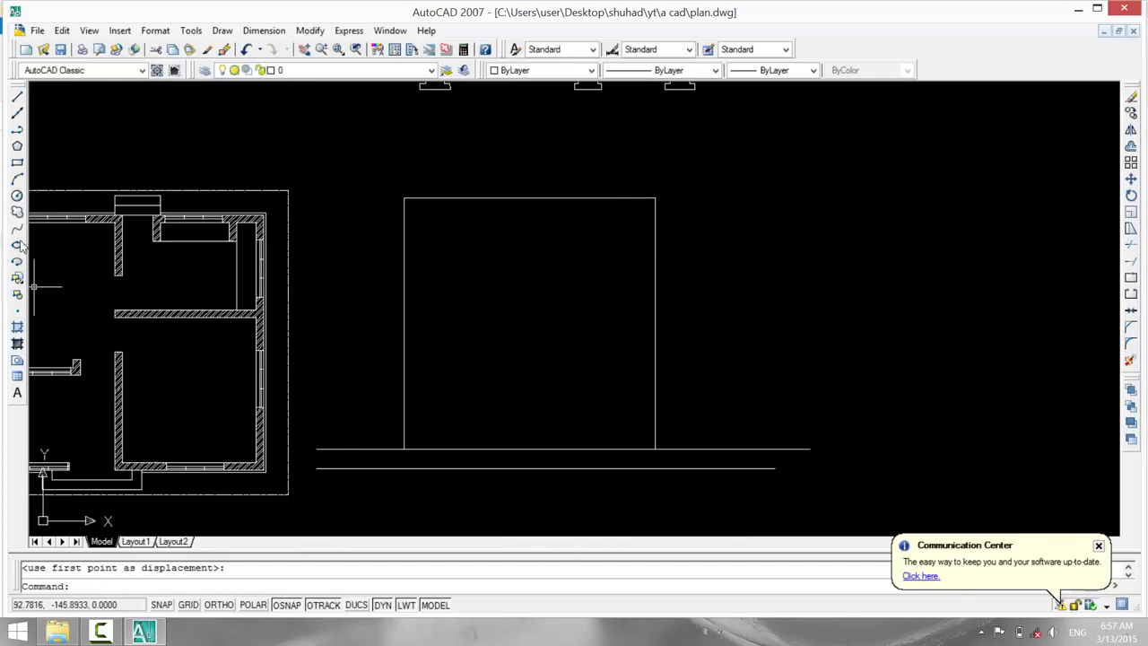
Draw a closed four-corner square polyline with Ortho inside the rectangle.
{"action": "left_click", "coordinate": [18, 128]}
{"action": "middle_click_drag", "start_coordinate": [317, 321], "coordinate": [434, 247]}
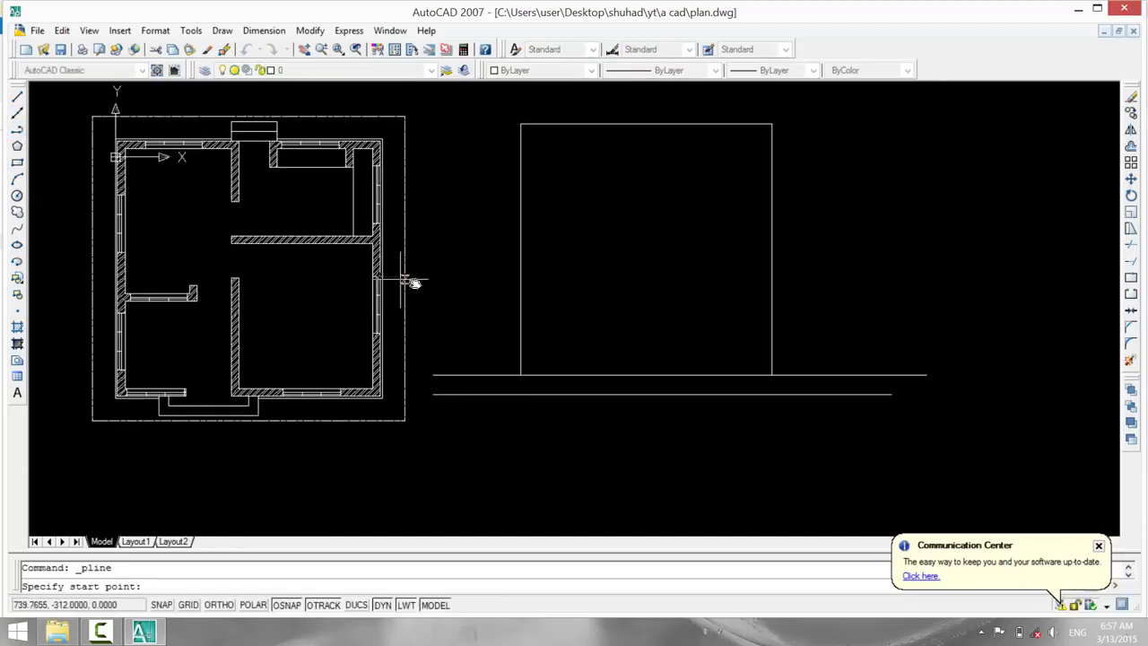
{"action": "left_click", "coordinate": [593, 190]}
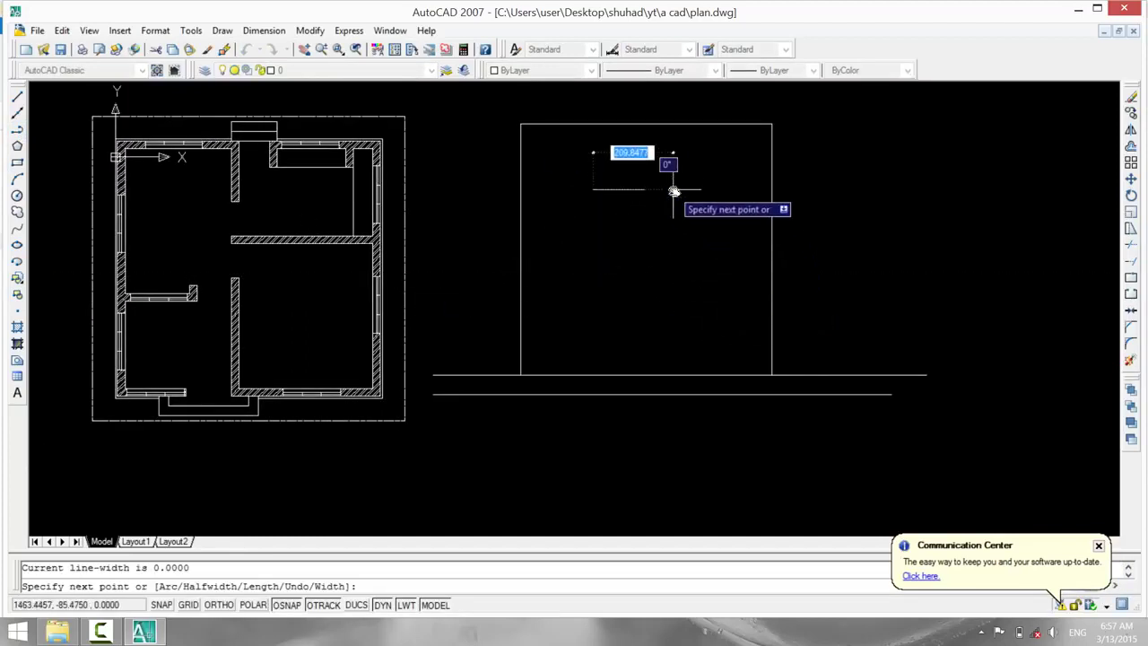
{"action": "key", "text": "F8"}
{"action": "left_click", "coordinate": [720, 192]}
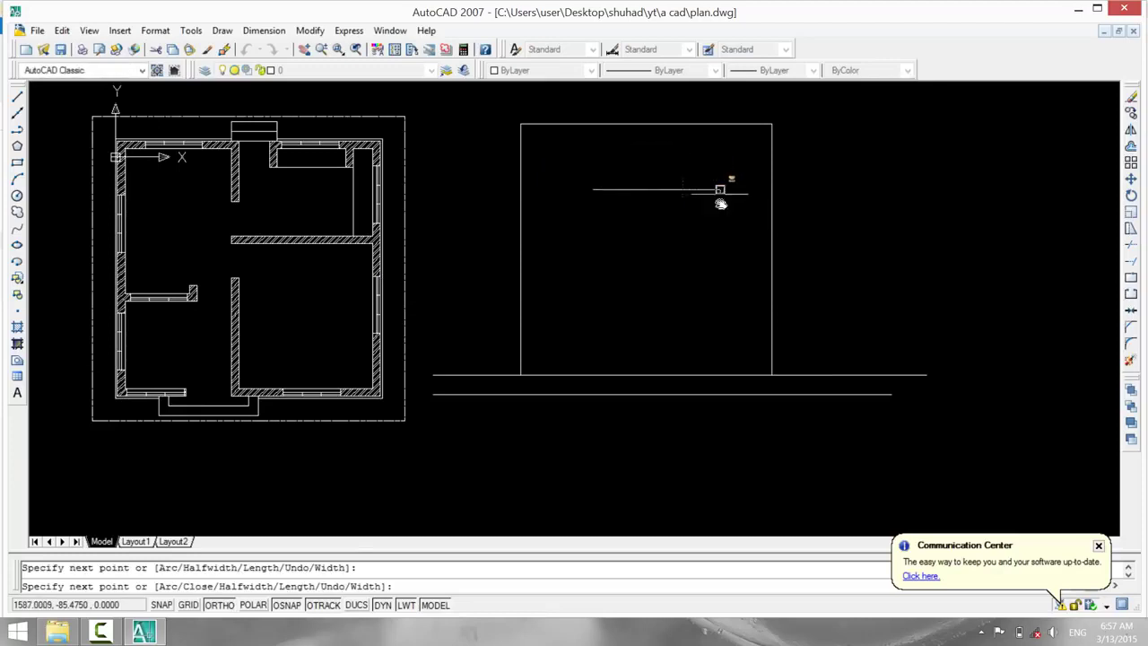
{"action": "left_click", "coordinate": [722, 316]}
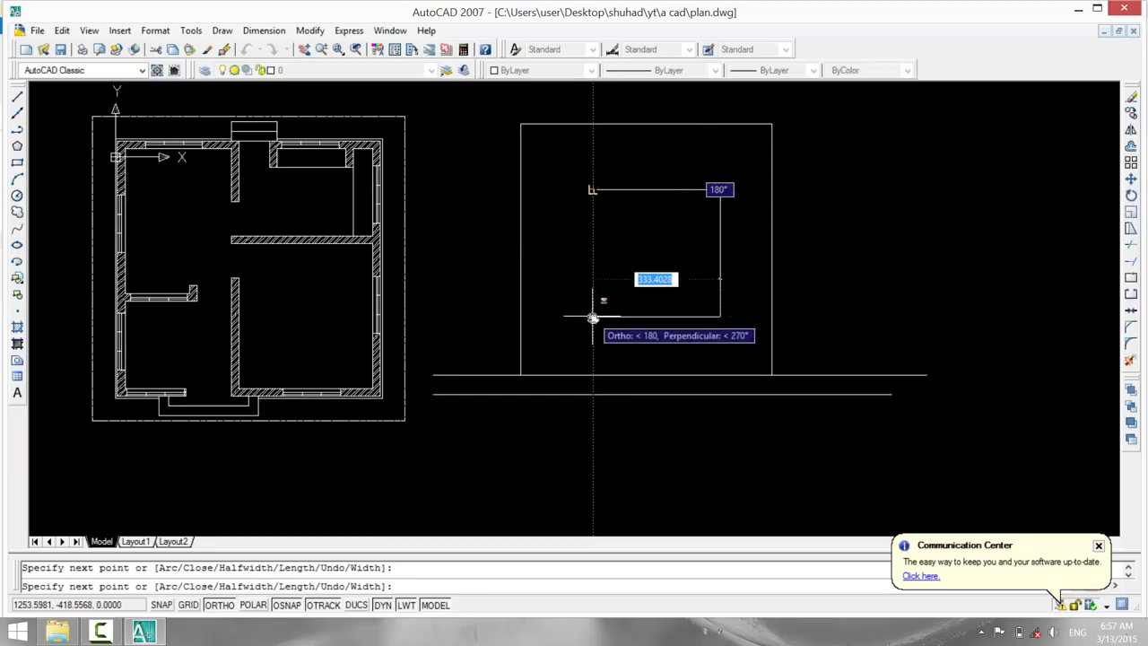
{"action": "left_click", "coordinate": [593, 317]}
{"action": "left_click", "coordinate": [593, 189]}
{"action": "key", "text": "Return"}
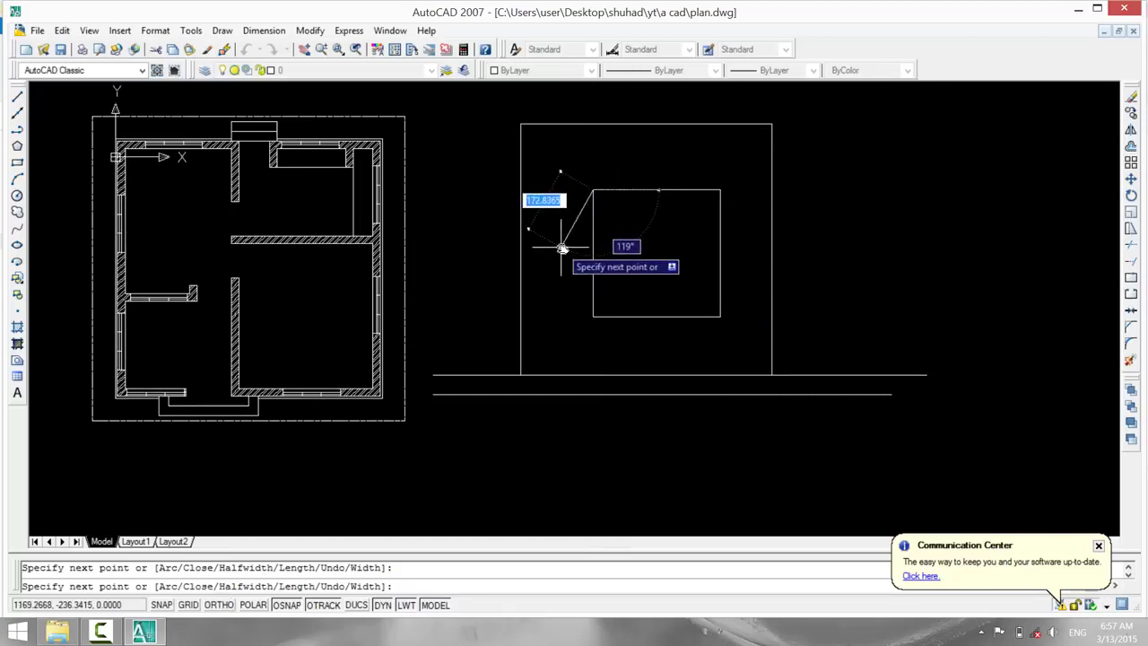
{"action": "key", "text": "Escape"}
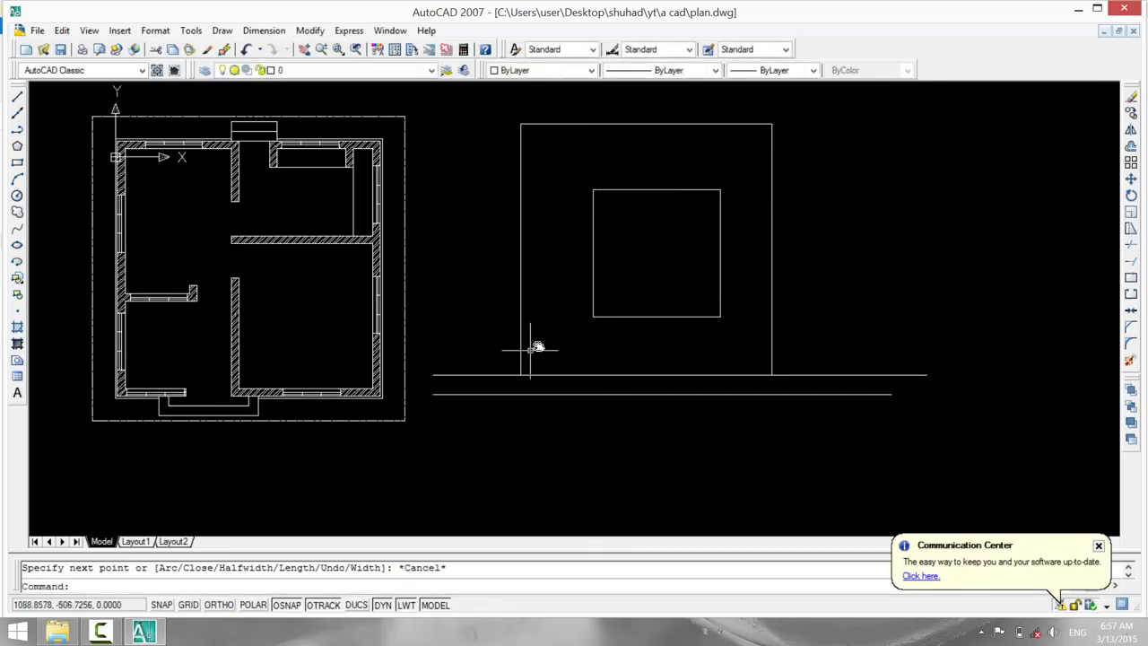
{"action": "middle_click_drag", "start_coordinate": [607, 243], "coordinate": [564, 308]}
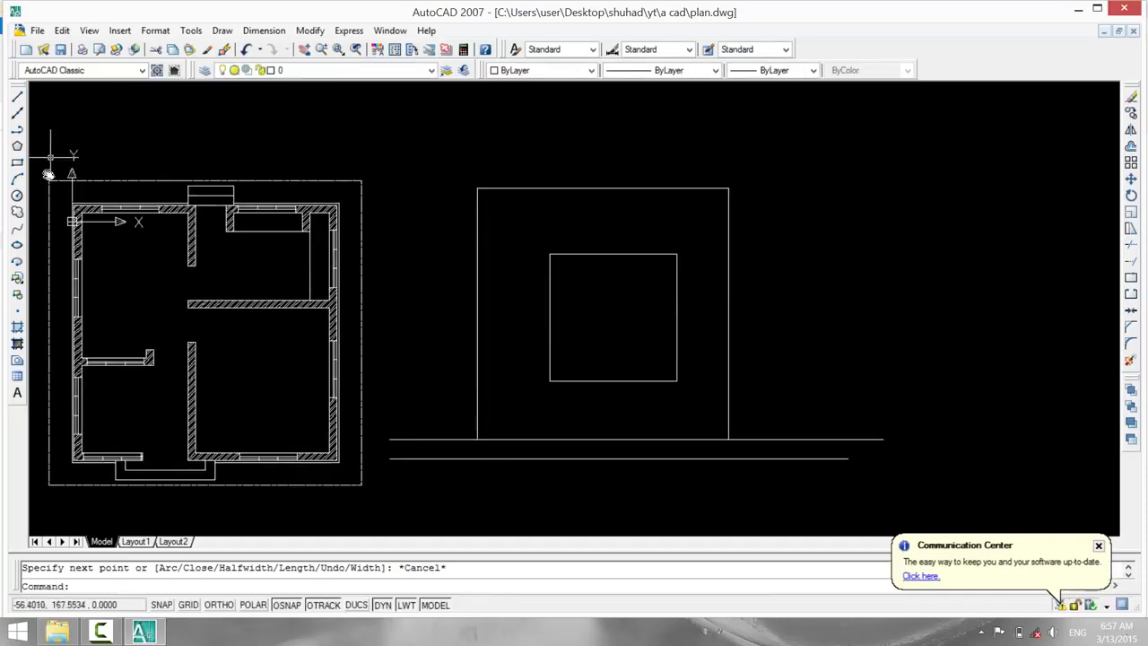
Draw an outer circle and a smaller inner circle near the rectangle's top-right.
{"action": "left_click", "coordinate": [17, 195]}
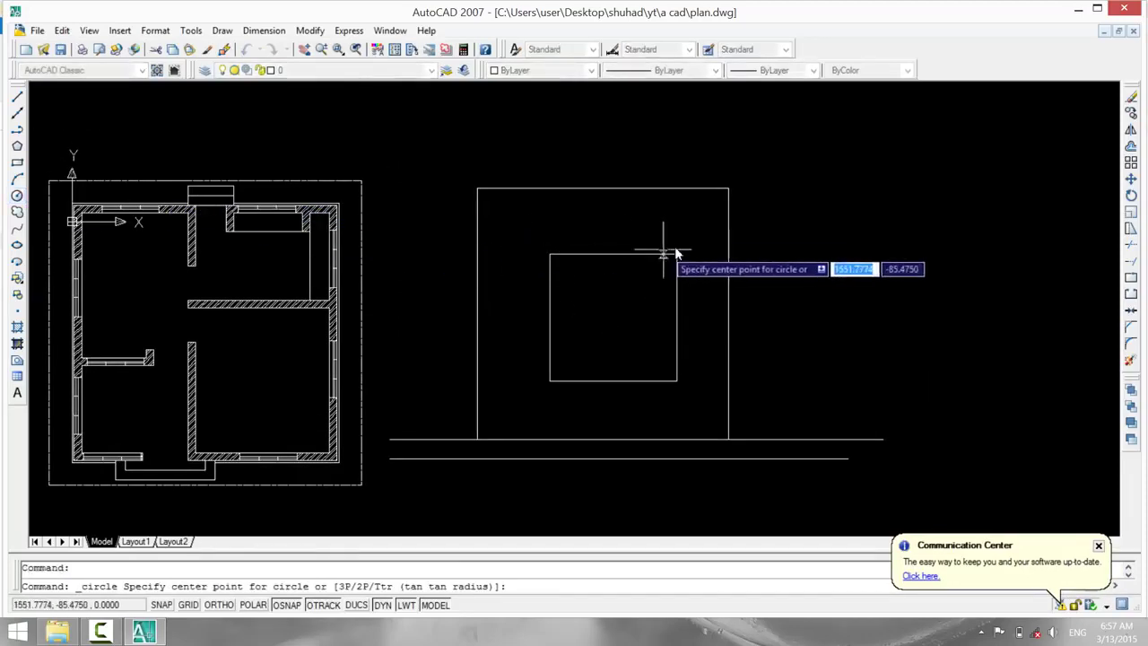
{"action": "scroll", "coordinate": [690, 222], "scroll_direction": "up", "scroll_amount": 3}
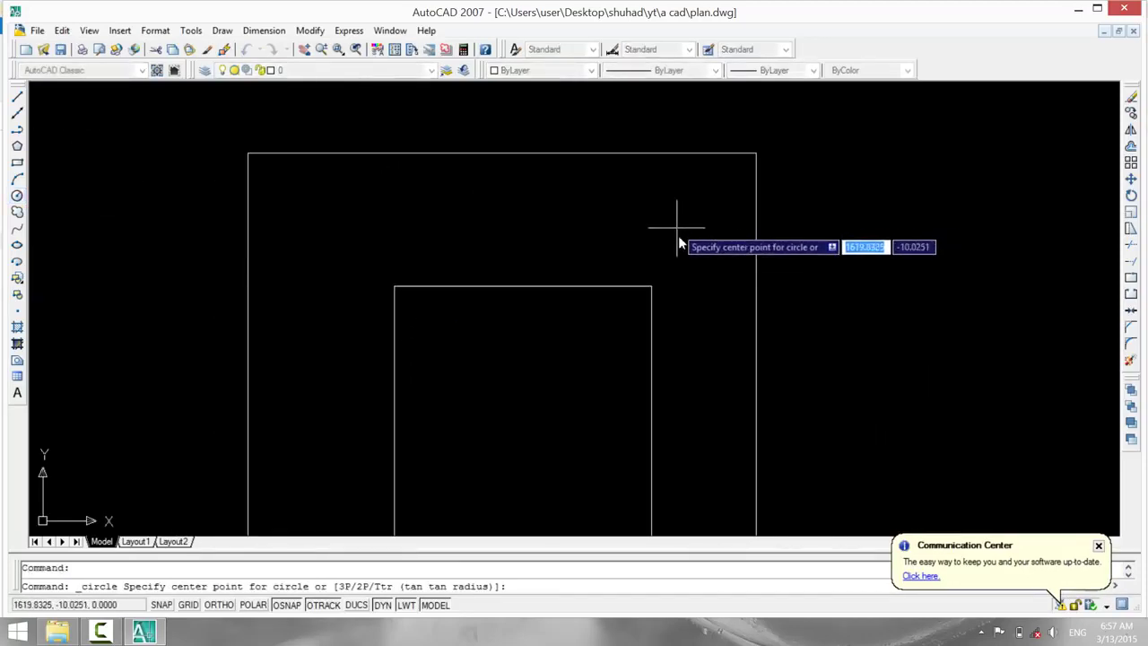
{"action": "left_click", "coordinate": [679, 216]}
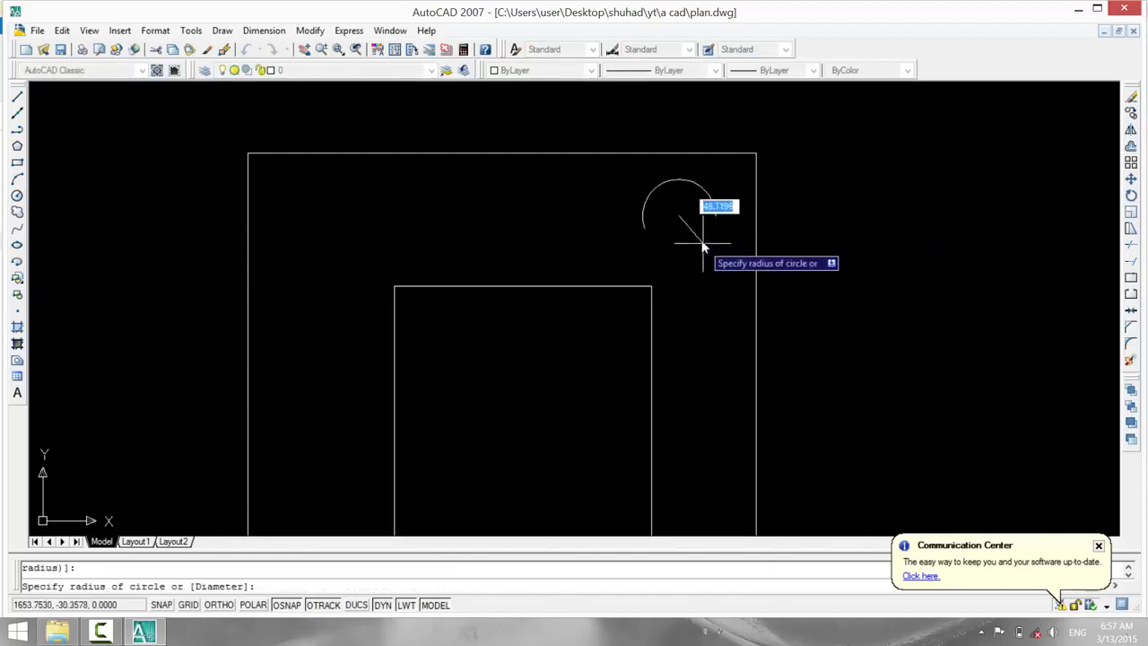
{"action": "left_click", "coordinate": [699, 235]}
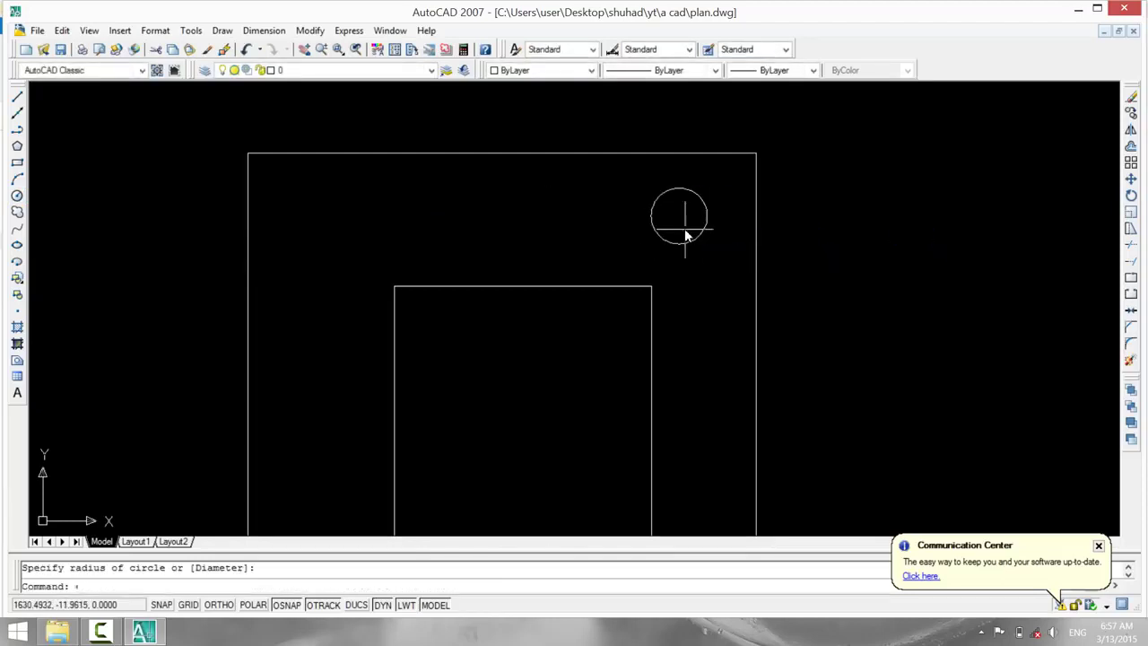
{"action": "key", "text": "Return"}
{"action": "scroll", "coordinate": [679, 219], "scroll_direction": "up", "scroll_amount": 4}
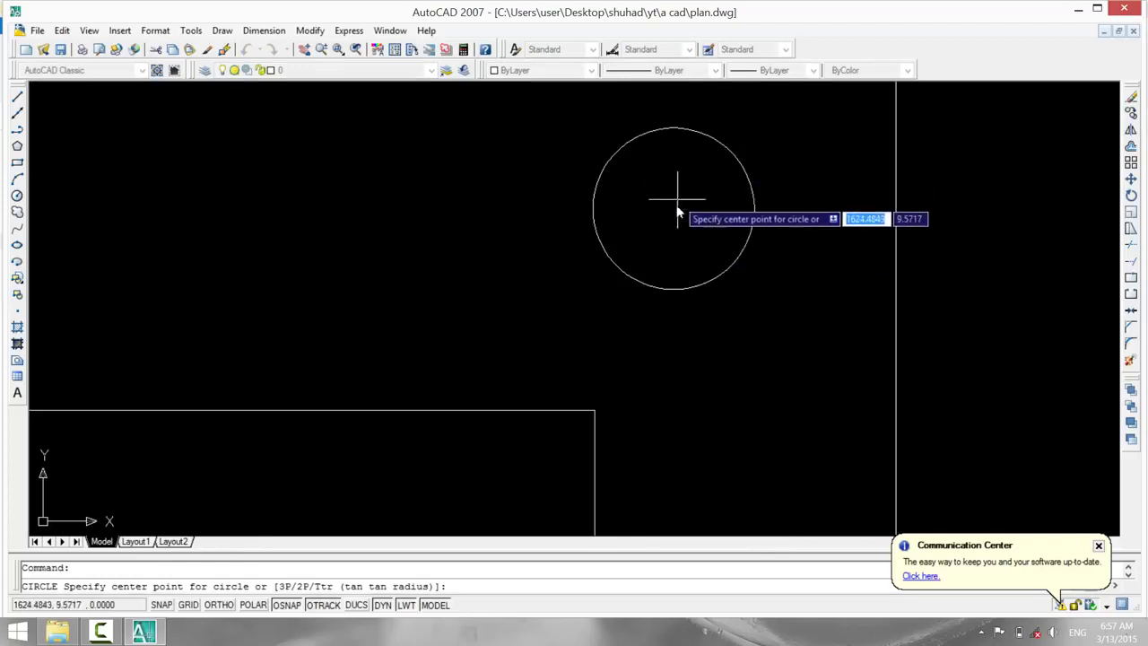
{"action": "left_click", "coordinate": [675, 208]}
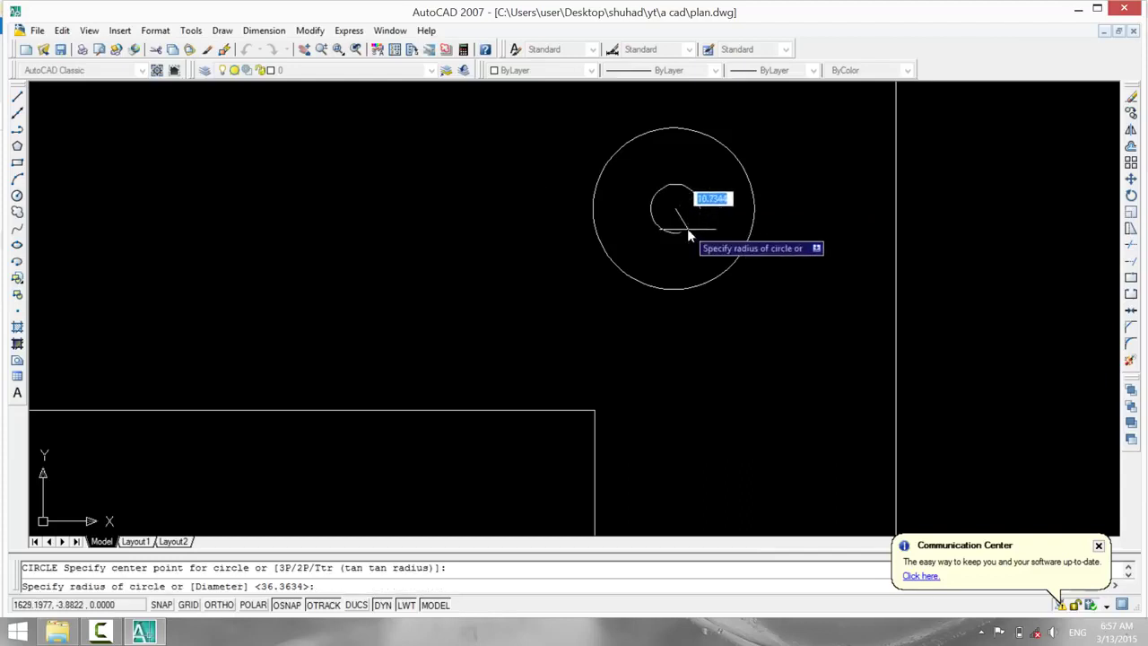
{"action": "left_click", "coordinate": [687, 227]}
{"action": "scroll", "coordinate": [633, 348], "scroll_direction": "down", "scroll_amount": 3}
{"action": "middle_click_drag", "start_coordinate": [649, 357], "coordinate": [715, 320]}
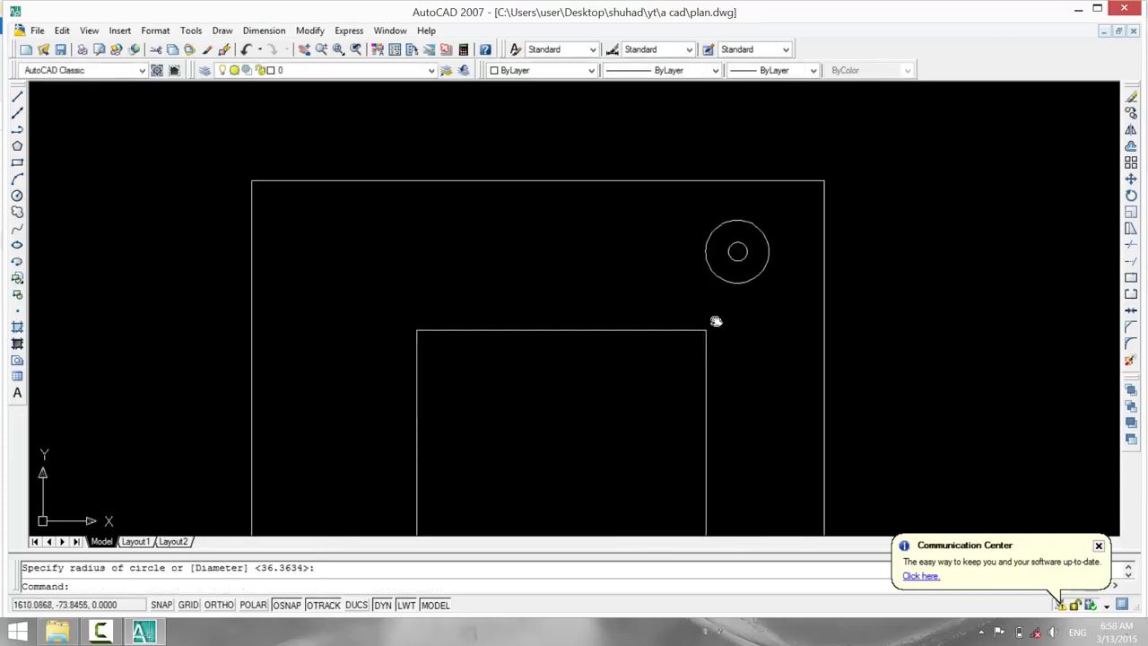
Add two small rectangles at the top-left joined by a short diagonal line.
{"action": "left_click", "coordinate": [17, 162]}
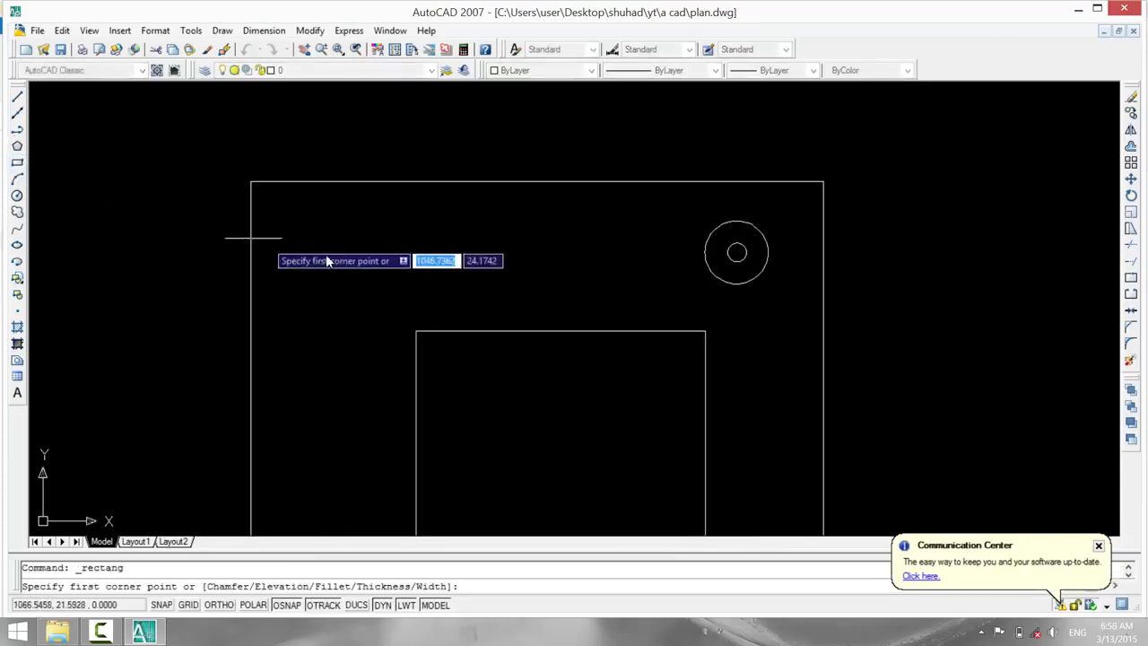
{"action": "left_click", "coordinate": [379, 238]}
{"action": "left_click", "coordinate": [394, 265]}
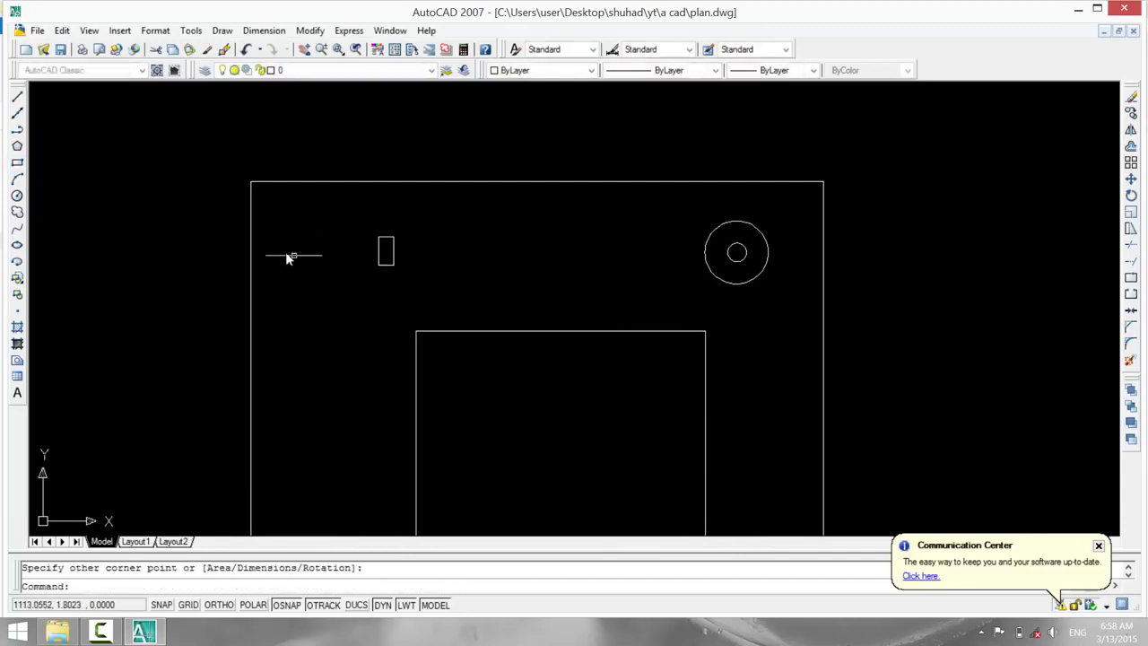
{"action": "key", "text": "Return"}
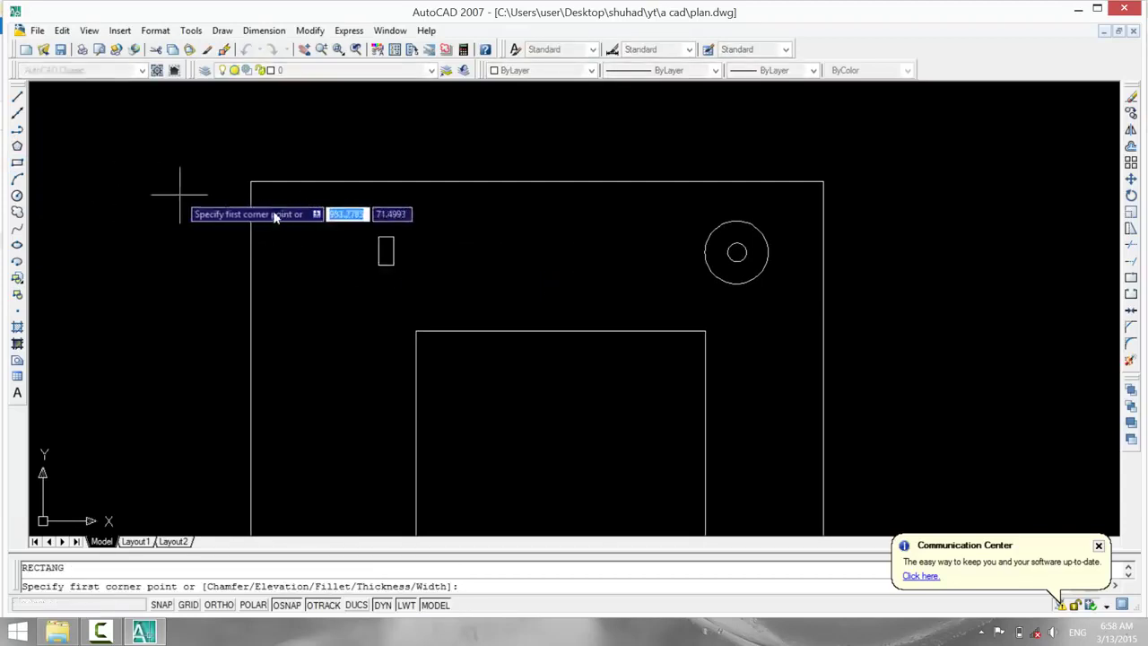
{"action": "left_click", "coordinate": [348, 205]}
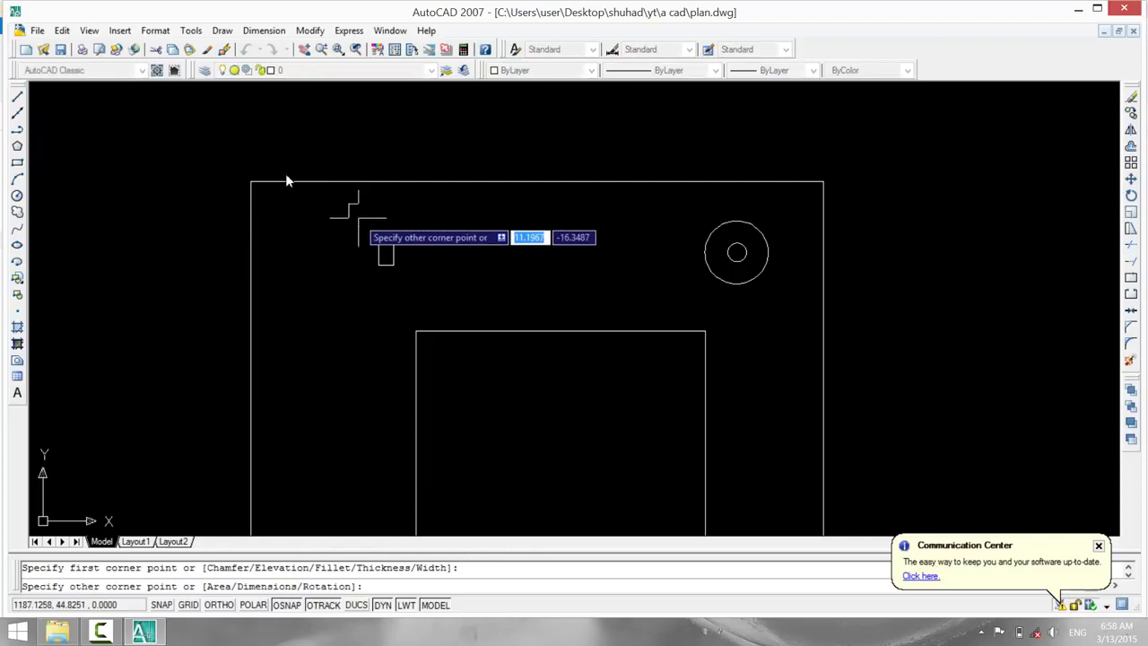
{"action": "left_click", "coordinate": [357, 216]}
{"action": "left_click", "coordinate": [17, 94]}
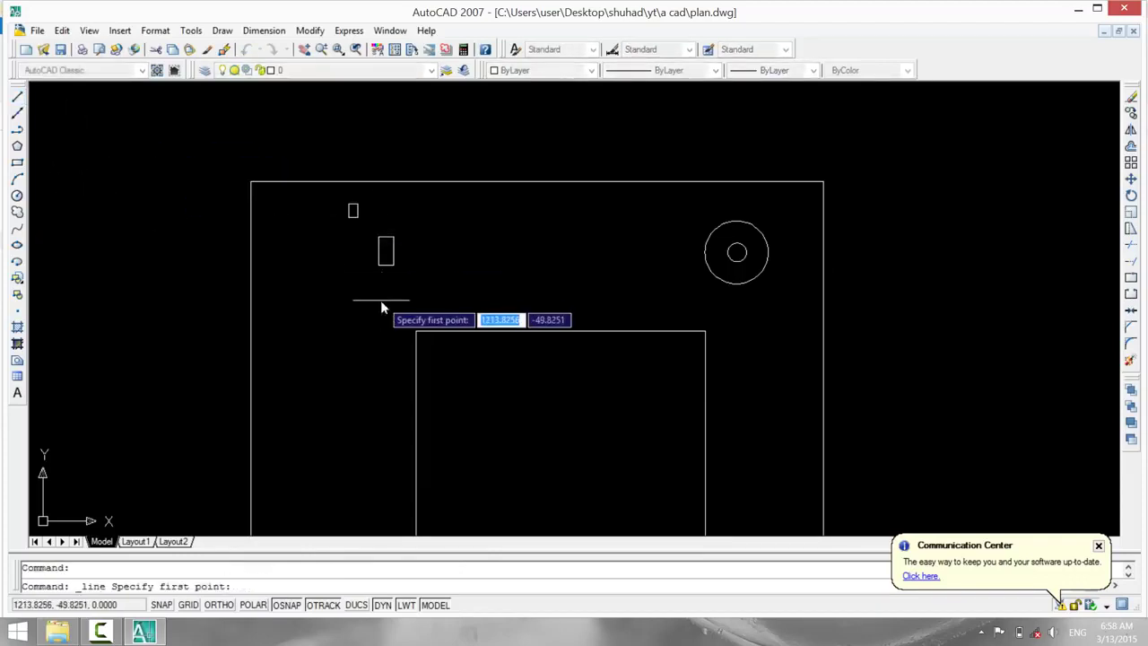
{"action": "left_click", "coordinate": [377, 238]}
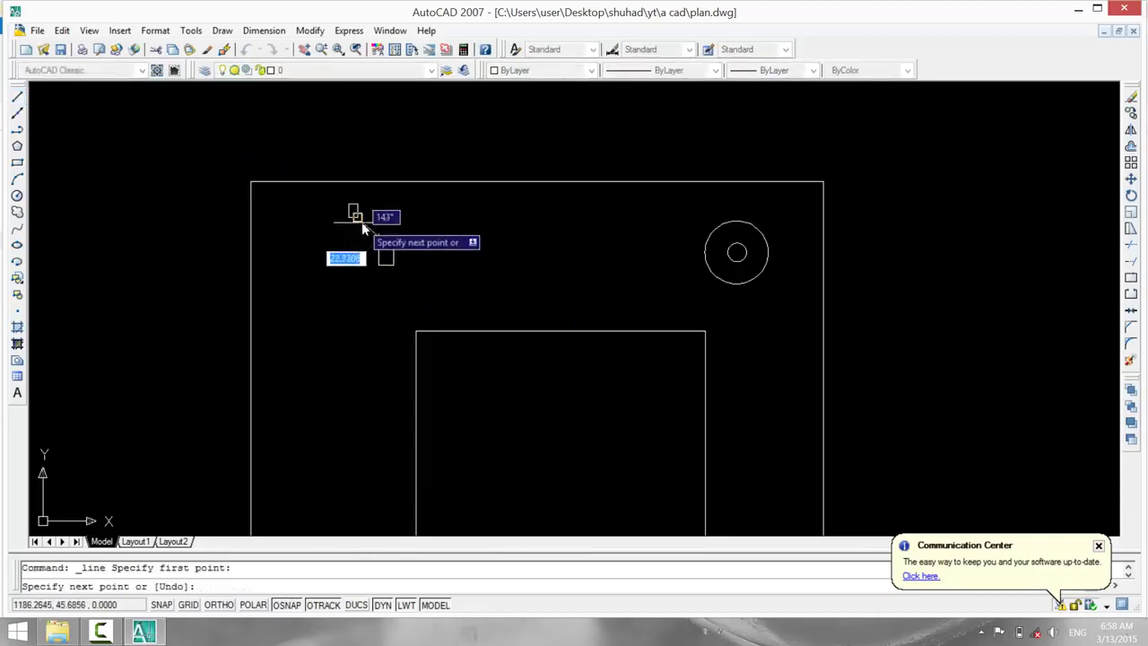
{"action": "left_click", "coordinate": [357, 218]}
{"action": "key", "text": "Escape"}
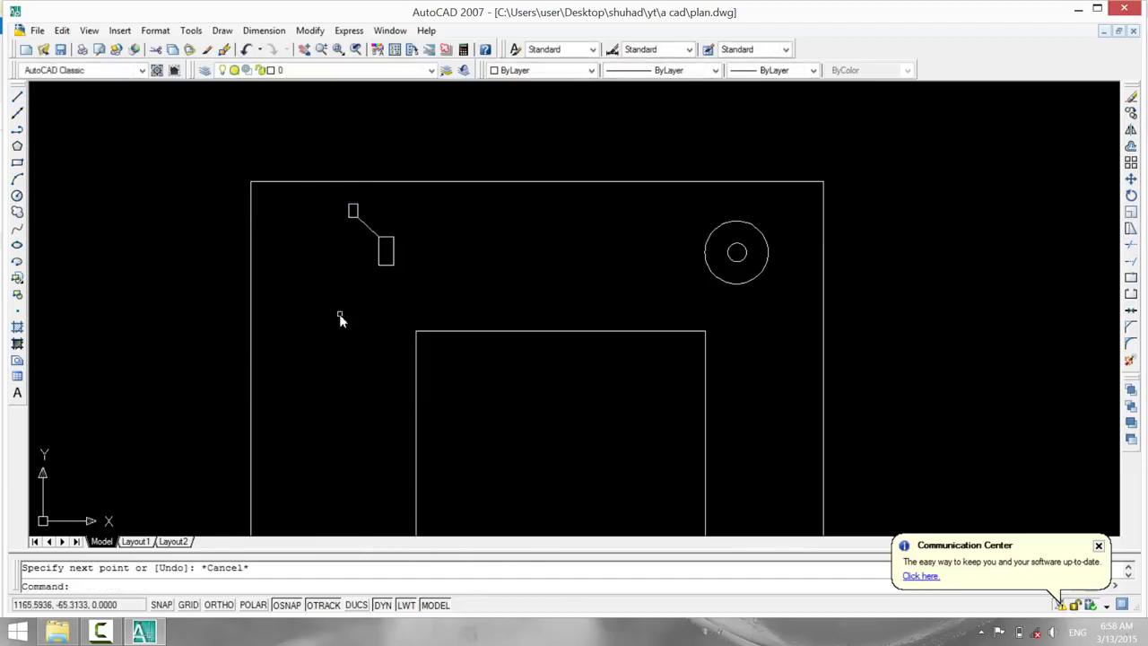
{"action": "scroll", "coordinate": [338, 313], "scroll_direction": "down", "scroll_amount": 2}
{"action": "middle_click_drag", "start_coordinate": [251, 296], "coordinate": [365, 213]}
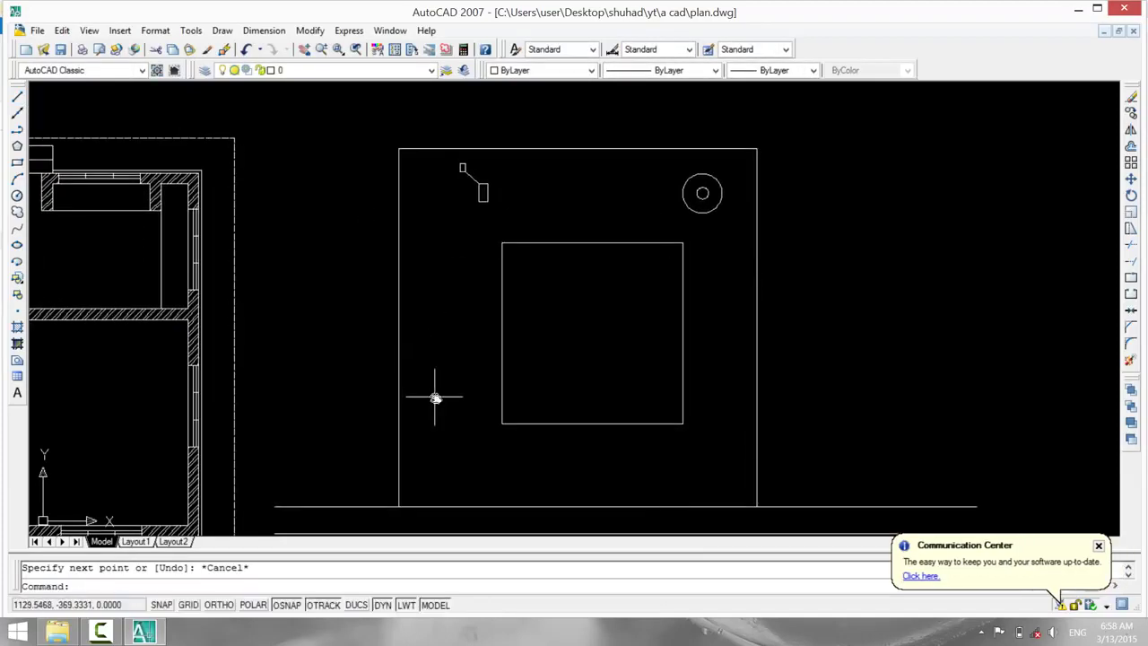
Add an 820 linear dimension along the floor plan's bottom edge, placed below it.
{"action": "scroll", "coordinate": [435, 395], "scroll_direction": "down", "scroll_amount": 3}
{"action": "mouse_move", "coordinate": [346, 315]}
{"action": "middle_mouse_down"}
{"action": "mouse_move", "coordinate": [595, 323]}
{"action": "mouse_move", "coordinate": [589, 435]}
{"action": "mouse_move", "coordinate": [570, 484]}
{"action": "middle_mouse_up"}
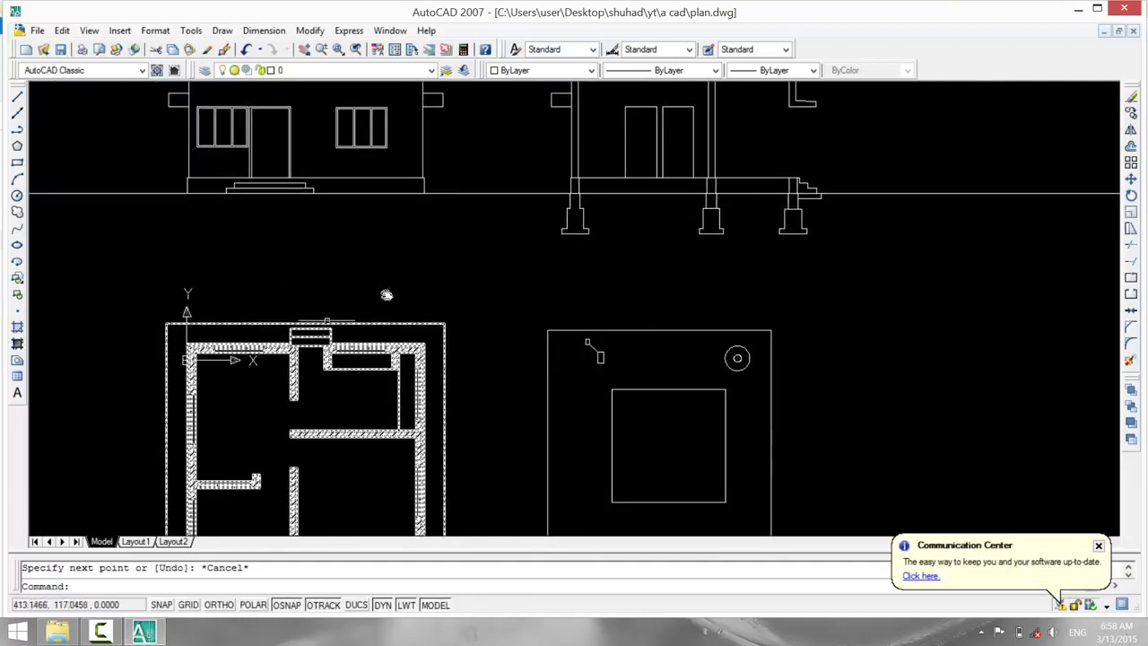
{"action": "key", "text": "Escape"}
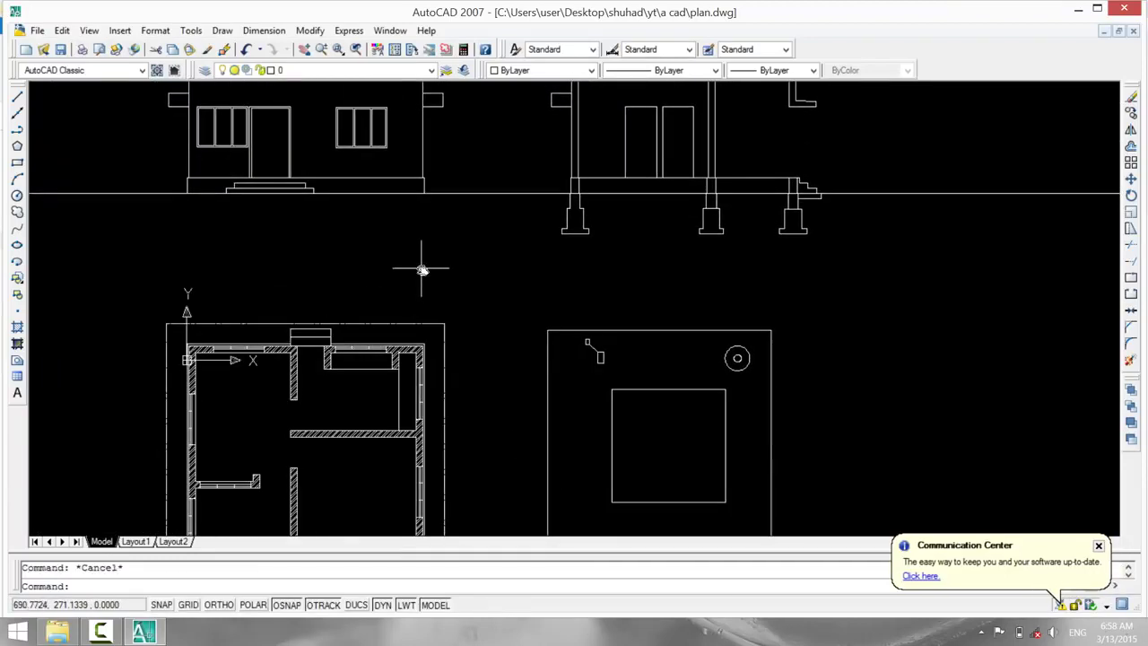
{"action": "scroll", "coordinate": [303, 287], "scroll_direction": "up", "scroll_amount": 2}
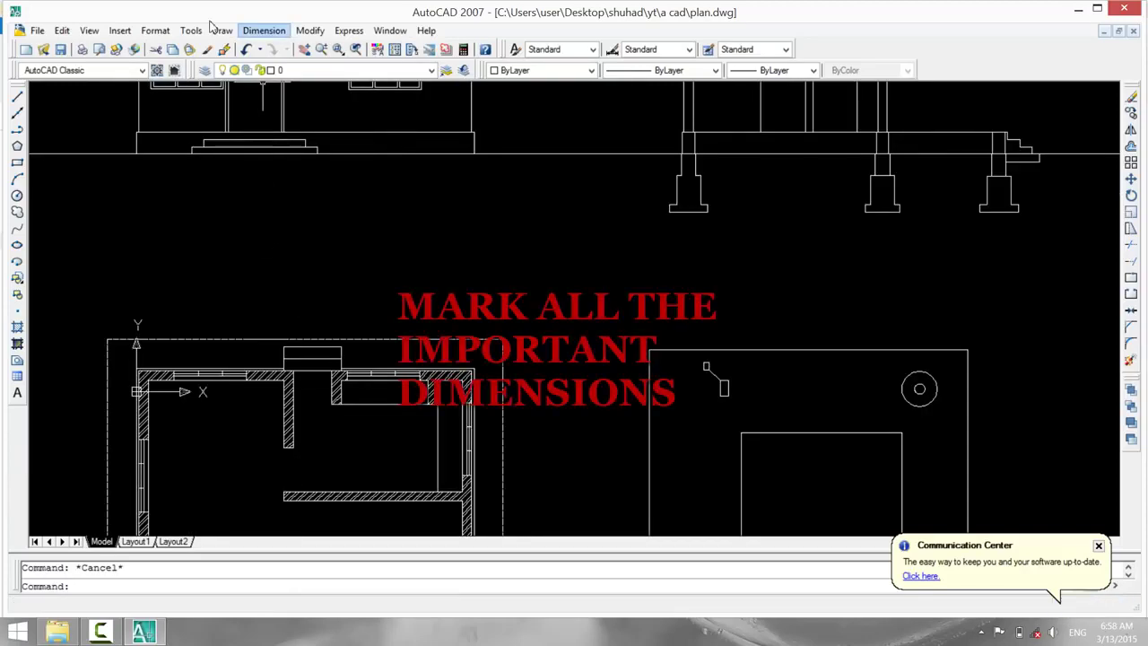
{"action": "left_click", "coordinate": [264, 31]}
{"action": "left_click", "coordinate": [270, 69]}
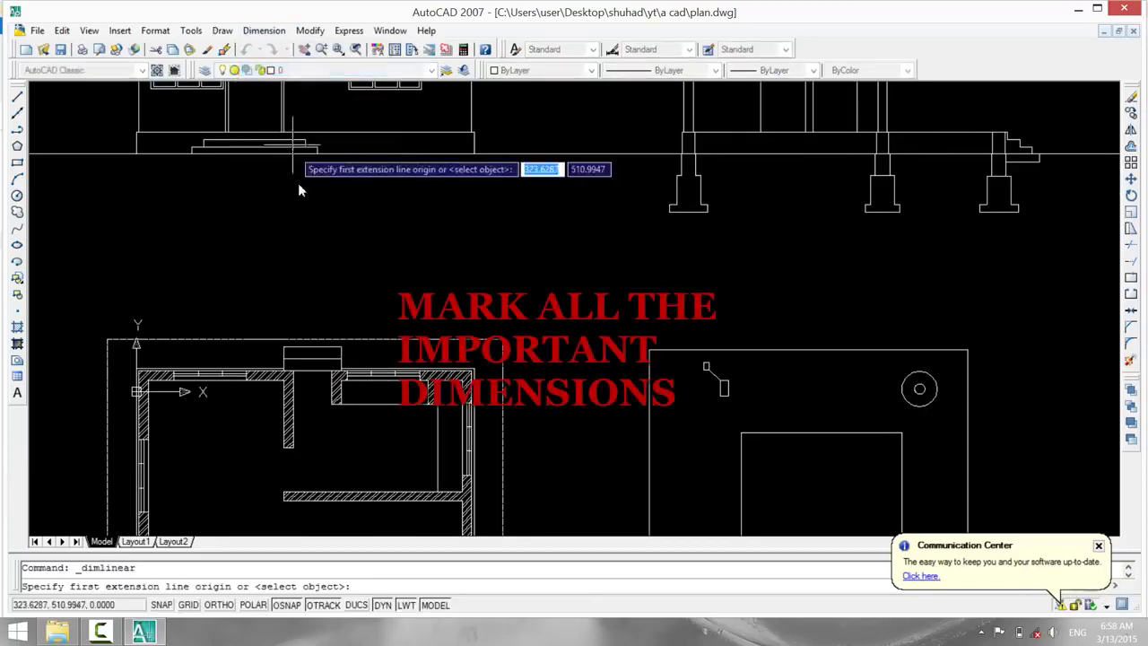
{"action": "middle_click_drag", "start_coordinate": [317, 302], "coordinate": [317, 138]}
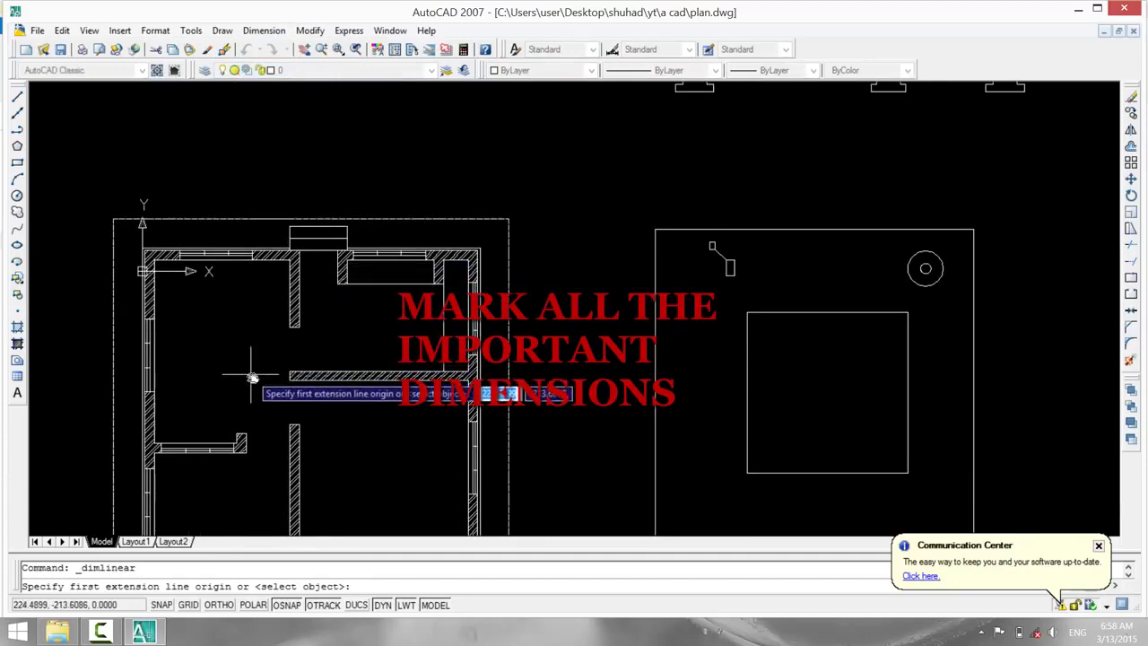
{"action": "scroll", "coordinate": [253, 378], "scroll_direction": "down", "scroll_amount": 2}
{"action": "middle_click_drag", "start_coordinate": [252, 378], "coordinate": [227, 154]}
{"action": "scroll", "coordinate": [187, 388], "scroll_direction": "up", "scroll_amount": 3}
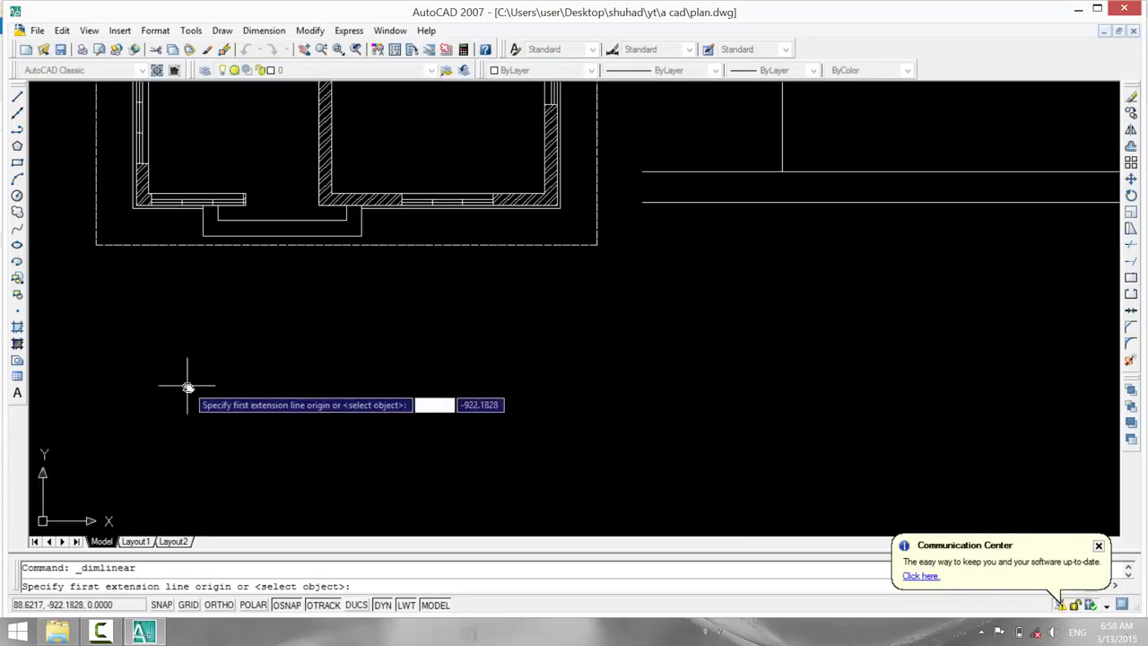
{"action": "left_click", "coordinate": [96, 243]}
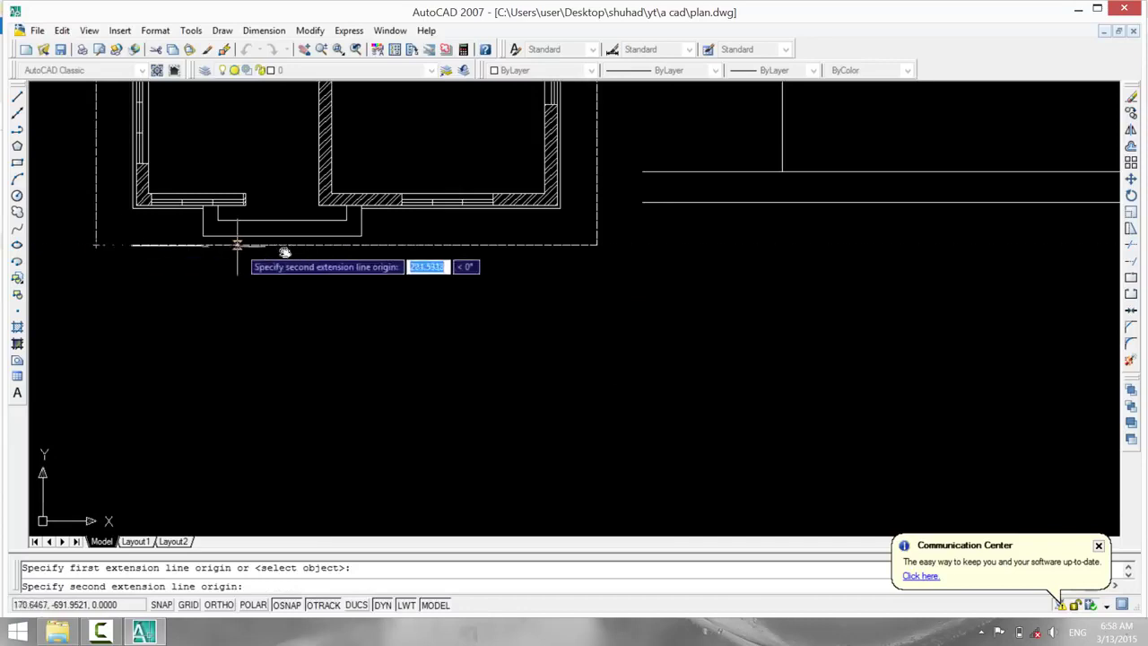
{"action": "left_click", "coordinate": [596, 243]}
{"action": "left_click", "coordinate": [594, 277]}
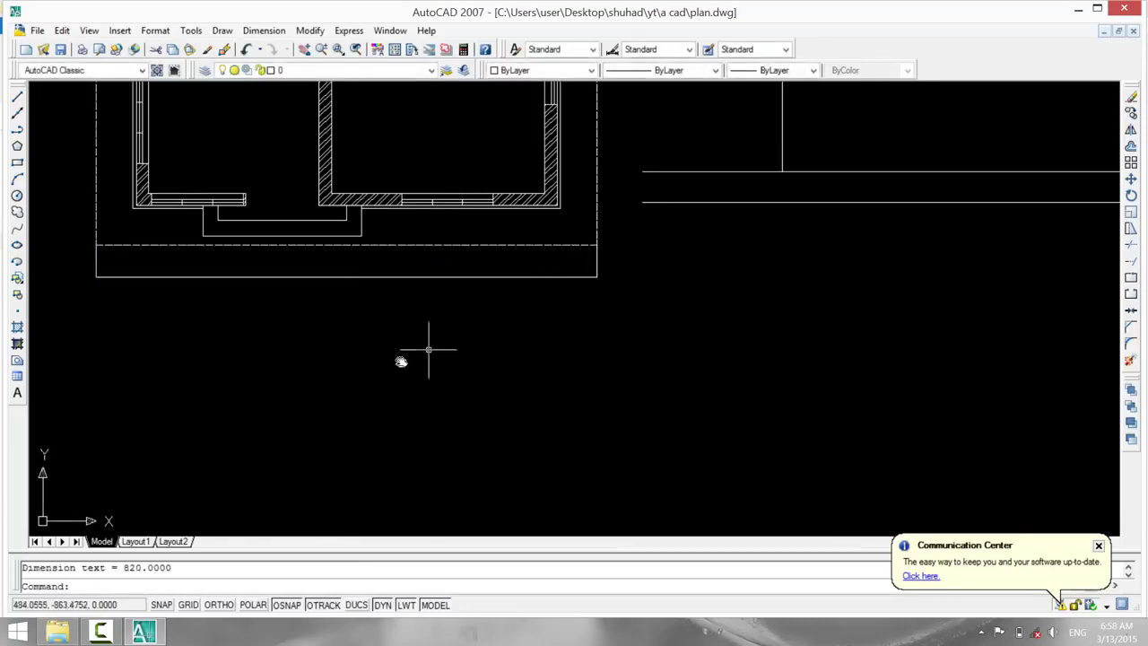
Centre the plan's bottom edge and dismiss the stray window menu and selection window.
{"action": "scroll", "coordinate": [322, 369], "scroll_direction": "up", "scroll_amount": 3}
{"action": "scroll", "coordinate": [322, 369], "scroll_direction": "down", "scroll_amount": 2}
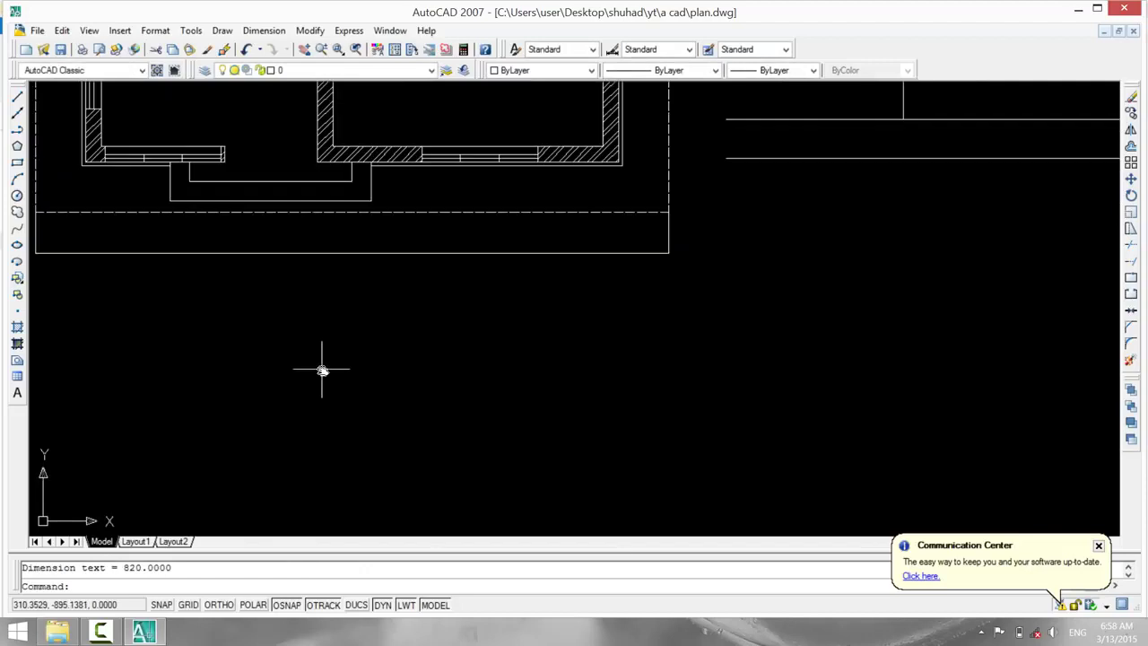
{"action": "middle_click_drag", "start_coordinate": [257, 297], "coordinate": [400, 328]}
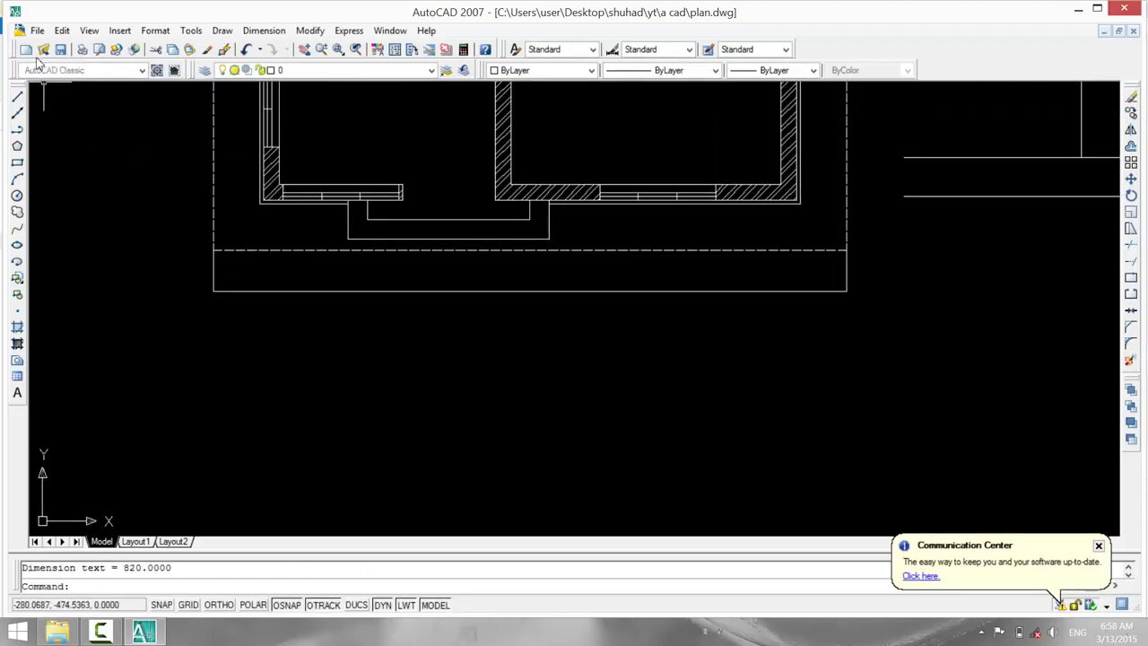
{"action": "left_click", "coordinate": [14, 13]}
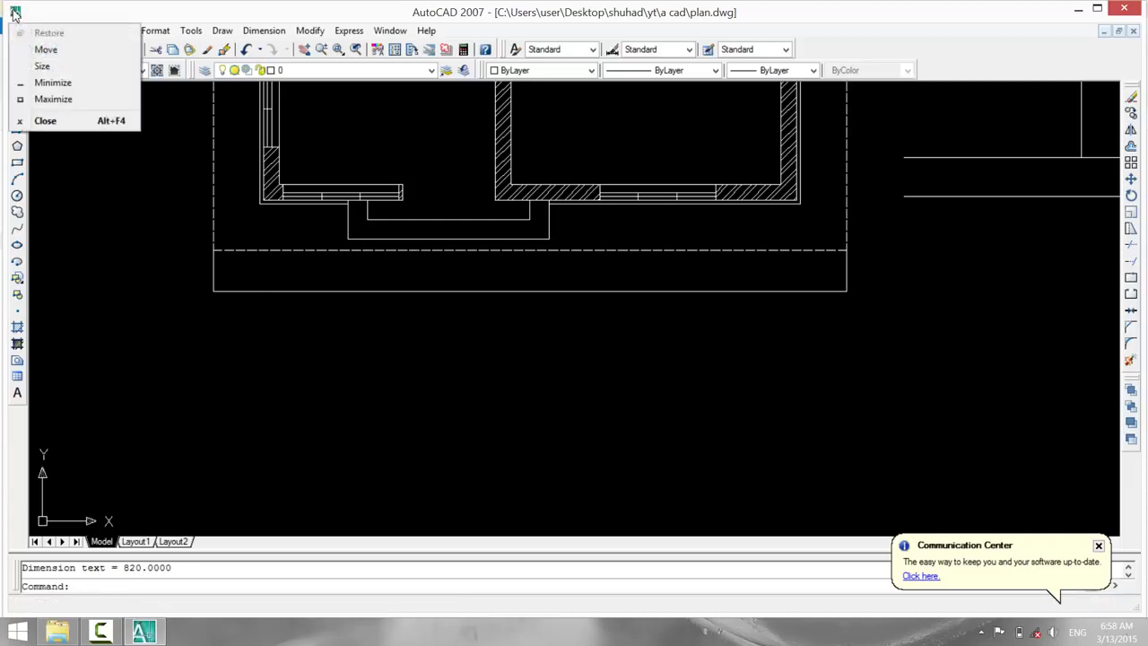
{"action": "left_click", "coordinate": [59, 159]}
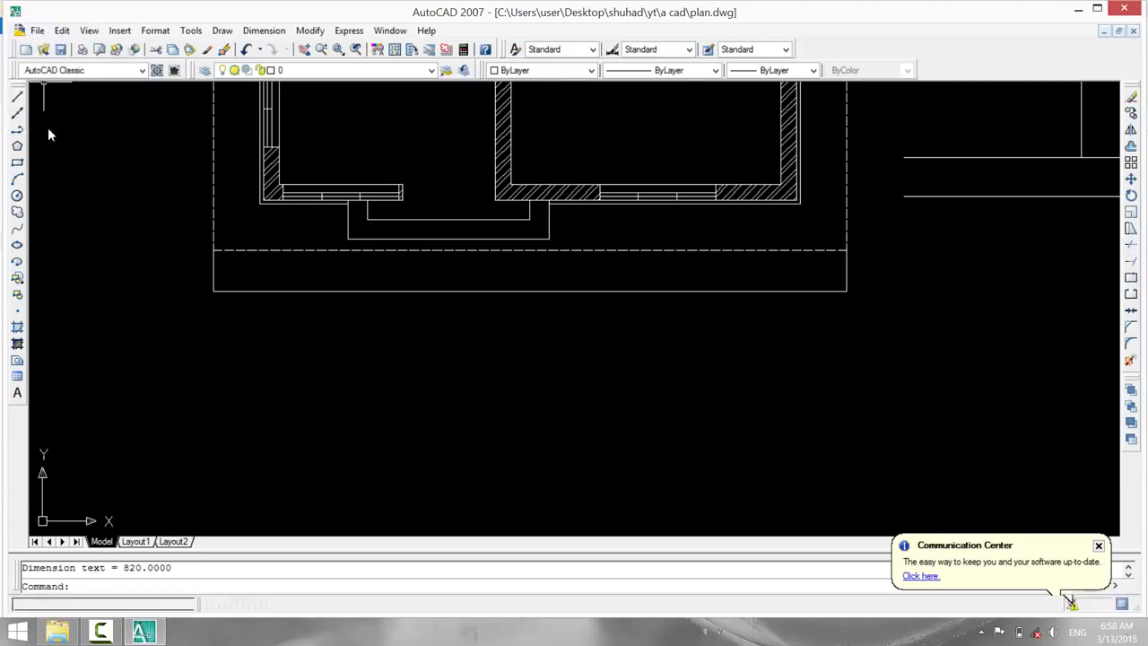
{"action": "left_click", "coordinate": [56, 100]}
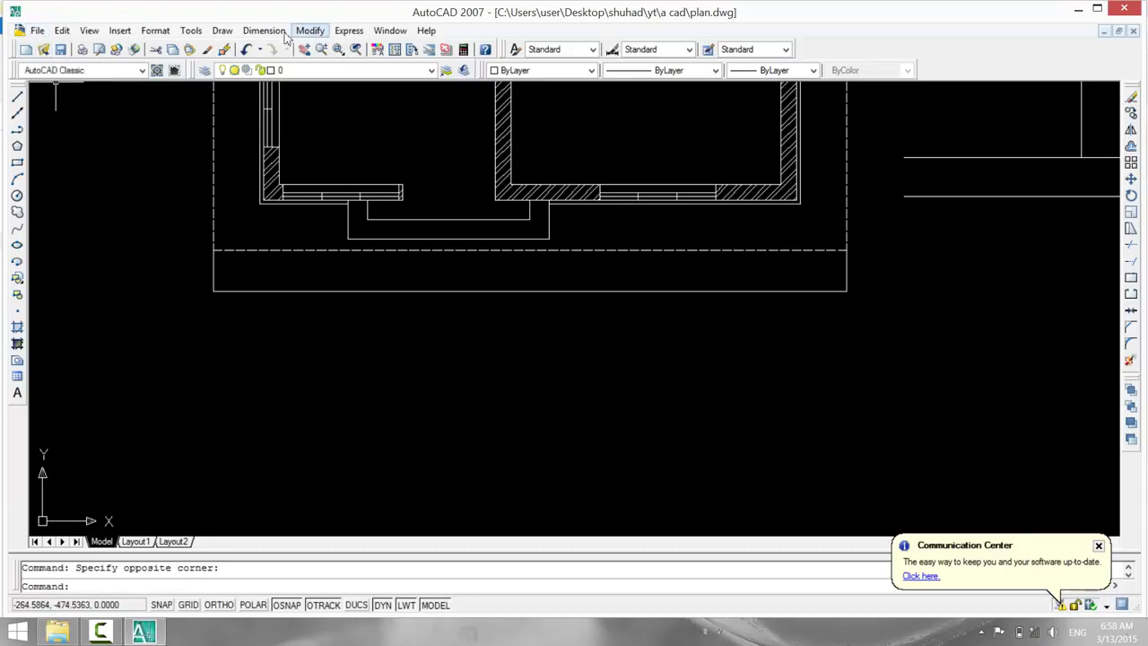
Change the Standard dimension style's text height to 10 so the 820.0000 dimension is legible.
{"action": "left_click", "coordinate": [269, 31]}
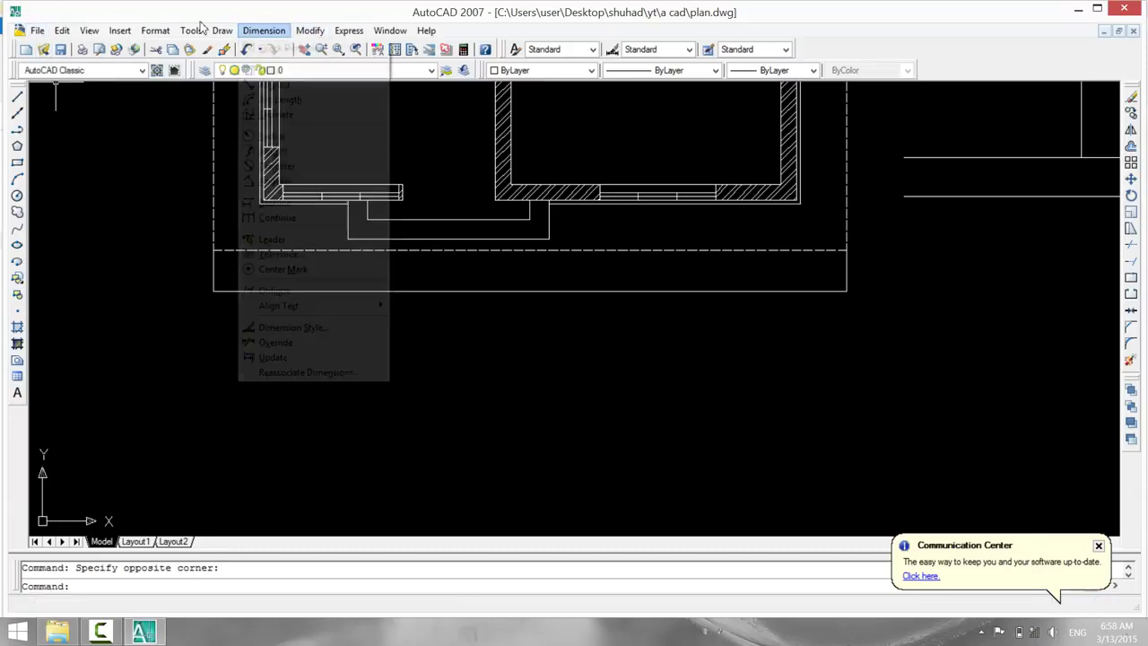
{"action": "left_click", "coordinate": [293, 328]}
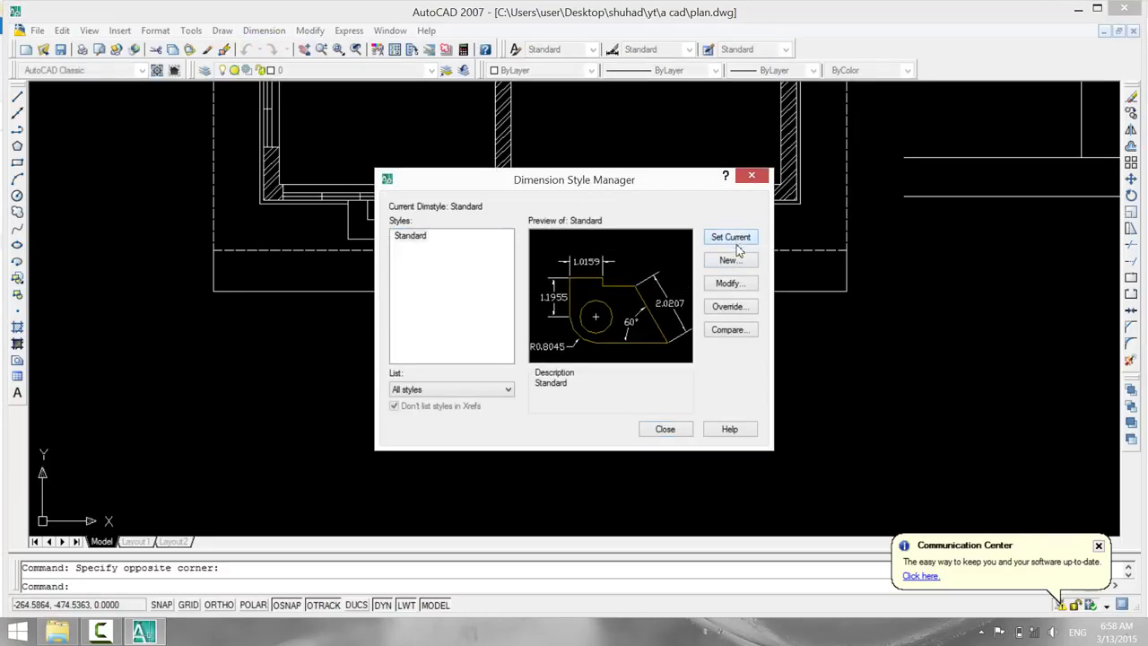
{"action": "left_click", "coordinate": [737, 284]}
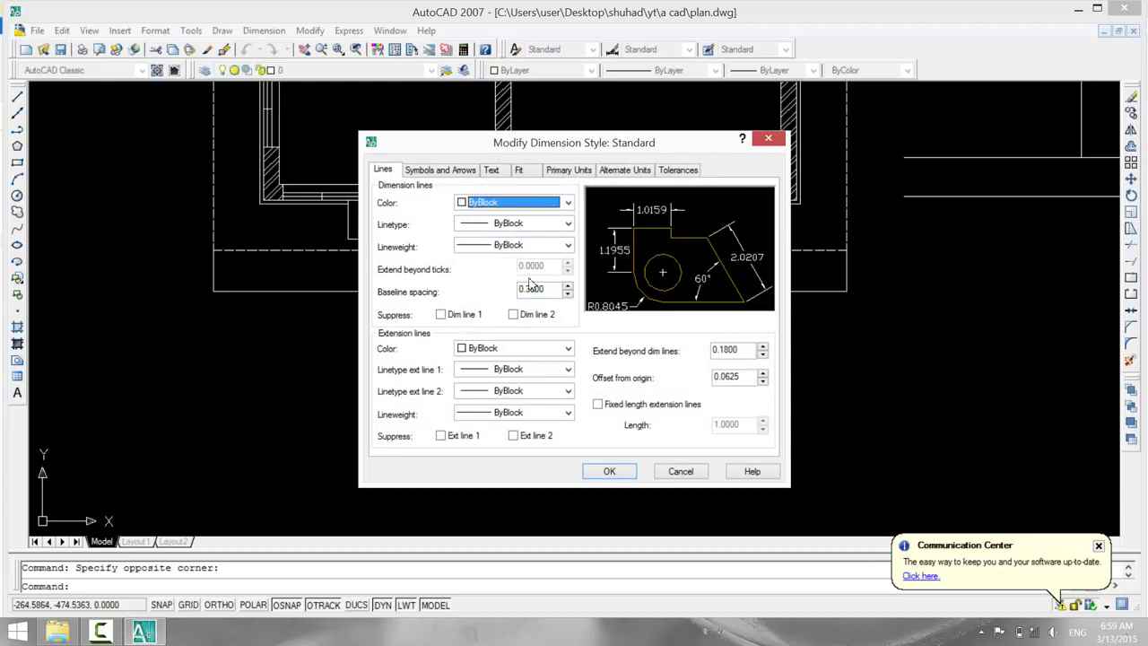
{"action": "left_click", "coordinate": [450, 173]}
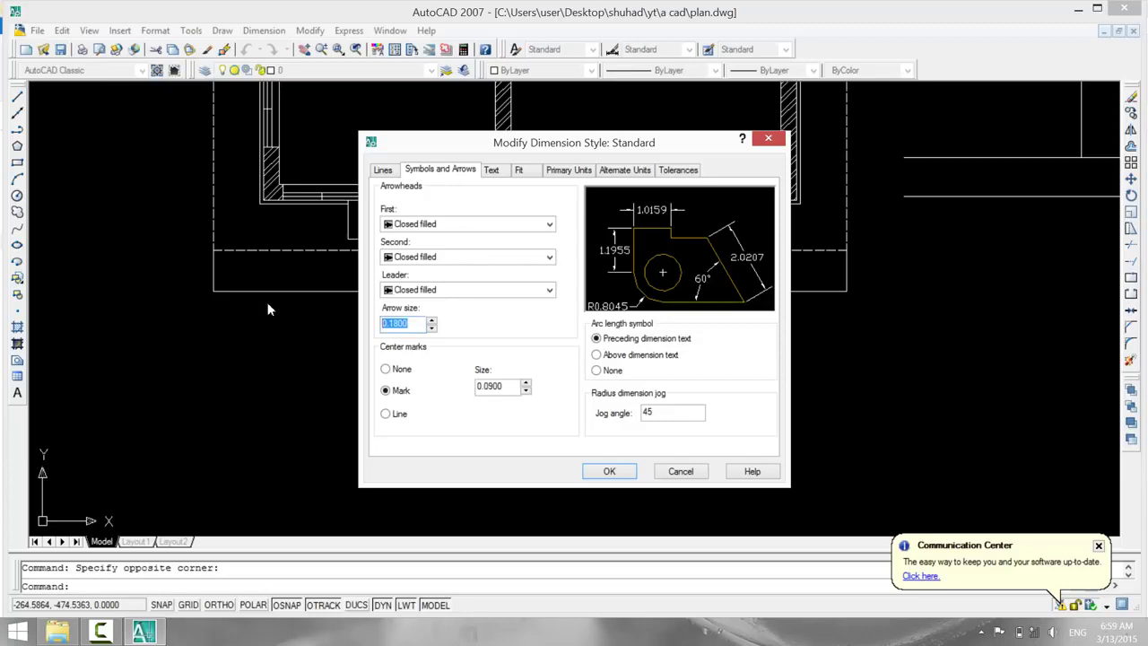
{"action": "left_click", "coordinate": [491, 170]}
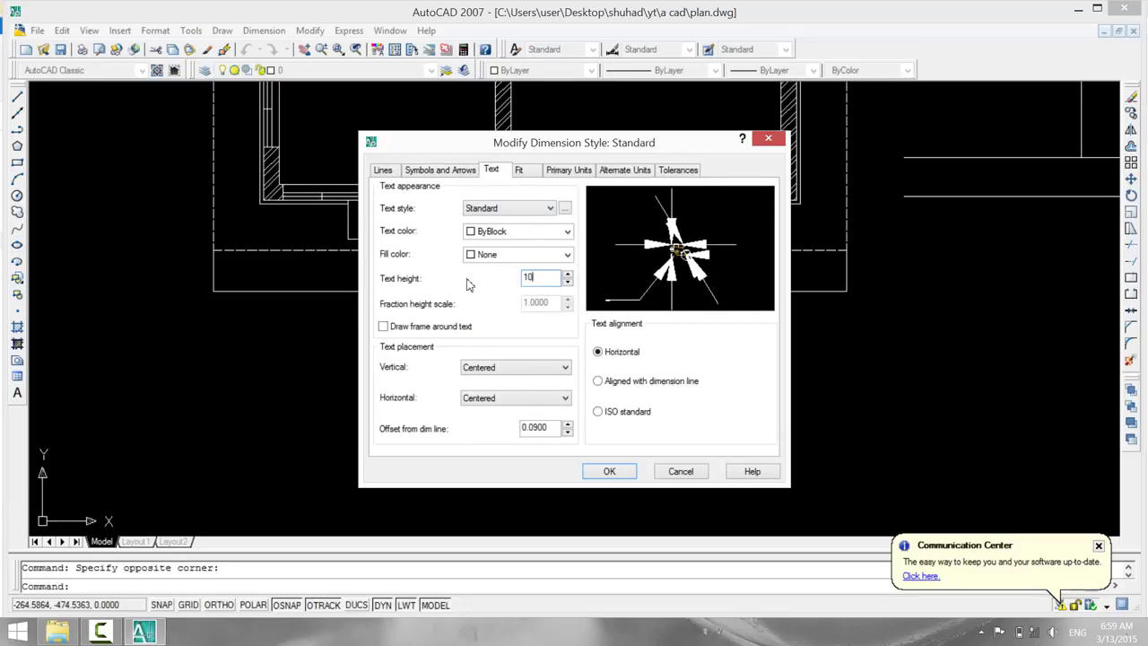
{"action": "left_click", "coordinate": [612, 472]}
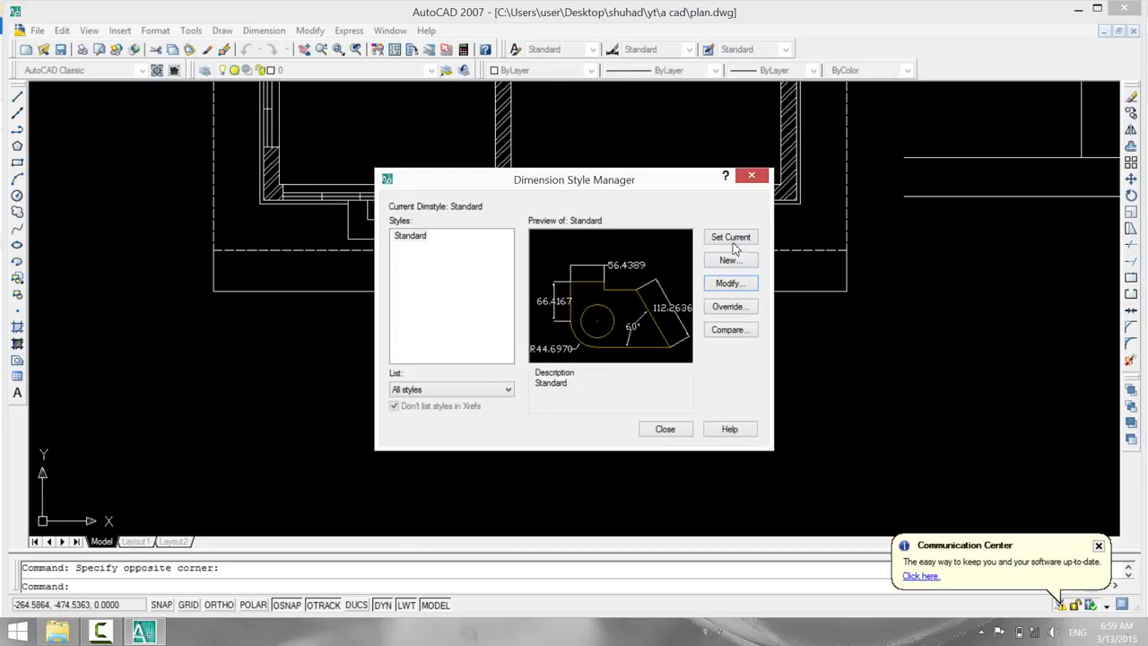
{"action": "left_click", "coordinate": [643, 428]}
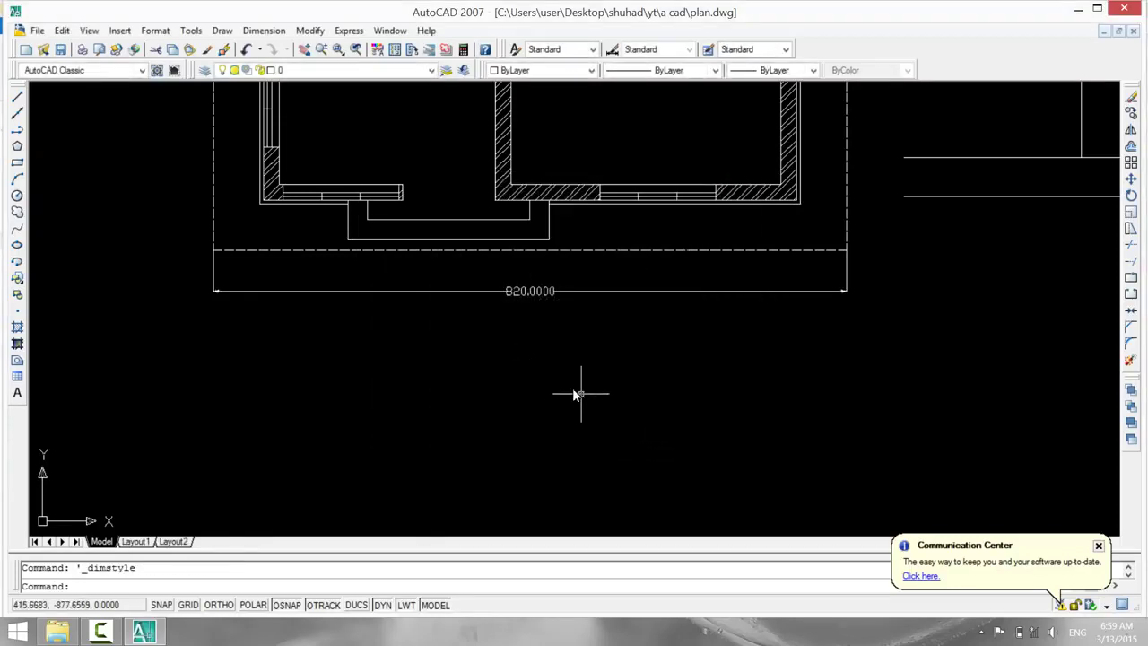
Begin a linear dimension from the plan's left corner to the interior wall with ORTHO, then cancel it.
{"action": "scroll", "coordinate": [547, 373], "scroll_direction": "down", "scroll_amount": 2}
{"action": "scroll", "coordinate": [549, 375], "scroll_direction": "up", "scroll_amount": 2}
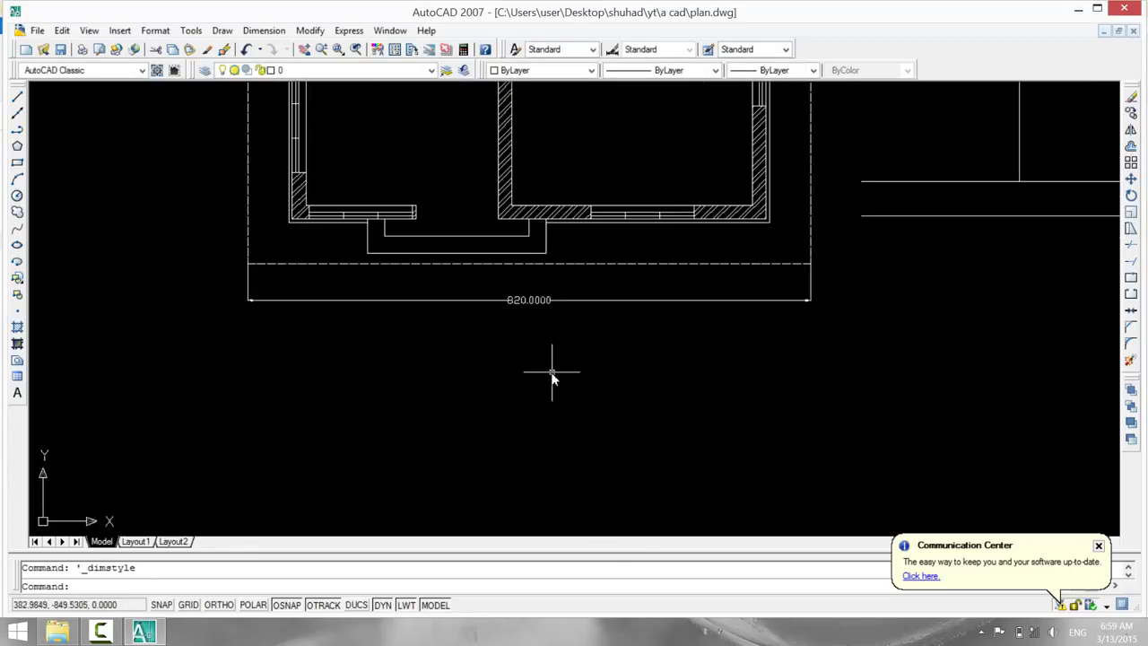
{"action": "mouse_move", "coordinate": [555, 368]}
{"action": "middle_mouse_down"}
{"action": "mouse_move", "coordinate": [421, 506]}
{"action": "mouse_move", "coordinate": [350, 479]}
{"action": "middle_mouse_up"}
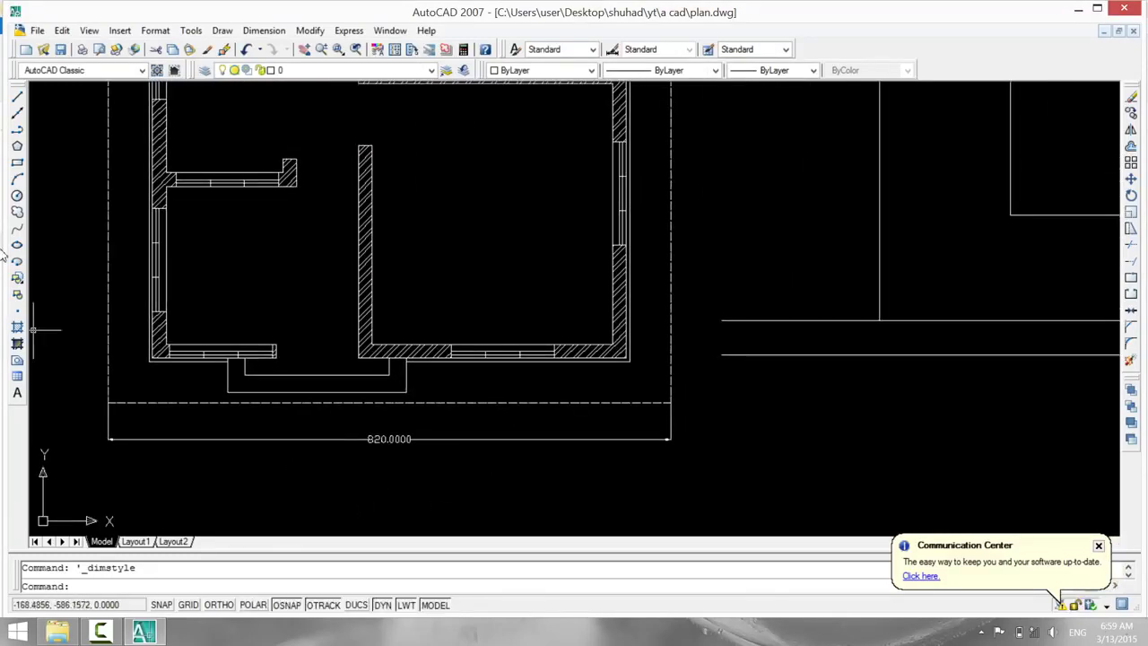
{"action": "left_click", "coordinate": [263, 31]}
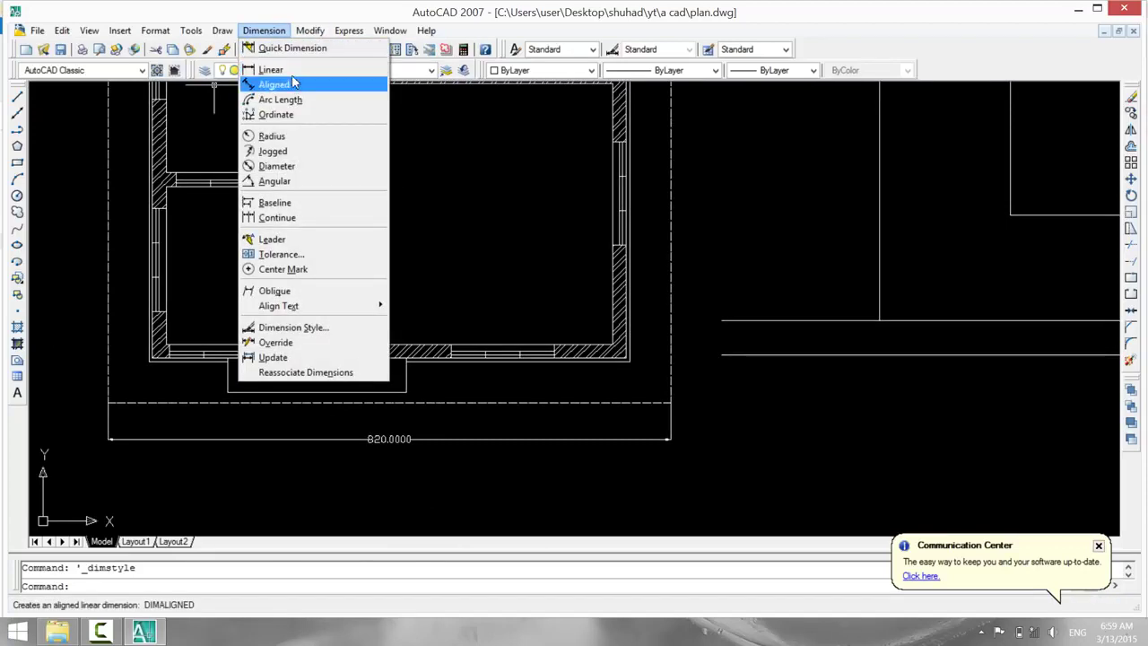
{"action": "left_click", "coordinate": [287, 69]}
{"action": "scroll", "coordinate": [167, 430], "scroll_direction": "up", "scroll_amount": 2}
{"action": "scroll", "coordinate": [167, 434], "scroll_direction": "up", "scroll_amount": 2}
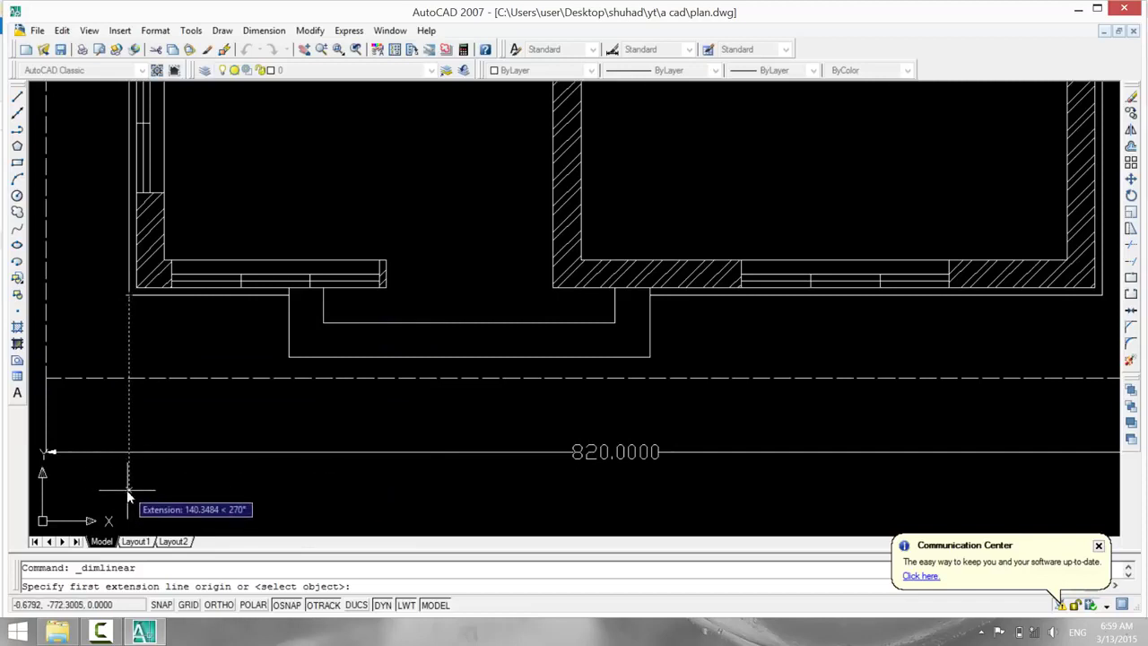
{"action": "left_click", "coordinate": [127, 423]}
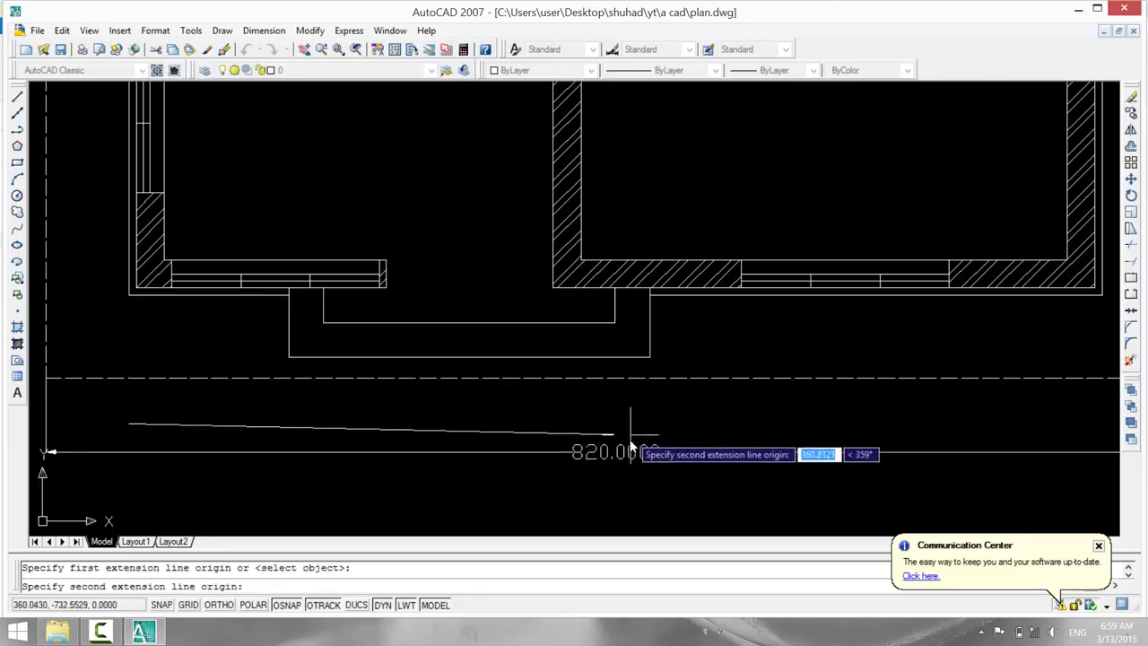
{"action": "key", "text": "F8"}
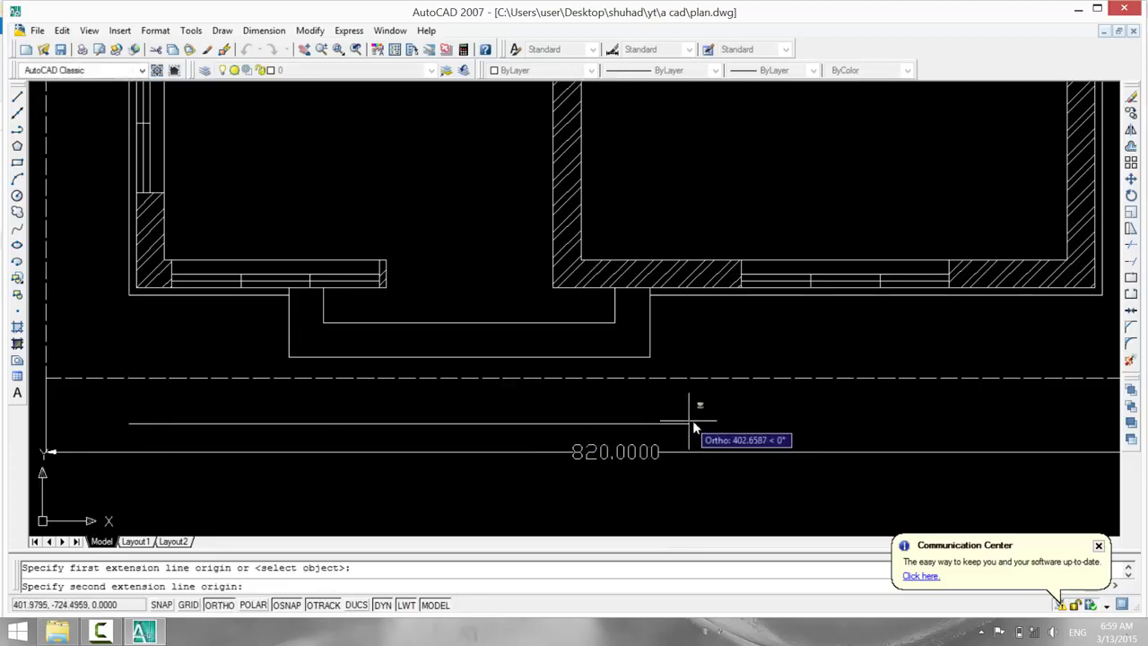
{"action": "key", "text": "F8"}
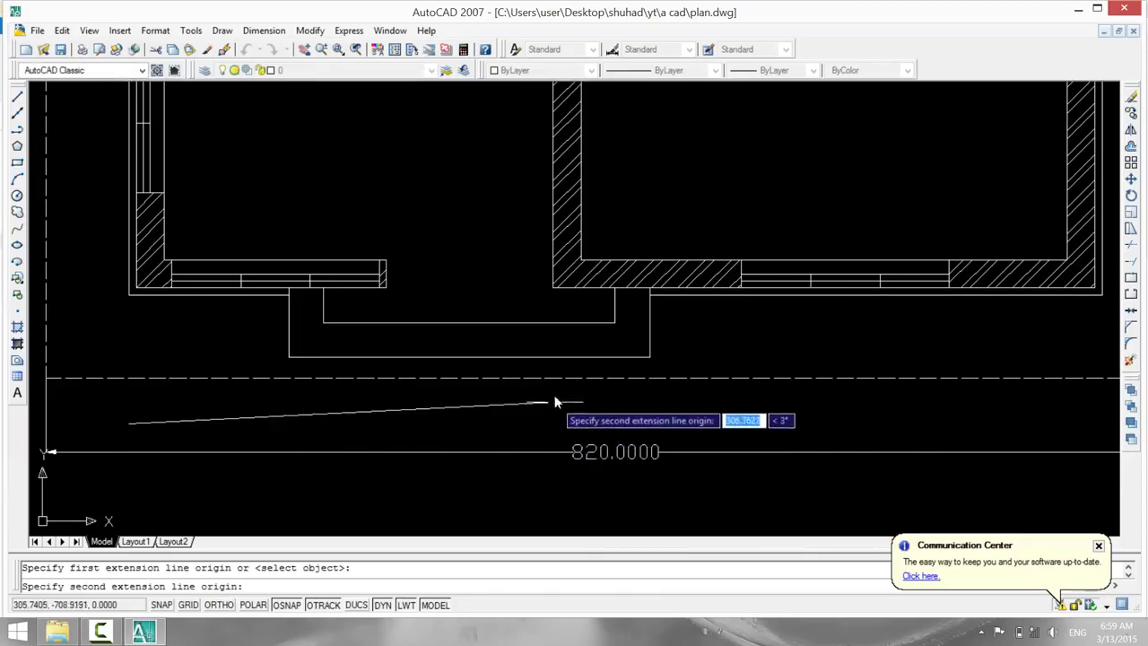
{"action": "key", "text": "F8"}
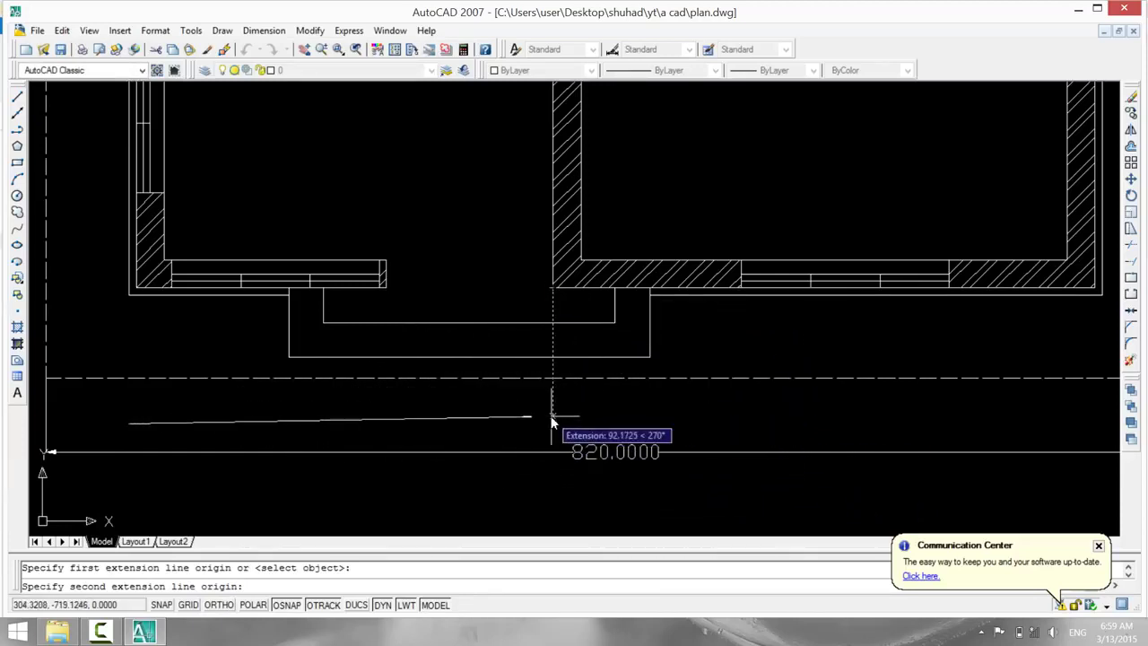
{"action": "left_click", "coordinate": [551, 430]}
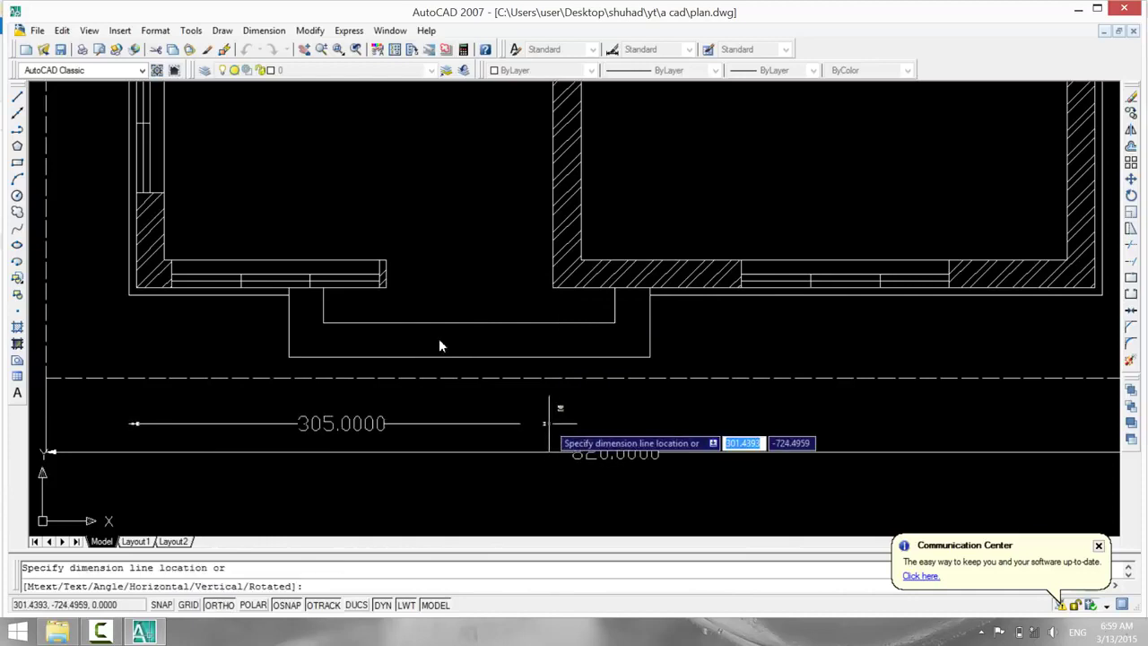
{"action": "key", "text": "Escape"}
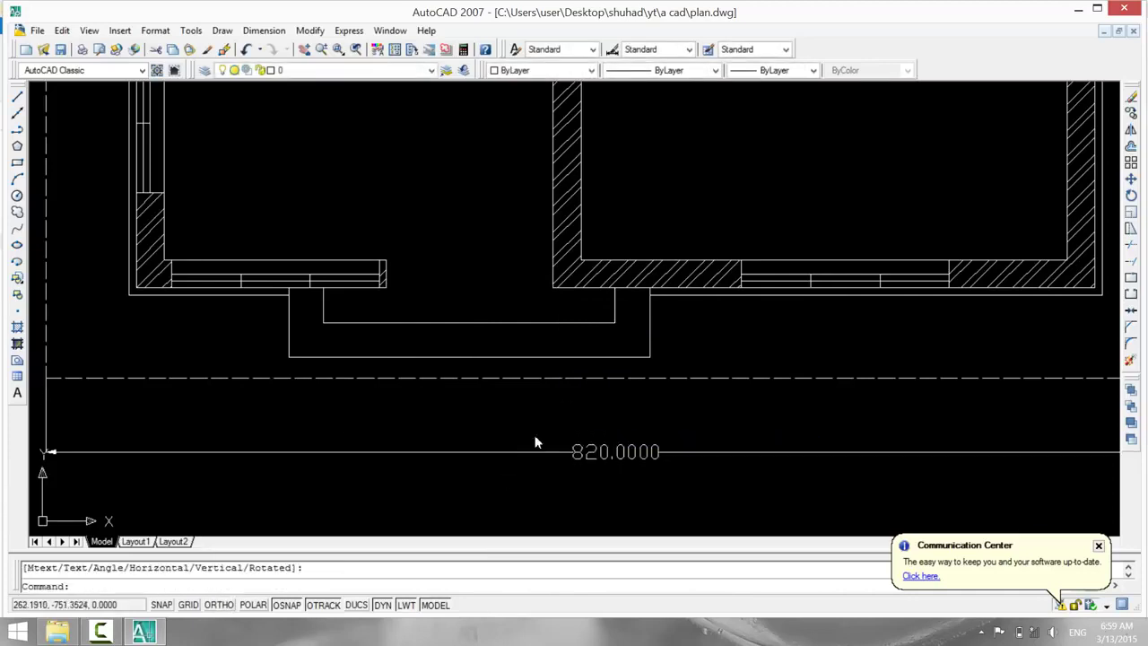
Redo the left-corner-to-interior-wall dimension, placing 305.0000 just above the 820.0000 dimension.
{"action": "key", "text": "Return"}
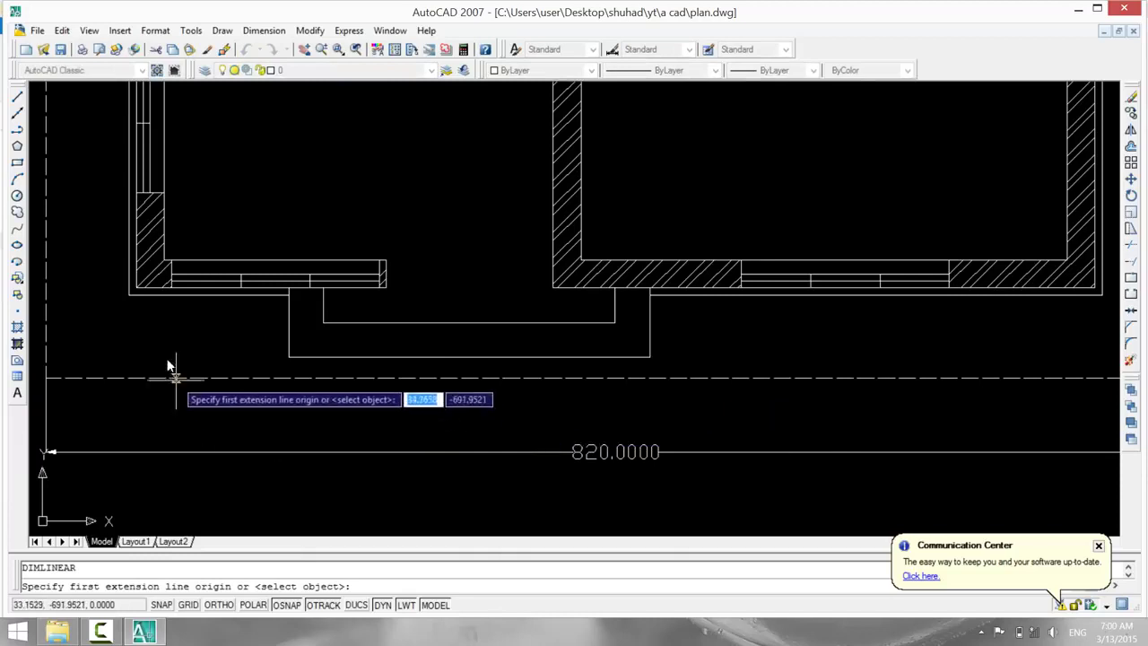
{"action": "left_click", "coordinate": [129, 427]}
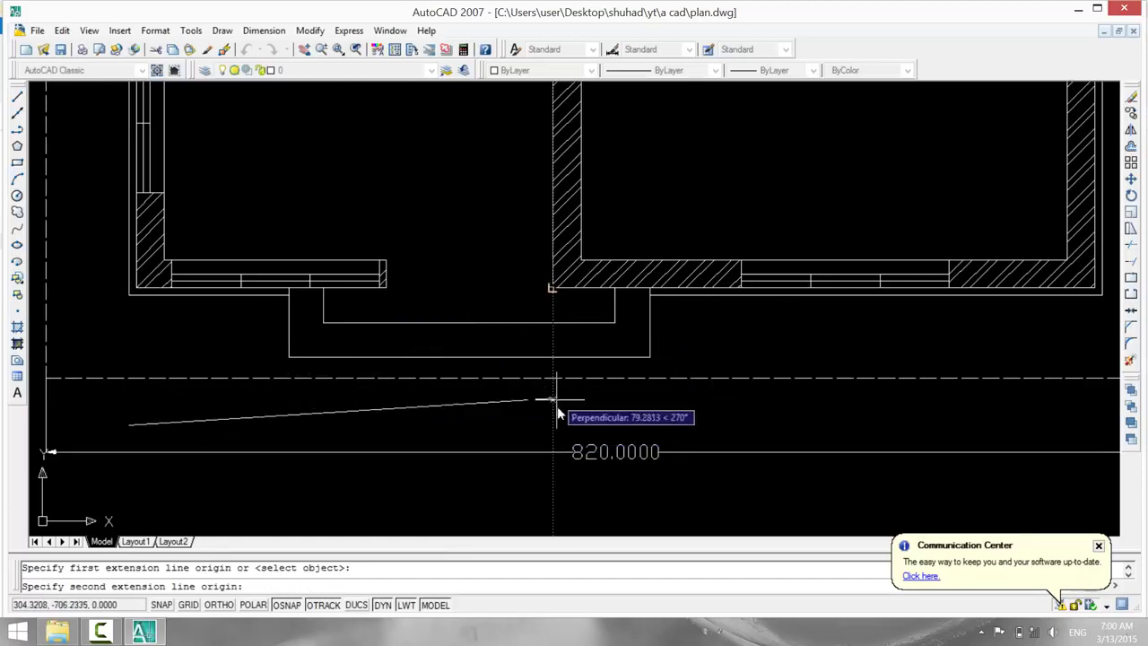
{"action": "key", "text": "F8"}
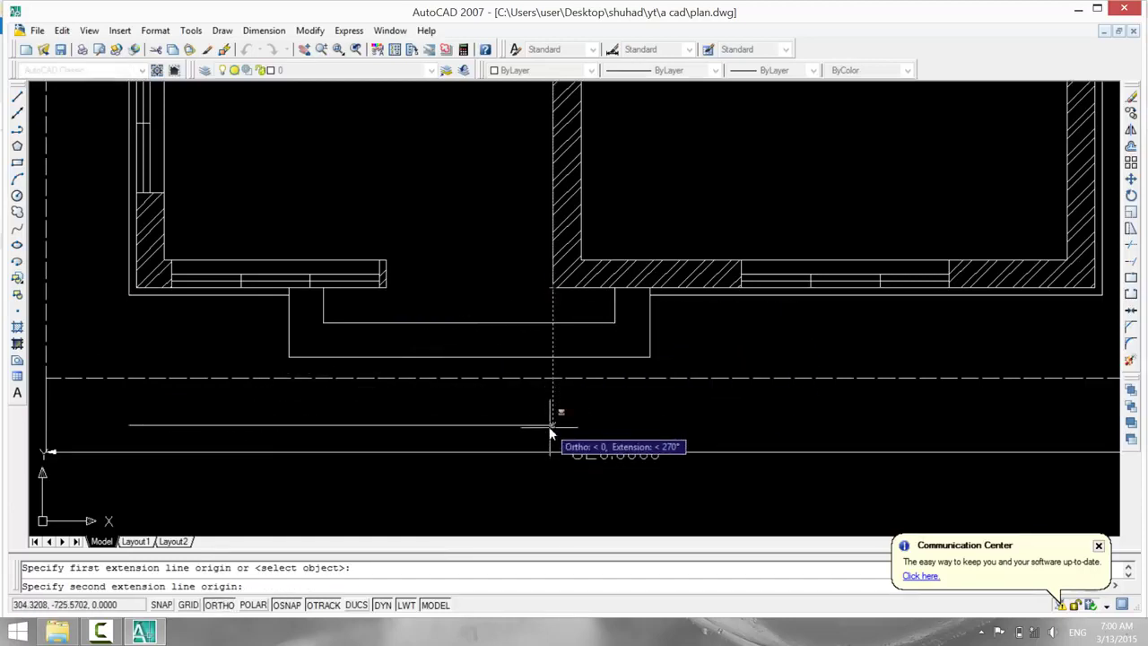
{"action": "left_click", "coordinate": [551, 423]}
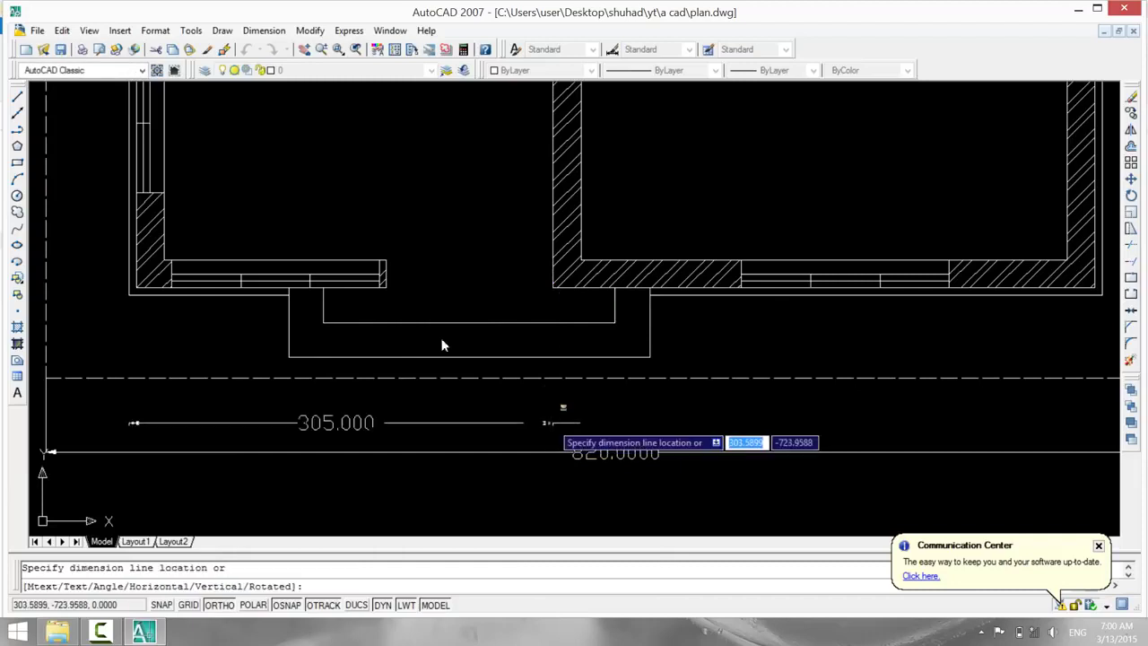
{"action": "left_click", "coordinate": [544, 419]}
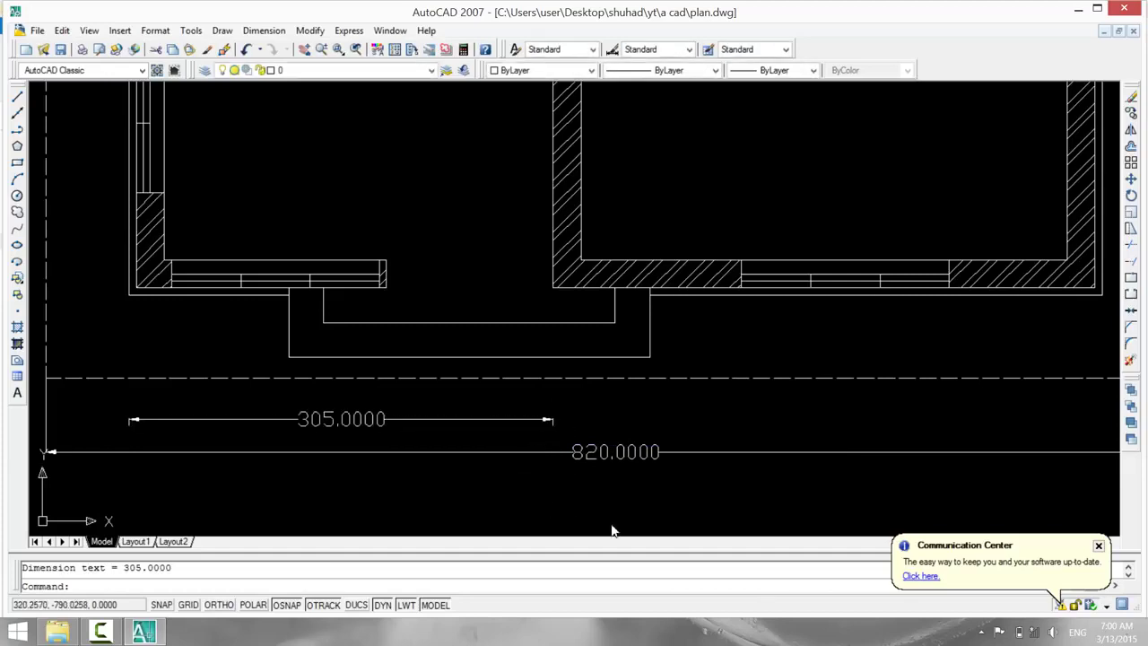
{"action": "scroll", "coordinate": [776, 505], "scroll_direction": "down", "scroll_amount": 2}
Dimension from the 305.0000 dimension's end to the plan's right side, giving 395.0000 in line.
{"action": "middle_click_drag", "start_coordinate": [773, 492], "coordinate": [574, 495]}
{"action": "key", "text": "ctrl+a"}
{"action": "key", "text": "Escape"}
{"action": "key", "text": "Return"}
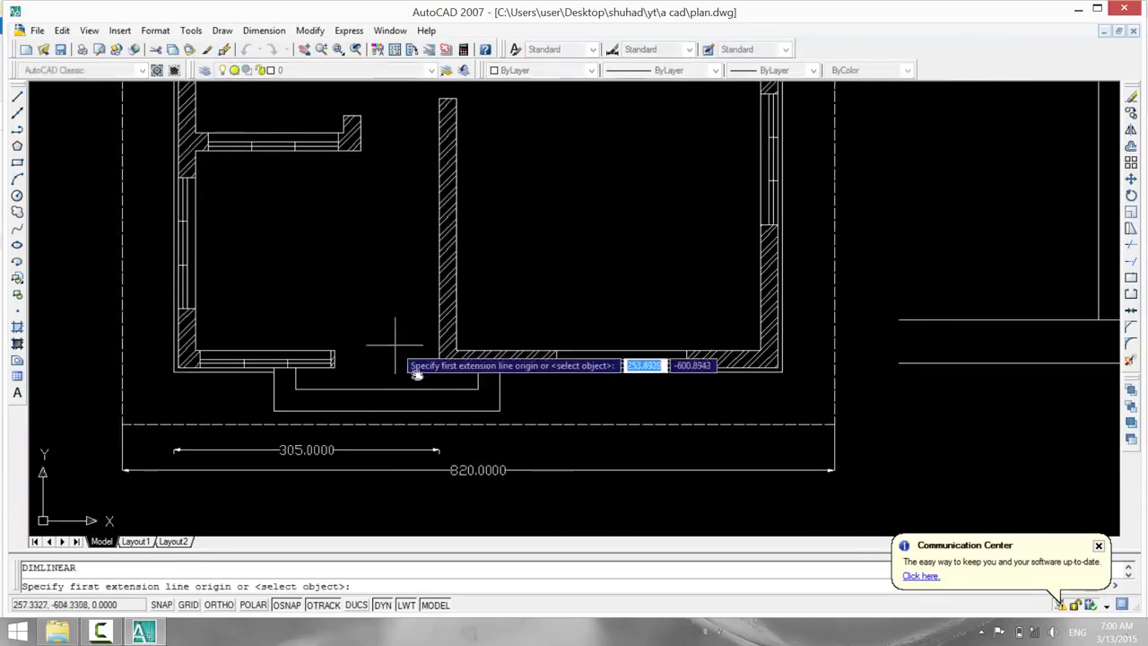
{"action": "scroll", "coordinate": [435, 366], "scroll_direction": "up", "scroll_amount": 2}
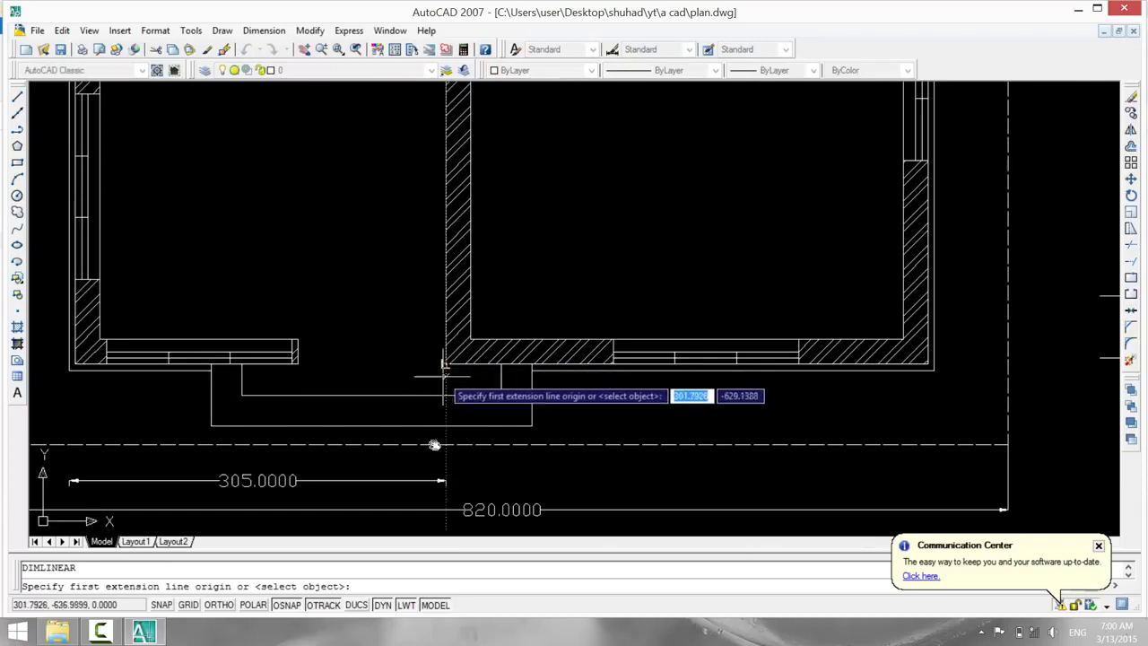
{"action": "left_click", "coordinate": [441, 481]}
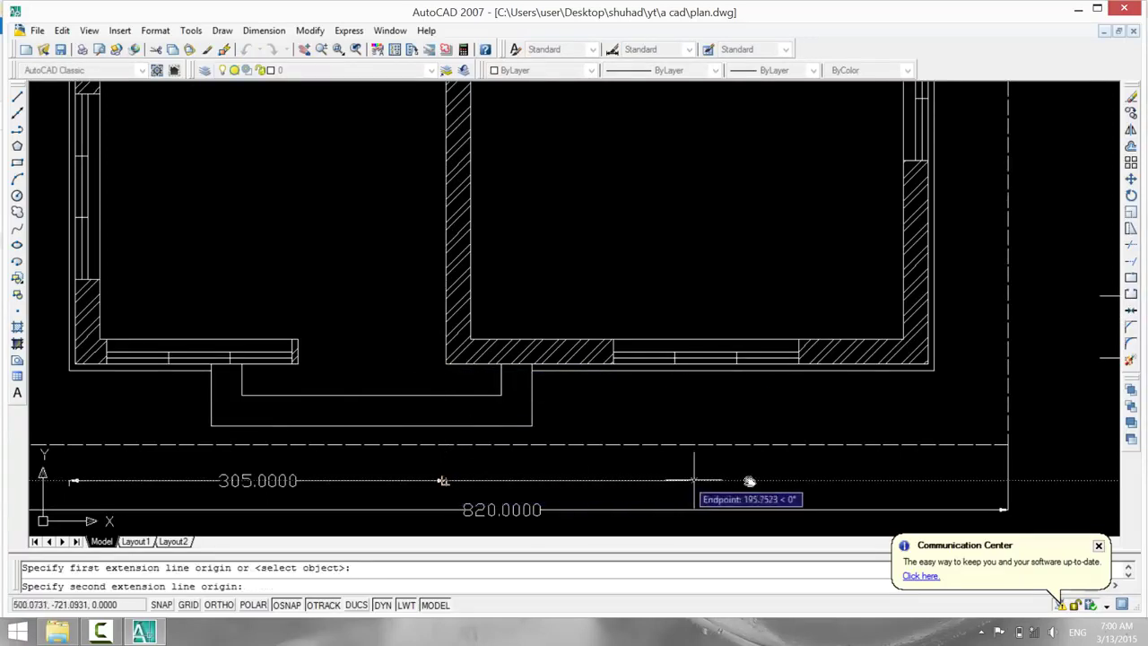
{"action": "left_click", "coordinate": [934, 478]}
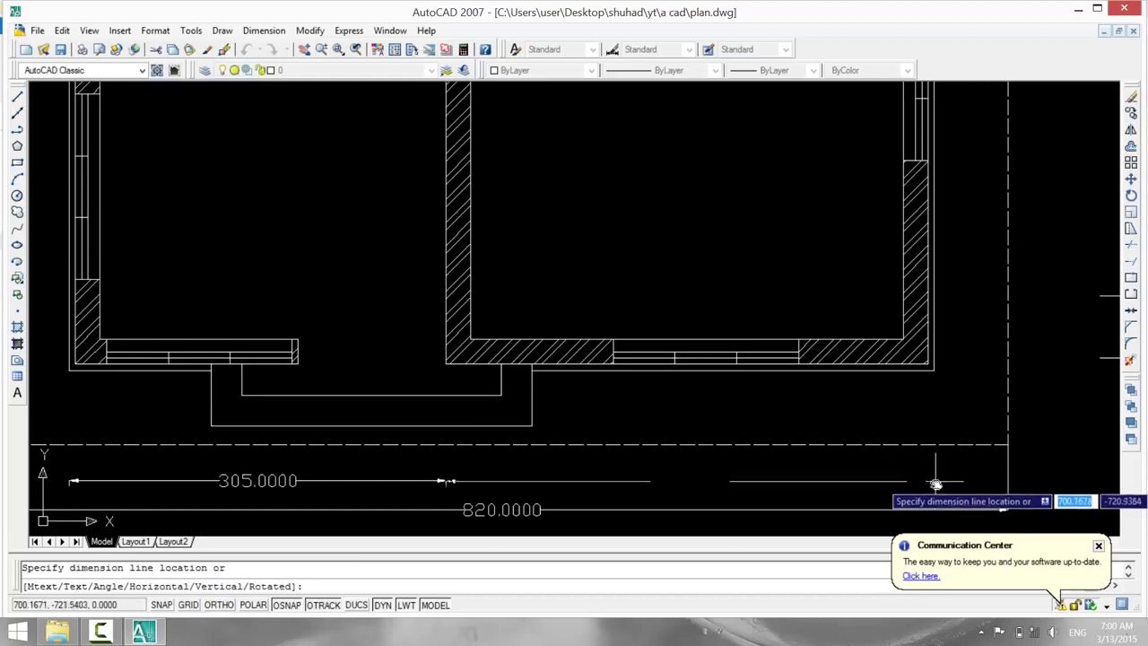
{"action": "left_click", "coordinate": [934, 479]}
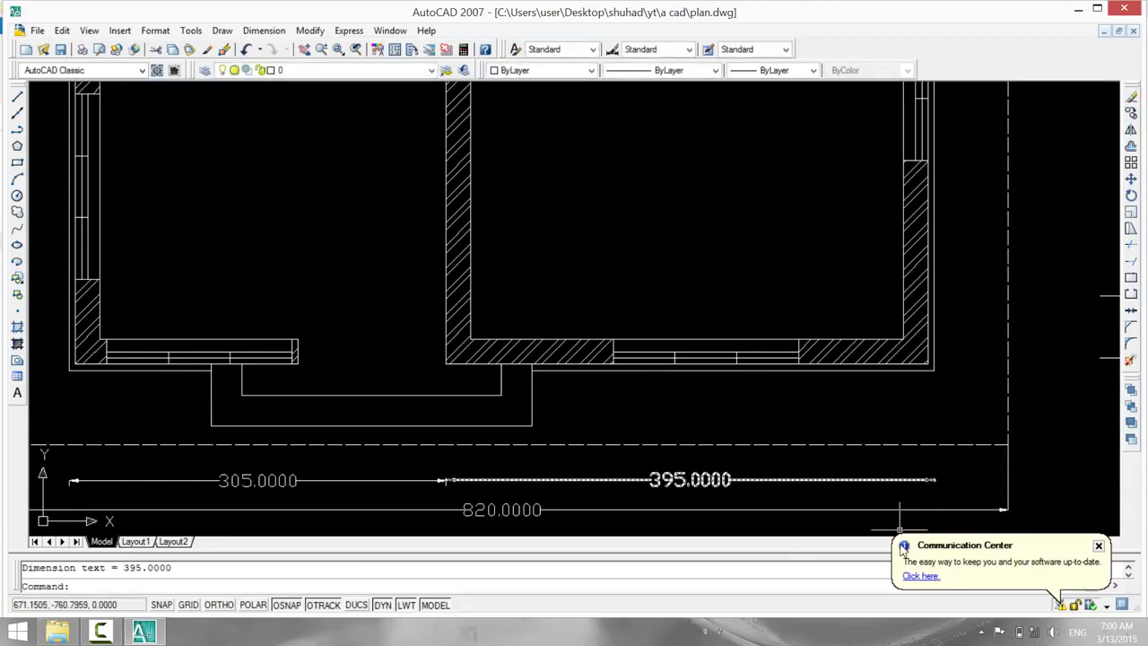
{"action": "scroll", "coordinate": [796, 507], "scroll_direction": "down", "scroll_amount": 2}
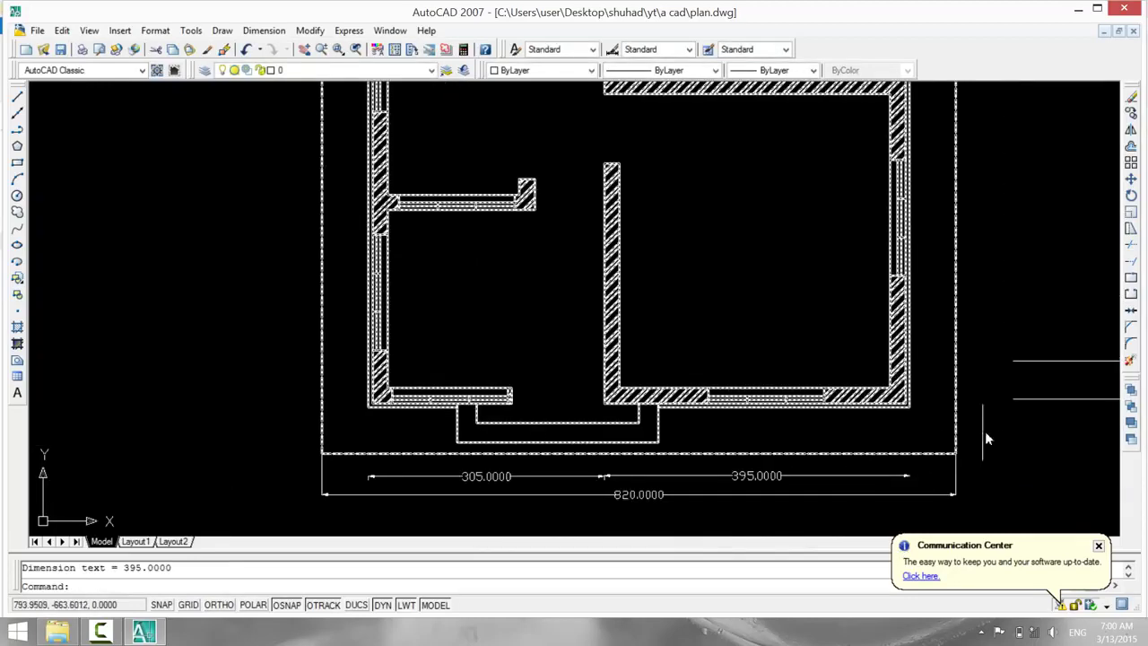
{"action": "mouse_move", "coordinate": [1007, 453]}
{"action": "middle_mouse_down"}
{"action": "mouse_move", "coordinate": [872, 499]}
{"action": "mouse_move", "coordinate": [622, 469]}
{"action": "middle_mouse_up"}
{"action": "scroll", "coordinate": [745, 469], "scroll_direction": "down", "scroll_amount": 2}
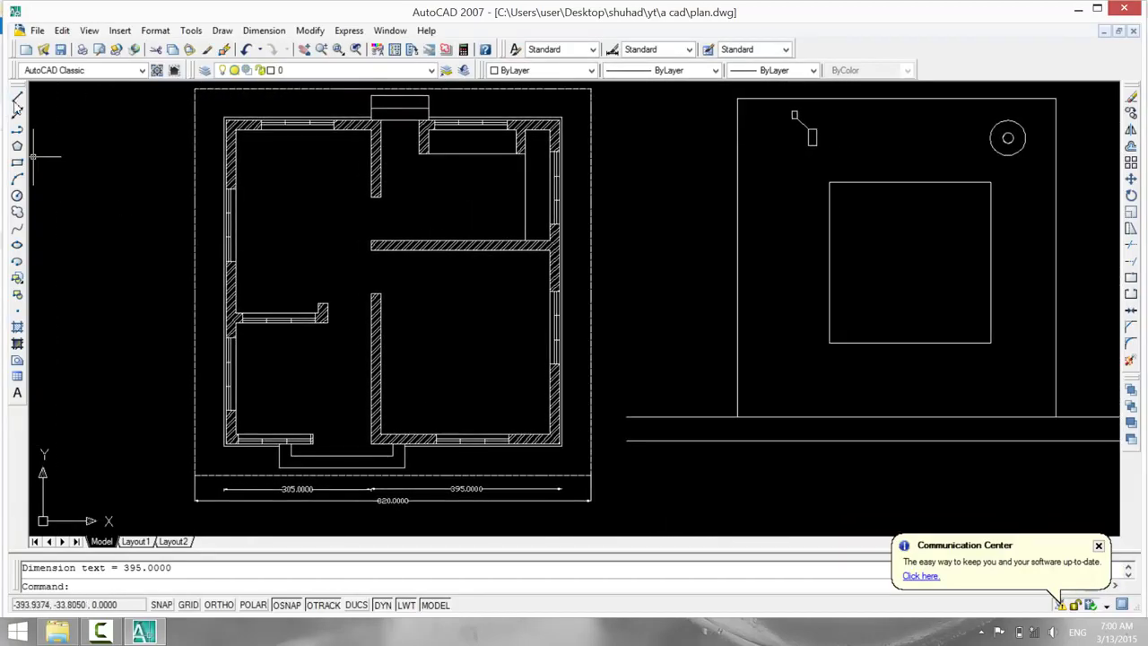
Dimension the plan's right side from lower-right to upper-right corner, placing 853.0649 to the right.
{"action": "key", "text": "Return"}
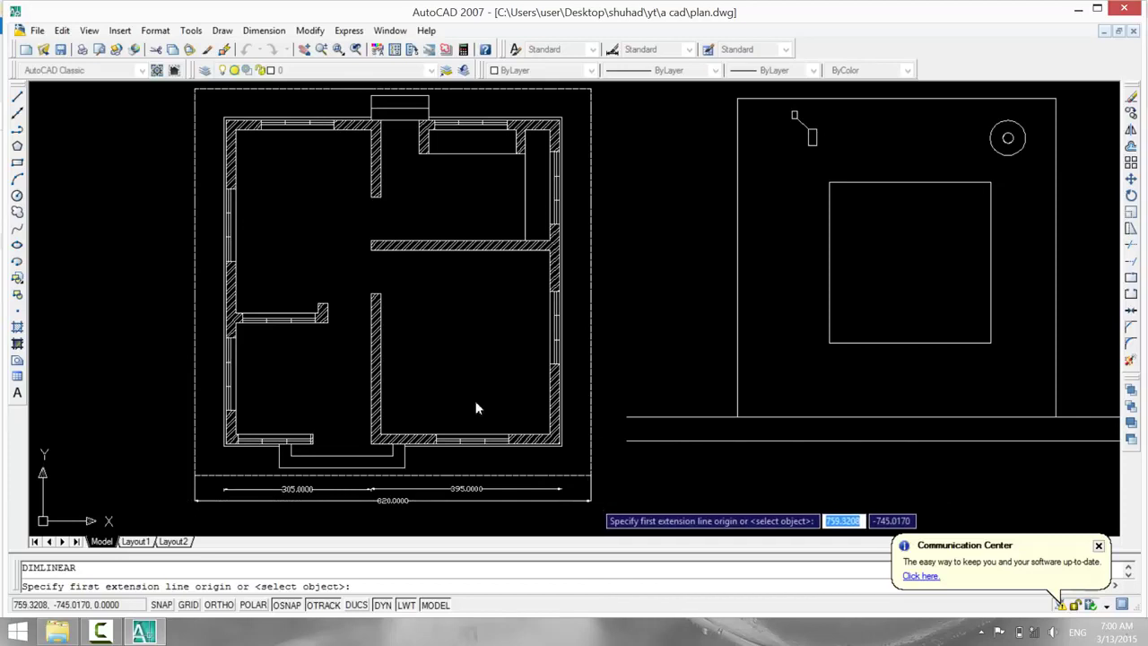
{"action": "left_click", "coordinate": [590, 500]}
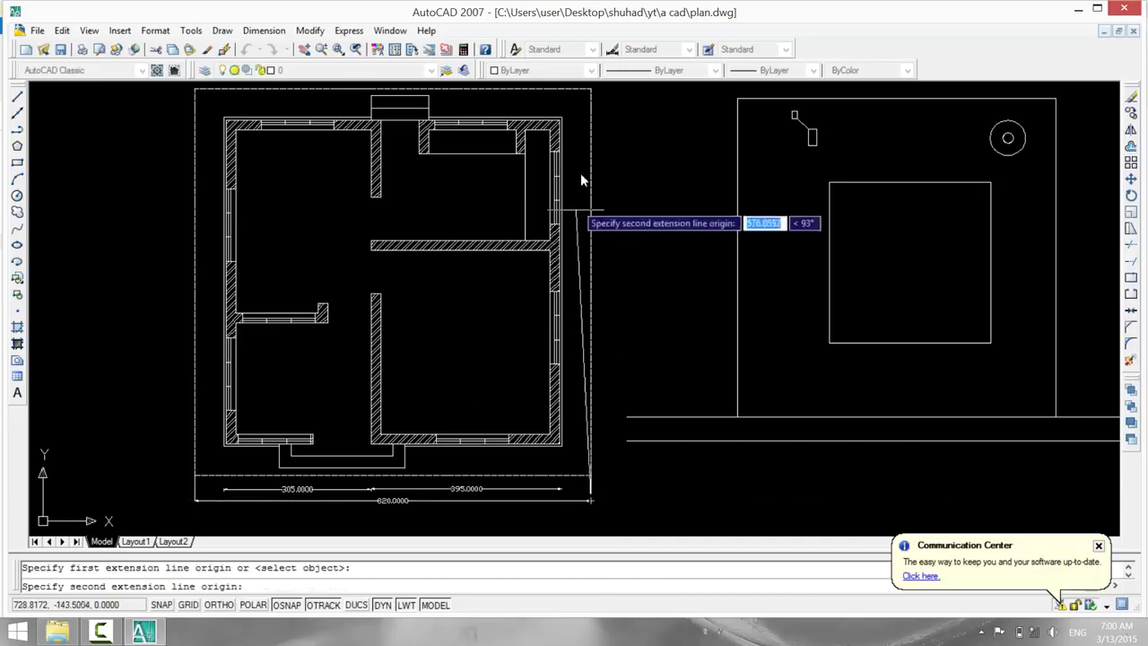
{"action": "left_click", "coordinate": [590, 89]}
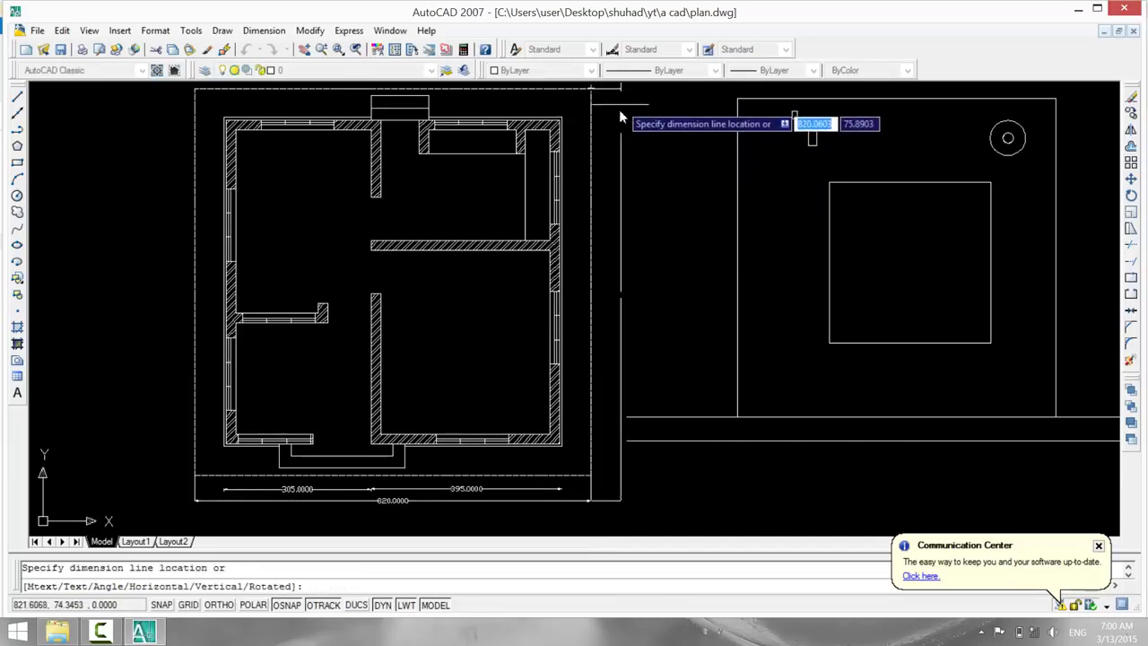
{"action": "left_click", "coordinate": [619, 110]}
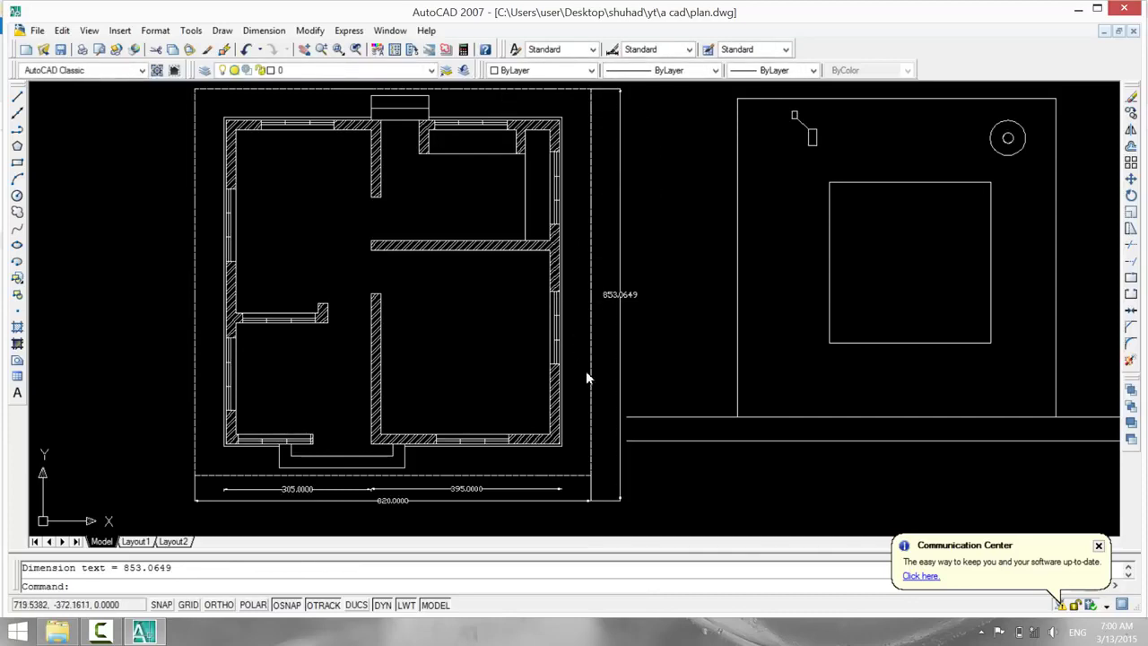
{"action": "key", "text": "Return"}
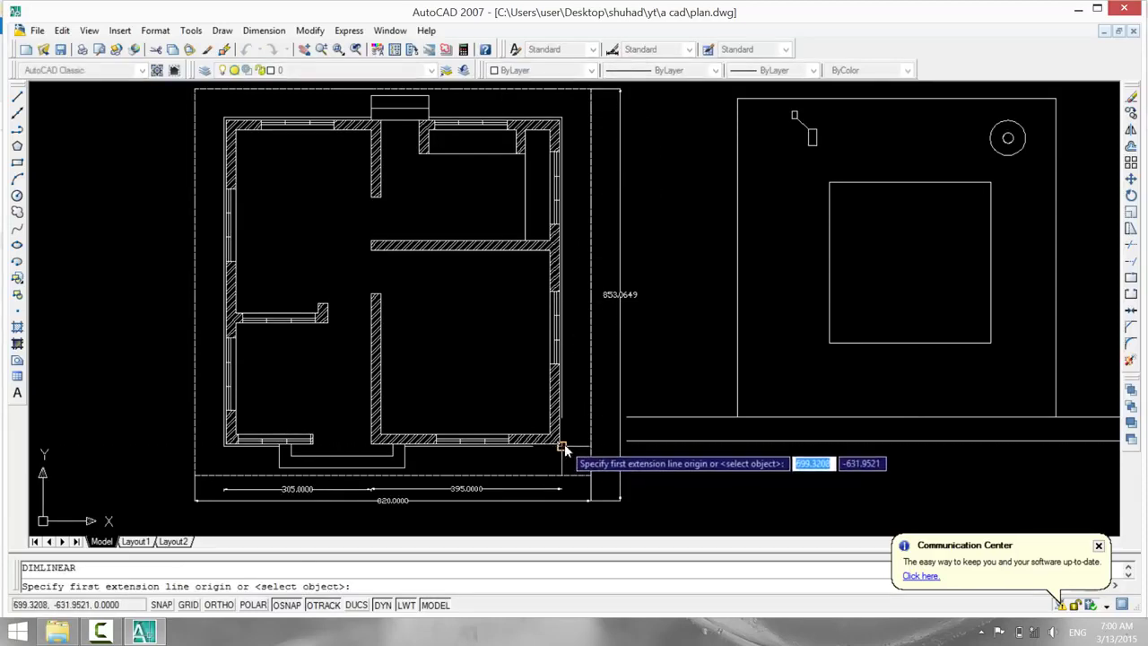
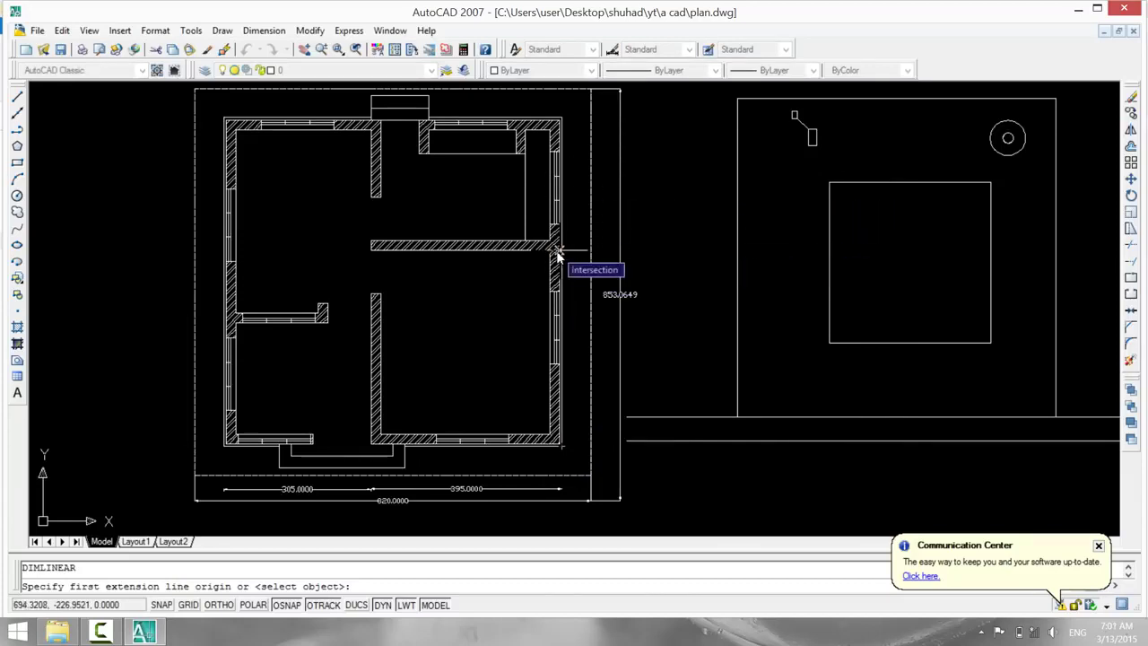
Dimension the floor plan's right wall with a vertical 405.0000 linear dimension.
{"action": "left_click", "coordinate": [563, 448]}
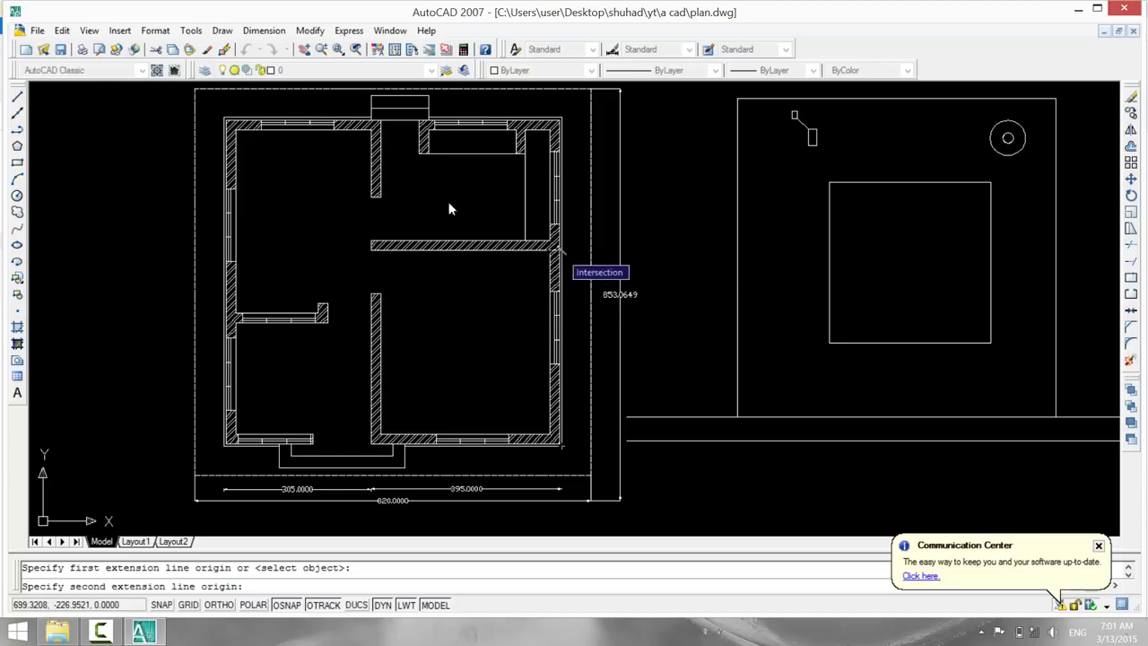
{"action": "left_click", "coordinate": [560, 254]}
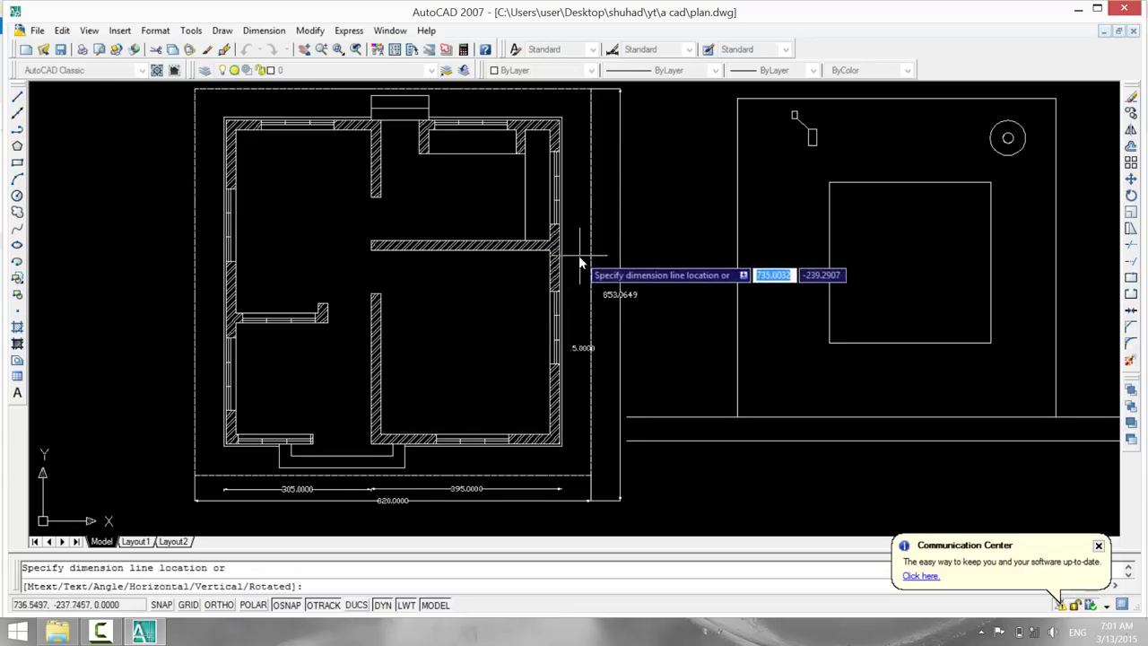
{"action": "left_click", "coordinate": [578, 254]}
{"action": "middle_click_drag", "start_coordinate": [293, 221], "coordinate": [303, 302]}
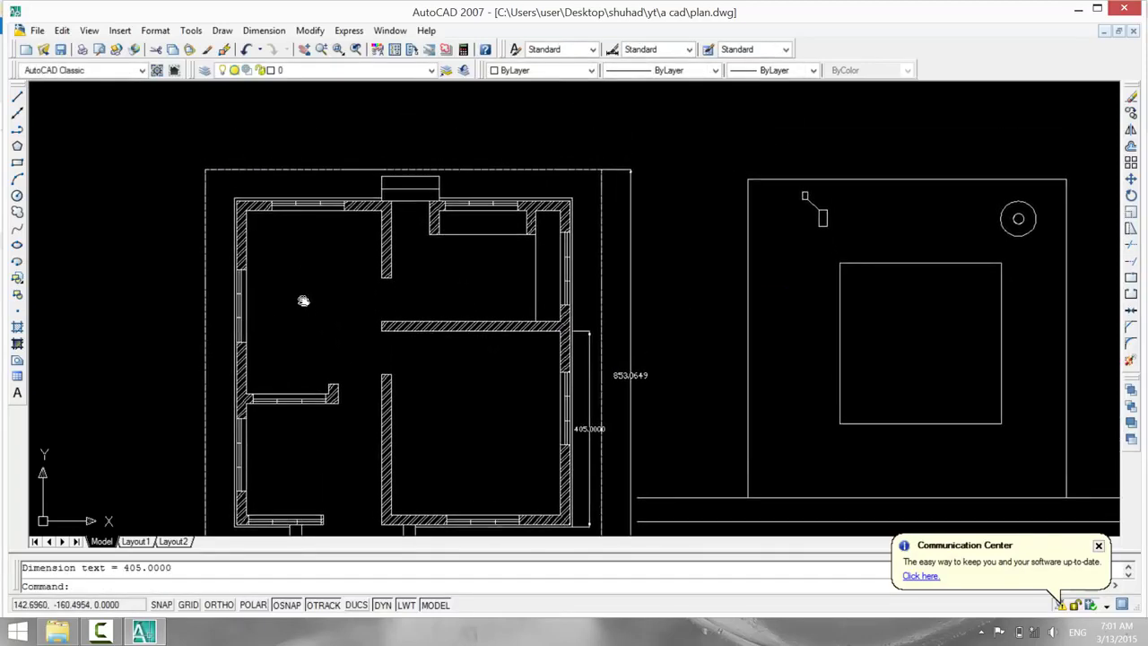
Add the 295.0000 dimension across the top wall, then pan up to the elevation.
{"action": "key", "text": "Return"}
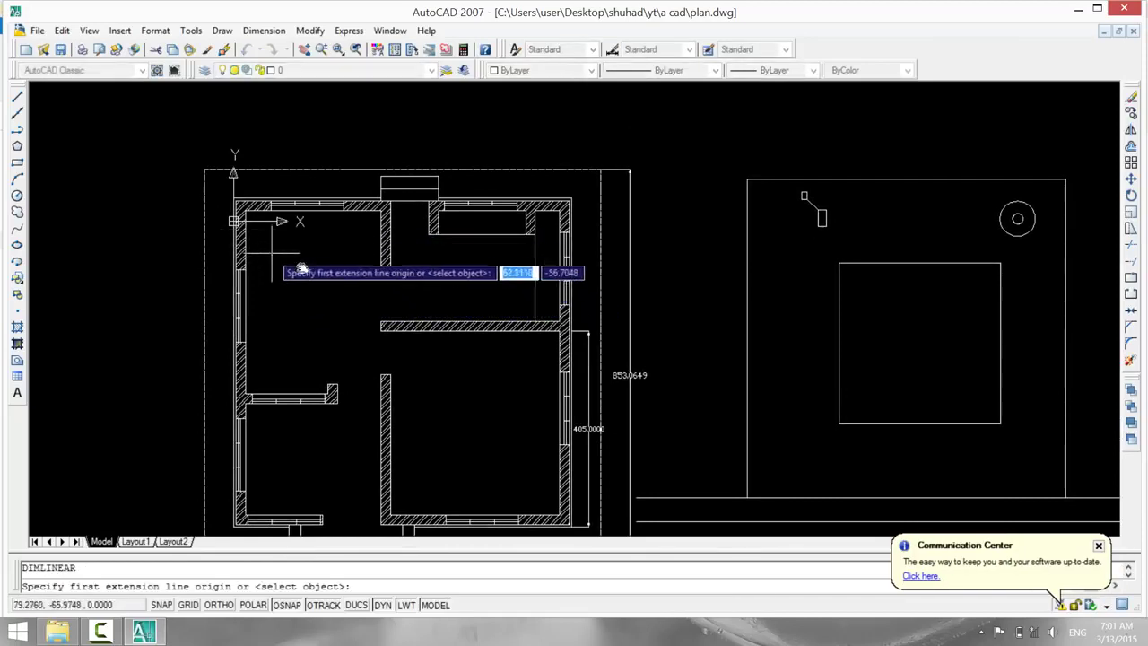
{"action": "left_click", "coordinate": [571, 198]}
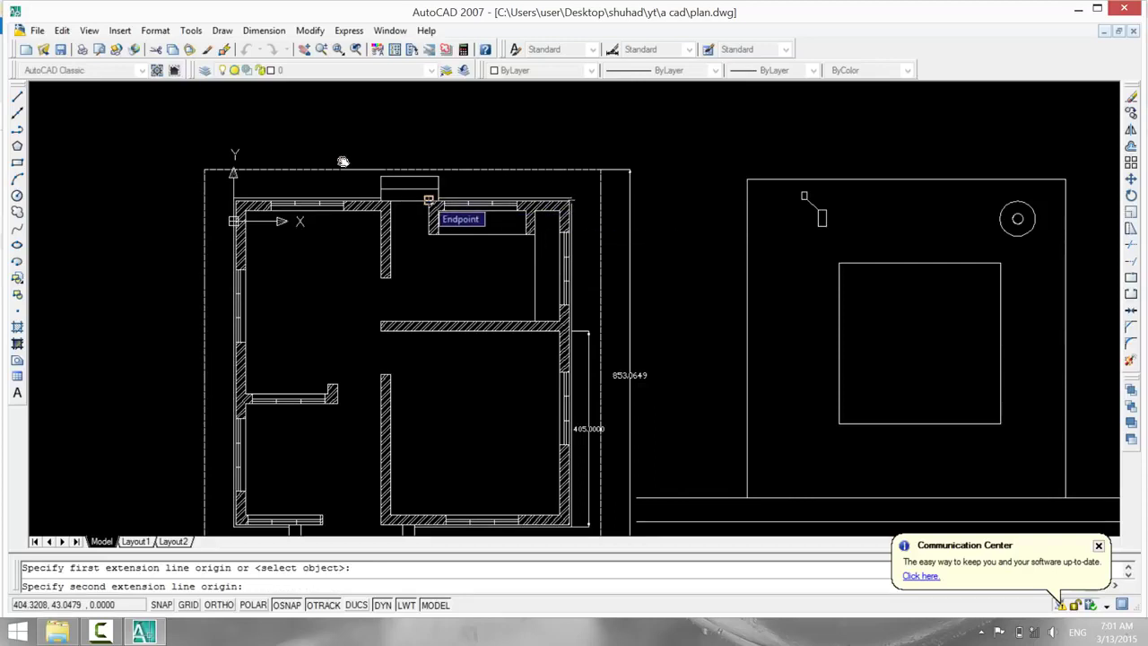
{"action": "left_click", "coordinate": [429, 200]}
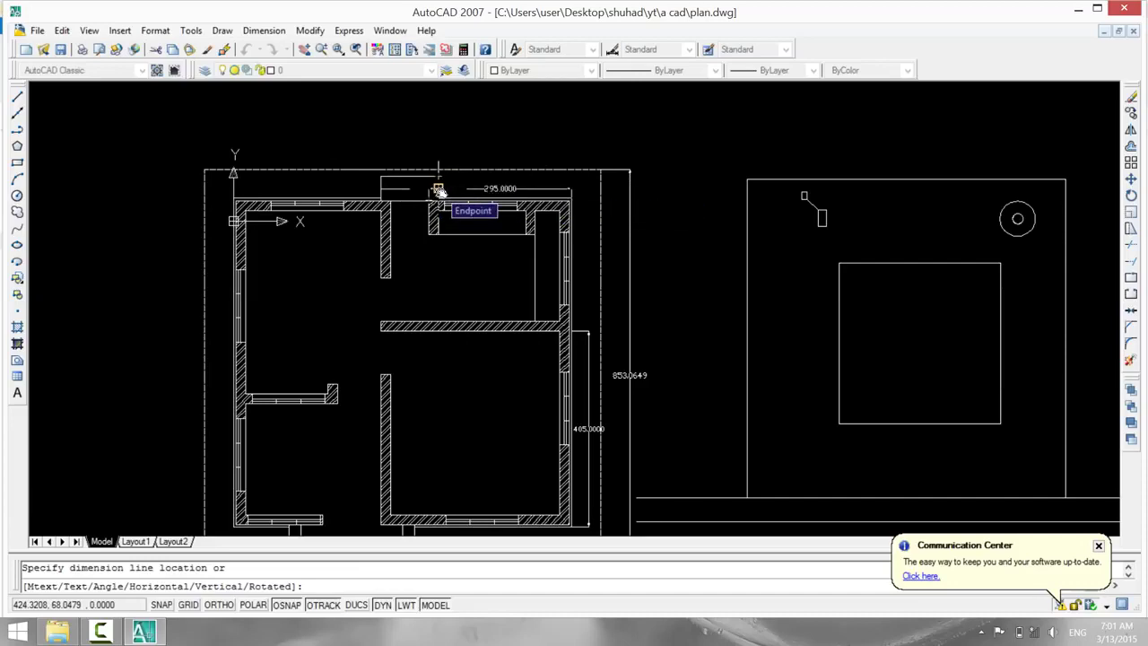
{"action": "left_click", "coordinate": [438, 190]}
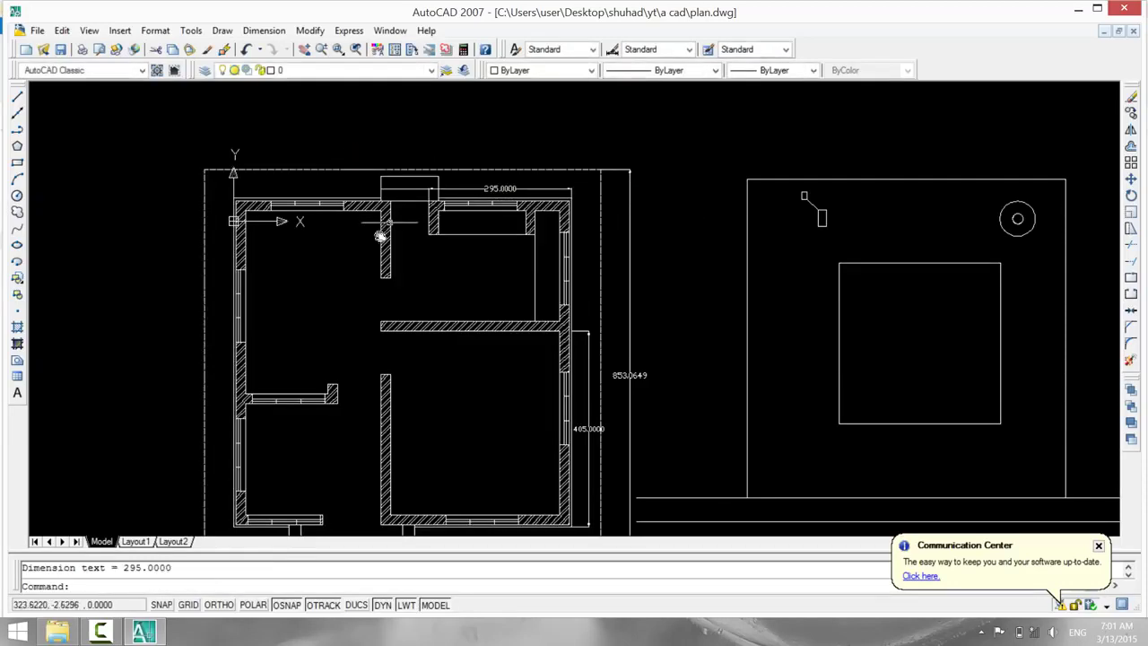
{"action": "key", "text": "Return"}
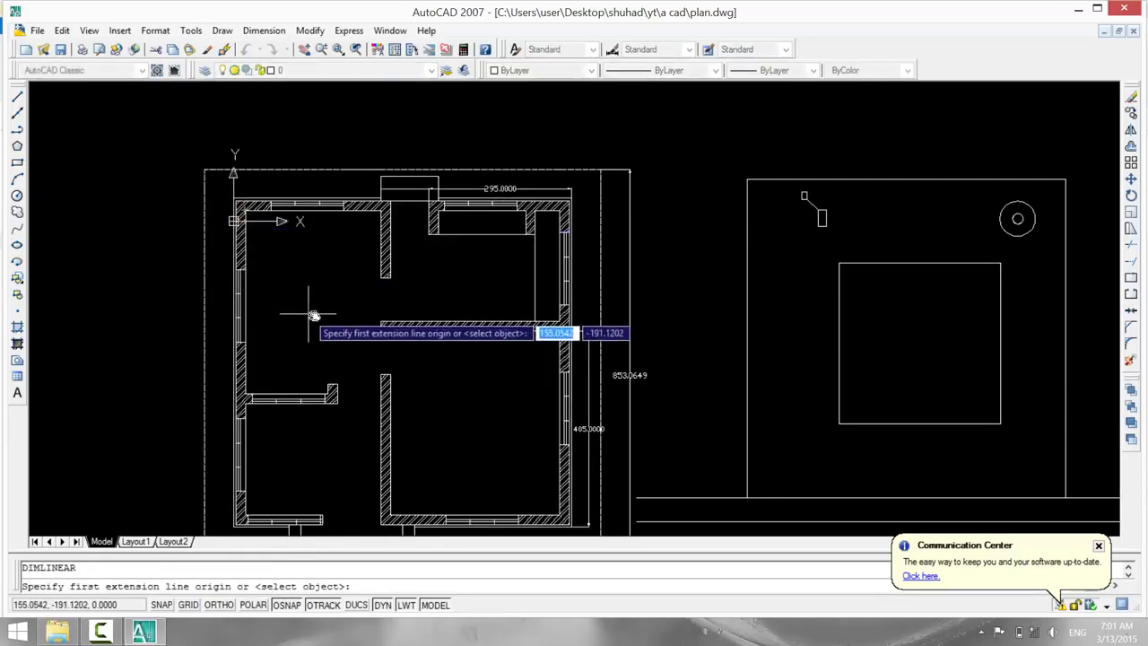
{"action": "key", "text": "Escape"}
{"action": "middle_click_drag", "start_coordinate": [707, 415], "coordinate": [402, 329]}
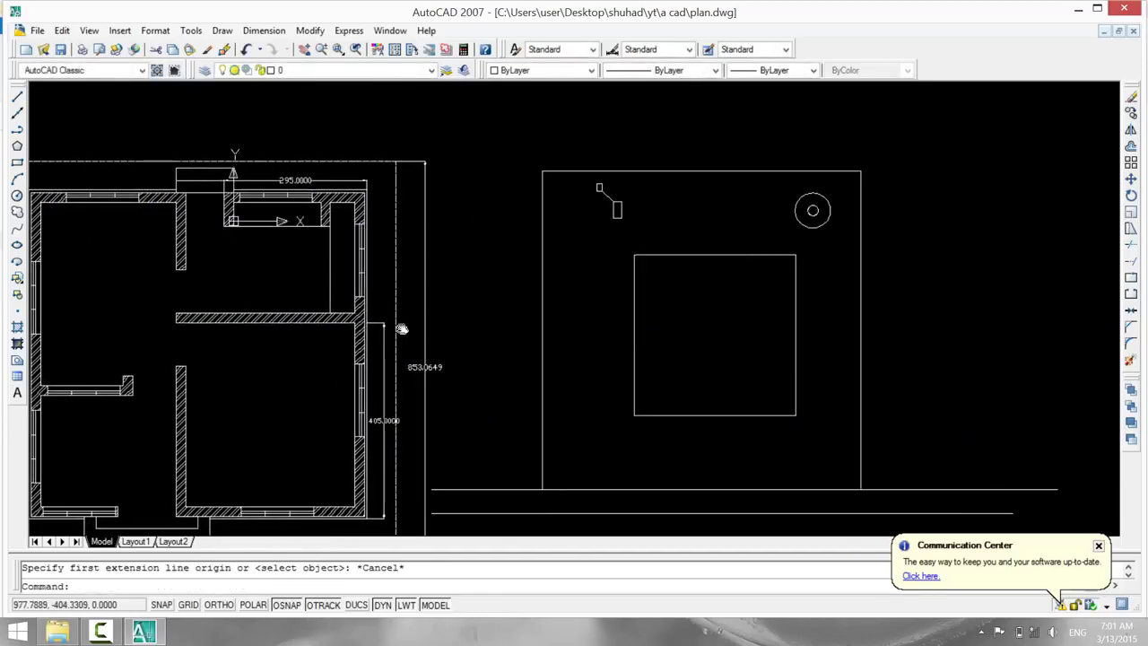
{"action": "scroll", "coordinate": [479, 359], "scroll_direction": "down", "scroll_amount": 3}
{"action": "scroll", "coordinate": [480, 318], "scroll_direction": "up", "scroll_amount": 2}
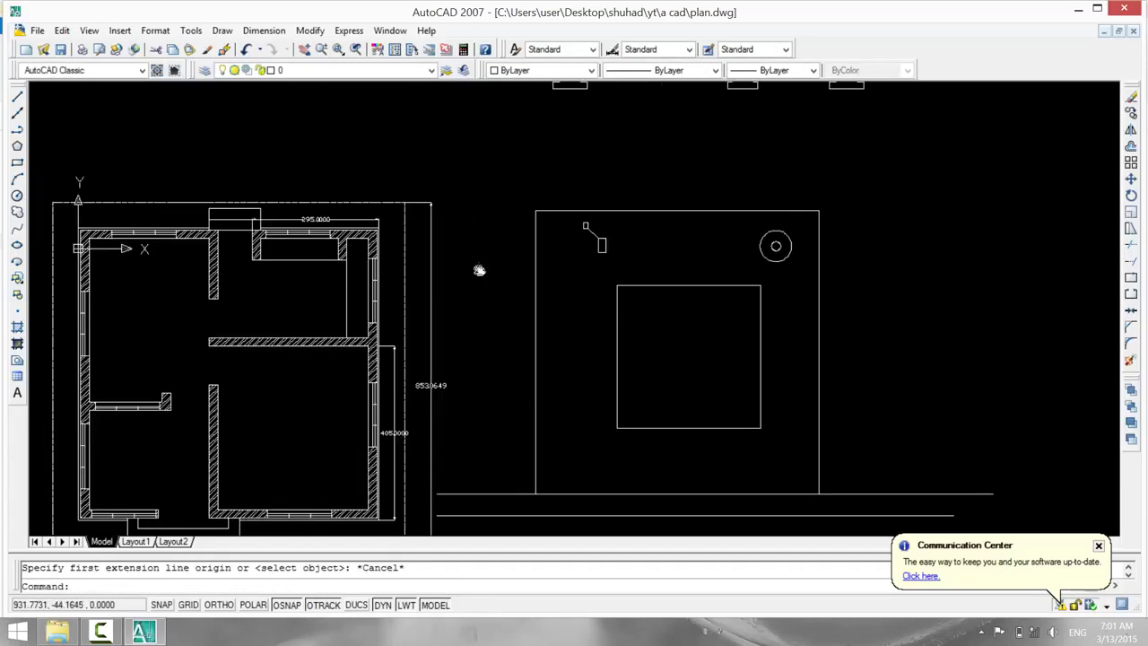
{"action": "middle_click_drag", "start_coordinate": [480, 270], "coordinate": [350, 511]}
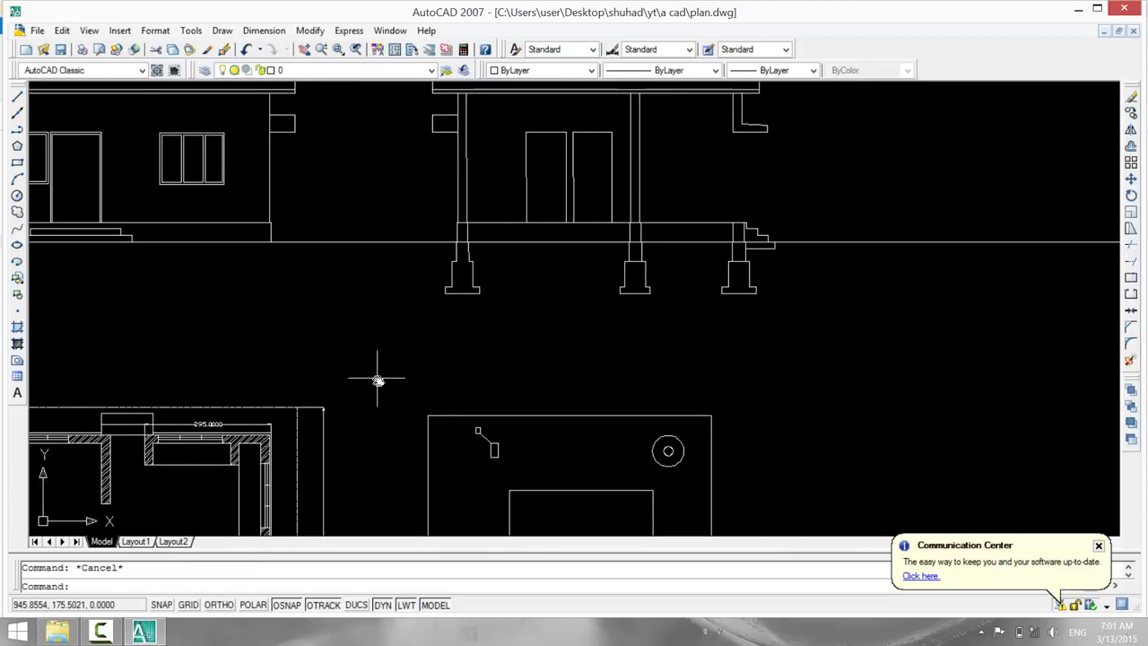
Dimension the footing base and middle step widths as 79.4484 and 49.2774 using DLI.
{"action": "type", "text": "dli"}
{"action": "key", "text": "Return"}
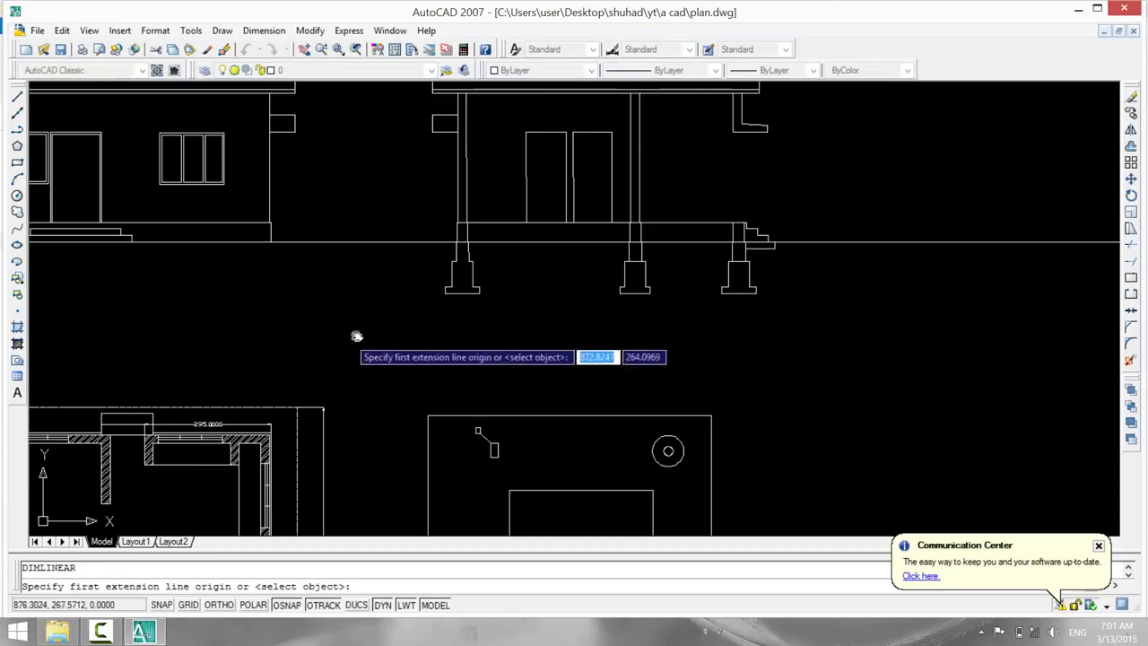
{"action": "scroll", "coordinate": [356, 336], "scroll_direction": "up", "scroll_amount": 2}
{"action": "left_click", "coordinate": [537, 252]}
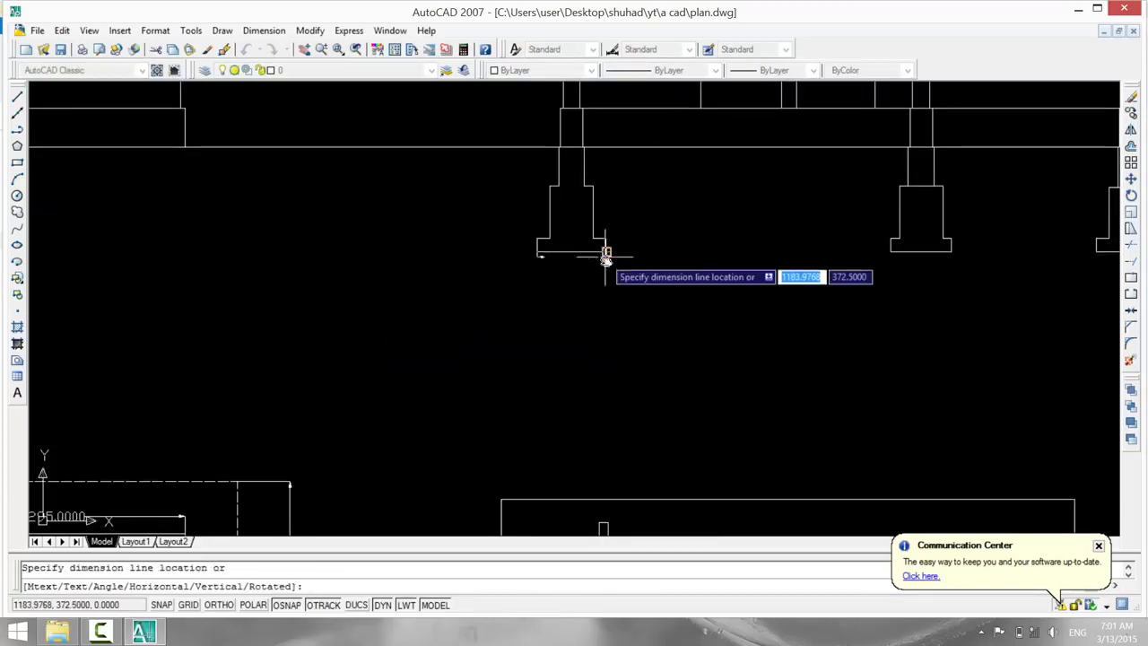
{"action": "left_click", "coordinate": [605, 252]}
{"action": "left_click", "coordinate": [605, 267]}
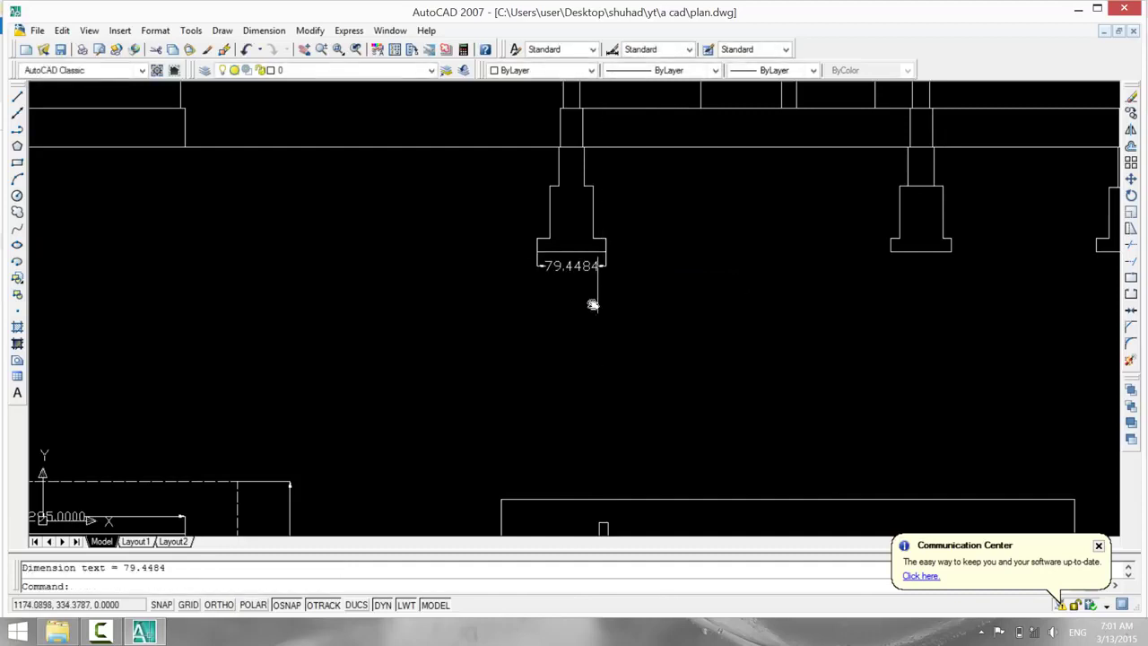
{"action": "key", "text": "Return"}
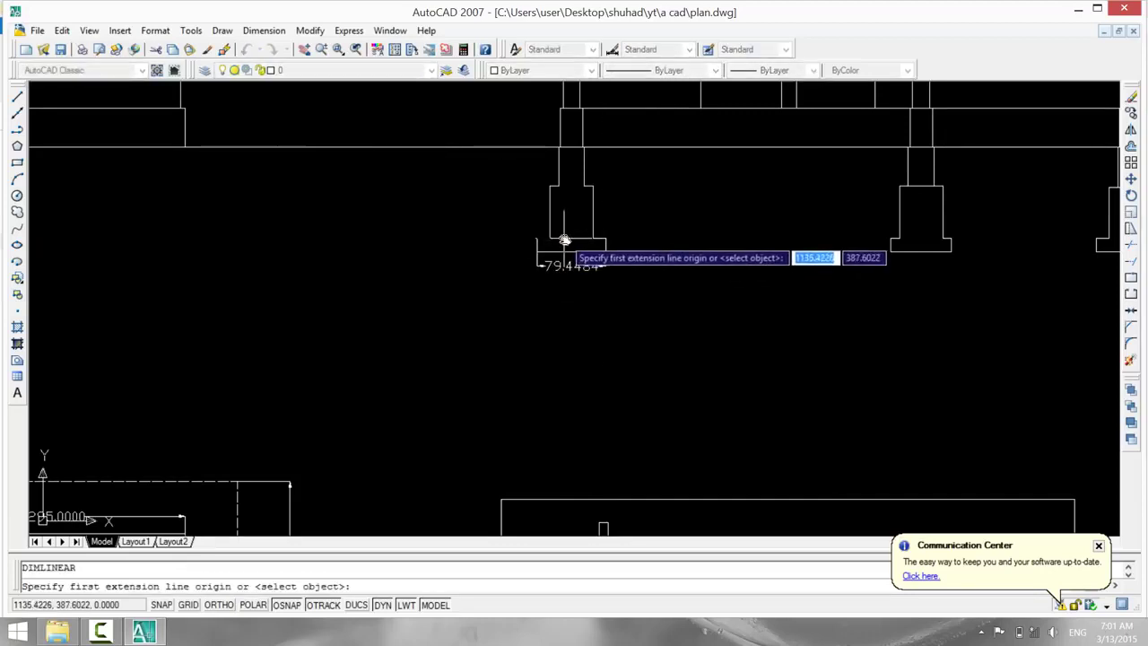
{"action": "left_click", "coordinate": [549, 238]}
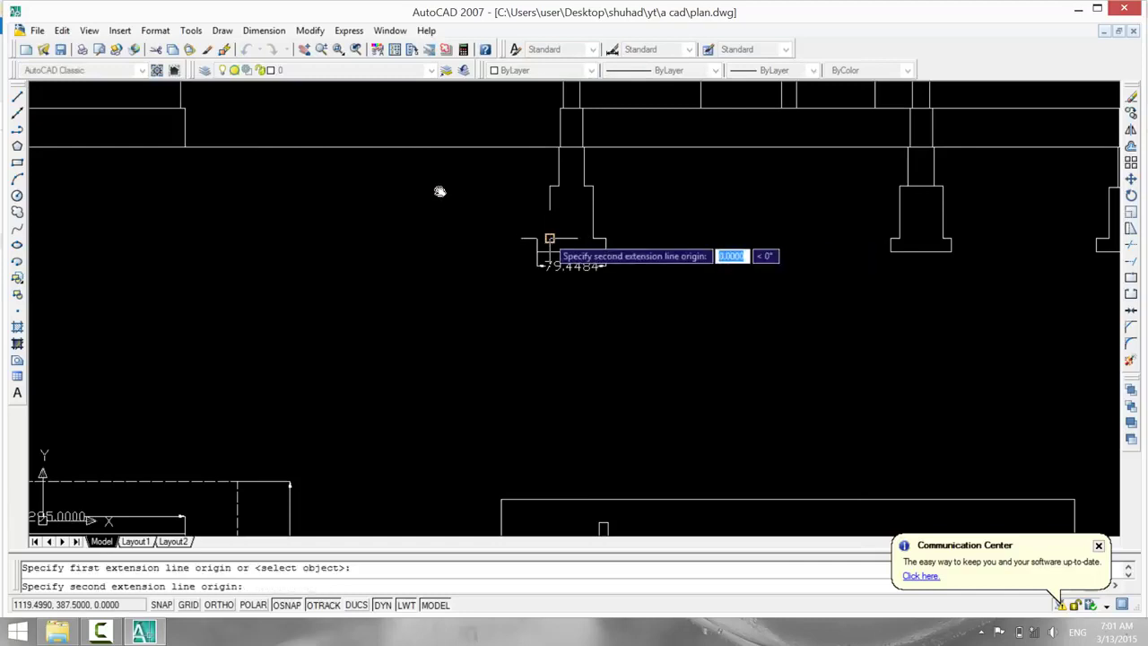
{"action": "left_click", "coordinate": [592, 239]}
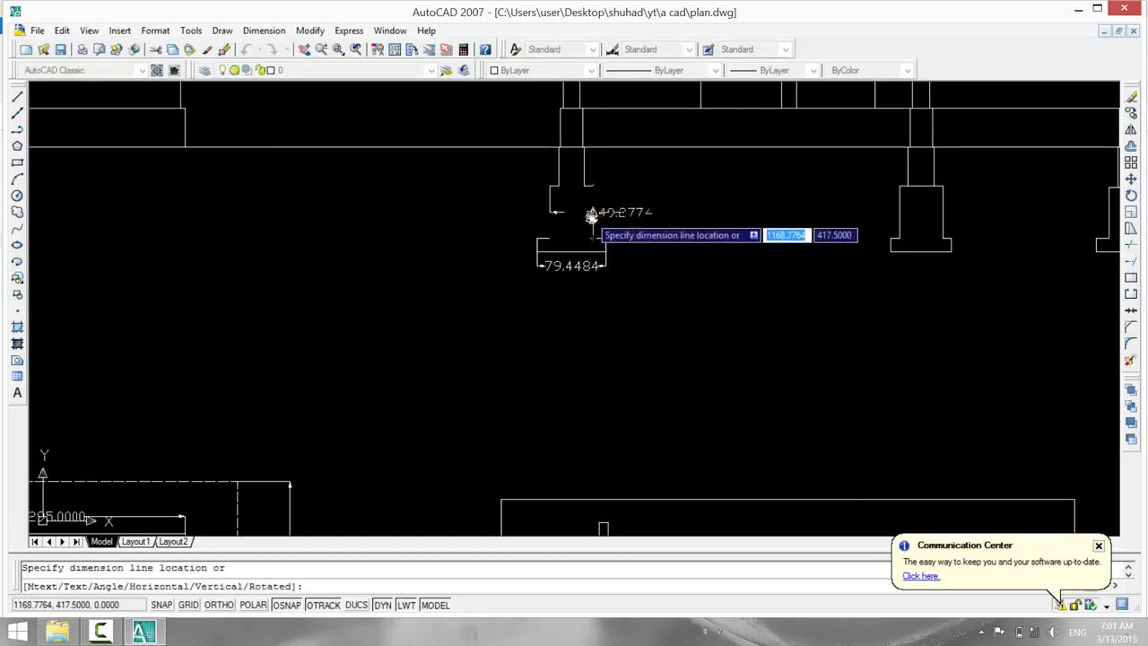
{"action": "left_click", "coordinate": [590, 213]}
Dimension the top step and column widths as 29.3950 and 25.3317.
{"action": "key", "text": "Return"}
{"action": "left_click", "coordinate": [562, 188]}
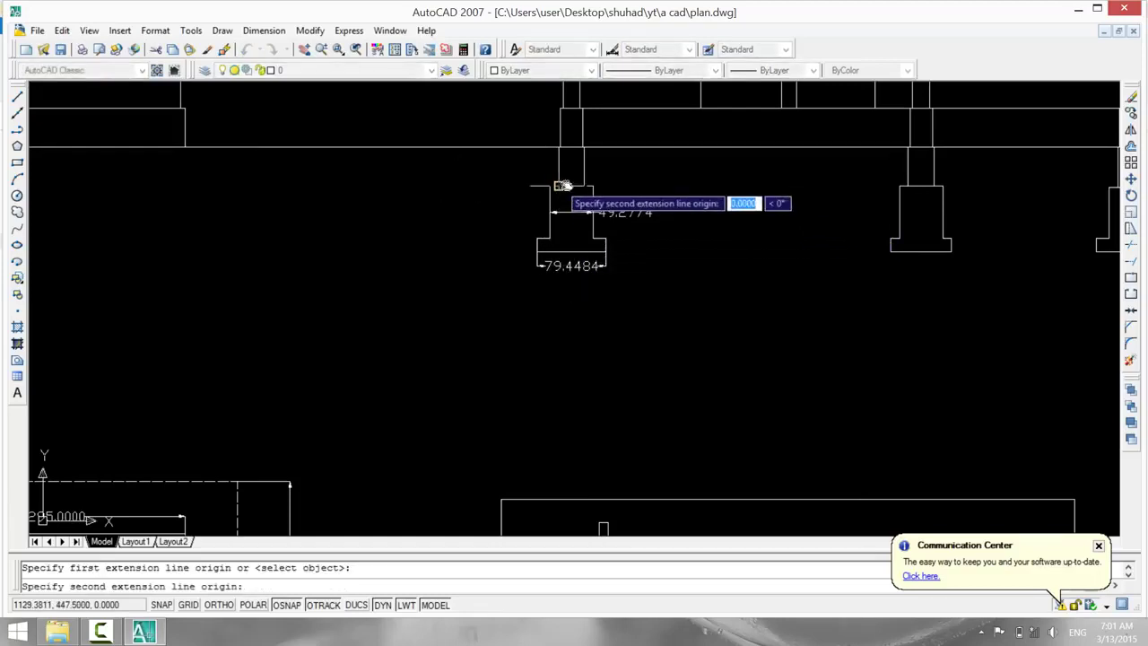
{"action": "left_click", "coordinate": [584, 188]}
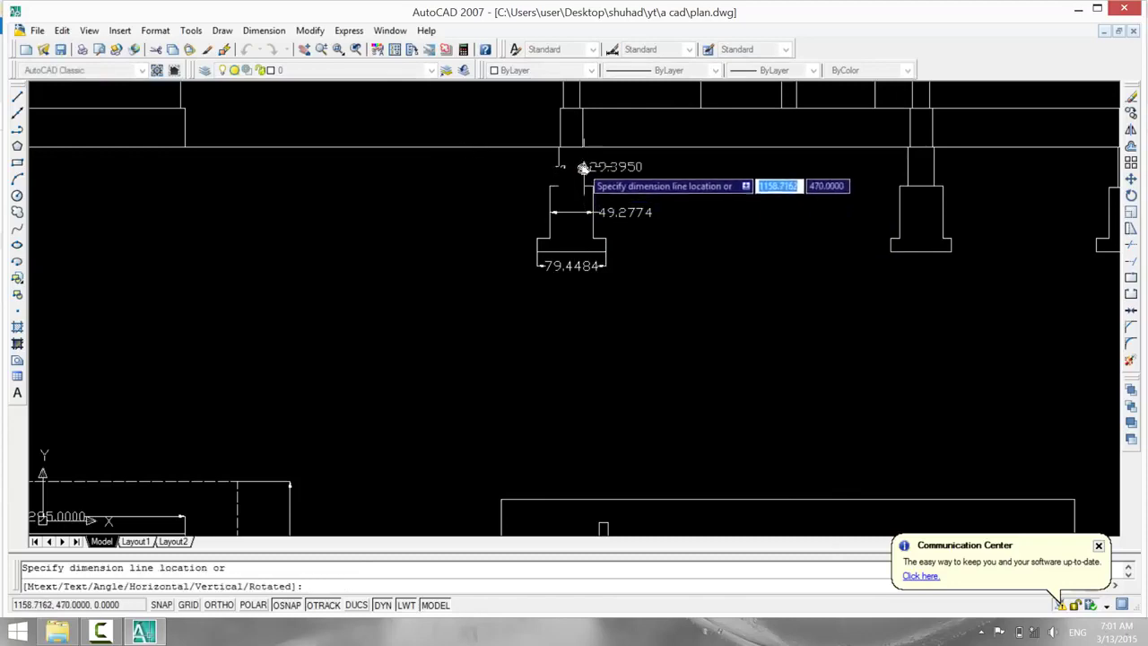
{"action": "left_click", "coordinate": [587, 167]}
{"action": "middle_click_drag", "start_coordinate": [669, 267], "coordinate": [671, 400]}
{"action": "key", "text": "Return"}
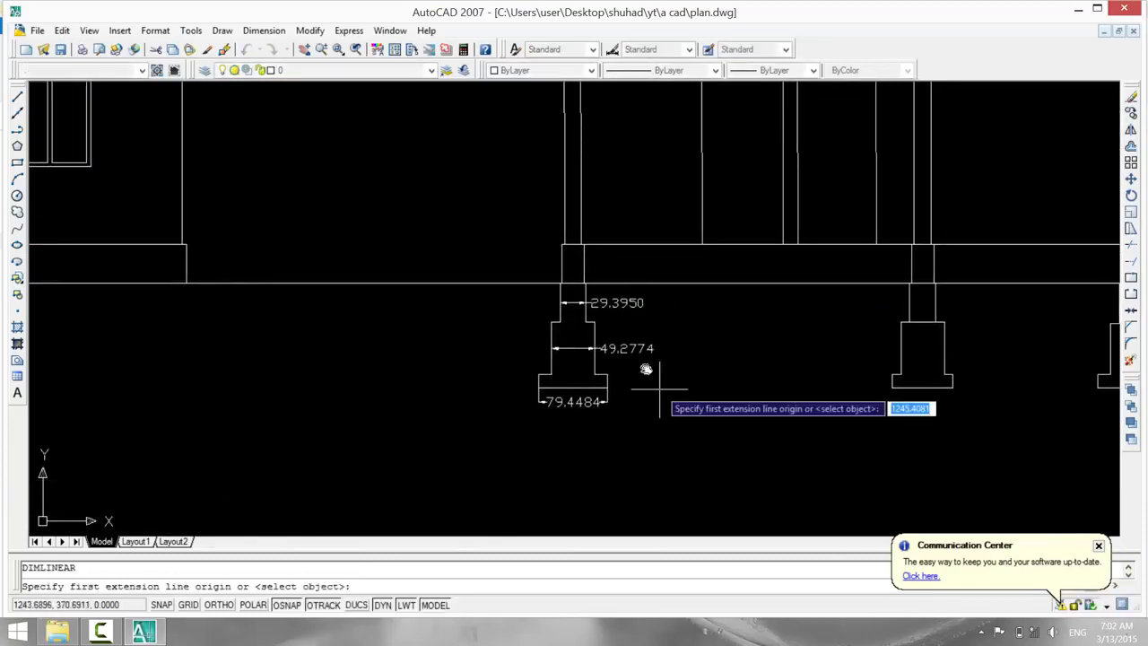
{"action": "left_click", "coordinate": [562, 244]}
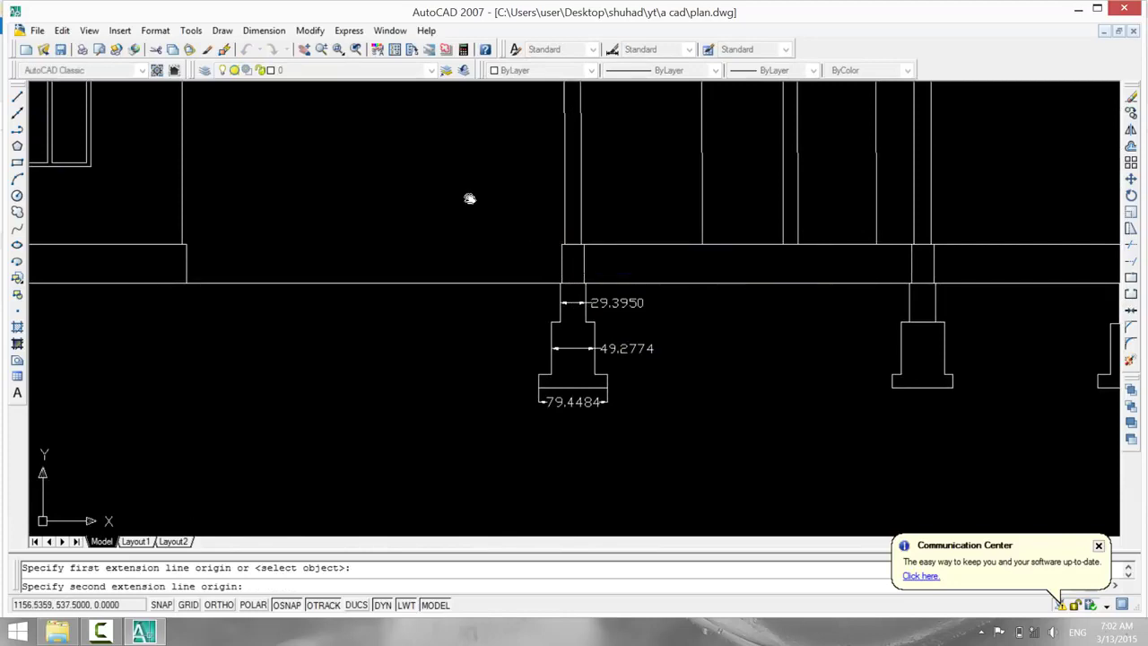
{"action": "left_click", "coordinate": [583, 245]}
{"action": "left_click", "coordinate": [582, 264]}
{"action": "mouse_move", "coordinate": [427, 380]}
{"action": "middle_mouse_down"}
{"action": "mouse_move", "coordinate": [743, 218]}
{"action": "mouse_move", "coordinate": [595, 341]}
{"action": "mouse_move", "coordinate": [593, 245]}
{"action": "middle_mouse_up"}
Dimension the left wall thickness of the floor plan as 20.0000.
{"action": "scroll", "coordinate": [300, 460], "scroll_direction": "up", "scroll_amount": 5}
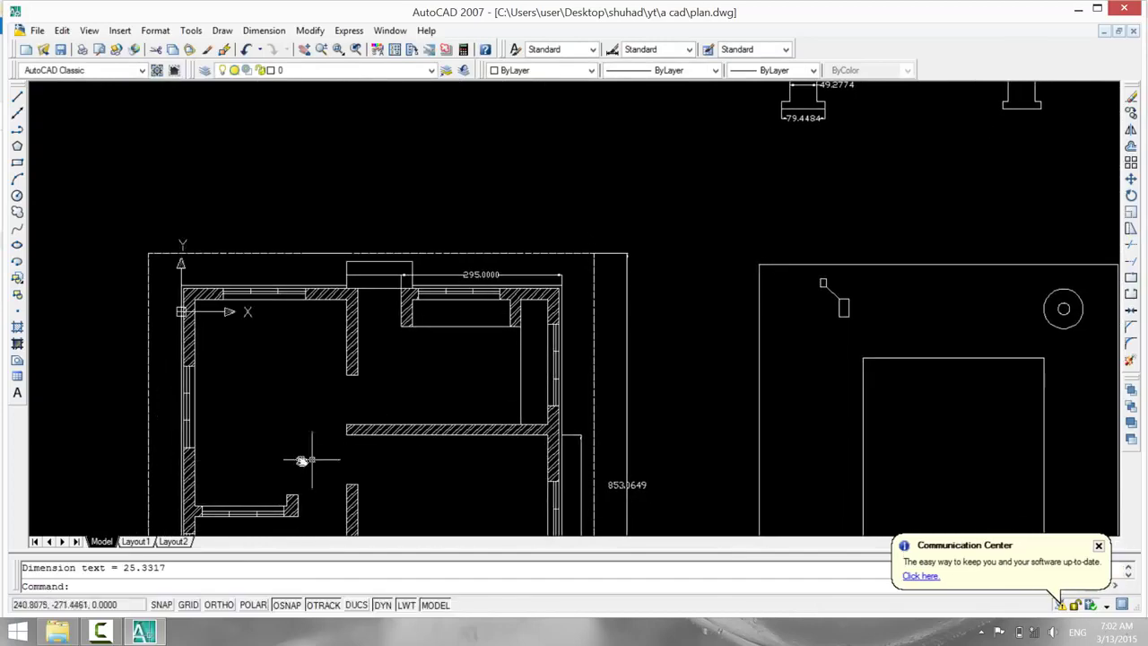
{"action": "middle_click_drag", "start_coordinate": [281, 436], "coordinate": [483, 447]}
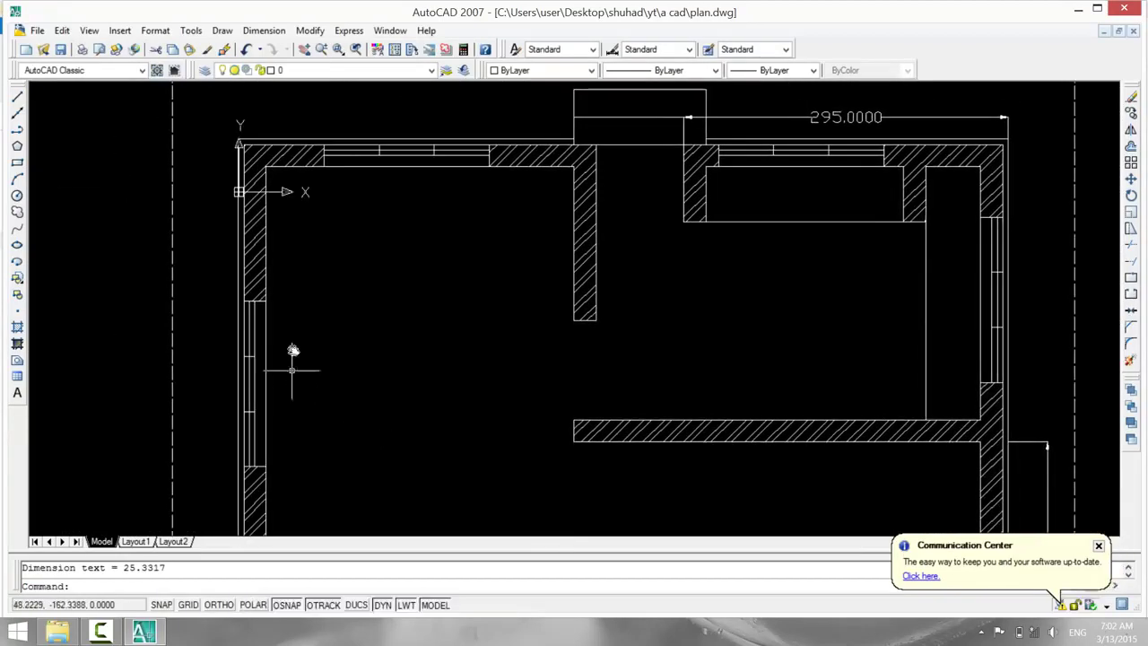
{"action": "key", "text": "Return"}
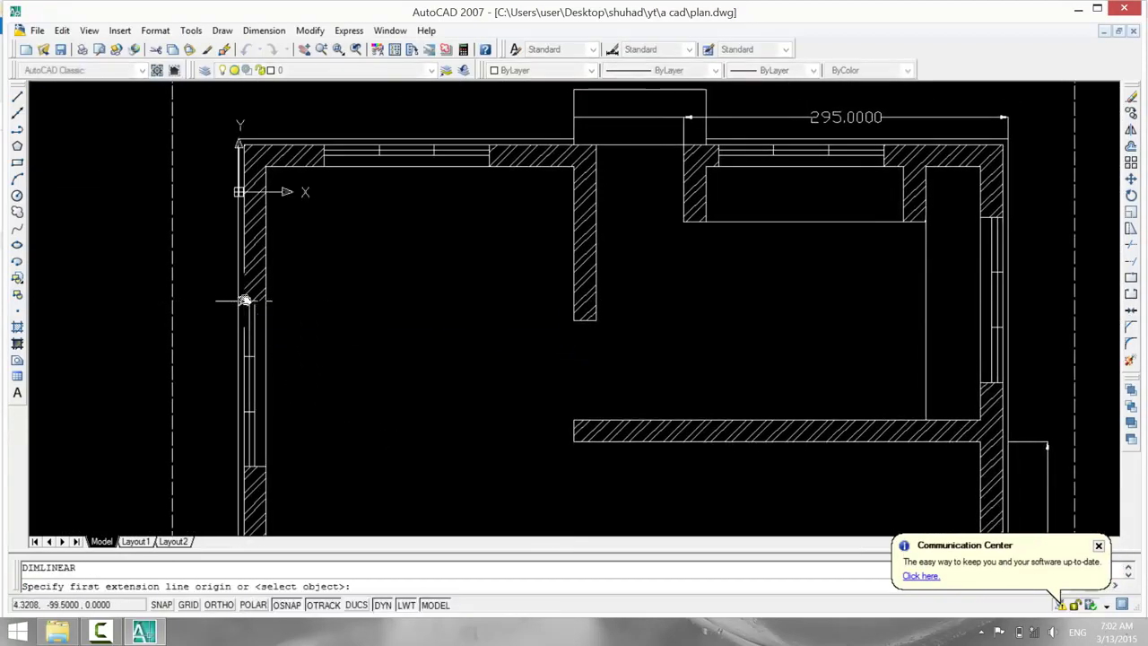
{"action": "left_click", "coordinate": [249, 299]}
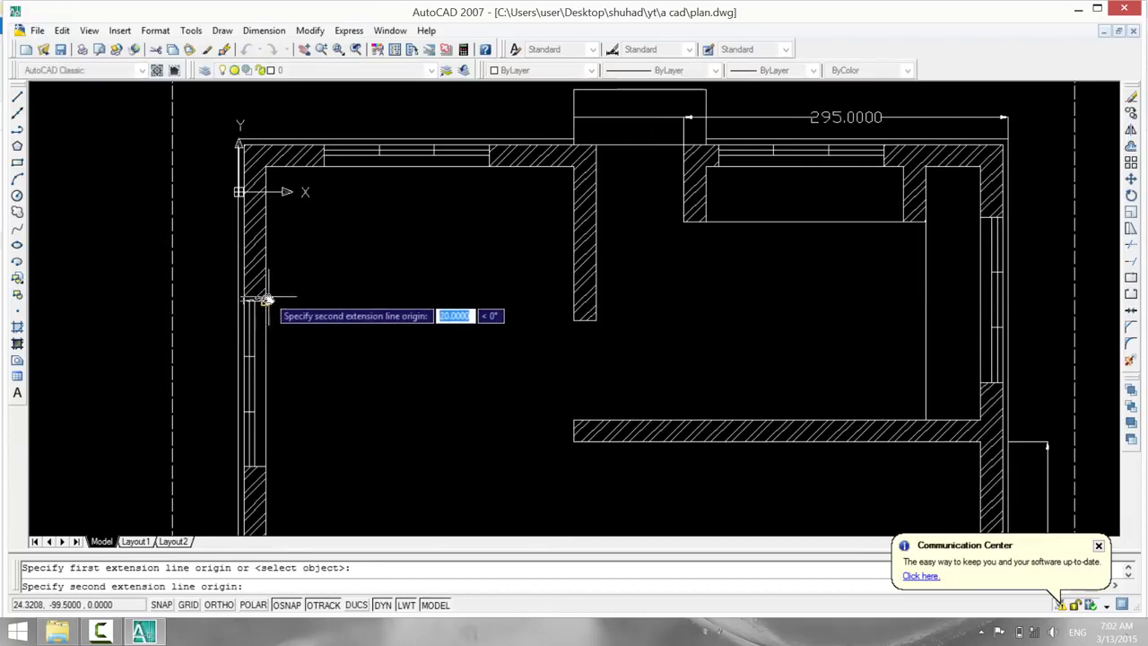
{"action": "left_click", "coordinate": [257, 302]}
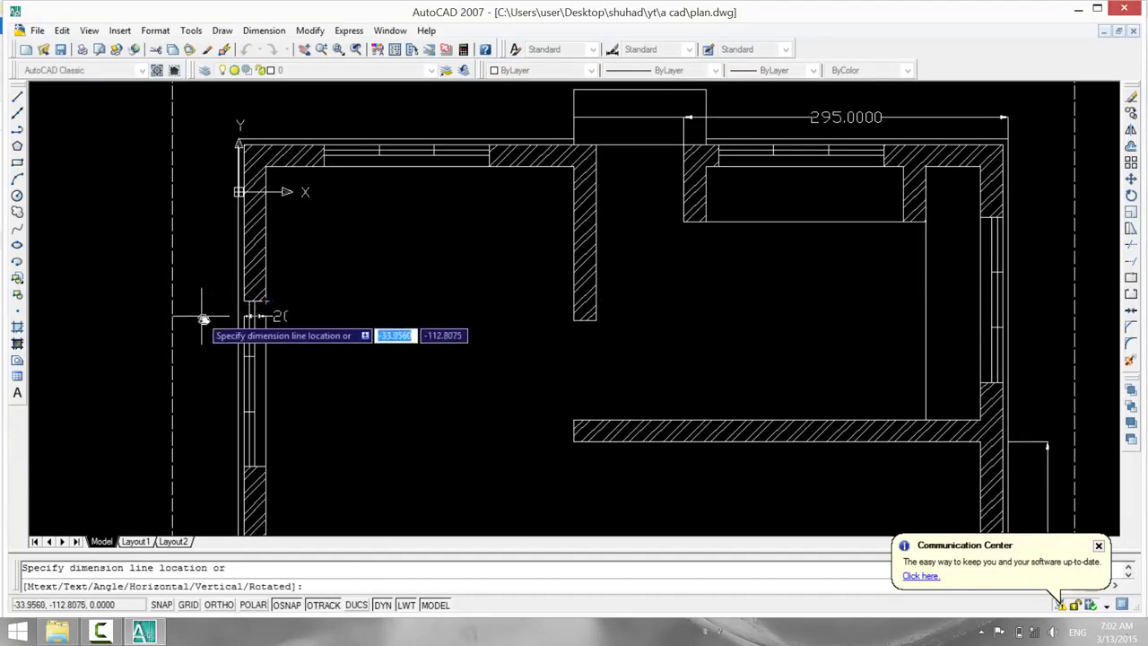
{"action": "left_click", "coordinate": [183, 276]}
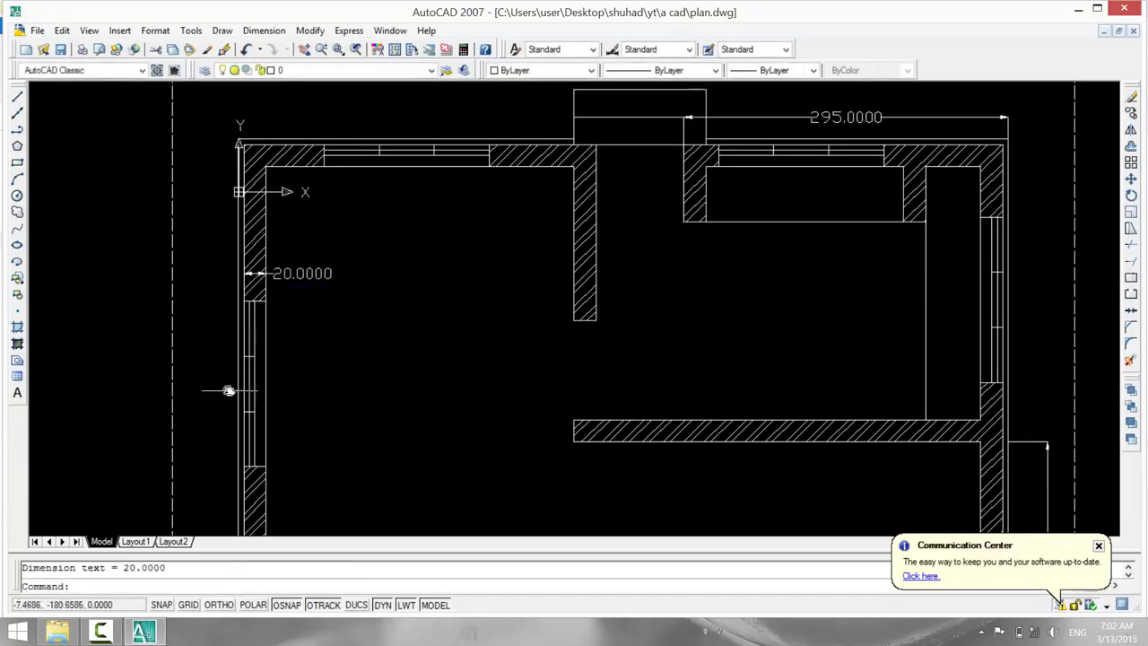
Add a 5.0000 dimension on the left wall, then pan to the footing section.
{"action": "key", "text": "Return"}
{"action": "key", "text": "Return"}
{"action": "key", "text": "Escape"}
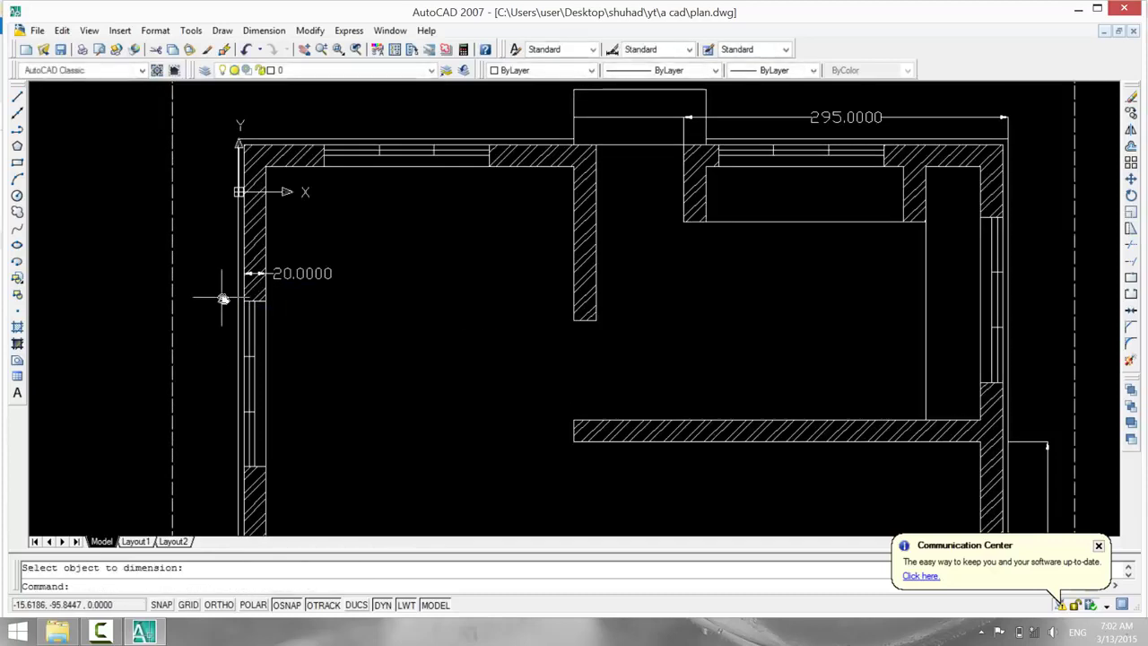
{"action": "key", "text": "Return"}
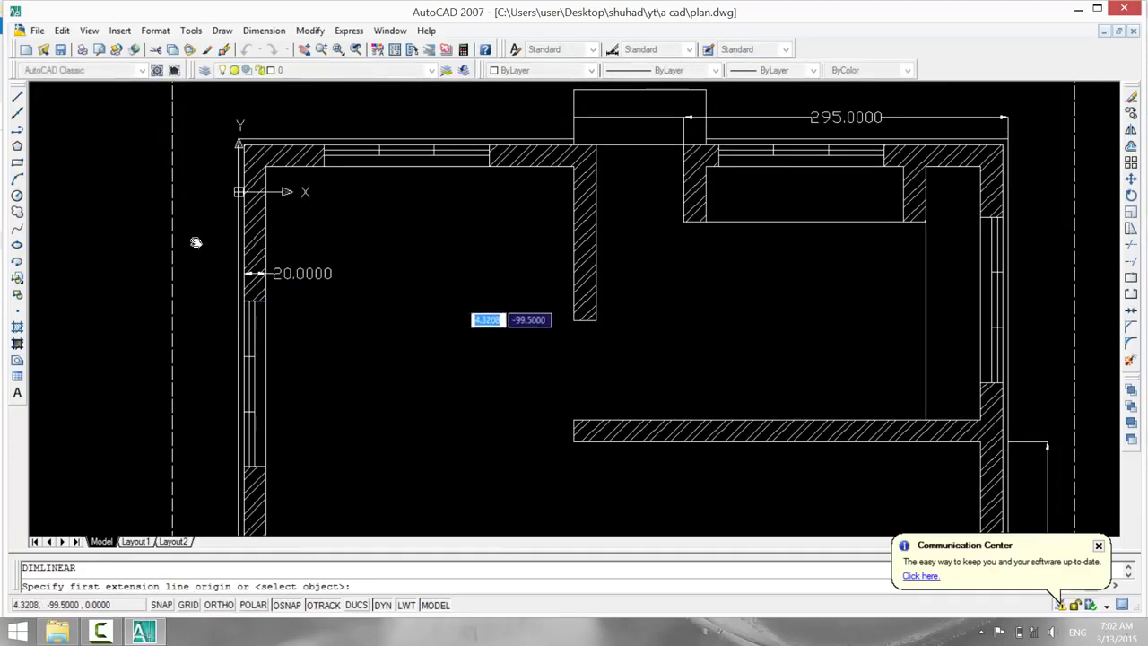
{"action": "left_click", "coordinate": [241, 302]}
{"action": "left_click", "coordinate": [240, 301]}
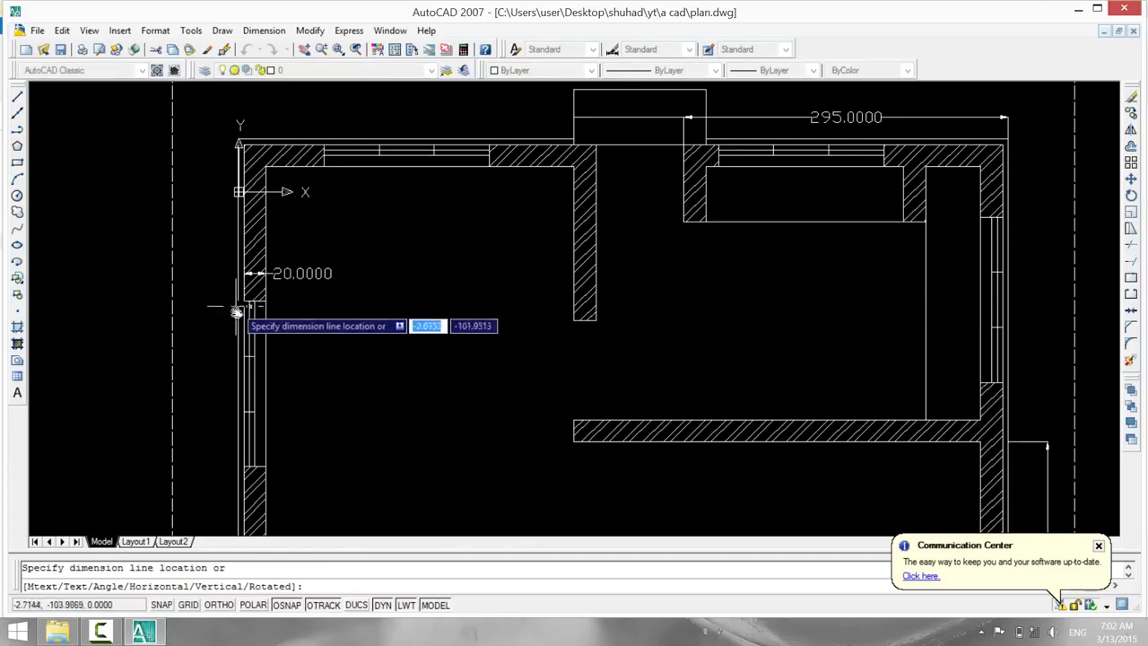
{"action": "left_click", "coordinate": [235, 313]}
{"action": "scroll", "coordinate": [415, 334], "scroll_direction": "down", "scroll_amount": 3}
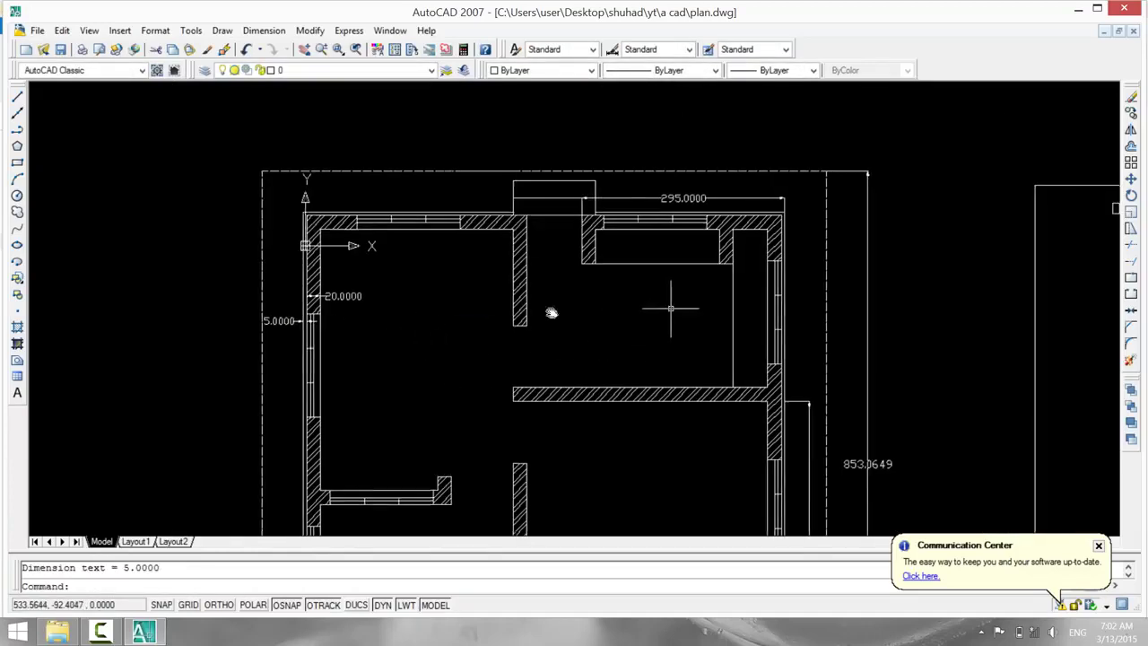
{"action": "middle_click_drag", "start_coordinate": [550, 313], "coordinate": [299, 328]}
{"action": "middle_click_drag", "start_coordinate": [659, 262], "coordinate": [662, 529]}
{"action": "mouse_move", "coordinate": [710, 329]}
{"action": "middle_mouse_down"}
{"action": "mouse_move", "coordinate": [715, 351]}
{"action": "mouse_move", "coordinate": [665, 414]}
{"action": "middle_mouse_up"}
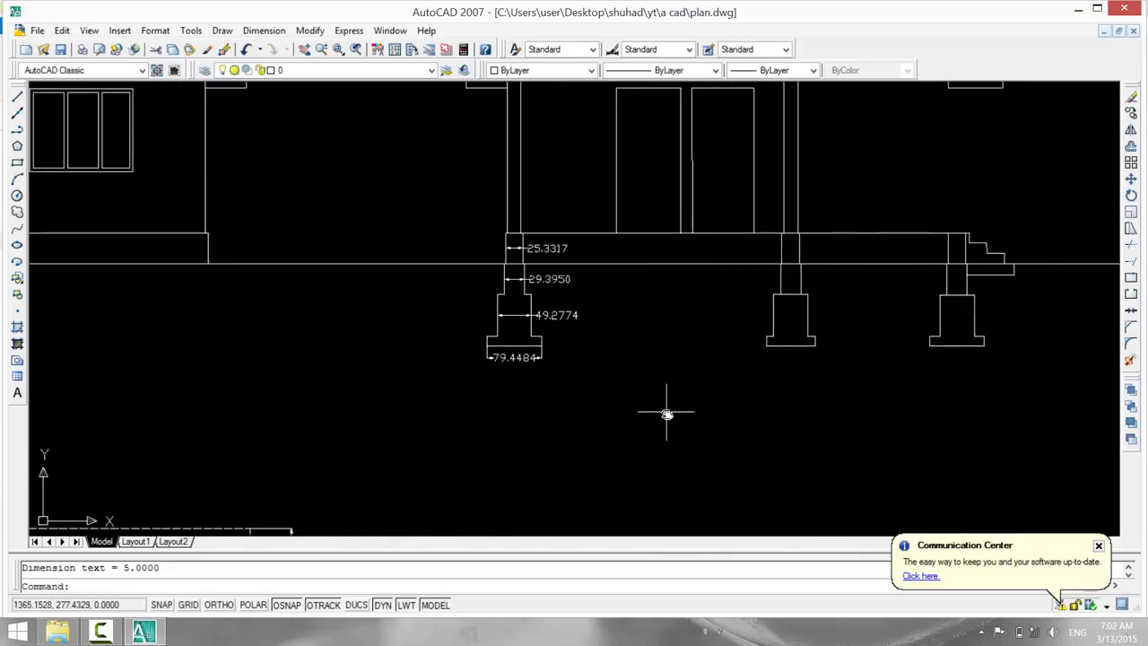
Dimension the footing depth as 15.0000 and the 59.9375 height to its left.
{"action": "key", "text": "Return"}
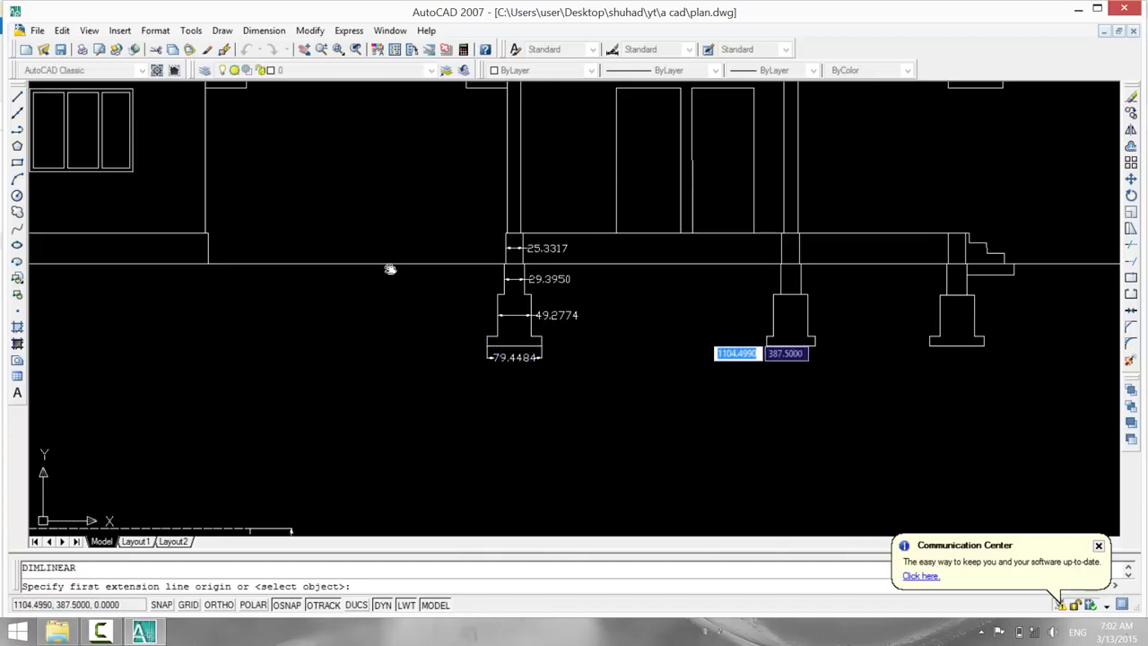
{"action": "left_click", "coordinate": [487, 342]}
{"action": "left_click", "coordinate": [487, 351]}
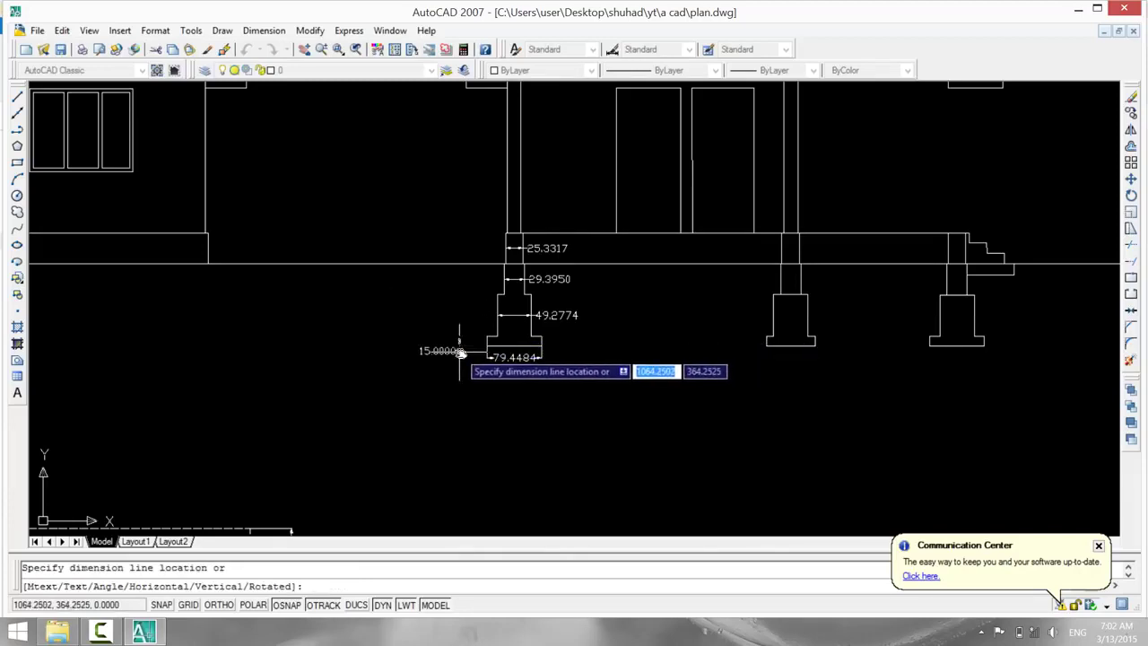
{"action": "left_click", "coordinate": [457, 344]}
{"action": "key", "text": "Return"}
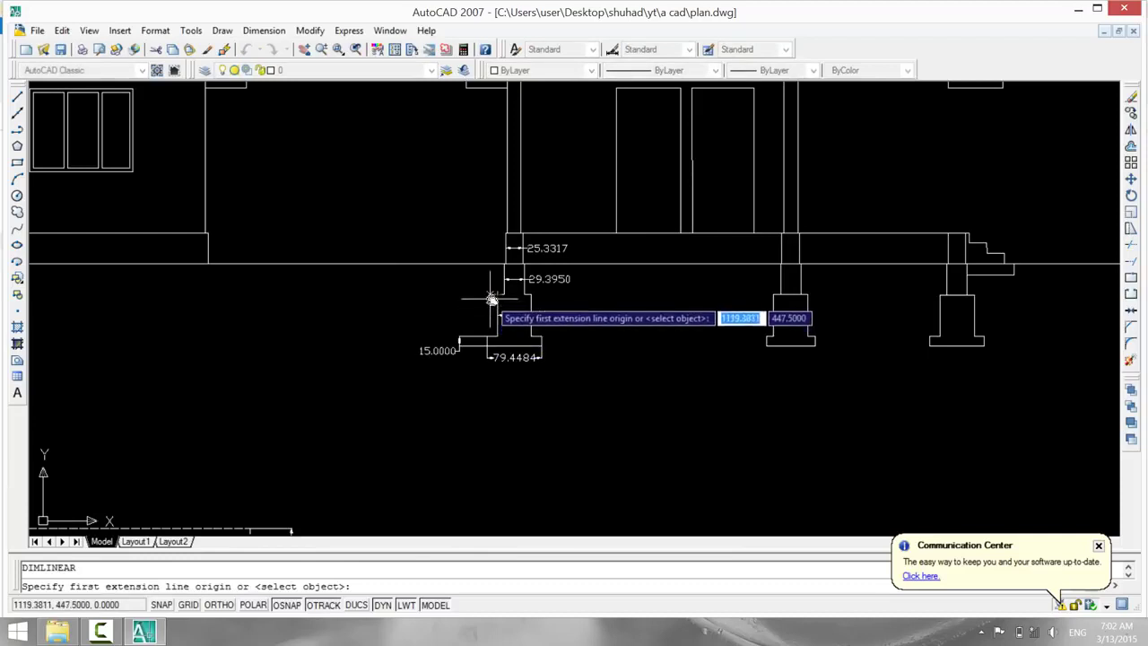
{"action": "left_click", "coordinate": [497, 293]}
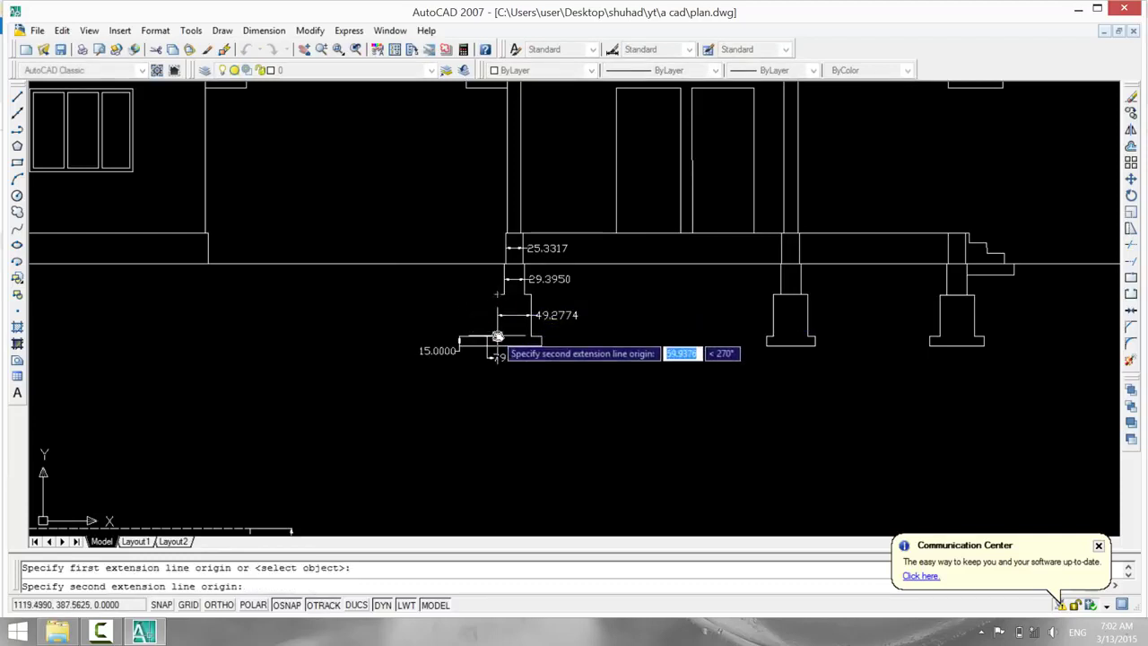
{"action": "left_click", "coordinate": [498, 337]}
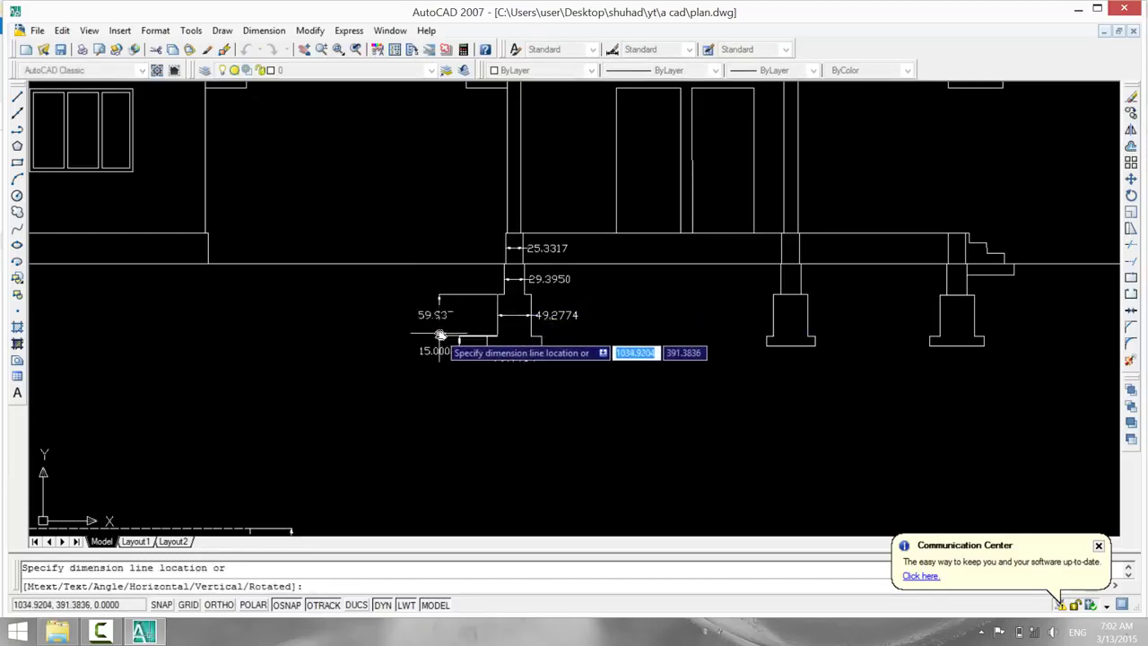
{"action": "left_click", "coordinate": [459, 336]}
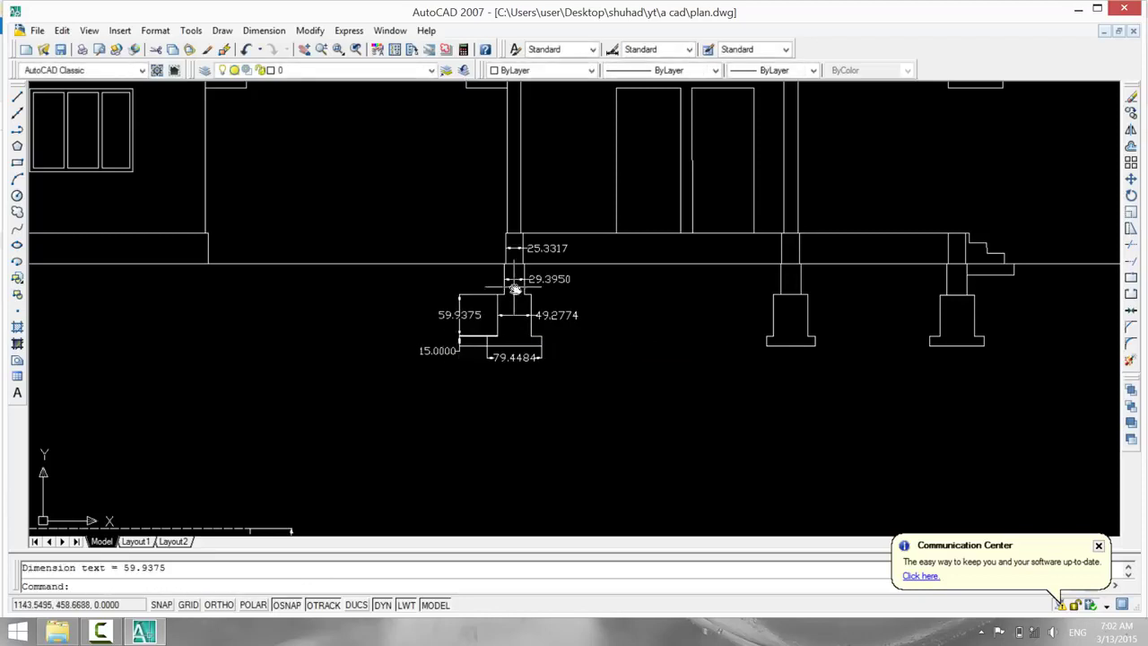
Add 45.0000 dimensions beside the column and for the plinth height.
{"action": "key", "text": "Return"}
{"action": "key", "text": "Return"}
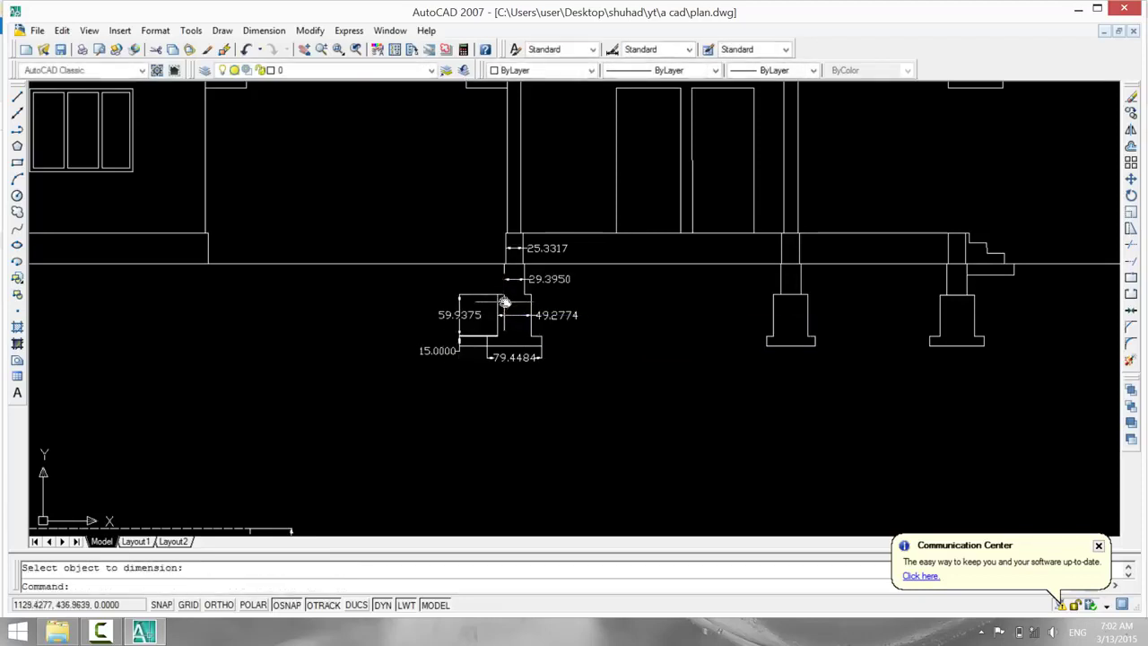
{"action": "key", "text": "Escape"}
{"action": "key", "text": "Return"}
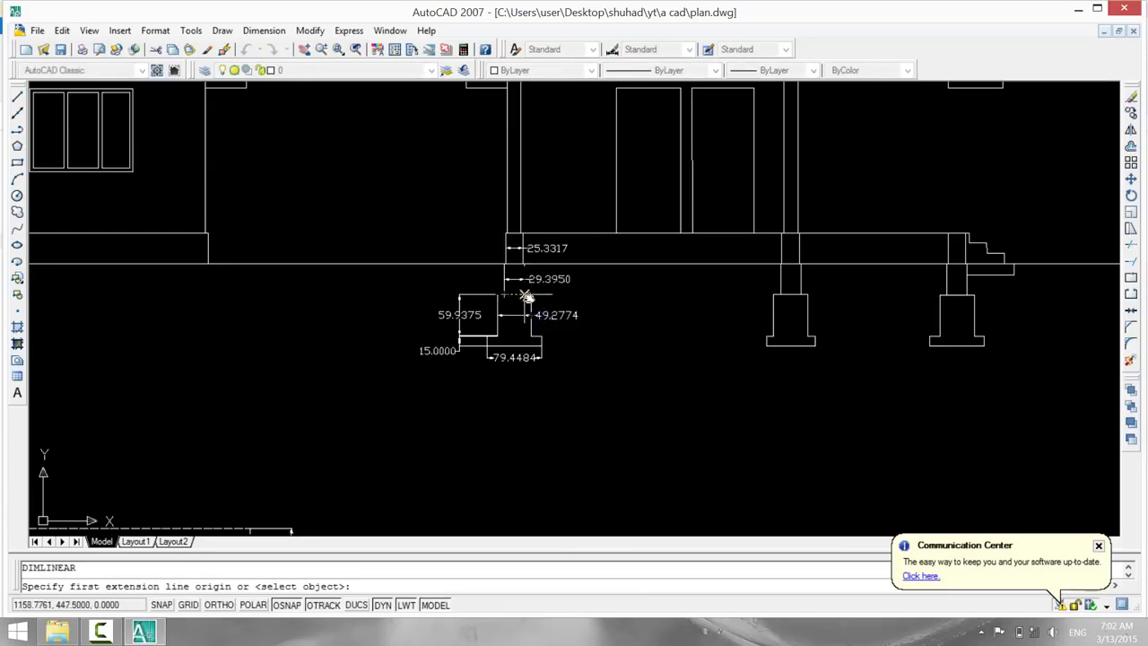
{"action": "left_click", "coordinate": [527, 296]}
{"action": "left_click", "coordinate": [526, 264]}
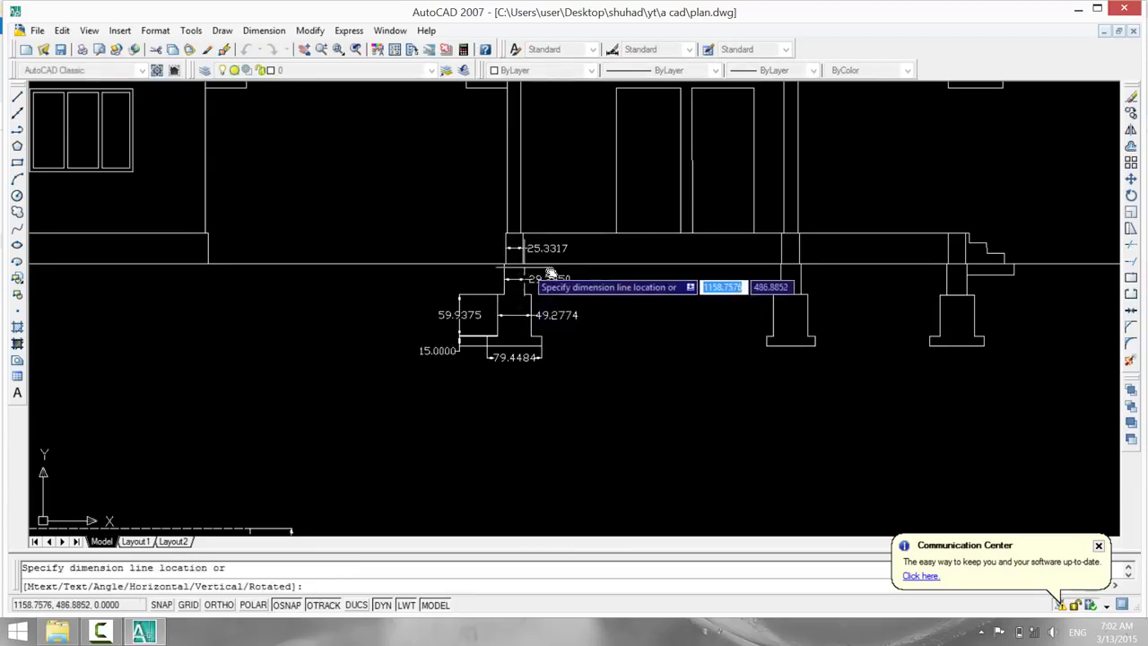
{"action": "left_click", "coordinate": [599, 272]}
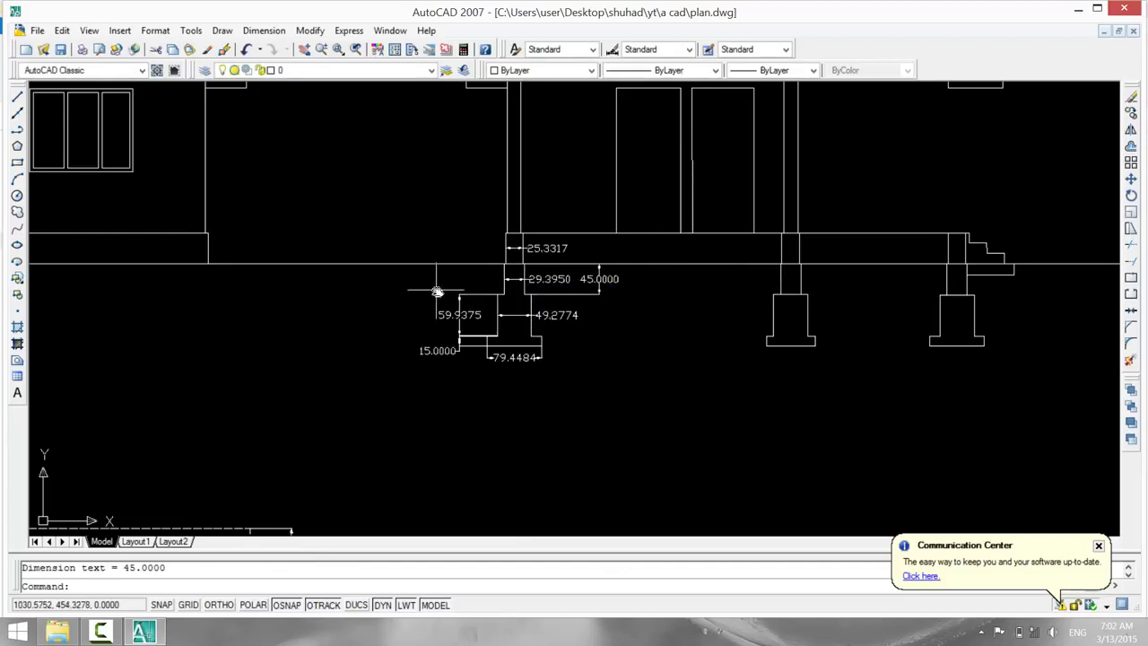
{"action": "middle_click_drag", "start_coordinate": [436, 291], "coordinate": [418, 405]}
{"action": "key", "text": "Return"}
{"action": "key", "text": "Return"}
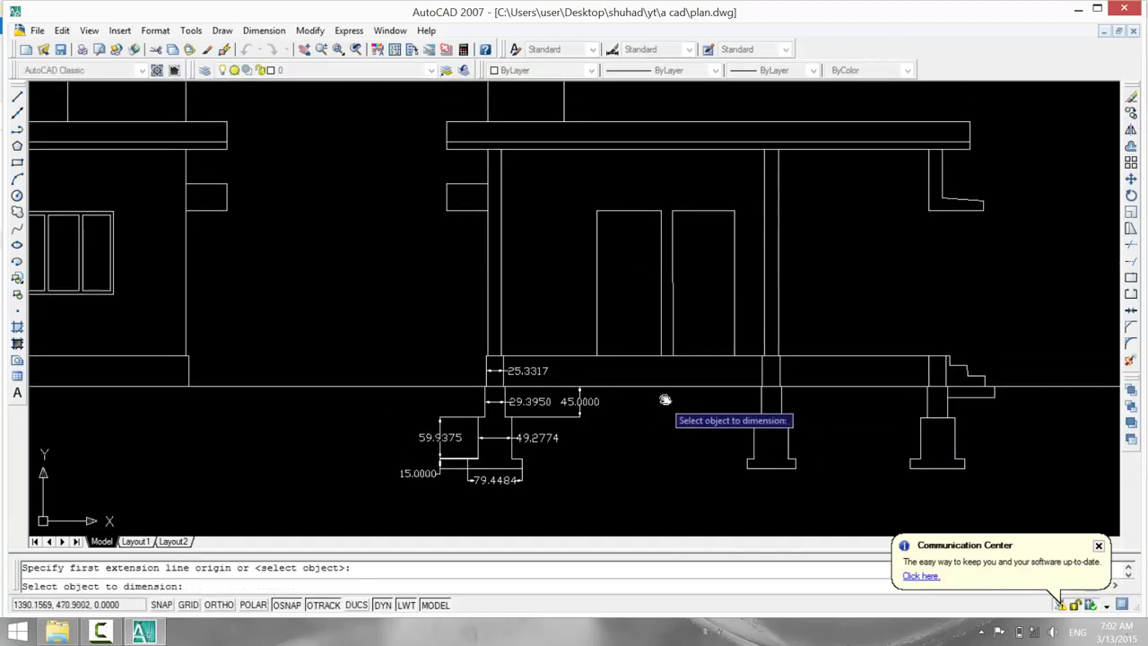
{"action": "key", "text": "Escape"}
{"action": "key", "text": "Return"}
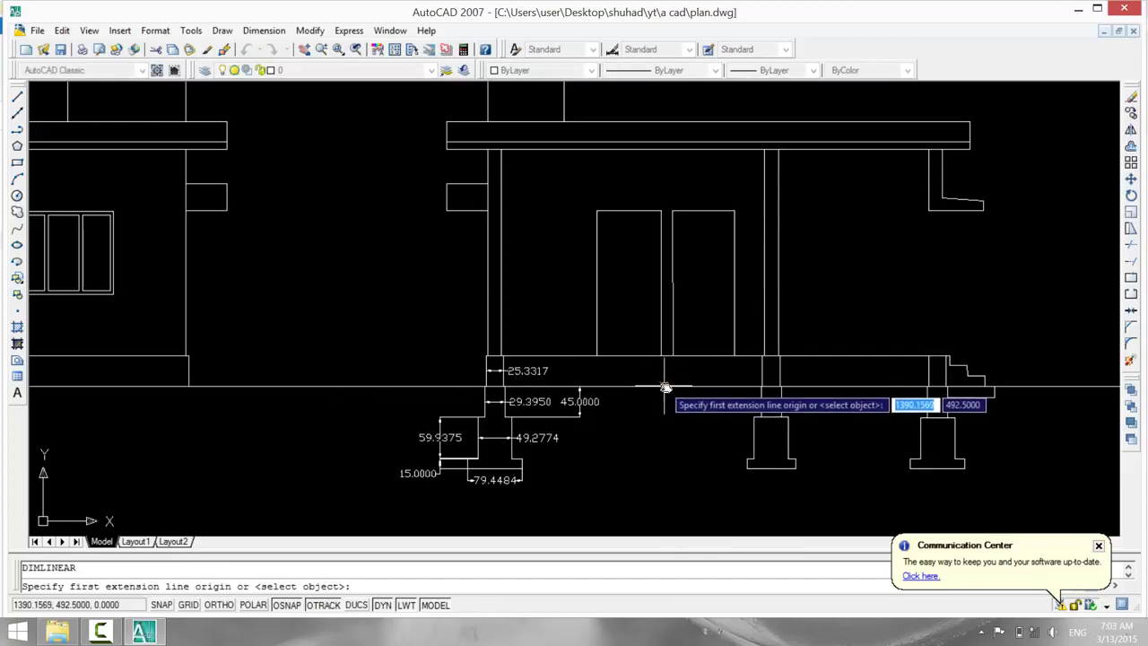
{"action": "left_click", "coordinate": [665, 386]}
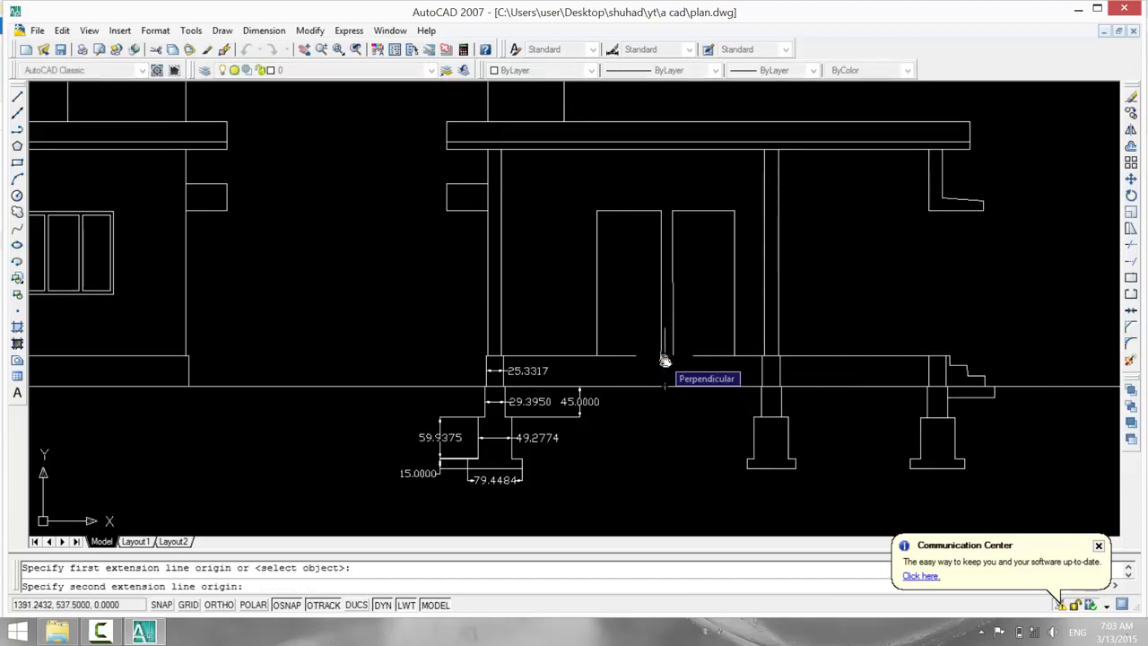
{"action": "left_click", "coordinate": [664, 356]}
{"action": "left_click", "coordinate": [665, 376]}
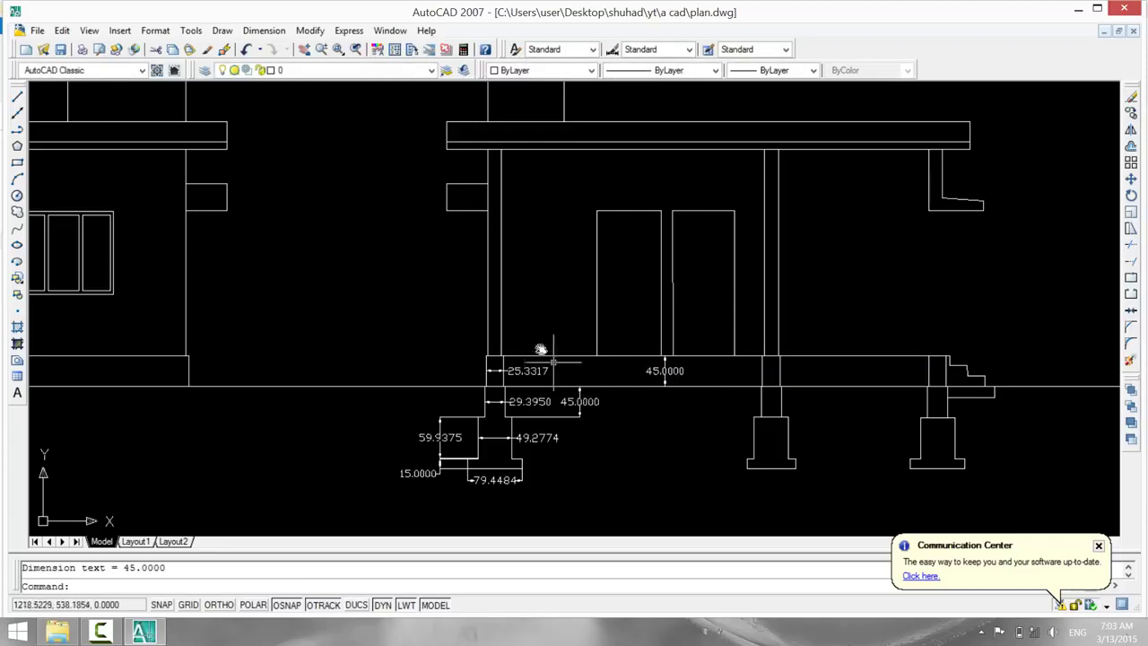
Place a trial 19.2920 column offset dimension, then erase it.
{"action": "key", "text": "Return"}
{"action": "key", "text": "Return"}
{"action": "key", "text": "Return"}
{"action": "key", "text": "Return"}
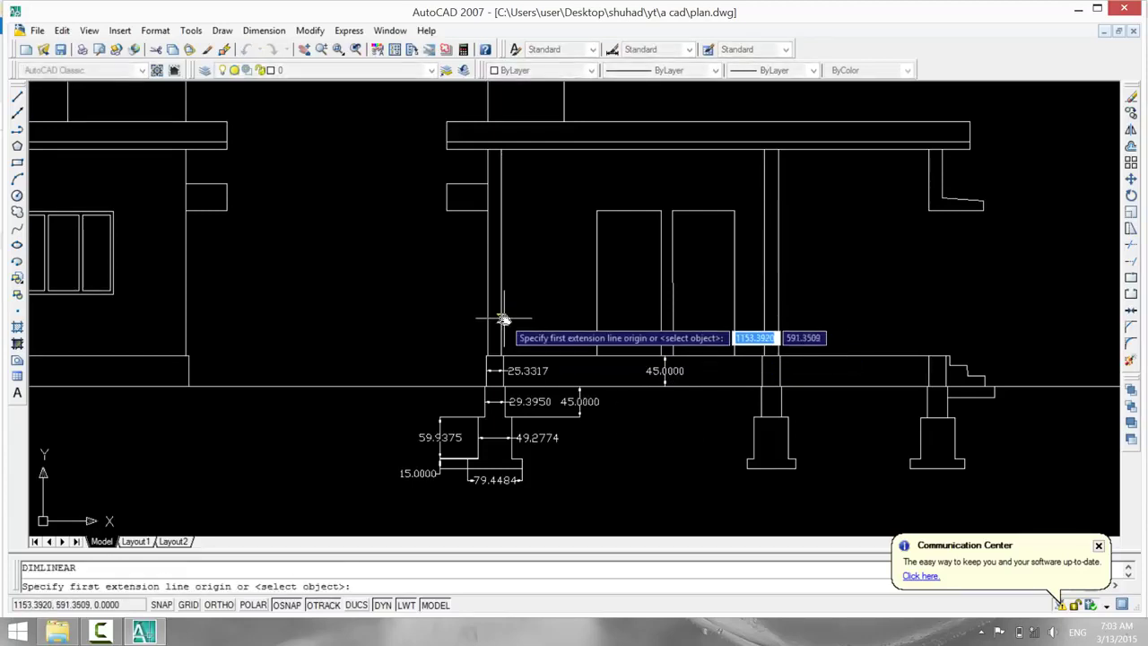
{"action": "left_click", "coordinate": [500, 316]}
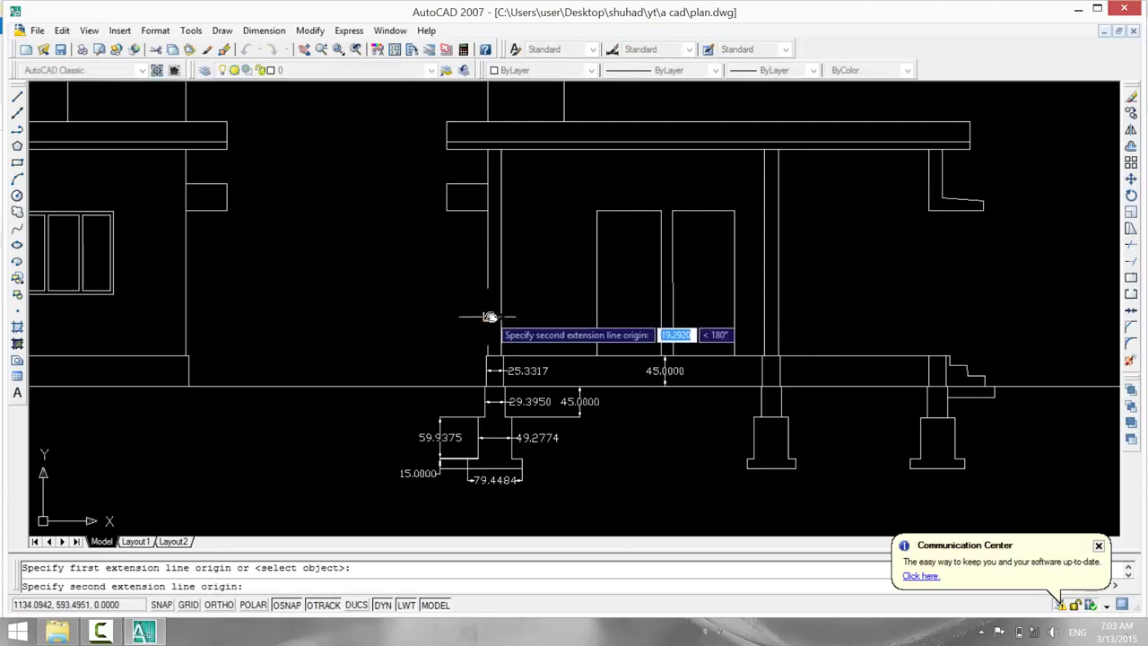
{"action": "left_click", "coordinate": [489, 317]}
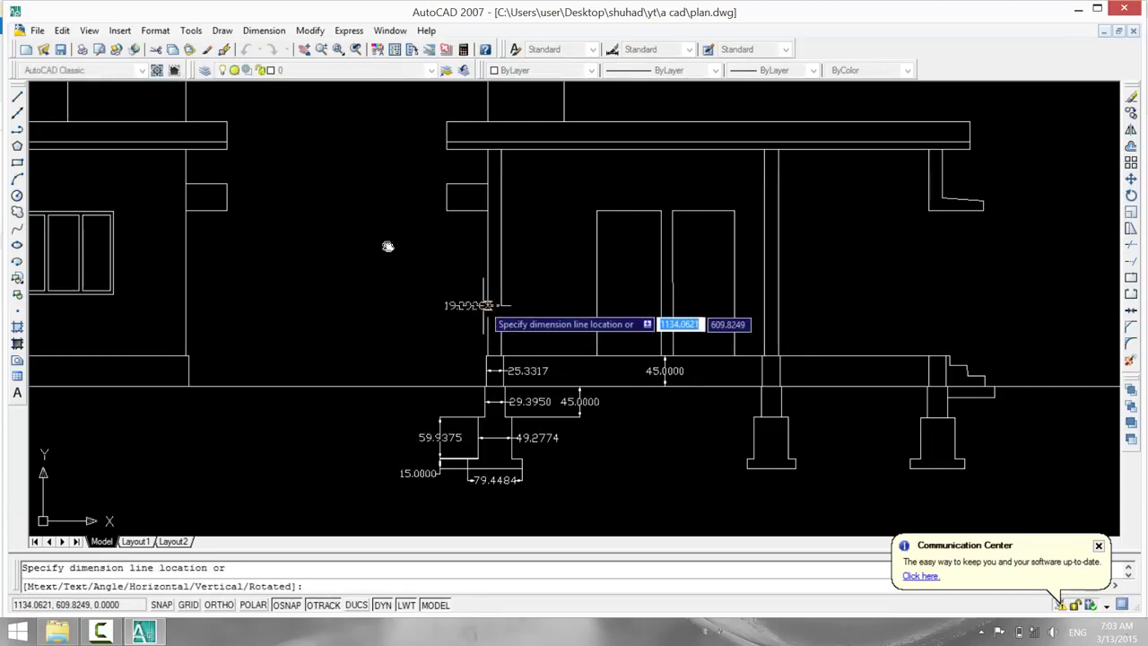
{"action": "left_click", "coordinate": [561, 314]}
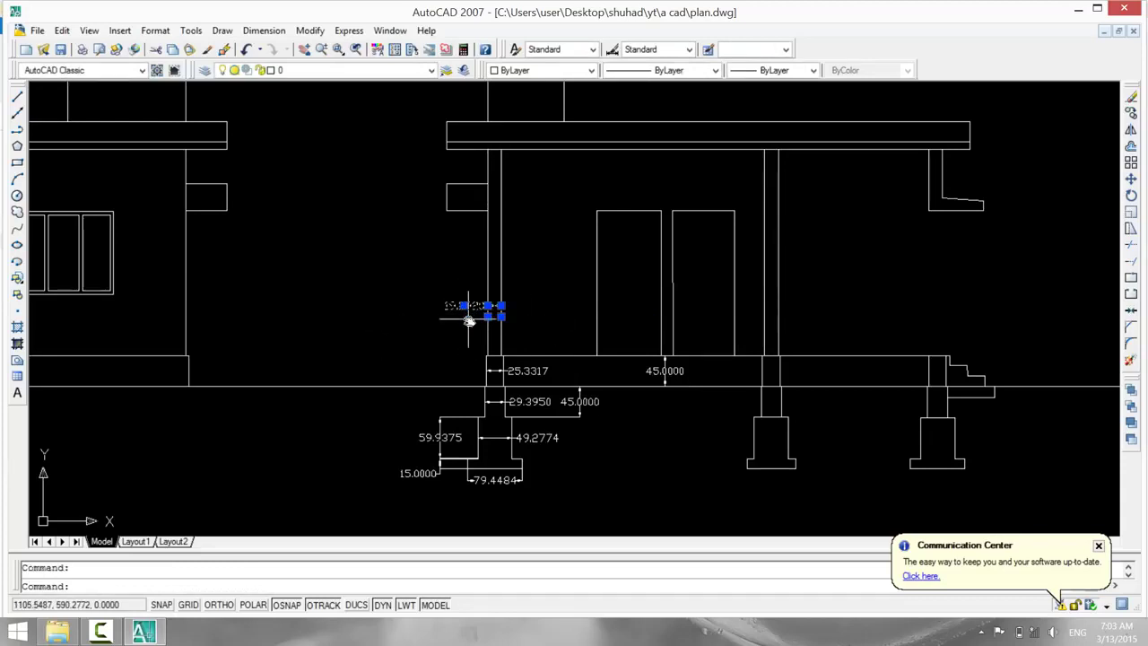
{"action": "key", "text": "Delete"}
{"action": "type", "text": "e"}
{"action": "key", "text": "Return"}
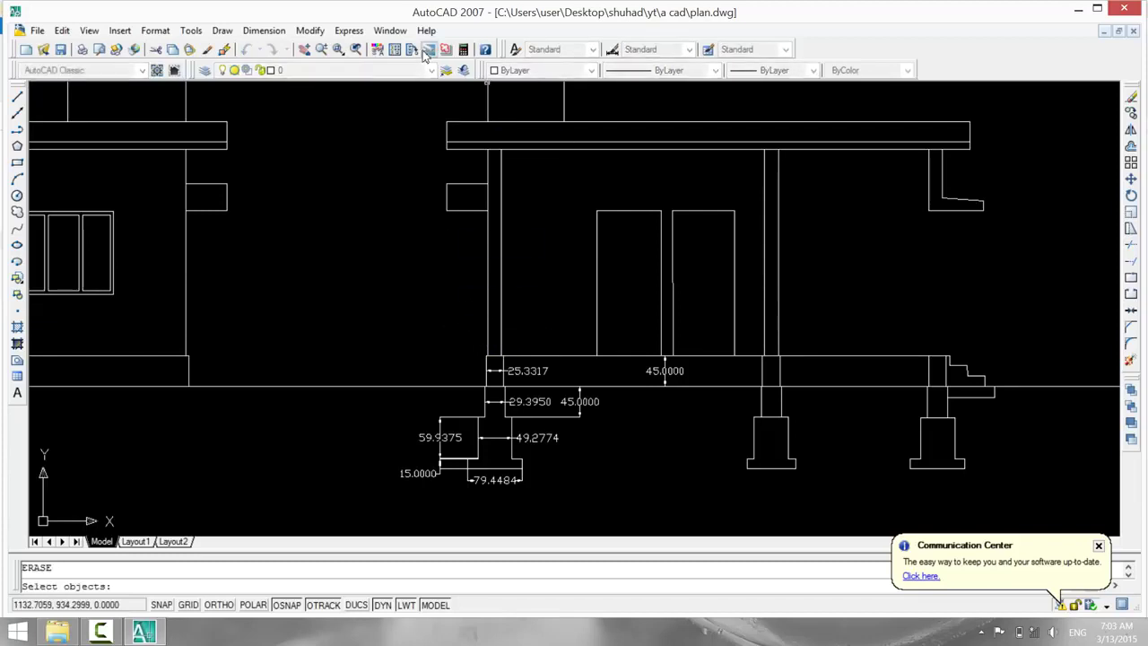
Dimension the sunshade as 39.7664 and the roof slab depth as 39.8821.
{"action": "left_click", "coordinate": [263, 31]}
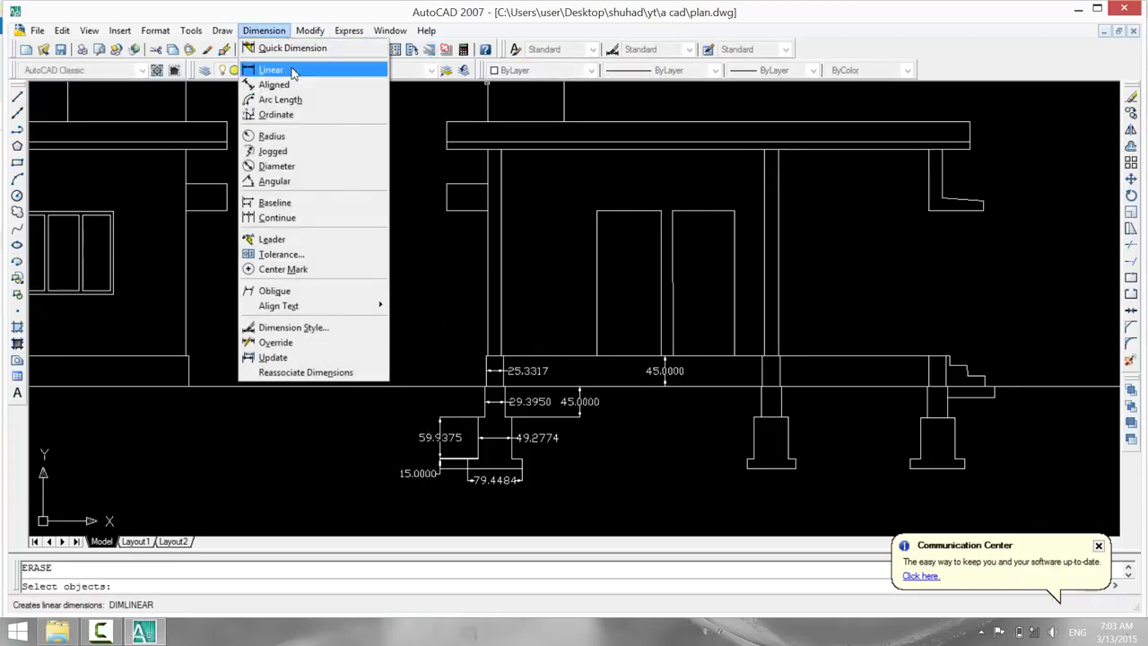
{"action": "left_click", "coordinate": [269, 69]}
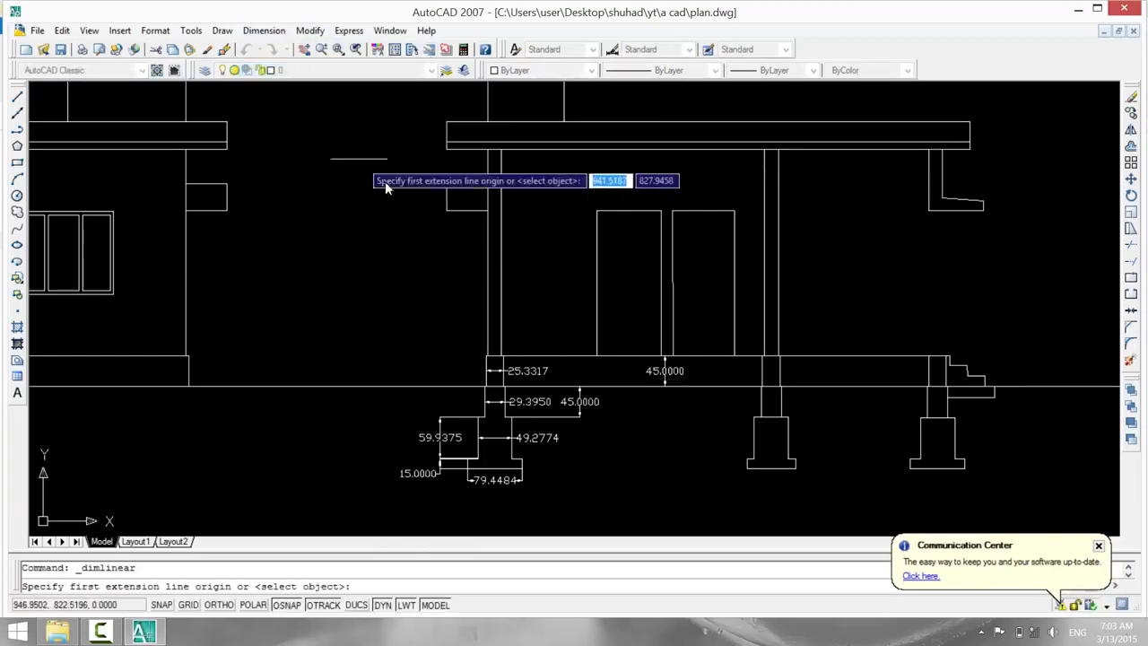
{"action": "left_click", "coordinate": [446, 209]}
{"action": "left_click", "coordinate": [446, 184]}
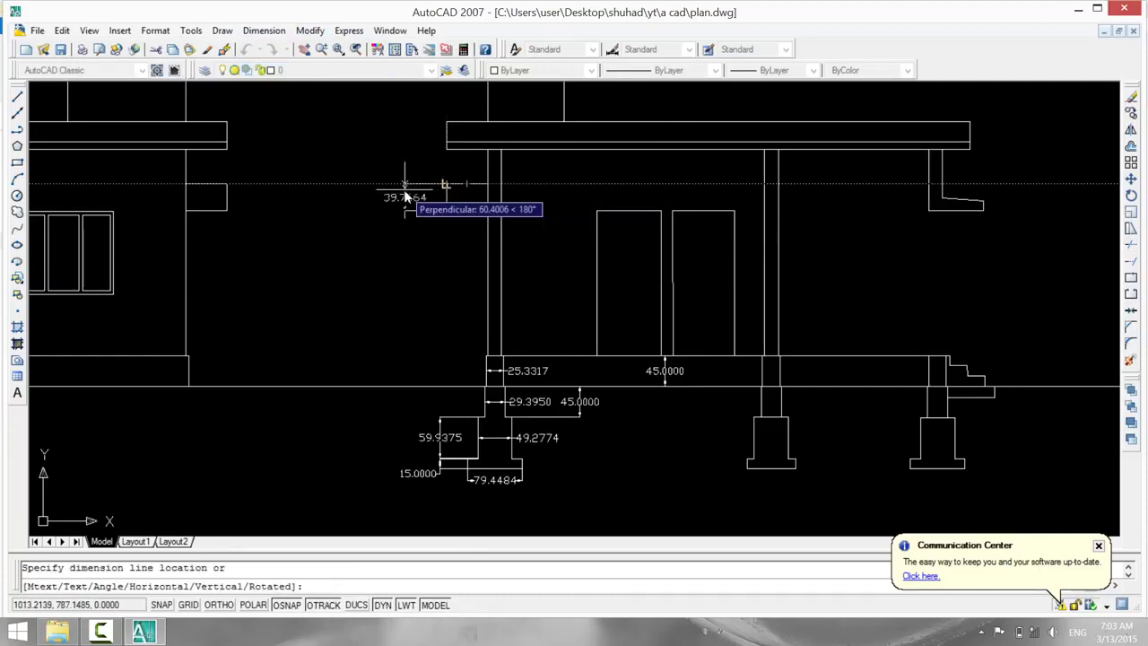
{"action": "left_click", "coordinate": [403, 189]}
{"action": "key", "text": "Return"}
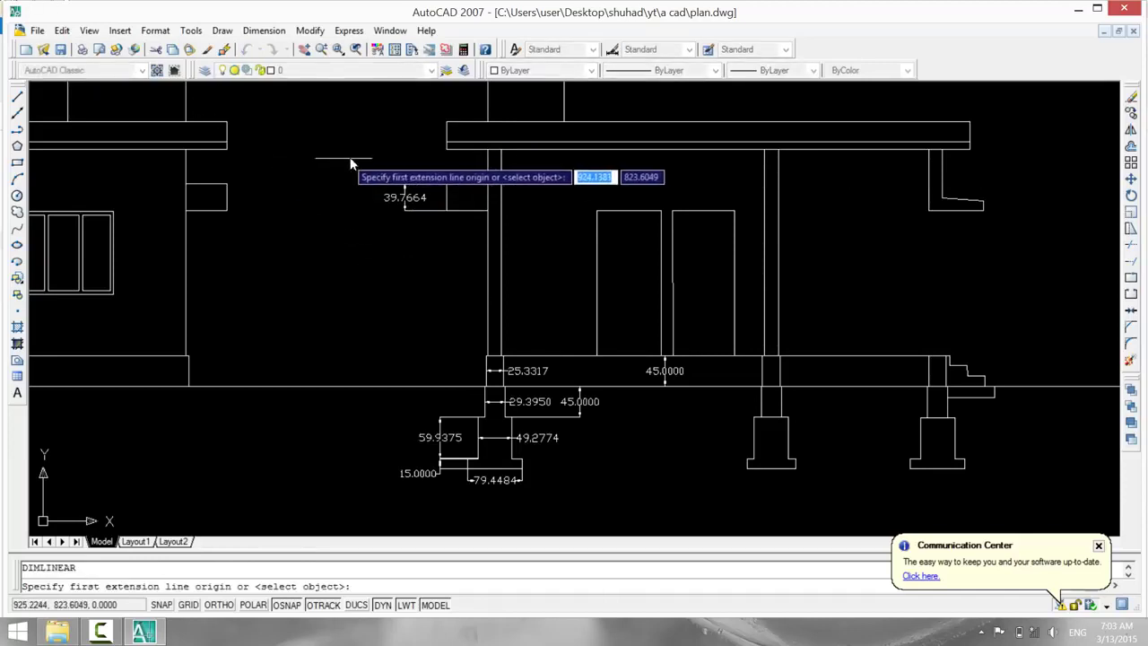
{"action": "key", "text": "Return"}
{"action": "key", "text": "Escape"}
{"action": "key", "text": "Return"}
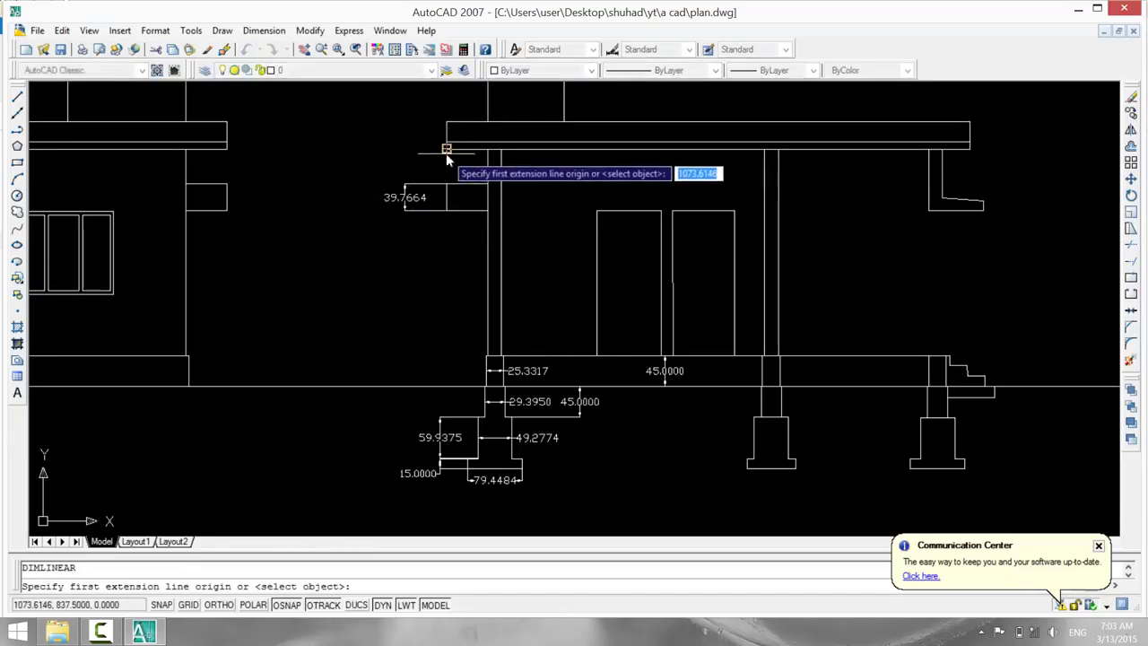
{"action": "left_click", "coordinate": [447, 150]}
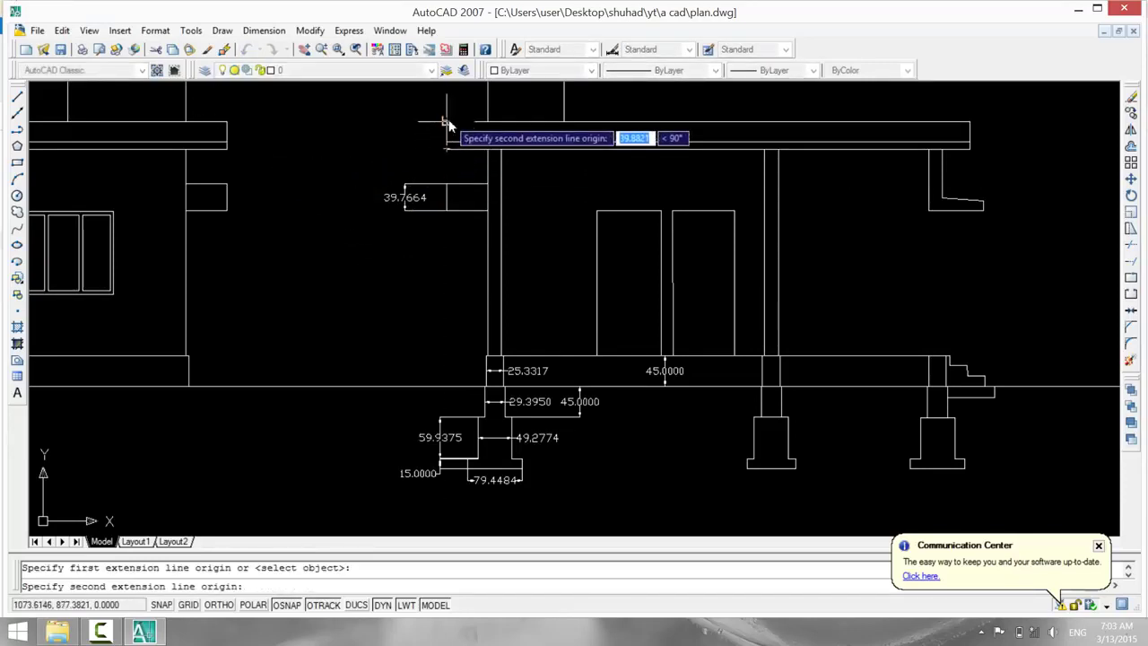
{"action": "left_click", "coordinate": [445, 121]}
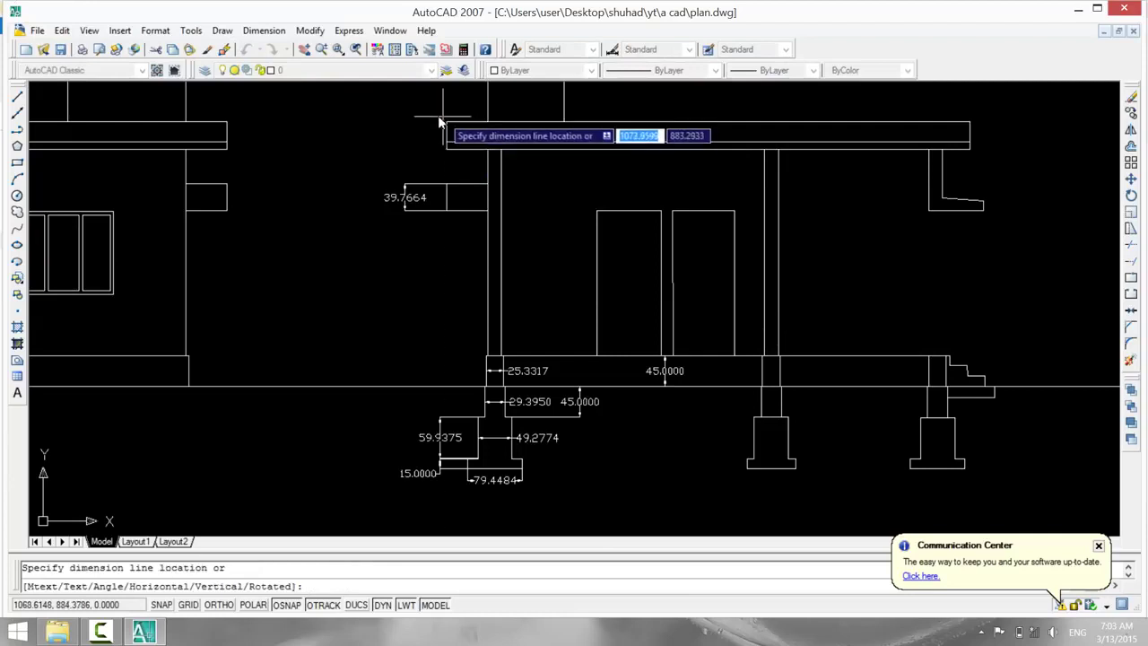
{"action": "left_click", "coordinate": [400, 117]}
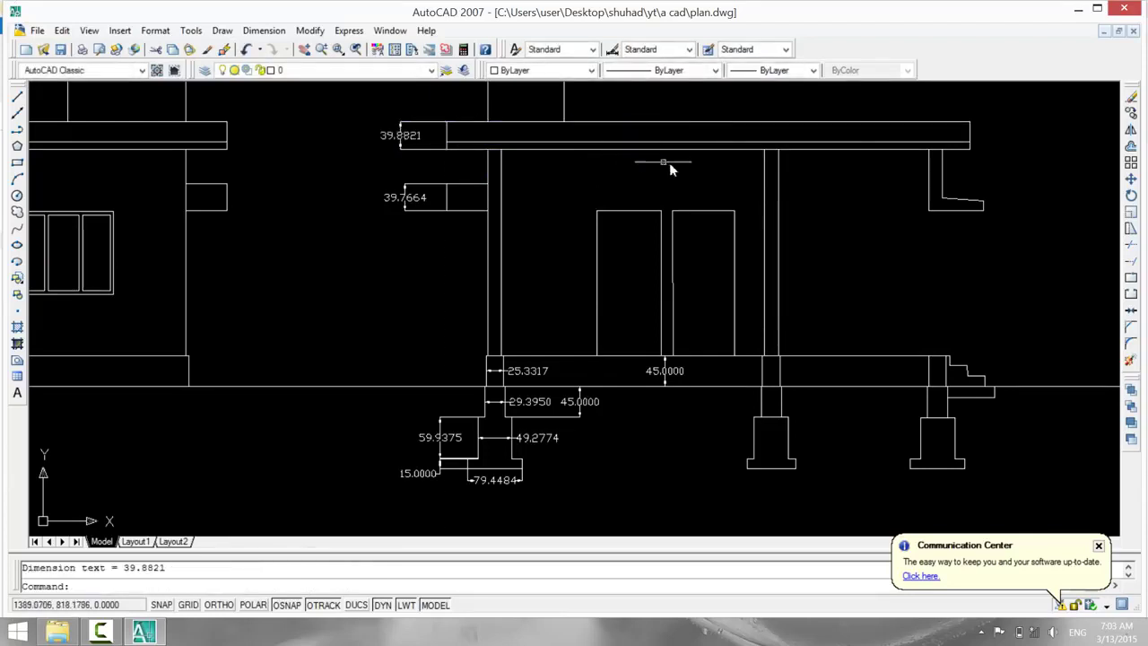
Dimension the ledge width as 80.0000 below it.
{"action": "key", "text": "Return"}
{"action": "key", "text": "Return"}
{"action": "key", "text": "Return"}
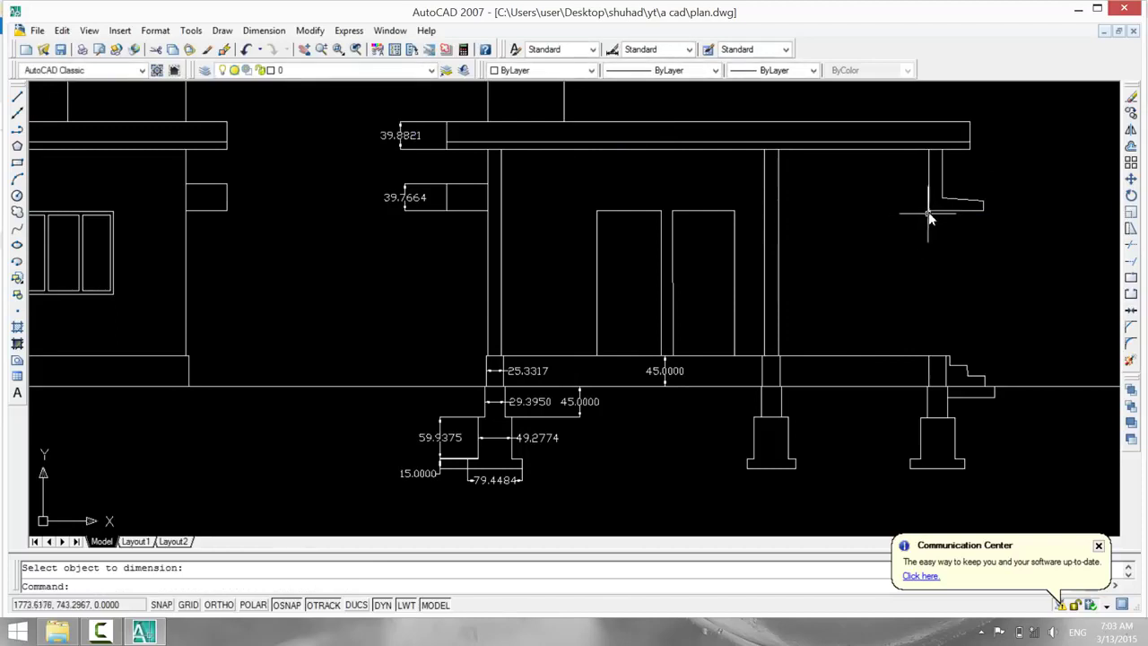
{"action": "key", "text": "Return"}
{"action": "left_click", "coordinate": [928, 212]}
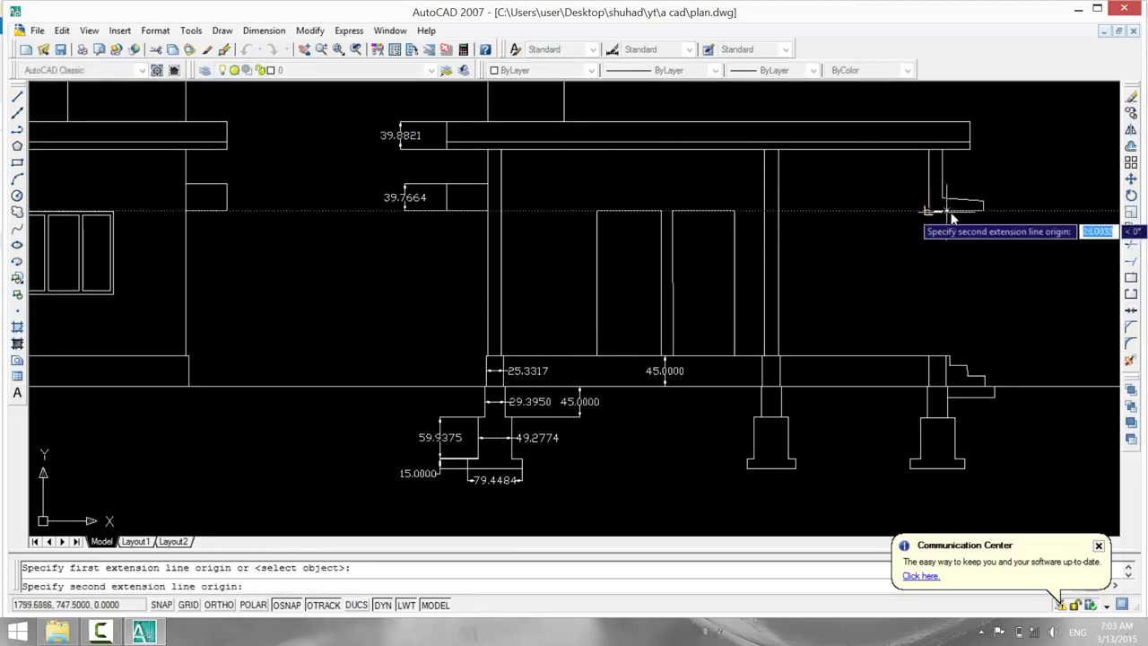
{"action": "left_click", "coordinate": [984, 213]}
{"action": "left_click", "coordinate": [989, 228]}
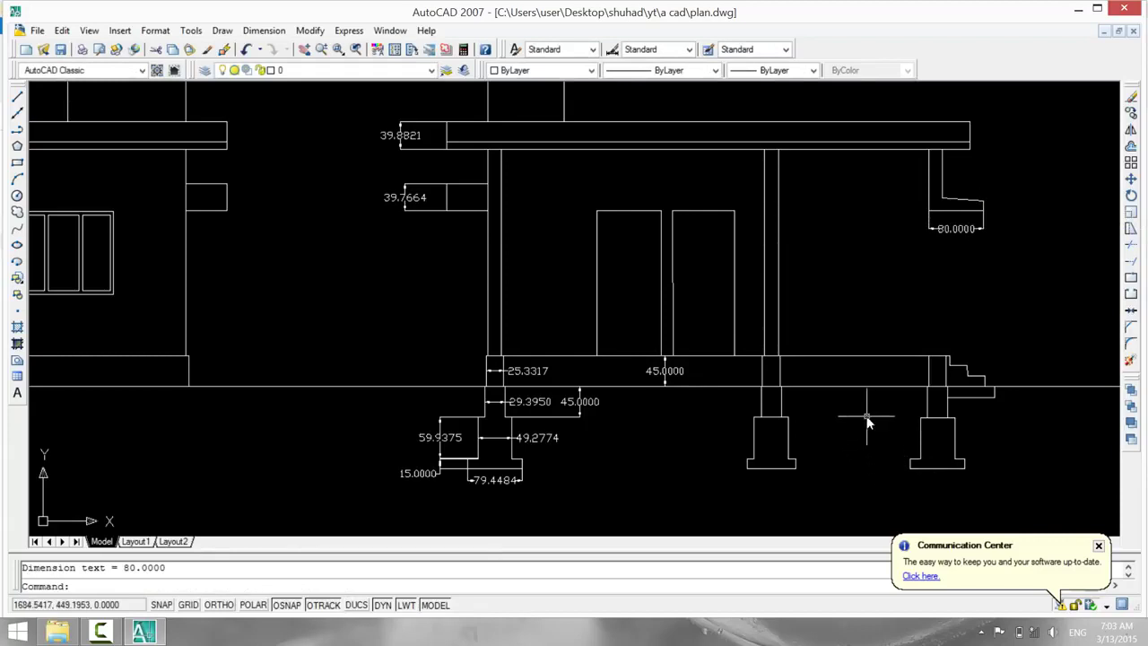
Add the 300.0000 column height dimension from base to beam underside.
{"action": "key", "text": "Return"}
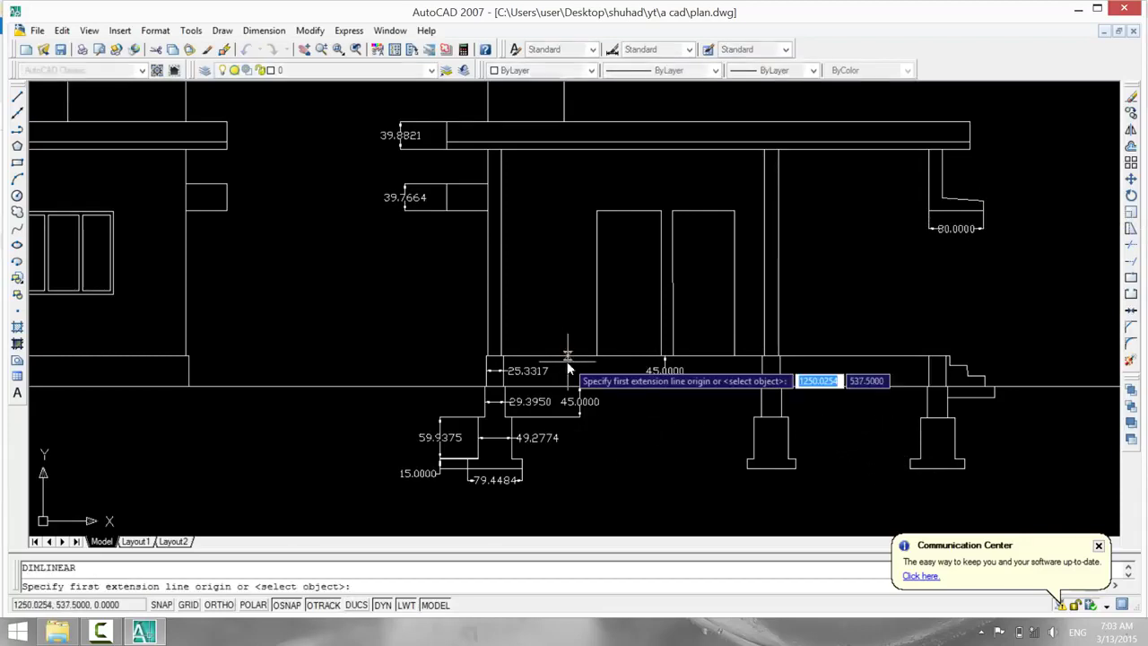
{"action": "key", "text": "Return"}
{"action": "key", "text": "Escape"}
{"action": "key", "text": "Return"}
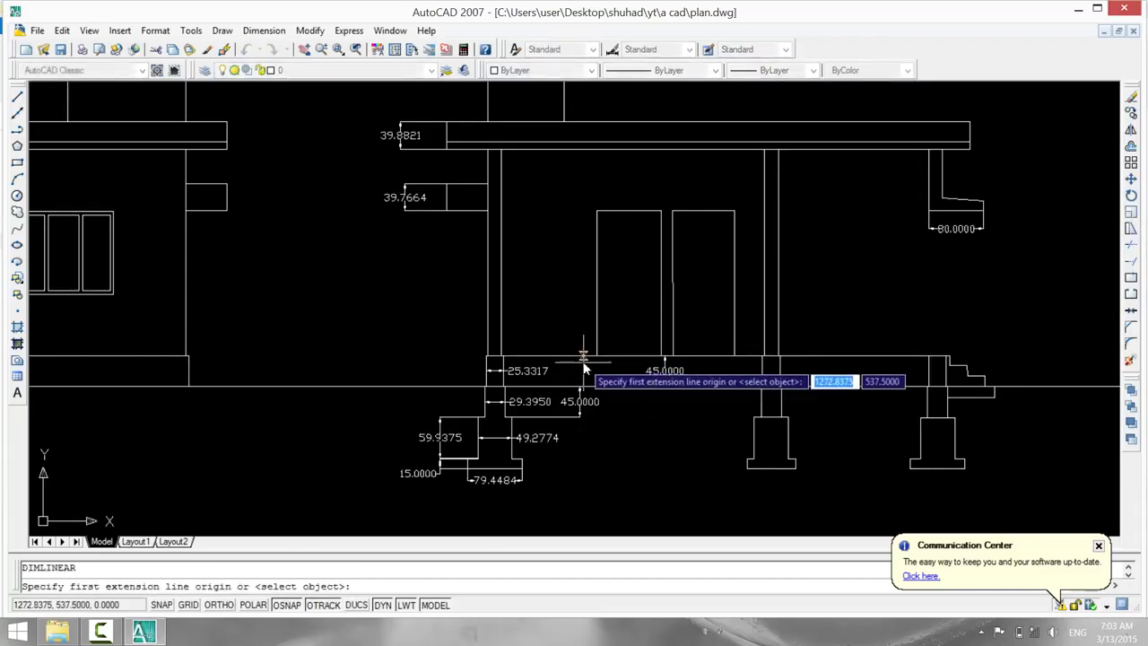
{"action": "key", "text": "Return"}
{"action": "key", "text": "Escape"}
{"action": "key", "text": "Return"}
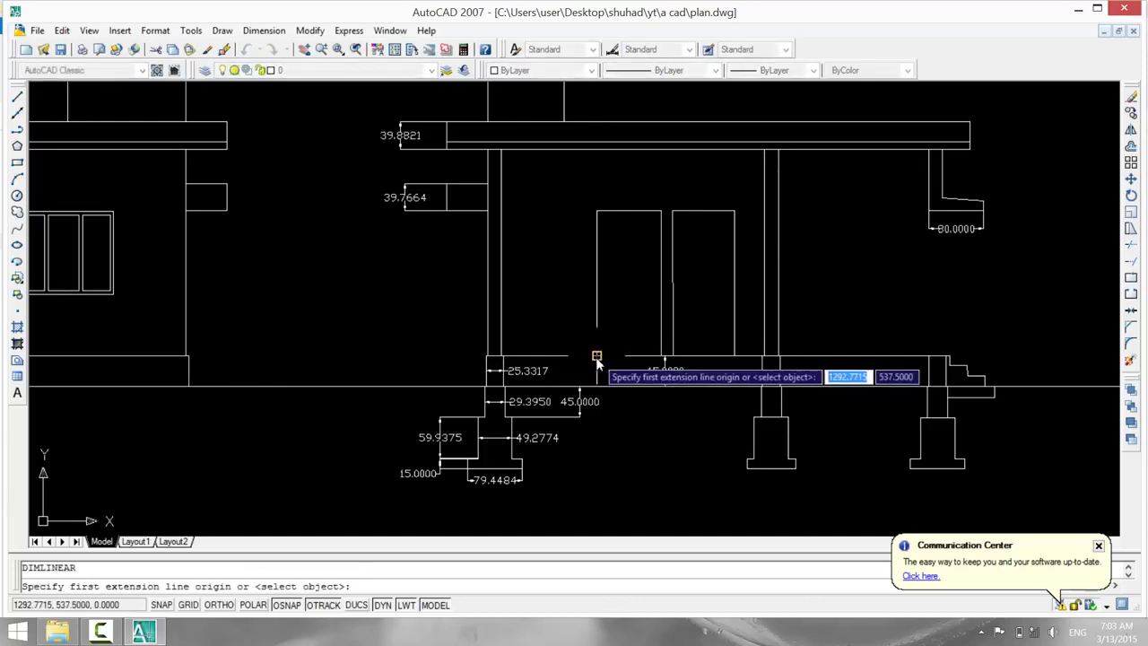
{"action": "left_click", "coordinate": [595, 357]}
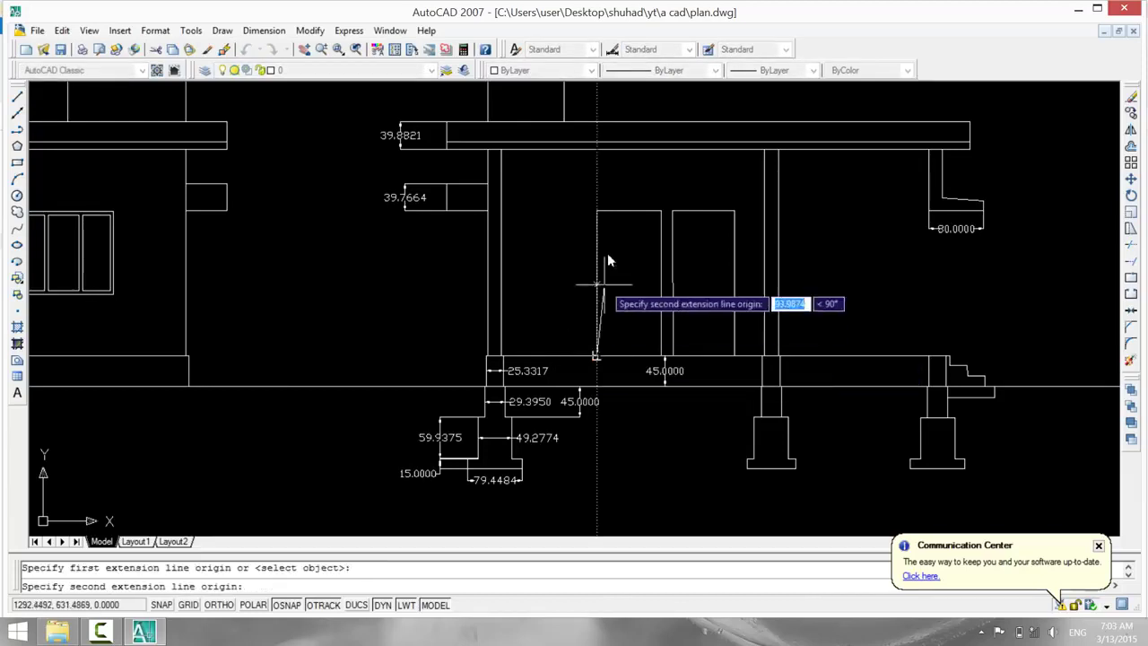
{"action": "left_click", "coordinate": [596, 152]}
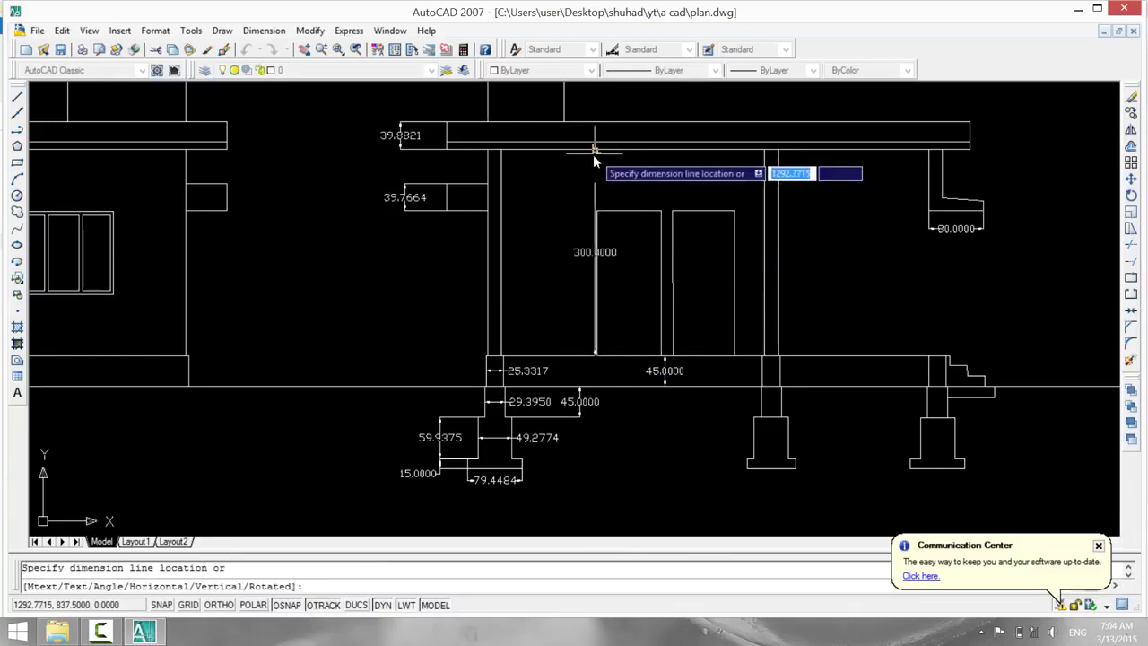
{"action": "left_click", "coordinate": [570, 148]}
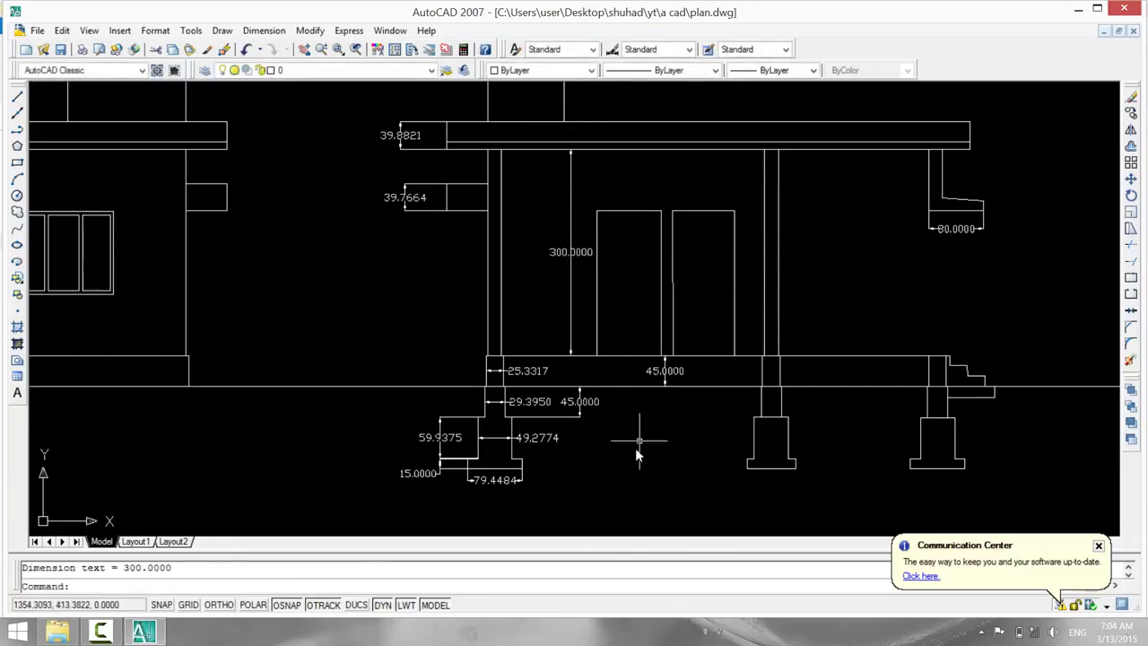
Add the 10.0000 slab edge dimension and zoom out to both elevations.
{"action": "key", "text": "Return"}
{"action": "key", "text": "Return"}
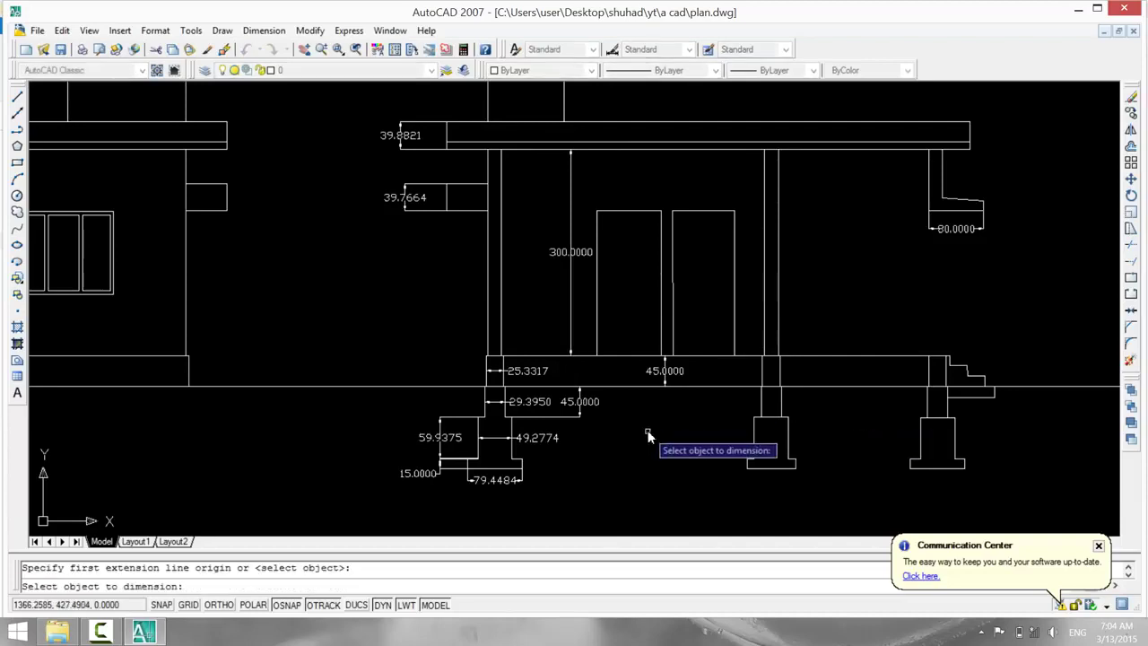
{"action": "middle_click_drag", "start_coordinate": [518, 350], "coordinate": [479, 449]}
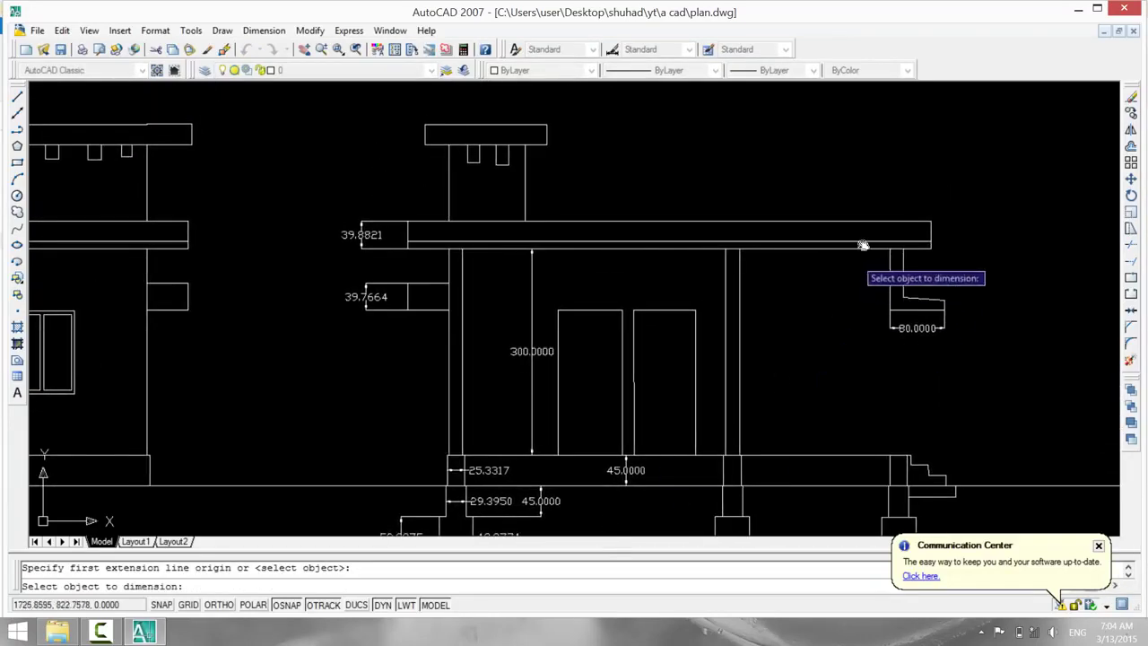
{"action": "key", "text": "Escape"}
{"action": "key", "text": "Return"}
{"action": "left_click", "coordinate": [930, 245]}
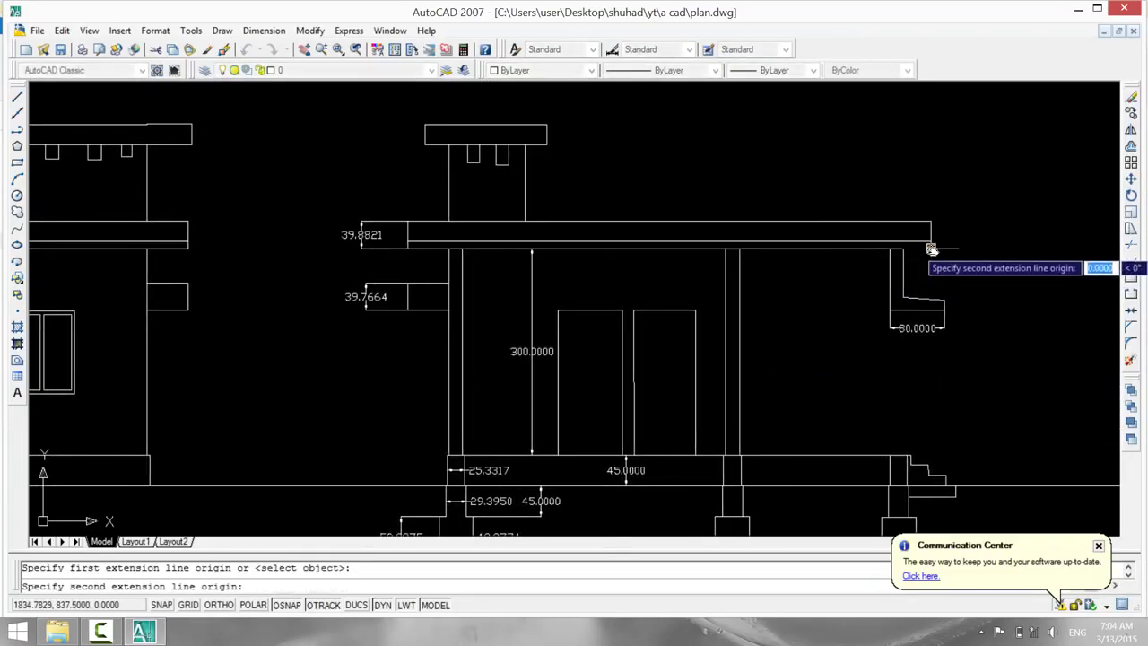
{"action": "left_click", "coordinate": [930, 242]}
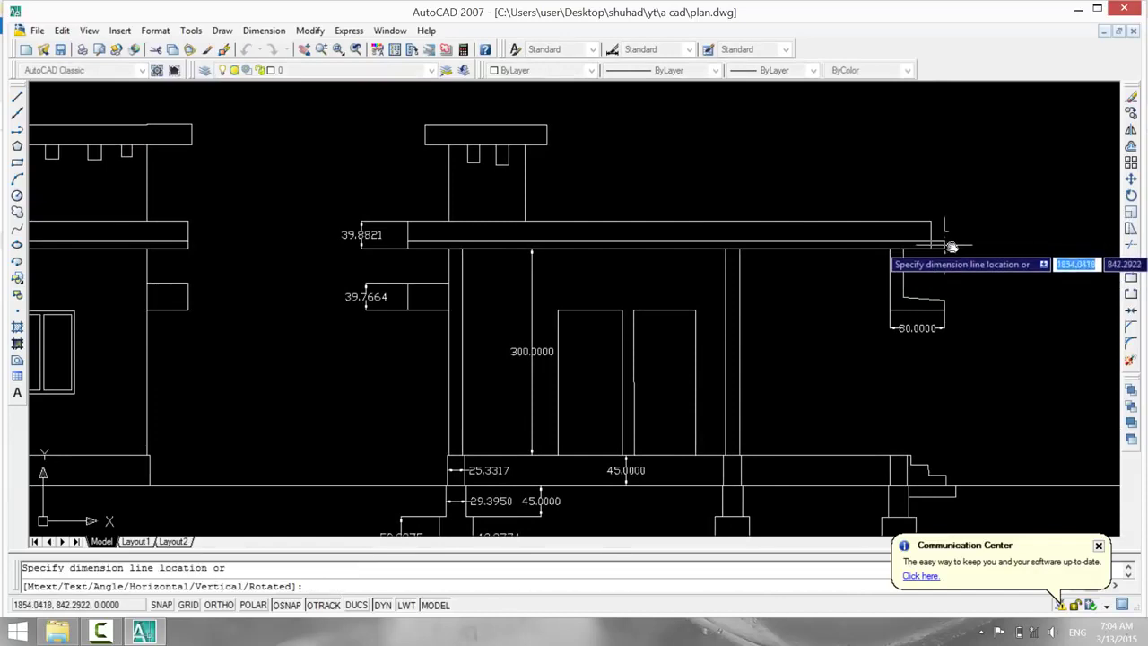
{"action": "left_click", "coordinate": [952, 235]}
{"action": "key", "text": "Return"}
{"action": "key", "text": "Return"}
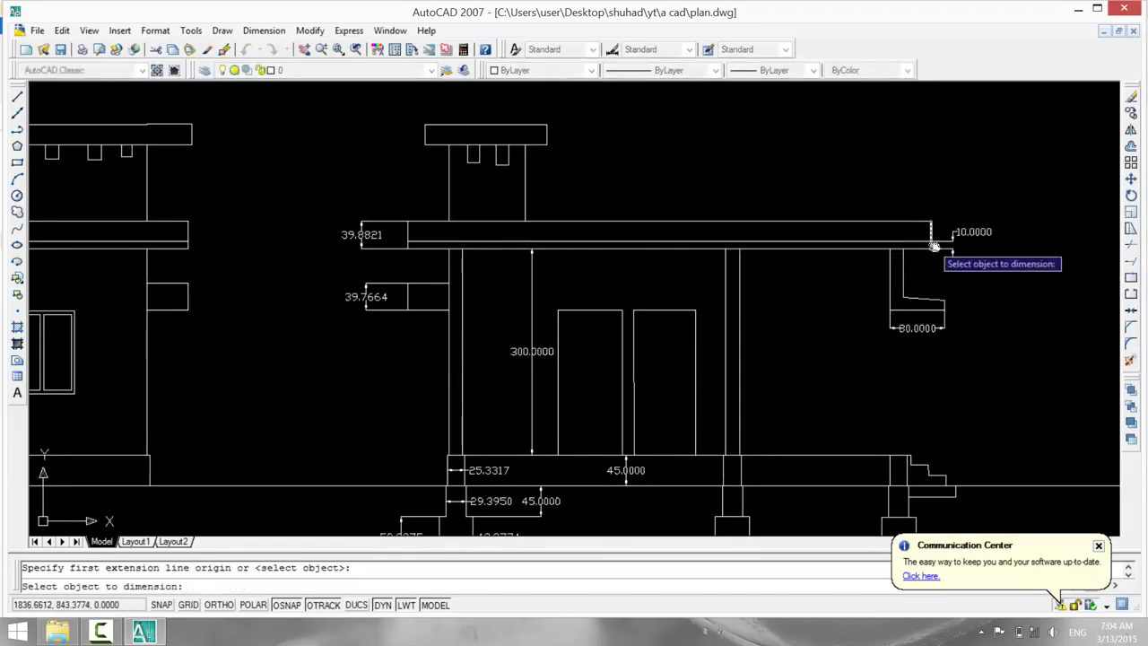
{"action": "scroll", "coordinate": [590, 350], "scroll_direction": "down", "scroll_amount": 2}
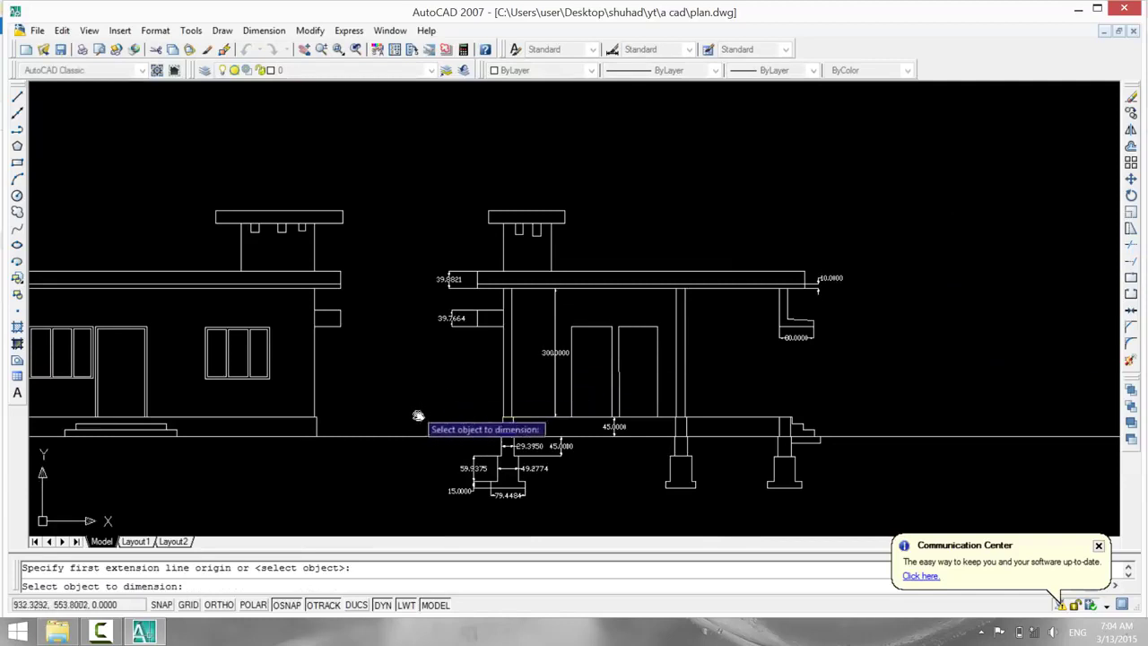
{"action": "mouse_move", "coordinate": [324, 368]}
{"action": "middle_mouse_down"}
{"action": "mouse_move", "coordinate": [497, 335]}
{"action": "mouse_move", "coordinate": [503, 383]}
{"action": "middle_mouse_up"}
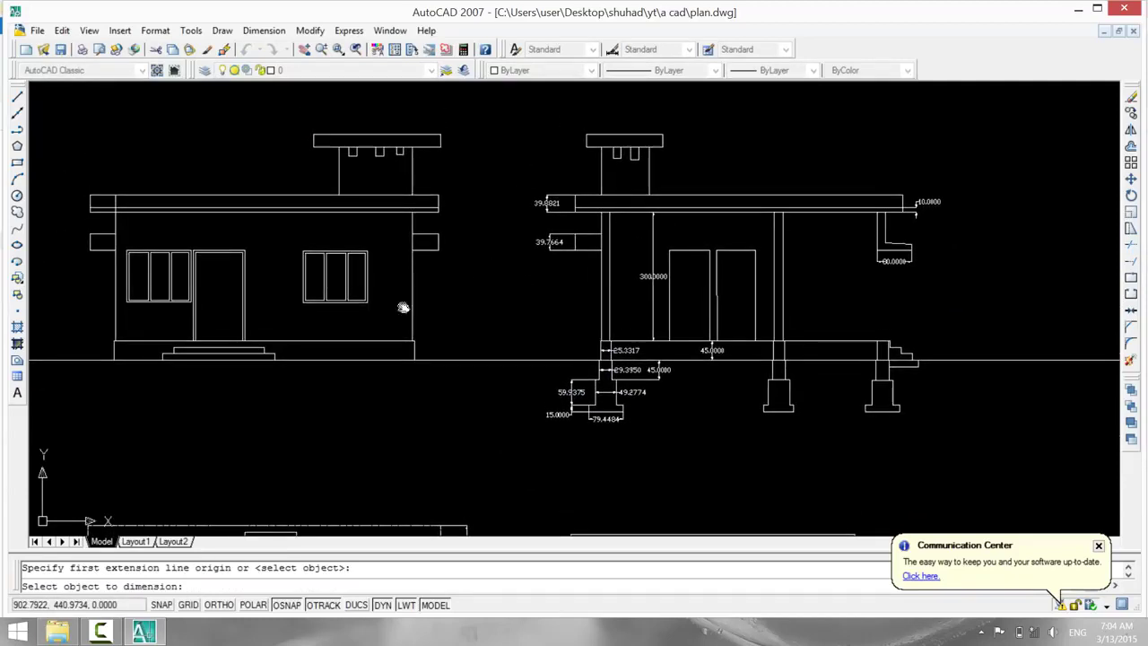
{"action": "middle_click_drag", "start_coordinate": [404, 307], "coordinate": [404, 307]}
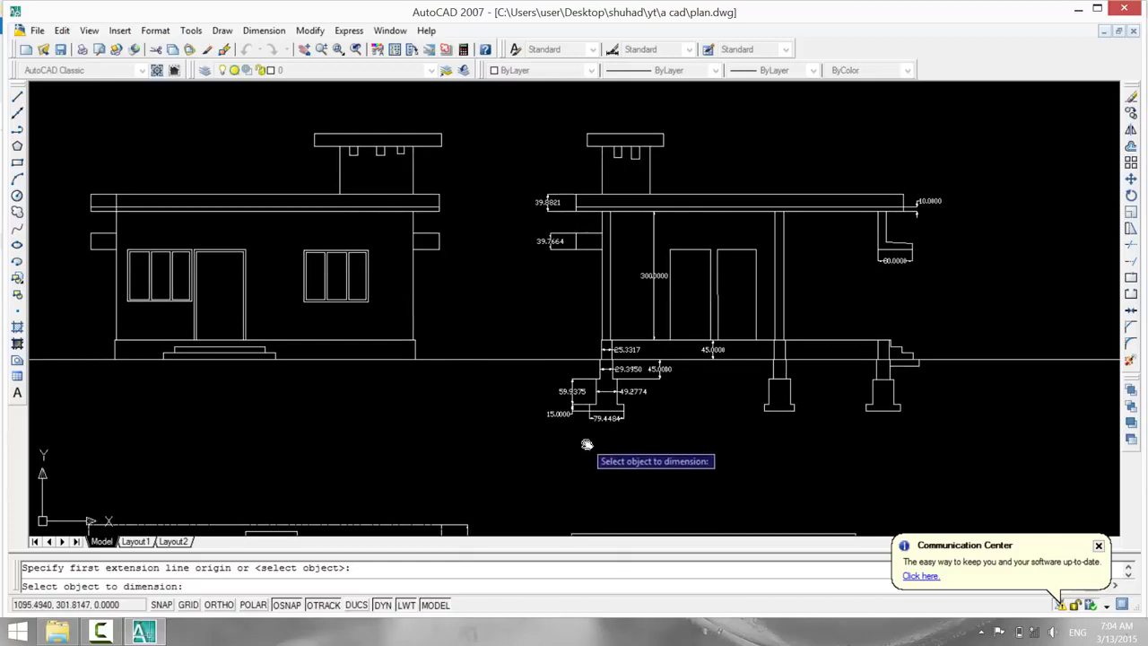
Set up a hatch with the AR-CONC pattern from Other Predefined at scale 15.
{"action": "key", "text": "Escape"}
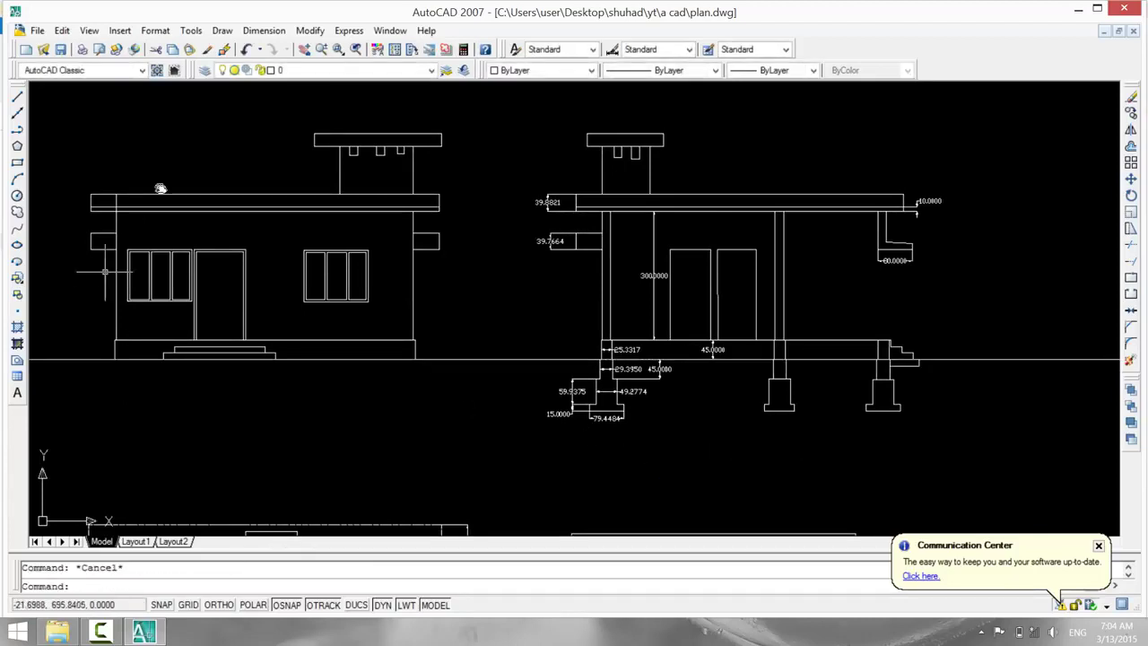
{"action": "type", "text": "h"}
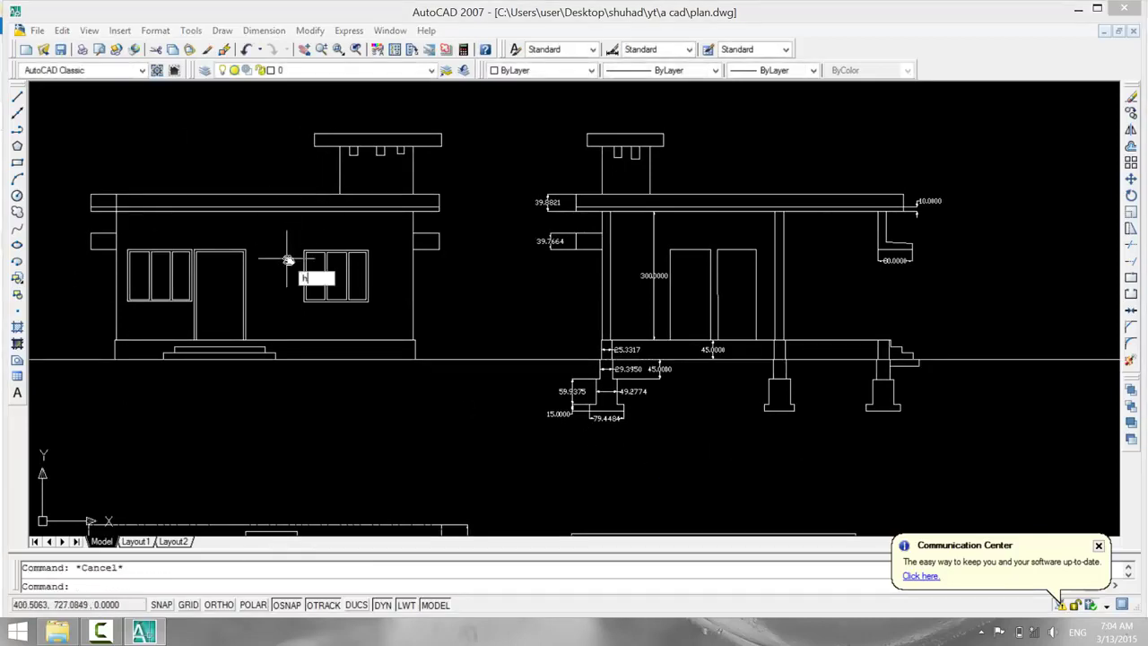
{"action": "key", "text": "Return"}
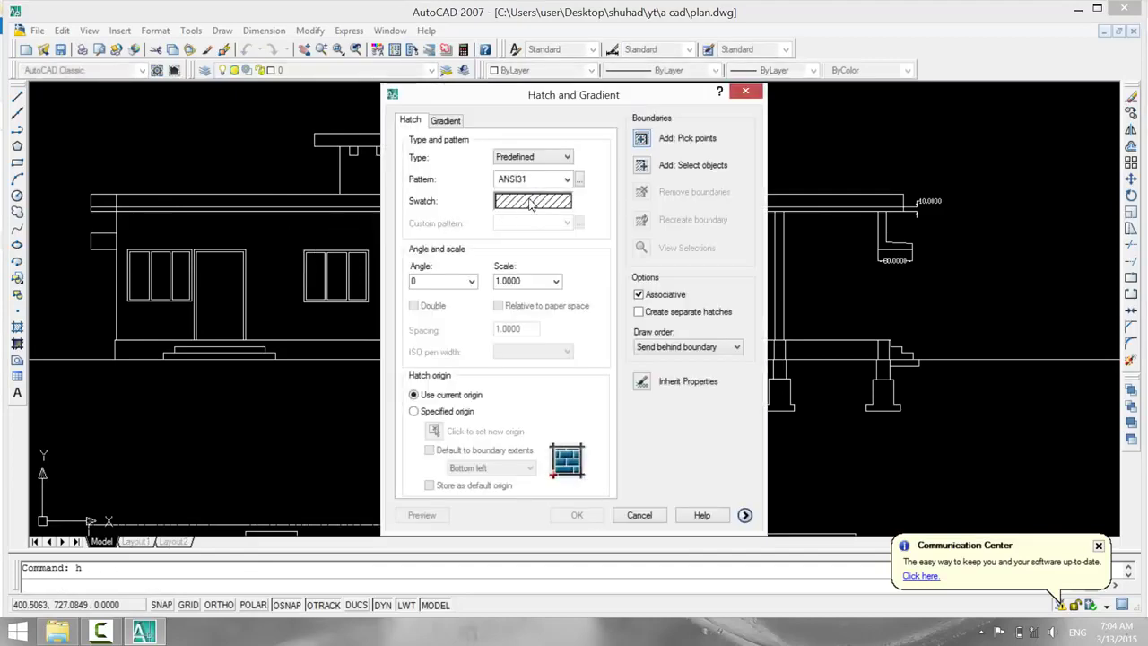
{"action": "left_click", "coordinate": [532, 202]}
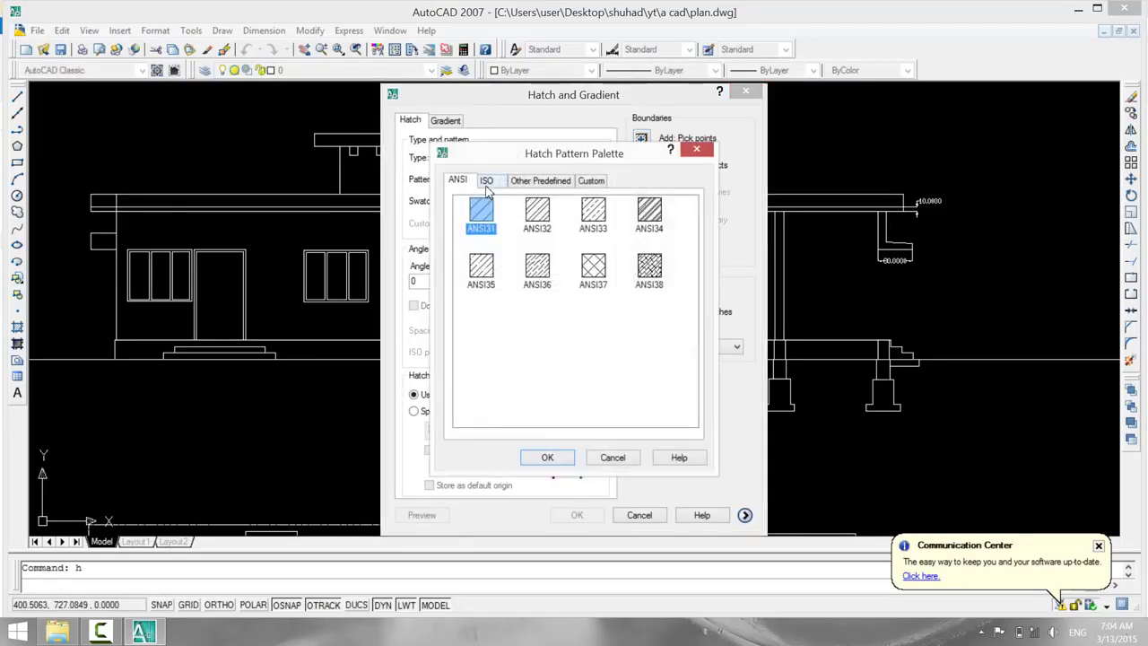
{"action": "left_click", "coordinate": [486, 181]}
{"action": "left_click", "coordinate": [549, 180]}
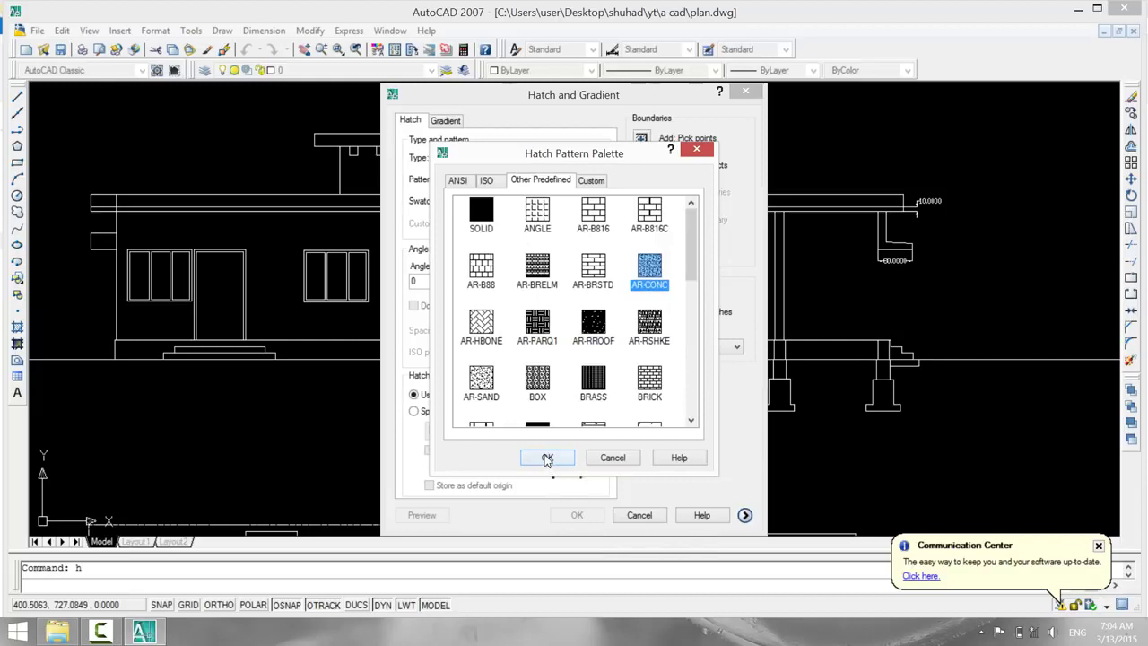
{"action": "left_click", "coordinate": [547, 457]}
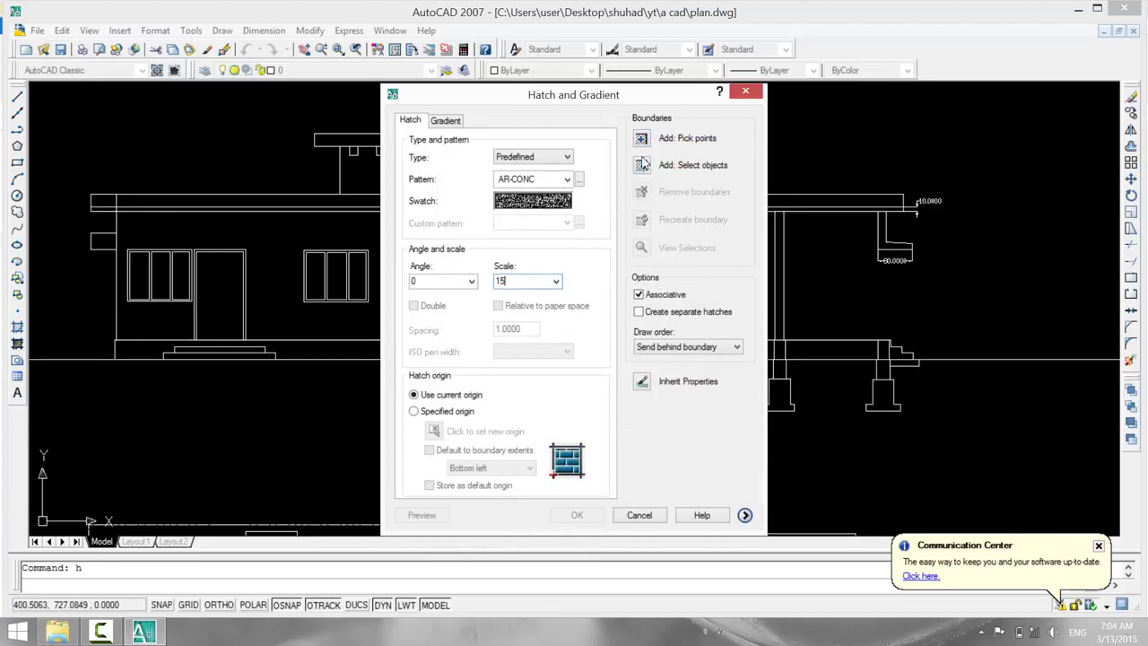
{"action": "left_click", "coordinate": [640, 139]}
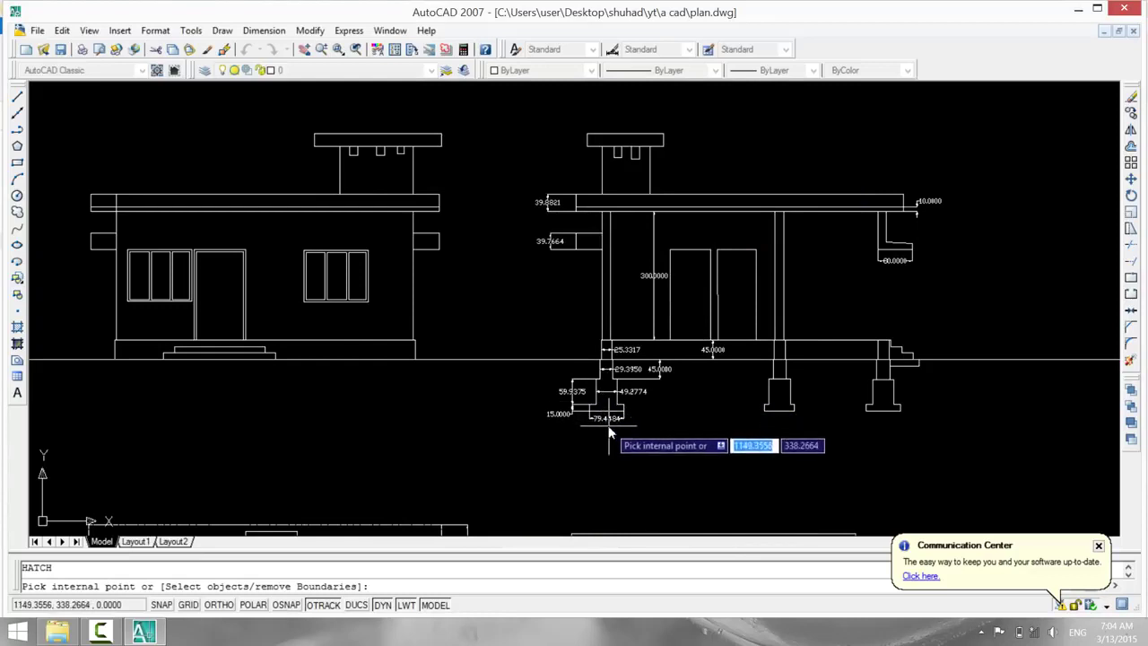
Pick the footings, columns and ledges as areas for the concrete hatch.
{"action": "scroll", "coordinate": [606, 421], "scroll_direction": "up", "scroll_amount": 4}
{"action": "left_click", "coordinate": [605, 381]}
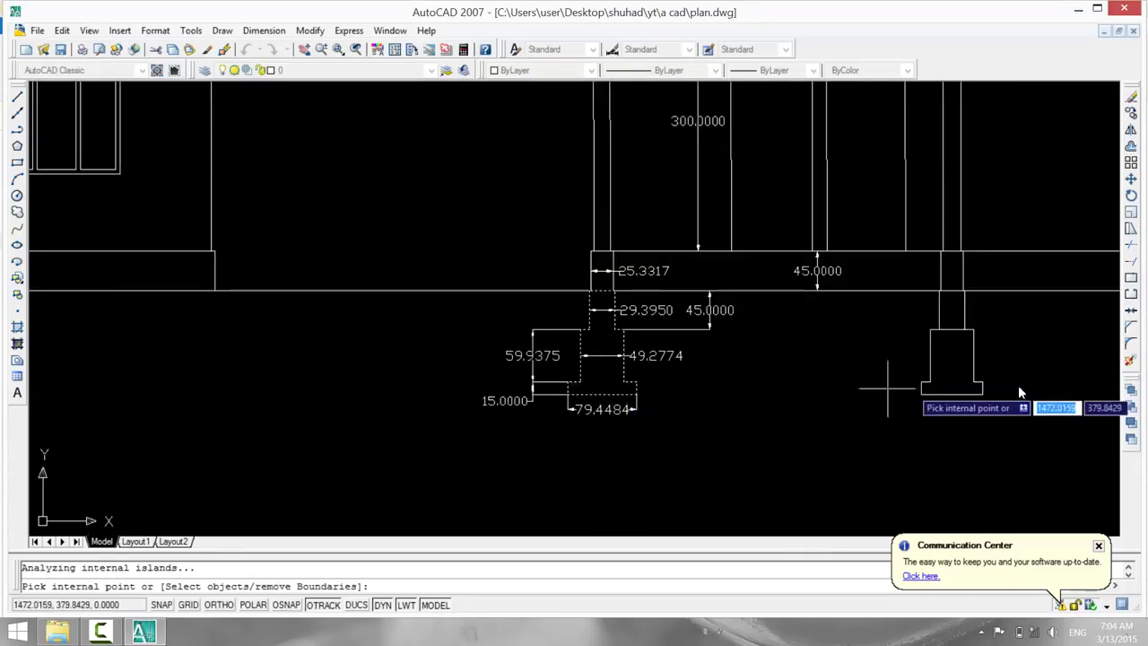
{"action": "left_click", "coordinate": [953, 354]}
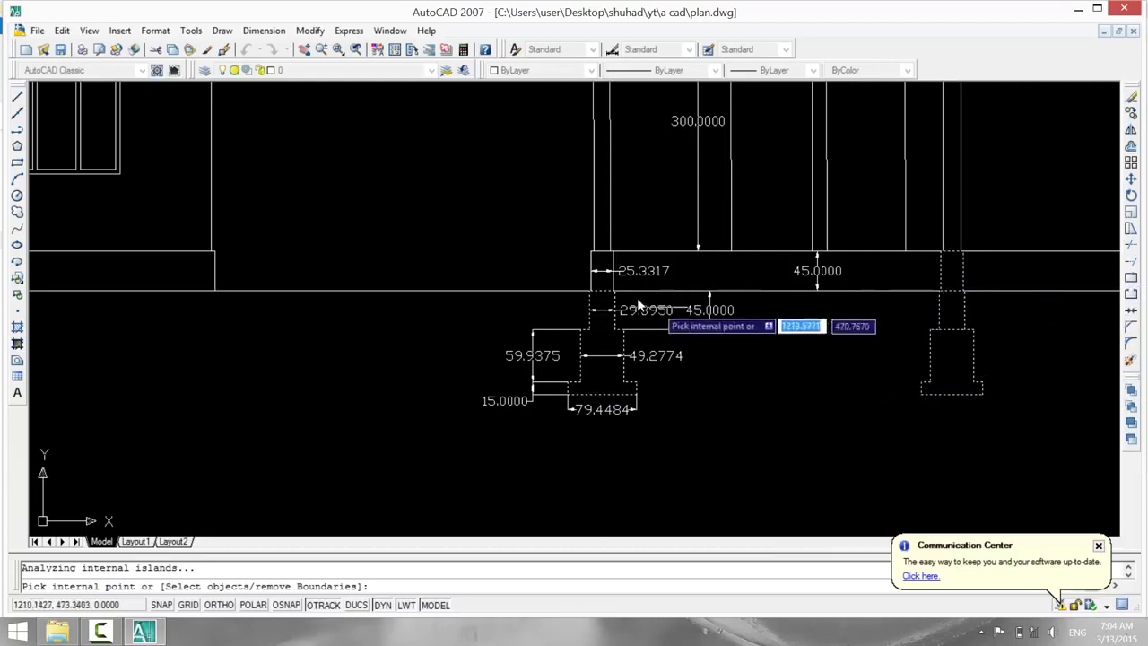
{"action": "left_click", "coordinate": [608, 280]}
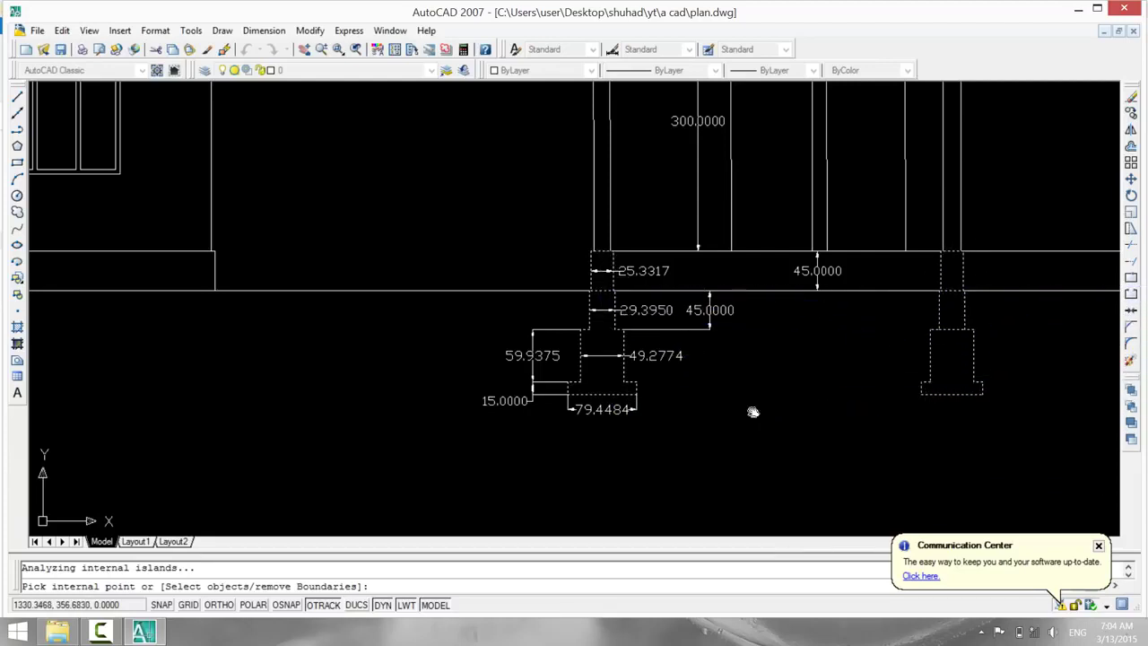
{"action": "middle_click_drag", "start_coordinate": [753, 410], "coordinate": [299, 511]}
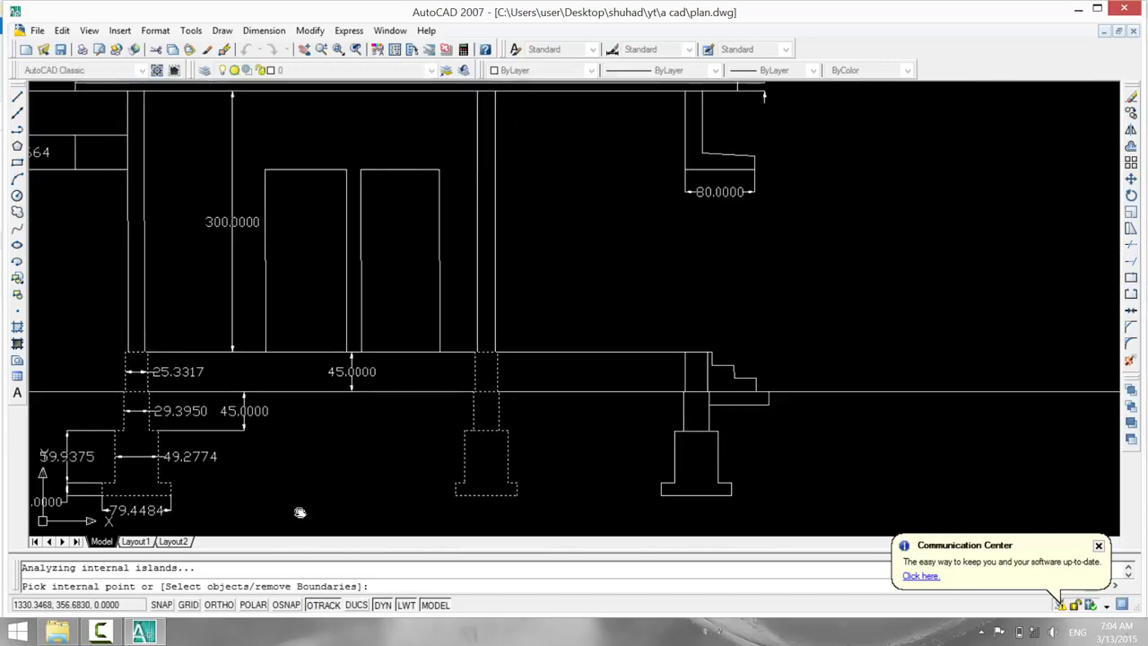
{"action": "left_click", "coordinate": [712, 399]}
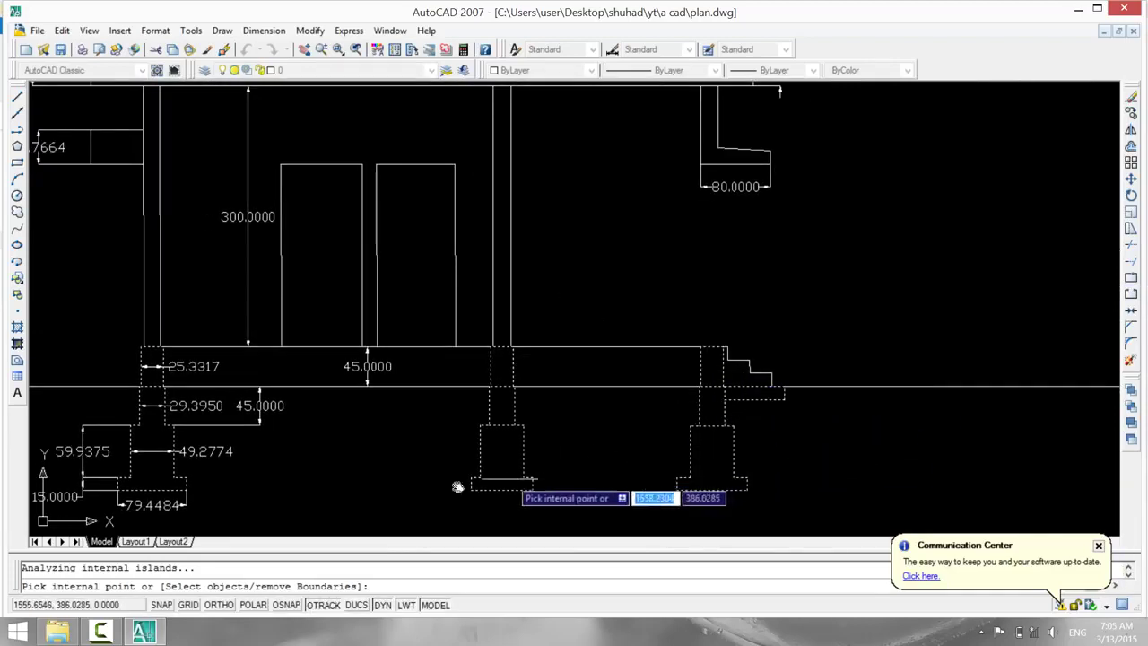
{"action": "scroll", "coordinate": [362, 484], "scroll_direction": "down", "scroll_amount": 2}
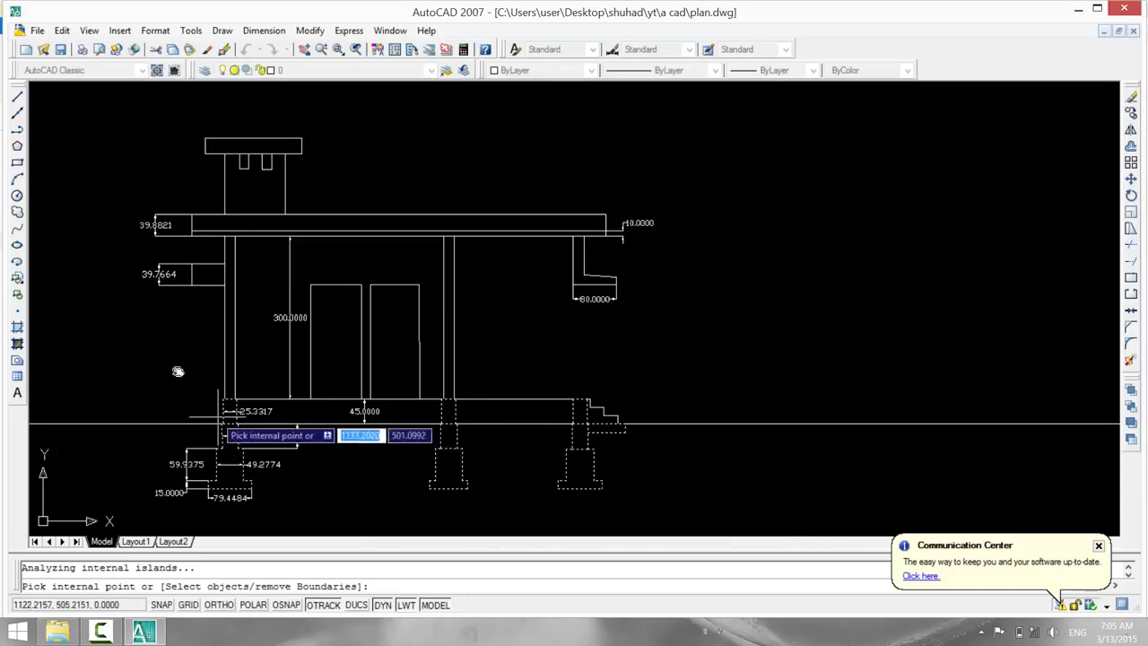
{"action": "left_click", "coordinate": [200, 285]}
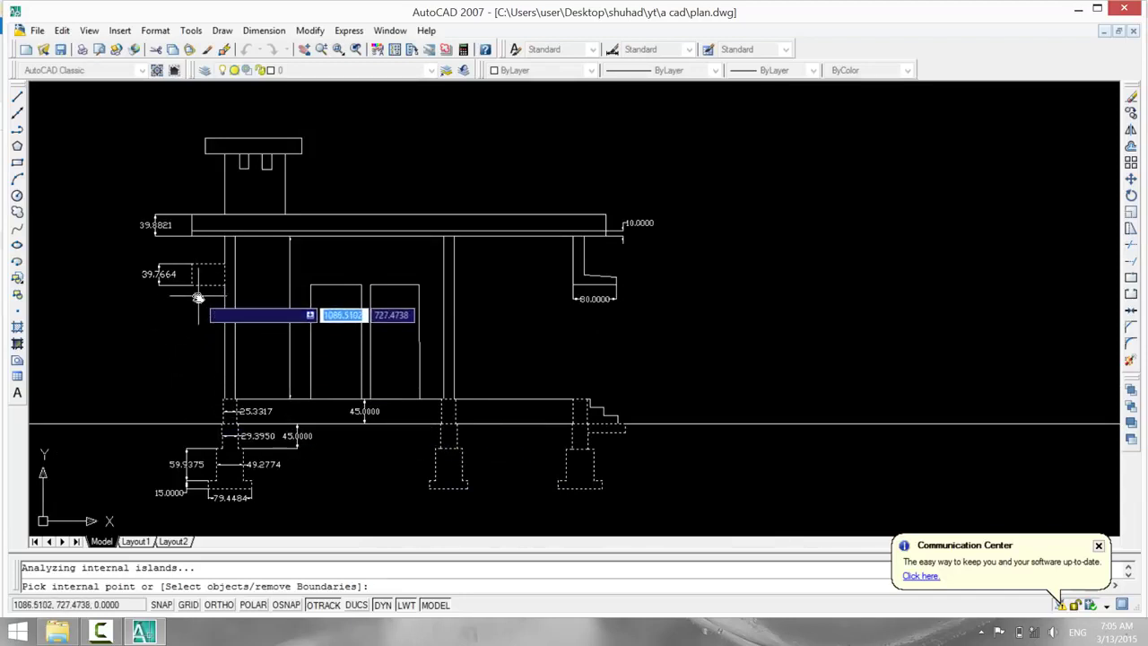
{"action": "left_click", "coordinate": [187, 279]}
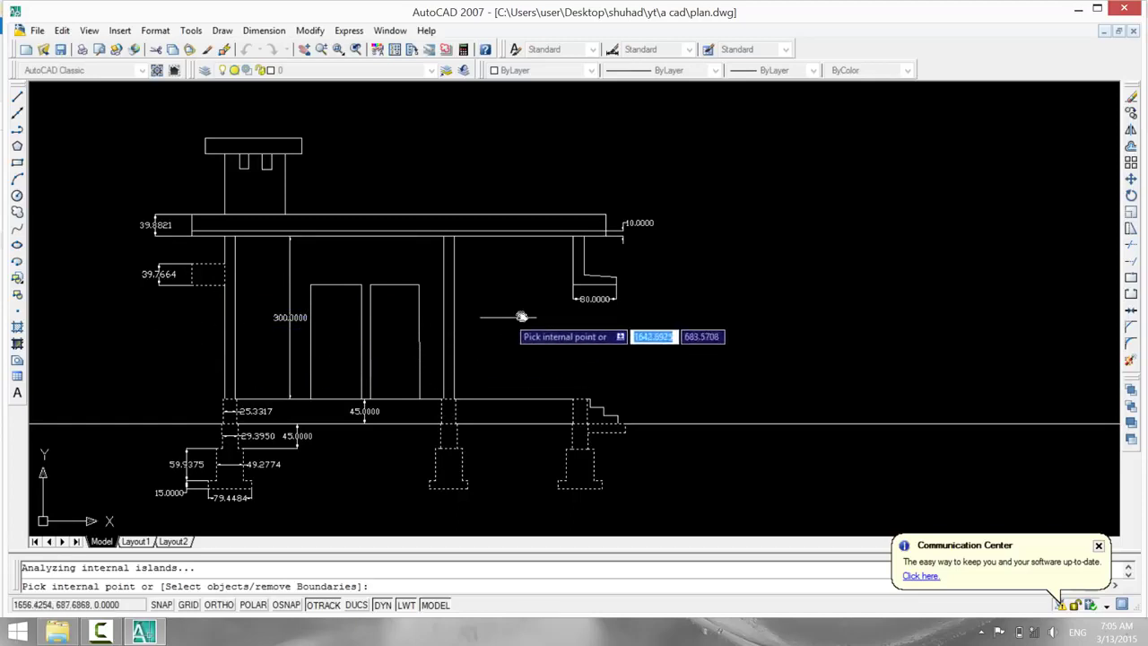
{"action": "left_click", "coordinate": [581, 298]}
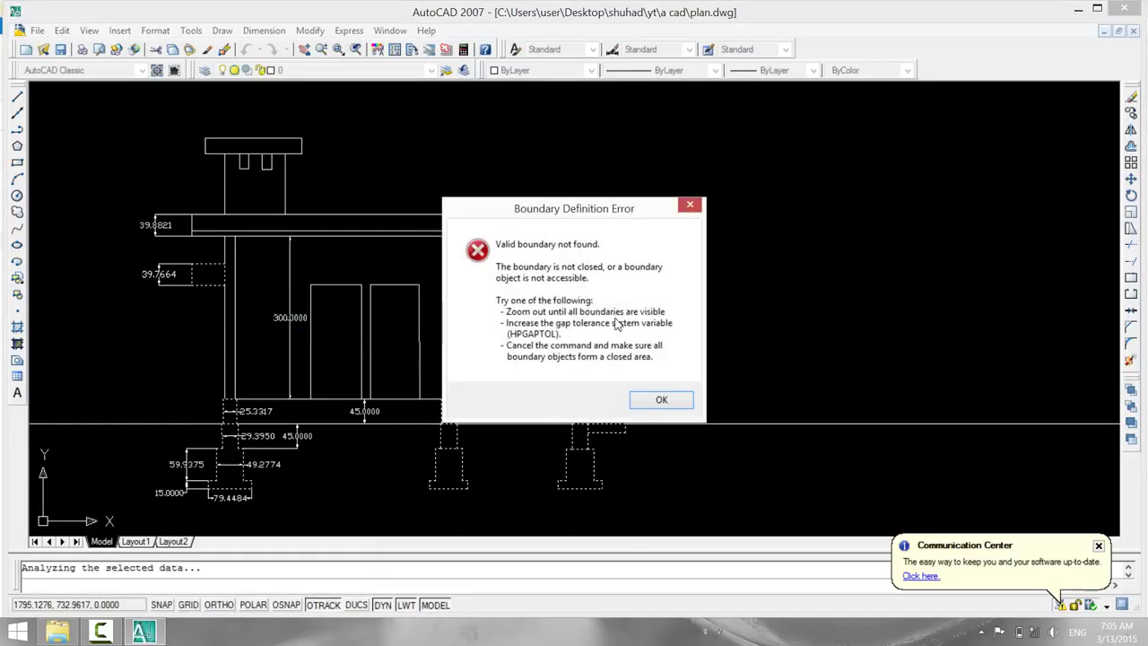
Dismiss the boundary error, switch to Remove Boundaries, and return to the Hatch dialog.
{"action": "left_click", "coordinate": [661, 400]}
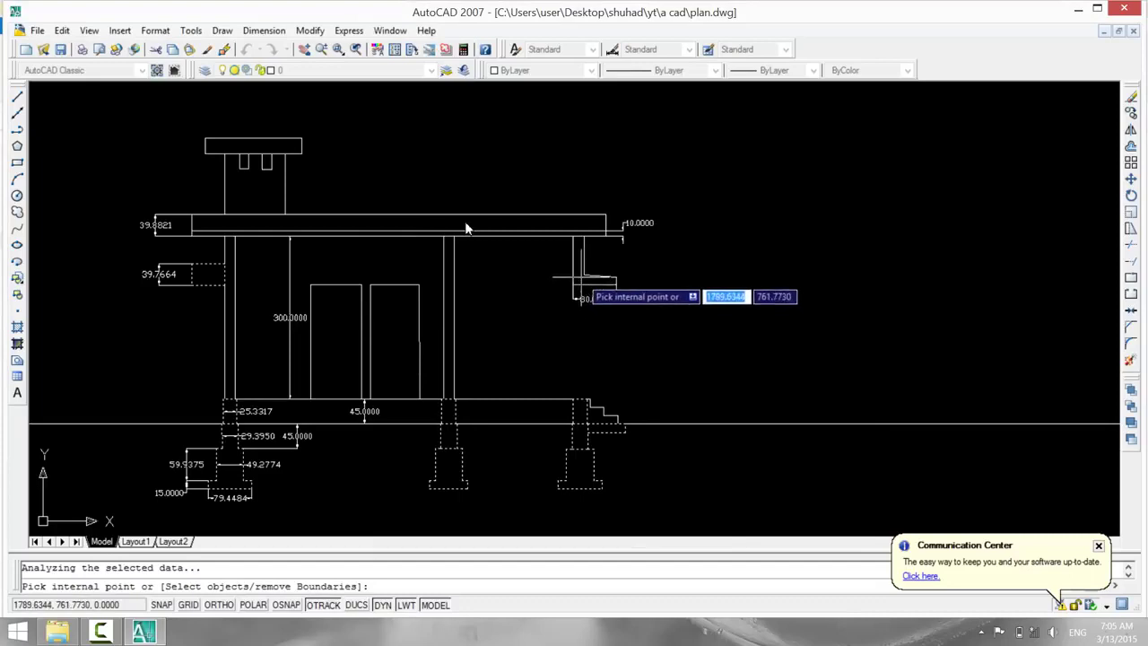
{"action": "left_click", "coordinate": [581, 298]}
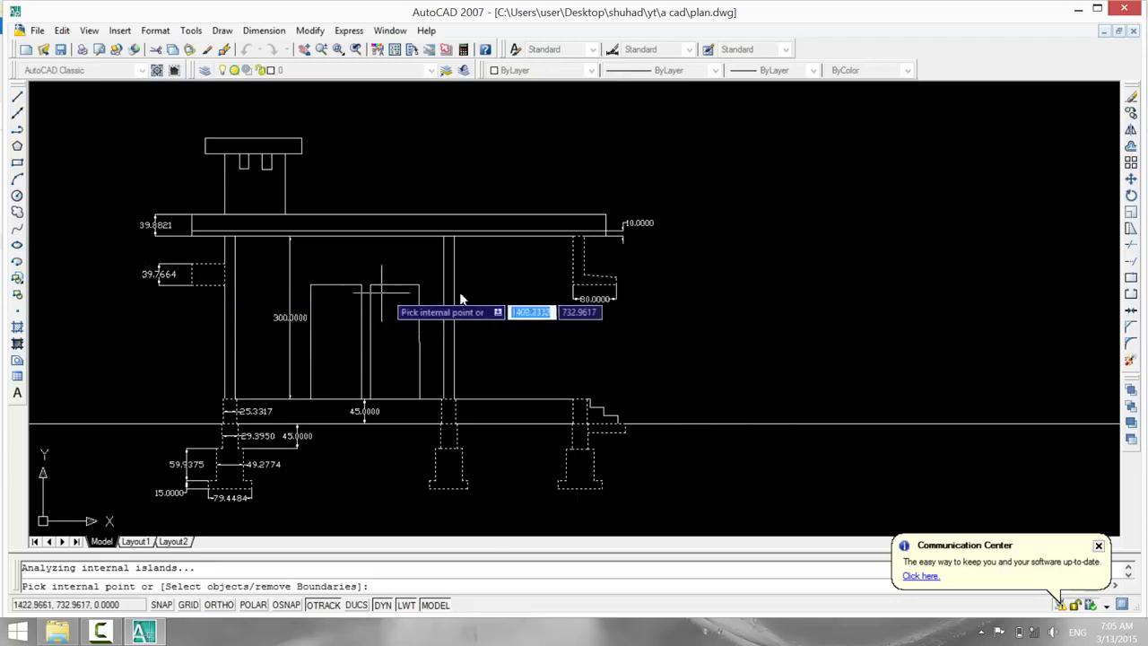
{"action": "right_click", "coordinate": [581, 278]}
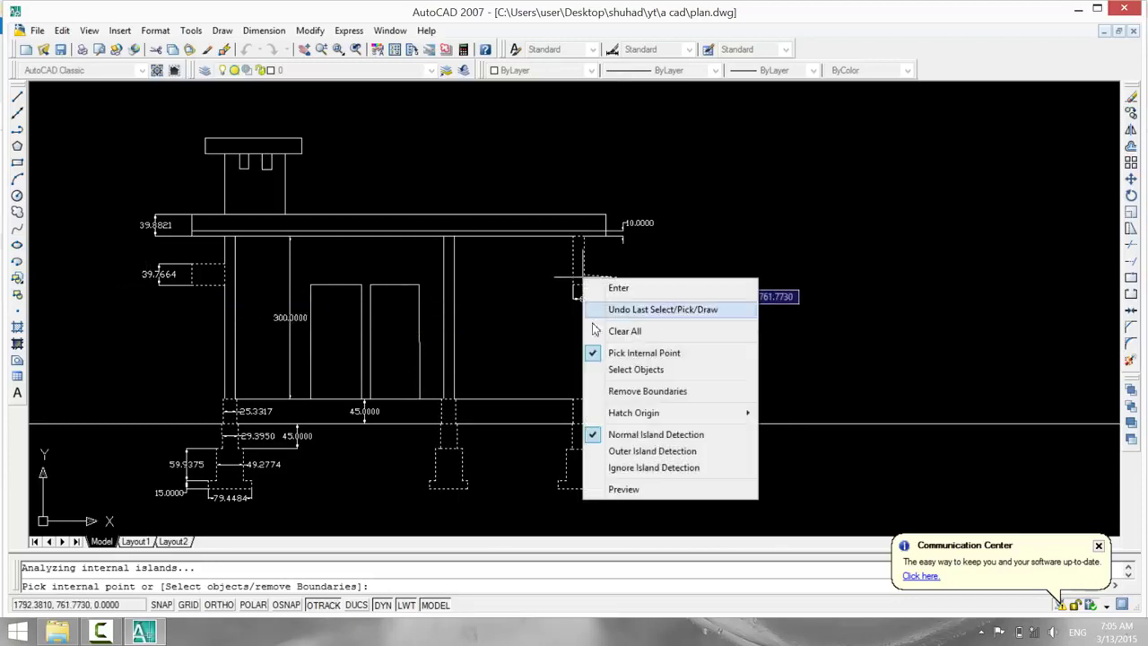
{"action": "left_click", "coordinate": [637, 393]}
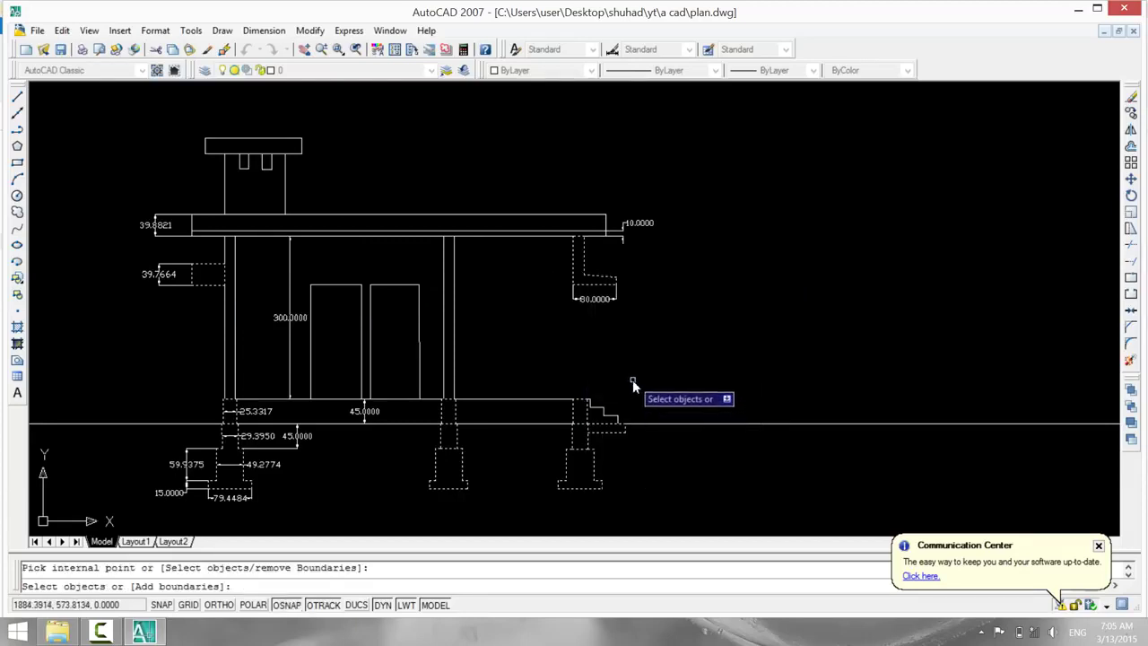
{"action": "key", "text": "Escape"}
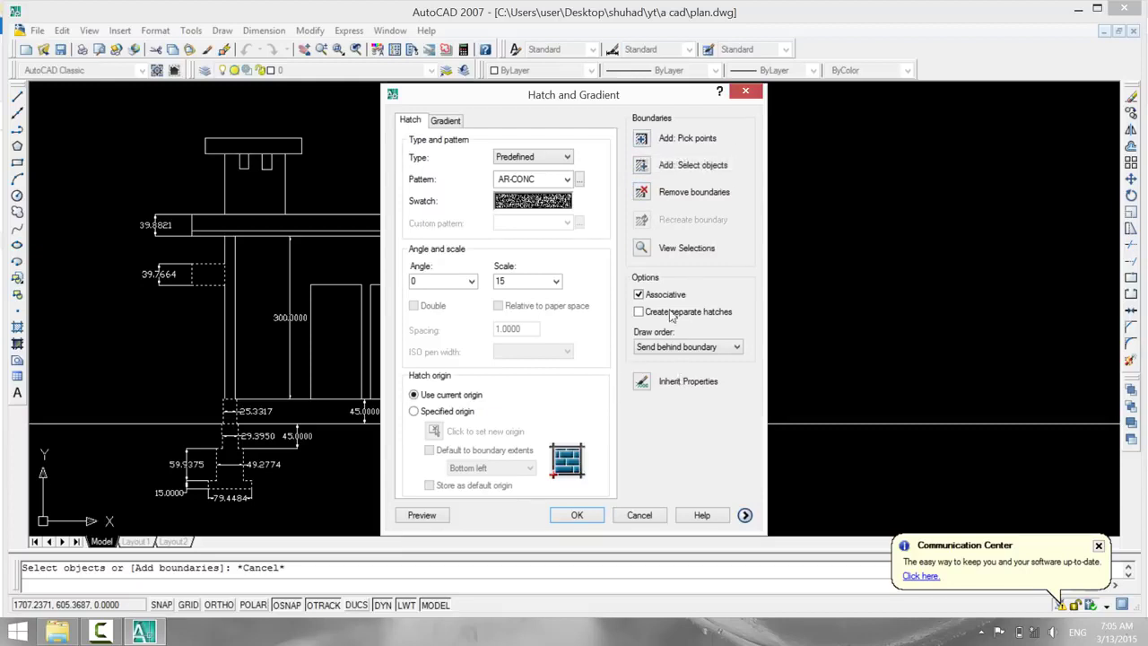
Abandon the pending hatch and draw a short horizontal line closing the ledge top above 80.0000.
{"action": "left_click", "coordinate": [639, 515]}
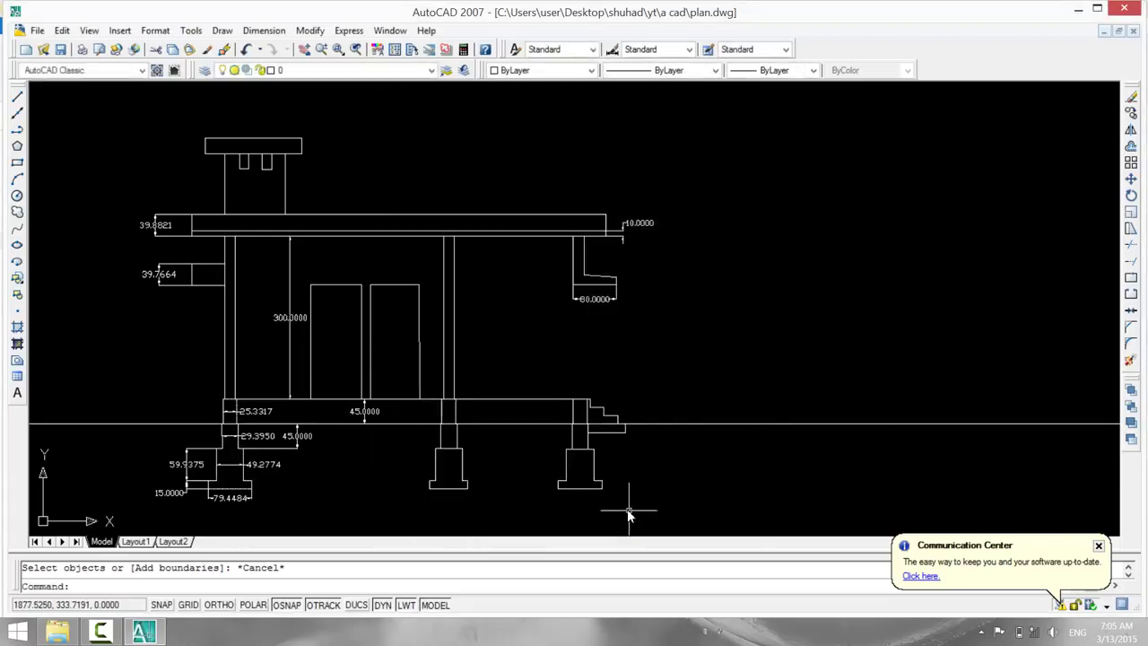
{"action": "key", "text": "Escape"}
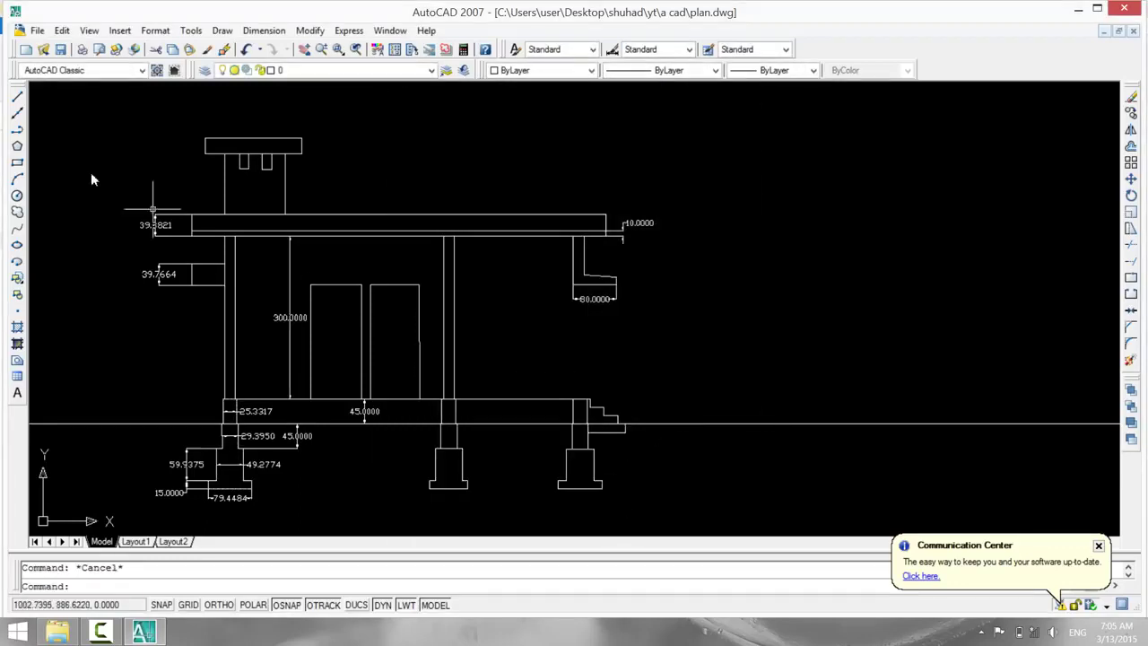
{"action": "left_click", "coordinate": [17, 97]}
{"action": "scroll", "coordinate": [485, 309], "scroll_direction": "up", "scroll_amount": 3}
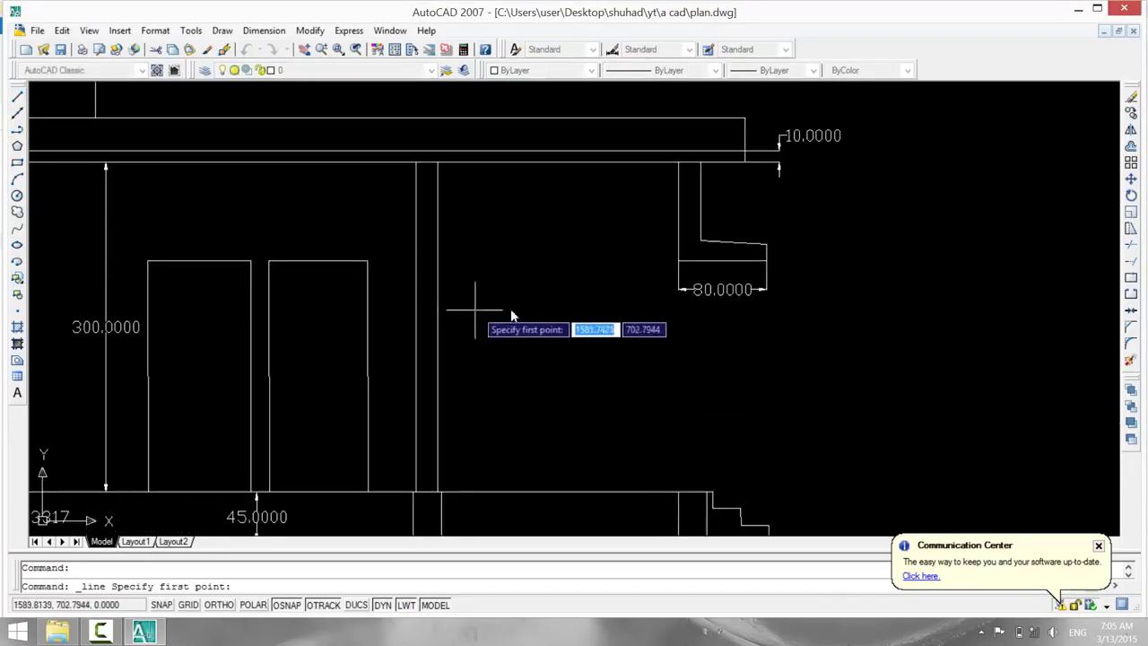
{"action": "left_click", "coordinate": [702, 241]}
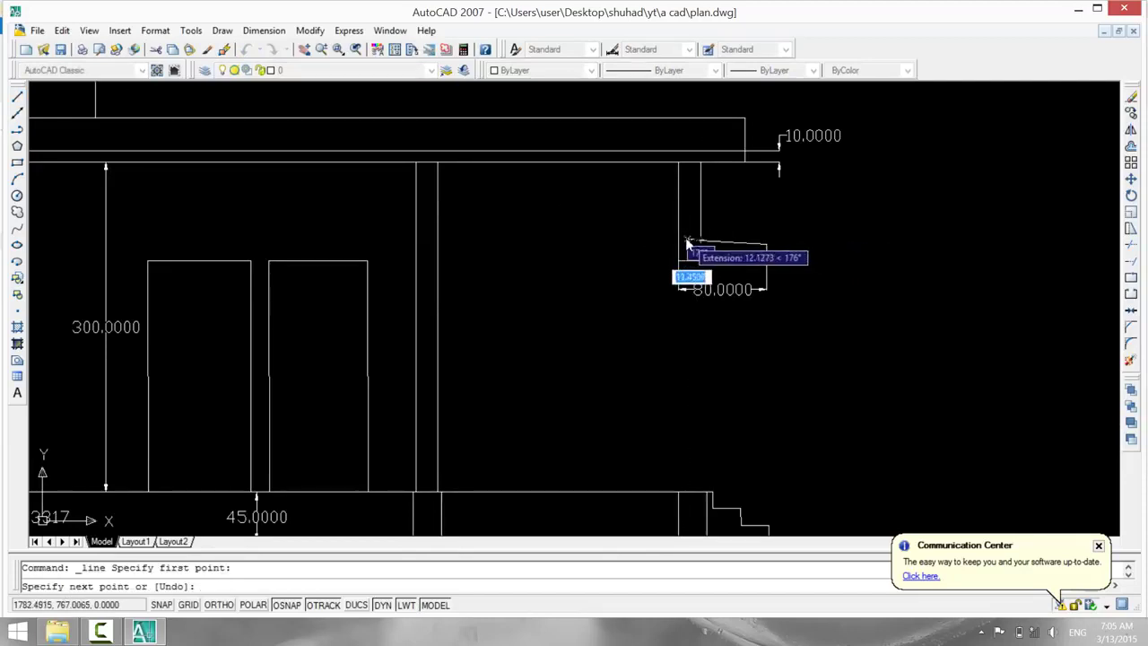
{"action": "key", "text": "F8"}
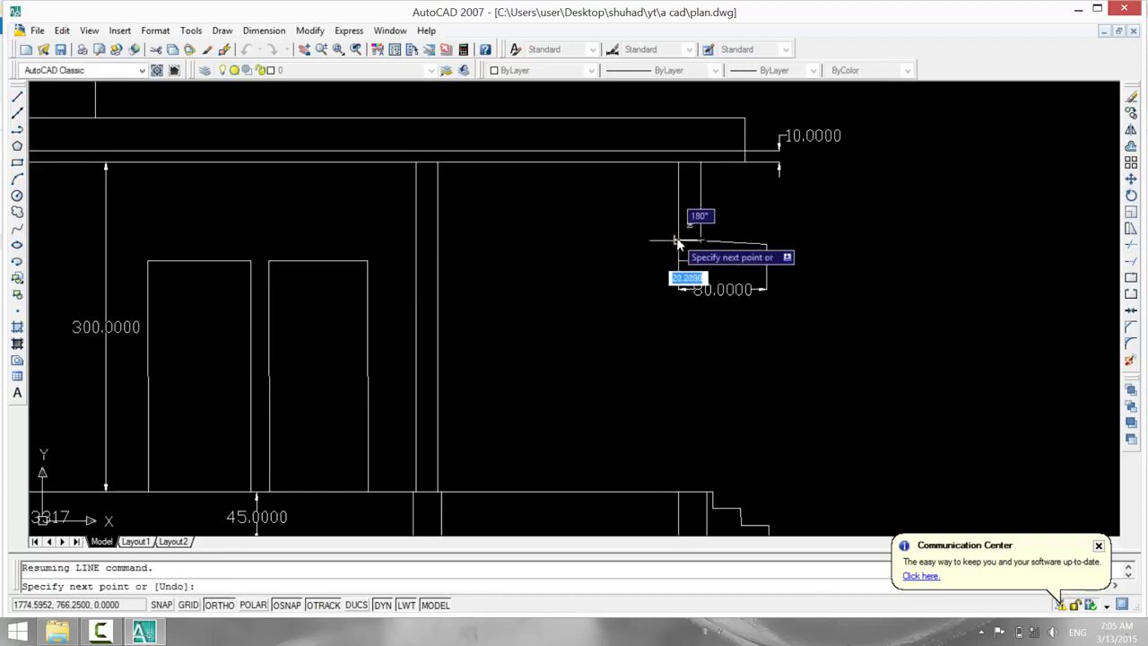
{"action": "left_click", "coordinate": [678, 240]}
{"action": "key", "text": "Escape"}
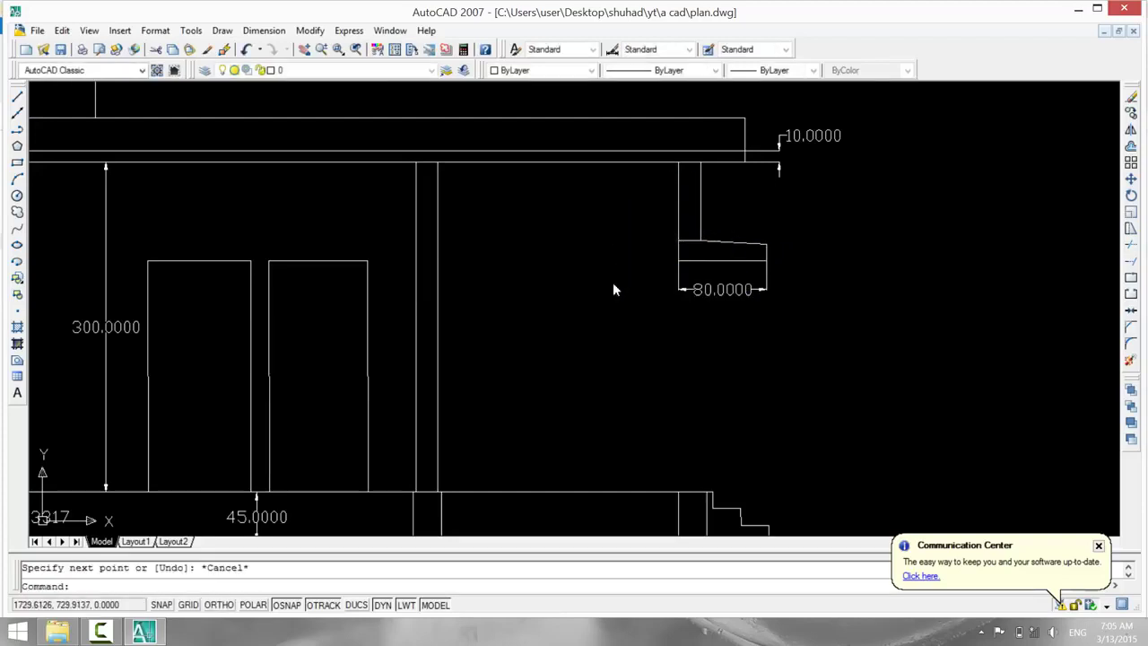
Start HATCH and choose the AR-CONC concrete pattern at scale 15.
{"action": "type", "text": "h"}
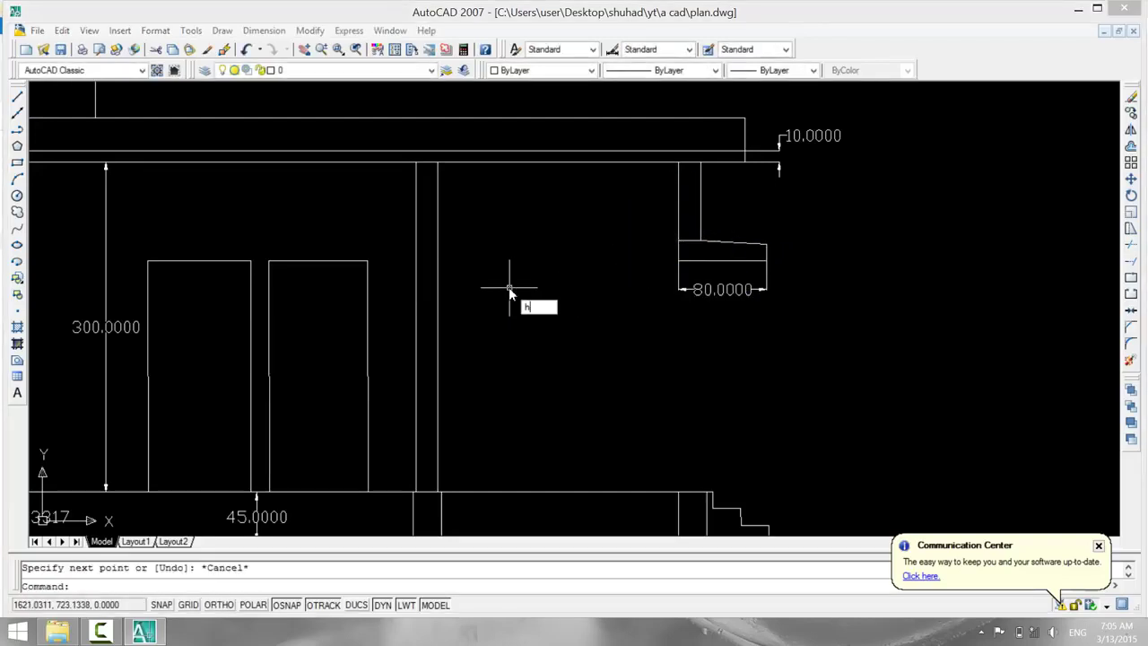
{"action": "key", "text": "Return"}
{"action": "left_click", "coordinate": [557, 202]}
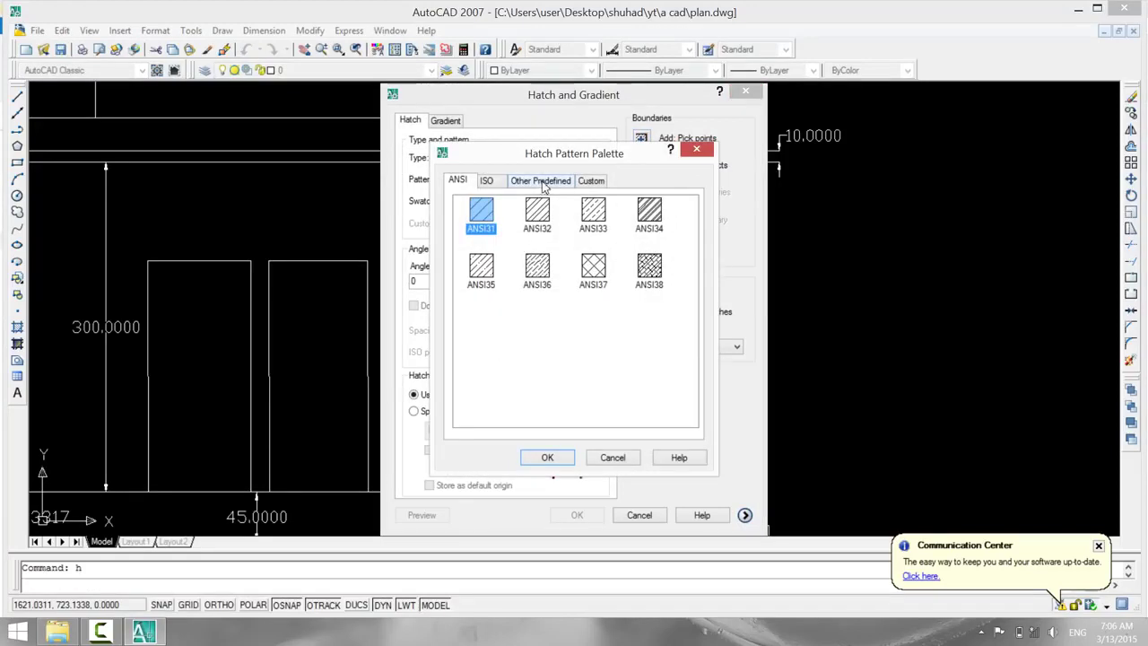
{"action": "left_click", "coordinate": [543, 182]}
{"action": "left_click", "coordinate": [651, 263]}
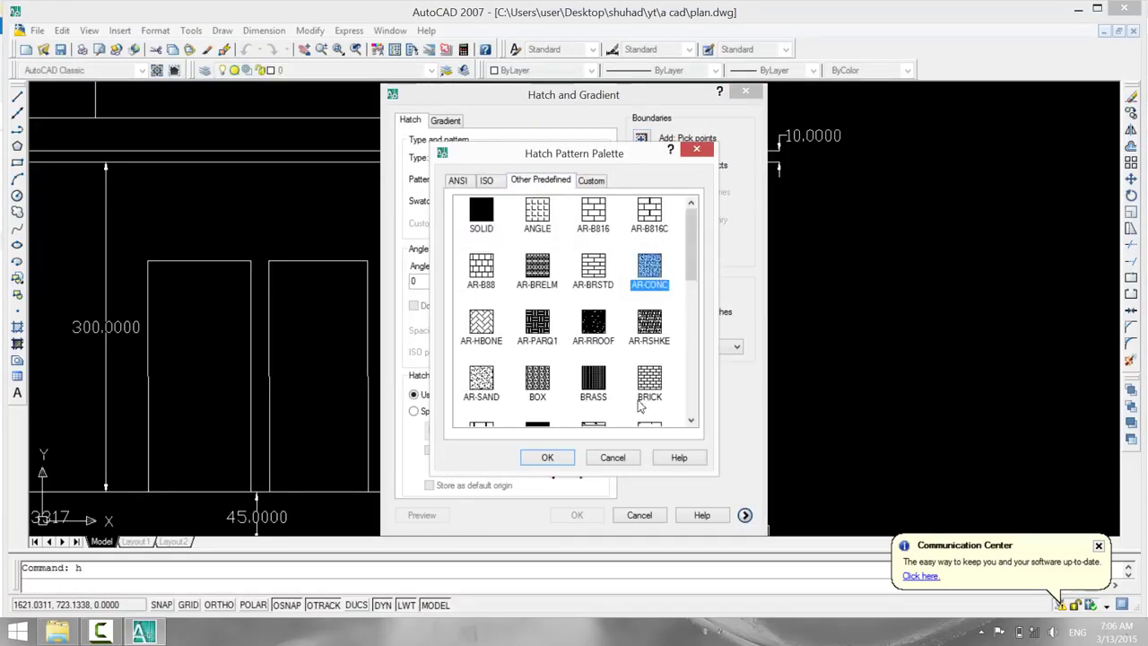
{"action": "left_click", "coordinate": [541, 459]}
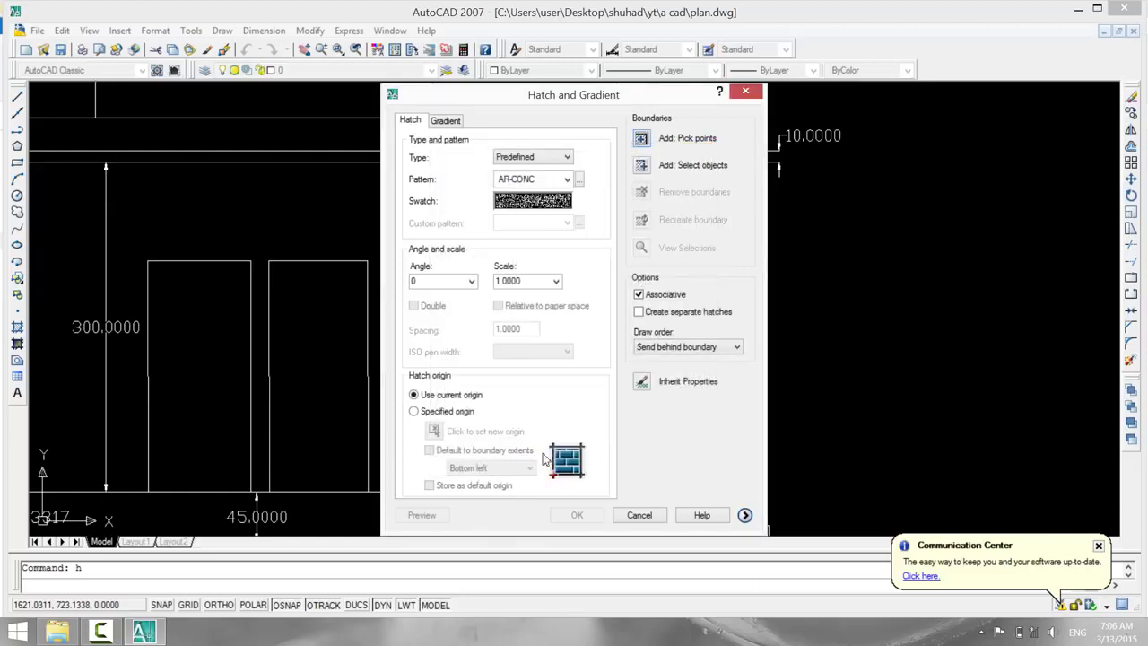
{"action": "double_click", "coordinate": [533, 281]}
Pick the ledge, rectangle, columns and footings as areas and apply the AR-CONC hatch.
{"action": "left_click", "coordinate": [641, 138]}
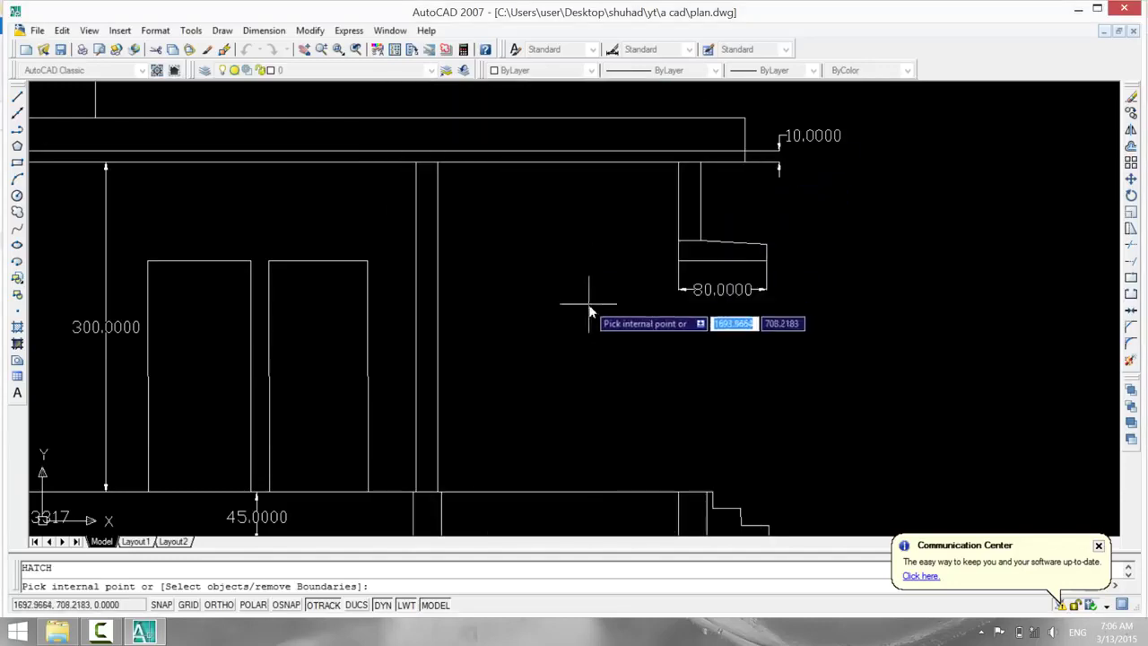
{"action": "left_click", "coordinate": [687, 248]}
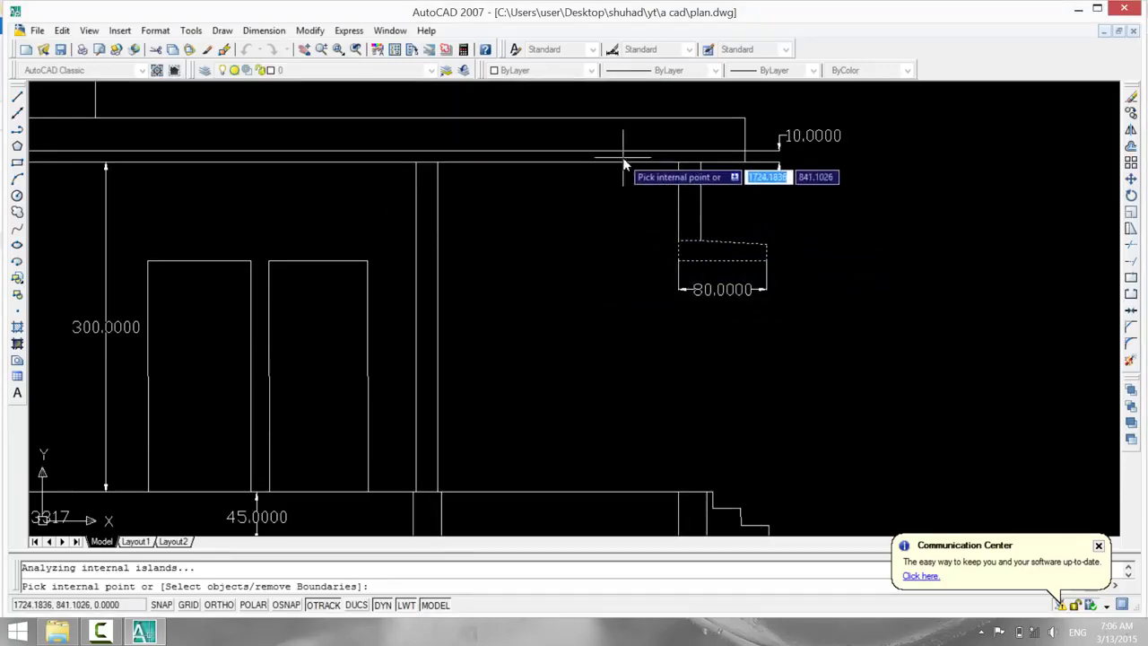
{"action": "scroll", "coordinate": [609, 359], "scroll_direction": "down", "scroll_amount": 2}
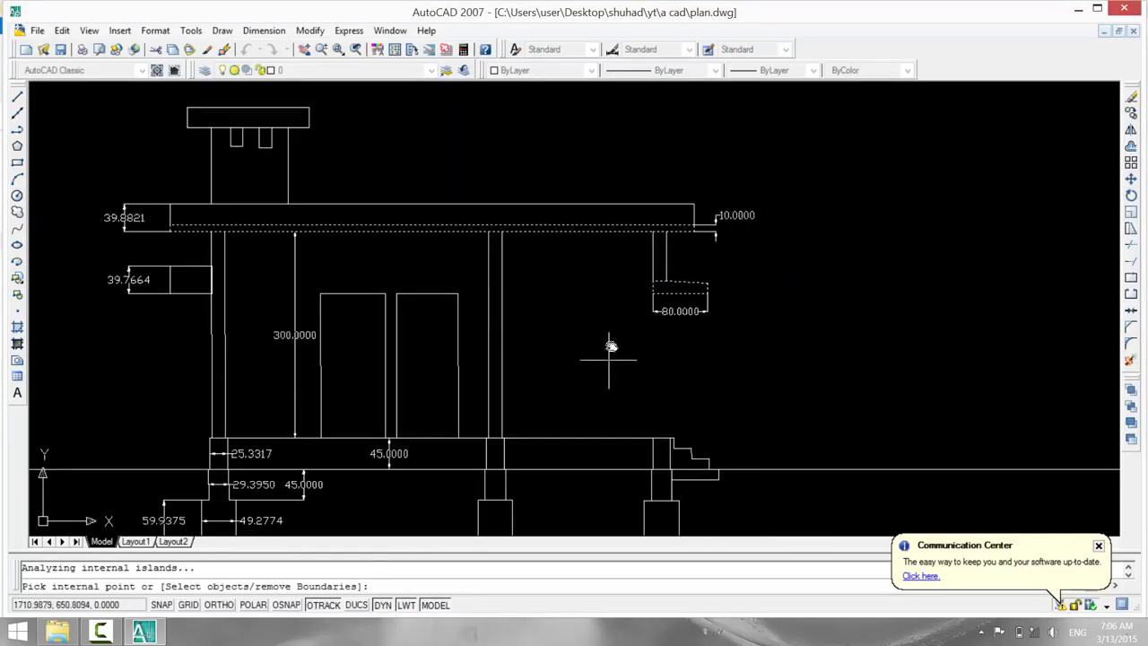
{"action": "middle_click_drag", "start_coordinate": [610, 346], "coordinate": [627, 277]}
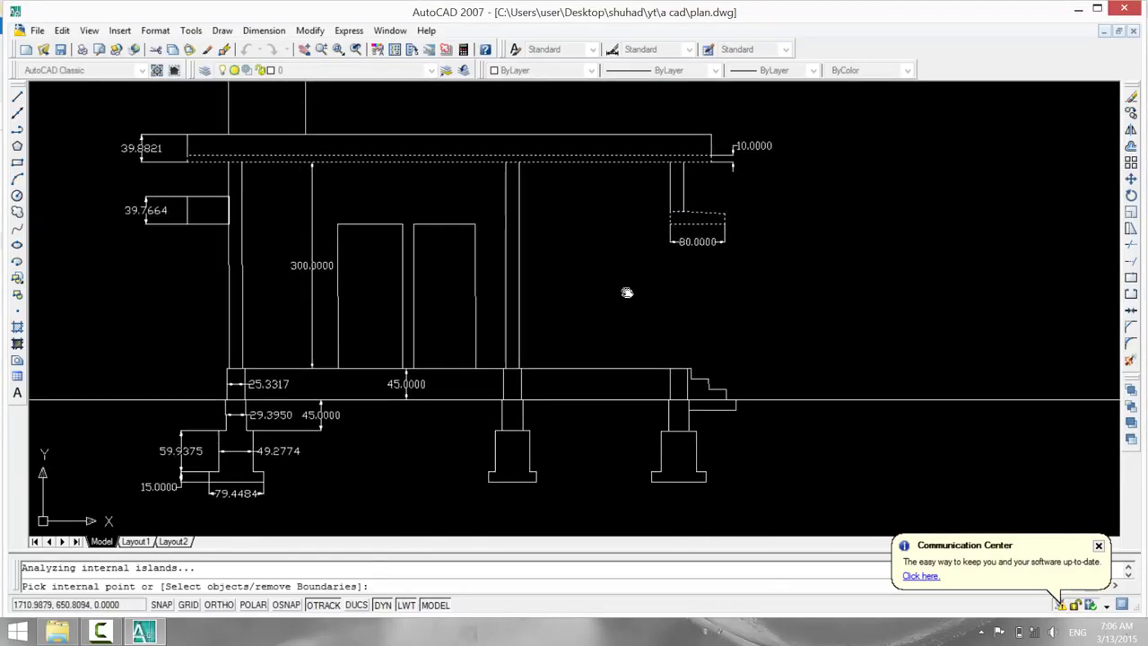
{"action": "left_click", "coordinate": [201, 210]}
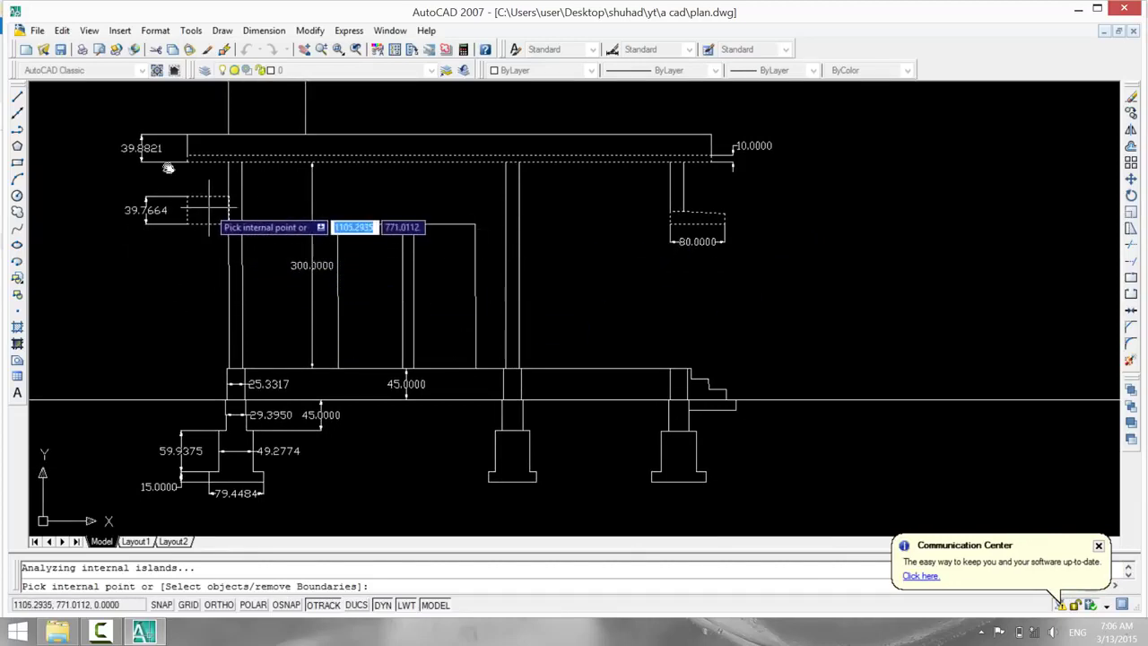
{"action": "left_click", "coordinate": [235, 389]}
{"action": "left_click", "coordinate": [236, 444]}
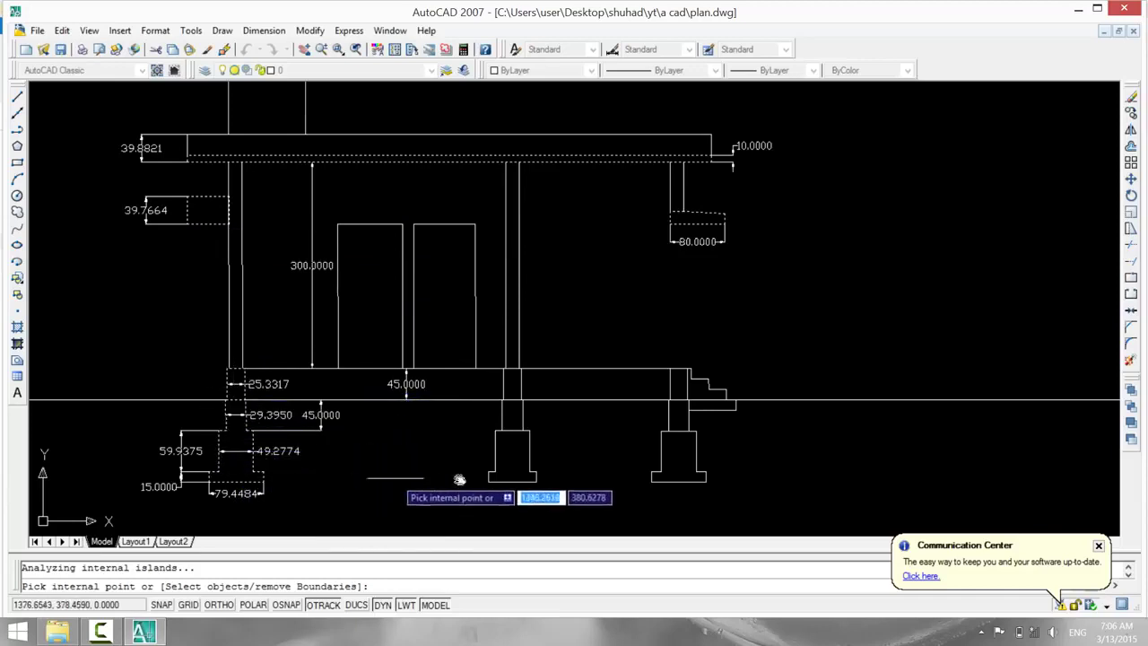
{"action": "left_click", "coordinate": [518, 391]}
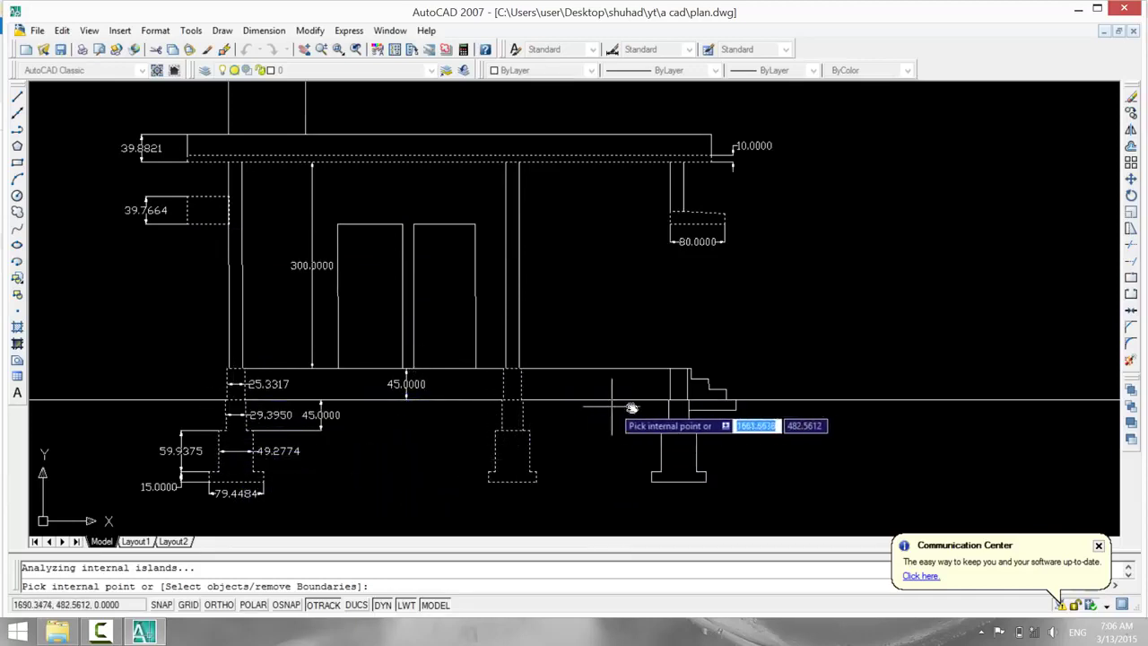
{"action": "left_click", "coordinate": [675, 397]}
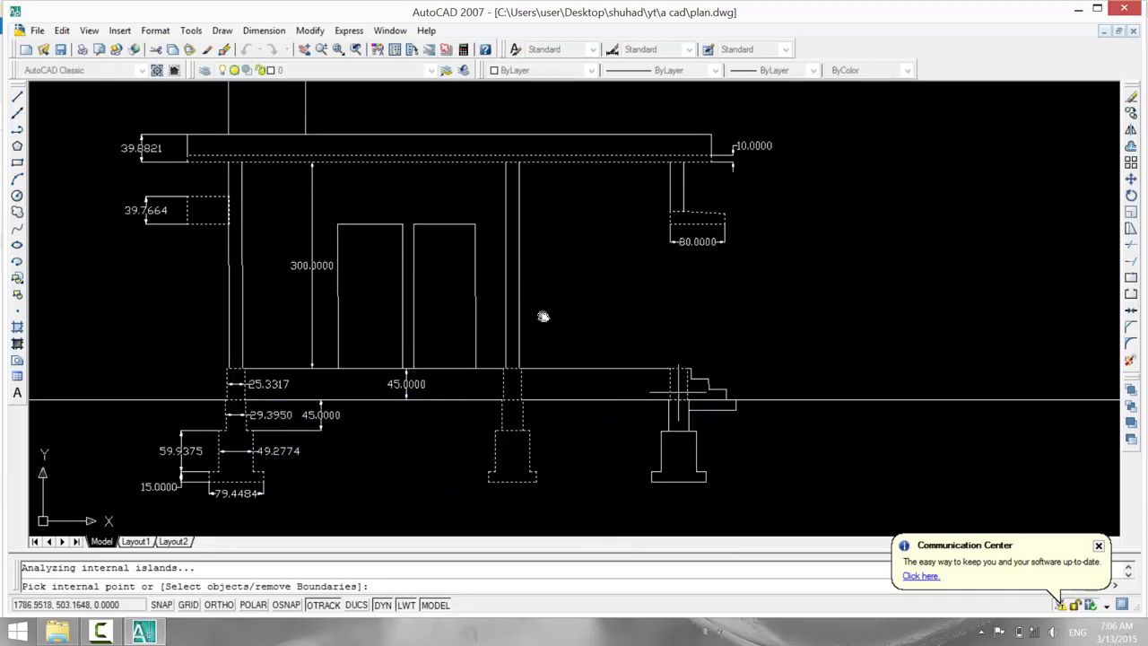
{"action": "left_click", "coordinate": [670, 448]}
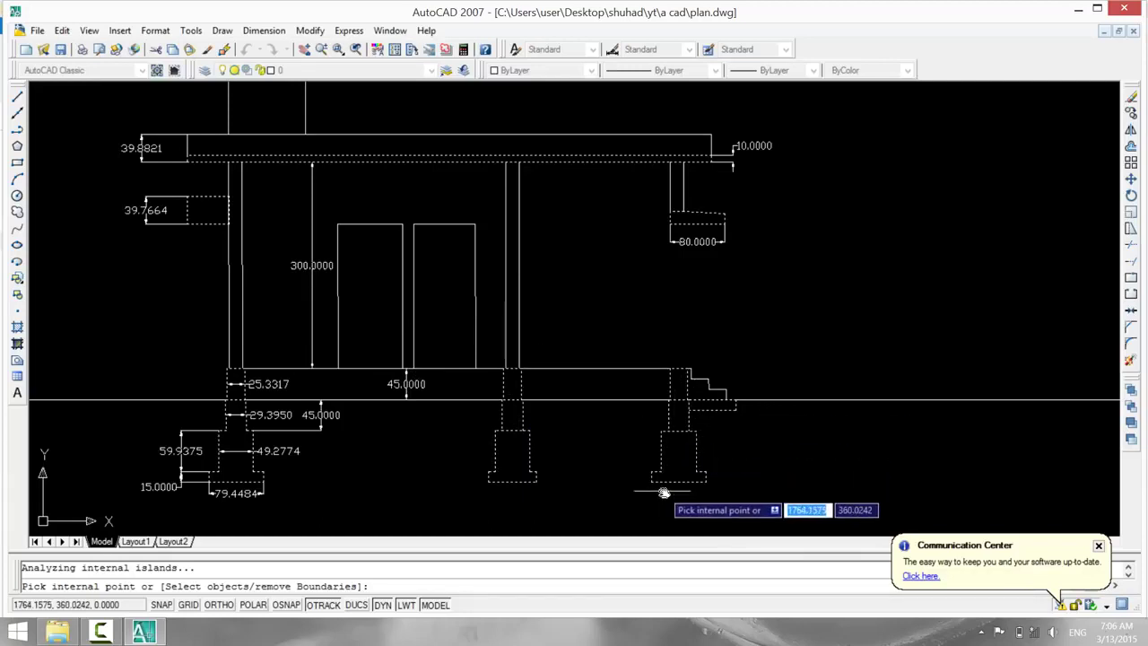
{"action": "key", "text": "Return"}
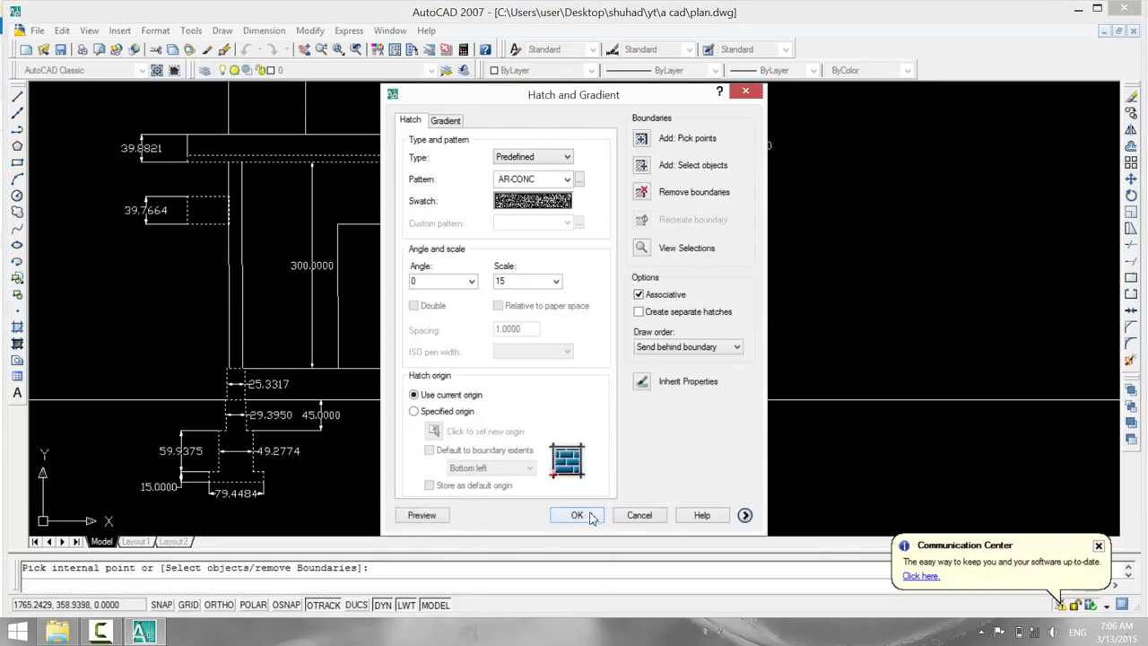
{"action": "key", "text": "Return"}
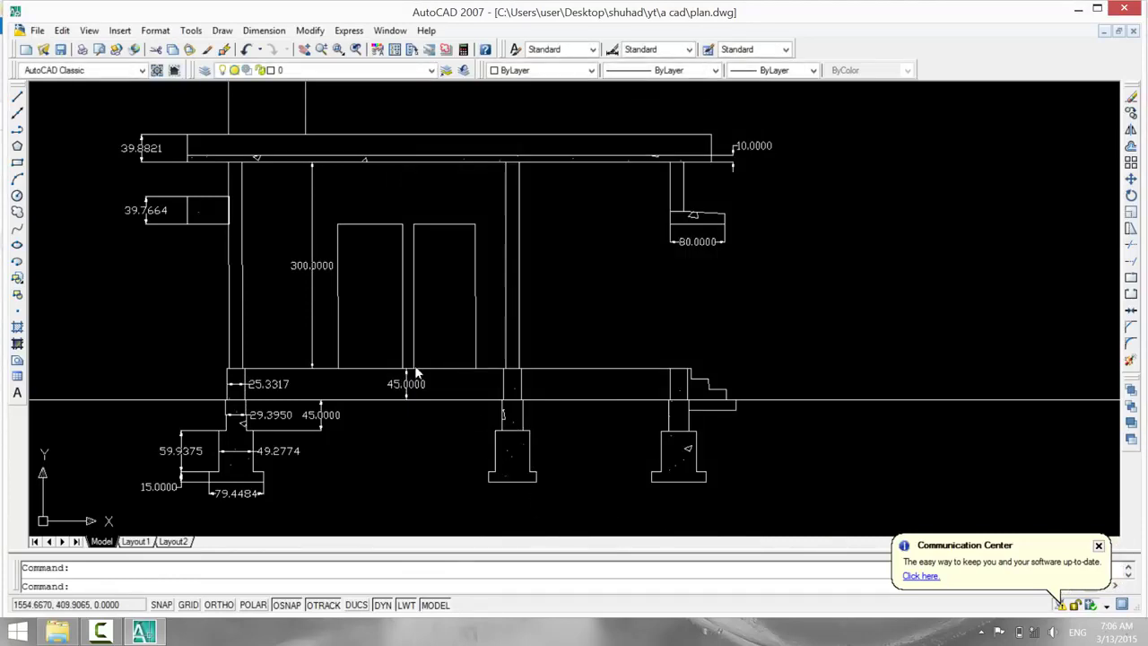
Edit the footing's AR-CONC hatch so its scale changes from 15 to 10.
{"action": "left_click", "coordinate": [415, 372]}
{"action": "left_click", "coordinate": [508, 461]}
{"action": "left_click", "coordinate": [404, 364]}
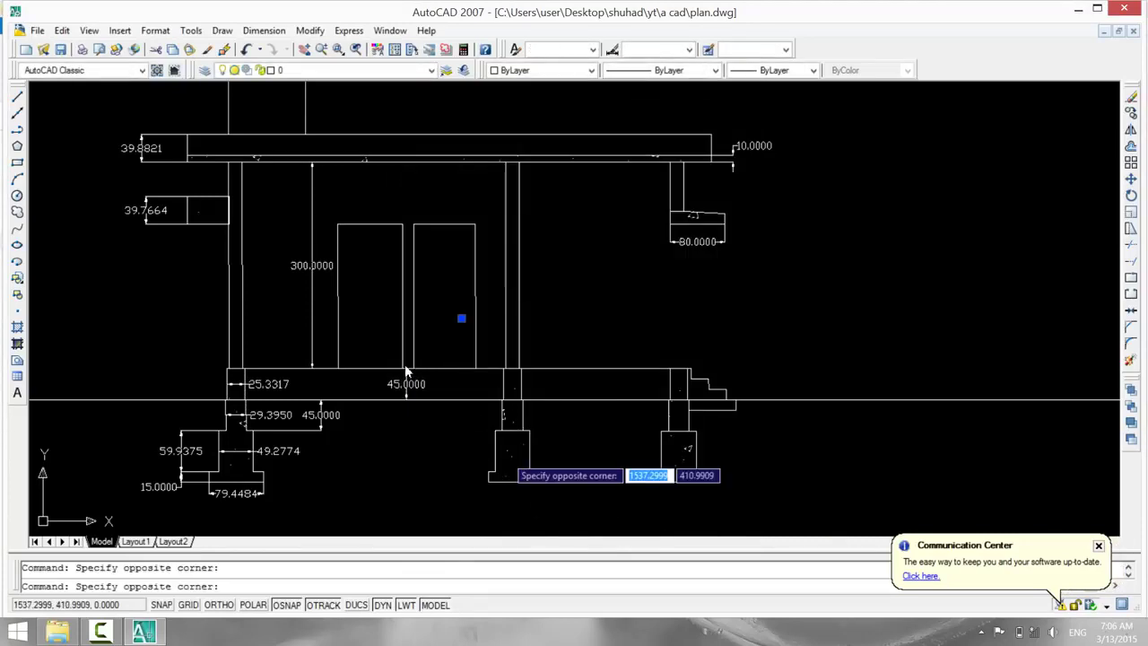
{"action": "left_click", "coordinate": [507, 464]}
{"action": "right_click", "coordinate": [514, 466]}
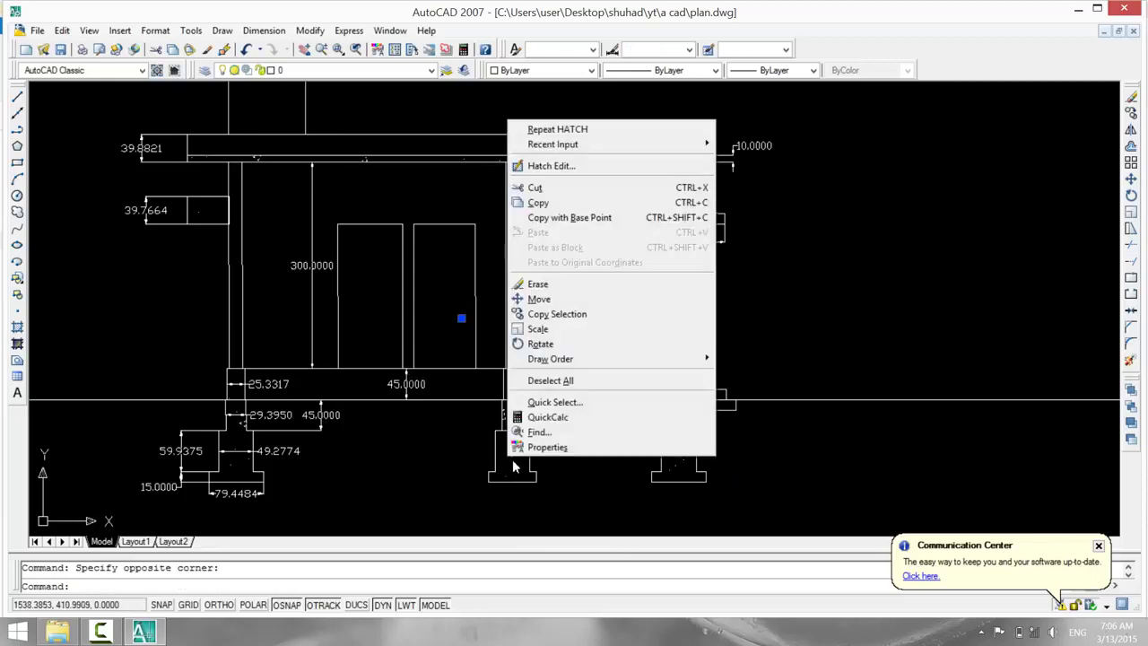
{"action": "left_click", "coordinate": [613, 489]}
{"action": "key", "text": "Escape"}
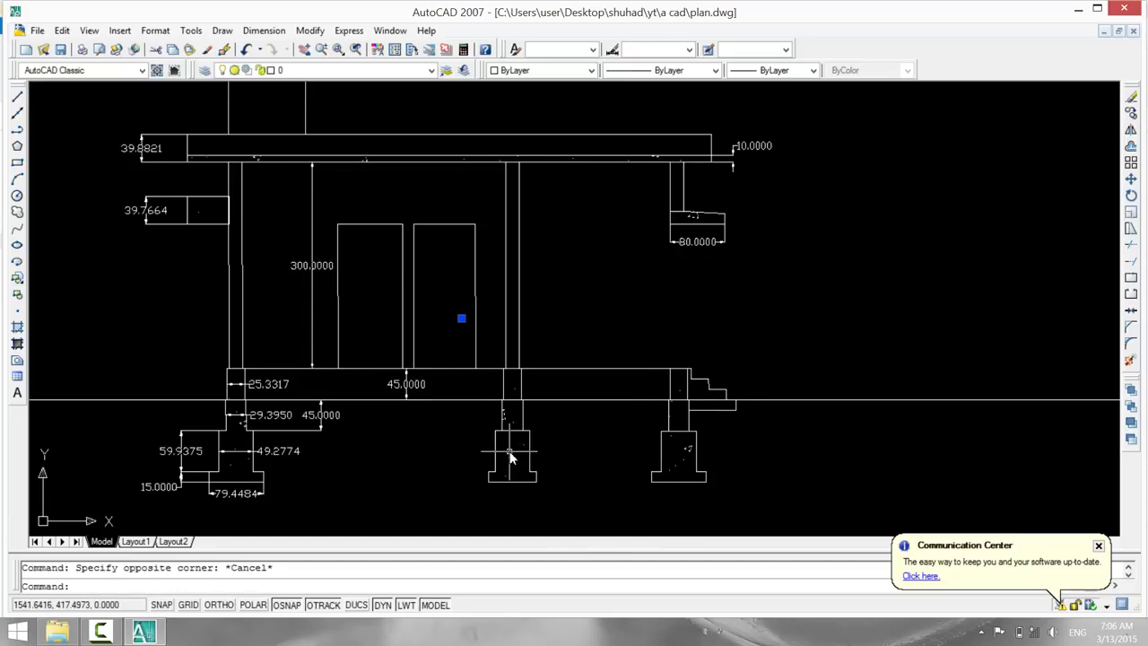
{"action": "double_click", "coordinate": [508, 458]}
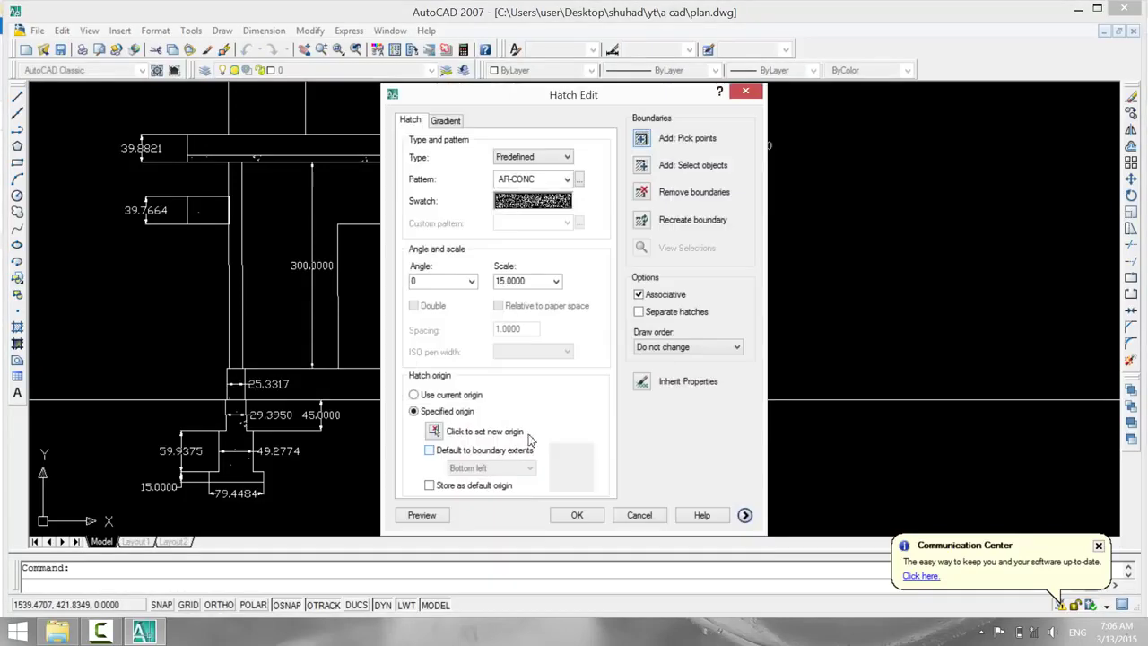
{"action": "double_click", "coordinate": [506, 281]}
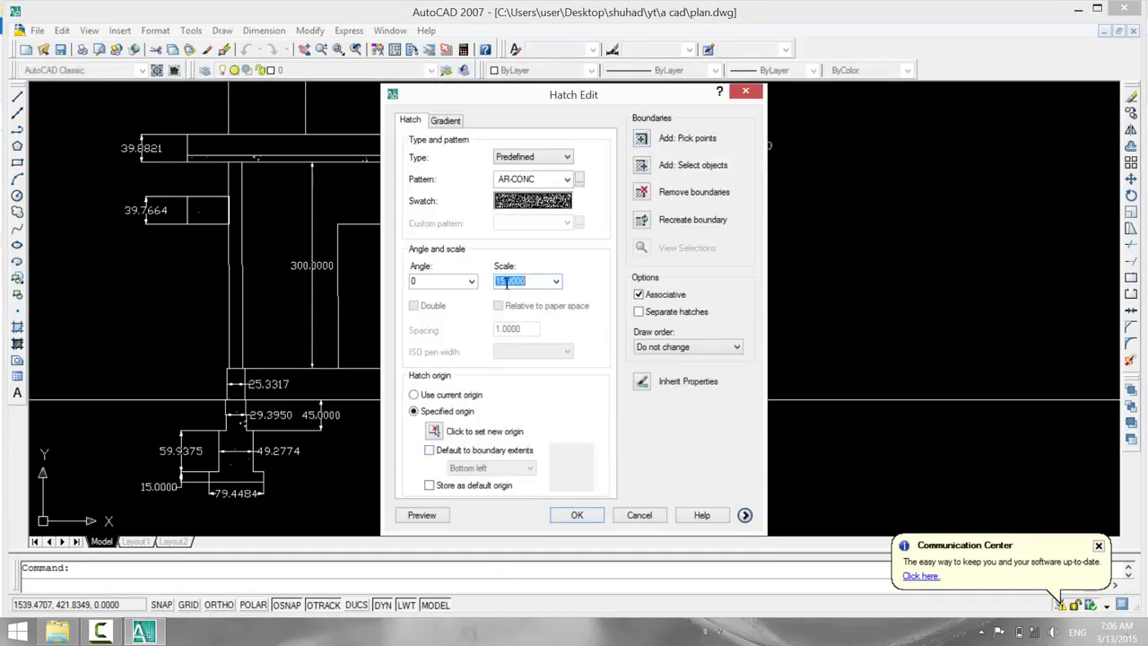
{"action": "left_click", "coordinate": [578, 515]}
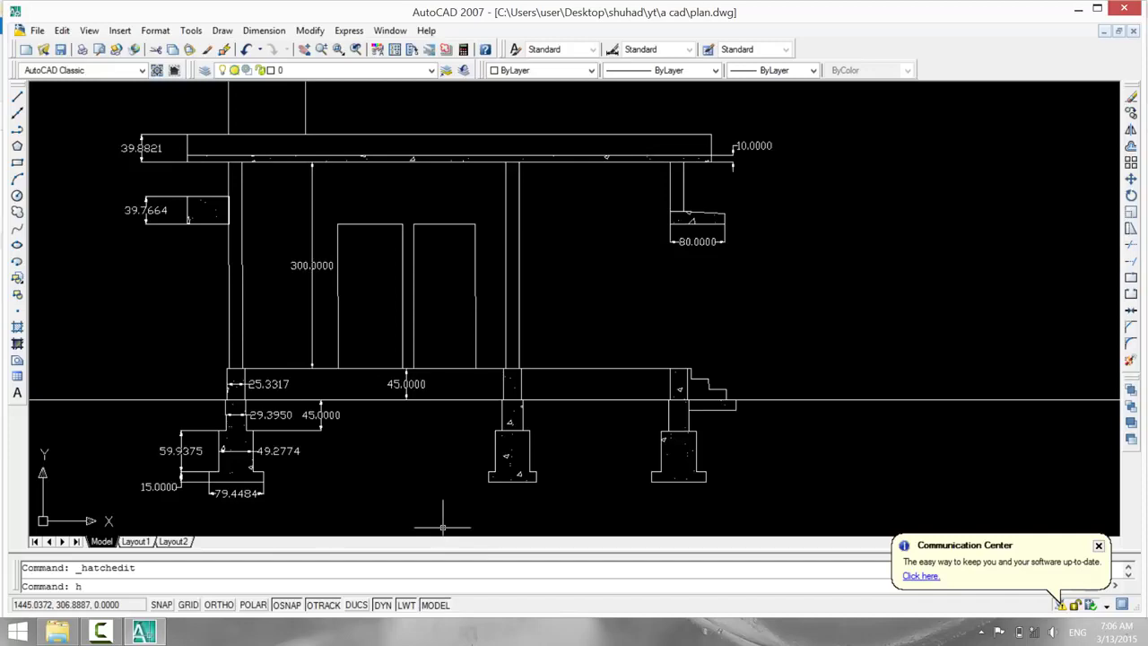
Start a new hatch using the AR-SAND pattern.
{"action": "key", "text": "Return"}
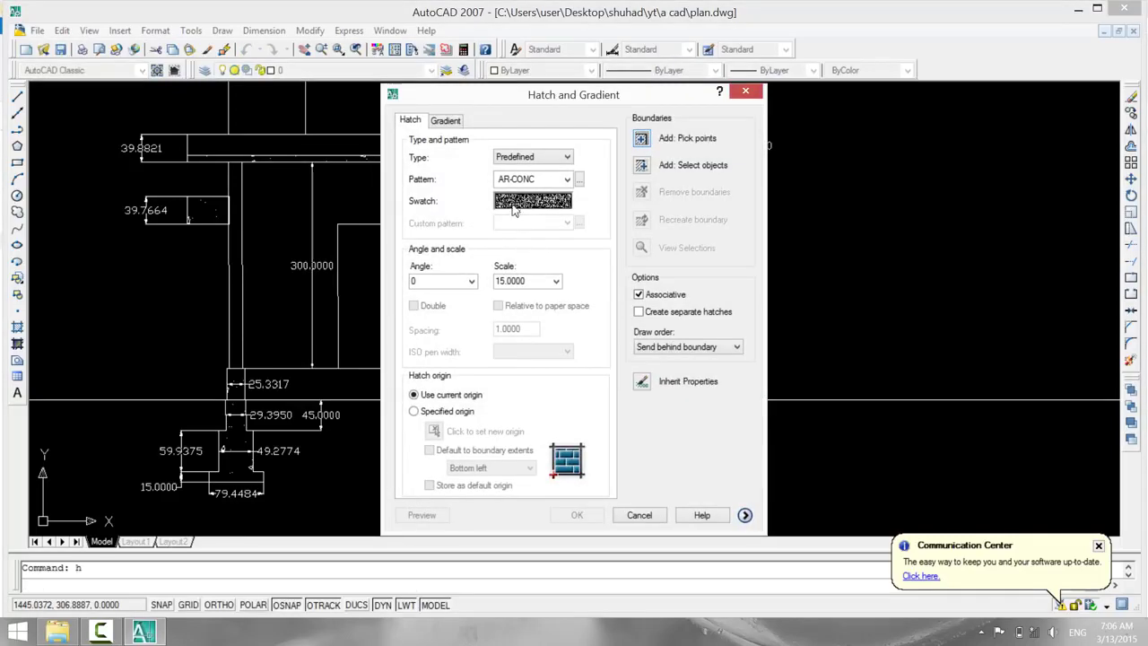
{"action": "left_click", "coordinate": [514, 204]}
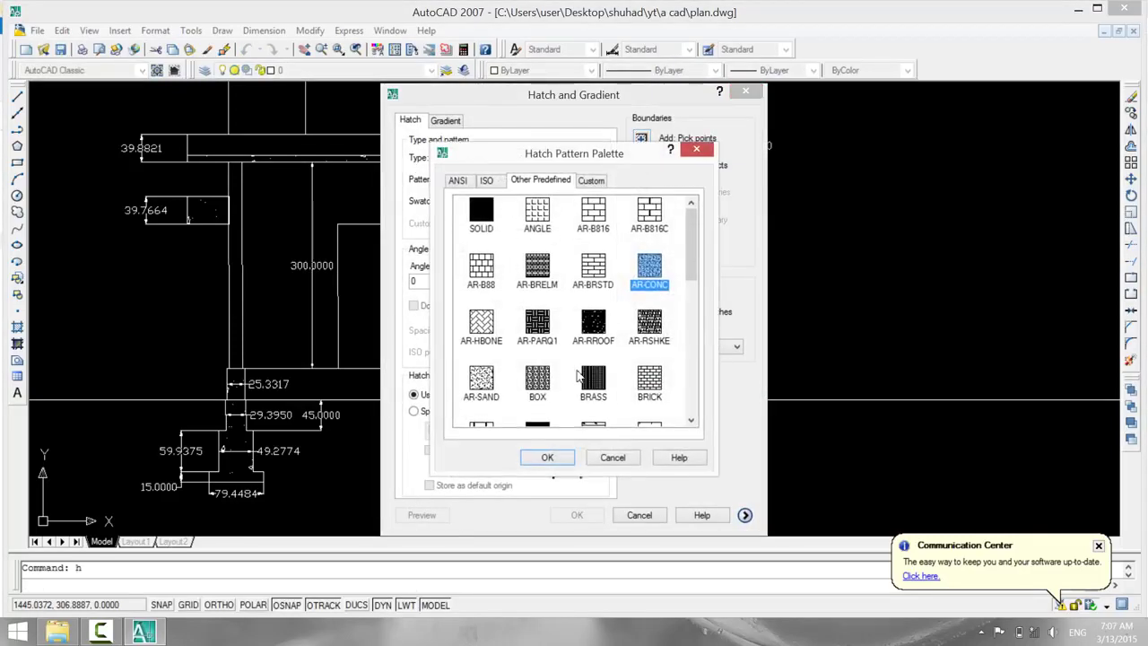
{"action": "left_click", "coordinate": [484, 384]}
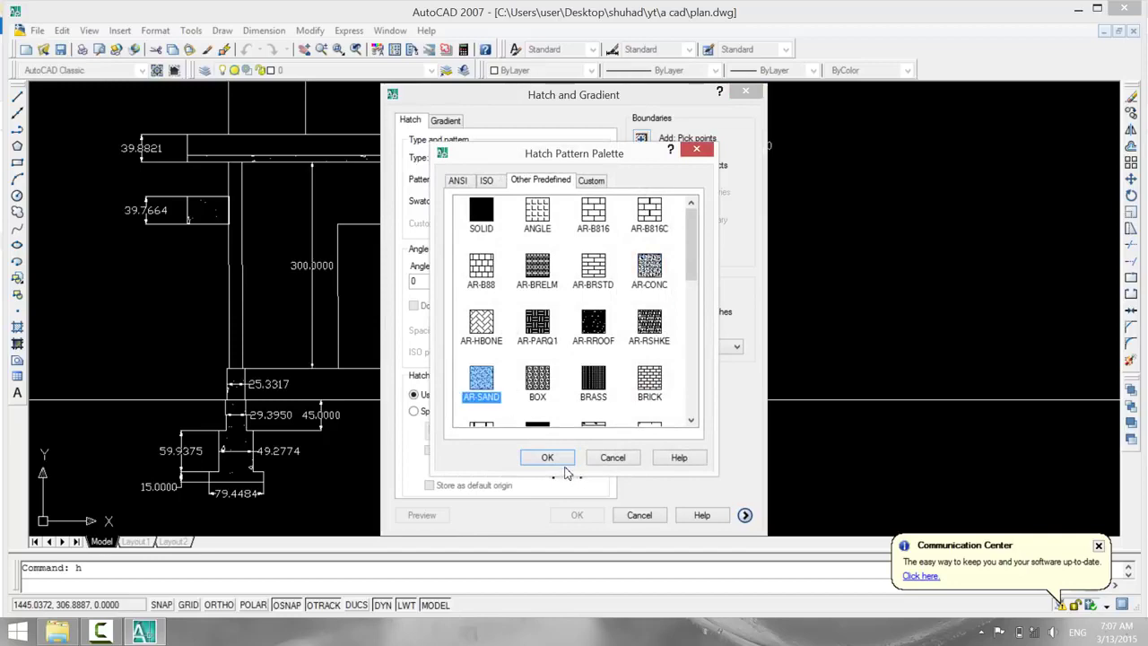
{"action": "left_click", "coordinate": [548, 458]}
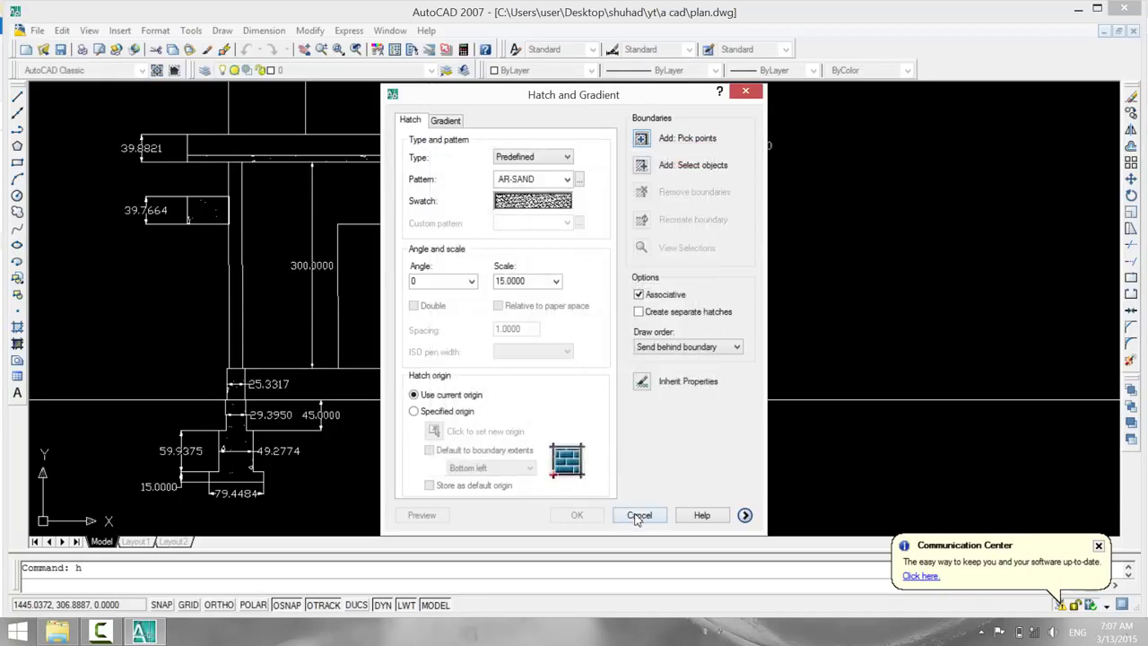
Pick inside the plinth beam along the ground line and apply AR-SAND at scale 15.
{"action": "left_click", "coordinate": [642, 140]}
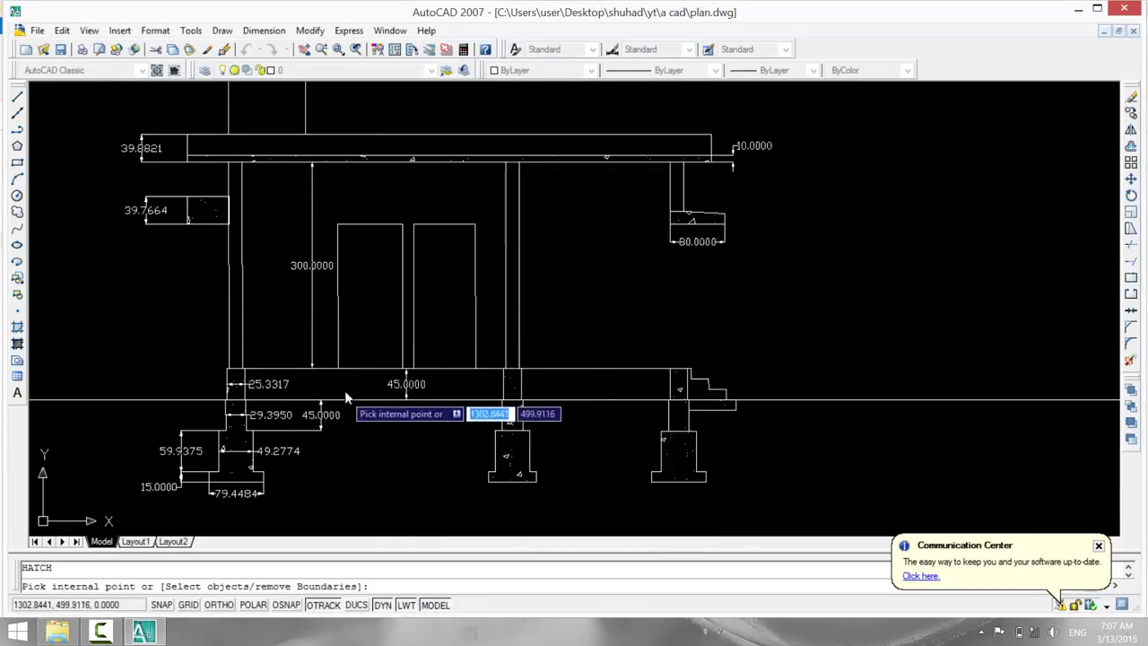
{"action": "left_click", "coordinate": [348, 391]}
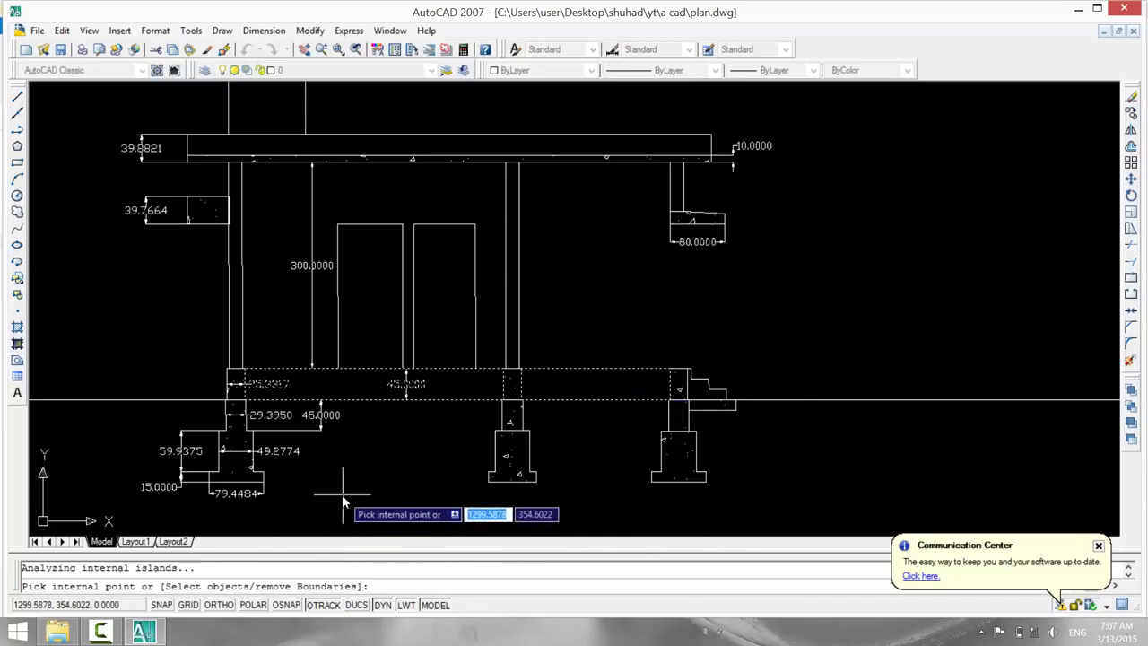
{"action": "key", "text": "Return"}
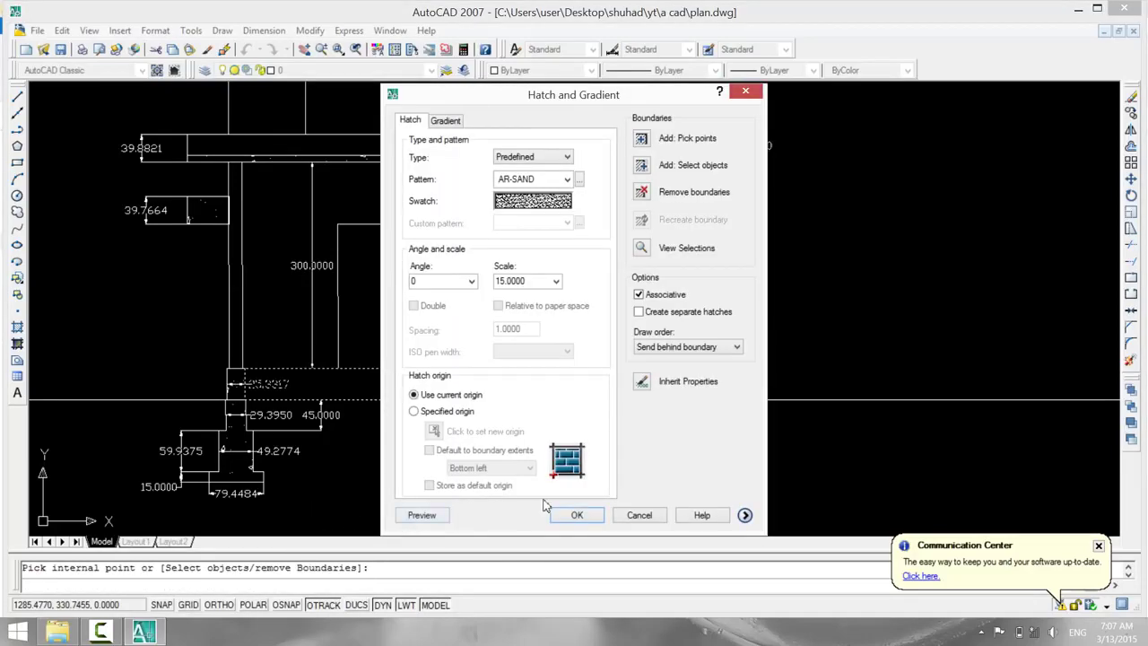
{"action": "left_click", "coordinate": [573, 516]}
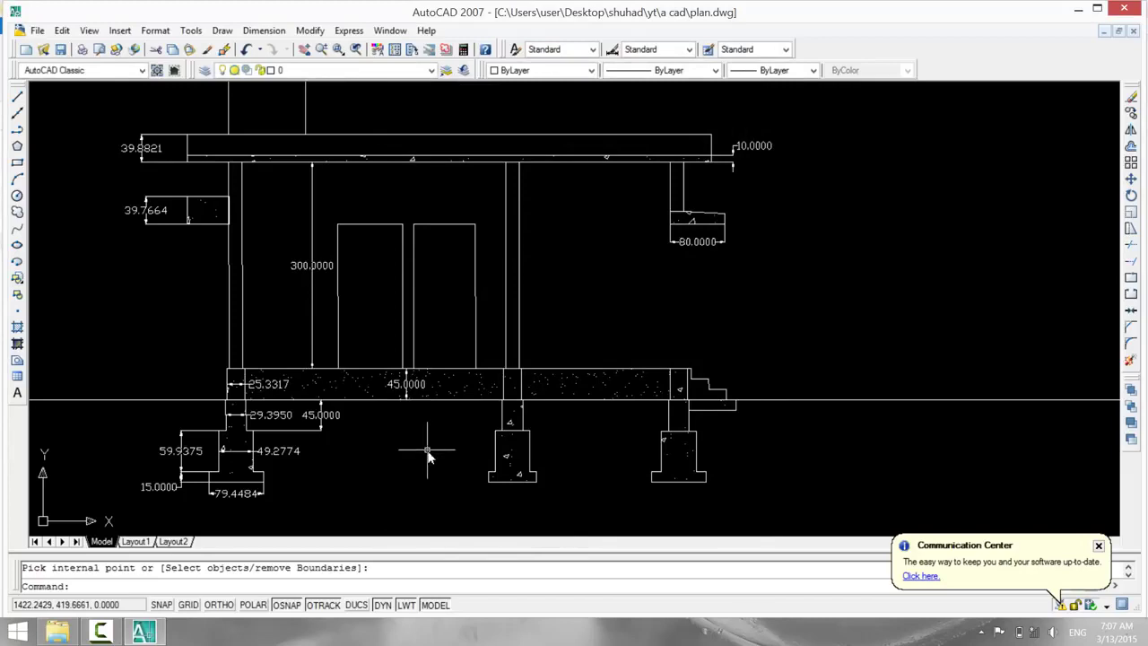
Start a new hatch and choose the ANSI32 pattern from the ANSI patterns.
{"action": "type", "text": "h"}
{"action": "key", "text": "Return"}
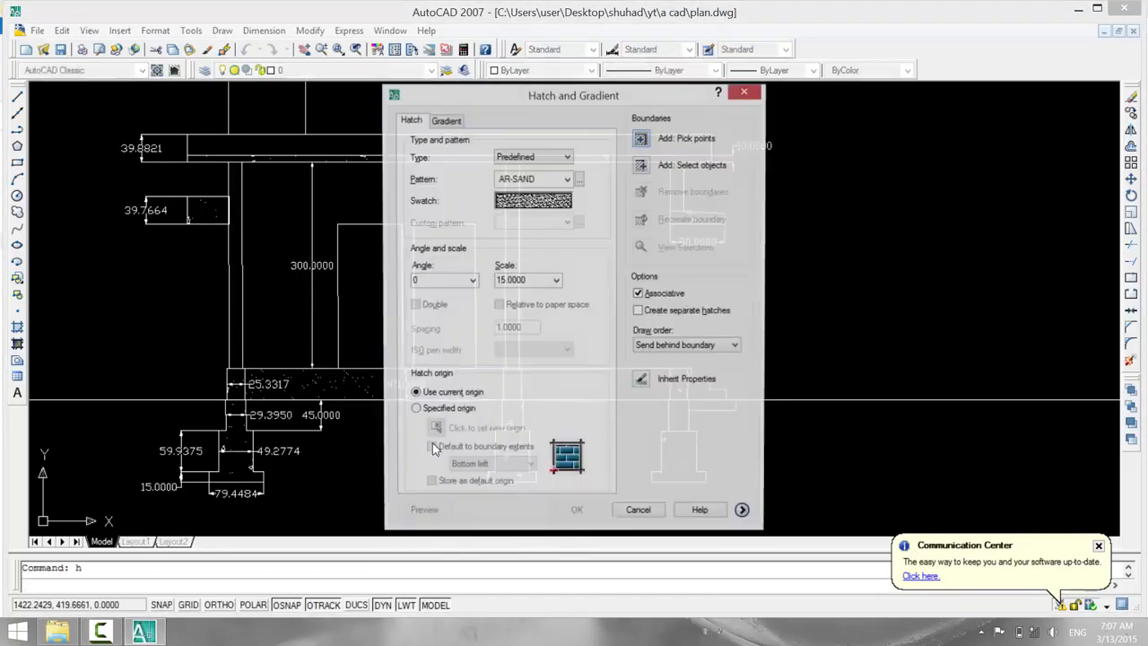
{"action": "key", "text": "space"}
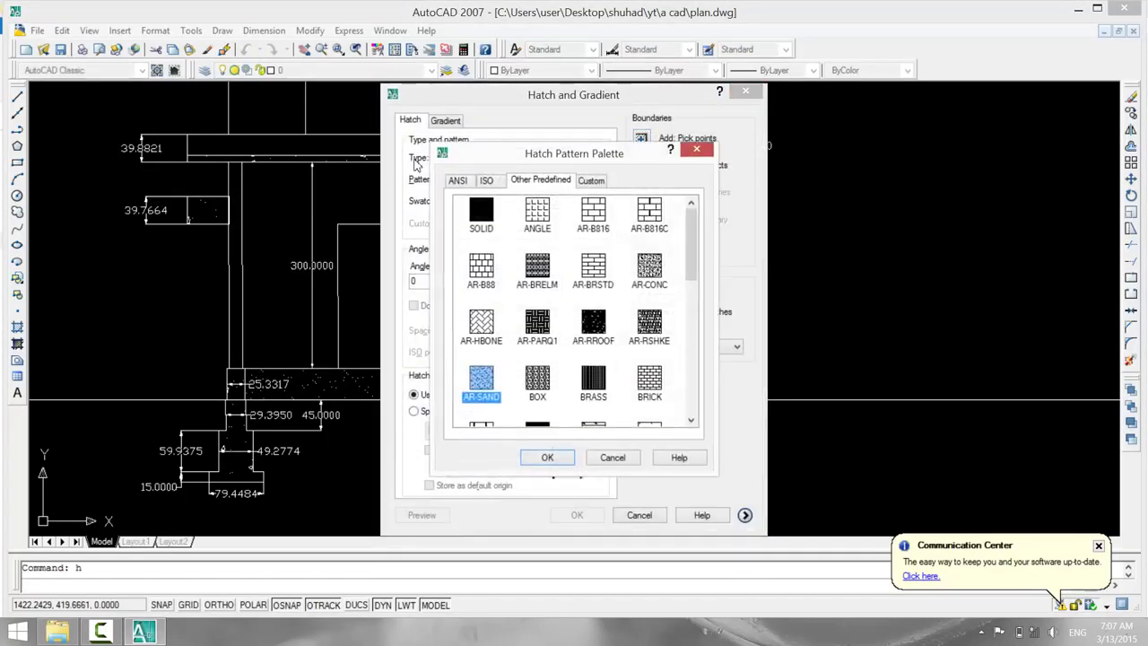
{"action": "left_click", "coordinate": [459, 180]}
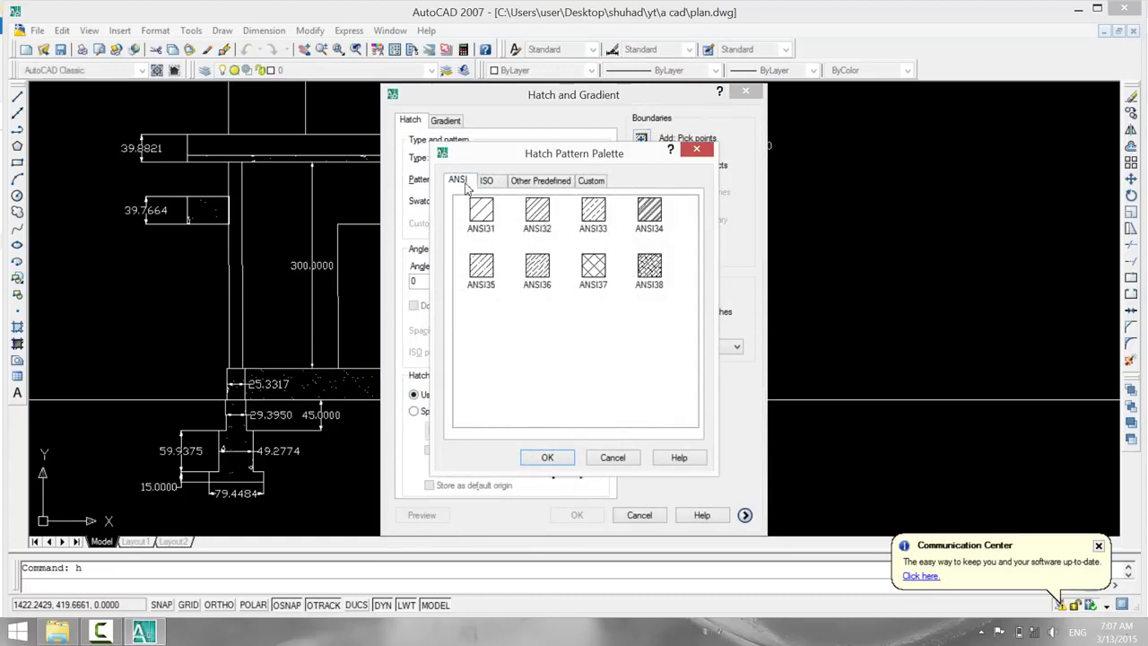
{"action": "left_click", "coordinate": [537, 211]}
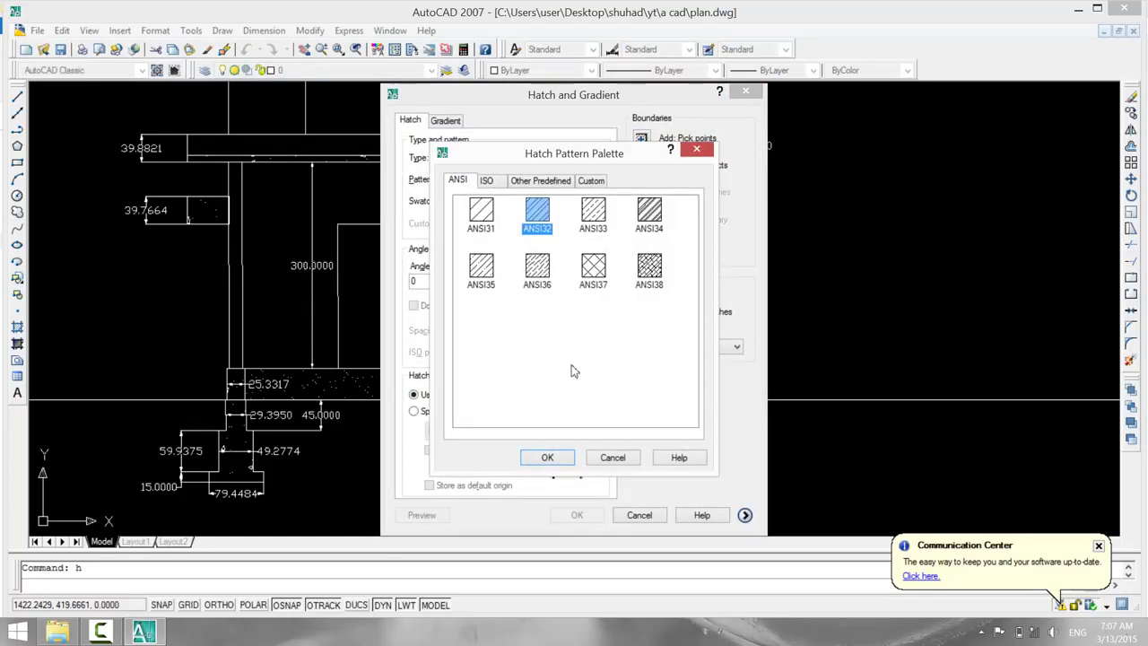
{"action": "left_click", "coordinate": [563, 459]}
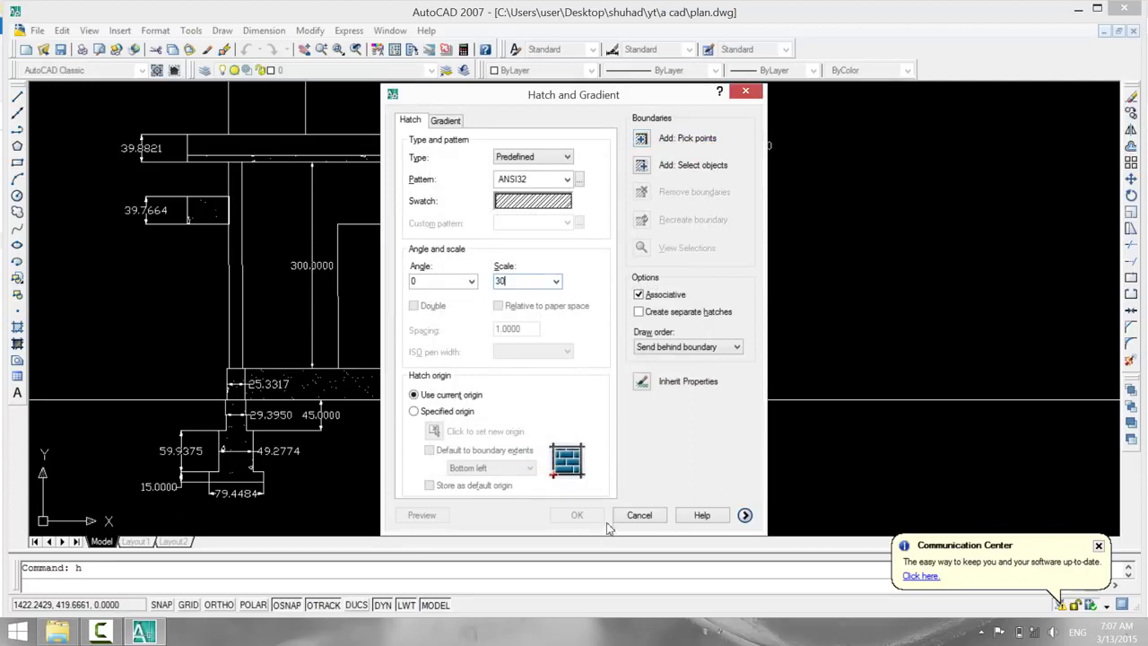
Pick the left, middle and upper-right columns and apply ANSI32 at scale 30.
{"action": "left_click", "coordinate": [642, 141]}
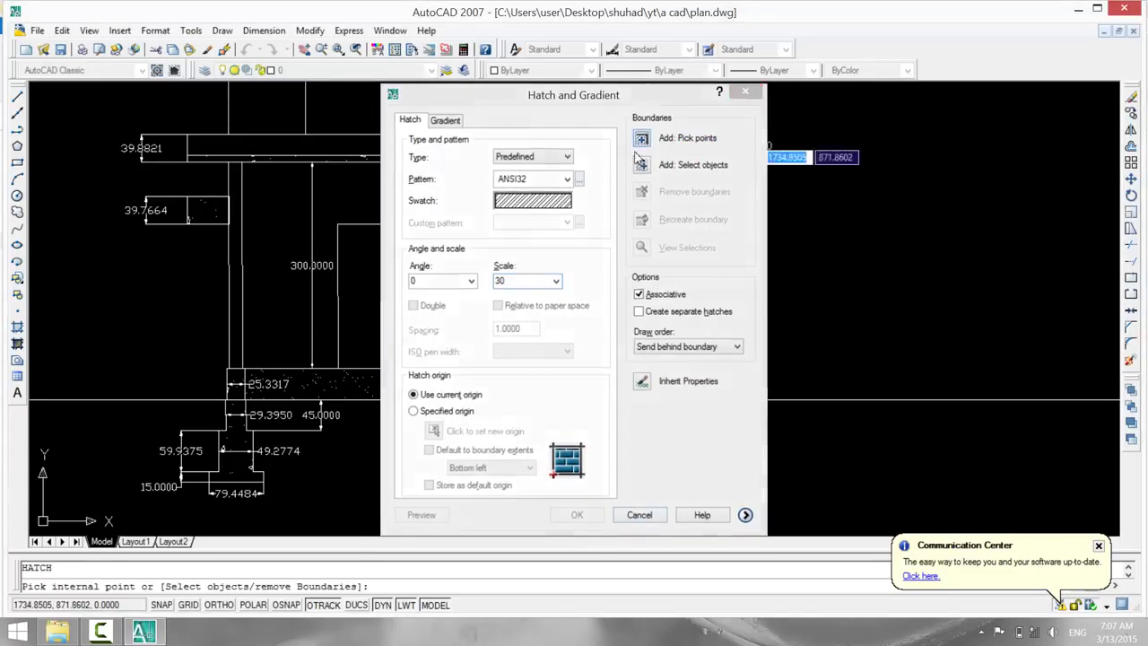
{"action": "left_click", "coordinate": [237, 316]}
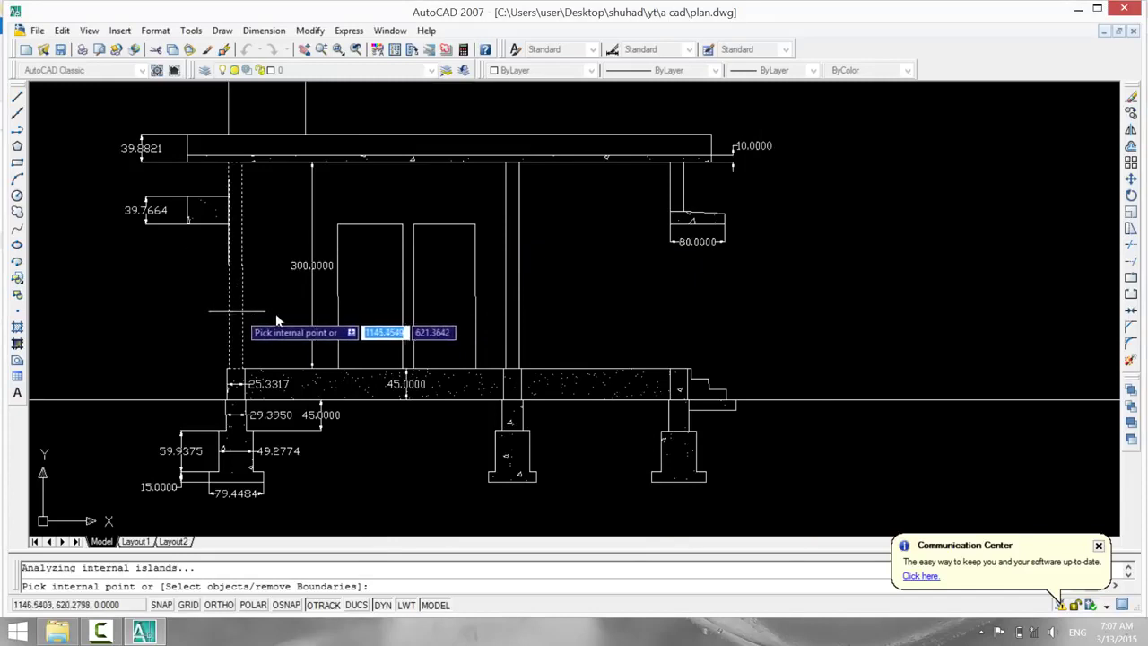
{"action": "left_click", "coordinate": [504, 323]}
{"action": "left_click", "coordinate": [677, 201]}
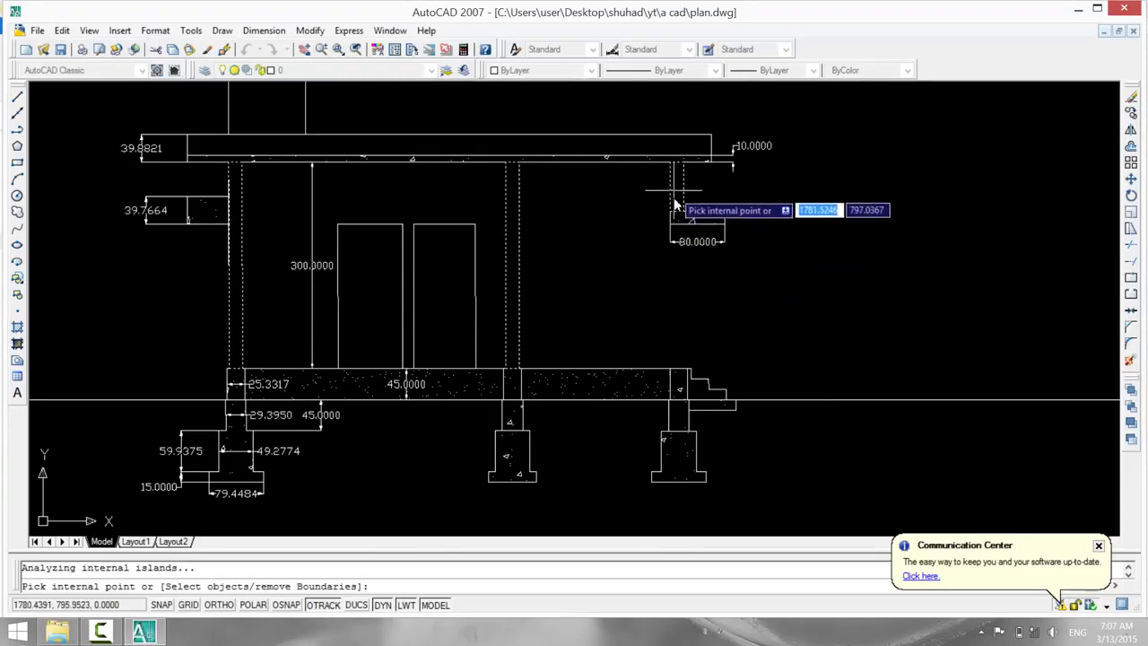
{"action": "key", "text": "Return"}
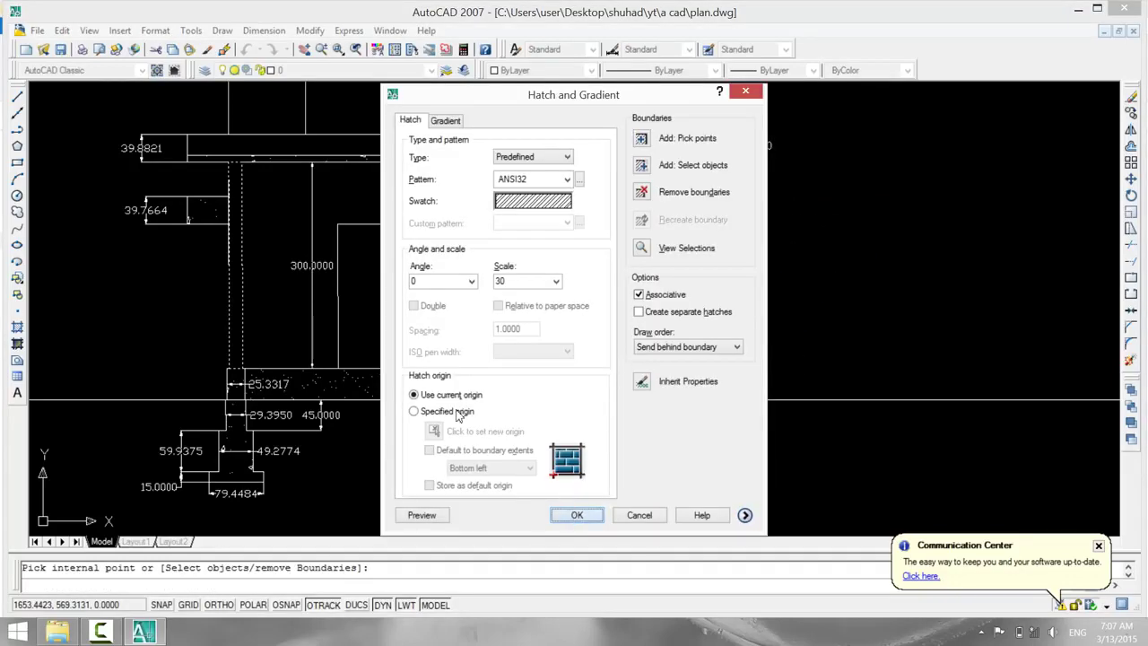
{"action": "left_click", "coordinate": [554, 515]}
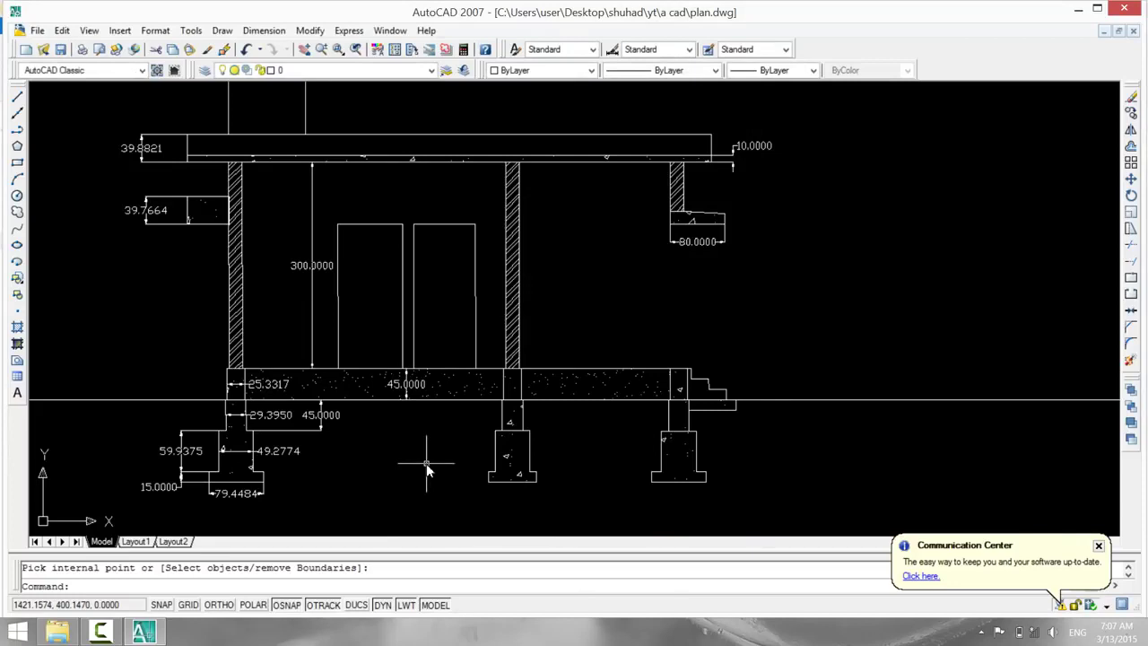
{"action": "key", "text": "Escape"}
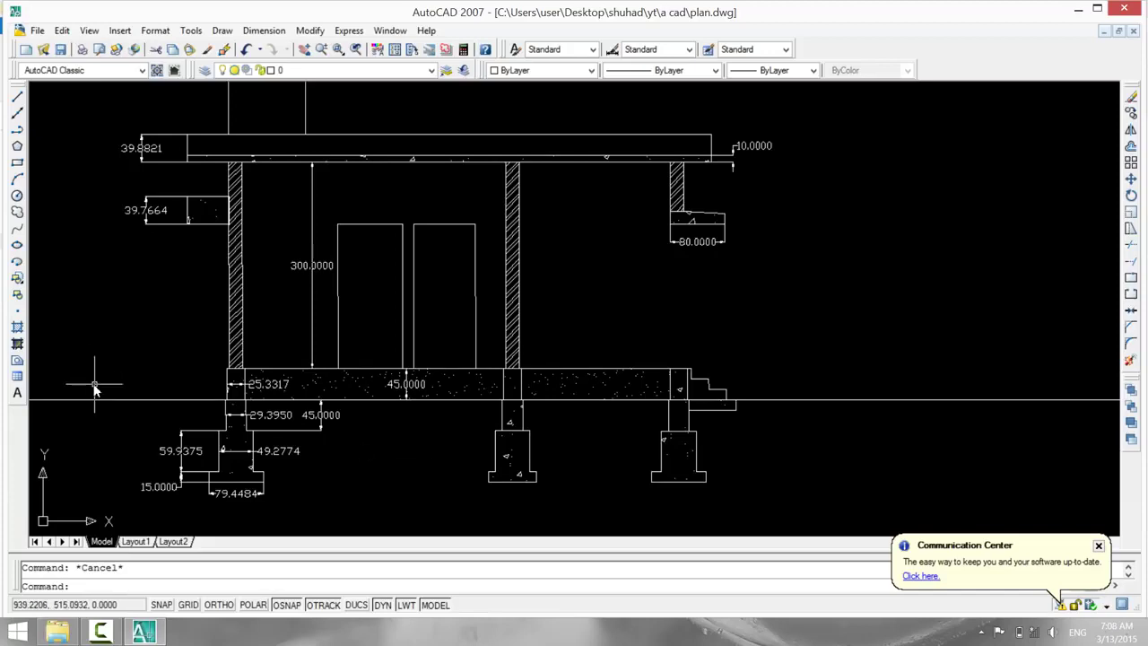
Draw corner-to-corner diagonals across both door leaves, meeting at the bottom centre in a V.
{"action": "middle_click_drag", "start_coordinate": [96, 386], "coordinate": [183, 386]}
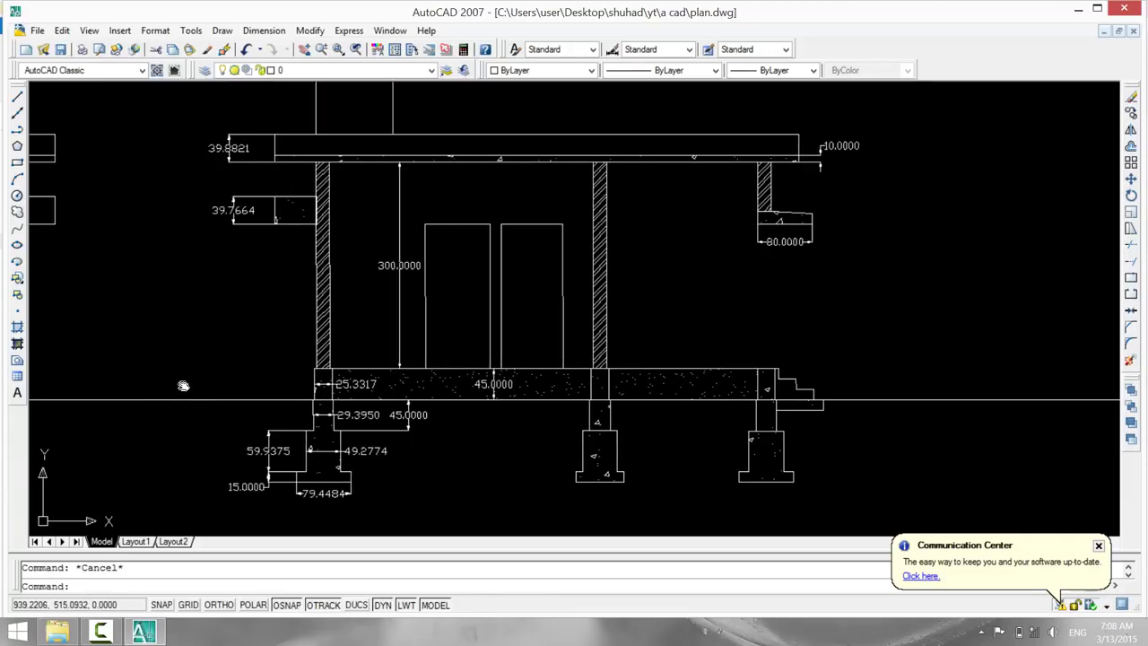
{"action": "left_click", "coordinate": [17, 96]}
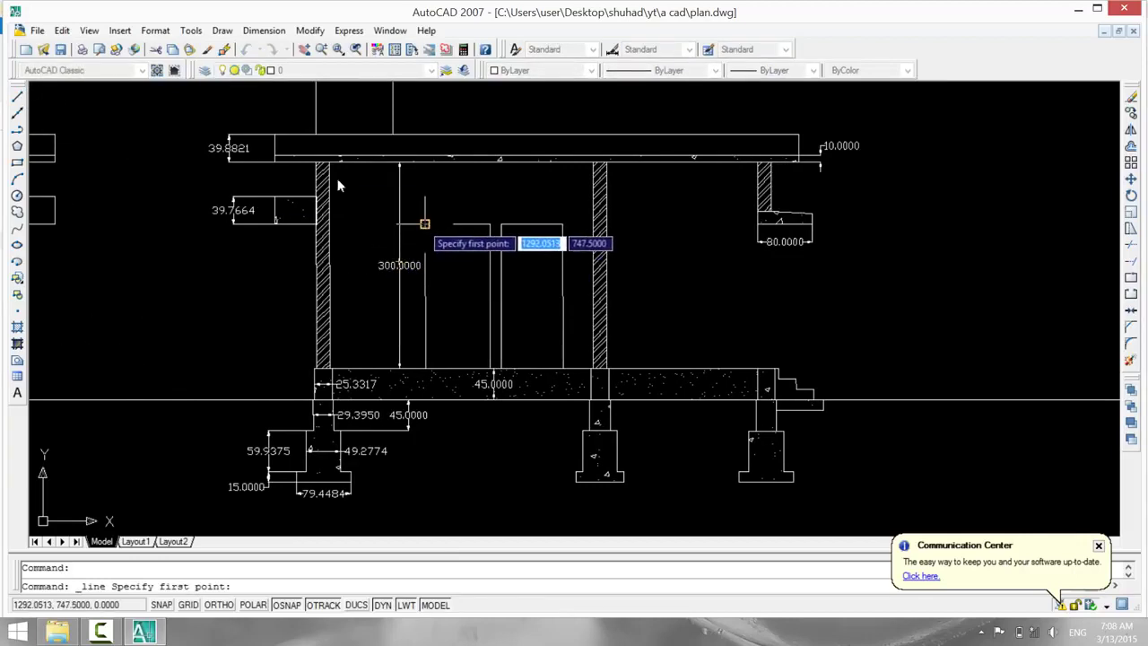
{"action": "left_click", "coordinate": [425, 224]}
{"action": "left_click", "coordinate": [489, 369]}
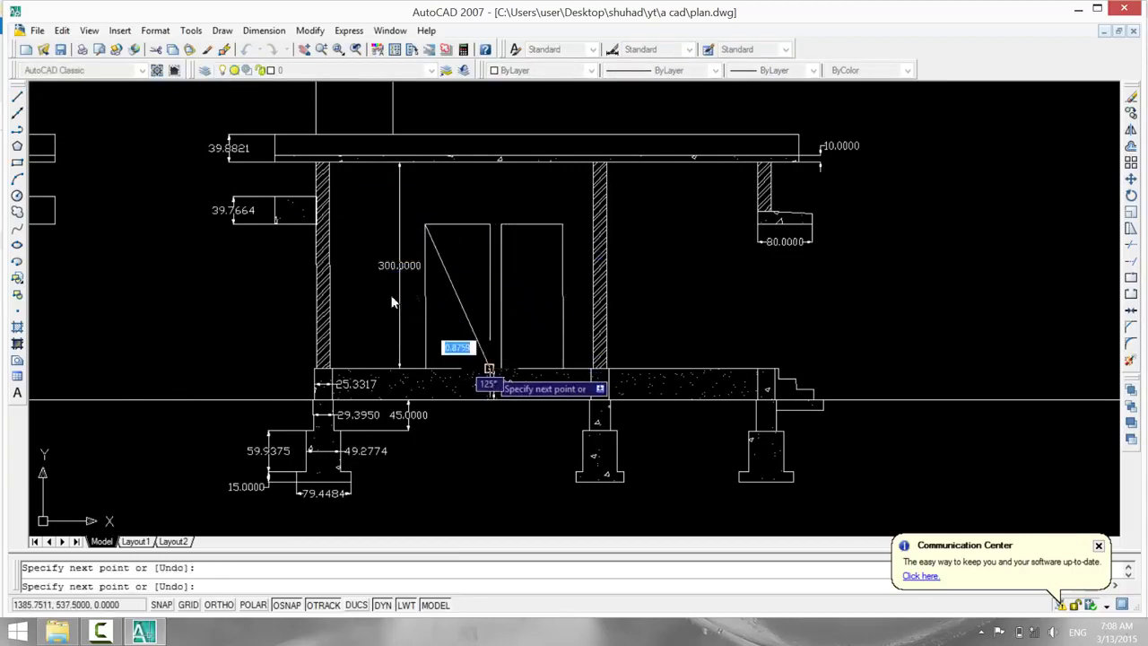
{"action": "key", "text": "Return"}
{"action": "key", "text": "Return"}
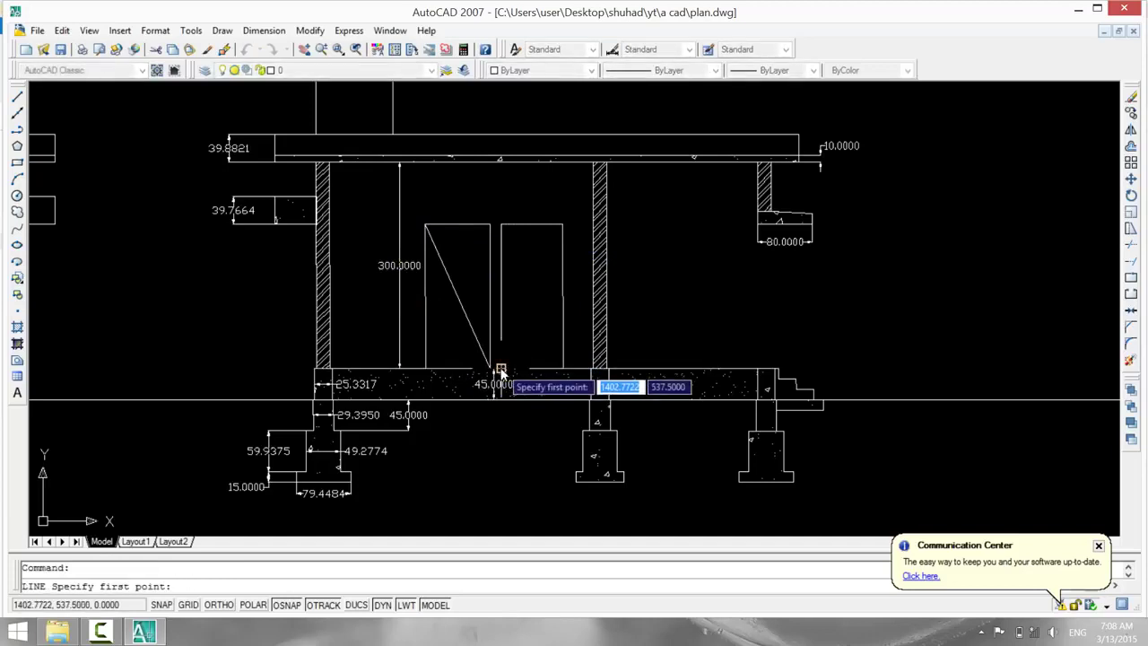
{"action": "left_click", "coordinate": [494, 369]}
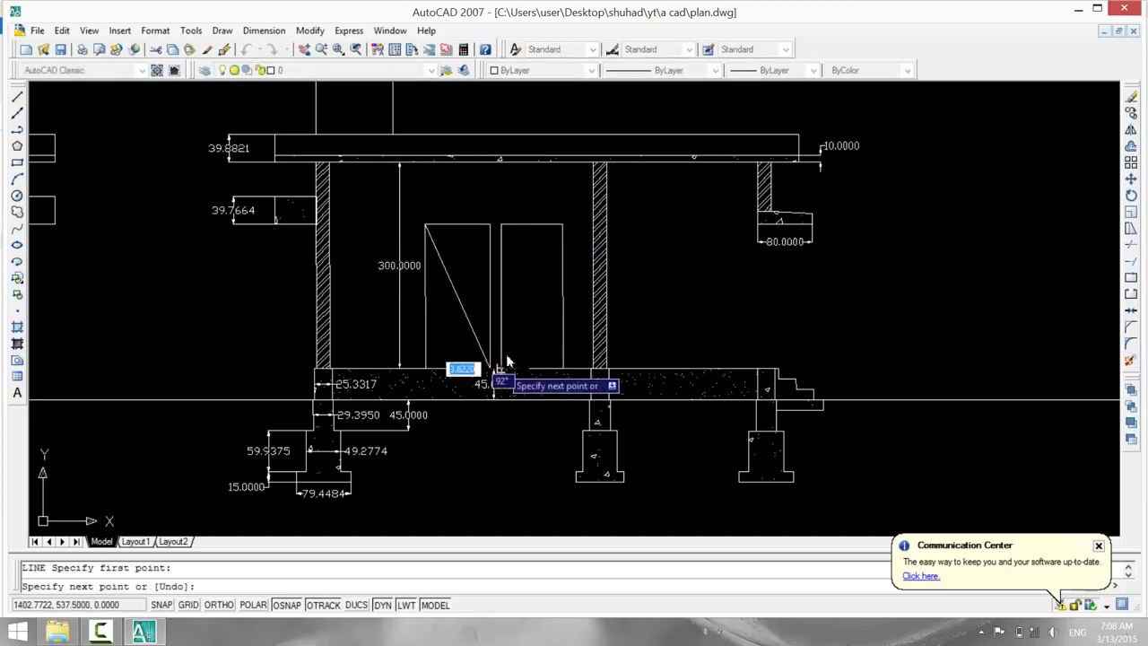
{"action": "left_click", "coordinate": [562, 224]}
{"action": "key", "text": "Return"}
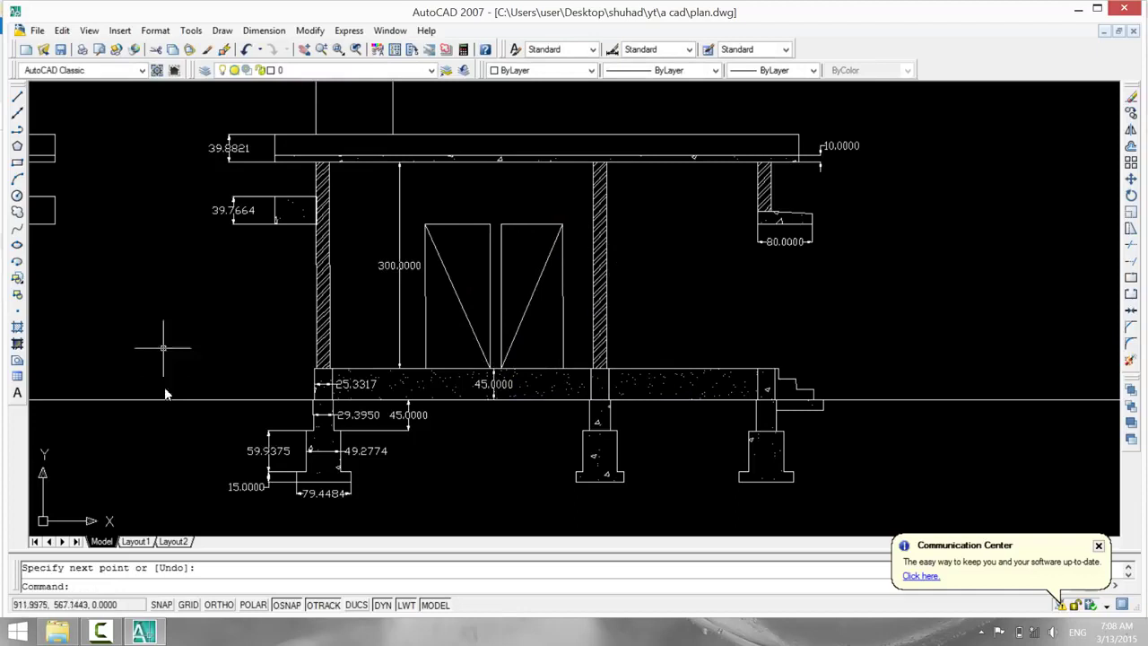
{"action": "left_click", "coordinate": [106, 630]}
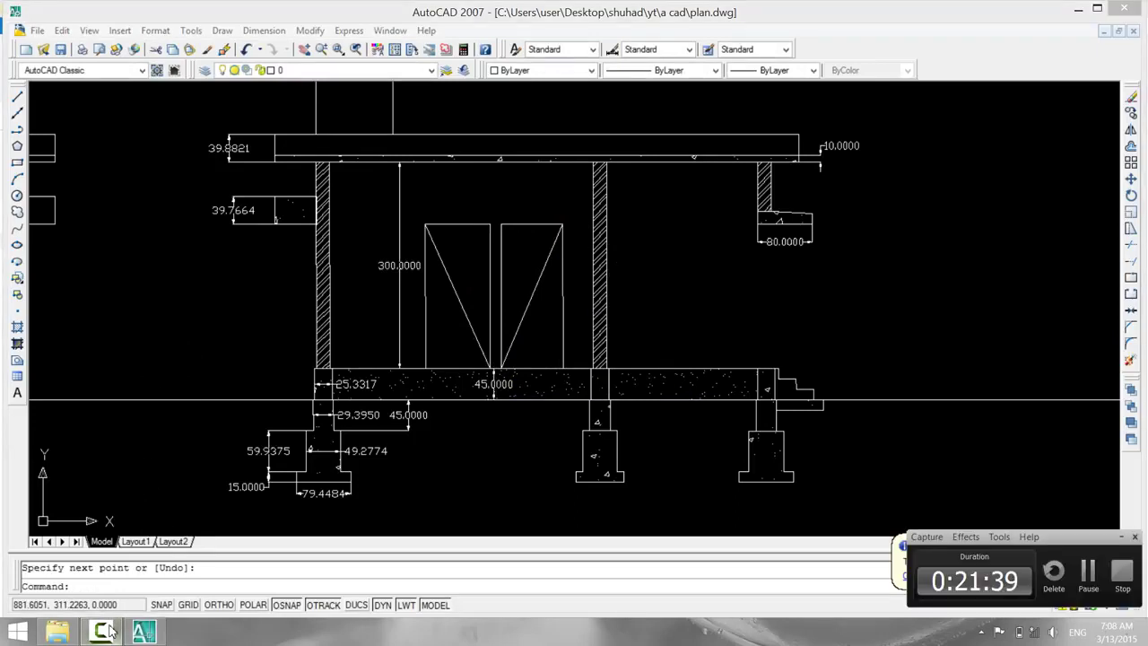
Place a FRONT ELEVATION multiline text label below the elevation at height 10.
{"action": "scroll", "coordinate": [174, 315], "scroll_direction": "down", "scroll_amount": 1}
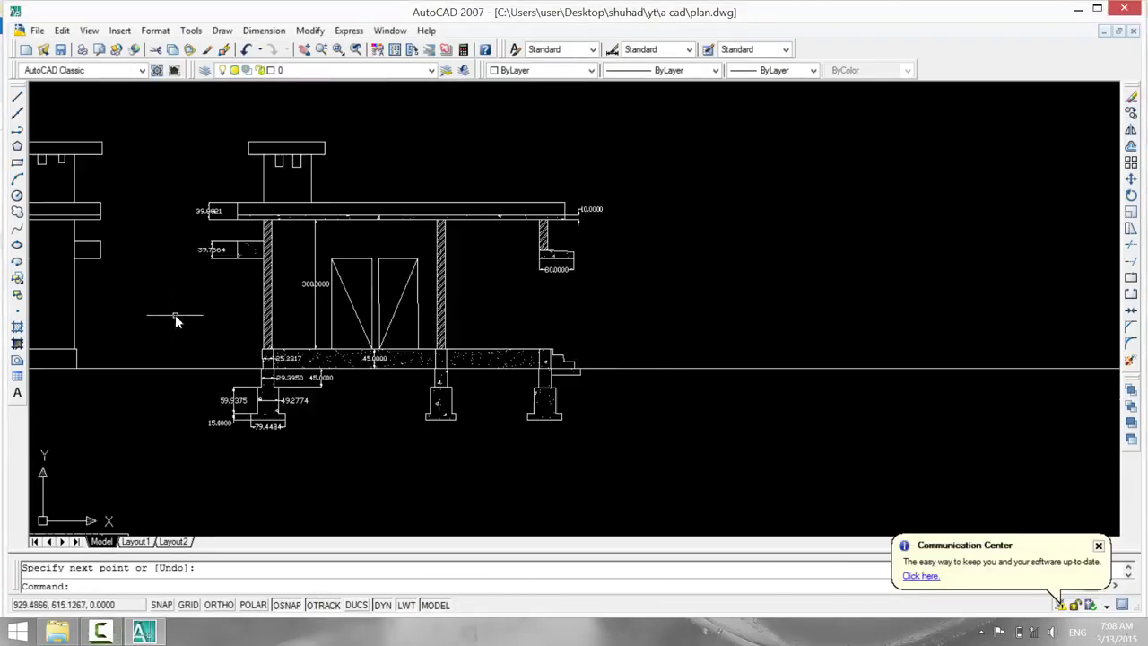
{"action": "mouse_move", "coordinate": [176, 313]}
{"action": "middle_mouse_down"}
{"action": "mouse_move", "coordinate": [359, 328]}
{"action": "mouse_move", "coordinate": [550, 302]}
{"action": "middle_mouse_up"}
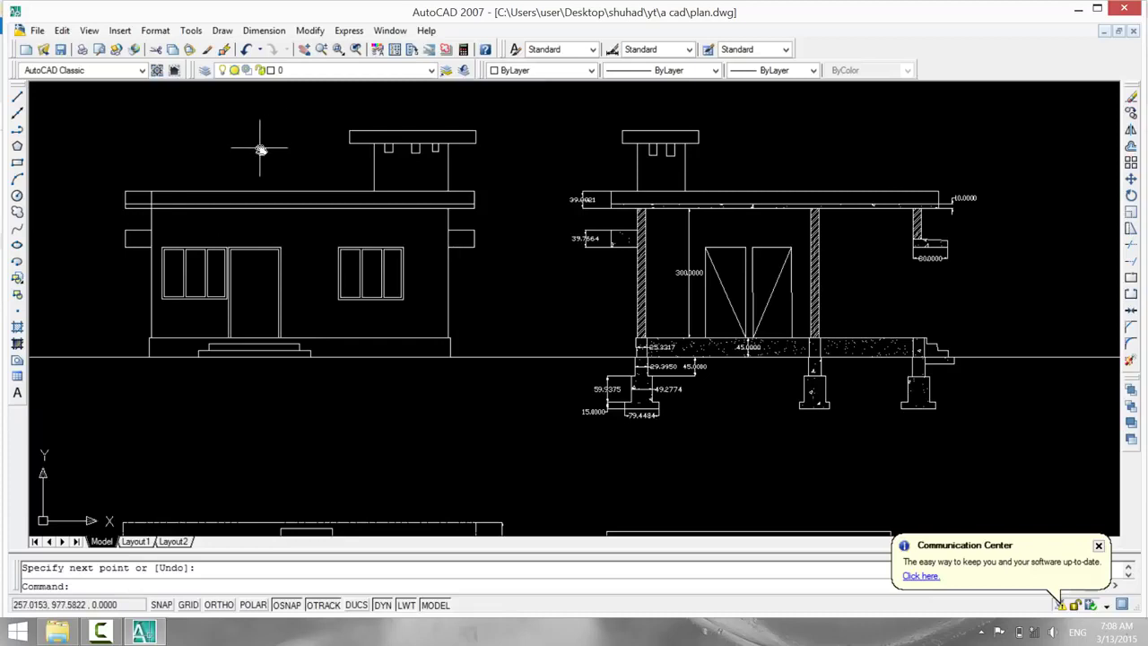
{"action": "left_click", "coordinate": [17, 392]}
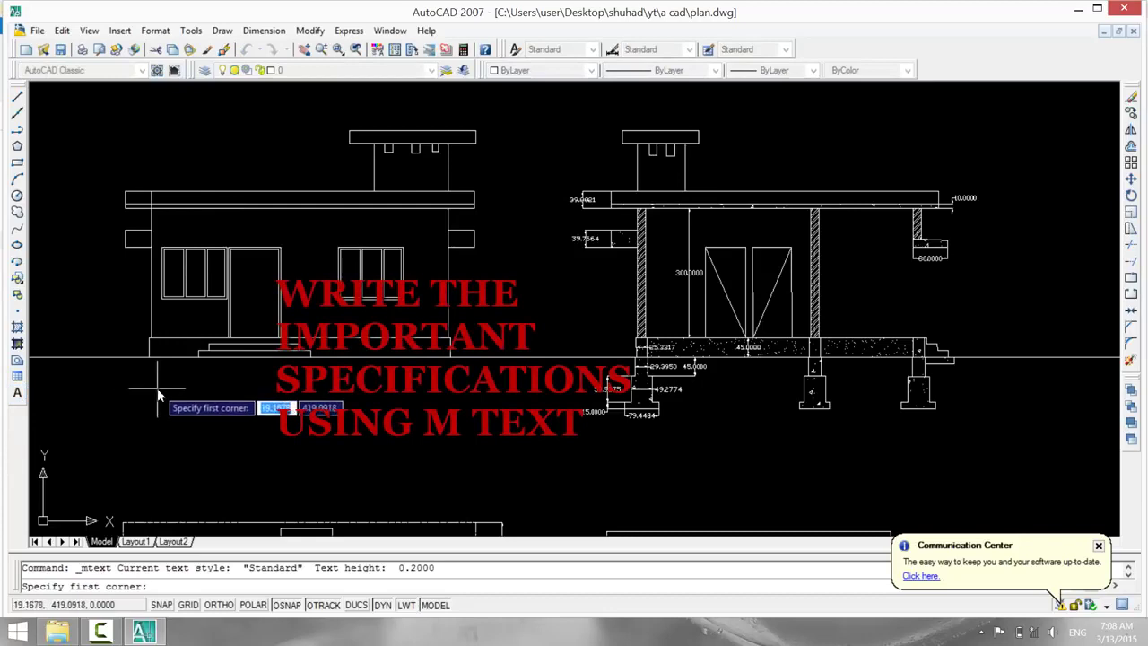
{"action": "left_click", "coordinate": [150, 398]}
{"action": "left_click", "coordinate": [421, 429]}
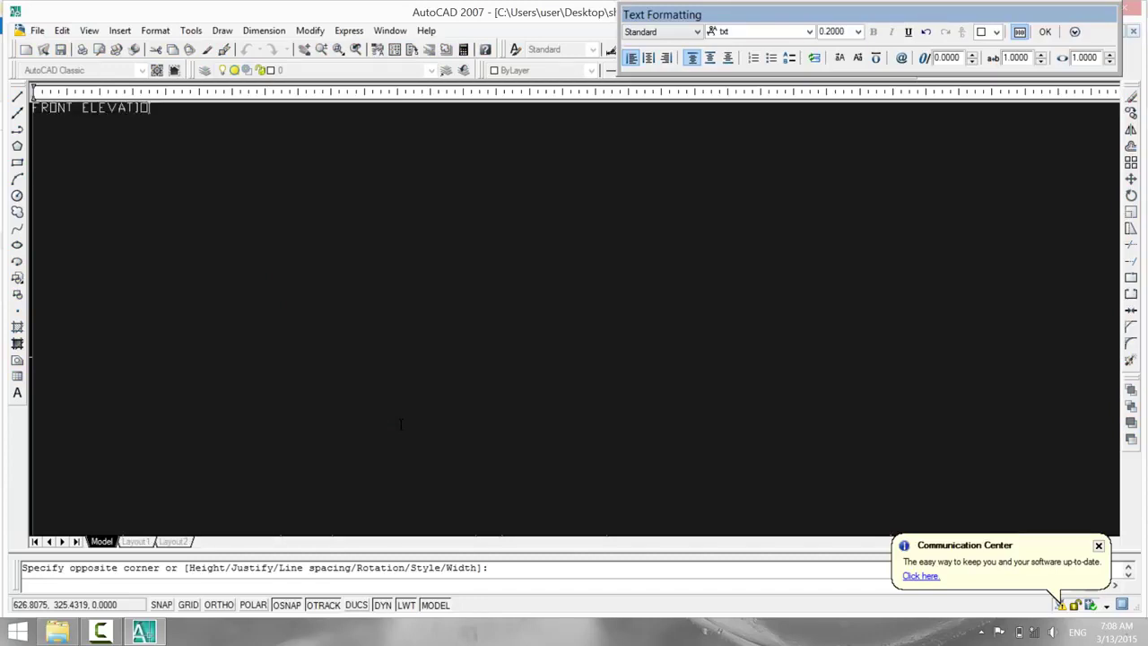
{"action": "key", "text": "ctrl+a"}
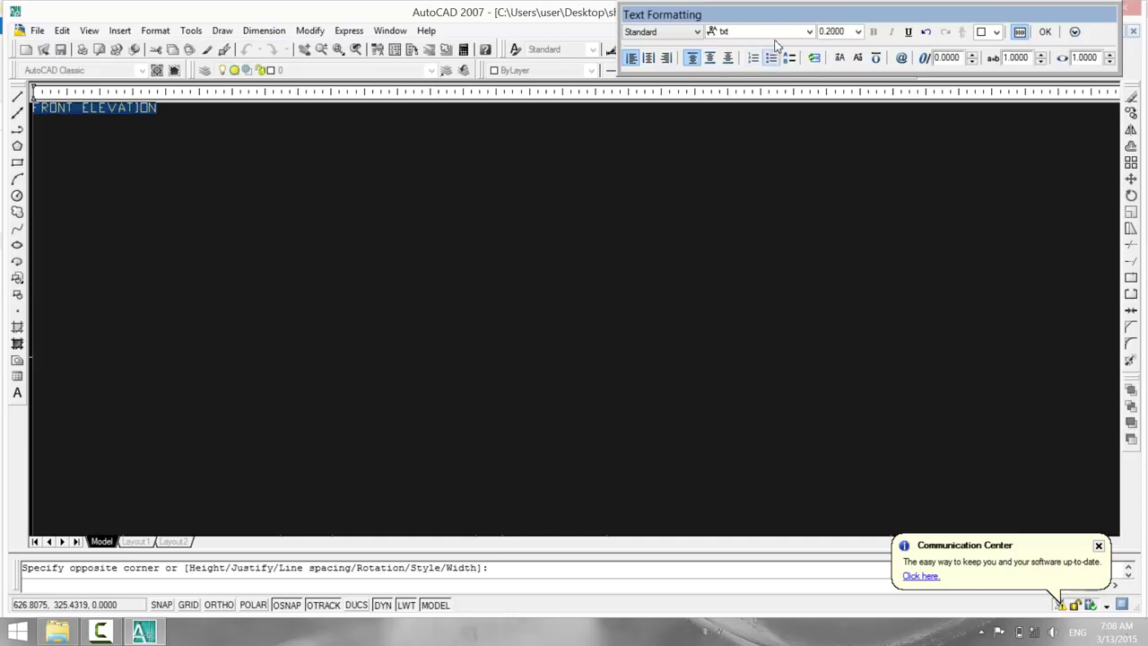
{"action": "left_click", "coordinate": [841, 31]}
{"action": "type", "text": "10"}
{"action": "left_click", "coordinate": [1045, 31]}
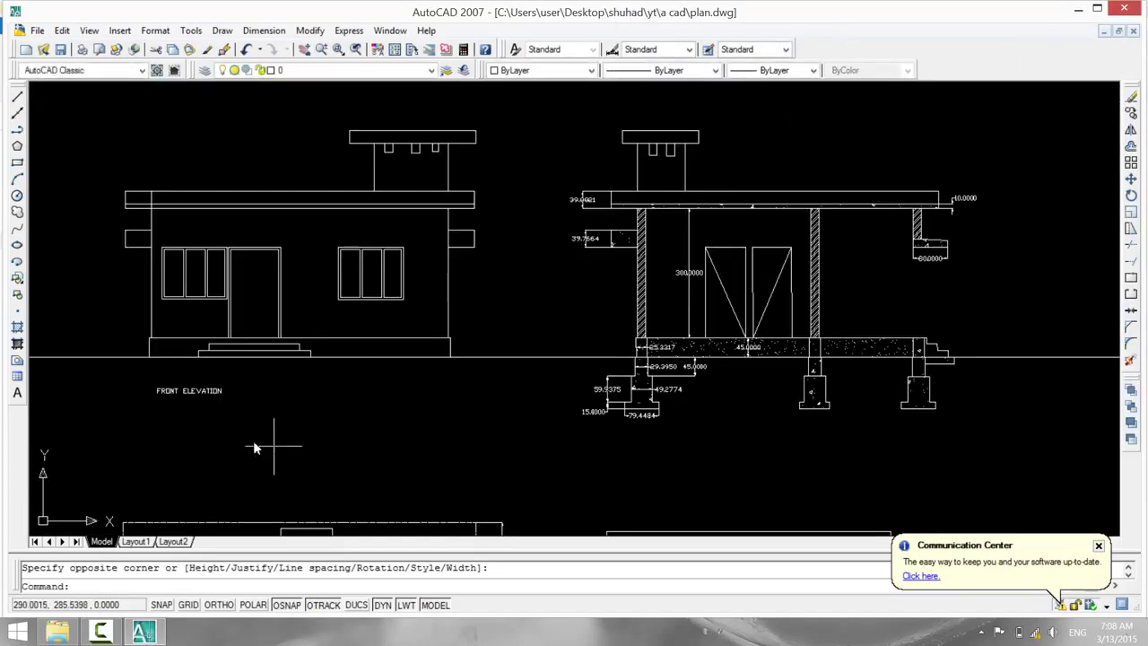
Draw a multiline text box in the empty space below the floor plan.
{"action": "scroll", "coordinate": [209, 434], "scroll_direction": "up", "scroll_amount": 4}
{"action": "mouse_move", "coordinate": [208, 430]}
{"action": "middle_mouse_down"}
{"action": "mouse_move", "coordinate": [266, 338]}
{"action": "mouse_move", "coordinate": [269, 291]}
{"action": "middle_mouse_up"}
{"action": "middle_click_drag", "start_coordinate": [397, 476], "coordinate": [356, 249]}
{"action": "scroll", "coordinate": [424, 392], "scroll_direction": "down", "scroll_amount": 2}
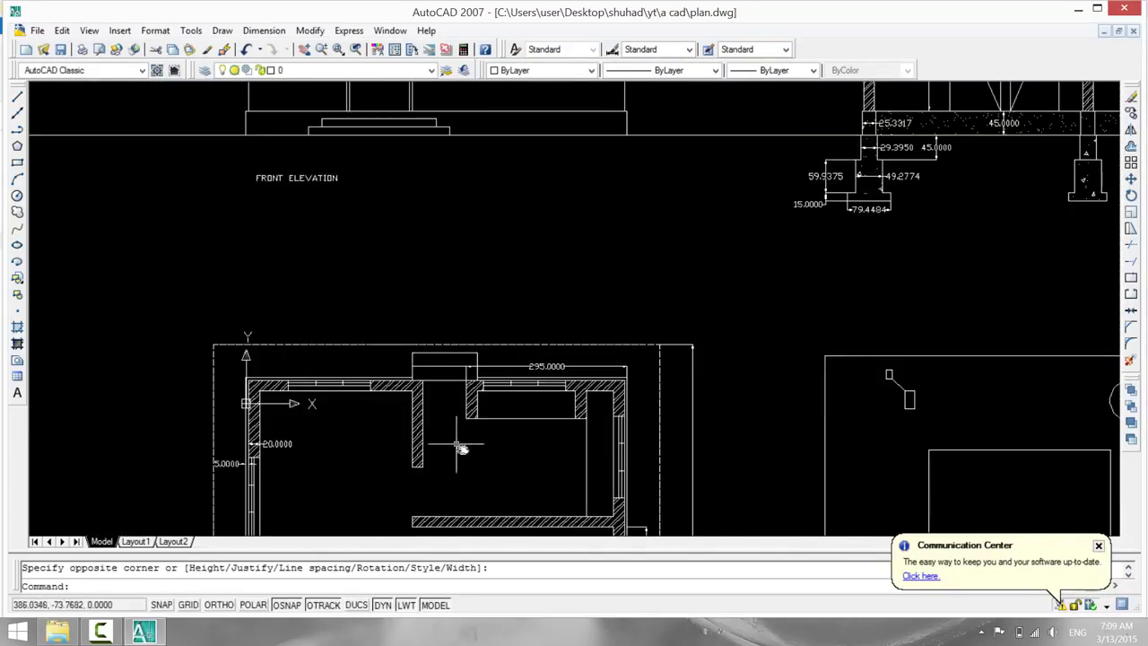
{"action": "middle_click_drag", "start_coordinate": [489, 449], "coordinate": [356, 159]}
{"action": "middle_click_drag", "start_coordinate": [374, 375], "coordinate": [317, 212]}
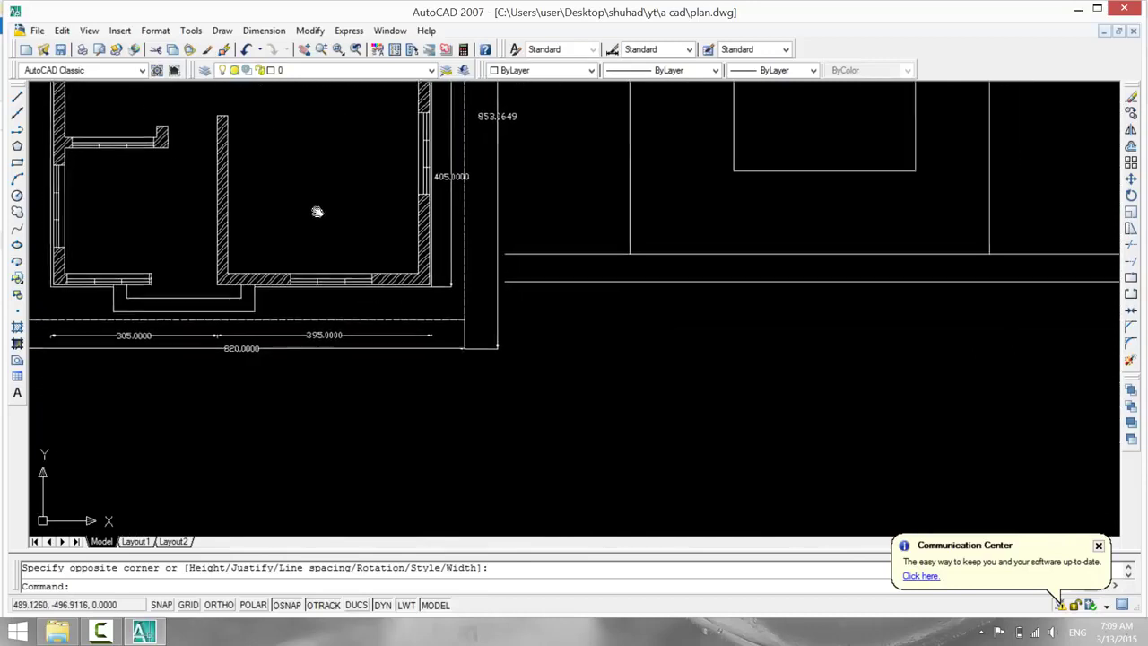
{"action": "middle_click_drag", "start_coordinate": [198, 415], "coordinate": [257, 406]}
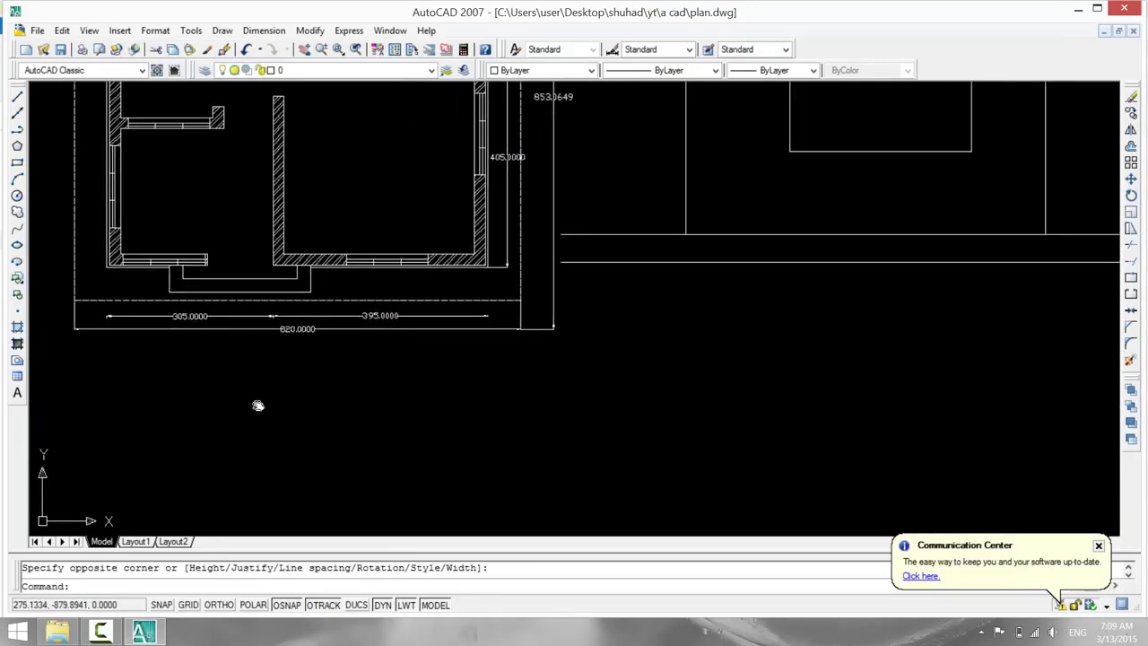
{"action": "left_click", "coordinate": [17, 392]}
{"action": "left_click", "coordinate": [130, 366]}
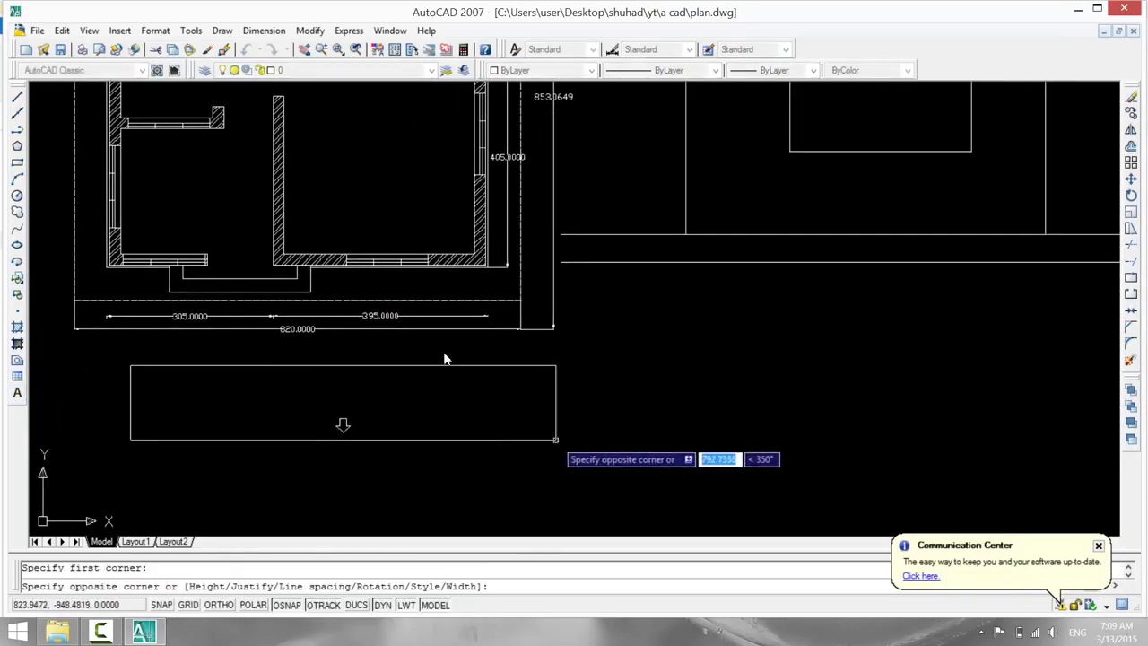
{"action": "left_click", "coordinate": [544, 467]}
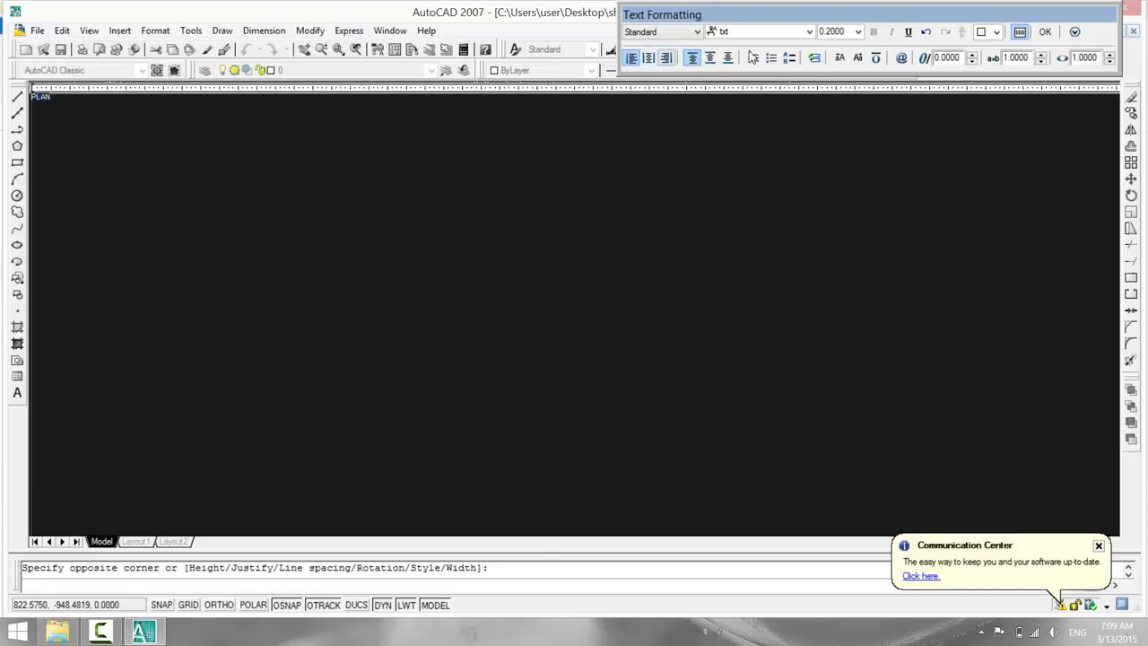
Enter PLAN as the label with text height 10.0000.
{"action": "left_click", "coordinate": [857, 32]}
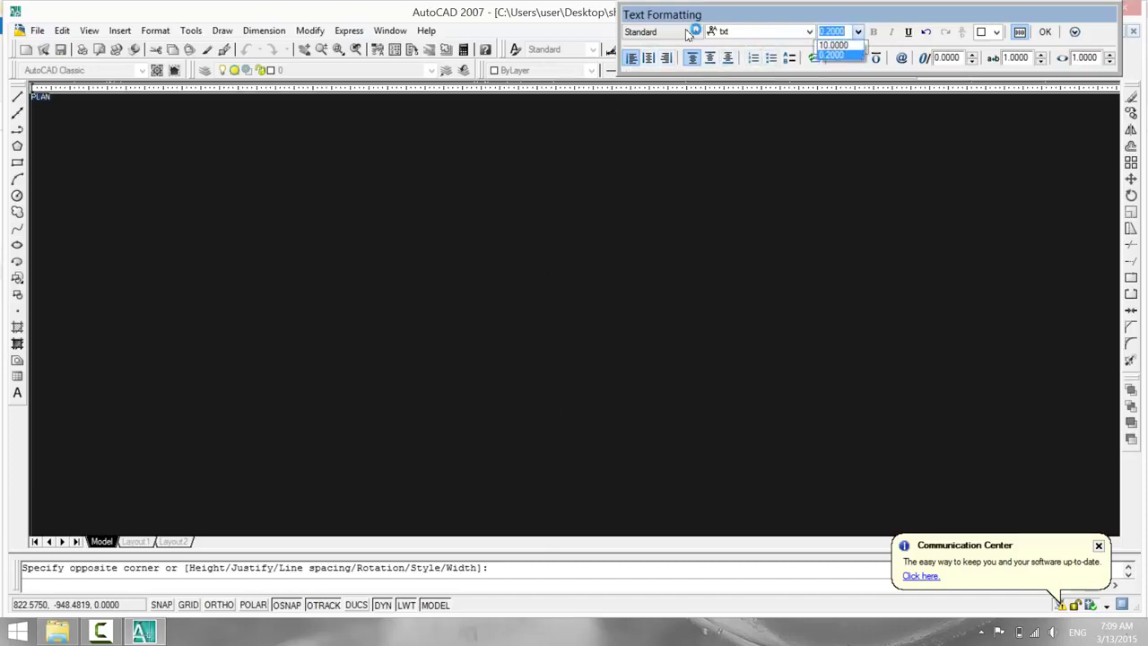
{"action": "left_click", "coordinate": [836, 45]}
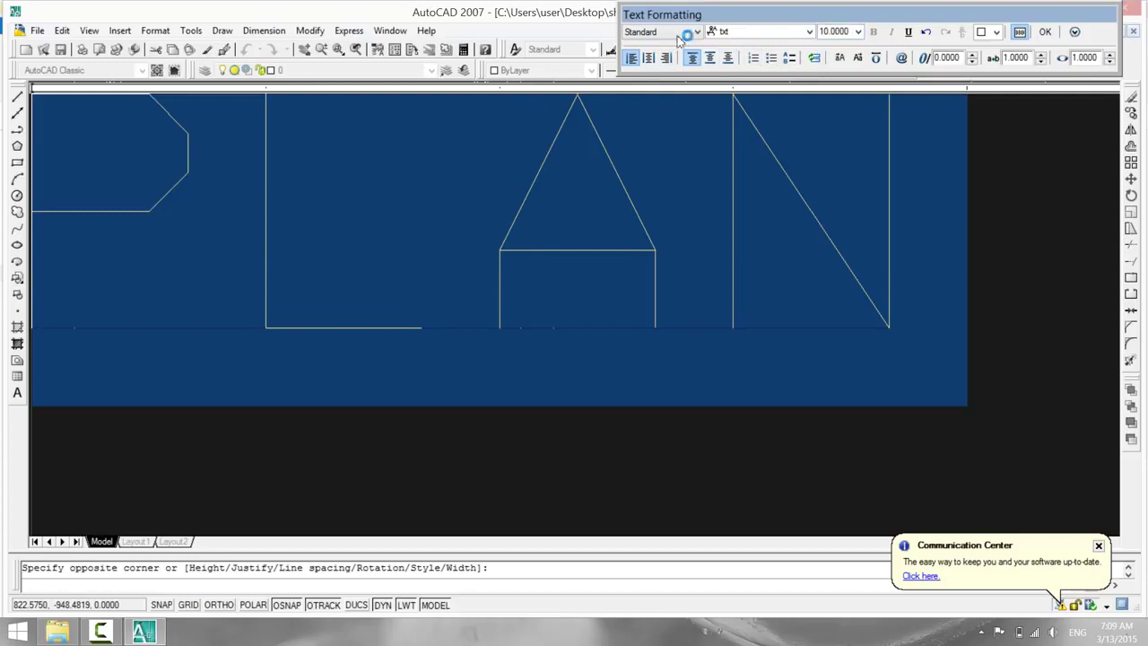
{"action": "left_click", "coordinate": [1045, 32]}
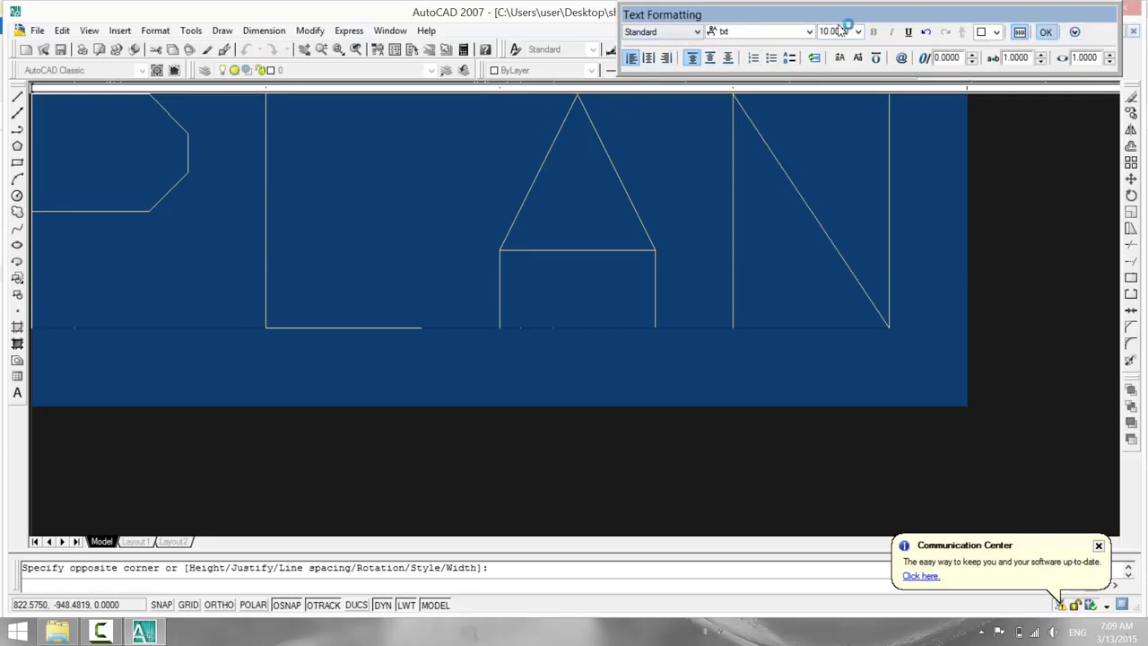
{"action": "mouse_move", "coordinate": [761, 341]}
{"action": "middle_mouse_down"}
{"action": "mouse_move", "coordinate": [550, 428]}
{"action": "mouse_move", "coordinate": [427, 408]}
{"action": "mouse_move", "coordinate": [402, 361]}
{"action": "middle_mouse_up"}
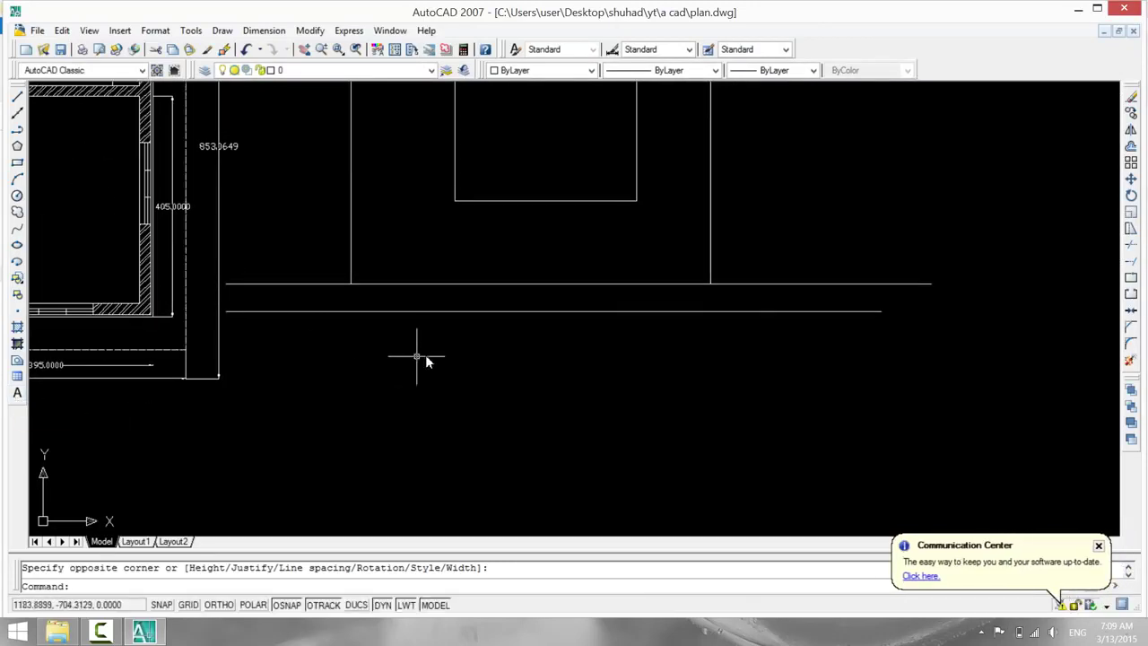
Add a SITE PLAN multiline label below the site plan at text height 10.0000.
{"action": "left_click", "coordinate": [17, 392]}
{"action": "left_click", "coordinate": [377, 350]}
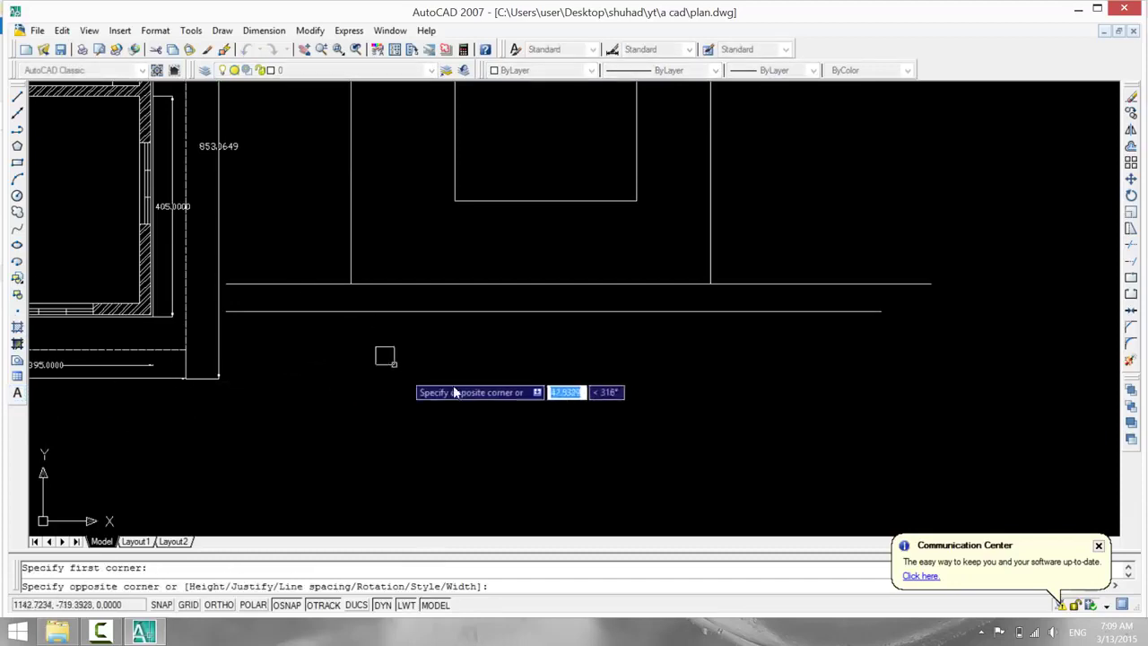
{"action": "left_click", "coordinate": [642, 403]}
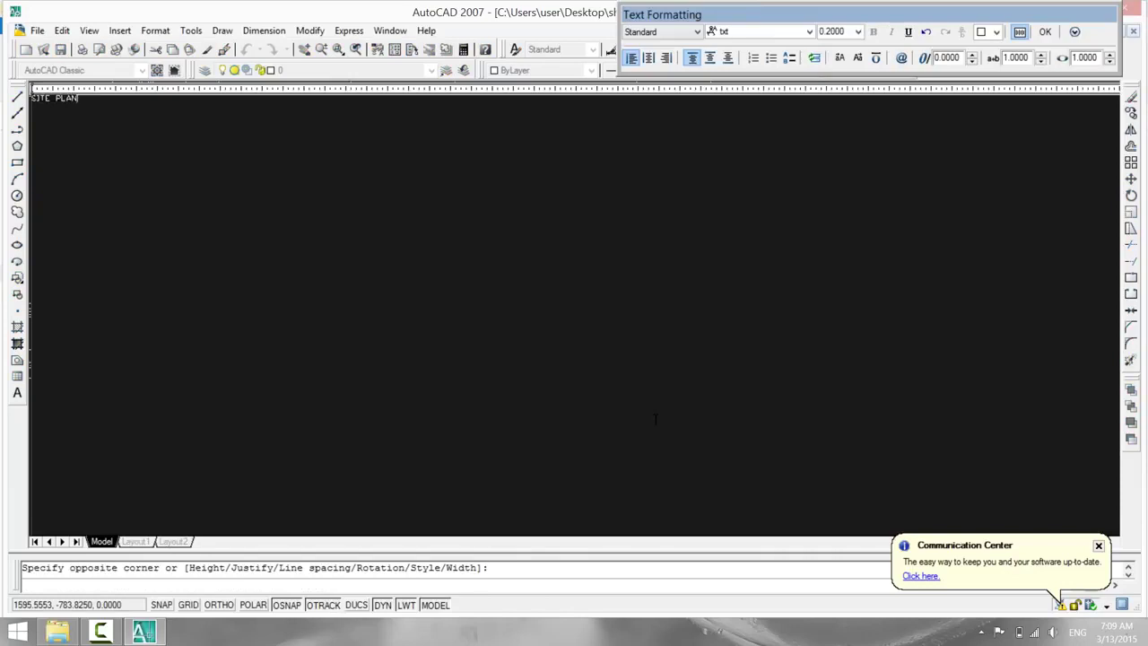
{"action": "type", "text": "SITE PLAN"}
{"action": "key", "text": "ctrl+a"}
{"action": "left_click", "coordinate": [858, 32]}
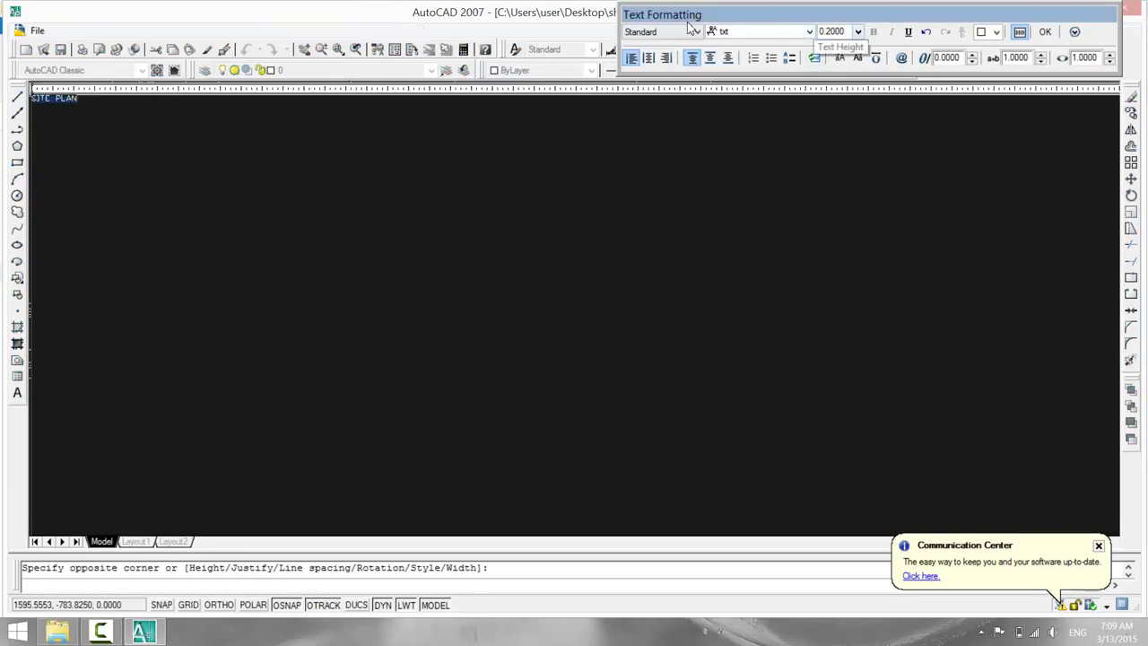
{"action": "left_click", "coordinate": [834, 45]}
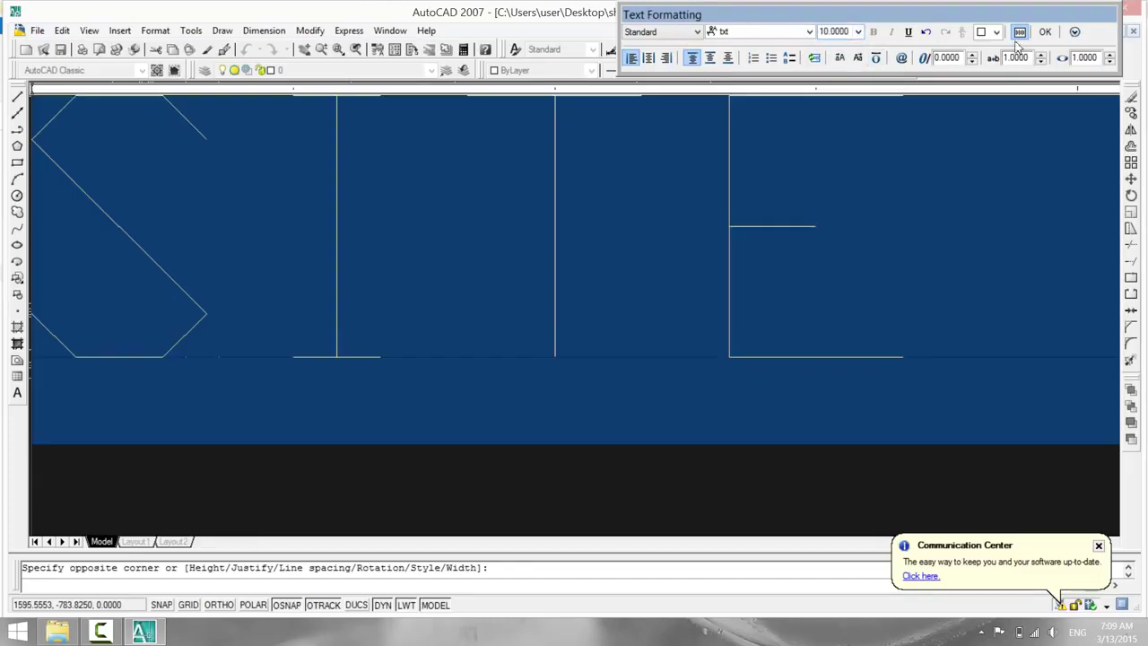
{"action": "left_click", "coordinate": [1054, 34]}
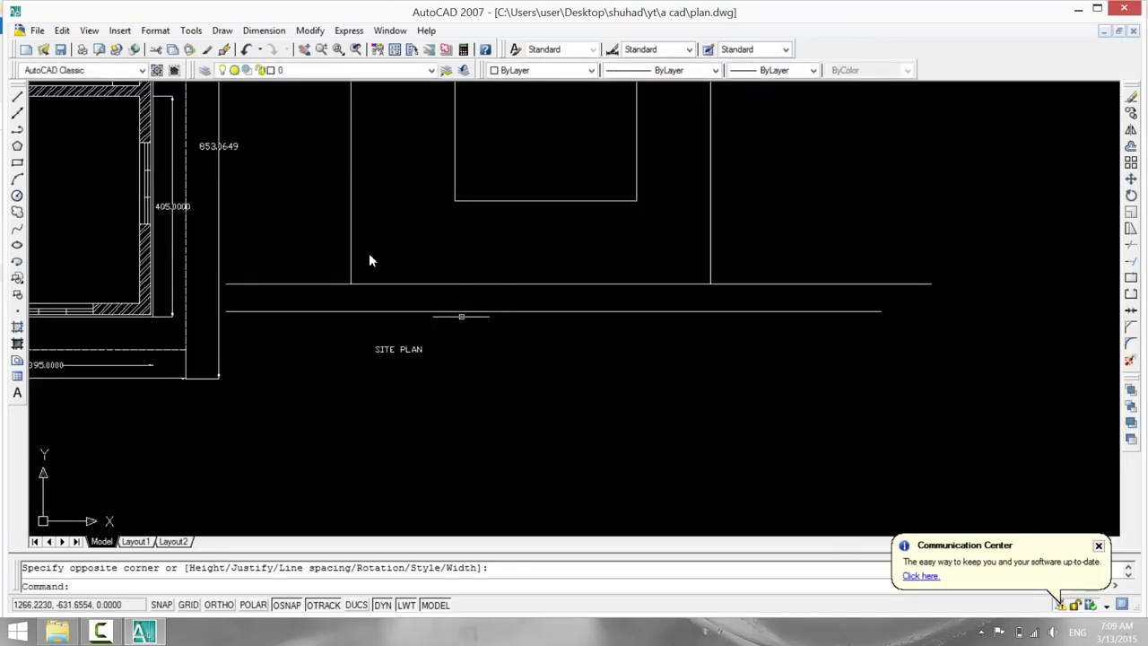
{"action": "scroll", "coordinate": [369, 253], "scroll_direction": "up", "scroll_amount": 3}
Label the footing section SECTION at height 10, then pan back to the floor and site plans.
{"action": "middle_click_drag", "start_coordinate": [538, 263], "coordinate": [493, 332]}
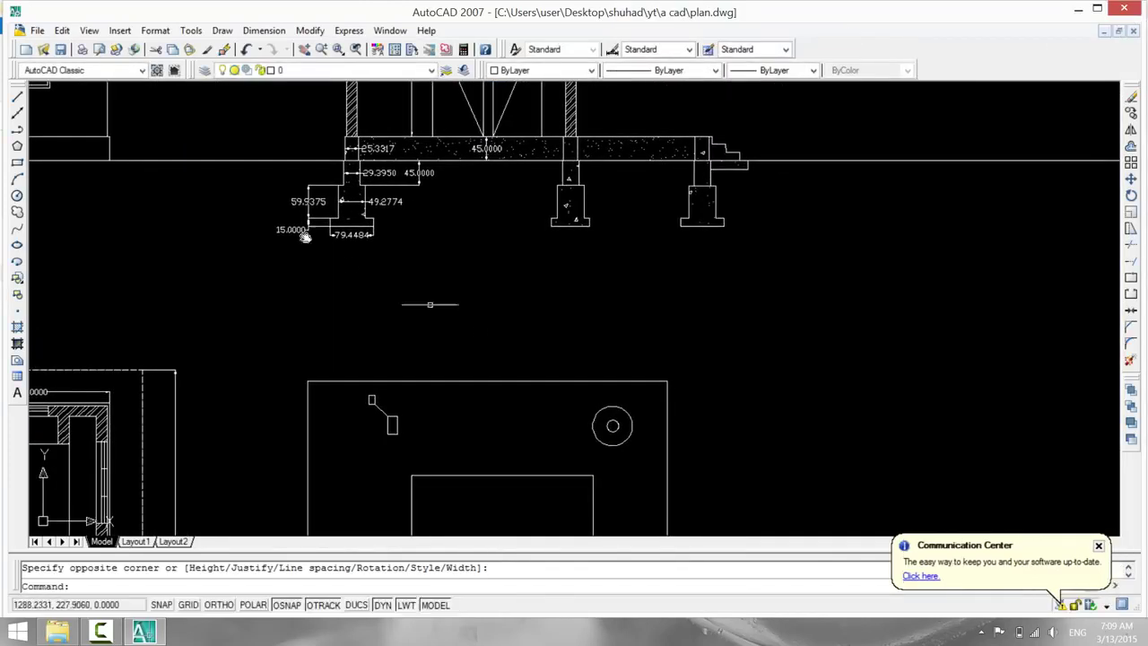
{"action": "left_click", "coordinate": [17, 392]}
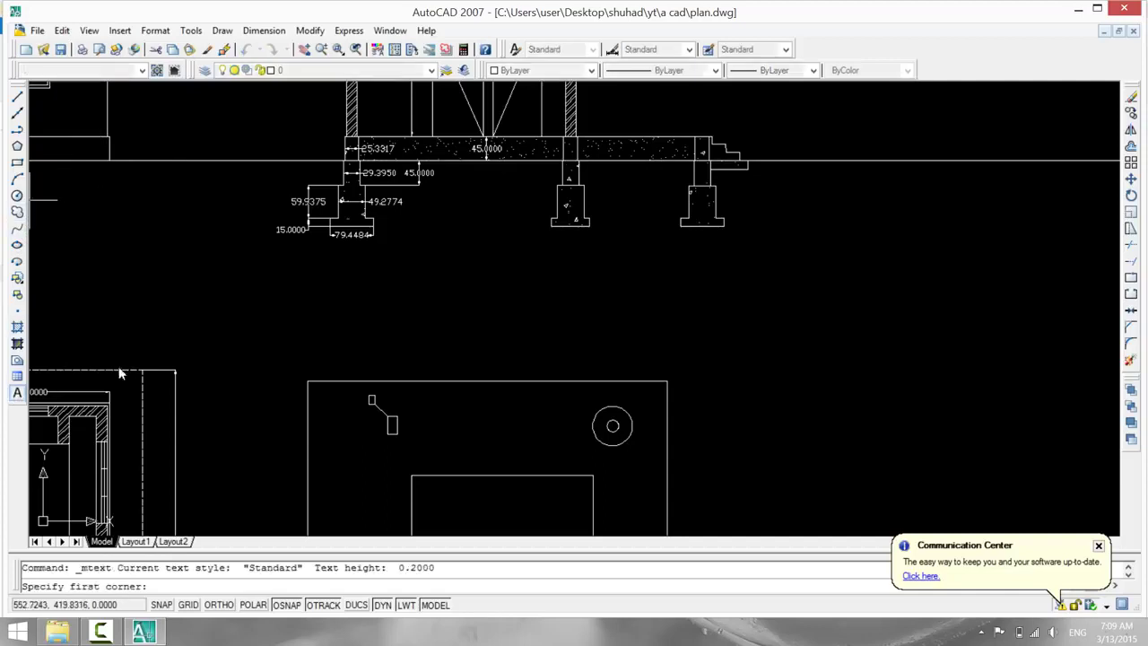
{"action": "left_click", "coordinate": [379, 266]}
{"action": "left_click", "coordinate": [709, 318]}
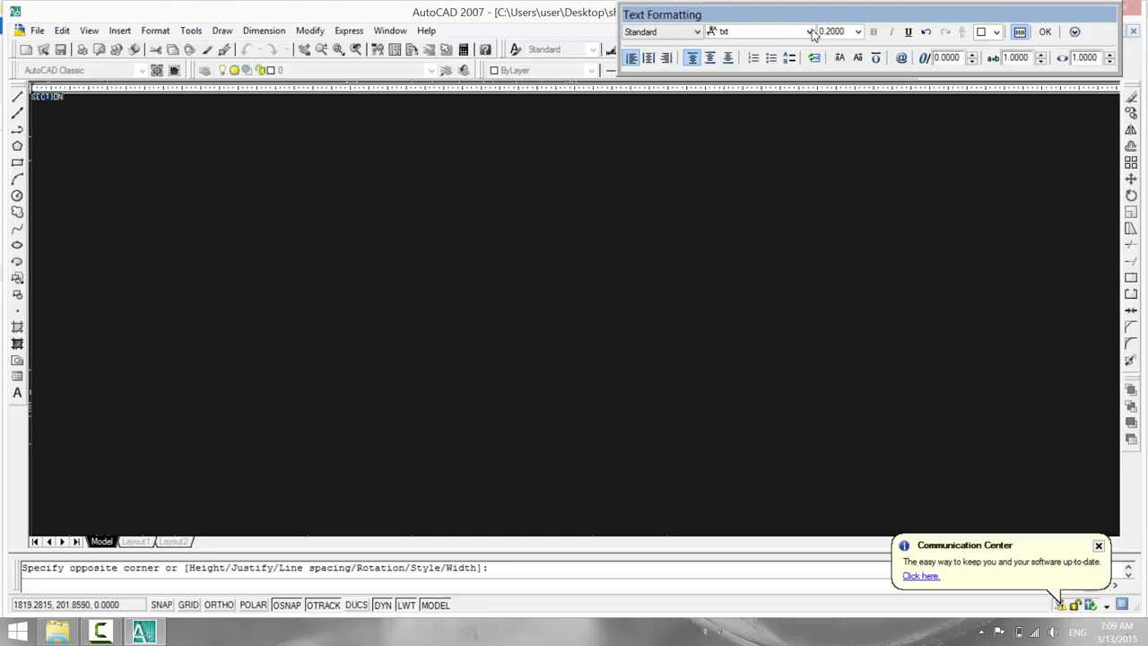
{"action": "left_click", "coordinate": [858, 32]}
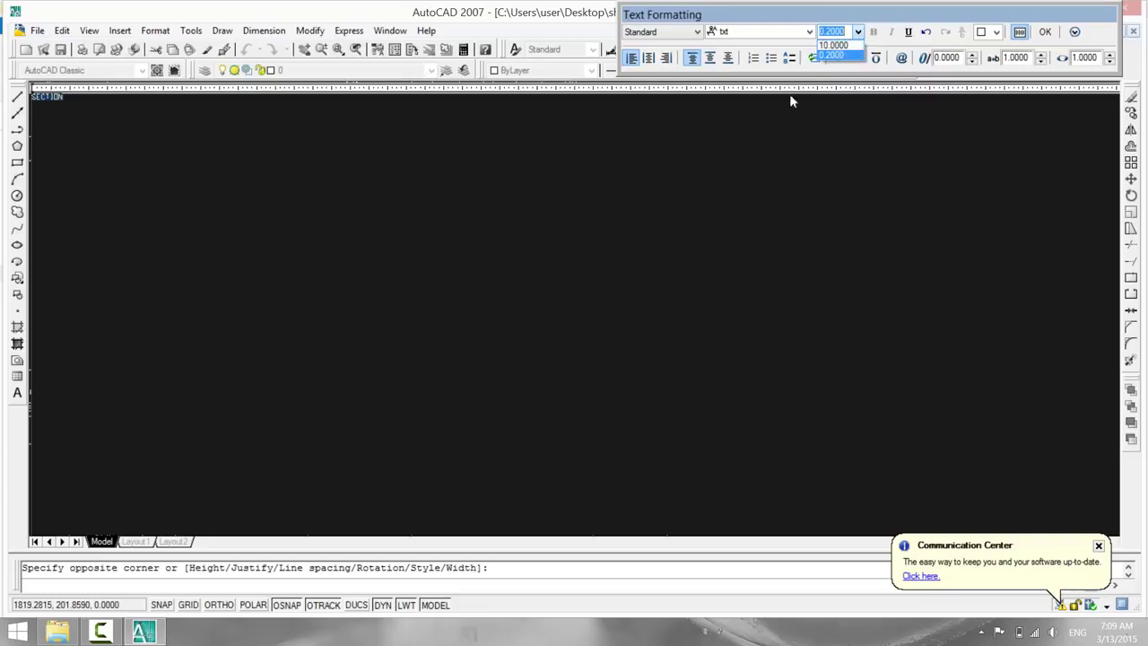
{"action": "left_click", "coordinate": [832, 45]}
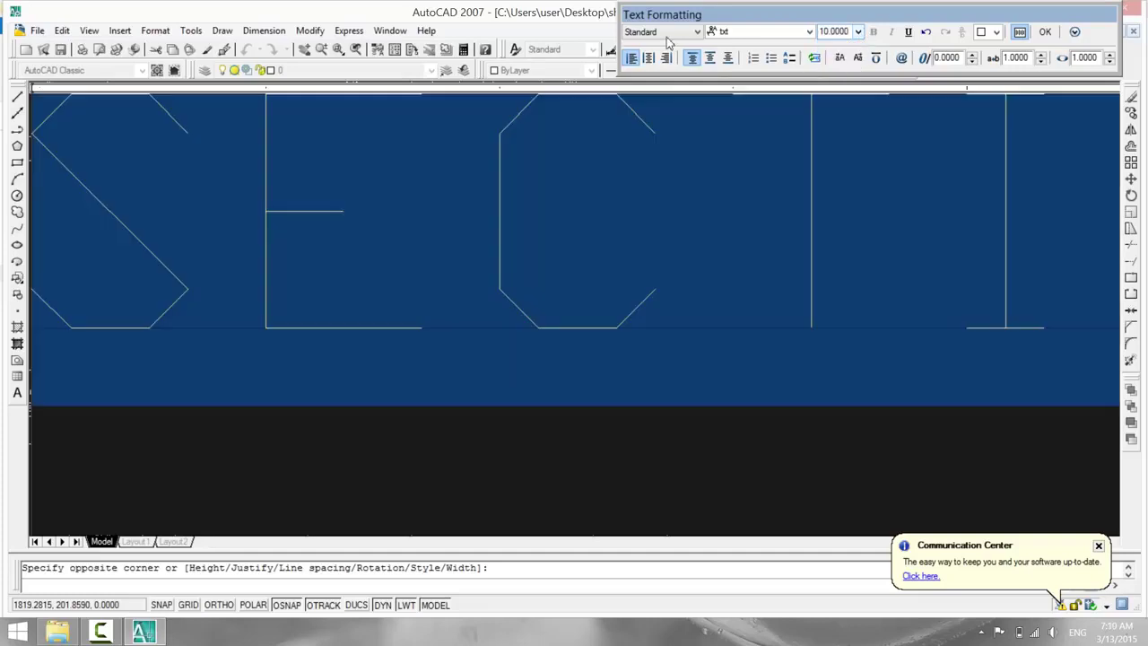
{"action": "left_click", "coordinate": [1044, 33]}
{"action": "middle_click_drag", "start_coordinate": [425, 297], "coordinate": [754, 296]}
{"action": "mouse_move", "coordinate": [472, 318]}
{"action": "middle_mouse_down"}
{"action": "mouse_move", "coordinate": [297, 161]}
{"action": "mouse_move", "coordinate": [289, 188]}
{"action": "middle_mouse_up"}
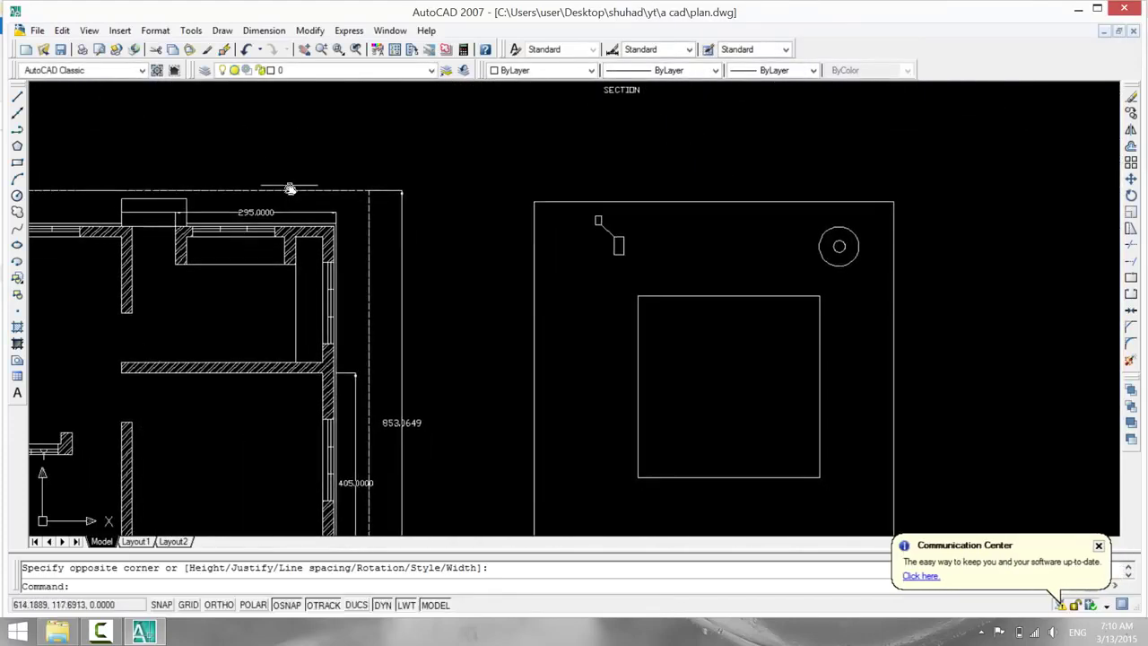
Hatch the site plan's central square with the ANSI31 diagonal-line pattern.
{"action": "type", "text": "H"}
{"action": "key", "text": "Return"}
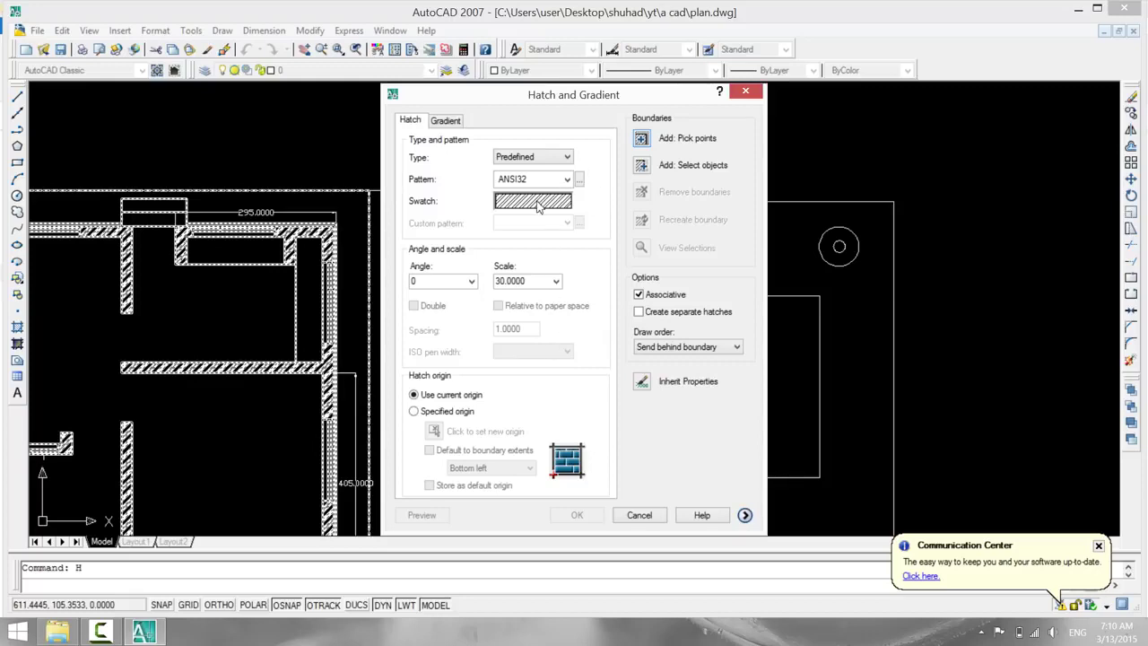
{"action": "left_click", "coordinate": [535, 210]}
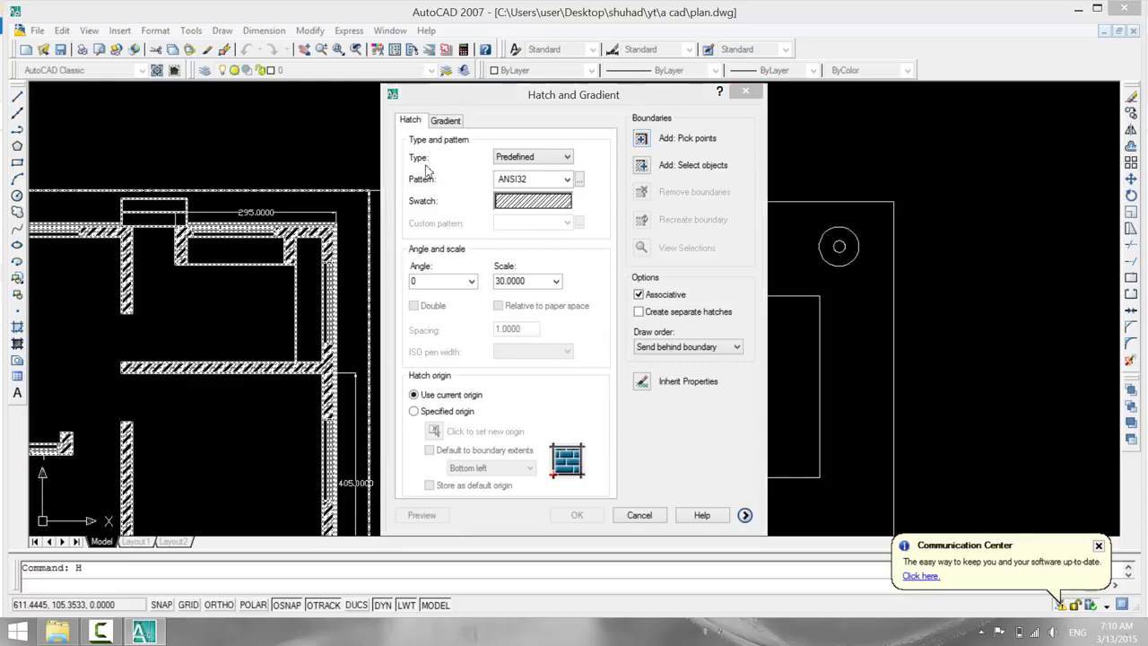
{"action": "left_click", "coordinate": [481, 214]}
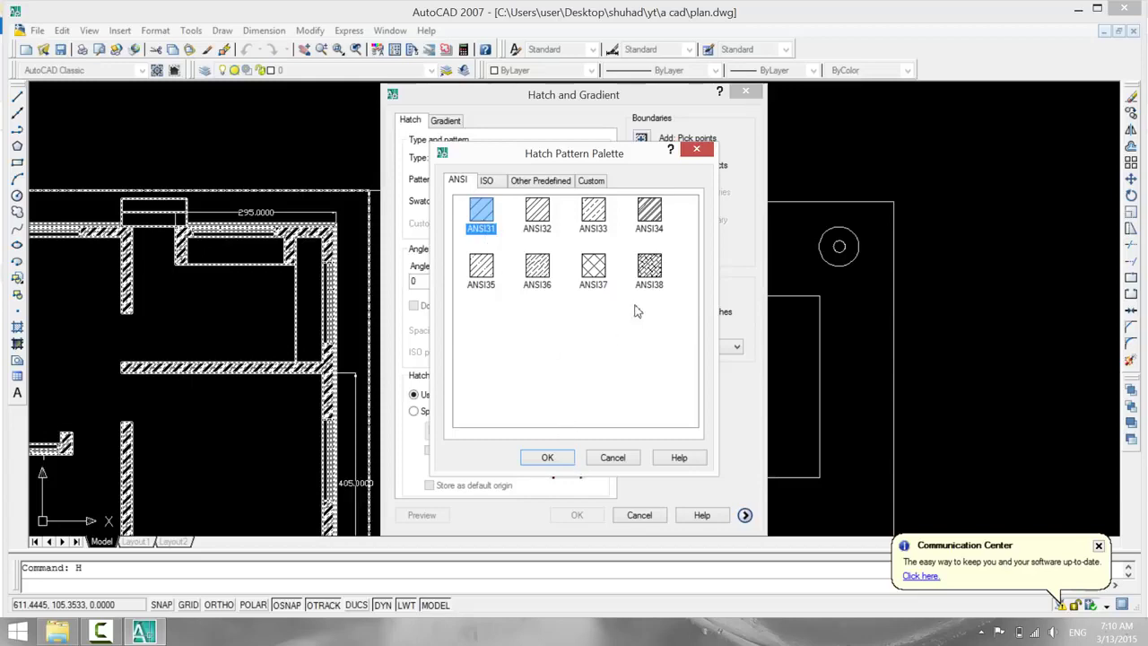
{"action": "left_click", "coordinate": [545, 458]}
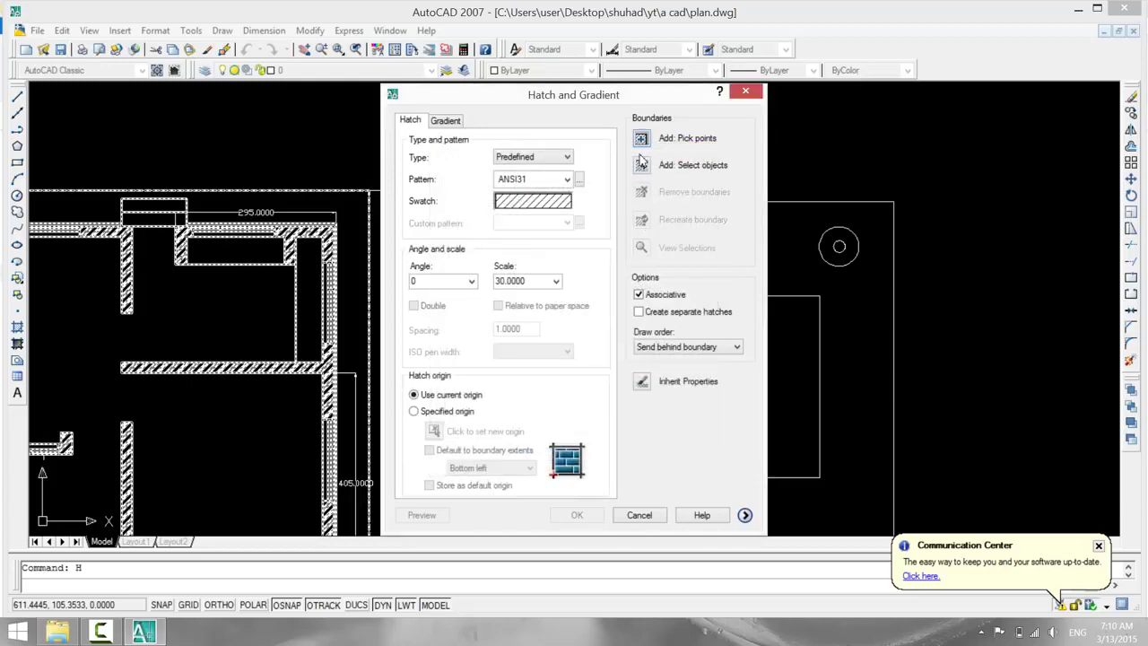
{"action": "left_click", "coordinate": [640, 140]}
{"action": "left_click", "coordinate": [687, 379]}
{"action": "key", "text": "Return"}
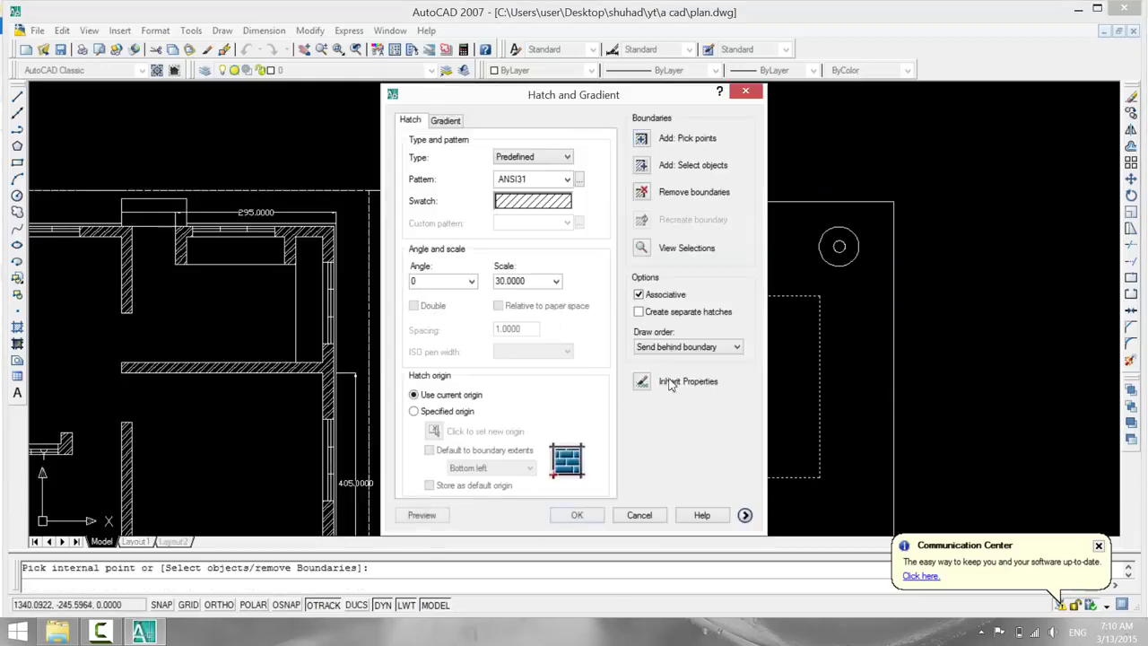
{"action": "left_click", "coordinate": [576, 515]}
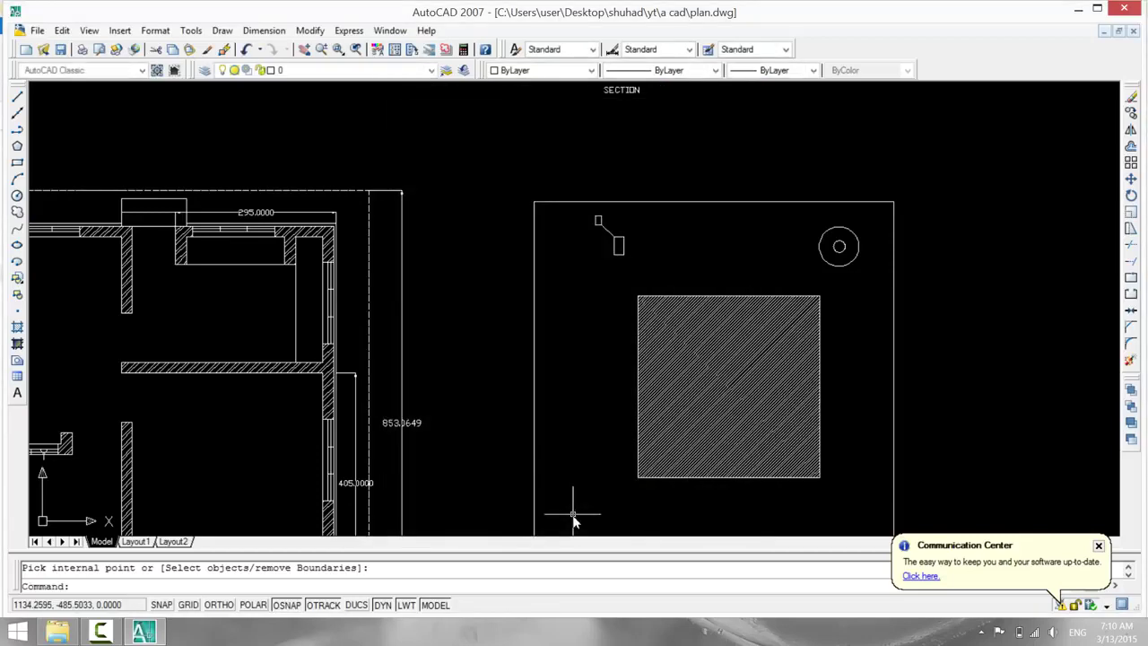
Edit the hatch scale to 50, then enlarge it to 80.
{"action": "double_click", "coordinate": [640, 337]}
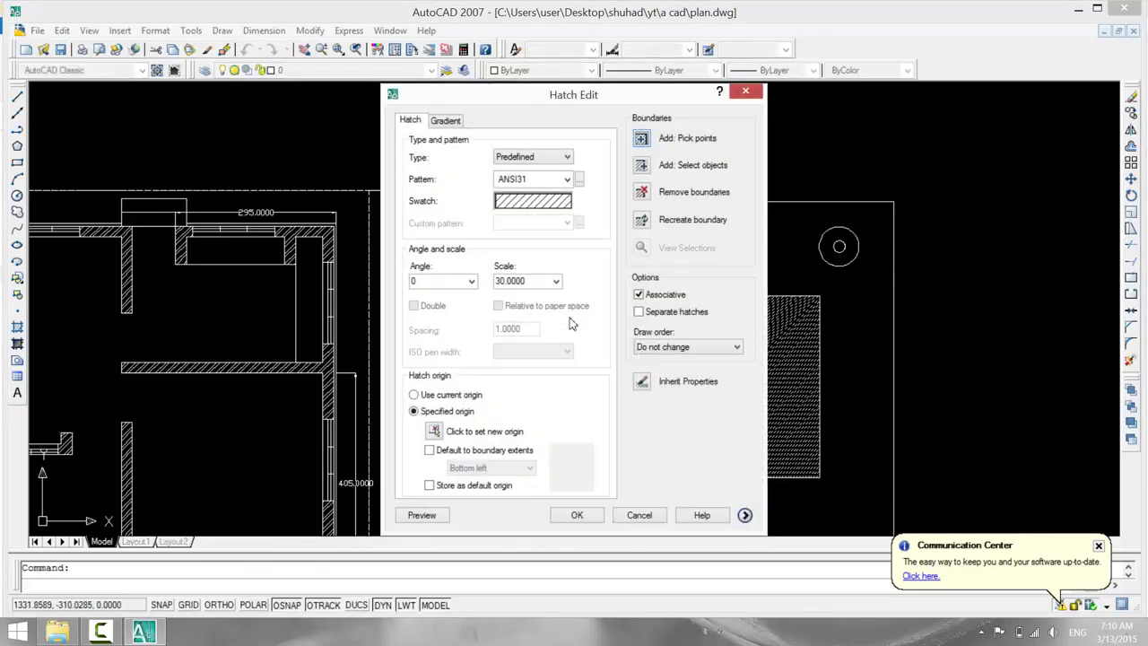
{"action": "double_click", "coordinate": [542, 282]}
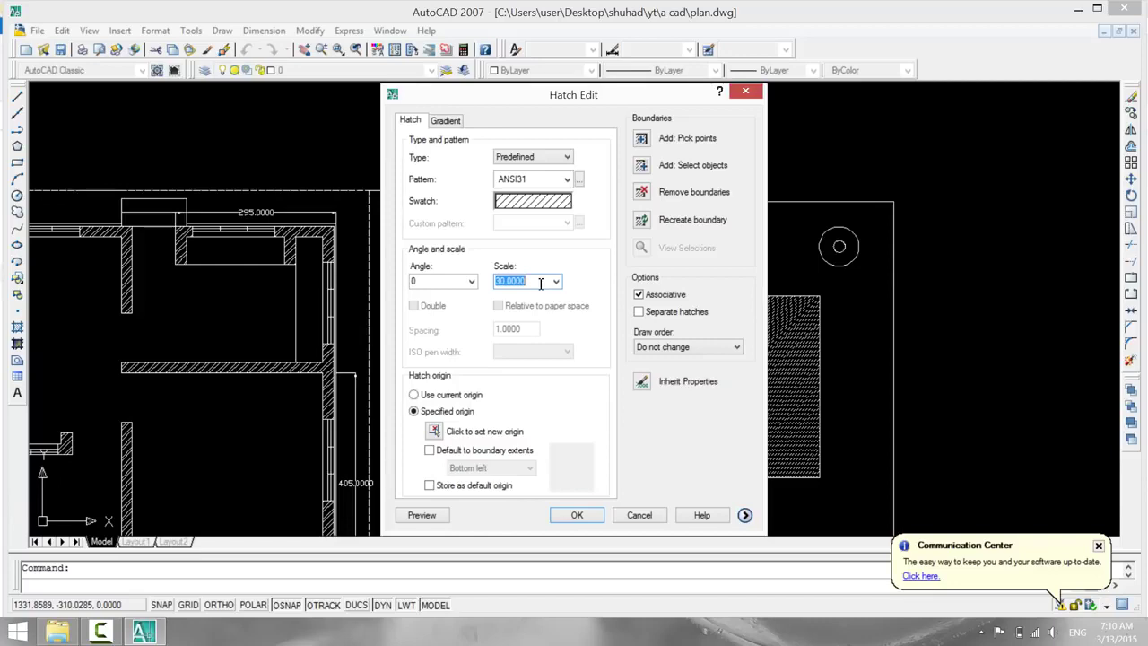
{"action": "type", "text": "50"}
{"action": "left_click", "coordinate": [572, 515]}
{"action": "key", "text": "Return"}
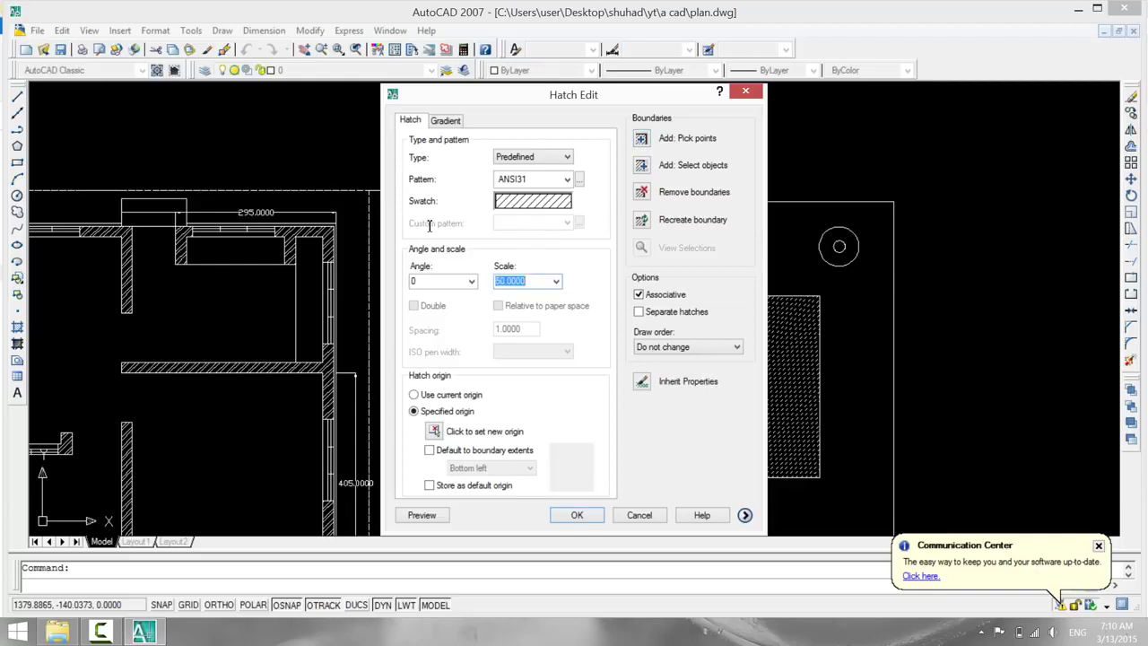
{"action": "type", "text": "80"}
{"action": "left_click", "coordinate": [568, 517]}
Center the floor plan and draw a multiline text box in the top-left room.
{"action": "scroll", "coordinate": [551, 418], "scroll_direction": "down", "scroll_amount": 2}
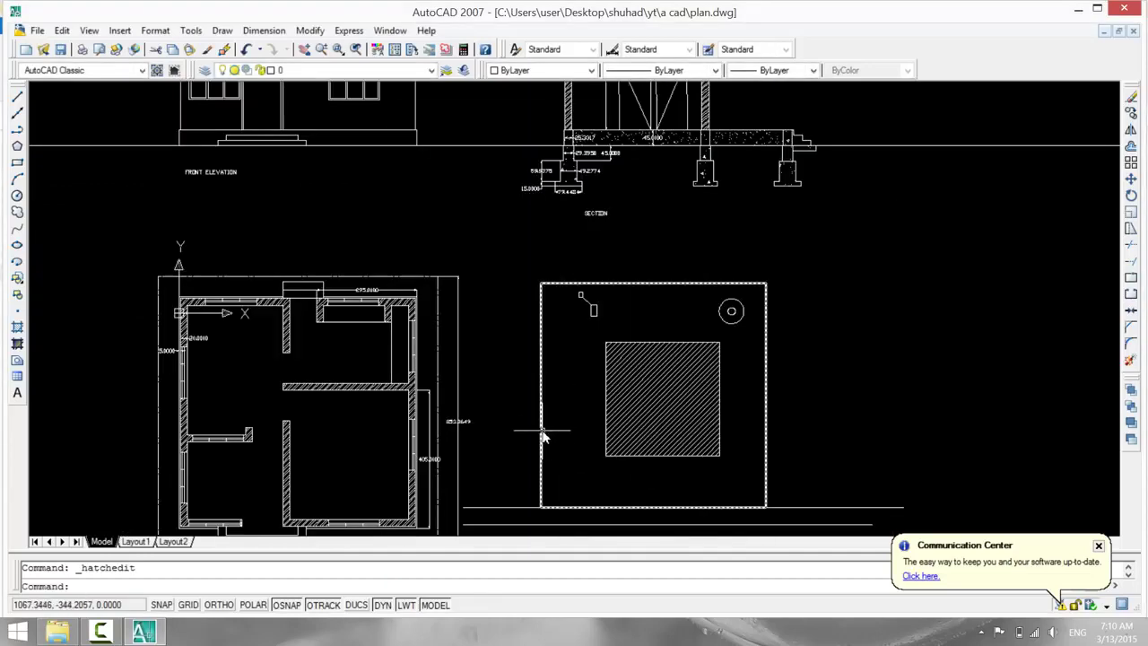
{"action": "mouse_move", "coordinate": [542, 435]}
{"action": "middle_mouse_down"}
{"action": "mouse_move", "coordinate": [822, 380]}
{"action": "mouse_move", "coordinate": [735, 367]}
{"action": "mouse_move", "coordinate": [528, 512]}
{"action": "middle_mouse_up"}
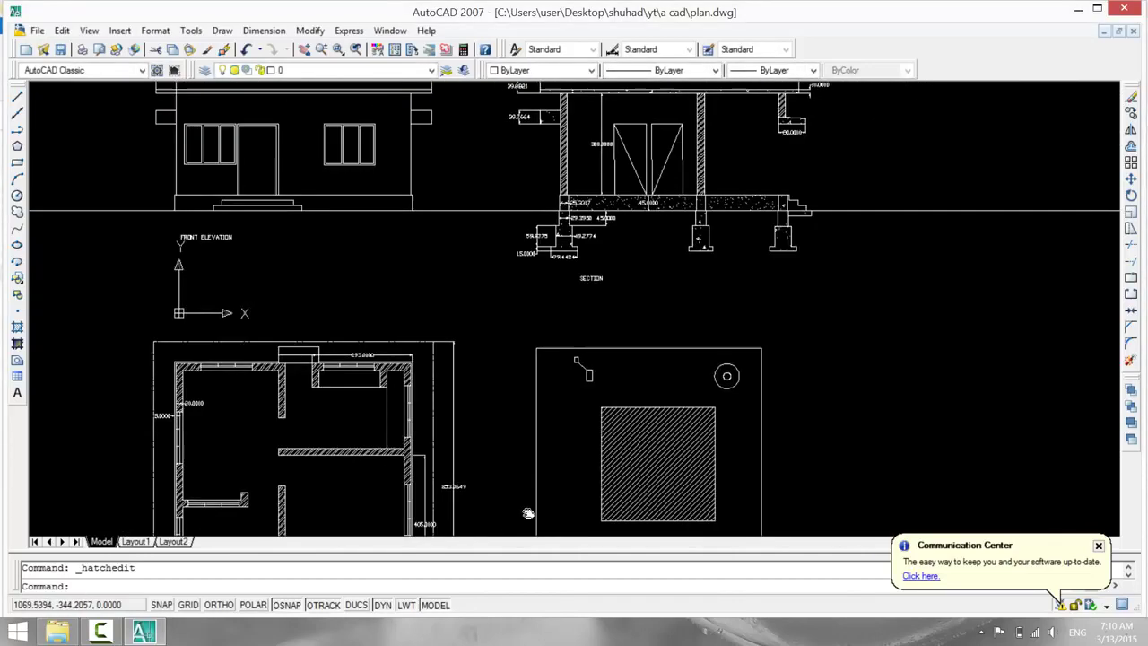
{"action": "scroll", "coordinate": [607, 505], "scroll_direction": "down", "scroll_amount": 1}
{"action": "scroll", "coordinate": [625, 496], "scroll_direction": "down", "scroll_amount": 2}
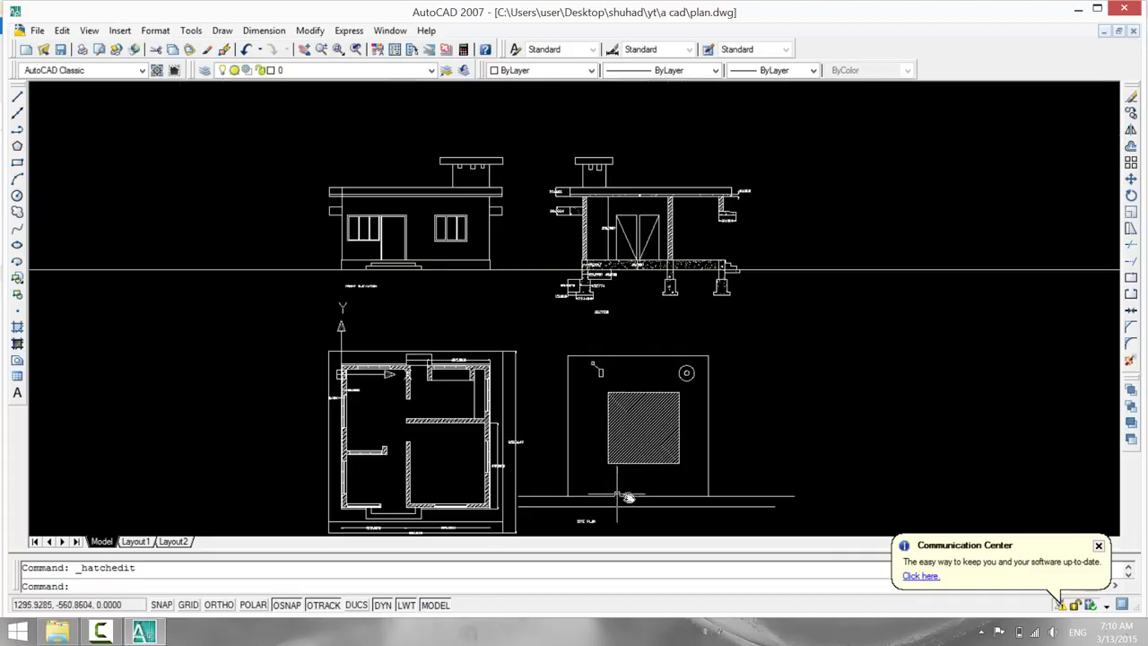
{"action": "scroll", "coordinate": [594, 333], "scroll_direction": "up", "scroll_amount": 2}
{"action": "scroll", "coordinate": [470, 331], "scroll_direction": "up", "scroll_amount": 2}
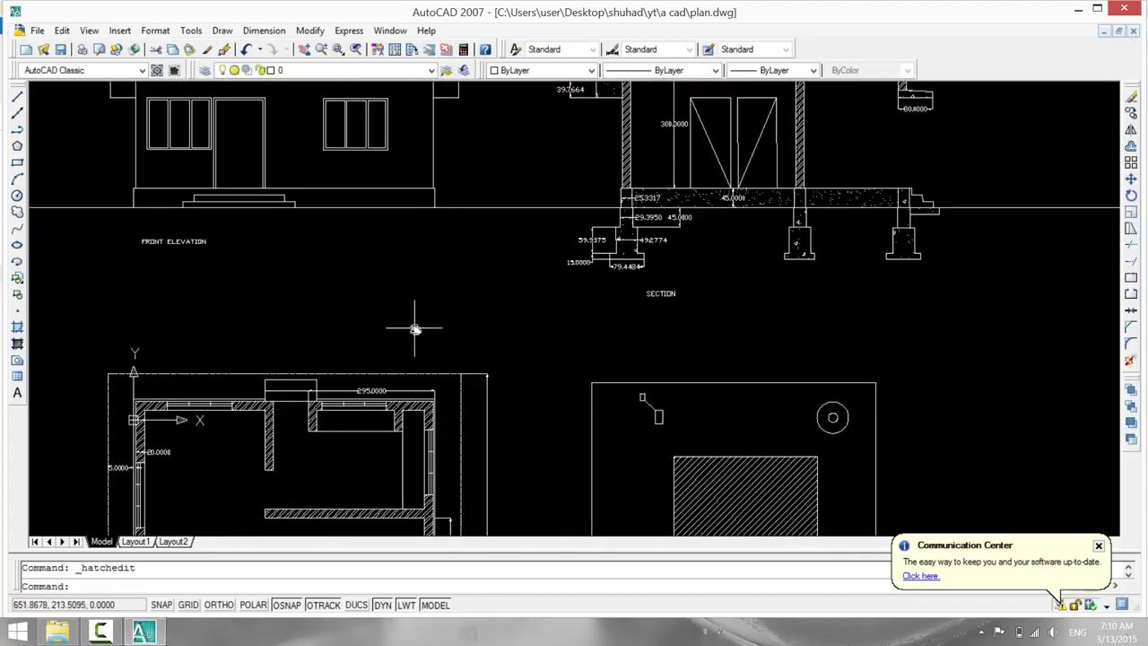
{"action": "middle_click_drag", "start_coordinate": [415, 329], "coordinate": [387, 167]}
{"action": "scroll", "coordinate": [290, 358], "scroll_direction": "up", "scroll_amount": 2}
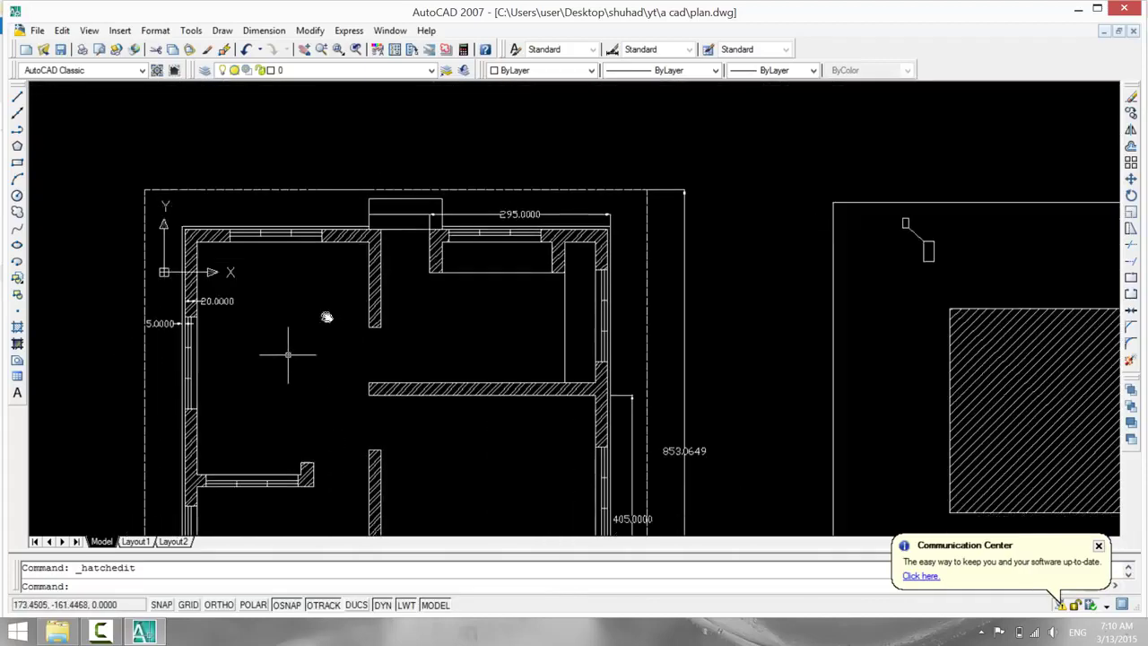
{"action": "middle_click_drag", "start_coordinate": [327, 316], "coordinate": [381, 252]}
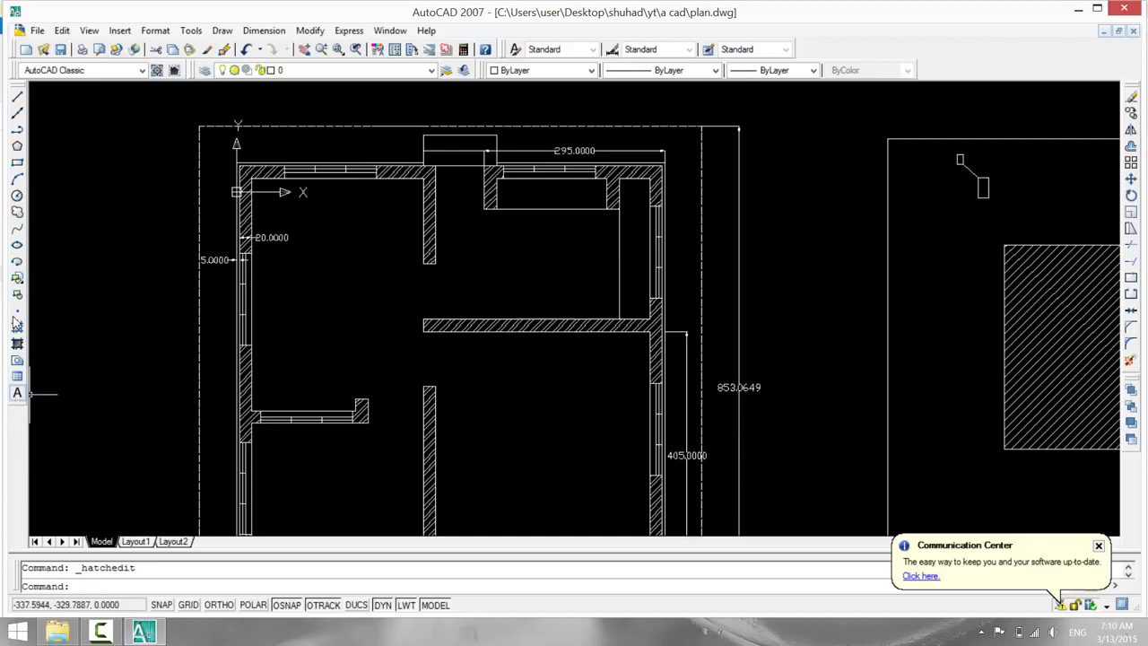
{"action": "left_click", "coordinate": [17, 392]}
{"action": "left_click", "coordinate": [300, 308]}
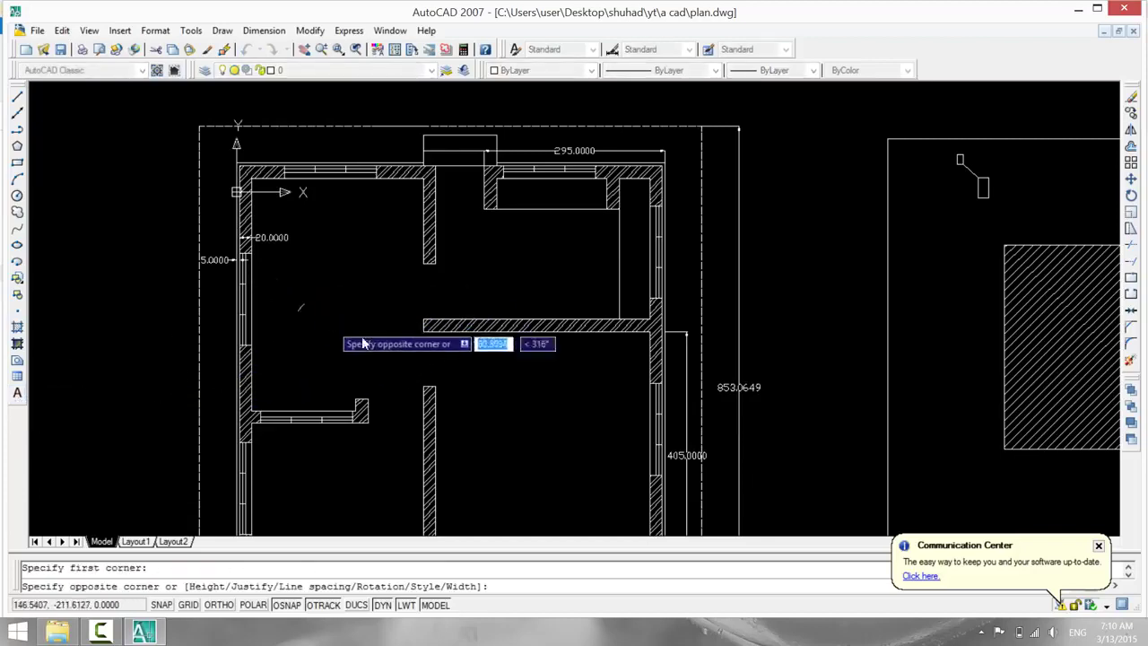
{"action": "left_click", "coordinate": [438, 362]}
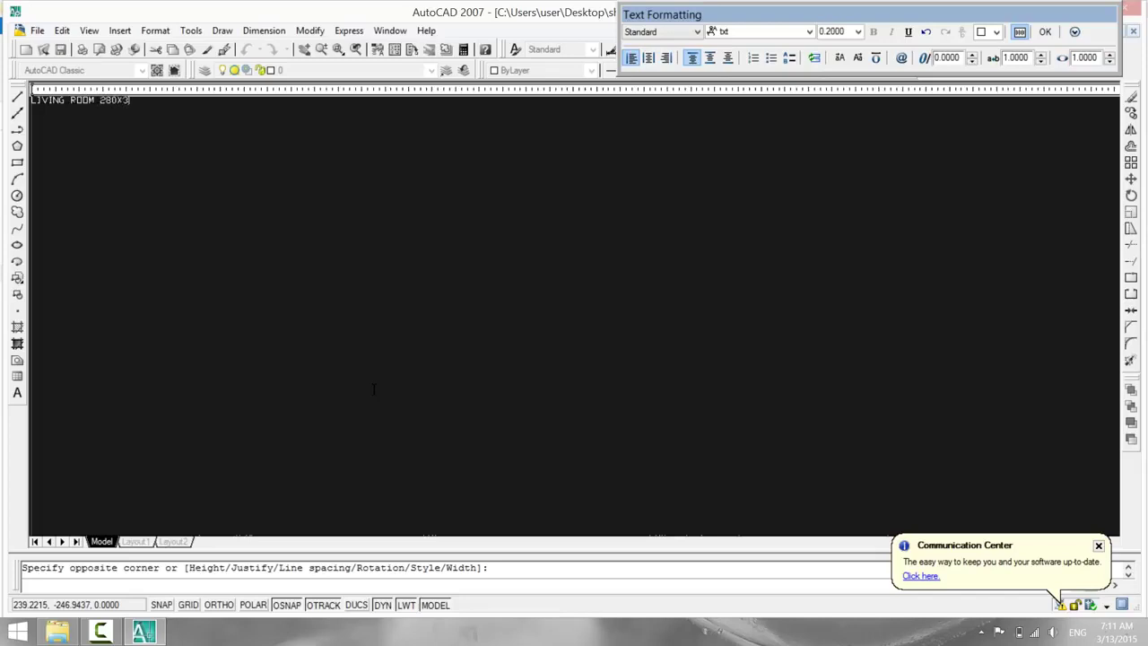
Set the LIVING ROOM 280X380 label to text height 10 and finish it.
{"action": "key", "text": "ctrl+a"}
{"action": "left_click", "coordinate": [857, 32]}
{"action": "left_click", "coordinate": [834, 55]}
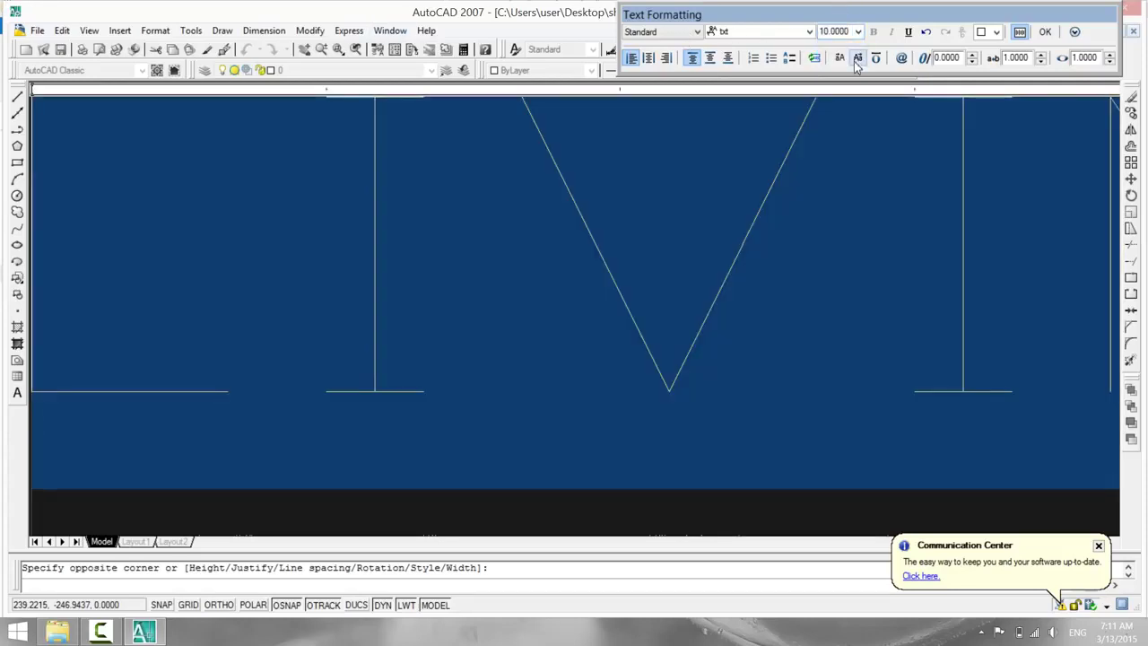
{"action": "left_click", "coordinate": [1044, 31]}
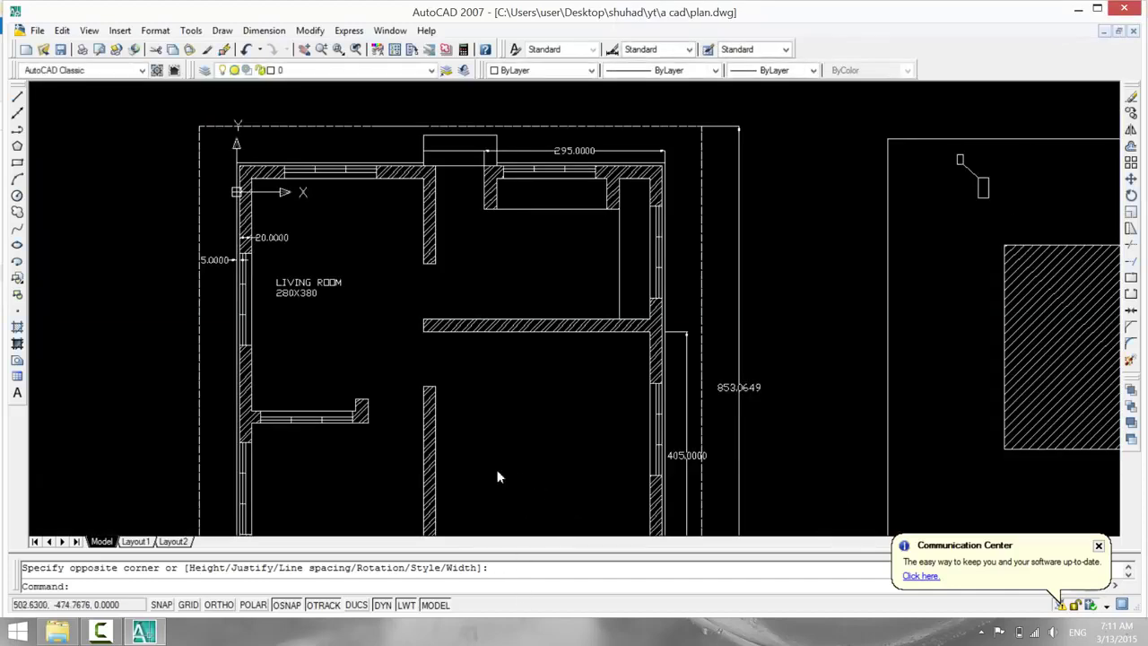
{"action": "mouse_move", "coordinate": [484, 524]}
{"action": "middle_mouse_down"}
{"action": "mouse_move", "coordinate": [489, 461]}
{"action": "mouse_move", "coordinate": [520, 425]}
{"action": "middle_mouse_up"}
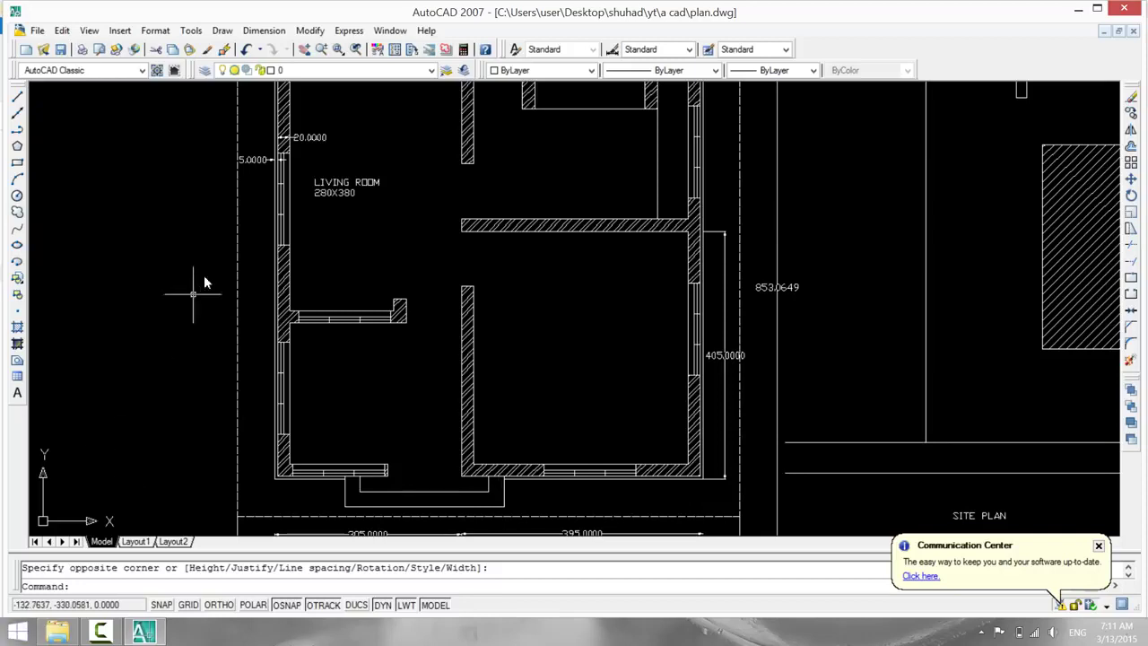
Place a 'SITOUT 280X200' multiline label at height 10 in the lower-left room.
{"action": "left_click", "coordinate": [17, 393]}
{"action": "left_click", "coordinate": [302, 358]}
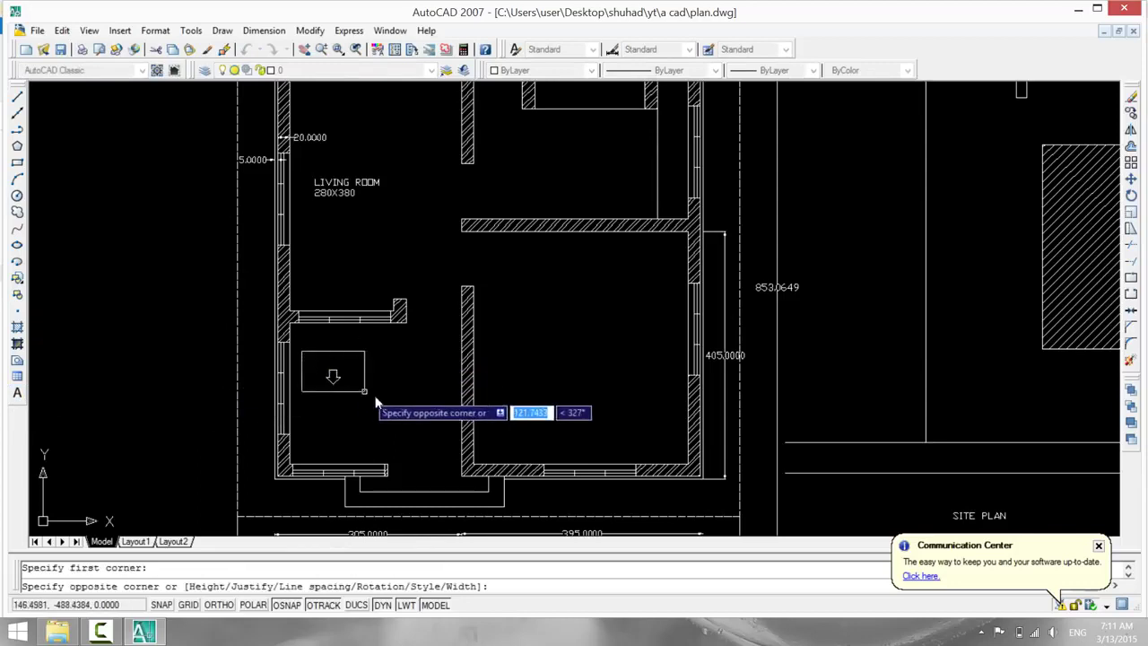
{"action": "left_click", "coordinate": [418, 405]}
{"action": "type", "text": "S"}
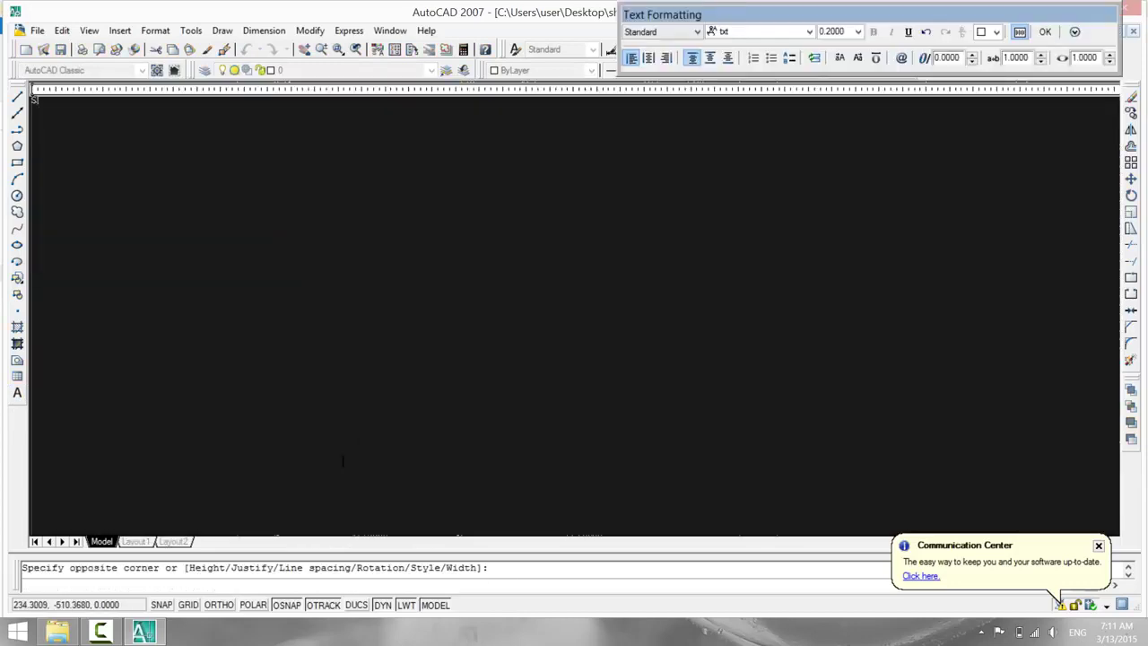
{"action": "type", "text": "TUDE"}
{"action": "type", "text": "NT 280X200"}
{"action": "key", "text": "ctrl+a"}
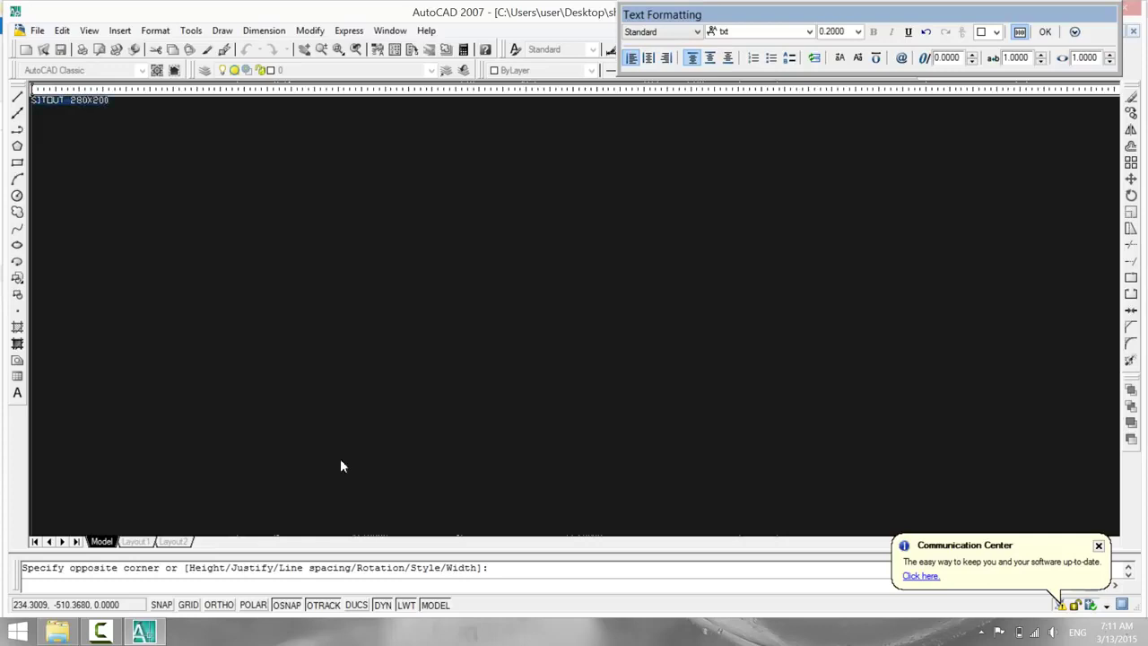
{"action": "left_click", "coordinate": [857, 31]}
{"action": "left_click", "coordinate": [833, 44]}
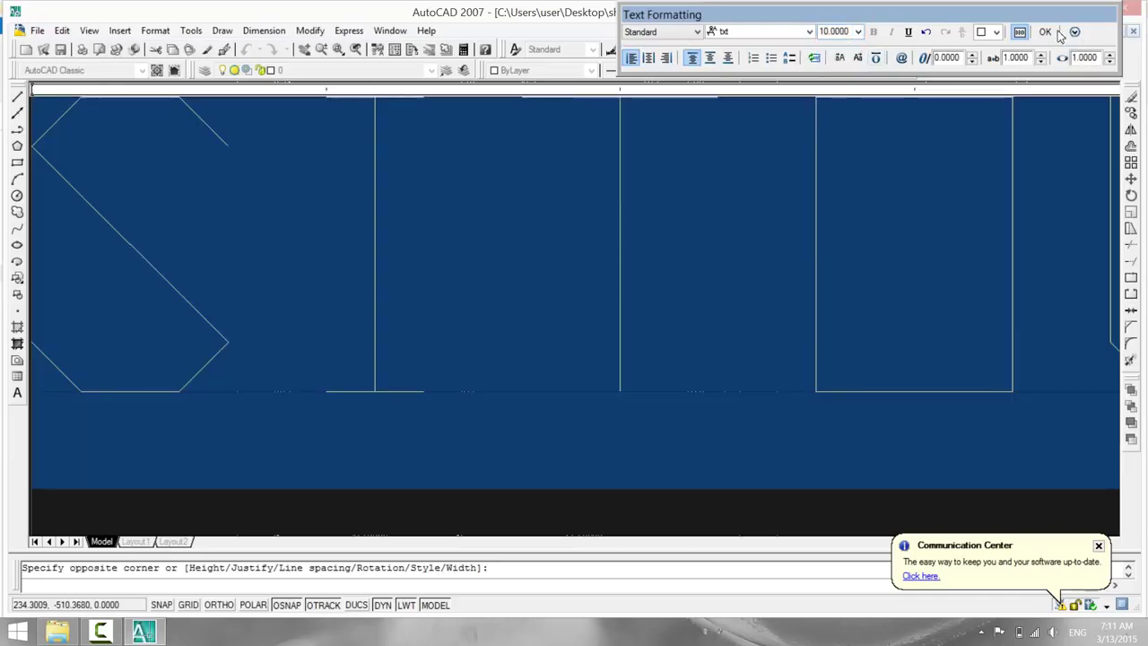
{"action": "left_click", "coordinate": [1045, 31]}
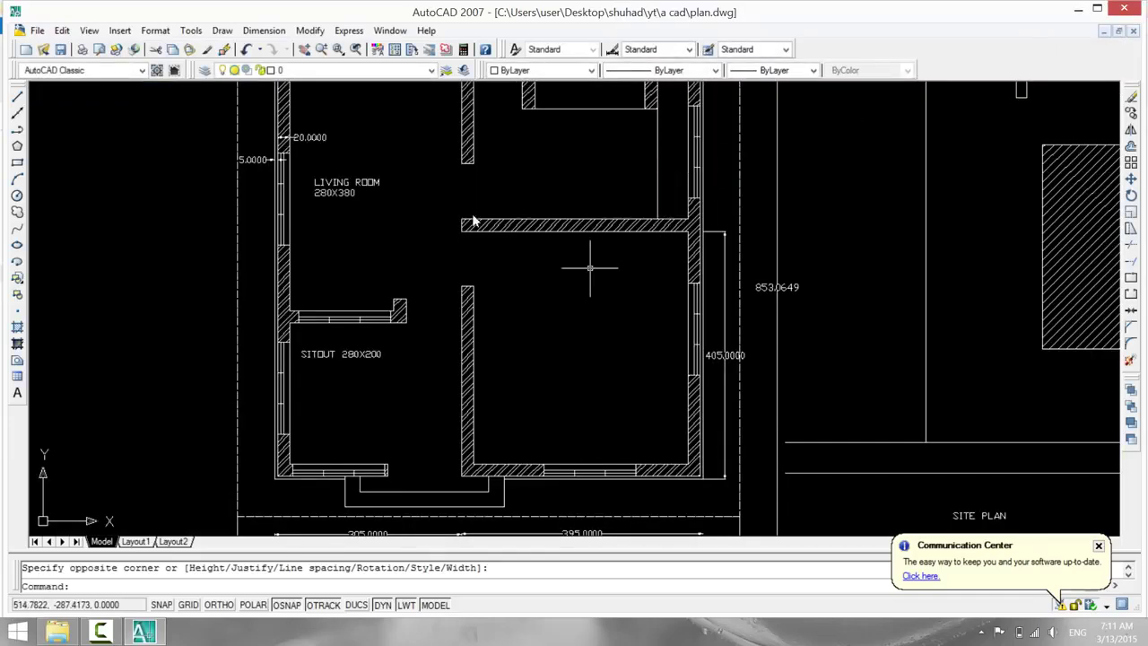
{"action": "mouse_move", "coordinate": [592, 263]}
{"action": "middle_mouse_down"}
{"action": "mouse_move", "coordinate": [517, 313]}
{"action": "mouse_move", "coordinate": [403, 236]}
{"action": "middle_mouse_up"}
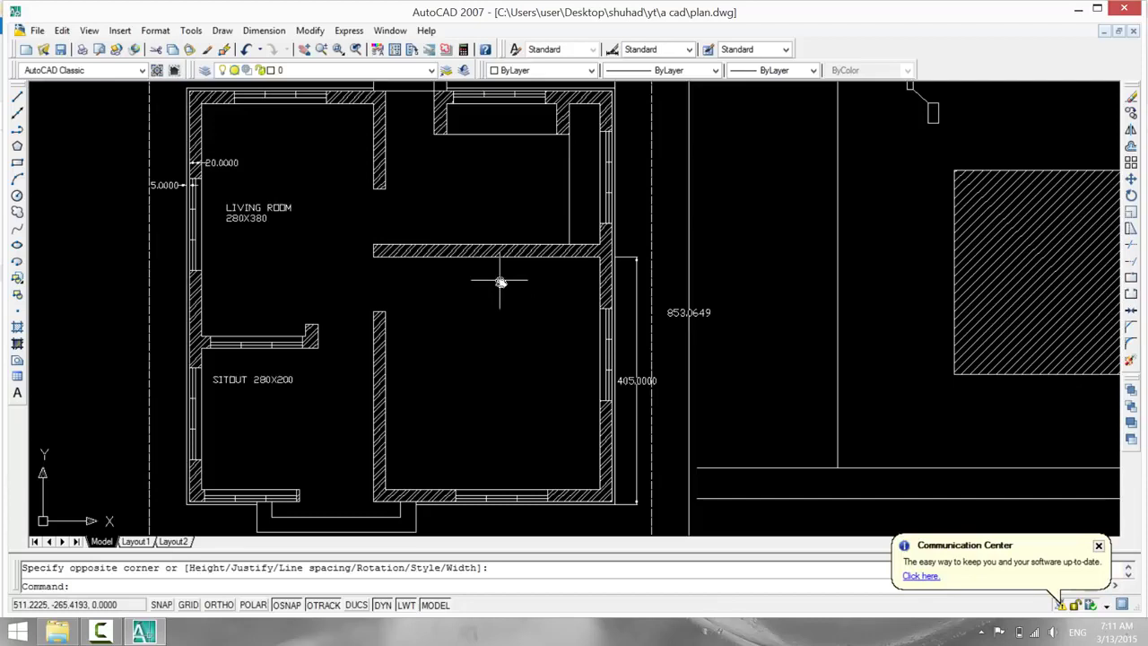
Place a 'BED ROOM 280X380' multiline label at height 10 in the lower-right room.
{"action": "left_click", "coordinate": [17, 392]}
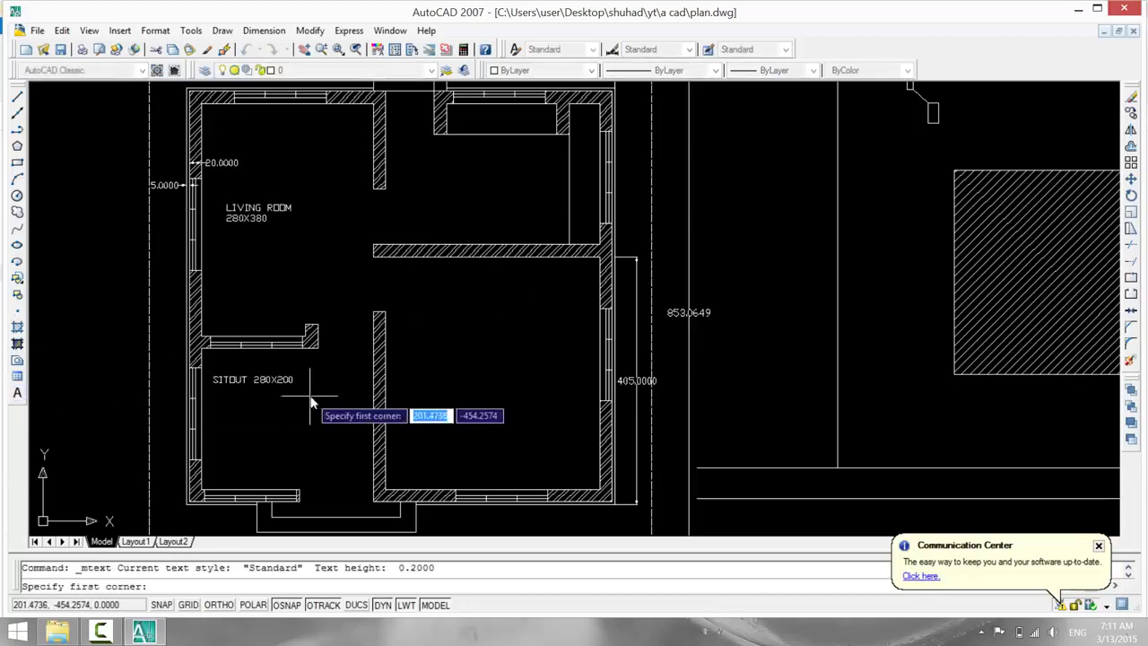
{"action": "left_click", "coordinate": [432, 318]}
{"action": "left_click", "coordinate": [583, 440]}
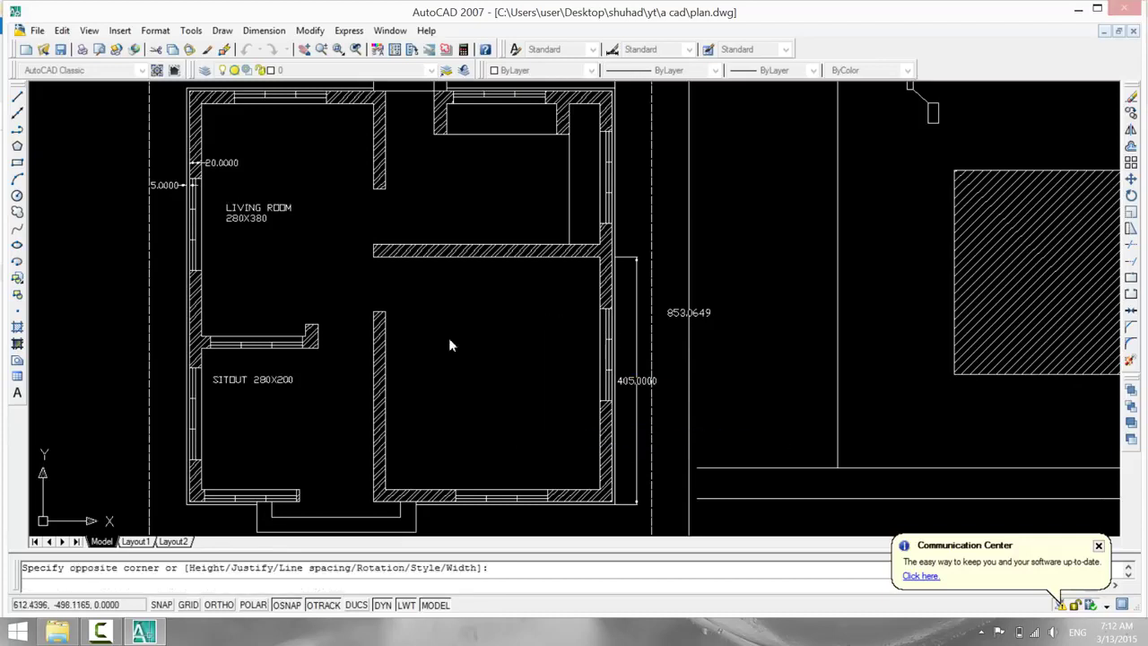
{"action": "type", "text": "BED ROO"}
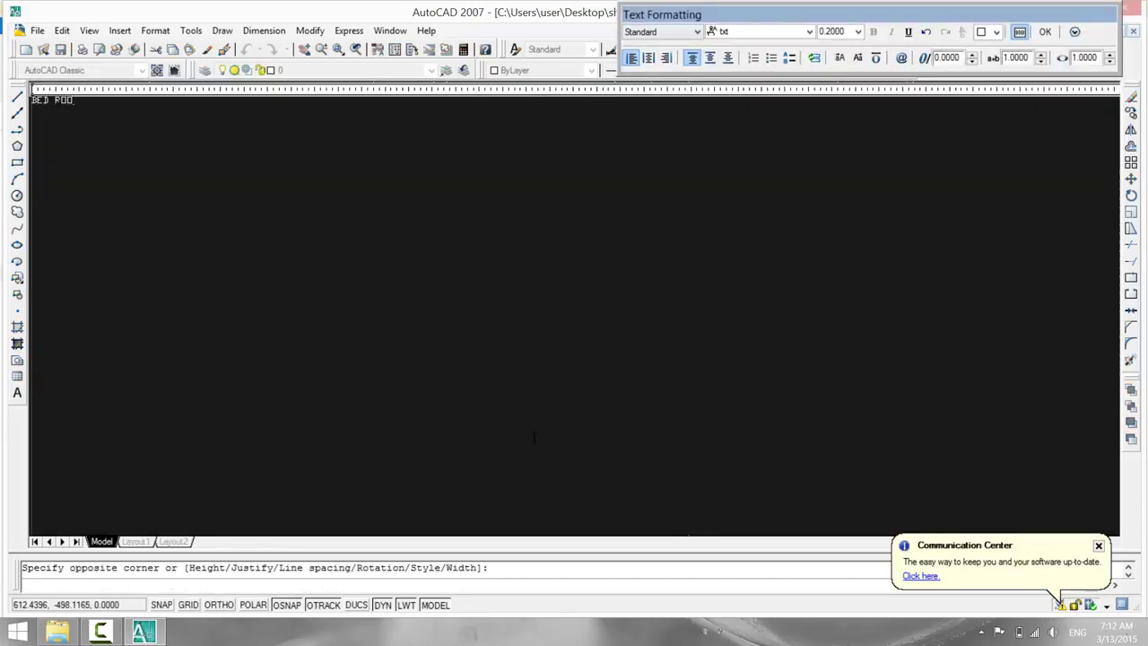
{"action": "type", "text": "M 2820"}
{"action": "key", "text": "ctrl+a"}
{"action": "left_click", "coordinate": [858, 31]}
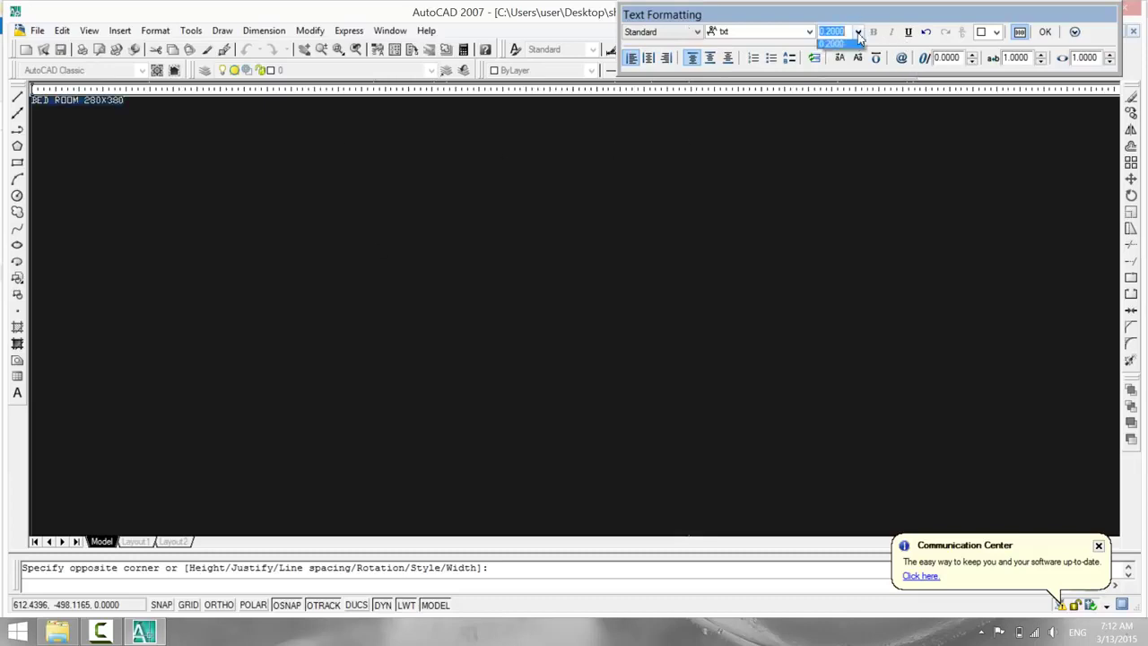
{"action": "left_click", "coordinate": [839, 55]}
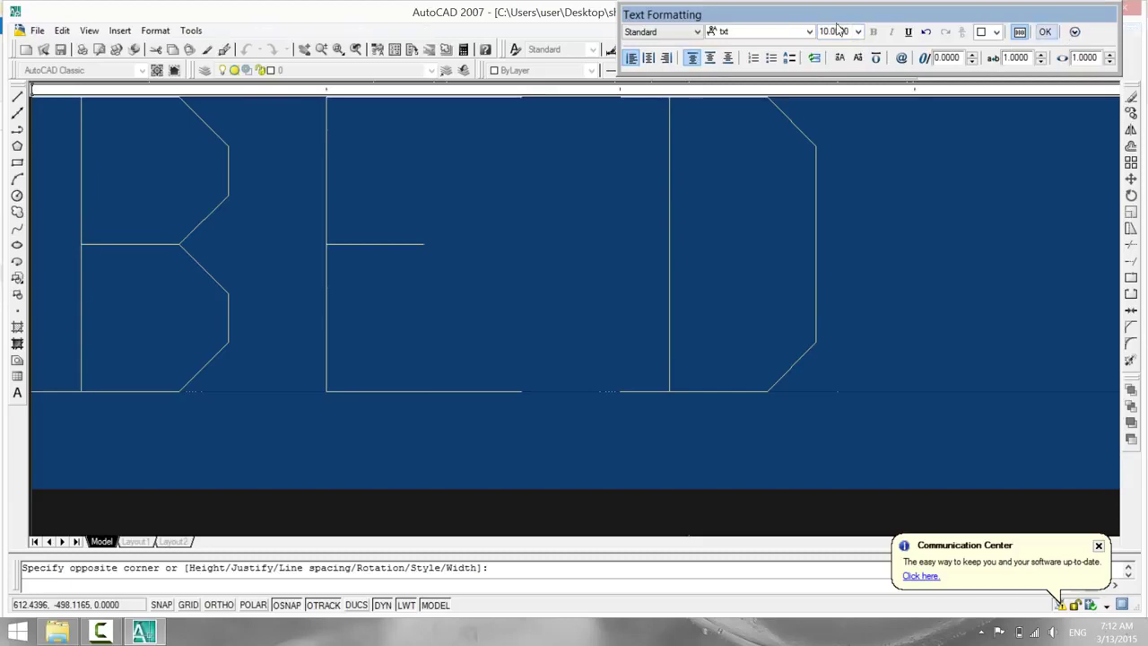
{"action": "left_click", "coordinate": [1045, 32]}
{"action": "middle_click_drag", "start_coordinate": [516, 205], "coordinate": [515, 293]}
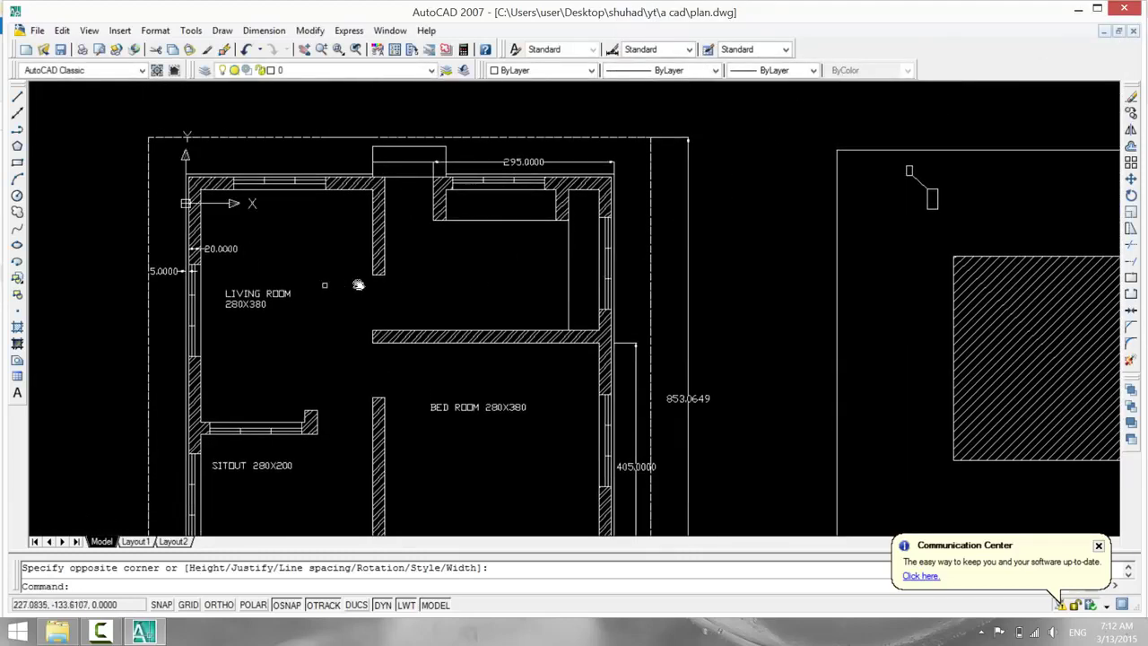
{"action": "key", "text": "Return"}
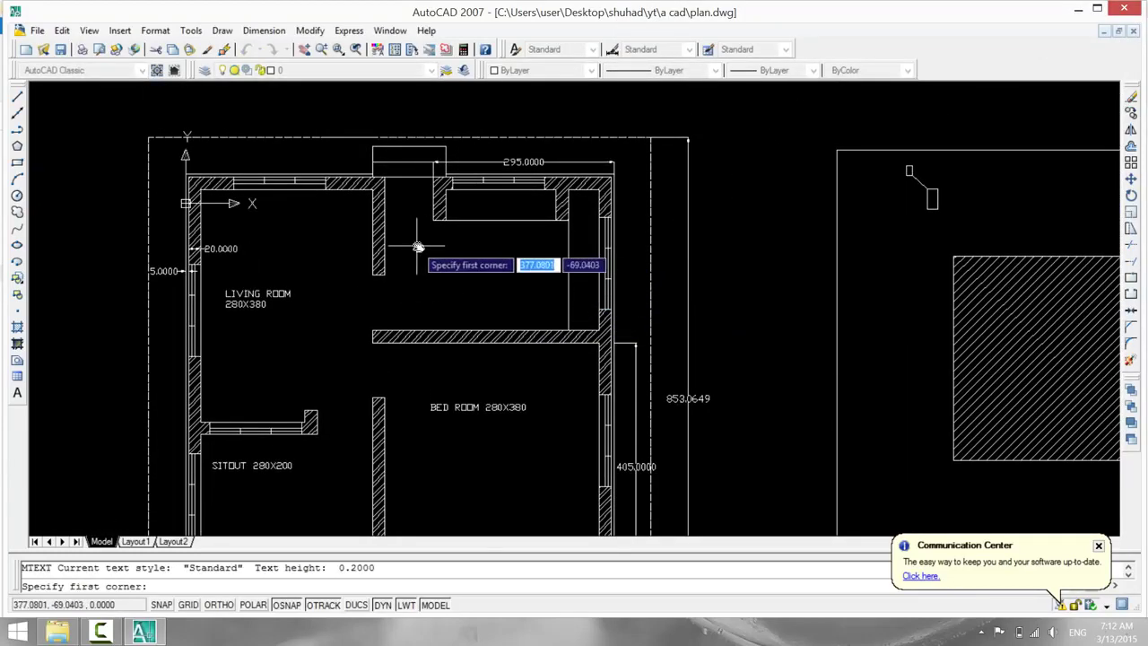
Add a two-line 'KITCHEN 280X180' label at height 10 in the top-right room.
{"action": "left_click", "coordinate": [520, 305]}
{"action": "left_click", "coordinate": [532, 305]}
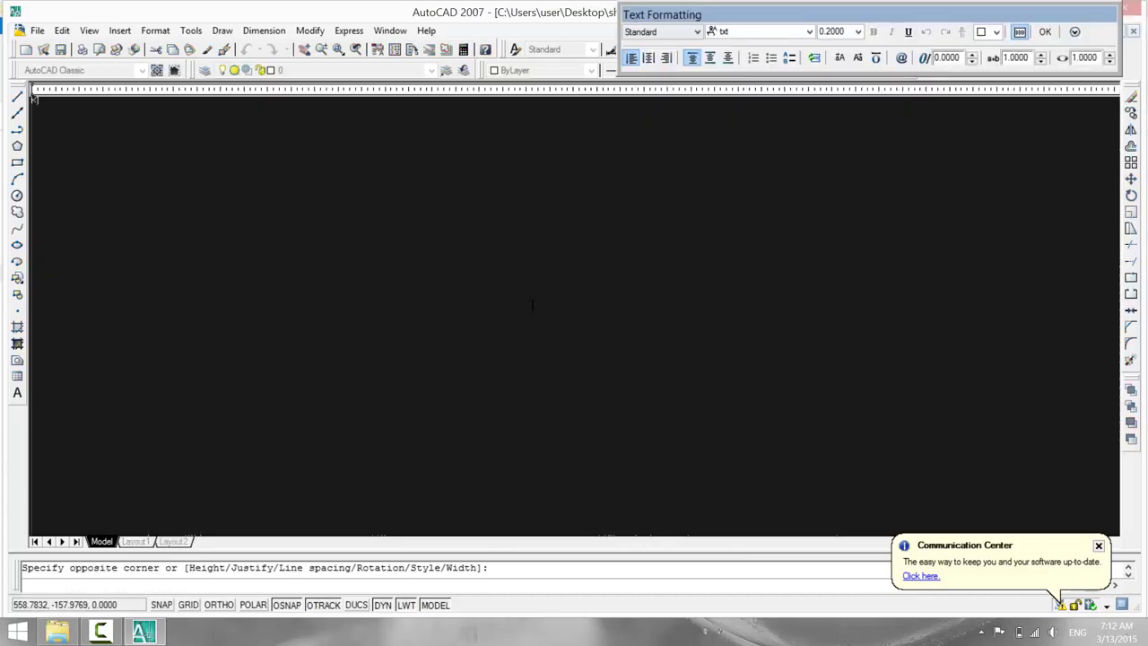
{"action": "type", "text": "aITCHEN"}
{"action": "key", "text": "ctrl+a"}
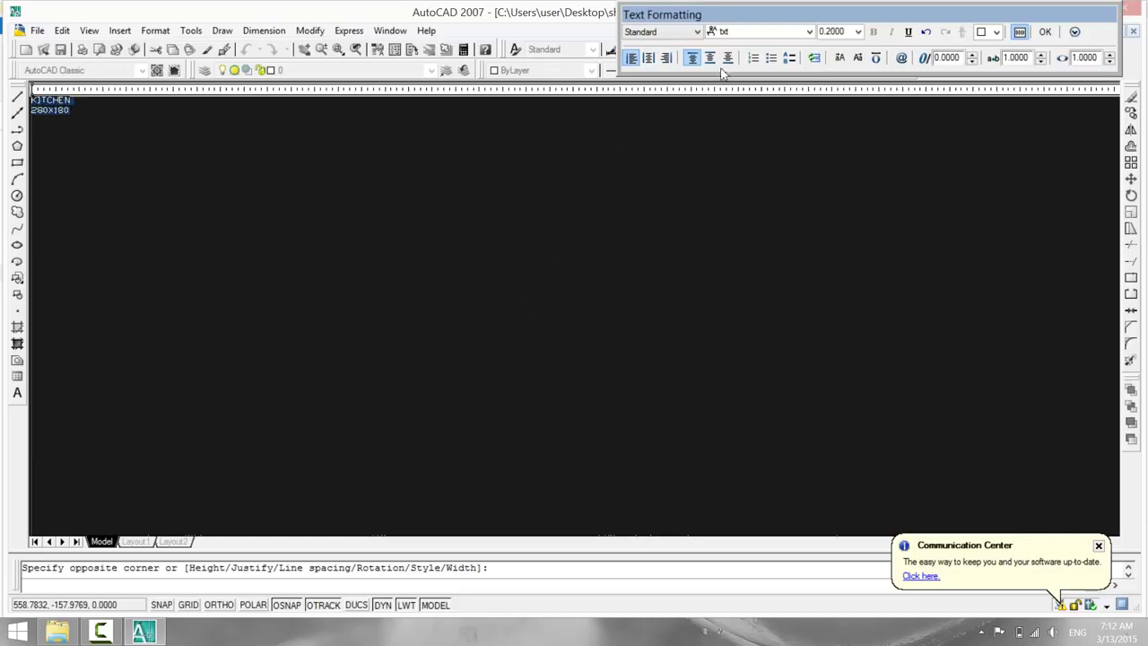
{"action": "left_click", "coordinate": [857, 32]}
{"action": "left_click", "coordinate": [833, 45]}
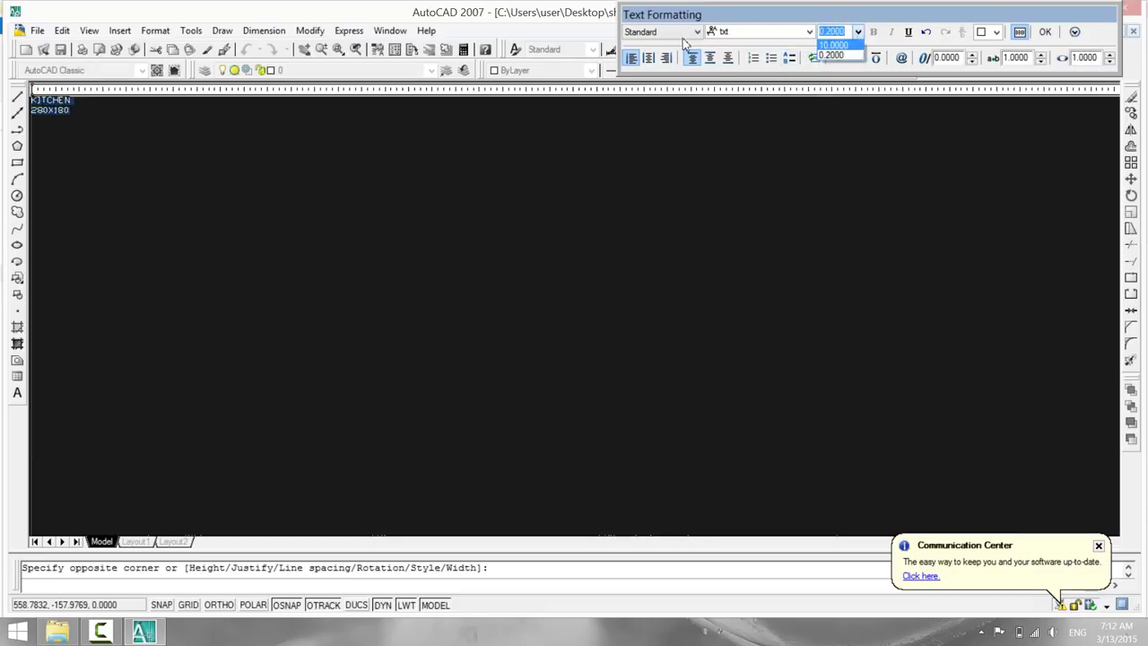
{"action": "left_click", "coordinate": [1044, 31]}
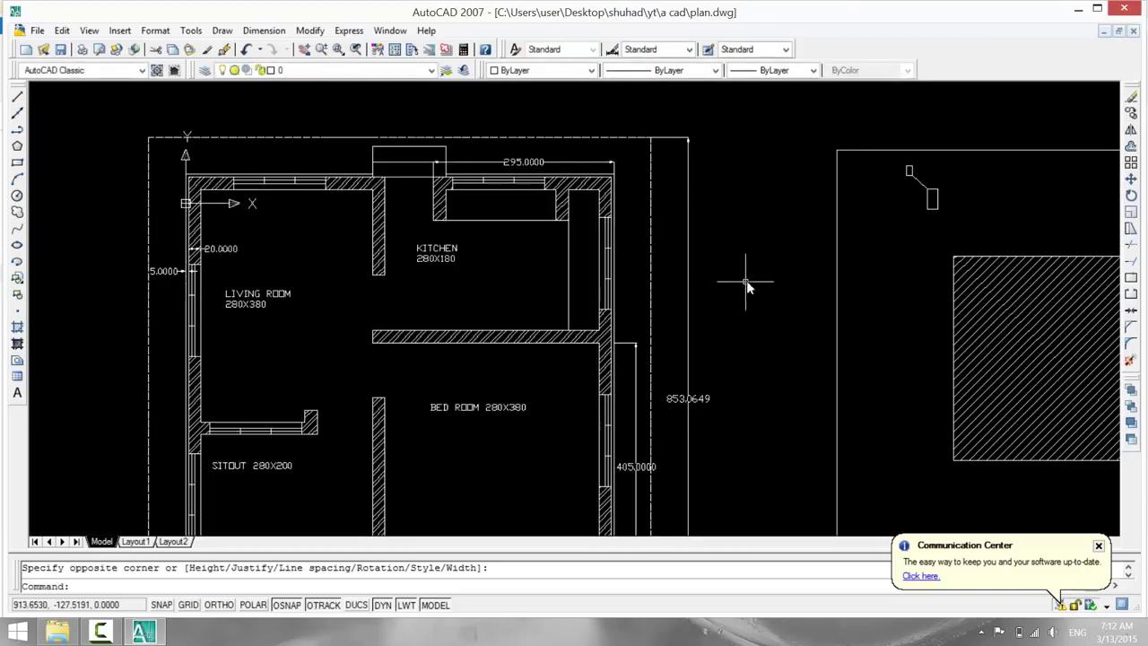
Place a 'ROAD' label at text height 10 below the site plan's plot.
{"action": "mouse_move", "coordinate": [779, 334]}
{"action": "middle_mouse_down"}
{"action": "mouse_move", "coordinate": [710, 288]}
{"action": "mouse_move", "coordinate": [674, 290]}
{"action": "middle_mouse_up"}
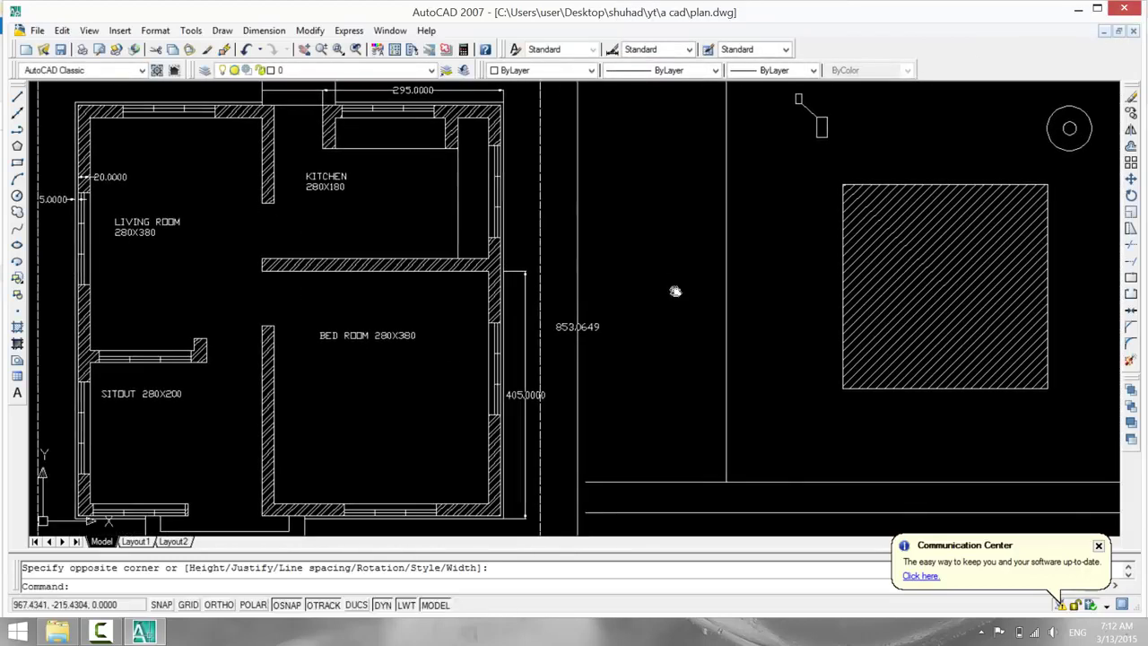
{"action": "middle_click_drag", "start_coordinate": [681, 200], "coordinate": [491, 147]}
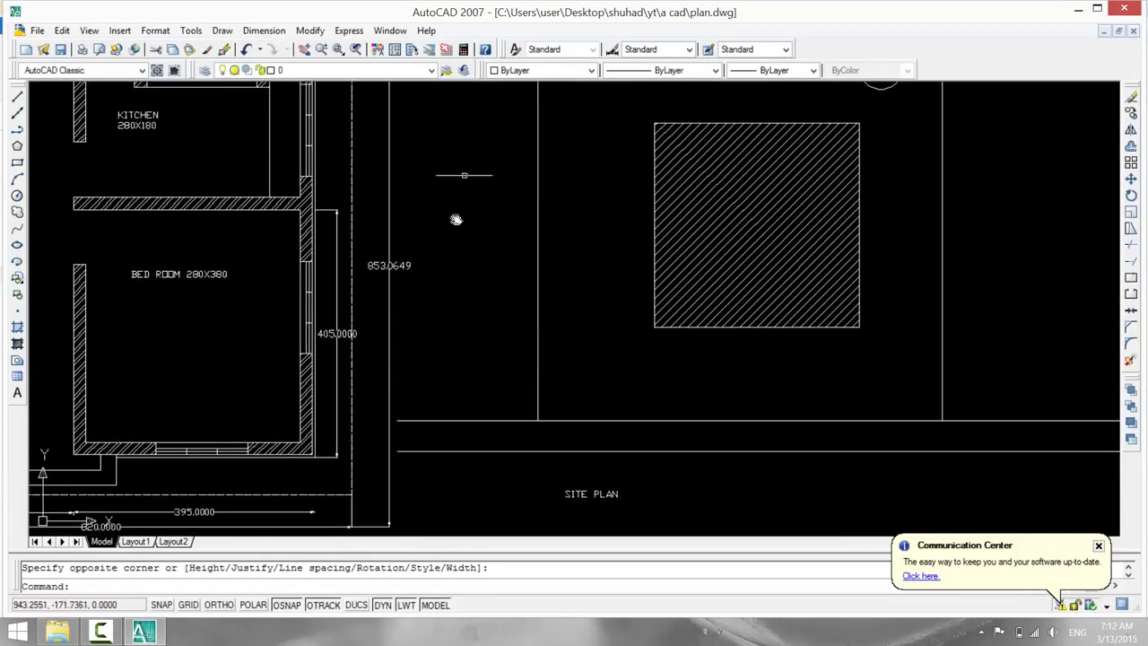
{"action": "key", "text": "Return"}
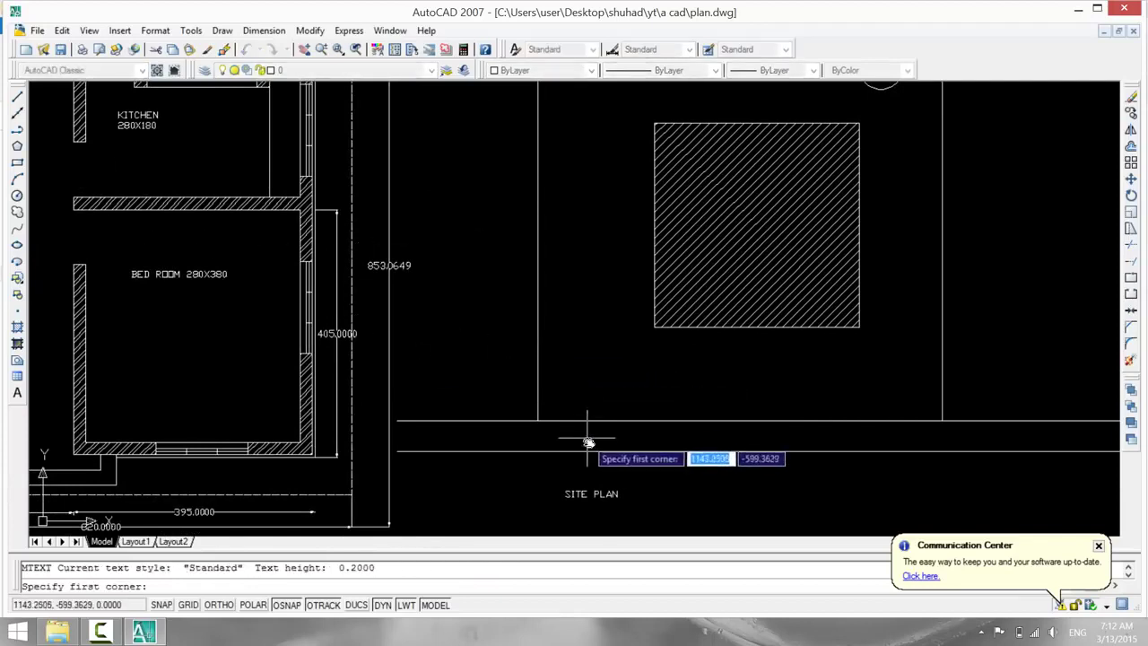
{"action": "left_click", "coordinate": [587, 420]}
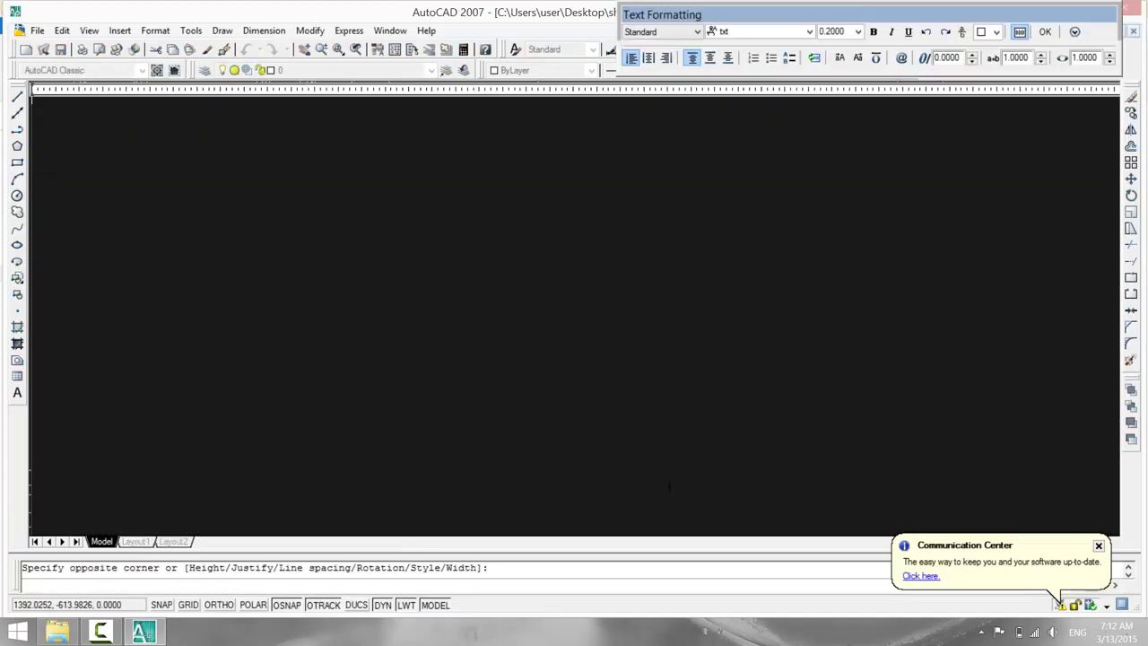
{"action": "left_click", "coordinate": [741, 454]}
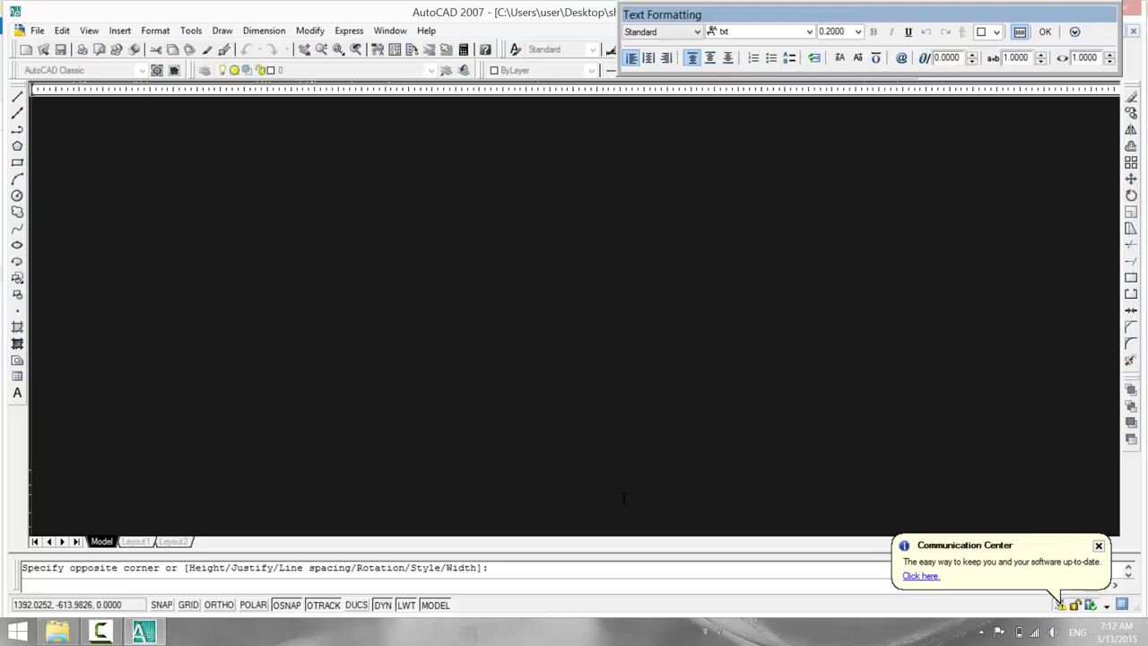
{"action": "type", "text": "RDA)"}
{"action": "key", "text": "ctrl+a"}
{"action": "left_click", "coordinate": [857, 31]}
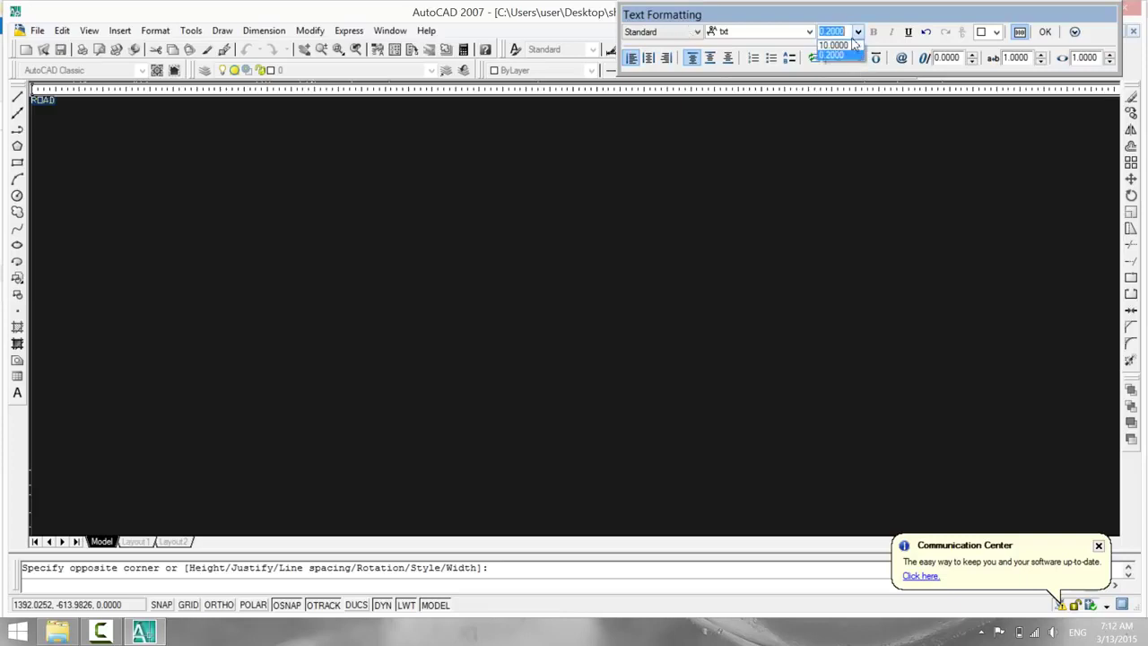
{"action": "left_click", "coordinate": [834, 45]}
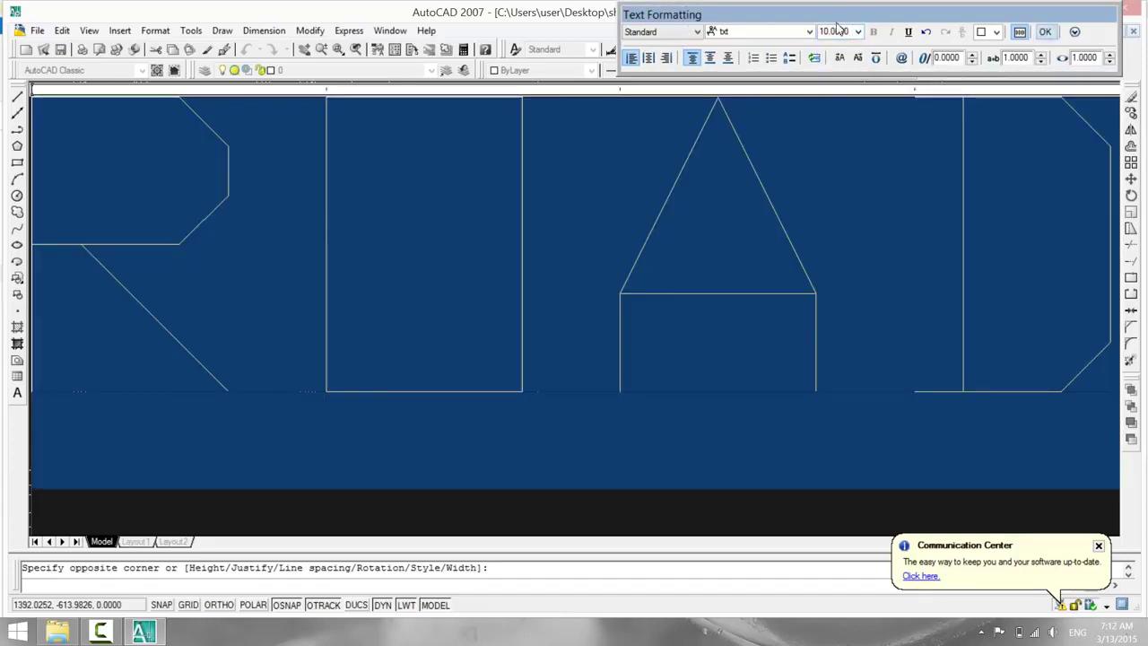
{"action": "left_click", "coordinate": [1045, 31]}
{"action": "mouse_move", "coordinate": [610, 275]}
{"action": "middle_mouse_down"}
{"action": "mouse_move", "coordinate": [449, 367]}
{"action": "mouse_move", "coordinate": [358, 356]}
{"action": "mouse_move", "coordinate": [349, 343]}
{"action": "middle_mouse_up"}
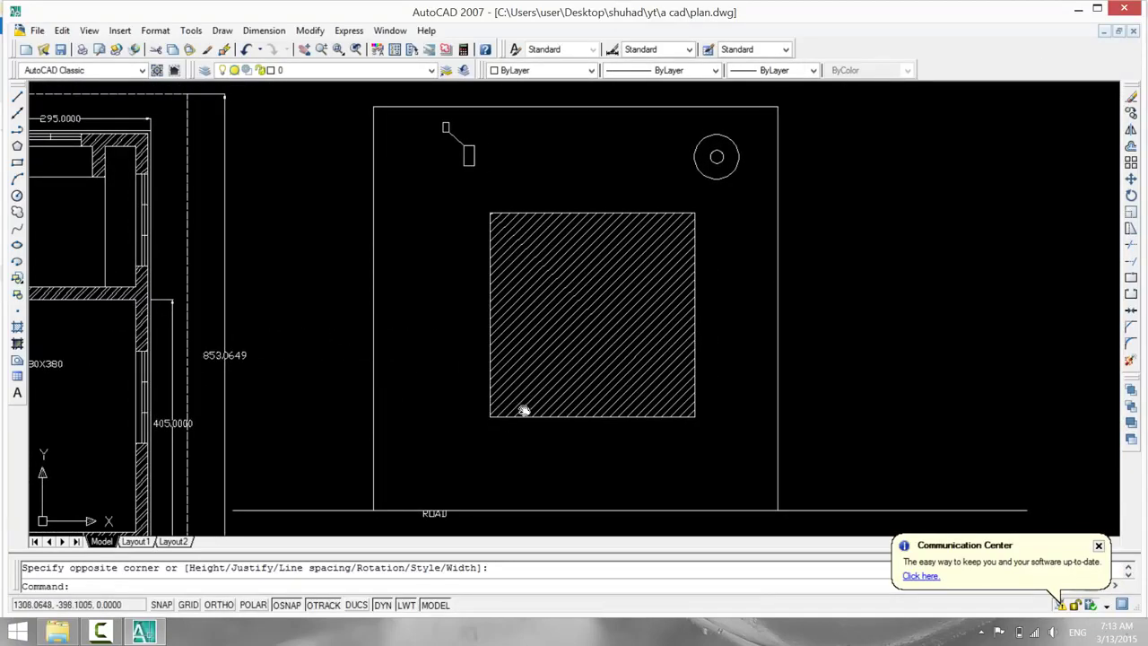
{"action": "key", "text": "Return"}
Label the hatched building on the site plan 'BUILDING' at height 10.
{"action": "left_click", "coordinate": [403, 371]}
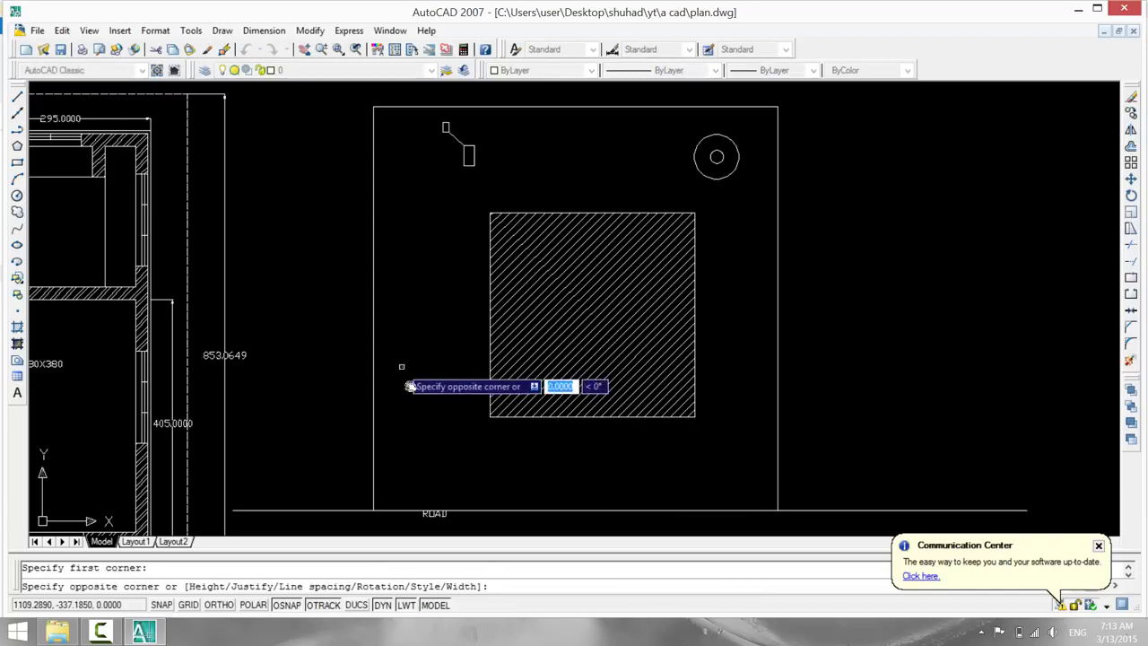
{"action": "left_click", "coordinate": [447, 434]}
{"action": "type", "text": "BU"}
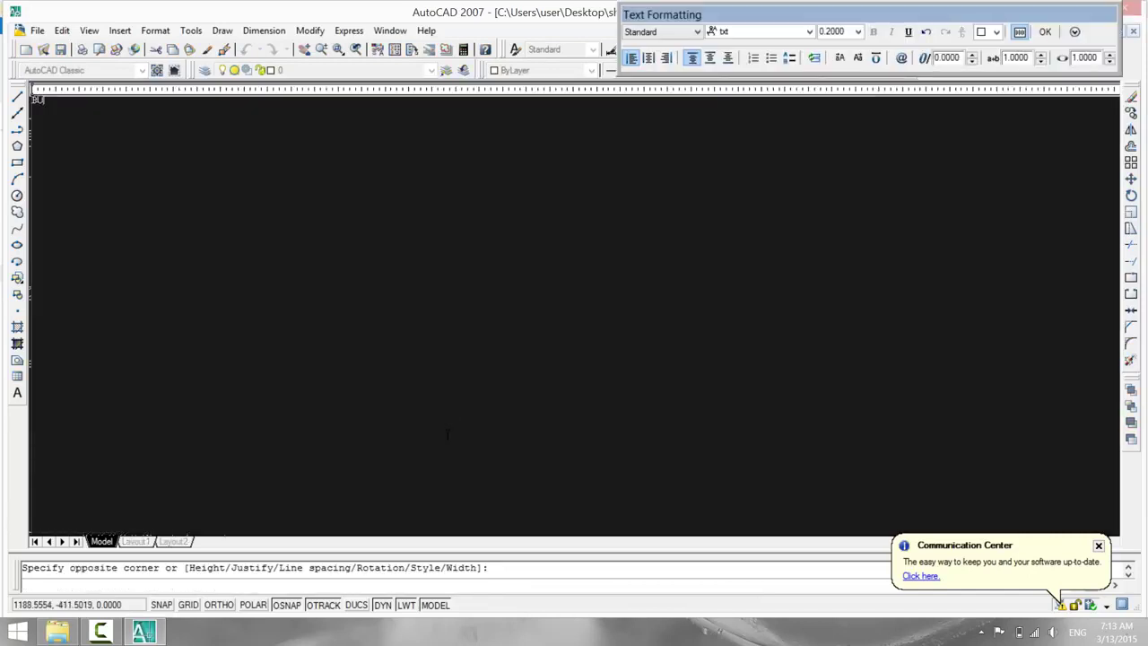
{"action": "type", "text": "ILDING"}
{"action": "key", "text": "ctrl+a"}
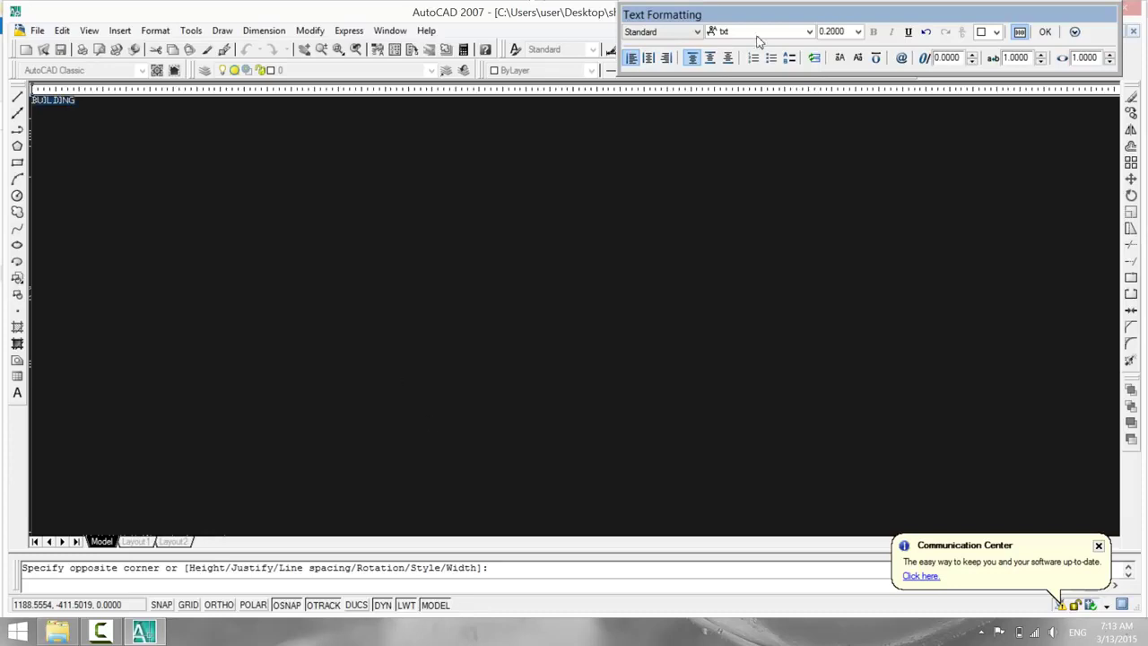
{"action": "left_click", "coordinate": [857, 32]}
{"action": "left_click", "coordinate": [843, 54]}
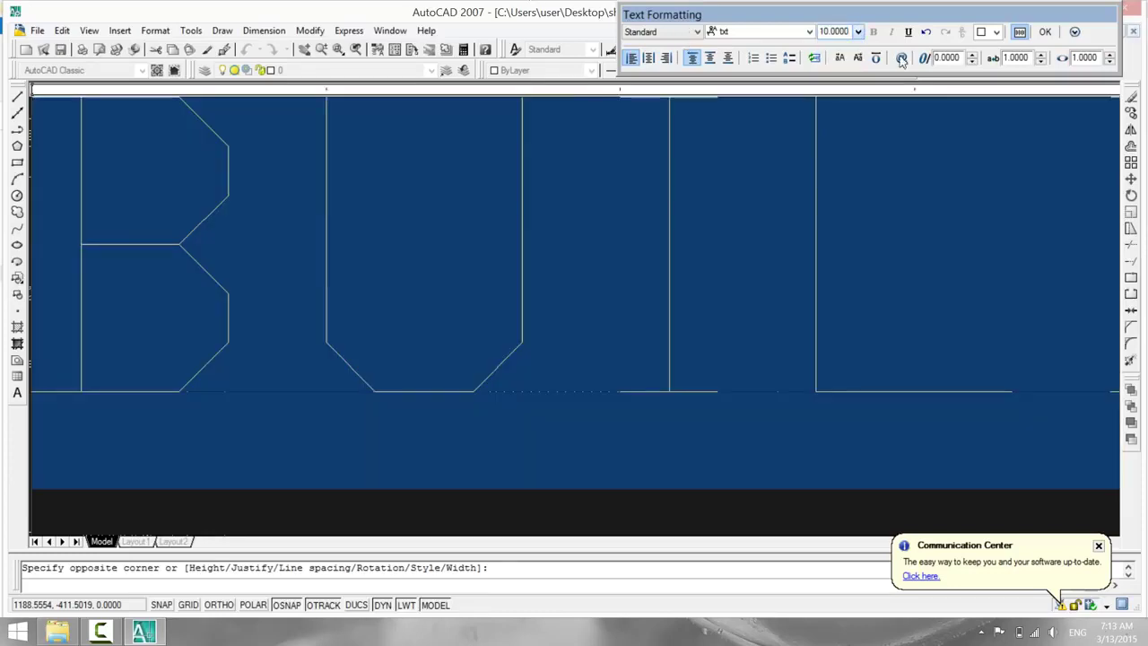
{"action": "left_click", "coordinate": [1045, 32]}
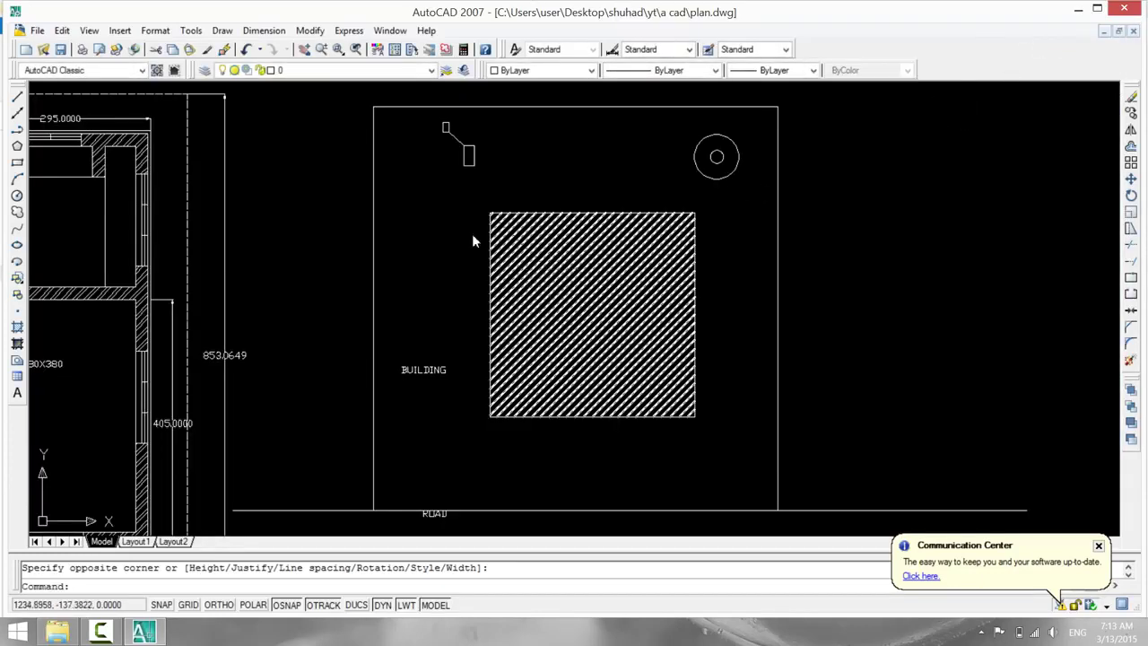
Add a 'WELL' label at height 10 beside the site plan's circle.
{"action": "middle_click_drag", "start_coordinate": [393, 152], "coordinate": [321, 231]}
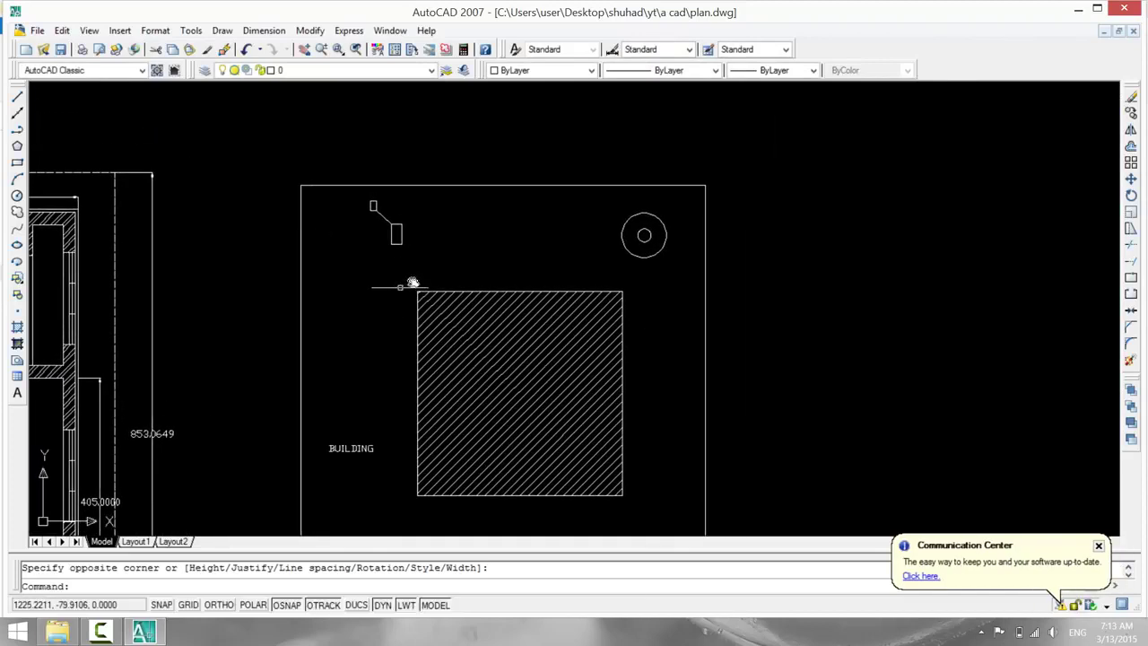
{"action": "key", "text": "Return"}
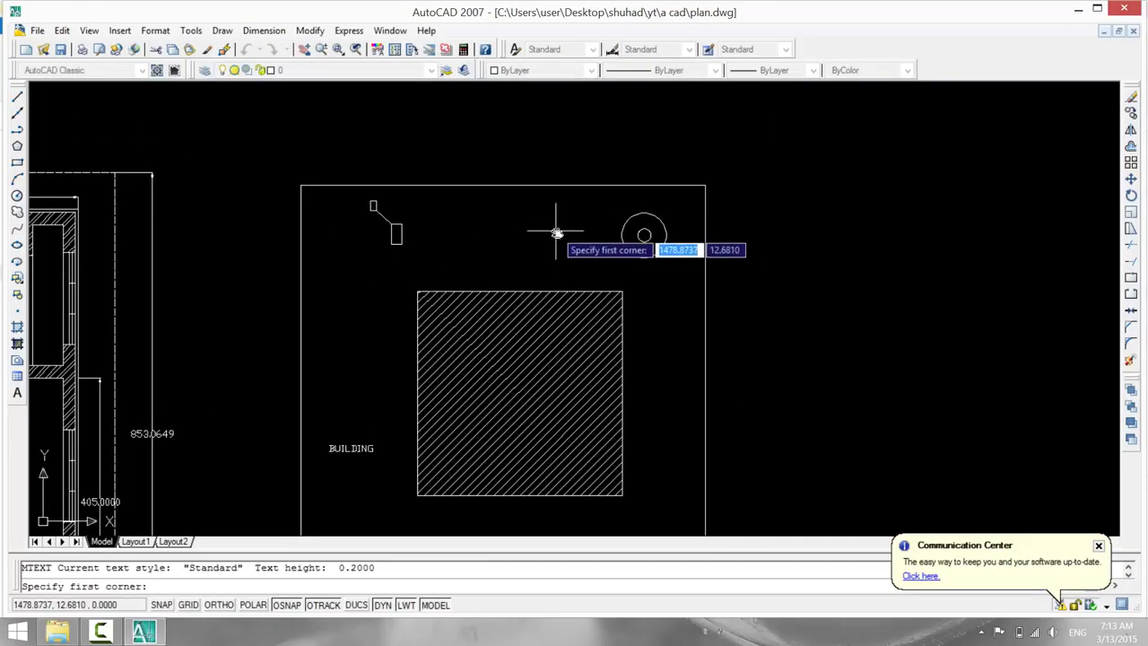
{"action": "left_click", "coordinate": [555, 233]}
{"action": "left_click", "coordinate": [608, 255]}
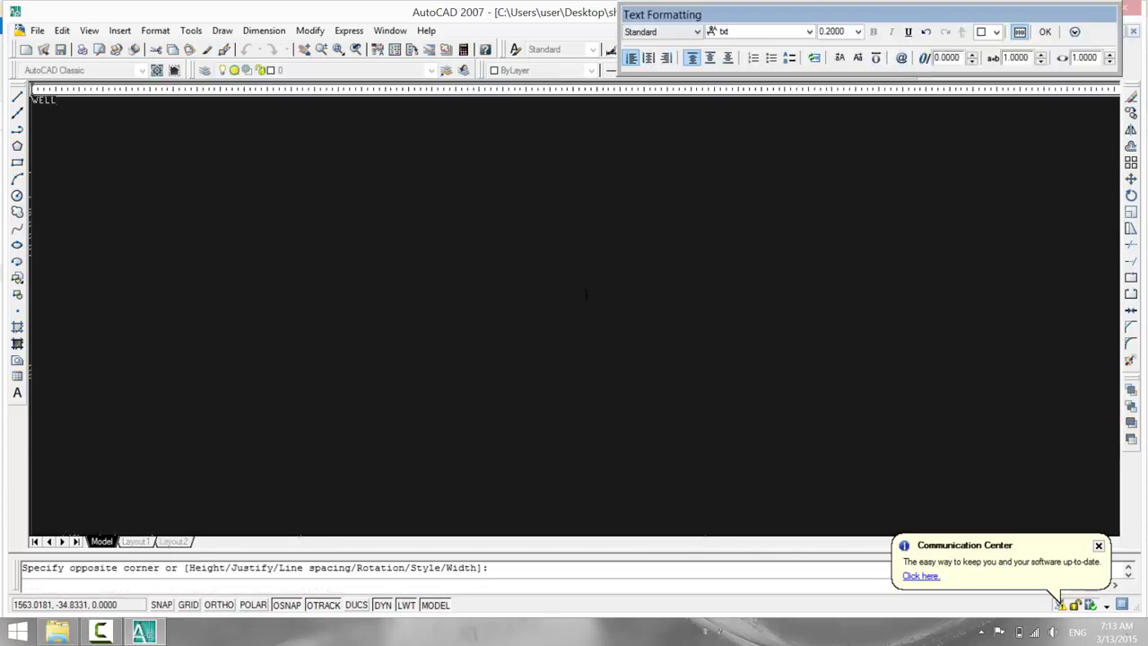
{"action": "key", "text": "ctrl+a"}
{"action": "left_click", "coordinate": [832, 32]}
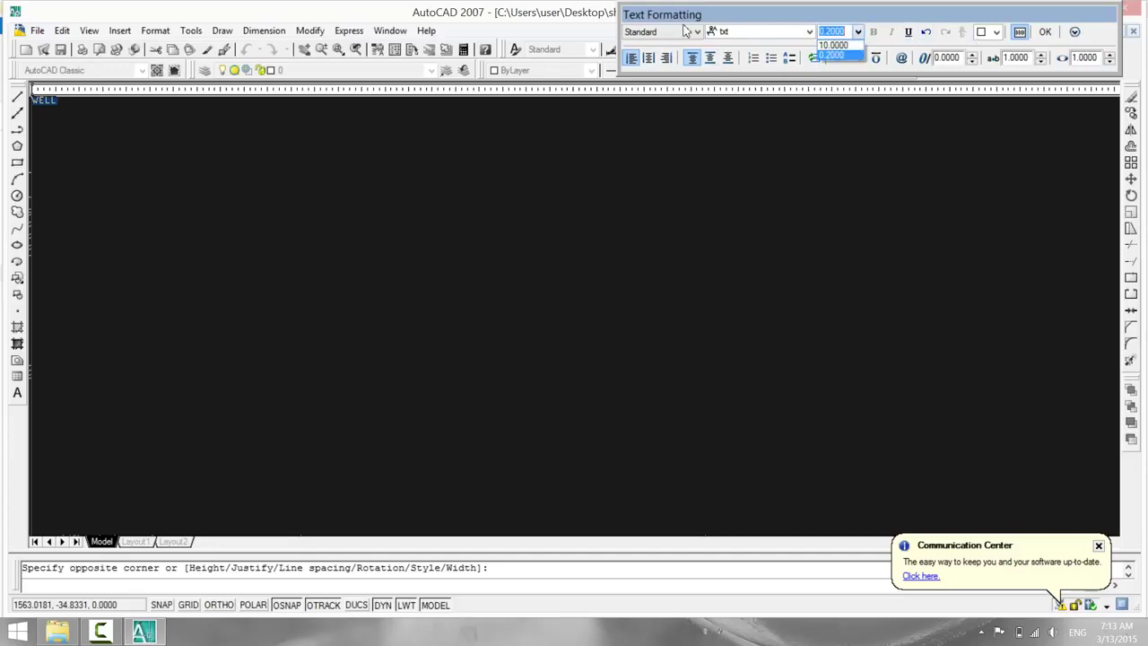
{"action": "type", "text": "10"}
{"action": "key", "text": "Return"}
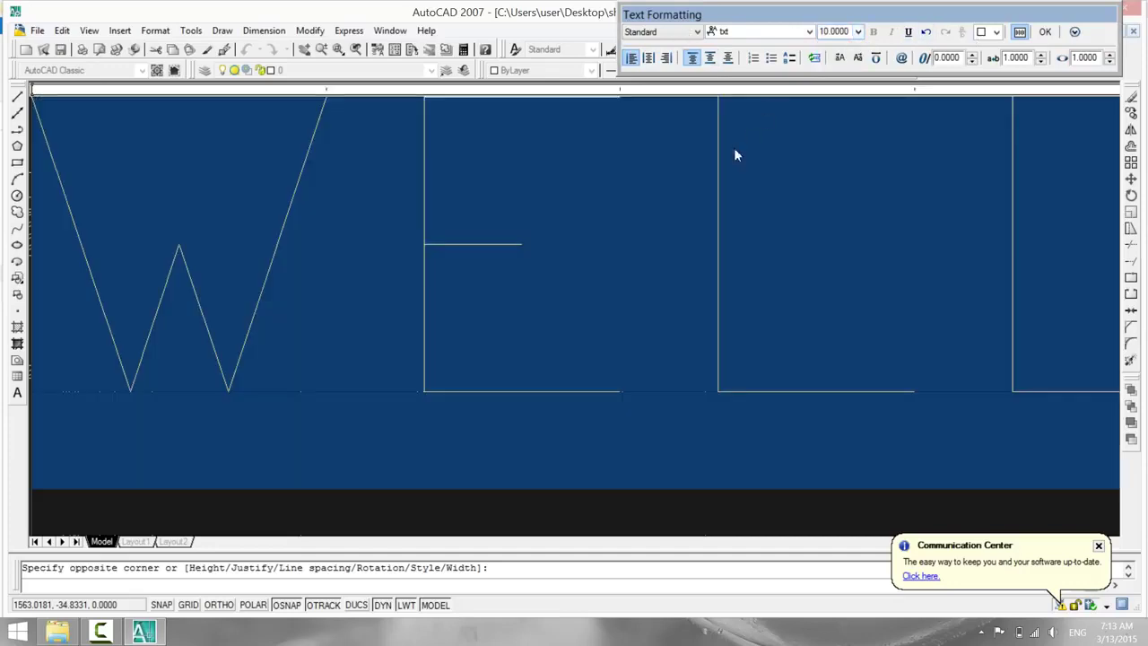
{"action": "left_click", "coordinate": [1044, 32]}
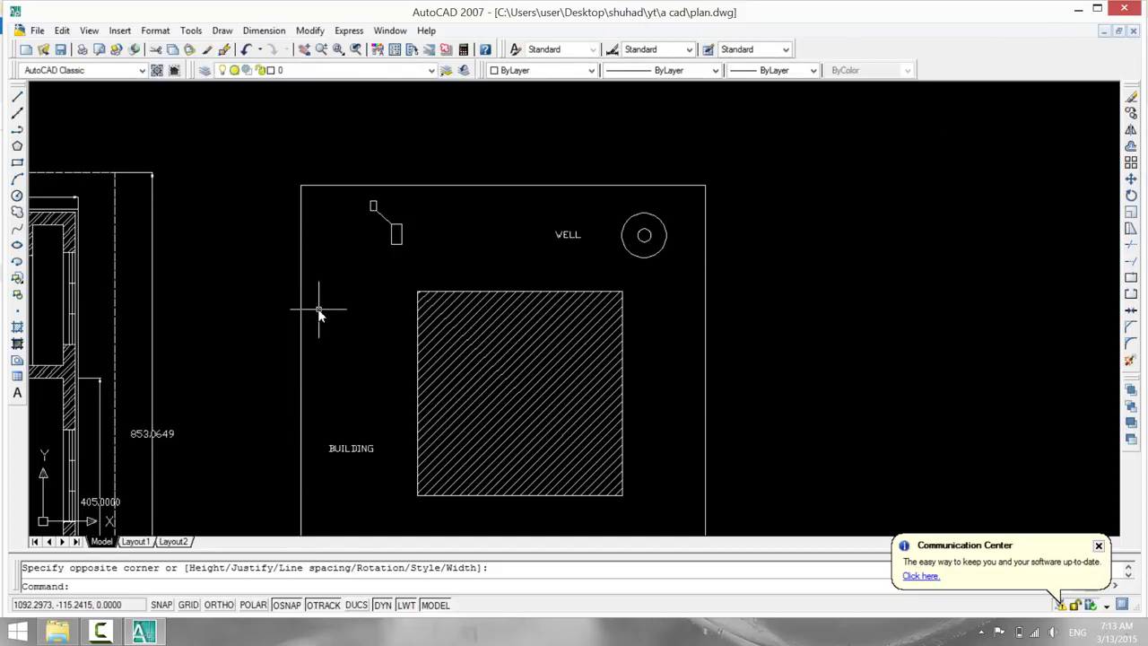
Add a 'TOILET' label at height 10 beside the toilet symbol.
{"action": "key", "text": "Return"}
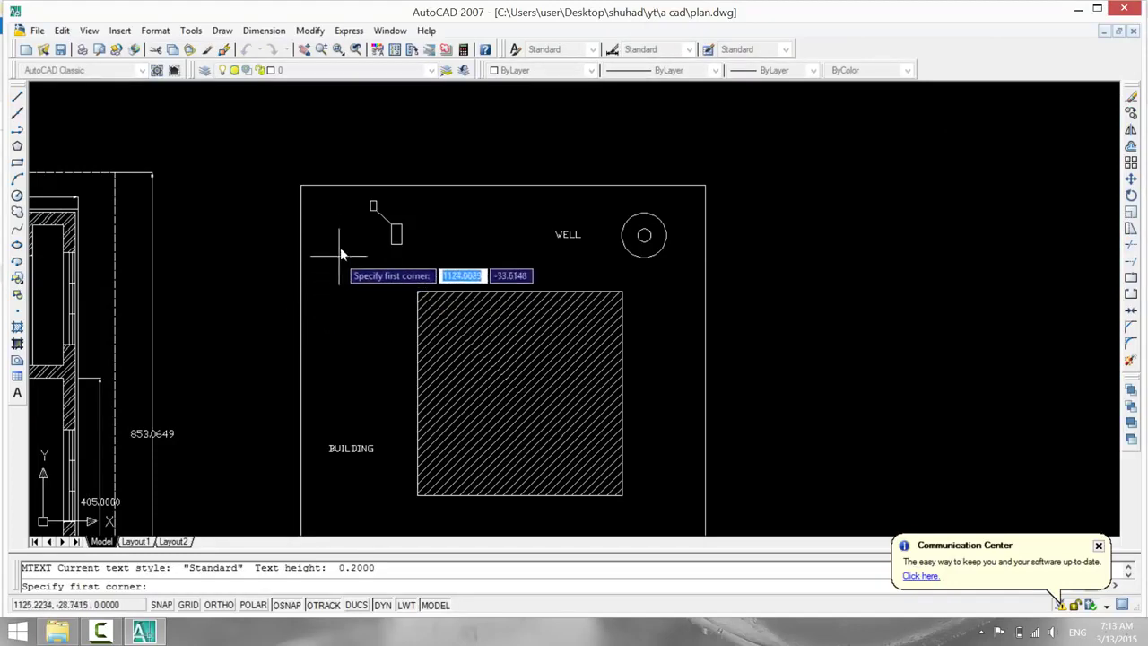
{"action": "left_click", "coordinate": [399, 207]}
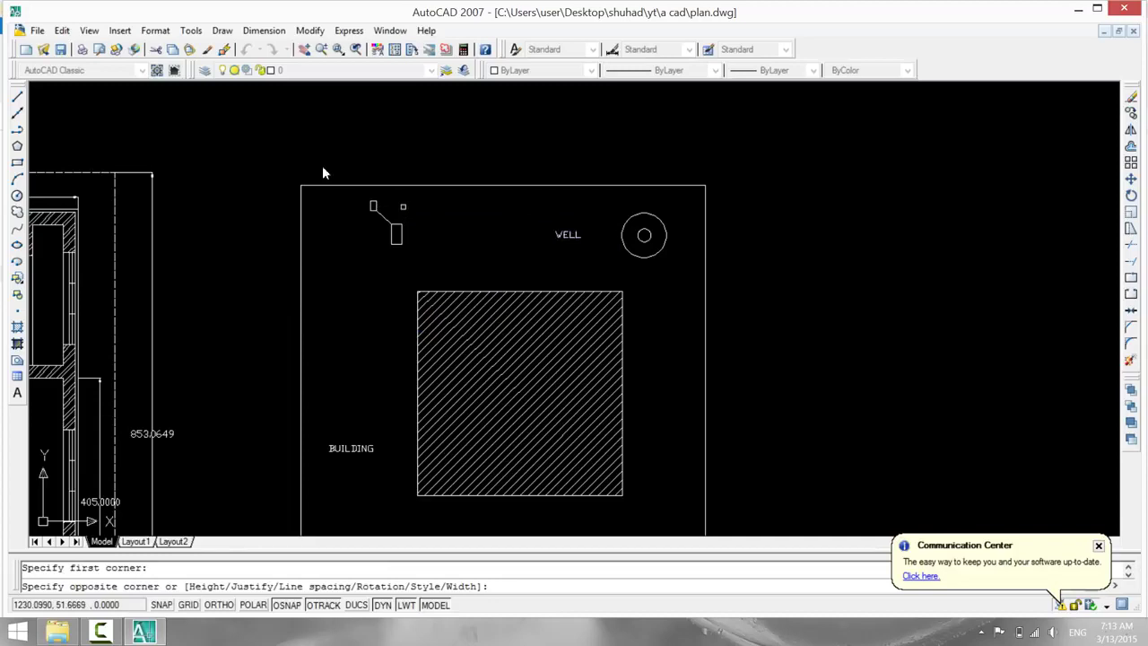
{"action": "left_click", "coordinate": [487, 235]}
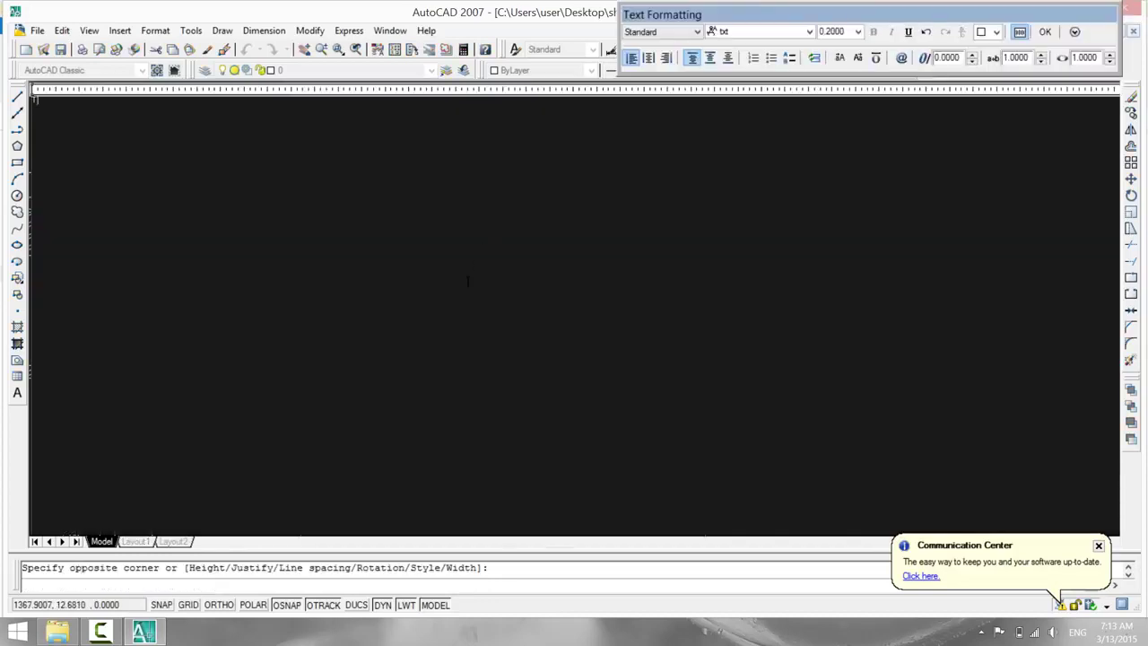
{"action": "type", "text": "ILET"}
{"action": "key", "text": "ctrl+a"}
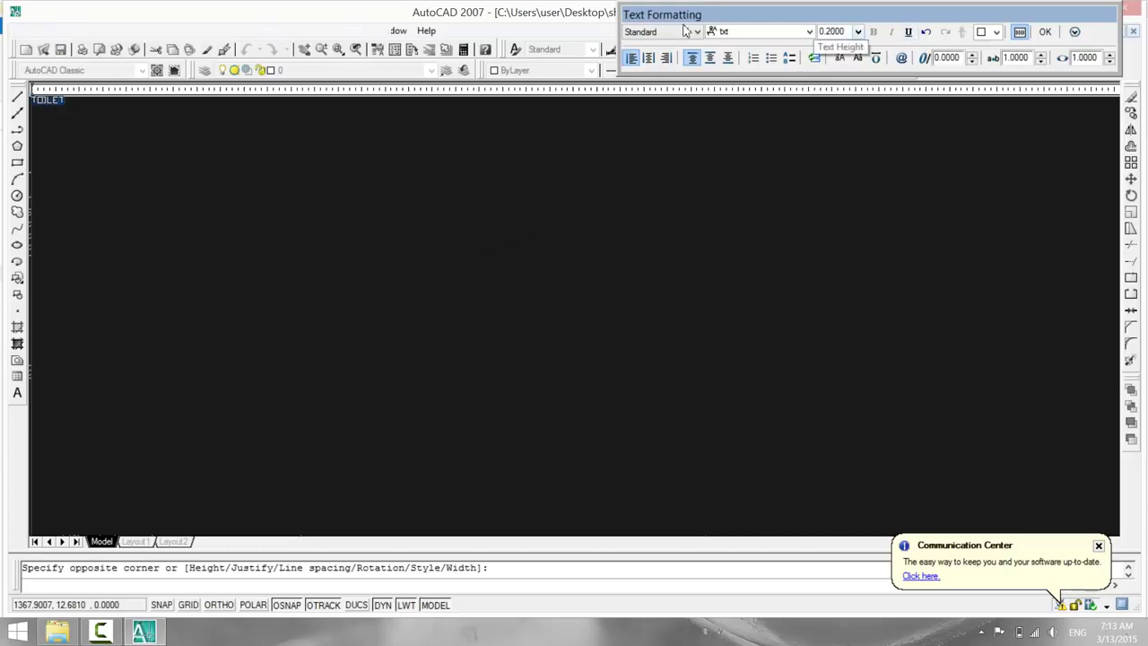
{"action": "left_click", "coordinate": [843, 31]}
{"action": "type", "text": "10"}
{"action": "key", "text": "Return"}
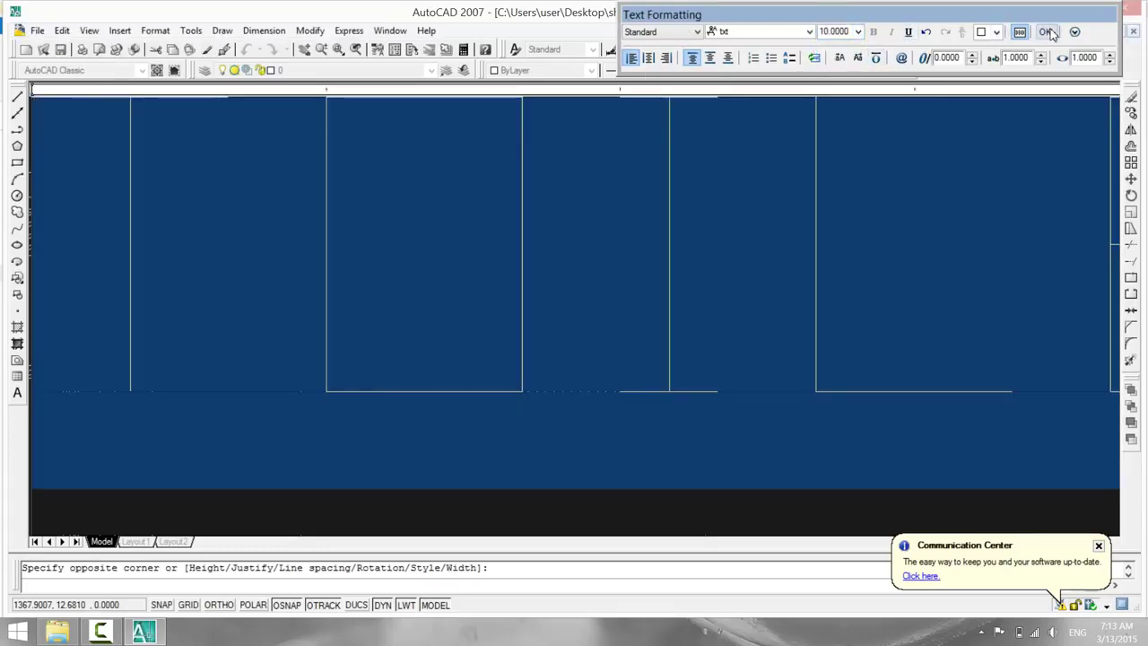
{"action": "left_click", "coordinate": [1045, 31]}
{"action": "scroll", "coordinate": [359, 325], "scroll_direction": "down", "scroll_amount": 1}
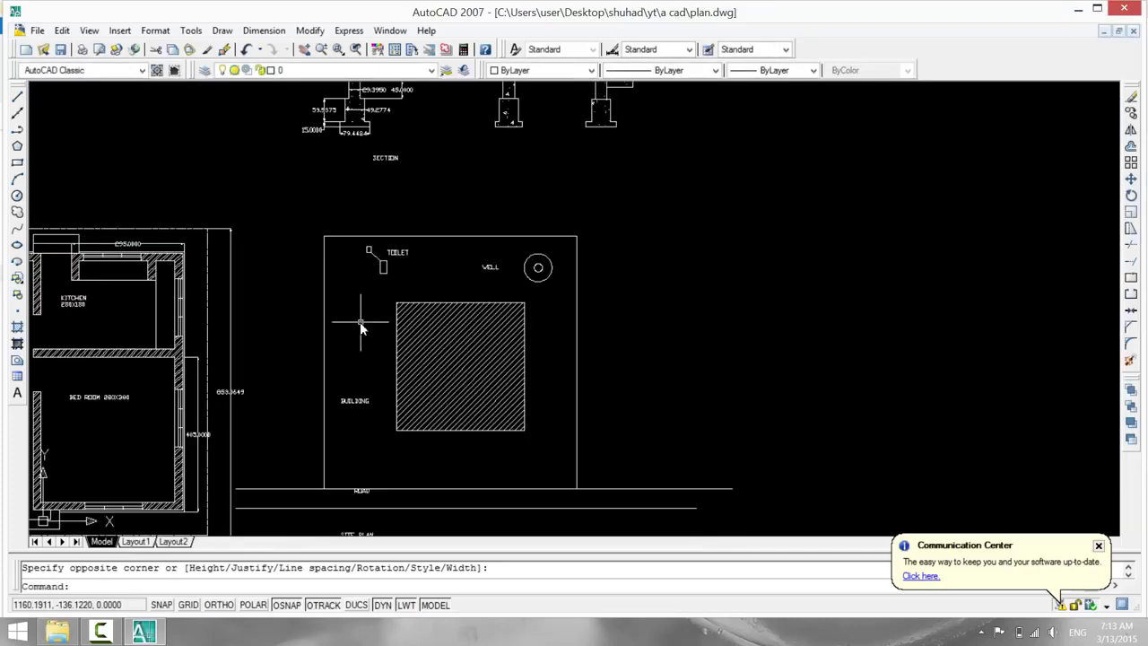
{"action": "mouse_move", "coordinate": [361, 326]}
{"action": "middle_mouse_down"}
{"action": "mouse_move", "coordinate": [356, 451]}
{"action": "mouse_move", "coordinate": [308, 307]}
{"action": "mouse_move", "coordinate": [325, 536]}
{"action": "middle_mouse_up"}
{"action": "scroll", "coordinate": [277, 411], "scroll_direction": "up", "scroll_amount": 1}
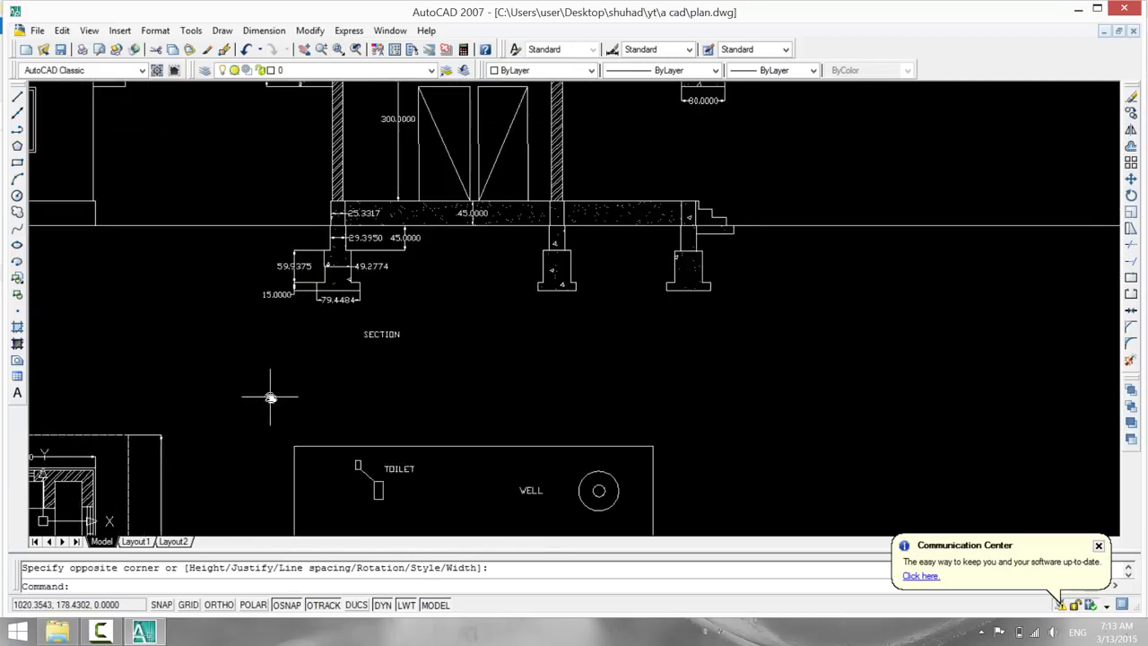
{"action": "scroll", "coordinate": [269, 409], "scroll_direction": "up", "scroll_amount": 1}
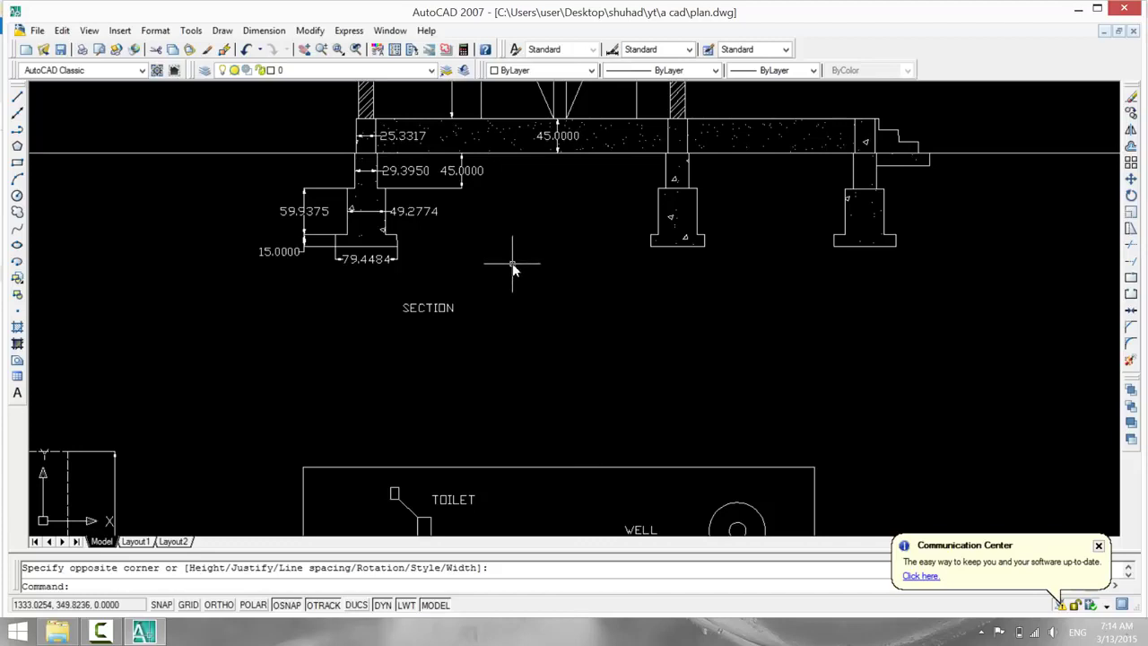
{"action": "left_click", "coordinate": [221, 30]}
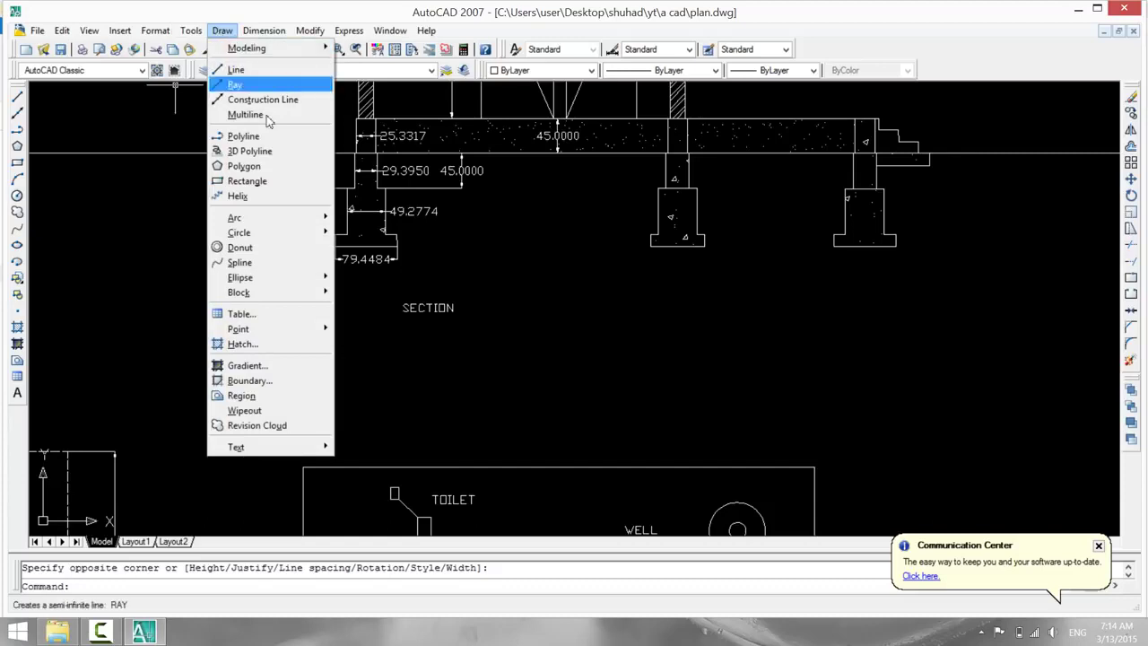
{"action": "left_click", "coordinate": [251, 150]}
{"action": "left_click", "coordinate": [430, 238]}
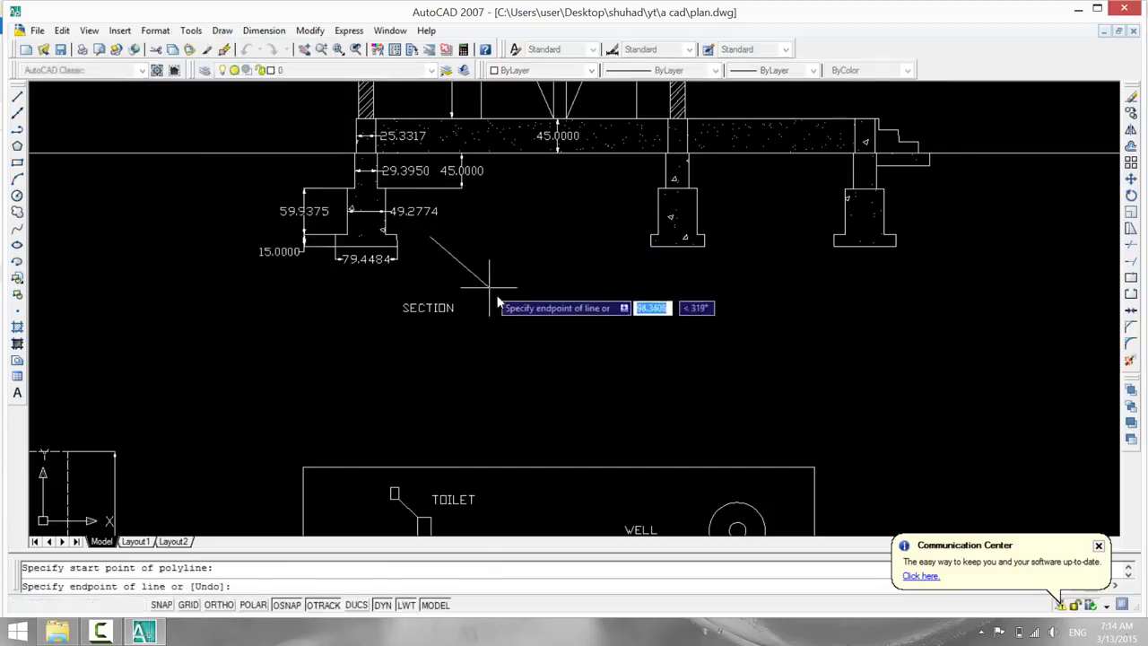
{"action": "left_click", "coordinate": [625, 339]}
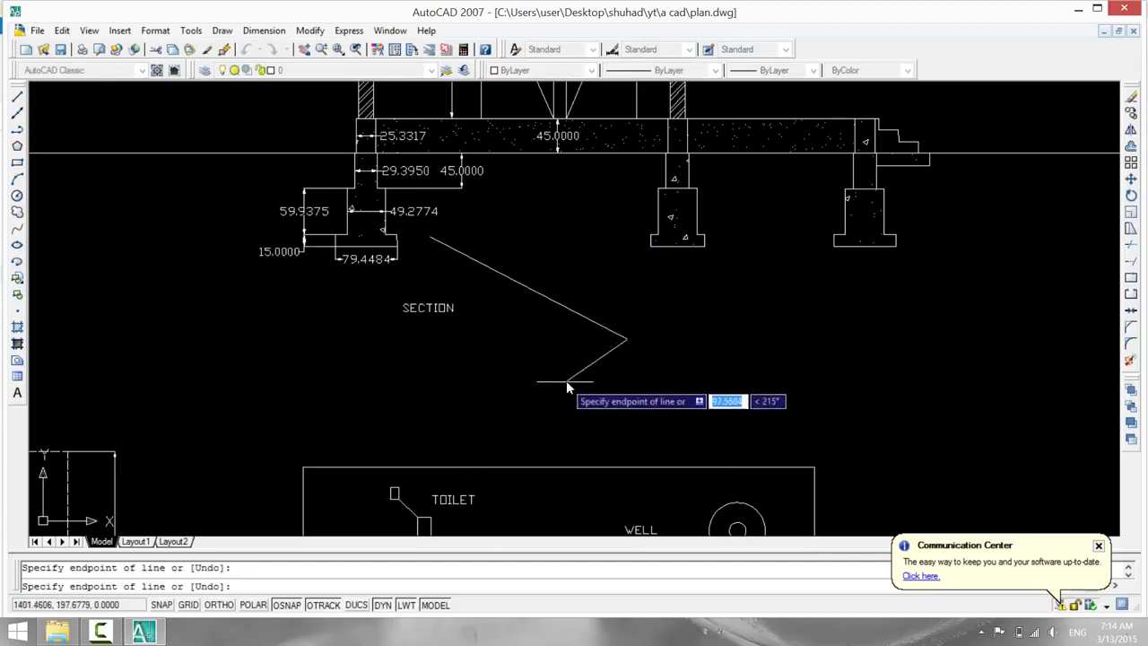
{"action": "left_click", "coordinate": [541, 401]}
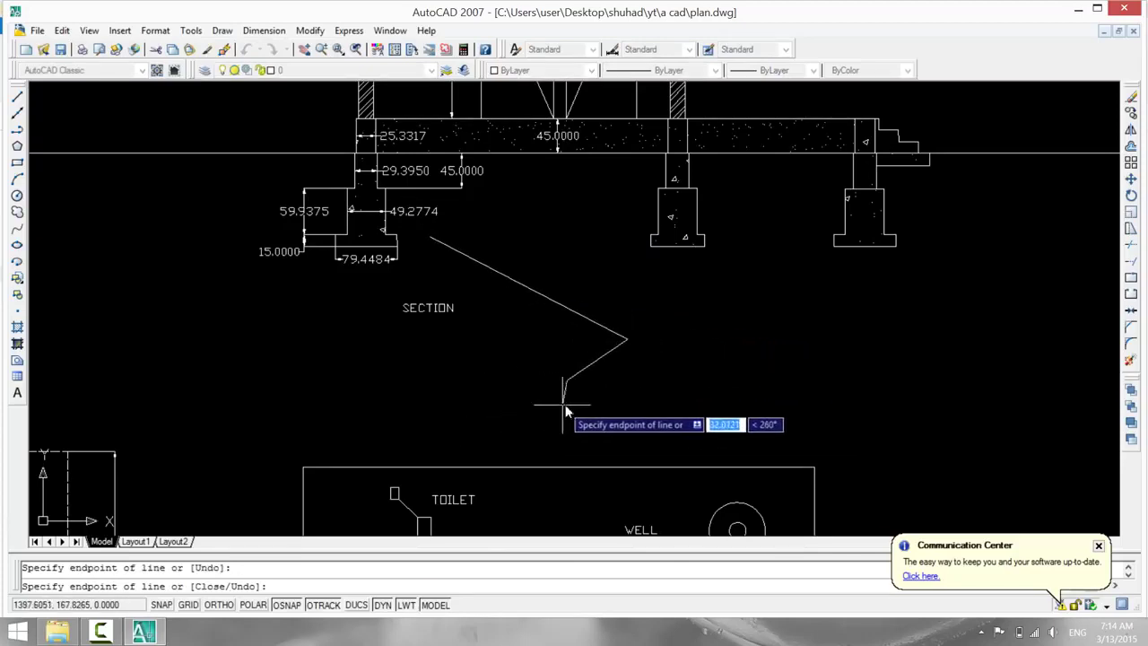
{"action": "key", "text": "Escape"}
{"action": "left_click", "coordinate": [597, 358]}
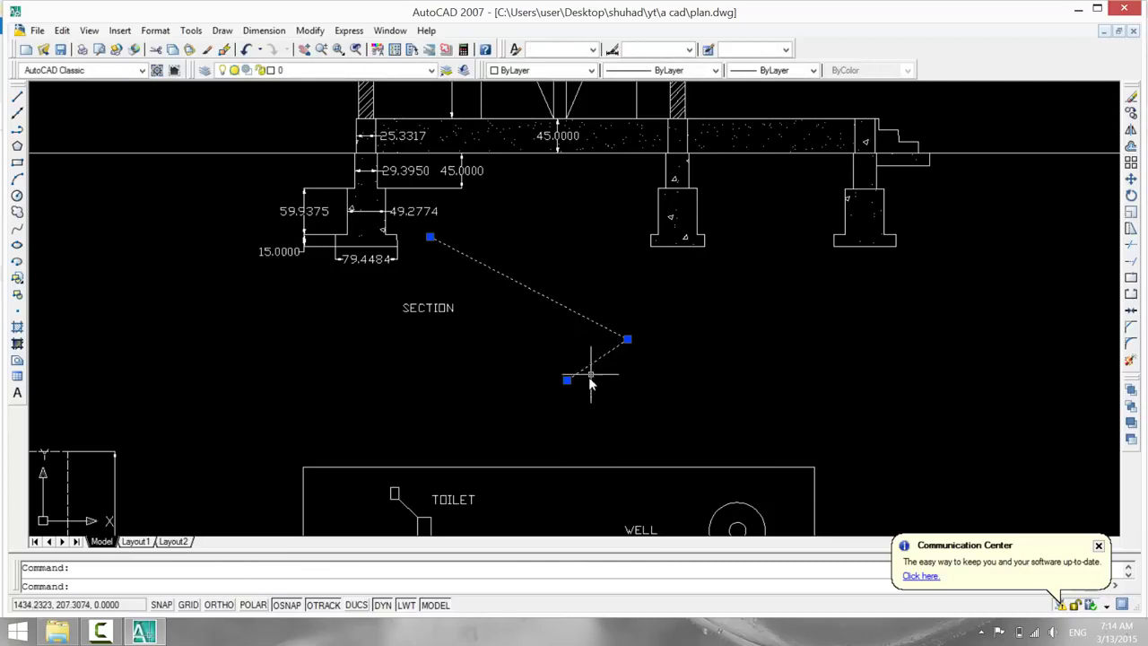
{"action": "key", "text": "Delete"}
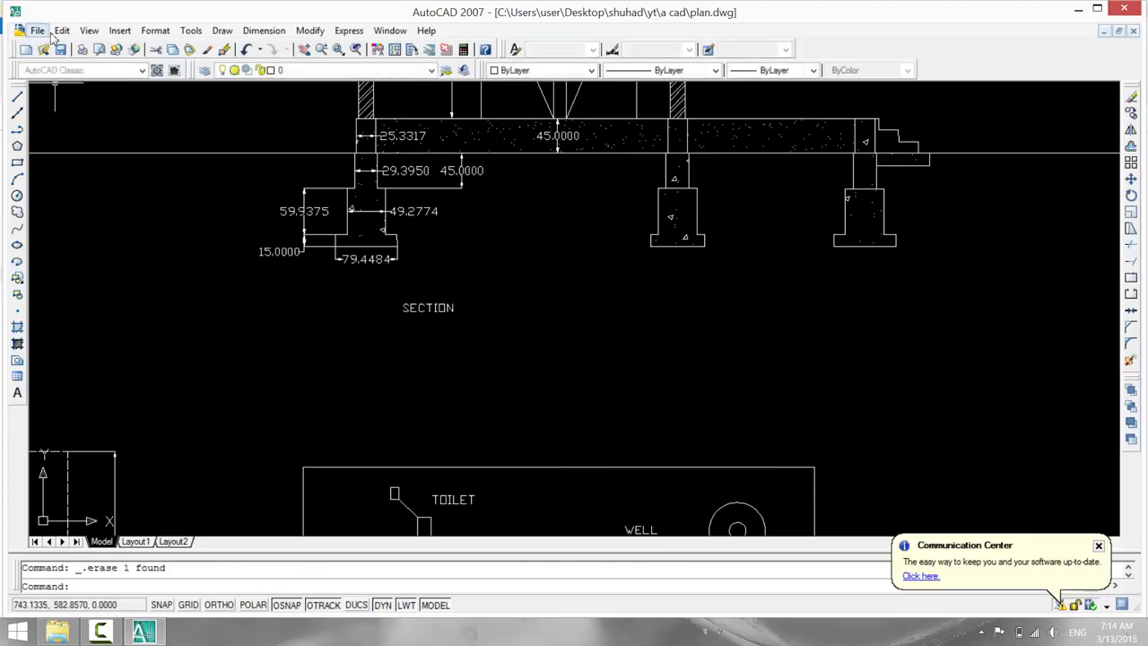
{"action": "left_click", "coordinate": [191, 30]}
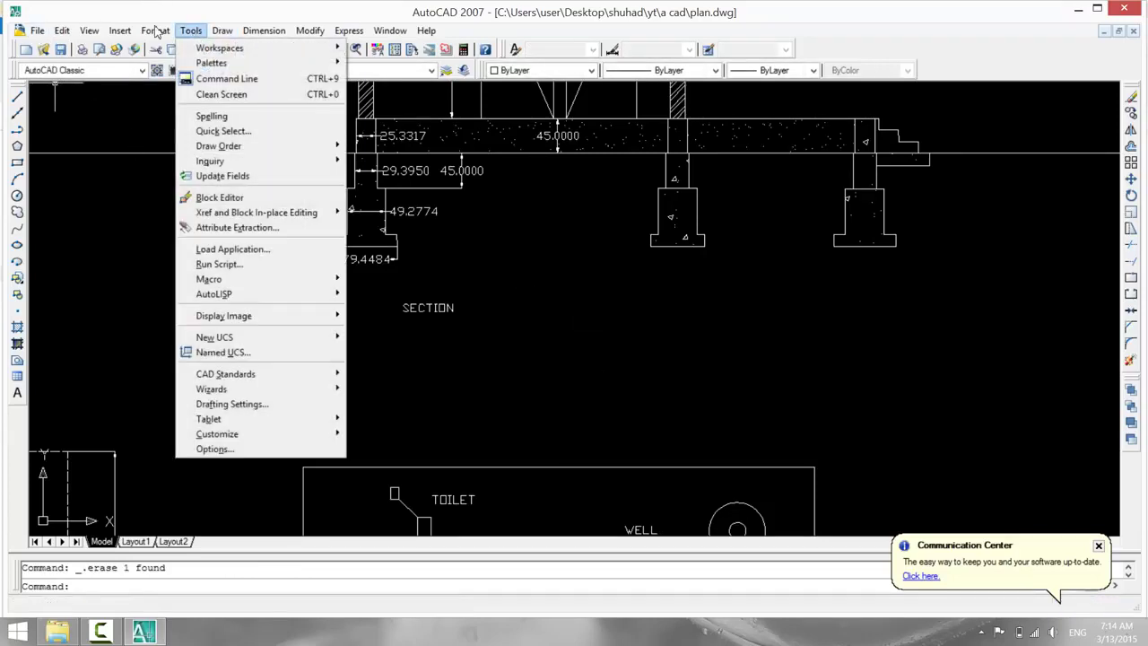
{"action": "mouse_move", "coordinate": [229, 31]}
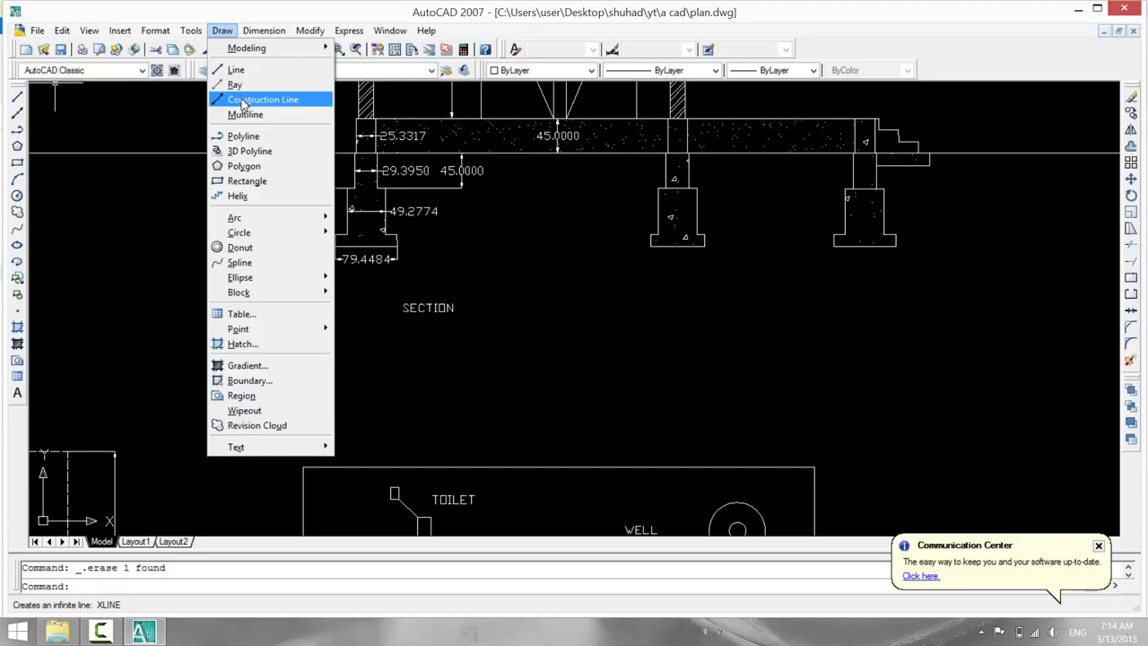
{"action": "mouse_move", "coordinate": [266, 36]}
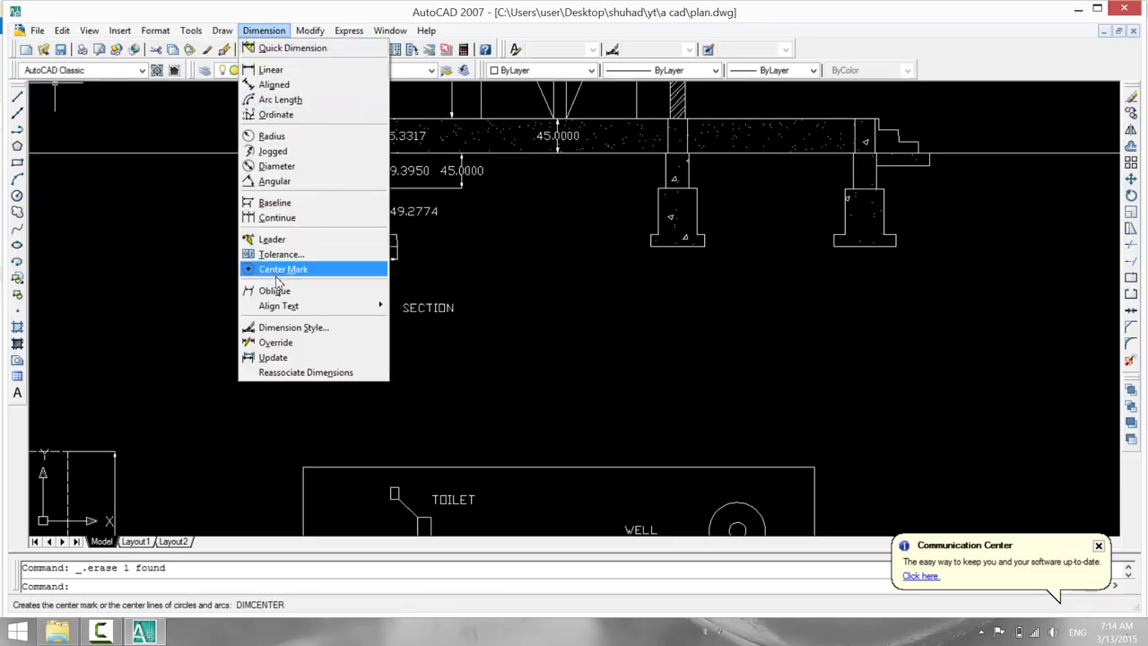
{"action": "mouse_move", "coordinate": [293, 310]}
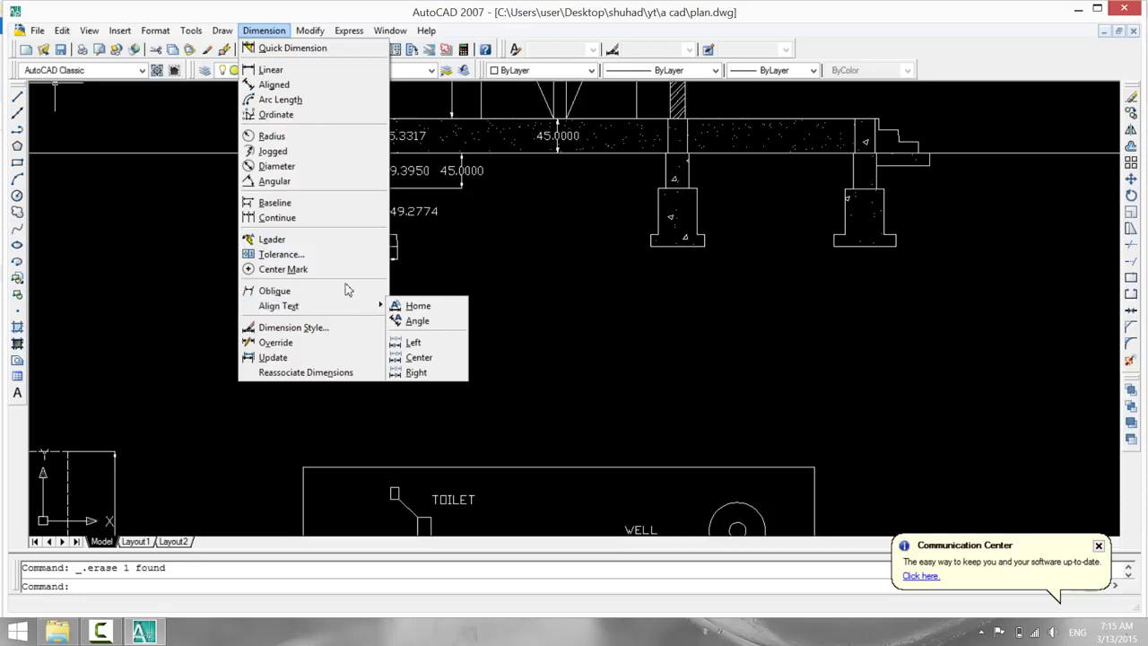
{"action": "mouse_move", "coordinate": [312, 34]}
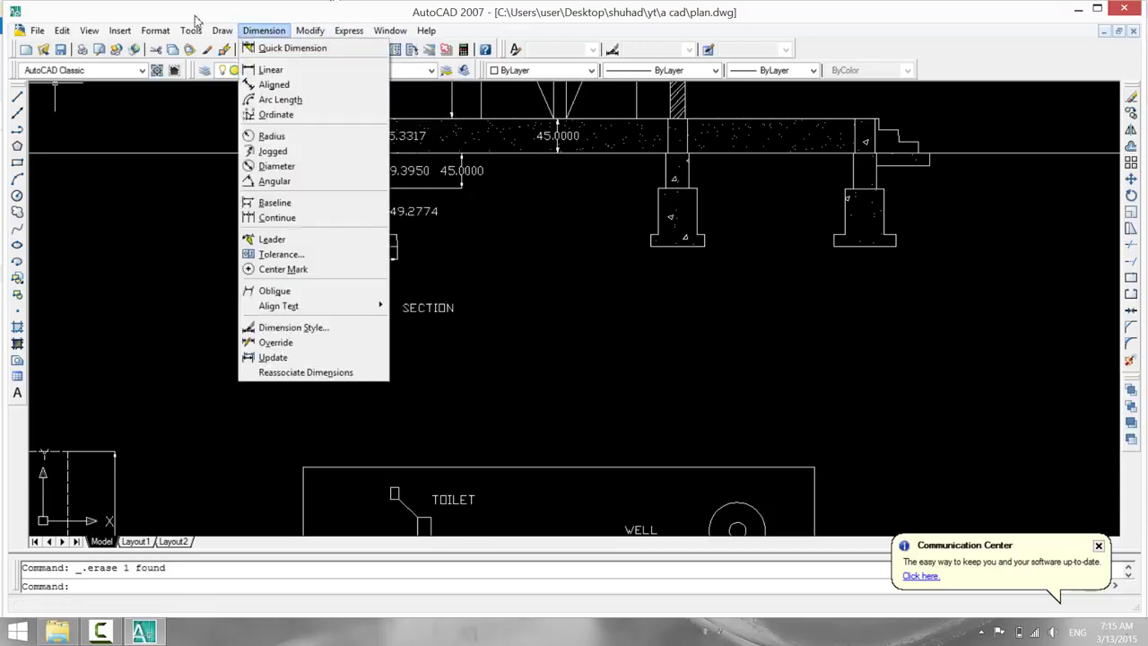
{"action": "mouse_move", "coordinate": [128, 36]}
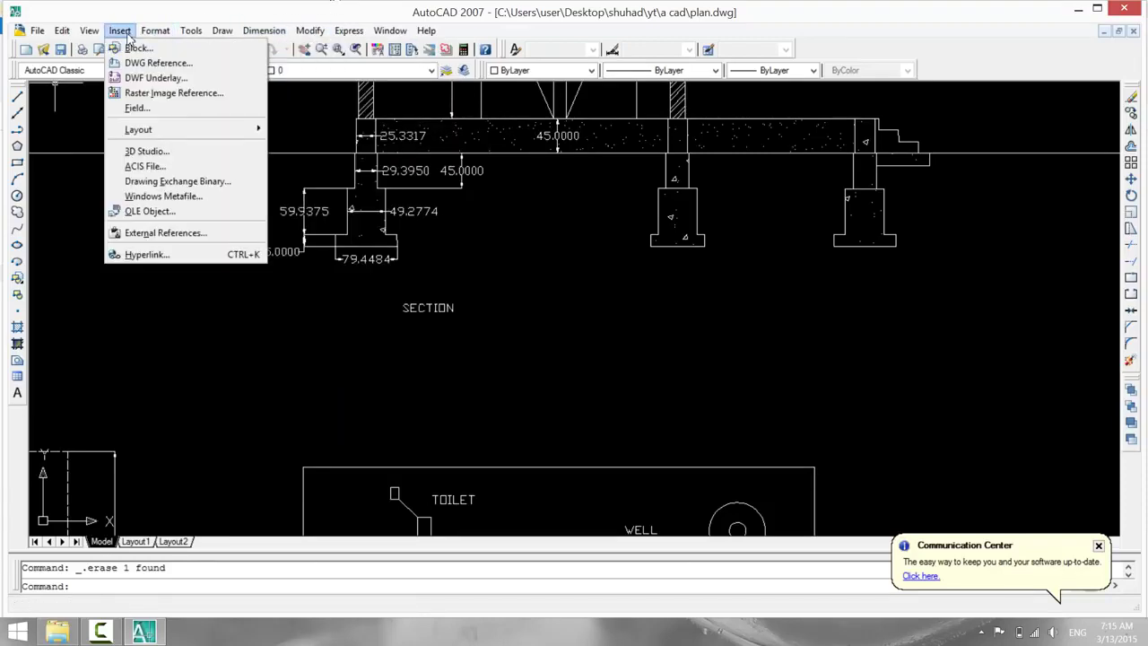
{"action": "mouse_move", "coordinate": [93, 34]}
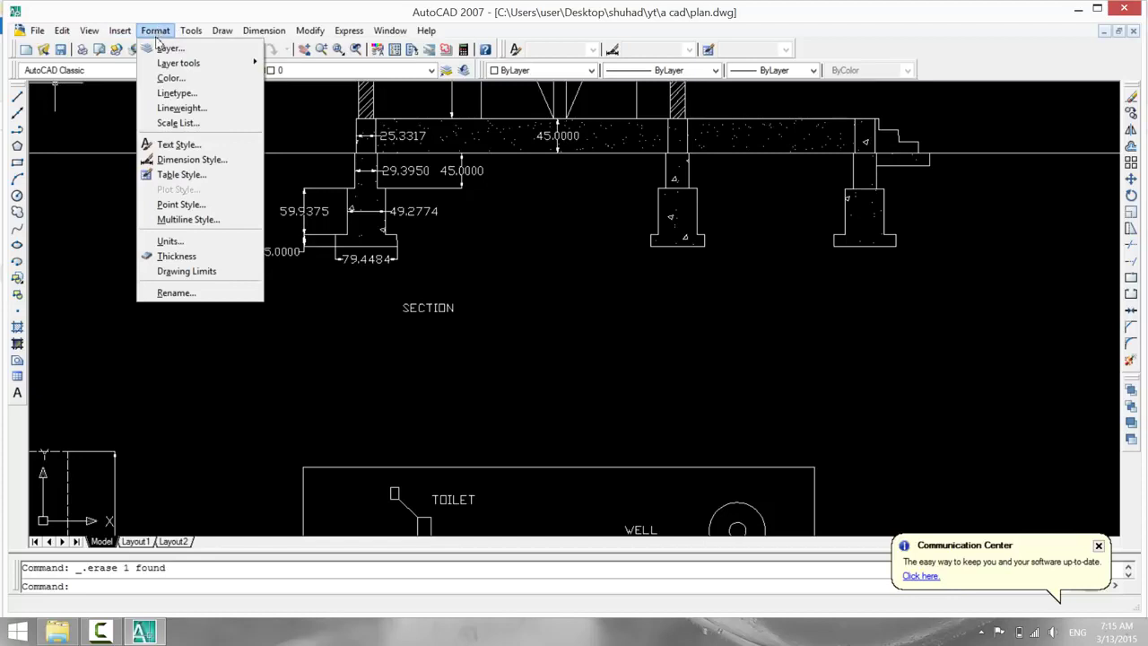
Zoom out to show the whole drawing and quick-save plan.dwg.
{"action": "left_click", "coordinate": [81, 292]}
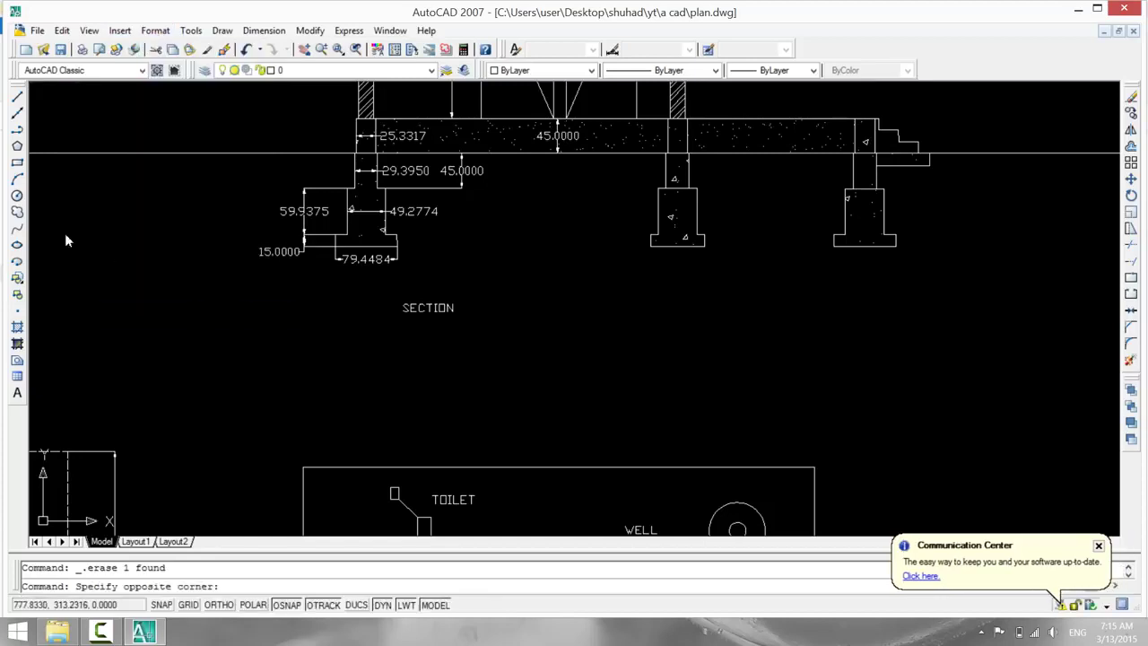
{"action": "left_click", "coordinate": [140, 310]}
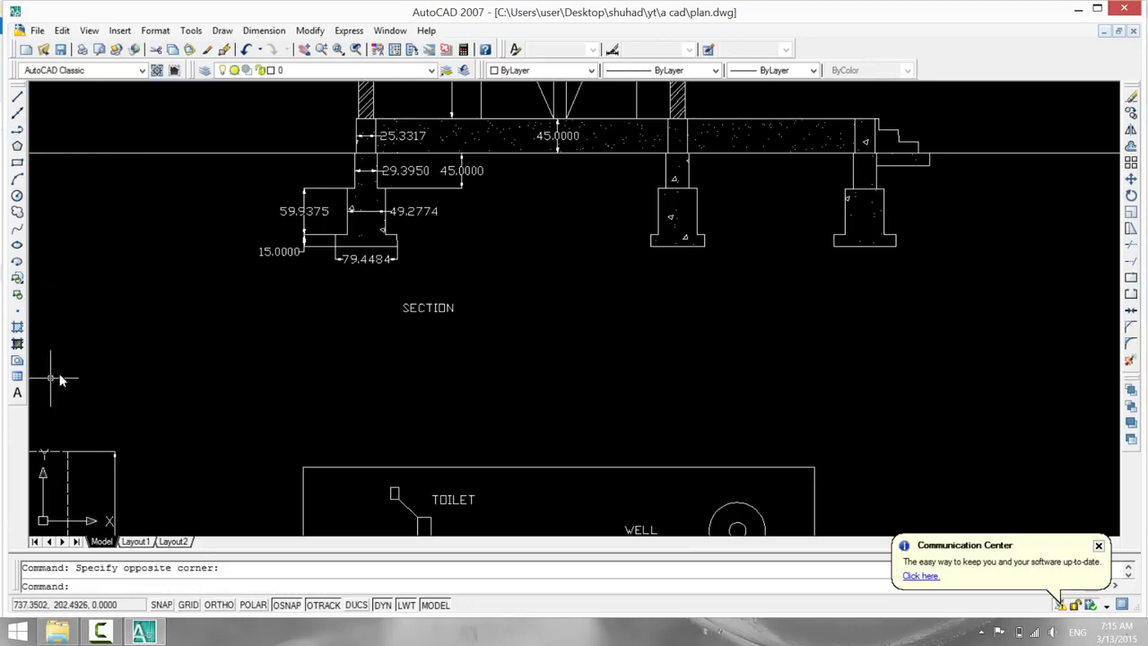
{"action": "scroll", "coordinate": [618, 308], "scroll_direction": "down", "scroll_amount": 2}
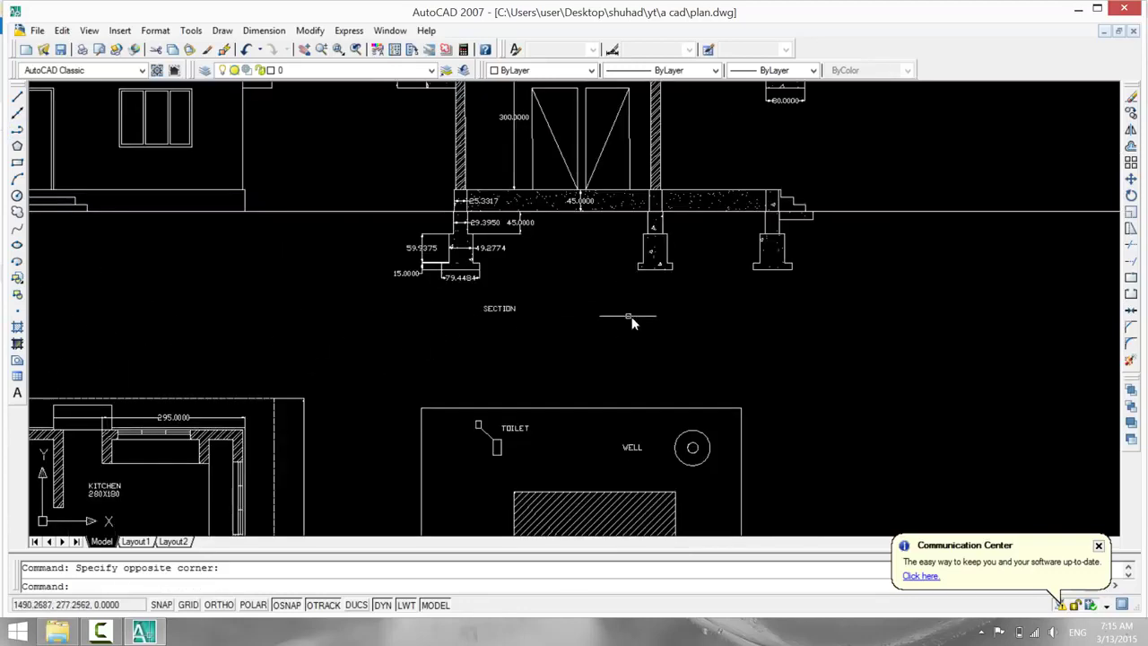
{"action": "scroll", "coordinate": [638, 324], "scroll_direction": "down", "scroll_amount": 2}
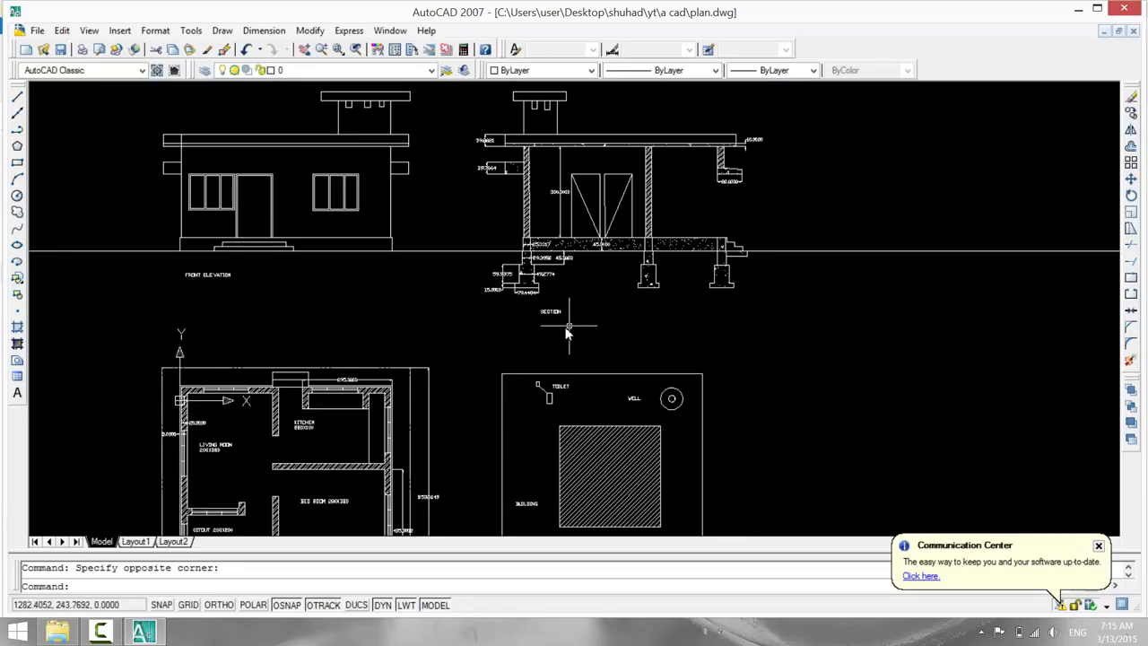
{"action": "key", "text": "ctrl+s"}
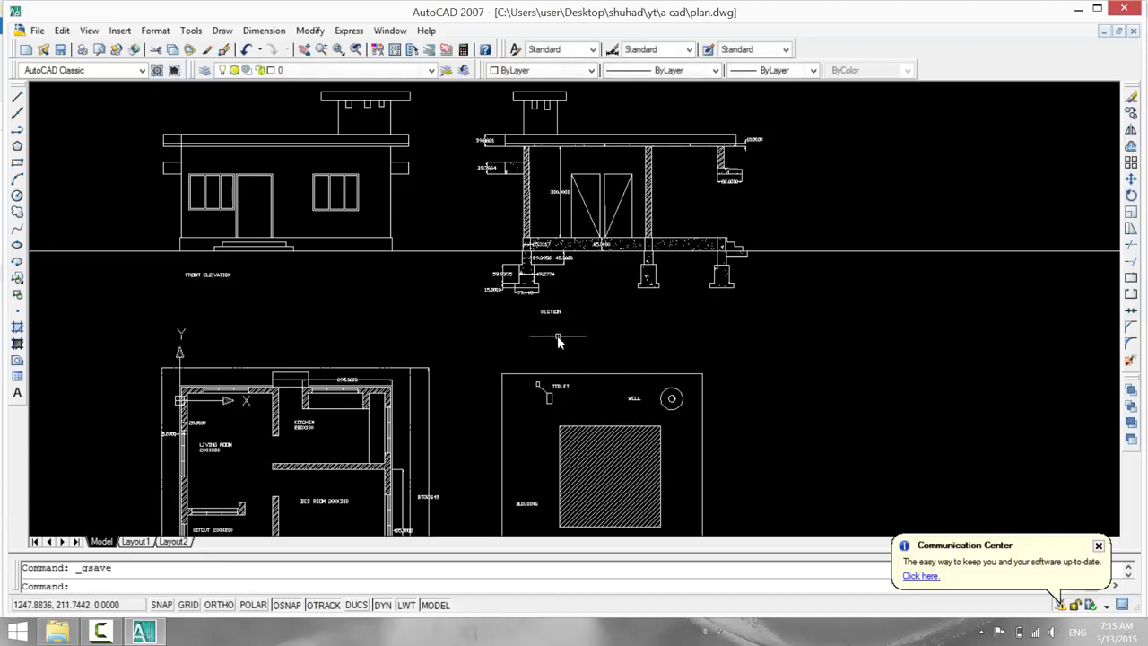
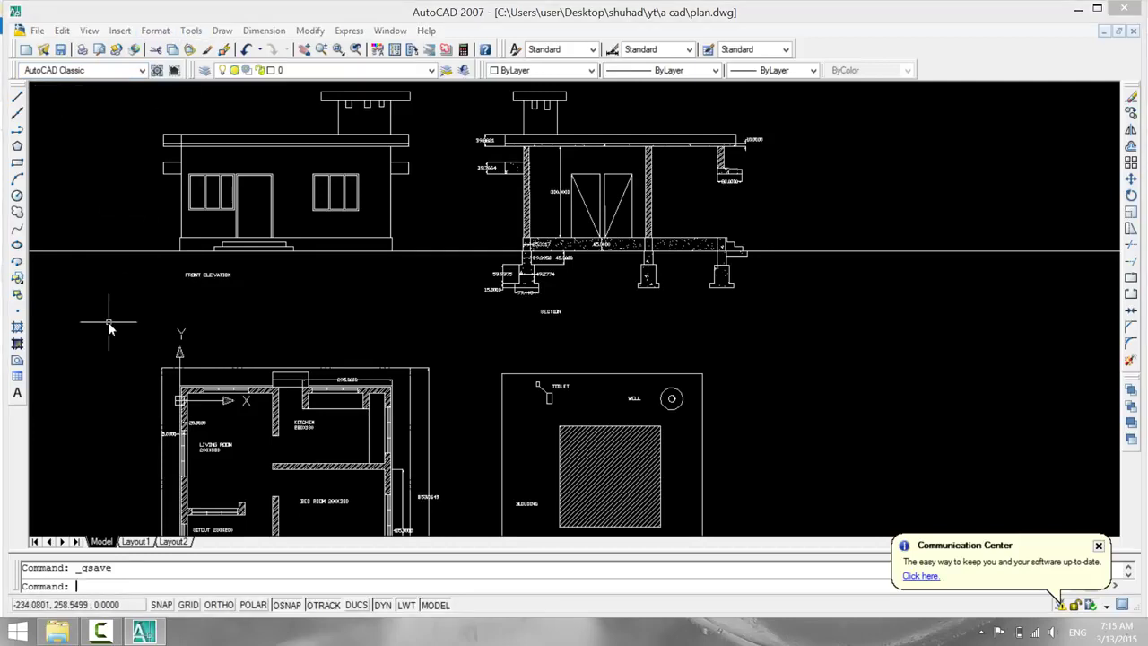
Trim the extra wall line inside the front elevation's parapet with TR.
{"action": "type", "text": "tr"}
{"action": "key", "text": "Return"}
{"action": "key", "text": "Return"}
{"action": "scroll", "coordinate": [175, 179], "scroll_direction": "up", "scroll_amount": 3}
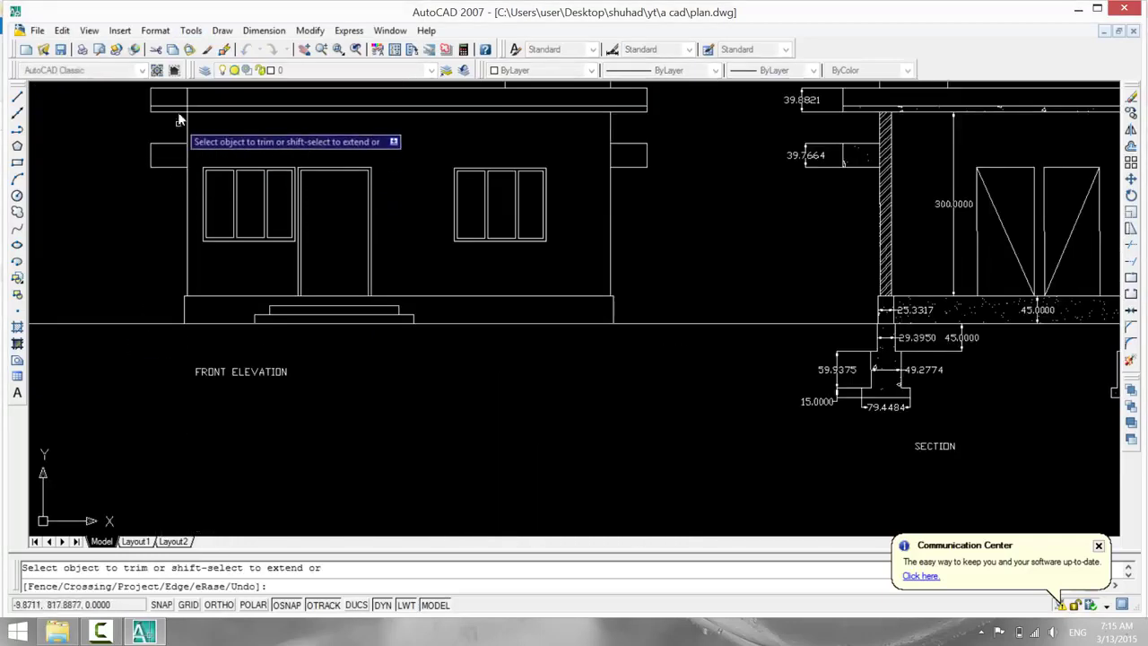
{"action": "left_click", "coordinate": [187, 99]}
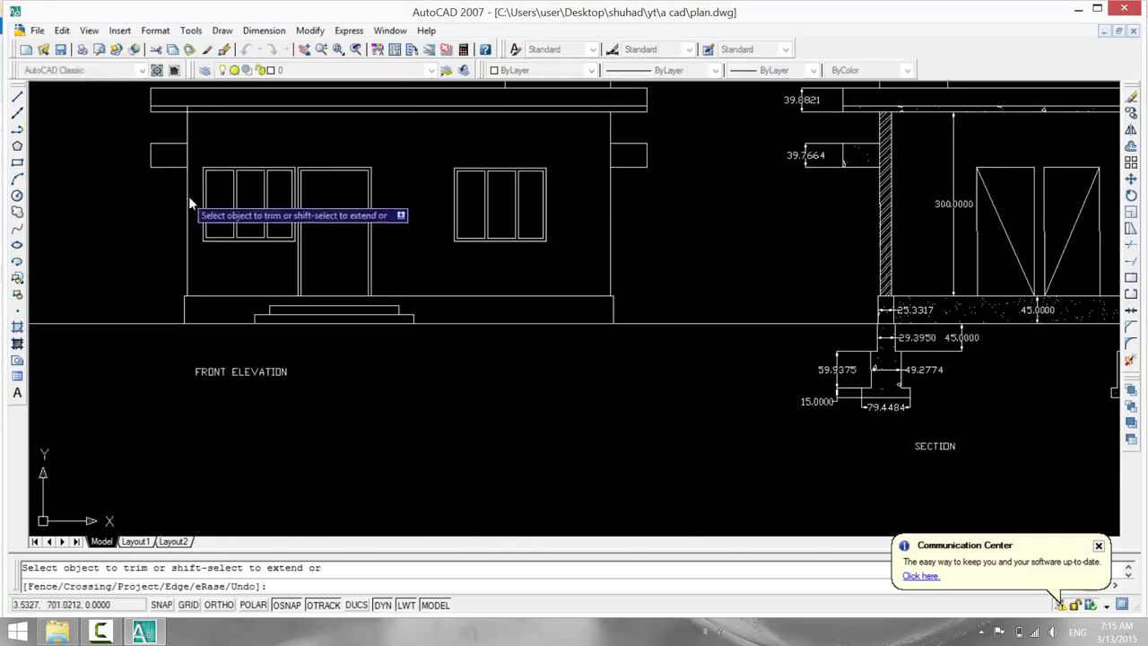
{"action": "scroll", "coordinate": [167, 118], "scroll_direction": "up", "scroll_amount": 2}
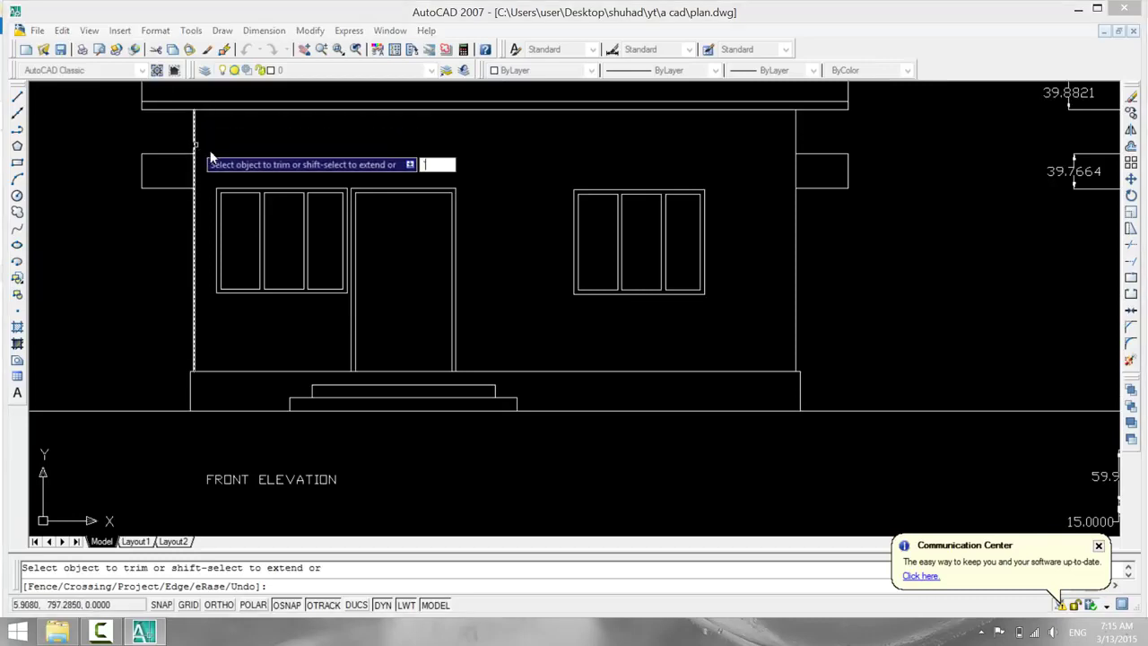
{"action": "key", "text": "Escape"}
{"action": "scroll", "coordinate": [224, 152], "scroll_direction": "down", "scroll_amount": 2}
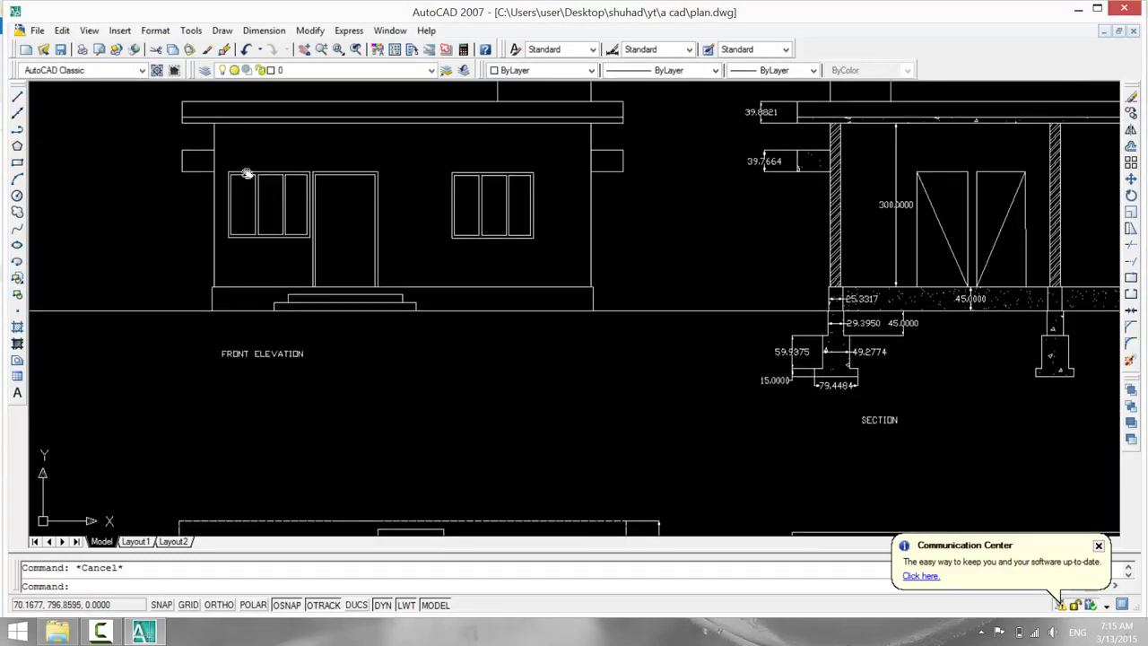
{"action": "scroll", "coordinate": [206, 193], "scroll_direction": "up", "scroll_amount": 1}
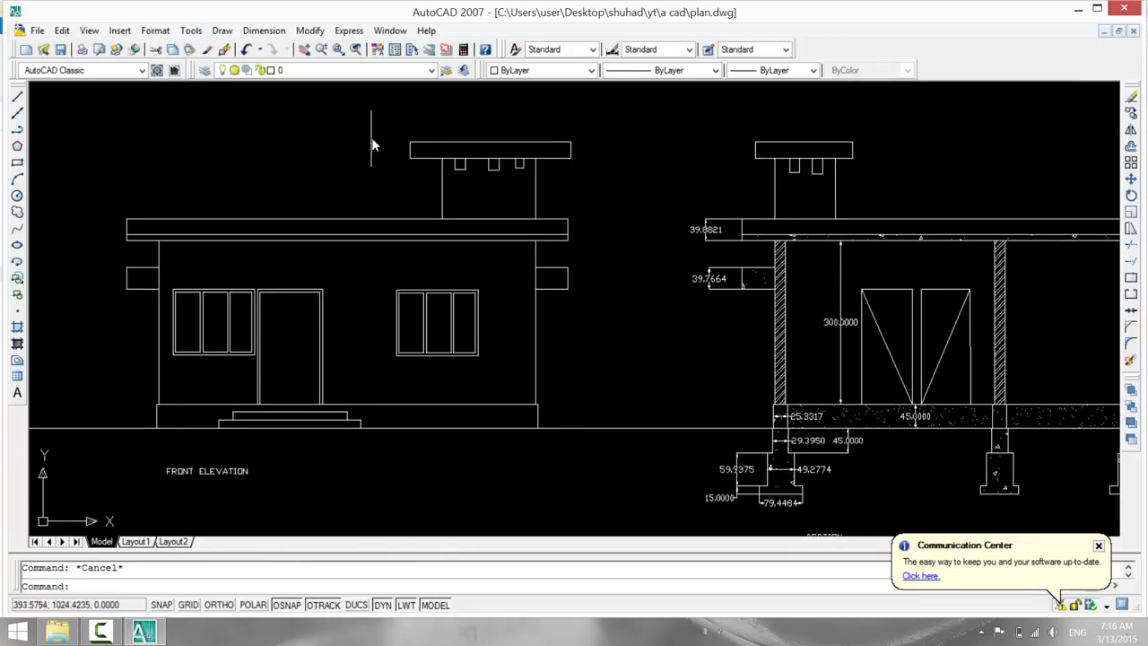
Erase the small leftover block beside the section.
{"action": "middle_click_drag", "start_coordinate": [371, 141], "coordinate": [188, 94]}
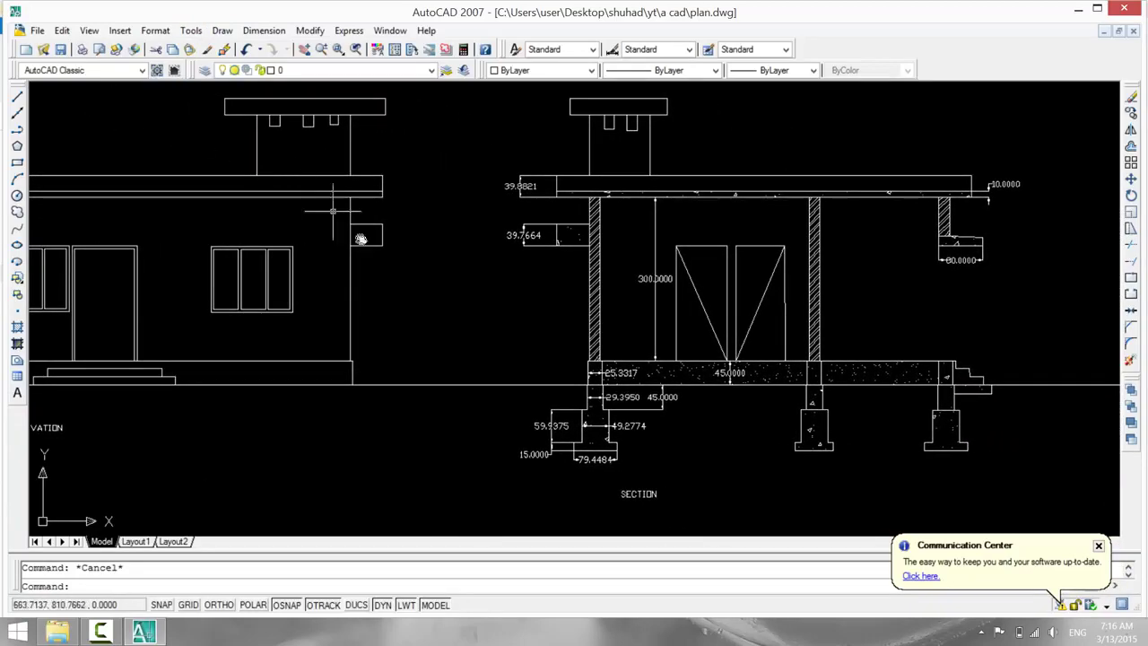
{"action": "scroll", "coordinate": [470, 323], "scroll_direction": "down", "scroll_amount": 4}
{"action": "mouse_move", "coordinate": [604, 379]}
{"action": "middle_mouse_down"}
{"action": "mouse_move", "coordinate": [573, 302]}
{"action": "mouse_move", "coordinate": [495, 429]}
{"action": "middle_mouse_up"}
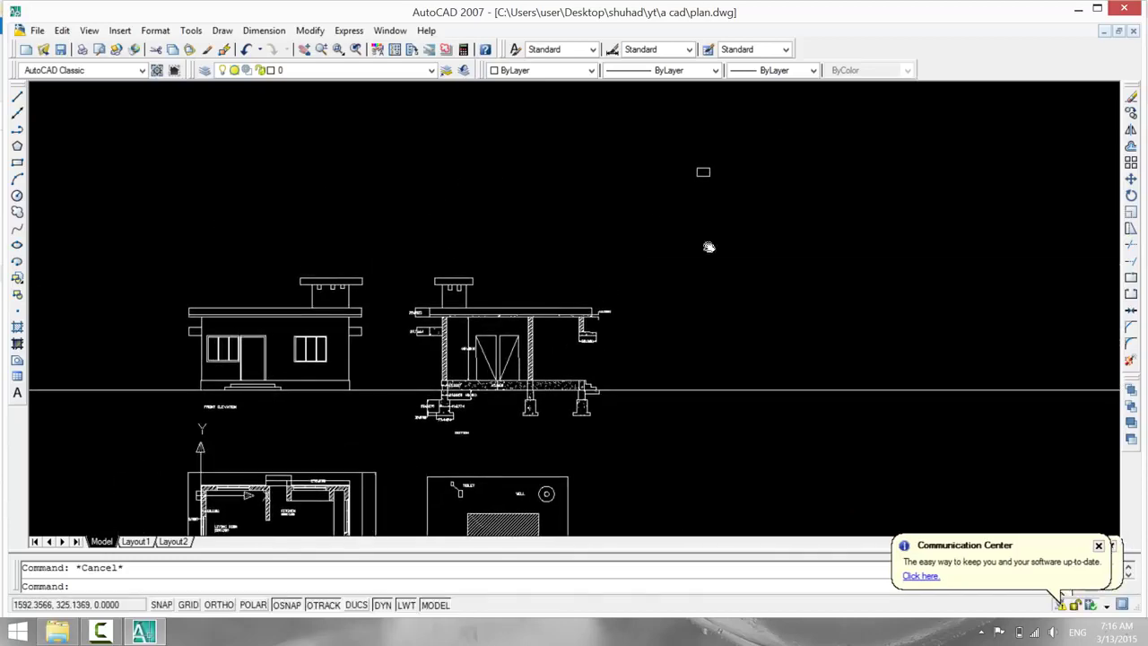
{"action": "left_click", "coordinate": [702, 173]}
{"action": "key", "text": "Delete"}
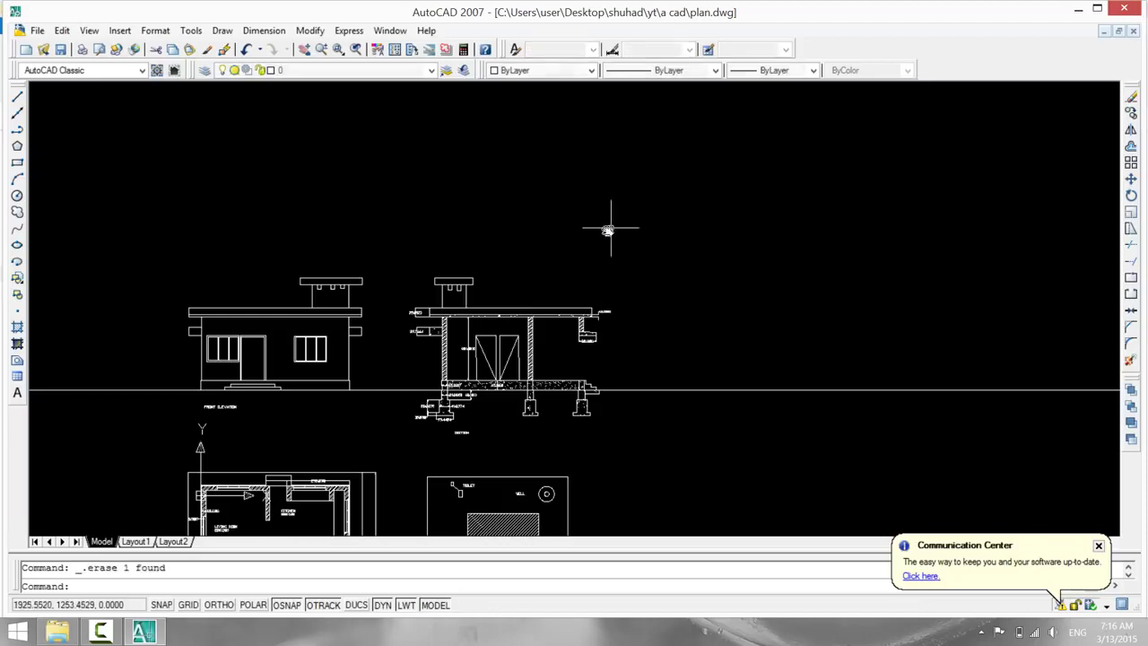
{"action": "middle_click_drag", "start_coordinate": [612, 189], "coordinate": [630, 98]}
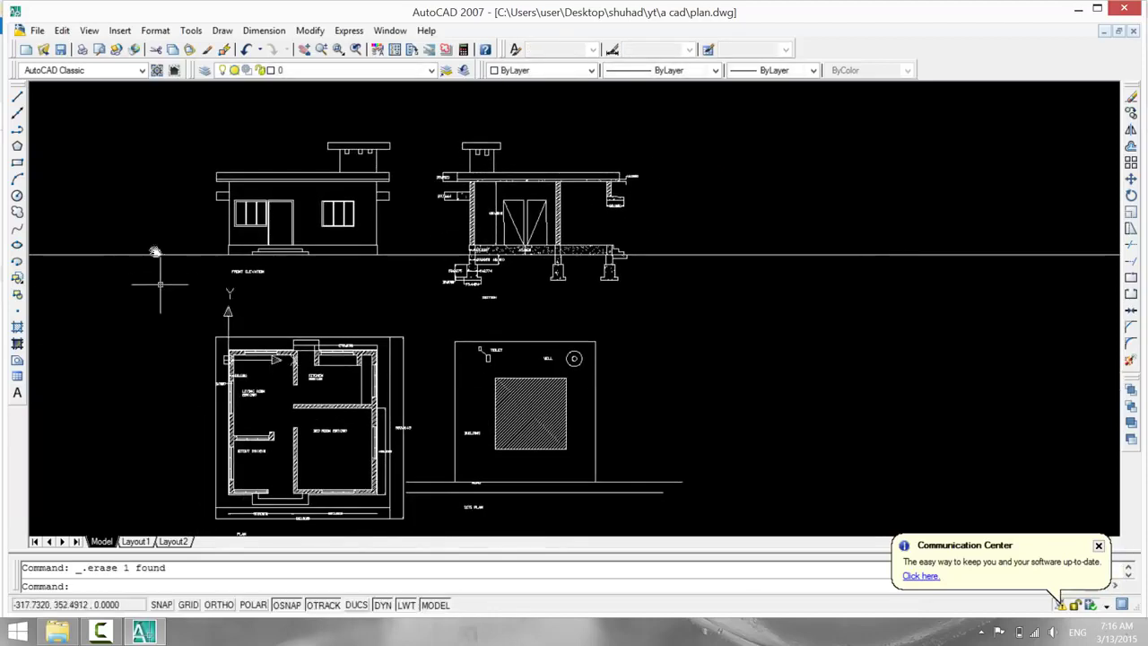
Add a 'GL' multiline text label at height 22 left of the front elevation's ground line.
{"action": "left_click", "coordinate": [17, 392]}
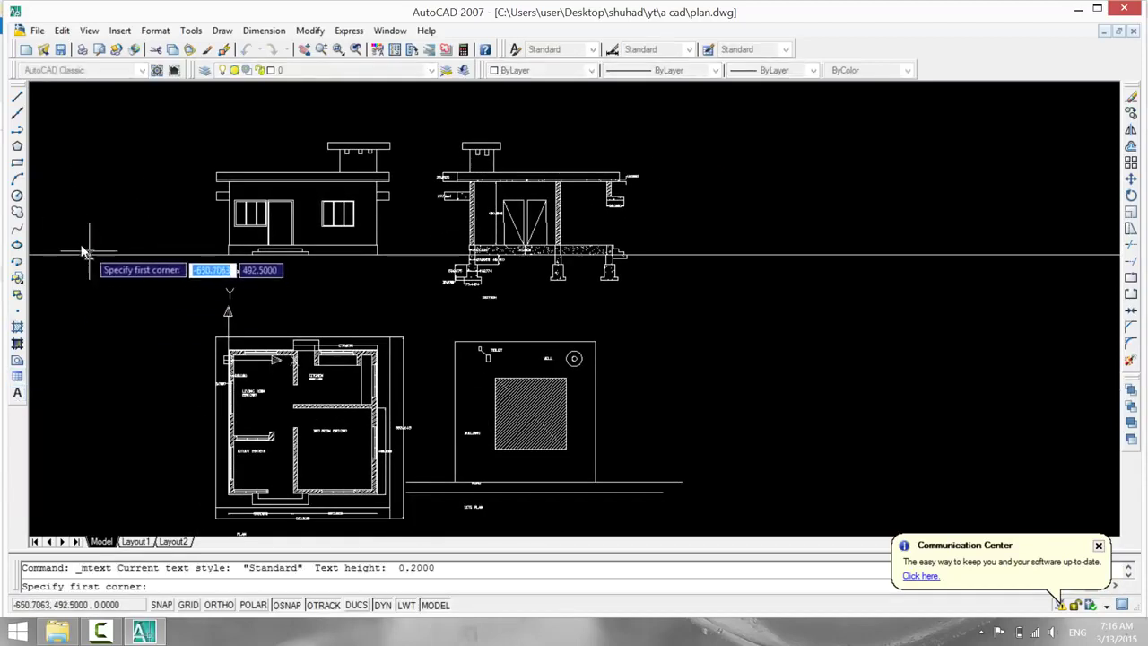
{"action": "left_click", "coordinate": [70, 232]}
{"action": "left_click", "coordinate": [161, 266]}
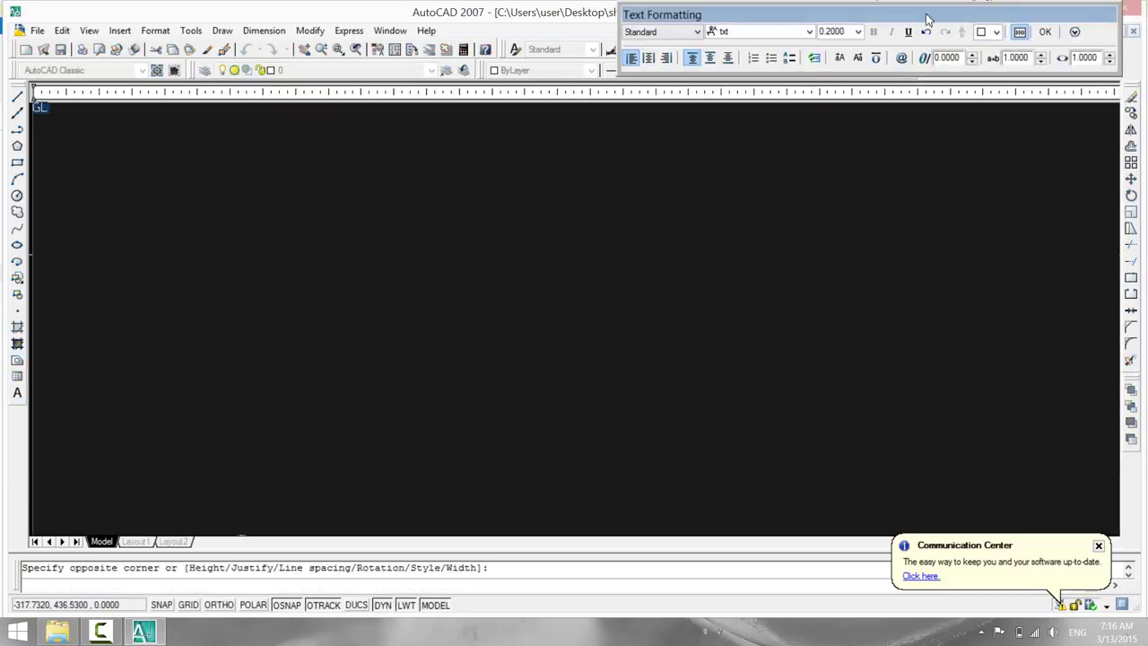
{"action": "left_click", "coordinate": [832, 32]}
{"action": "left_click", "coordinate": [1044, 33]}
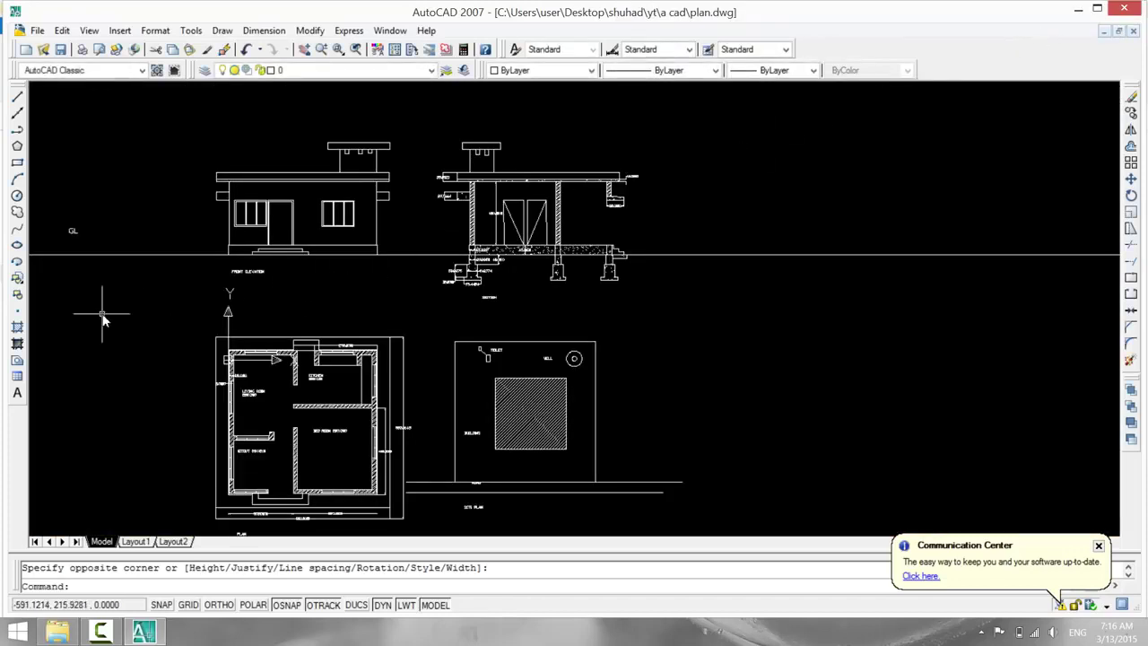
Pan over the front elevation, floor plan labels and dimensions, and the site plan's BUILDING block.
{"action": "middle_click_drag", "start_coordinate": [102, 312], "coordinate": [108, 286]}
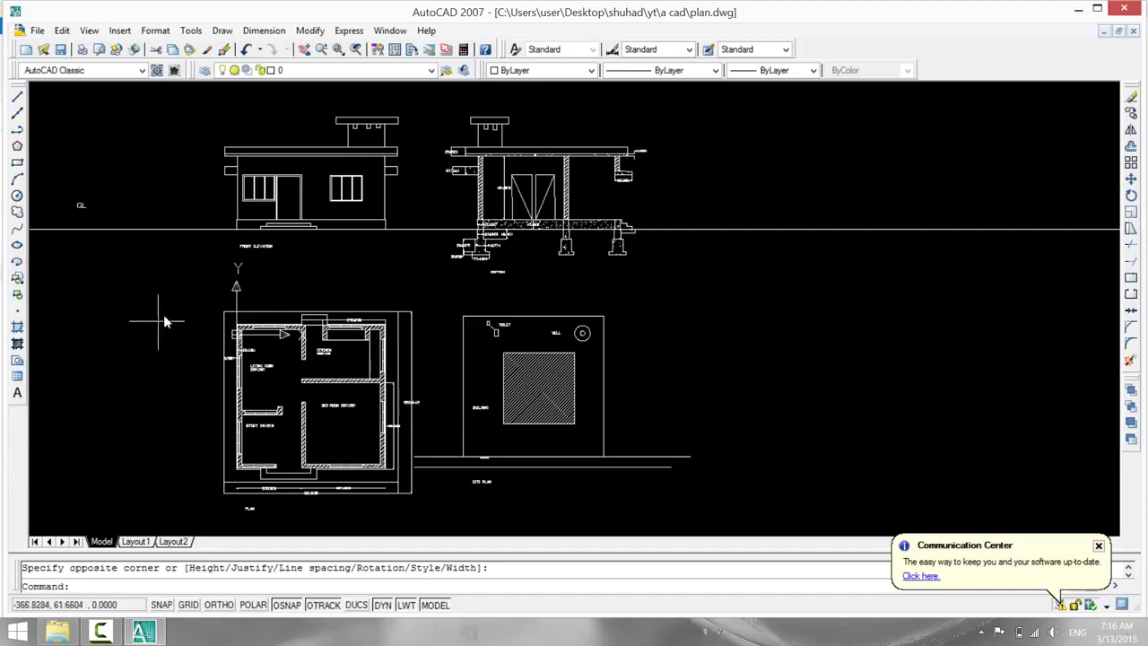
{"action": "scroll", "coordinate": [231, 287], "scroll_direction": "up", "scroll_amount": 5}
{"action": "mouse_move", "coordinate": [264, 245]}
{"action": "middle_mouse_down"}
{"action": "mouse_move", "coordinate": [180, 371]}
{"action": "mouse_move", "coordinate": [121, 543]}
{"action": "middle_mouse_up"}
{"action": "scroll", "coordinate": [308, 469], "scroll_direction": "up", "scroll_amount": 2}
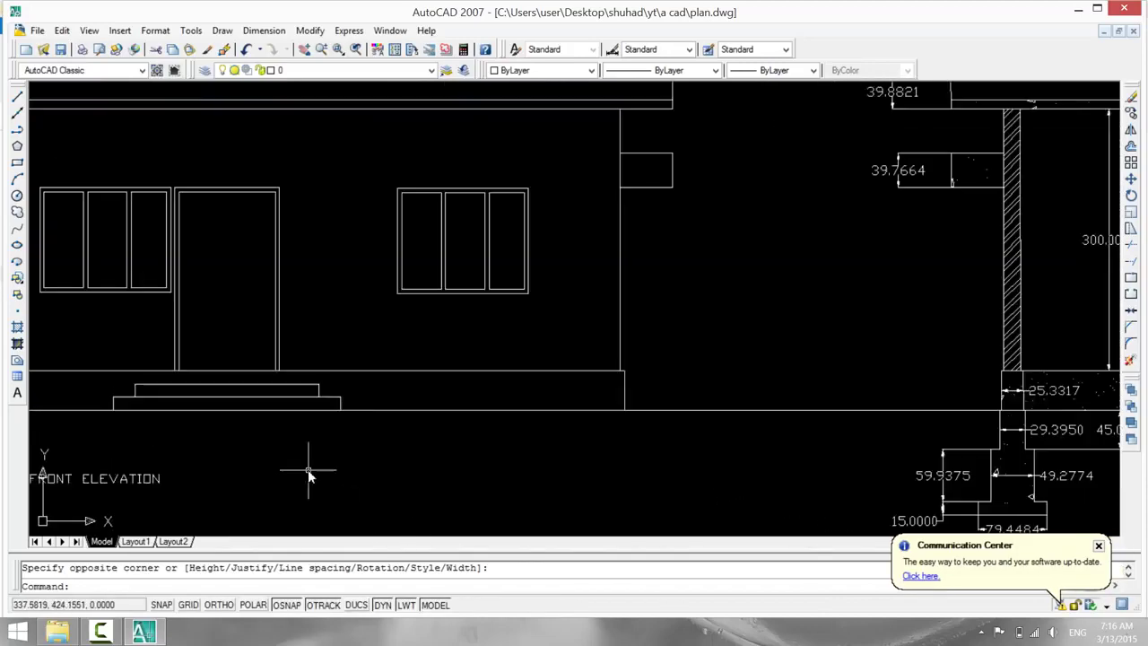
{"action": "scroll", "coordinate": [307, 469], "scroll_direction": "down", "scroll_amount": 2}
{"action": "mouse_move", "coordinate": [391, 474]}
{"action": "middle_mouse_down"}
{"action": "mouse_move", "coordinate": [541, 465]}
{"action": "mouse_move", "coordinate": [525, 515]}
{"action": "mouse_move", "coordinate": [448, 530]}
{"action": "mouse_move", "coordinate": [407, 553]}
{"action": "mouse_move", "coordinate": [453, 453]}
{"action": "mouse_move", "coordinate": [476, 254]}
{"action": "middle_mouse_up"}
{"action": "scroll", "coordinate": [541, 465], "scroll_direction": "up", "scroll_amount": 2}
{"action": "middle_click_drag", "start_coordinate": [466, 389], "coordinate": [476, 277]}
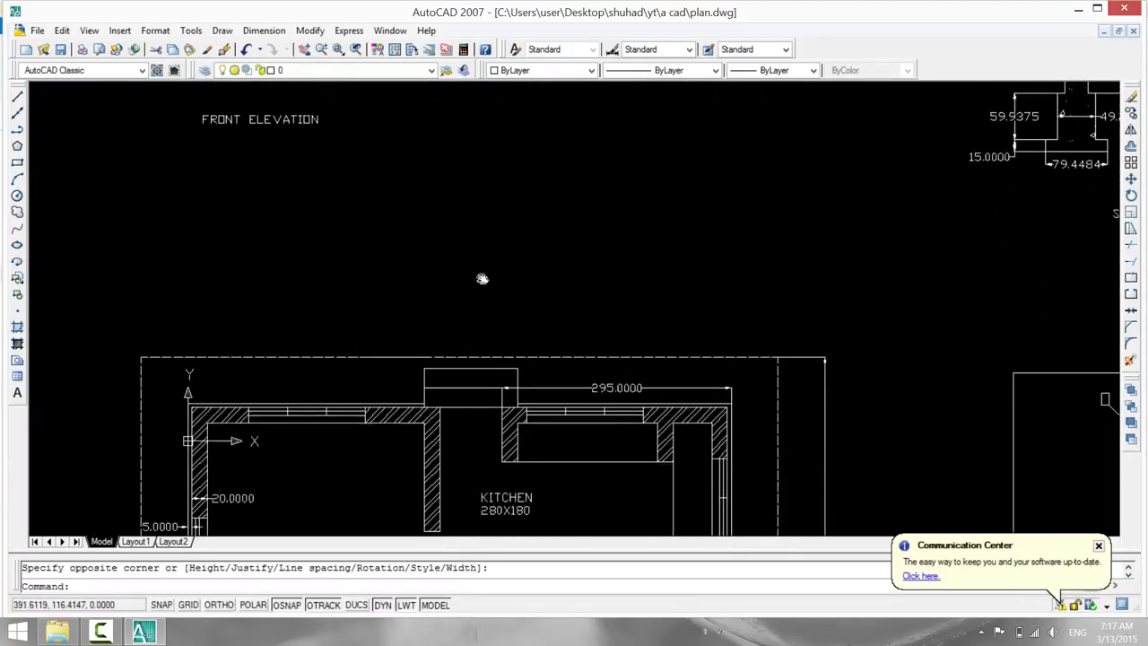
{"action": "mouse_move", "coordinate": [485, 491]}
{"action": "middle_mouse_down"}
{"action": "mouse_move", "coordinate": [485, 357]}
{"action": "mouse_move", "coordinate": [464, 358]}
{"action": "mouse_move", "coordinate": [442, 256]}
{"action": "middle_mouse_up"}
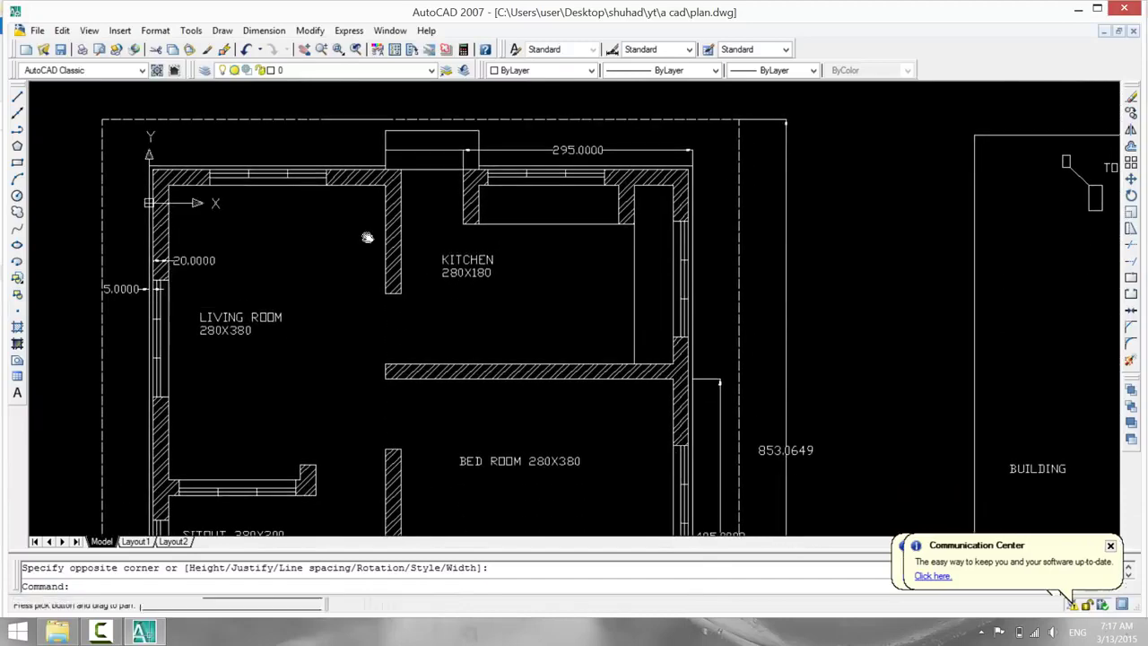
{"action": "middle_click_drag", "start_coordinate": [470, 403], "coordinate": [456, 307]}
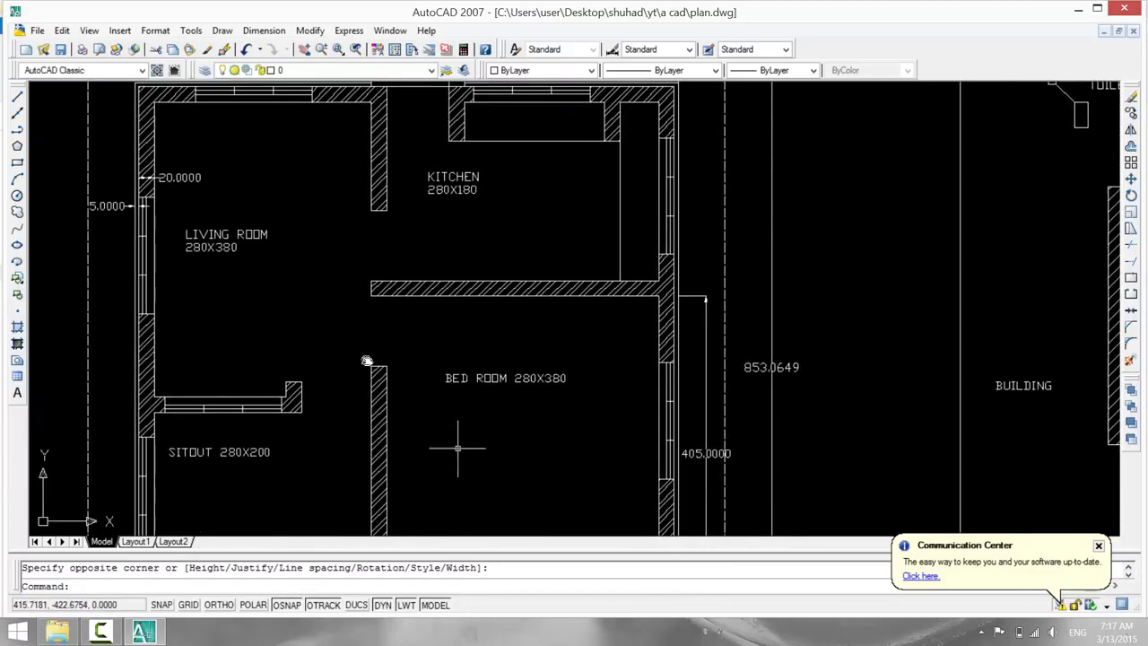
{"action": "middle_click_drag", "start_coordinate": [456, 449], "coordinate": [456, 373]}
{"action": "middle_click_drag", "start_coordinate": [457, 462], "coordinate": [457, 373]}
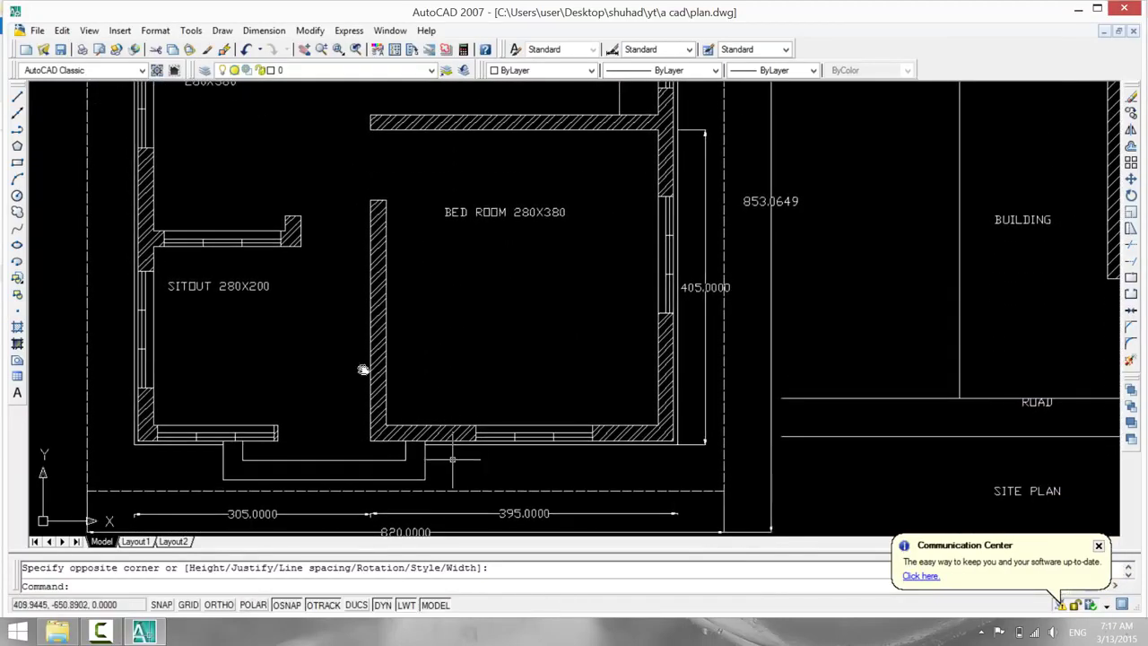
{"action": "mouse_move", "coordinate": [453, 457]}
{"action": "middle_mouse_down"}
{"action": "mouse_move", "coordinate": [445, 376]}
{"action": "mouse_move", "coordinate": [131, 410]}
{"action": "middle_mouse_up"}
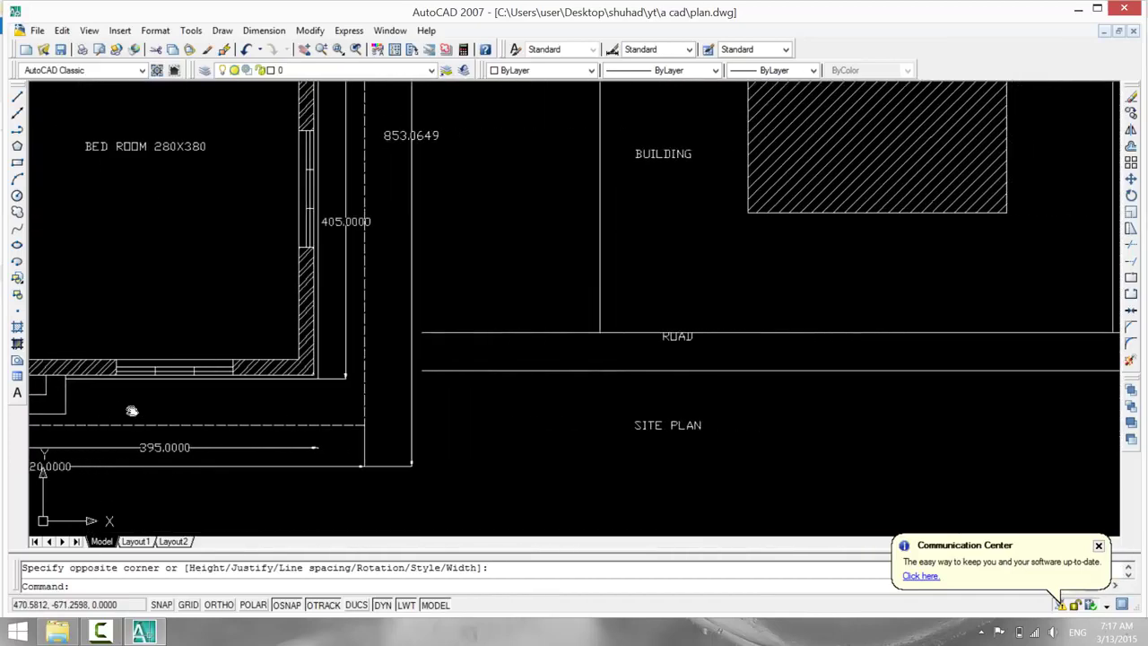
{"action": "middle_click_drag", "start_coordinate": [590, 414], "coordinate": [532, 414]}
{"action": "mouse_move", "coordinate": [652, 410]}
{"action": "middle_mouse_down"}
{"action": "mouse_move", "coordinate": [577, 442]}
{"action": "mouse_move", "coordinate": [422, 571]}
{"action": "middle_mouse_up"}
Inspect the TOILET, WELL and section's beams, doors and roof, then view all drawings together.
{"action": "middle_click_drag", "start_coordinate": [515, 456], "coordinate": [500, 513]}
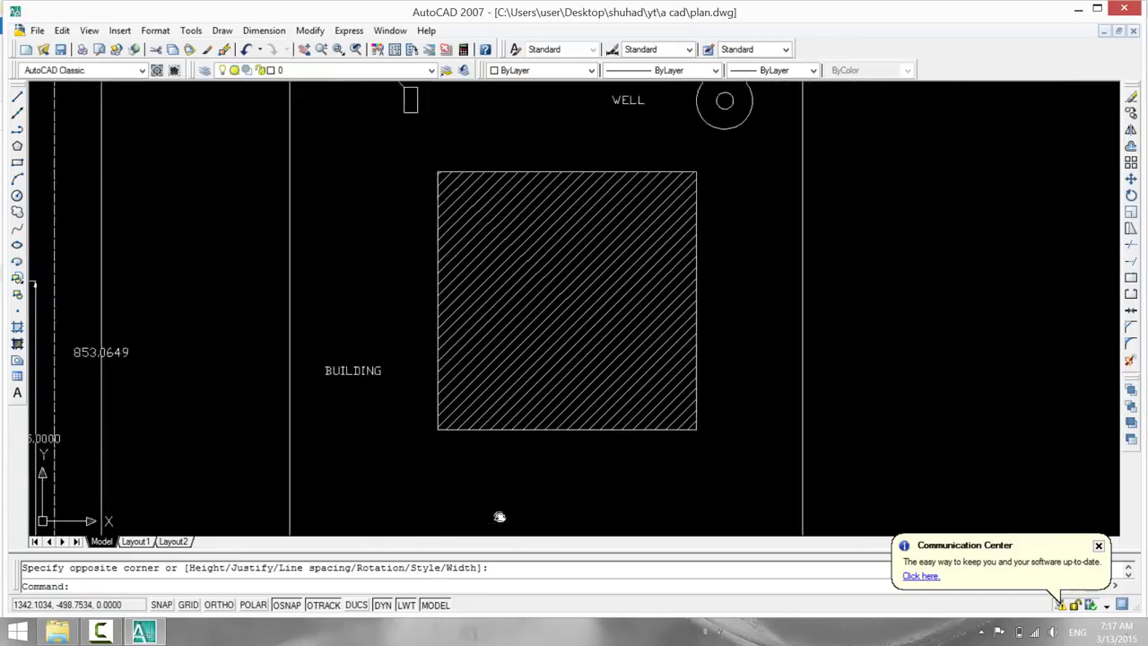
{"action": "middle_click_drag", "start_coordinate": [536, 373], "coordinate": [511, 444]}
{"action": "middle_click_drag", "start_coordinate": [524, 360], "coordinate": [504, 456]}
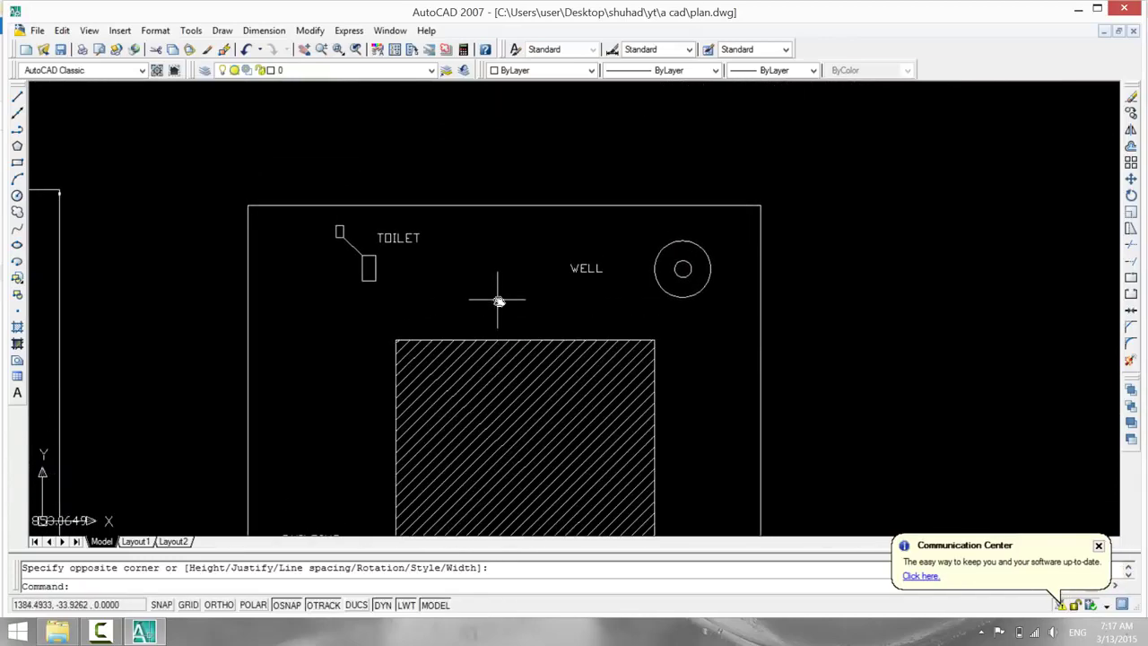
{"action": "middle_click_drag", "start_coordinate": [500, 302], "coordinate": [541, 510]}
{"action": "middle_click_drag", "start_coordinate": [529, 327], "coordinate": [543, 455]}
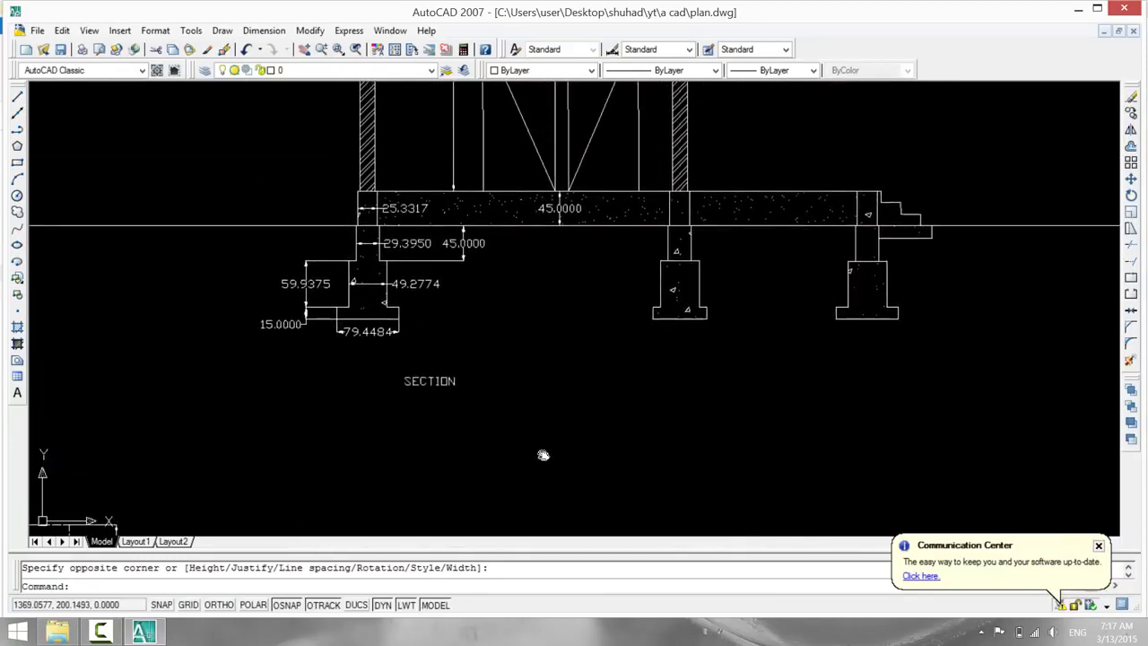
{"action": "middle_click_drag", "start_coordinate": [586, 383], "coordinate": [541, 456]}
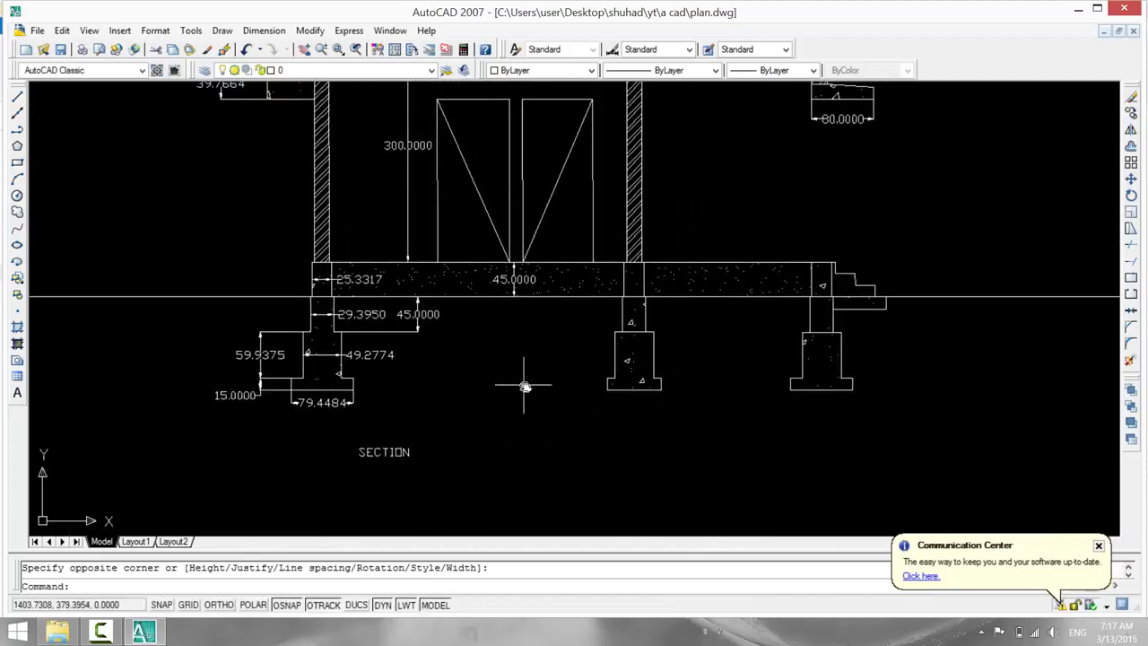
{"action": "mouse_move", "coordinate": [502, 410]}
{"action": "middle_mouse_down"}
{"action": "mouse_move", "coordinate": [520, 455]}
{"action": "mouse_move", "coordinate": [516, 492]}
{"action": "mouse_move", "coordinate": [511, 438]}
{"action": "mouse_move", "coordinate": [504, 524]}
{"action": "middle_mouse_up"}
{"action": "middle_click_drag", "start_coordinate": [705, 333], "coordinate": [704, 397]}
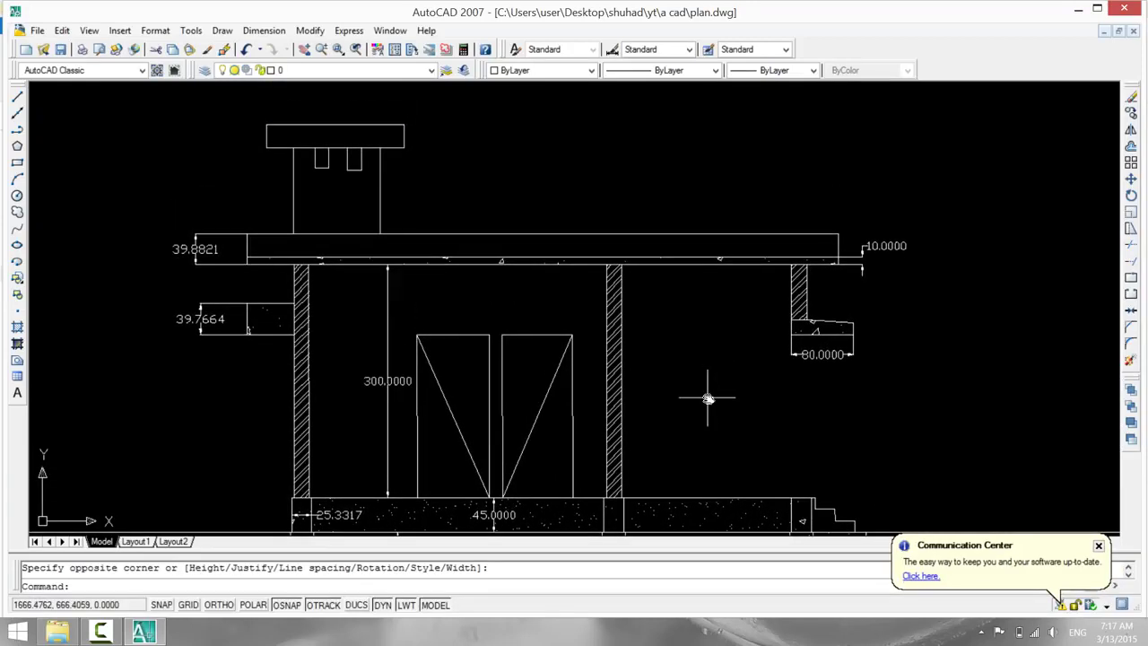
{"action": "scroll", "coordinate": [707, 398], "scroll_direction": "up", "scroll_amount": 2}
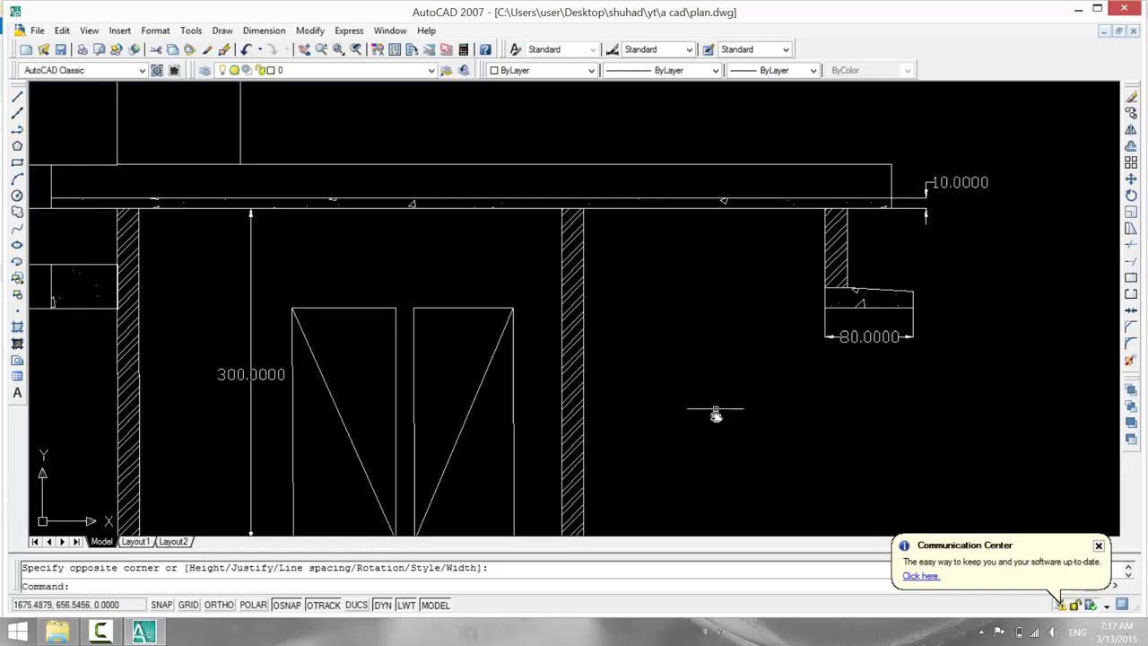
{"action": "mouse_move", "coordinate": [689, 330]}
{"action": "middle_mouse_down"}
{"action": "mouse_move", "coordinate": [685, 314]}
{"action": "mouse_move", "coordinate": [735, 427]}
{"action": "mouse_move", "coordinate": [725, 374]}
{"action": "middle_mouse_up"}
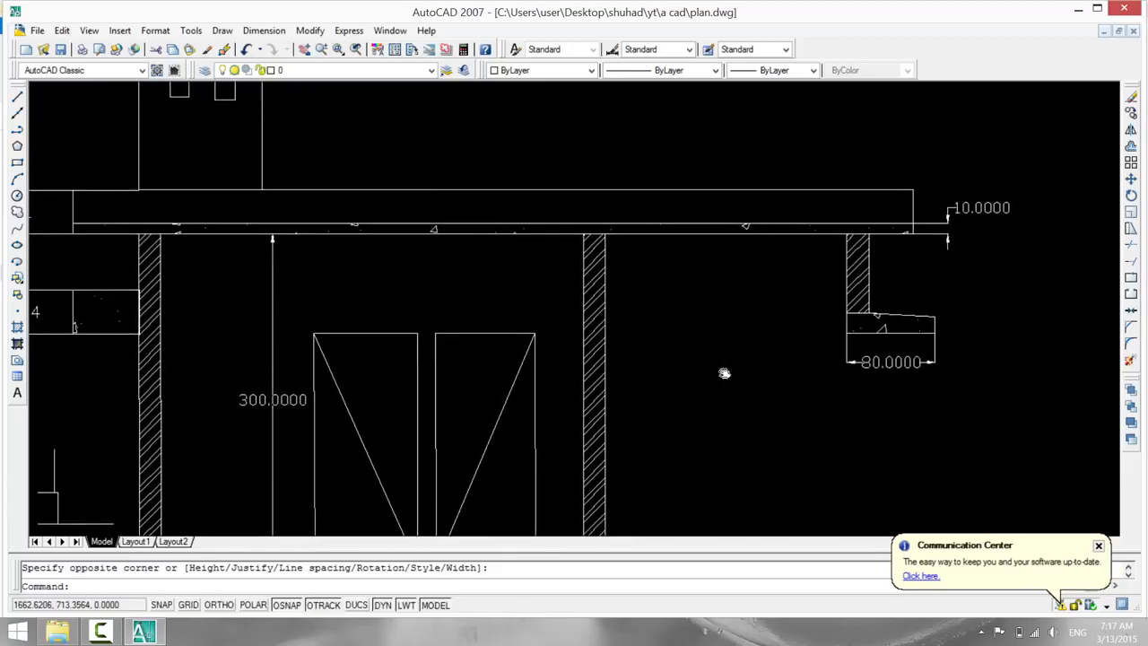
{"action": "scroll", "coordinate": [724, 374], "scroll_direction": "down", "scroll_amount": 2}
{"action": "scroll", "coordinate": [724, 374], "scroll_direction": "down", "scroll_amount": 2}
{"action": "middle_click_drag", "start_coordinate": [579, 305], "coordinate": [648, 205]}
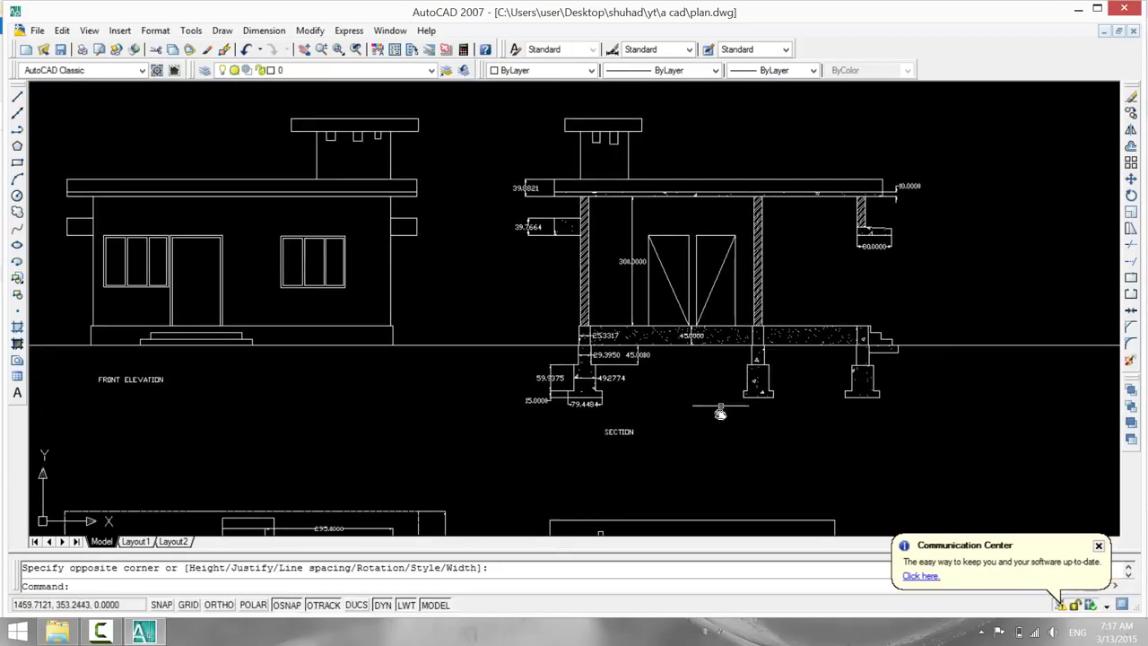
{"action": "mouse_move", "coordinate": [718, 412]}
{"action": "middle_mouse_down"}
{"action": "mouse_move", "coordinate": [722, 326]}
{"action": "mouse_move", "coordinate": [680, 261]}
{"action": "middle_mouse_up"}
{"action": "scroll", "coordinate": [714, 318], "scroll_direction": "down", "scroll_amount": 2}
{"action": "mouse_move", "coordinate": [762, 392]}
{"action": "middle_mouse_down"}
{"action": "mouse_move", "coordinate": [737, 384]}
{"action": "mouse_move", "coordinate": [672, 296]}
{"action": "mouse_move", "coordinate": [674, 313]}
{"action": "middle_mouse_up"}
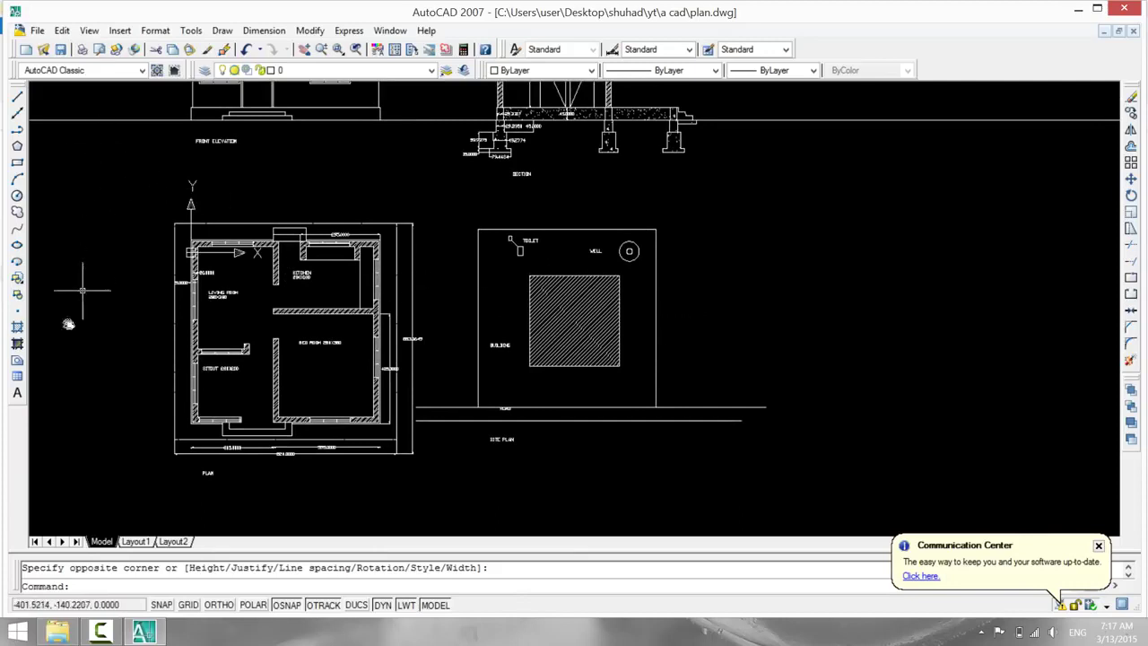
Draw a text box right of the site plan and type 'PLEASE SUBSRIBE MY CHANNEL' plus the author's name.
{"action": "left_click", "coordinate": [17, 392]}
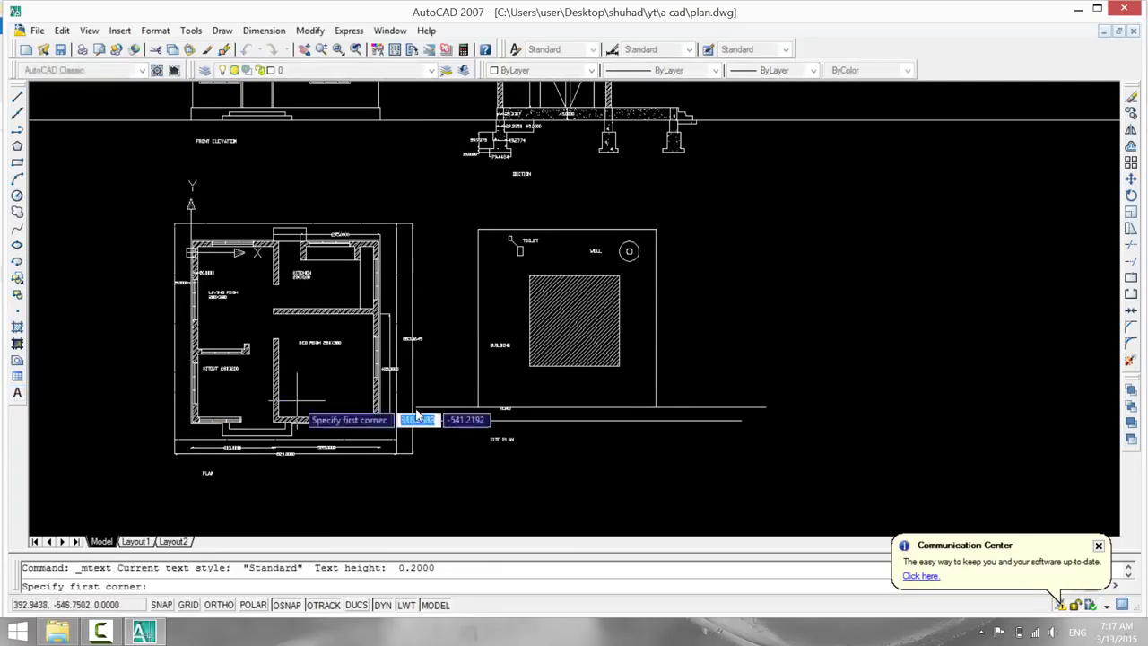
{"action": "middle_click_drag", "start_coordinate": [858, 353], "coordinate": [400, 423]}
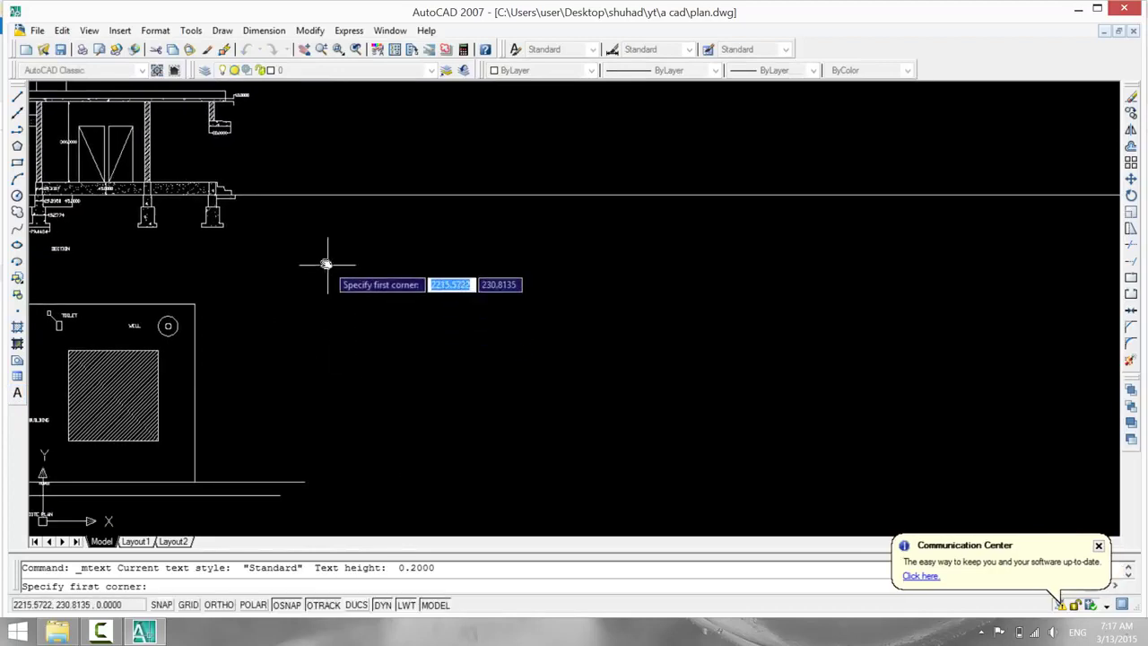
{"action": "left_click", "coordinate": [630, 392]}
{"action": "left_click", "coordinate": [1017, 459]}
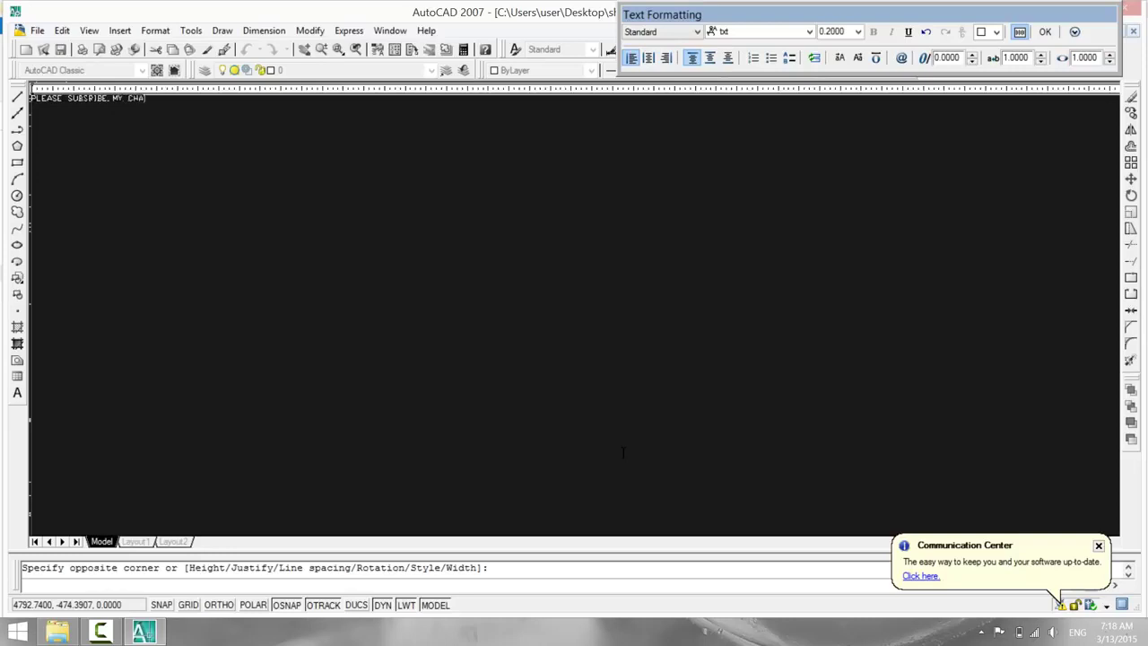
{"action": "key", "text": "BackSpace"}
{"action": "type", "text": "SHUHAD SIDU"}
Set the whole note's text height to 50 and place it.
{"action": "key", "text": "ctrl+a"}
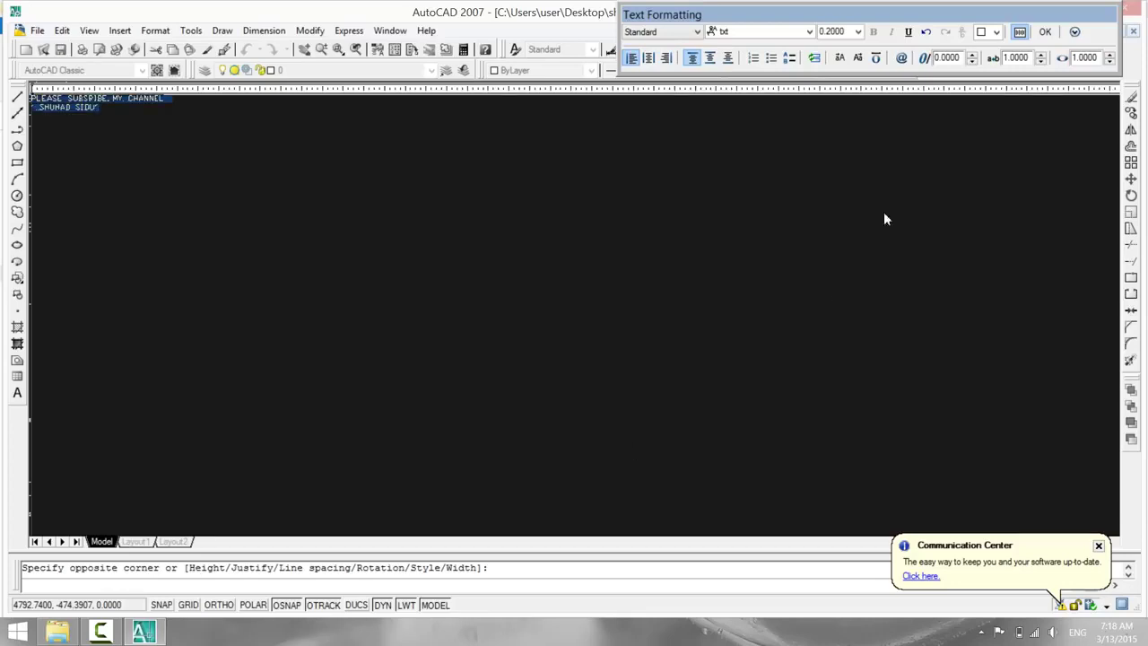
{"action": "left_click", "coordinate": [857, 32]}
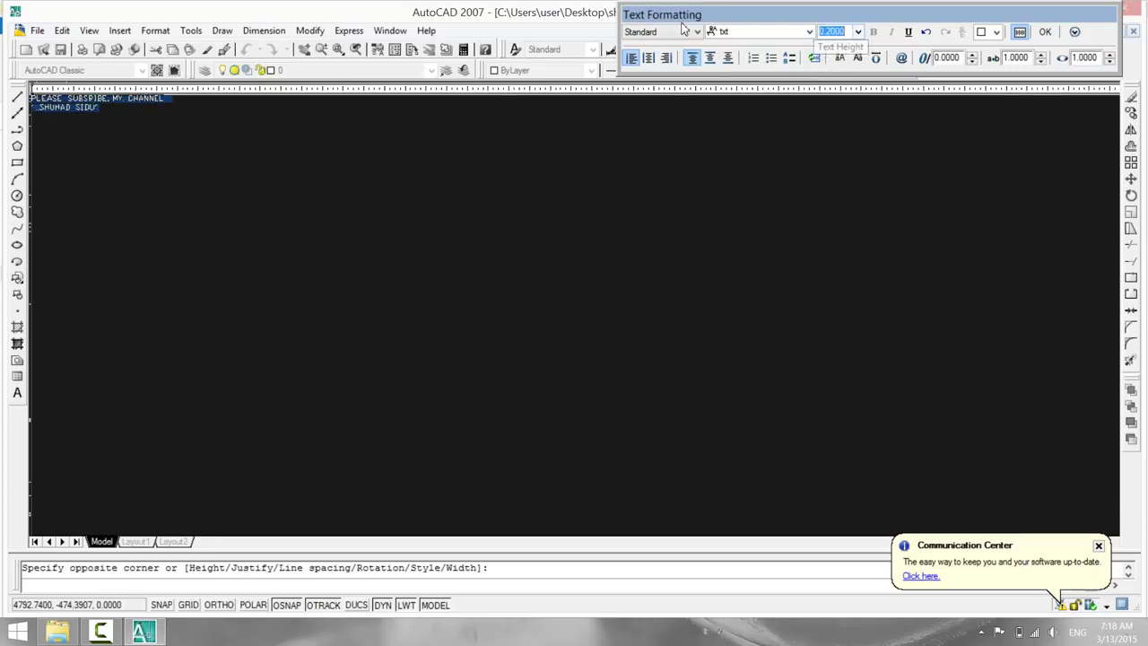
{"action": "left_click", "coordinate": [855, 32]}
{"action": "type", "text": "50"}
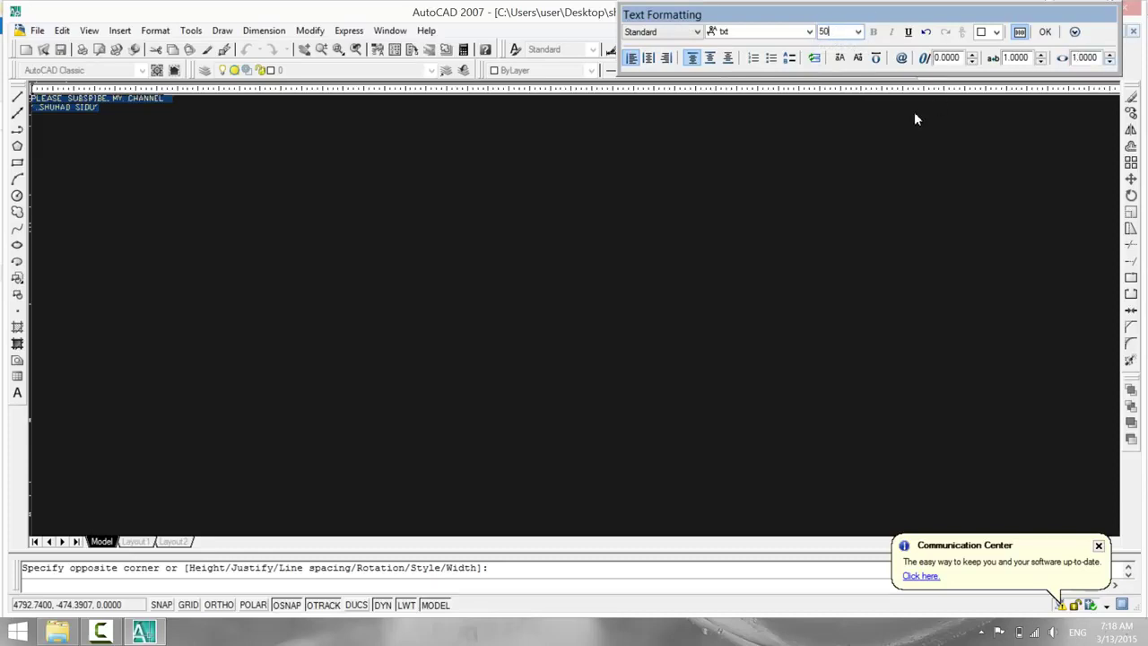
{"action": "key", "text": "Return"}
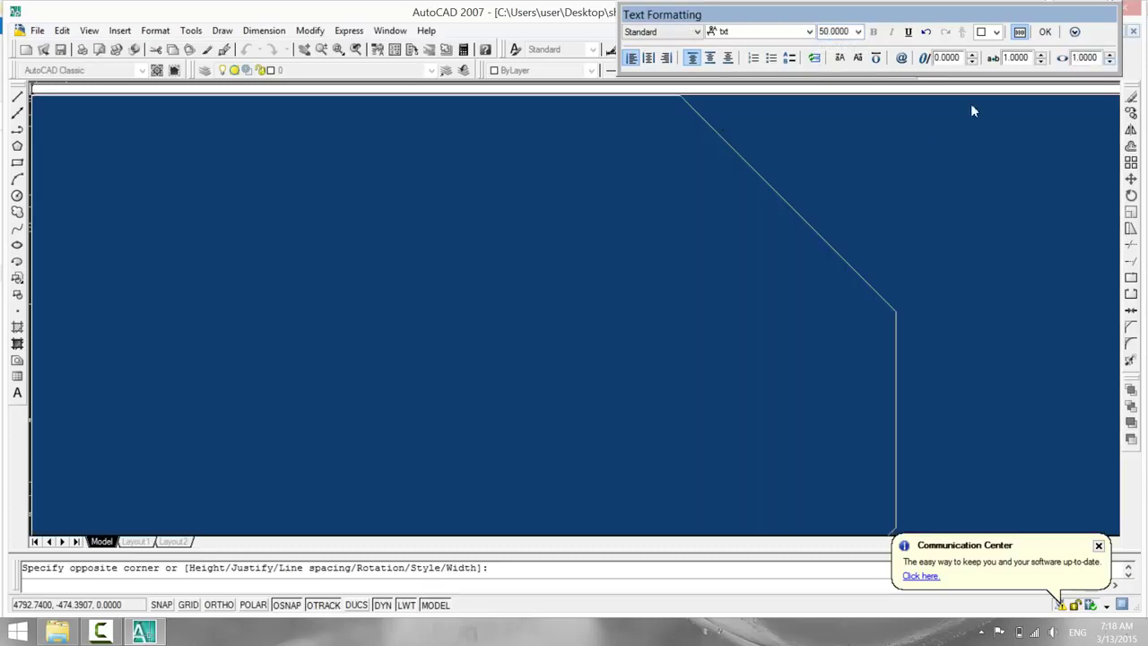
{"action": "left_click", "coordinate": [1044, 32]}
Check the large note, then exit AutoCAD, saving changes to plan.dwg.
{"action": "scroll", "coordinate": [493, 325], "scroll_direction": "up", "scroll_amount": 1}
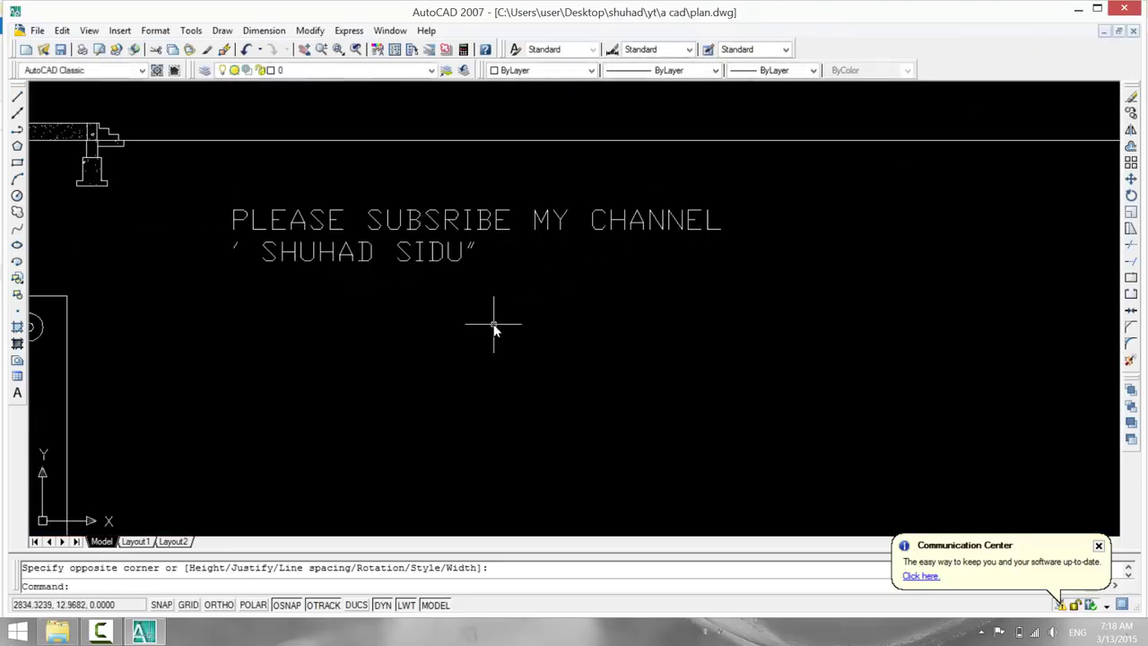
{"action": "scroll", "coordinate": [493, 325], "scroll_direction": "up", "scroll_amount": 1}
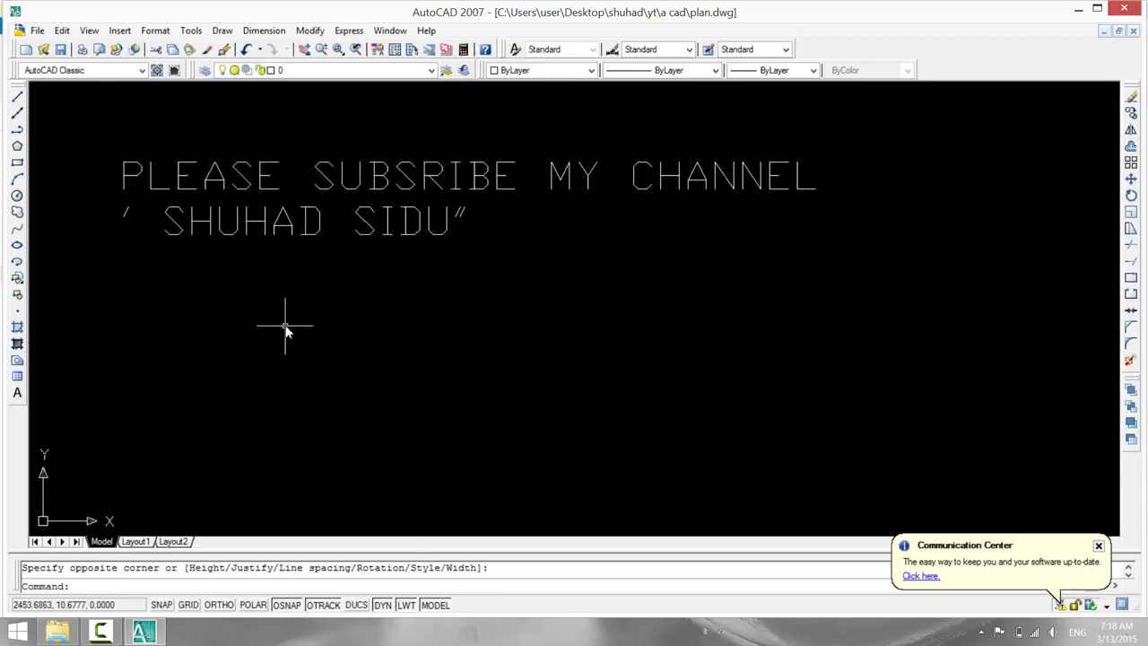
{"action": "middle_click_drag", "start_coordinate": [287, 322], "coordinate": [355, 448]}
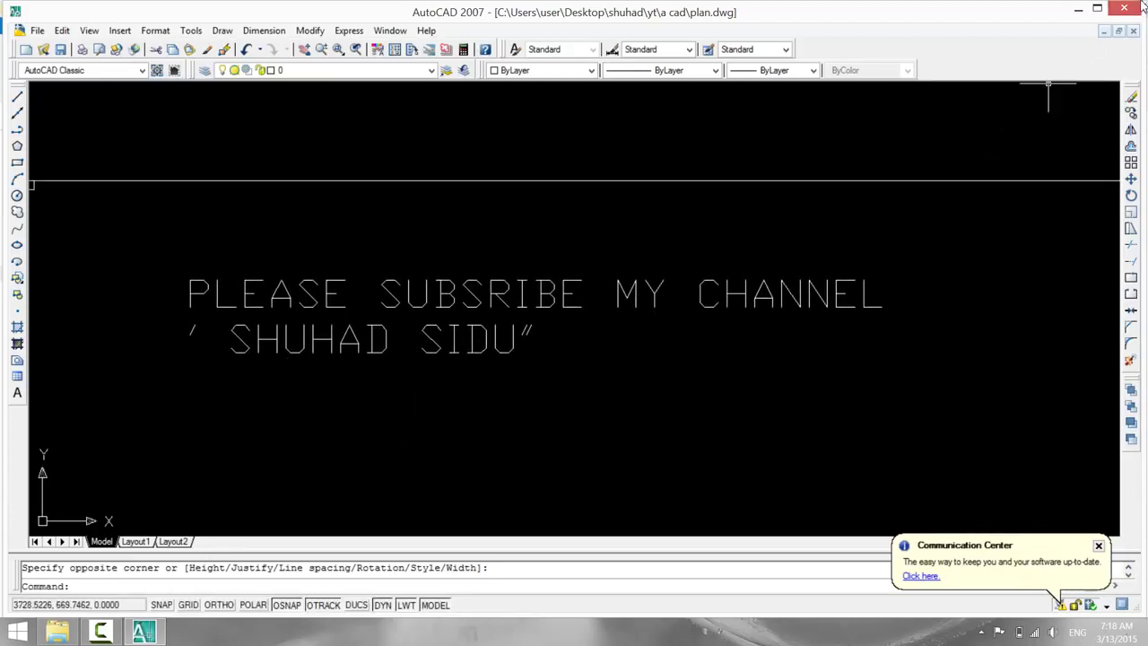
{"action": "key", "text": "alt+F4"}
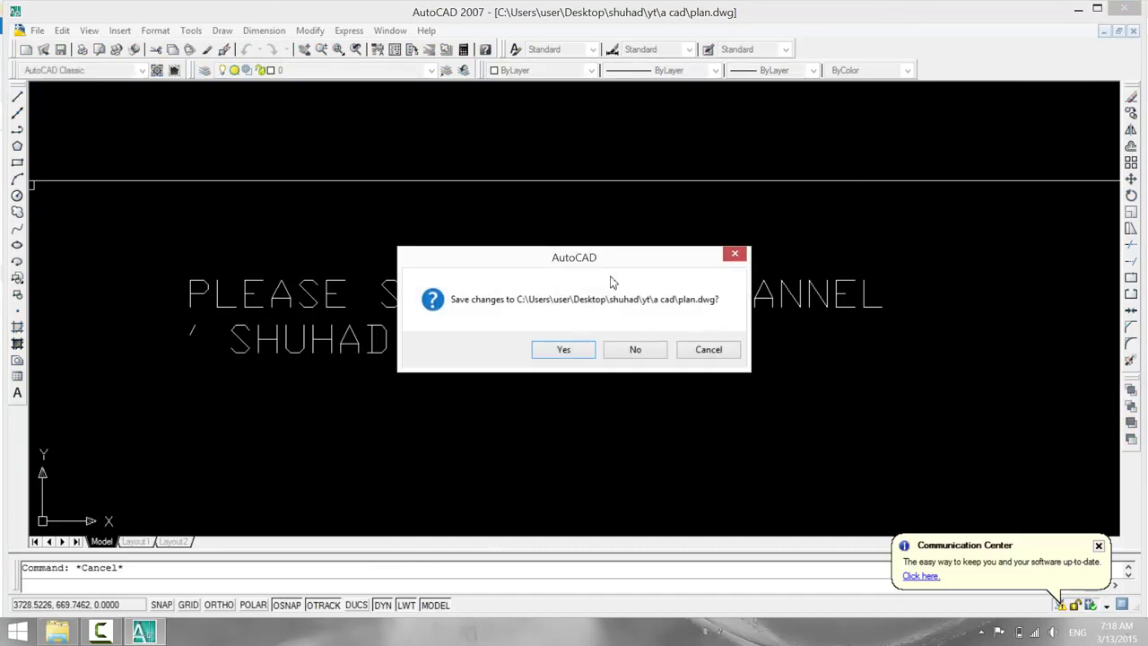
{"action": "left_click", "coordinate": [550, 349]}
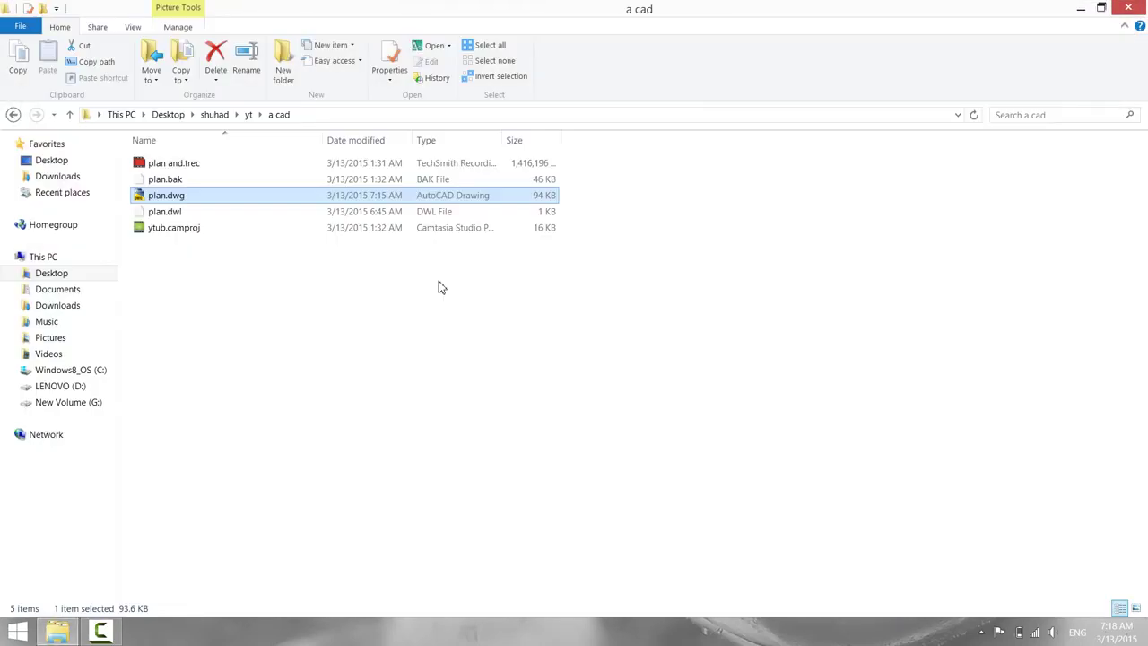